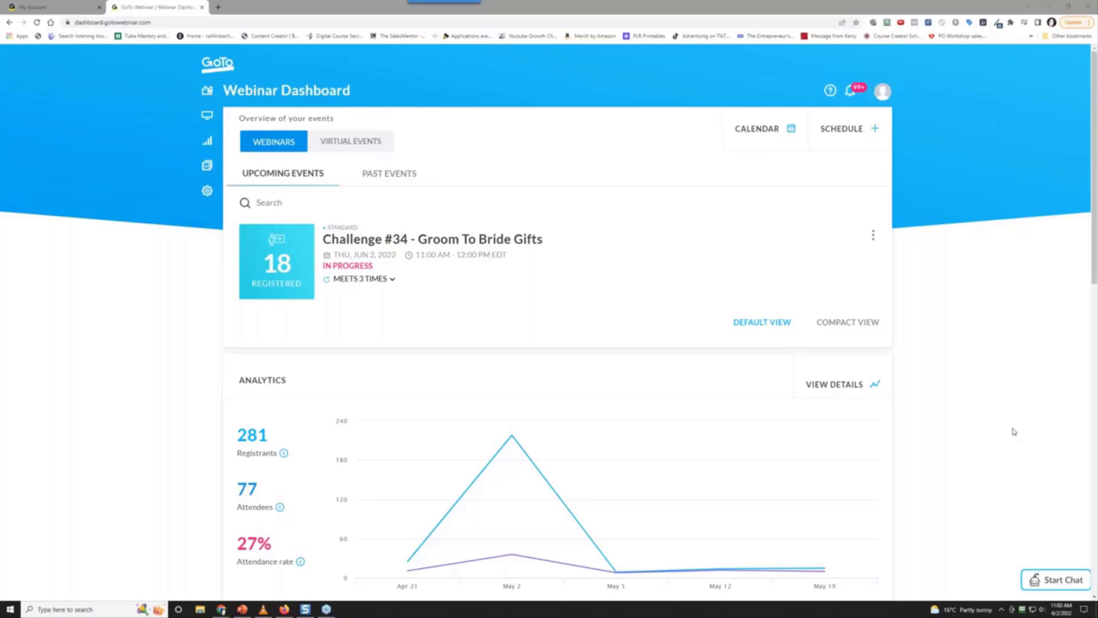
In a new tab, go to the PPC Coach forums and open the #33 Father's Day Gifts challenge
click(217, 6)
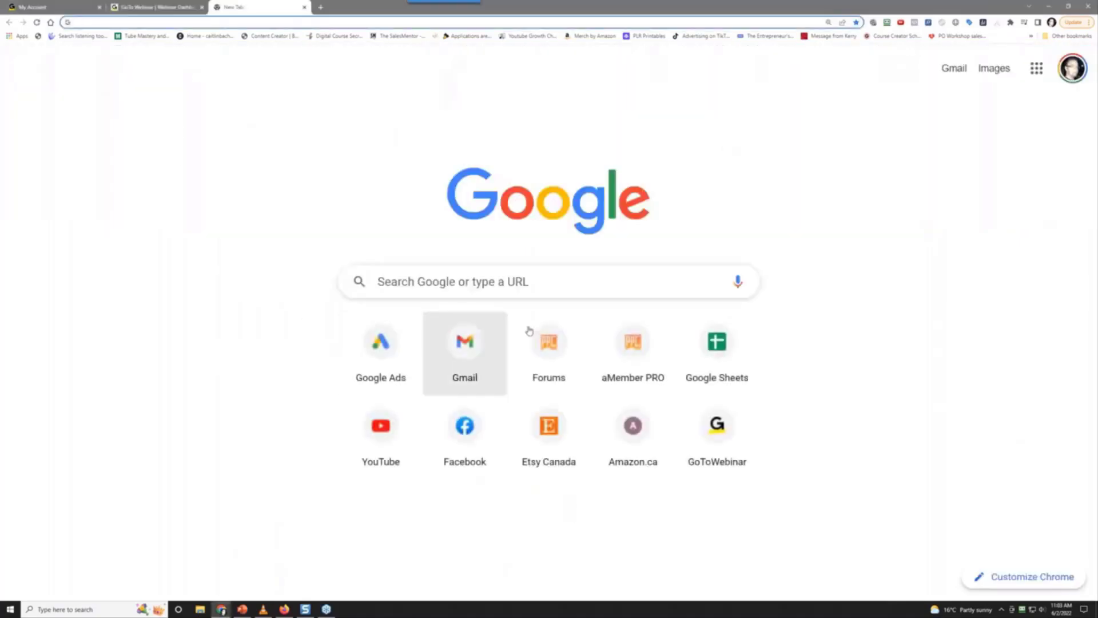
click(553, 374)
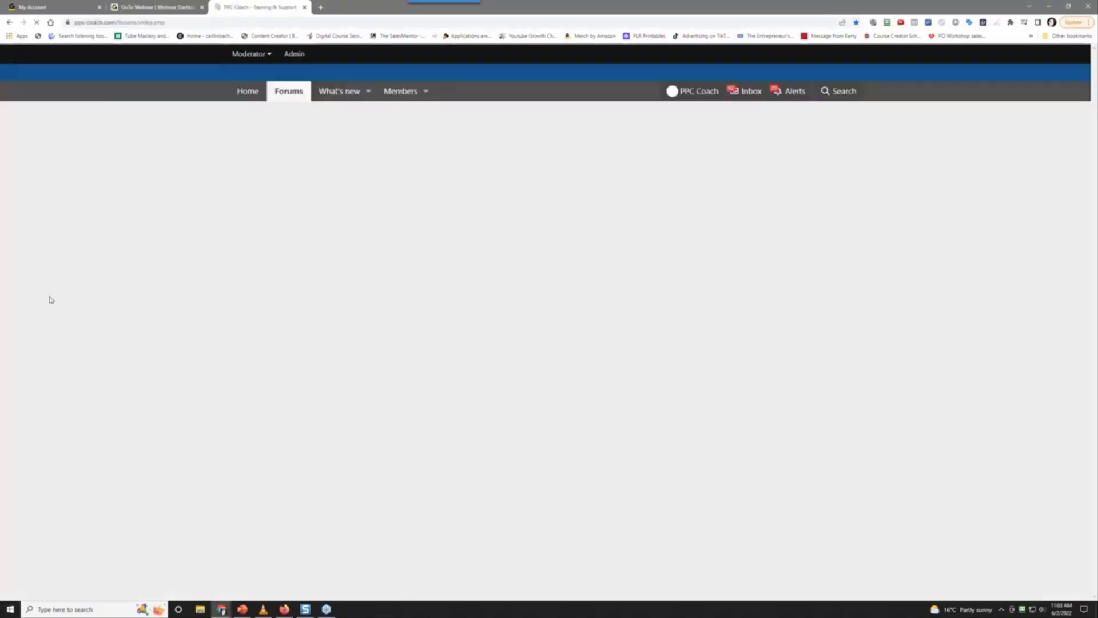
scroll(131, 384, down, 5)
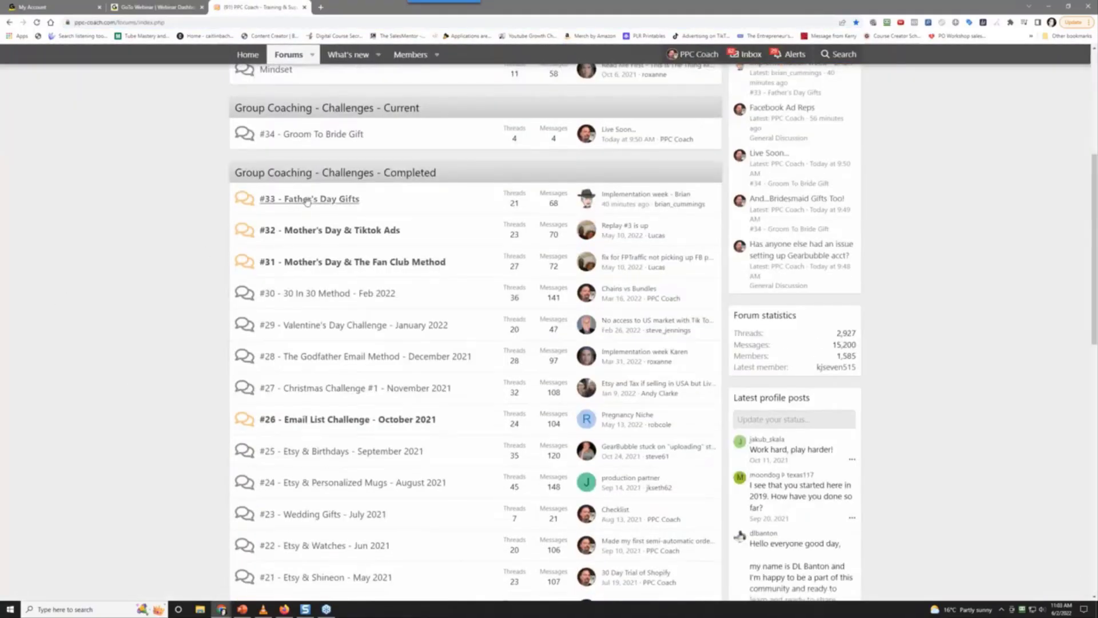
click(308, 199)
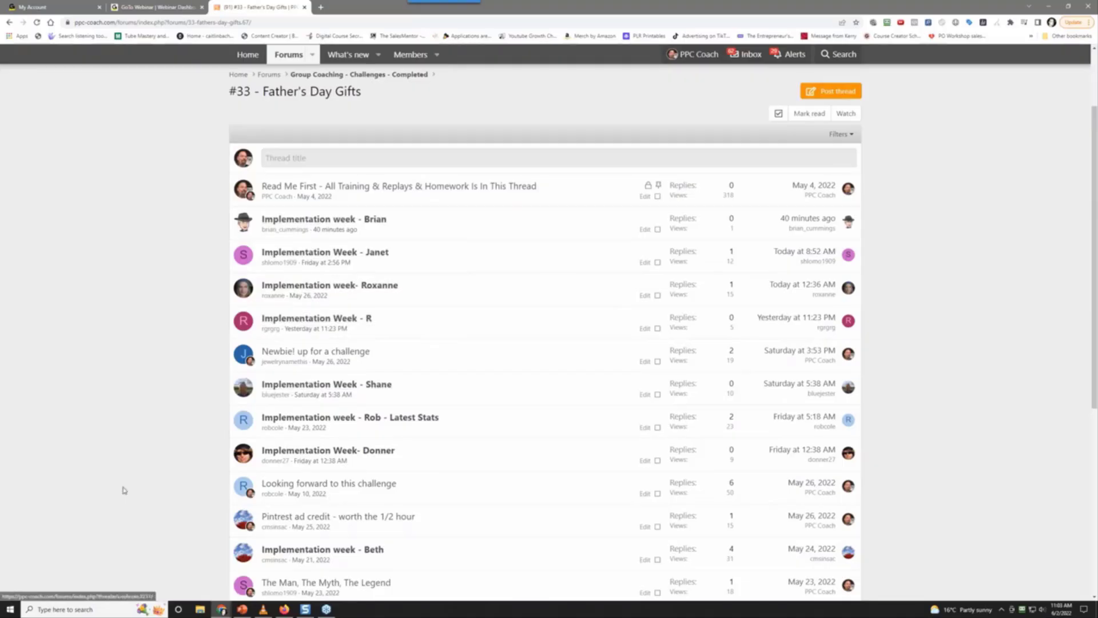
Scroll through the #33 thread list, then start a fresh blank browser tab
scroll(117, 484, down, 5)
scroll(116, 482, down, 1)
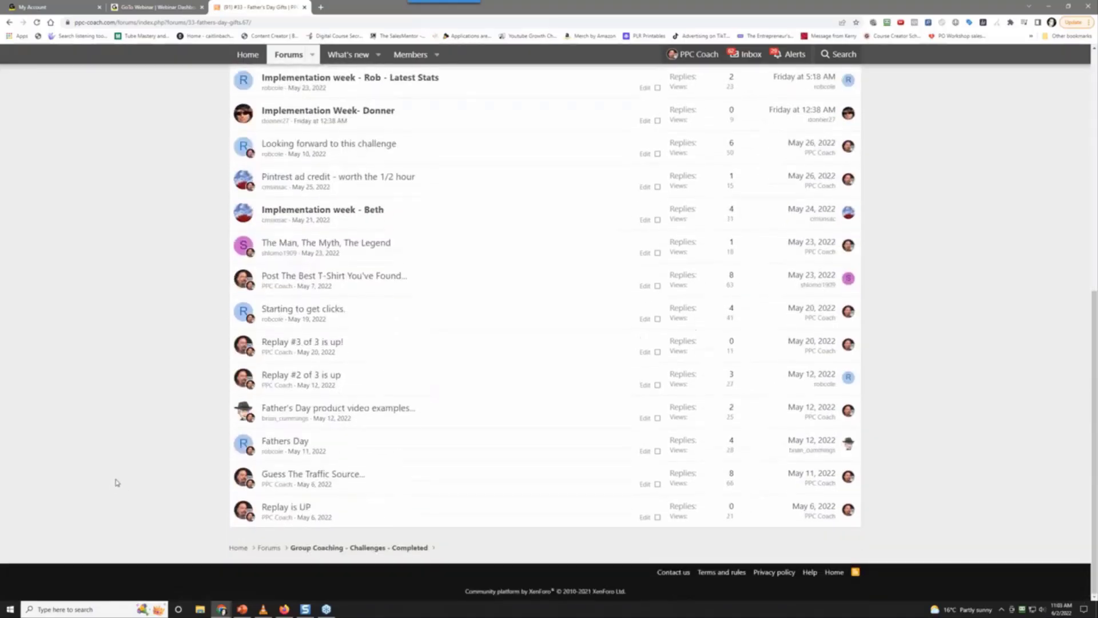
scroll(117, 483, up, 3)
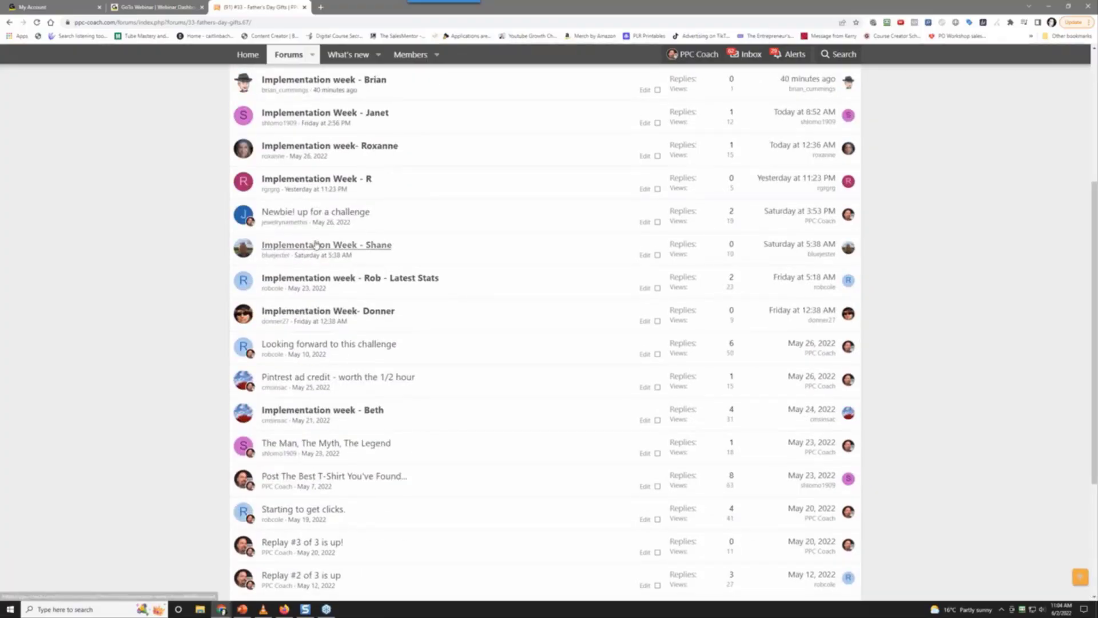
mouse_move(316, 245)
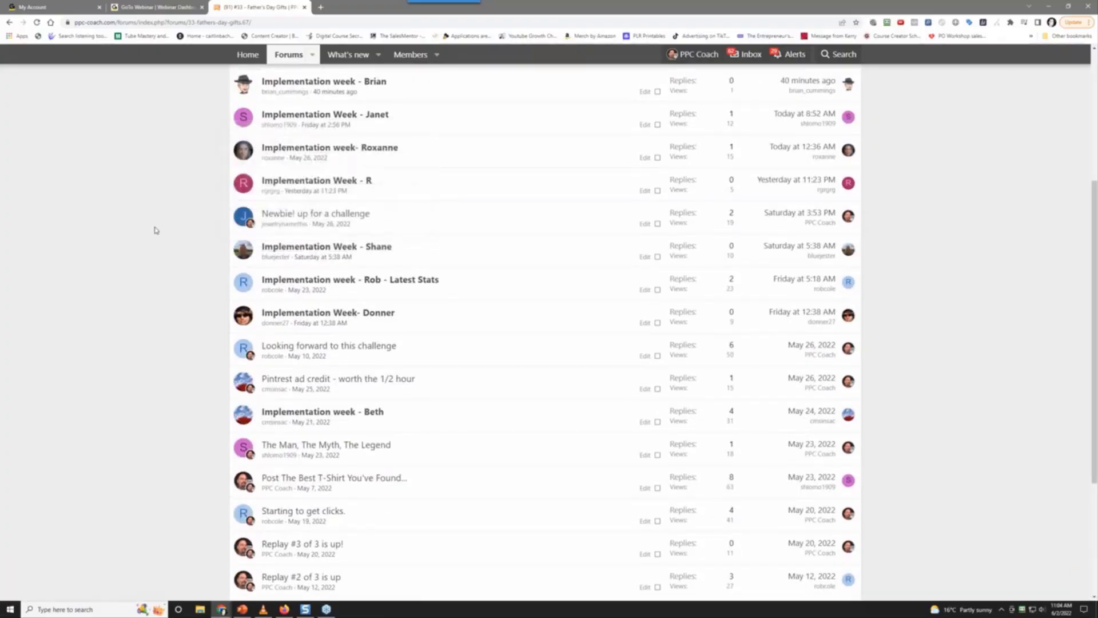
scroll(154, 233, up, 2)
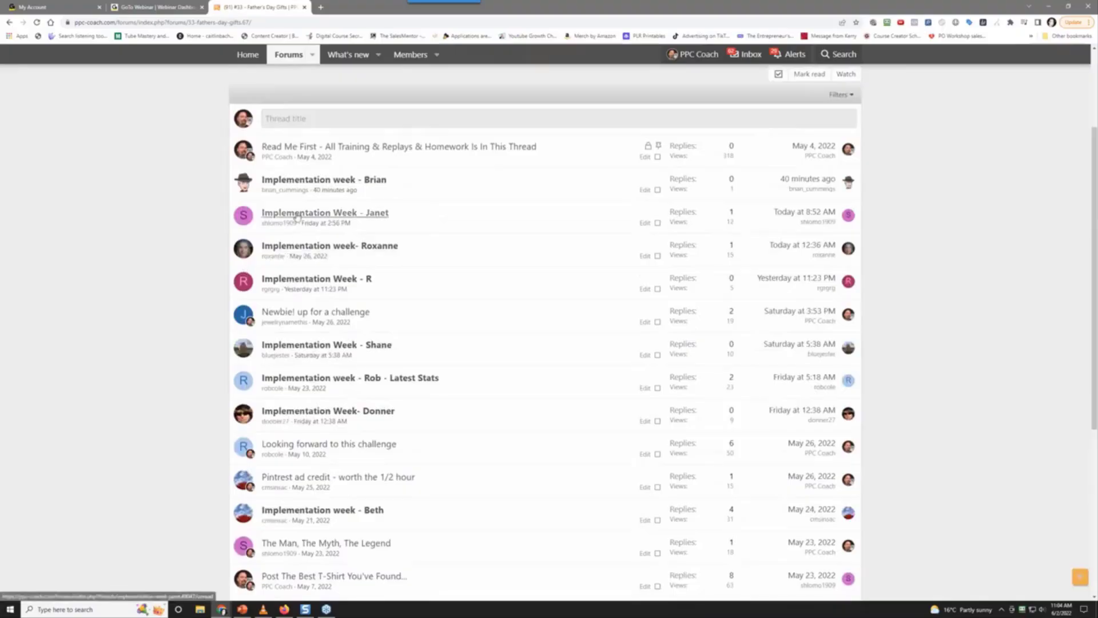
scroll(212, 232, up, 3)
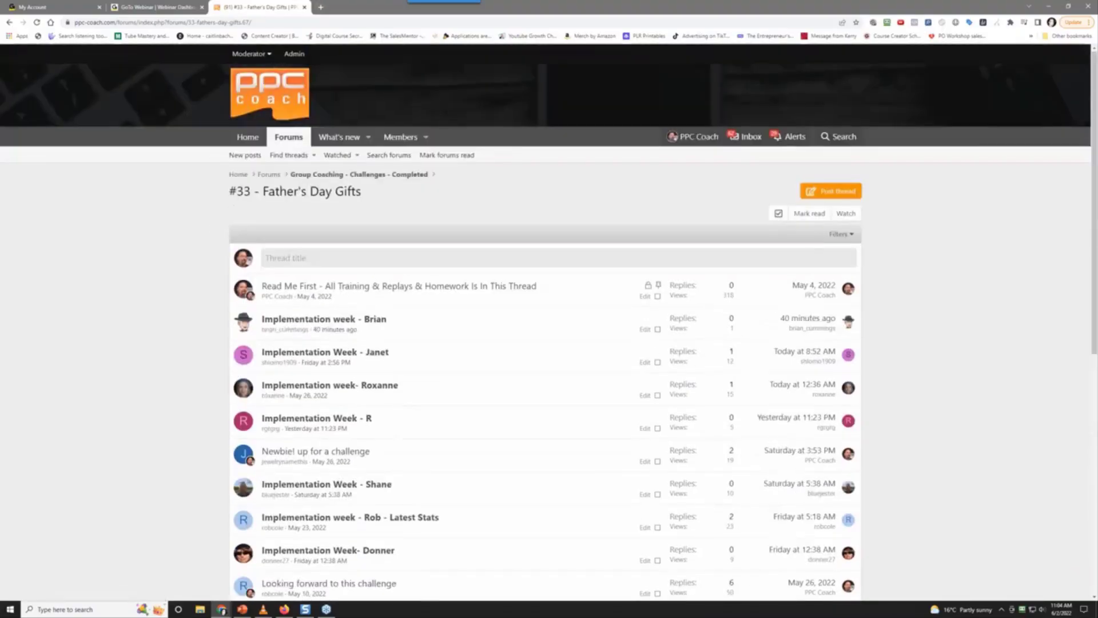
click(321, 8)
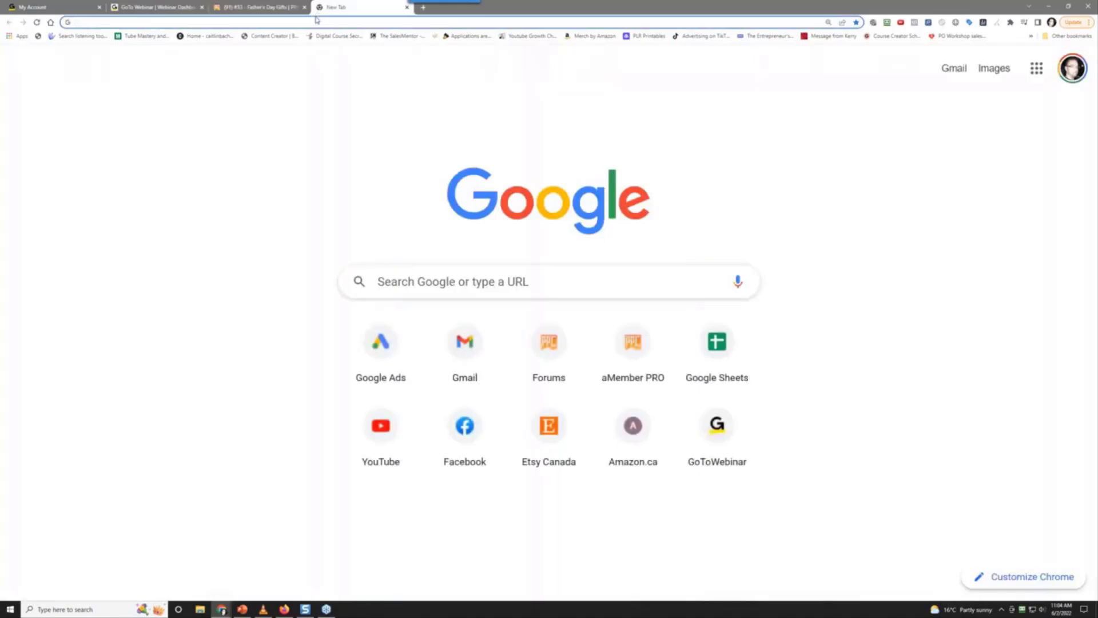
Search for a random number generator between 1 and 4 and open the Number Generator page
click(314, 23)
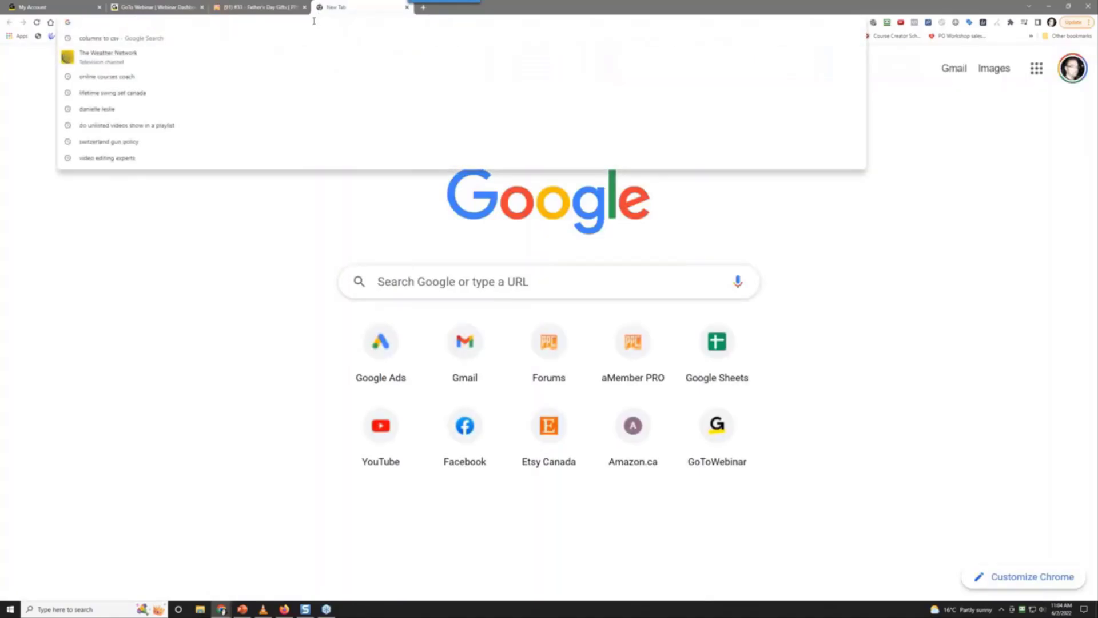
text(random)
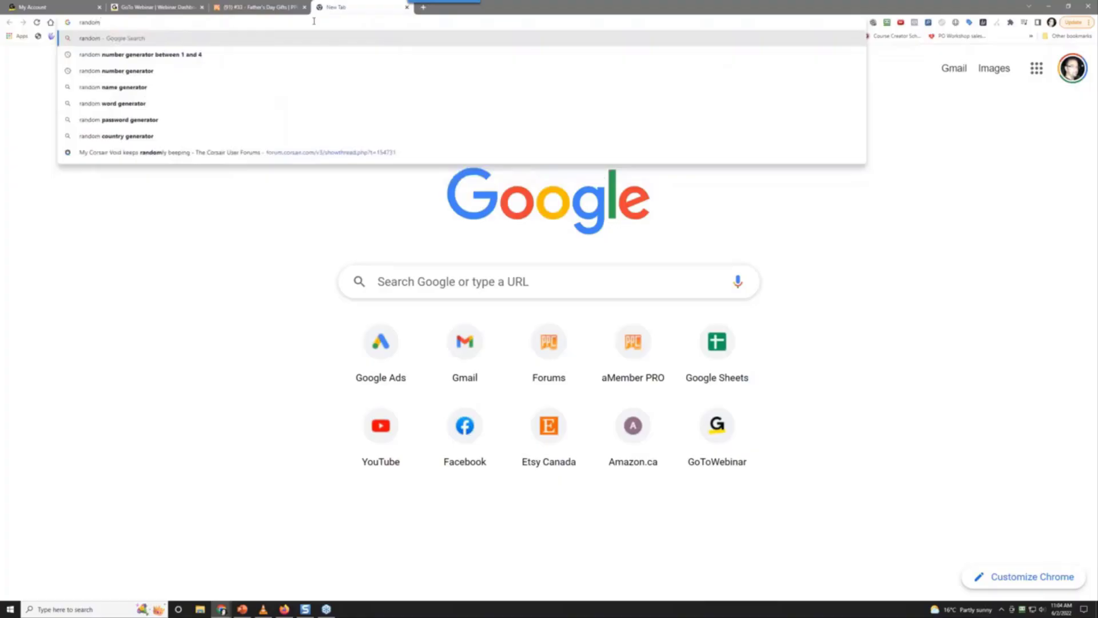
click(314, 54)
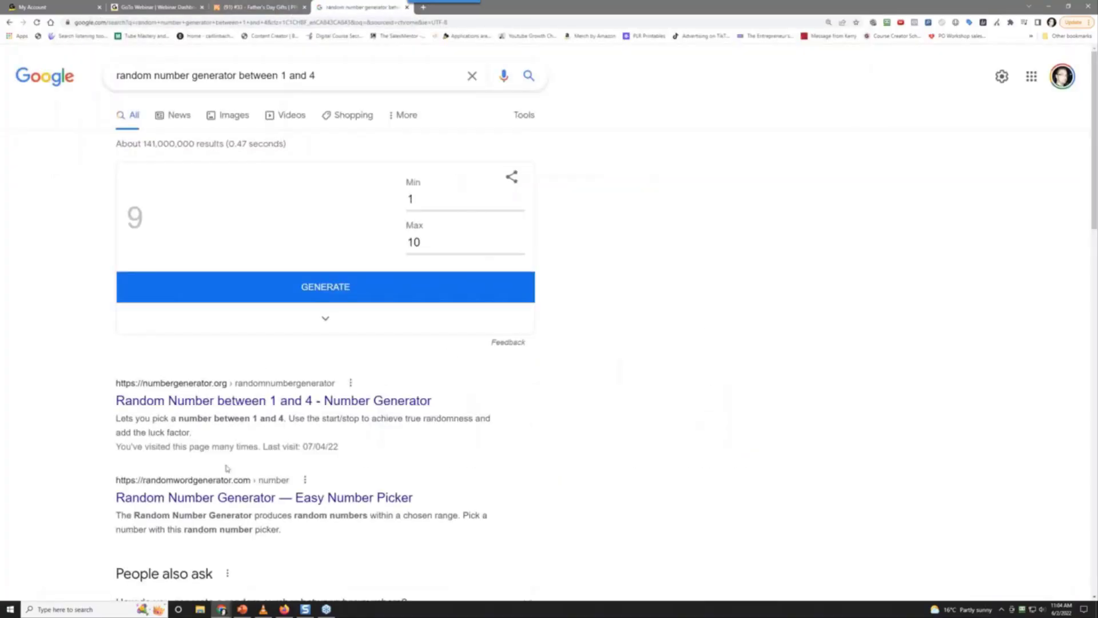
click(178, 505)
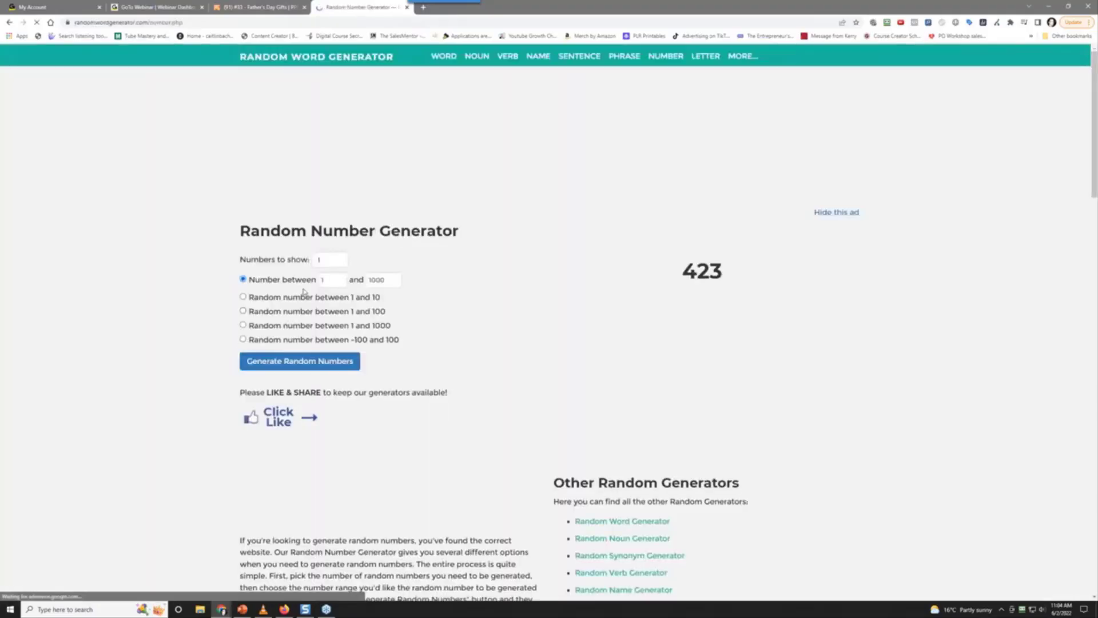
right_click(75, 202)
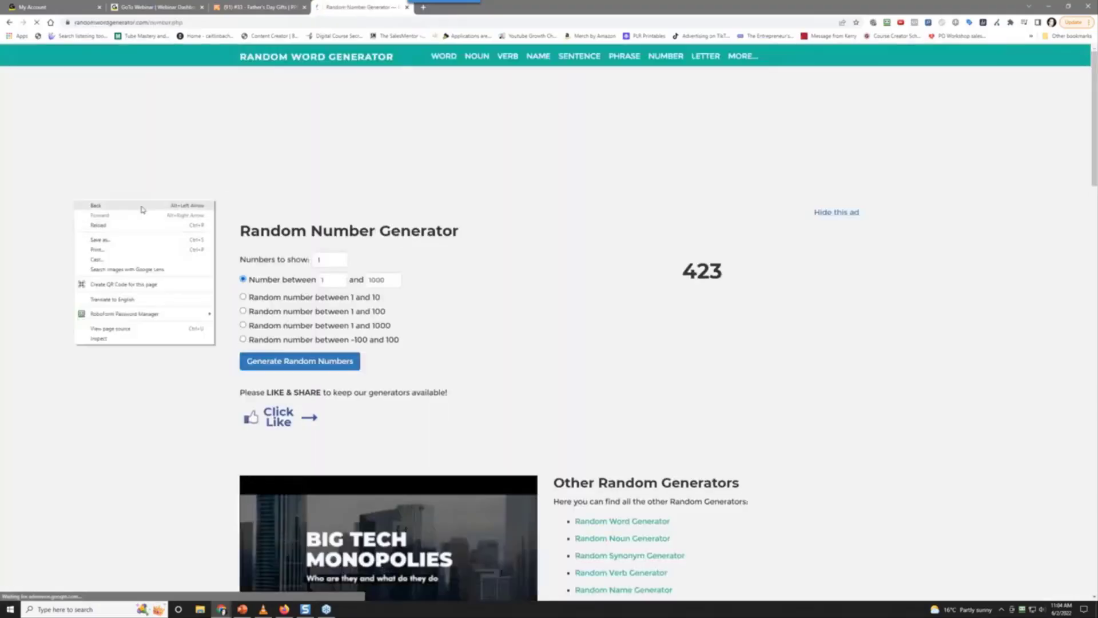
click(142, 207)
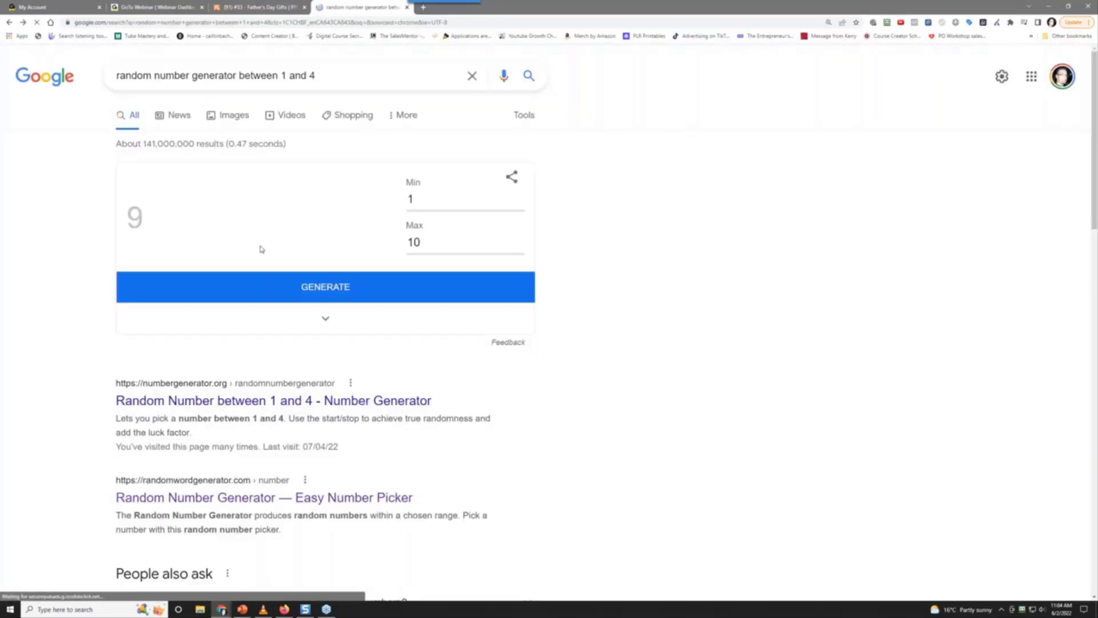
click(269, 403)
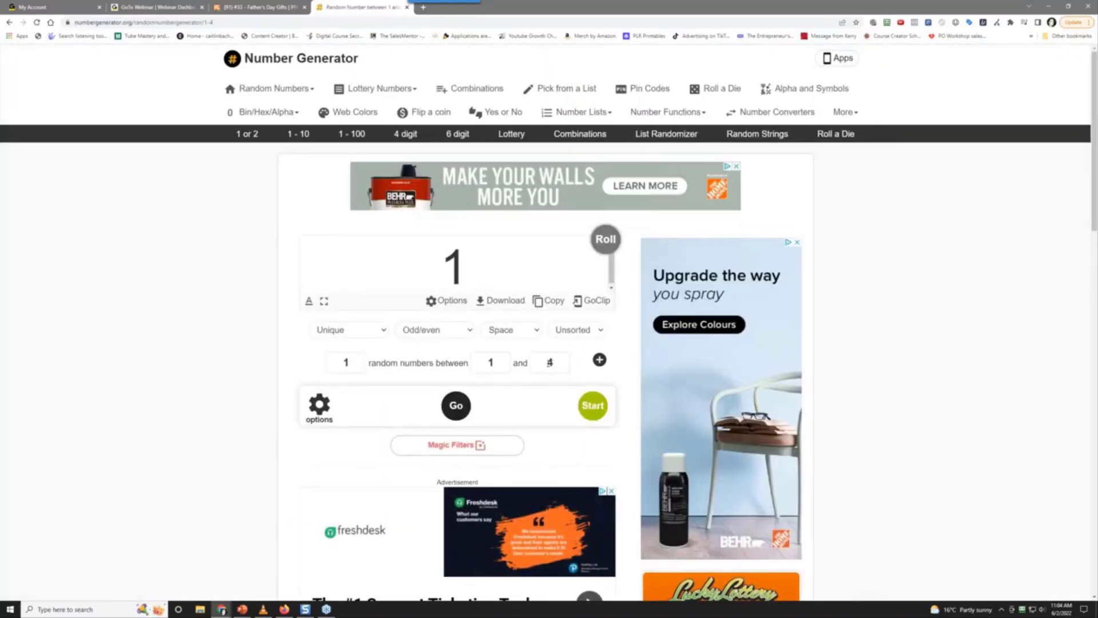
Set the upper limit to 8, roll a number (lands on 7), and return to the forum tab
double_click(564, 364)
text(8)
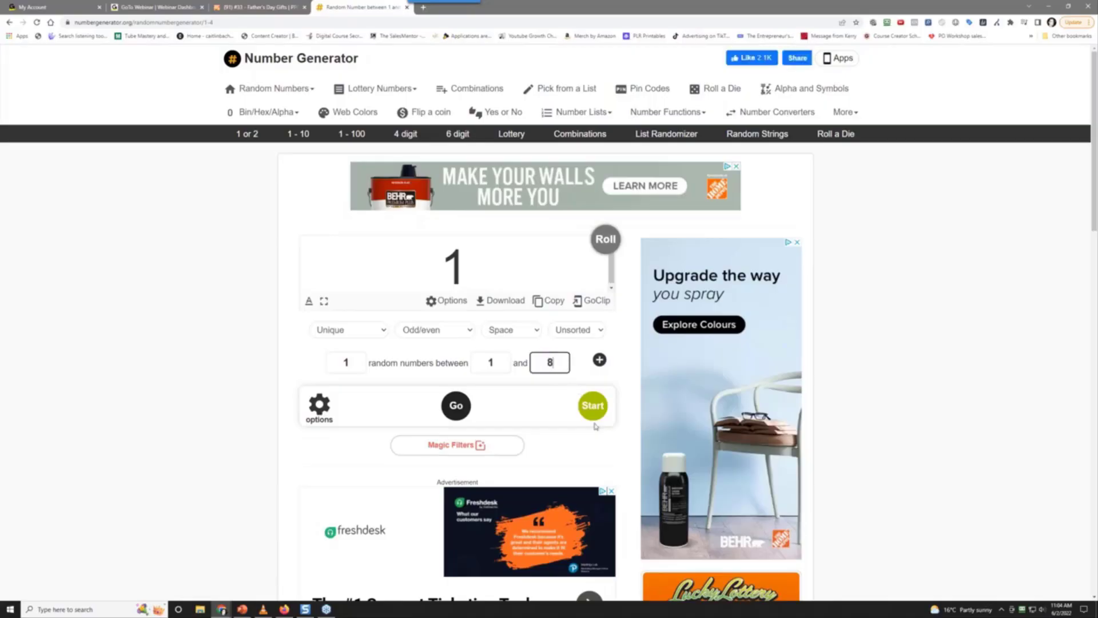
click(607, 240)
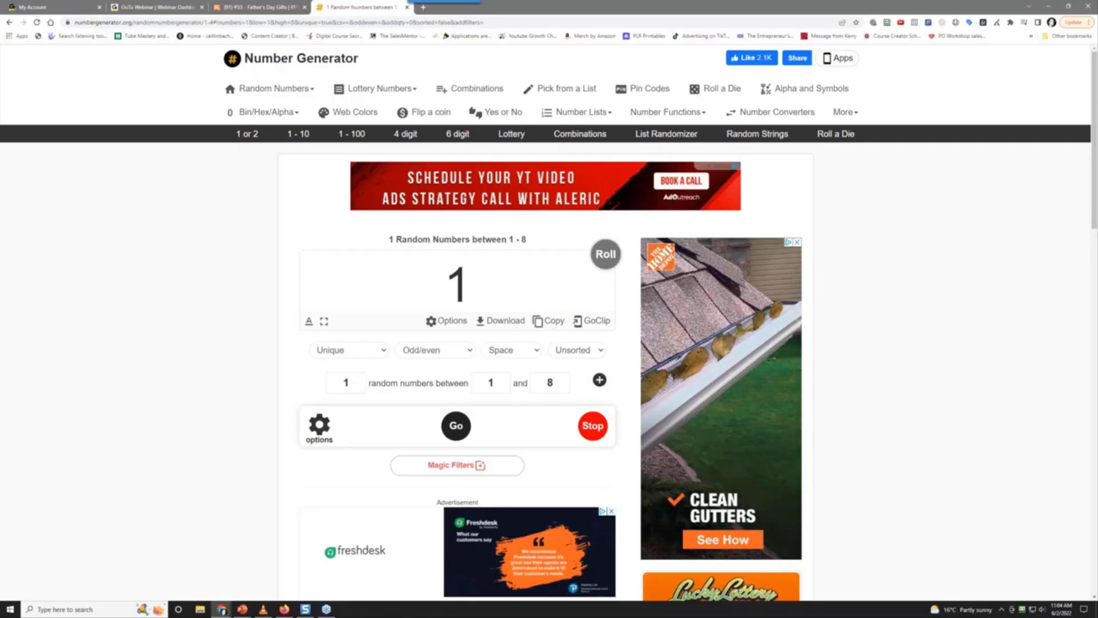
click(598, 428)
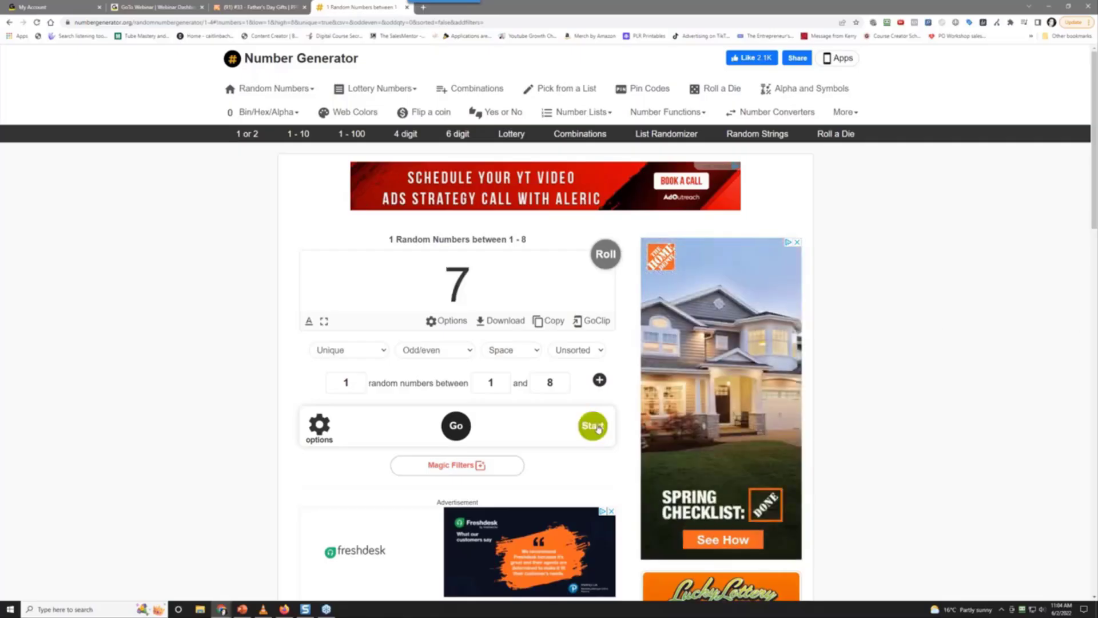
click(260, 7)
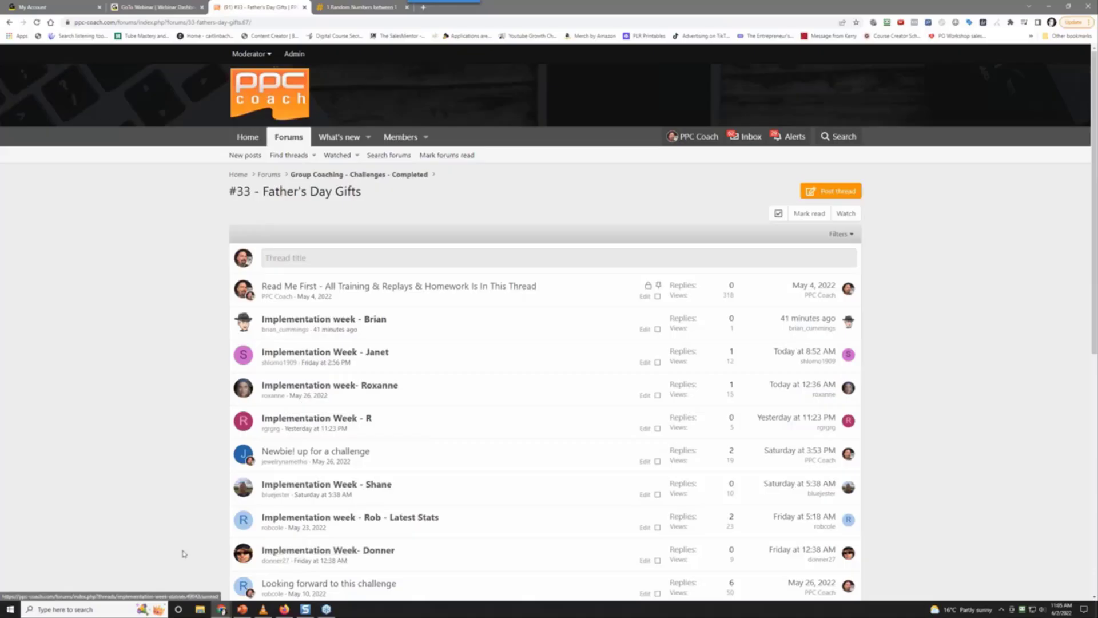
Read the Implementation Week- Donner thread preview in the #33 list, then open a blank tab
scroll(174, 544, down, 5)
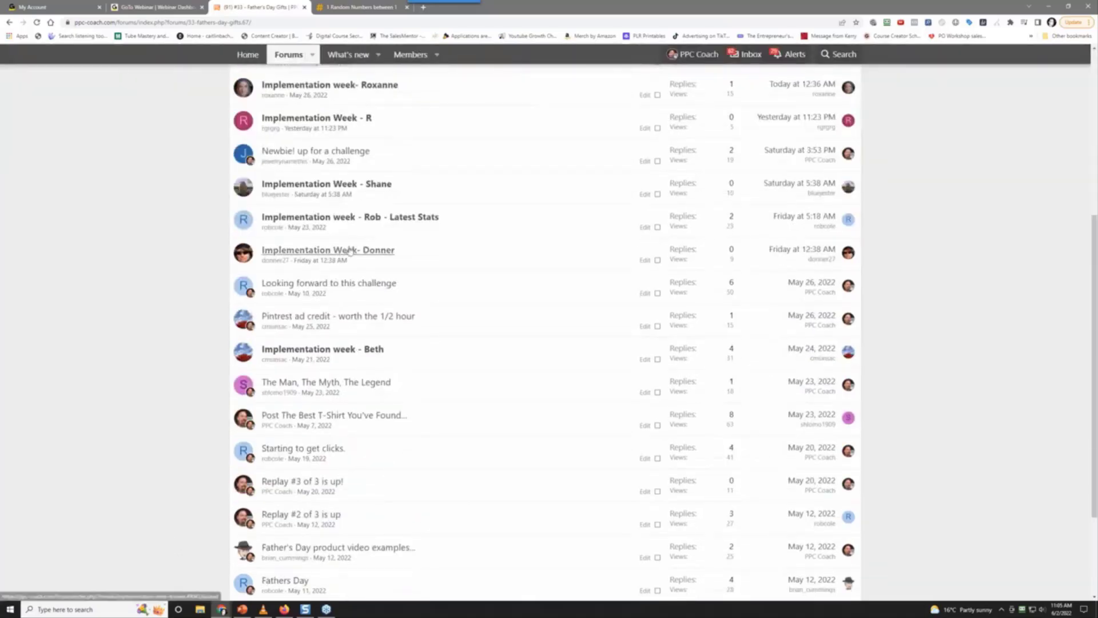
mouse_move(351, 252)
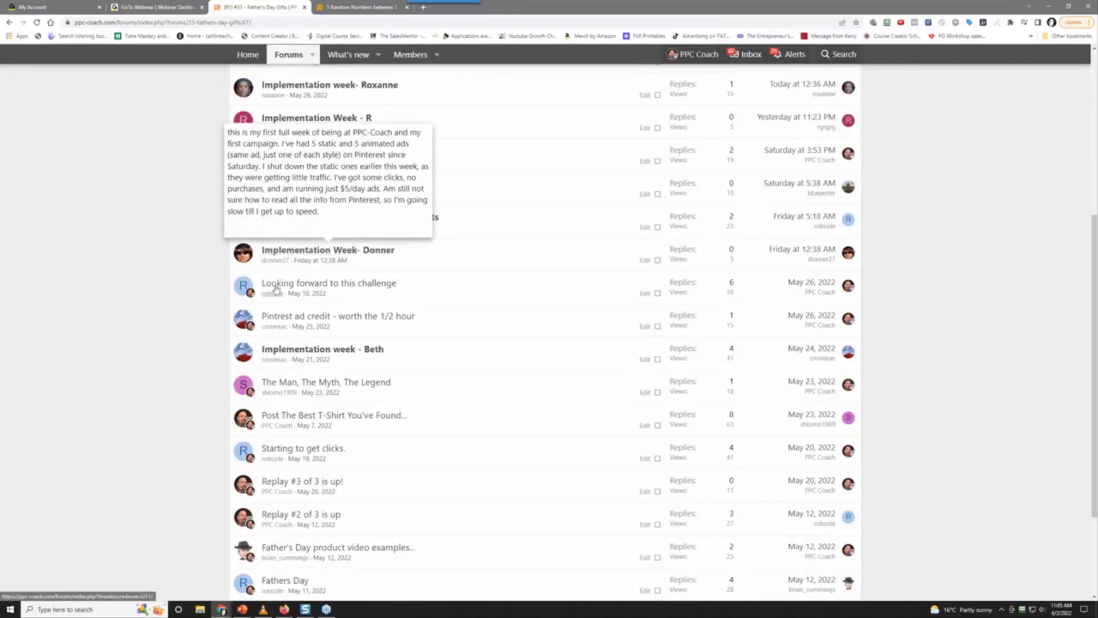
mouse_move(281, 264)
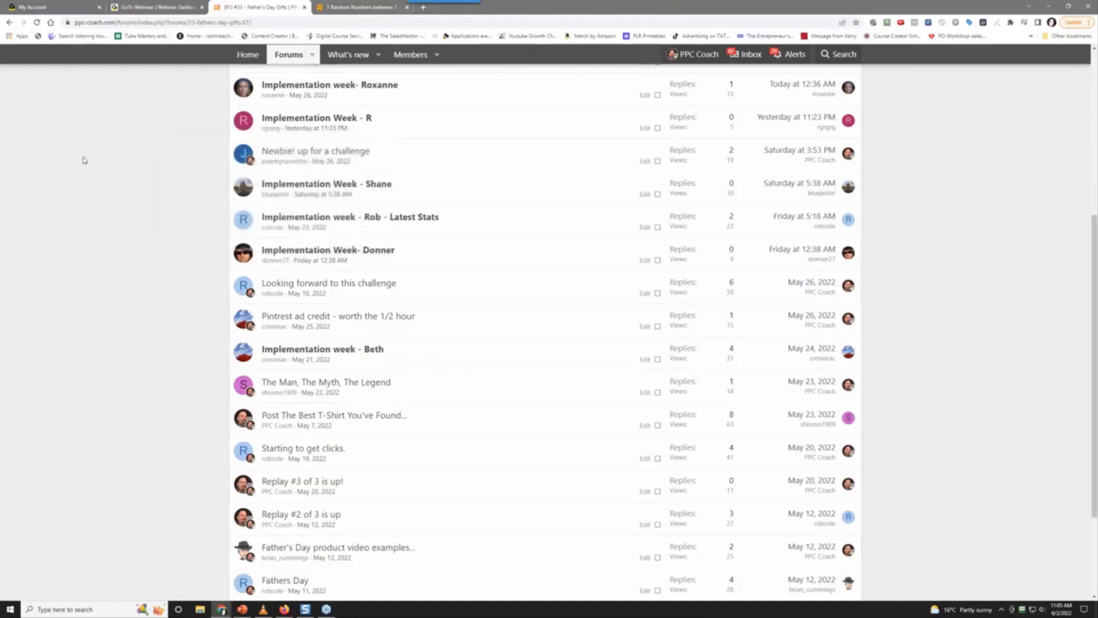
scroll(114, 320, up, 5)
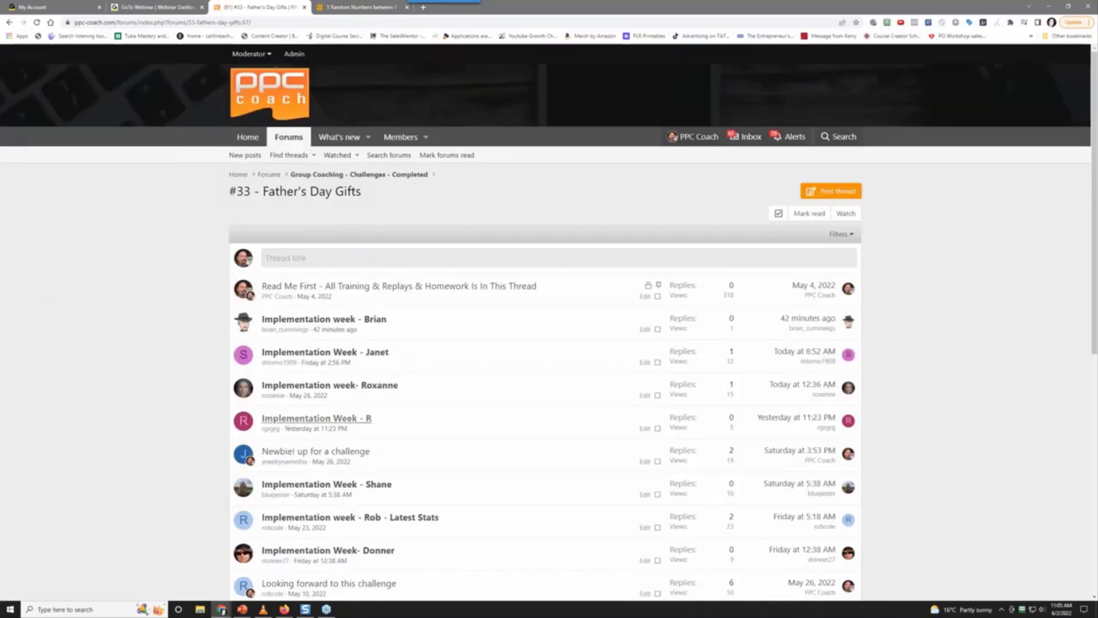
scroll(340, 357, down, 3)
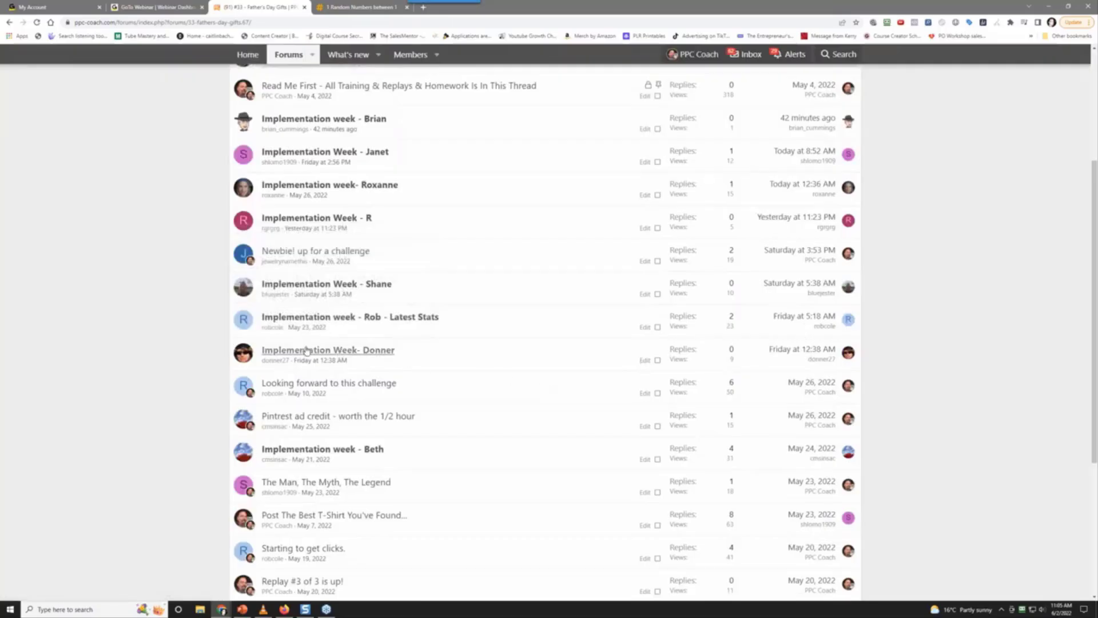
mouse_move(307, 350)
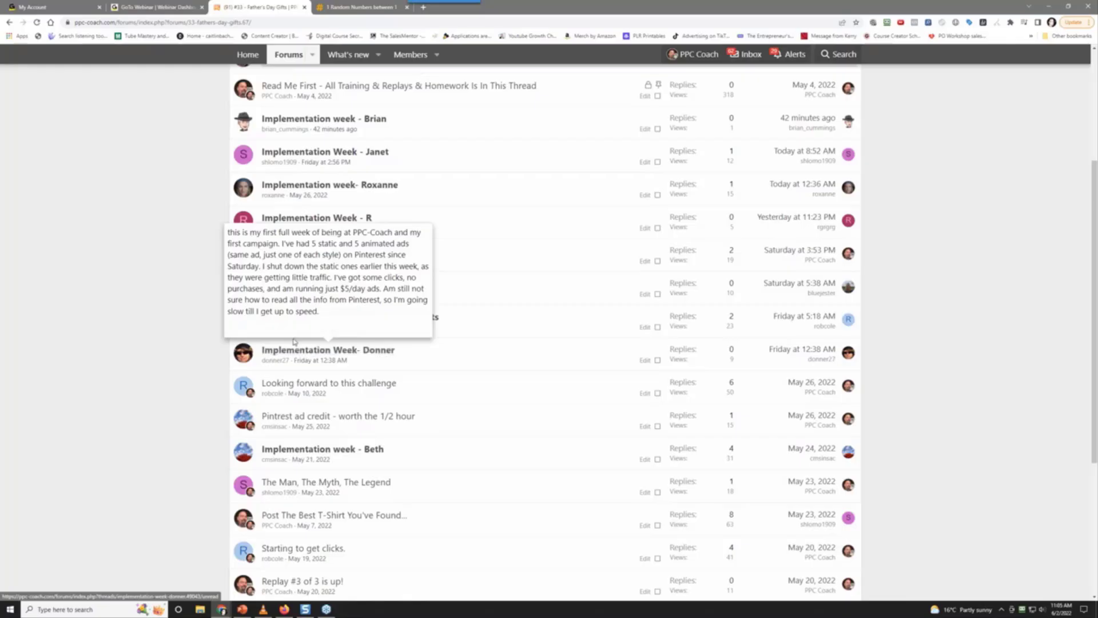
scroll(137, 262, up, 3)
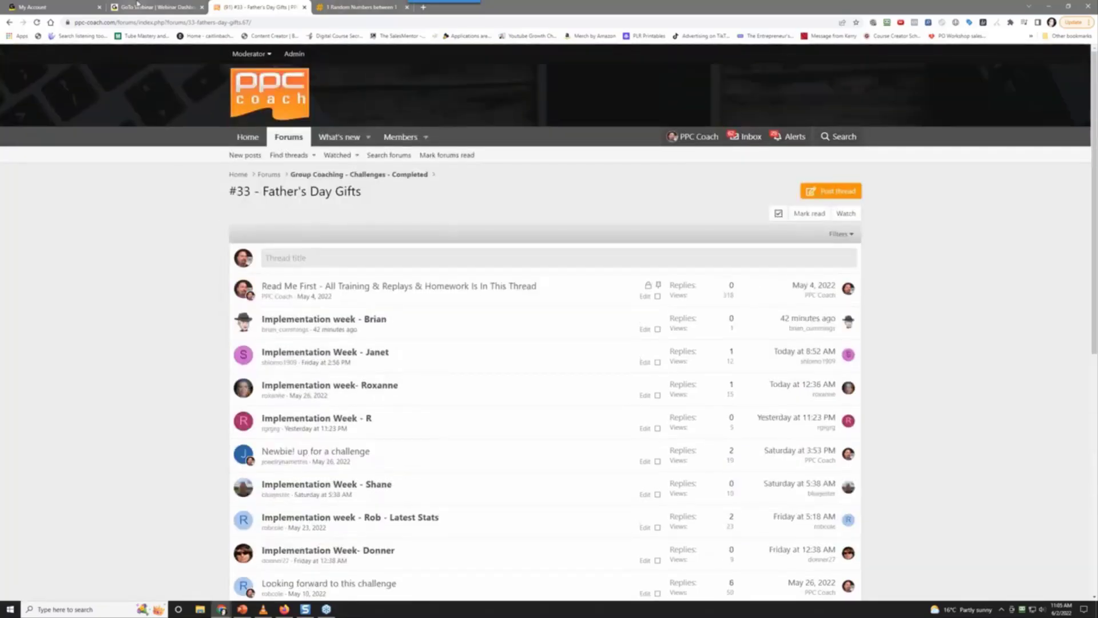
click(423, 6)
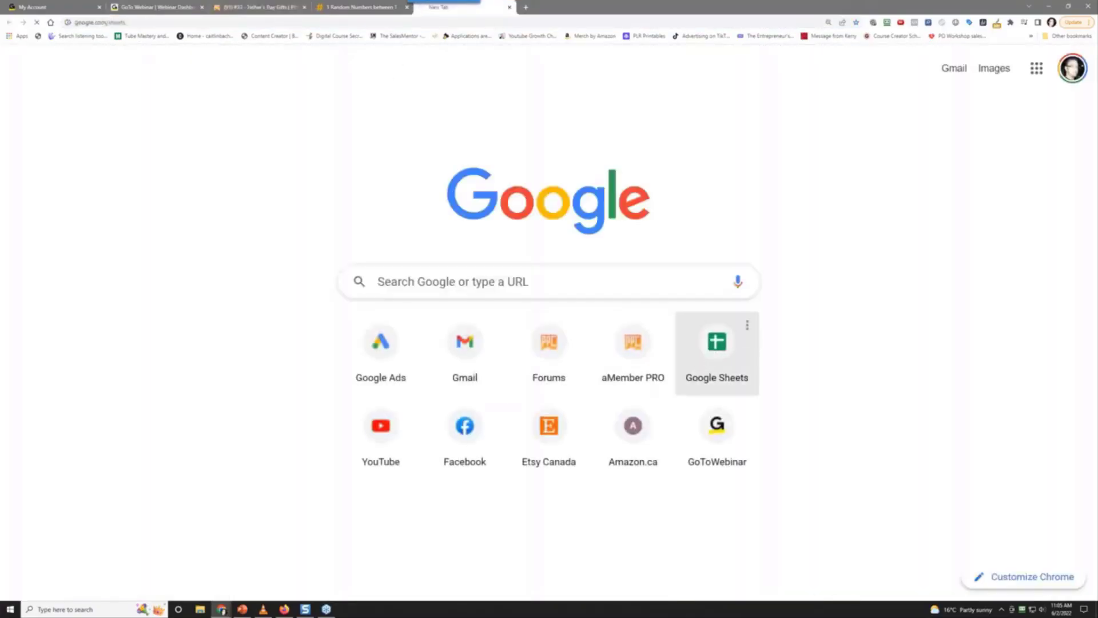
Create a blank Google Sheets spreadsheet and title it 'Challenge #34 - Wedding Season Gifts'
click(712, 351)
click(233, 166)
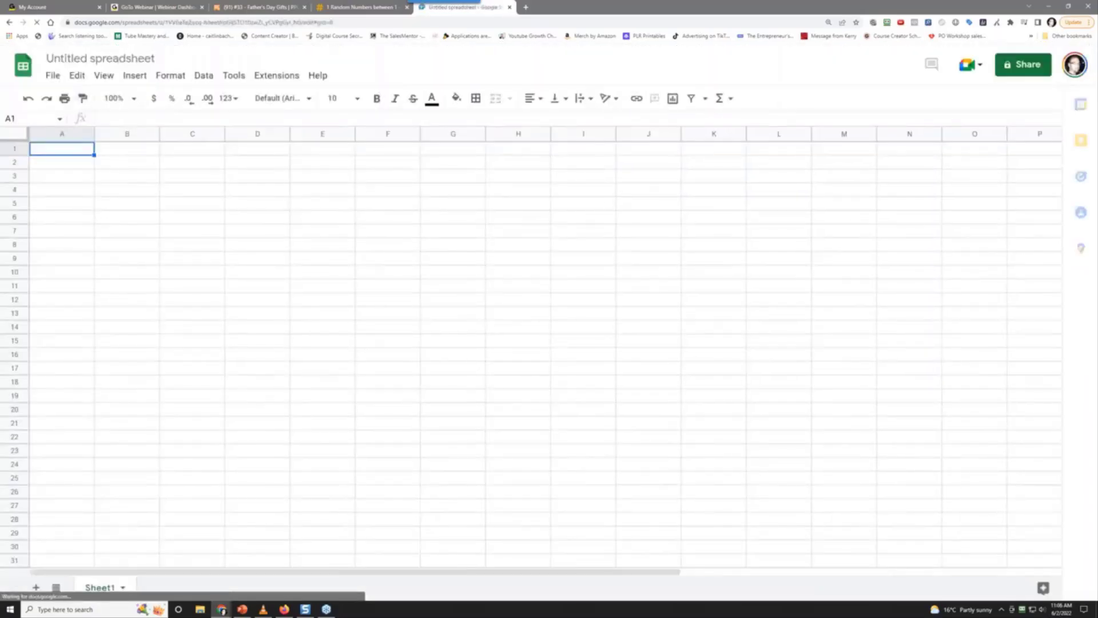
click(100, 58)
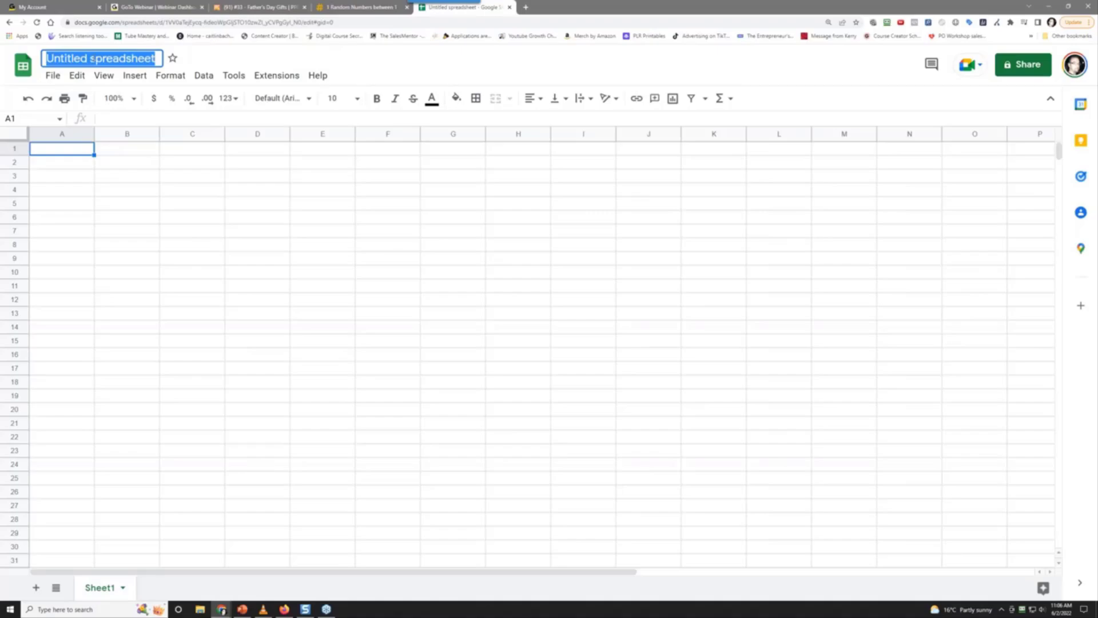
text(Chal)
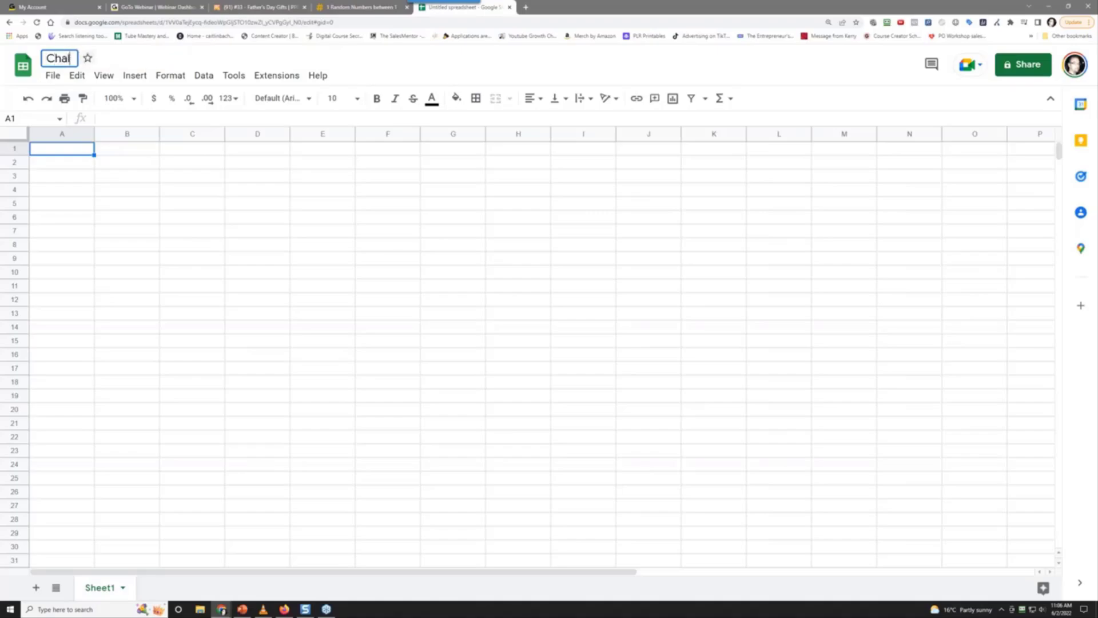
text(lenge #)
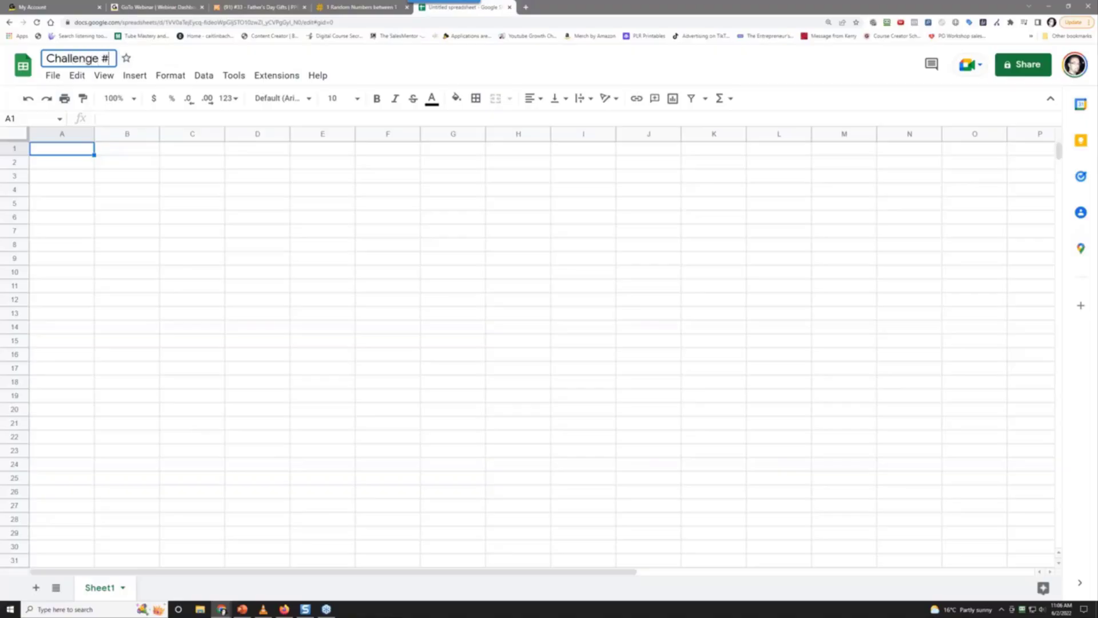
text(34 -)
text(Wedding Season)
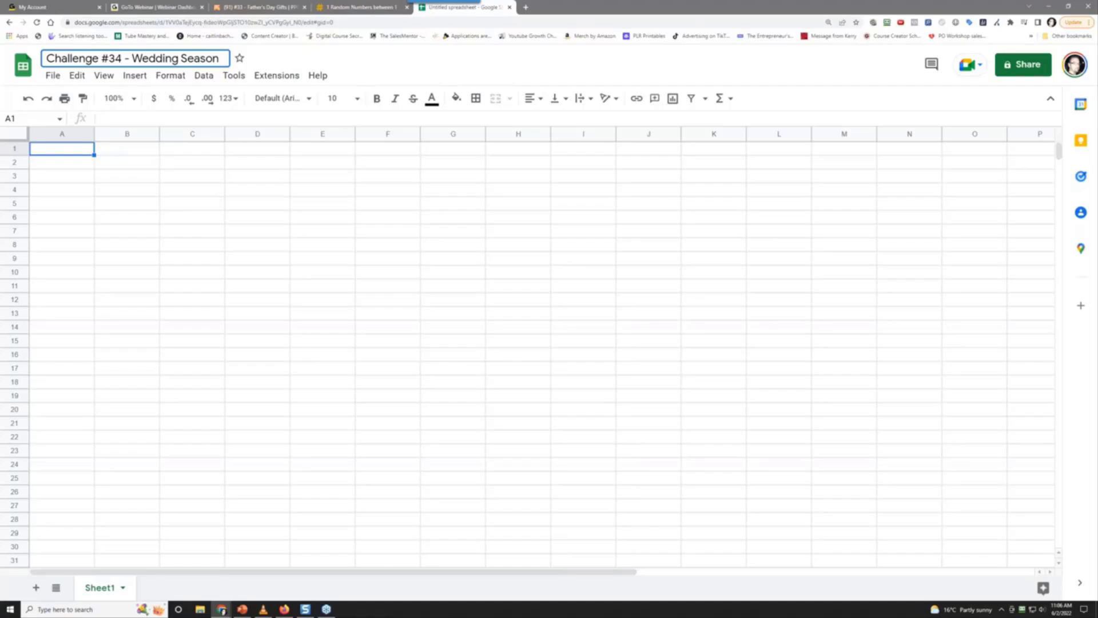
text(Gifts)
Confirm the title and enter headers Image, Quote, URL, Status, Notes in A1:E1
key(Return)
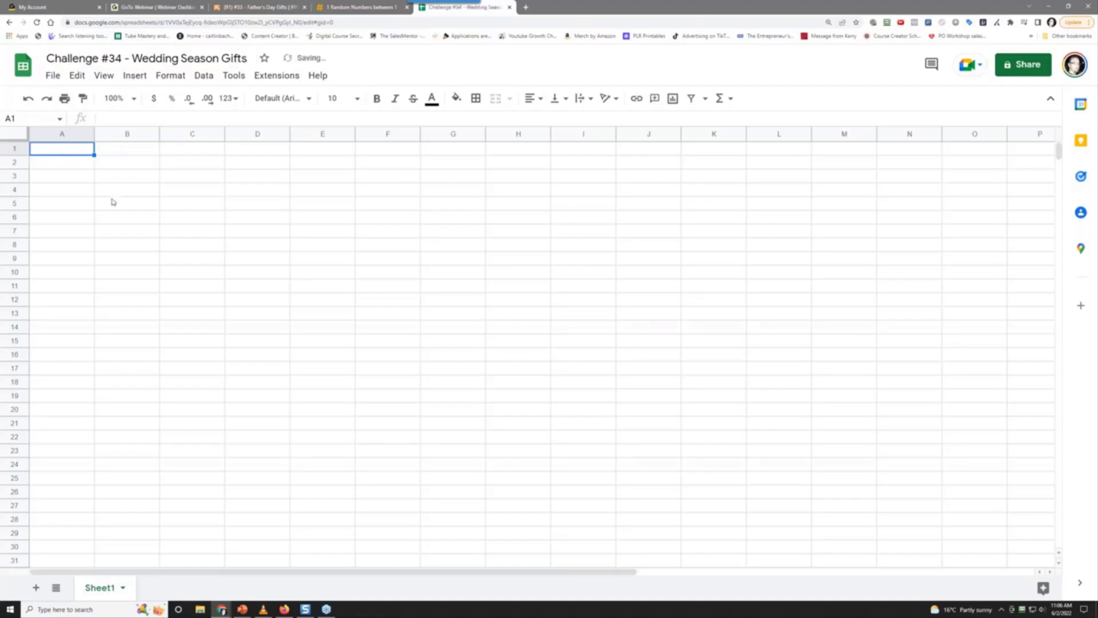
text(Ima)
key(BackSpace)
key(BackSpace)
key(BackSpace)
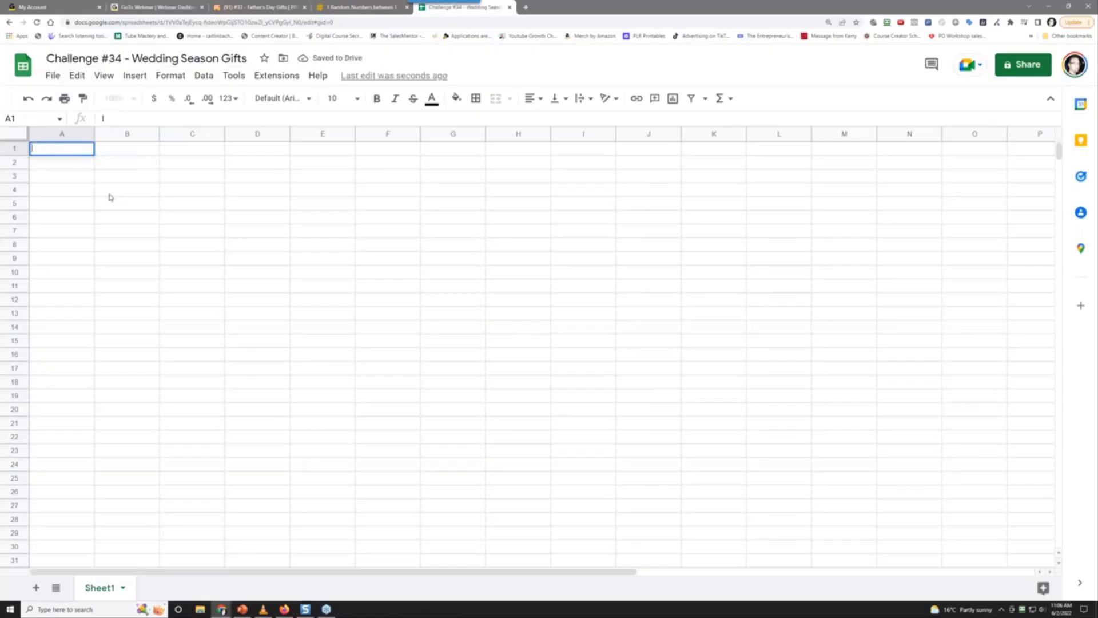
text(Image)
key(Tab)
text(Quote)
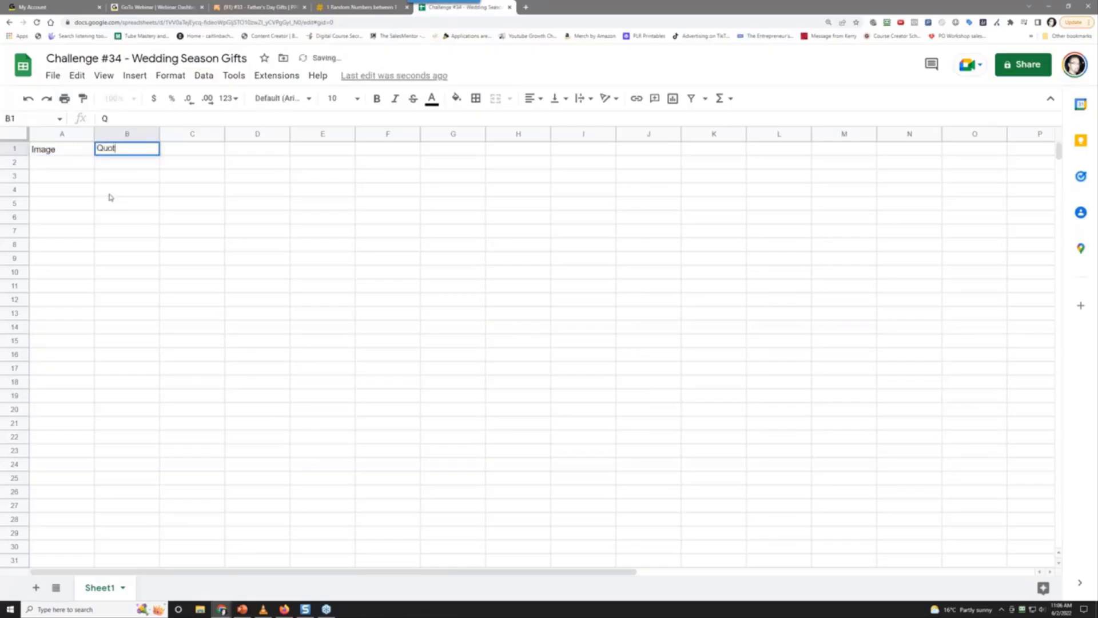
key(Tab)
text(URL)
key(Tab)
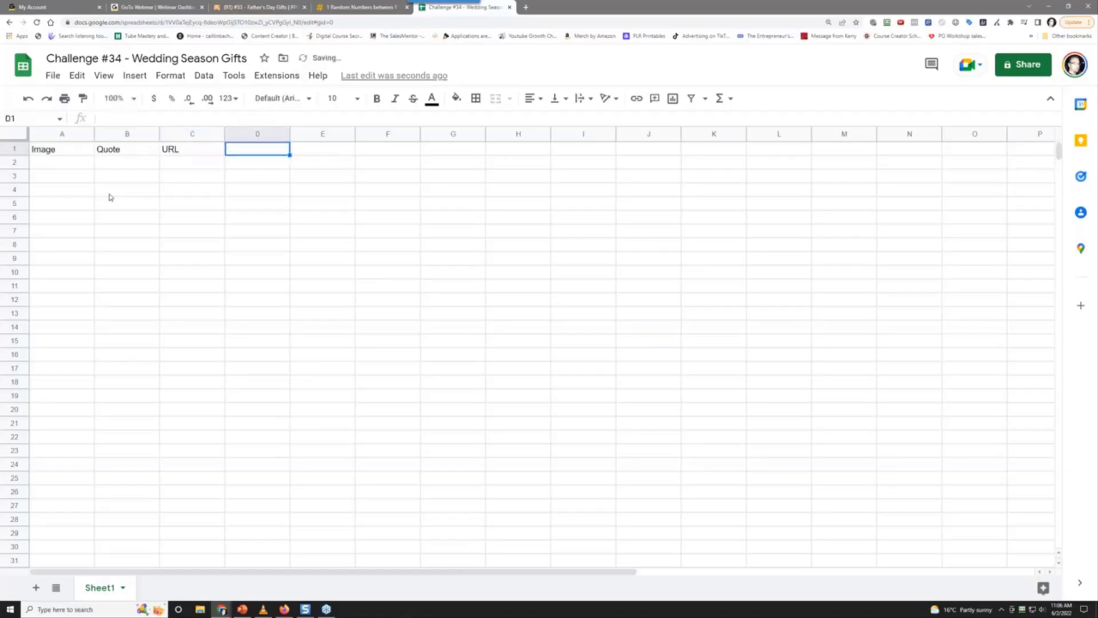
text(Status)
key(Tab)
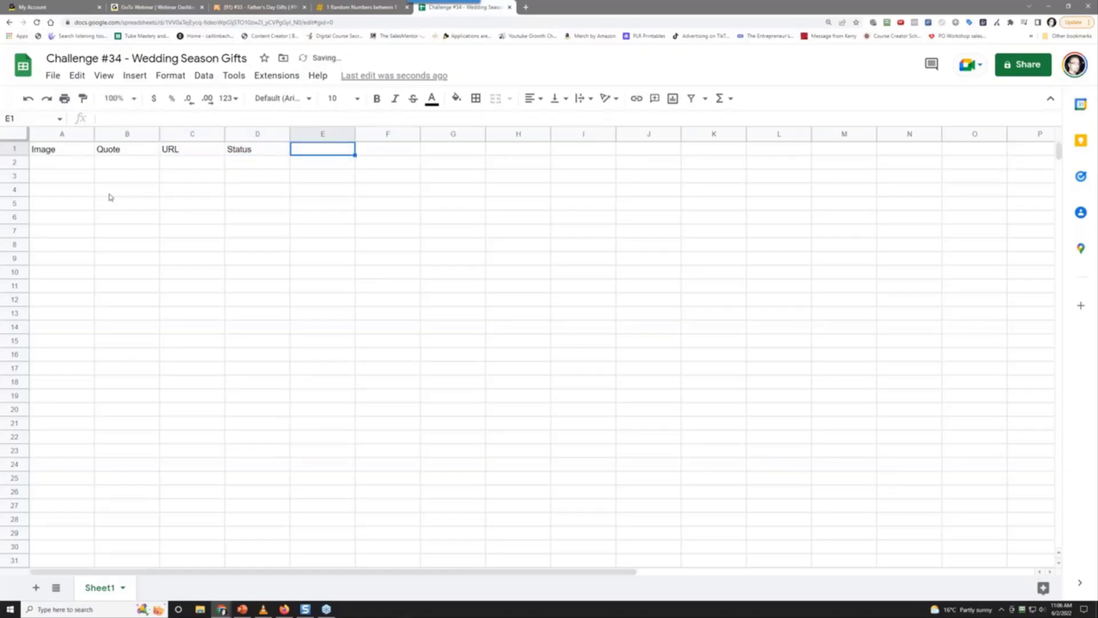
text(Notes)
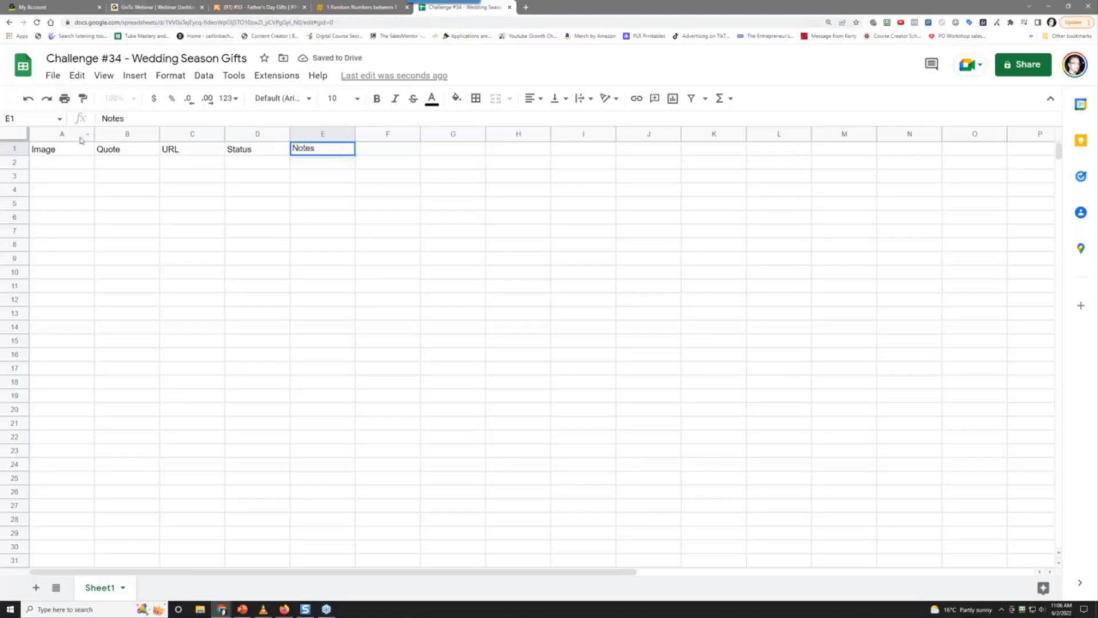
Format the A1:E1 headers as bold white text on a black fill
drag(76, 149, 318, 157)
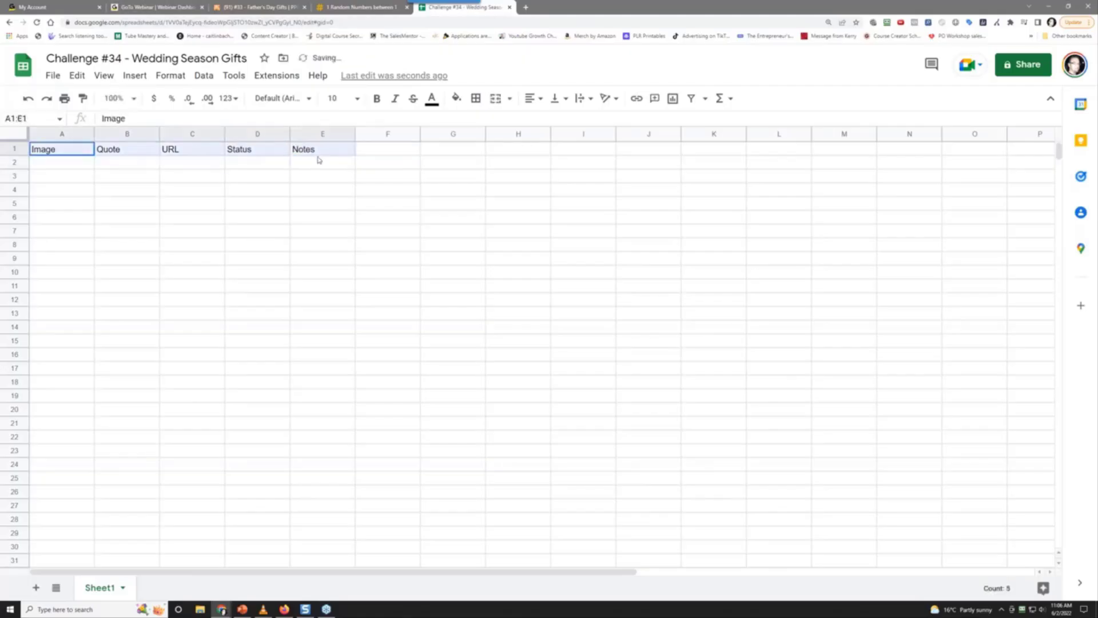
click(375, 99)
click(432, 98)
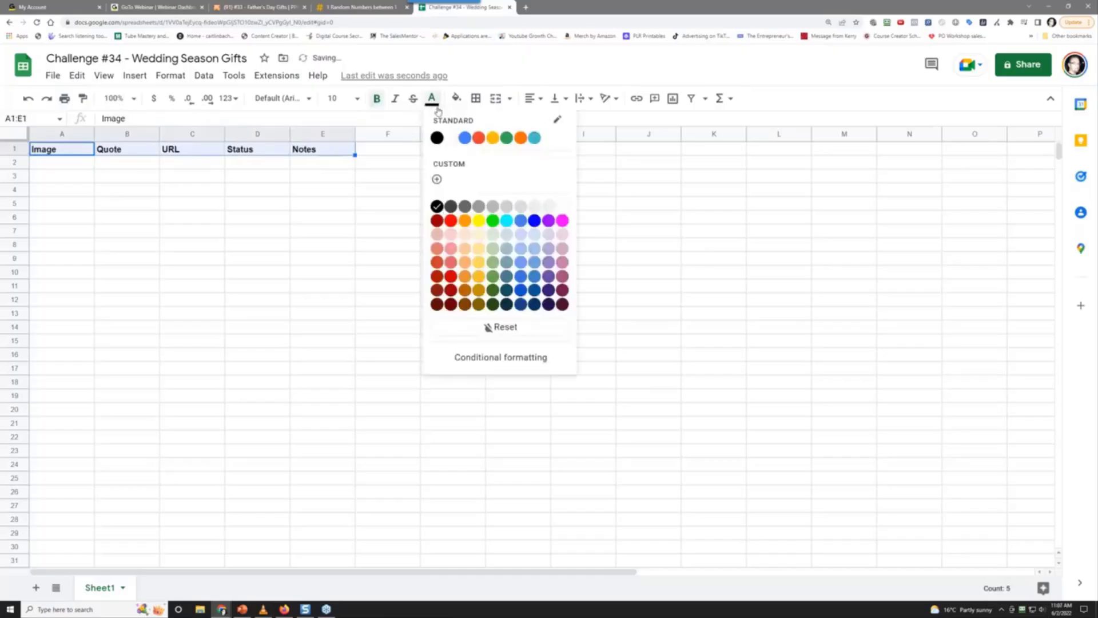
click(449, 138)
click(456, 97)
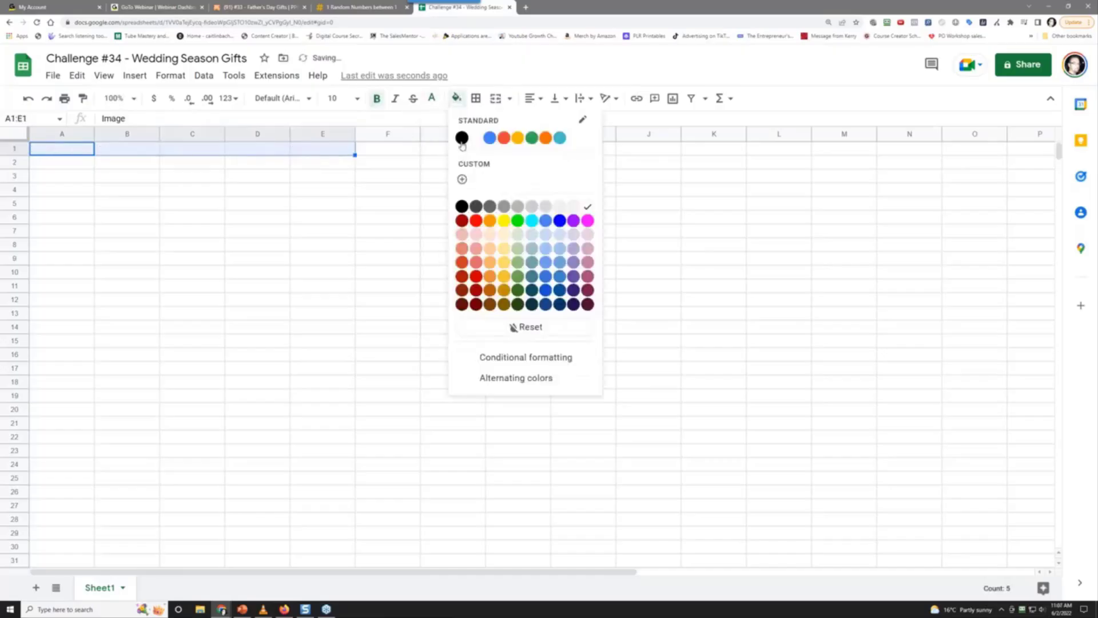
click(460, 139)
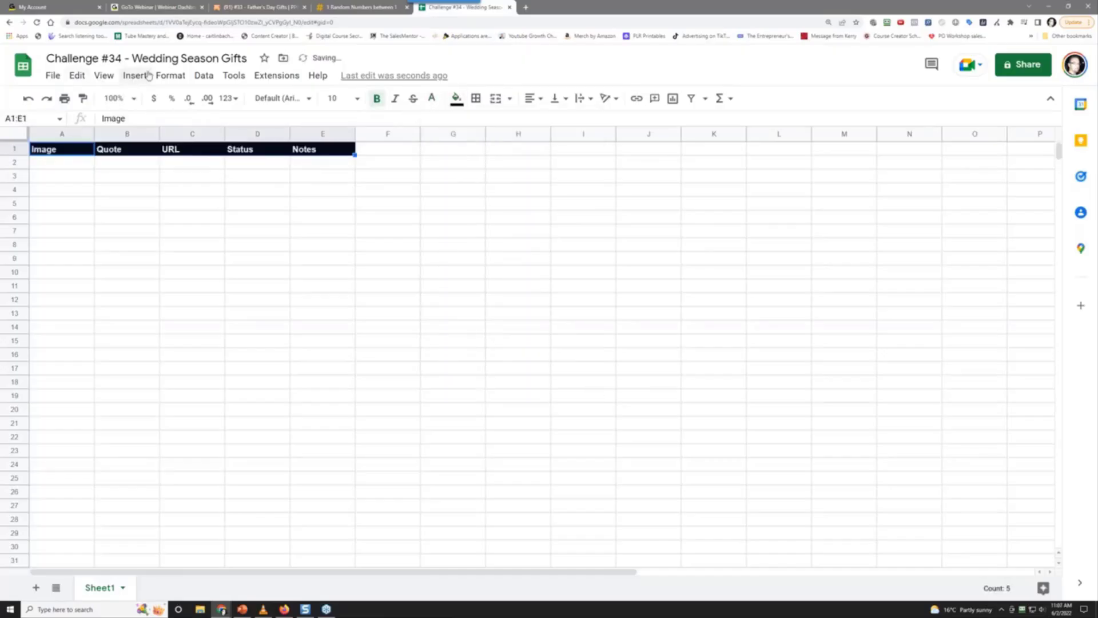
Freeze row 1 so the headers stay visible, then open a new blank browser tab
click(105, 76)
mouse_move(135, 118)
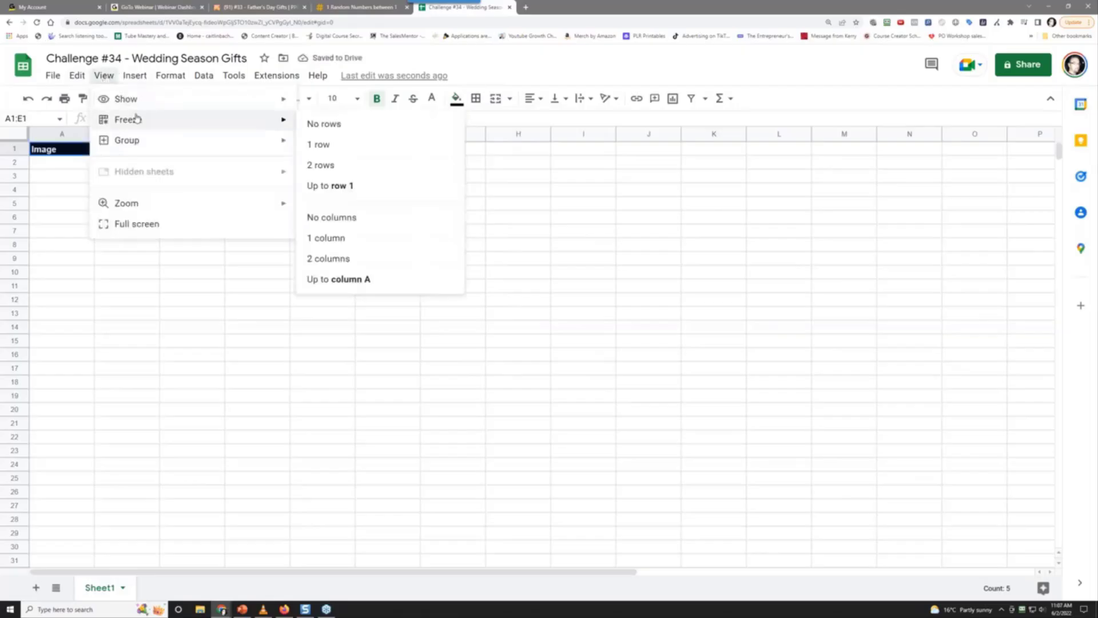
click(324, 143)
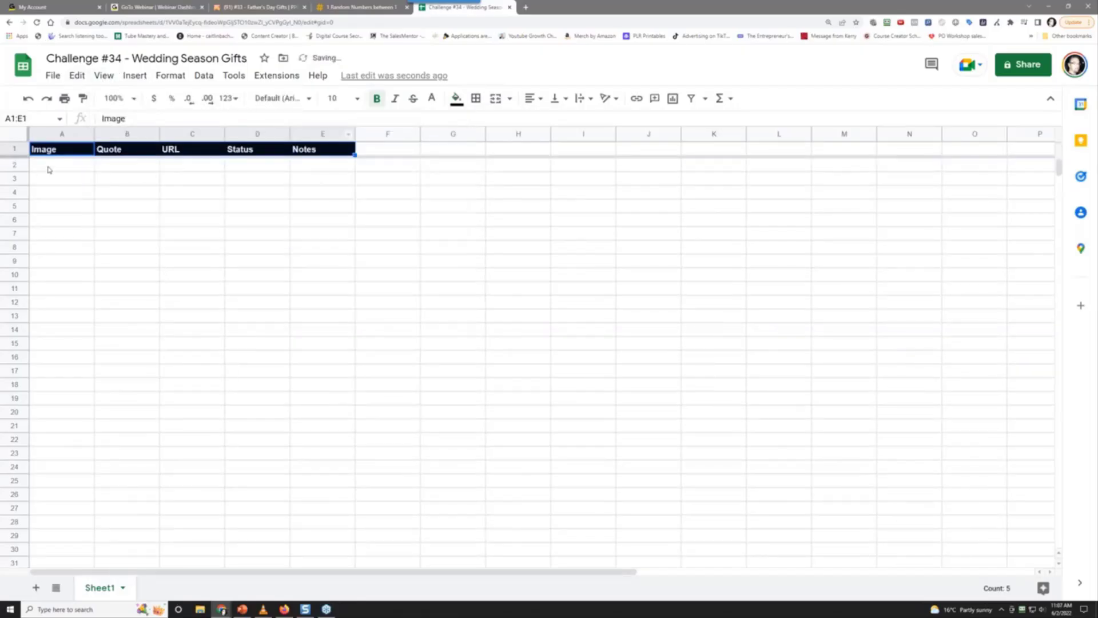
click(49, 166)
scroll(80, 298, down, 8)
scroll(86, 314, up, 8)
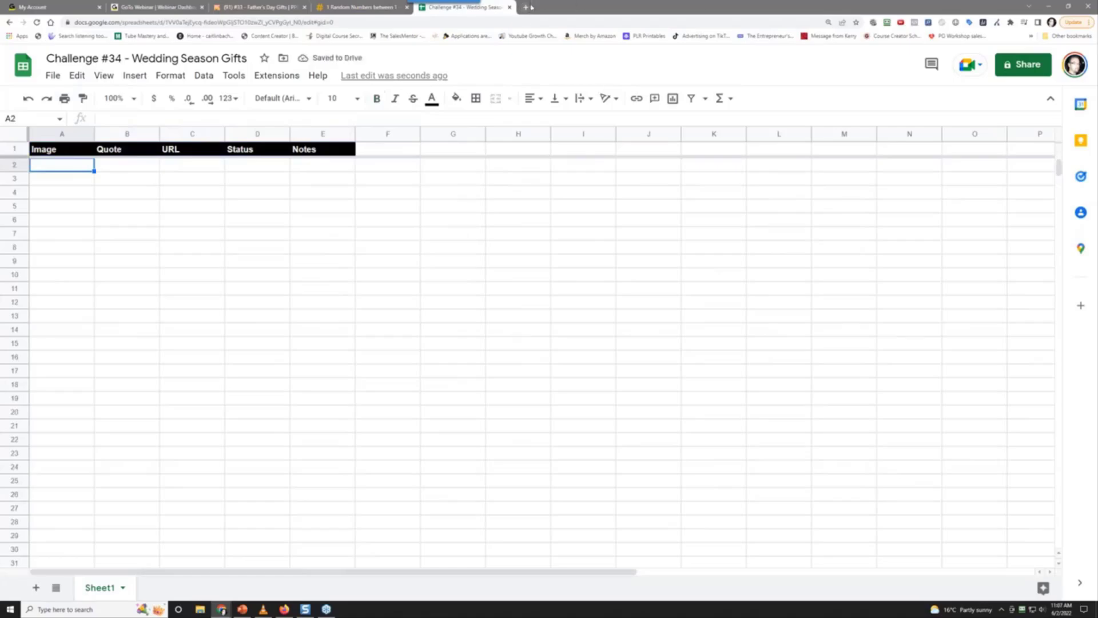
click(525, 8)
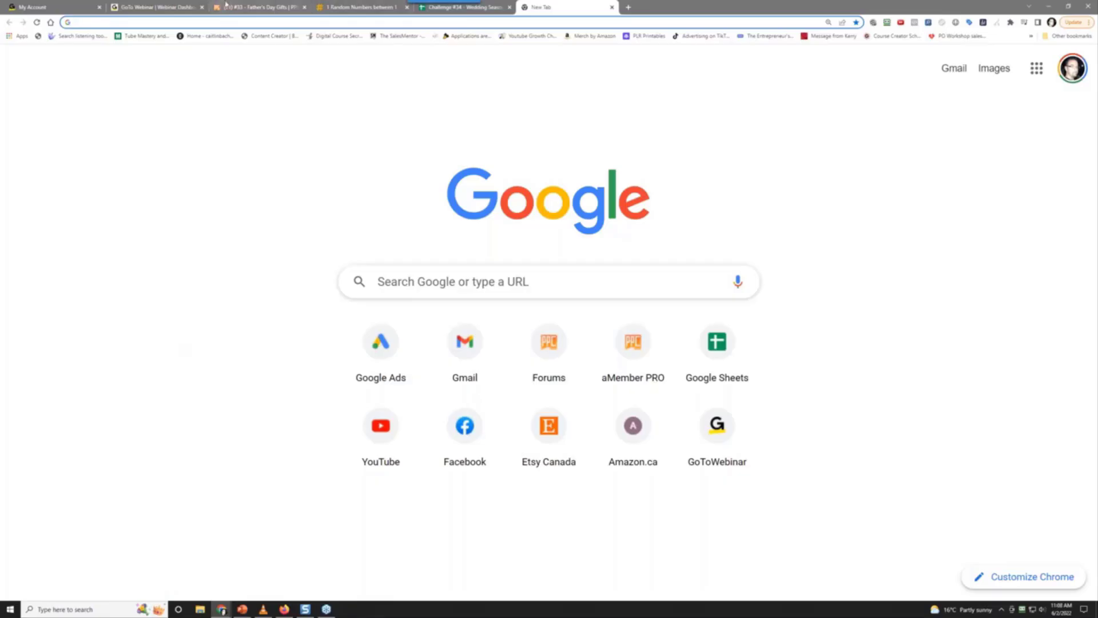
Go to the PPC Coach forum index and browse the General Discussion section
click(252, 4)
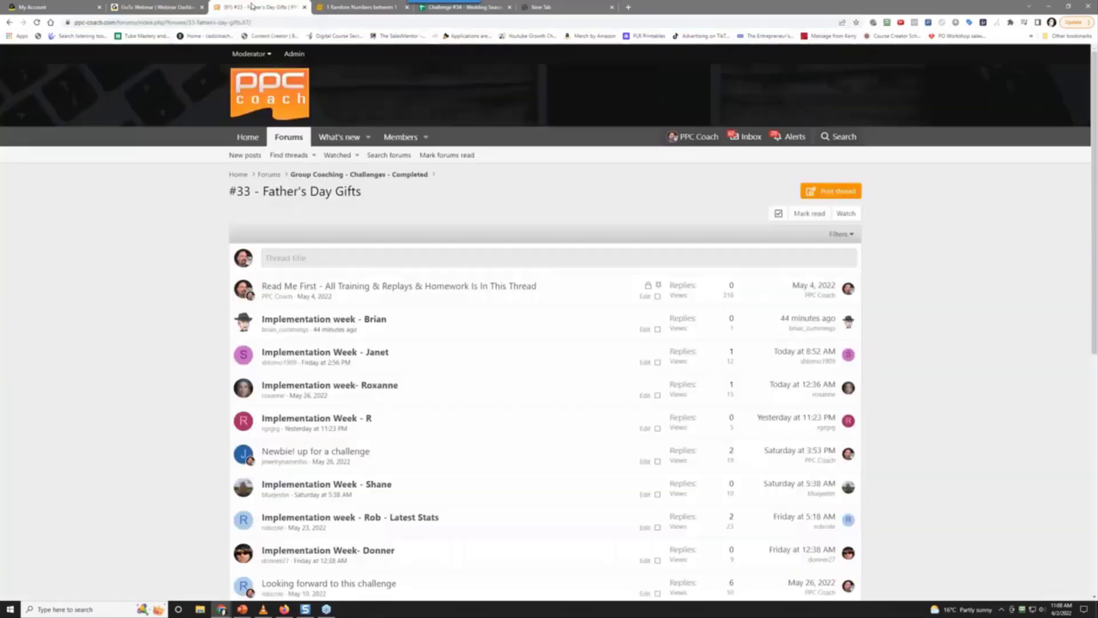
click(286, 144)
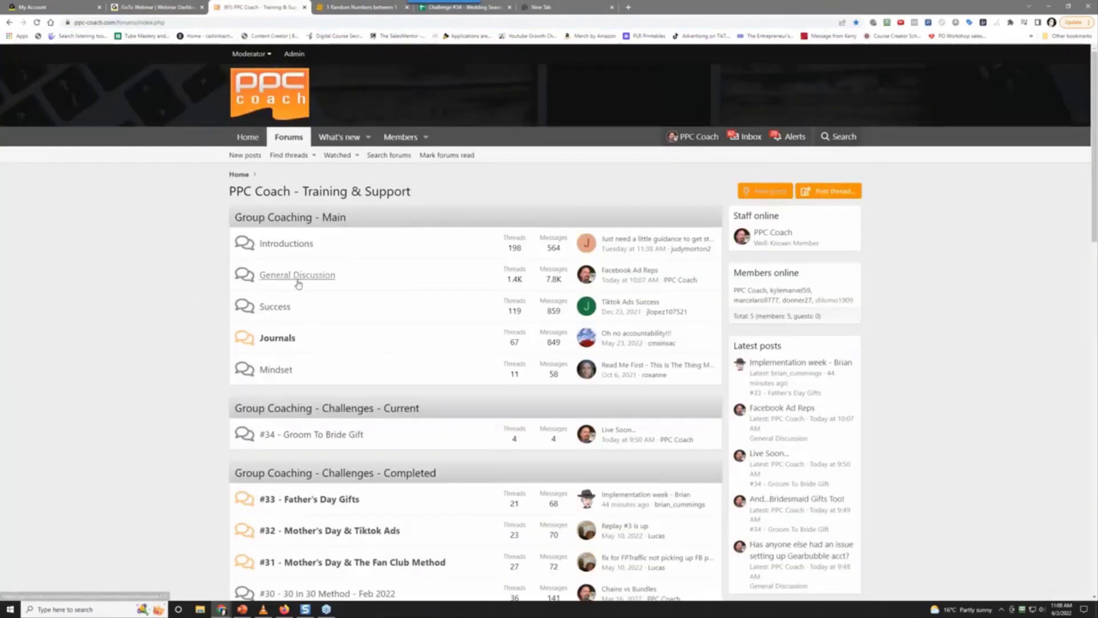
scroll(170, 350, down, 2)
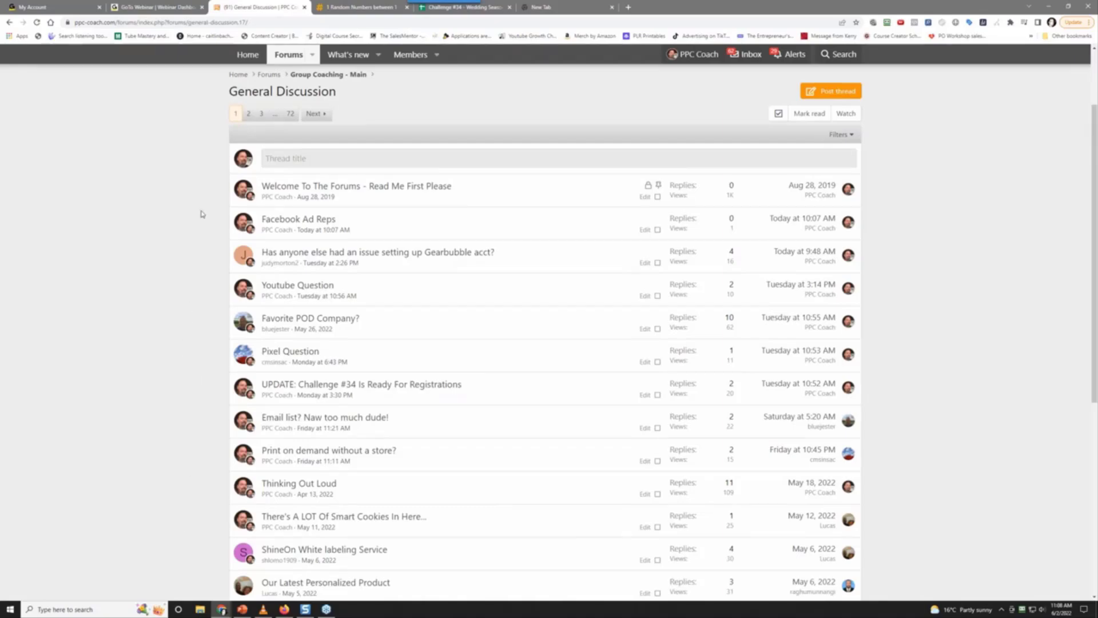
scroll(159, 335, down, 2)
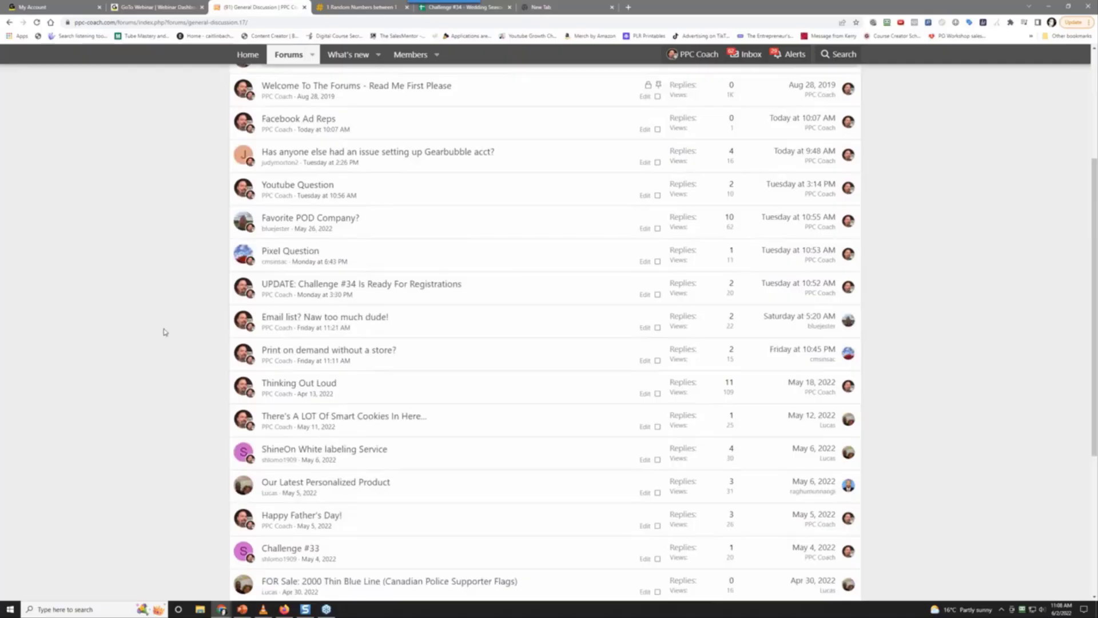
scroll(164, 332, down, 2)
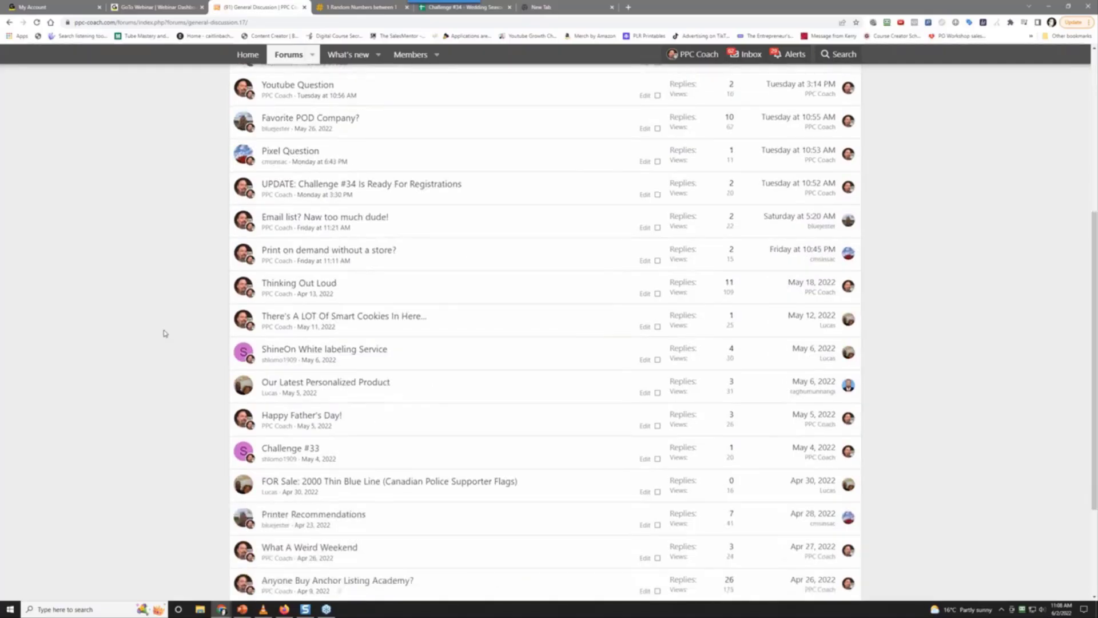
scroll(164, 331, up, 5)
click(259, 77)
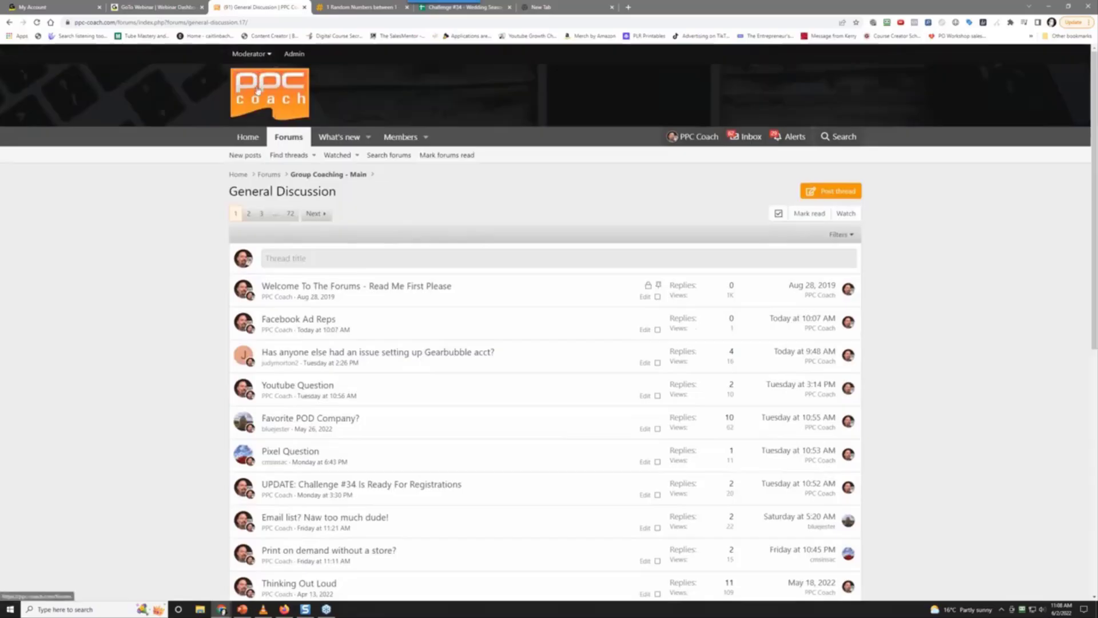
Open the #34 - Groom To Bride Gift forum and its Shineon's Internal Store thread
scroll(120, 380, down, 3)
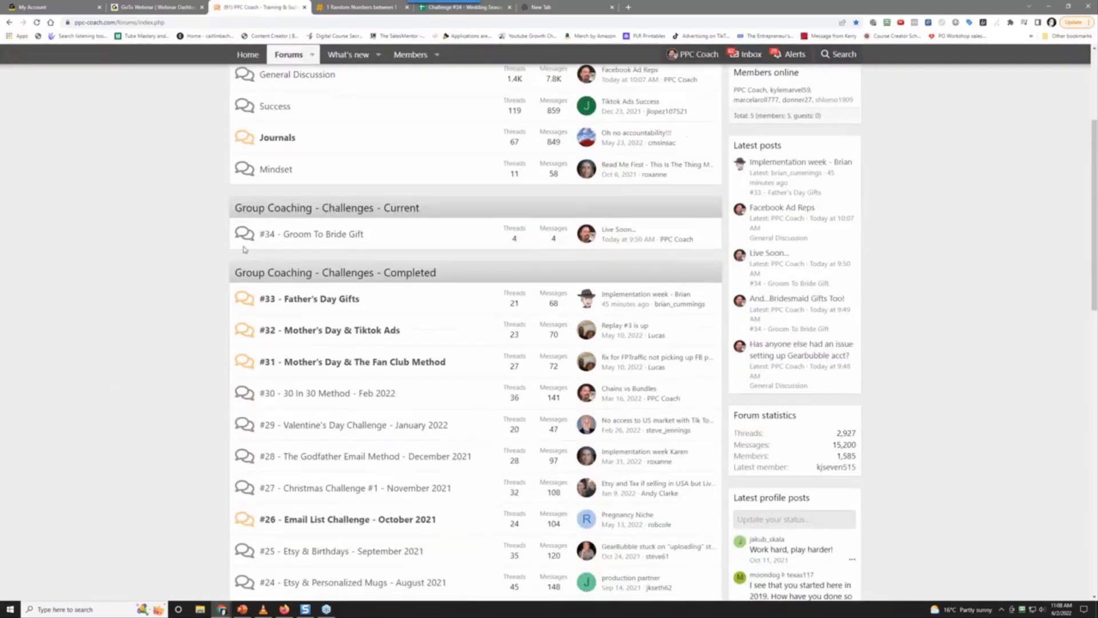
click(330, 235)
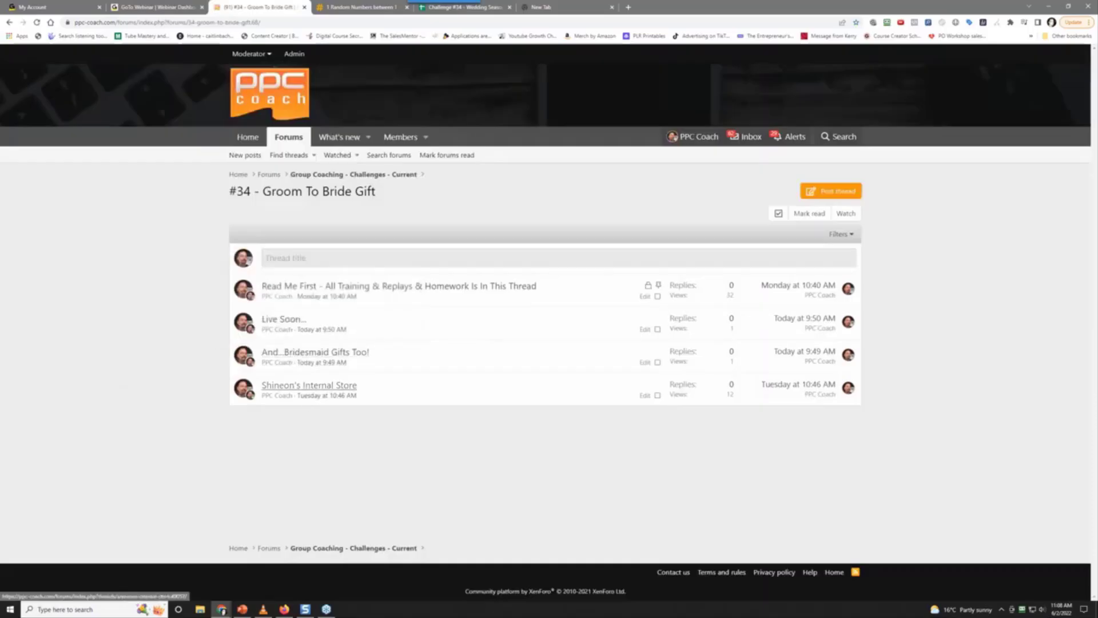
click(293, 385)
scroll(107, 378, down, 2)
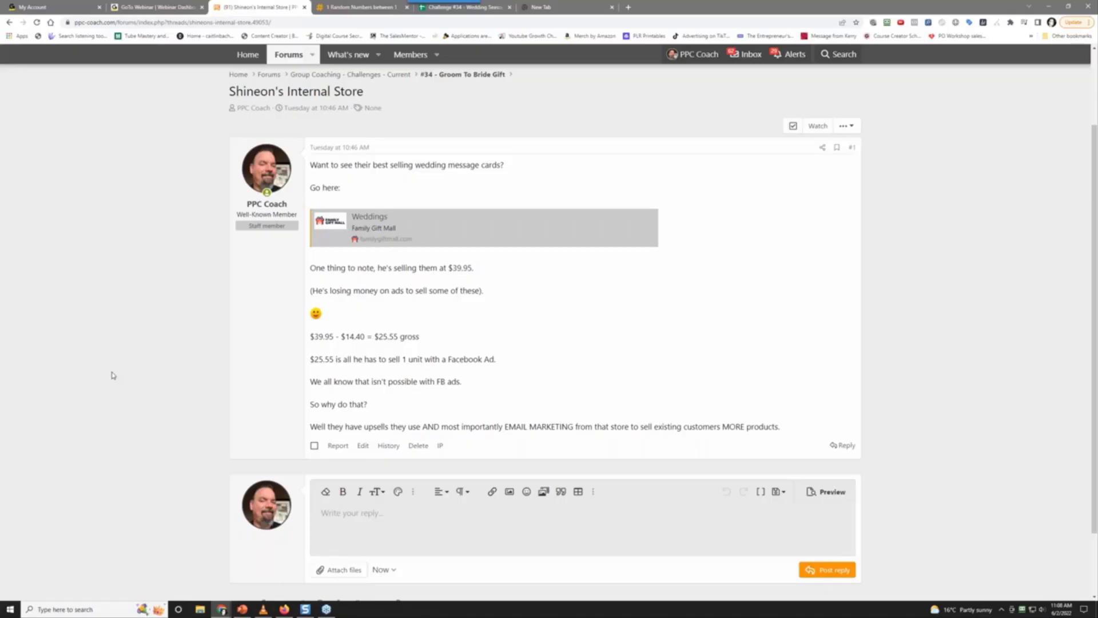
Open the post's Weddings link in a new tab and view the Family Gift Mall Weddings collection
right_click(404, 226)
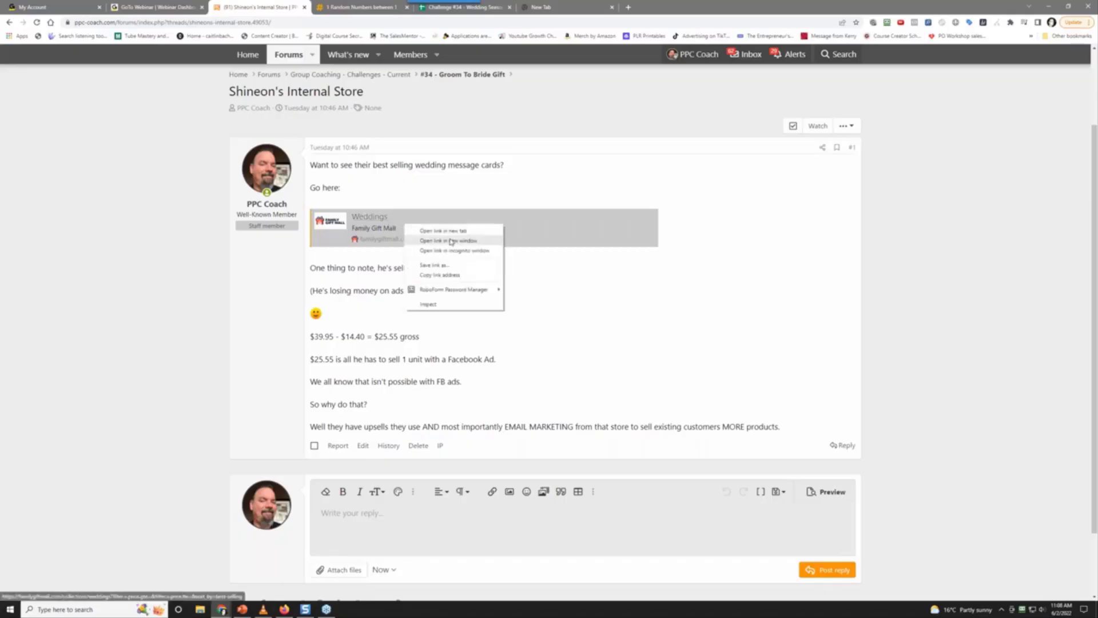
click(440, 230)
click(365, 4)
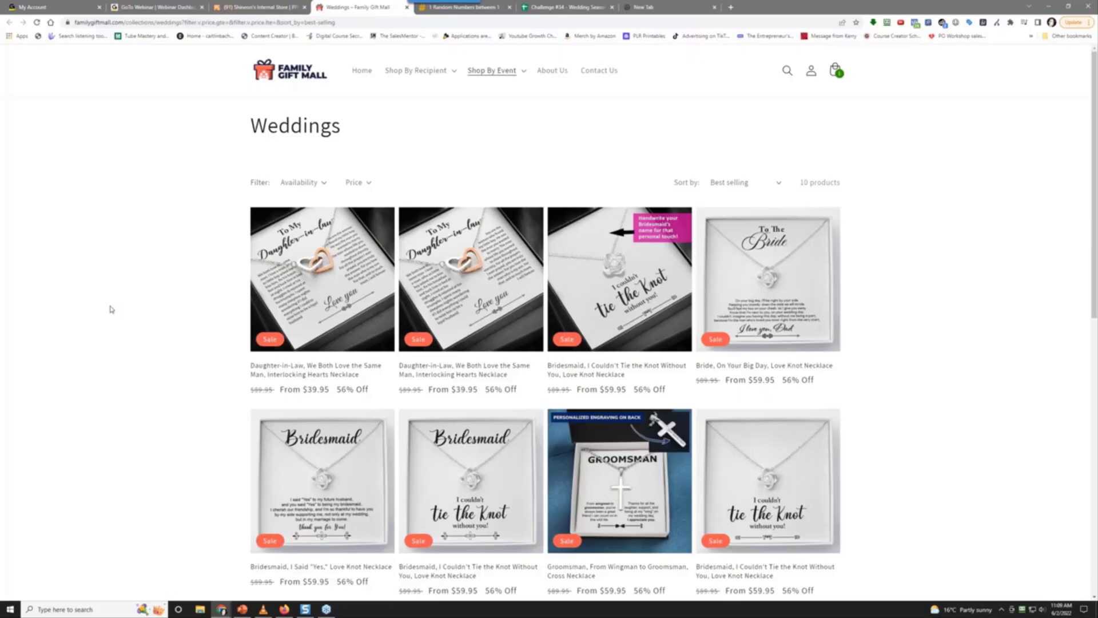
scroll(110, 309, down, 2)
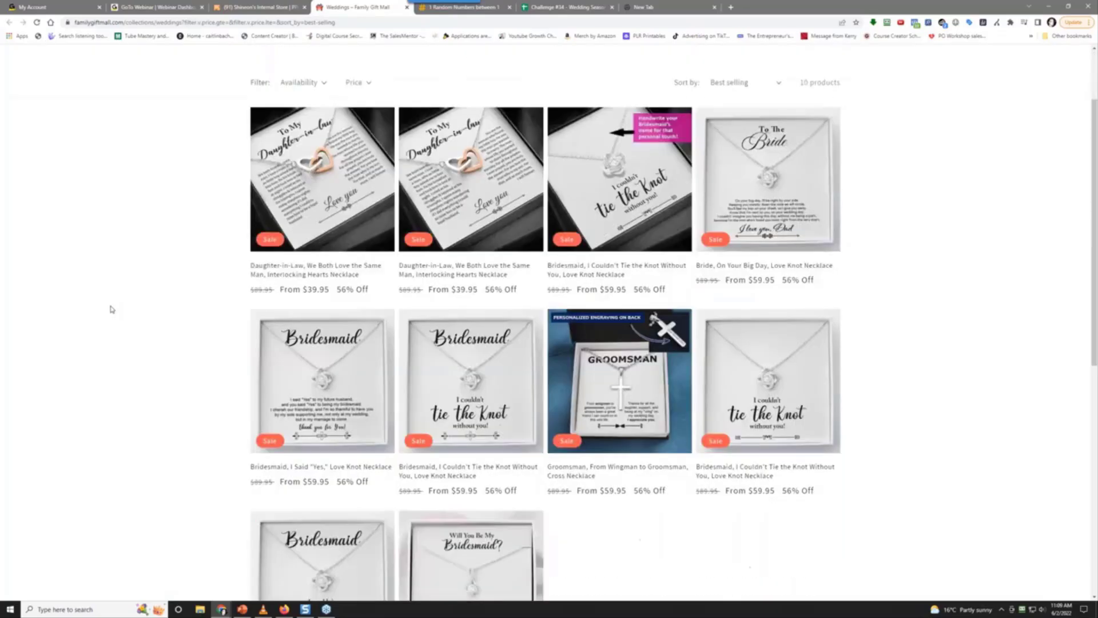
scroll(108, 309, up, 2)
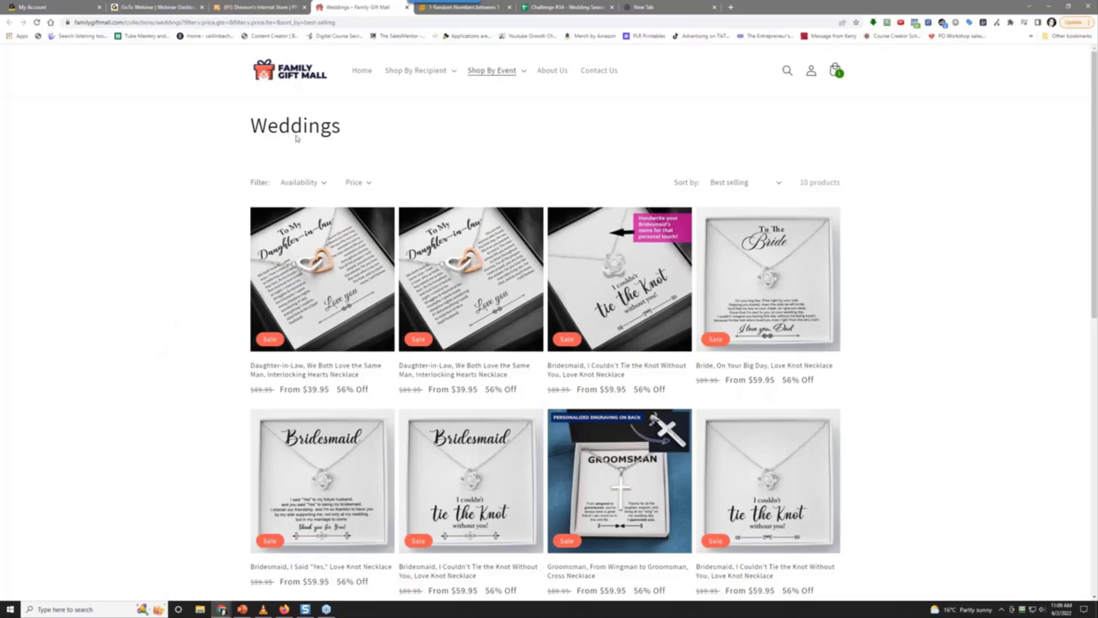
Go to the Family Gift Mall home page and scroll down to the Collections grid
click(274, 76)
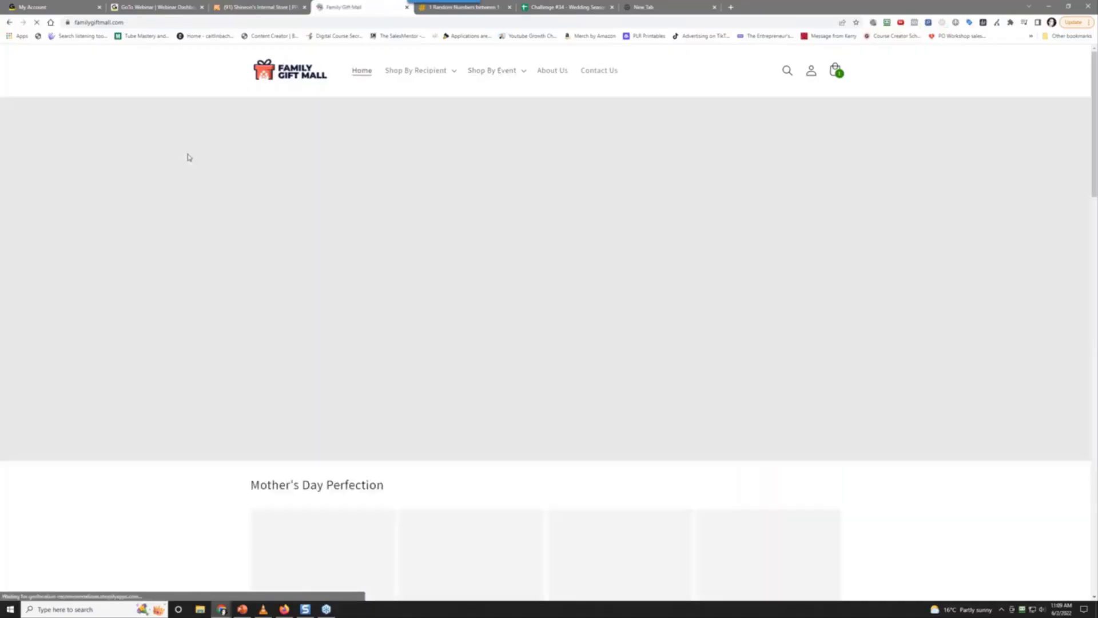
scroll(211, 275, down, 5)
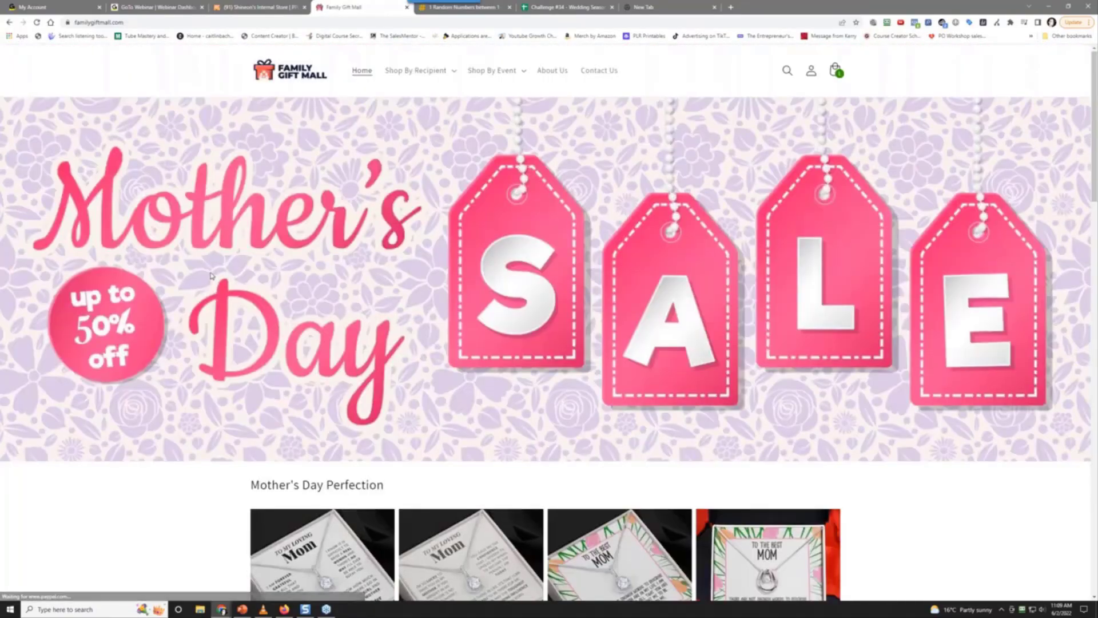
scroll(209, 278, down, 7)
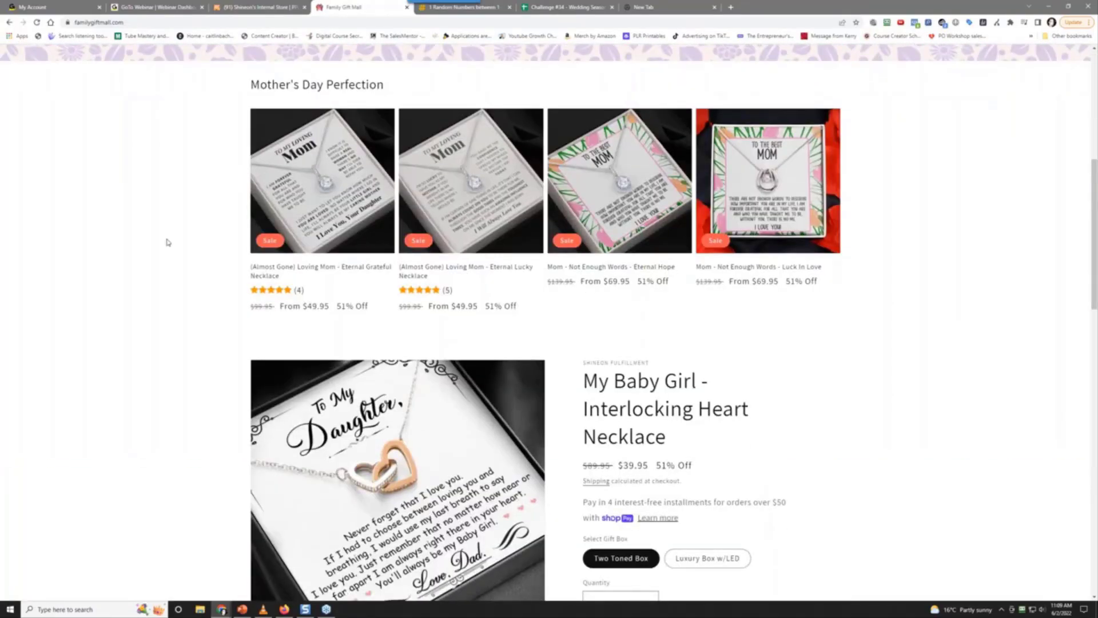
scroll(167, 244, down, 10)
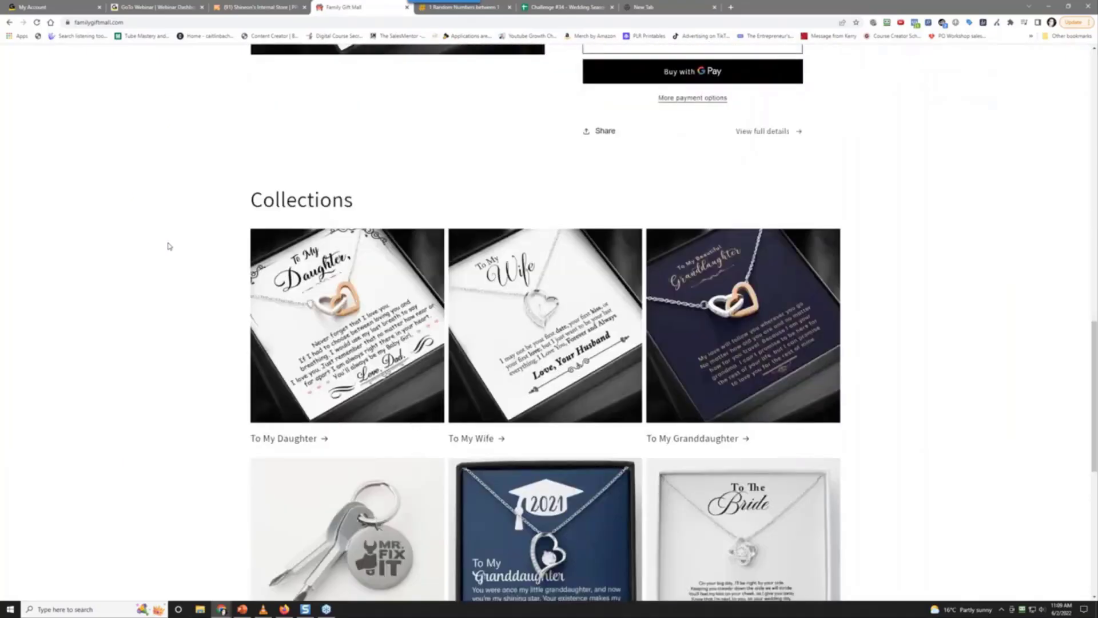
scroll(167, 246, down, 2)
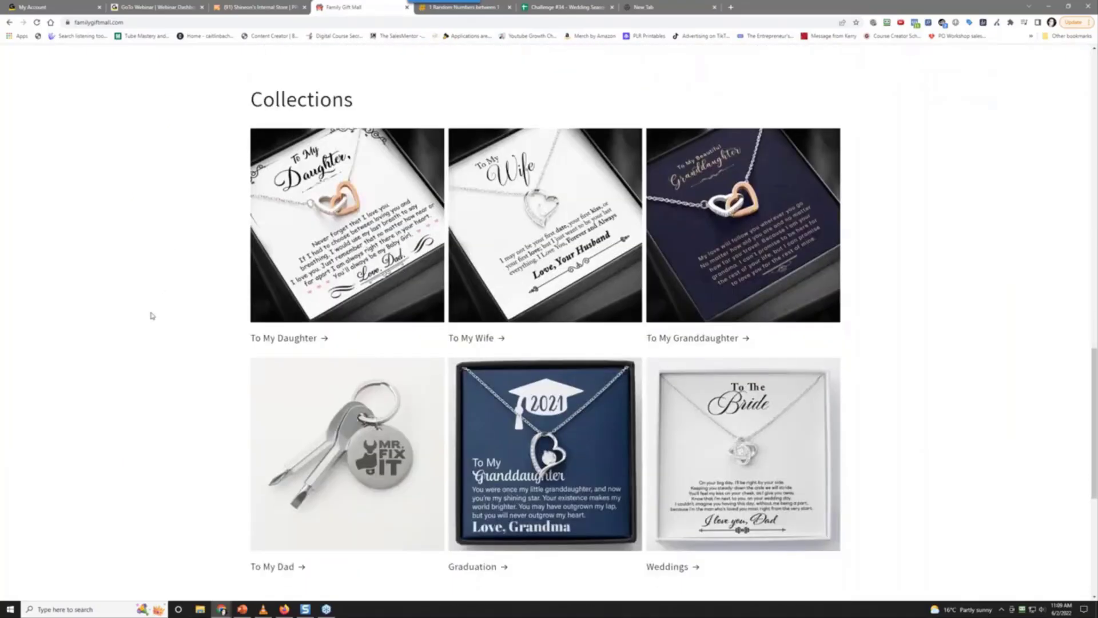
scroll(150, 316, down, 2)
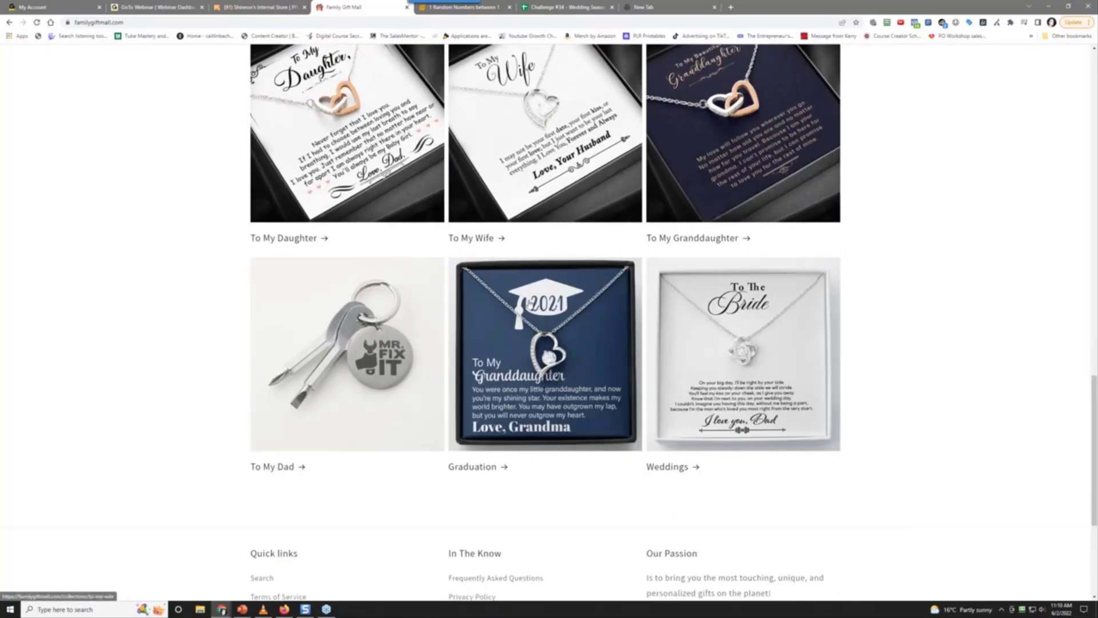
Open the Weddings collection and sort it by best selling
click(735, 330)
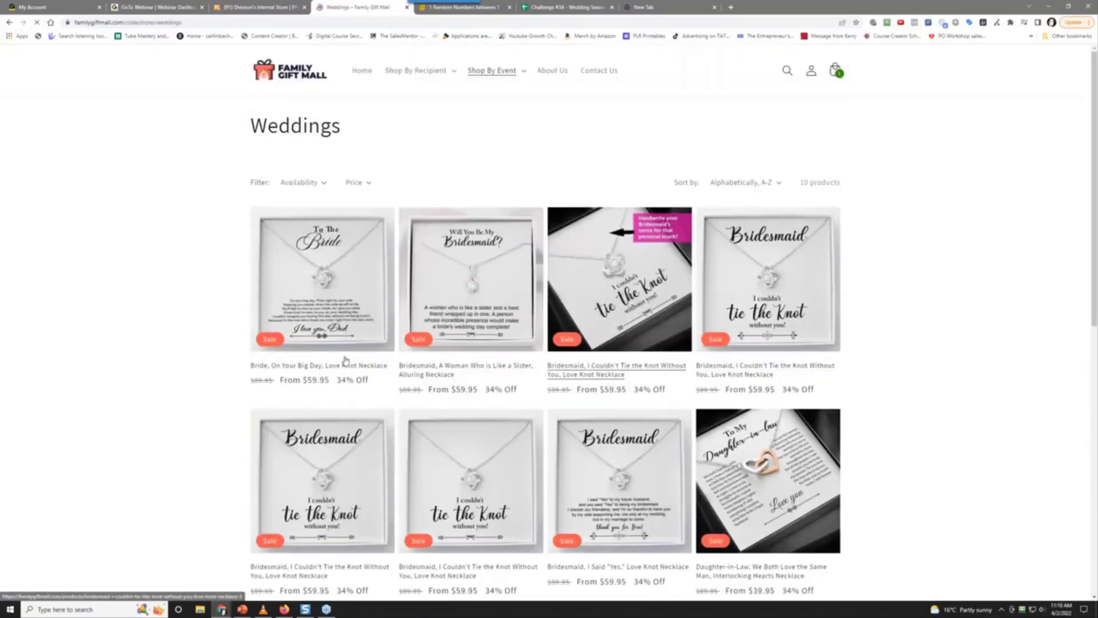
click(756, 188)
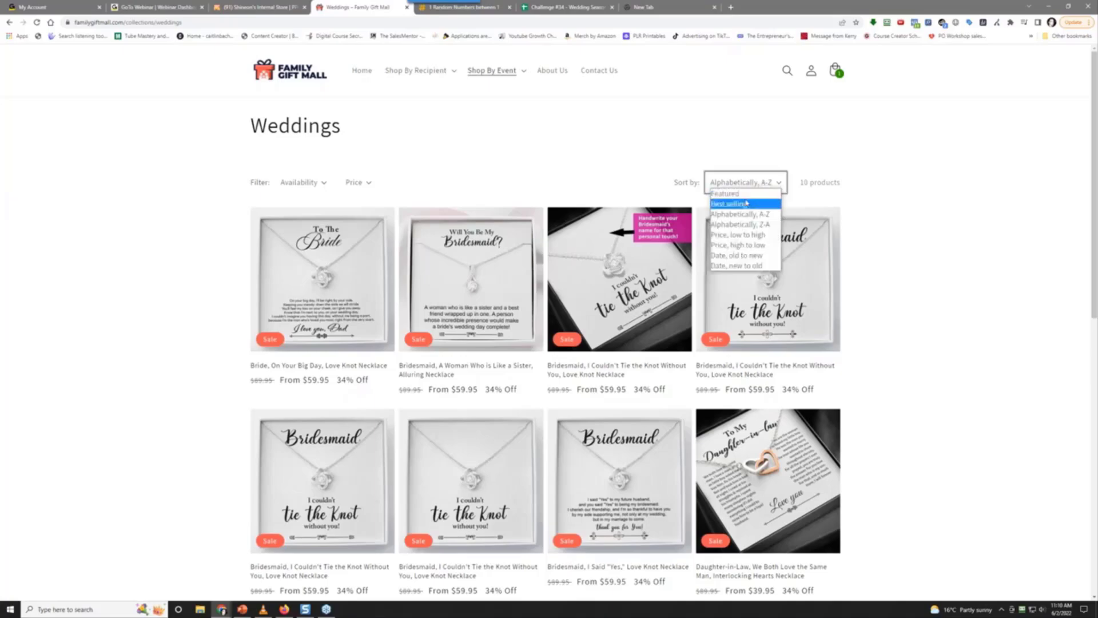
click(743, 205)
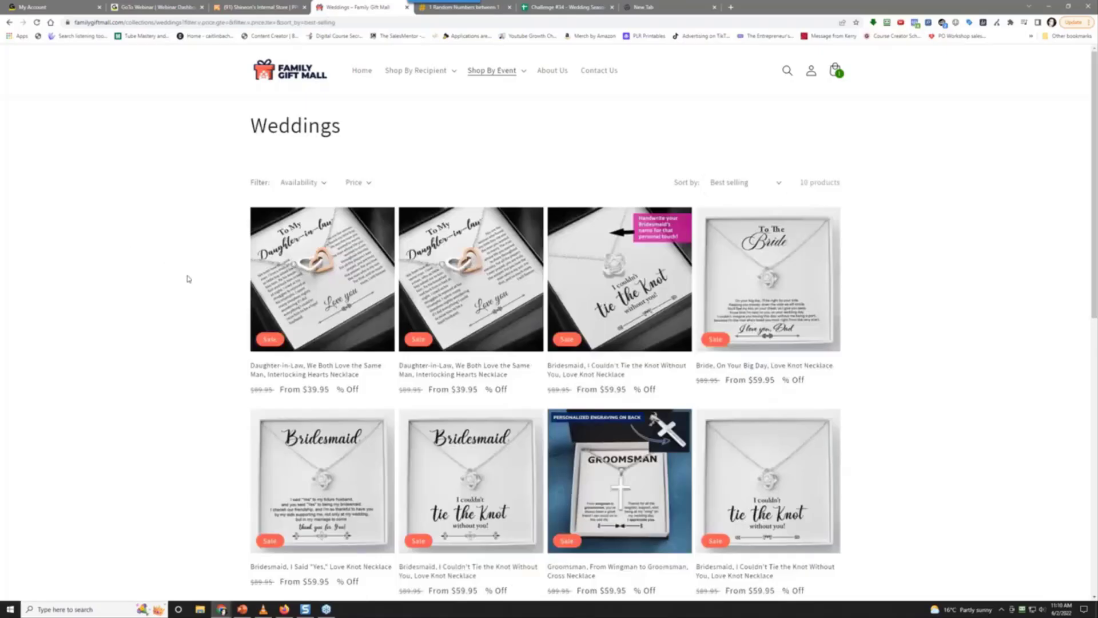
Open the top Daughter-in-Law Interlocking Hearts Necklace ($39.95) in a new tab, then return to Weddings
right_click(312, 270)
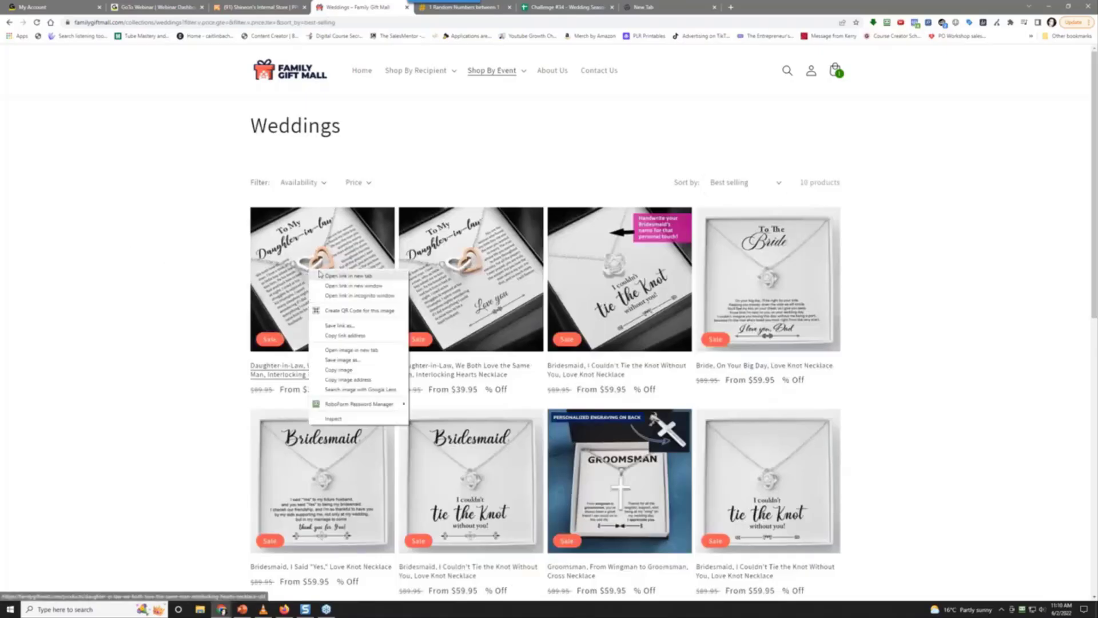
click(338, 274)
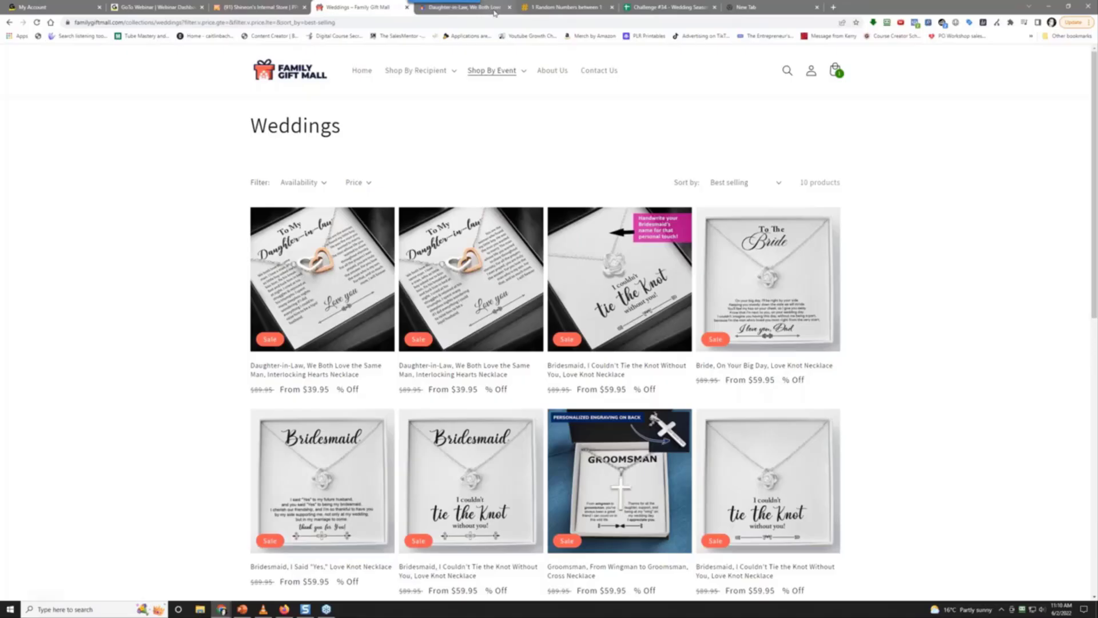
click(465, 7)
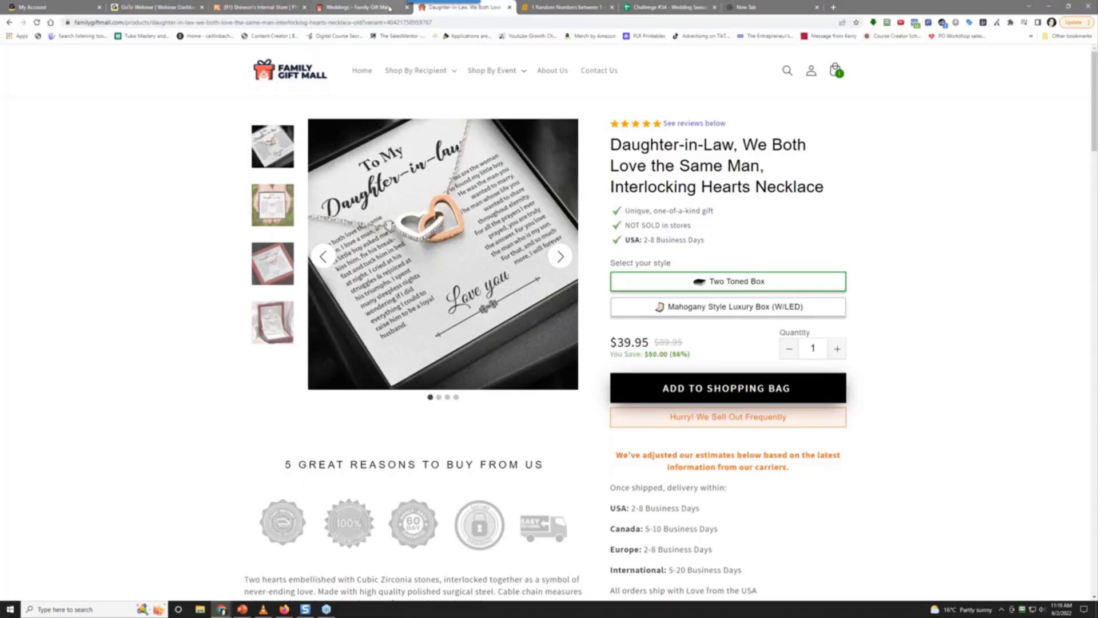
click(357, 7)
scroll(167, 319, down, 5)
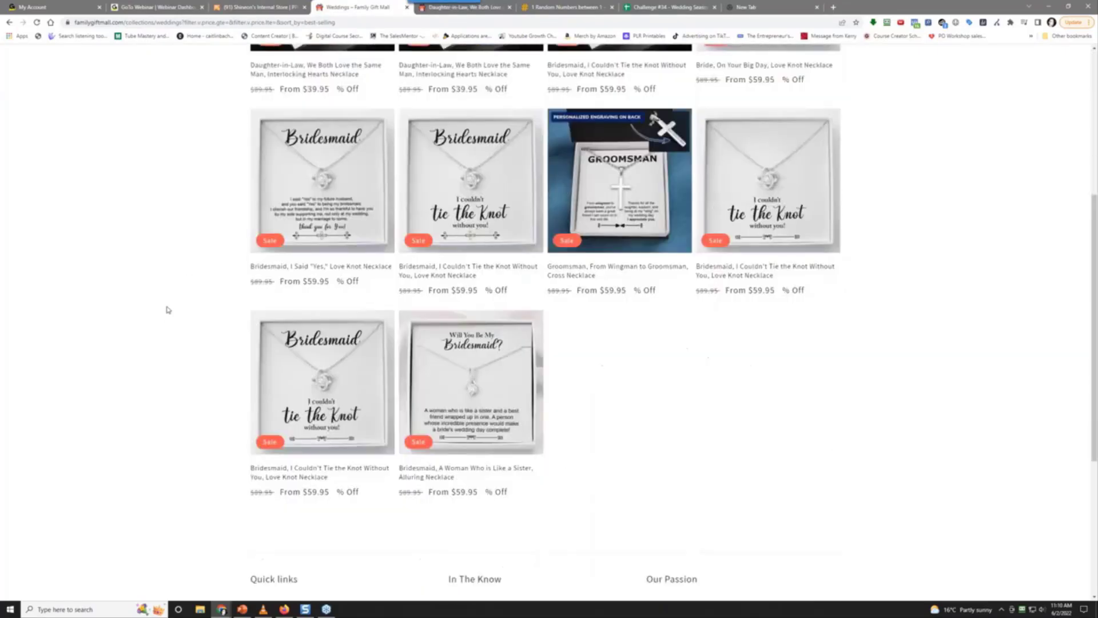
scroll(167, 315, up, 5)
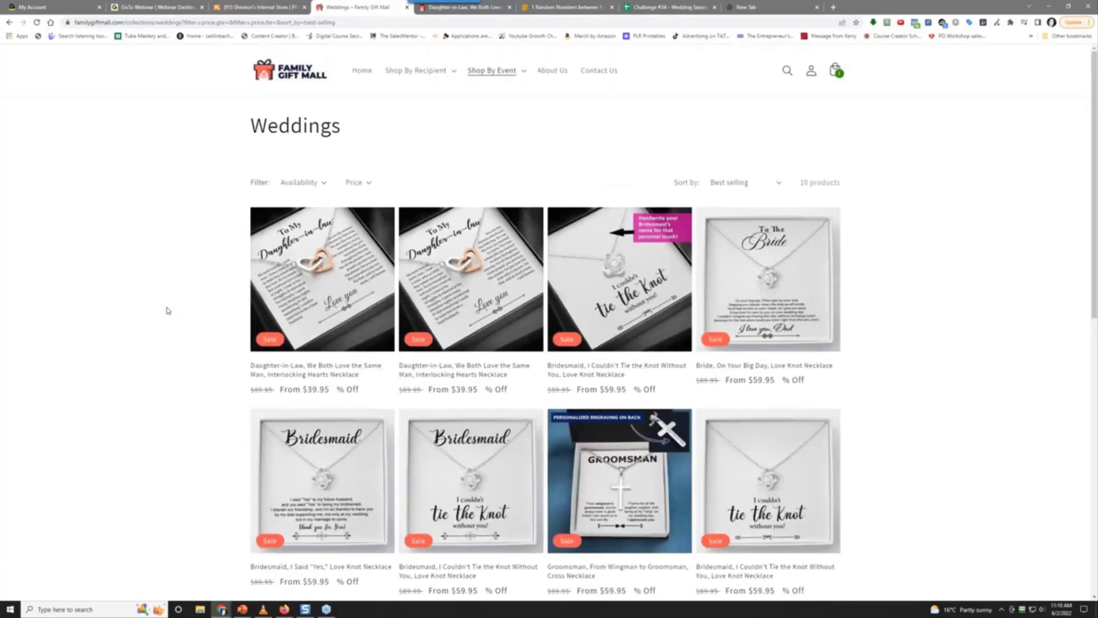
scroll(167, 310, down, 2)
scroll(167, 311, up, 2)
Open the Gifts for Wife collection from Shop By Recipient and browse its 23 necklaces
click(416, 77)
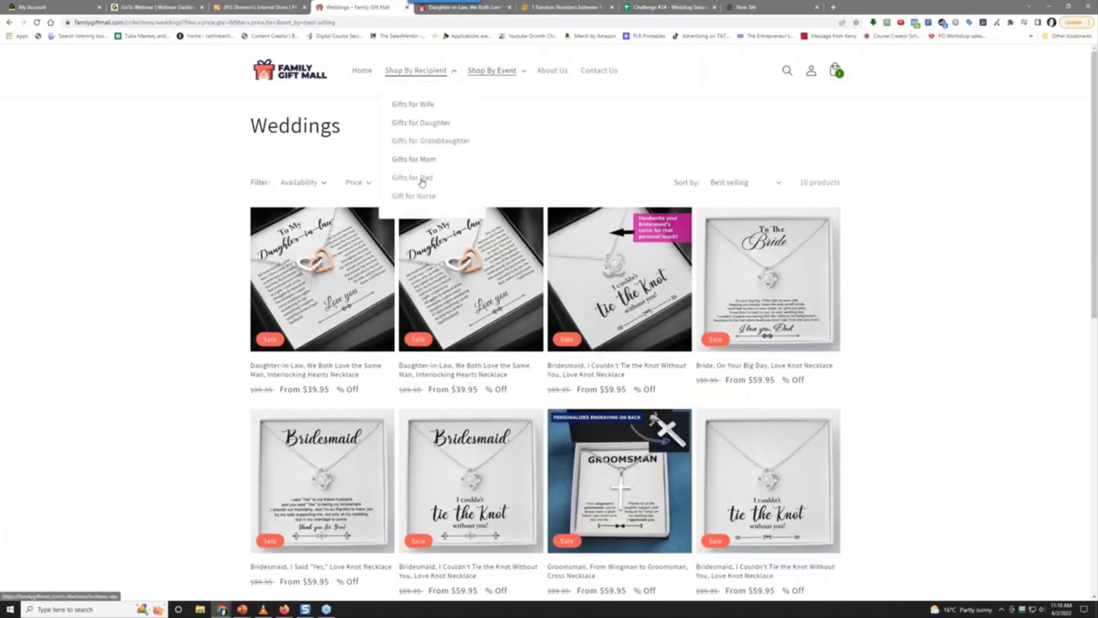
click(414, 105)
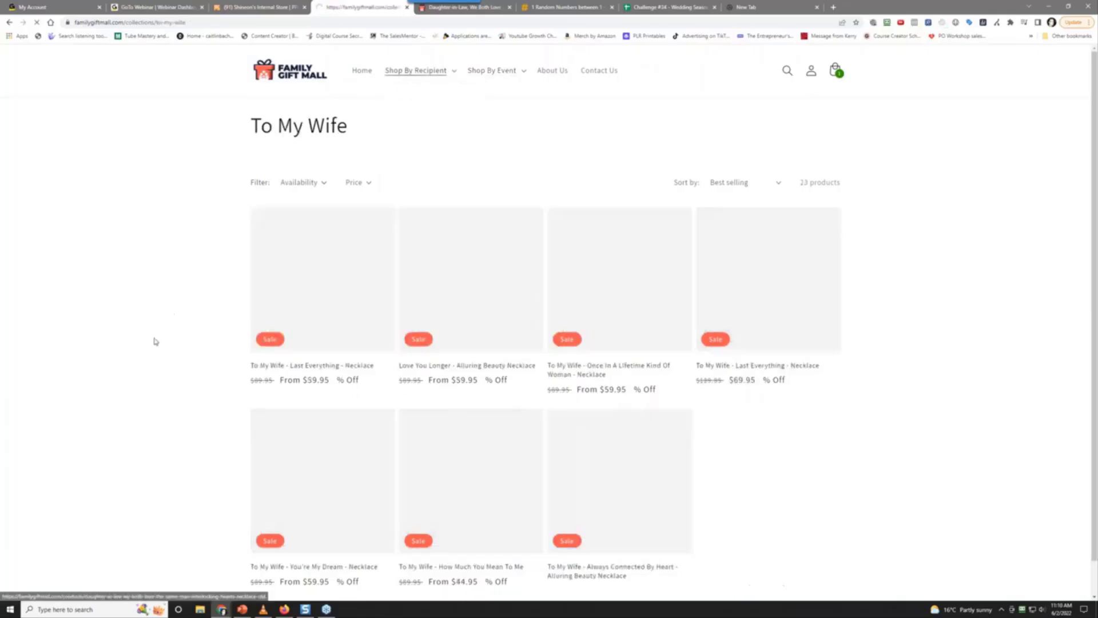
scroll(144, 369, down, 1)
scroll(144, 369, down, 7)
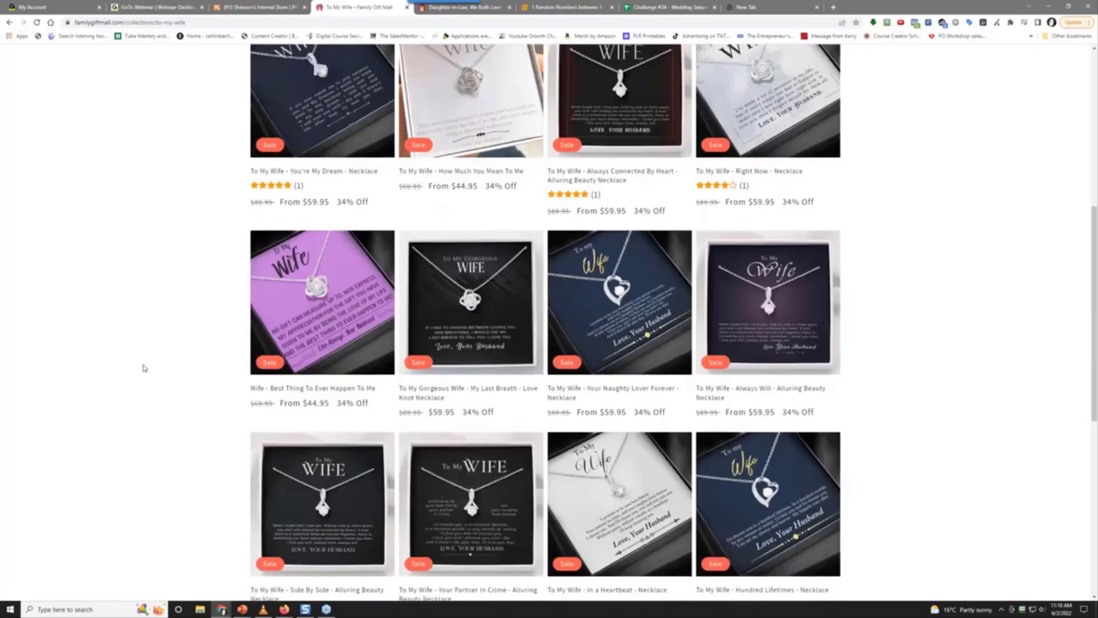
scroll(144, 368, down, 3)
scroll(145, 366, up, 9)
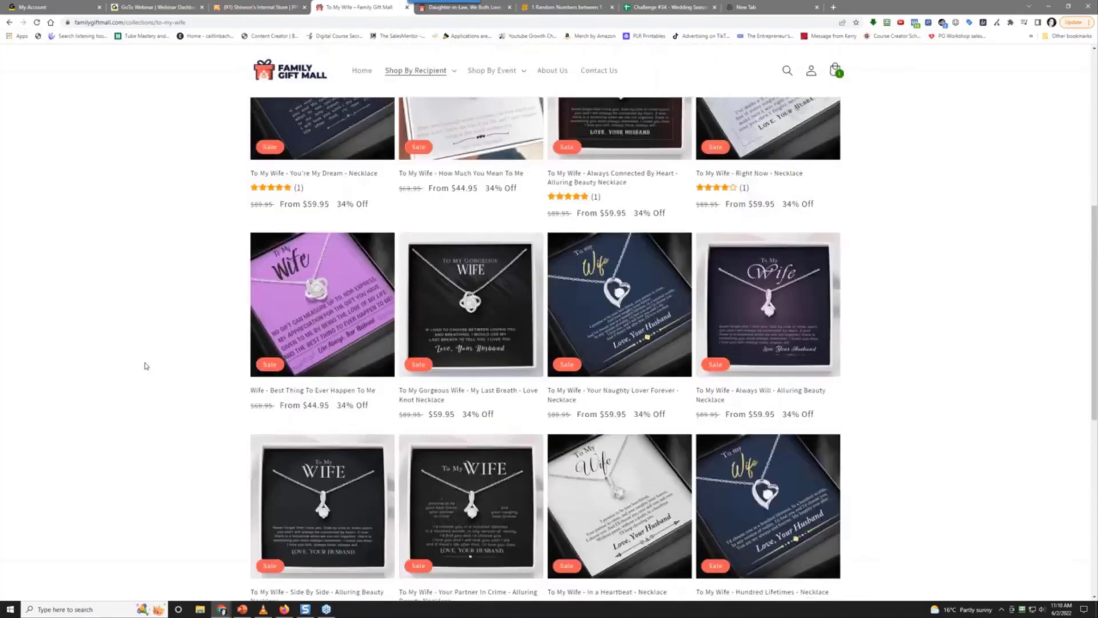
scroll(155, 355, up, 2)
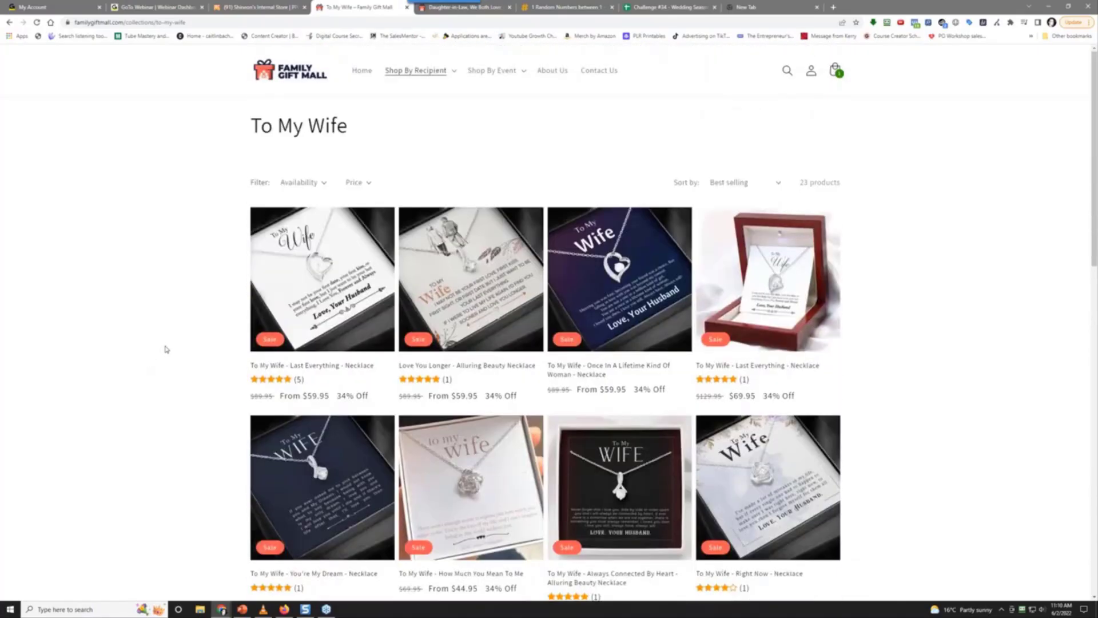
scroll(165, 348, down, 2)
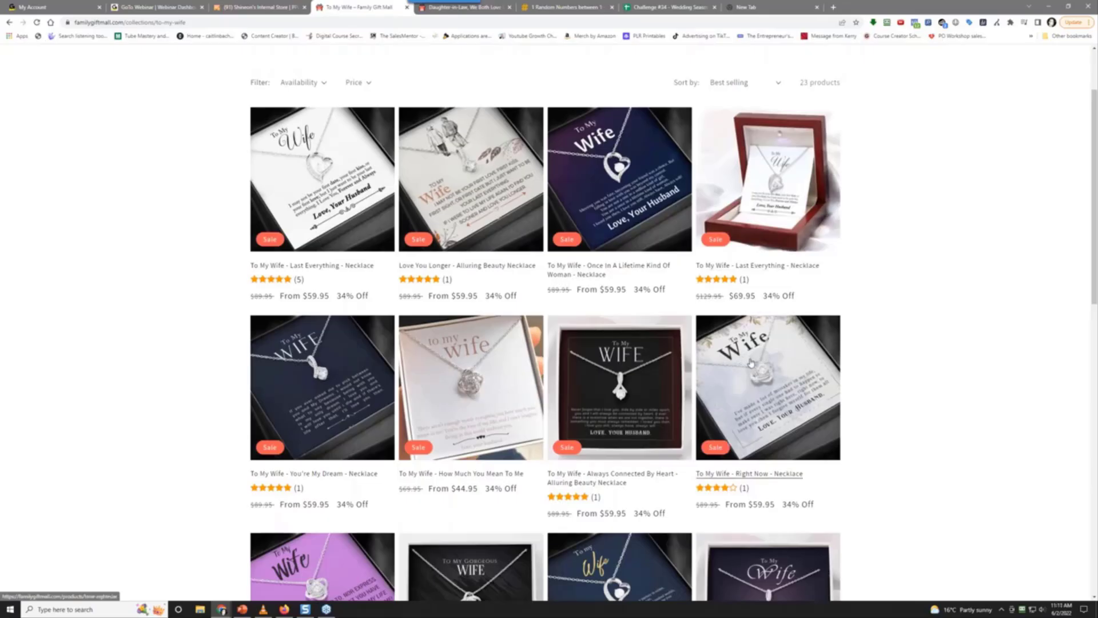
scroll(474, 420, down, 3)
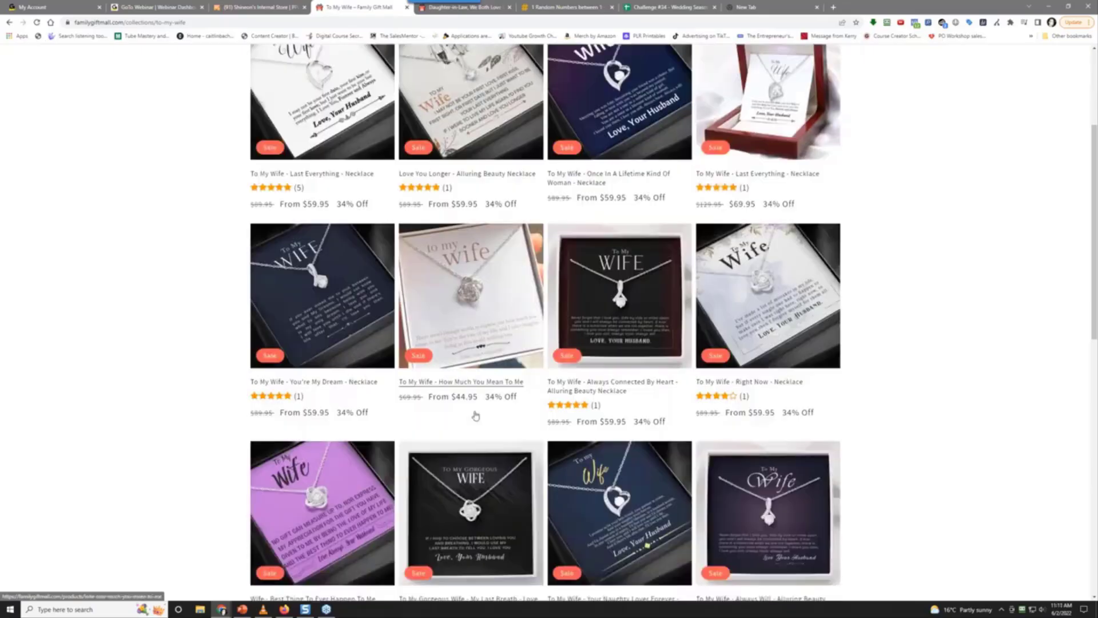
scroll(475, 420, down, 3)
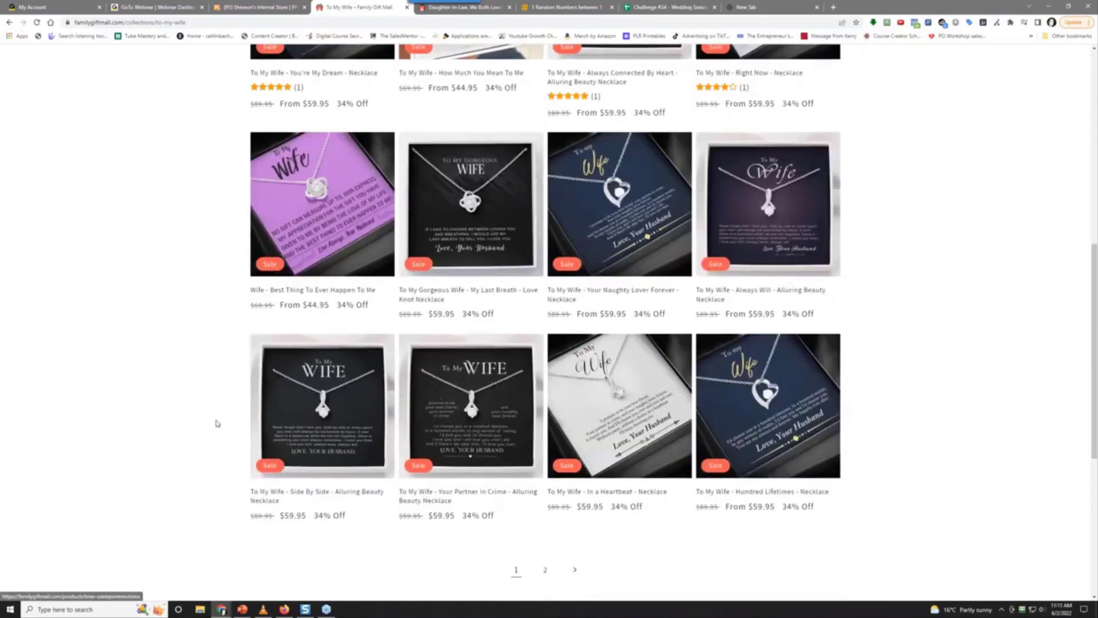
scroll(217, 424, up, 7)
scroll(216, 423, up, 2)
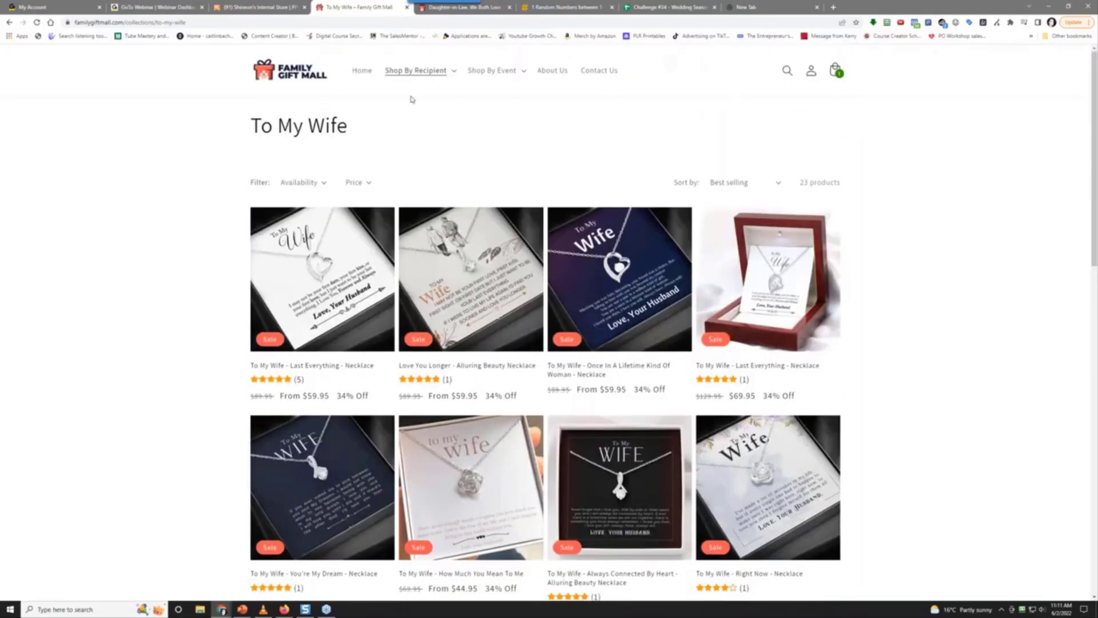
click(437, 69)
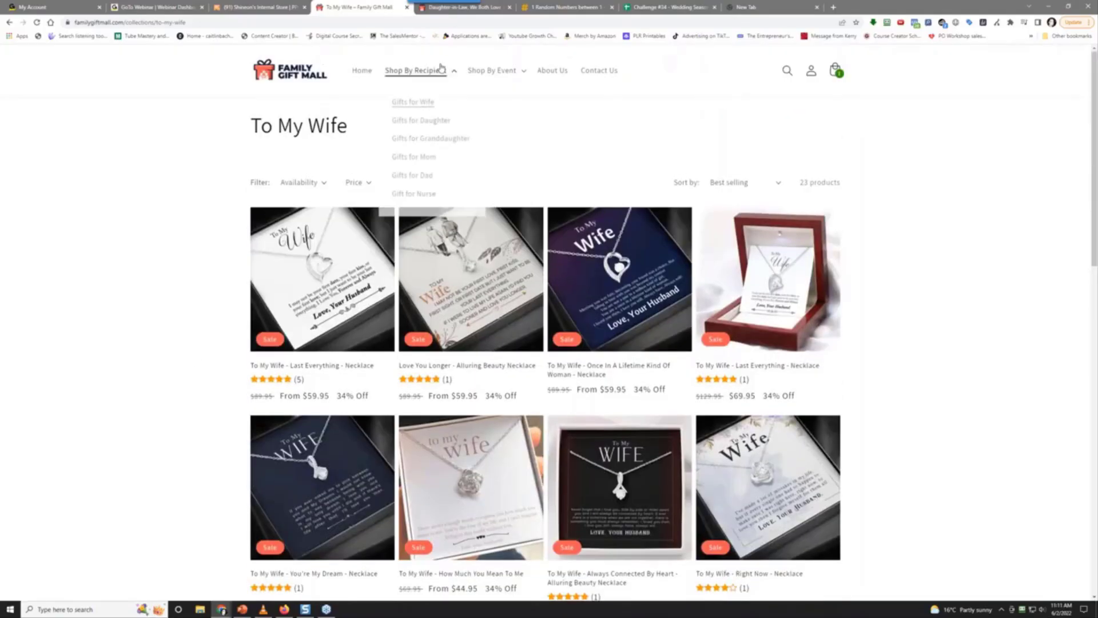
Browse the 62 necklaces in the To My Daughter collection, sorted by best selling
click(441, 122)
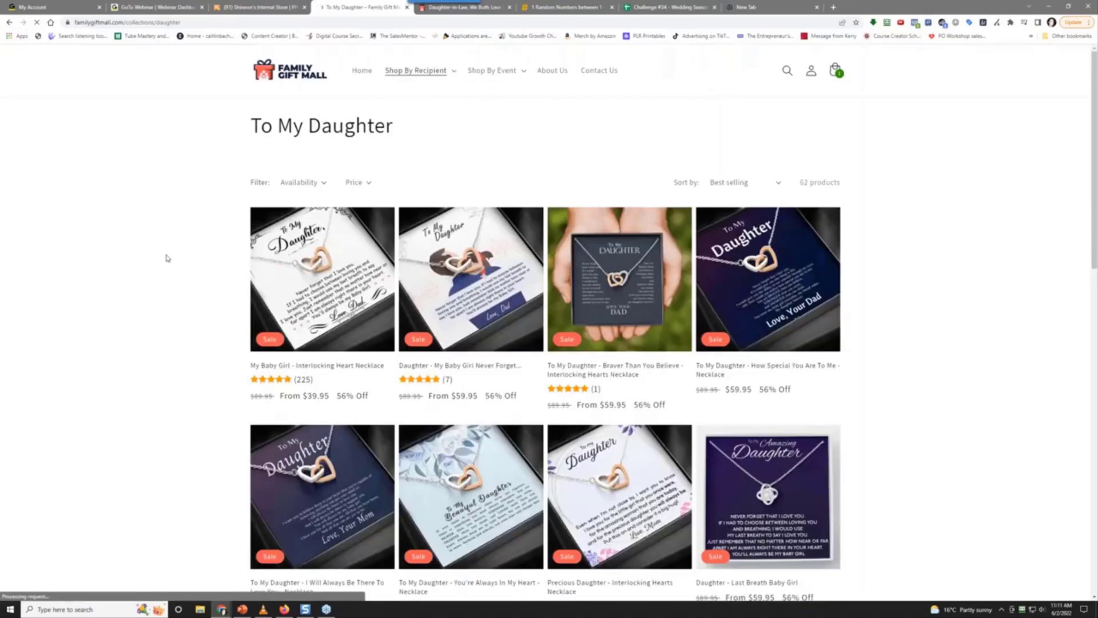
scroll(166, 258, down, 5)
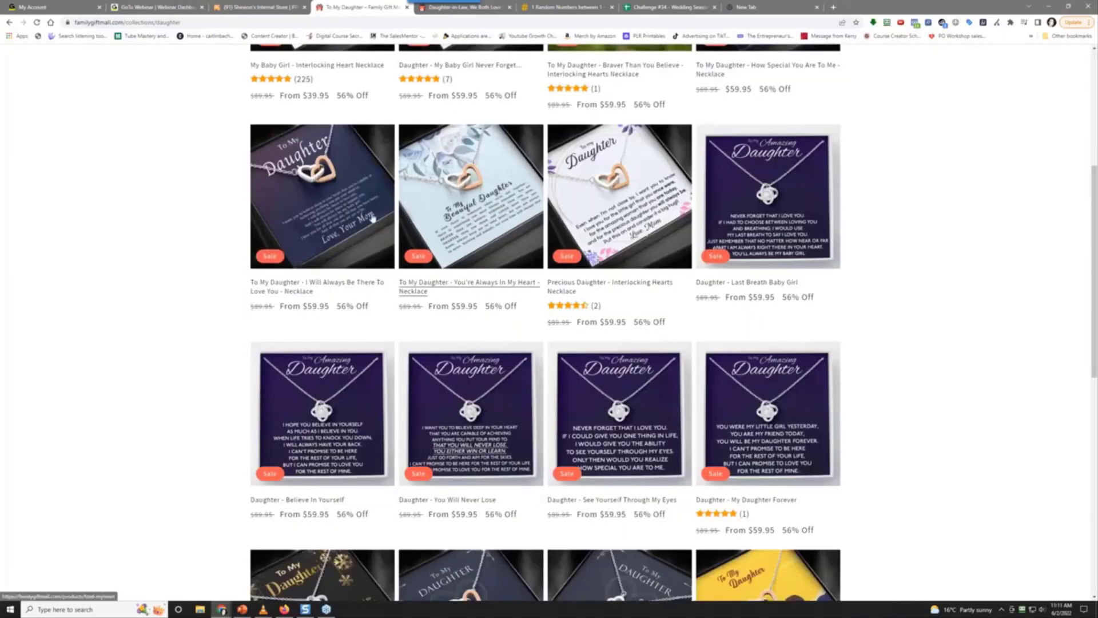
scroll(185, 429, down, 5)
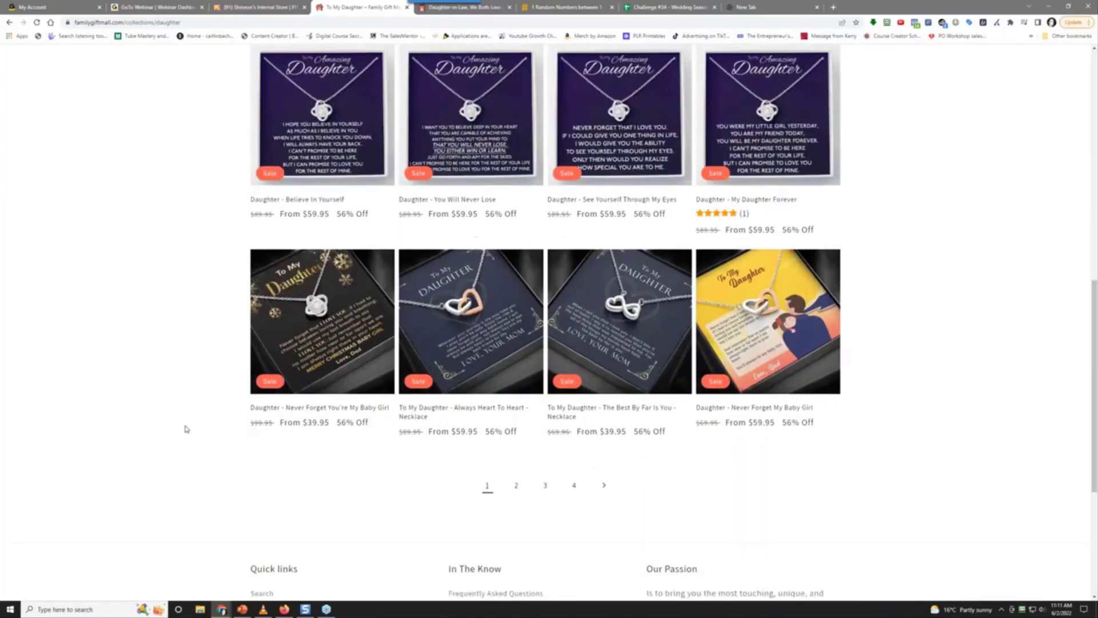
scroll(185, 432, up, 15)
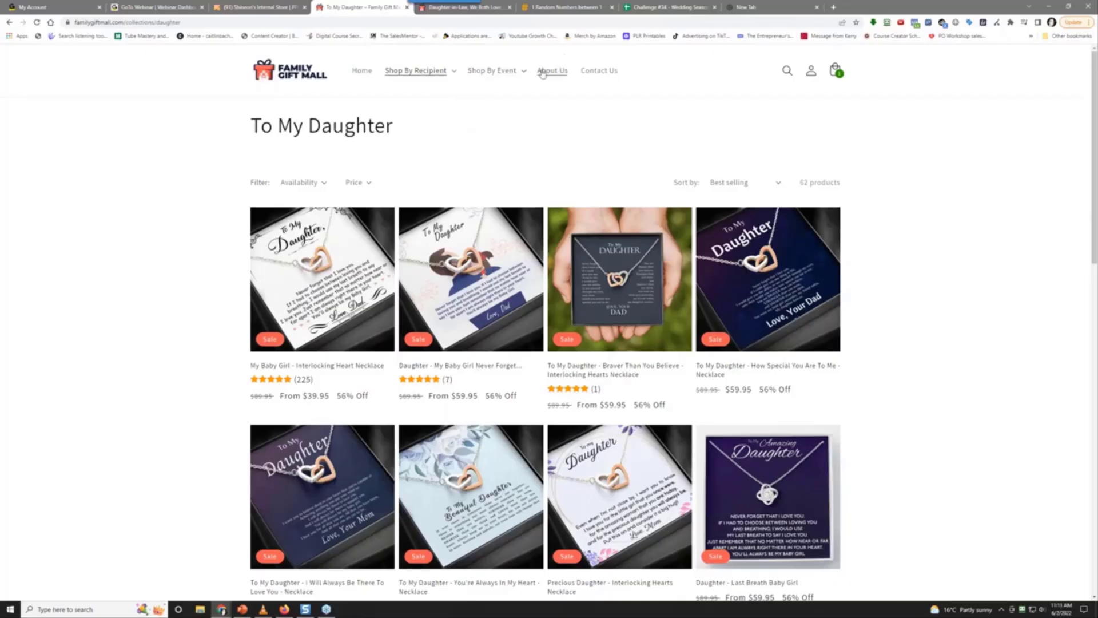
click(492, 72)
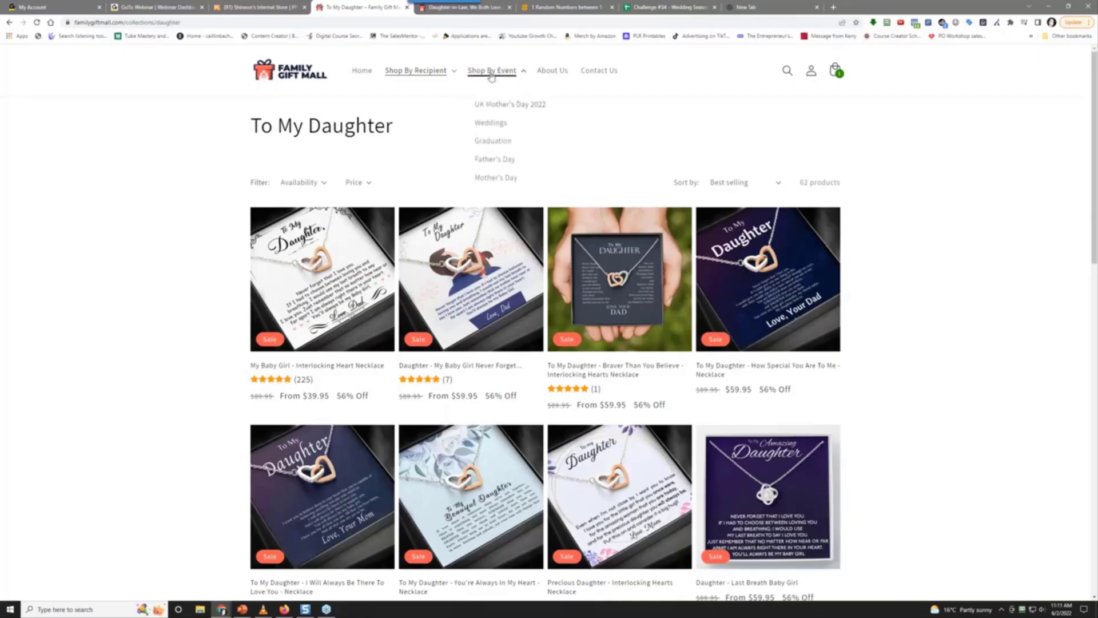
Sort the Weddings collection by best selling and open the Daughter-in-Law Interlocking Hearts Necklace page
click(487, 124)
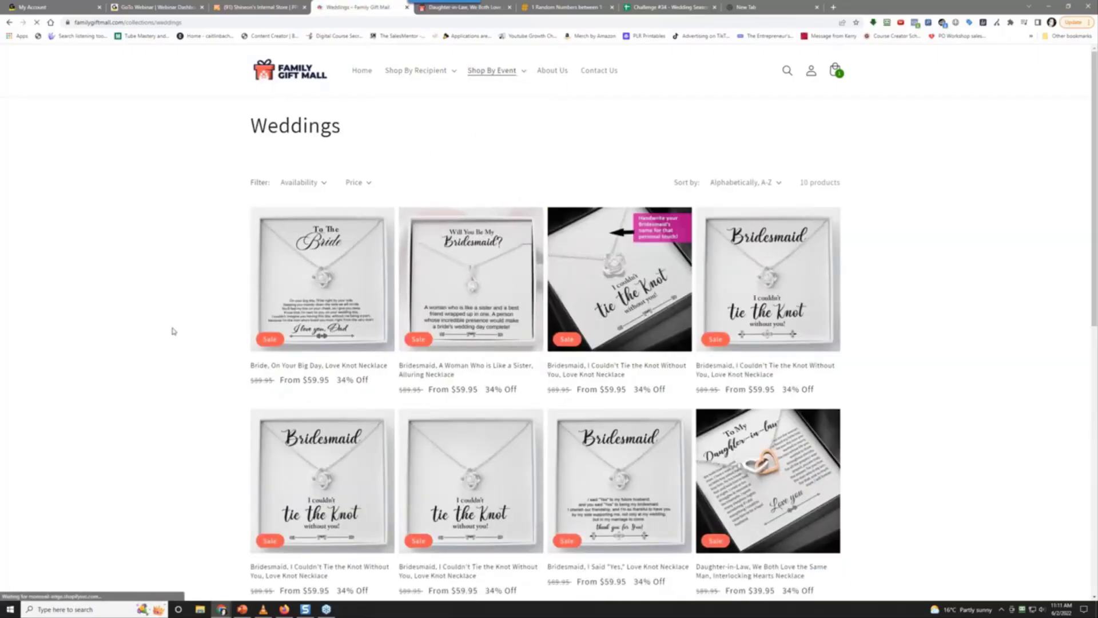
click(738, 183)
click(738, 207)
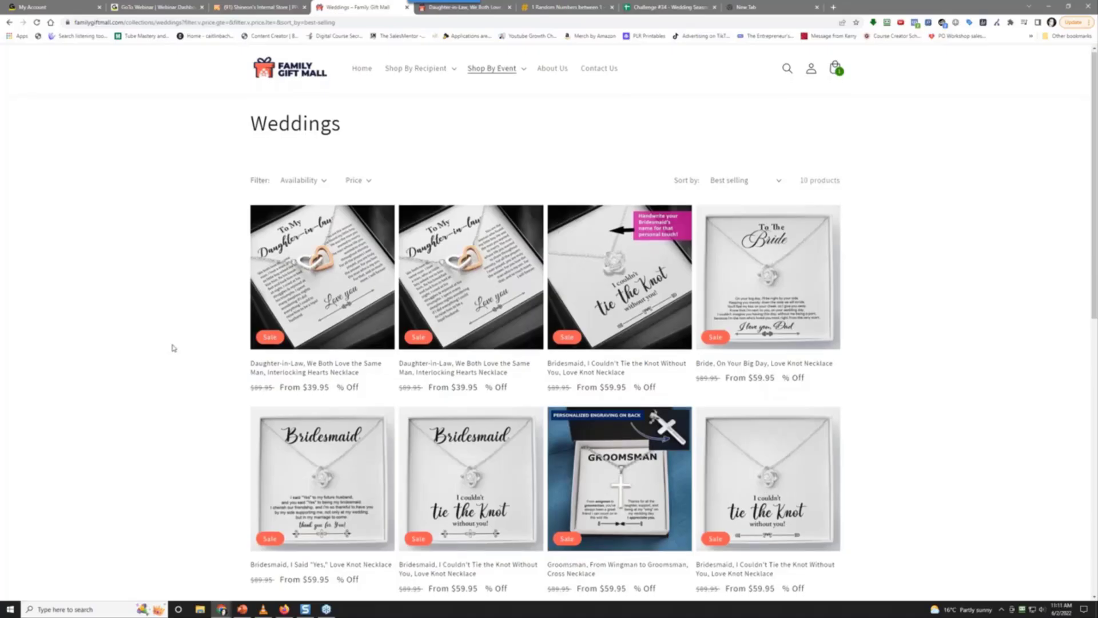
scroll(173, 348, down, 3)
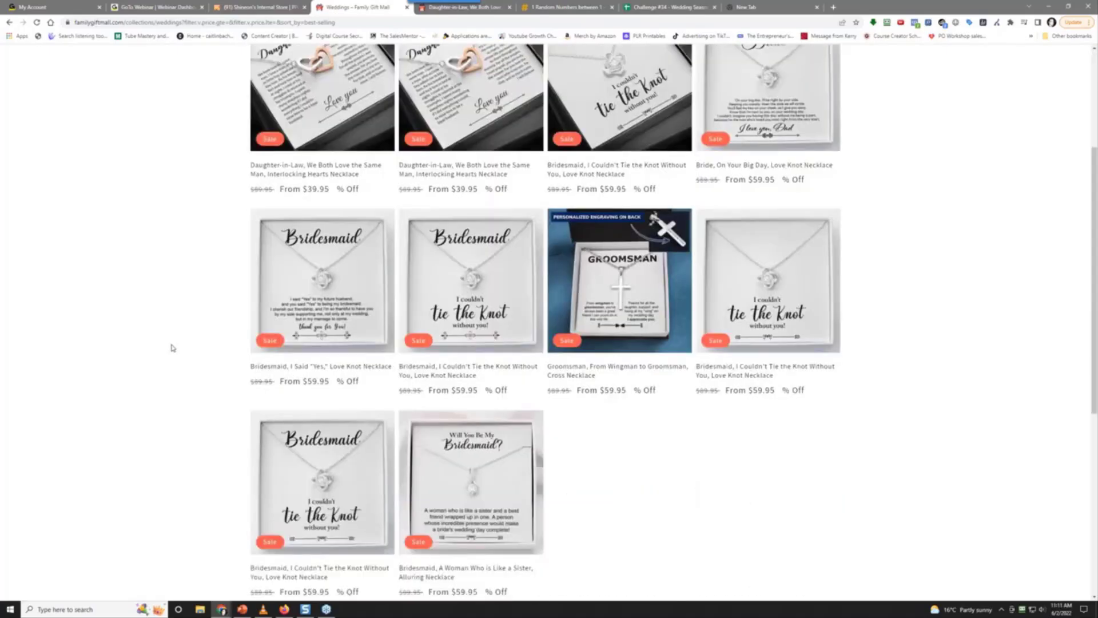
scroll(172, 347, up, 3)
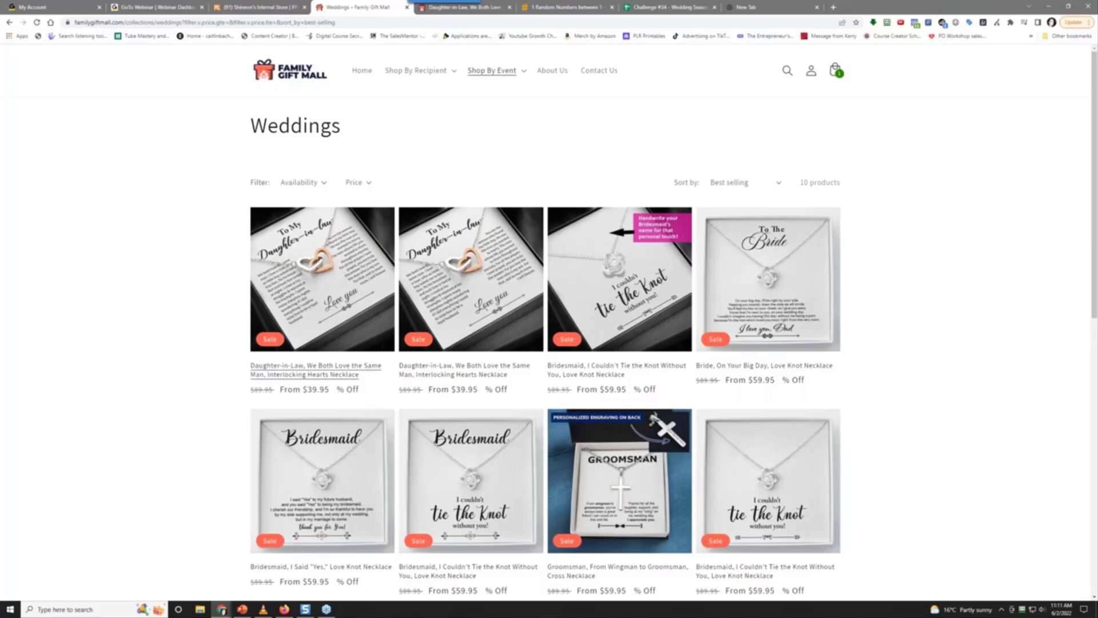
right_click(336, 300)
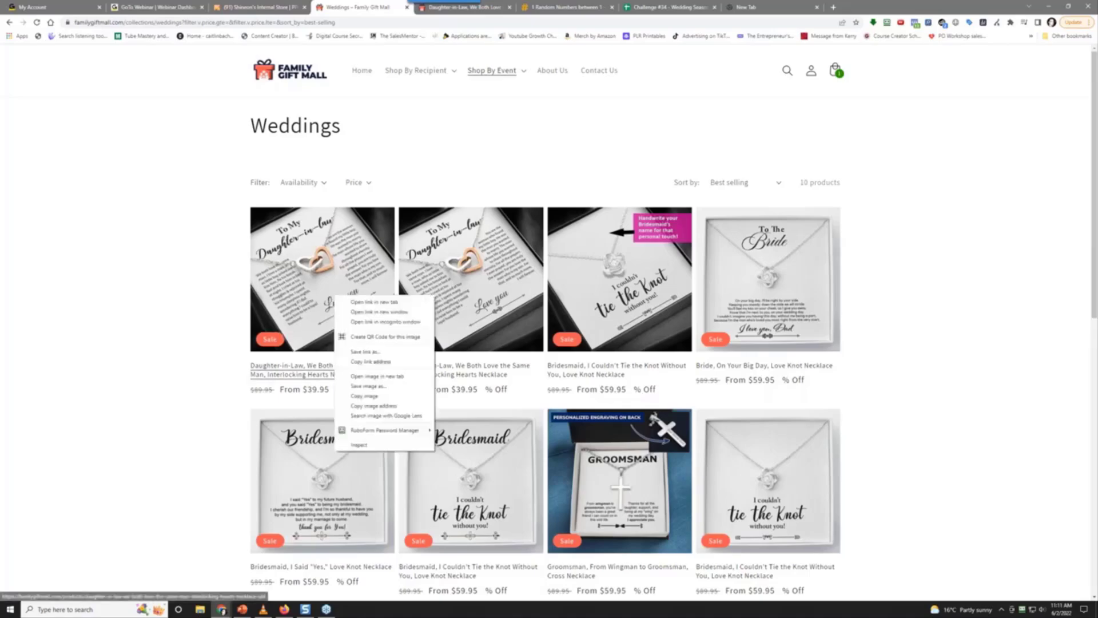
click(501, 6)
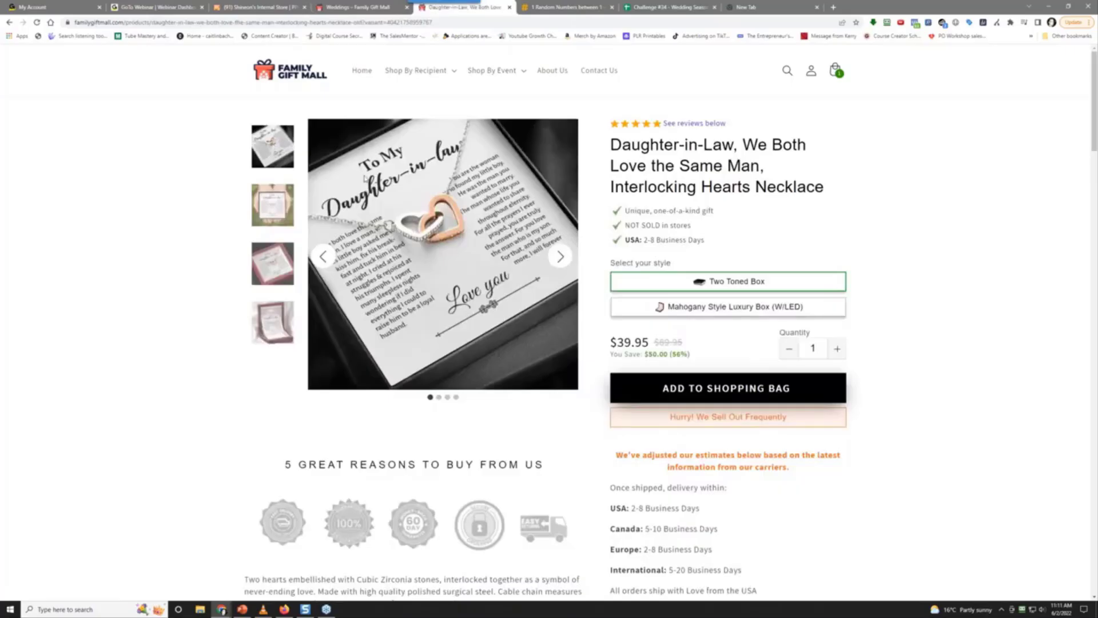
Begin saving the necklace photo with Save image as, then cancel the Save As dialog
right_click(410, 256)
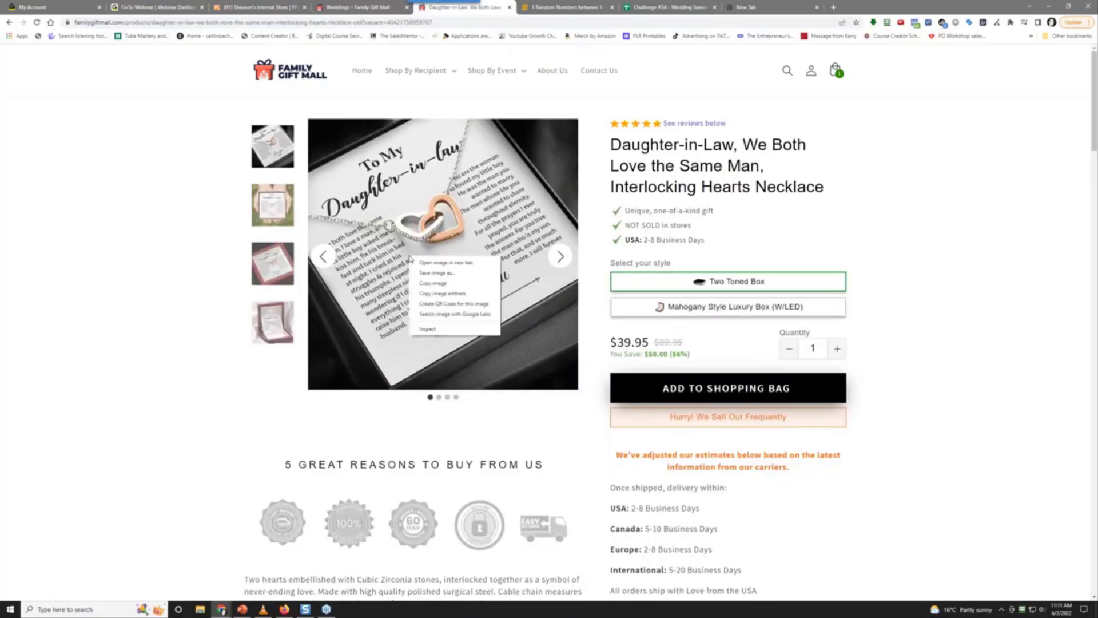
click(437, 268)
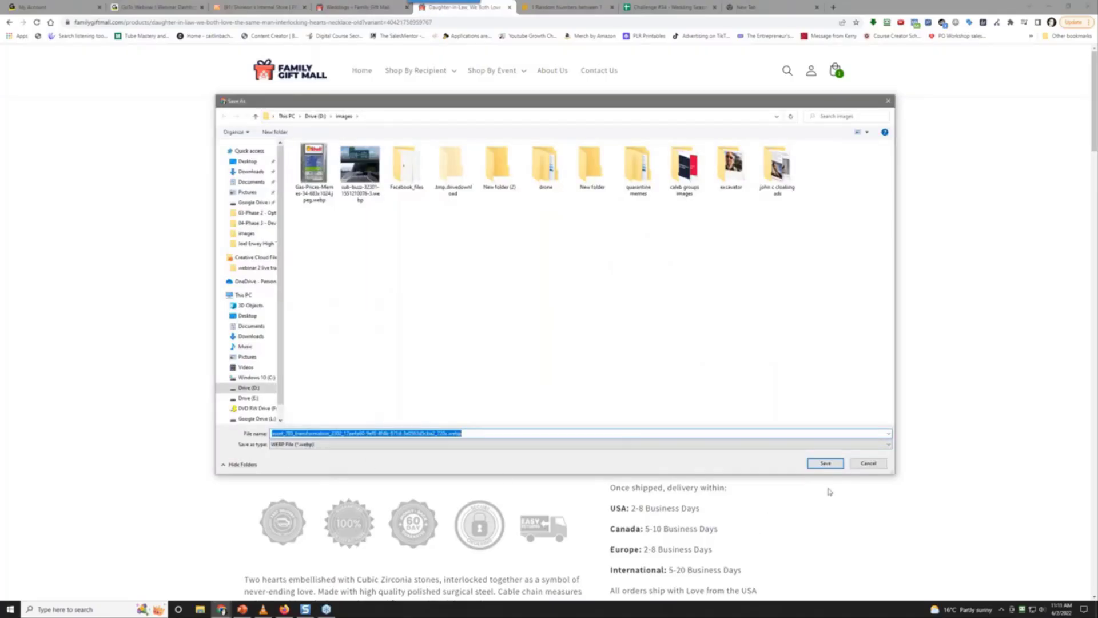
click(869, 463)
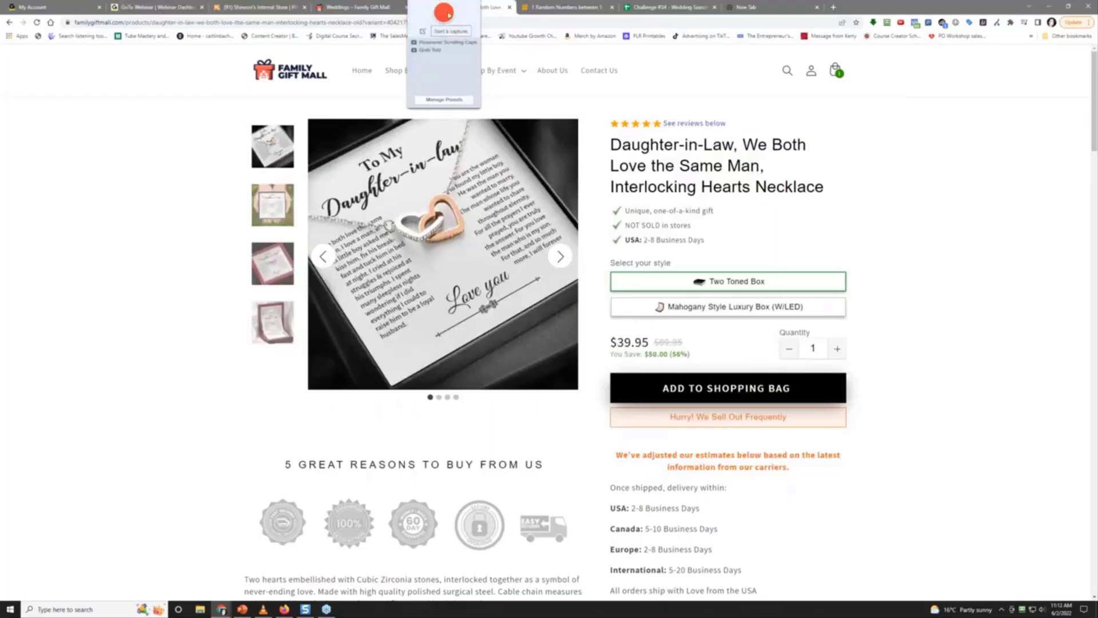
Capture the main necklace photo region with Snagit
key(Print)
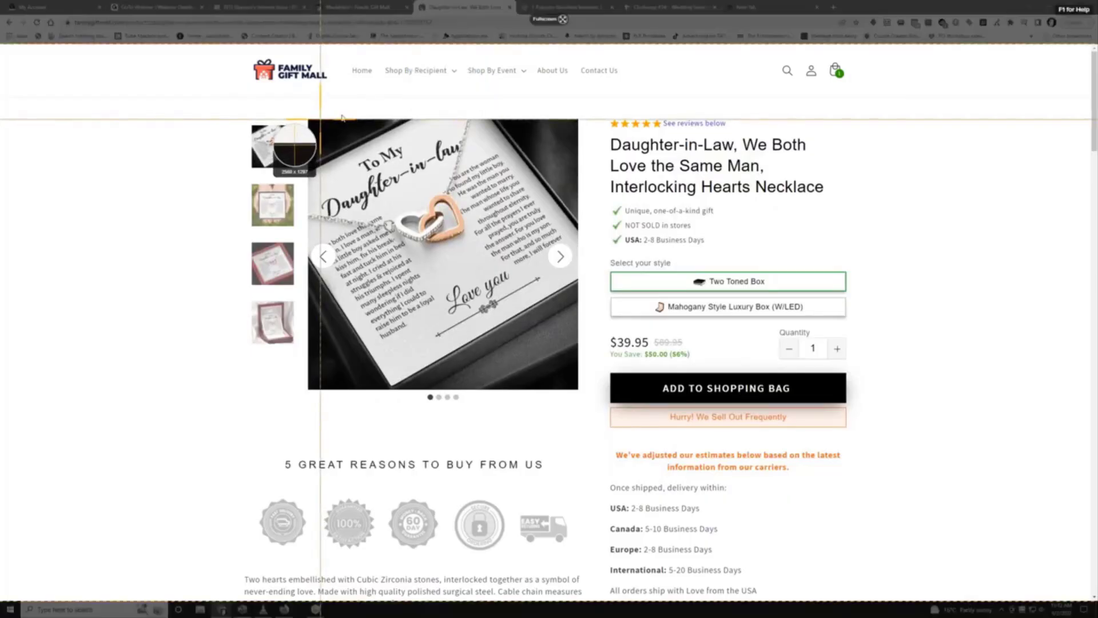
drag(312, 120, 575, 388)
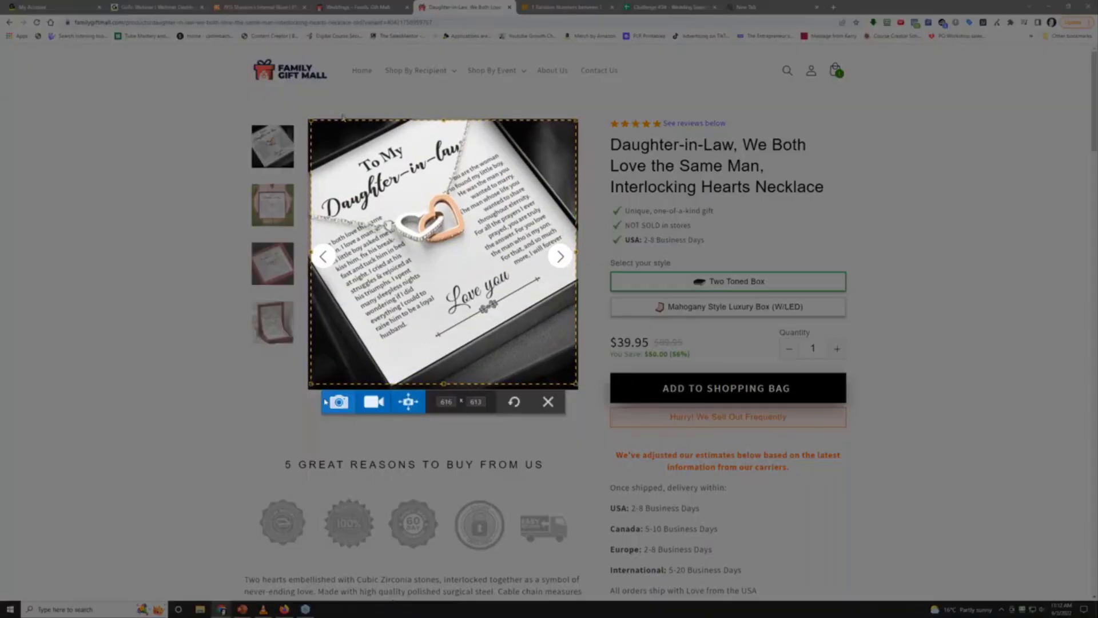
click(338, 401)
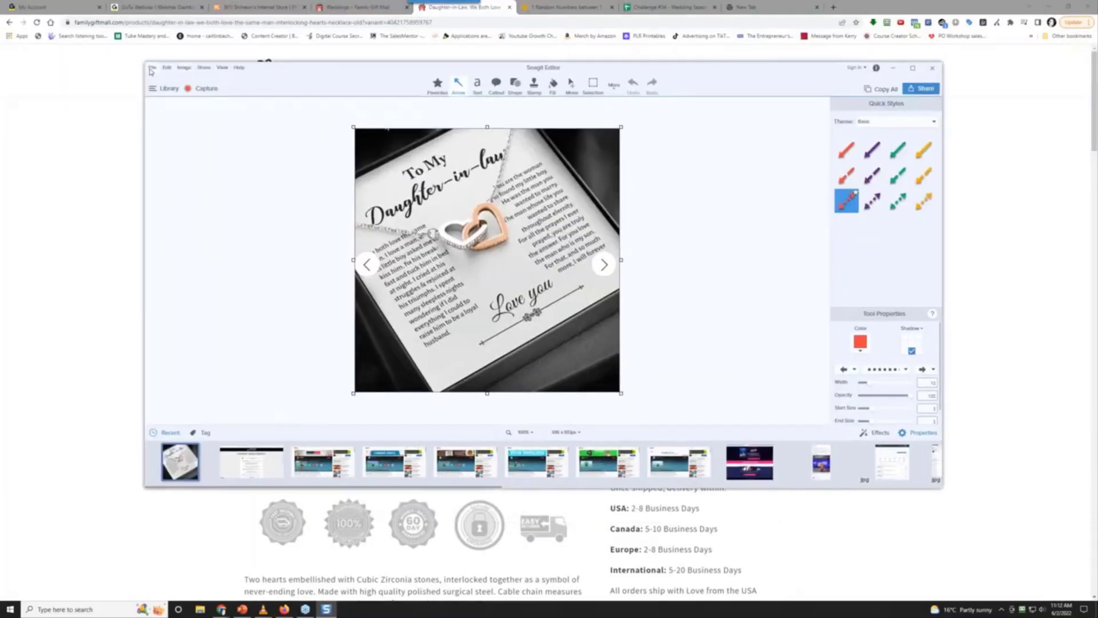
Save the capture as a JPG in new folders challenges\034 - wedding season gifts\research
click(152, 68)
click(203, 120)
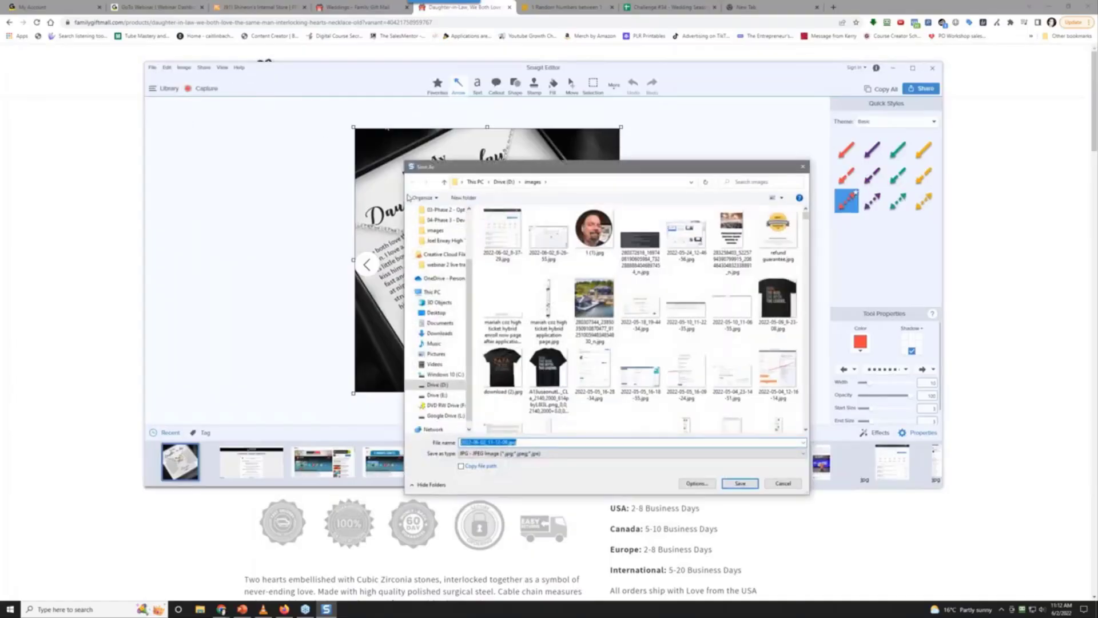
click(503, 182)
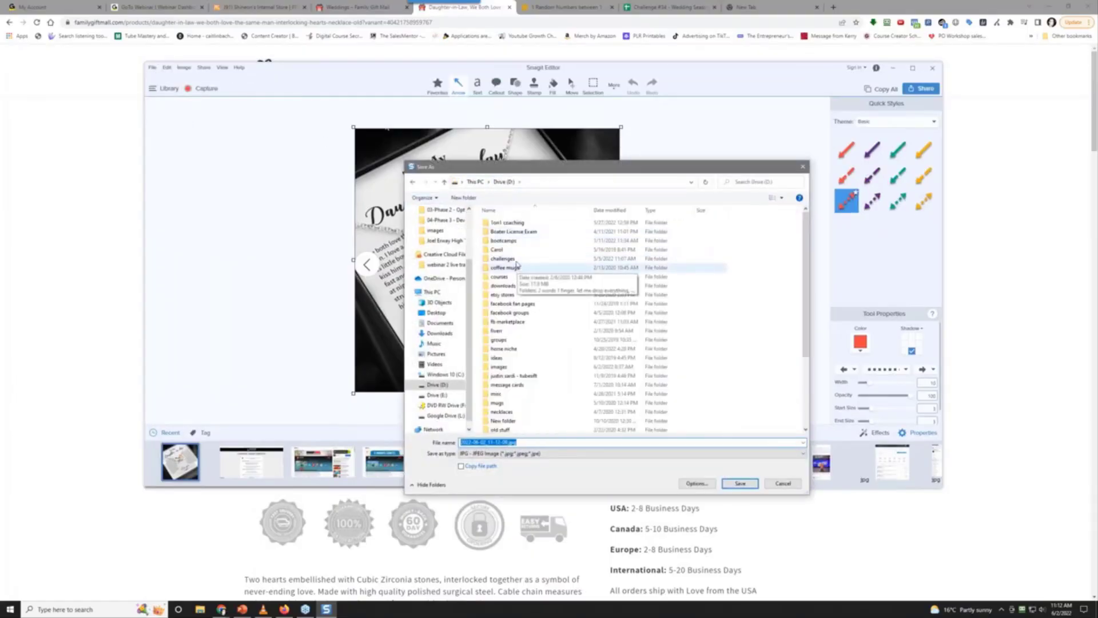
double_click(504, 259)
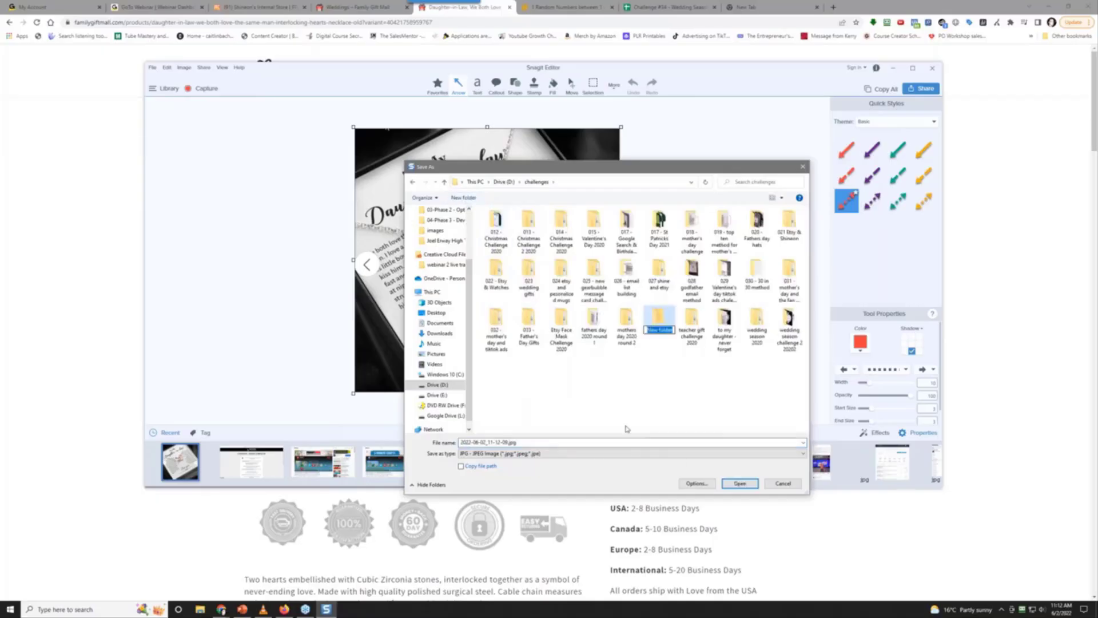
text(034 - wedding season gifts)
key(Return)
key(Return)
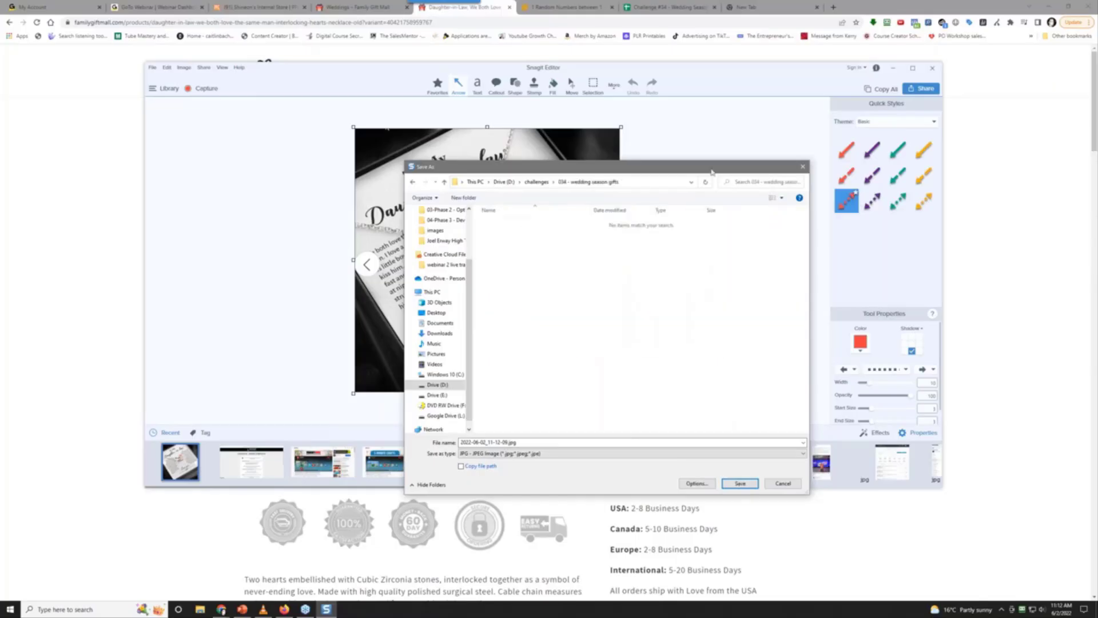
click(460, 197)
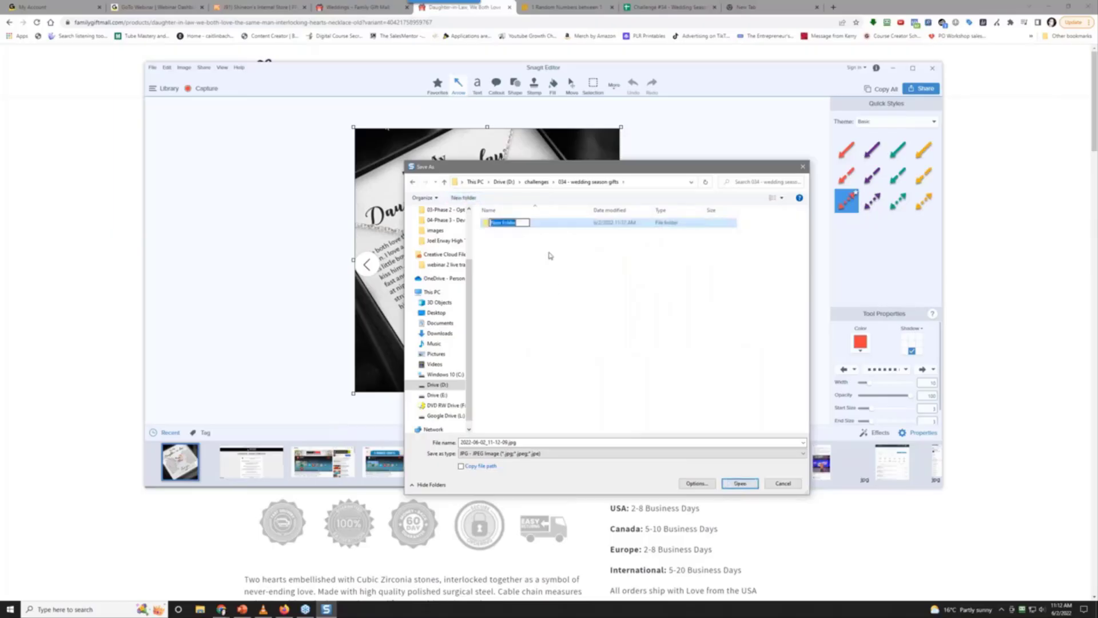
text(new)
key(Return)
double_click(513, 228)
click(740, 484)
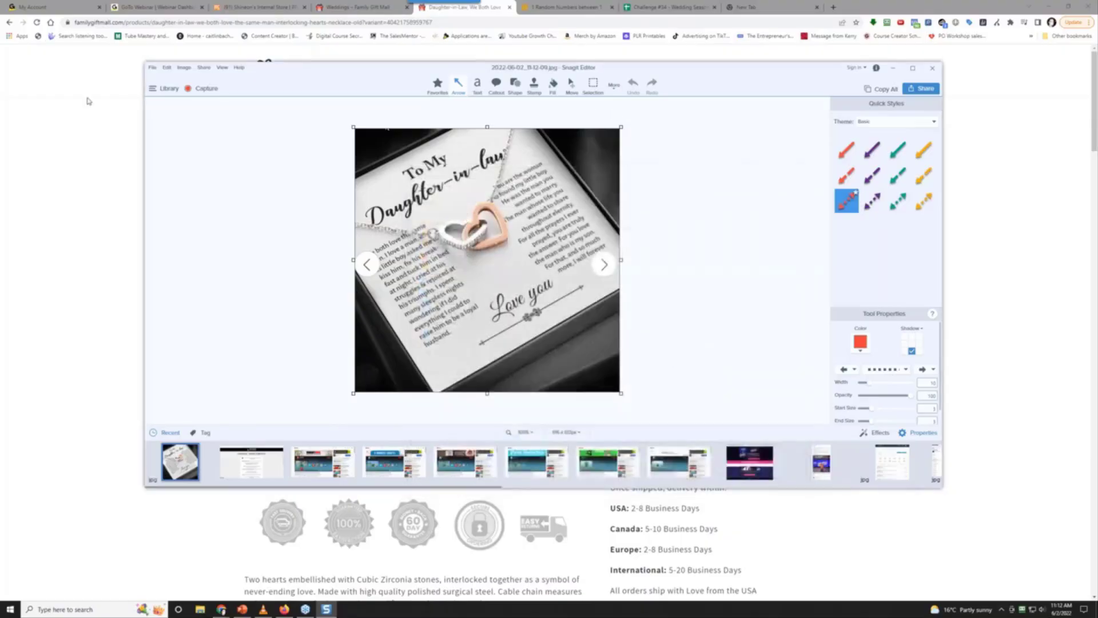
Upload the necklace JPG from D:\challenges\034 - wedding season gifts\research into cell A2
click(671, 7)
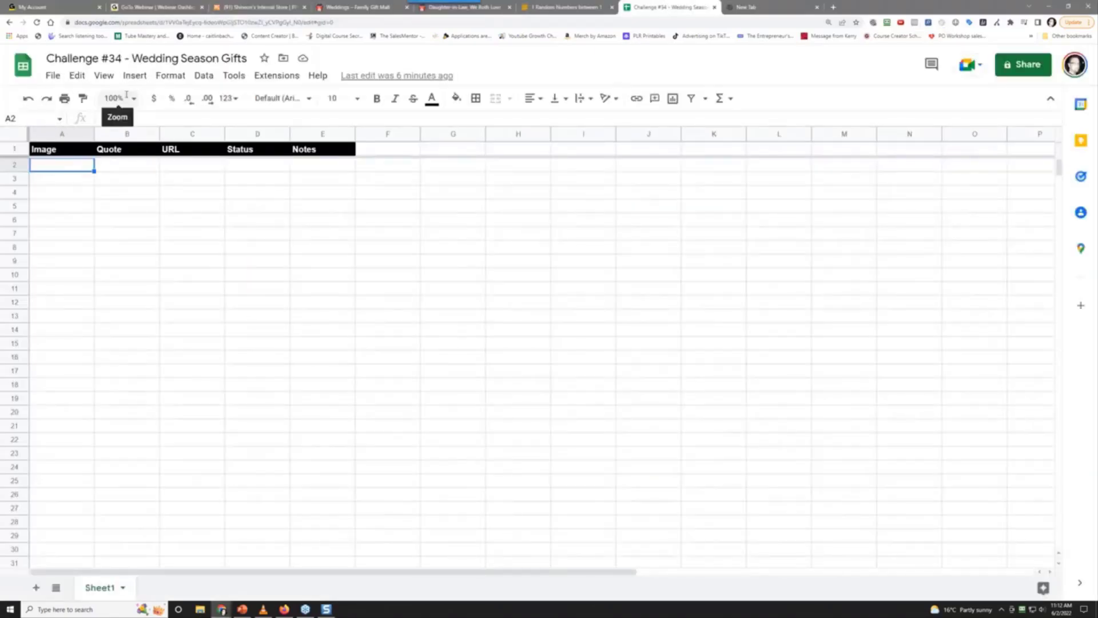
click(135, 75)
mouse_move(227, 235)
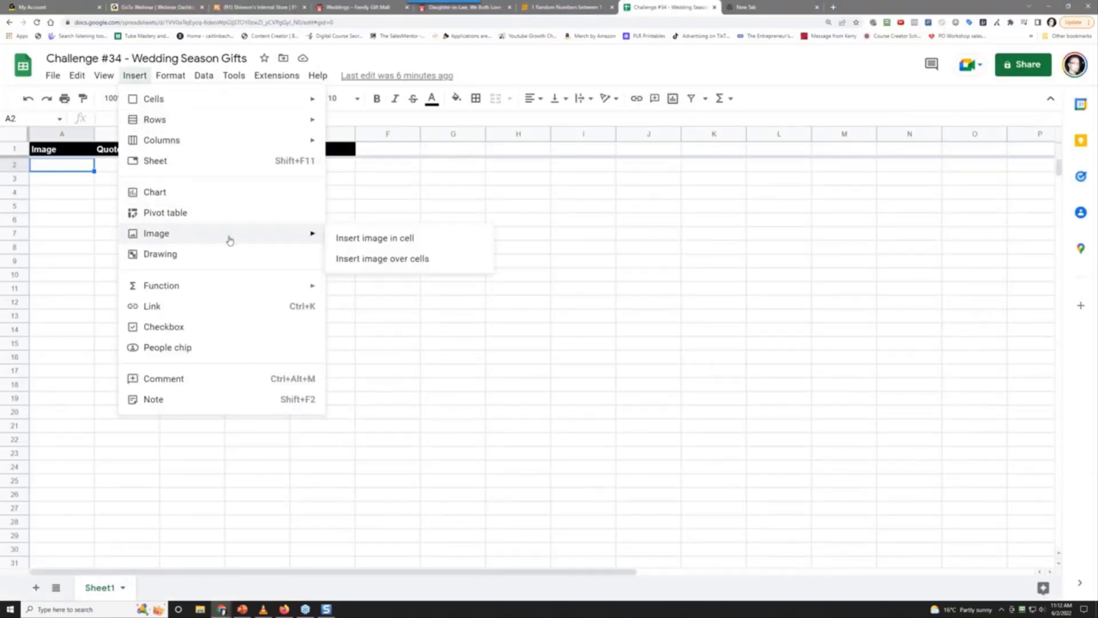
click(354, 236)
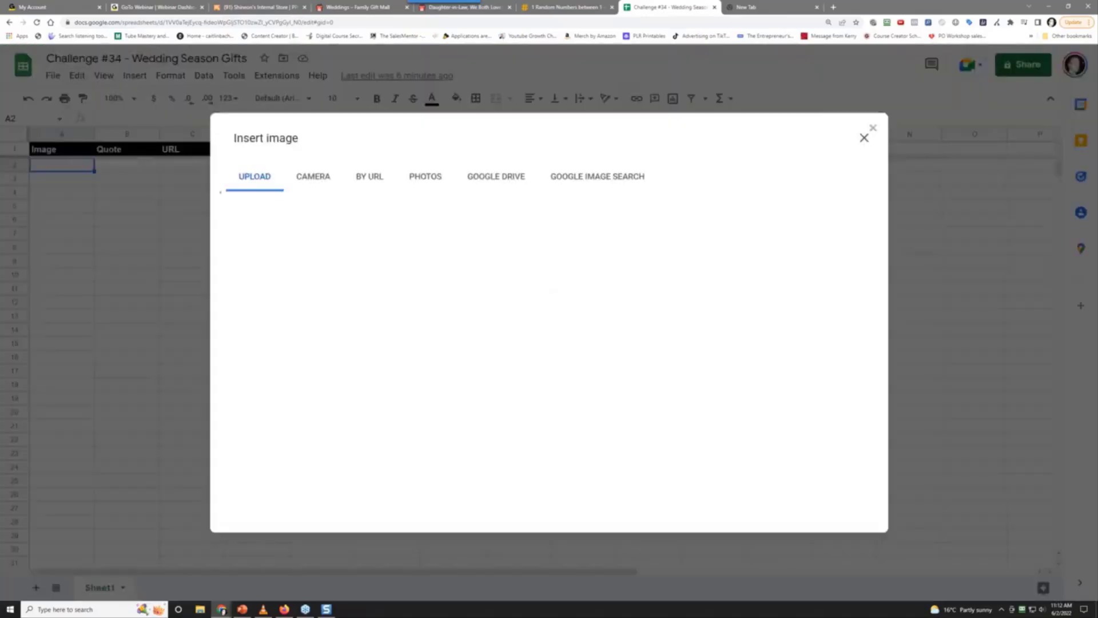
click(550, 403)
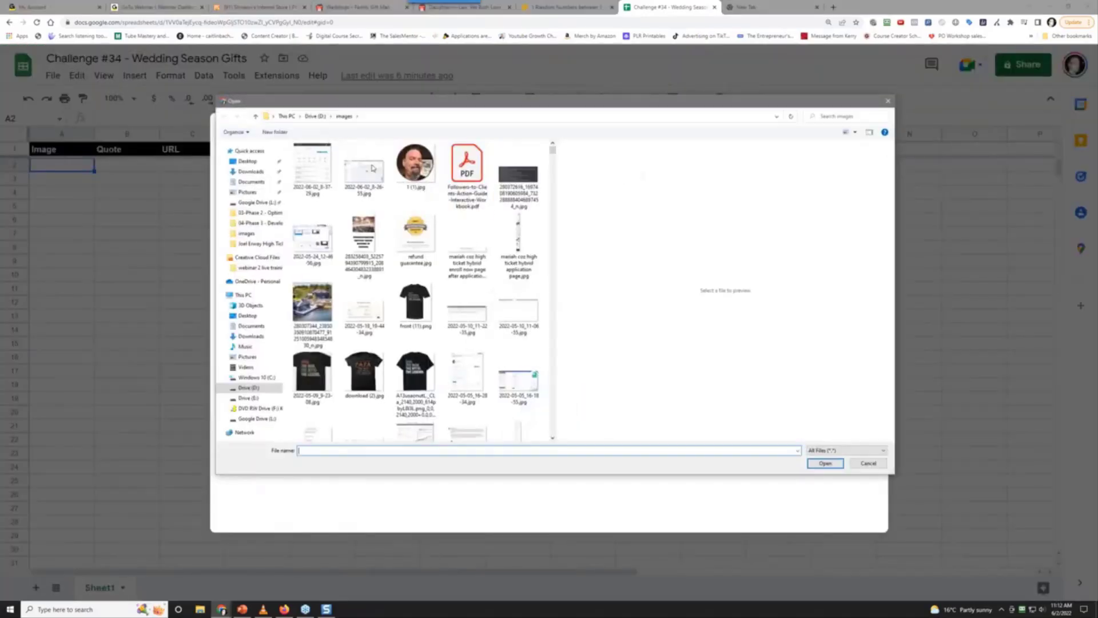
click(314, 116)
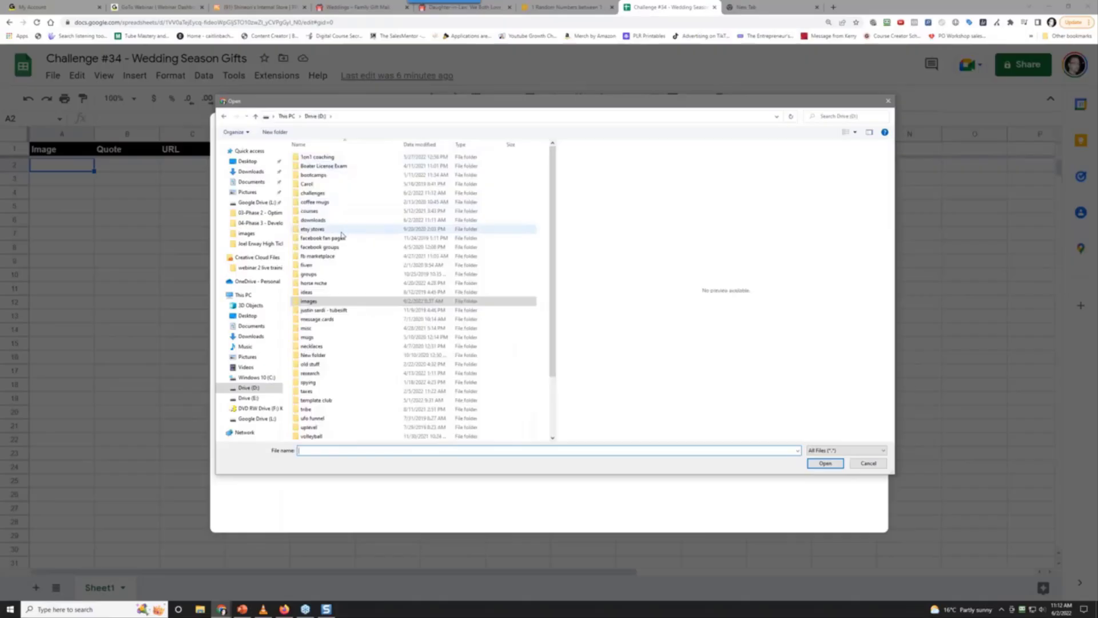
double_click(338, 193)
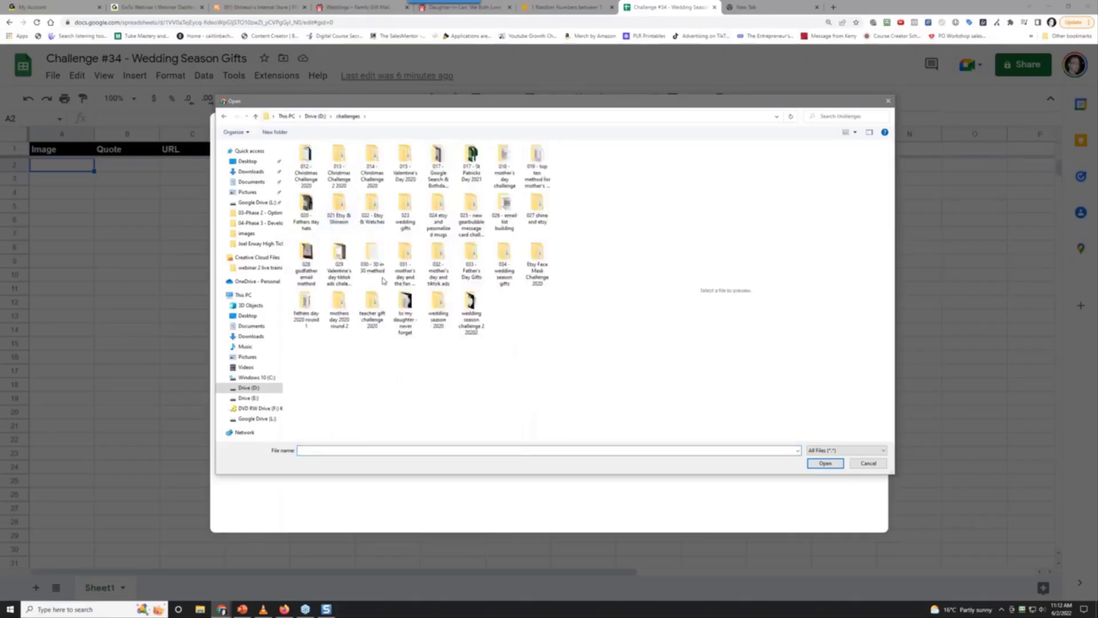
double_click(504, 264)
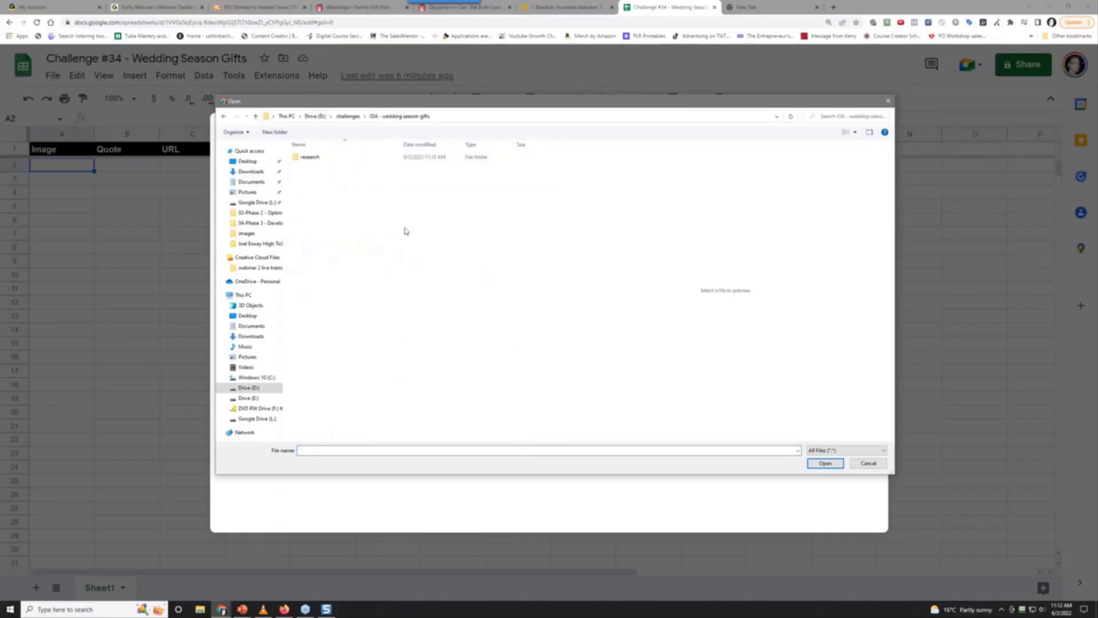
double_click(323, 158)
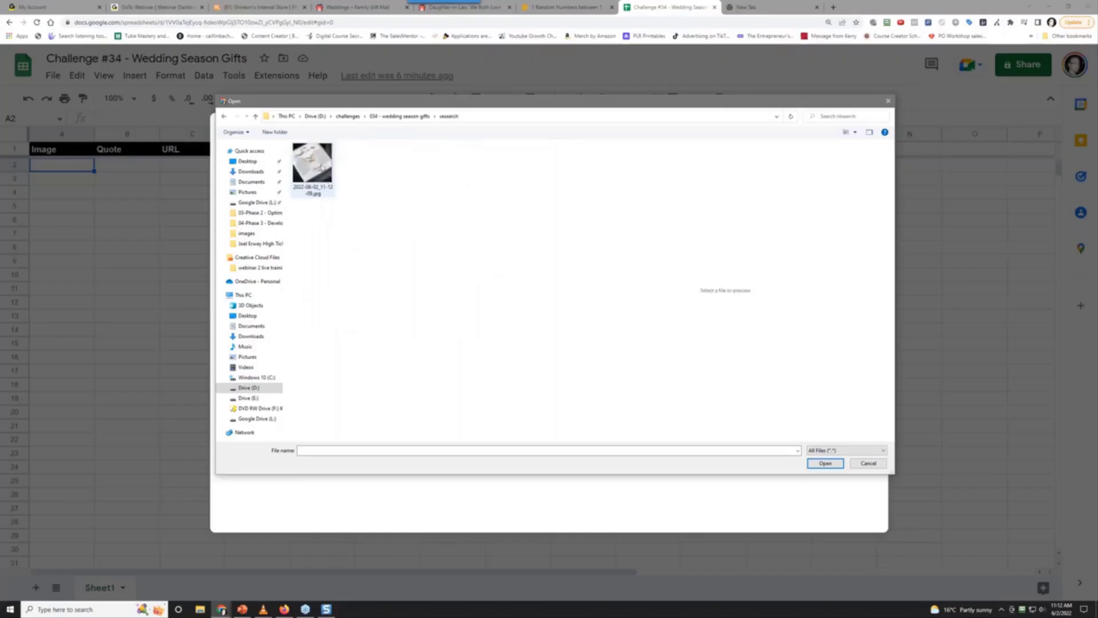
double_click(321, 166)
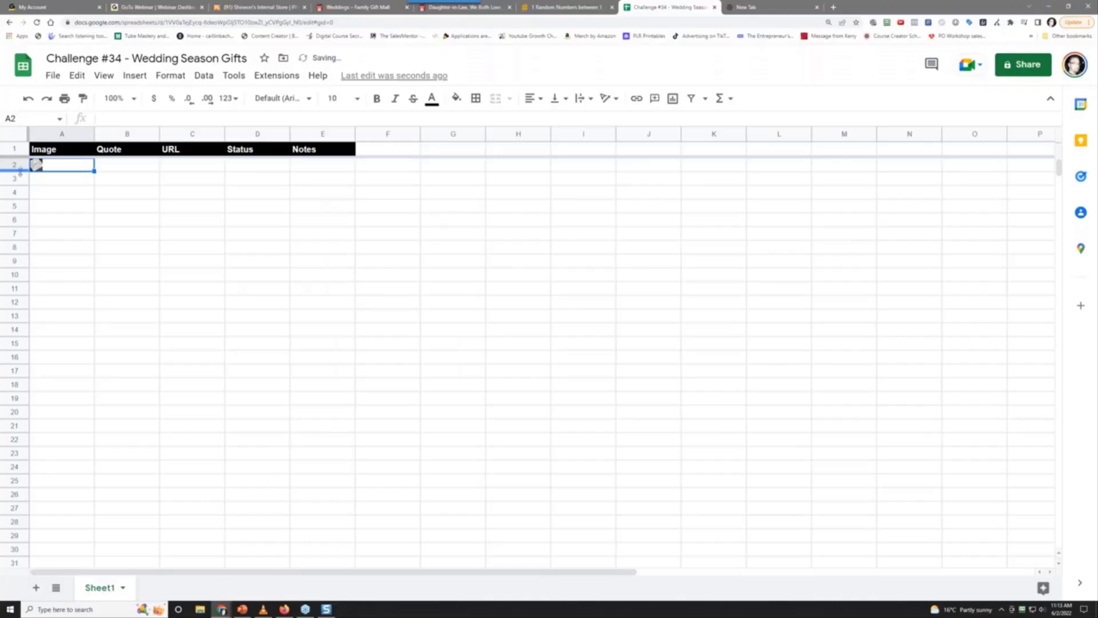
Drag row 2 much taller and column A much wider so the necklace image shows large
drag(20, 172, 20, 369)
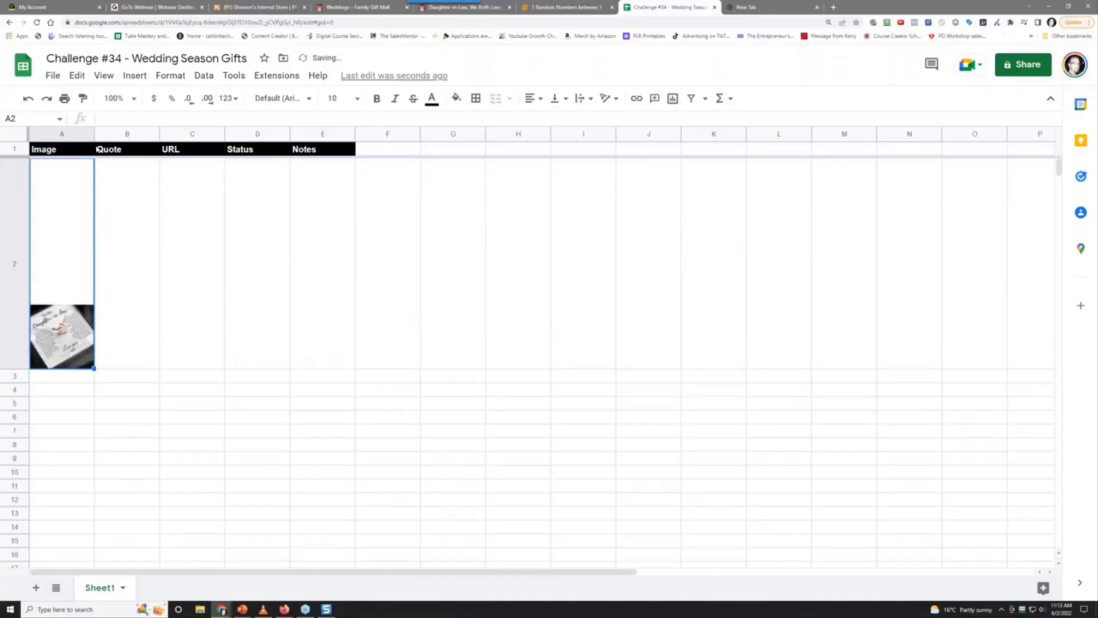
drag(94, 132, 247, 165)
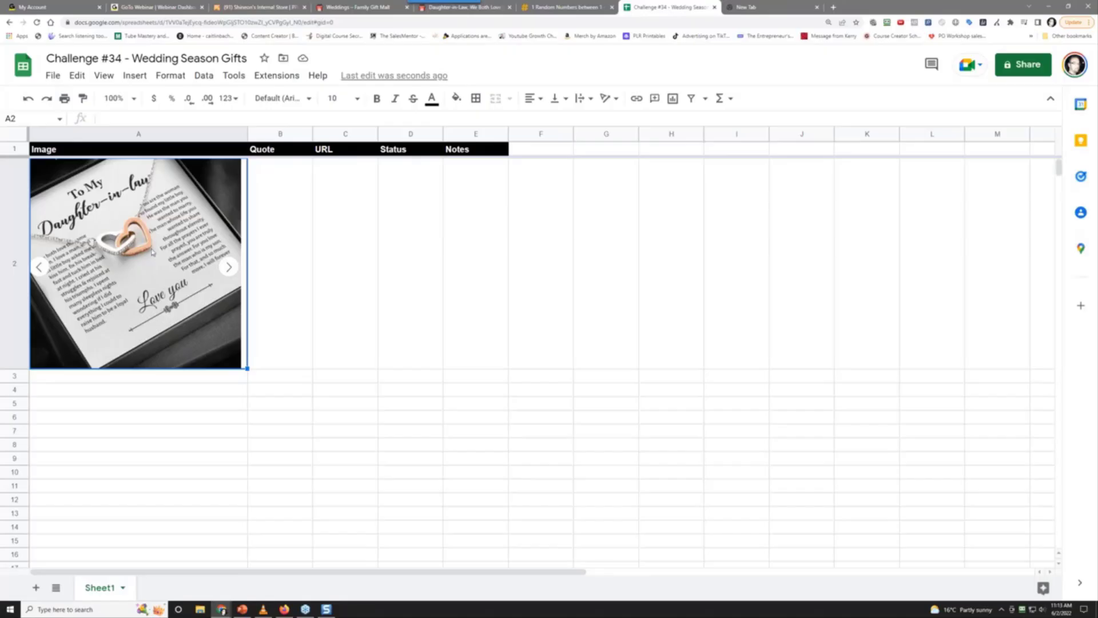
Copy the necklace product page URL and paste it into C2 as plain values
click(344, 236)
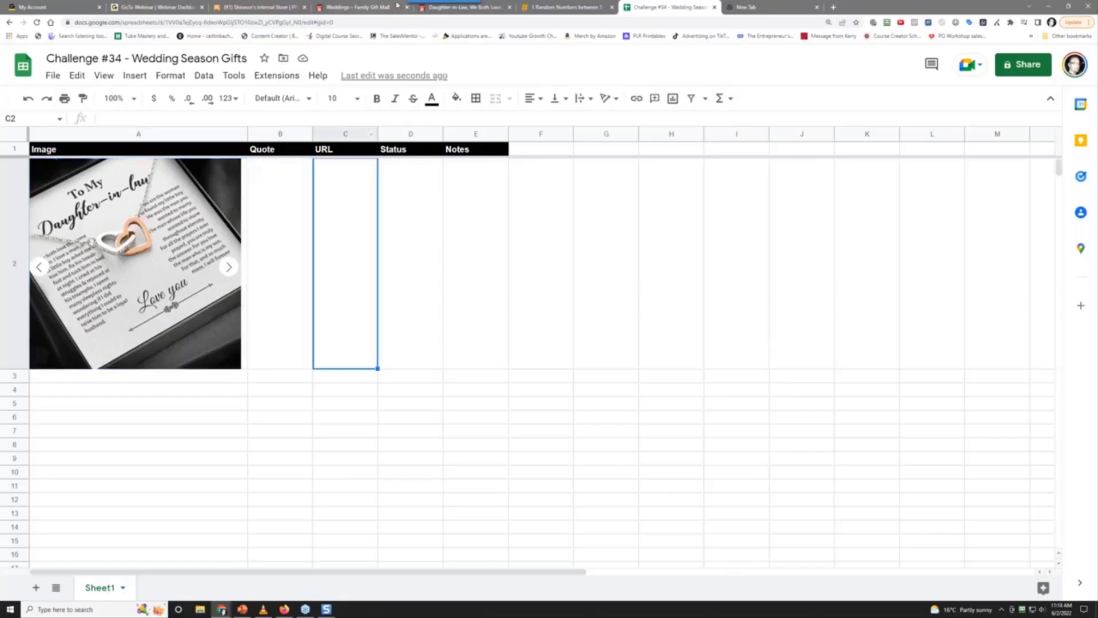
click(492, 8)
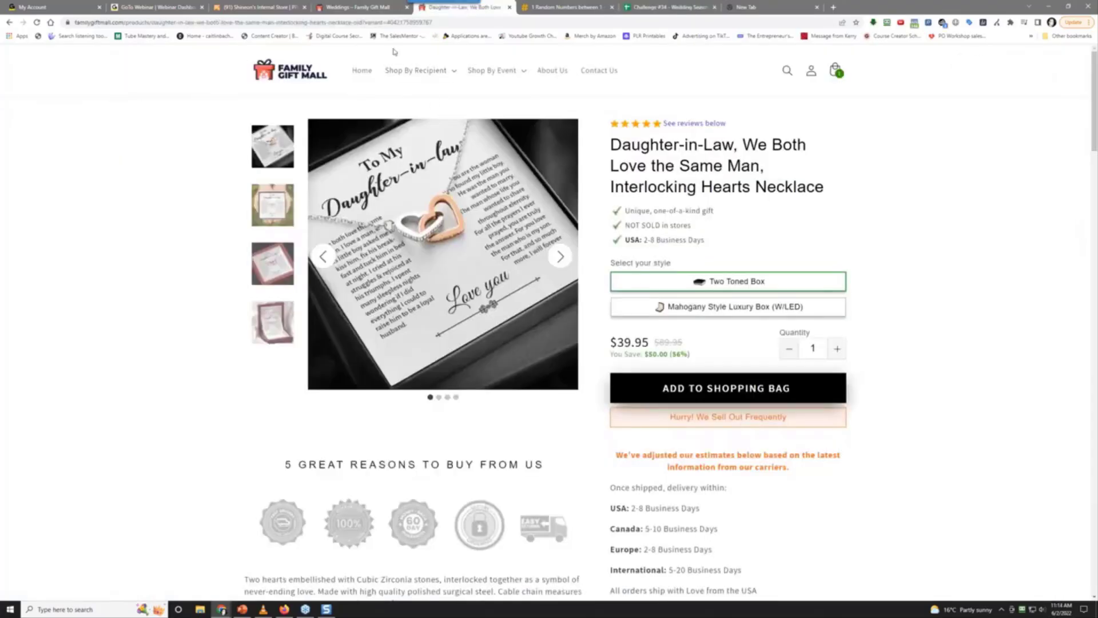
right_click(269, 23)
click(297, 60)
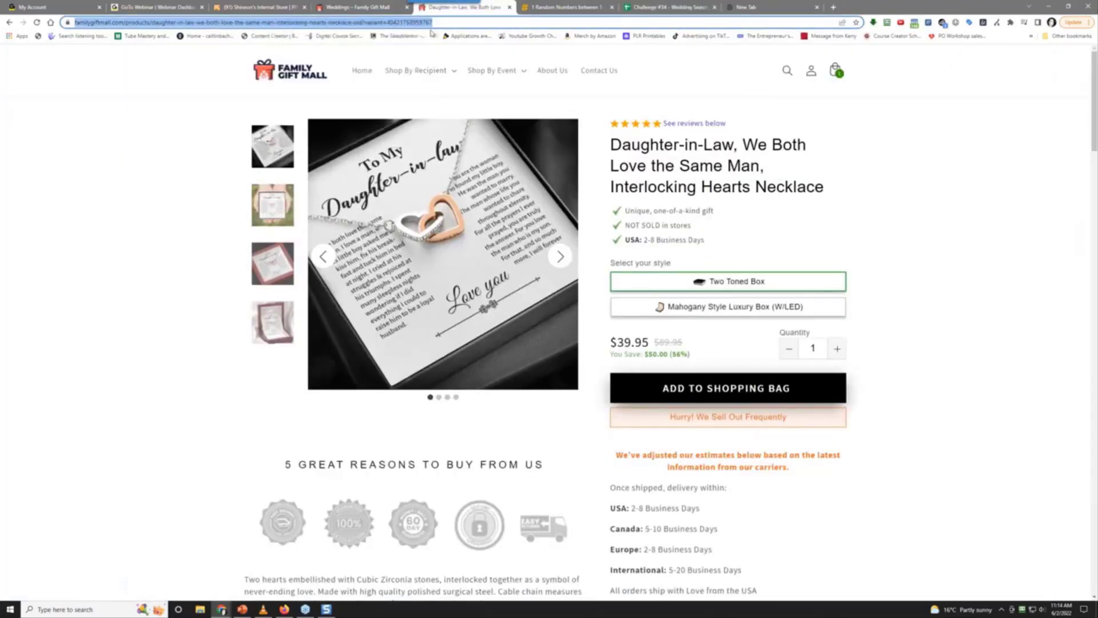
click(656, 10)
right_click(360, 210)
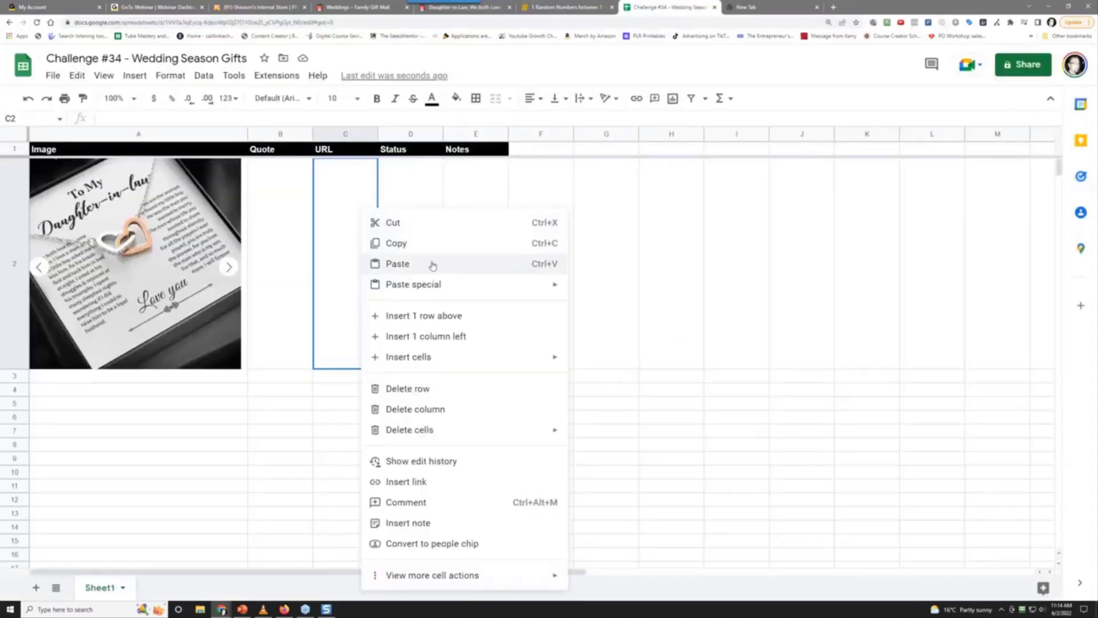
mouse_move(436, 282)
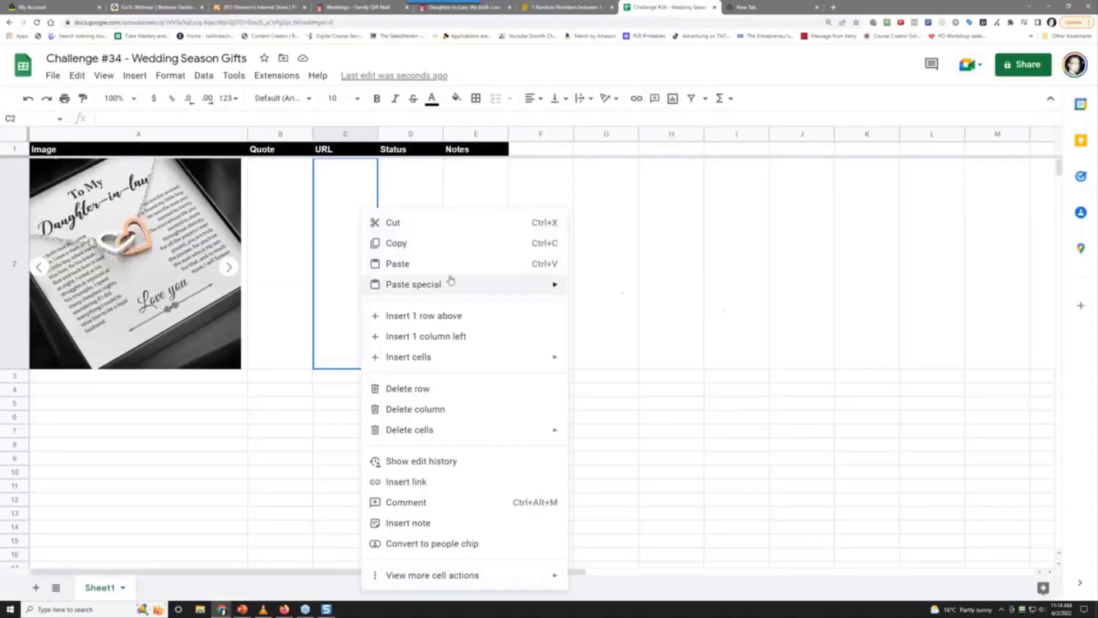
click(601, 289)
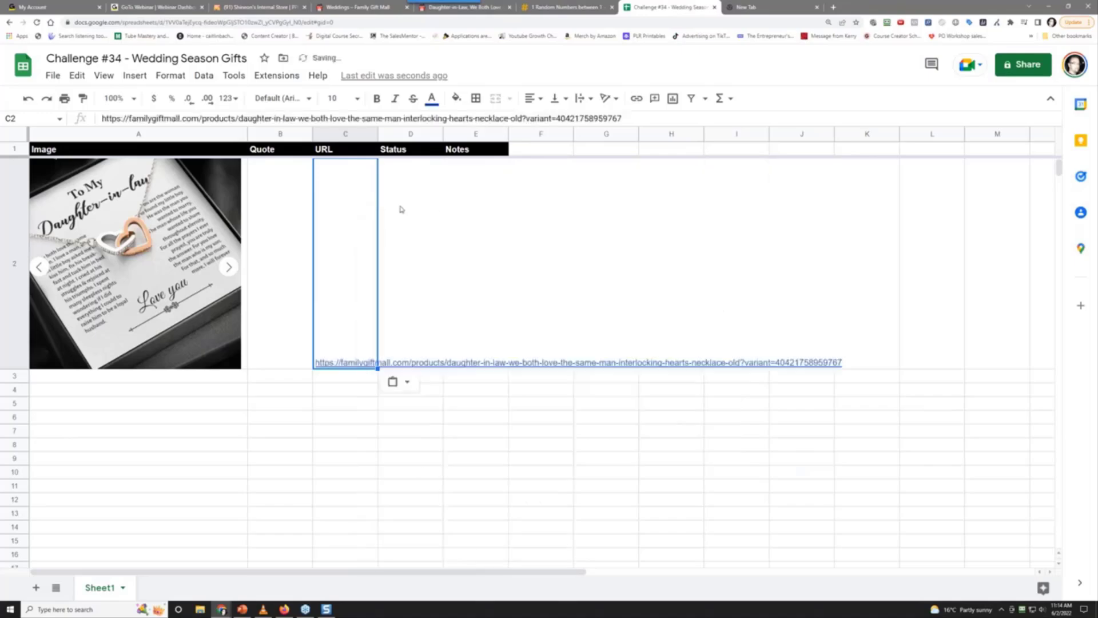
Enter Status 'pending' in D2 and Notes '- from shineon's internal brand store' in E2
key(Right)
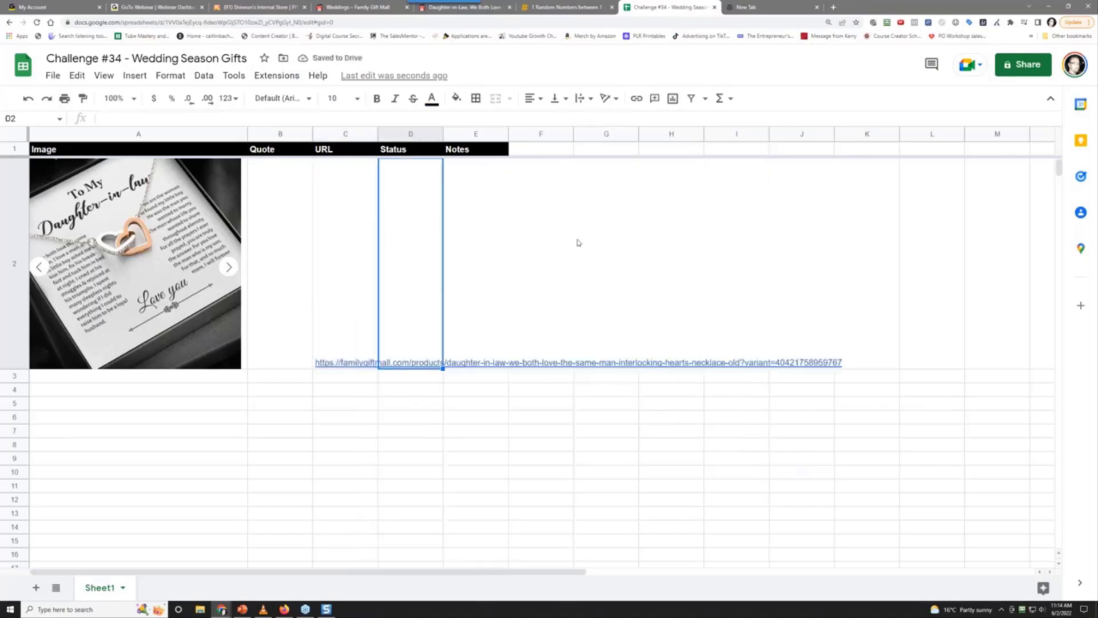
text(pending)
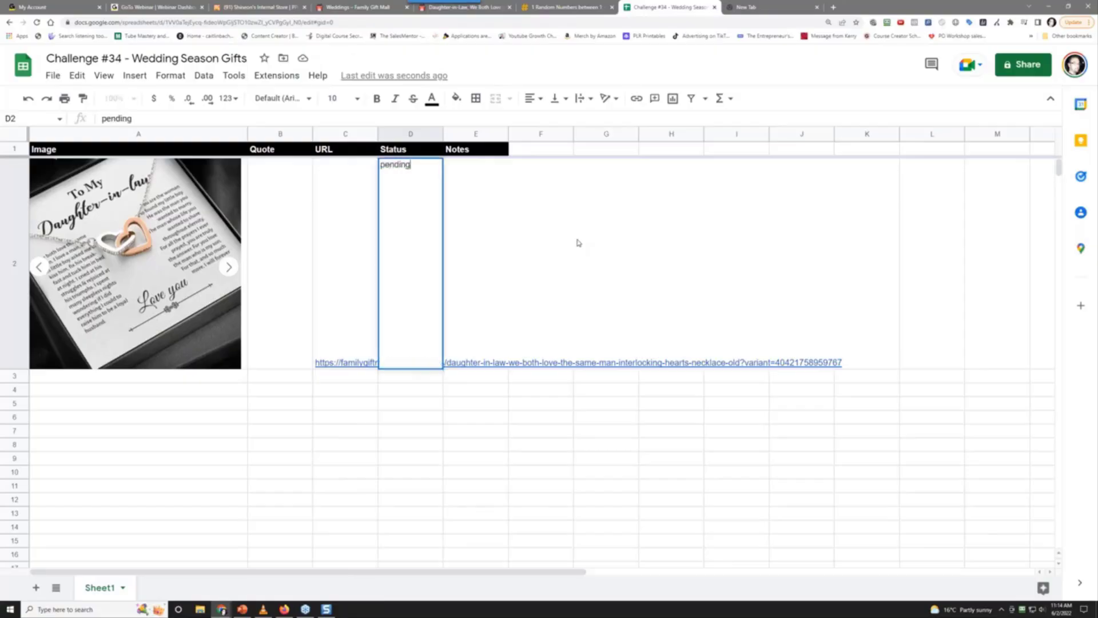
key(Tab)
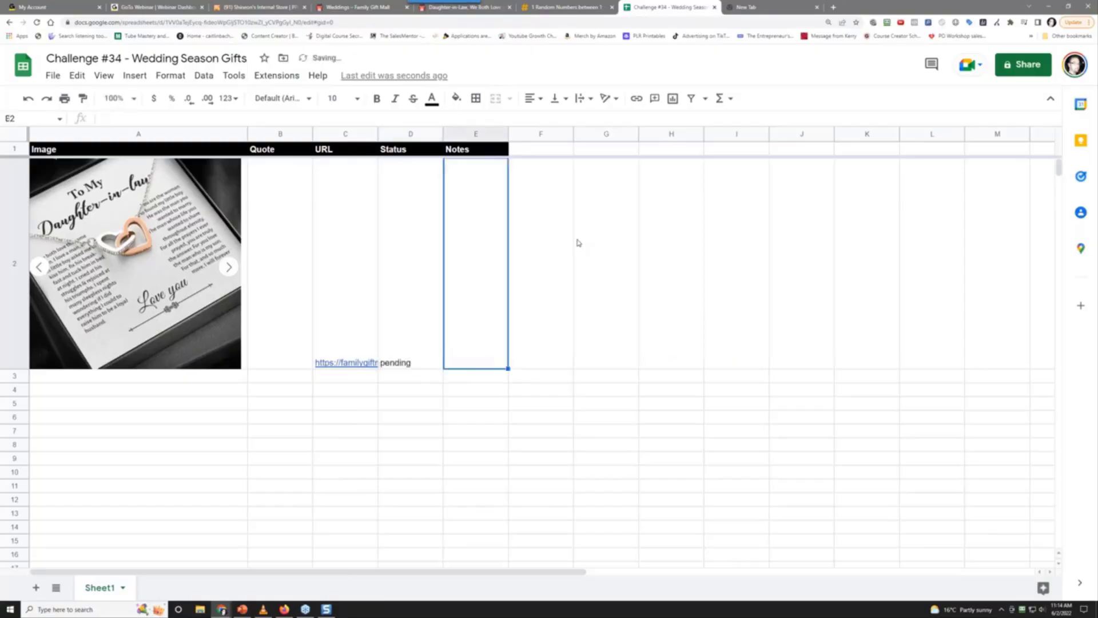
text(- from )
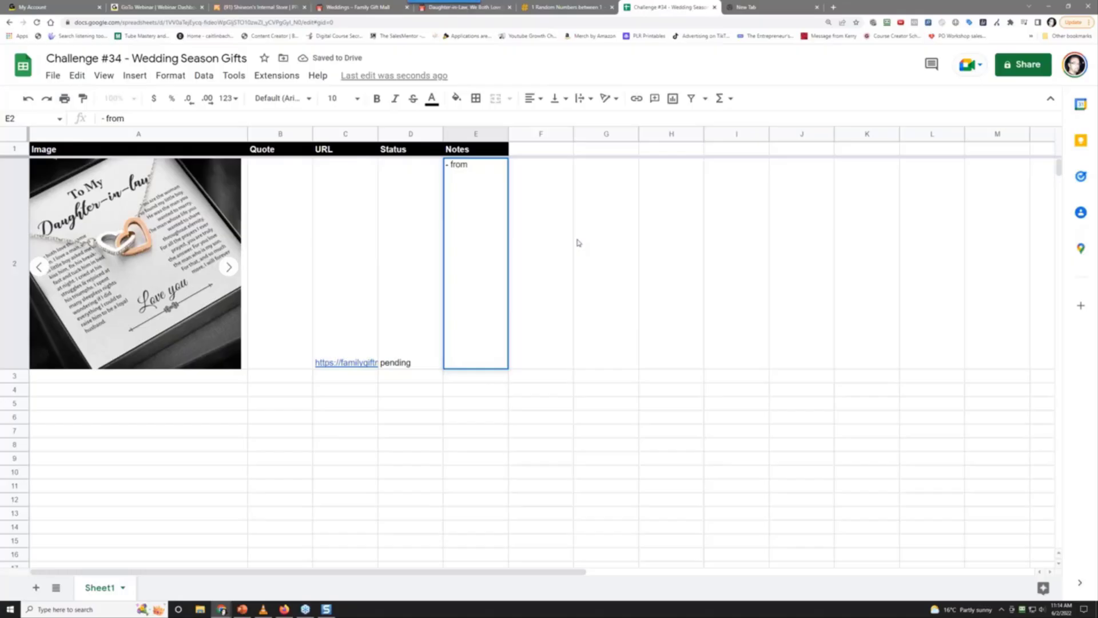
text(shineon's intern)
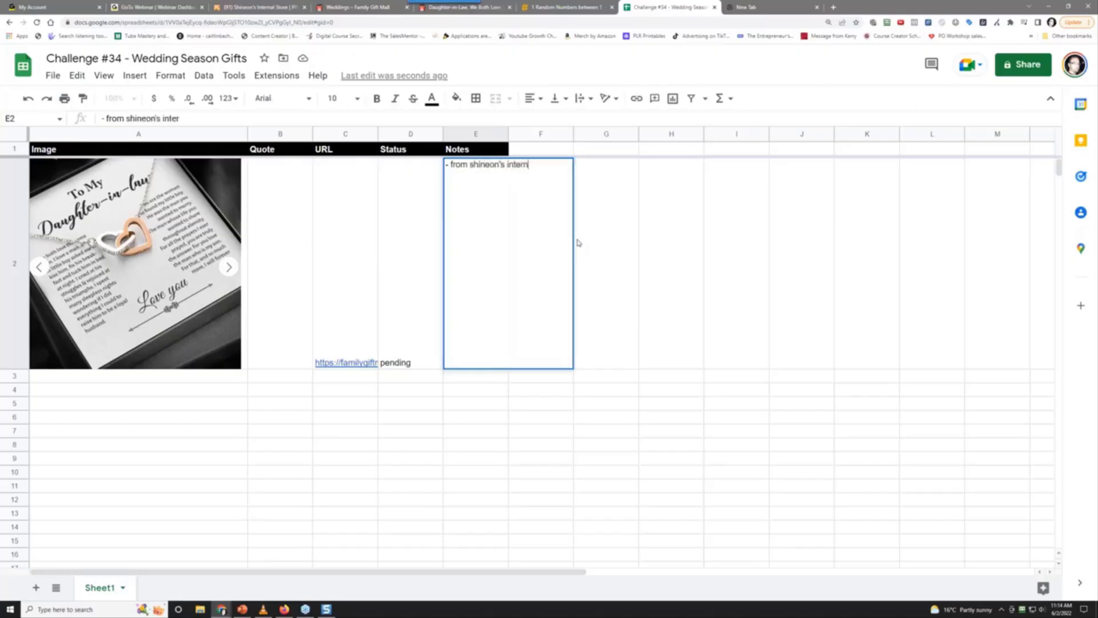
text(al brand store)
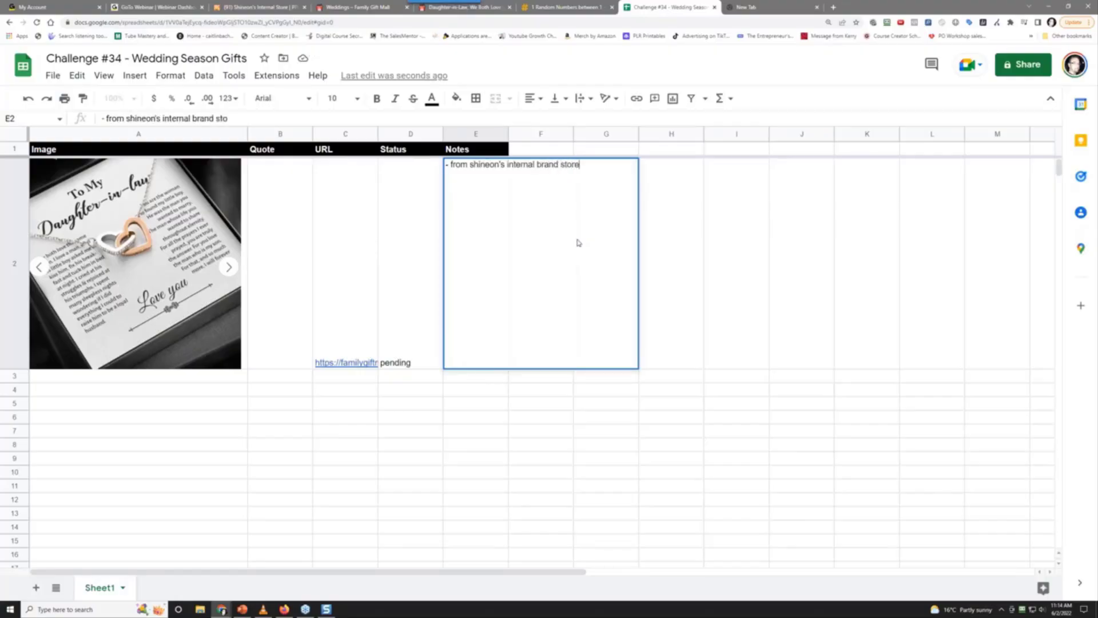
key(Return)
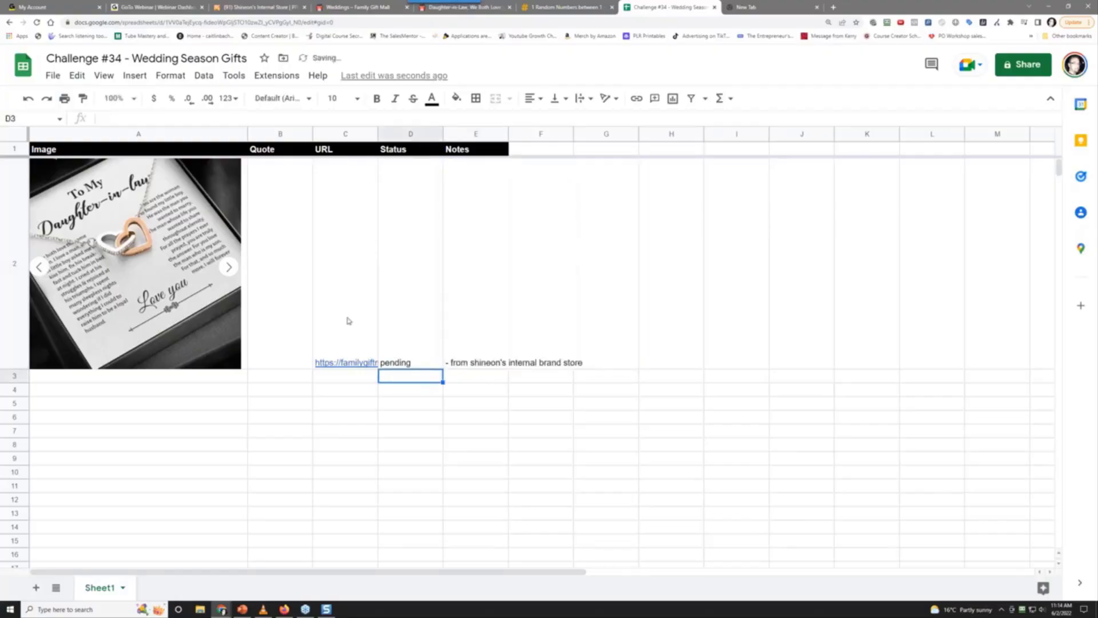
click(184, 379)
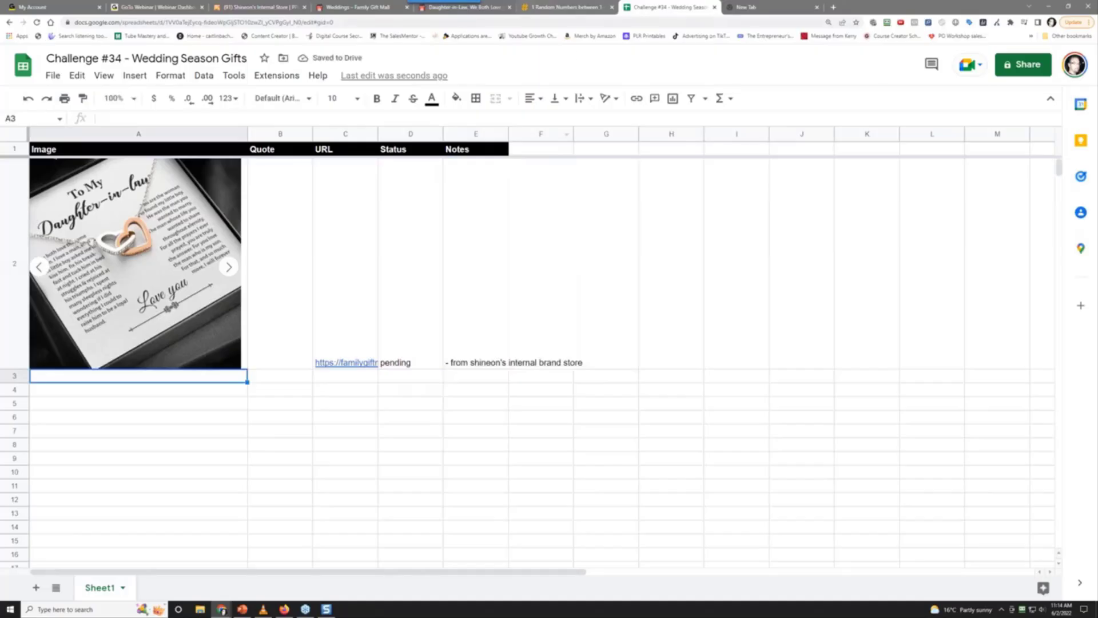
Return to the Weddings collection tab and scroll its best-selling necklaces from $39.95 to $59.95
click(455, 7)
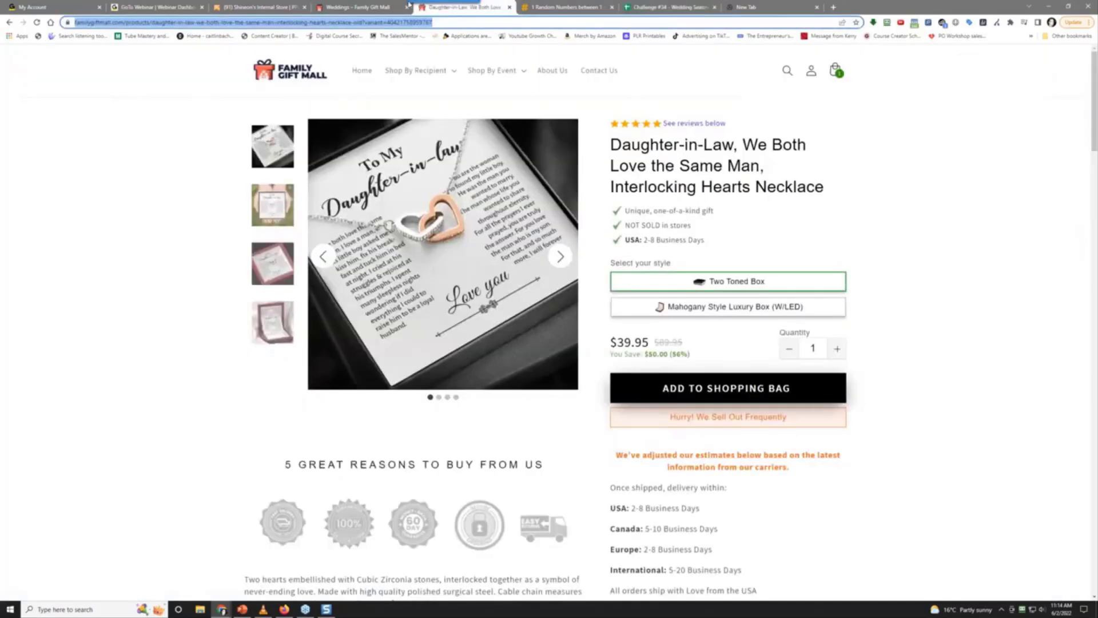
click(357, 7)
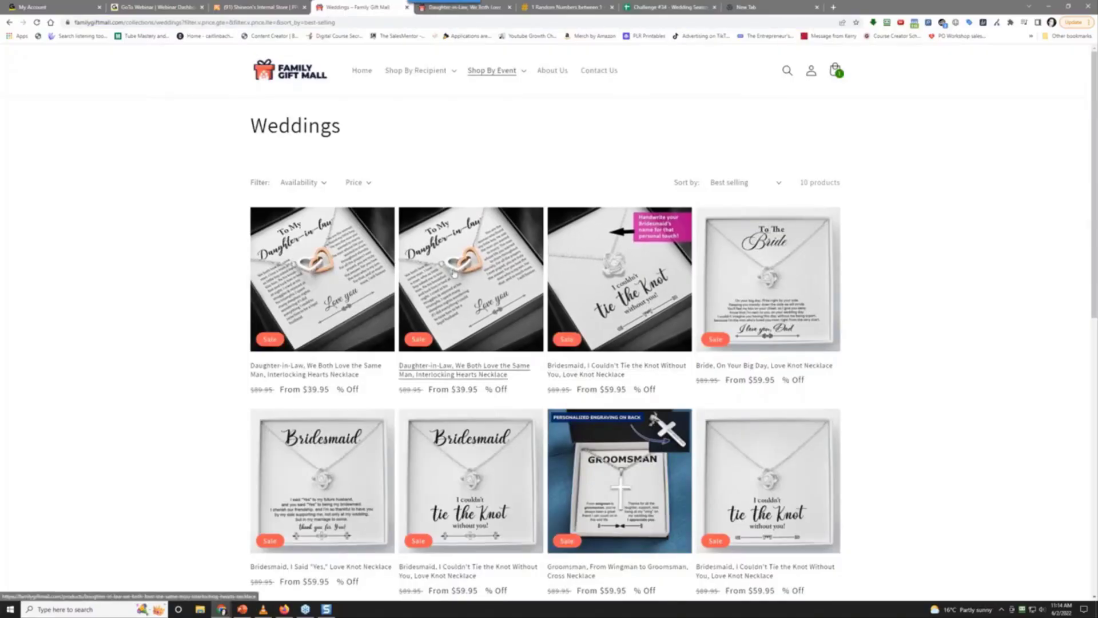
scroll(126, 489, down, 3)
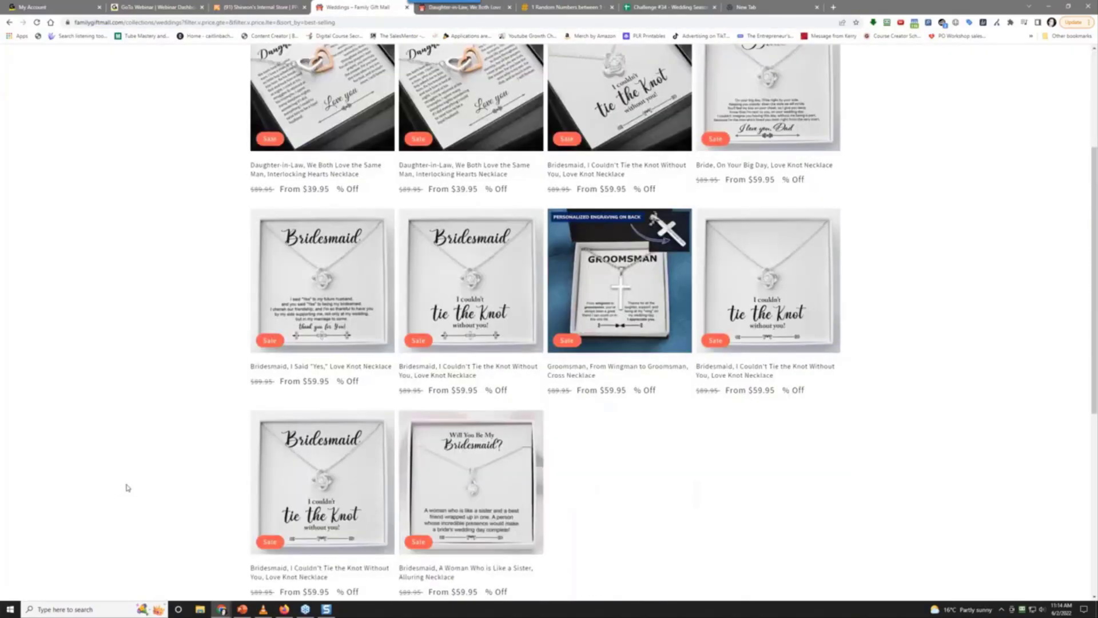
scroll(127, 487, up, 2)
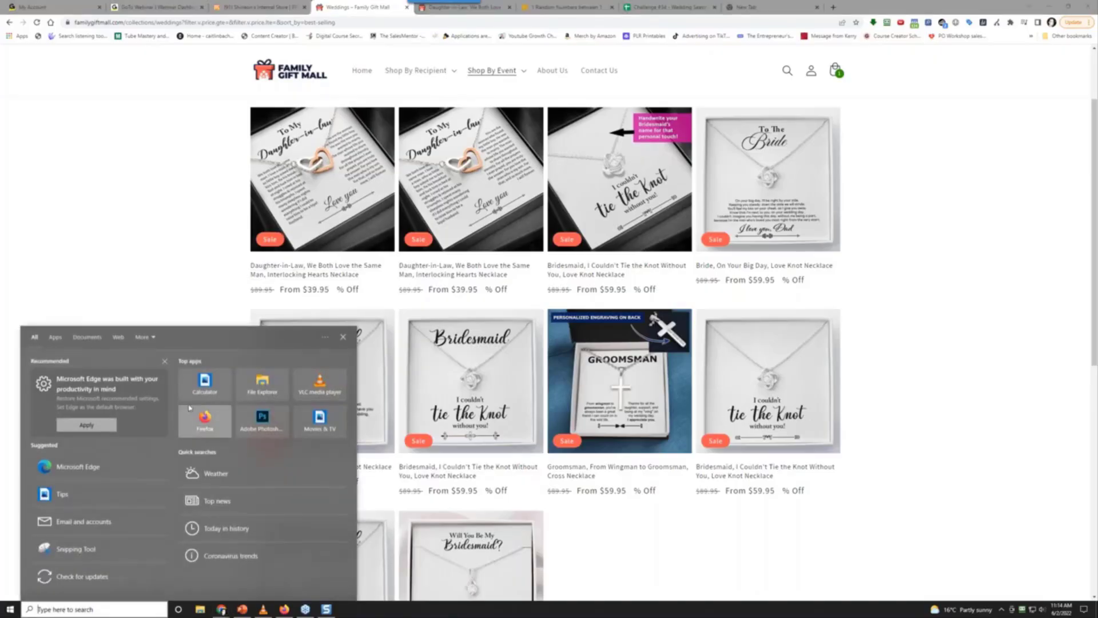
Compute 39.95 − 14.40 = 25.55 in Calculator, copy the result, and close it
click(206, 380)
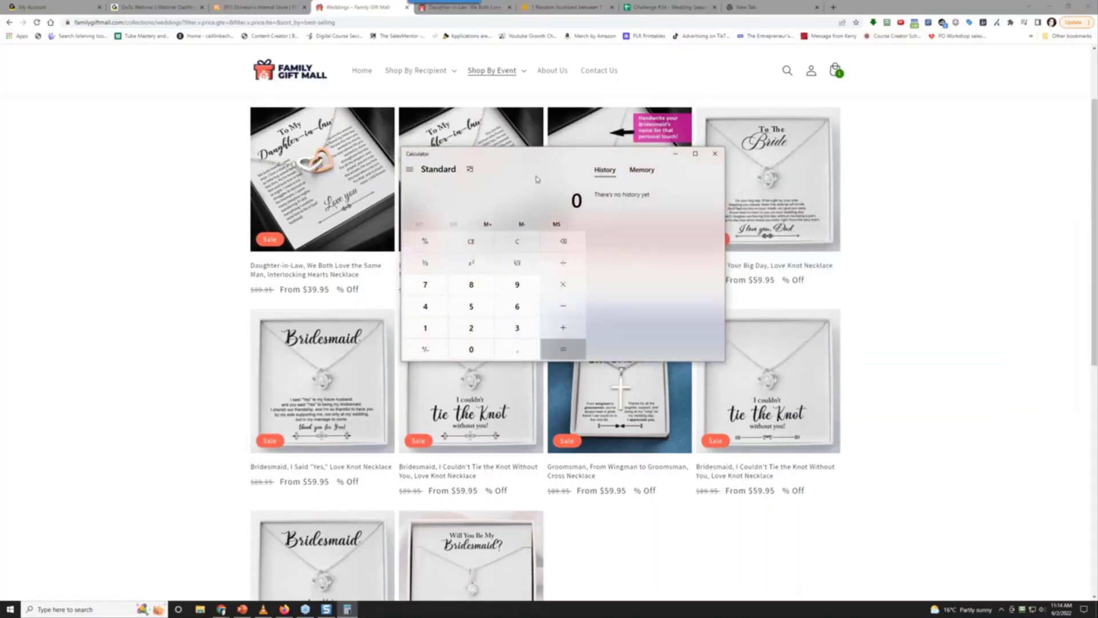
text(39.95)
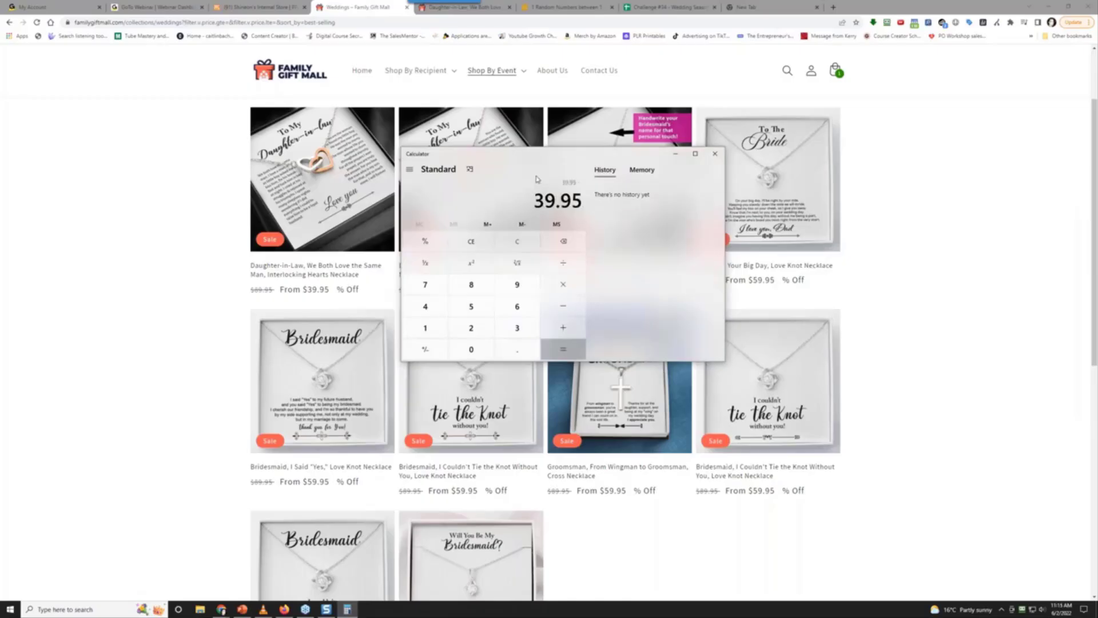
text(14.40)
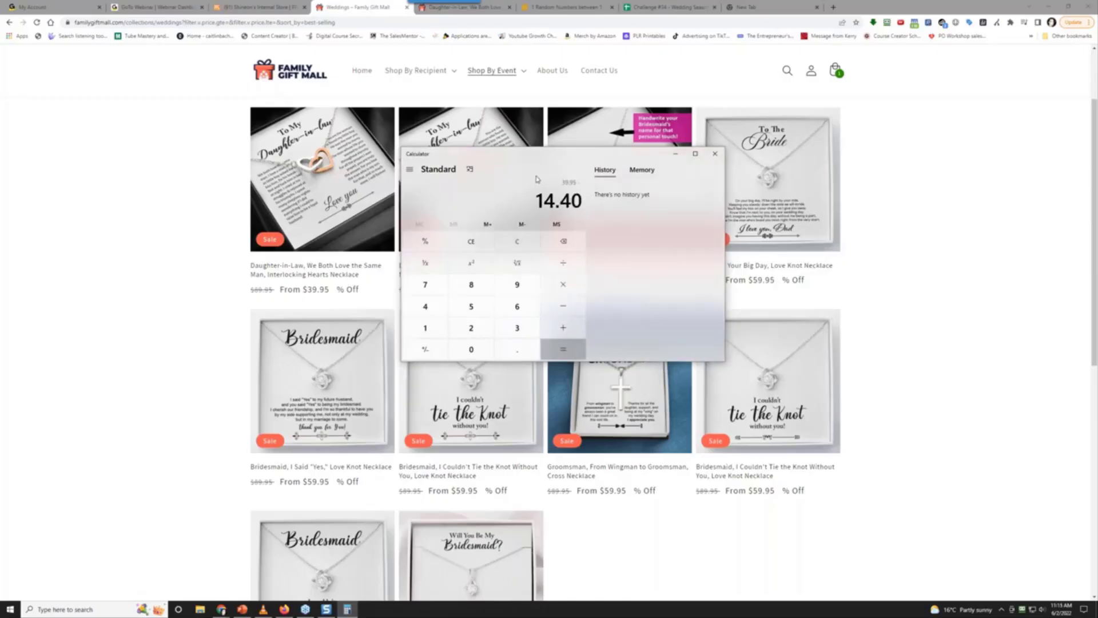
key(Return)
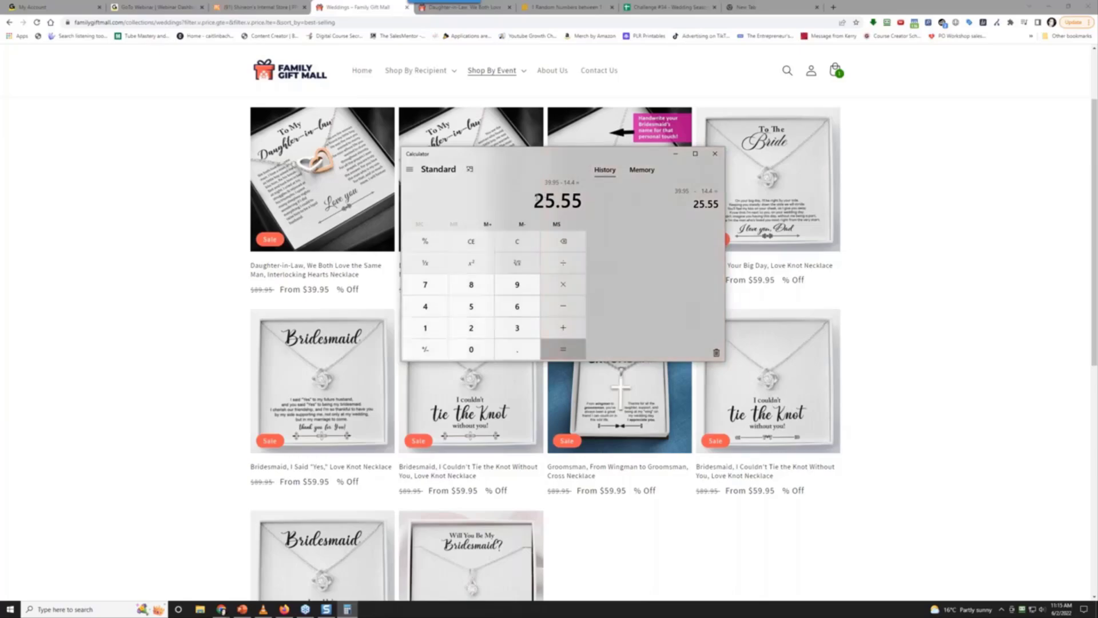
key(ctrl+c)
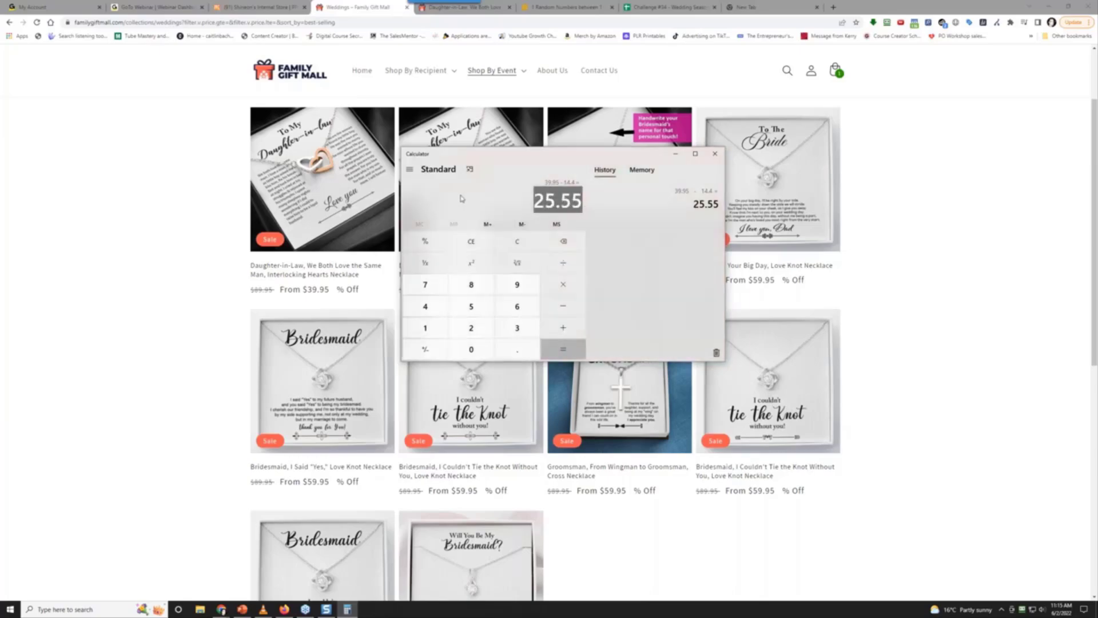
click(715, 154)
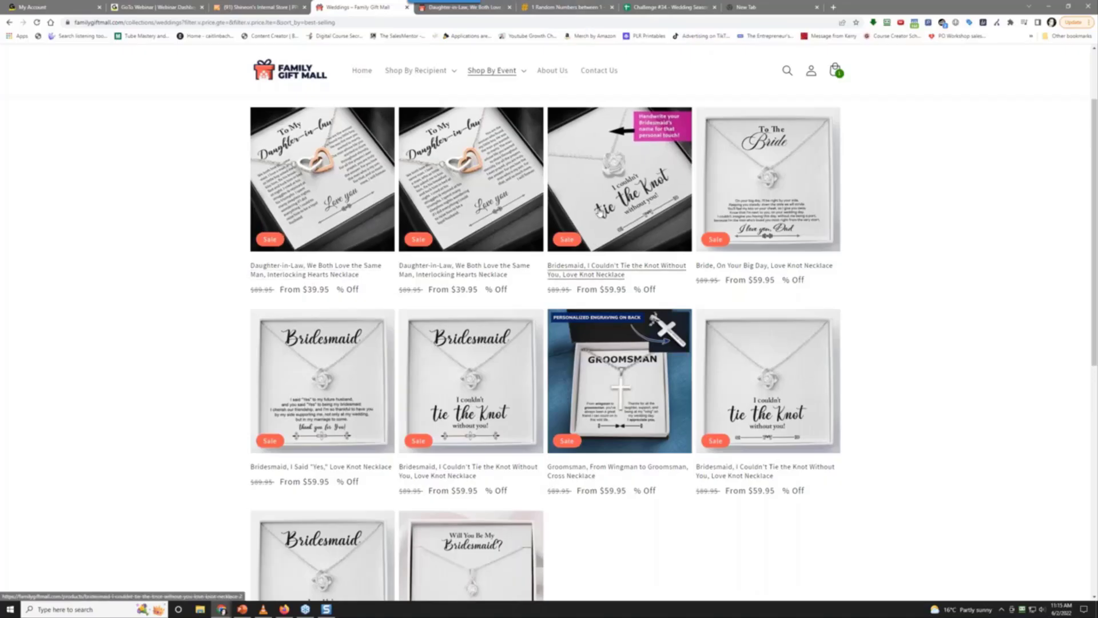
Open the Bridesmaid 'I Couldn't Tie the Knot Without You' Love Knot Necklace page in a new tab
right_click(599, 211)
click(927, 267)
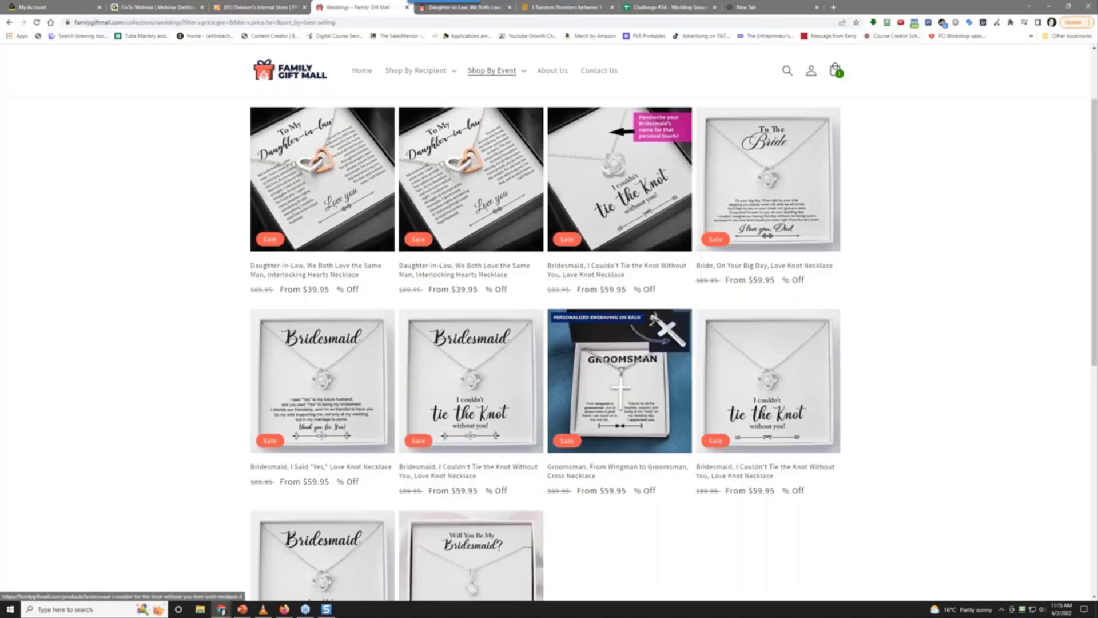
right_click(629, 181)
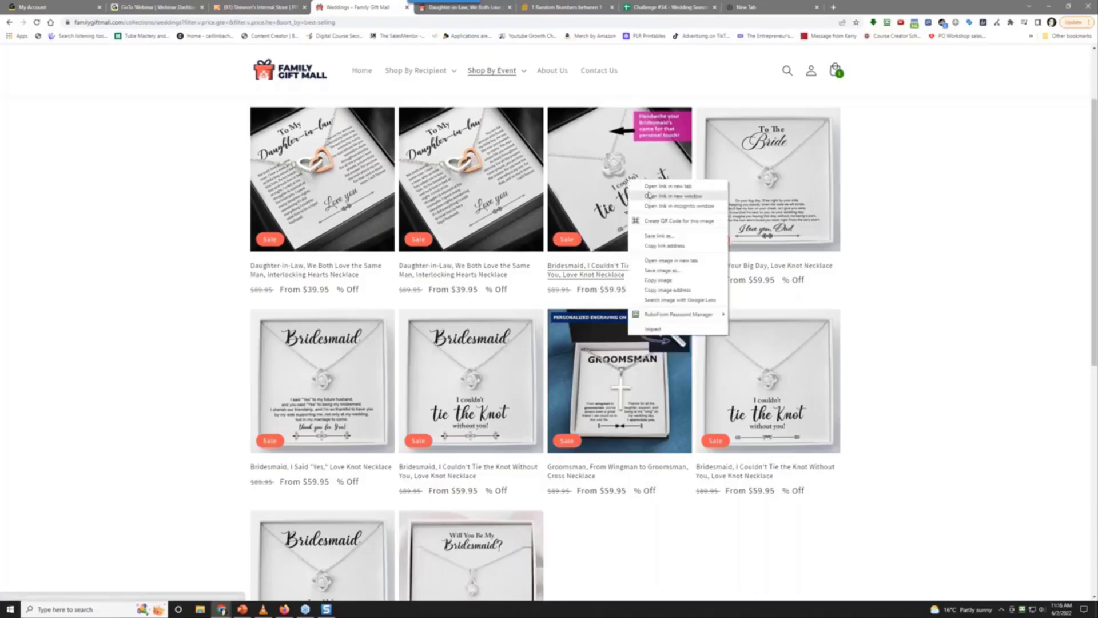
click(663, 186)
click(490, 7)
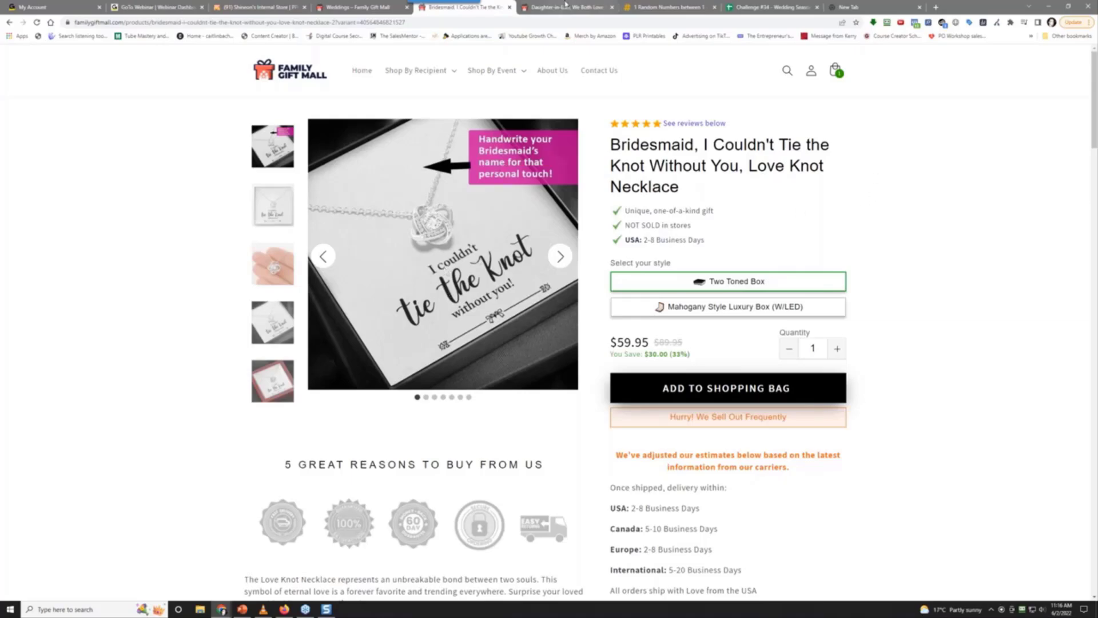
Snagit-capture the Bridesmaid necklace's main product photo and save it as 2022-06-02_11-16-25.jpg in the research folder
drag(444, 7, 429, 12)
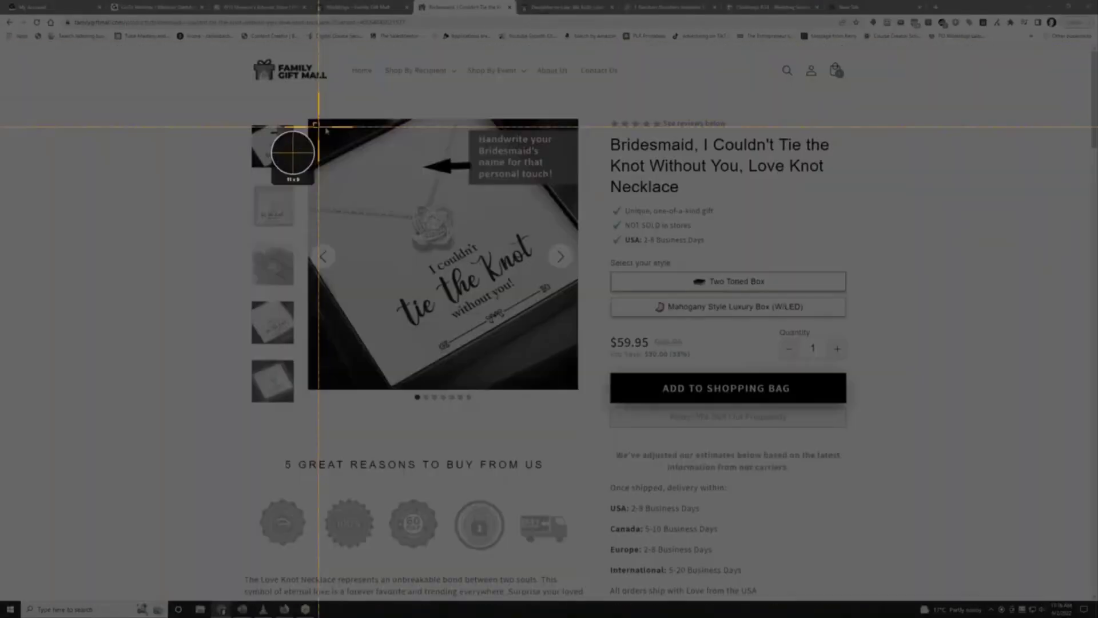
drag(314, 122, 573, 386)
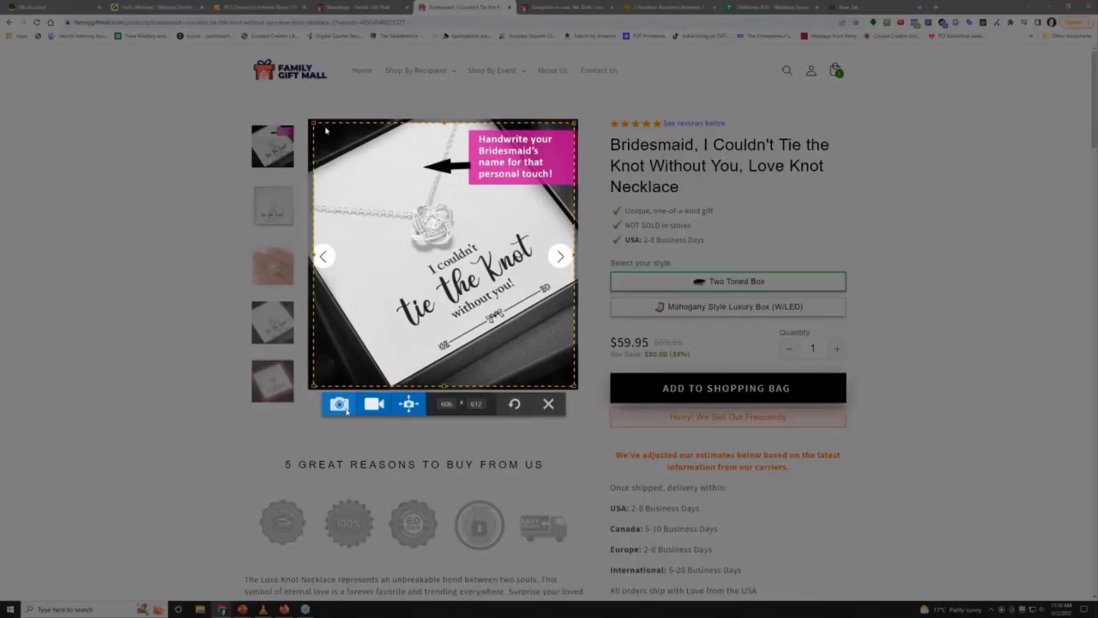
click(339, 403)
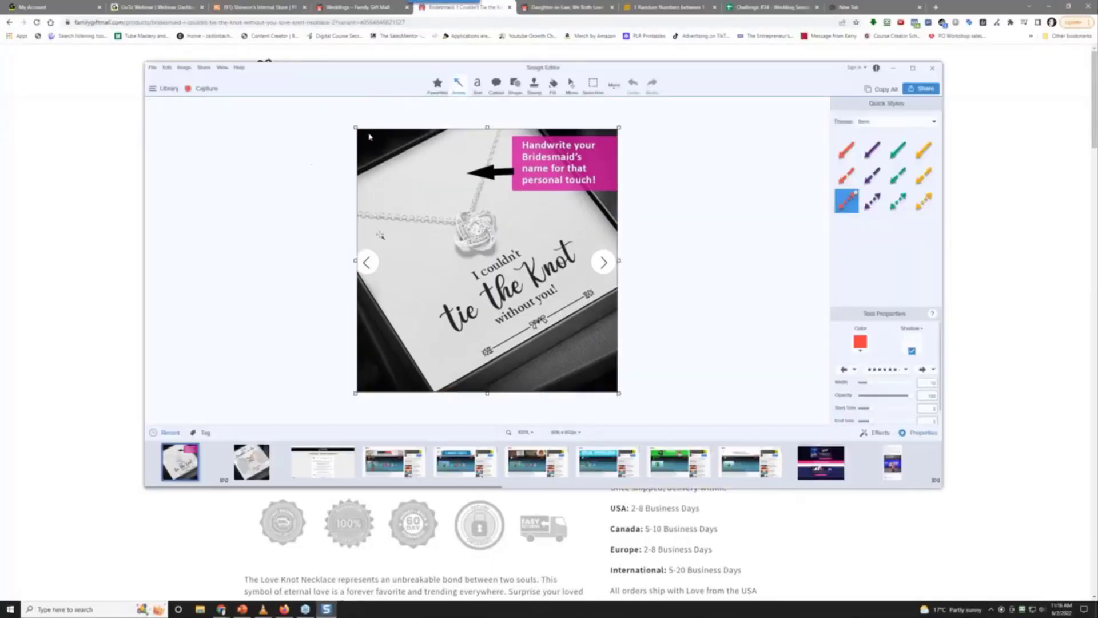
click(152, 68)
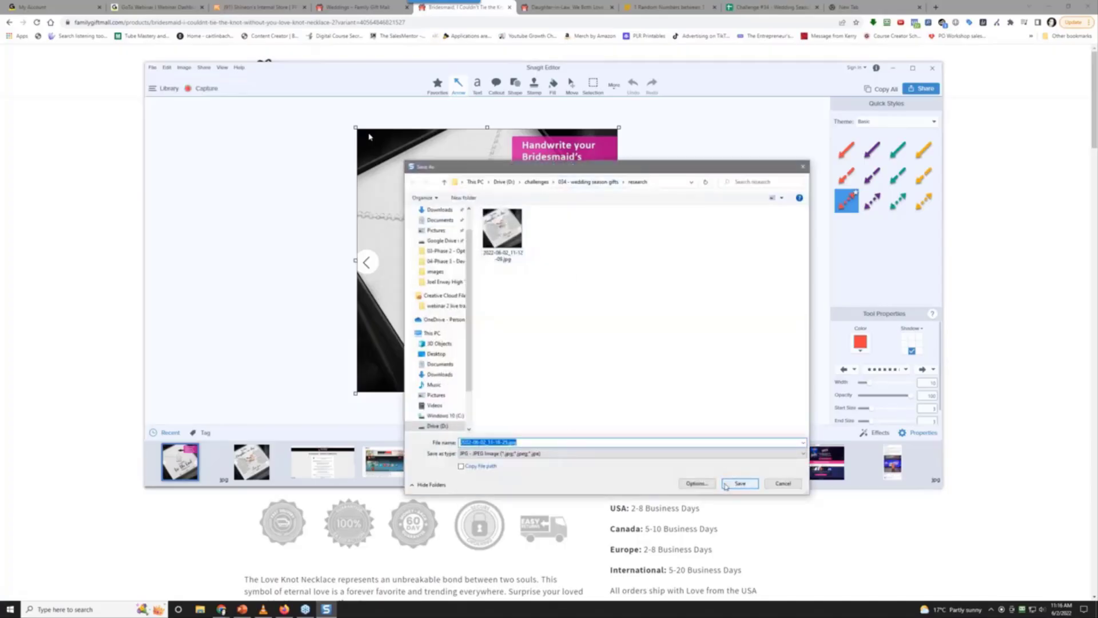
click(735, 484)
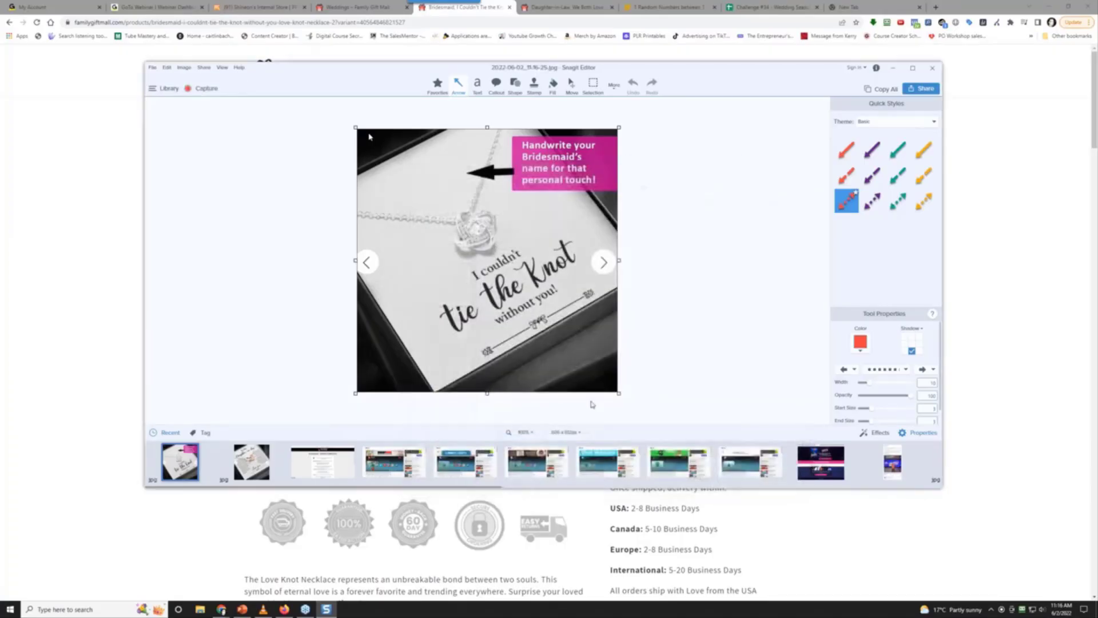
click(84, 280)
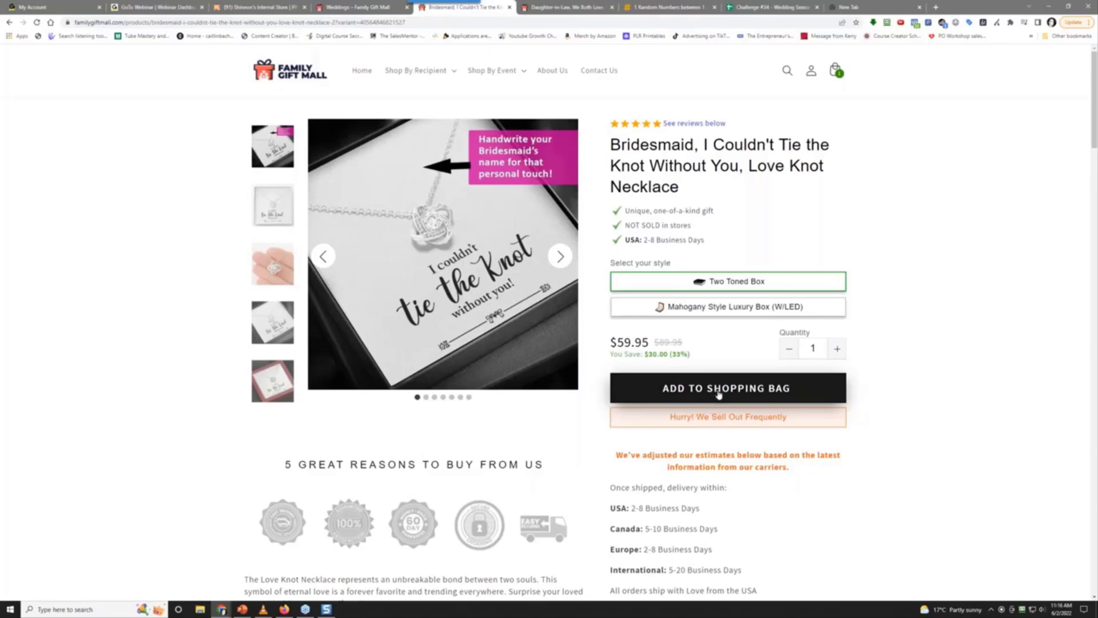
Add the Bridesmaid necklace to the shopping bag, declining the luxury gift box offer
click(719, 395)
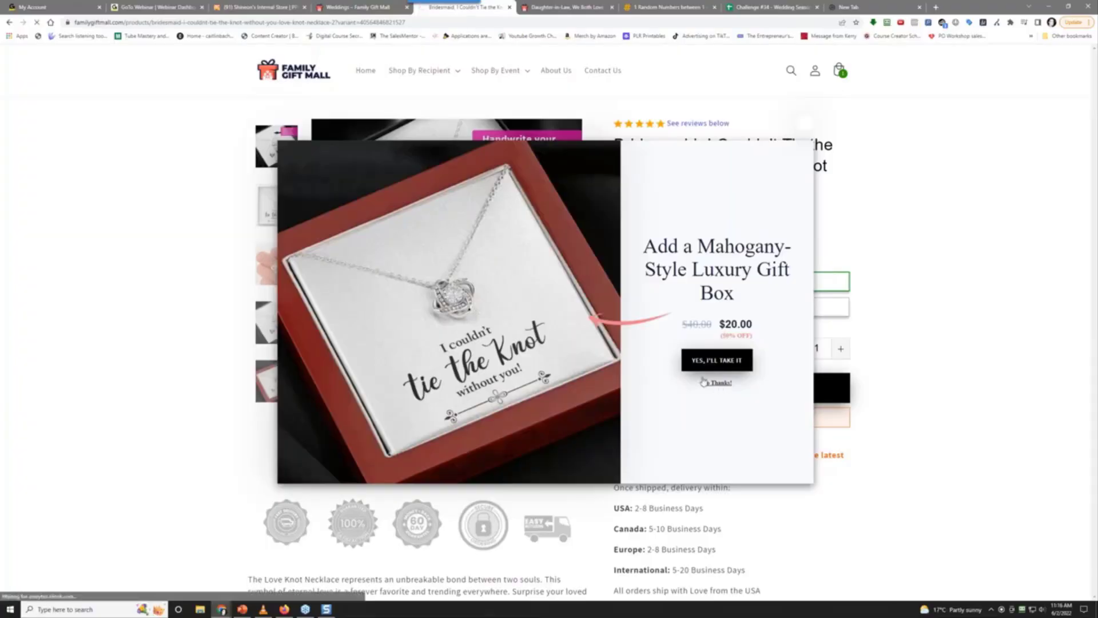
click(716, 383)
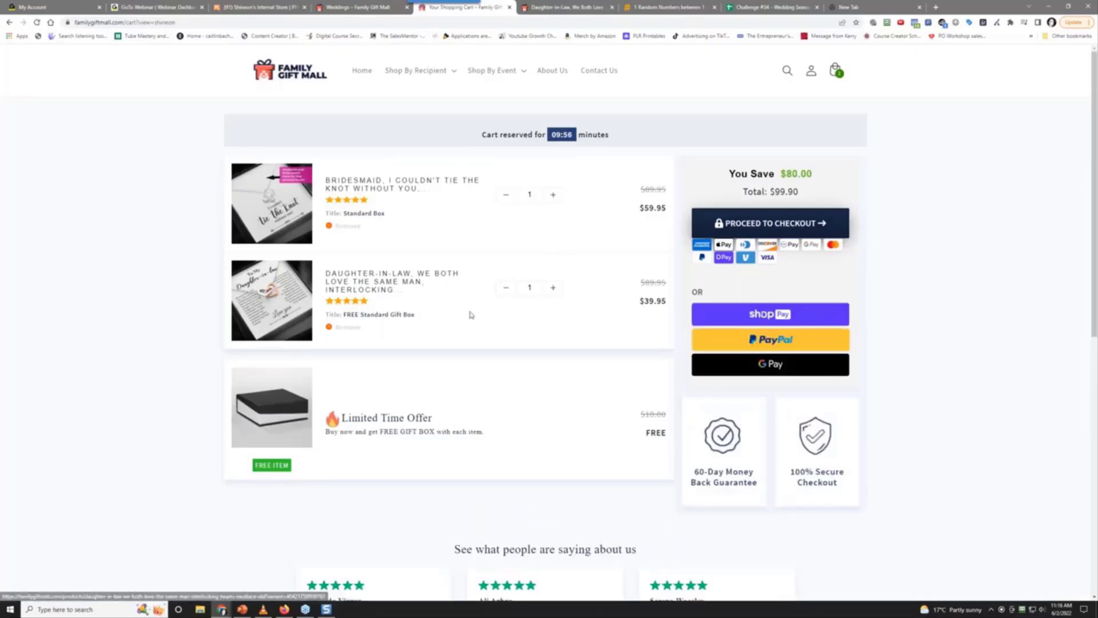
scroll(471, 312, down, 6)
scroll(470, 312, up, 6)
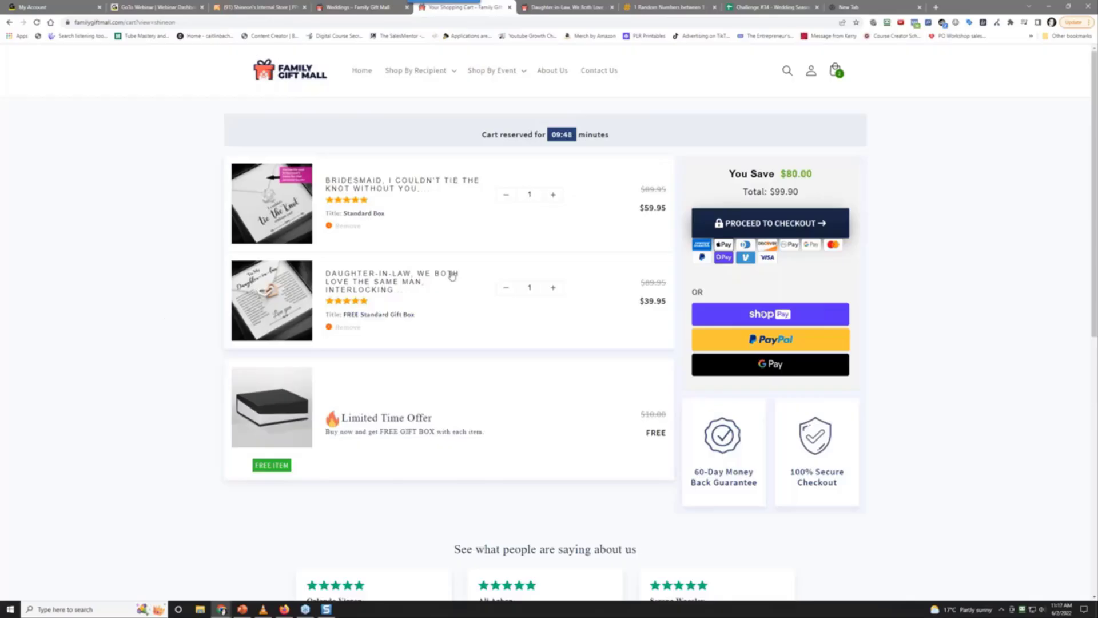
scroll(526, 269, down, 1)
scroll(529, 280, down, 5)
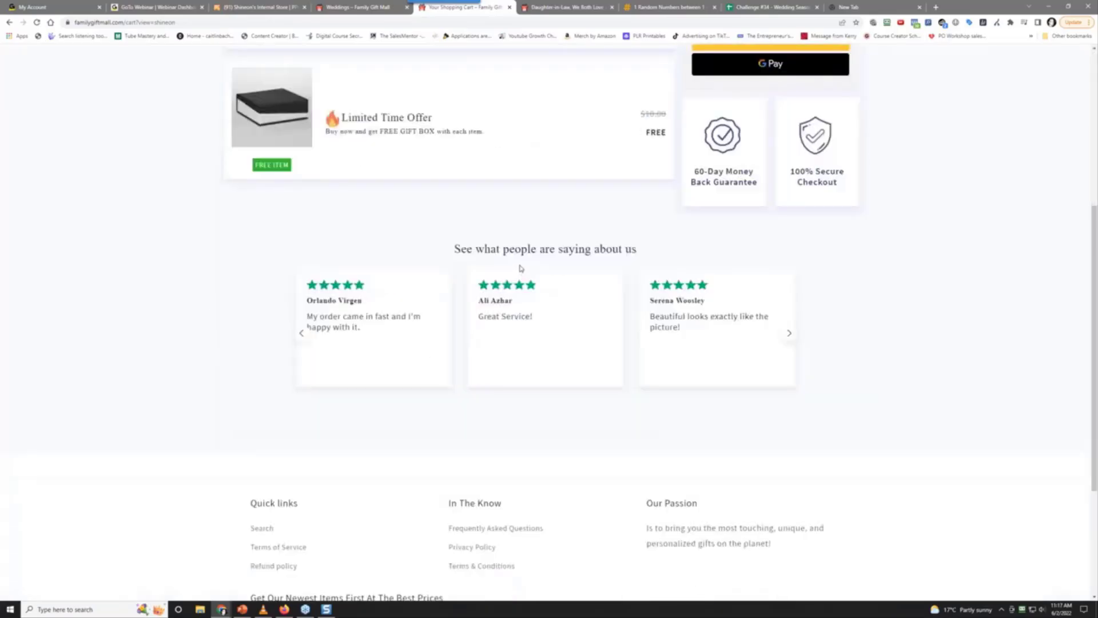
scroll(520, 268, up, 5)
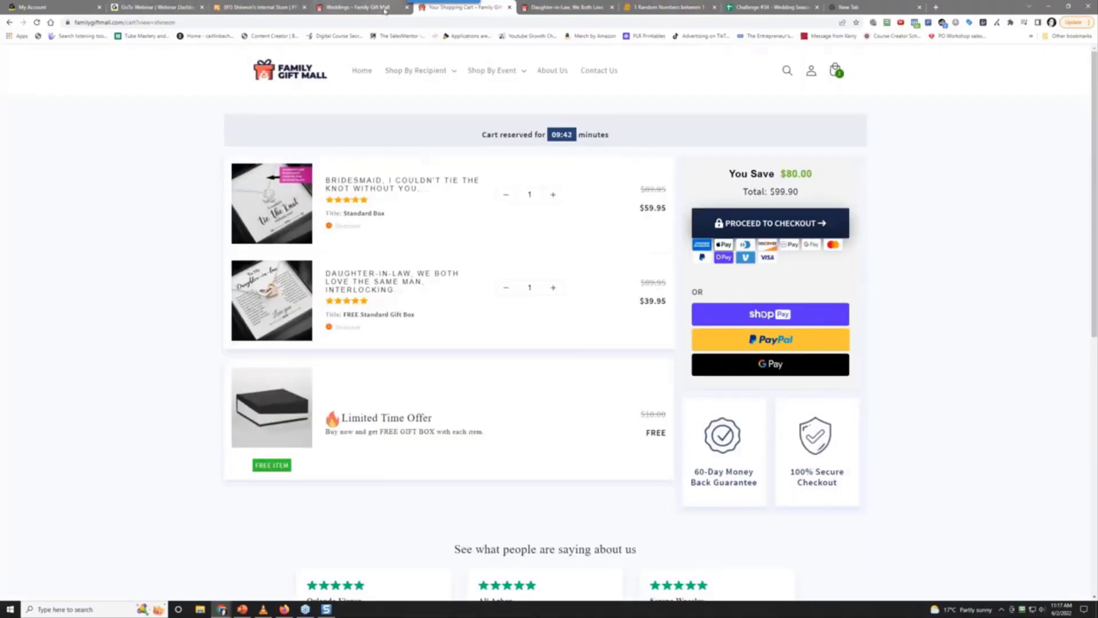
Review the cart (two necklaces, $99.90) and return to the Bridesmaid necklace page
click(354, 7)
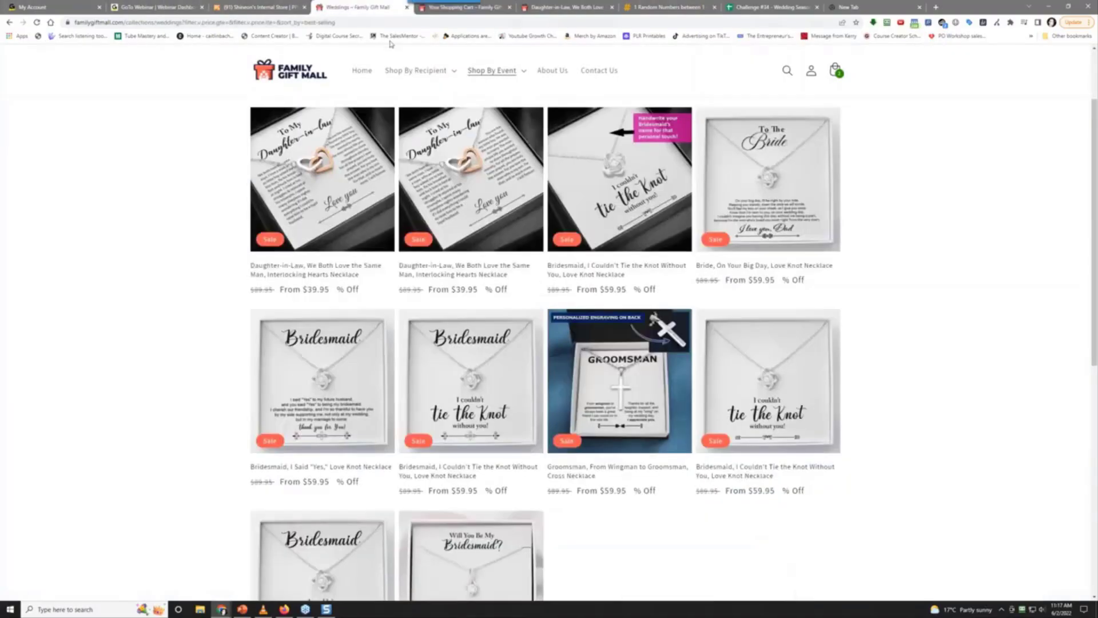
click(503, 8)
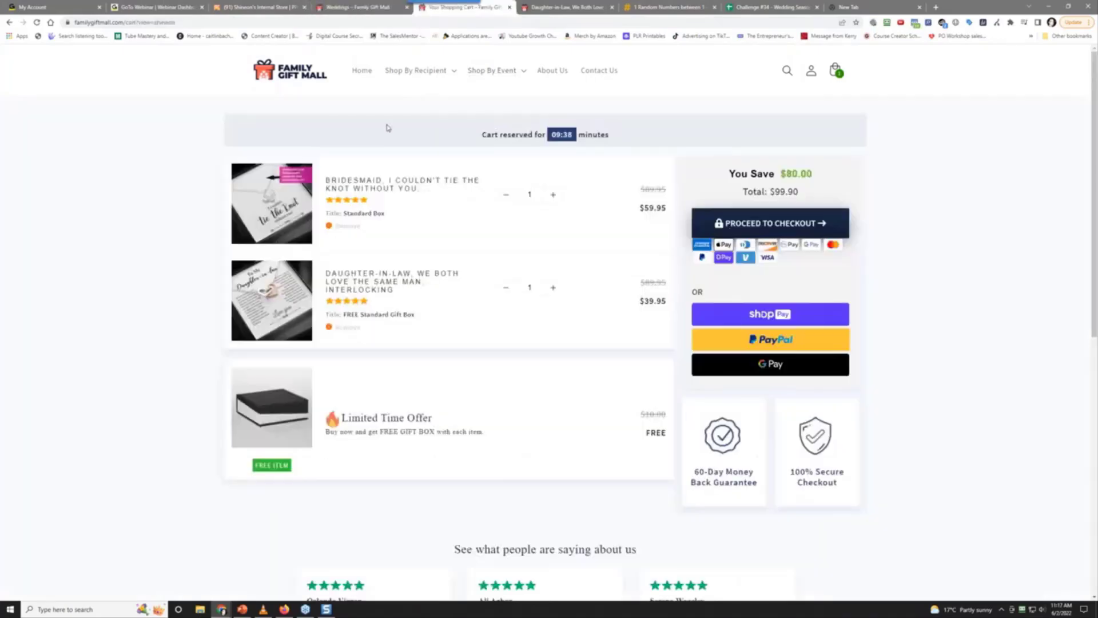
click(10, 23)
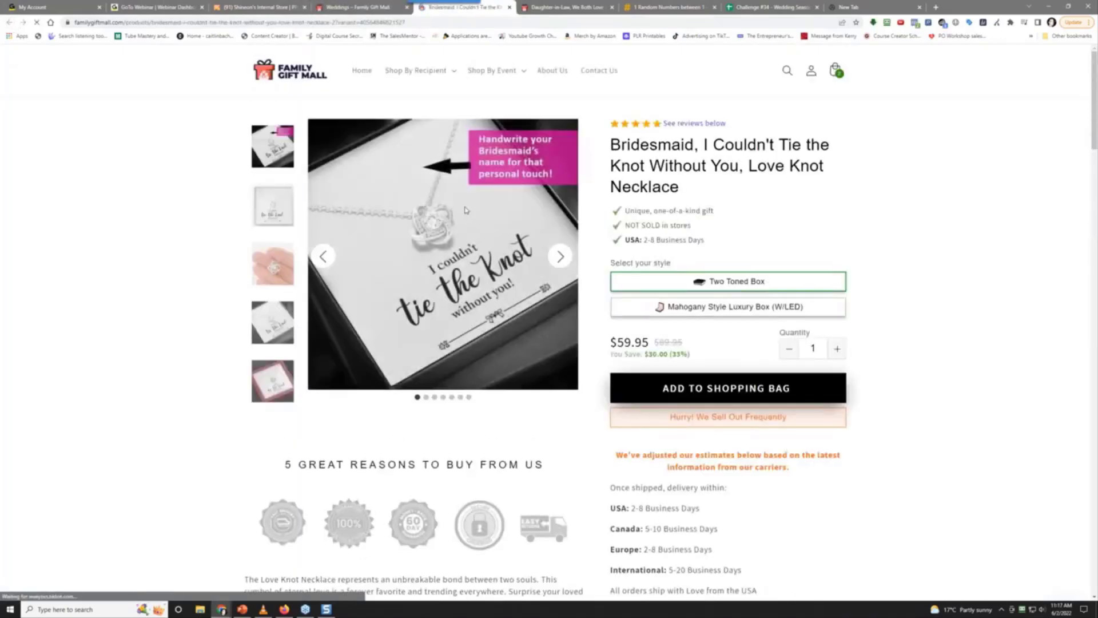
Upload the bridesmaid necklace screenshot as an in-cell image in A3
click(789, 5)
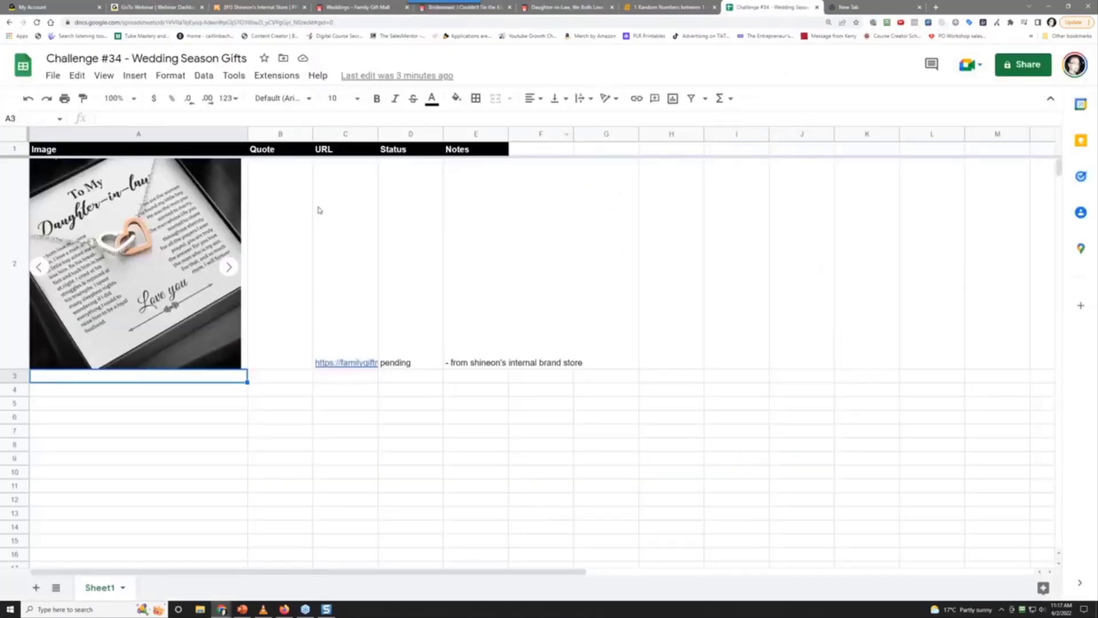
click(130, 74)
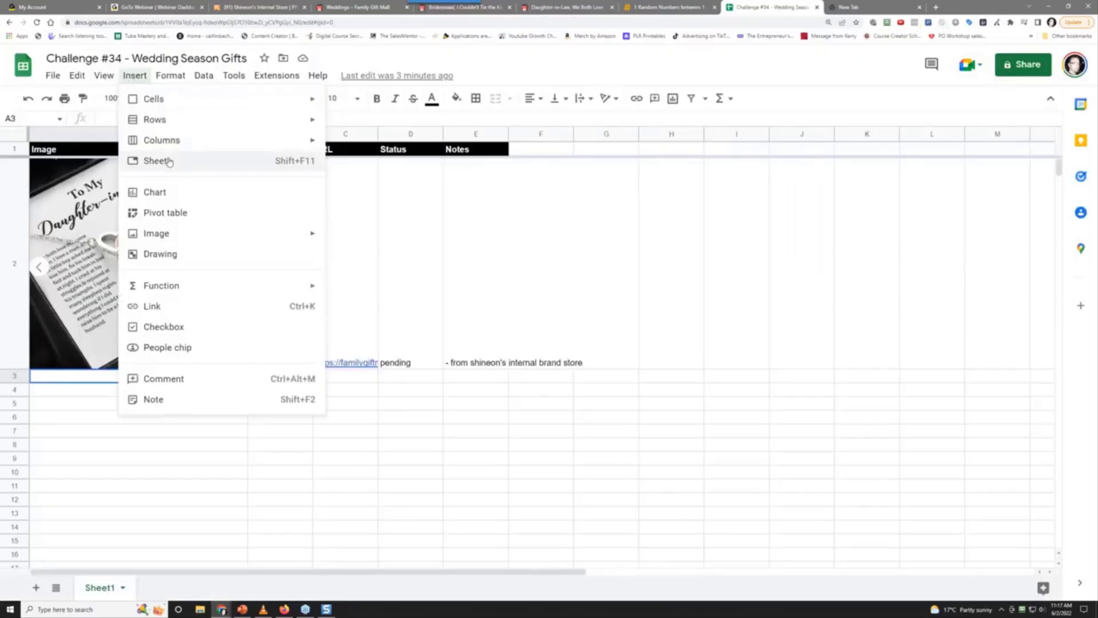
mouse_move(221, 233)
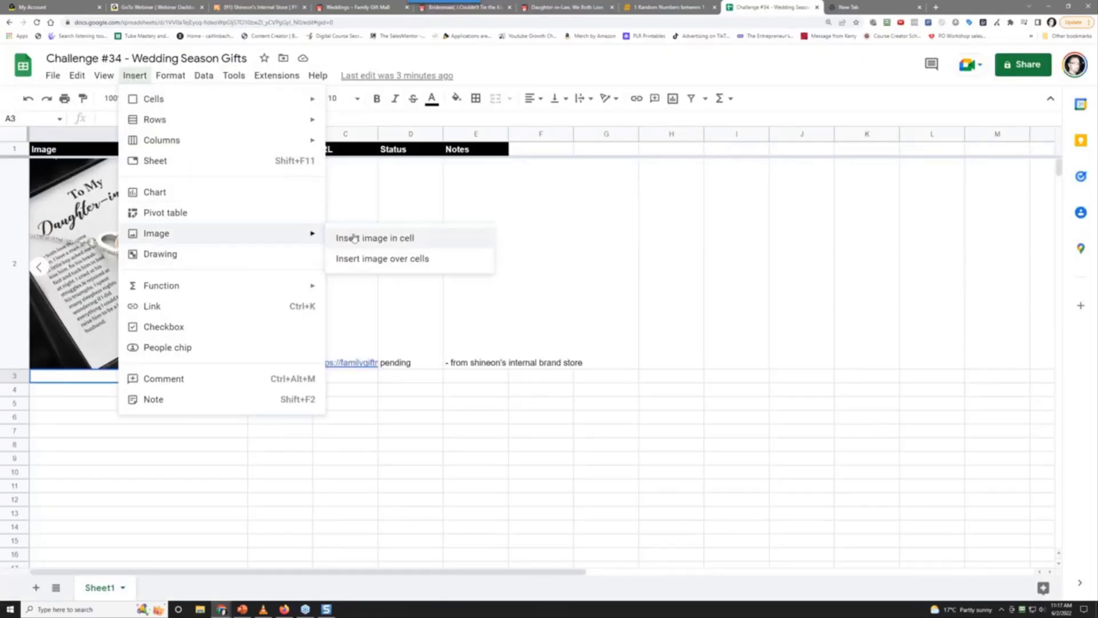
click(344, 235)
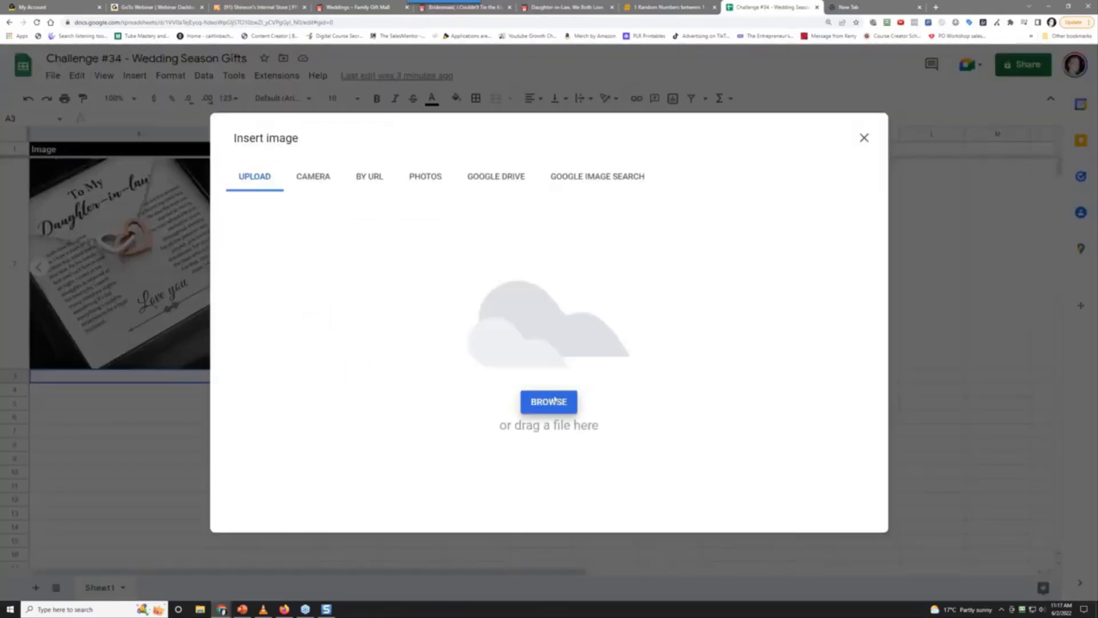
click(552, 401)
click(365, 166)
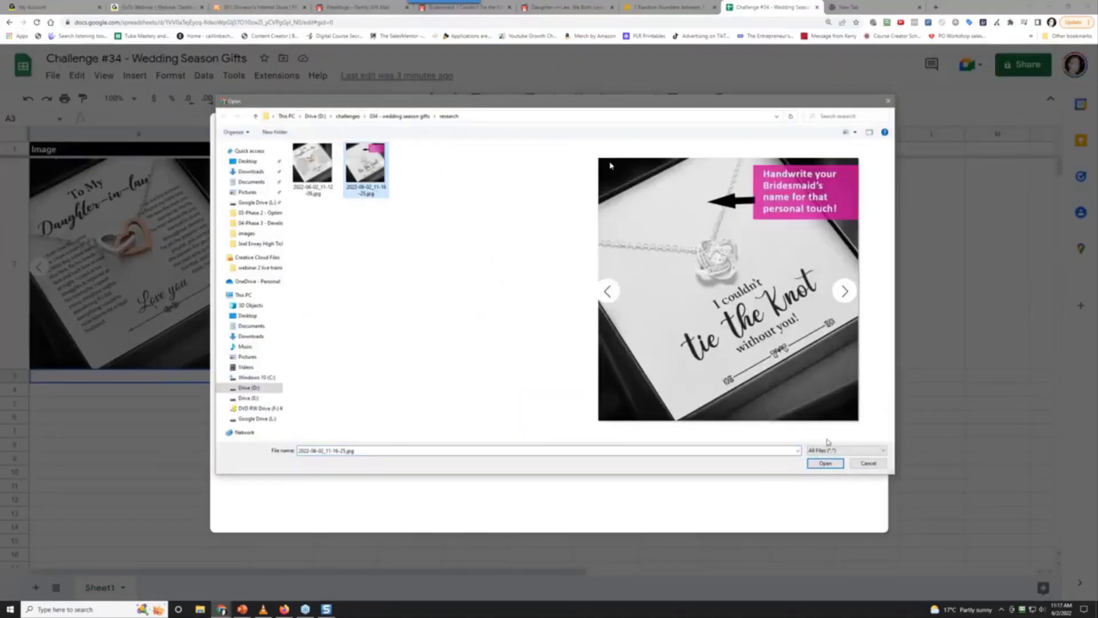
click(825, 463)
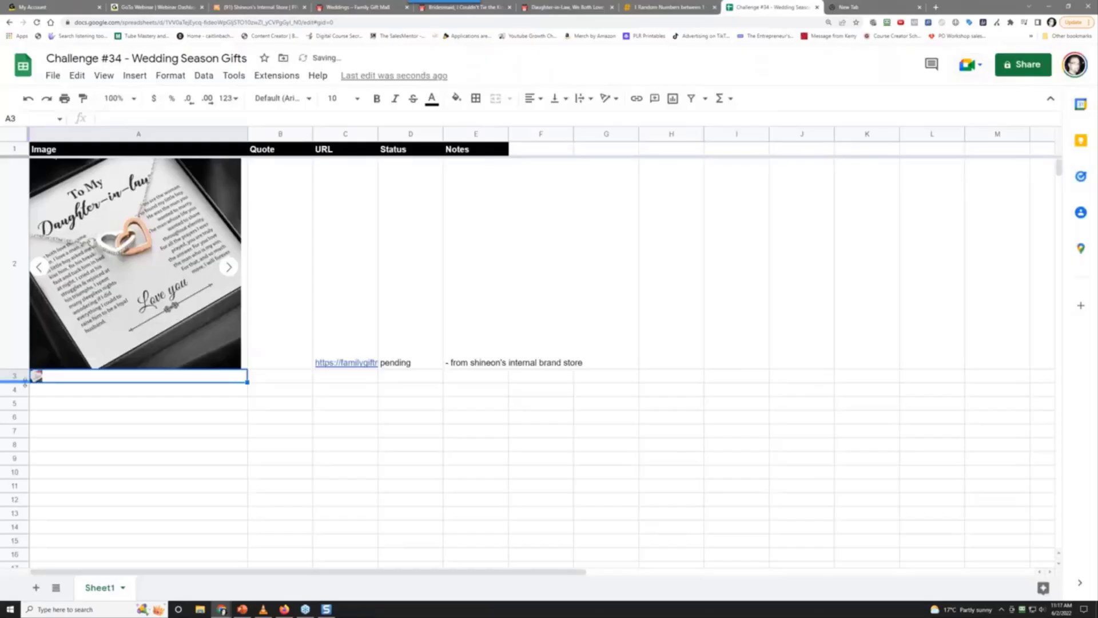
Drag row 3 much taller so the necklace image shows large
click(25, 378)
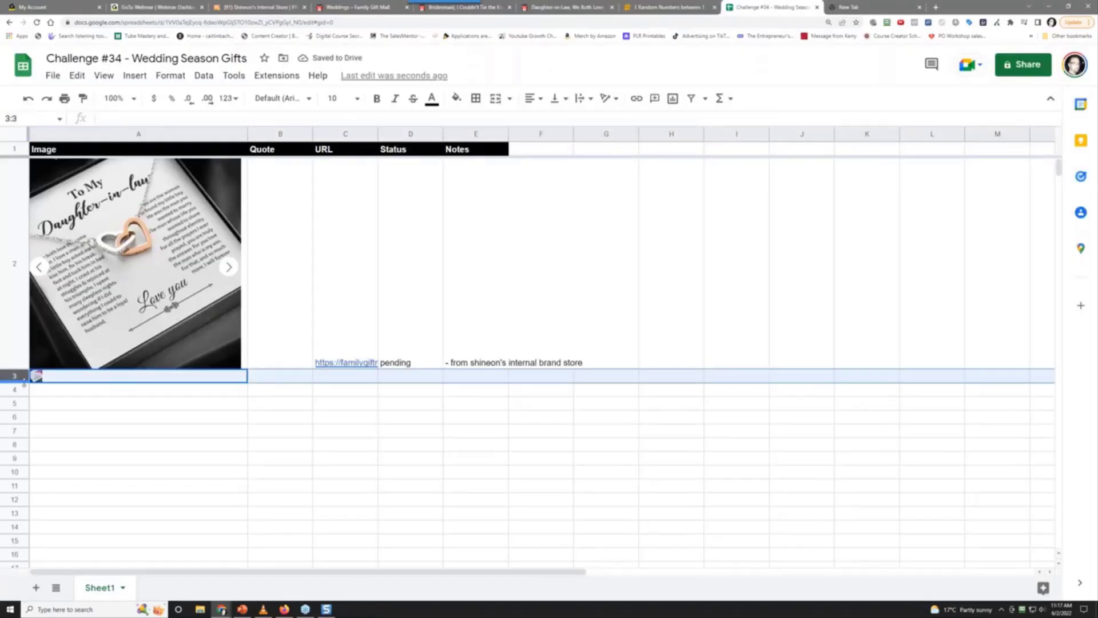
drag(24, 383, 11, 559)
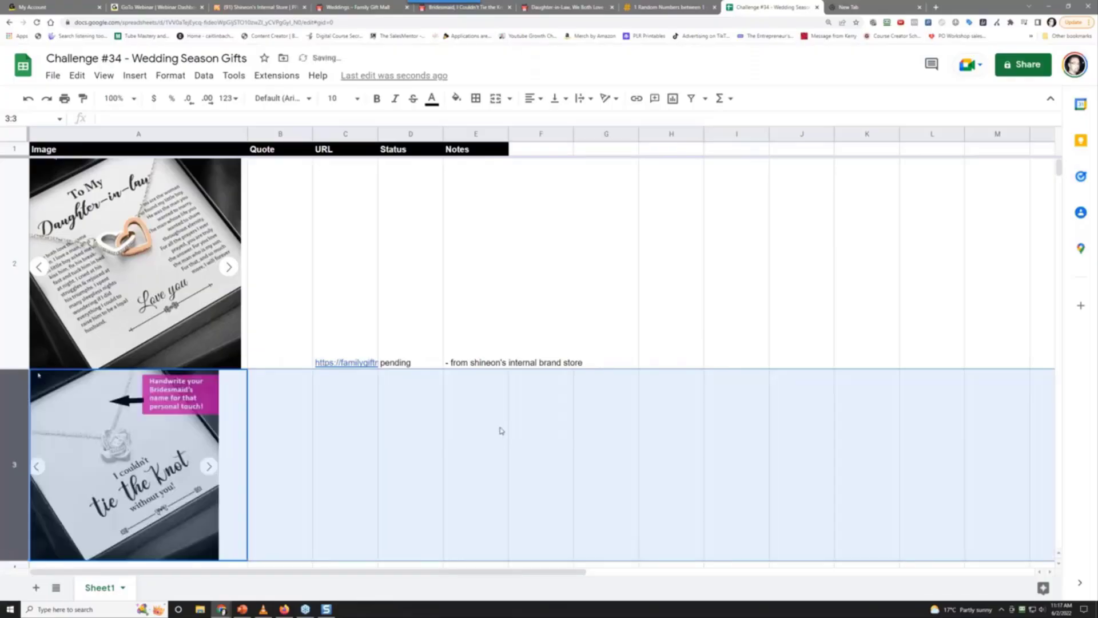
scroll(501, 430, down, 2)
click(437, 345)
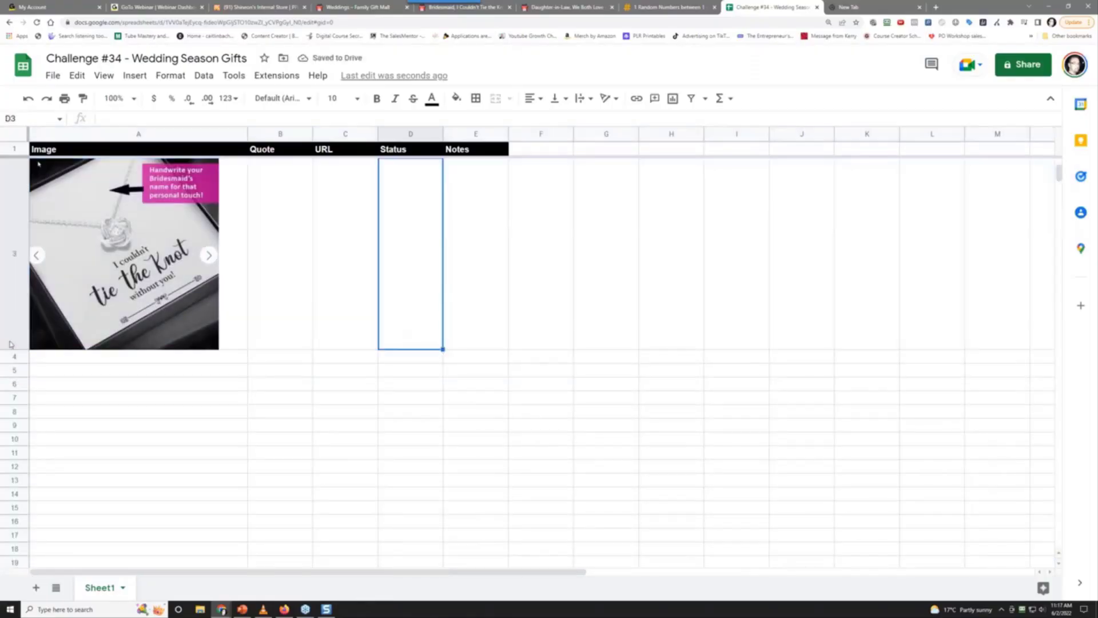
drag(11, 343, 12, 384)
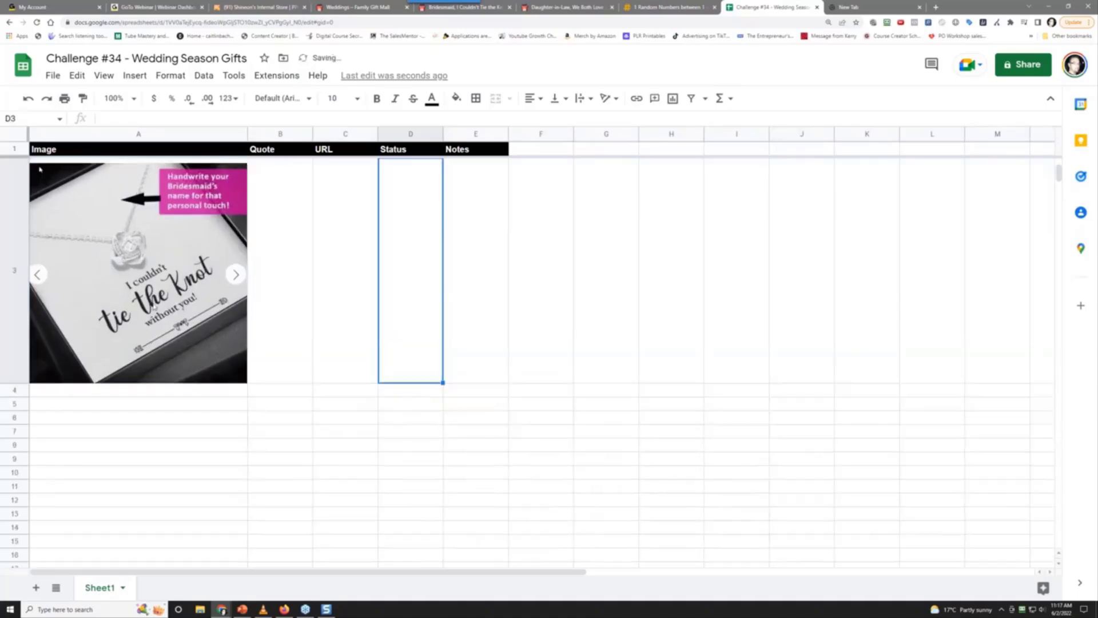
click(252, 284)
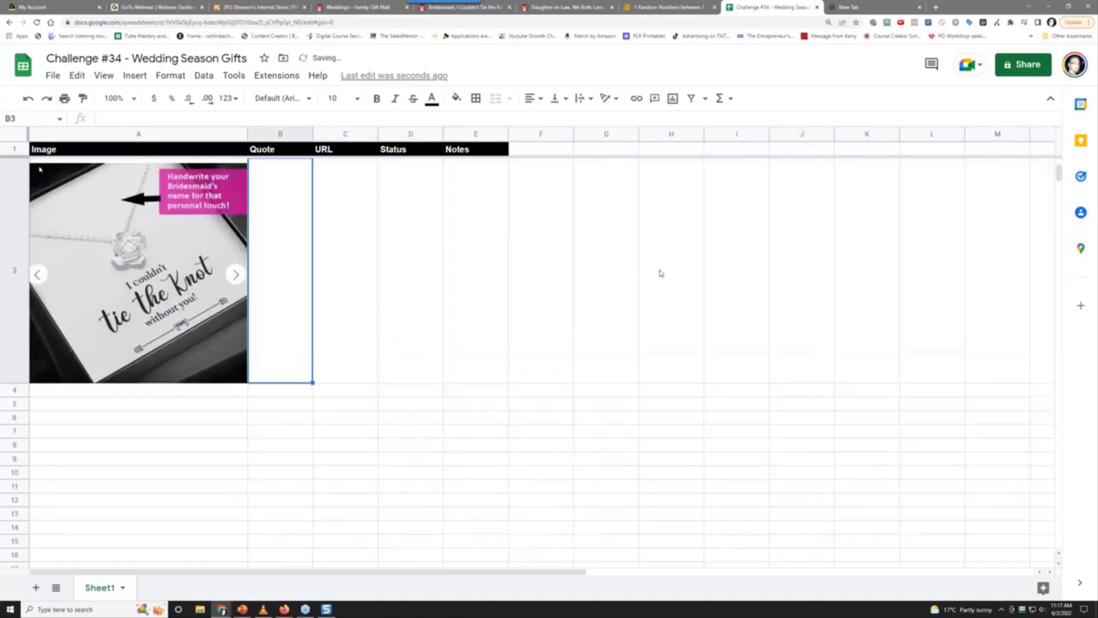
Copy the bridesmaid necklace page's URL from Chrome and paste it into C3
click(522, 6)
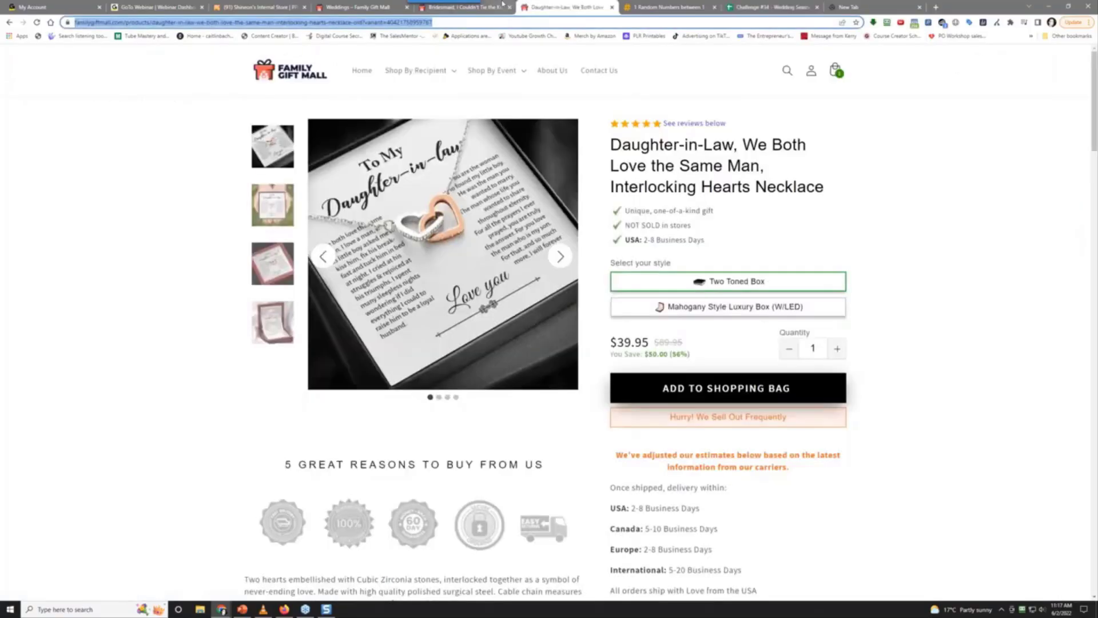
click(501, 4)
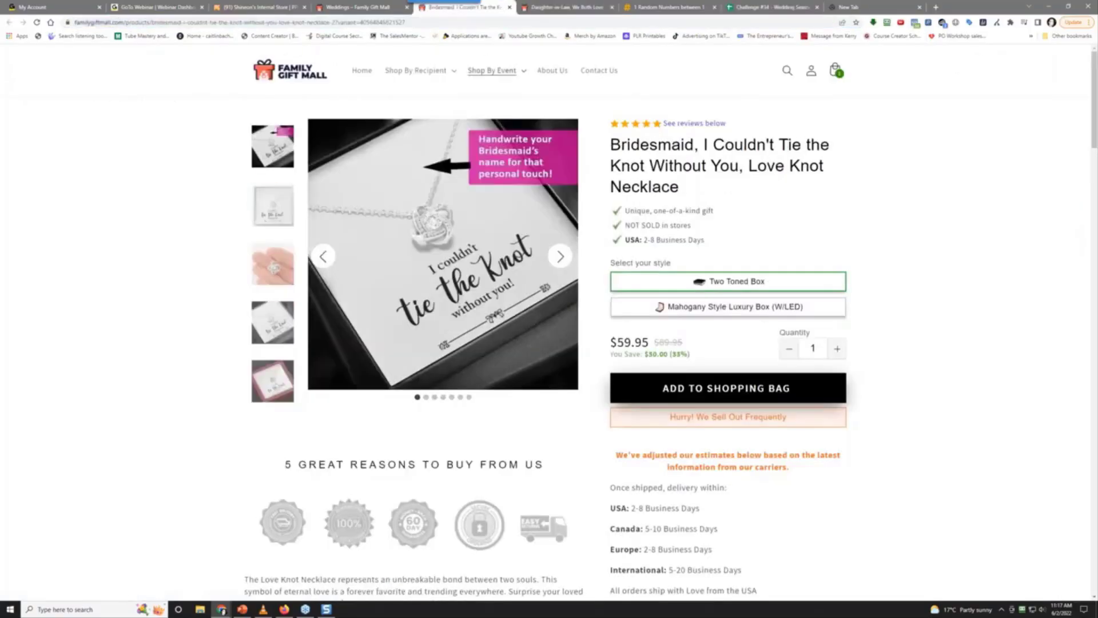
click(197, 22)
key(ctrl+c)
right_click(198, 22)
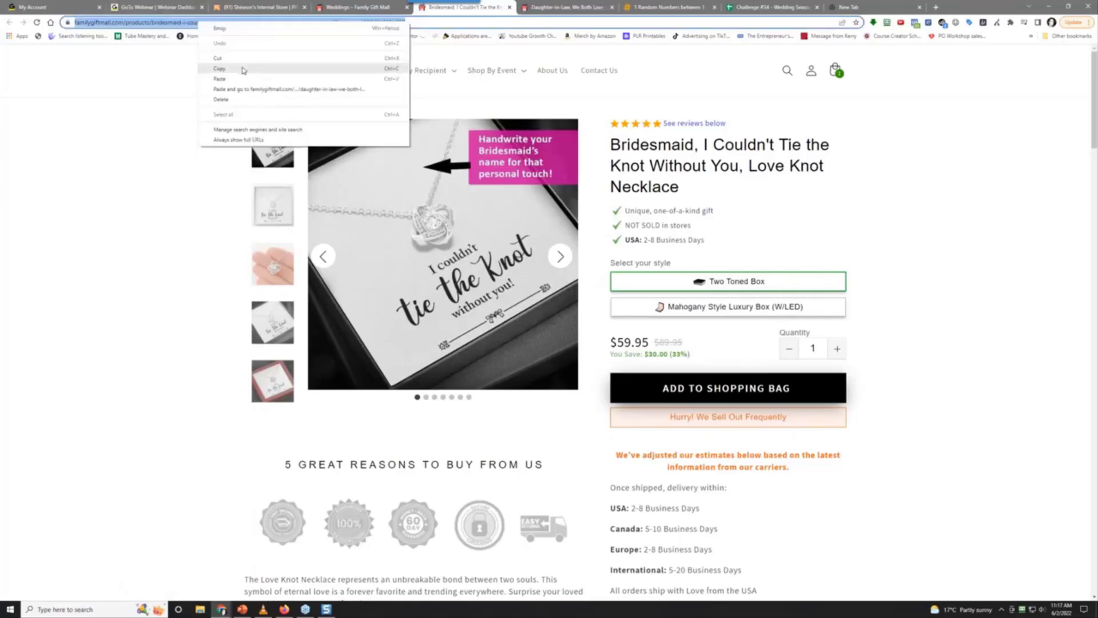
click(248, 69)
click(774, 7)
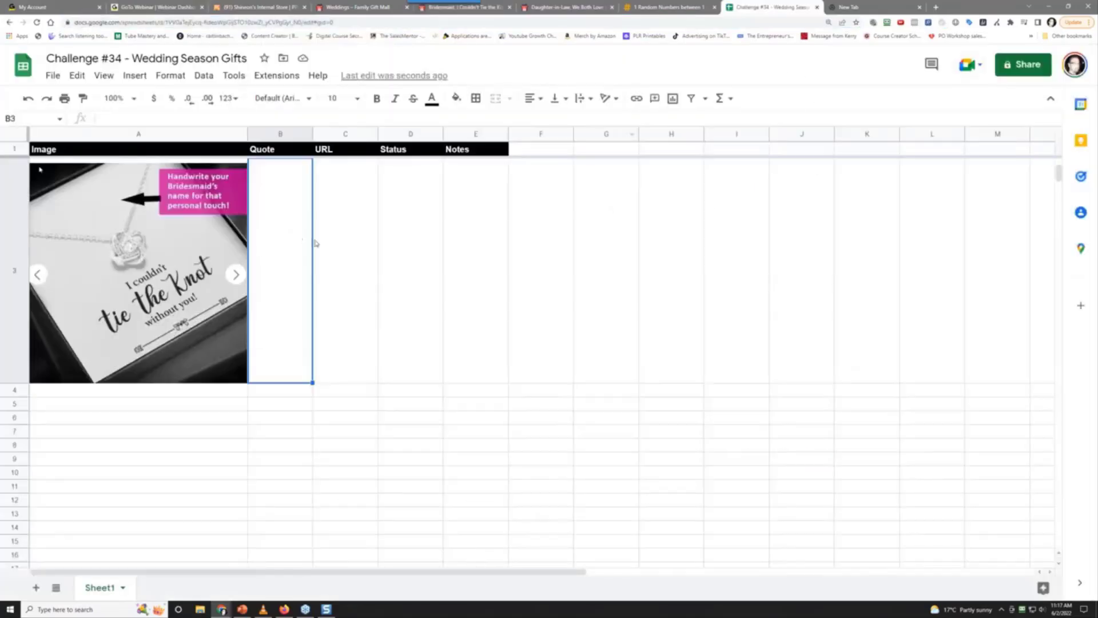
click(338, 238)
right_click(338, 238)
click(405, 276)
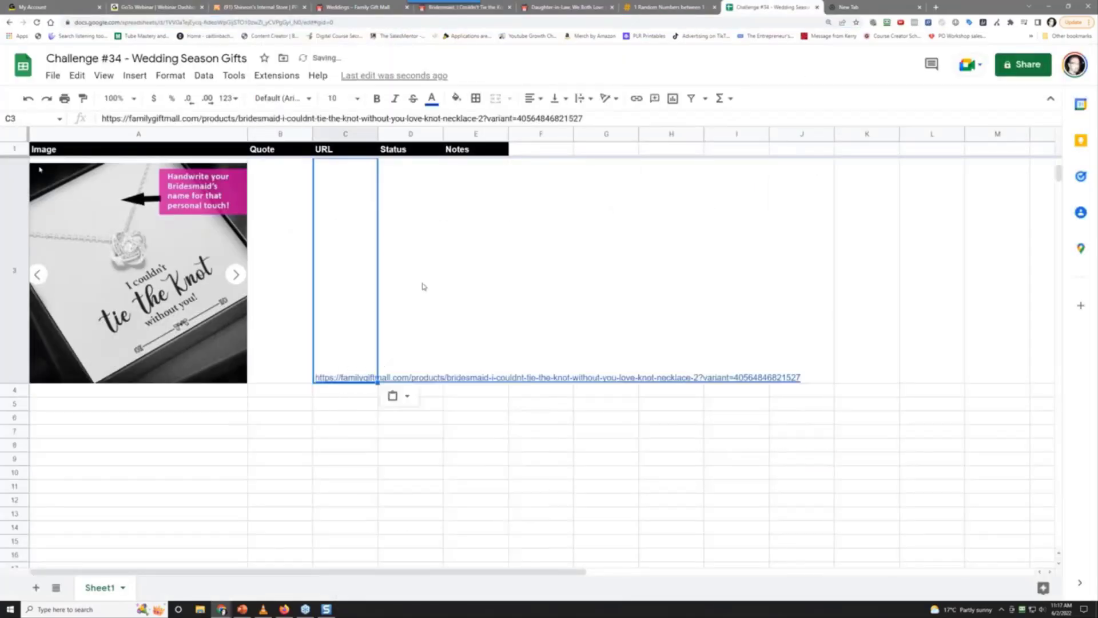
Enter status 'pending' in D3
click(423, 286)
text(pending)
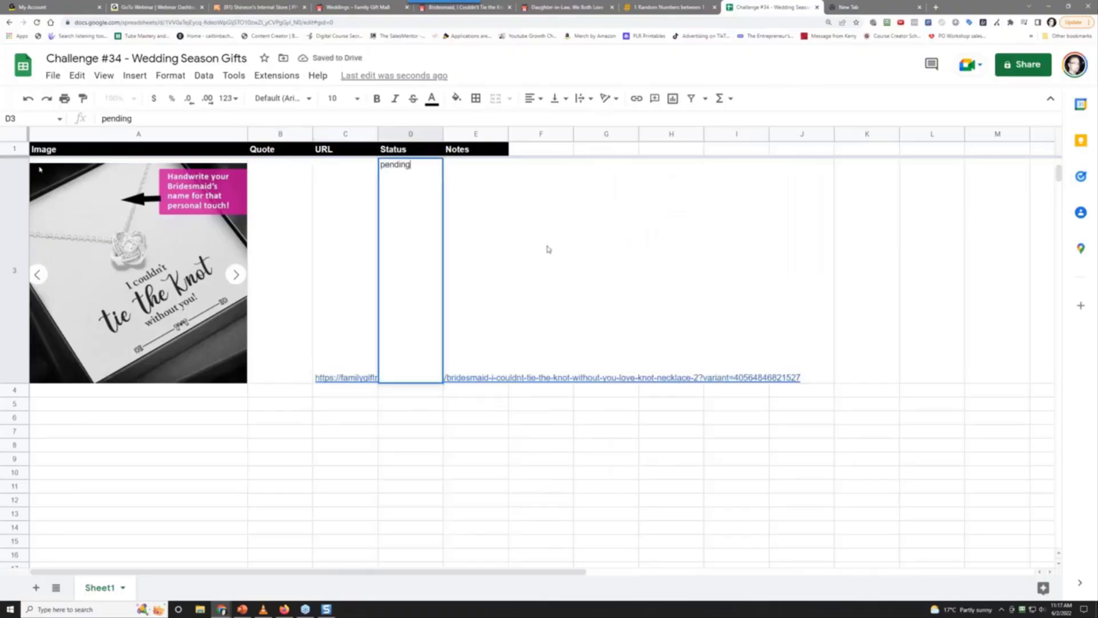
key(Tab)
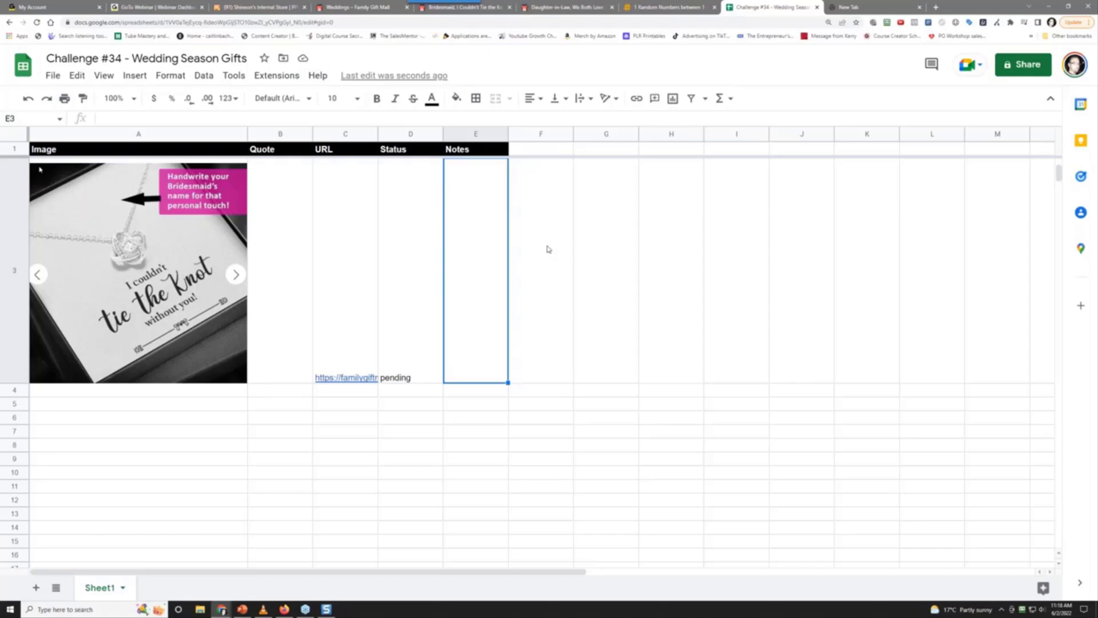
Write the E3 note that their store has no name input, '(use gearbubble)'
text(- from shineon's internal brand store)
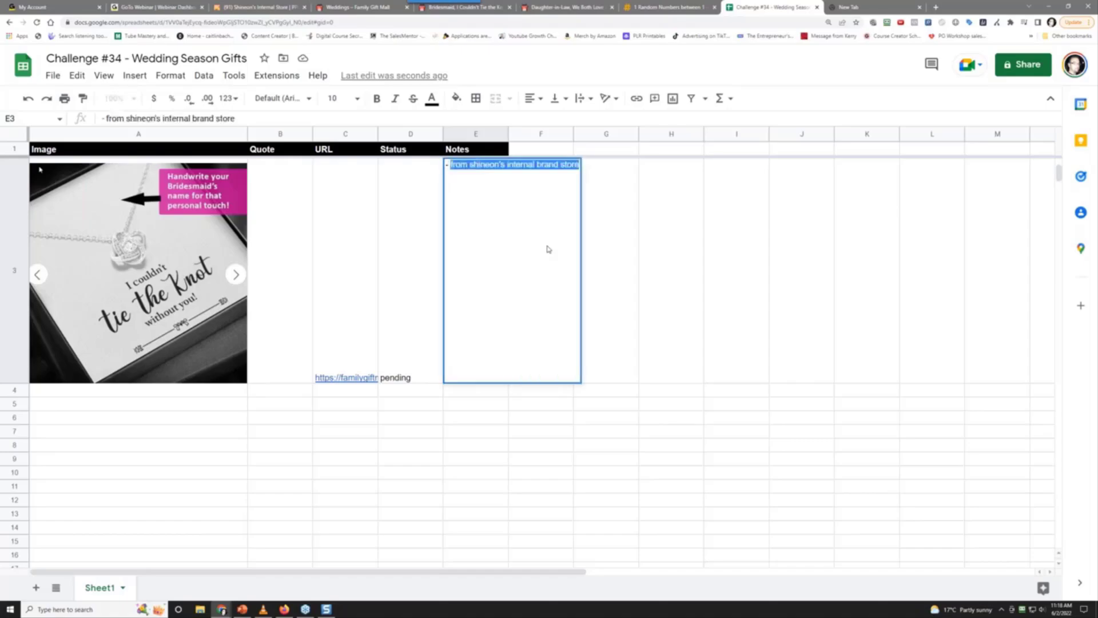
text(from shi)
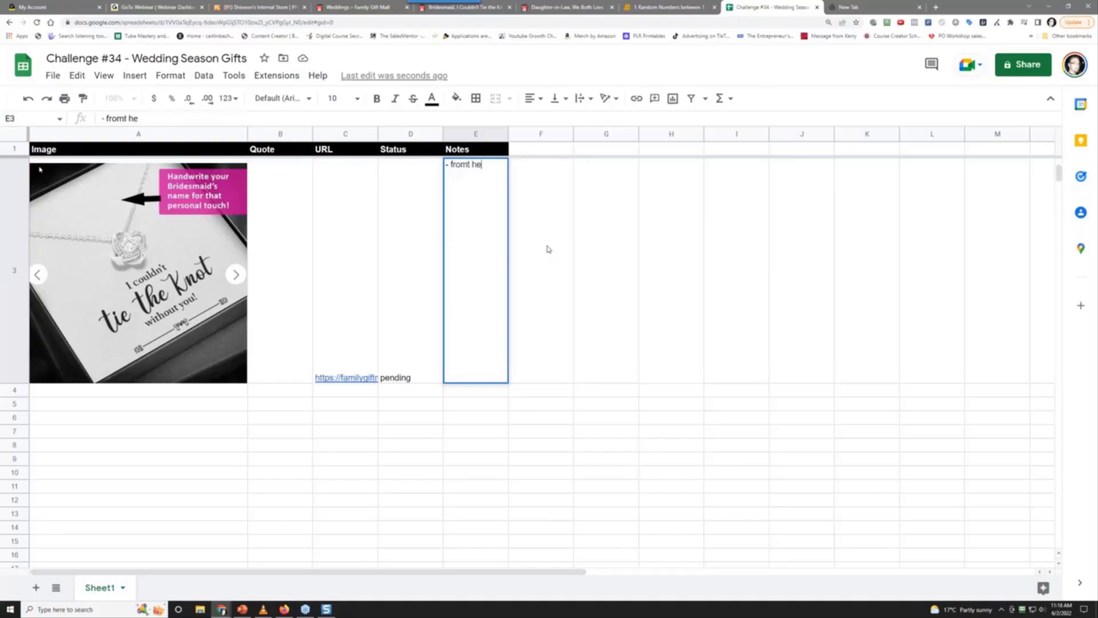
key(BackSpace)
key(BackSpace)
key(BackSpace)
key(BackSpace)
text(t h)
text(eir store bu)
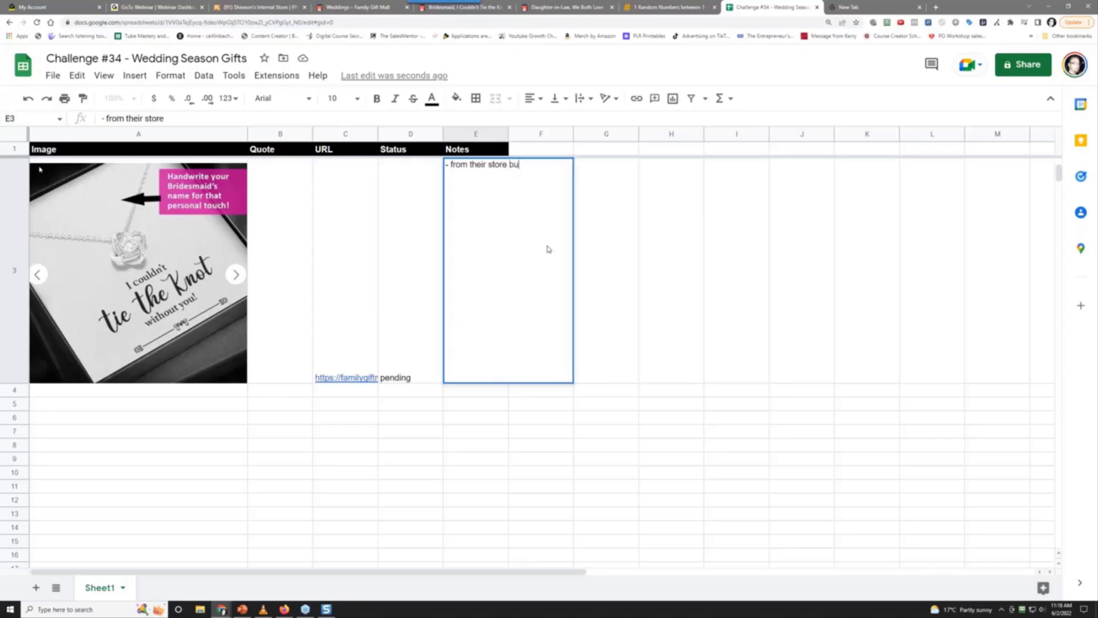
text(t no input for name for them)
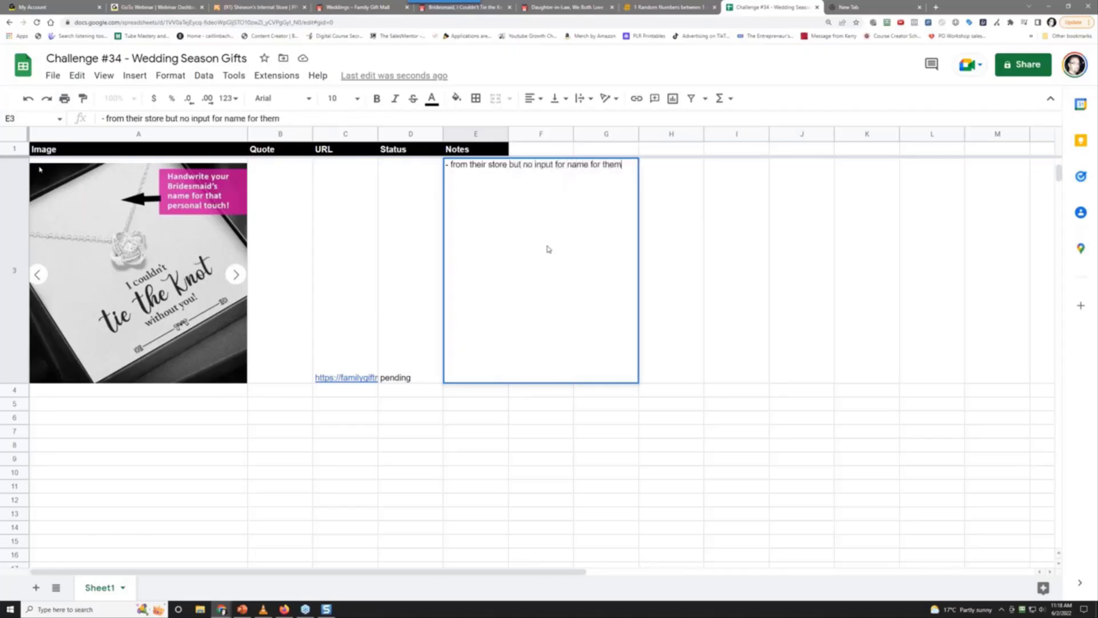
text(, (use )
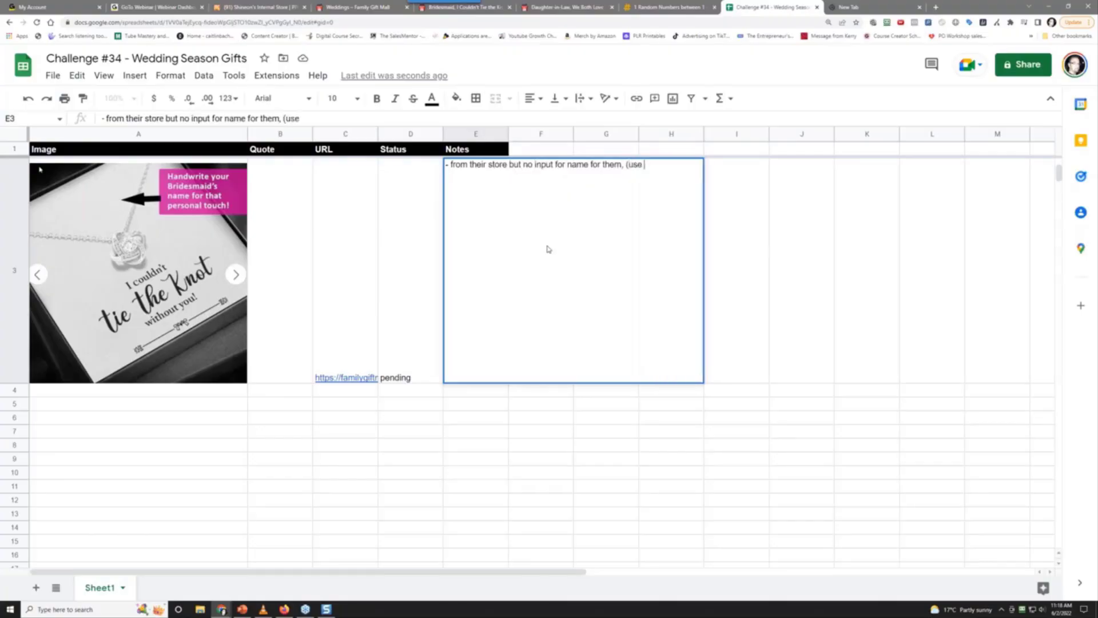
text(gearbubble)
key(Return)
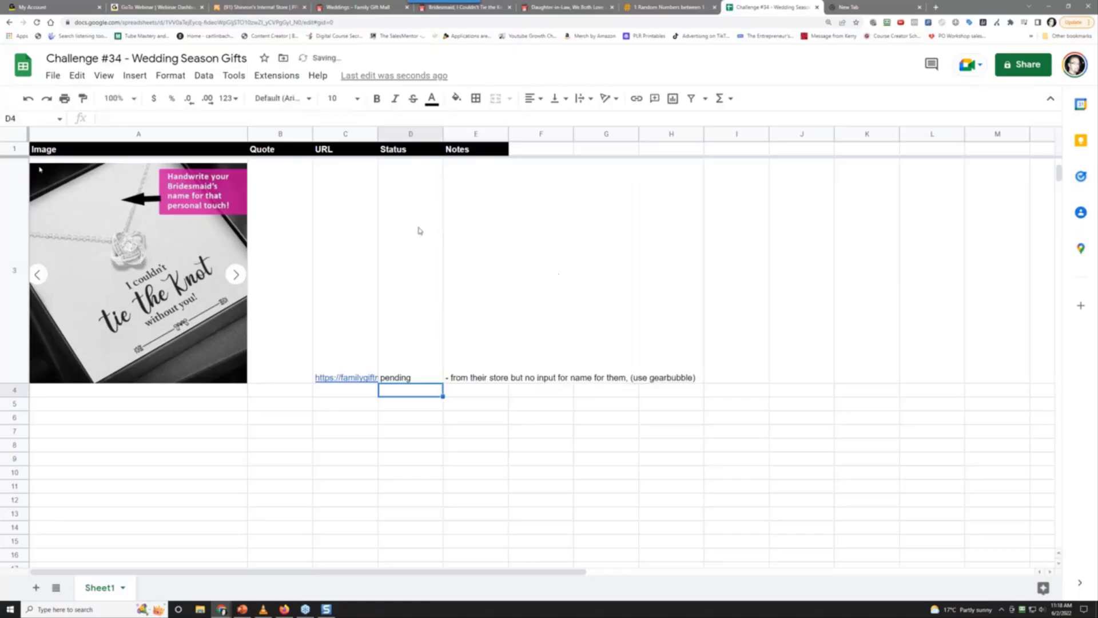
click(209, 396)
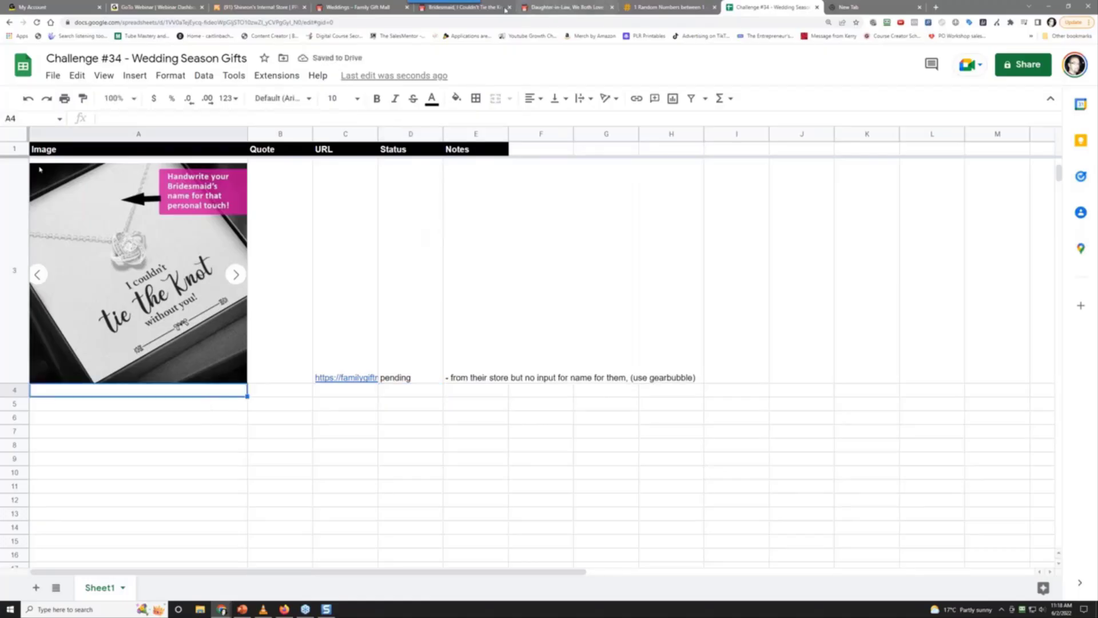
Load belesme.com after correcting the mistyped 'beleseme.com', and close the Canada shipping popup
click(365, 8)
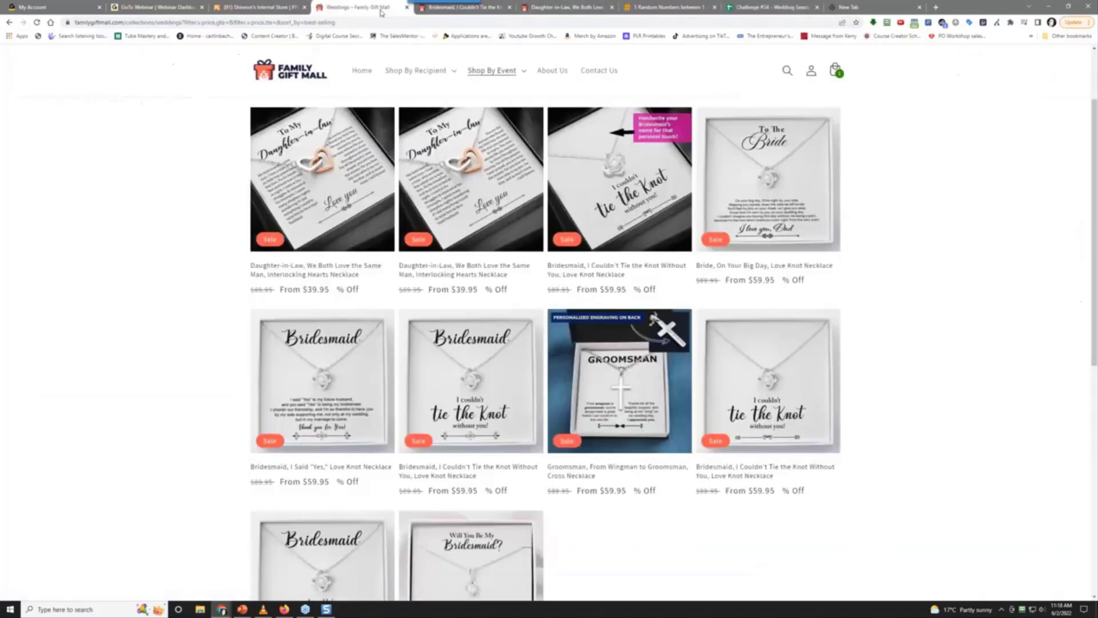
click(368, 20)
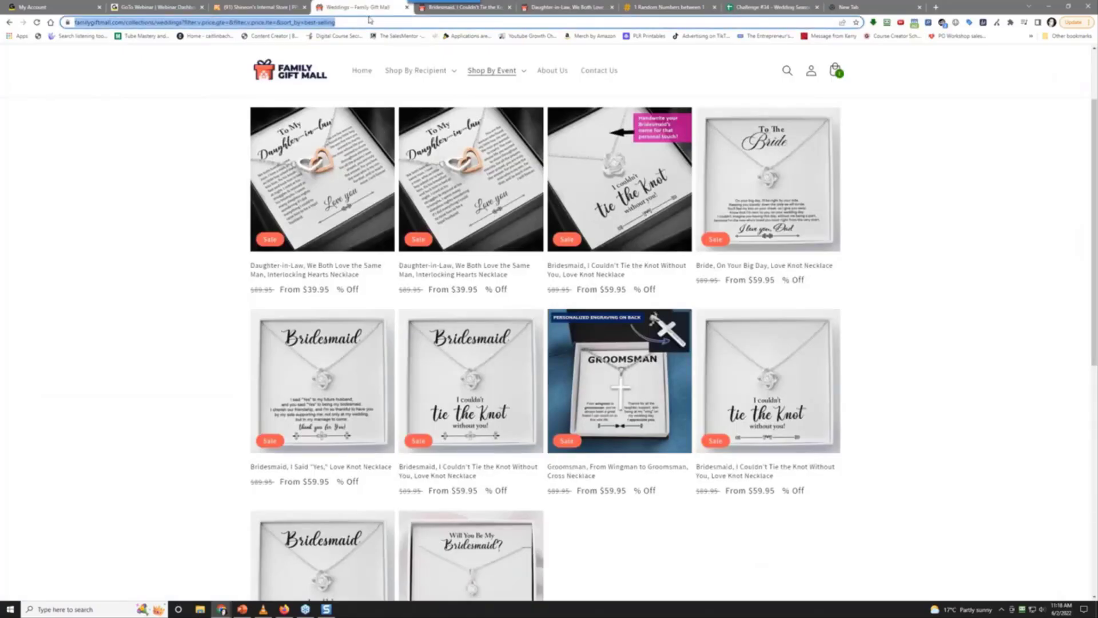
text(belese)
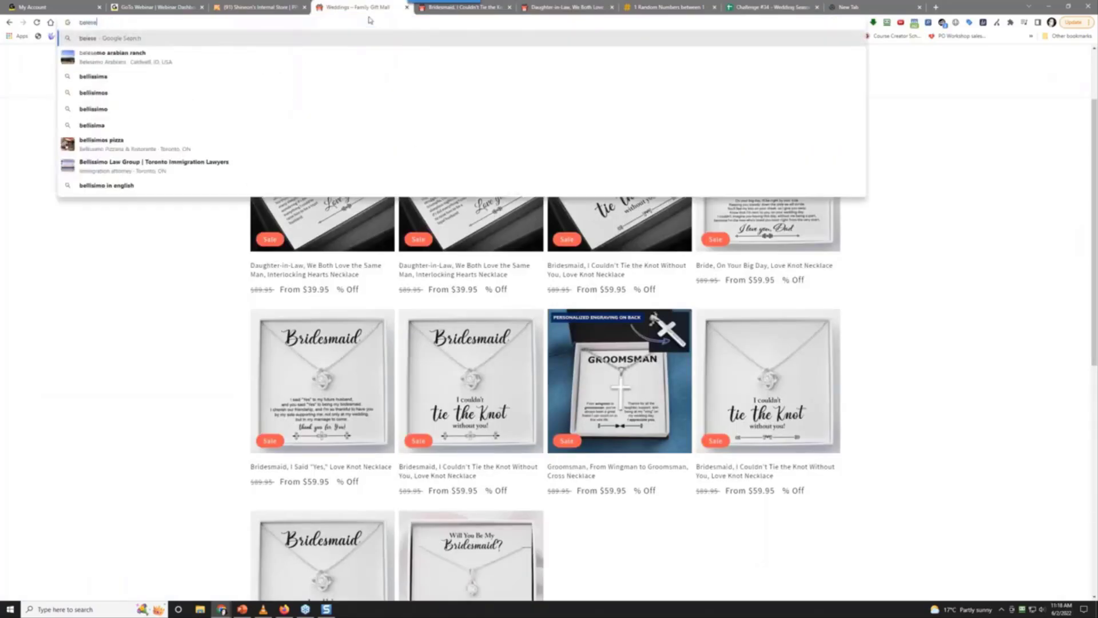
text(me)
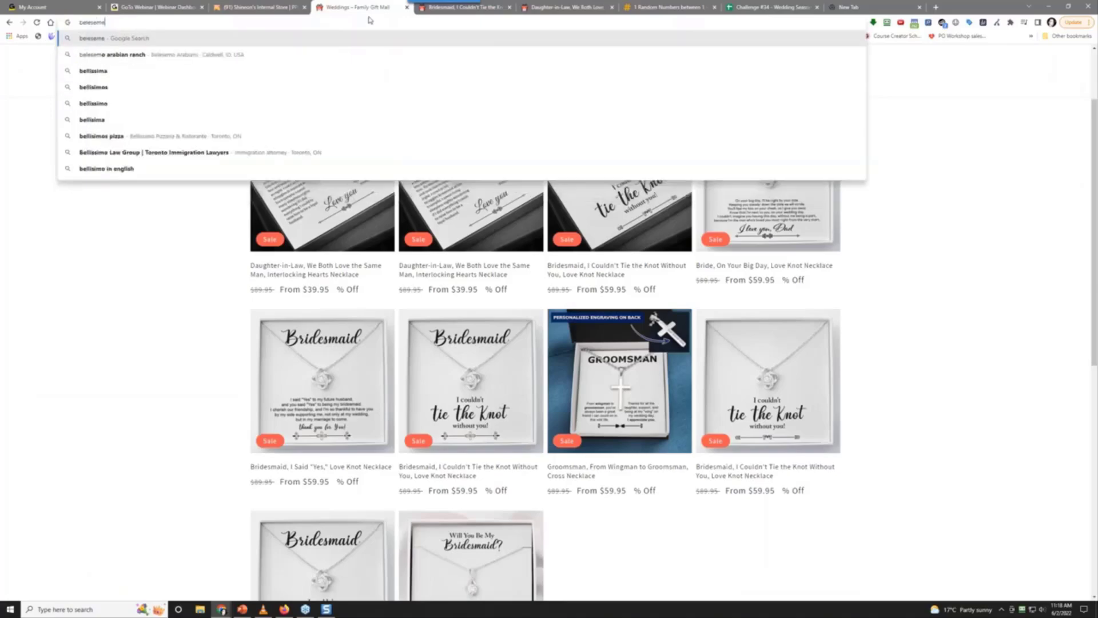
text(.com)
key(Return)
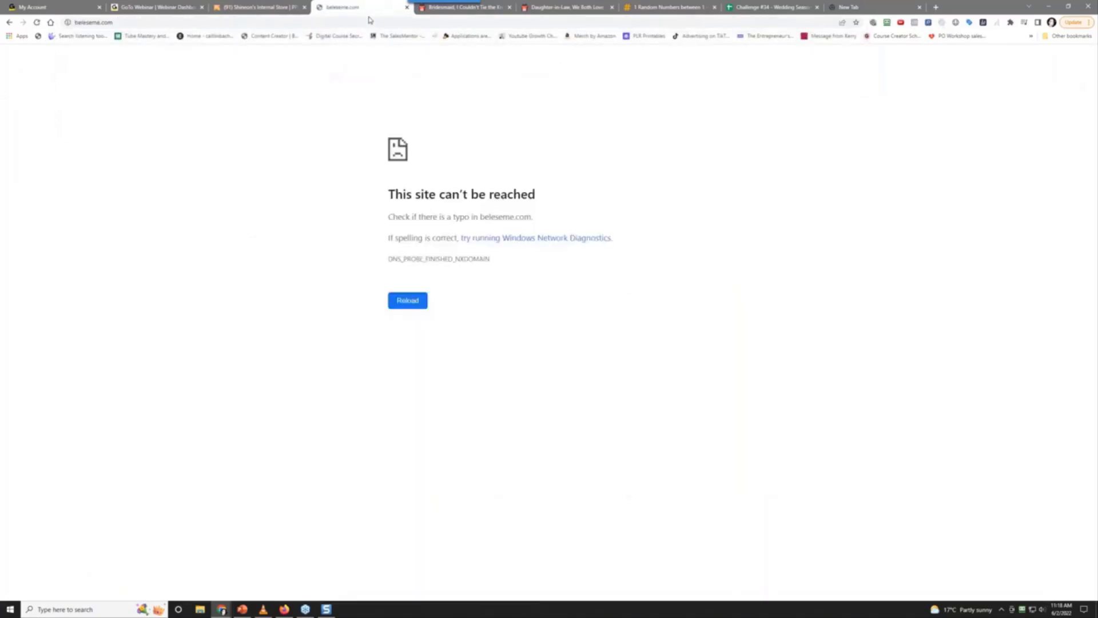
click(103, 24)
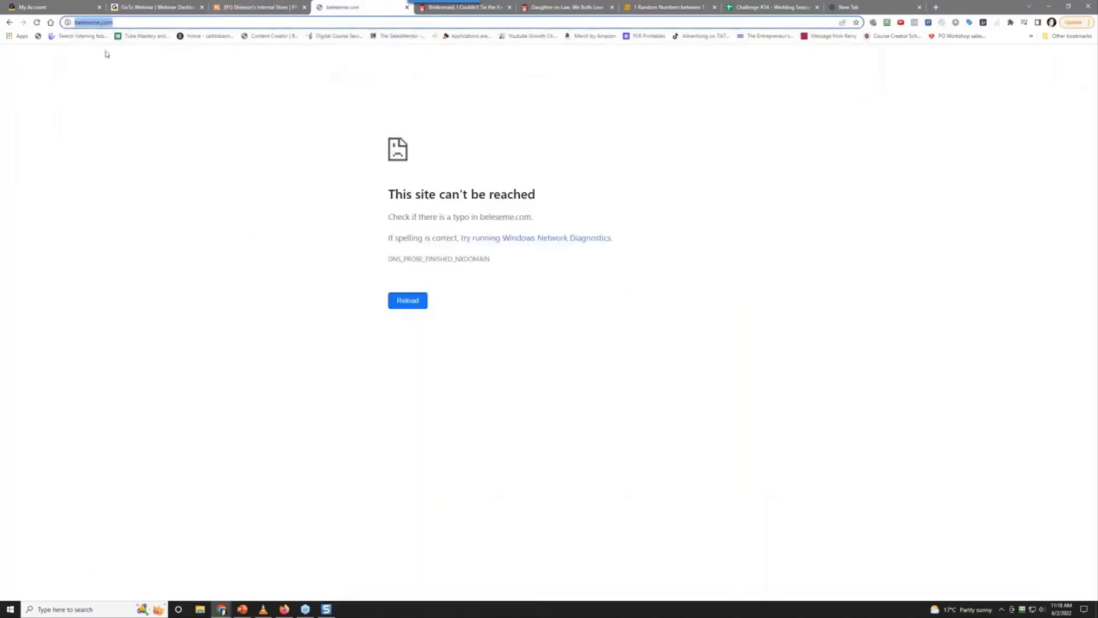
text(be)
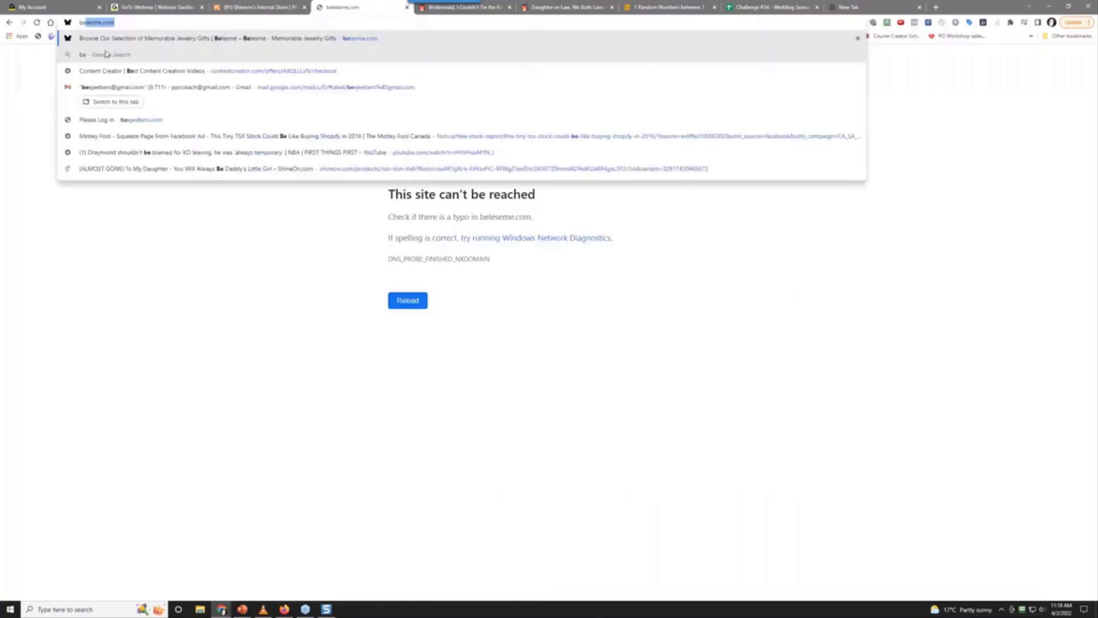
text(l)
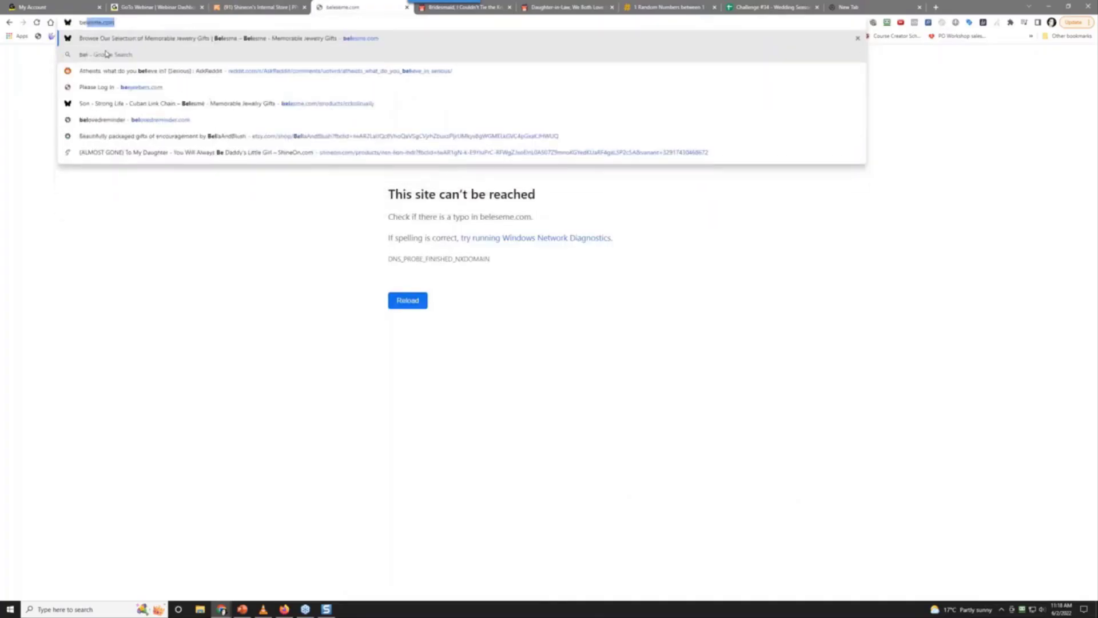
text(e)
key(Return)
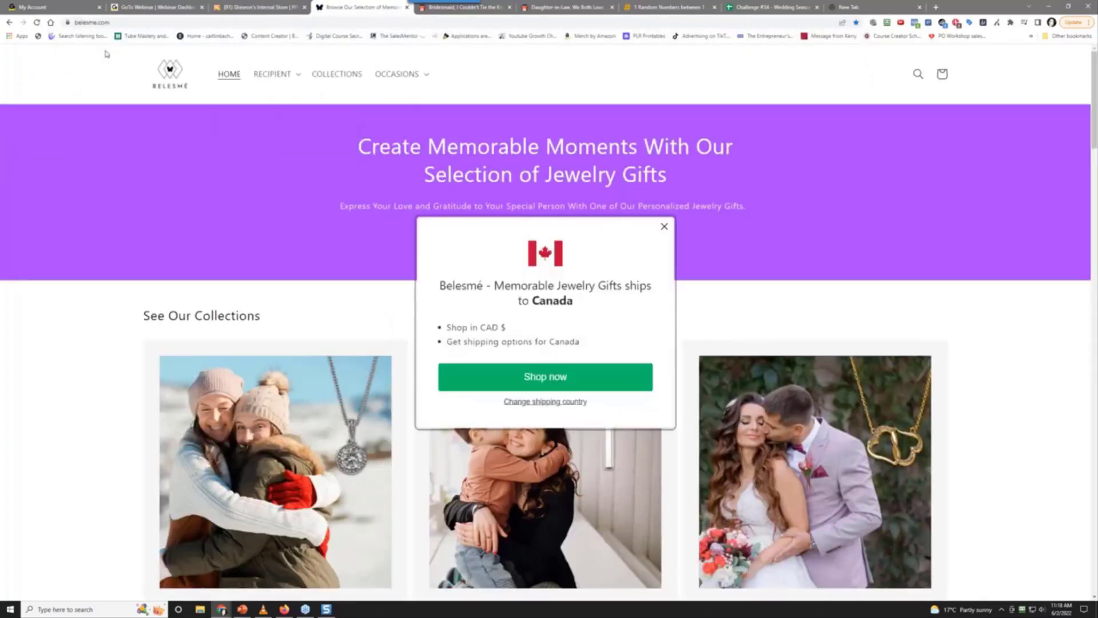
click(664, 227)
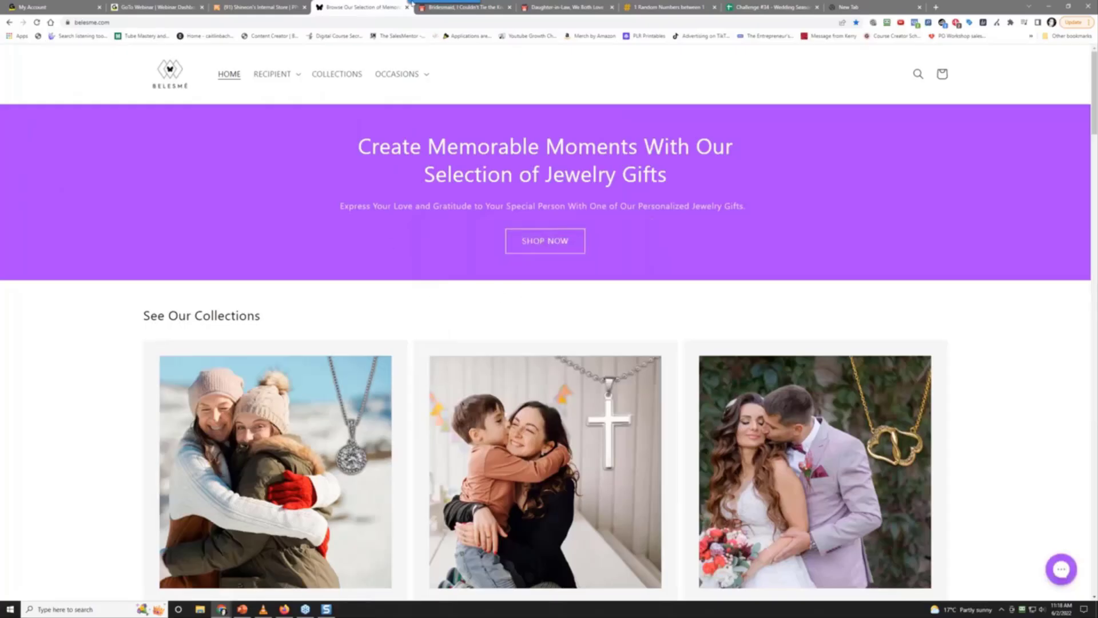
click(488, 9)
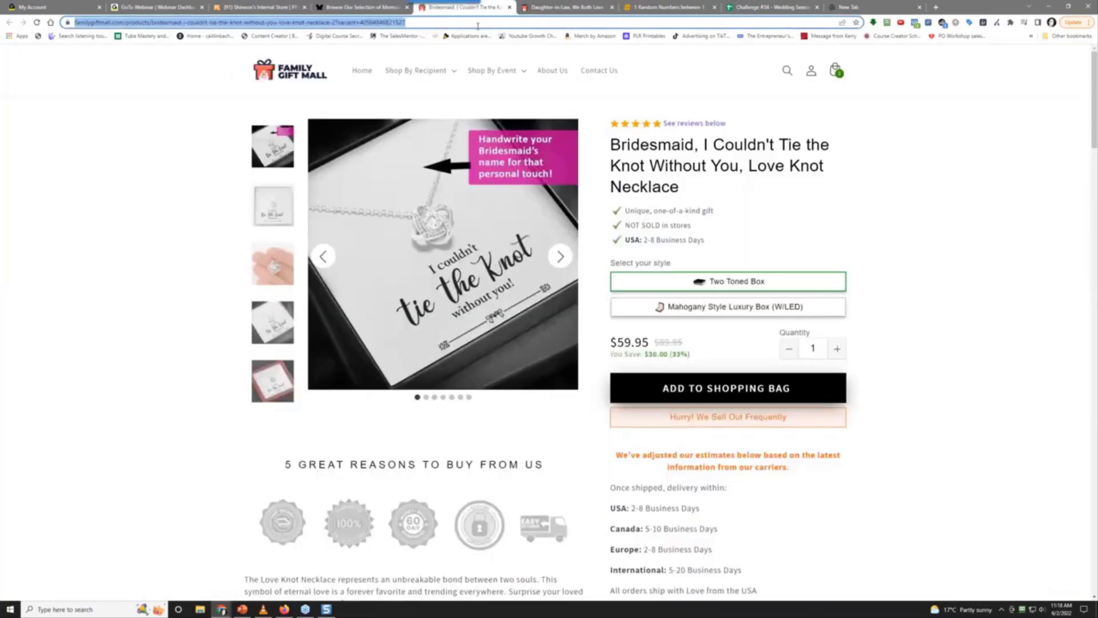
Load tiktok.com, dismiss the scroll tip, and pause the playing video
text(tiktok.com)
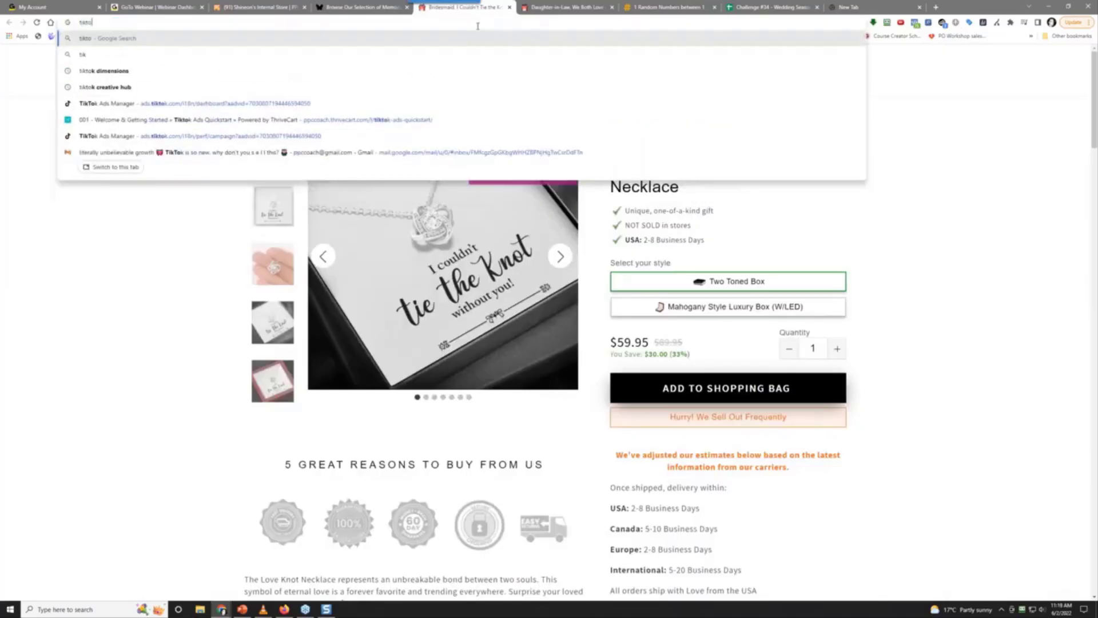
key(Return)
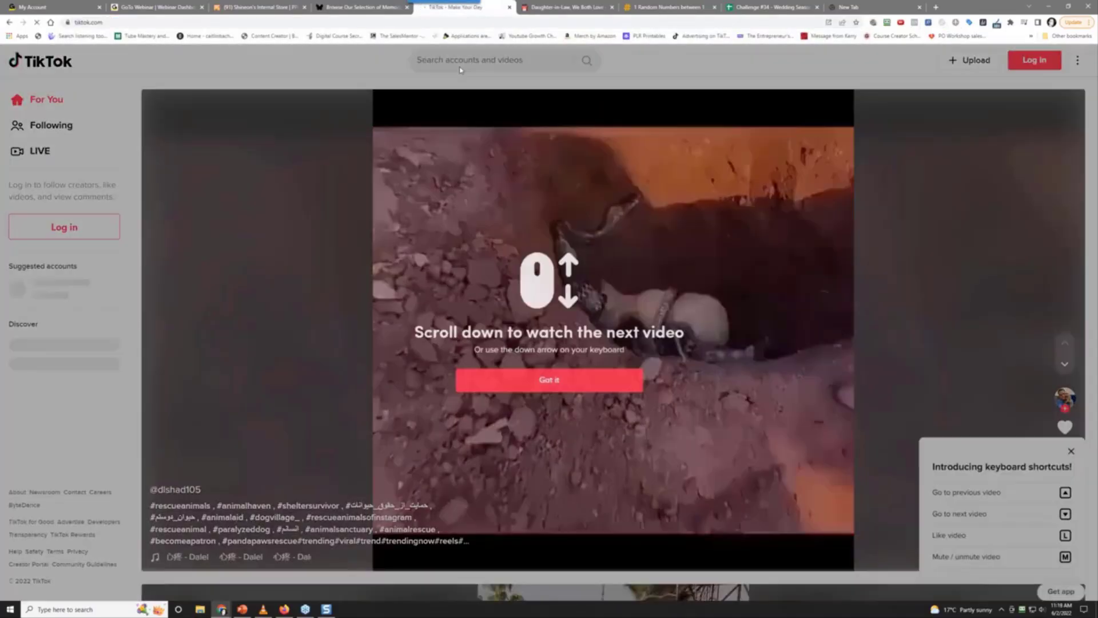
click(587, 384)
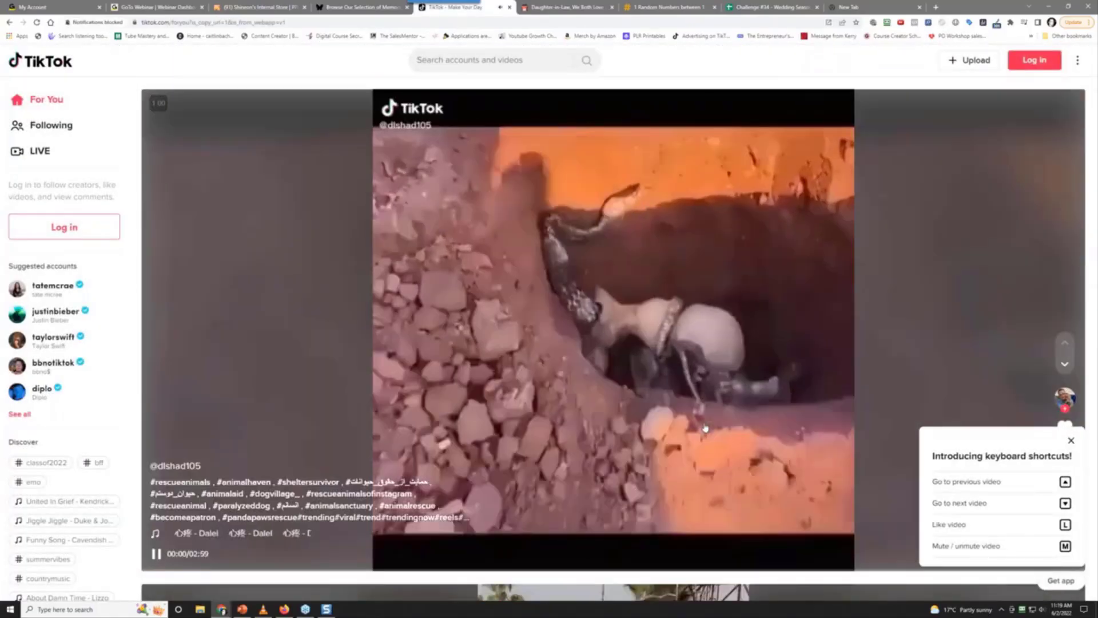
scroll(706, 428, down, 2)
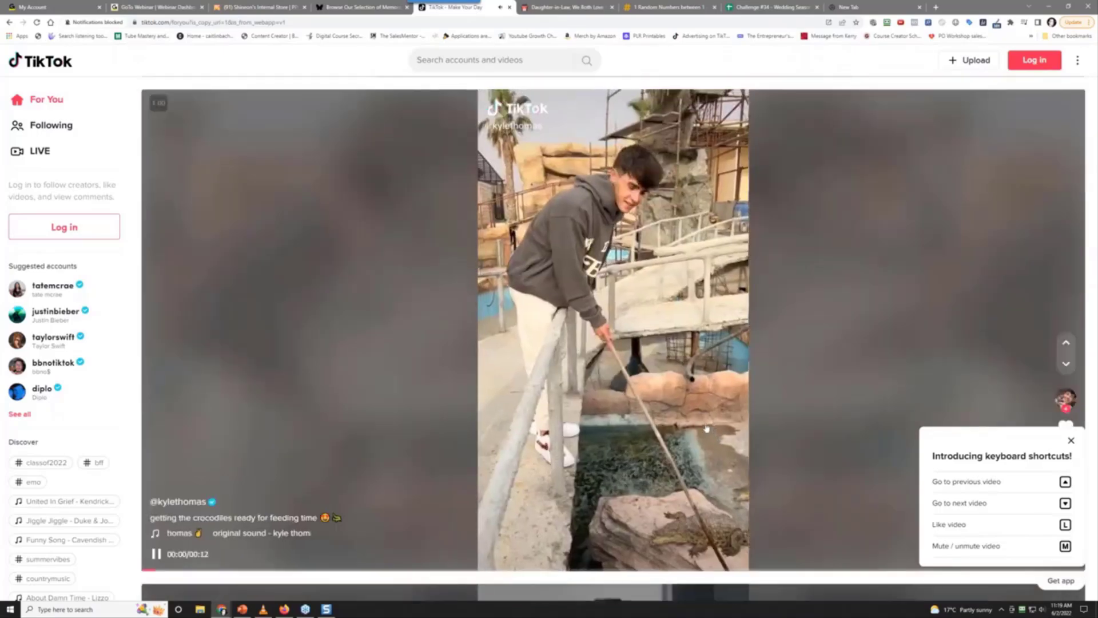
scroll(1000, 323, down, 2)
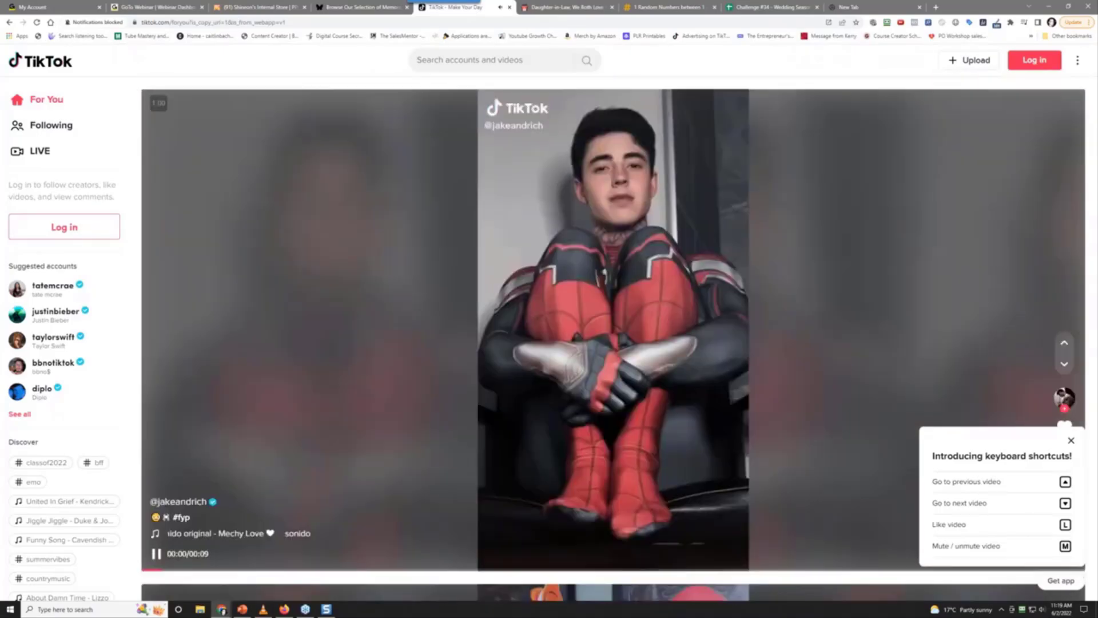
click(714, 375)
Search TikTok for 'belesme jewelry' via the suggested query
click(515, 65)
text(bi)
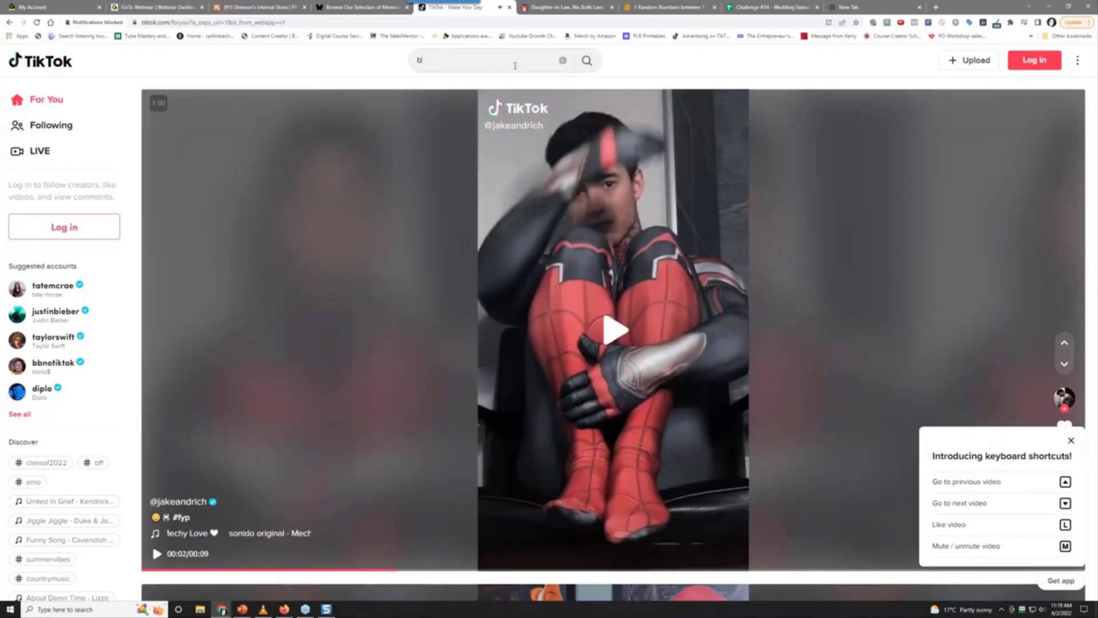
text(lesme)
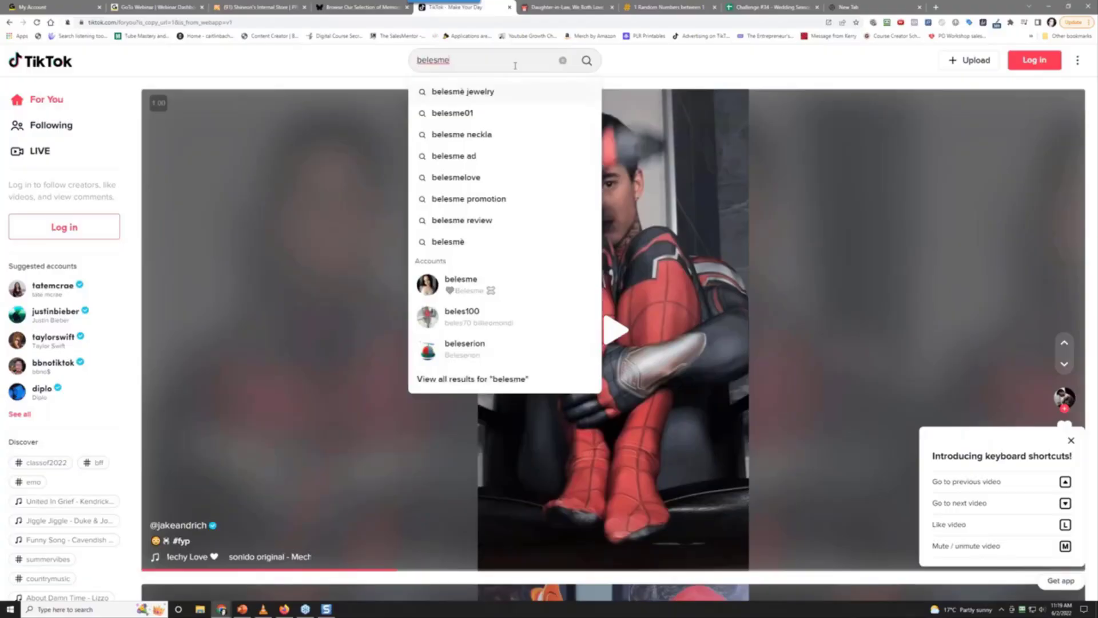
click(538, 90)
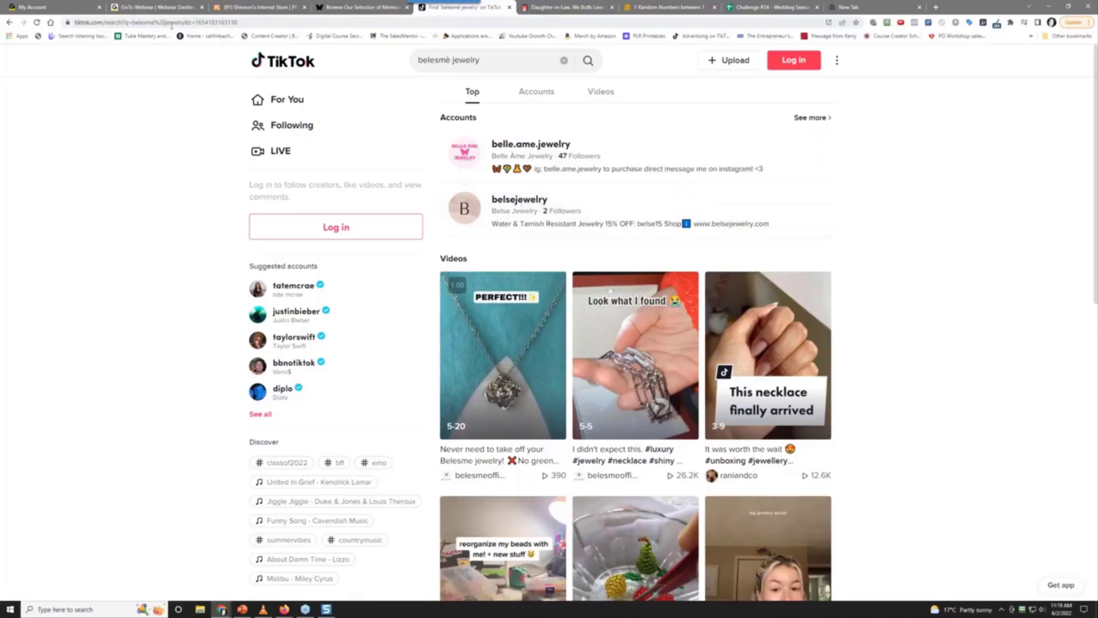
Shorten the TikTok search to just 'belesme' and rerun it
click(349, 6)
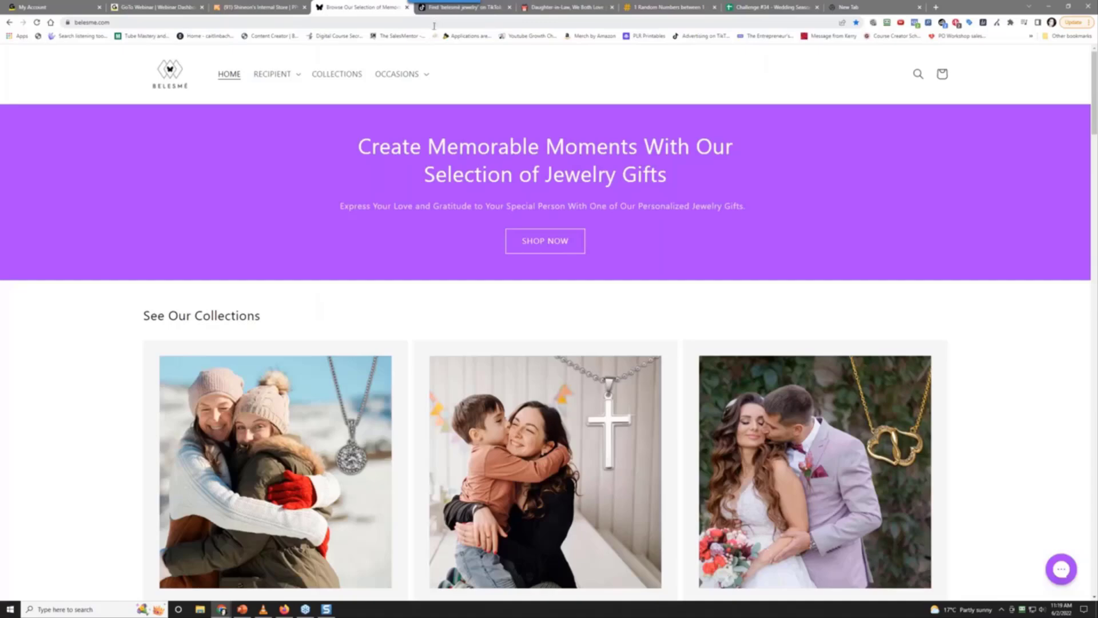
click(494, 6)
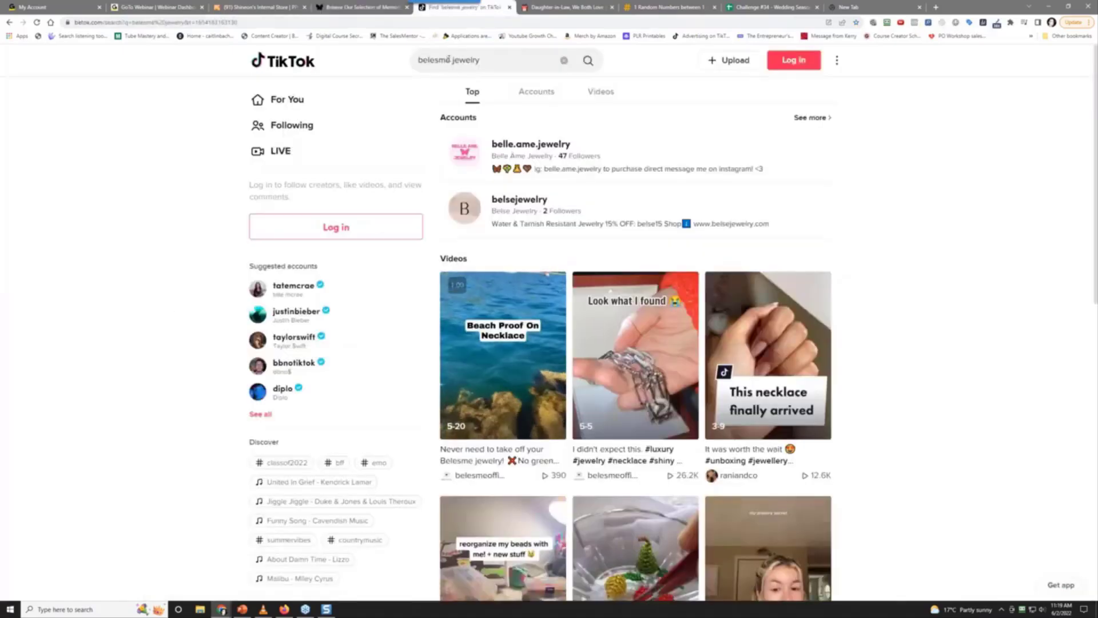
drag(445, 59, 537, 55)
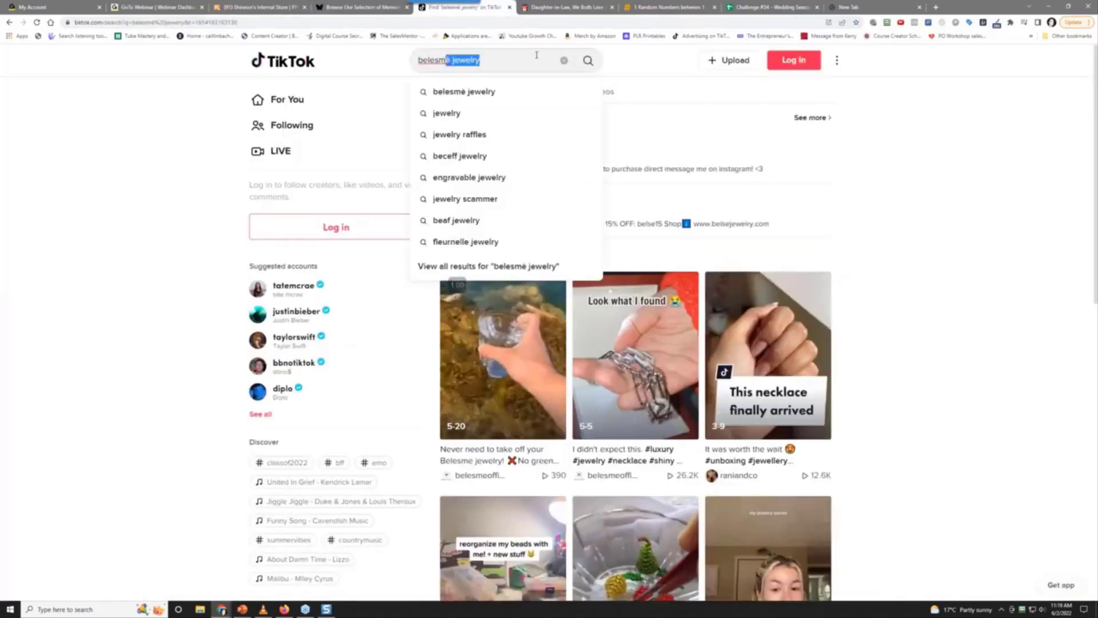
text(e)
key(Return)
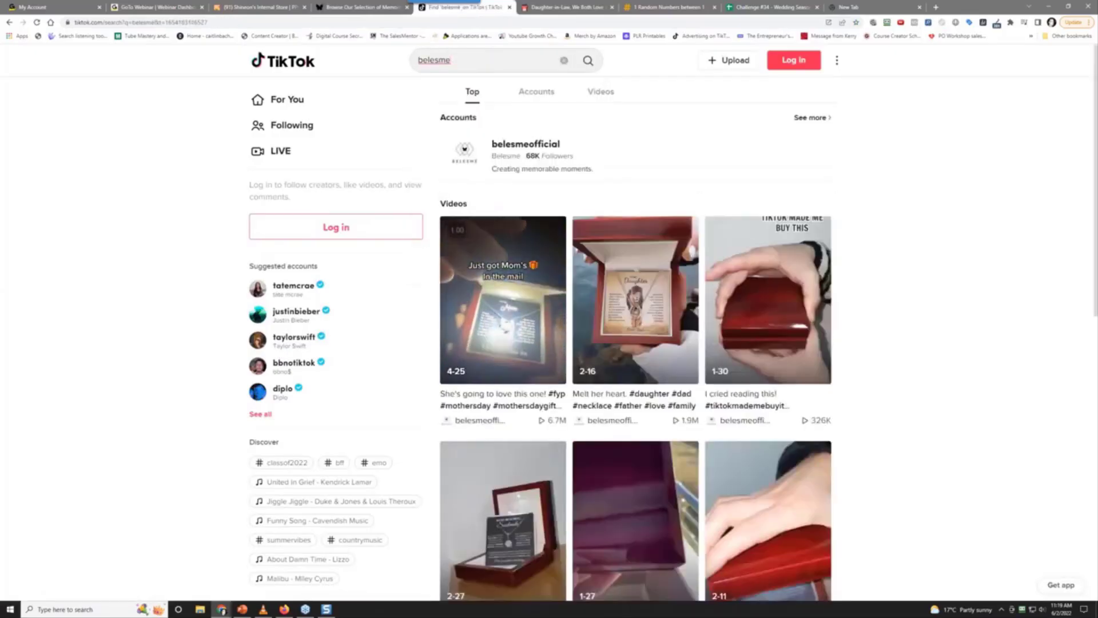
Open the belesmeofficial account in a new tab and switch to it
right_click(480, 423)
click(497, 433)
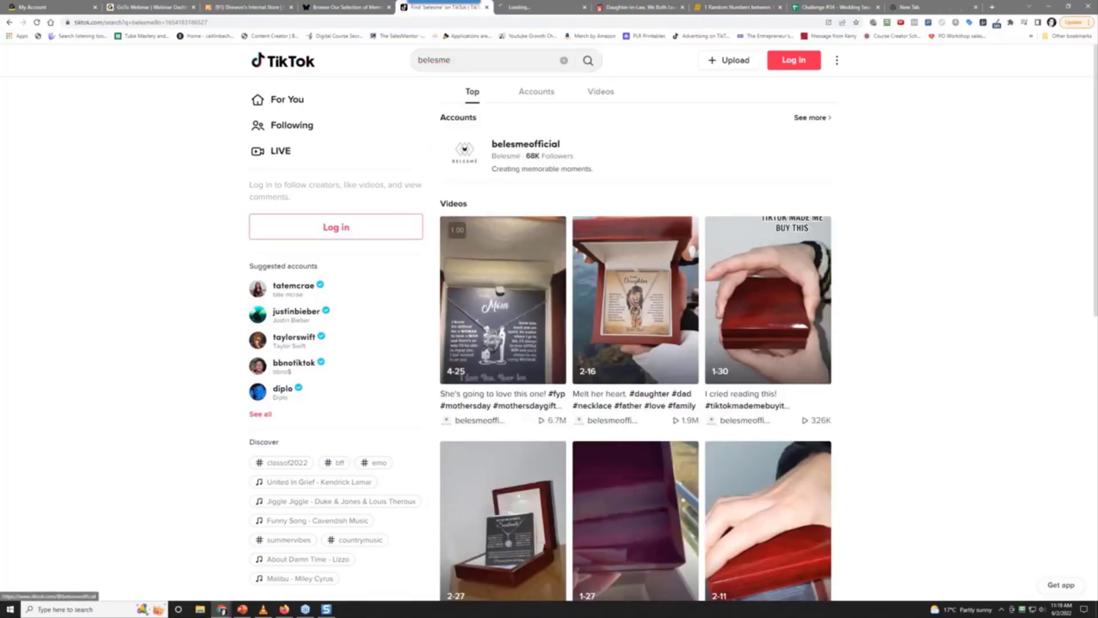
key(ctrl+Tab)
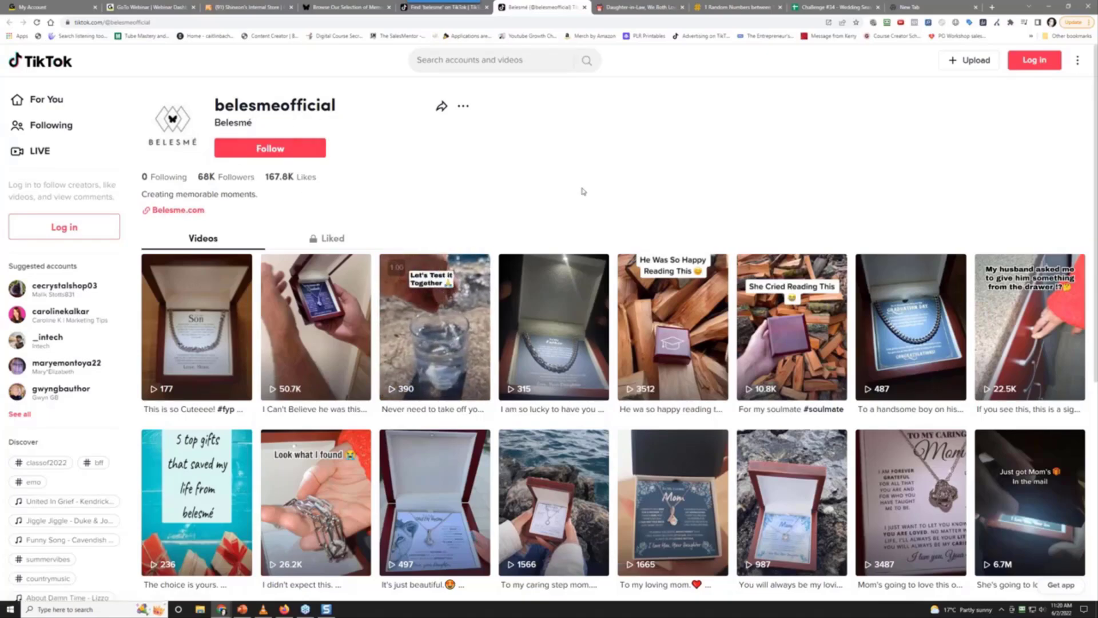
Browse the belesmeofficial video grid and move the profile tab before the search results
scroll(585, 190, down, 12)
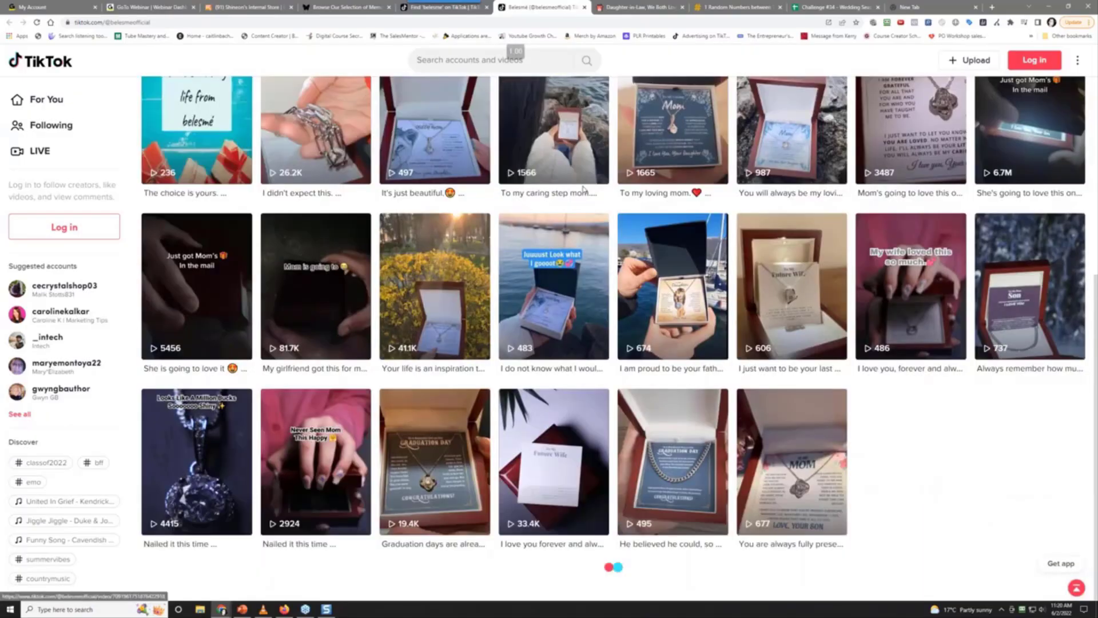
scroll(532, 317, down, 7)
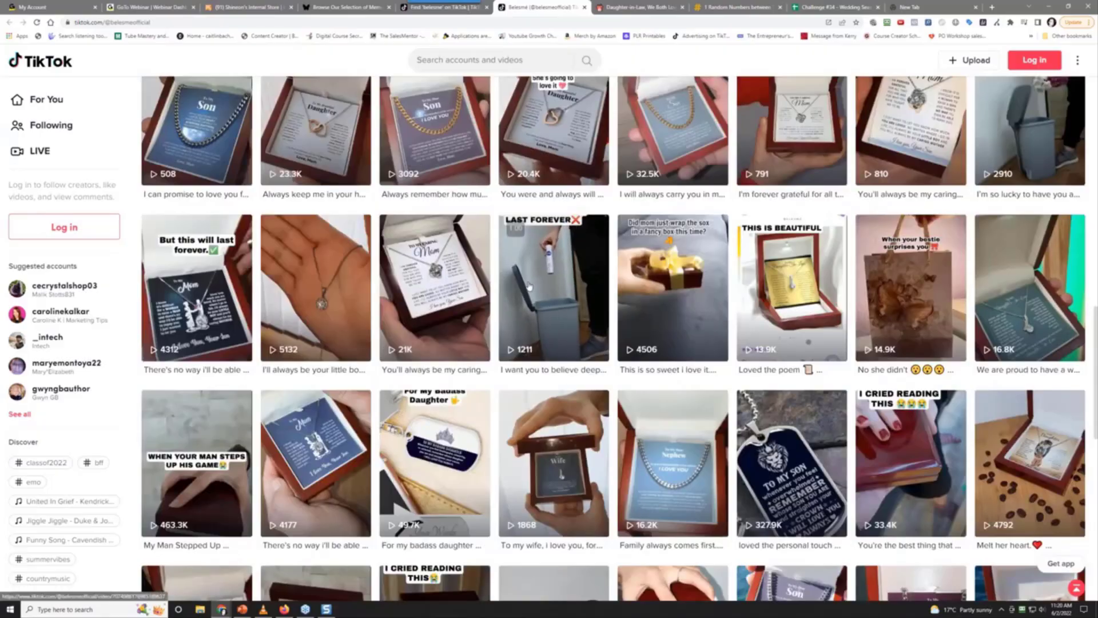
scroll(529, 286, down, 15)
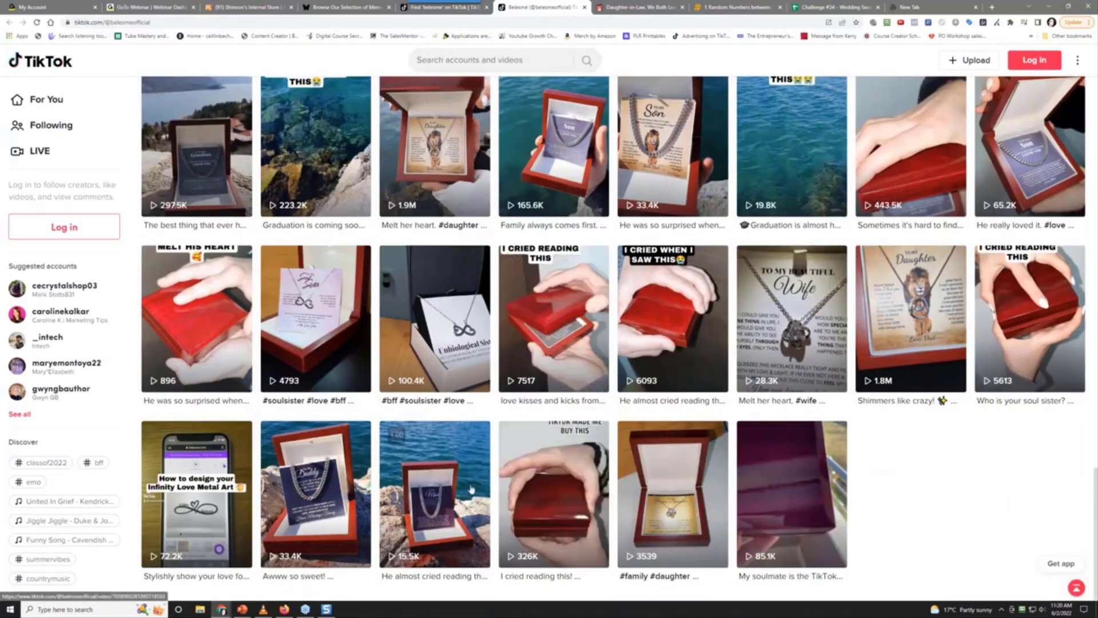
scroll(529, 454, down, 5)
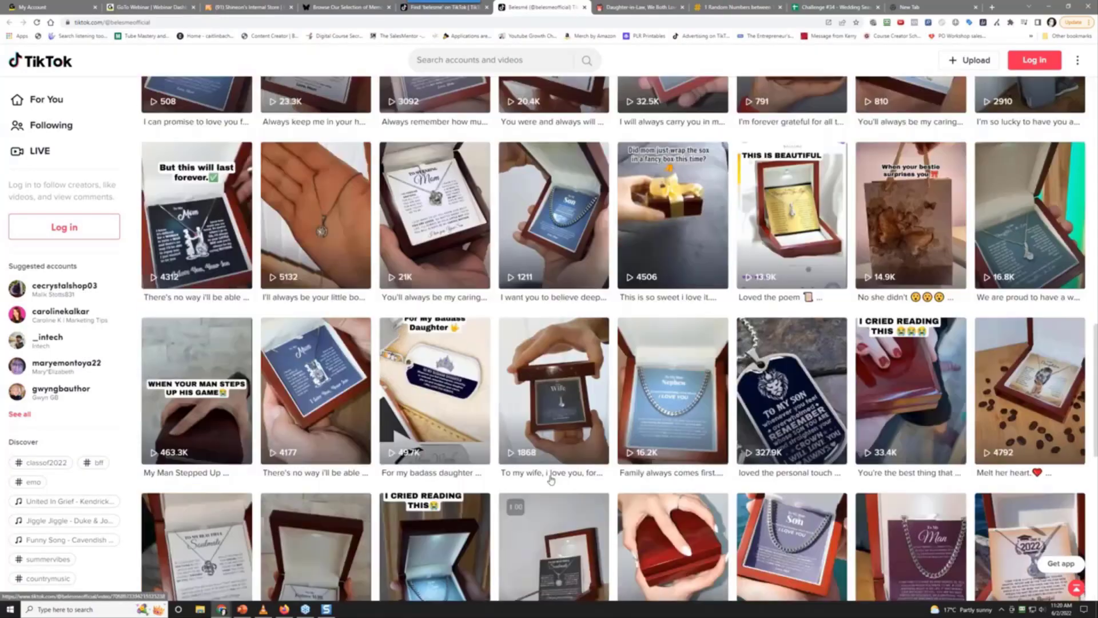
scroll(529, 453, up, 20)
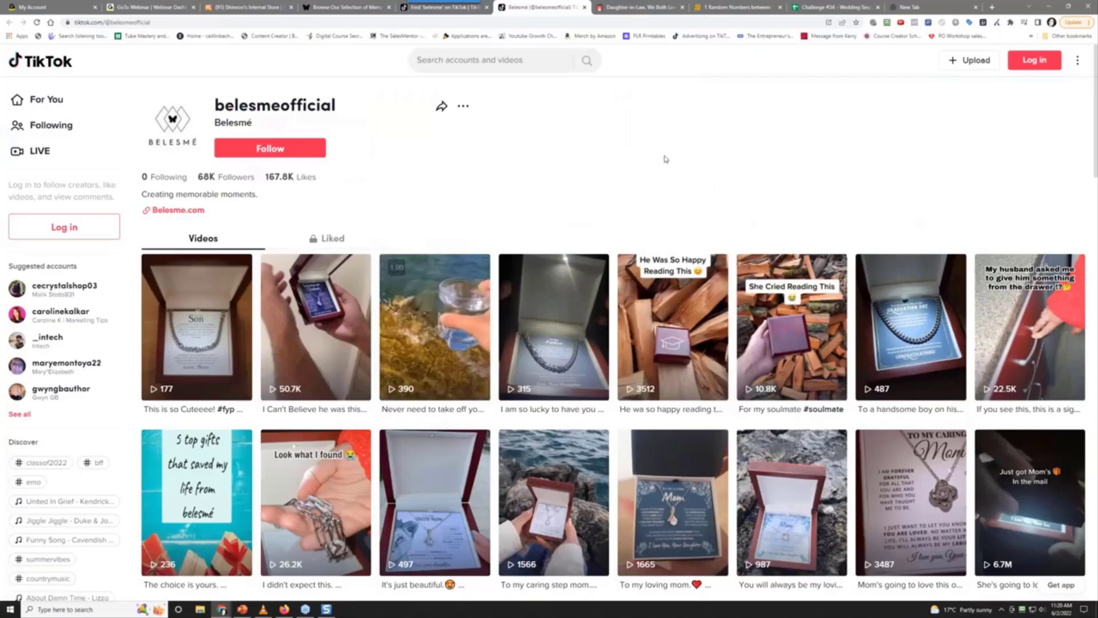
click(349, 4)
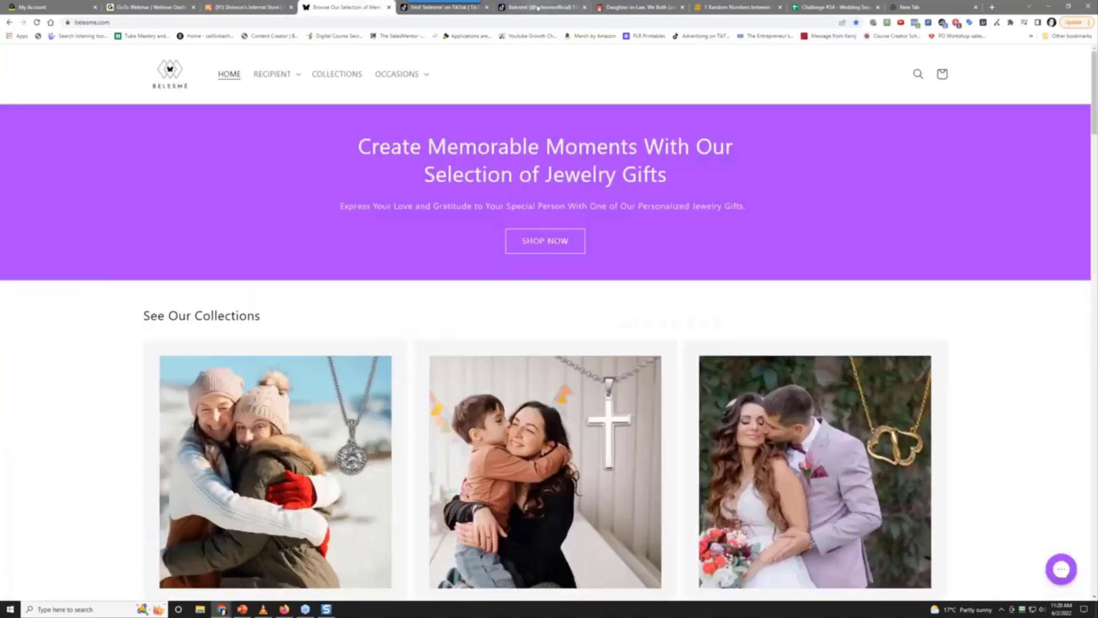
drag(538, 7, 440, 19)
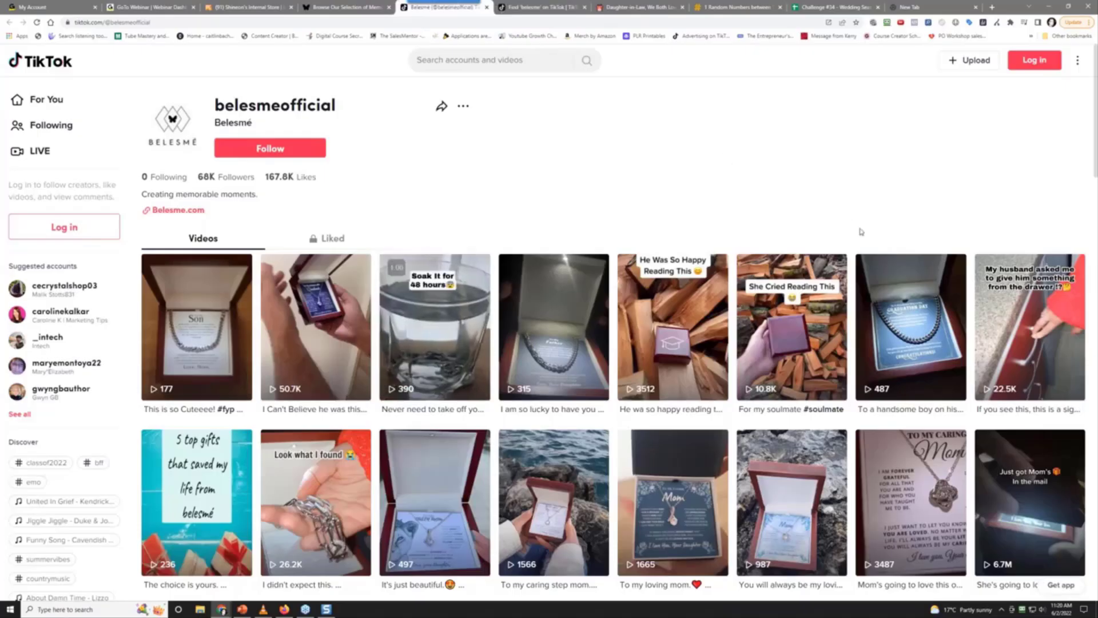
Scroll to the 153.5K 'He really loved it' video and open it in a new tab
scroll(641, 206, down, 3)
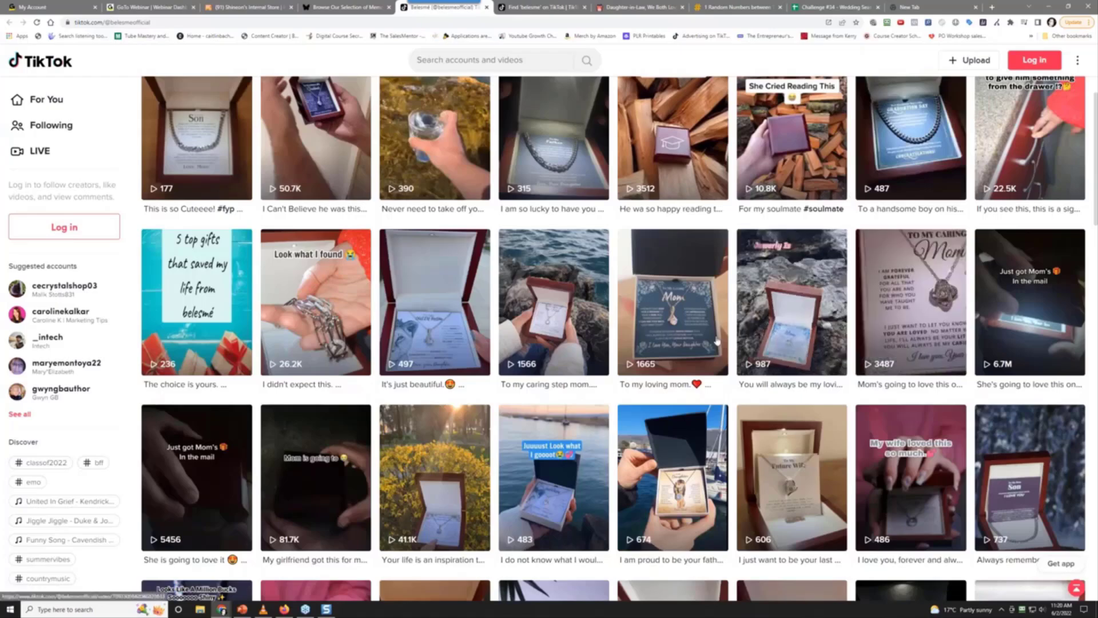
scroll(648, 385, down, 5)
scroll(649, 384, down, 5)
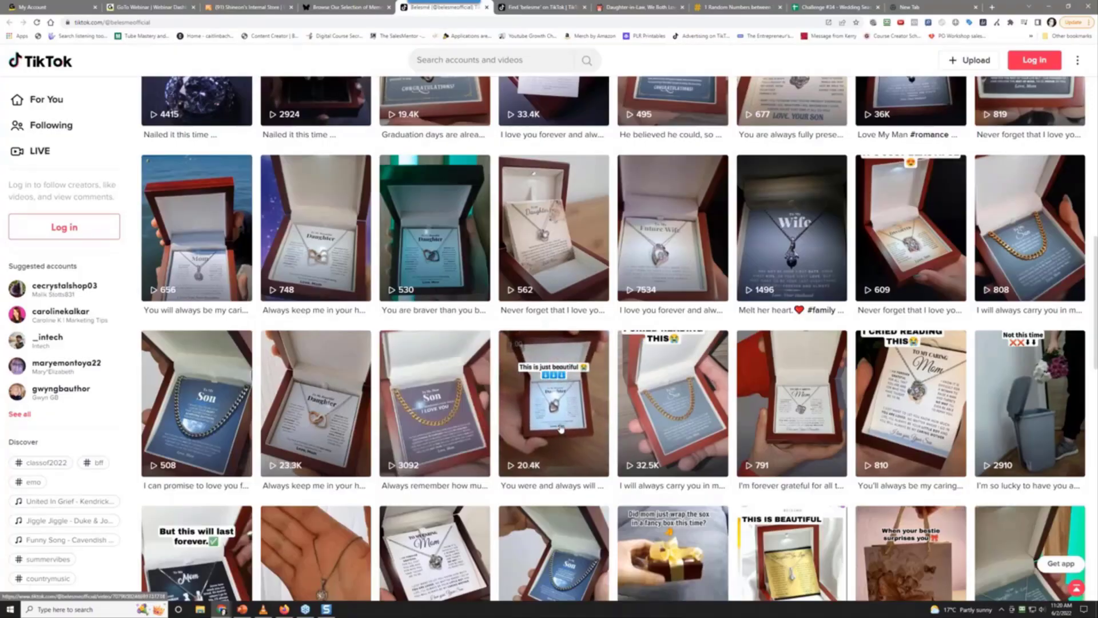
scroll(561, 430, down, 2)
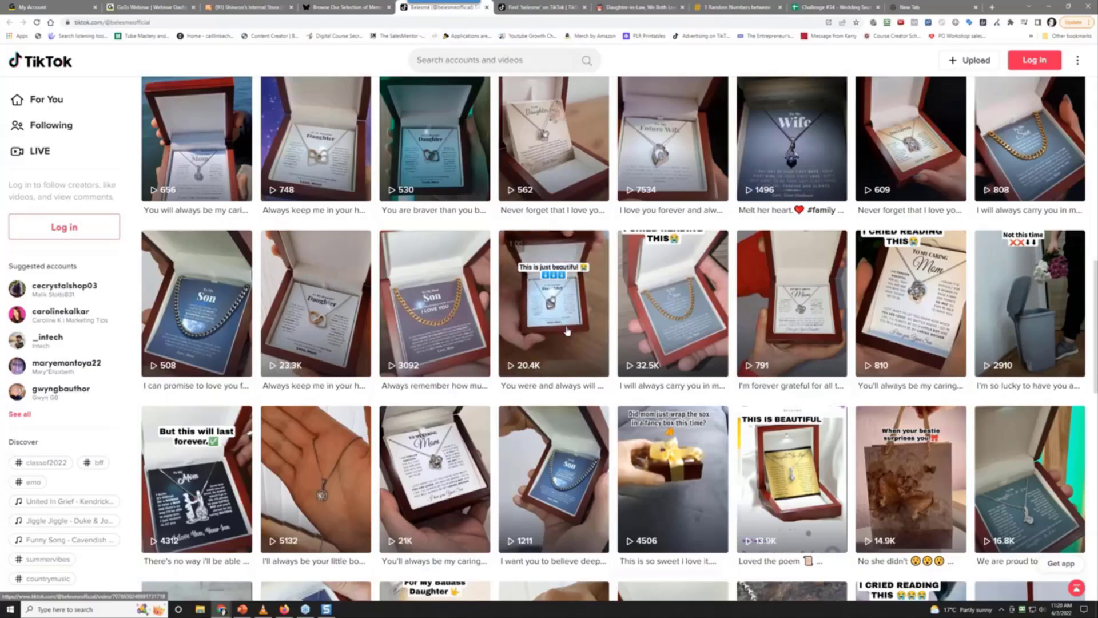
scroll(567, 330, down, 4)
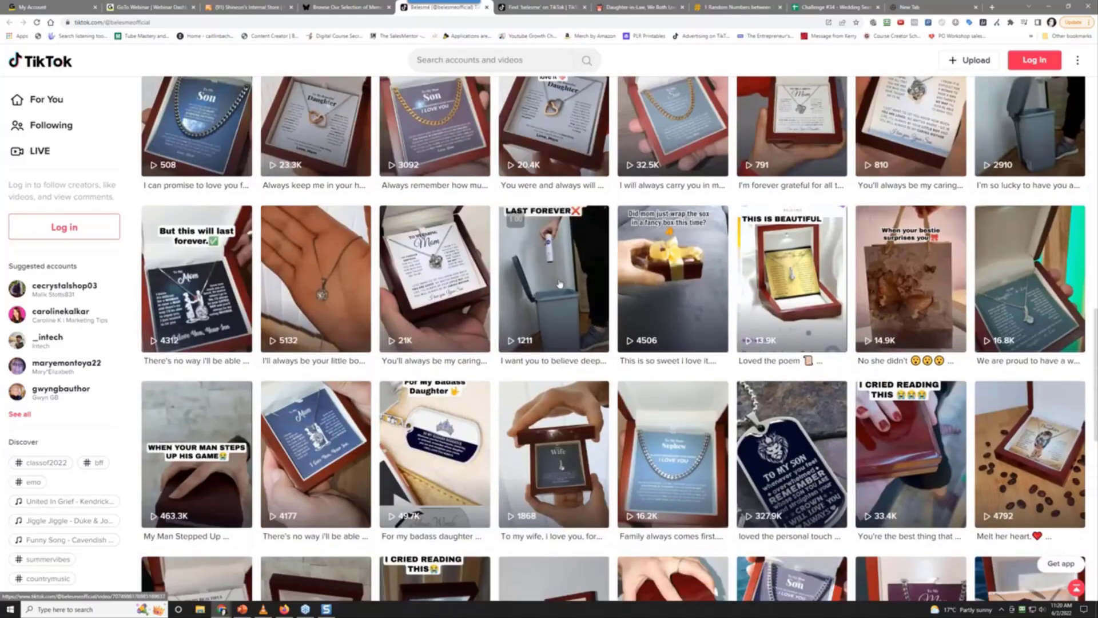
scroll(560, 284, down, 4)
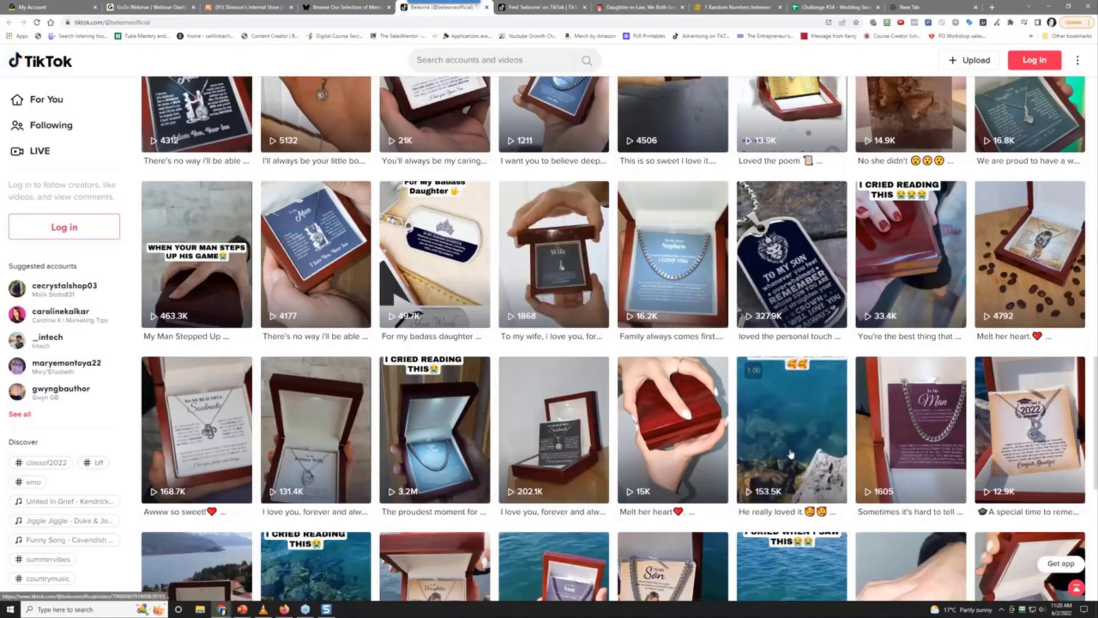
right_click(791, 453)
click(807, 456)
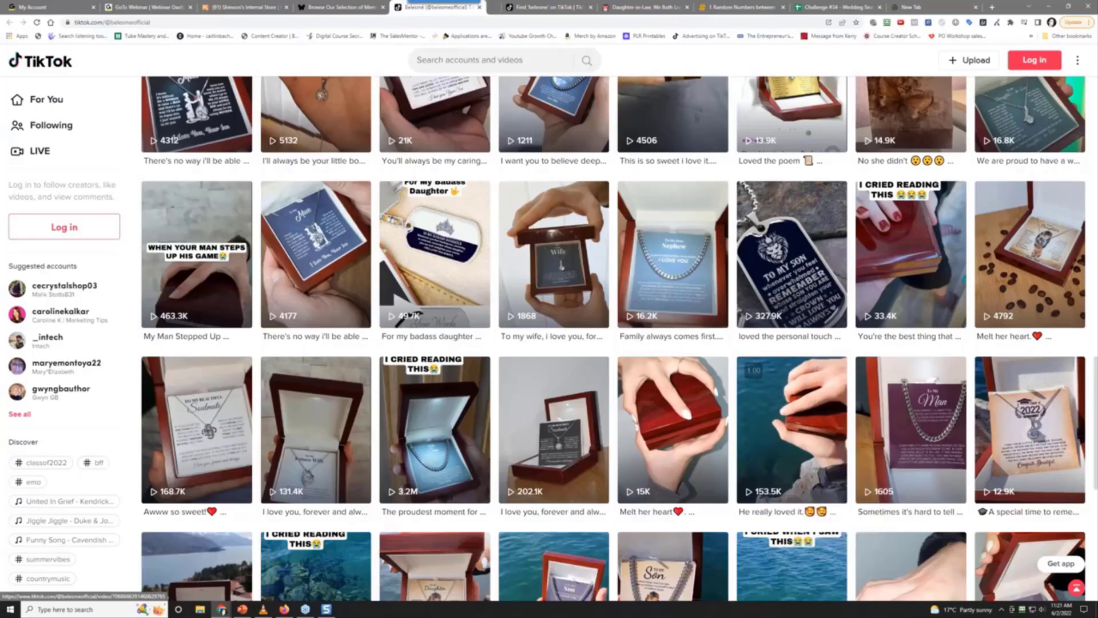
Watch the 'He really loved it' Son chain video (5263 likes), then return to the profile grid
click(489, 7)
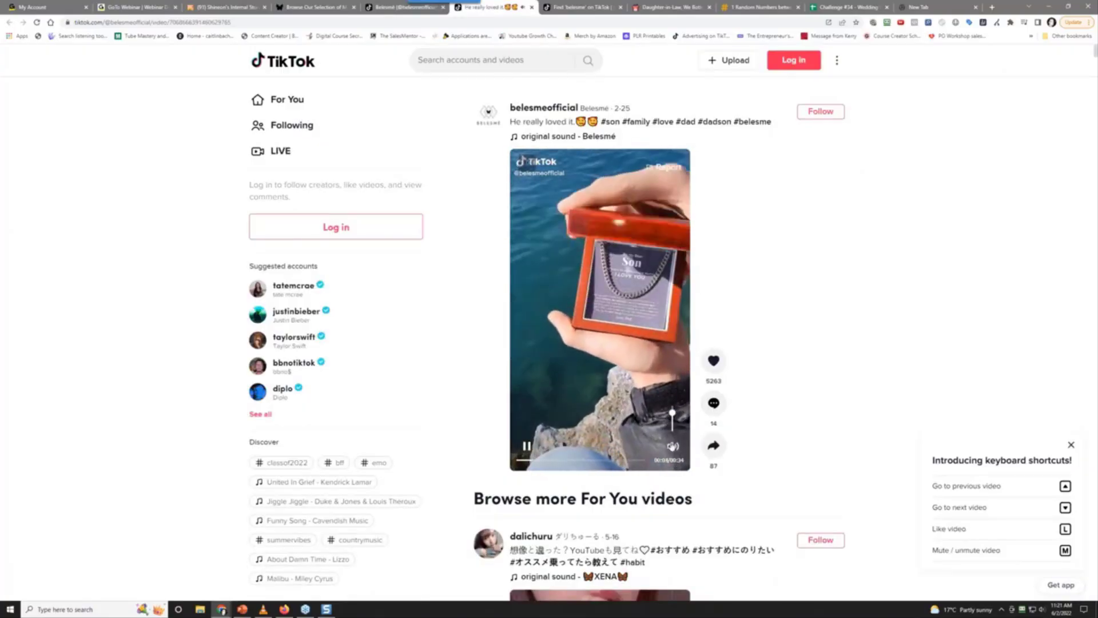
mouse_move(673, 451)
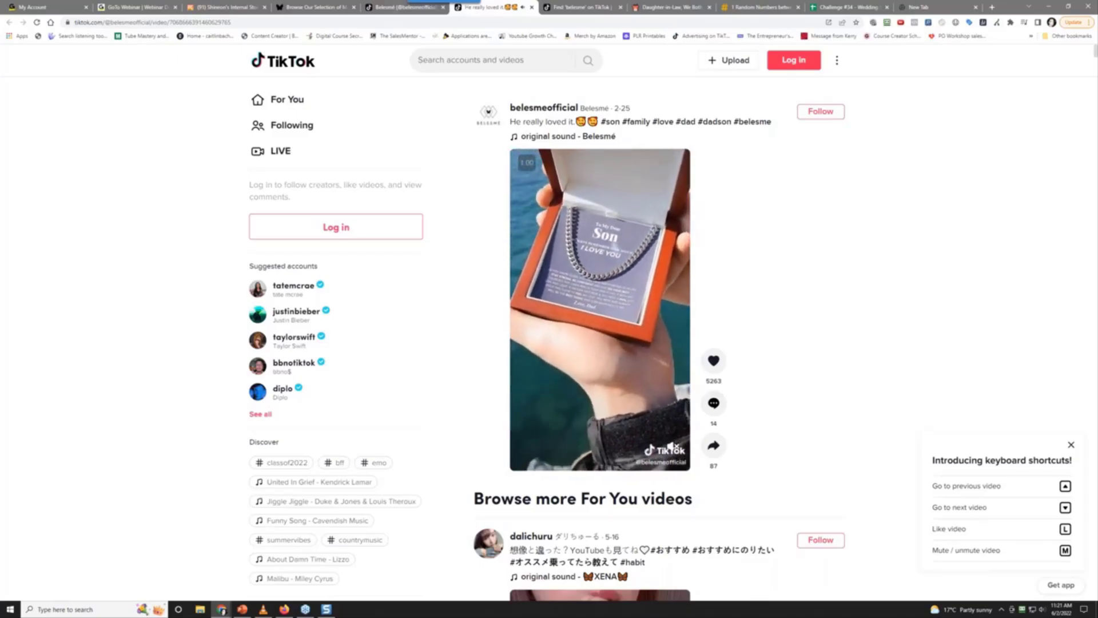
key(ctrl+shift+Tab)
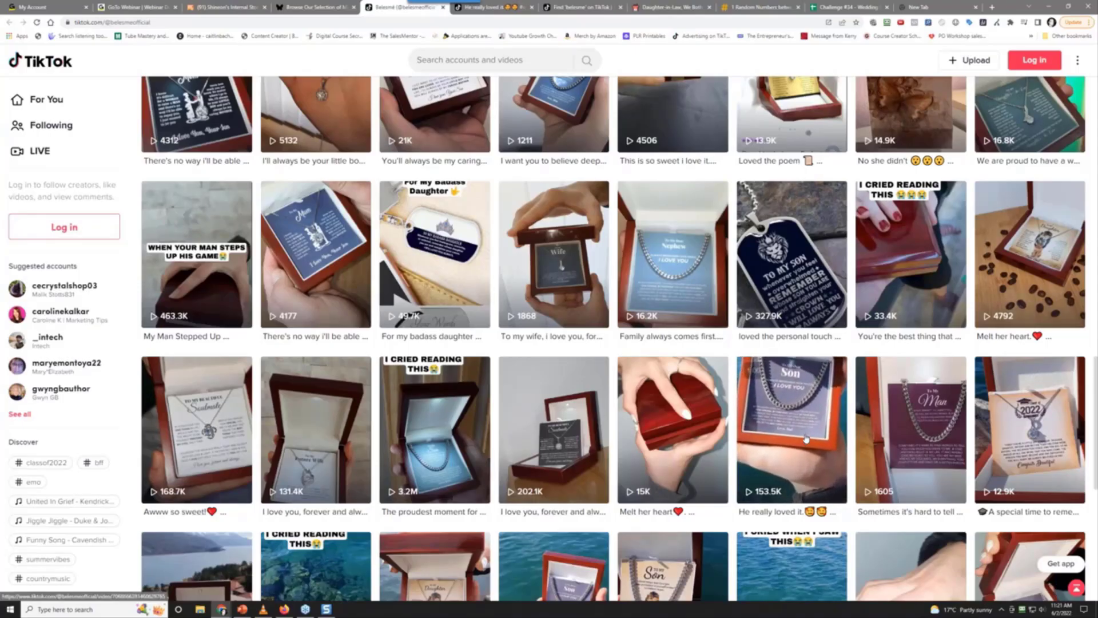
Scroll the belesmeofficial grid and open the 3.2M-view 'The proudest moment' tile in a new tab
scroll(806, 438, down, 2)
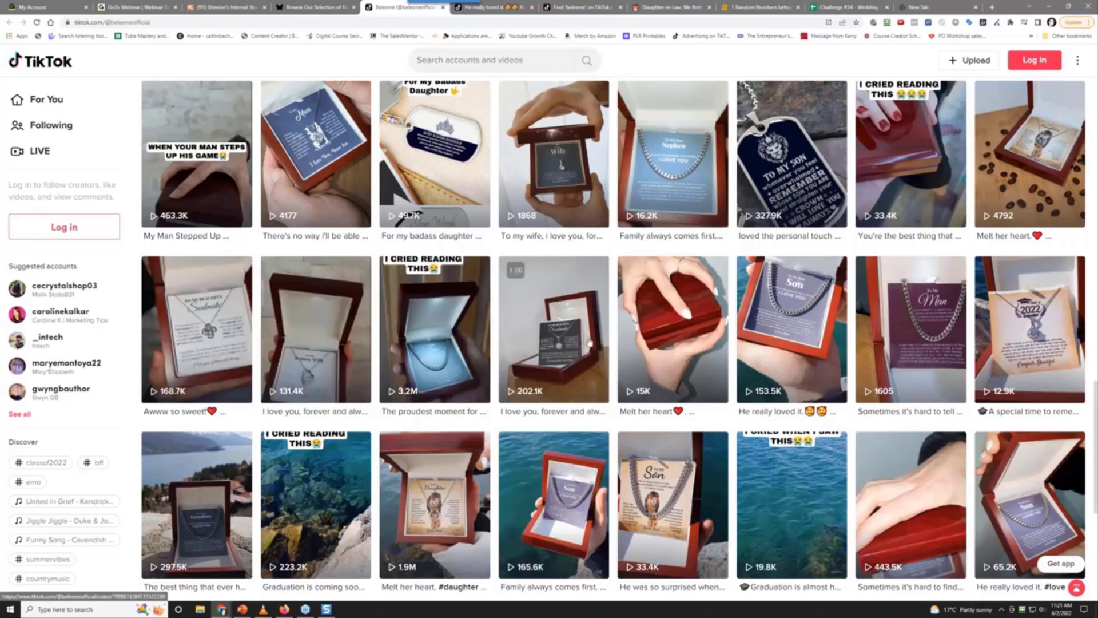
scroll(538, 369, down, 3)
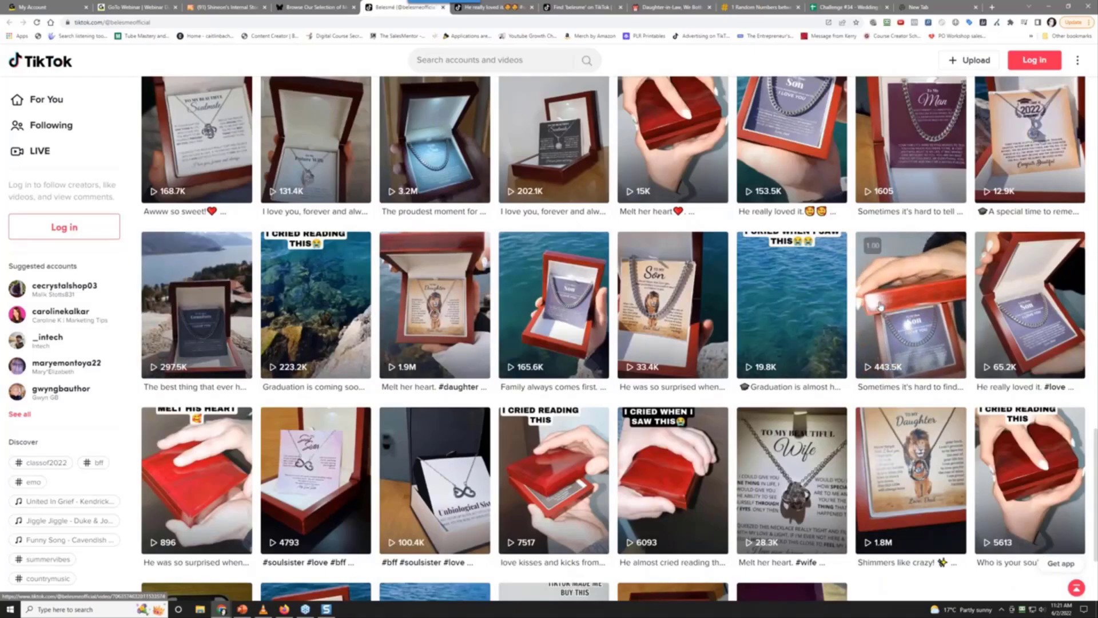
scroll(881, 307, down, 3)
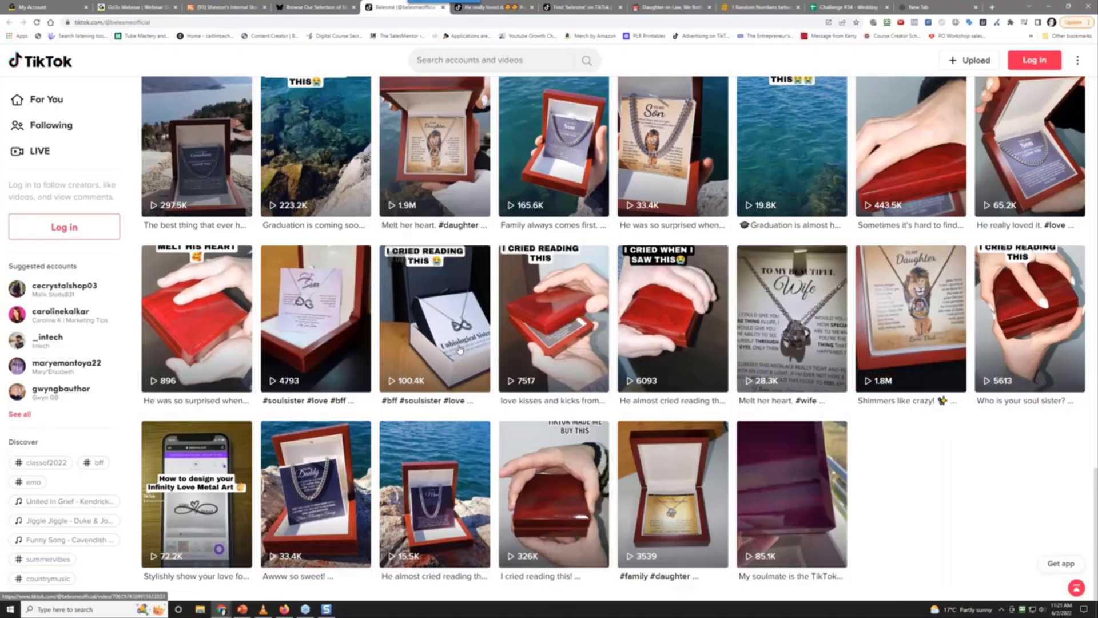
scroll(456, 354, up, 3)
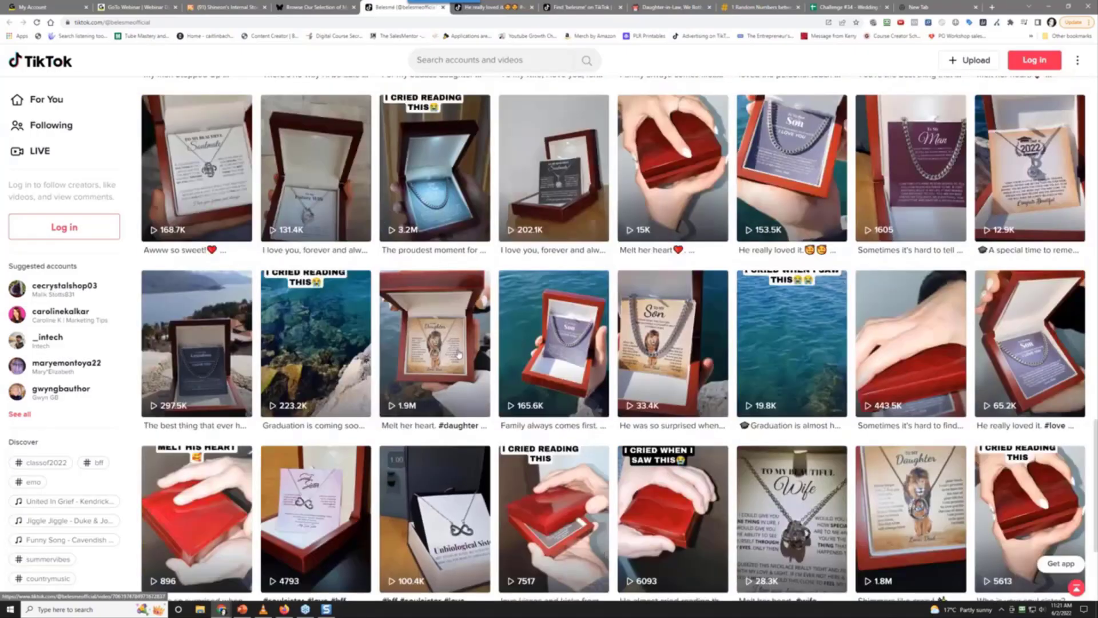
scroll(458, 354, up, 3)
right_click(436, 380)
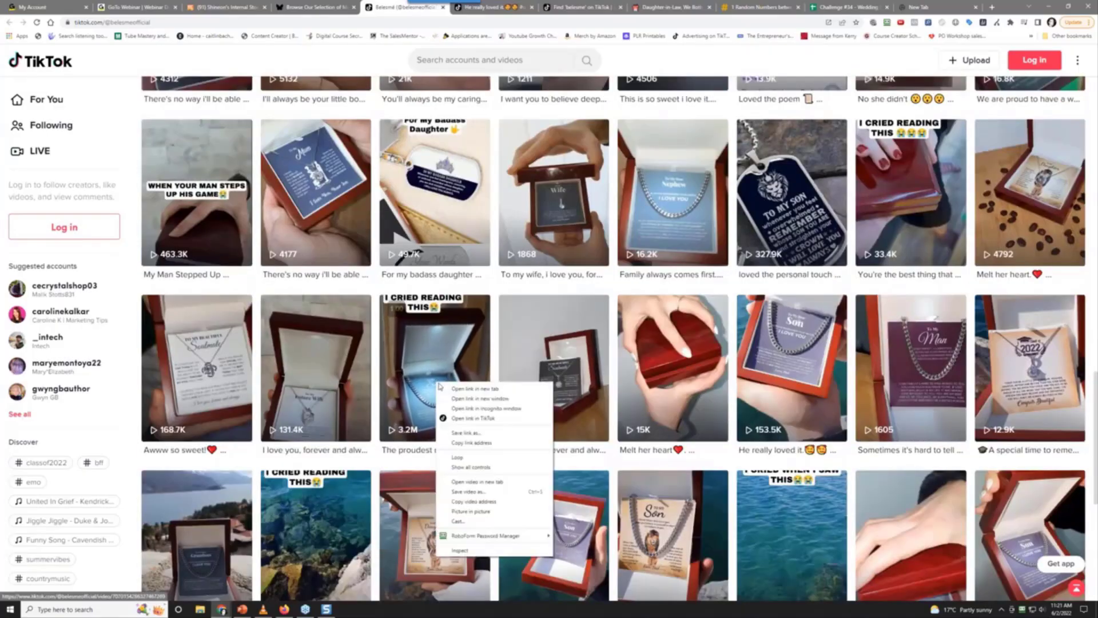
click(457, 466)
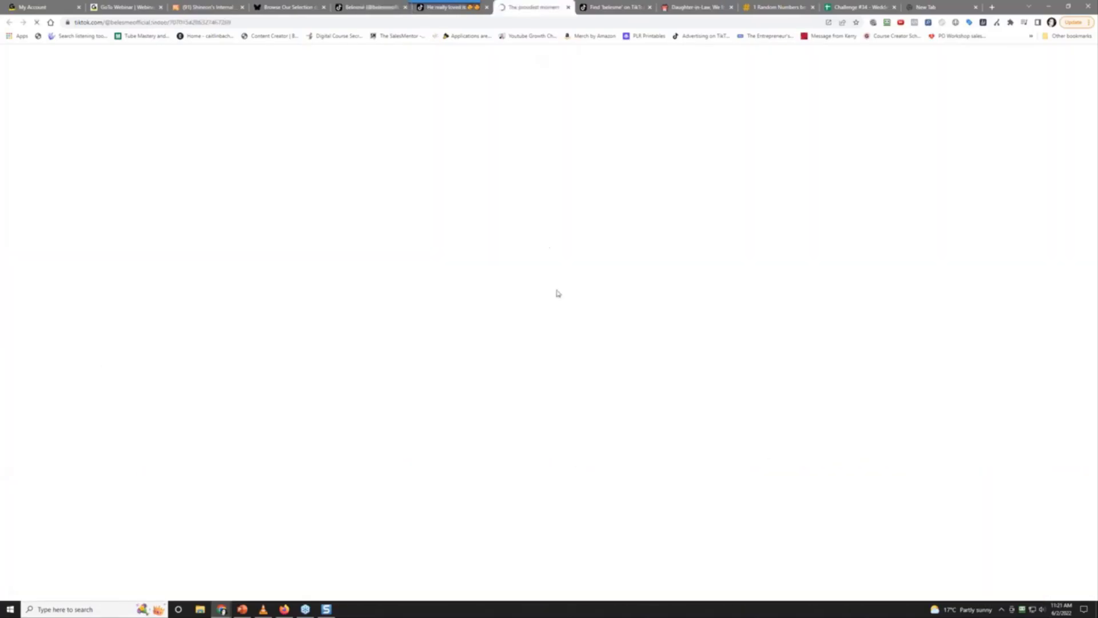
Watch the proudest-moment Son chain TikTok video, then return to the Belesmé store homepage
click(532, 7)
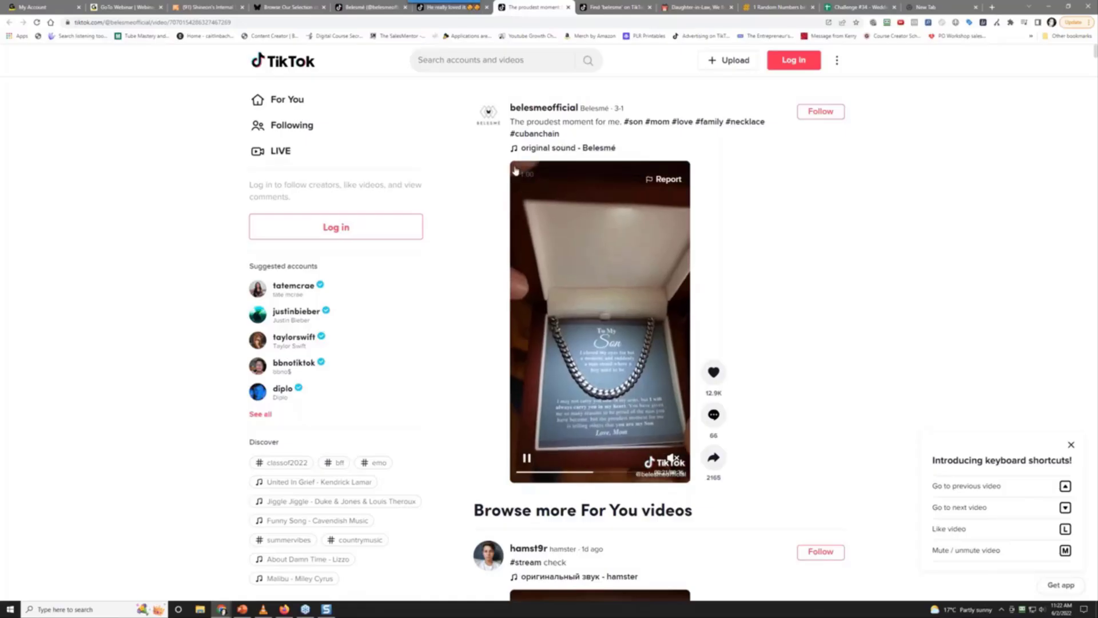
click(375, 6)
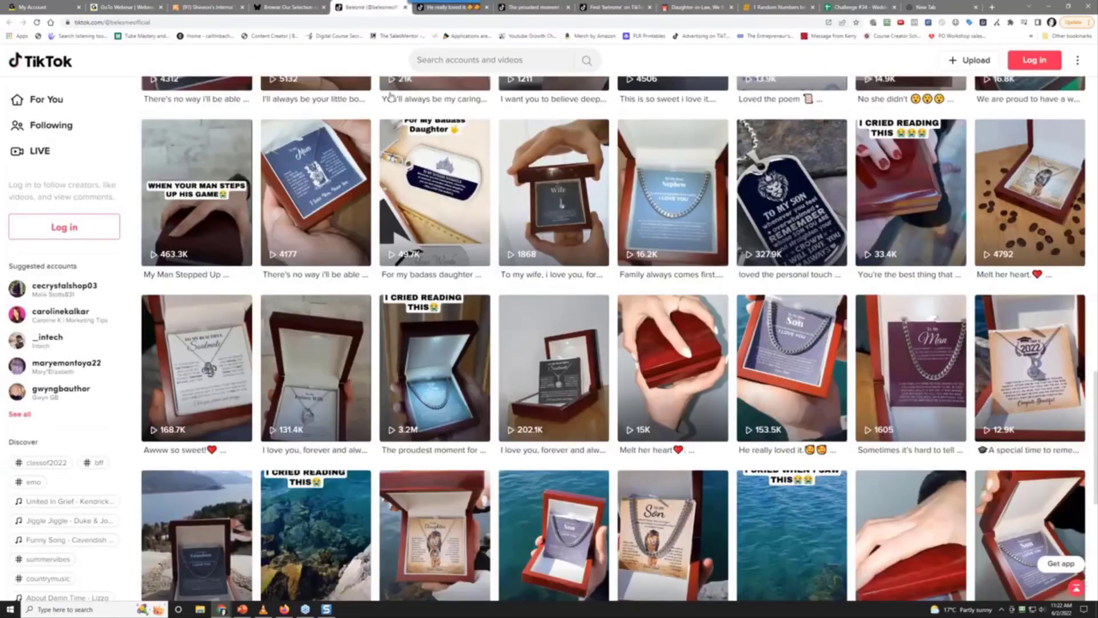
click(310, 5)
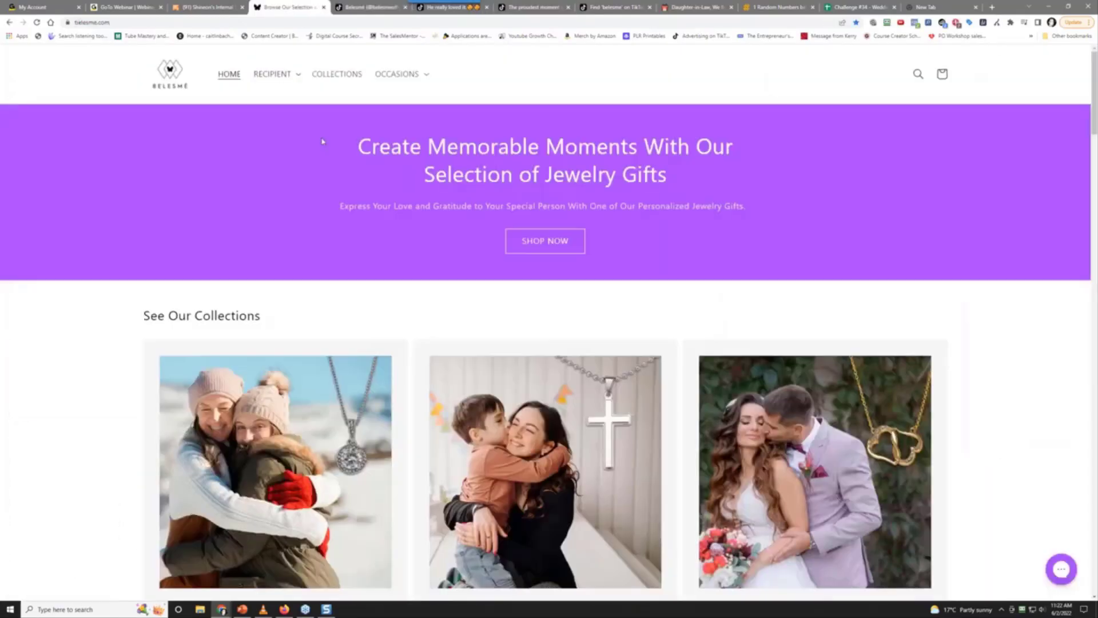
Open Recipient > For Him > Son and go to page 2 of that collection
click(278, 76)
click(290, 130)
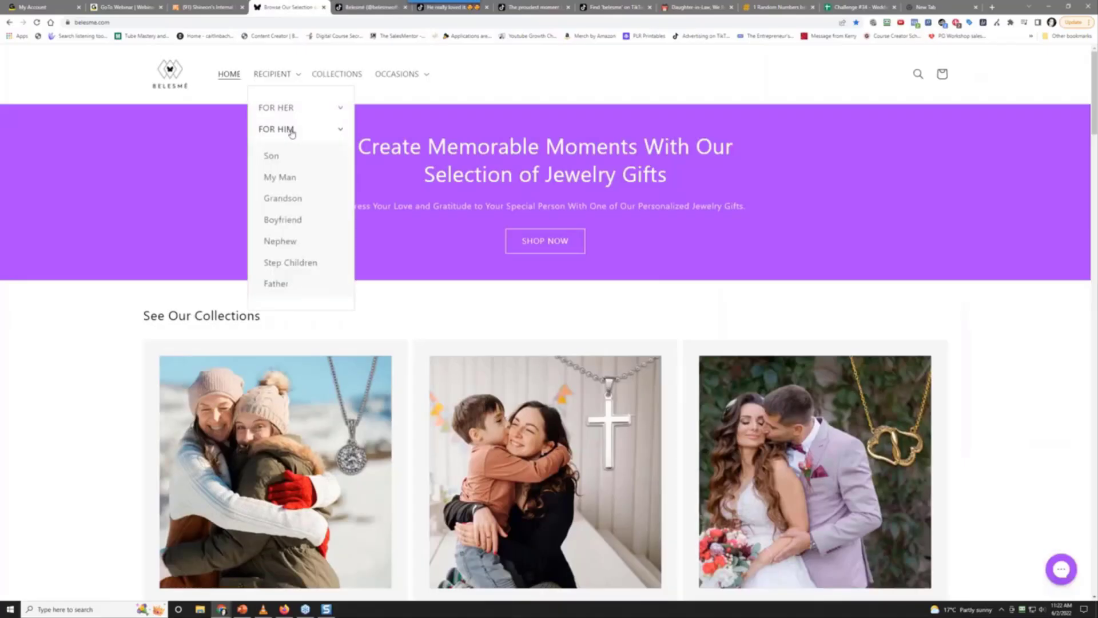
click(294, 165)
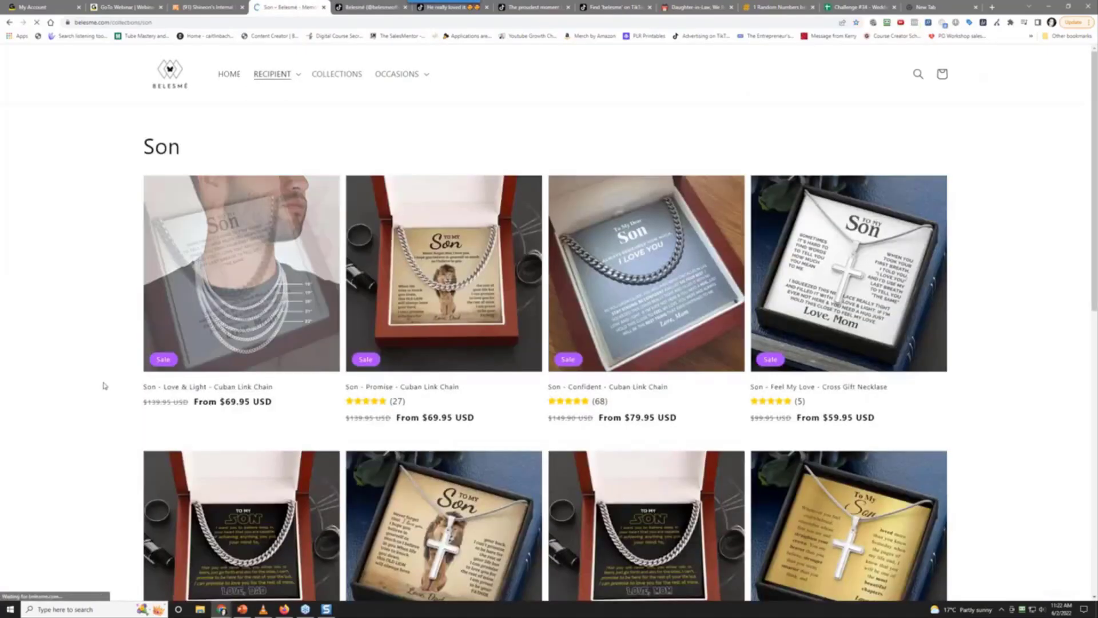
scroll(98, 398, down, 7)
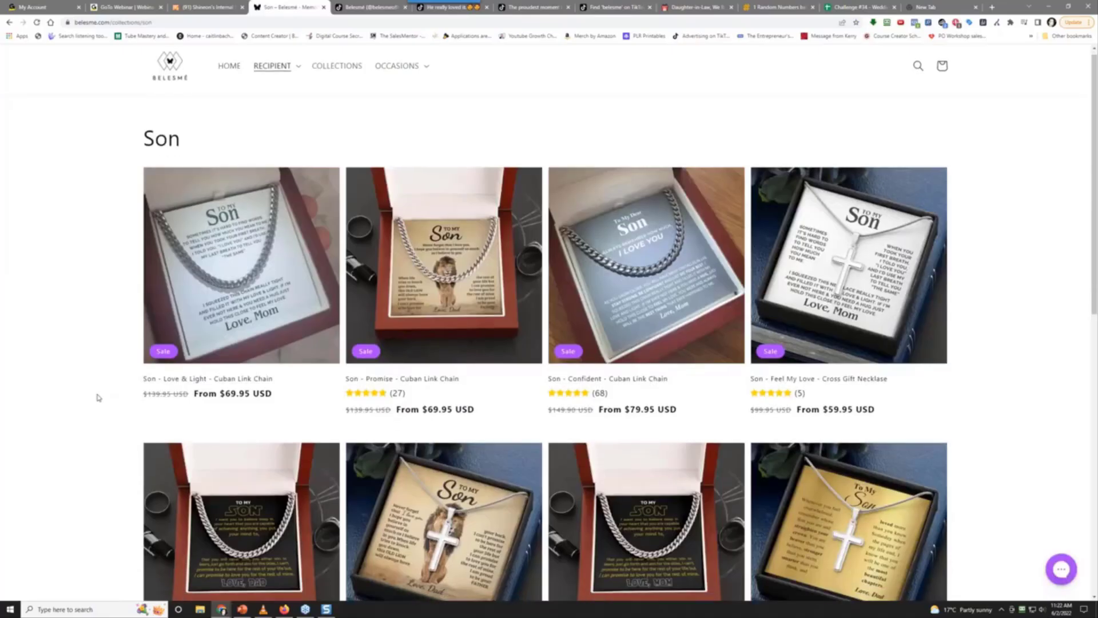
scroll(97, 397, up, 3)
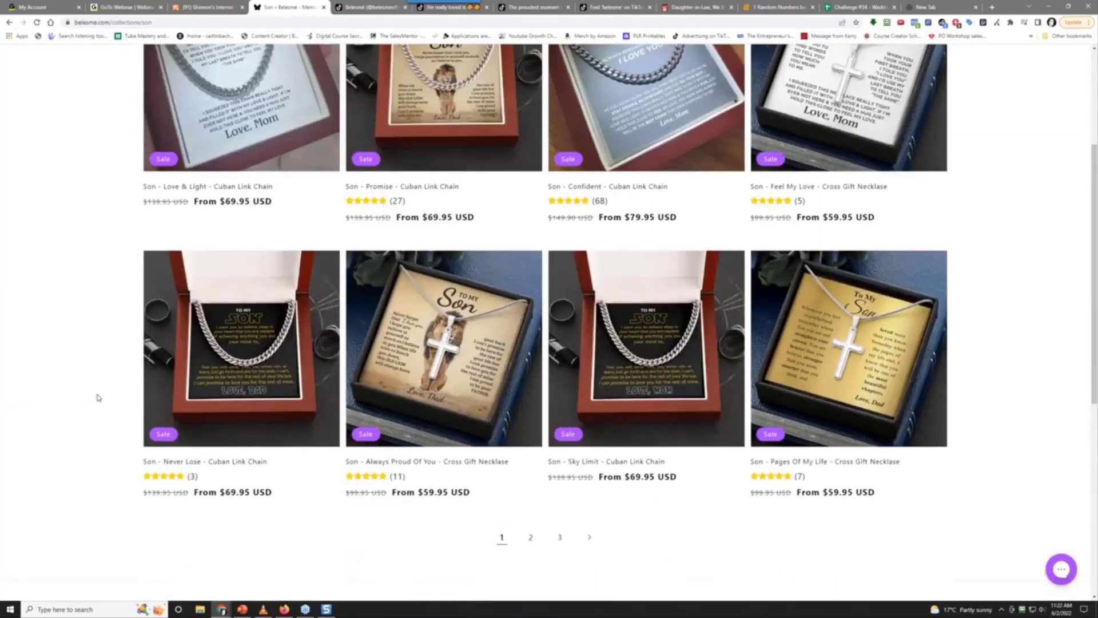
scroll(97, 398, down, 5)
scroll(424, 251, up, 3)
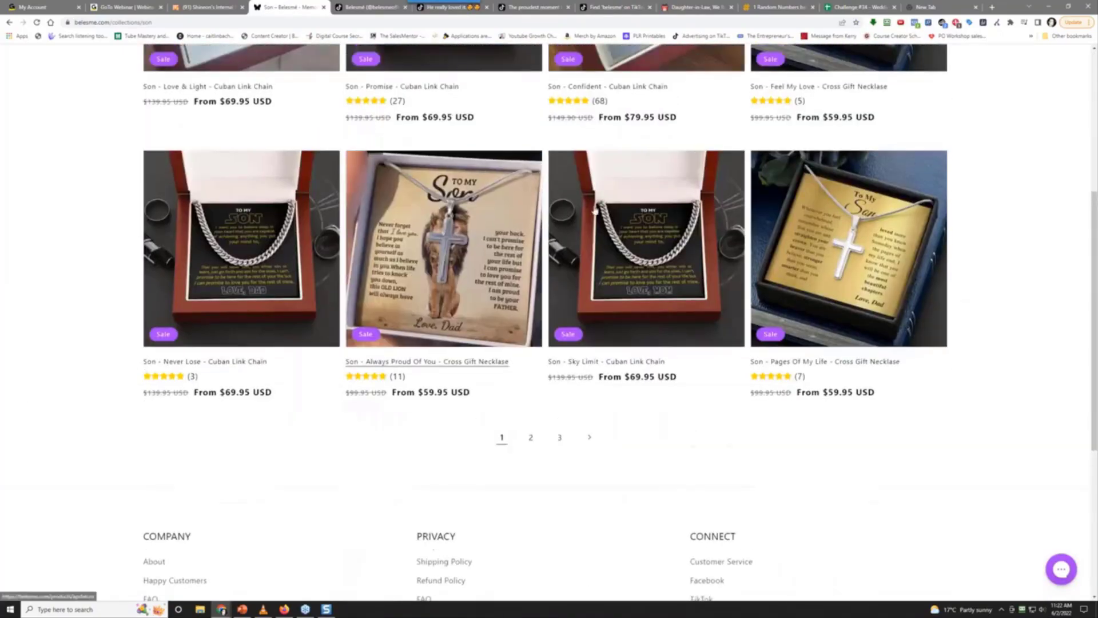
click(531, 439)
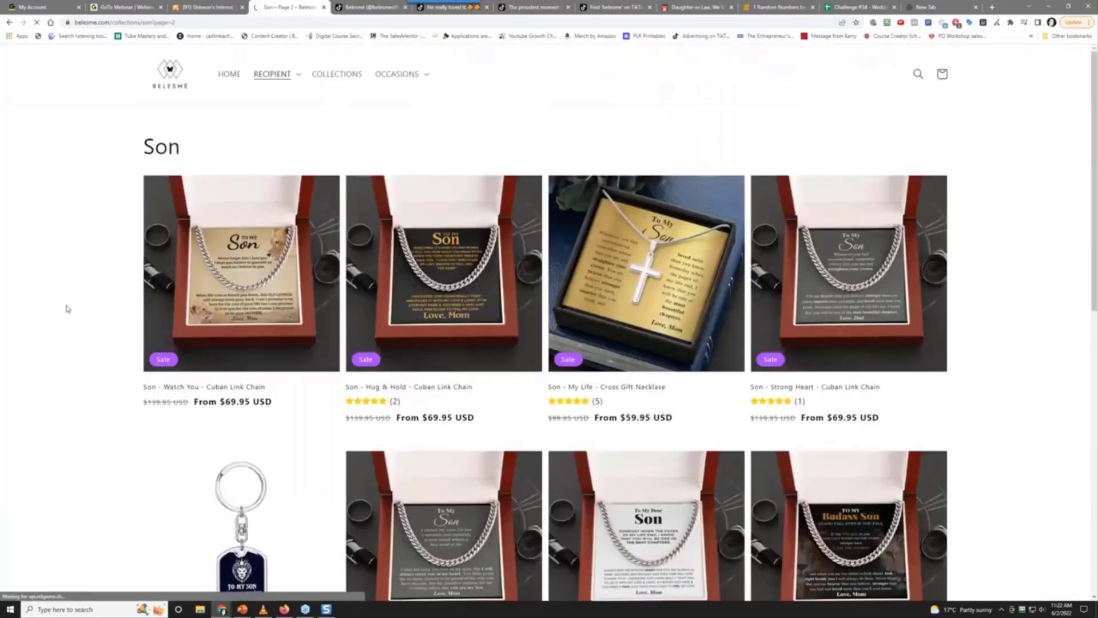
scroll(71, 315, down, 5)
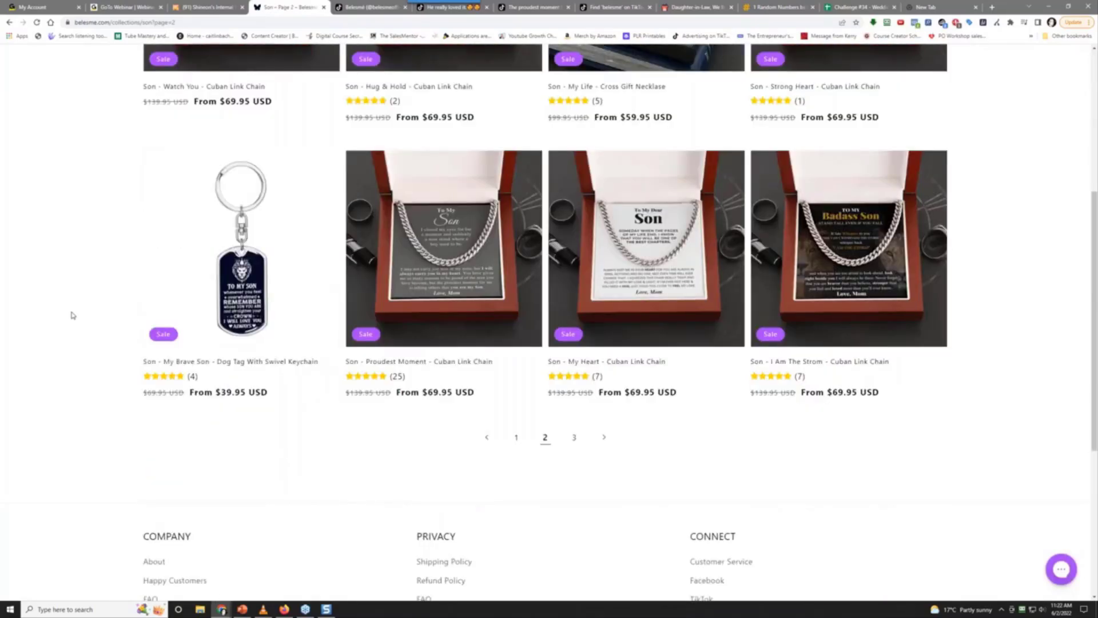
Open the Son - Proudest Moment - Cuban Link Chain ($69.95) in a new tab and compare it with the TikTok video
right_click(439, 240)
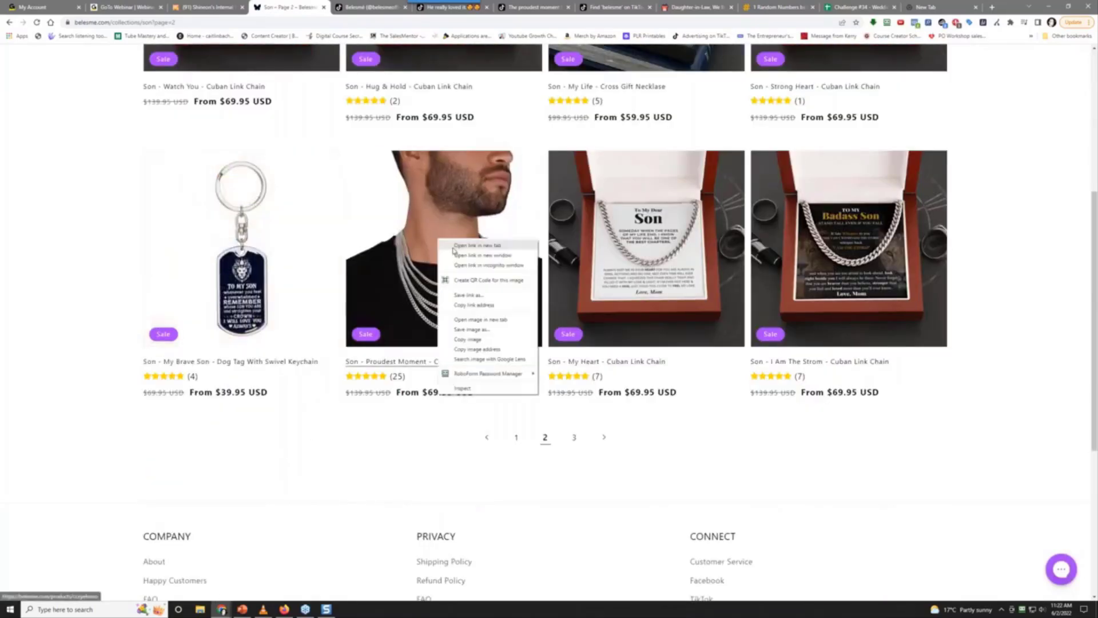
click(458, 245)
key(ctrl+Tab)
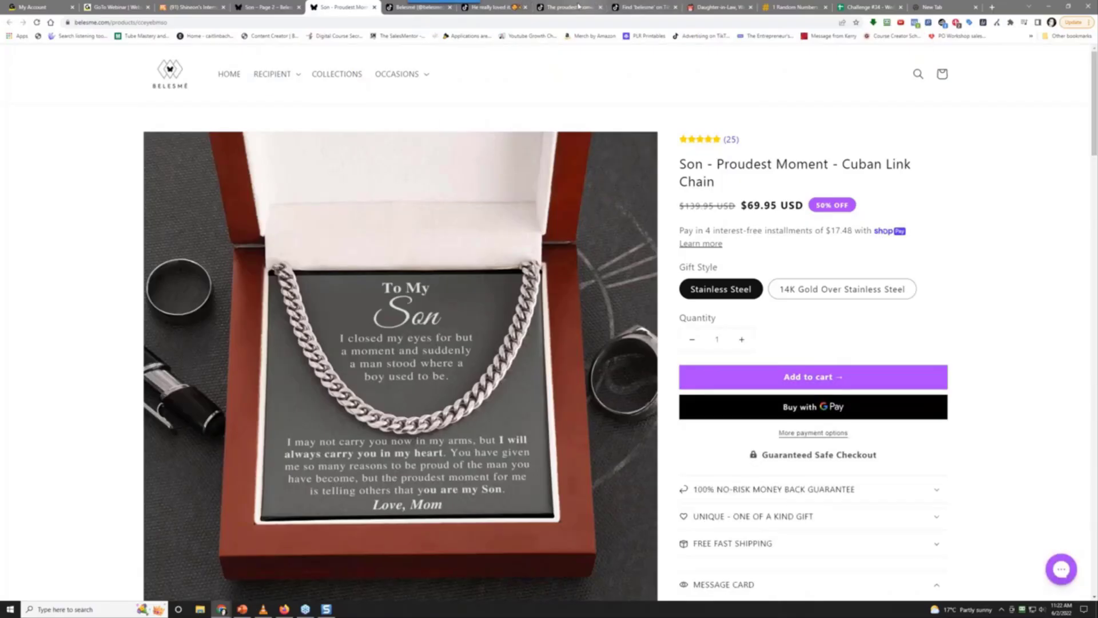
click(579, 7)
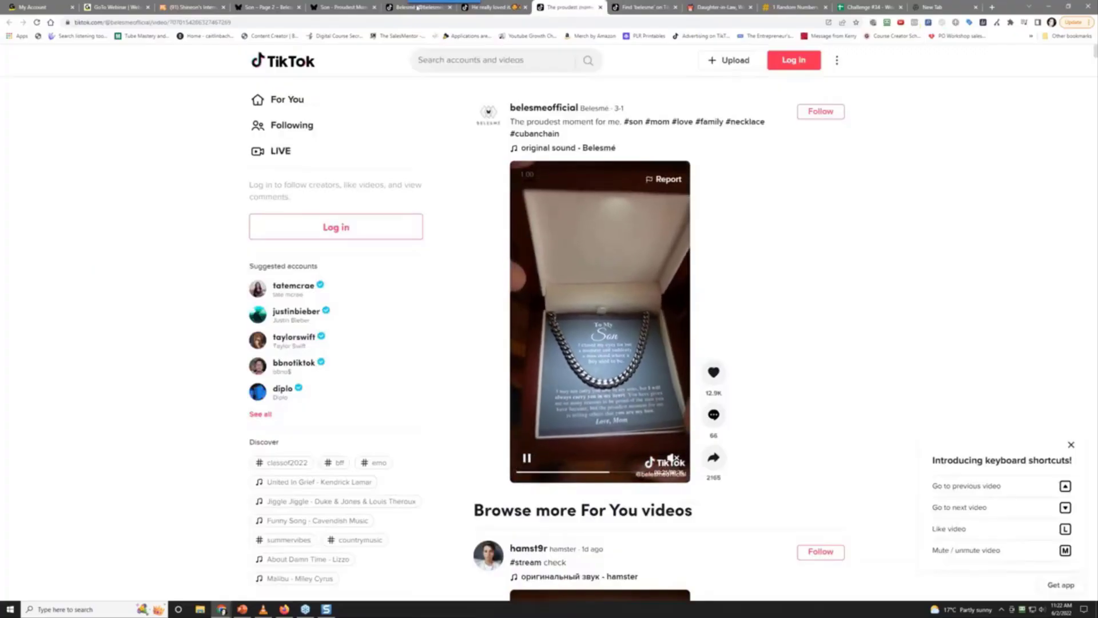
click(267, 7)
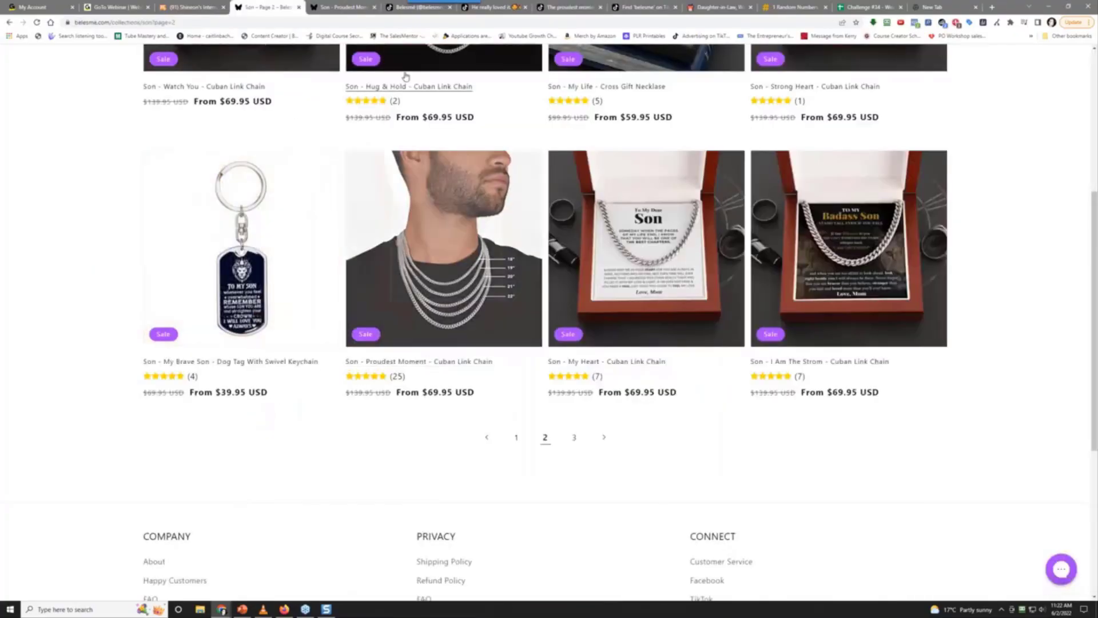
key(ctrl+Tab)
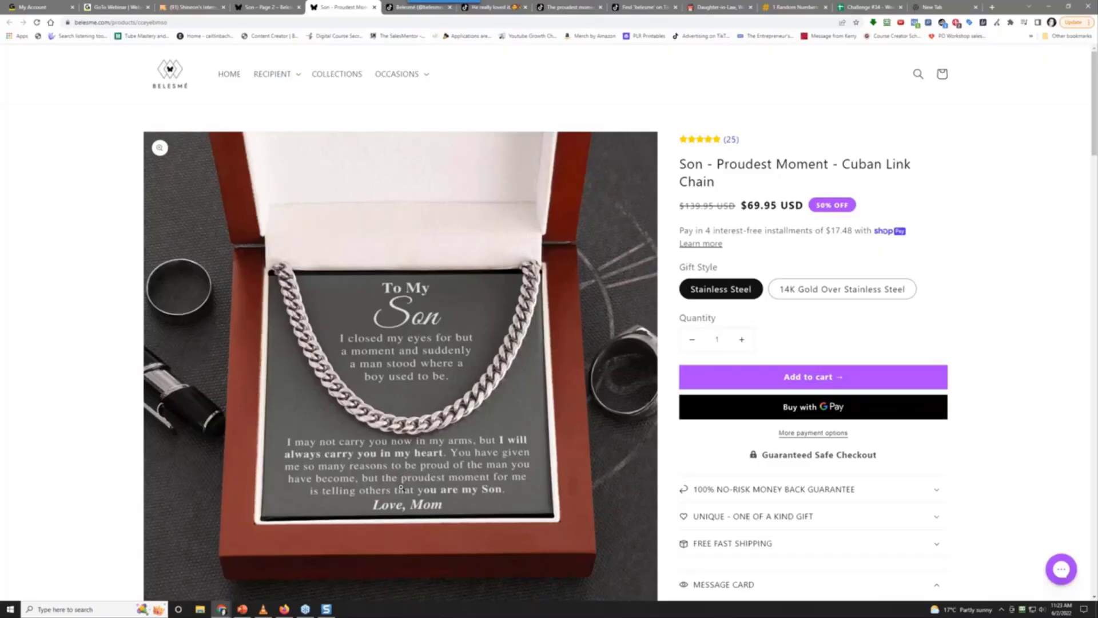
Review the product page against the Belesmé TikTok profile, then launch Snagit capture
scroll(401, 488, down, 2)
scroll(398, 467, up, 2)
scroll(415, 338, down, 1)
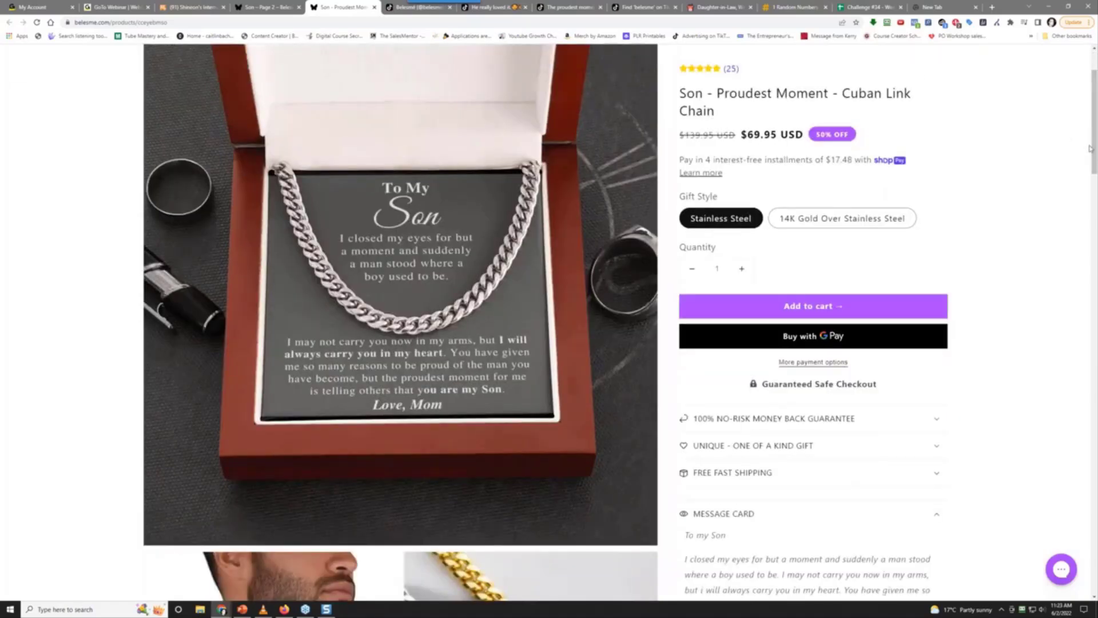
scroll(1093, 141, up, 1)
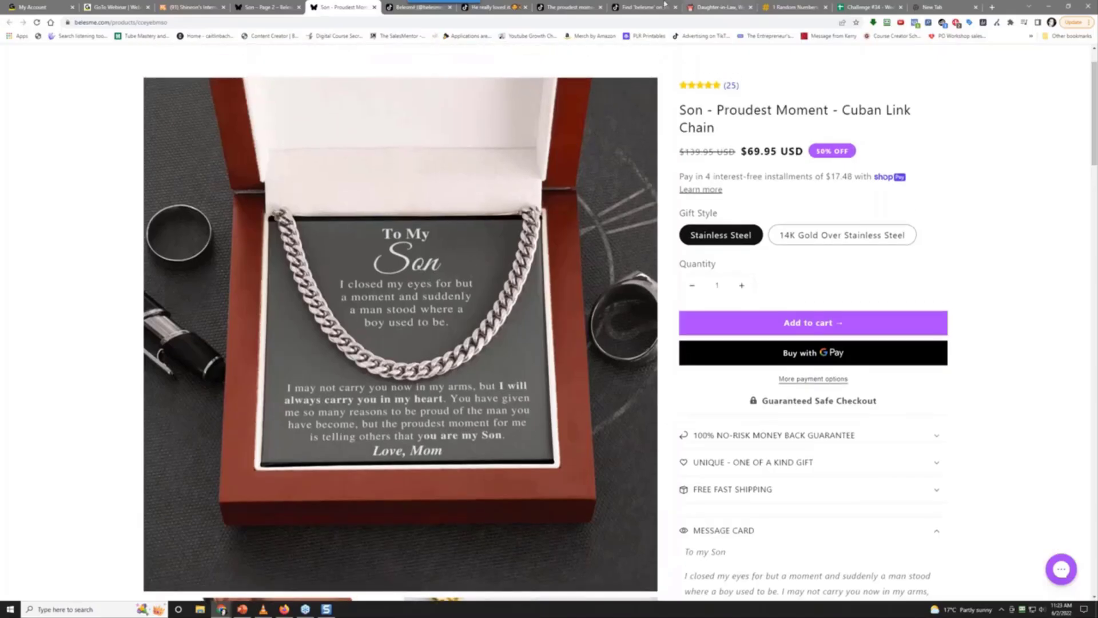
click(399, 8)
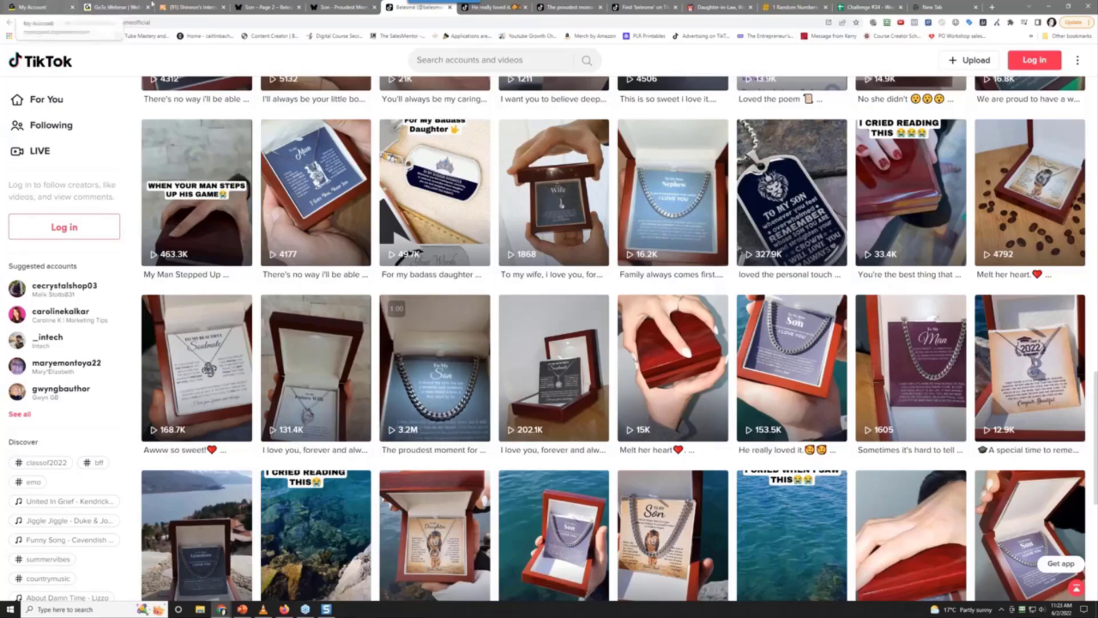
click(262, 7)
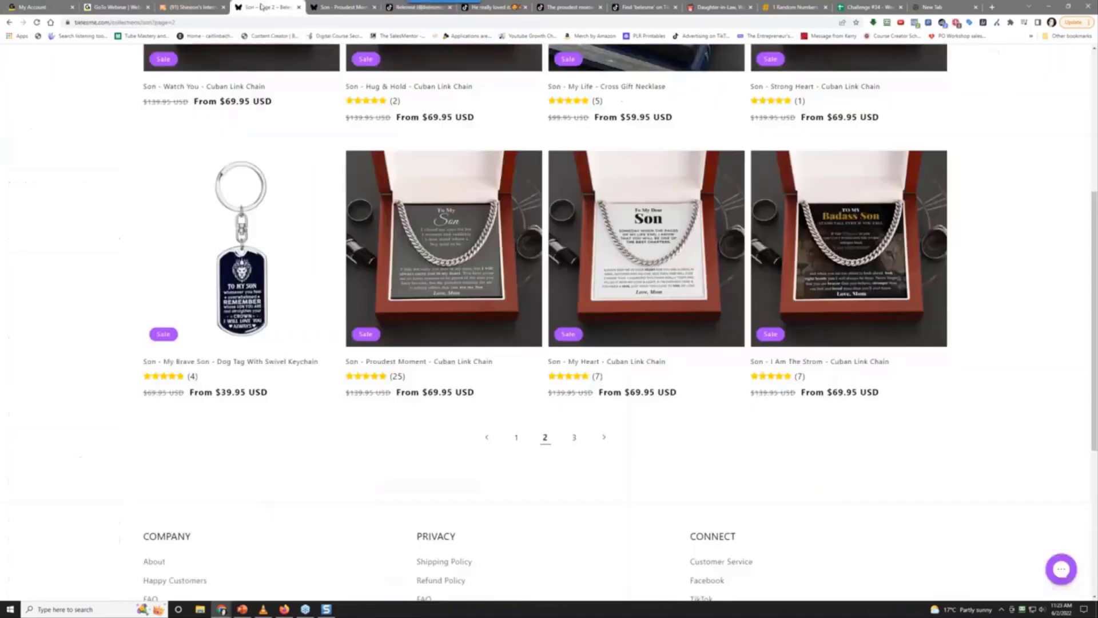
click(352, 6)
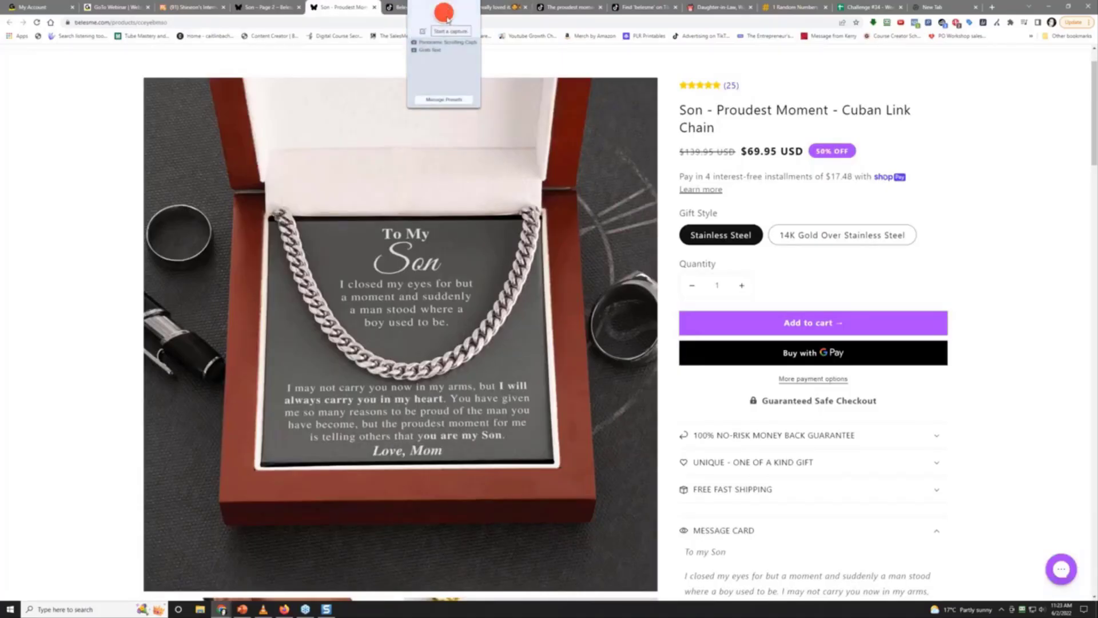
Capture the Proudest Moment chain product image with Snagit
click(448, 17)
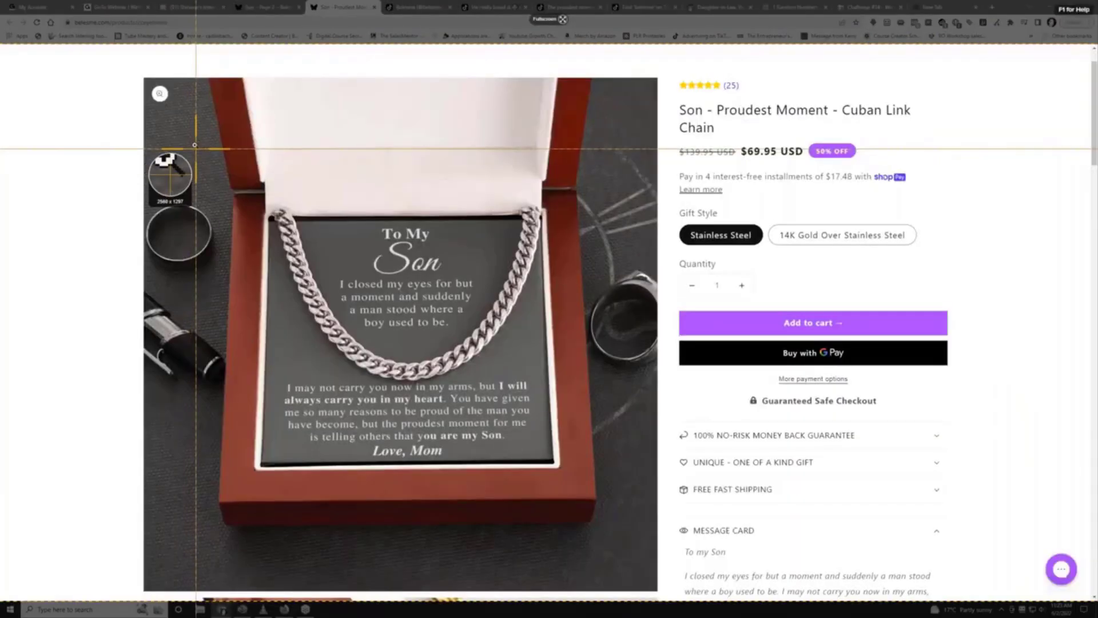
drag(197, 148, 614, 540)
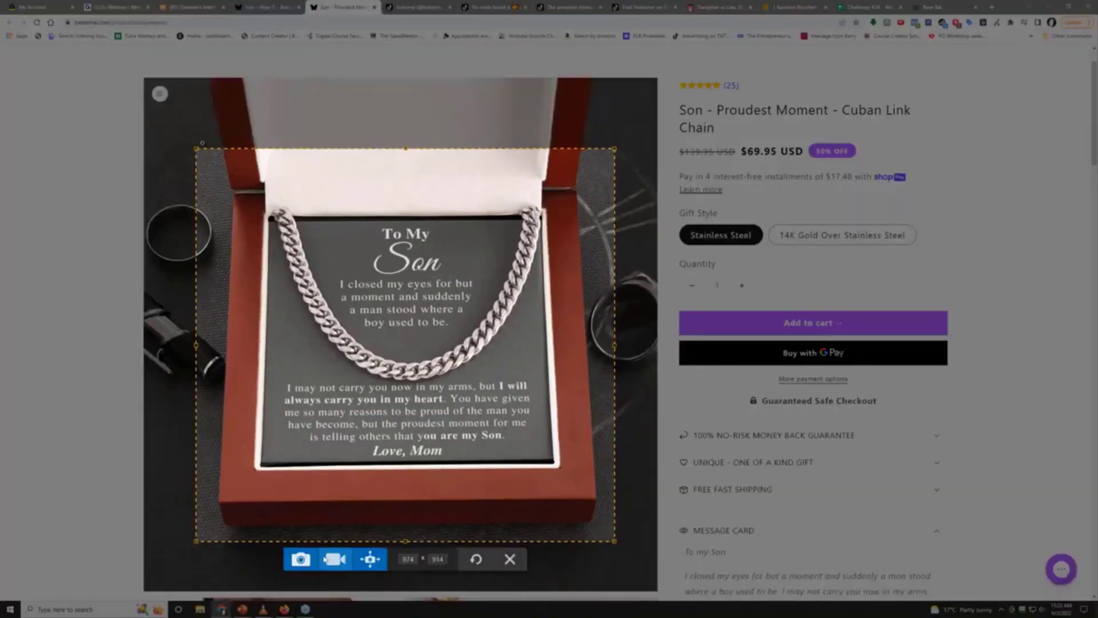
click(300, 559)
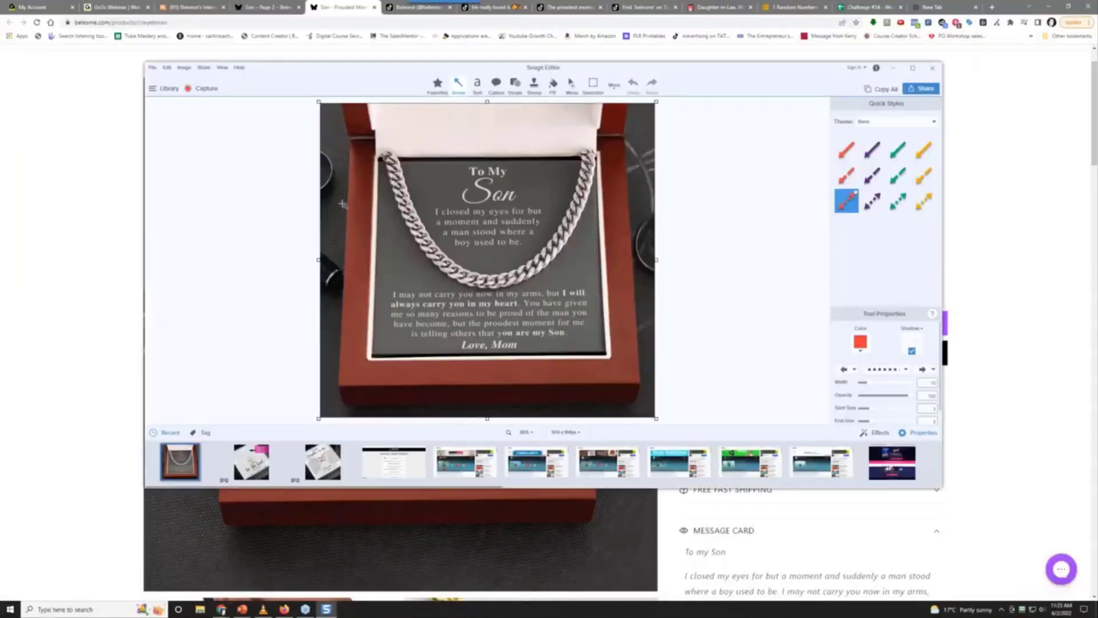
Save the capture as 2022-06-02_11-23-53.jpg in the research folder and return to the spreadsheet
click(152, 68)
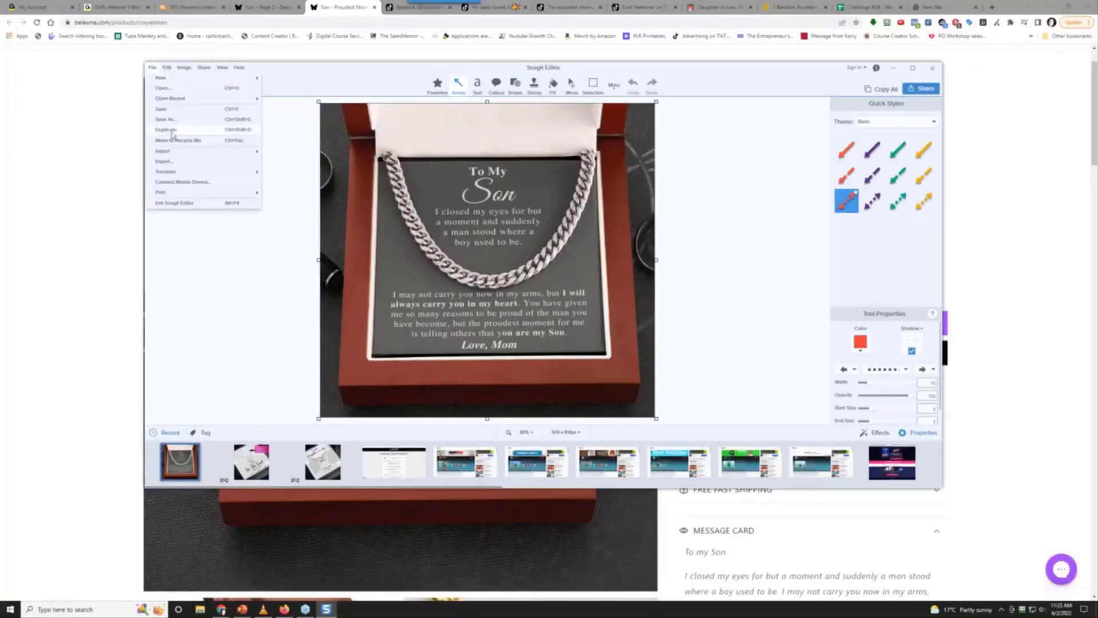
click(169, 120)
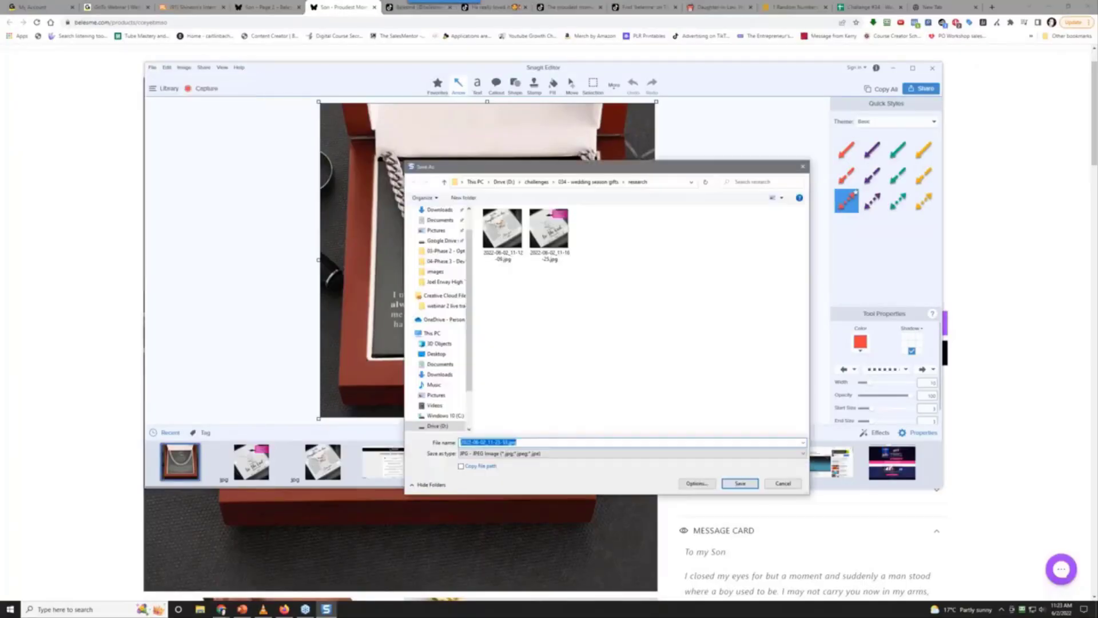
click(740, 485)
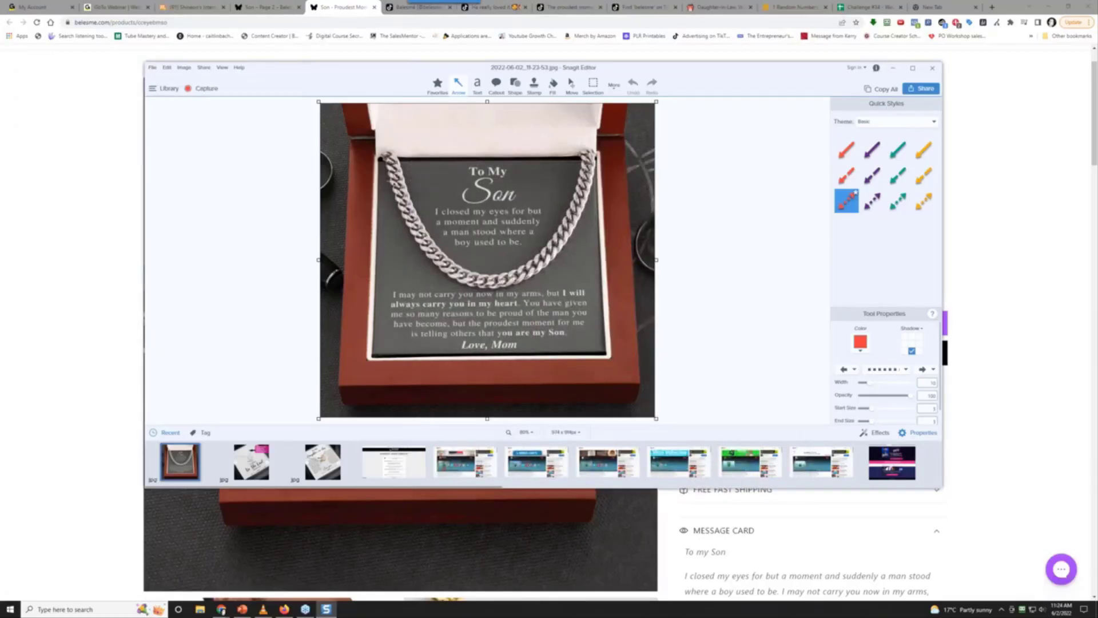
click(852, 5)
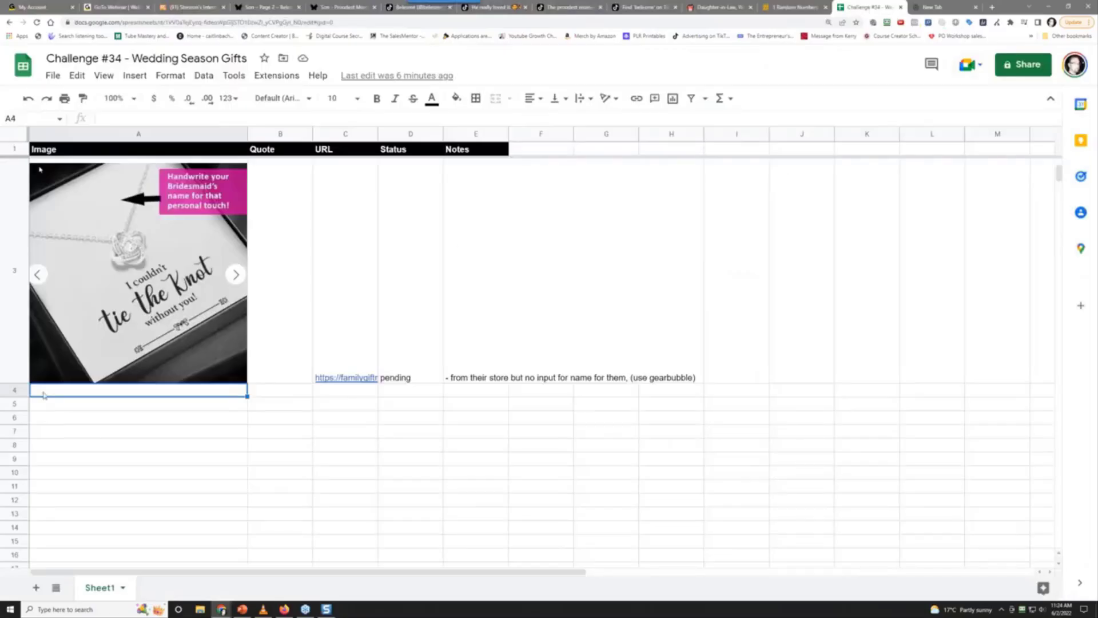
Upload the saved Son chain JPG into cell A4 and drag row 4 taller to show it
click(130, 84)
mouse_move(215, 241)
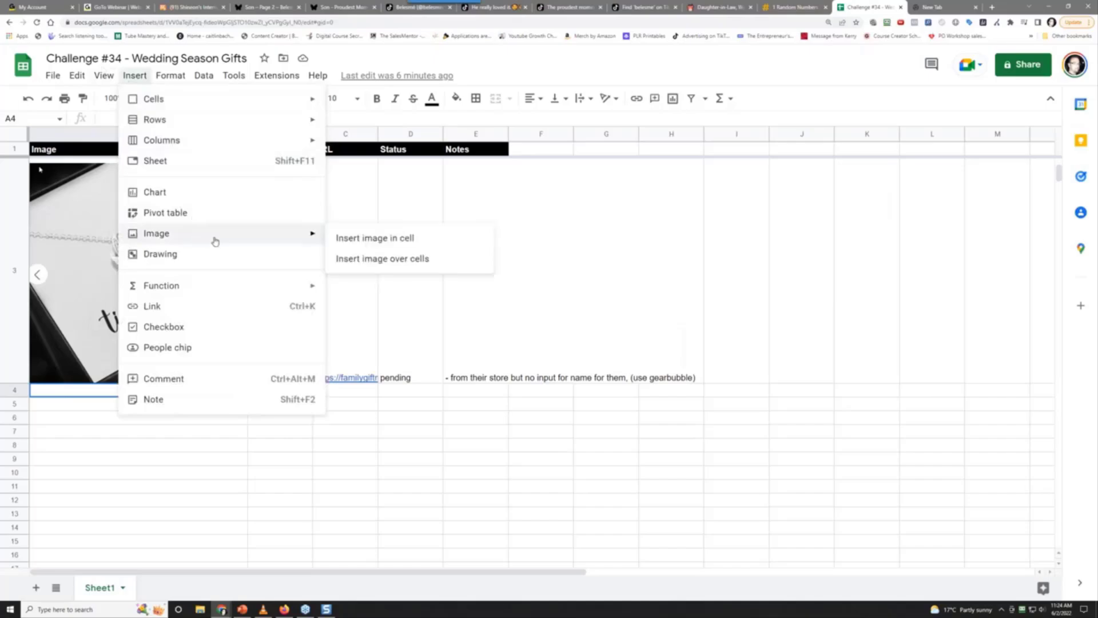
click(365, 243)
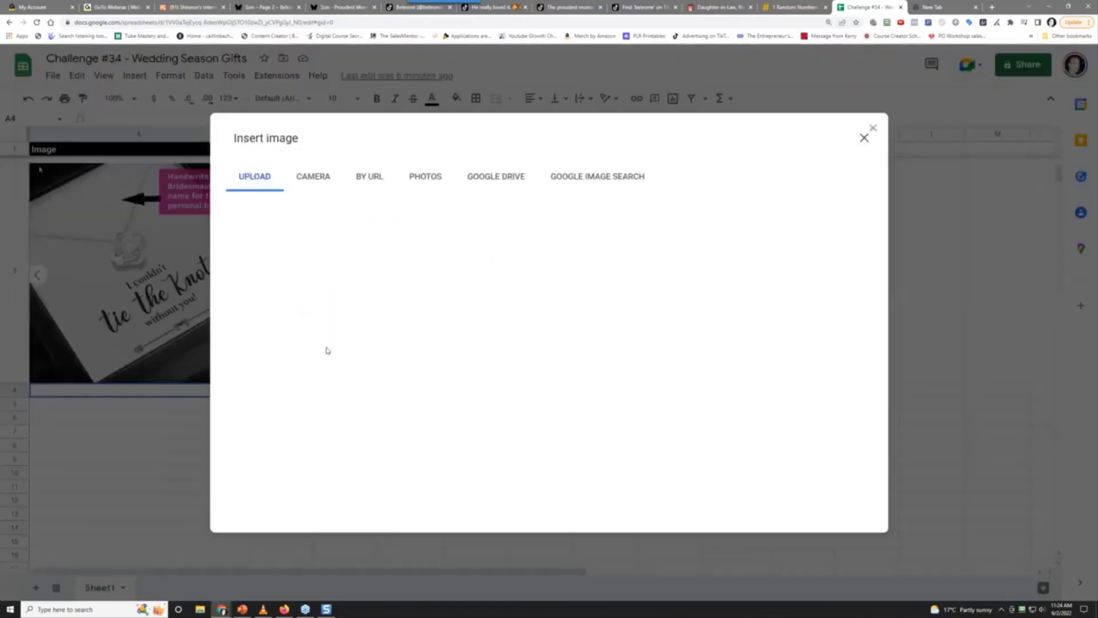
click(548, 407)
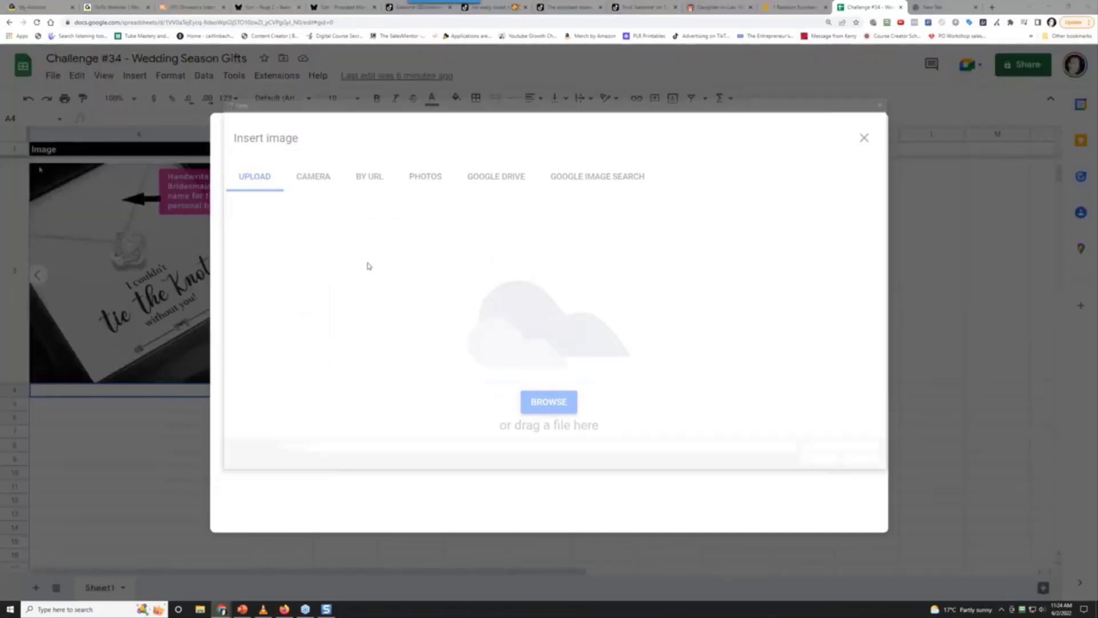
click(416, 173)
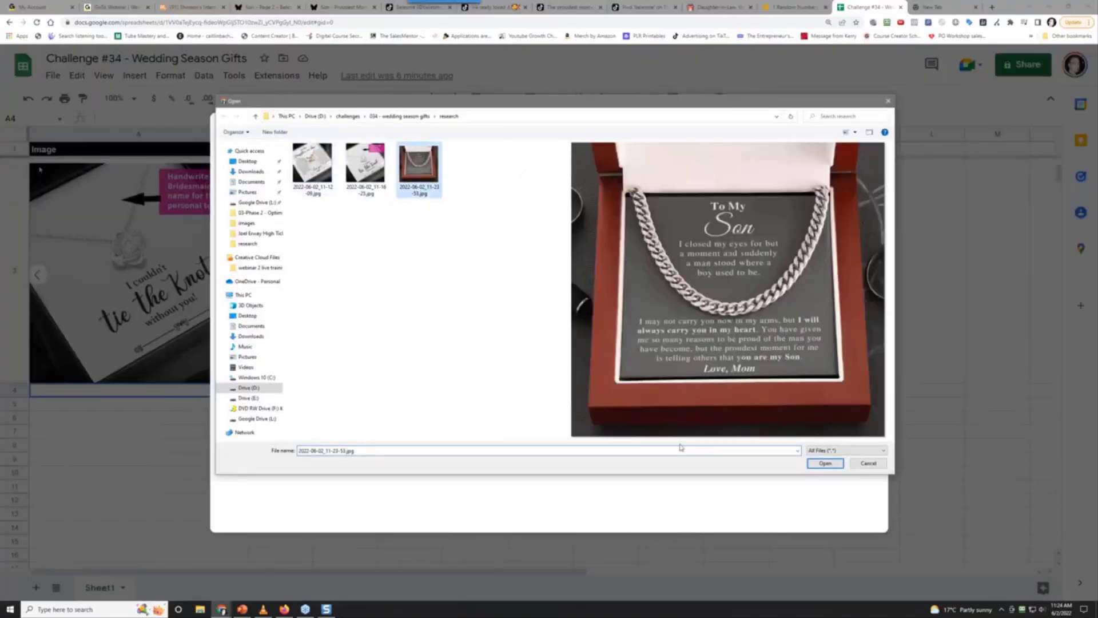
click(816, 464)
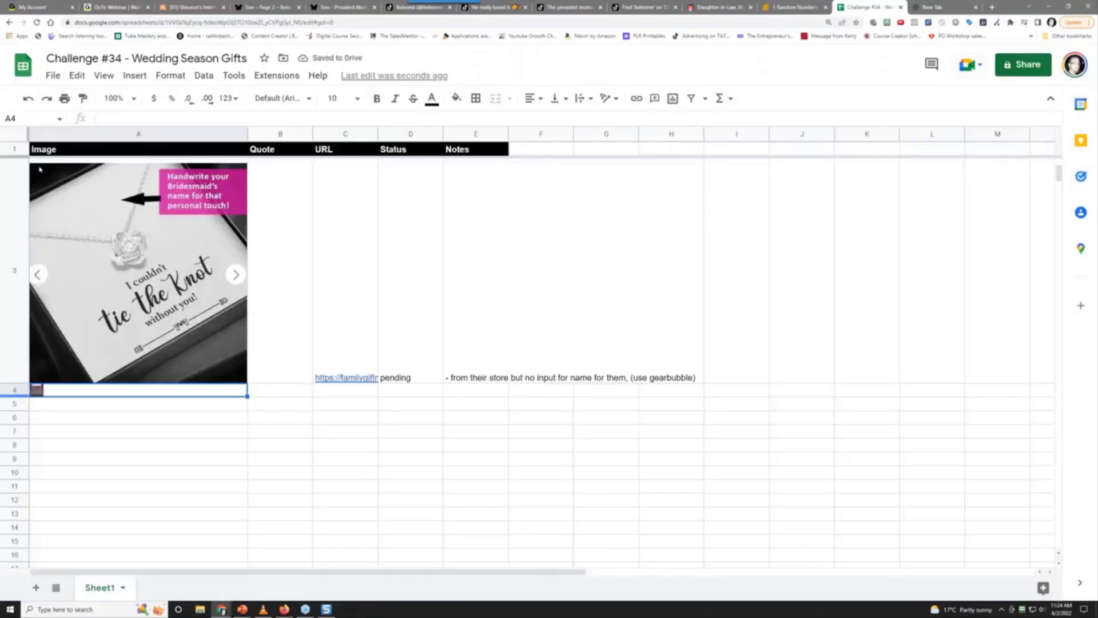
drag(21, 397, 25, 556)
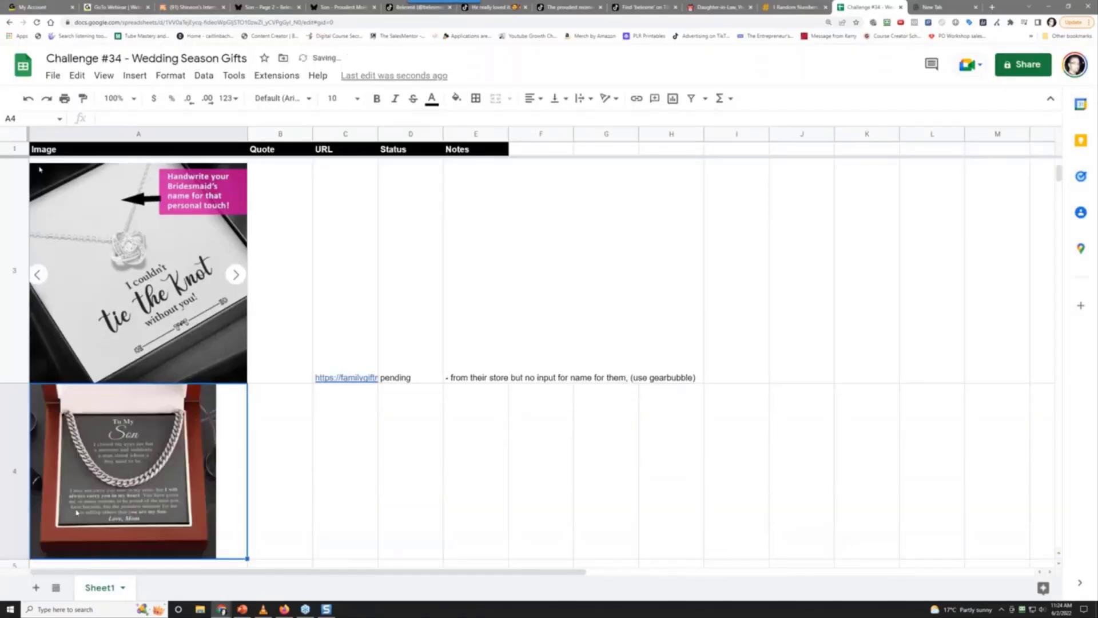
scroll(57, 458, down, 2)
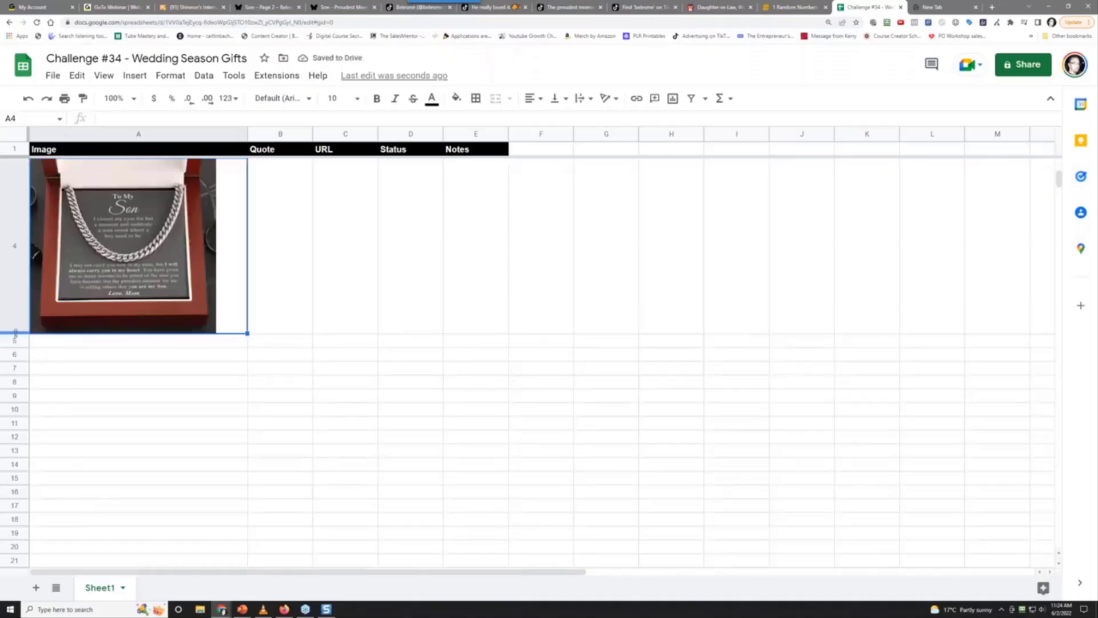
Enlarge row 4 further and paste the Proudest Moment product page URL into C4
drag(17, 333, 17, 367)
click(282, 286)
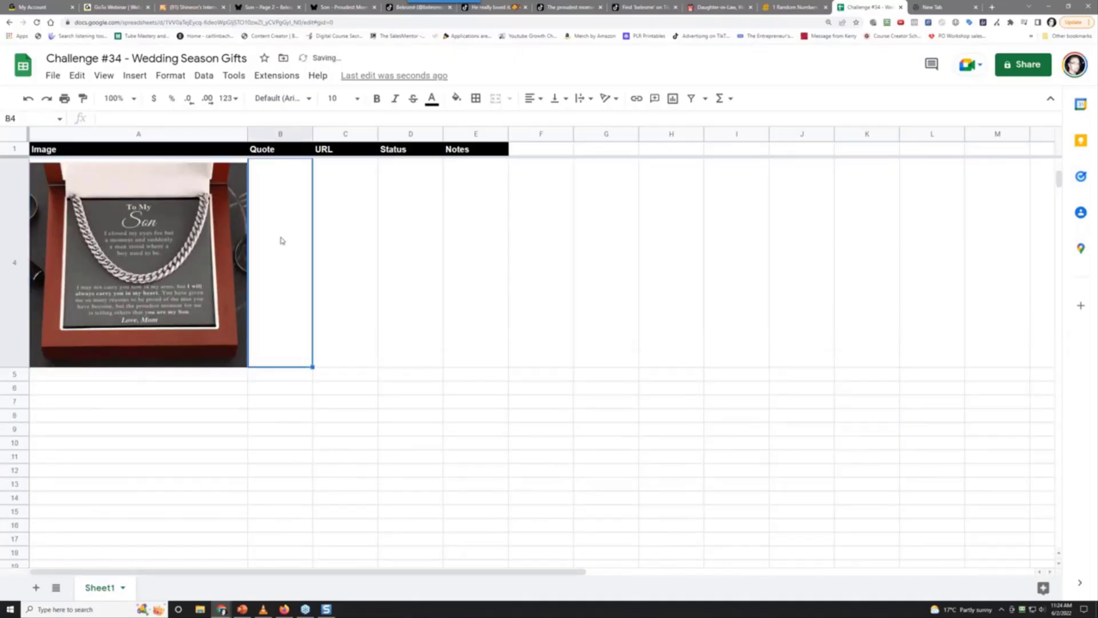
click(341, 247)
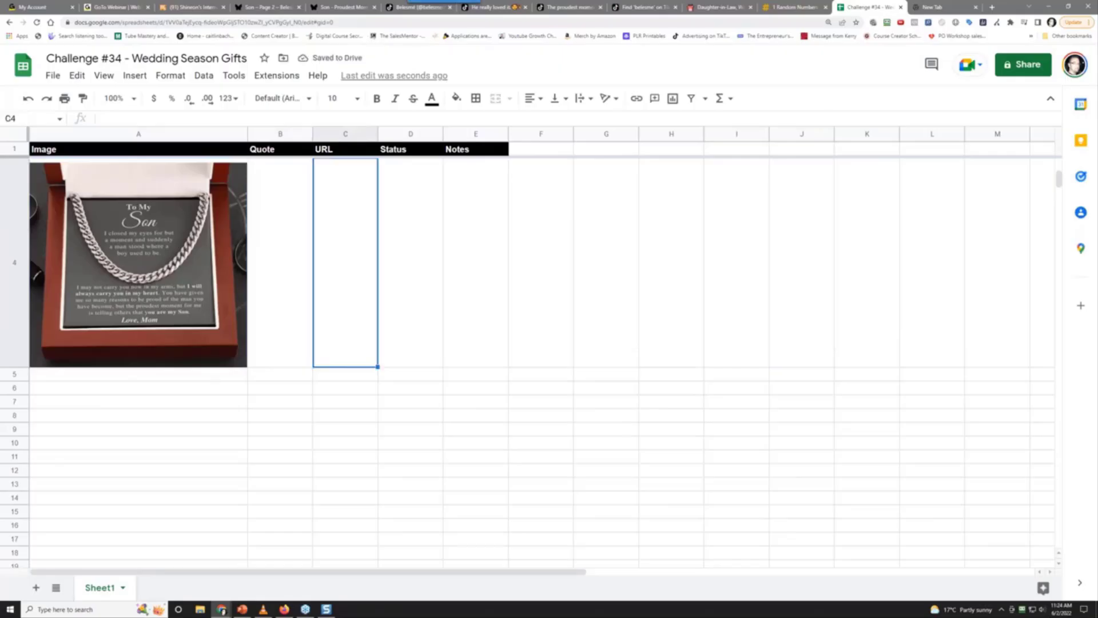
click(349, 15)
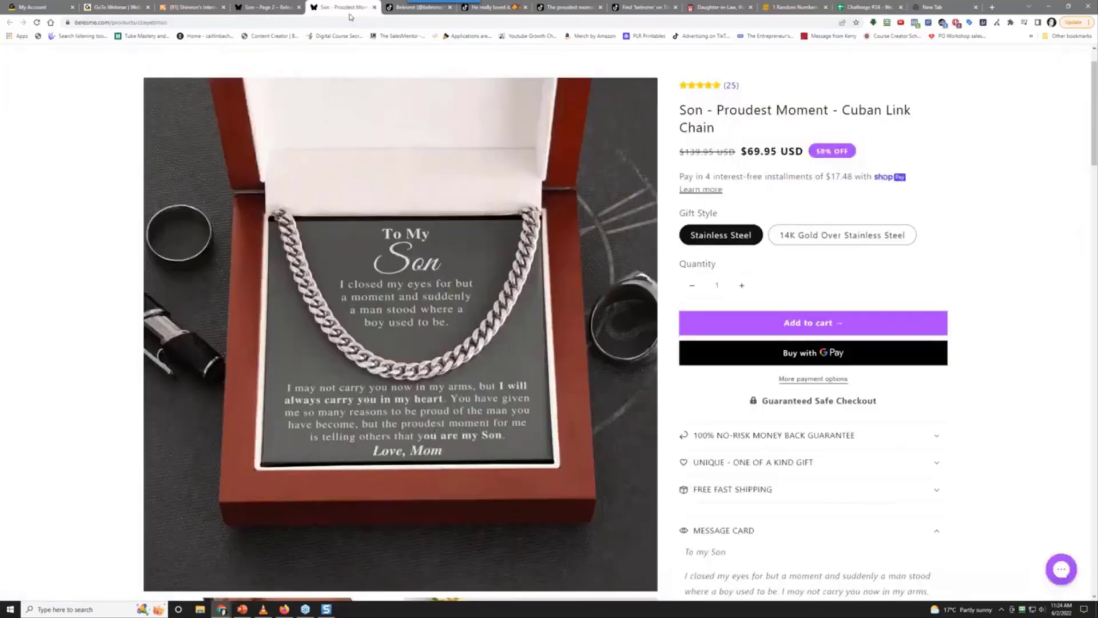
click(114, 22)
right_click(114, 23)
click(143, 68)
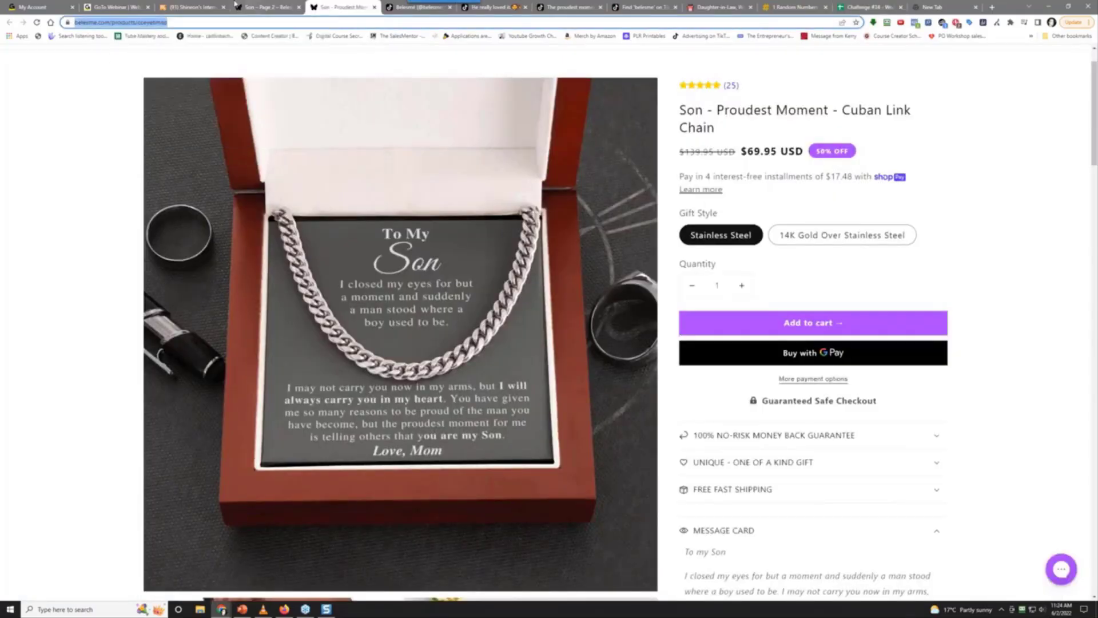
click(861, 7)
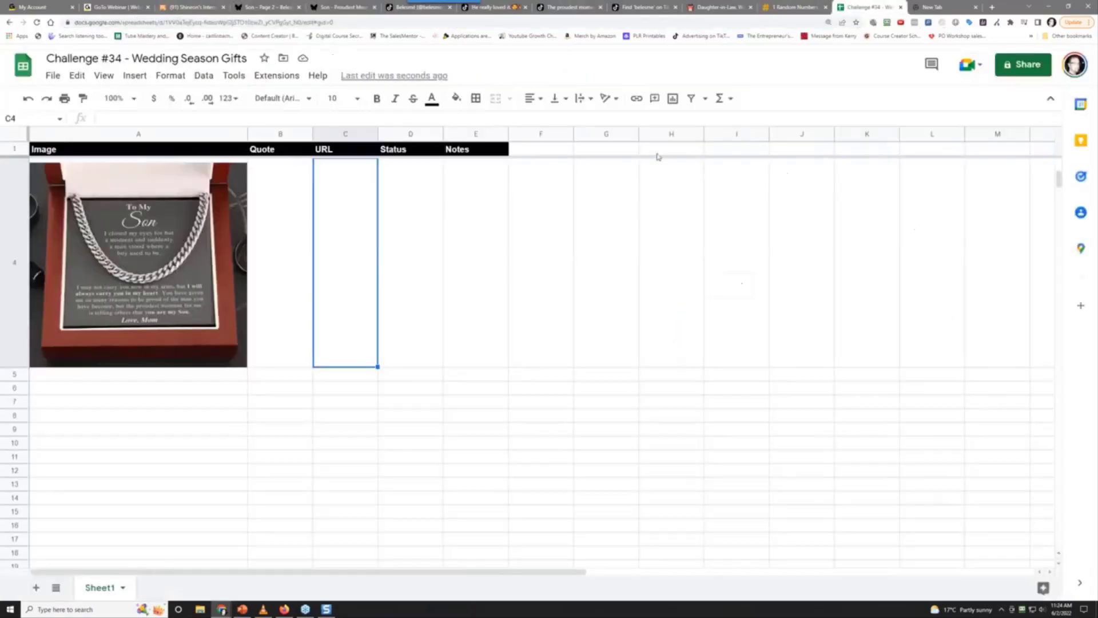
right_click(341, 339)
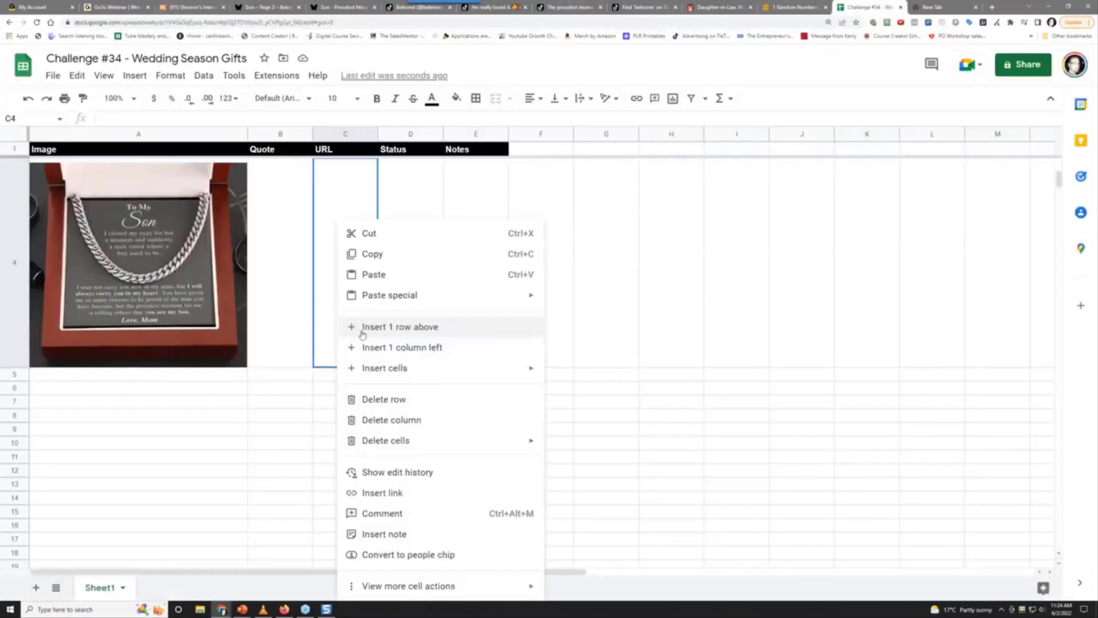
click(373, 274)
key(Tab)
Set D4's status to 'pending' and begin the E4 note about 3.2 million TikTok views
text(printed)
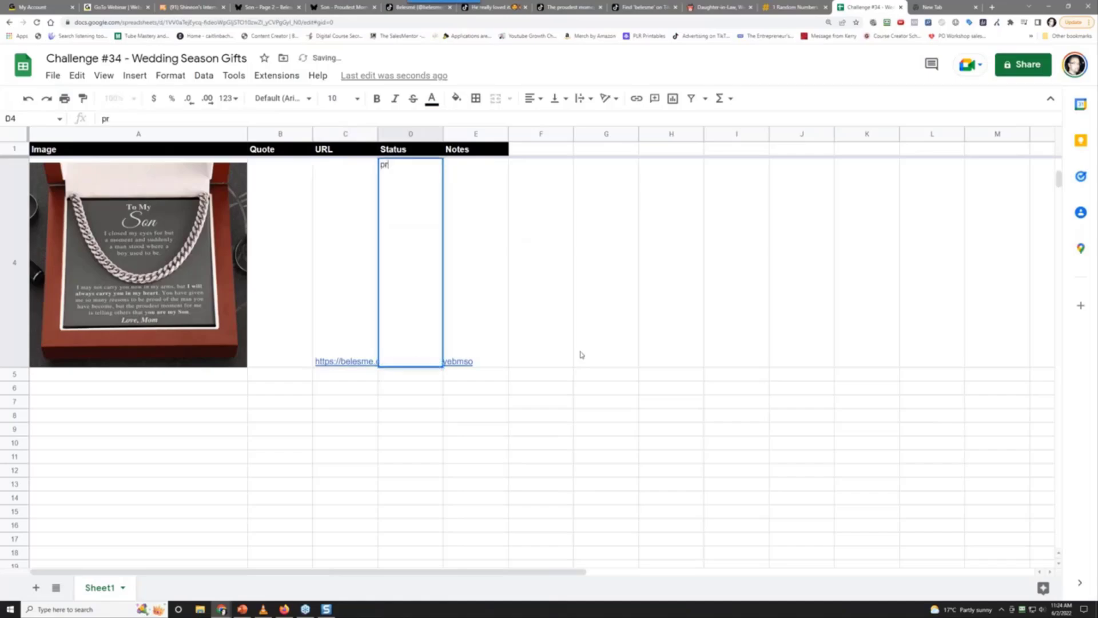
key(BackSpace)
key(BackSpace)
key(BackSpace)
key(BackSpace)
key(BackSpace)
text(ending)
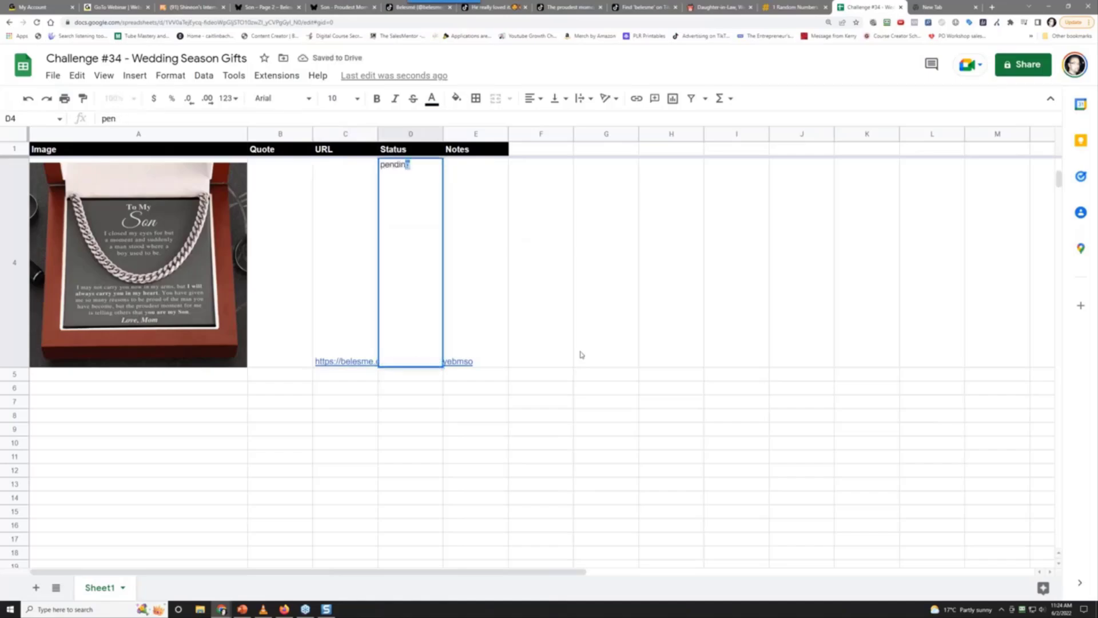
key(Tab)
text(-)
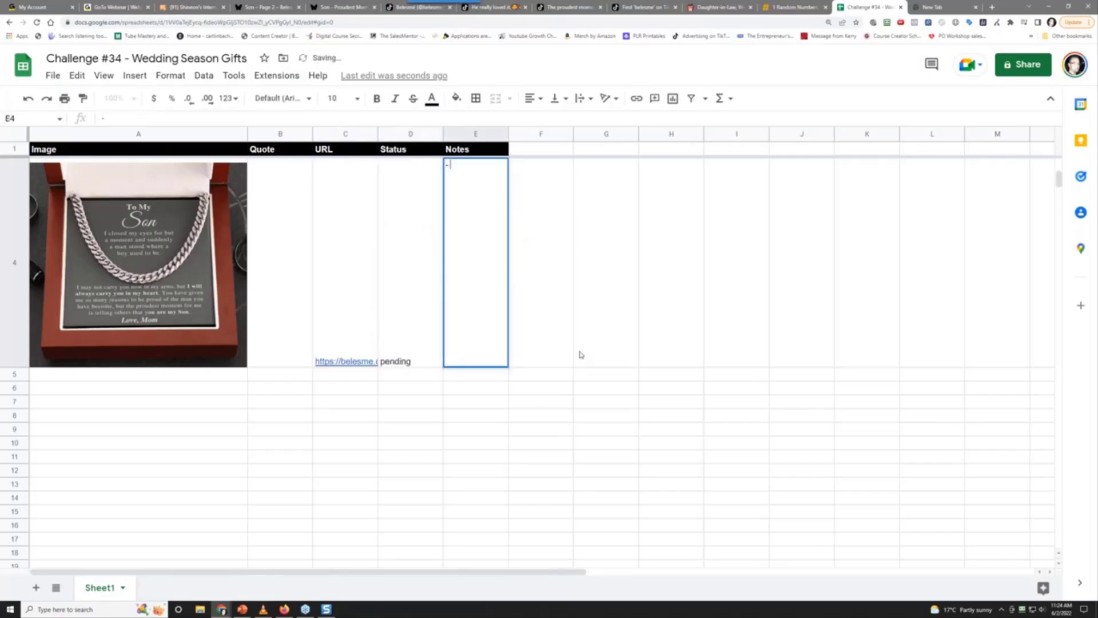
text( 3.2 million views on )
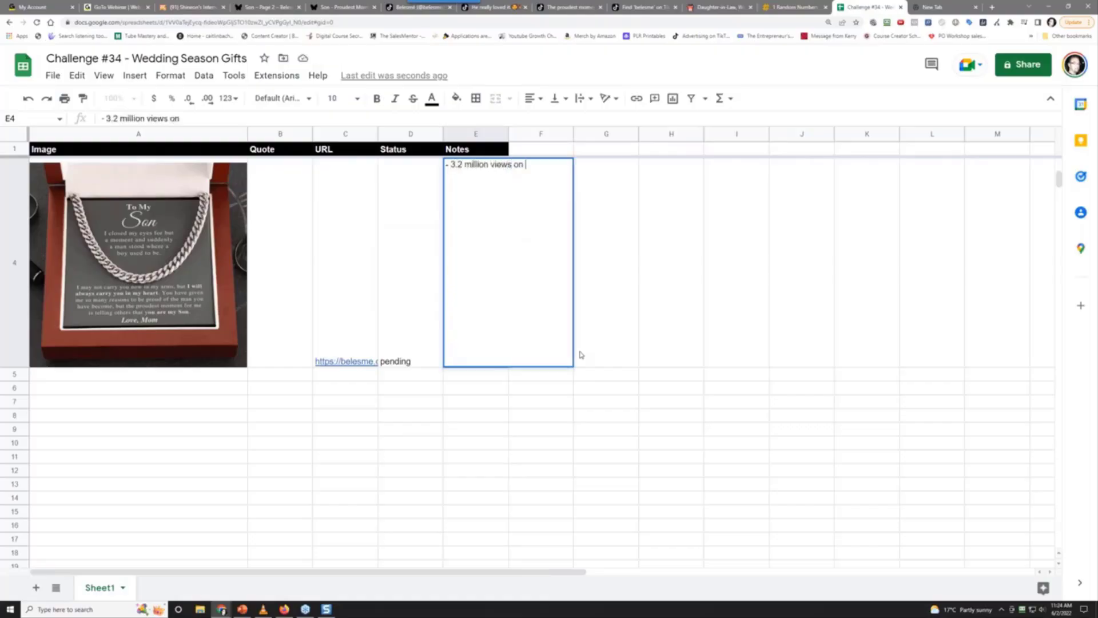
text(tiktok ad, make a version for)
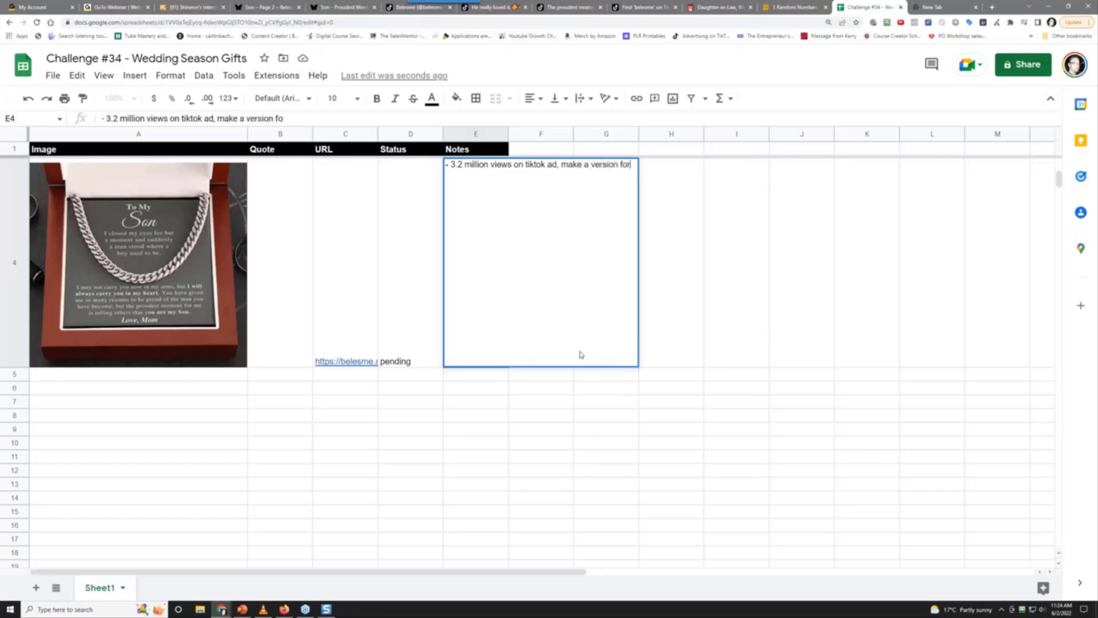
text( a mom to give to a )
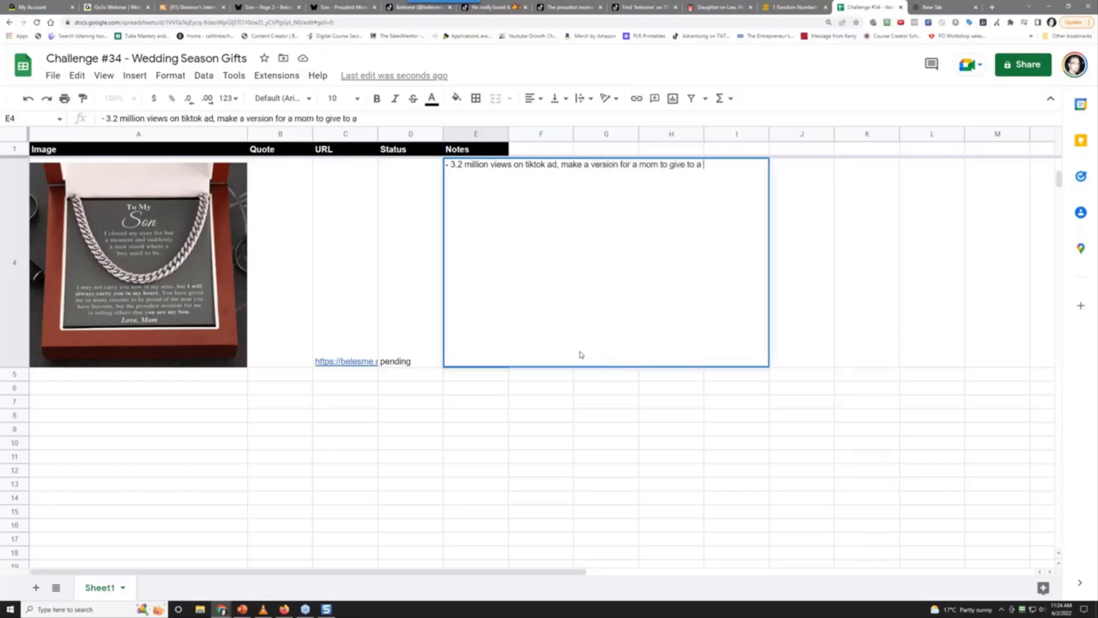
text(son on his wedding day)
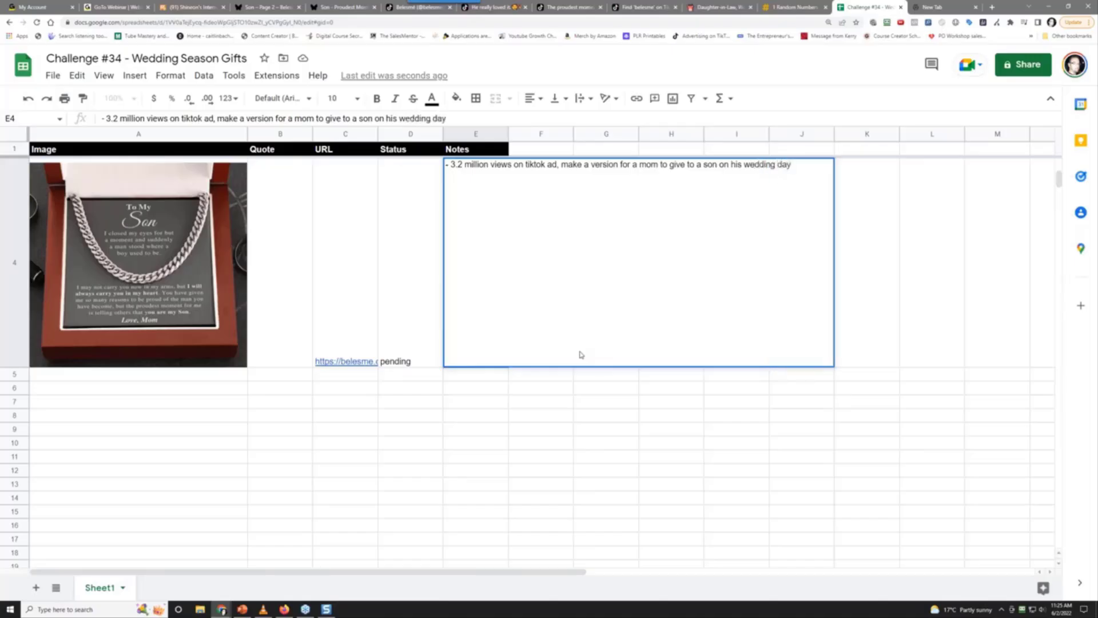
Commit the E4 note, then append '(make an evergreen one too).' to it
key(Return)
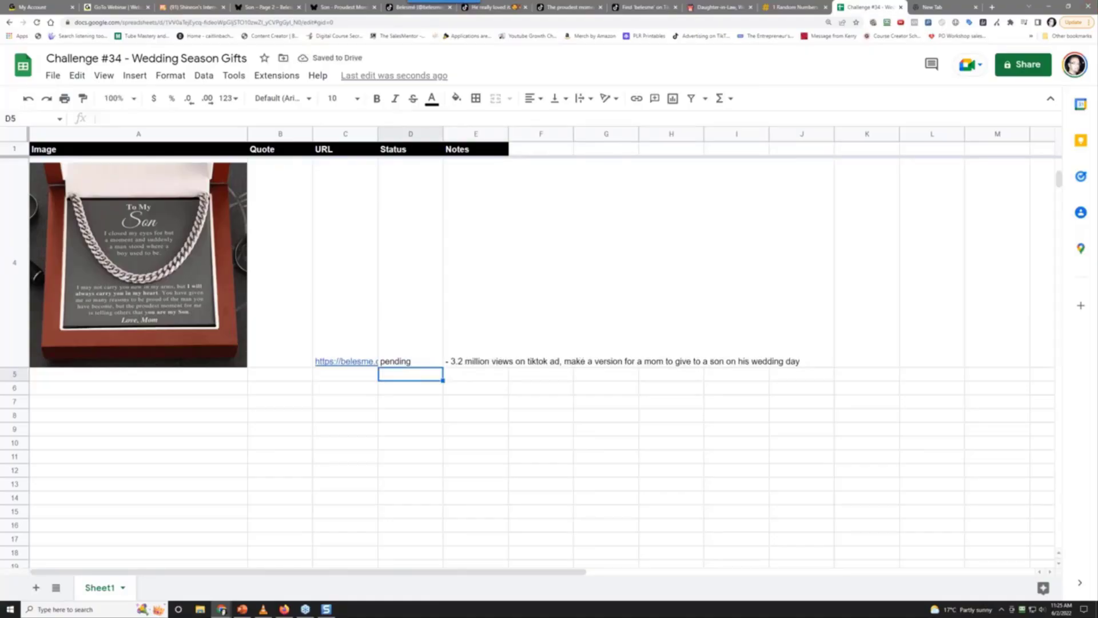
click(486, 212)
key(Return)
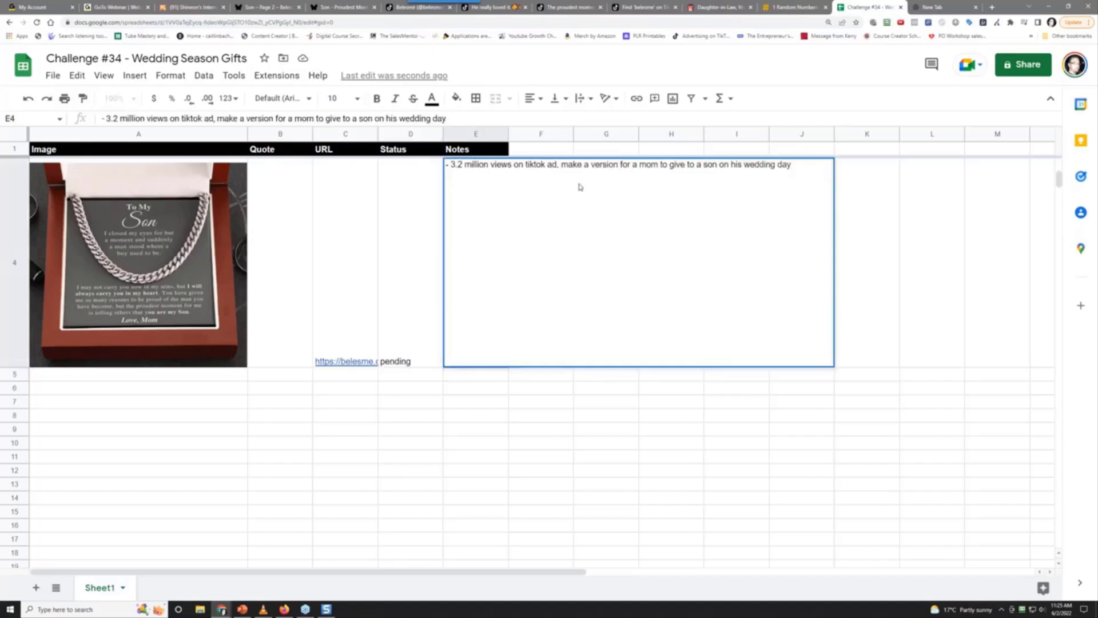
text((make an ever)
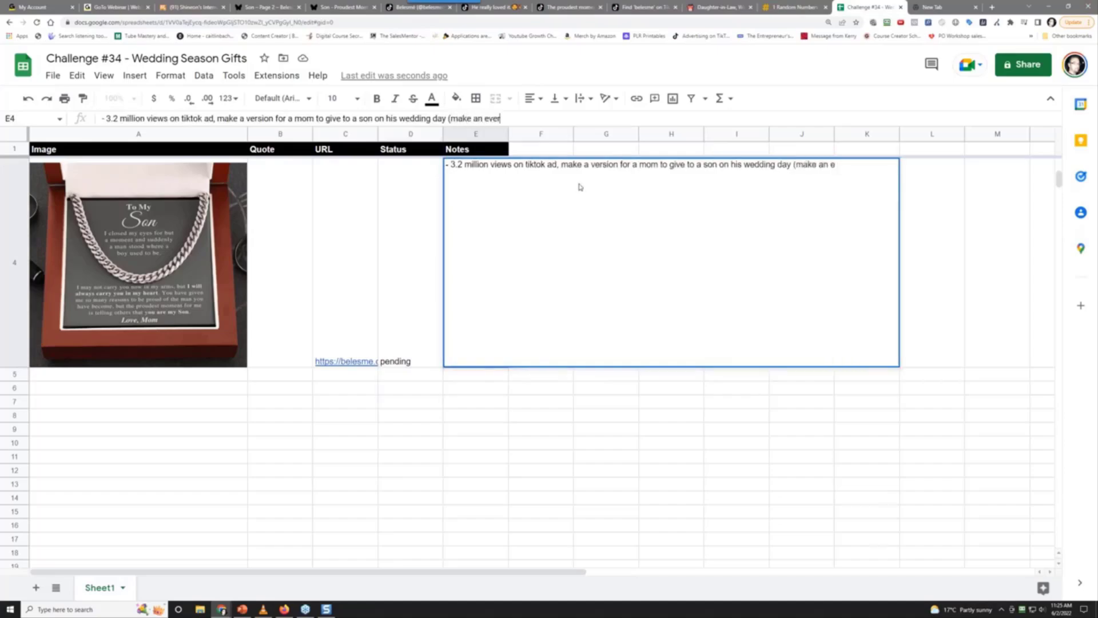
text(green one too).)
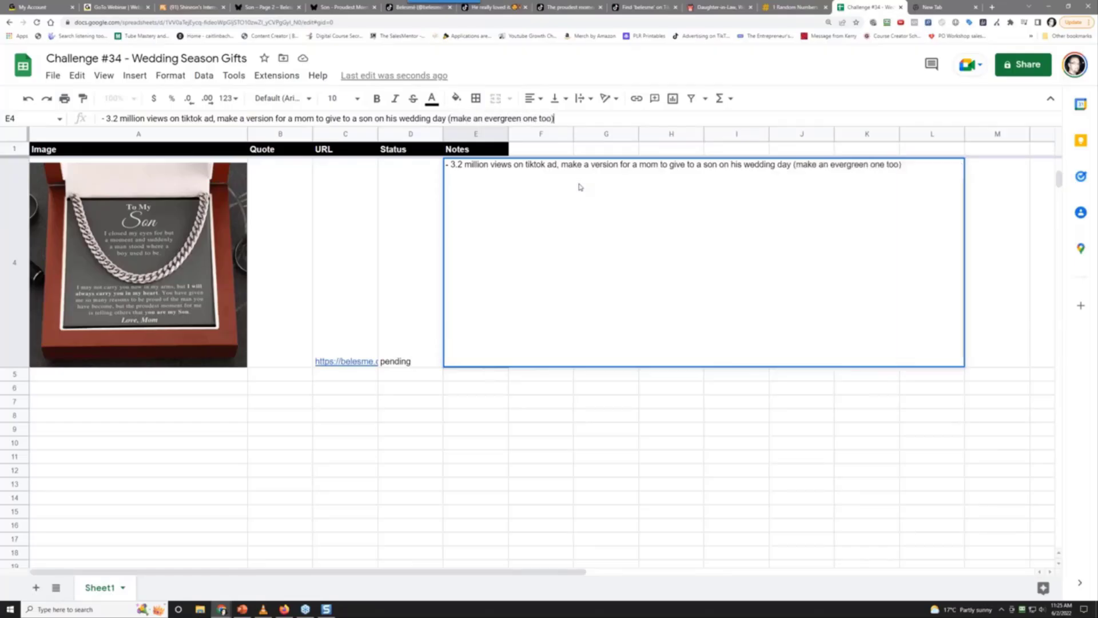
key(Return)
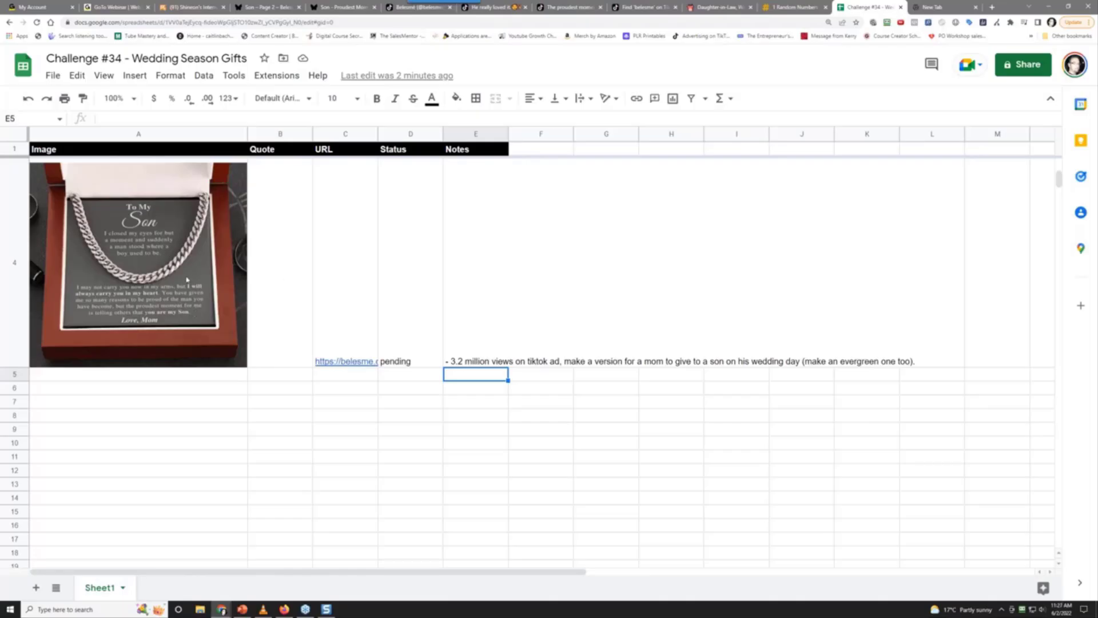
Review the Son necklace image in A4 and its E4 notes, then return to the Proudest Moment product page
click(154, 268)
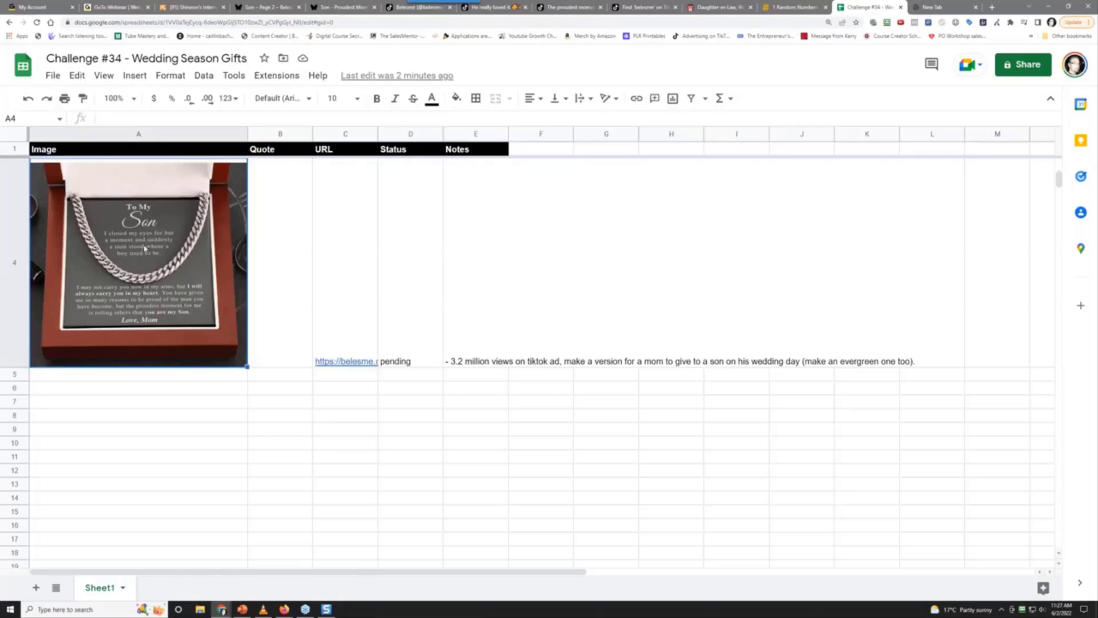
click(476, 313)
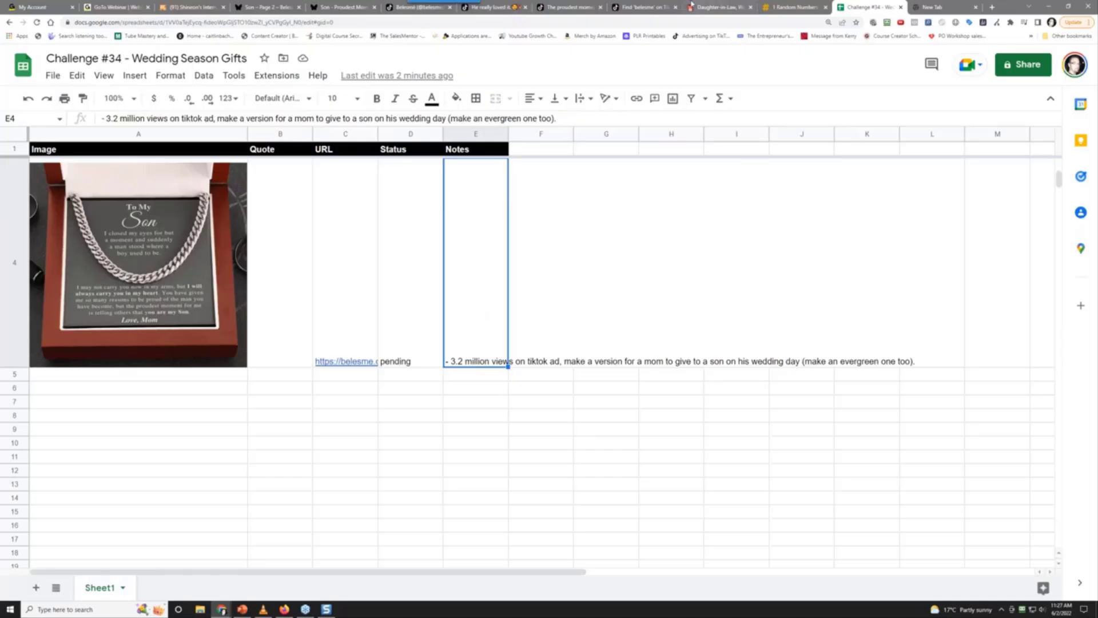
click(324, 6)
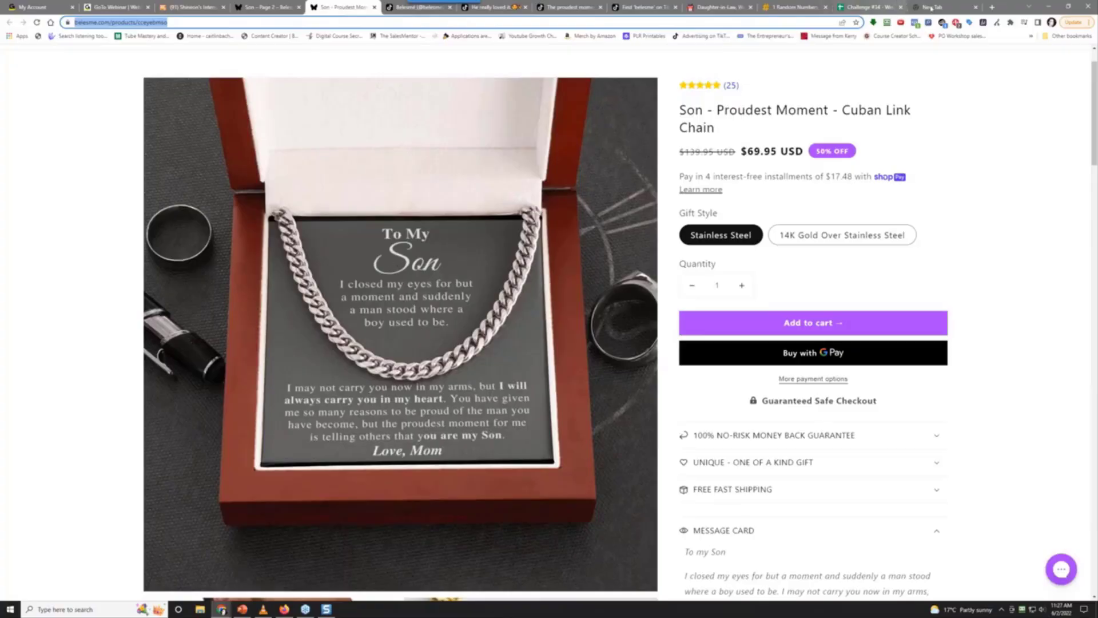
From Son gifts page 2, open Belesme's Occasions > Wedding collection and look over it
click(247, 5)
scroll(82, 309, up, 5)
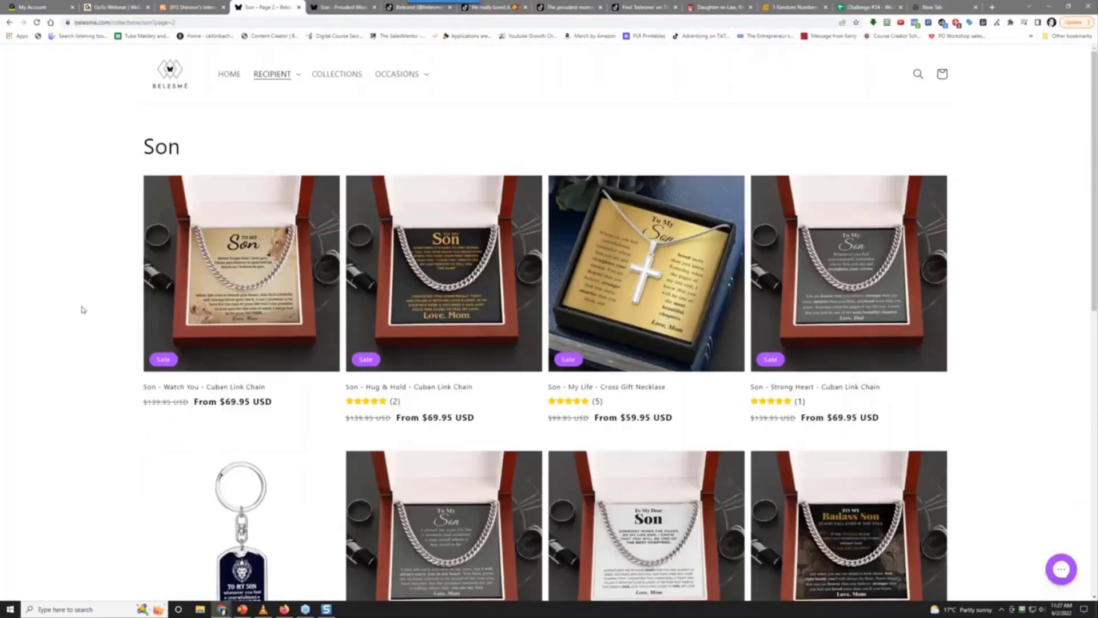
click(391, 76)
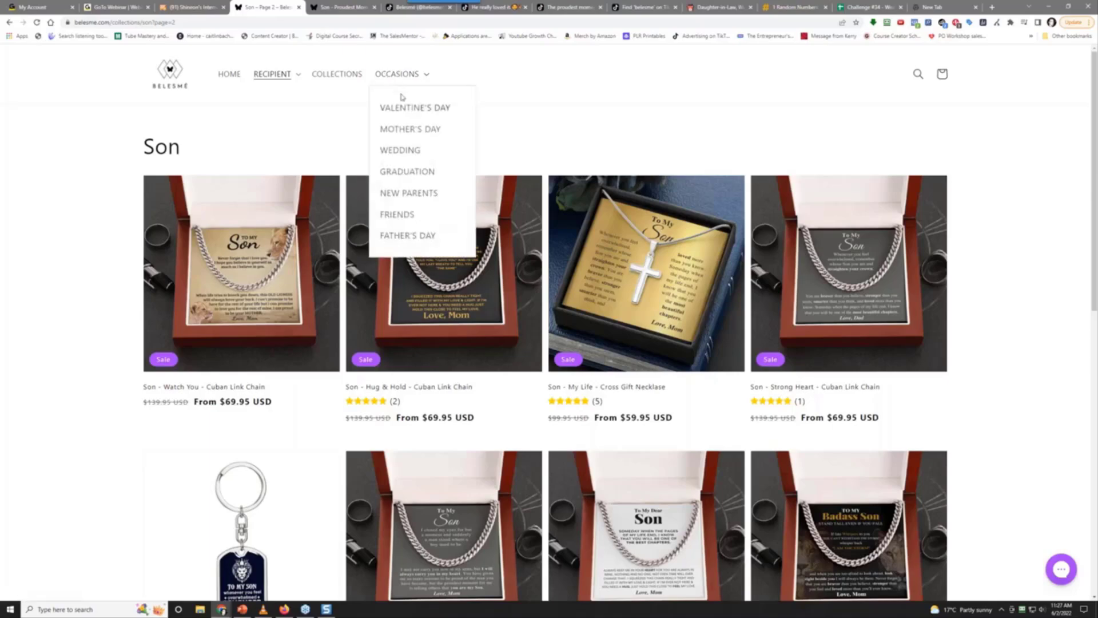
click(404, 152)
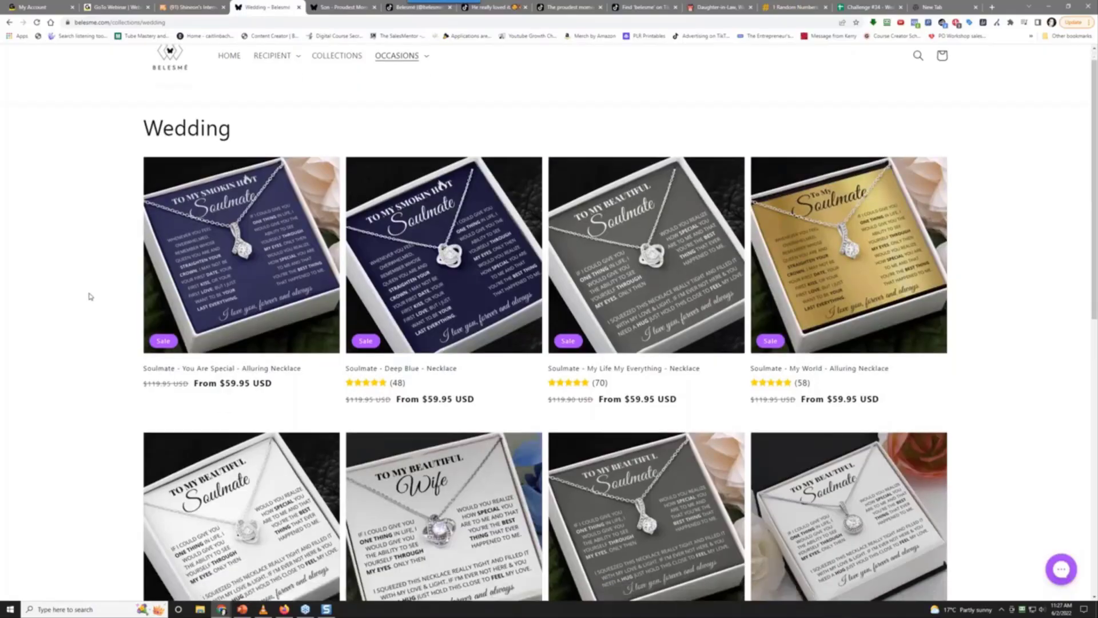
scroll(88, 297, down, 3)
scroll(89, 296, up, 3)
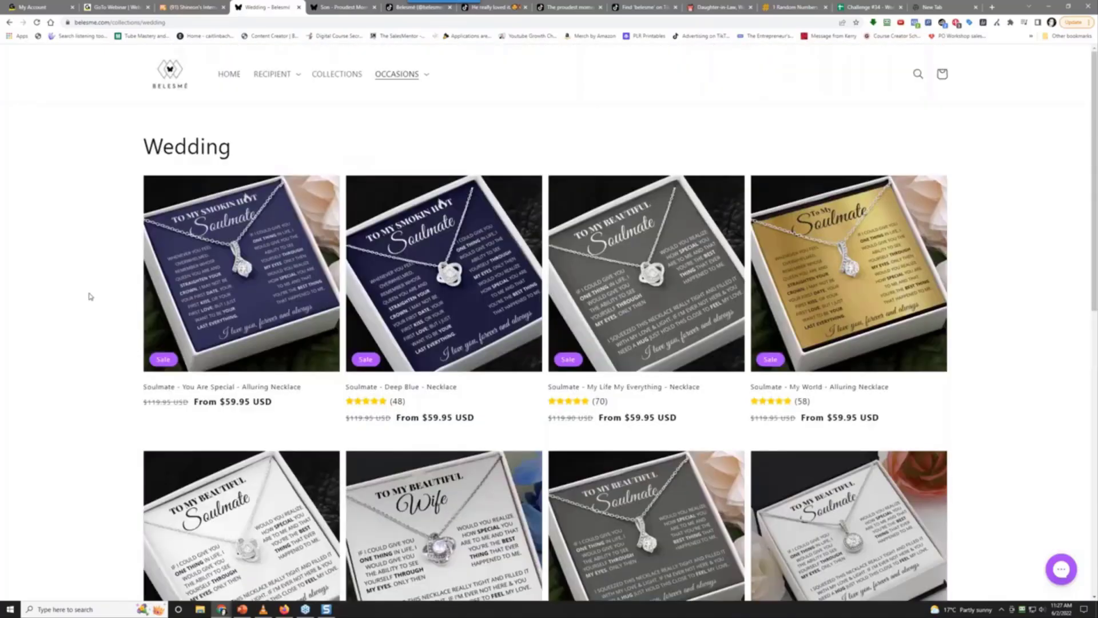
scroll(89, 297, down, 3)
scroll(89, 297, up, 3)
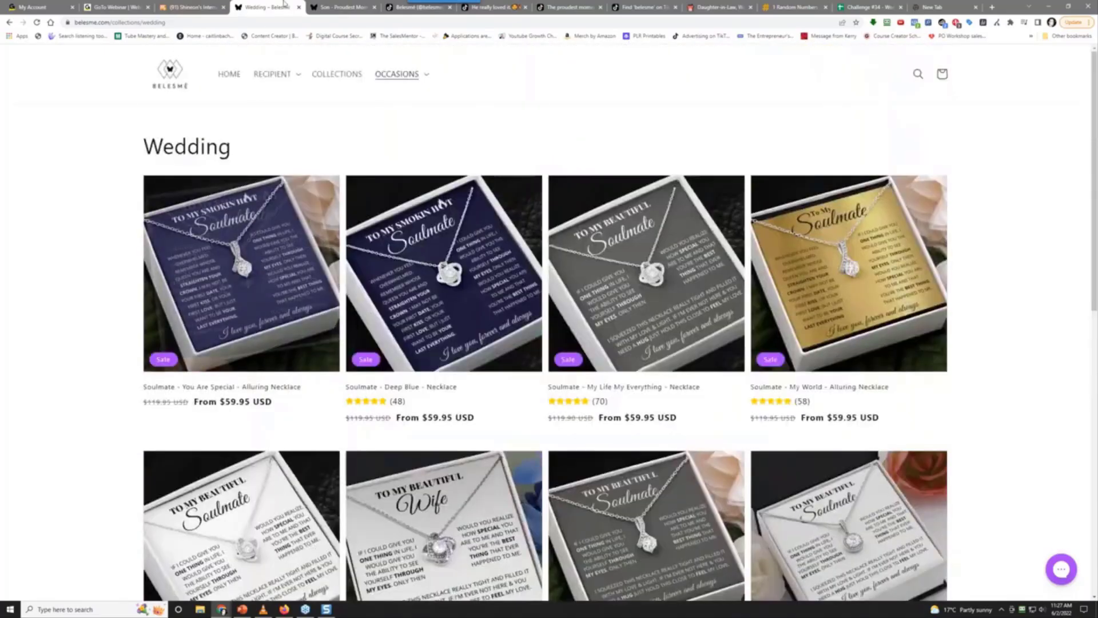
On Family Gift Mall, open Shop By Event > Weddings and sort it by Best selling
click(703, 7)
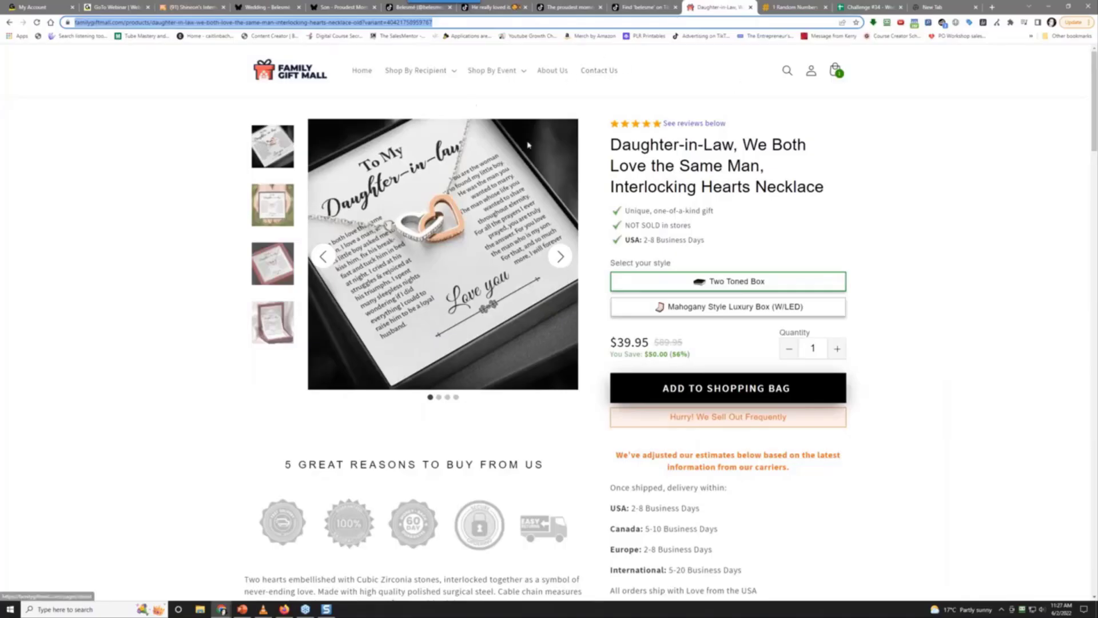
click(426, 71)
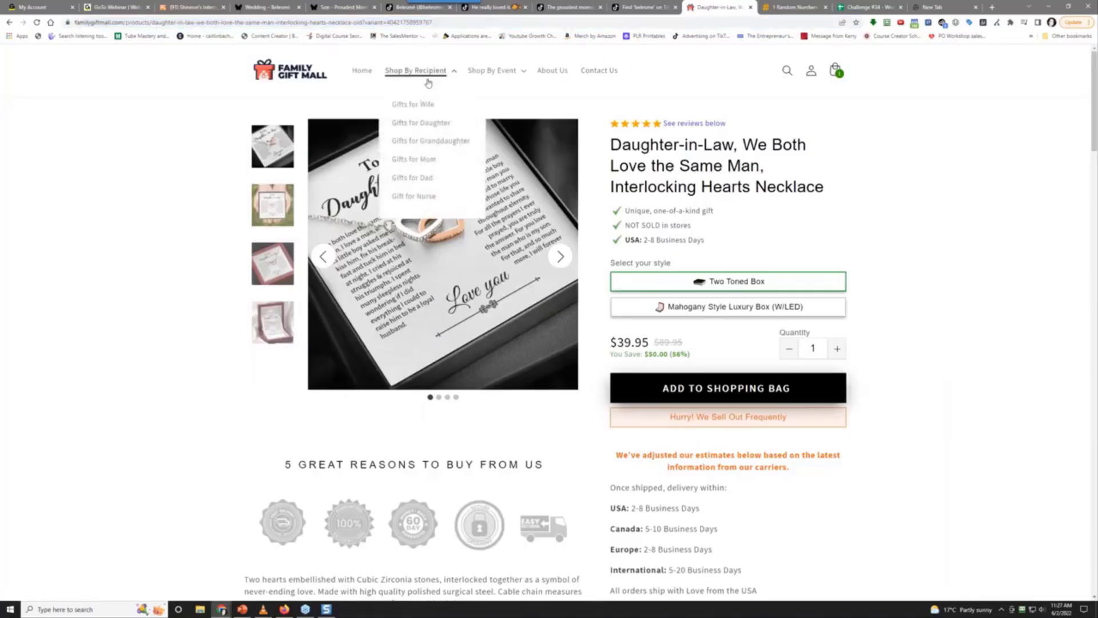
click(498, 79)
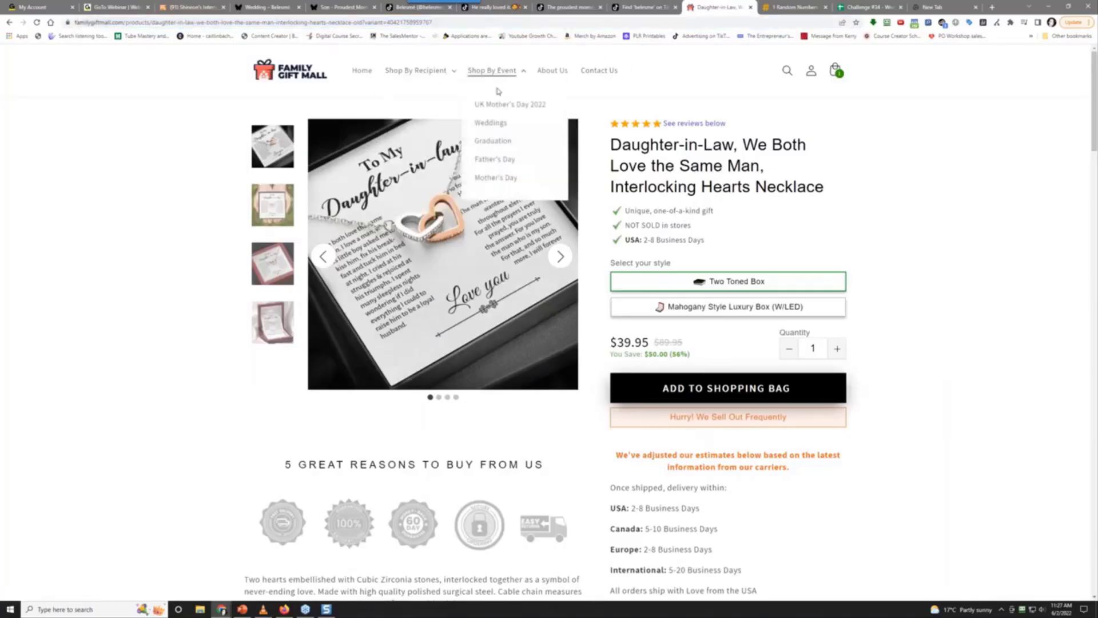
click(490, 122)
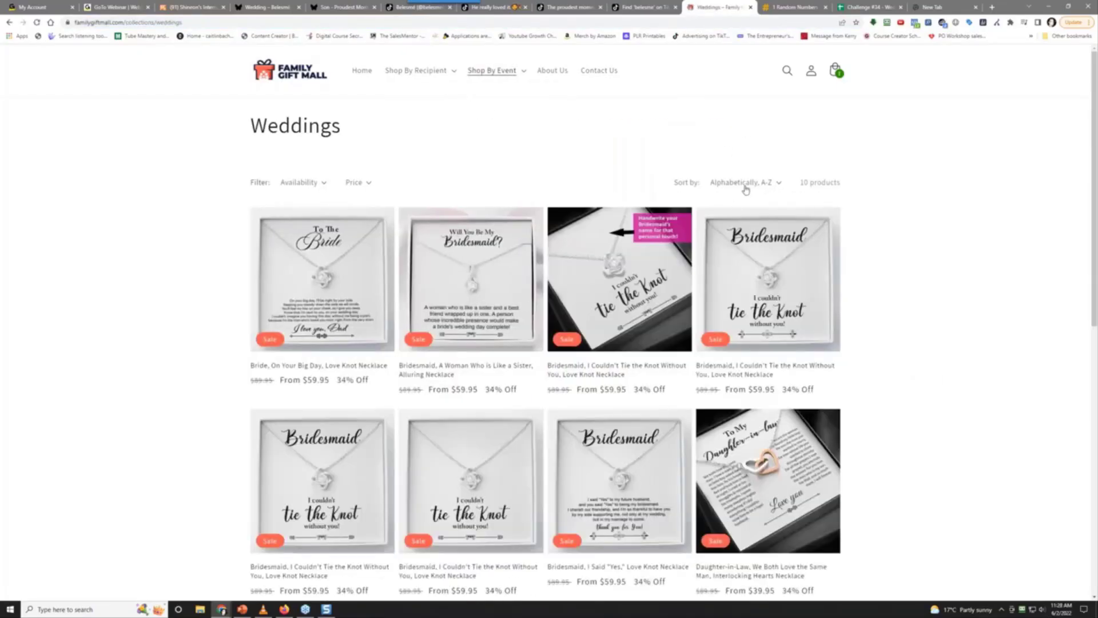
click(741, 183)
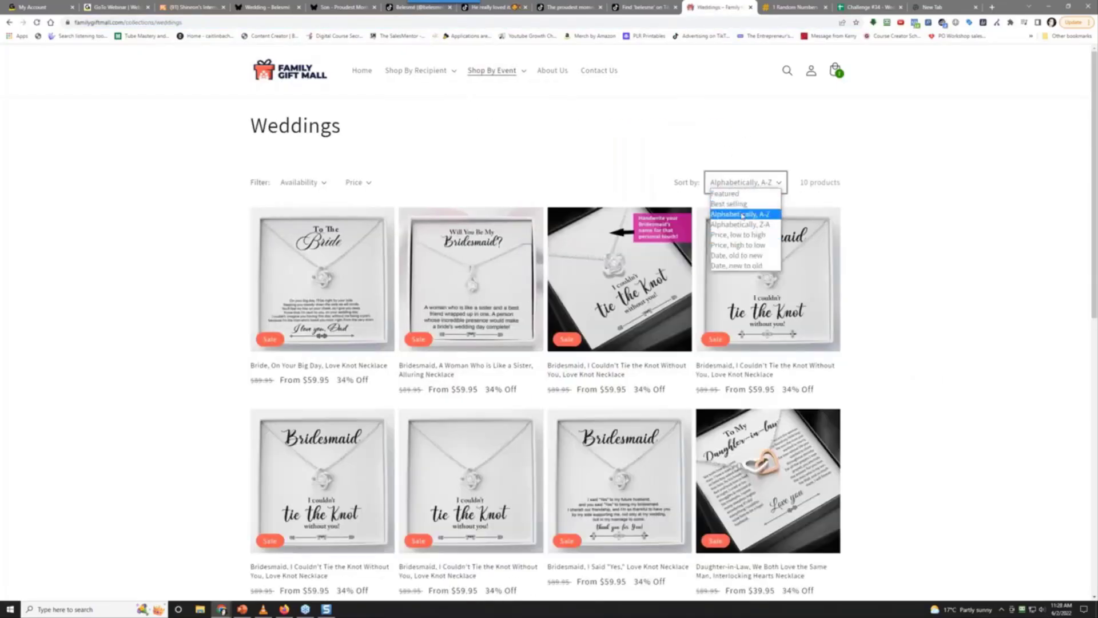
click(741, 205)
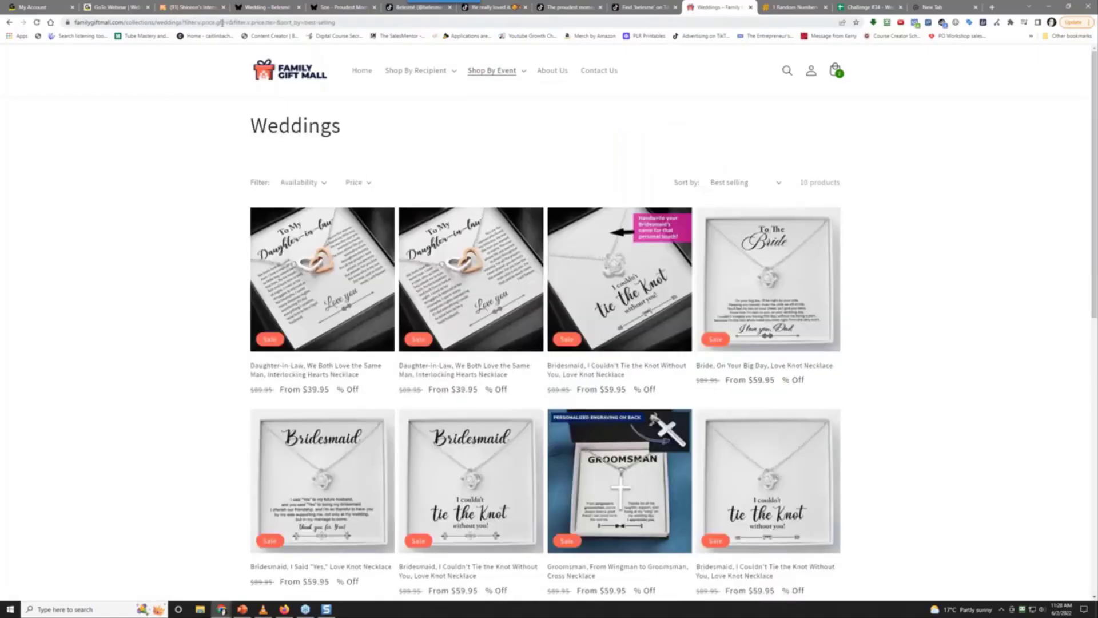
Copy '&sort_by=best-selling' from the address bar and go back to Belesme's Wedding page
drag(278, 22, 336, 26)
right_click(335, 26)
click(355, 71)
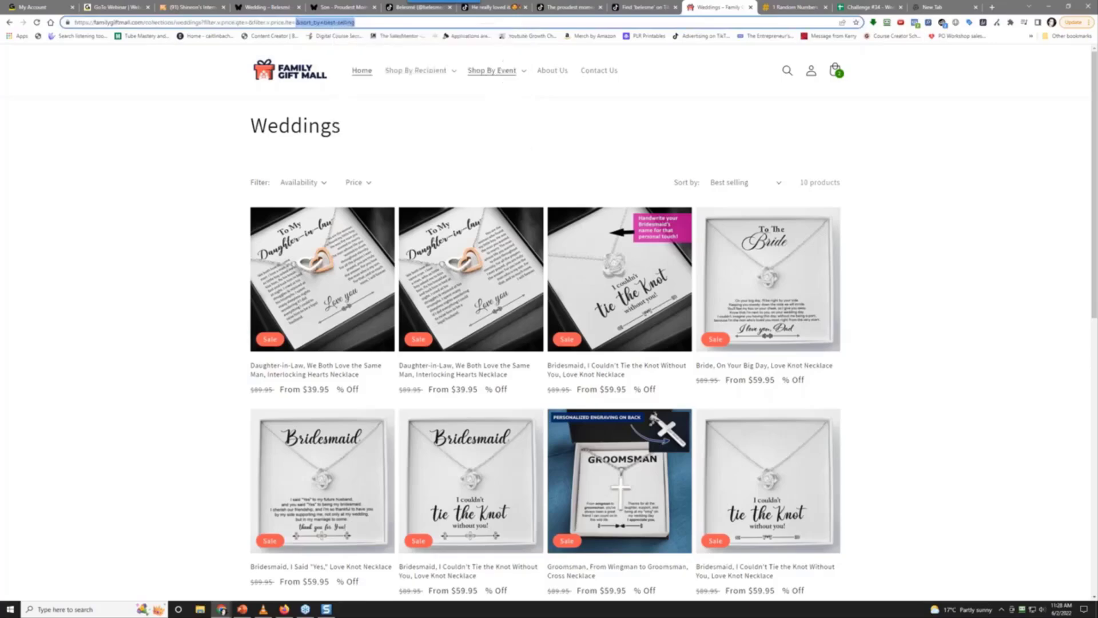
click(263, 7)
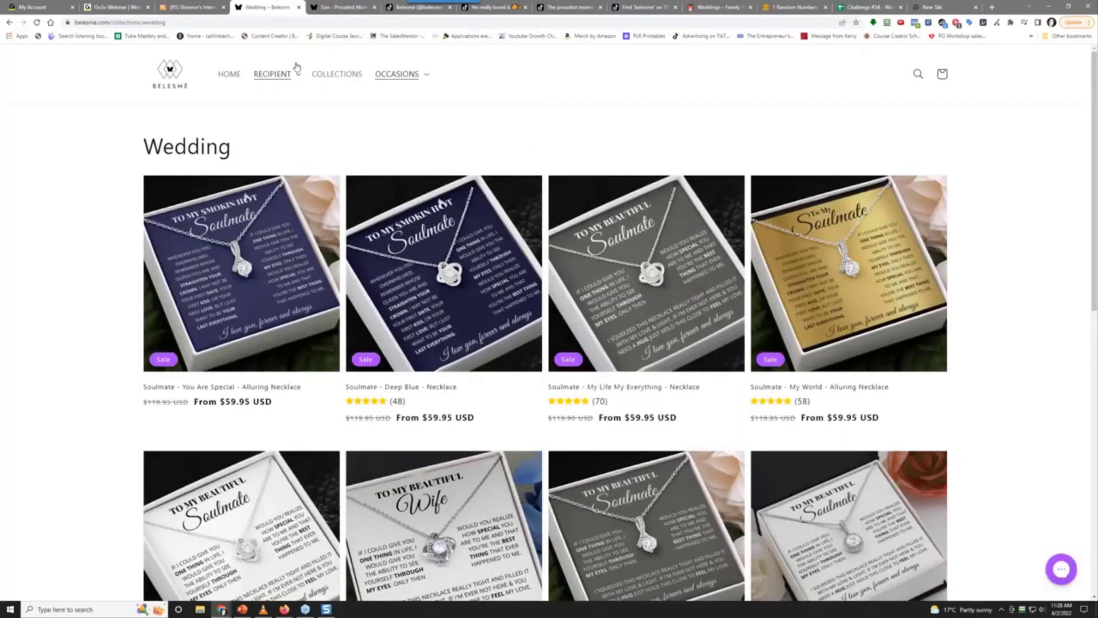
click(172, 23)
key(End)
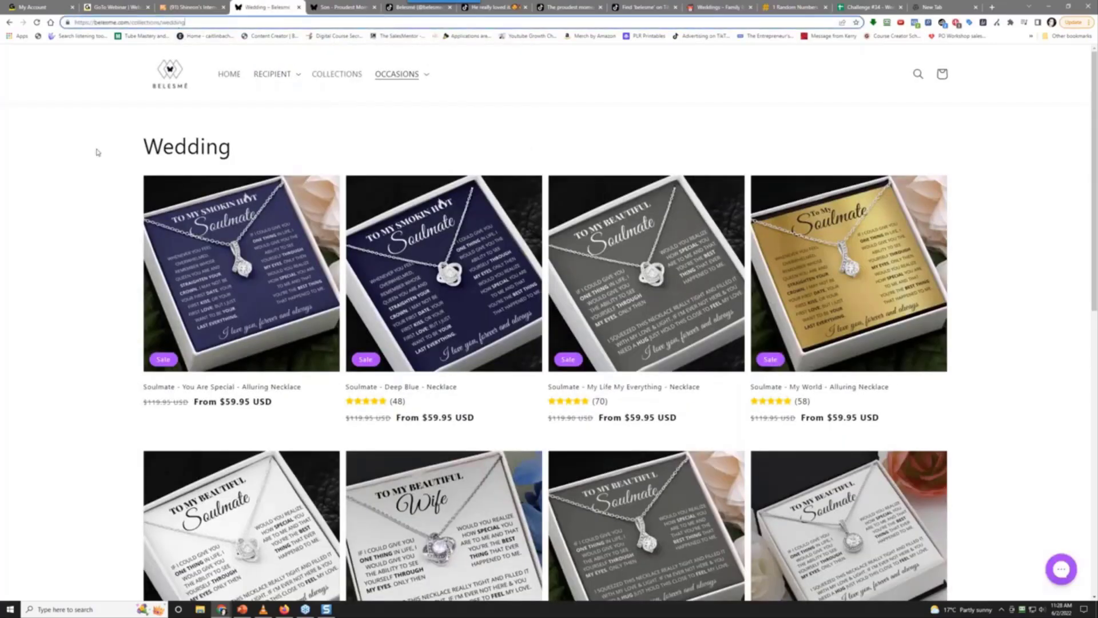
text(?)
key(ctrl+v)
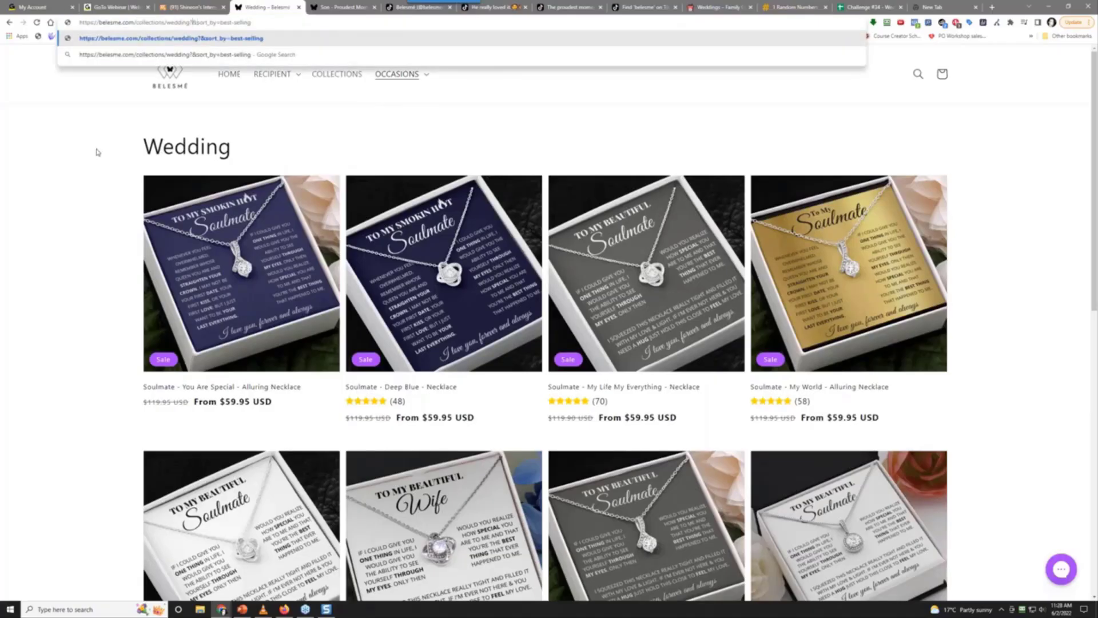
key(Delete)
key(End)
key(Return)
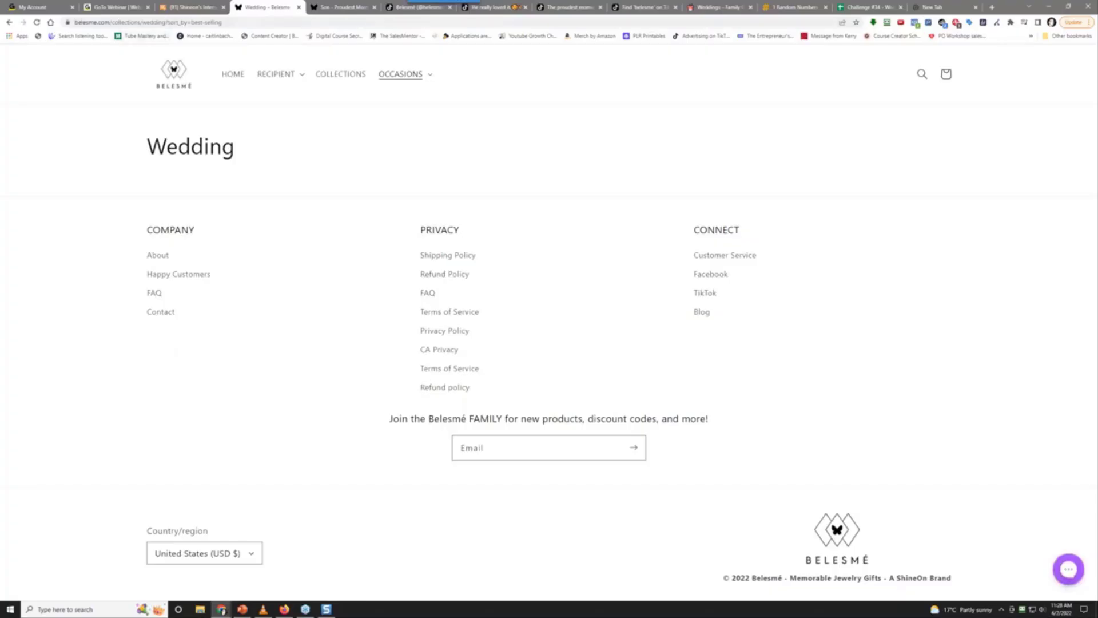
click(422, 80)
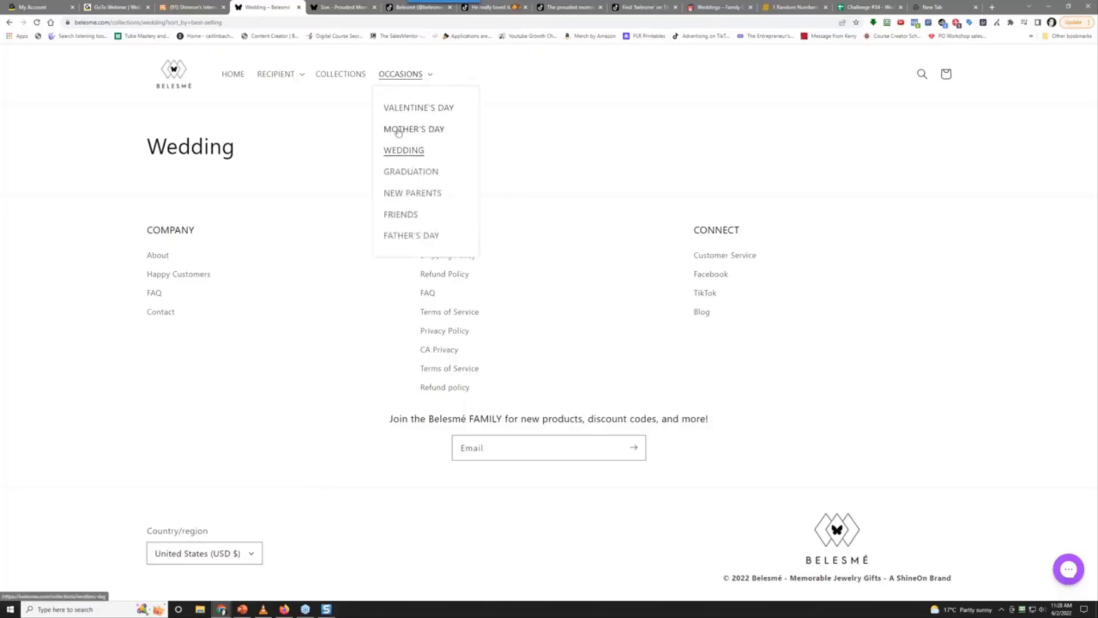
click(405, 154)
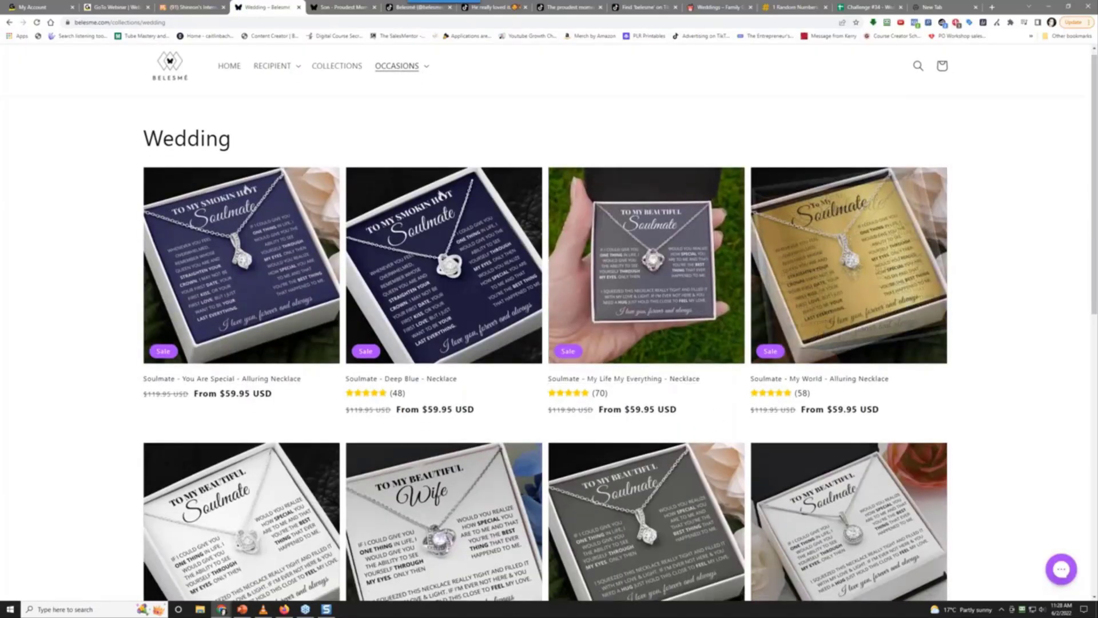
Browse the first page of Belesme's Wedding collection, then go to page 2
scroll(652, 375, down, 7)
scroll(56, 324, up, 7)
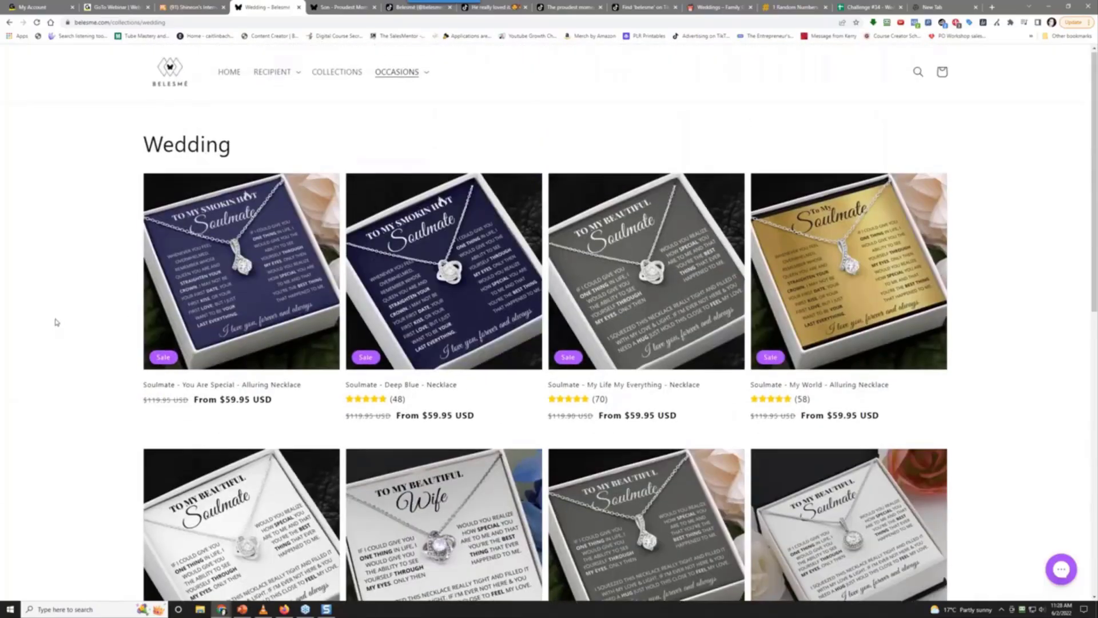
scroll(56, 322, down, 3)
scroll(56, 322, up, 3)
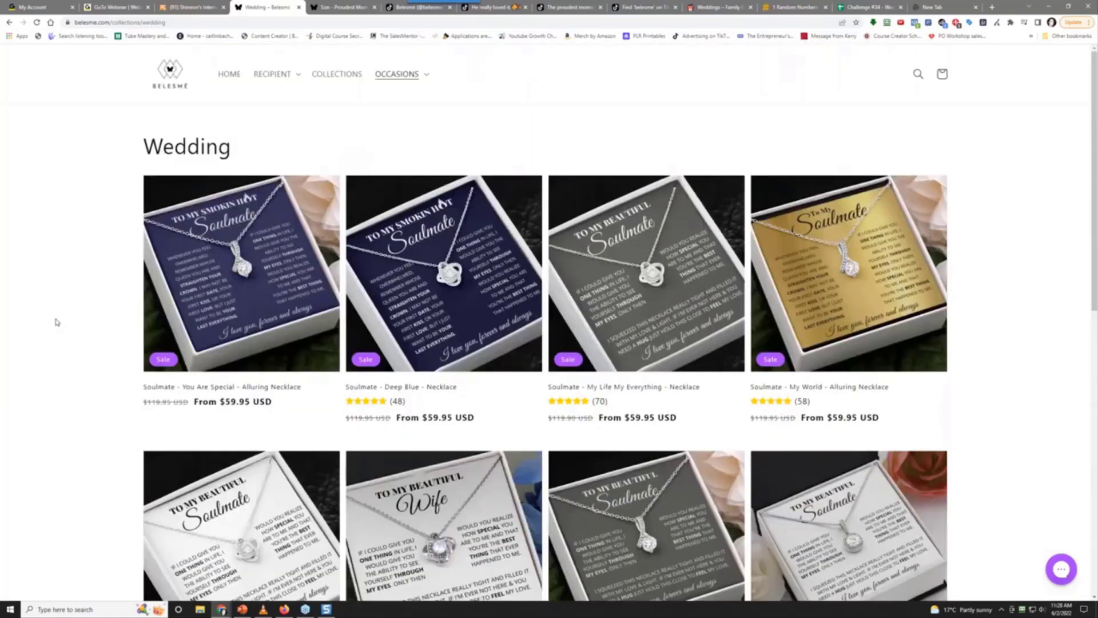
scroll(56, 322, down, 2)
scroll(59, 320, up, 2)
scroll(59, 319, down, 6)
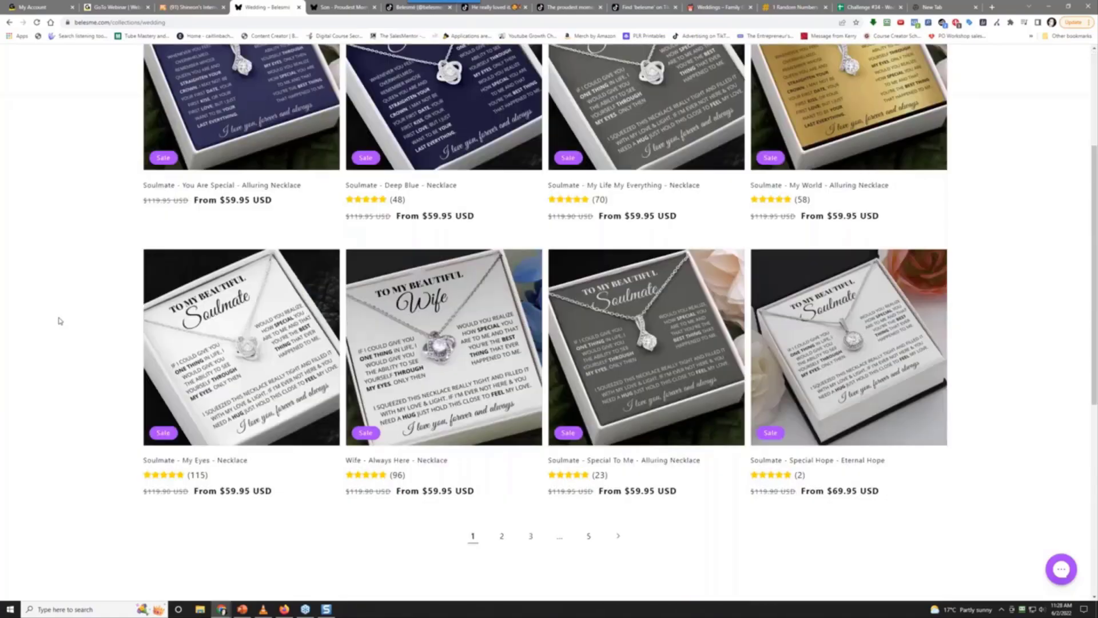
click(503, 337)
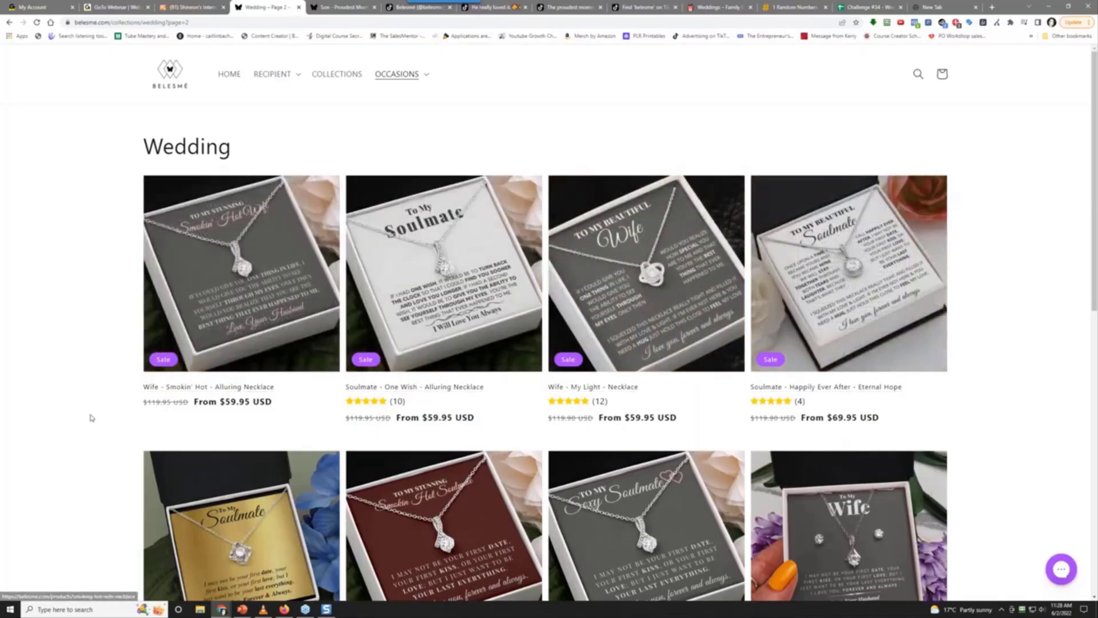
Page through pages 3 and 4 to page 5, ending at the Soulmate Shine Cross necklaces
scroll(59, 444, down, 3)
scroll(59, 444, down, 2)
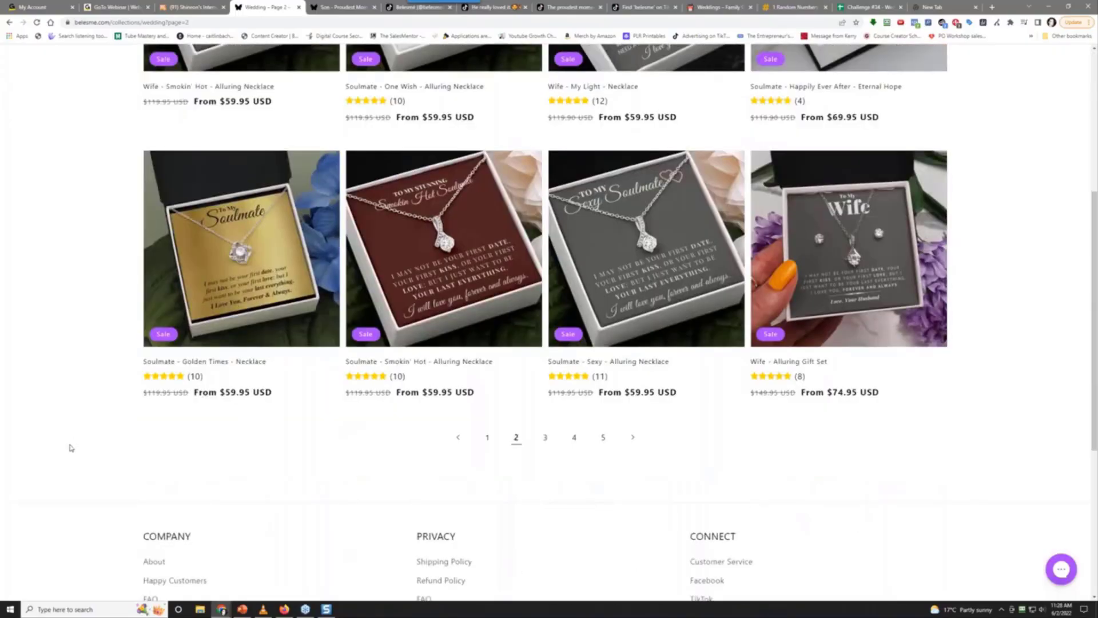
click(539, 446)
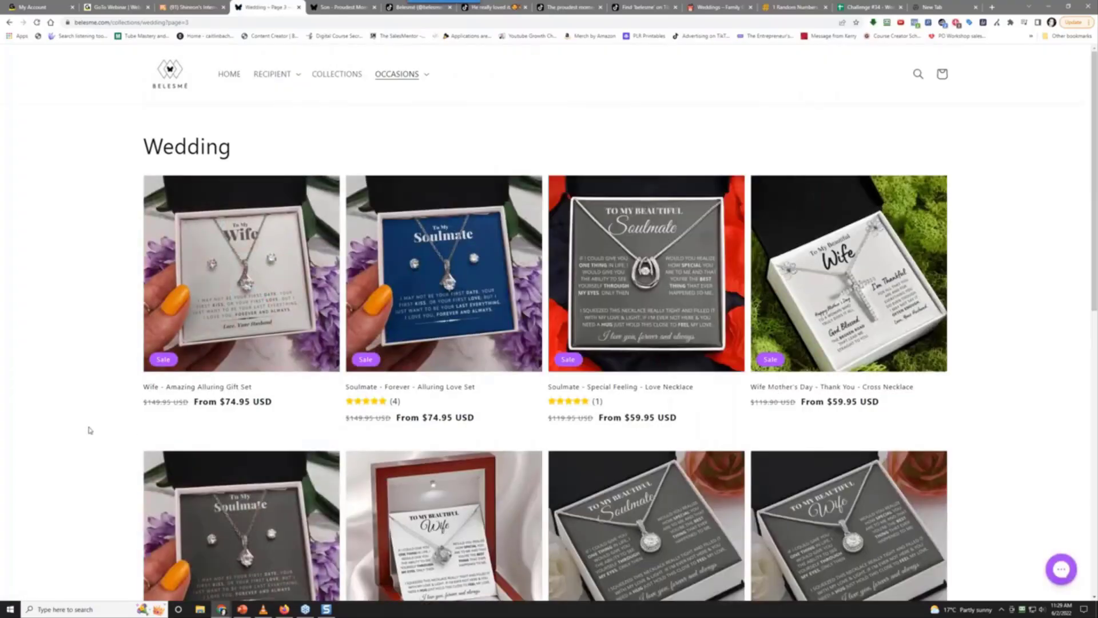
scroll(90, 430, down, 3)
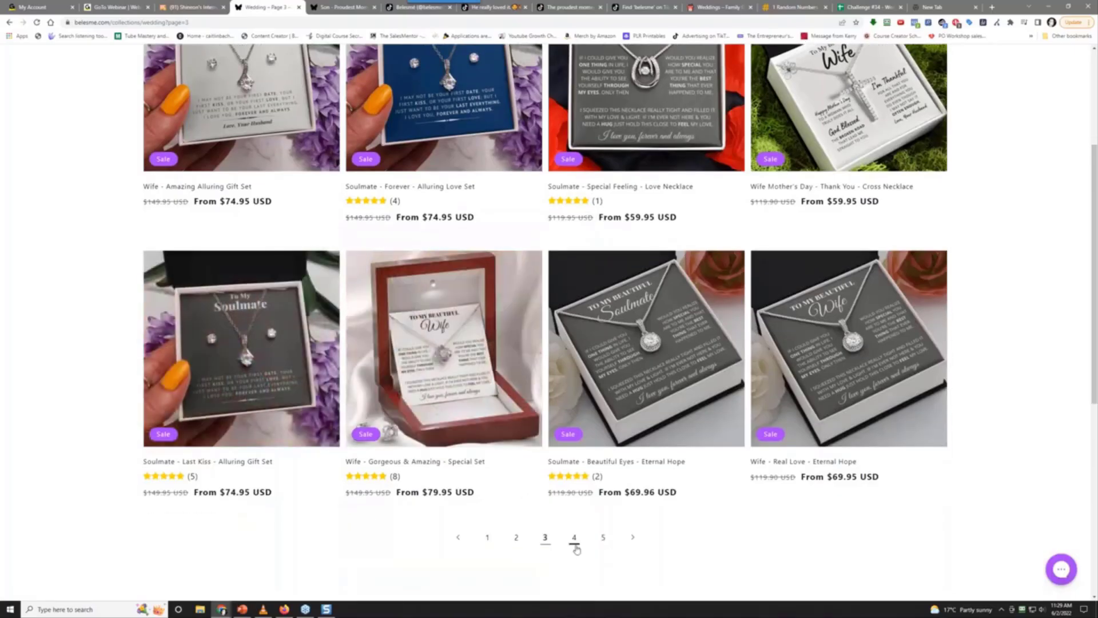
click(575, 542)
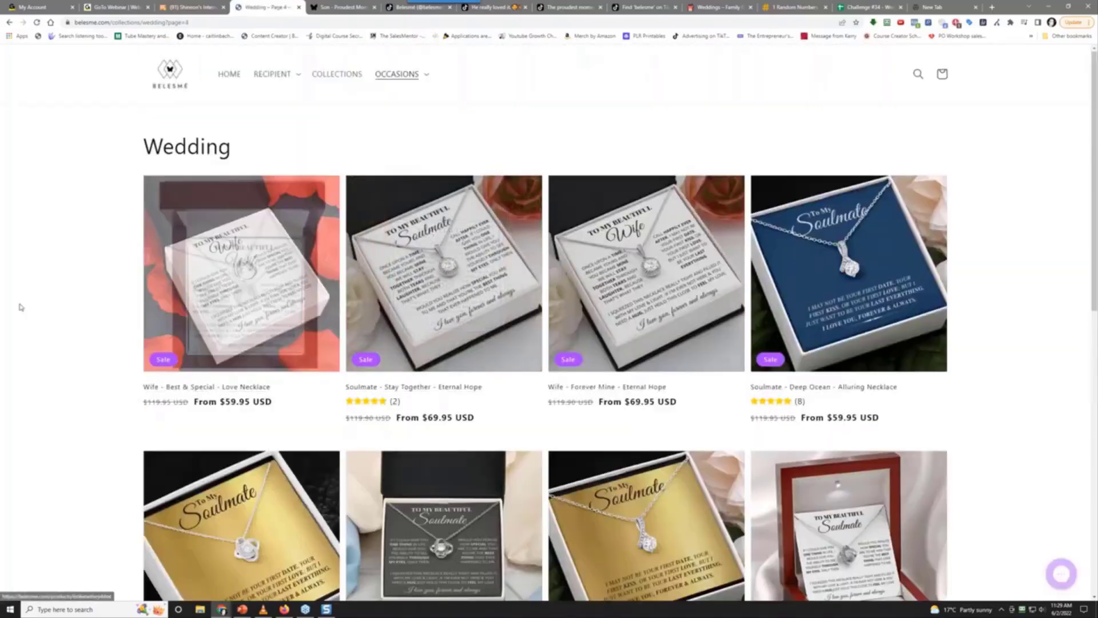
scroll(83, 307, down, 3)
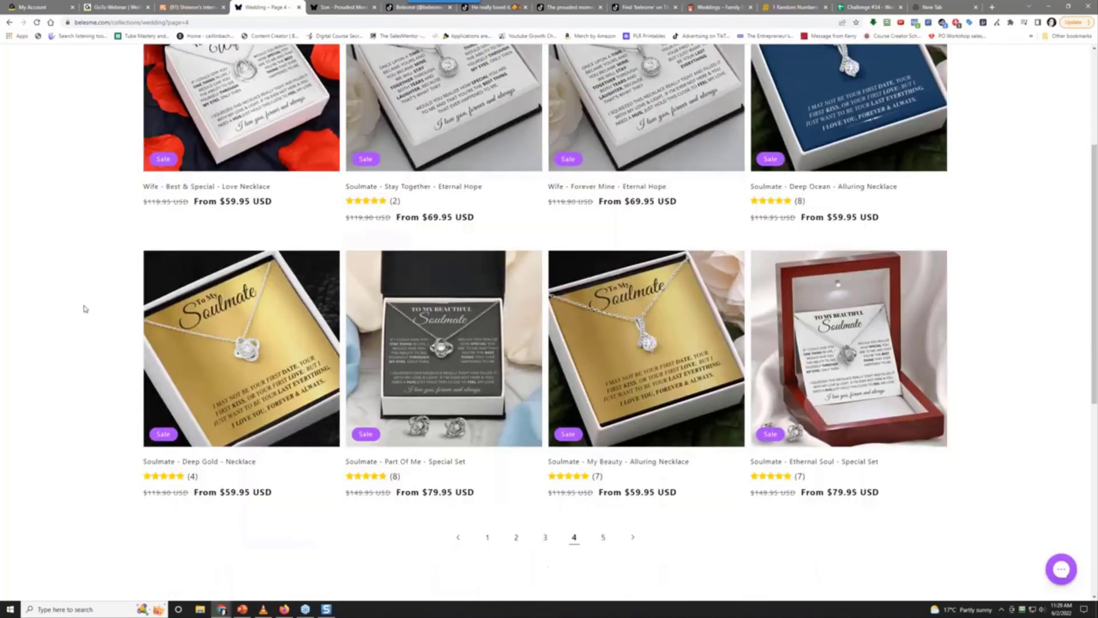
scroll(84, 309, down, 5)
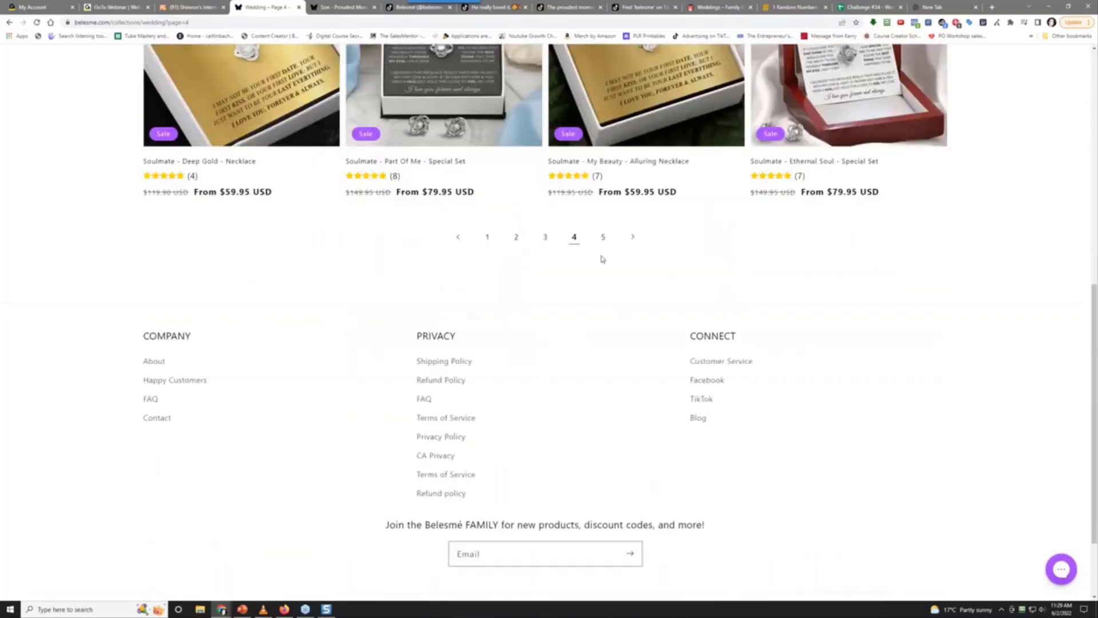
click(603, 238)
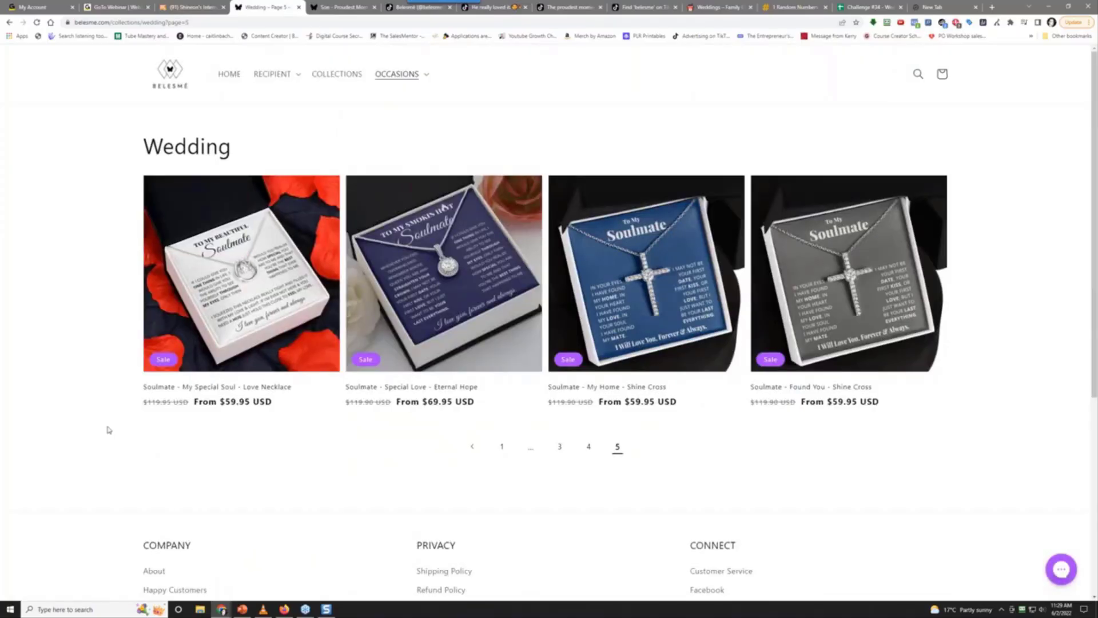
scroll(109, 430, down, 2)
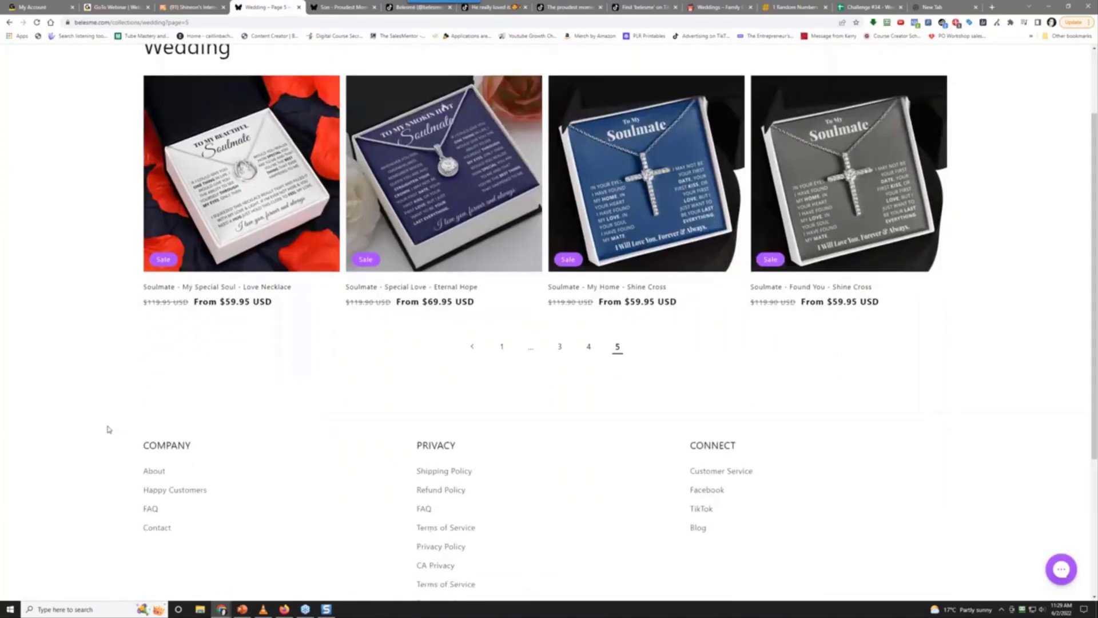
scroll(108, 430, up, 2)
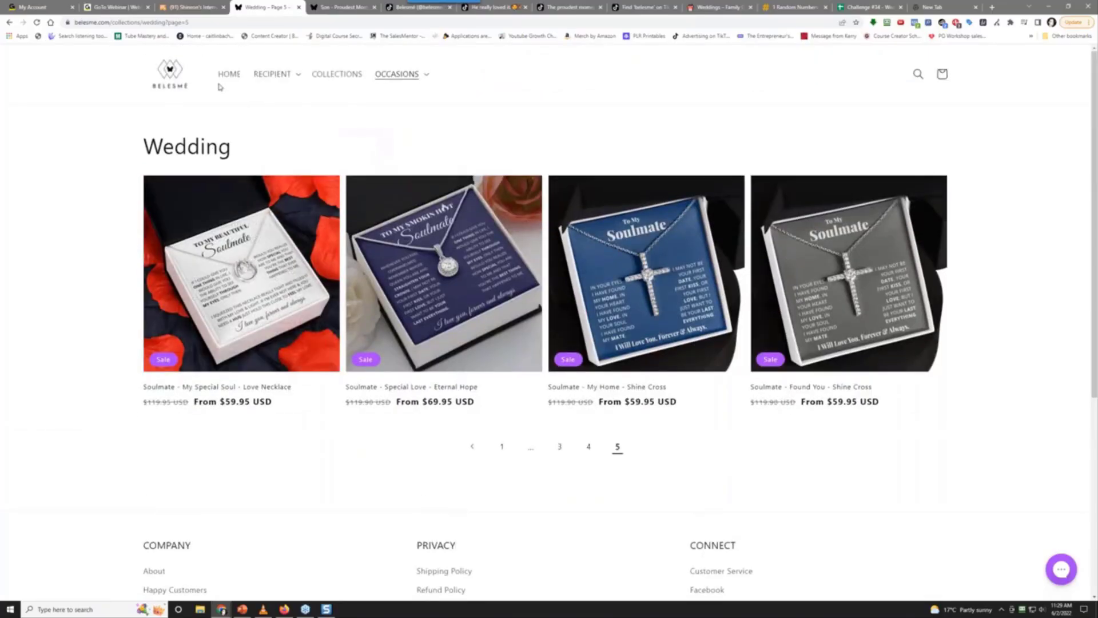
Open Etsy in the new tab and search for 'to my soulmate'
click(944, 6)
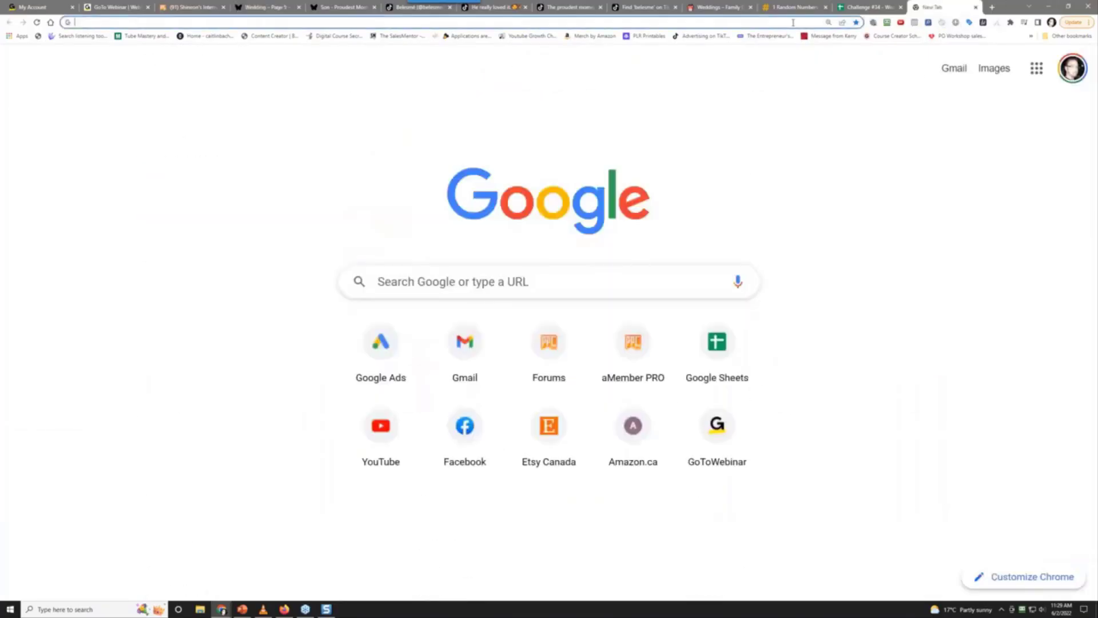
click(788, 23)
text(etsy.com)
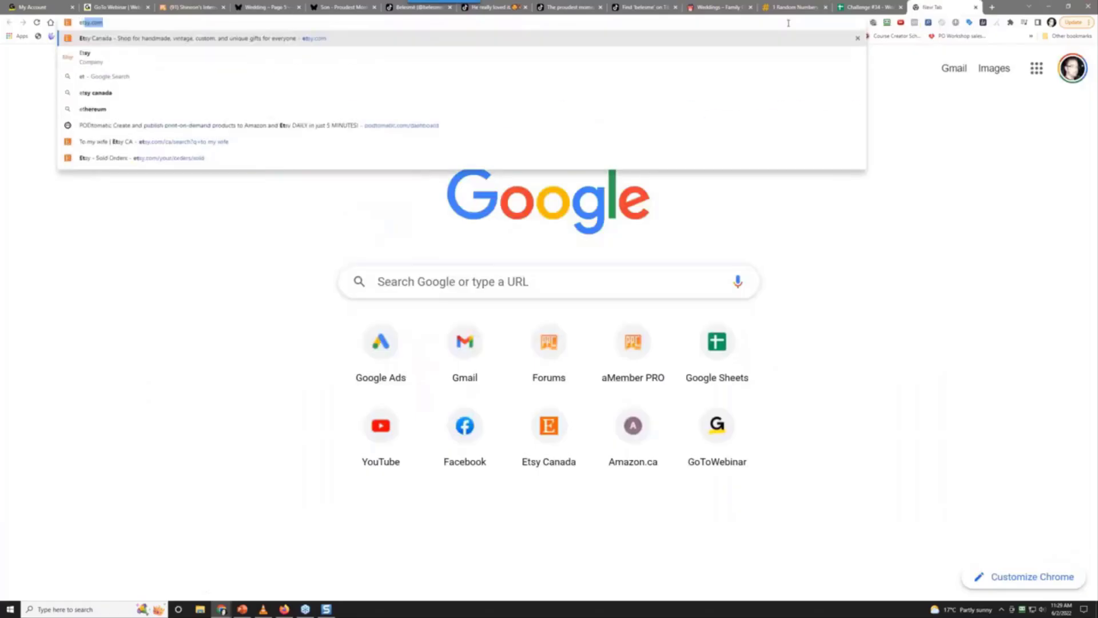
key(Return)
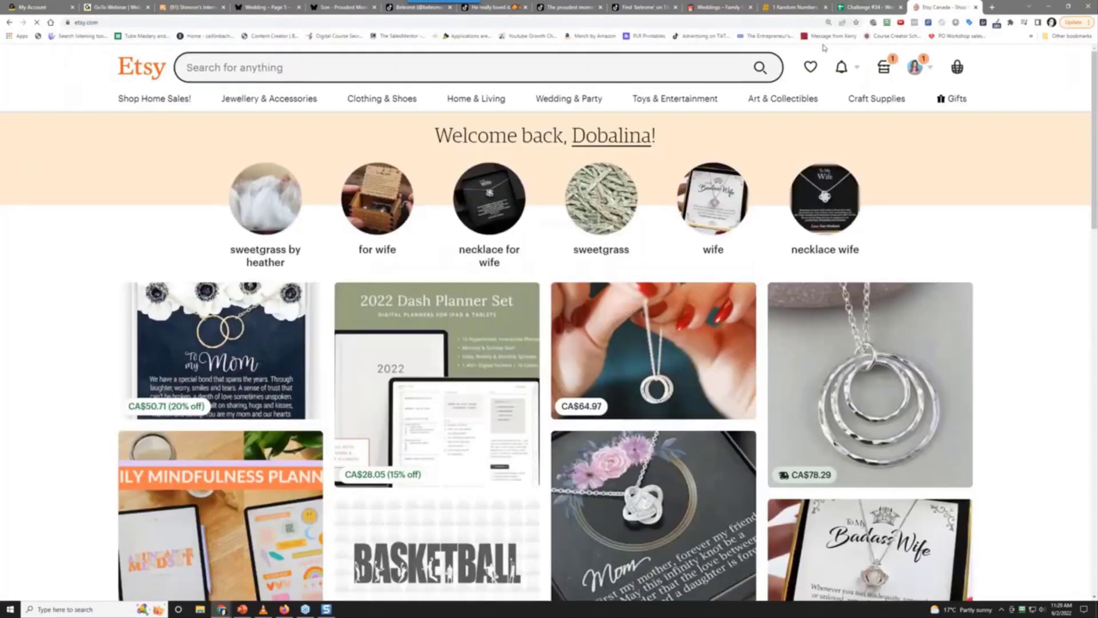
click(396, 53)
text(to)
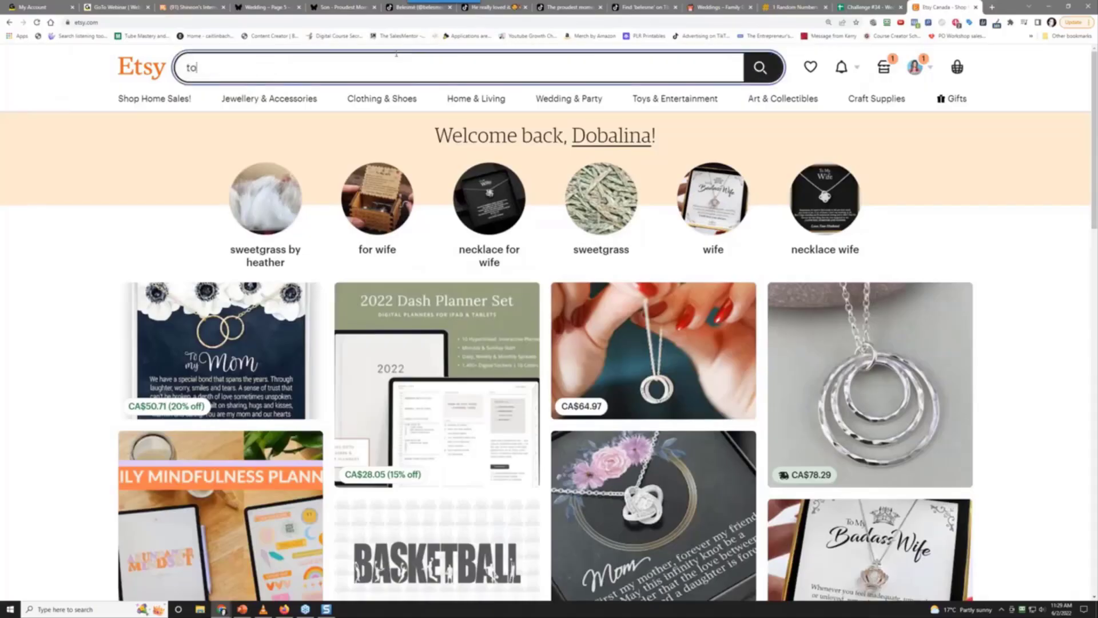
text( my soulmate)
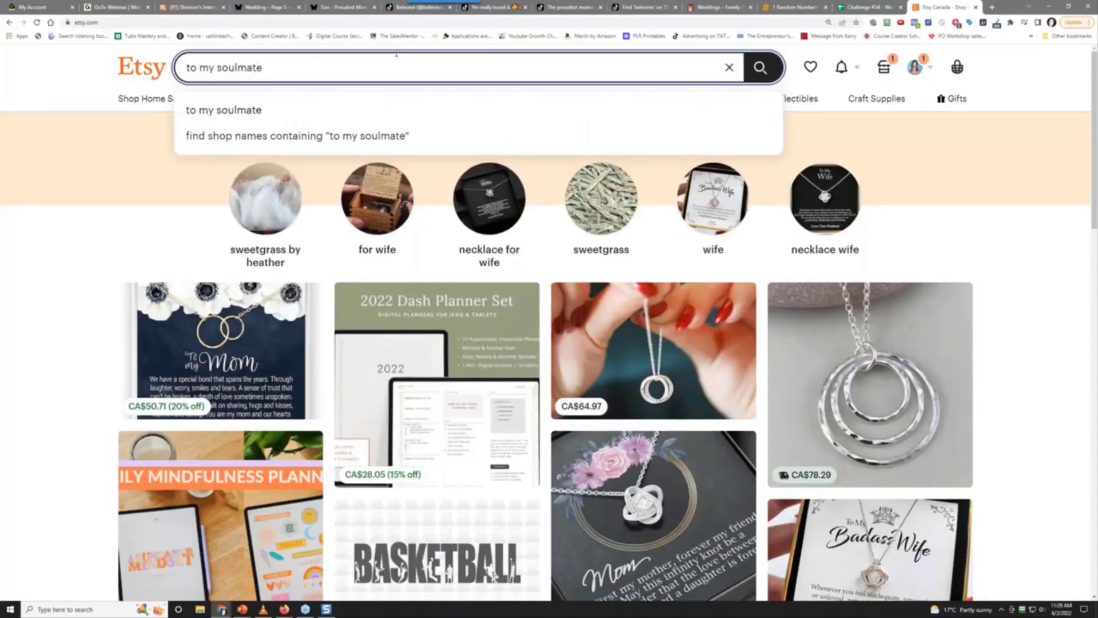
key(Return)
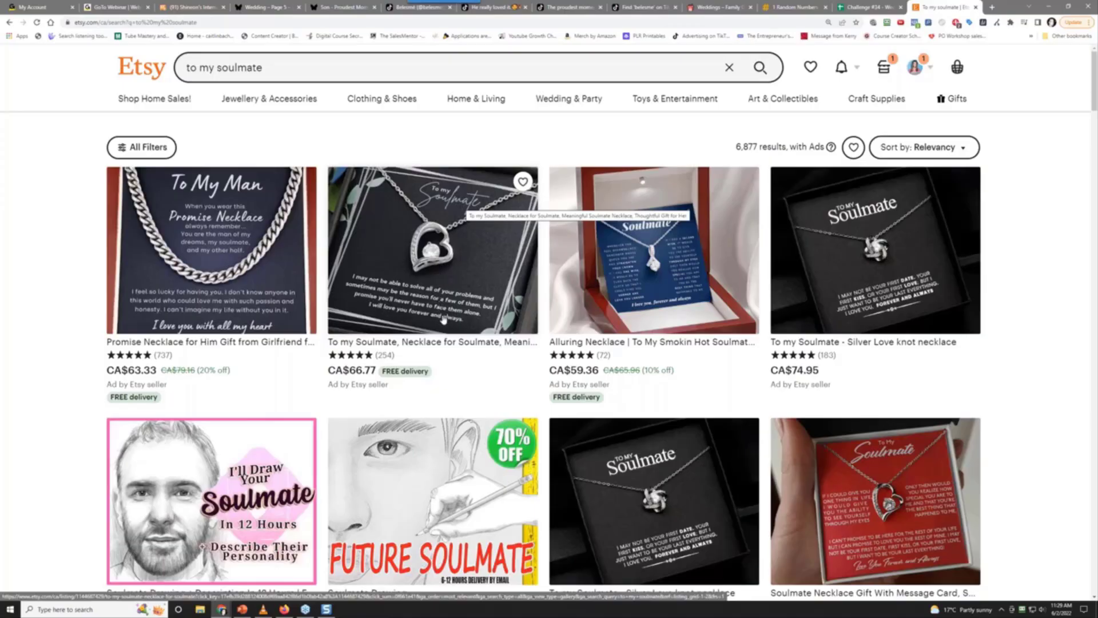
Check the heart necklace listing in a new tab, then close it
right_click(426, 275)
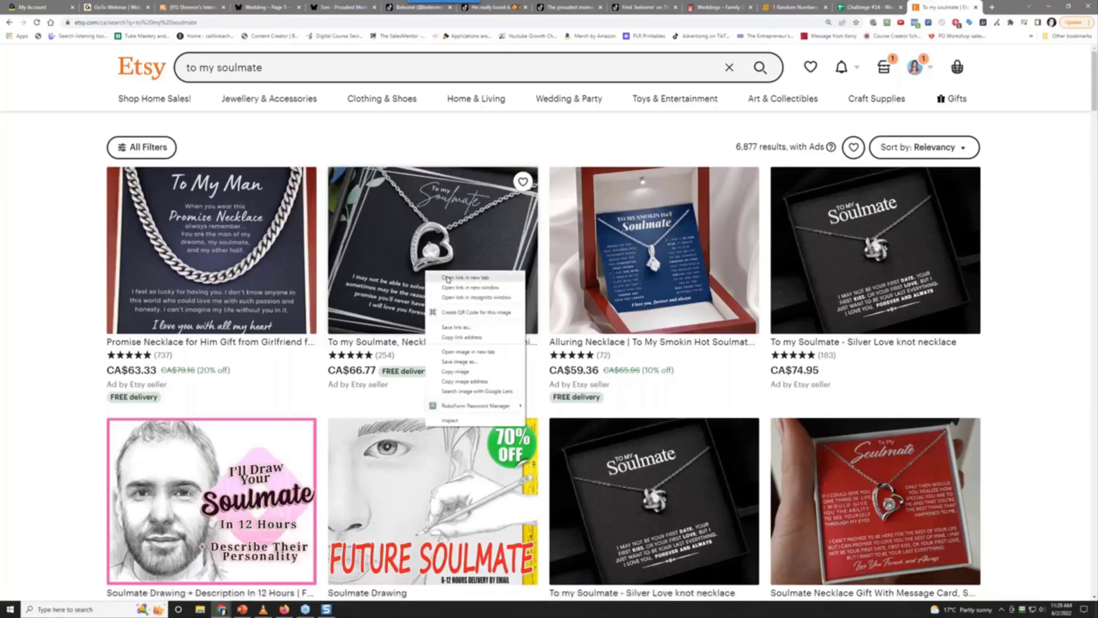
click(448, 278)
key(ctrl+Tab)
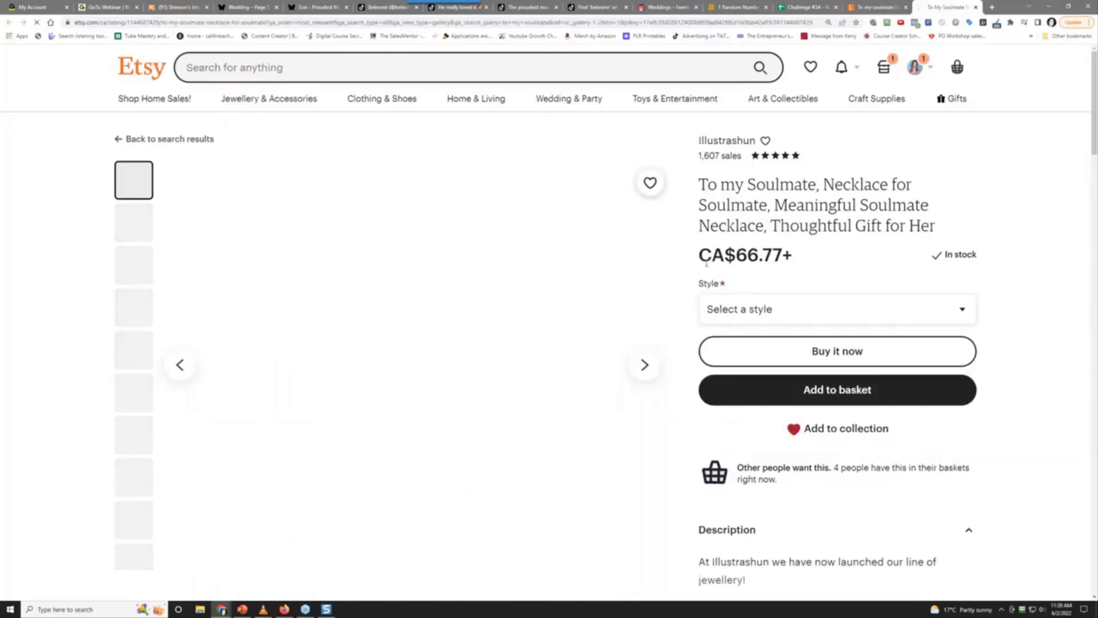
scroll(37, 428, down, 5)
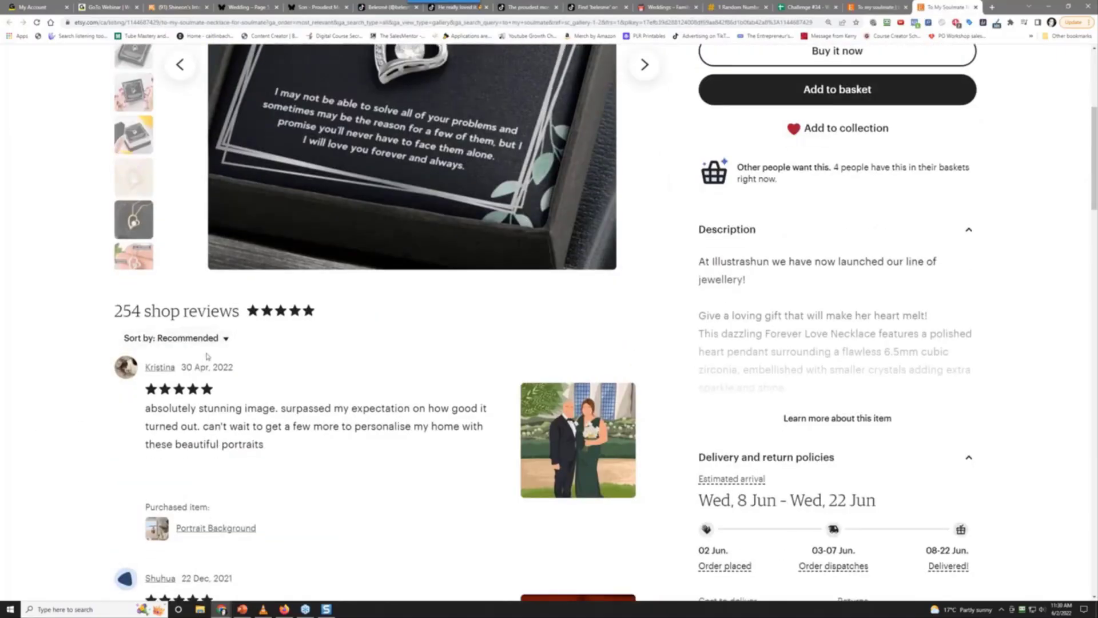
scroll(172, 364, up, 5)
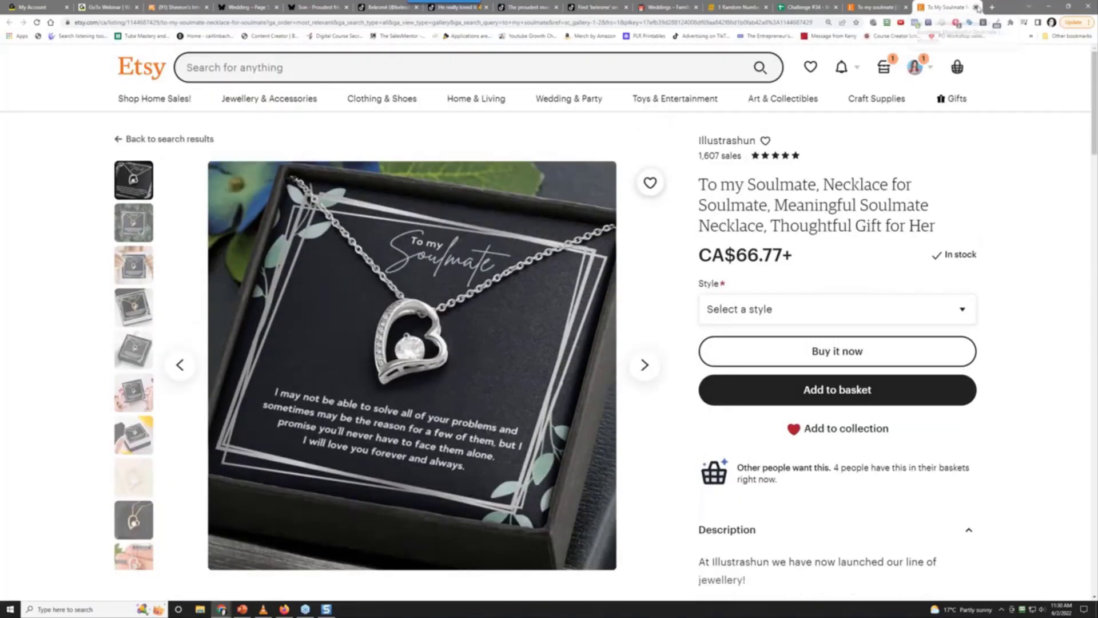
click(975, 7)
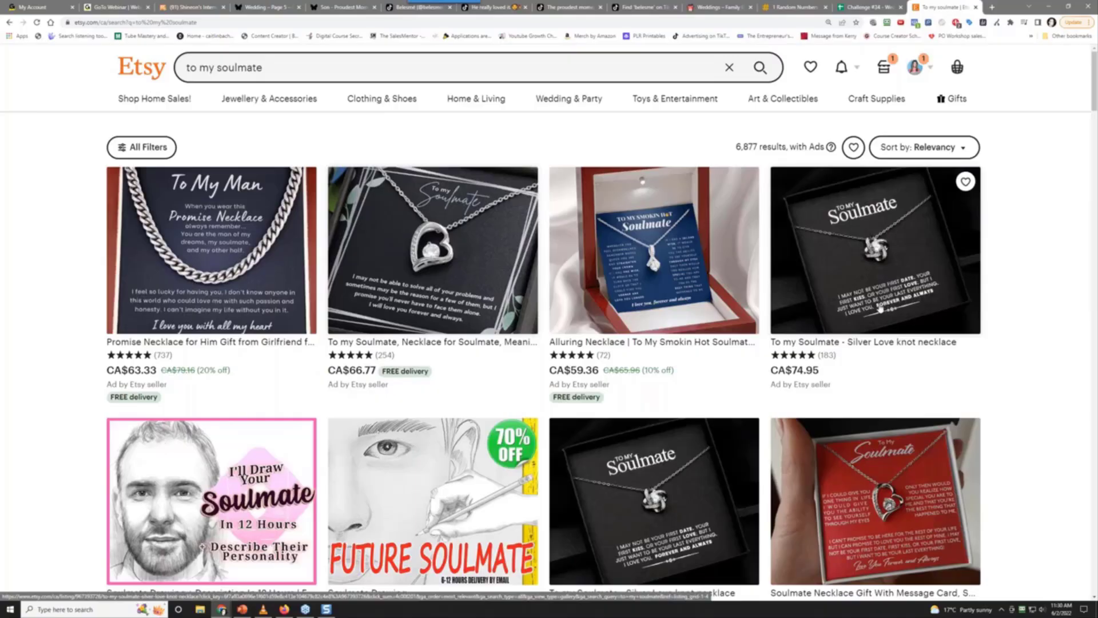
Open TaliaRaeJewellery's Silver Love knot necklace listing (CA$74.95+, 183 reviews) in a new tab
right_click(863, 278)
click(892, 285)
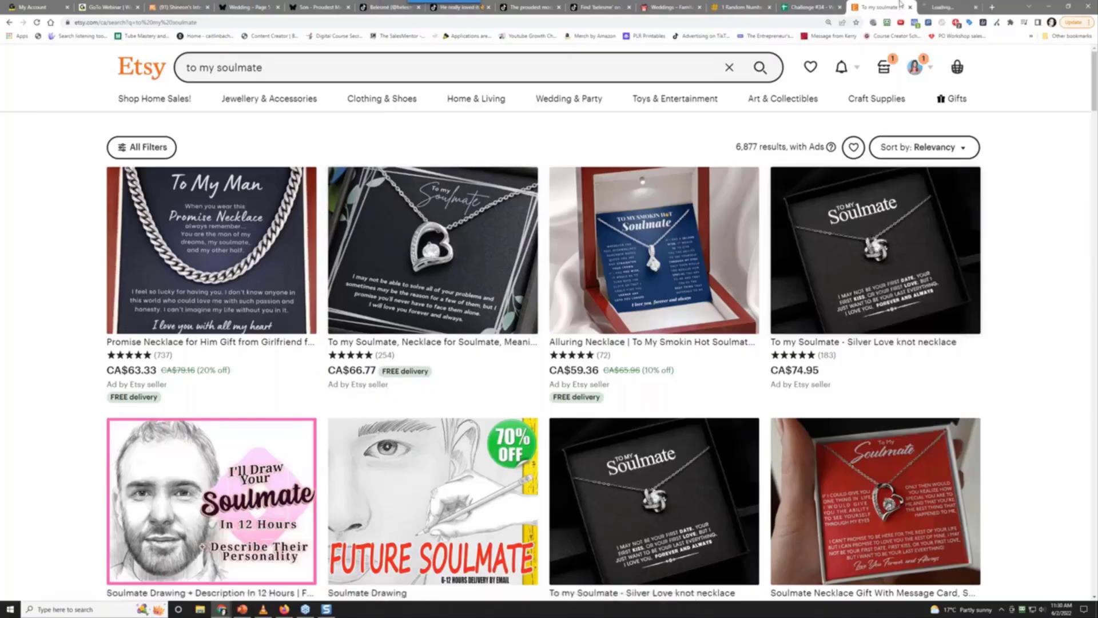
click(939, 6)
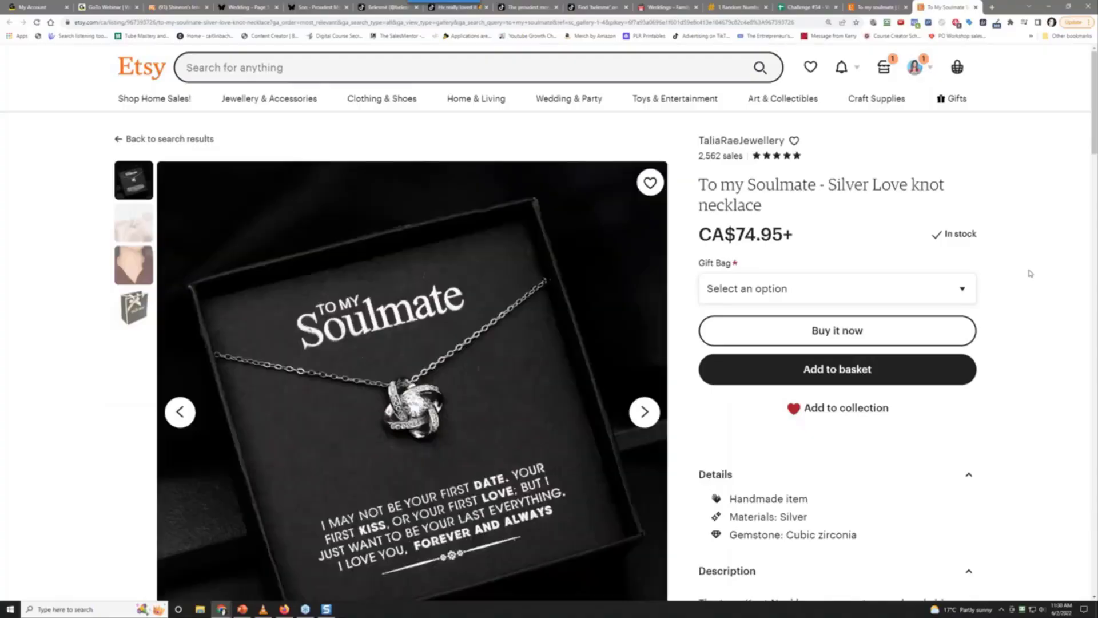
scroll(1029, 274, down, 5)
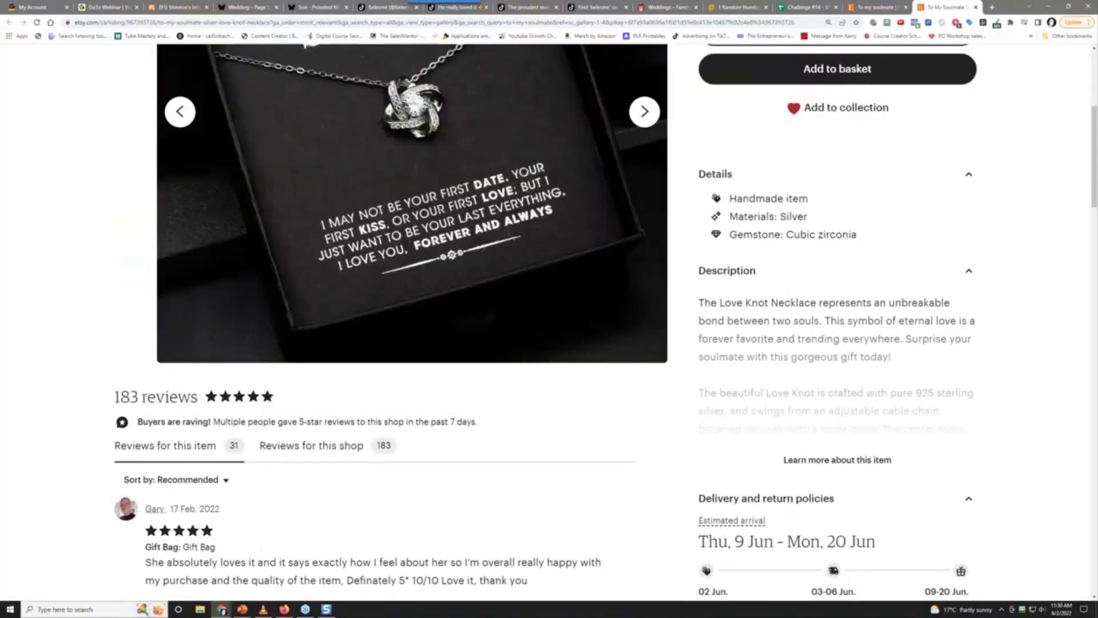
Launch Windows Calculator and run a trial calculation with 31 and .15
click(91, 609)
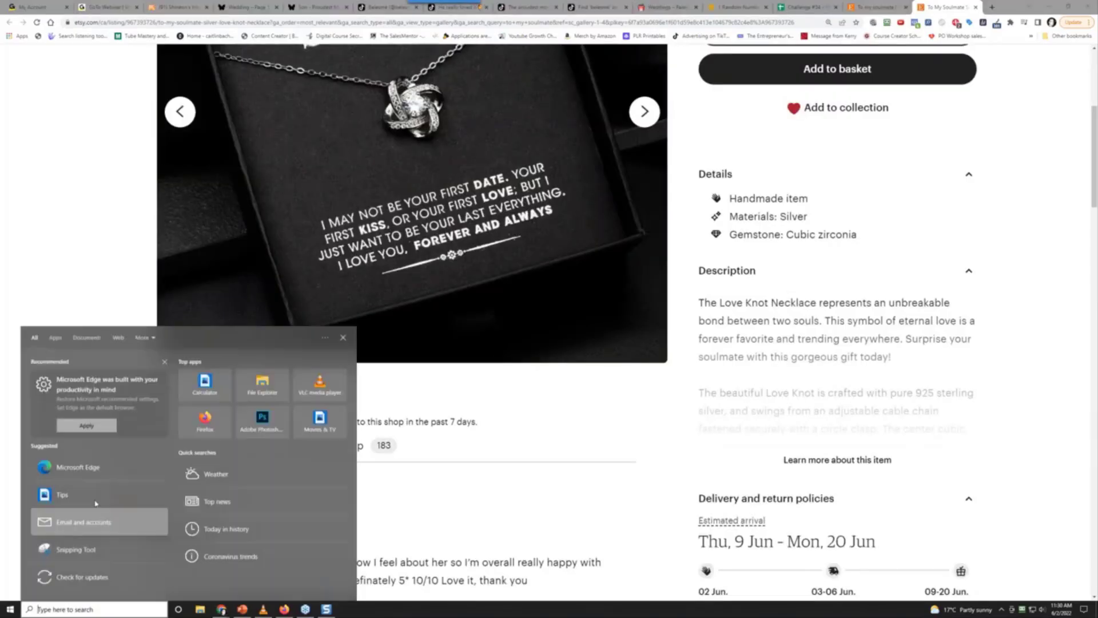
click(205, 384)
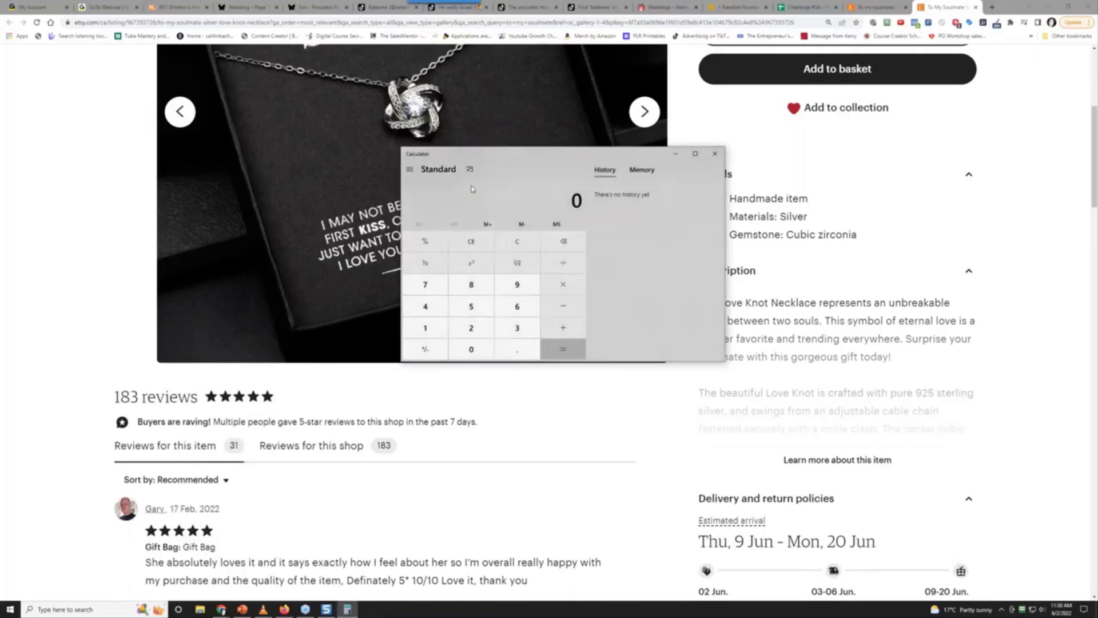
text(31)
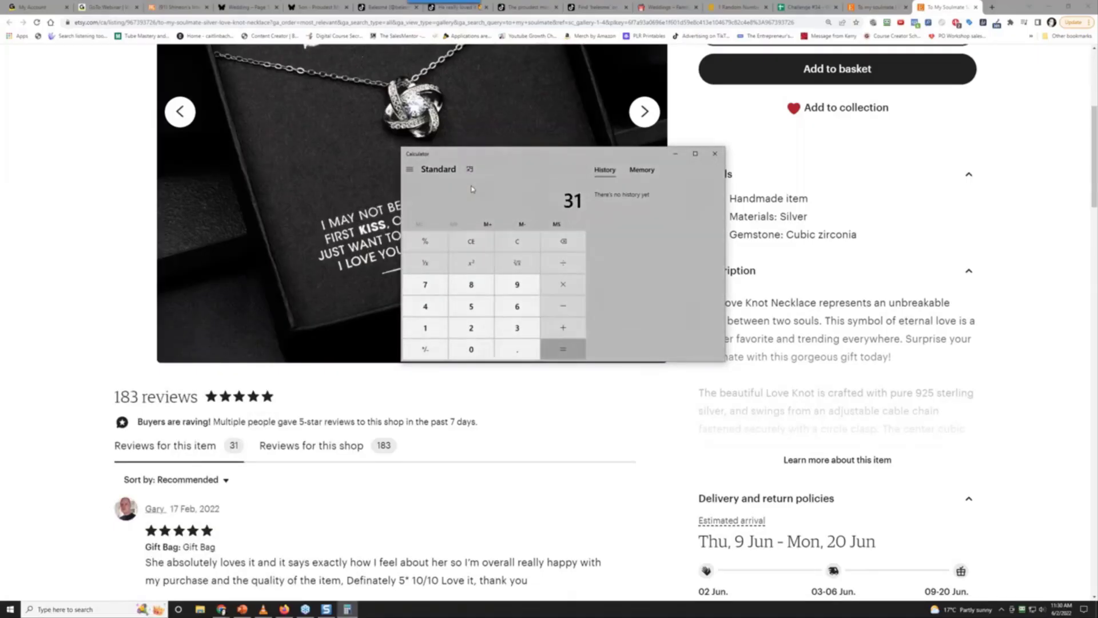
key(minus)
text(.15)
key(Return)
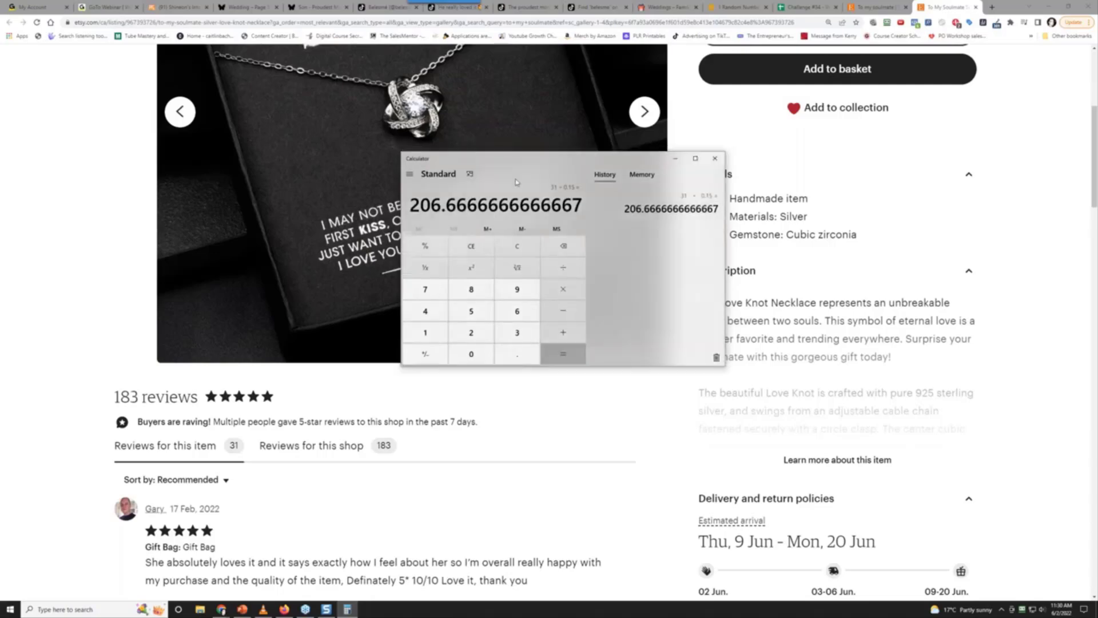
drag(515, 163, 442, 235)
scroll(677, 258, up, 5)
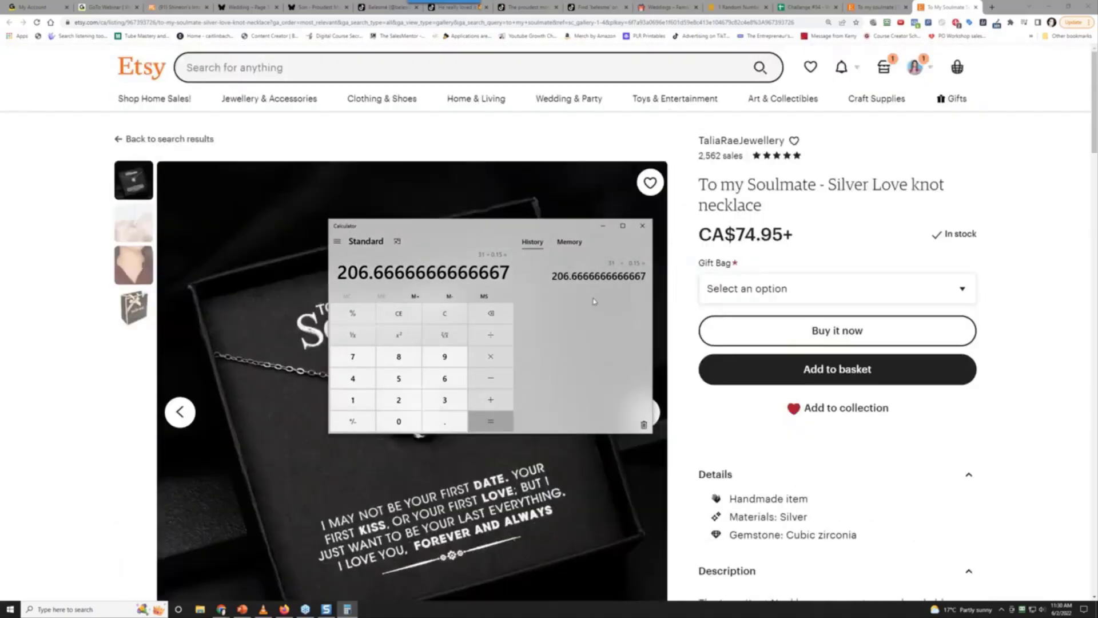
Multiply 207 sales by the 74.95 price to get 15,514.65 in revenue
click(452, 310)
text(207)
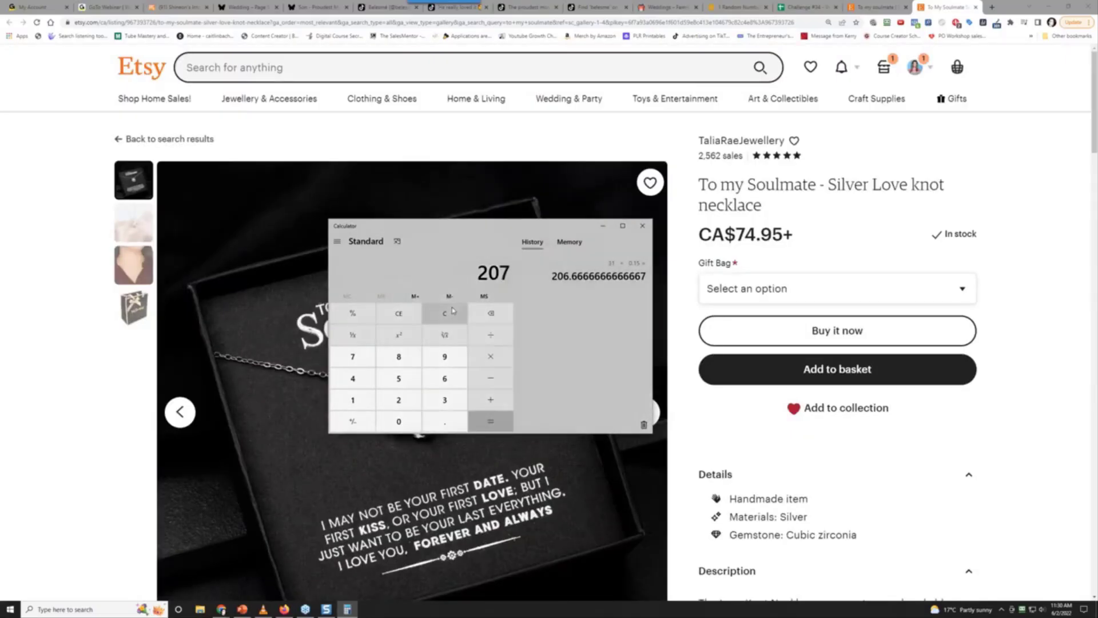
key(Return)
text(*74.95)
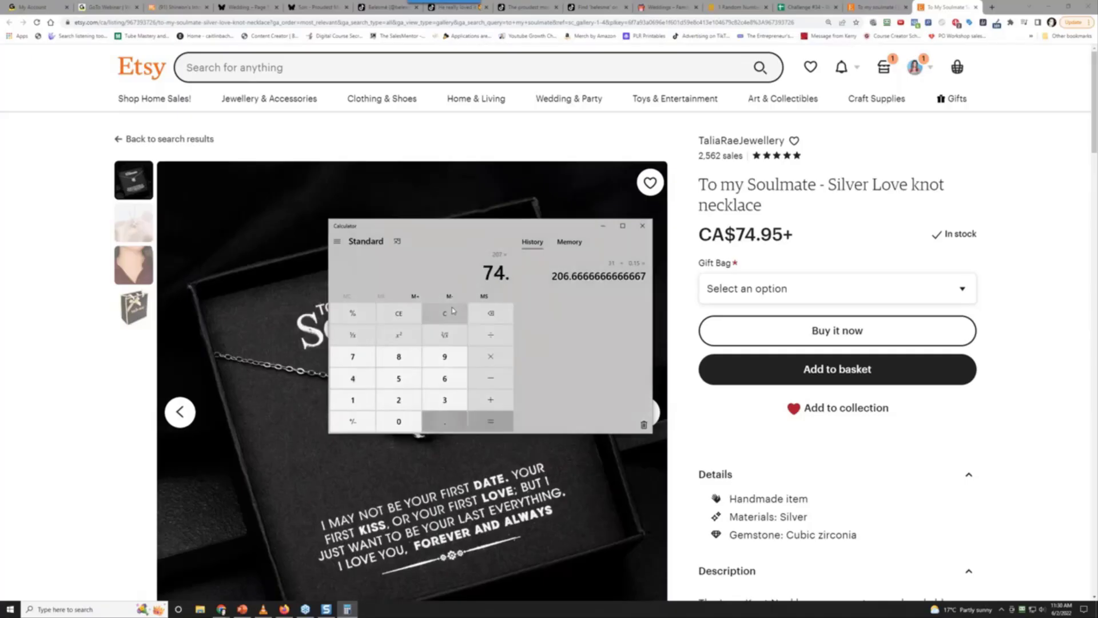
key(Return)
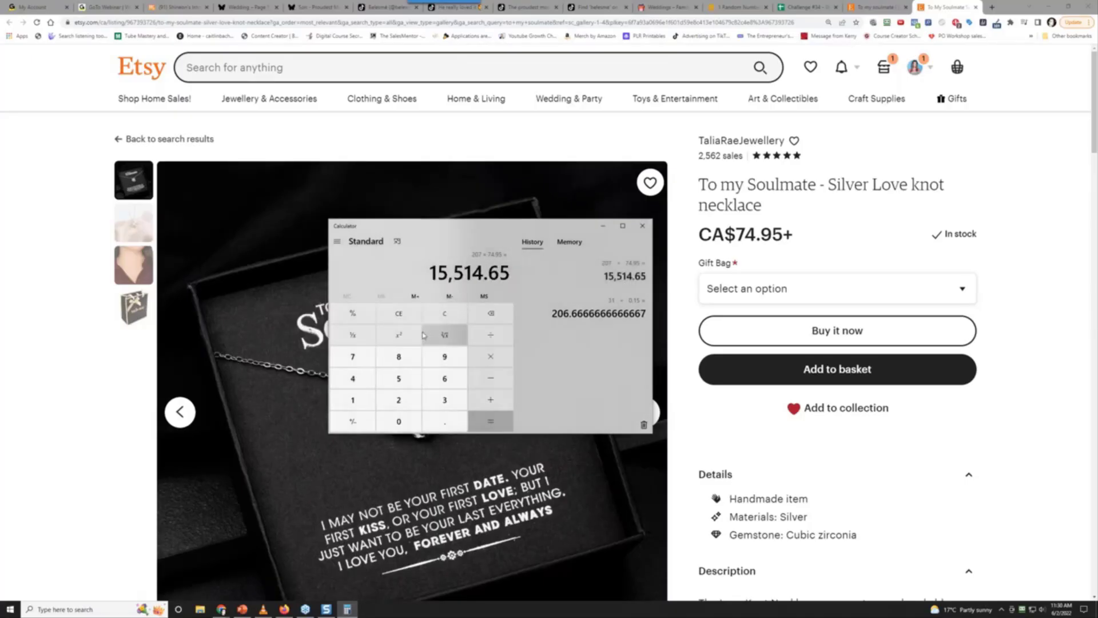
Compute 207 × 14.40 = 2,980.8, subtract it from 15,514.65 for 12,533.85, then close Calculator
click(452, 313)
text(207)
text(*14.40)
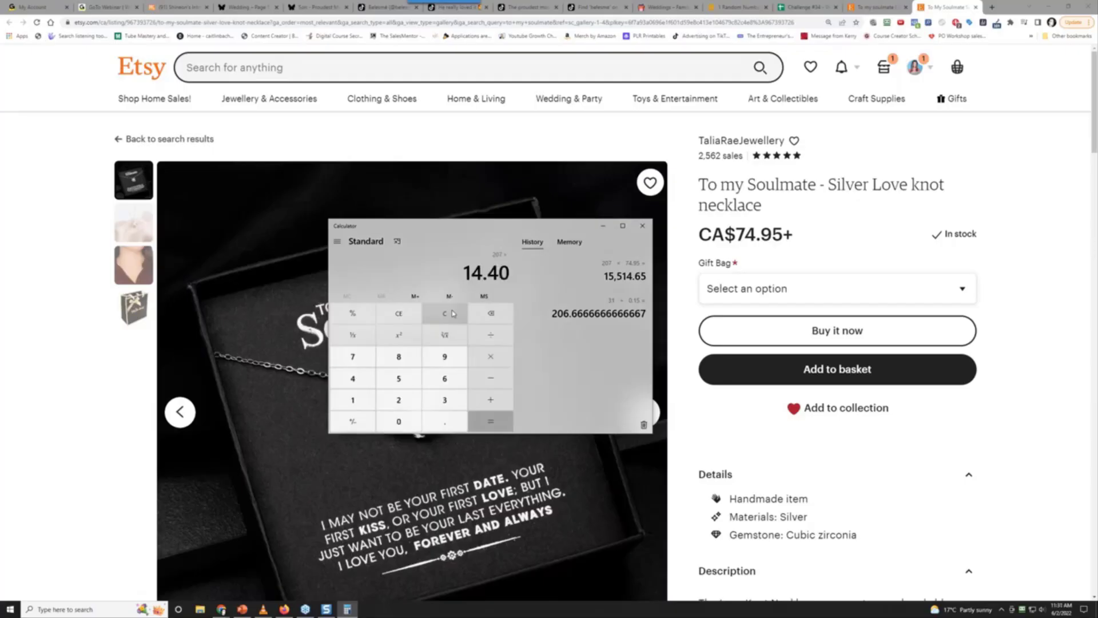
click(490, 421)
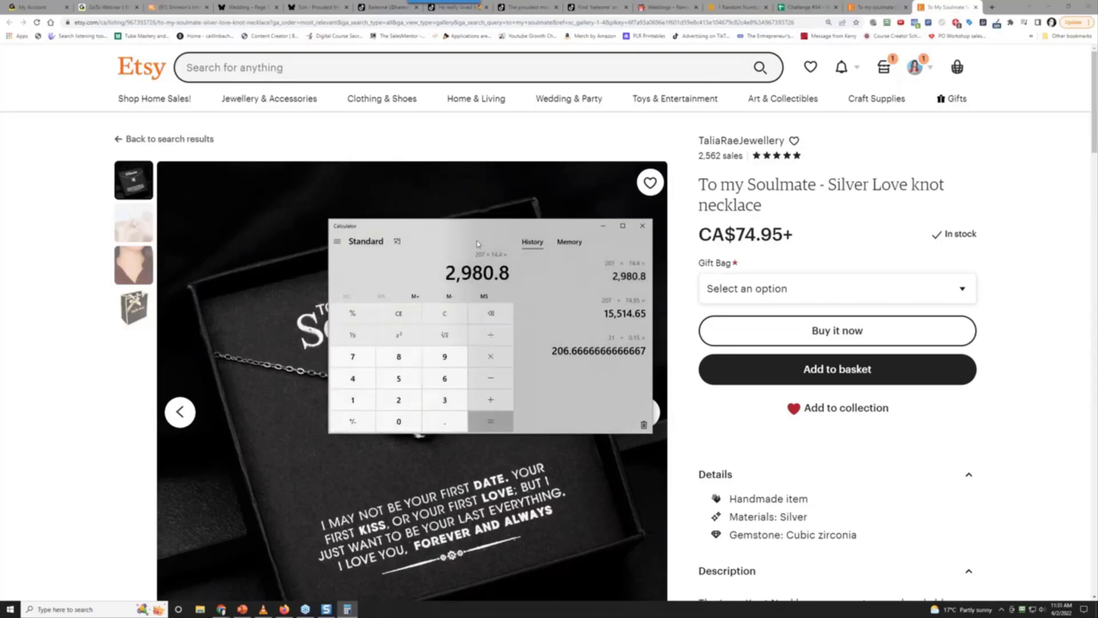
mouse_move(479, 227)
mouse_down()
mouse_move(644, 247)
mouse_move(495, 225)
mouse_up()
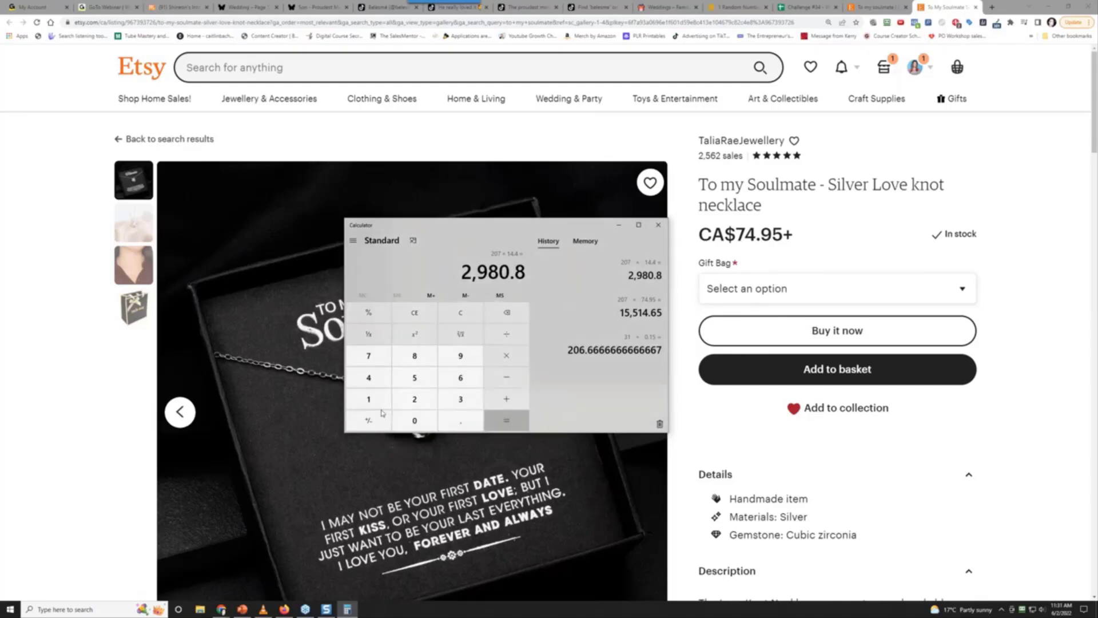
click(367, 422)
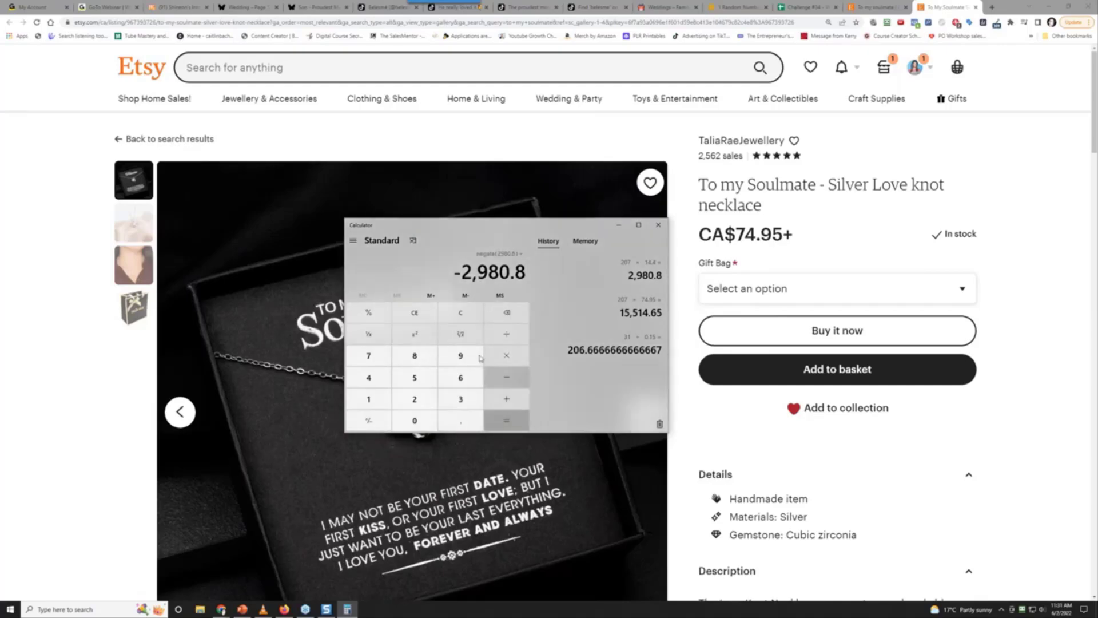
text(15)
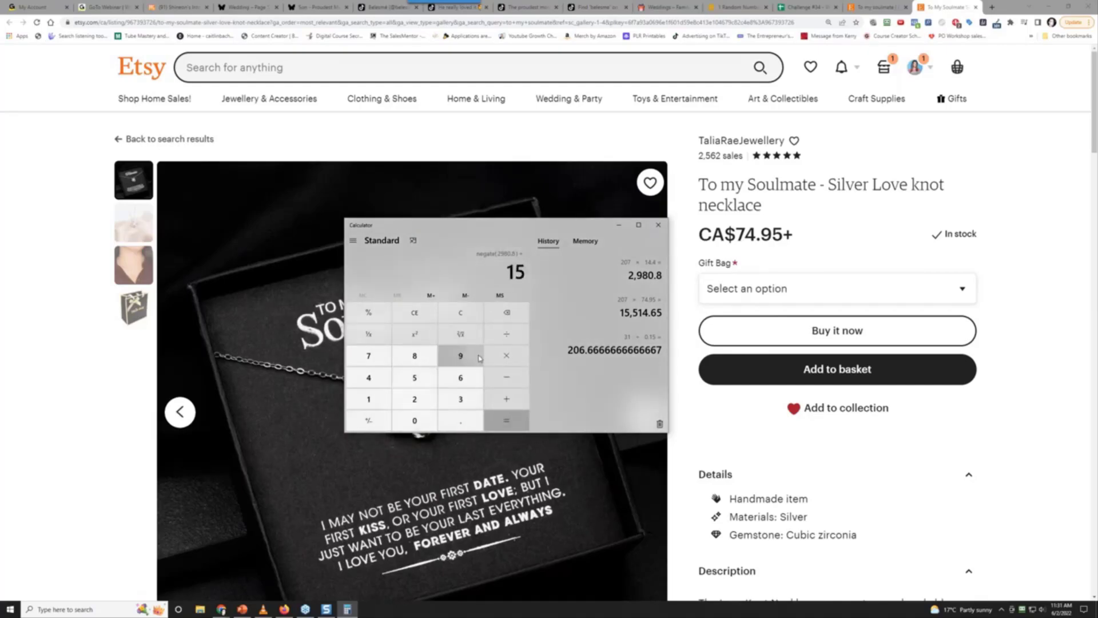
text(514.65)
key(Return)
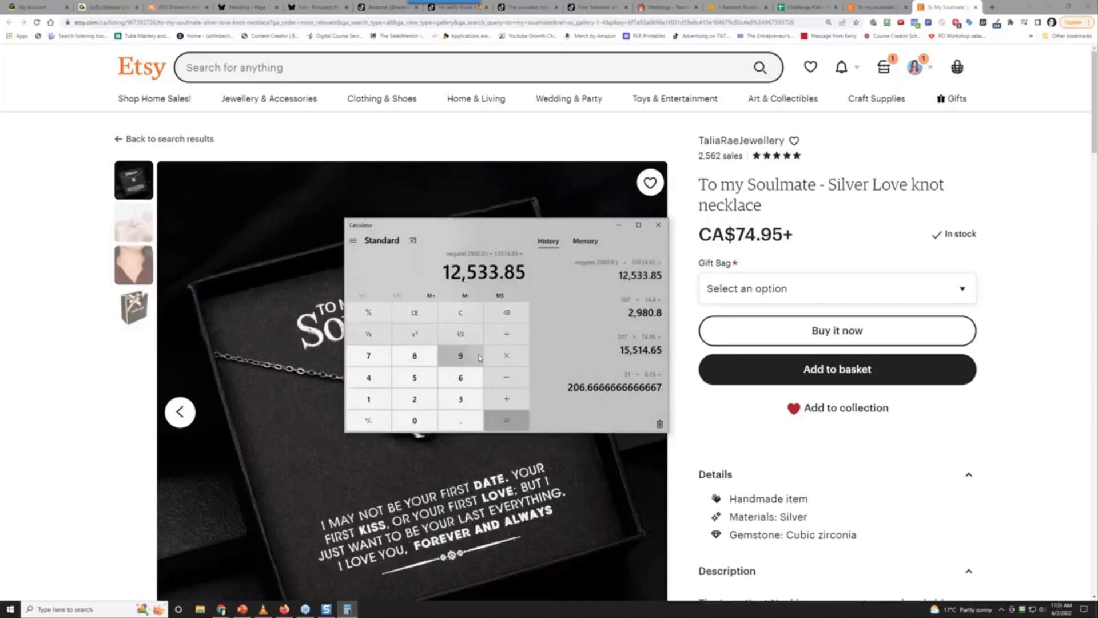
drag(444, 226, 142, 65)
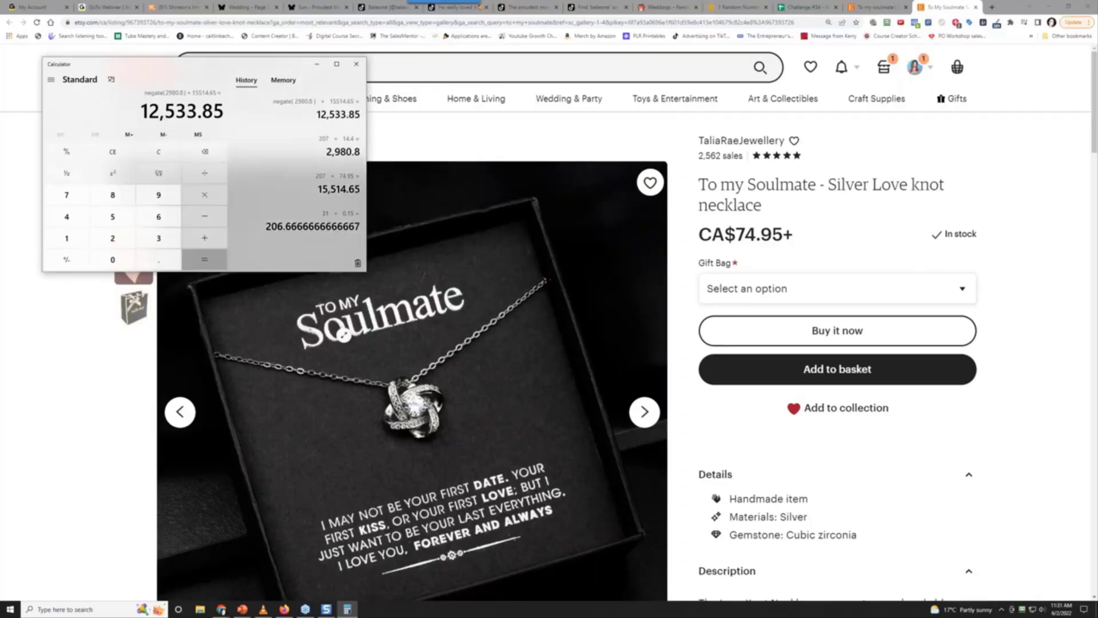
click(357, 64)
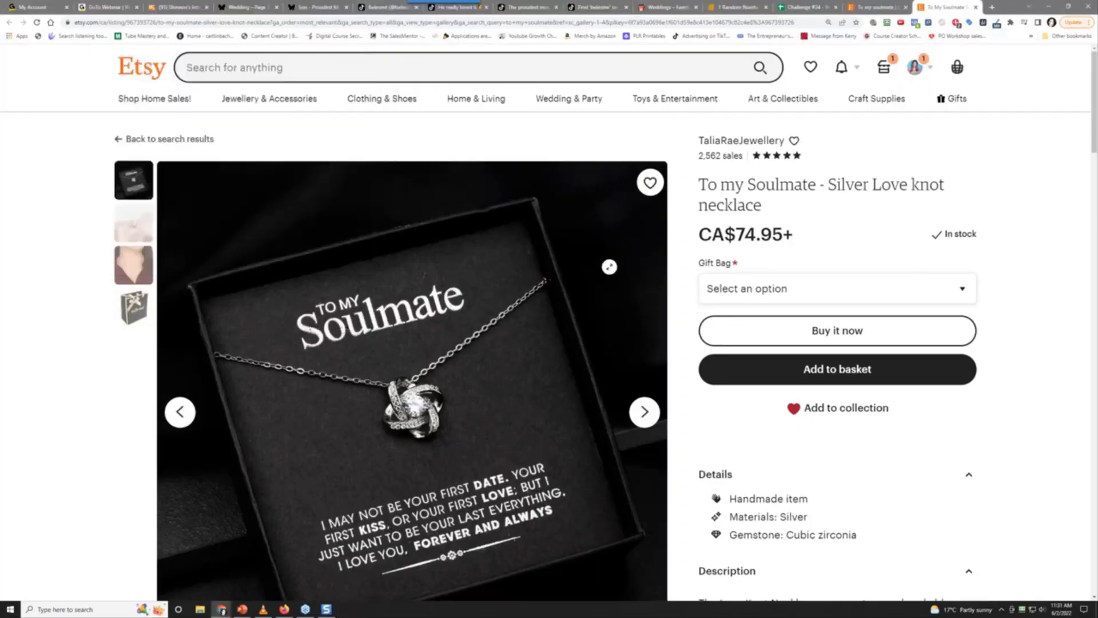
Capture a 971 × 922 Snagit shot of the necklace photo and save it as 2022-06-02_11-31-41.jpg
scroll(569, 343, down, 2)
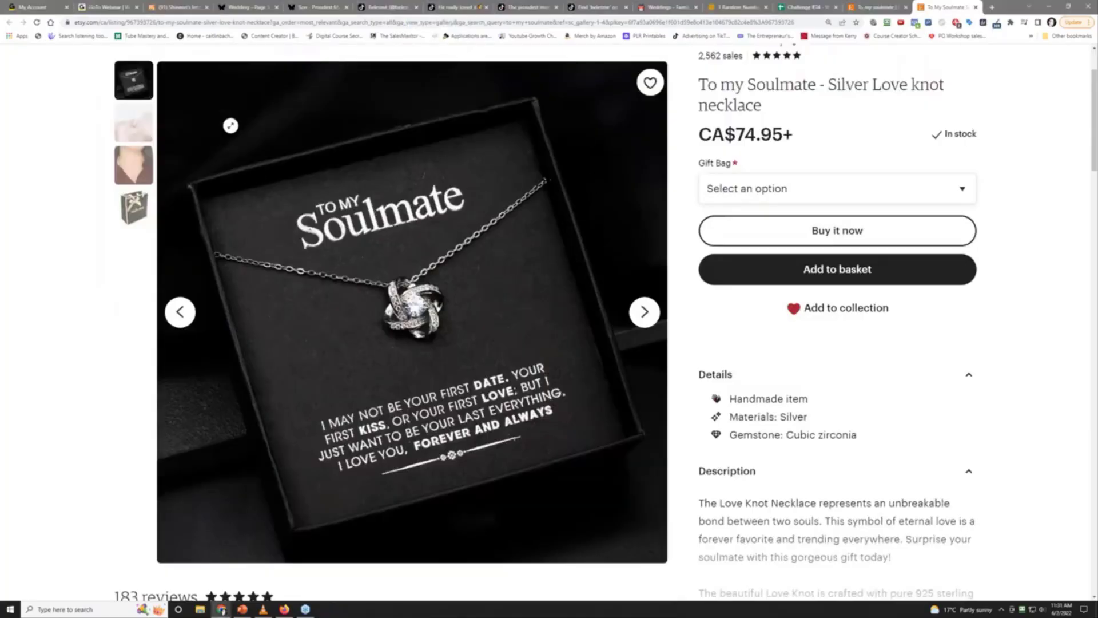
key(Print)
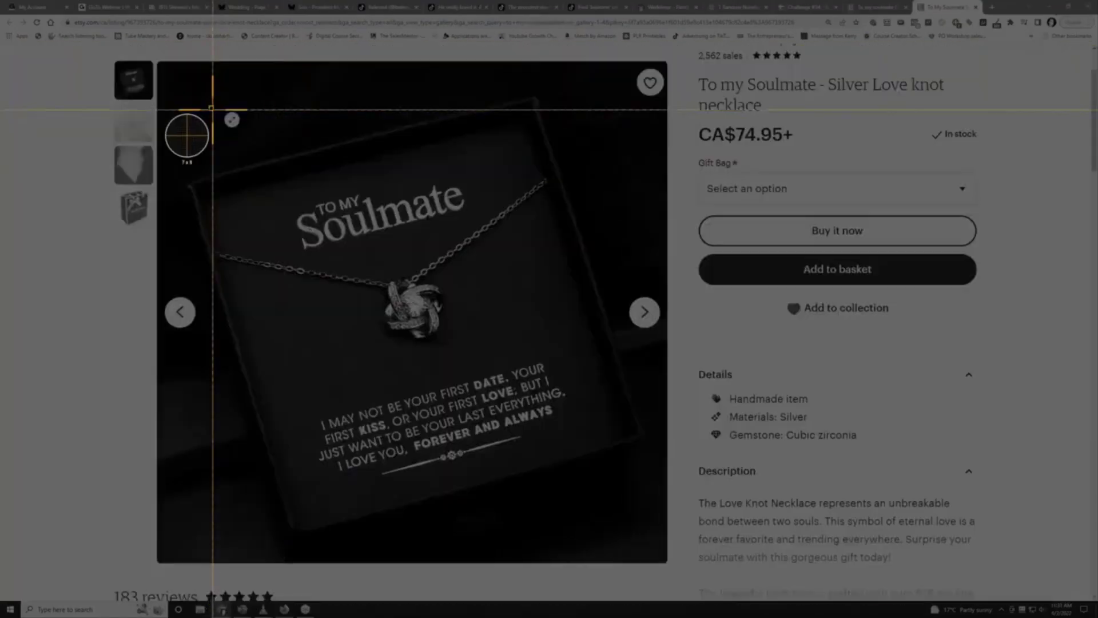
drag(210, 106, 626, 502)
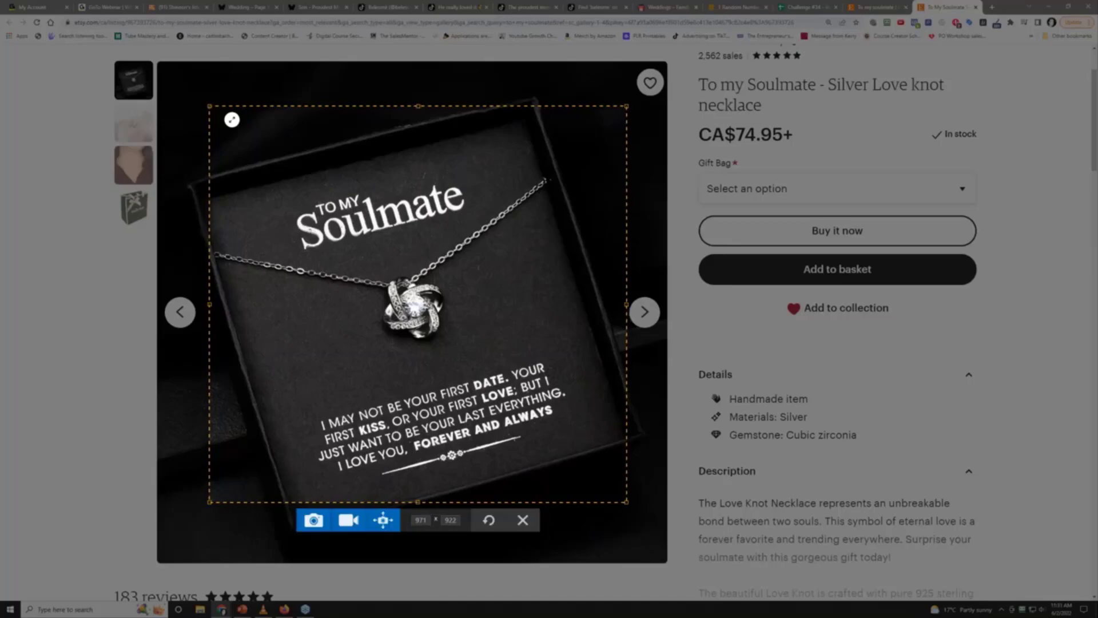
click(314, 519)
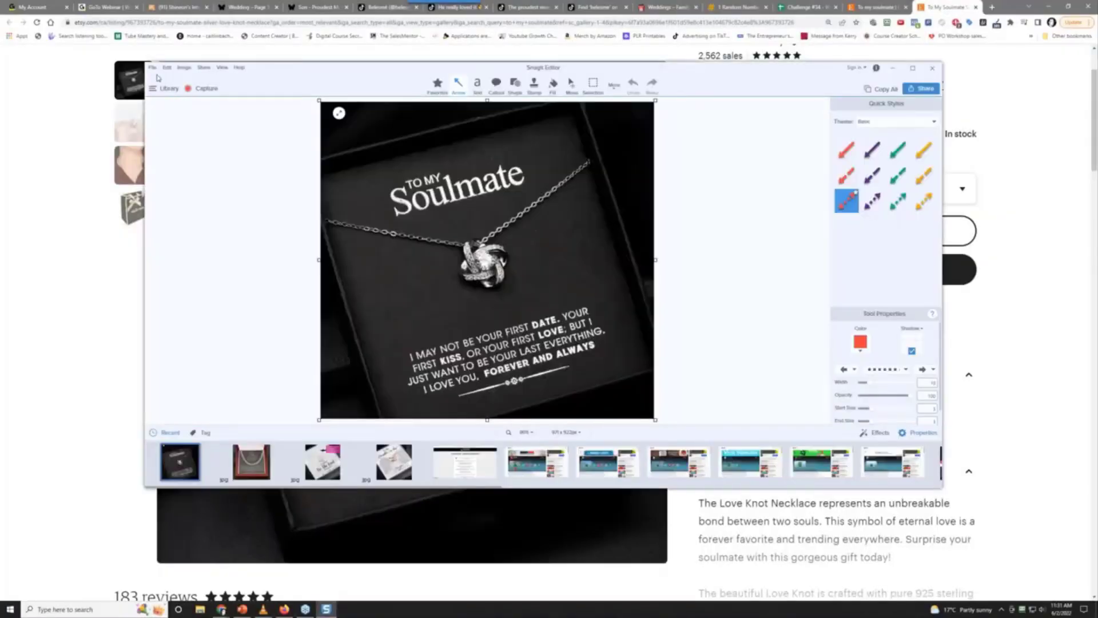
click(153, 69)
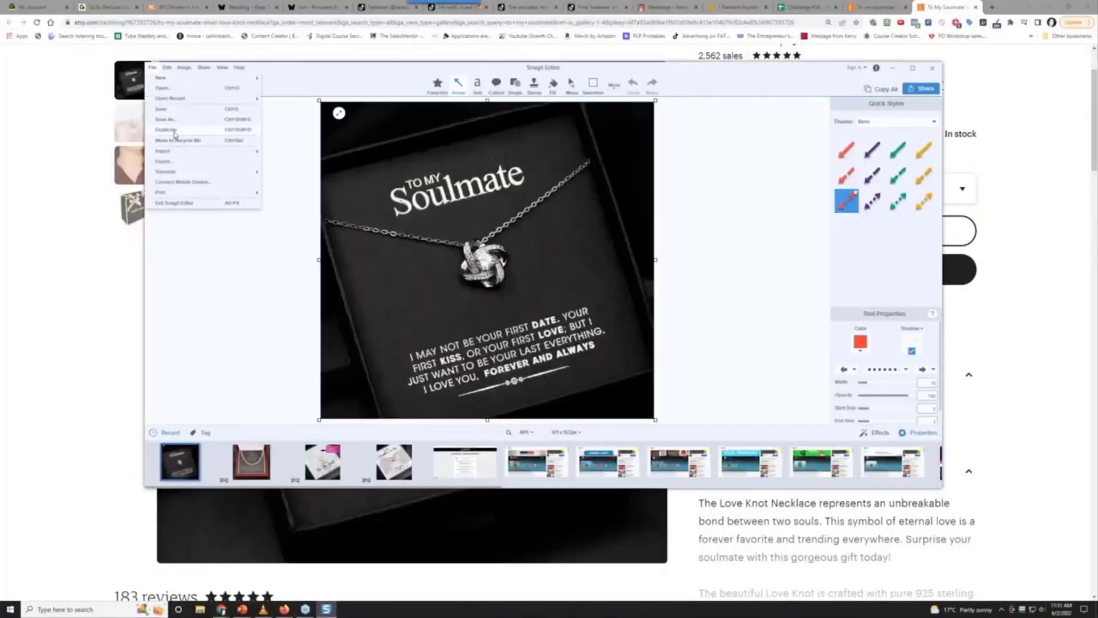
click(215, 142)
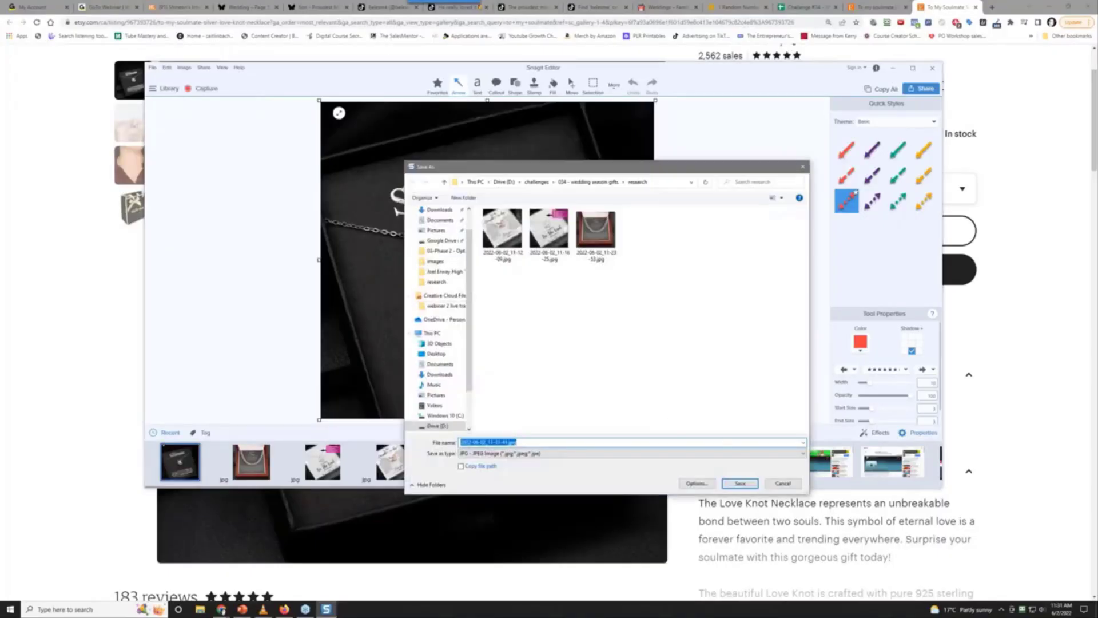
click(738, 485)
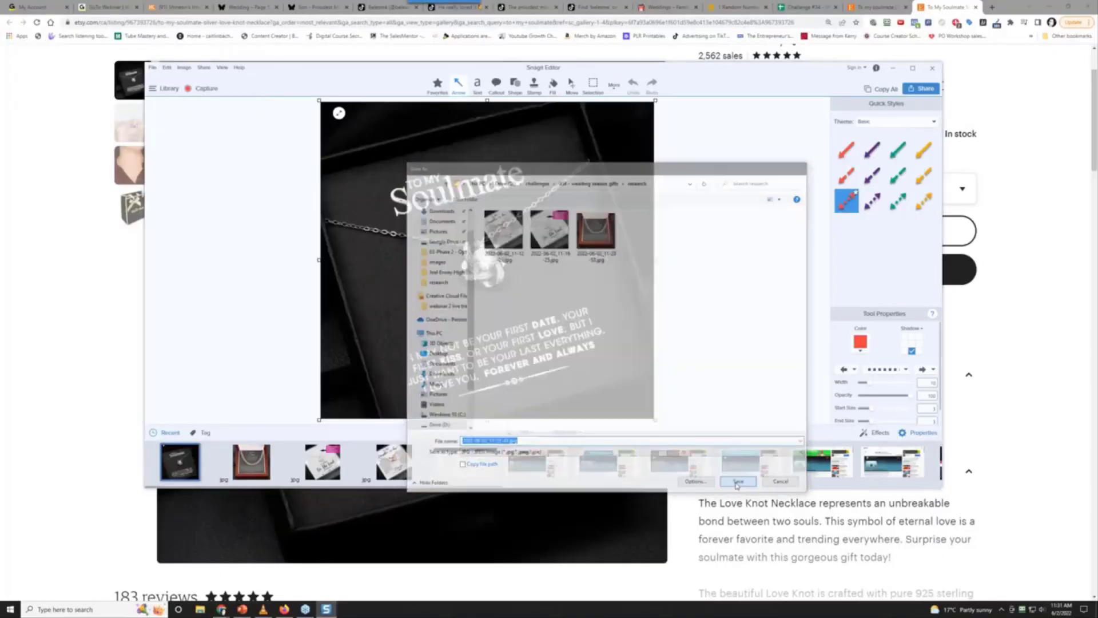
Insert the saved necklace JPG into cell A5 as an in-cell image
click(804, 6)
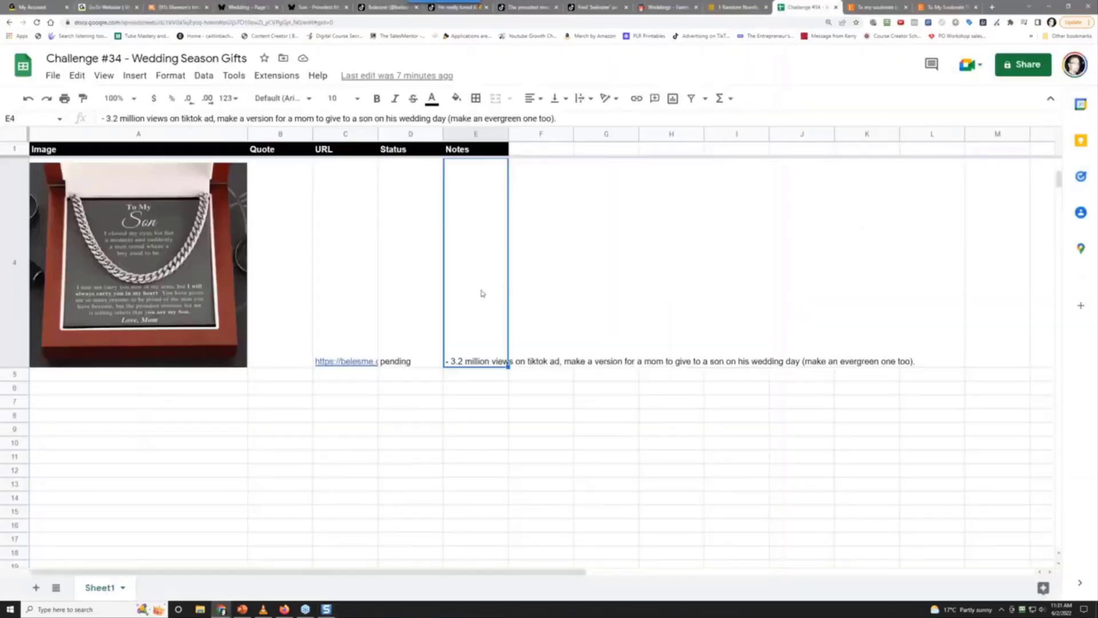
click(112, 383)
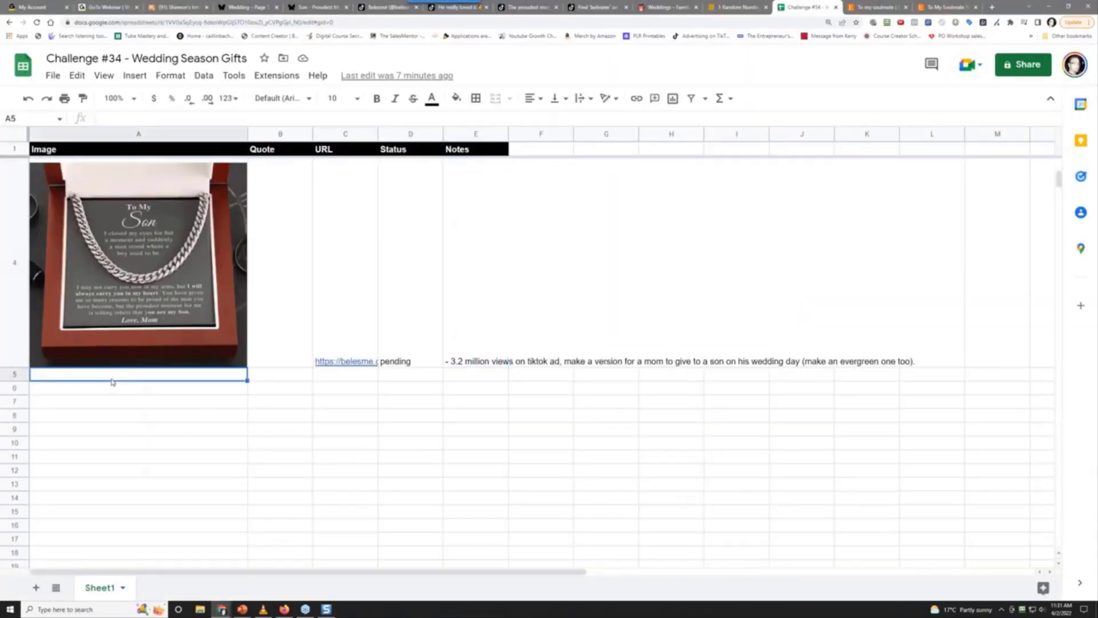
click(135, 75)
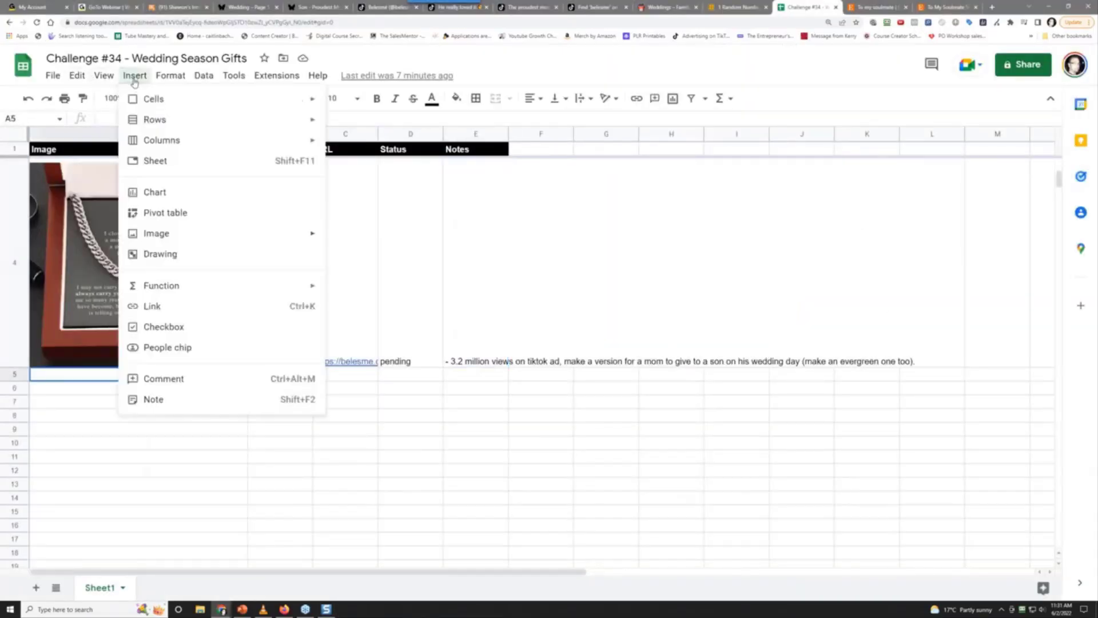
mouse_move(194, 232)
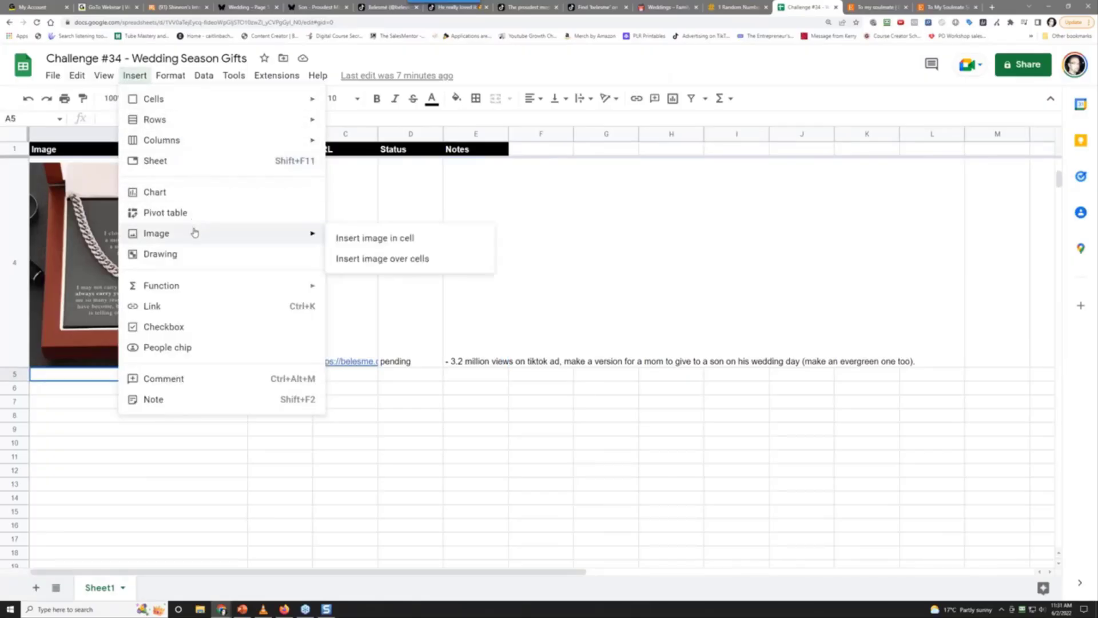
click(346, 237)
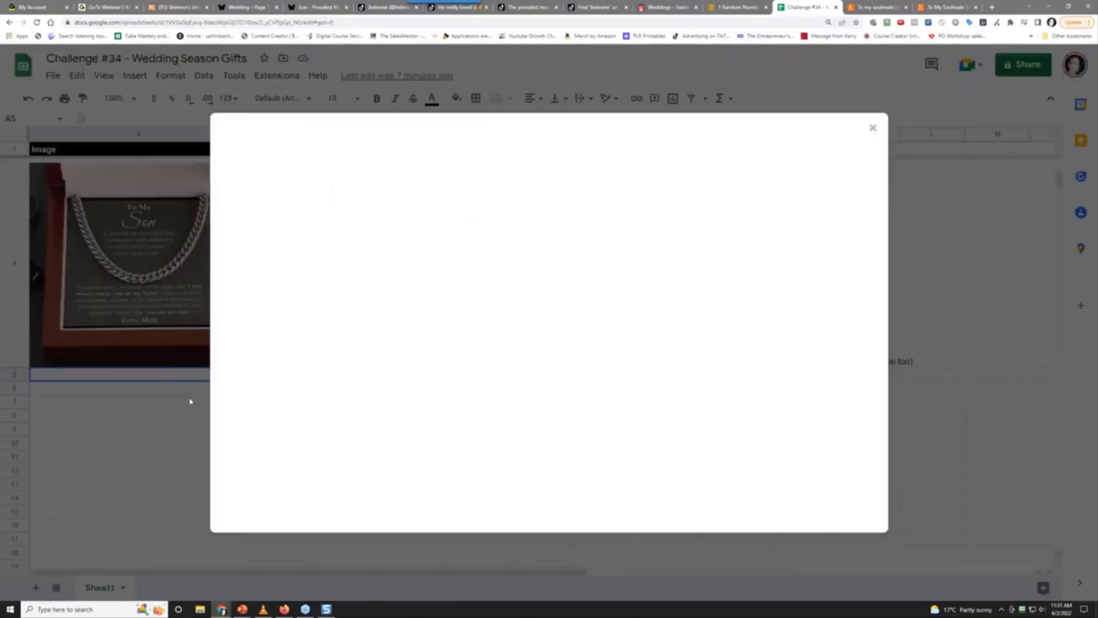
click(540, 402)
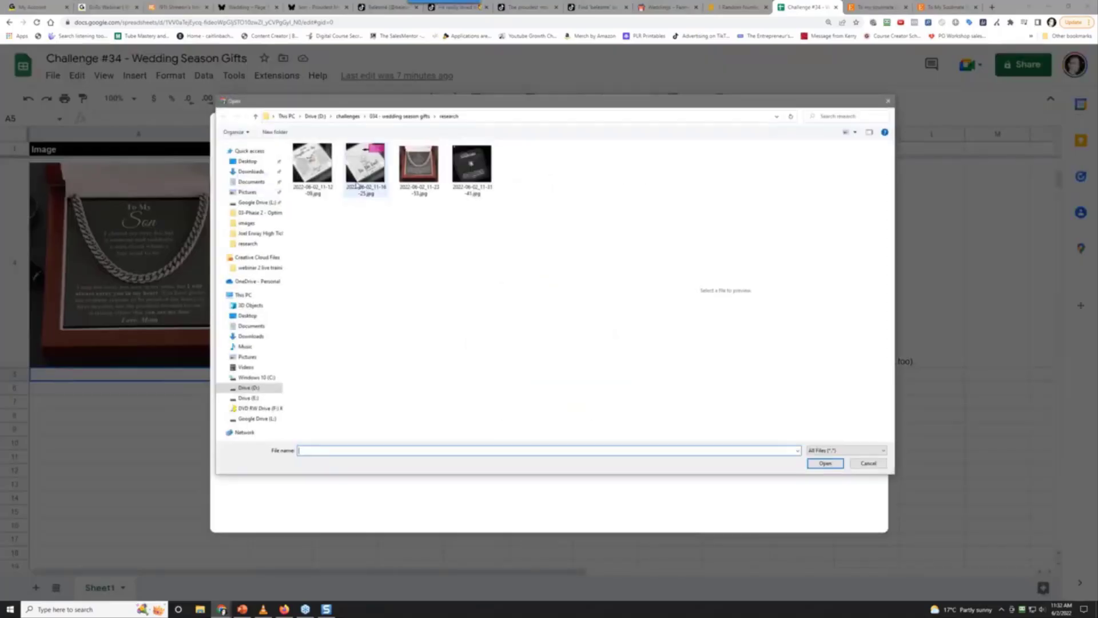
click(472, 165)
click(812, 462)
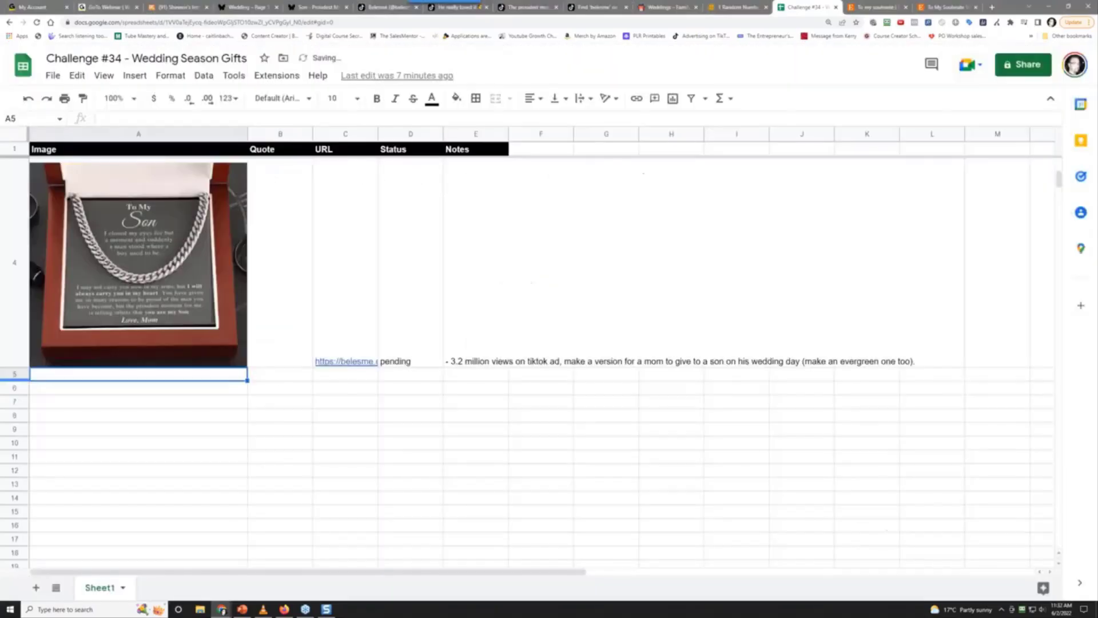
Drag row 5's lower border down so the necklace photo displays large
drag(26, 384, 46, 559)
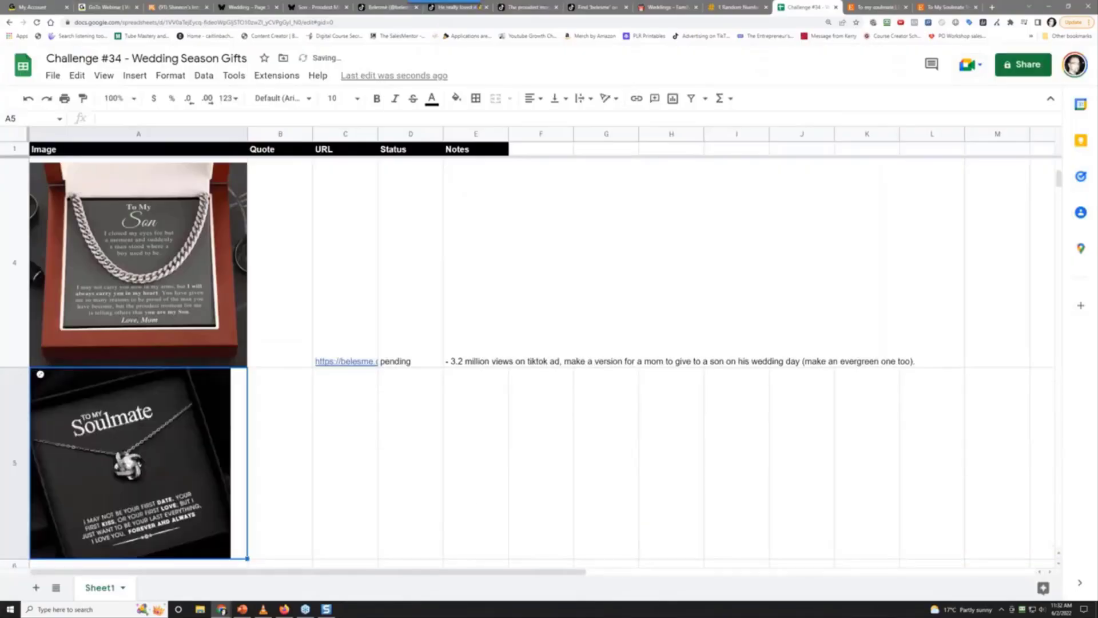
scroll(89, 496, down, 3)
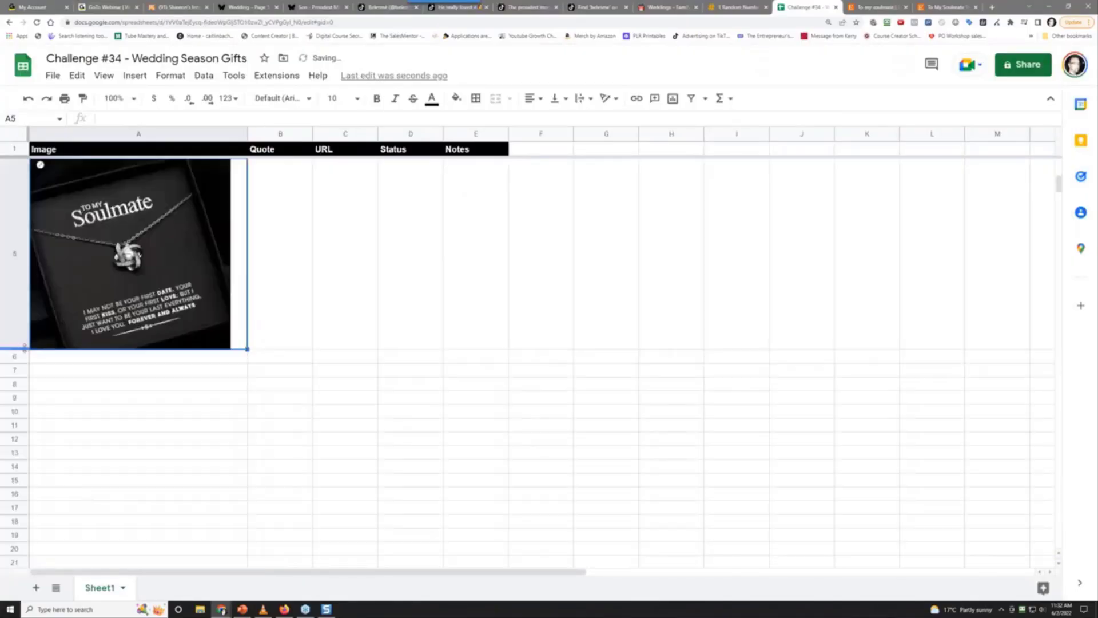
drag(24, 348, 24, 364)
click(343, 250)
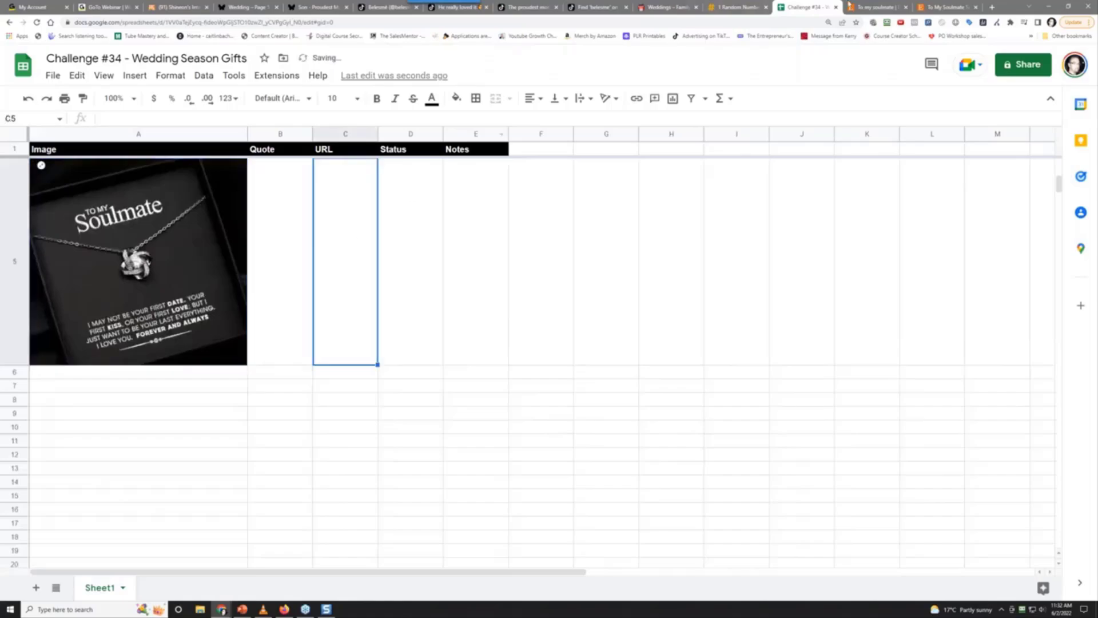
Copy the Etsy listing's URL and paste it into C5
click(946, 7)
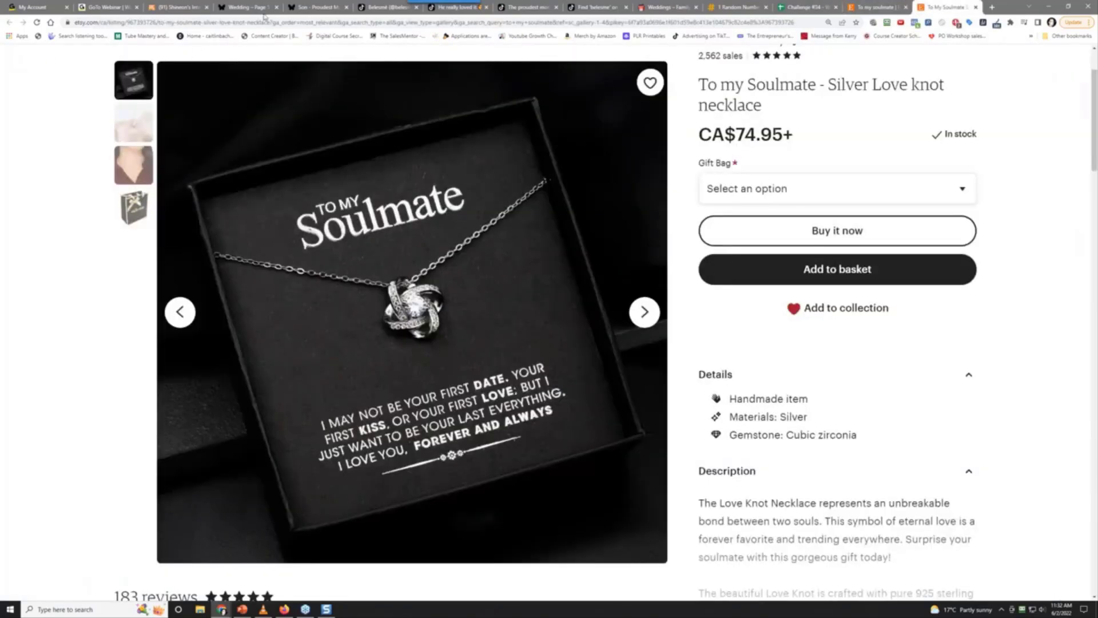
drag(272, 24, 73, 28)
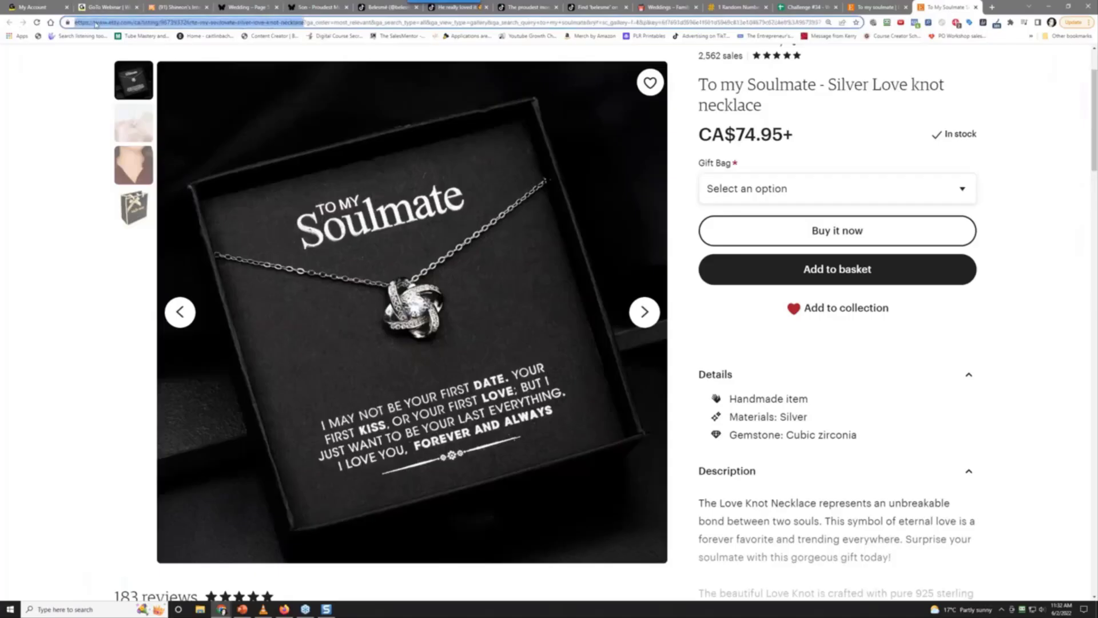
right_click(95, 24)
click(120, 67)
click(794, 4)
right_click(346, 284)
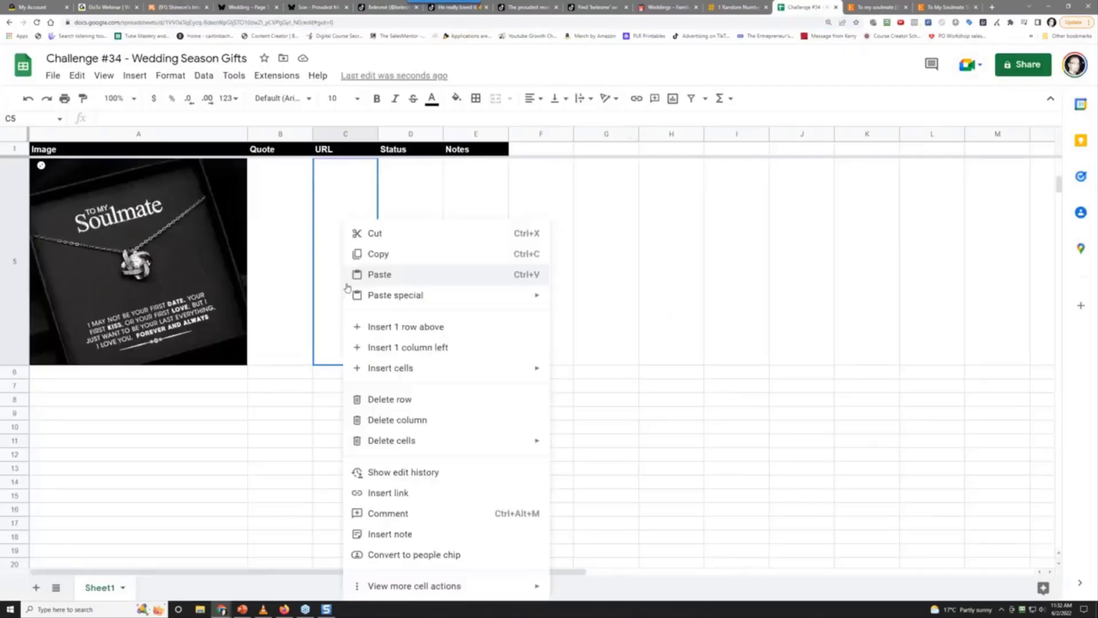
click(407, 274)
Set D5 to 'pending' and note '- 207 sales on etsy, approx $12,500 in profit, make a wedding version' in E5
click(421, 257)
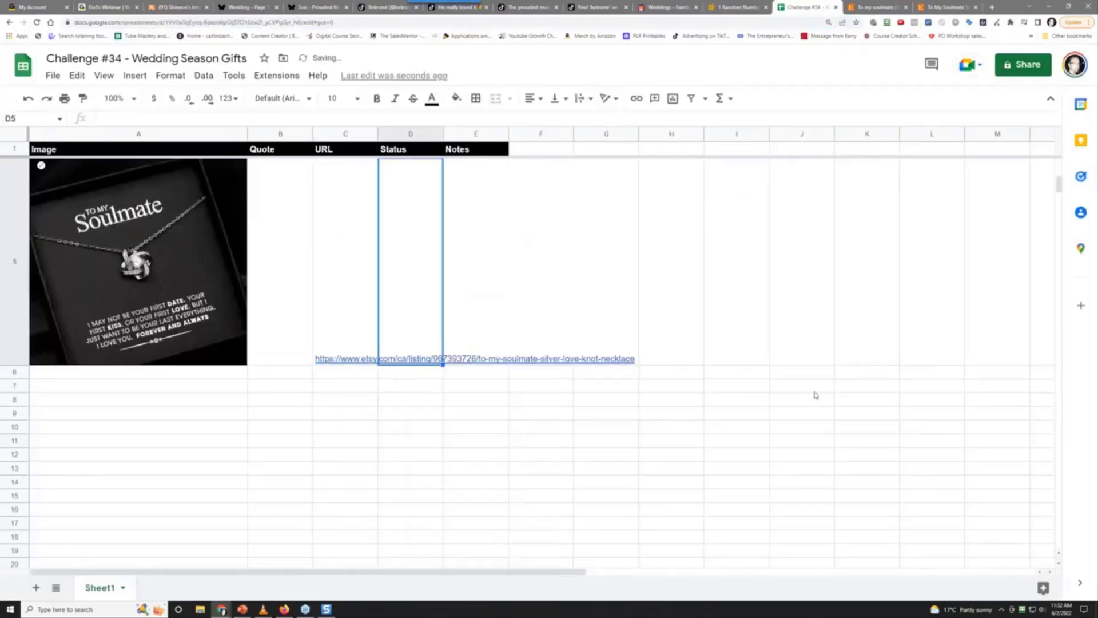
text(pending)
key(Tab)
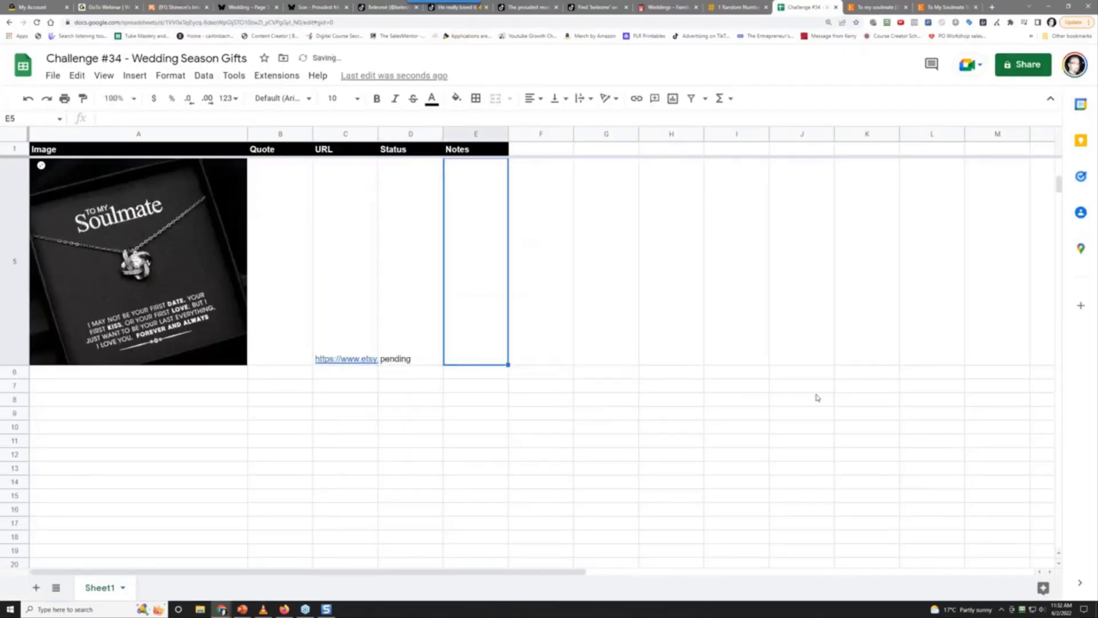
text(- 20)
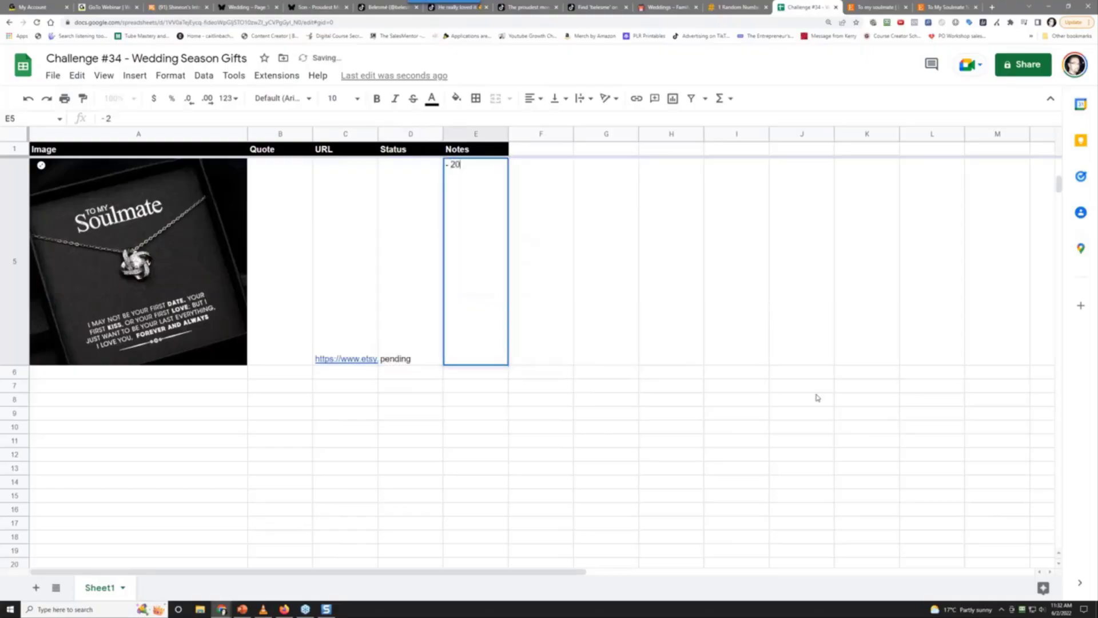
text(7 sales on etsy, approx)
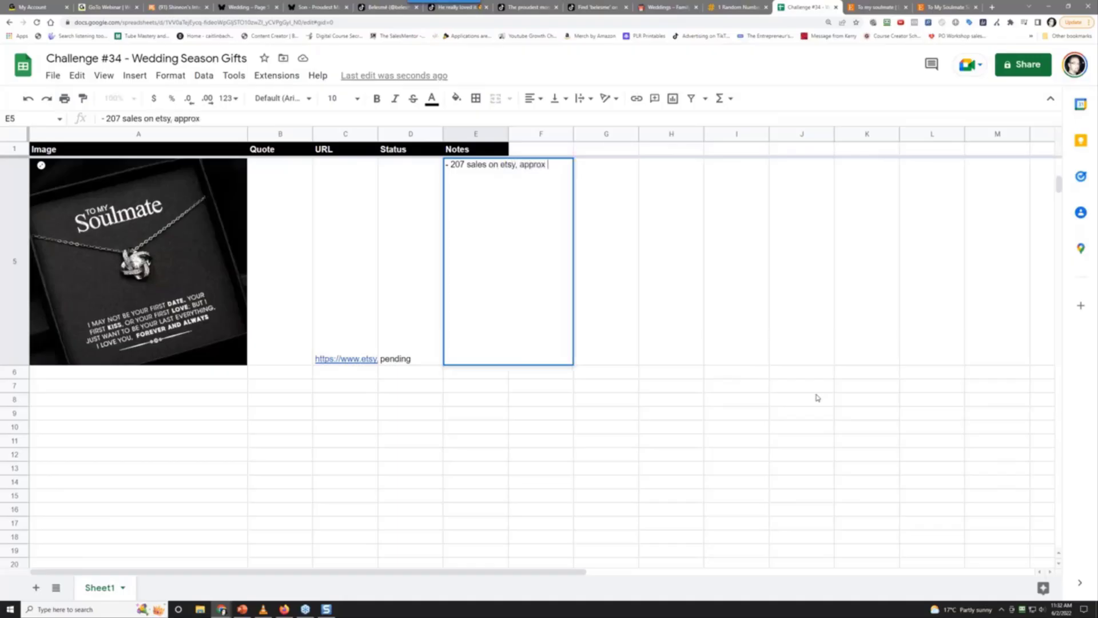
text( $12,500 in profit)
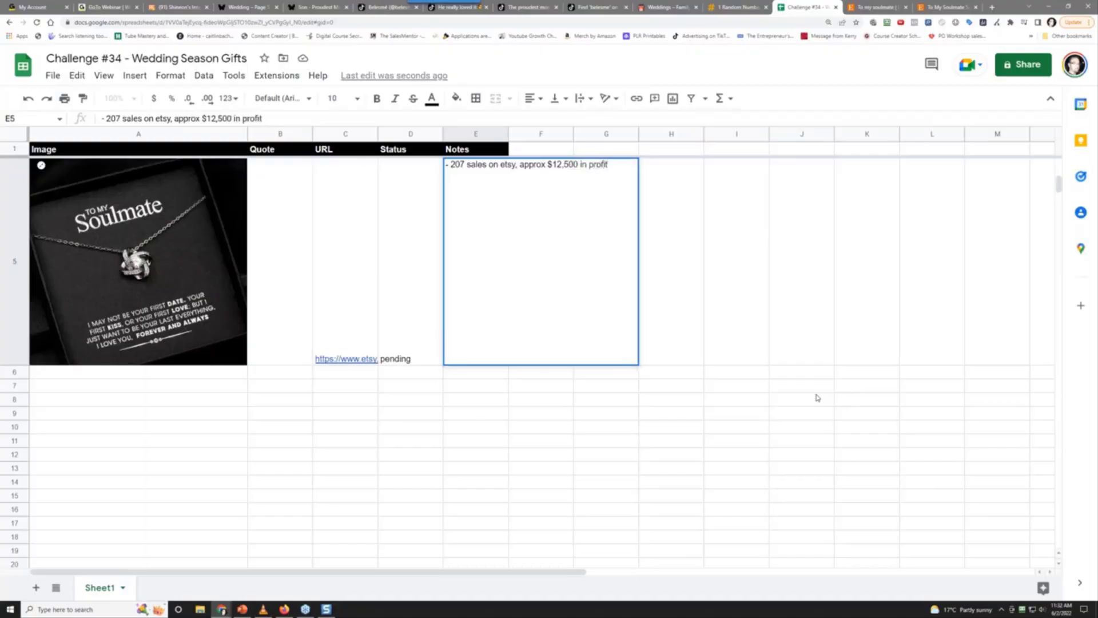
text(, make a wedding version)
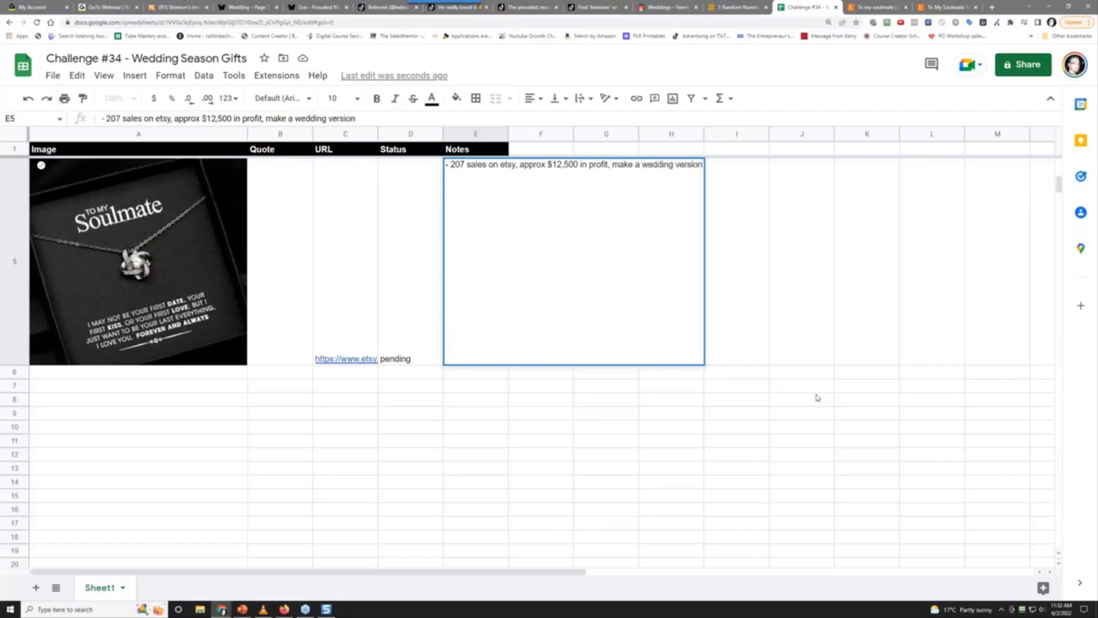
key(Return)
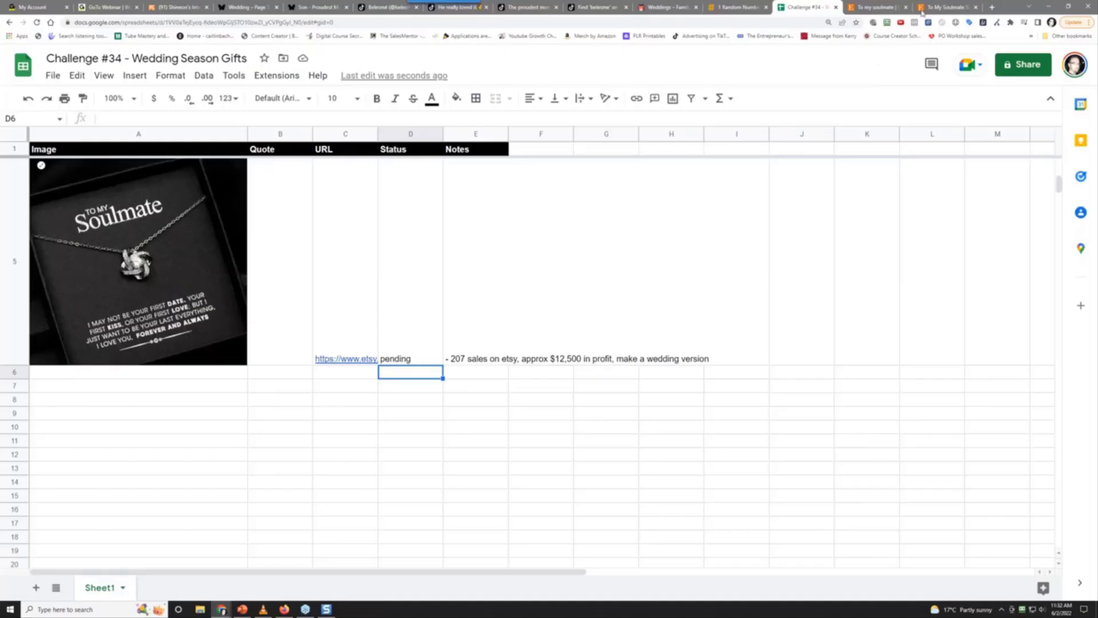
Back in the 6,877 'to my soulmate' results, bring up link options for the red heart necklace listing
click(883, 6)
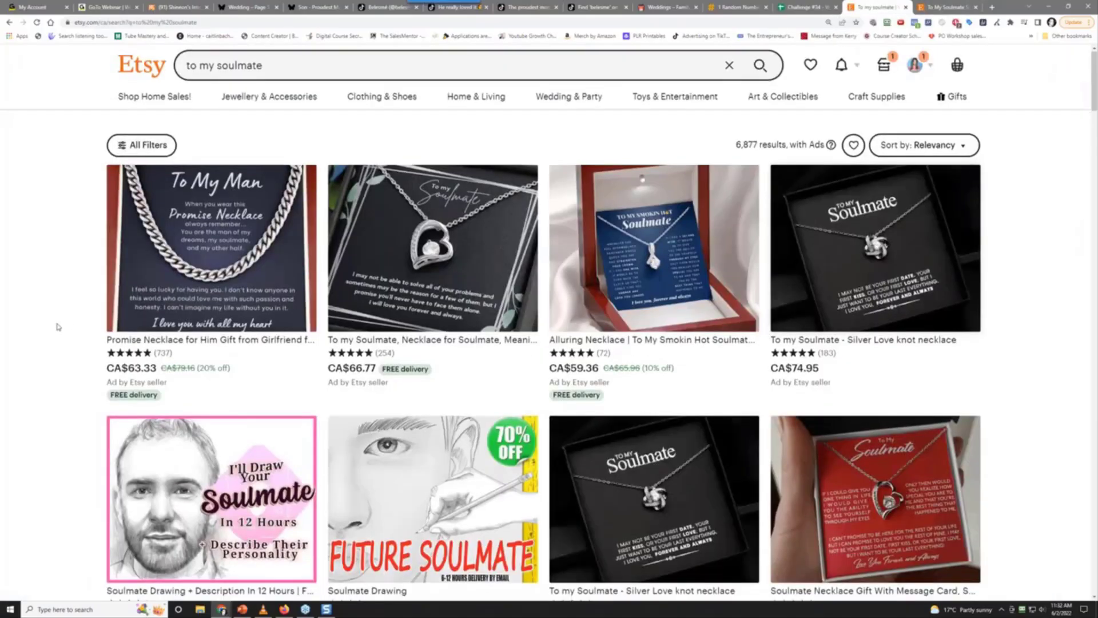
scroll(58, 327, down, 3)
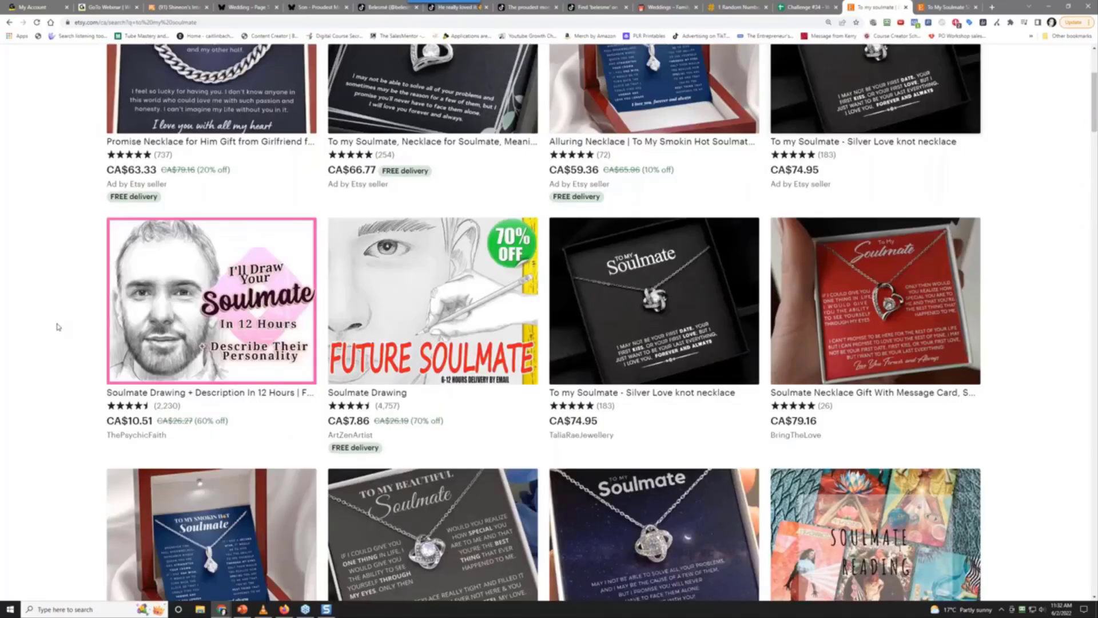
scroll(58, 328, down, 2)
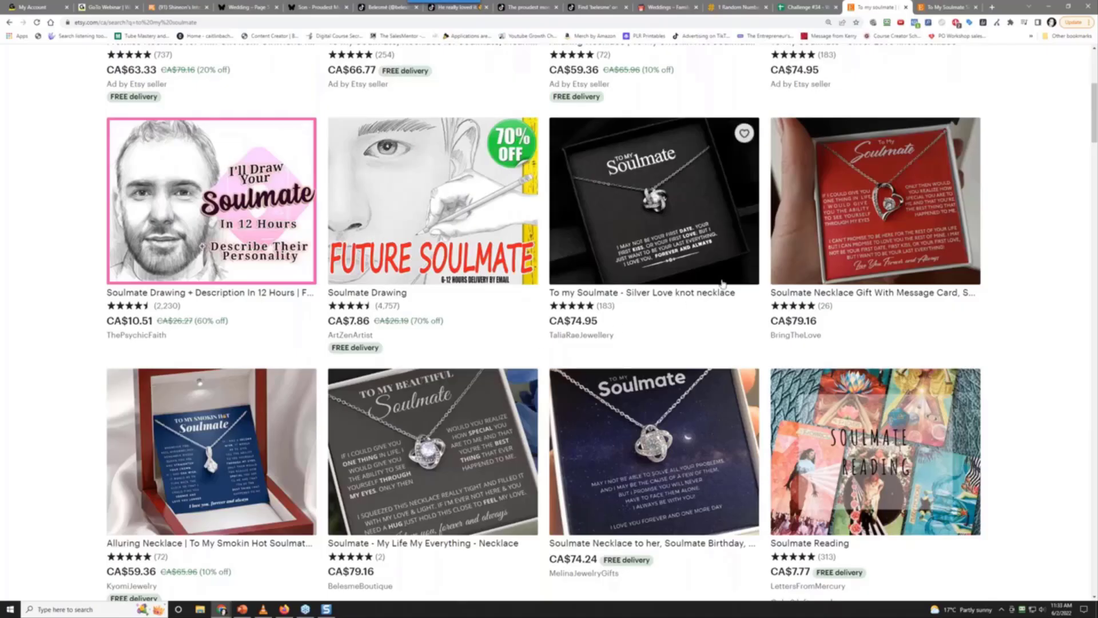
right_click(896, 211)
Open BringTheLove's Soulmate Necklace listing (CA$79.16+, 26 reviews) and skim its reviews and description
click(926, 218)
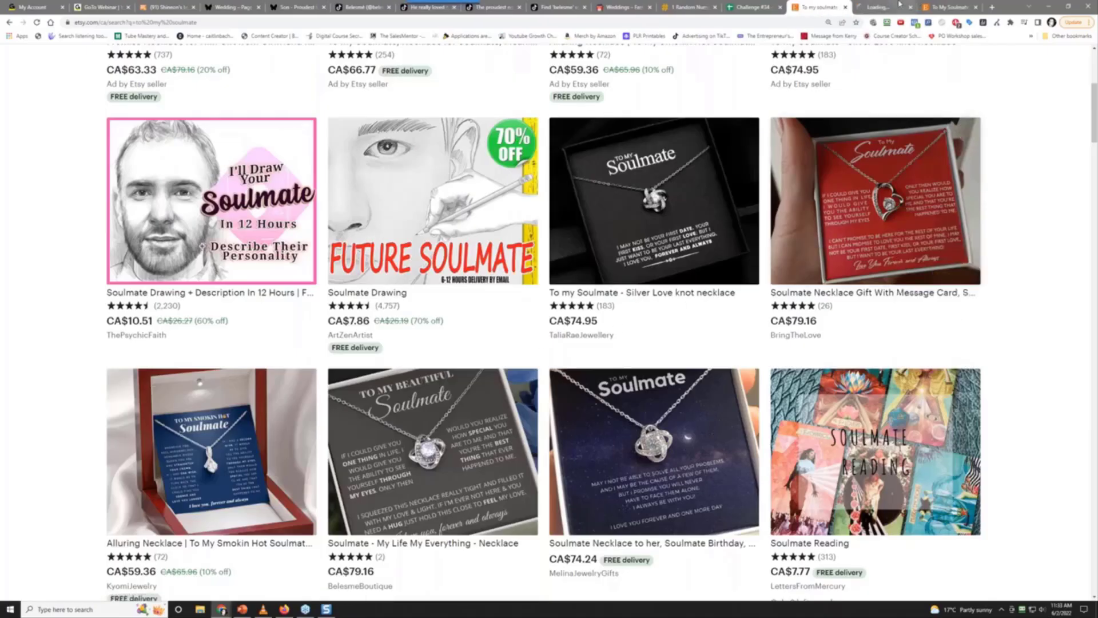
click(885, 7)
scroll(781, 253, down, 5)
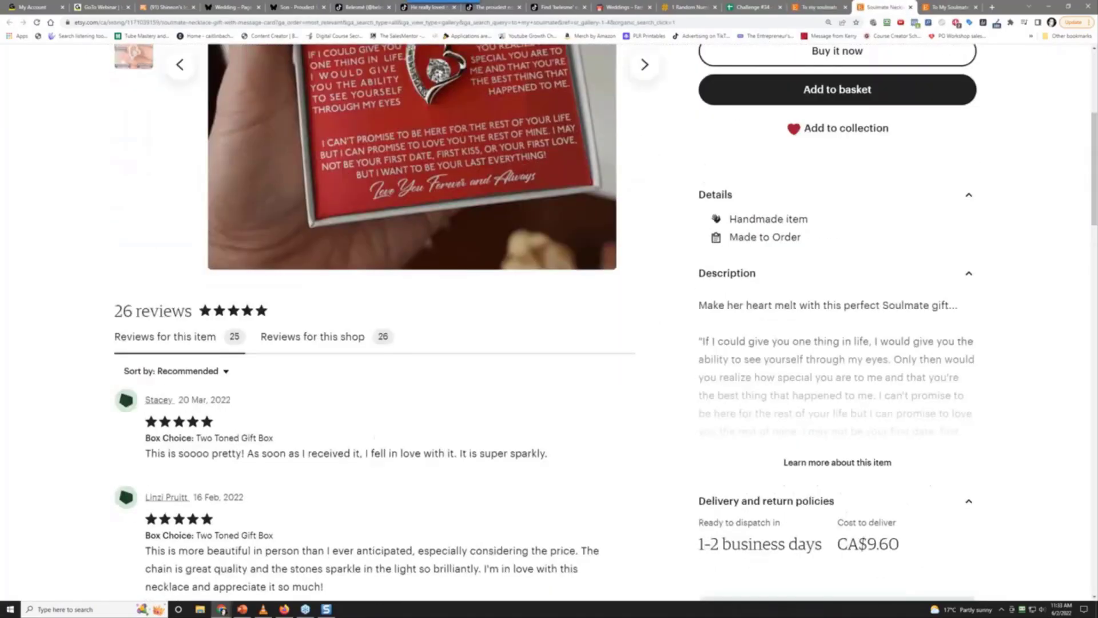
scroll(781, 260, up, 3)
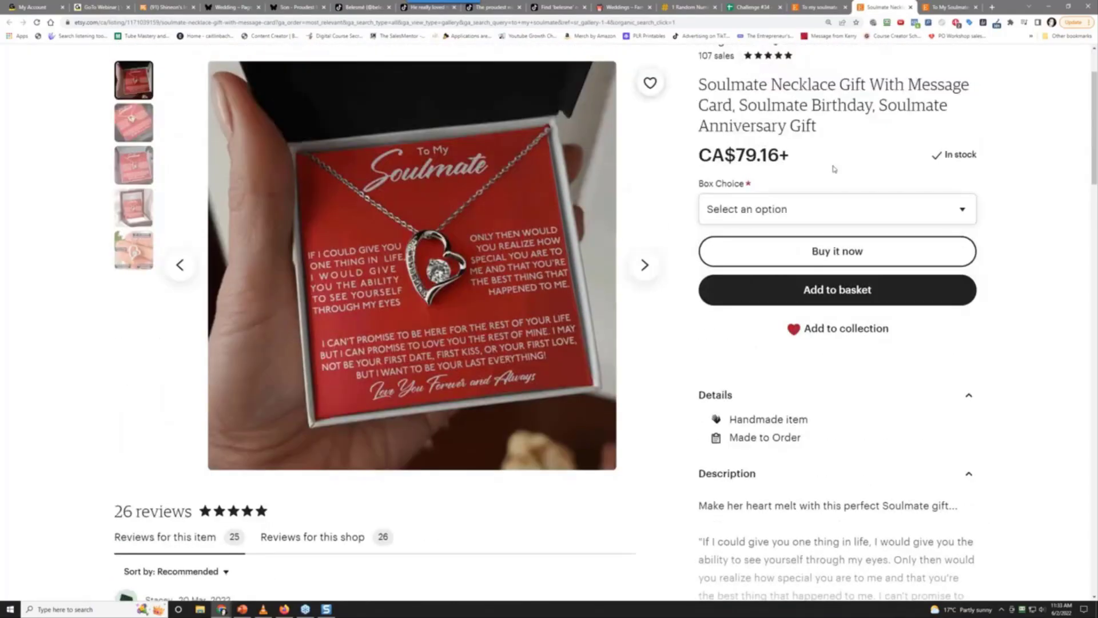
scroll(839, 168, up, 1)
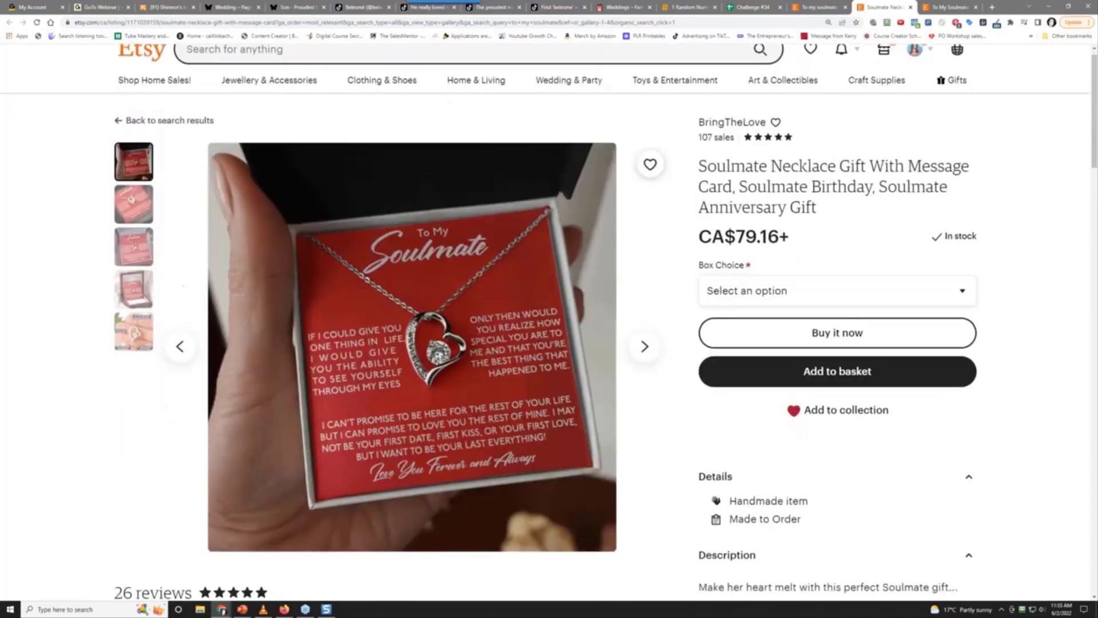
scroll(839, 168, down, 3)
scroll(839, 168, up, 2)
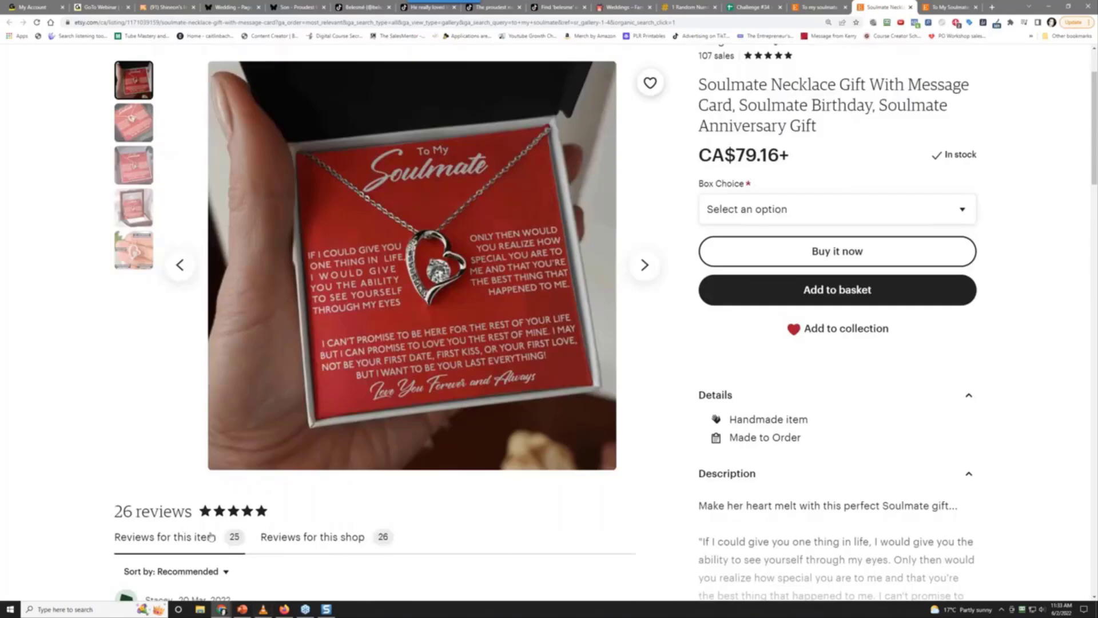
click(39, 610)
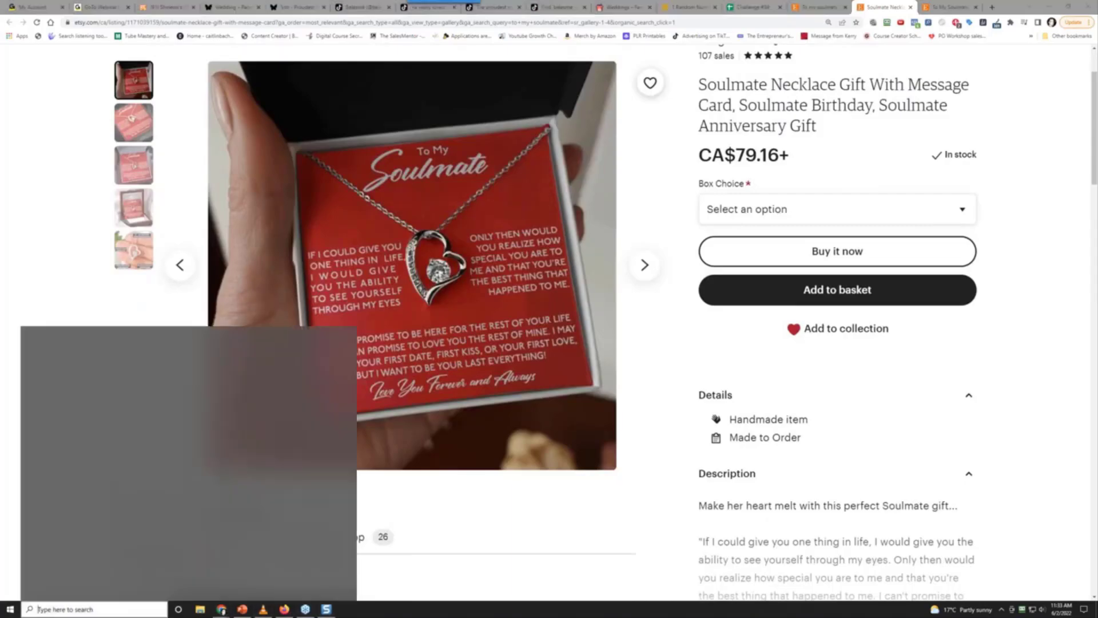
Launch Calculator and work out 25*0.15, then clear it
click(203, 384)
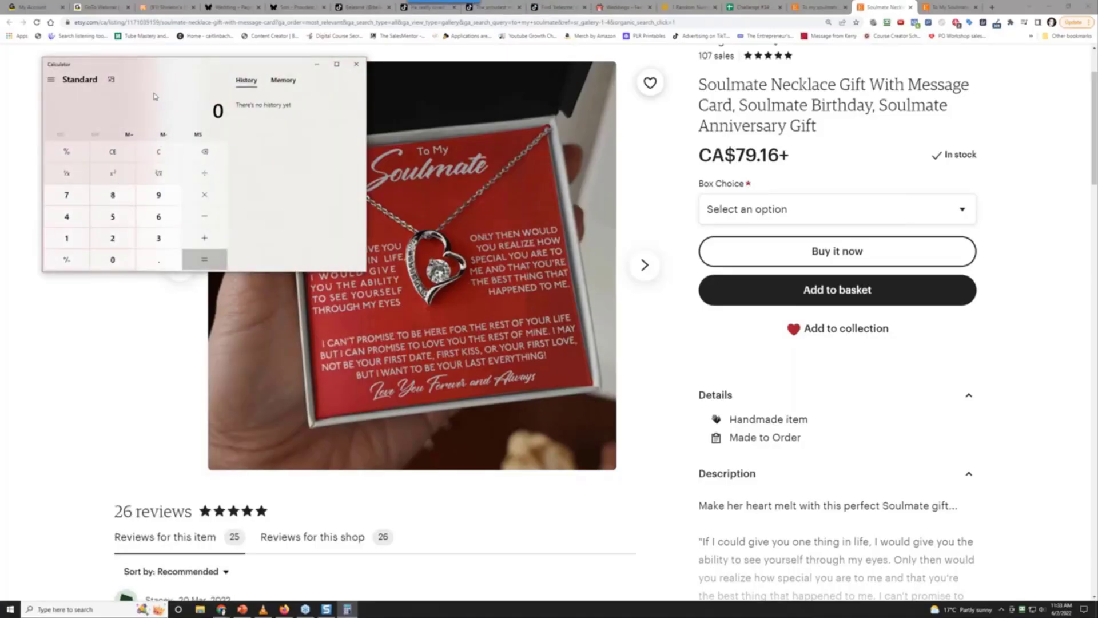
text(25*0.15)
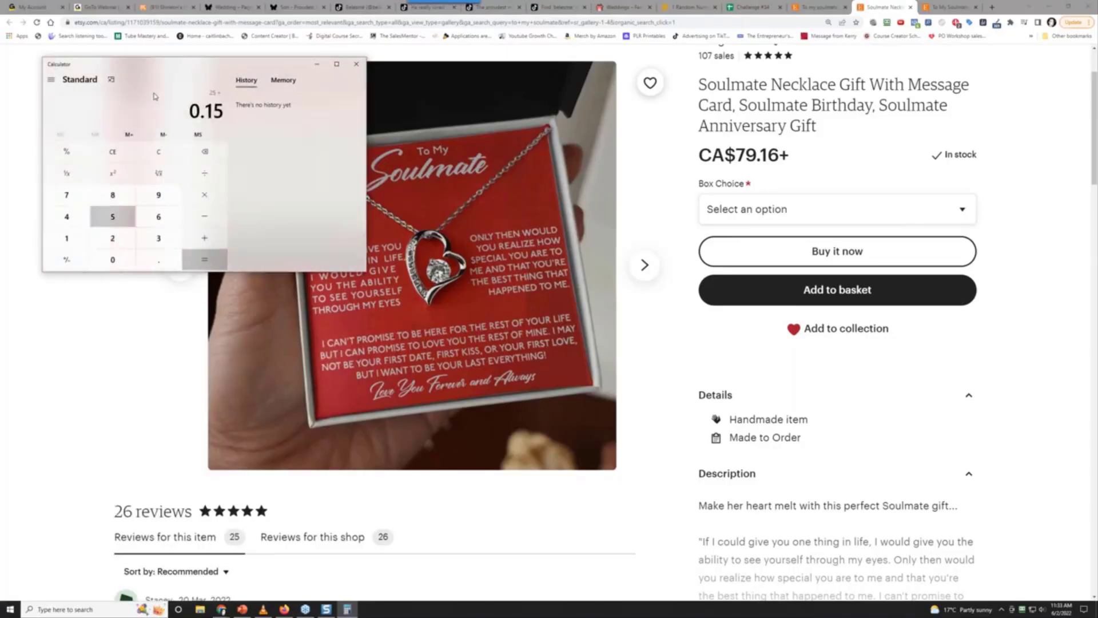
key(Return)
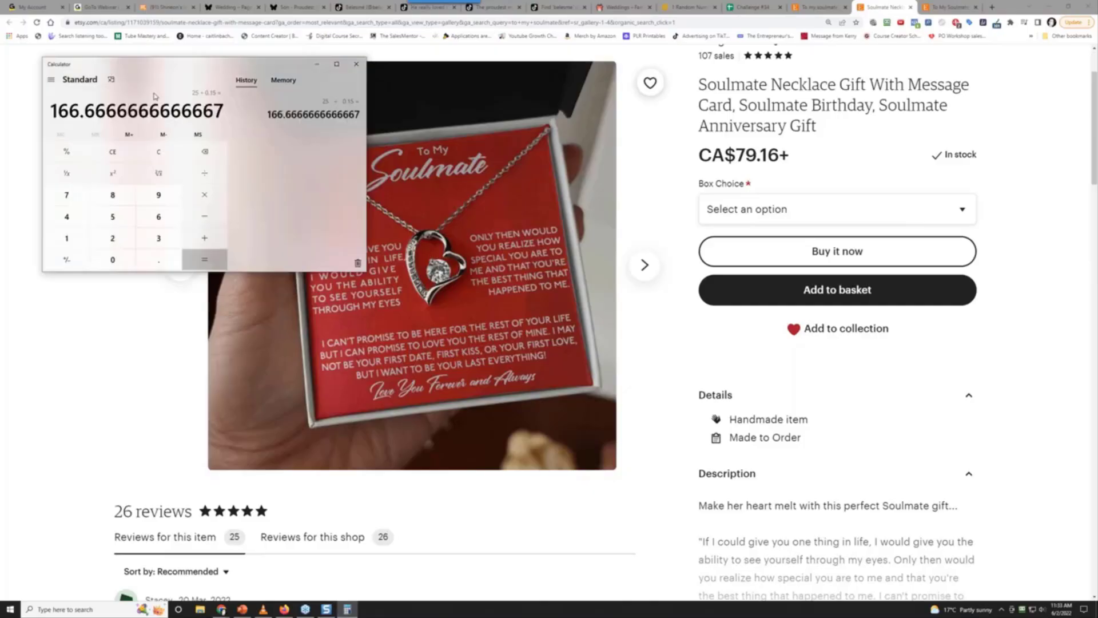
click(171, 158)
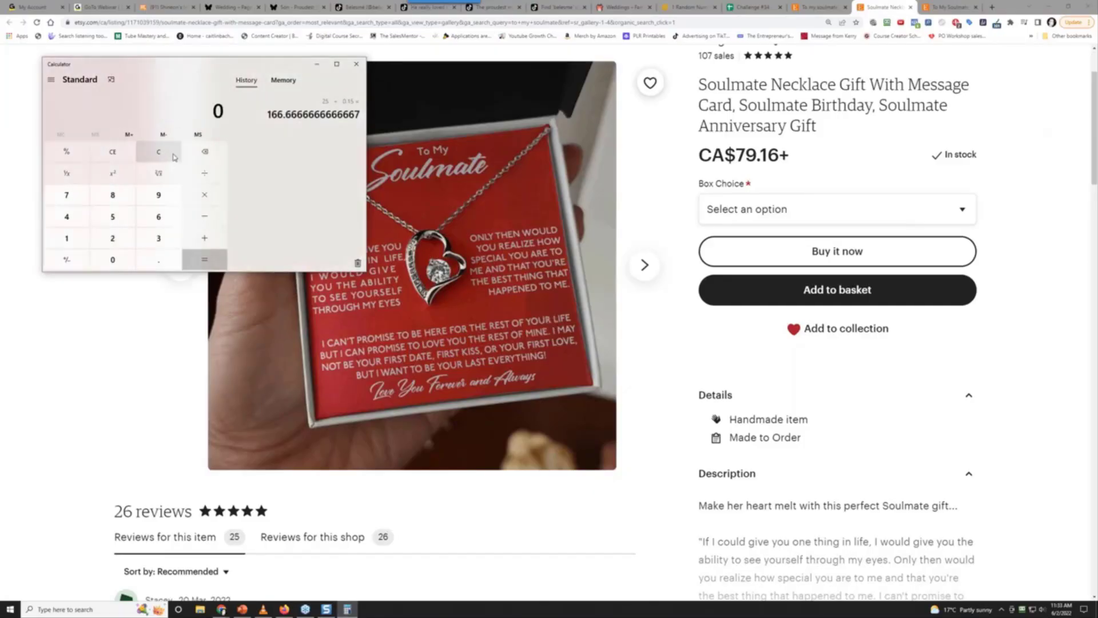
Multiply 167 sales by the 79.16 price to get 13,219.72 revenue
text(167)
key(Return)
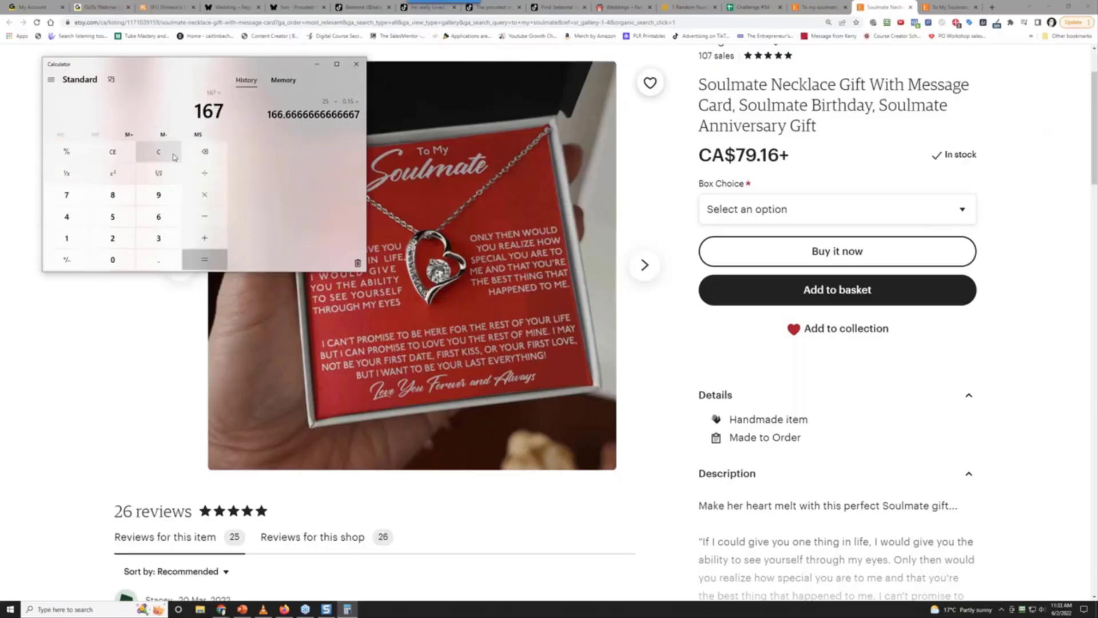
text(*79.16)
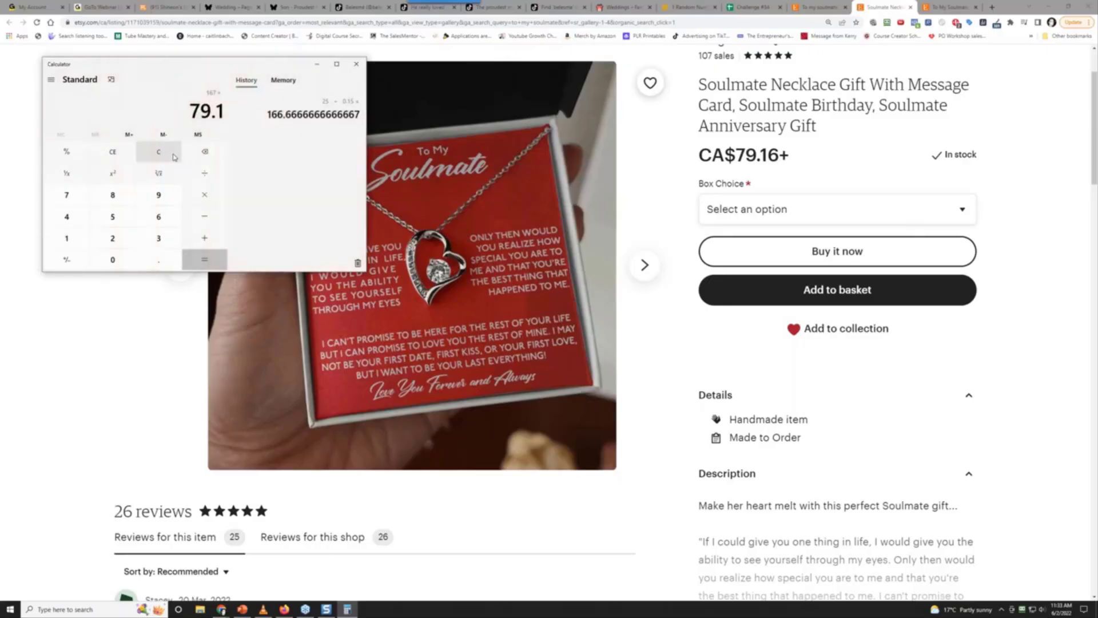
key(Return)
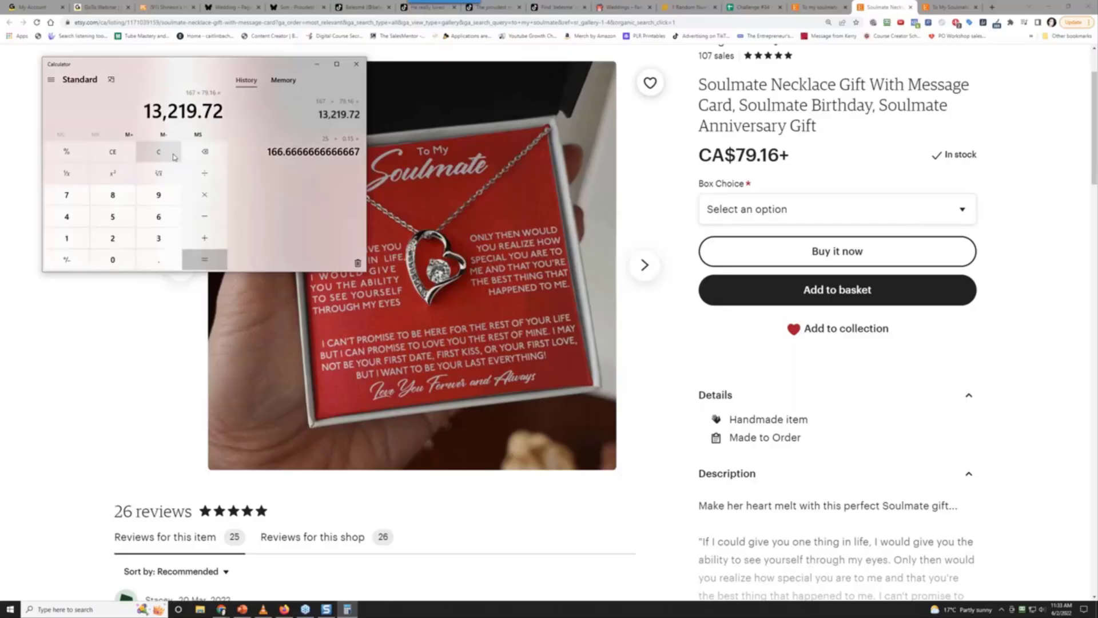
Subtract the 167 × 14.40 = 2,404.8 cost to get 10,814.92 profit, then put Calculator away
click(173, 155)
text(1)
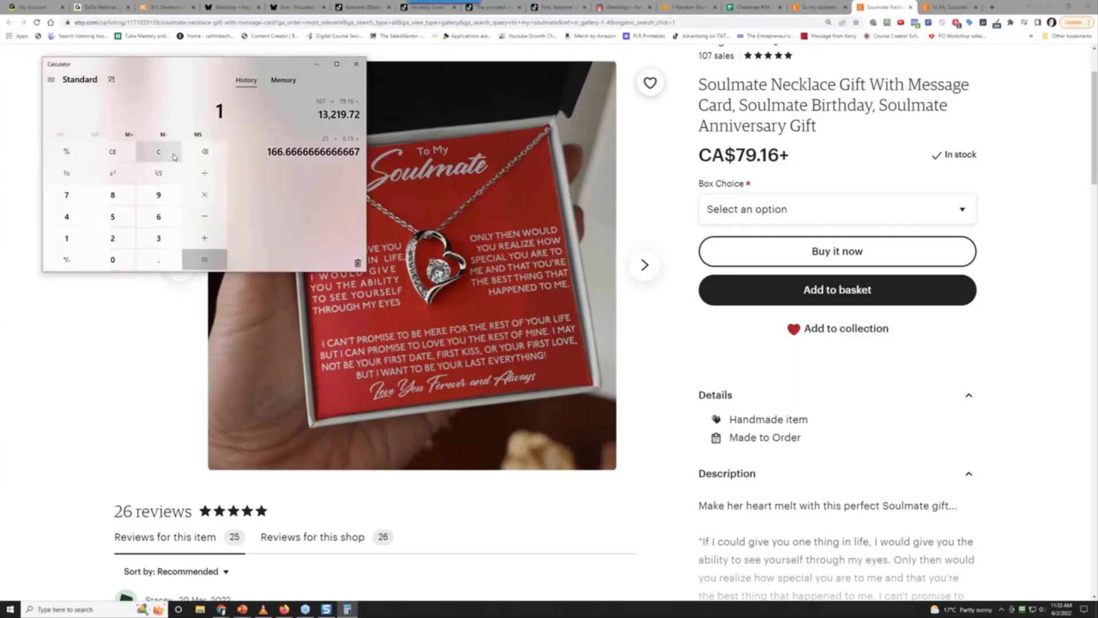
text(67*14.40)
key(Return)
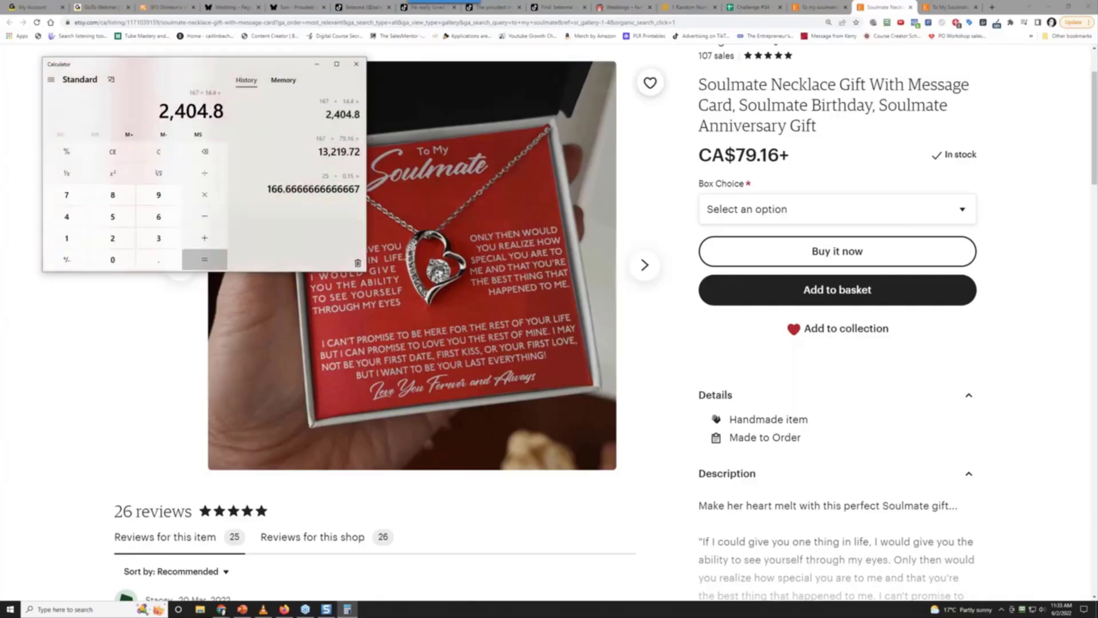
click(67, 259)
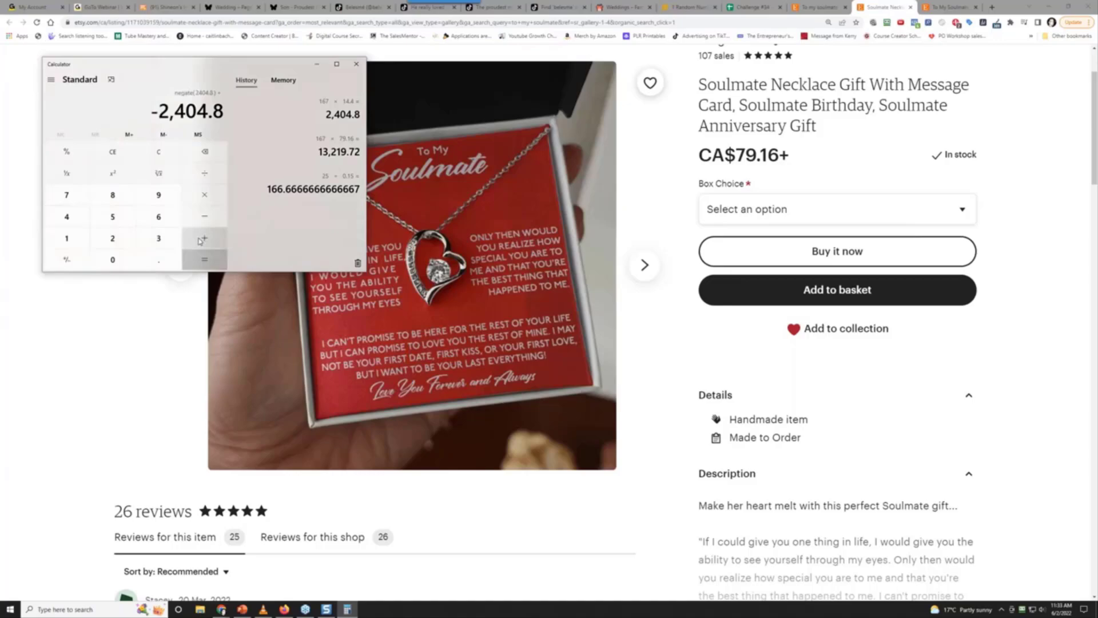
text(13219.)
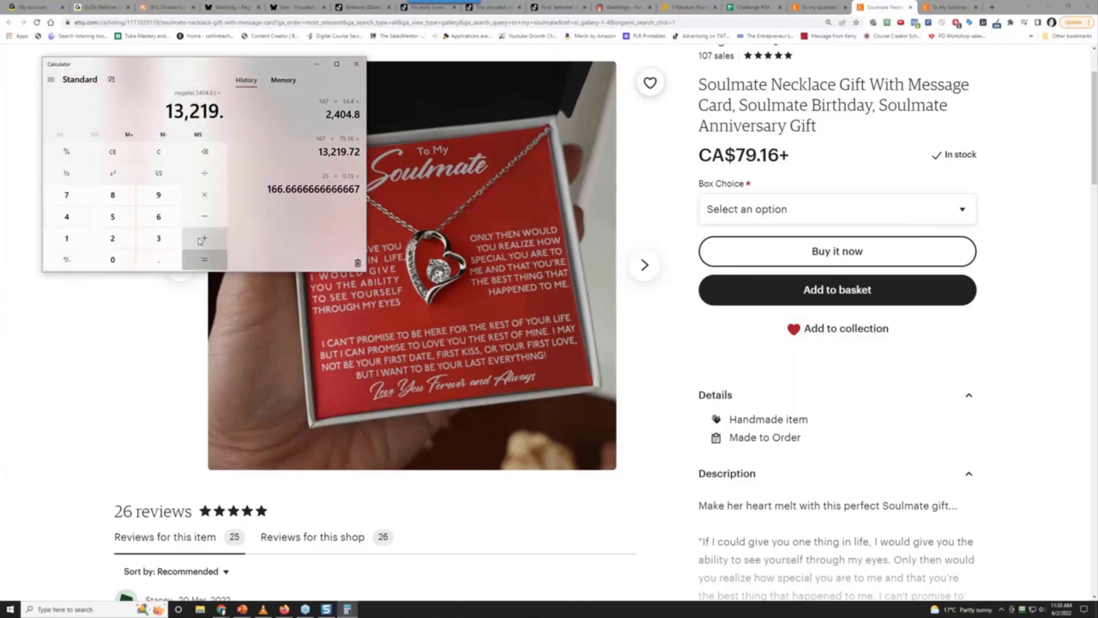
text(72)
key(Return)
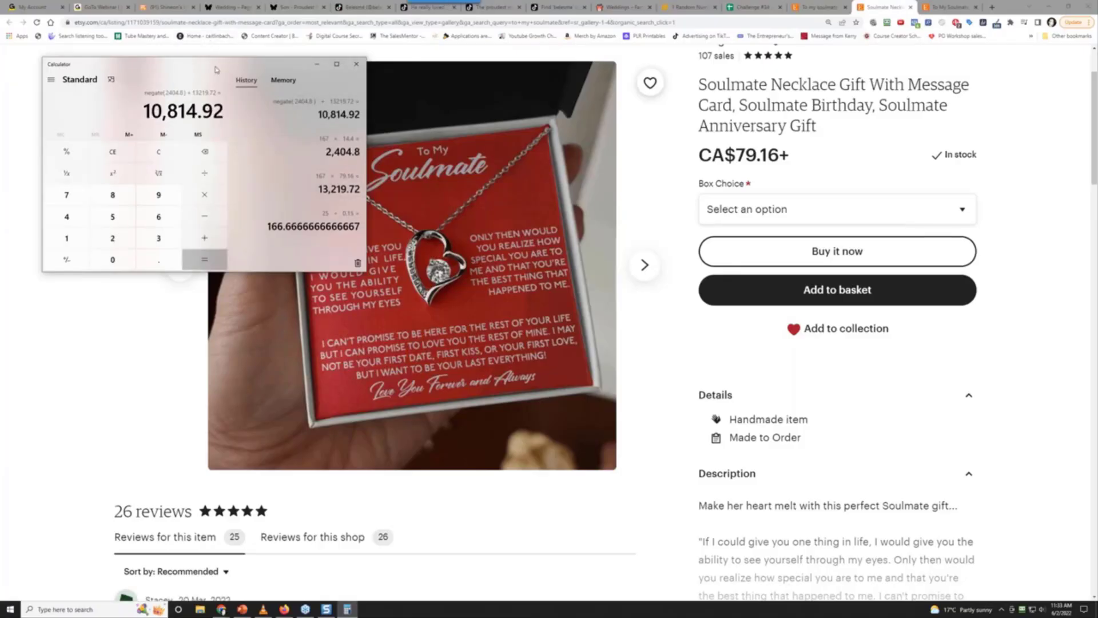
drag(148, 65, 842, 74)
click(1009, 72)
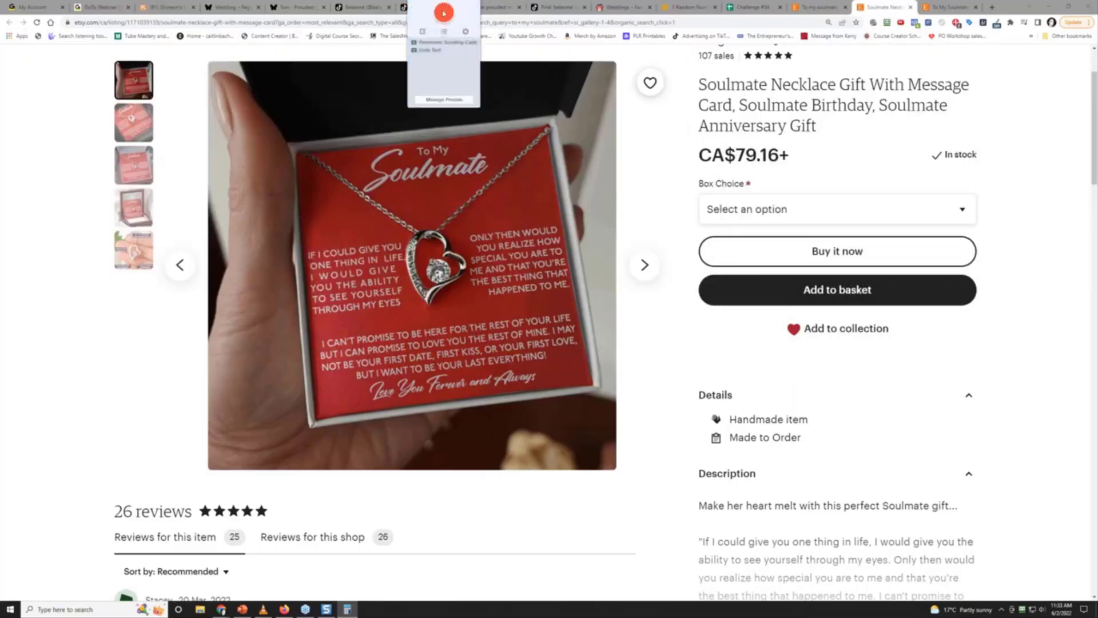
Capture the red Soulmate necklace photo as a Snagit region capture
click(444, 13)
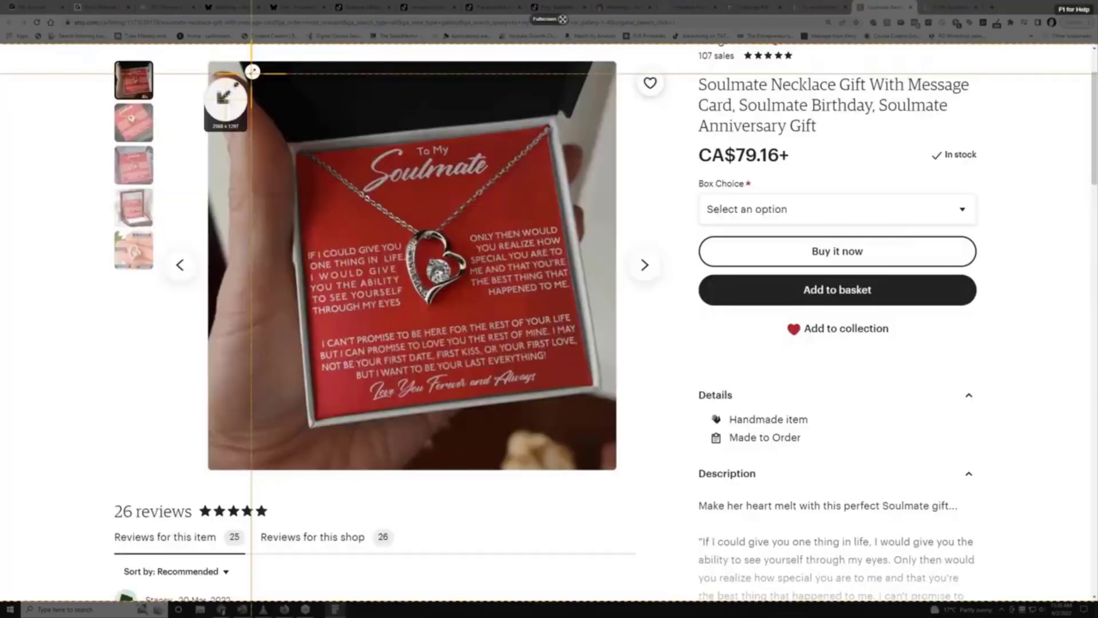
drag(234, 111, 580, 404)
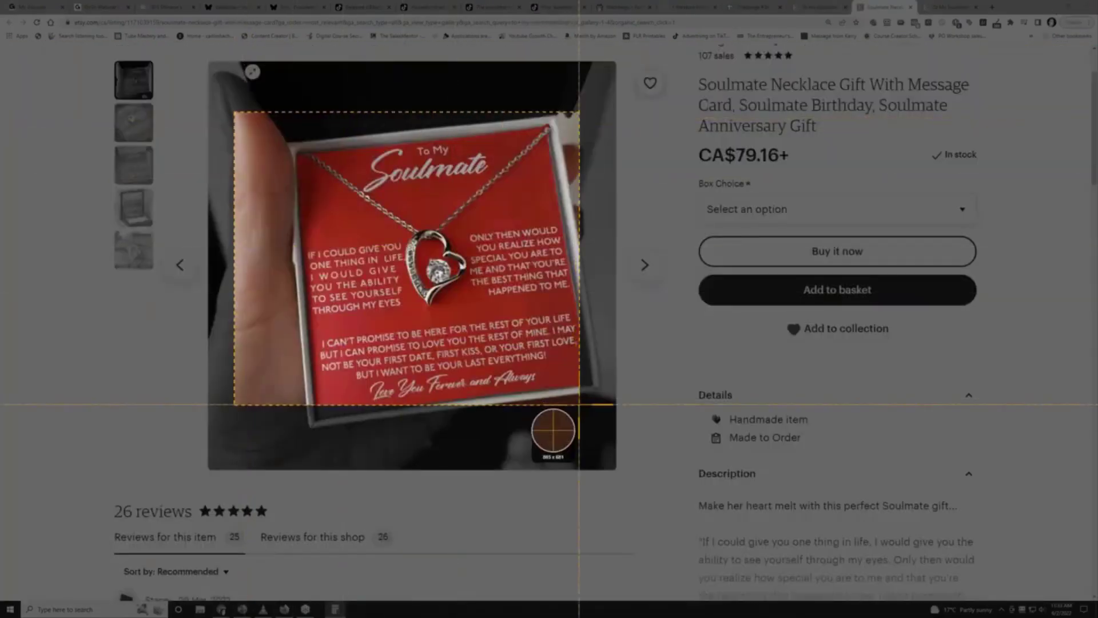
key(Escape)
key(Escape)
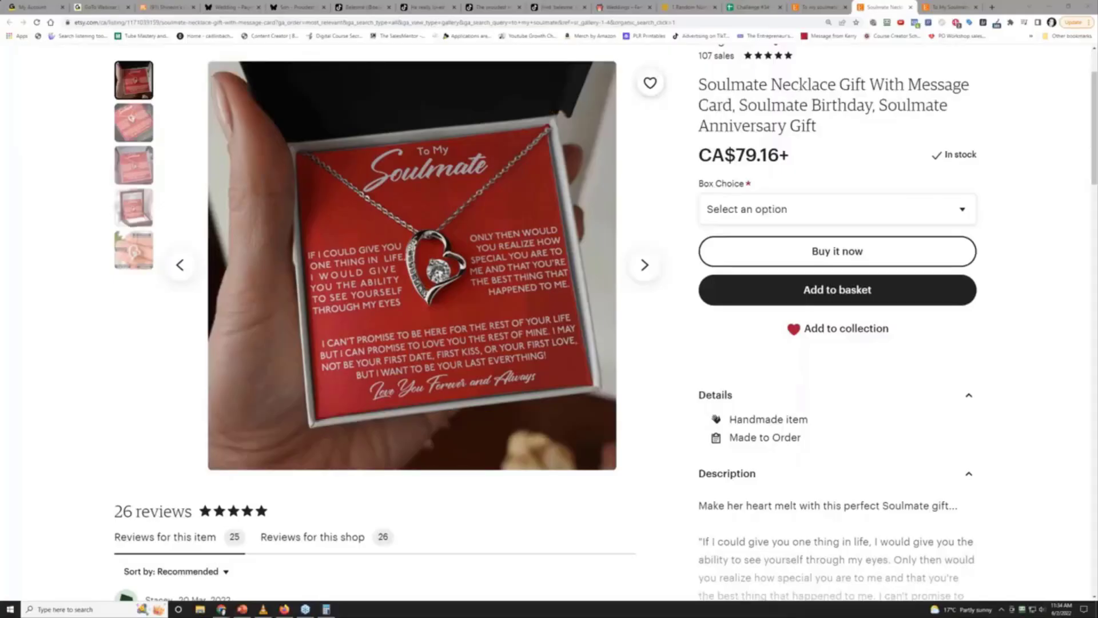
key(Print)
click(412, 266)
Save the capture as a JPG in the wedding season gifts research folder
click(314, 457)
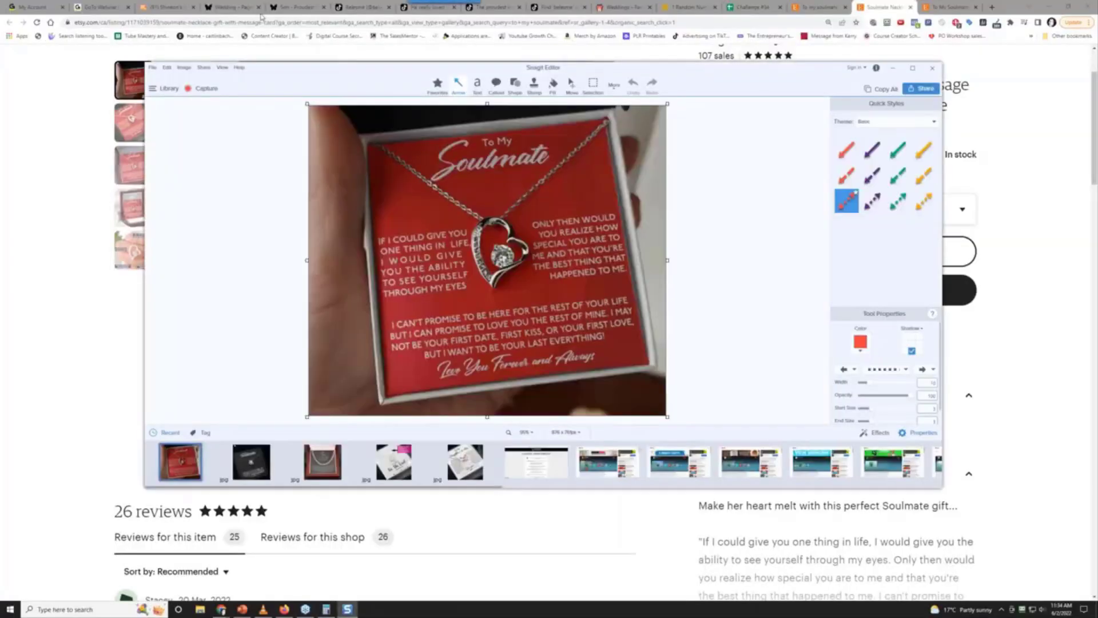
click(152, 67)
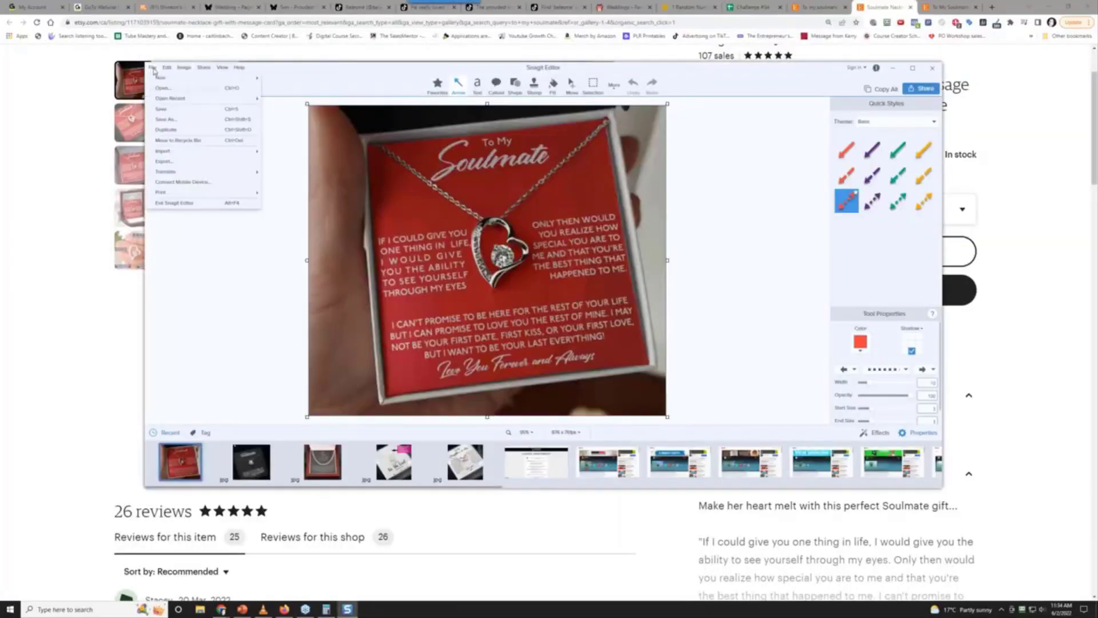
click(177, 119)
click(742, 485)
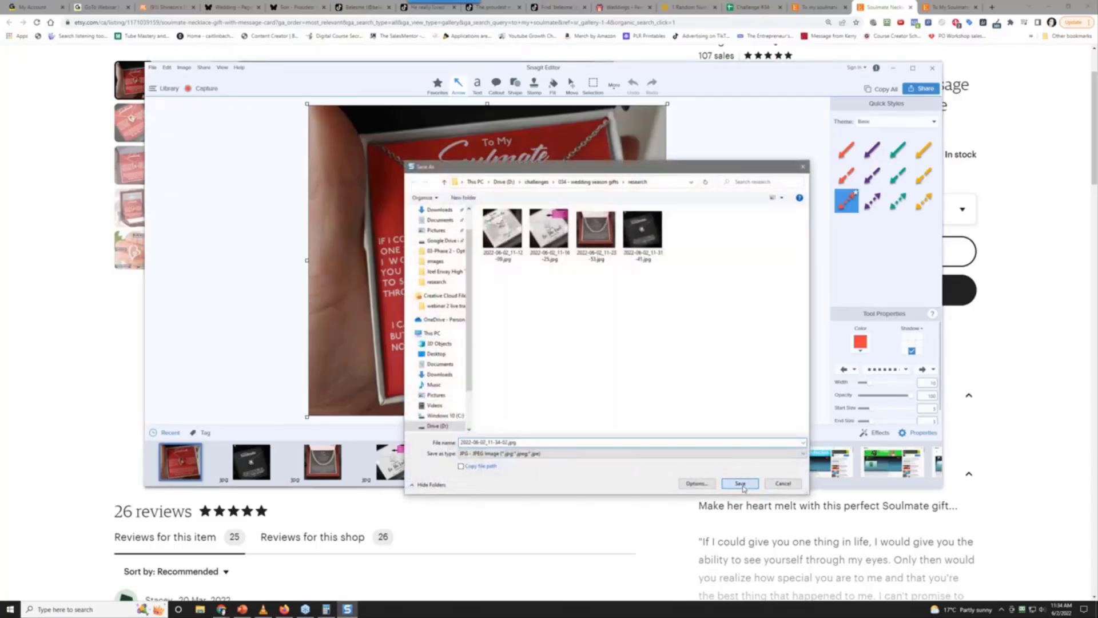
In a new tab, run a Google search for a person's name
click(991, 8)
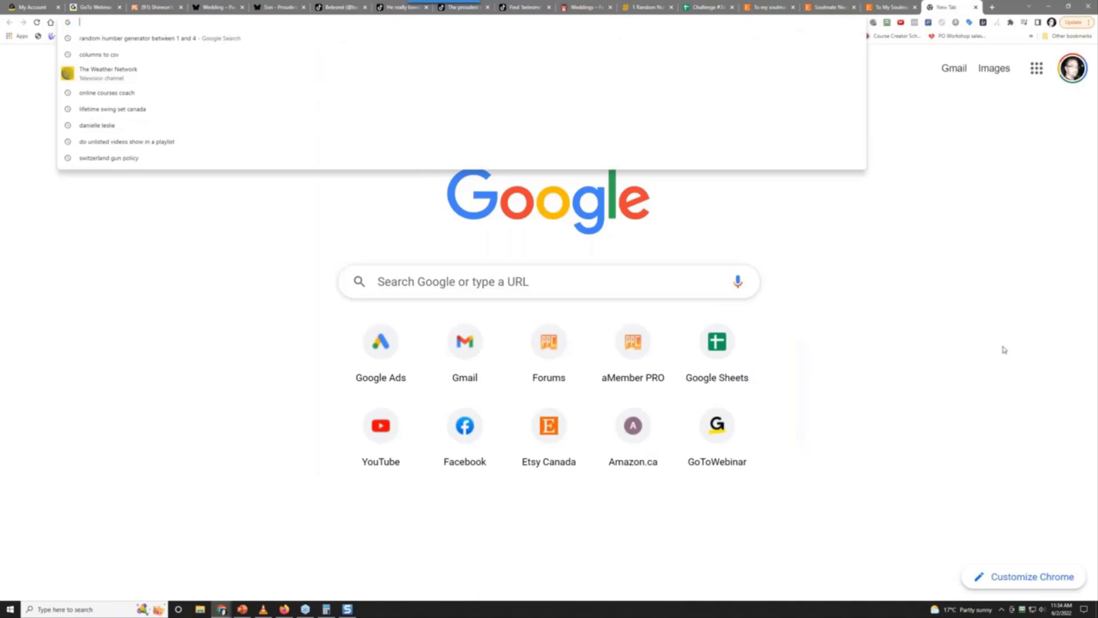
key(Return)
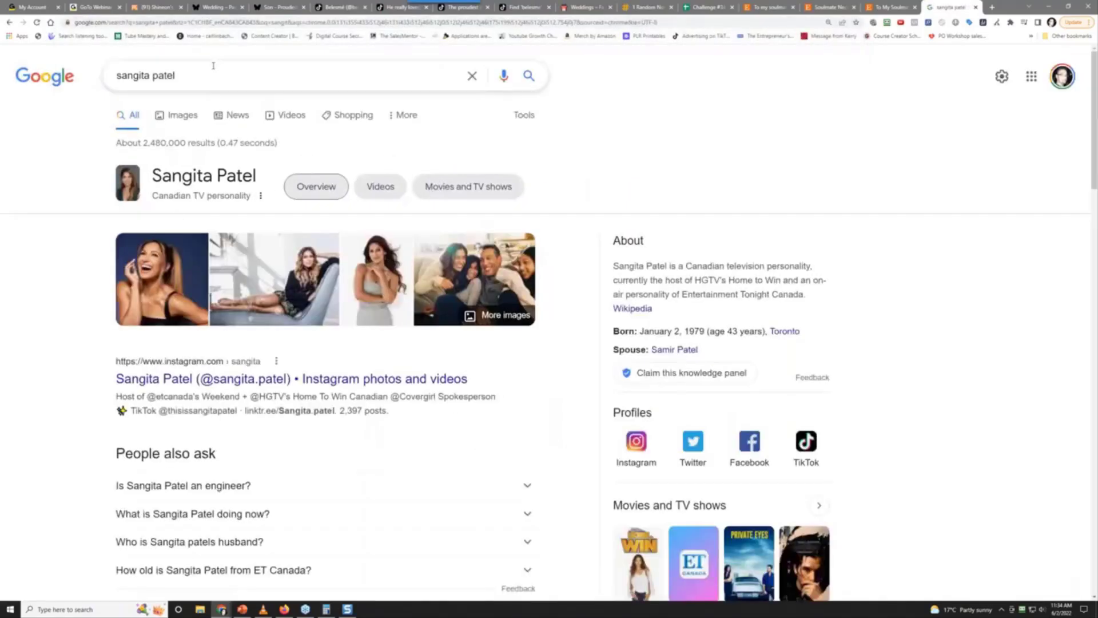
Replace the query with 'snagit' and open TechSmith's Snagit 2022 store page
triple_click(205, 71)
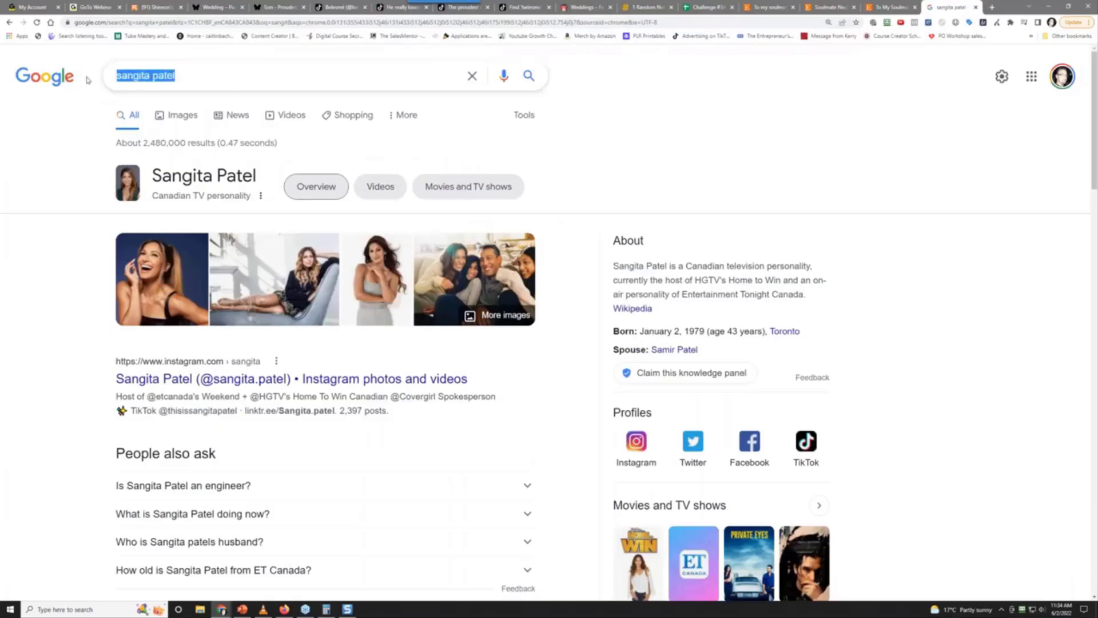
text(sna)
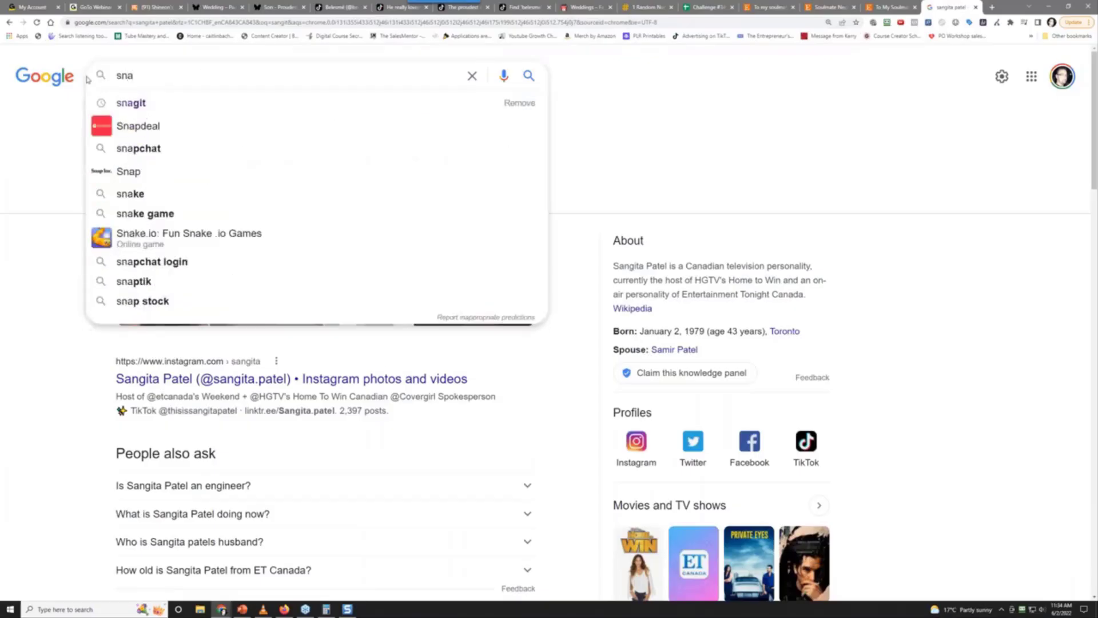
text(git)
key(Return)
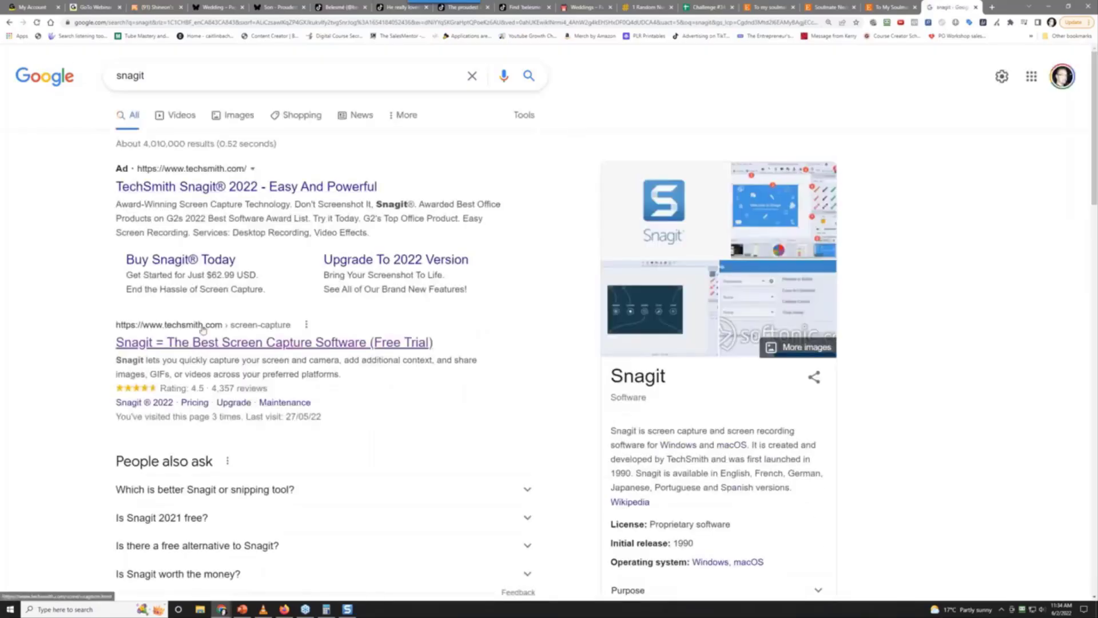
click(245, 193)
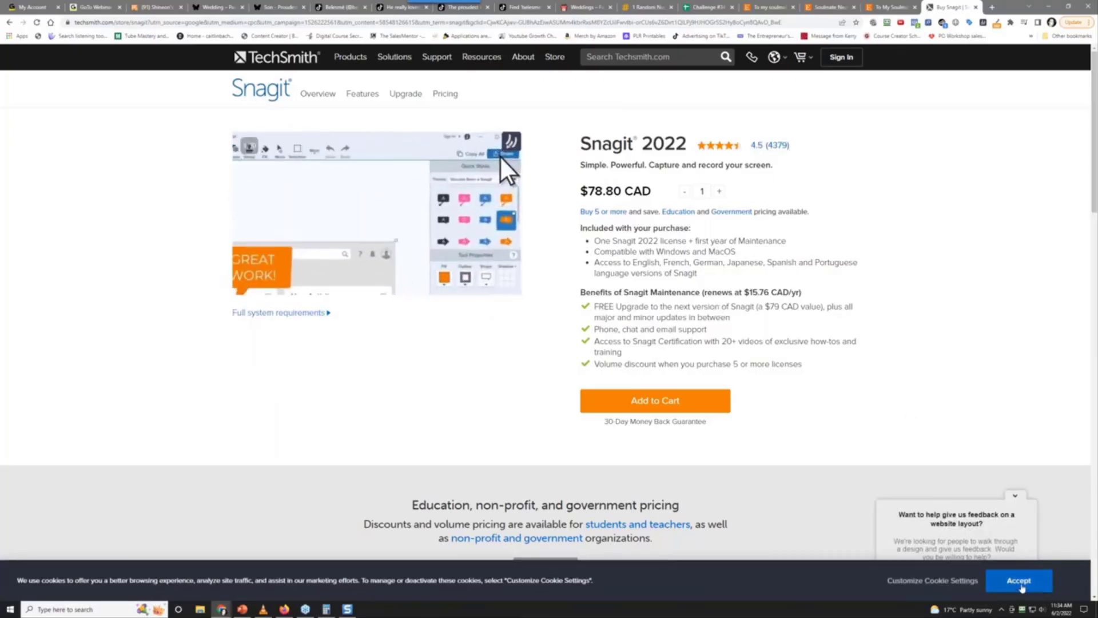
Accept the TechSmith cookie notice and browse Snagit's reviews
click(1022, 586)
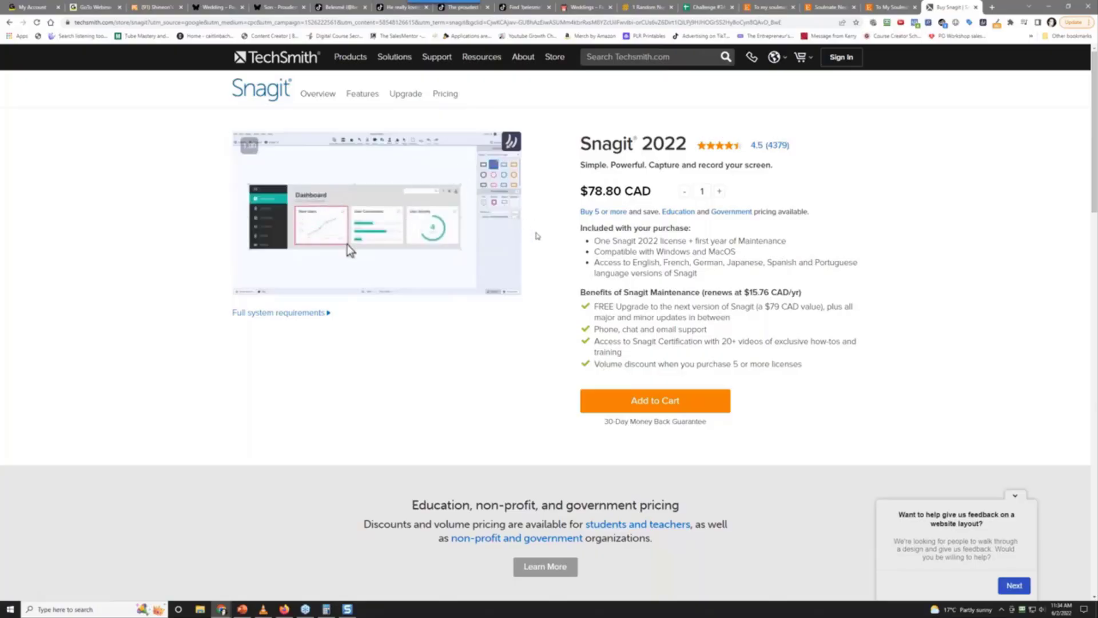
scroll(603, 293, down, 20)
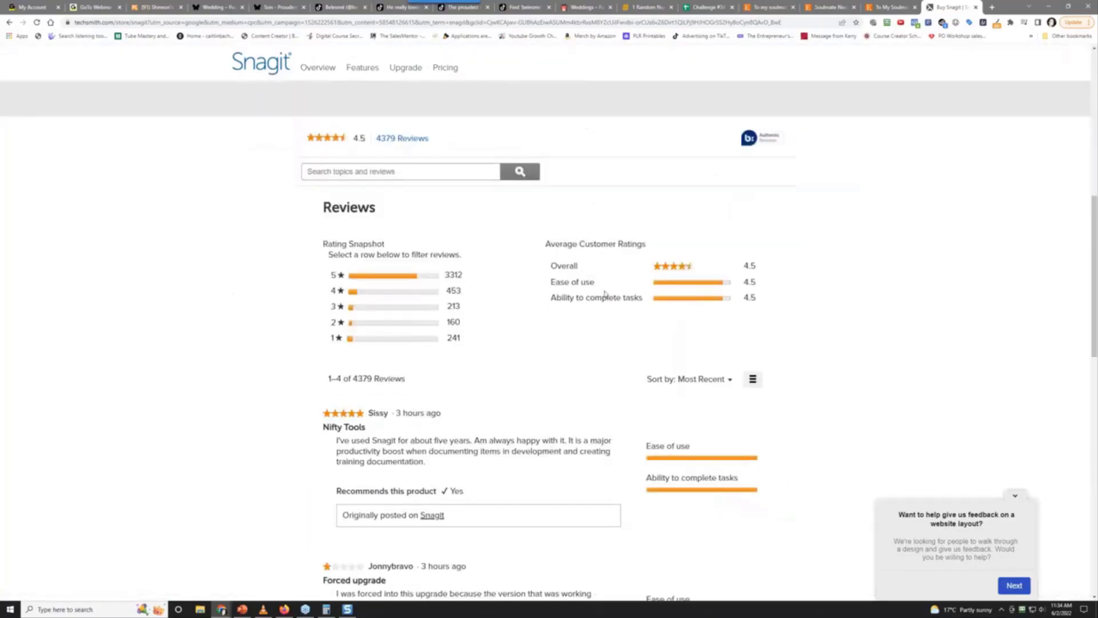
scroll(594, 284, up, 12)
scroll(590, 278, up, 8)
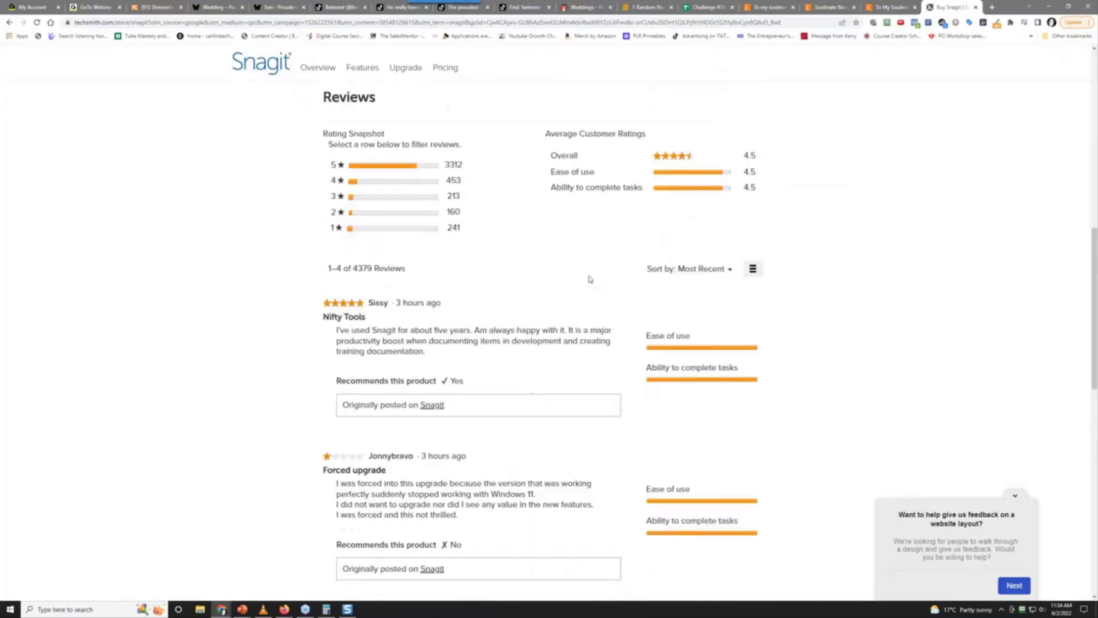
scroll(590, 279, down, 8)
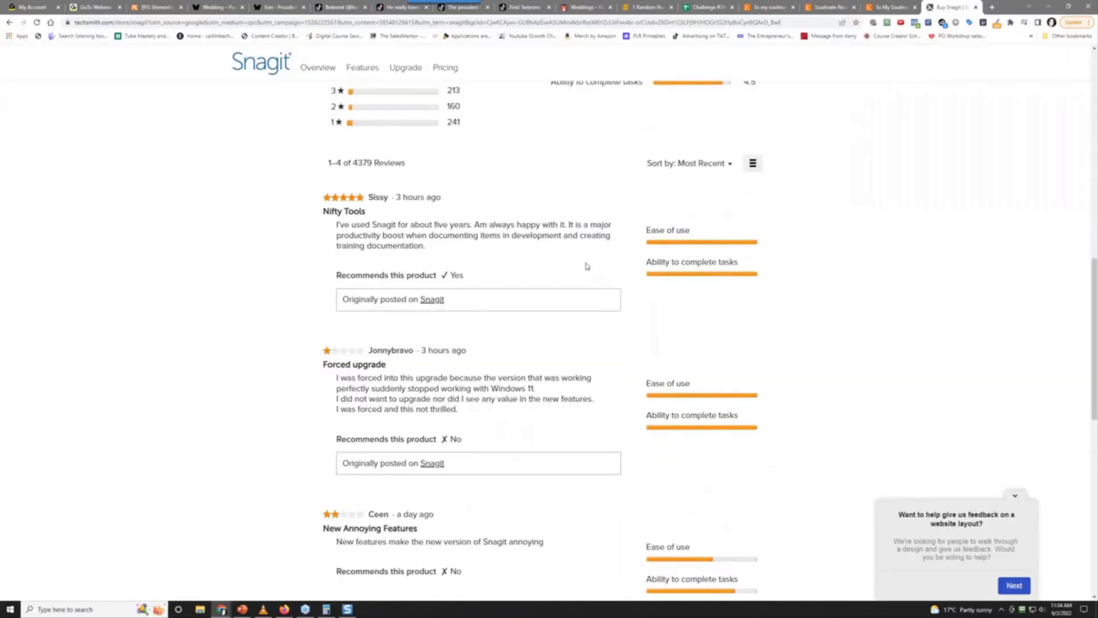
scroll(586, 266, up, 2)
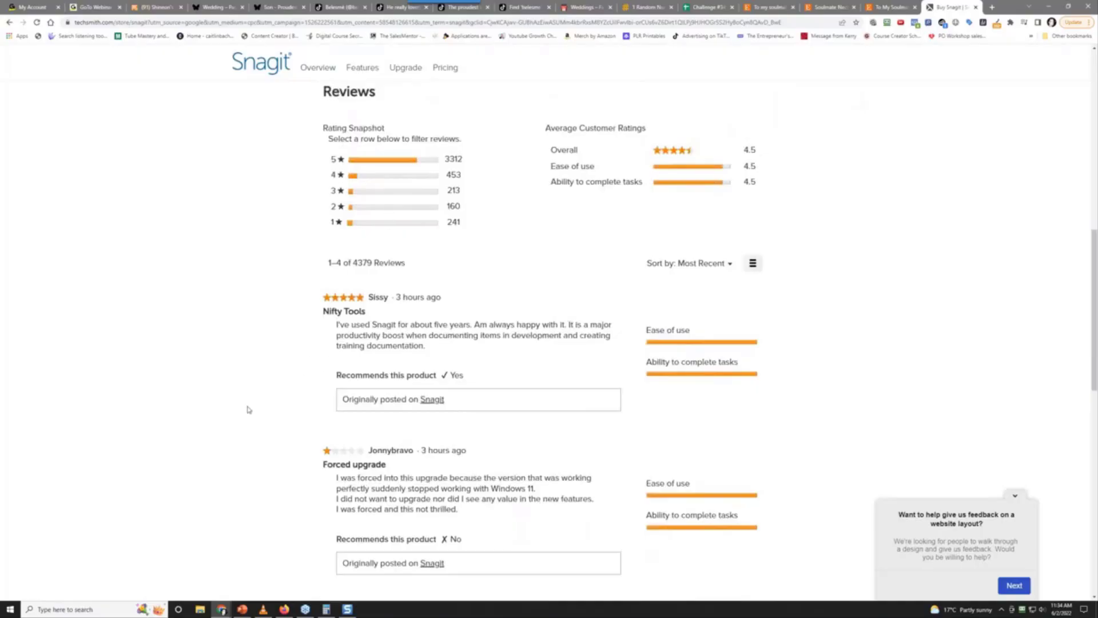
scroll(248, 410, down, 5)
scroll(277, 359, down, 4)
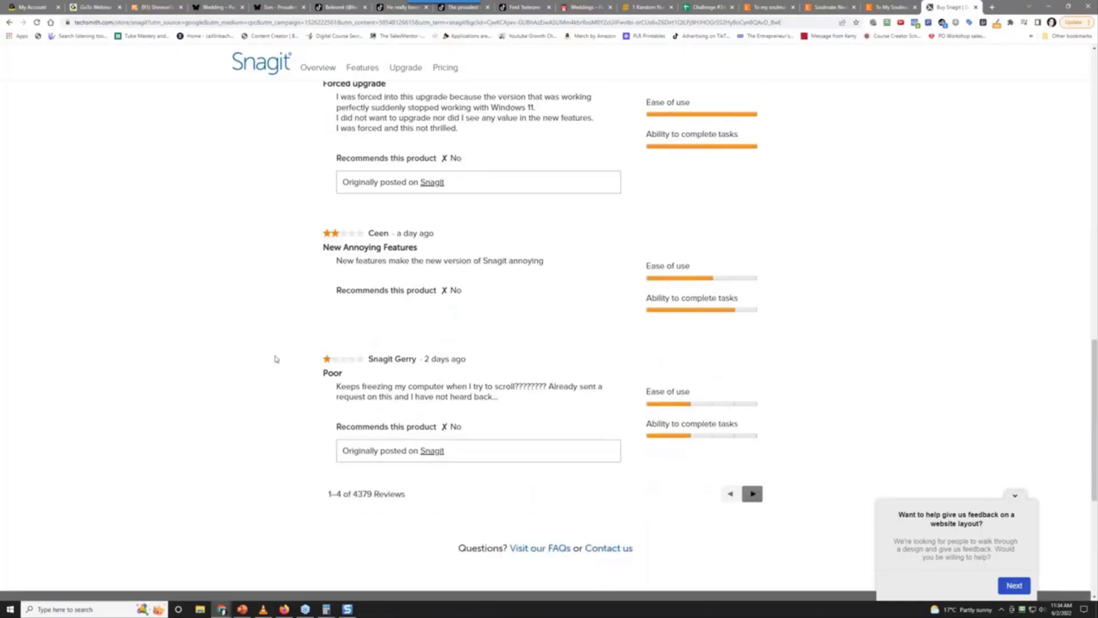
scroll(280, 361, up, 17)
scroll(287, 367, up, 3)
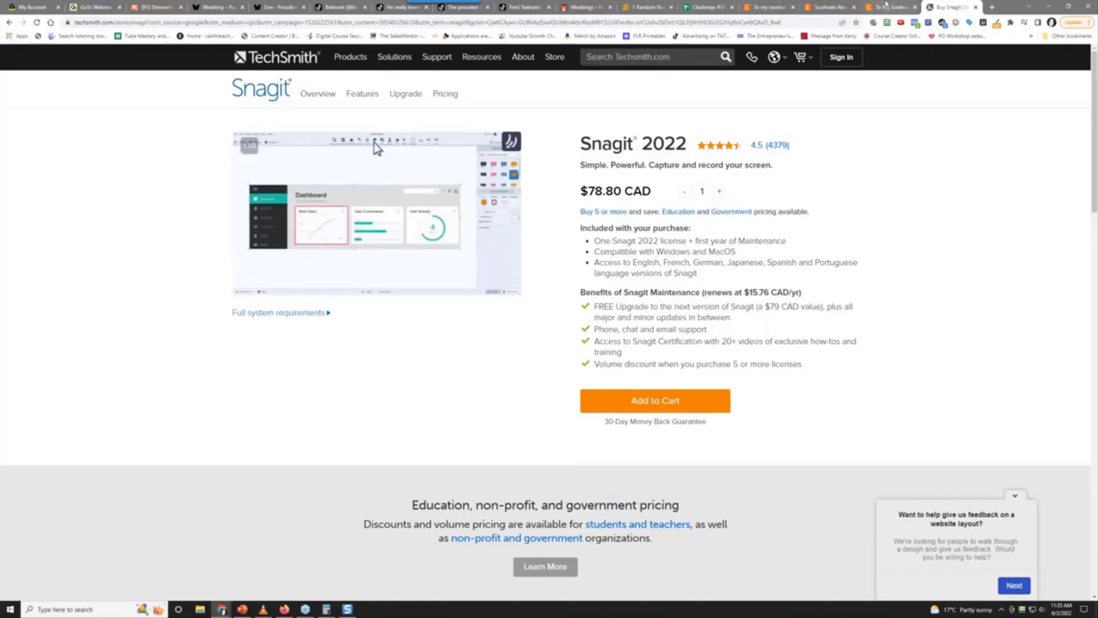
Copy the Etsy Soulmate Necklace listing's URL and return to the gift spreadsheet
click(890, 7)
click(828, 7)
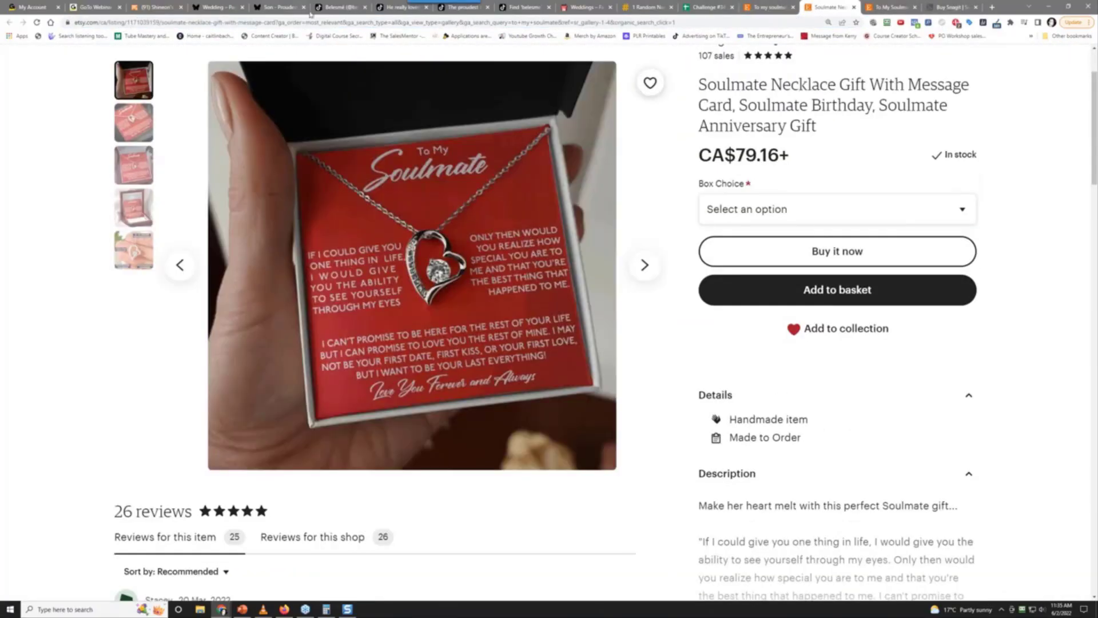
drag(277, 23, 58, 28)
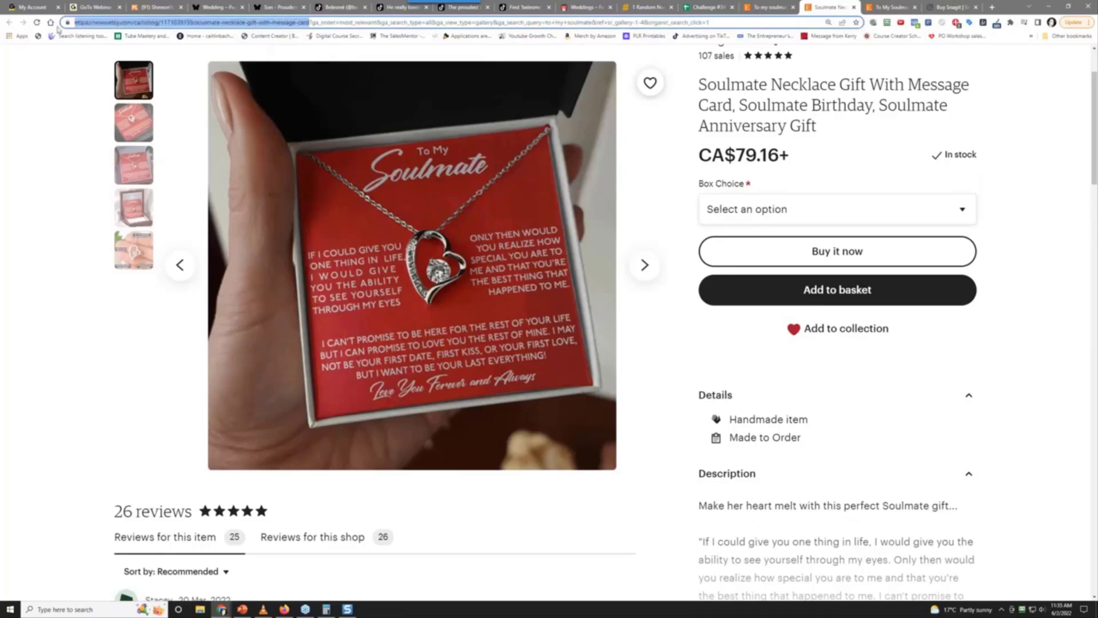
right_click(90, 21)
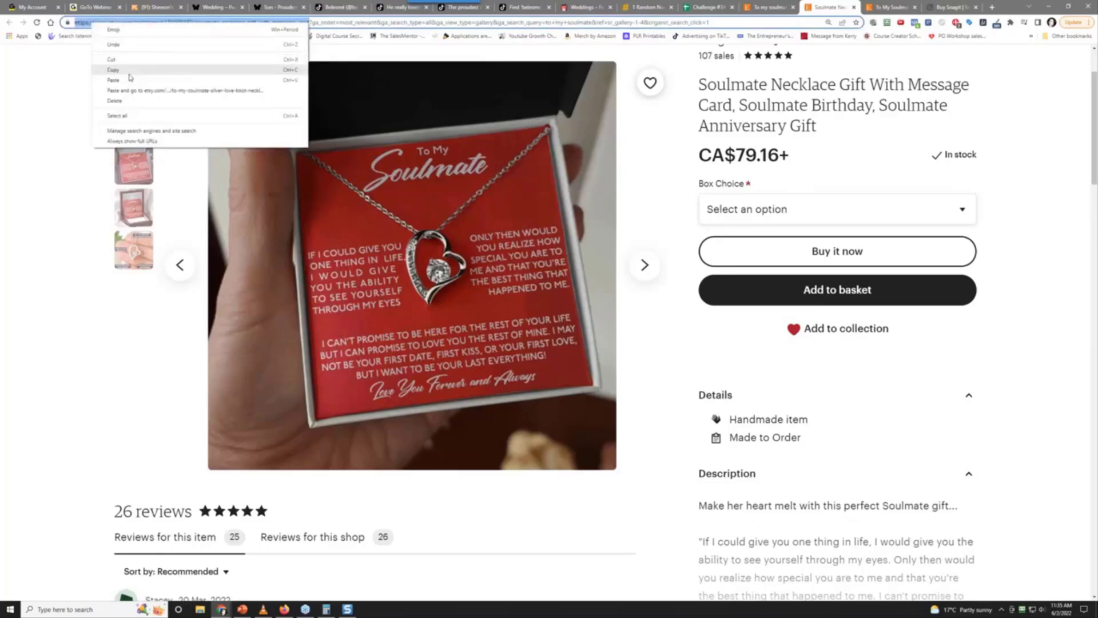
click(132, 58)
click(723, 7)
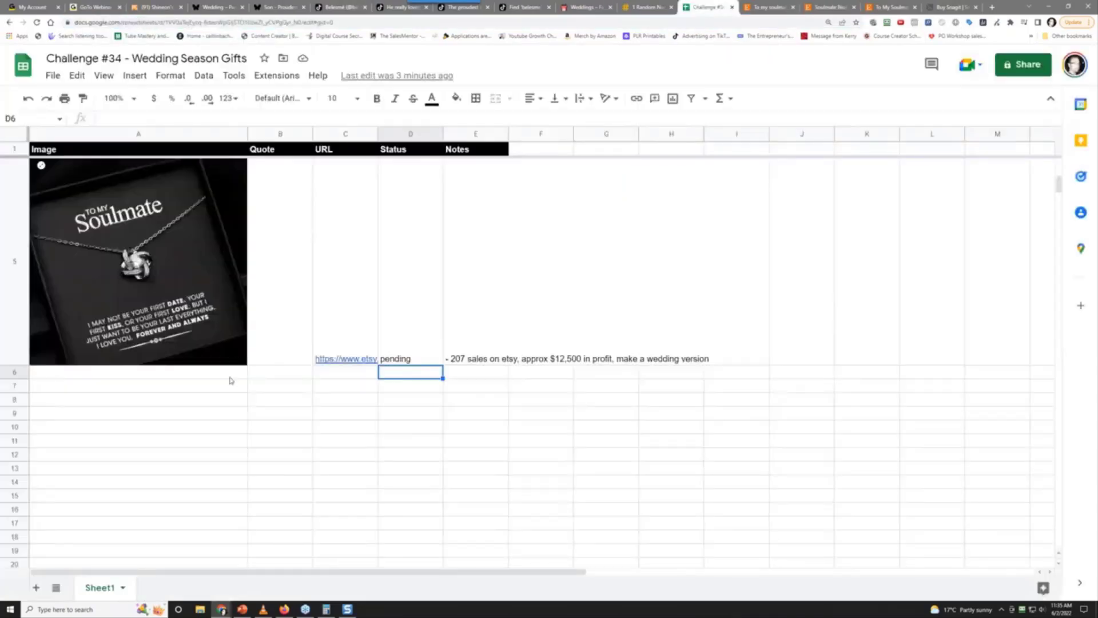
Paste the Soulmate necklace's Etsy URL into cell C6
click(346, 375)
right_click(346, 375)
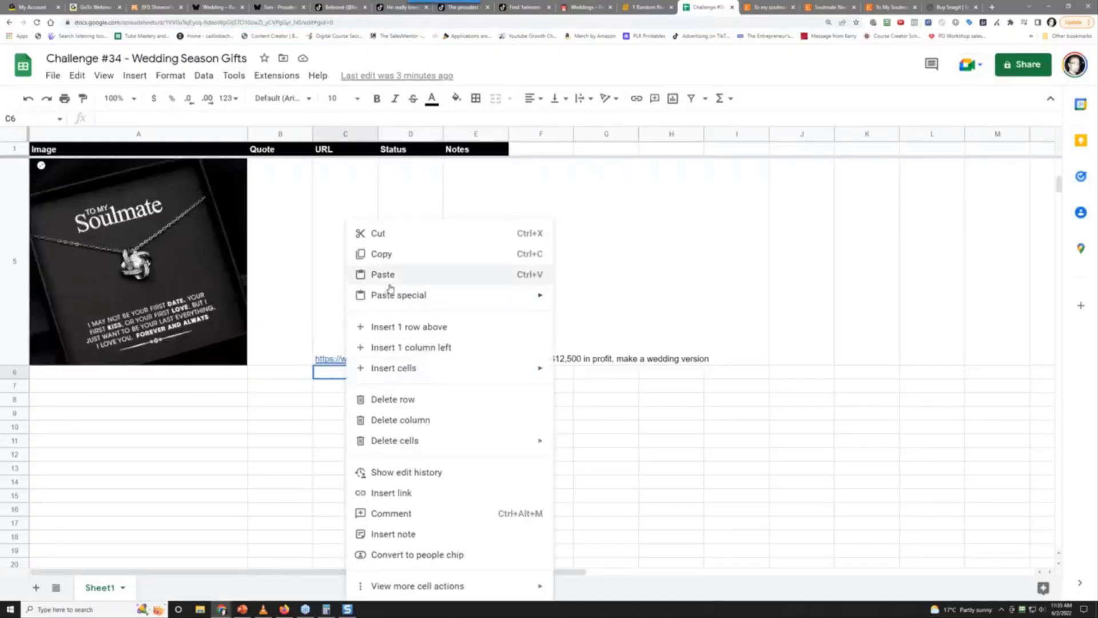
click(391, 275)
Insert the red Soulmate necklace photo inside cell A6
click(200, 377)
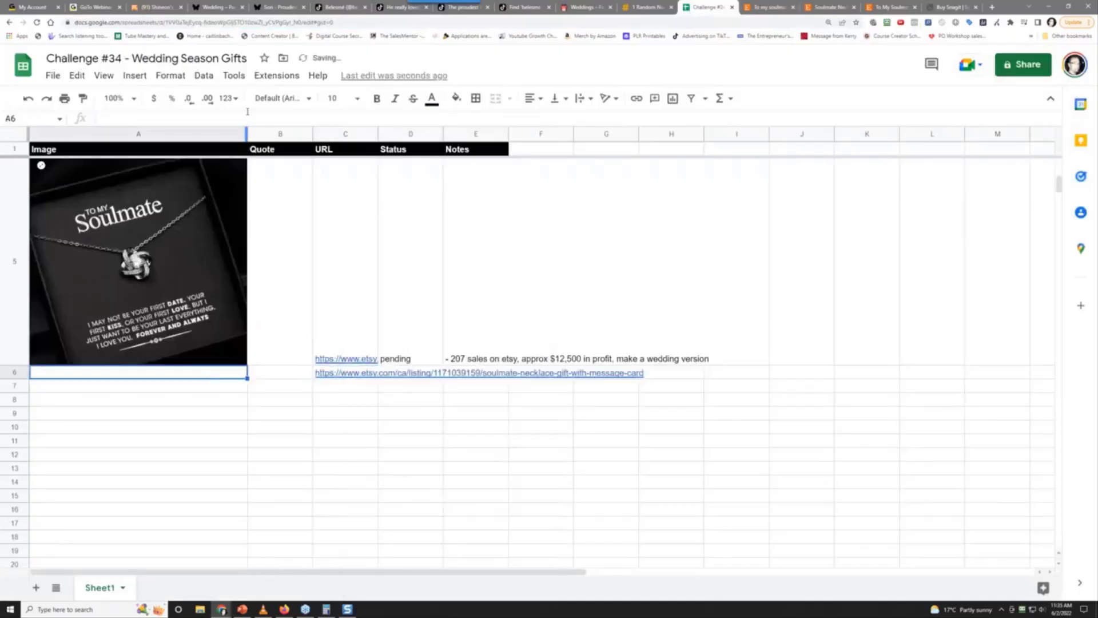
click(138, 77)
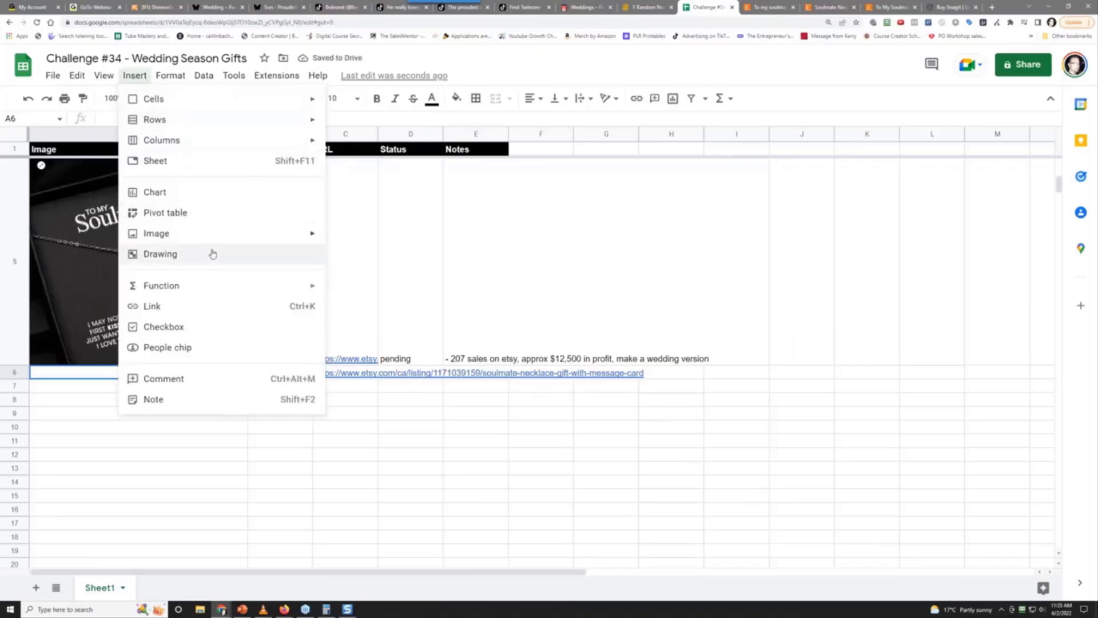
mouse_move(233, 235)
click(366, 238)
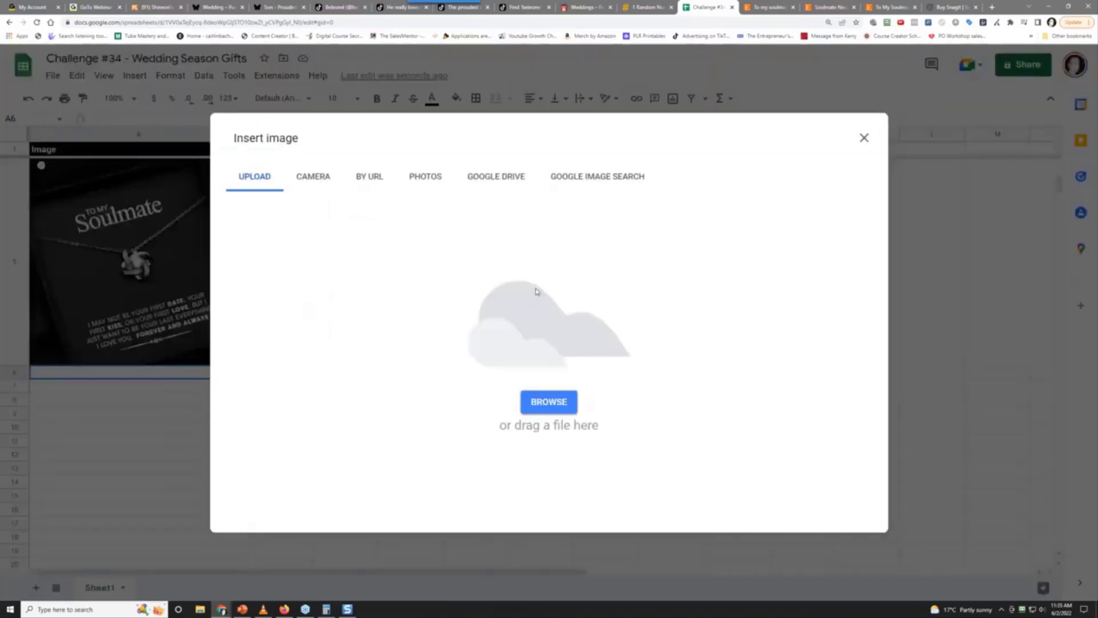
click(549, 402)
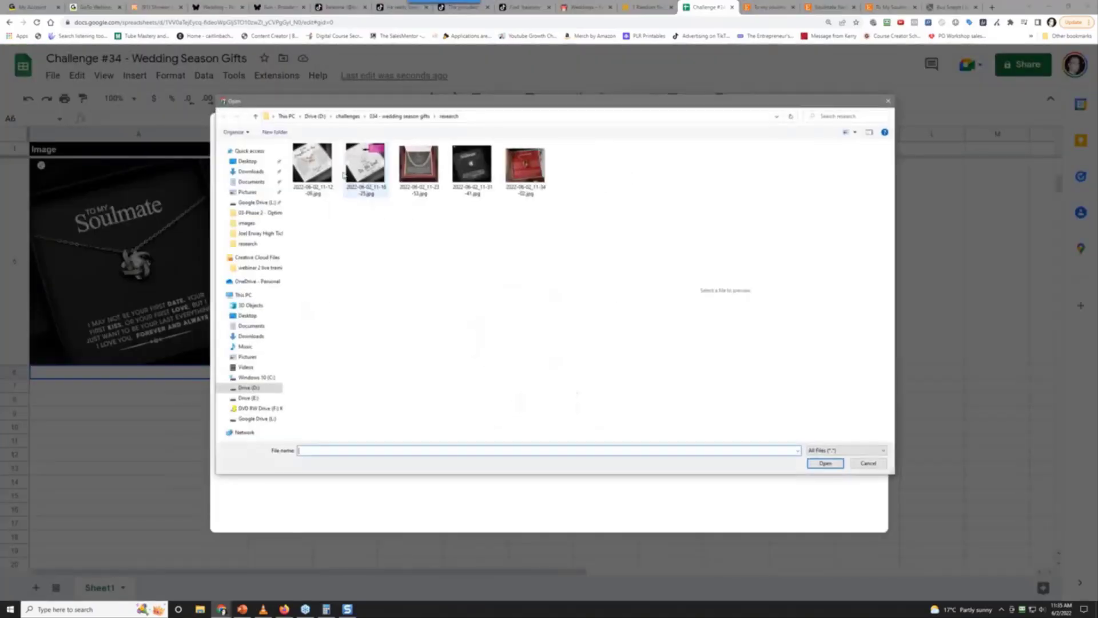
click(525, 166)
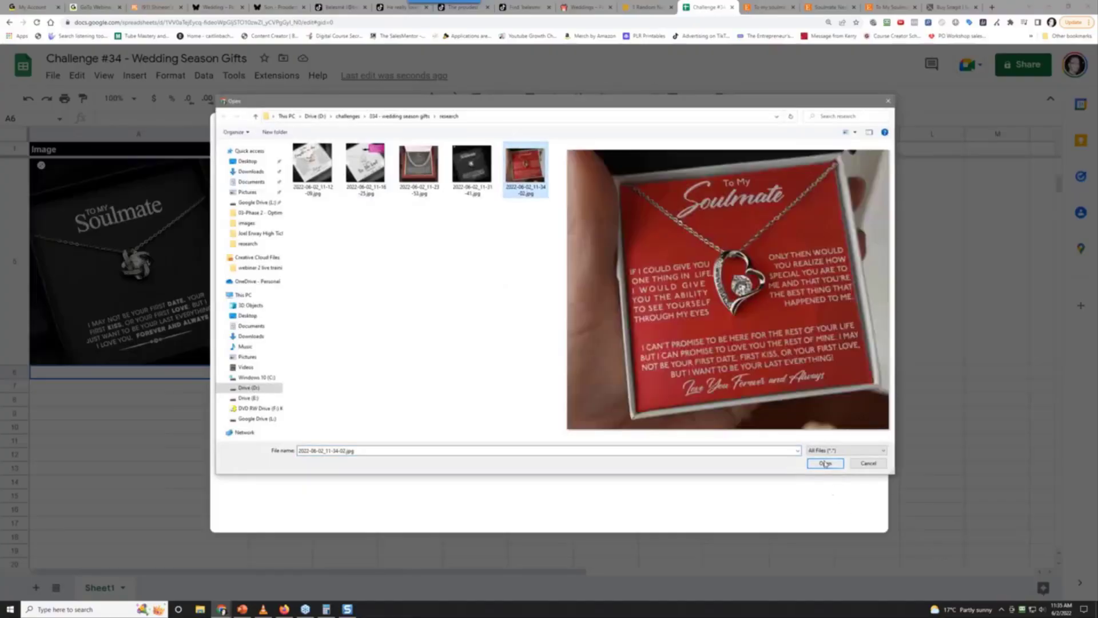
click(825, 463)
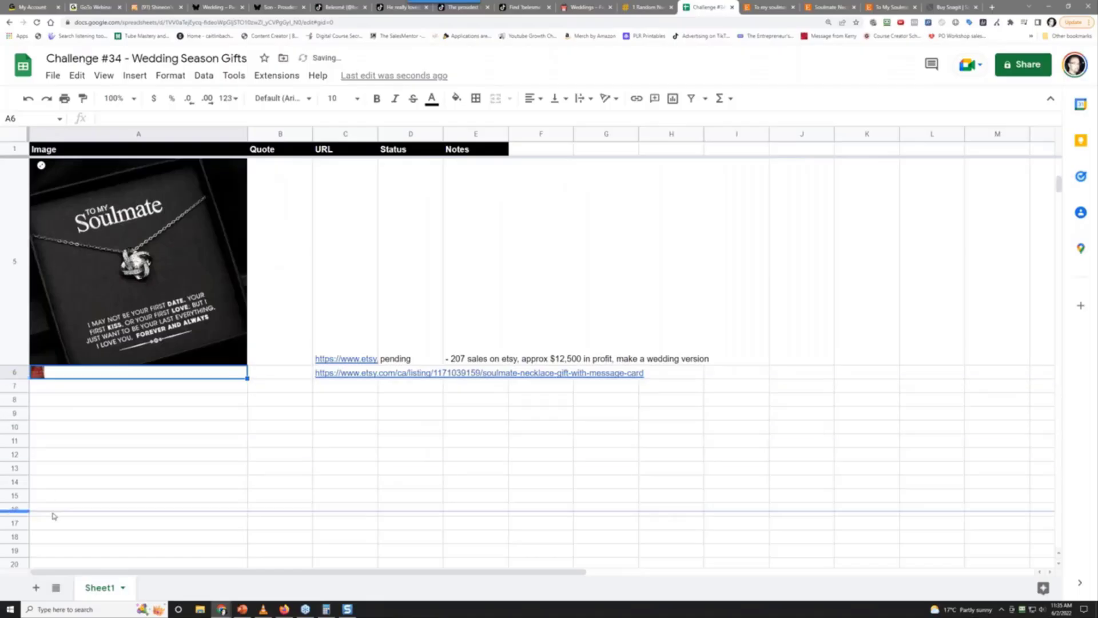
Resize row 6 so the necklace photo shows fully
drag(53, 516, 54, 568)
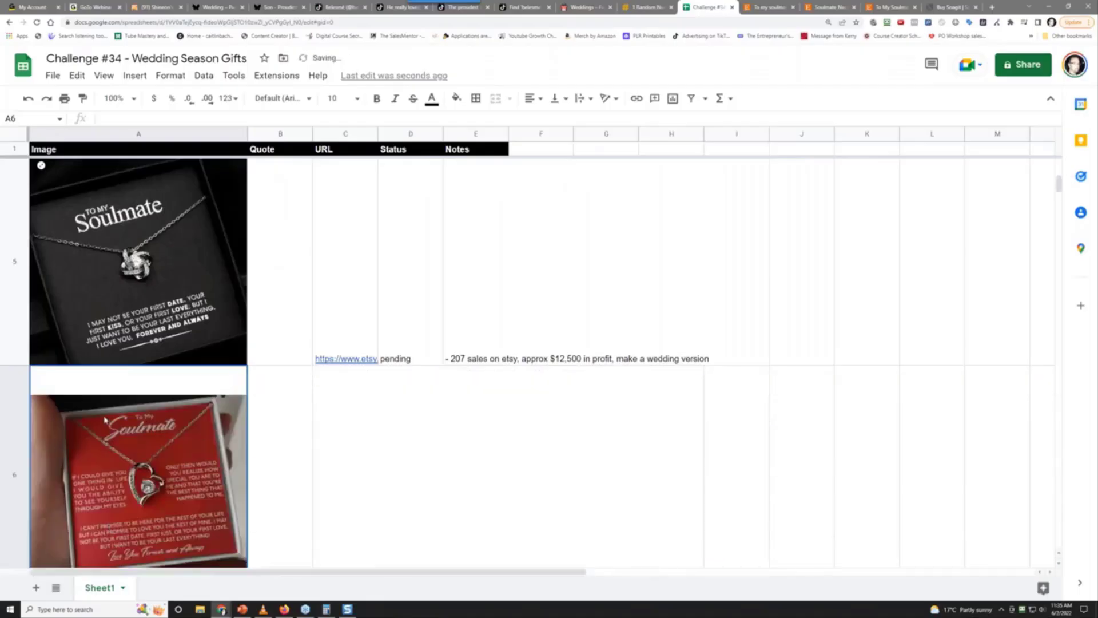
scroll(101, 460, down, 3)
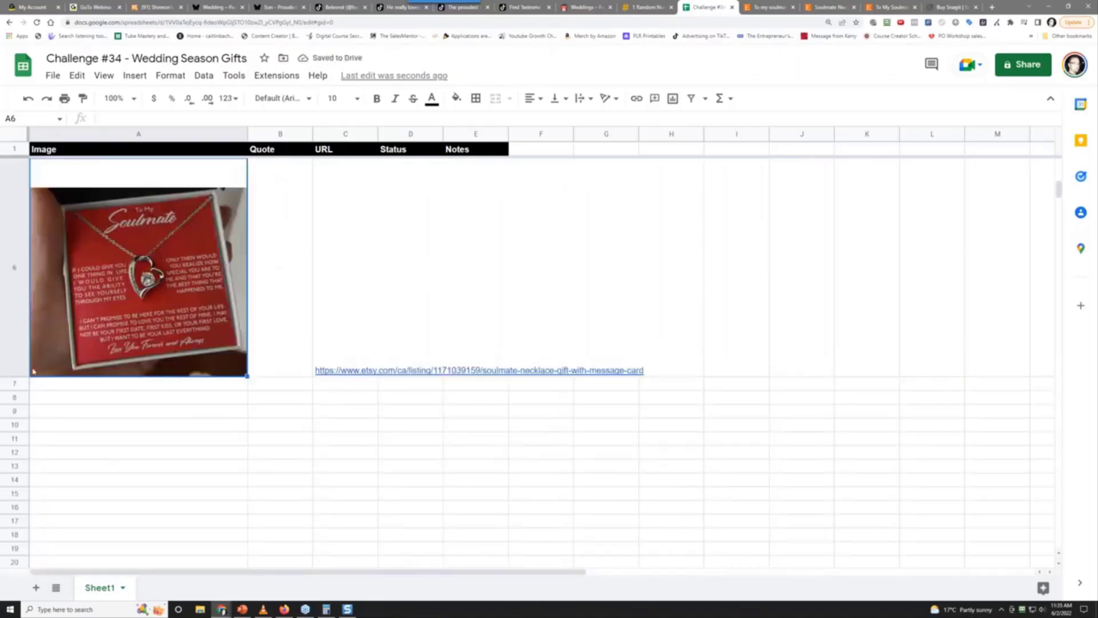
click(15, 384)
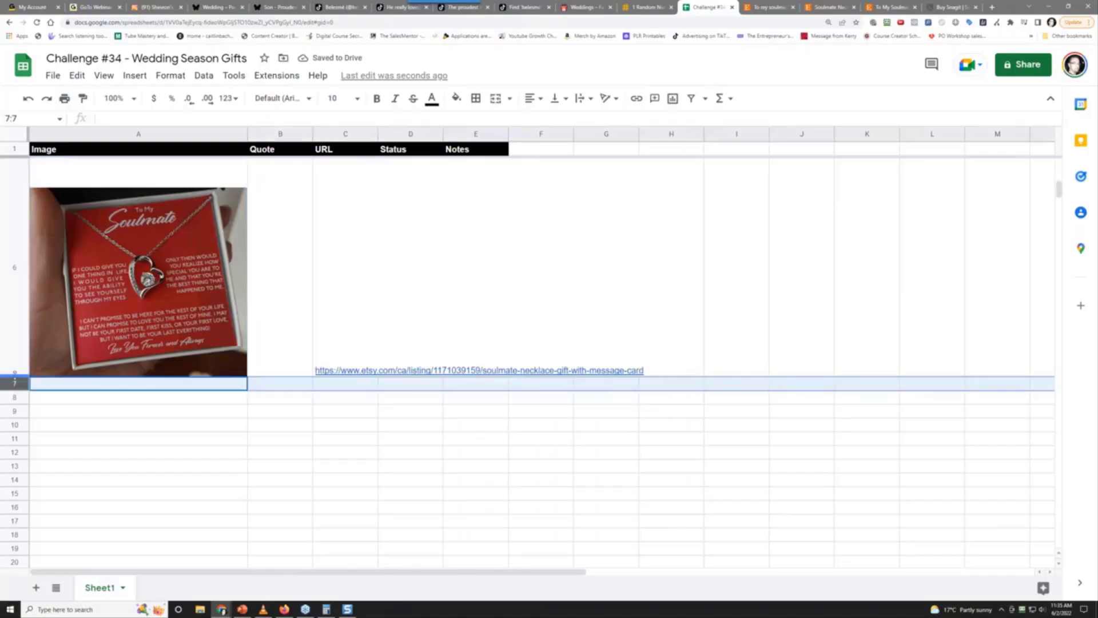
drag(14, 377, 14, 361)
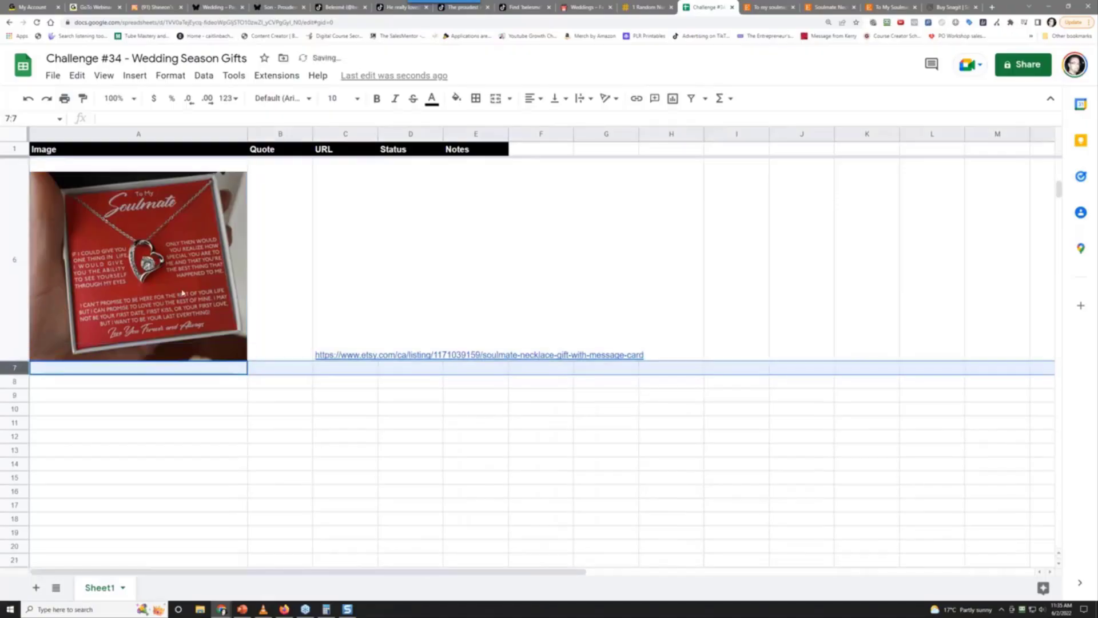
Set the Status cell D6 to 'pending'
click(402, 278)
text(pe)
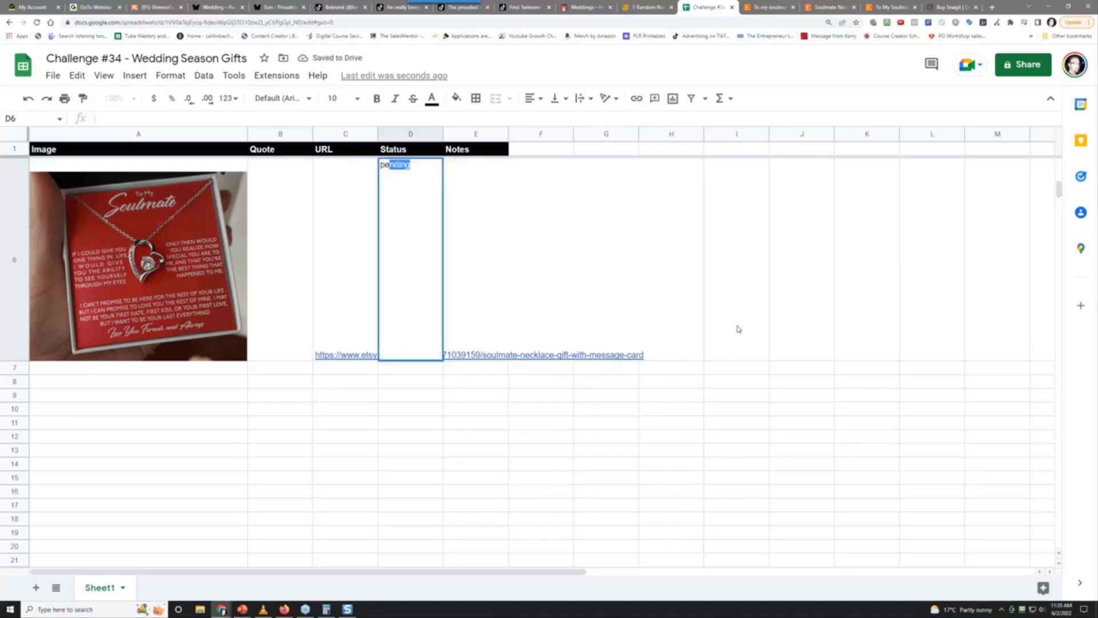
text(nding)
key(Tab)
Write the E6 note '- 167 sales approx, which was about $10,800 profit, make a wedding version'
text(-)
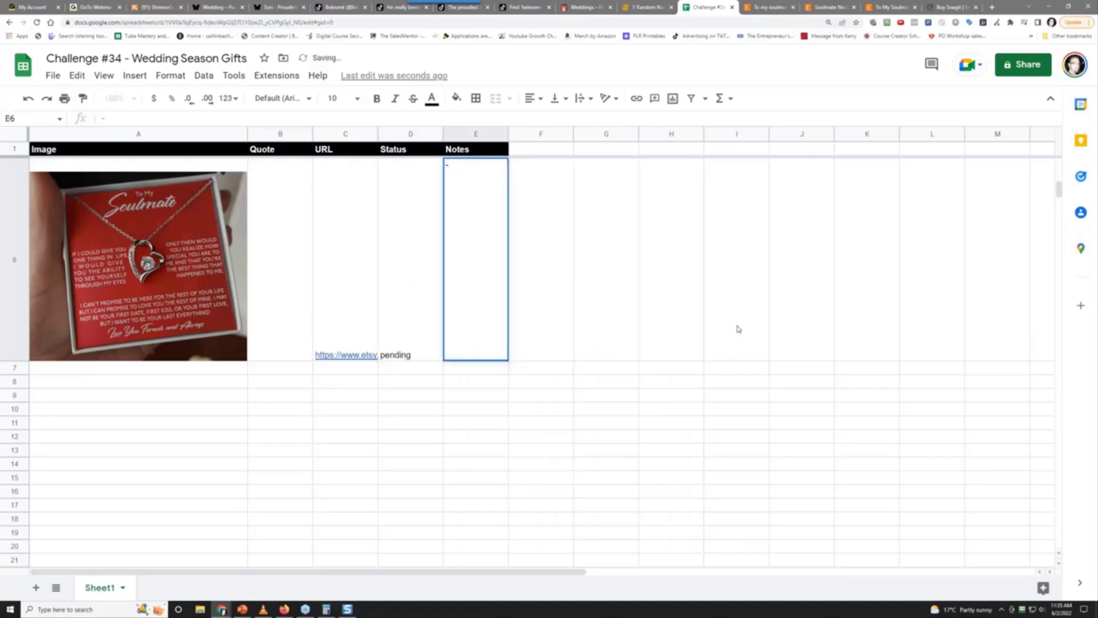
text( 167 sales appro)
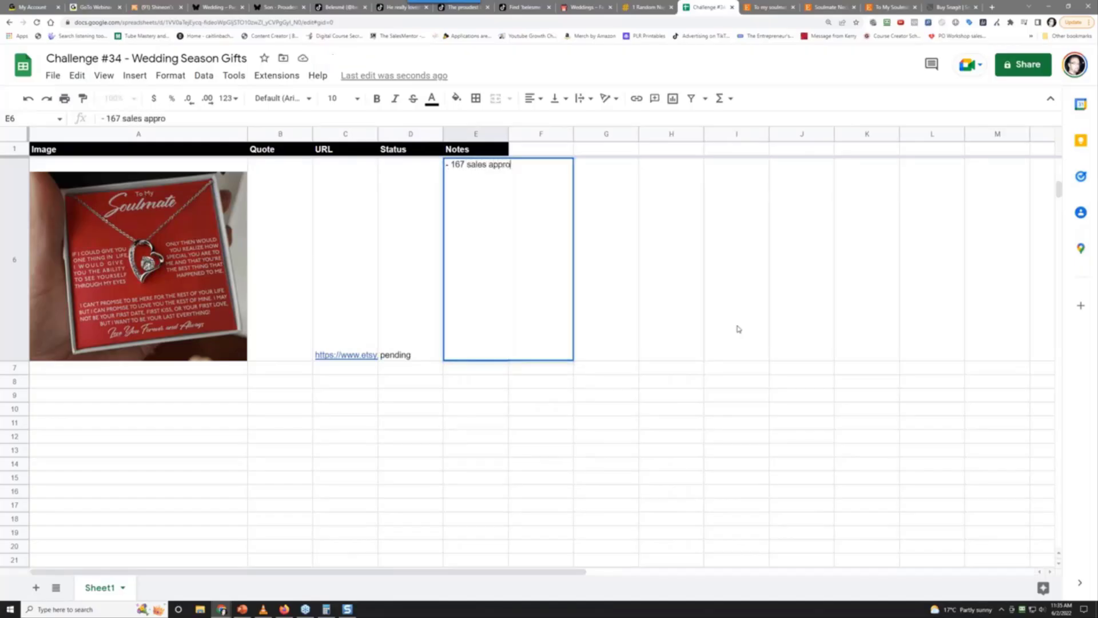
text(x, which was about !)
key(BackSpace)
text($)
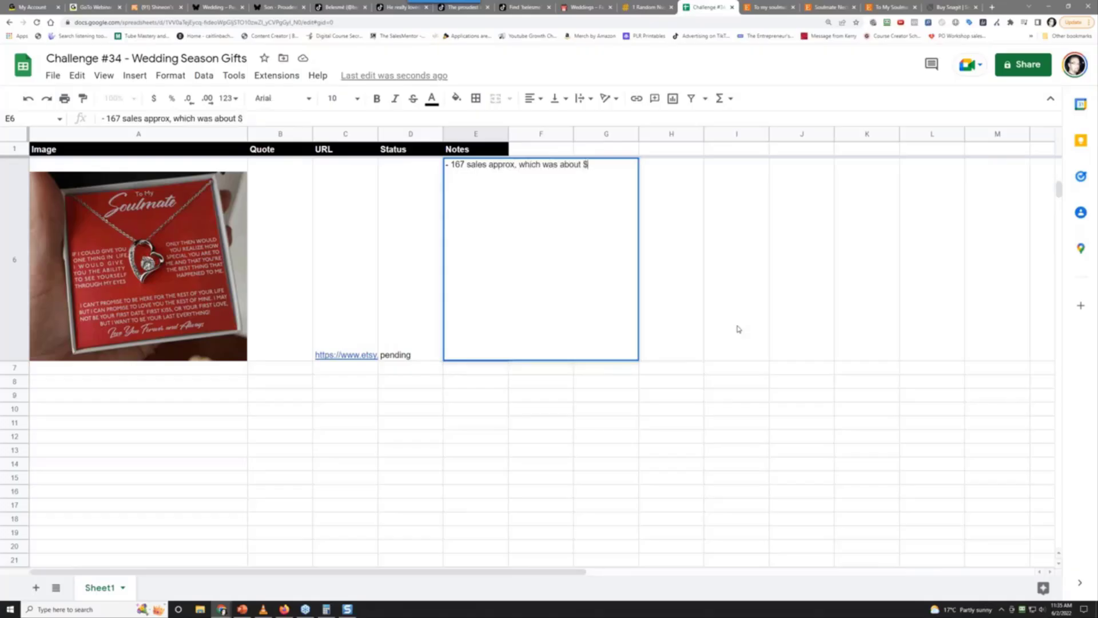
text(10,800)
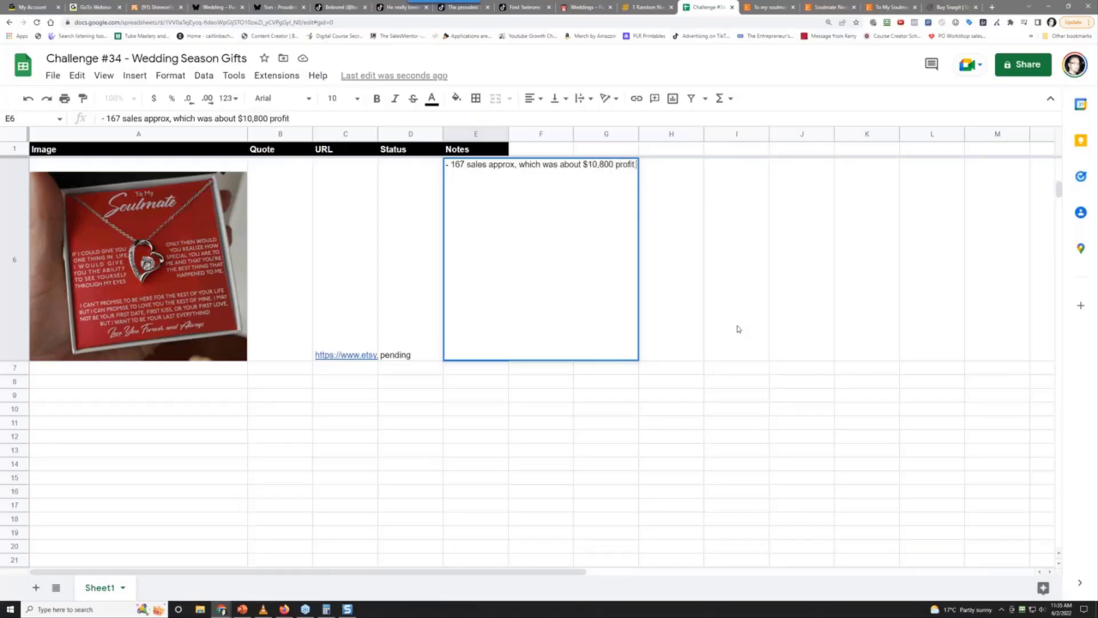
text( profit, make a wedding)
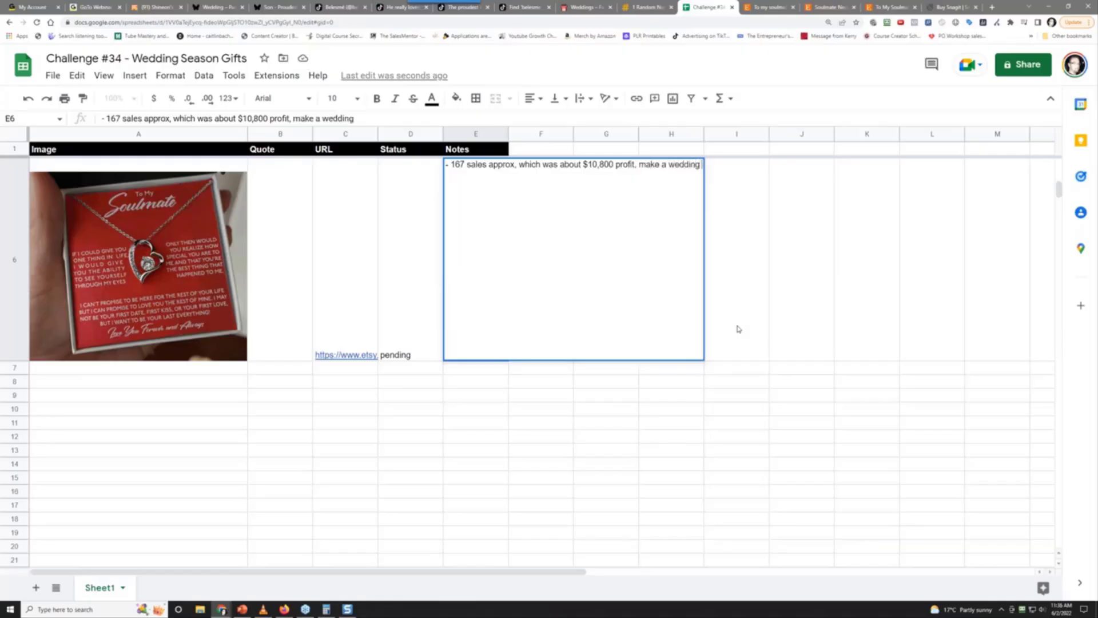
text( version)
key(Return)
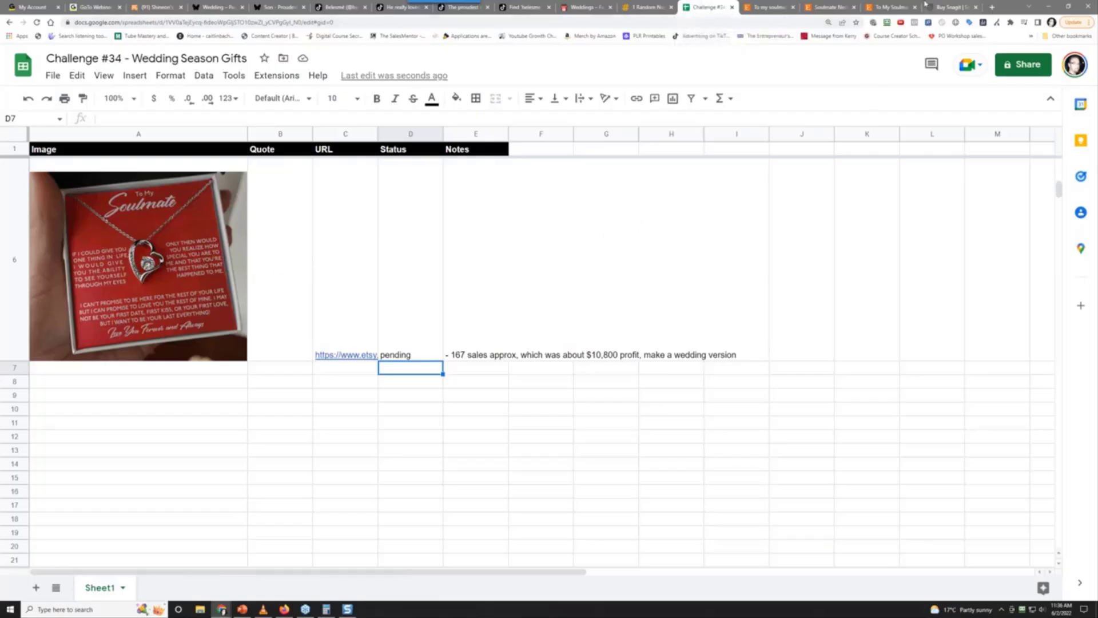
scroll(558, 201, up, 1)
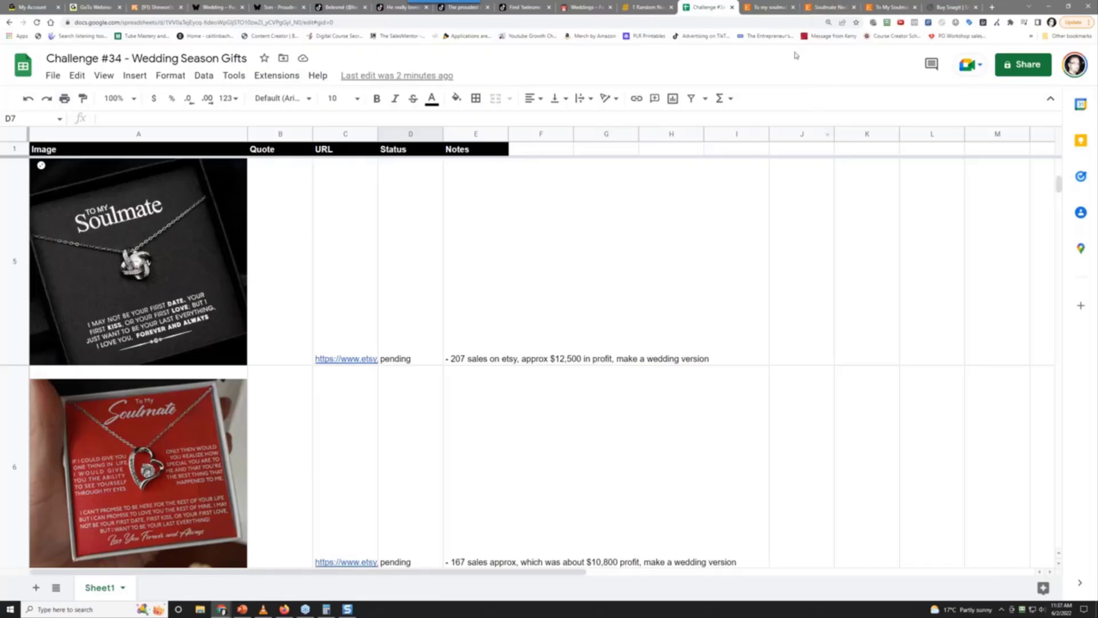
Scroll the Etsy soulmate results and open SimplicityByAngies' To My Wife Necklace (CA$38.29) in a new tab
click(769, 7)
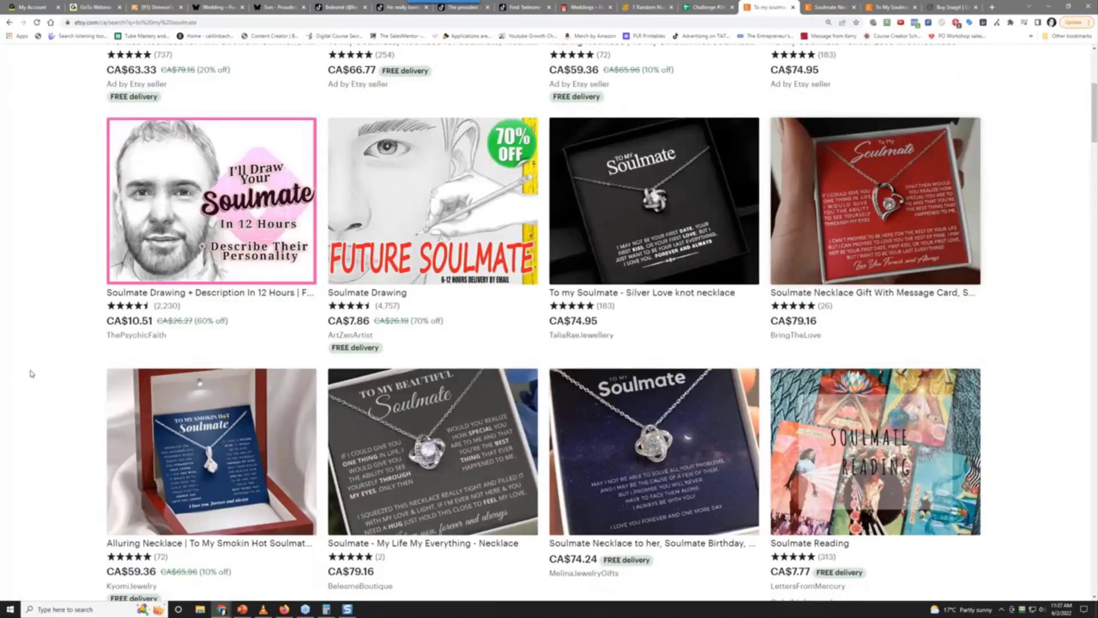
scroll(32, 374, down, 7)
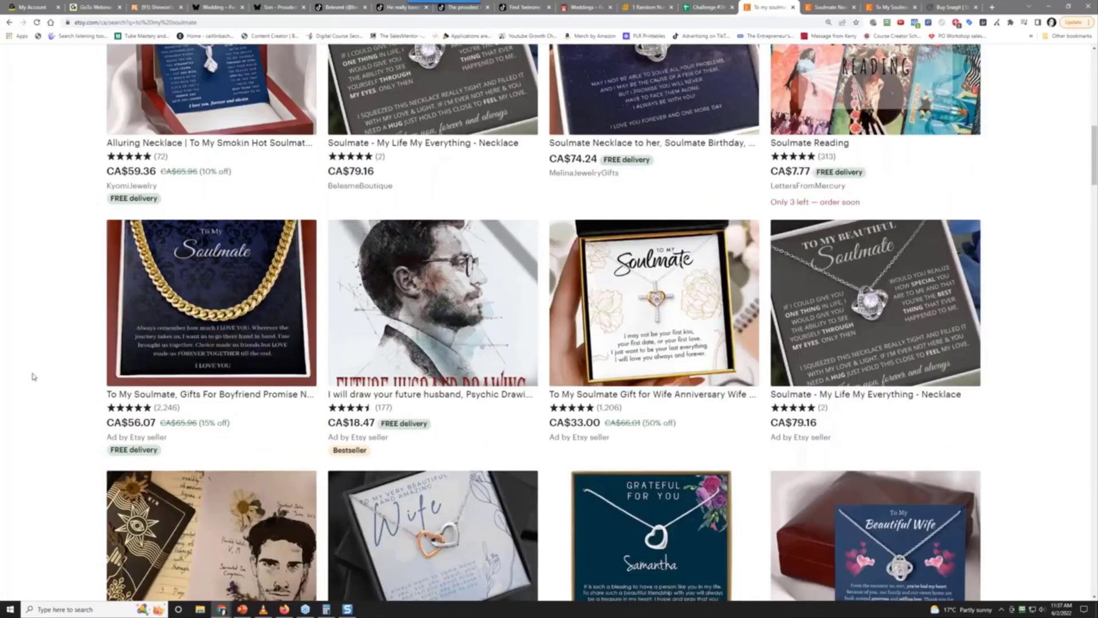
scroll(33, 376, down, 4)
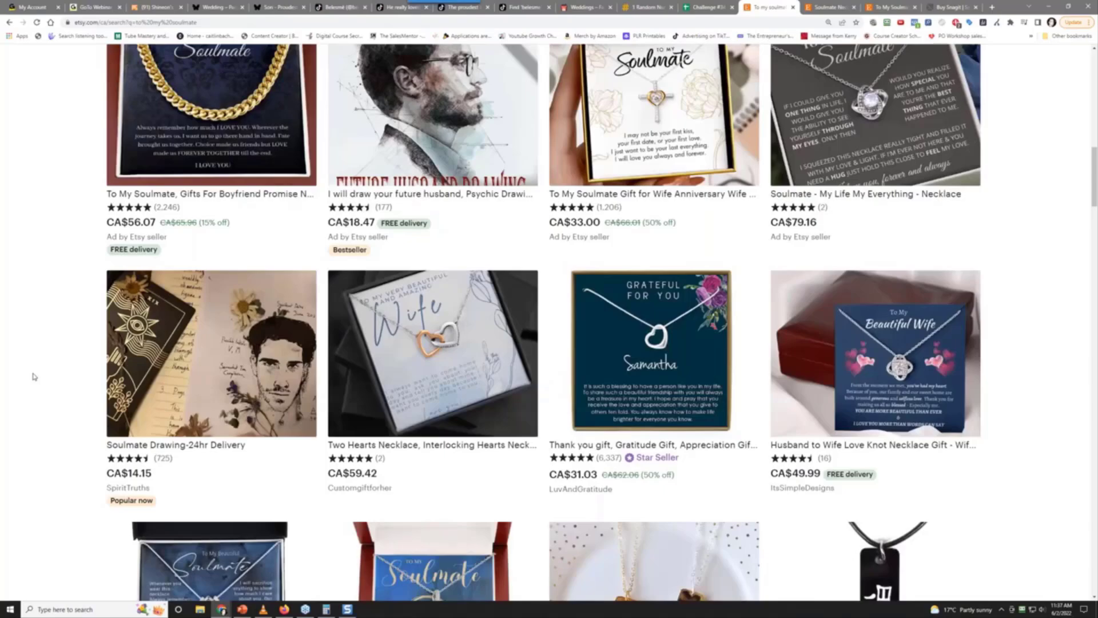
scroll(33, 376, down, 4)
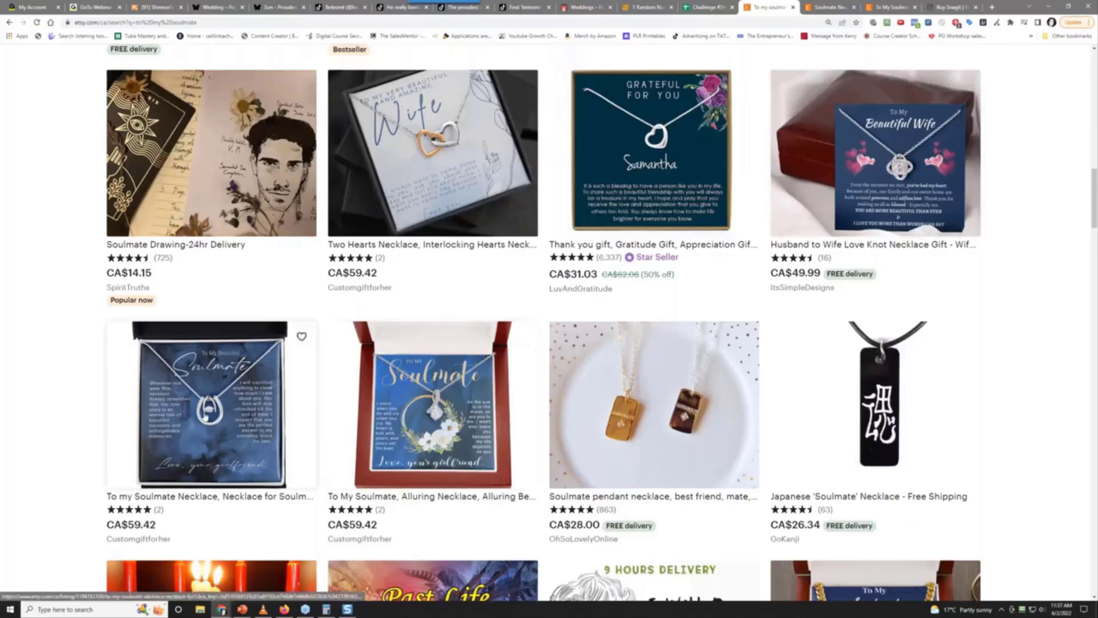
scroll(28, 458, down, 5)
scroll(30, 459, down, 7)
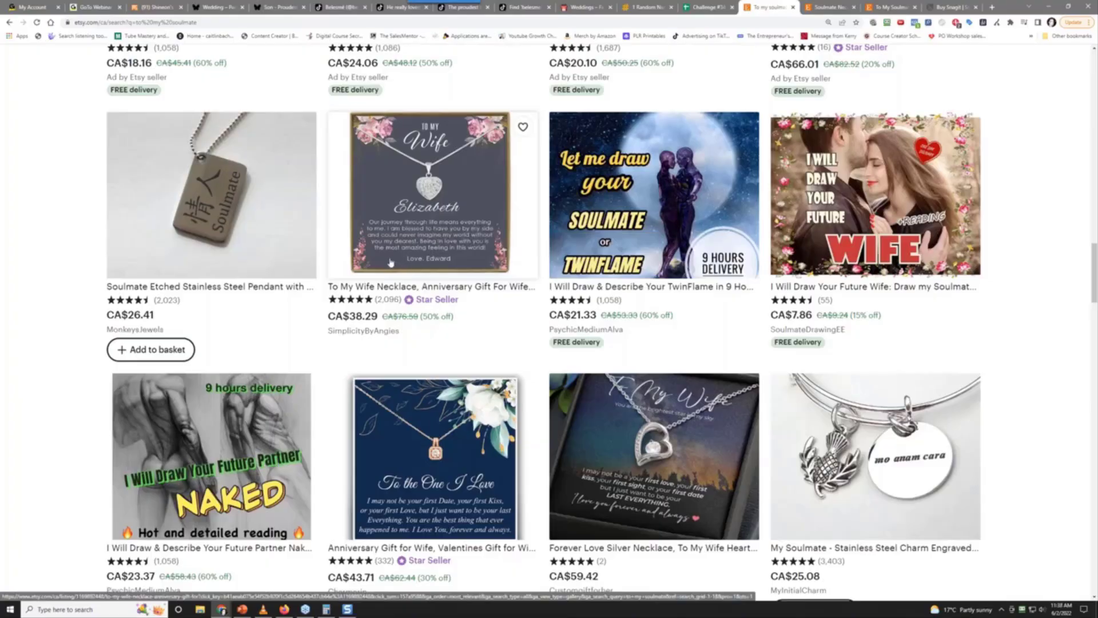
right_click(407, 235)
click(426, 241)
click(779, 7)
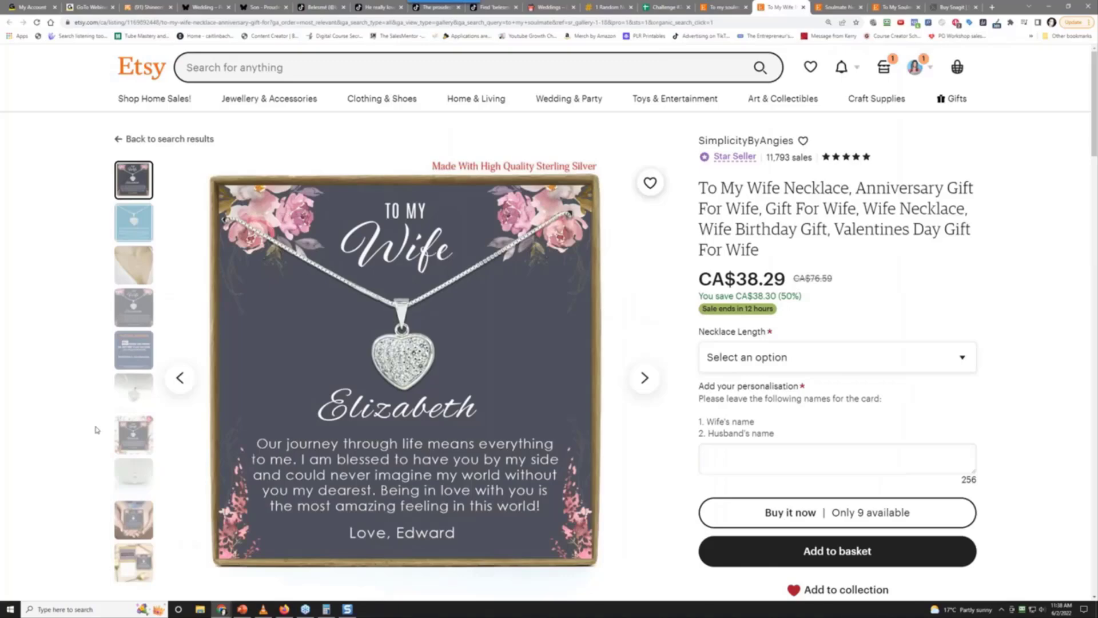
Look over the To My Wife listing and revisit the Soulmate Necklace listing
scroll(96, 429, down, 4)
scroll(96, 429, down, 3)
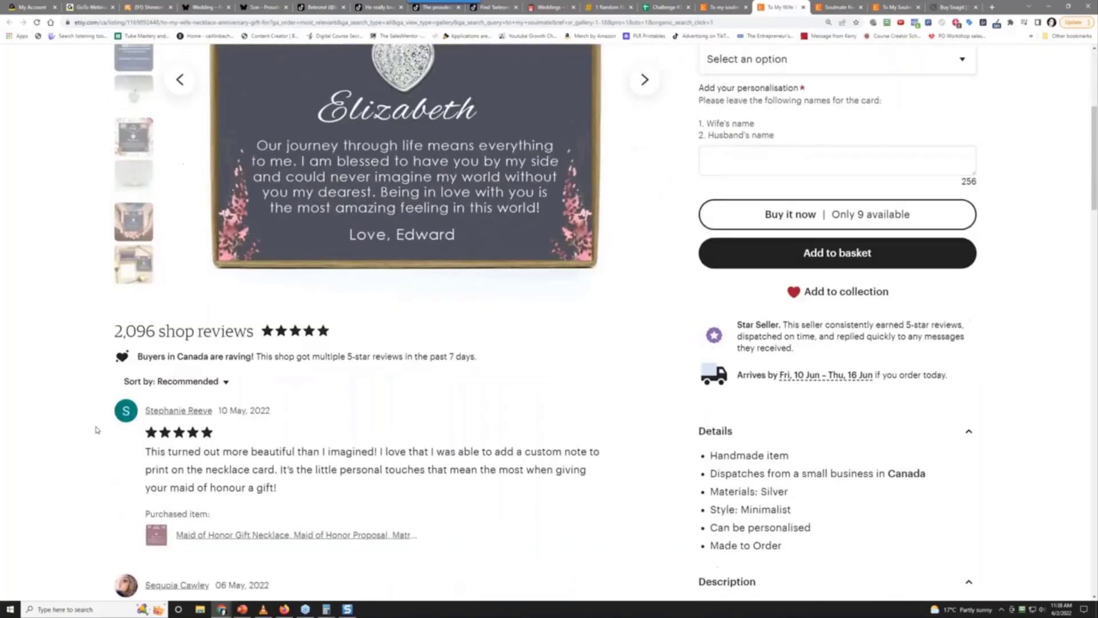
scroll(96, 429, up, 3)
scroll(96, 429, up, 4)
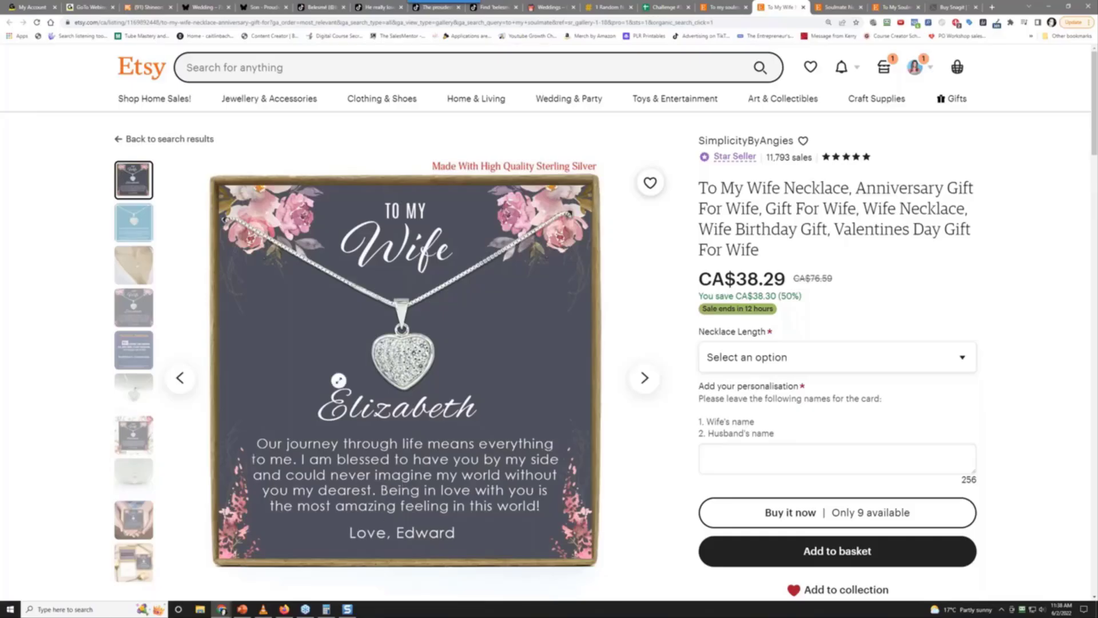
scroll(335, 436, down, 4)
scroll(335, 435, up, 4)
click(838, 7)
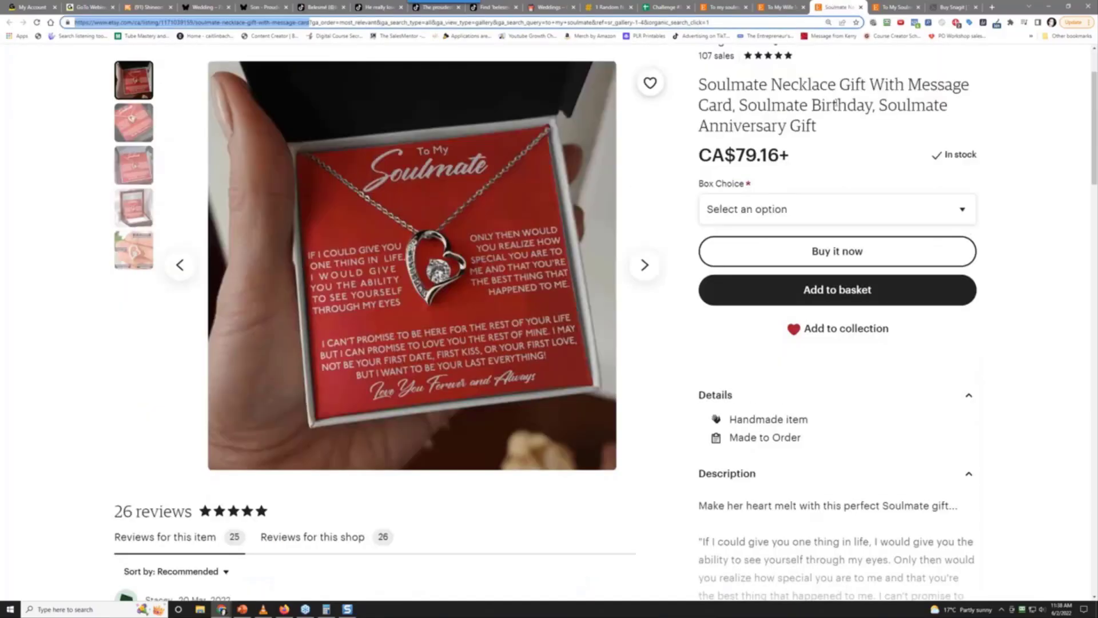
scroll(836, 104, up, 2)
From the love knot listing, open the TaliaRaeJewellery shop page in a new tab
click(900, 8)
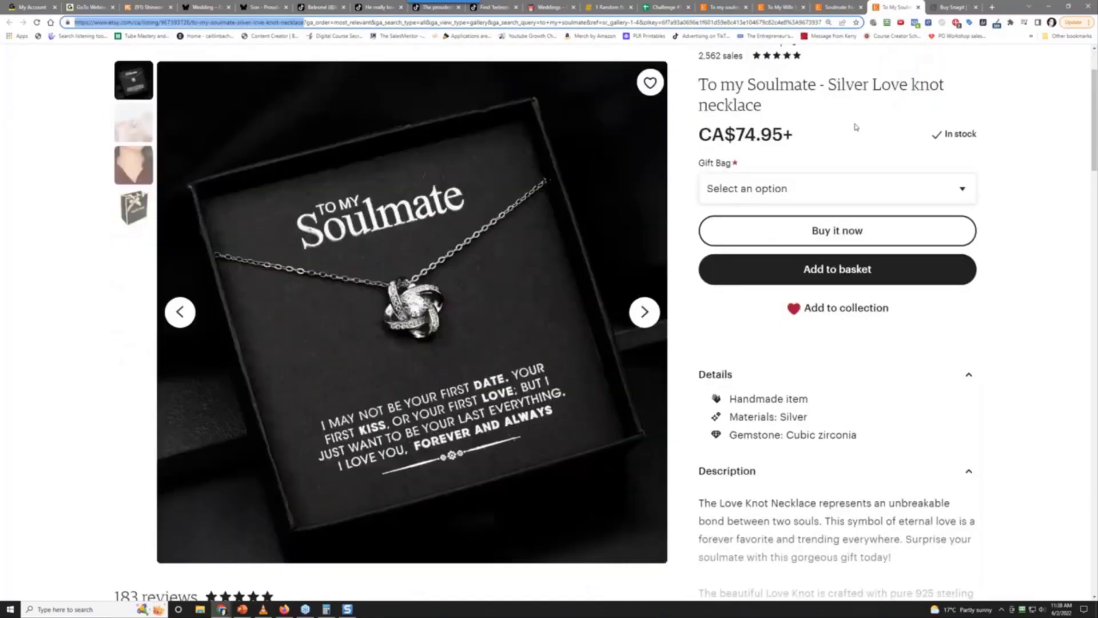
scroll(856, 128, up, 2)
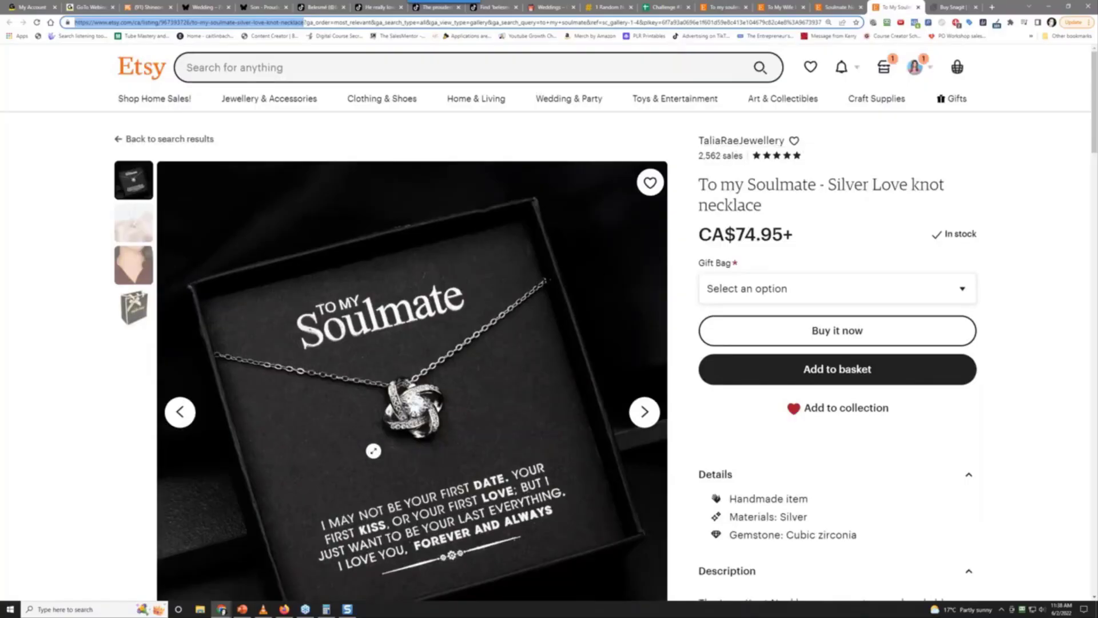
right_click(732, 144)
click(758, 149)
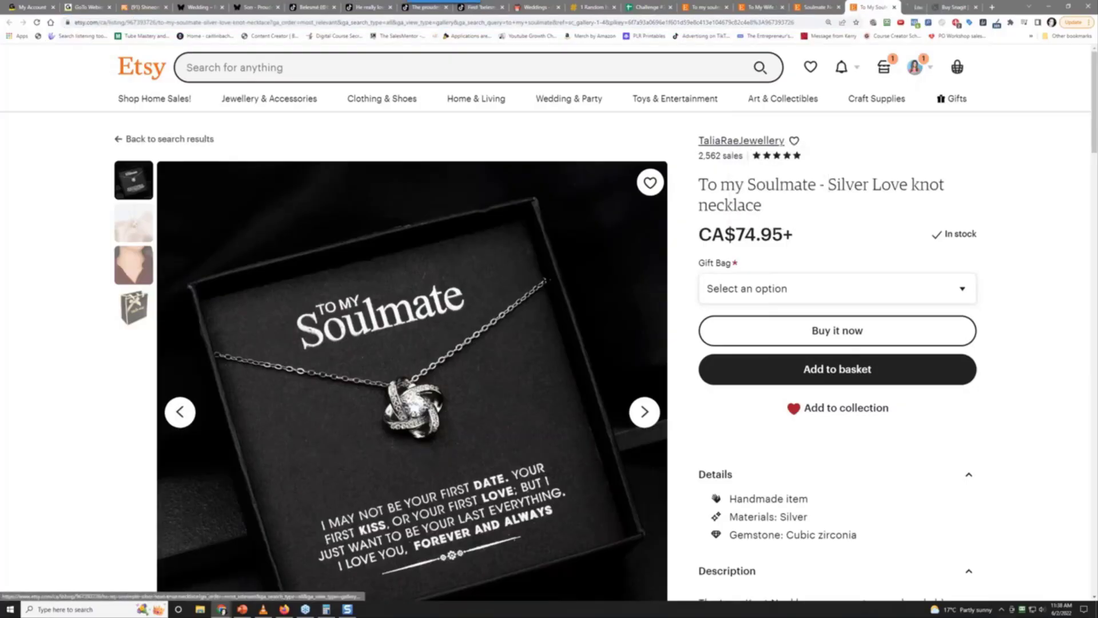
click(899, 7)
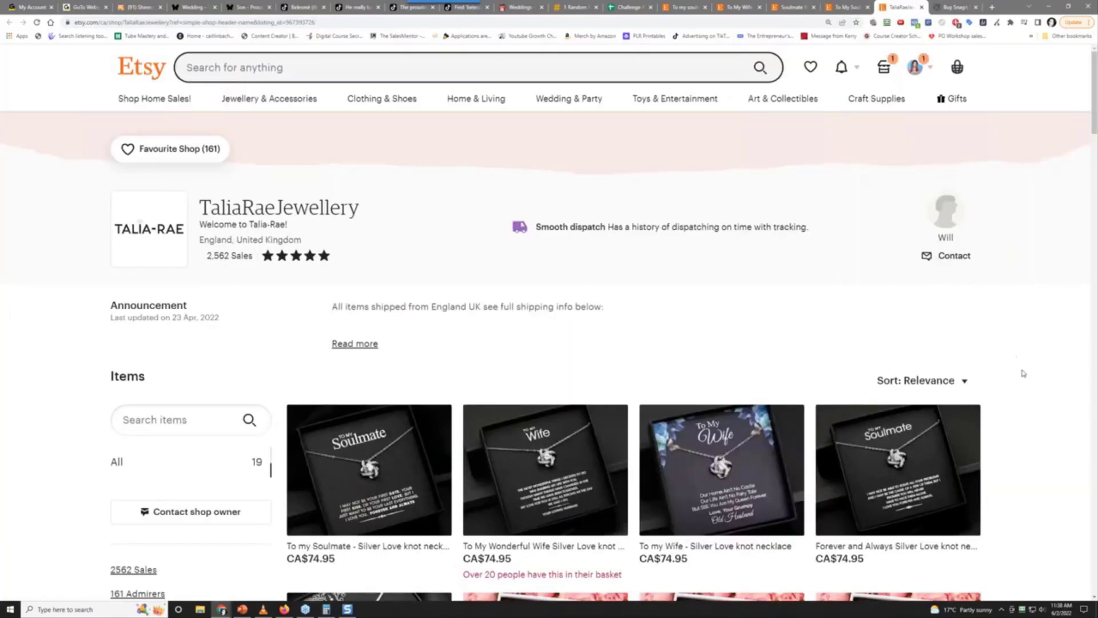
Open the TaliaRaeJewellery shop owner's profile in a new tab to view it
scroll(1024, 373, down, 2)
scroll(1023, 373, up, 2)
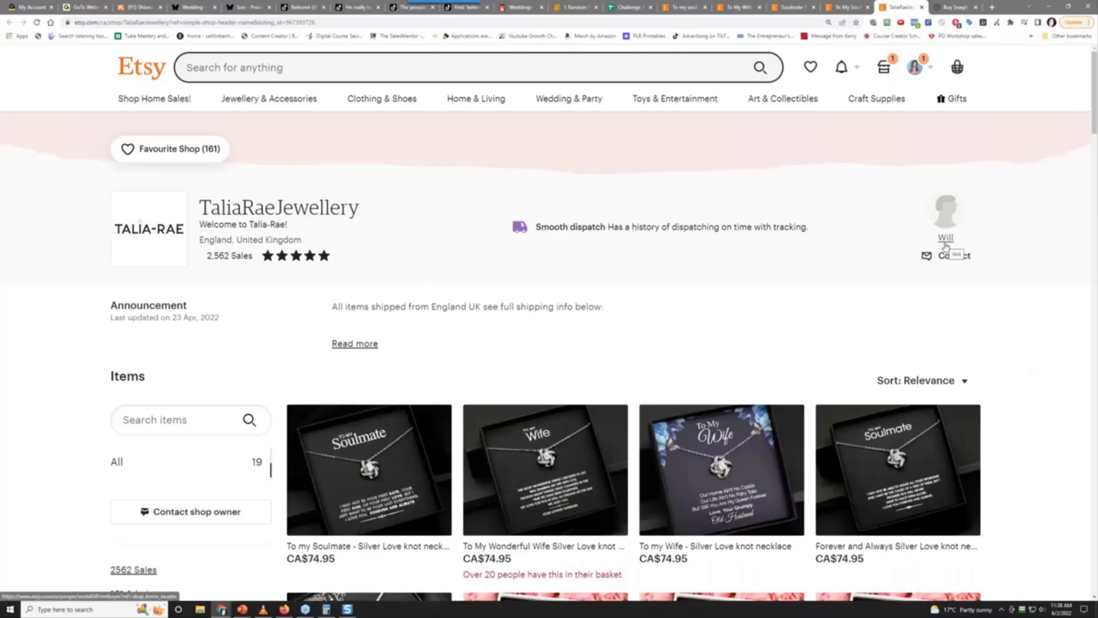
right_click(946, 247)
click(972, 249)
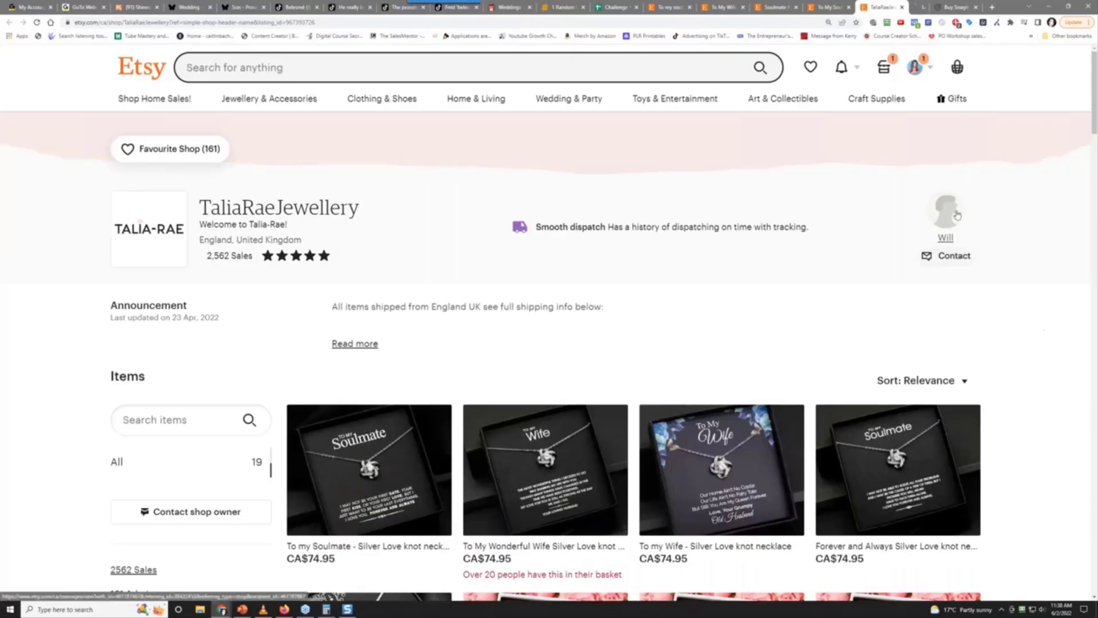
click(914, 5)
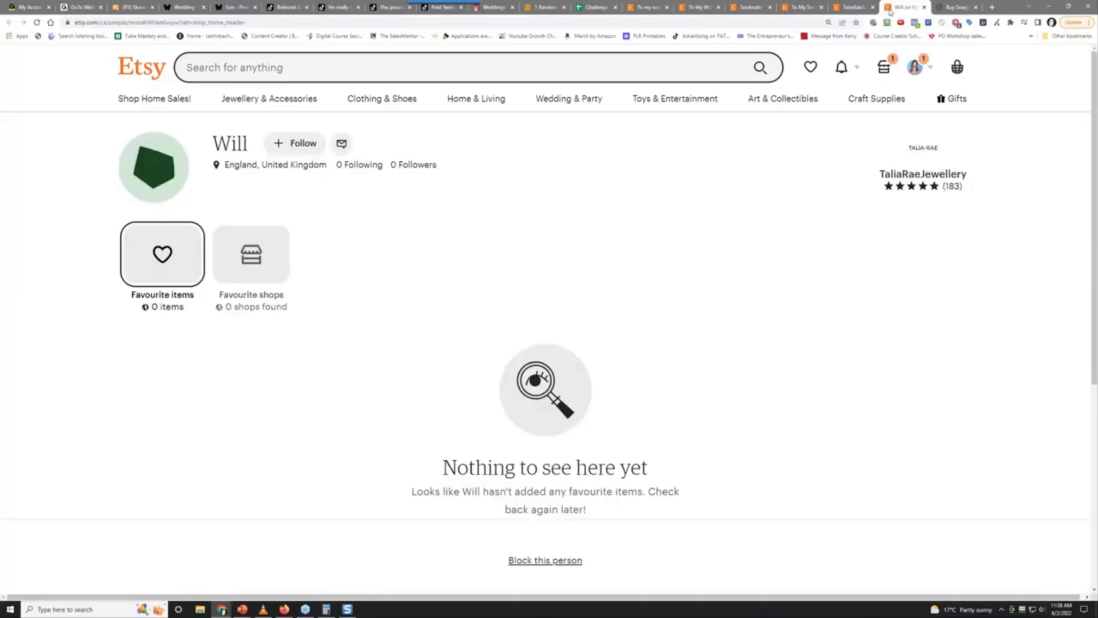
Back in the shop, open the To My Wonderful Wife love knot listing (CA$74.95+) in a new tab
click(845, 6)
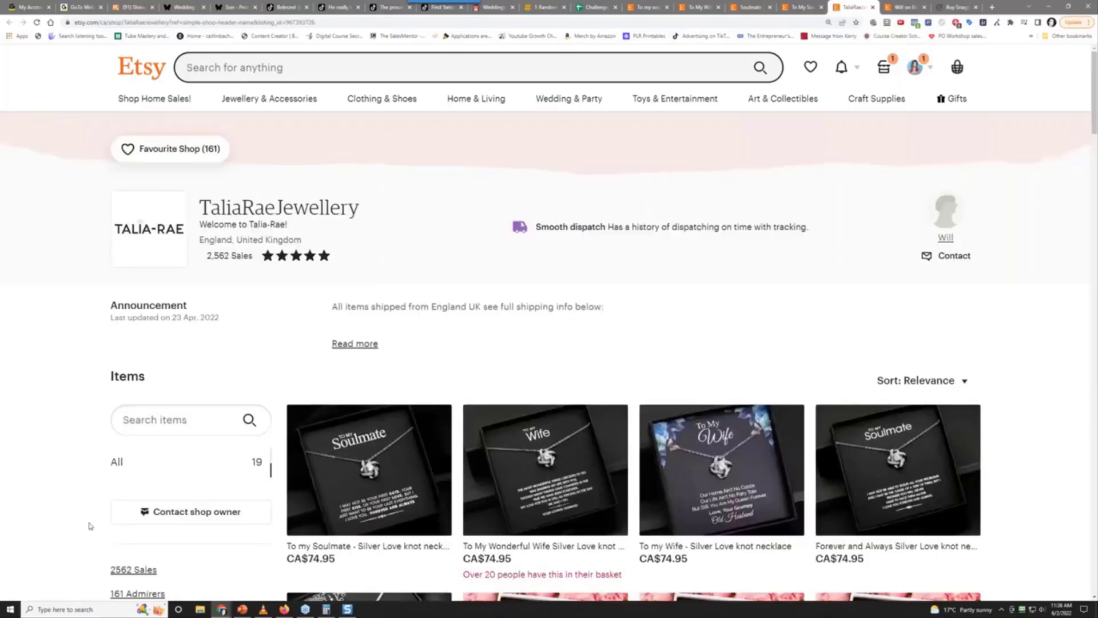
scroll(92, 522, down, 5)
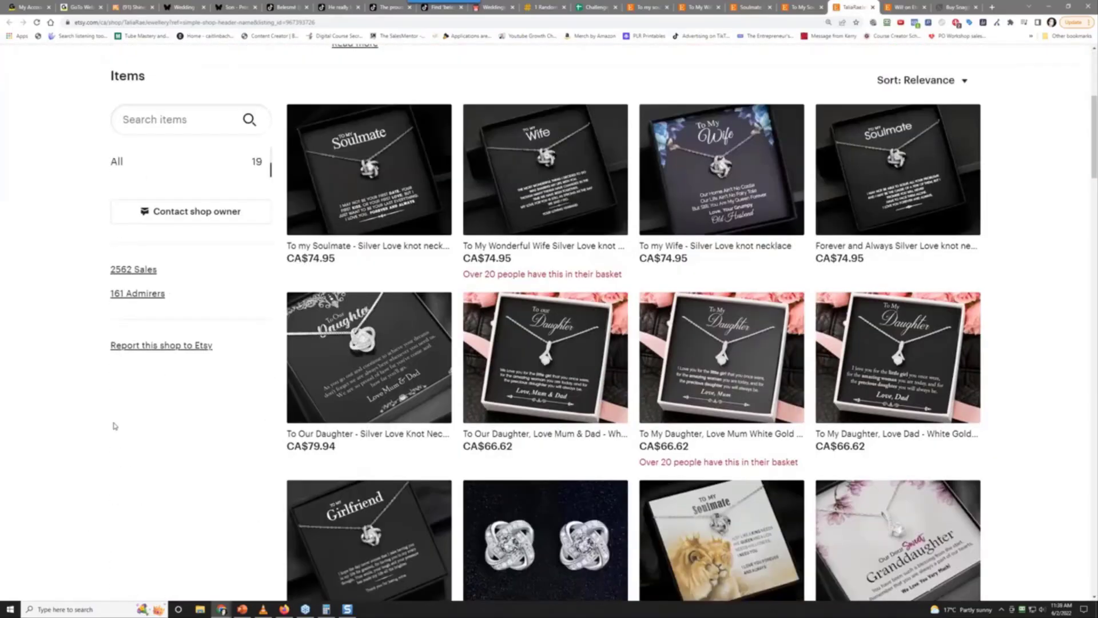
scroll(148, 388, up, 2)
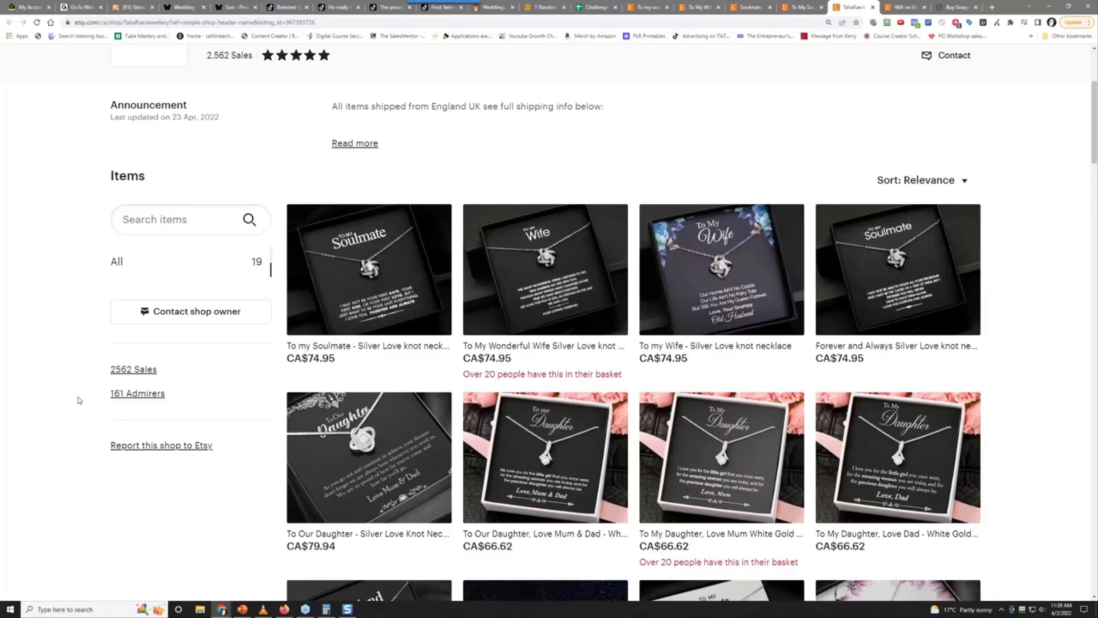
scroll(80, 403, down, 2)
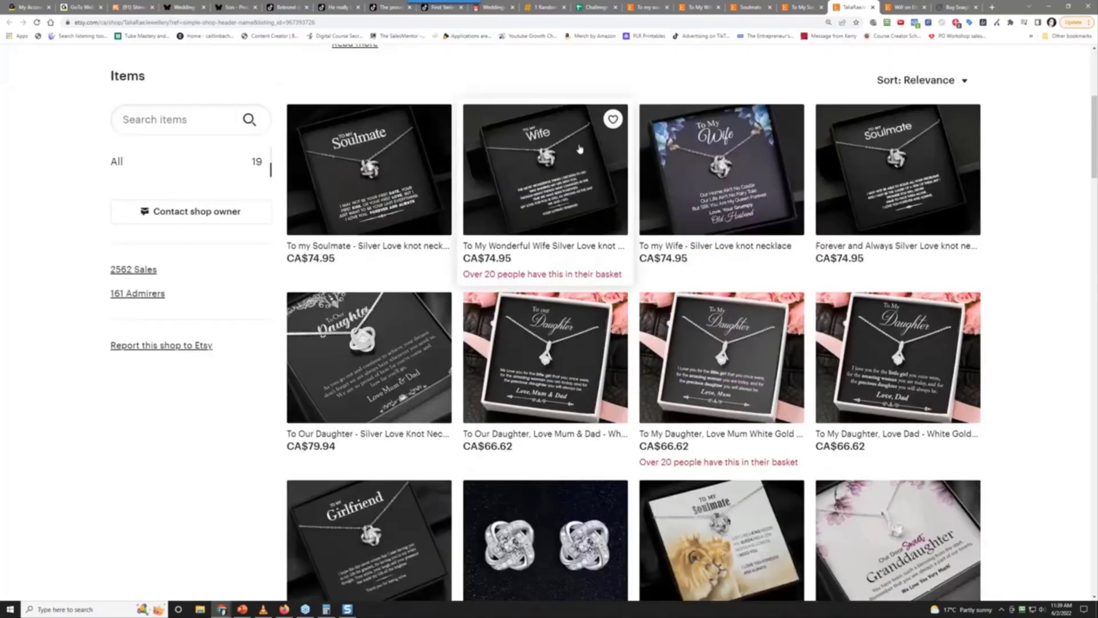
right_click(568, 164)
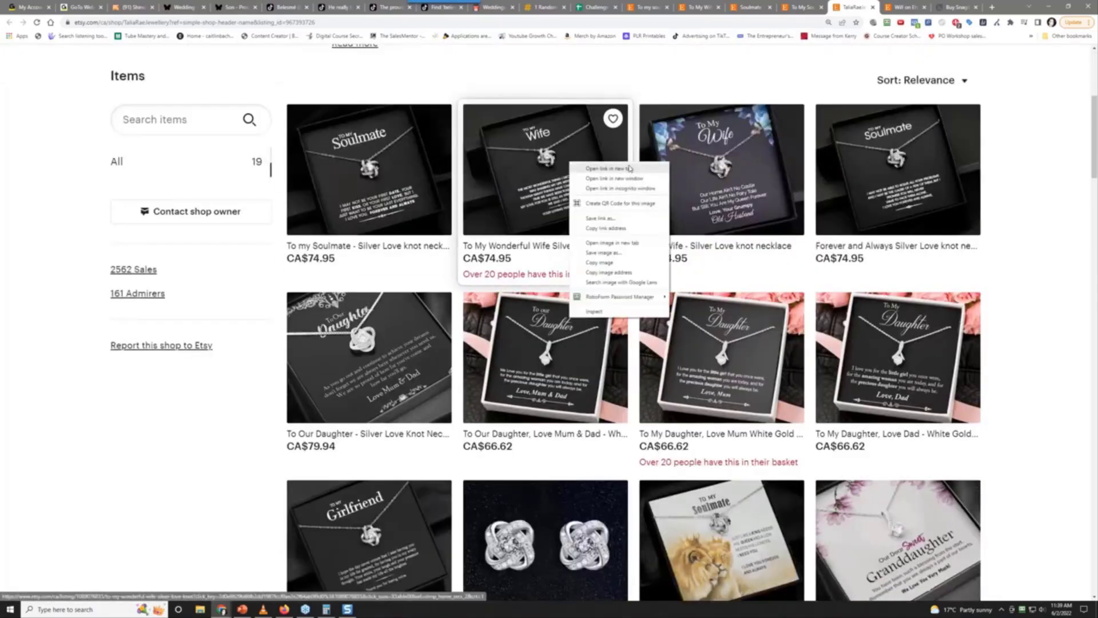
click(595, 172)
Review the Wonderful Wife necklace listing, then return to the TaliaRaeJewellery shop page
click(909, 7)
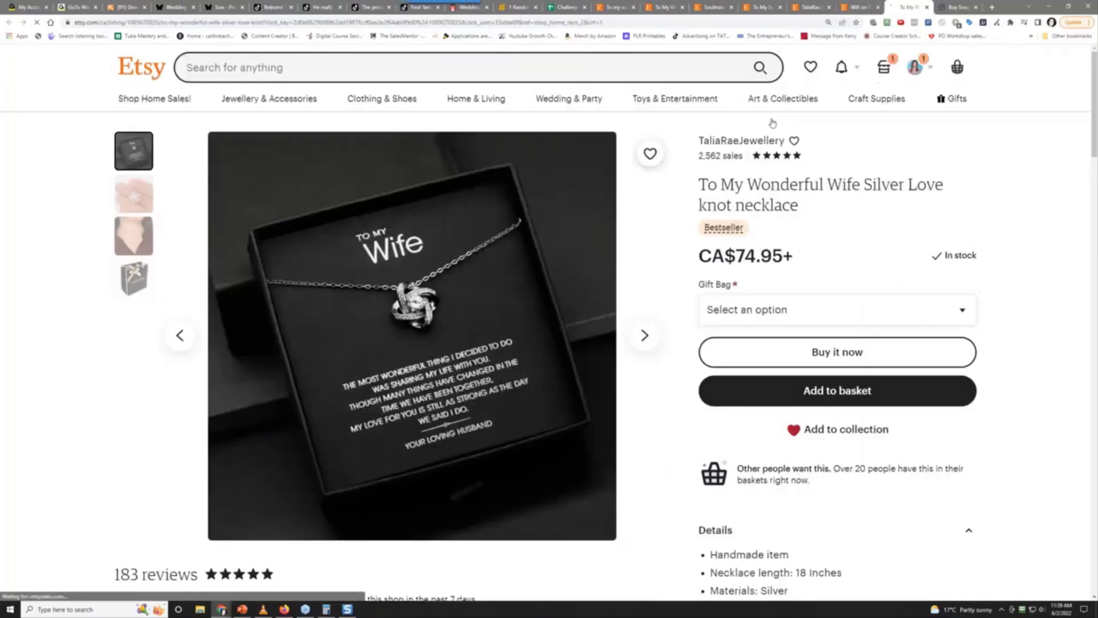
scroll(731, 278, down, 2)
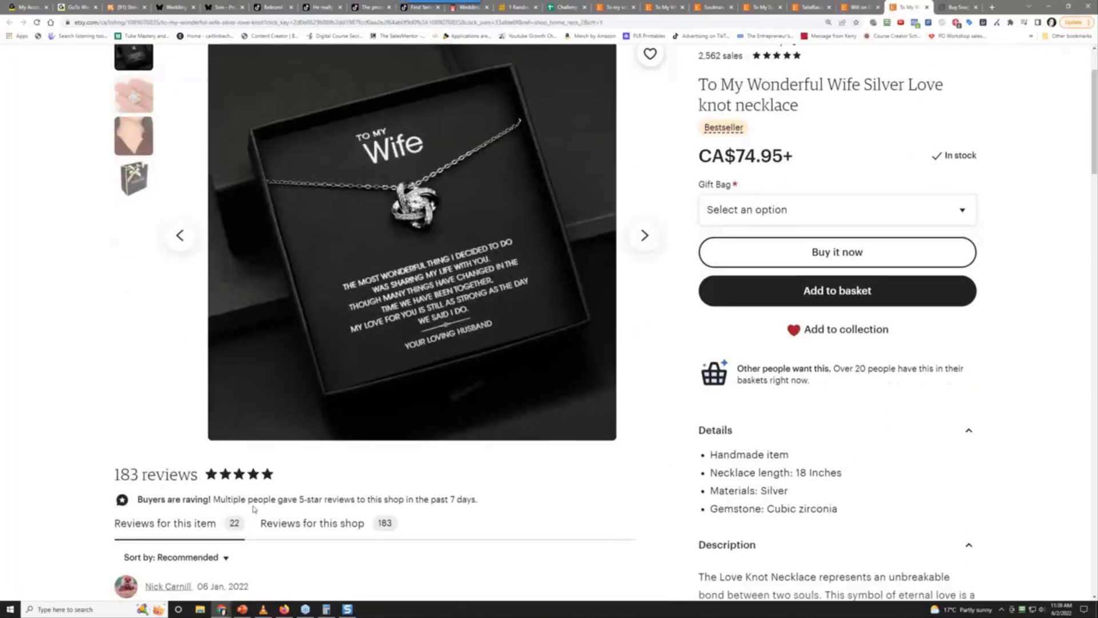
scroll(305, 479, up, 2)
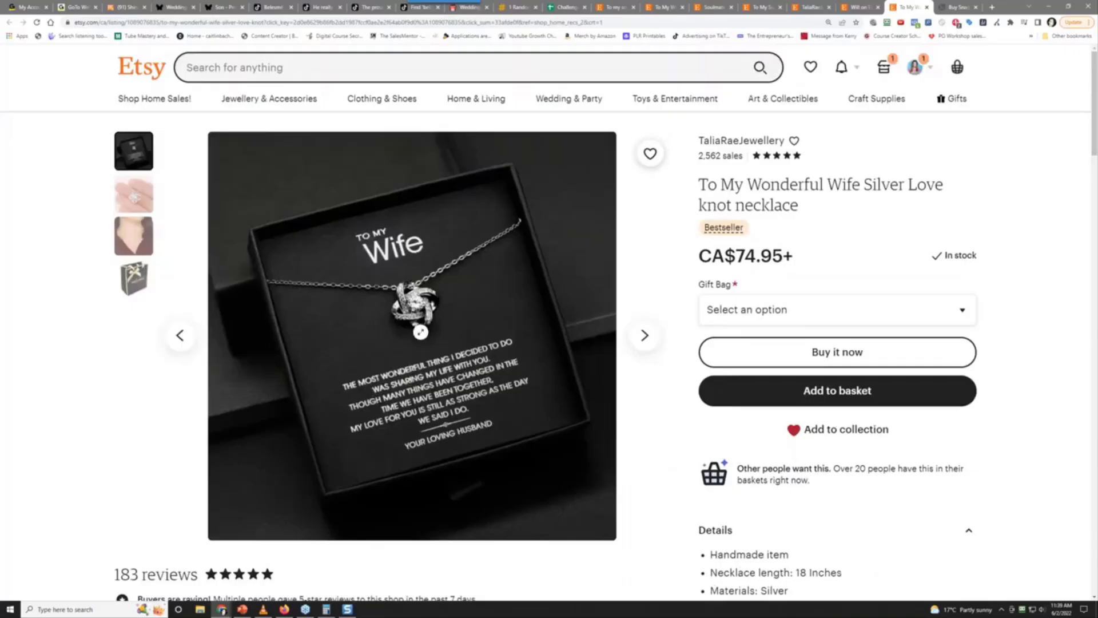
click(842, 5)
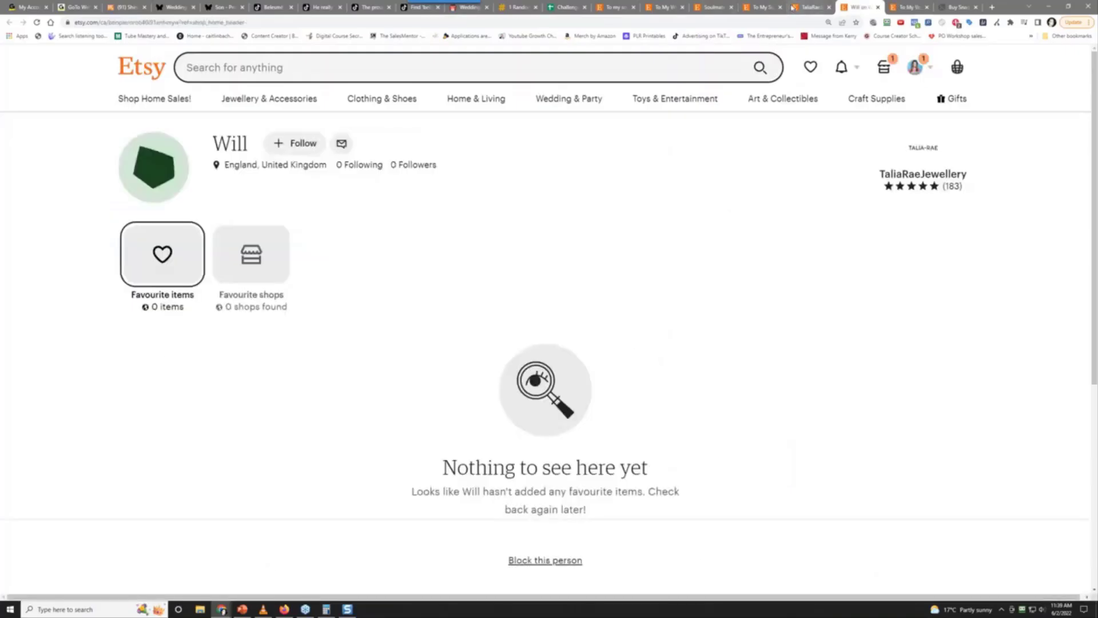
click(819, 7)
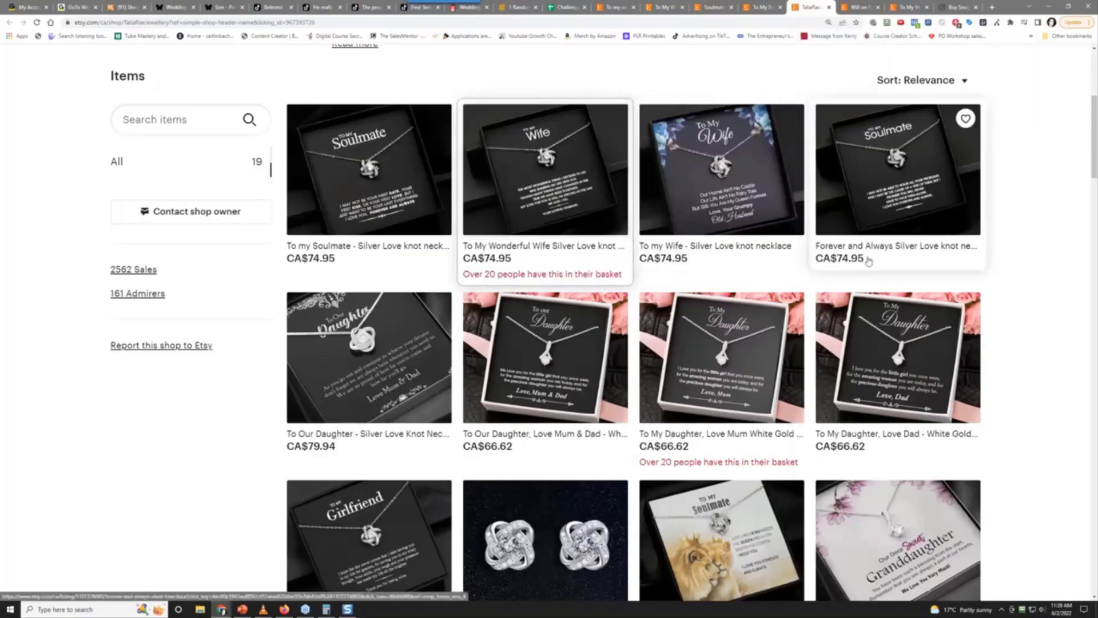
Browse the shop grid and open the Girlfriend necklace listing in a new tab to review it
scroll(842, 382, down, 8)
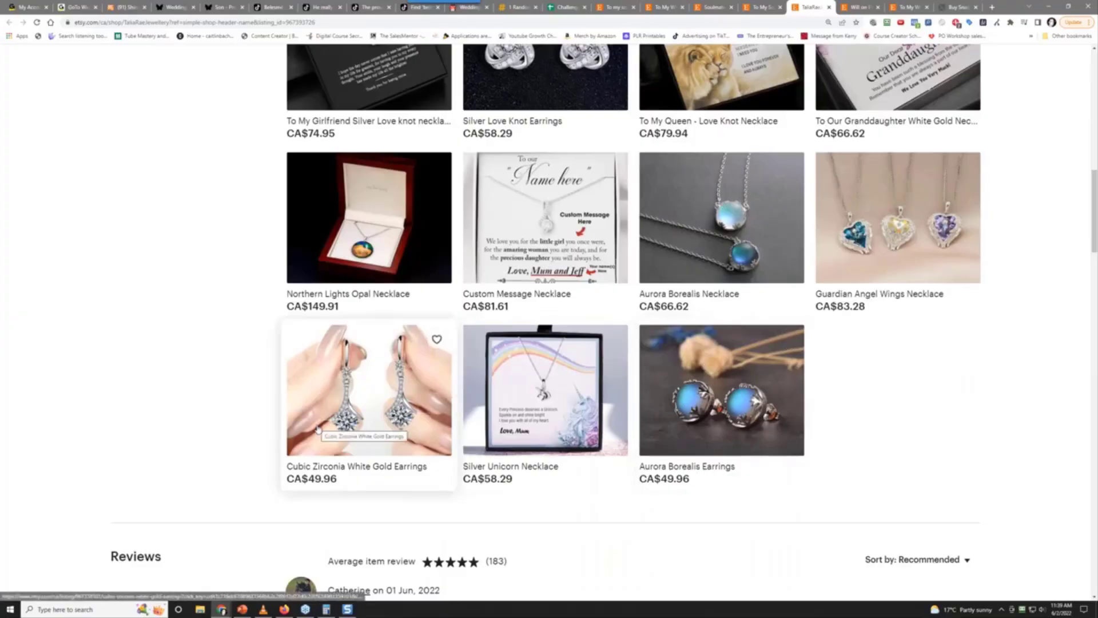
scroll(352, 440, up, 2)
scroll(352, 440, down, 5)
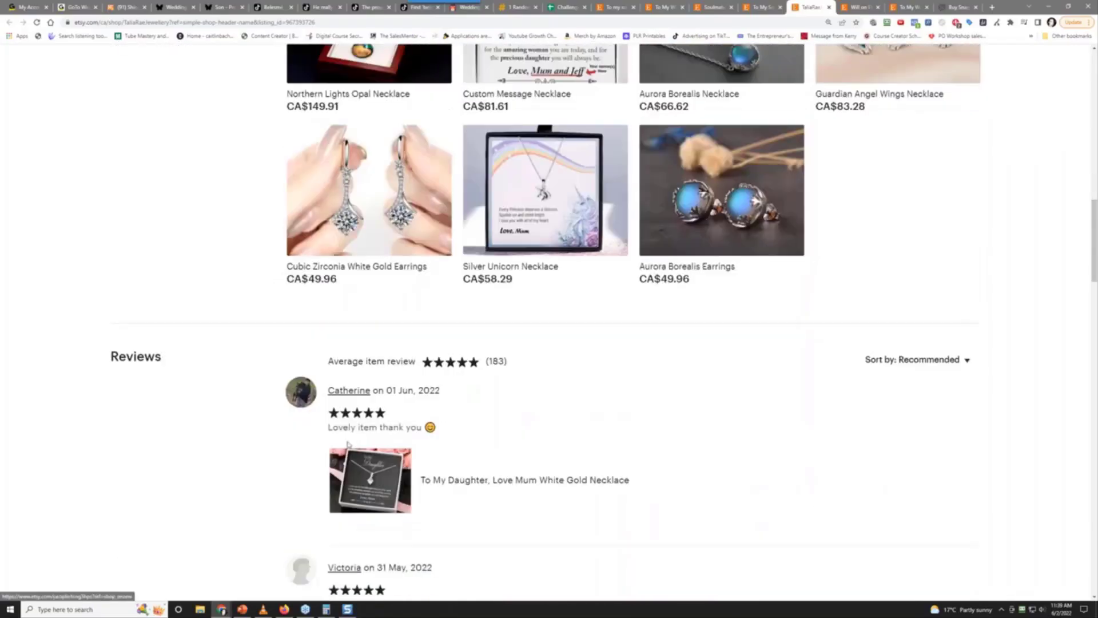
scroll(212, 485, up, 2)
scroll(213, 485, up, 11)
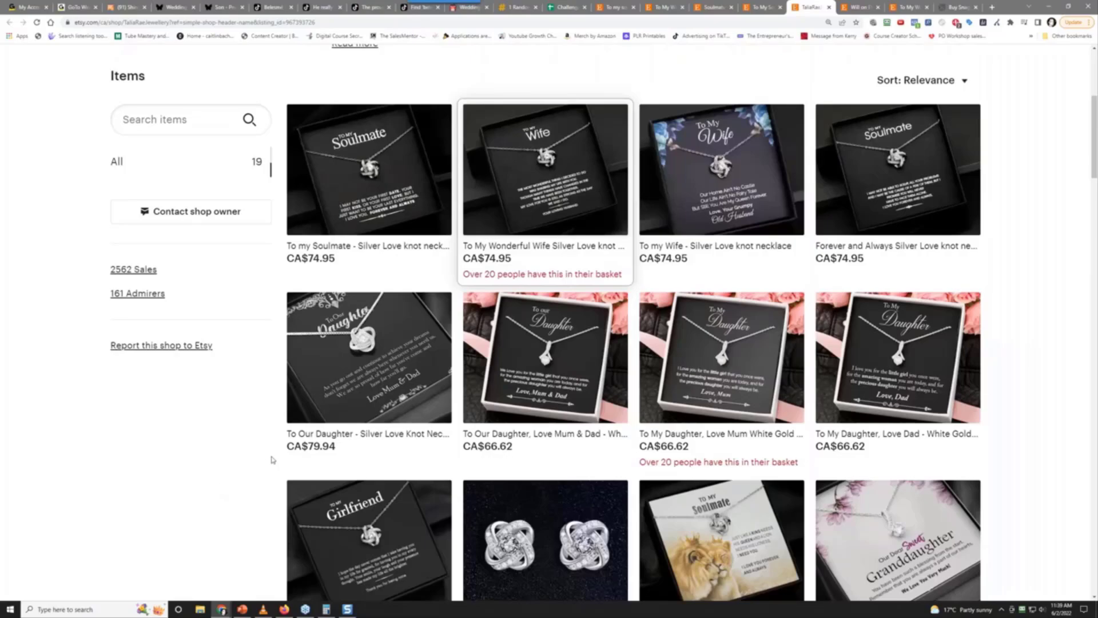
scroll(247, 521, down, 3)
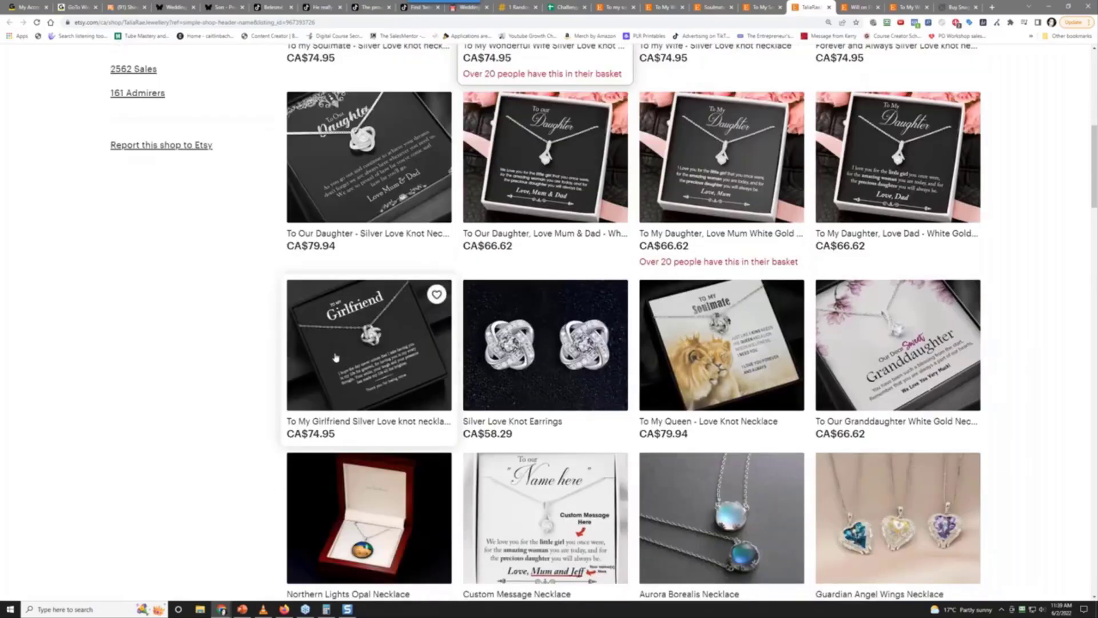
ctrl+click(336, 357)
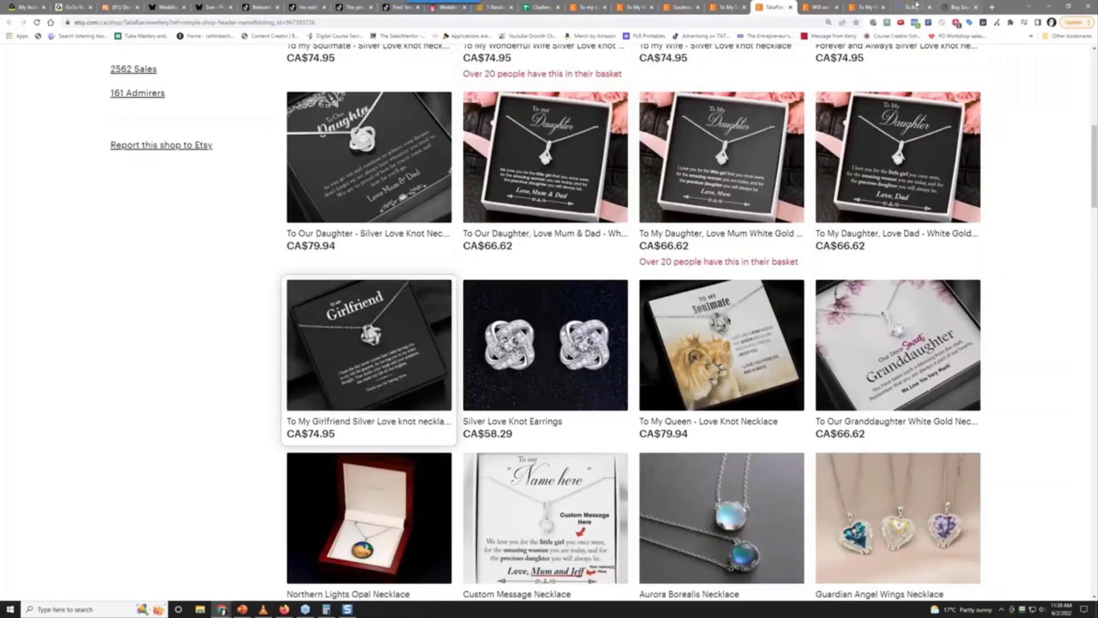
click(915, 7)
scroll(767, 266, down, 2)
scroll(767, 266, down, 2)
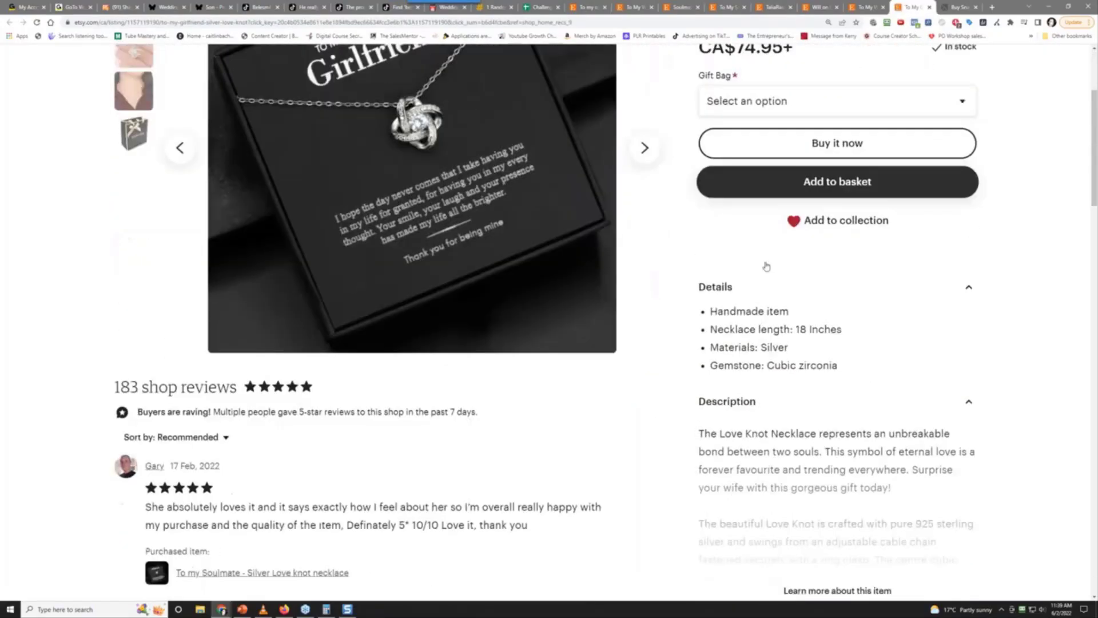
scroll(766, 267, up, 3)
Go back to the shop tab and close all tabs to its right
click(772, 8)
right_click(773, 9)
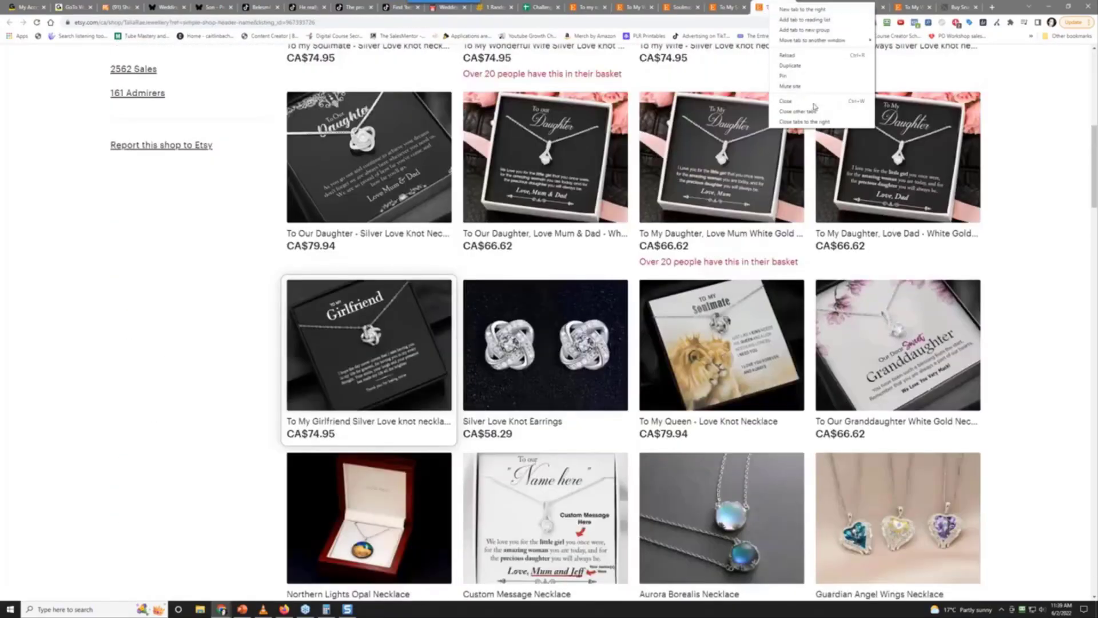
click(803, 121)
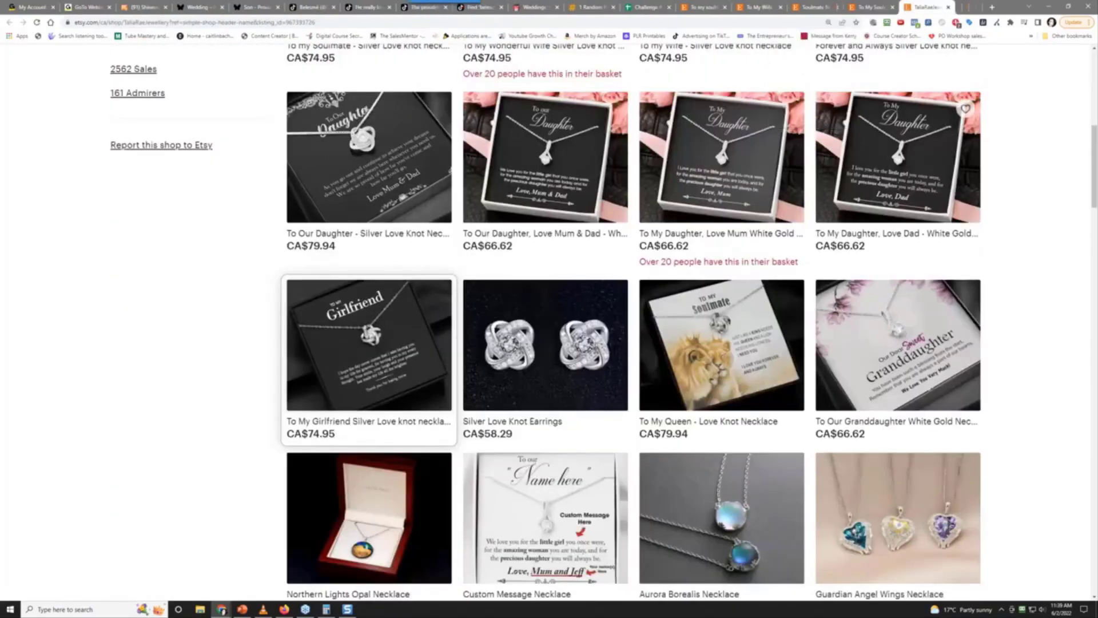
Open the Love Dad necklace listing in a new tab, check it, and close it
right_click(870, 167)
click(895, 174)
click(945, 7)
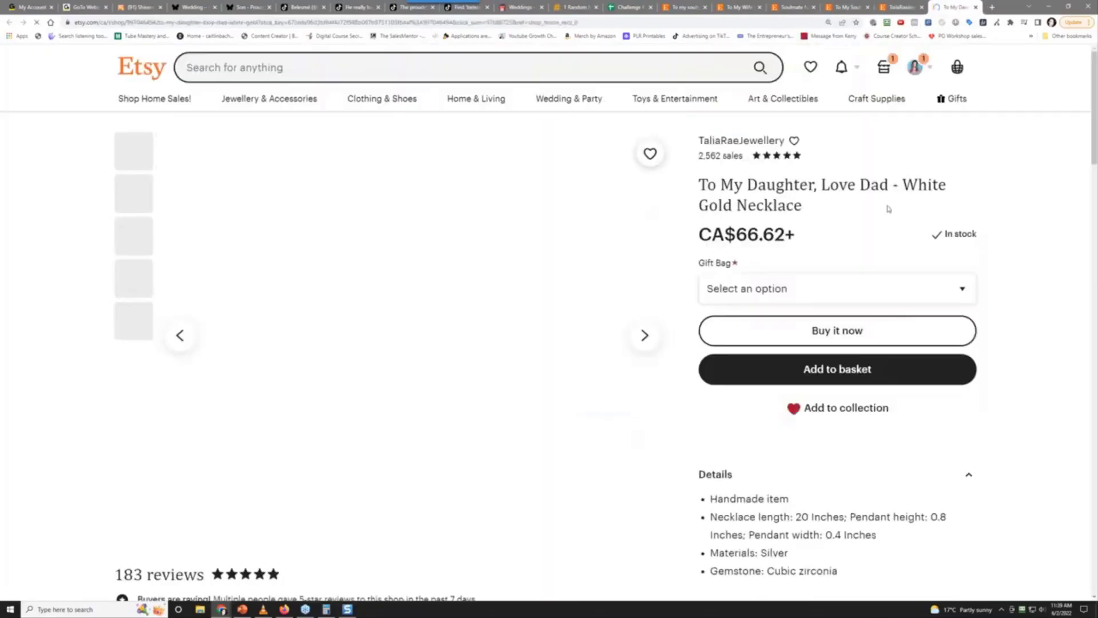
scroll(902, 380, down, 5)
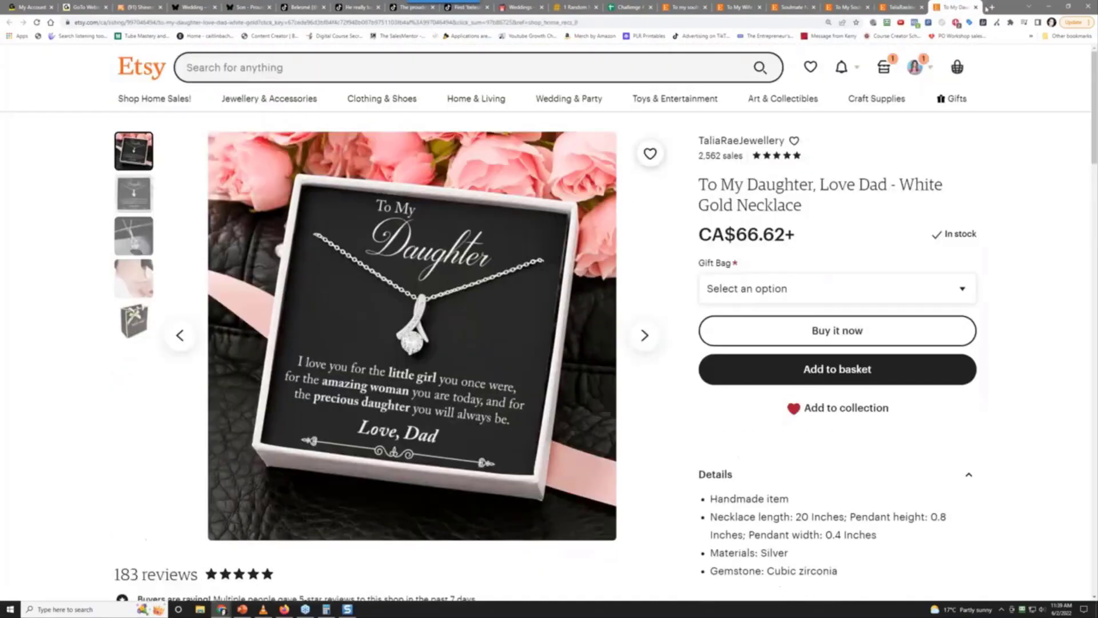
click(976, 7)
Open the Love Mum daughter necklace in a new tab and look over the listing
right_click(701, 180)
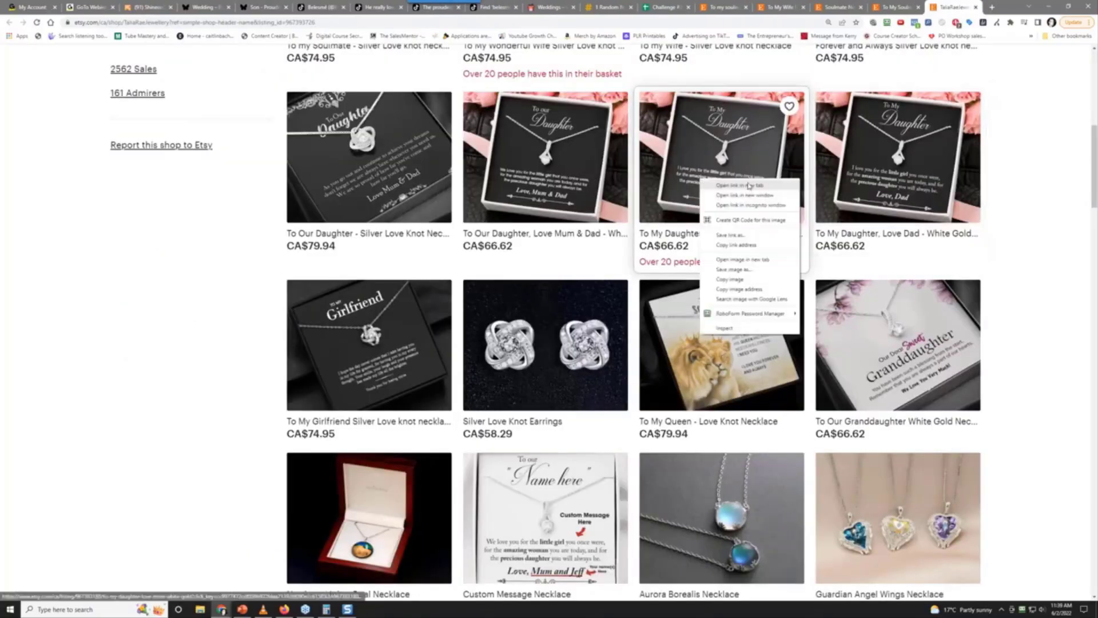
click(749, 186)
click(954, 7)
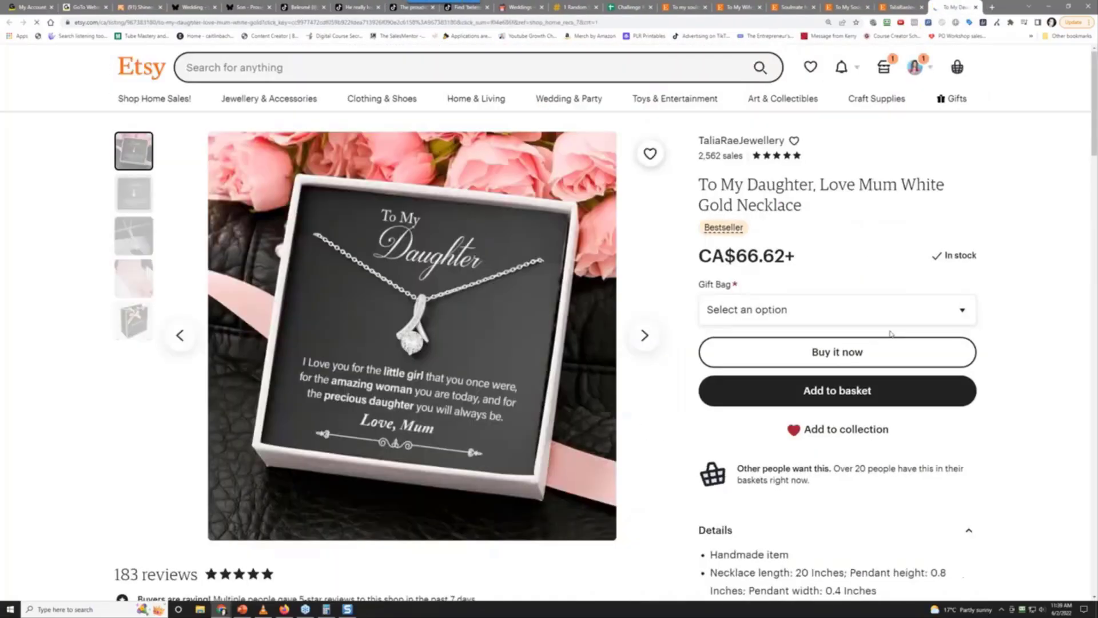
scroll(549, 309, down, 2)
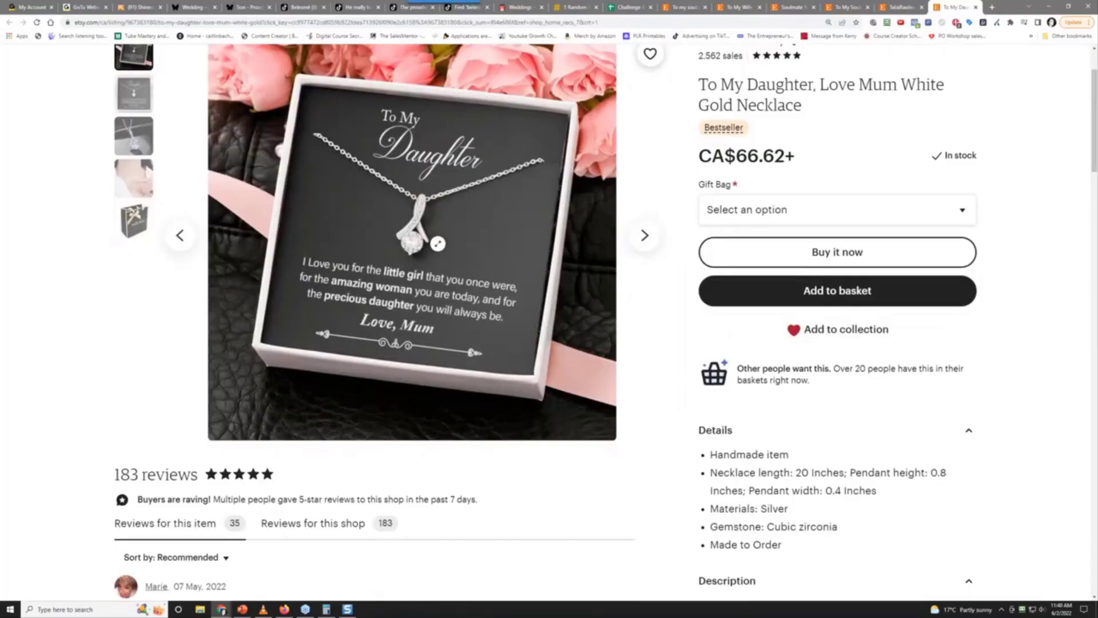
scroll(437, 243, up, 2)
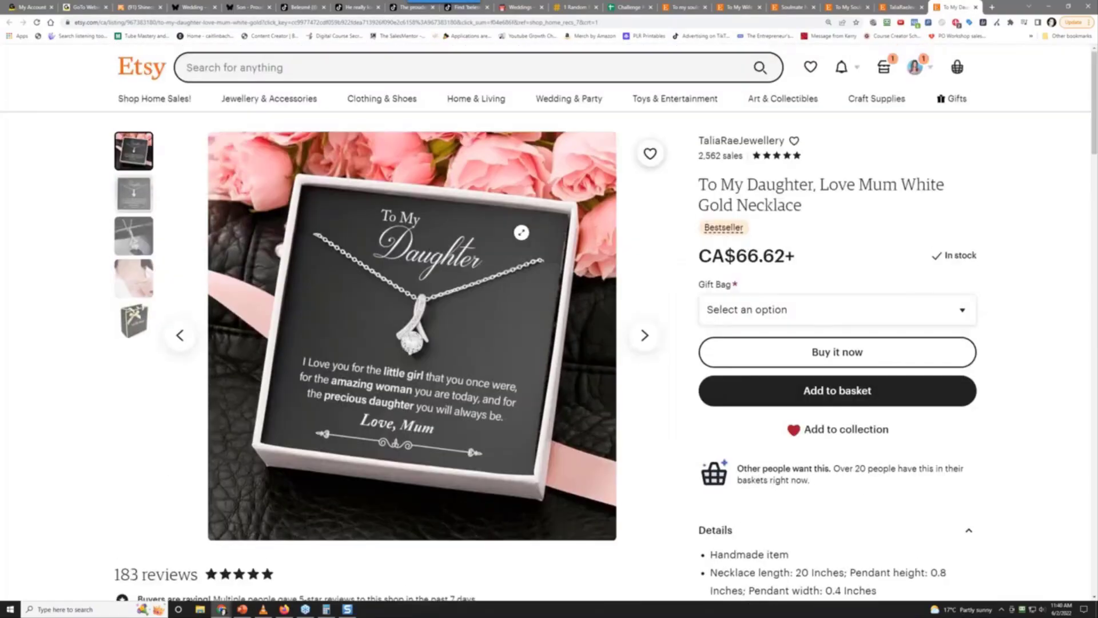
scroll(872, 267, down, 3)
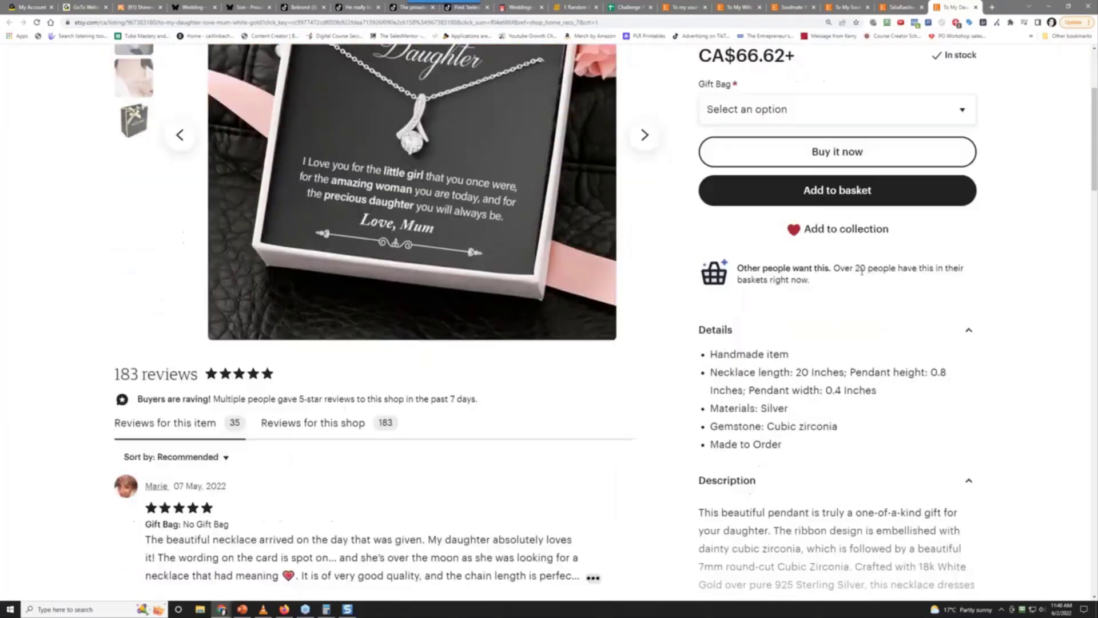
scroll(848, 264, up, 3)
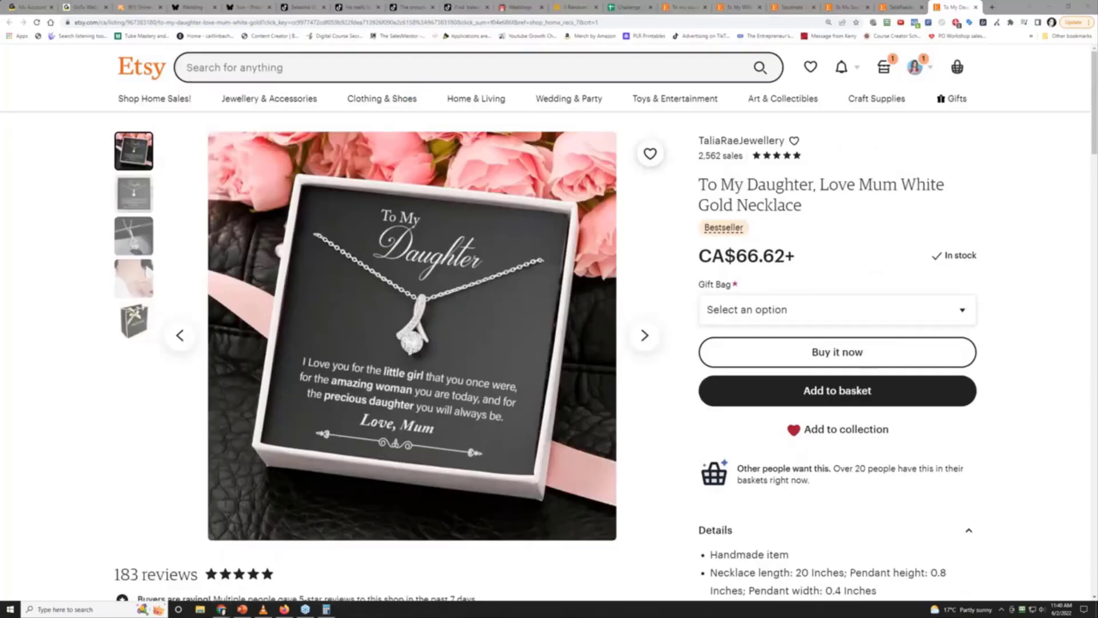
Capture the framed Love Mum necklace product photo with Snagit
key(Print)
drag(266, 181, 569, 483)
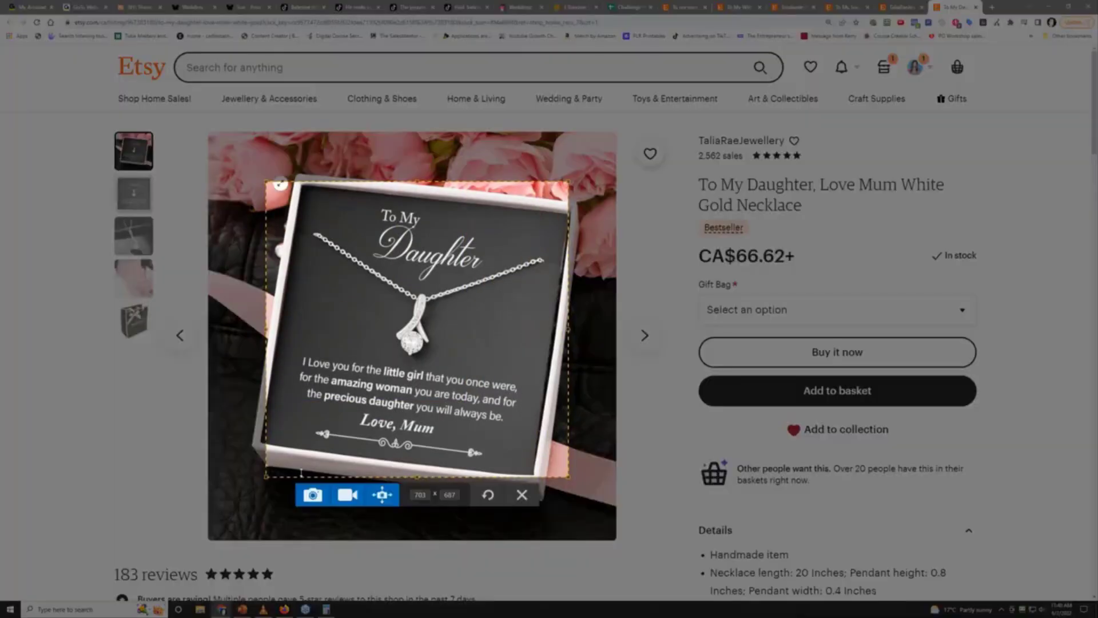
click(312, 494)
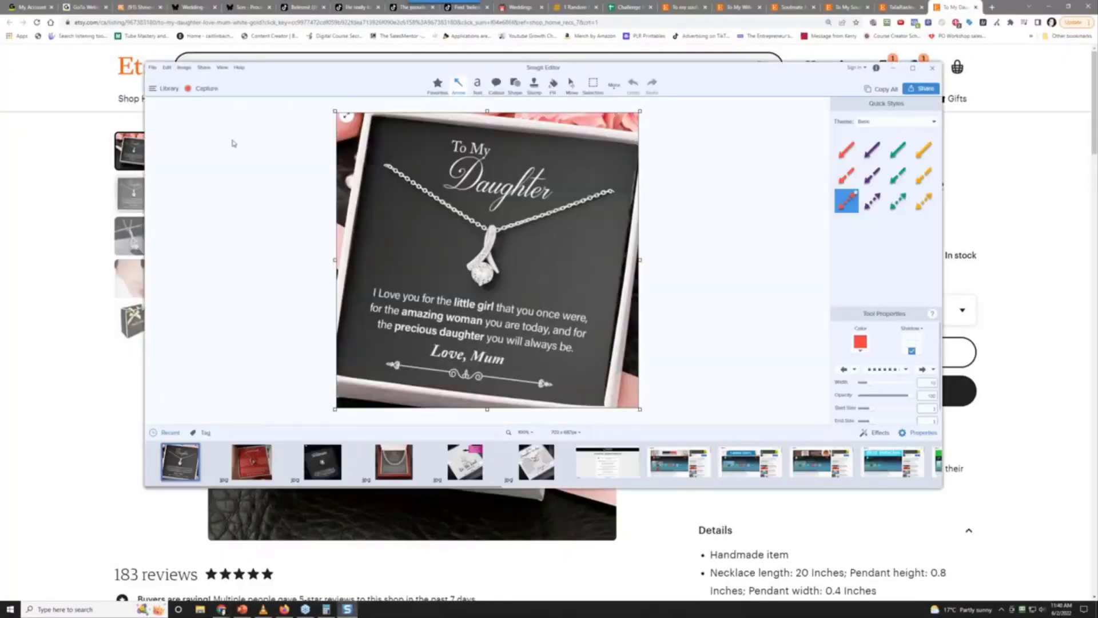
Save the capture as a JPG via Save As and close the Snagit editor
click(153, 67)
click(189, 108)
click(741, 483)
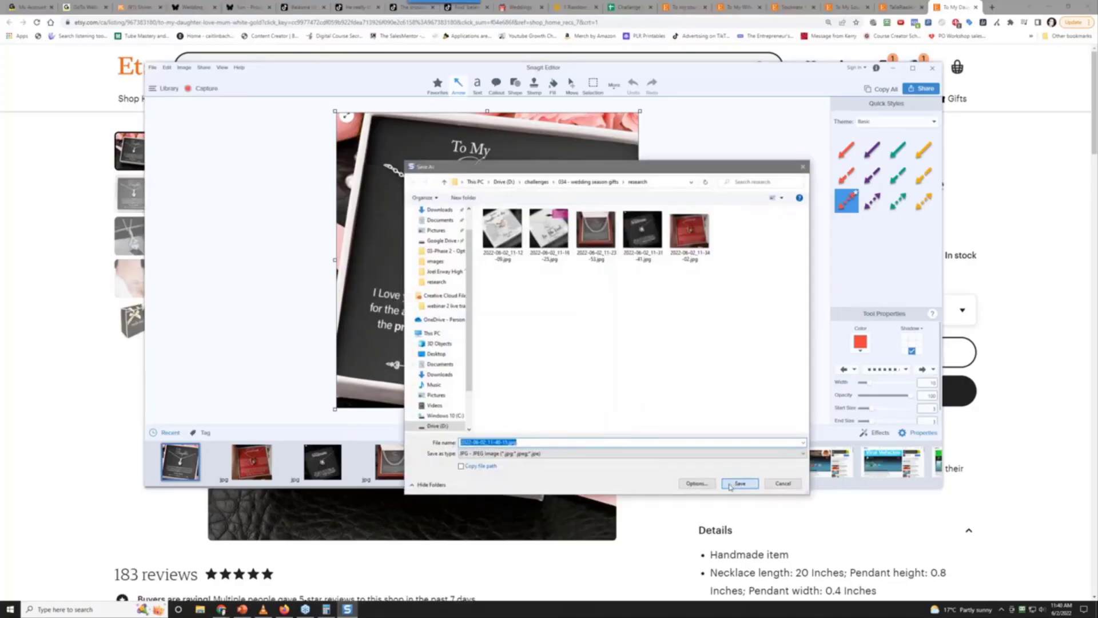
click(70, 401)
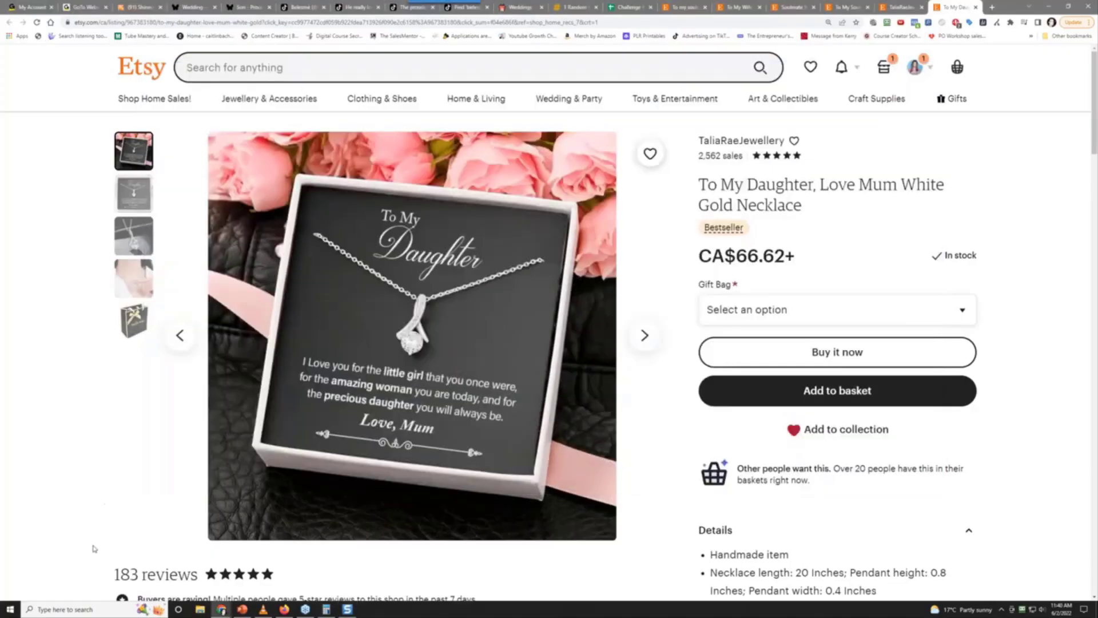
Bring the Calculator over the listing and compute 35 ÷ 0.15
scroll(92, 548, down, 2)
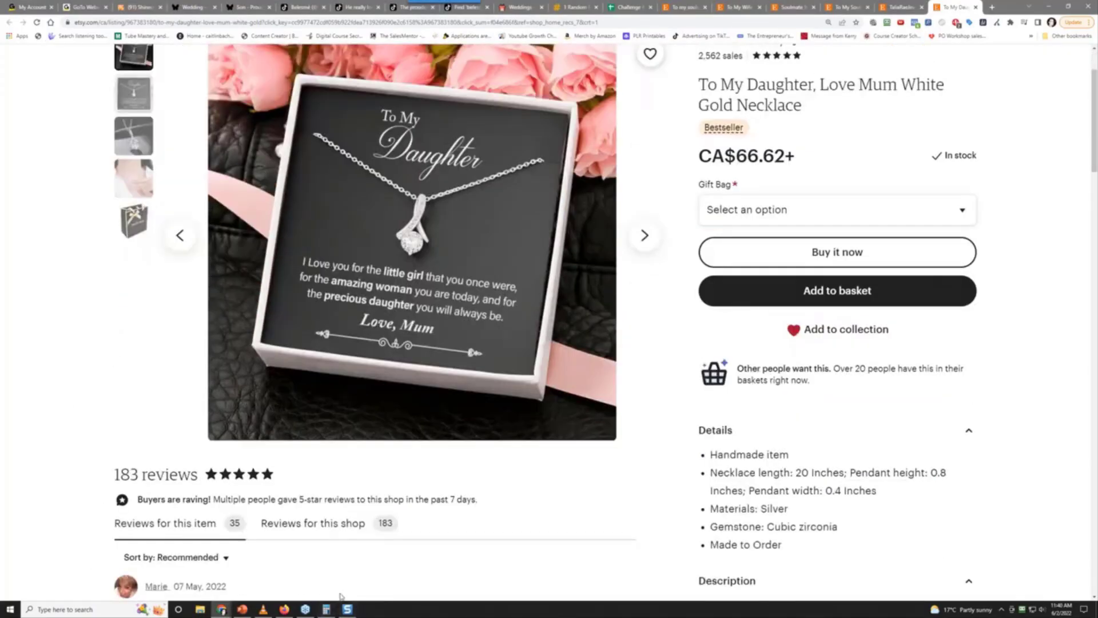
click(326, 609)
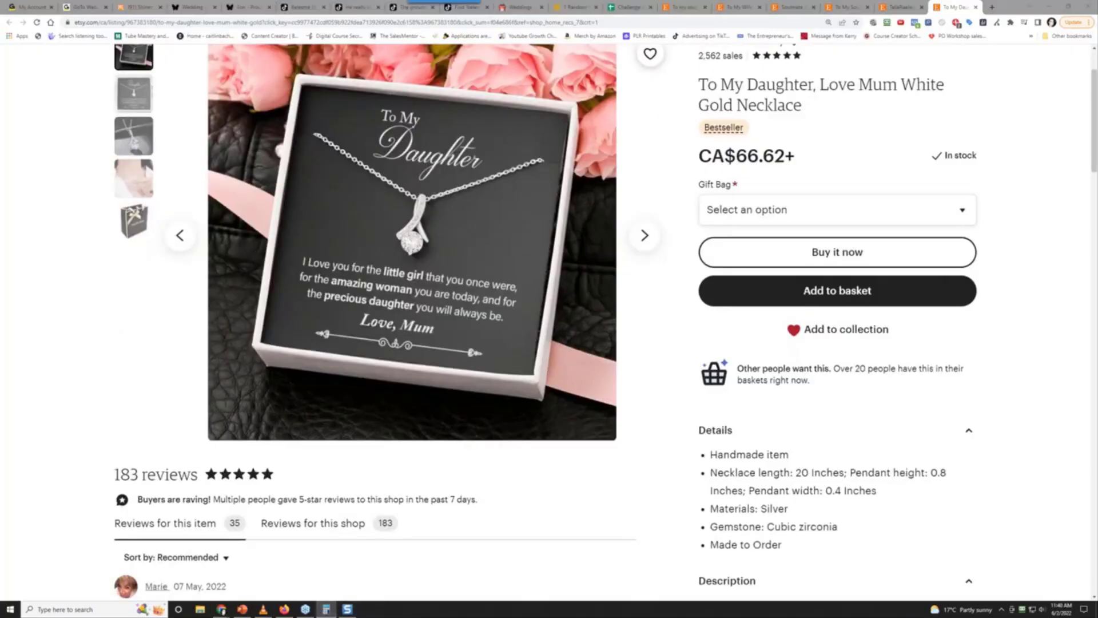
drag(812, 101, 670, 132)
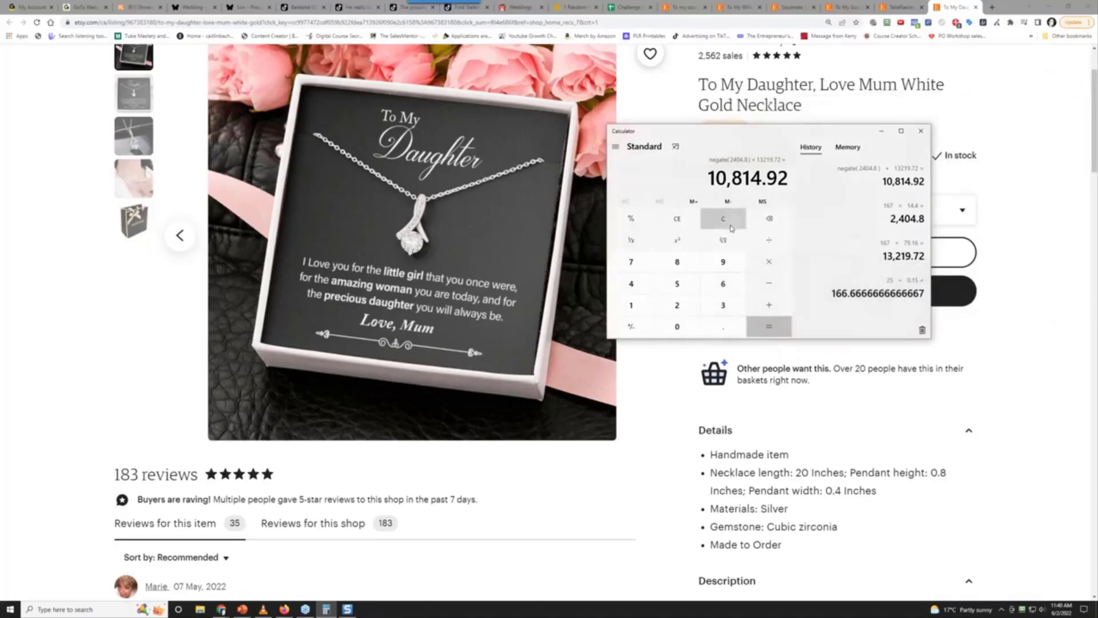
click(730, 228)
text(35)
click(760, 268)
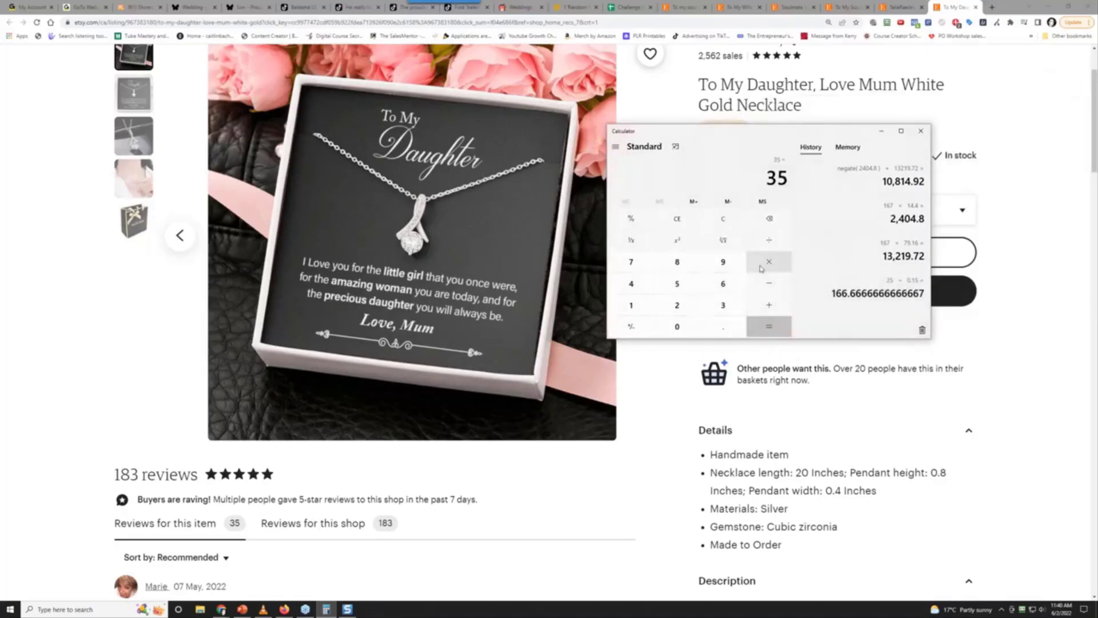
text(.15)
key(Return)
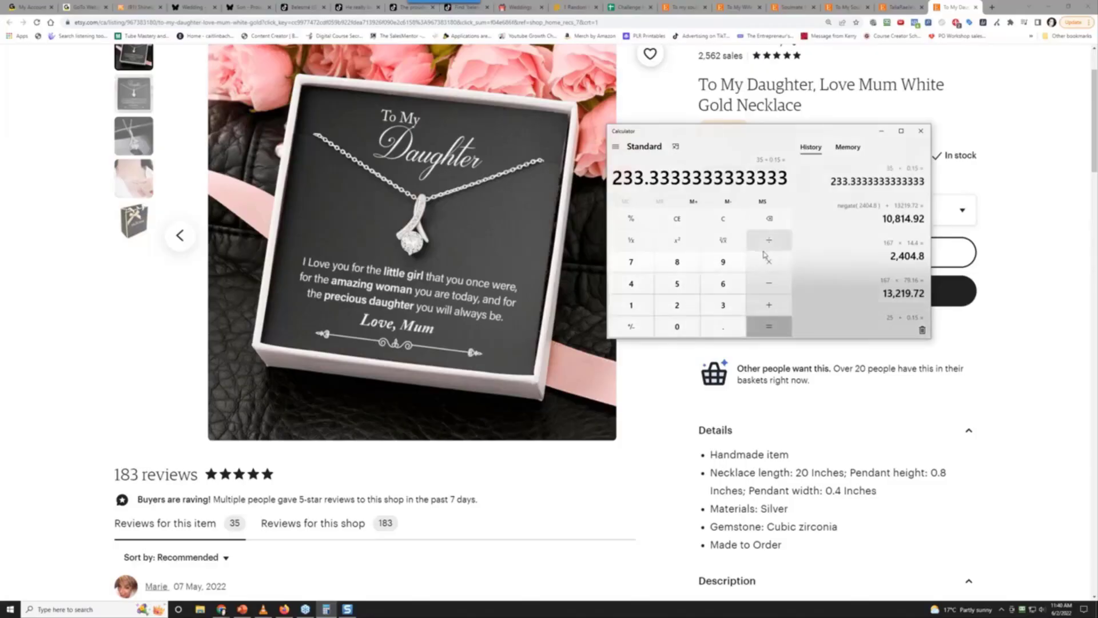
Compute the revenue 66.62 × 233 = 15,522.46
click(723, 219)
drag(737, 139, 712, 211)
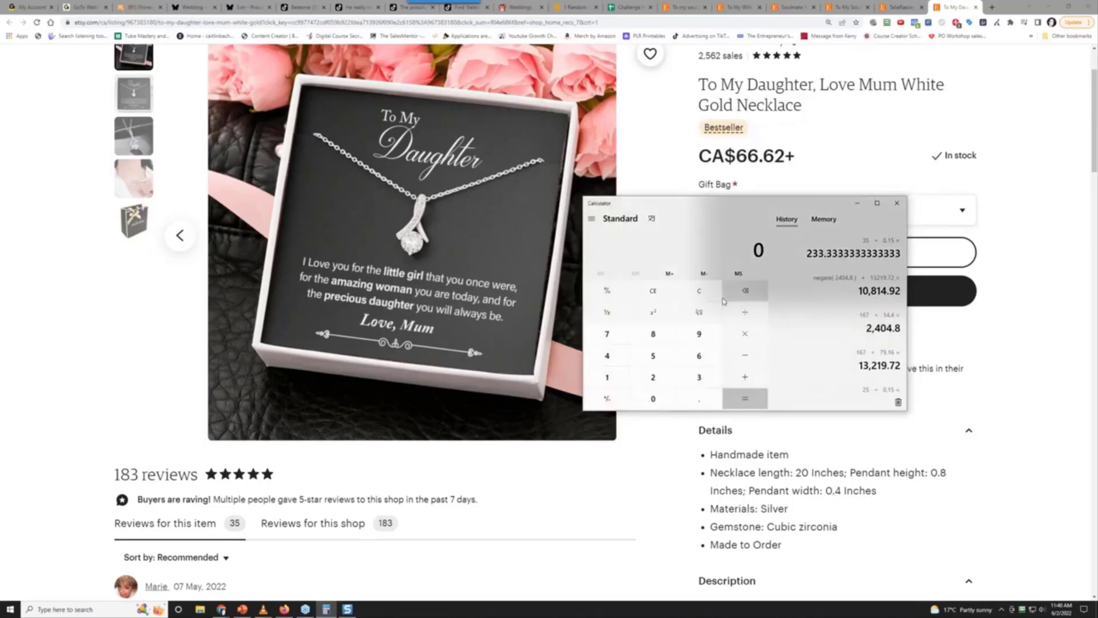
text(66.)
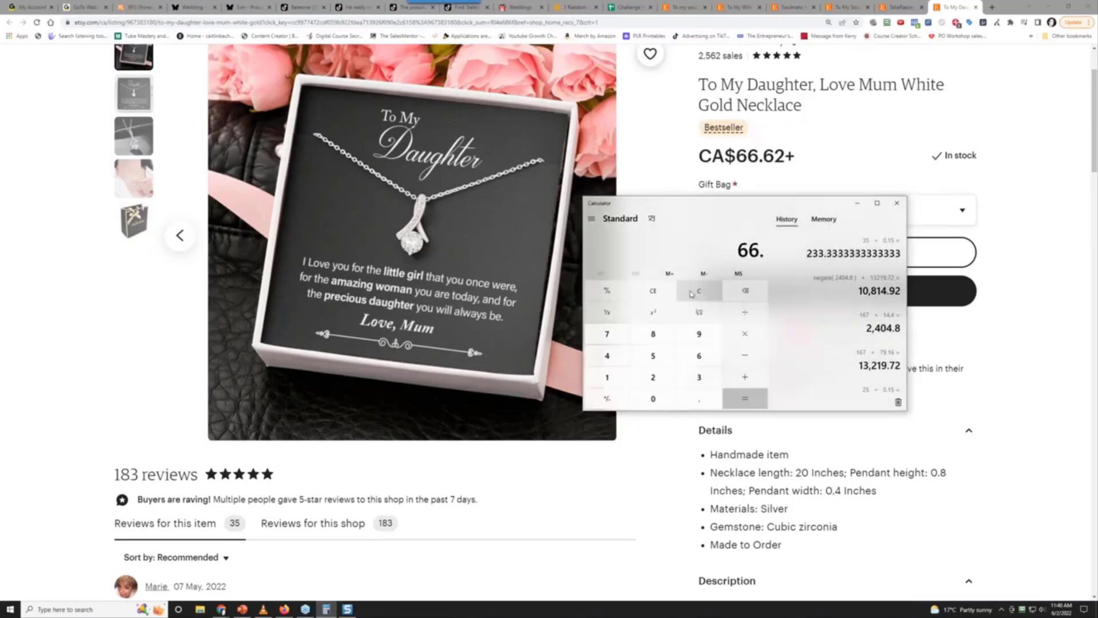
text(62*233)
key(Return)
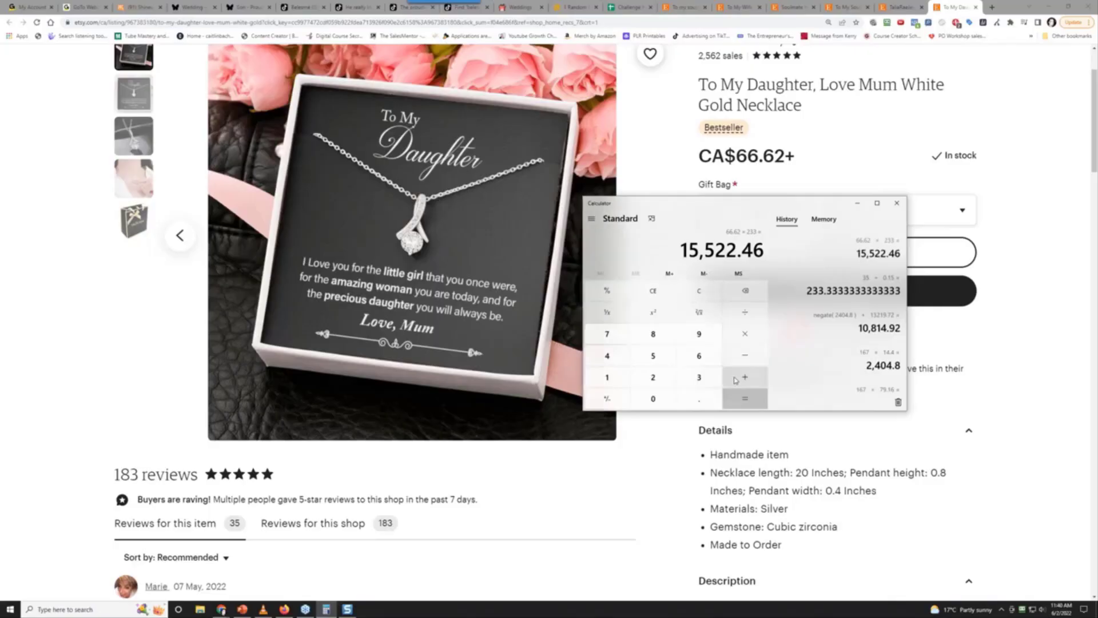
Compute 233 × 14.40 = 3,355.2, negate it and add 1552.46, giving -1,802.74
click(694, 300)
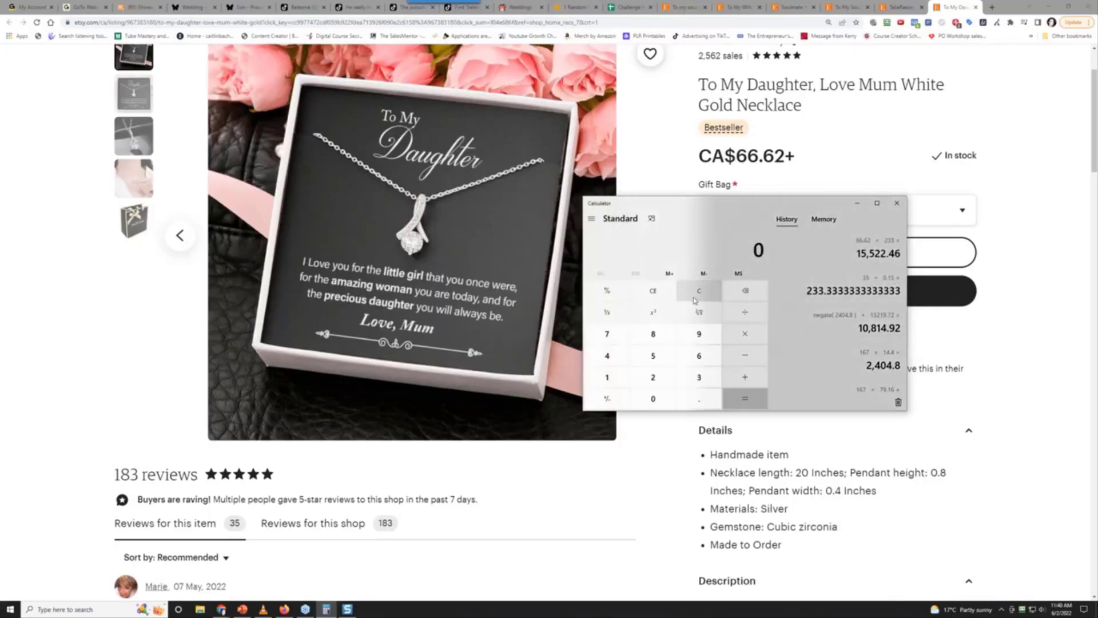
text(233)
key(Return)
text(14.40)
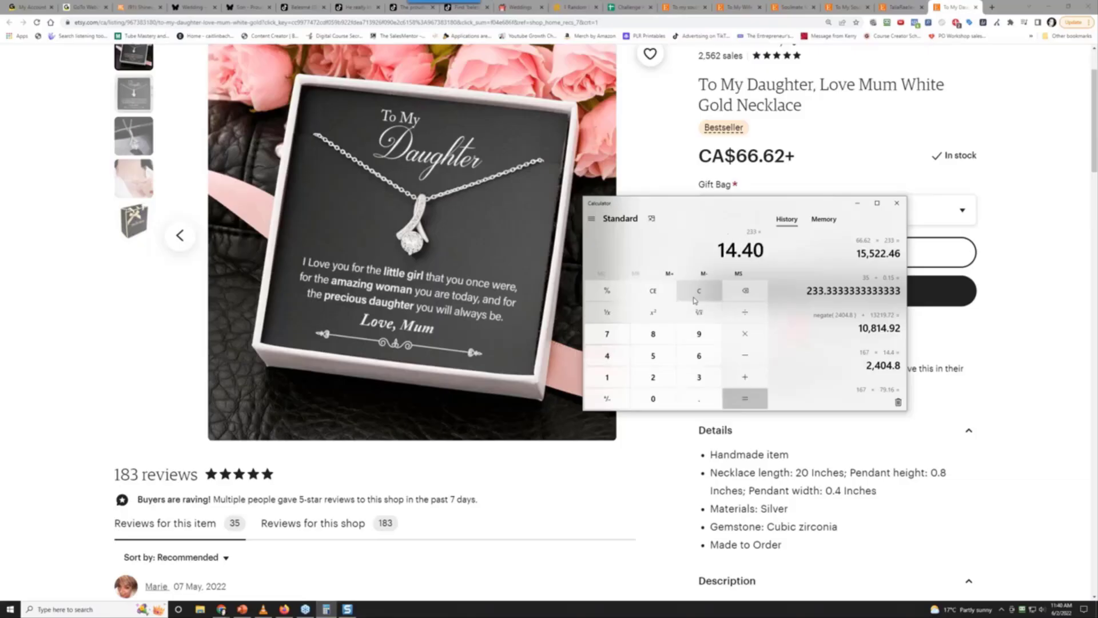
key(Return)
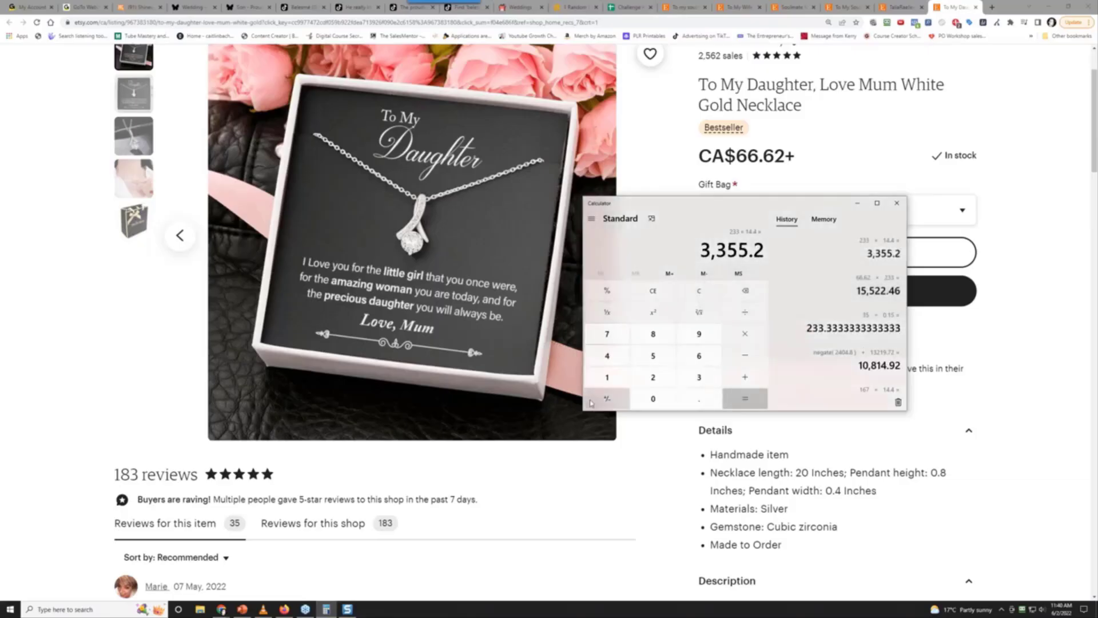
click(591, 403)
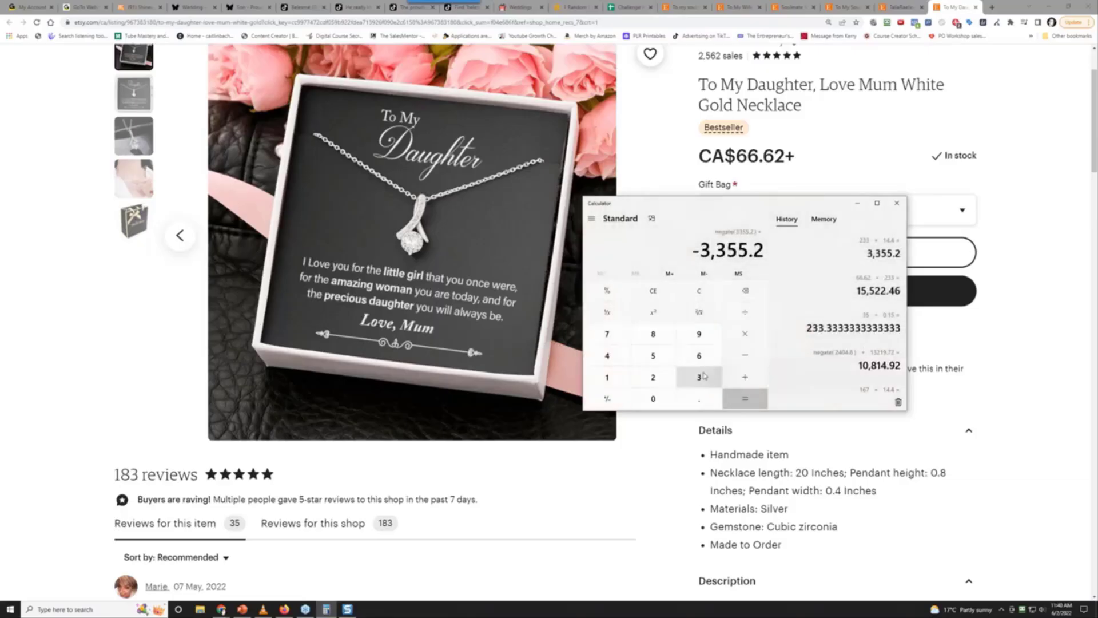
text(1)
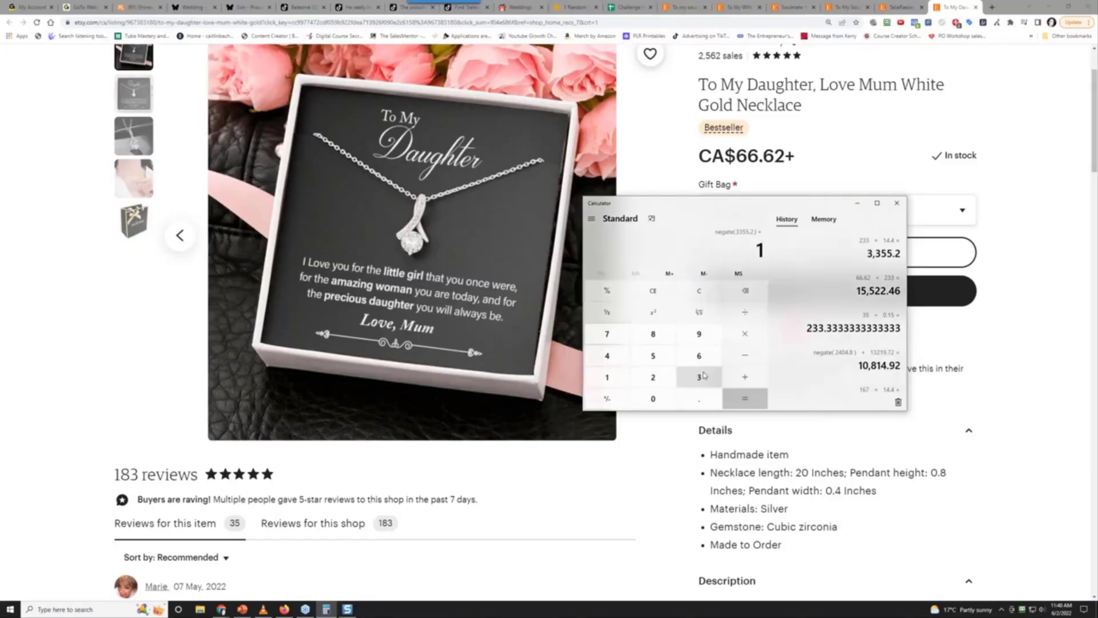
text(552.46)
key(Return)
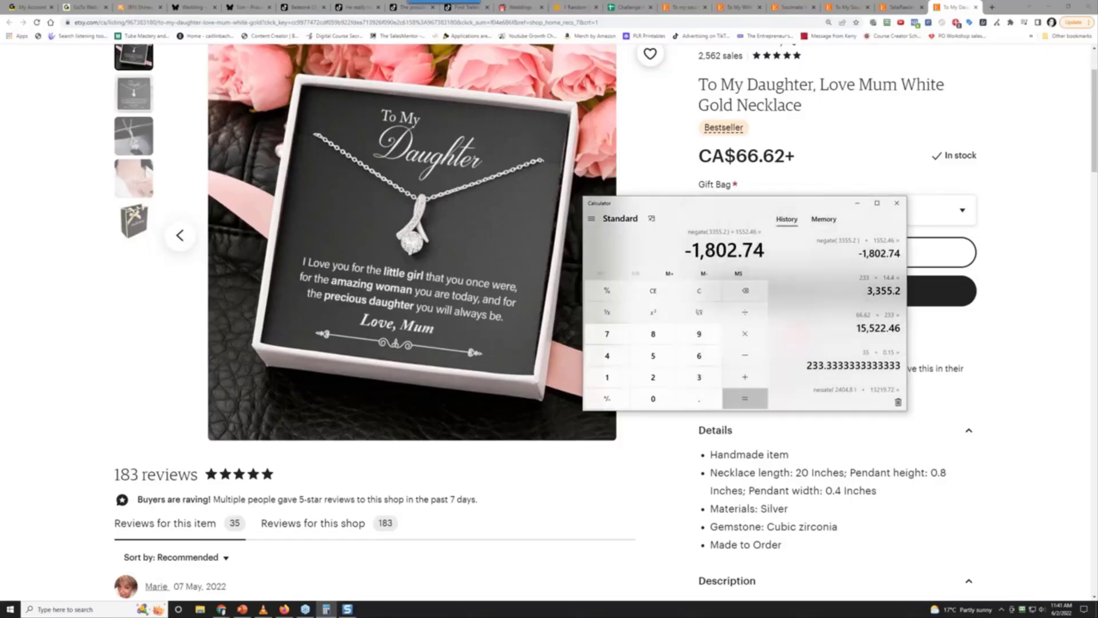
Redo the profit as 15,522.46 − 3,355.20 = 12,167.26
click(699, 291)
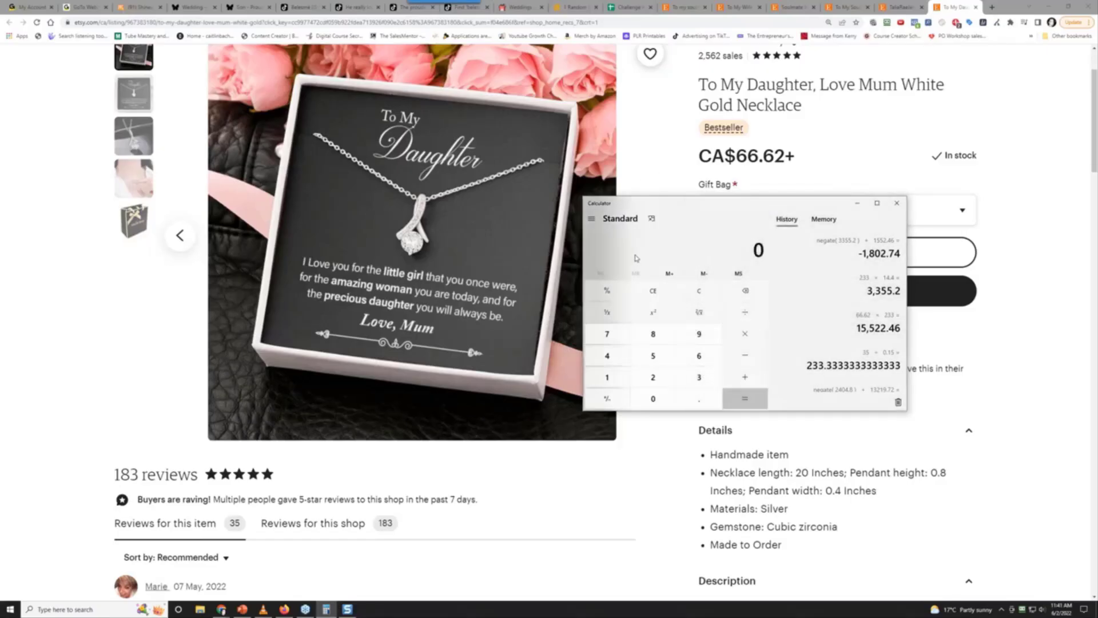
text(1522.)
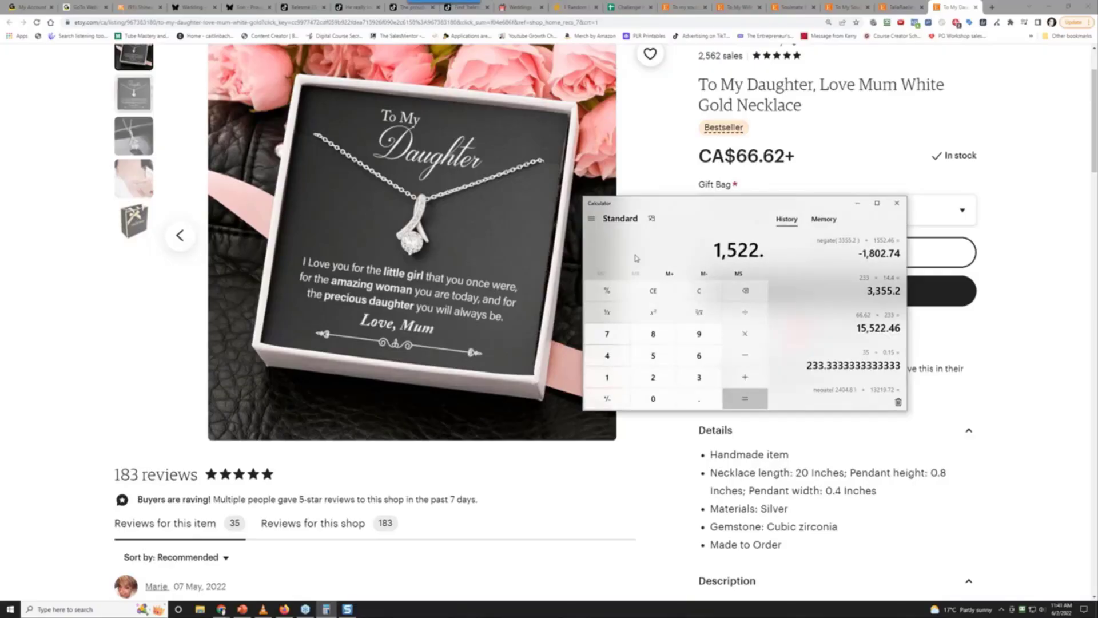
key(BackSpace)
key(BackSpace)
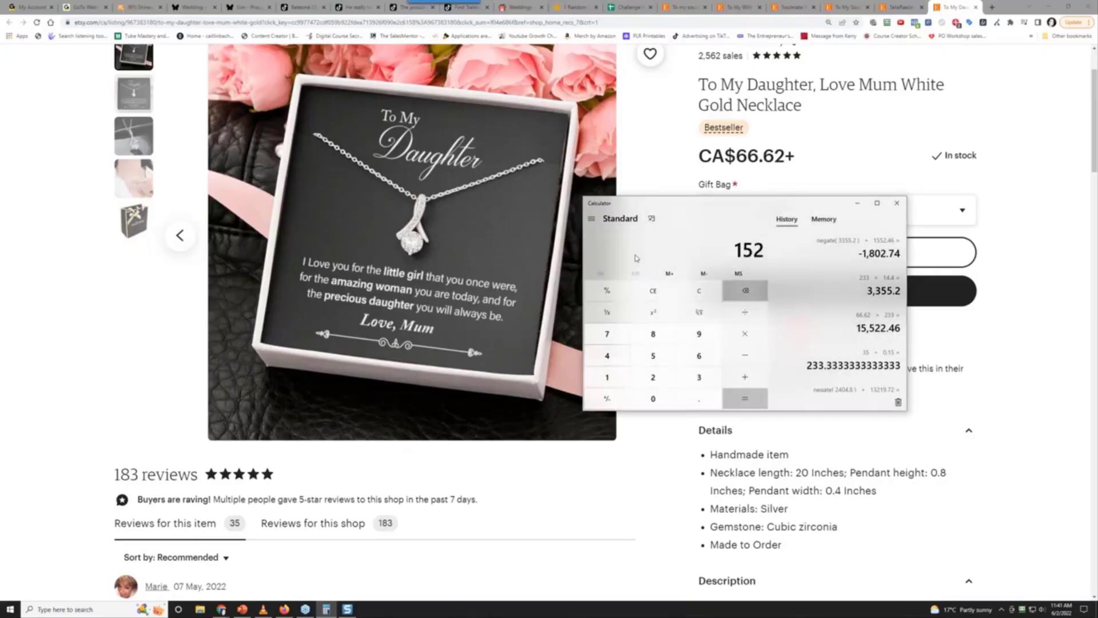
key(BackSpace)
text(522.46-)
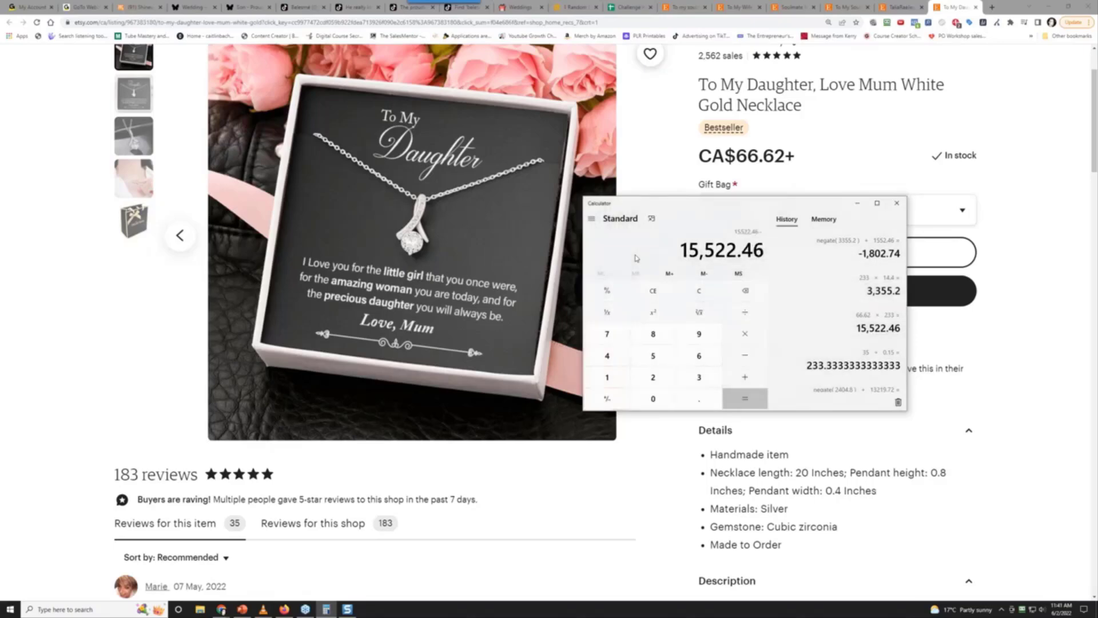
text(3355.)
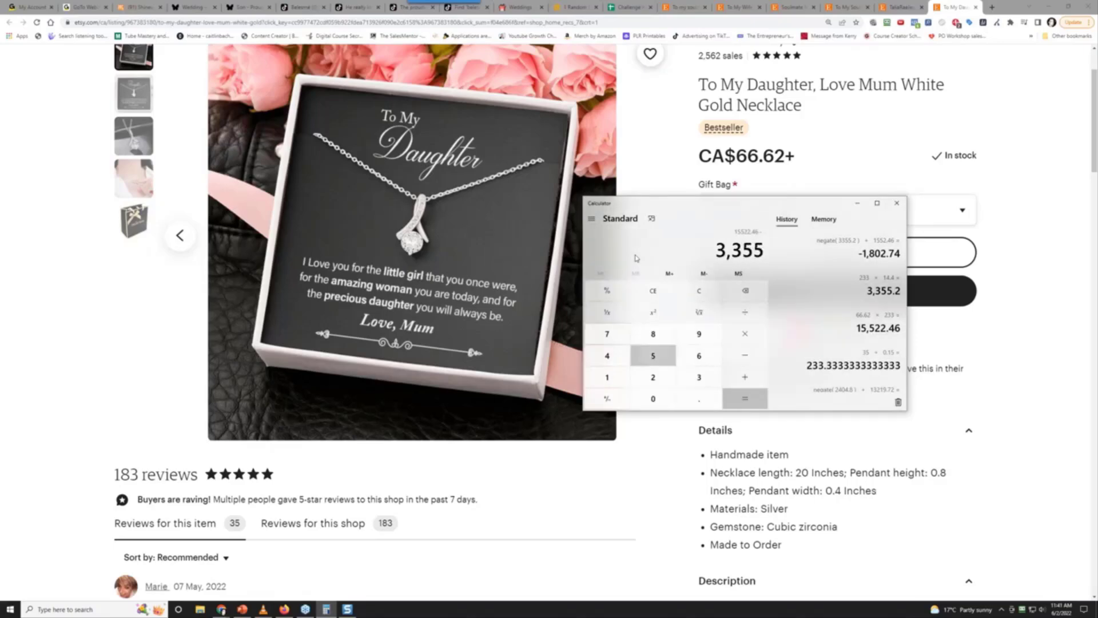
text(20)
key(Return)
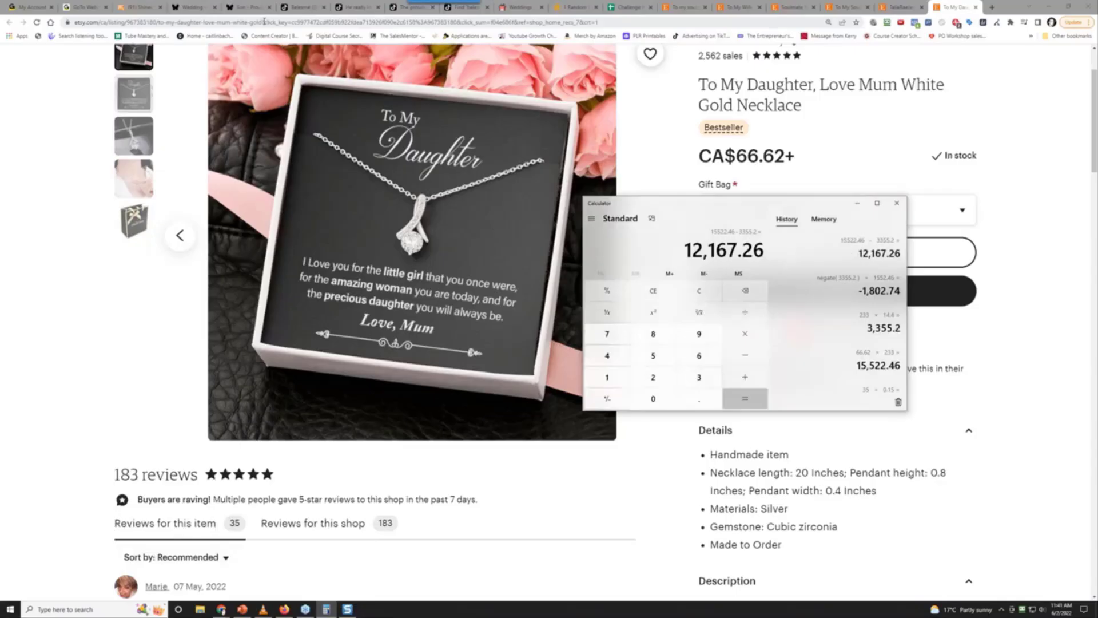
Copy the To My Daughter listing URL from the address bar, then go to the Challenge #34 sheet
drag(264, 22, 74, 23)
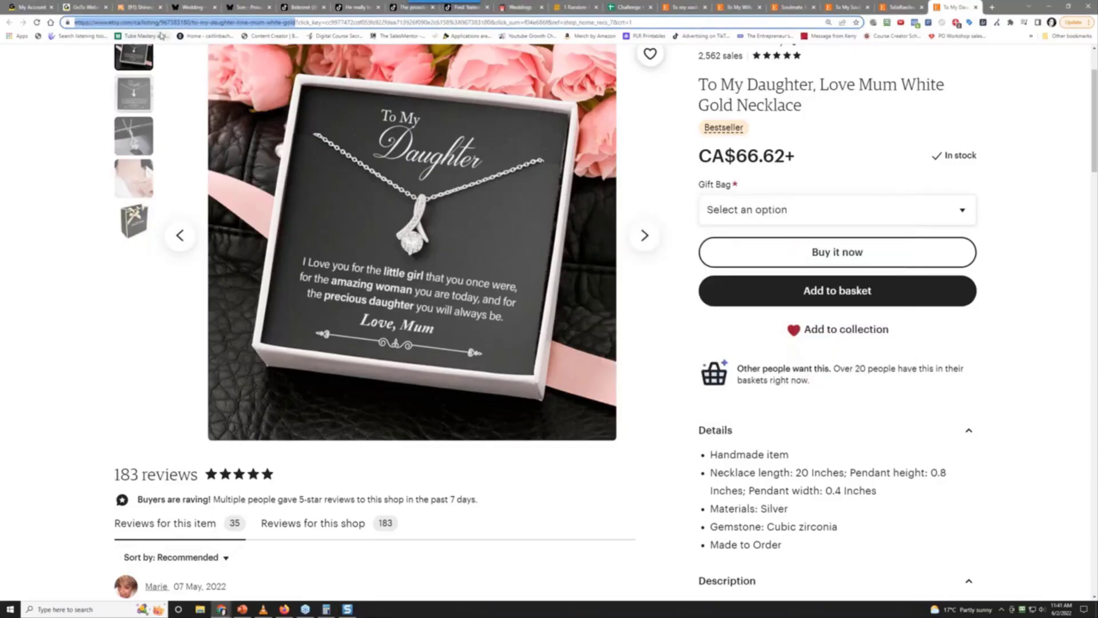
right_click(175, 25)
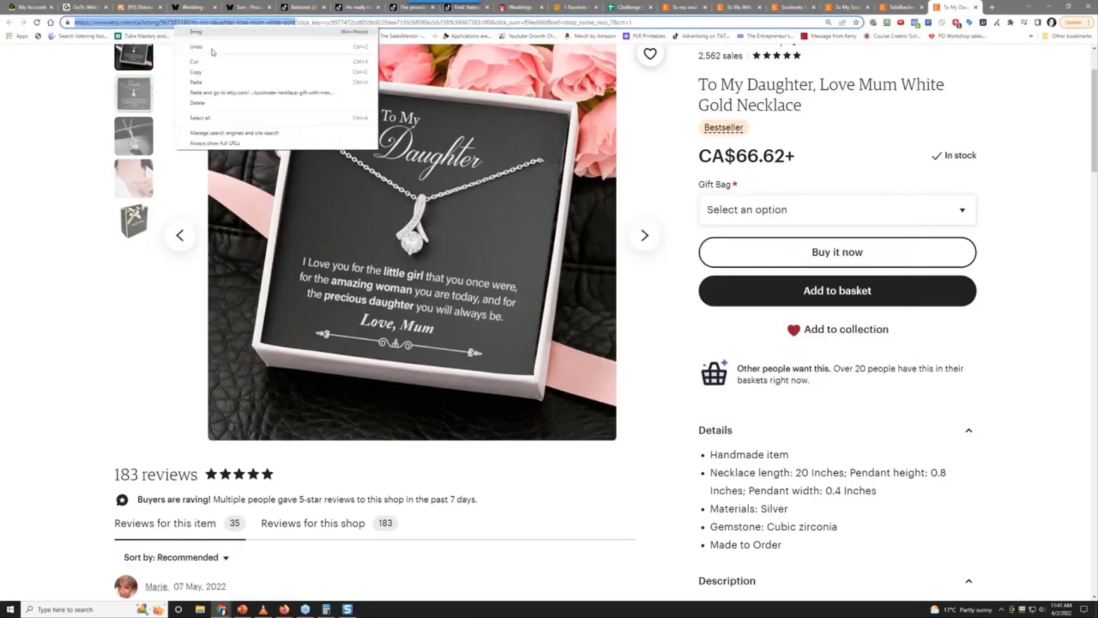
click(242, 71)
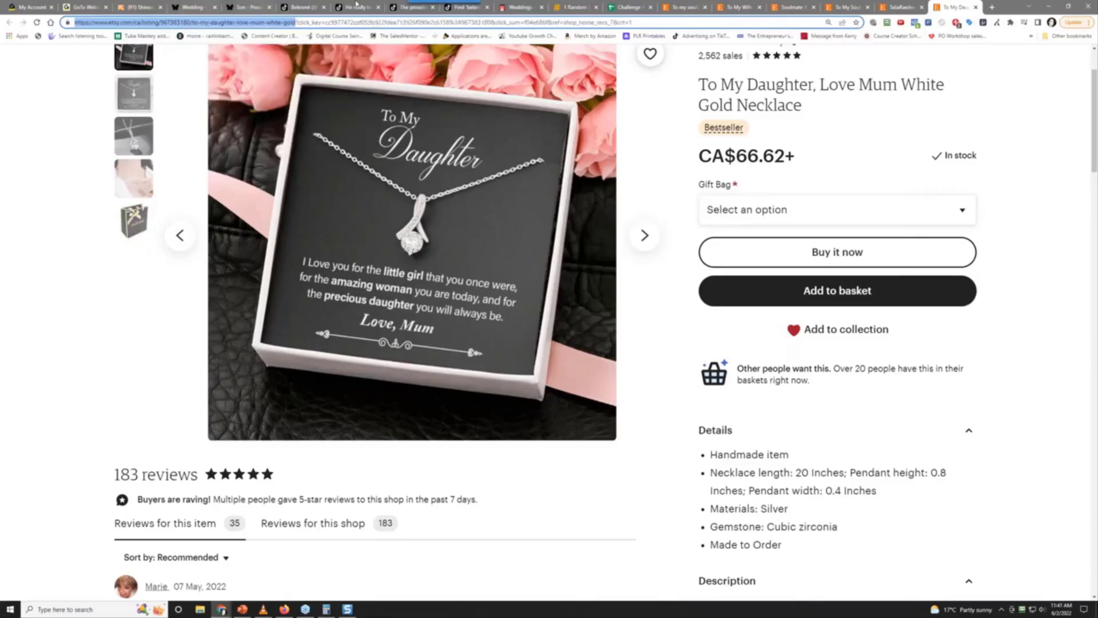
click(628, 4)
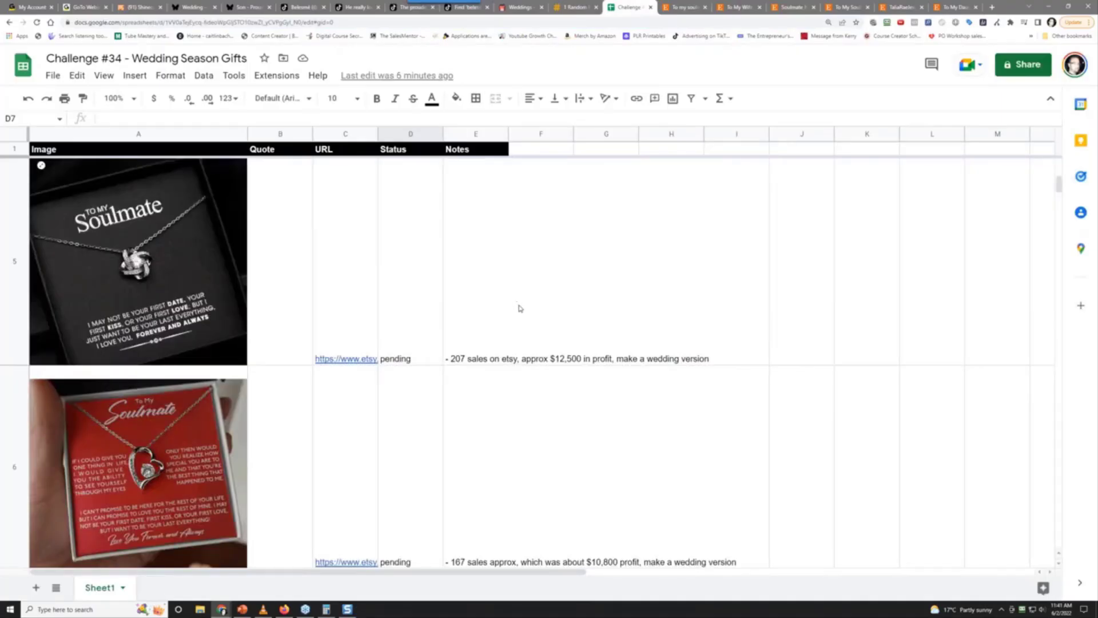
Paste the Etsy listing URL into cell C7
scroll(520, 308, down, 3)
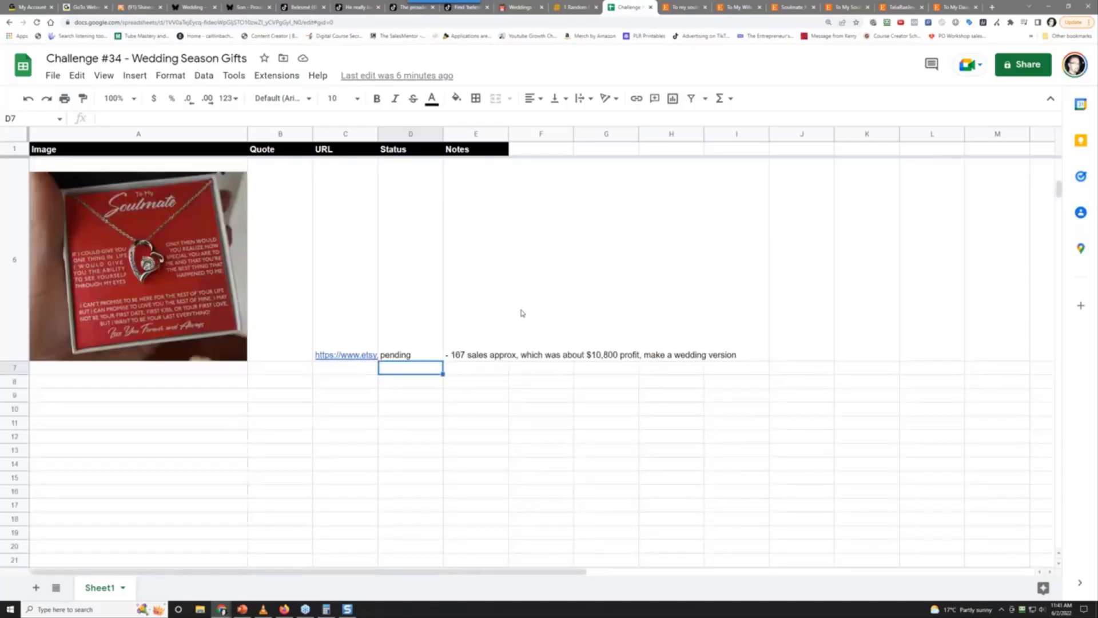
click(336, 368)
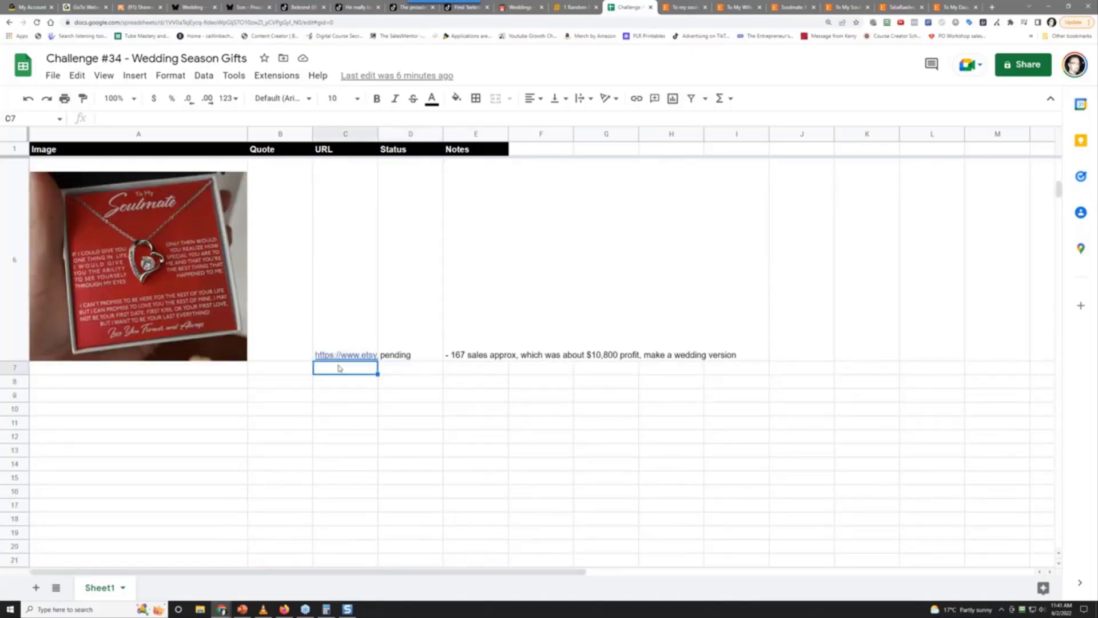
right_click(337, 368)
click(369, 275)
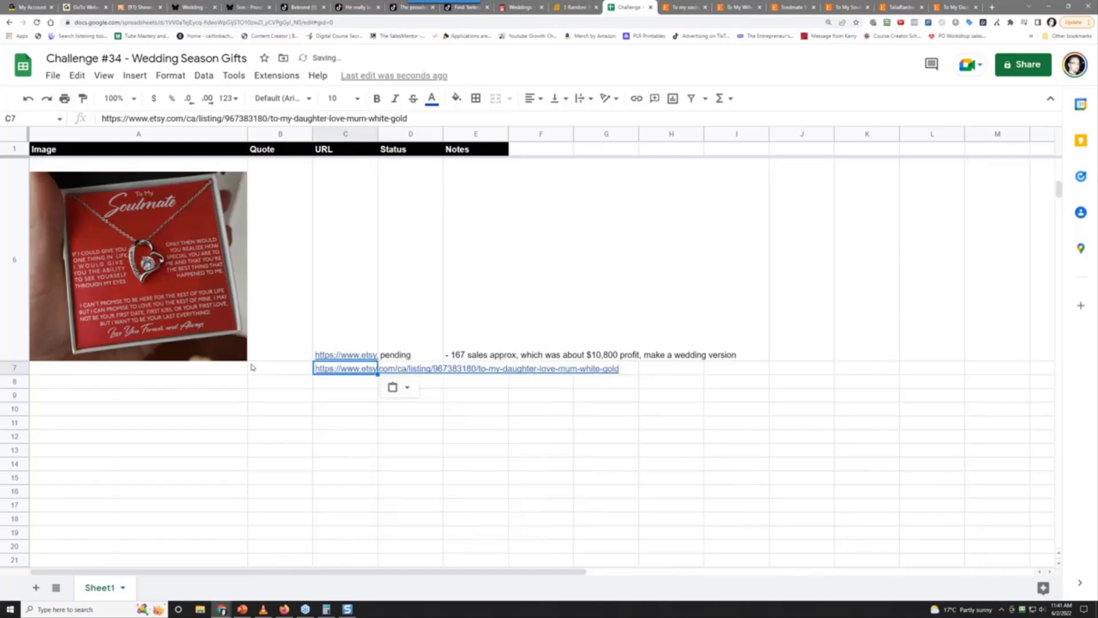
Insert 2022-06-02_11-40-15.jpg as an in-cell image in A7 and make row 7 taller
click(208, 372)
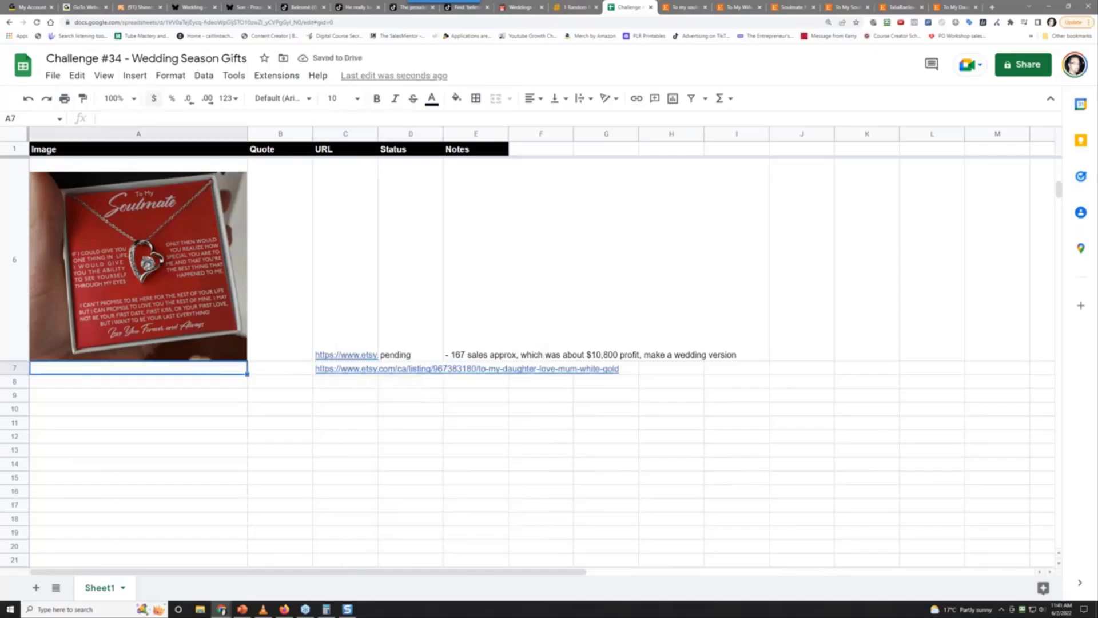
click(135, 75)
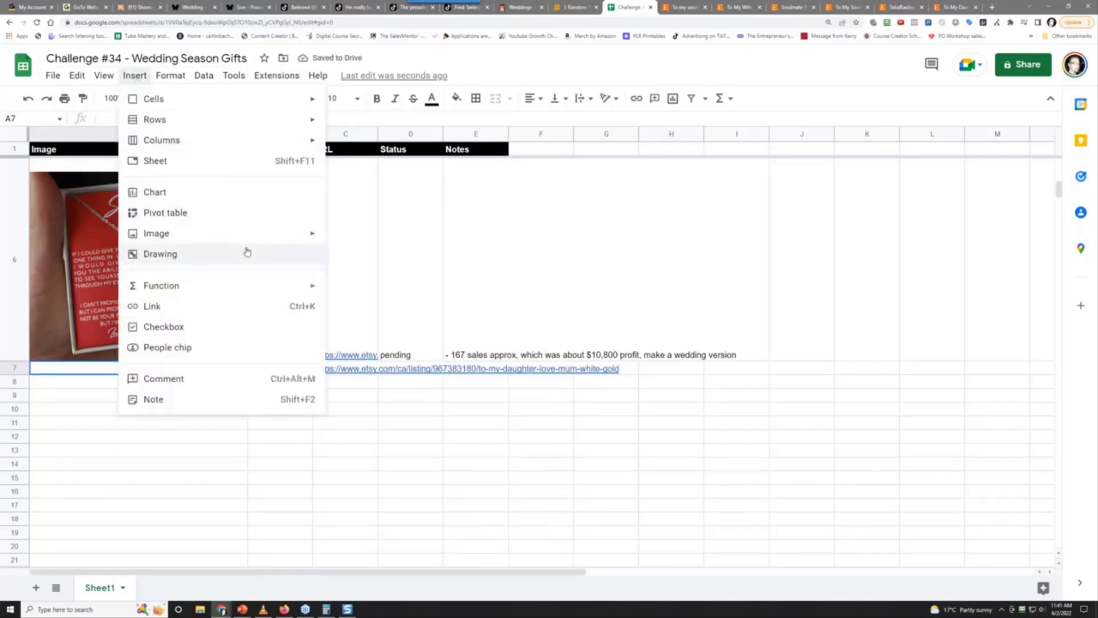
mouse_move(255, 233)
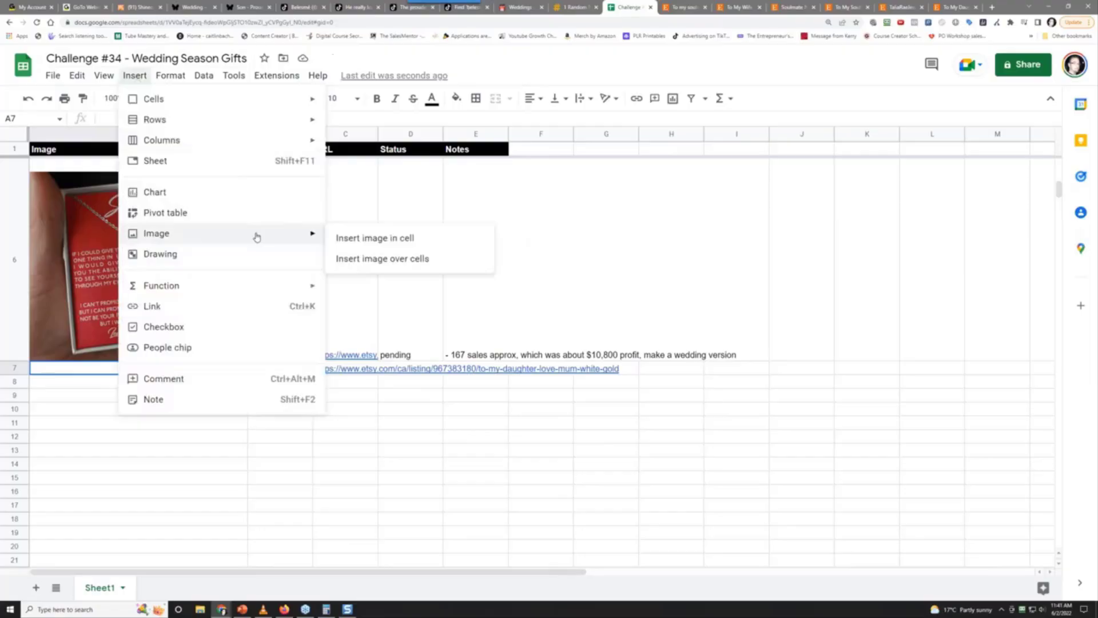
click(345, 239)
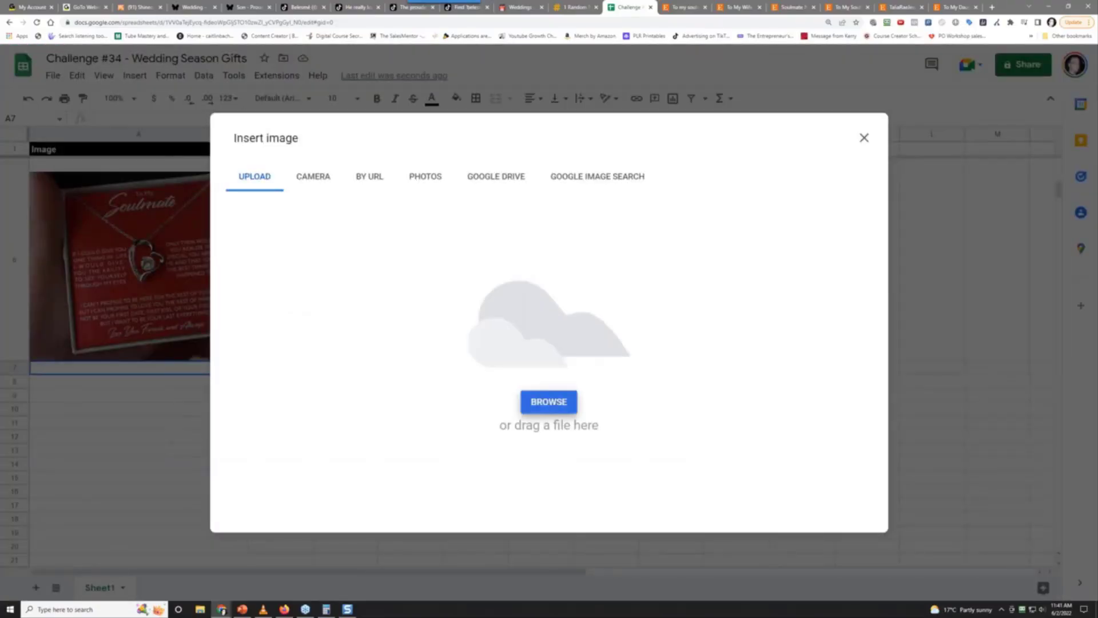
click(548, 401)
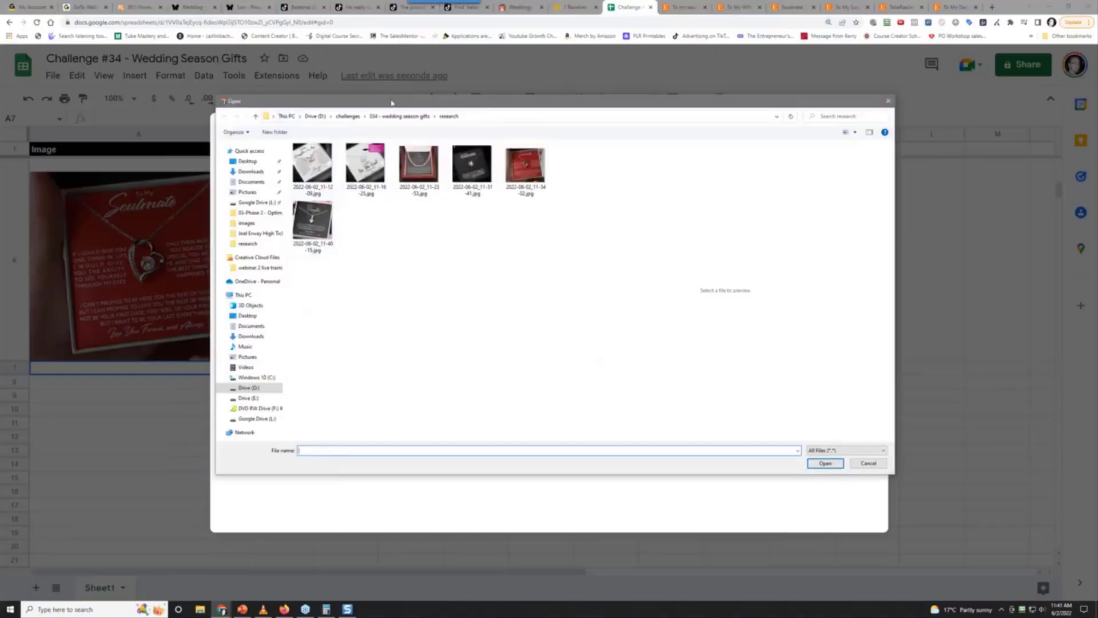
click(334, 252)
click(825, 463)
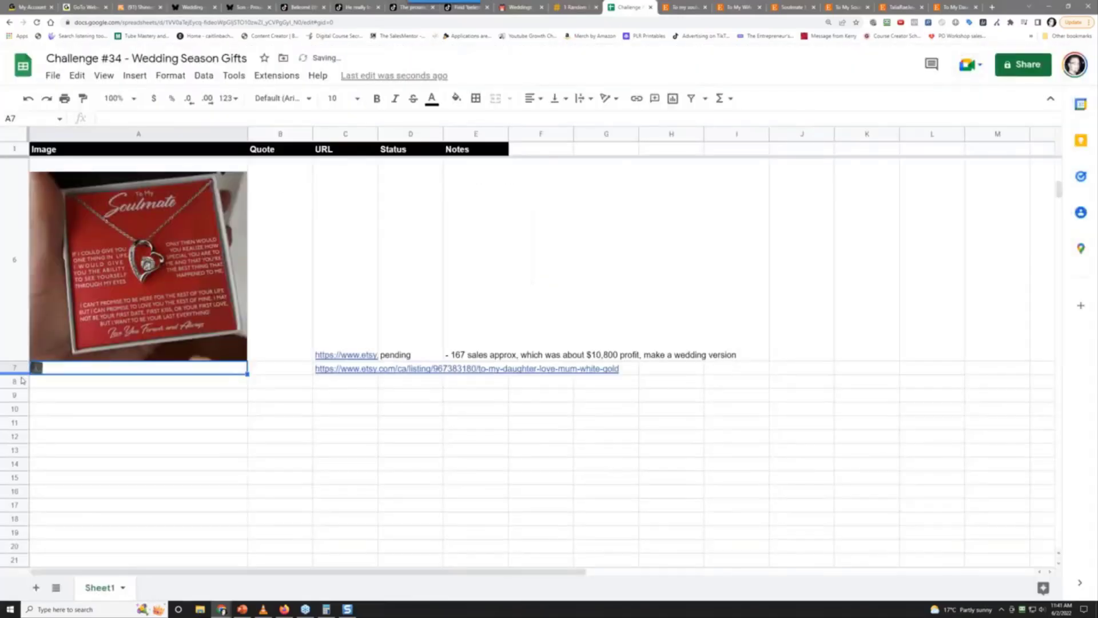
drag(17, 375, 47, 556)
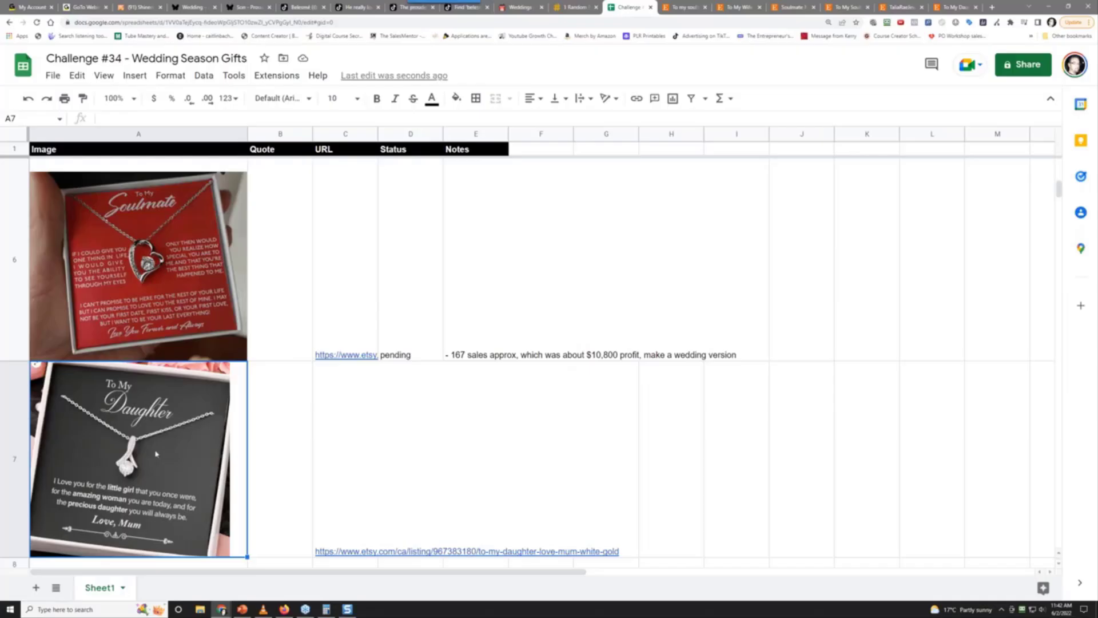
Mark D7 'pending' and note '- 233 sales approx, which was about $12,000, make a wedding version' in E7
click(433, 470)
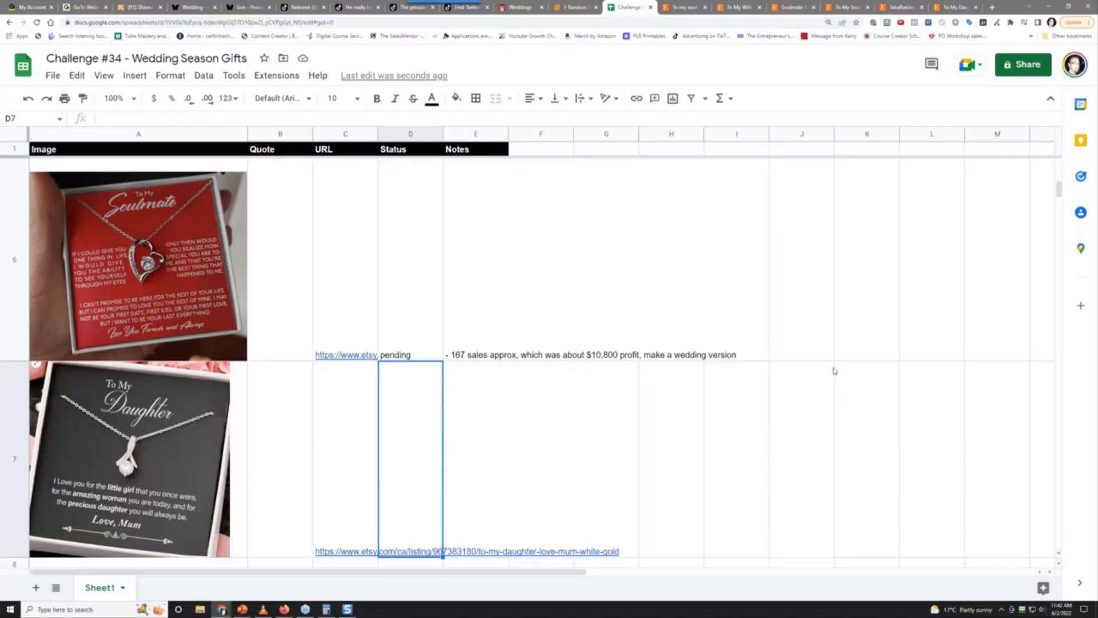
text(pending)
key(Tab)
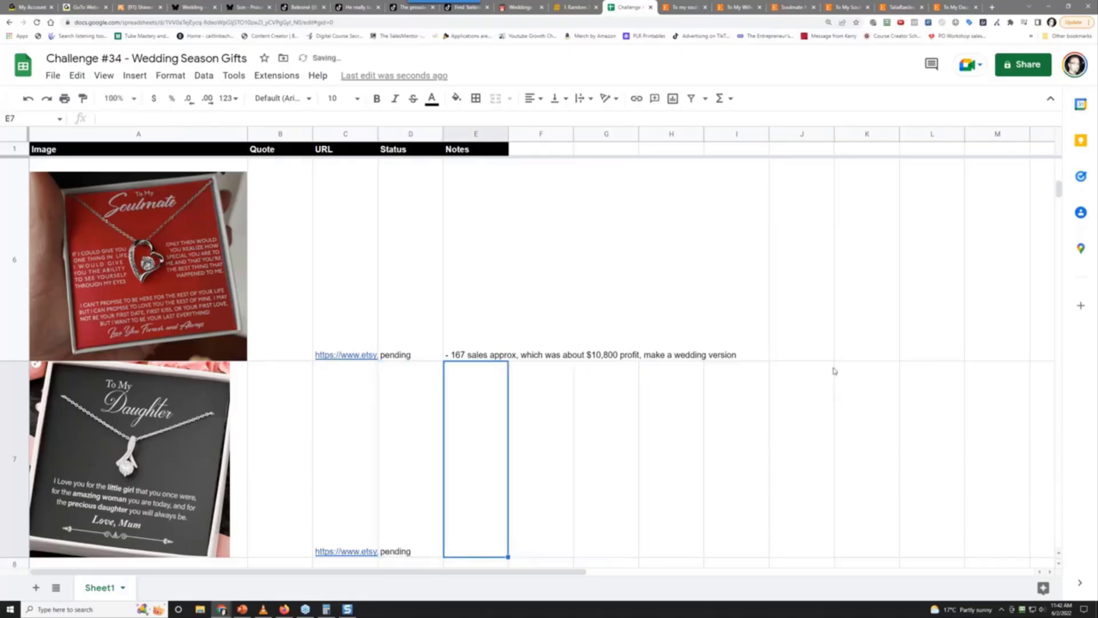
text(-)
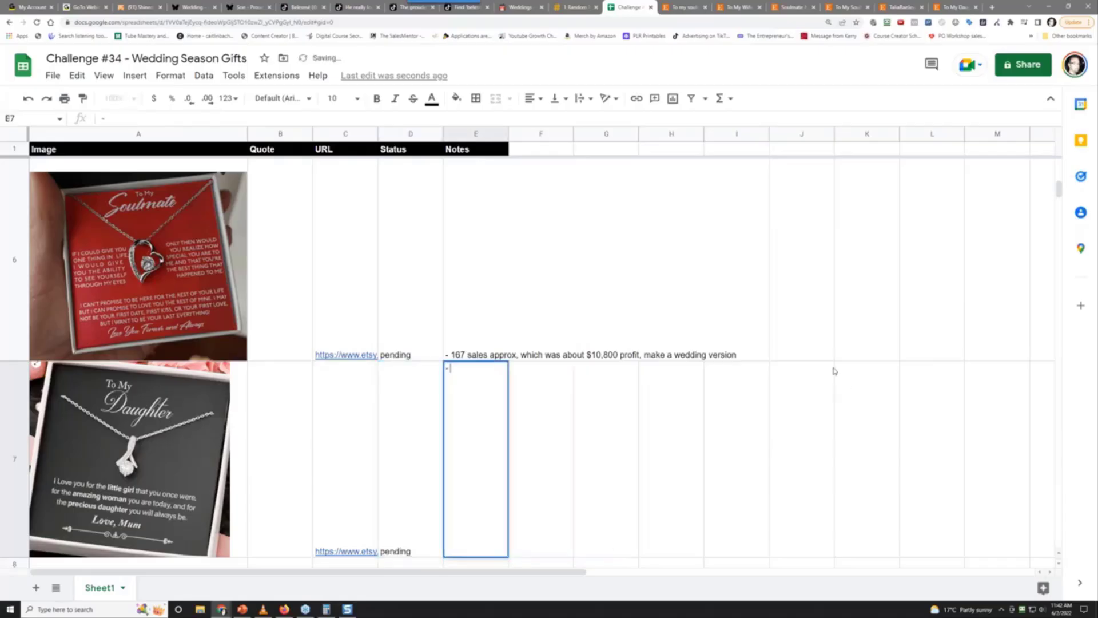
text( 233 sales app)
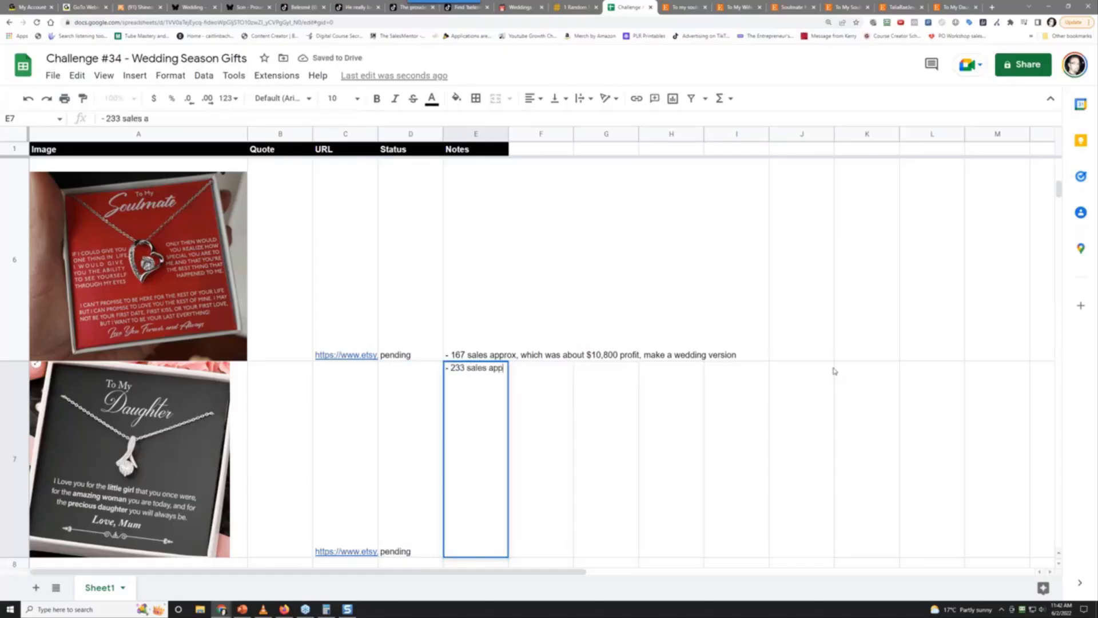
text(rox, which was about $12)
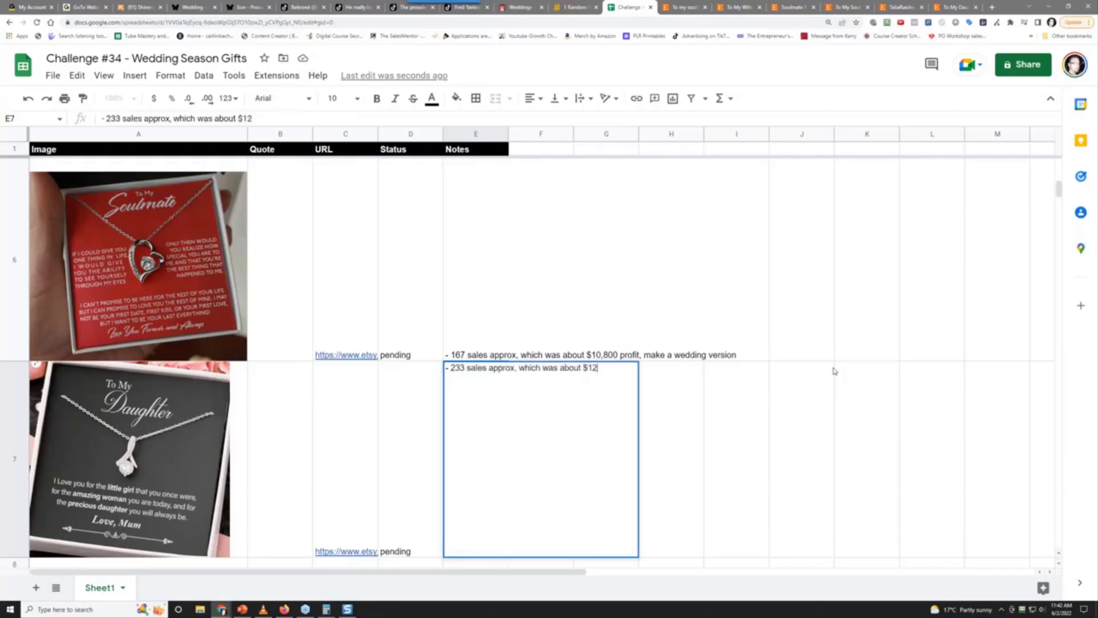
text(,000, make a we)
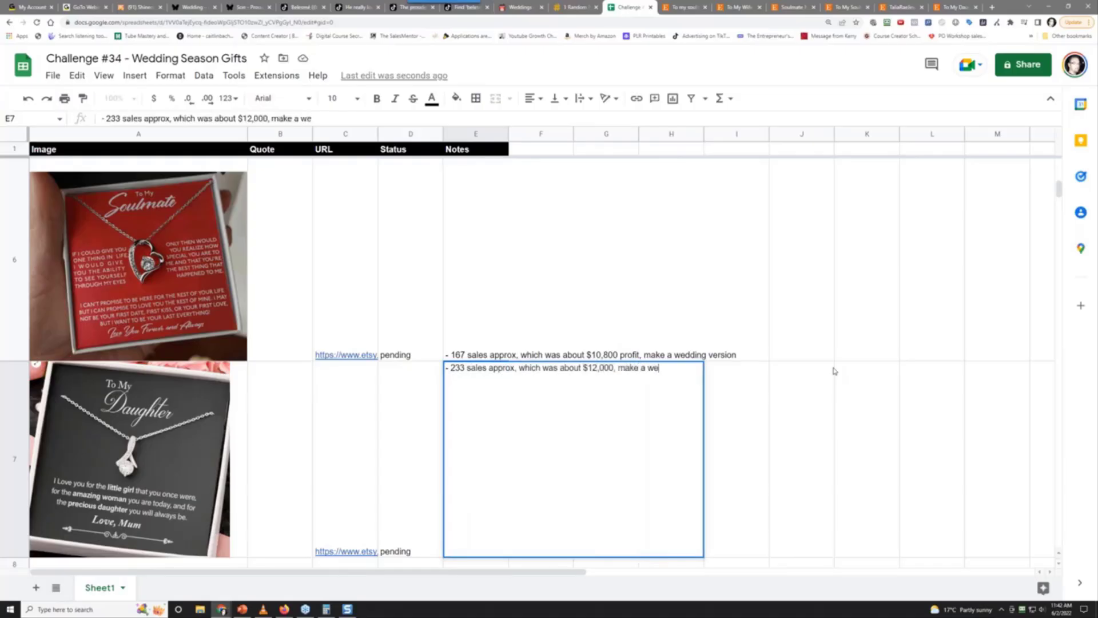
text(dding version)
key(Return)
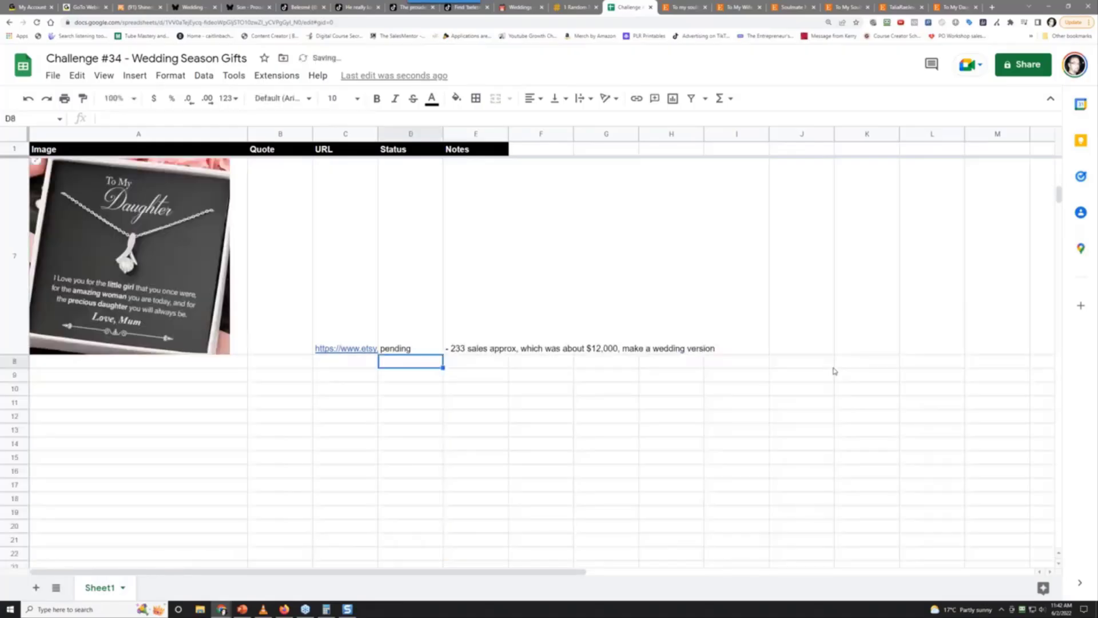
scroll(961, 329, up, 2)
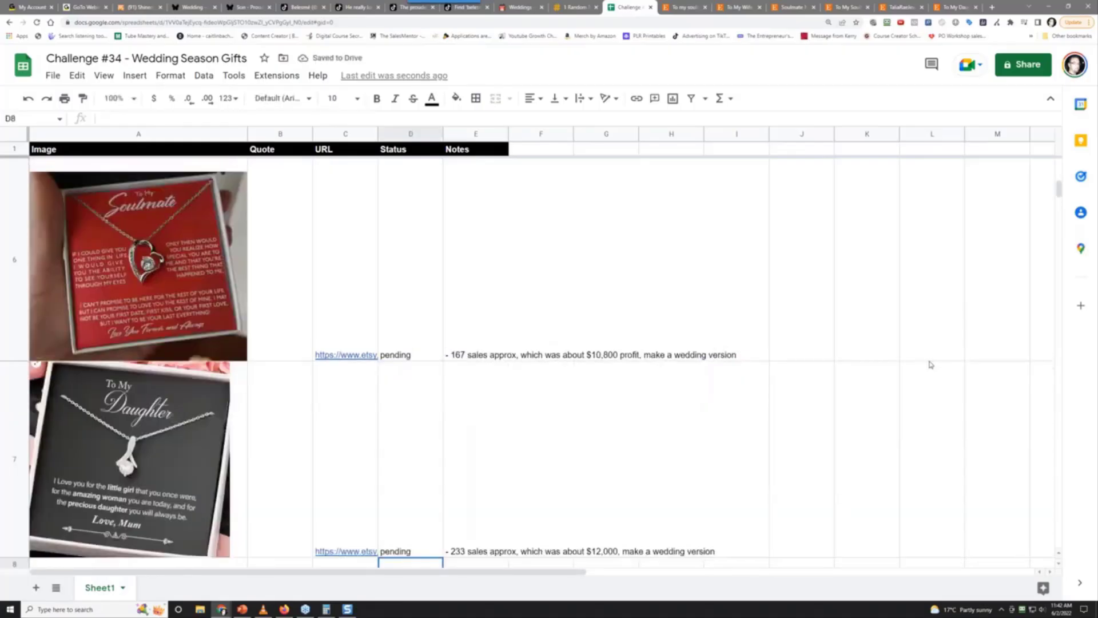
scroll(929, 362, down, 2)
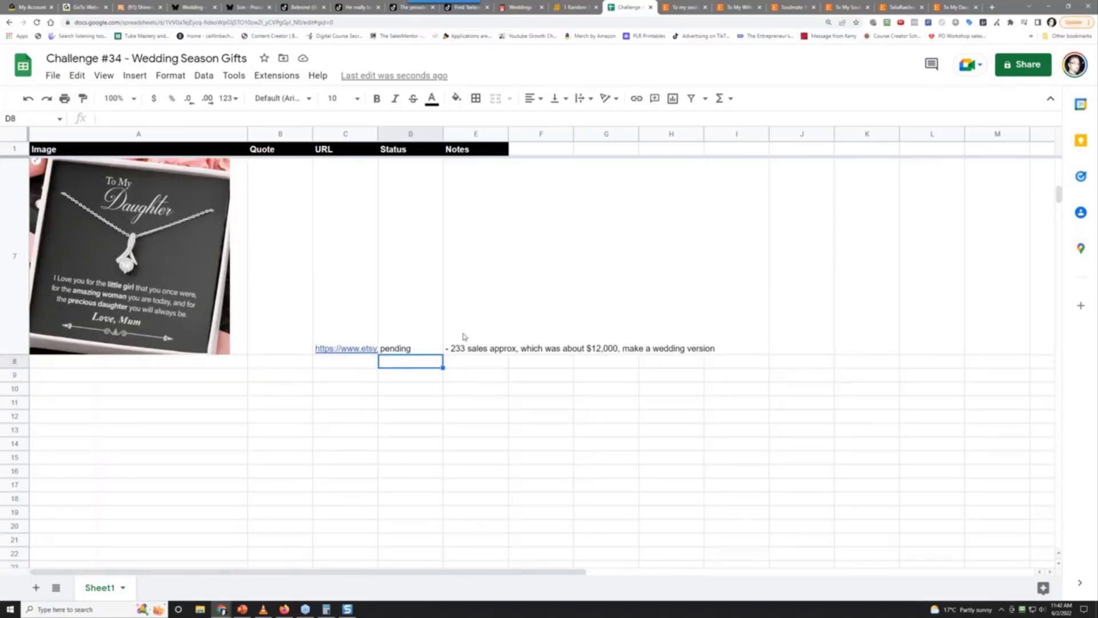
scroll(464, 337, up, 5)
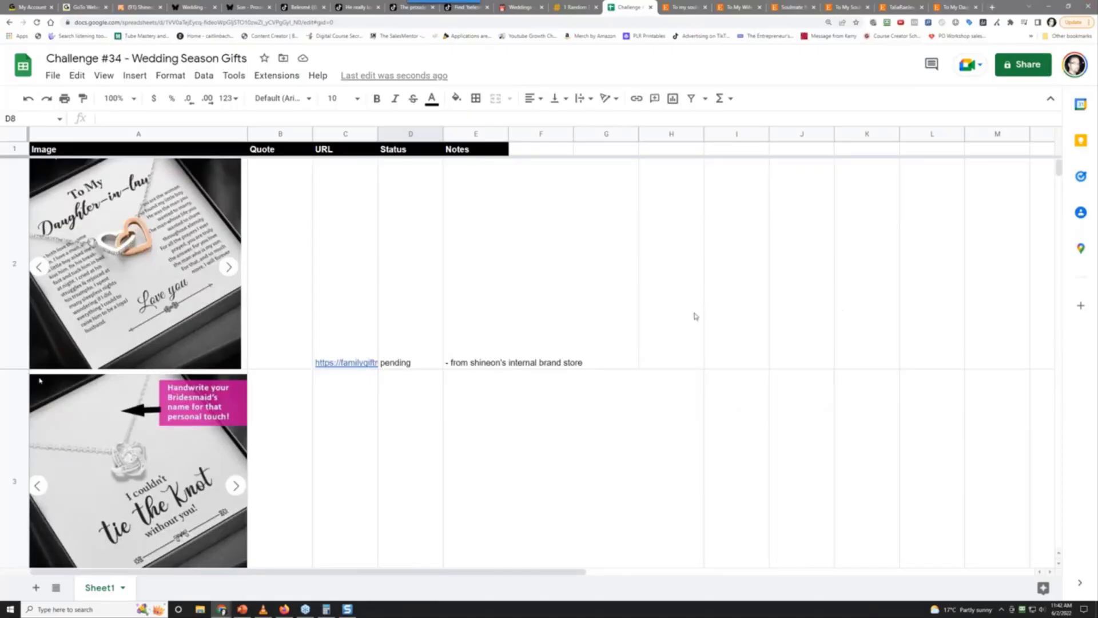
scroll(695, 315, down, 10)
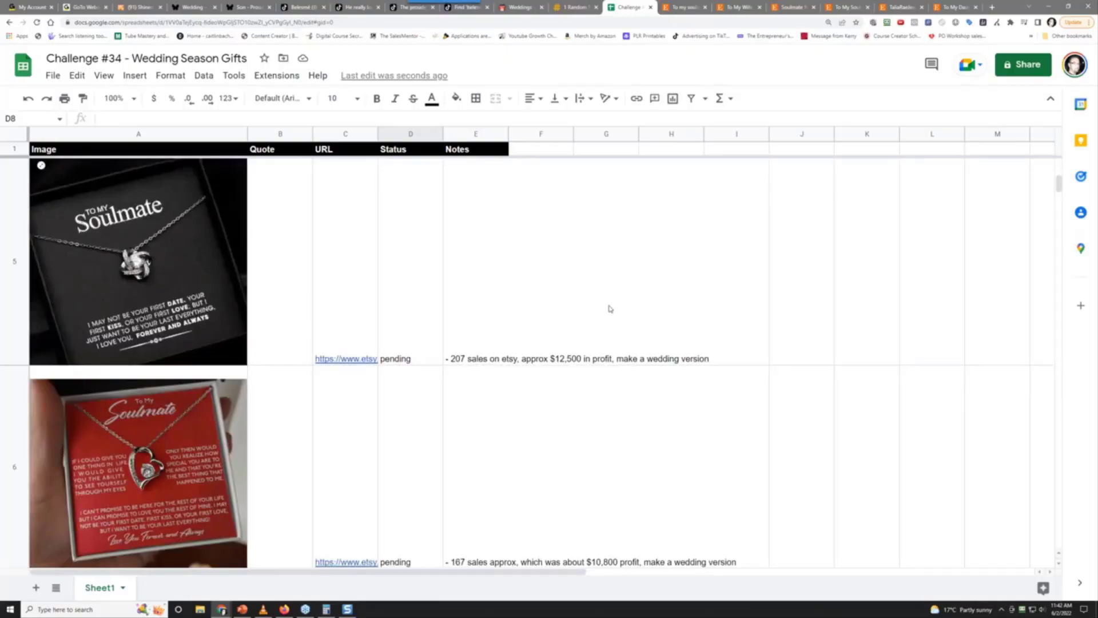
scroll(609, 309, down, 3)
scroll(610, 309, up, 10)
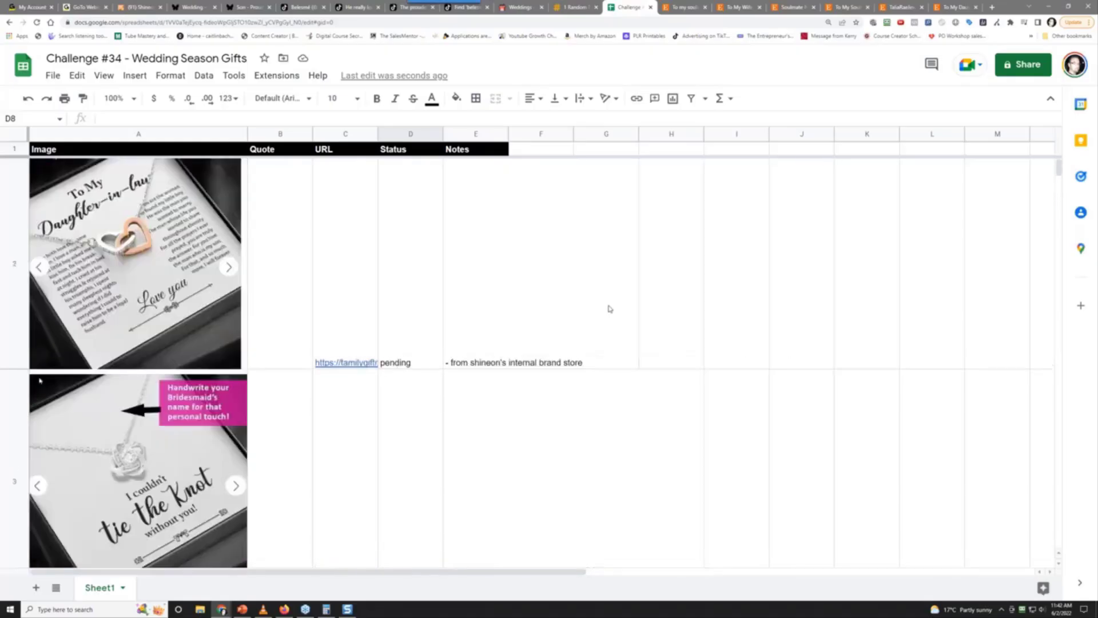
scroll(610, 309, down, 5)
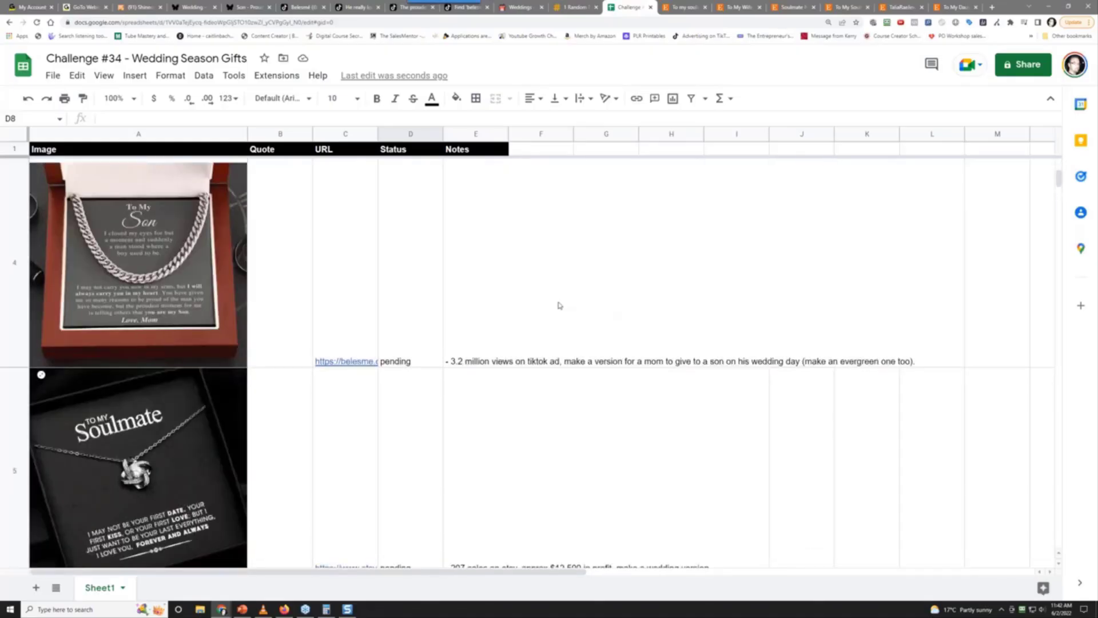
scroll(127, 305, down, 3)
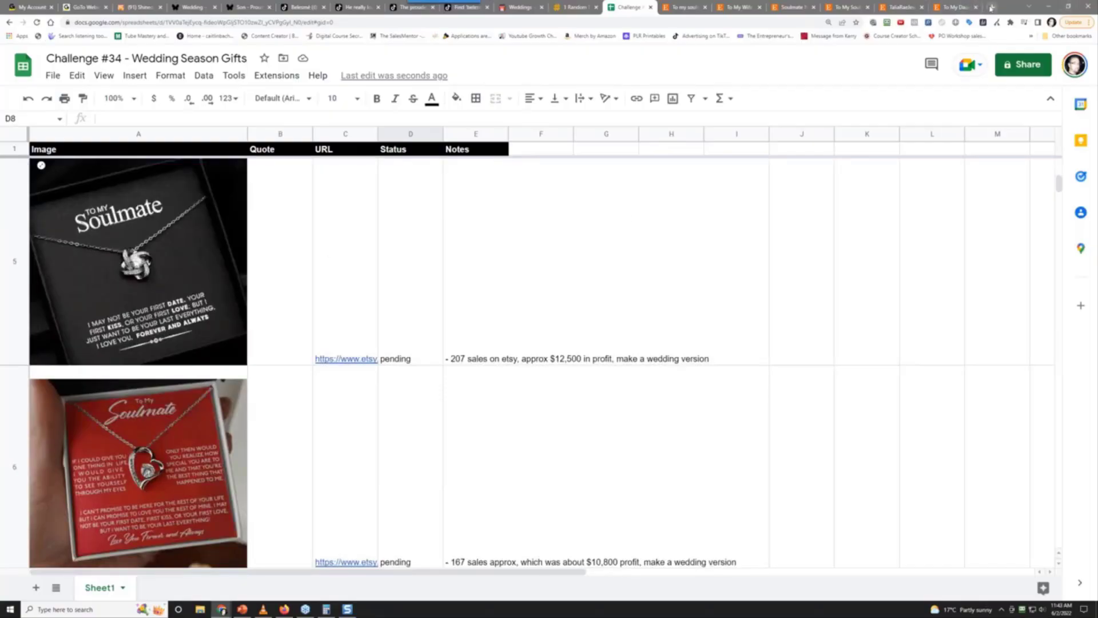
click(991, 7)
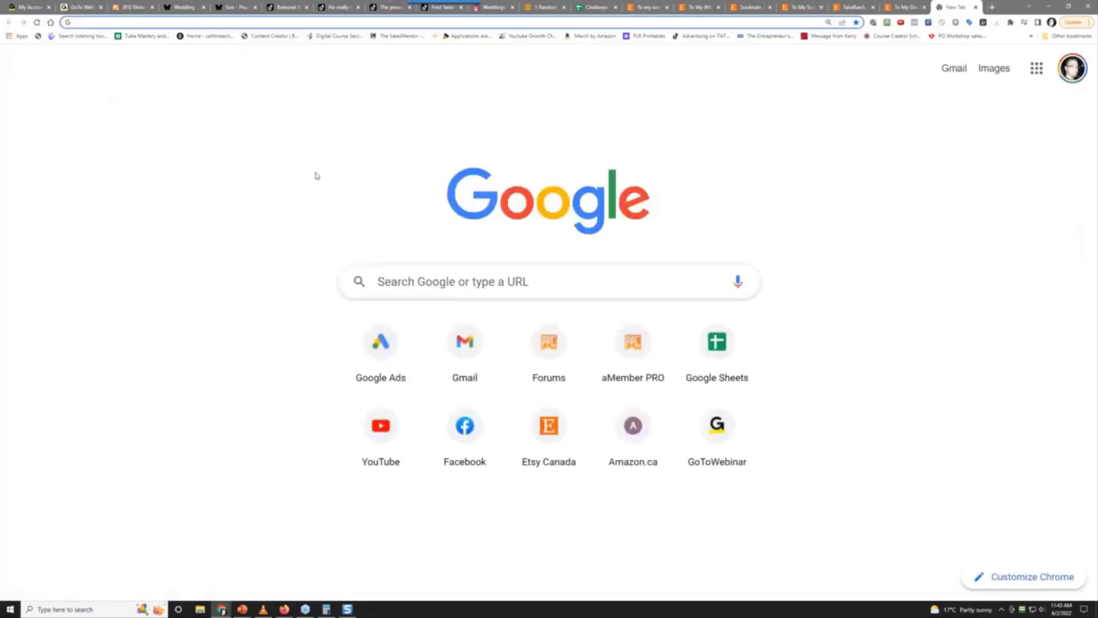
Go to canva.com and create a custom-size 1000 × 1000 px design
text(canva.c)
key(Return)
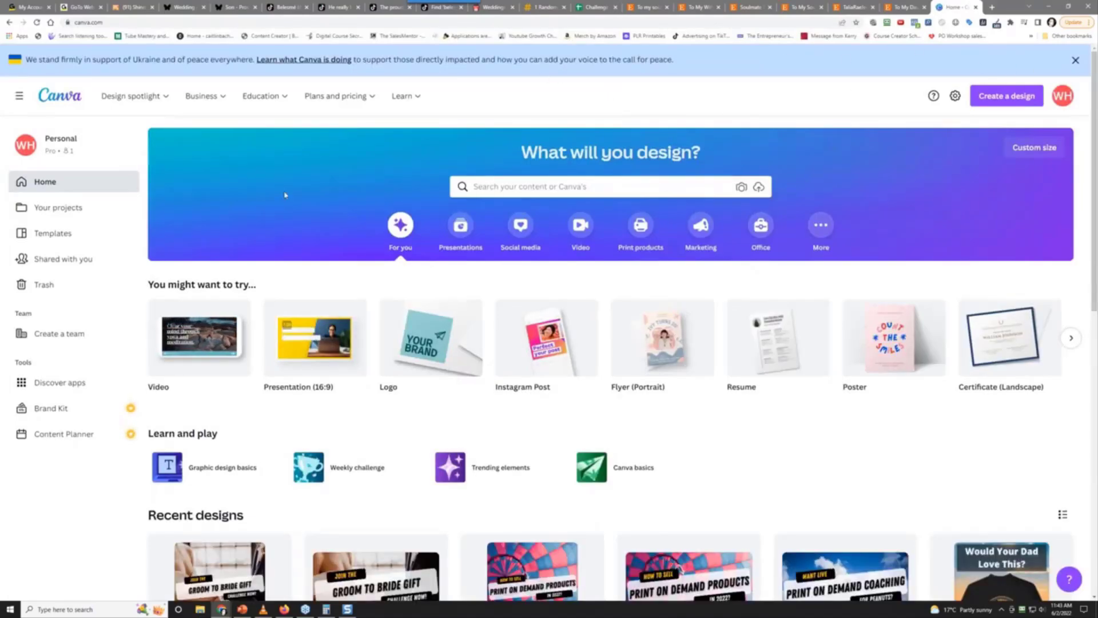
scroll(246, 201, down, 4)
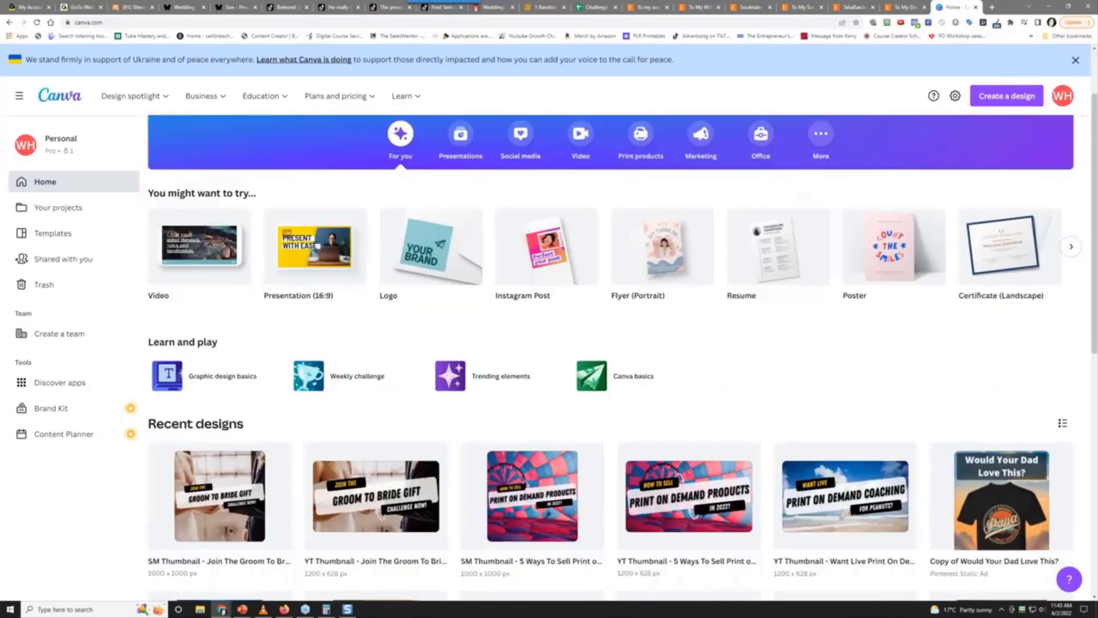
scroll(252, 199, up, 4)
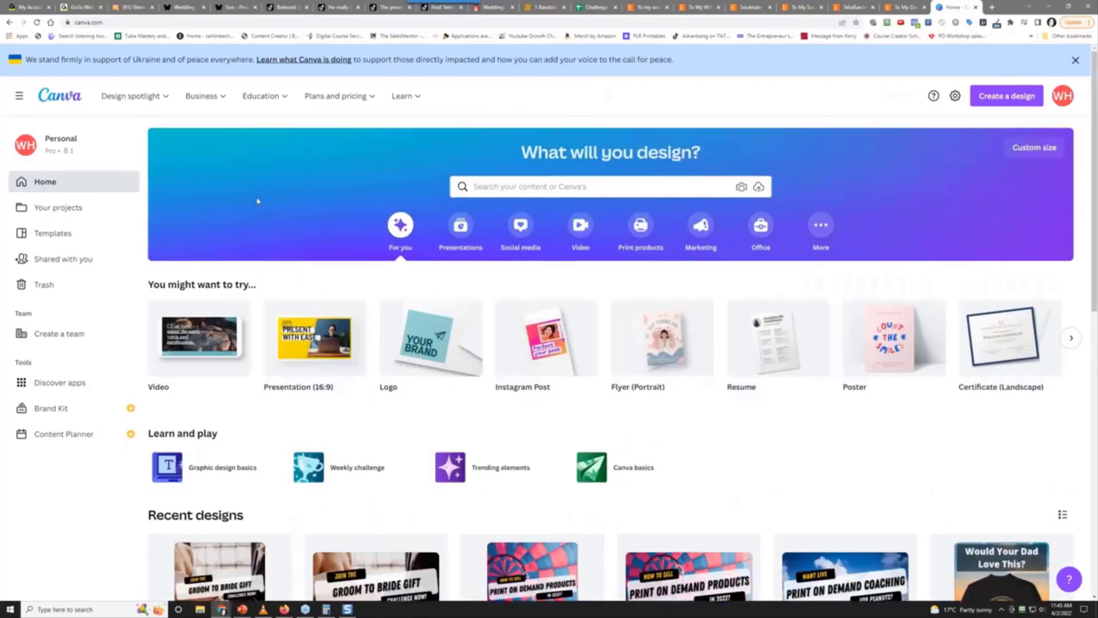
click(1038, 102)
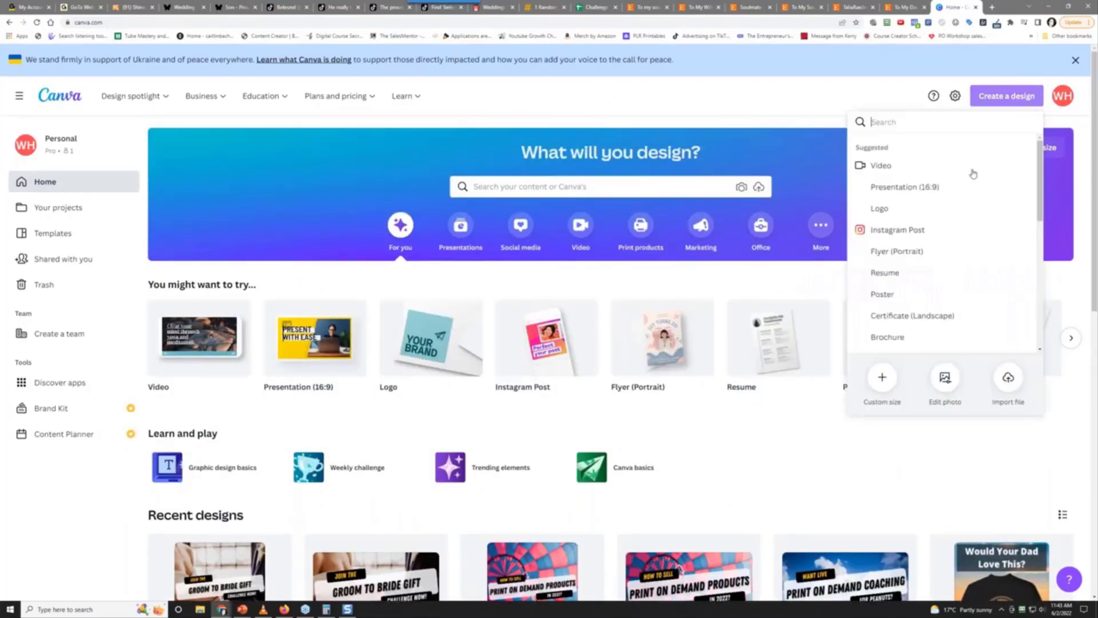
click(882, 377)
click(897, 244)
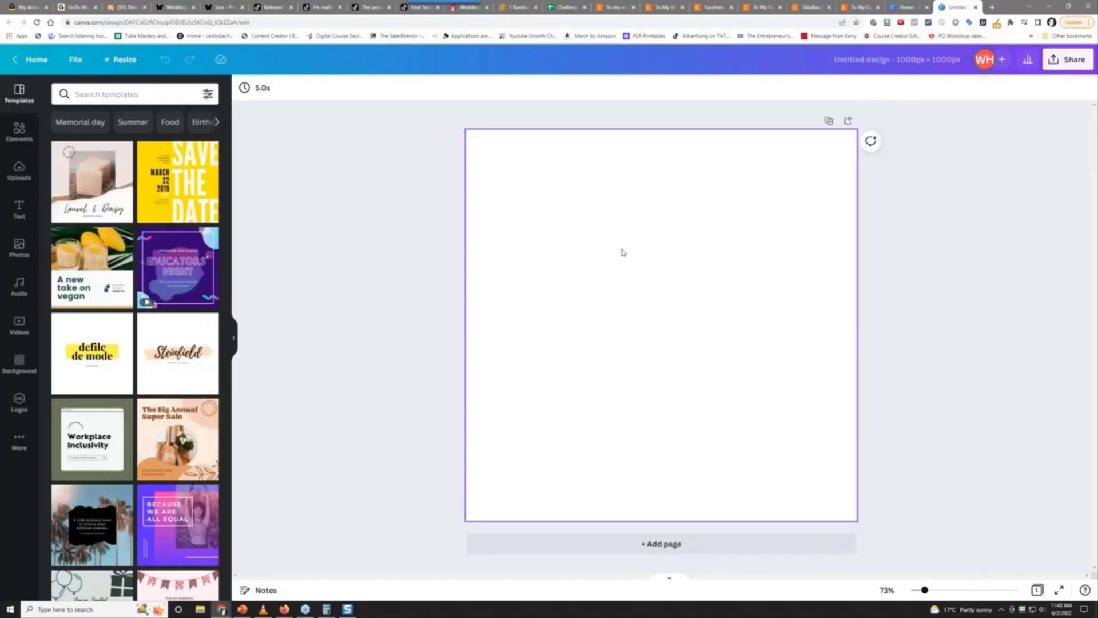
Add the Happy BIRTHDAY text combo and retype its lines as 'To My' and 'SOULMATE'
click(20, 211)
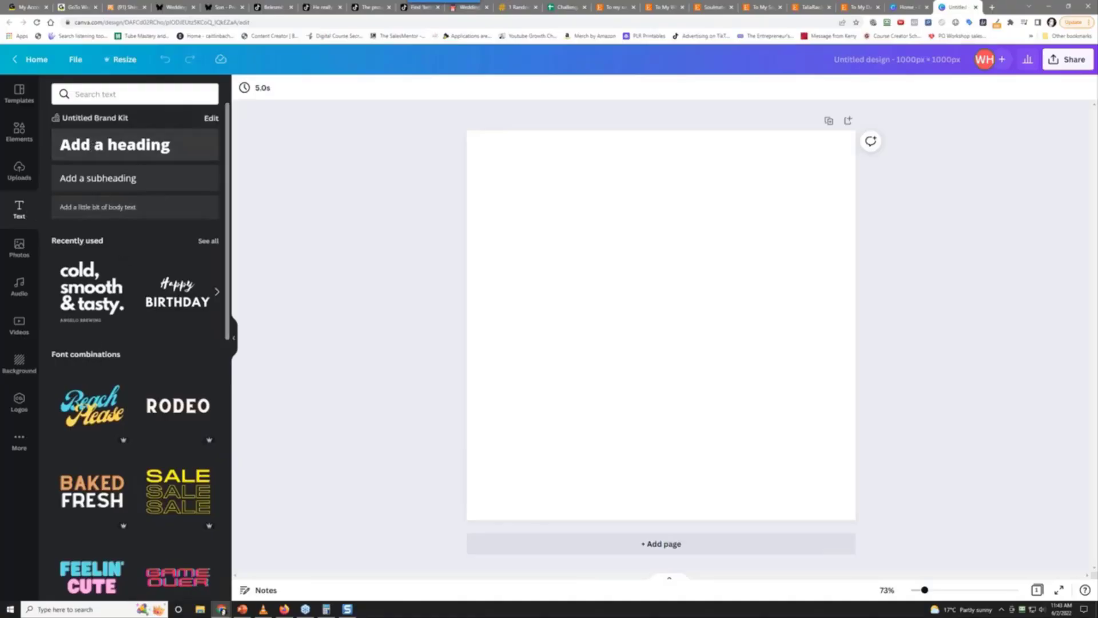
click(157, 302)
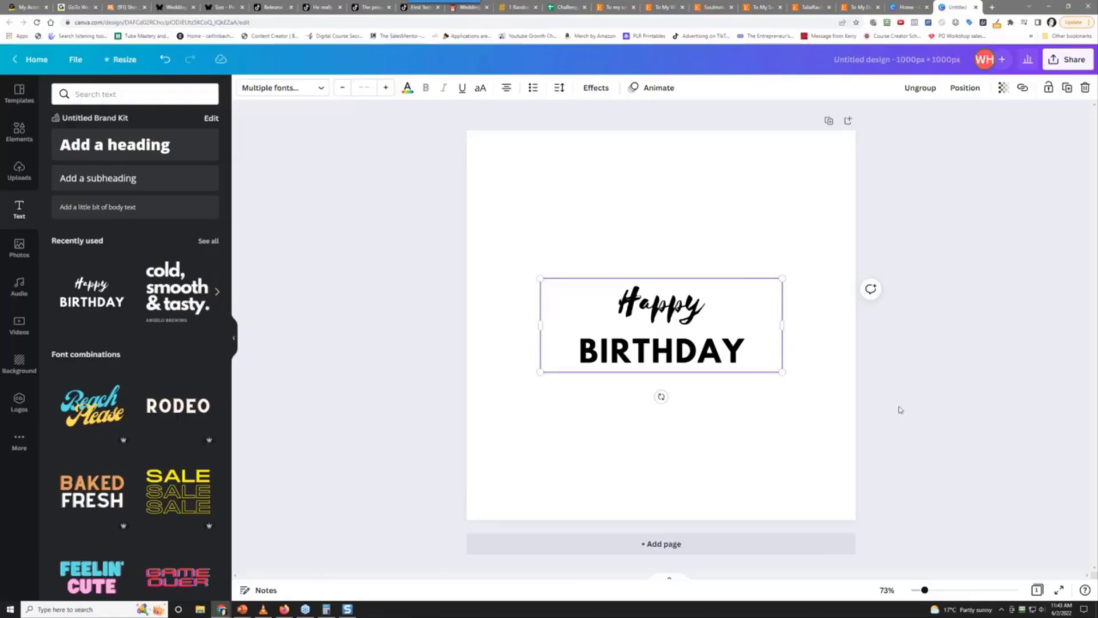
double_click(663, 318)
text(To My)
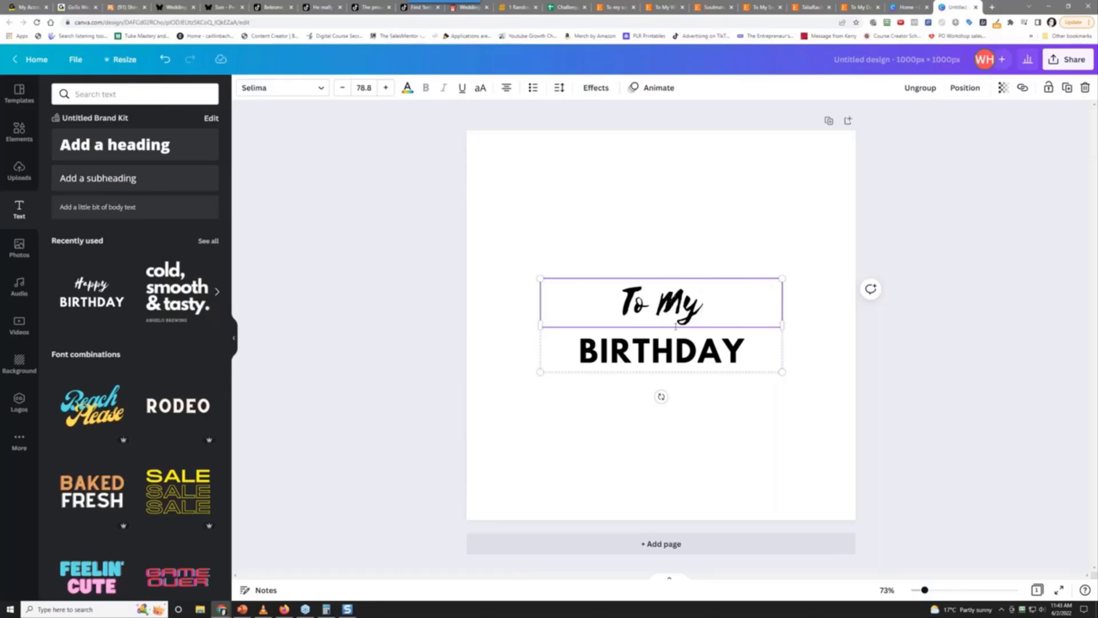
double_click(712, 357)
text(S)
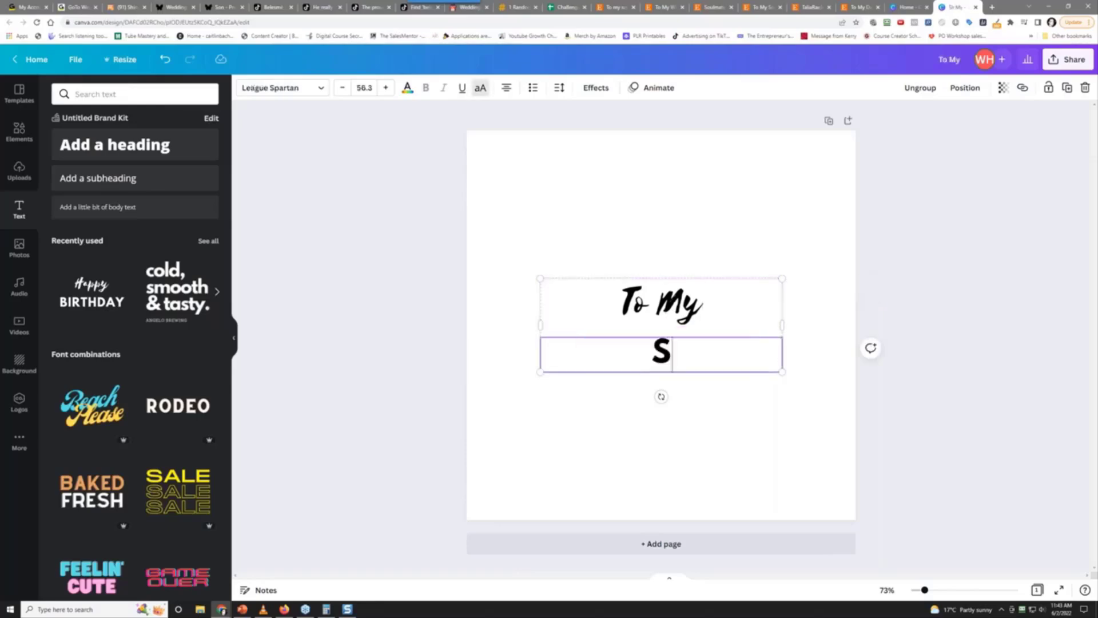
text(OULMATER)
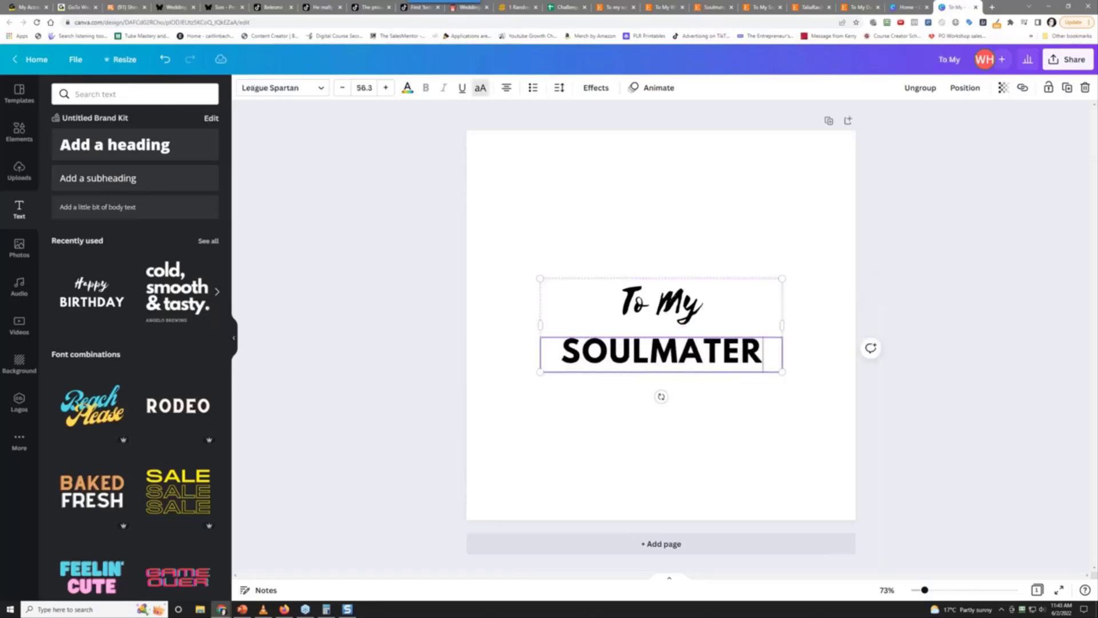
key(BackSpace)
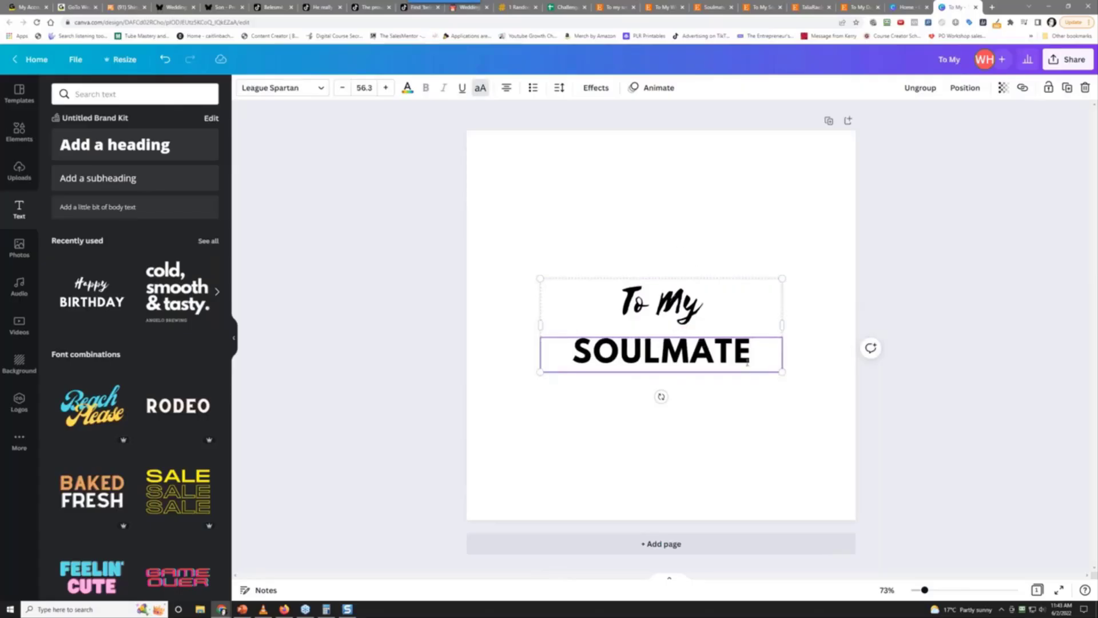
click(658, 295)
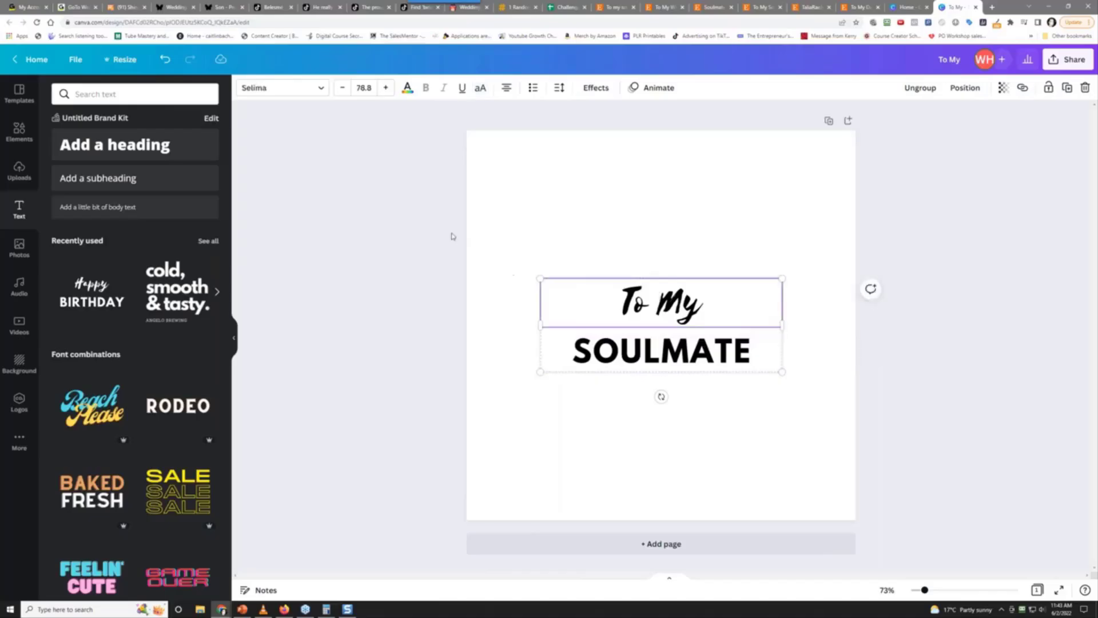
Change the 'To My' line to the Malibu script font
click(311, 88)
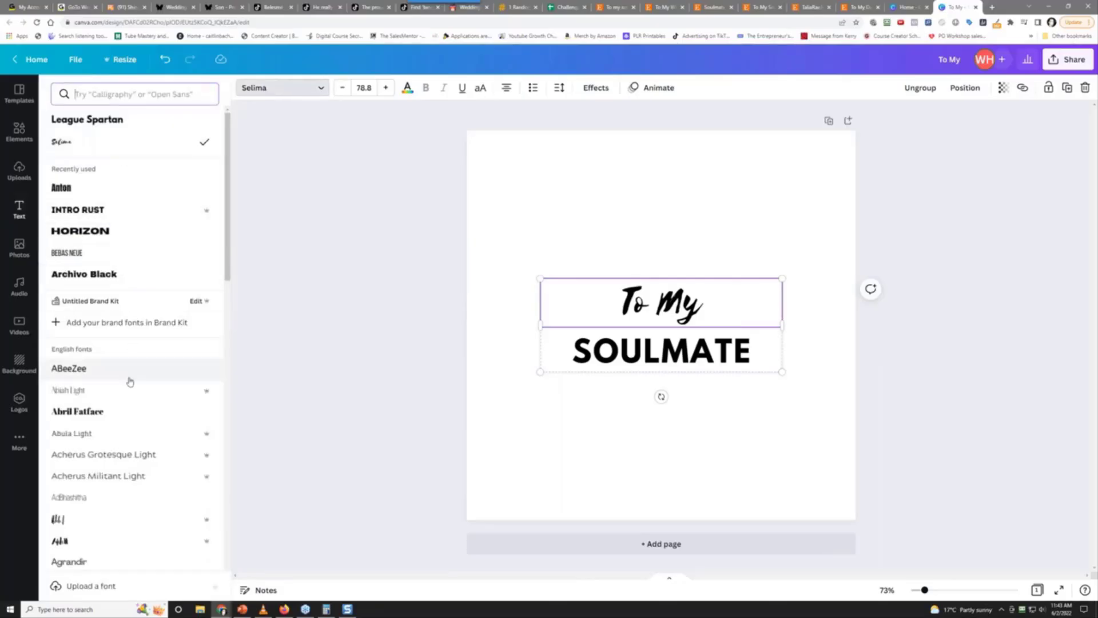
scroll(199, 394, down, 2)
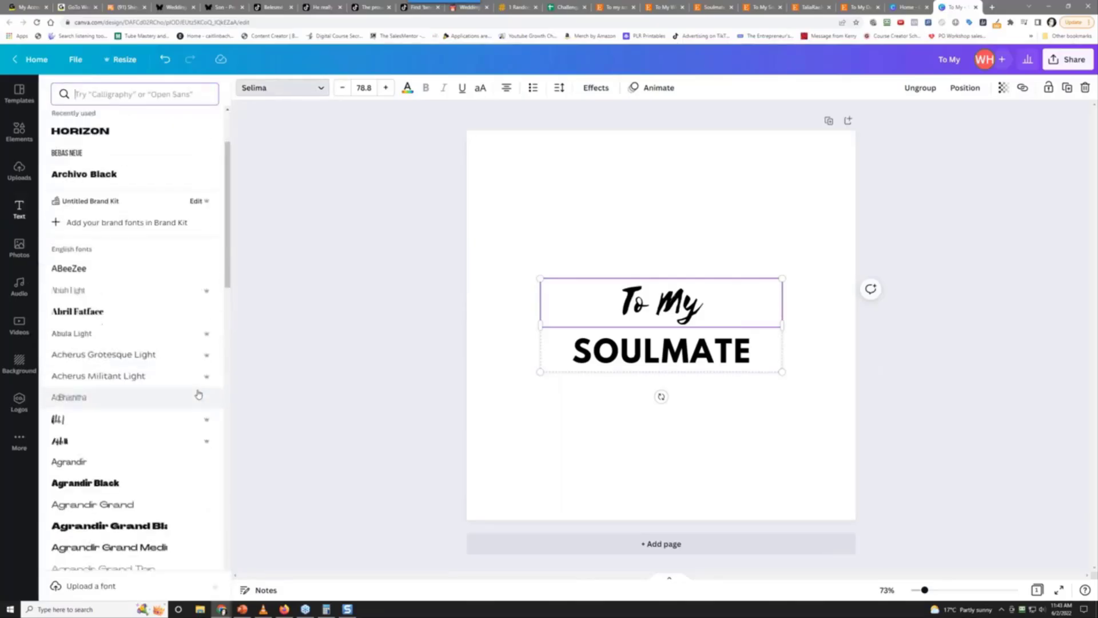
scroll(195, 396, down, 2)
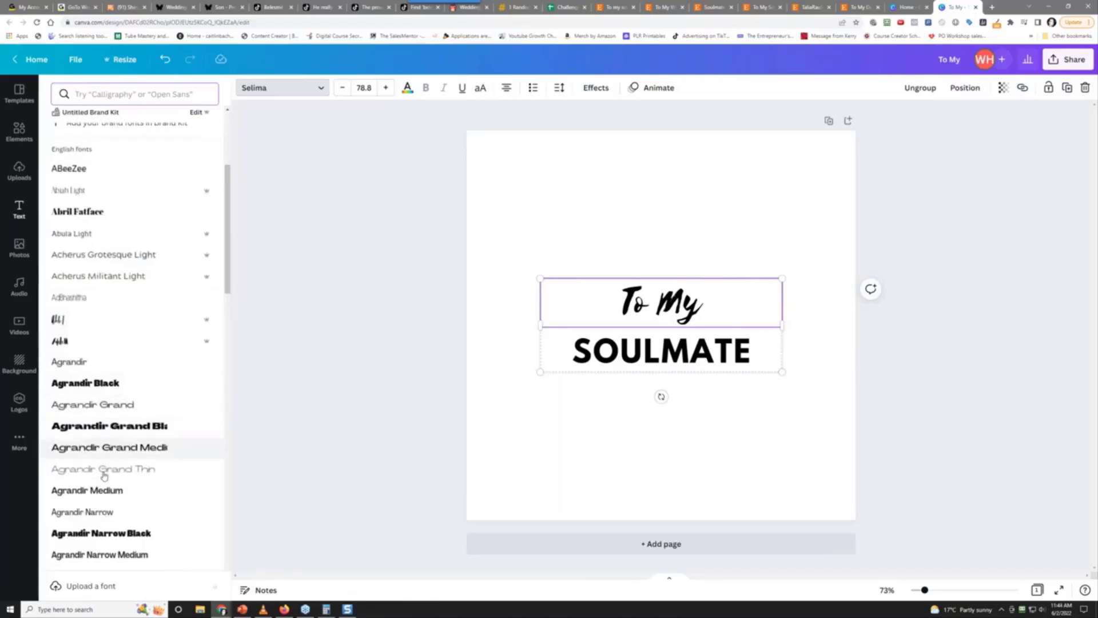
scroll(104, 475, down, 8)
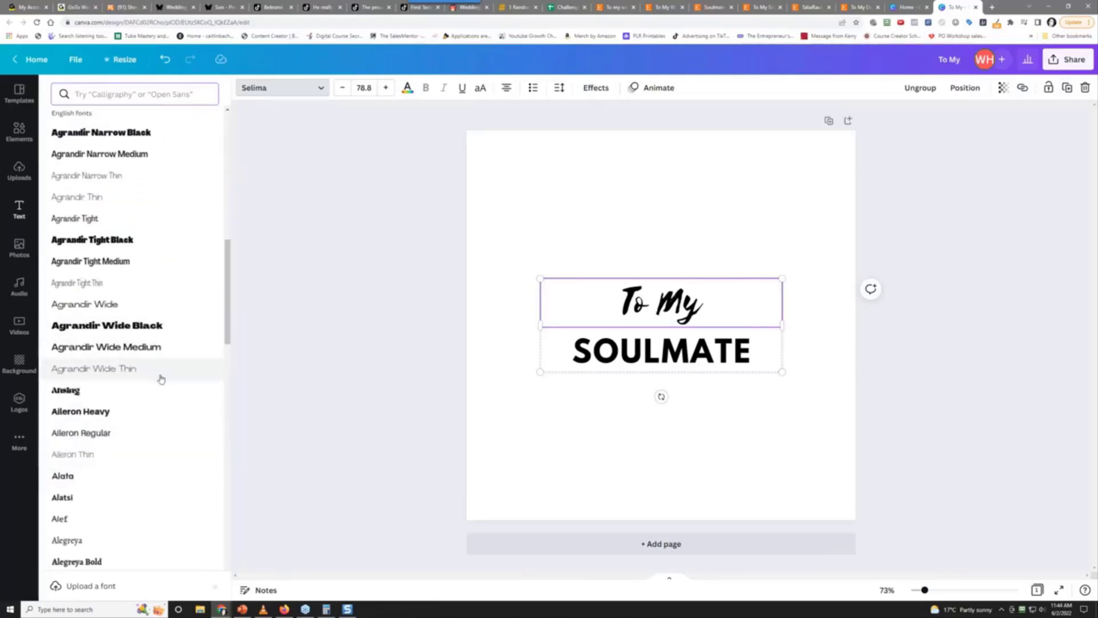
scroll(161, 380, down, 10)
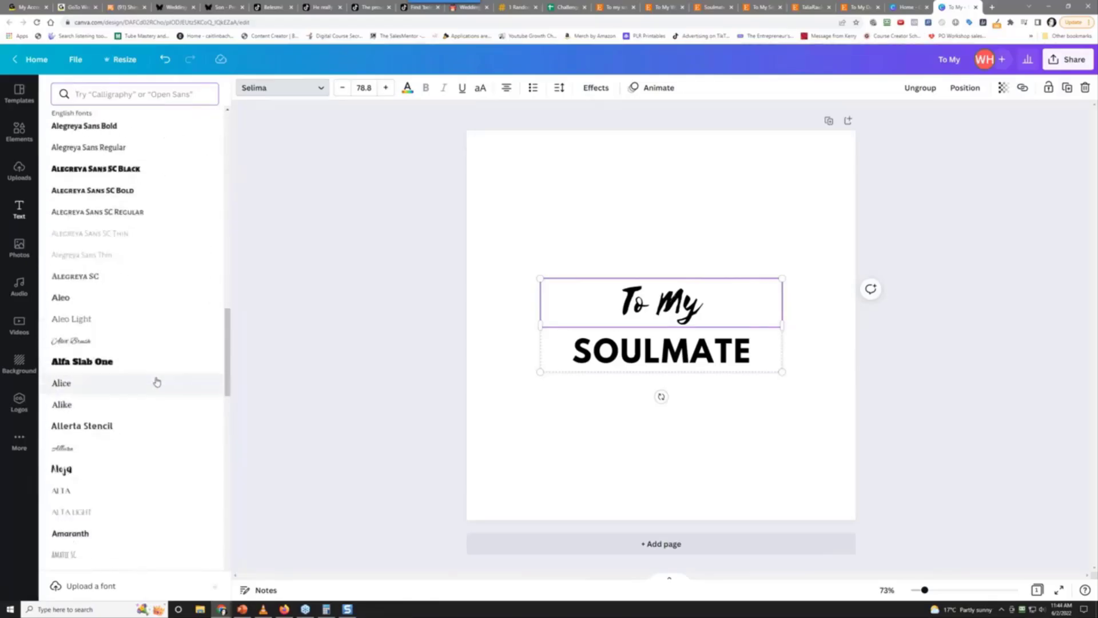
scroll(157, 382, down, 4)
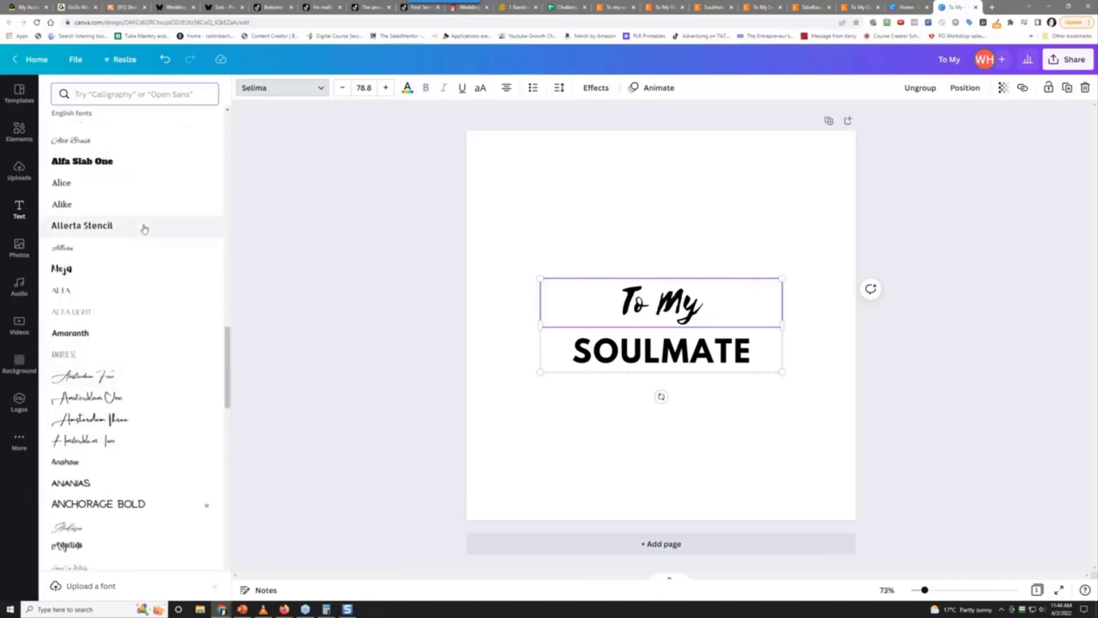
text(calli)
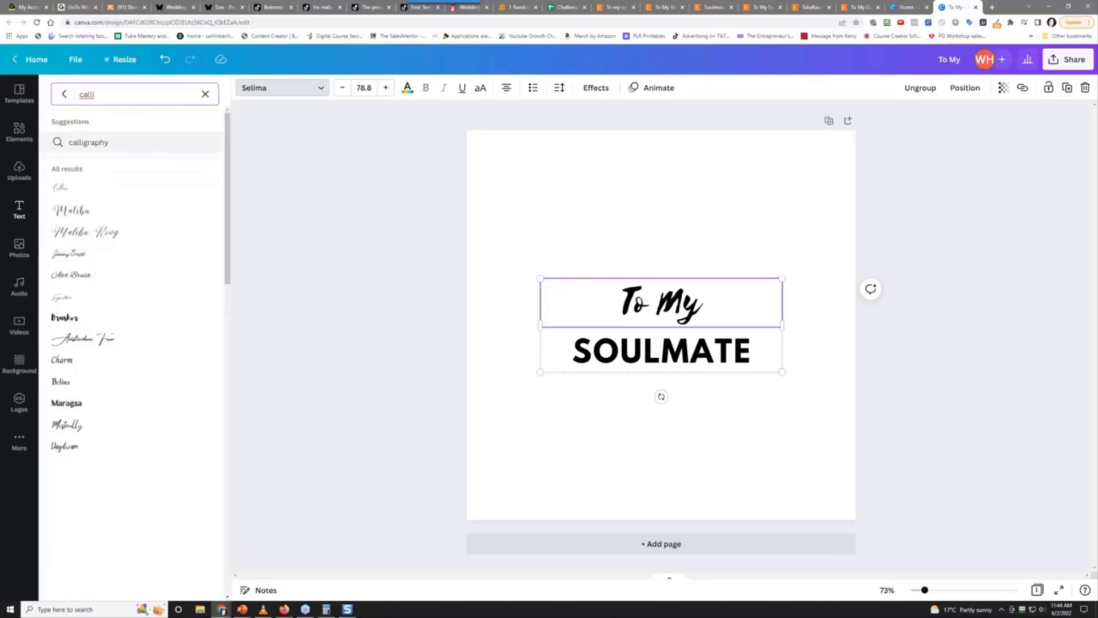
click(119, 215)
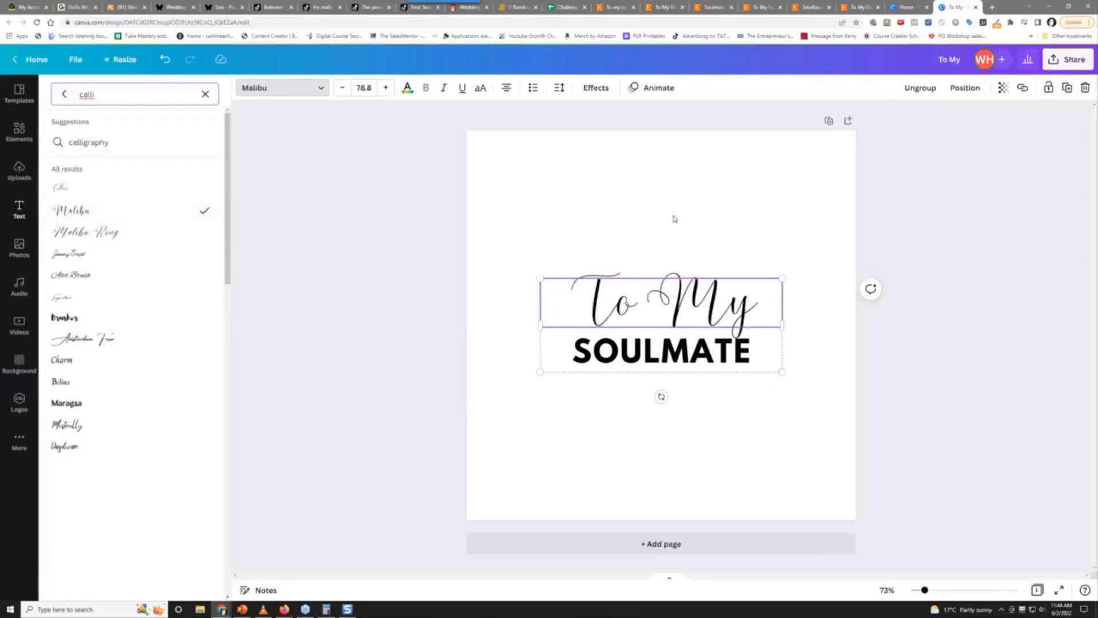
click(650, 303)
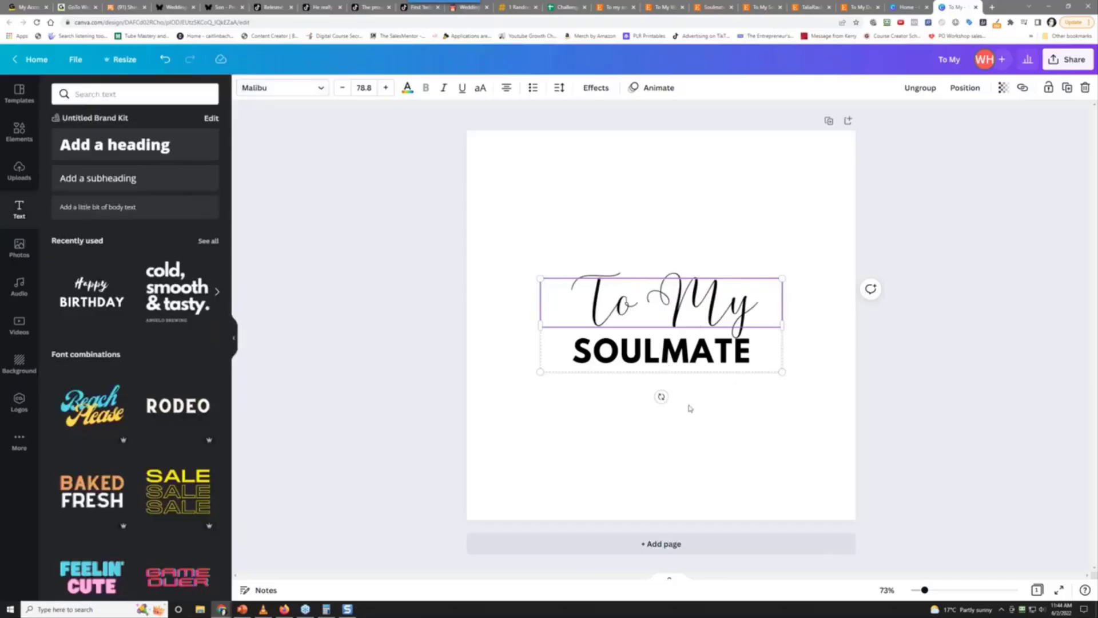
Drag the To My SOULMATE title up near the top of the page
click(690, 346)
click(678, 321)
drag(679, 317, 671, 205)
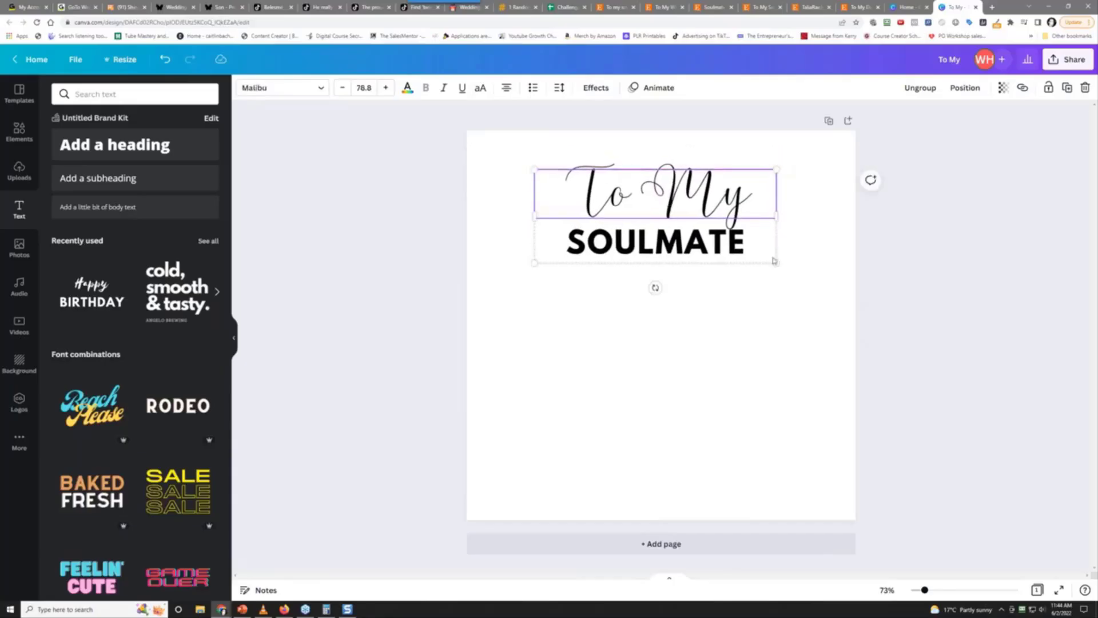
click(682, 385)
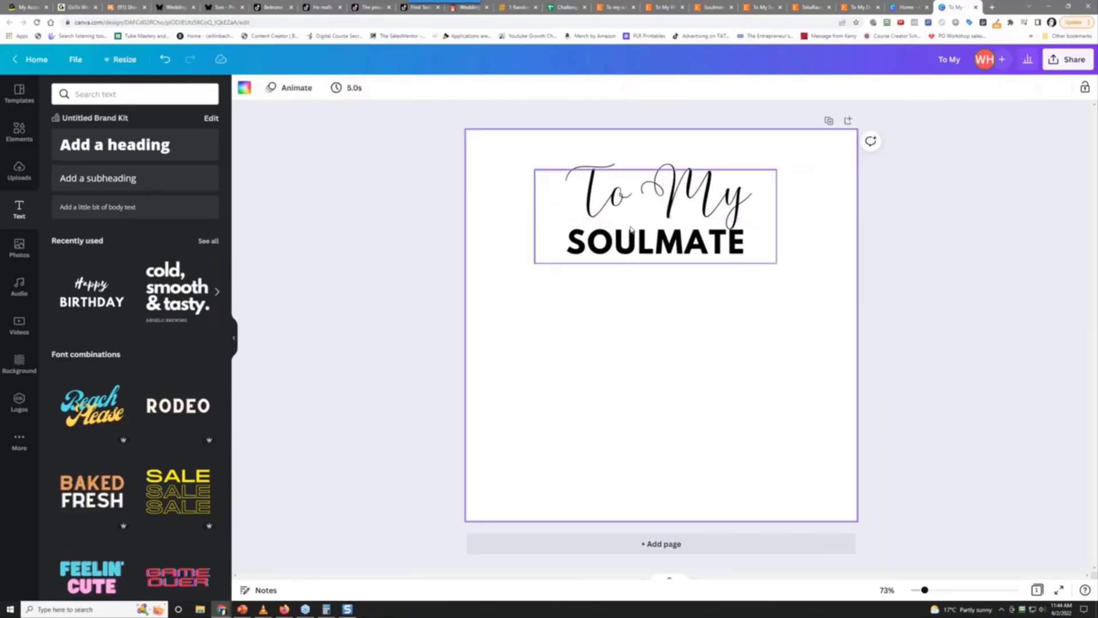
click(636, 245)
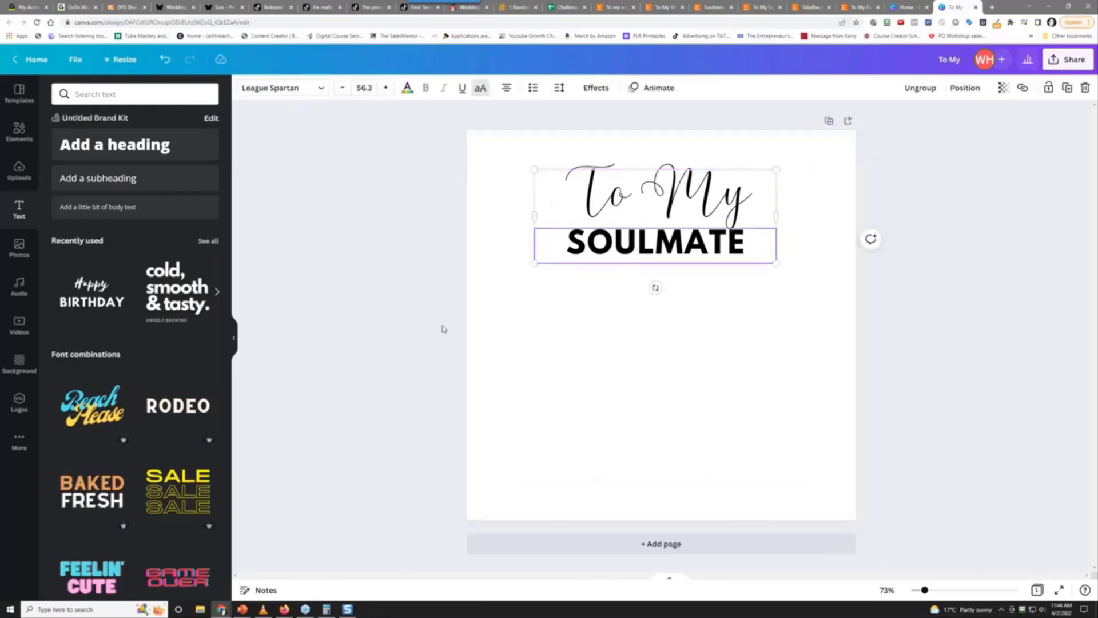
Paste a copy of the title lower on the page and delete its 'To My' line
right_click(616, 245)
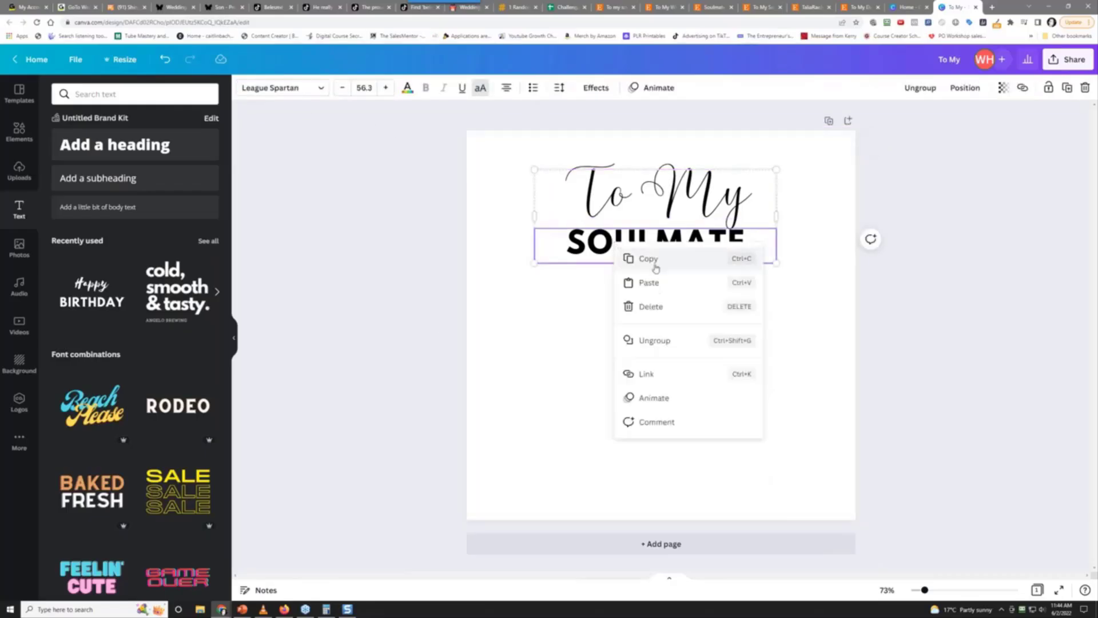
click(620, 388)
right_click(623, 389)
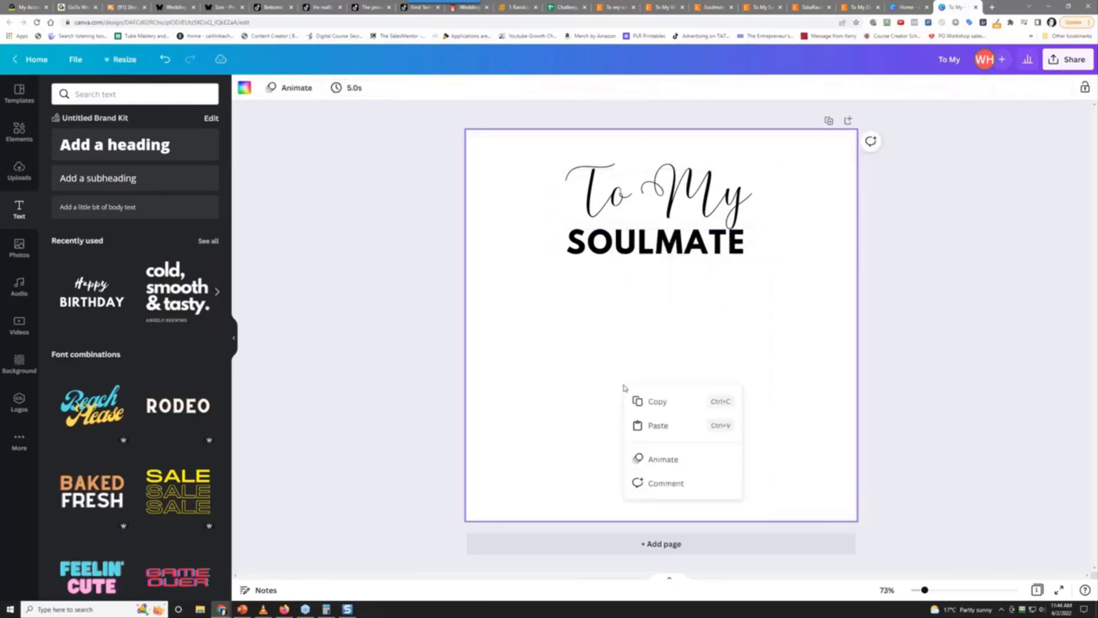
click(658, 425)
drag(661, 201, 641, 405)
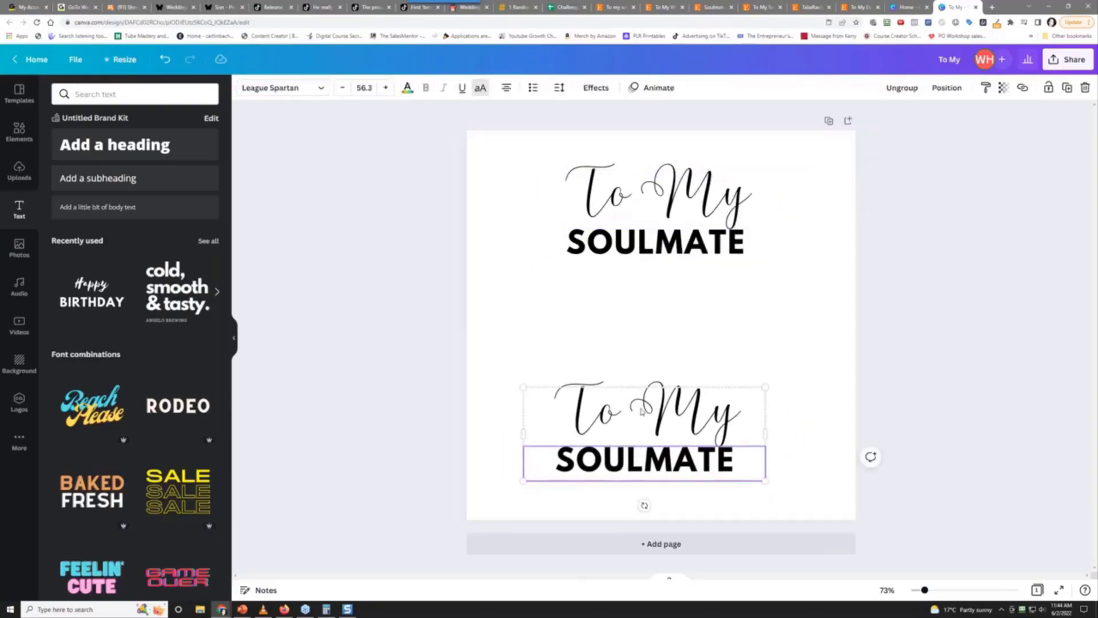
click(641, 410)
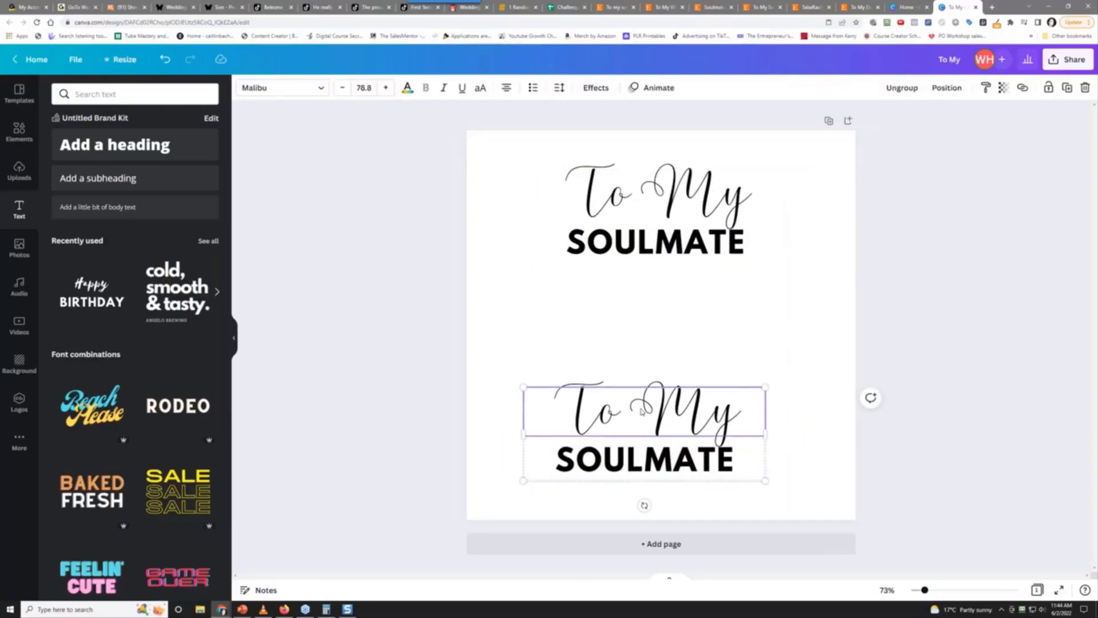
key(Delete)
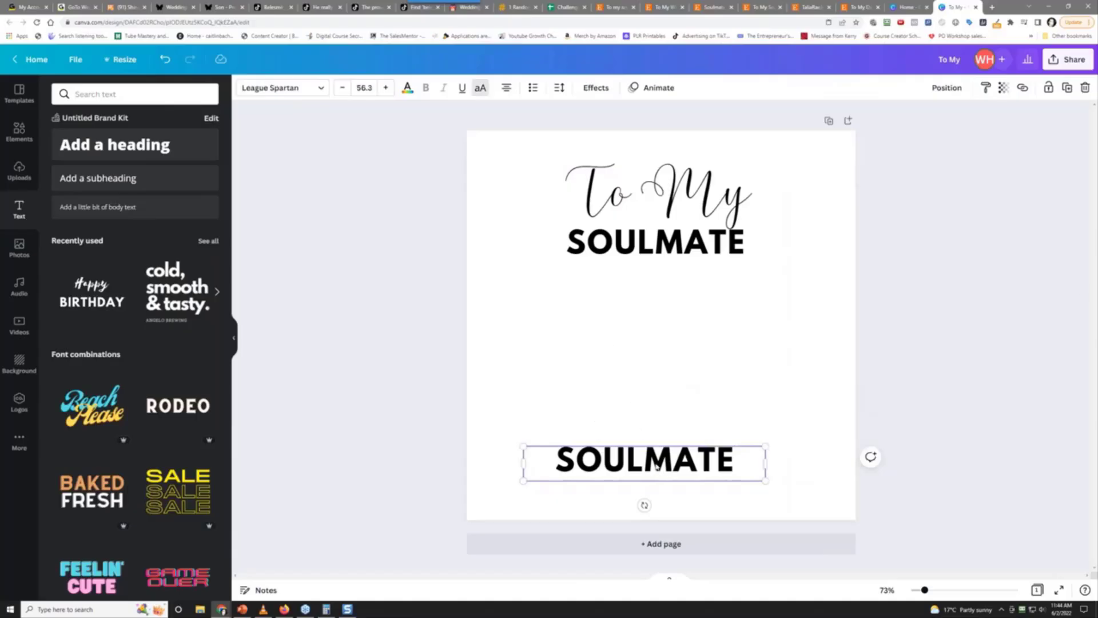
drag(644, 461, 655, 409)
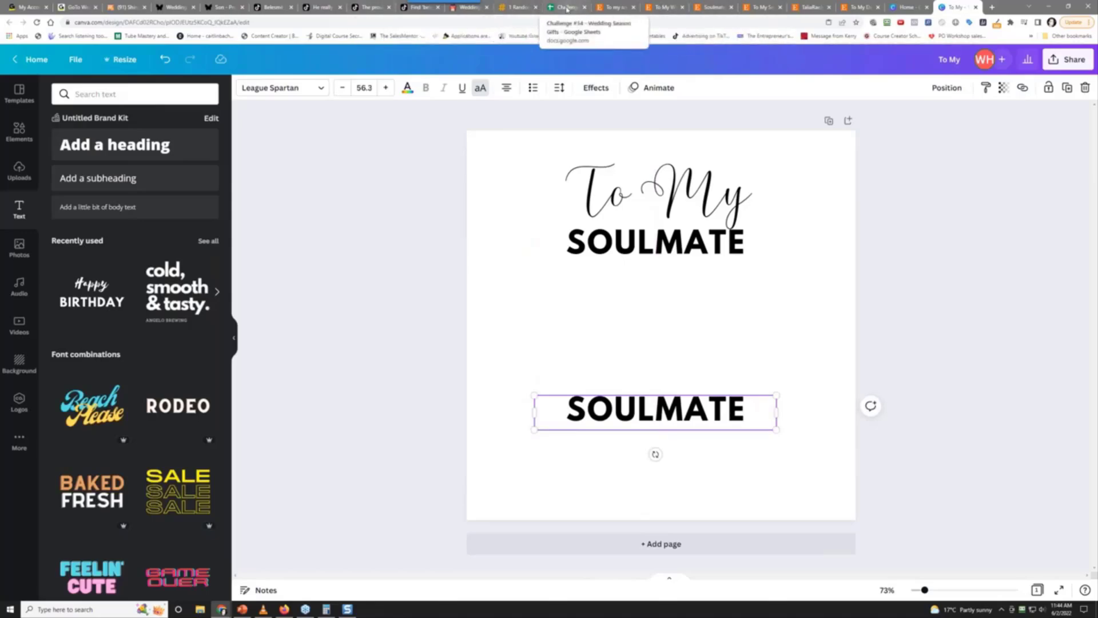
click(566, 8)
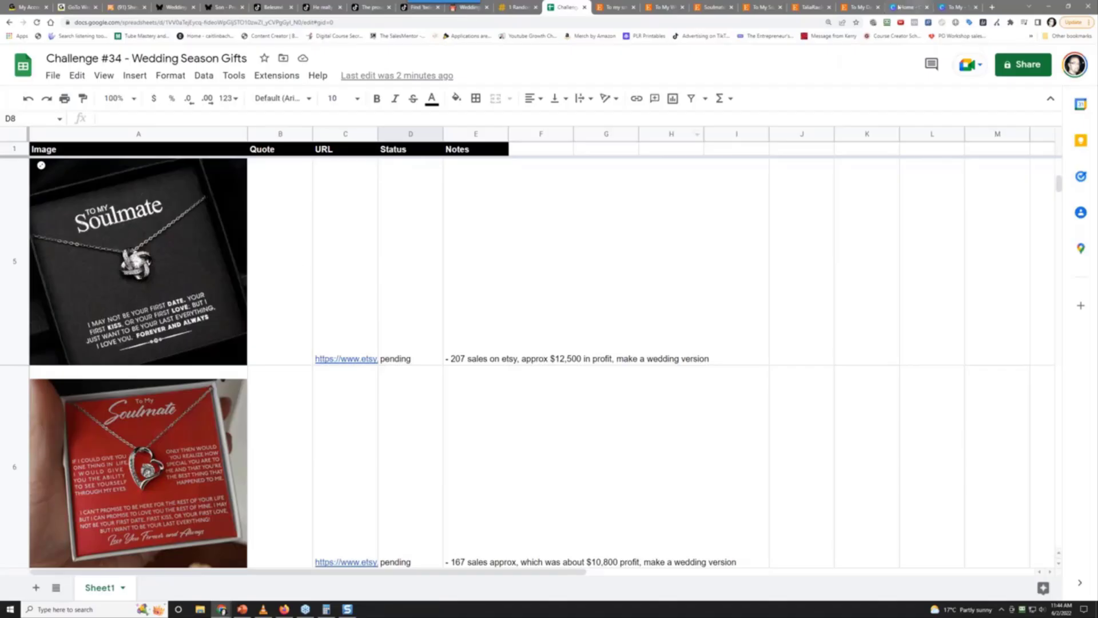
drag(564, 7, 383, 120)
click(285, 106)
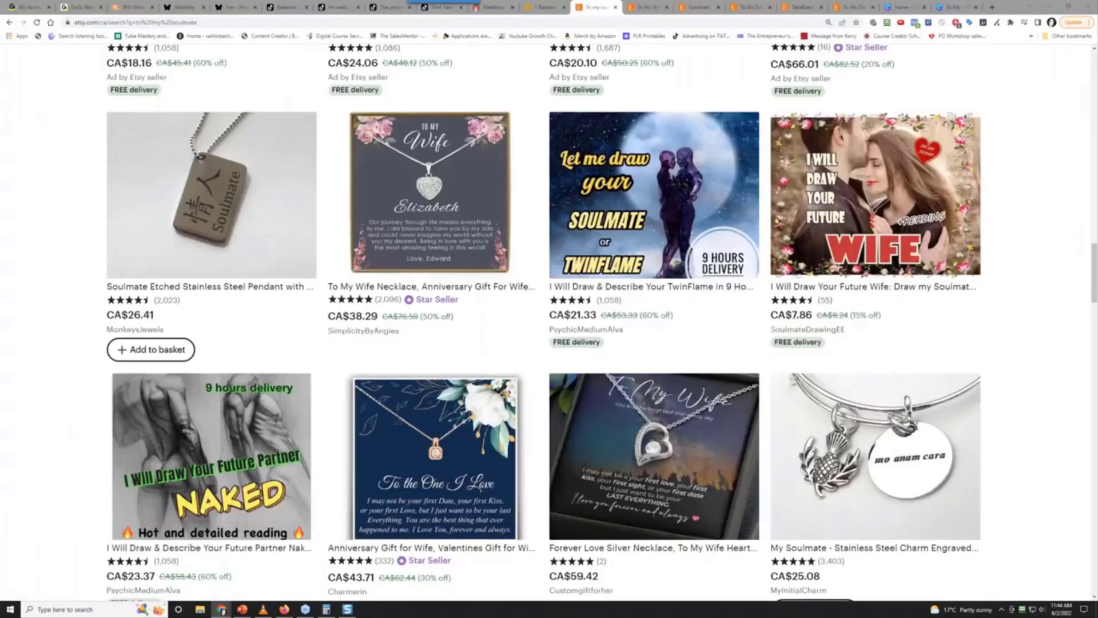
click(953, 7)
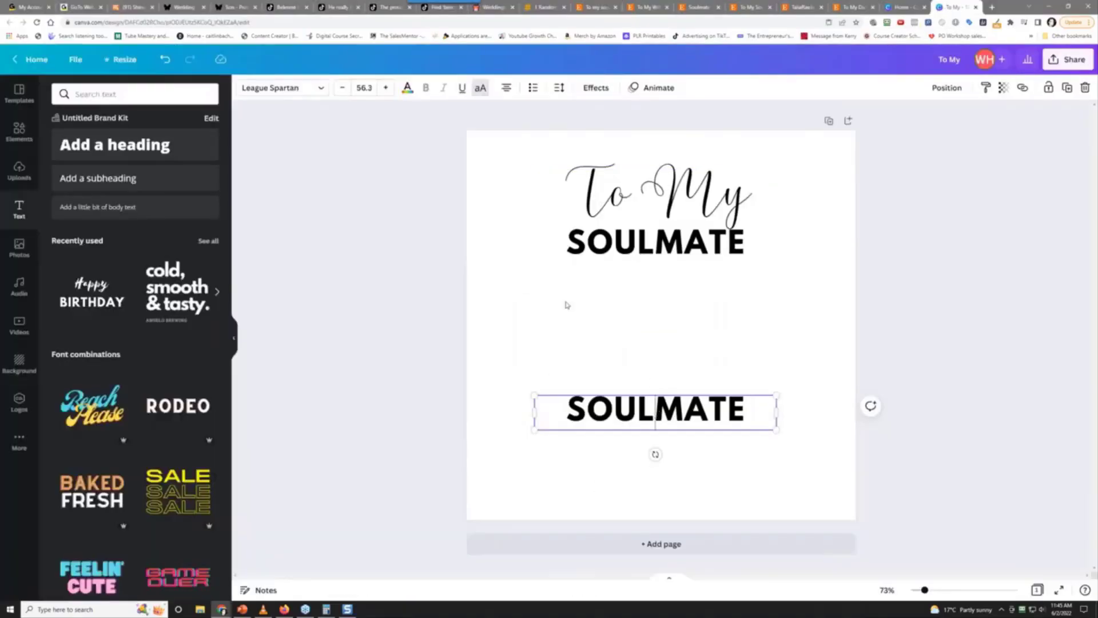
Shrink the lower SOULMATE text size down toward 29.3
click(343, 88)
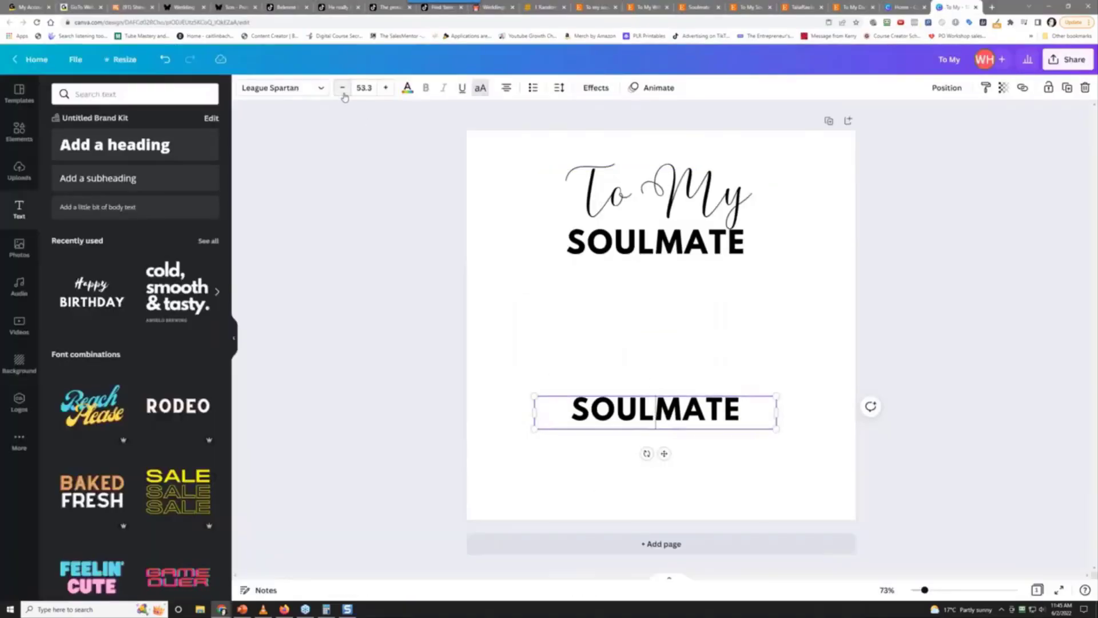
click(343, 89)
click(343, 89)
click(343, 88)
click(344, 92)
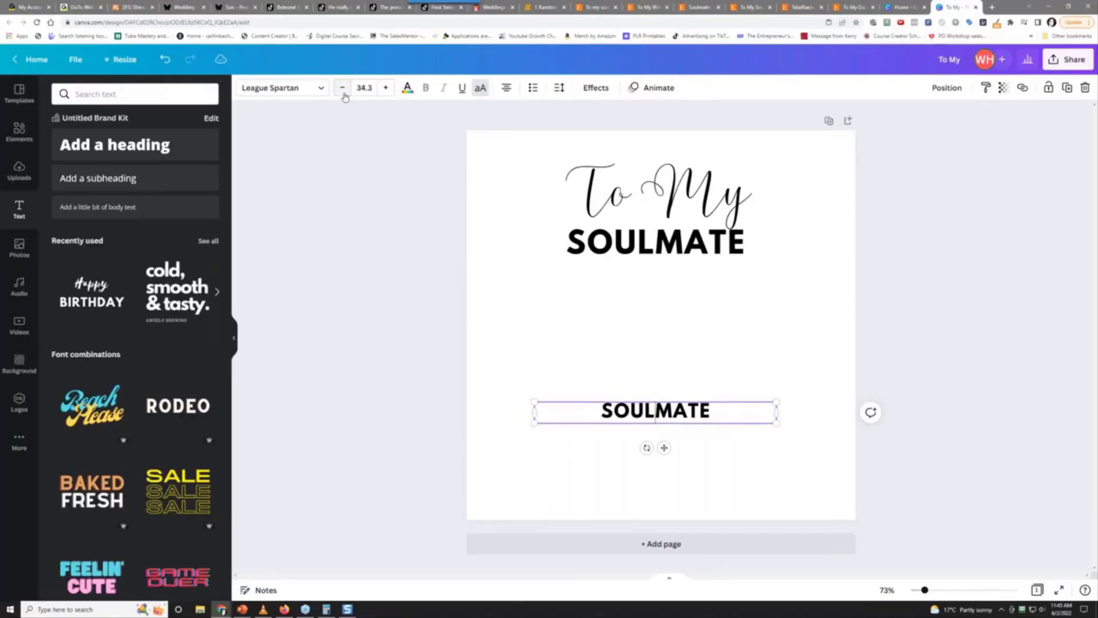
click(344, 92)
click(343, 91)
click(343, 92)
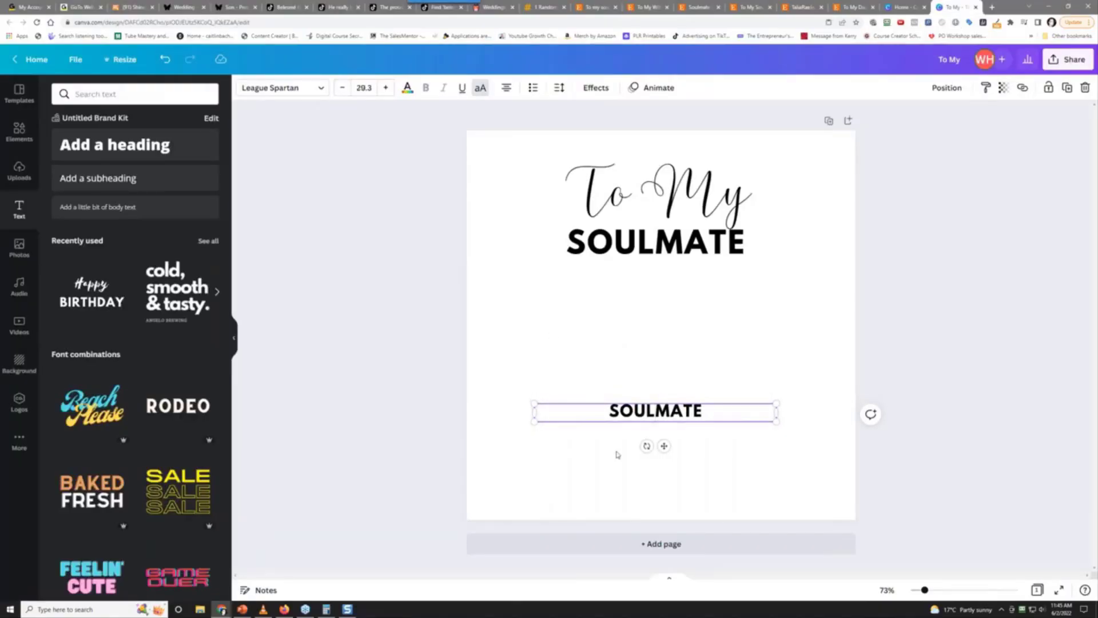
Replace SOULMATE with the message 'I MAY NOT BE YOUR FIRST DATE… AS YOUR HUSBAND'
double_click(656, 411)
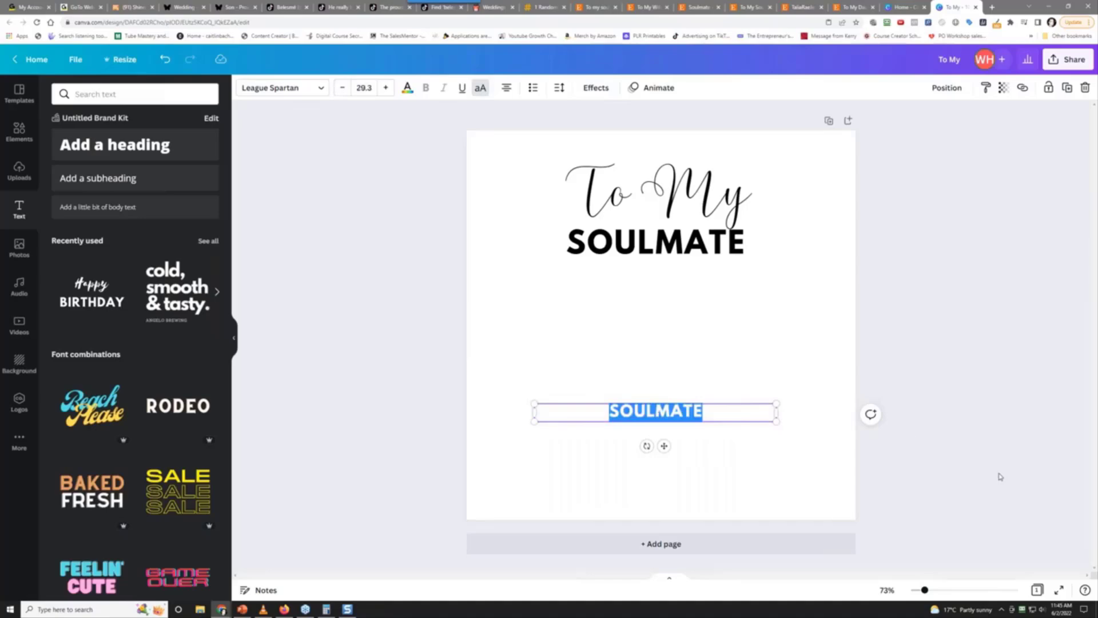
key(BackSpace)
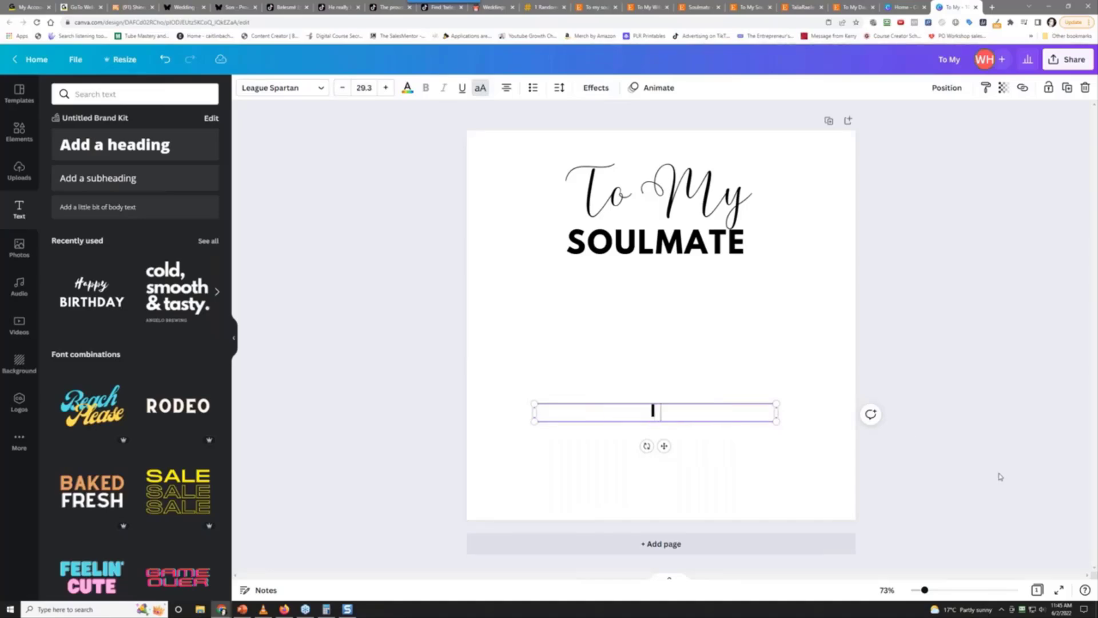
text(I MAY NOT BE)
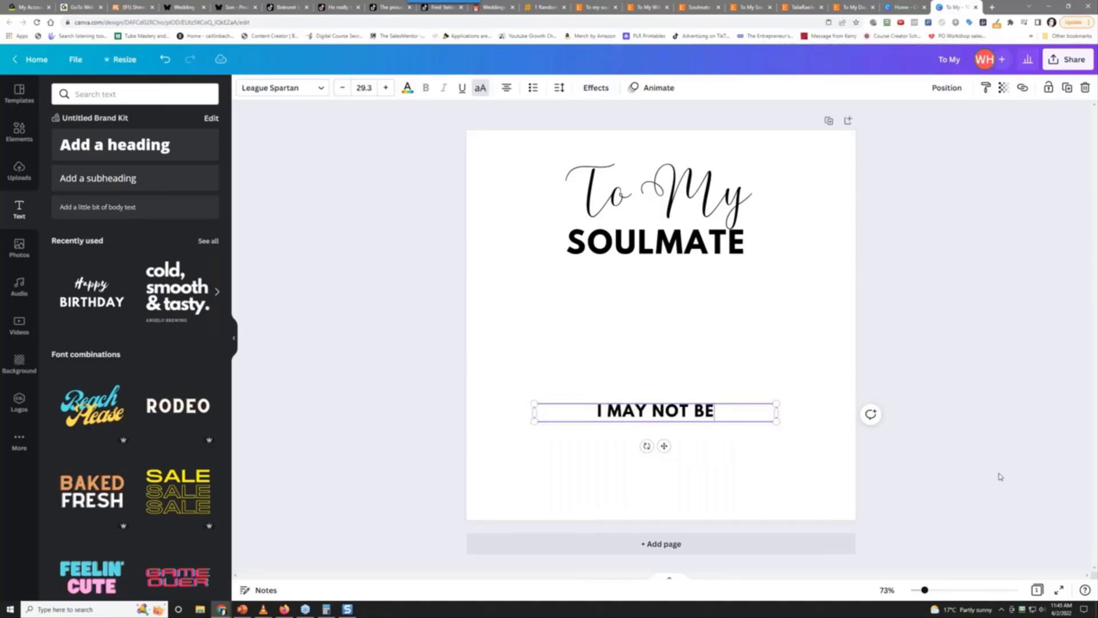
text( YOUR FIRST DATE)
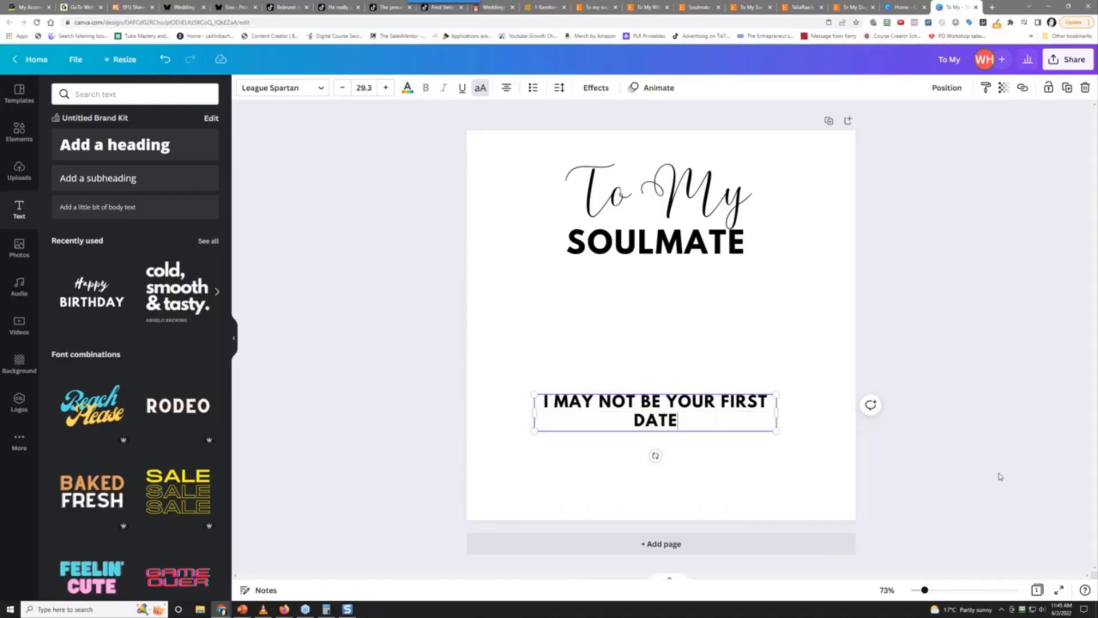
text(, YOUR)
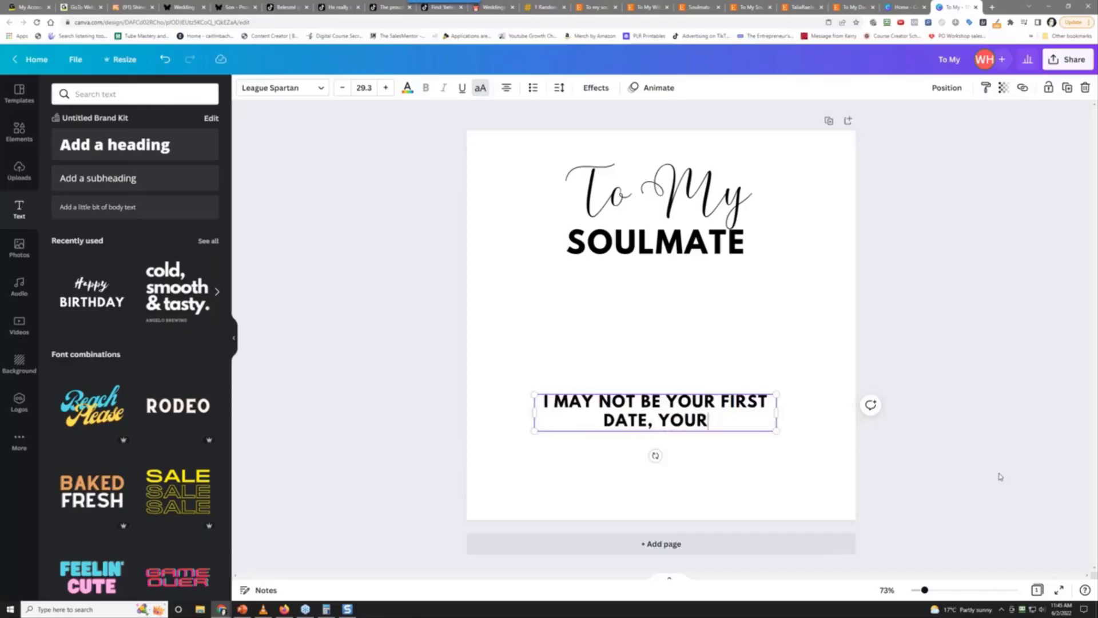
text( FIRST KISS OR)
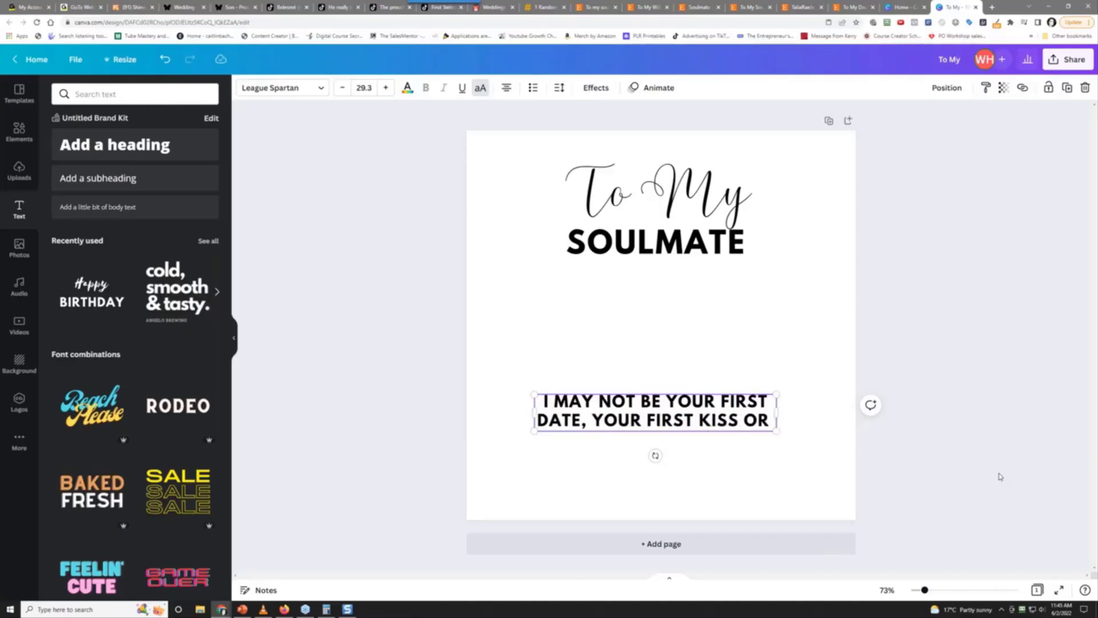
text( YO)
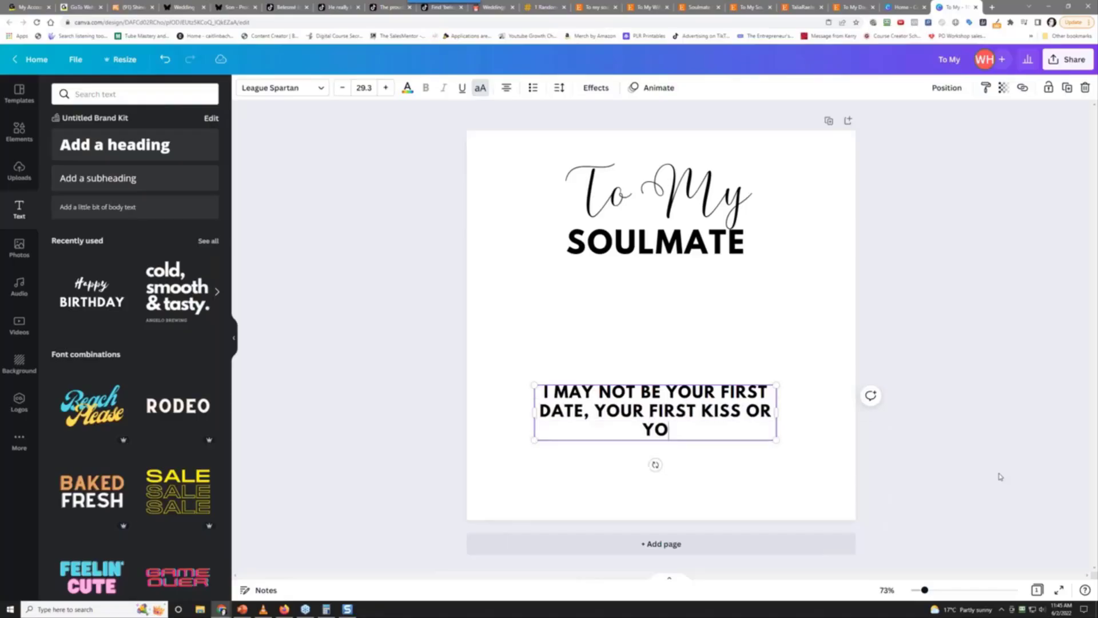
text(UR FIRST LOVE BUT )
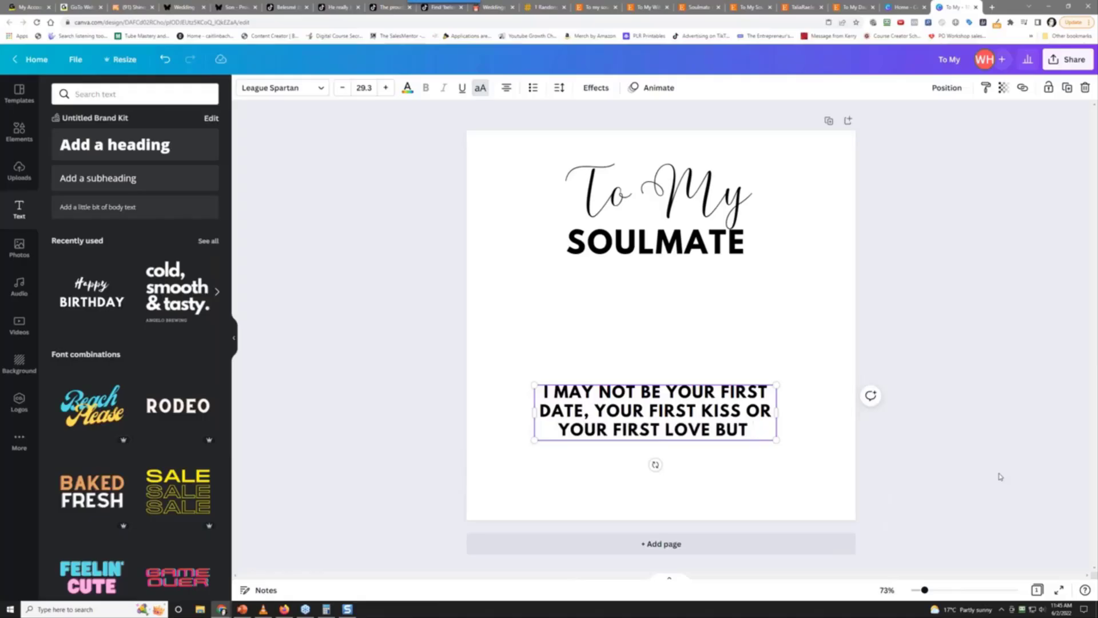
text(JUST WANT TO E)
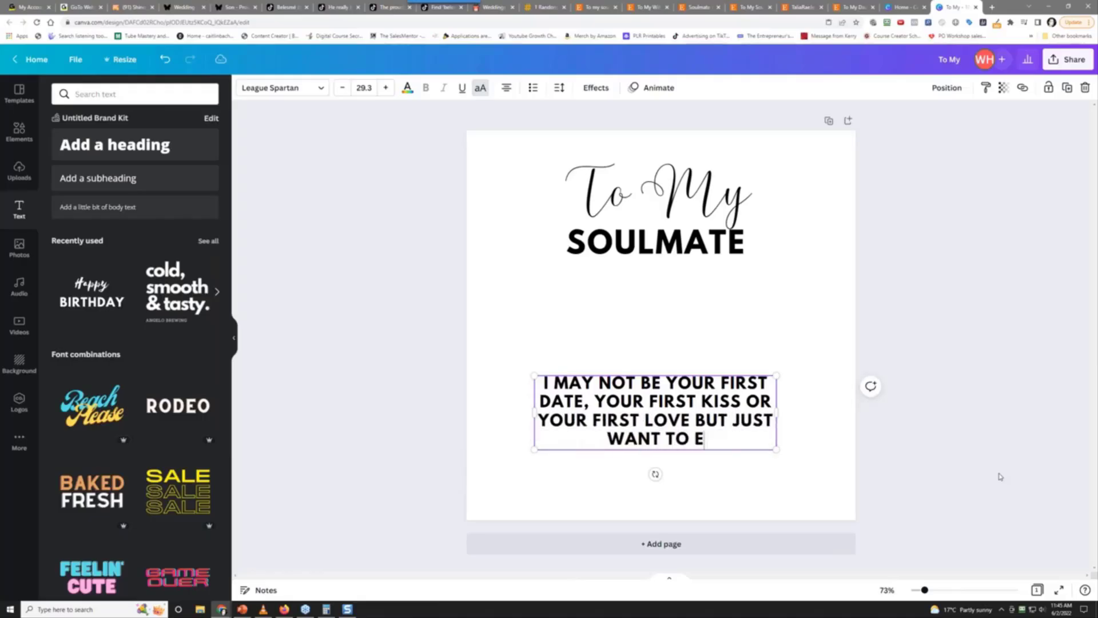
key(BackSpace)
text(BE )
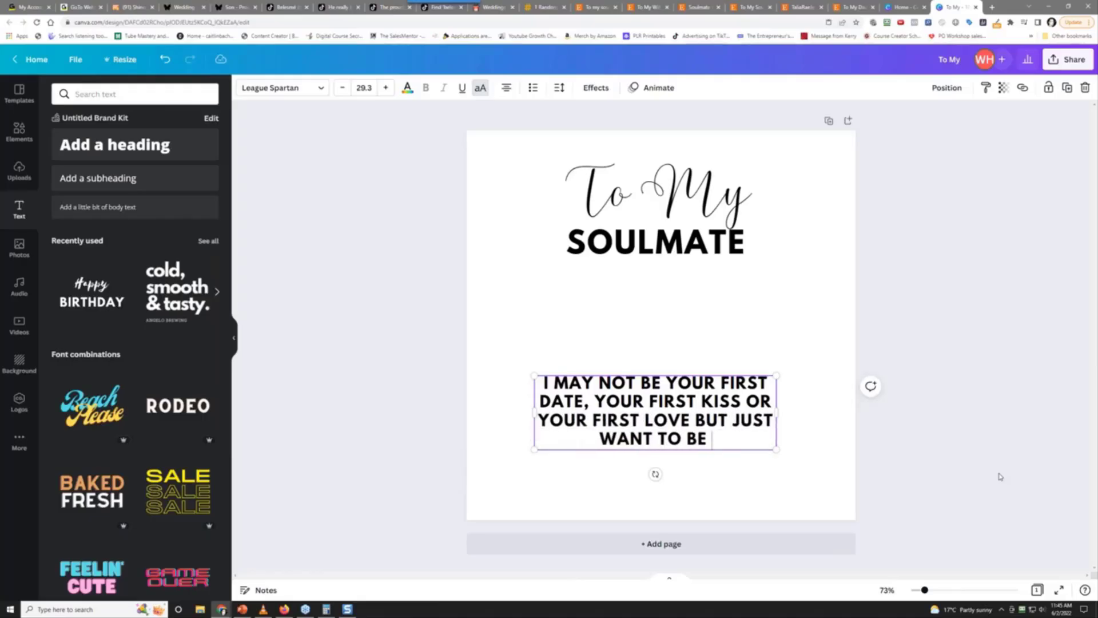
text(YOUR LA)
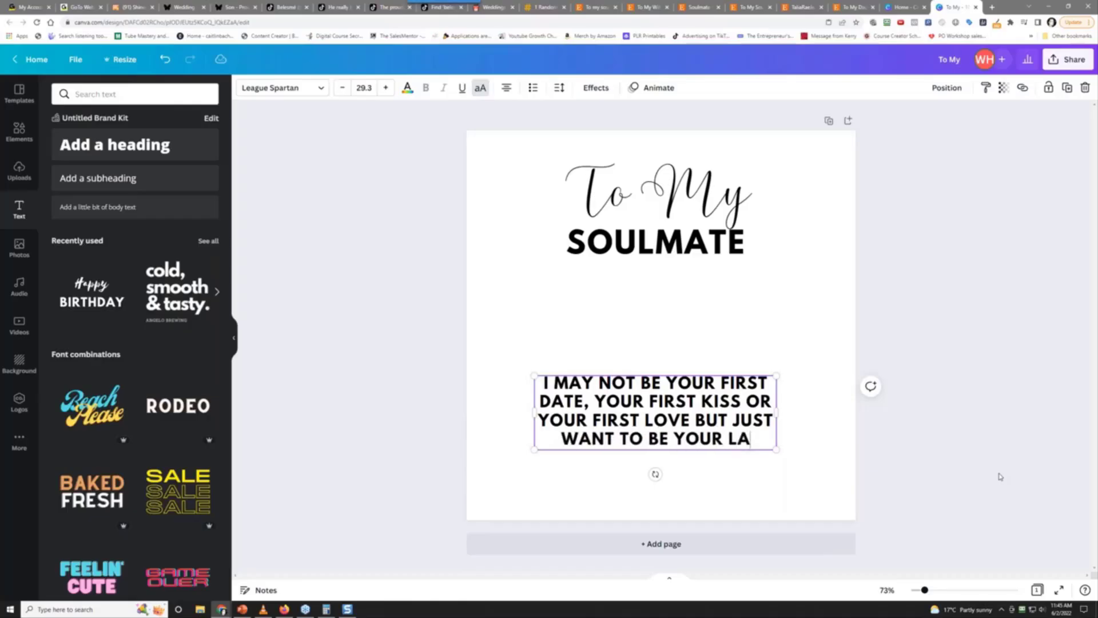
text(ST HUSBAND)
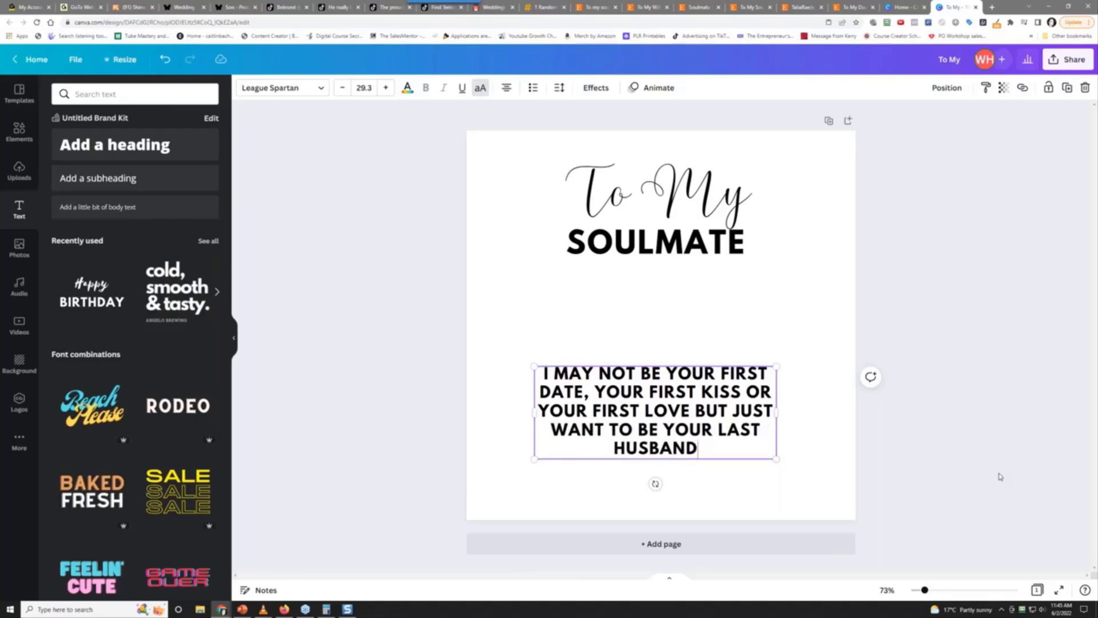
key(BackSpace)
key(BackSpace)
key(BackSpace)
key(BackSpace)
key(BackSpace)
key(BackSpace)
key(BackSpace)
text(E)
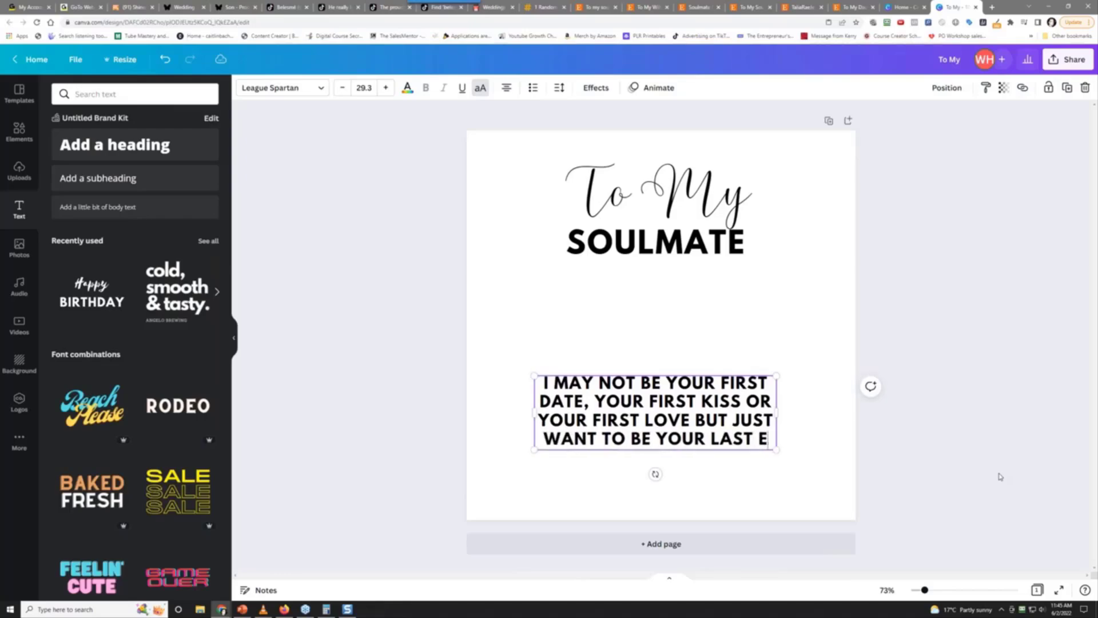
text(VERYTHING)
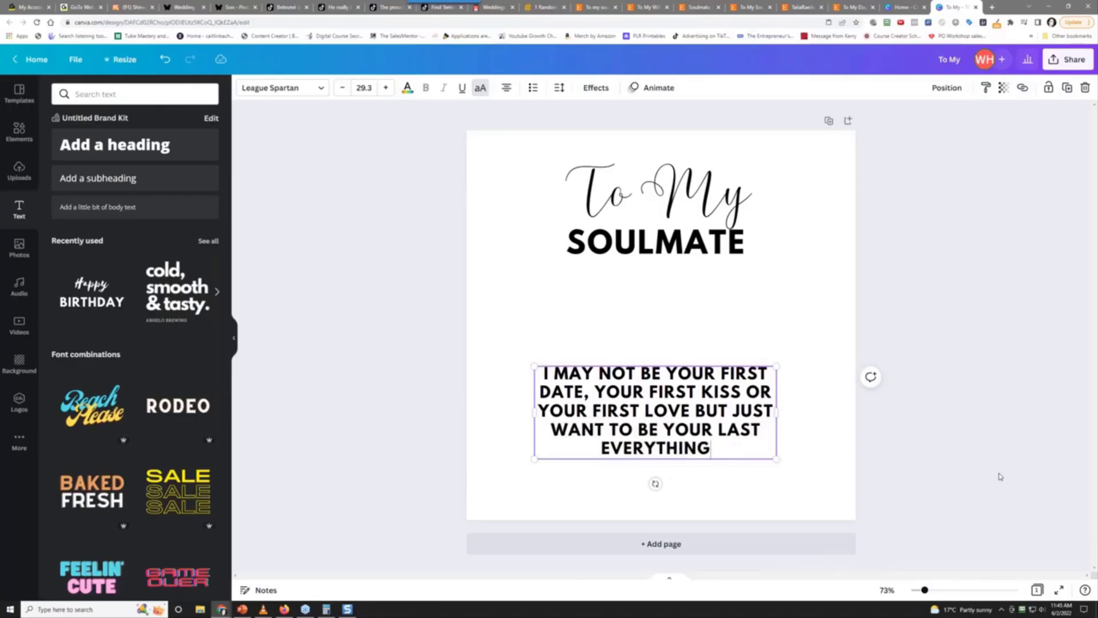
text(.  I LOVE)
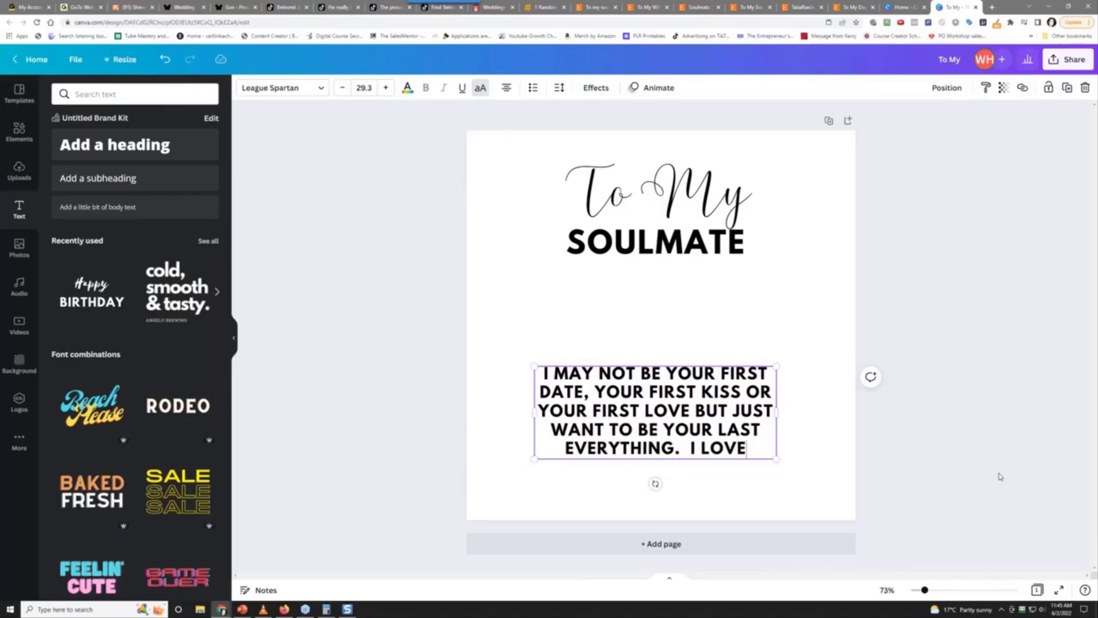
text( YOU AND )
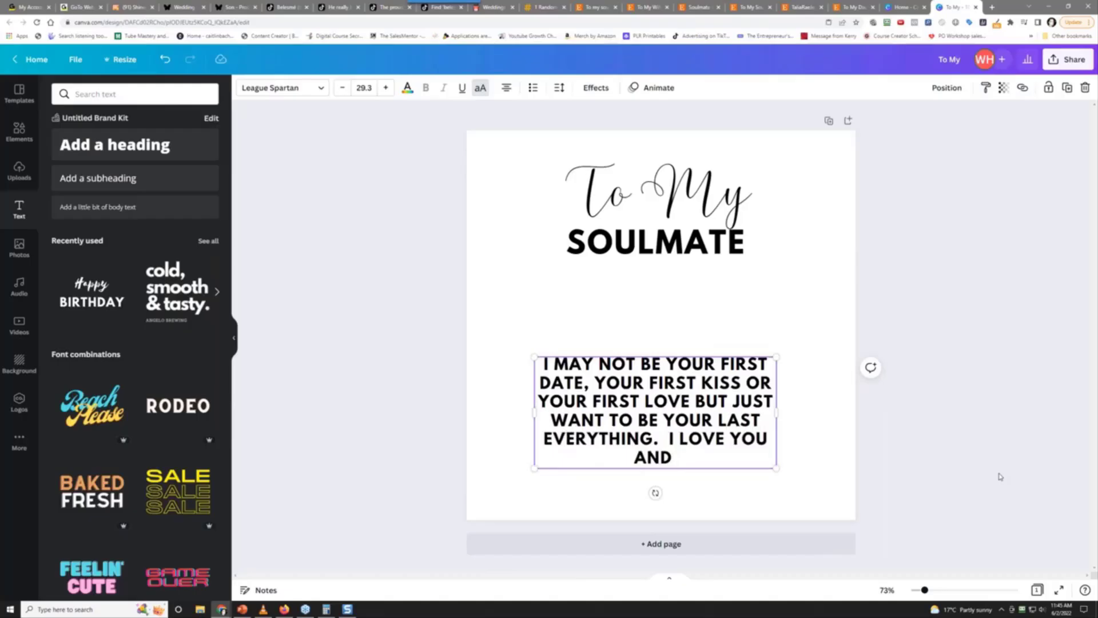
text(CANNOT WAIT TO SPEND)
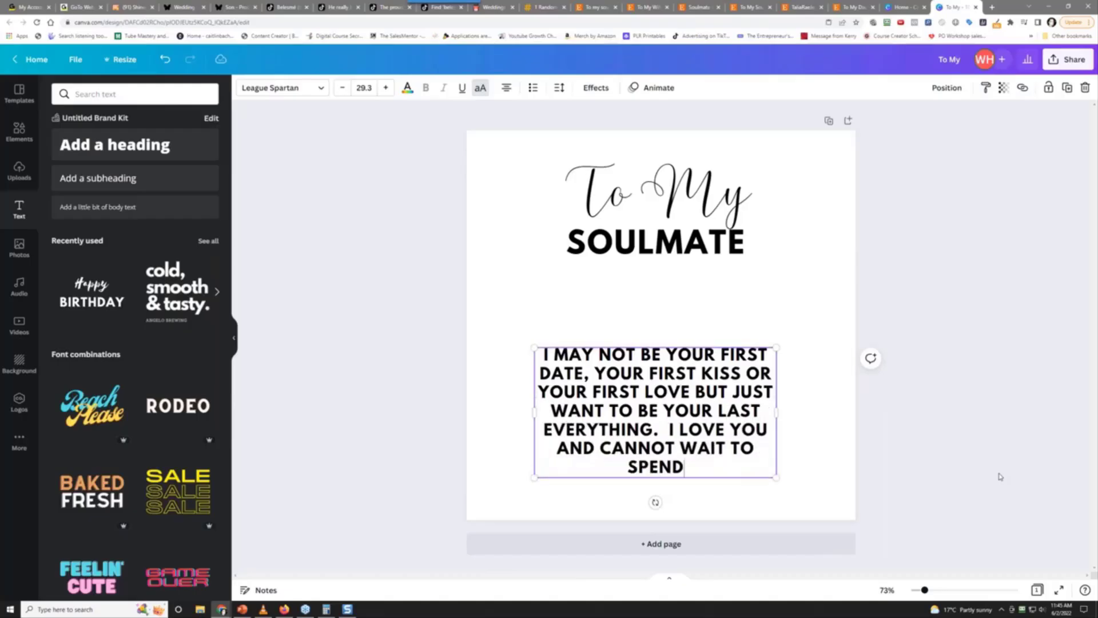
text( THE REST OF MY LIFE)
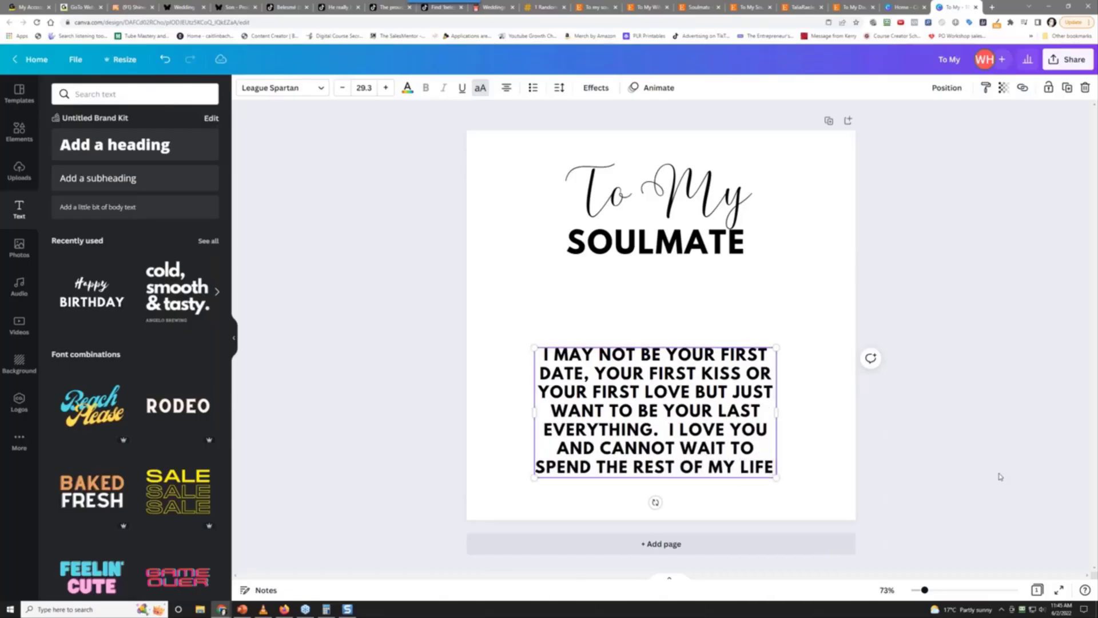
text( WITH YOU AS MY )
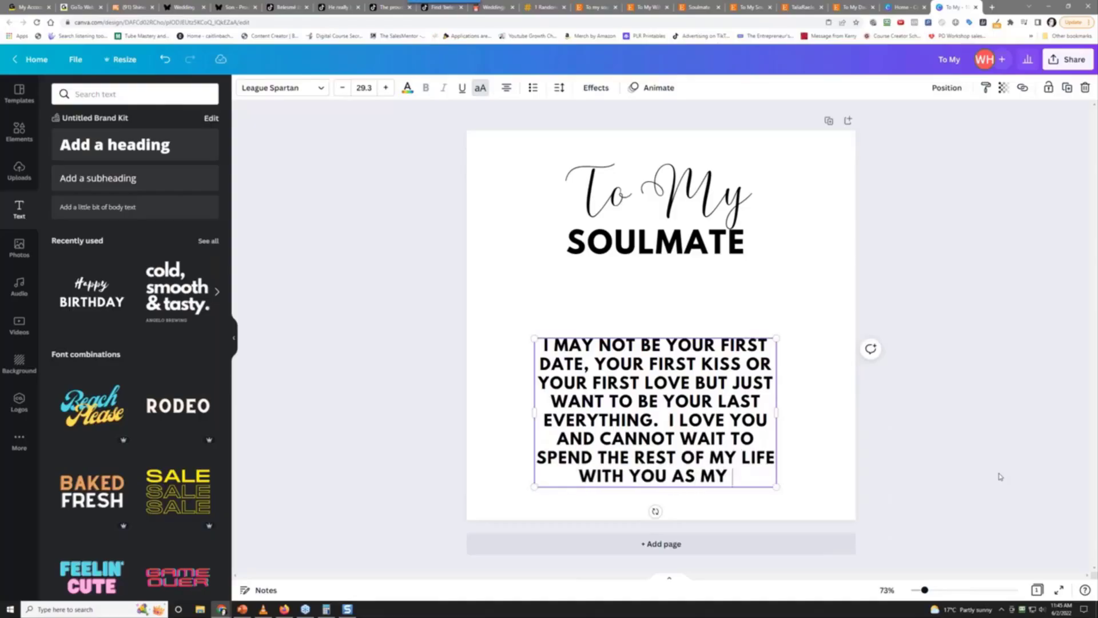
text(WIFE)
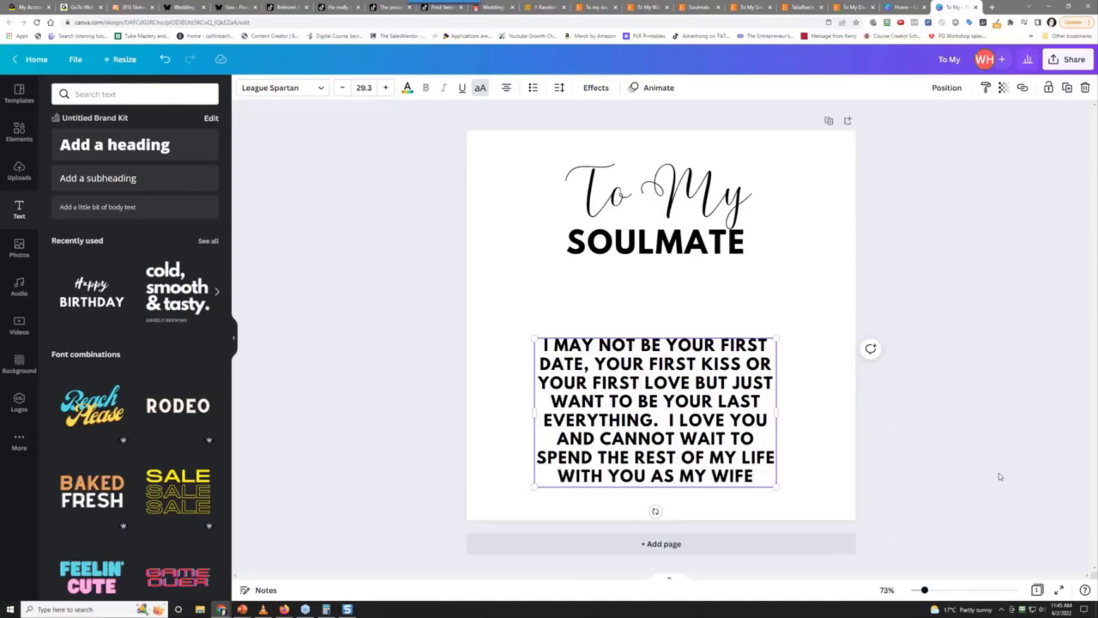
key(BackSpace)
key(BackSpace)
key(BackSpace)
key(BackSpace)
key(BackSpace)
key(BackSpace)
key(BackSpace)
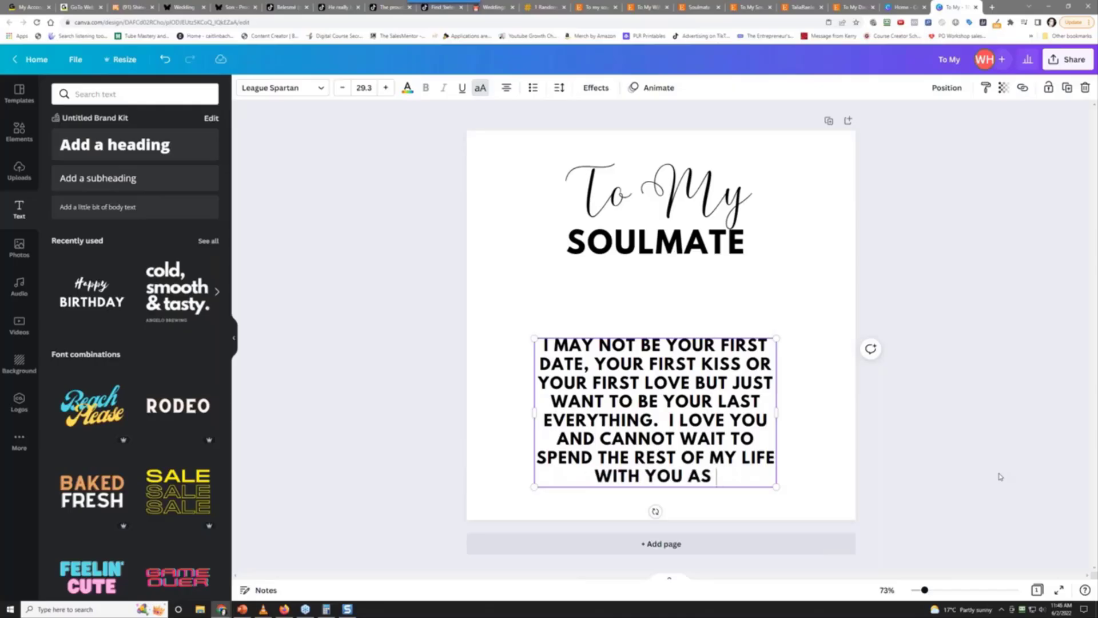
text(YOUR HUSBAND)
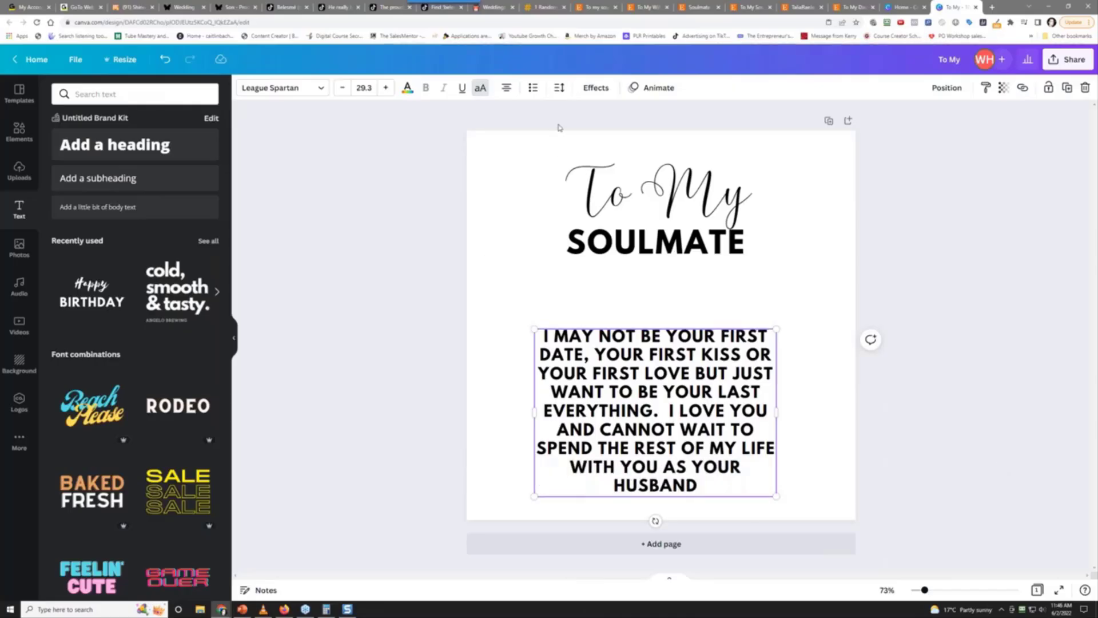
Reduce the love message to size 26.3 and widen its text box
click(342, 87)
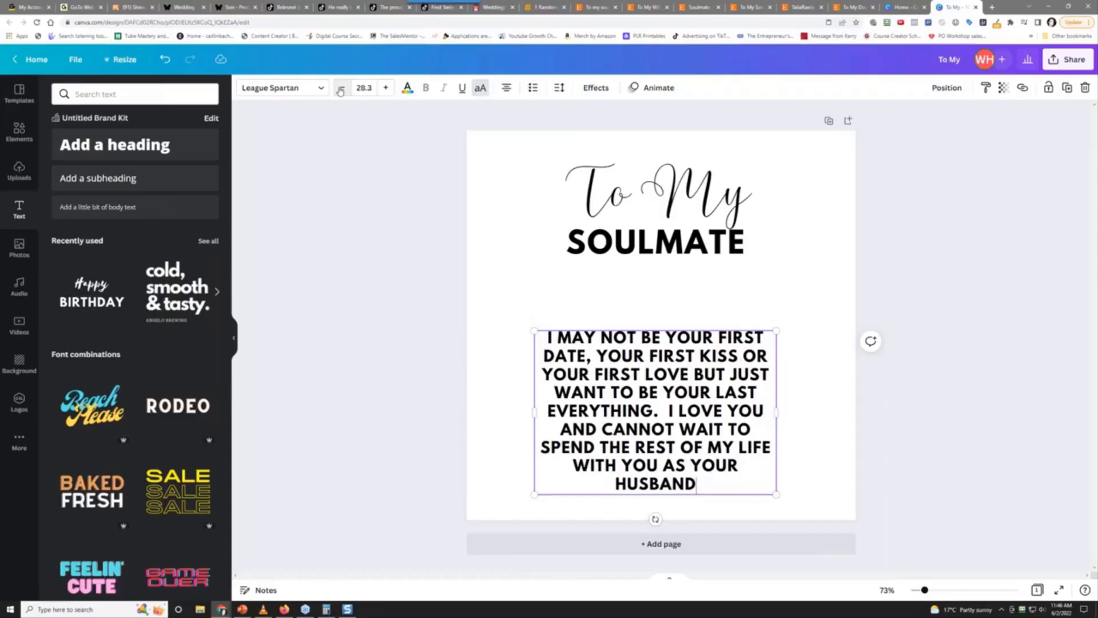
click(342, 88)
click(342, 87)
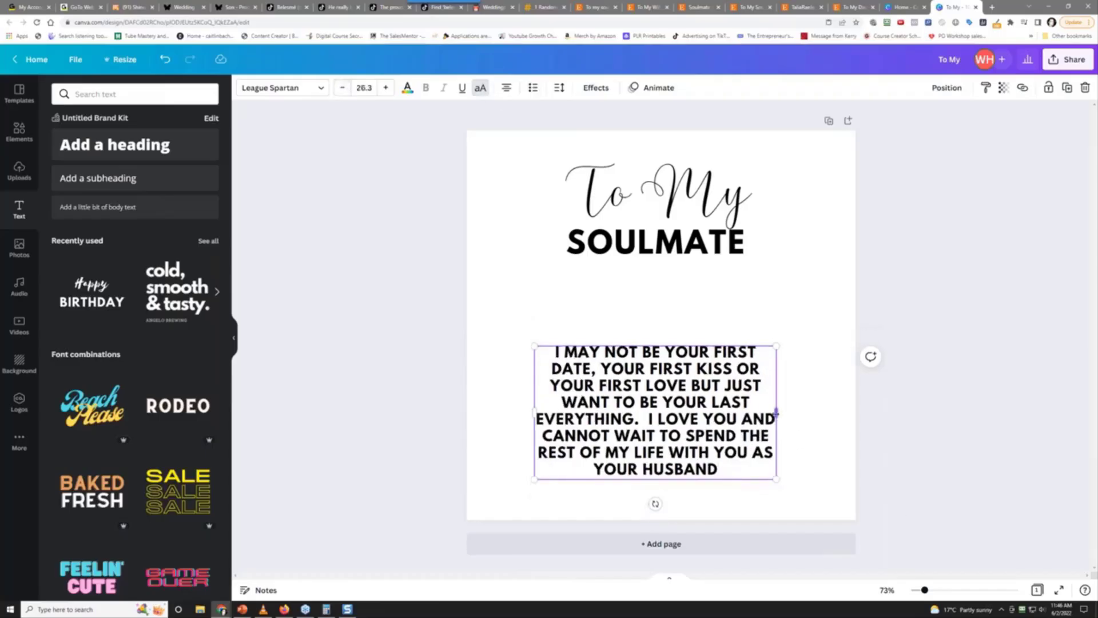
drag(777, 413, 827, 412)
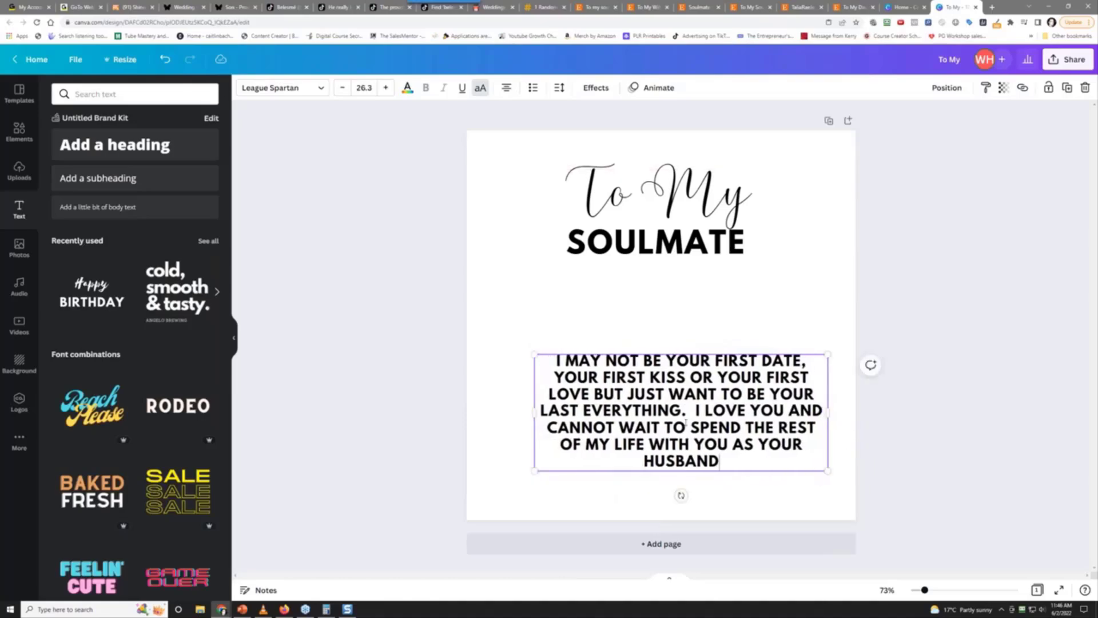
drag(686, 423, 649, 426)
key(Escape)
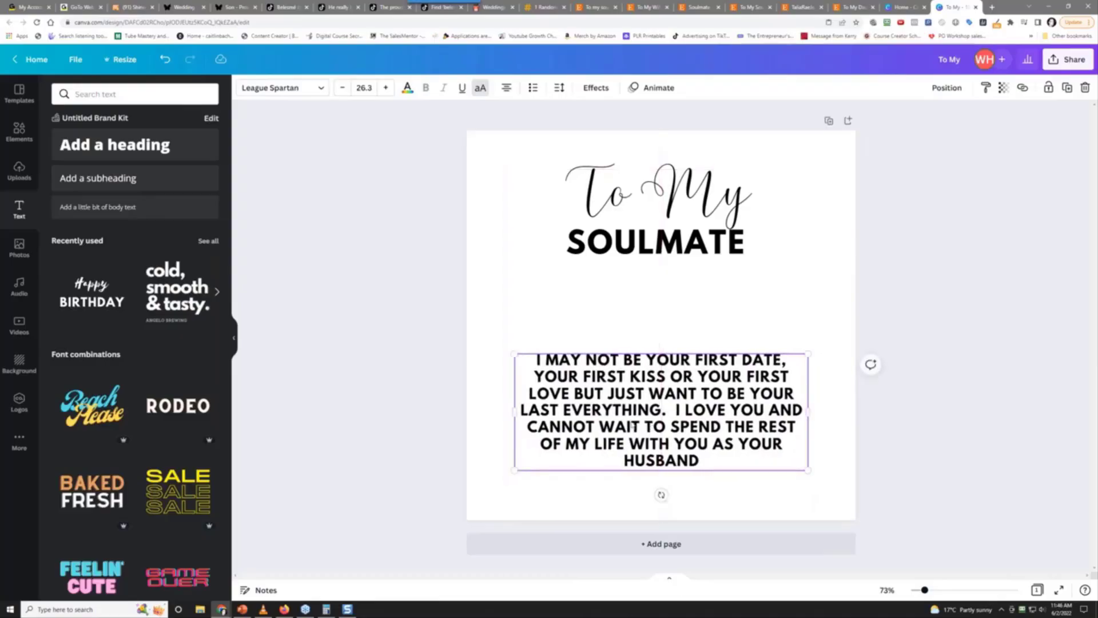
Nudge the love message slightly lower, then raise and recentre the To My SOULMATE title
click(676, 331)
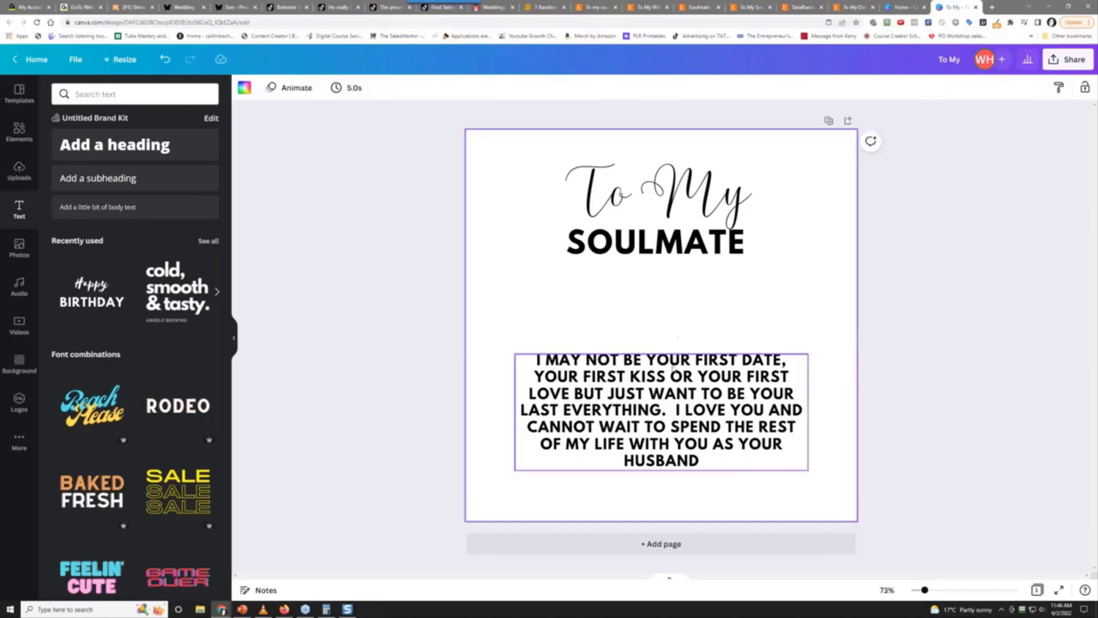
mouse_move(674, 420)
mouse_down()
mouse_move(674, 456)
mouse_move(679, 418)
mouse_move(671, 432)
mouse_up()
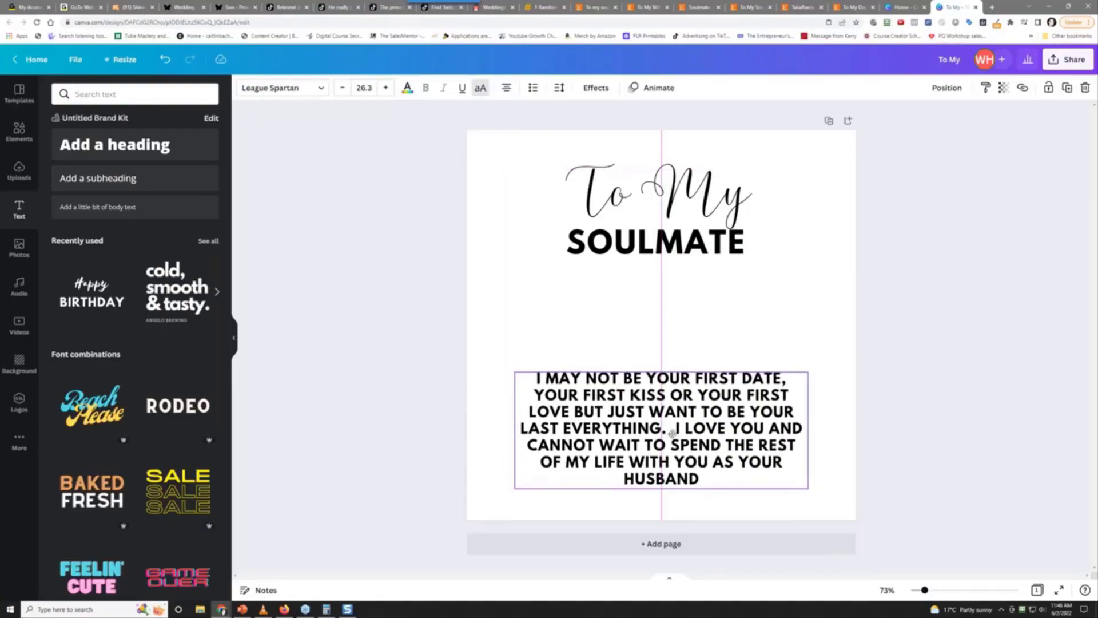
click(676, 204)
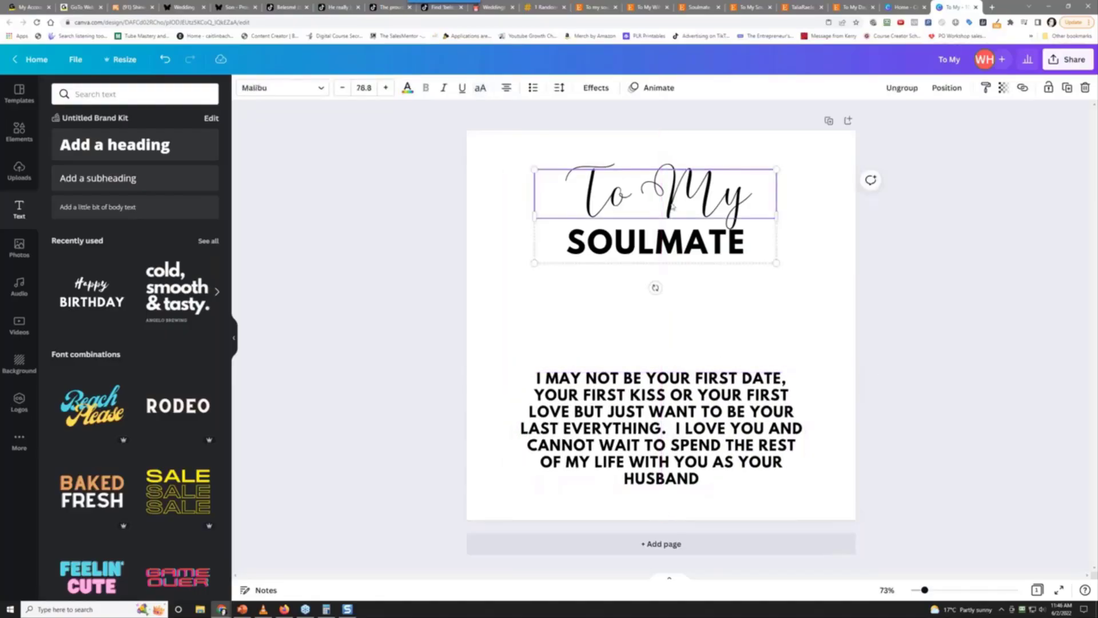
drag(672, 207, 669, 190)
drag(672, 184, 677, 185)
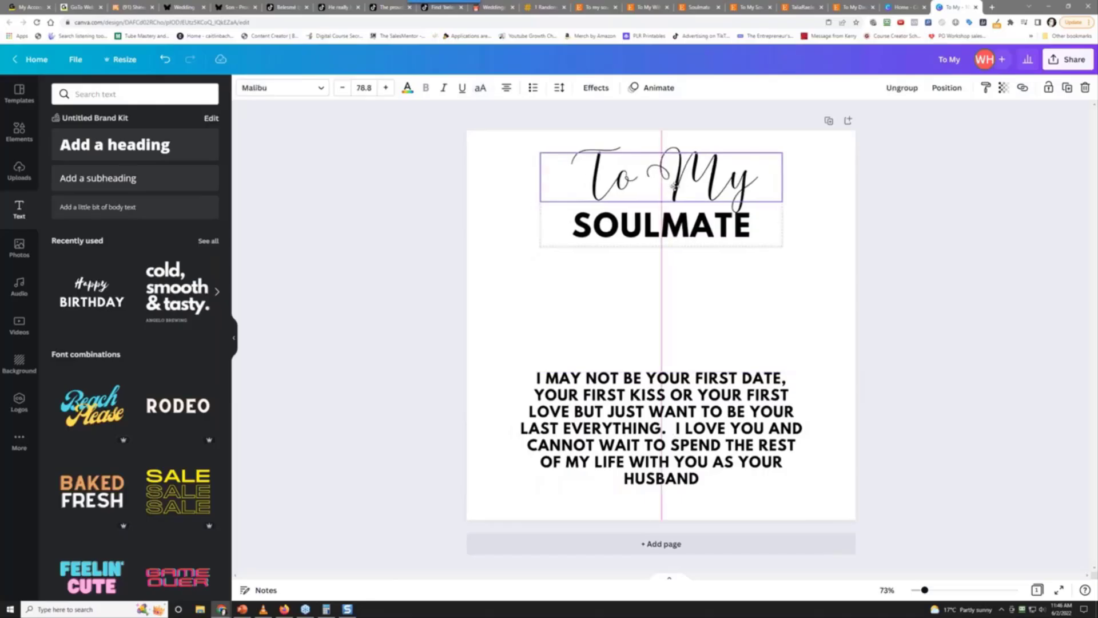
click(662, 329)
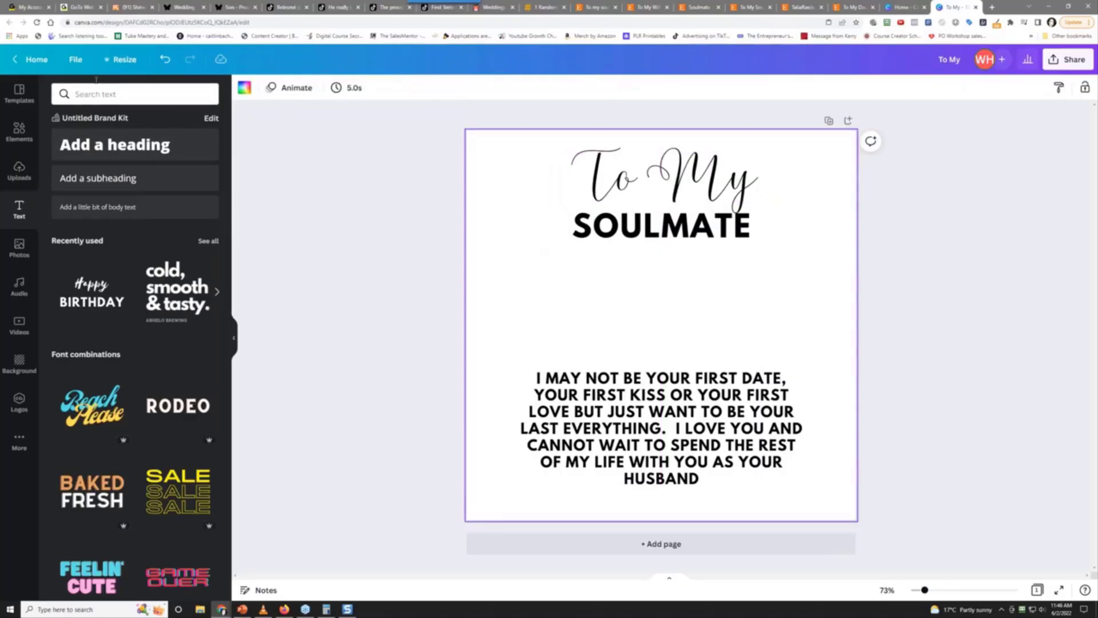
Turn the love message text white
click(662, 239)
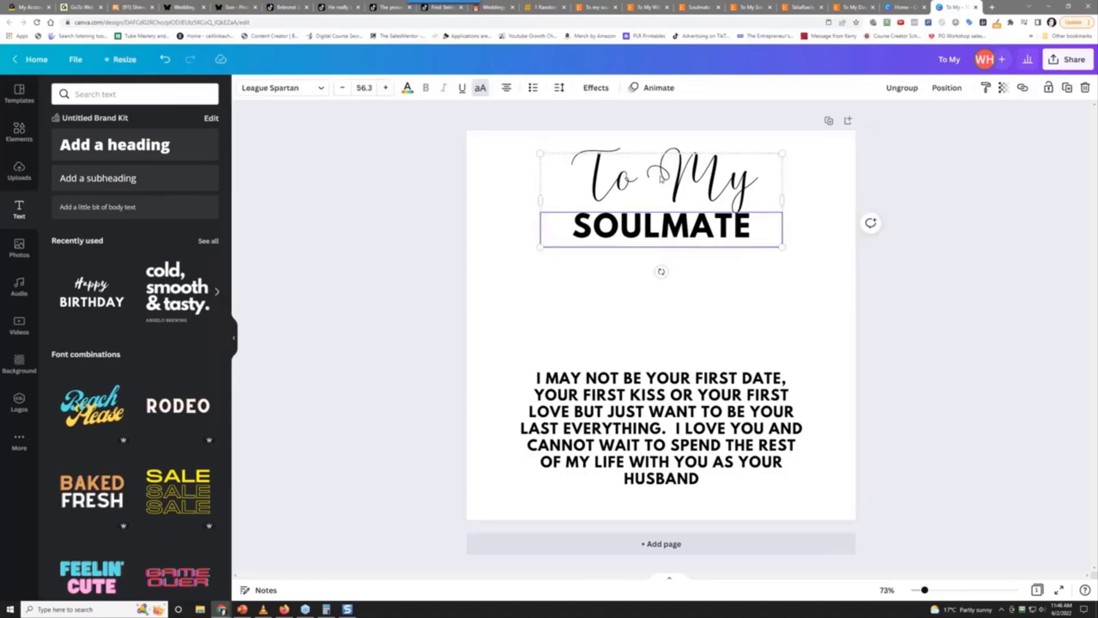
click(649, 195)
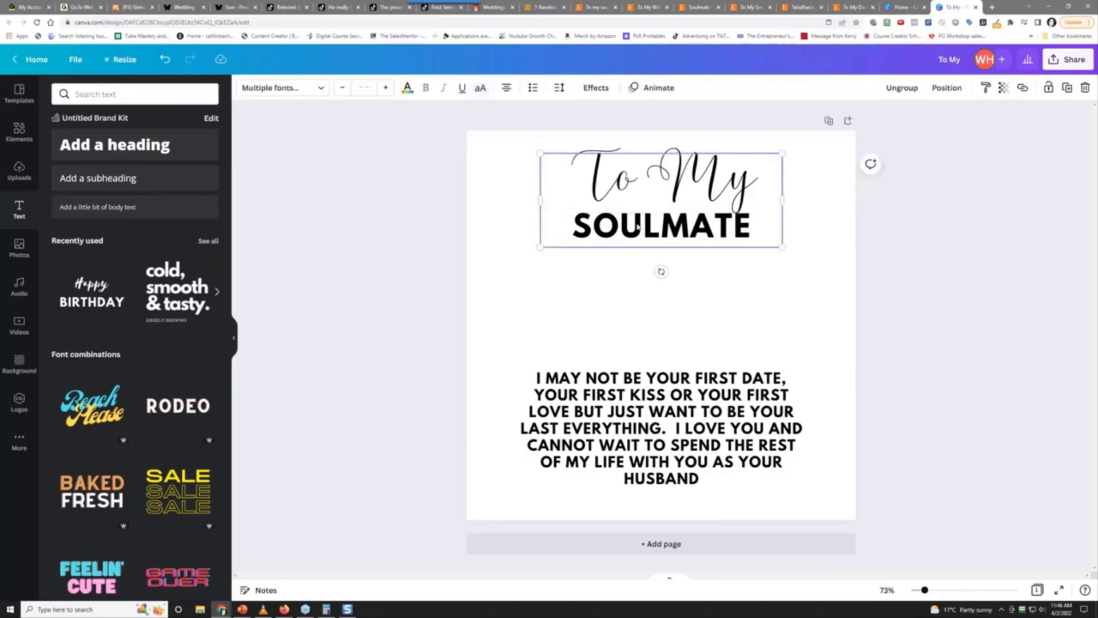
click(634, 404)
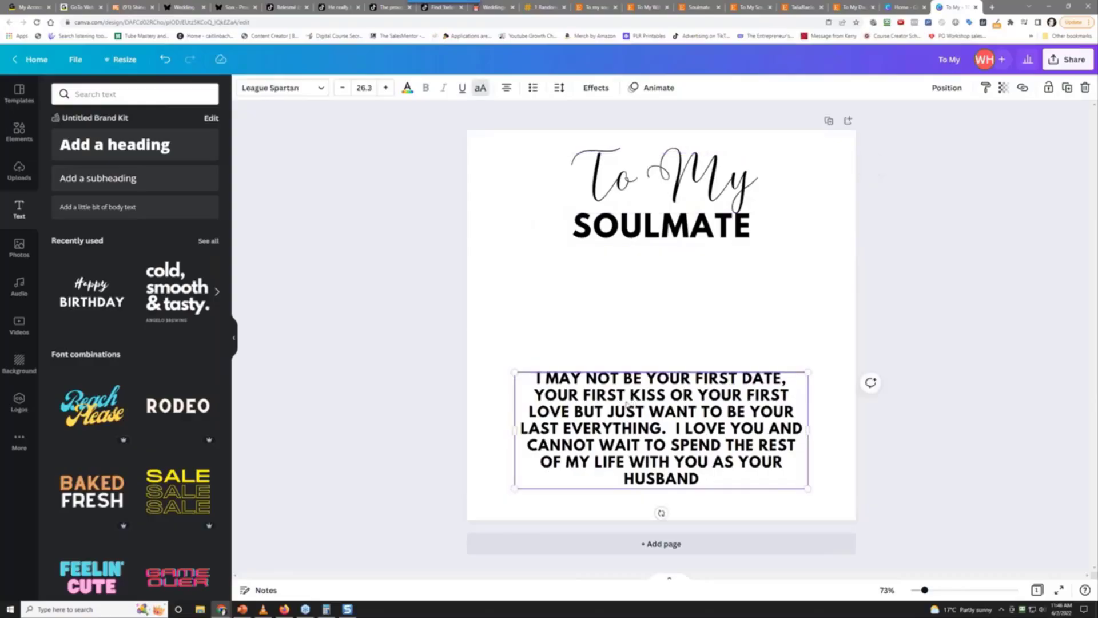
click(645, 230)
shift+click(620, 446)
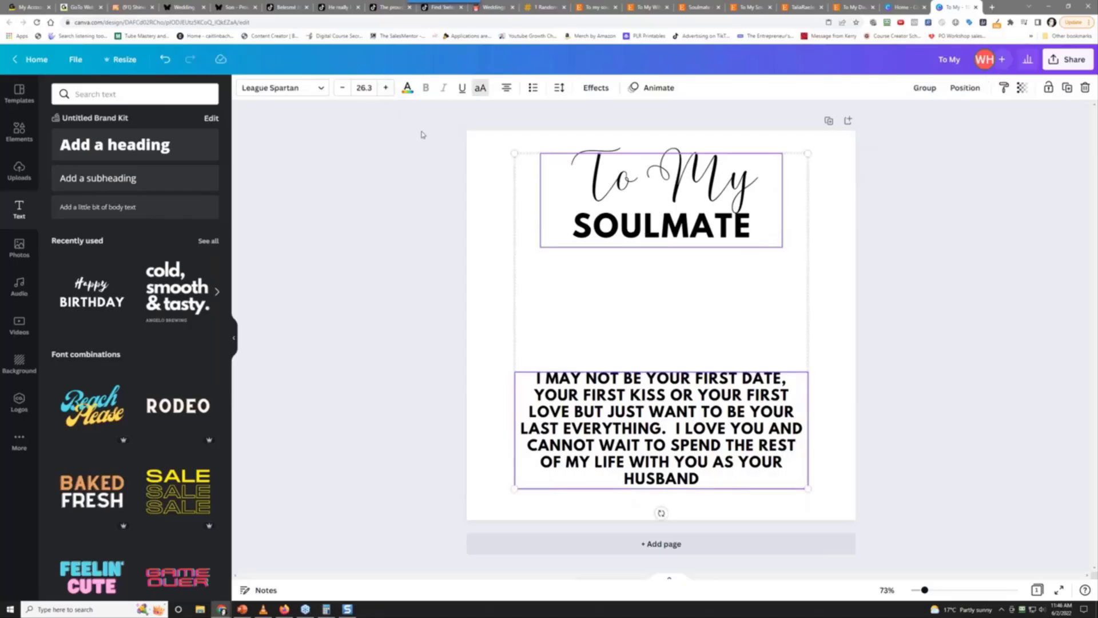
click(407, 89)
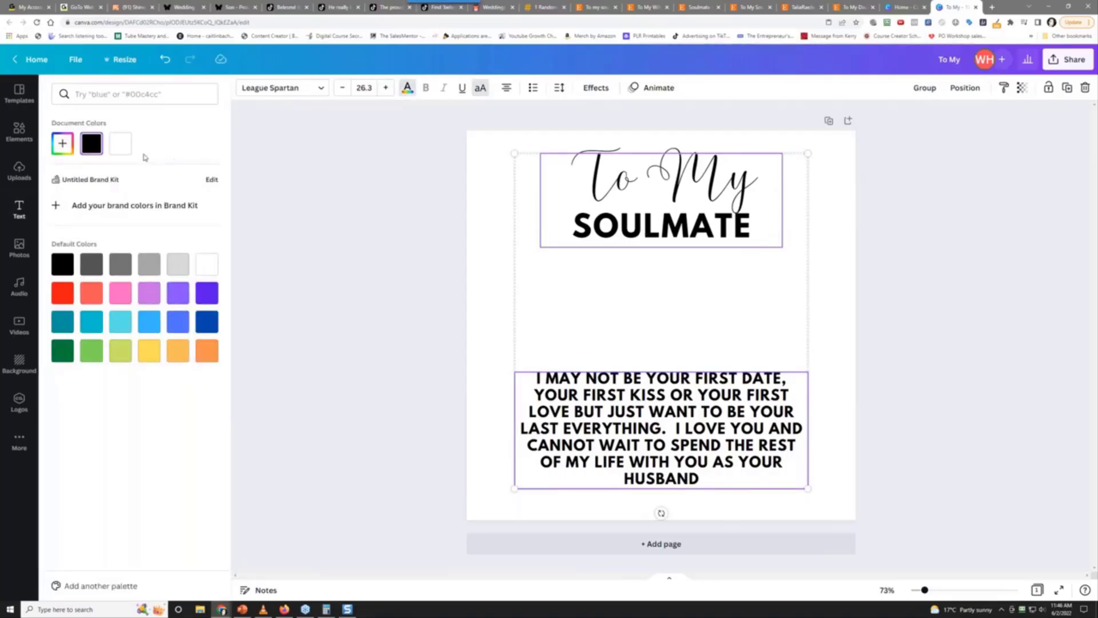
click(120, 144)
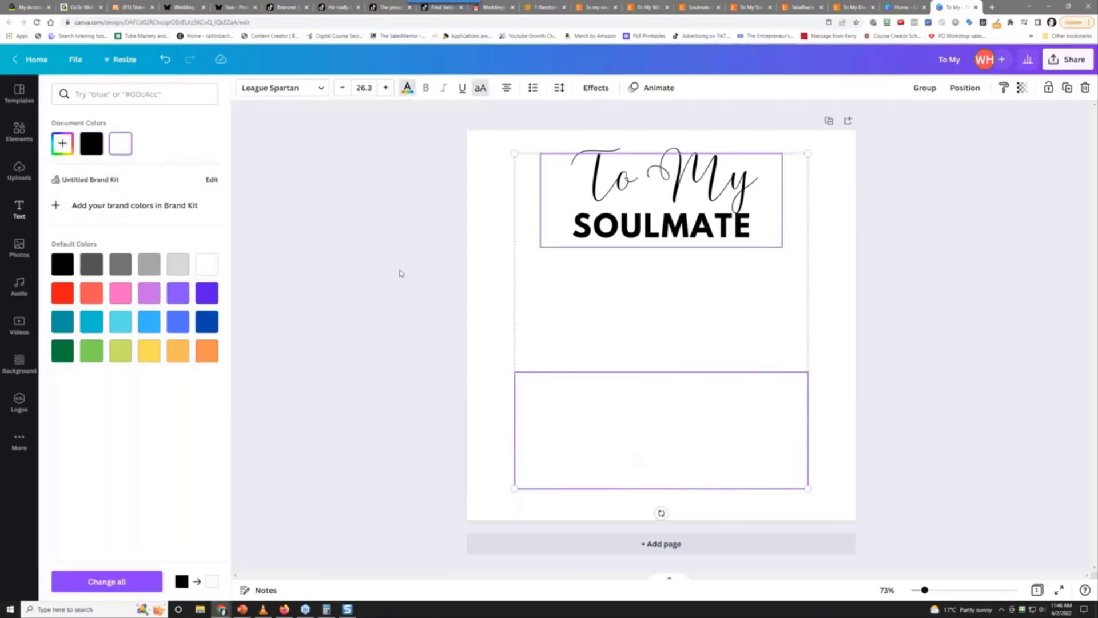
key(Escape)
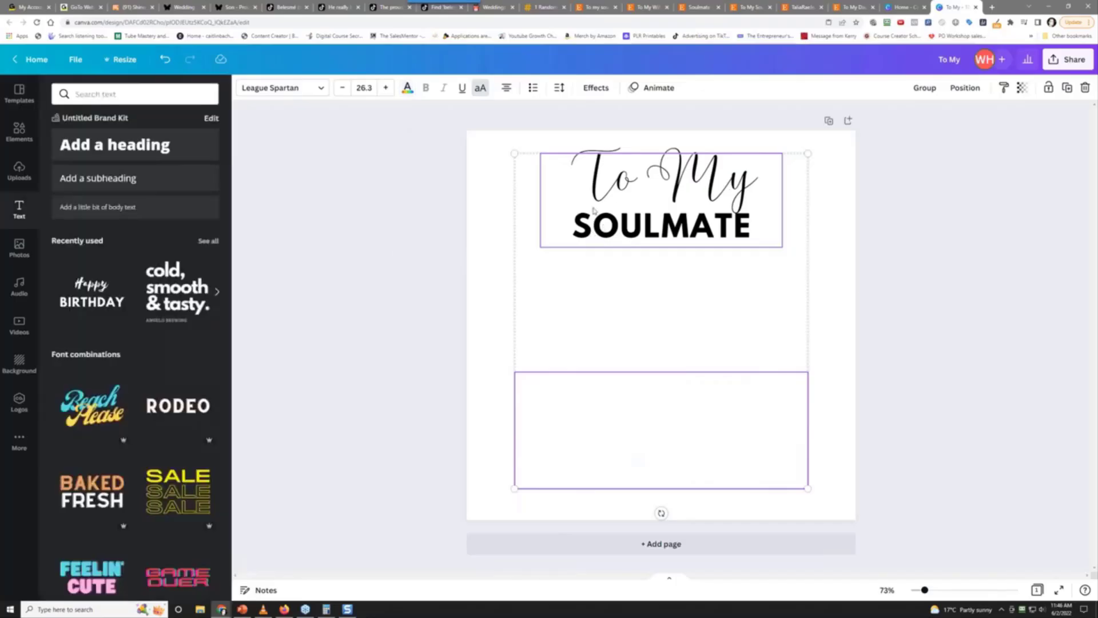
click(444, 277)
Turn the To My SOULMATE title text white
click(626, 200)
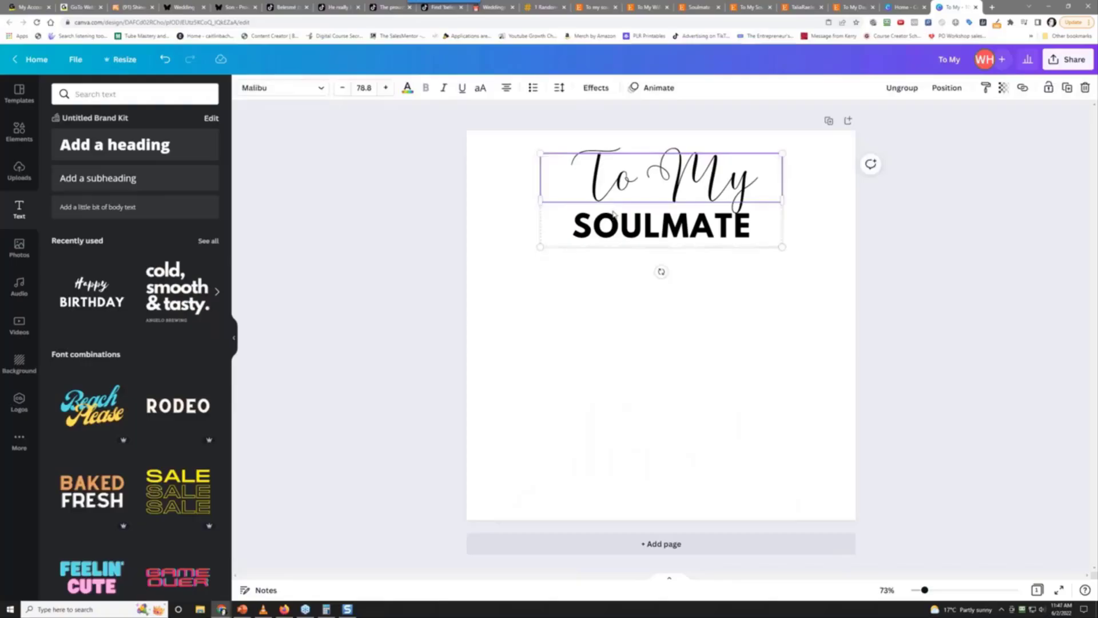
click(611, 222)
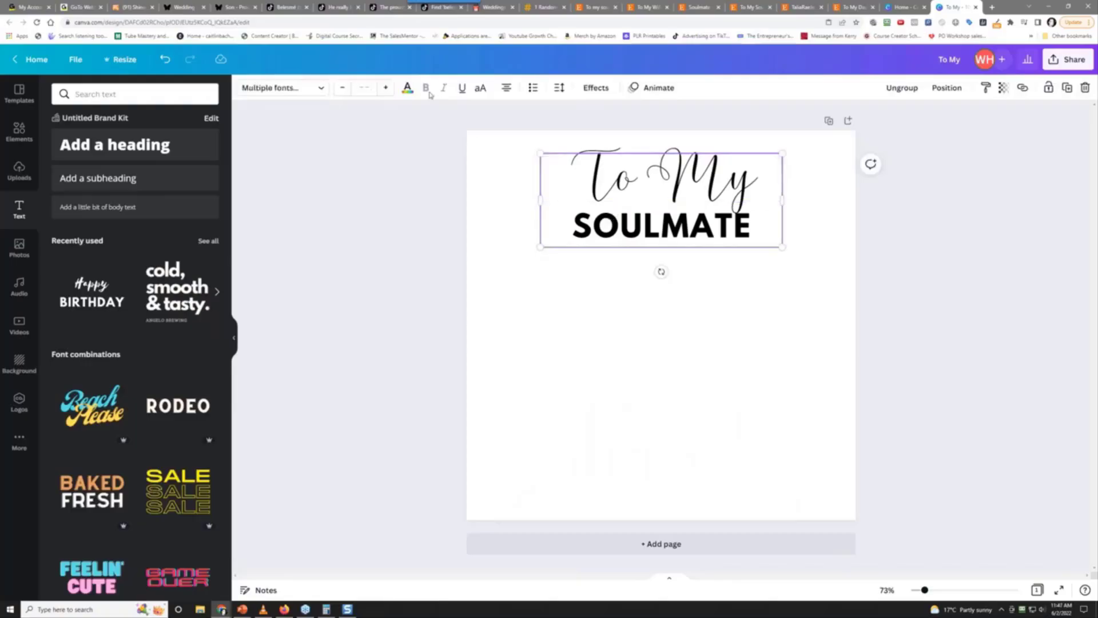
click(407, 88)
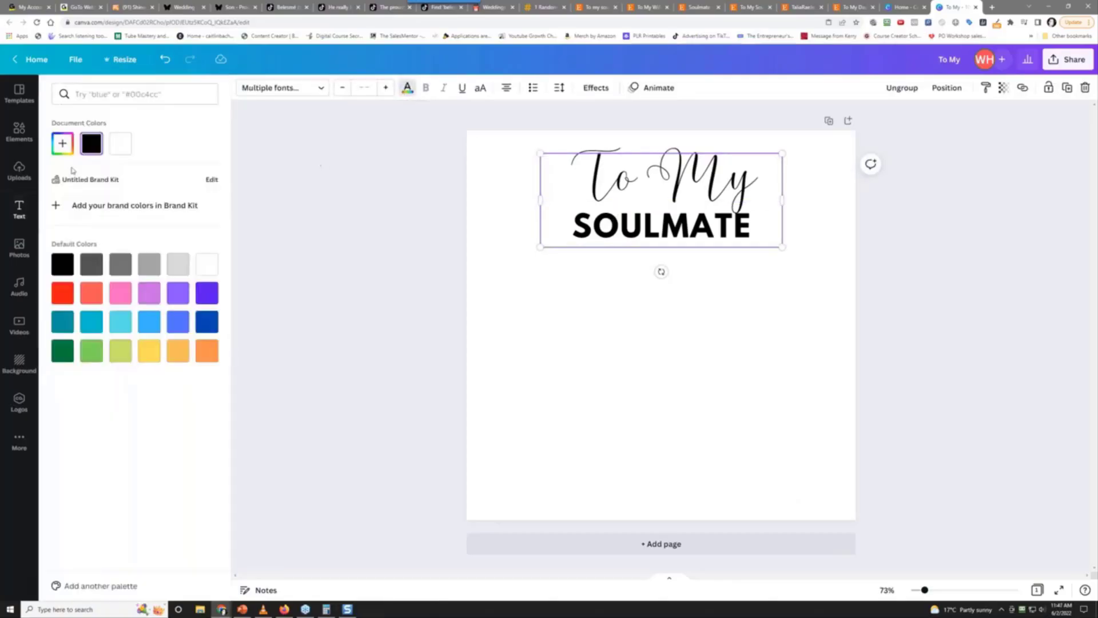
click(120, 143)
key(Escape)
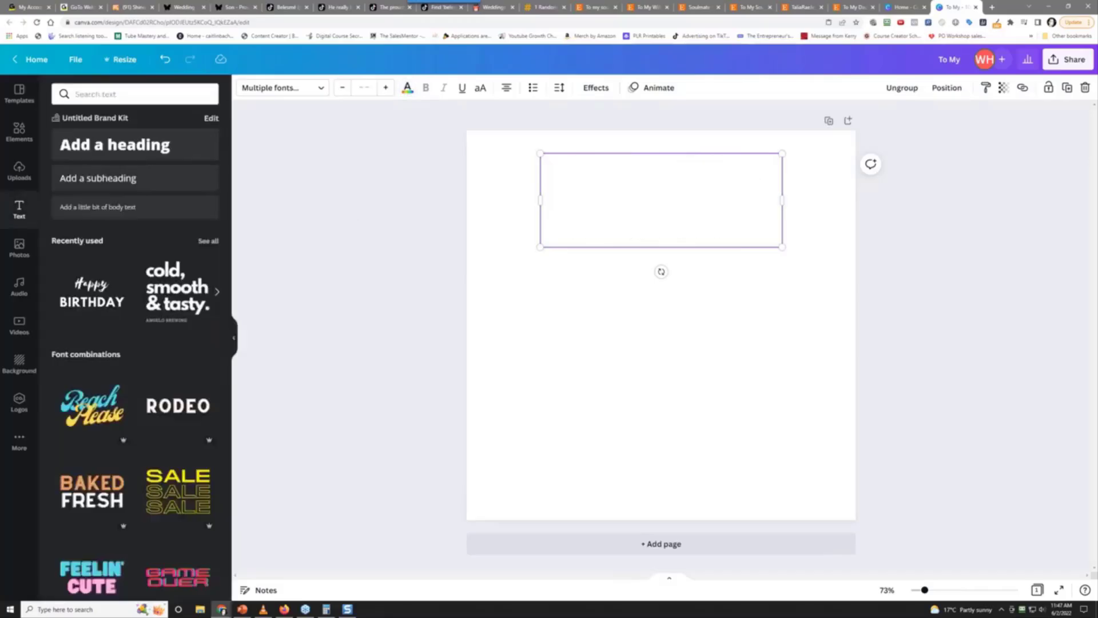
Search the Elements library for 'black texture background'
click(20, 132)
click(114, 95)
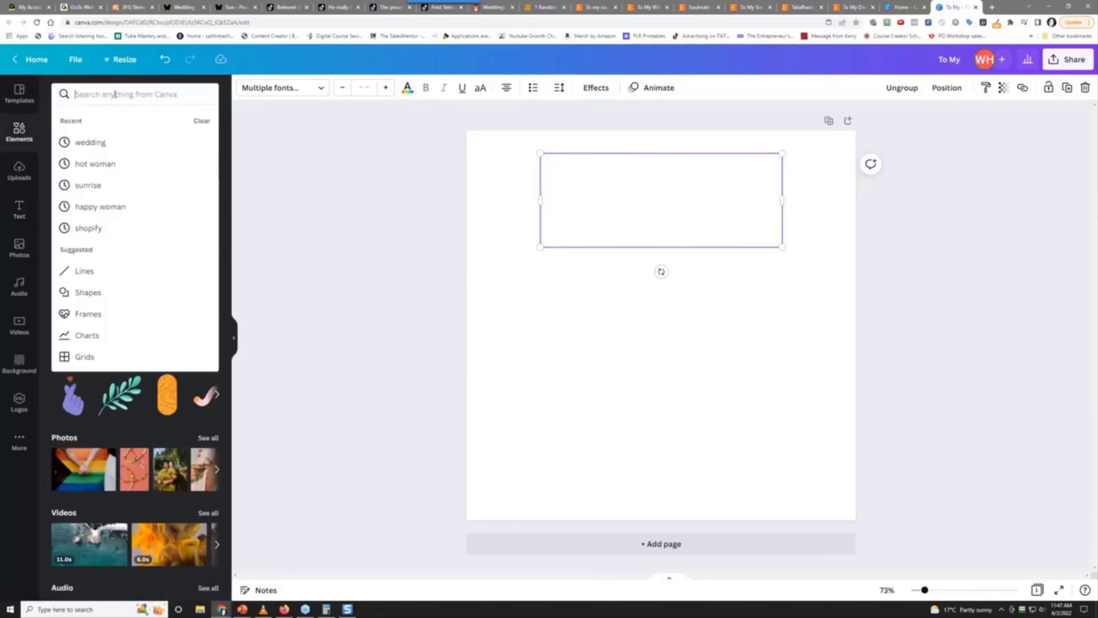
text(backk)
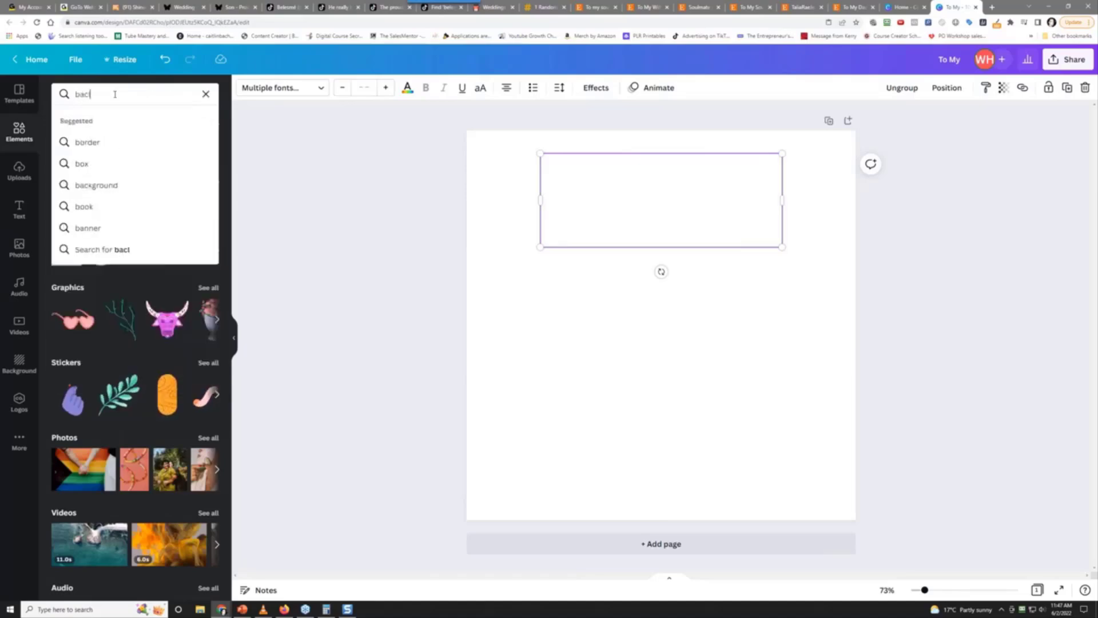
key(BackSpace)
key(BackSpace)
key(BackSpace)
key(BackSpace)
text(la)
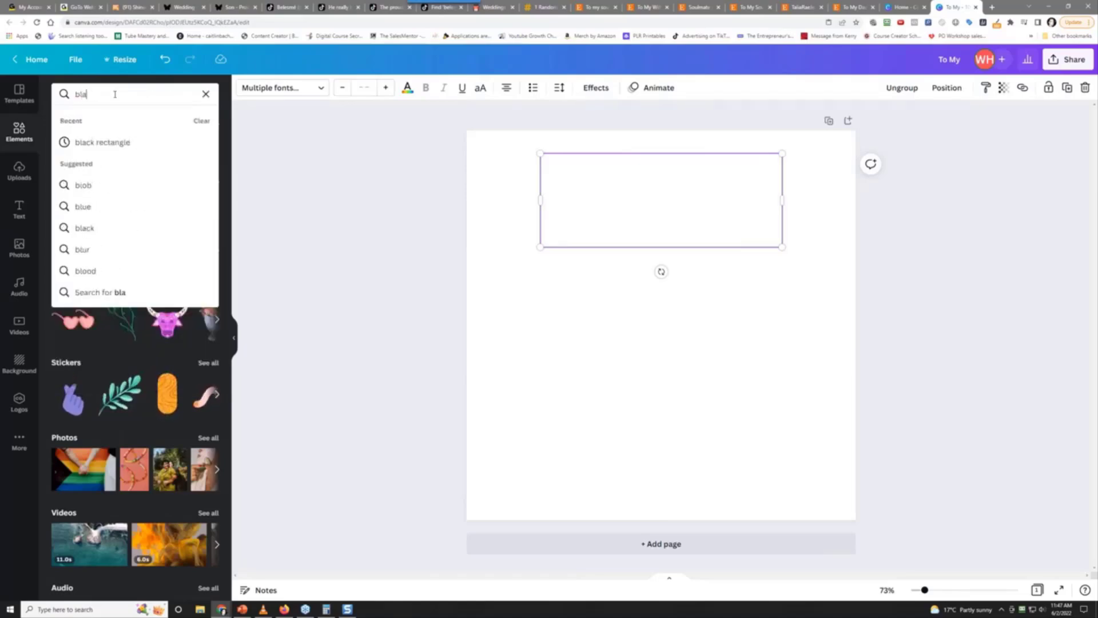
text(ck bacg)
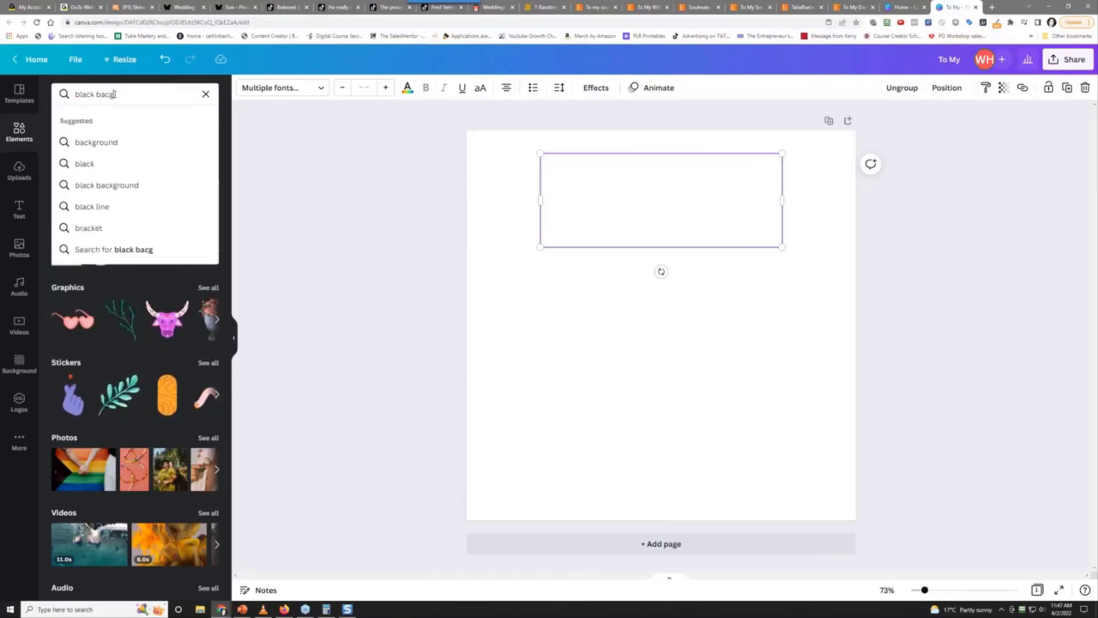
key(BackSpace)
key(BackSpace)
key(BackSpace)
key(BackSpace)
text(texture)
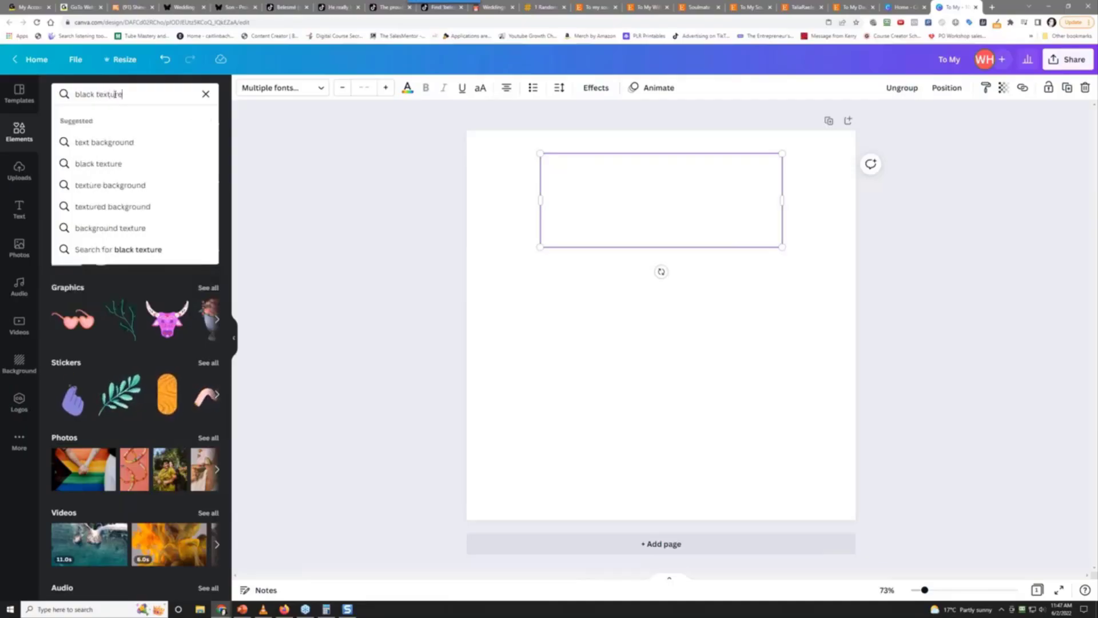
text( background)
key(Return)
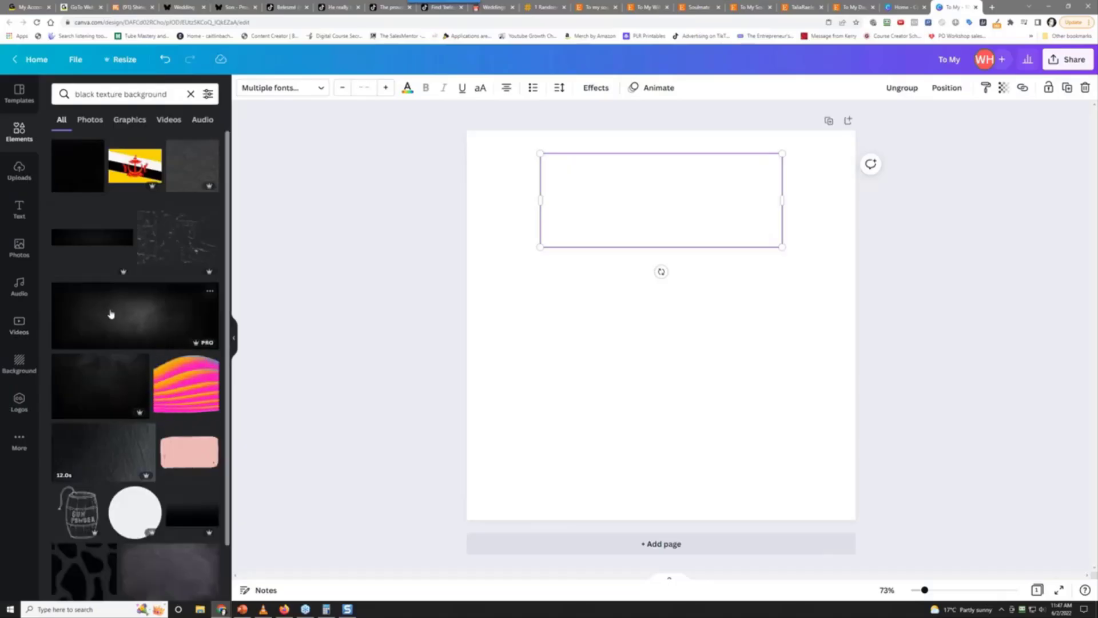
Add a dark texture image and set it as the page background
click(111, 313)
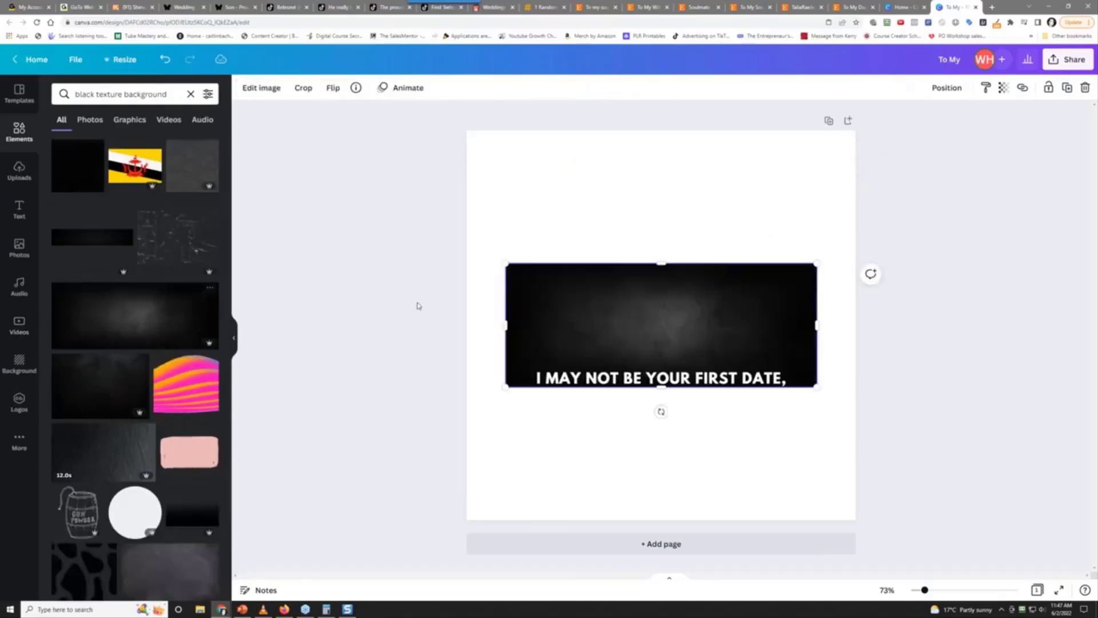
right_click(629, 321)
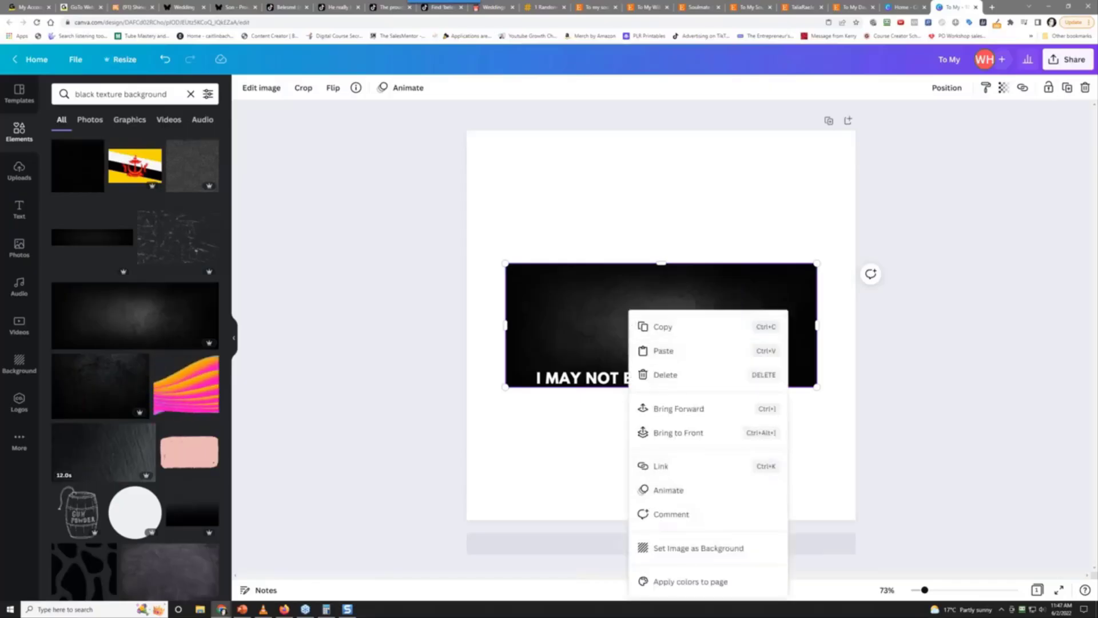
click(687, 550)
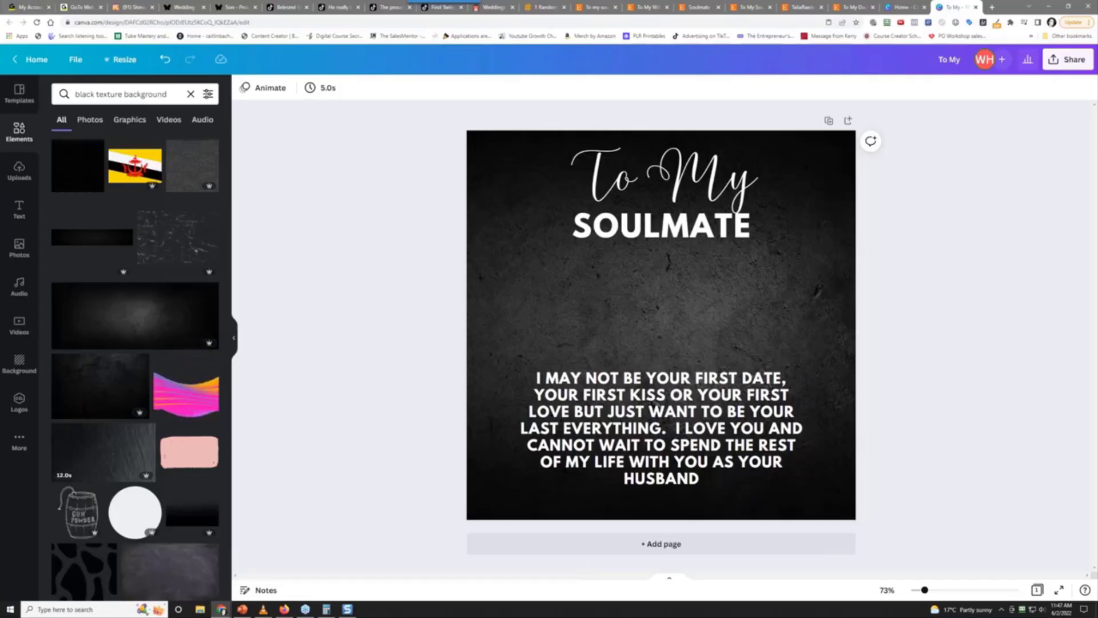
key(alt+Tab)
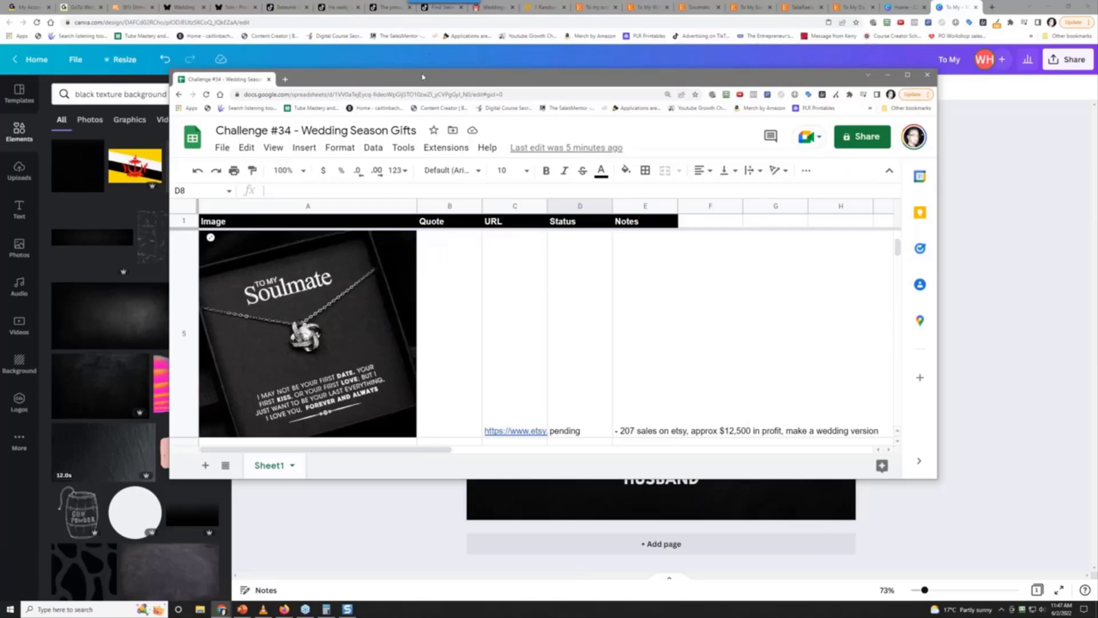
key(alt+Tab)
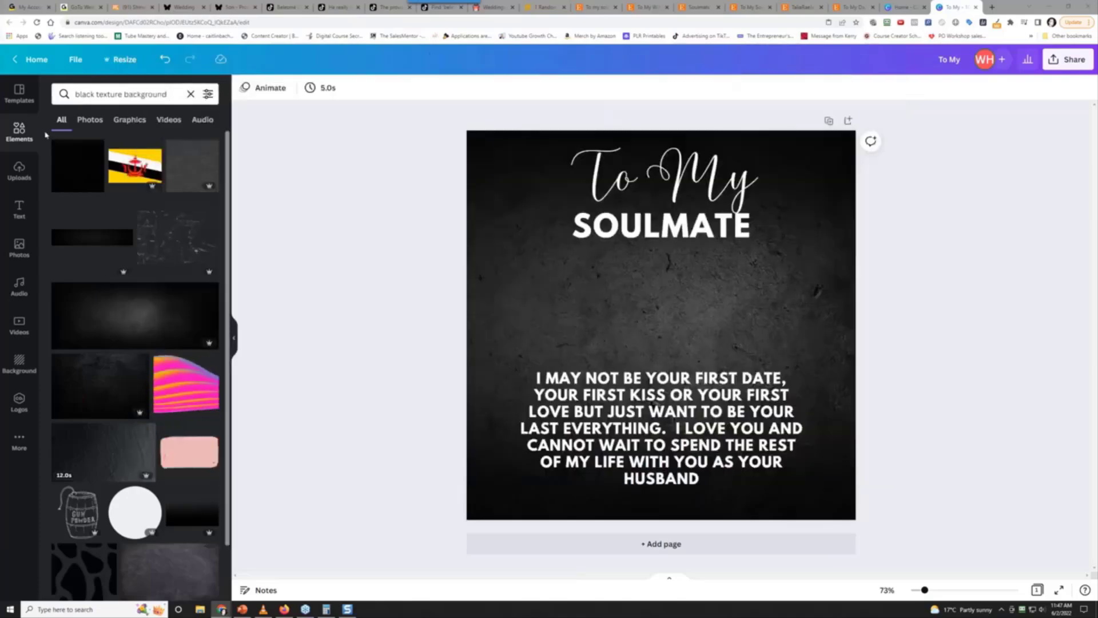
Search Elements graphics for 'ornamental' and add an ornamental divider to the page
double_click(109, 95)
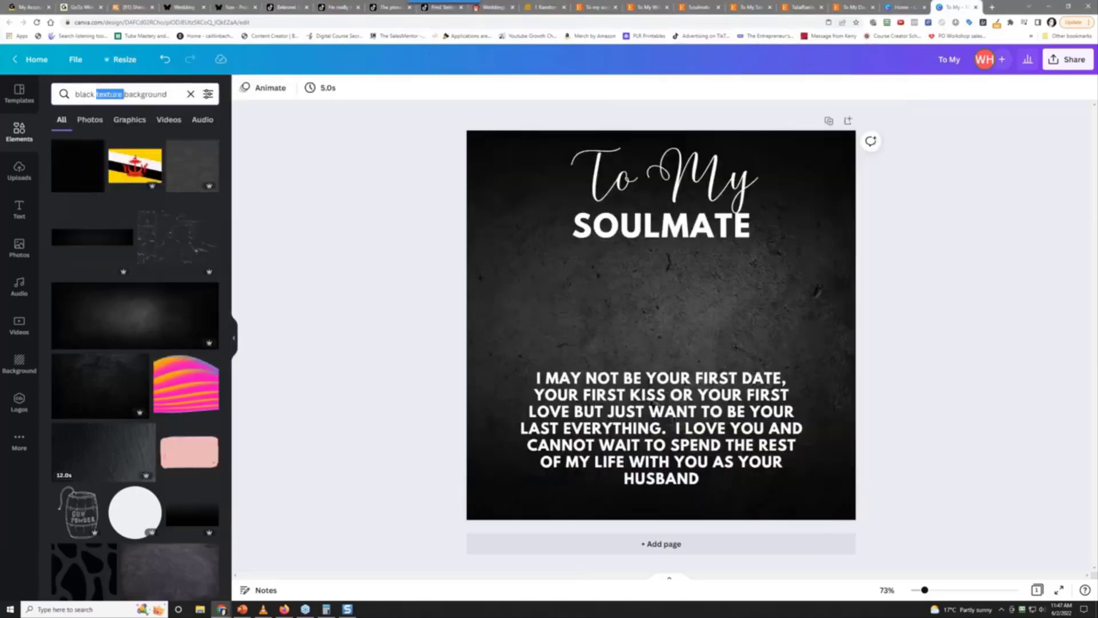
triple_click(109, 95)
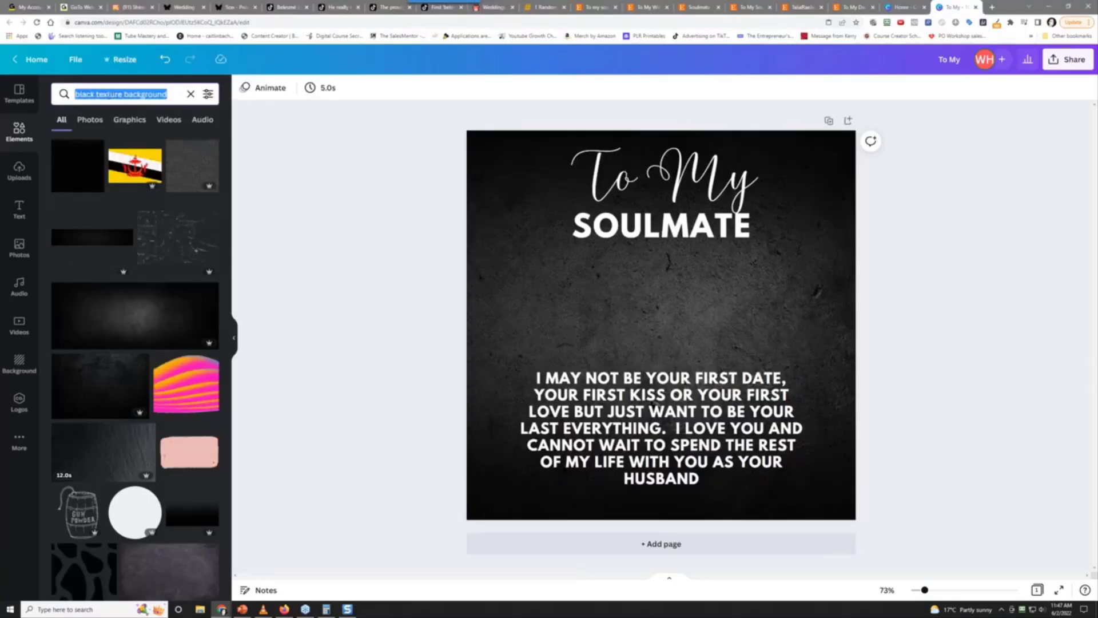
text(ornamental)
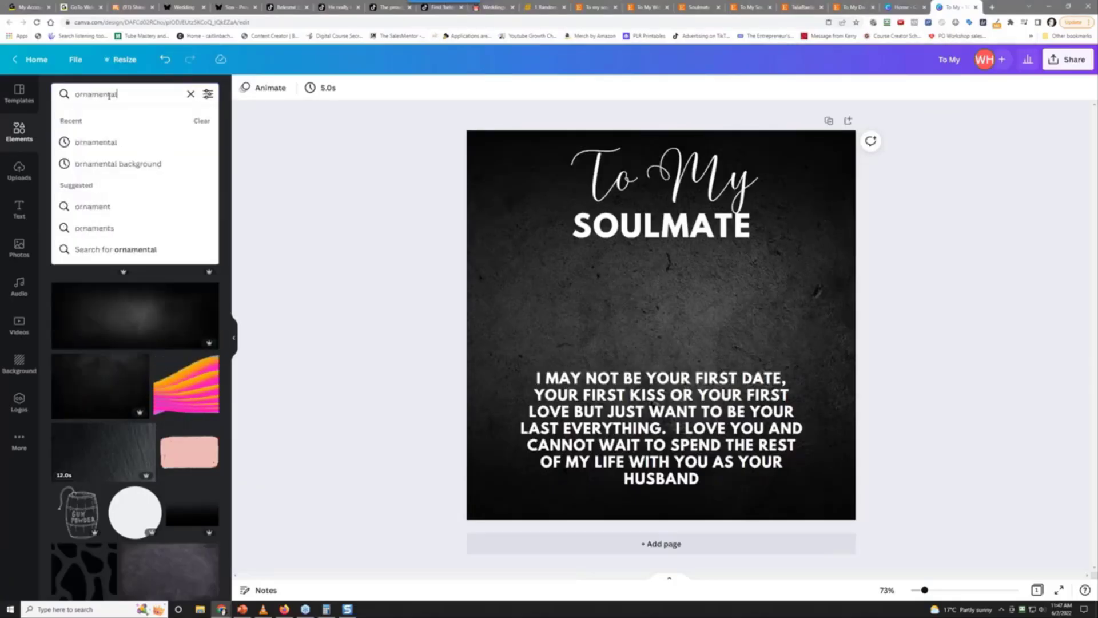
key(Return)
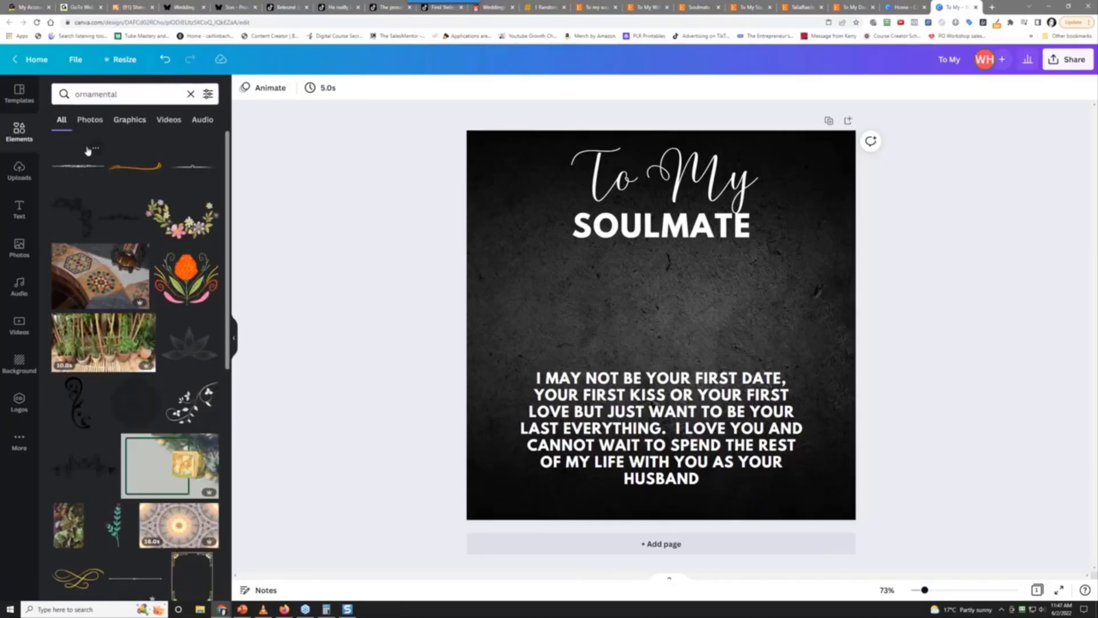
click(129, 120)
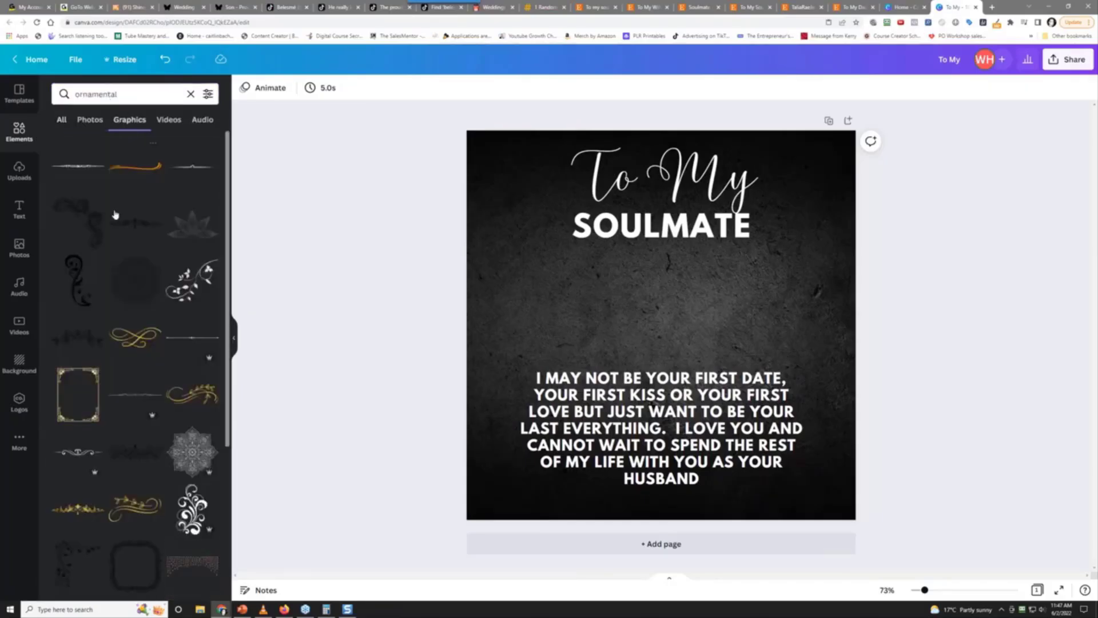
scroll(106, 285, down, 10)
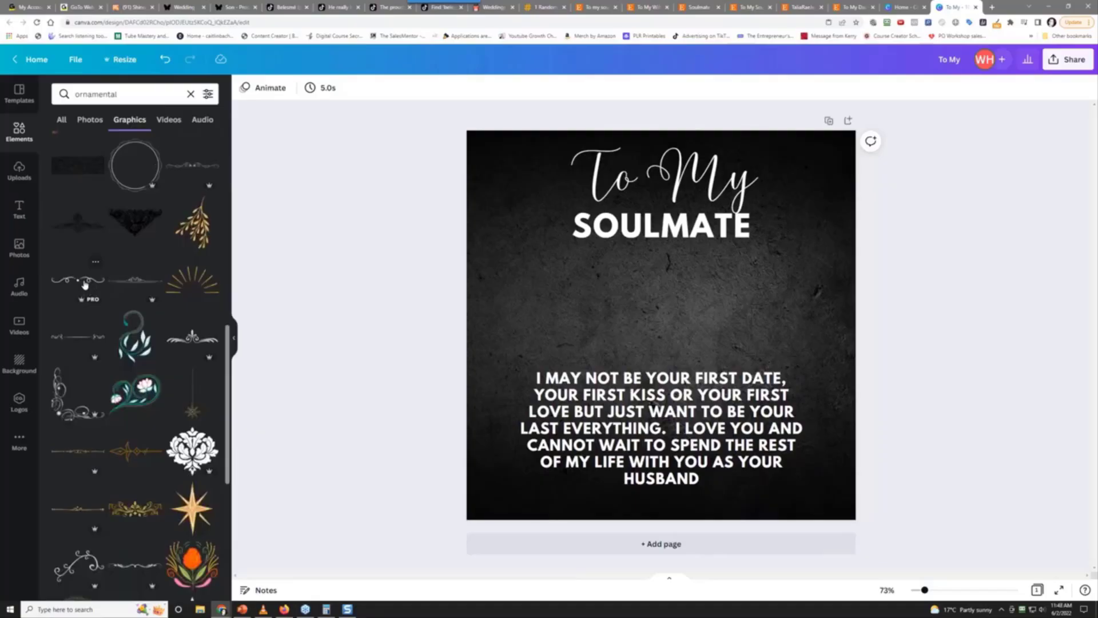
click(66, 342)
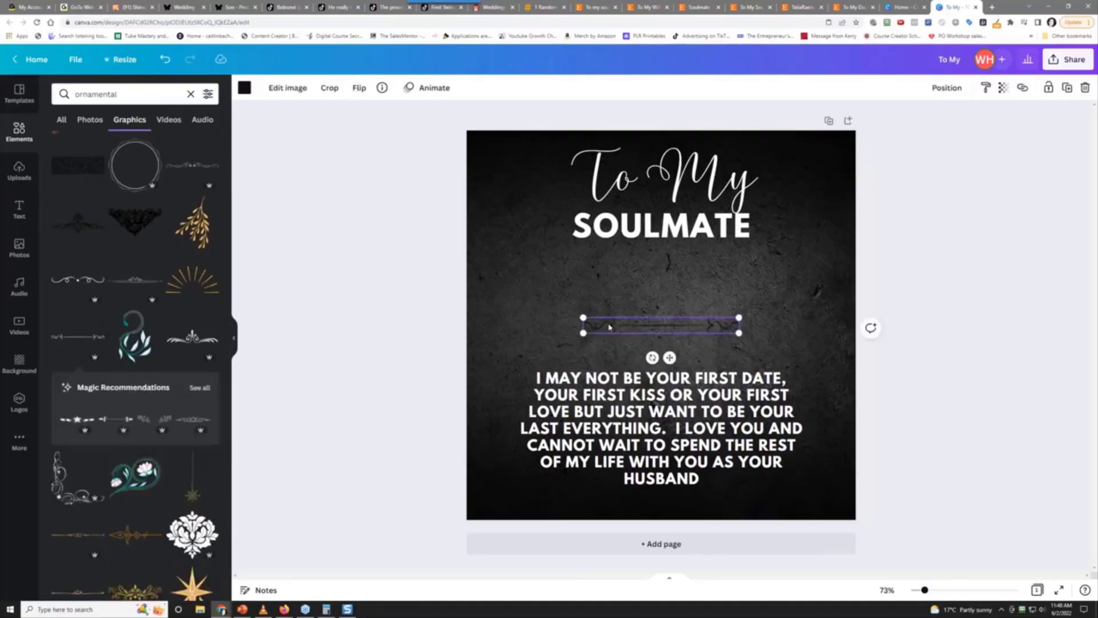
Recolour the divider white, place it below the love message, then bring up the reference spreadsheet
click(243, 88)
click(120, 144)
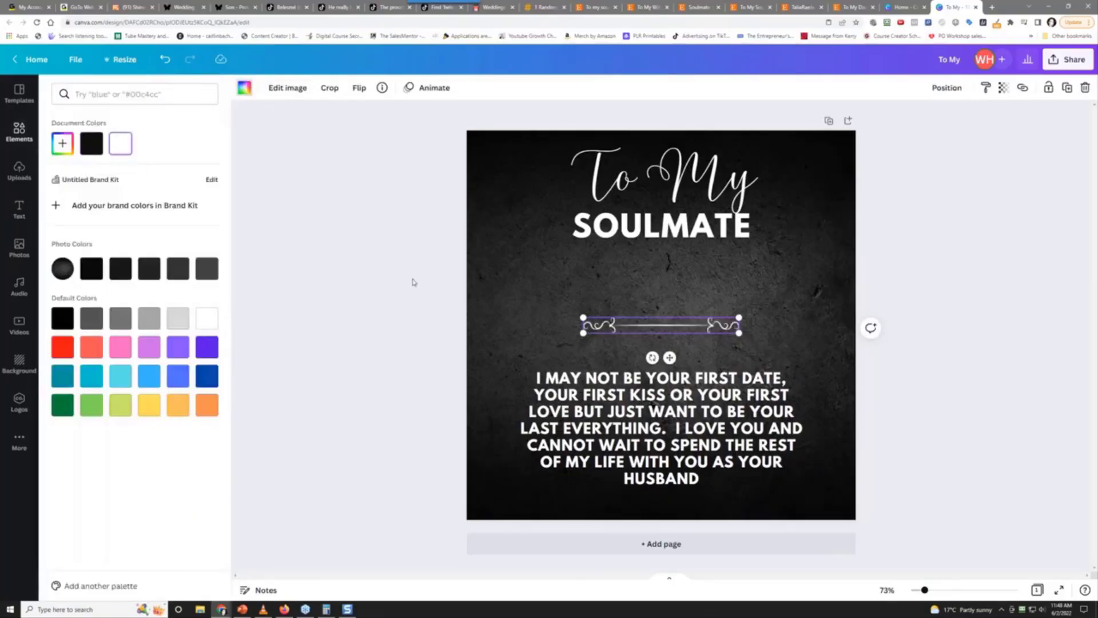
drag(649, 326, 646, 496)
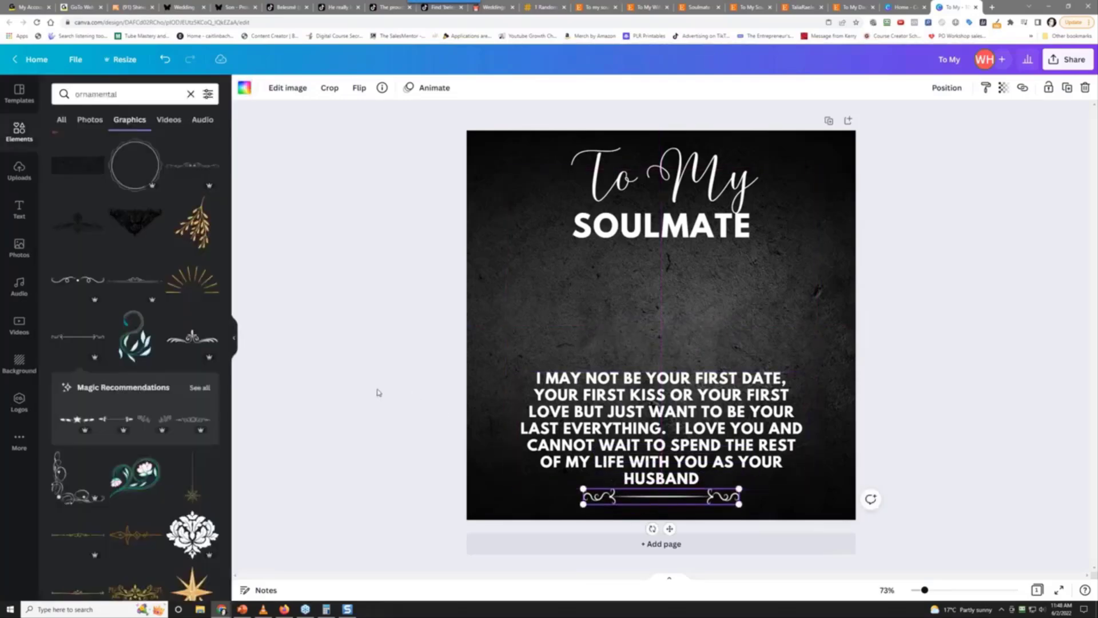
click(412, 322)
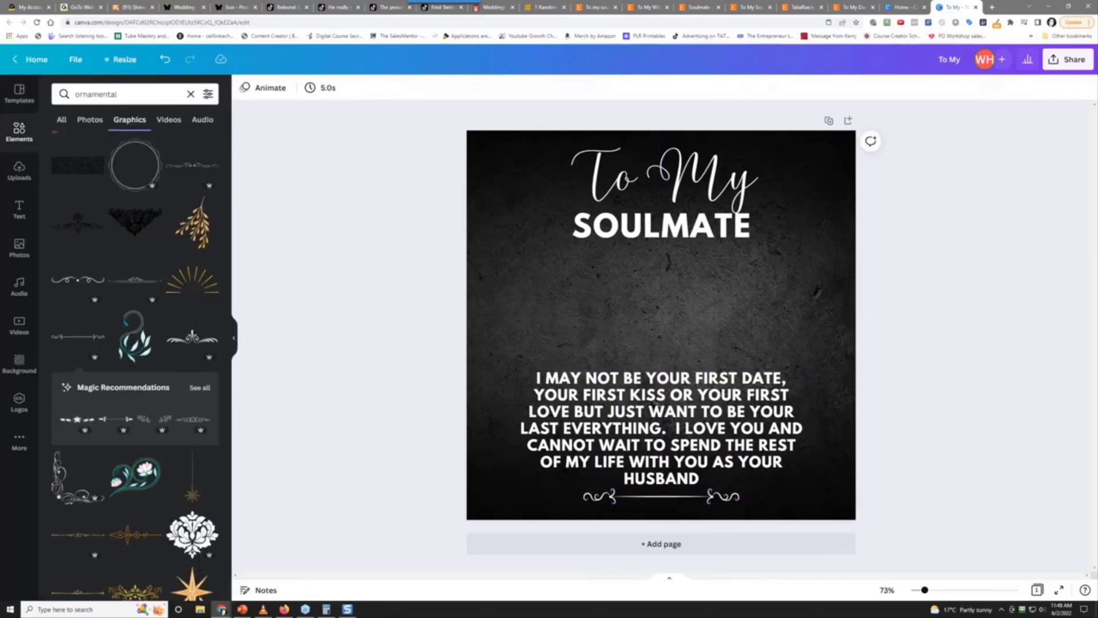
key(alt+Tab)
drag(49, 54, 363, 53)
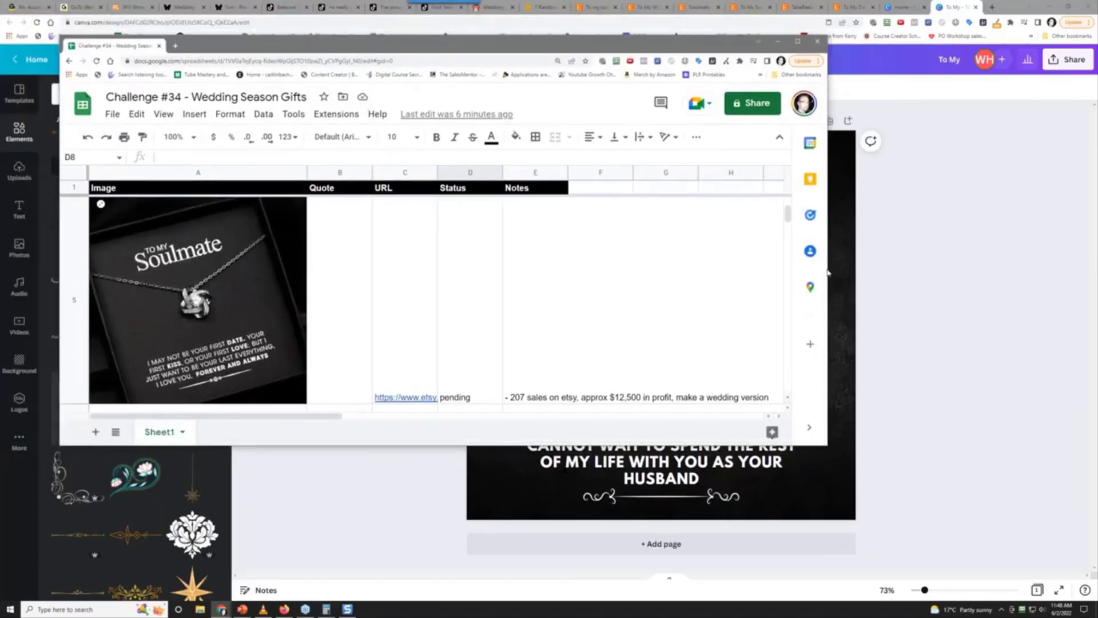
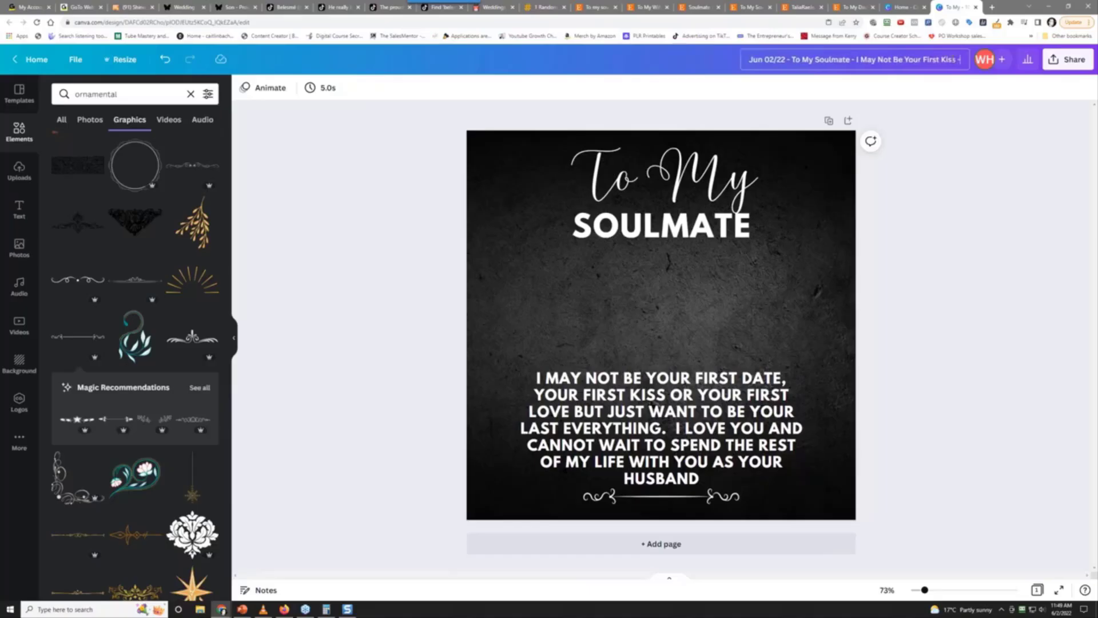
Append ' - (To Wife From Husband Wedding)' to the design title
text(To)
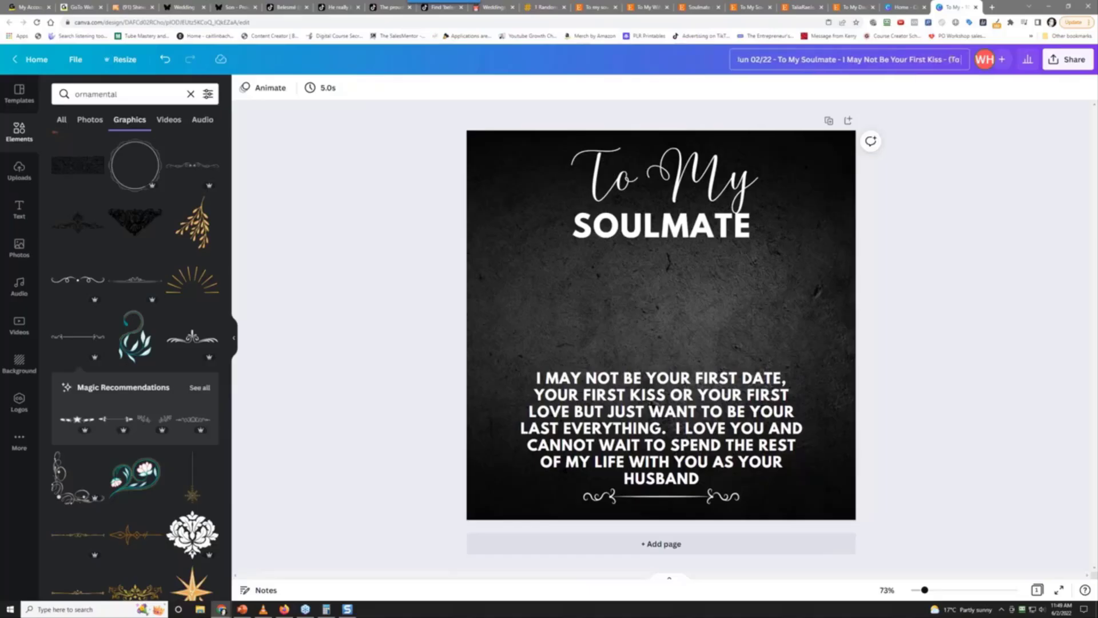
text( Wife From Hus)
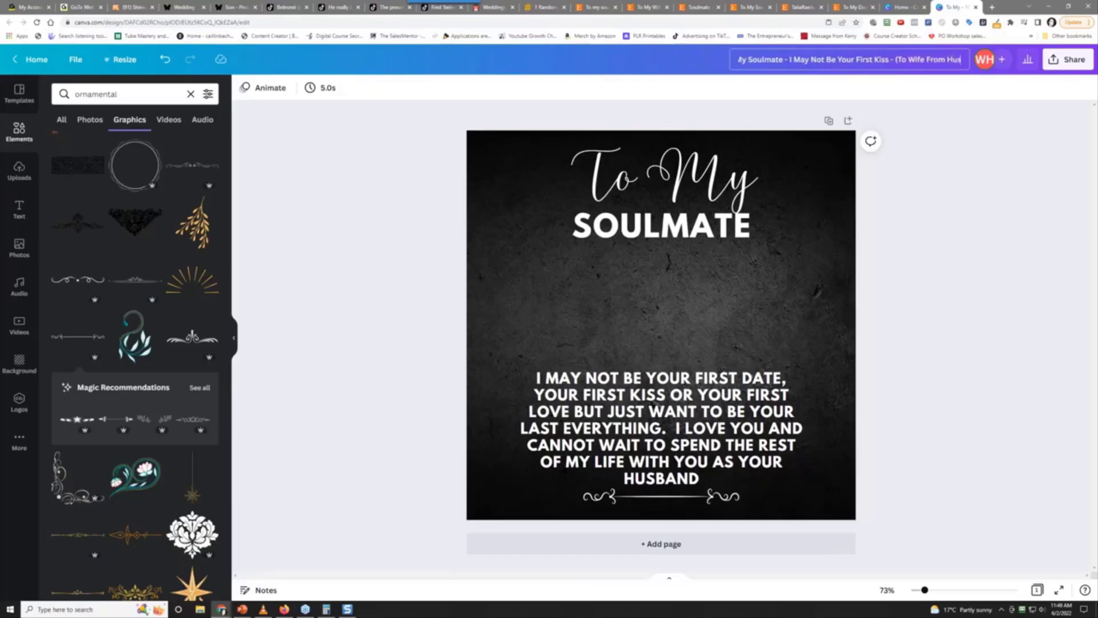
text(band Wedding)
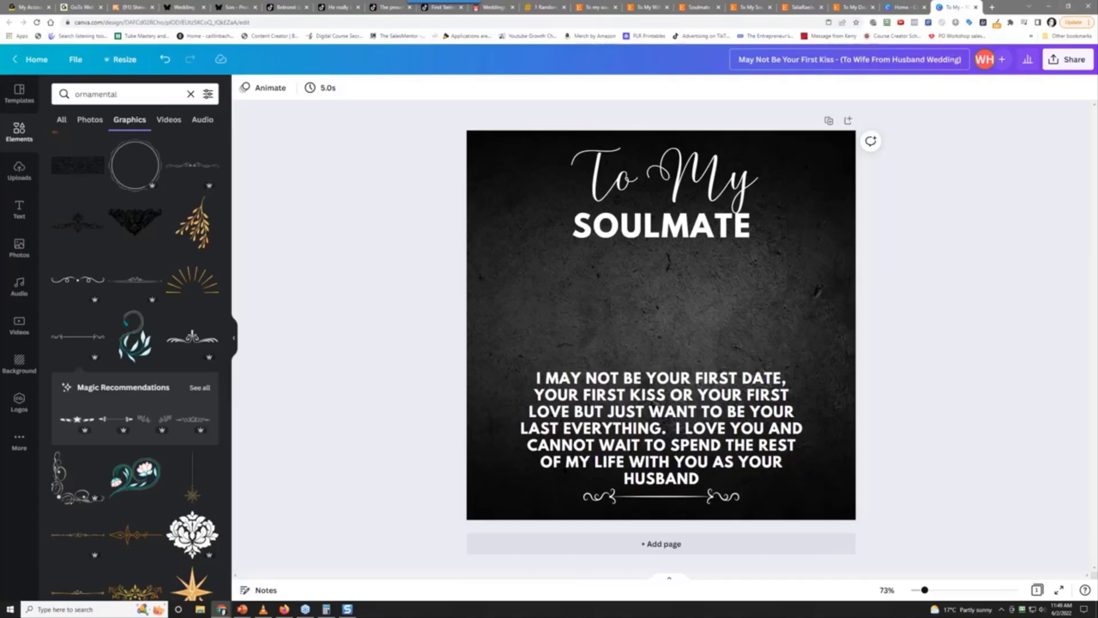
text())
Confirm the new title, download the design as a PNG, and open the downloaded file's options
key(Return)
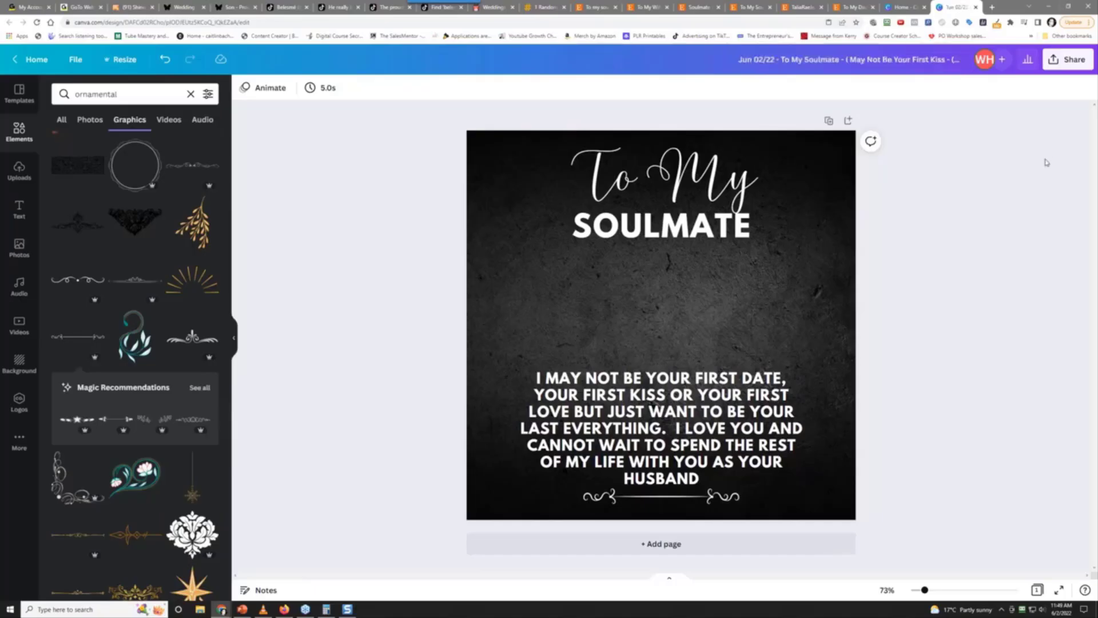
click(1061, 61)
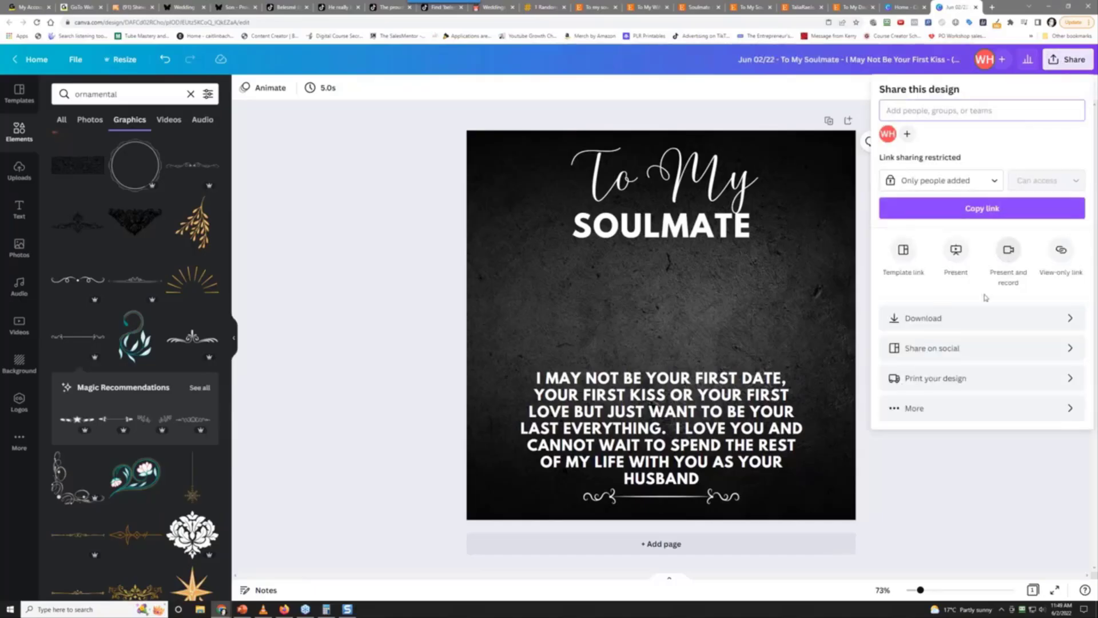
click(977, 324)
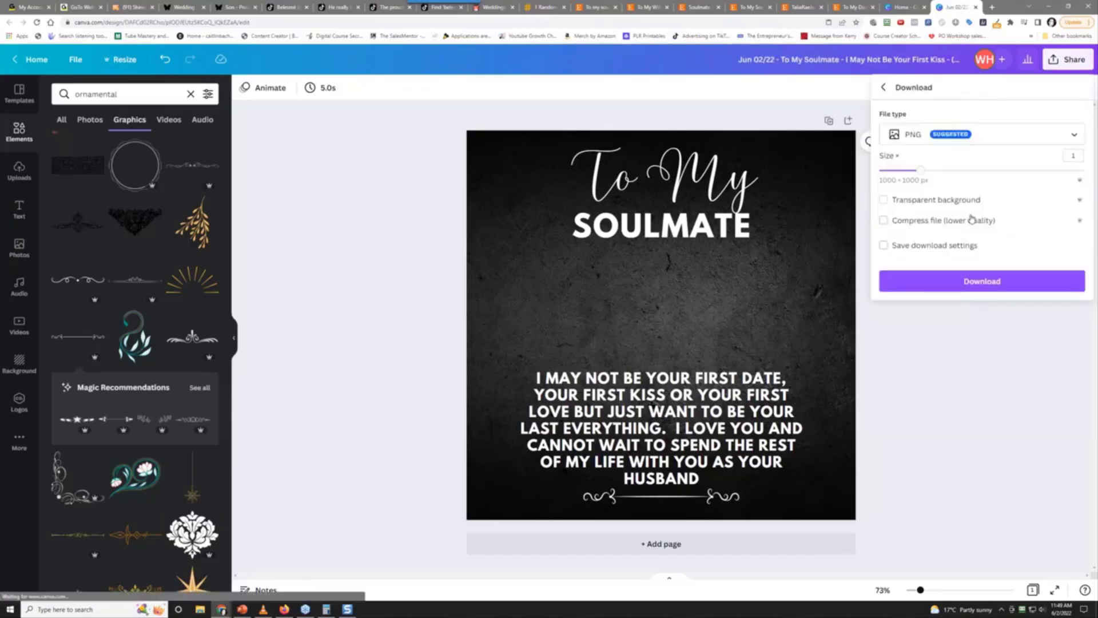
click(980, 283)
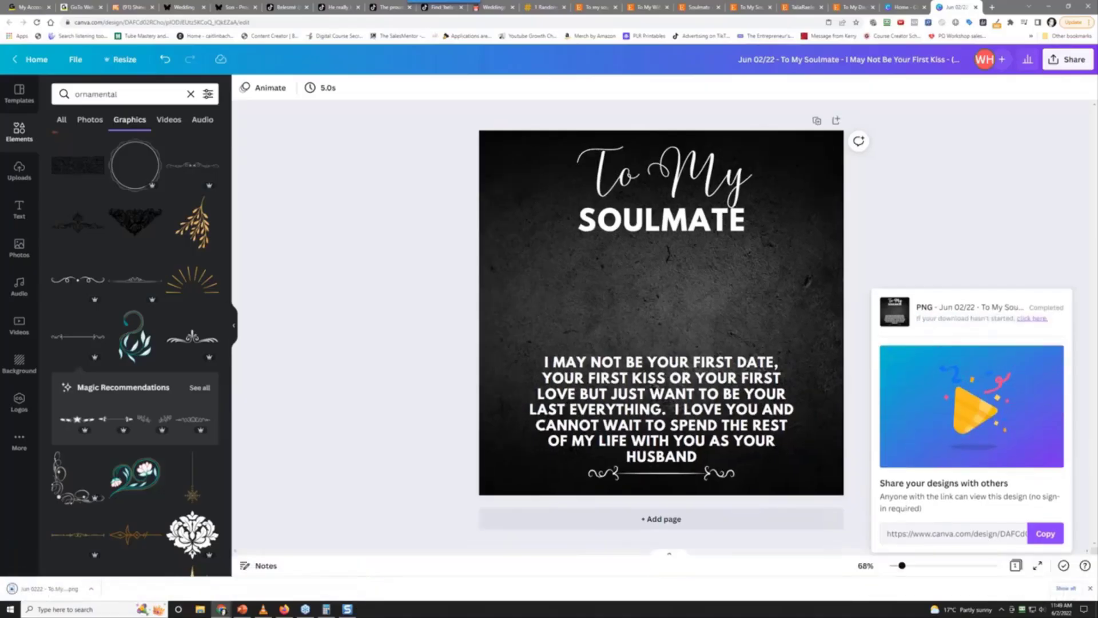
click(94, 587)
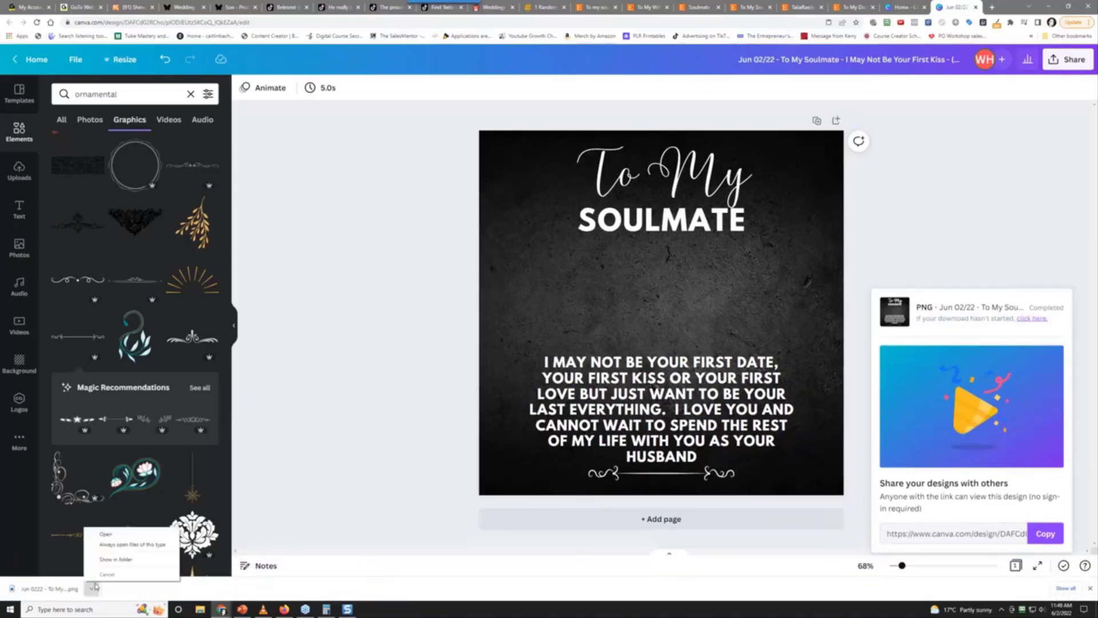
Show the downloaded PNG in its folder, then open the recent challenges folder and '034 - wedding season gifts'
click(117, 559)
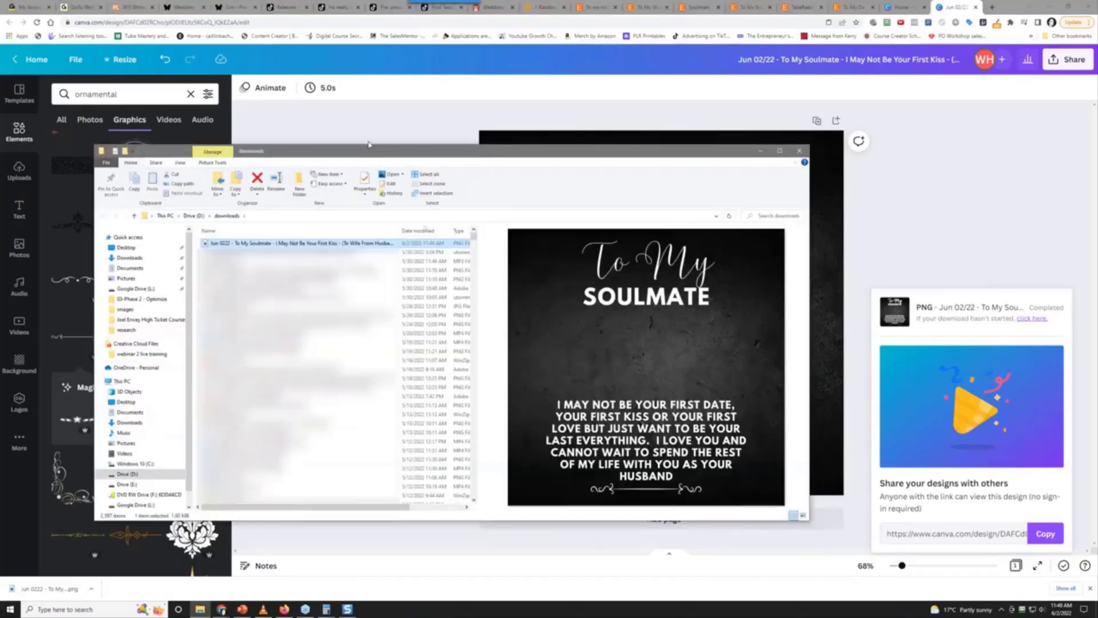
drag(365, 153, 333, 149)
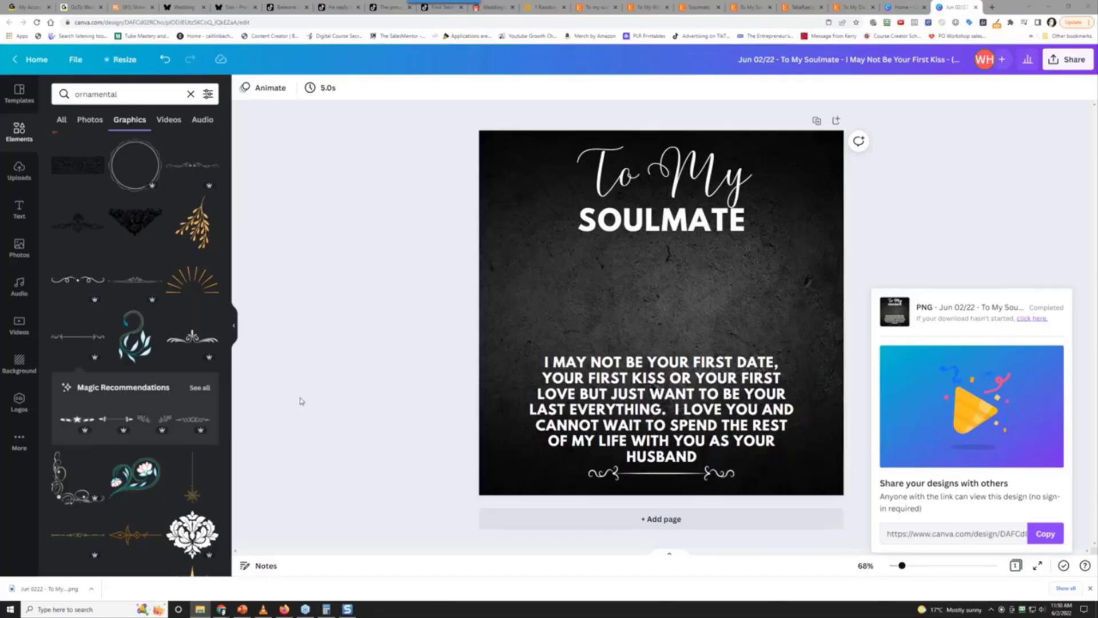
mouse_move(200, 609)
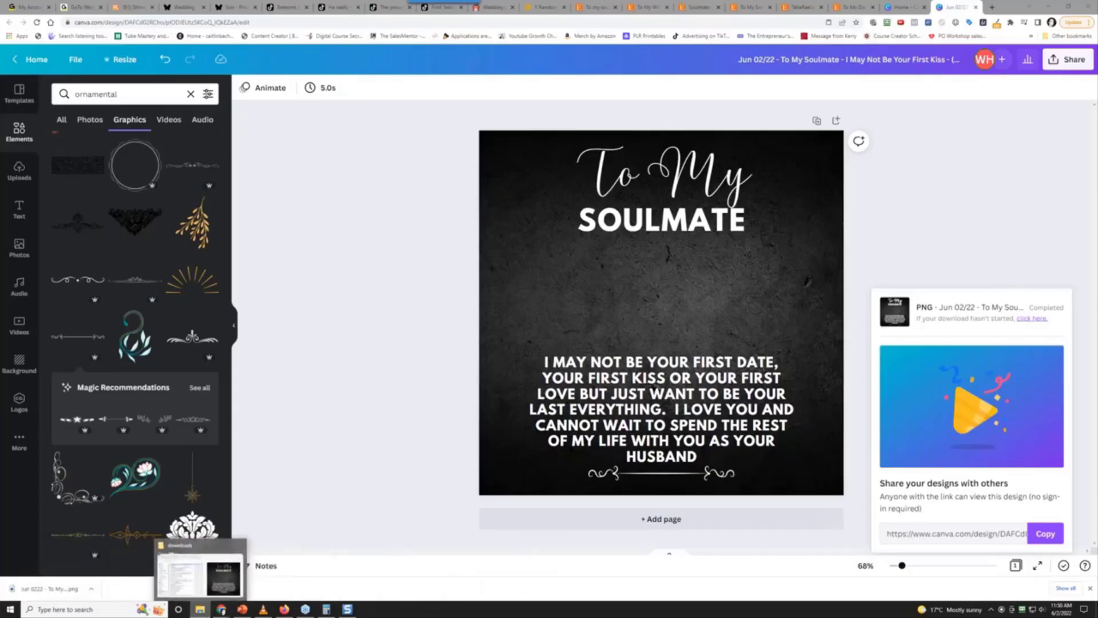
right_click(206, 611)
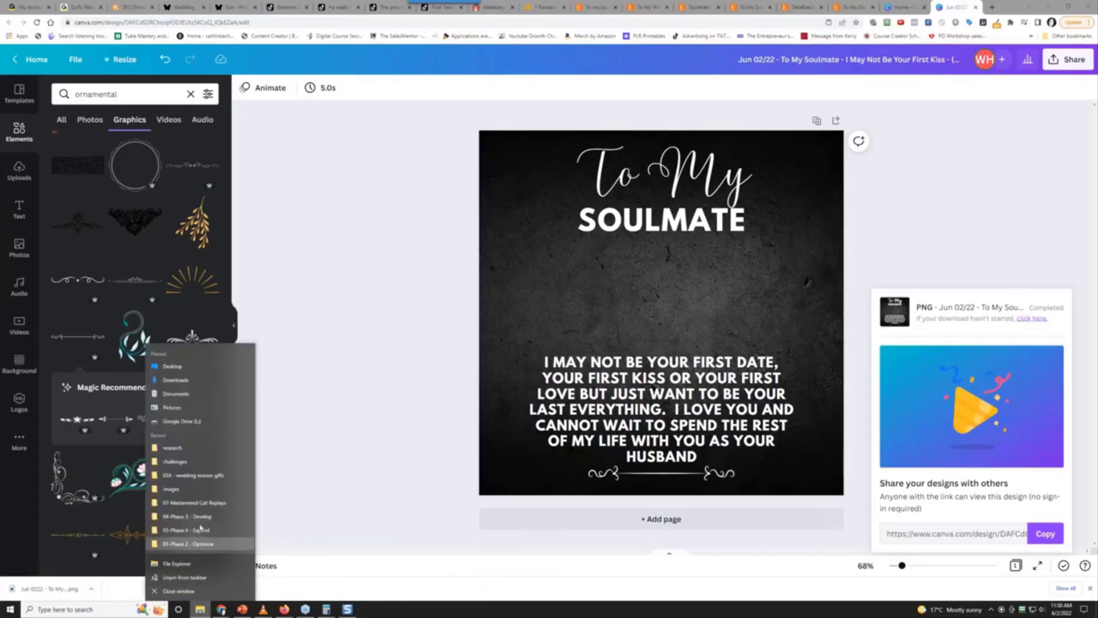
click(259, 426)
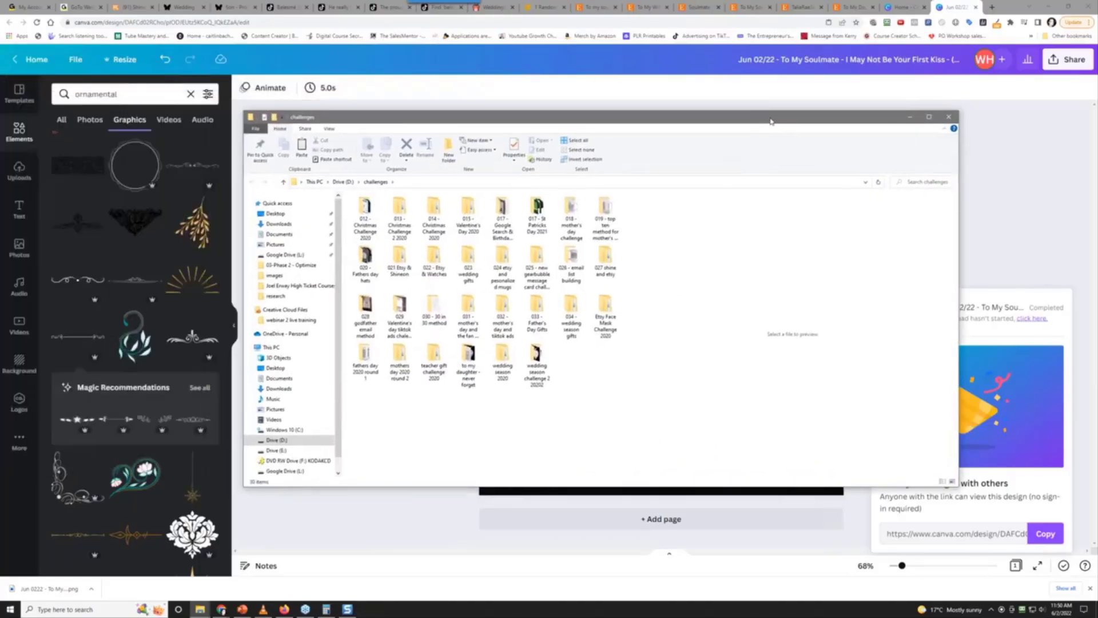
drag(770, 122, 768, 120)
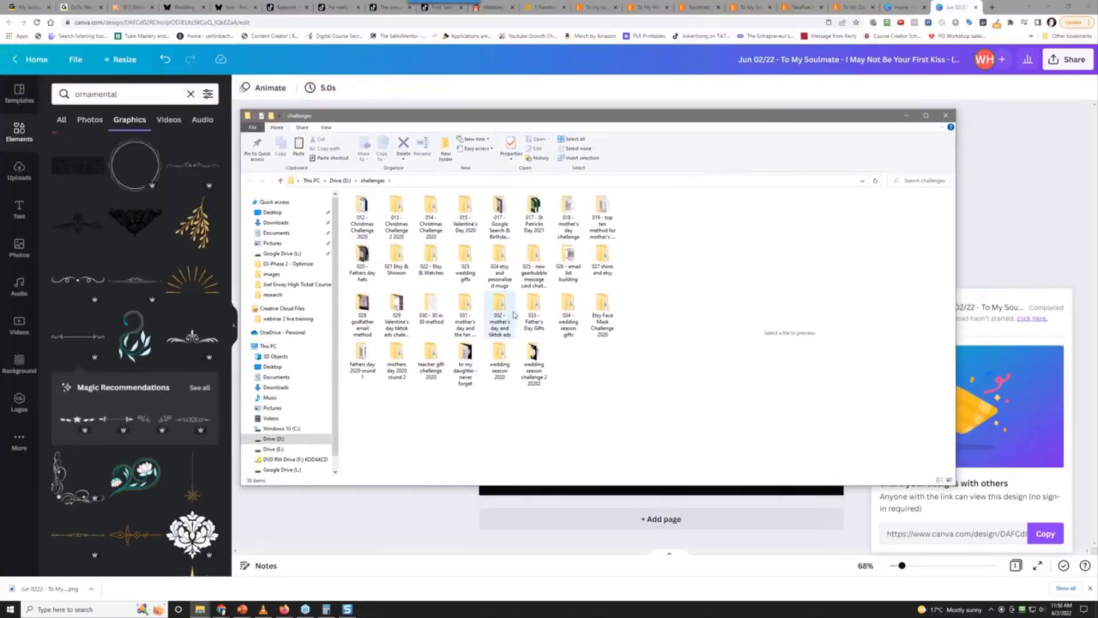
double_click(569, 316)
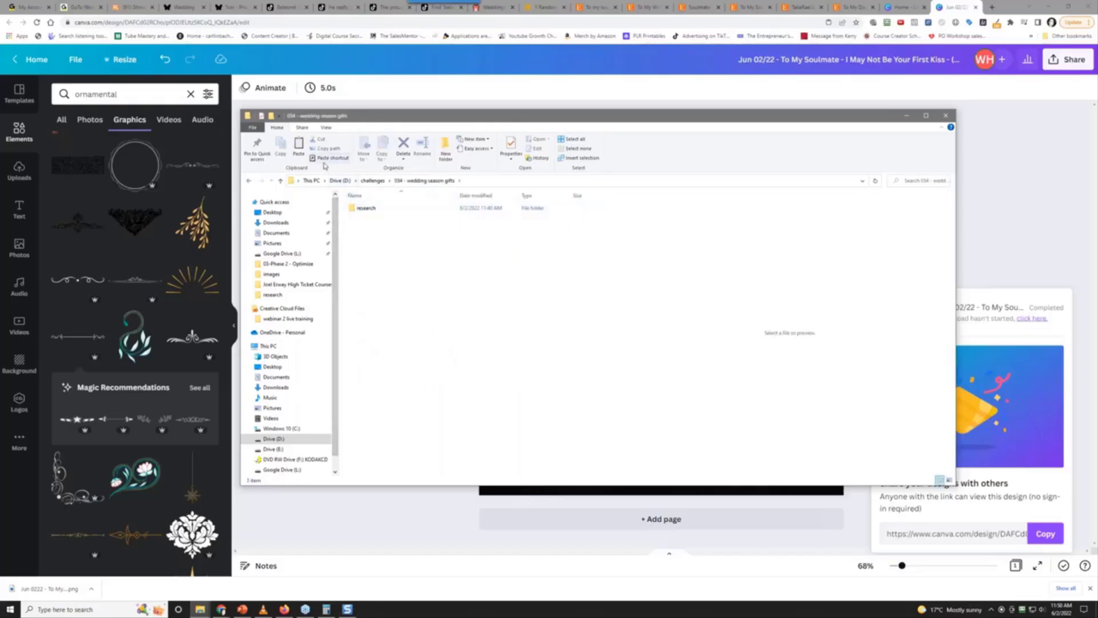
Create and open a new folder named 'Jun 02 2022 - To My Soulmate - I May Not Be Your First Kiss'
click(440, 144)
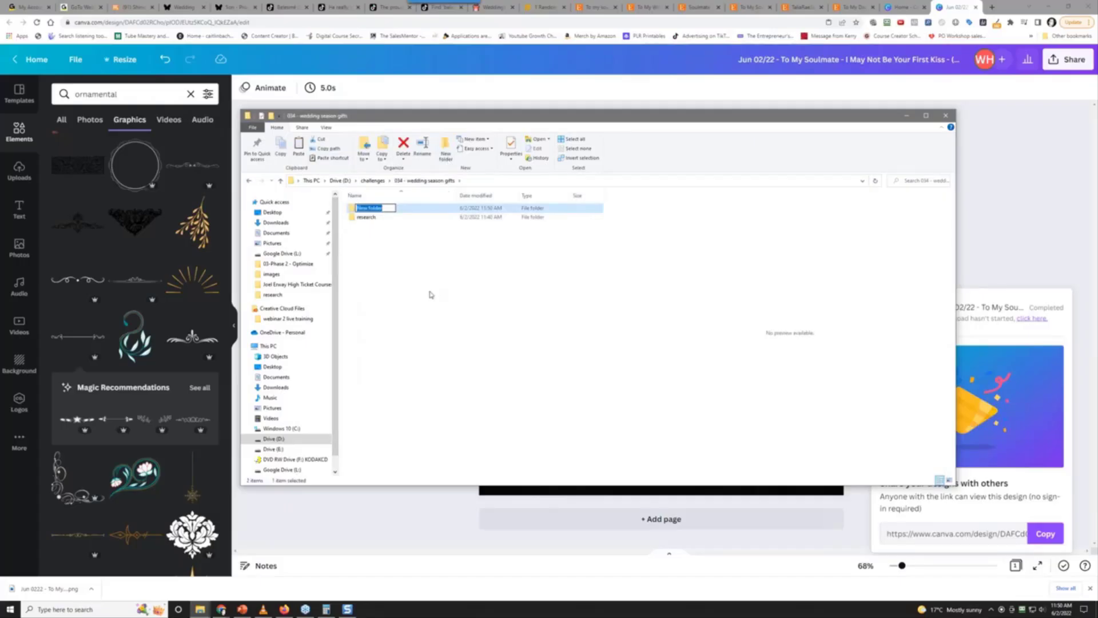
text(Jun 0222 -)
key(BackSpace)
text(2022 - To My Soulmate -)
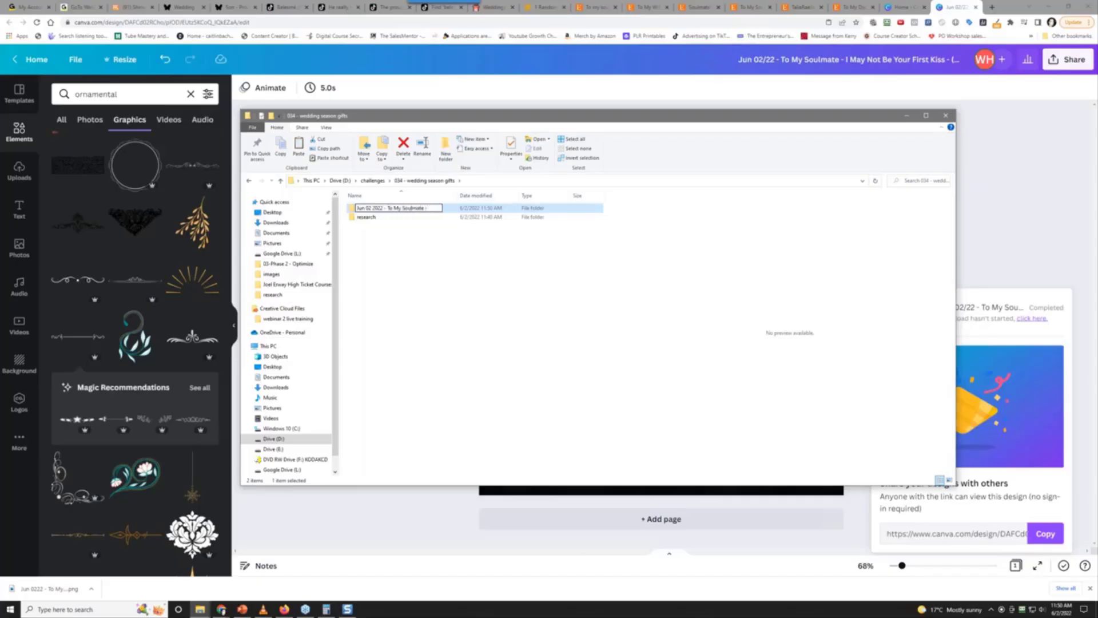
text( I May Not Be your)
key(BackSpace)
key(BackSpace)
key(BackSpace)
key(BackSpace)
text(Your First Kiss)
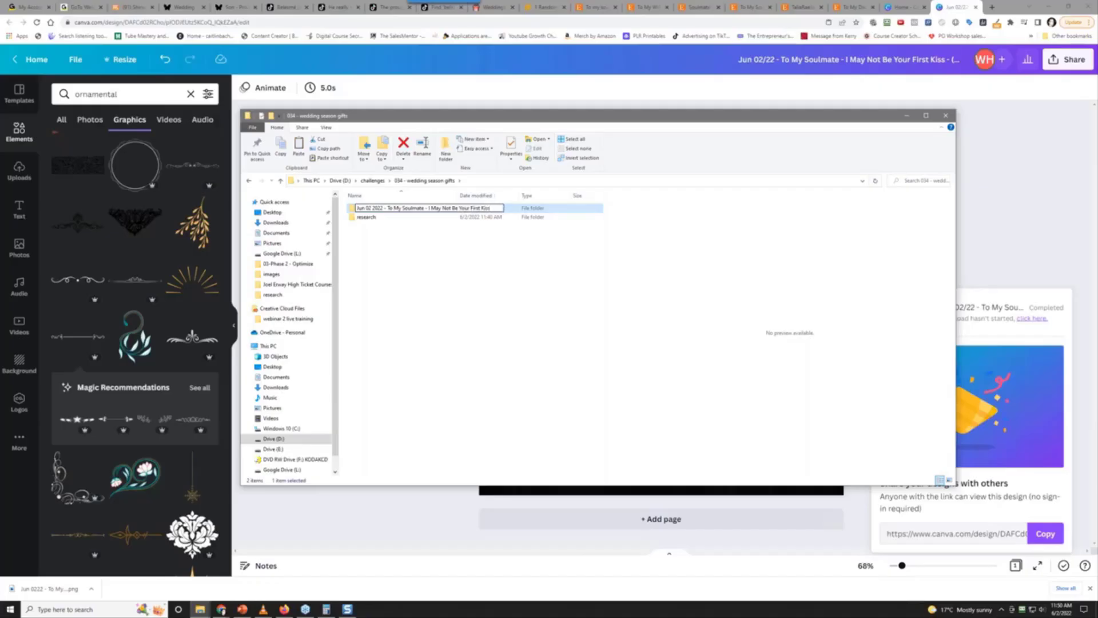
key(Return)
key(Return)
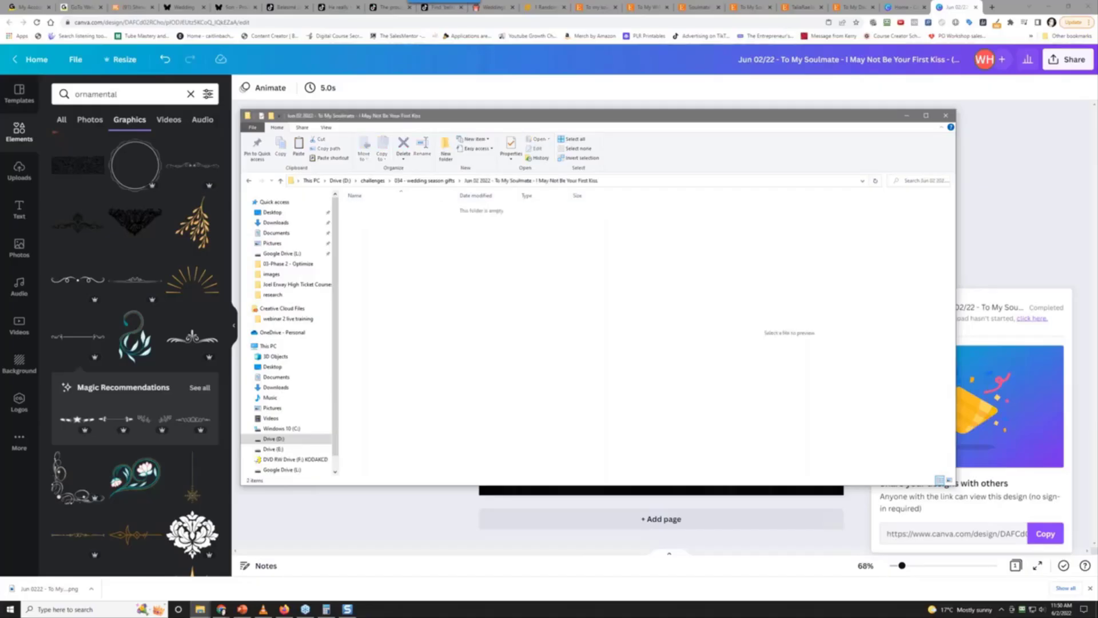
Paste the PNG into the new folder, preview it in a wider pane, and move the window aside
right_click(429, 290)
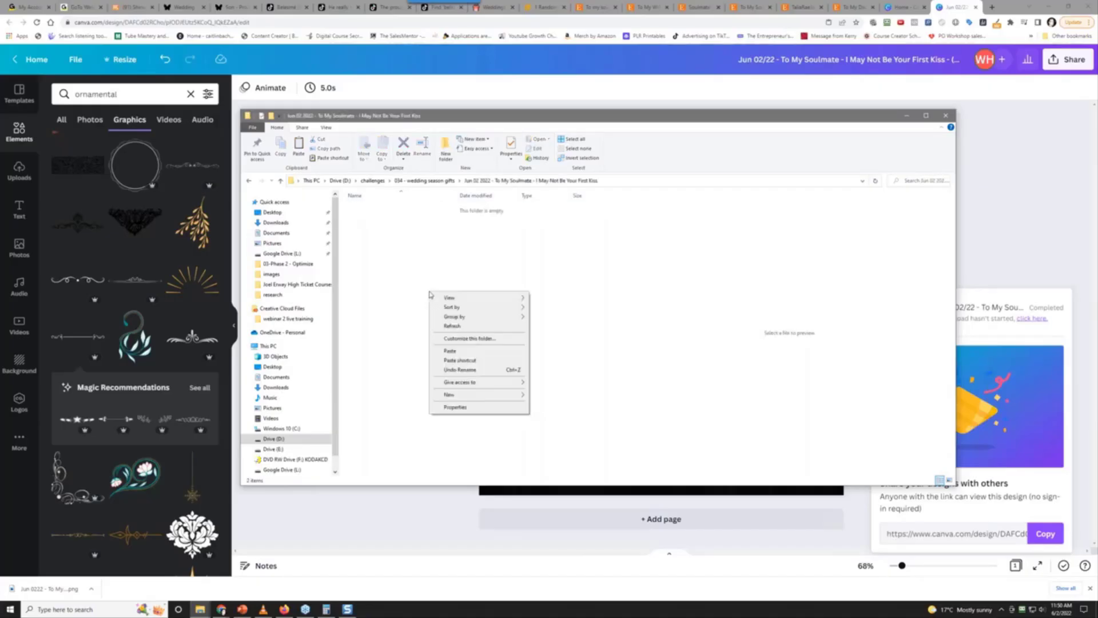
click(457, 356)
click(448, 306)
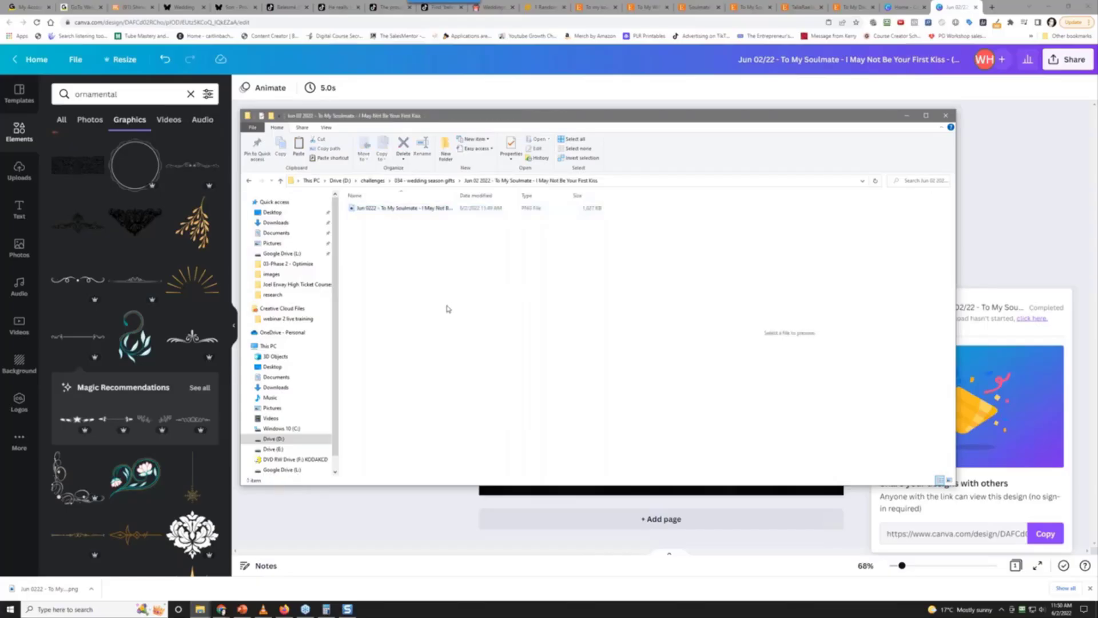
click(423, 211)
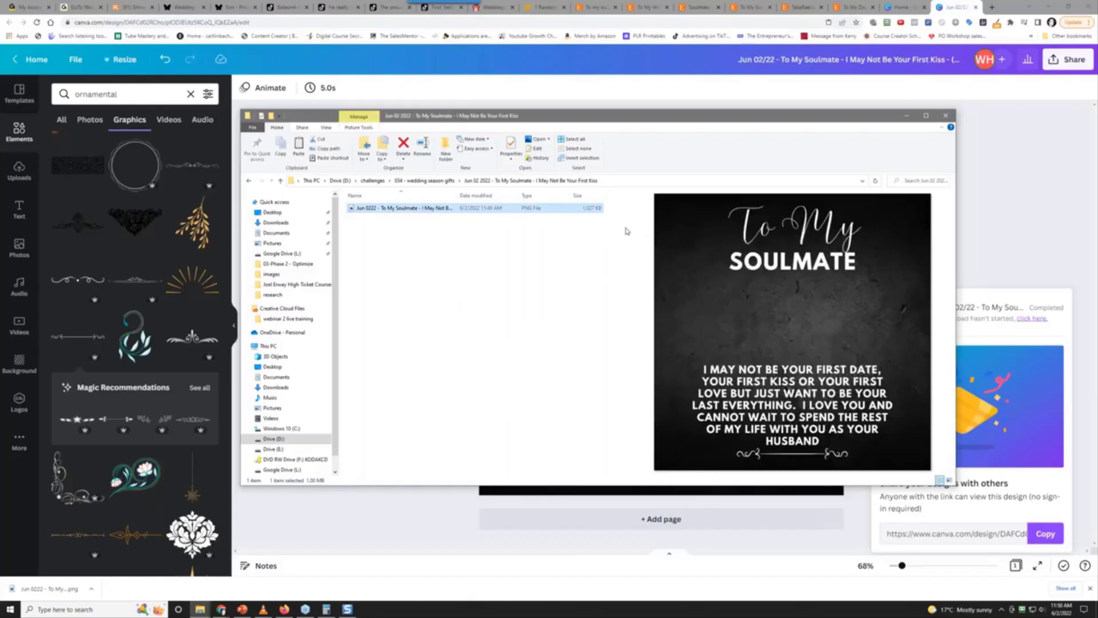
drag(626, 233, 508, 249)
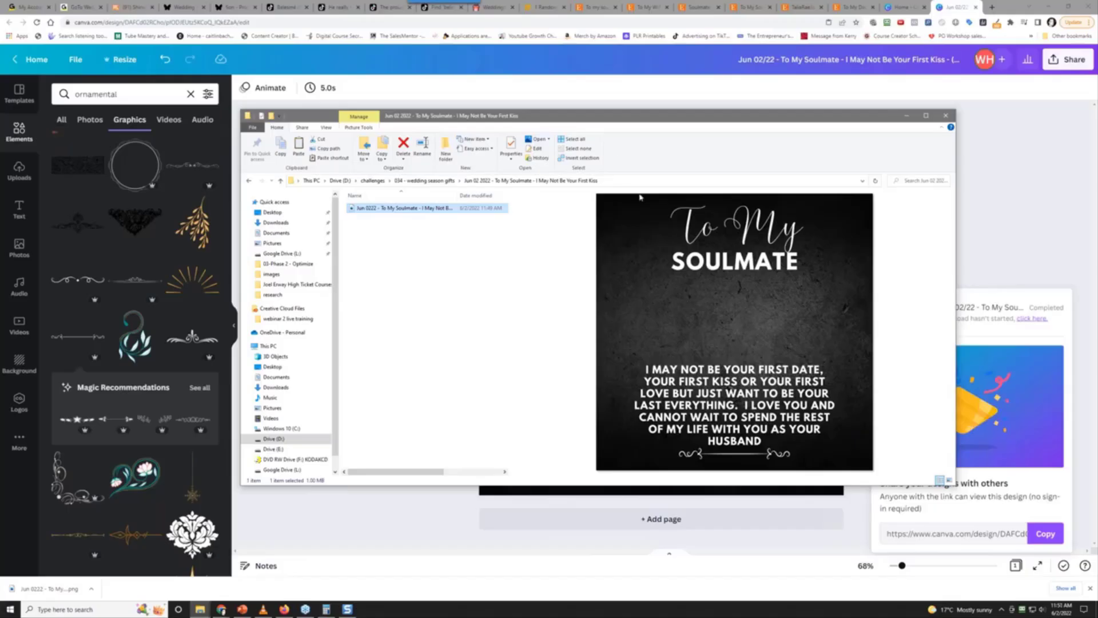
drag(682, 121, 2, 94)
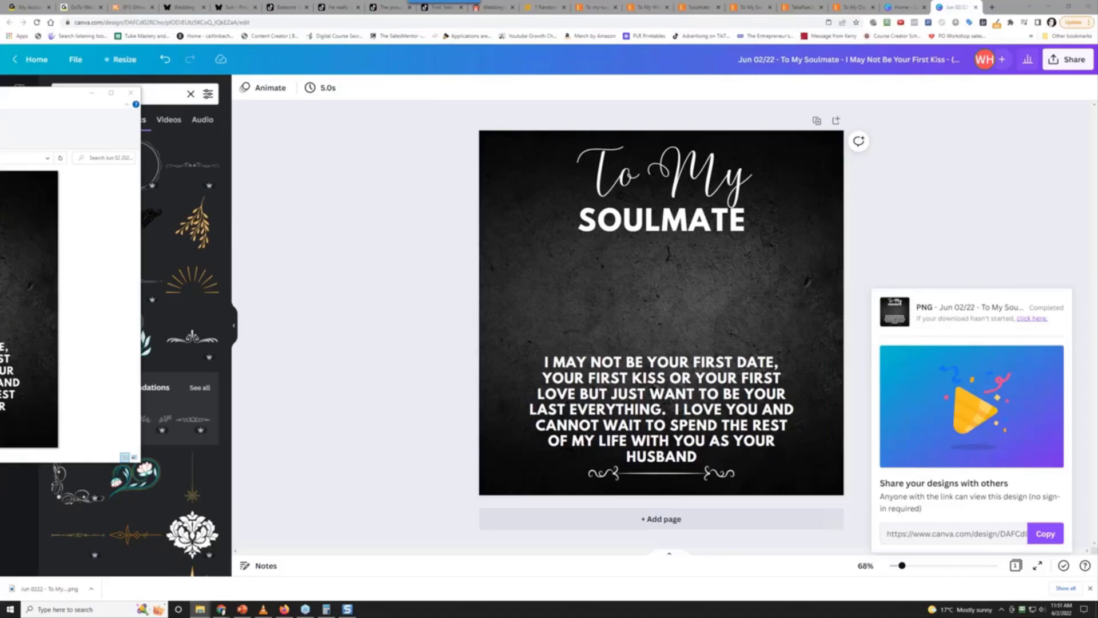
Make a copy of the Soulmate design from the Home page's recent designs and open the copy
click(280, 227)
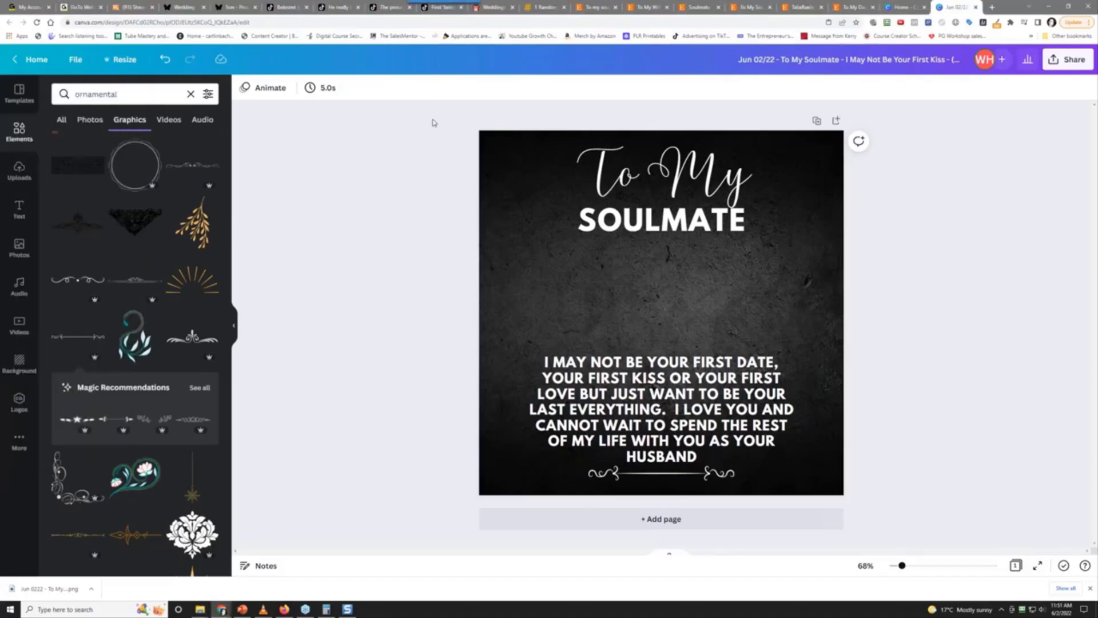
click(32, 59)
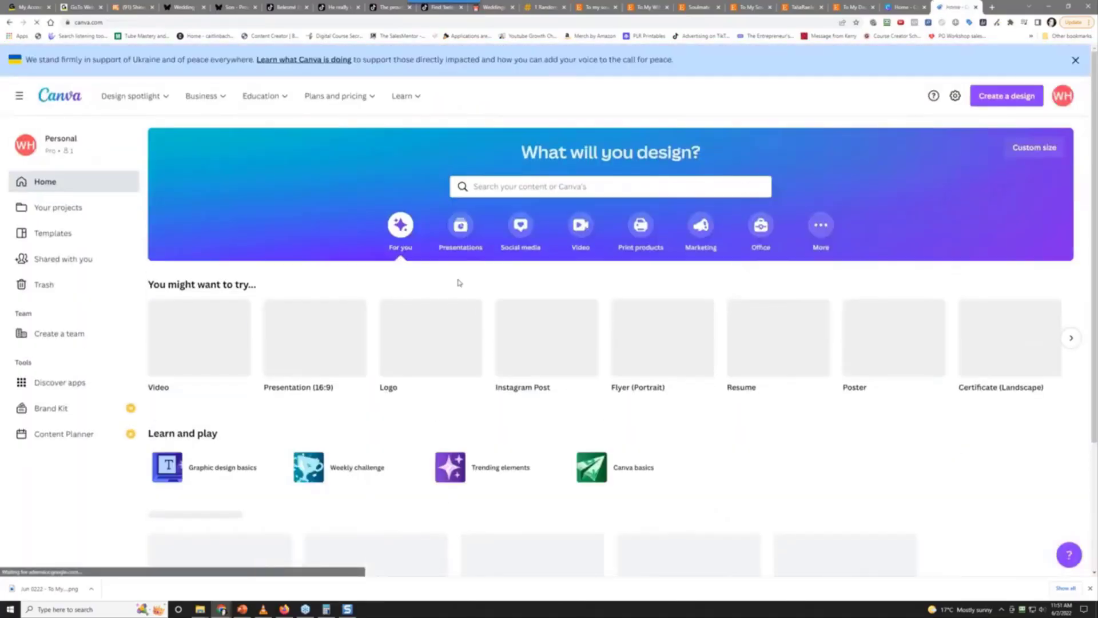
scroll(440, 277, down, 5)
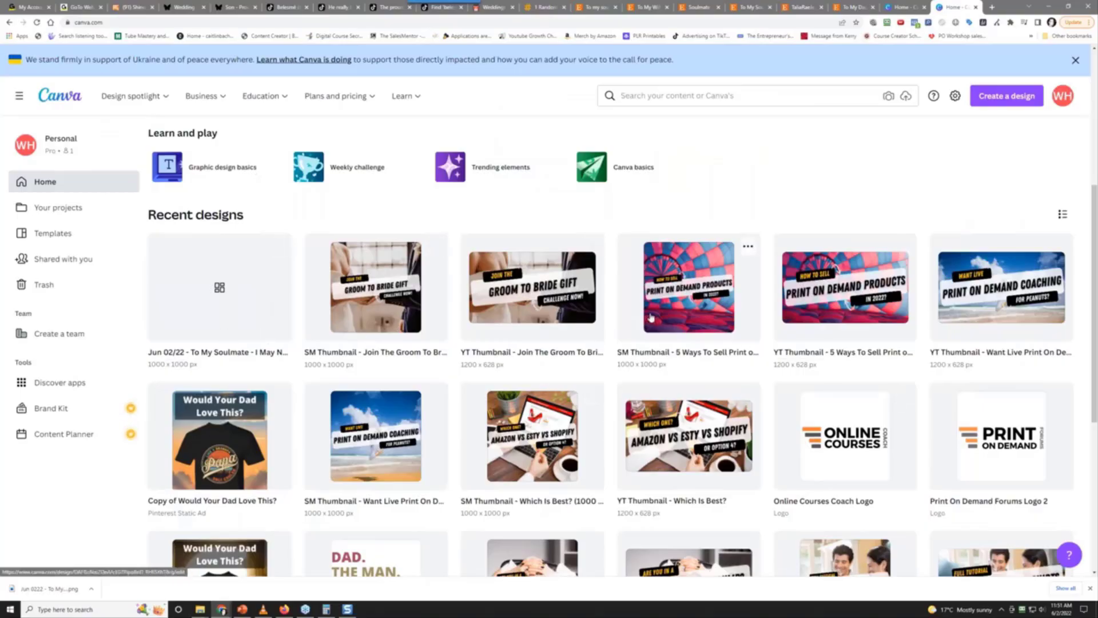
scroll(379, 409, down, 5)
scroll(379, 408, up, 10)
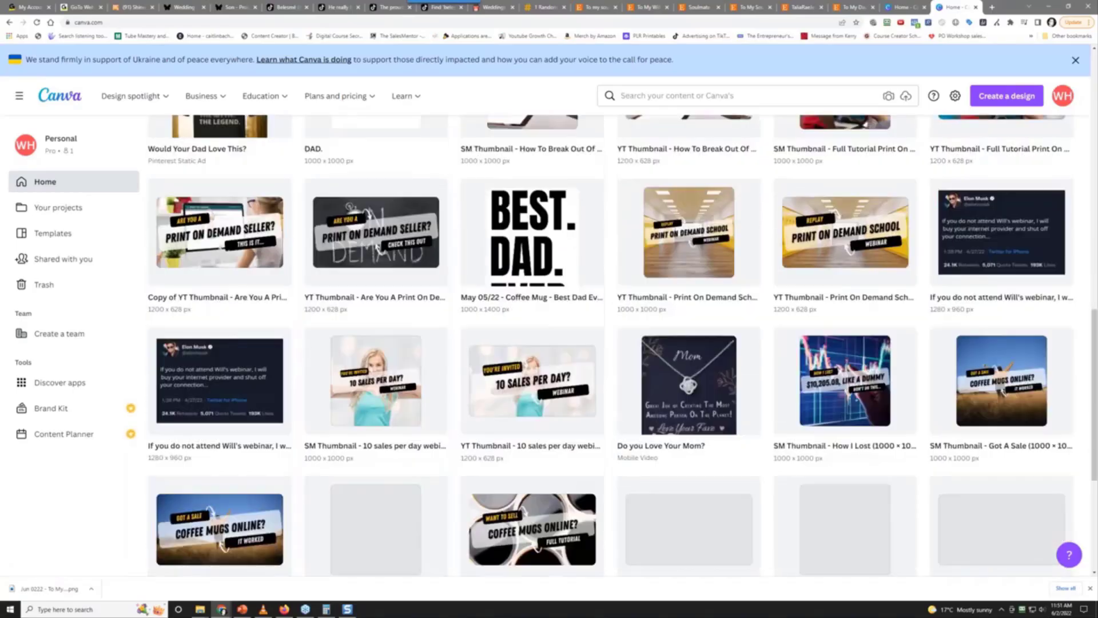
scroll(539, 455, down, 4)
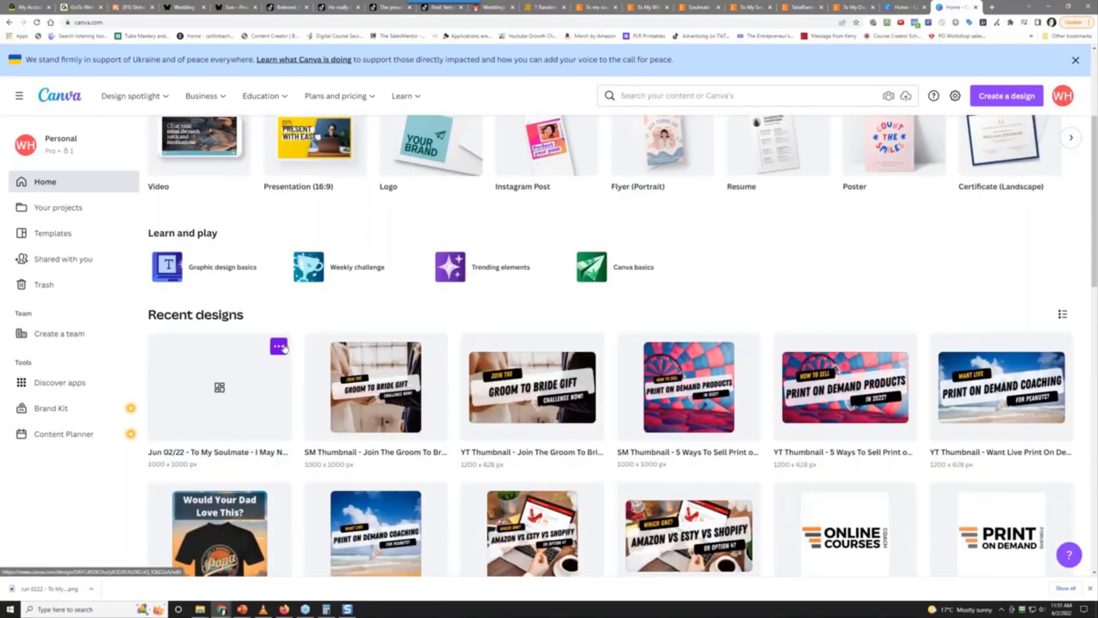
click(279, 346)
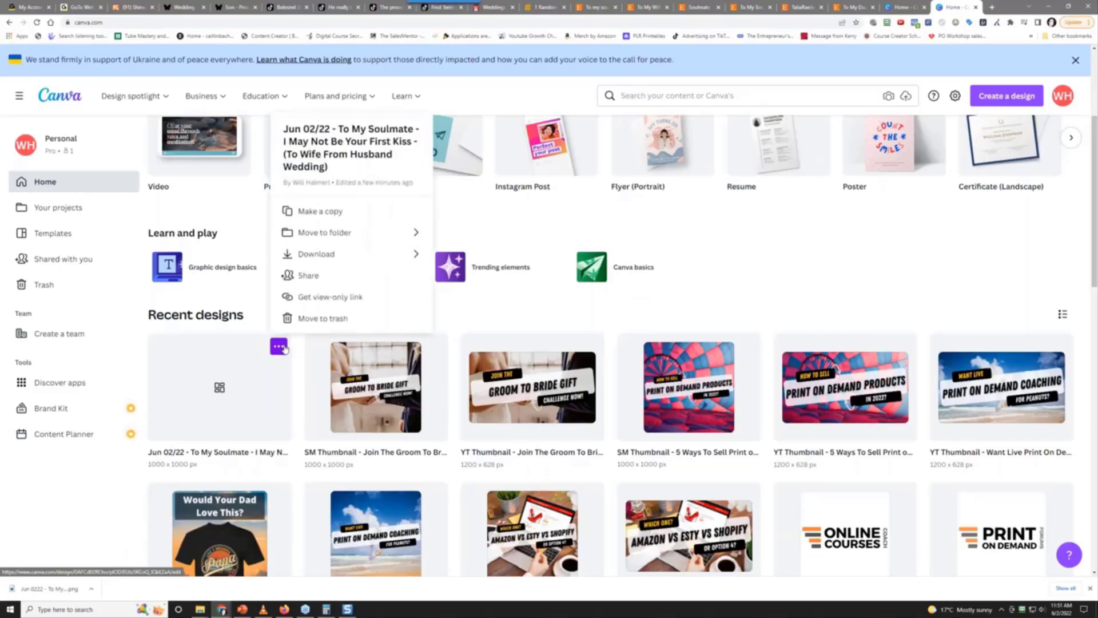
click(313, 211)
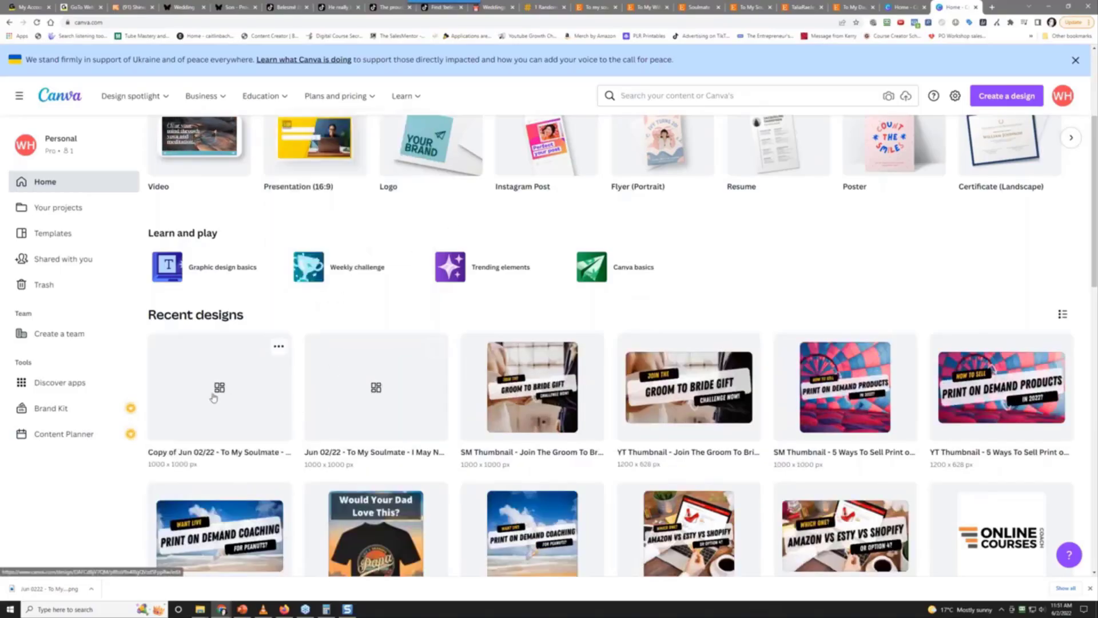
click(194, 401)
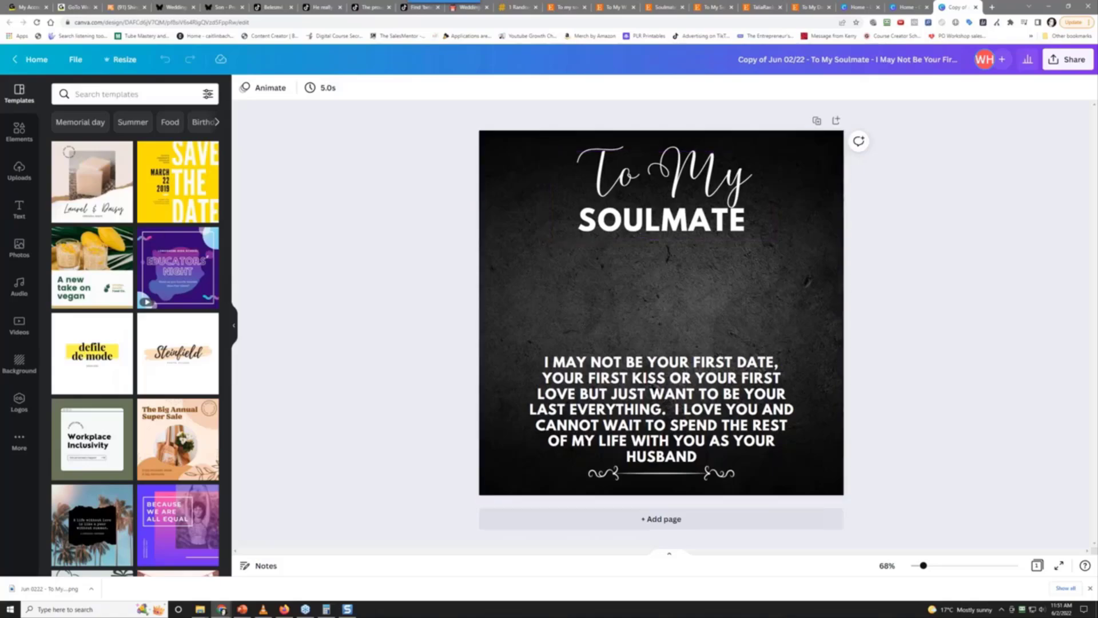
key(alt+Tab)
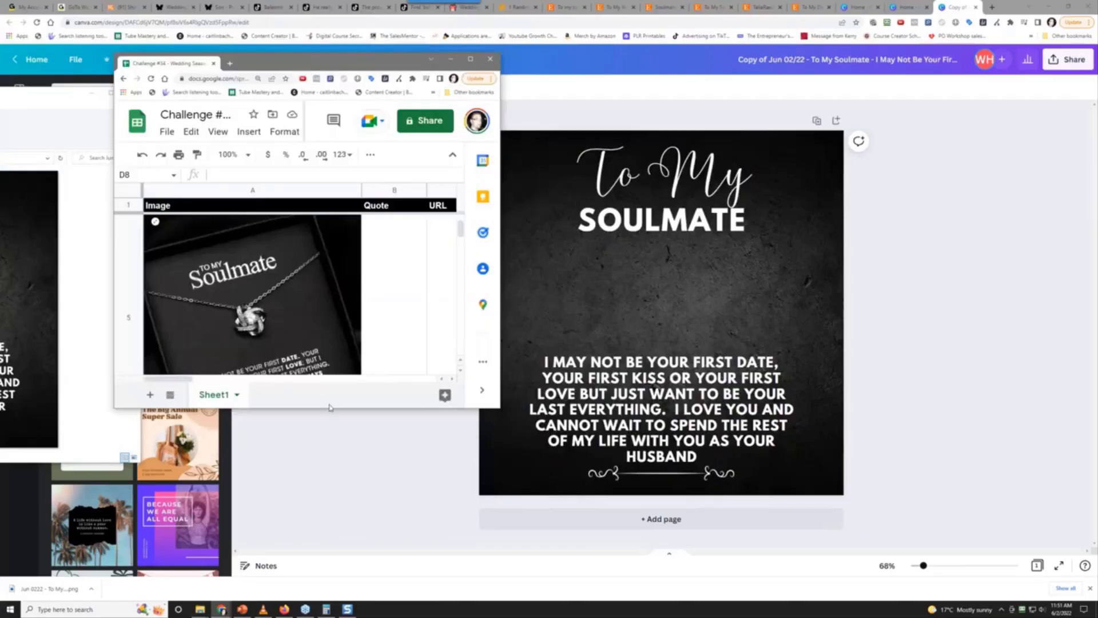
Enlarge the challenge spreadsheet, scroll up through its Image column, then minimise it
drag(330, 407, 349, 578)
scroll(322, 451, up, 3)
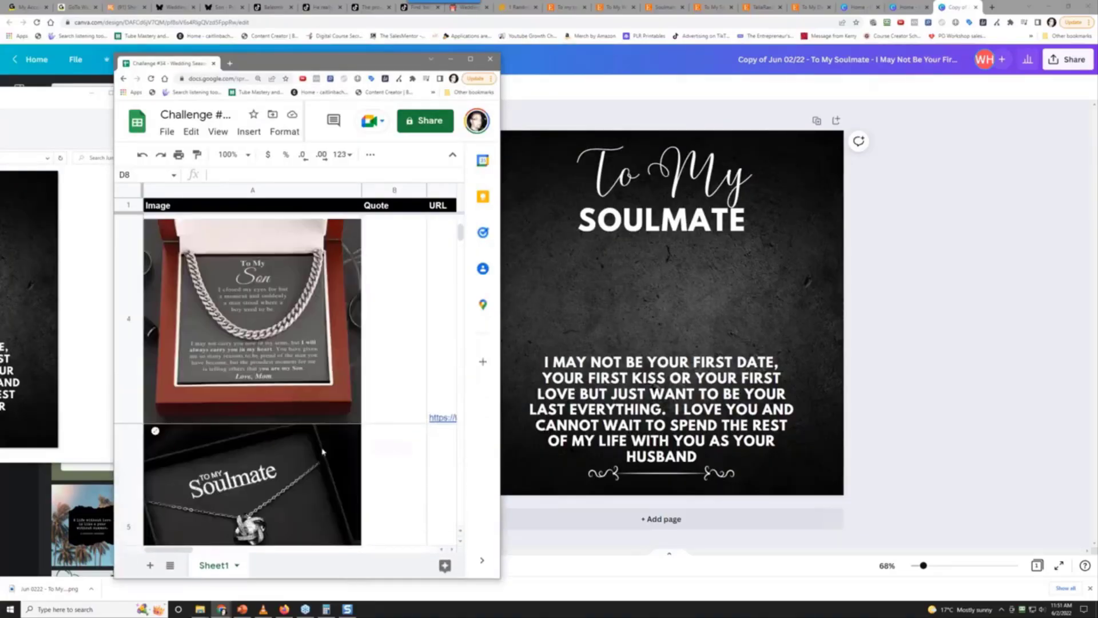
scroll(322, 451, up, 3)
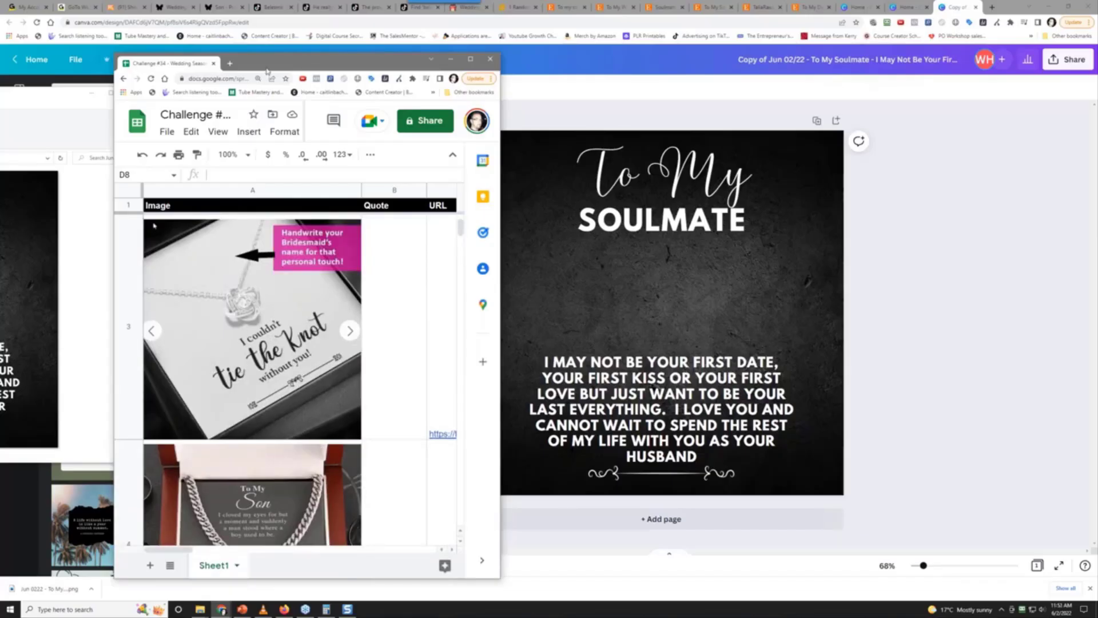
drag(267, 67, 183, 53)
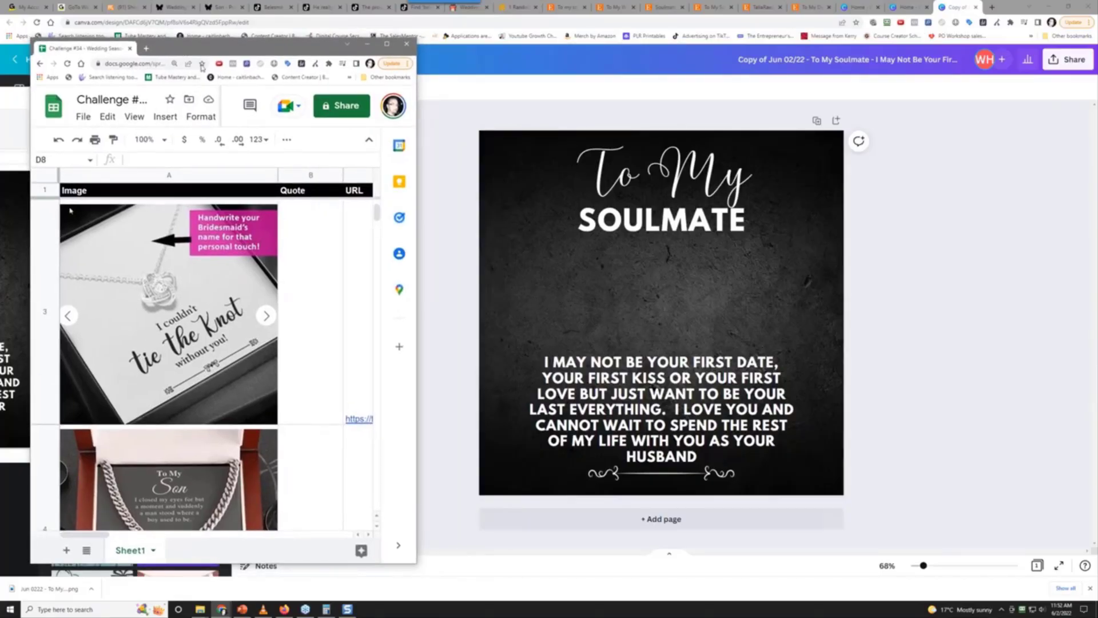
click(367, 44)
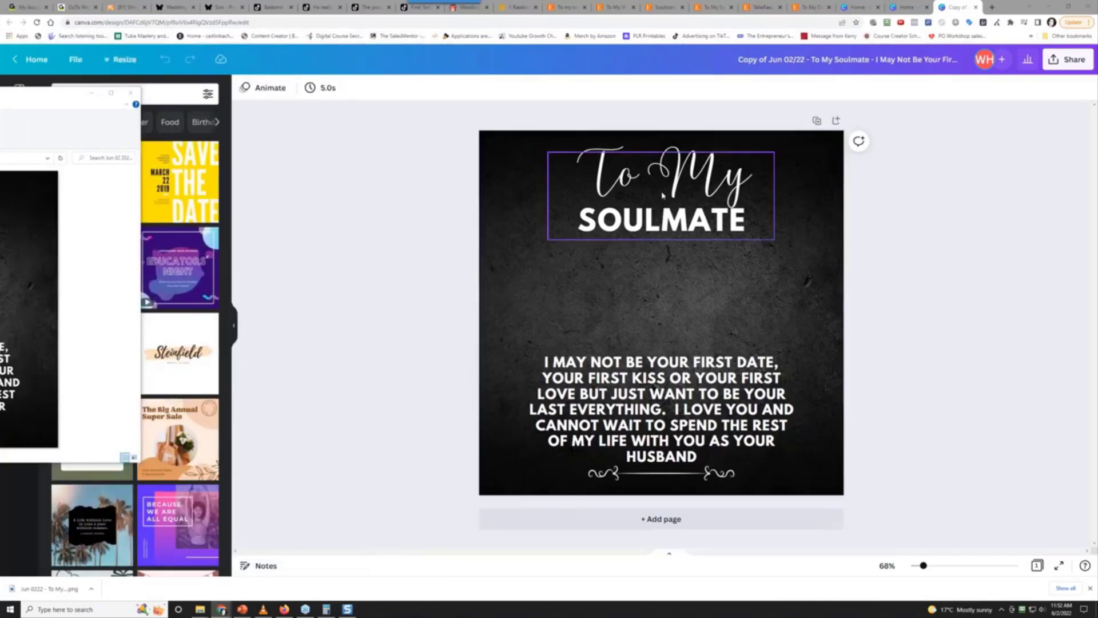
Copy the To My SOULMATE title group and paste a duplicate onto the canvas
click(662, 426)
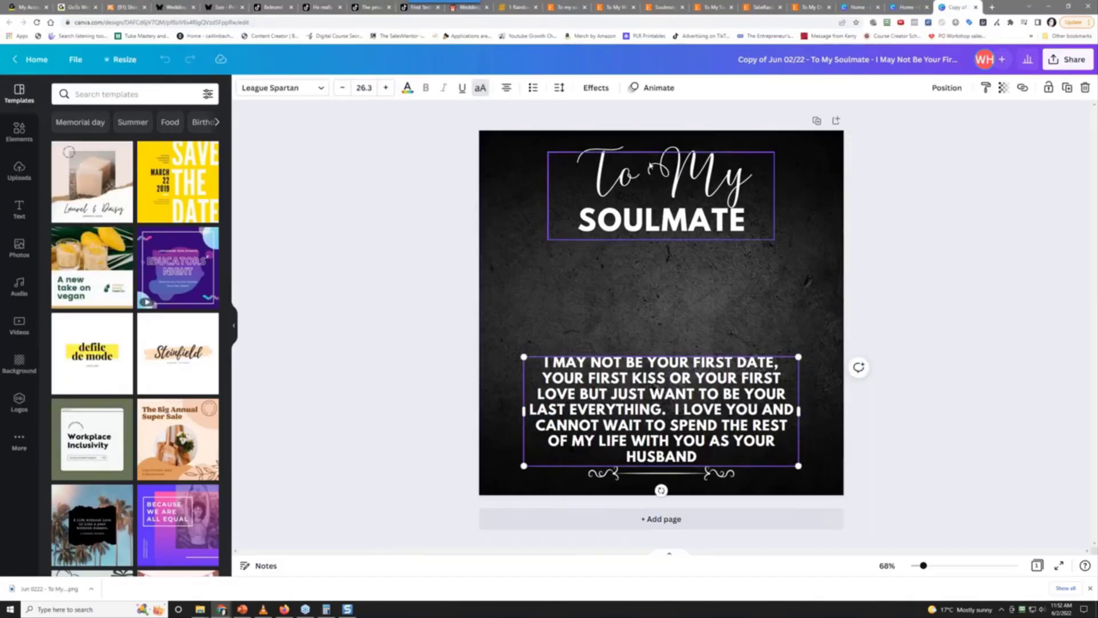
click(650, 166)
right_click(647, 166)
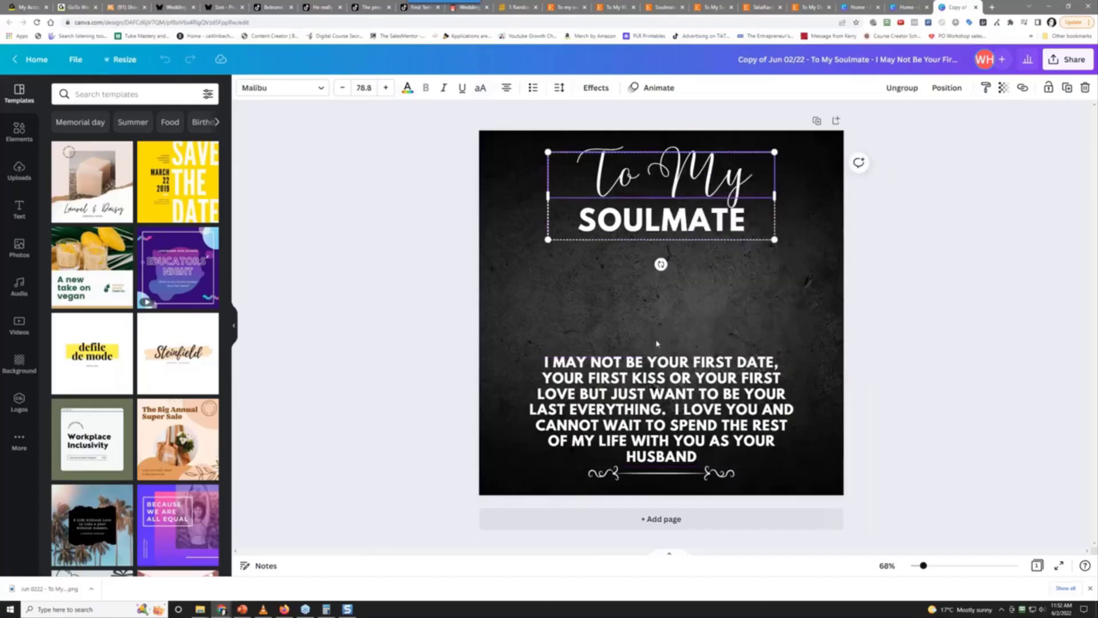
right_click(657, 344)
click(696, 379)
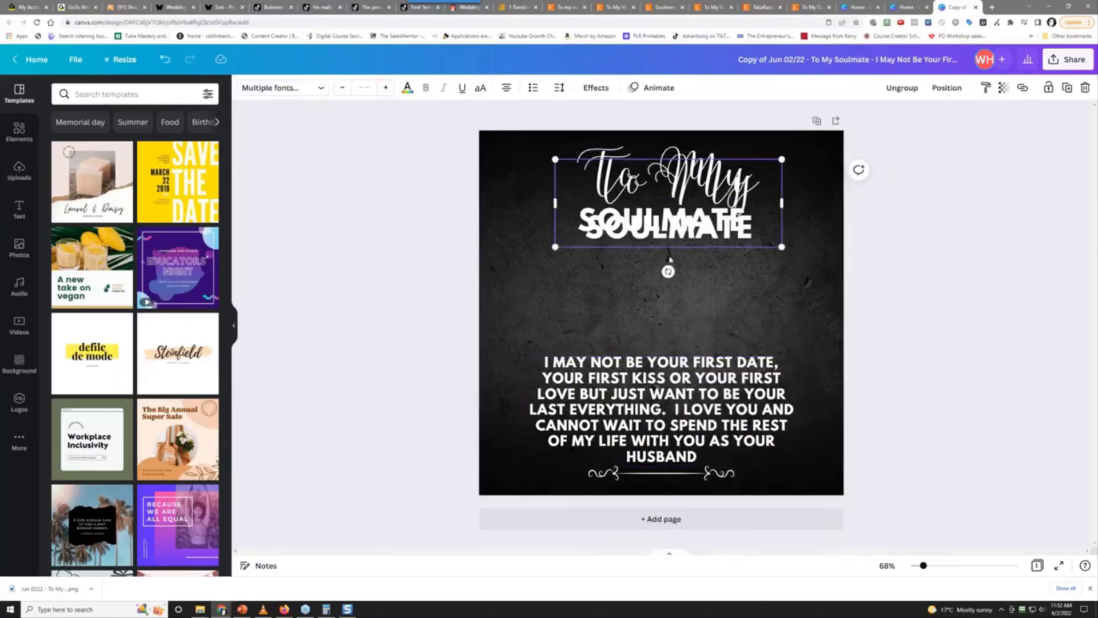
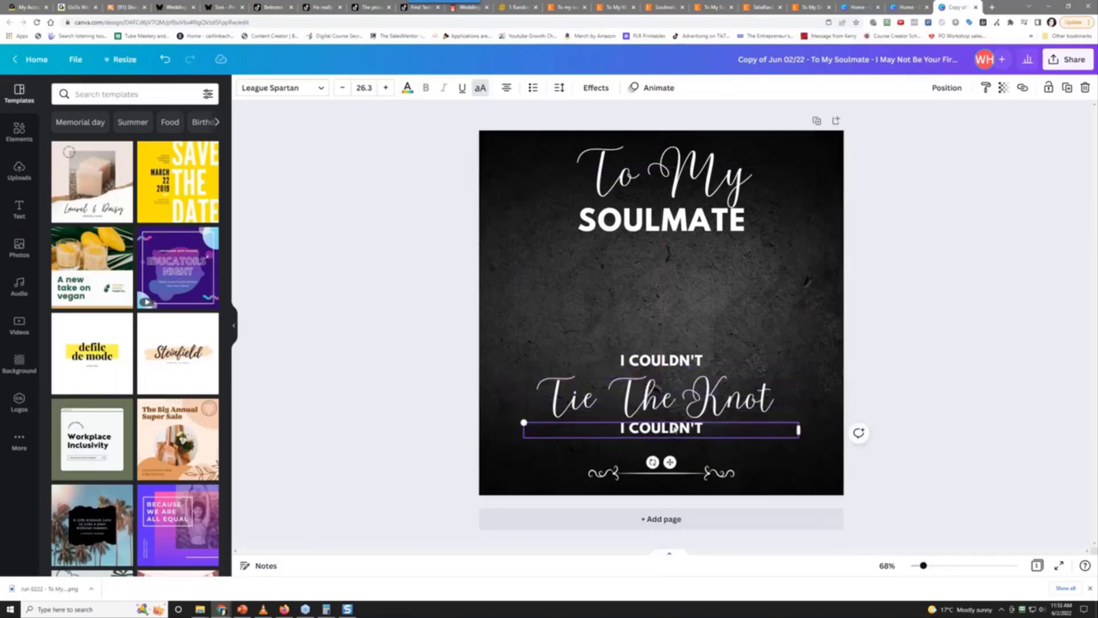
Change the lower I COULDN'T line to WITHOUT YOU and nudge it slightly lower
double_click(675, 429)
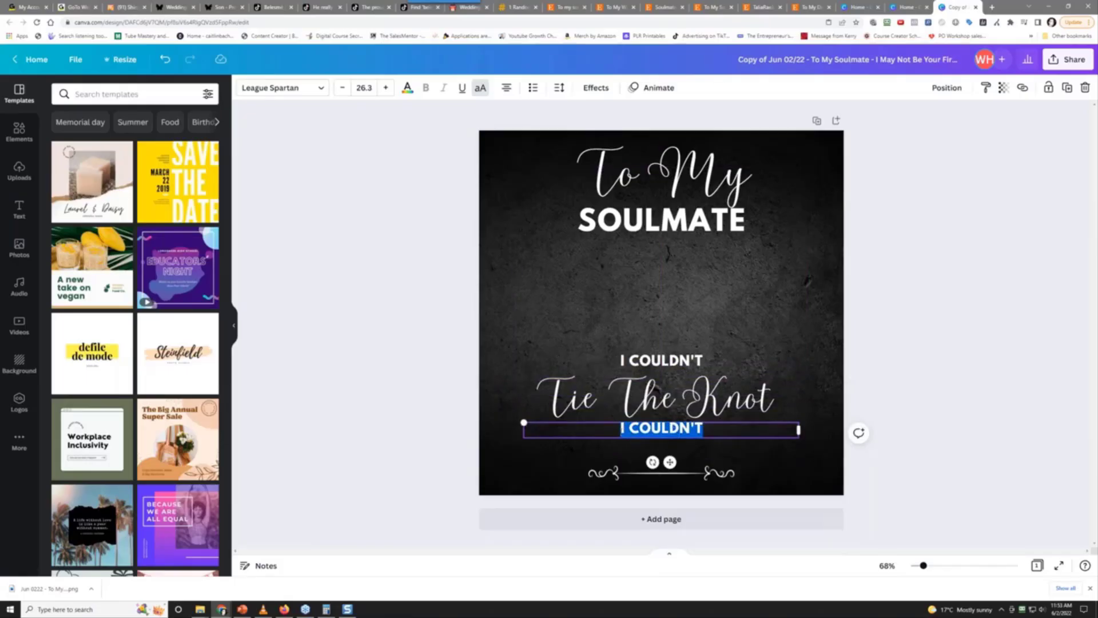
text(WITHOUT YOU)
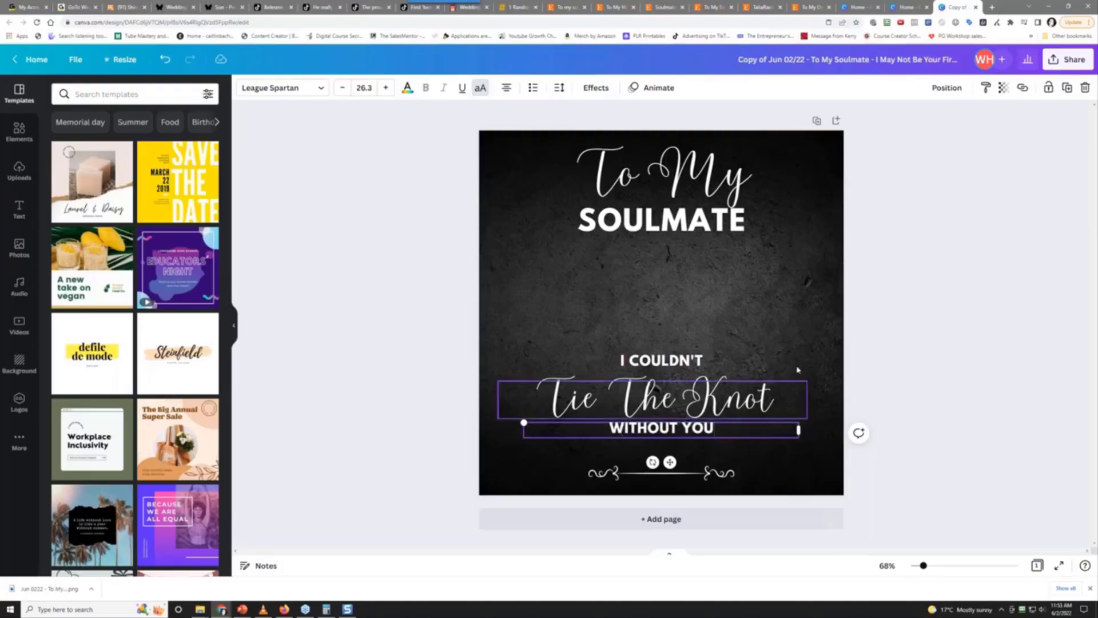
click(888, 336)
click(680, 430)
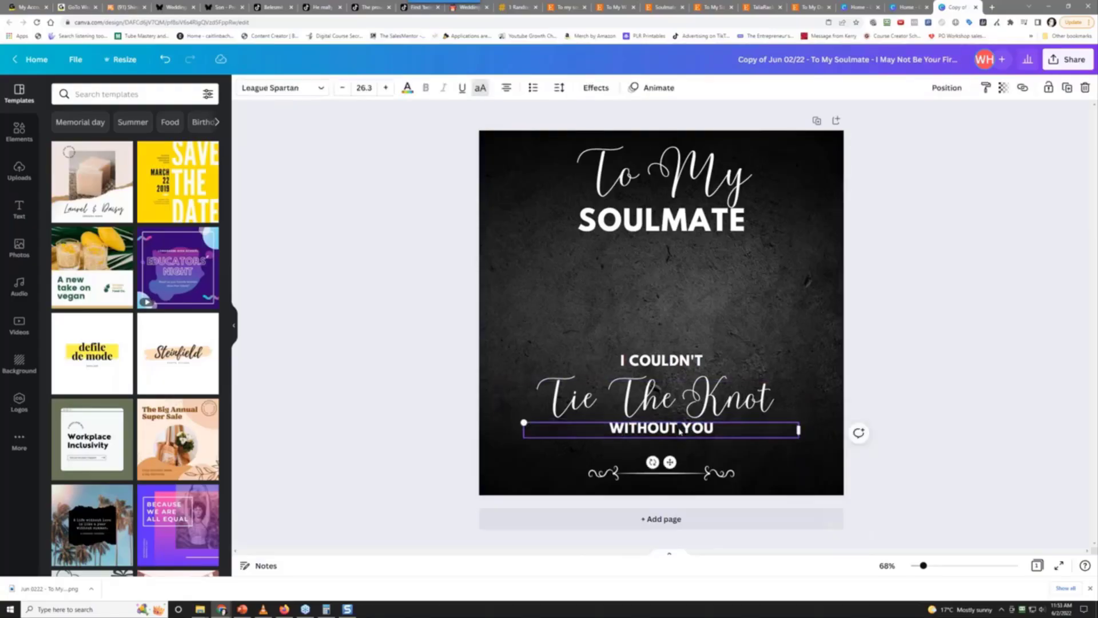
drag(680, 430, 680, 434)
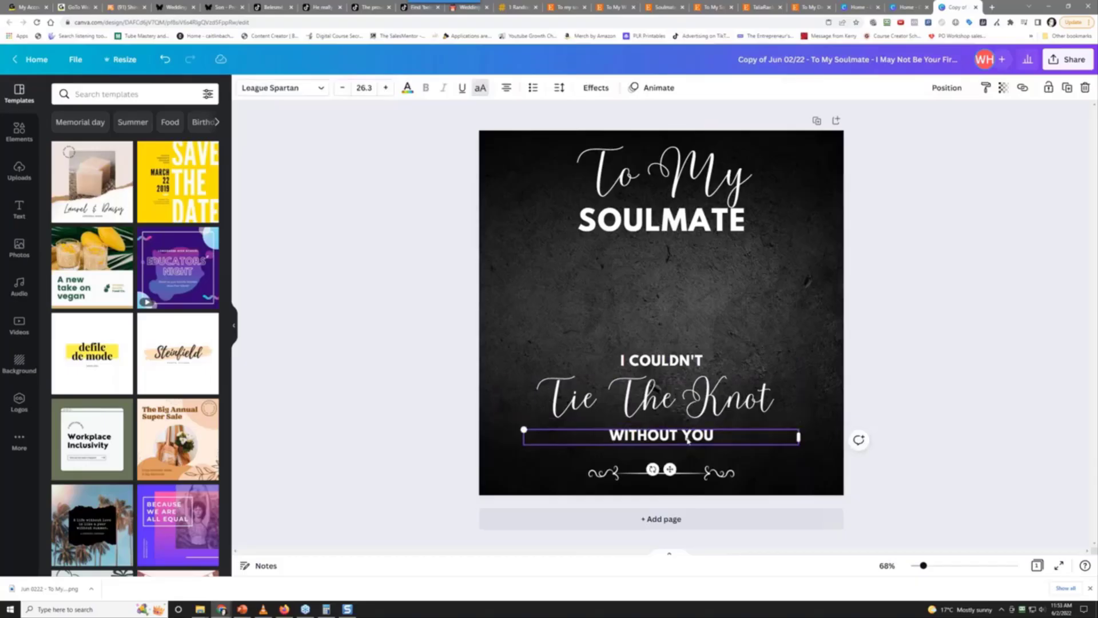
Centre-align all four text lines and move the group to the page's horizontal centre
click(679, 410)
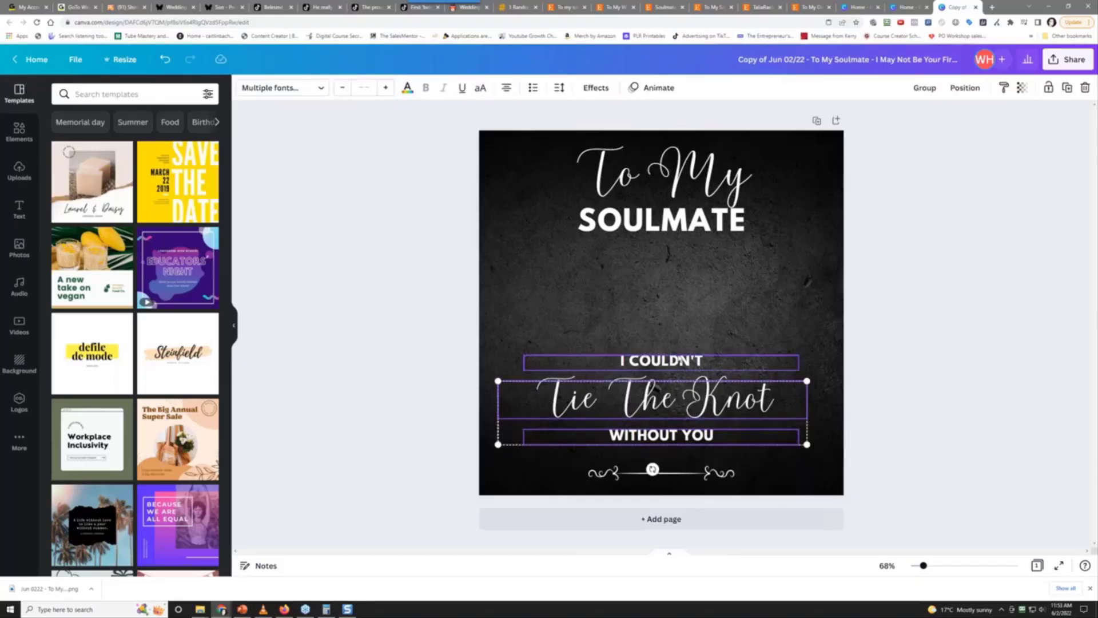
click(671, 375)
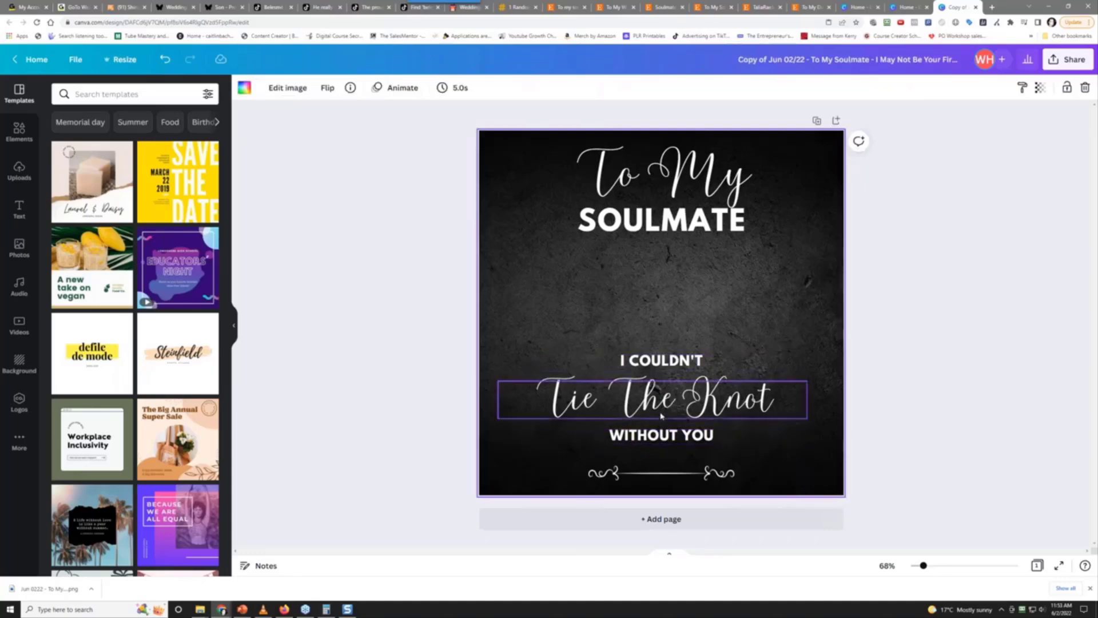
click(657, 445)
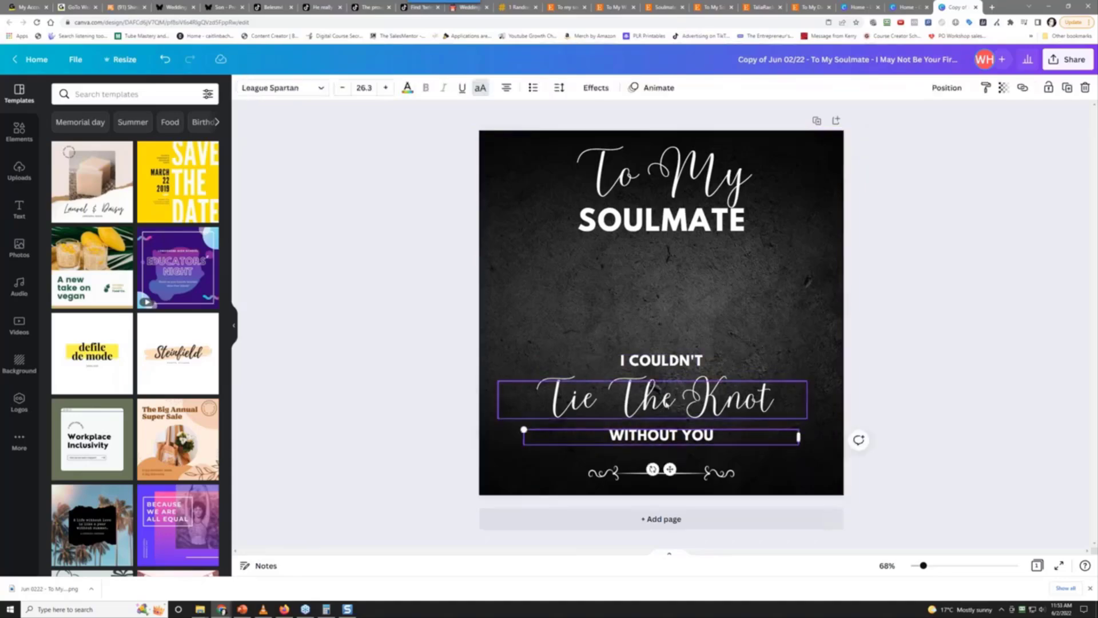
shift+click(664, 403)
shift+click(666, 360)
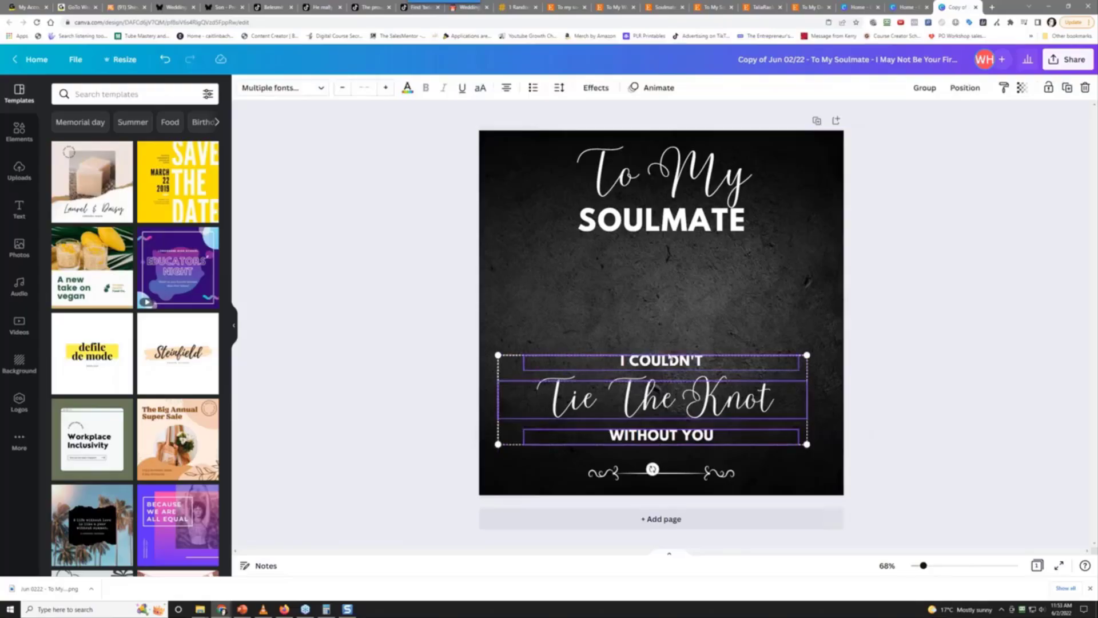
shift+click(663, 230)
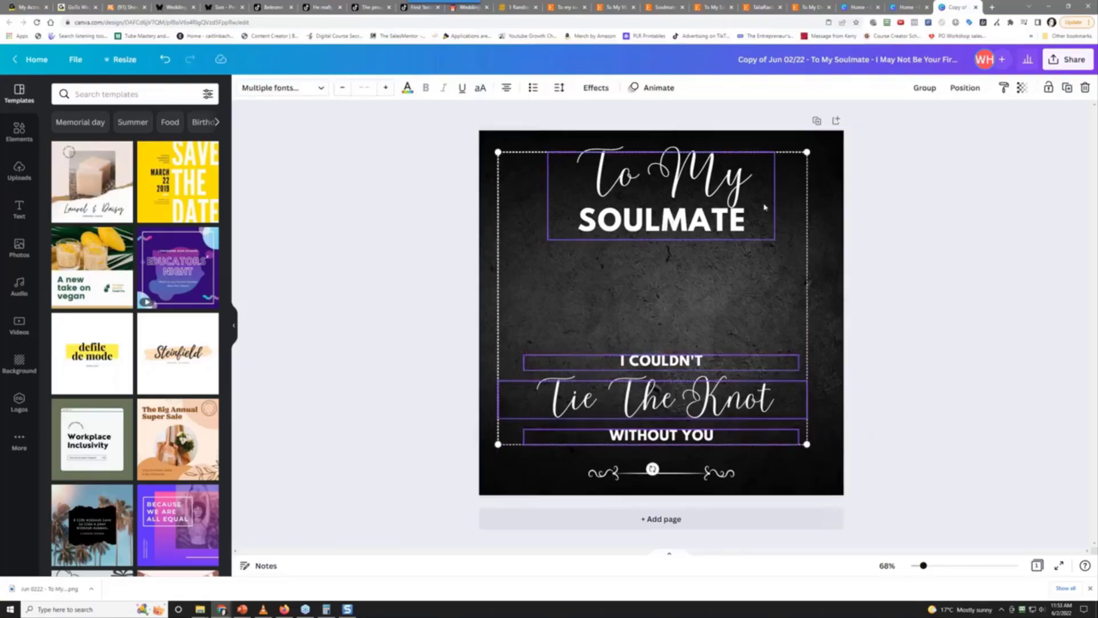
click(951, 90)
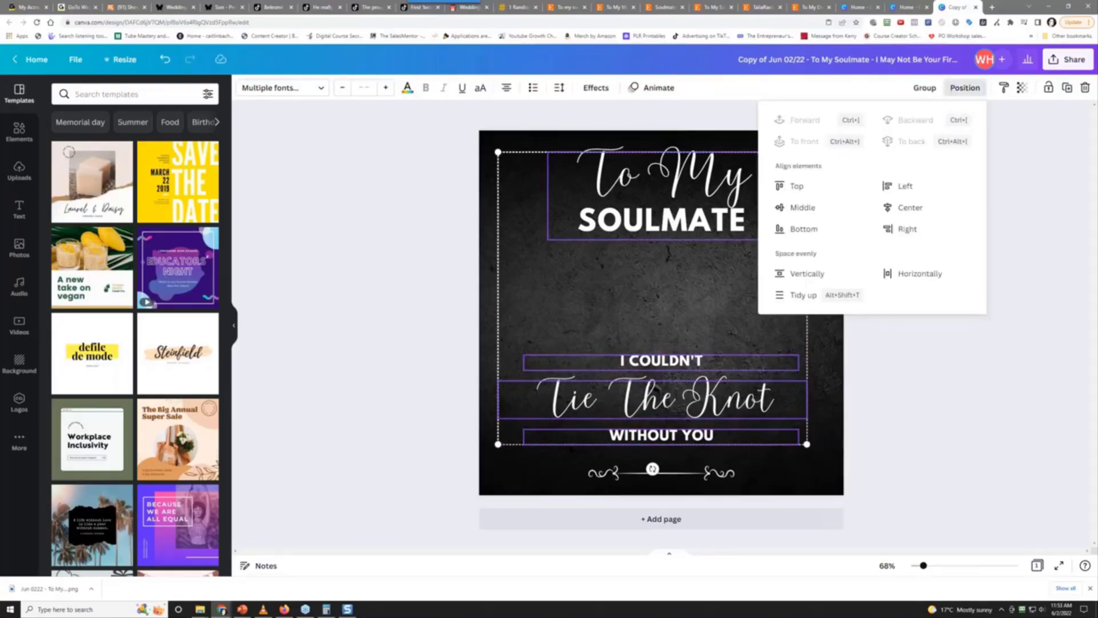
click(890, 209)
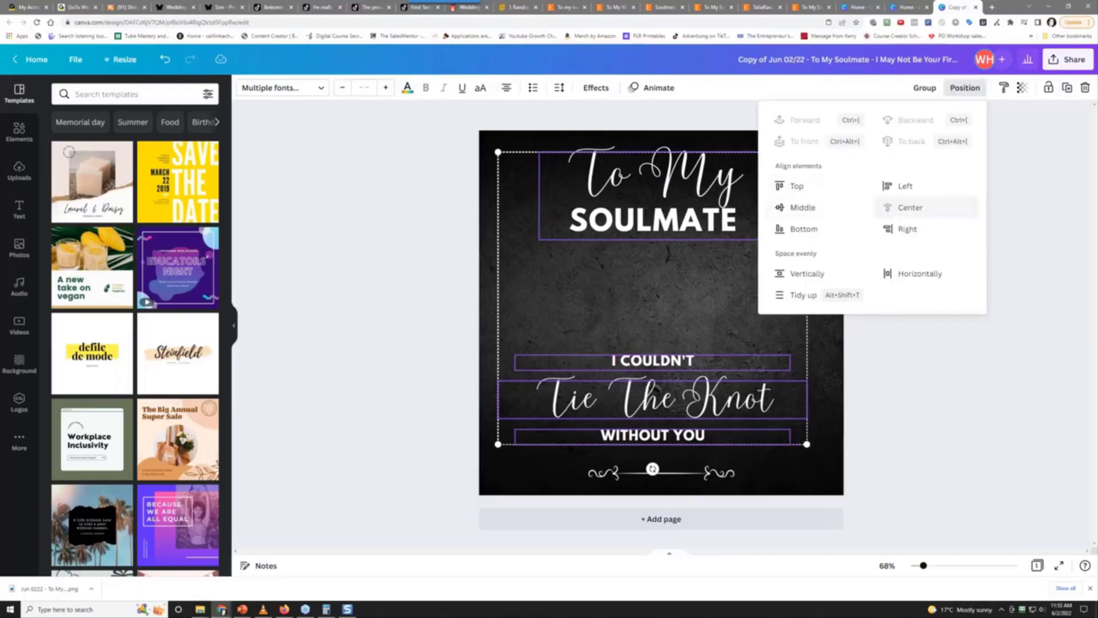
click(943, 424)
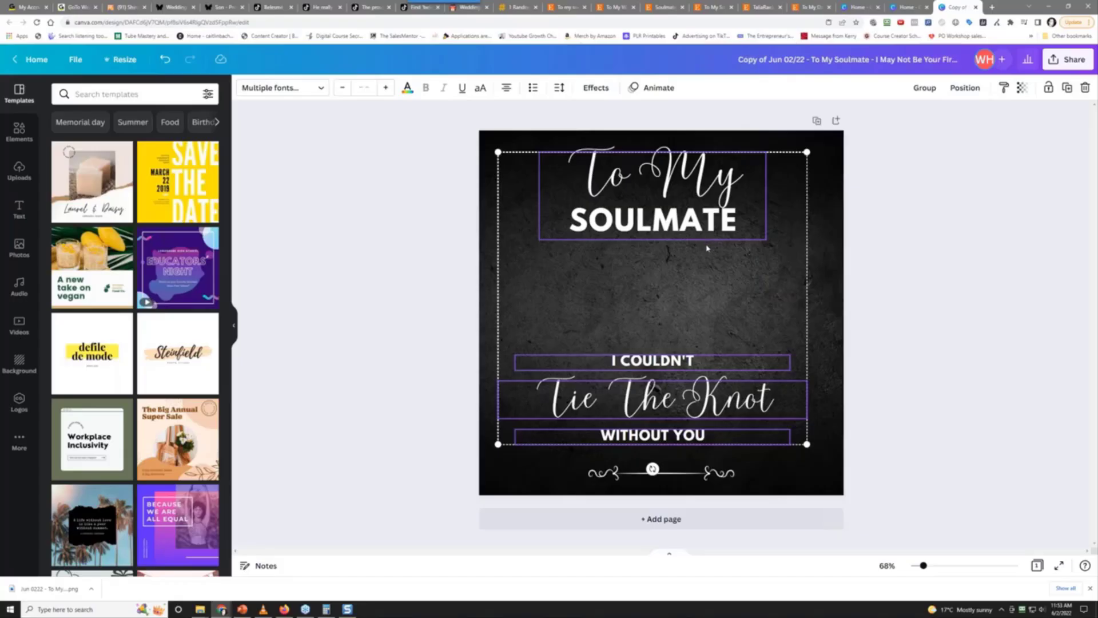
drag(682, 313, 691, 321)
Nudge the I COULDN'T line up slightly and delete the ornament divider below WITHOUT YOU
click(939, 340)
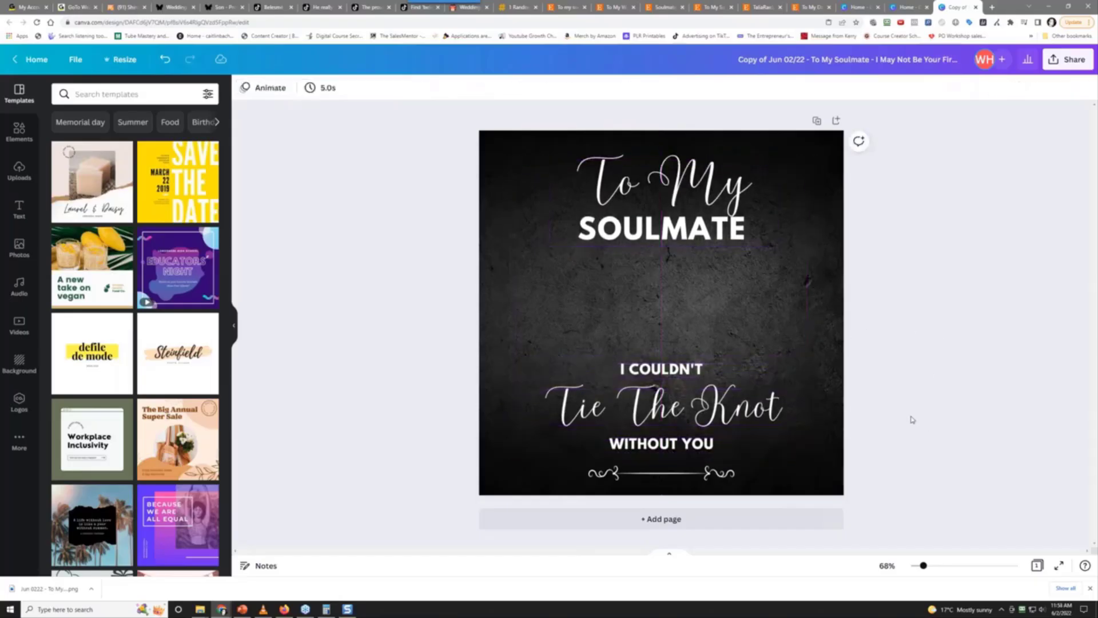
drag(645, 381, 646, 375)
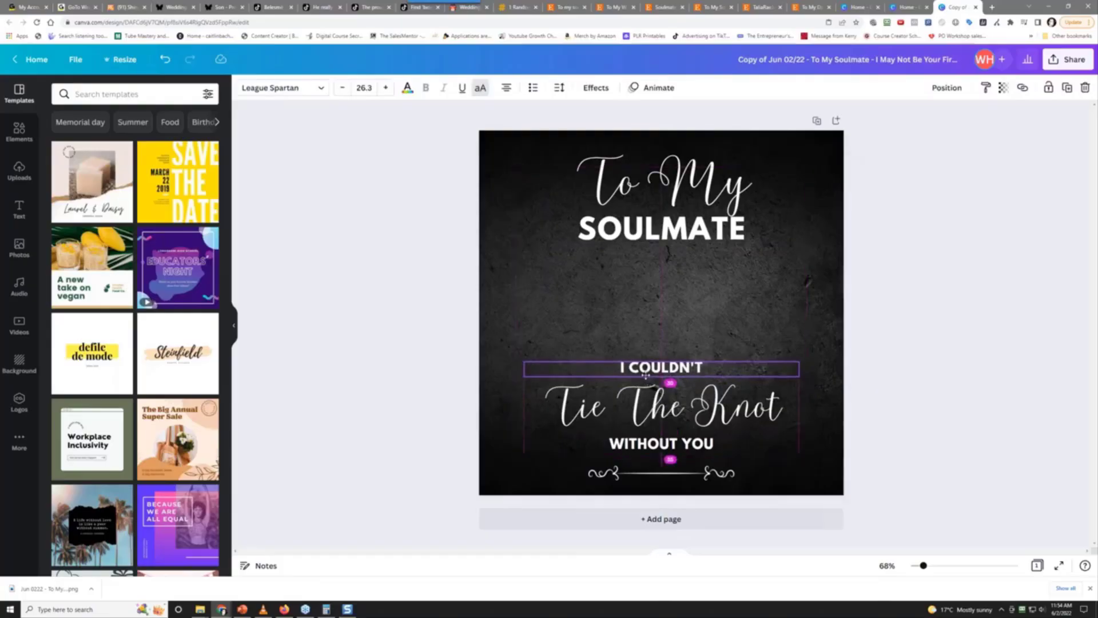
click(941, 343)
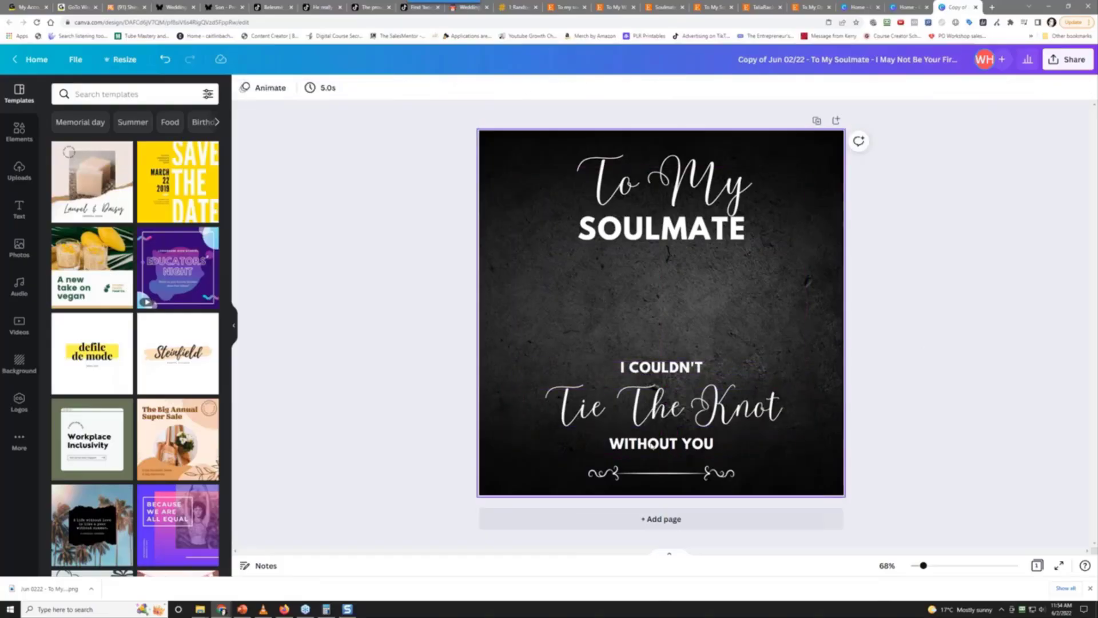
click(641, 233)
double_click(644, 232)
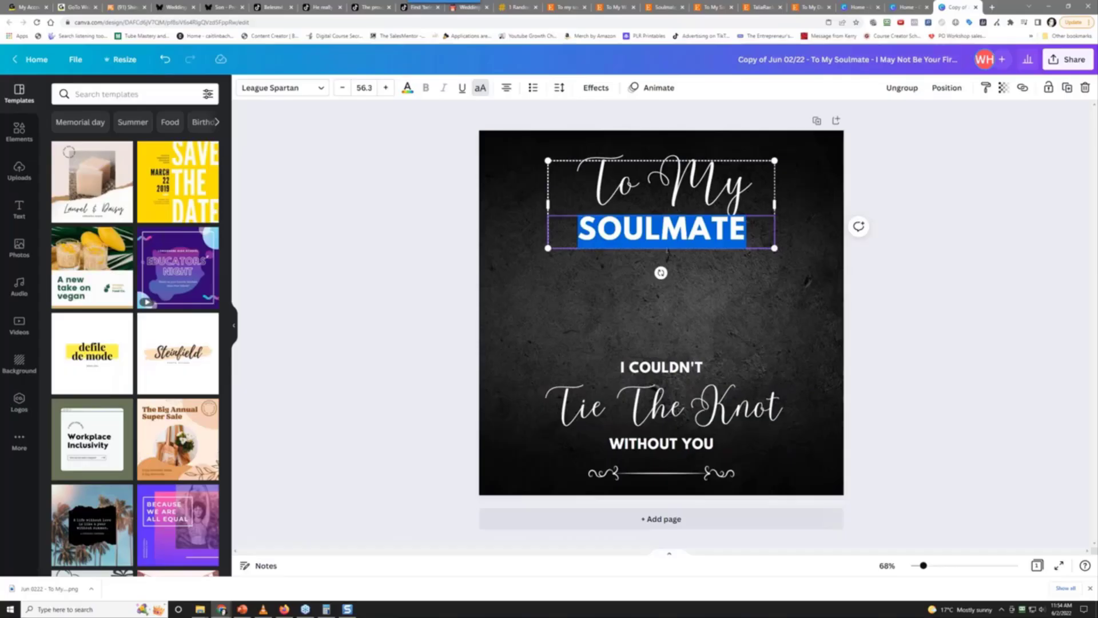
click(921, 259)
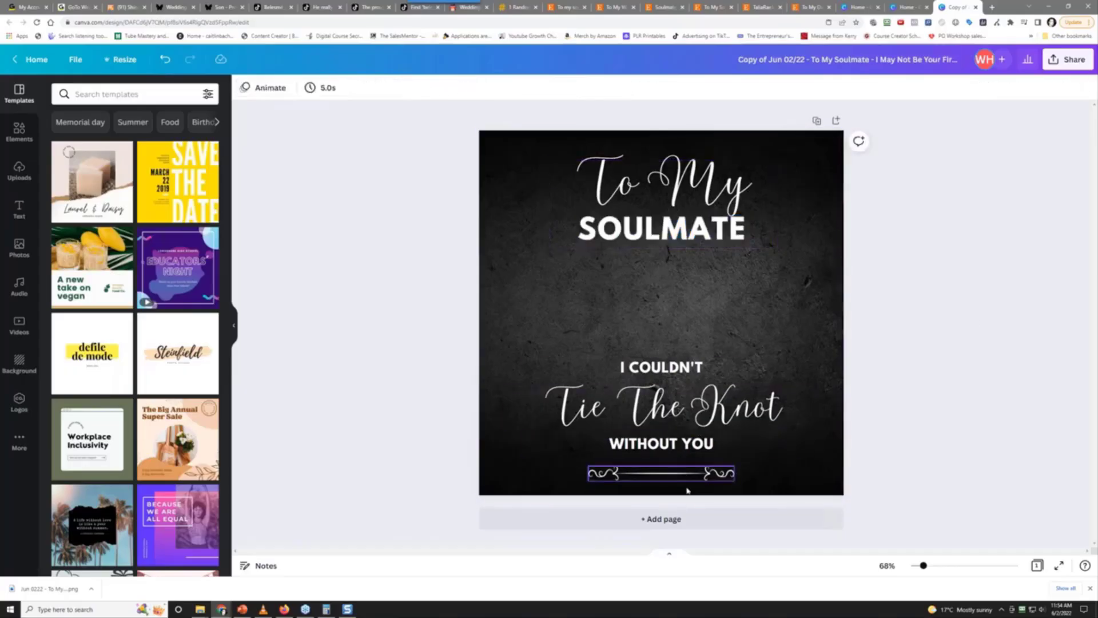
click(682, 477)
key(Delete)
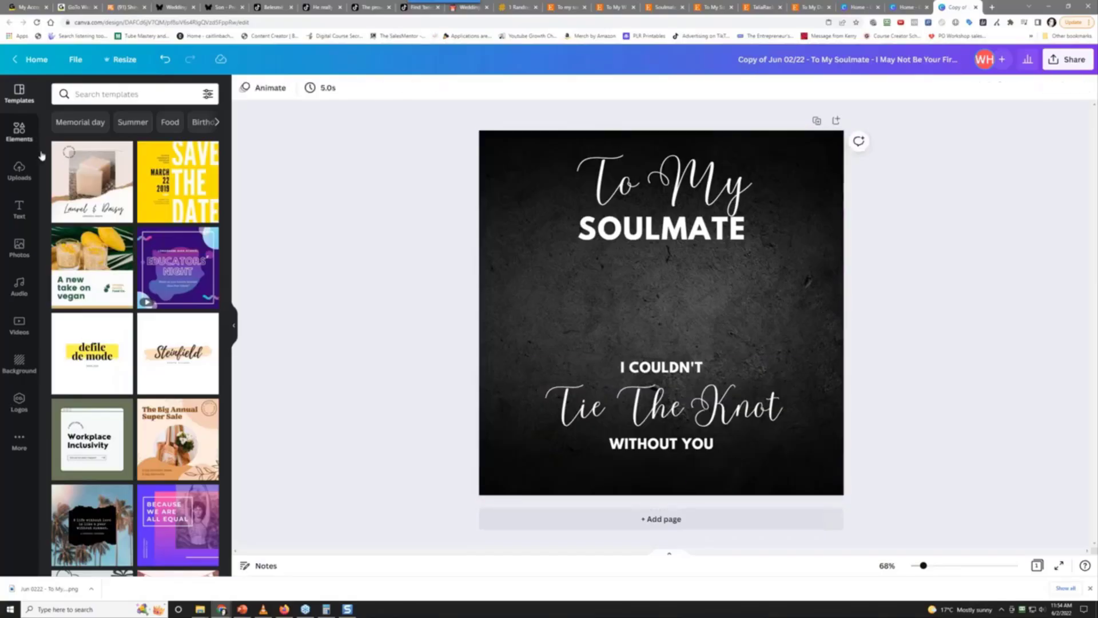
Search Elements graphics for 'hearts' and add the dotted-hearts line graphic to the design
click(23, 129)
click(111, 93)
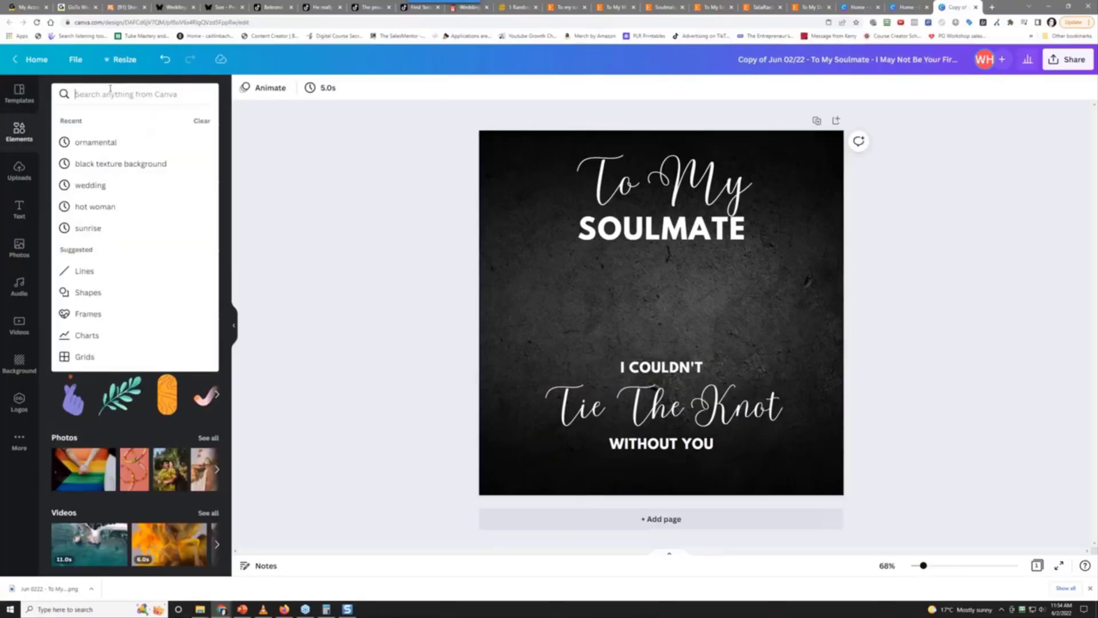
text(heart)
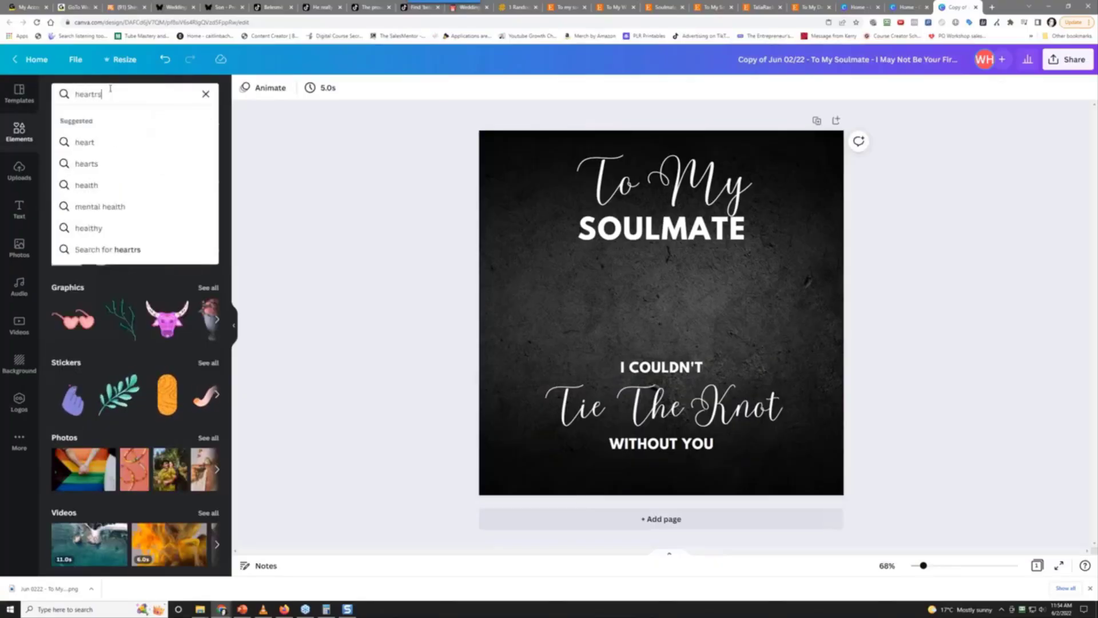
text(s)
key(Return)
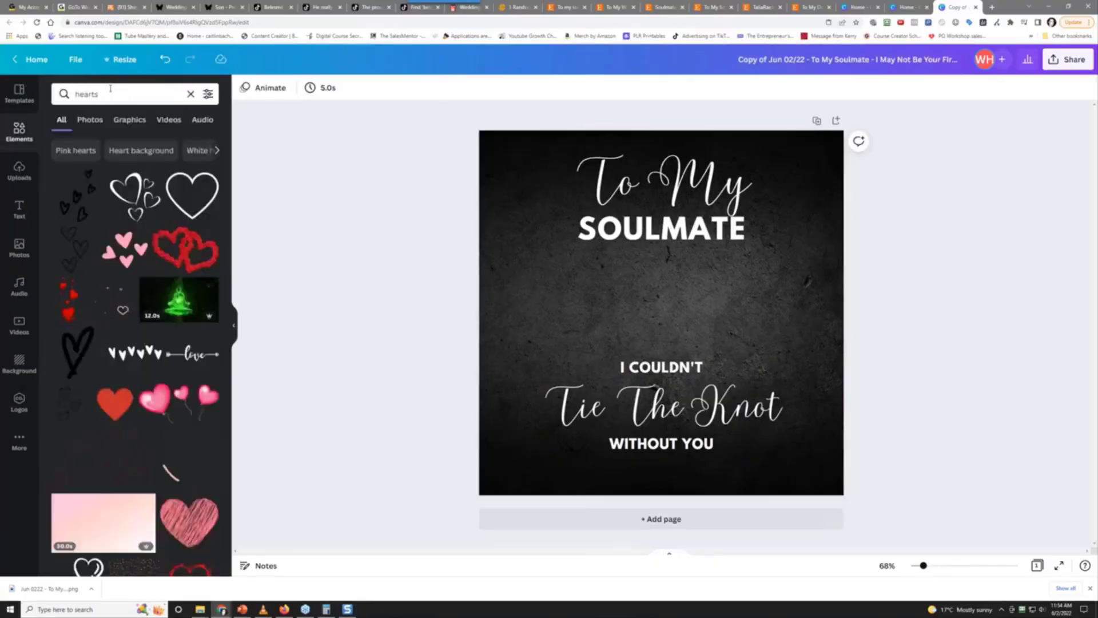
click(140, 121)
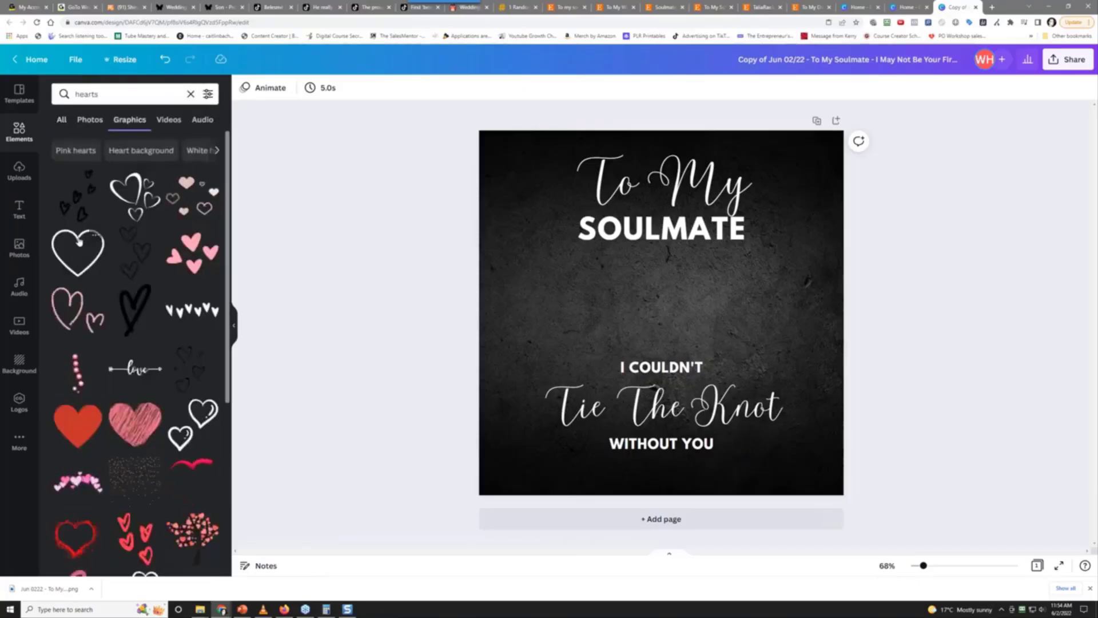
scroll(123, 321, down, 3)
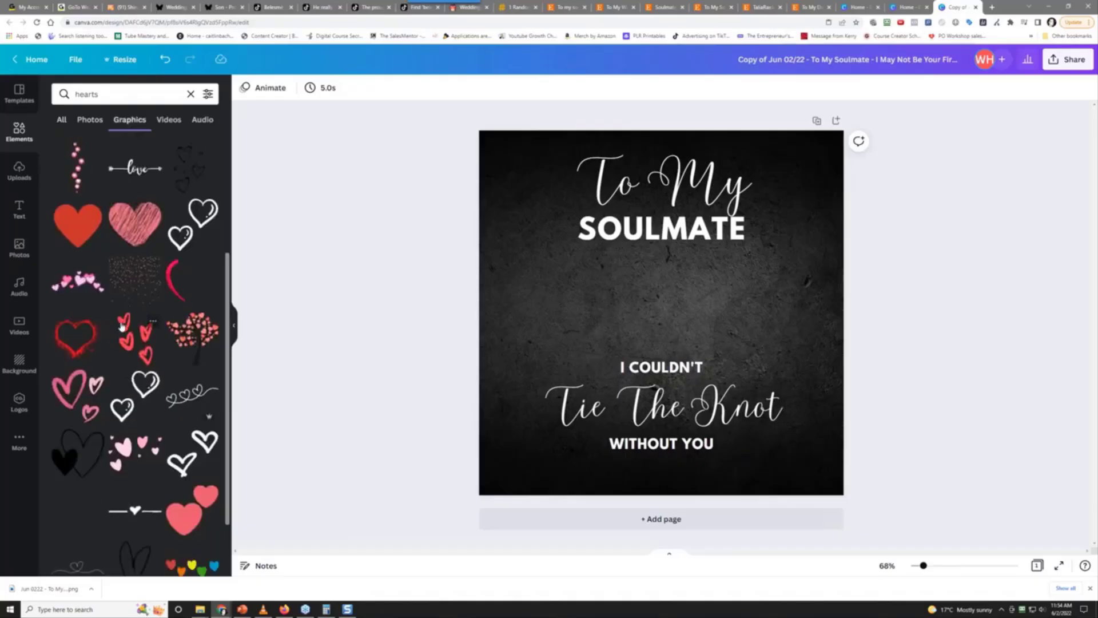
scroll(121, 326, down, 6)
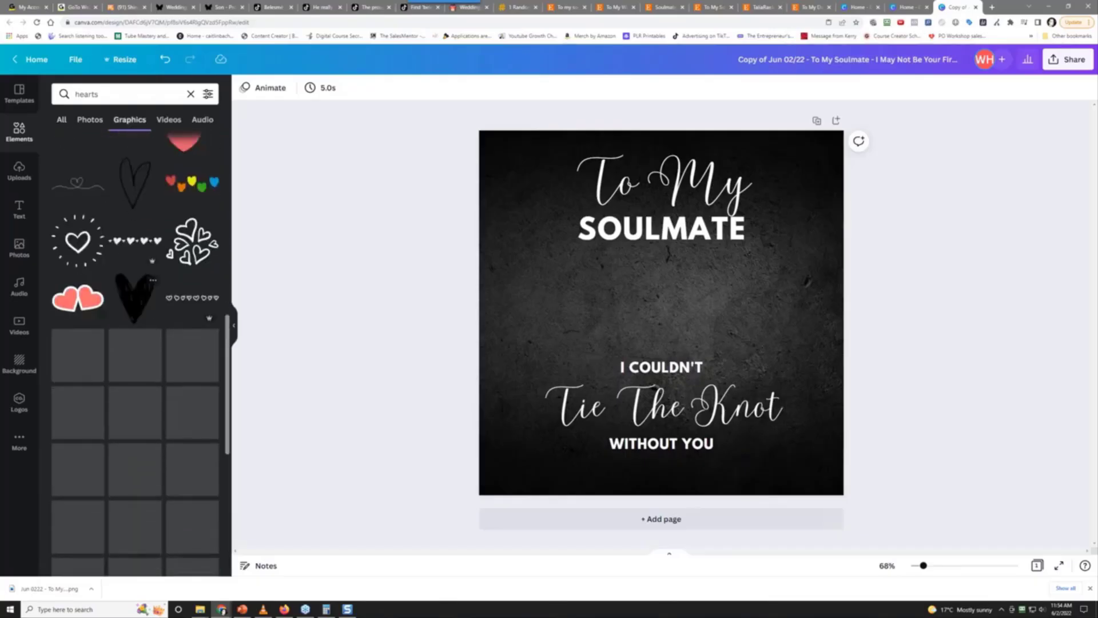
click(149, 247)
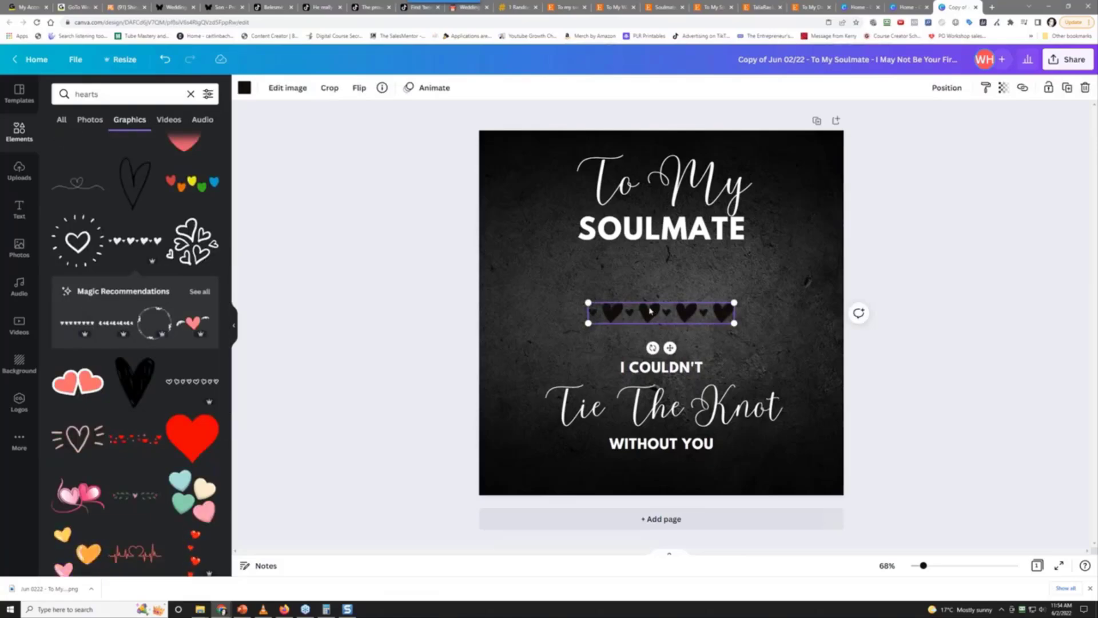
Make the hearts graphic white, centre it below WITHOUT YOU, then delete it
click(244, 87)
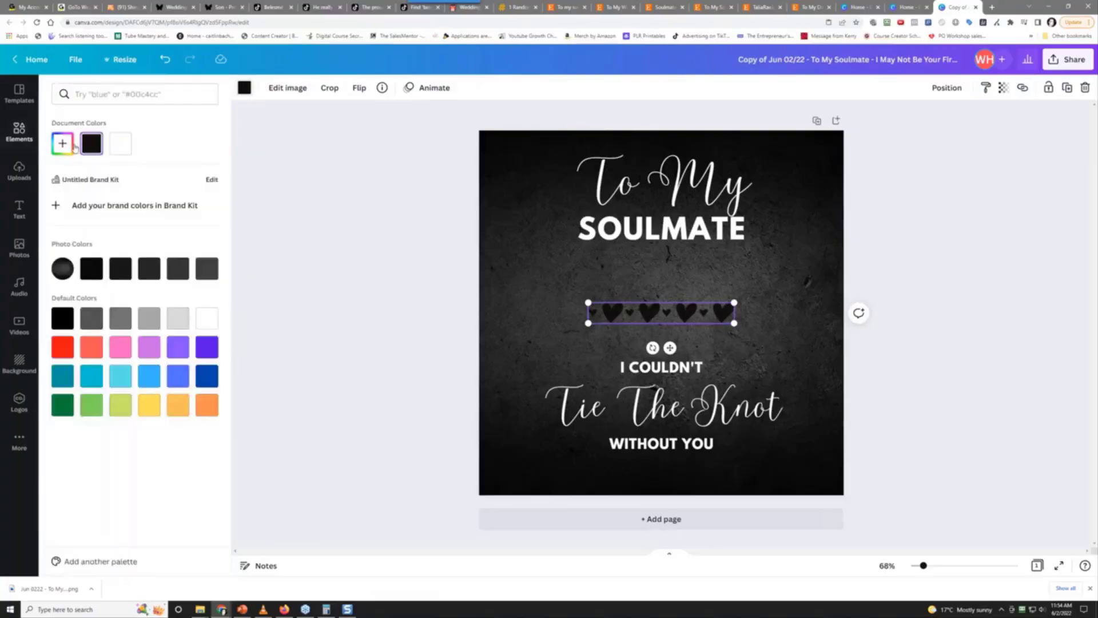
click(125, 148)
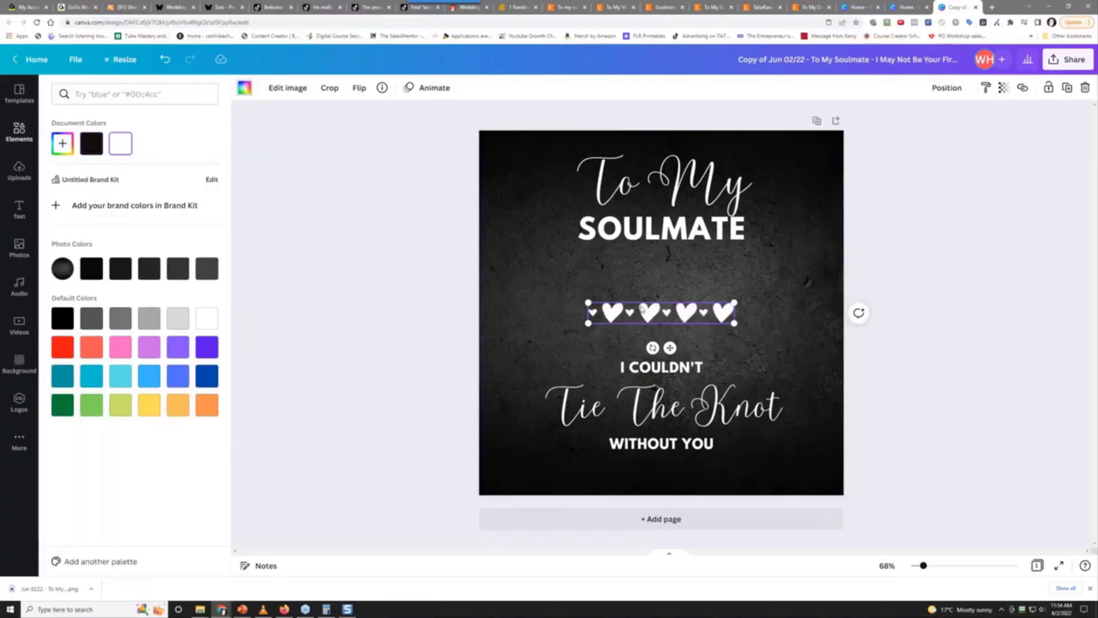
drag(646, 318, 645, 470)
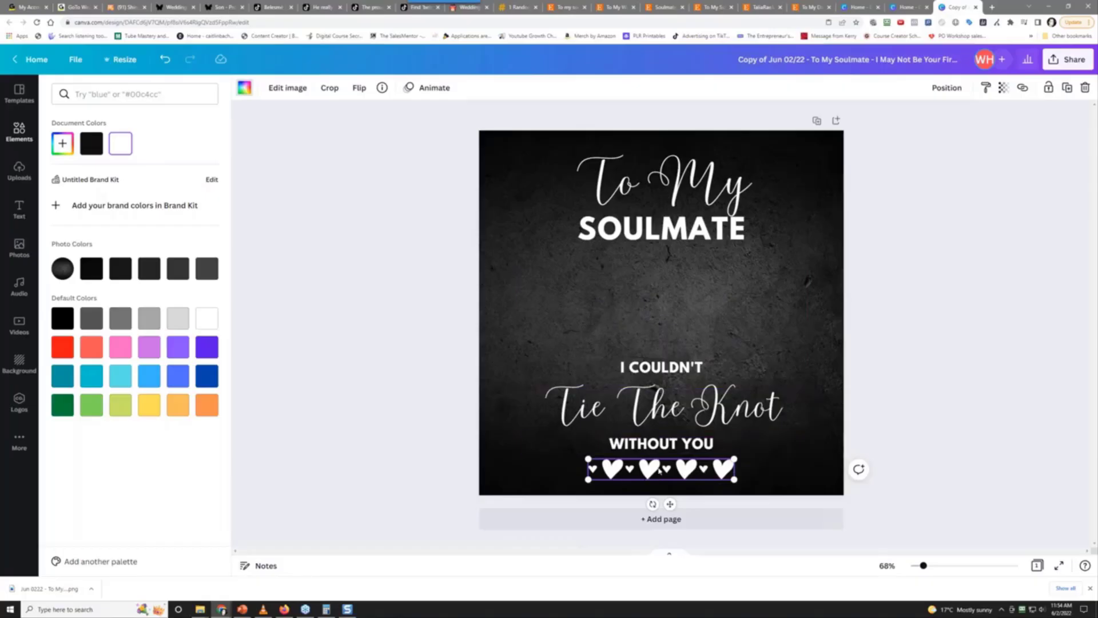
drag(662, 471, 667, 473)
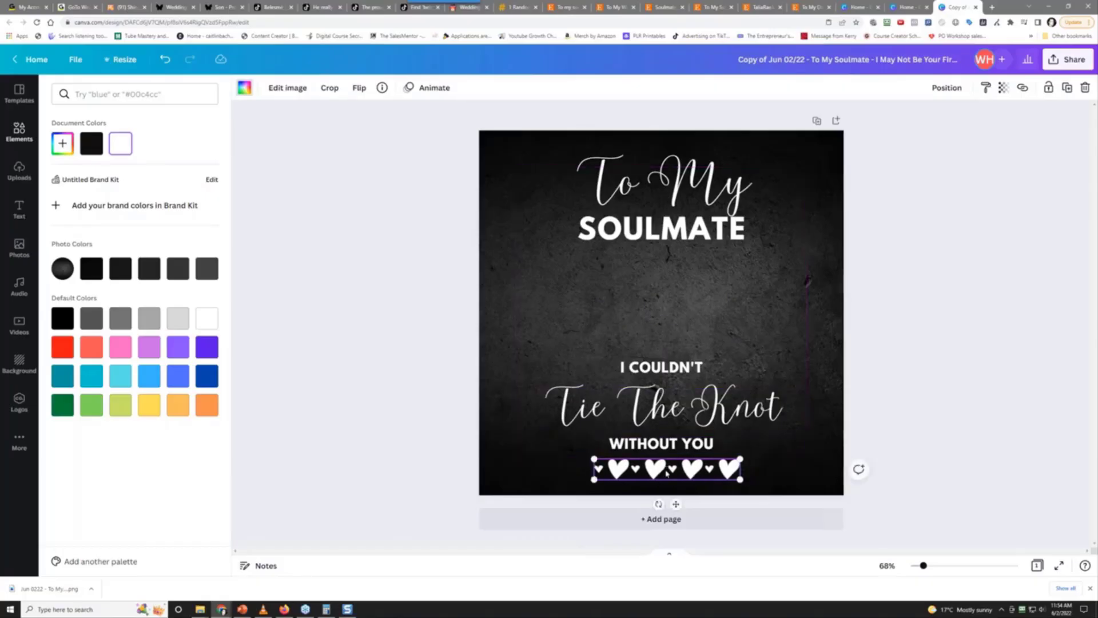
key(Delete)
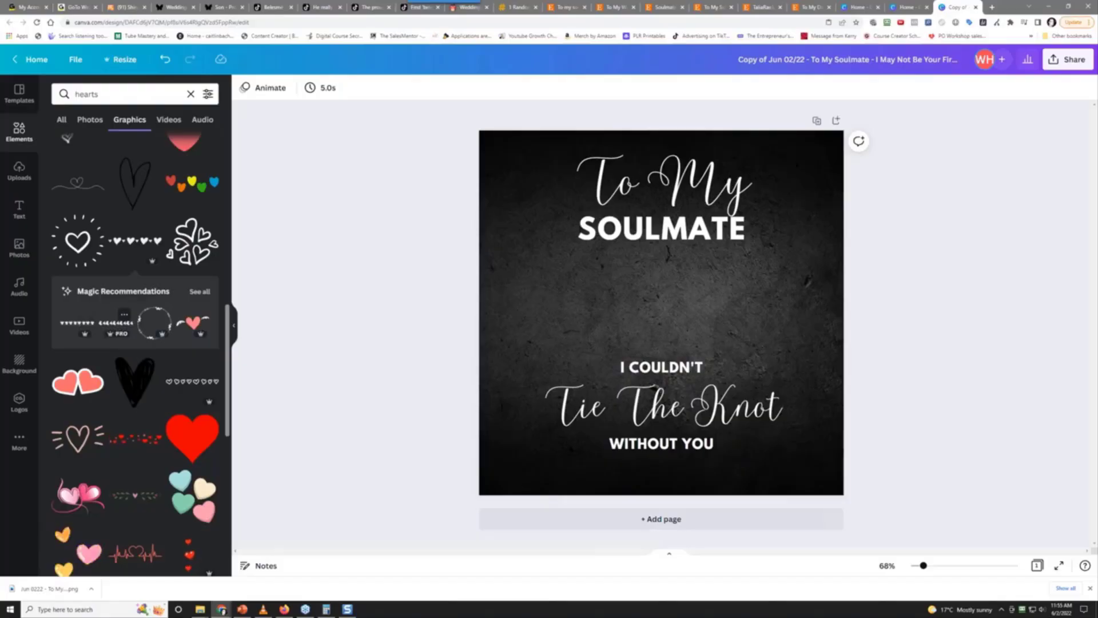
click(175, 388)
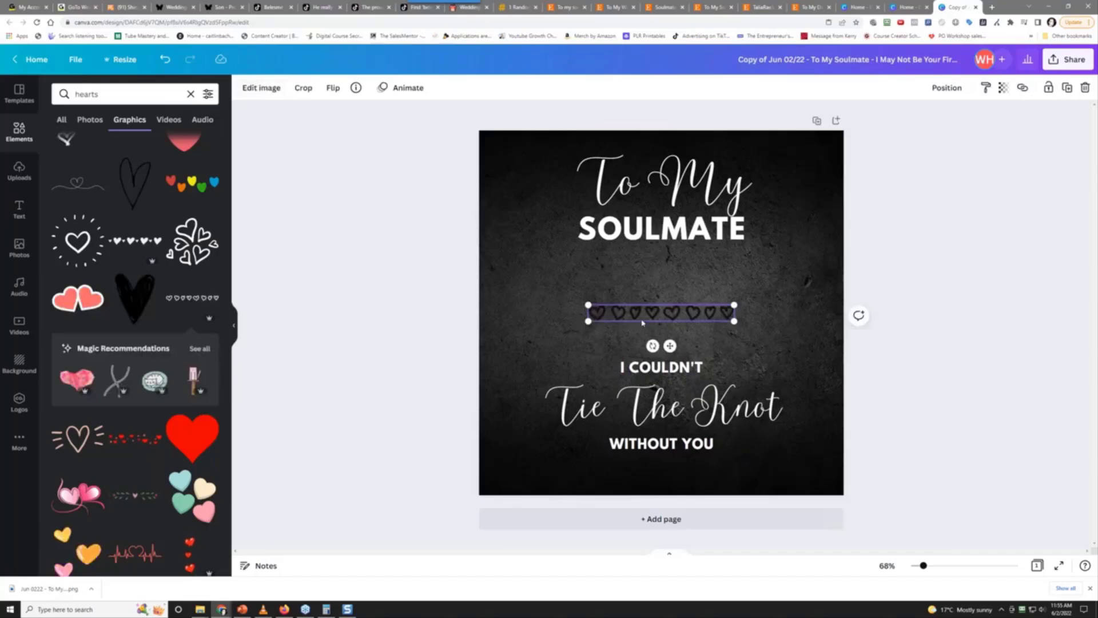
click(274, 93)
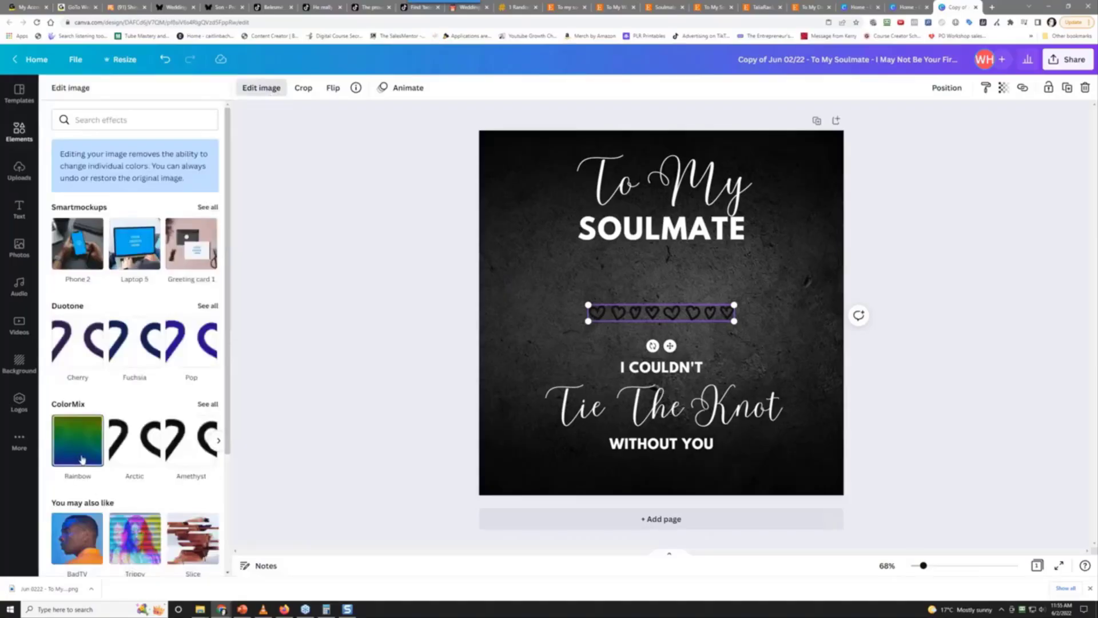
scroll(84, 450, down, 3)
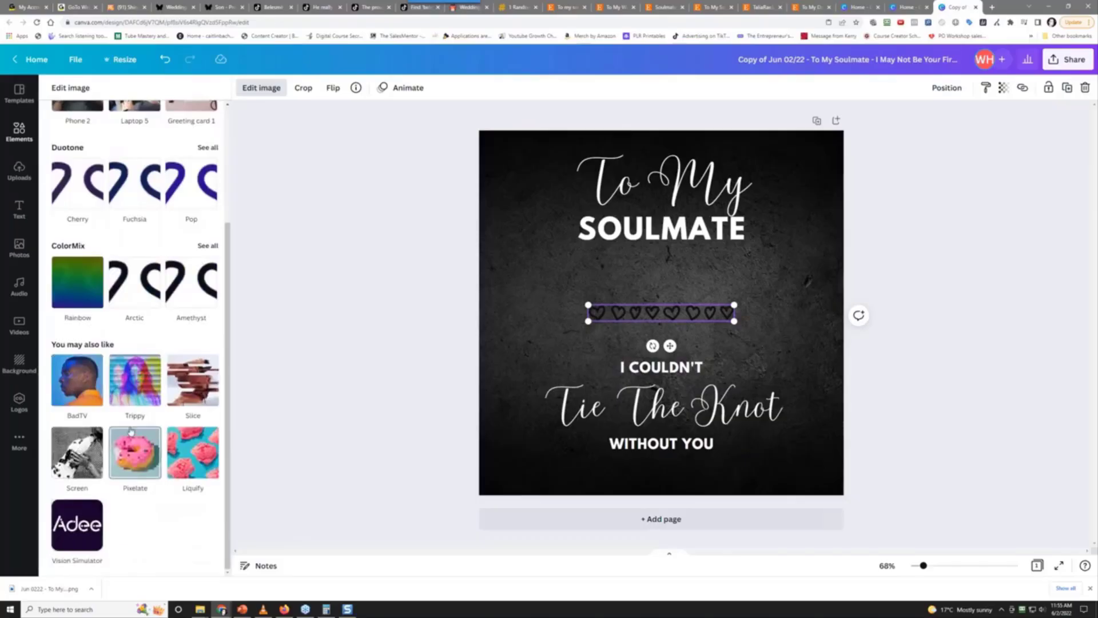
scroll(151, 414, up, 3)
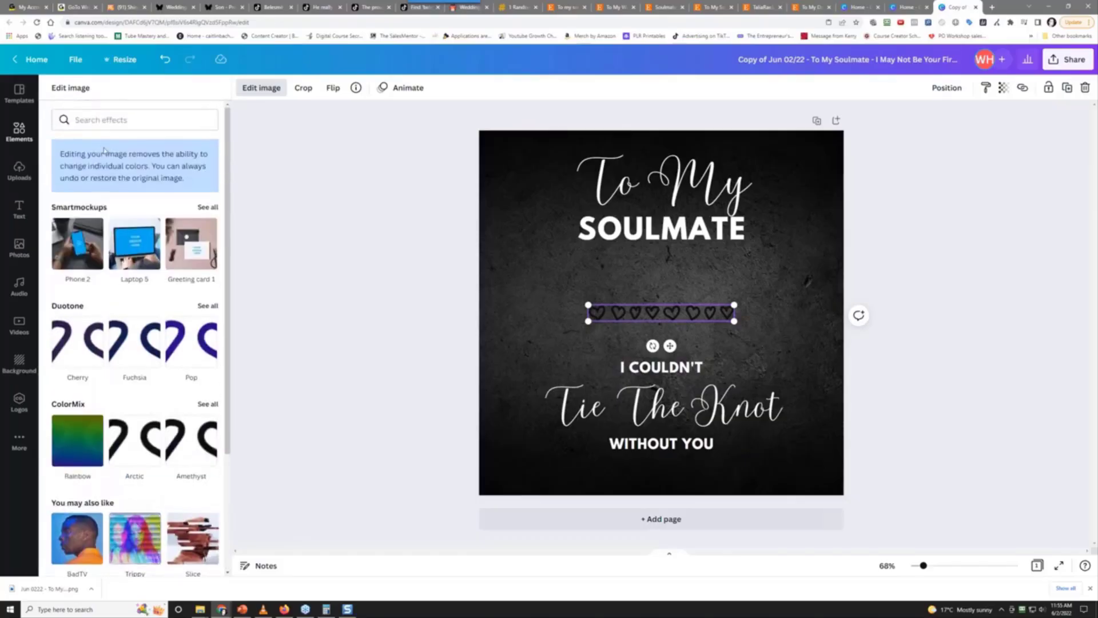
click(77, 440)
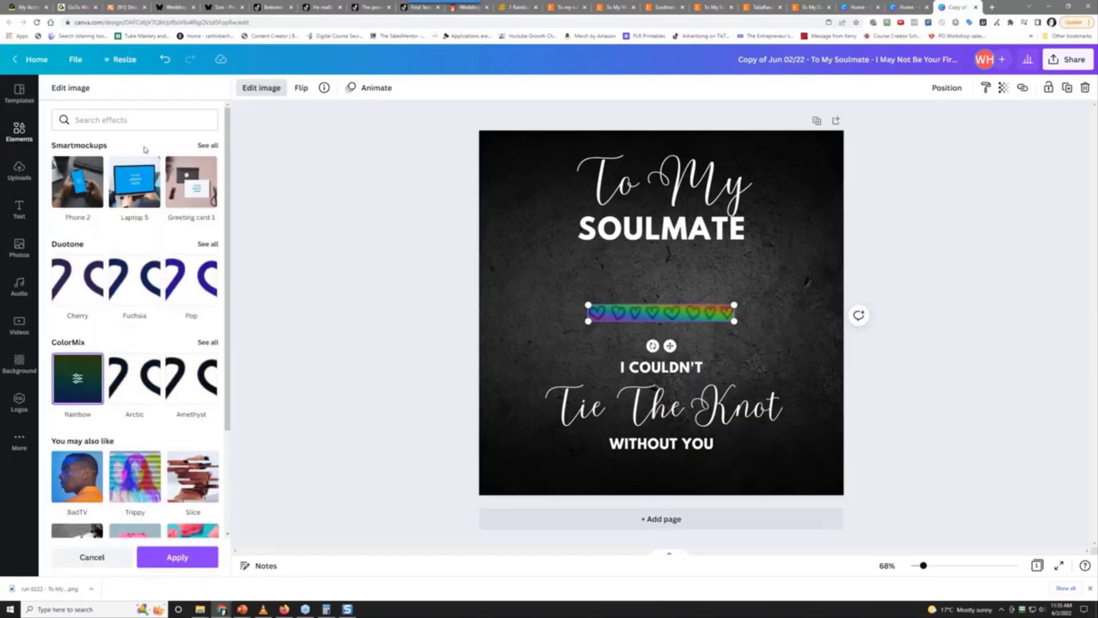
click(80, 381)
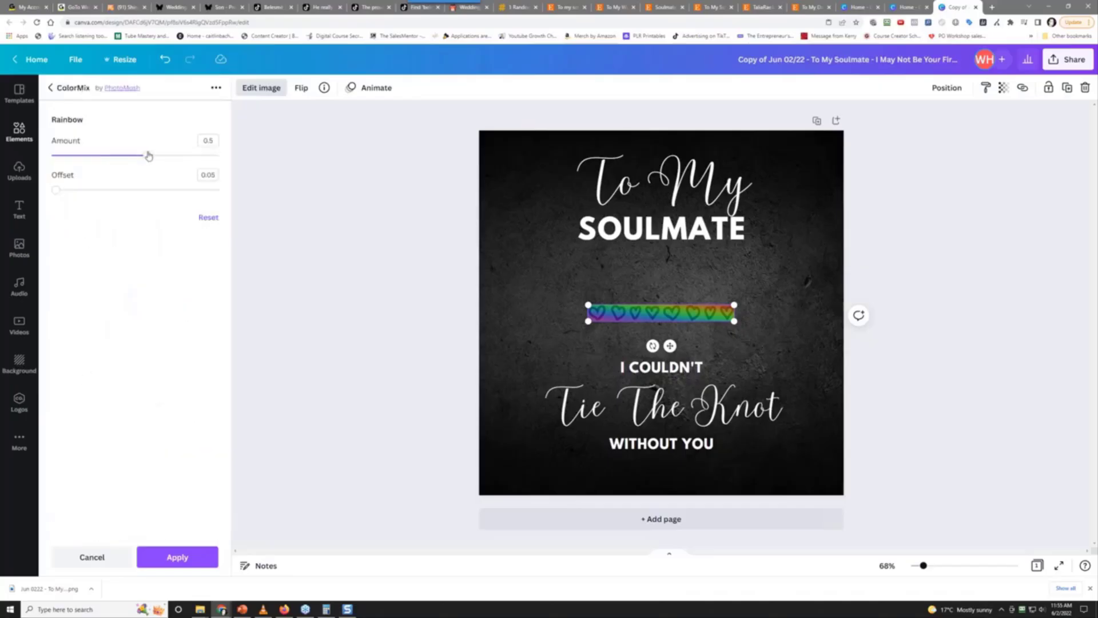
drag(148, 156, 218, 155)
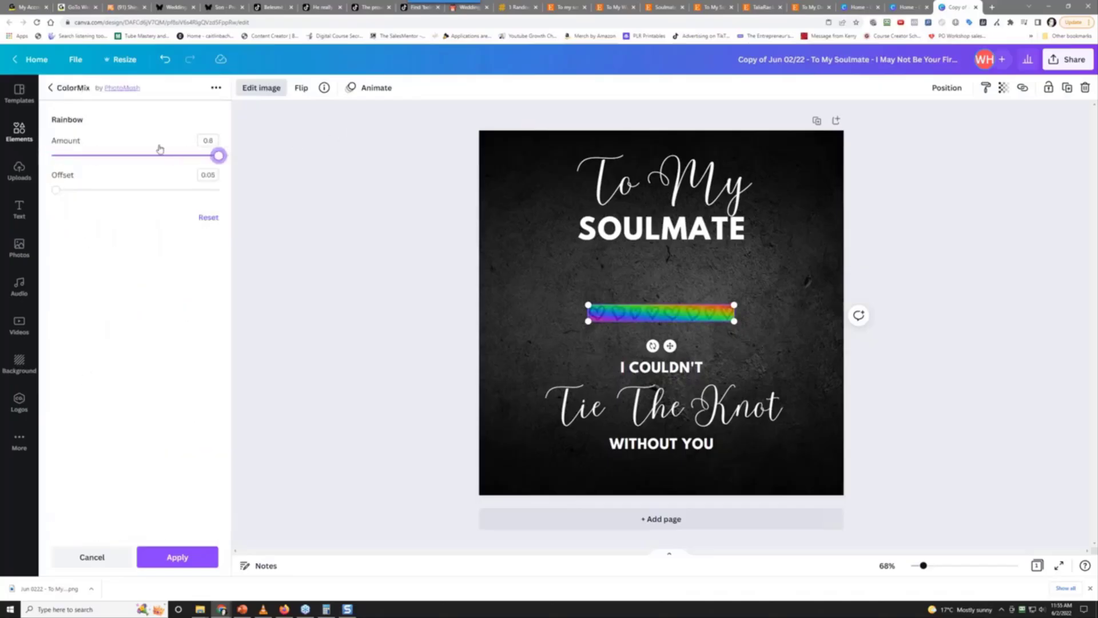
click(51, 156)
mouse_move(55, 155)
mouse_down()
mouse_move(218, 155)
mouse_move(51, 156)
mouse_up()
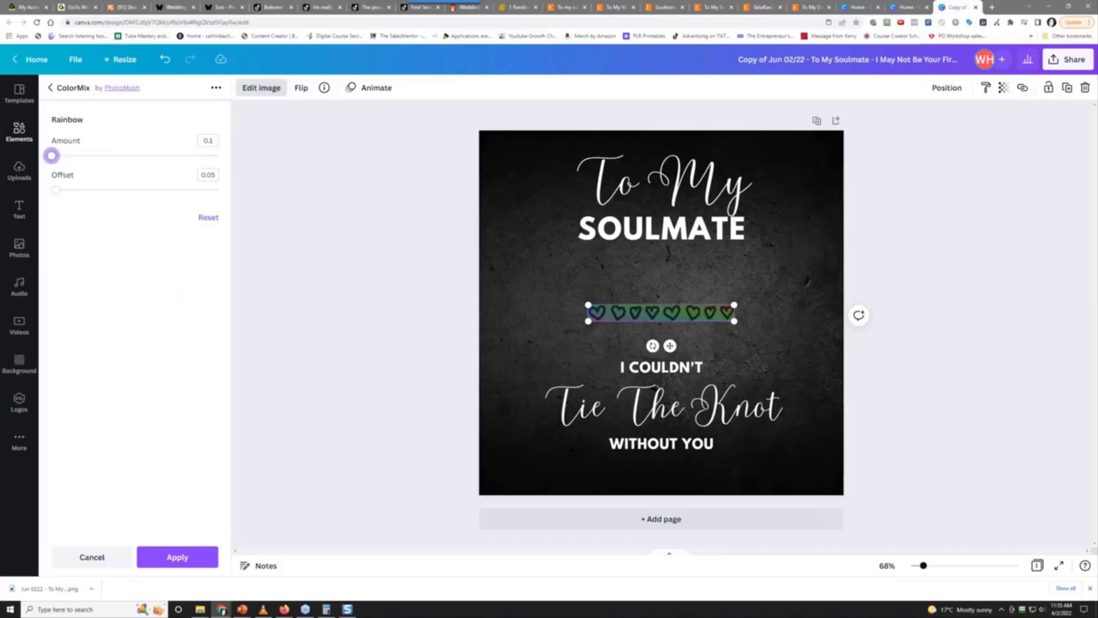
click(93, 556)
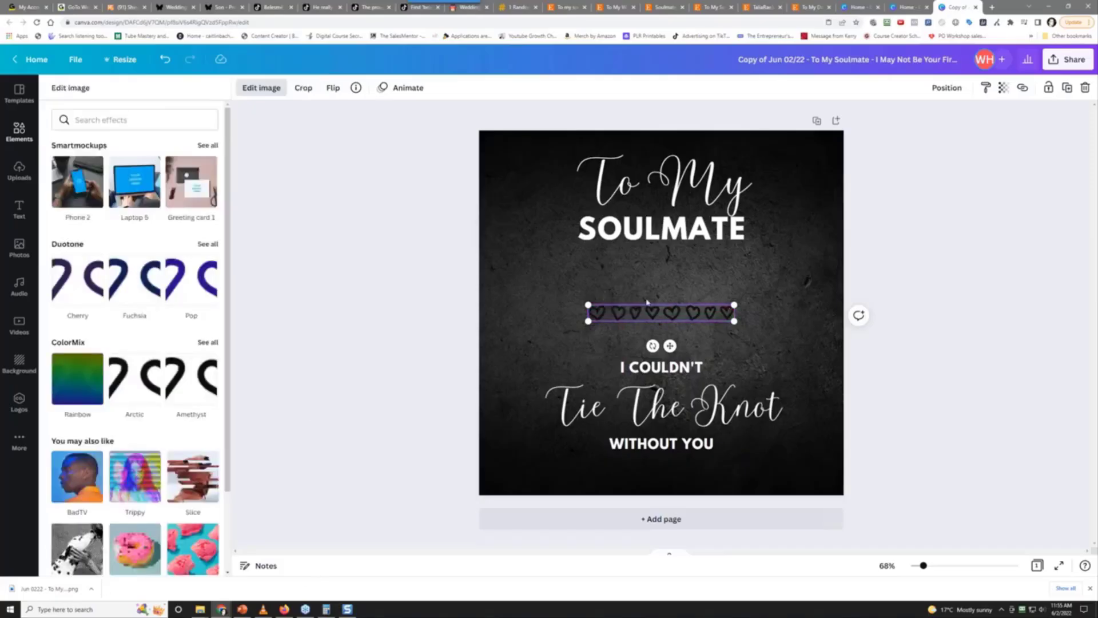
Replace the hearts strip with a white line-with-heart divider placed below WITHOUT YOU
key(Delete)
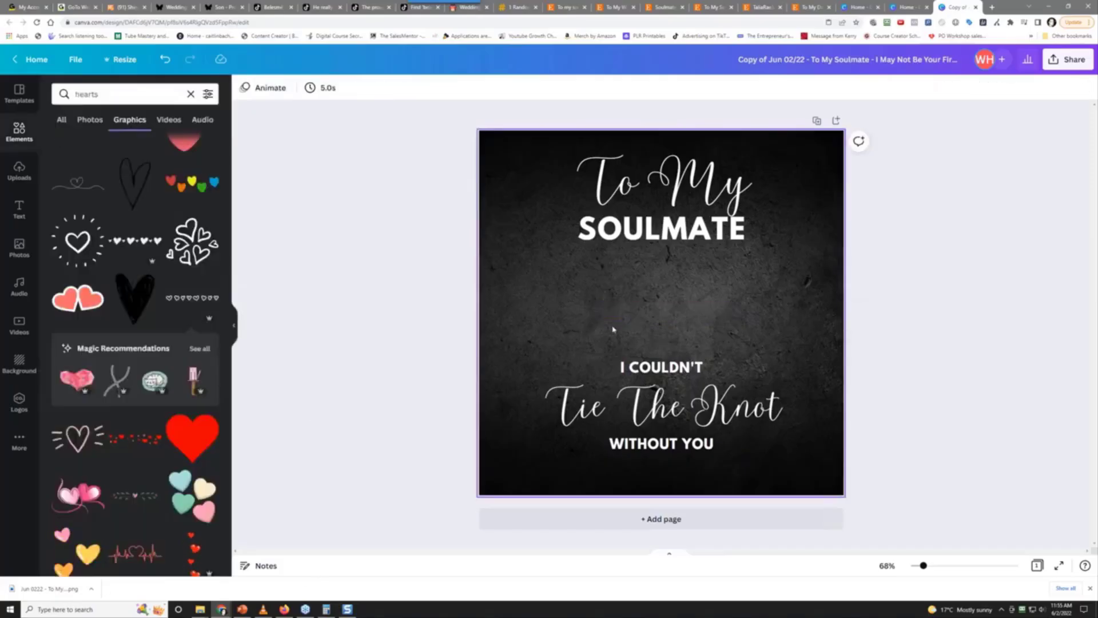
scroll(141, 353, down, 1)
scroll(116, 286, down, 10)
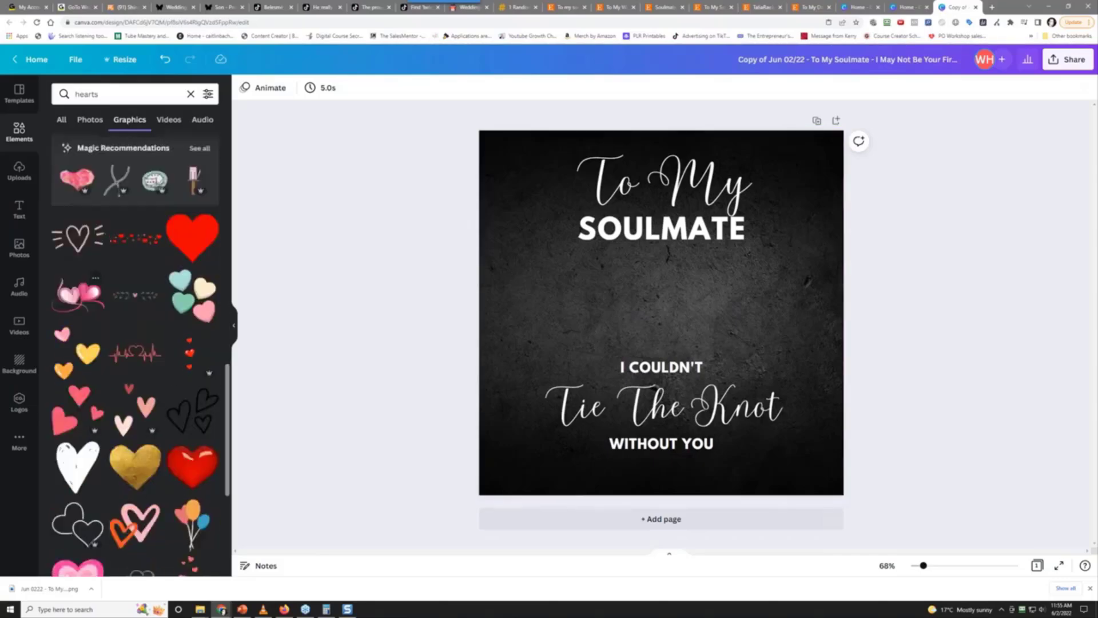
scroll(116, 286, down, 5)
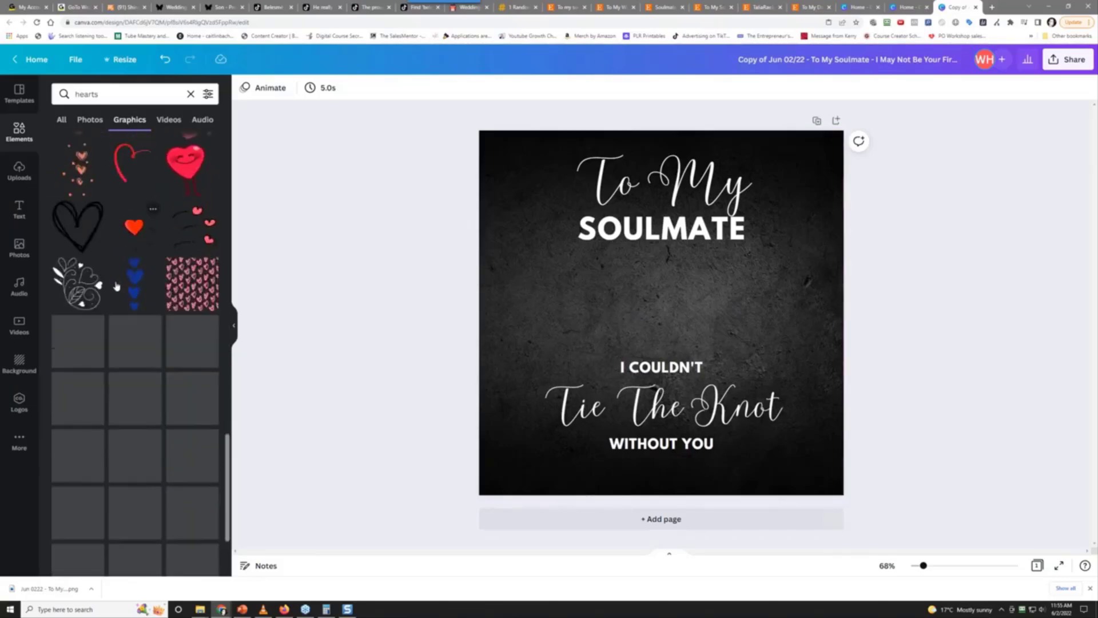
scroll(117, 285, down, 6)
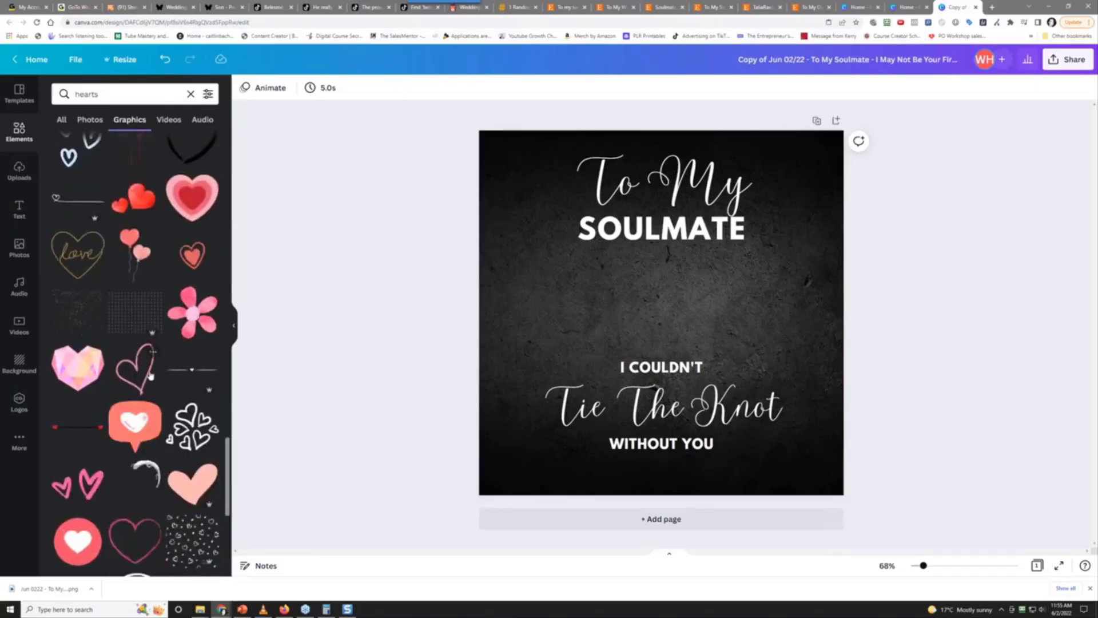
click(196, 369)
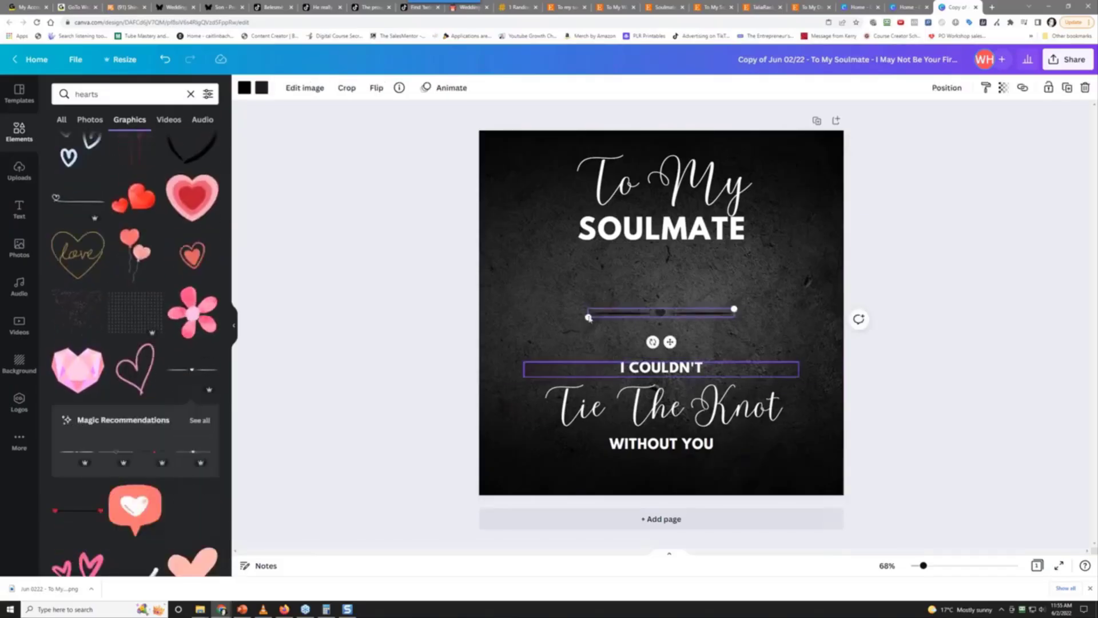
click(245, 88)
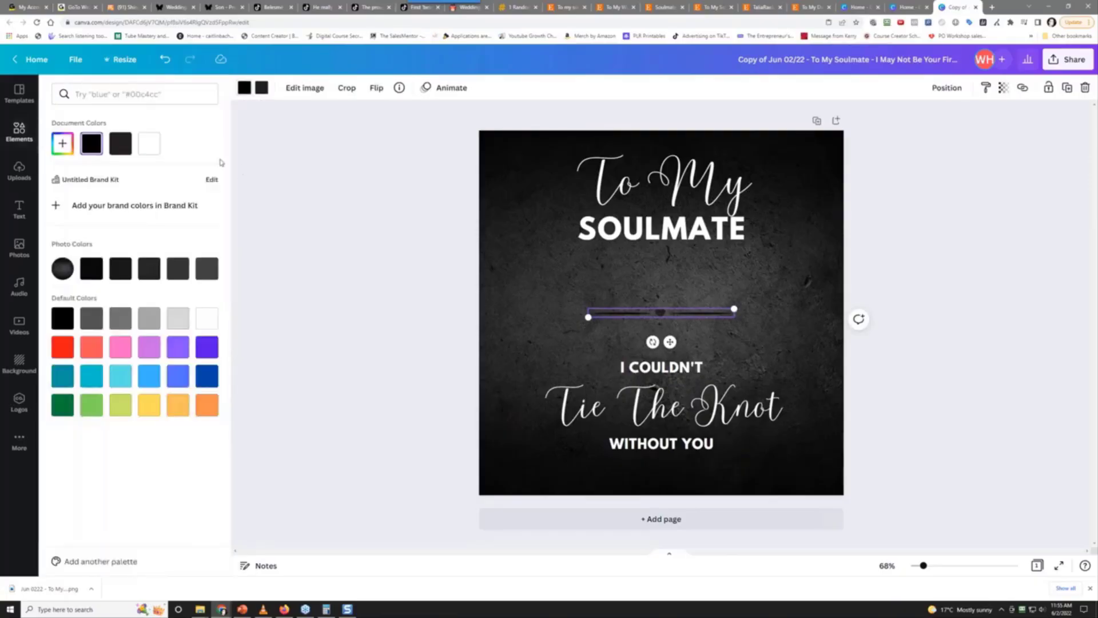
click(151, 144)
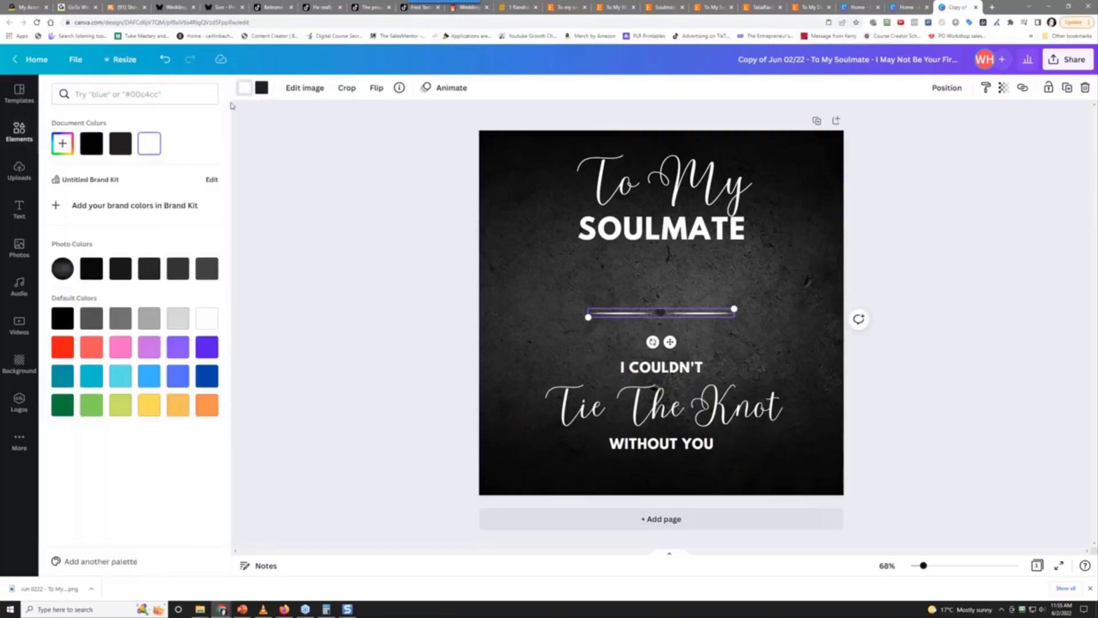
click(149, 144)
drag(661, 312, 628, 462)
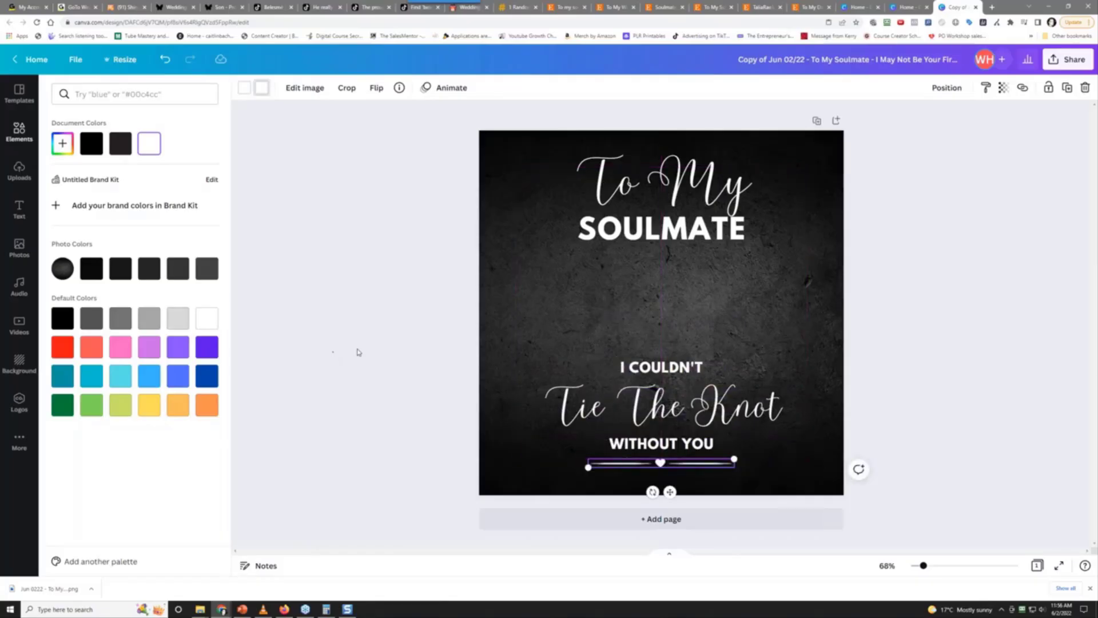
Complete the design title to end 'Couldn't Tie The Knot Without You - (To Wife From Husband Wedding)'
click(358, 351)
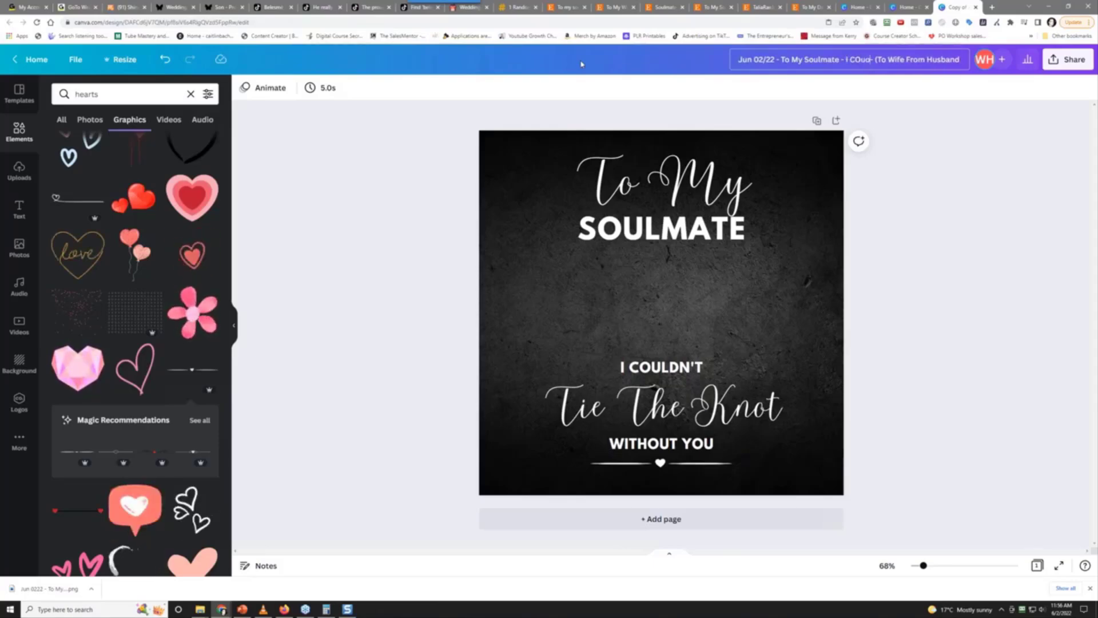
text(uldn)
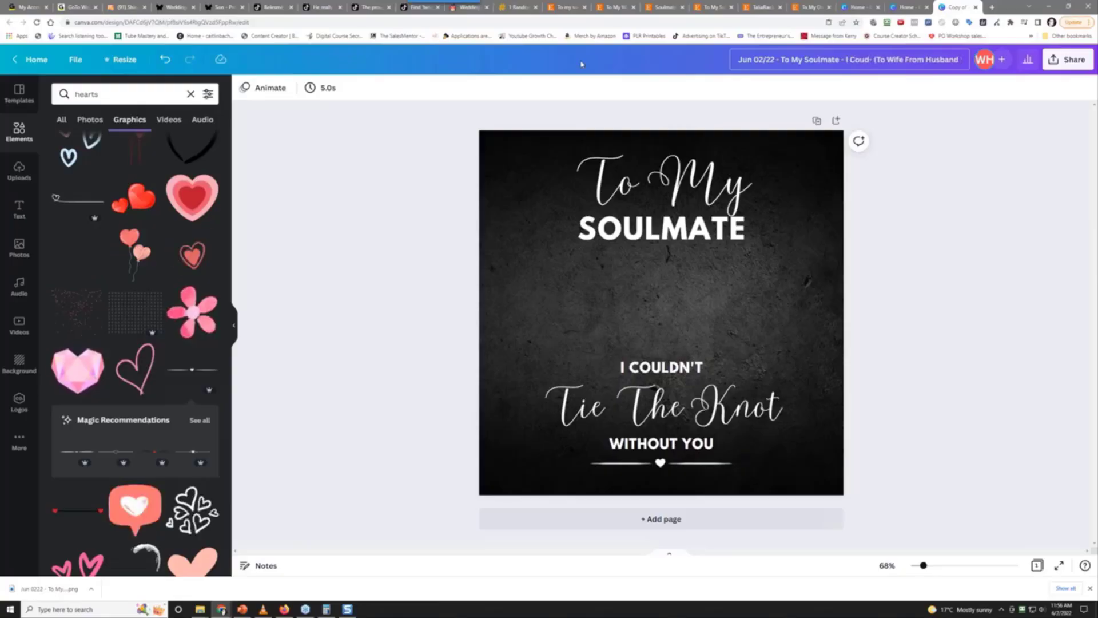
text('t Tie The)
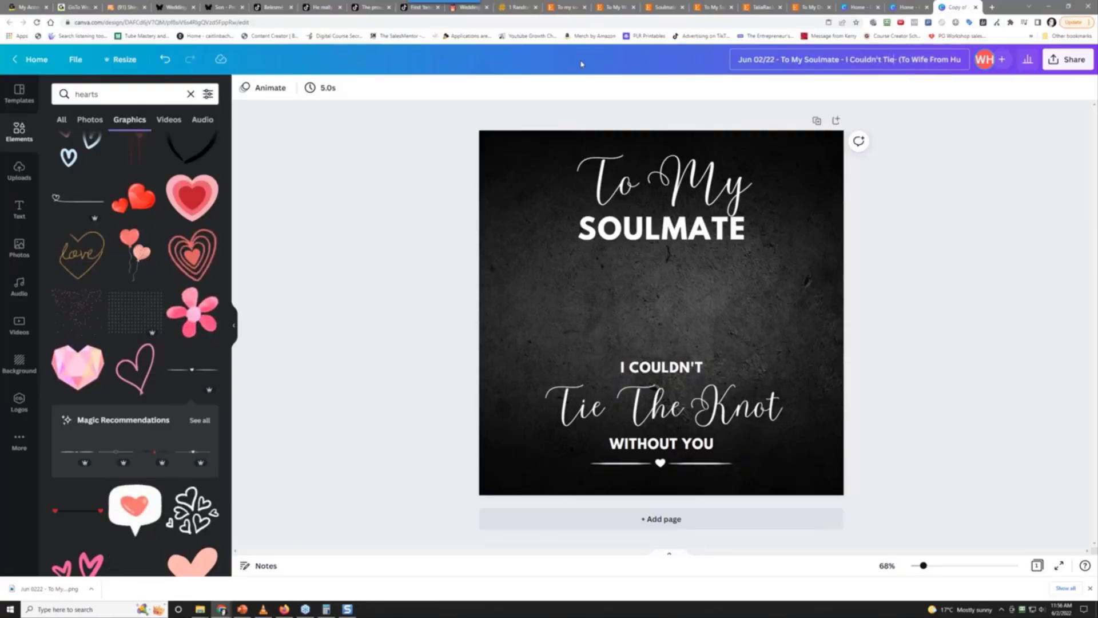
text( Knot Without Y)
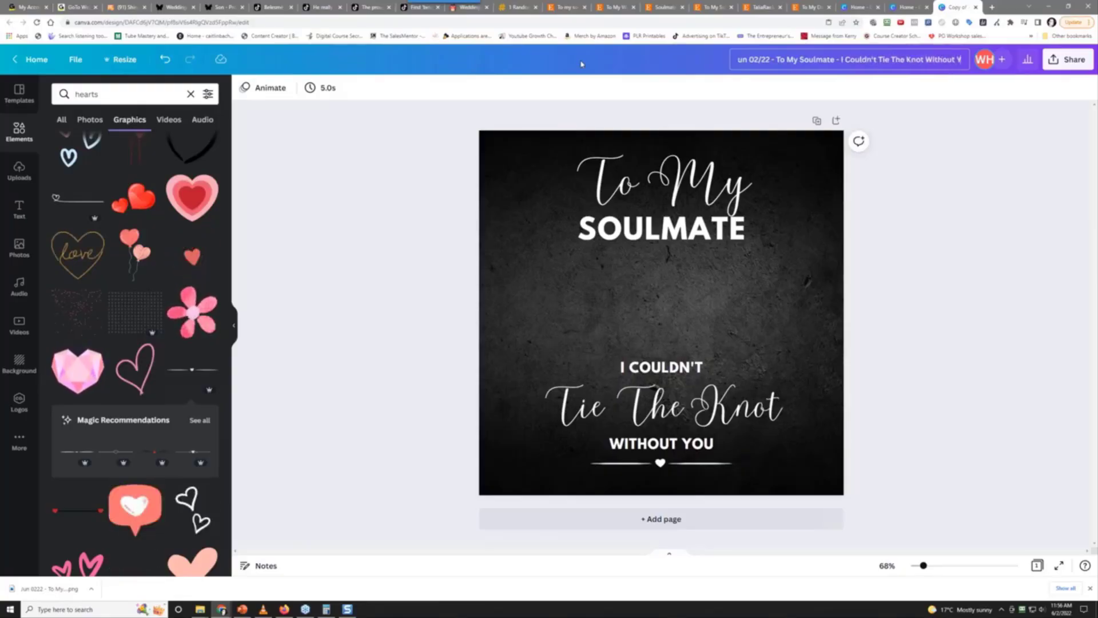
text(ou -)
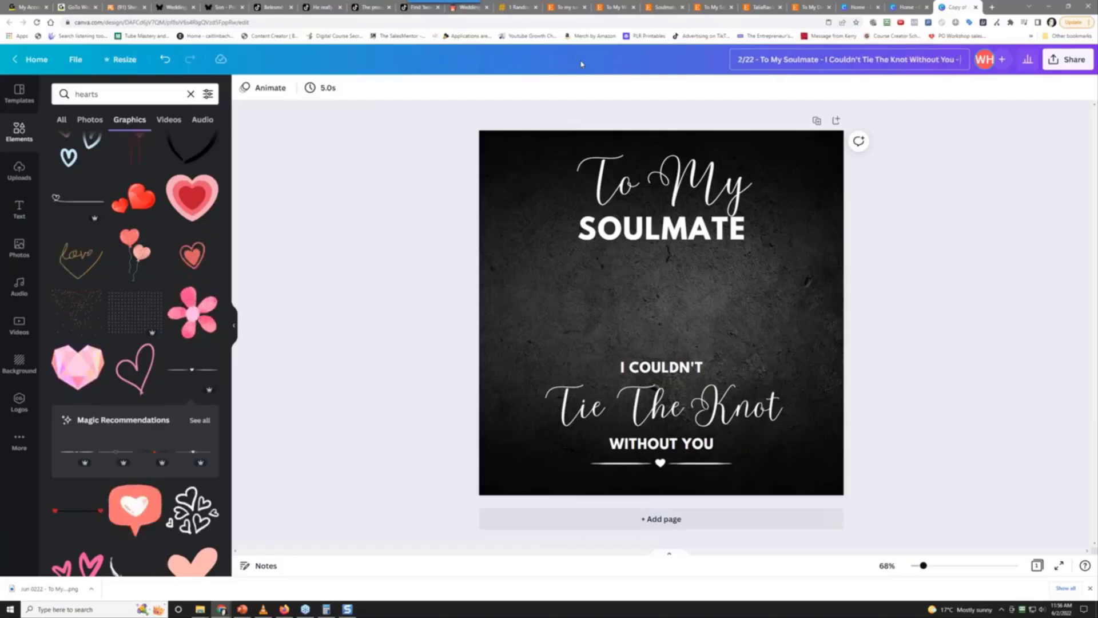
text((To Wife From Husband Wedding))
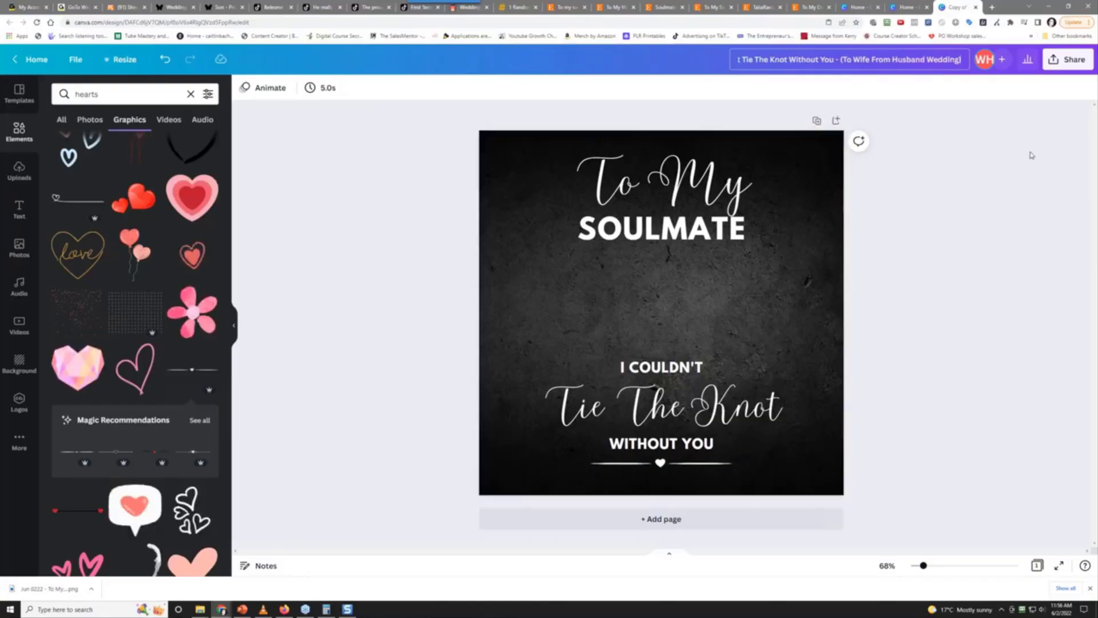
Download the design as a PNG and show the downloaded file in its folder
click(1068, 63)
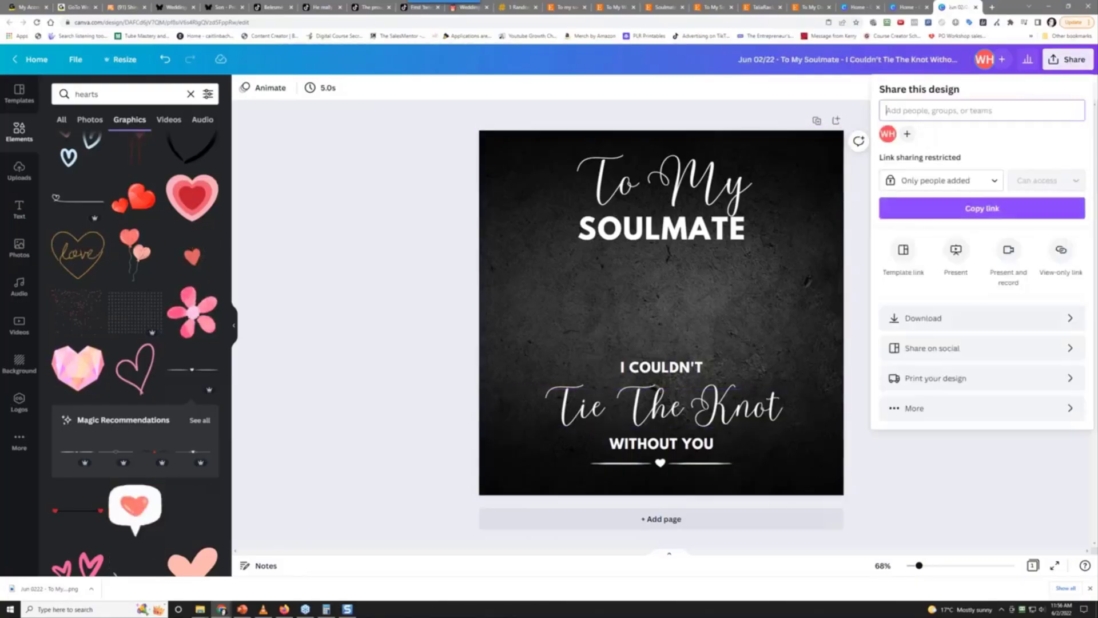
click(969, 317)
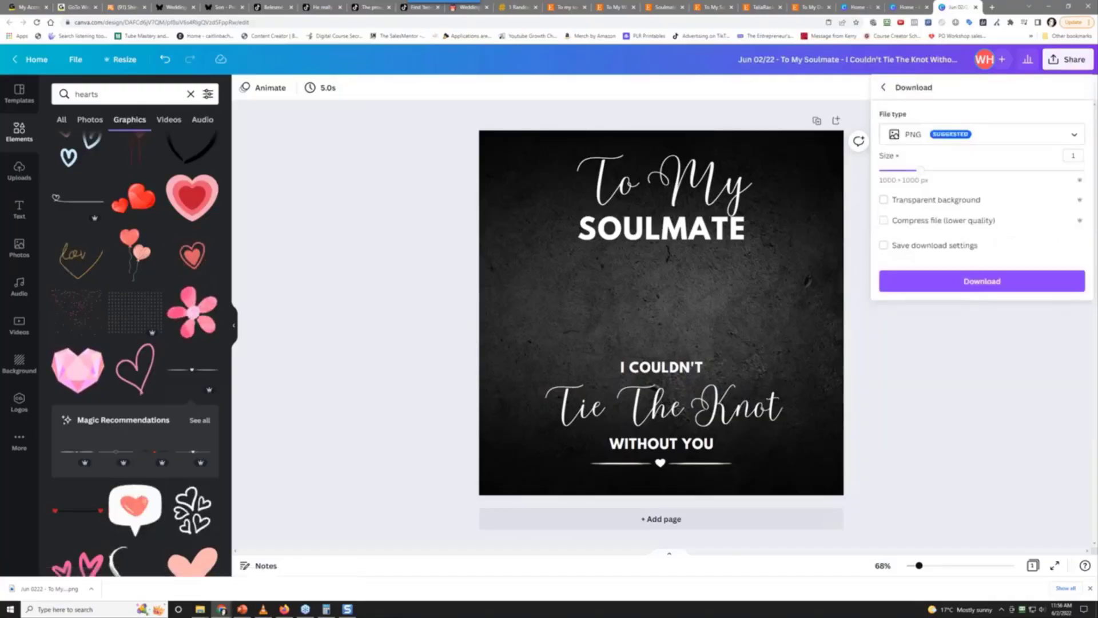
click(977, 282)
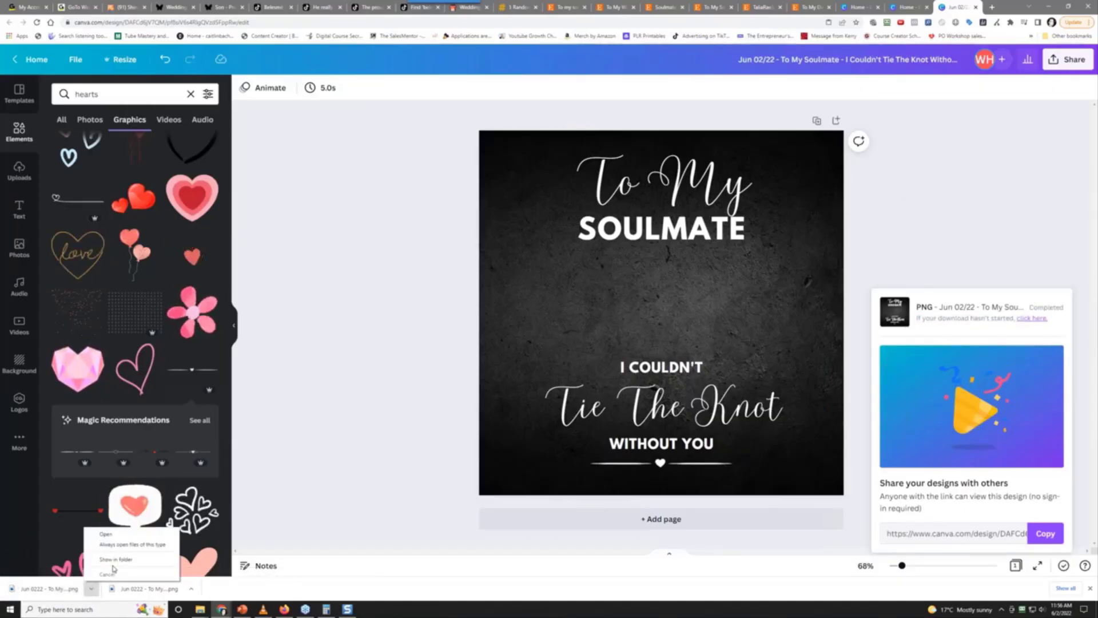
click(116, 558)
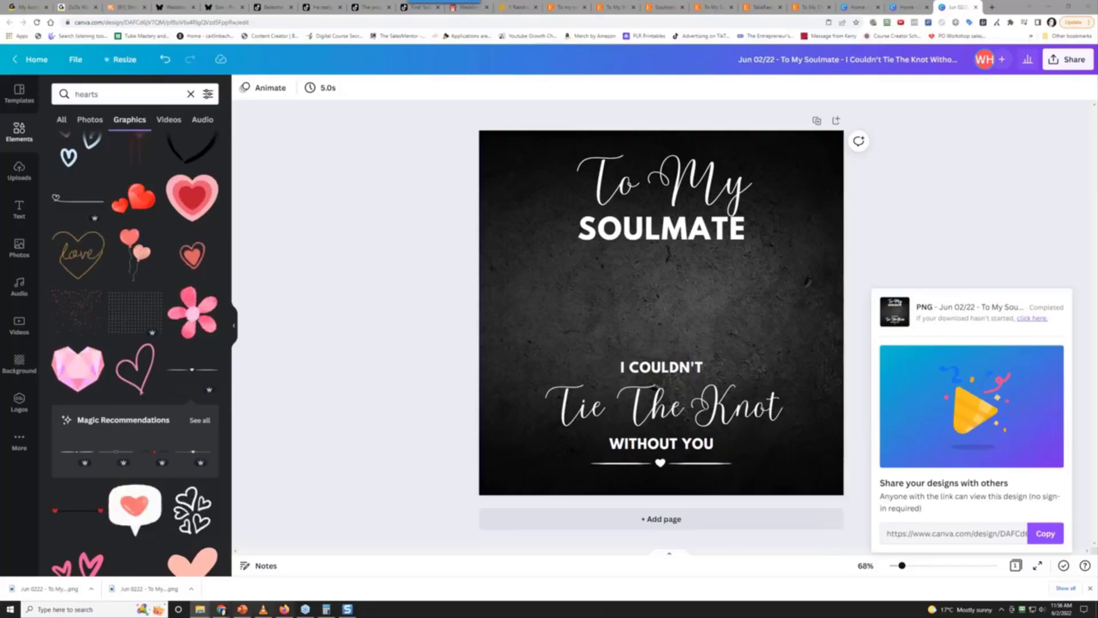
Bring the downloads folder window forward and go up to 034 - wedding season gifts
mouse_move(200, 609)
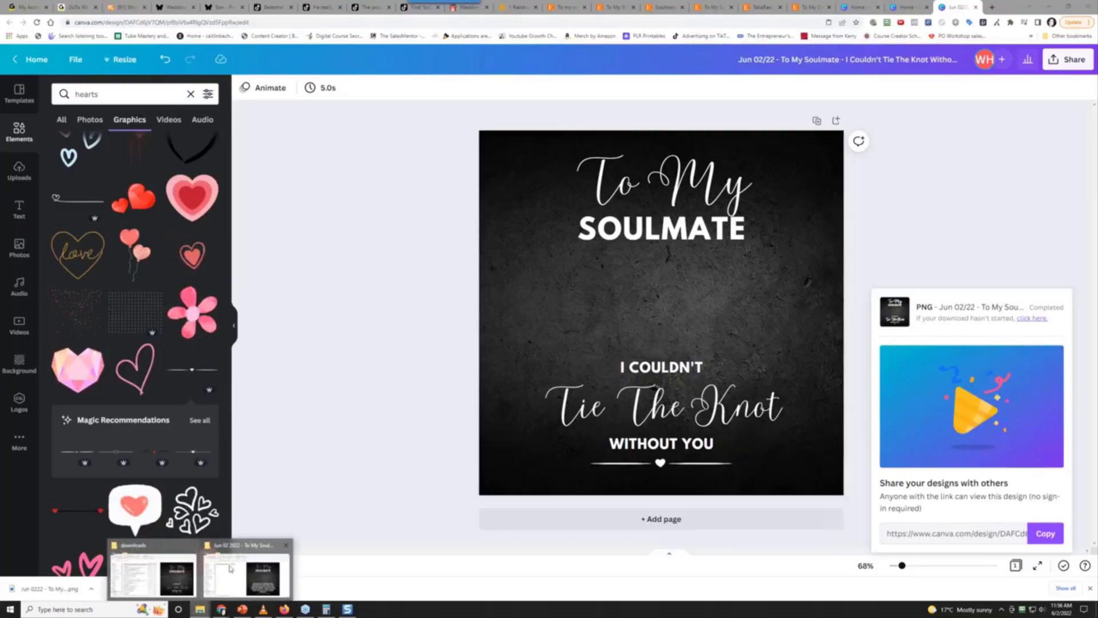
mouse_move(240, 566)
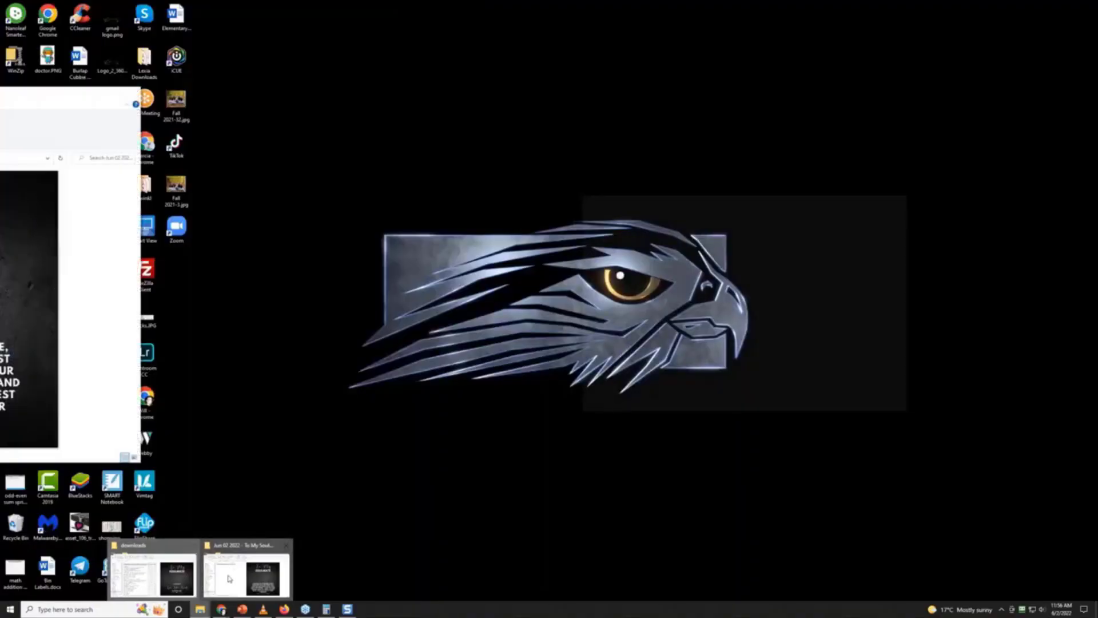
click(229, 579)
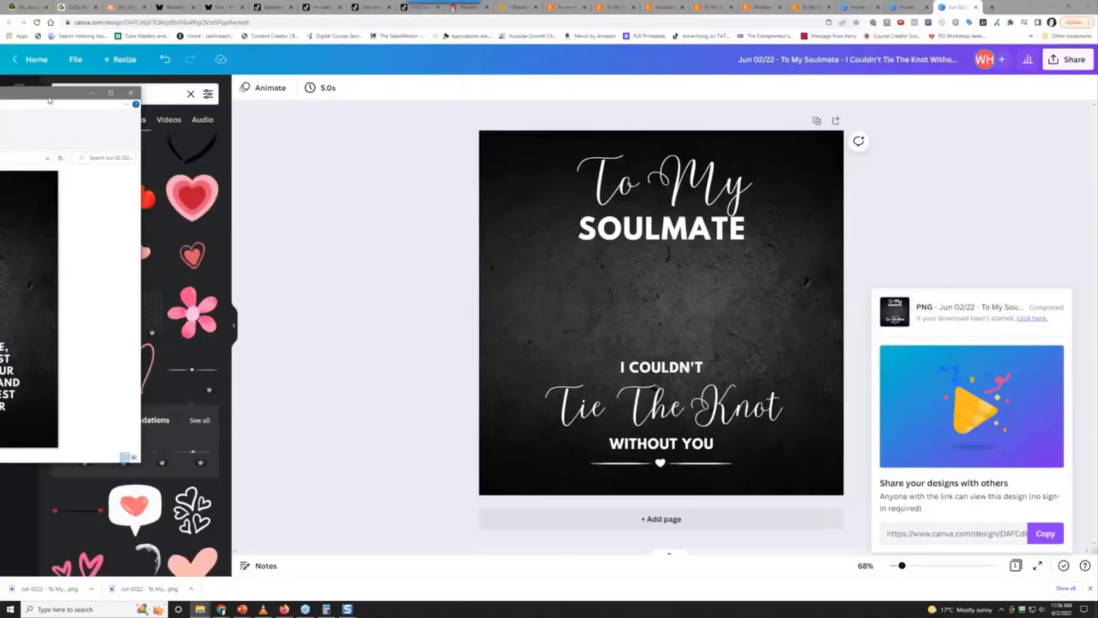
drag(49, 100, 343, 127)
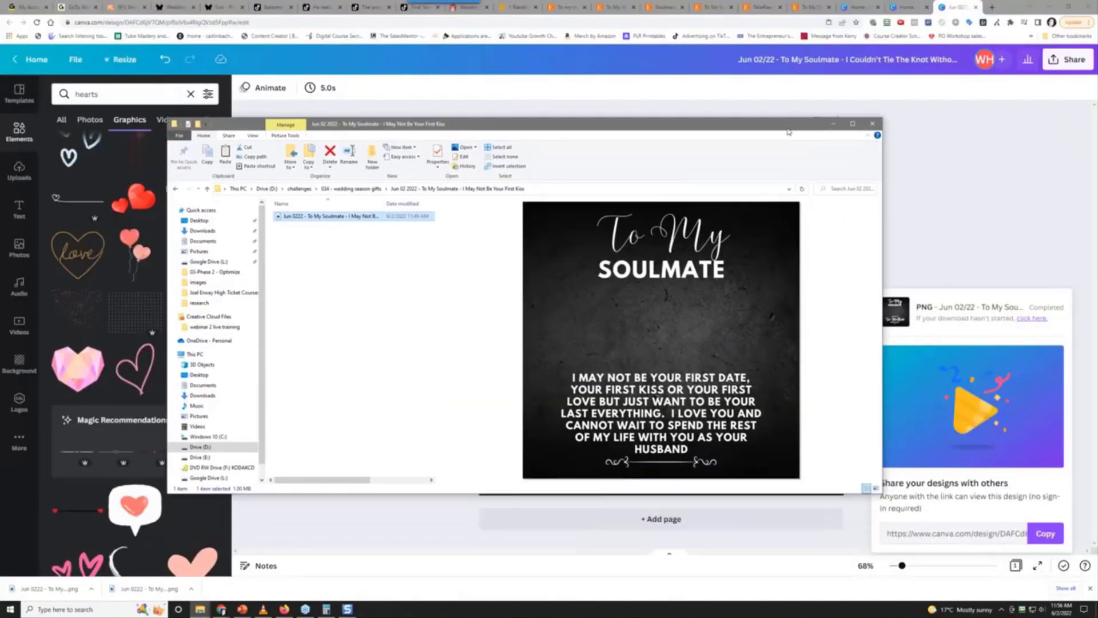
click(349, 188)
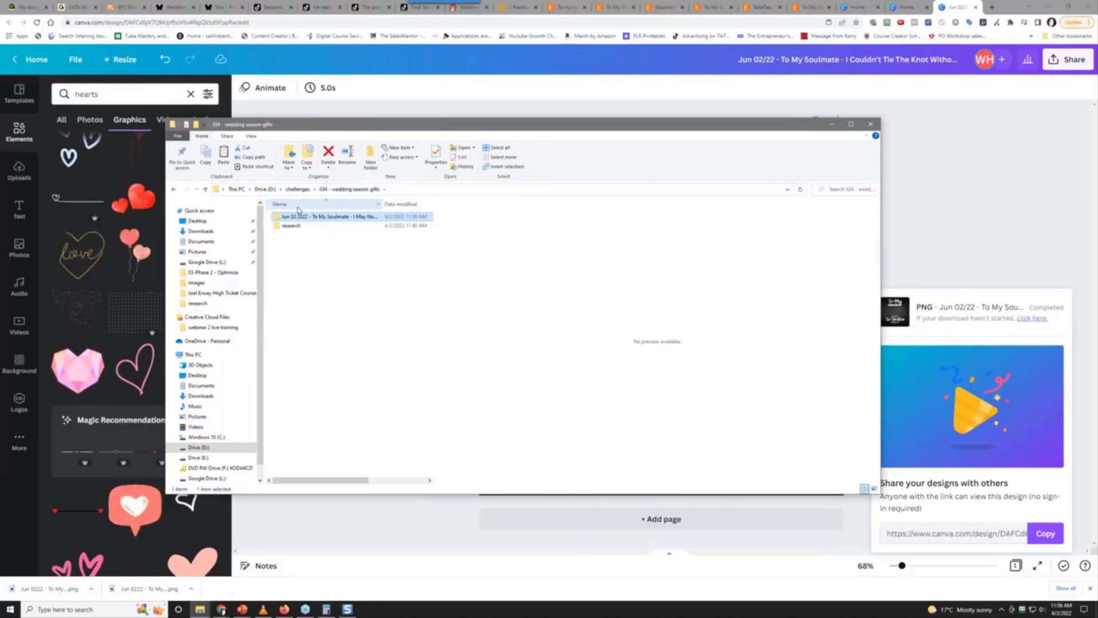
click(316, 255)
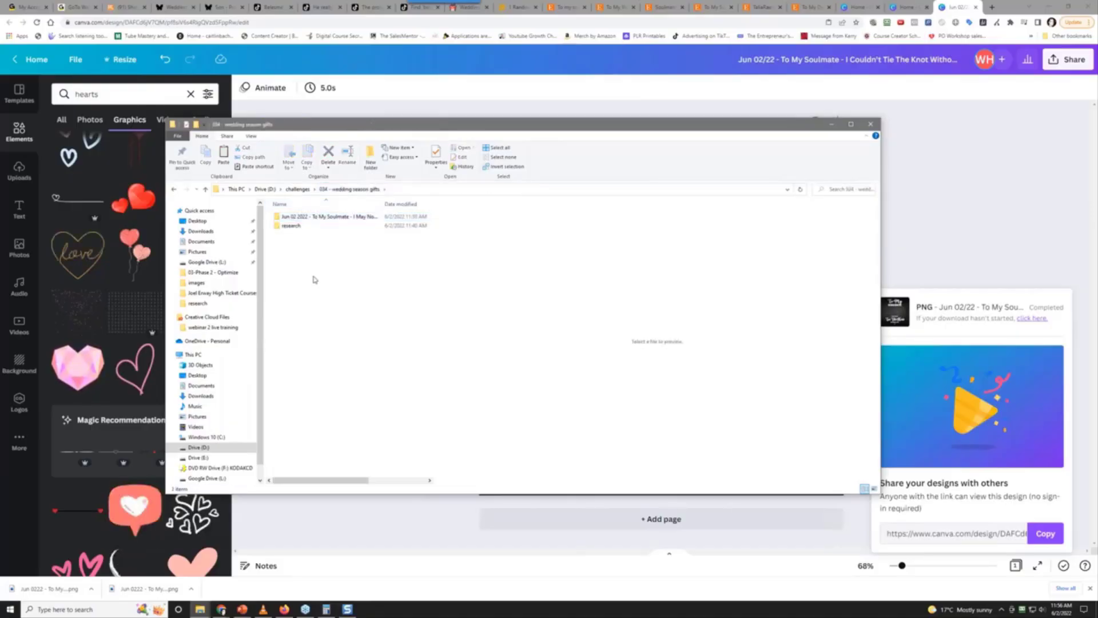
Create a 'designs' folder and move the Jun 02 2022 To My Soulmate folder into it
click(370, 155)
text(d)
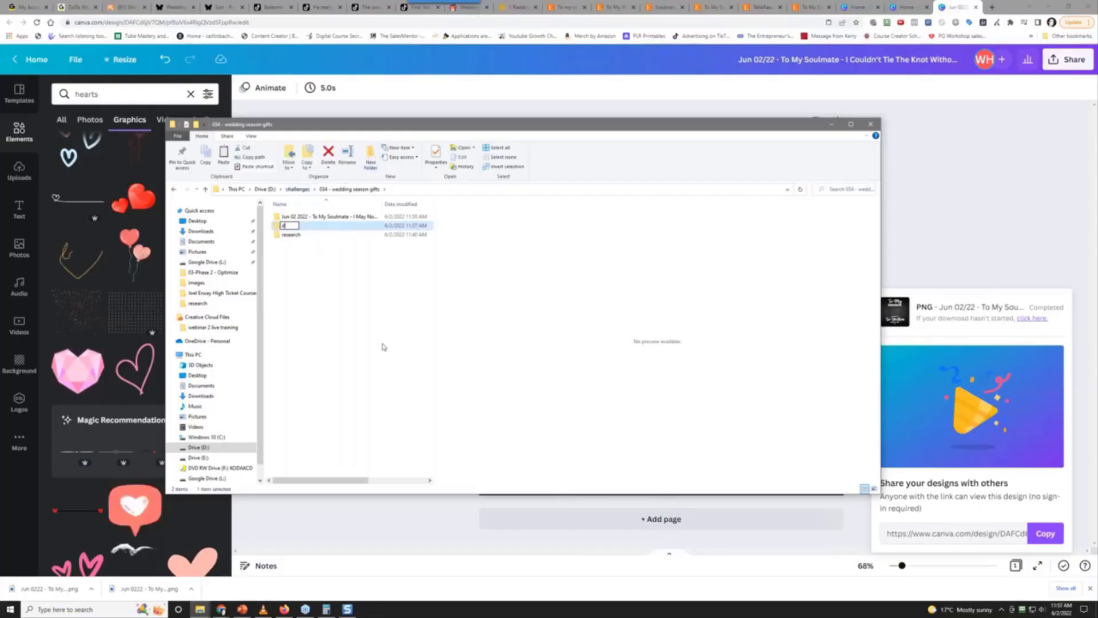
text(esigns)
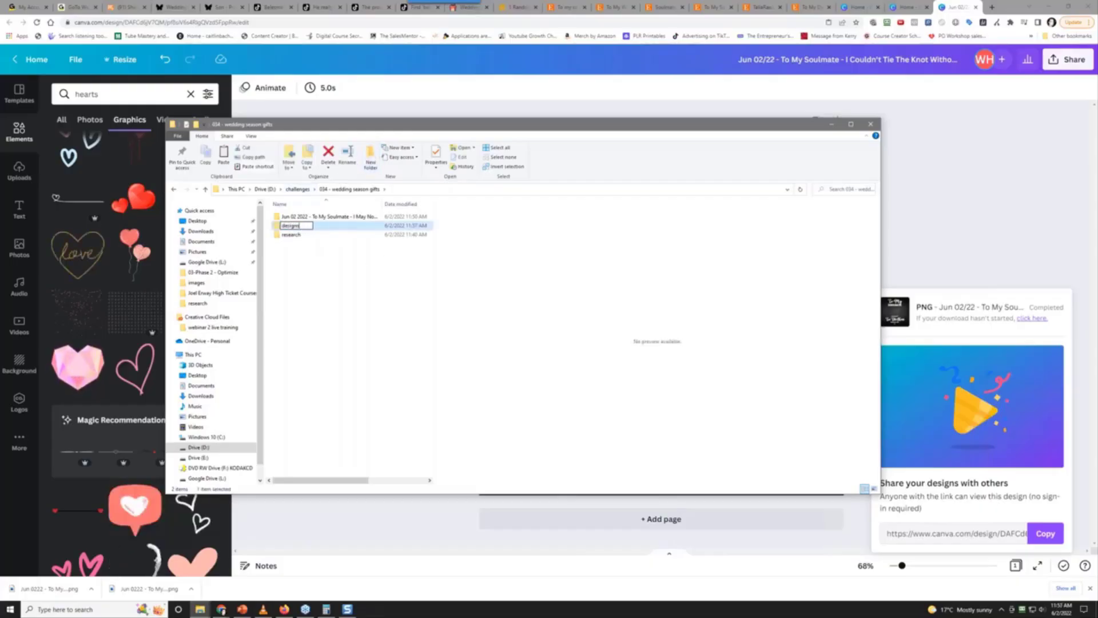
key(Return)
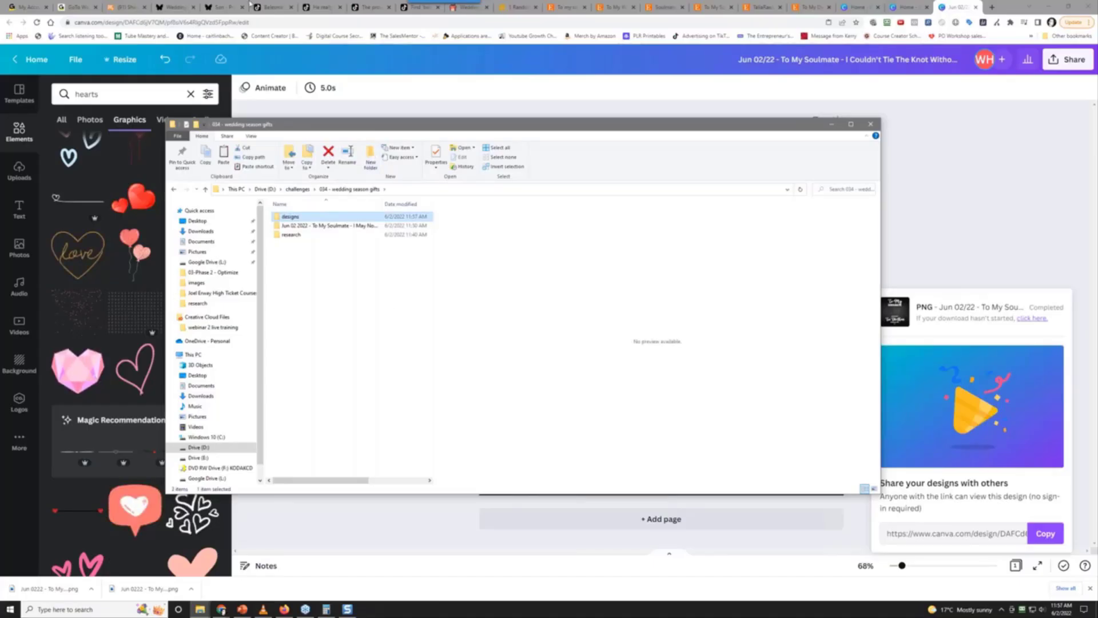
click(310, 226)
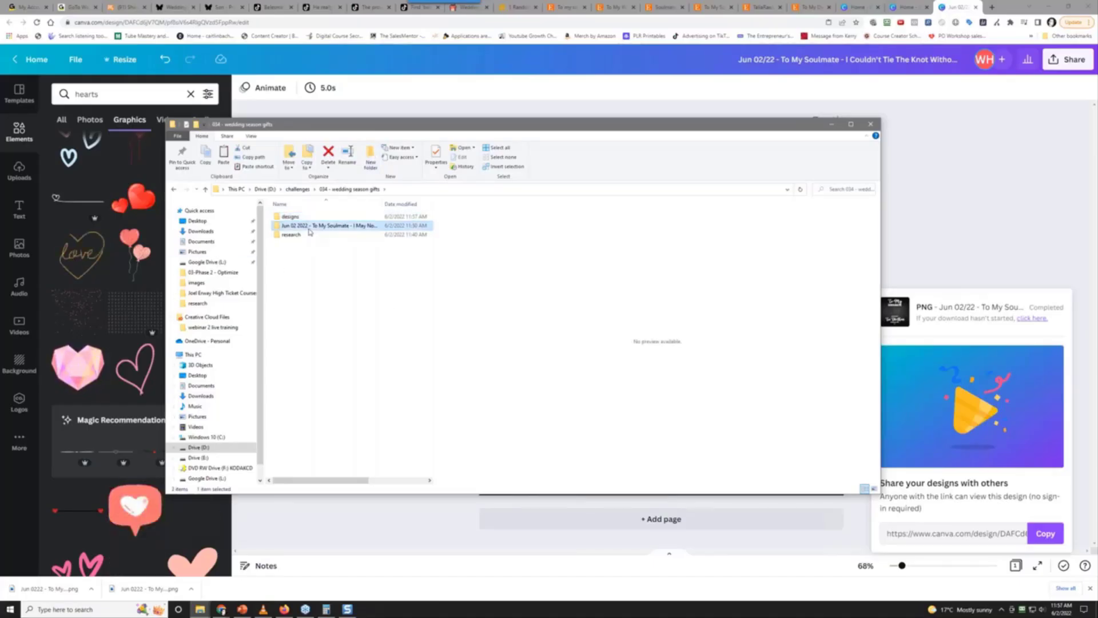
drag(310, 231, 304, 218)
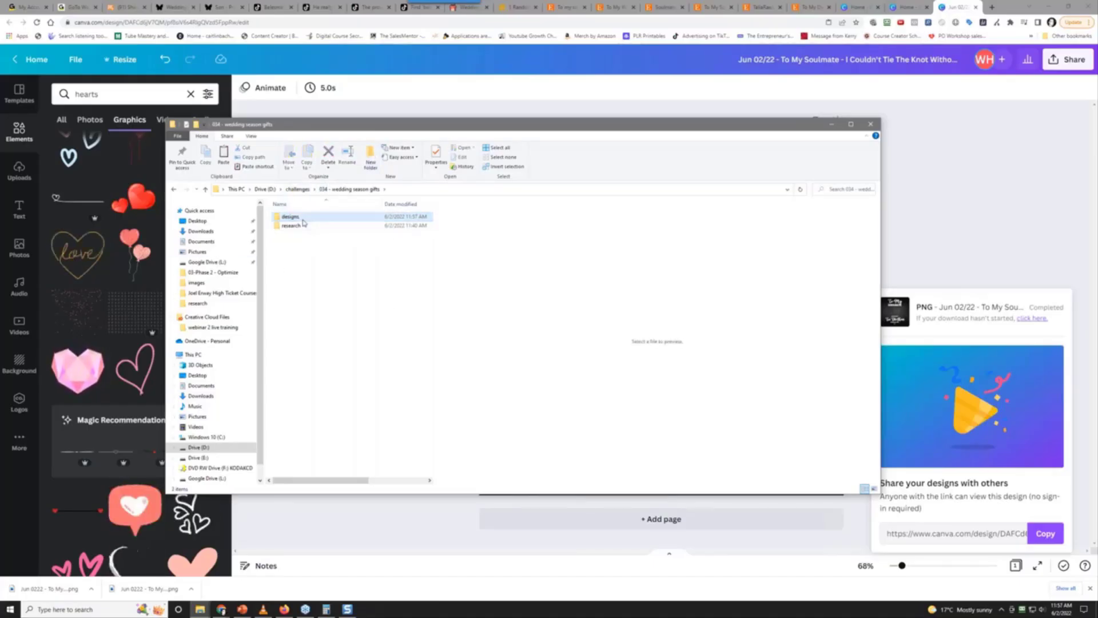
Inside designs, create a folder named 'Jun 02 2022 - To My Soulmate - I Couldnt Tie The Knot Without You'
double_click(302, 218)
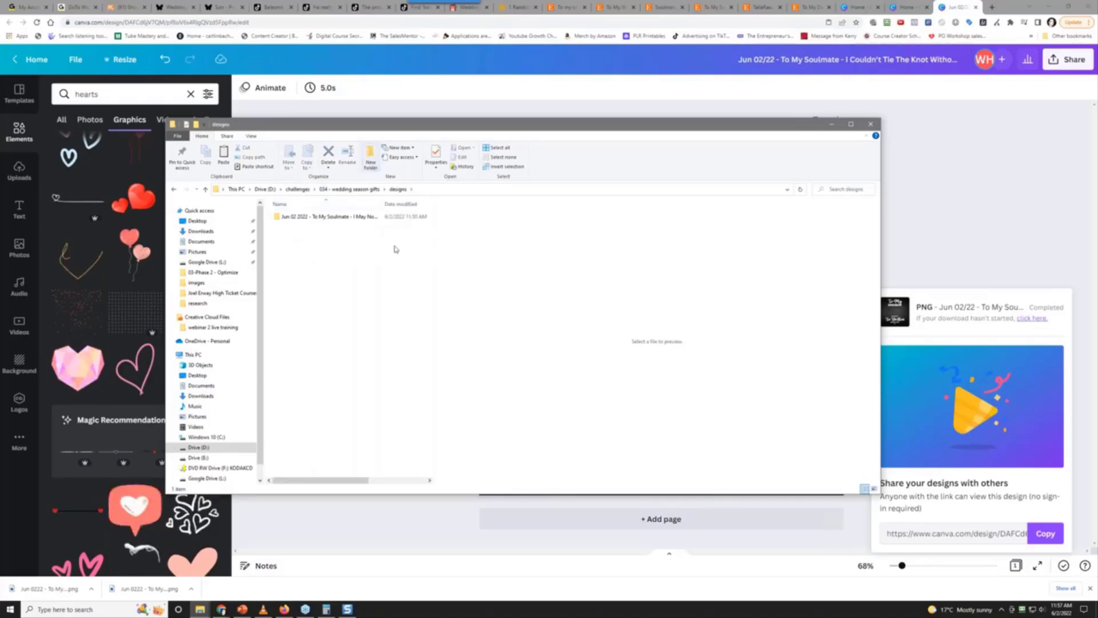
key(ctrl+shift+n)
text(Jun)
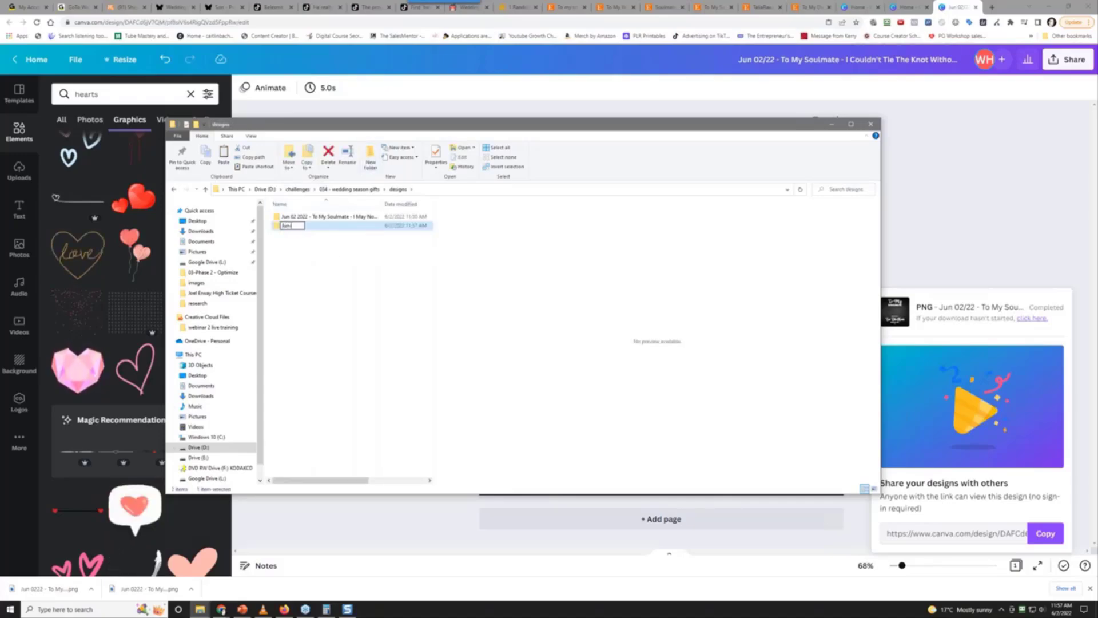
text( 0)
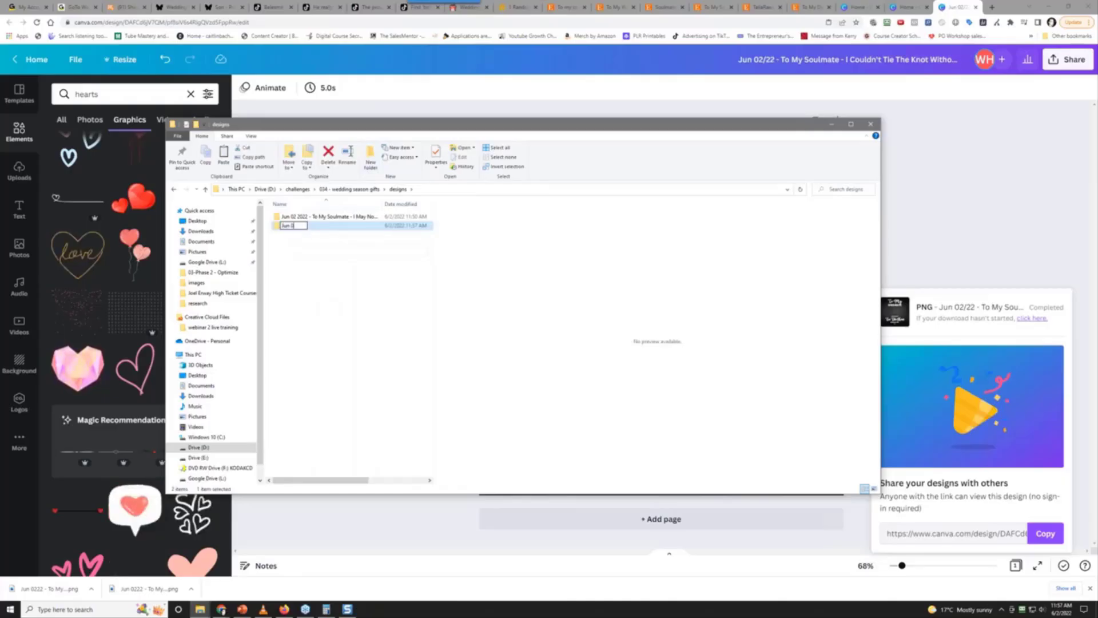
text(2 2)
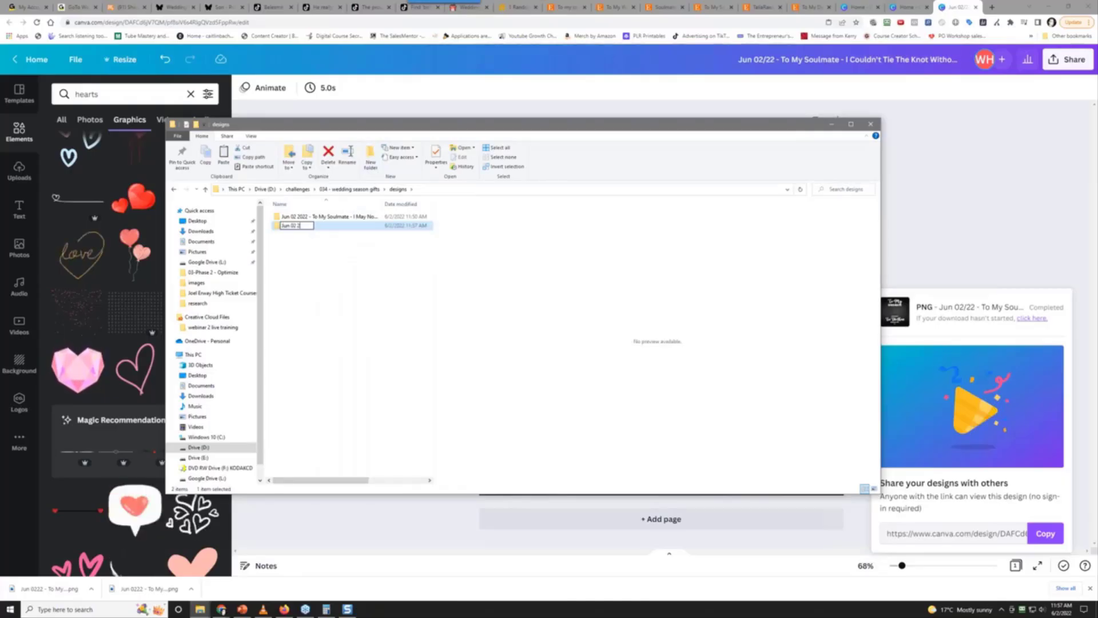
text(022 - )
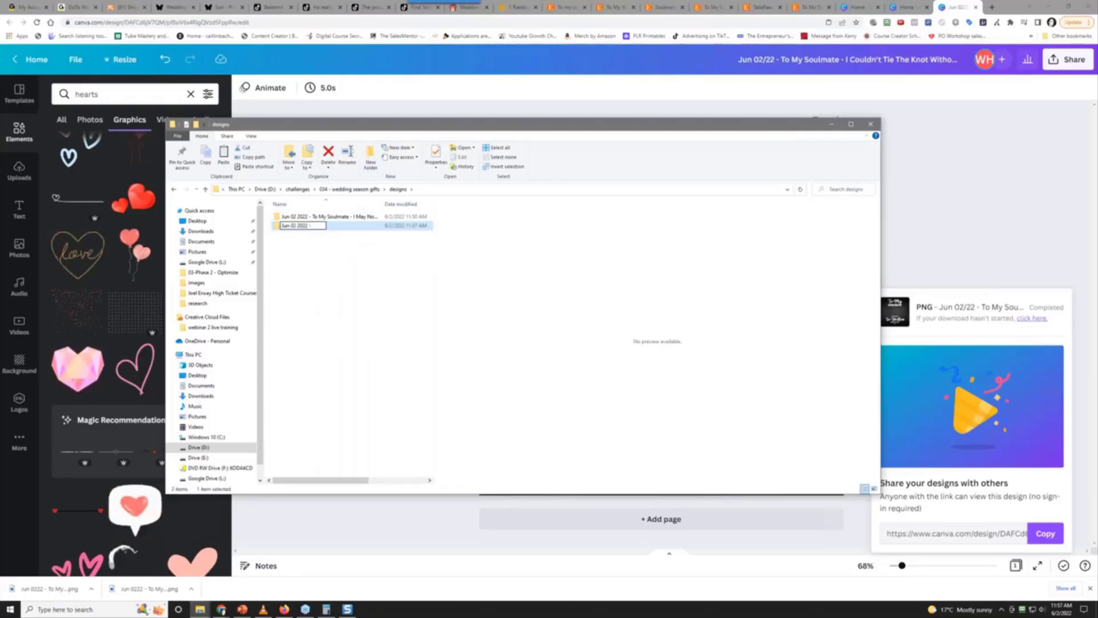
text(To My Soul)
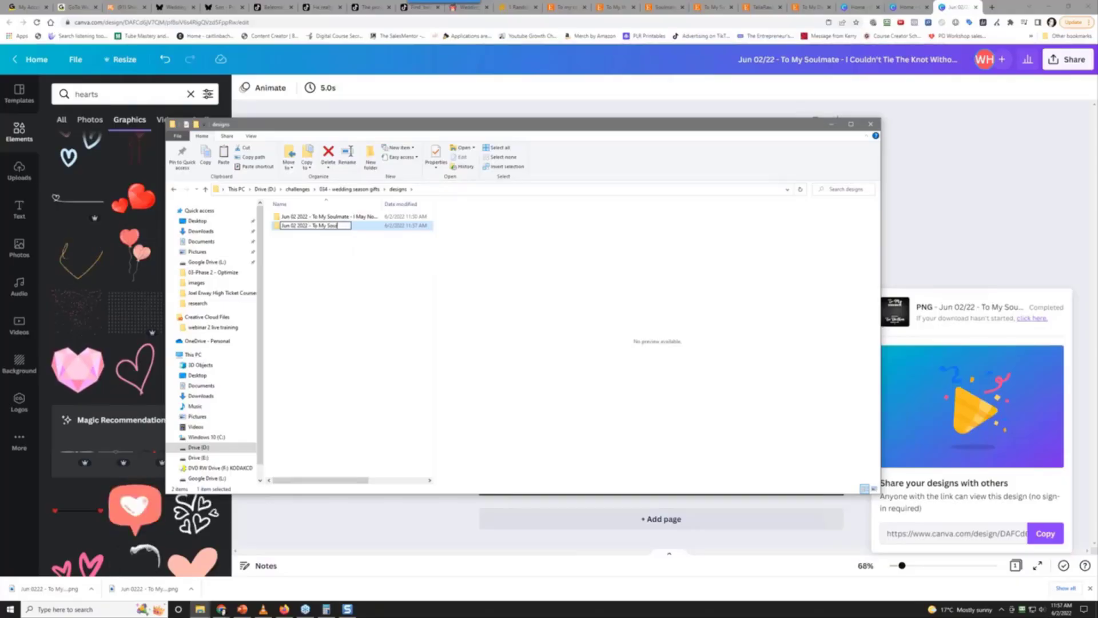
text(mate - )
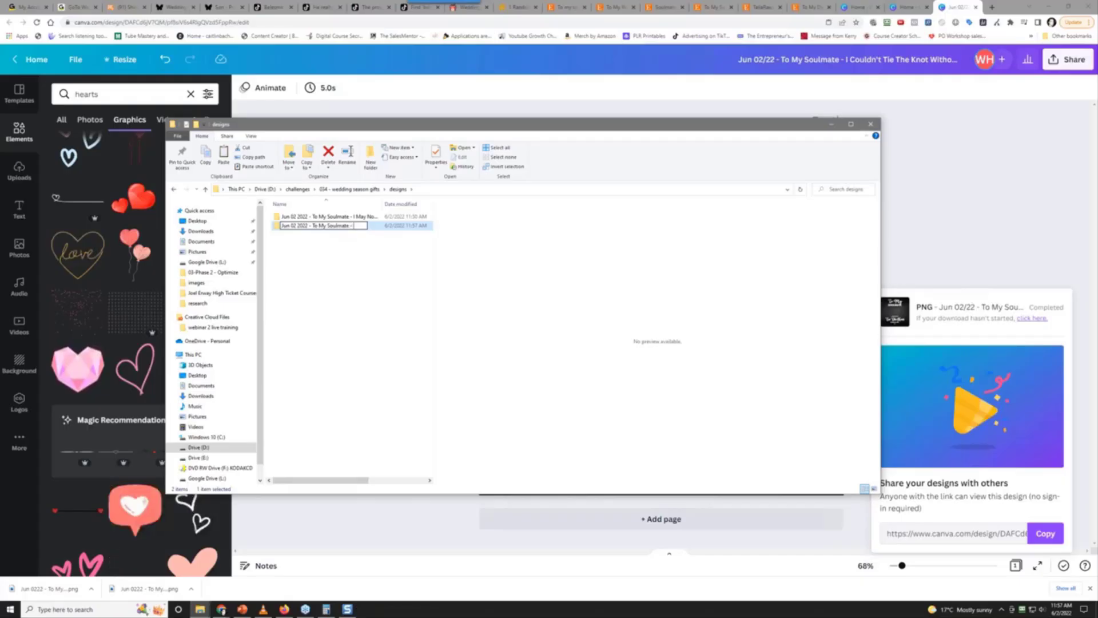
text(I Cou)
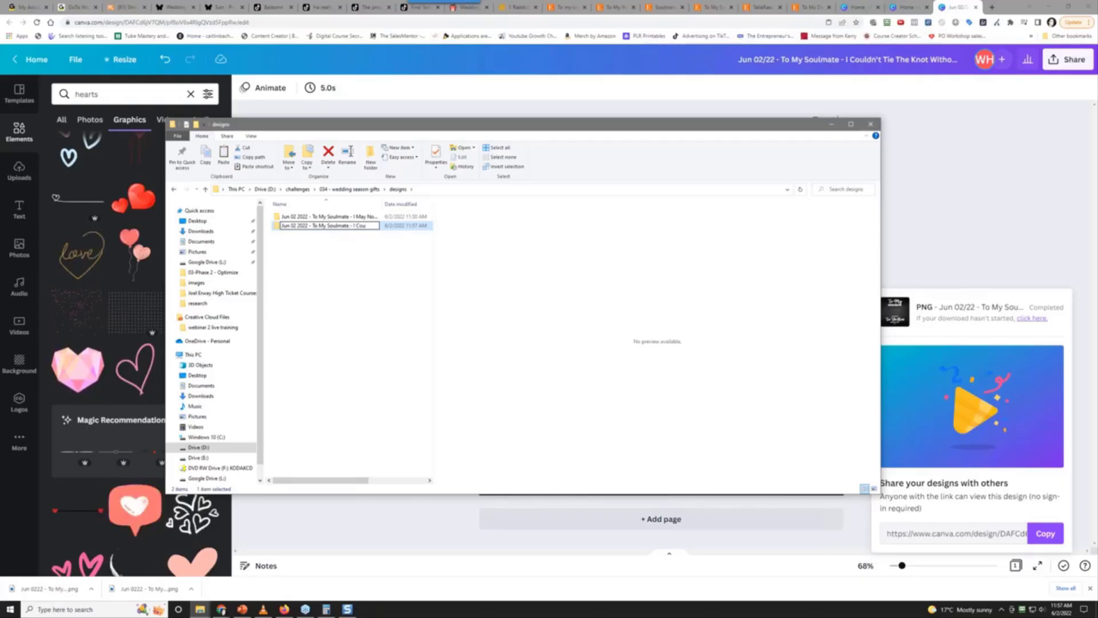
text(ldn)
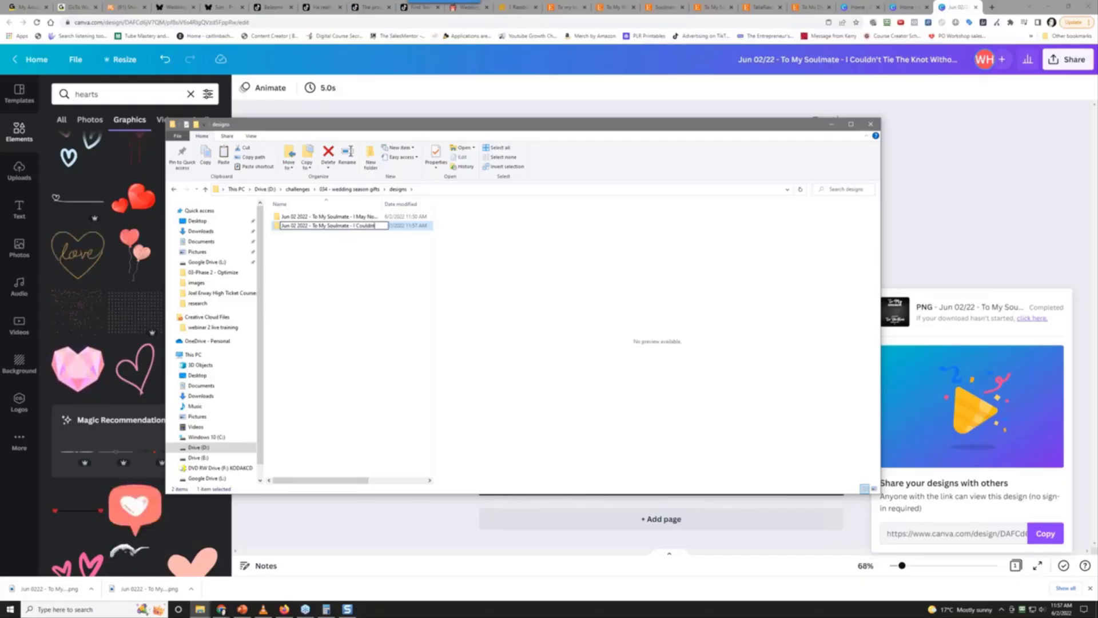
text(t Tie The Knot )
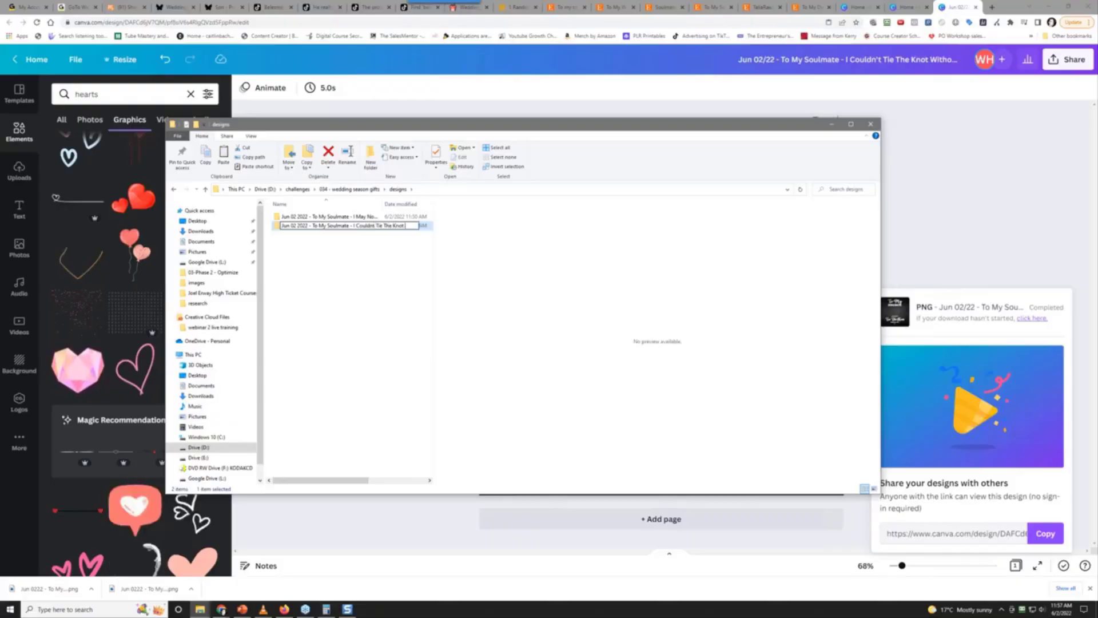
text(Without You)
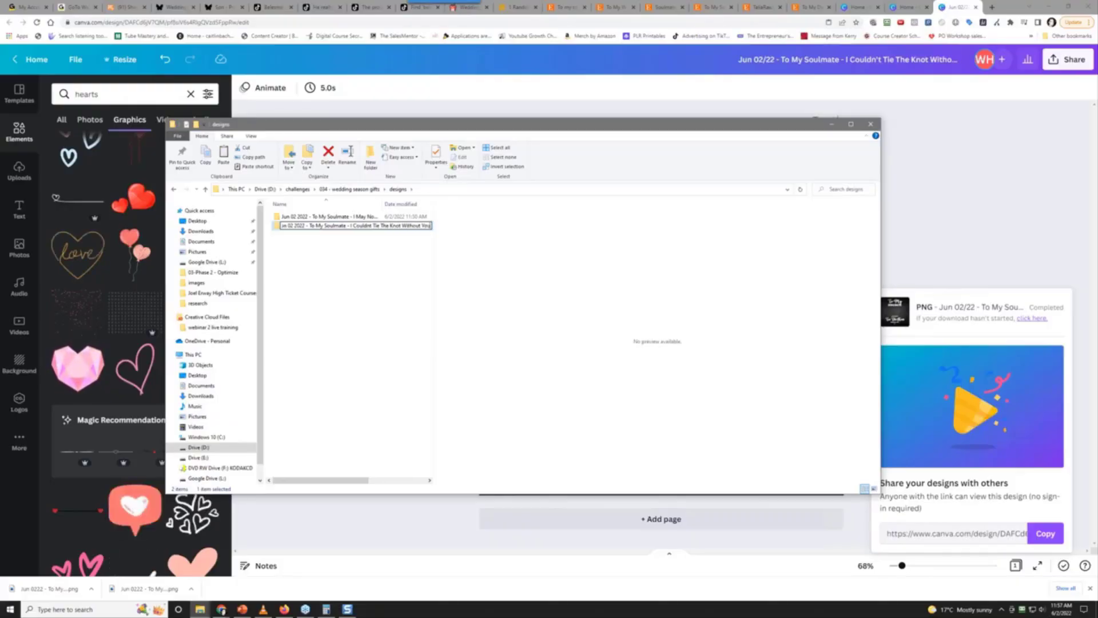
key(Return)
key(Return)
Paste the downloaded design PNG into the new folder and return to Canva
right_click(401, 311)
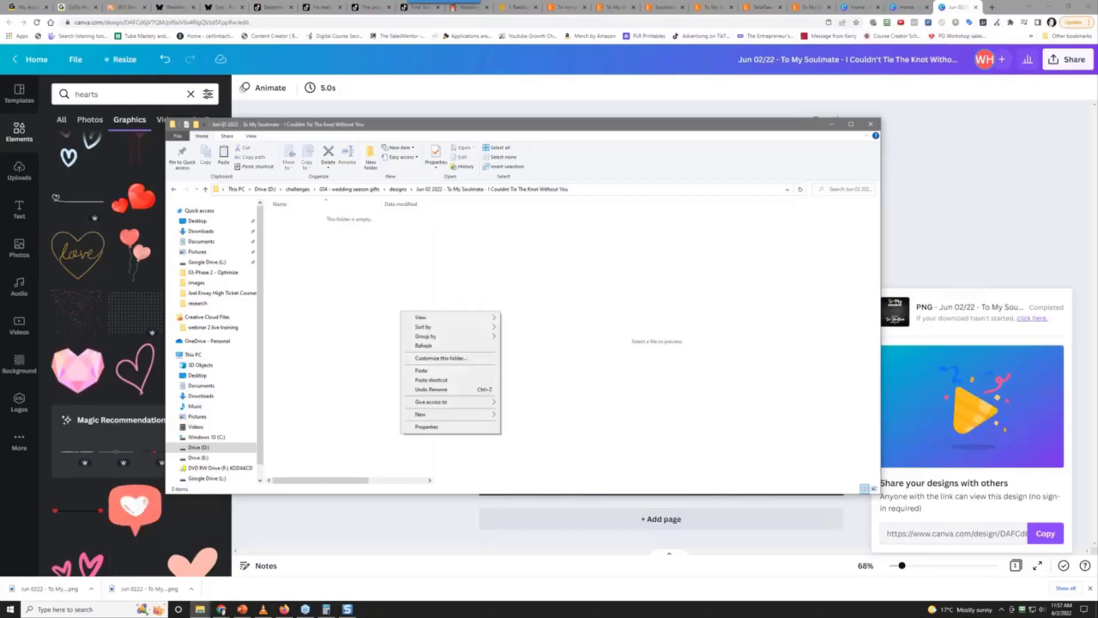
click(434, 371)
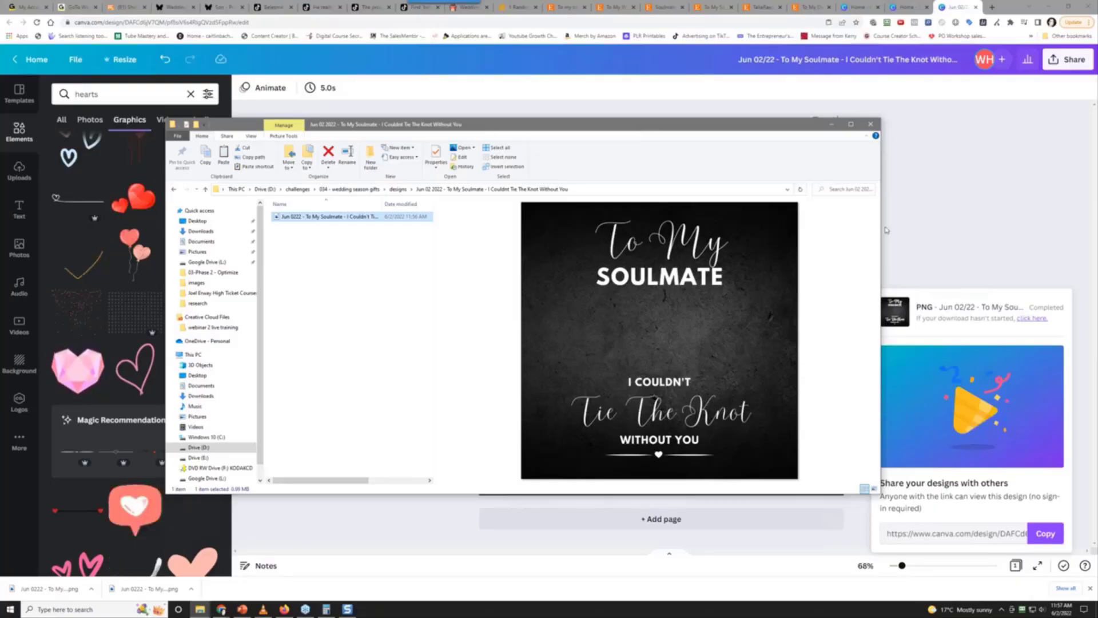
click(988, 222)
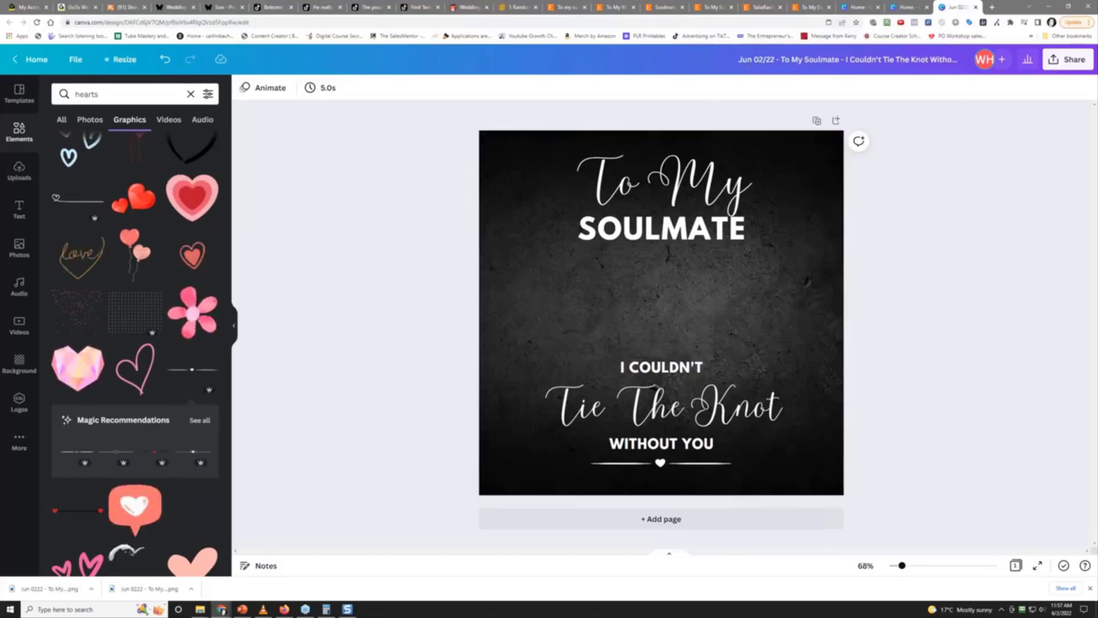
Duplicate the soulmate design via File > Make a copy and search Elements for 'red texture background'
click(76, 59)
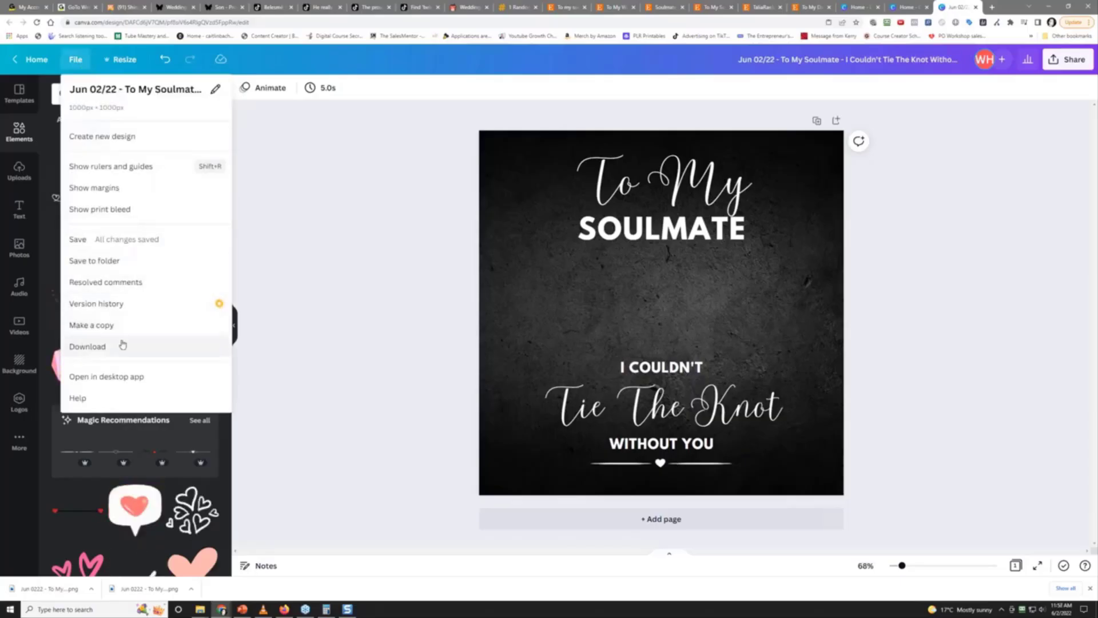
click(107, 324)
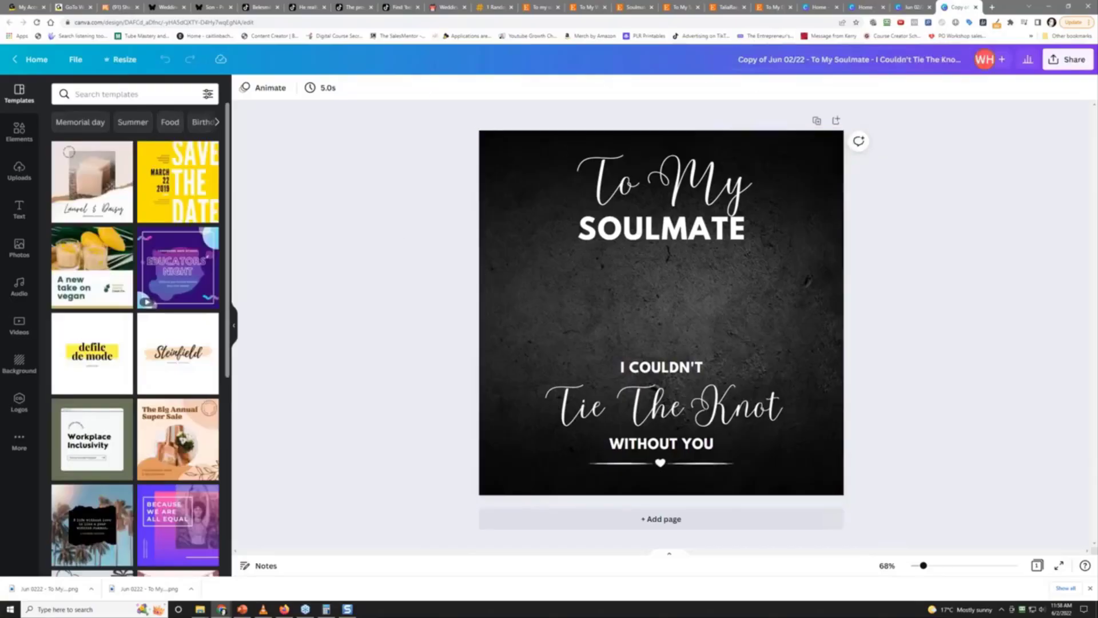
click(7, 143)
click(103, 94)
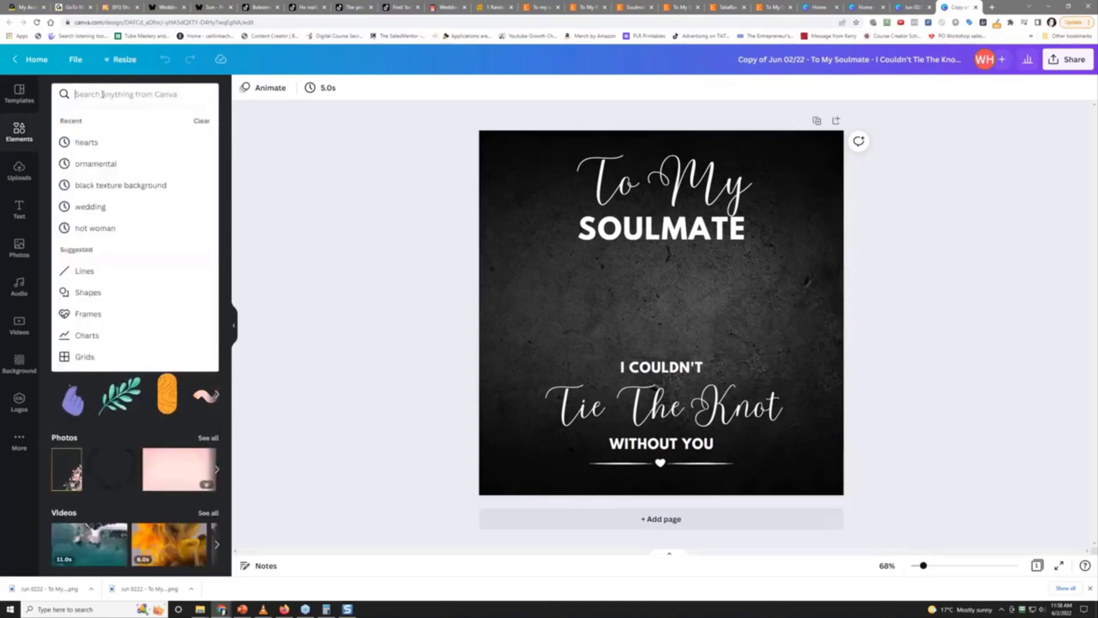
text(red texture )
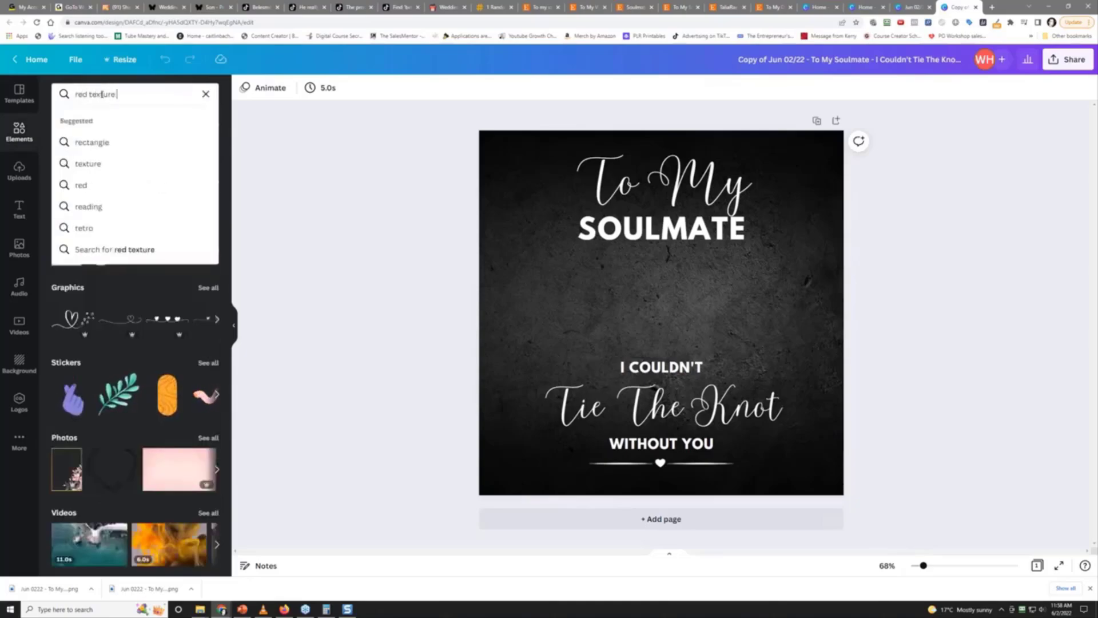
text(background)
key(Return)
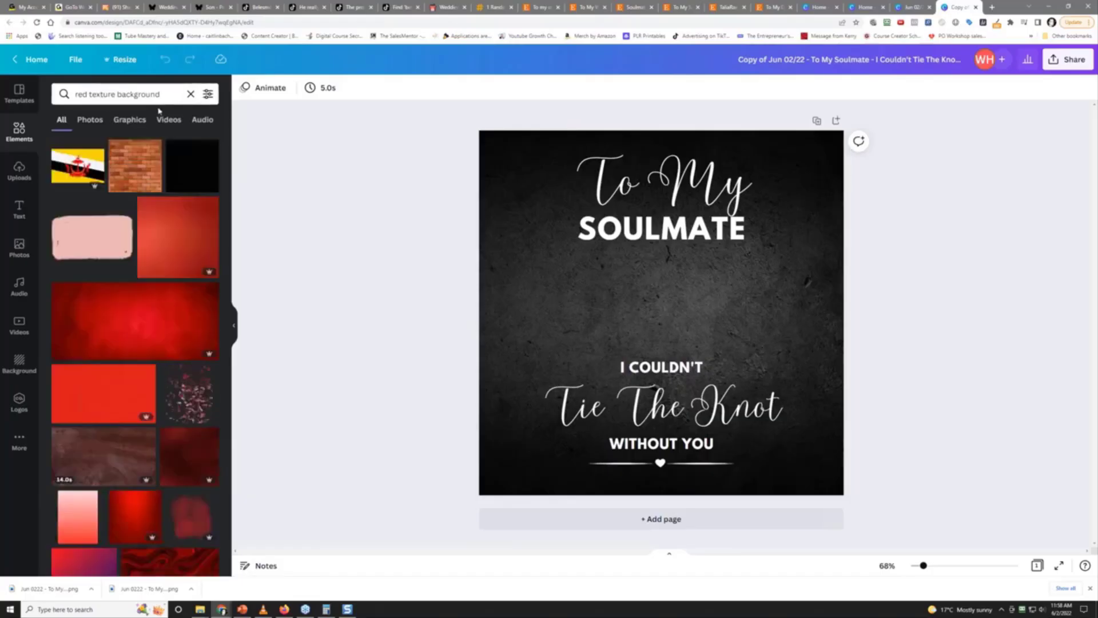
Filter the red texture results to Graphics and add a red texture to the design
click(137, 122)
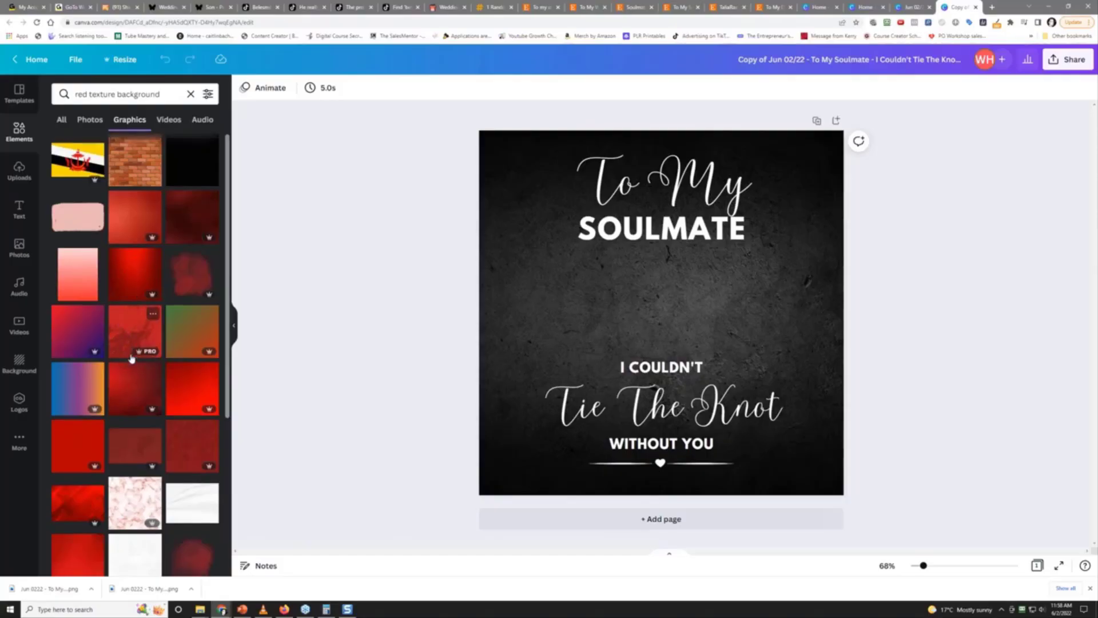
scroll(131, 360, down, 2)
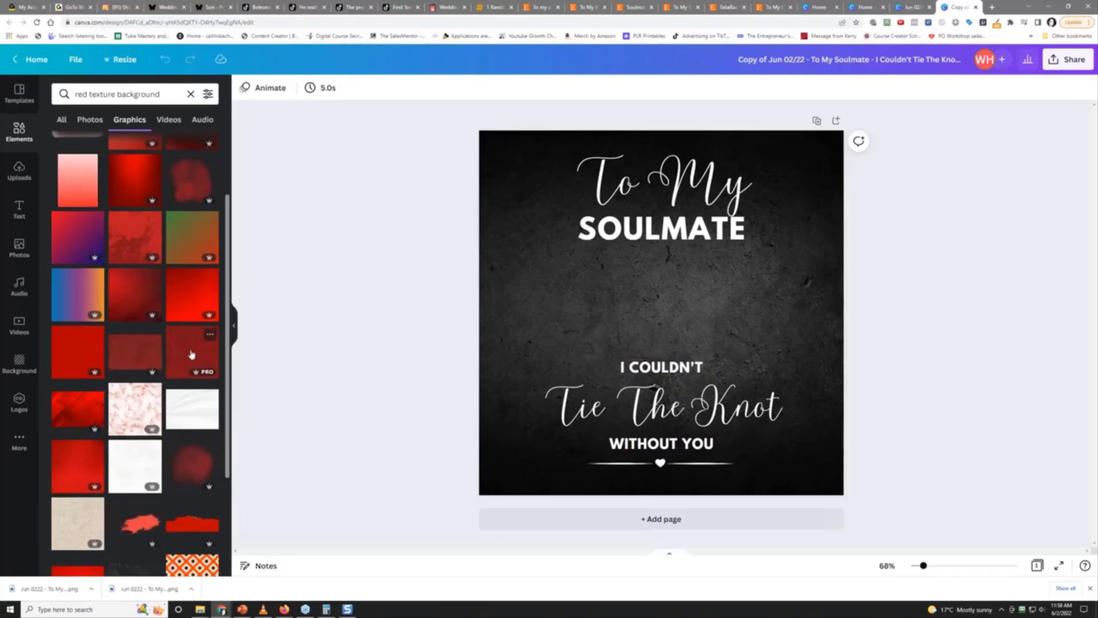
click(192, 355)
Try copying the red texture and bringing it forward a layer, then delete it
right_click(651, 313)
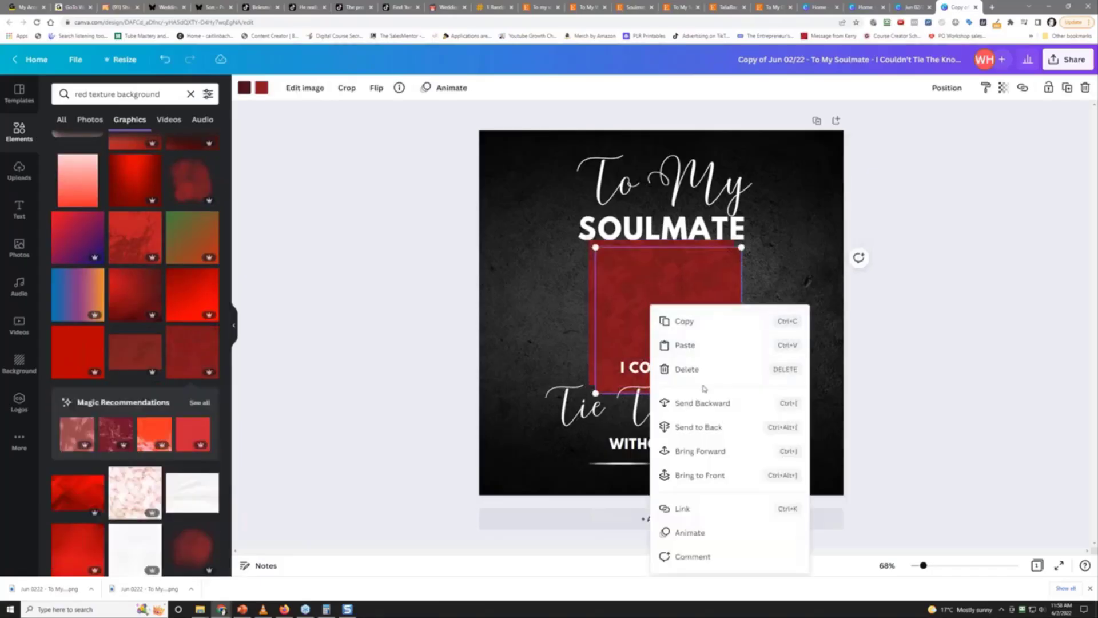
click(709, 322)
key(Delete)
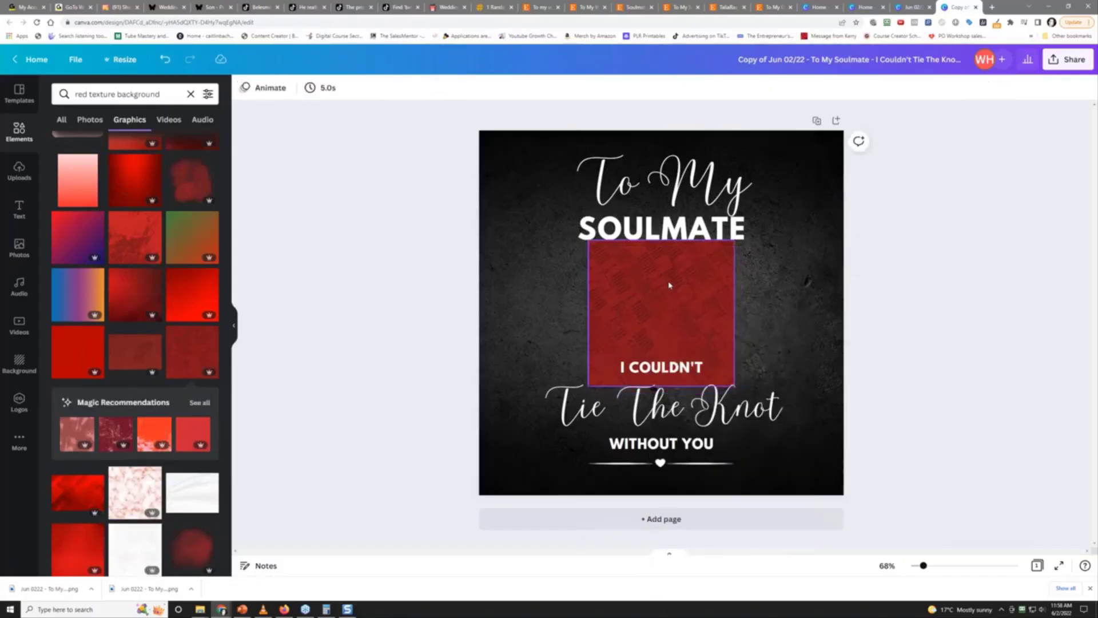
right_click(669, 285)
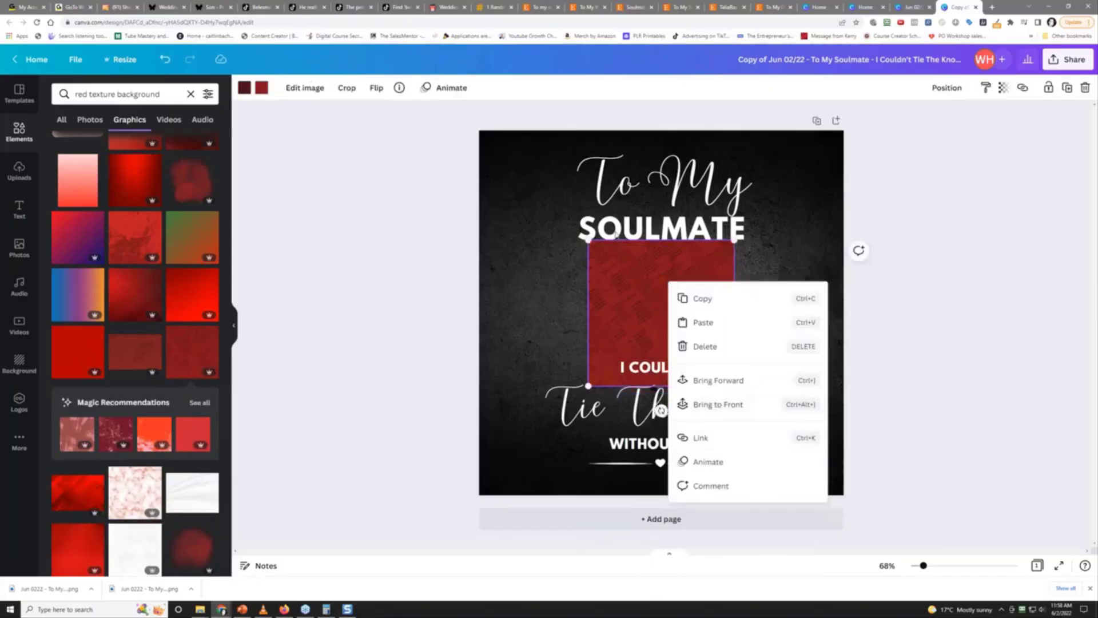
click(616, 239)
right_click(616, 239)
click(600, 286)
right_click(616, 319)
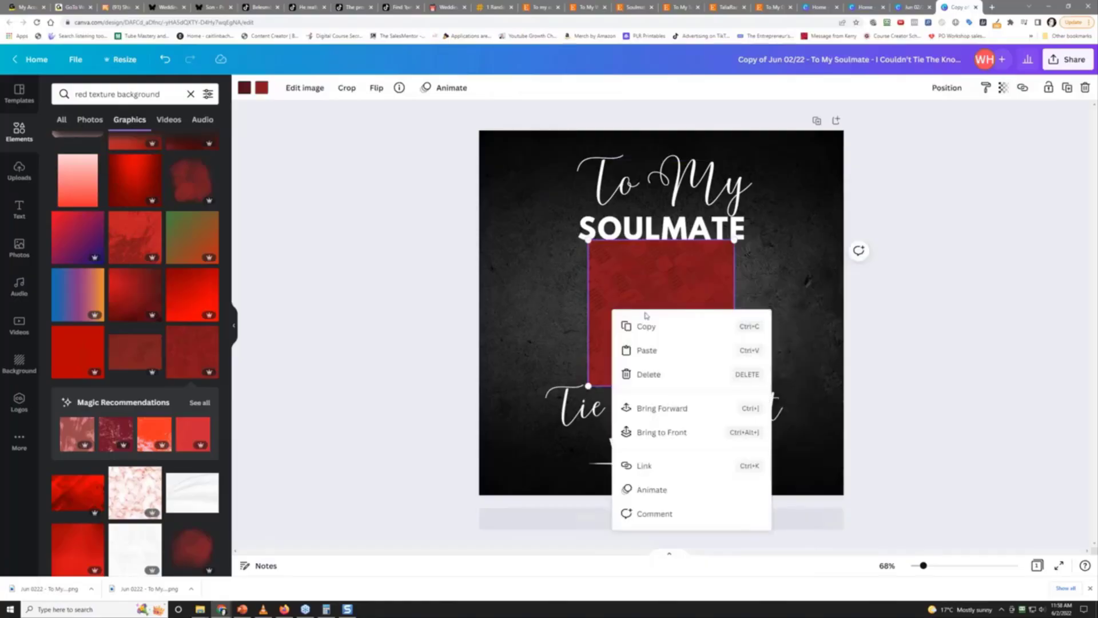
click(675, 406)
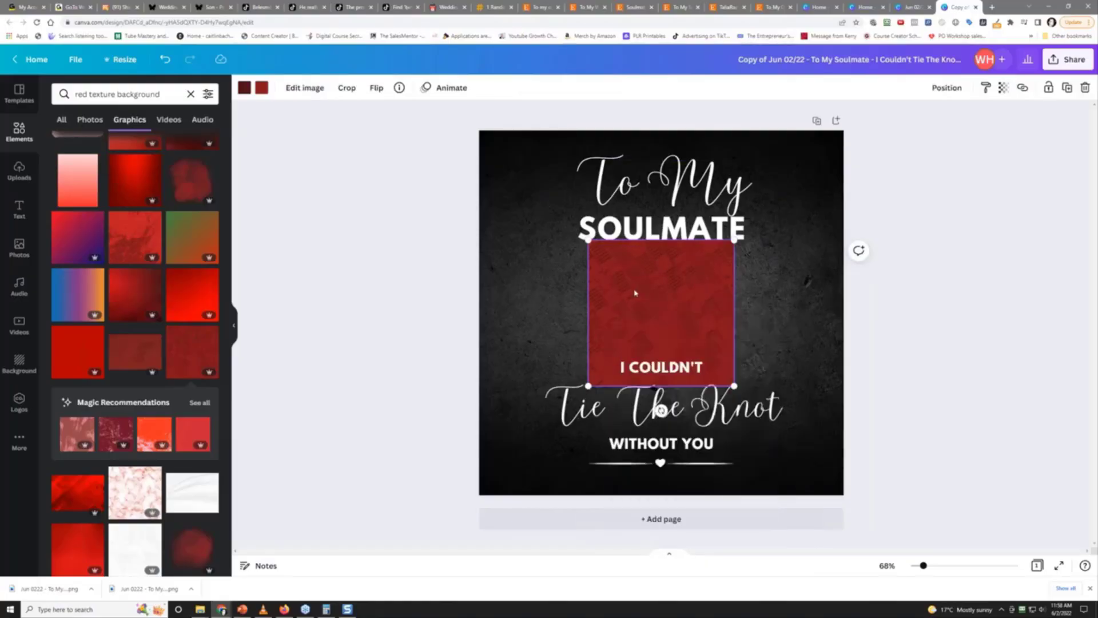
key(Delete)
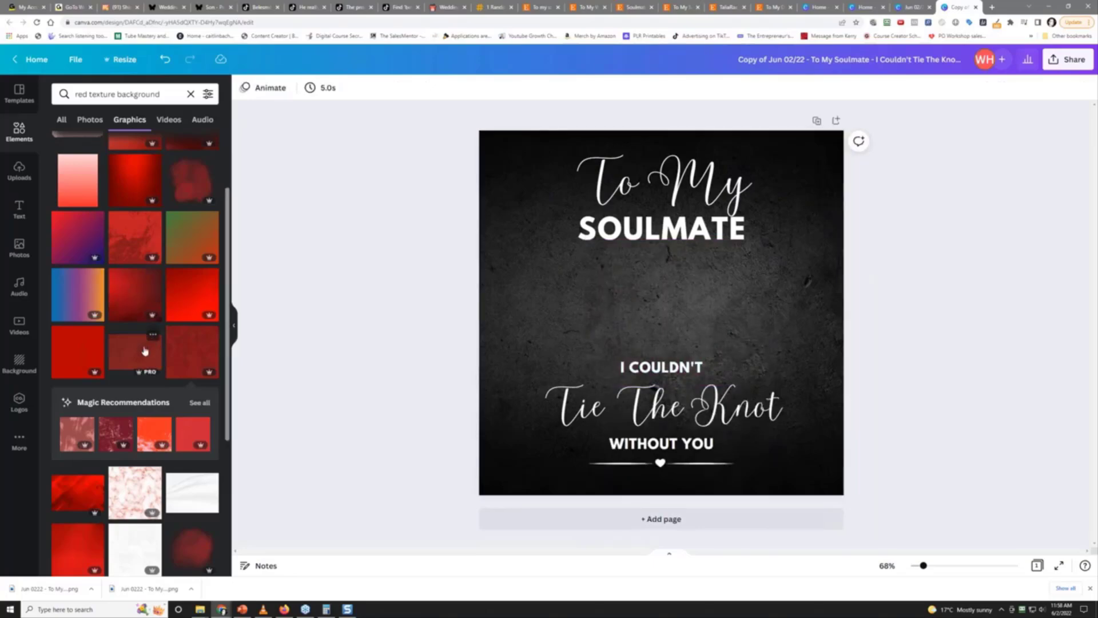
Add the dark red texture graphic and make it the background behind the soulmate text
click(136, 355)
right_click(593, 309)
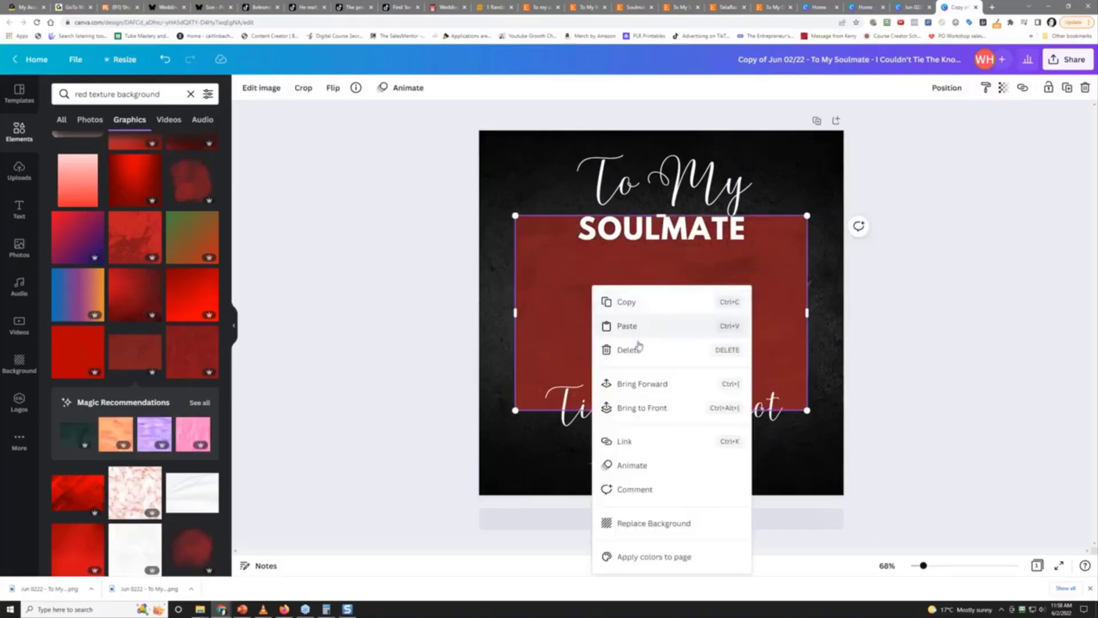
click(660, 524)
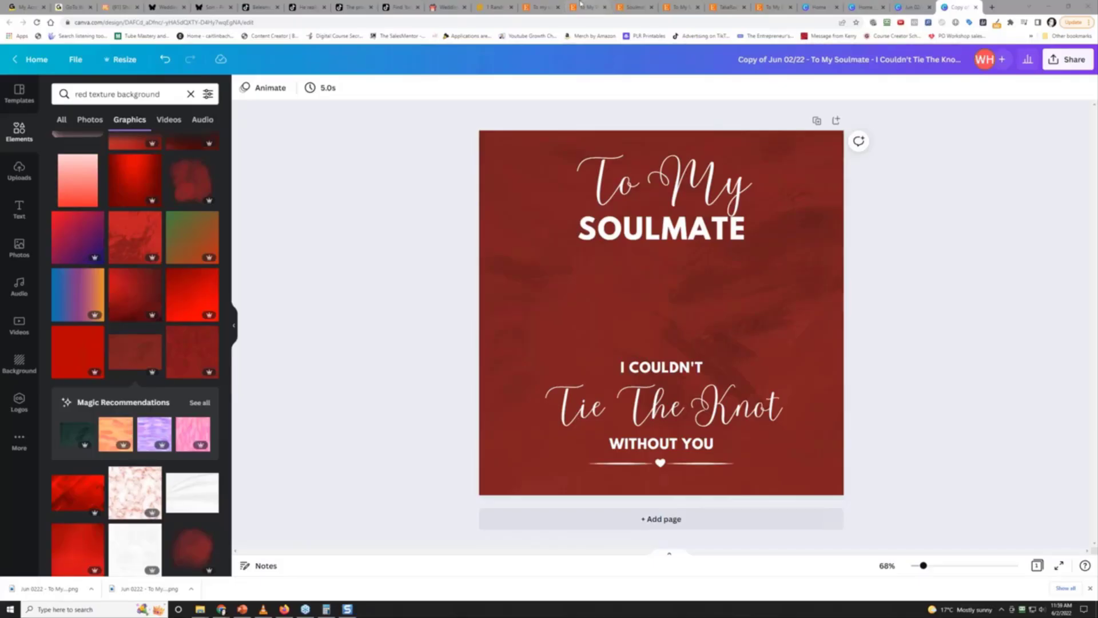
Review the Etsy tabs: To My Wife and Soulmate love-knot necklaces, and TaliaRaeJewellery shop
click(549, 6)
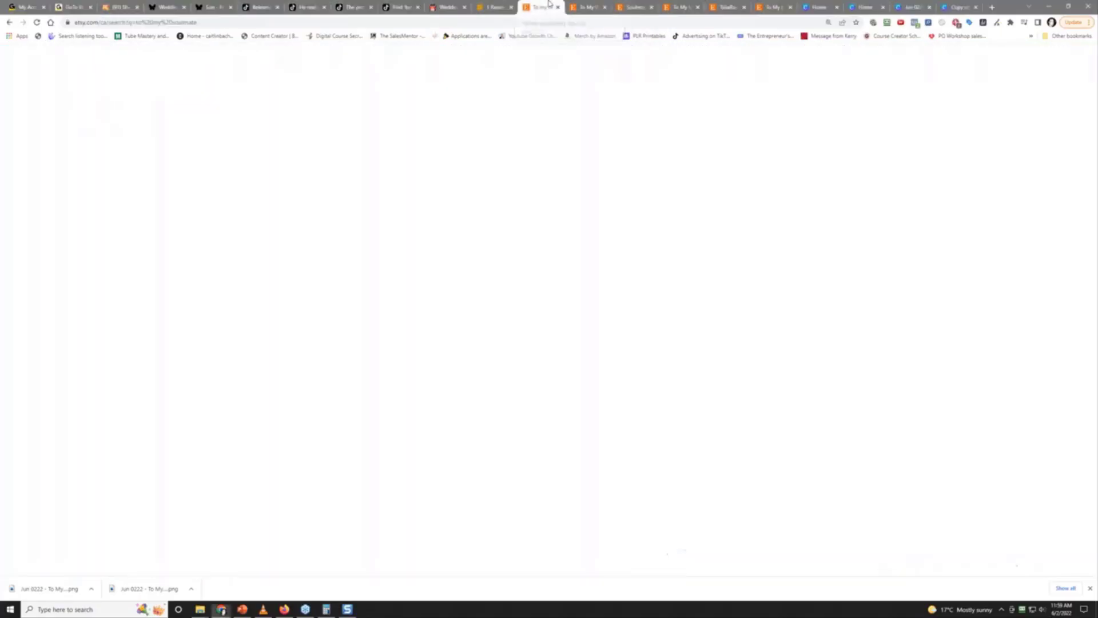
click(589, 7)
click(631, 5)
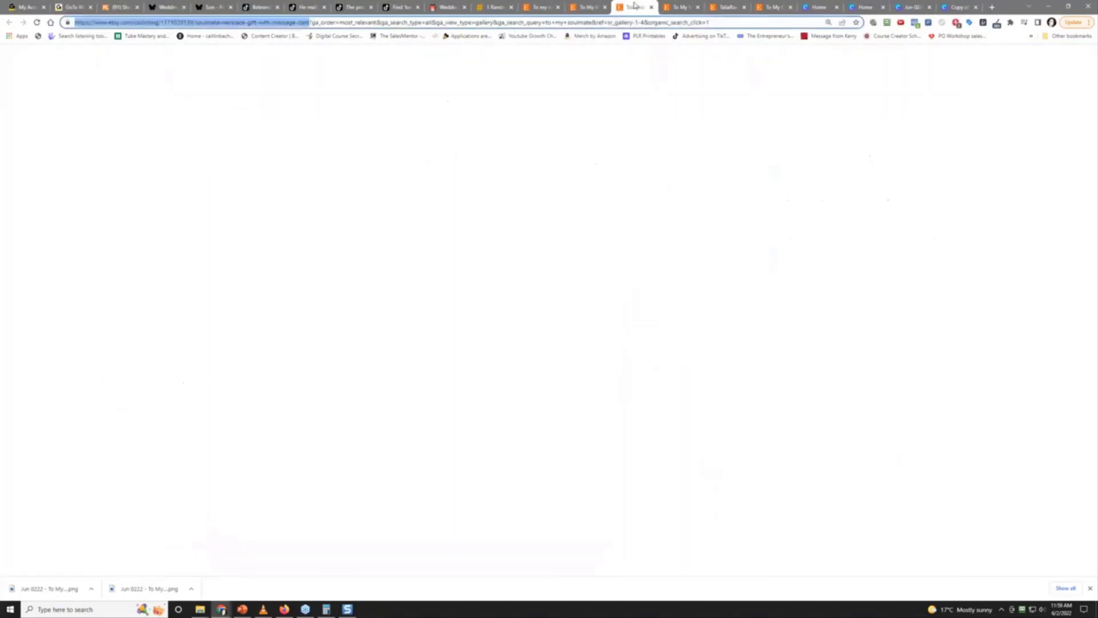
click(681, 7)
click(728, 4)
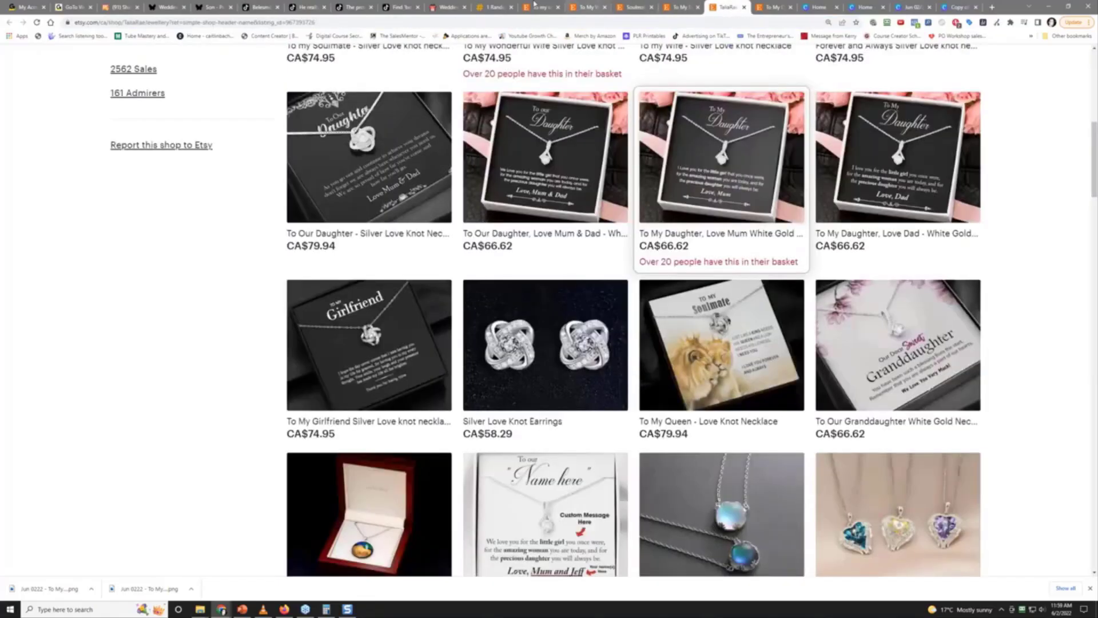
Check the Belesmo pages, then open Family Gift Mall's Bridesmaid love knot necklace product
click(251, 6)
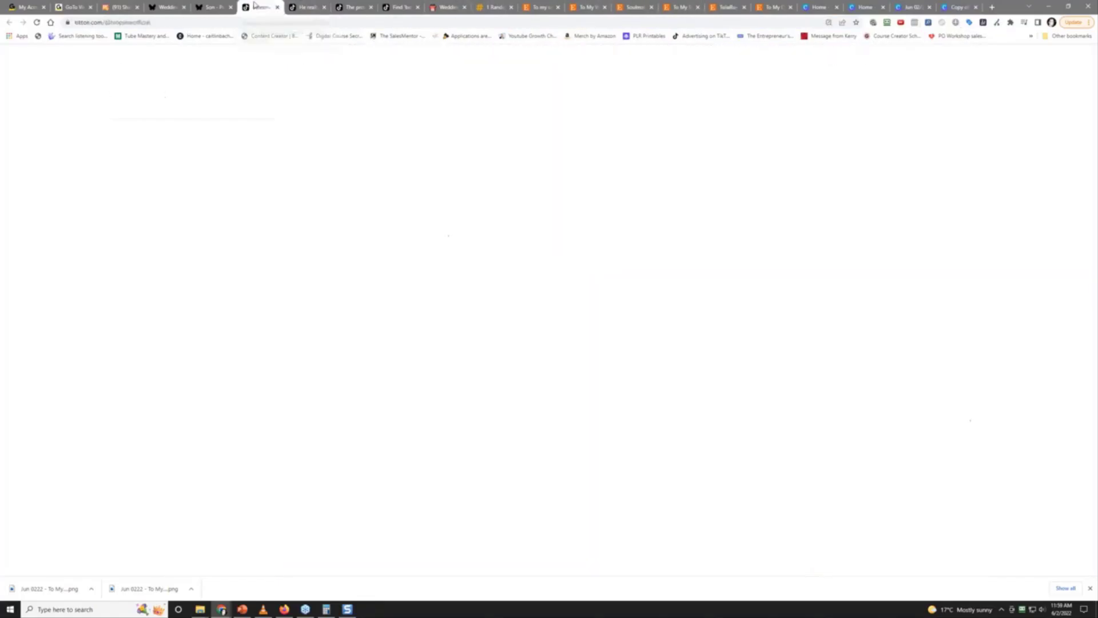
click(210, 7)
click(156, 6)
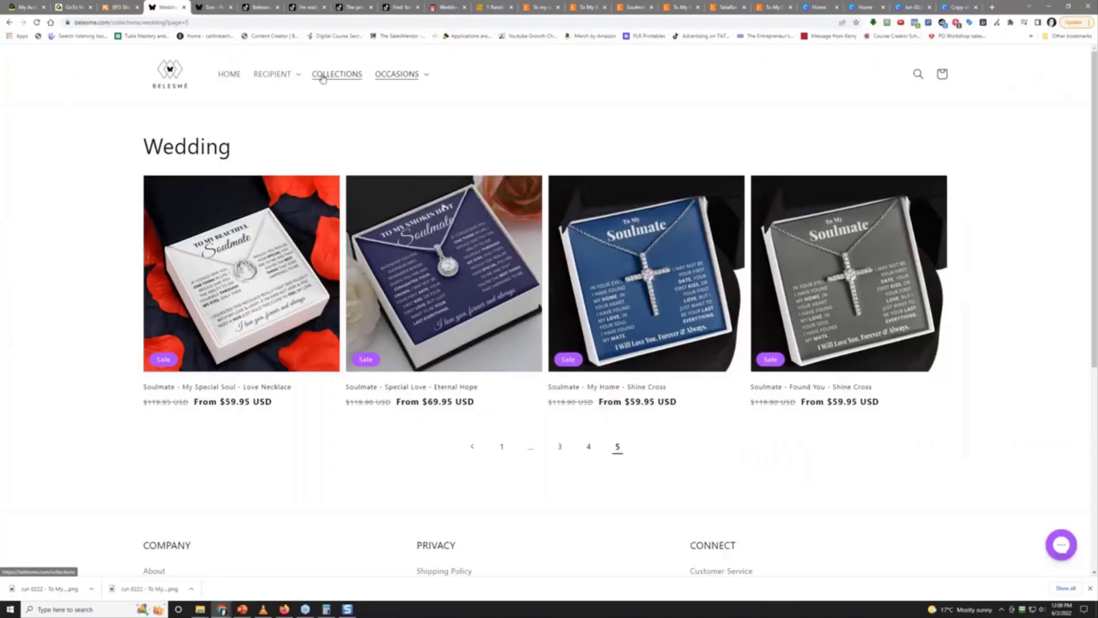
click(450, 9)
click(617, 265)
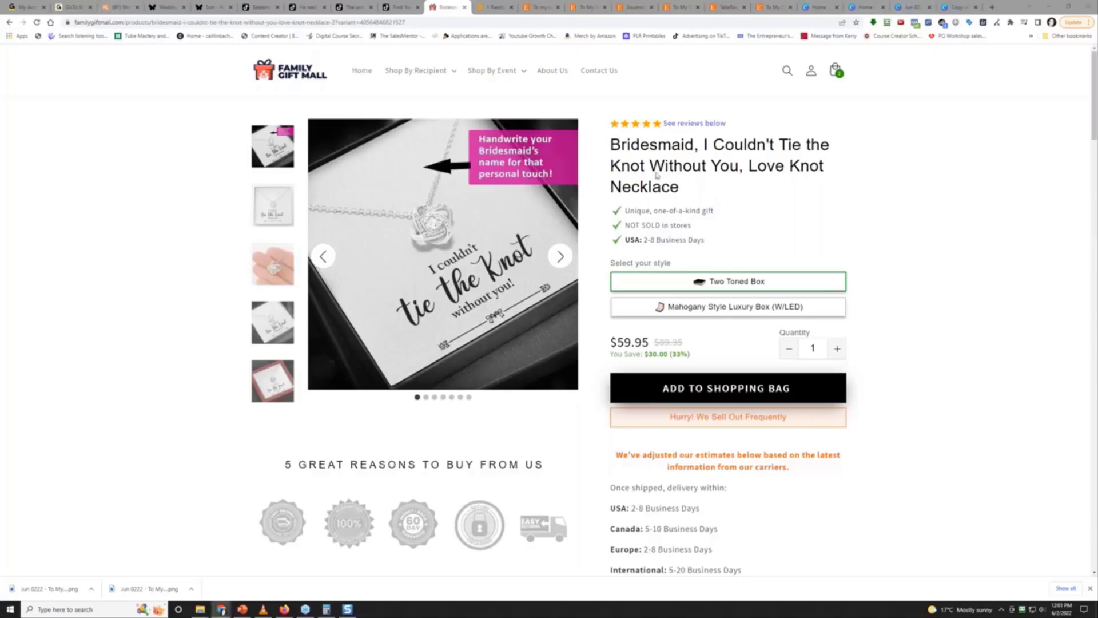
Maximize the Challenge #34 - Wedding Season Gifts sheet and scroll through its necklace rows
key(alt+Tab)
drag(412, 318, 286, 2)
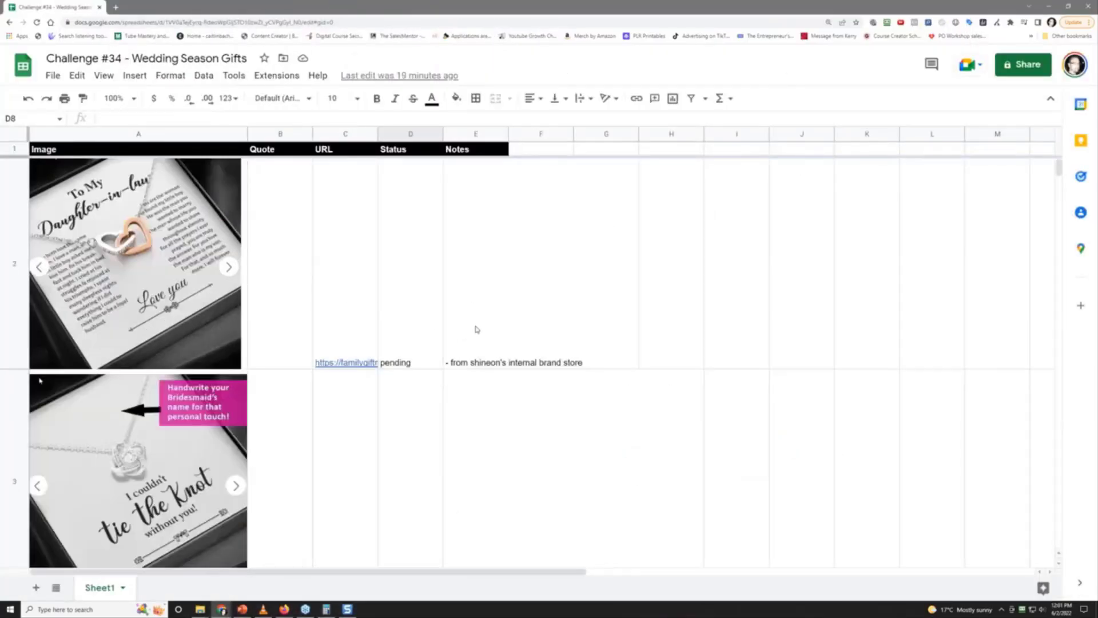
scroll(477, 330, down, 3)
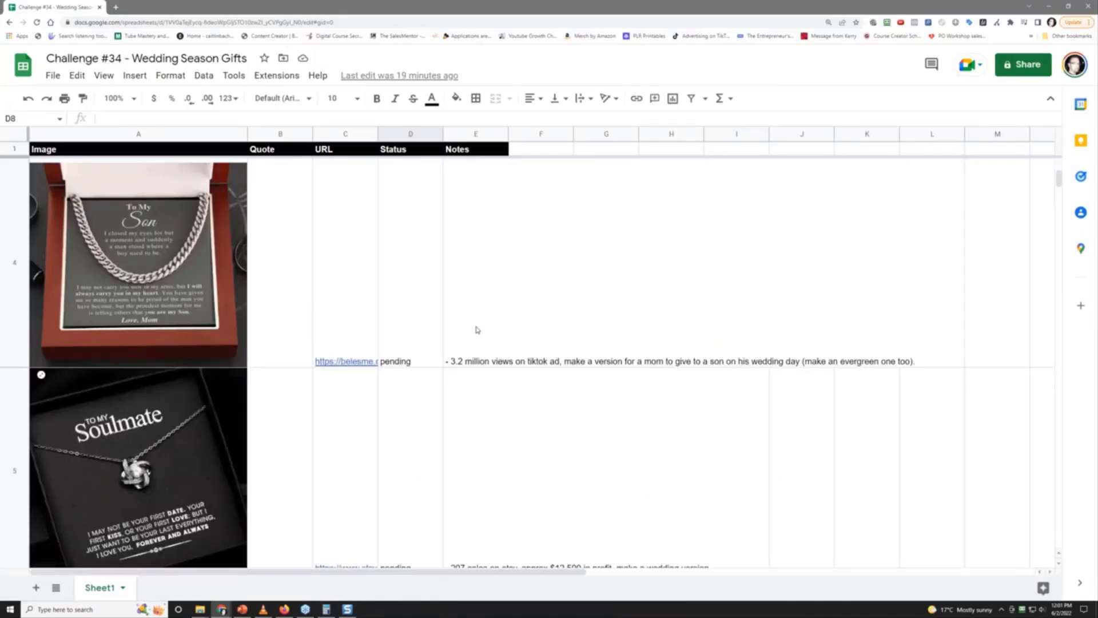
scroll(478, 330, down, 3)
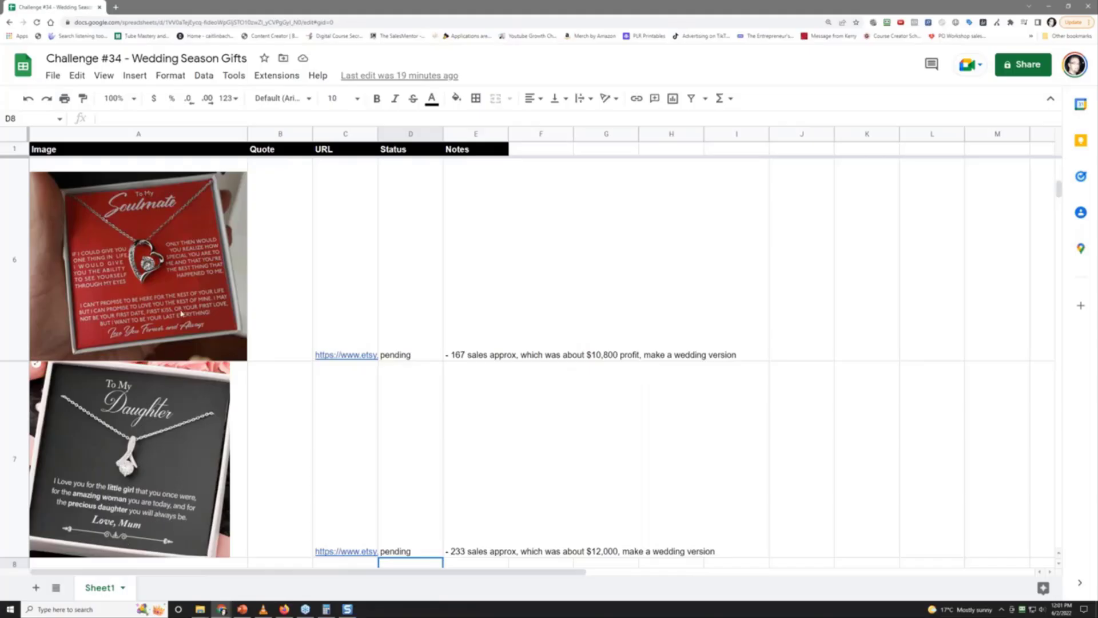
scroll(174, 315, up, 5)
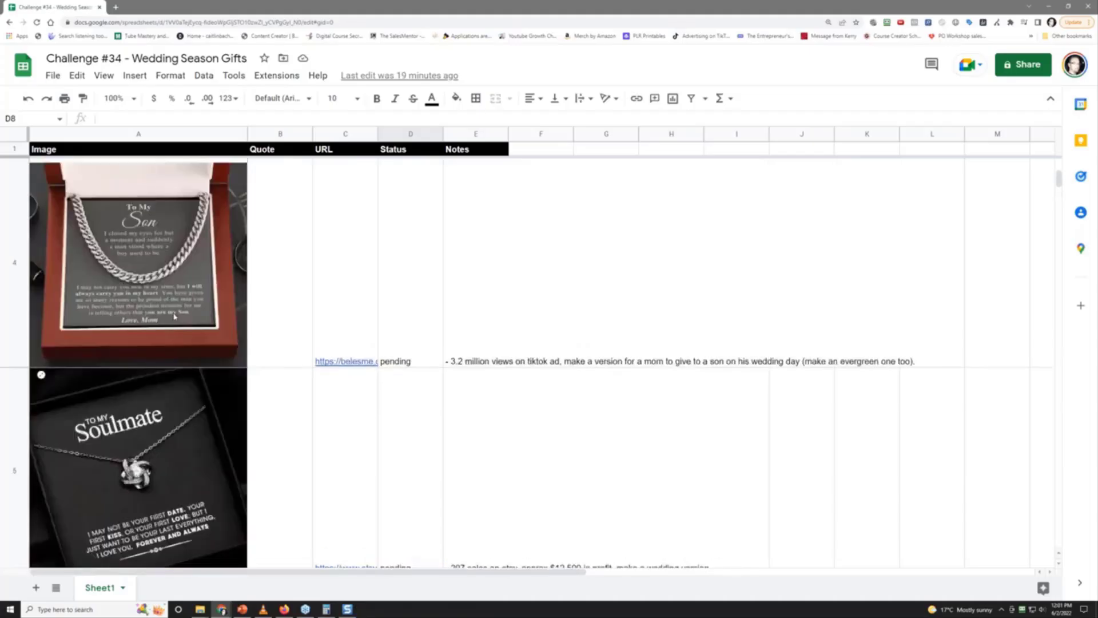
scroll(174, 315, down, 2)
scroll(174, 315, up, 2)
scroll(175, 318, down, 2)
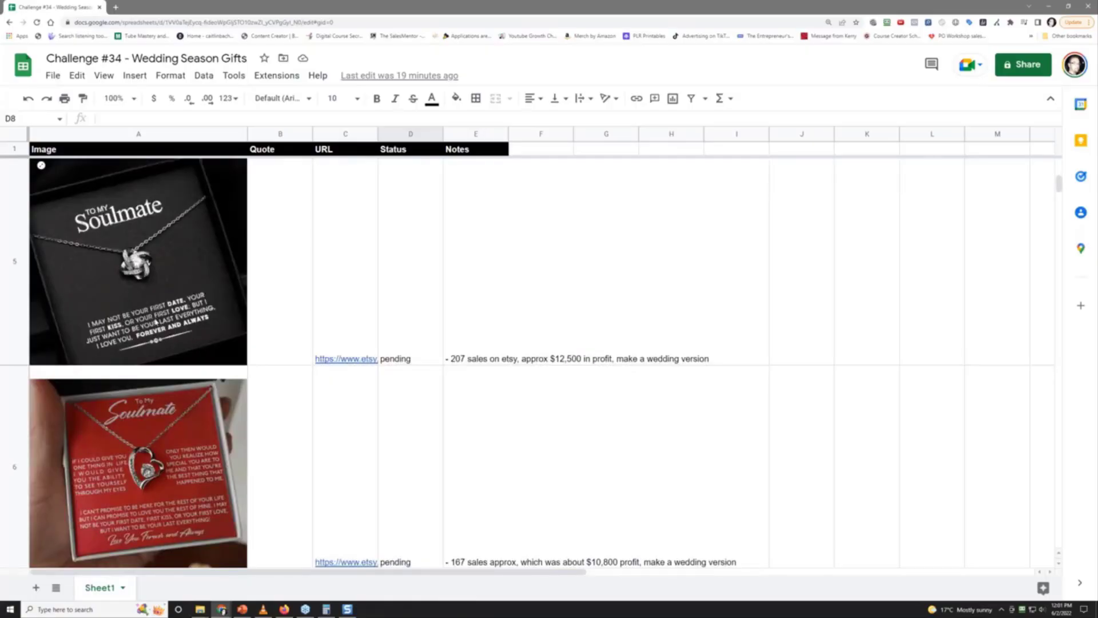
Restore and minimize the spreadsheet window, dock its tab into Chrome, and select cell H2
drag(347, 5, 366, 81)
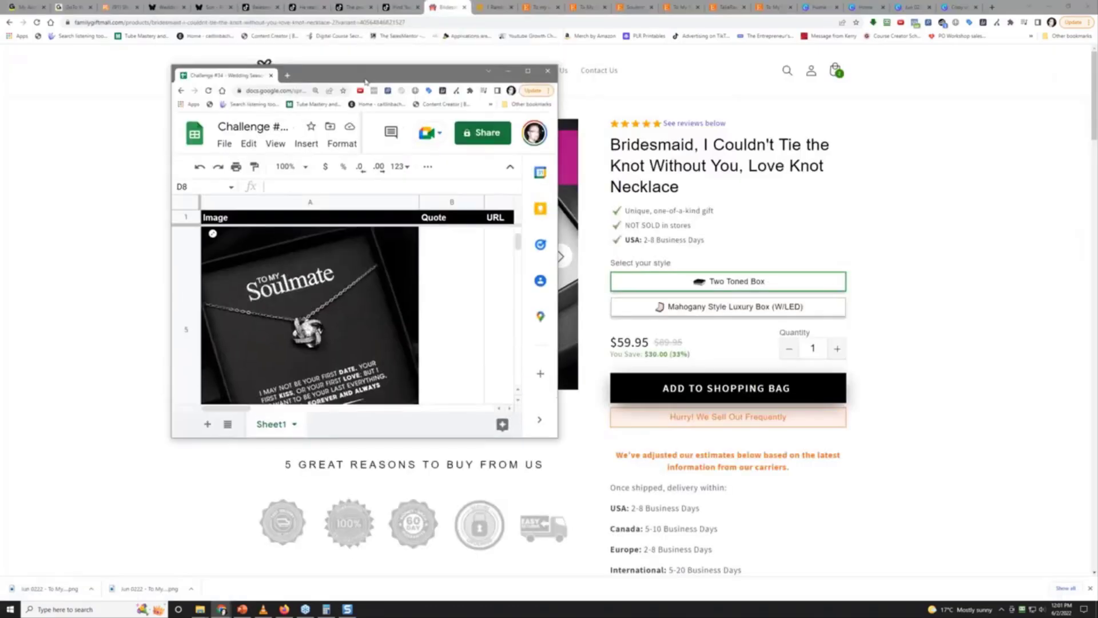
key(super+Down)
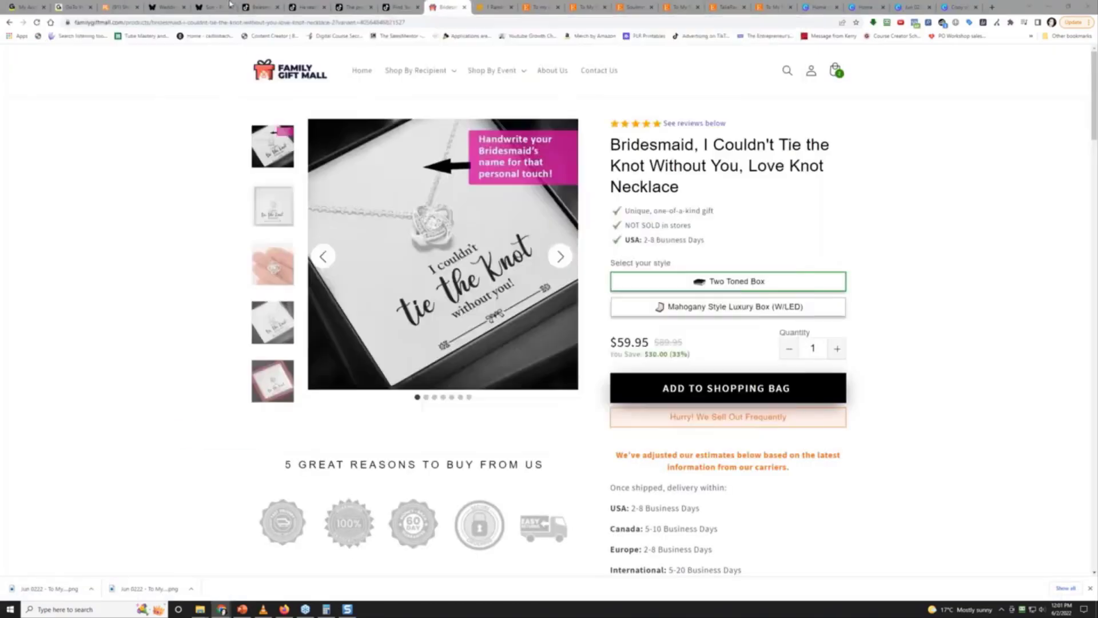
drag(230, 4, 229, 5)
scroll(332, 322, up, 2)
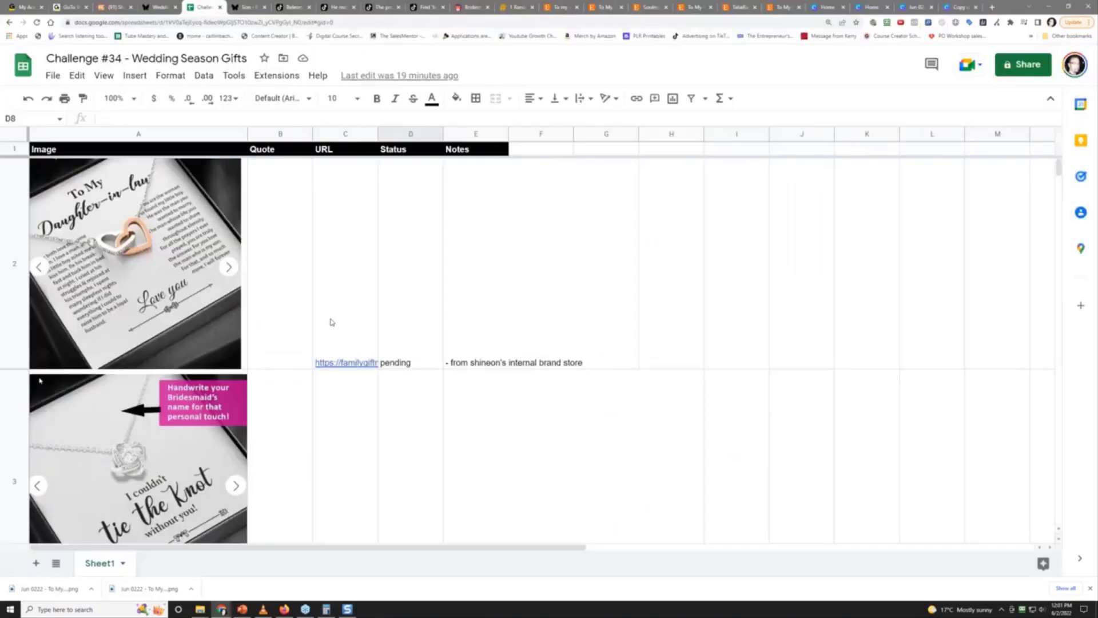
mouse_move(333, 318)
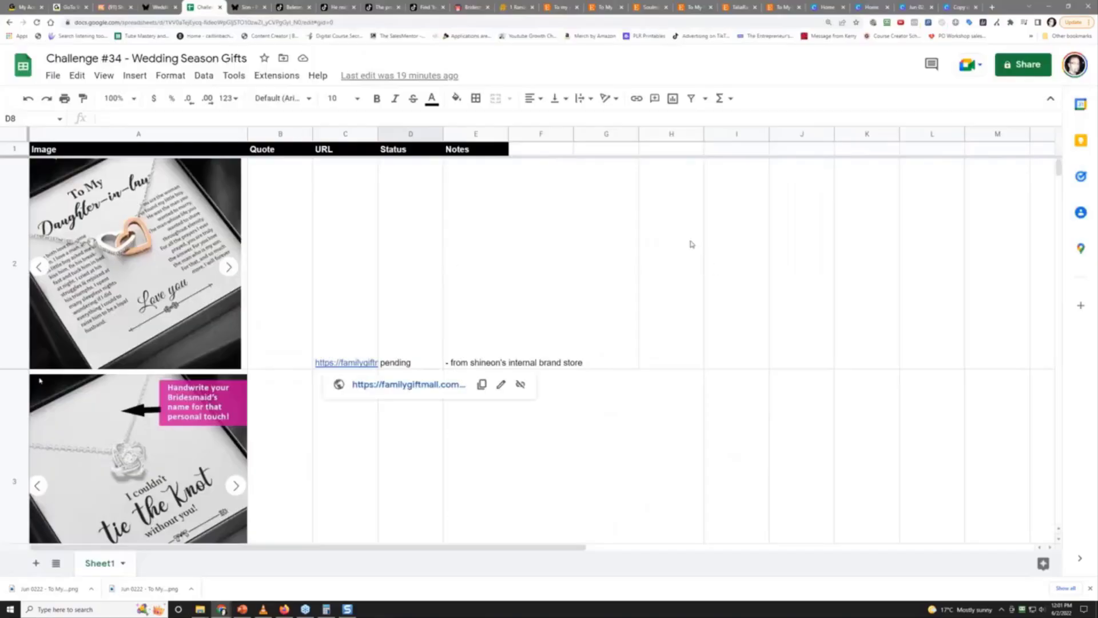
click(688, 280)
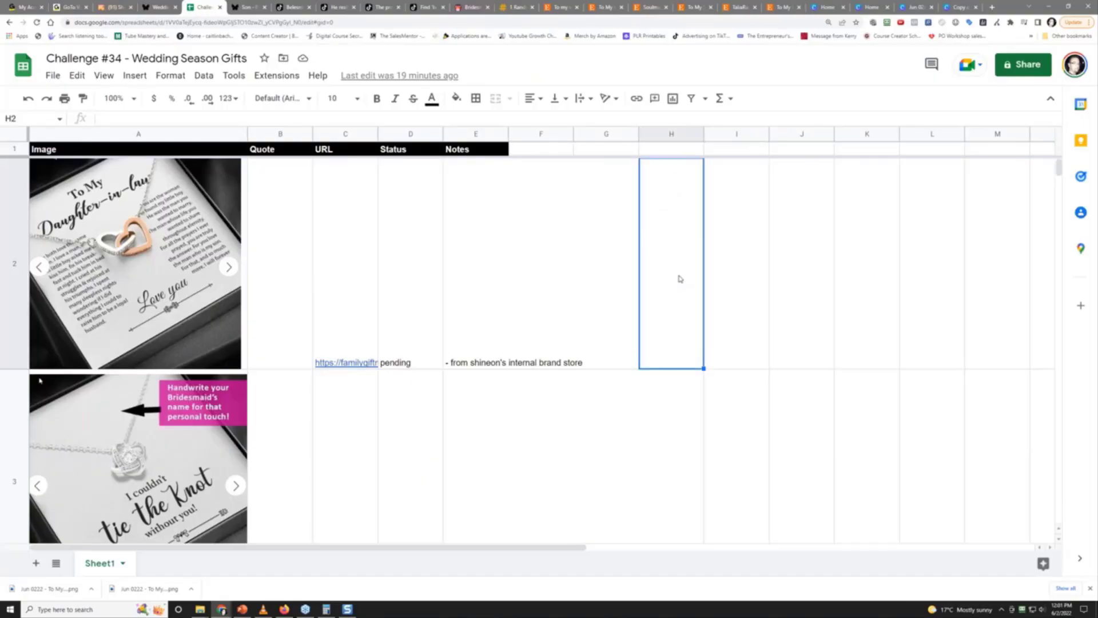
scroll(679, 279, down, 3)
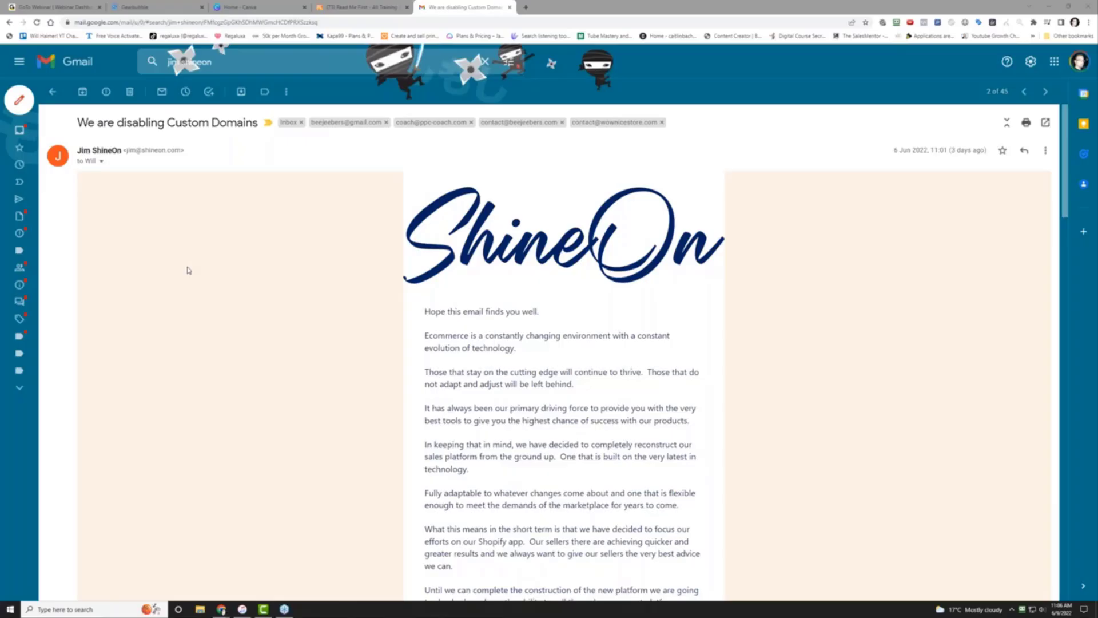
scroll(237, 359, down, 2)
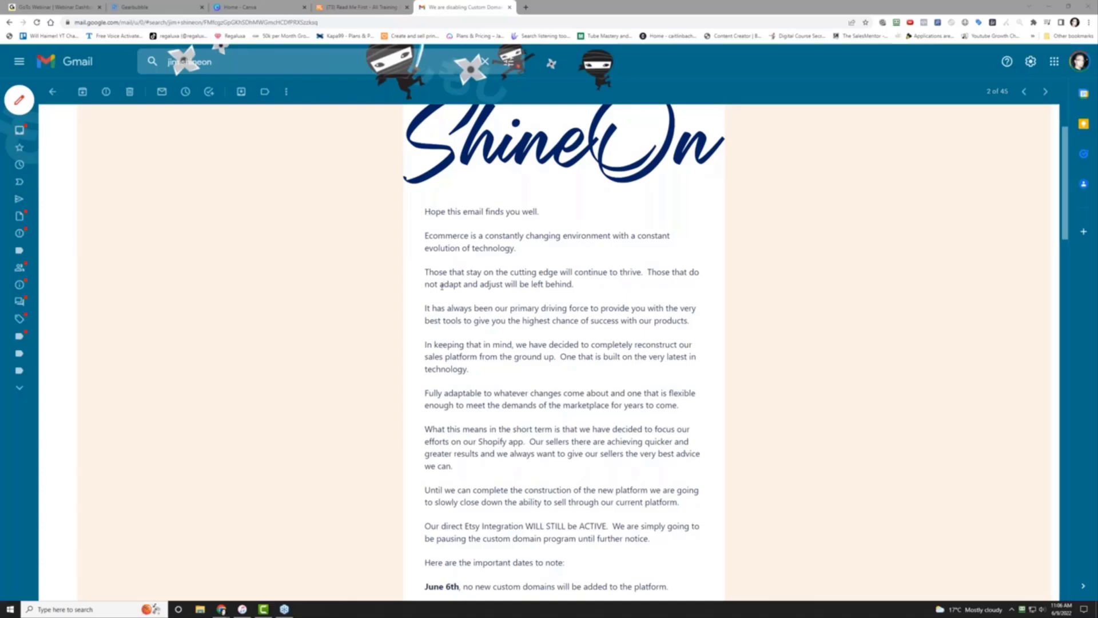
drag(439, 284, 505, 289)
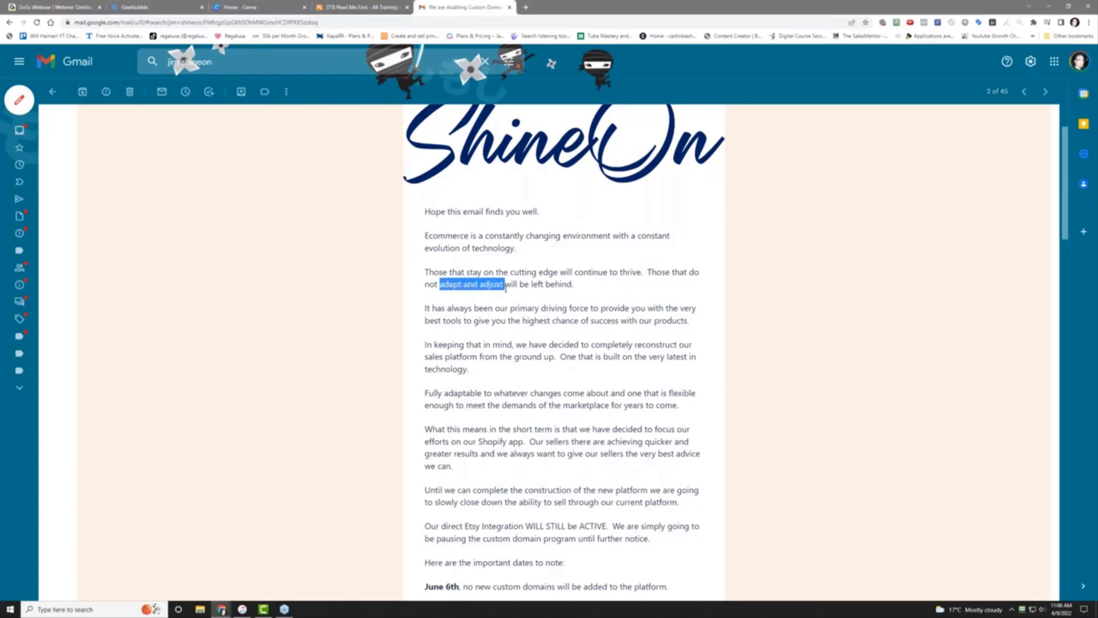
scroll(472, 305, down, 2)
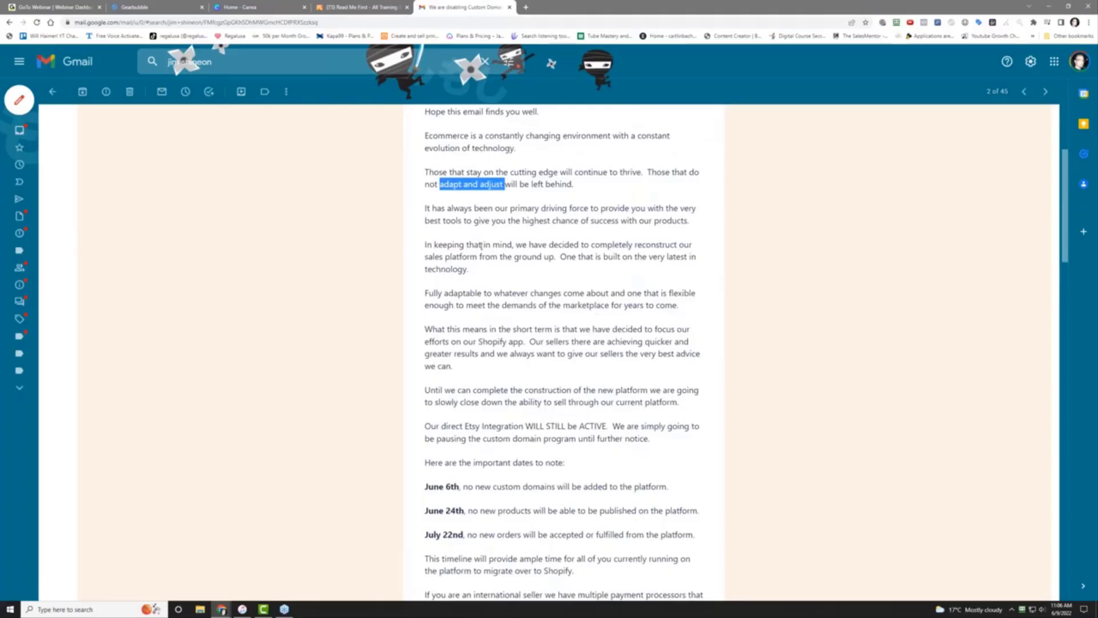
click(480, 245)
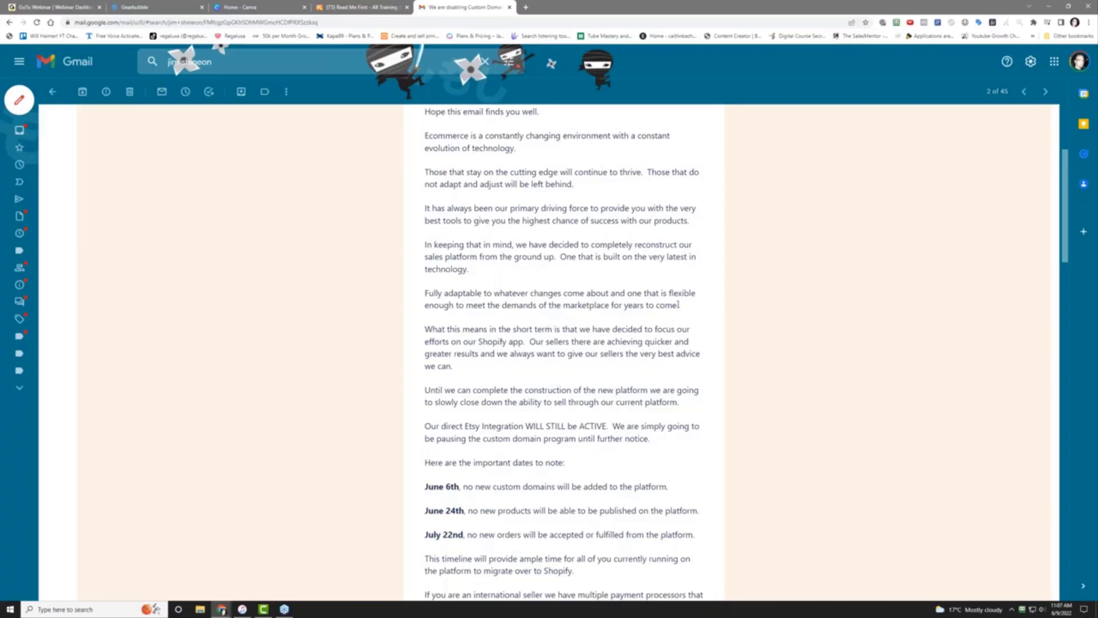
drag(679, 307, 424, 245)
click(446, 271)
drag(523, 342, 478, 341)
scroll(528, 367, down, 2)
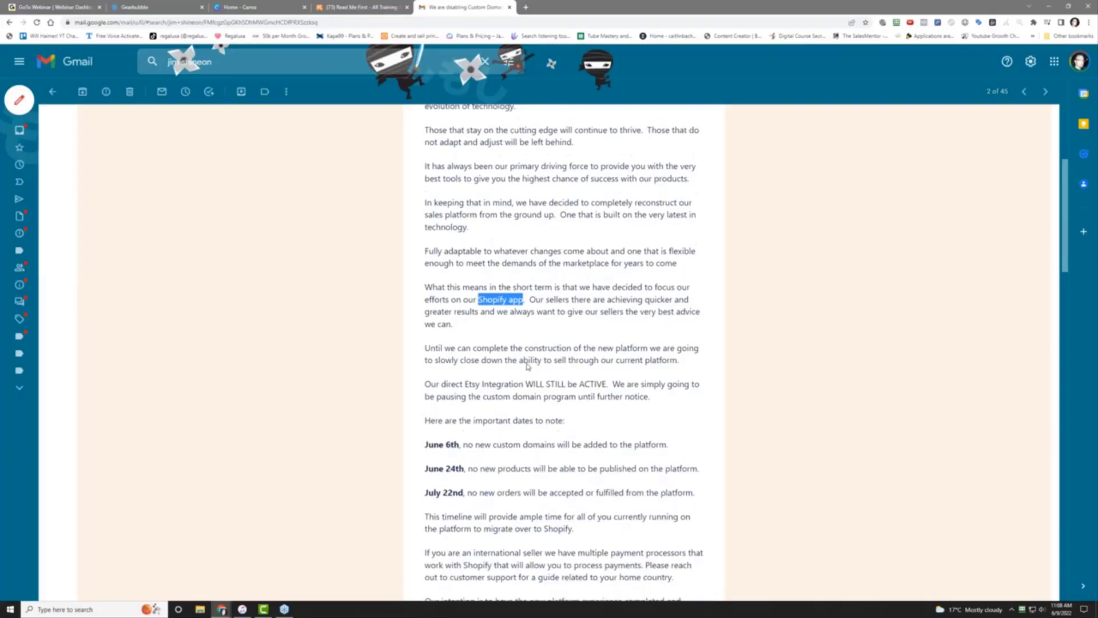
click(575, 269)
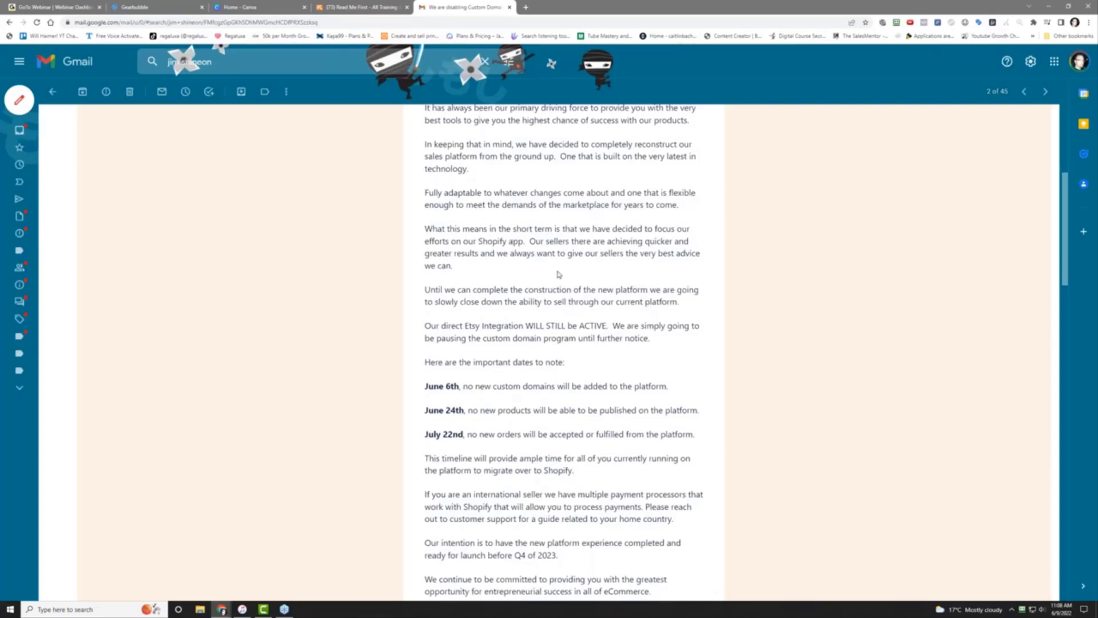
scroll(559, 275, down, 2)
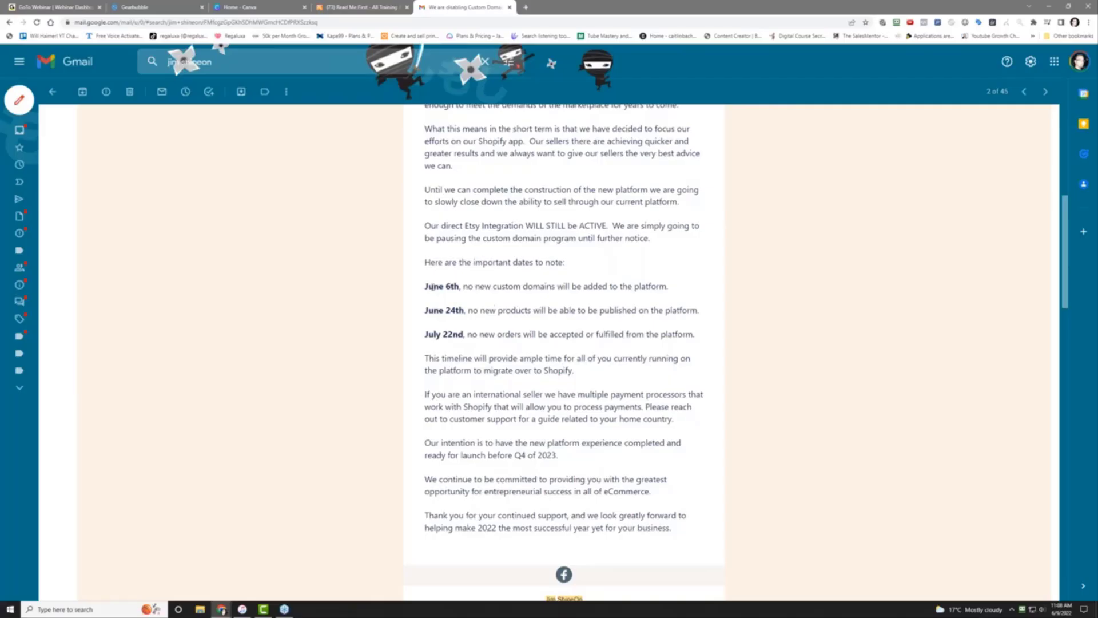
drag(425, 286, 697, 339)
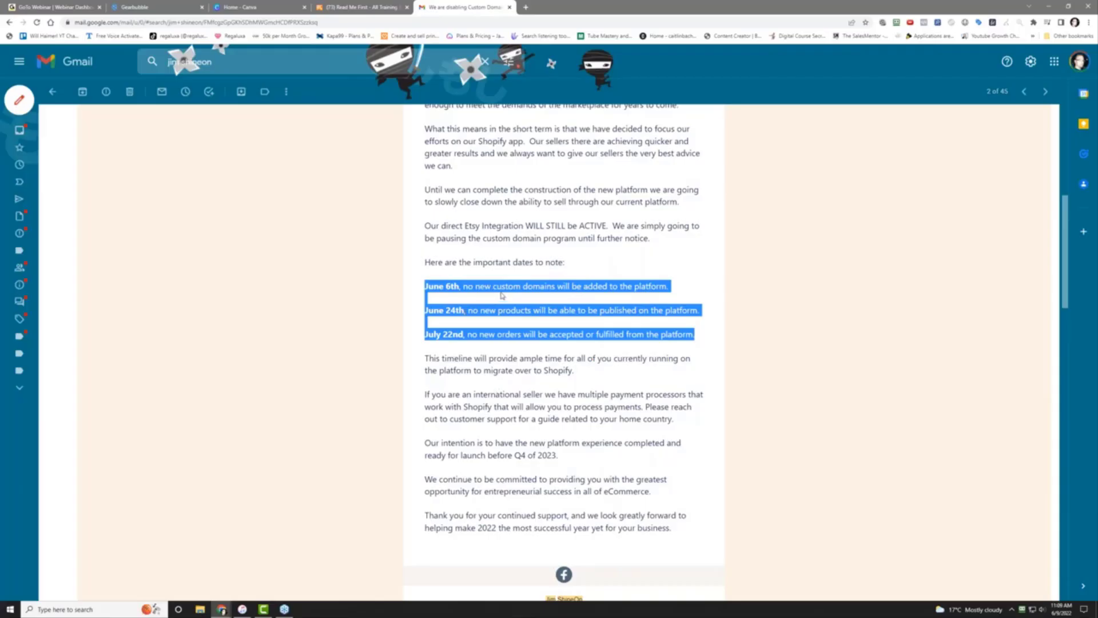
Highlight and then clear the email line about migrating to Shopify
scroll(501, 295, down, 2)
click(502, 293)
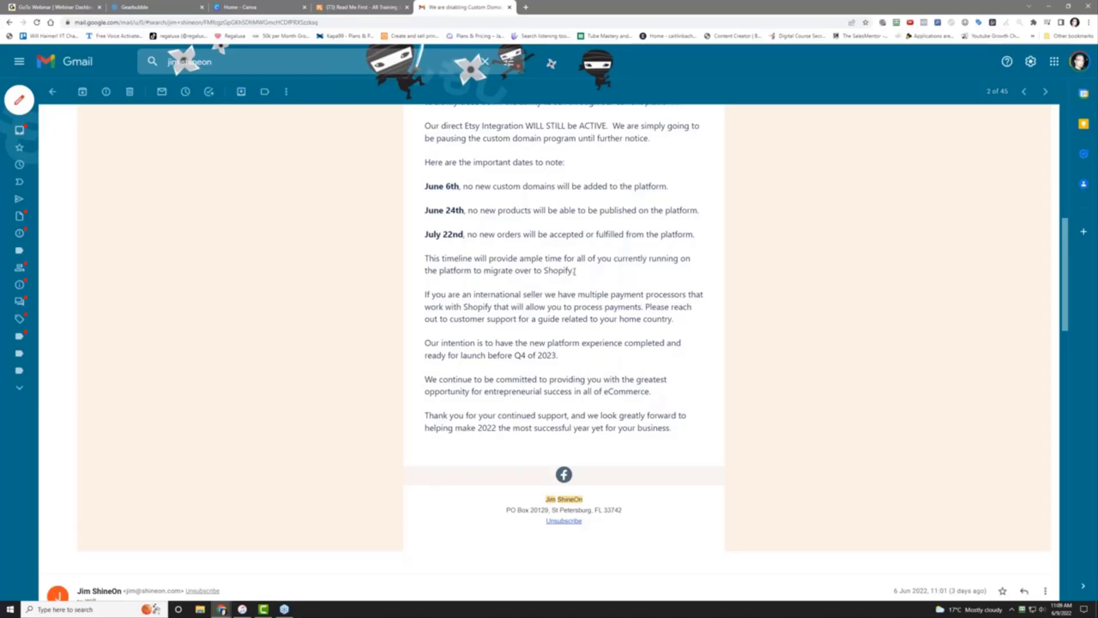
drag(574, 270, 406, 268)
click(382, 284)
Mark the planned launch before Q4 of 2023, then unmark it and return to the top
scroll(487, 271, down, 2)
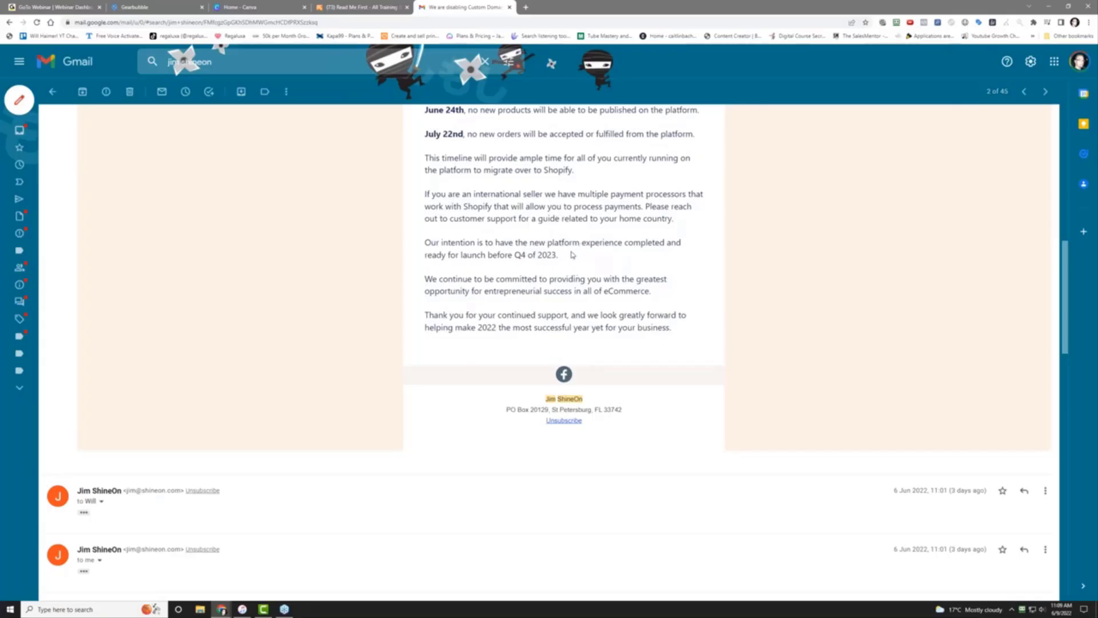
drag(572, 256, 417, 248)
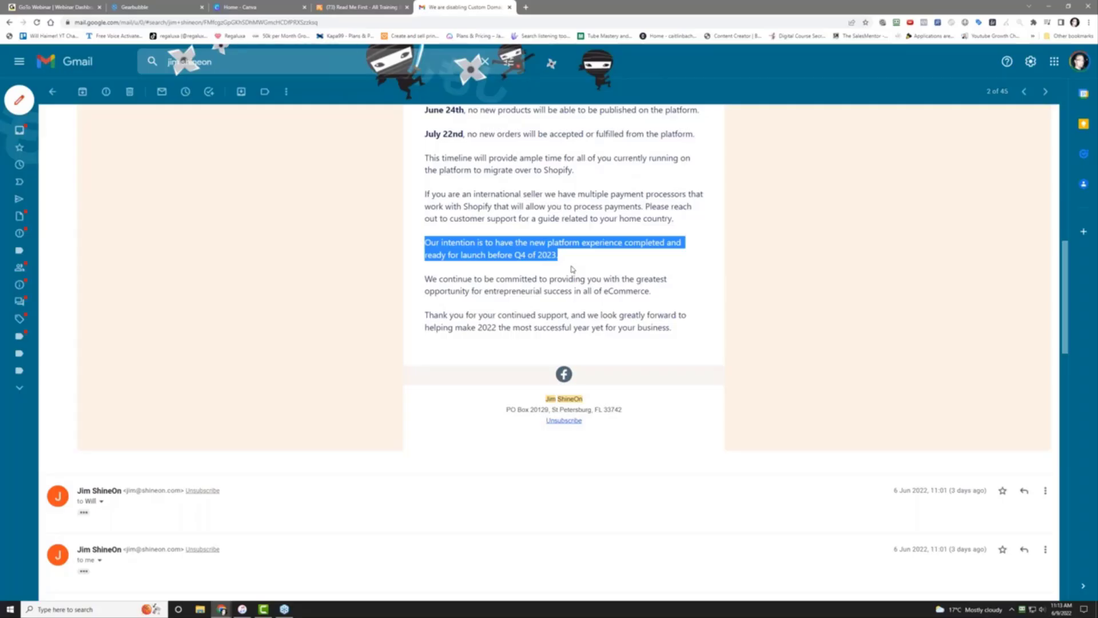
click(573, 269)
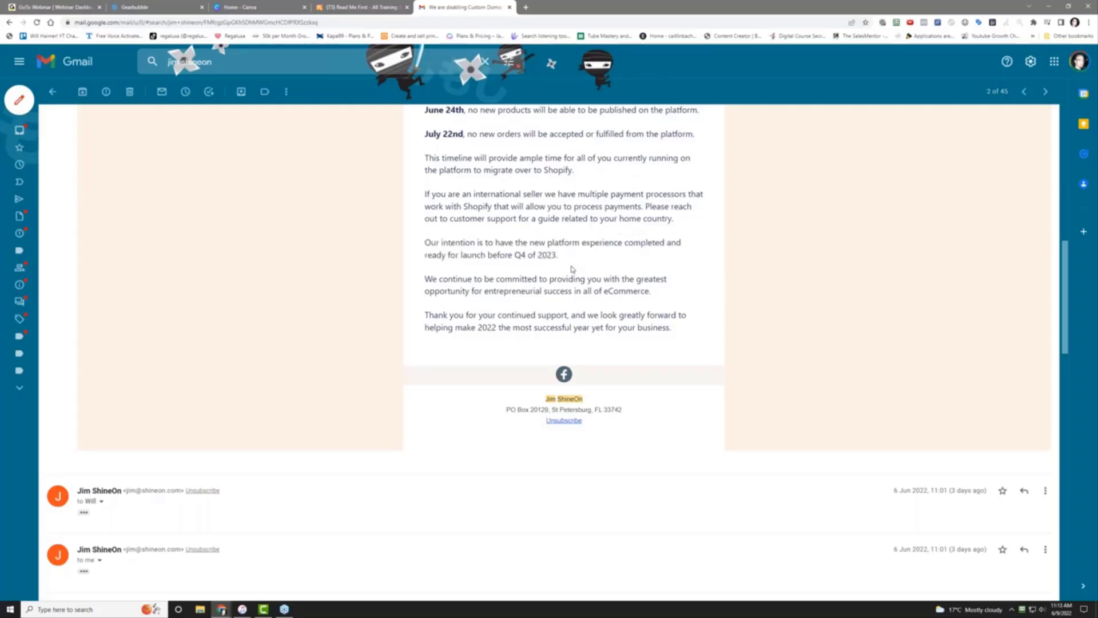
scroll(586, 300, up, 1)
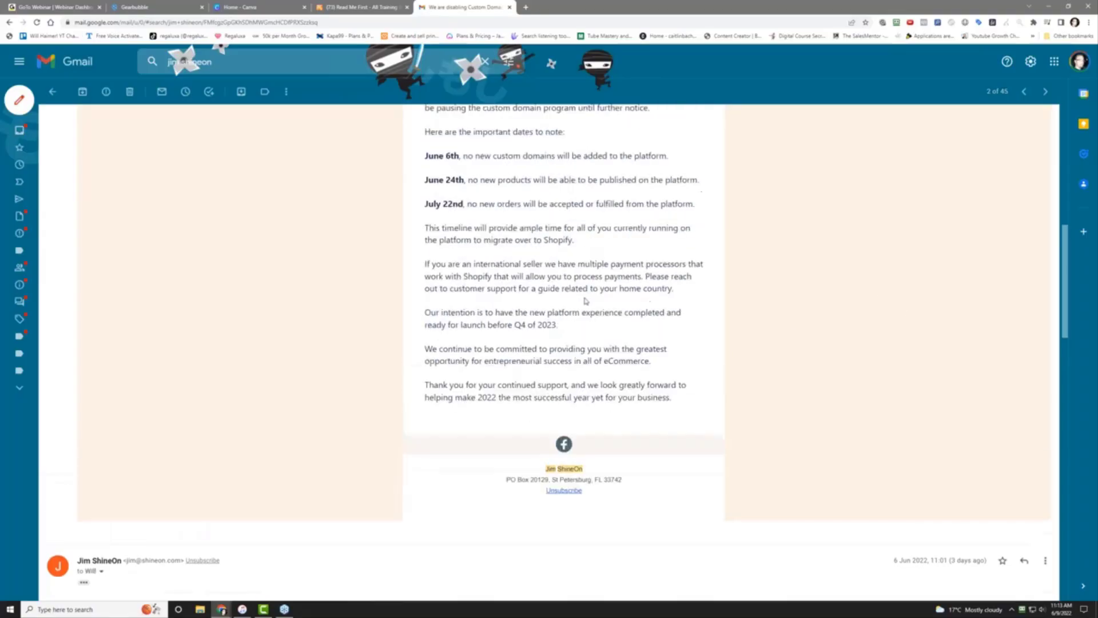
scroll(586, 300, up, 10)
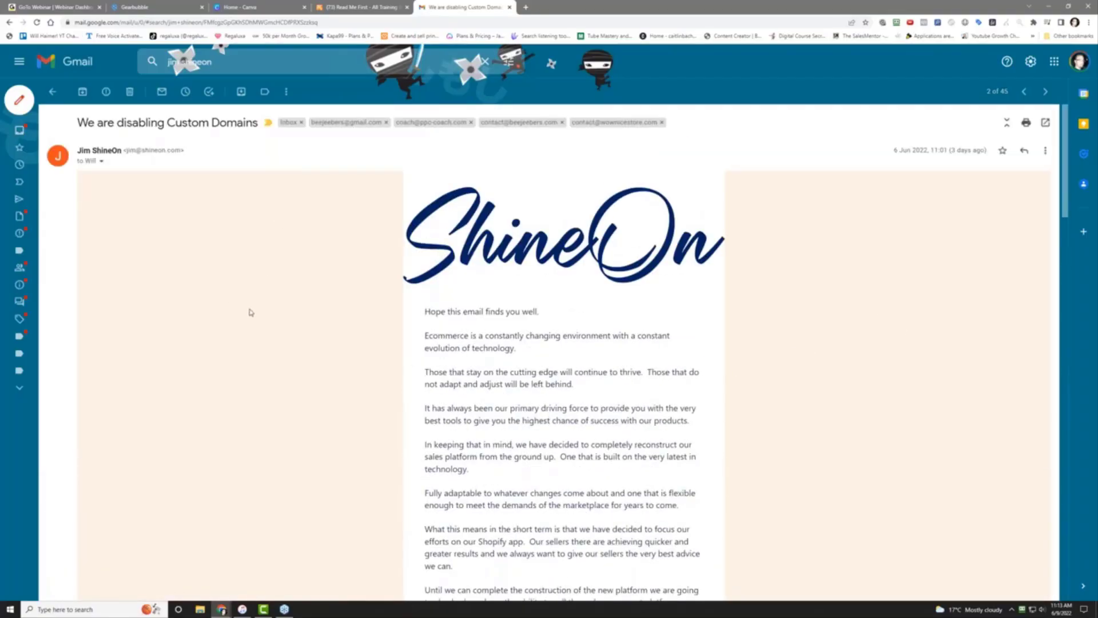
Switch to the Gearbubble tab showing the active Papa mug campaign
click(160, 6)
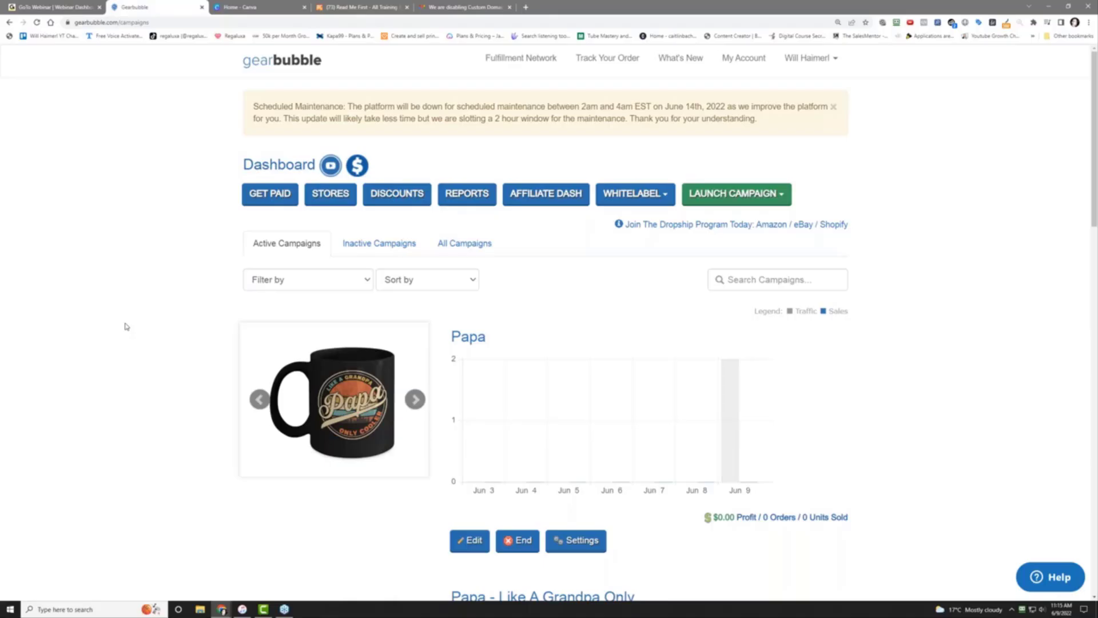
Search Google for 'diy99' in a new tab and skim the results
click(525, 8)
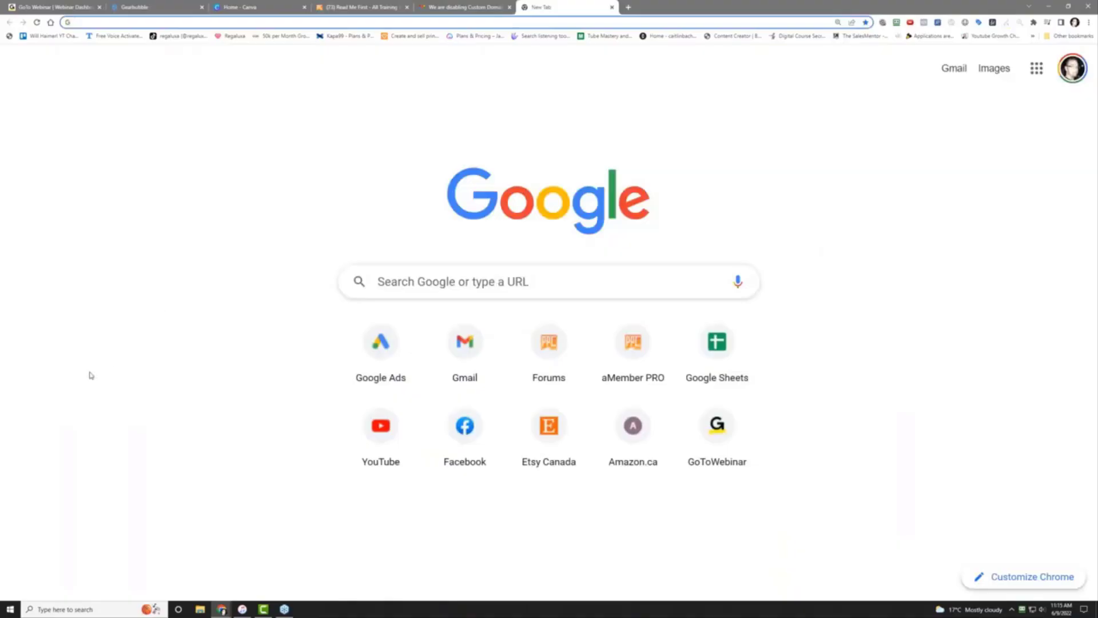
text(diy)
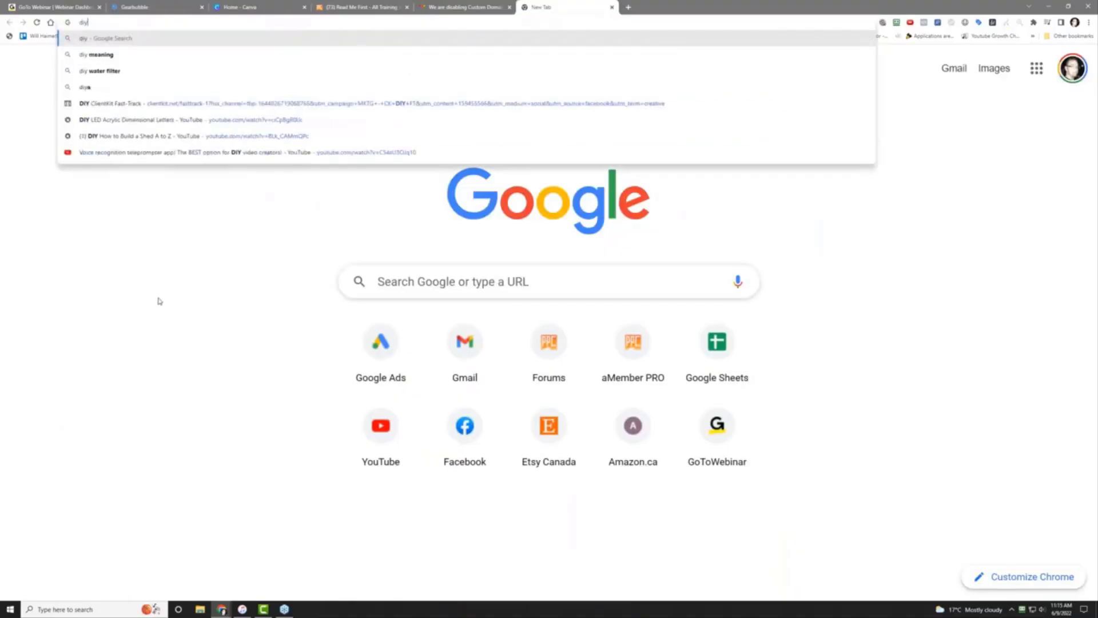
text(99)
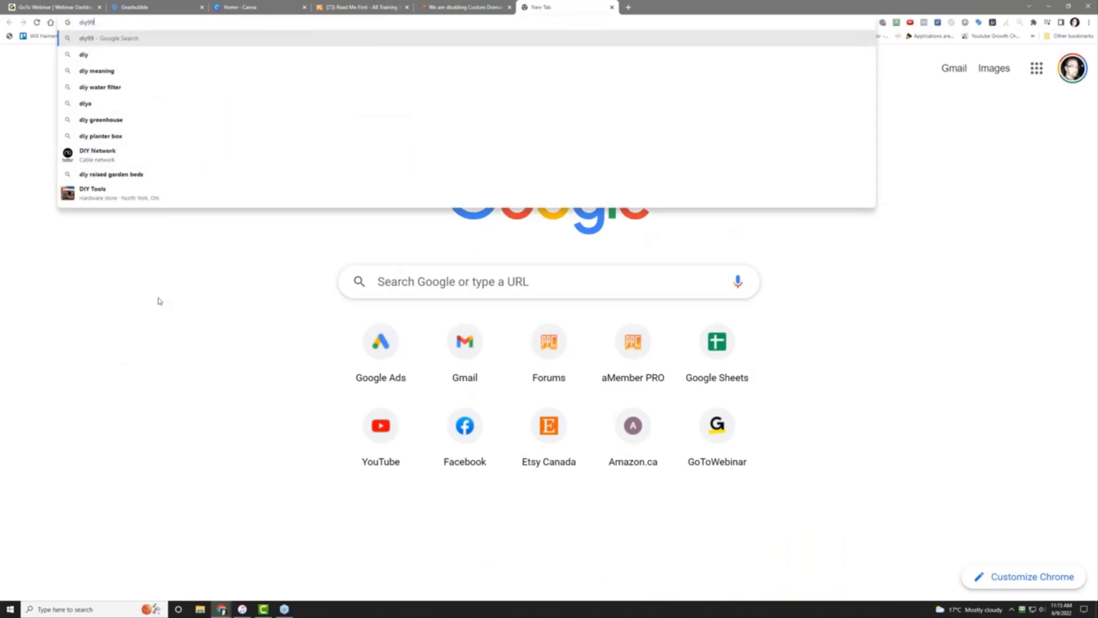
key(Return)
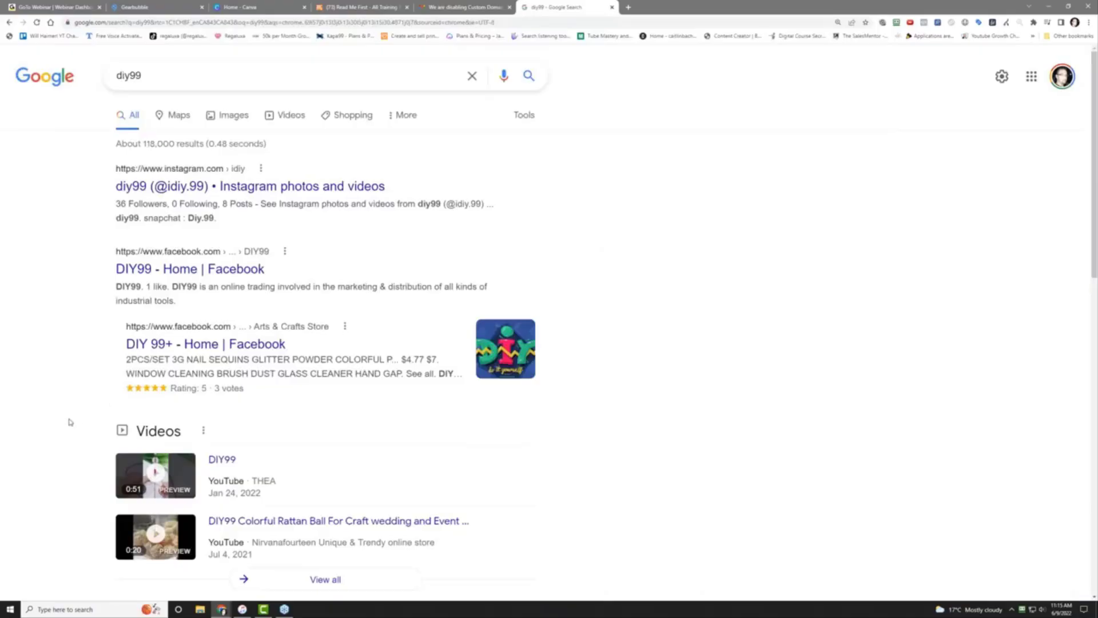
scroll(68, 422, down, 6)
scroll(69, 421, down, 4)
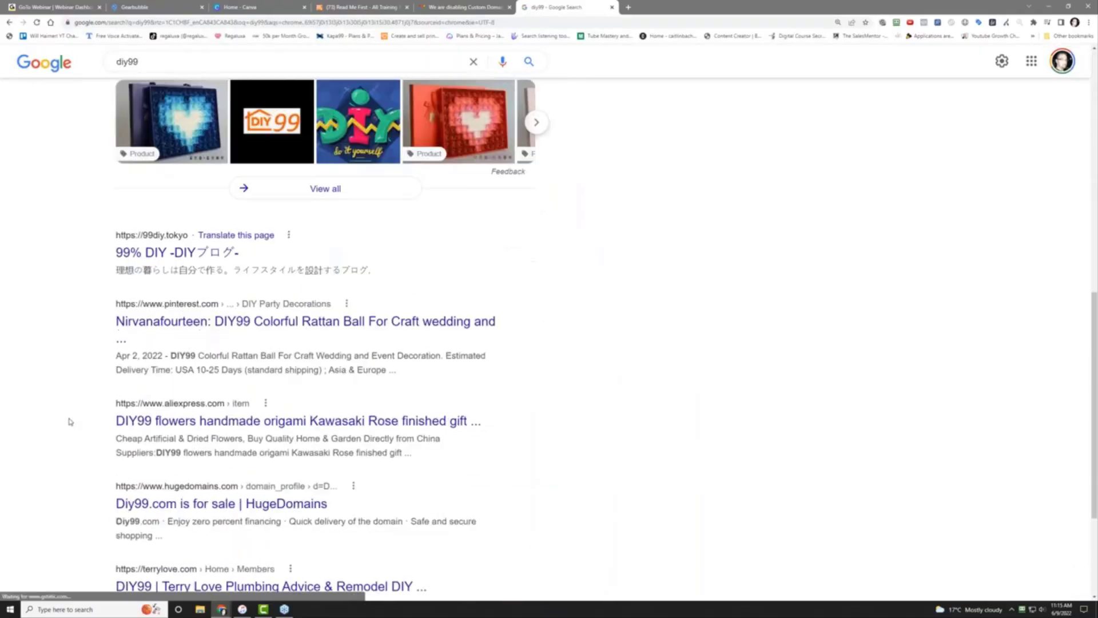
scroll(69, 422, down, 2)
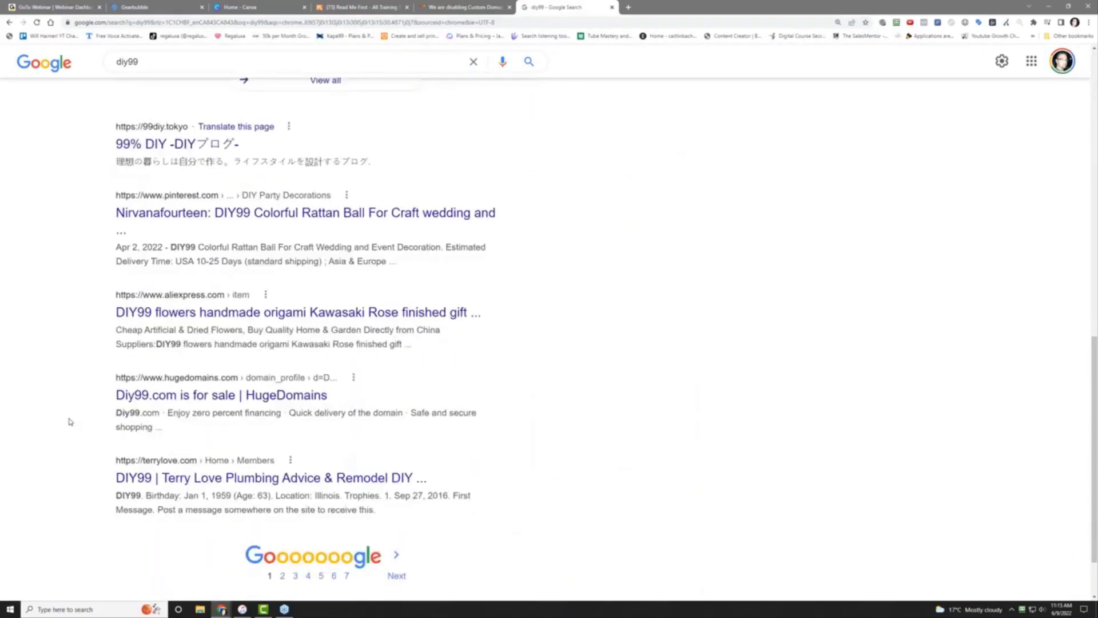
scroll(69, 421, up, 12)
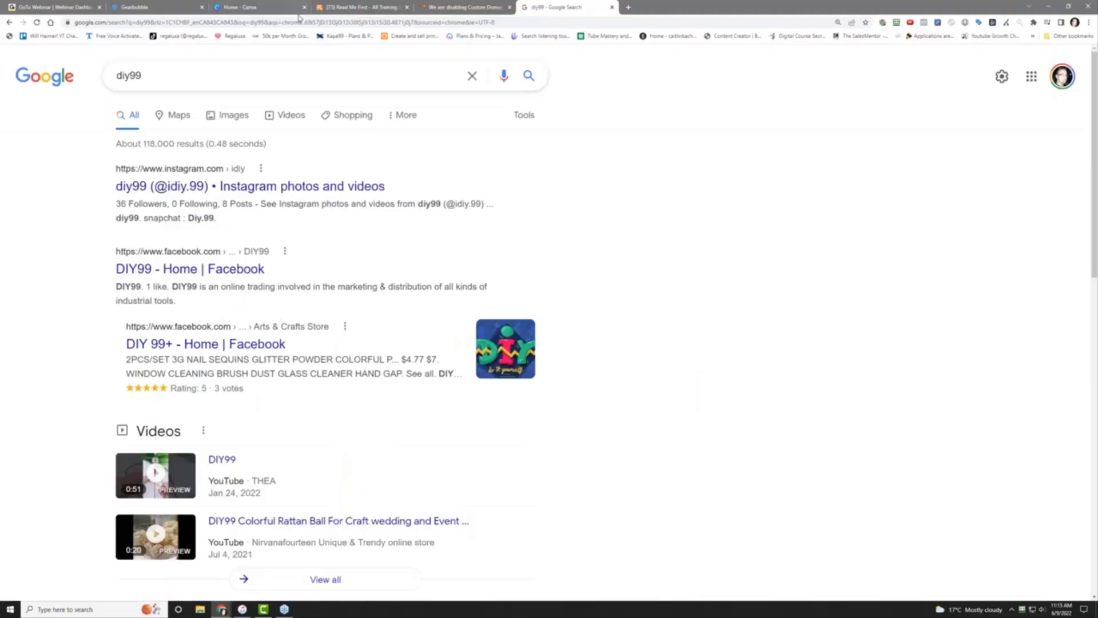
Refine the search to 'diy99 shopify app' and open the Apps by 99diy result
click(240, 70)
text(shop)
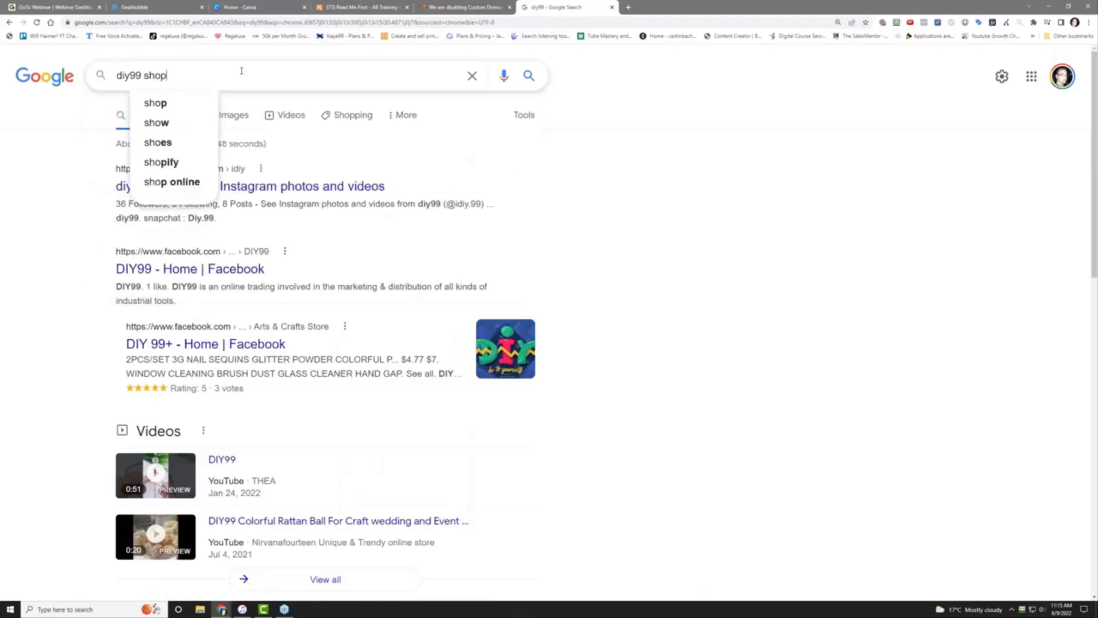
text(ify app)
key(Return)
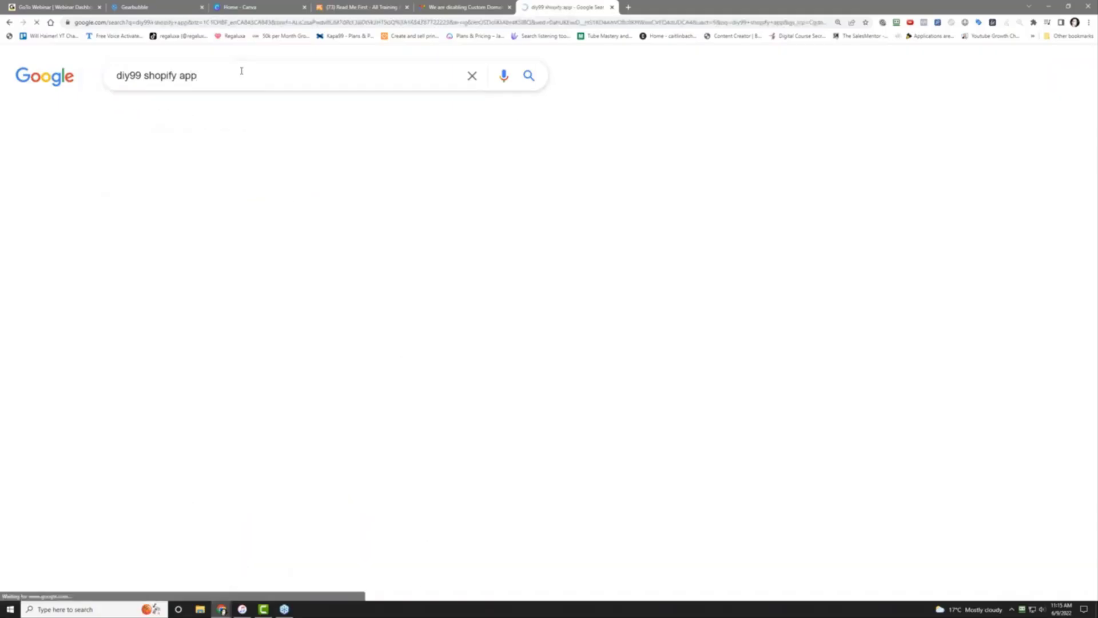
scroll(261, 349, down, 3)
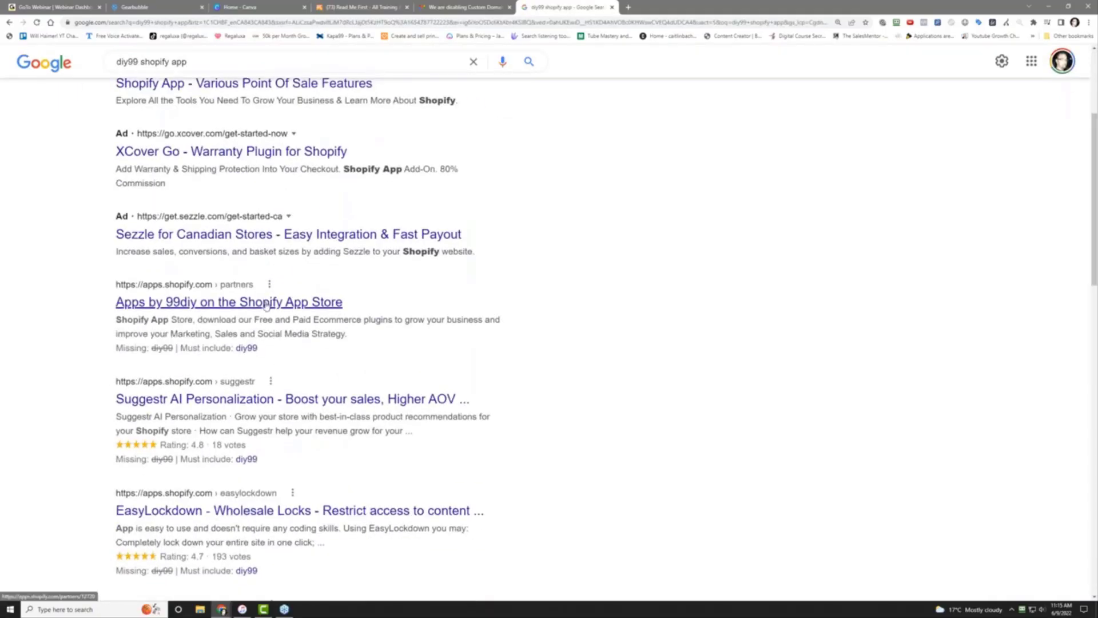
click(264, 303)
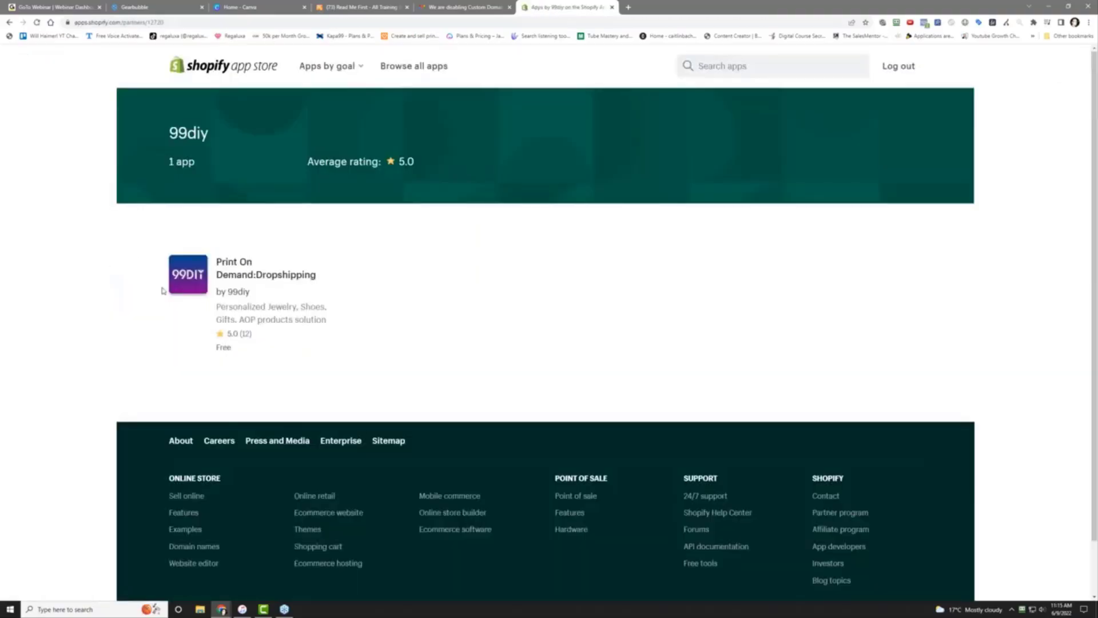
Open the Print On Demand:Dropshipping listing and enlarge its customizable jewelry screenshot
click(191, 270)
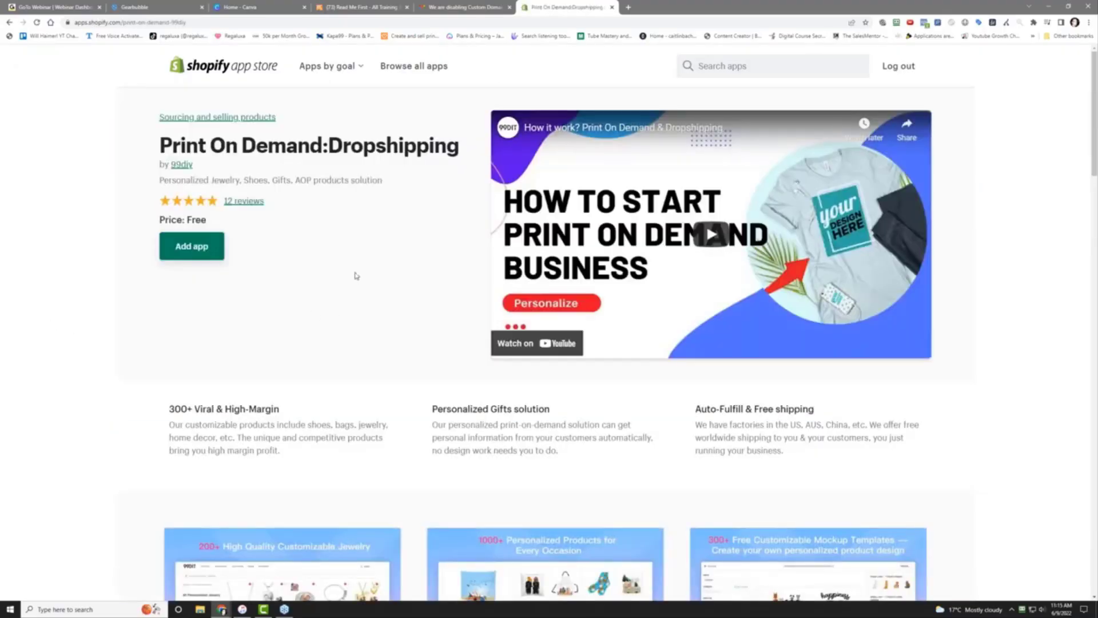
scroll(357, 275, down, 5)
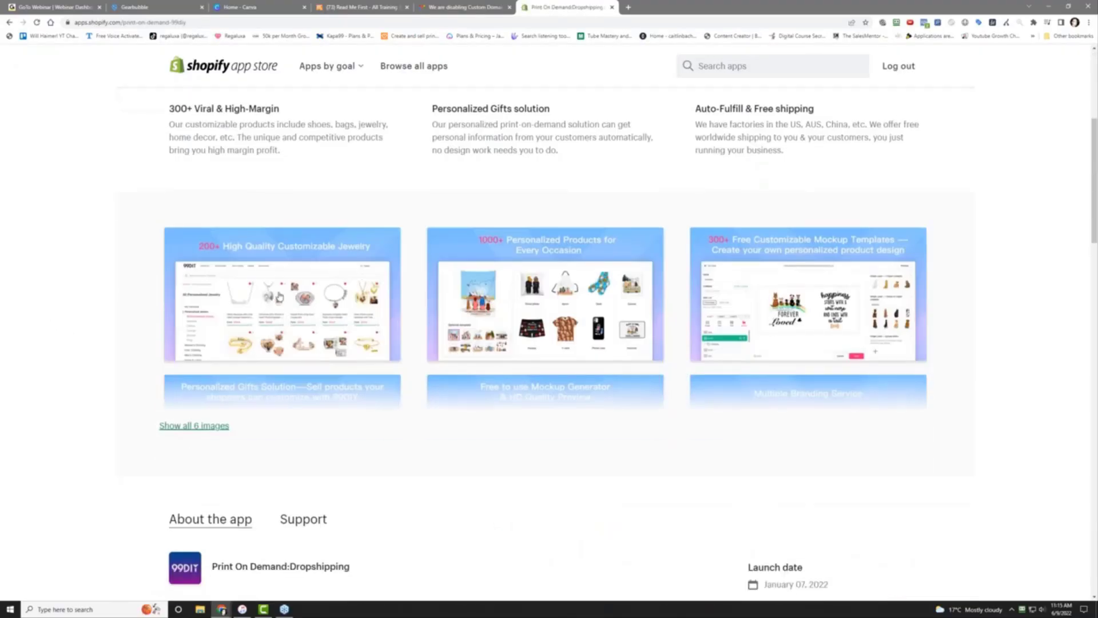
click(279, 297)
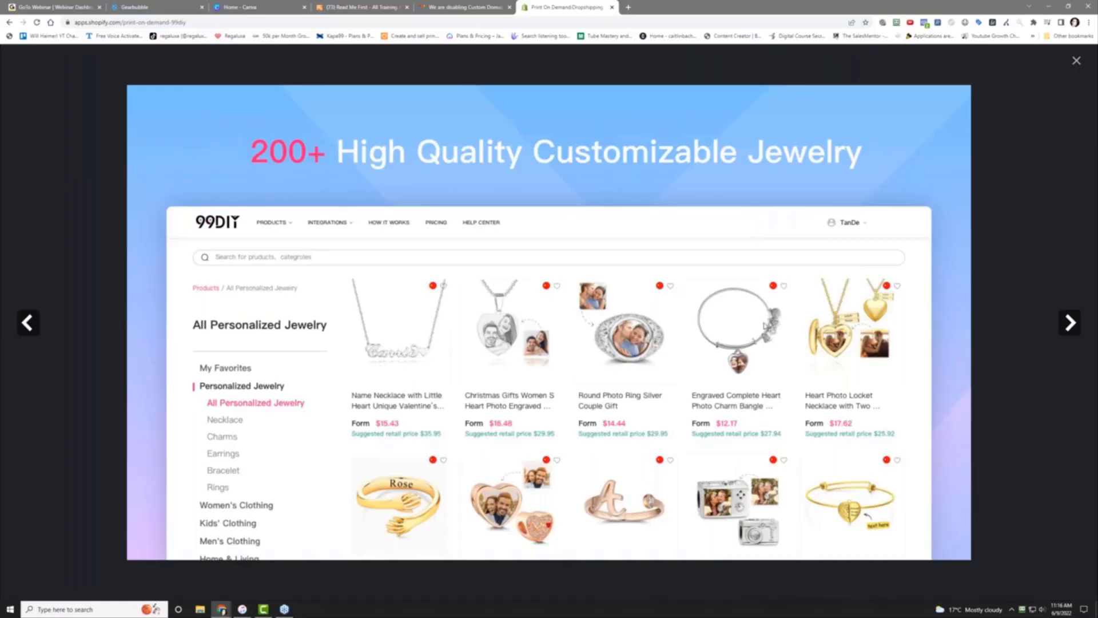
Page through the personalized products, mockup, gifts and branding screenshots back to jewelry
click(1066, 324)
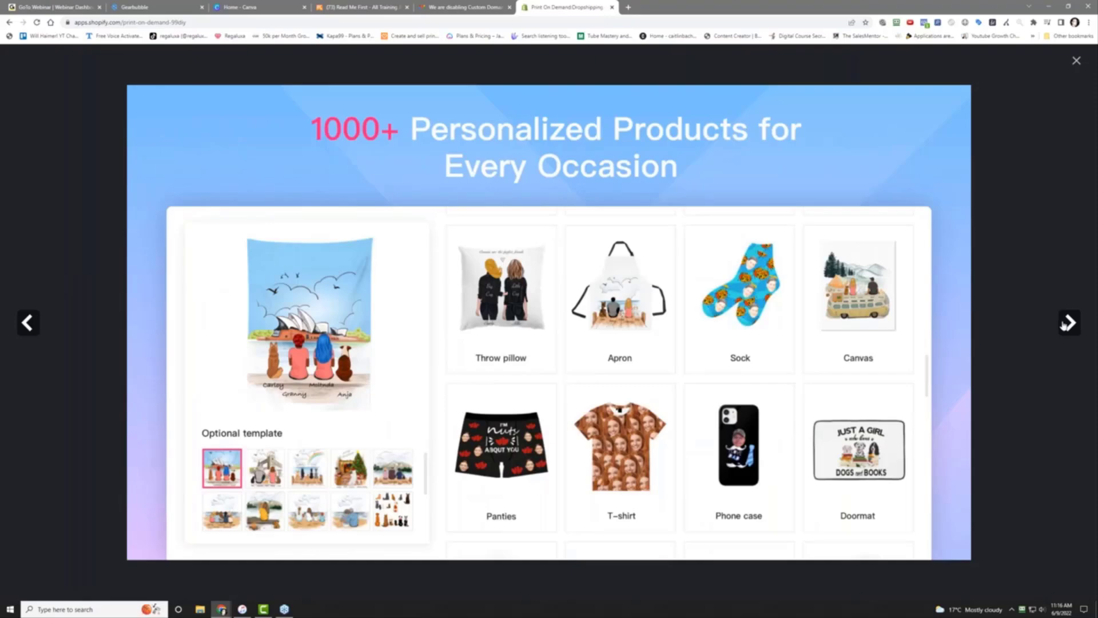
click(1064, 324)
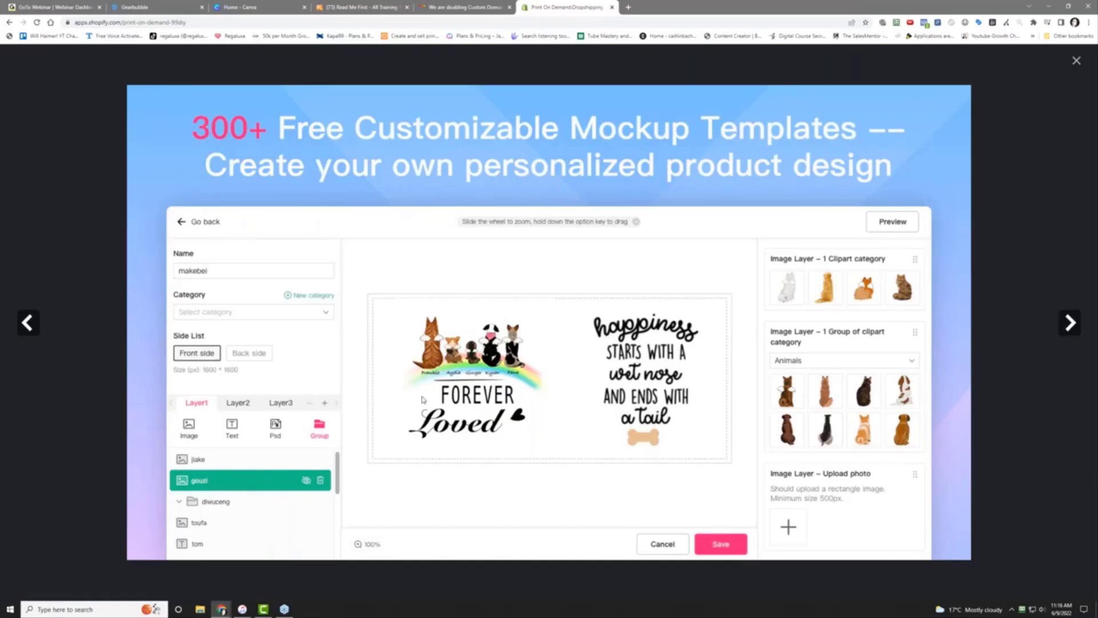
click(1073, 331)
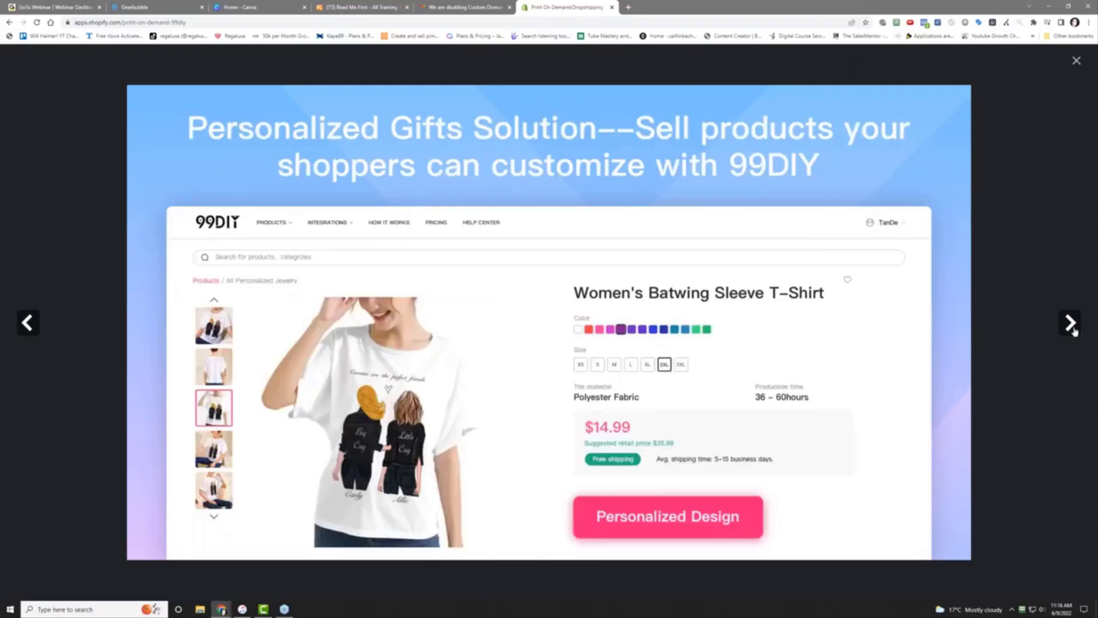
click(1073, 331)
click(1073, 330)
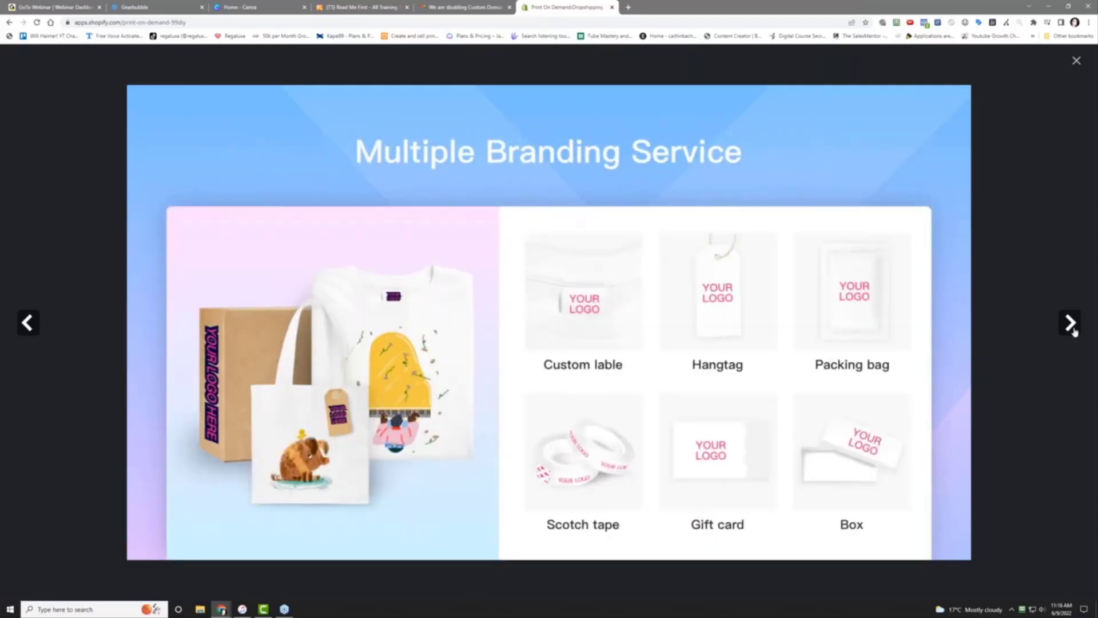
click(1073, 331)
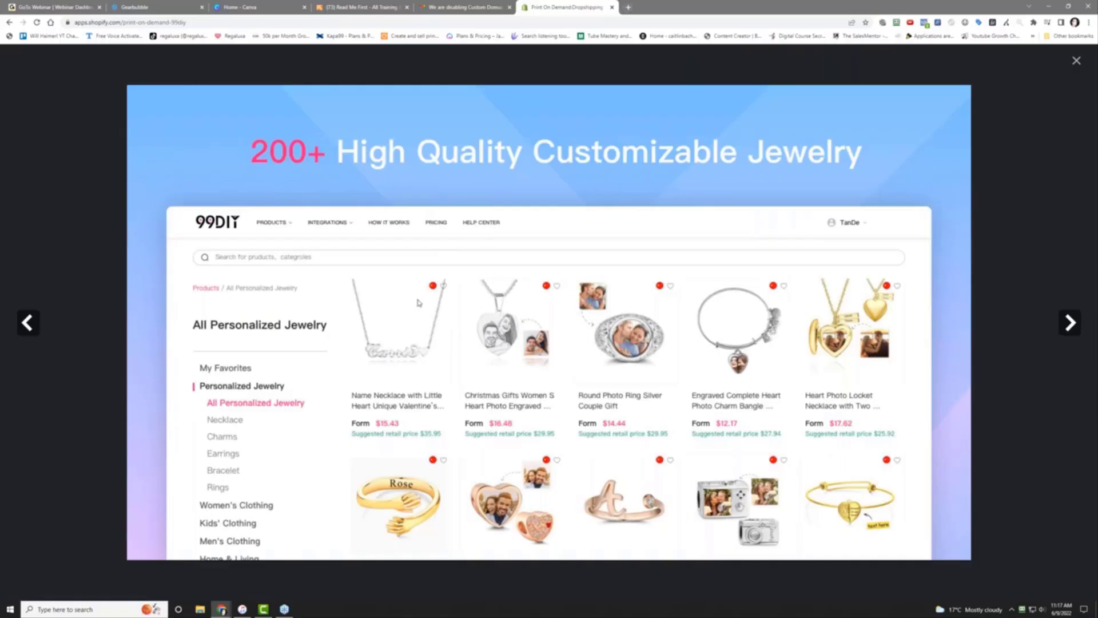
Go to AliExpress in a new tab and dismiss the coupon and notification popups
click(629, 7)
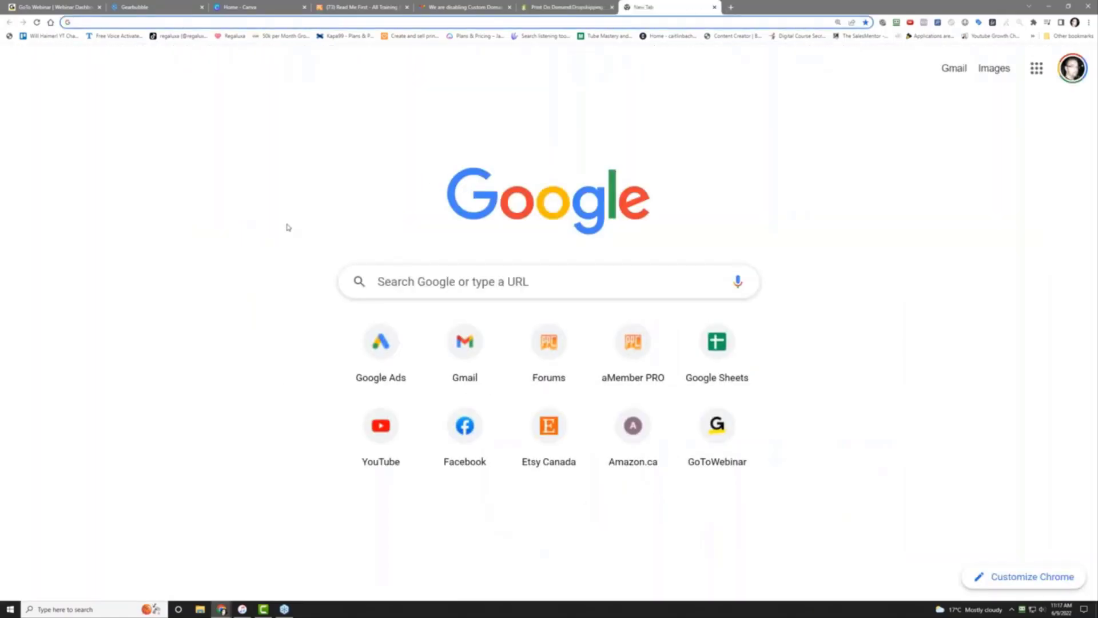
text(aliexpres)
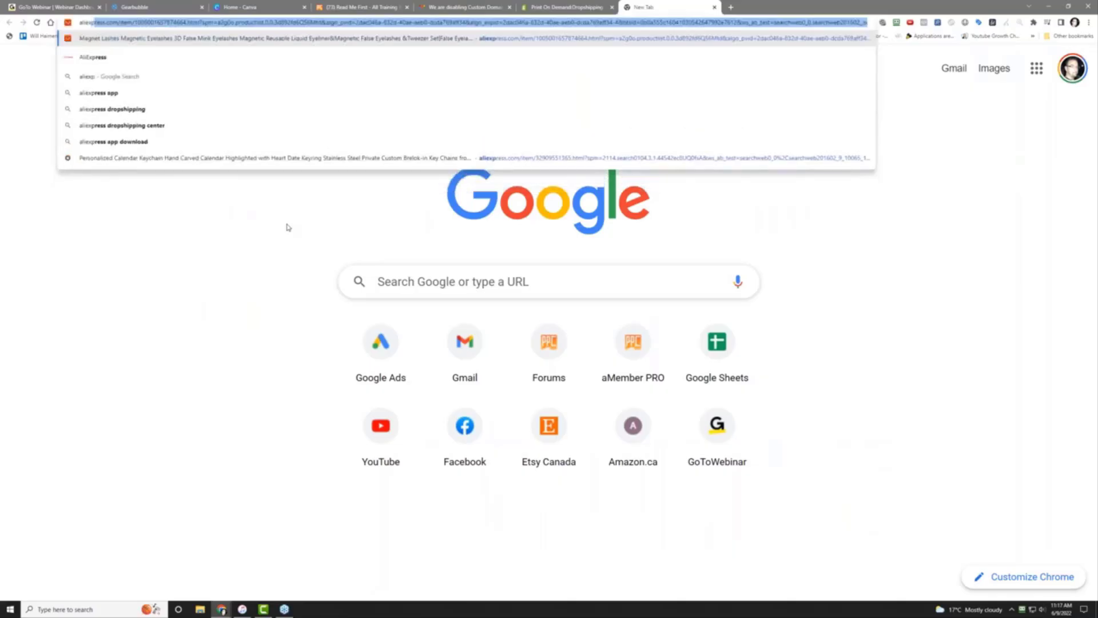
text(s)
key(Return)
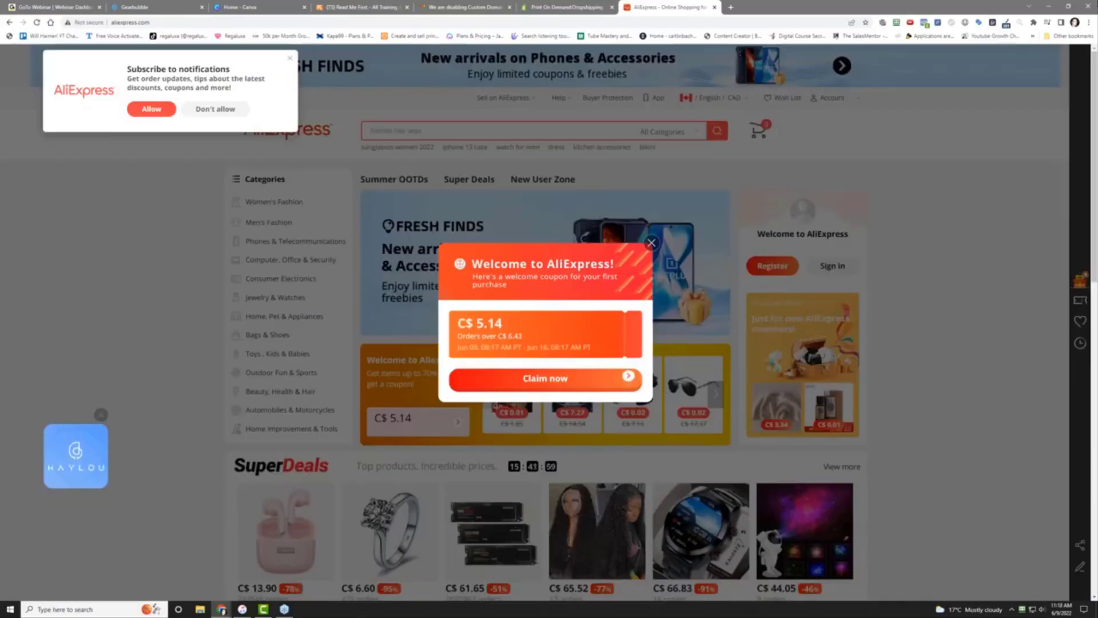
click(652, 243)
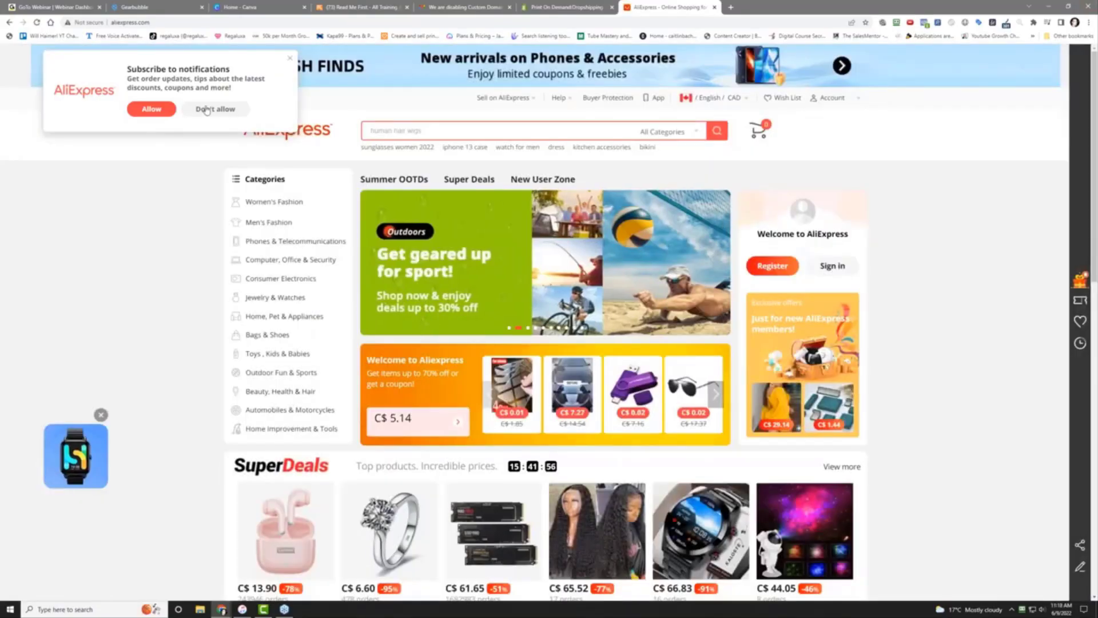
click(290, 58)
Search AliExpress for 'name necklace'
click(390, 124)
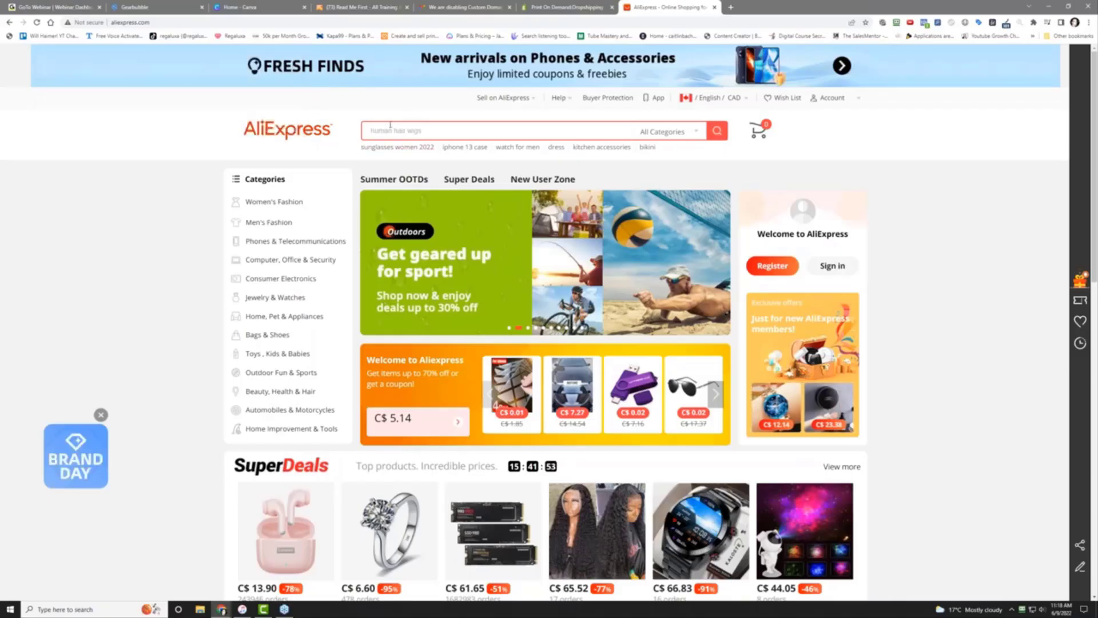
text(name nam)
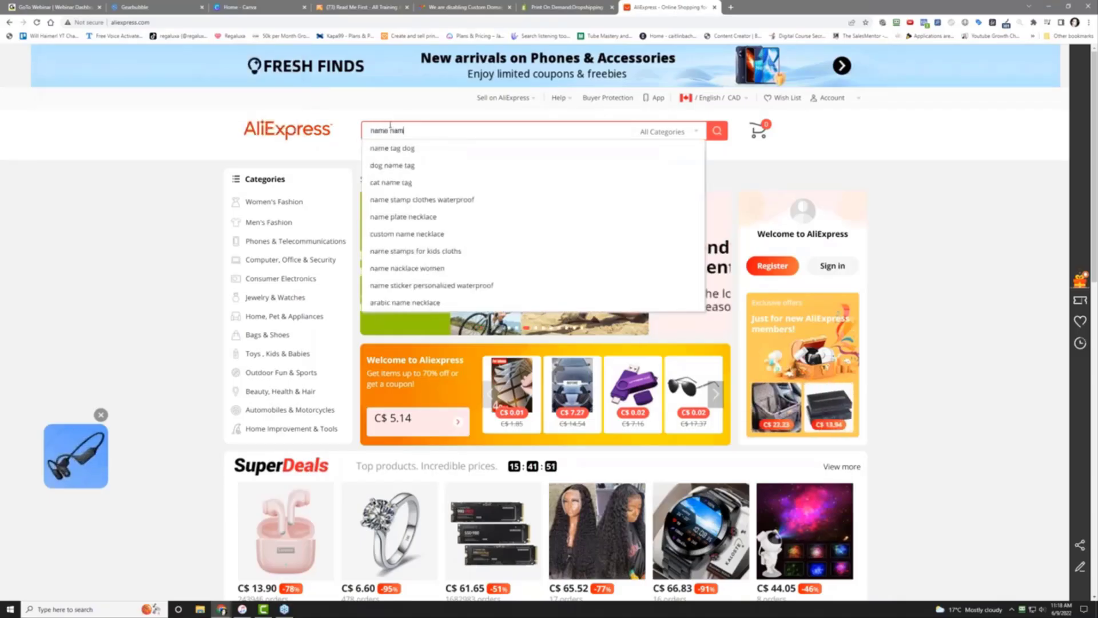
key(BackSpace)
key(BackSpace)
text(ecklace)
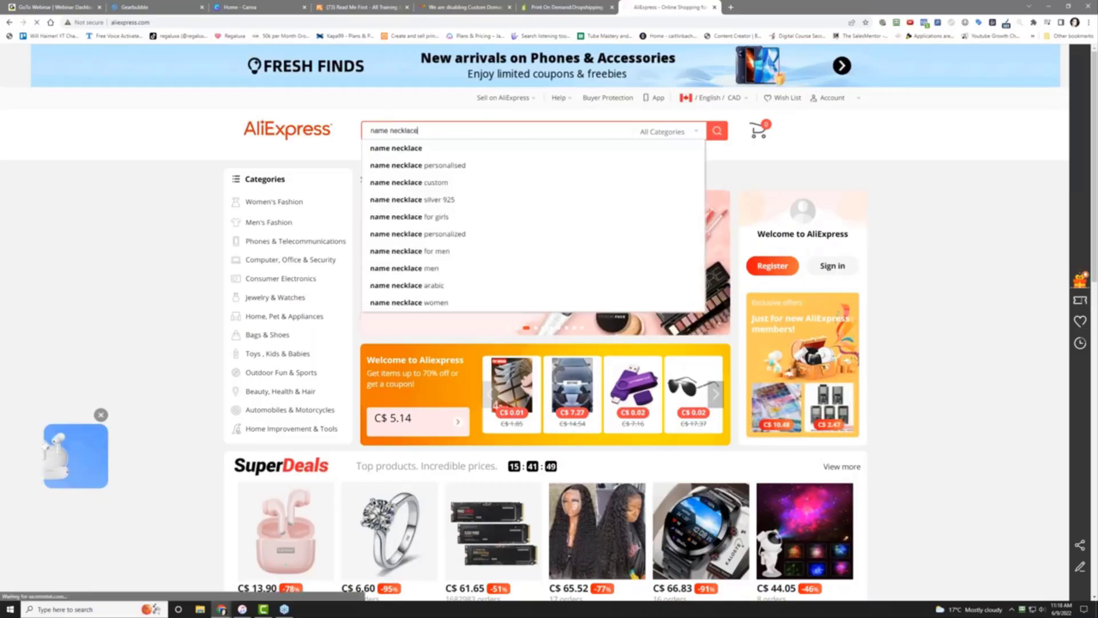
key(Return)
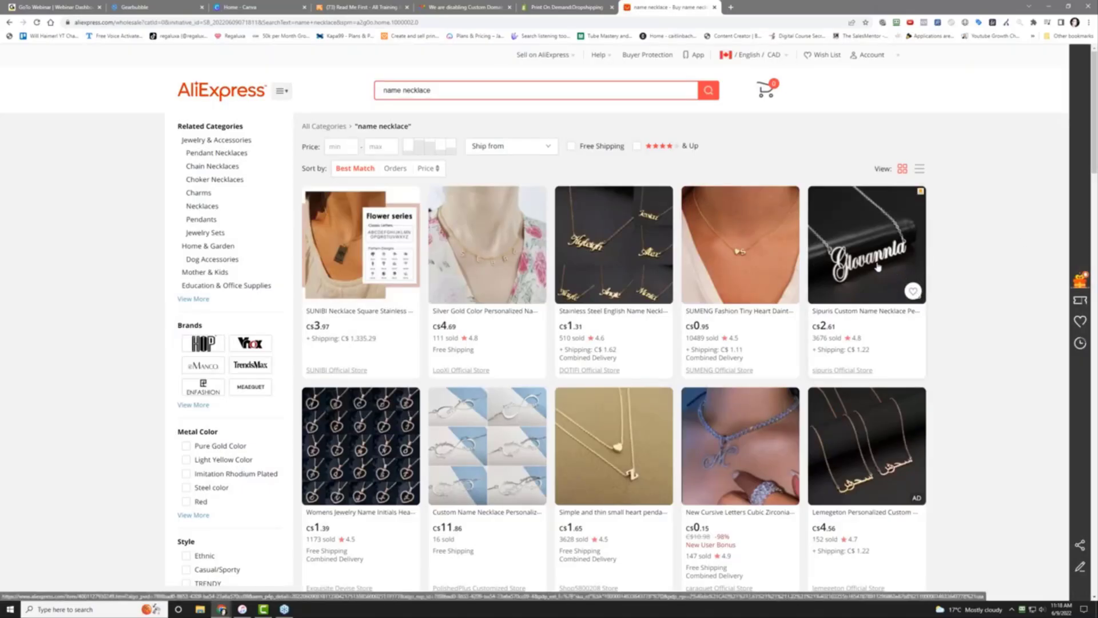
Scroll the name necklace results and open the Carmen Name Necklace listing
scroll(878, 266, down, 5)
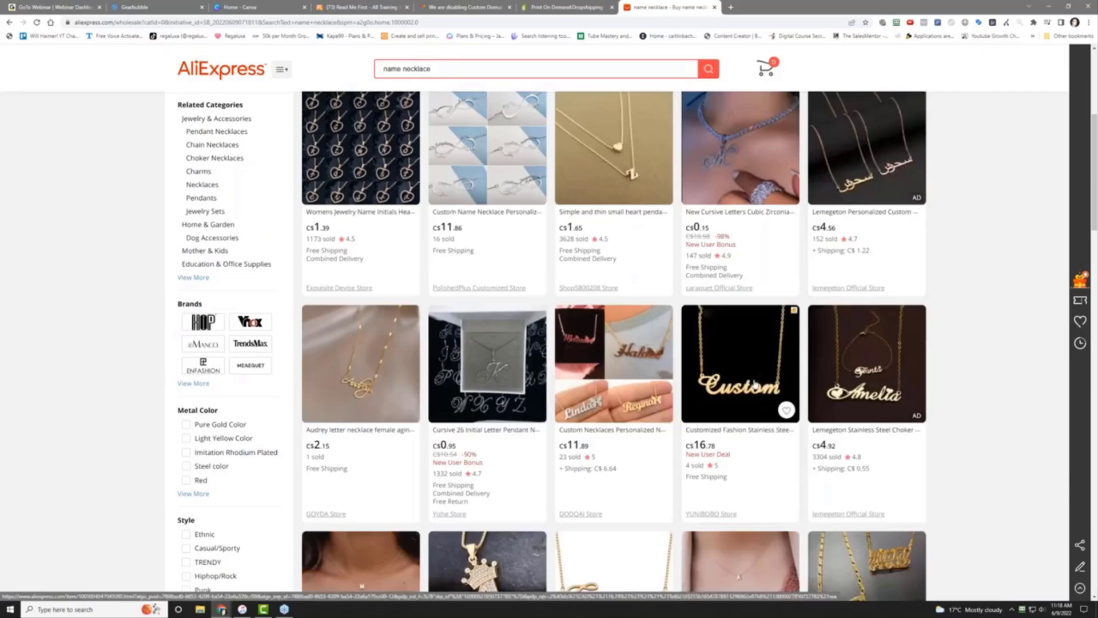
scroll(754, 385, down, 5)
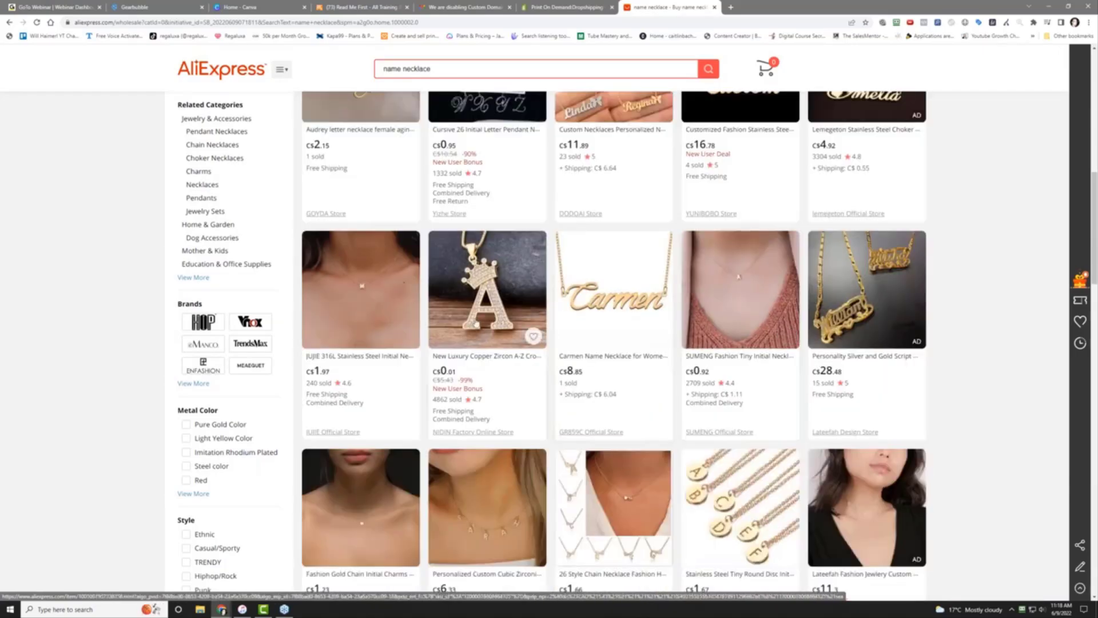
click(632, 306)
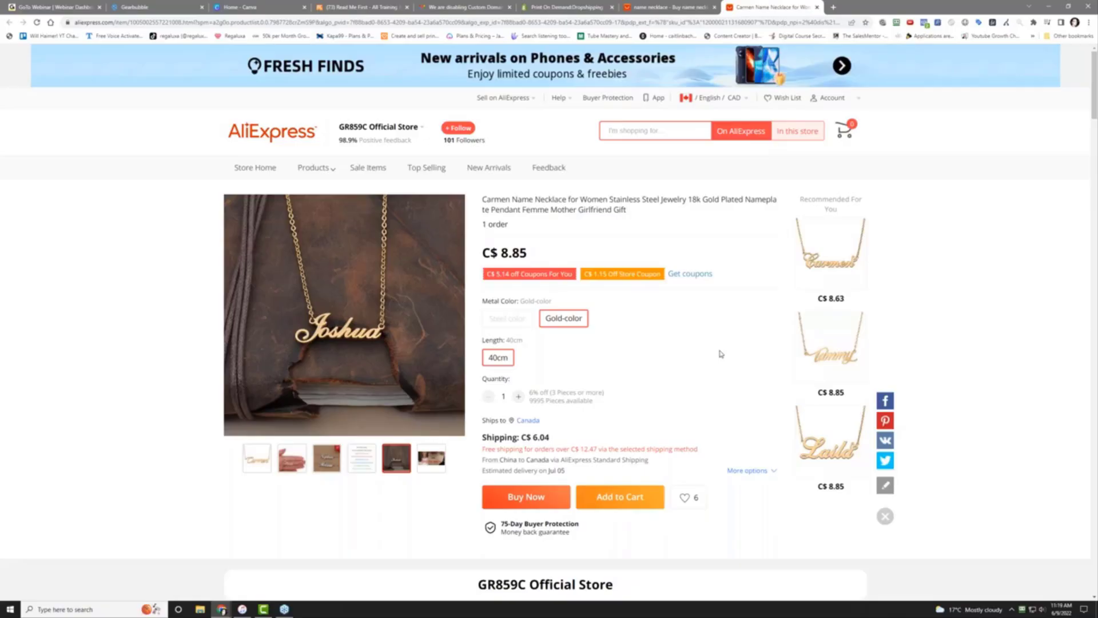
scroll(720, 358, down, 3)
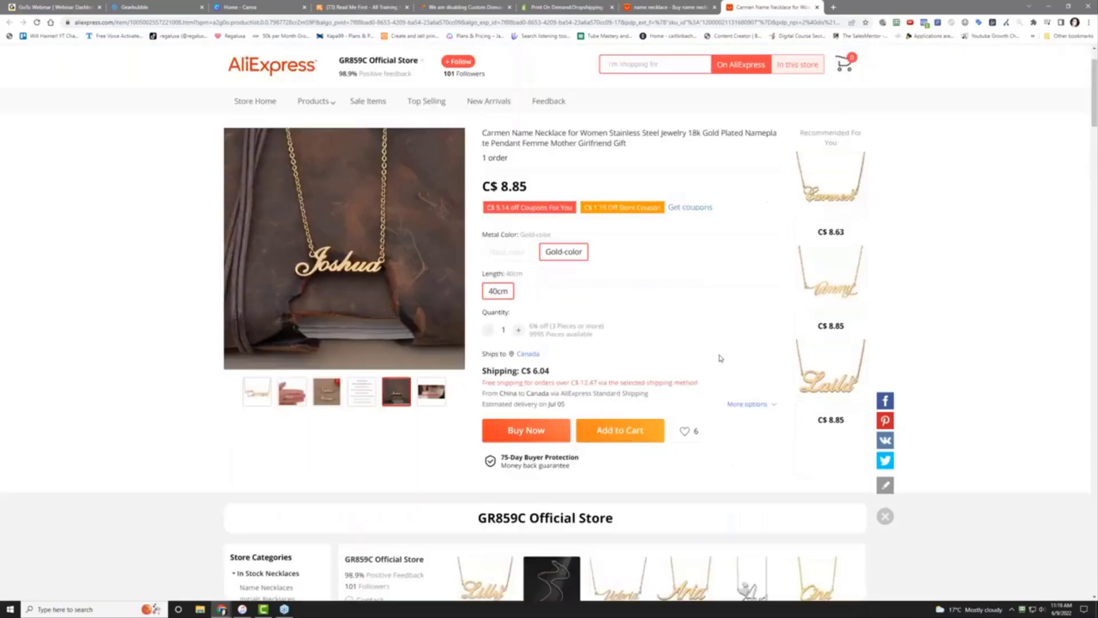
scroll(720, 358, down, 8)
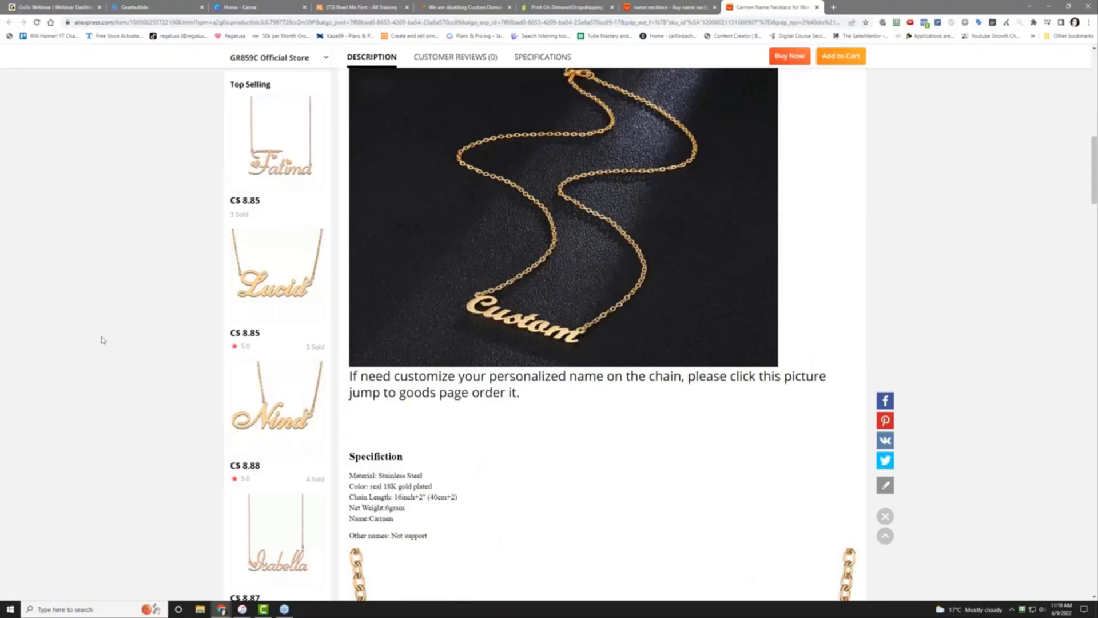
scroll(102, 340, down, 15)
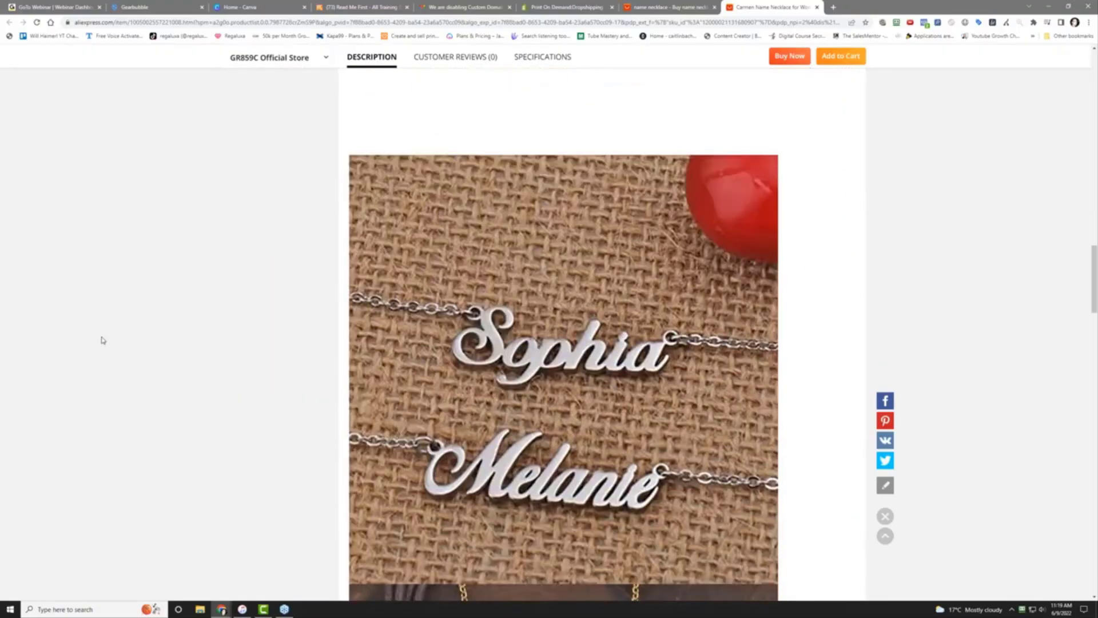
scroll(101, 340, up, 20)
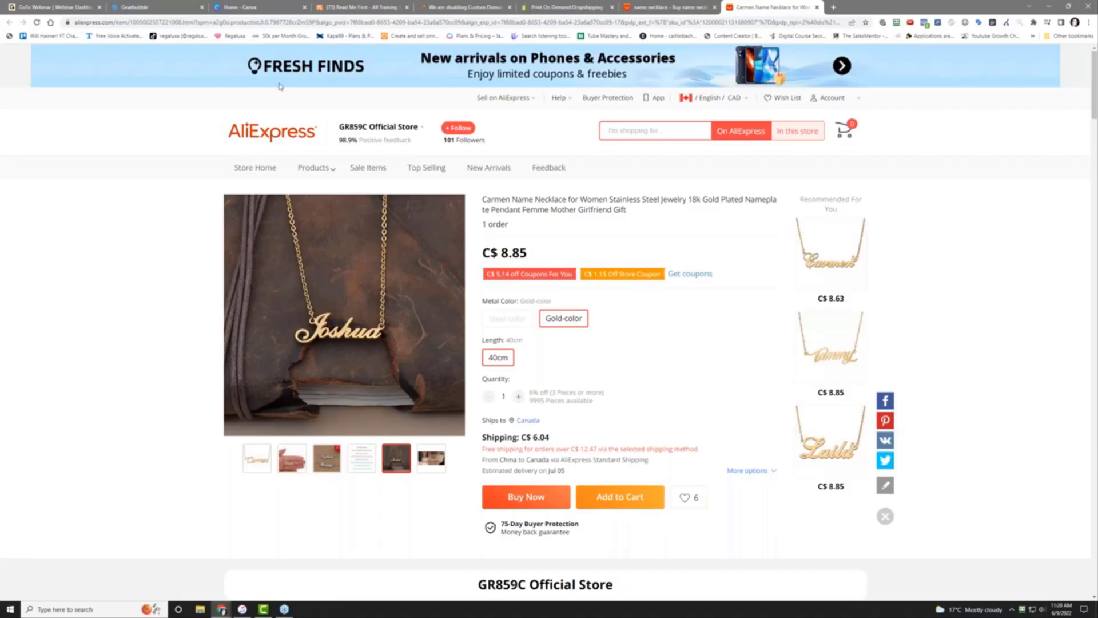
Return to the 99DIY Print On Demand listing and close the enlarged jewelry screenshot
click(568, 5)
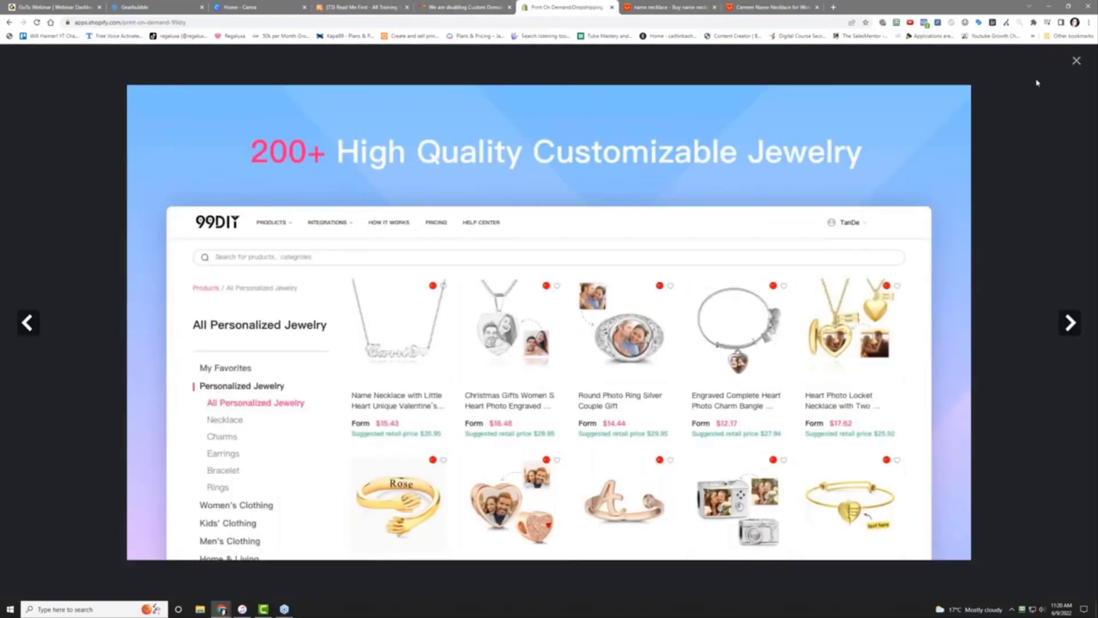
click(1075, 62)
scroll(256, 153, up, 1)
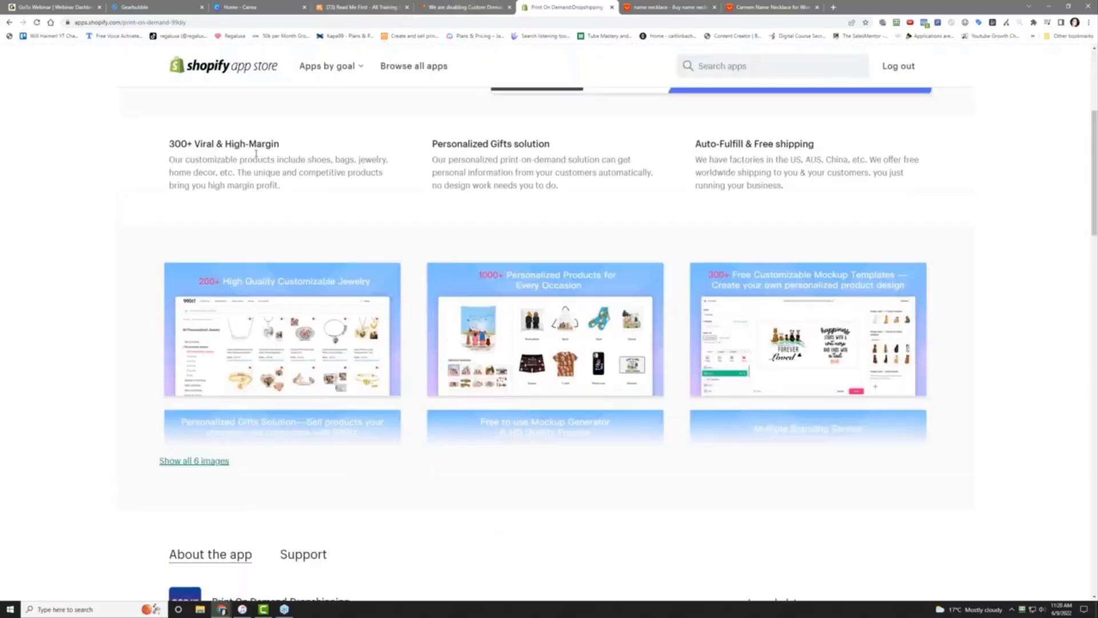
scroll(256, 154, up, 5)
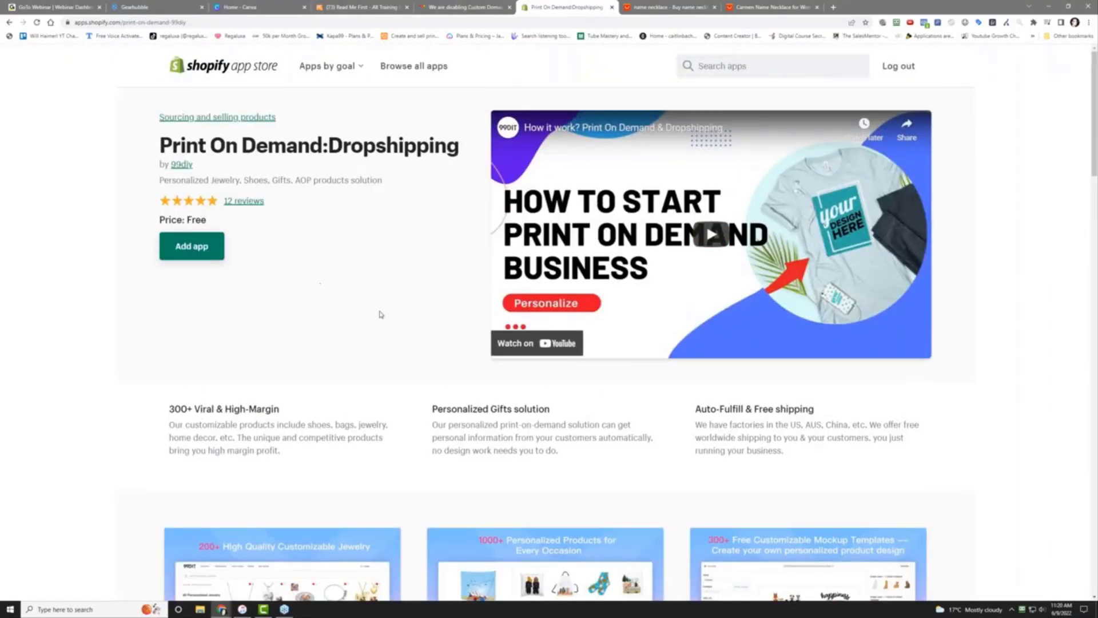
Expand the full 99DIY description under About the app to show benefits and setup steps
scroll(381, 314, down, 9)
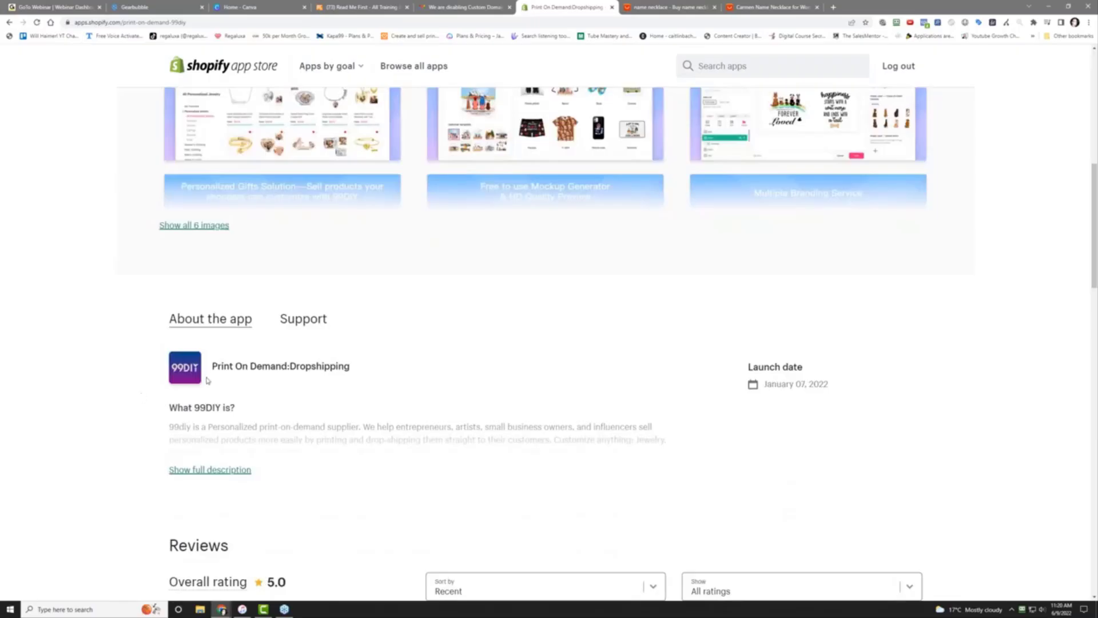
scroll(342, 395, down, 5)
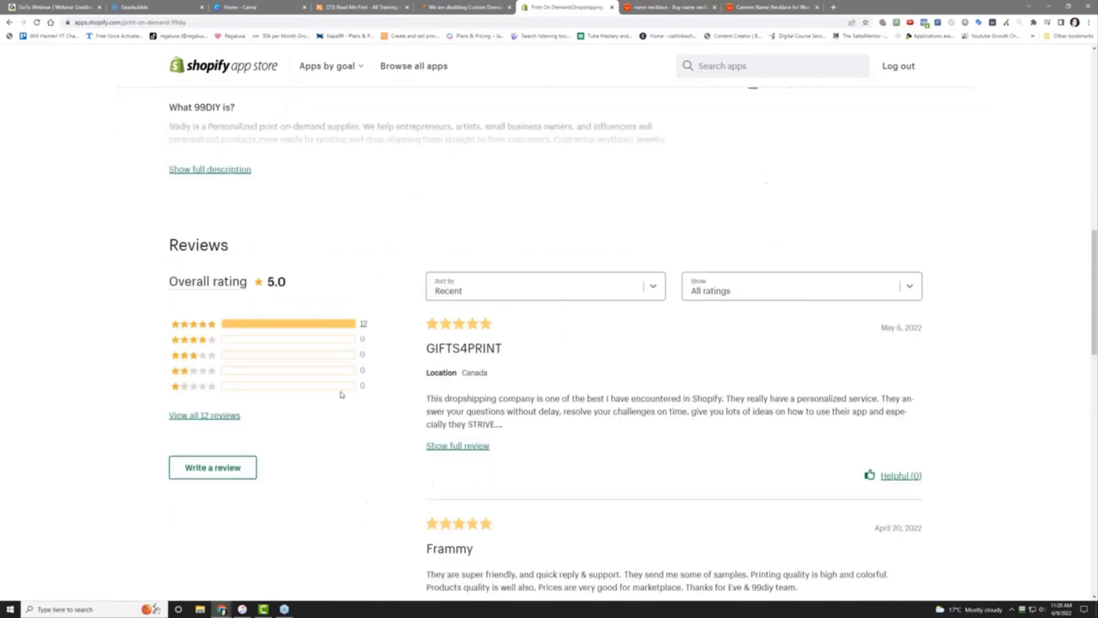
scroll(404, 355, down, 10)
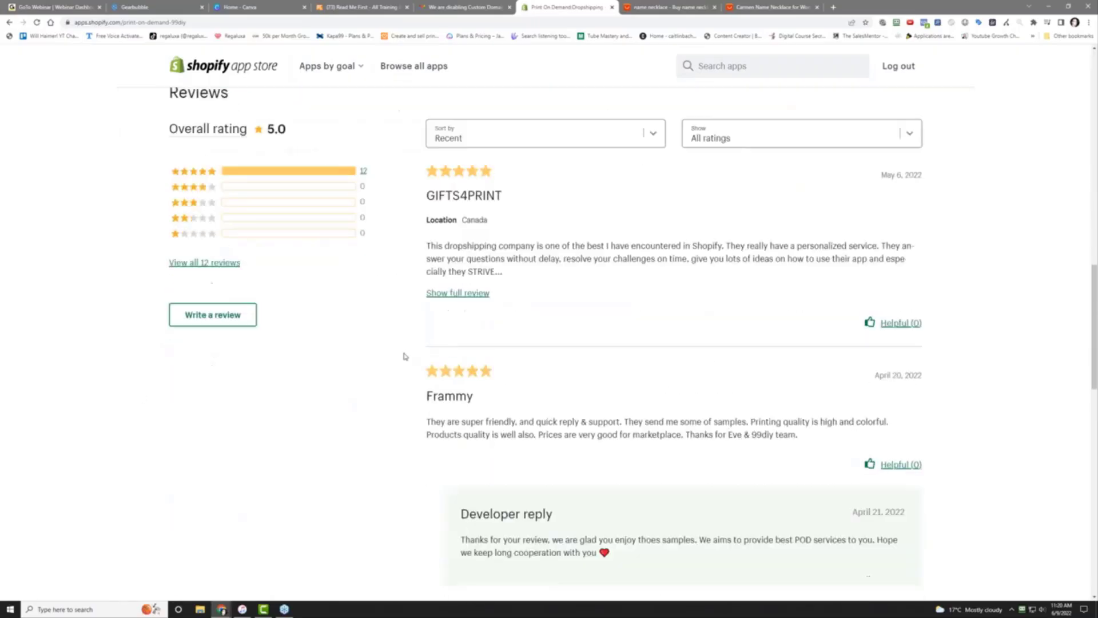
scroll(404, 356, up, 20)
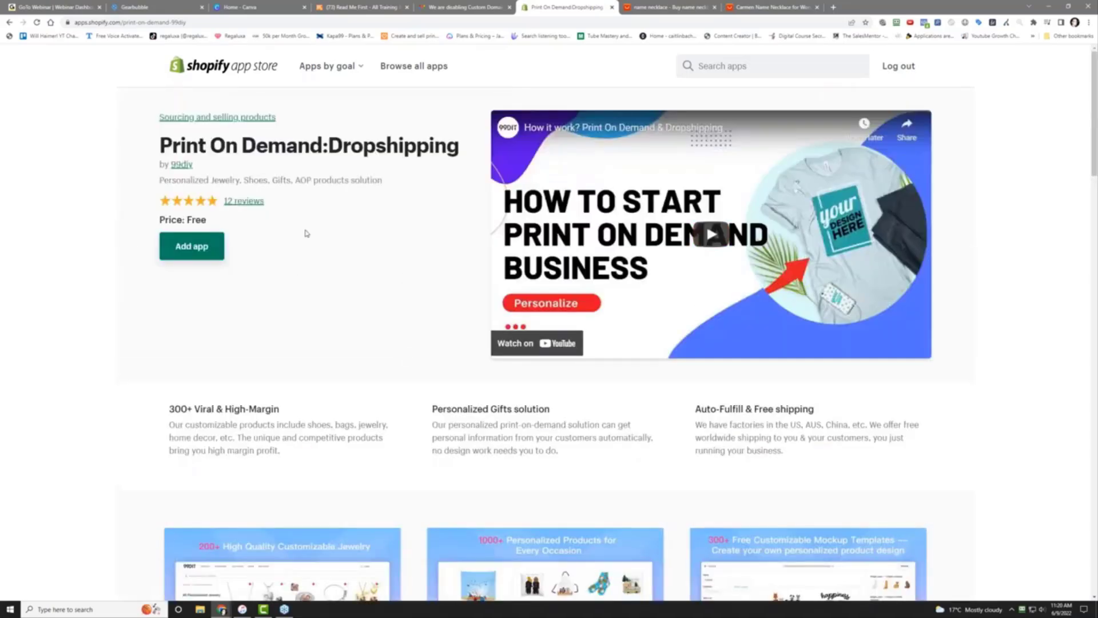
scroll(269, 517, down, 7)
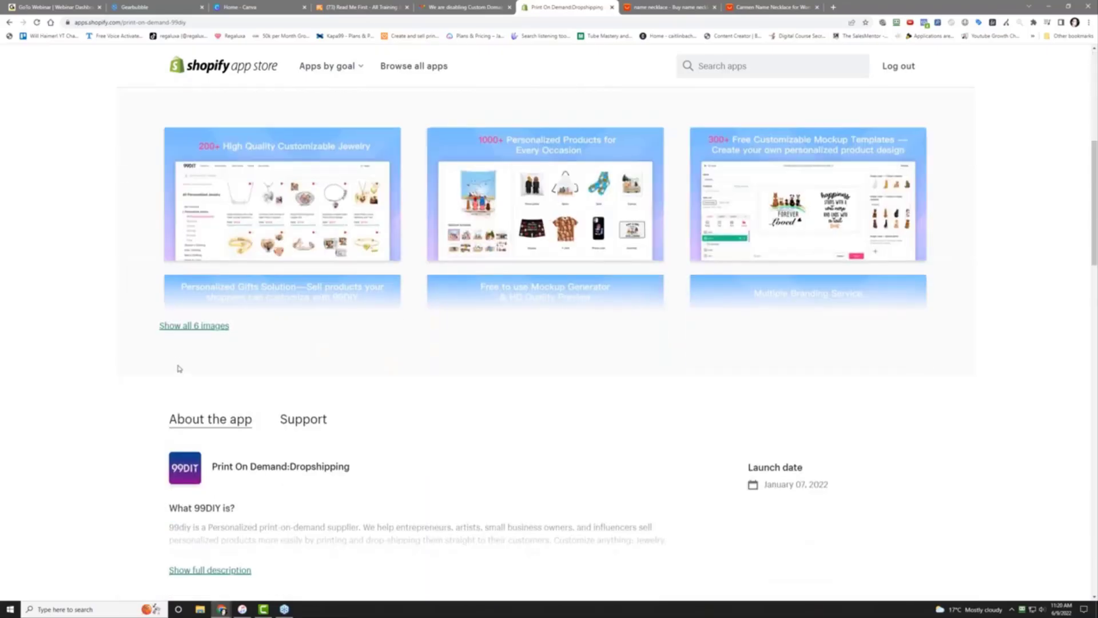
scroll(129, 418, down, 5)
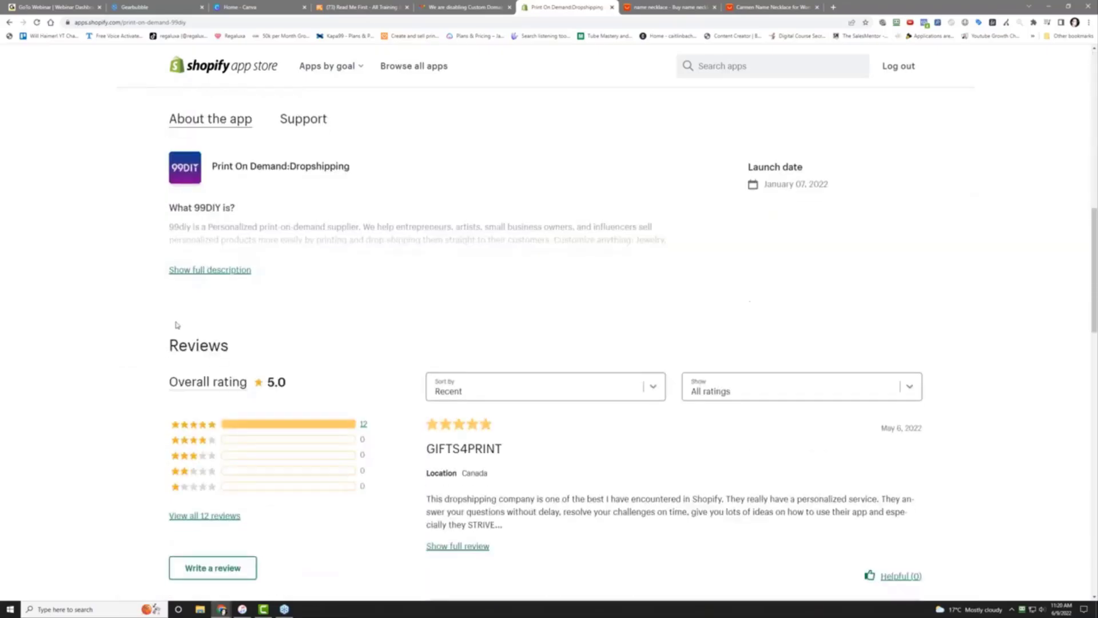
click(198, 270)
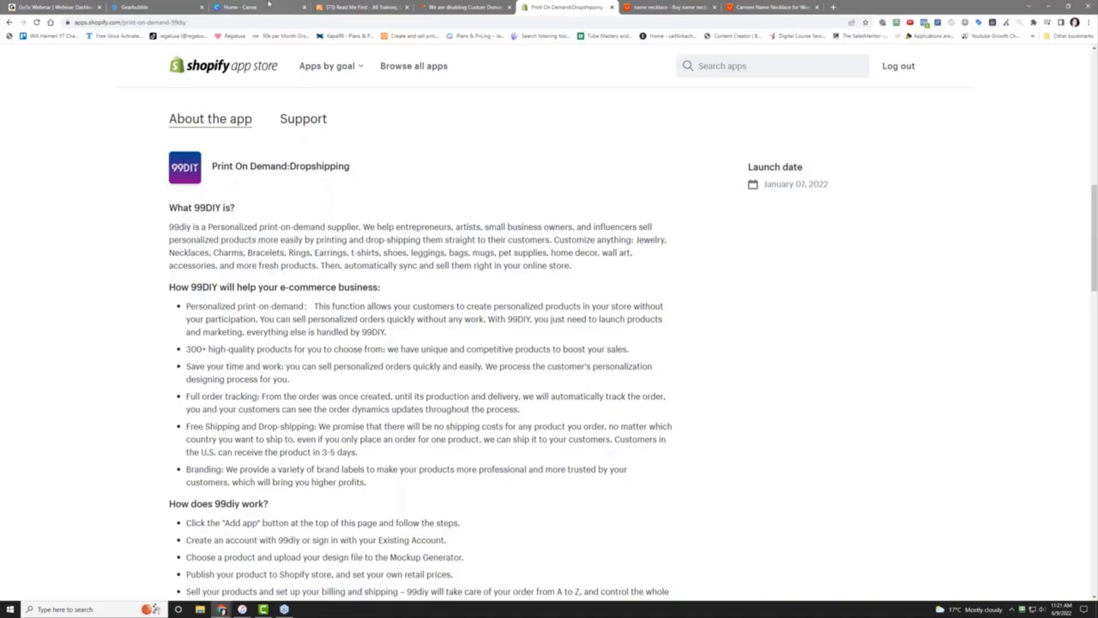
Switch to the Gearbubble campaigns dashboard showing the active 'Papa' mug campaign
click(150, 7)
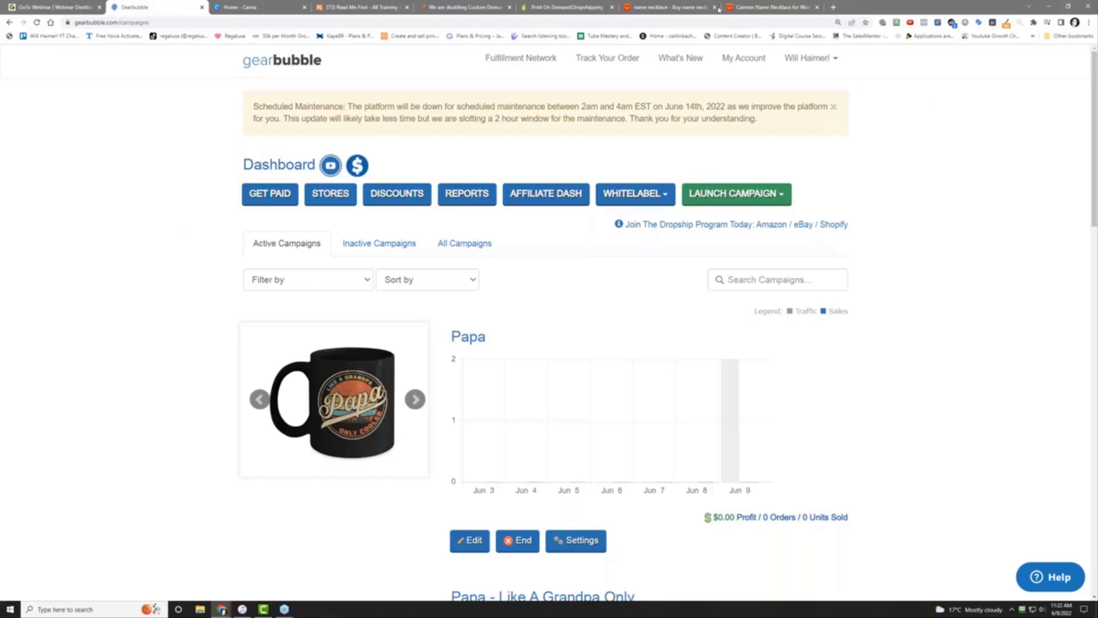
In a new tab, search Google for 'exiting a shopify store' and skim the results
click(834, 7)
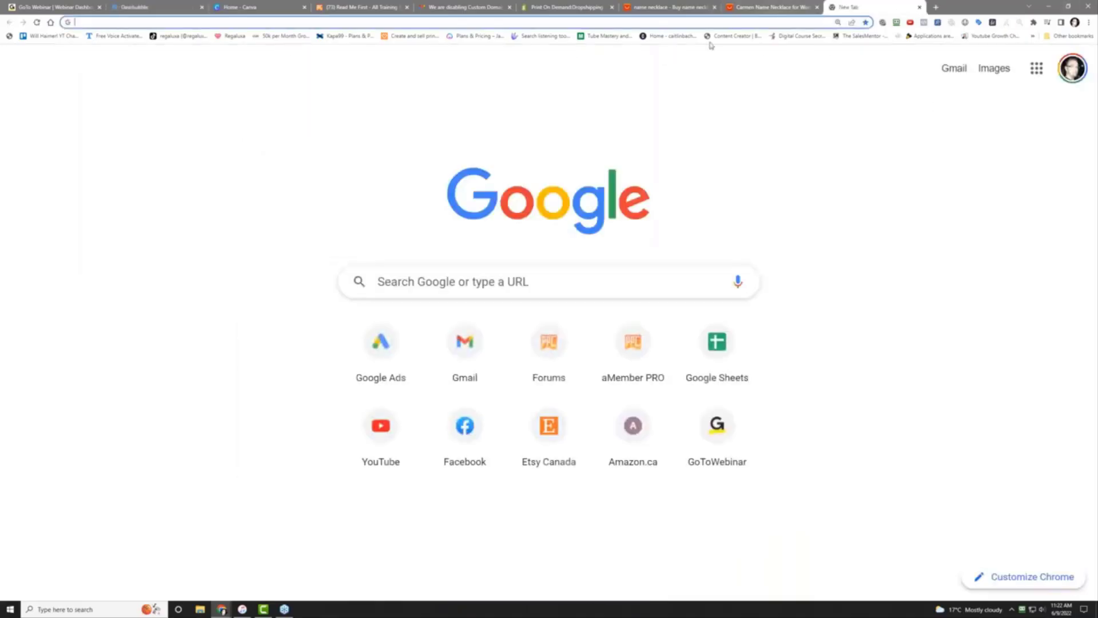
click(718, 20)
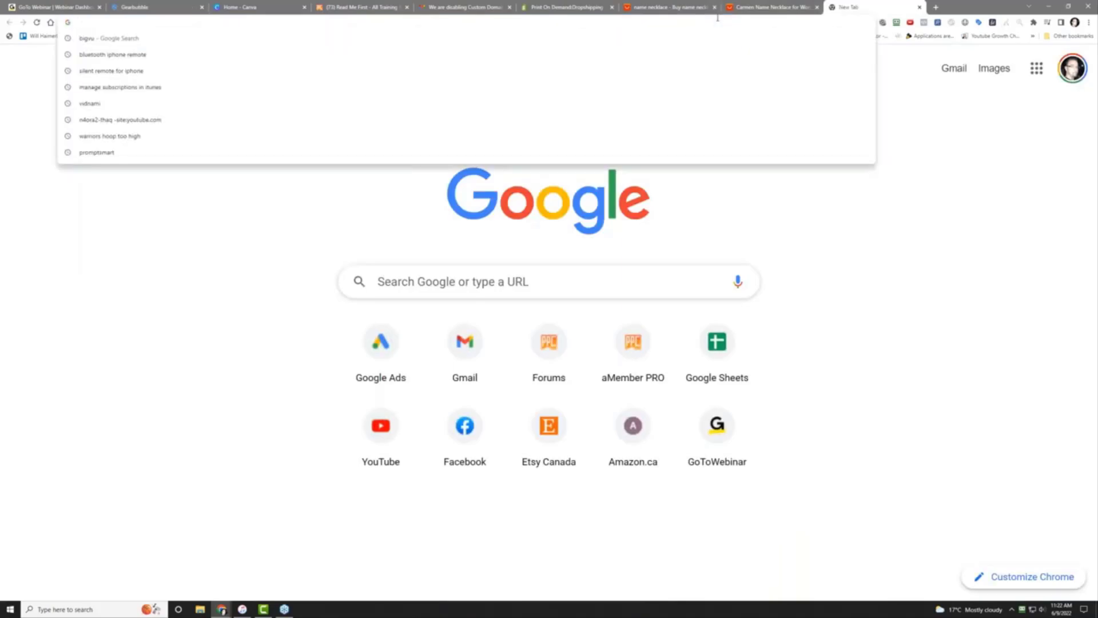
text(ex)
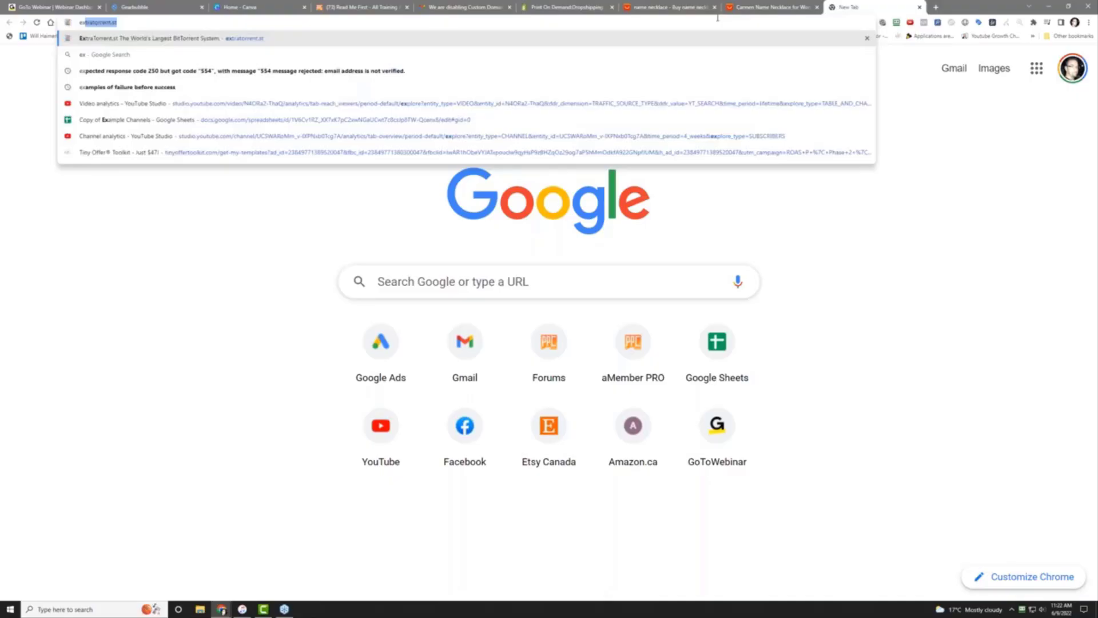
text(iting a shopify)
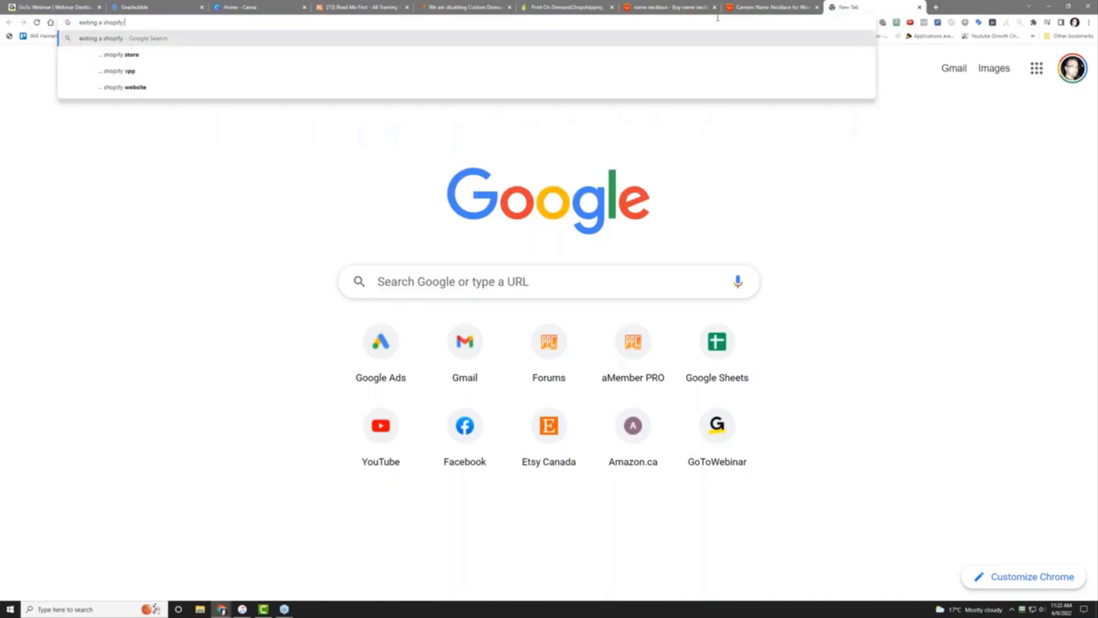
text( store)
key(Return)
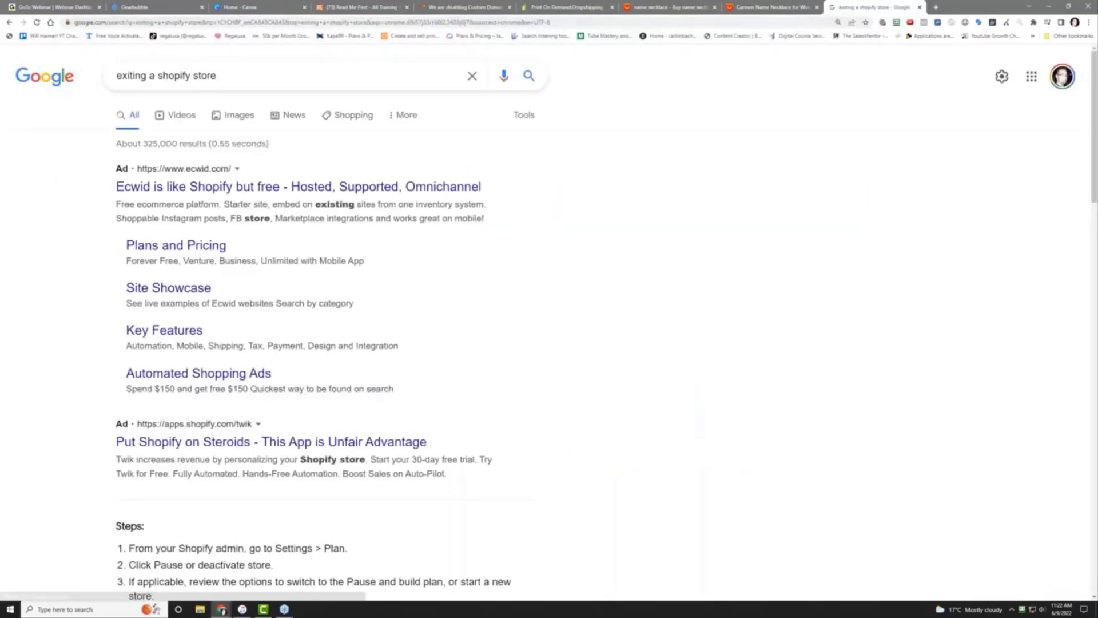
scroll(48, 484, down, 8)
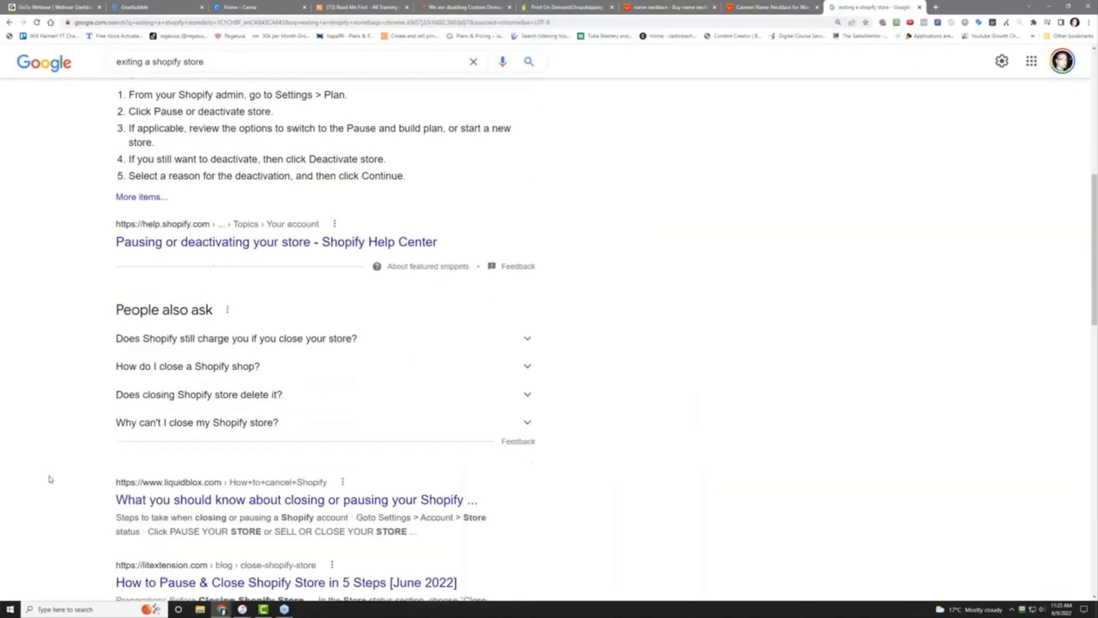
scroll(51, 480, down, 1)
scroll(50, 479, down, 2)
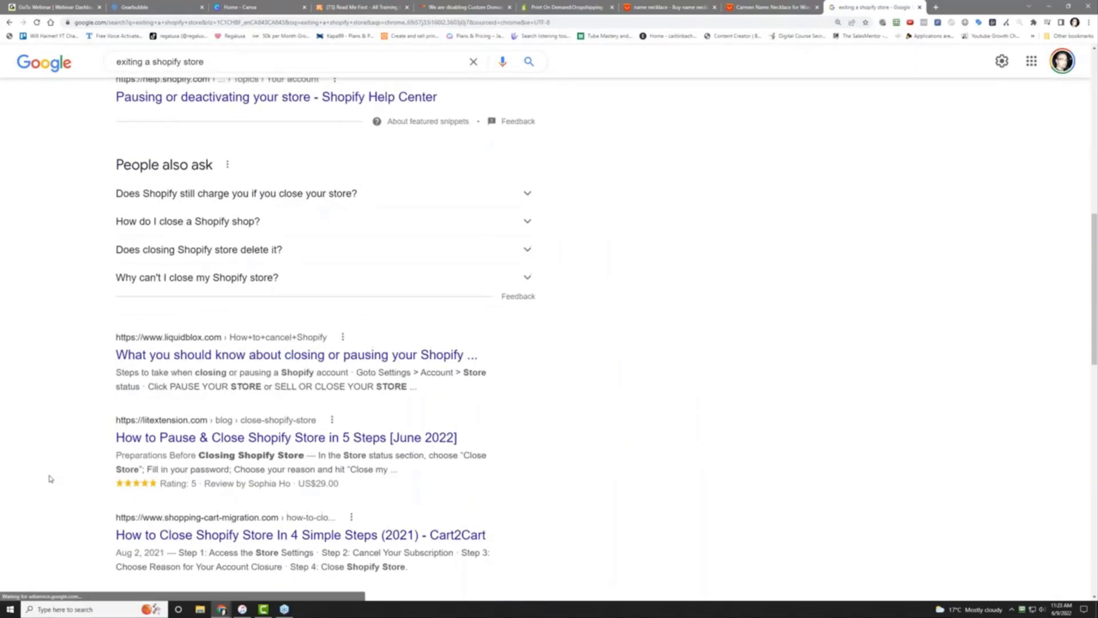
scroll(49, 478, up, 10)
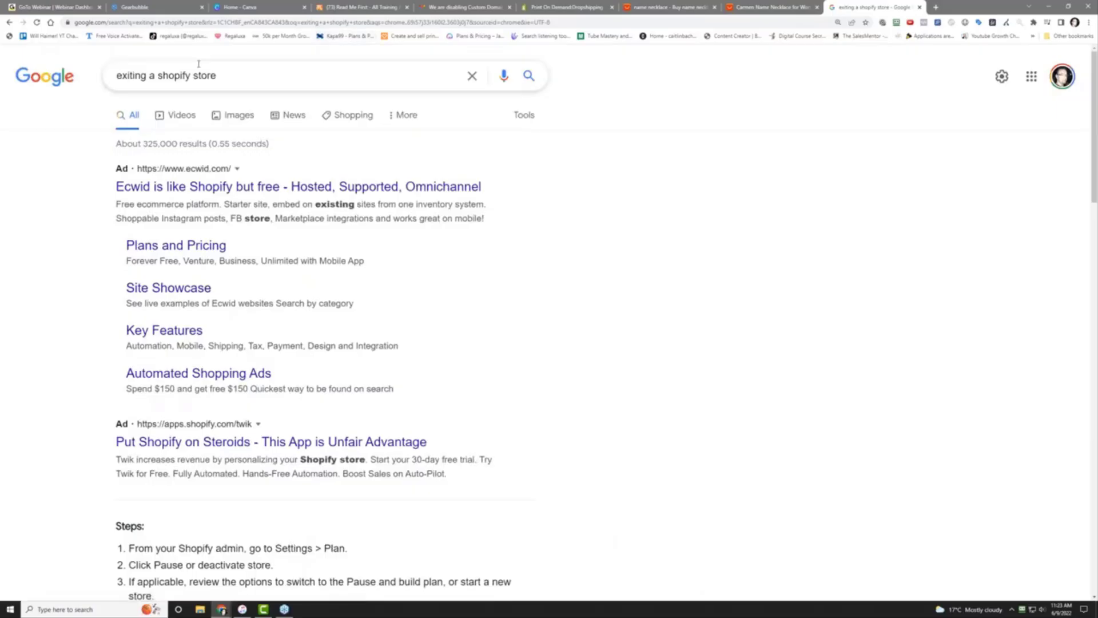
Replace the query with 'shopify store marketplace' and load those results
drag(229, 80, 7, 108)
text(shopify s)
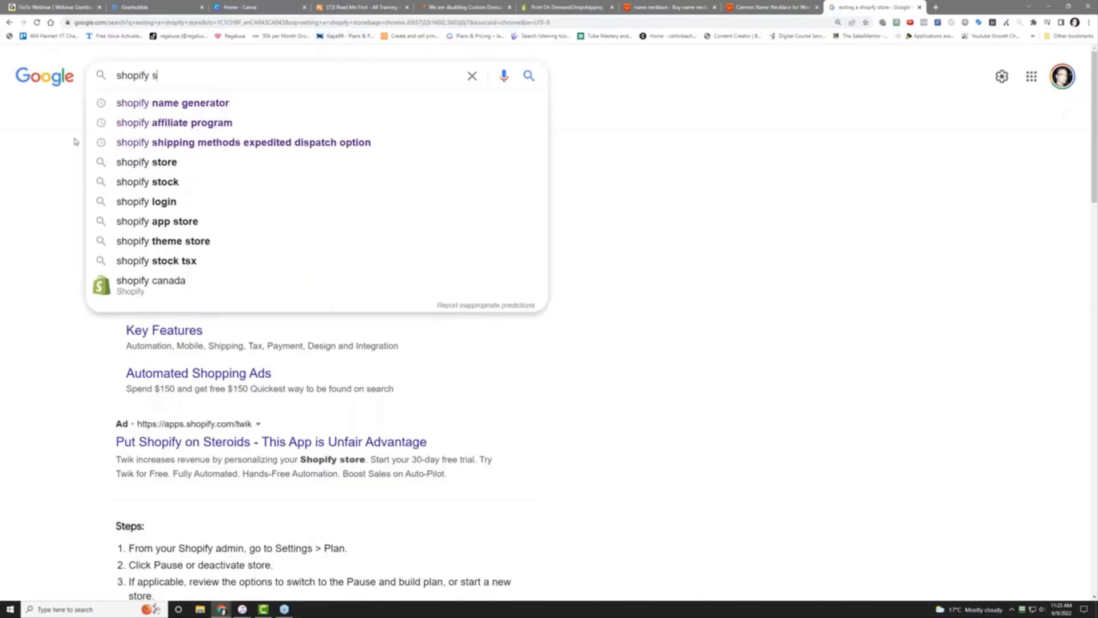
text(tore mark)
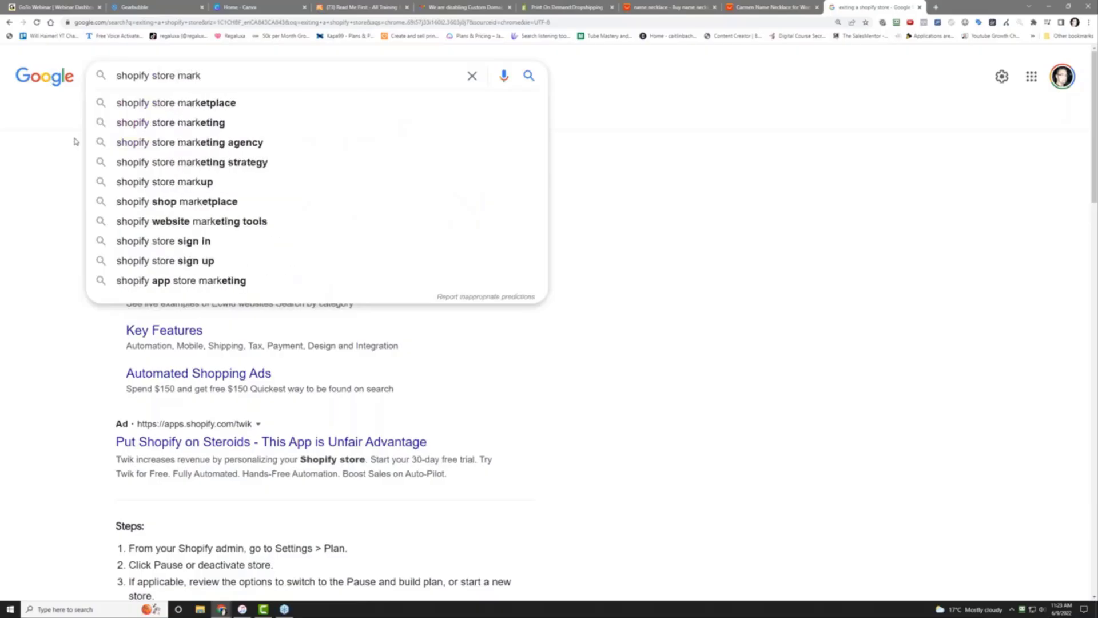
key(Down)
key(Return)
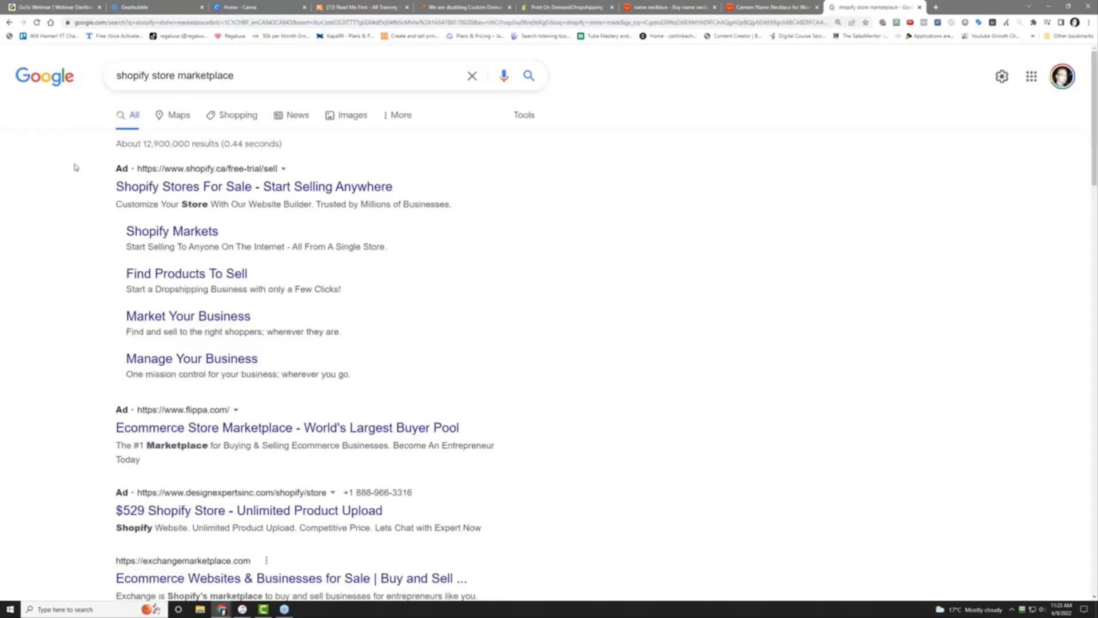
View the 'Shopify Stores For Sale' ad page, then go back to the marketplace results
click(249, 188)
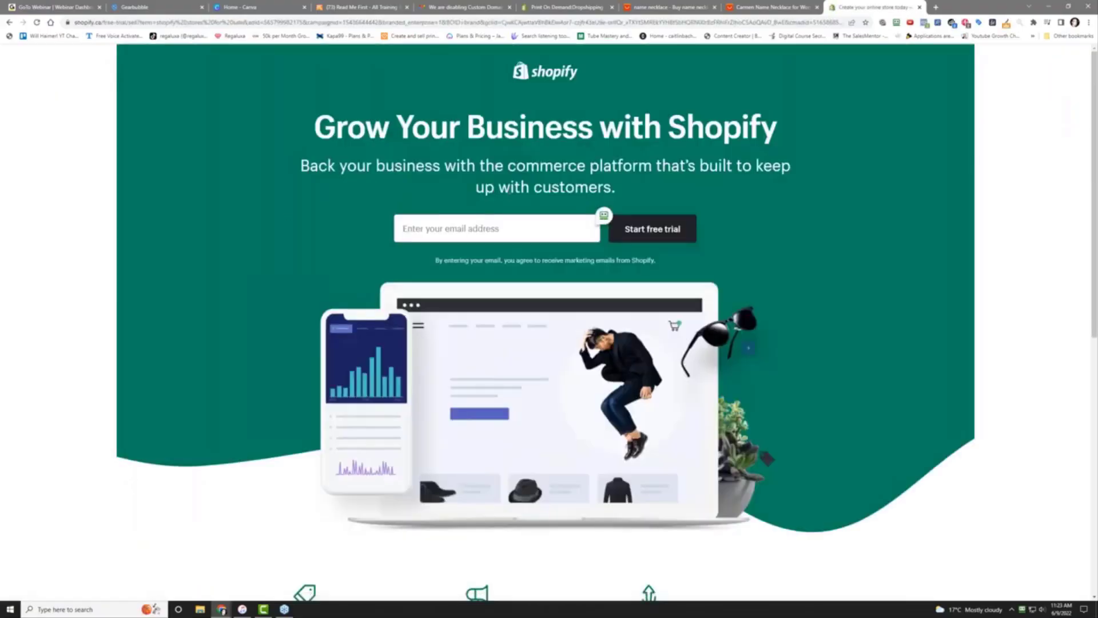
scroll(262, 357, down, 7)
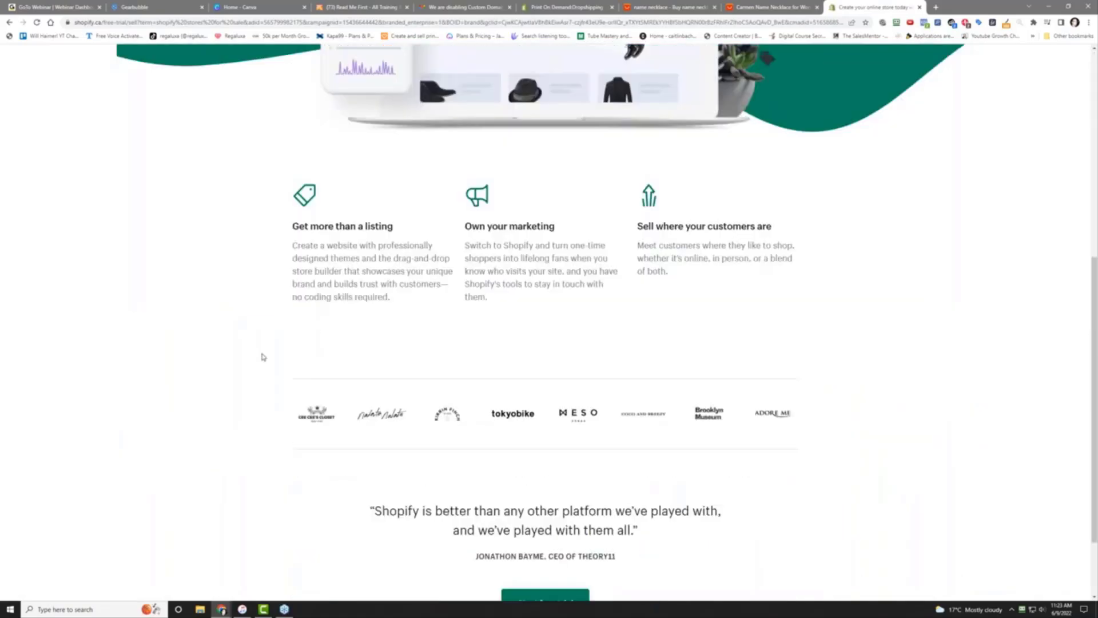
scroll(262, 357, down, 2)
scroll(679, 61, up, 5)
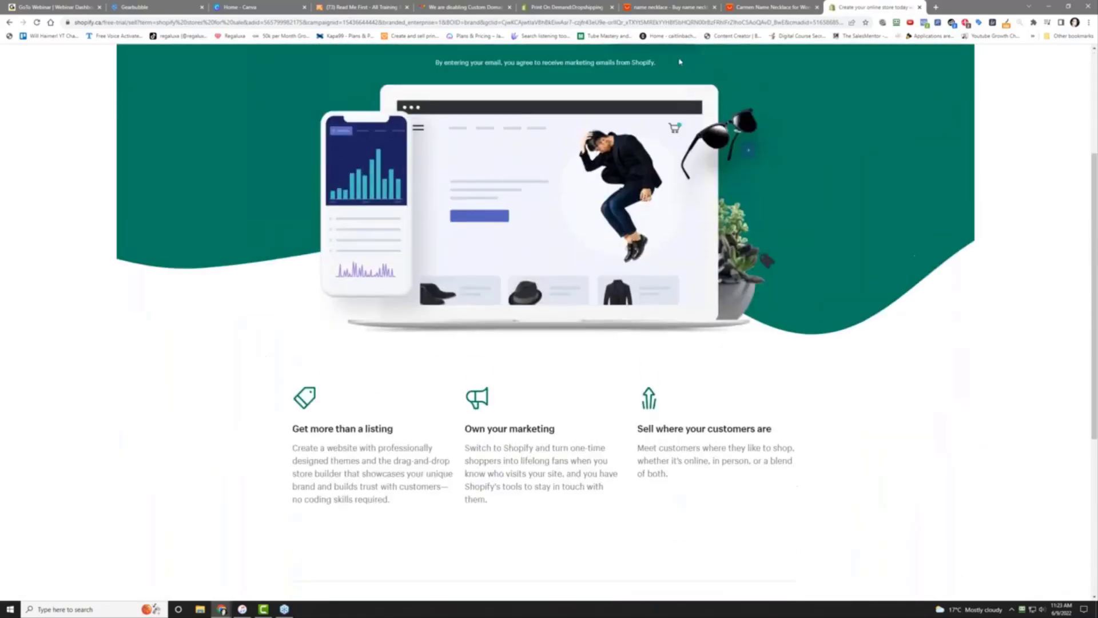
right_click(204, 151)
click(223, 155)
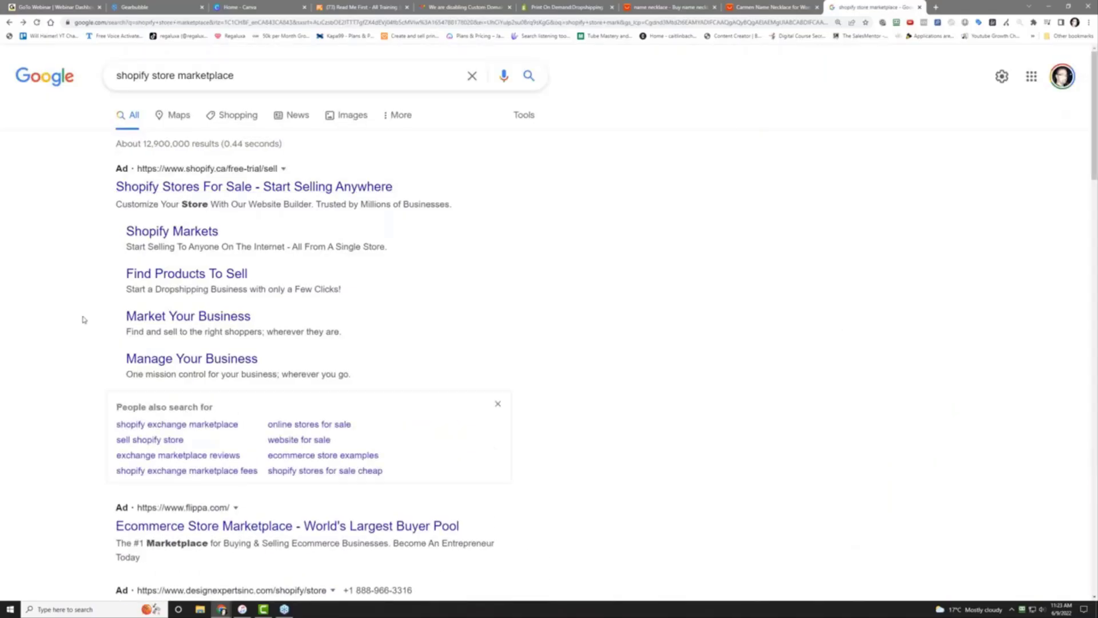
Open Flippa's Shopify stores for sale result in a new tab
scroll(84, 319, down, 5)
scroll(83, 320, down, 3)
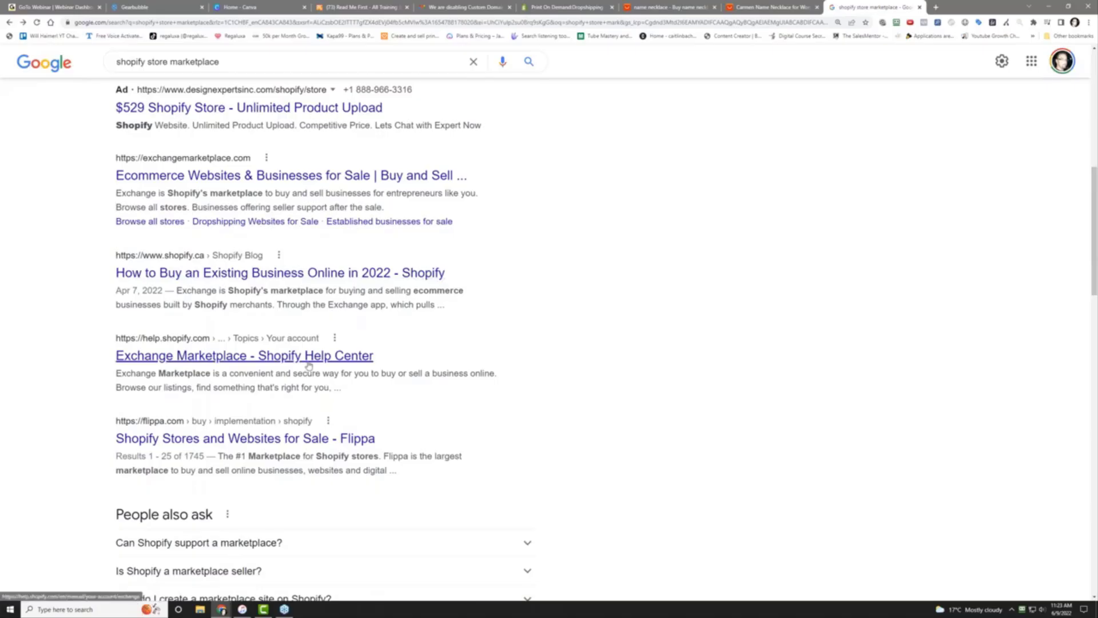
right_click(306, 445)
click(318, 453)
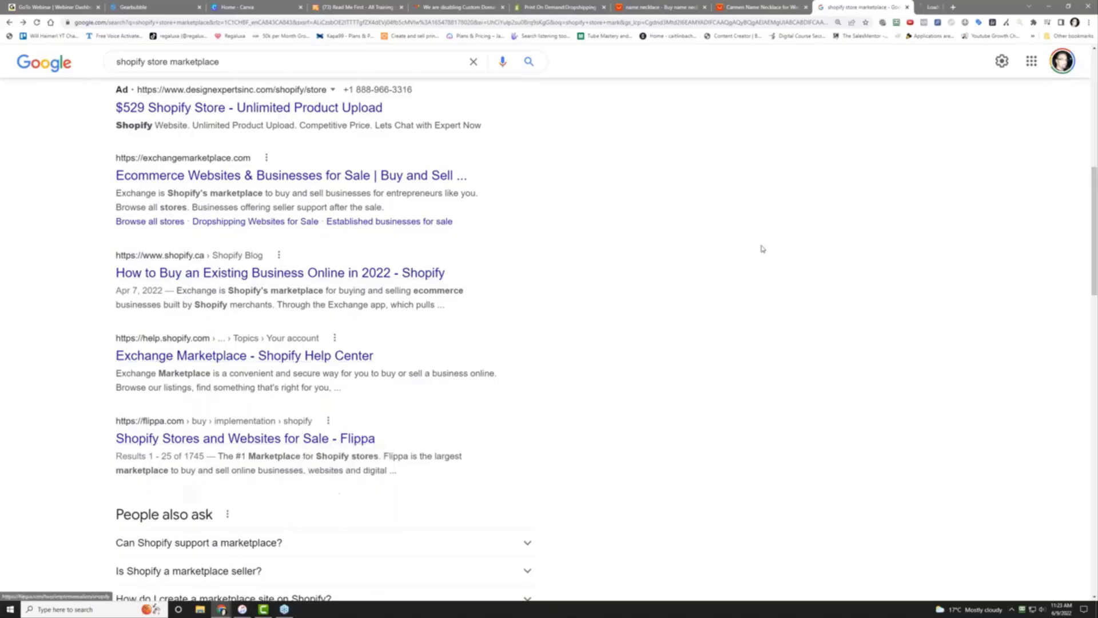
On the Flippa tab, filter listings by the keyword 'shopify' and scroll through them
click(927, 6)
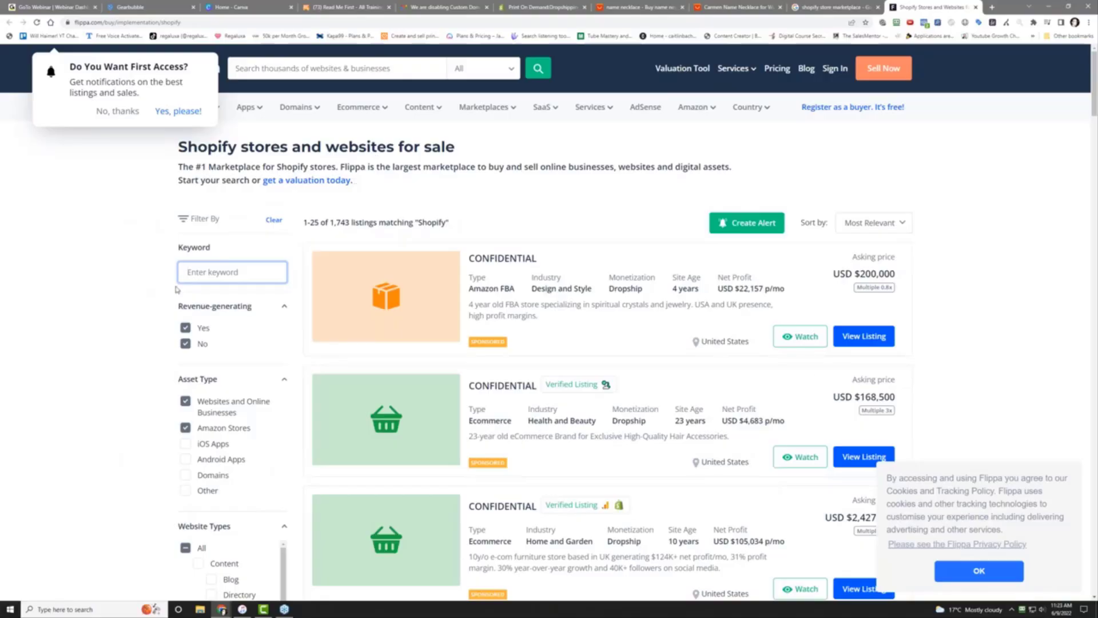
text(shopify)
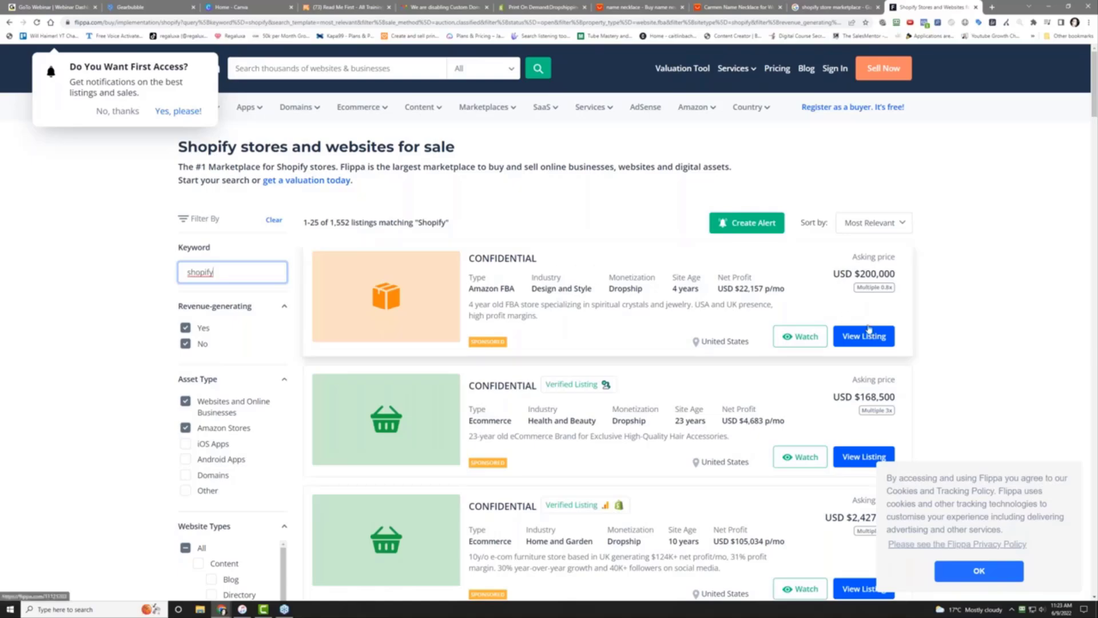
scroll(864, 320, down, 3)
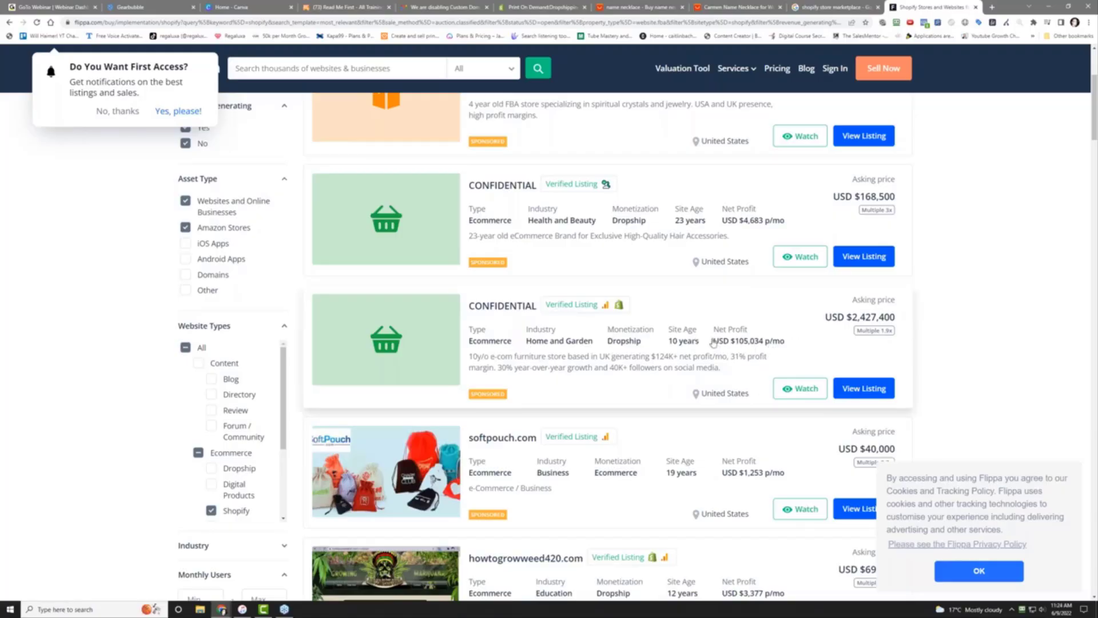
scroll(601, 366, down, 2)
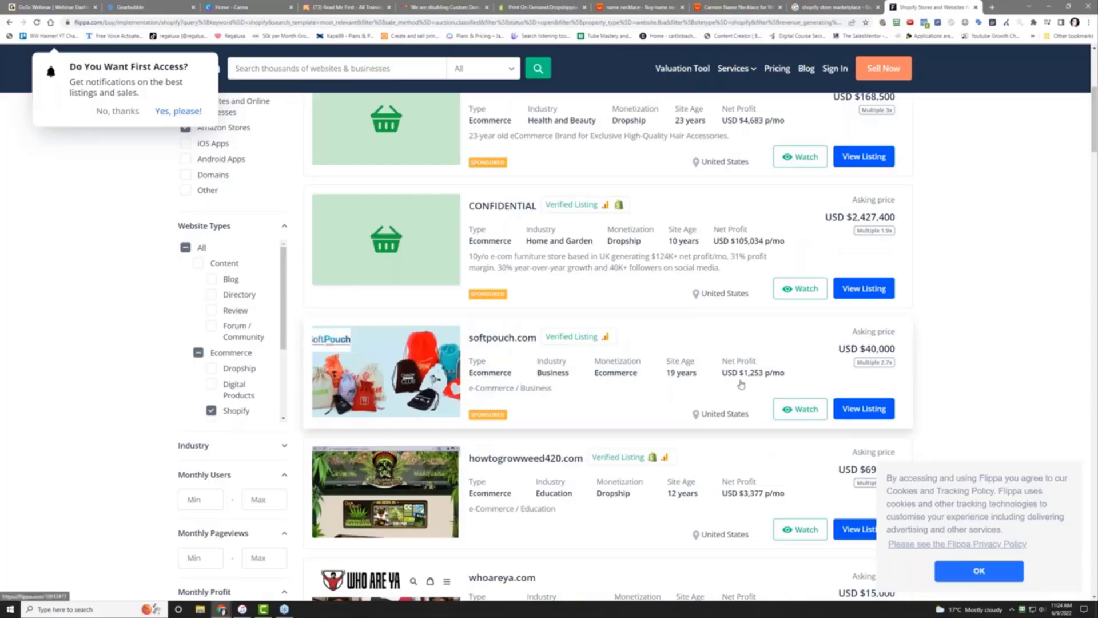
scroll(675, 372, down, 3)
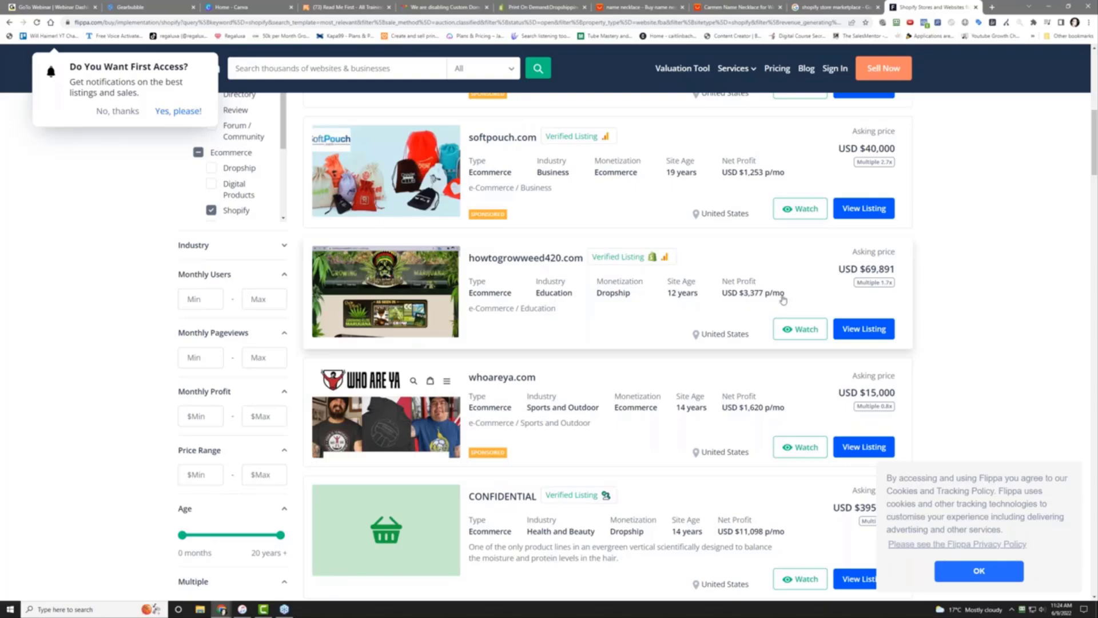
scroll(664, 330, down, 3)
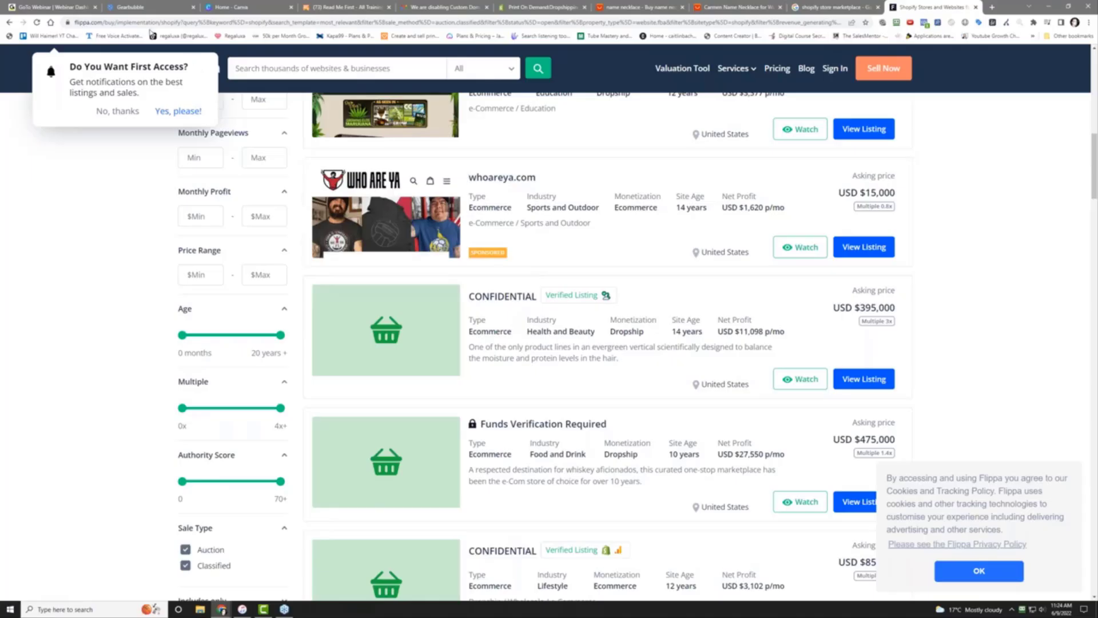
Dismiss the first-access notification with 'No, thanks' and keep browsing the store listings
click(118, 111)
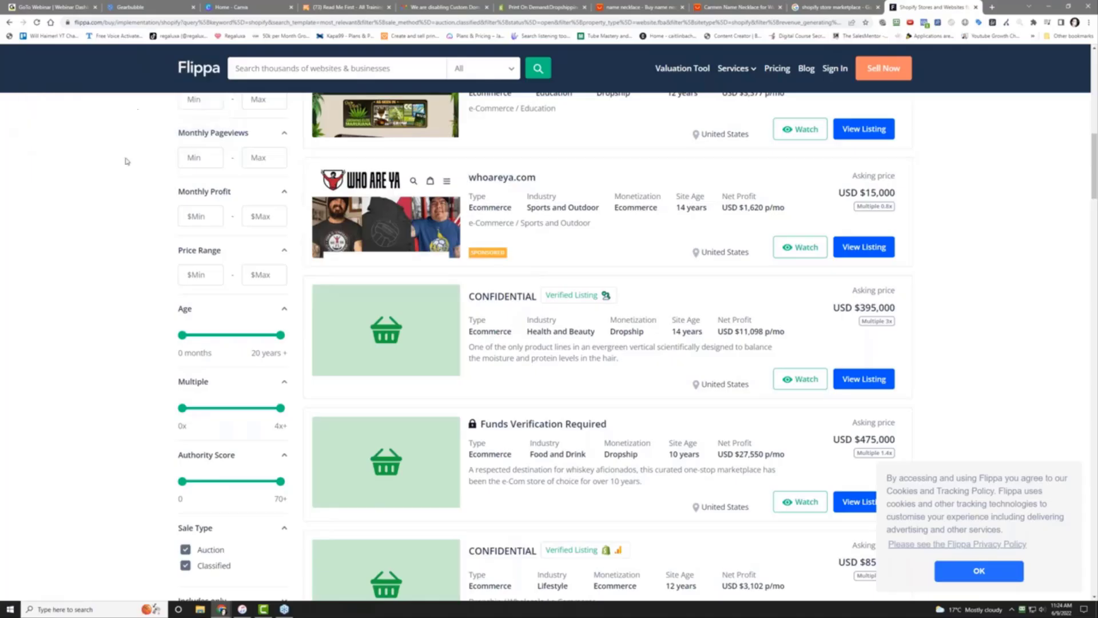
scroll(127, 246, down, 3)
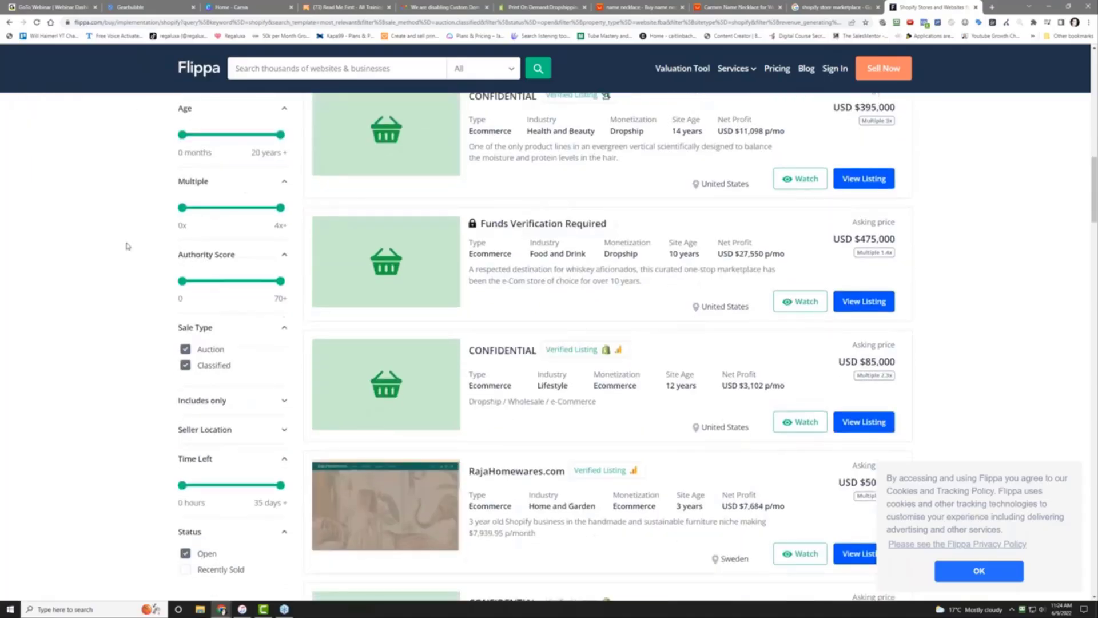
scroll(127, 246, down, 6)
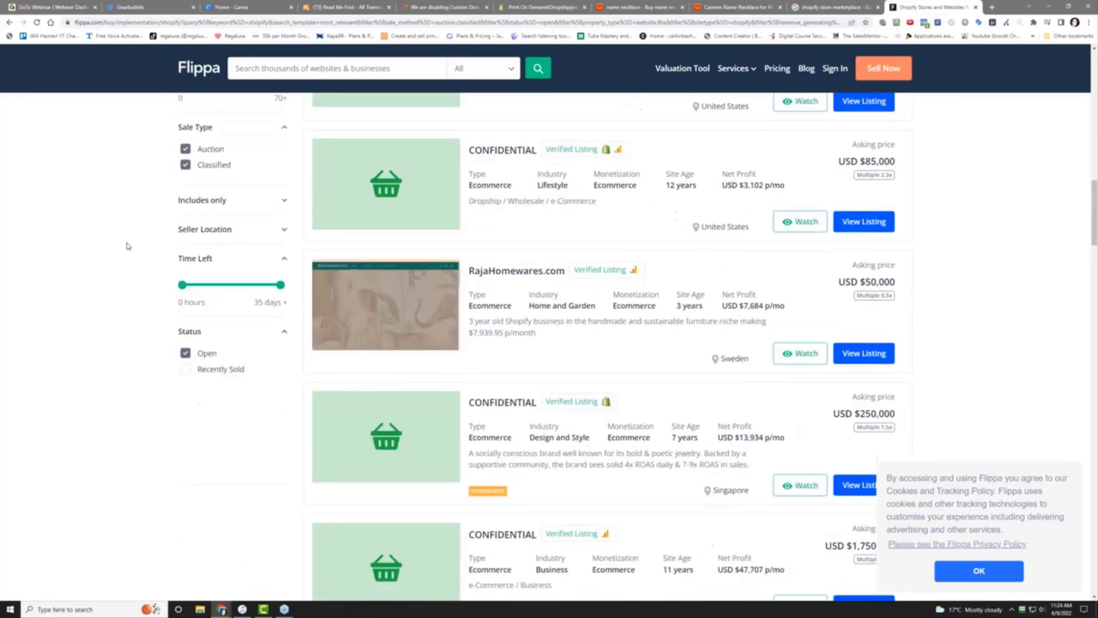
scroll(746, 302, up, 10)
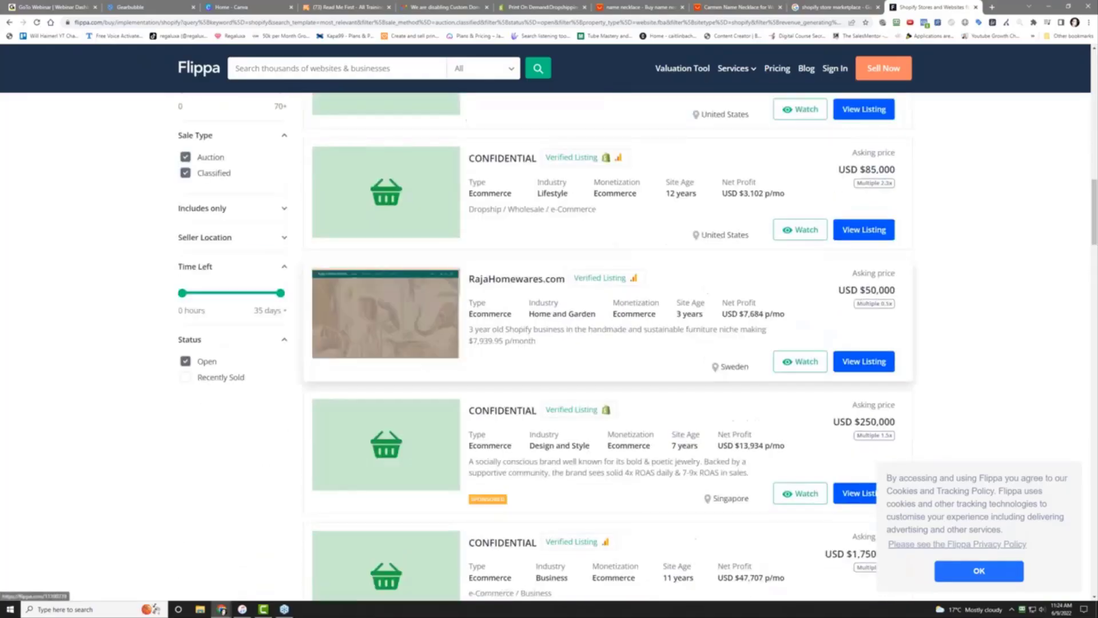
Sort the Flippa Shopify listings by Highest Price
click(892, 223)
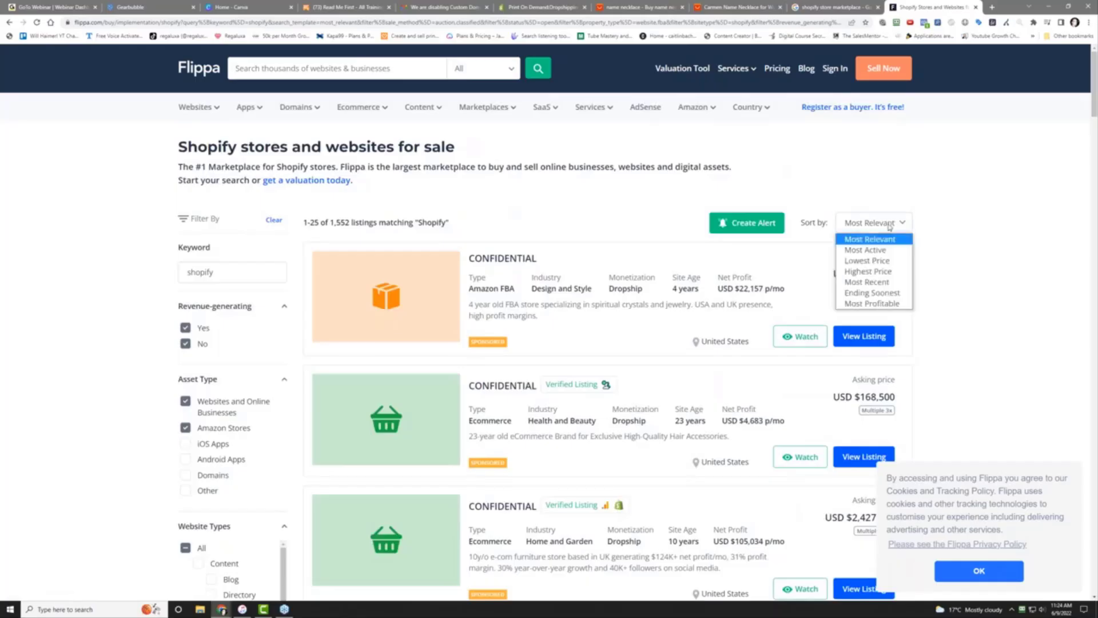
click(886, 275)
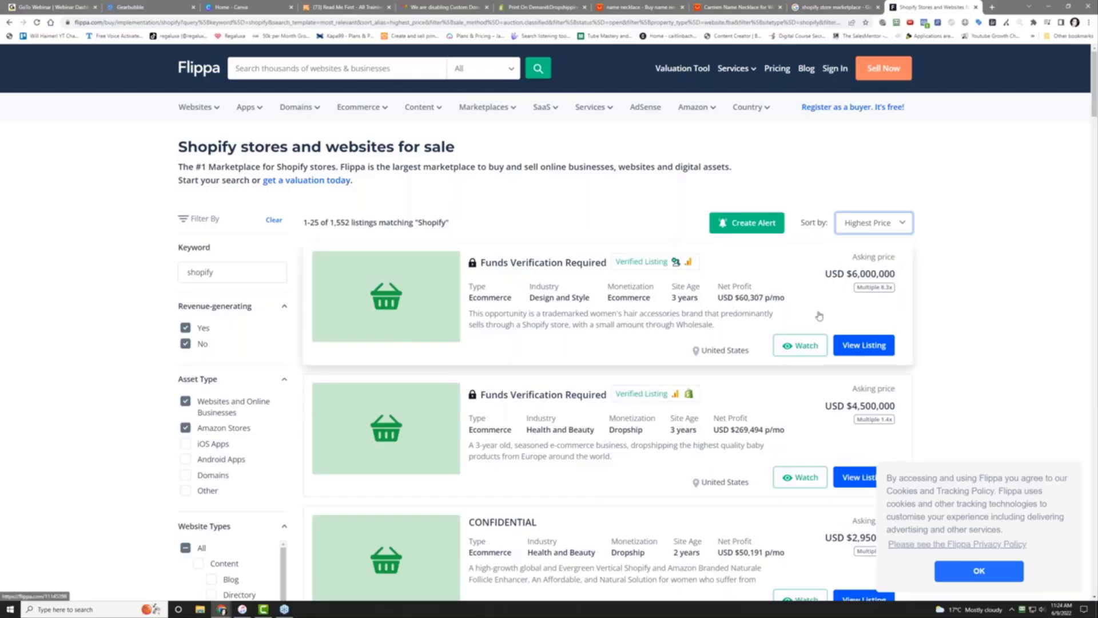
scroll(944, 326, down, 2)
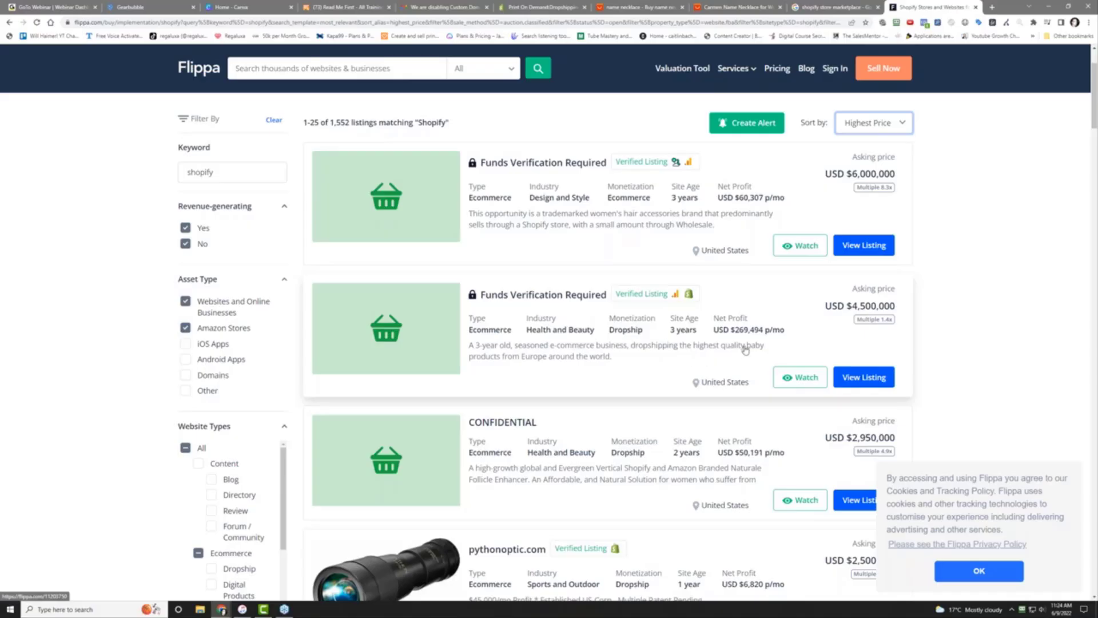
scroll(747, 342, down, 3)
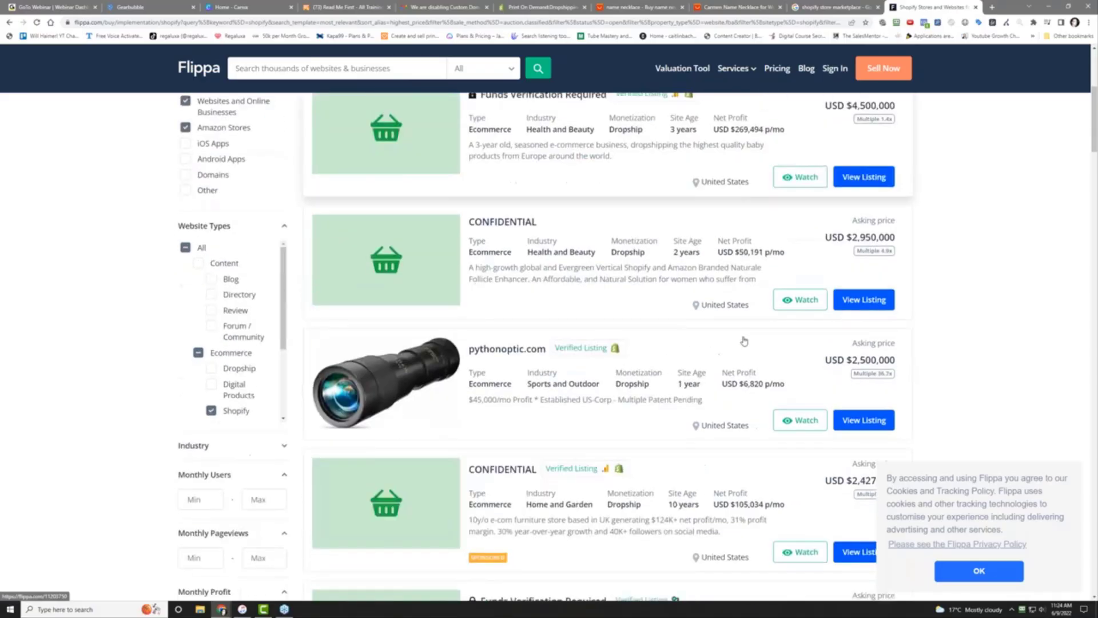
scroll(514, 265, up, 3)
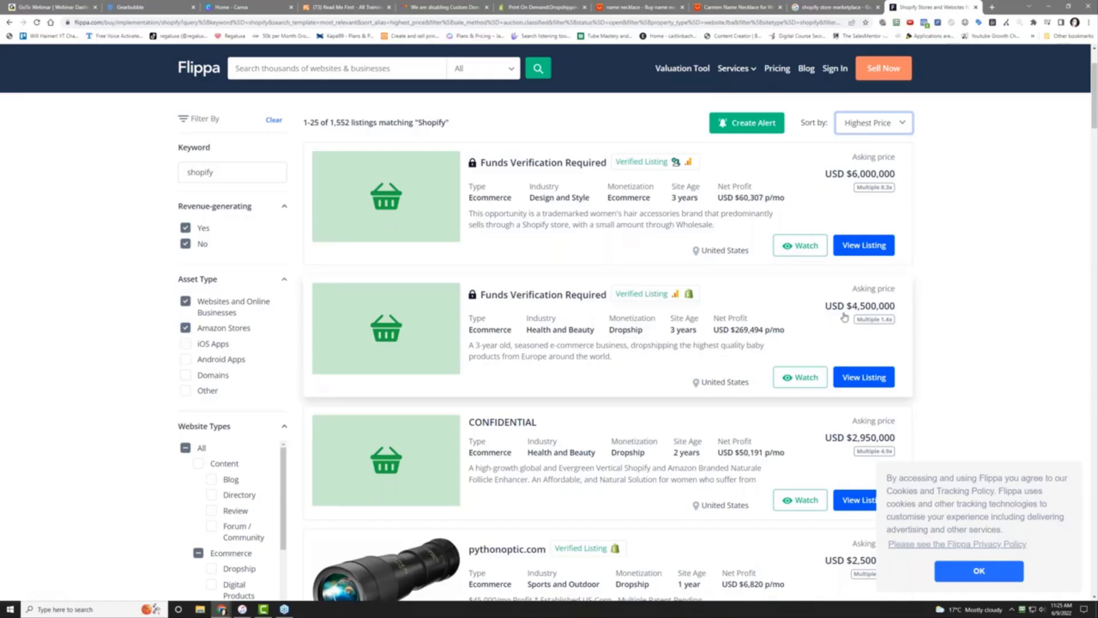
Accept the cookie banner with OK and scroll down the highest-priced listings
mouse_move(879, 325)
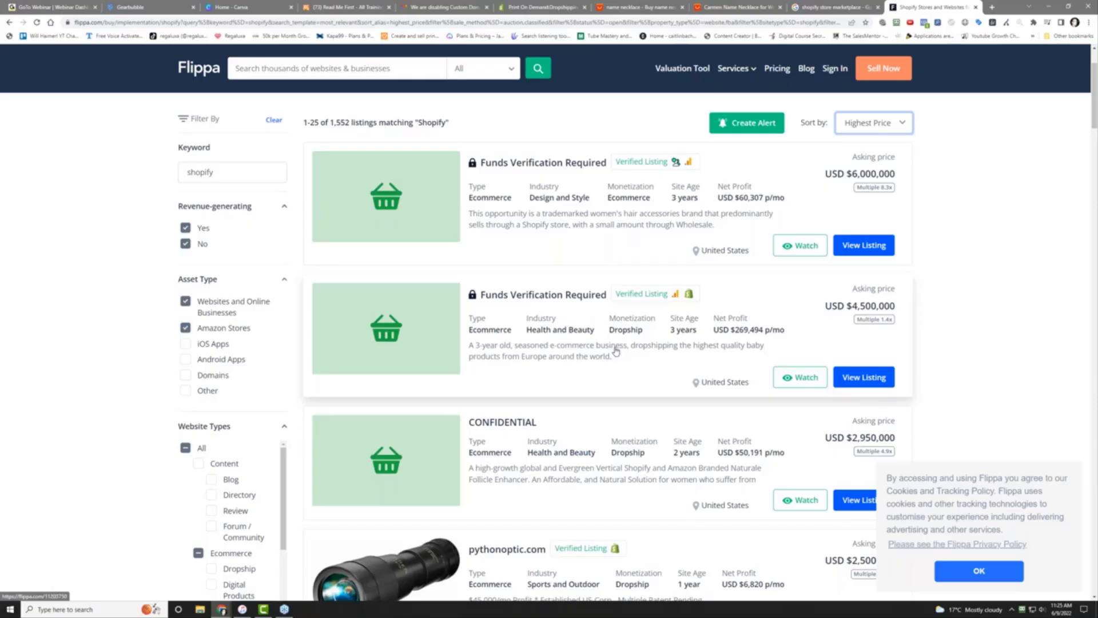
click(1016, 581)
scroll(976, 316, down, 2)
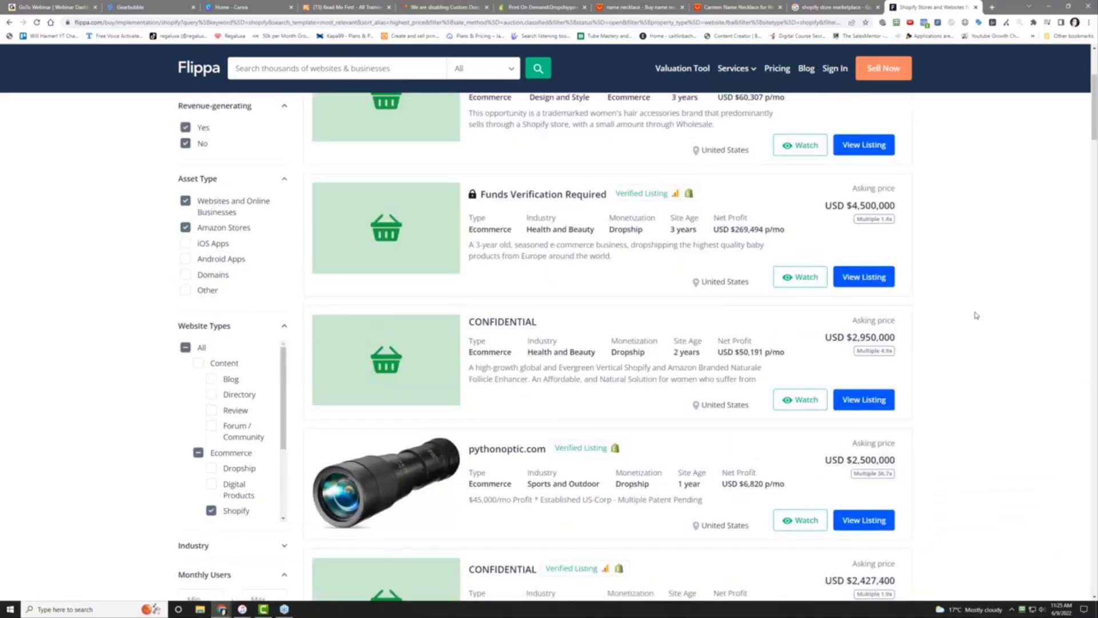
scroll(976, 315, down, 2)
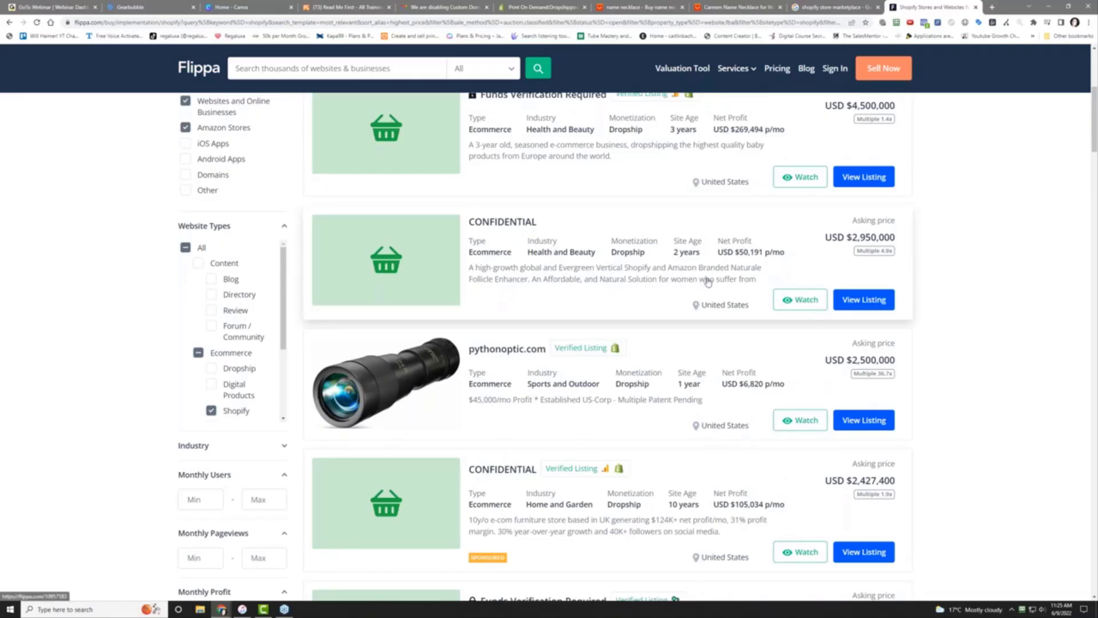
scroll(726, 280, down, 1)
scroll(726, 280, down, 3)
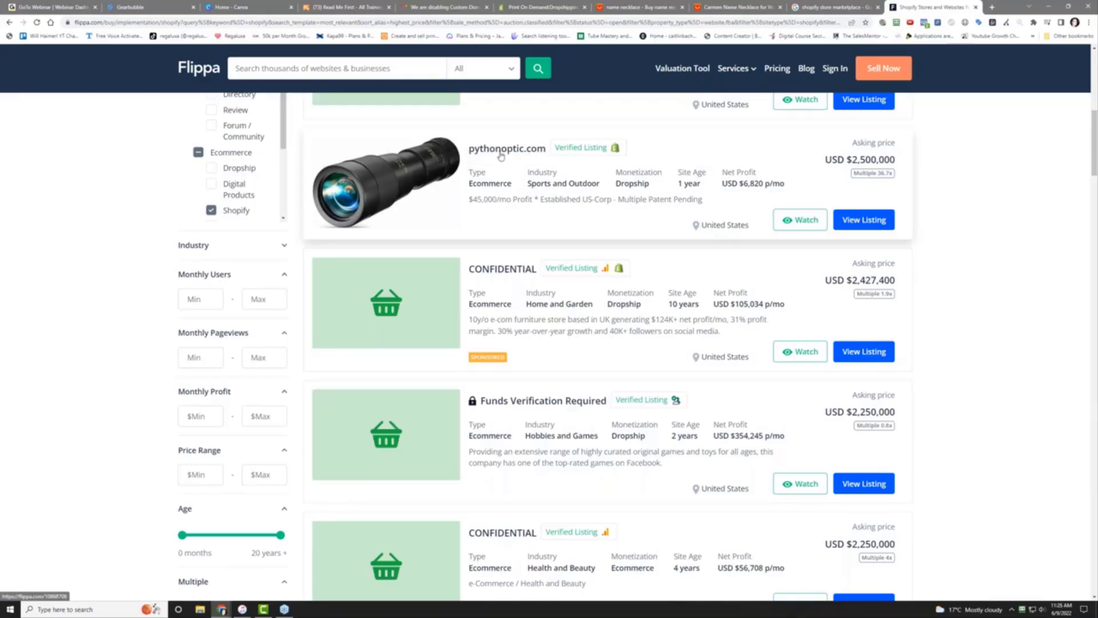
Open the pythonoptic.com listing page asking $2,500,000 USD
click(327, 168)
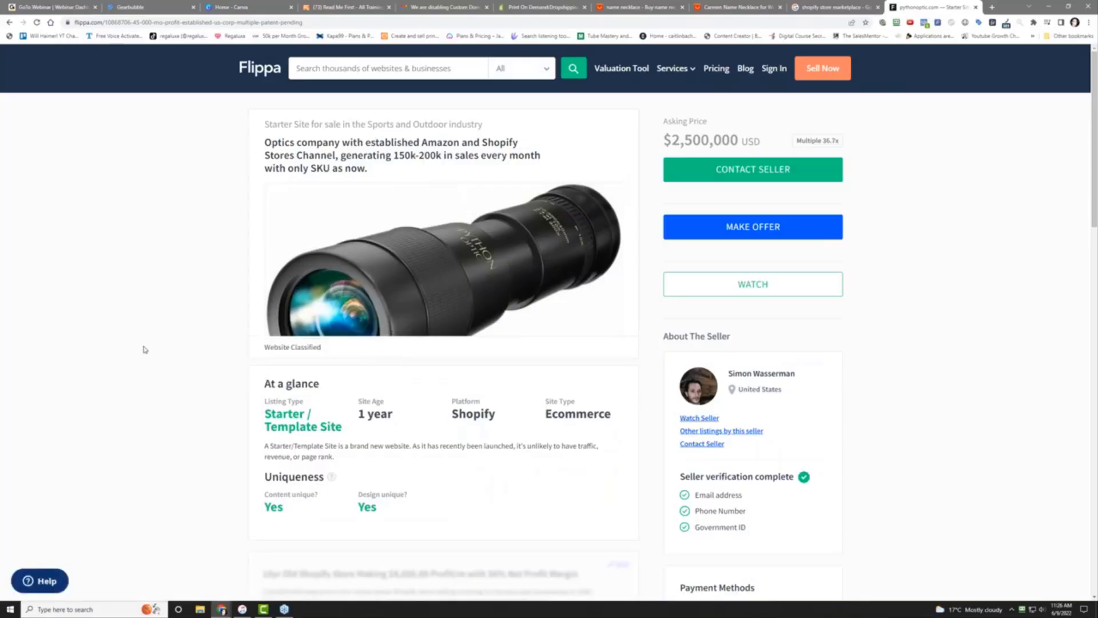
scroll(162, 323, down, 1)
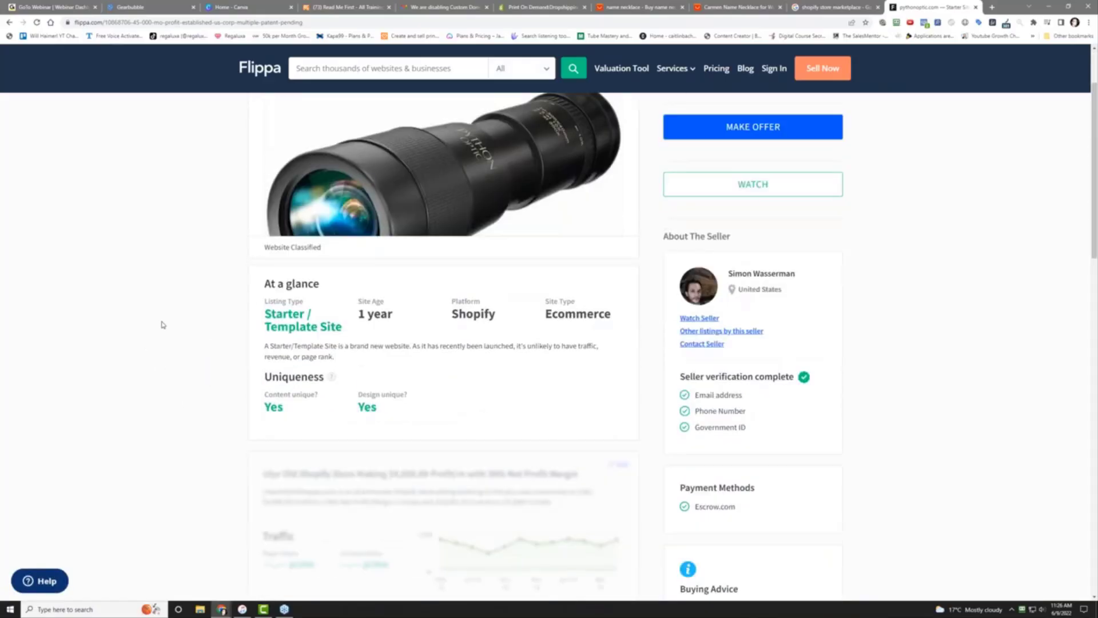
scroll(162, 322, up, 1)
mouse_move(366, 386)
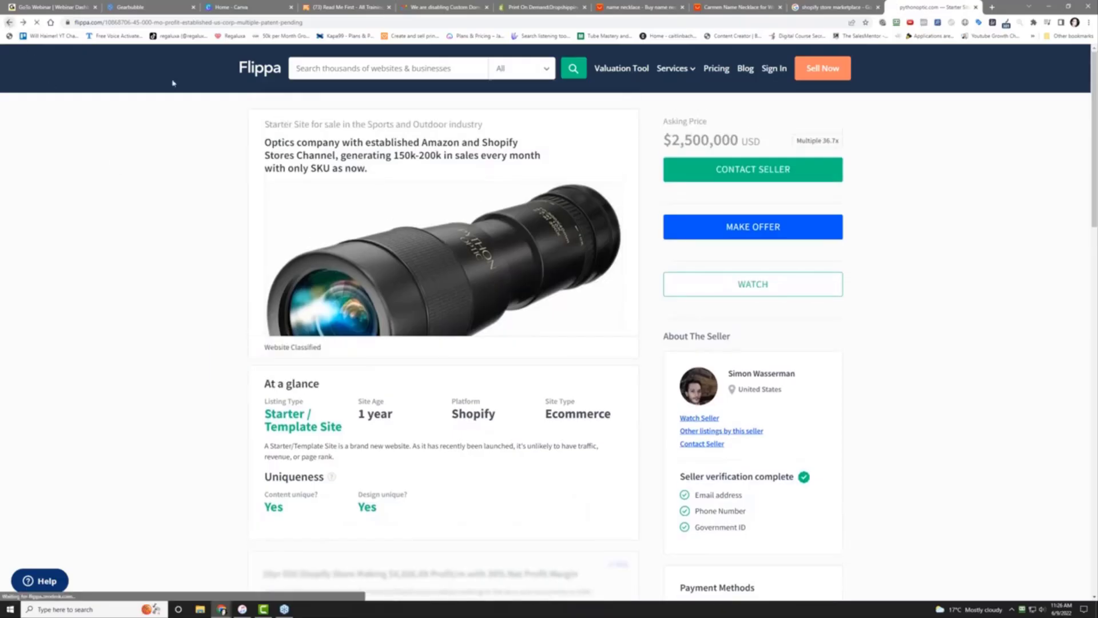
Go back to the 1,552 Shopify listings sorted by highest price and scroll through them
click(8, 23)
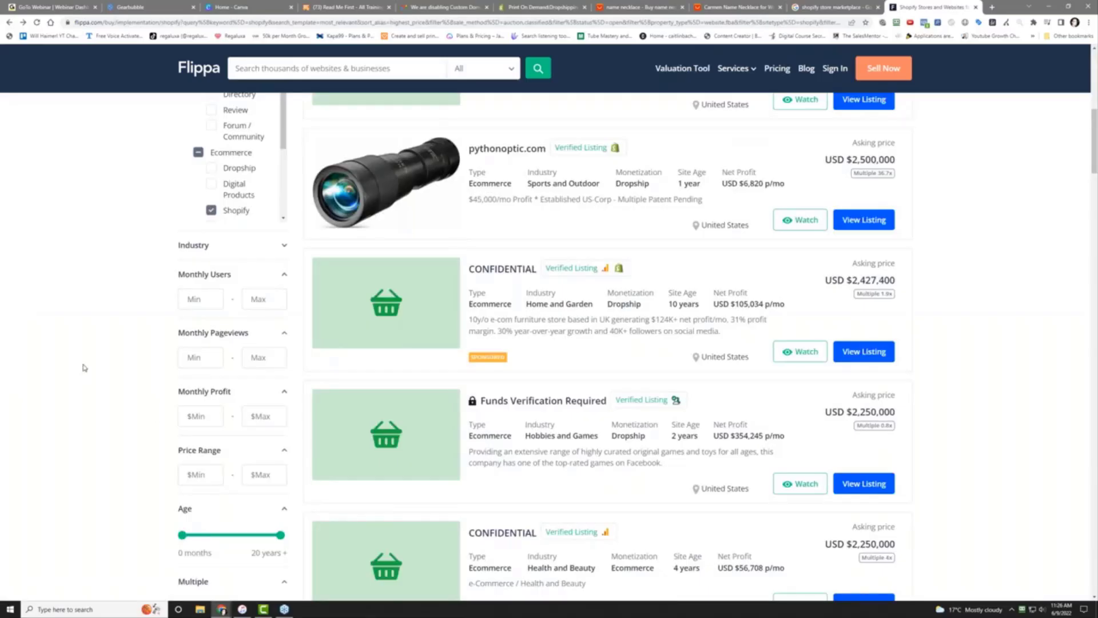
scroll(82, 368, down, 2)
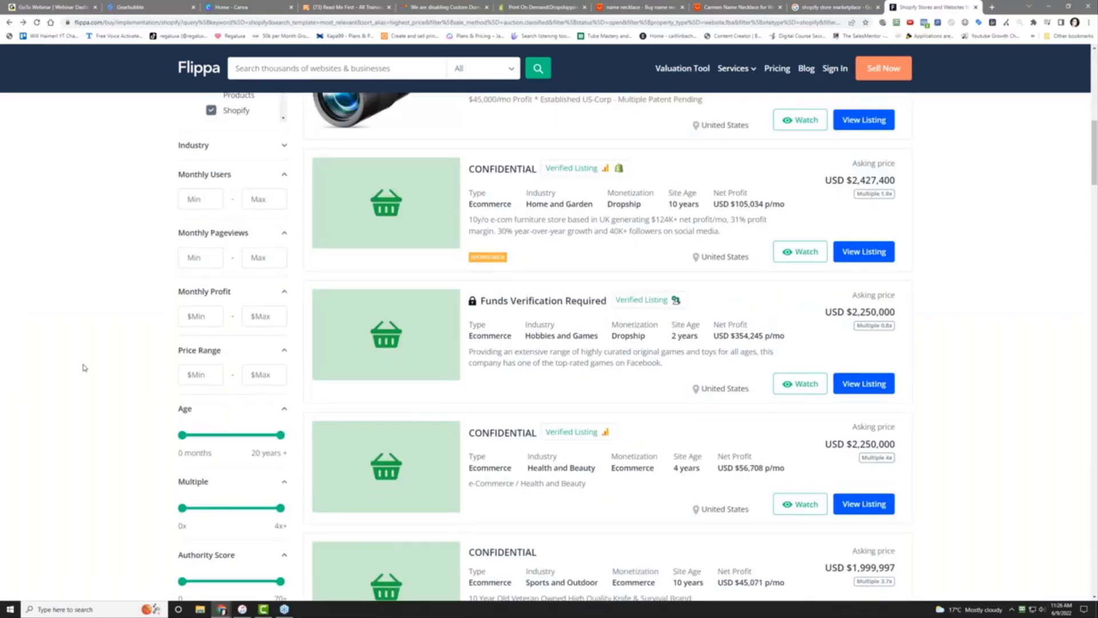
scroll(84, 368, down, 3)
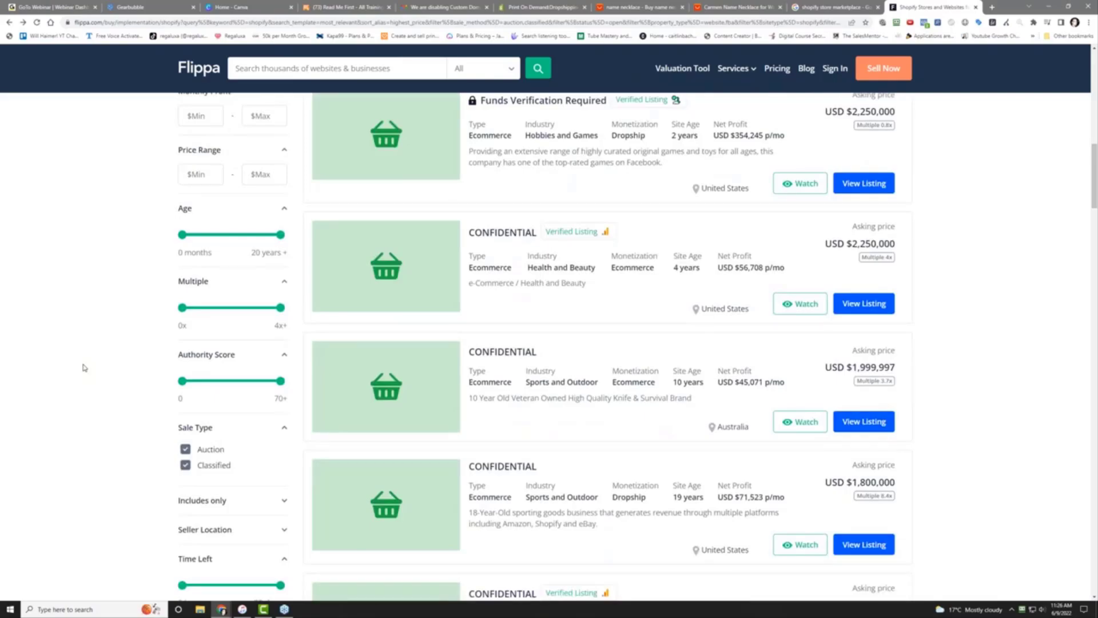
scroll(84, 368, down, 3)
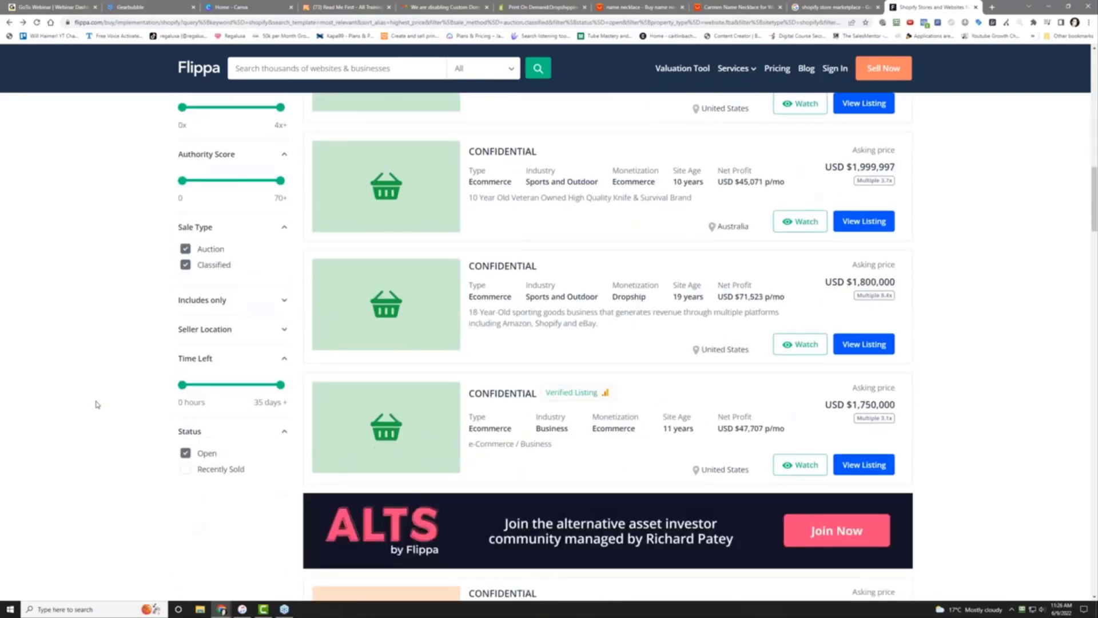
scroll(98, 404, down, 9)
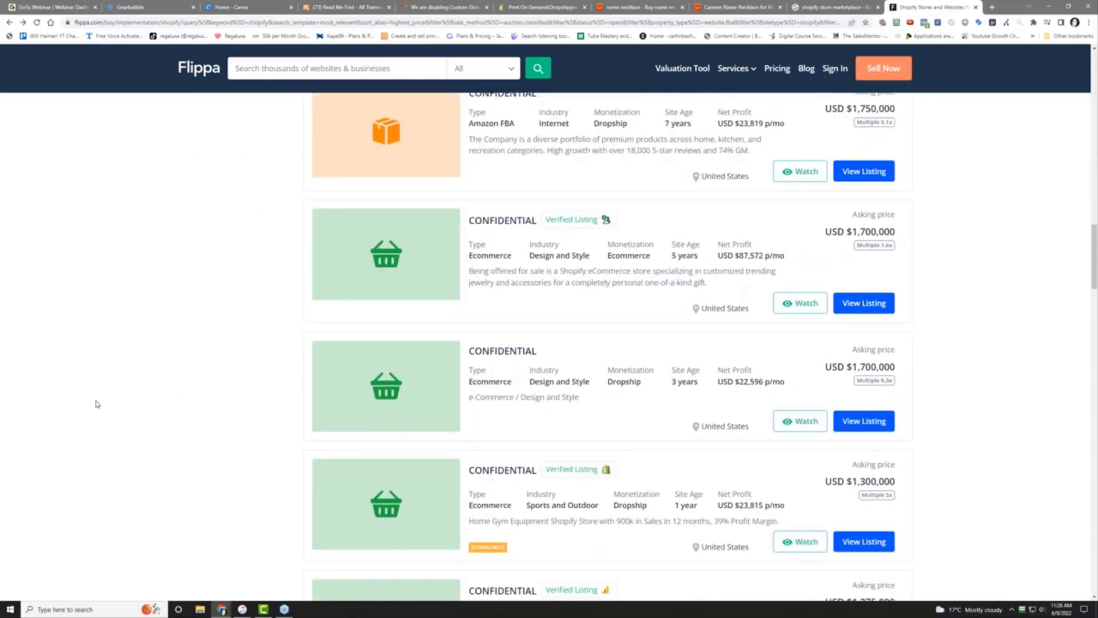
scroll(97, 403, down, 4)
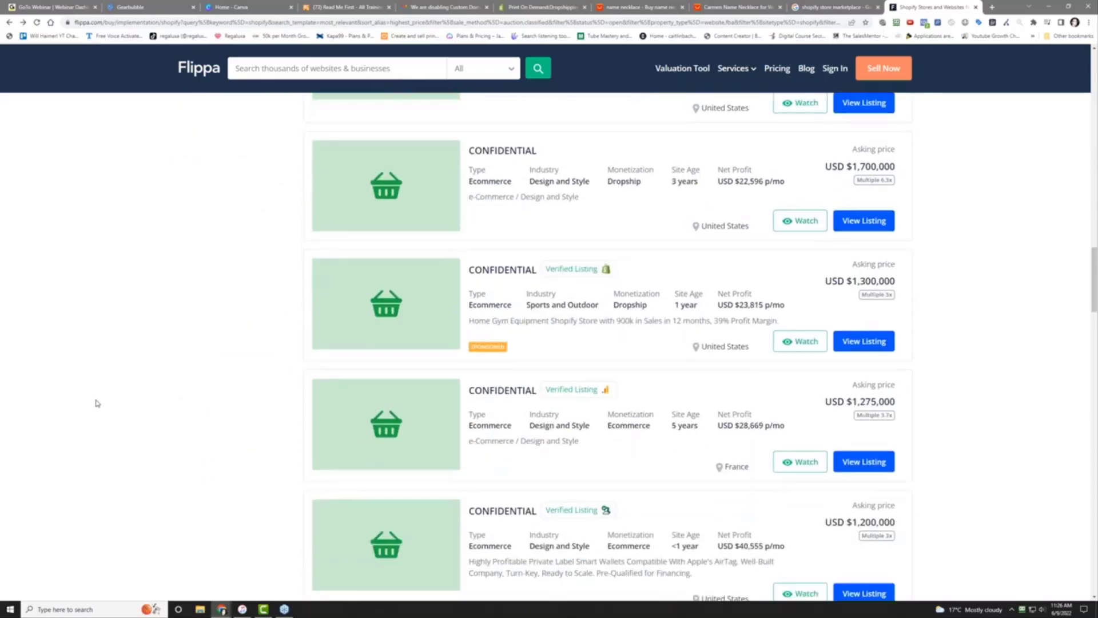
scroll(97, 404, up, 20)
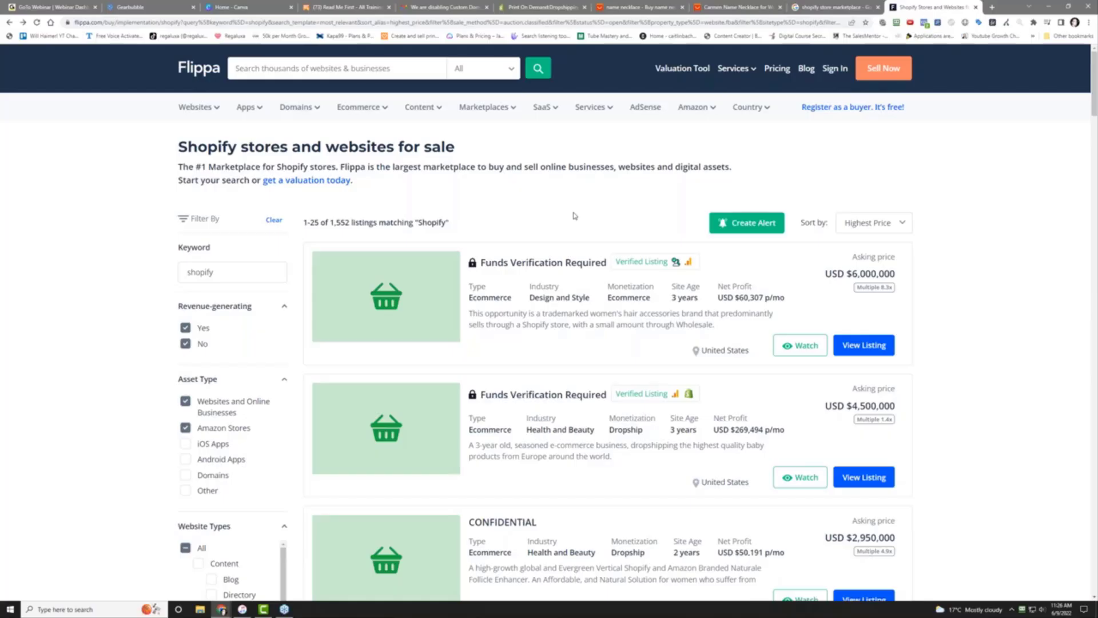
Close all tabs right of Canva, keeping webinar, Gearbubble and Canva, with Canva's designs showing
click(170, 7)
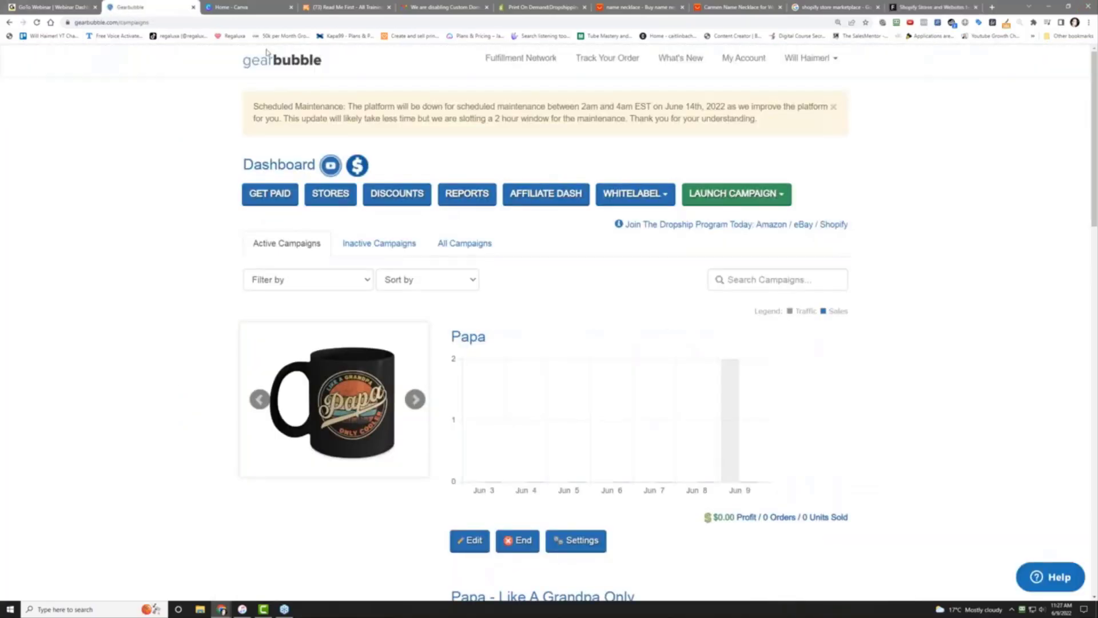
click(269, 4)
right_click(271, 5)
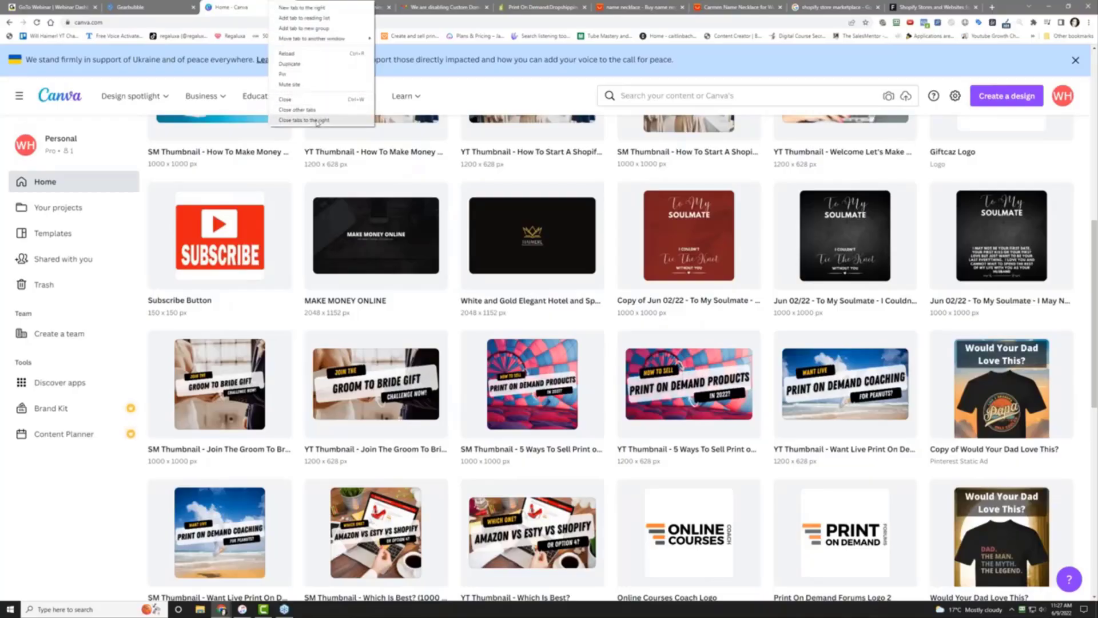
click(318, 121)
click(174, 4)
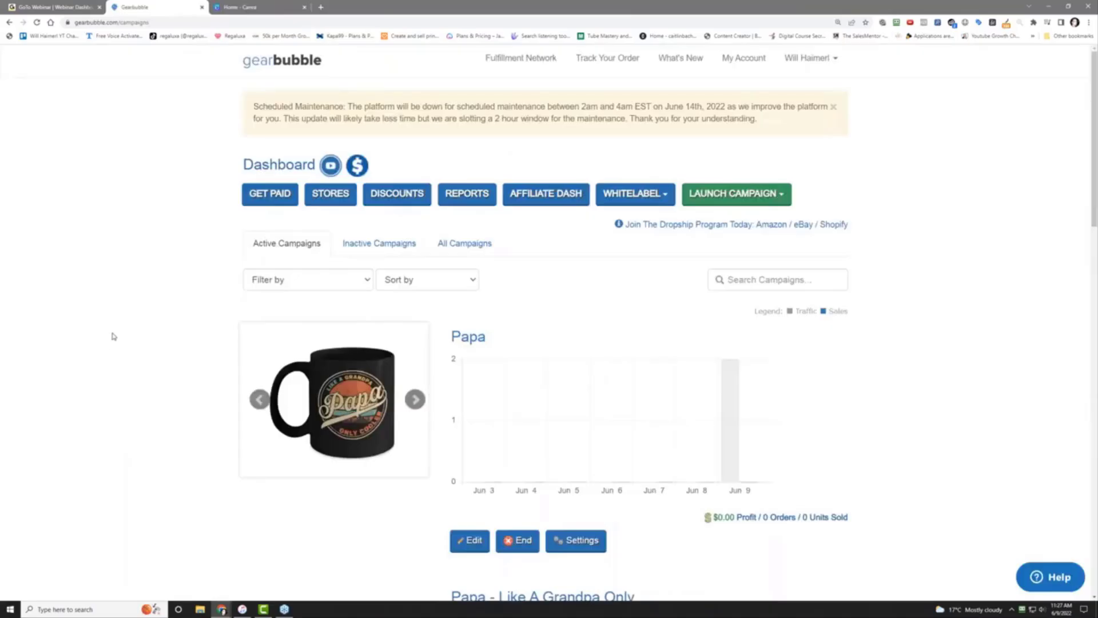
click(239, 6)
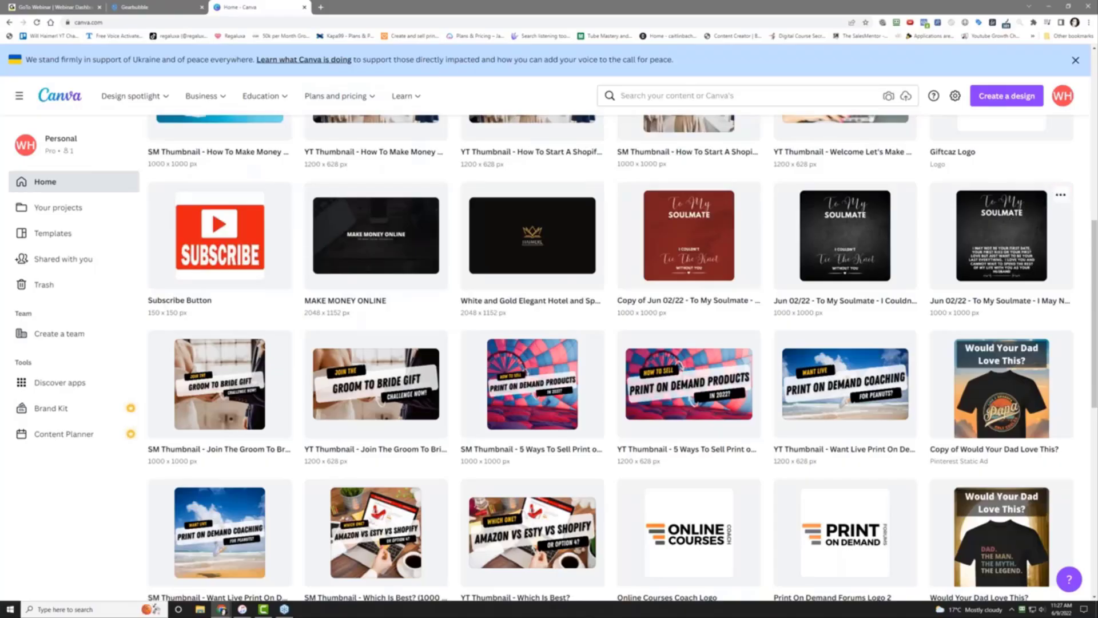
Download the black 'To My Soulmate' design as PNG, show it in folder, then return to Gearbubble
click(1021, 230)
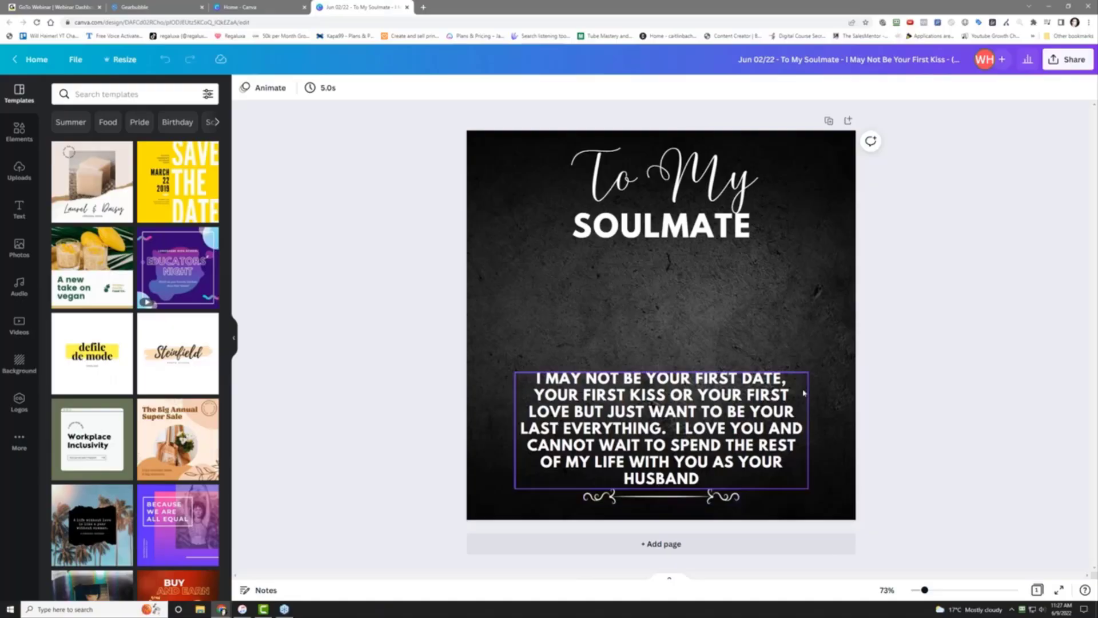
click(1059, 60)
click(980, 319)
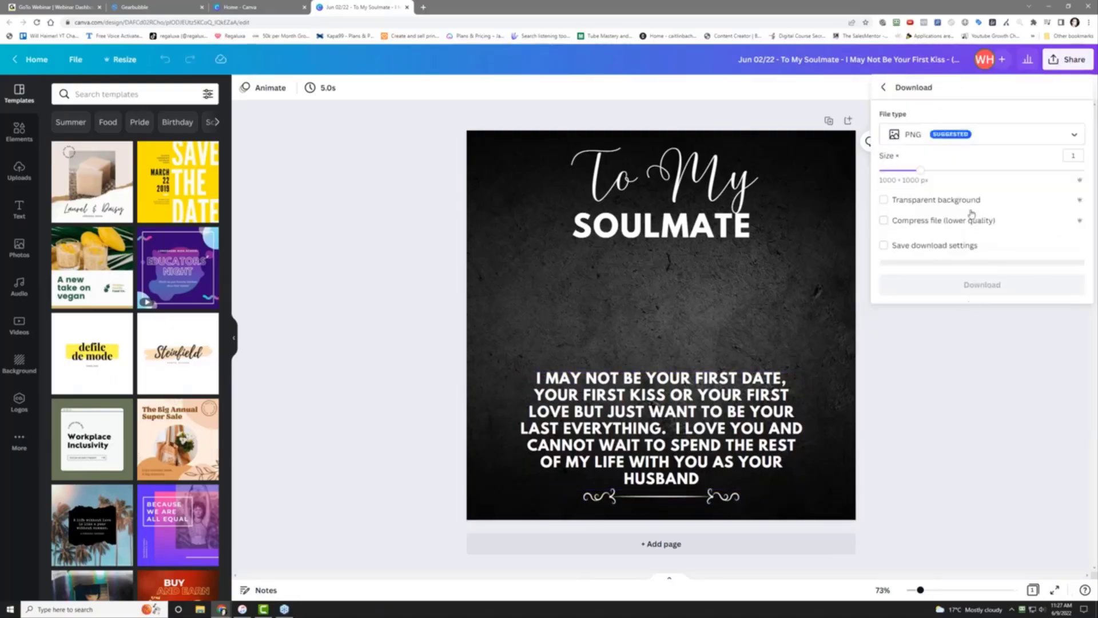
click(979, 284)
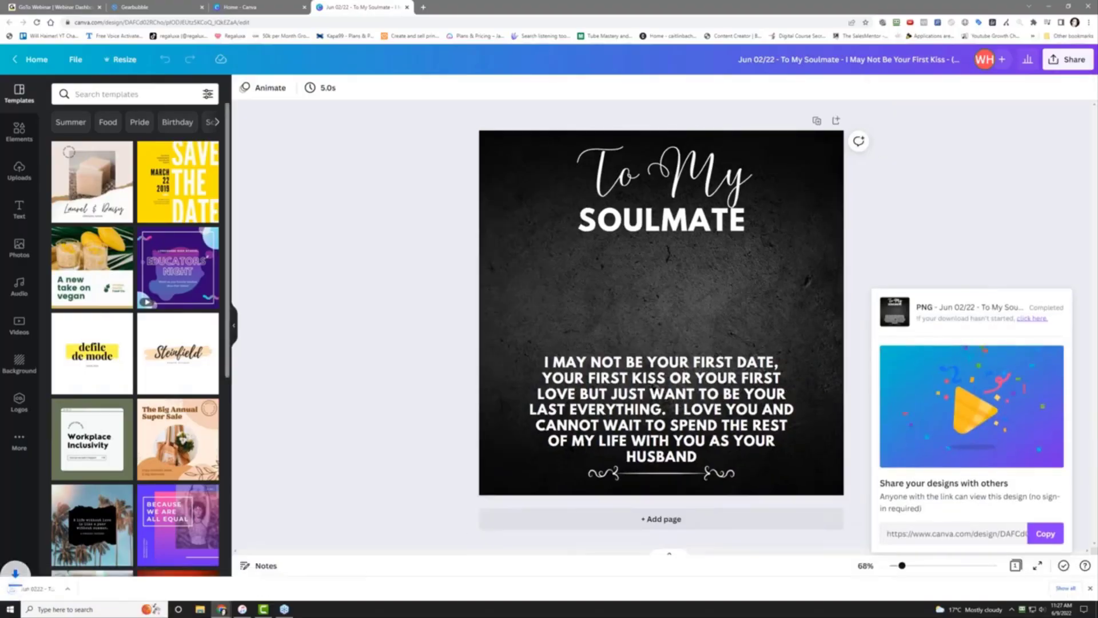
click(92, 590)
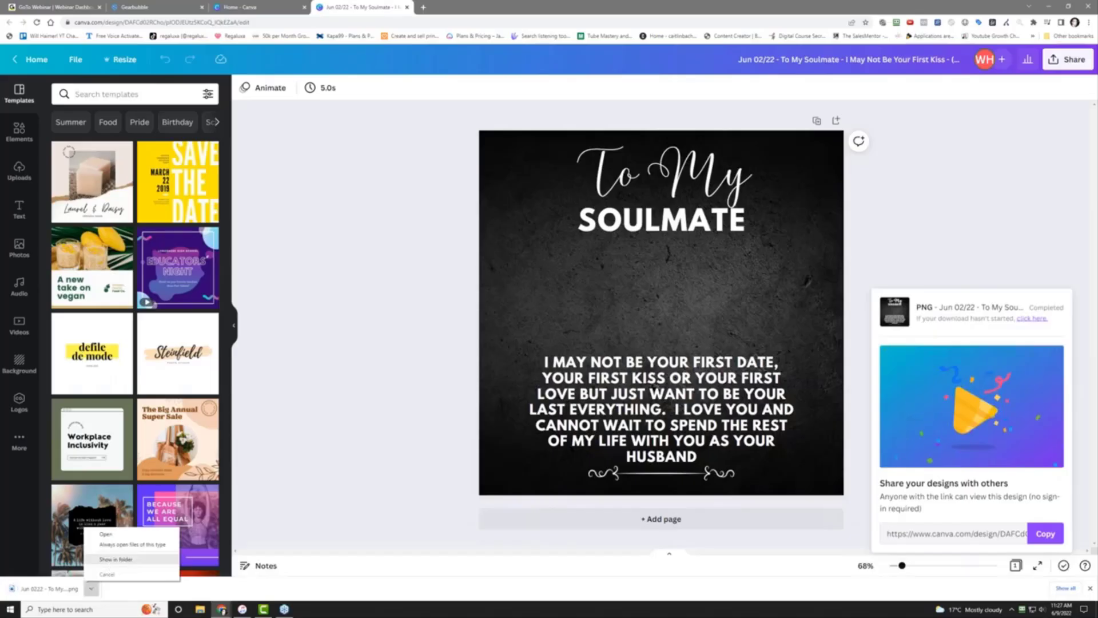
click(110, 566)
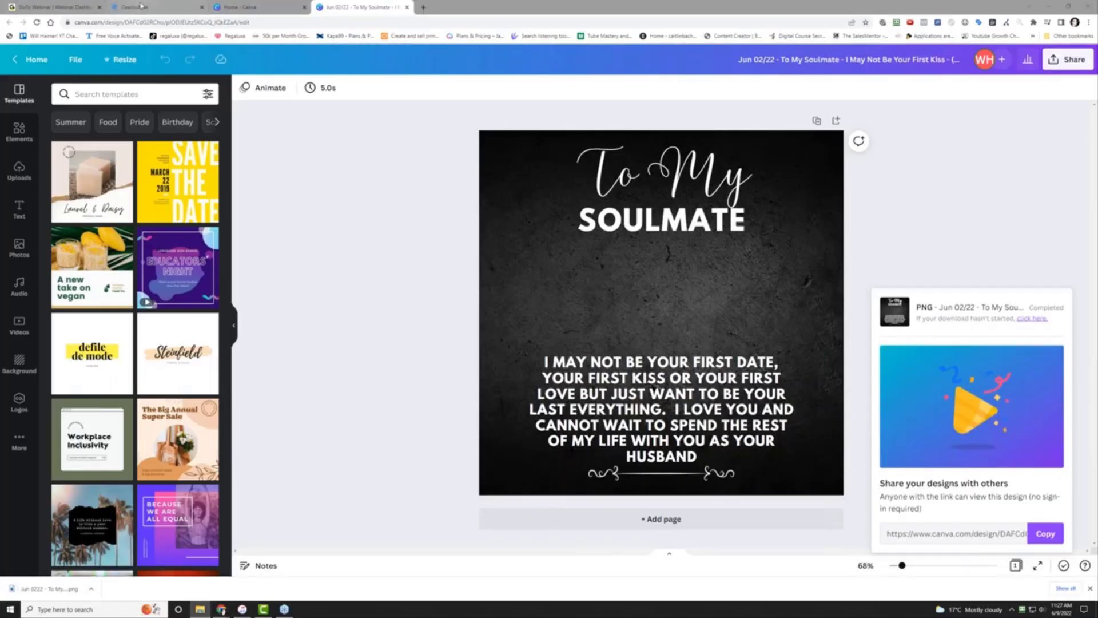
click(117, 5)
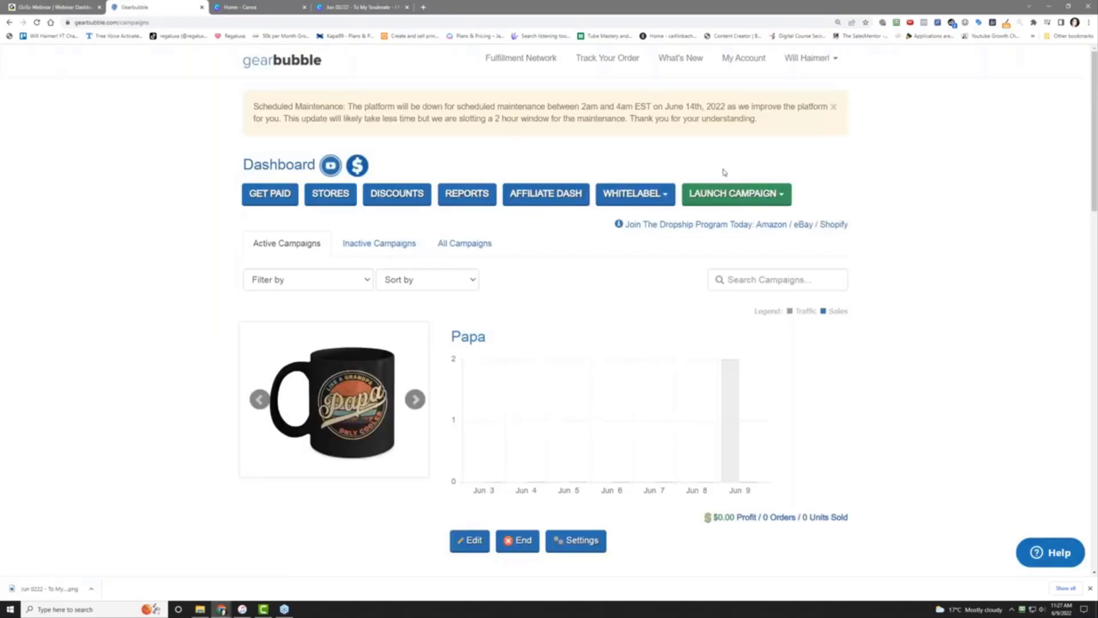
Launch a Traditional campaign, choose Precious Jewelry, and continue to the design step
click(745, 197)
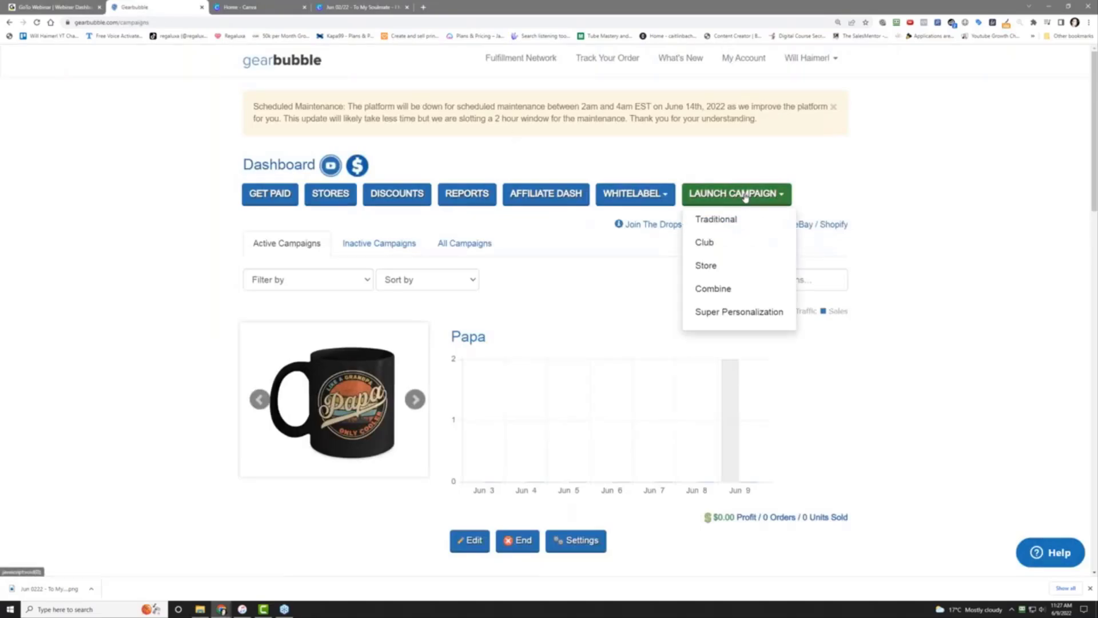
click(734, 226)
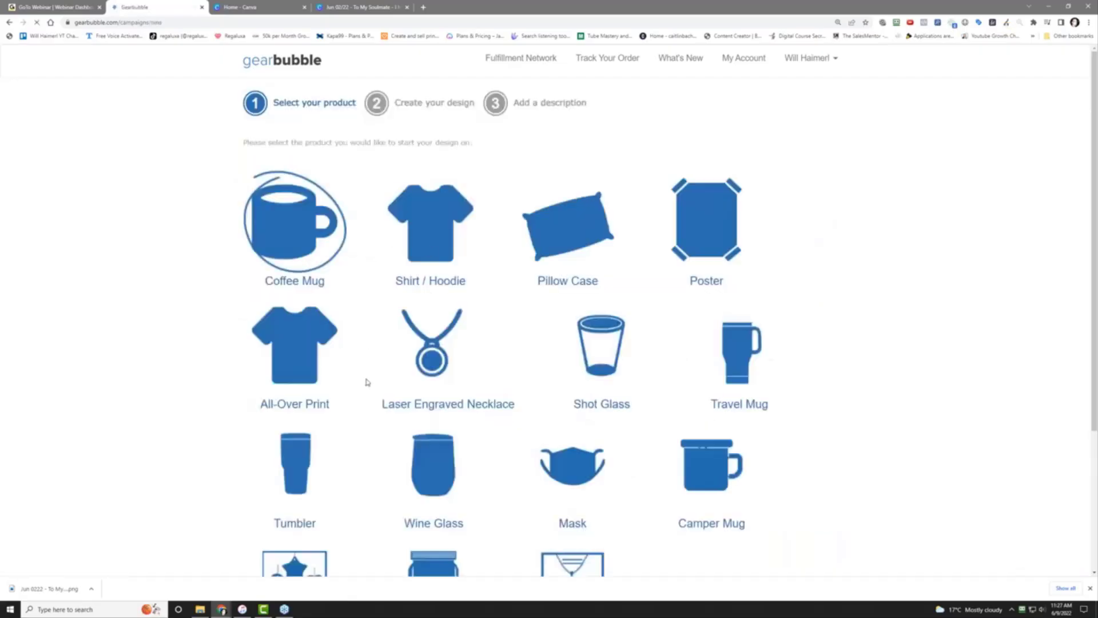
scroll(368, 380, down, 3)
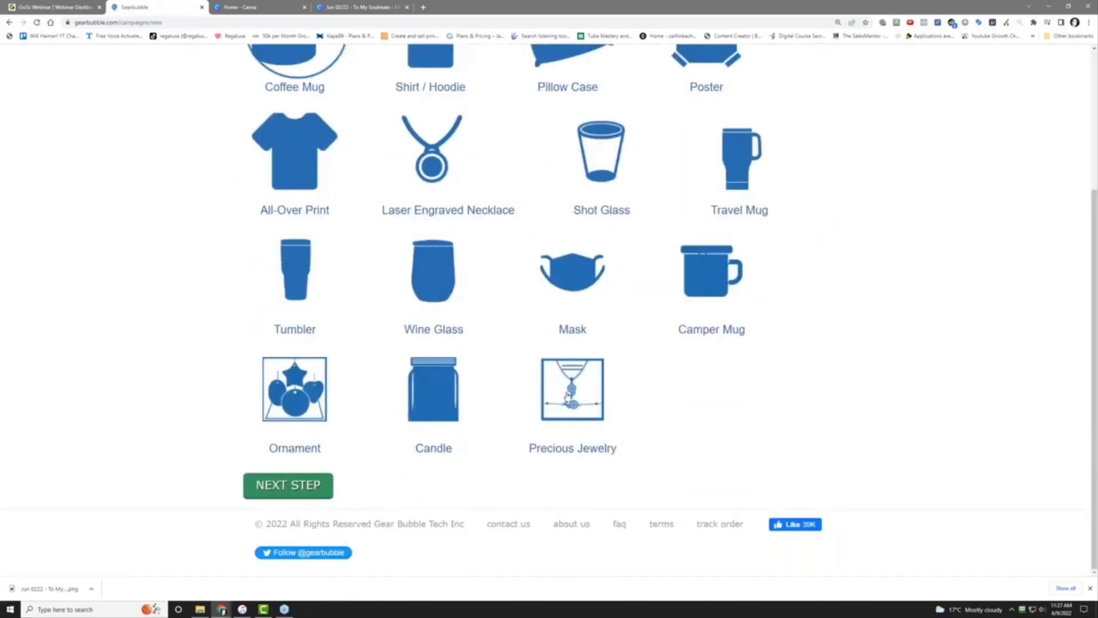
click(566, 395)
click(290, 486)
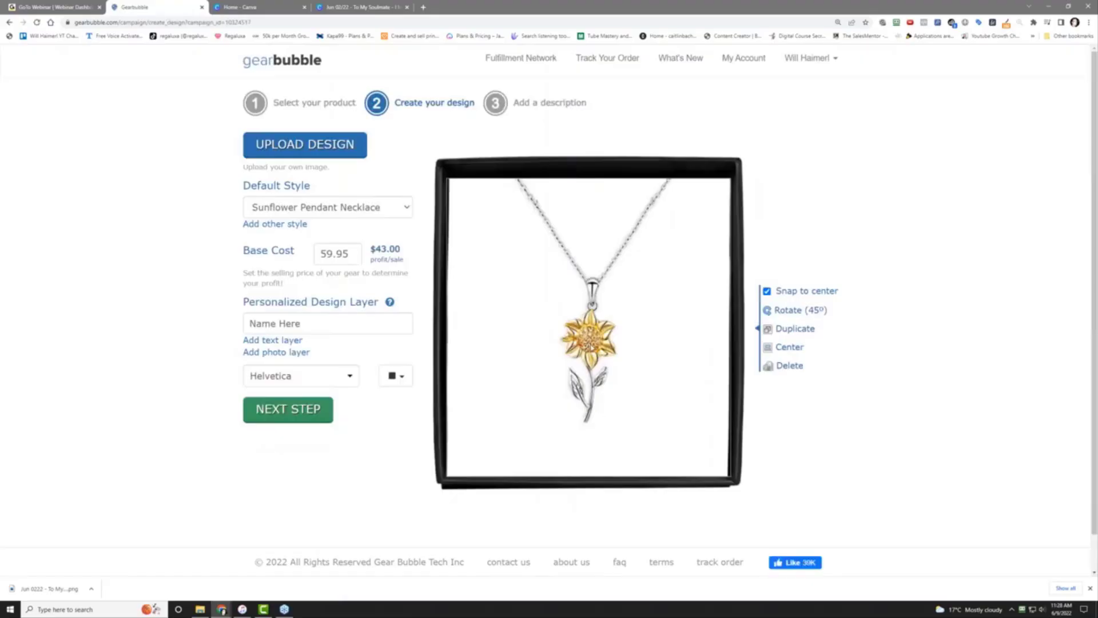
Compare the Cross Dancing, Love Dancing, Sunflower Bracelet and Sunflower Pendant Necklace styles
click(382, 215)
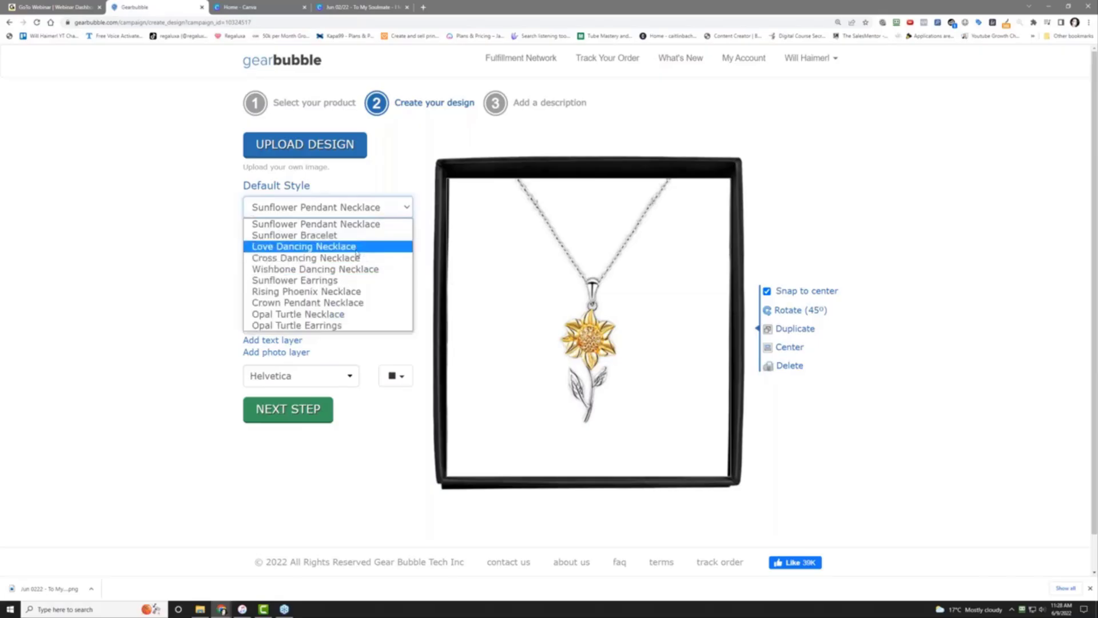
click(356, 259)
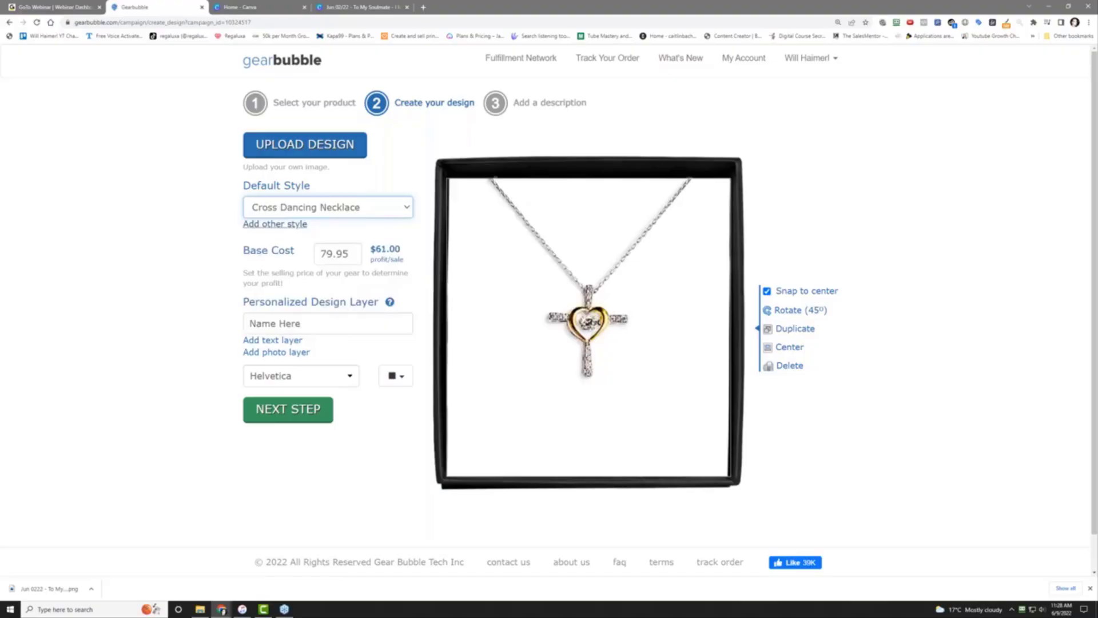
click(341, 213)
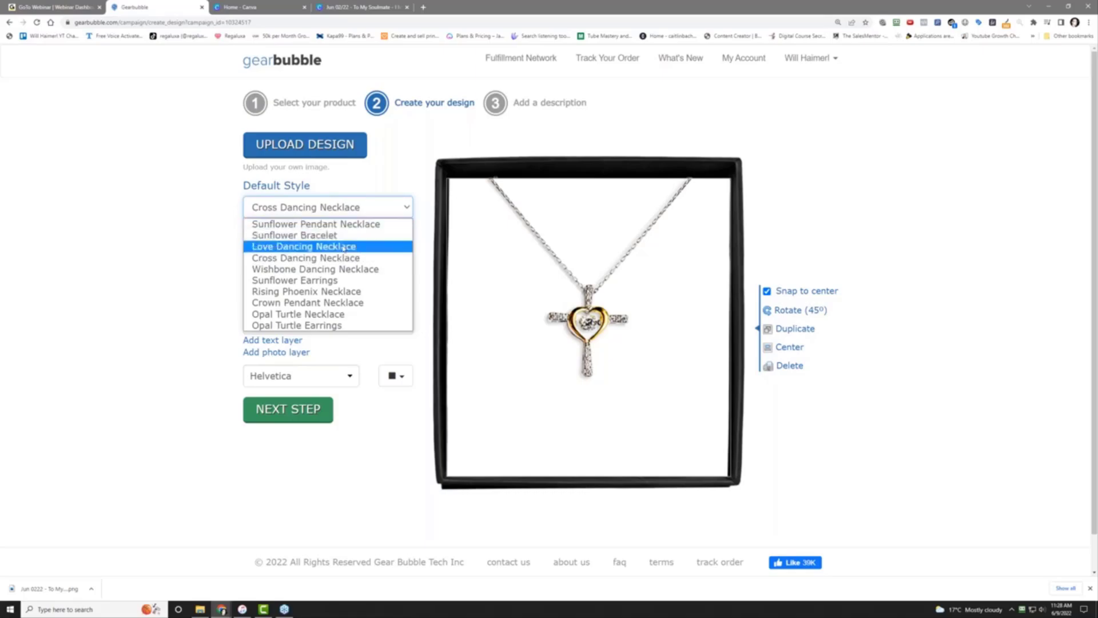
click(342, 246)
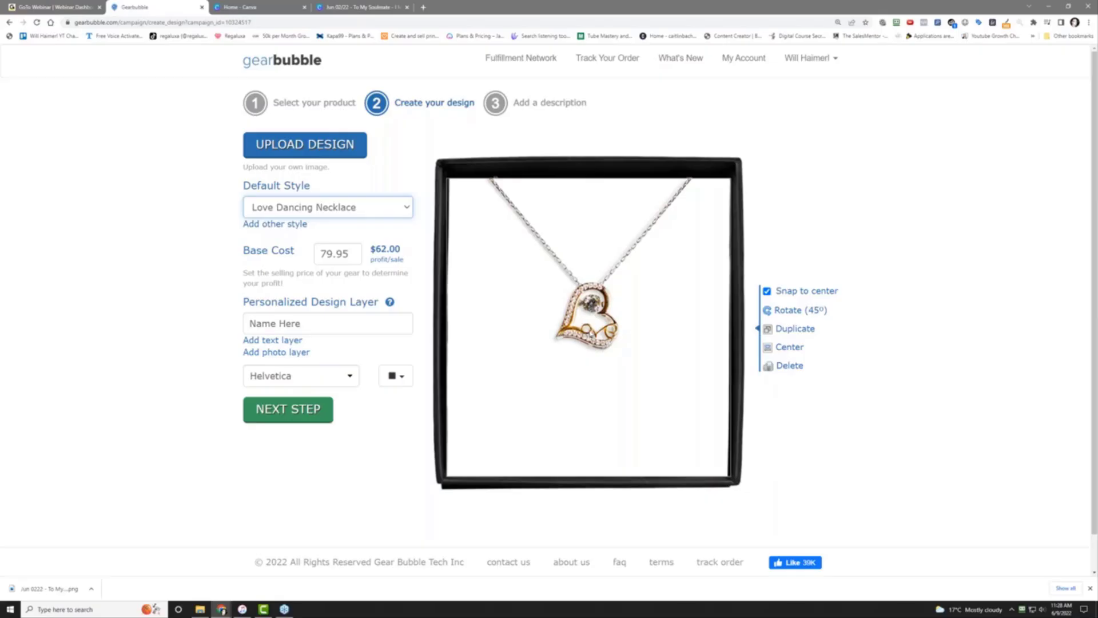
click(315, 213)
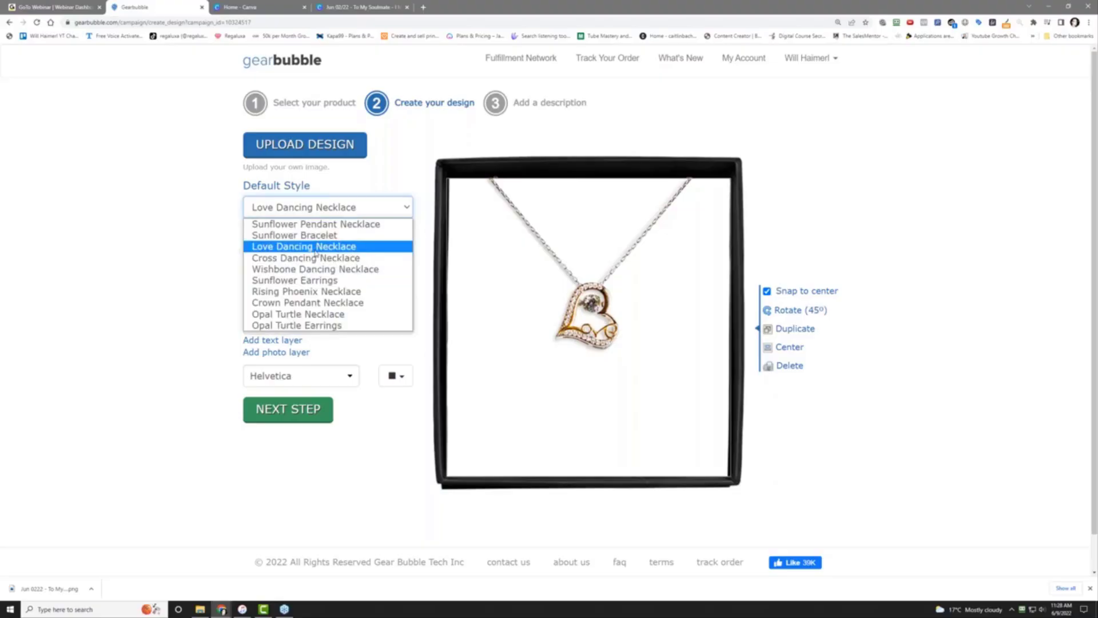
click(320, 258)
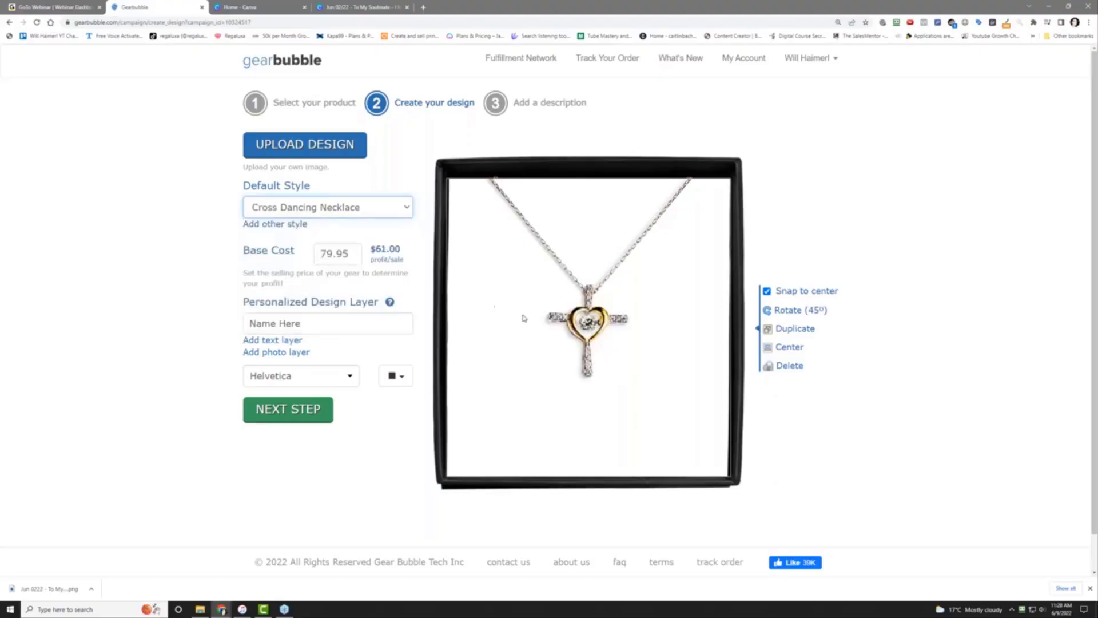
click(355, 208)
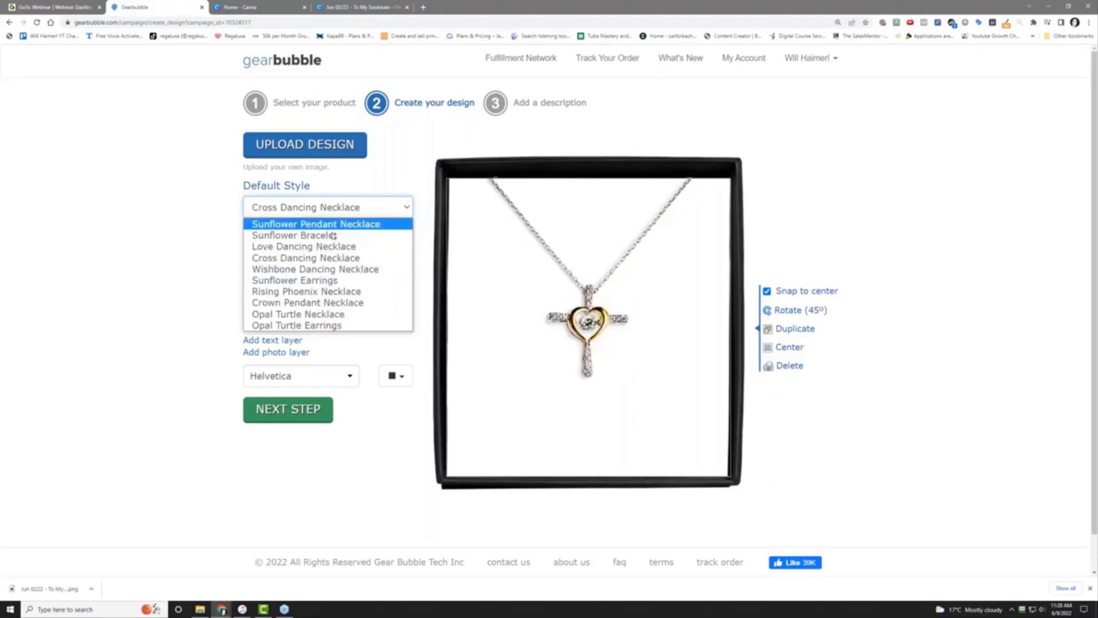
click(298, 233)
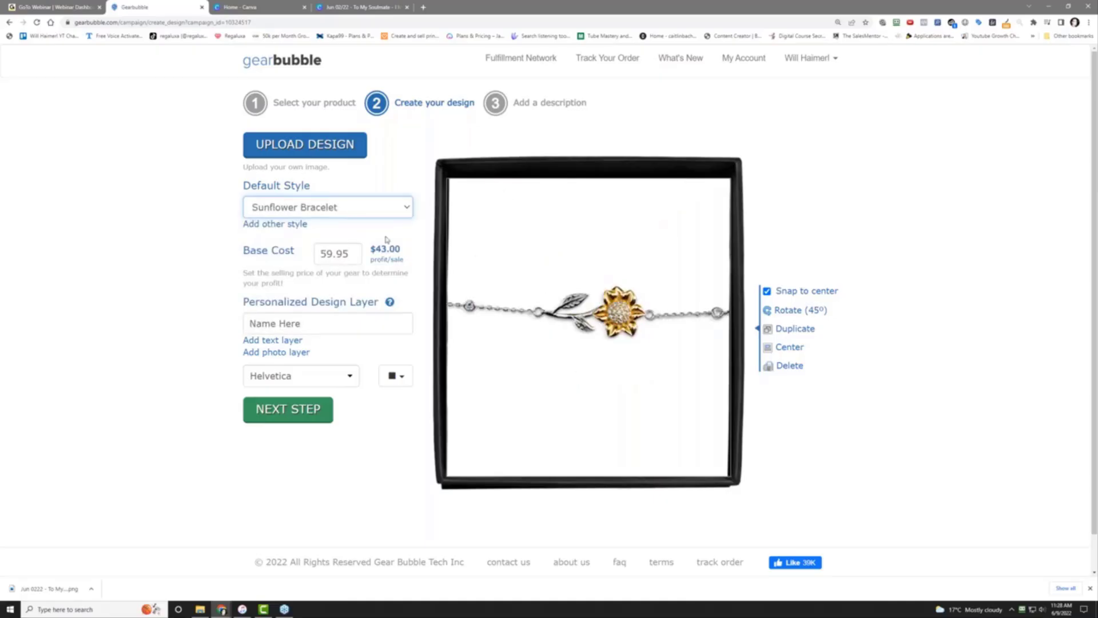
click(360, 209)
click(354, 223)
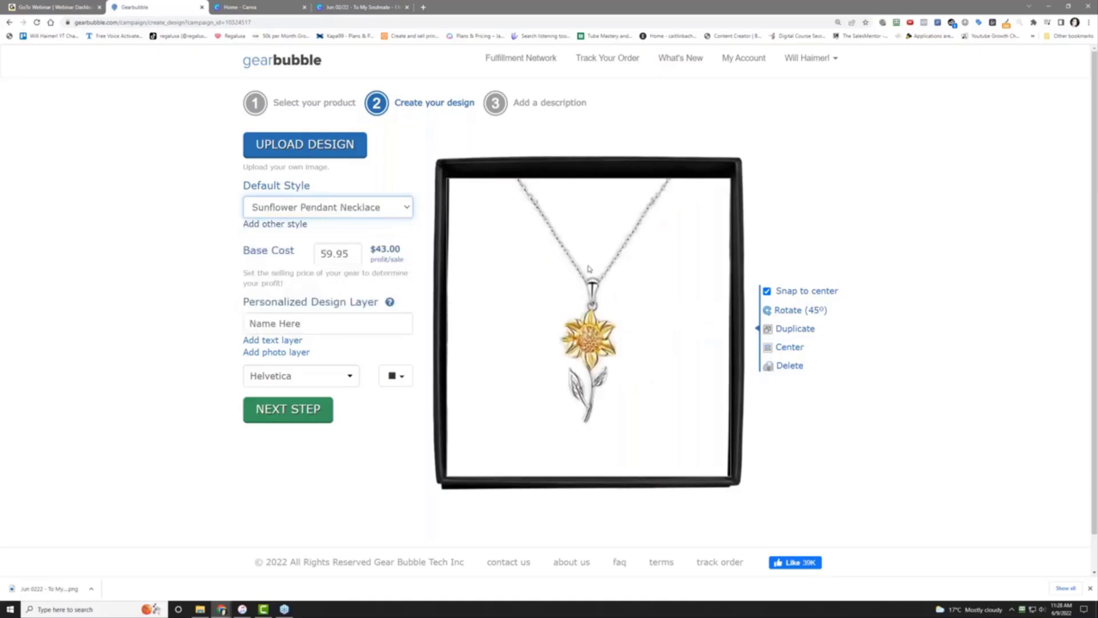
Preview Rising Phoenix, Crown Pendant and Opal Turtle necklaces, then settle on Cross Dancing Necklace
click(378, 210)
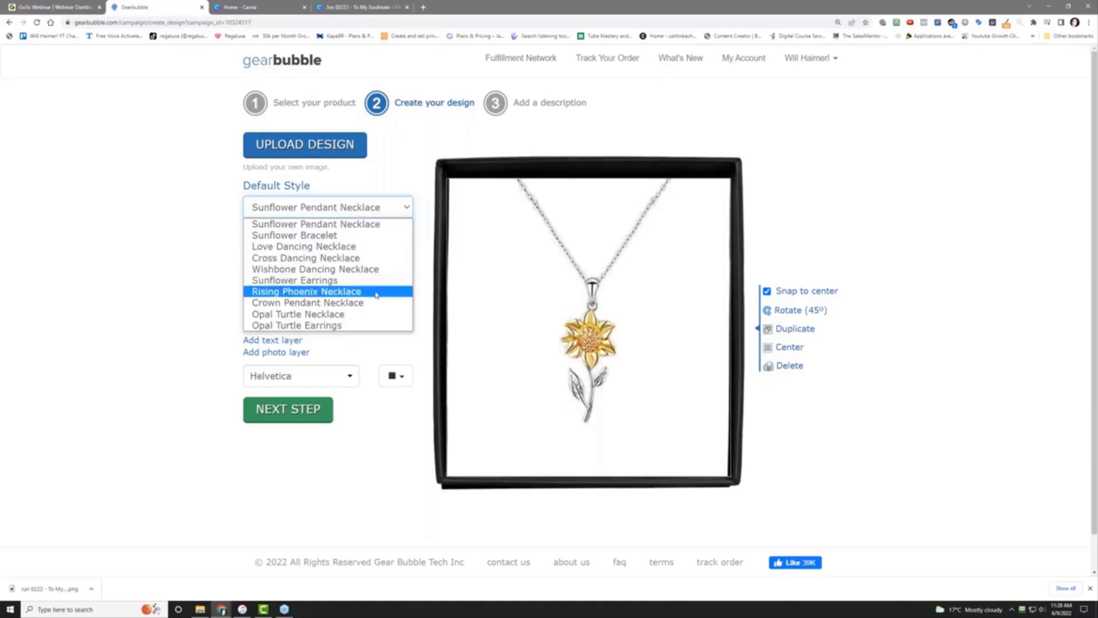
click(377, 292)
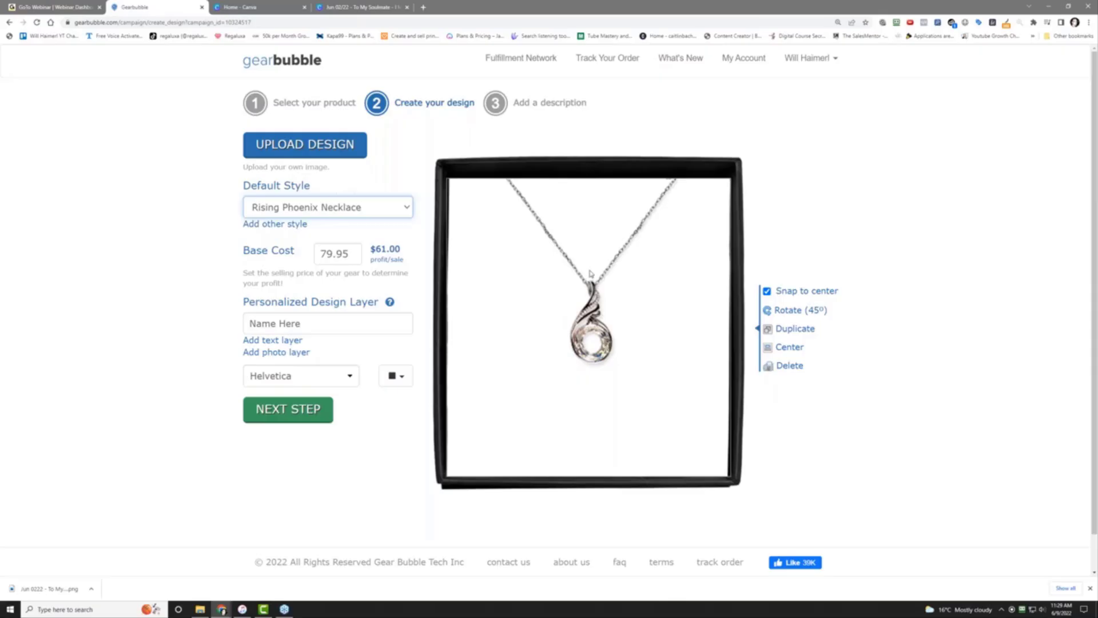
click(347, 208)
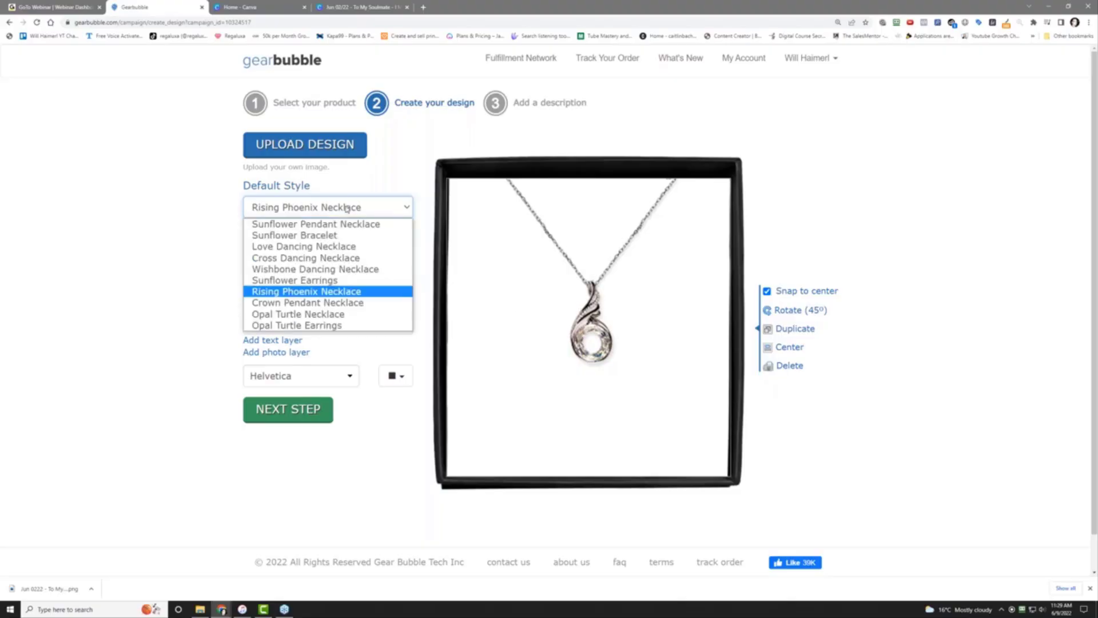
click(362, 307)
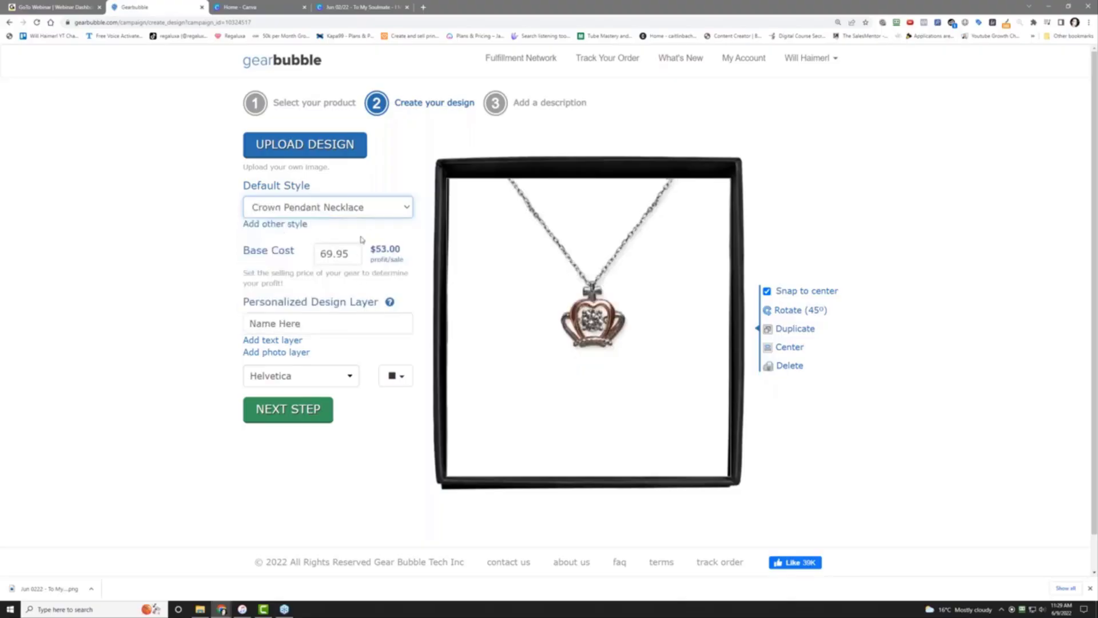
click(365, 207)
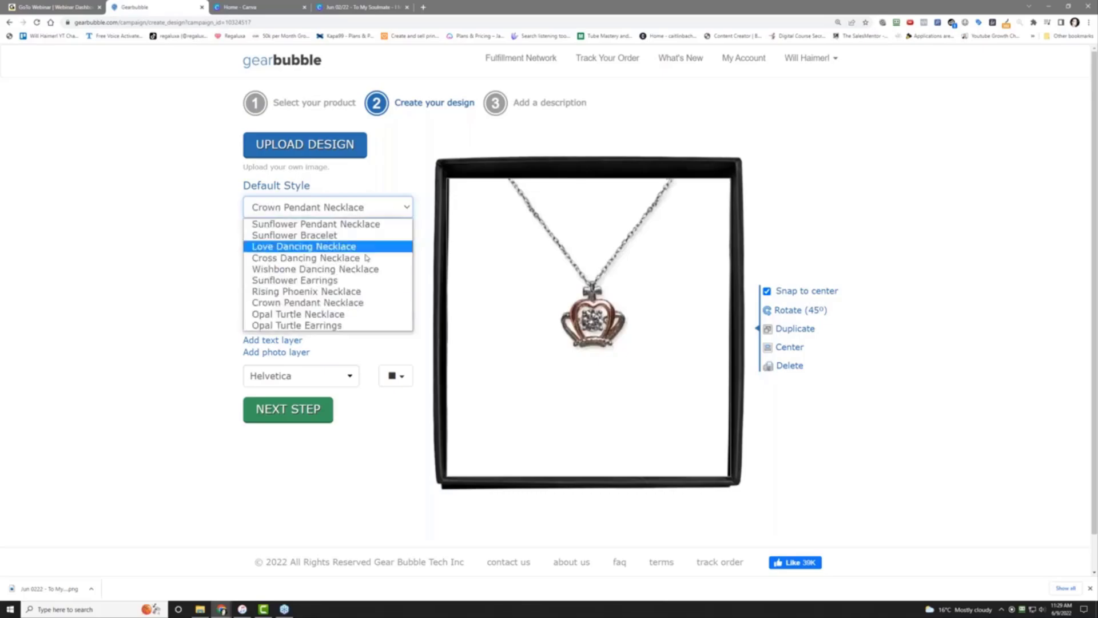
click(384, 319)
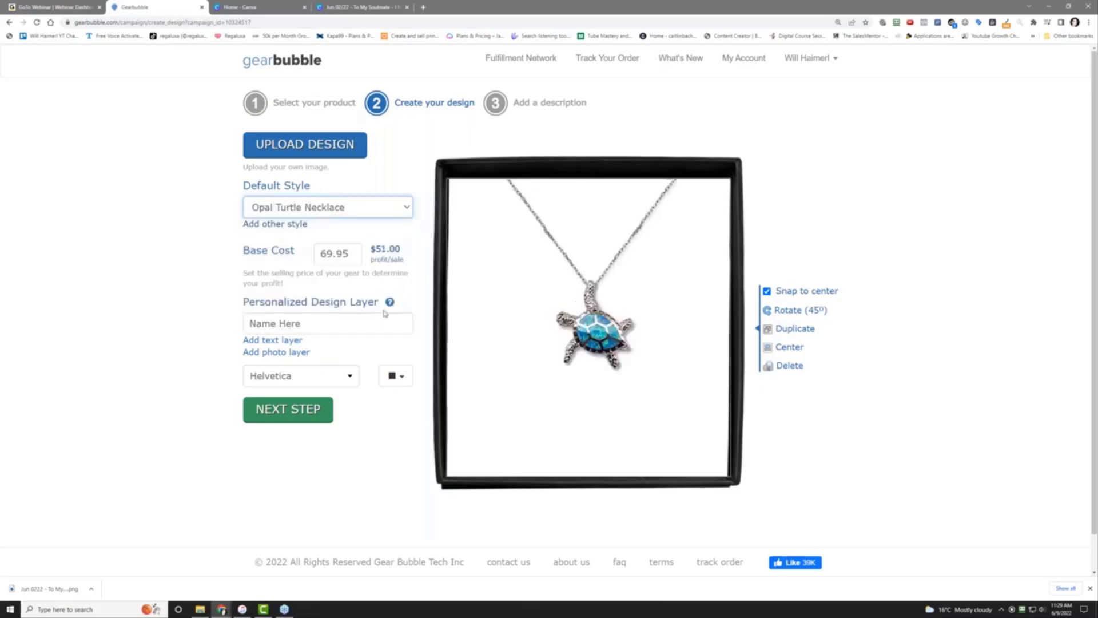
click(380, 215)
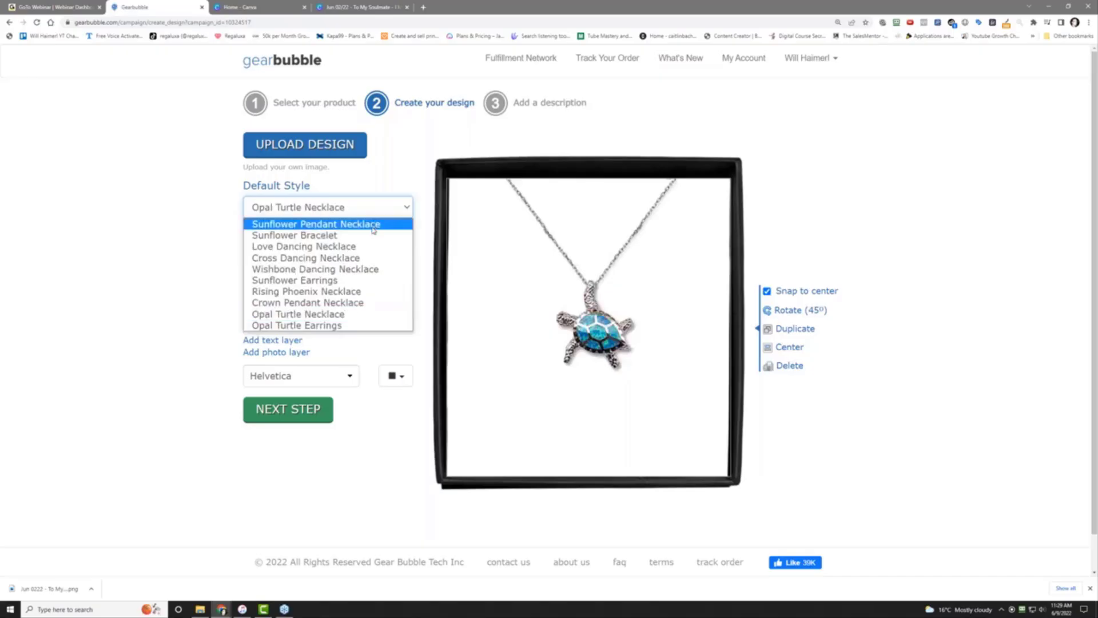
click(374, 258)
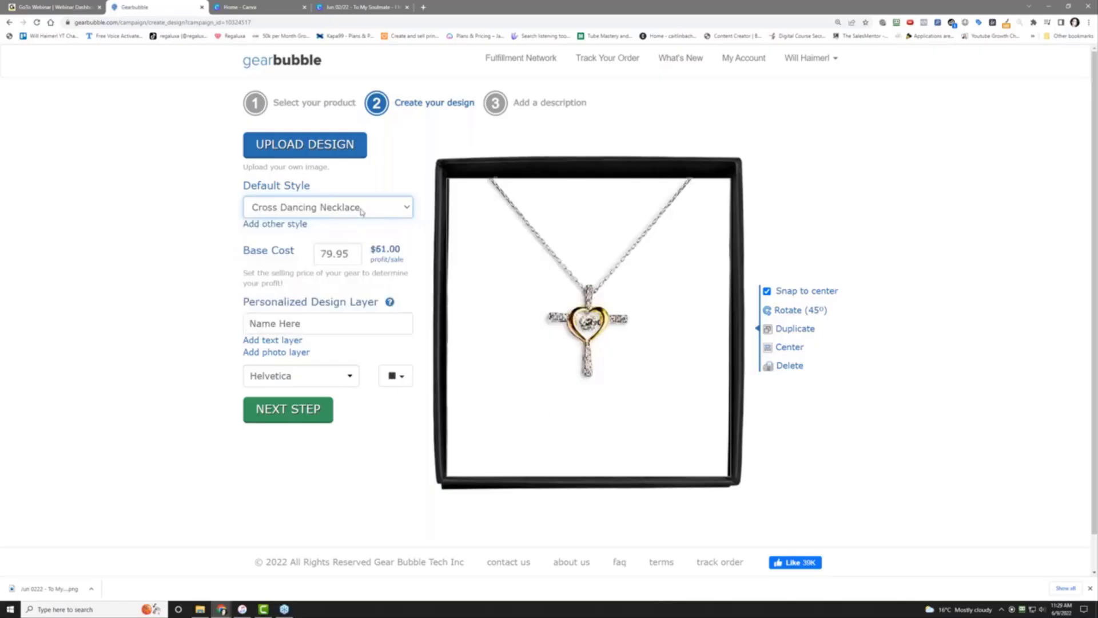
Upload the To My Soulmate PNG onto the necklace card and resize it to fill the box
click(342, 146)
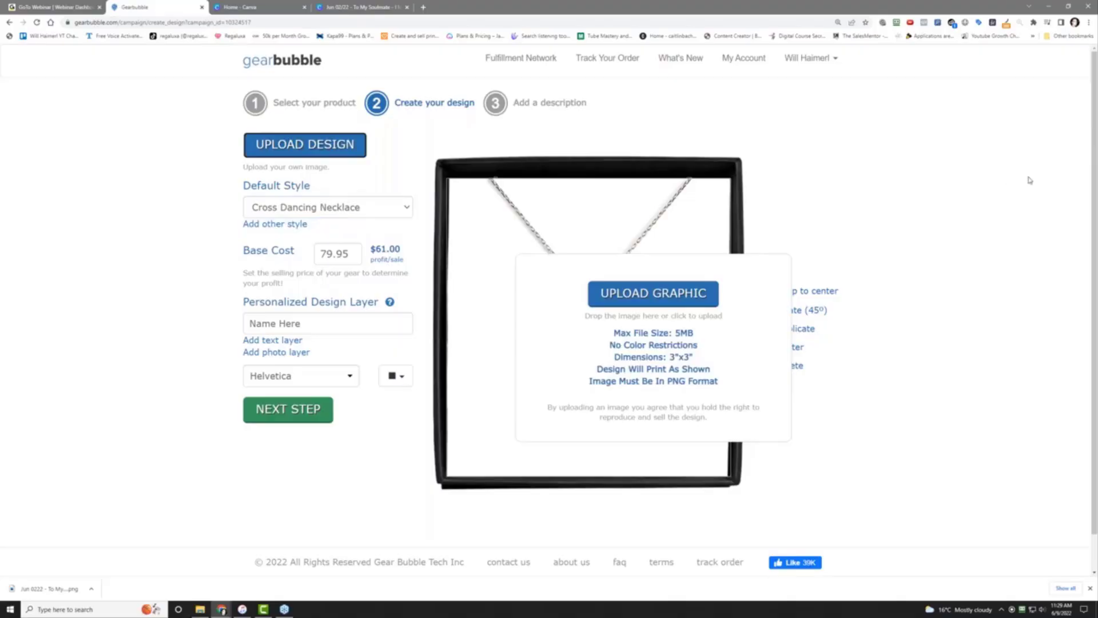
drag(1029, 180, 575, 391)
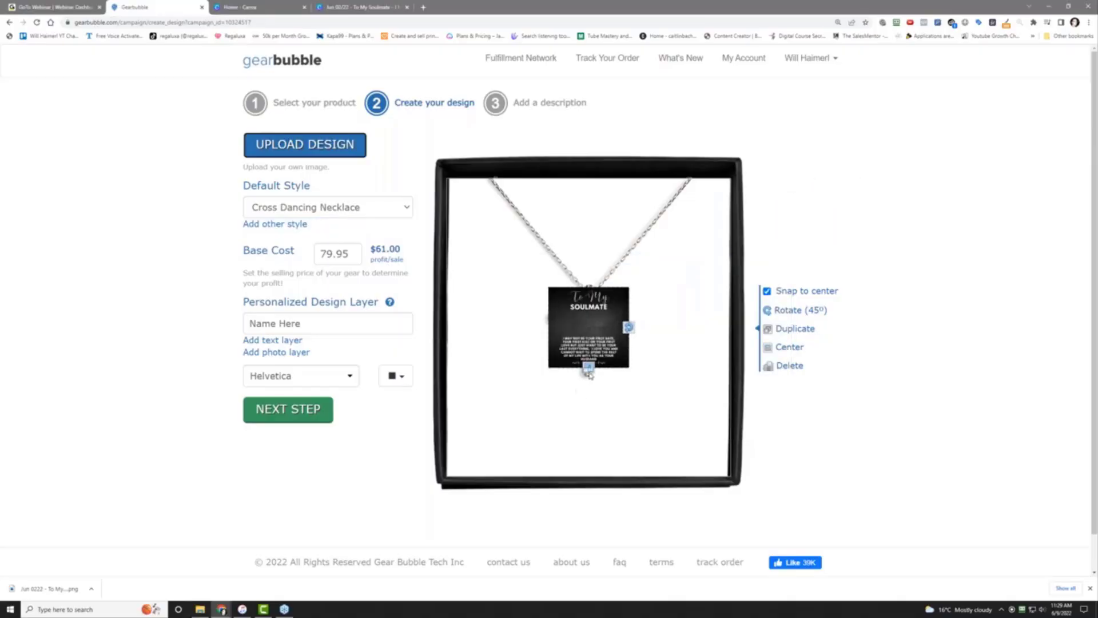
drag(589, 368, 606, 472)
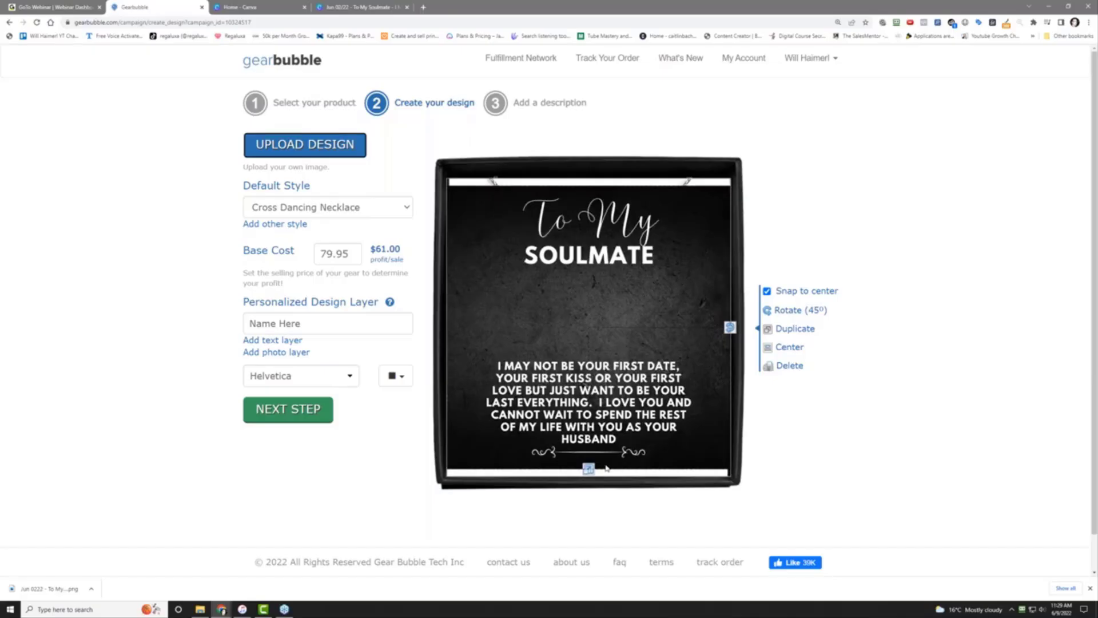
drag(606, 468, 602, 487)
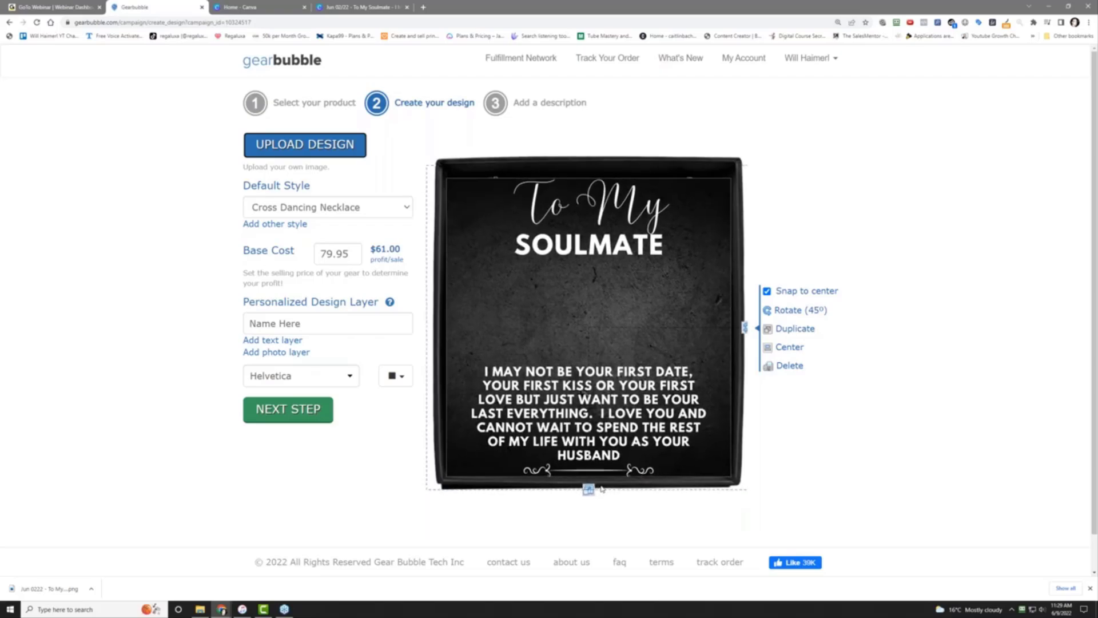
drag(601, 487, 605, 476)
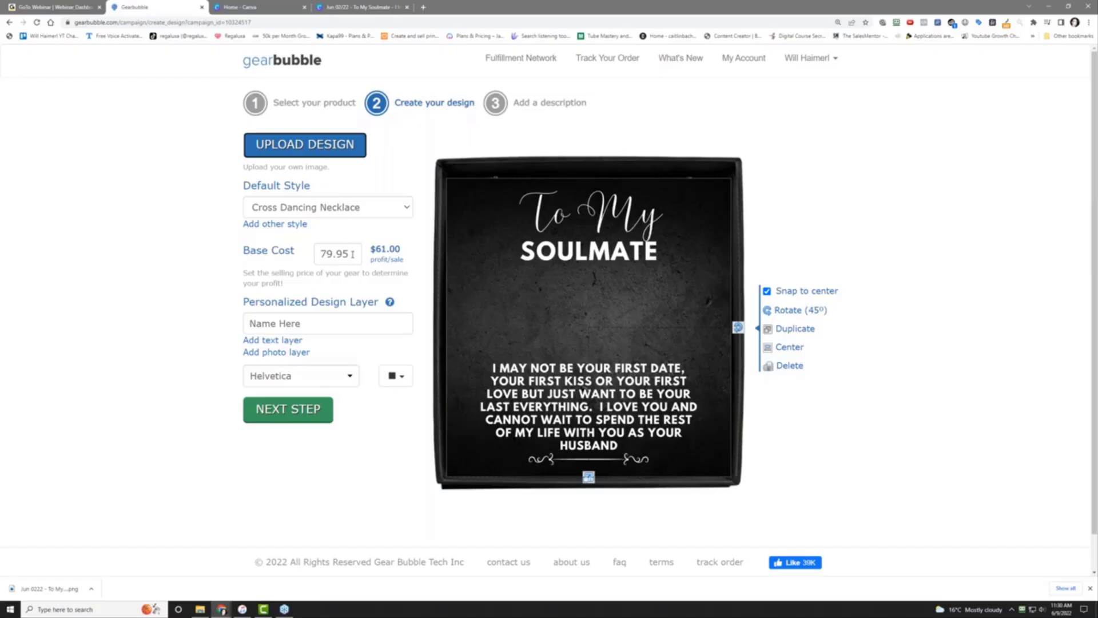
Try base costs of 59.95 and 49.95 to compare the profit per sale
double_click(353, 253)
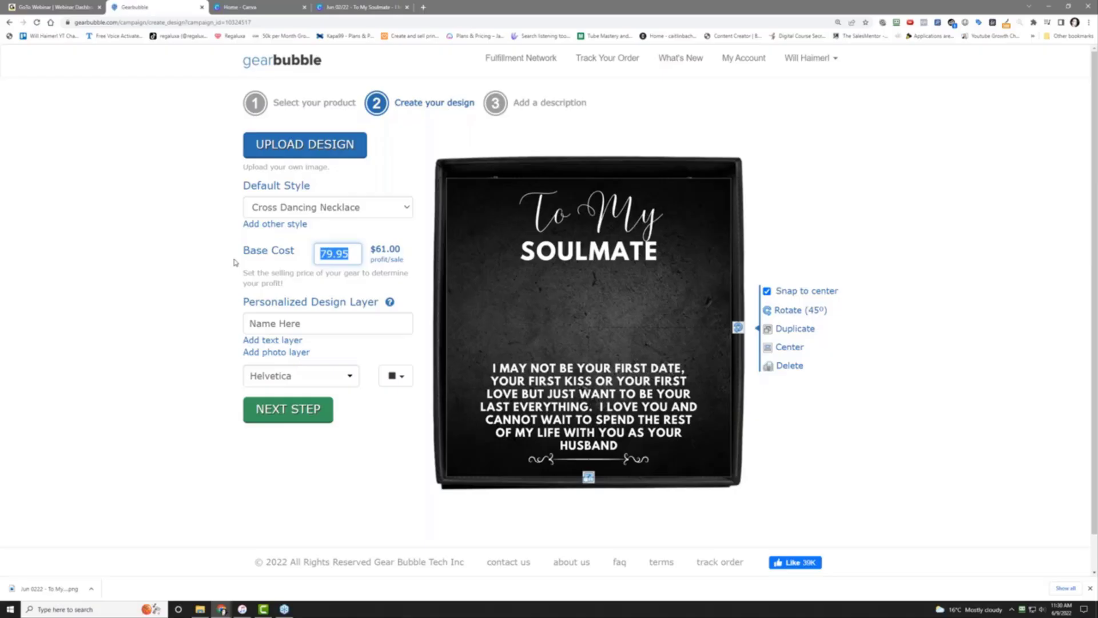
click(199, 281)
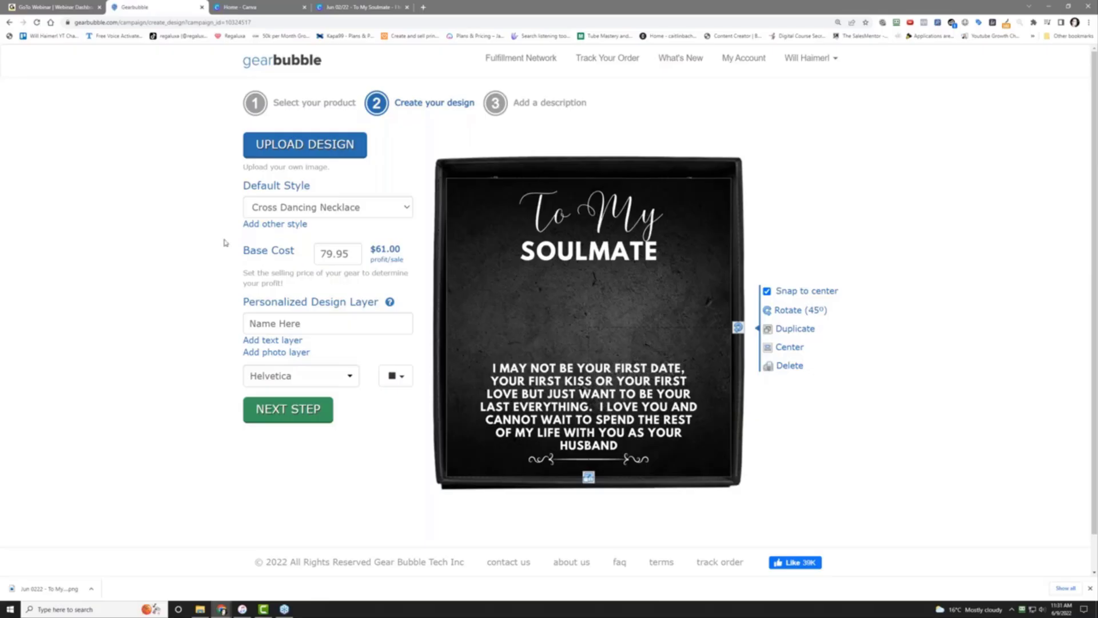
drag(362, 255, 226, 277)
text(59.95)
click(400, 259)
drag(376, 249, 395, 249)
double_click(337, 253)
text(49.95)
click(100, 295)
Restore 59.95, then change its leading digit so the base cost reads 79.95
drag(327, 254, 321, 254)
text(5)
click(138, 306)
click(348, 254)
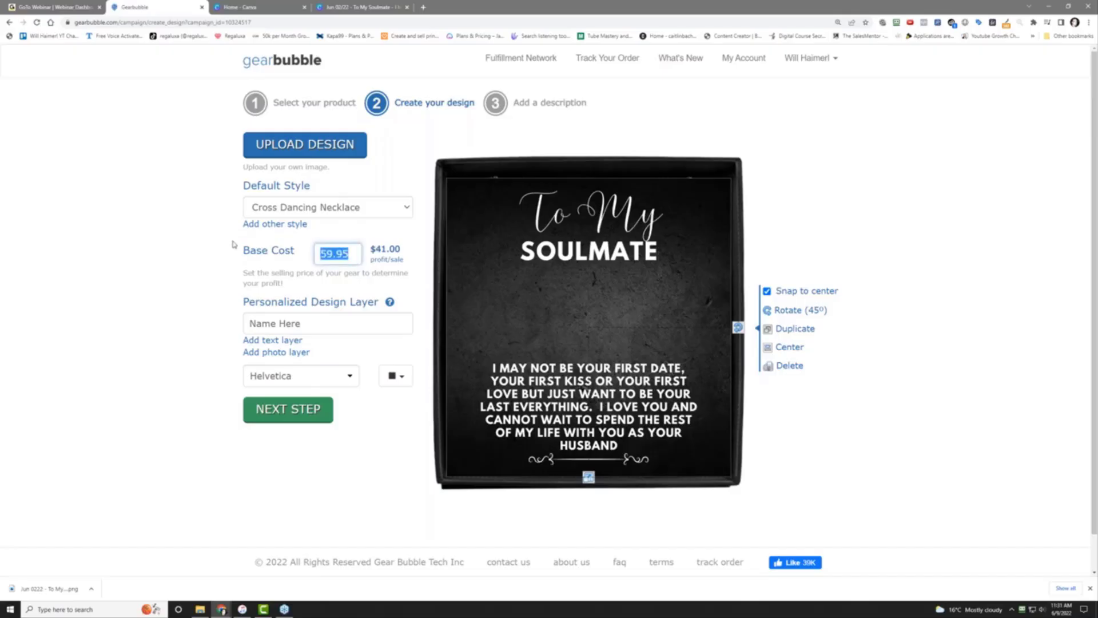
click(219, 281)
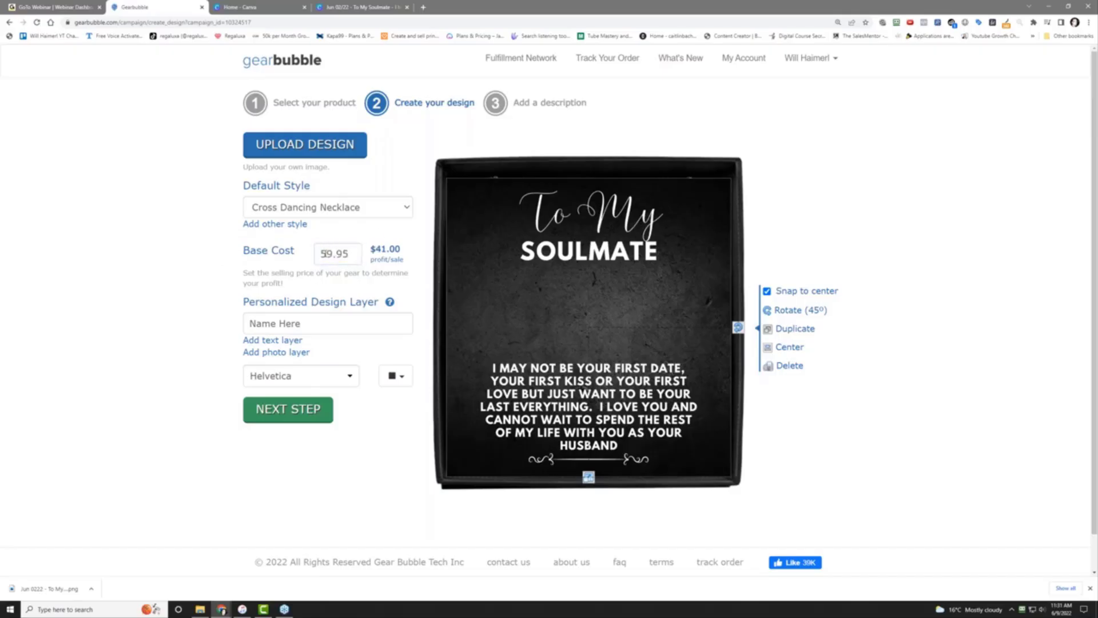
drag(323, 253, 250, 268)
text(7)
click(250, 268)
On the description step, title the campaign 'To My Soulmate - I May Not Be Your First Kiss - Message Card Gift'
click(283, 410)
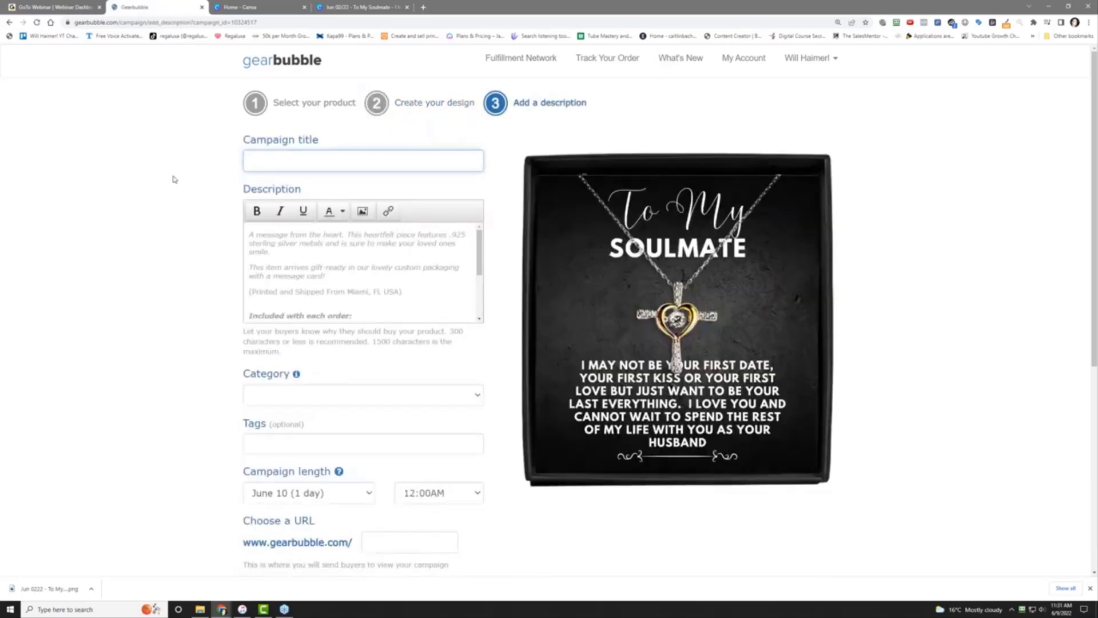
text(To My Sou)
text(lmate - I May Not Be)
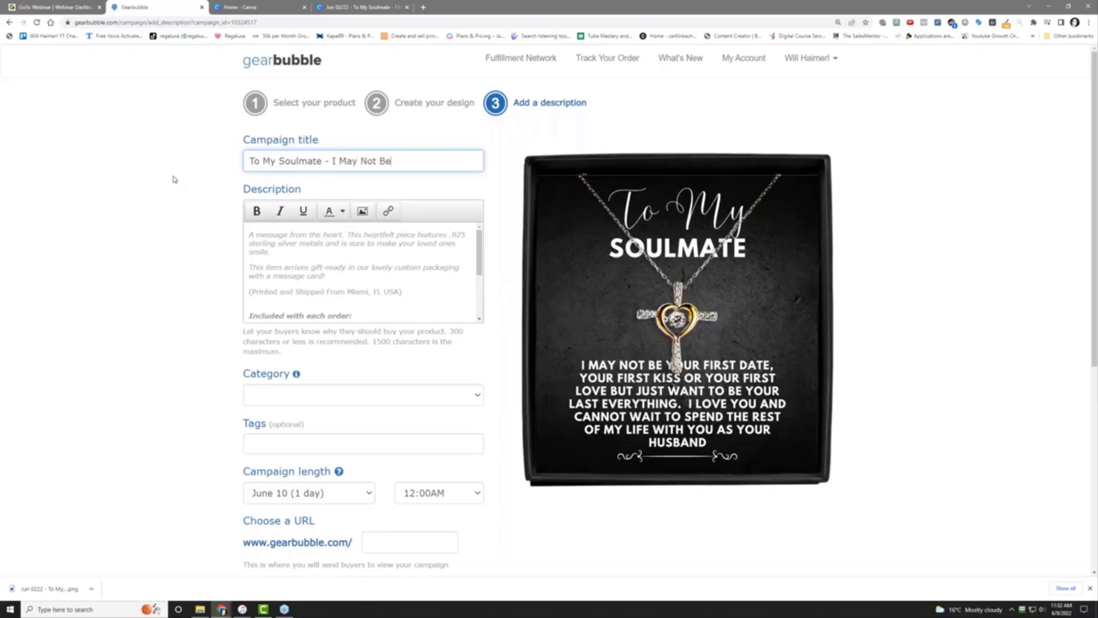
text( your)
key(BackSpace)
key(BackSpace)
key(BackSpace)
key(BackSpace)
key(BackSpace)
text(Your First Kiss -)
text(Message Card)
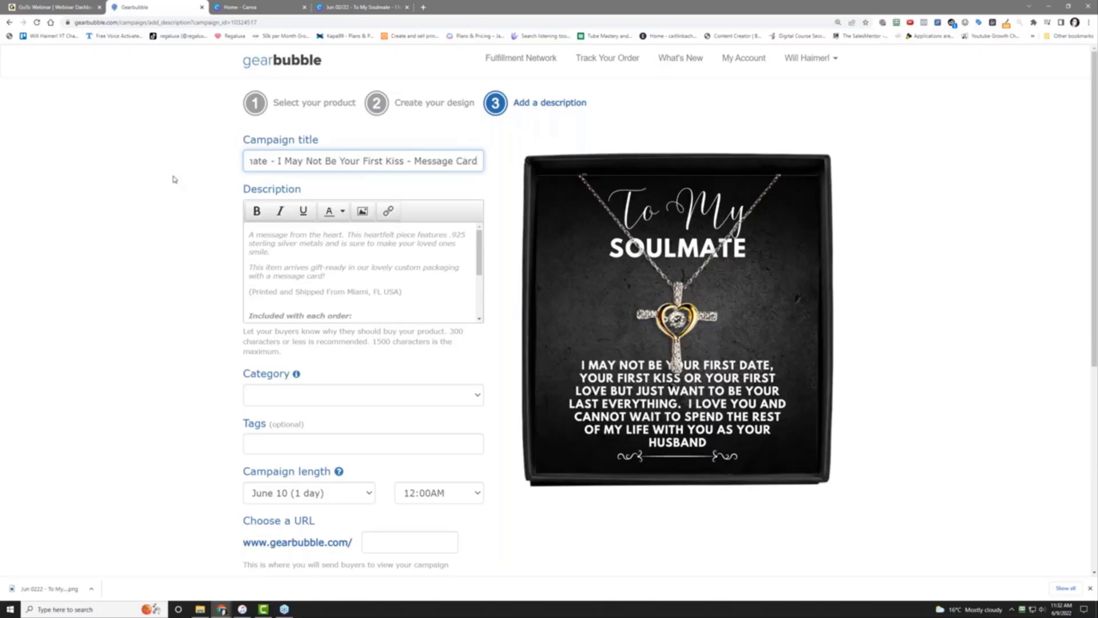
text( Gift)
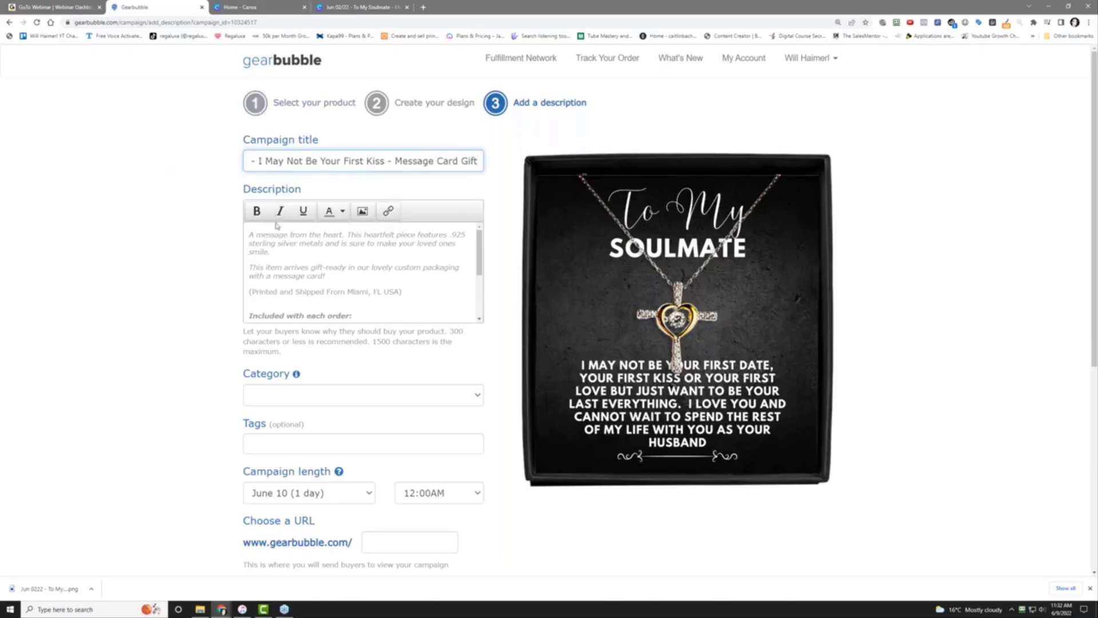
Add the headline 'Want To Make Her Day' above the existing description
click(249, 236)
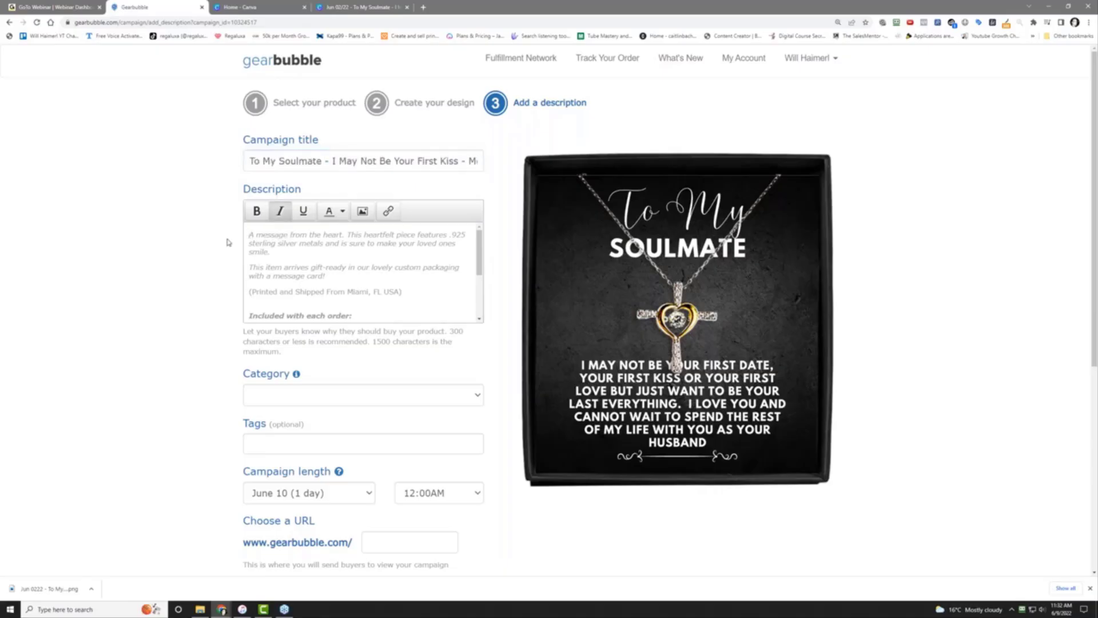
key(Return)
key(Return)
text(Wan)
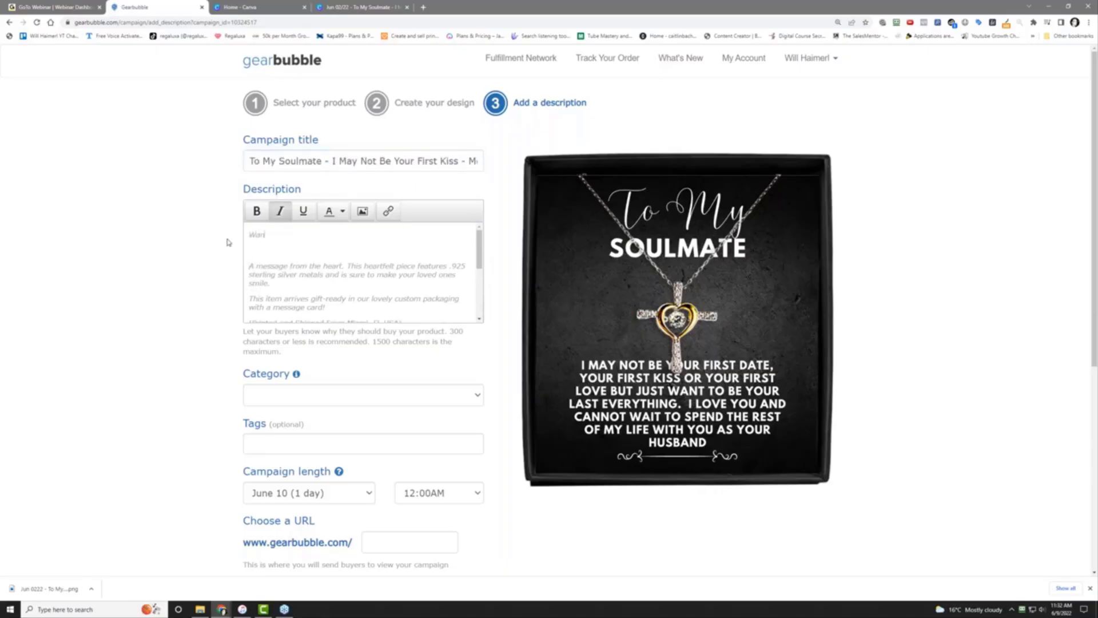
text(t too make)
key(BackSpace)
key(BackSpace)
key(BackSpace)
key(BackSpace)
key(BackSpace)
text(Make Her Dey!)
Write the 'Get her one of these for her wedding gift' pitch paragraph beneath the headline
key(Return)
text(Ge)
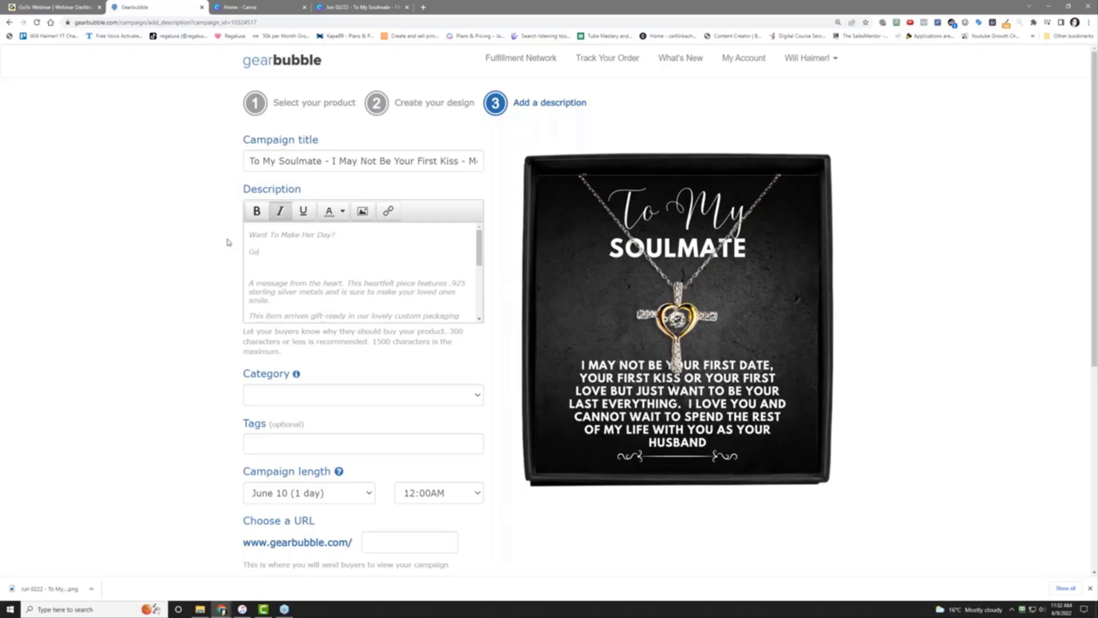
text(t her one of these Ior her wedding gift.  She will love it and lvoe tha)
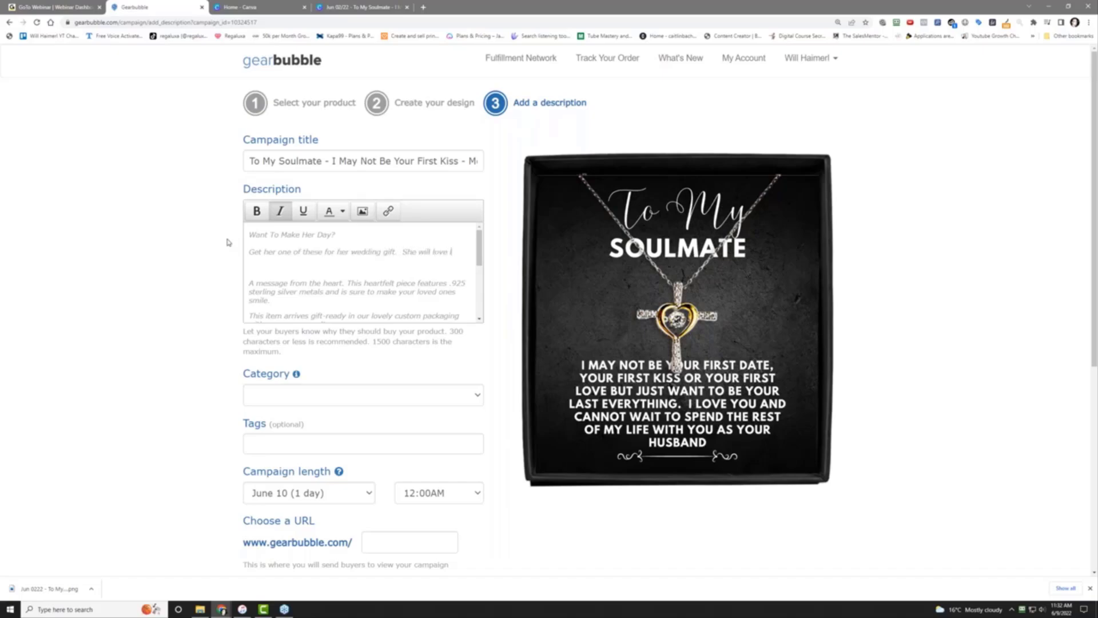
key(BackSpace)
key(BackSpace)
key(BackSpace)
key(BackSpace)
key(BackSpace)
key(BackSpace)
key(BackSpace)
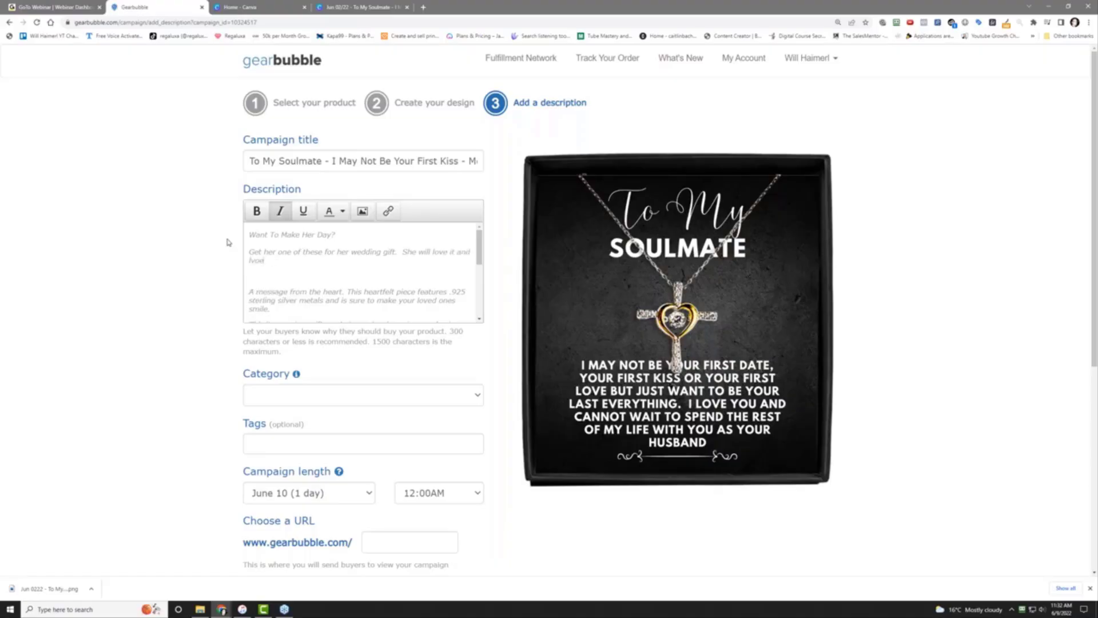
text(ove that you thought of her in such a sweet w)
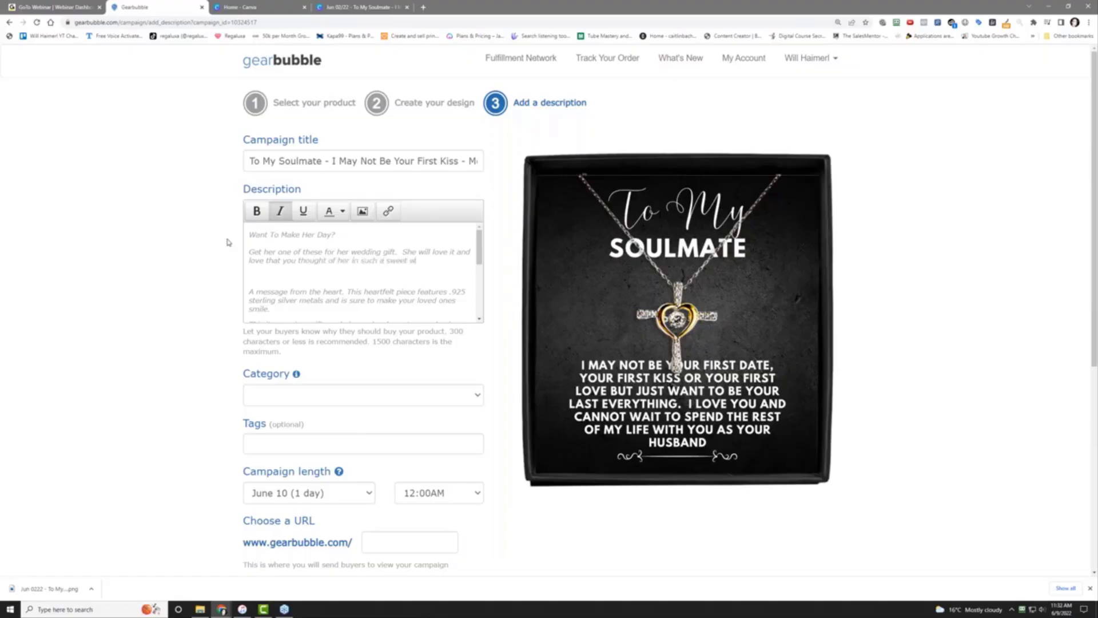
text(ay.  G)
text(one )
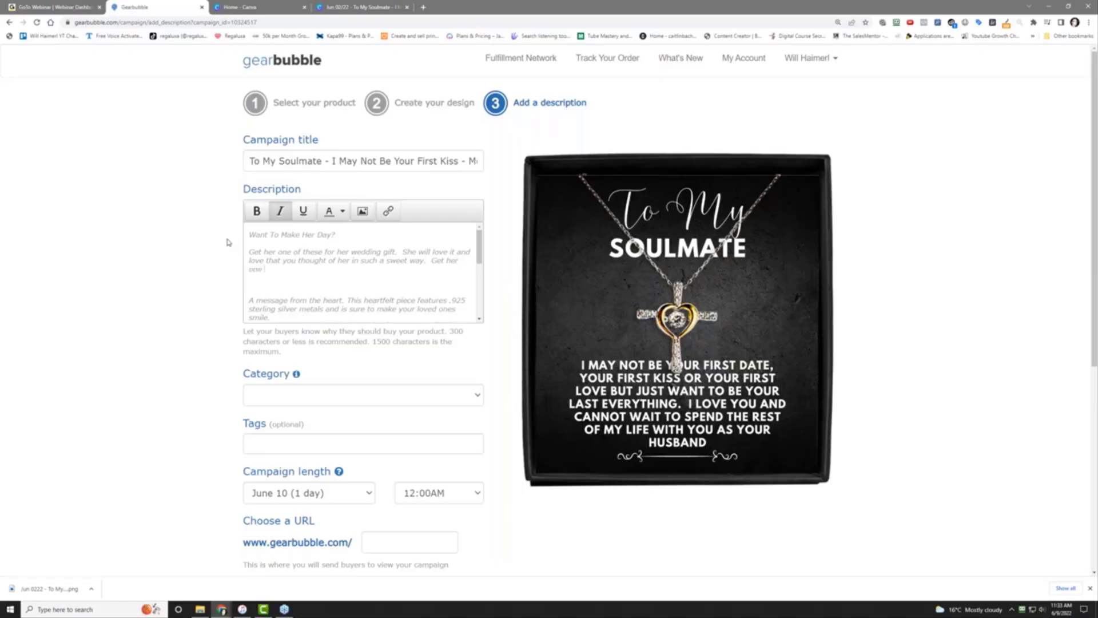
text(now to have)
key(BackSpace)
key(BackSpace)
key(BackSpace)
key(BackSpace)
key(BackSpace)
key(BackSpace)
key(BackSpace)
text(give it to her on your bi)
key(Delete)
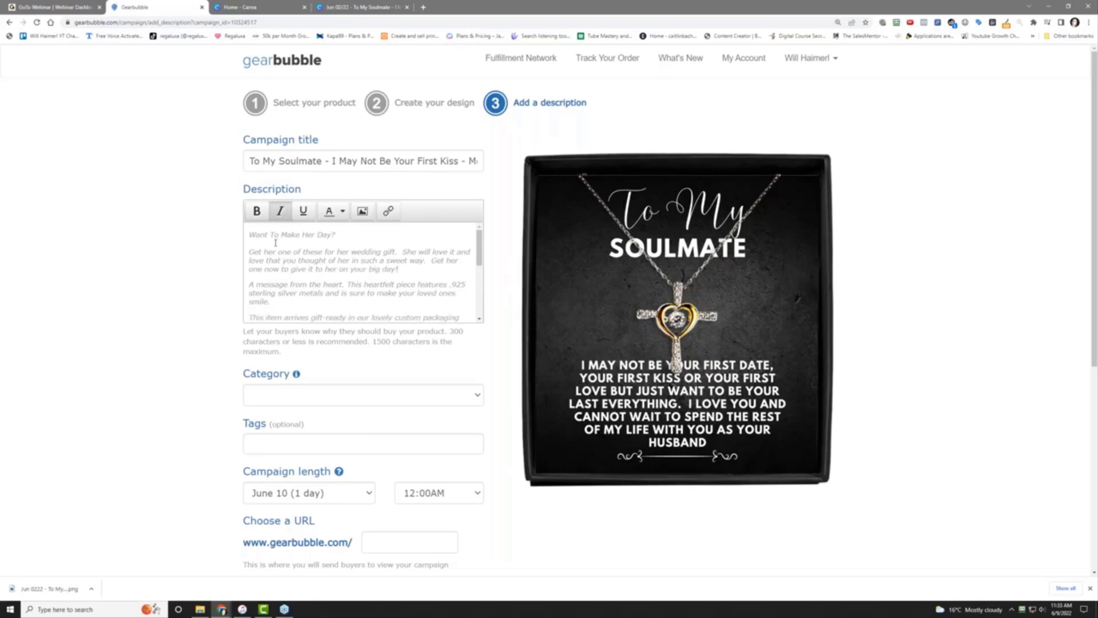
Make the new headline and pitch paragraph bold
drag(250, 236, 432, 272)
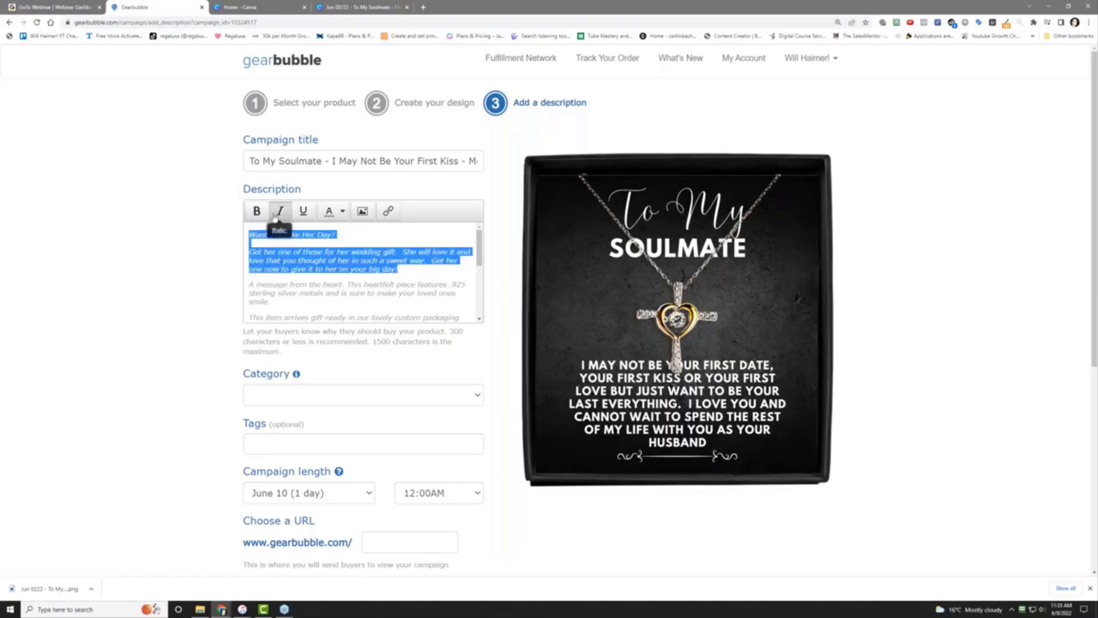
click(257, 211)
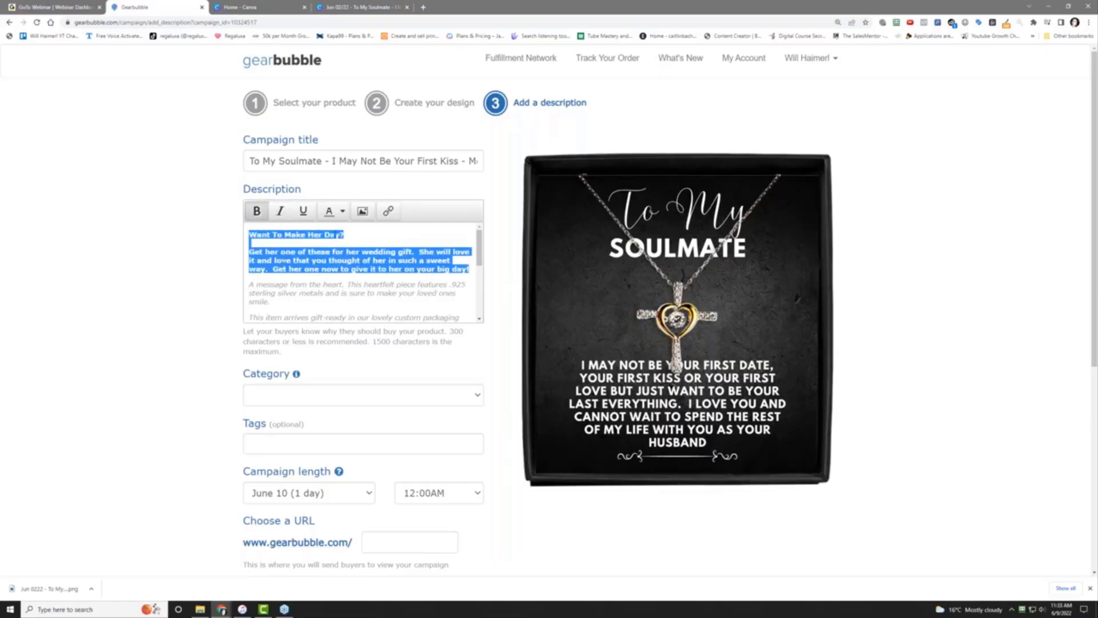
click(276, 261)
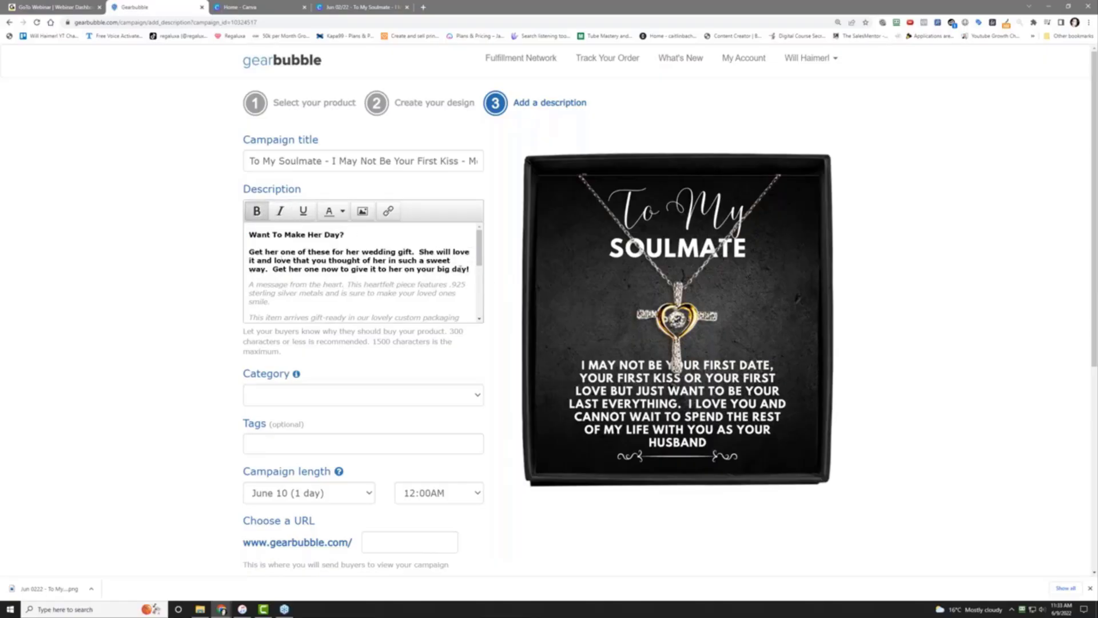
drag(469, 271, 252, 252)
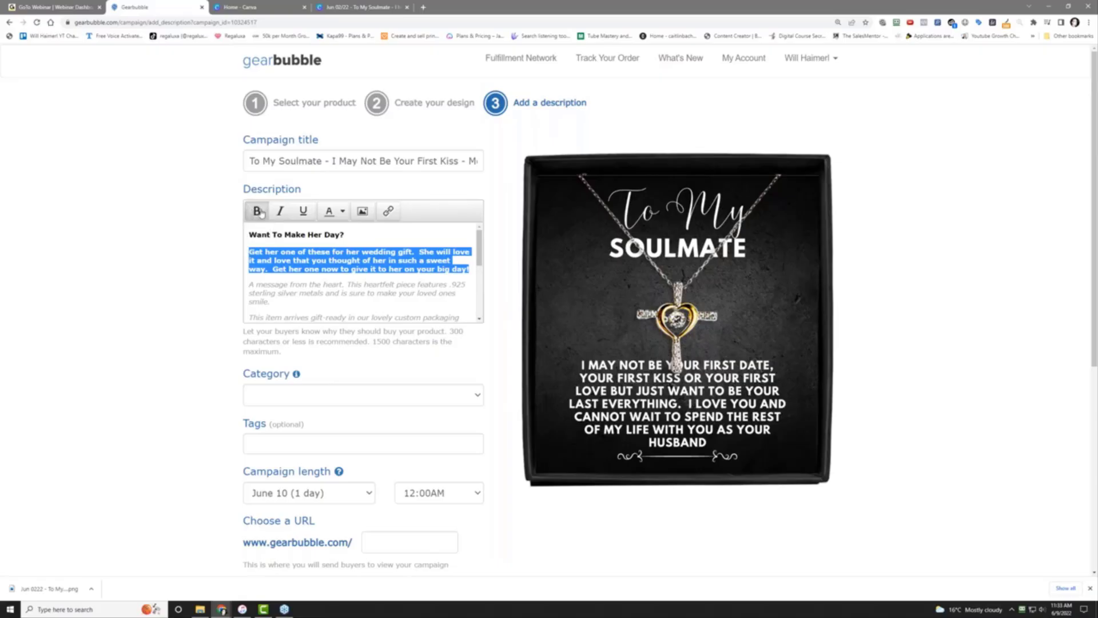
click(262, 251)
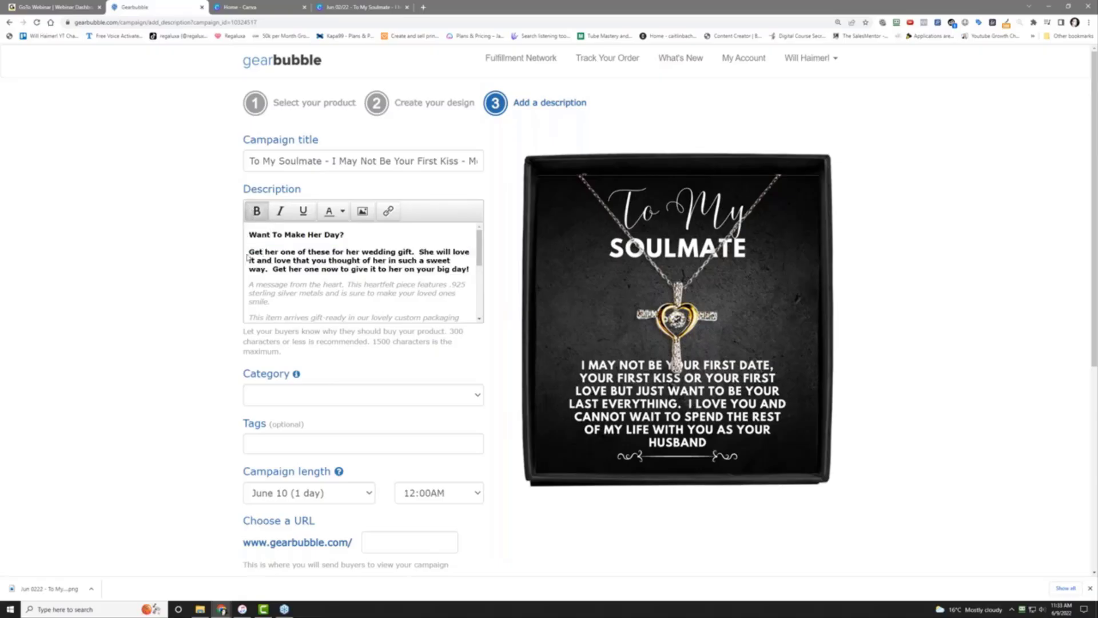
Italicise the 'Get her one' pitch paragraph
drag(250, 253, 470, 269)
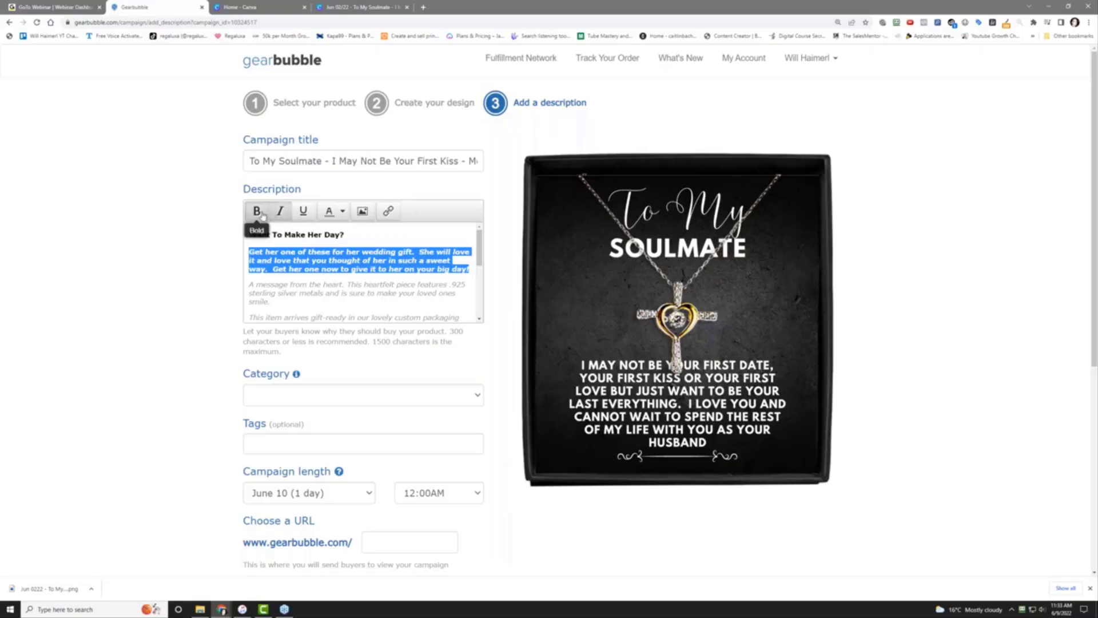
click(278, 273)
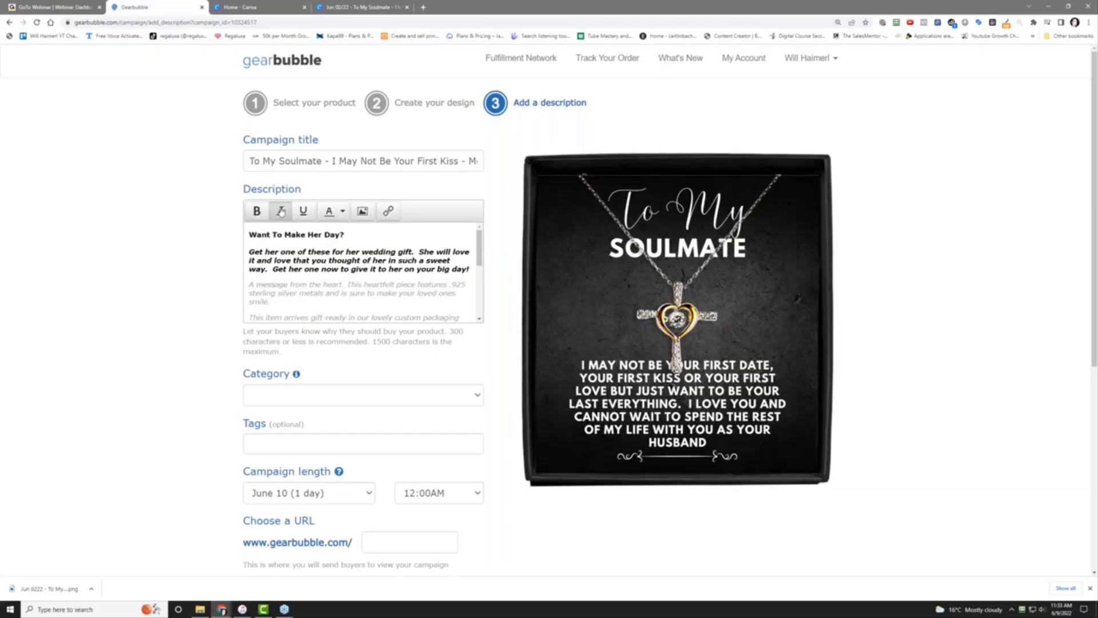
click(281, 212)
click(251, 255)
drag(251, 257, 472, 271)
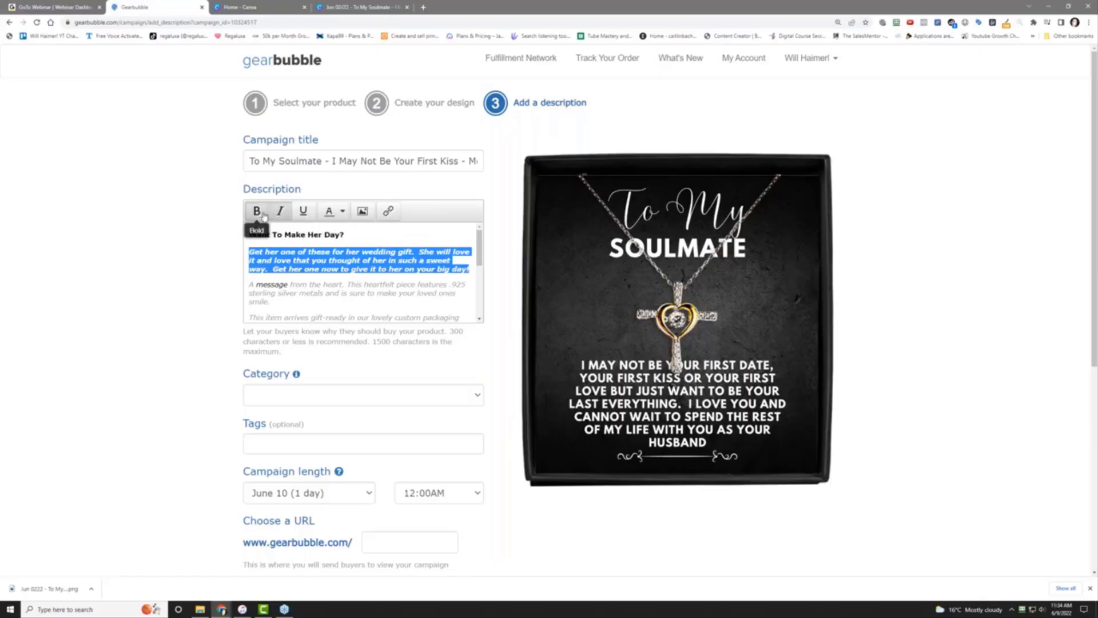
click(288, 260)
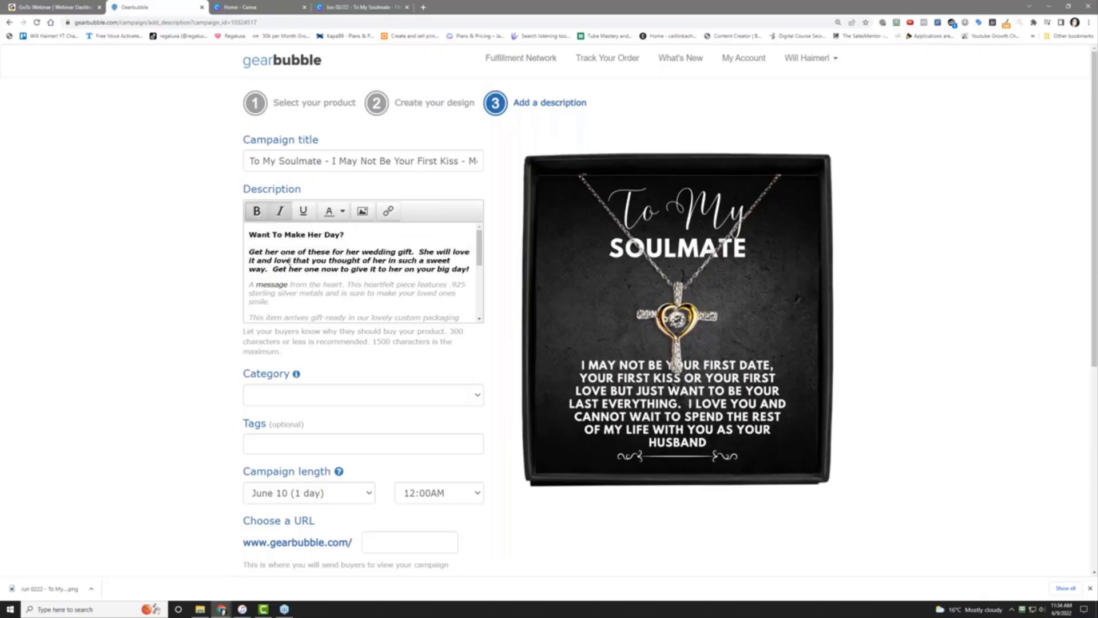
scroll(289, 262, down, 4)
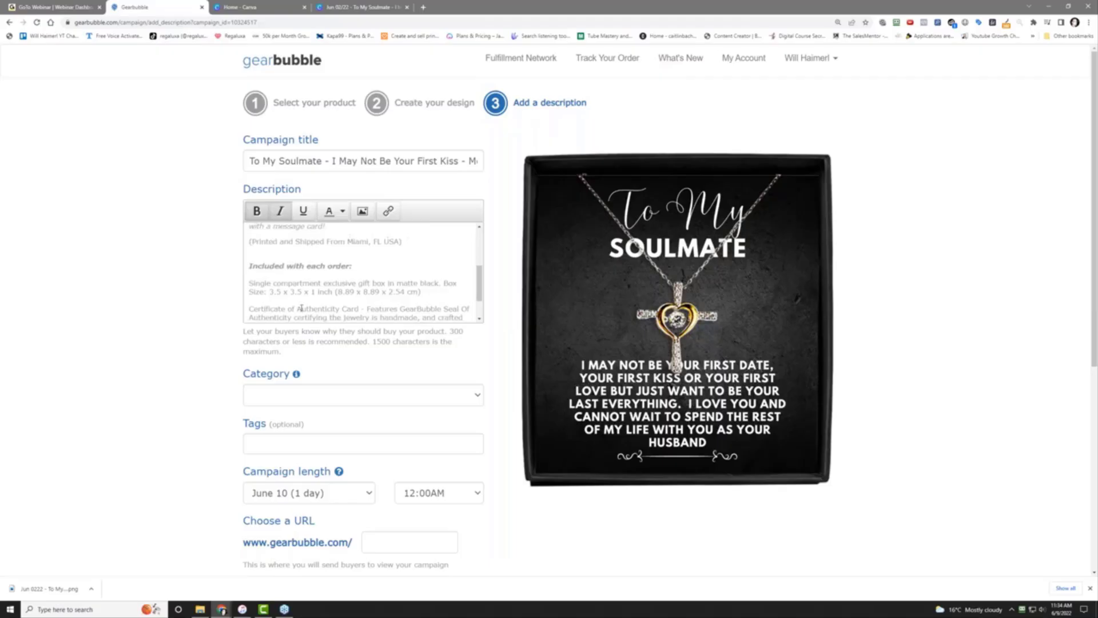
scroll(361, 316, up, 5)
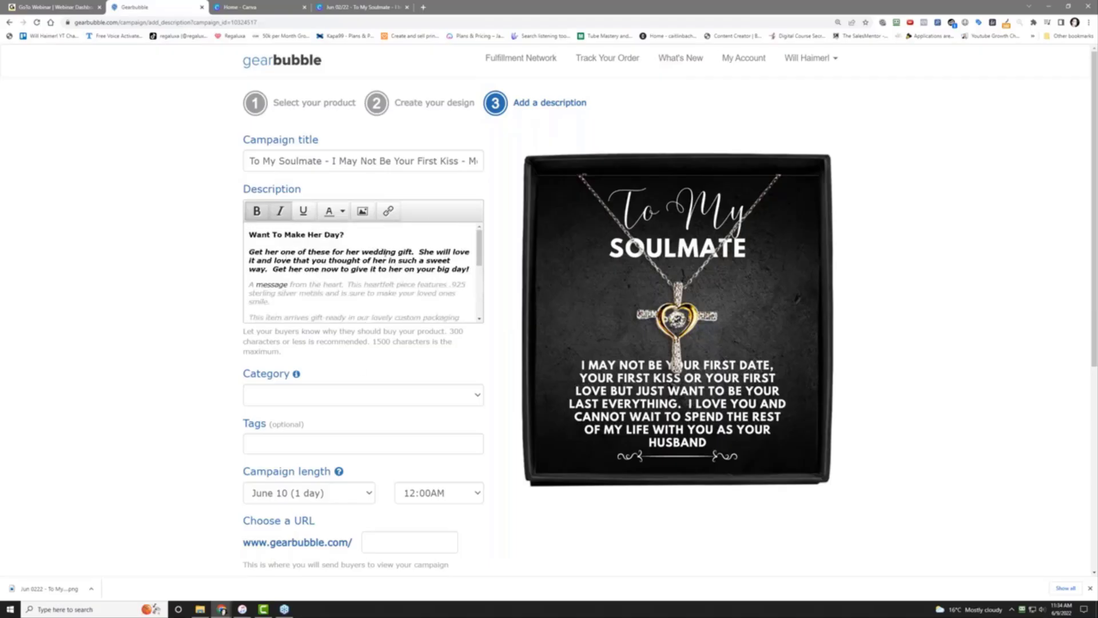
Set the campaign category to Family
click(385, 403)
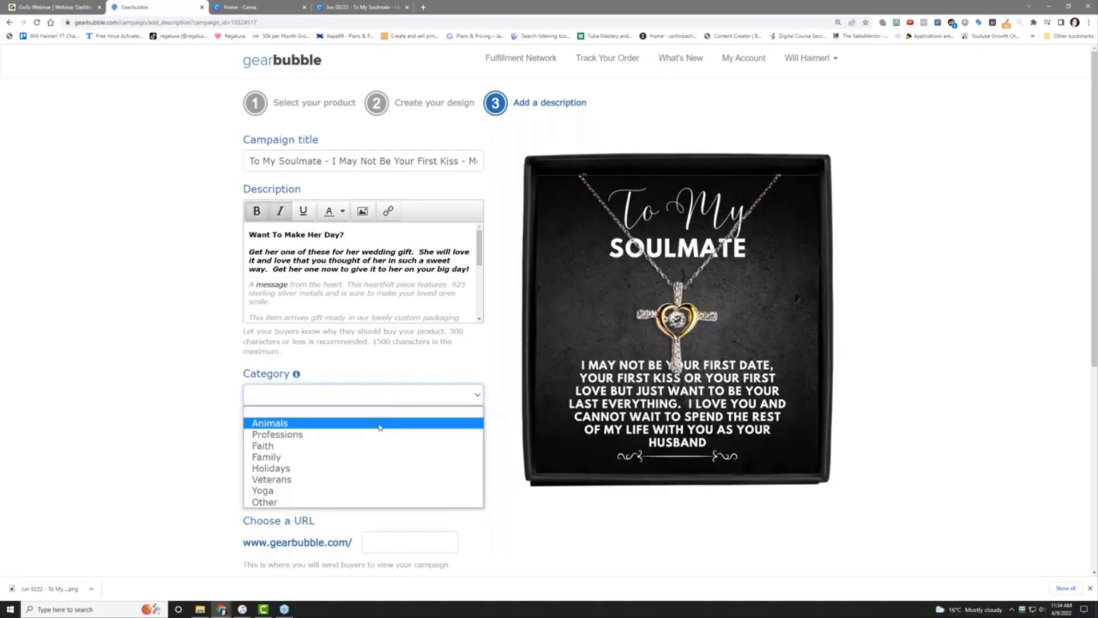
click(372, 456)
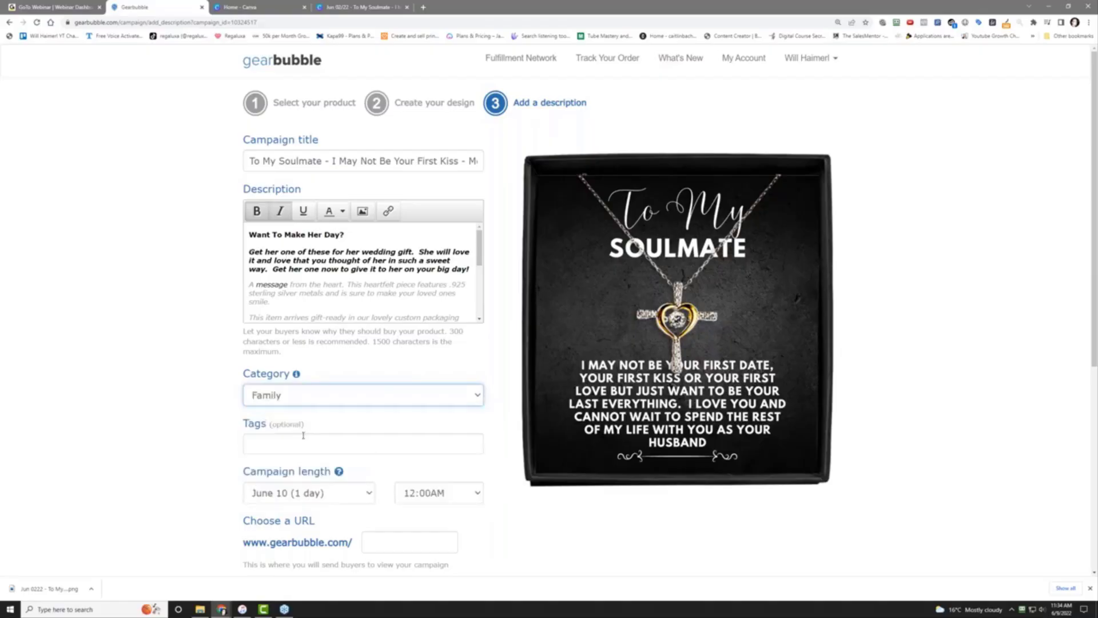
click(338, 395)
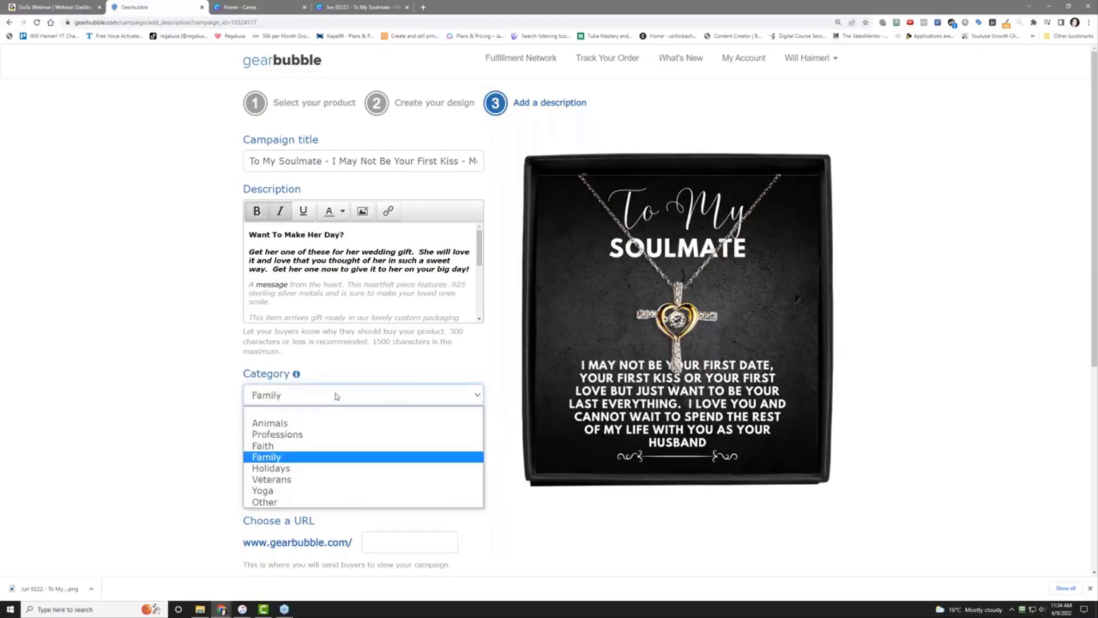
click(335, 457)
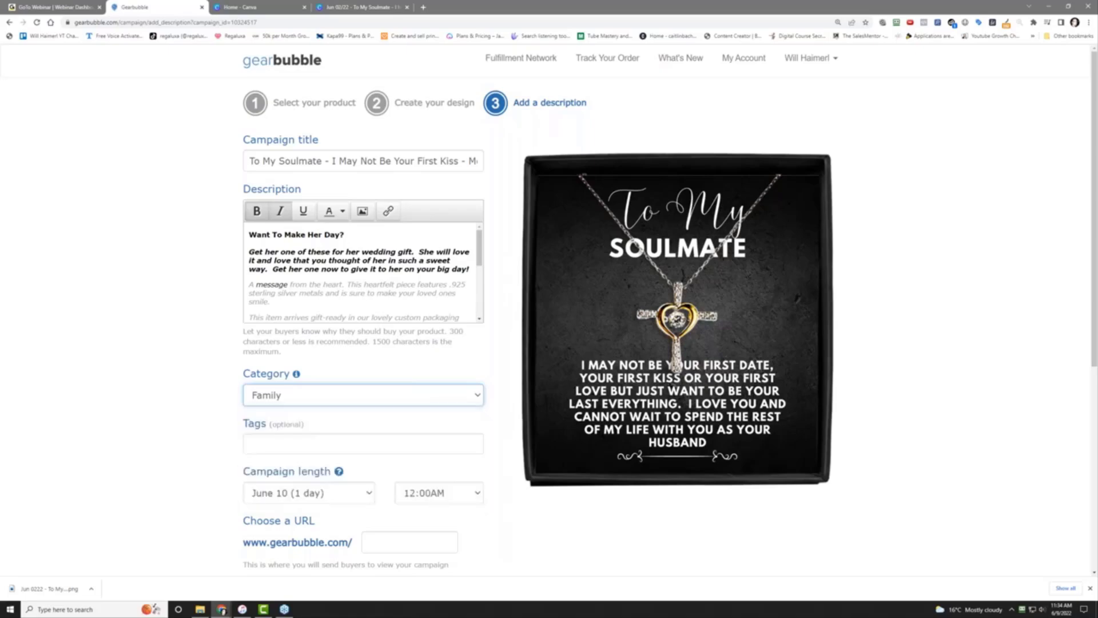
Add the tags Wedding Gift For Her, Bride Gift From Groom and Bride Gift
click(48, 422)
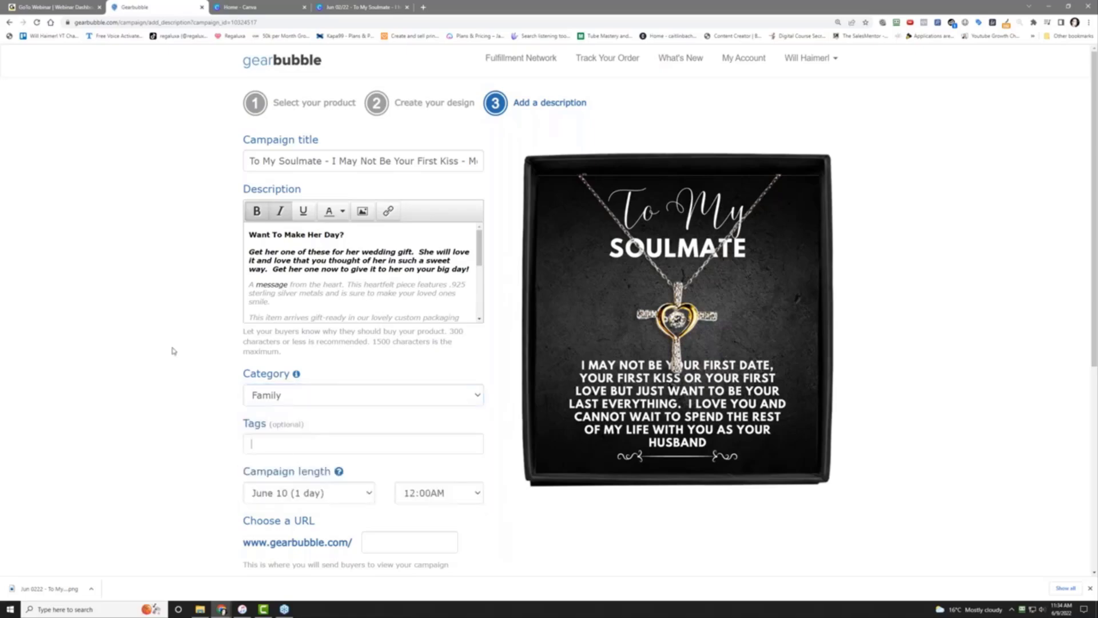
text(Wedding Gift For Her)
key(Return)
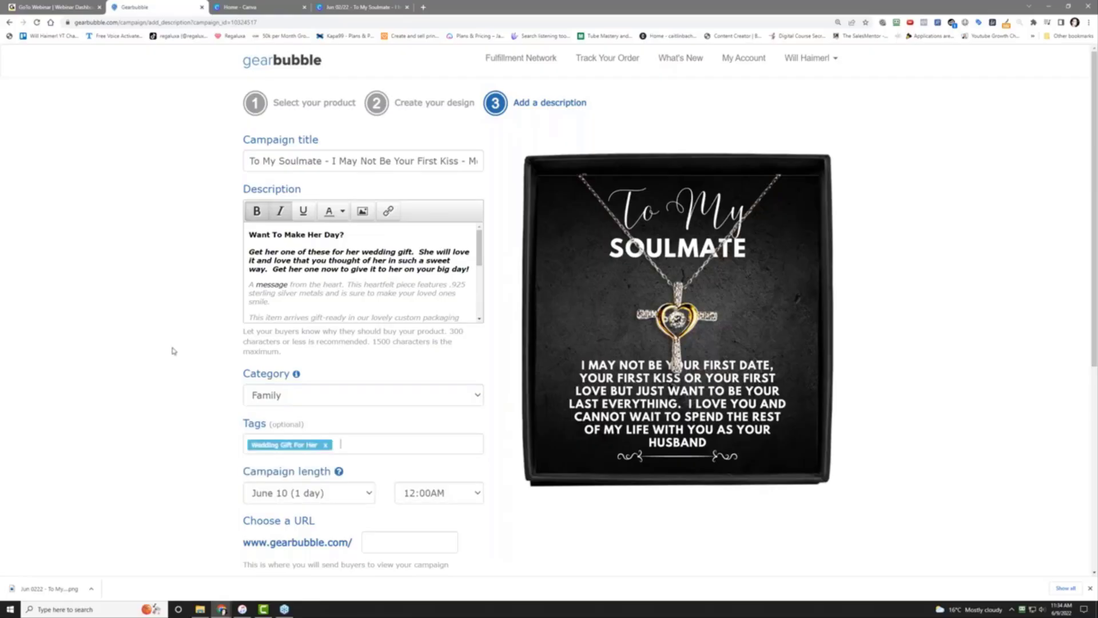
text(Bride Gift From Groom)
key(Return)
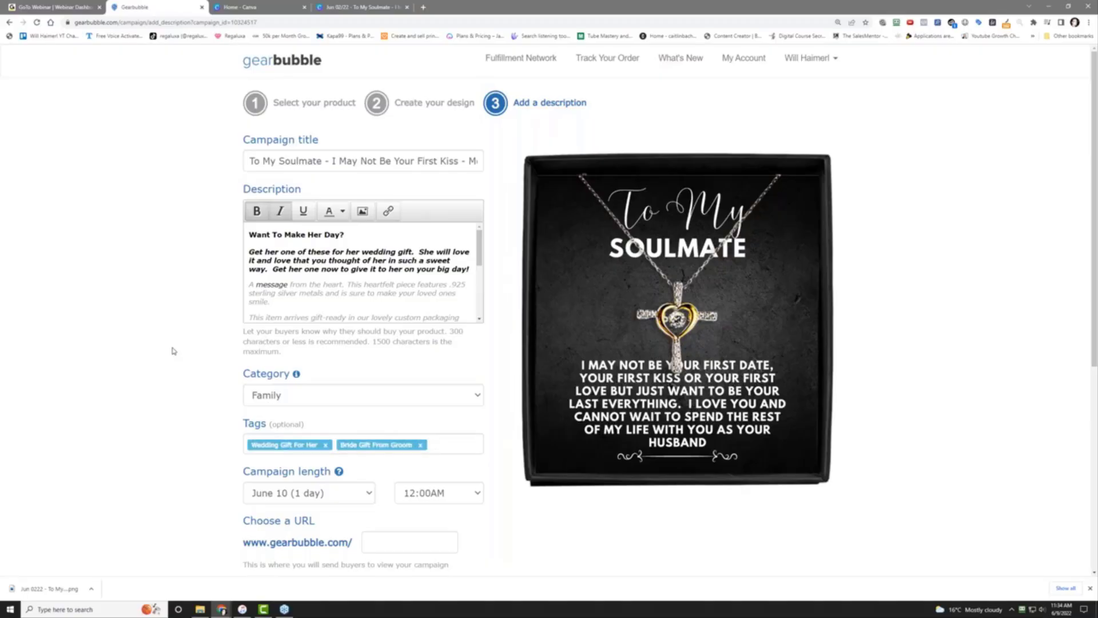
text(Bride Gift)
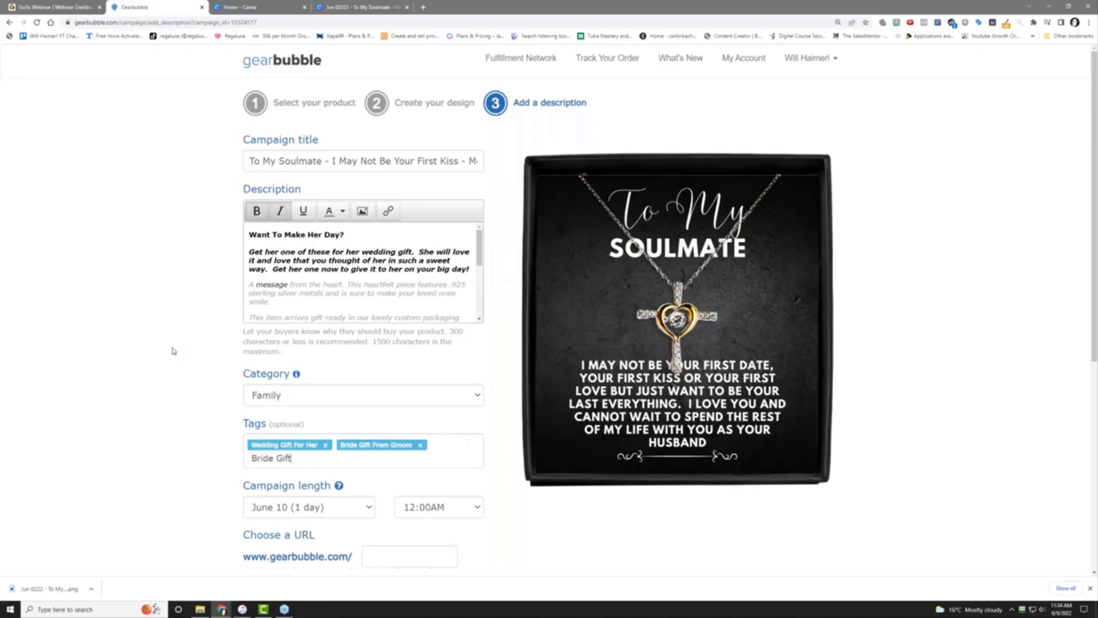
key(Return)
Set the campaign end time to 10:00PM and the URL to smbride
scroll(173, 351, down, 4)
click(430, 312)
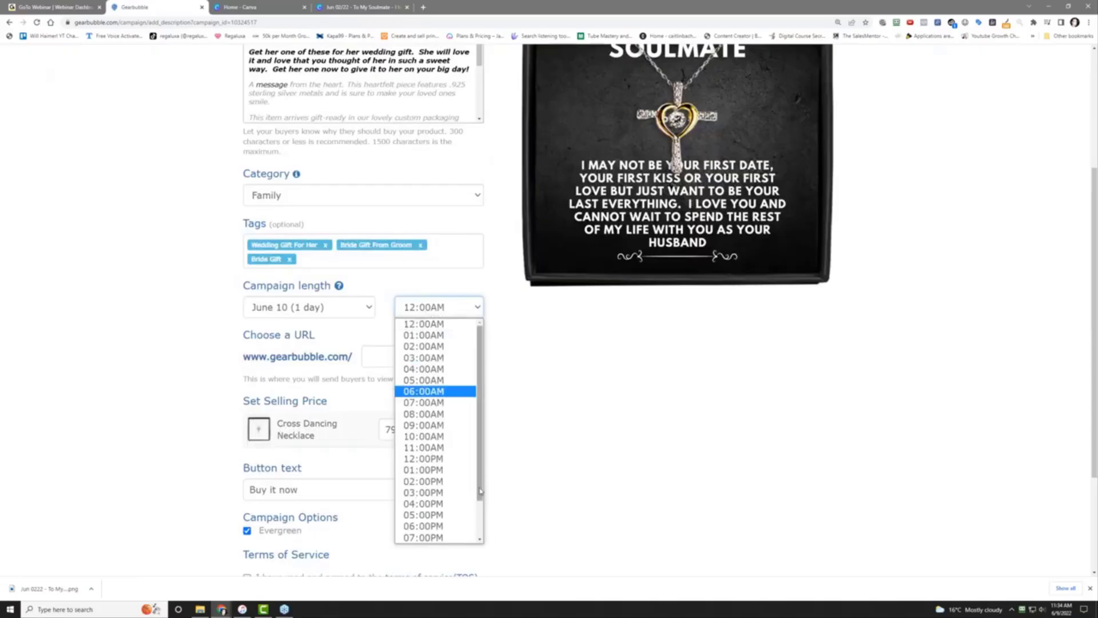
drag(484, 498, 481, 552)
click(427, 525)
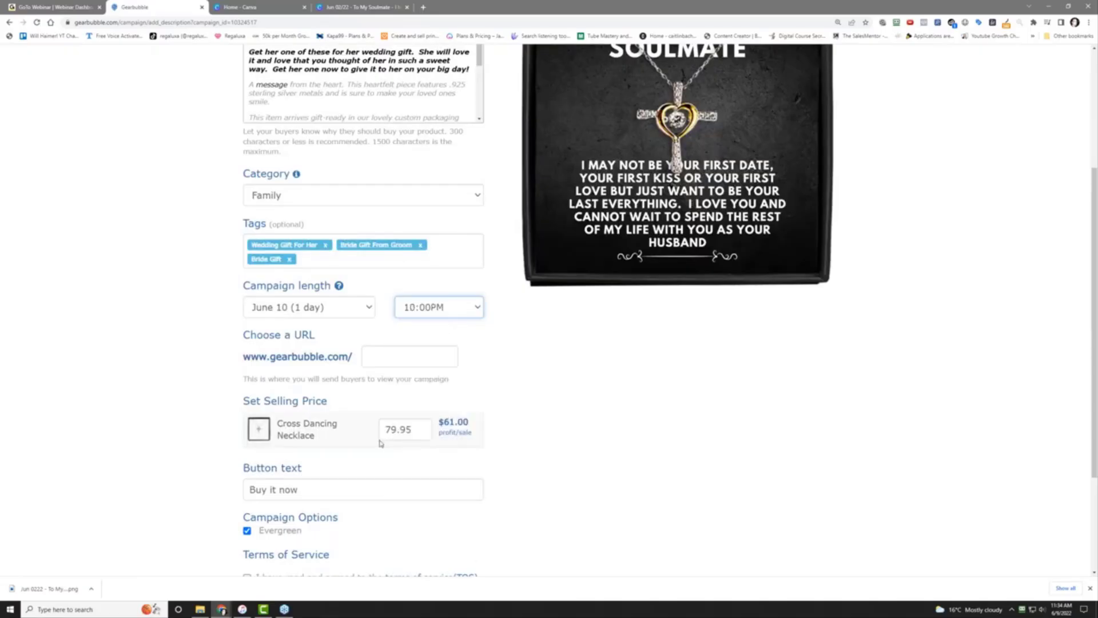
click(378, 364)
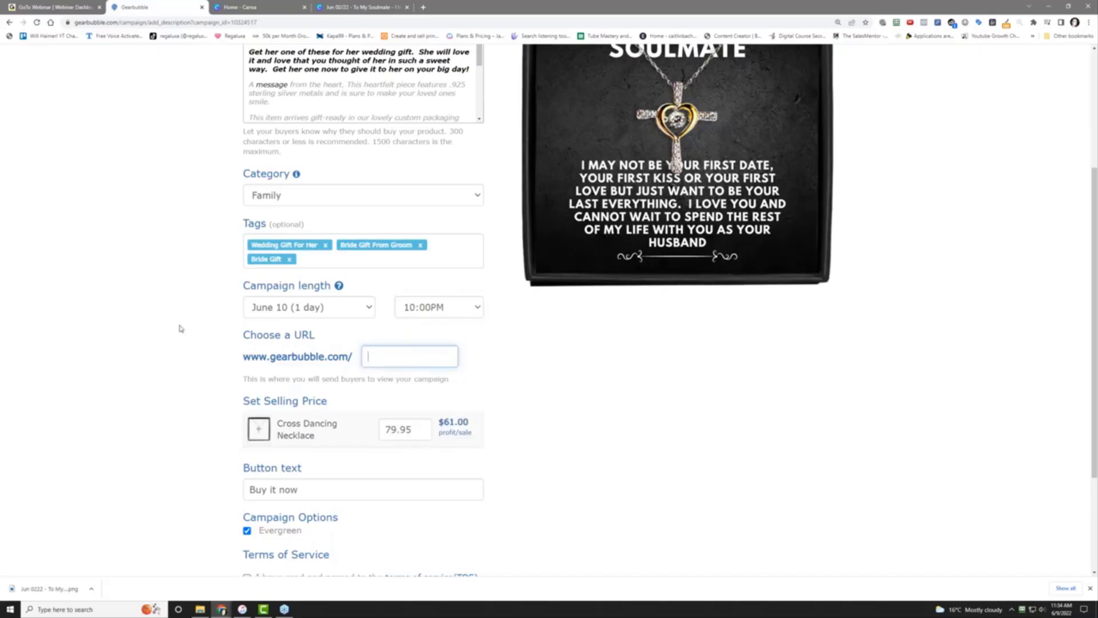
text(s)
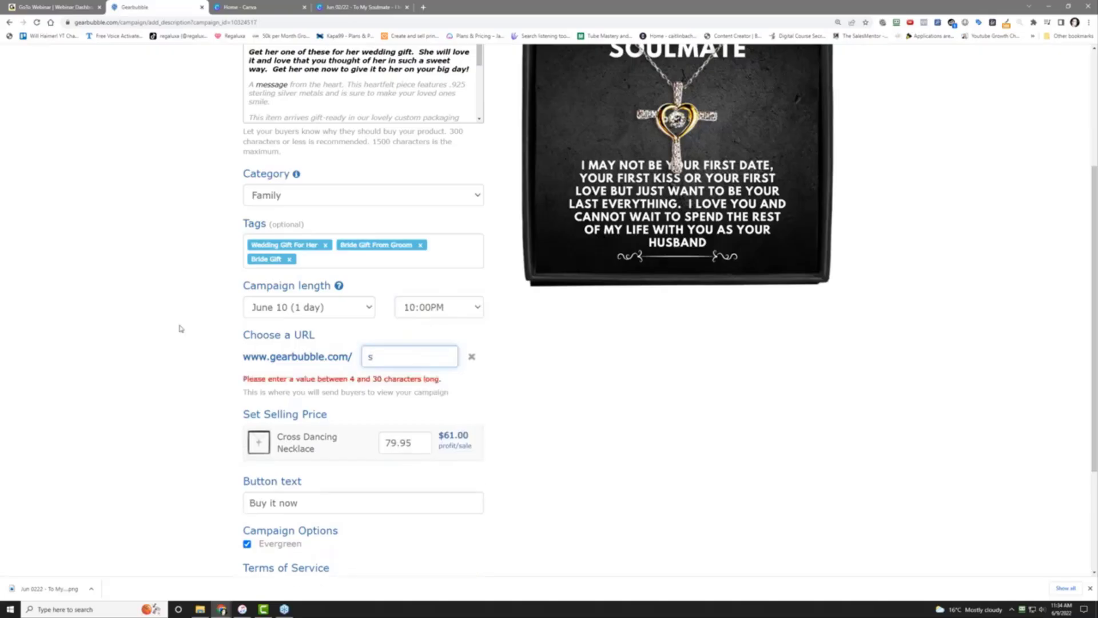
text(mbride)
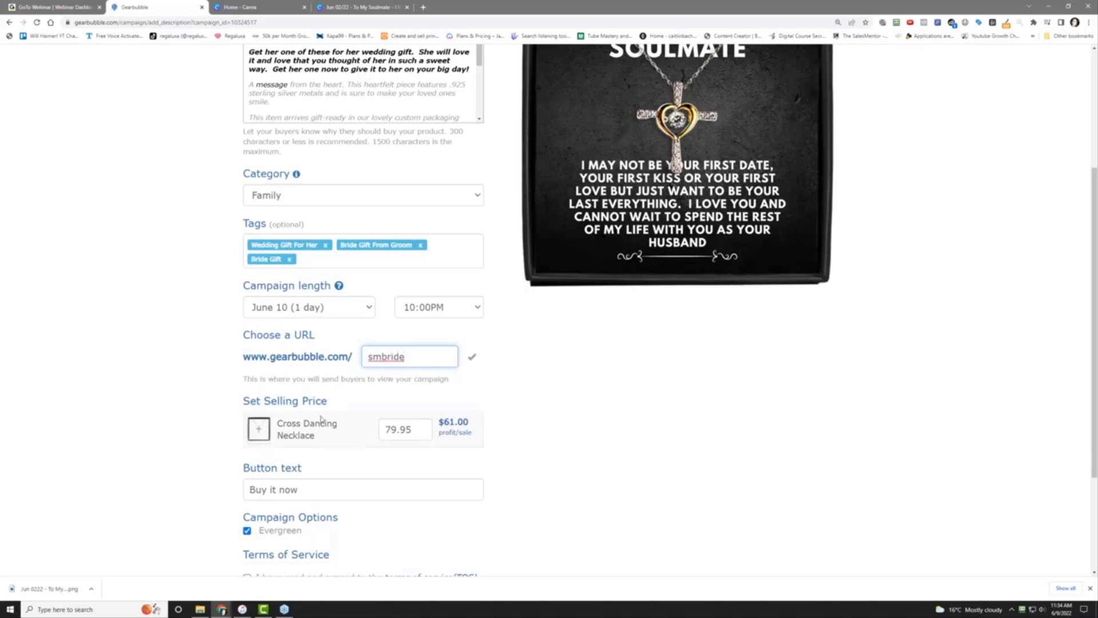
Accept the terms of service, launch the campaign and view the account dashboard
scroll(243, 385, down, 3)
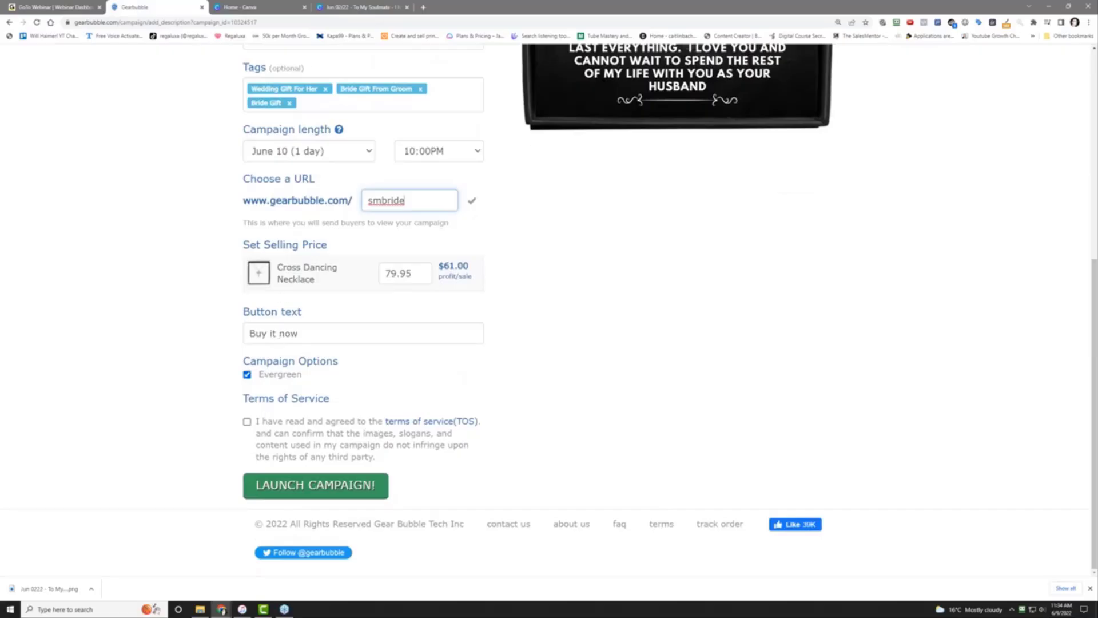
click(262, 423)
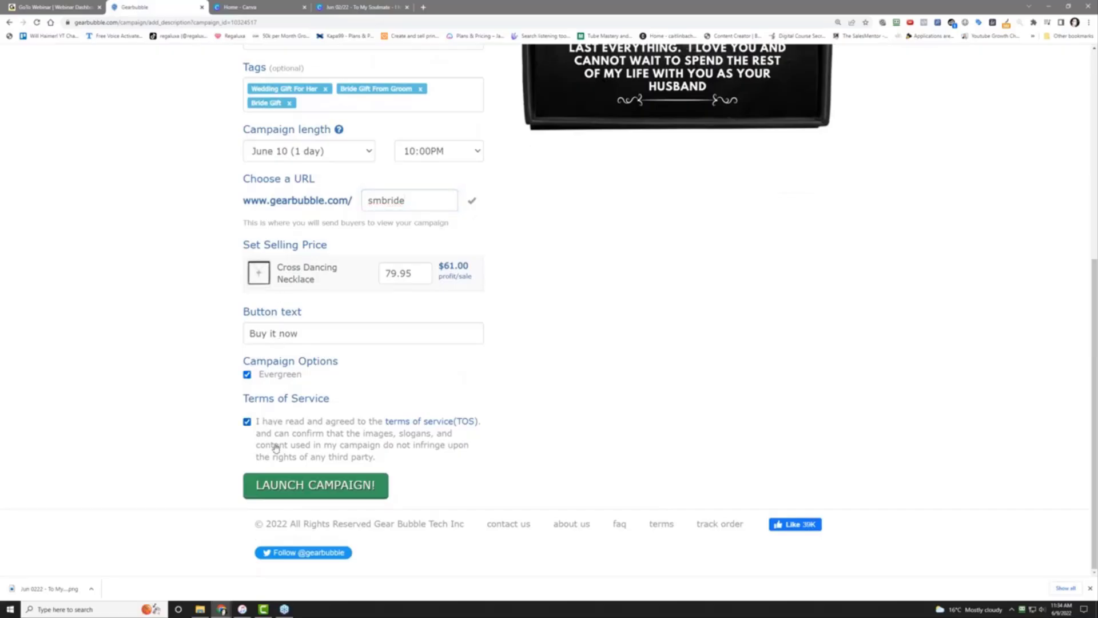
click(320, 489)
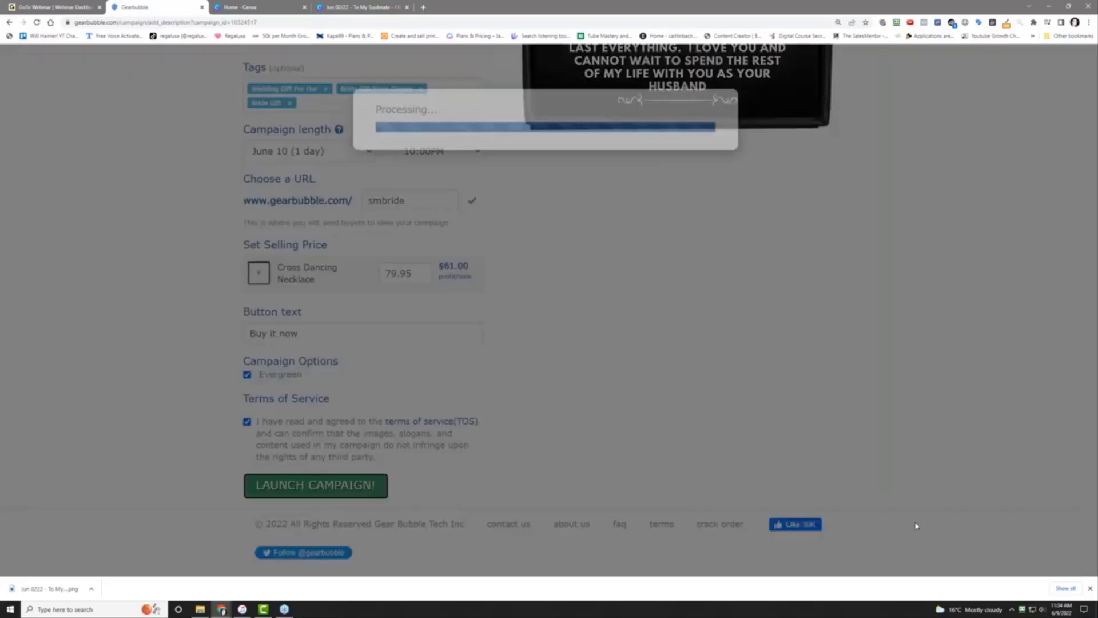
click(1090, 588)
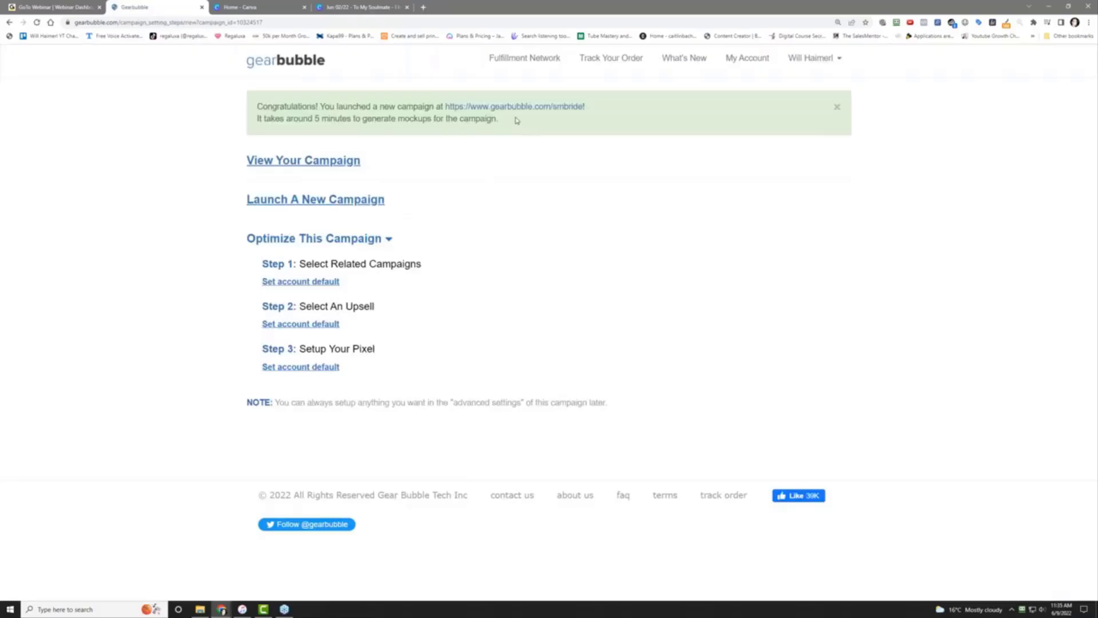
click(747, 58)
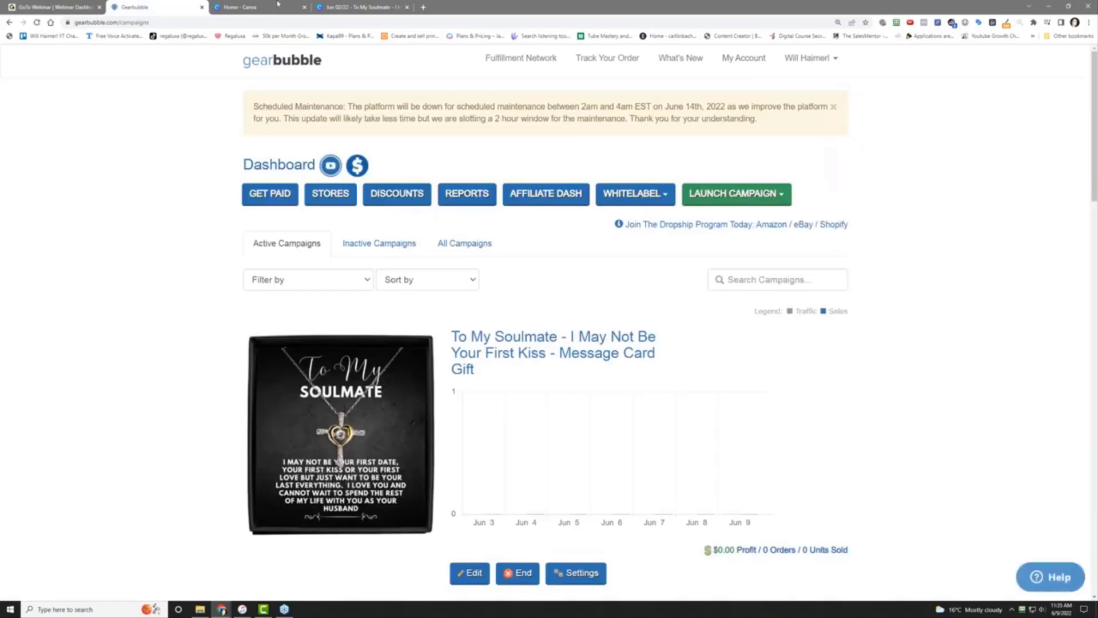
In Canva, make a copy of the Soulmate design
click(371, 8)
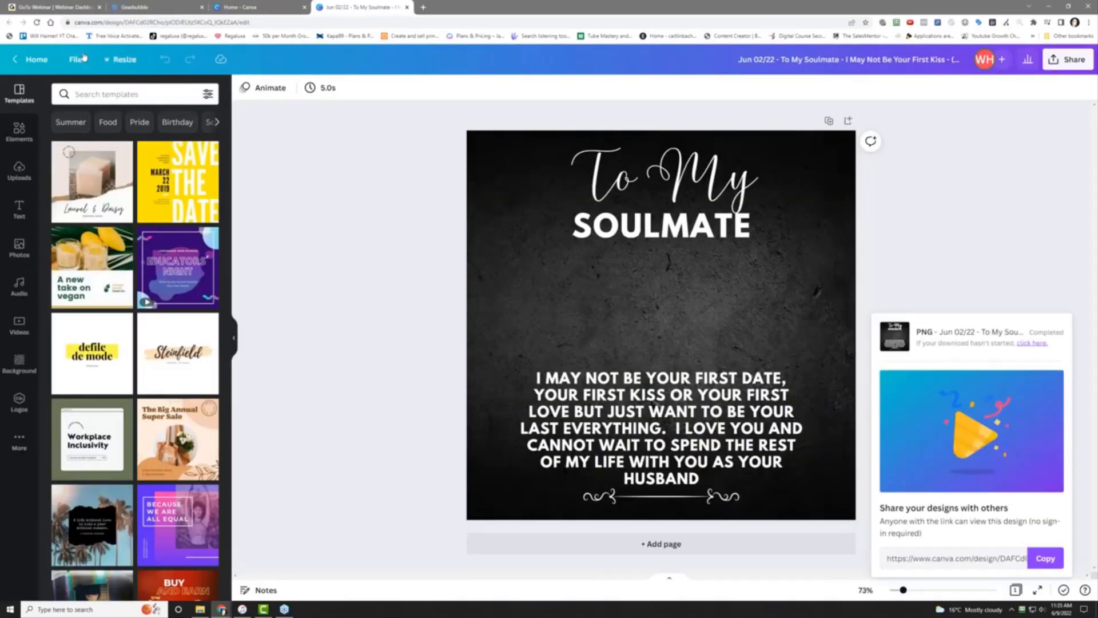
click(79, 60)
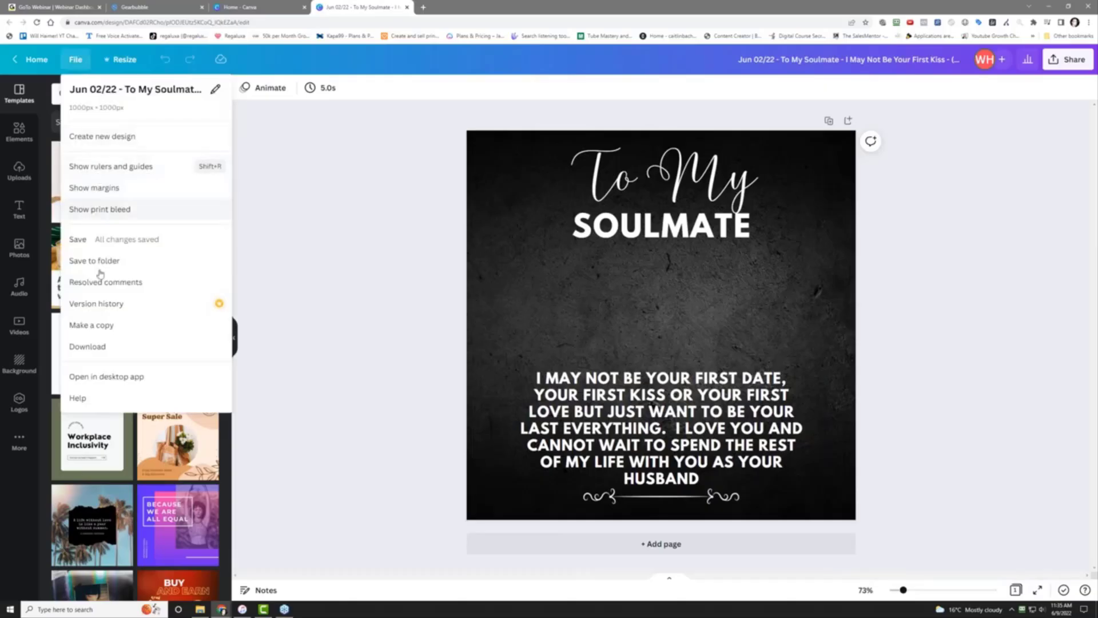
click(106, 326)
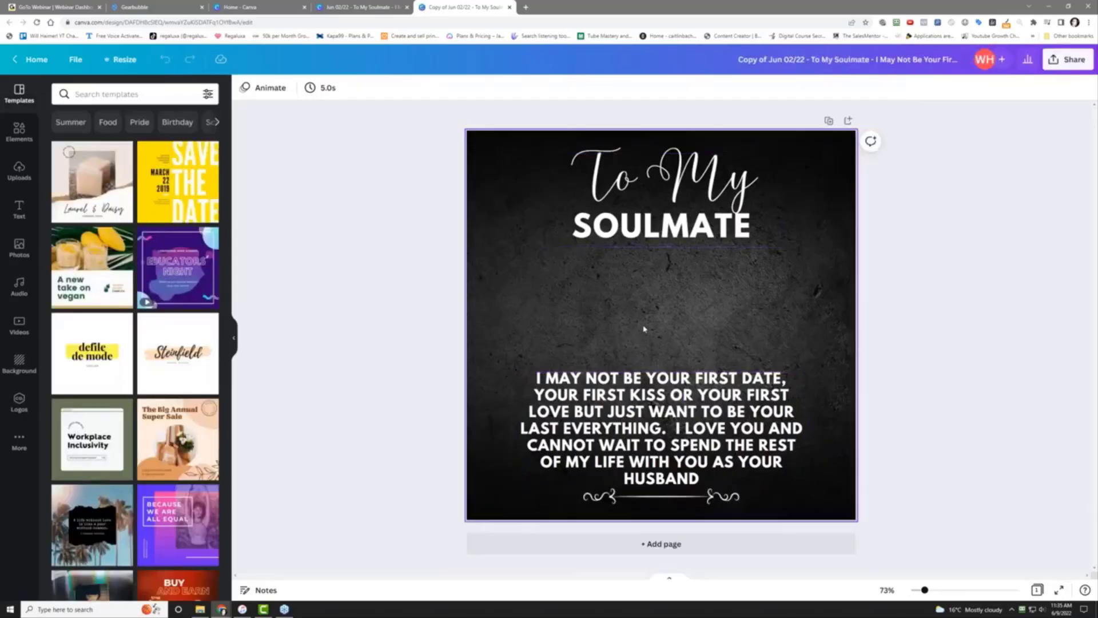
Detach the dark background image from the page and delete it
click(632, 324)
right_click(631, 324)
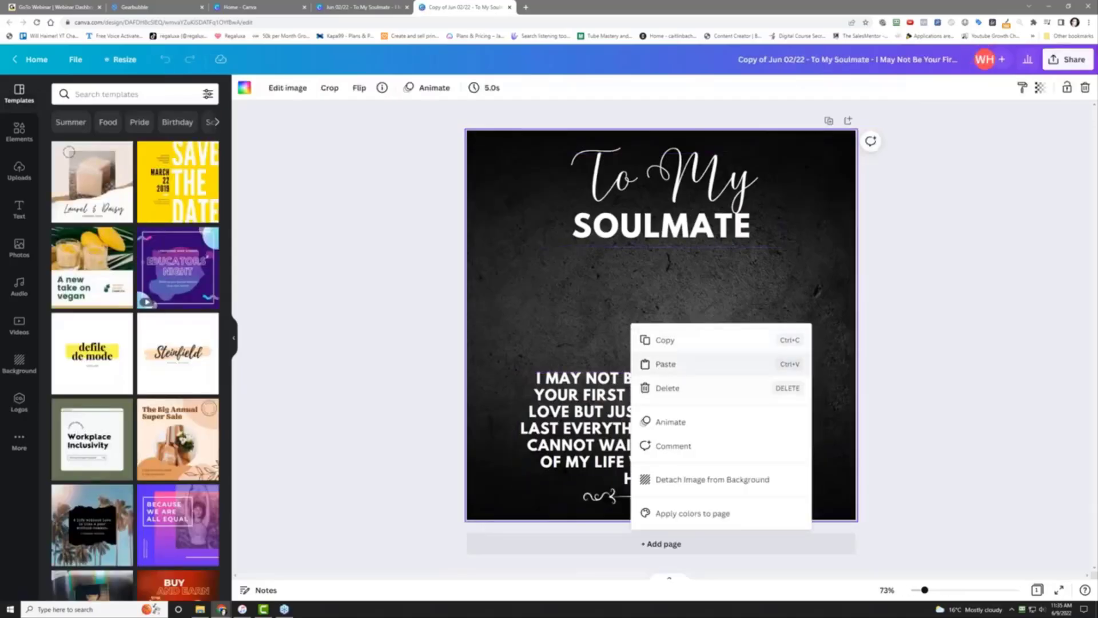
click(703, 480)
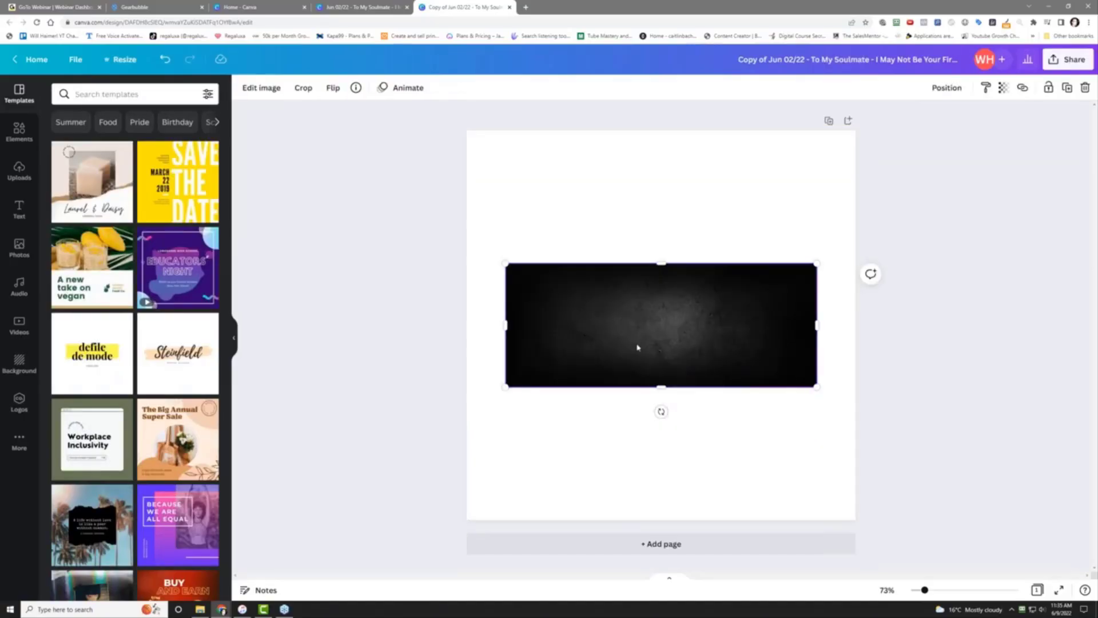
key(Delete)
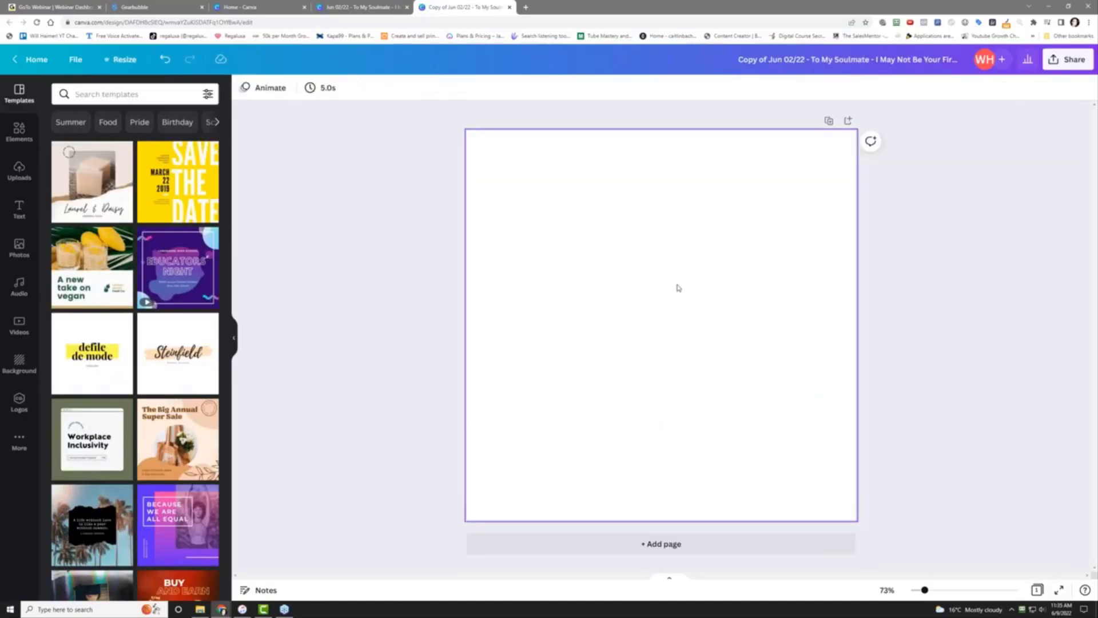
Recolour the message text, the To My text and SOULMATE dark grey
click(622, 209)
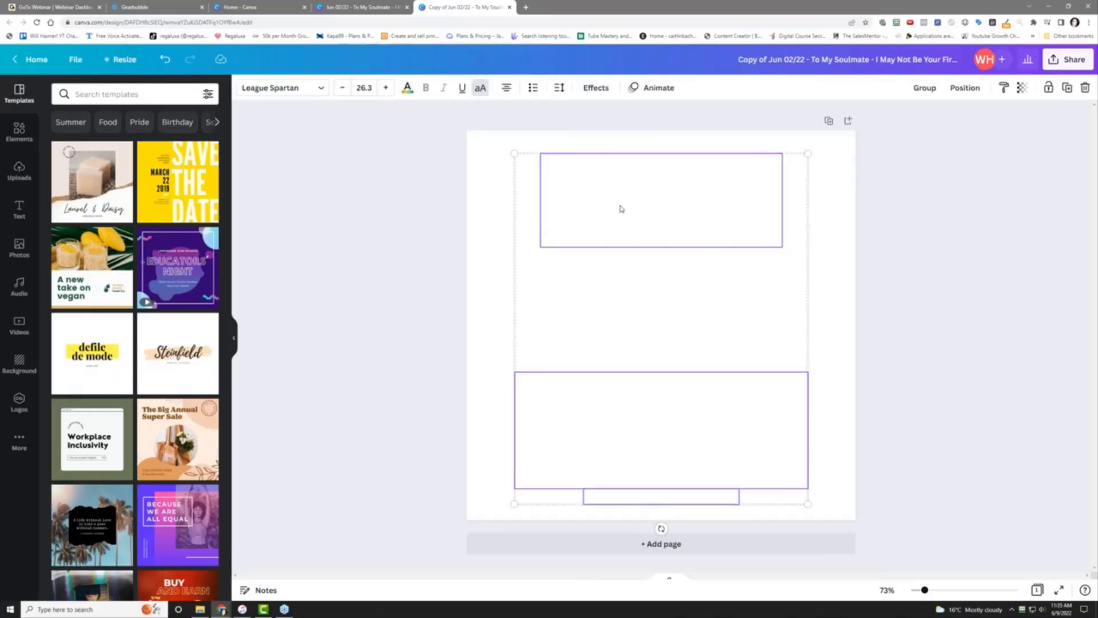
click(408, 89)
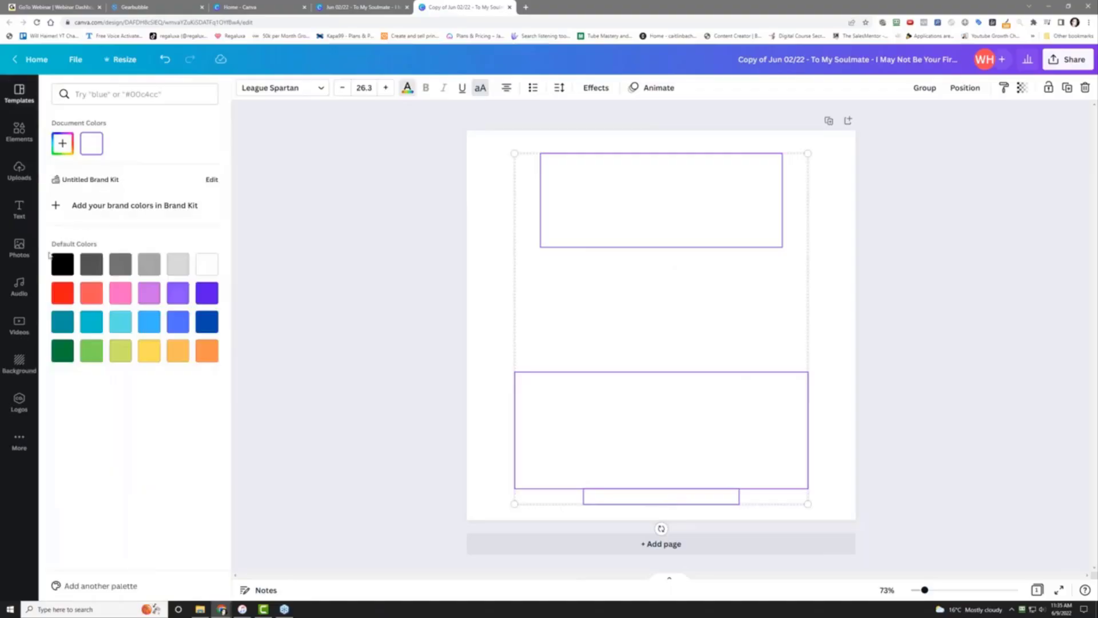
click(89, 266)
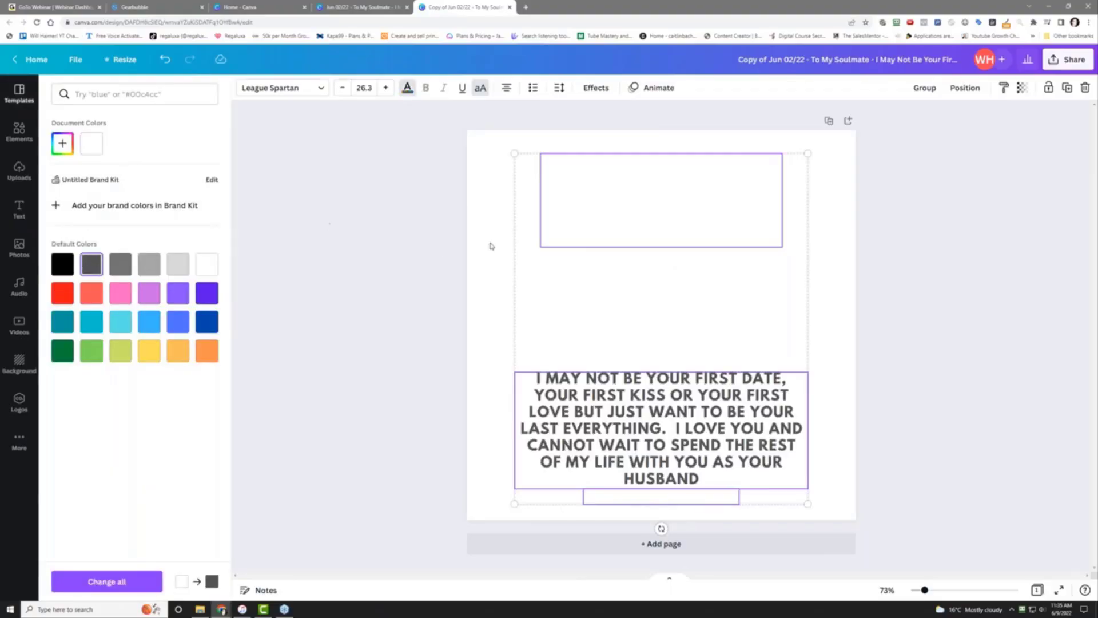
click(587, 223)
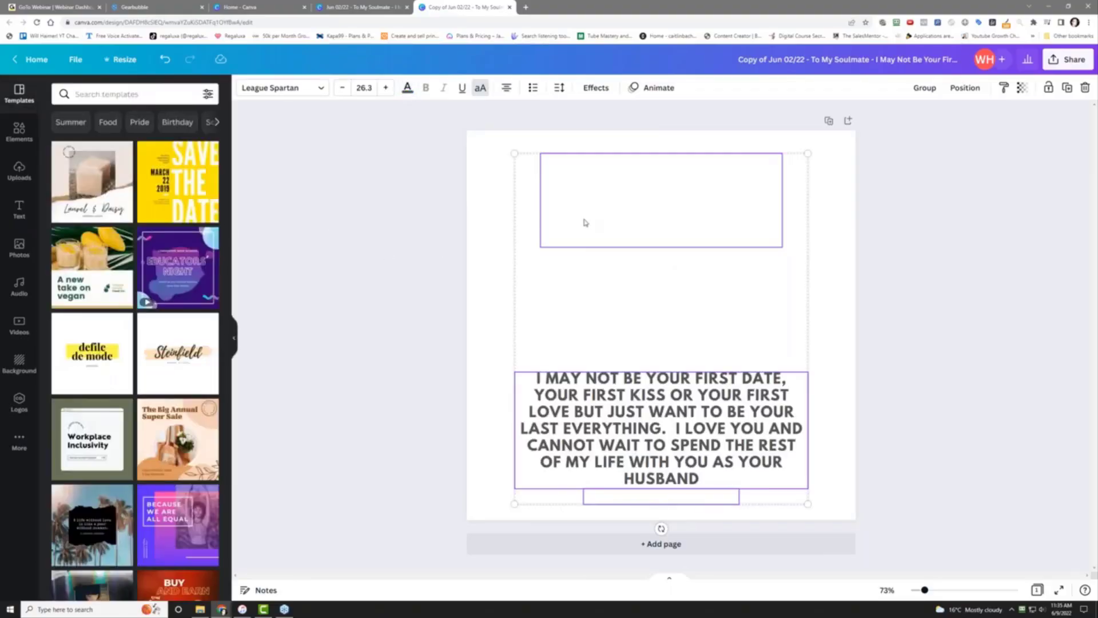
click(472, 252)
click(633, 207)
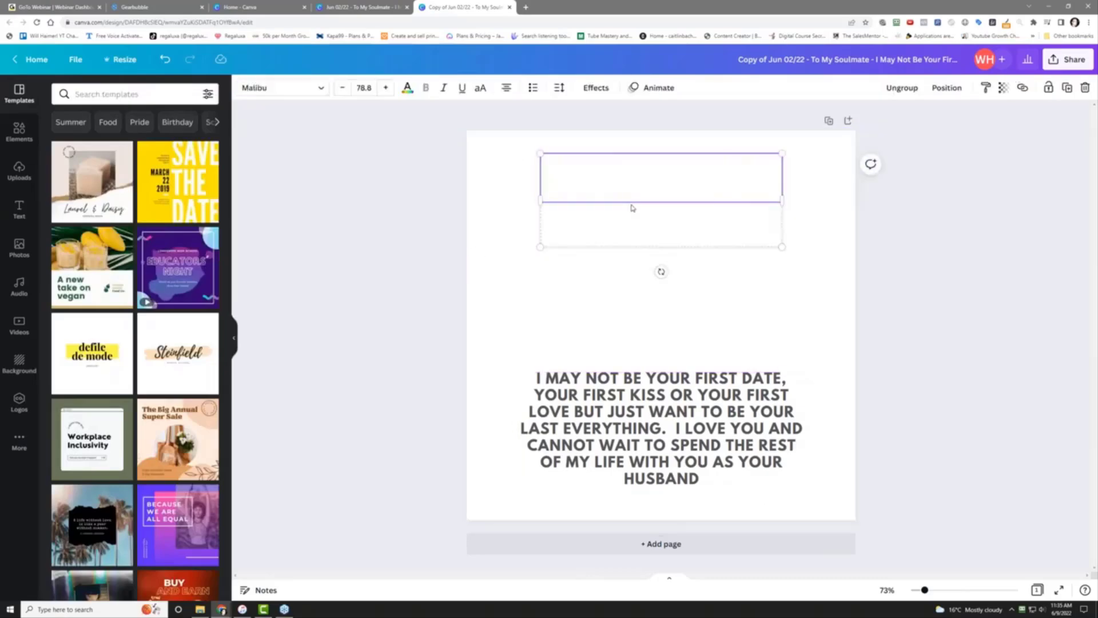
click(407, 89)
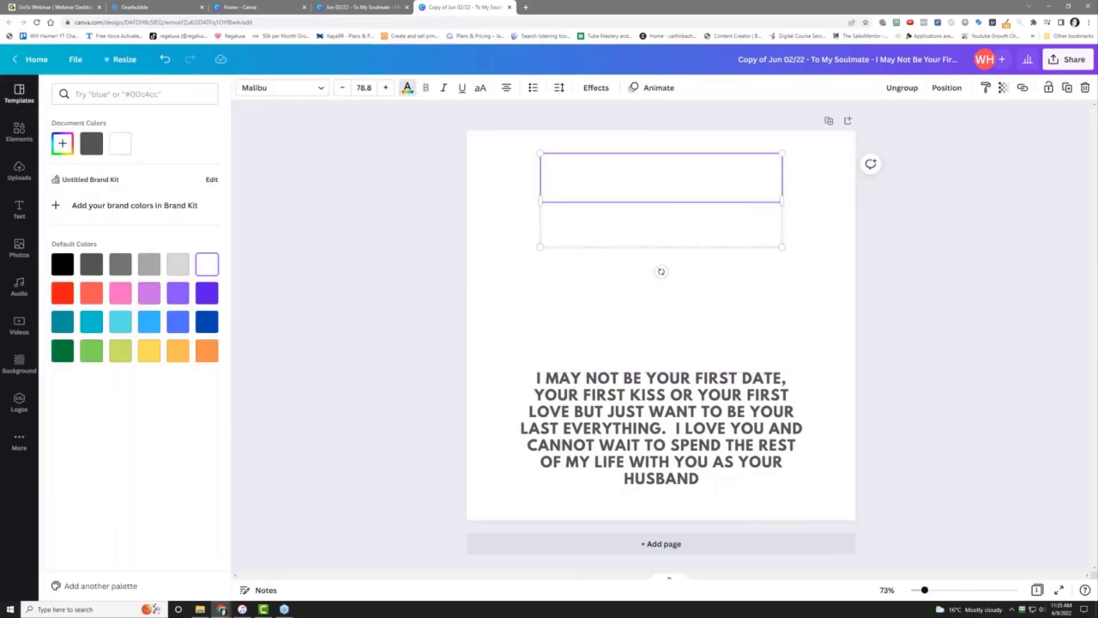
click(91, 258)
click(708, 230)
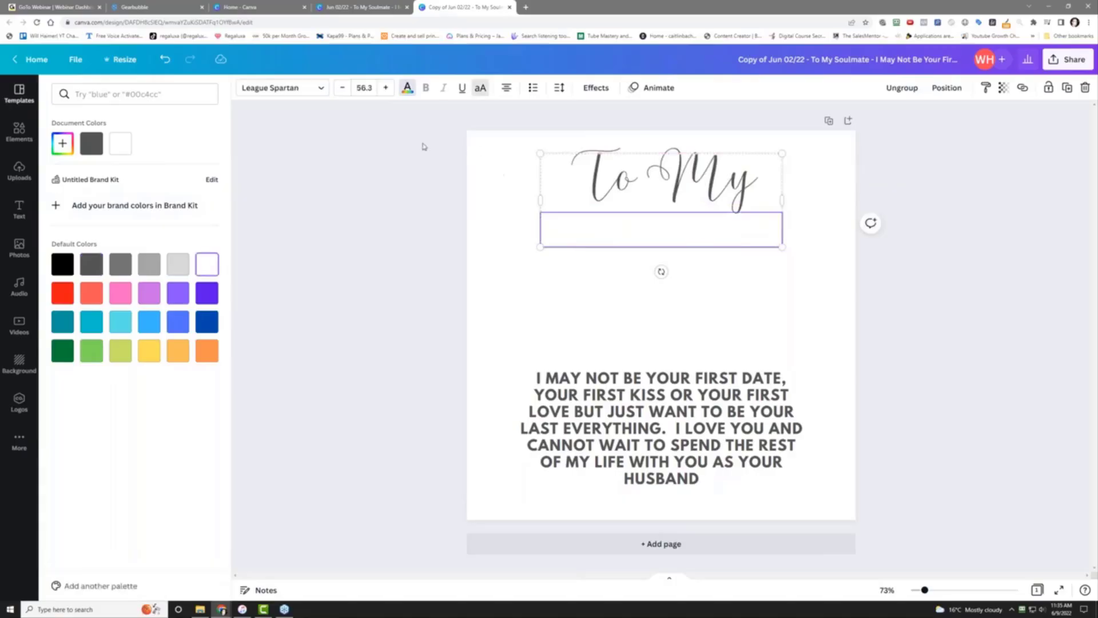
click(92, 264)
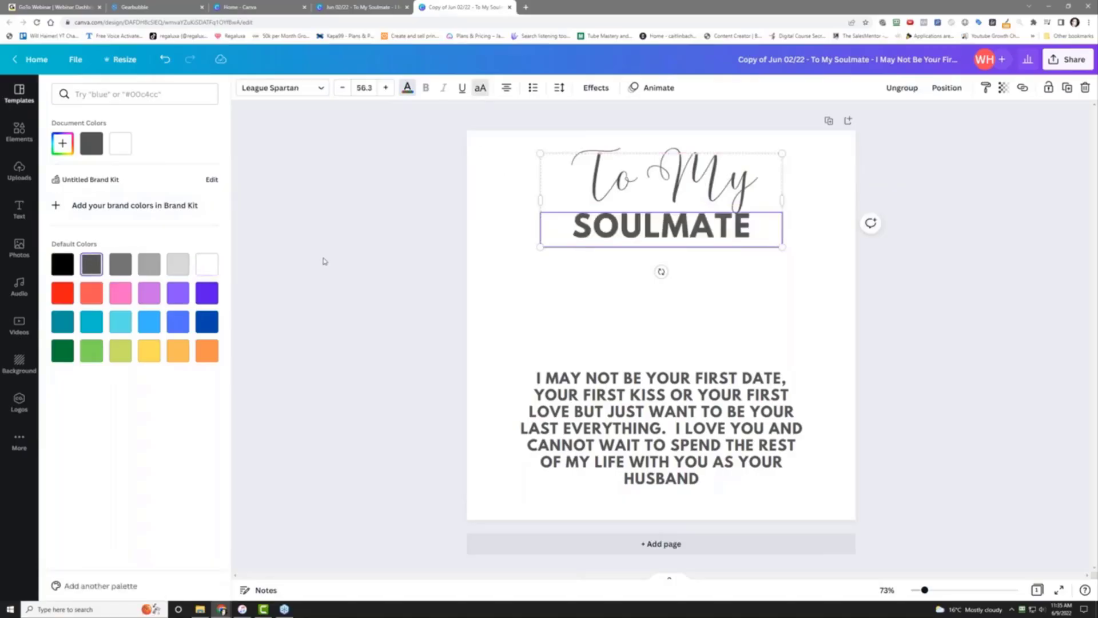
click(722, 226)
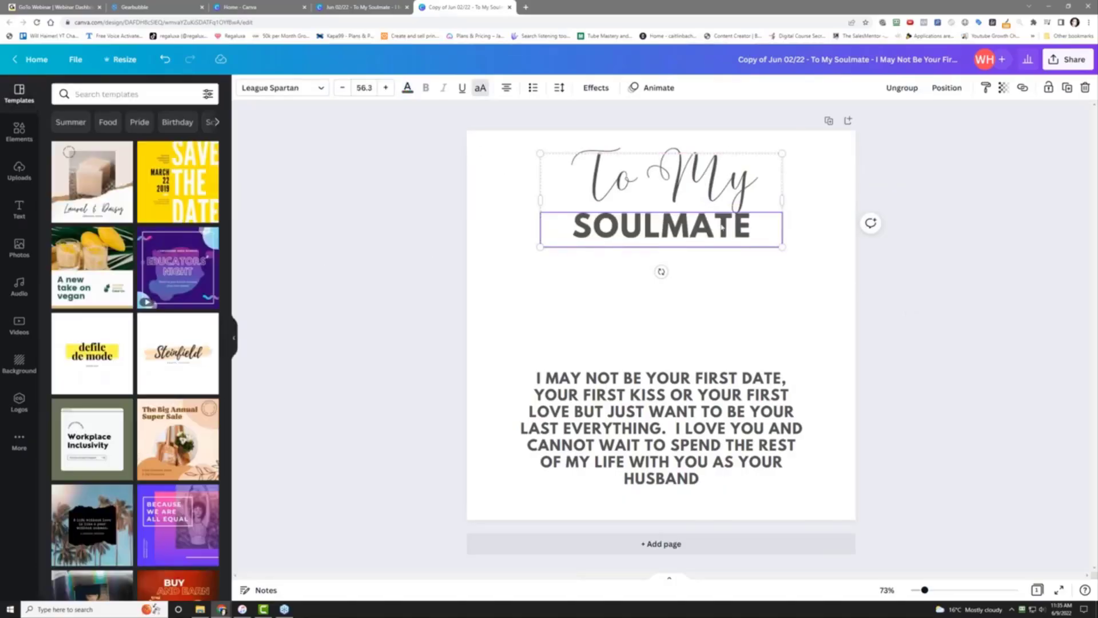
click(649, 182)
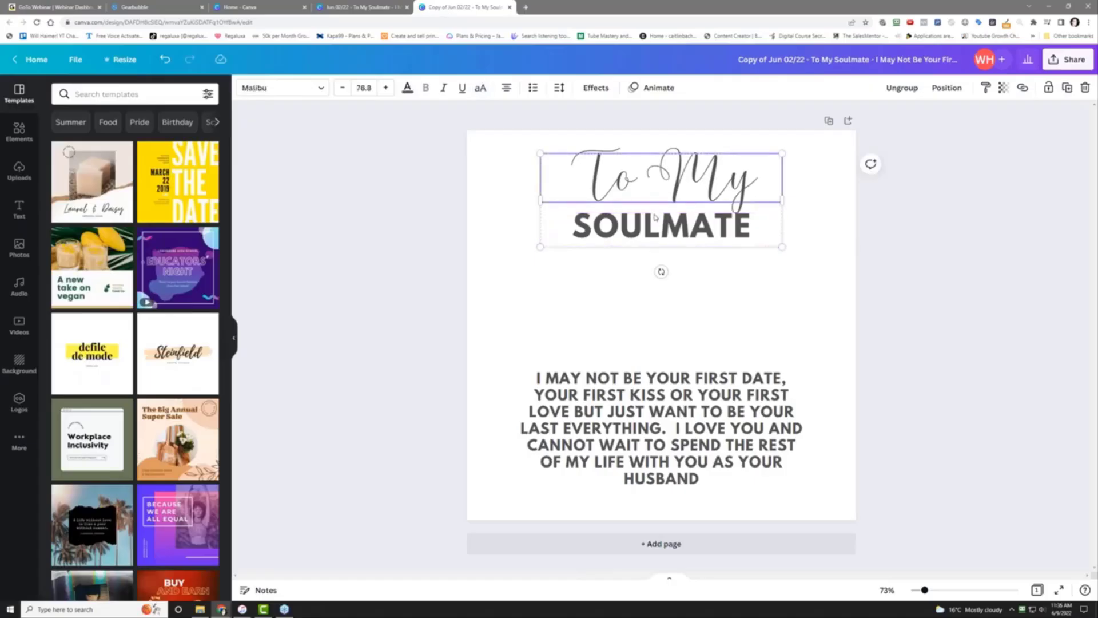
Move the To My SOULMATE title down, the message up, and justify the message
click(527, 288)
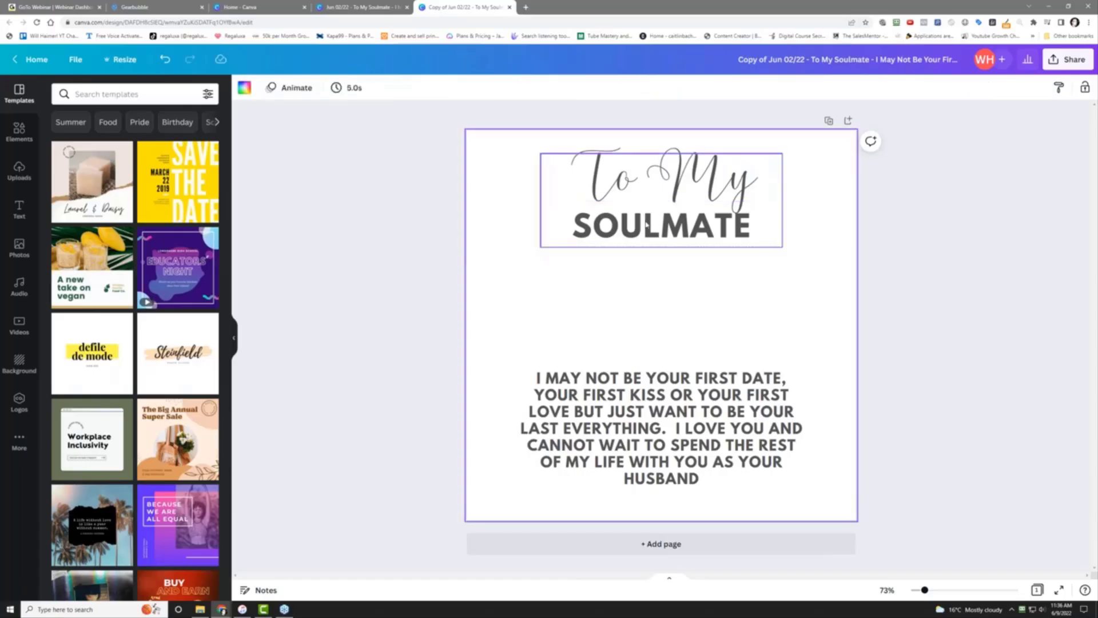
drag(647, 225, 646, 269)
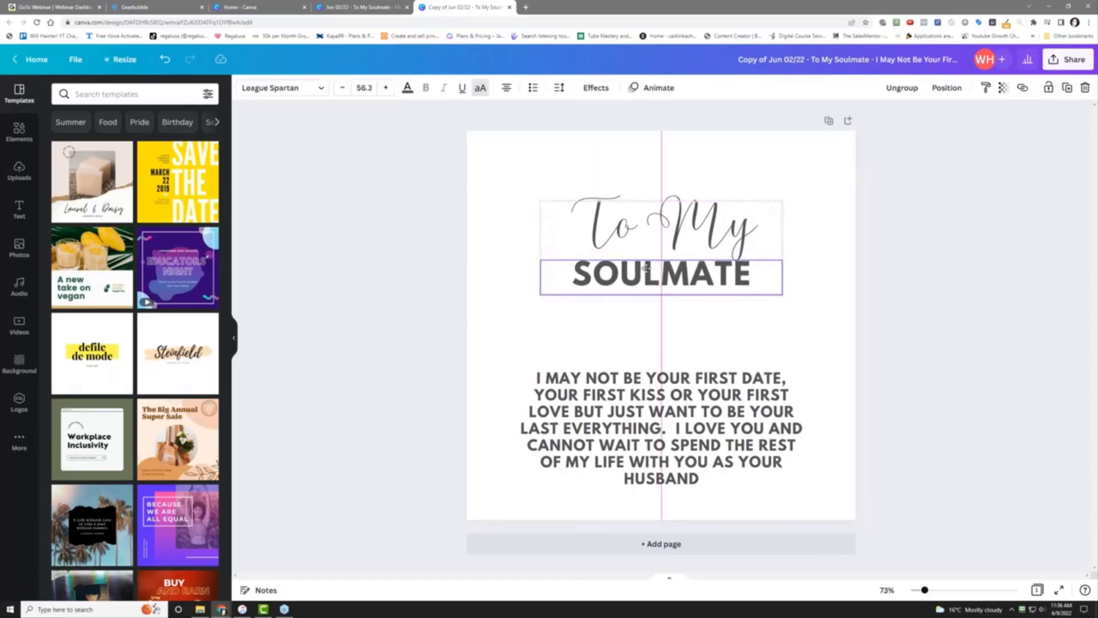
click(672, 428)
drag(672, 428, 669, 370)
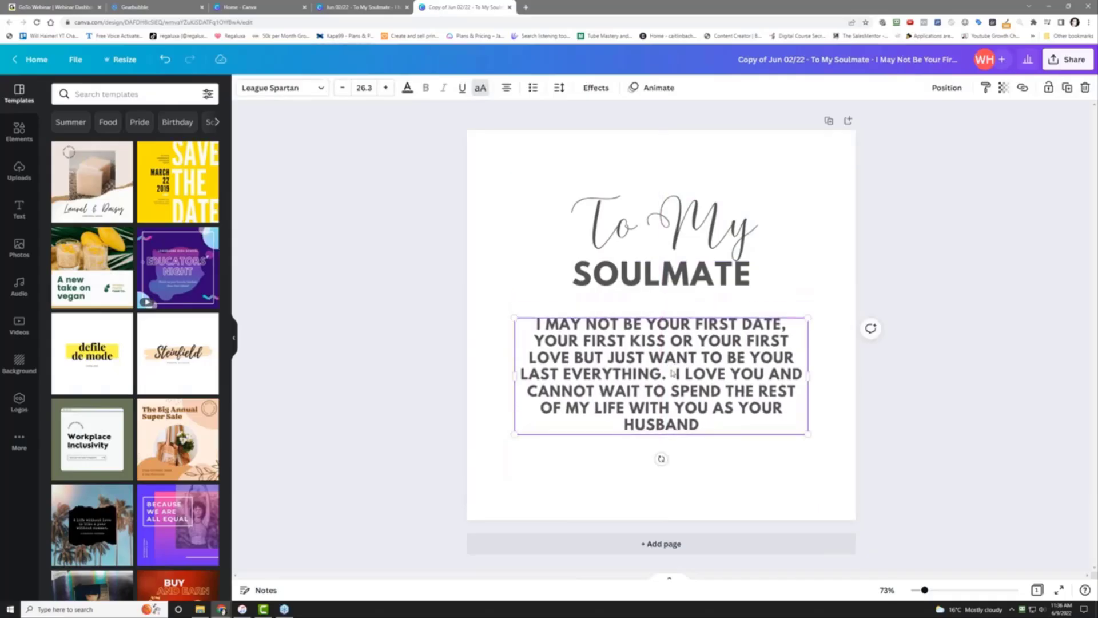
click(508, 90)
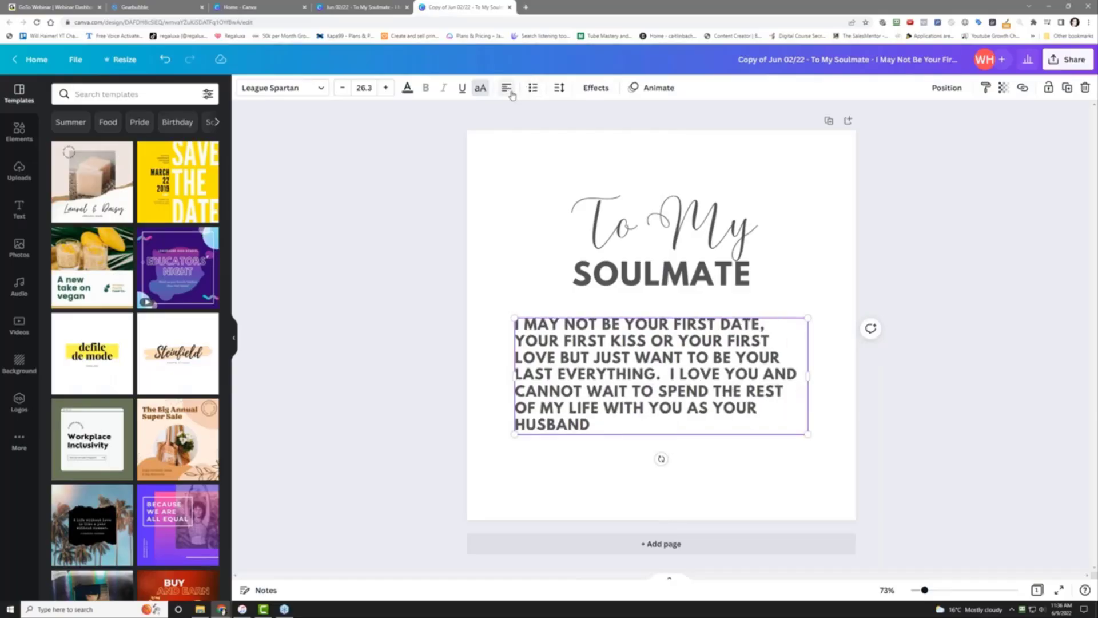
click(507, 90)
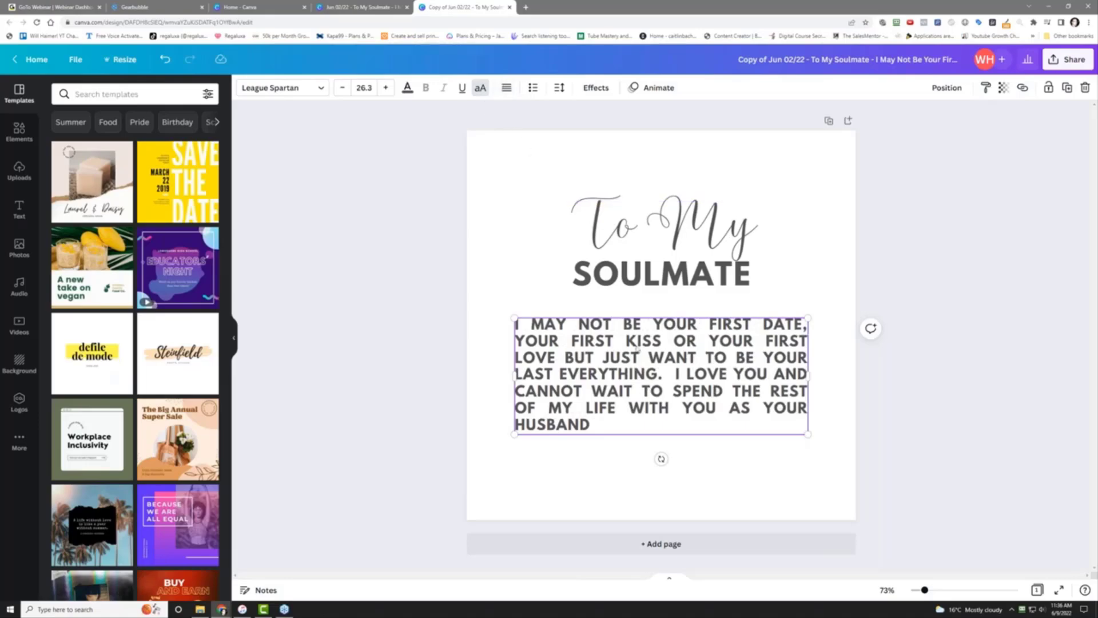
Give the empty divider box below the message the Dark Gray colour
click(695, 498)
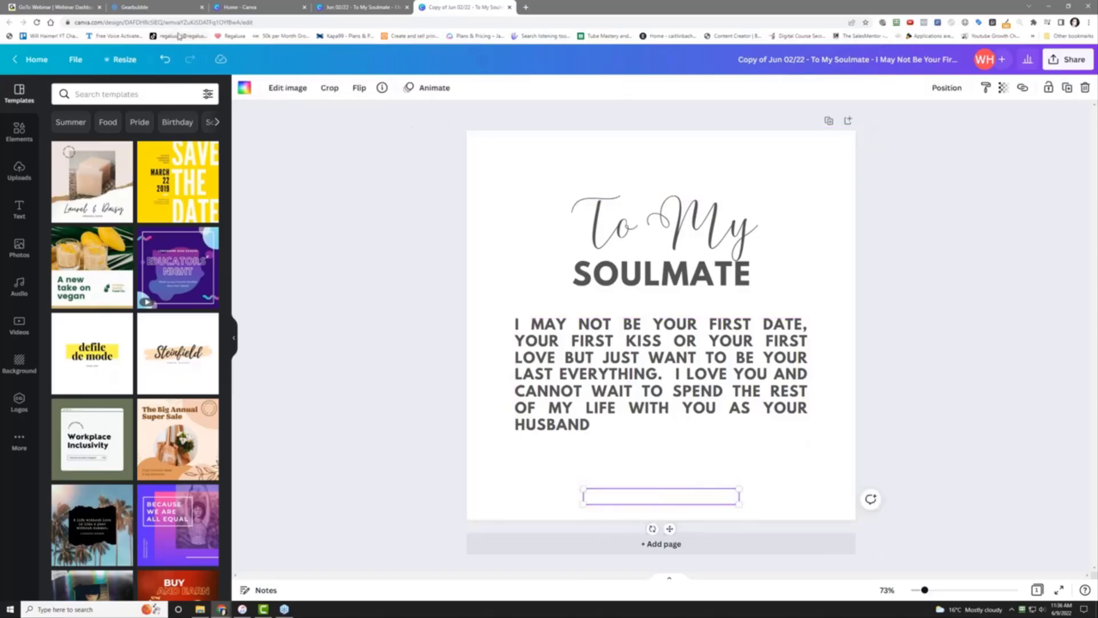
click(248, 89)
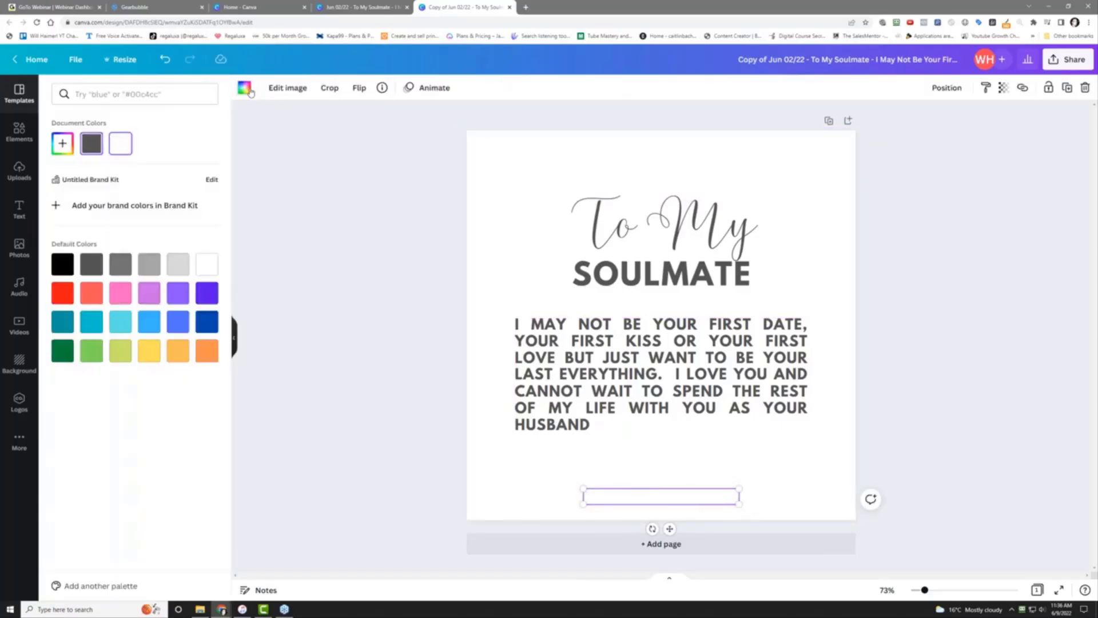
click(90, 147)
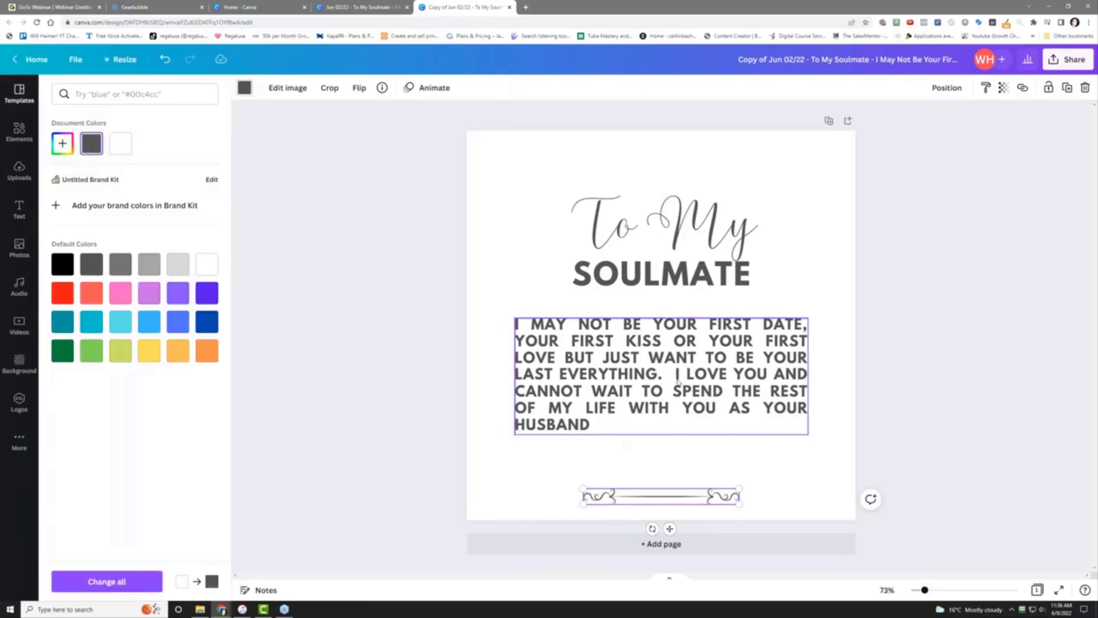
click(686, 426)
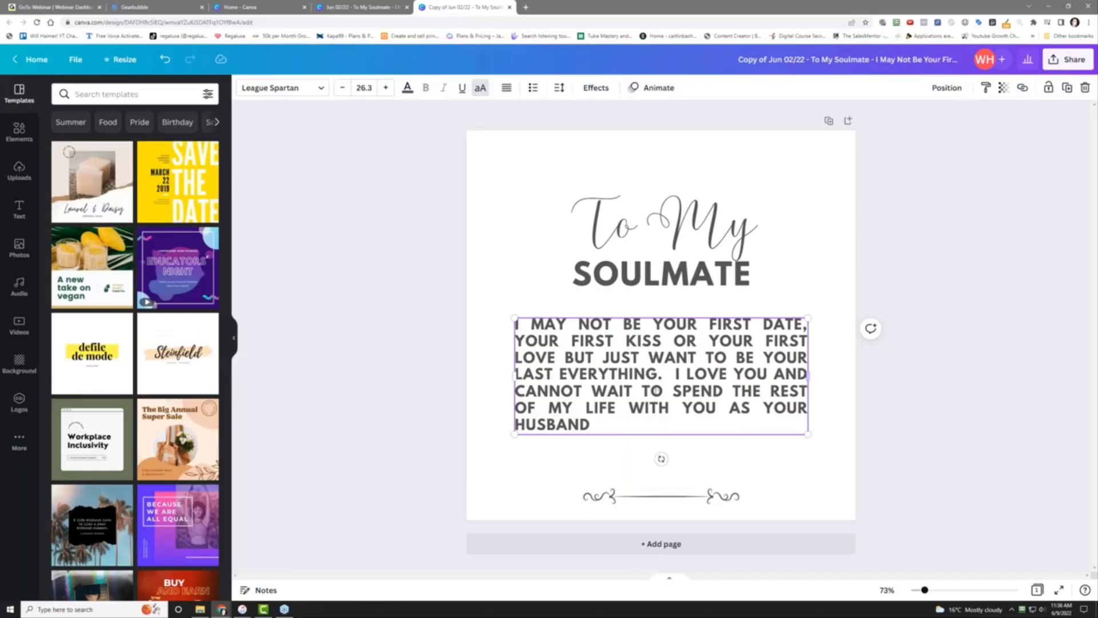
Set the love message font size to 30.3
triple_click(640, 378)
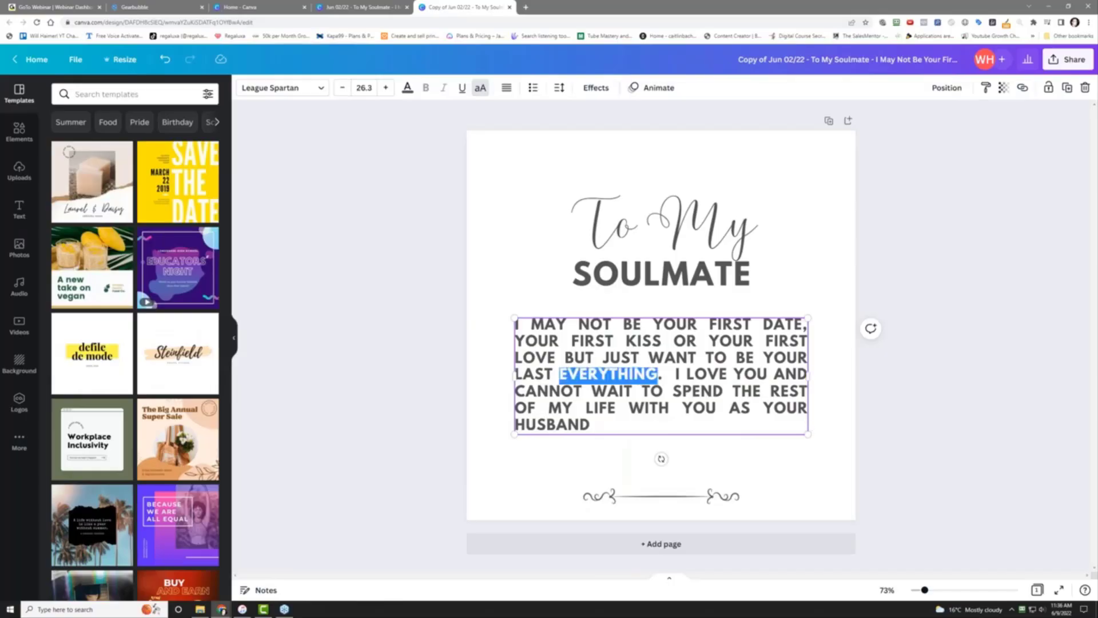
click(382, 87)
click(382, 87)
click(382, 87)
click(382, 87)
click(382, 87)
click(383, 87)
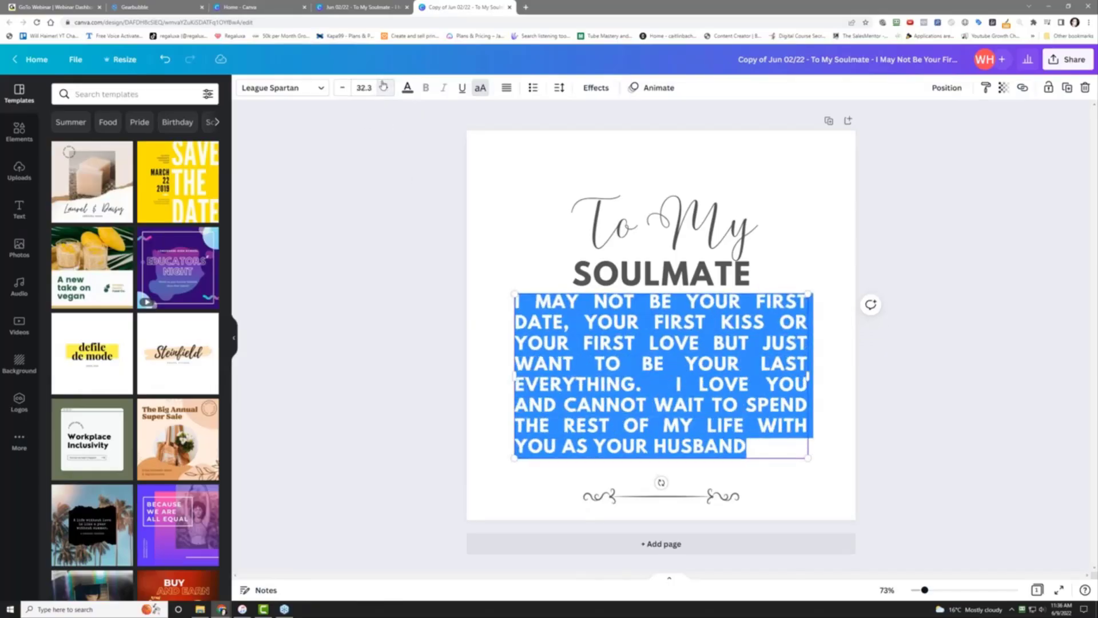
click(382, 87)
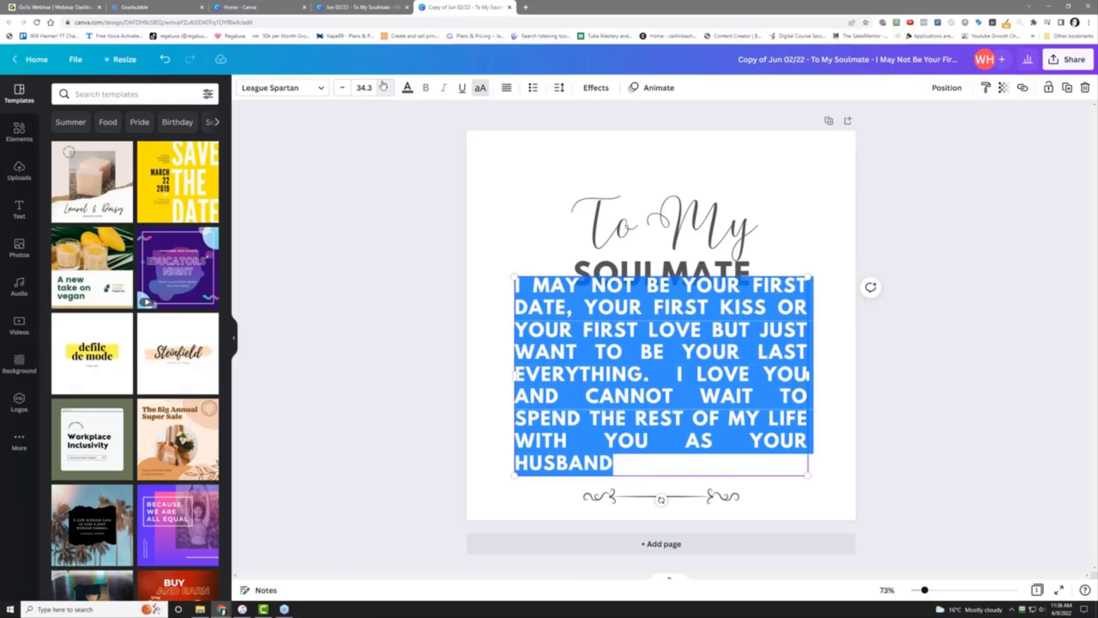
click(339, 89)
click(339, 88)
click(340, 89)
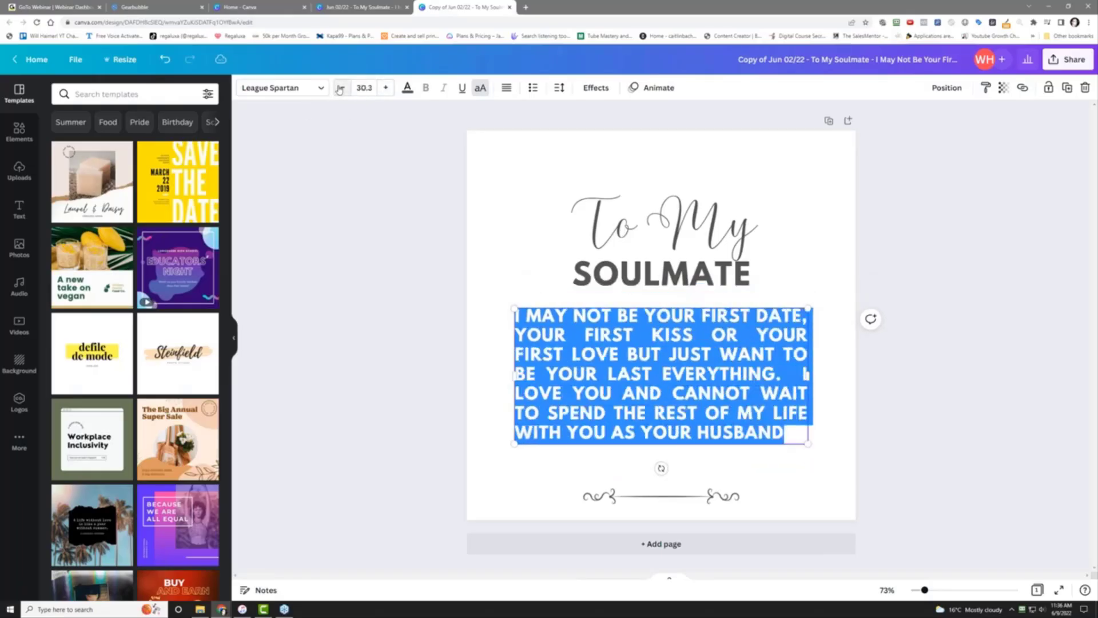
click(932, 397)
Reposition the message, divider and title closer together, then begin renaming the design
drag(765, 381, 868, 403)
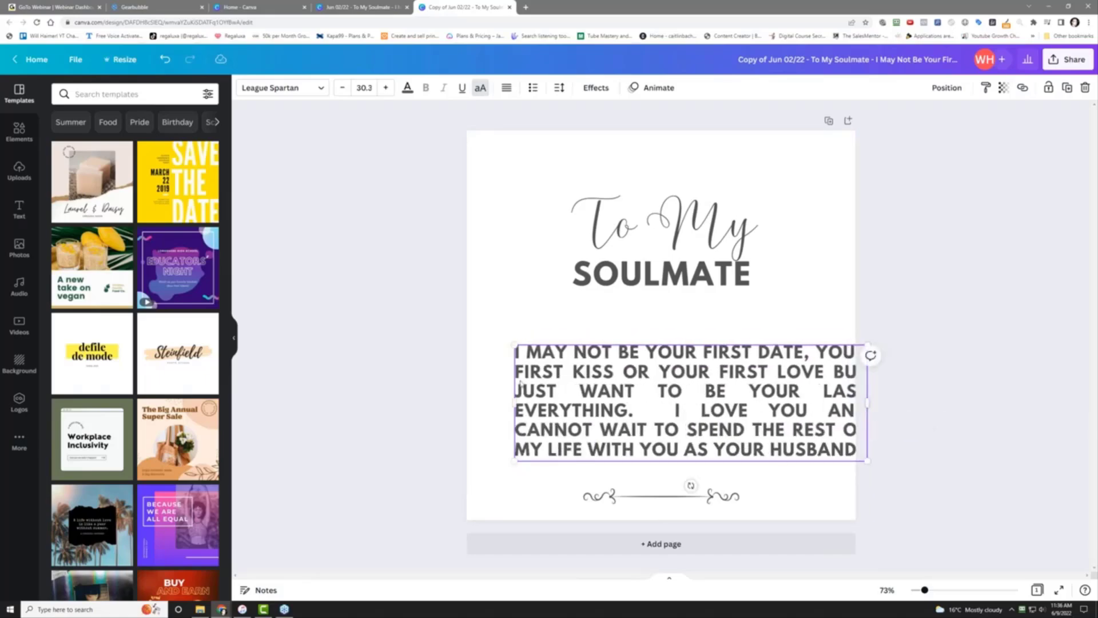
click(444, 408)
drag(613, 402, 582, 358)
drag(628, 496, 630, 433)
click(650, 240)
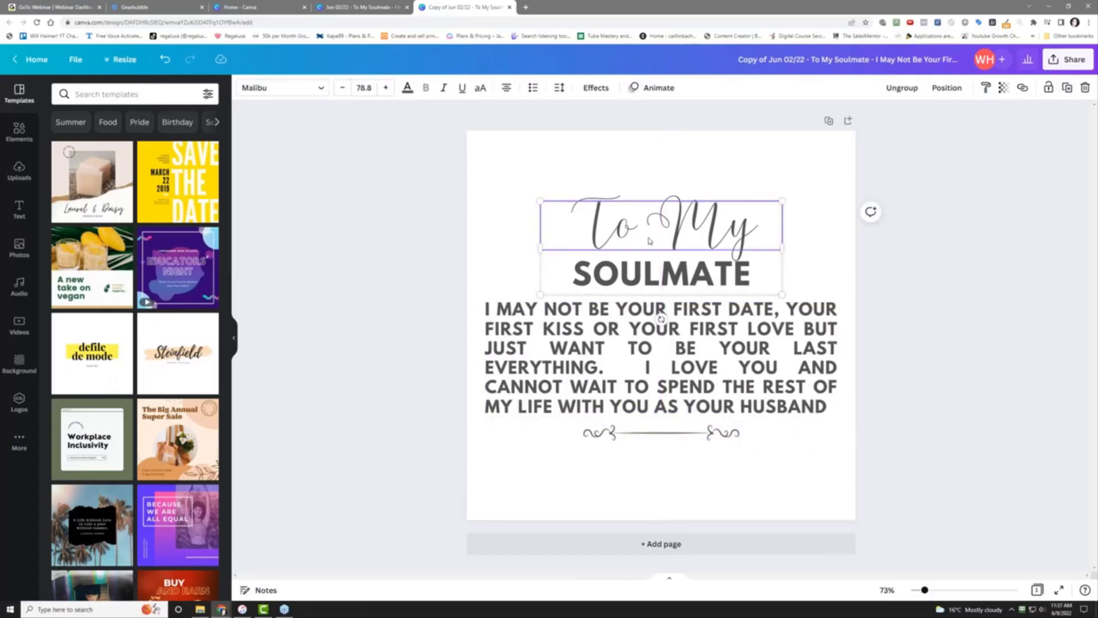
drag(650, 241, 651, 225)
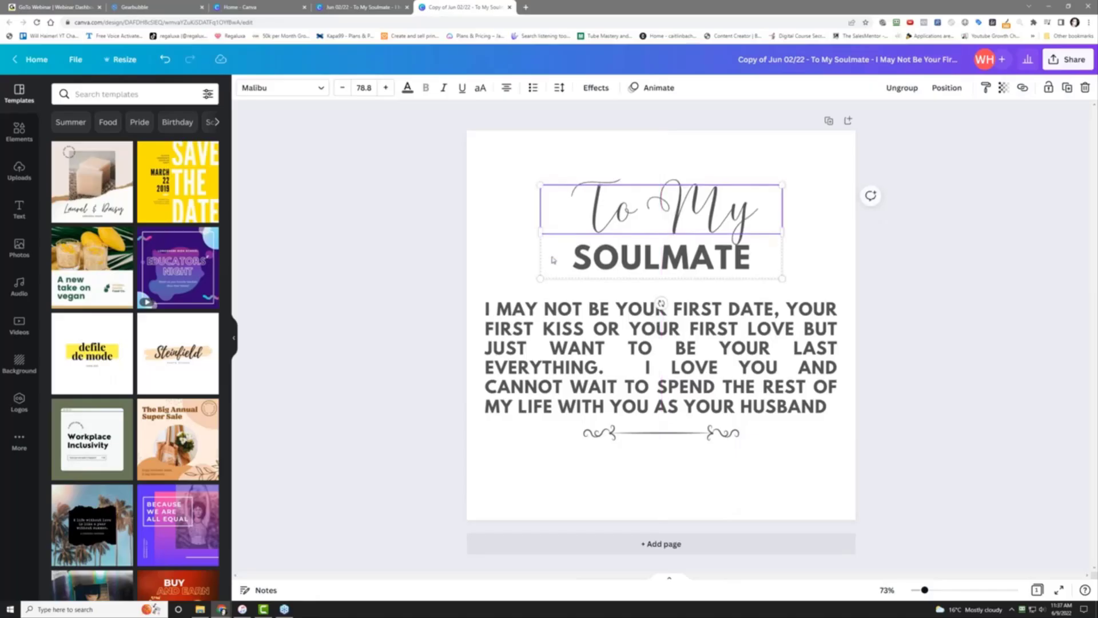
click(426, 305)
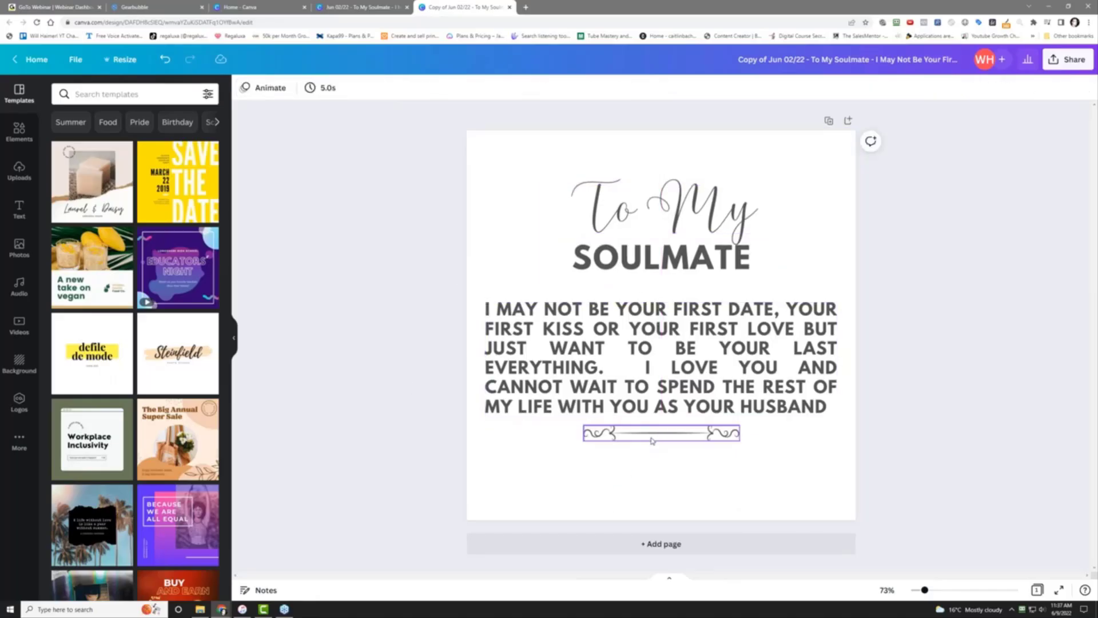
drag(652, 441, 652, 447)
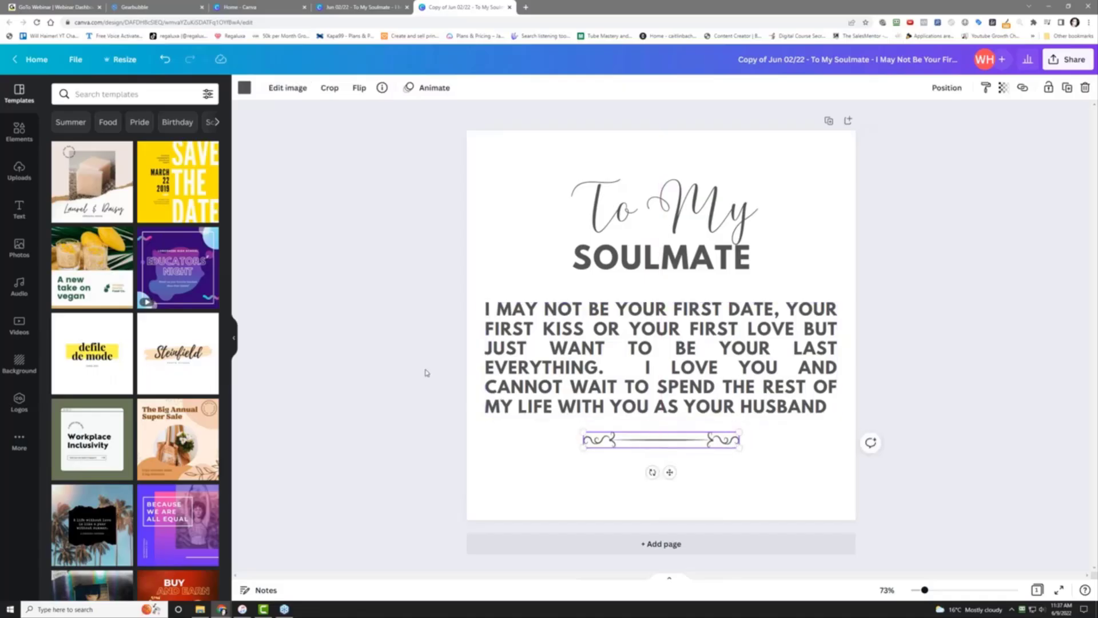
click(412, 355)
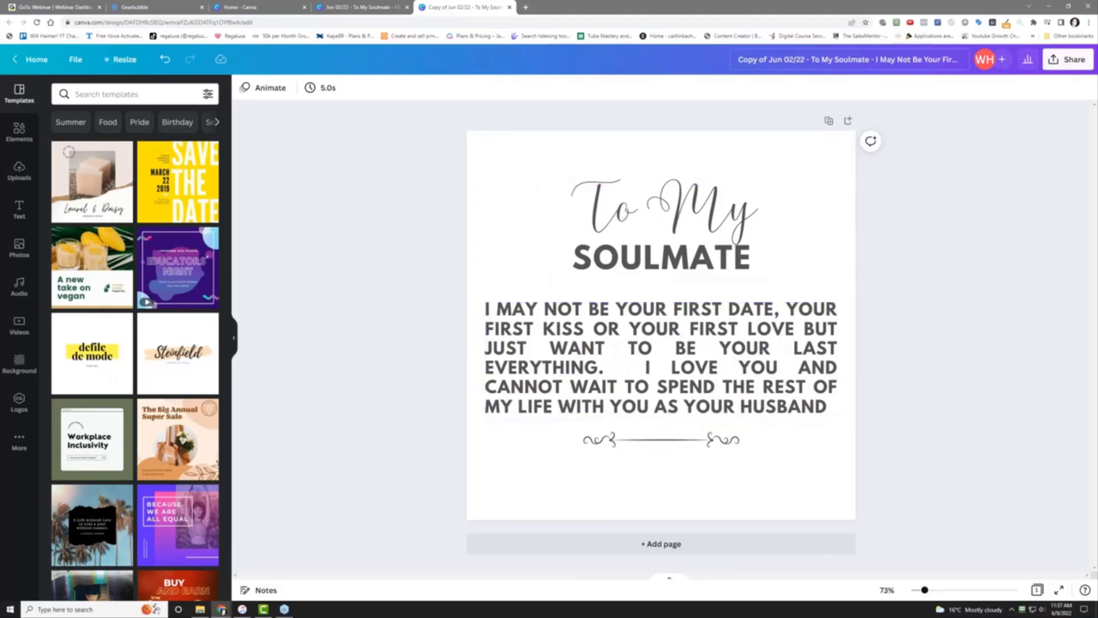
click(759, 60)
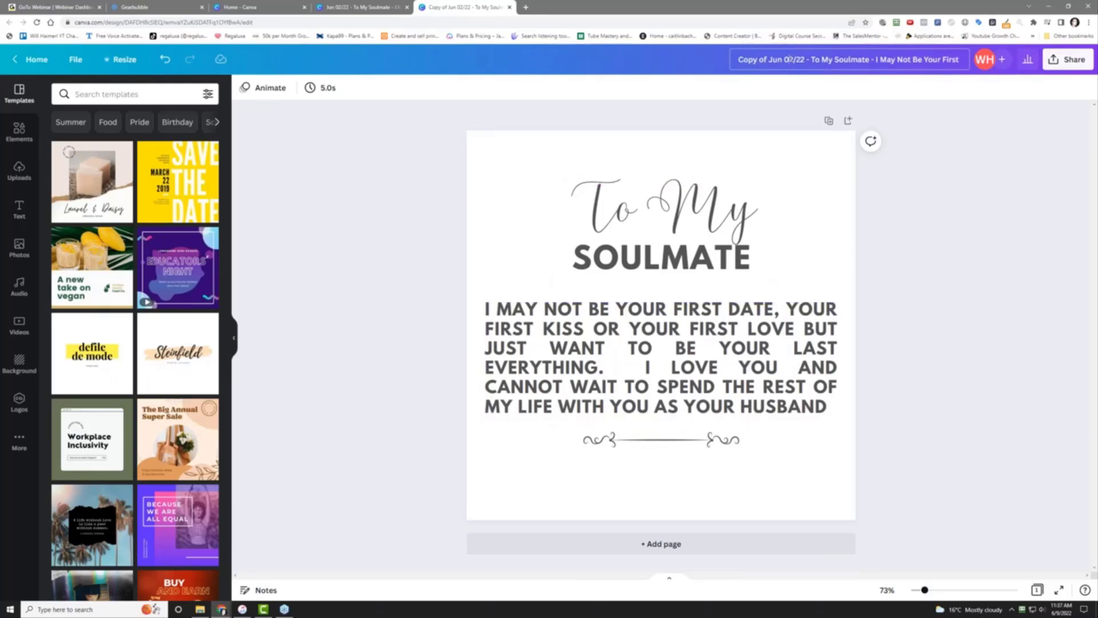
Rename the Canva design to begin with 'Jun 09' and end with '- Coffee Mug'
key(BackSpace)
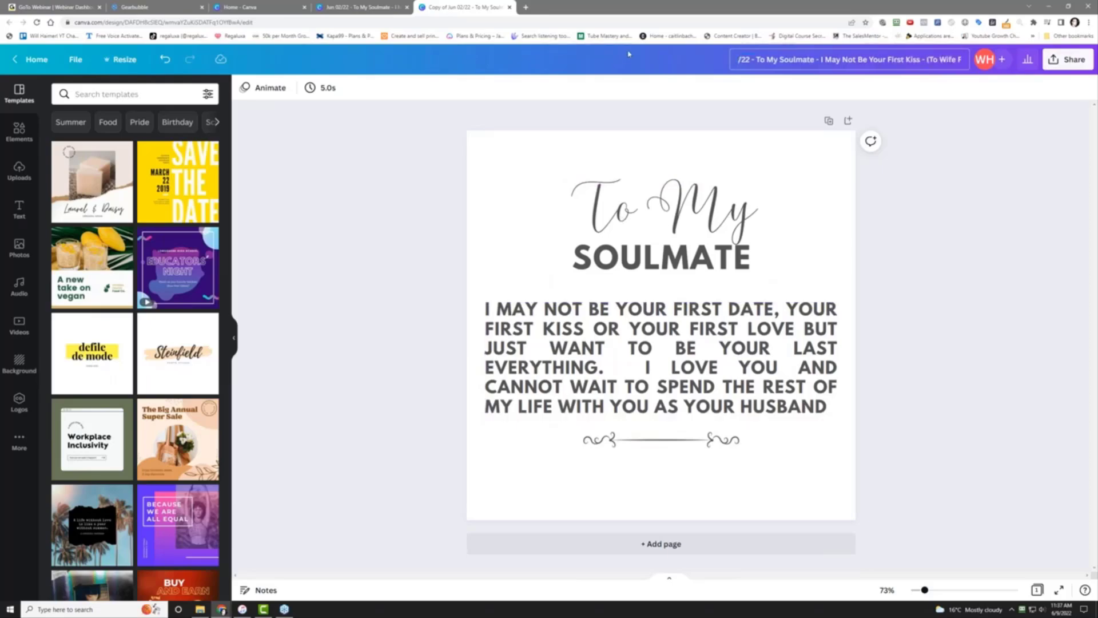
text(Jun)
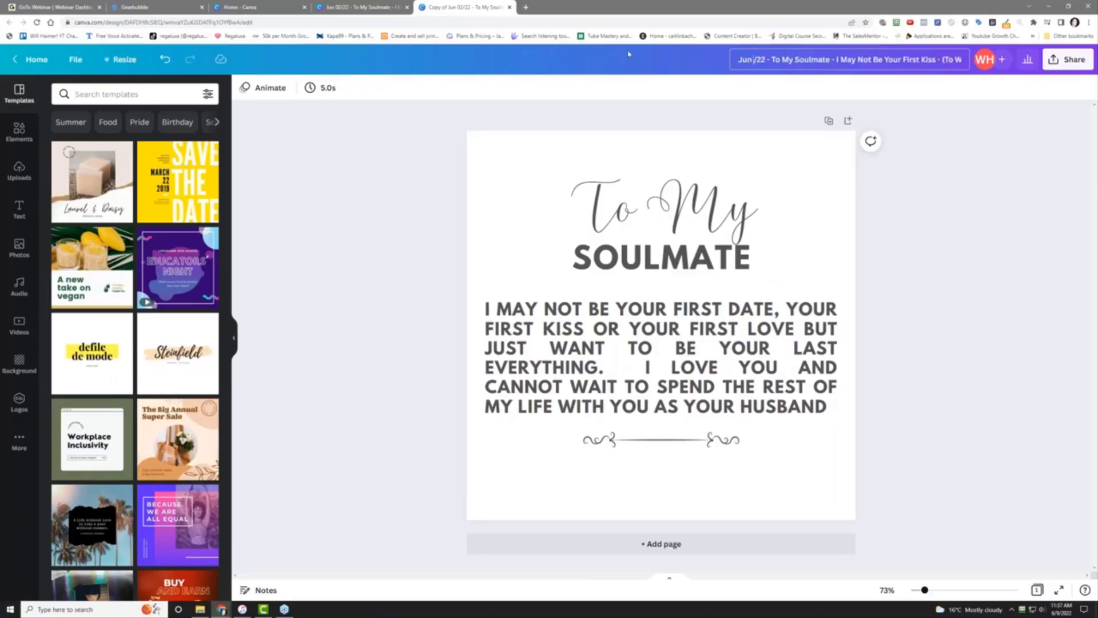
text( 09)
key(End)
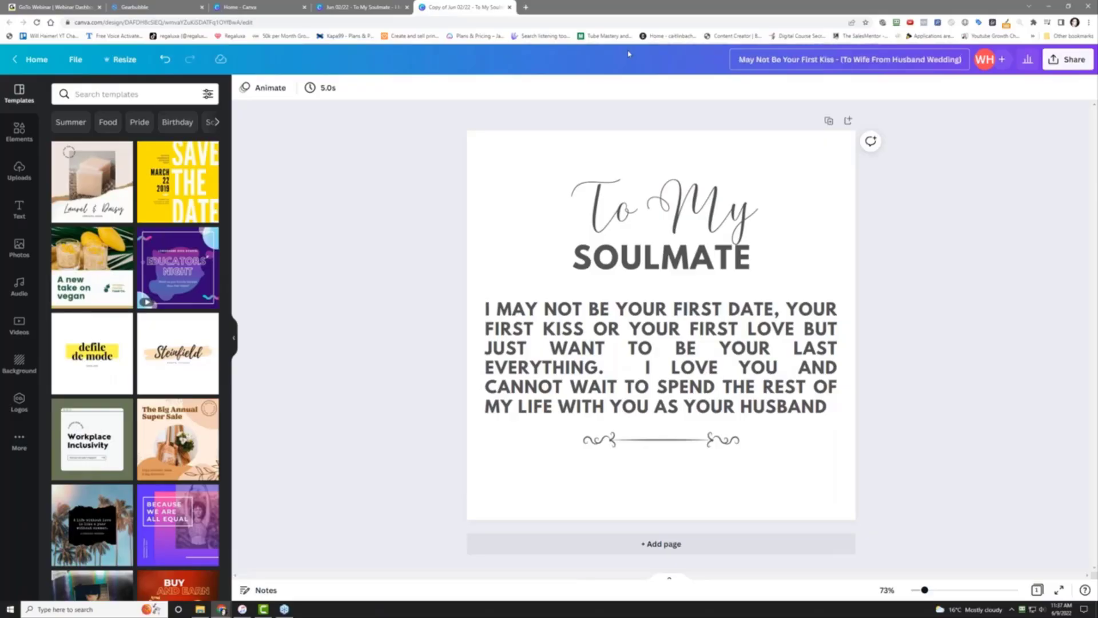
text(-)
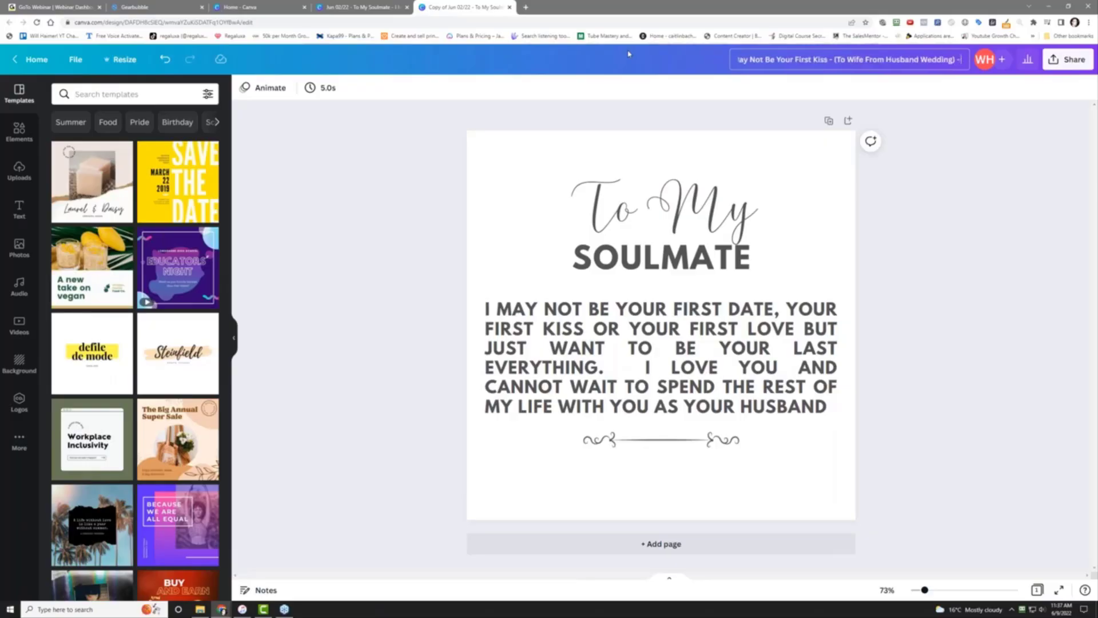
text( Coffee Mug)
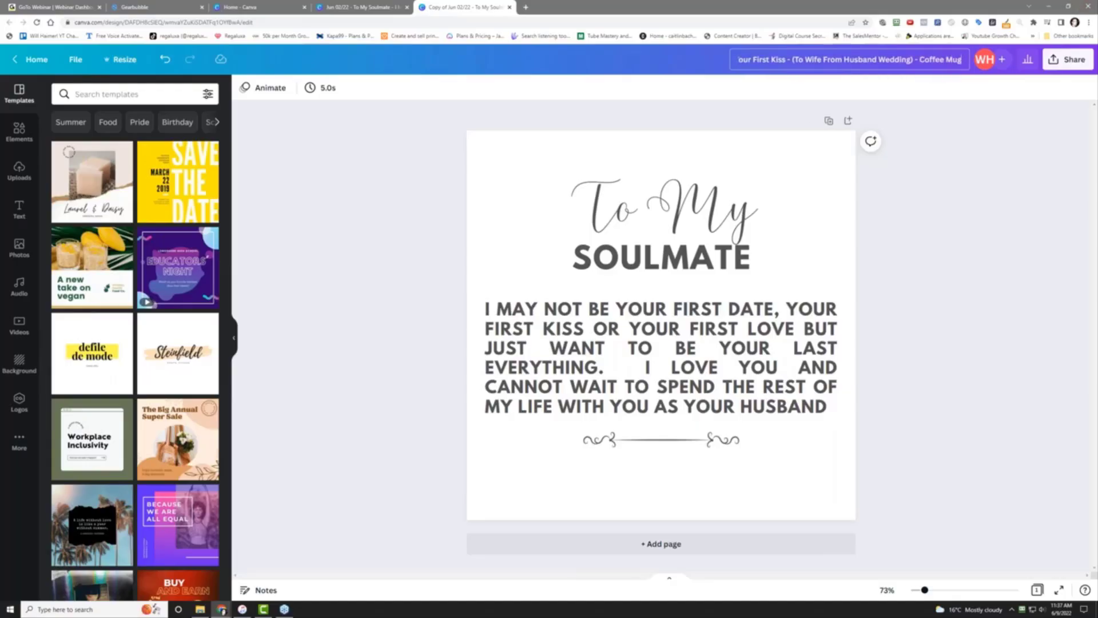
click(1036, 204)
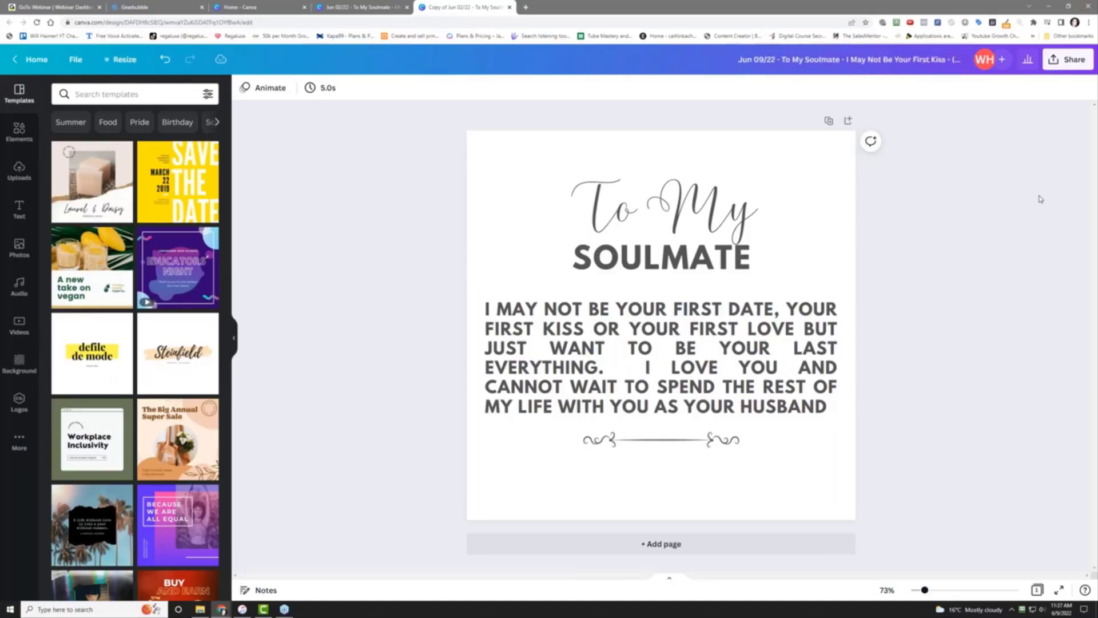
Download the design as a transparent-background PNG, setting PNG files to always open automatically
click(1070, 62)
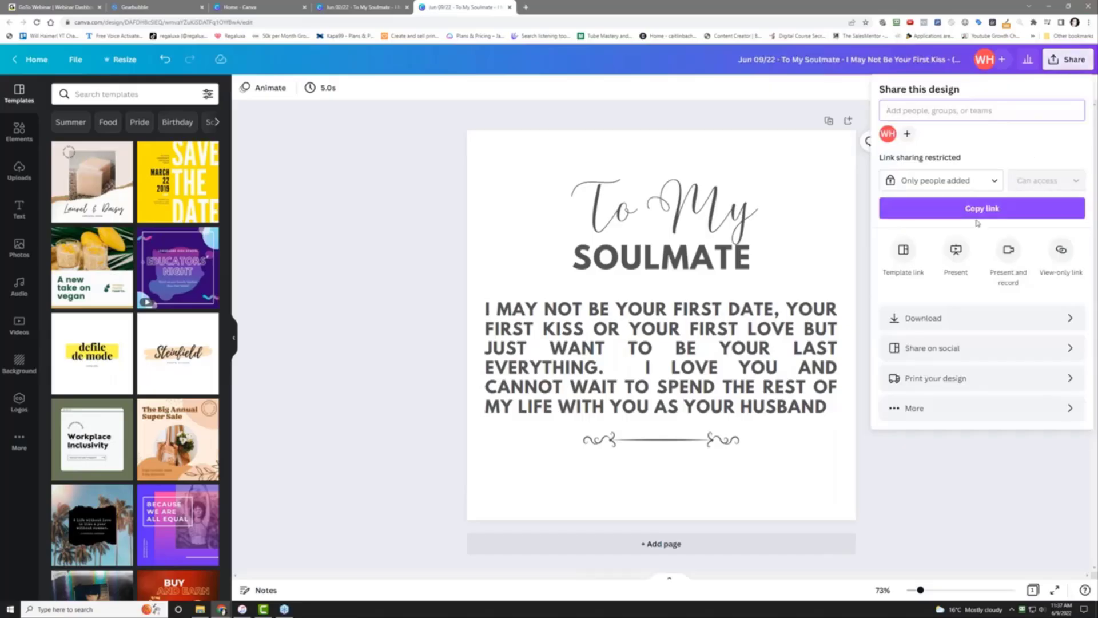
click(1003, 316)
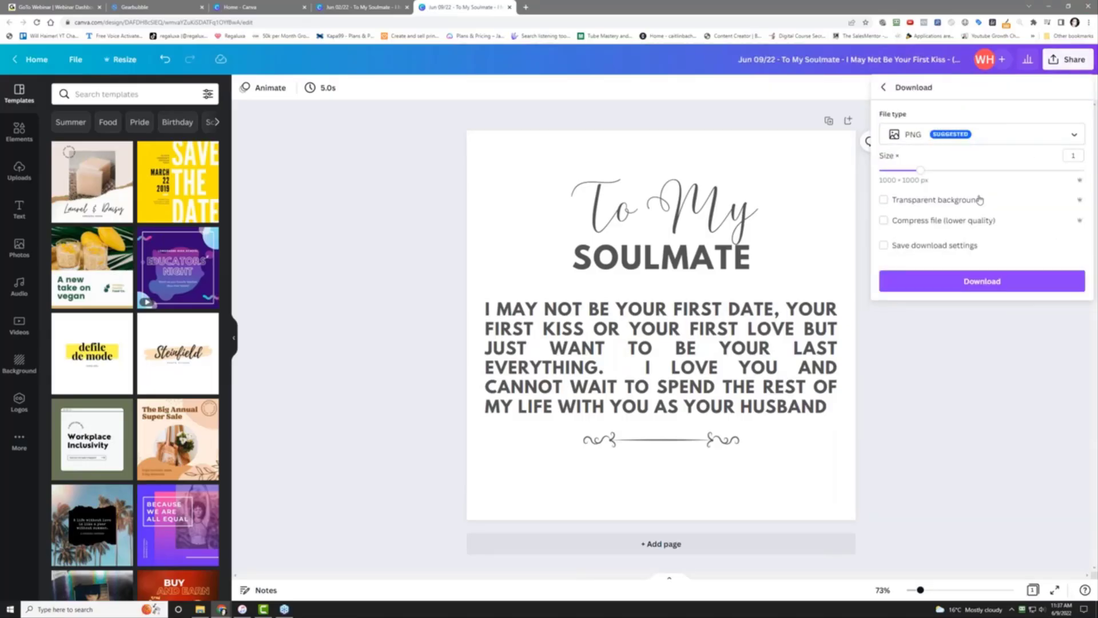
click(949, 203)
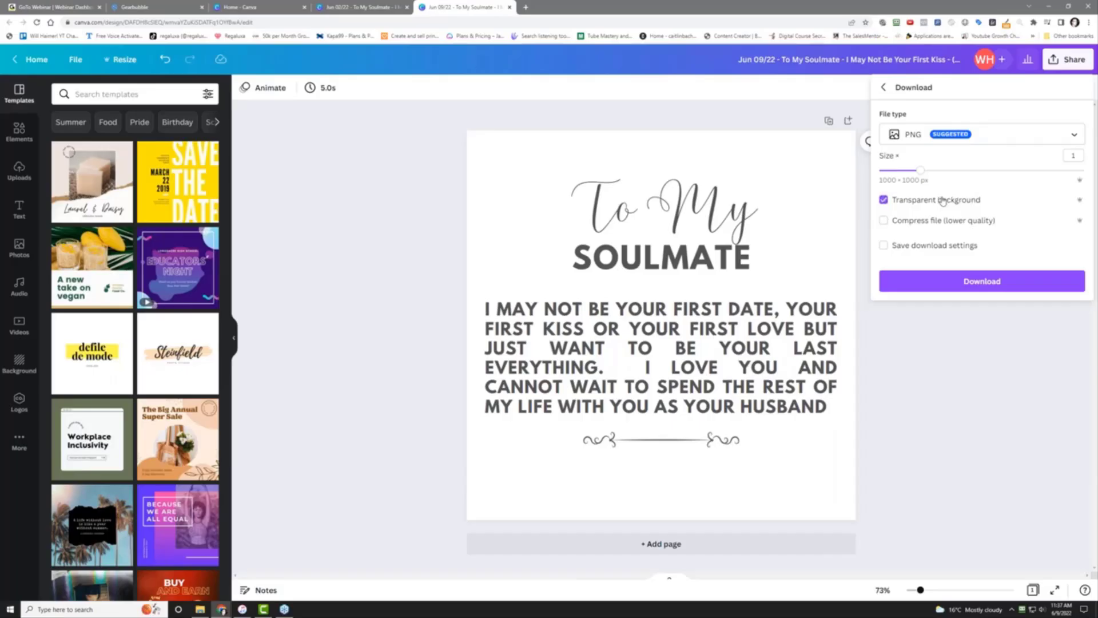
click(989, 282)
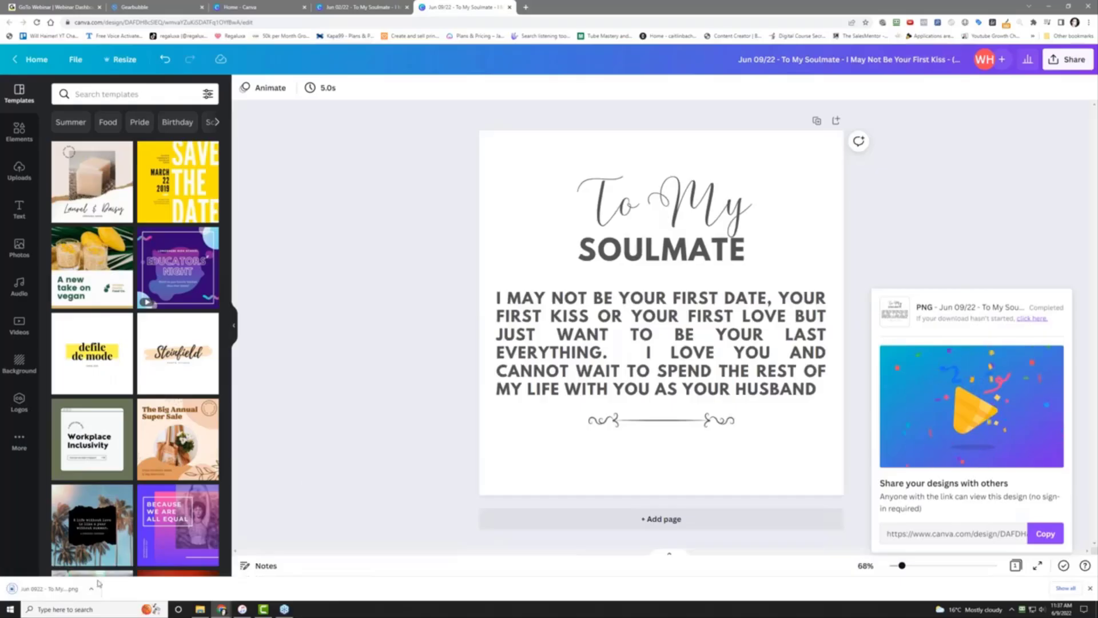
click(91, 588)
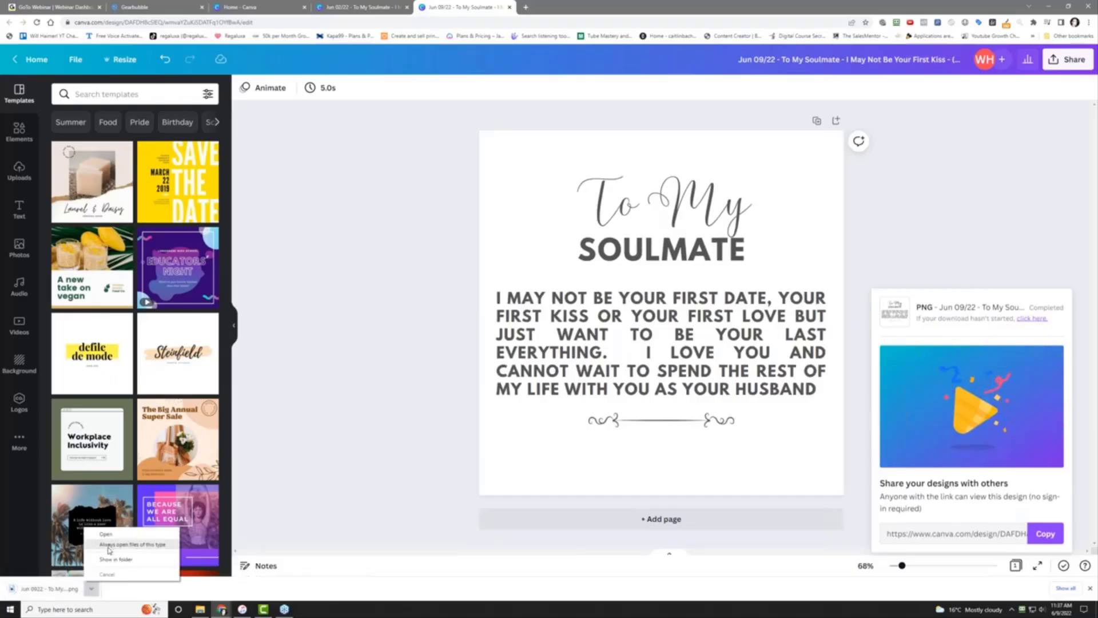
click(109, 546)
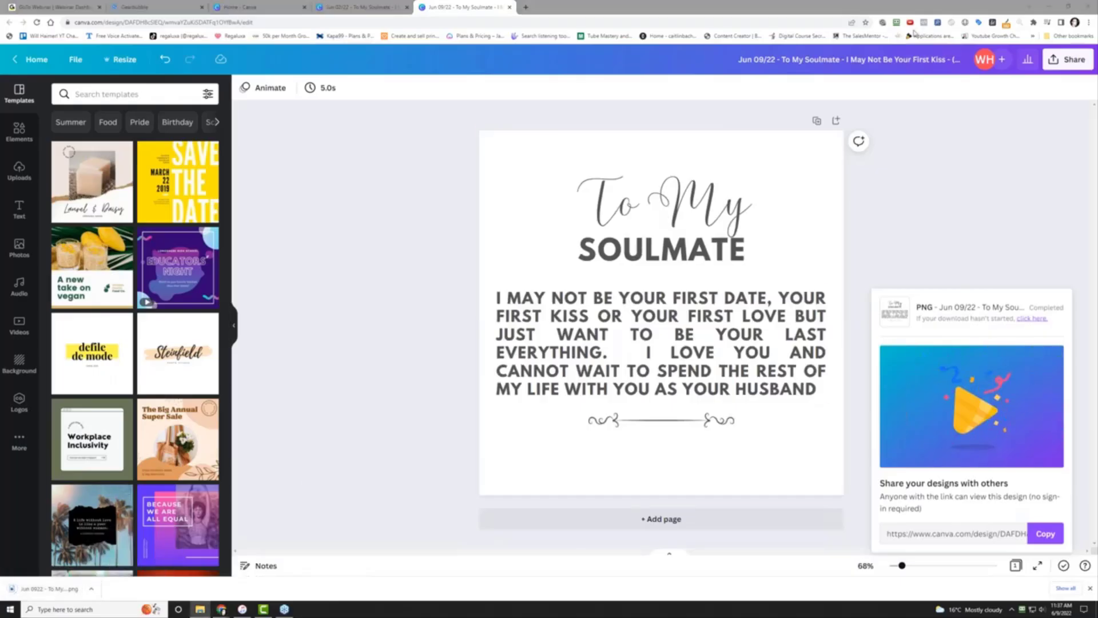
From the Gearbubble dashboard, launch a Traditional campaign with Candle as the product and continue
click(135, 7)
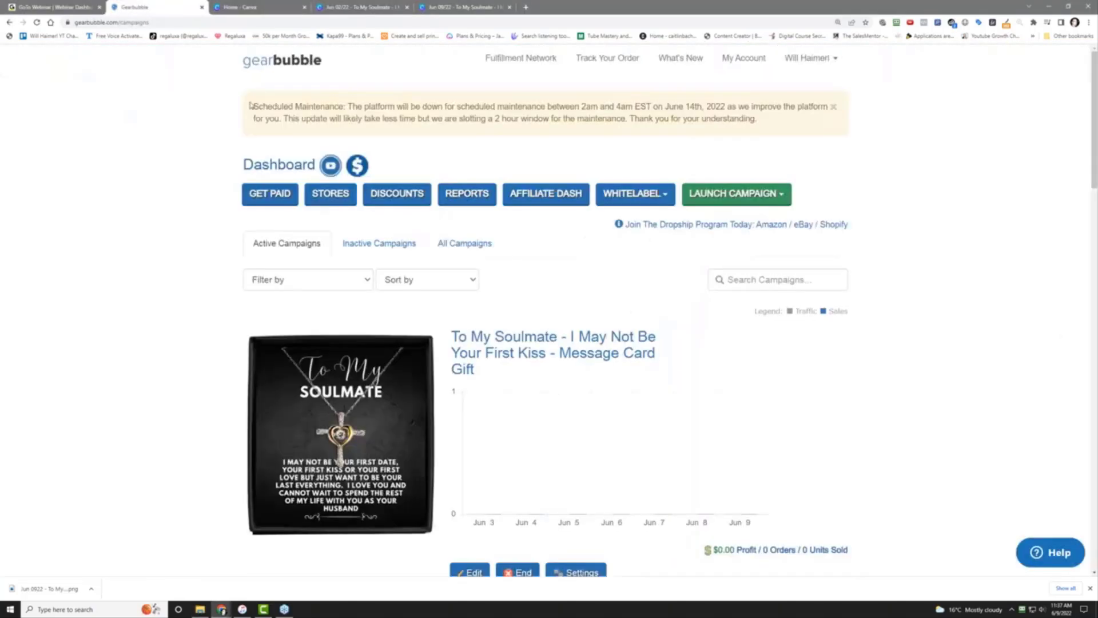
click(736, 200)
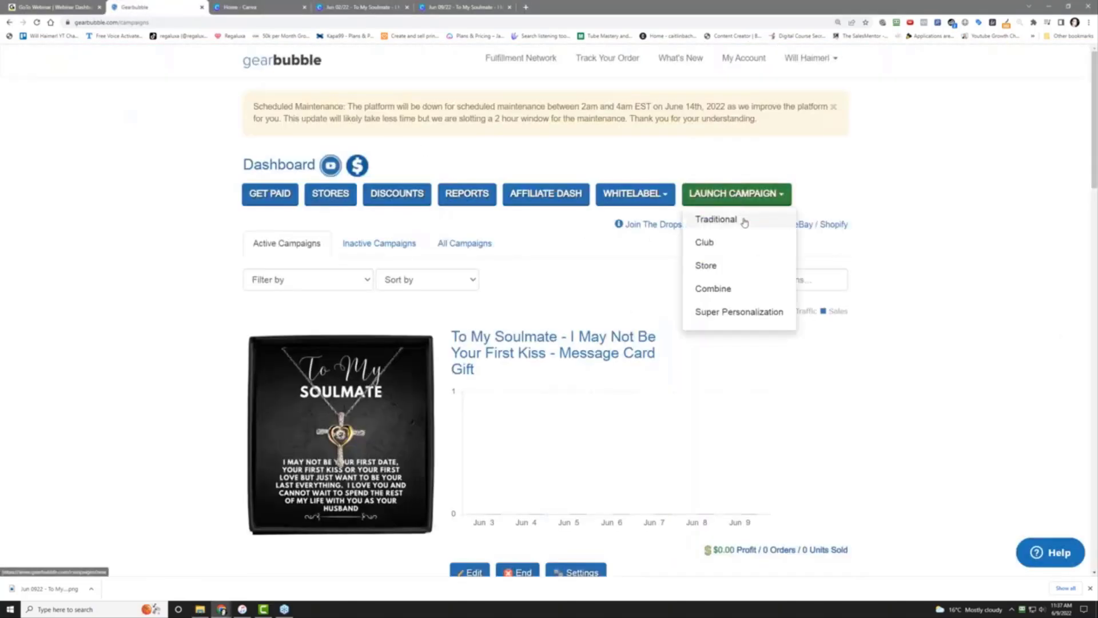
click(716, 220)
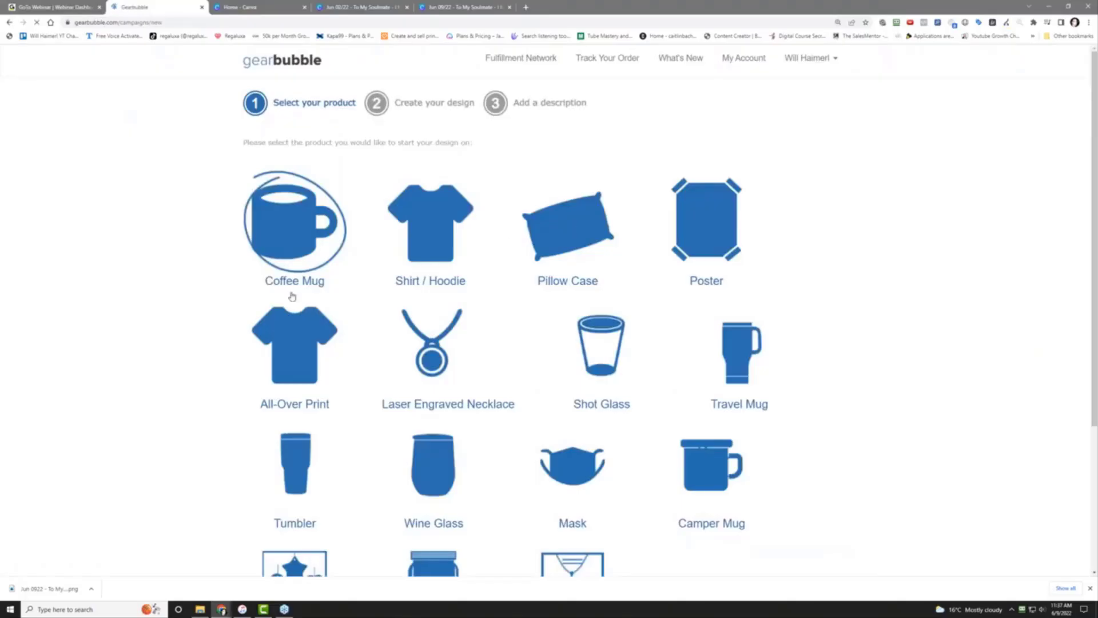
scroll(169, 346, down, 3)
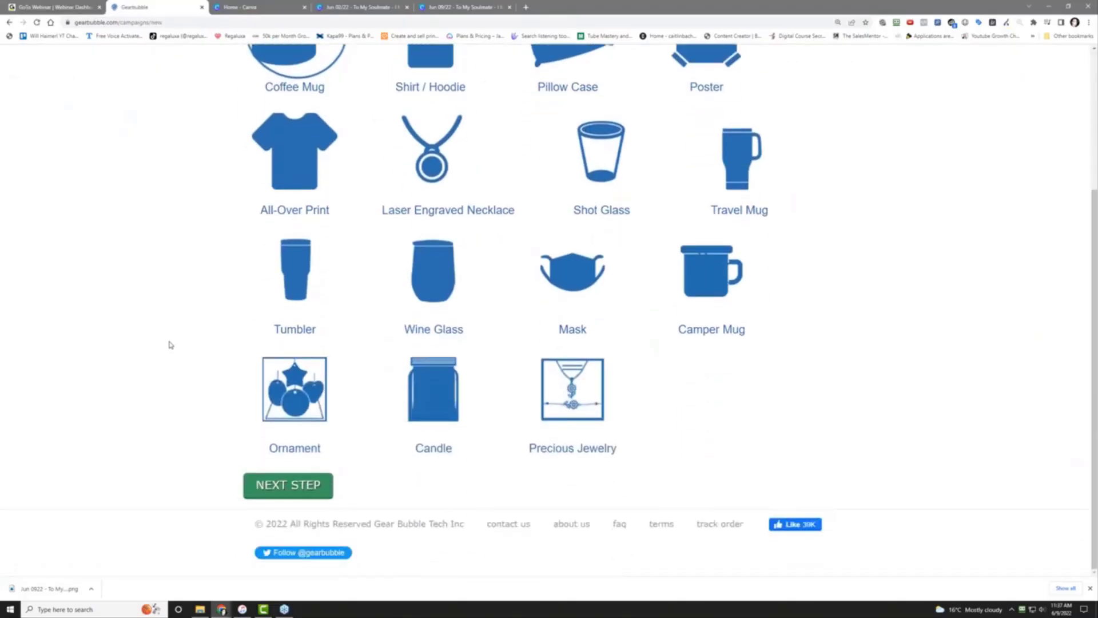
scroll(196, 264, up, 3)
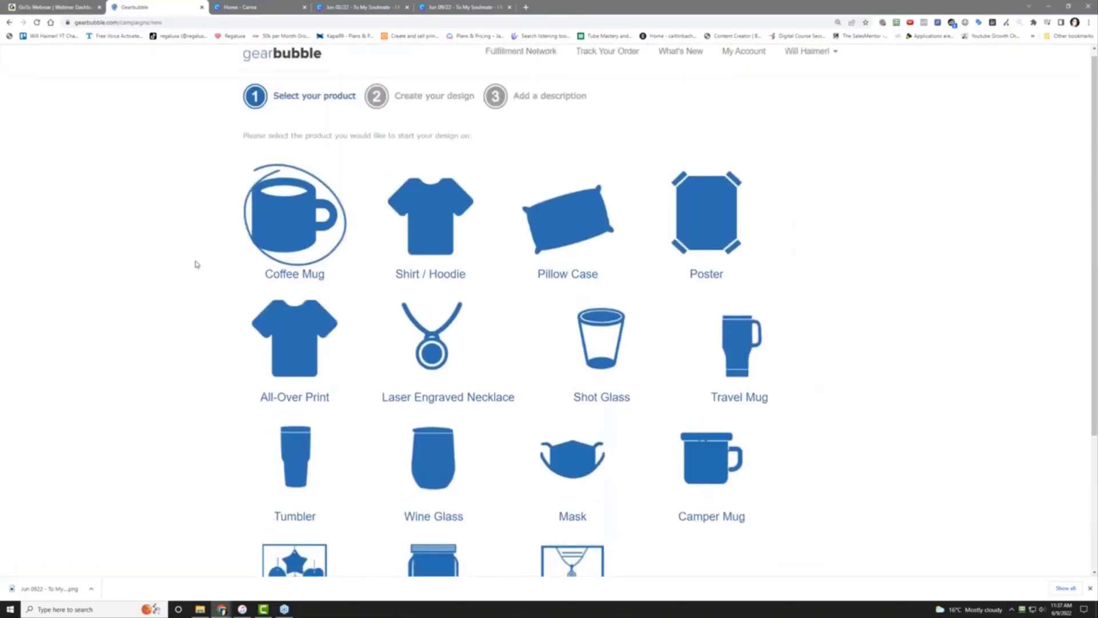
scroll(196, 264, down, 3)
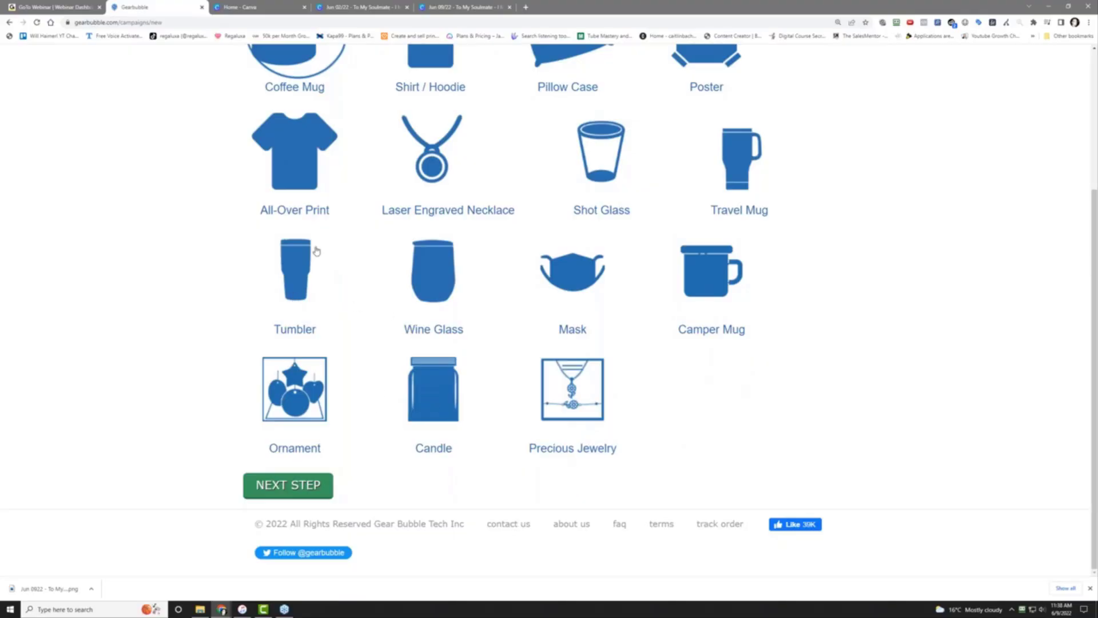
scroll(218, 286, up, 3)
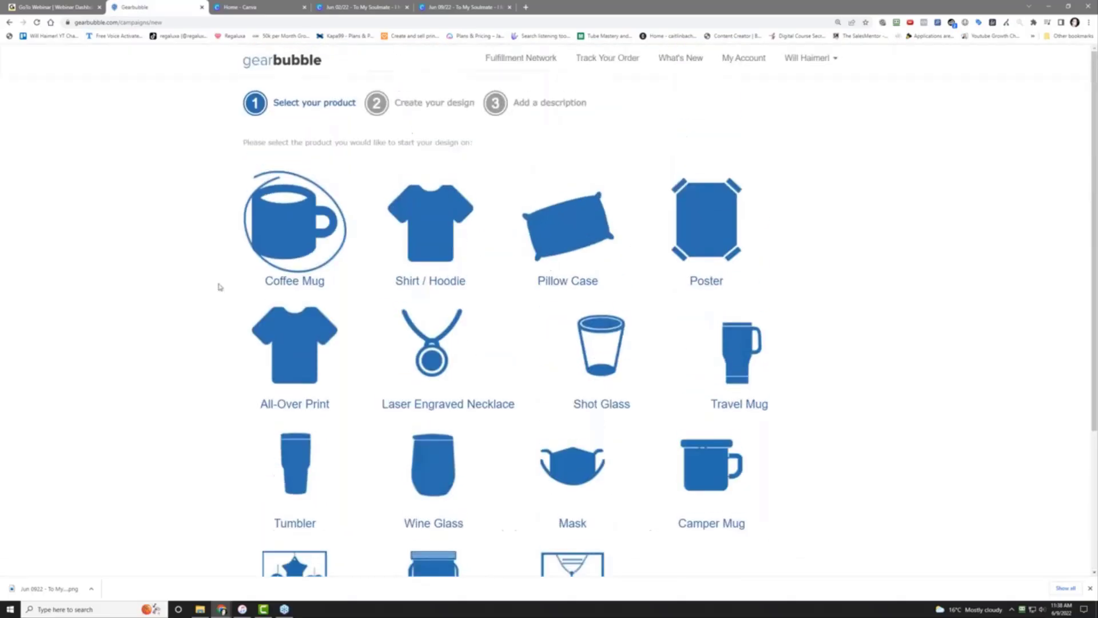
scroll(218, 286, down, 3)
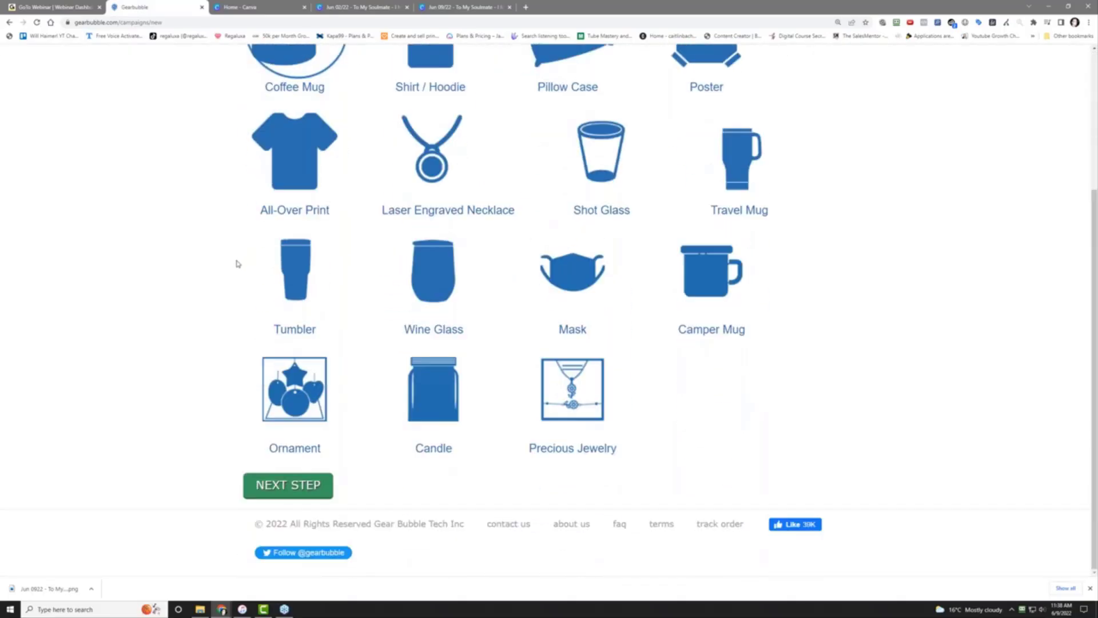
click(434, 417)
click(300, 483)
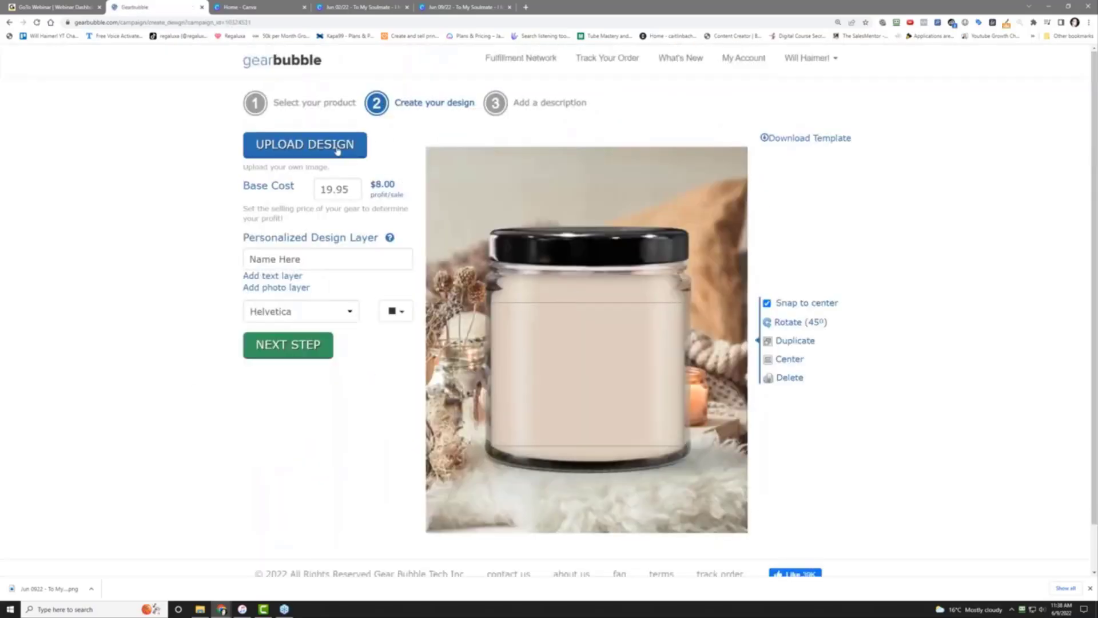
Upload the To My Soulmate PNG onto the candle and enlarge it to fill the label
click(337, 149)
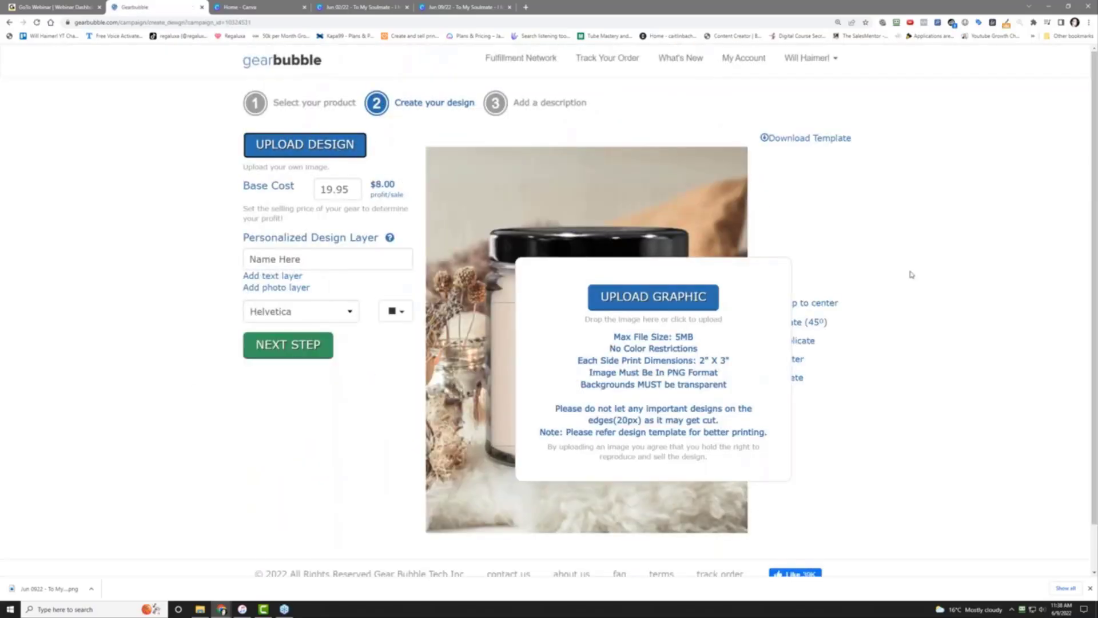
drag(912, 275, 678, 353)
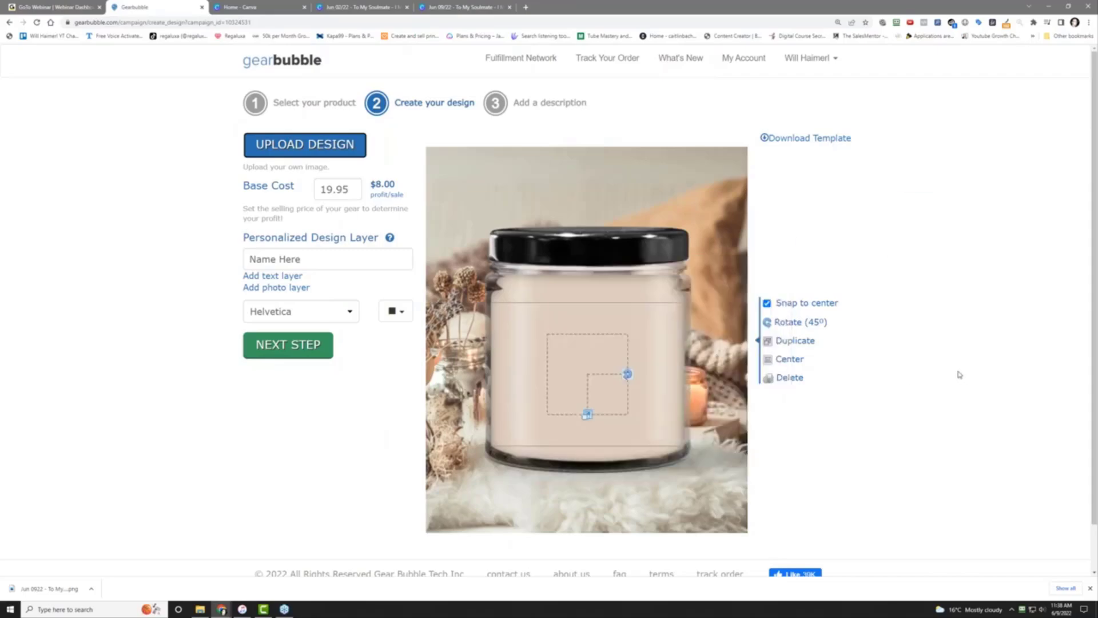
drag(587, 414, 588, 461)
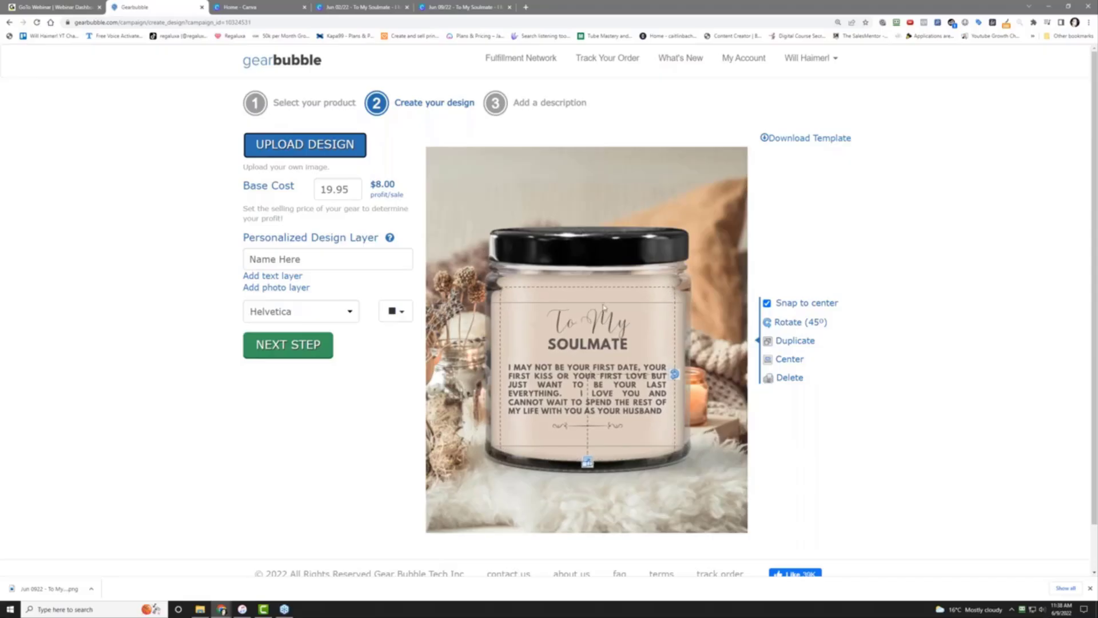
Raise the base cost from 19.95 to 29.95 and continue to the description step
double_click(356, 191)
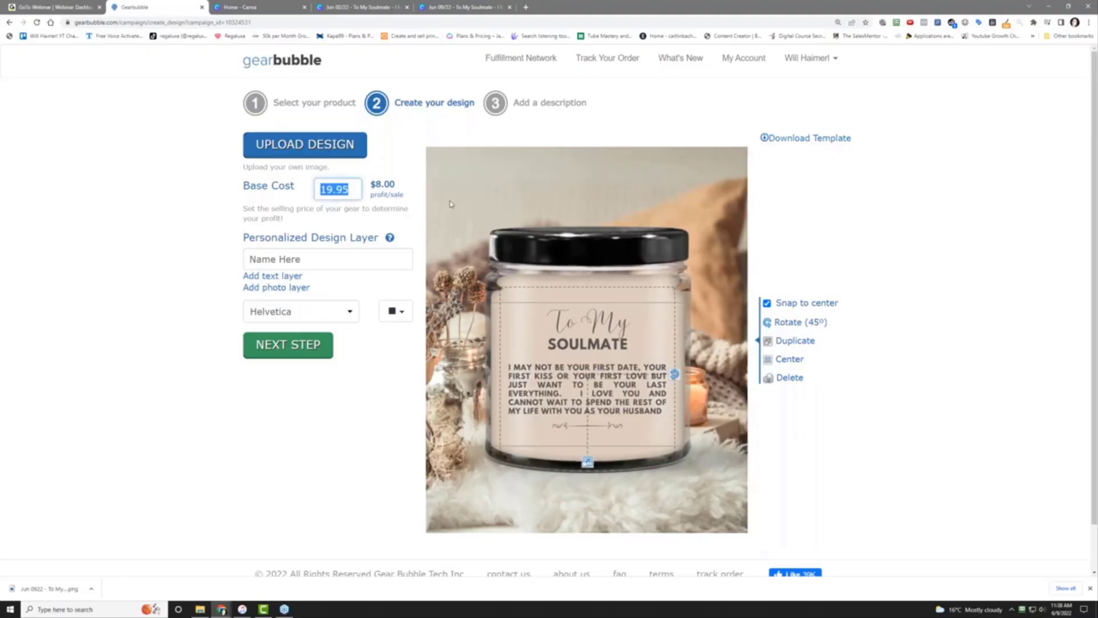
text(29.95)
click(30, 333)
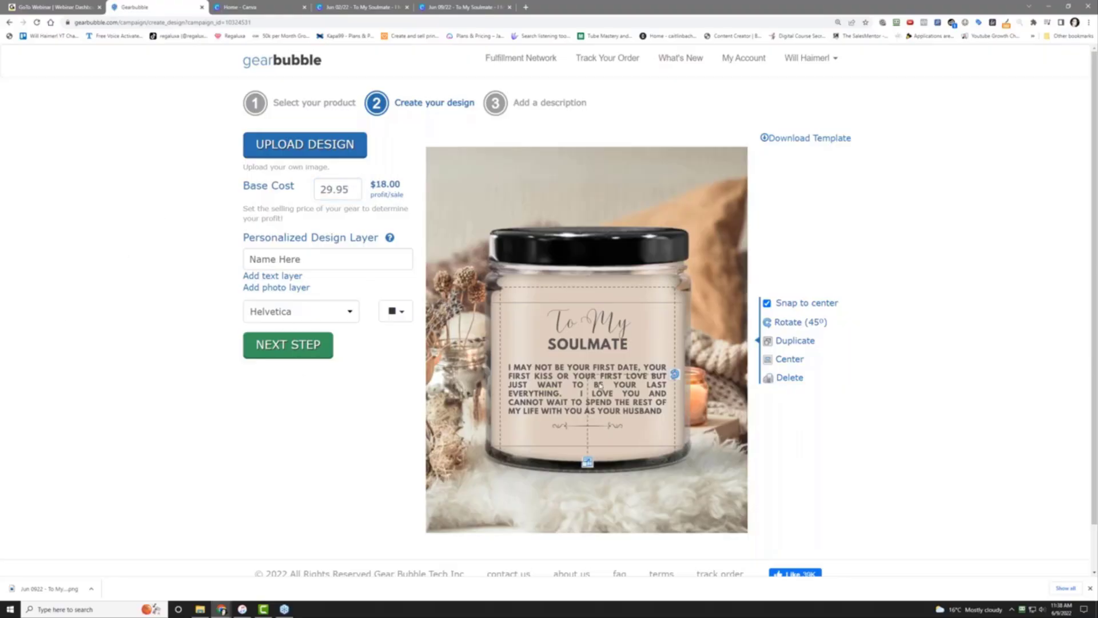
click(266, 345)
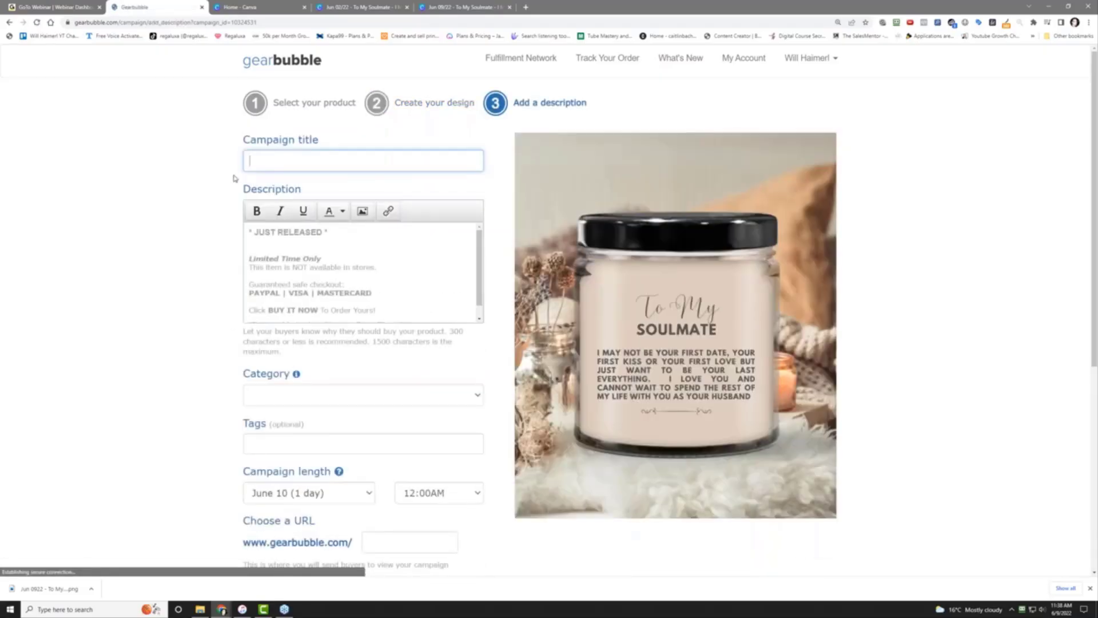
Title the campaign 'To My Soulmate - I May Not Be Your First Kiss - Candle'
text(To )
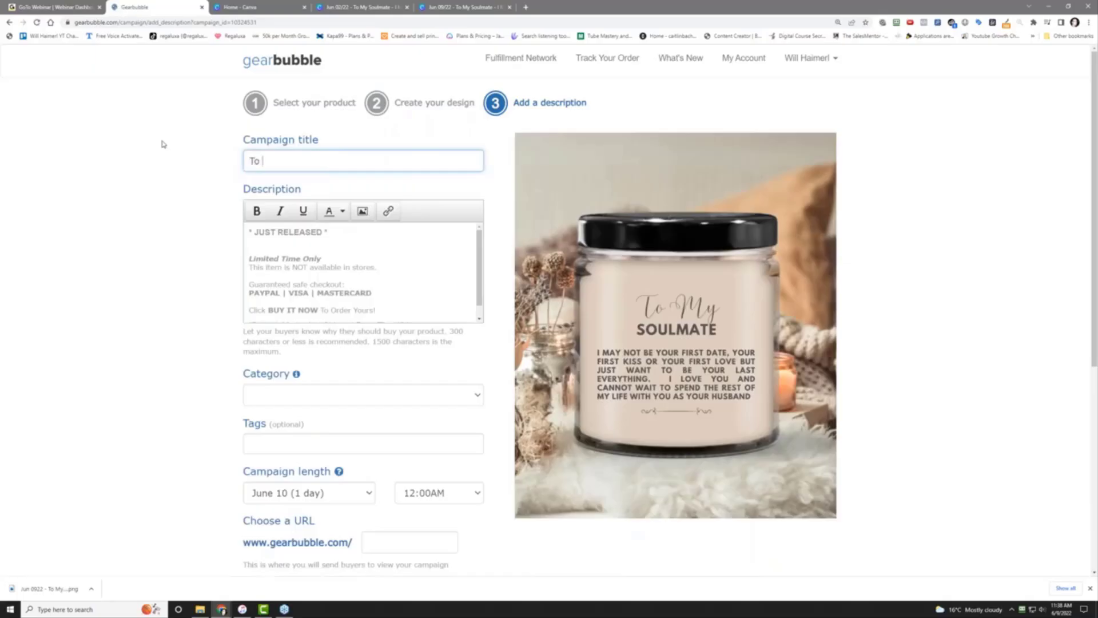
text(My Soulmate - I M)
key(BackSpace)
text(May Not )
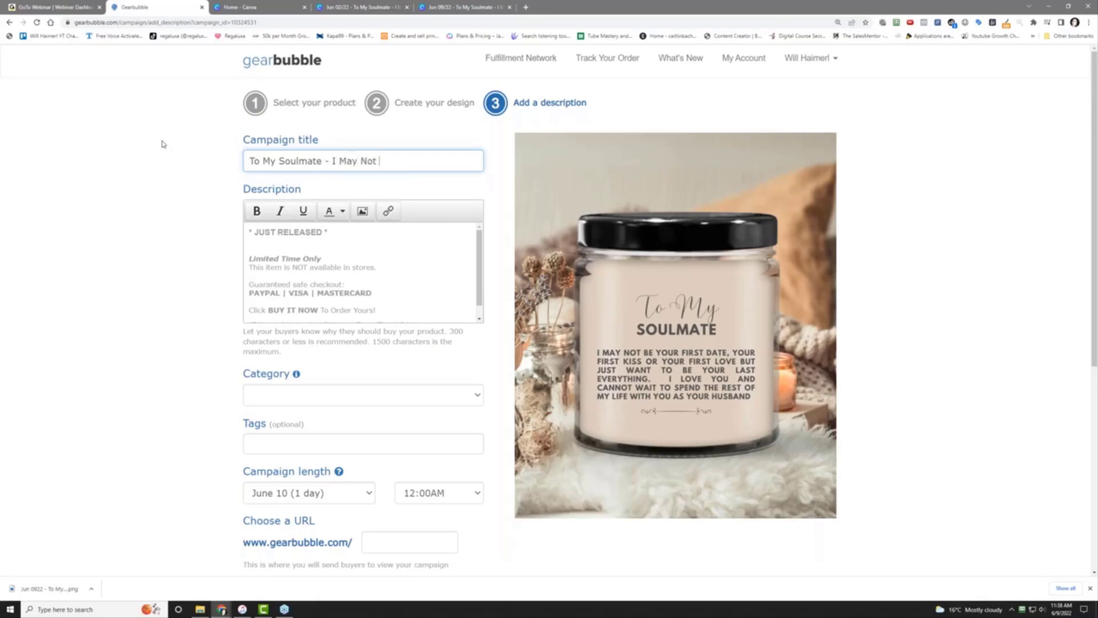
text(Be Your First Kiss - Coffee Mug)
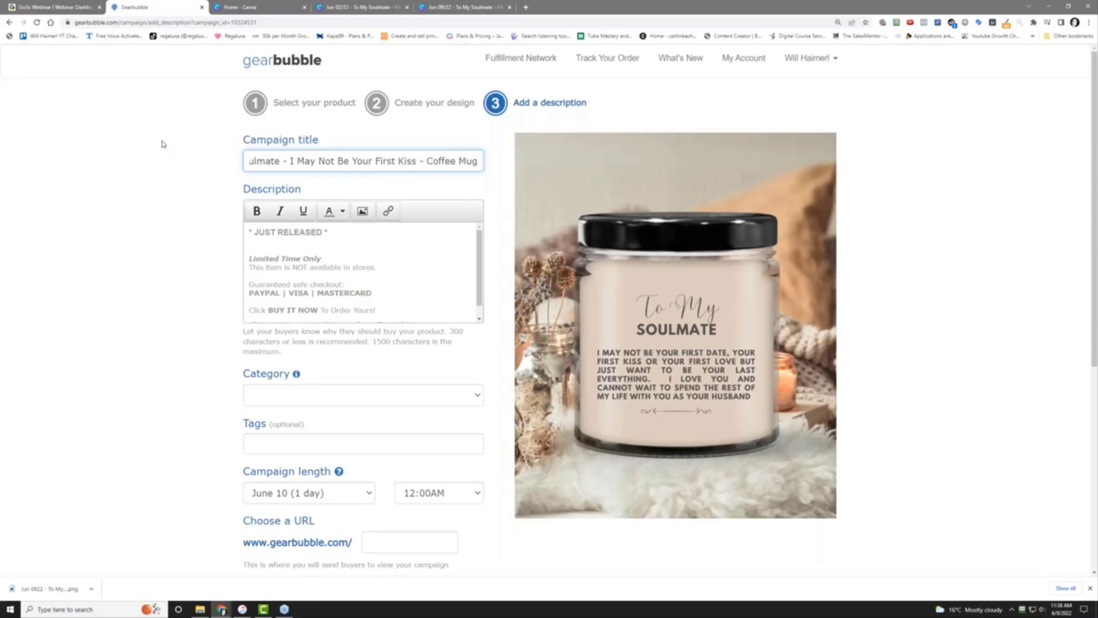
key(Left)
key(Left)
key(Left)
key(Left)
key(Left)
key(Left)
key(Left)
key(Left)
key(Left)
key(Left)
key(Left)
key(Left)
key(Left)
key(Left)
key(Left)
key(Left)
key(Left)
key(Left)
key(Left)
key(Left)
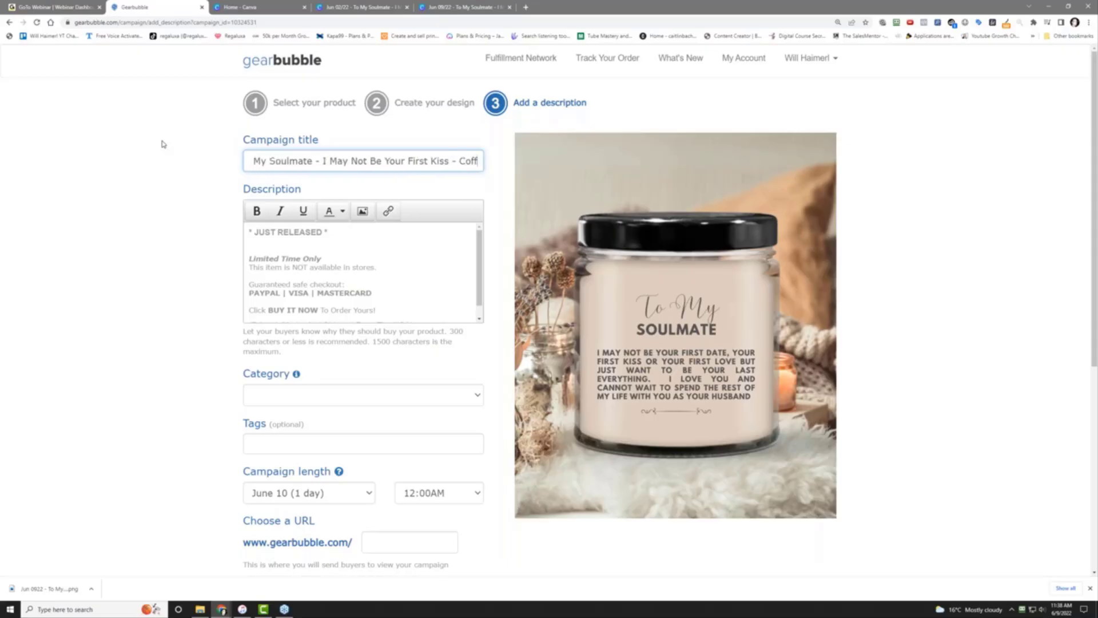
key(BackSpace)
text(andle)
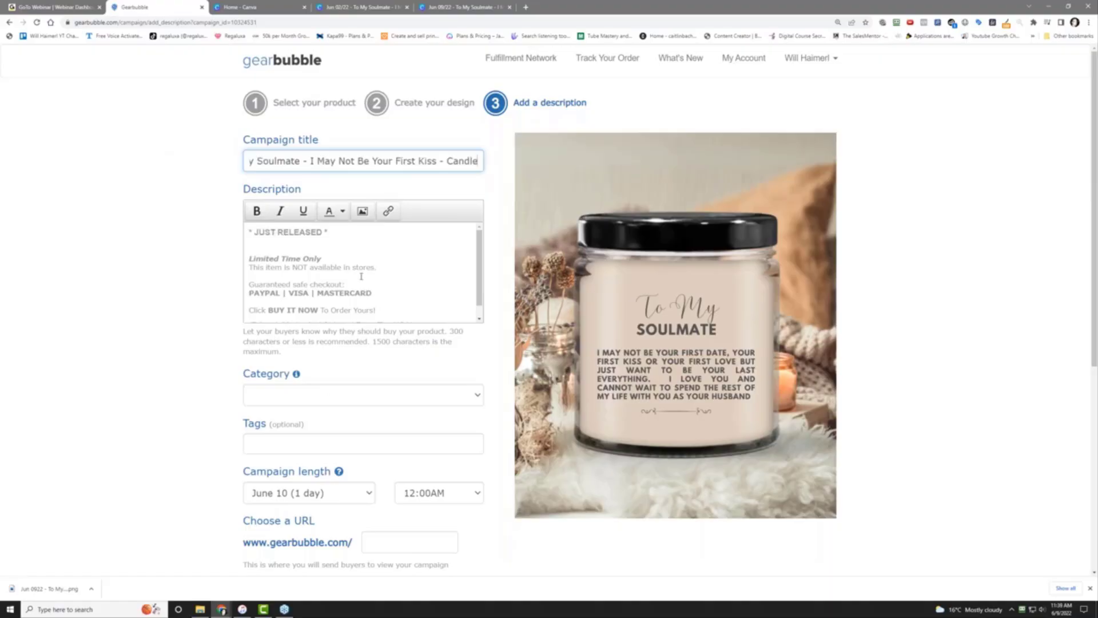
Set the campaign category to Family and add the tag 'Soulmate Candle'
click(342, 403)
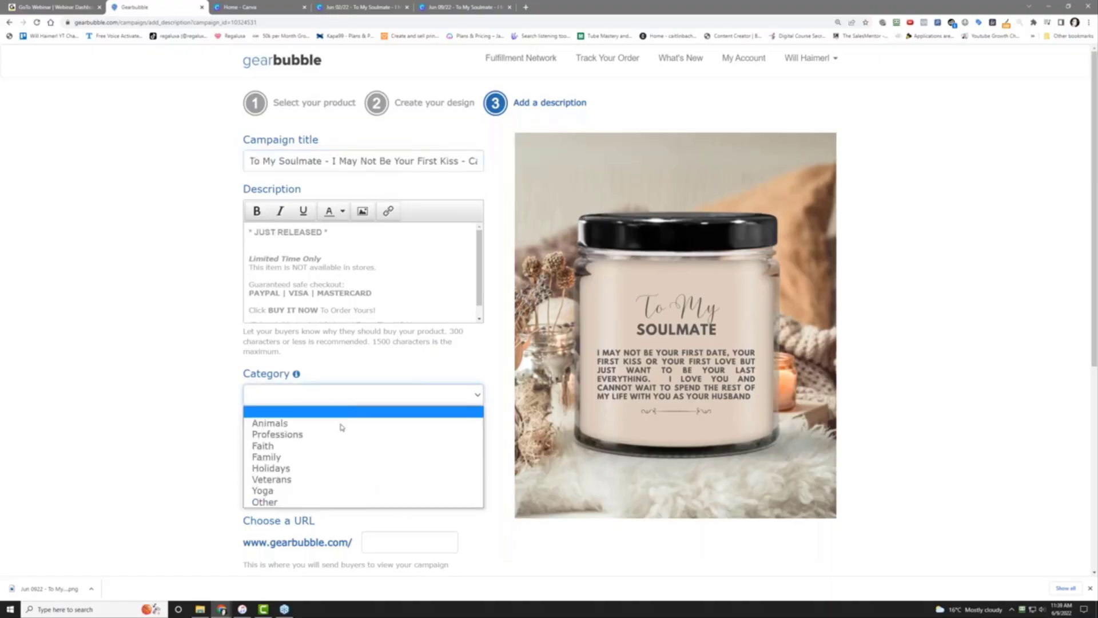
click(338, 457)
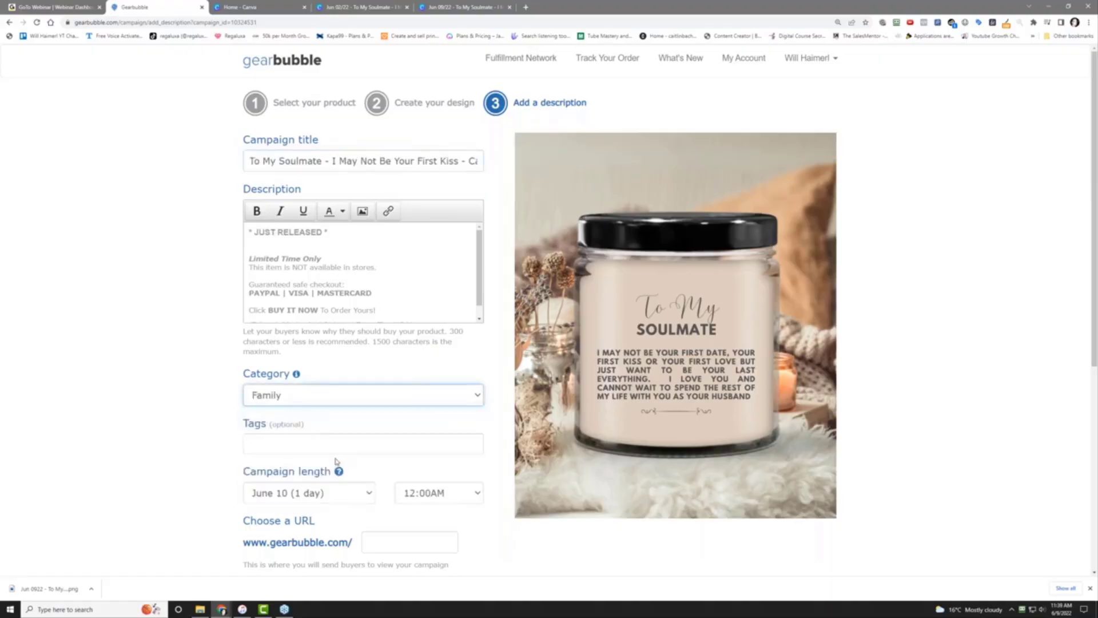
click(291, 452)
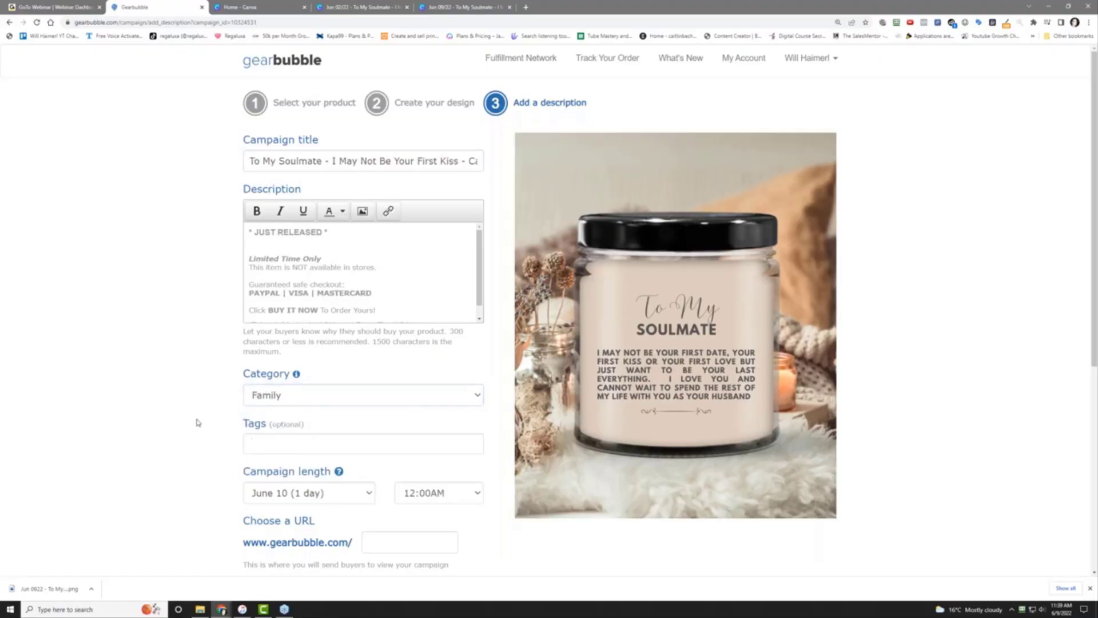
text(Soulmate Candle)
key(Return)
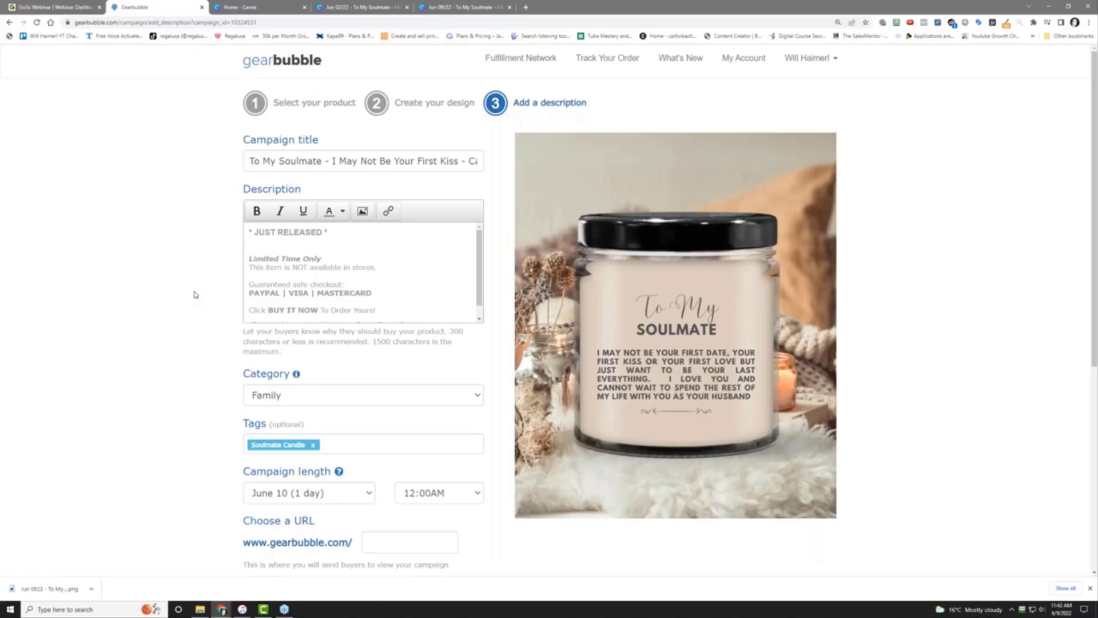
Replace the taken address candle-sou with soulmate-candle as the campaign URL
scroll(194, 294, down, 3)
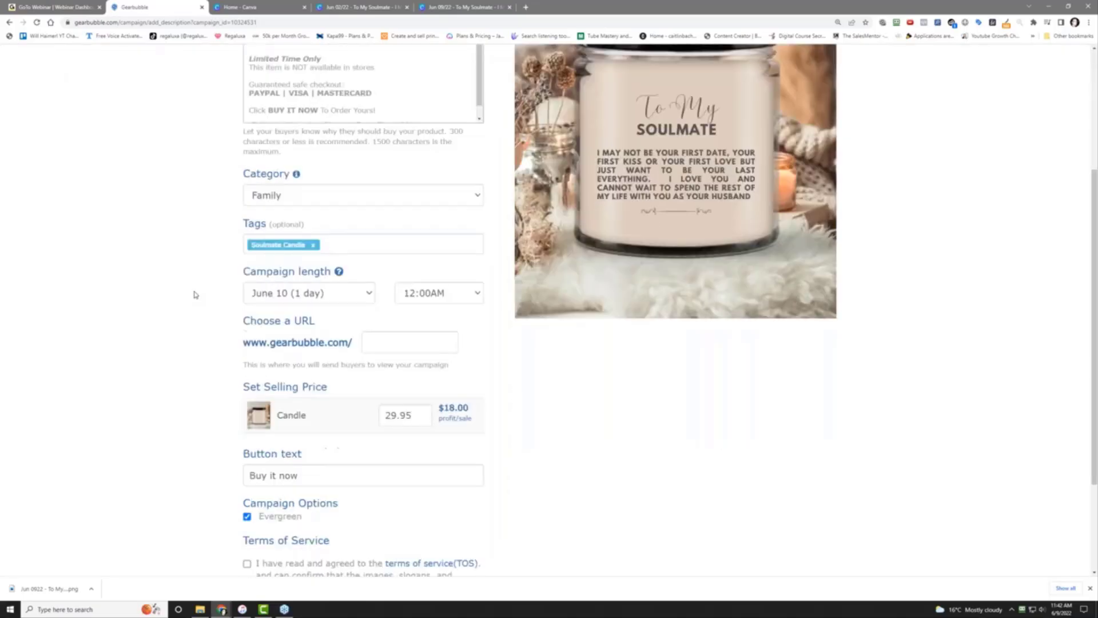
click(386, 341)
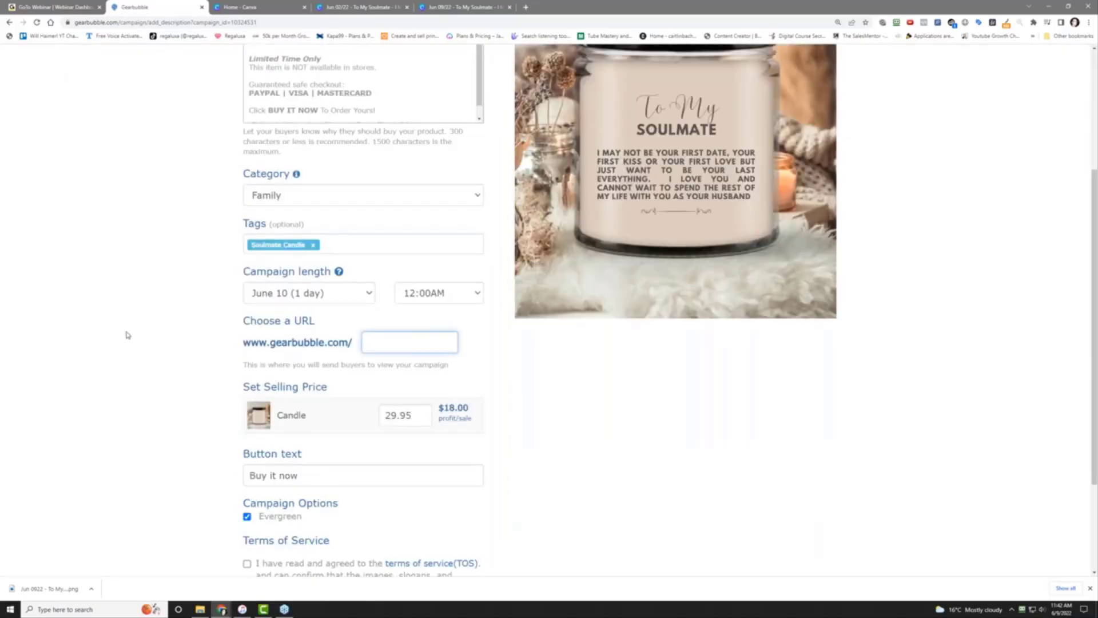
text(candle)
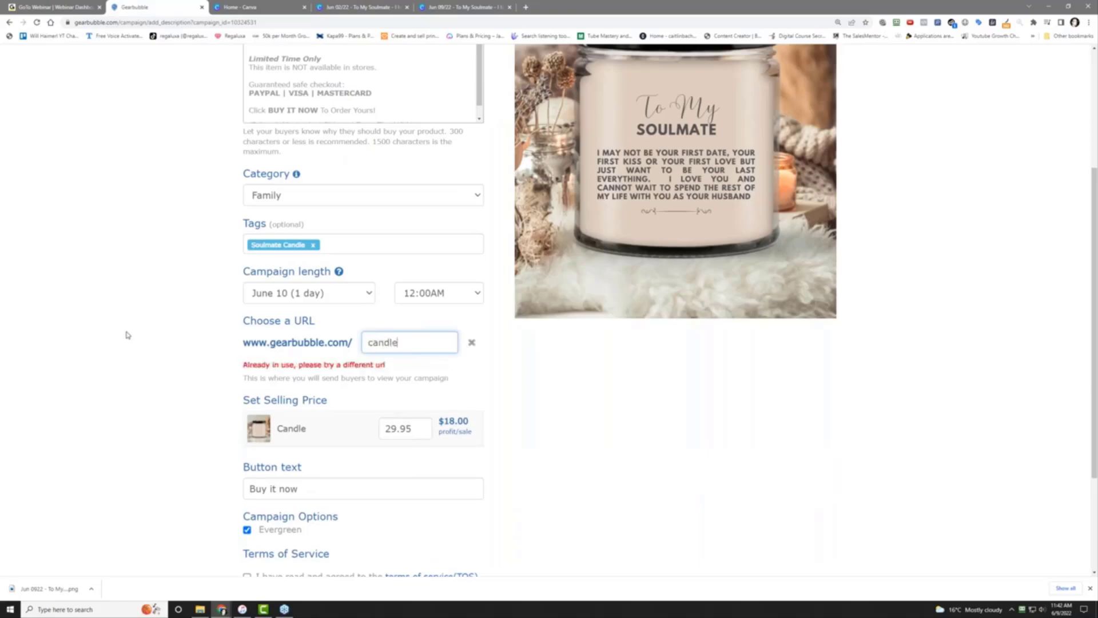
text(-sou)
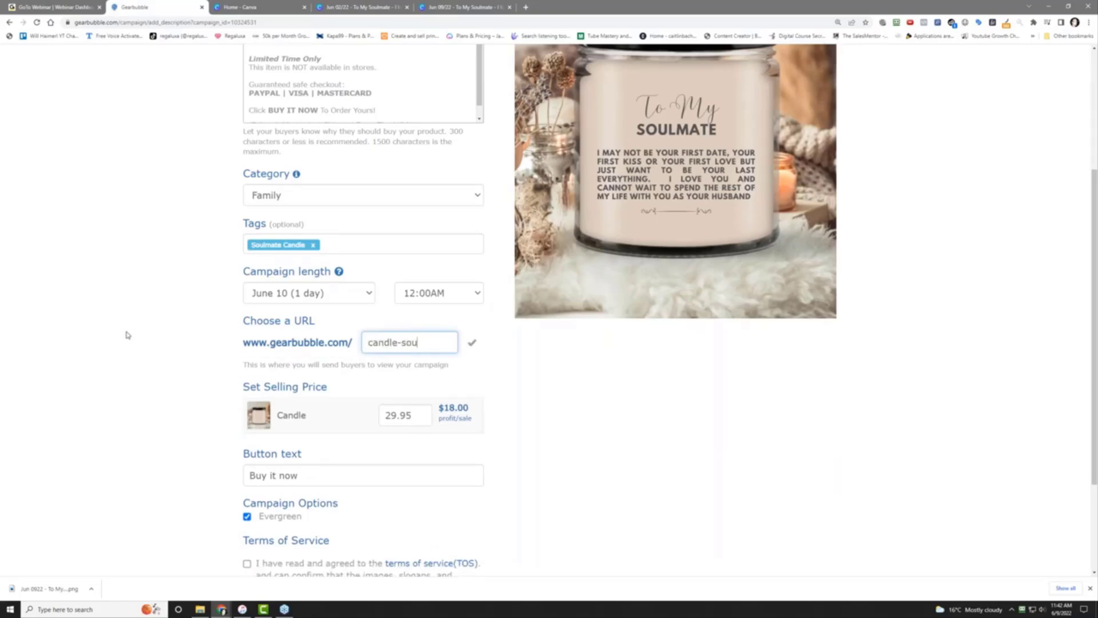
key(ctrl+a)
text(soultmate-)
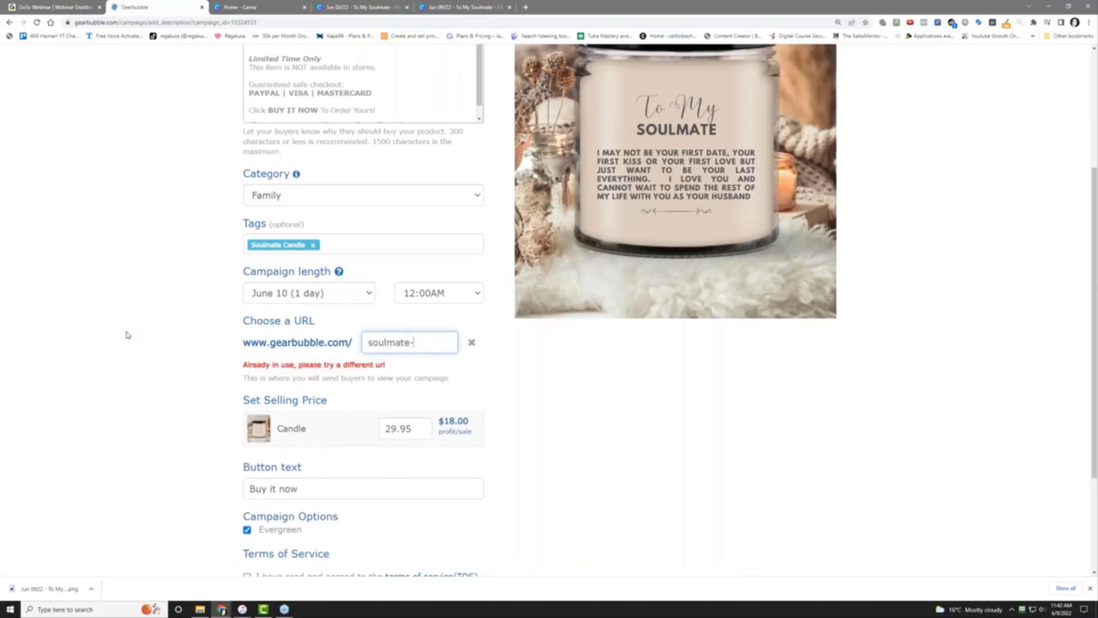
text(candle)
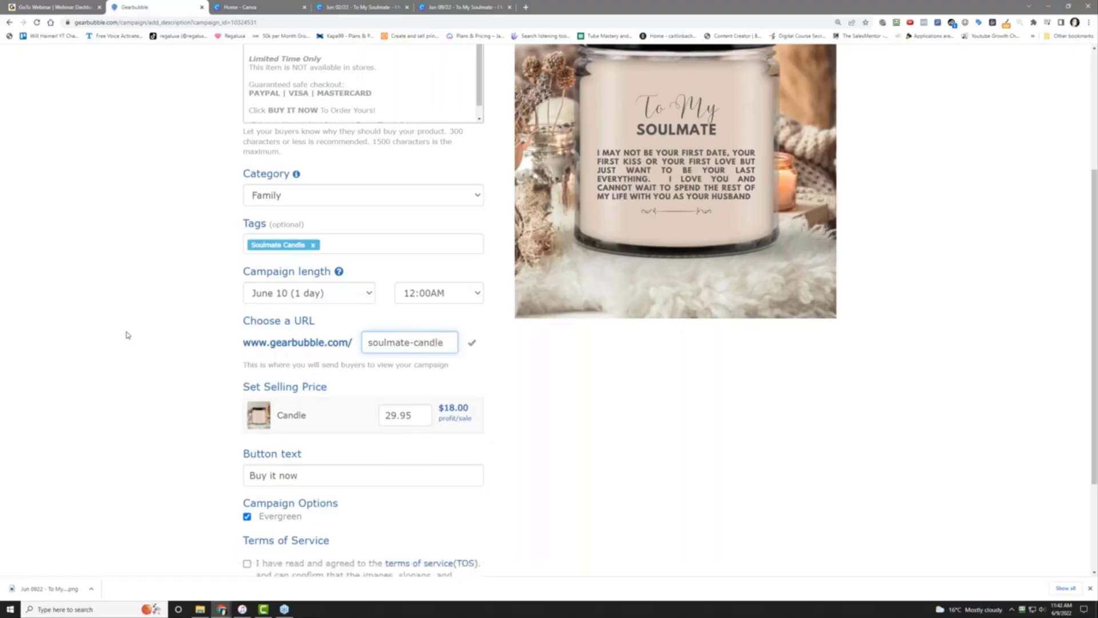
Accept the Terms of Service and launch the candle campaign
scroll(127, 334, down, 1)
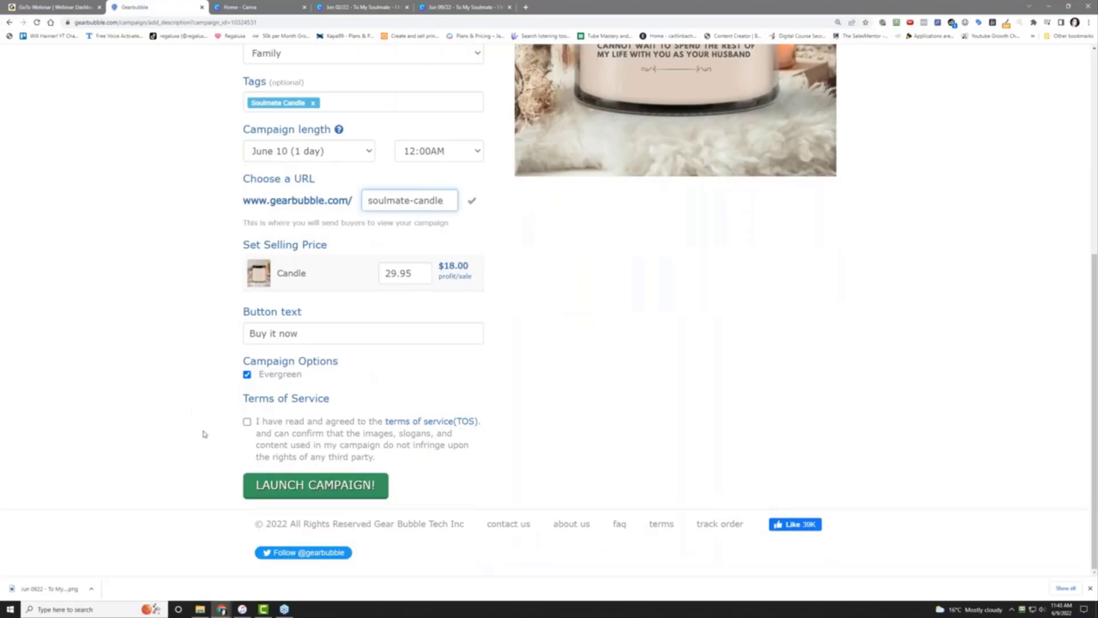
click(247, 421)
click(292, 492)
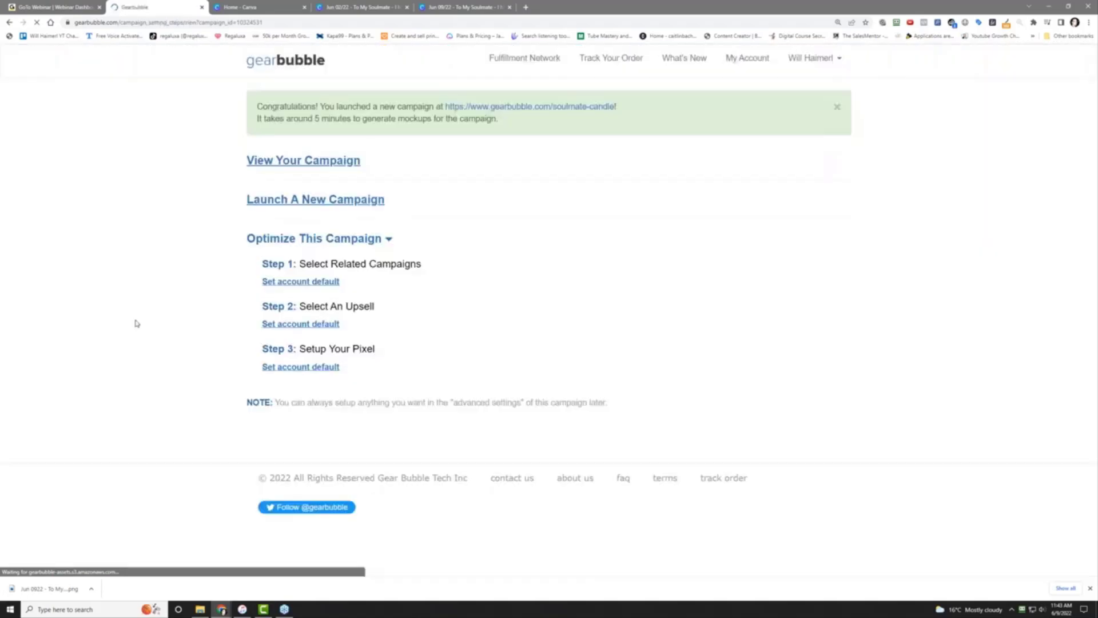
Open the upsell settings of the Message Card Gift campaign
click(754, 57)
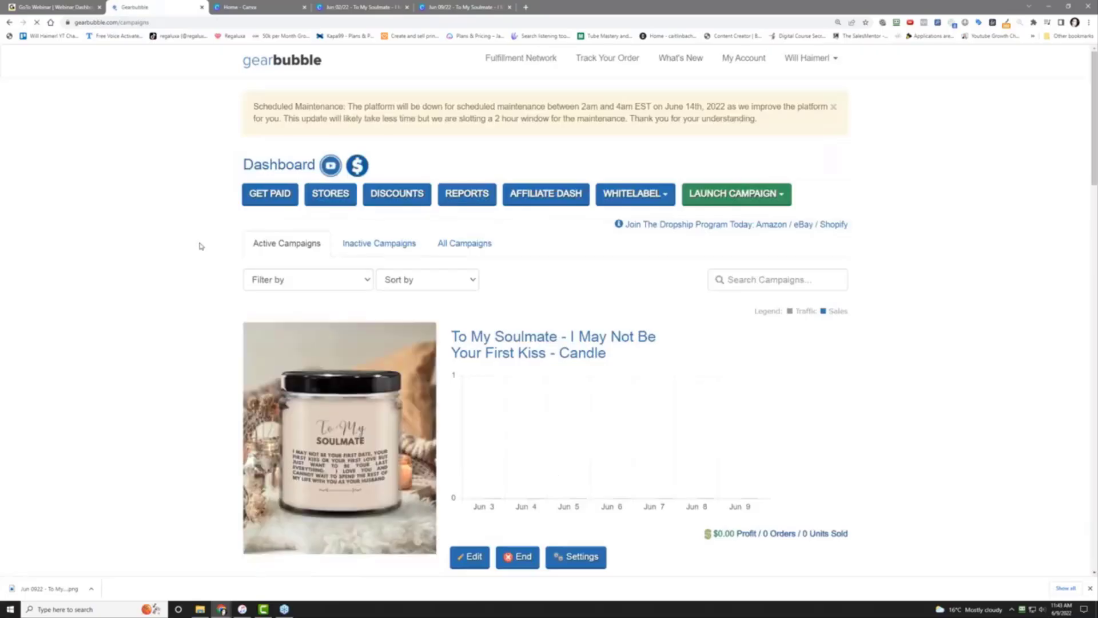
scroll(200, 246, down, 5)
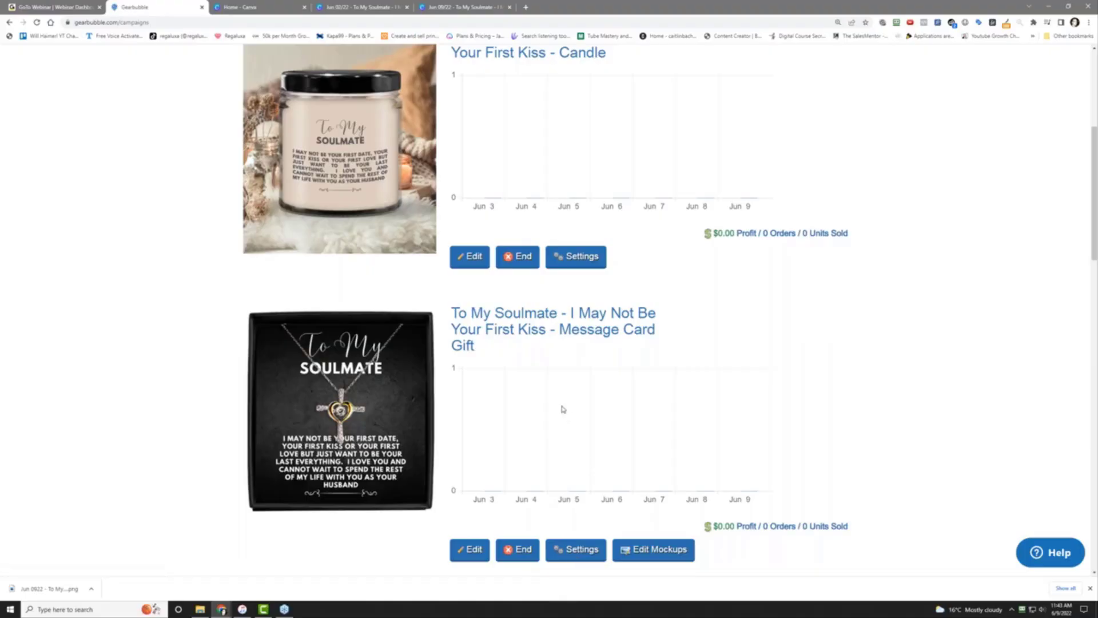
click(575, 551)
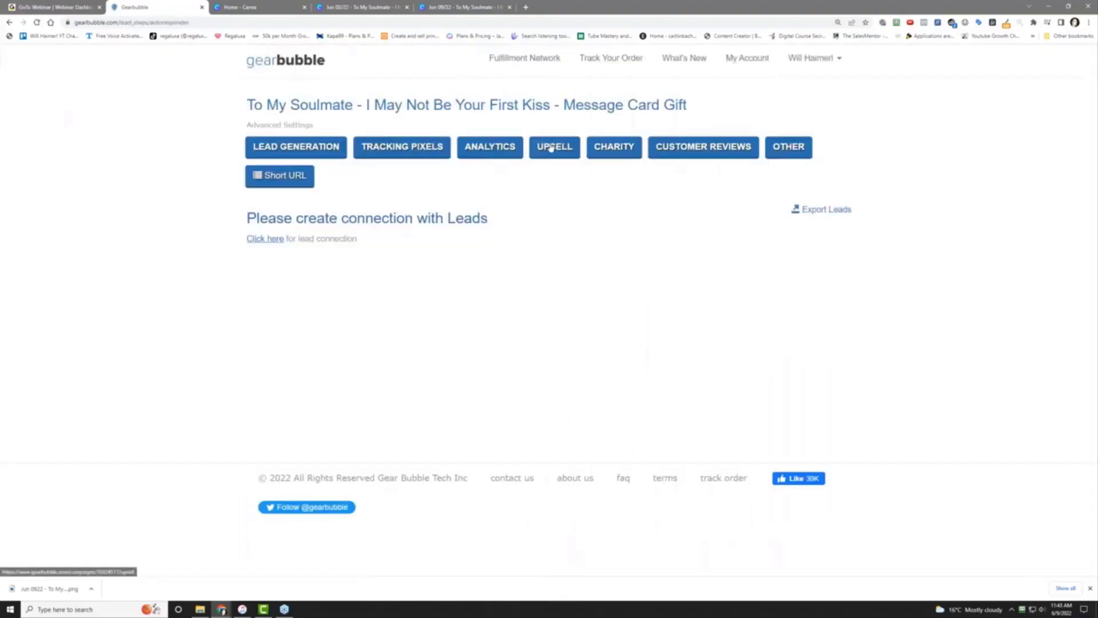
click(550, 148)
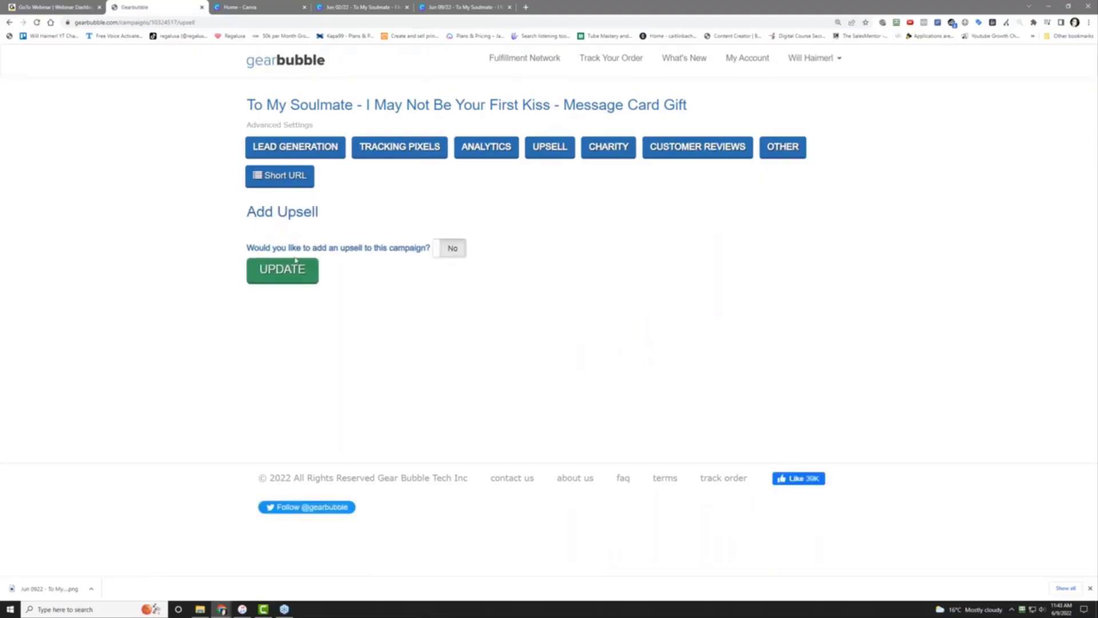
Enable an upsell and choose the Soulmate candle campaign as the upsell product
click(434, 248)
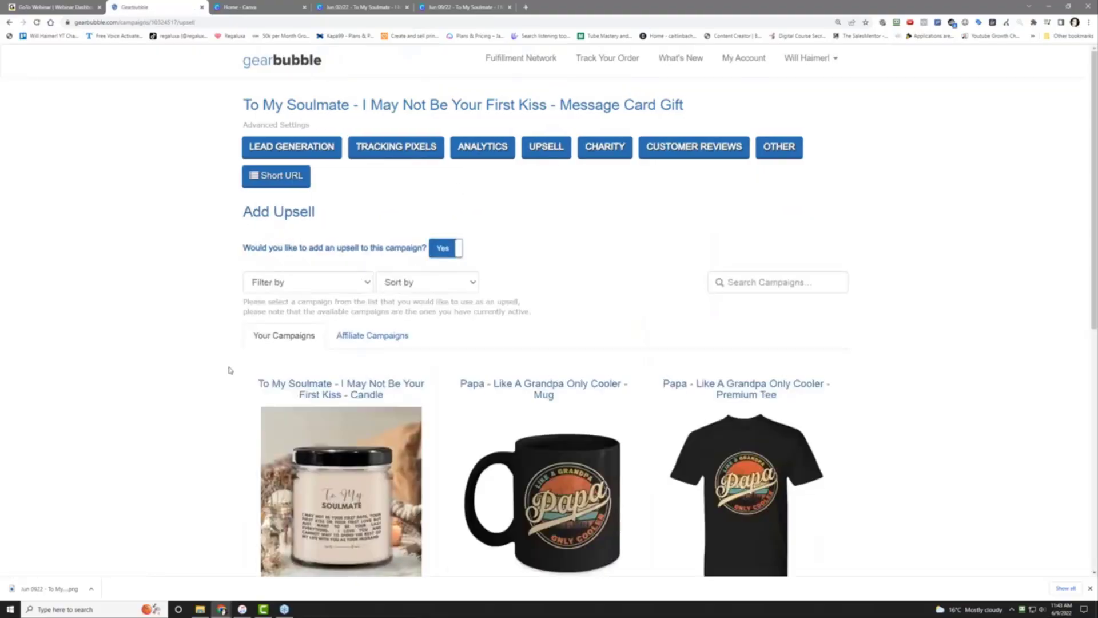
scroll(235, 364, down, 5)
click(313, 315)
scroll(207, 342, down, 1)
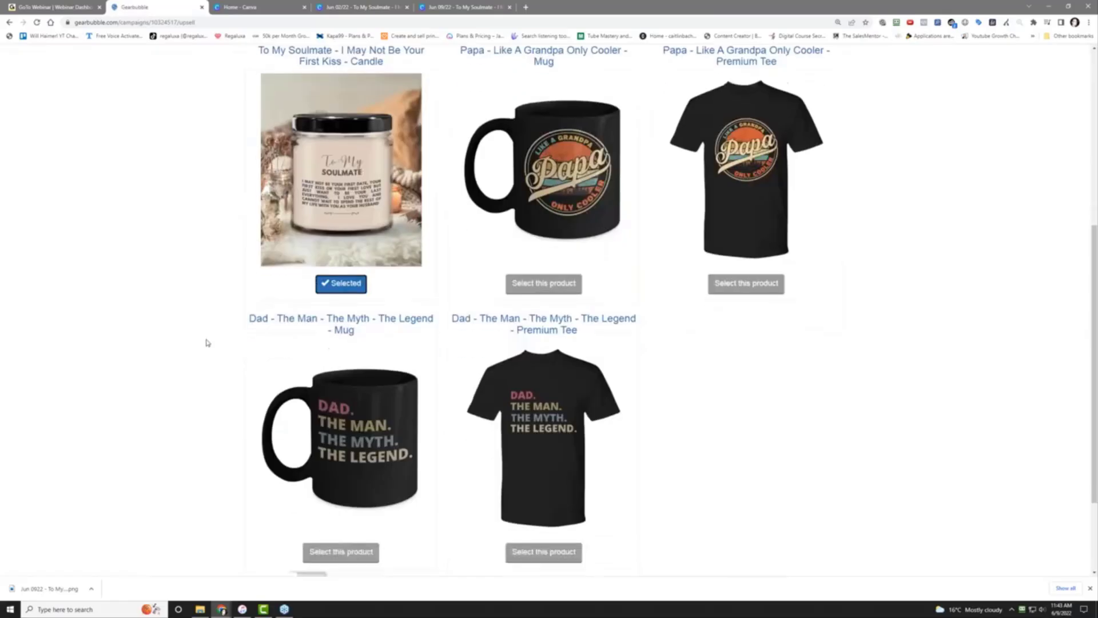
scroll(207, 342, down, 2)
Turn on the upsell discount and set its type to percent
click(321, 459)
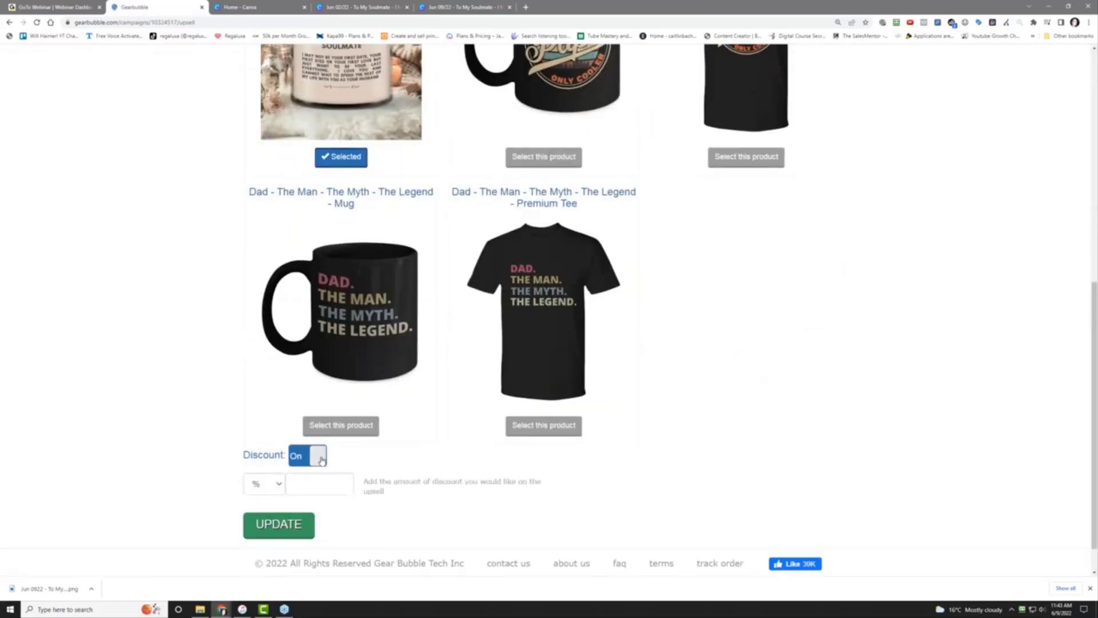
click(271, 486)
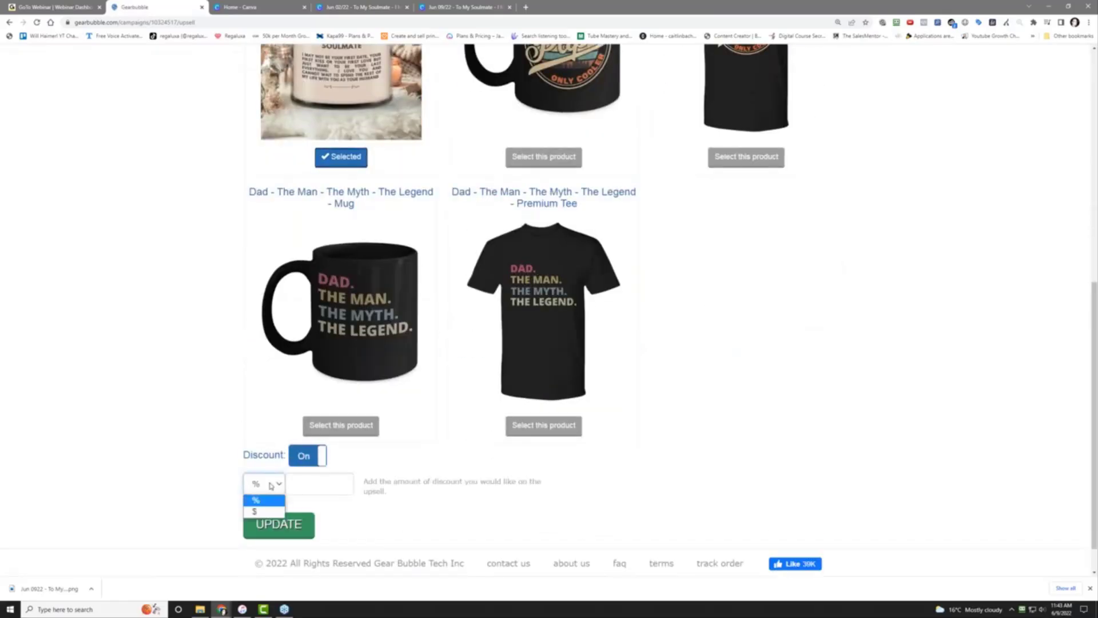
click(255, 511)
click(321, 479)
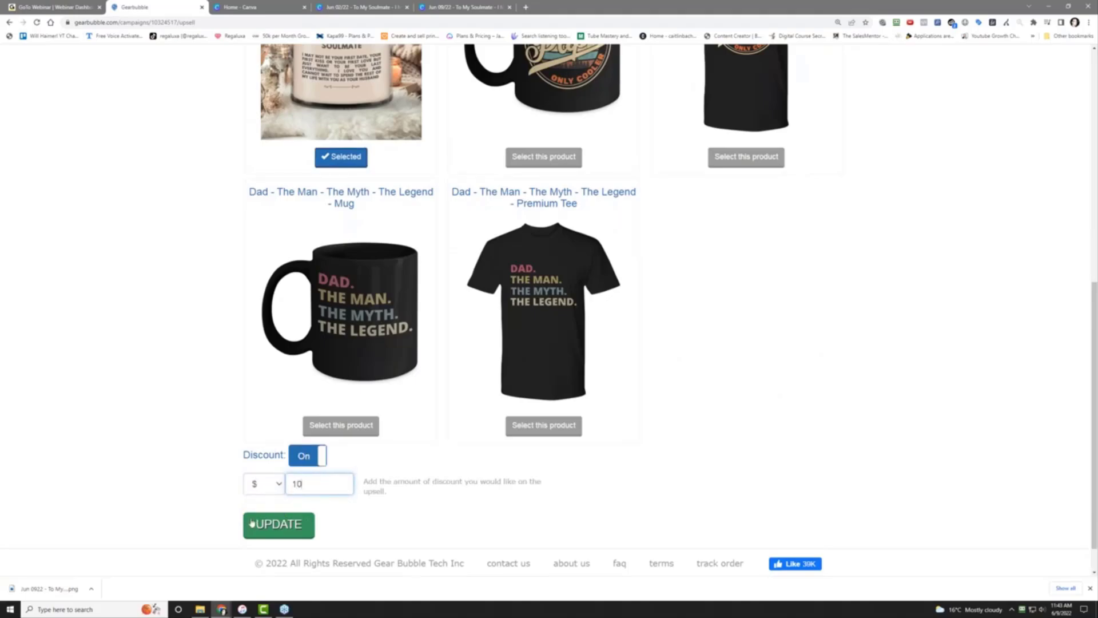
click(262, 484)
click(254, 499)
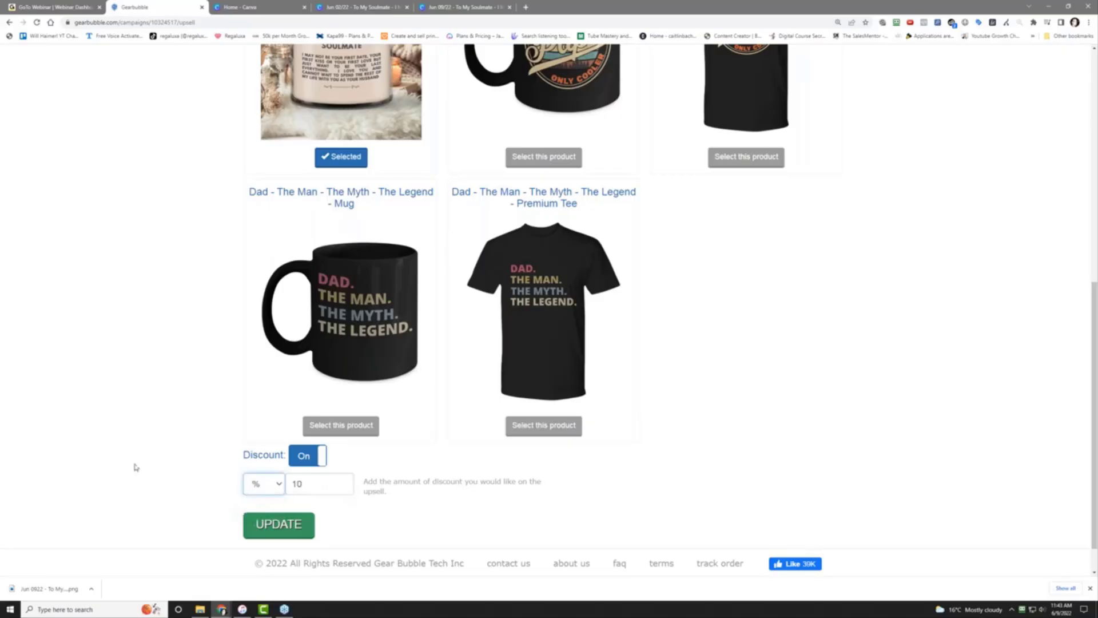
click(135, 467)
click(73, 609)
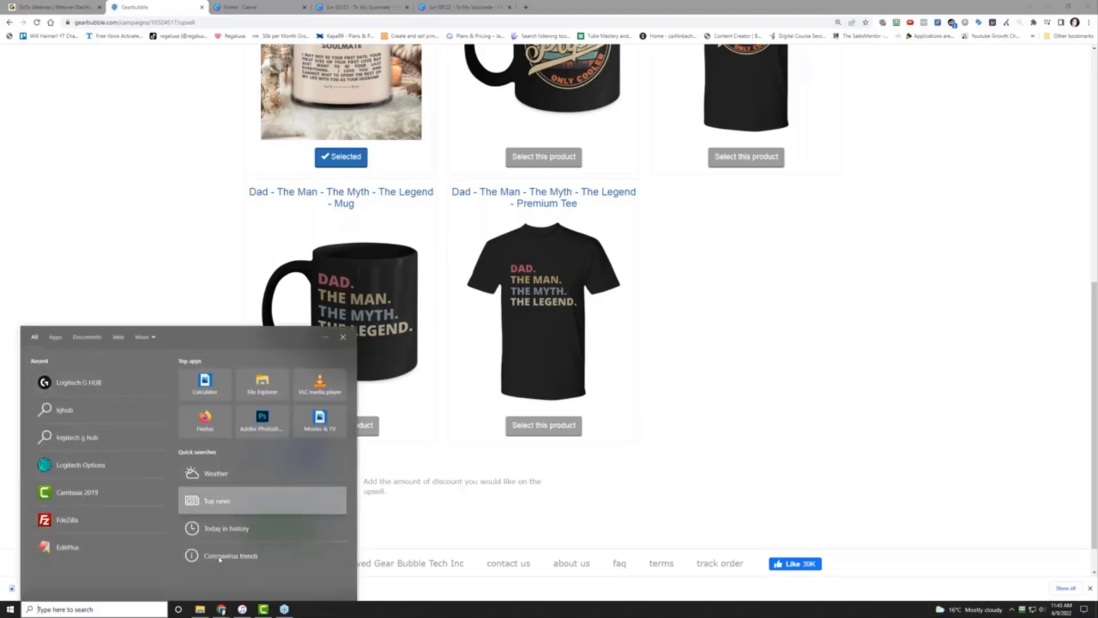
Calculate 10% of 29.95 and what fraction 10 is of 29.95 in Calculator
key(Escape)
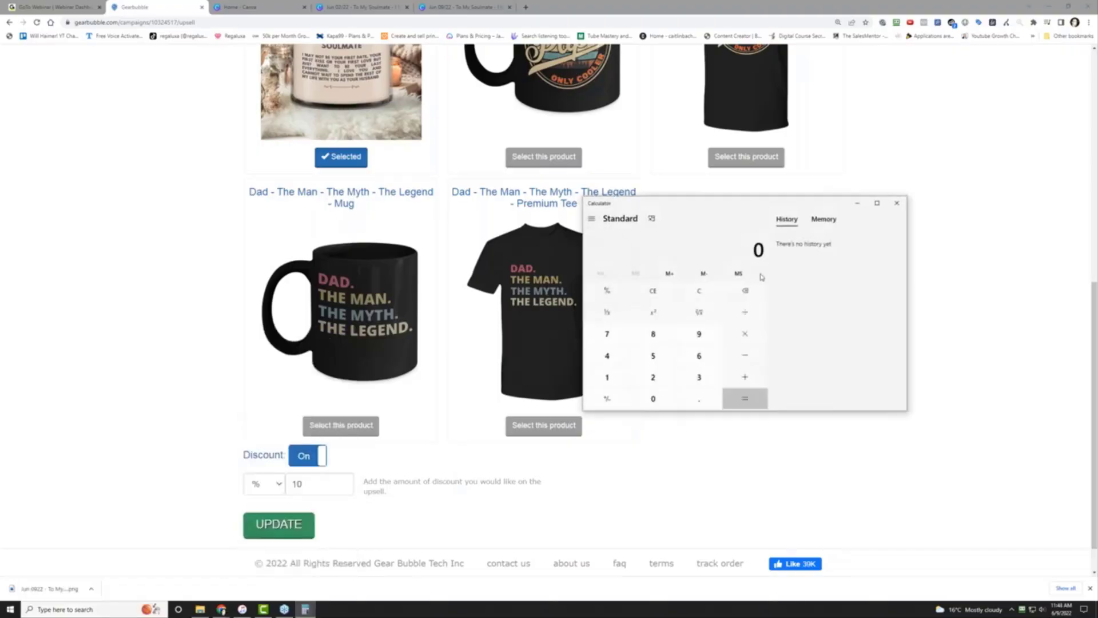
text(29)
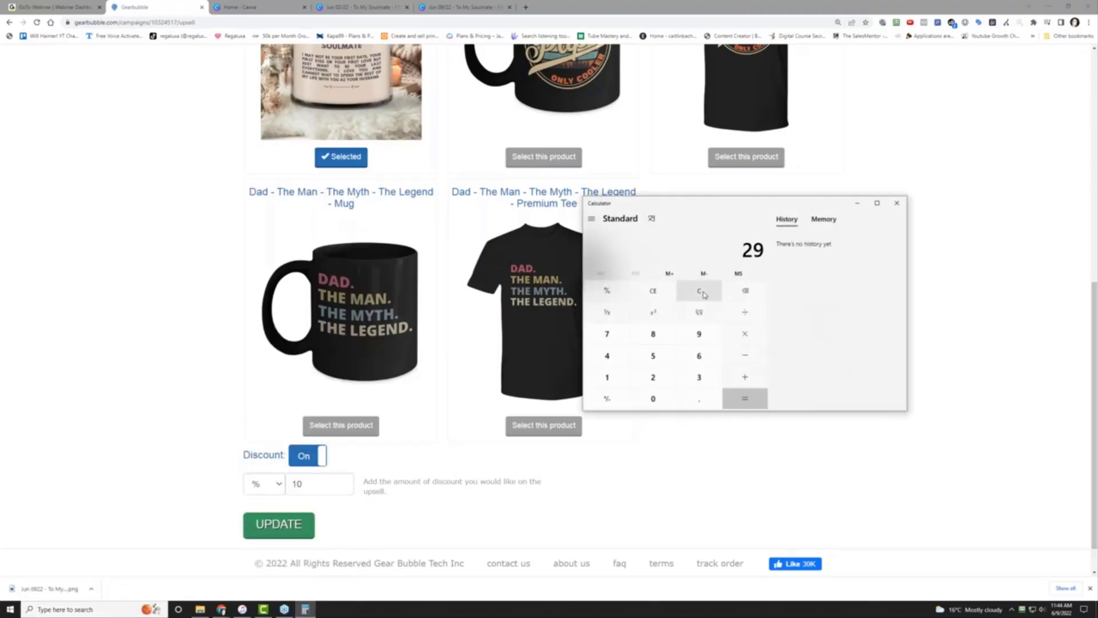
text(.95*0.1)
key(Return)
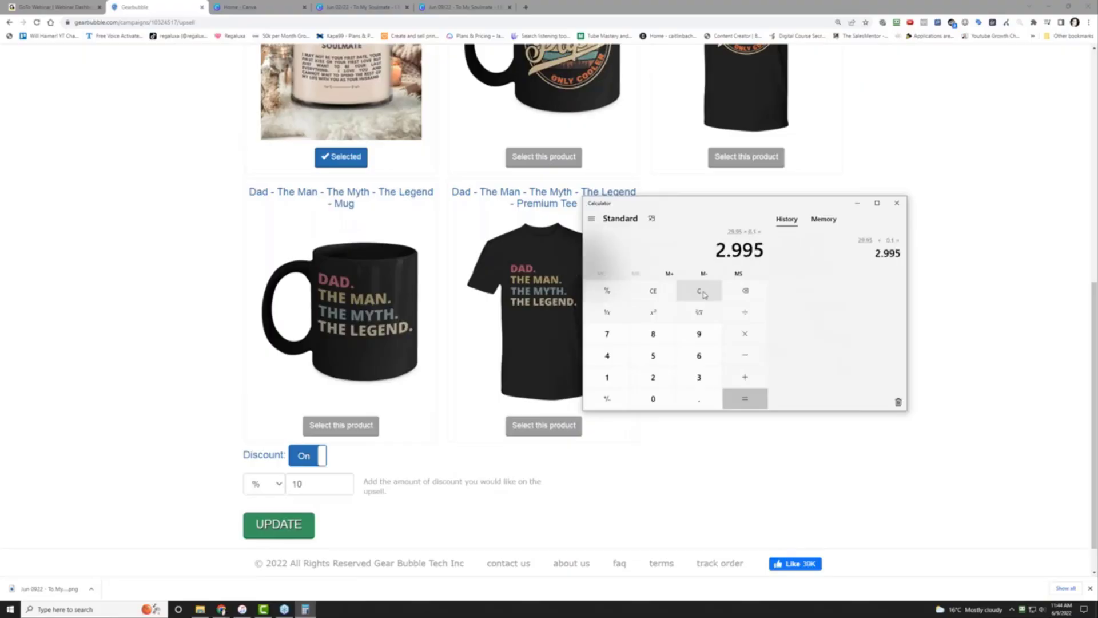
click(703, 295)
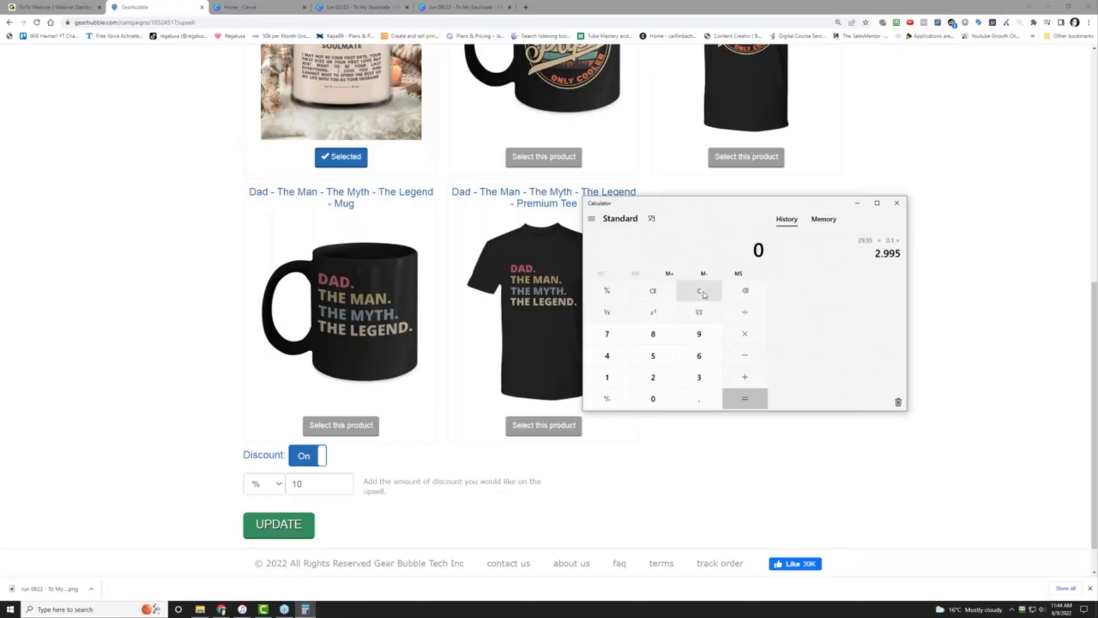
text(10 ÷ )
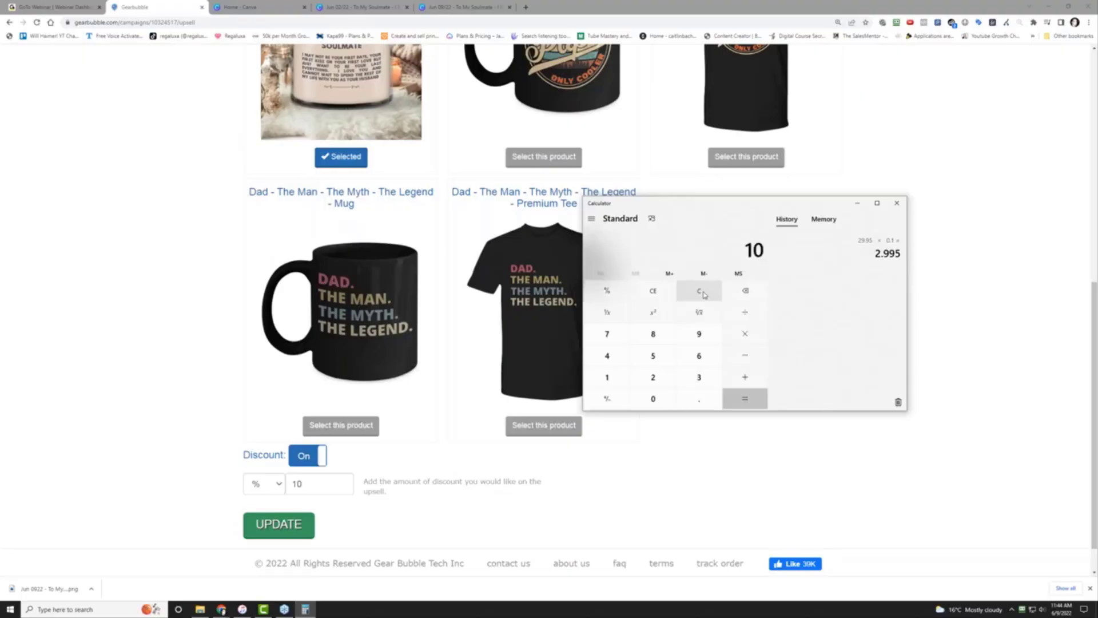
text(29.95)
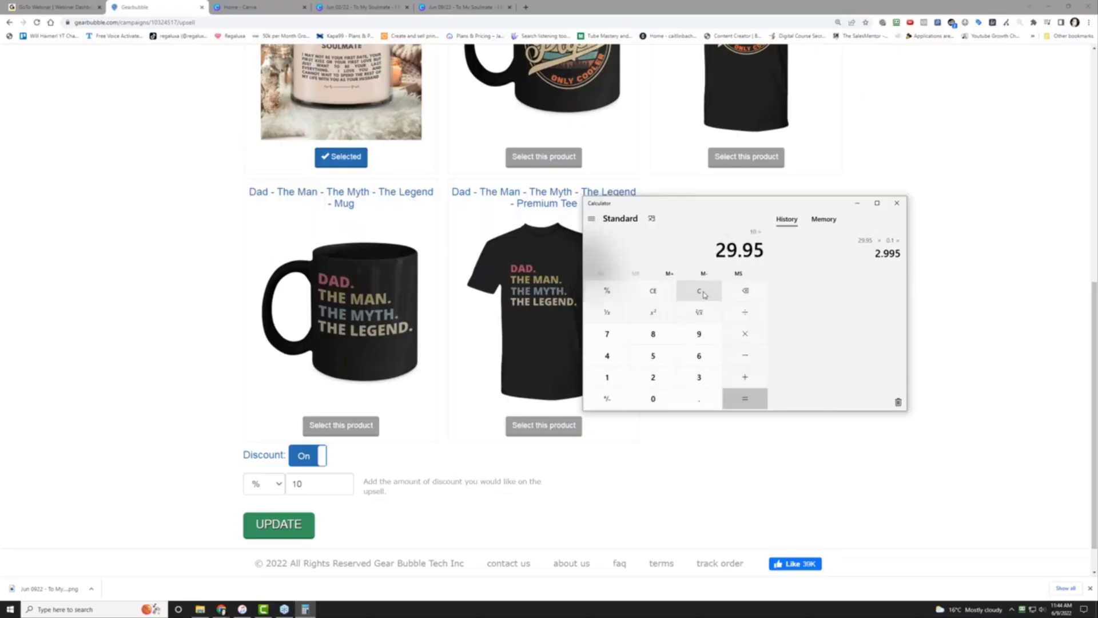
key(Return)
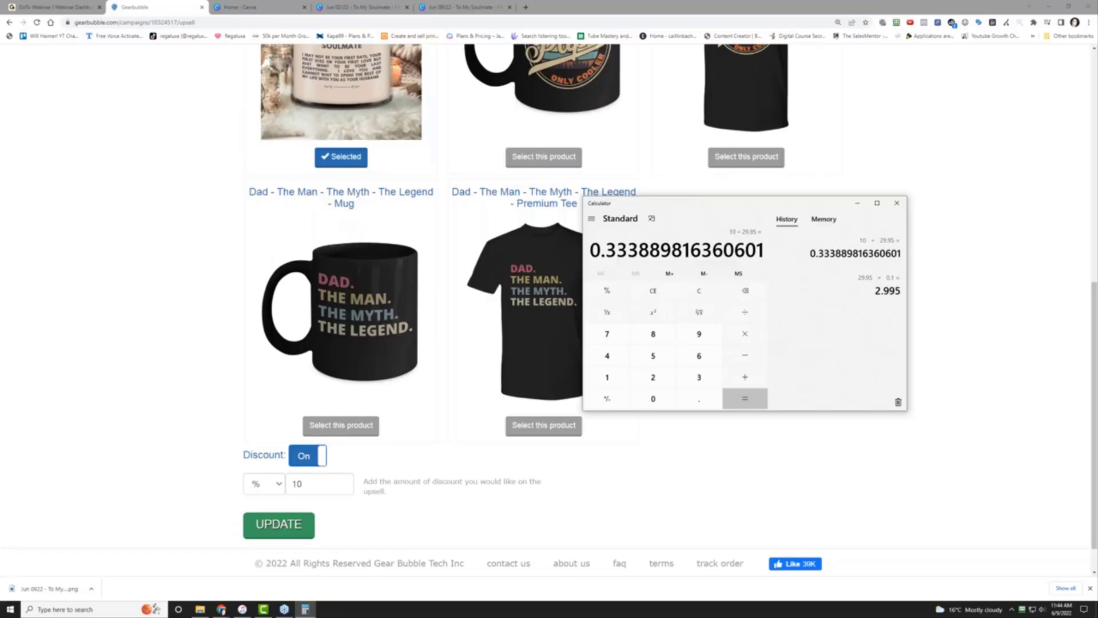
click(897, 203)
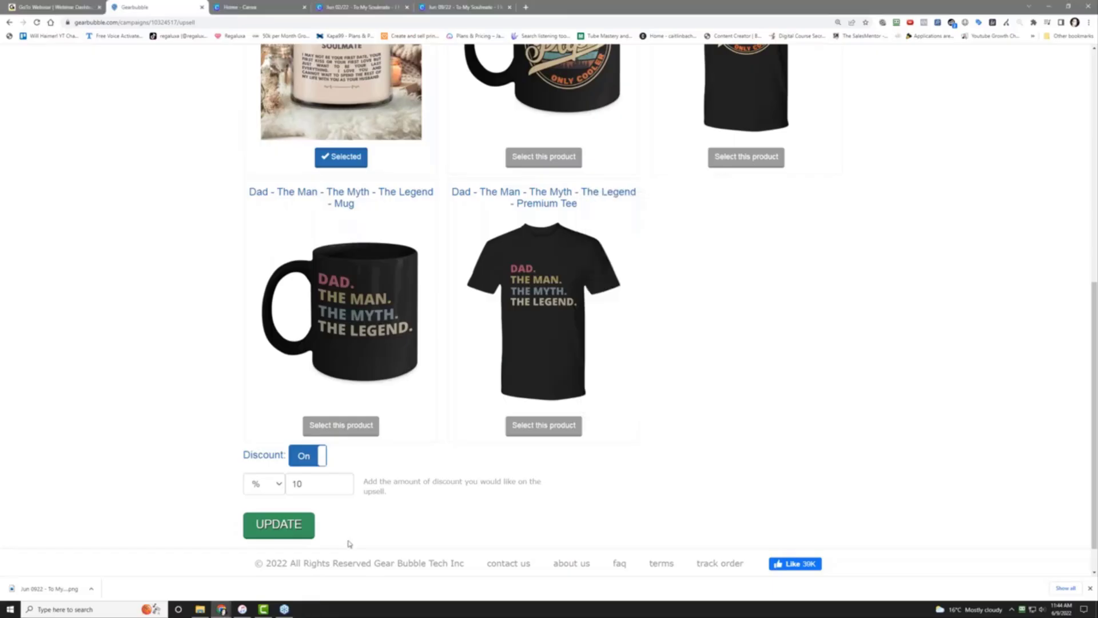
Change the upsell discount to 30, save, and open the Lead Generation settings
double_click(267, 479)
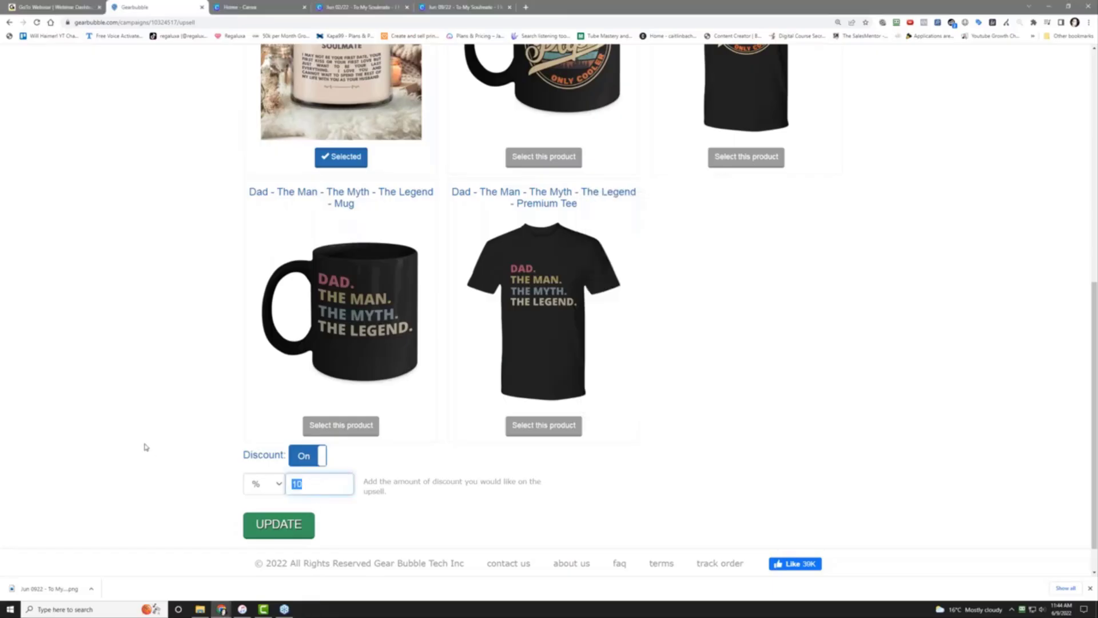
text(30)
click(145, 447)
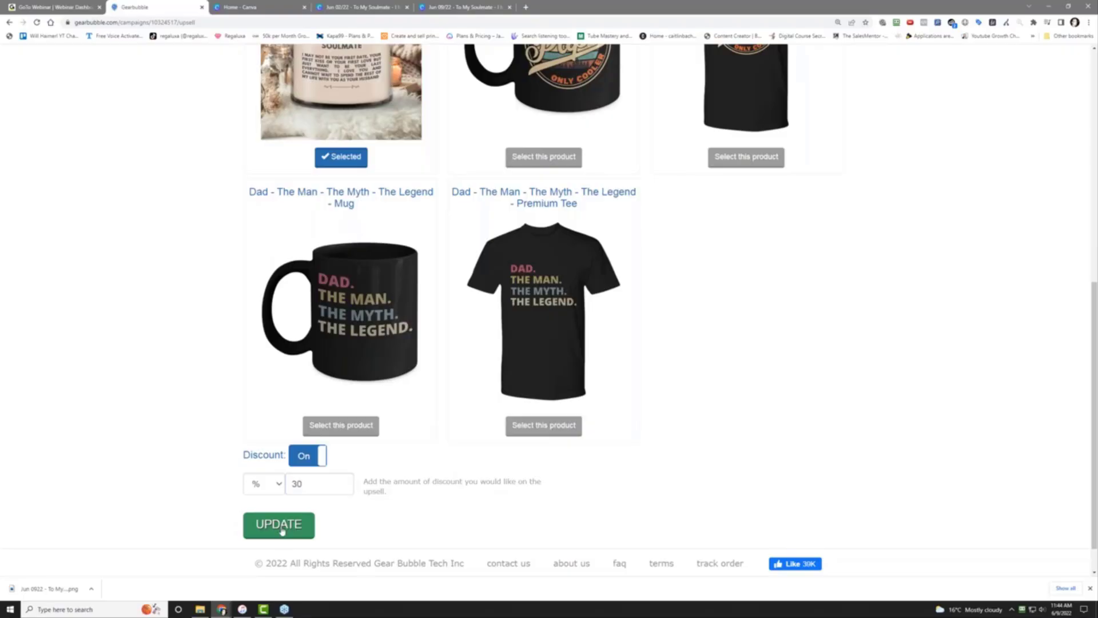
click(281, 529)
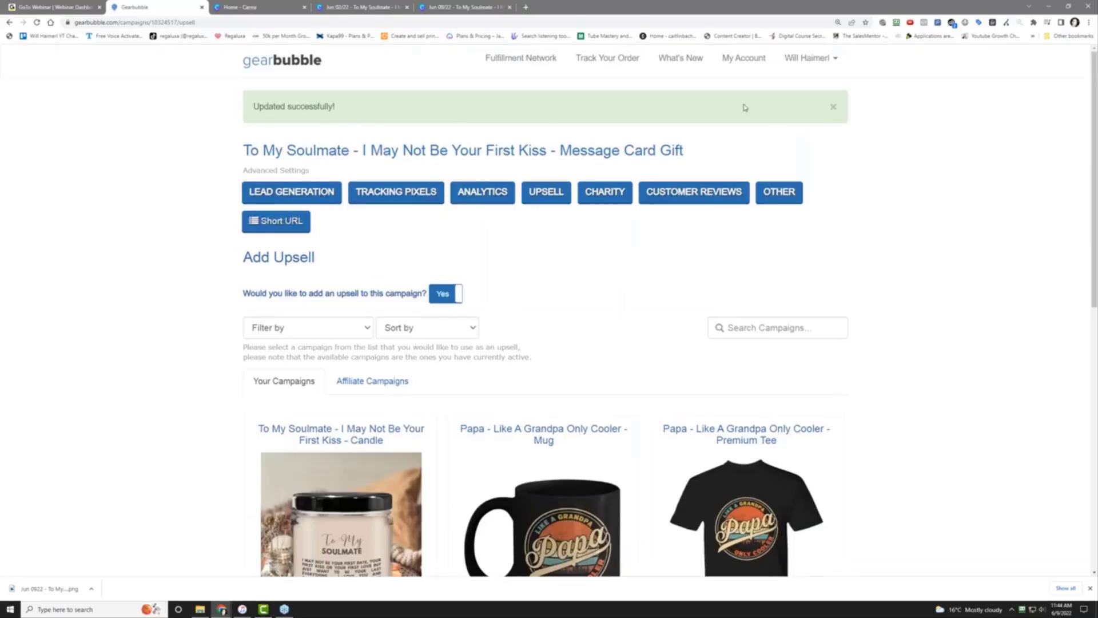
click(294, 195)
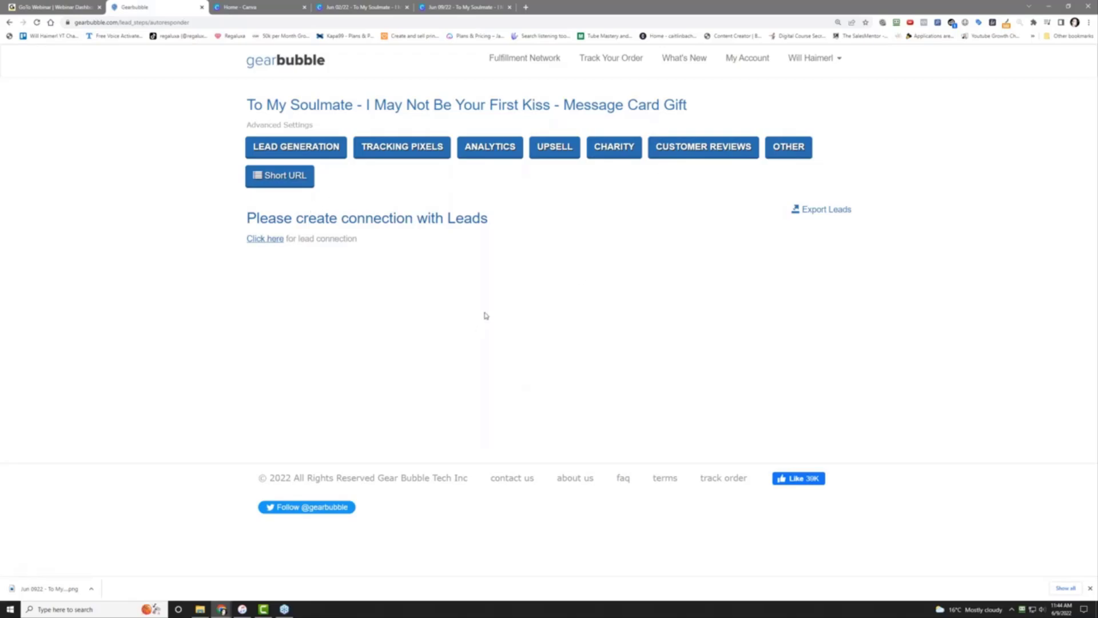
Delete the 87DY6 discount code from the discounts list
click(753, 58)
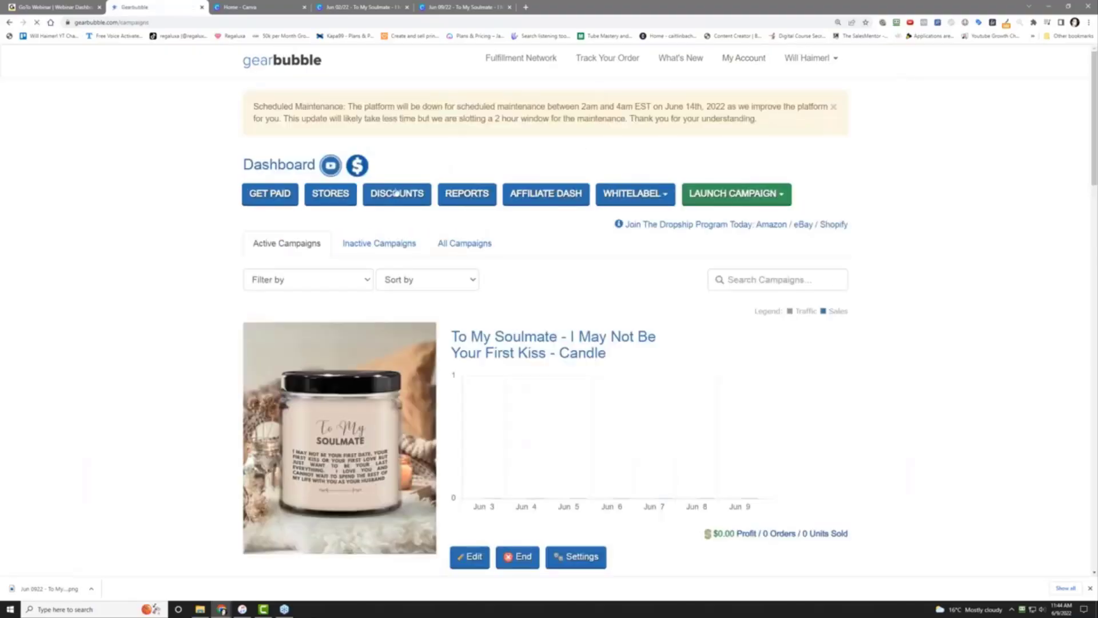
click(388, 195)
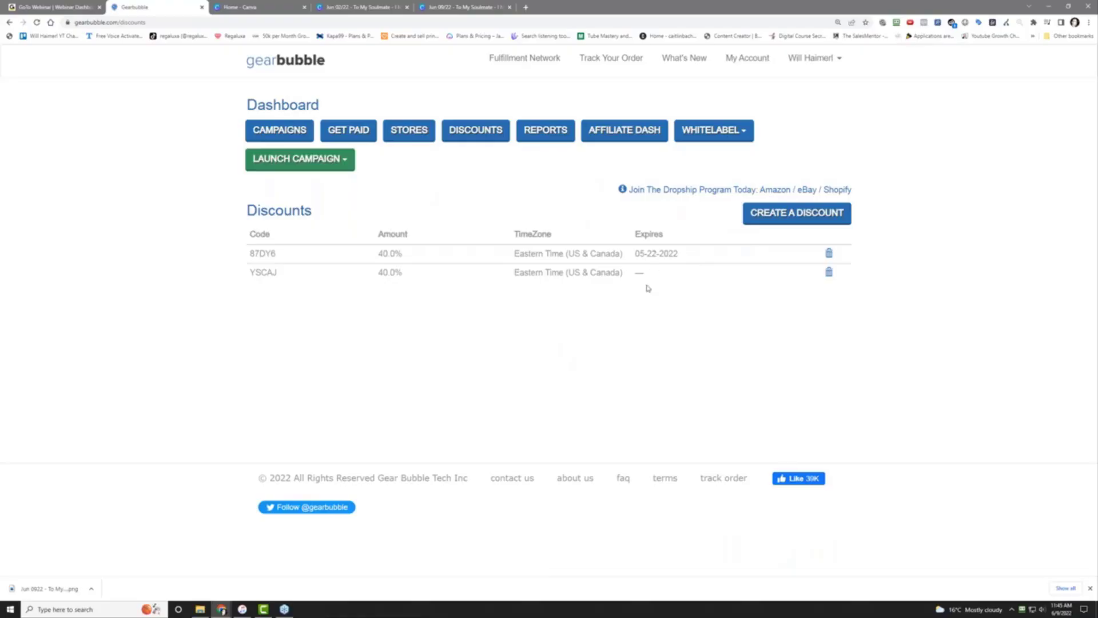
click(829, 253)
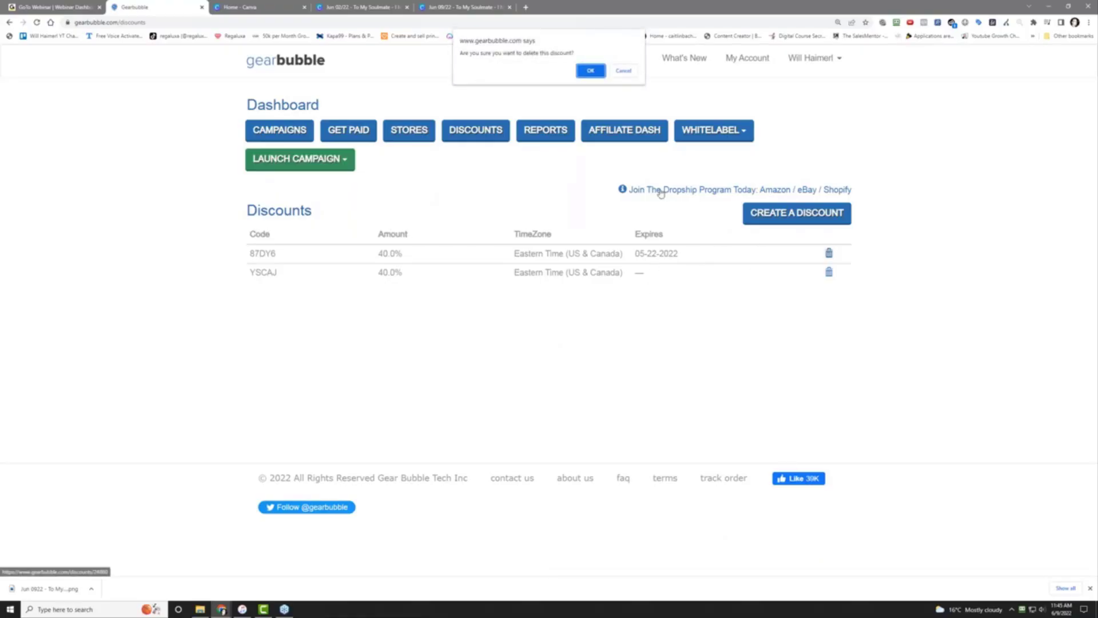
click(589, 71)
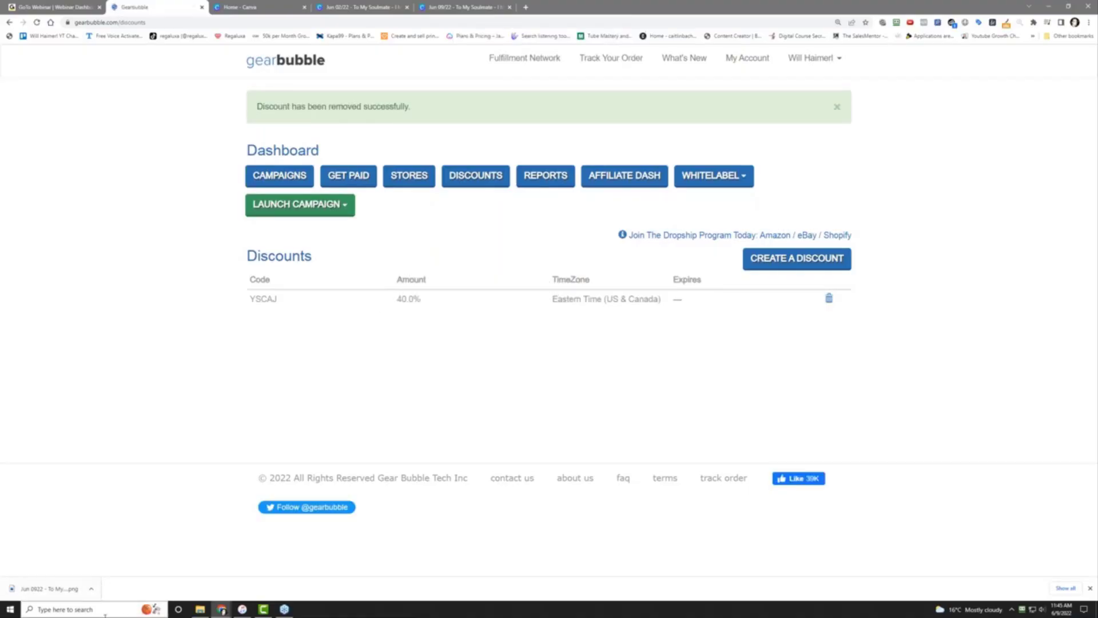
Compute 20 ÷ 79.95 in Calculator to confirm roughly 25% off
click(63, 609)
click(205, 384)
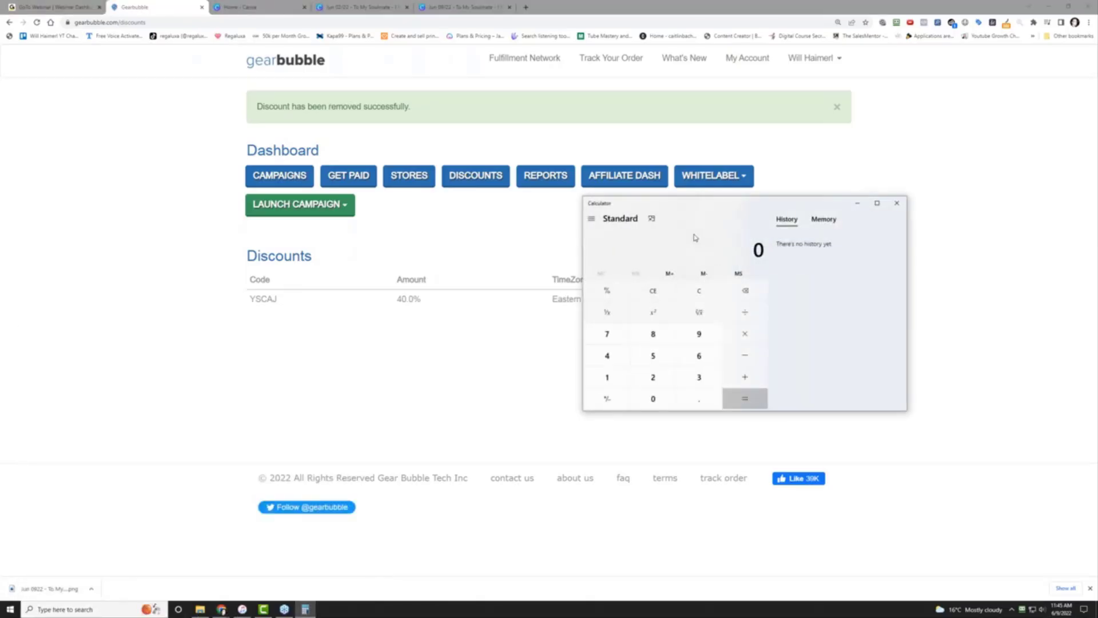
text(20)
text(/)
text(79.95)
key(Return)
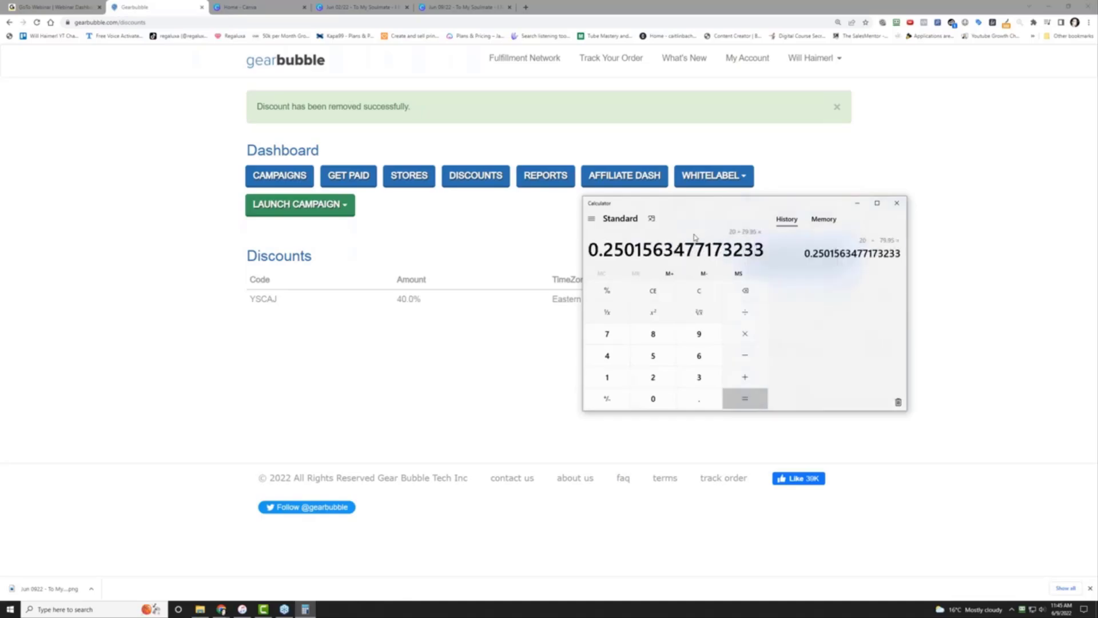
click(897, 203)
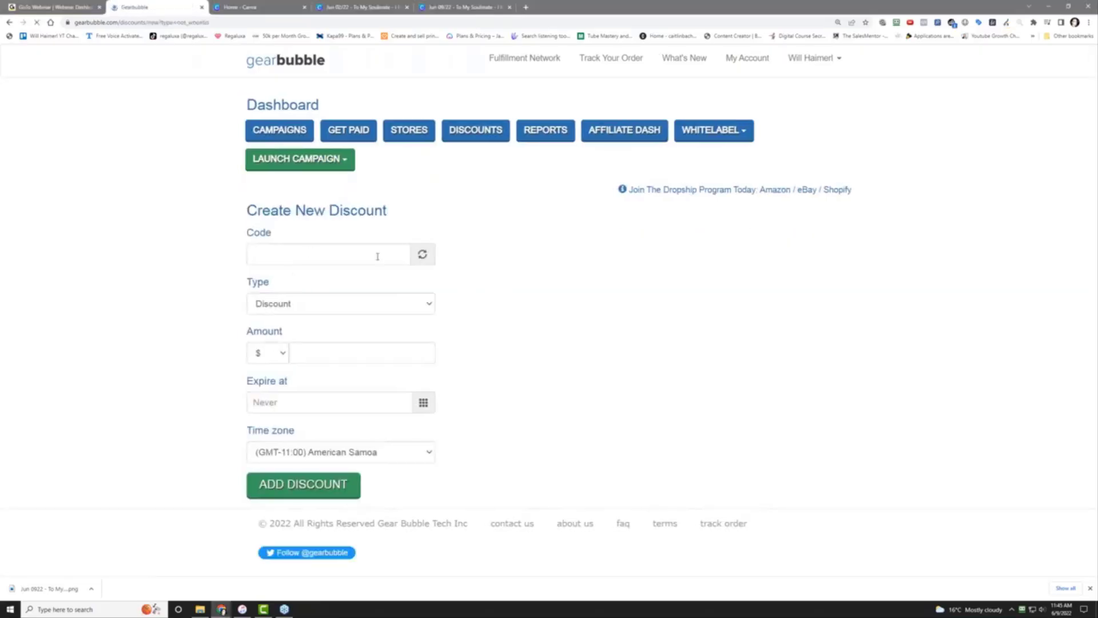
Generate code 514JA as a 25% discount in Eastern Time (US & Canada), never expiring
click(423, 255)
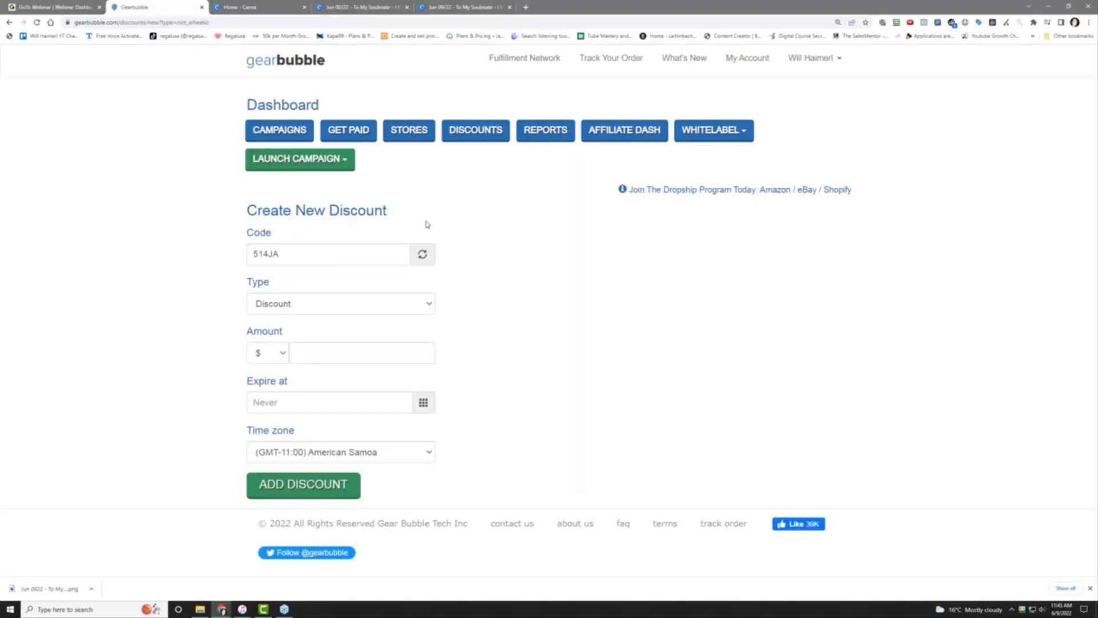
click(256, 353)
click(267, 383)
click(367, 346)
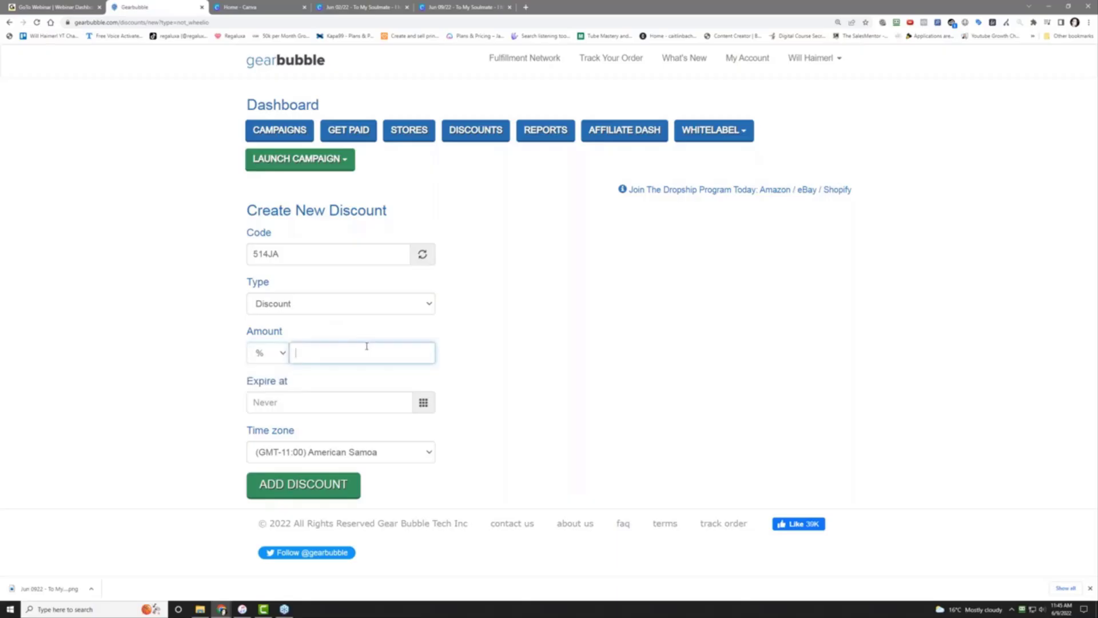
text(25)
click(291, 461)
scroll(344, 343, down, 6)
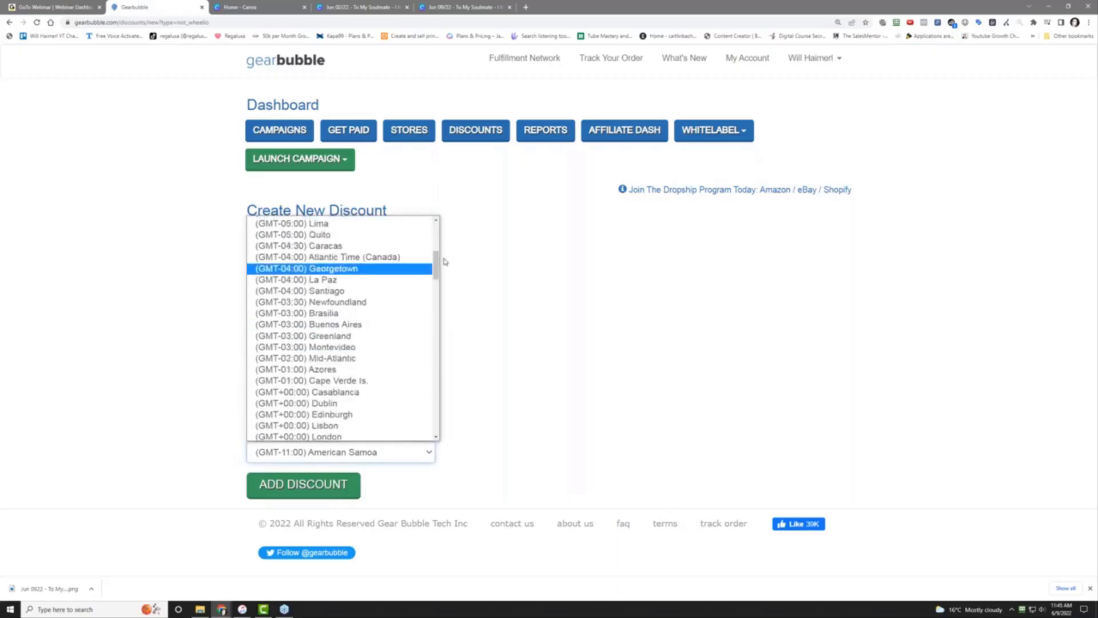
scroll(396, 282, up, 5)
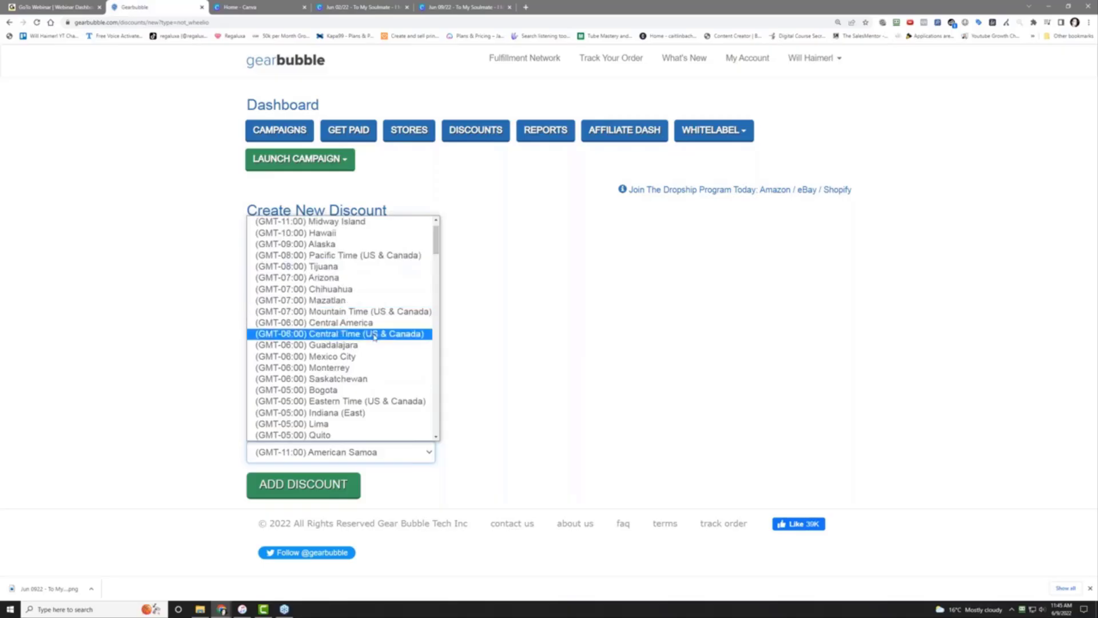
click(371, 401)
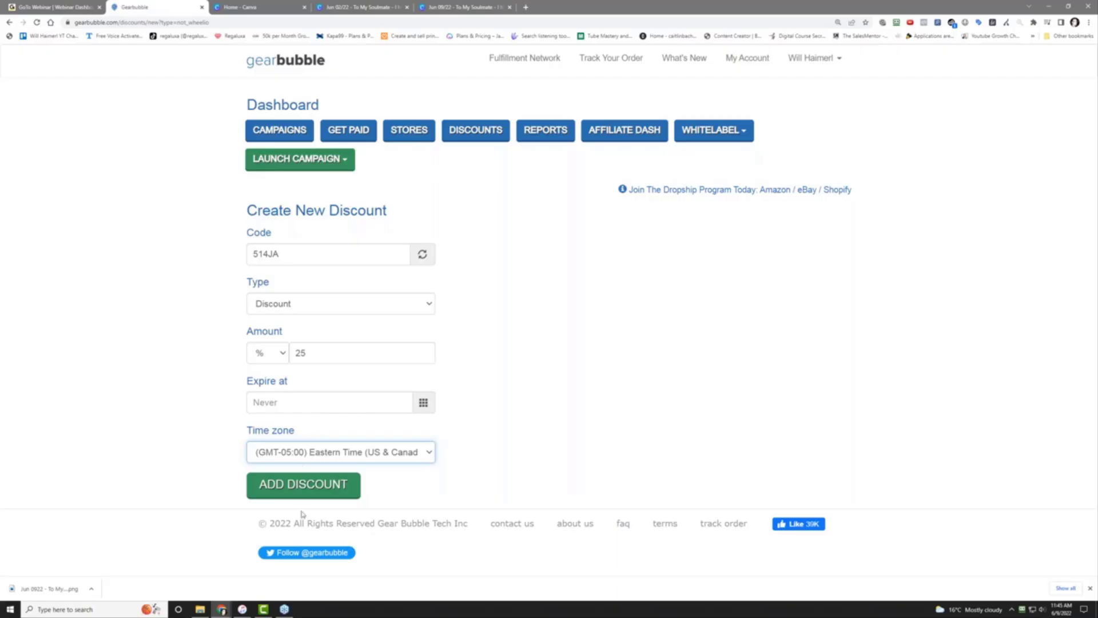
click(309, 489)
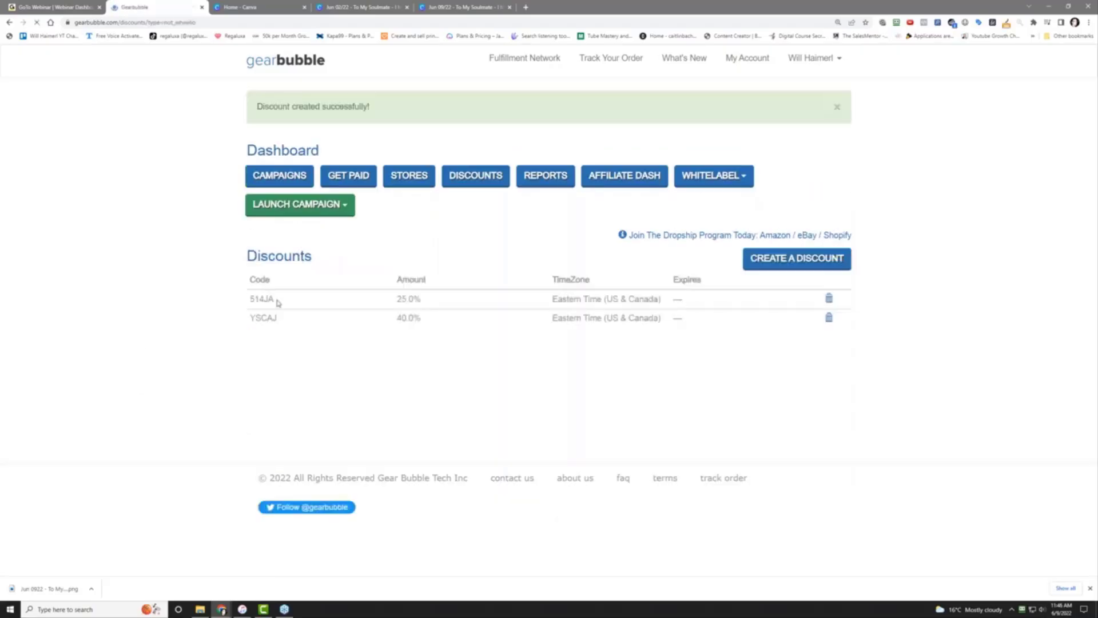
Copy the new discount code 514JA
drag(275, 300, 254, 299)
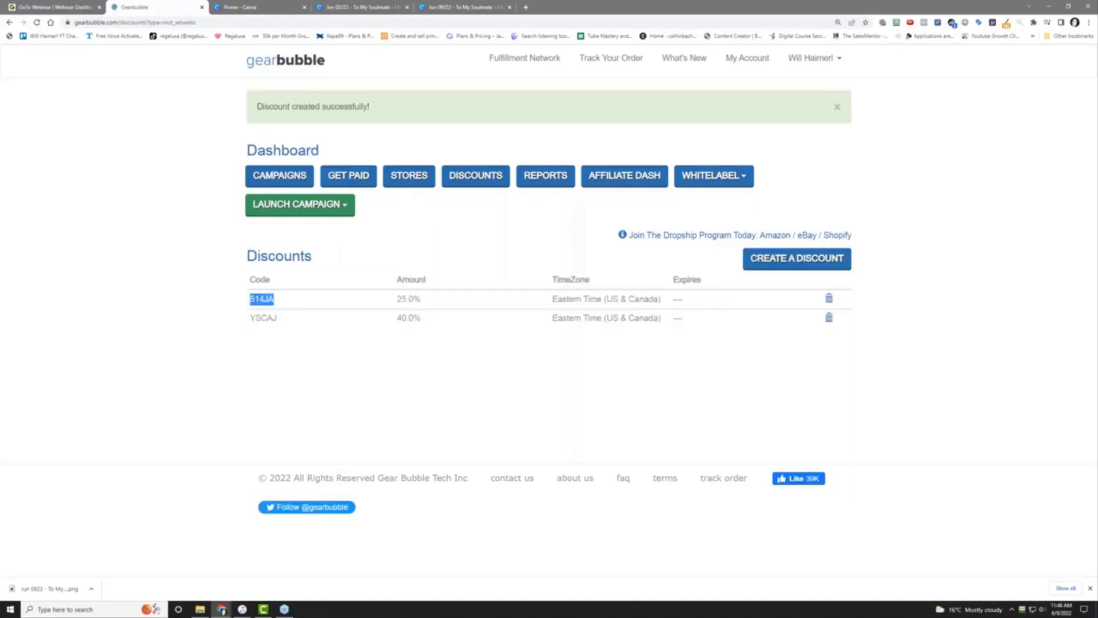
right_click(261, 299)
click(274, 308)
Check the Message Card Gift campaign's short URL, then open its product page in a new tab
click(749, 64)
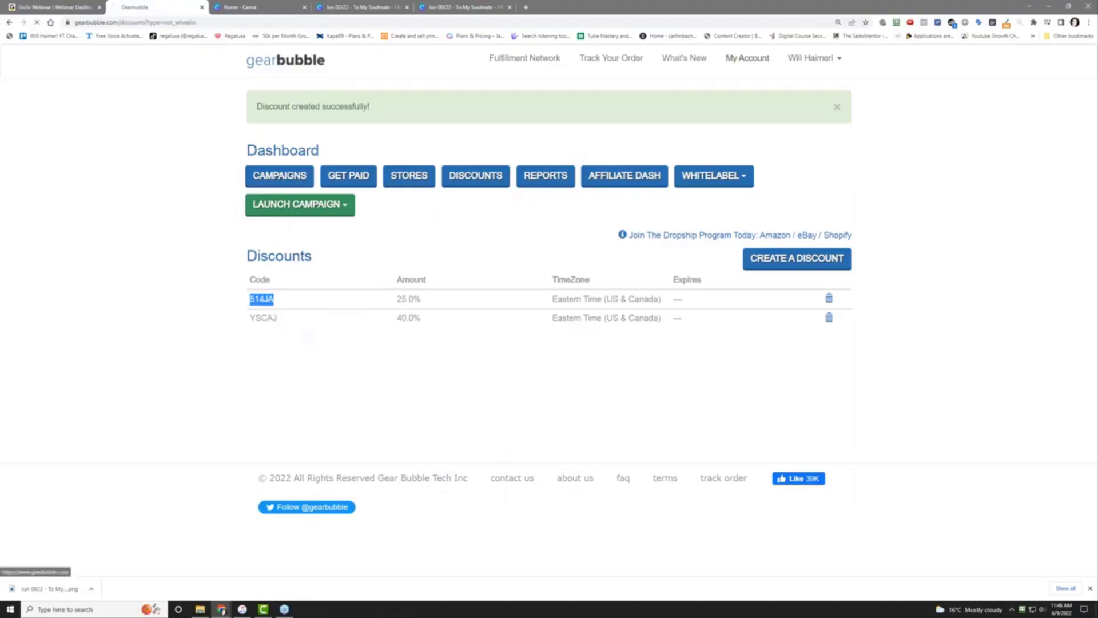
scroll(190, 363, down, 7)
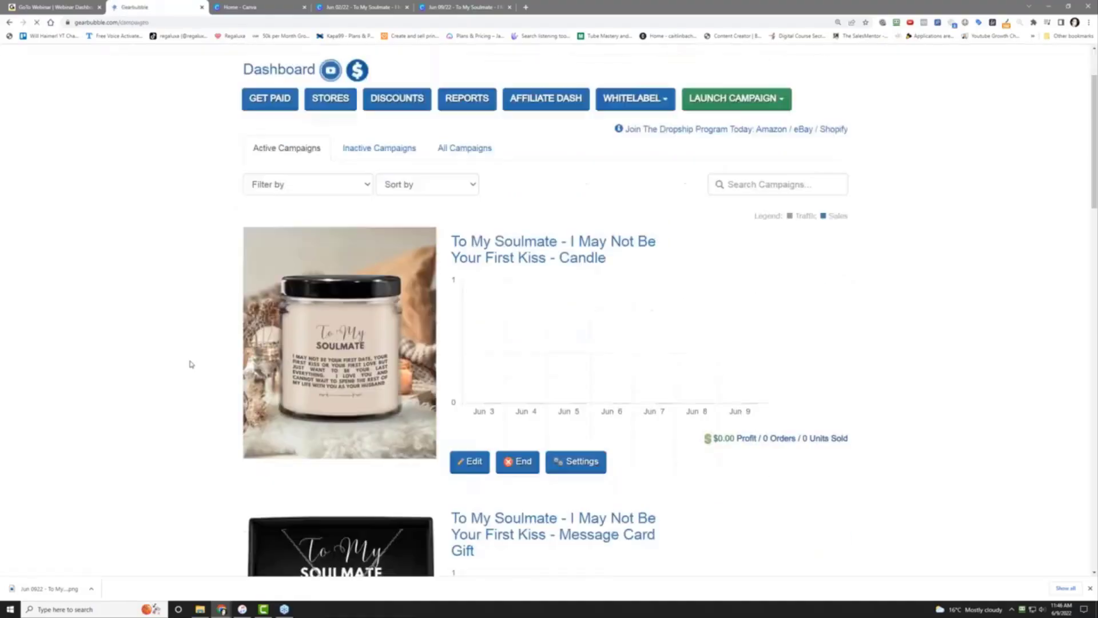
click(583, 451)
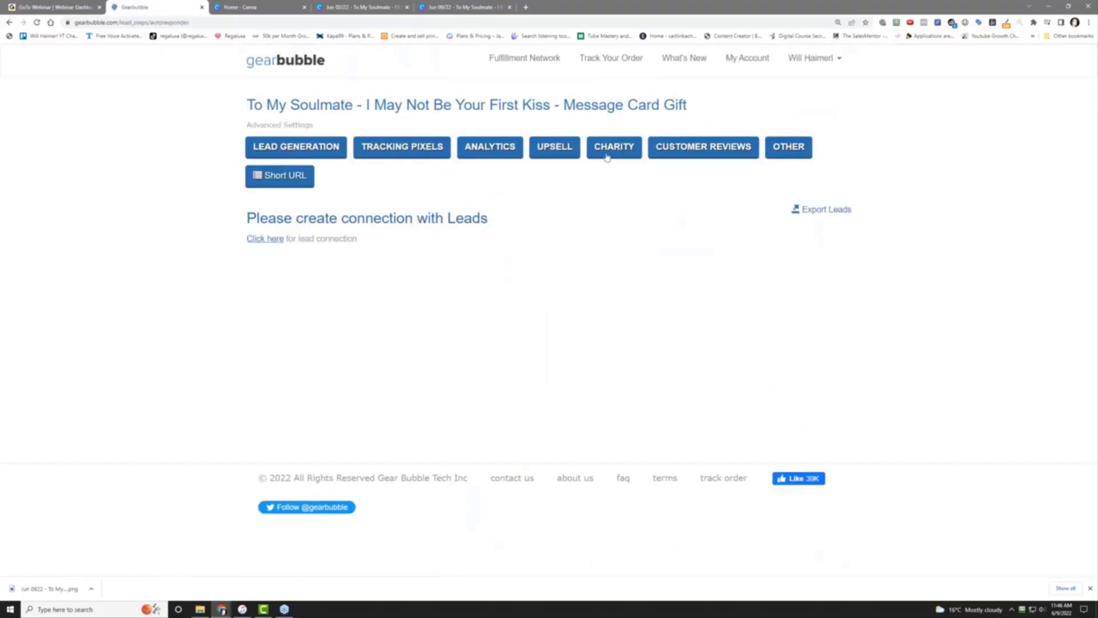
click(292, 184)
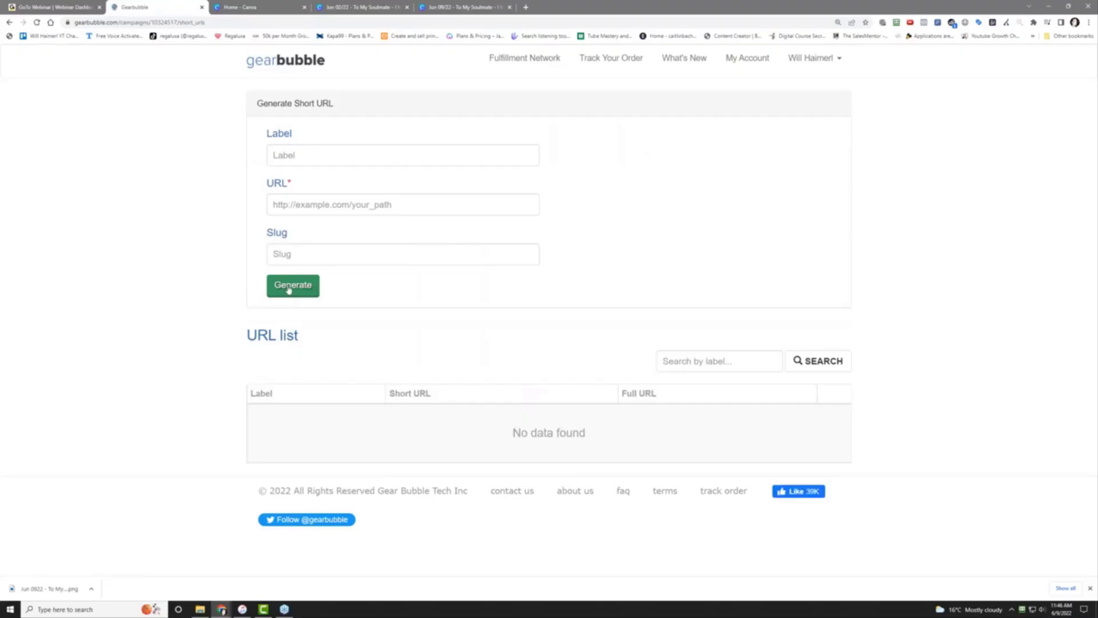
click(761, 64)
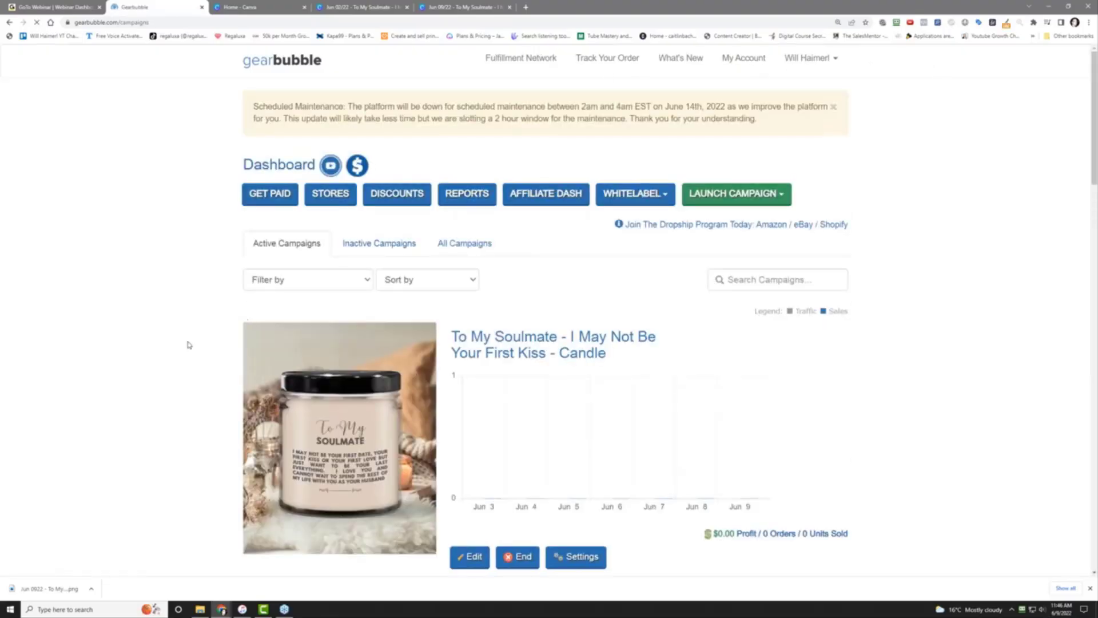
scroll(93, 410, down, 7)
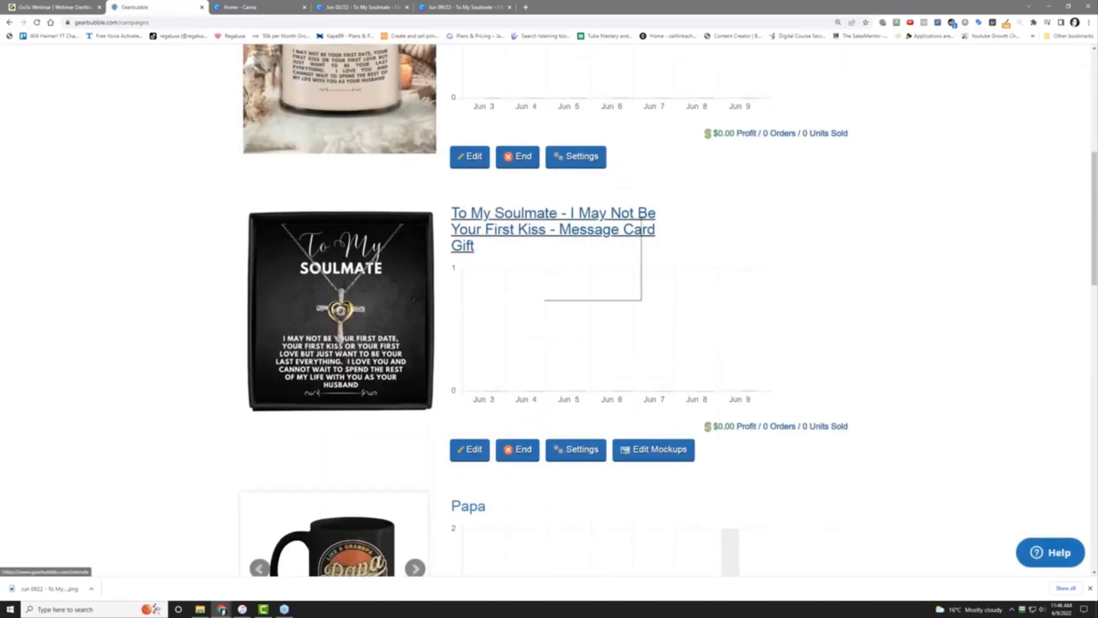
ctrl+click(542, 216)
Choose the Alluring Luxury Box packaging on the Message Card Gift product page
click(257, 5)
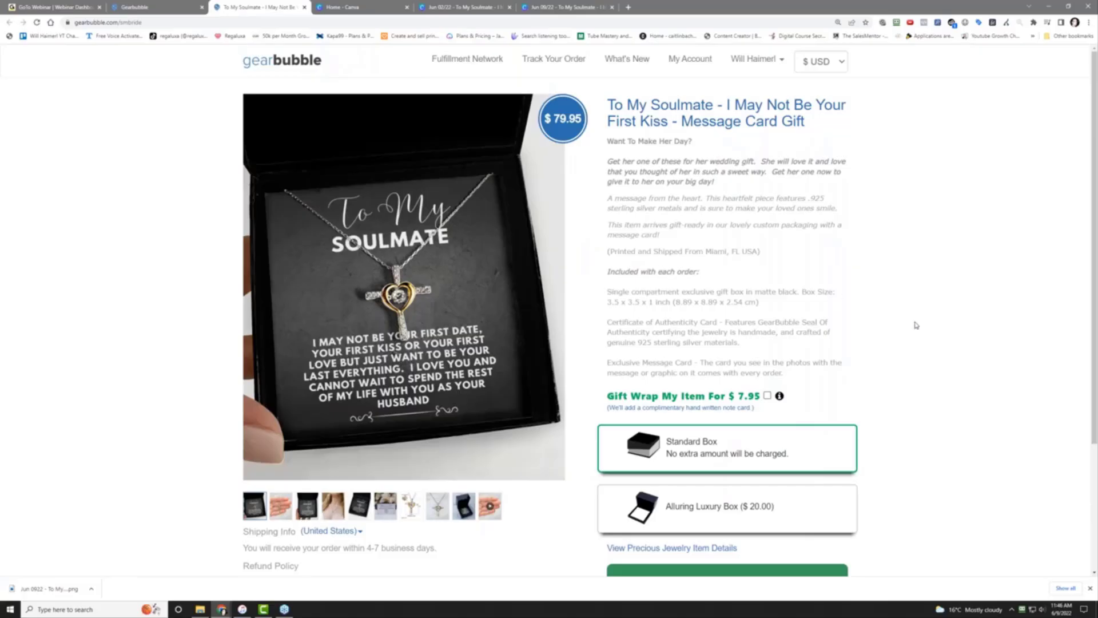
scroll(915, 324, down, 2)
click(760, 414)
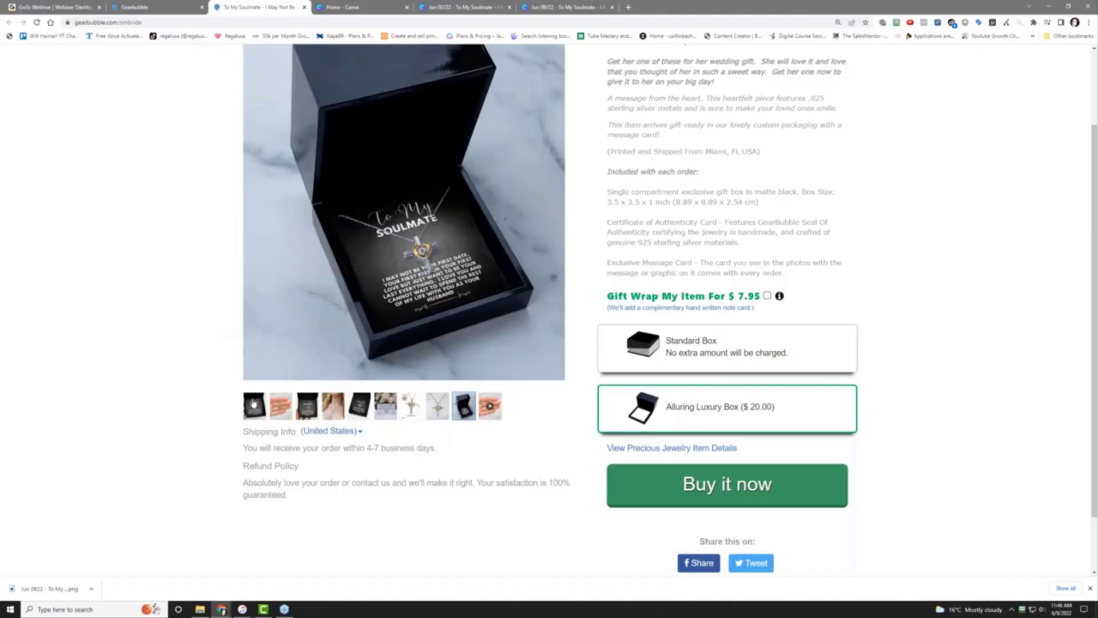
Browse all product photos, from the hand-held pendant to the silver cross close-up
click(275, 409)
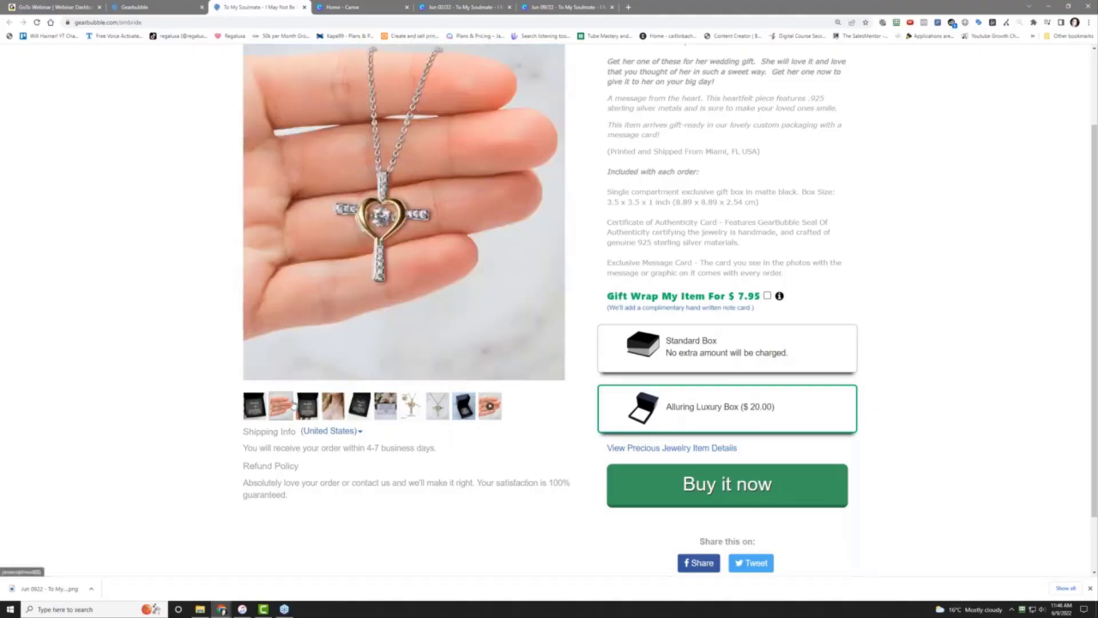
click(312, 409)
click(331, 408)
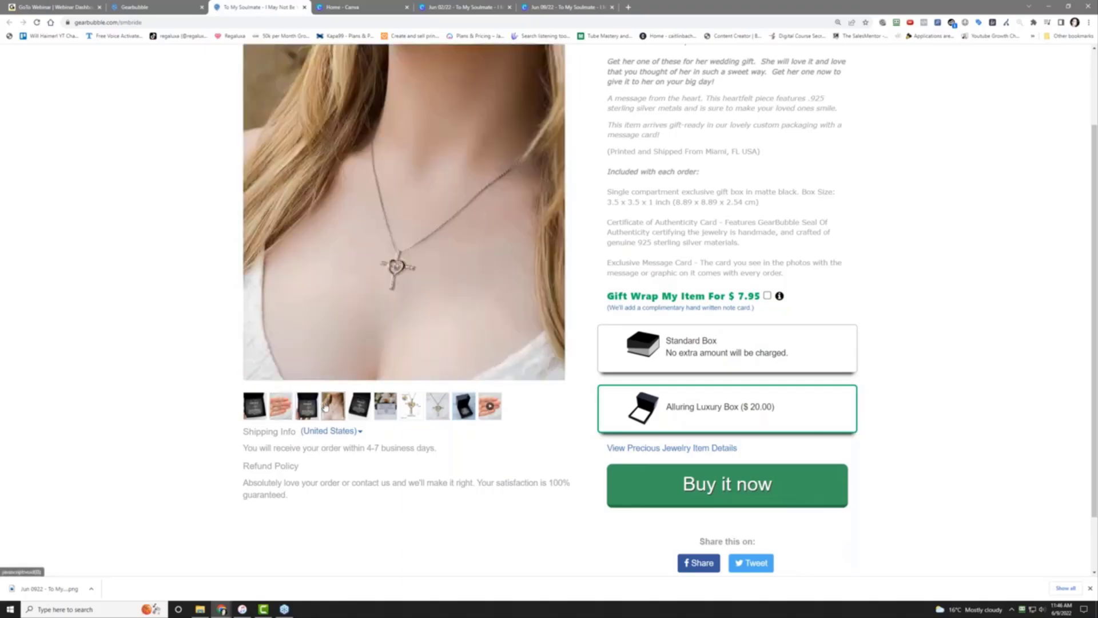
click(356, 408)
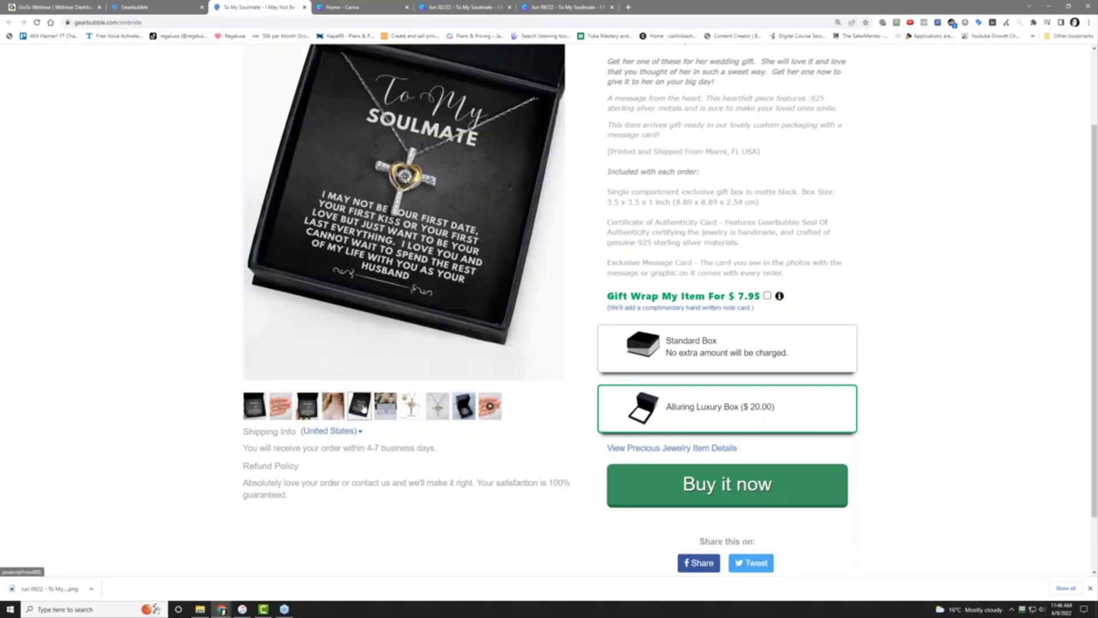
click(394, 414)
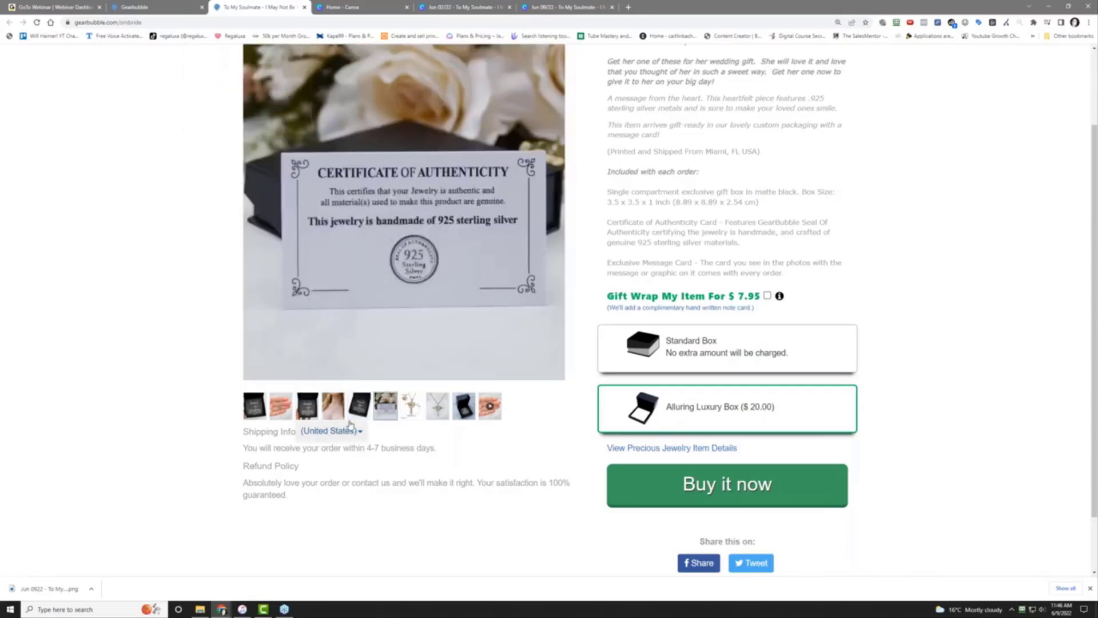
click(410, 413)
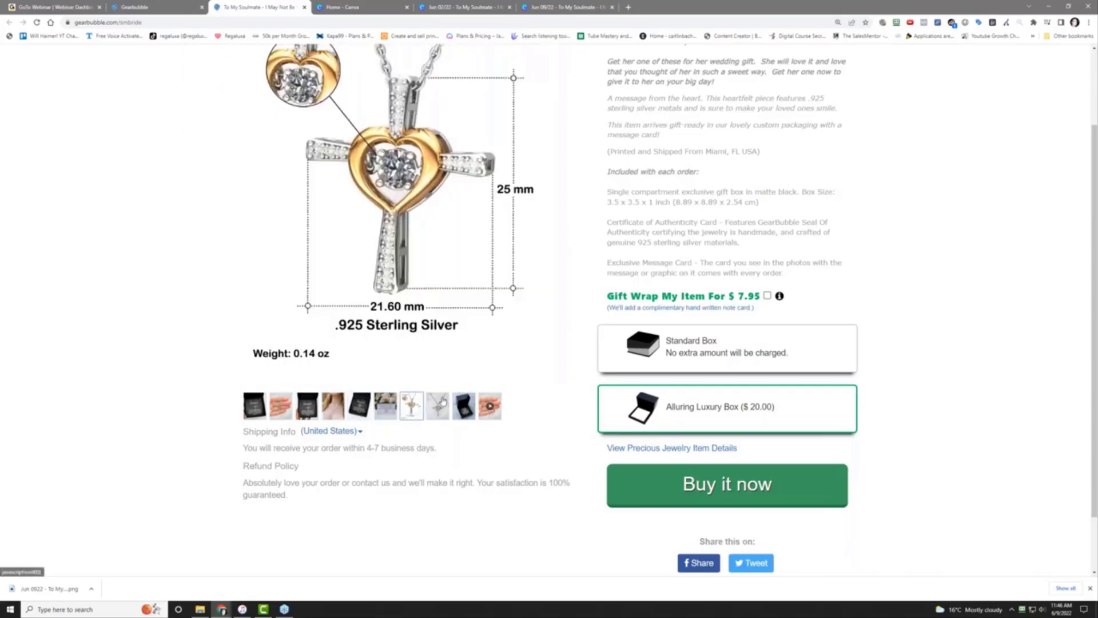
click(440, 404)
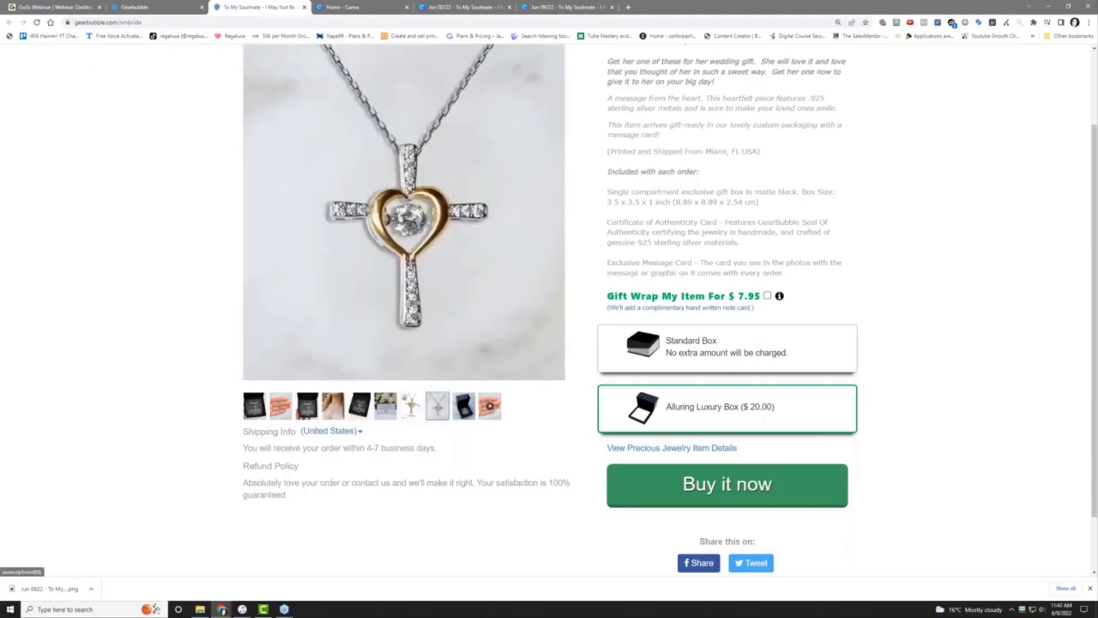
click(467, 406)
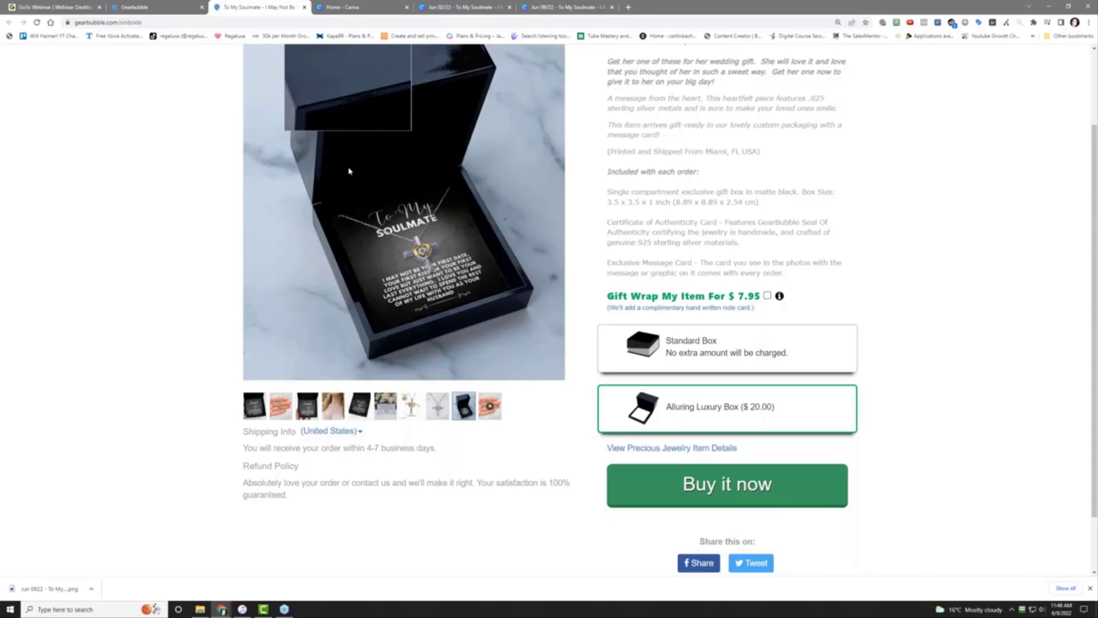
scroll(155, 215, up, 2)
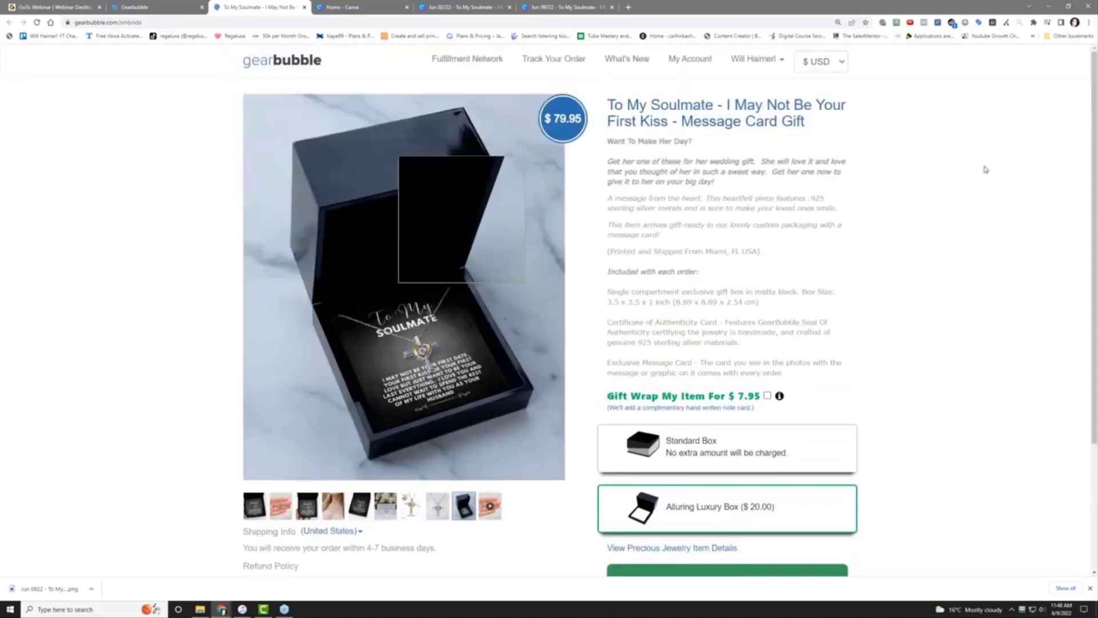
scroll(890, 431, down, 3)
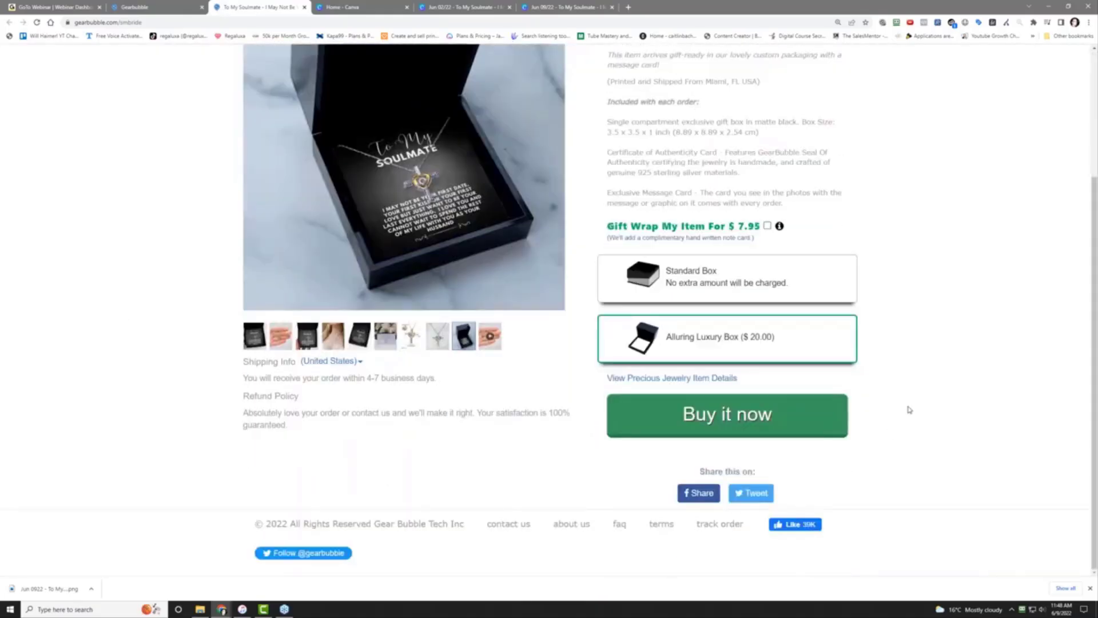
scroll(910, 409, up, 1)
scroll(910, 410, down, 1)
scroll(904, 436, up, 3)
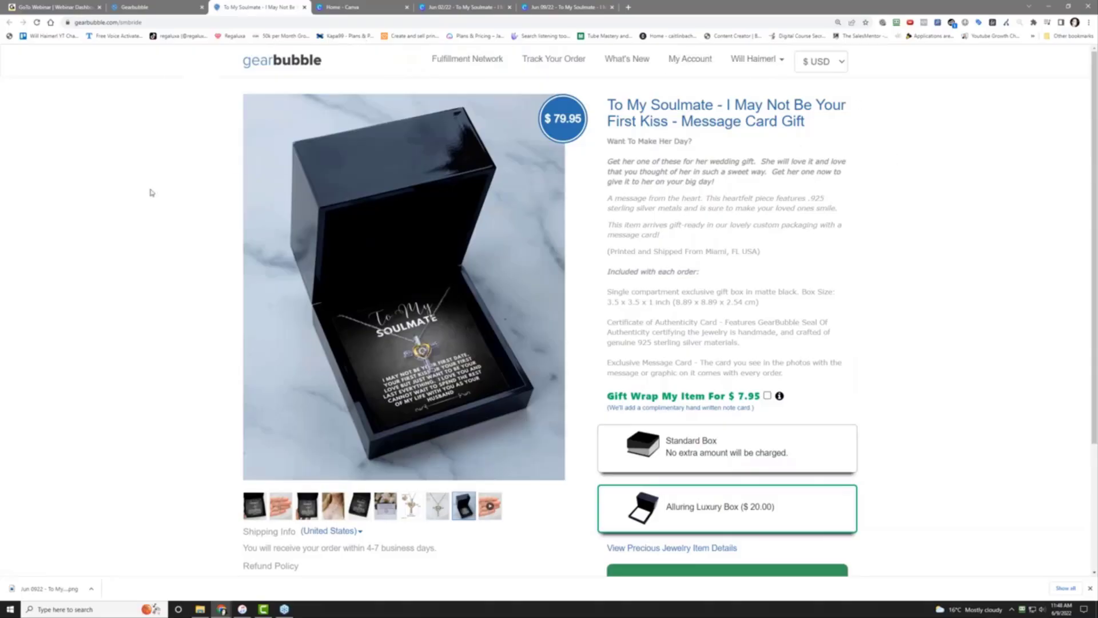
scroll(137, 341, down, 3)
scroll(138, 341, up, 3)
scroll(137, 344, down, 3)
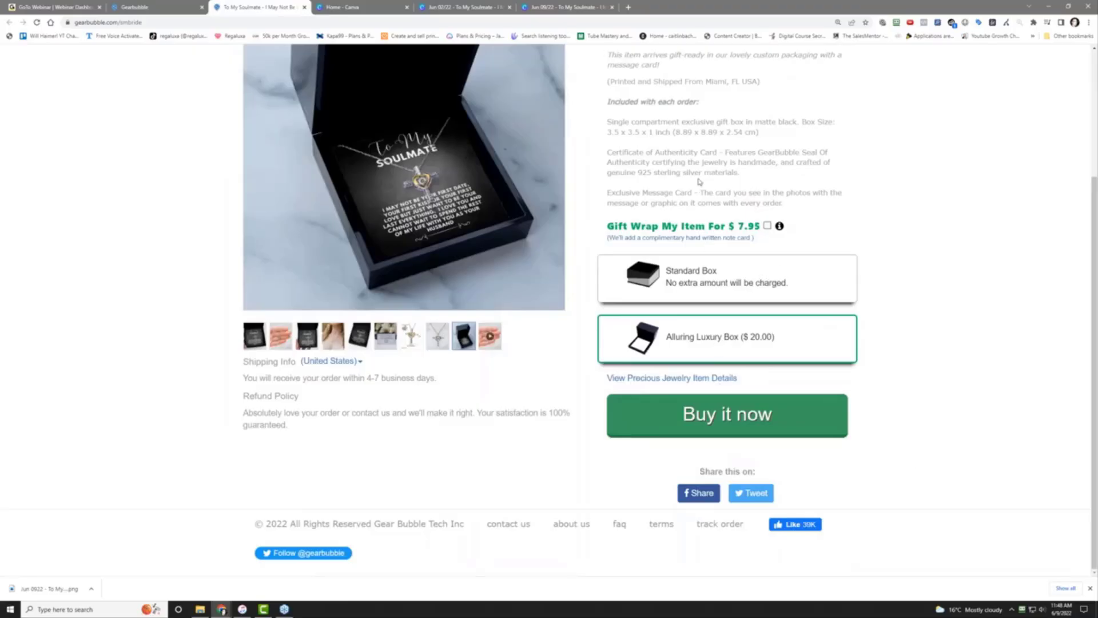
scroll(791, 250, up, 3)
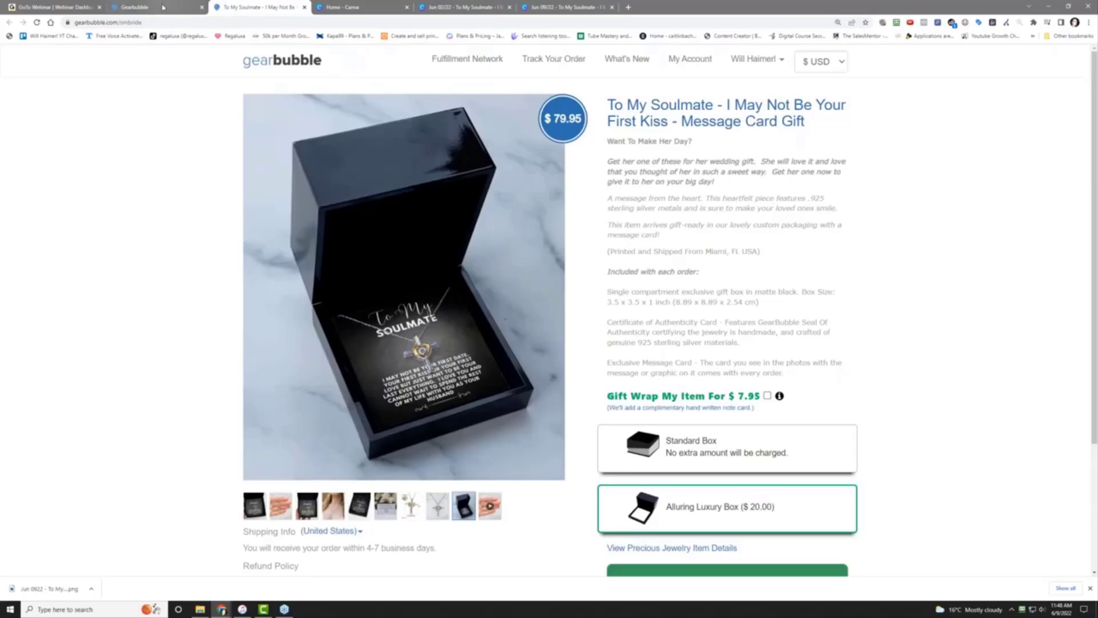
Append ?did=514JA to the product page URL and reload it
click(157, 24)
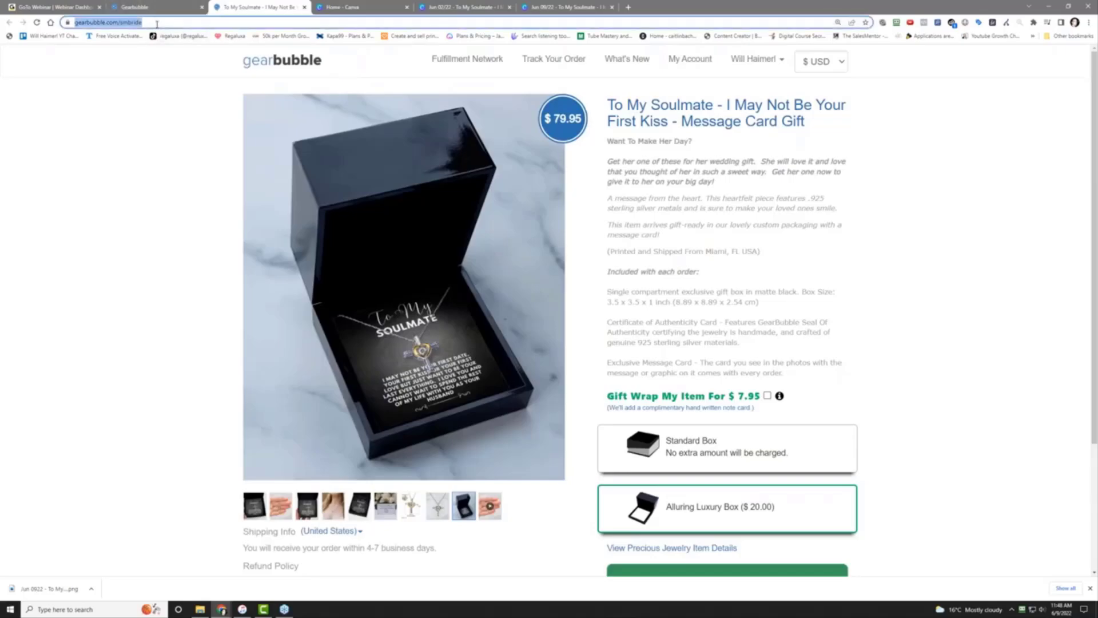
click(156, 24)
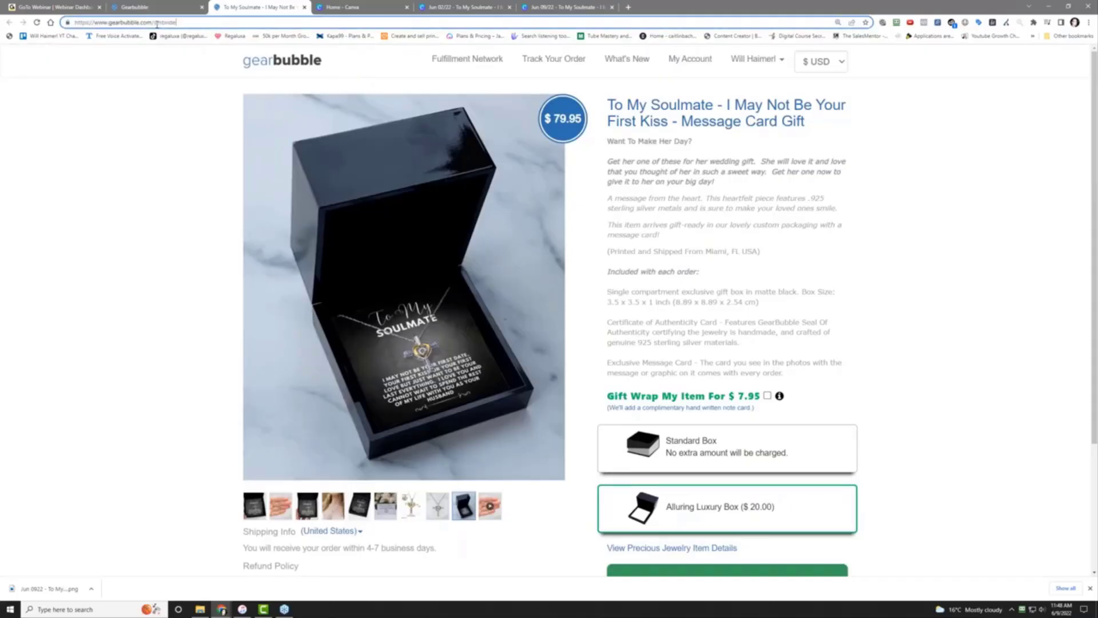
text(?)
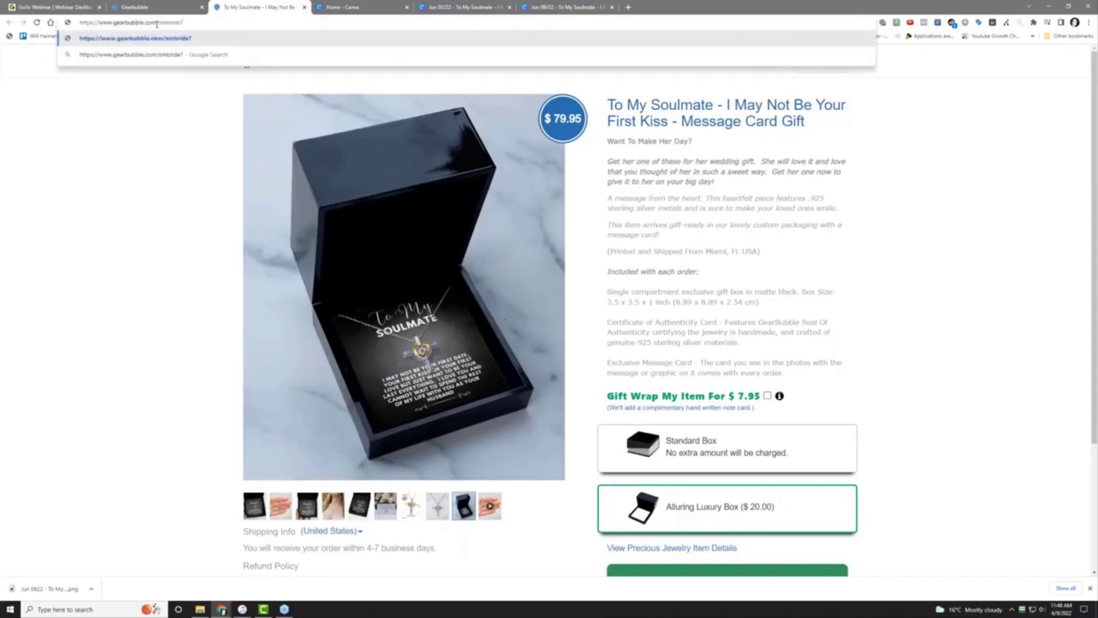
text(did=514JA)
key(Return)
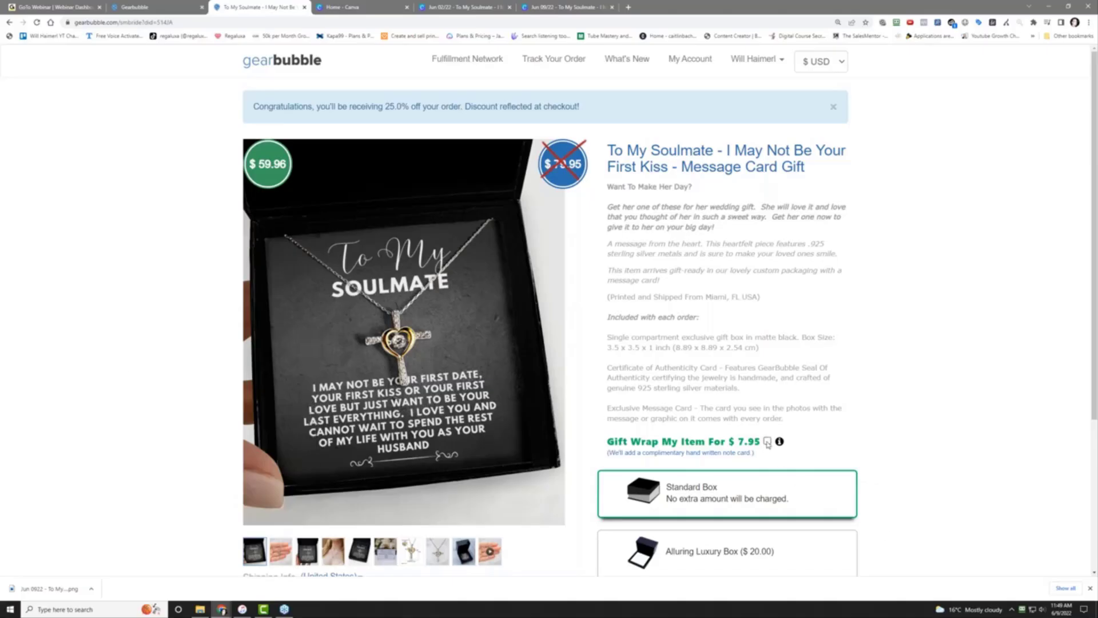
Select the discounted product link and preview the product in the Alluring Luxury Box
scroll(897, 402, down, 3)
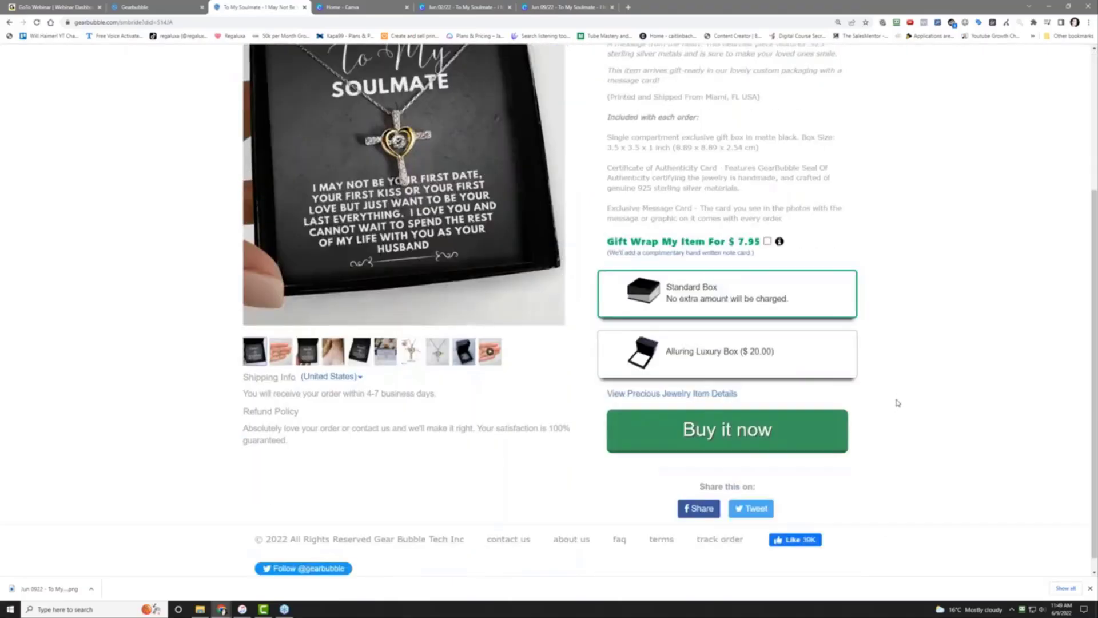
scroll(897, 402, up, 3)
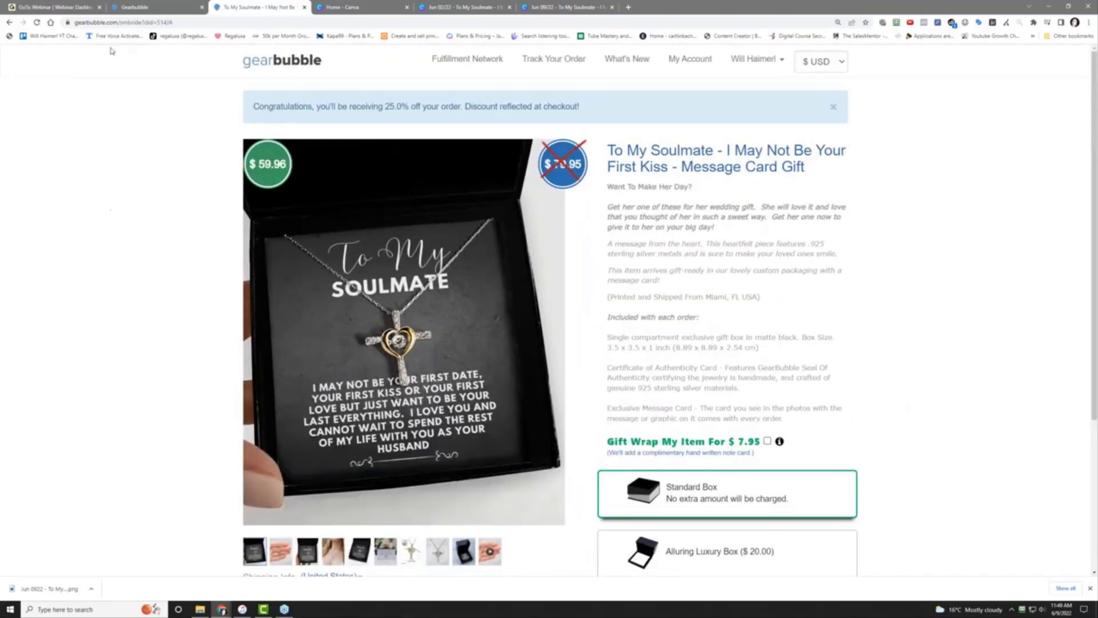
click(123, 21)
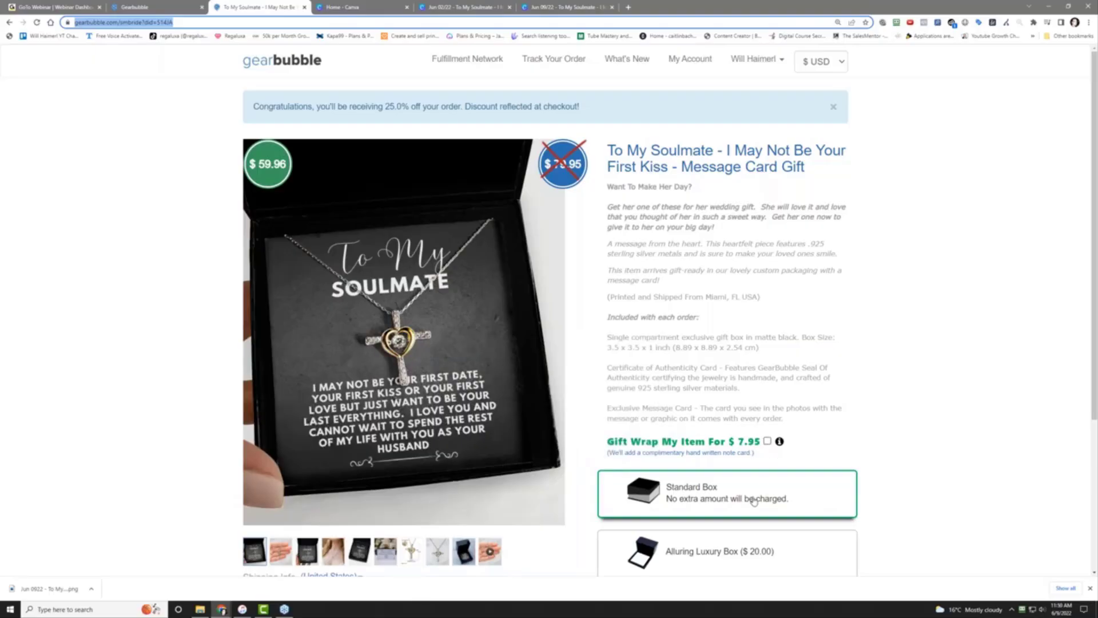
scroll(755, 503, down, 2)
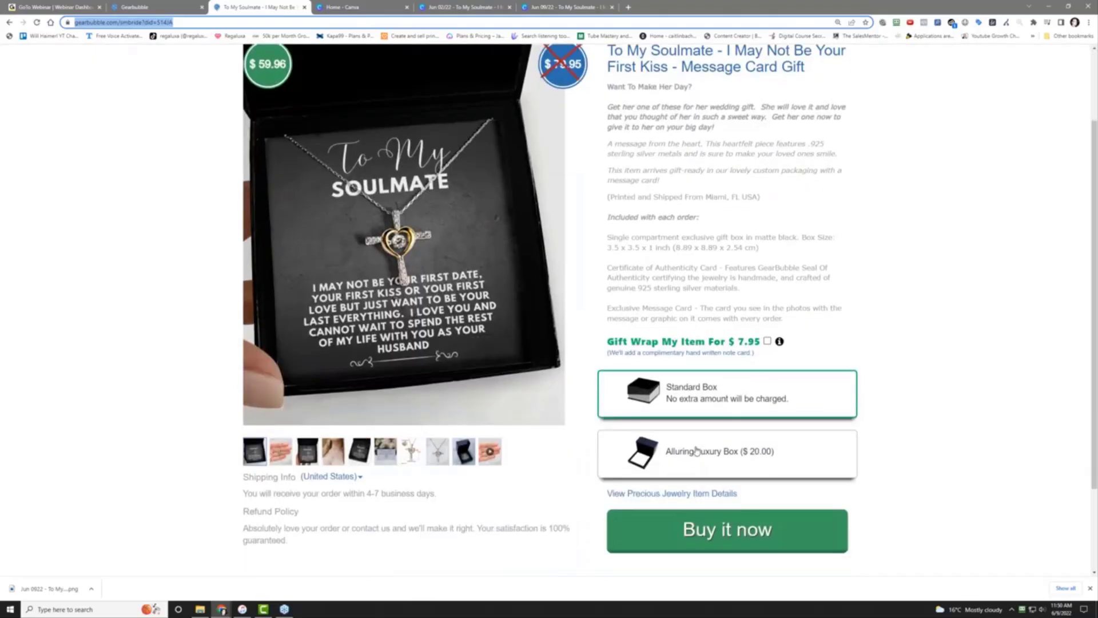
click(698, 451)
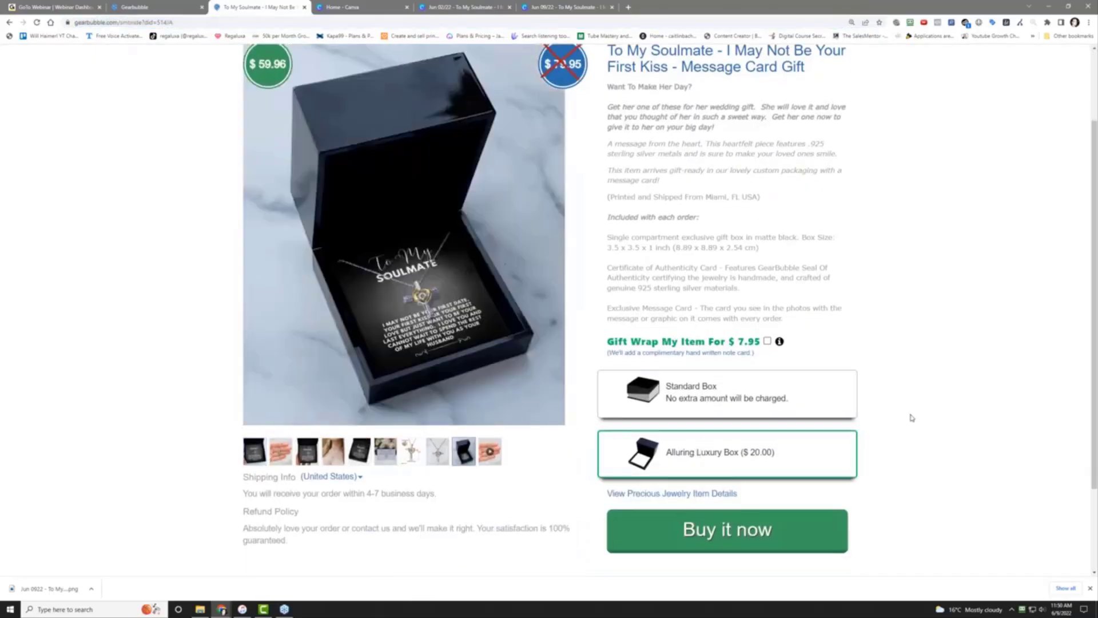
scroll(913, 418, up, 2)
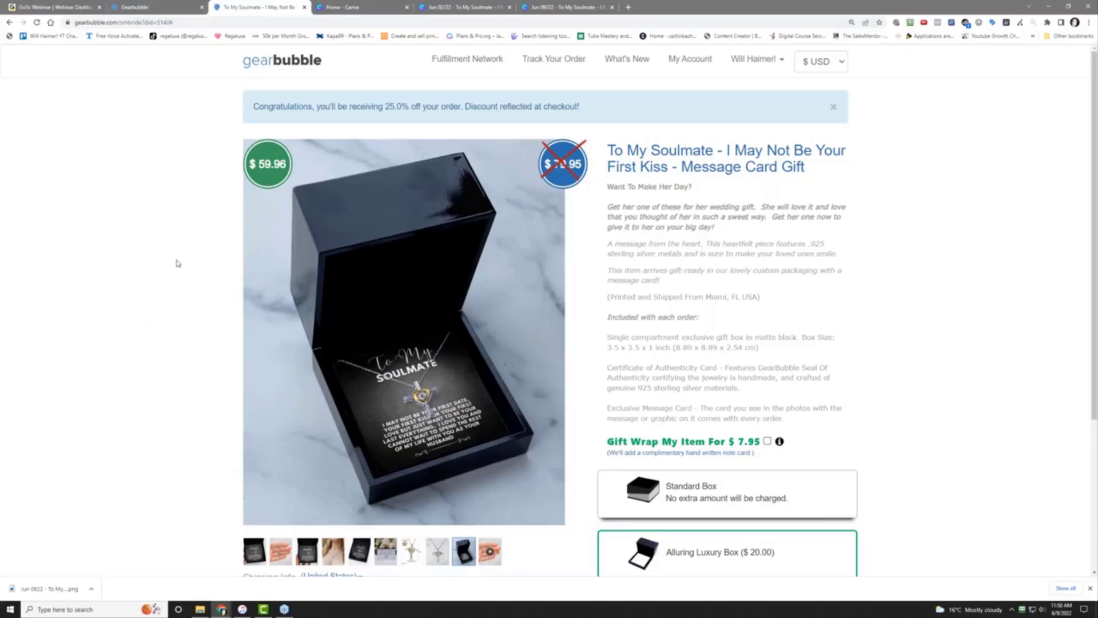
On the Candle campaign's edit page, try a 19.95 price, then restore 29.95
click(135, 7)
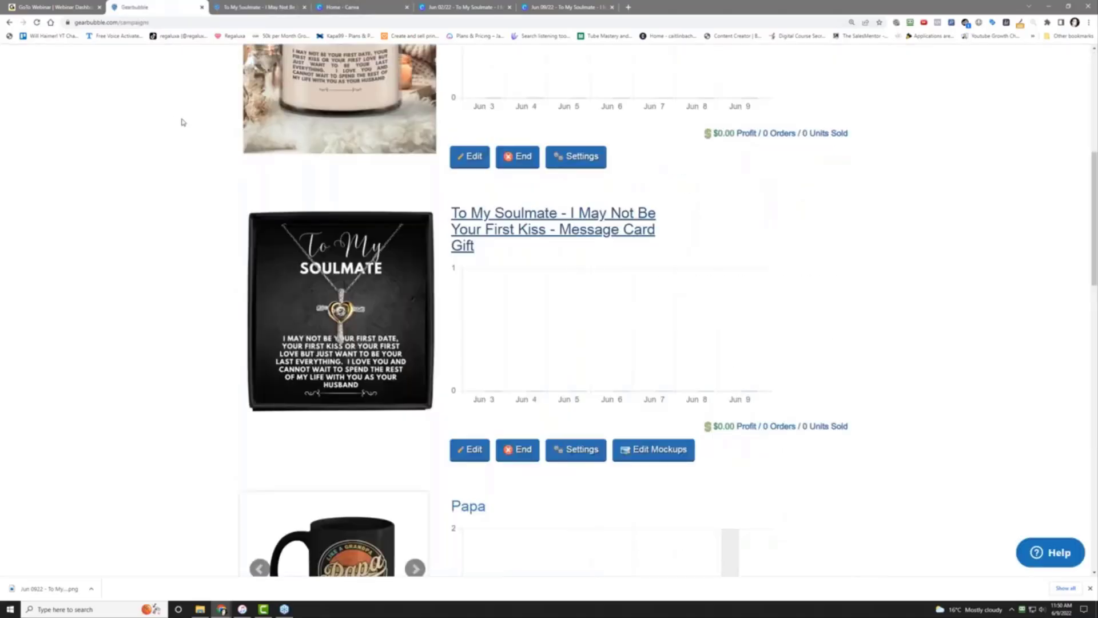
scroll(179, 118, up, 3)
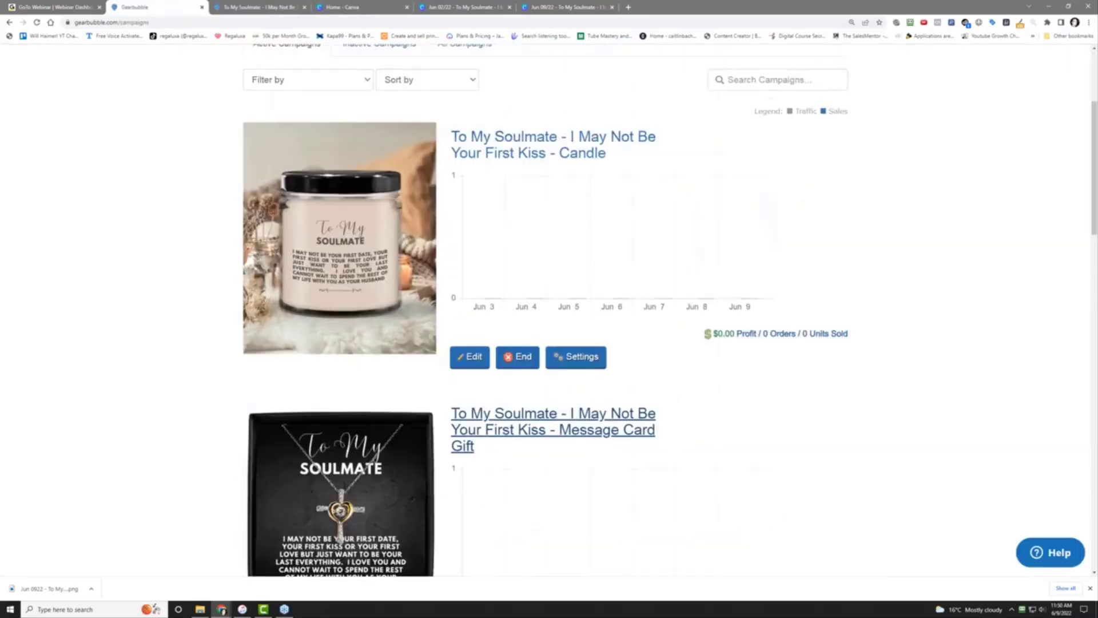
click(476, 357)
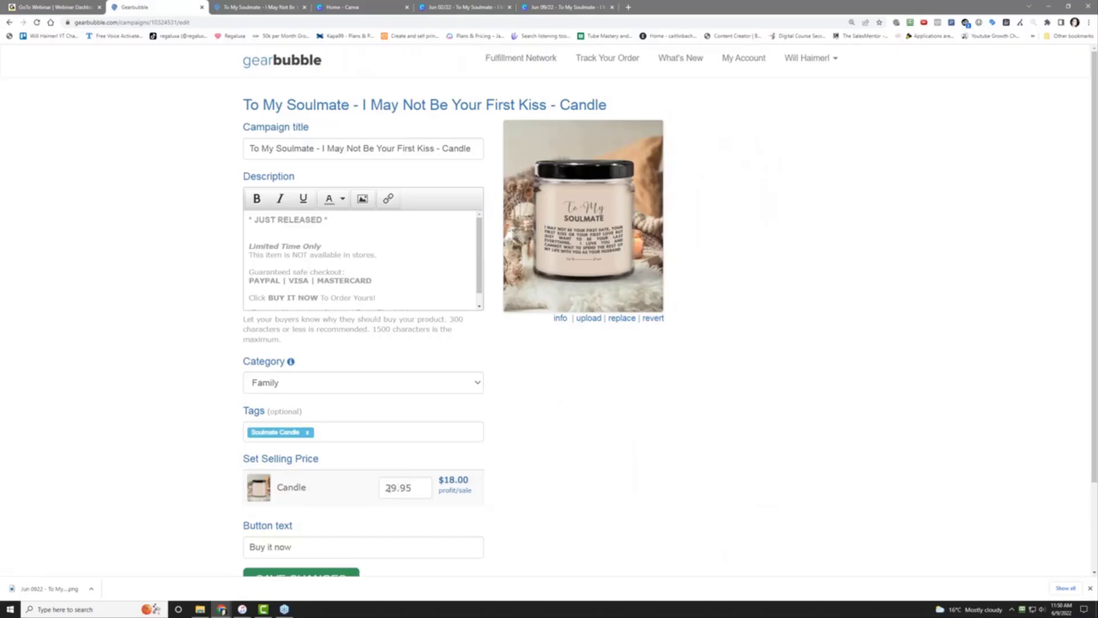
drag(390, 487, 375, 490)
text(1)
click(659, 488)
drag(390, 488, 337, 494)
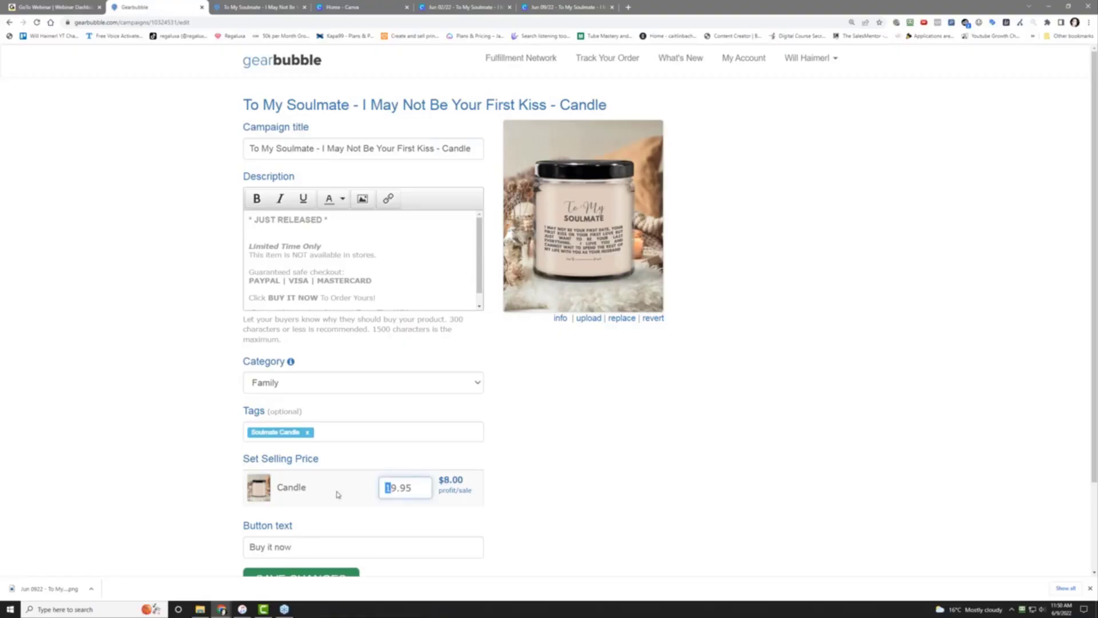
text(2)
click(110, 50)
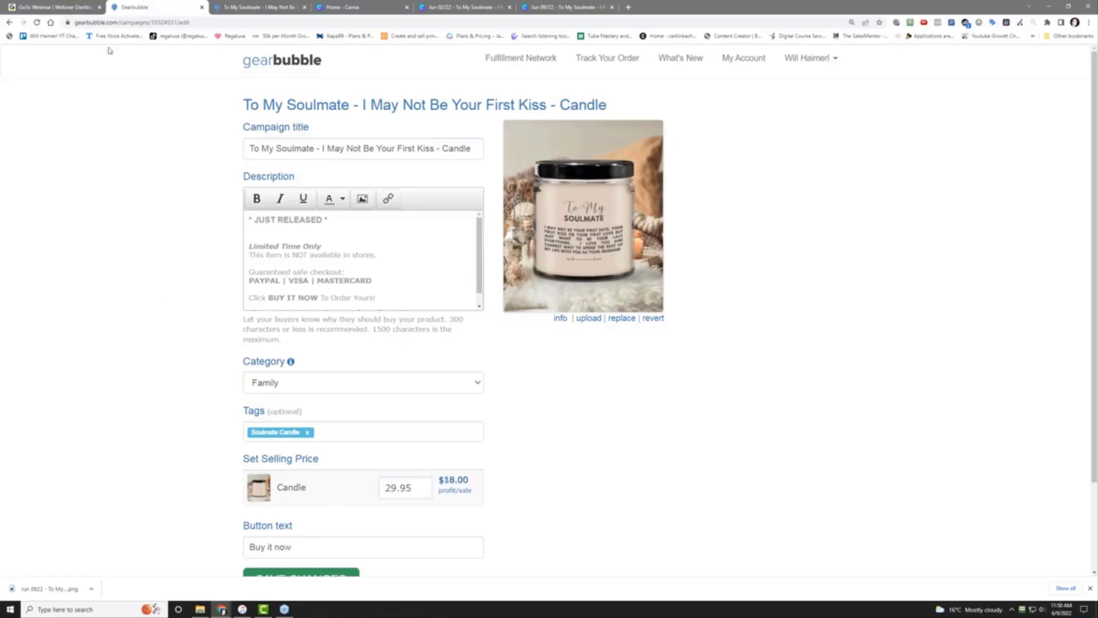
click(288, 7)
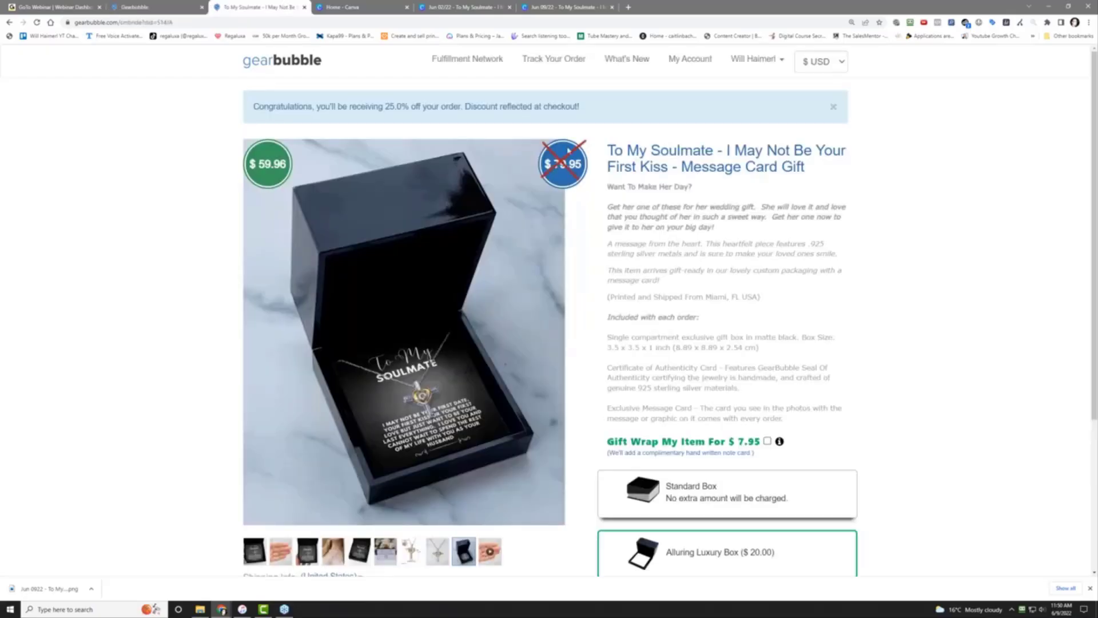
scroll(1022, 392, down, 4)
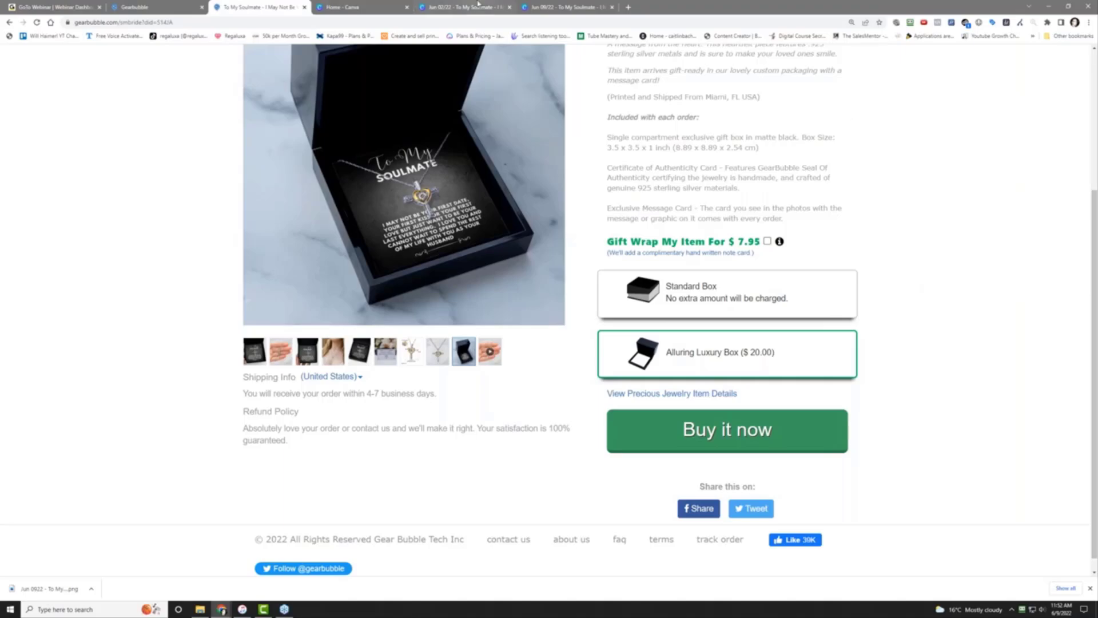
Open belesme.com in a new Chrome tab
click(629, 7)
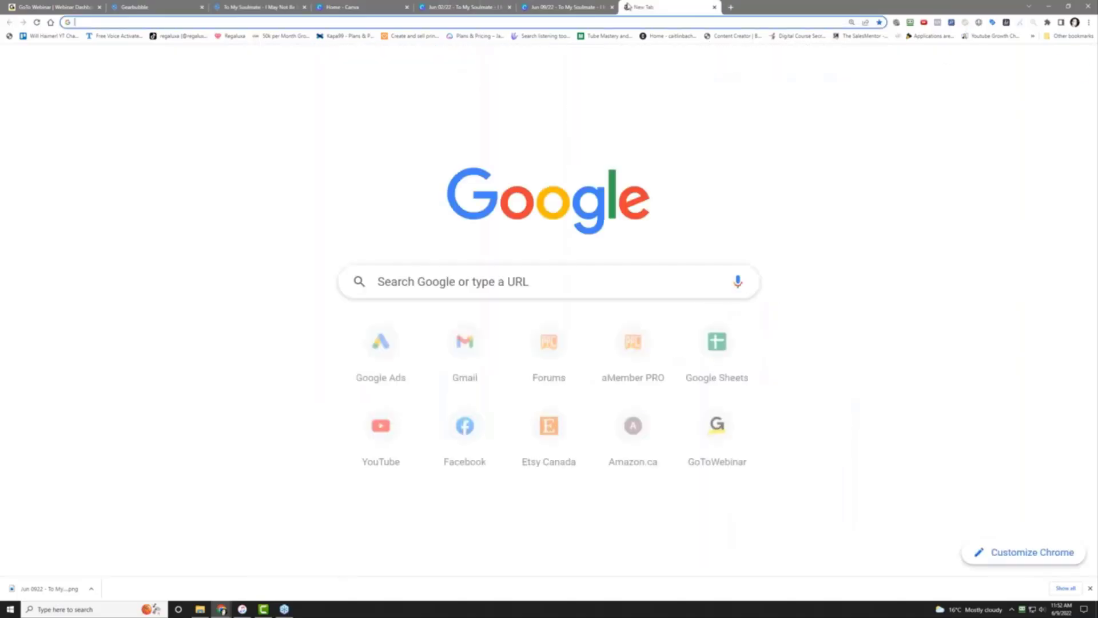
click(648, 21)
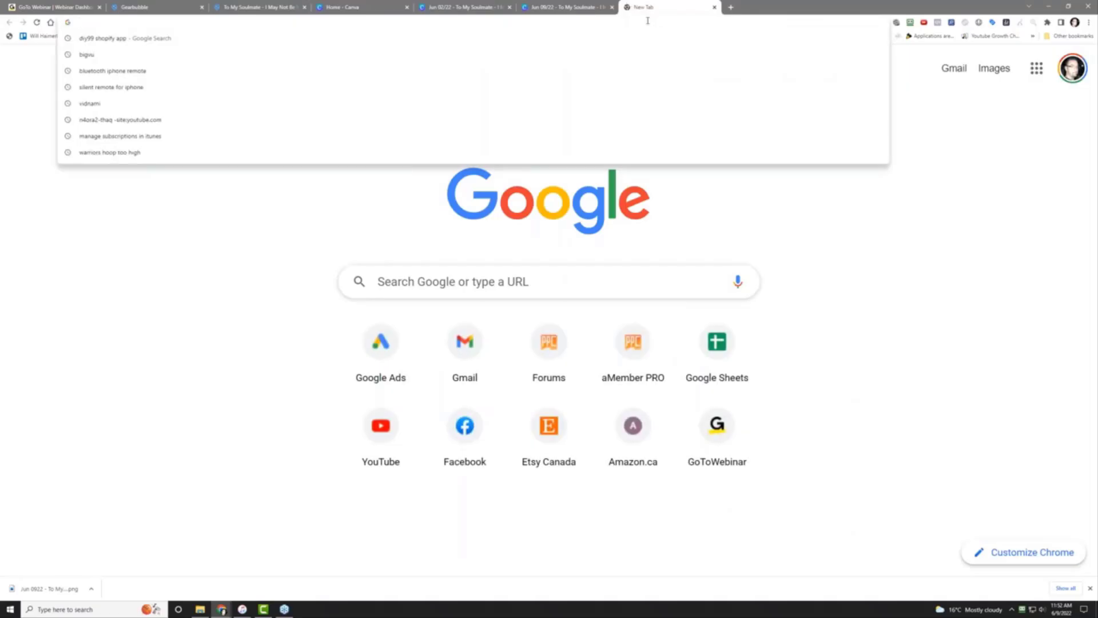
text(belesme.com)
key(Return)
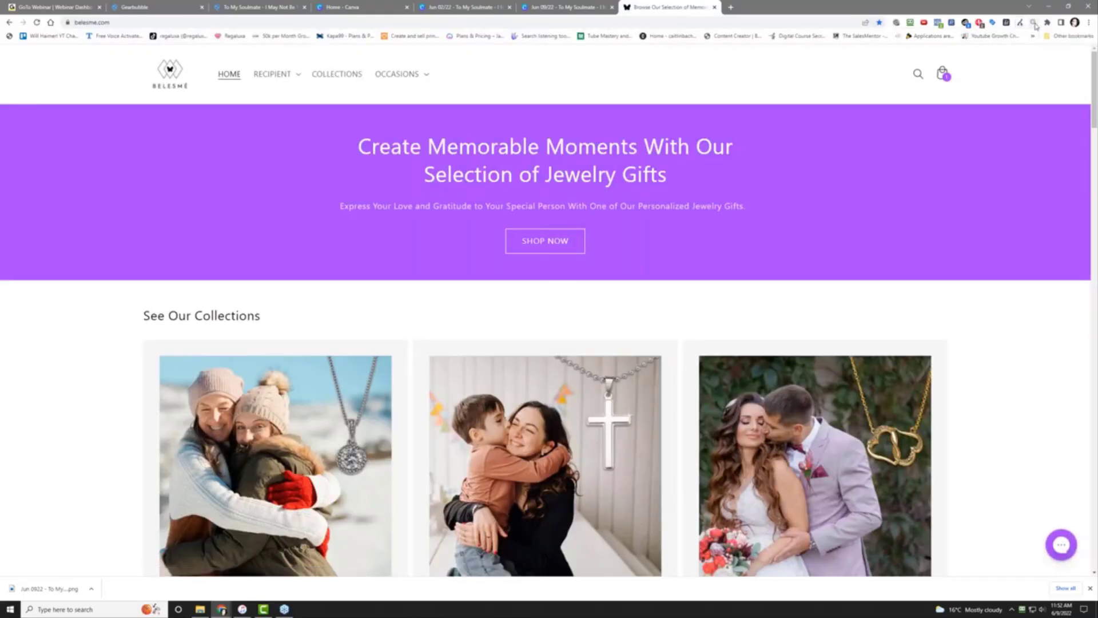
Open the Commerce Inspector extension panel over the Belesme homepage
click(1033, 23)
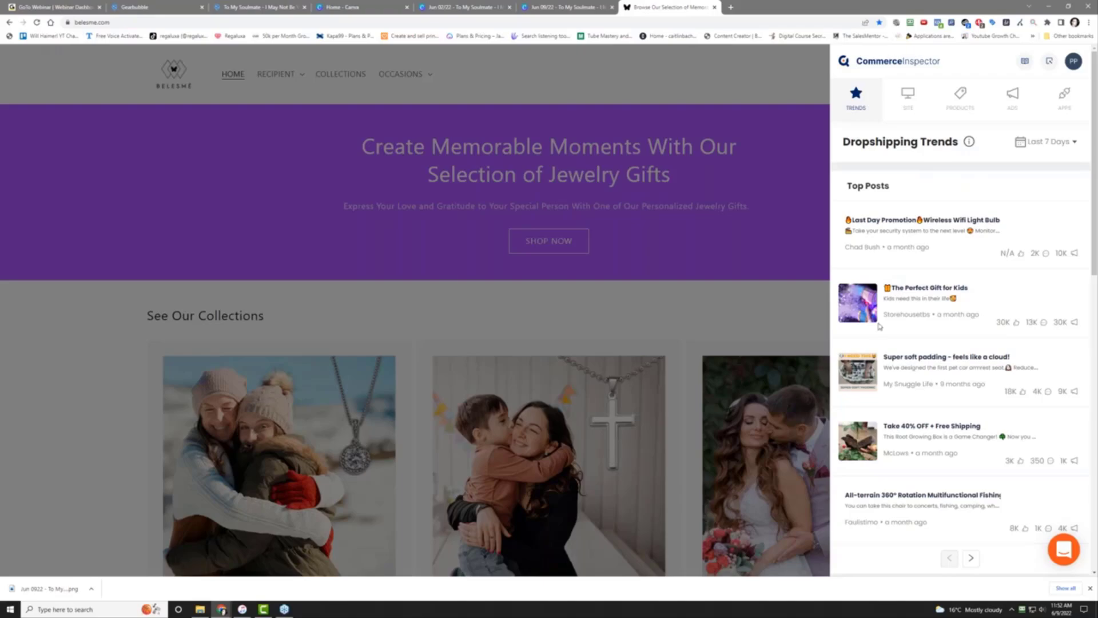
Open the 'The Perfect Gift for Kids' Facebook post from Dropshipping Trends Top Posts
right_click(915, 290)
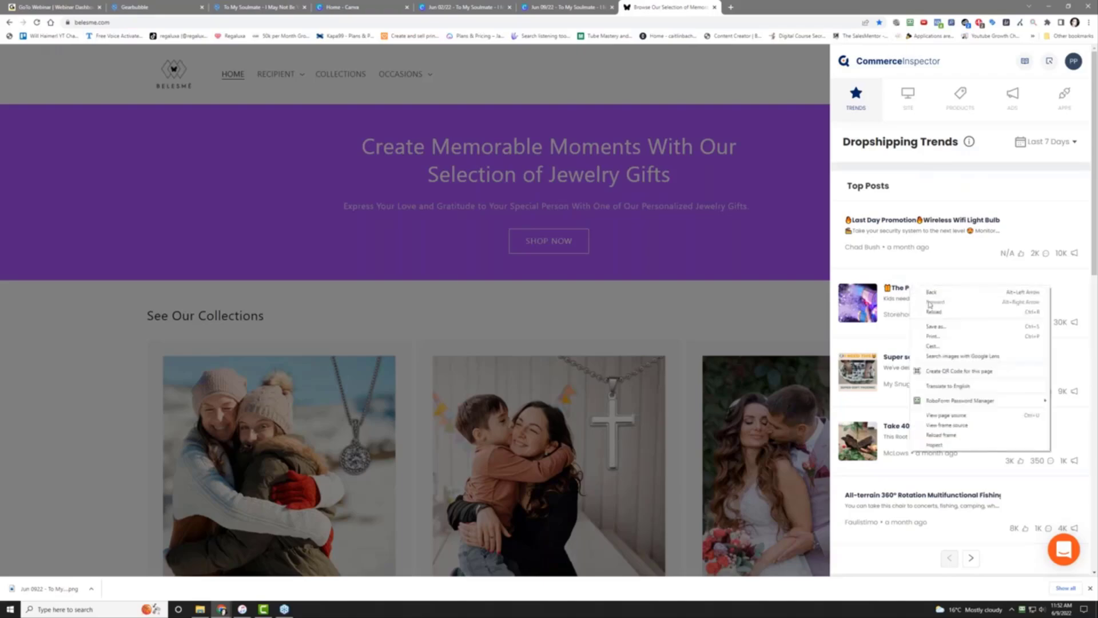
click(893, 293)
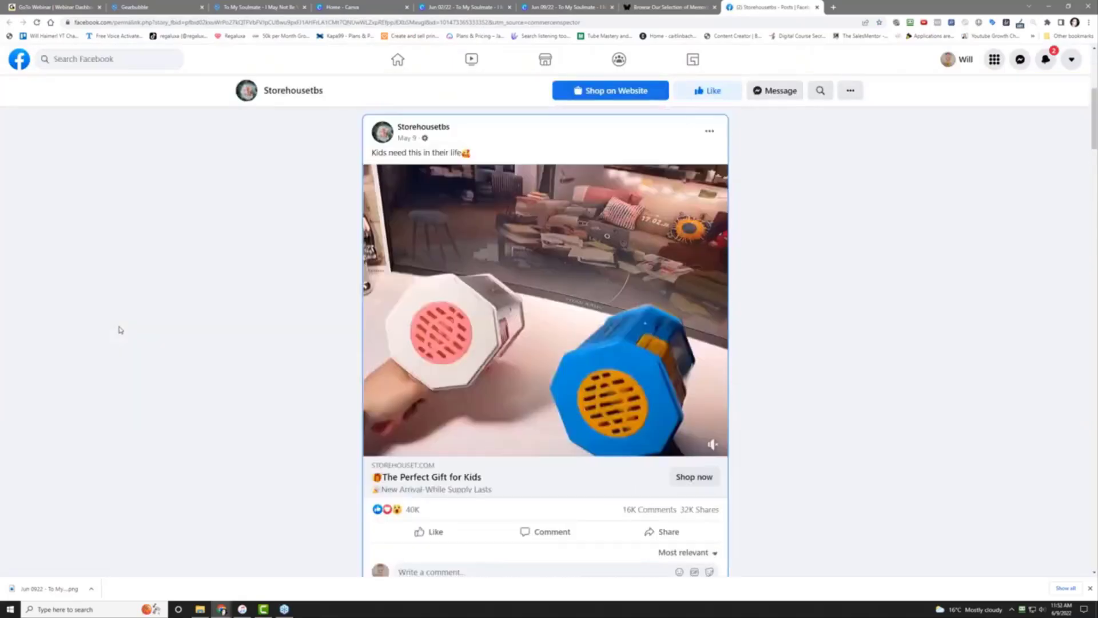
click(668, 7)
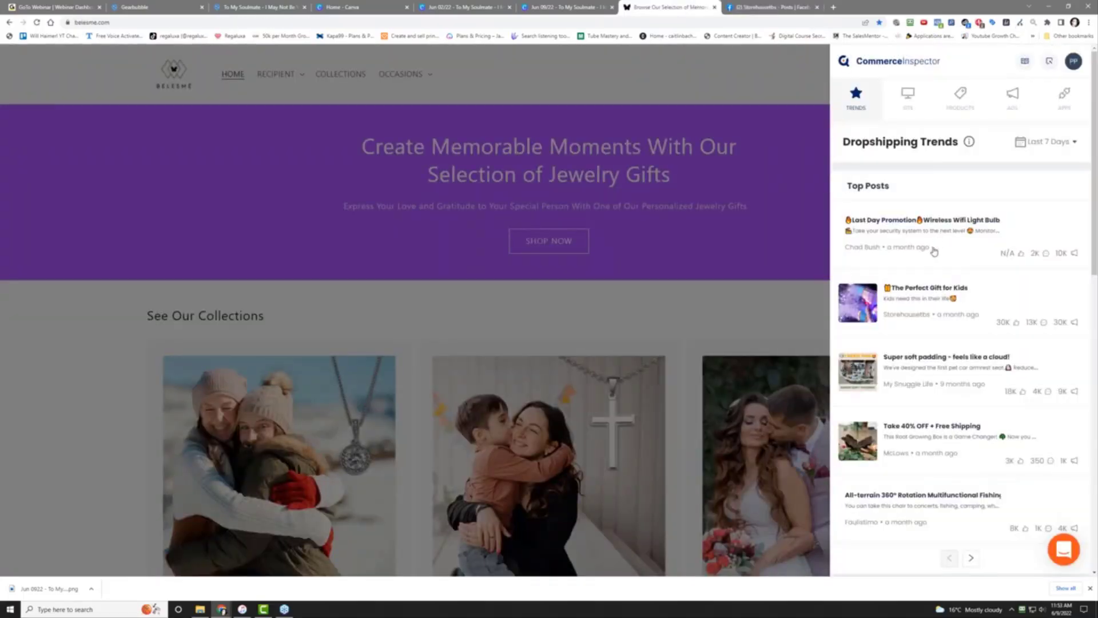
scroll(975, 385, down, 6)
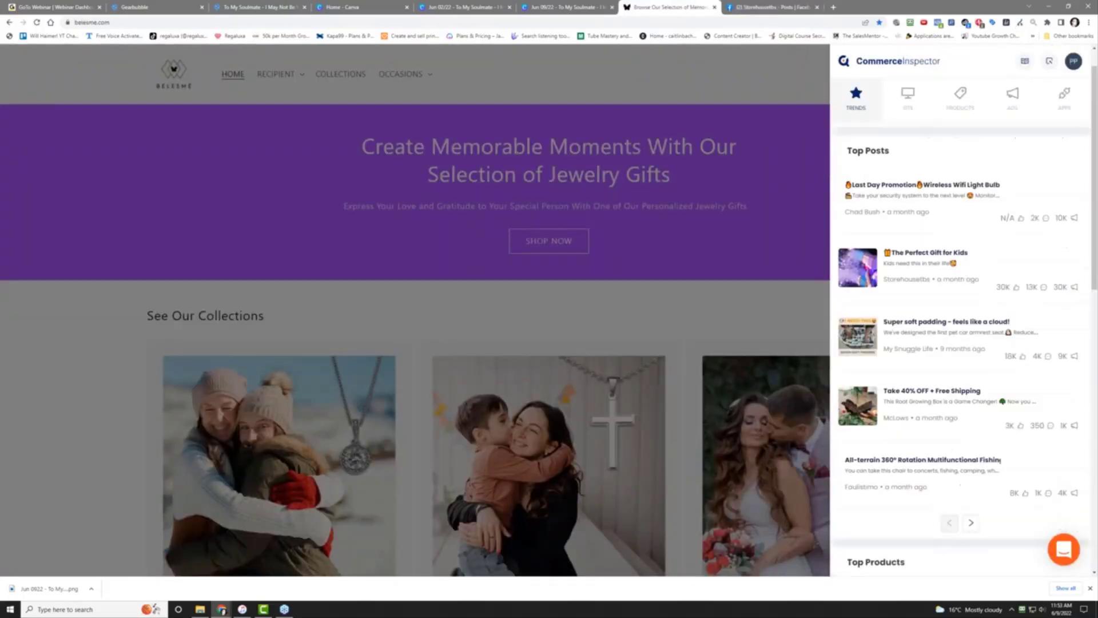
scroll(975, 394, down, 3)
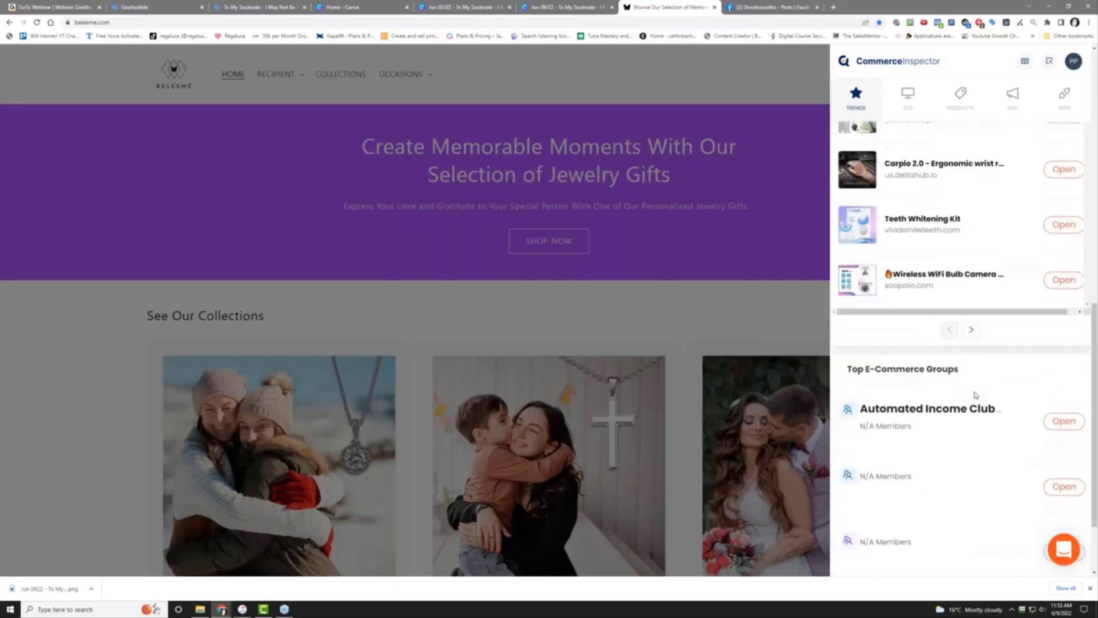
scroll(976, 395, down, 2)
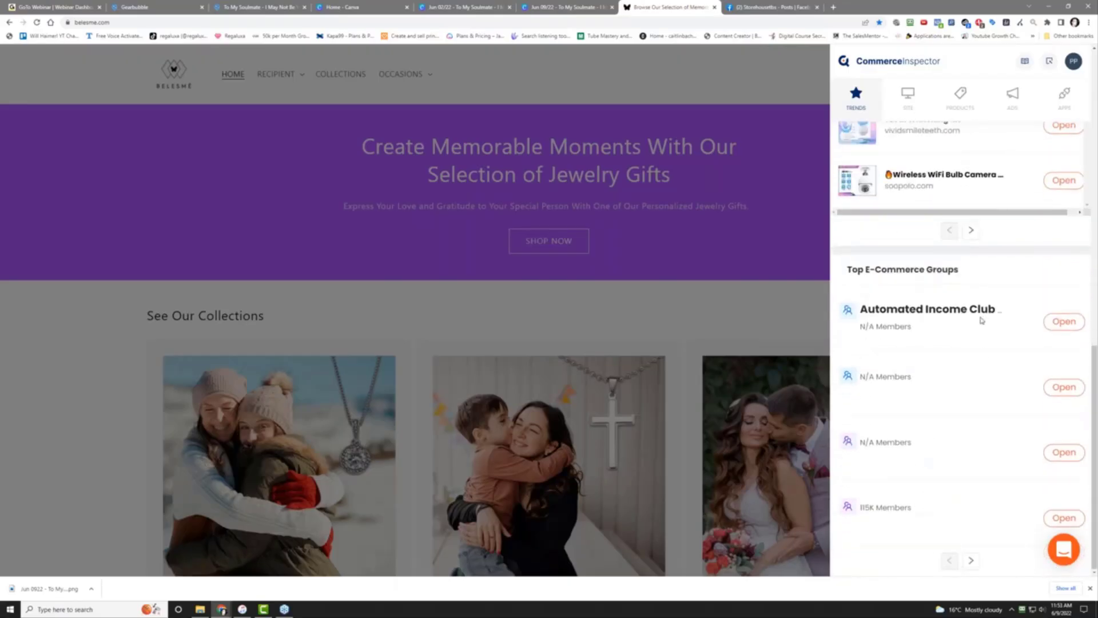
scroll(982, 374, up, 10)
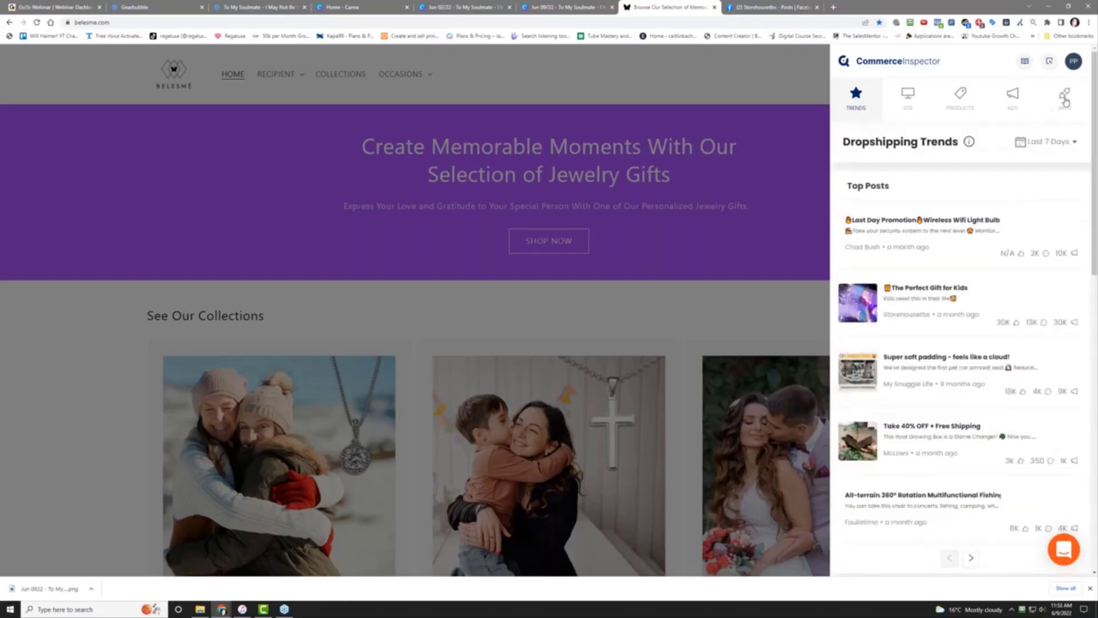
click(904, 93)
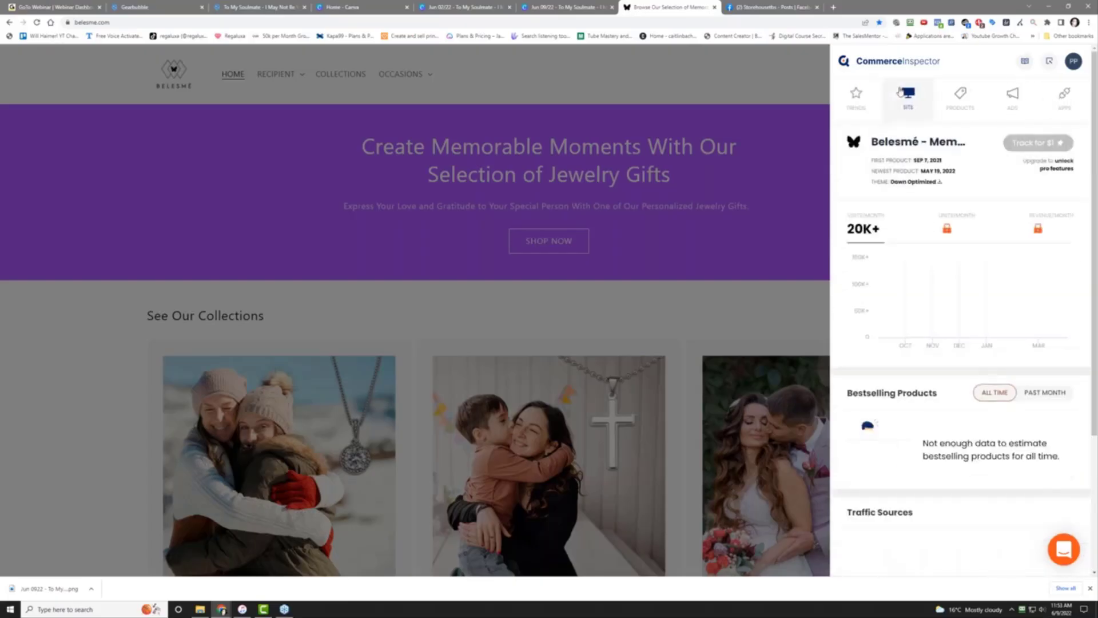
click(856, 100)
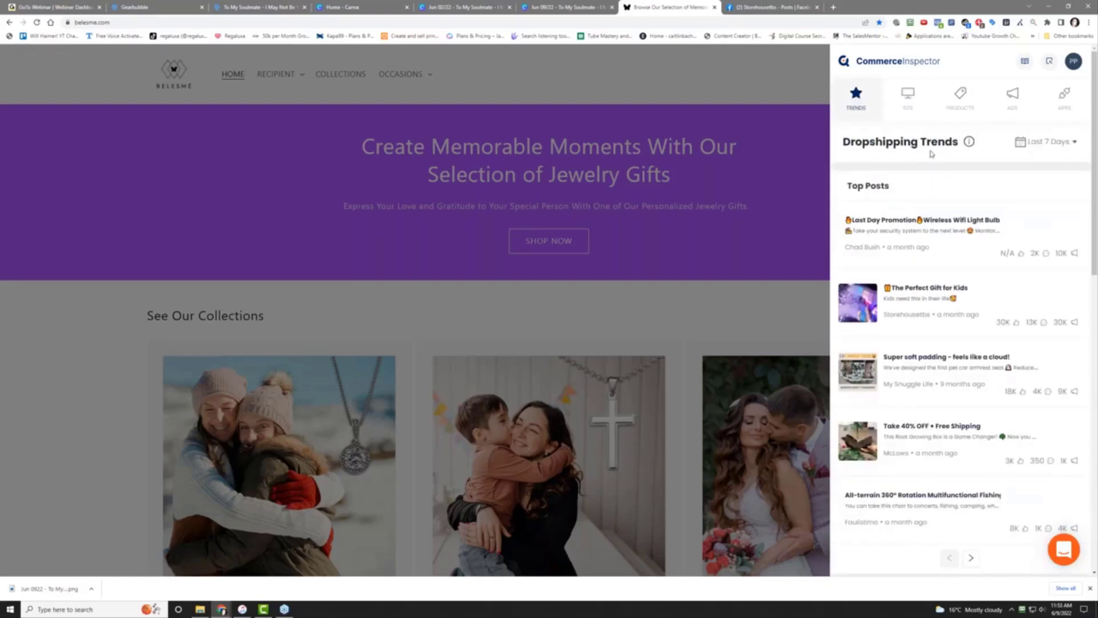
click(755, 6)
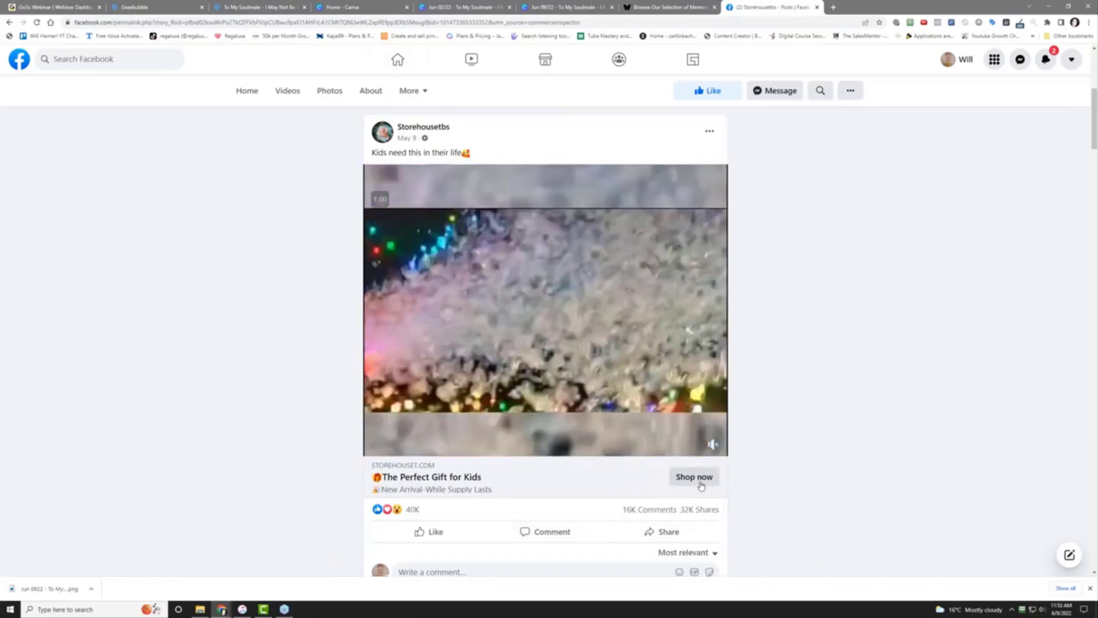
Visit the ad's bubble gun product page on storehouset.com, then go back to belesme.com
click(697, 479)
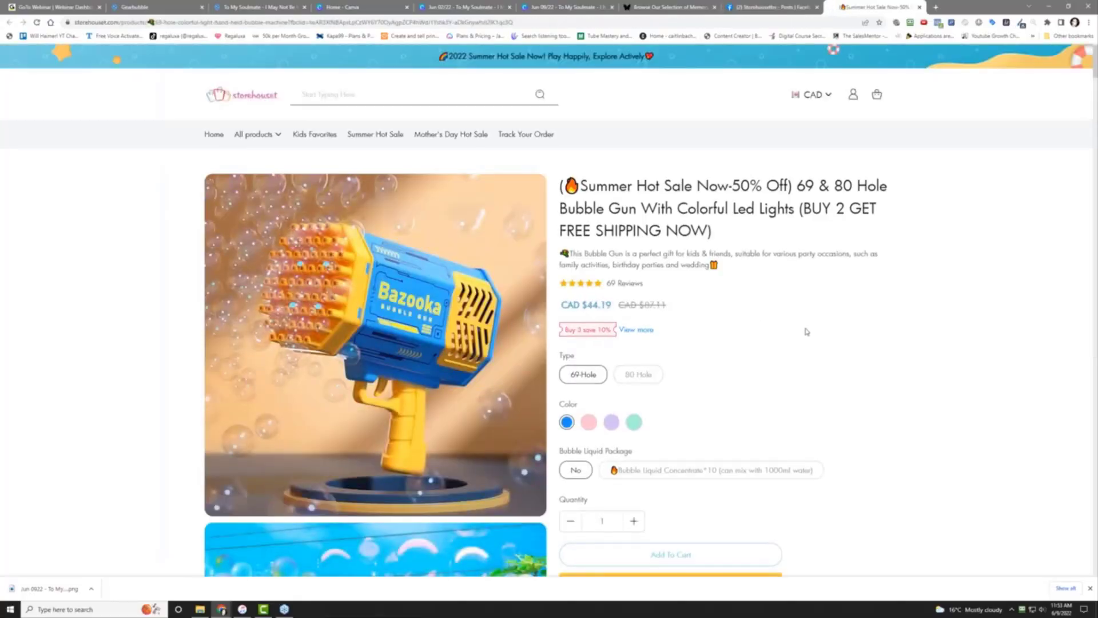
click(682, 6)
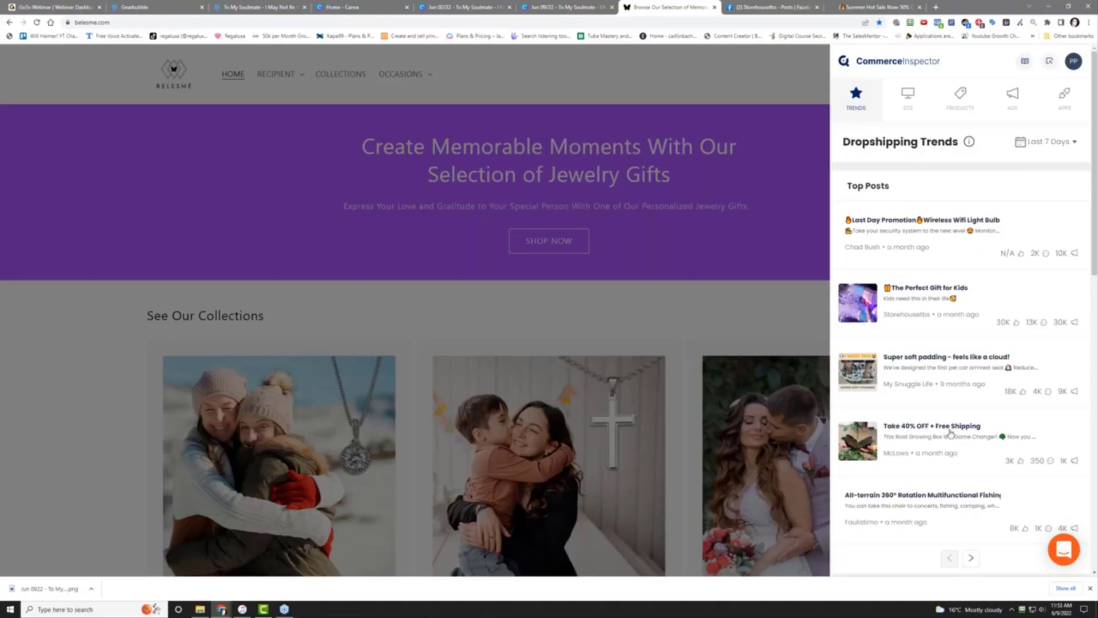
Scroll through the Trends Top Products, then switch to the SITE tab's 20K+ visits overview
scroll(951, 433, down, 5)
scroll(950, 433, up, 5)
scroll(951, 433, down, 2)
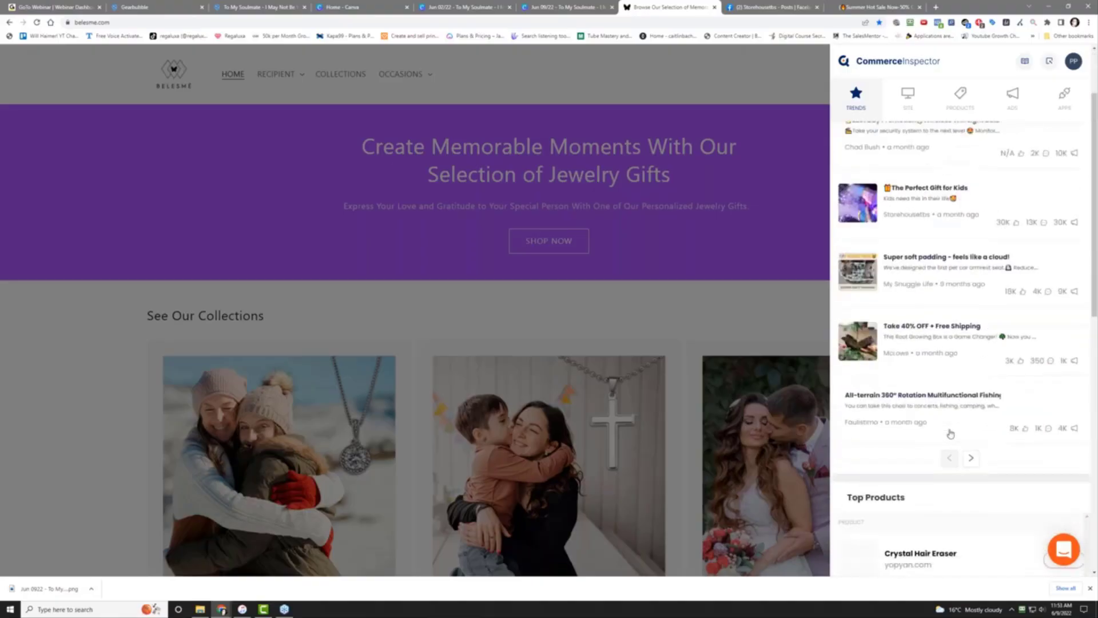
scroll(927, 366, down, 2)
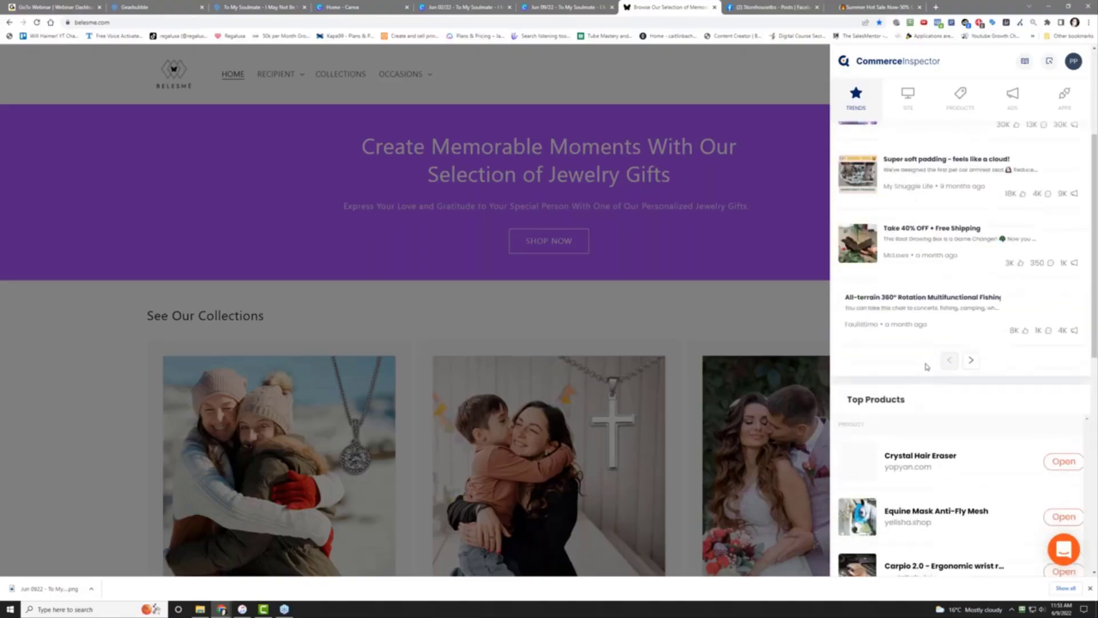
scroll(927, 366, down, 3)
scroll(926, 366, down, 5)
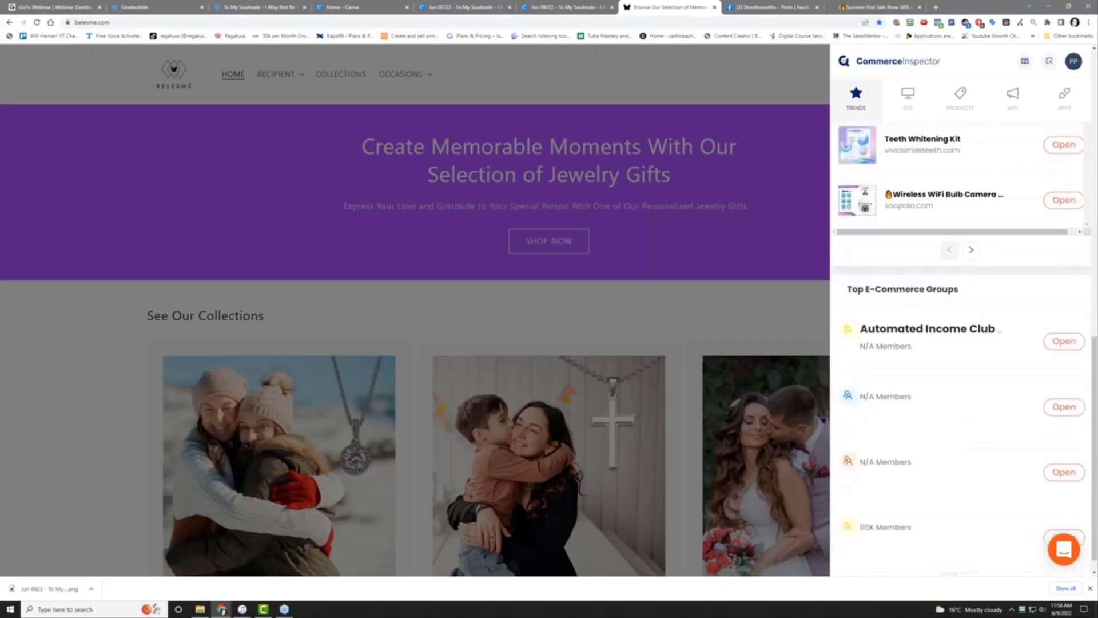
scroll(942, 453, up, 10)
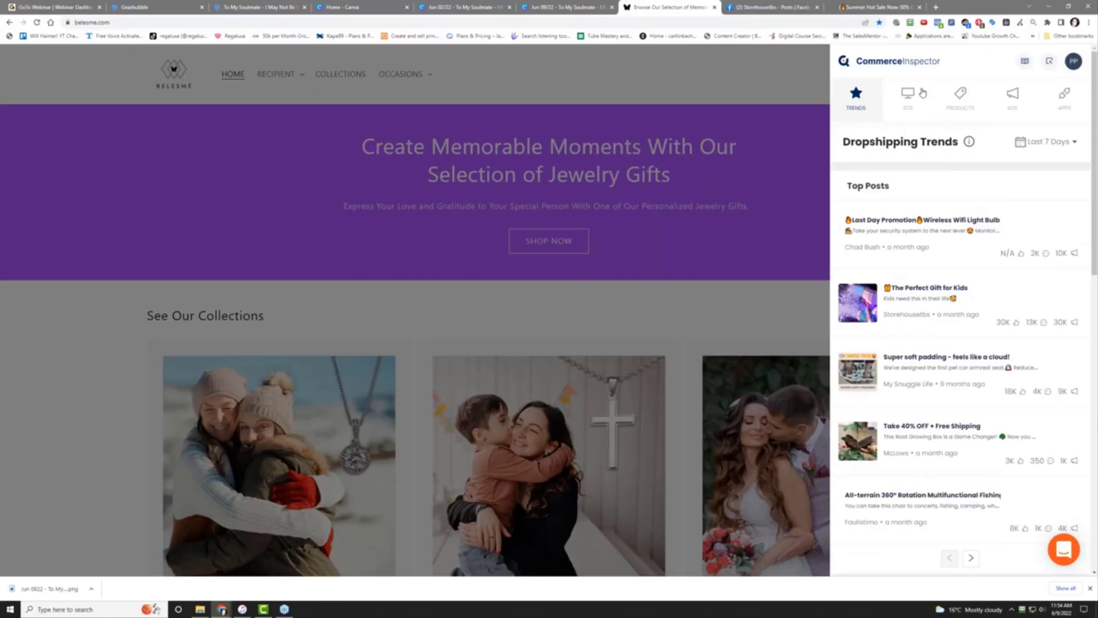
click(906, 107)
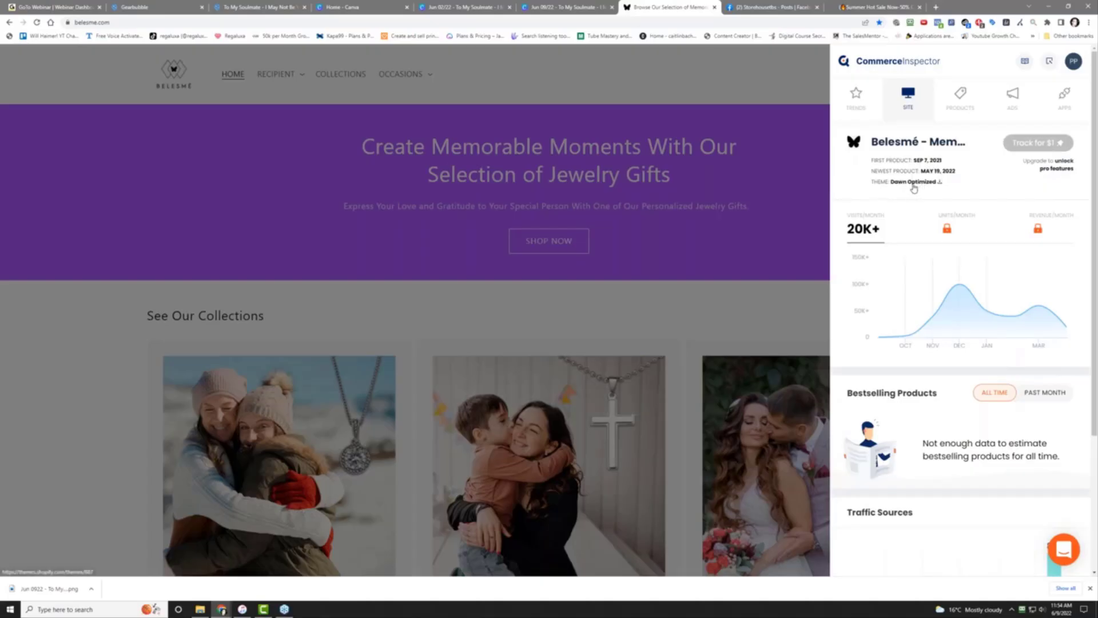
click(920, 187)
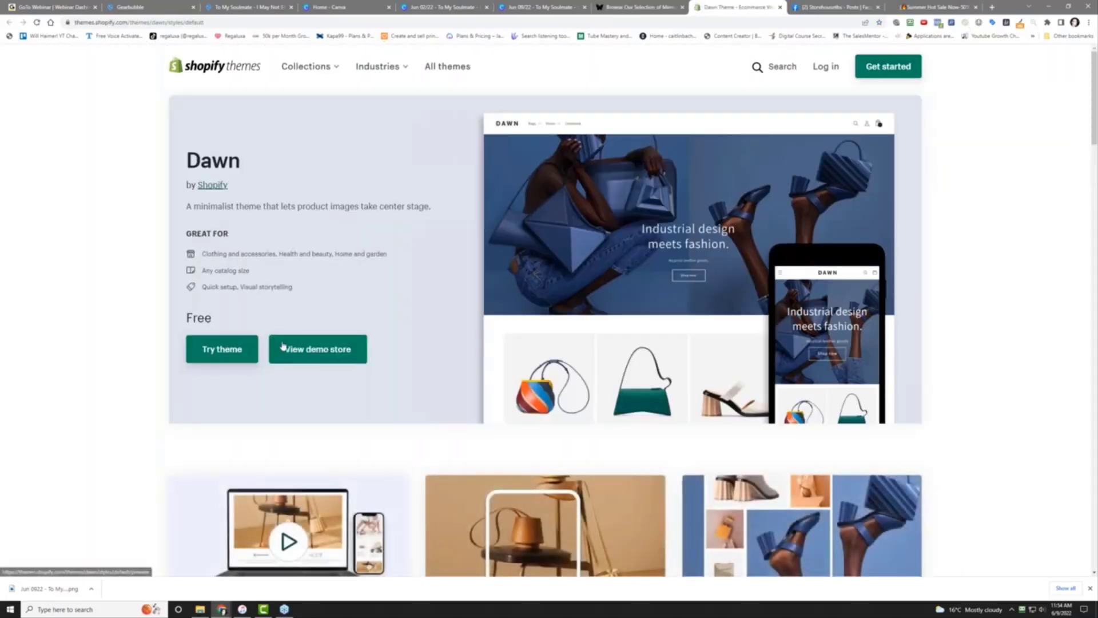
click(636, 8)
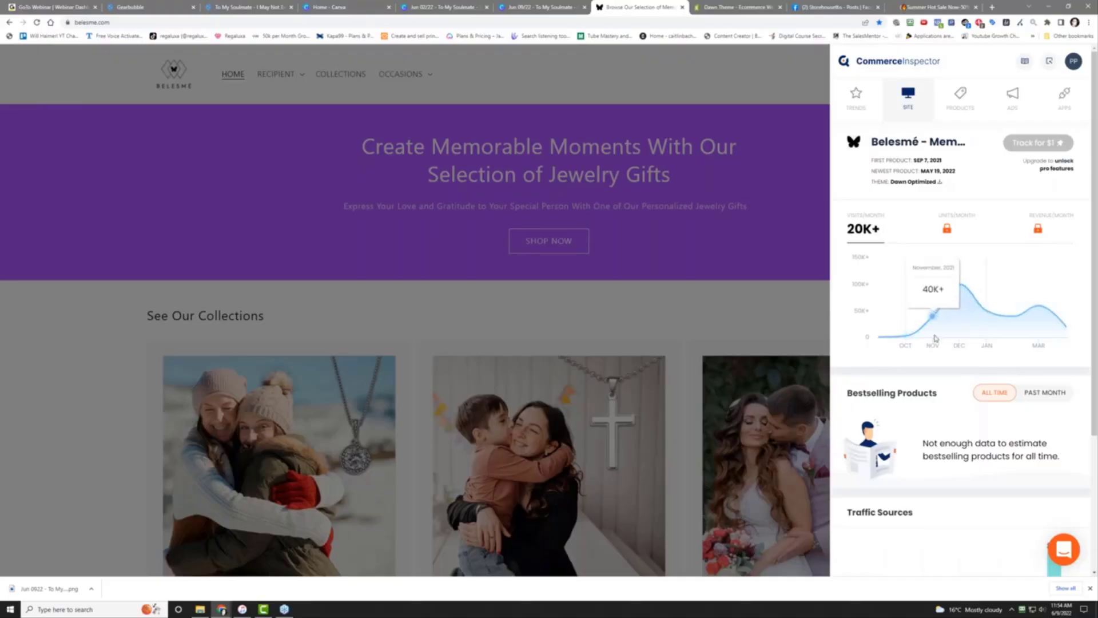
mouse_move(913, 341)
mouse_move(954, 327)
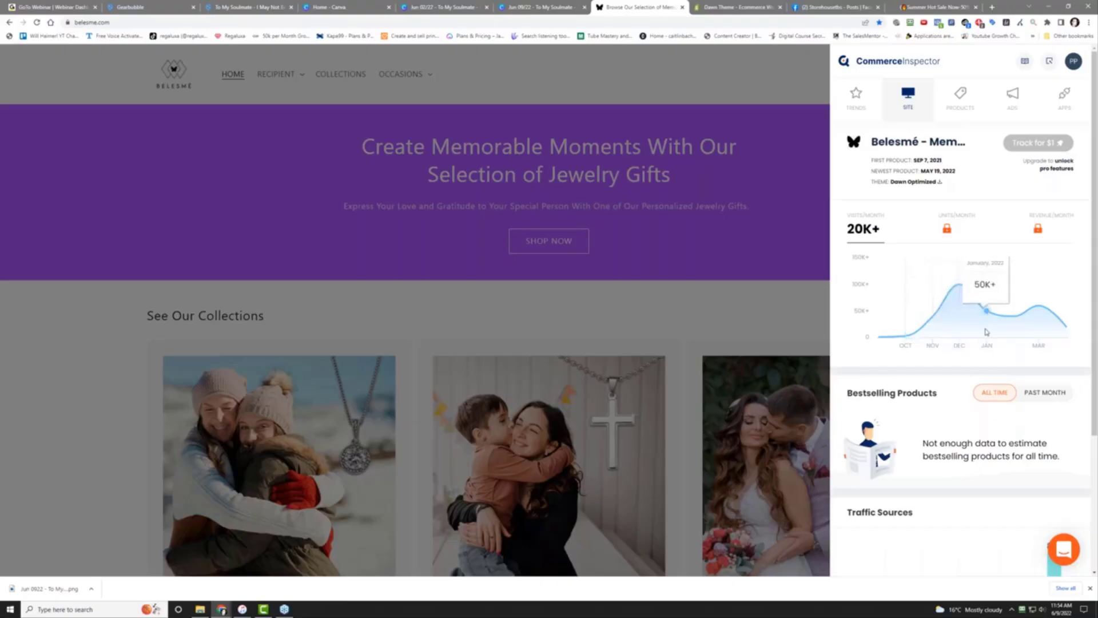
mouse_move(1027, 330)
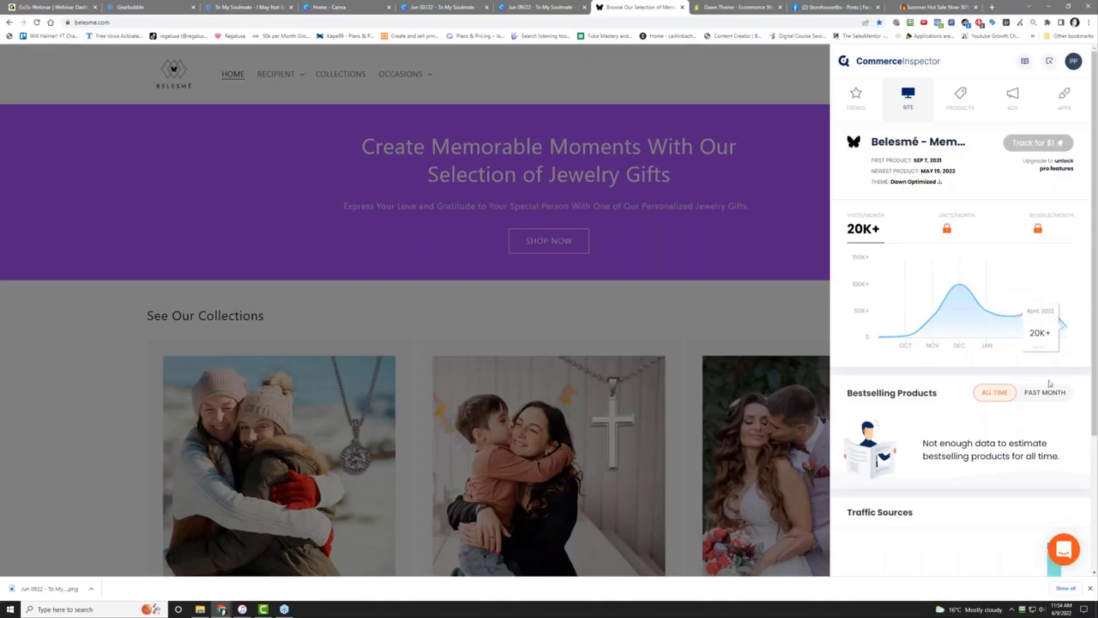
scroll(952, 373, down, 3)
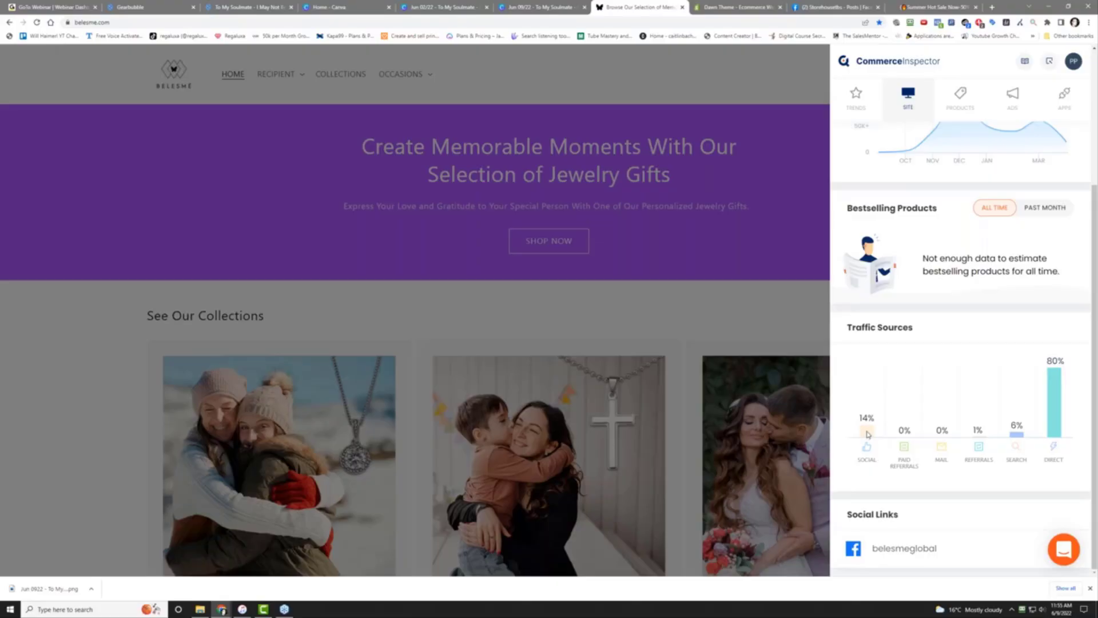
scroll(981, 240, up, 3)
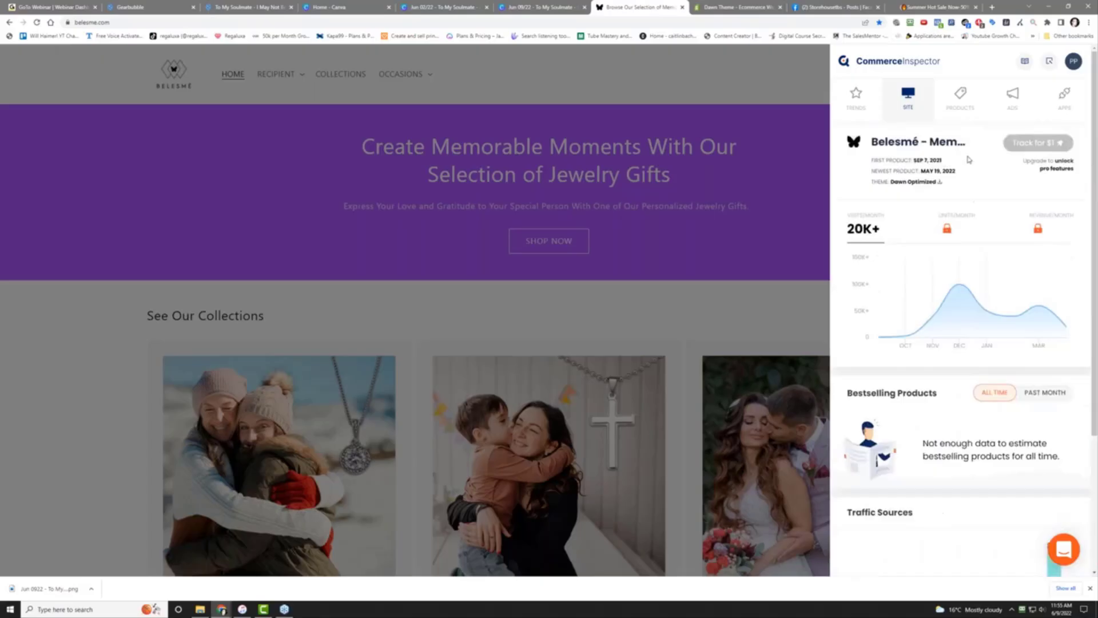
Check the PRODUCTS tab's Product Launches, then open the ADS tab's ~380 belesme.com ads
click(961, 109)
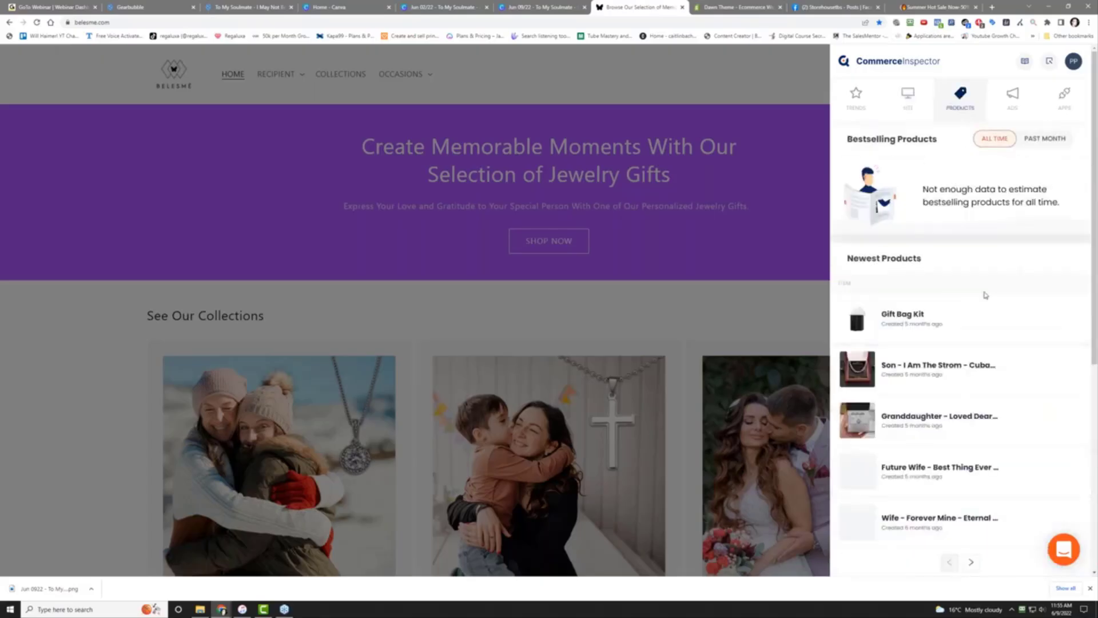
scroll(995, 317, down, 2)
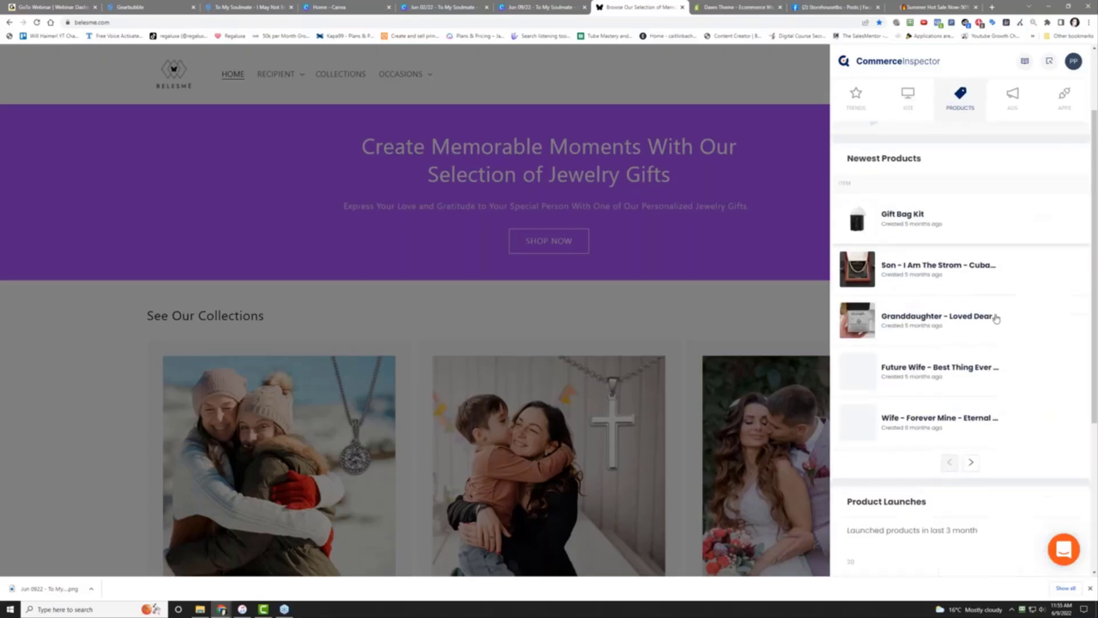
scroll(996, 319, down, 5)
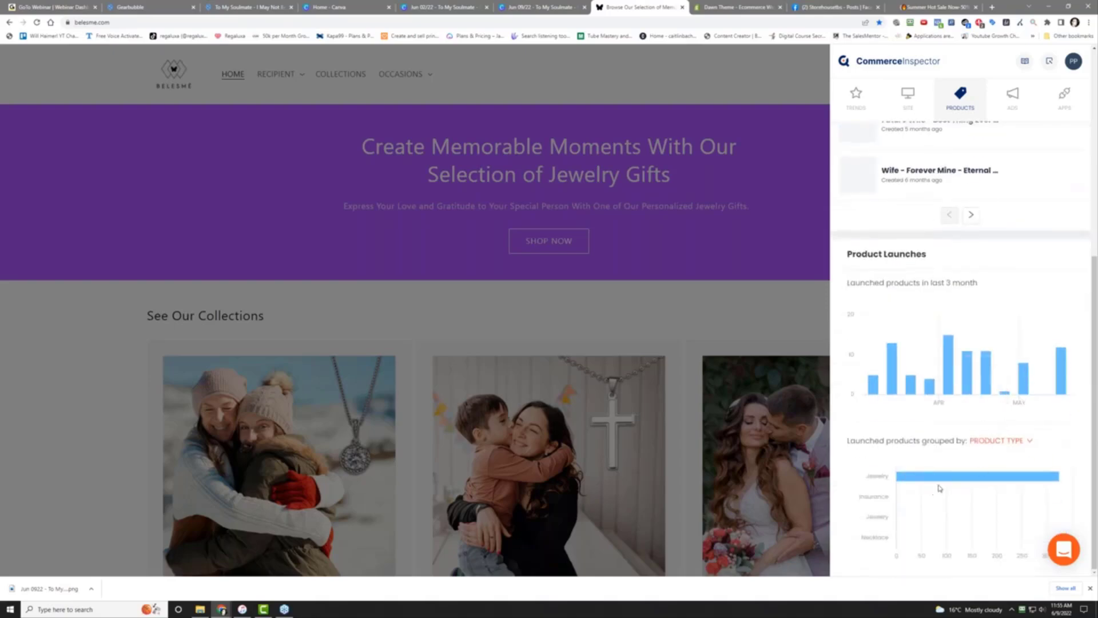
click(1017, 102)
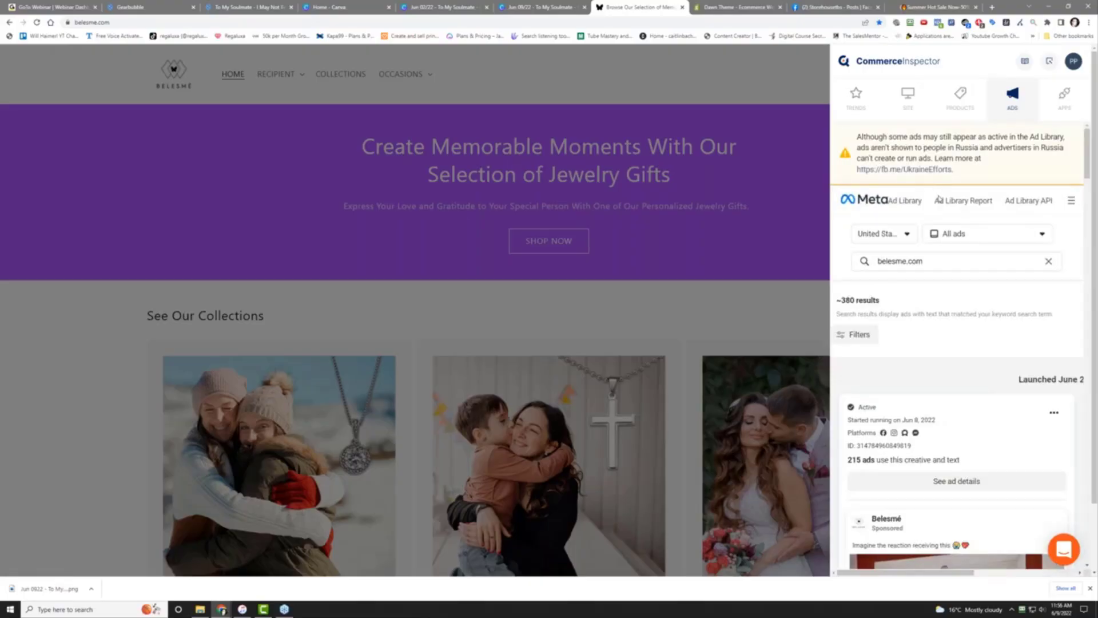
Scroll through the Meta Ad Library results and play the 'To My Dear Son' necklace ad video
scroll(946, 303, down, 5)
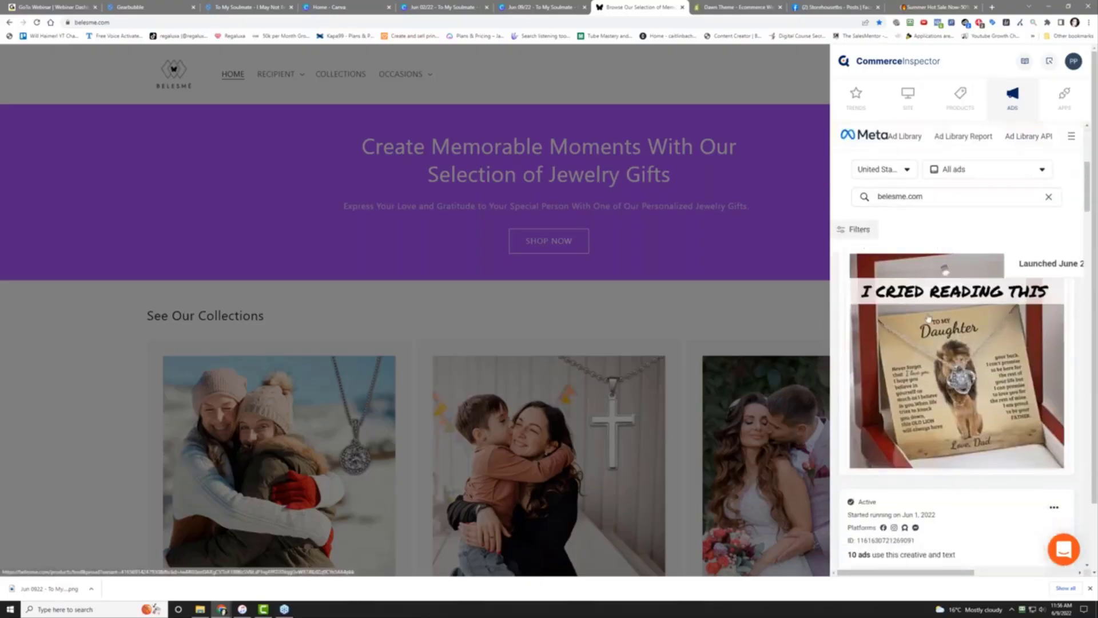
scroll(944, 386, up, 2)
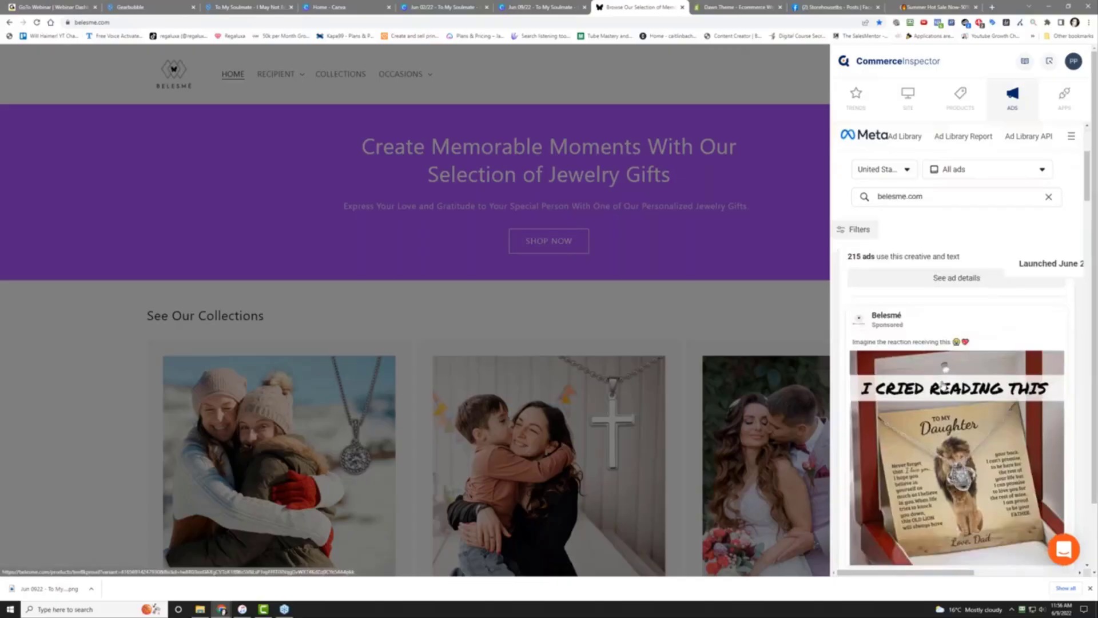
scroll(944, 385, down, 6)
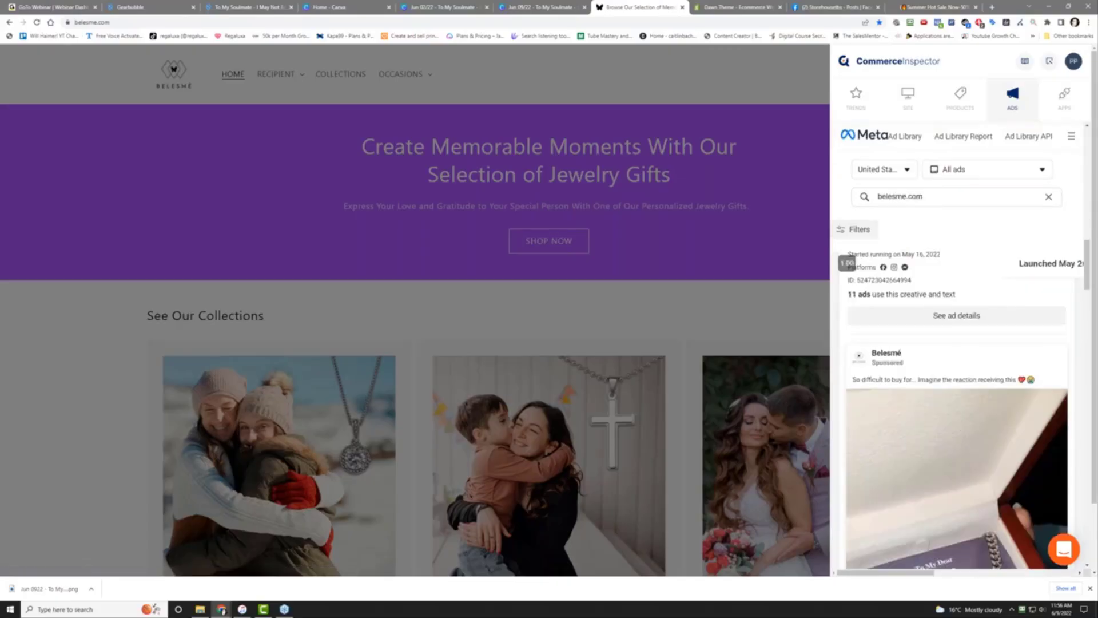
scroll(957, 400, down, 3)
scroll(956, 401, down, 8)
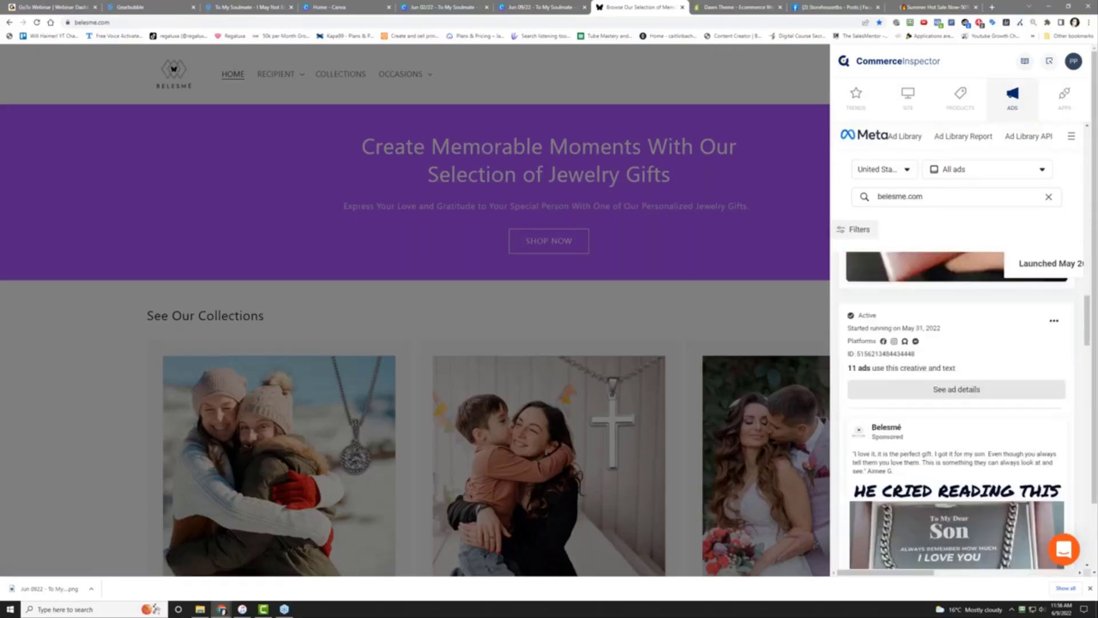
scroll(957, 400, up, 10)
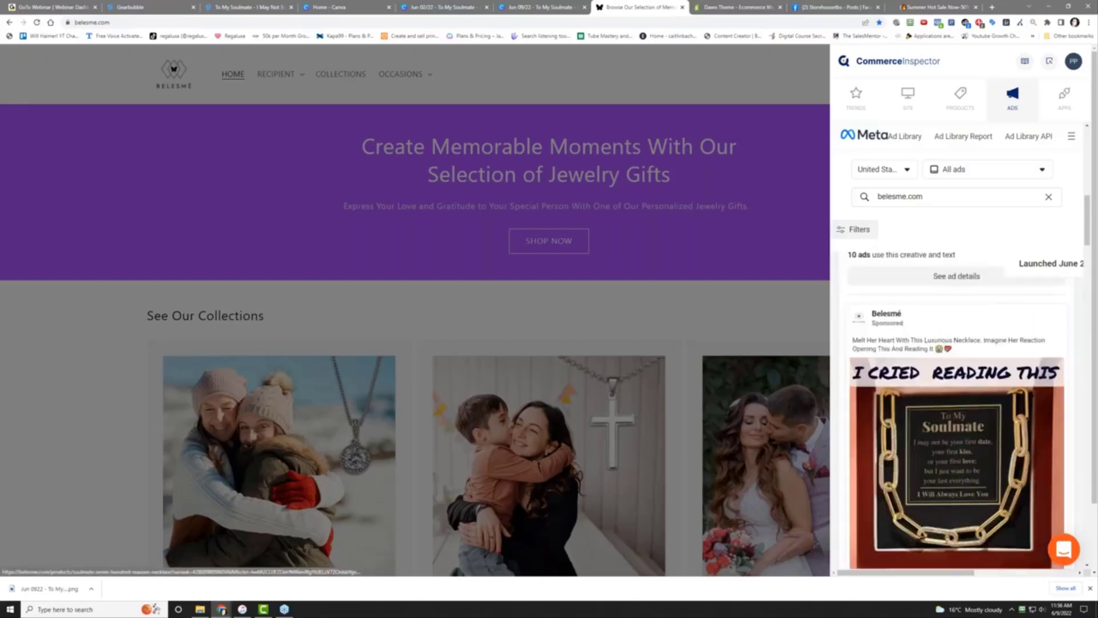
scroll(956, 400, down, 2)
scroll(968, 423, down, 2)
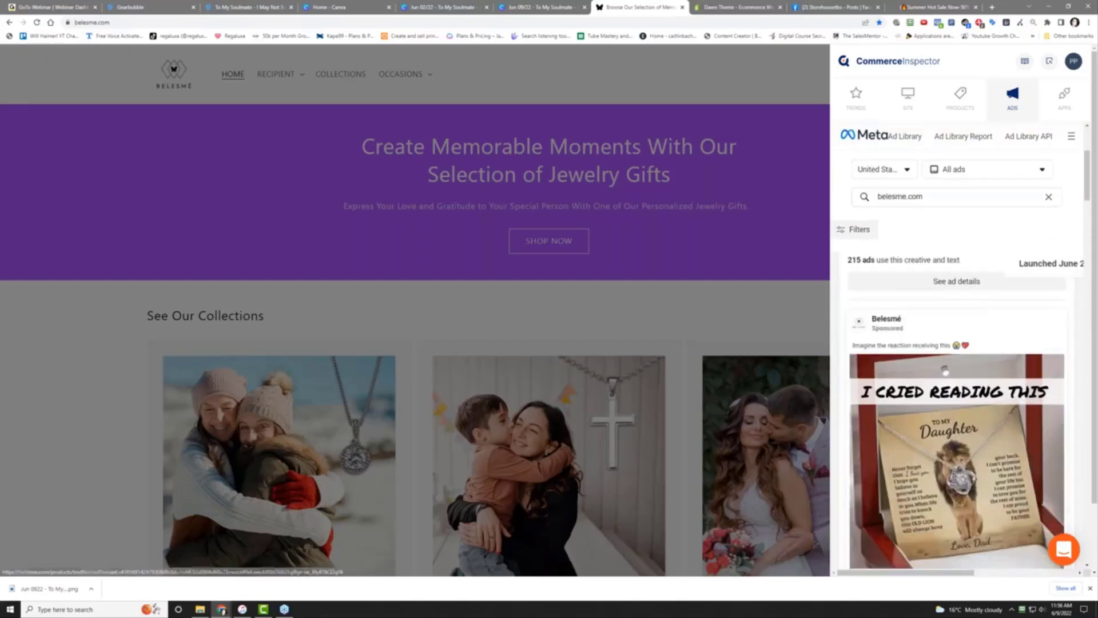
scroll(968, 422, down, 2)
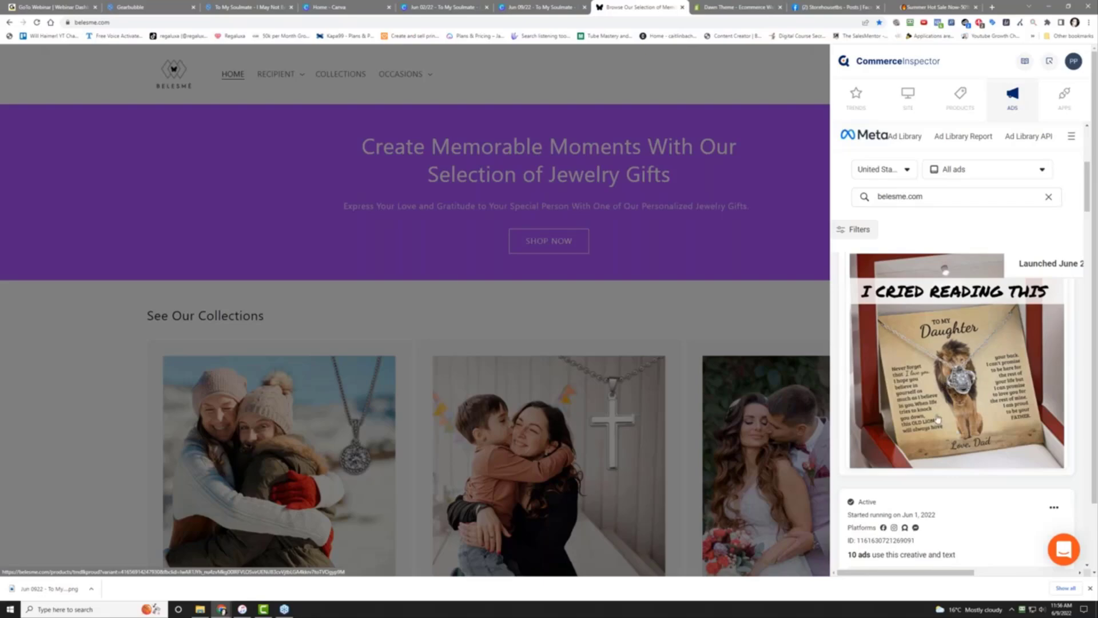
scroll(938, 420, down, 2)
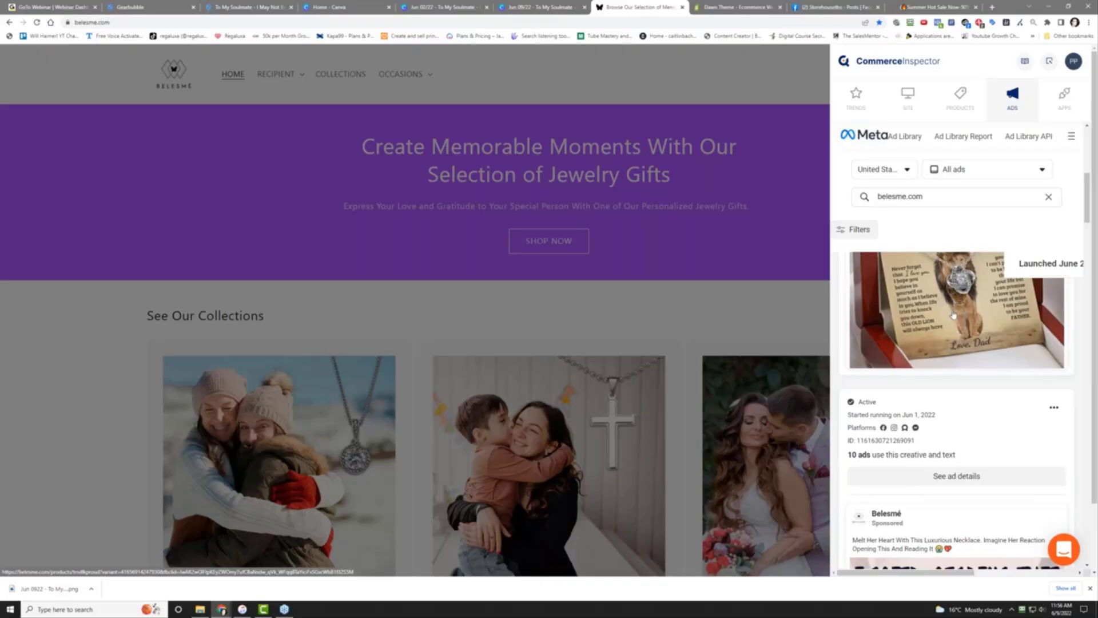
scroll(955, 298, down, 2)
scroll(953, 370, down, 4)
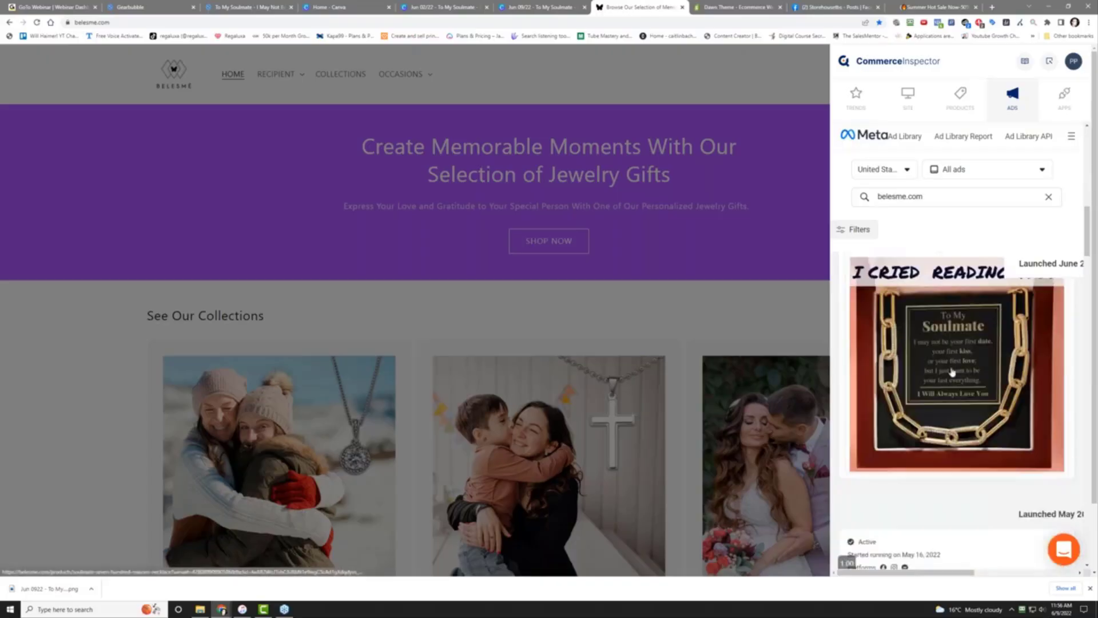
scroll(954, 360, up, 2)
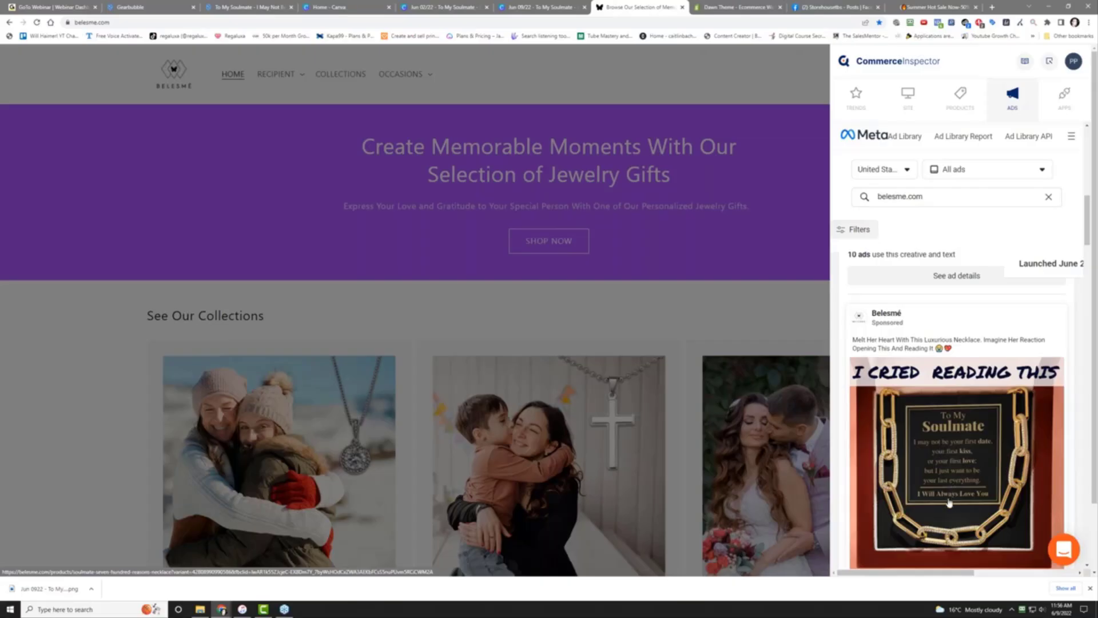
scroll(949, 502, down, 10)
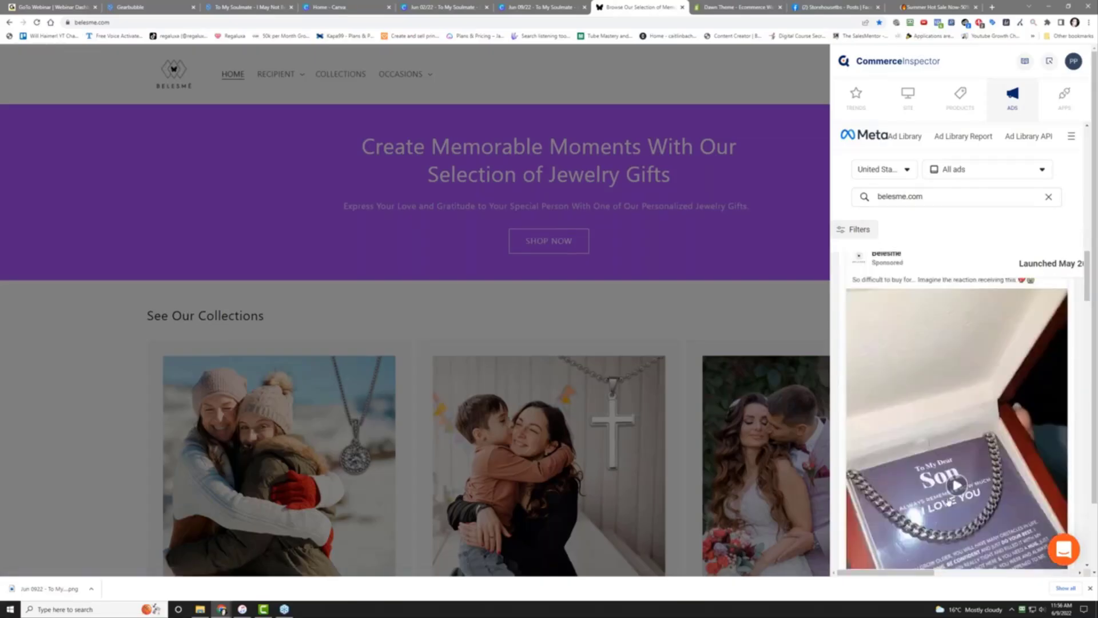
scroll(949, 502, up, 2)
scroll(947, 499, down, 4)
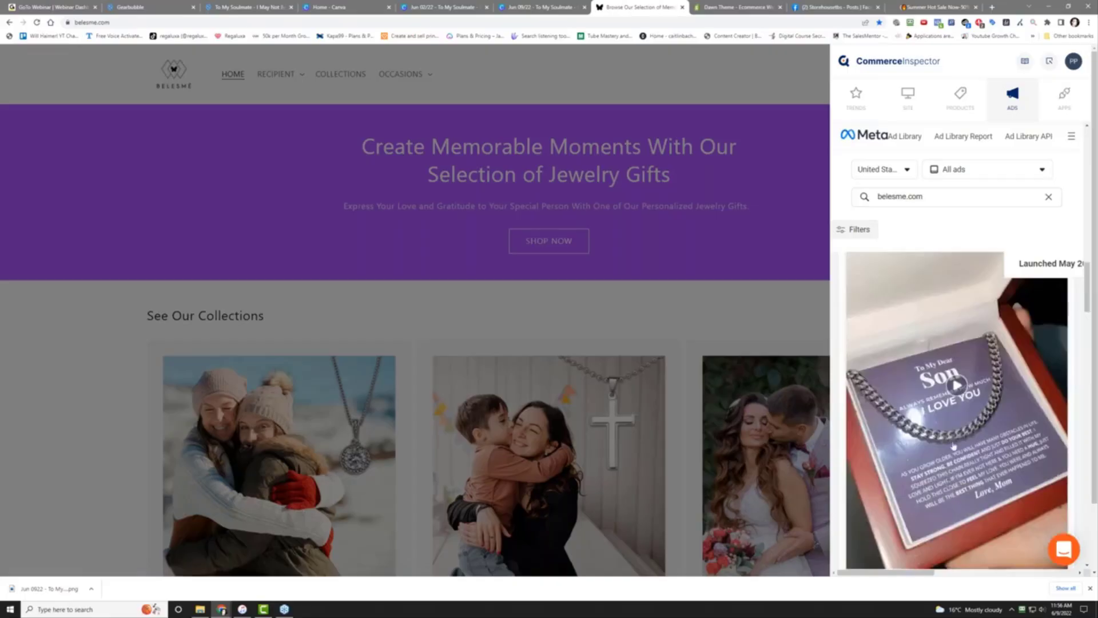
click(957, 386)
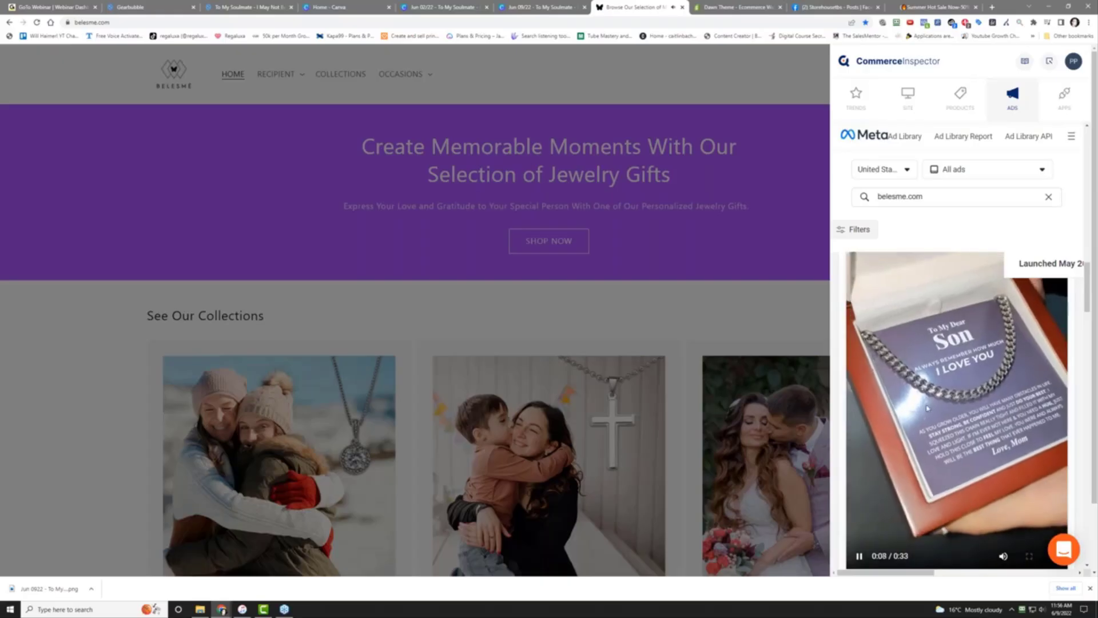
Scroll through Belesmé's remaining ads down to the 'To My Daughter' necklace ad
scroll(928, 407, down, 5)
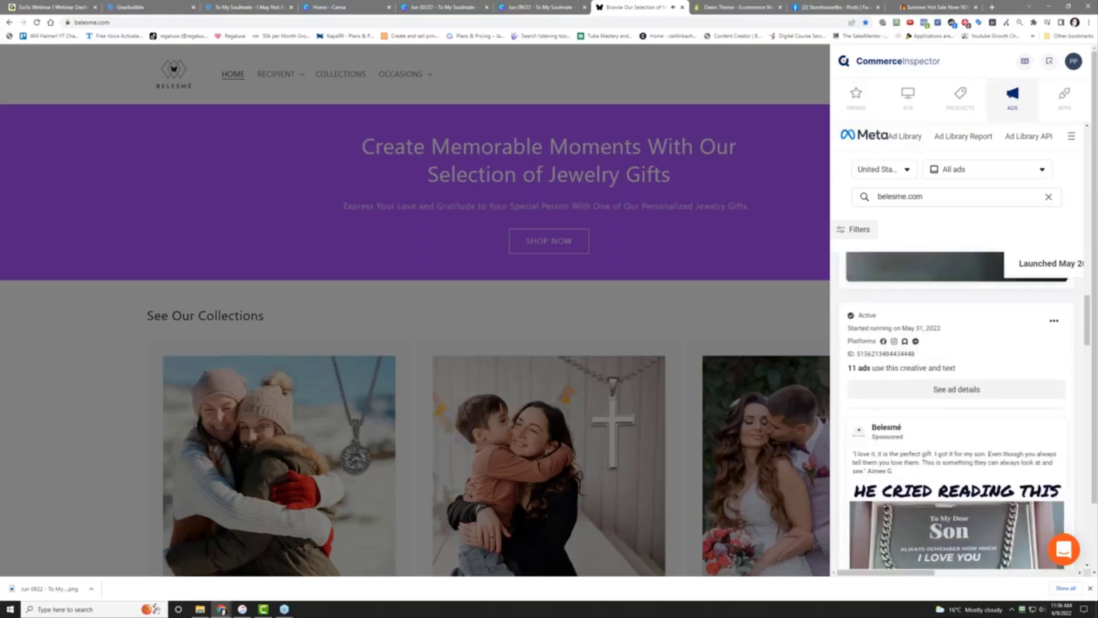
scroll(945, 347, up, 5)
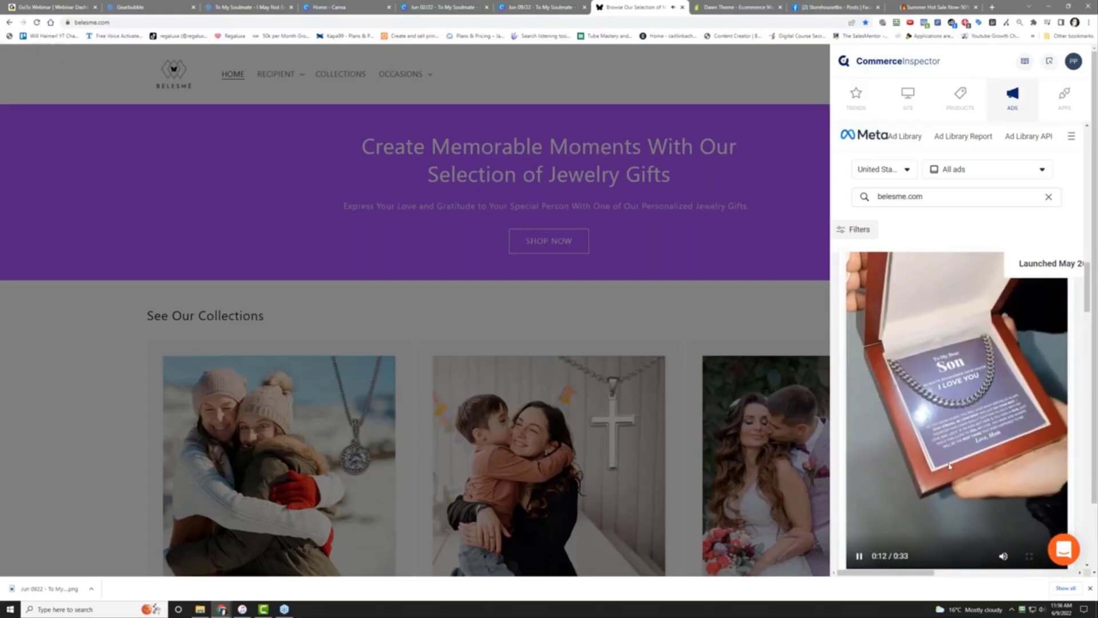
scroll(1009, 535, down, 2)
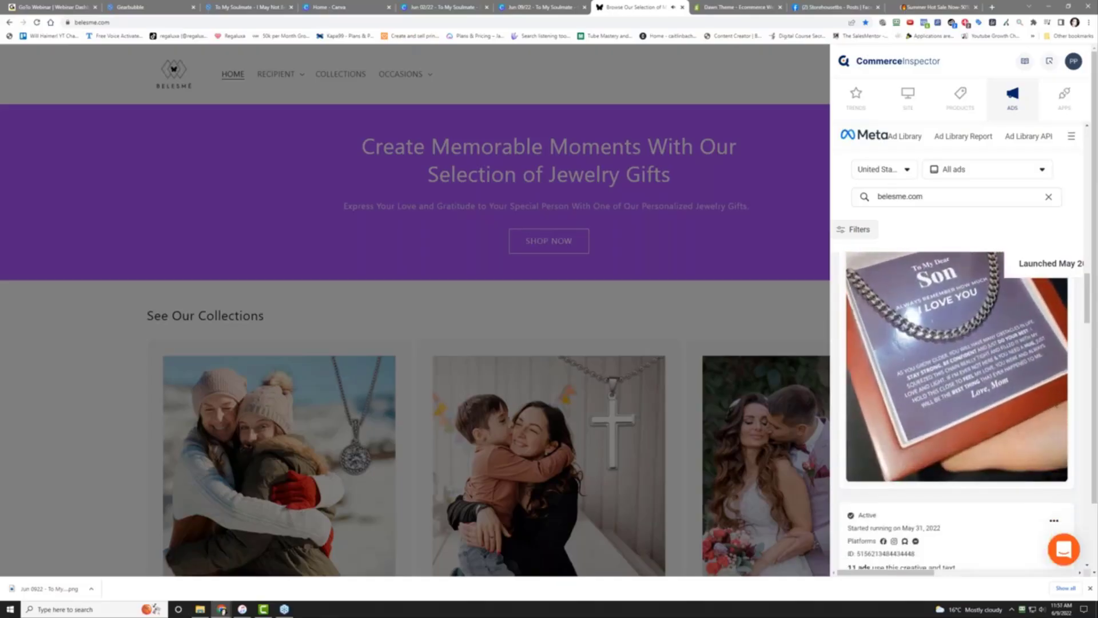
scroll(887, 450, down, 3)
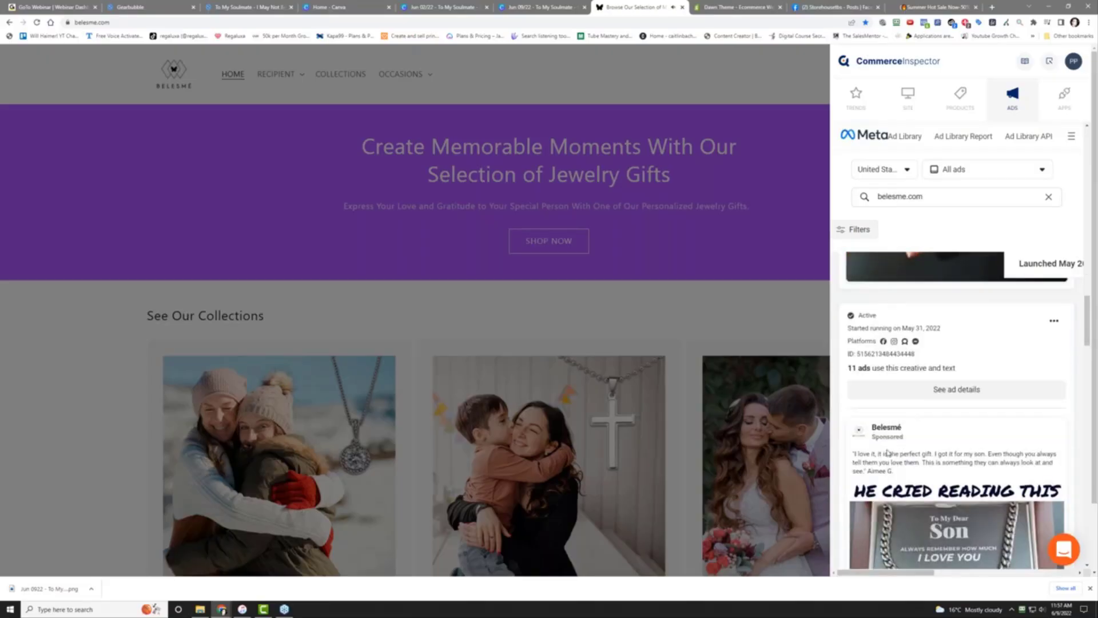
scroll(888, 453, down, 3)
scroll(907, 397, down, 6)
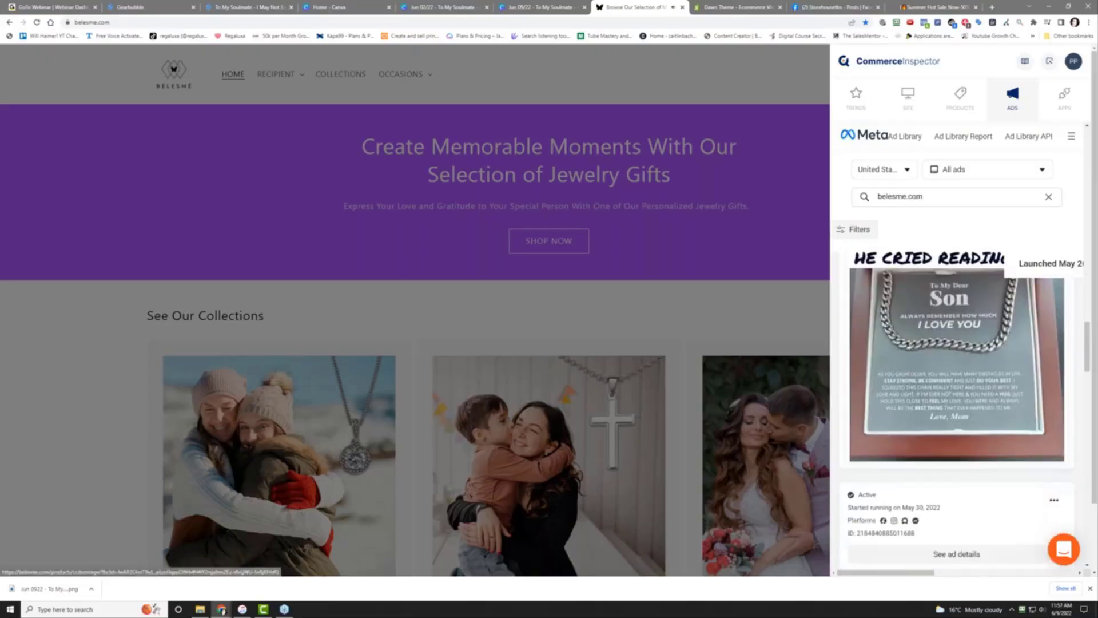
scroll(905, 412, down, 8)
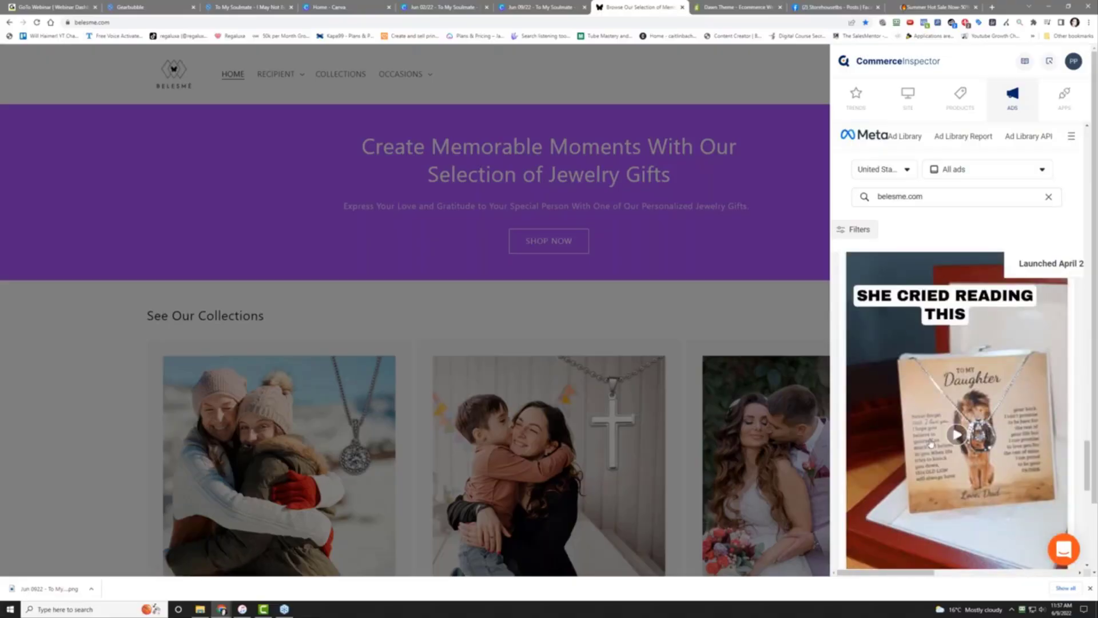
scroll(949, 476, down, 10)
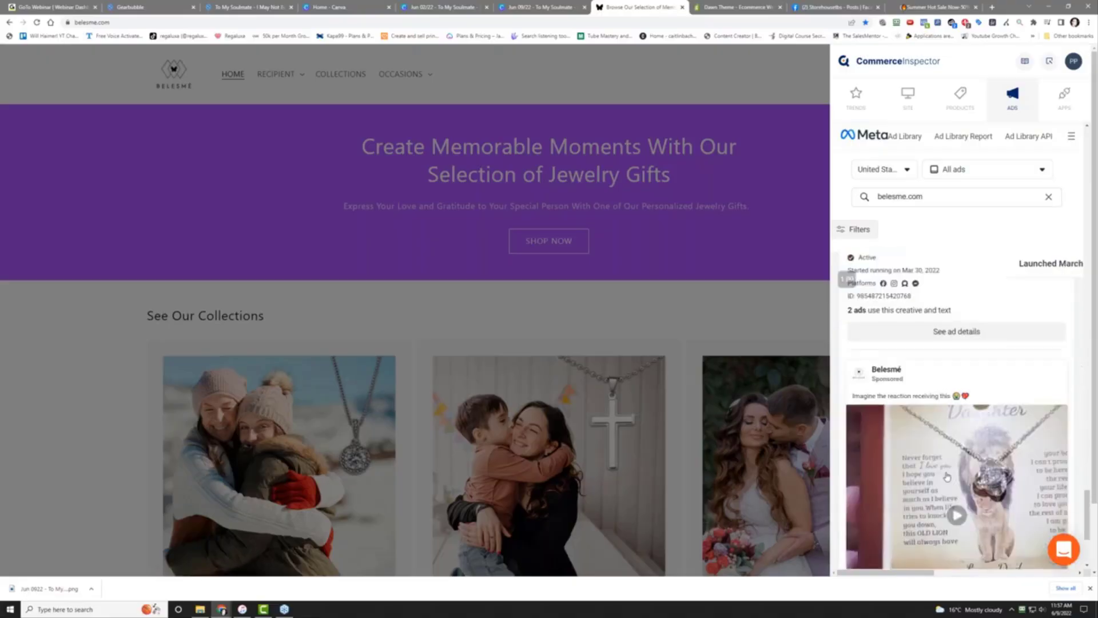
scroll(948, 474, up, 3)
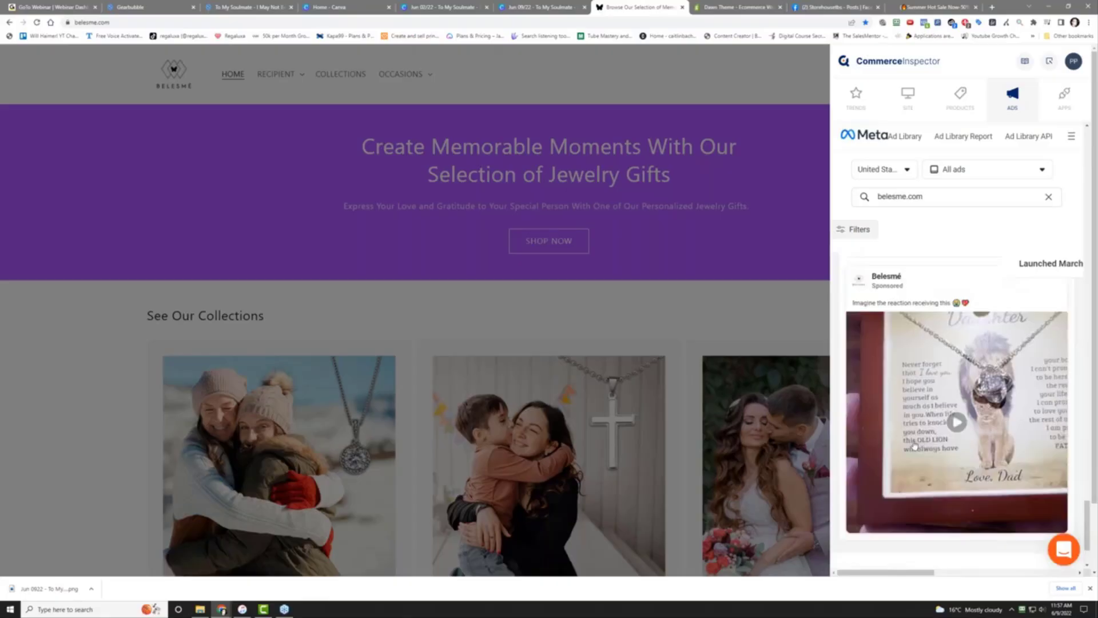
scroll(914, 447, down, 4)
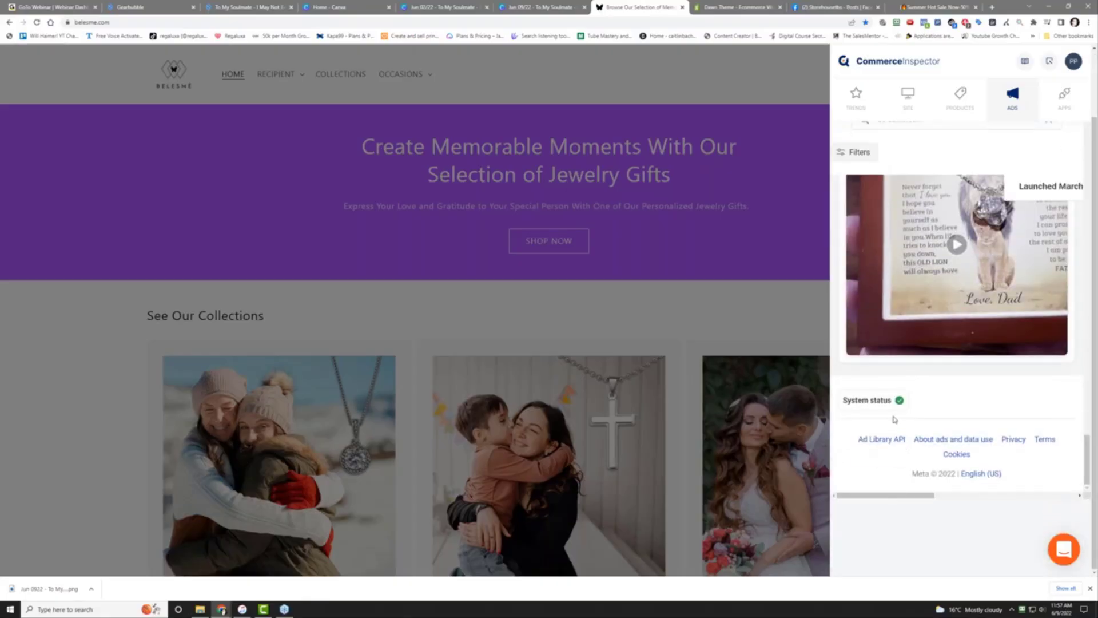
scroll(954, 393, up, 15)
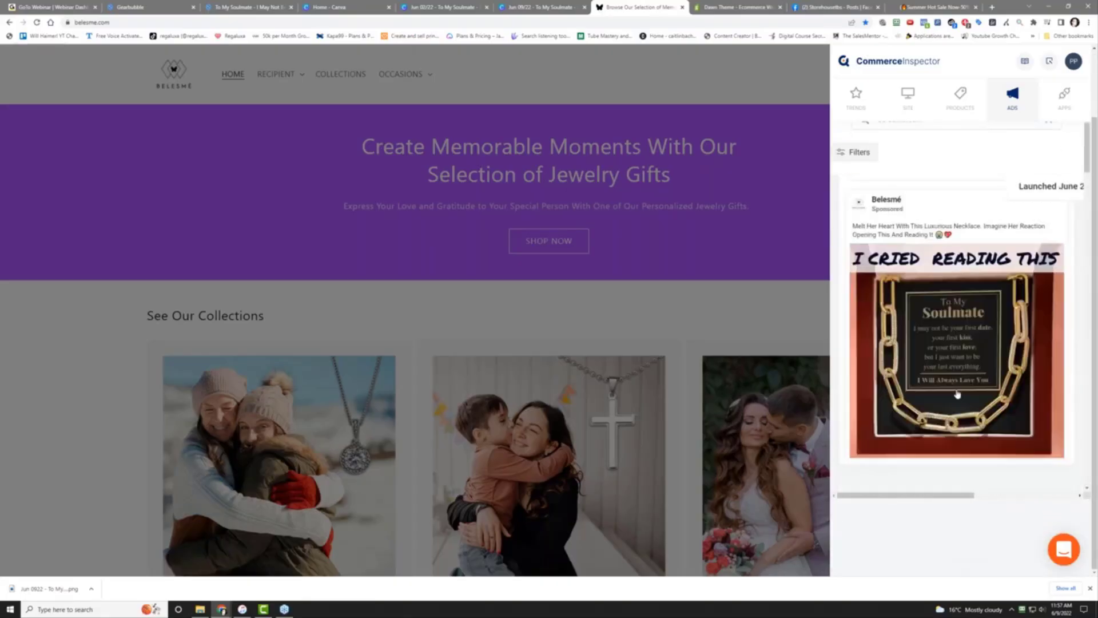
scroll(957, 393, up, 5)
scroll(1007, 273, down, 3)
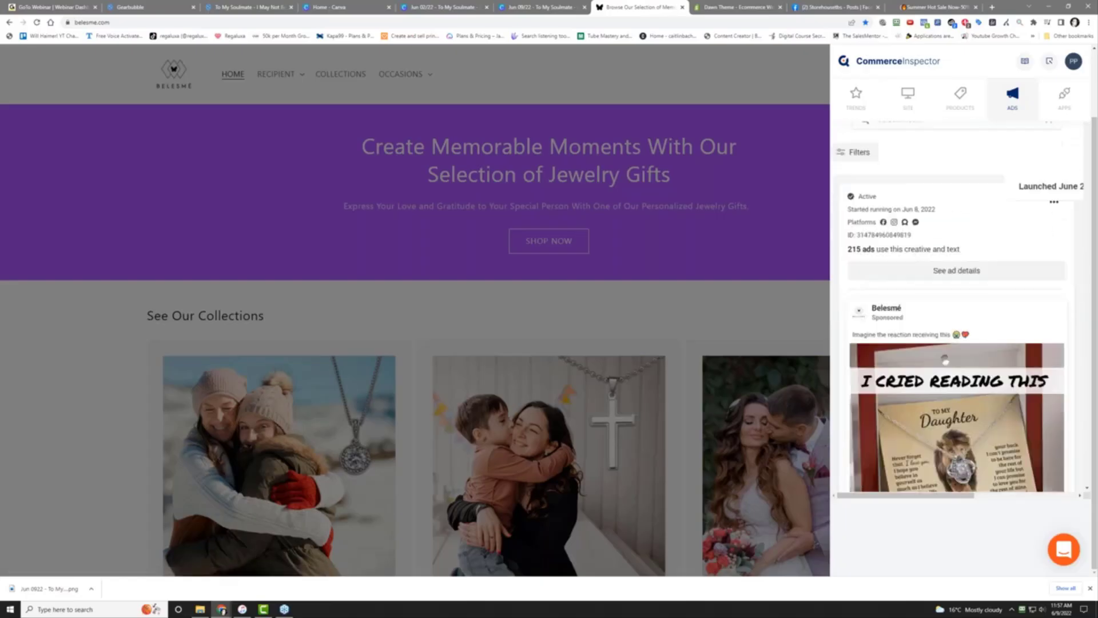
Open the APPS tab listing Klaviyo, Loox Reviews, TikTok and Trackify
click(1067, 95)
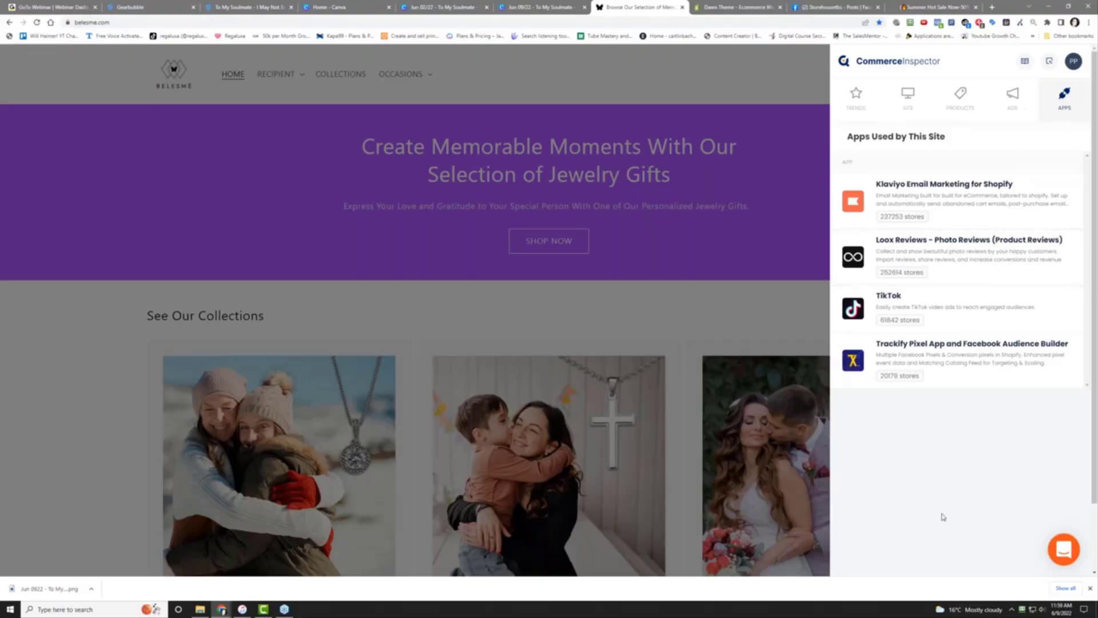
scroll(943, 515, down, 1)
scroll(943, 515, up, 1)
Open TikTok's app page and scroll into its 'Site using App' table
click(973, 307)
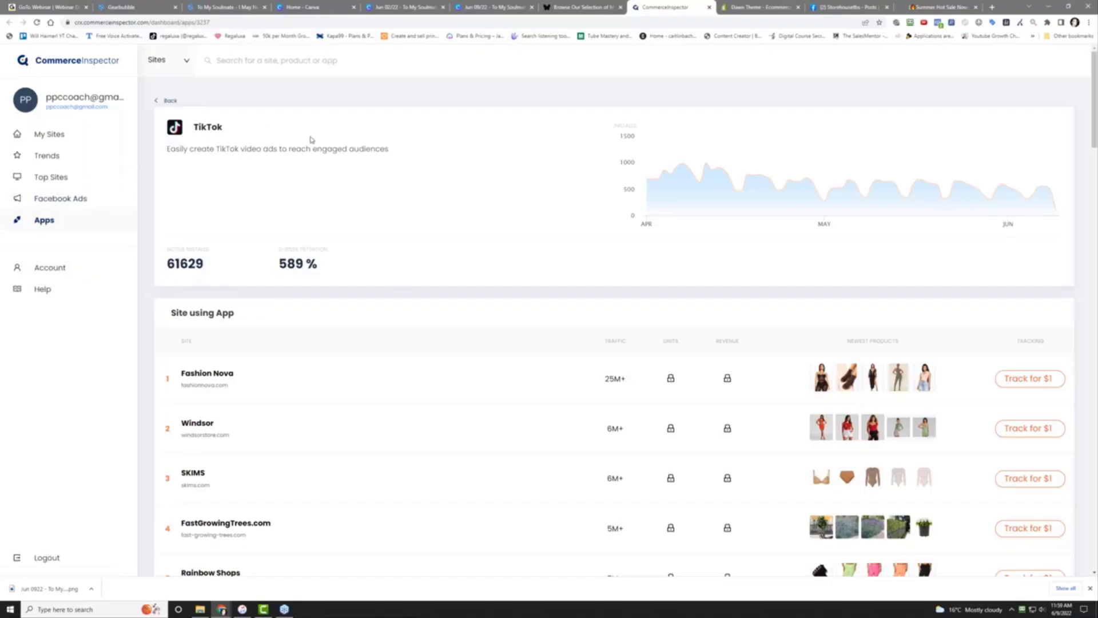
scroll(464, 294, down, 2)
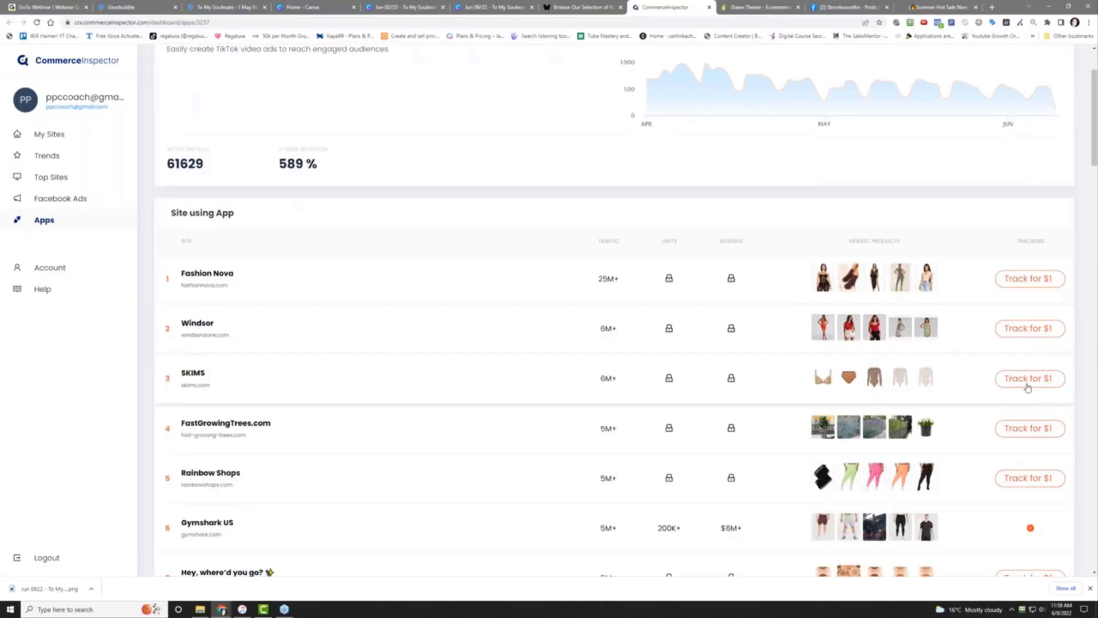
scroll(521, 442, down, 4)
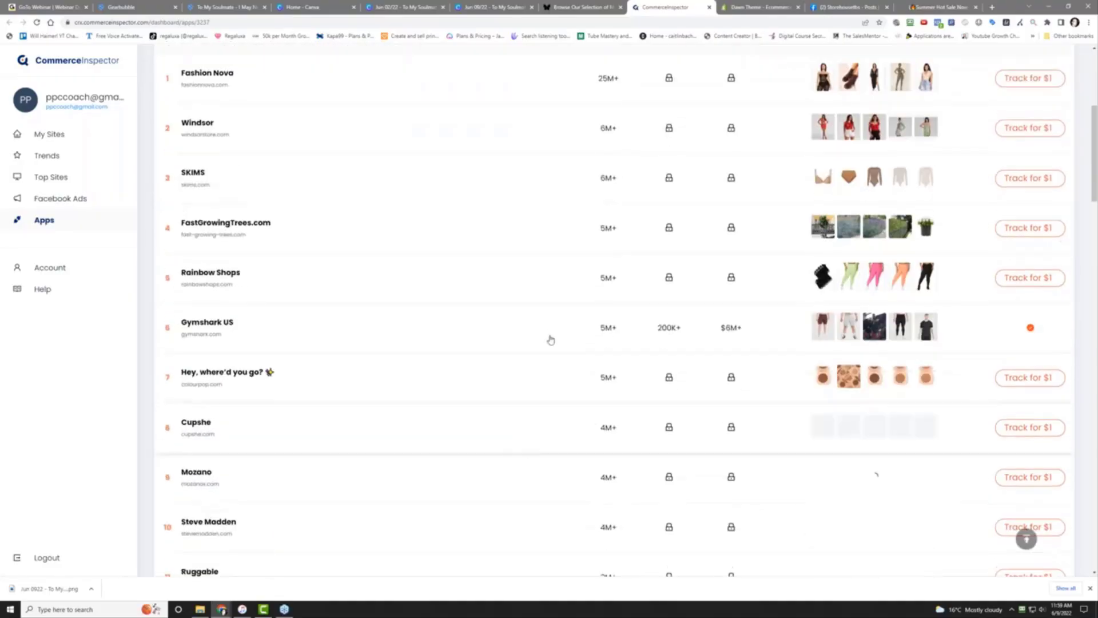
scroll(484, 400, down, 4)
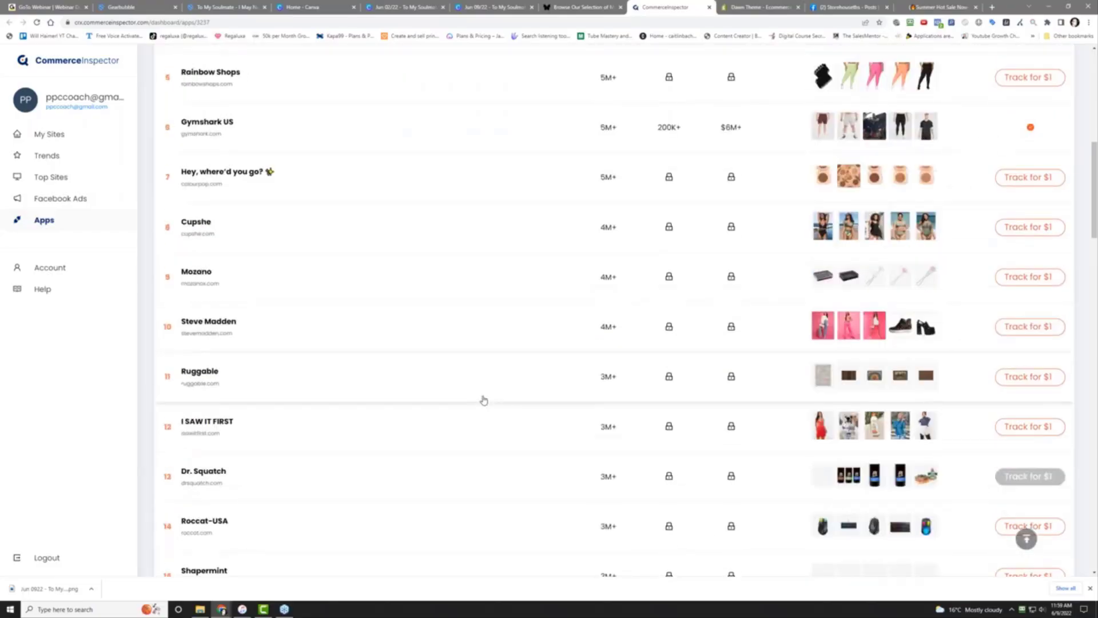
scroll(483, 400, down, 4)
scroll(484, 400, down, 4)
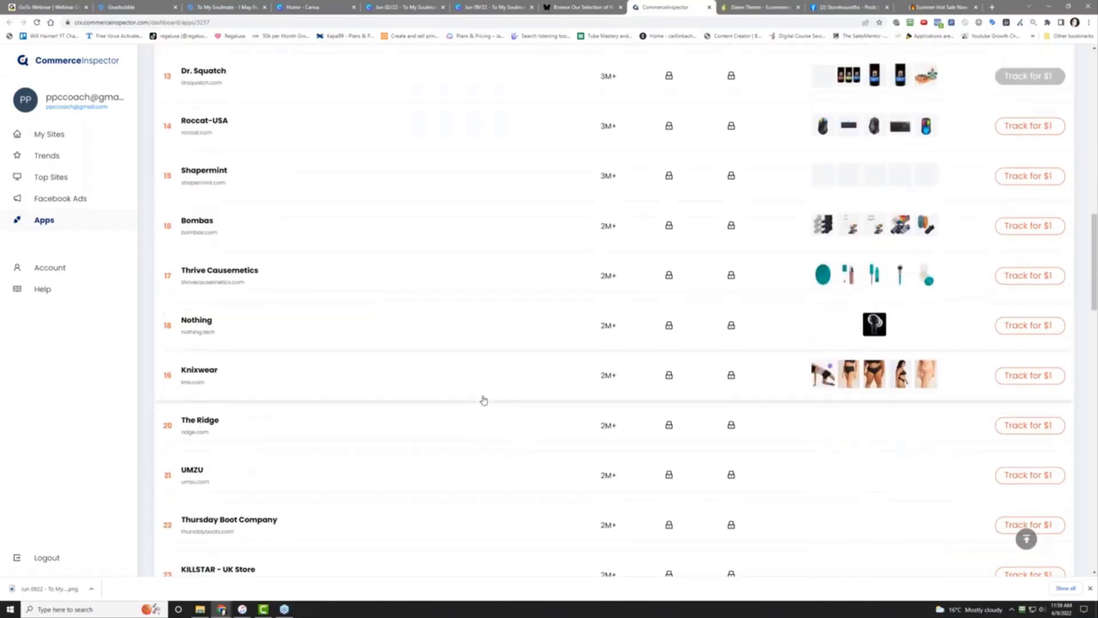
scroll(483, 401, up, 8)
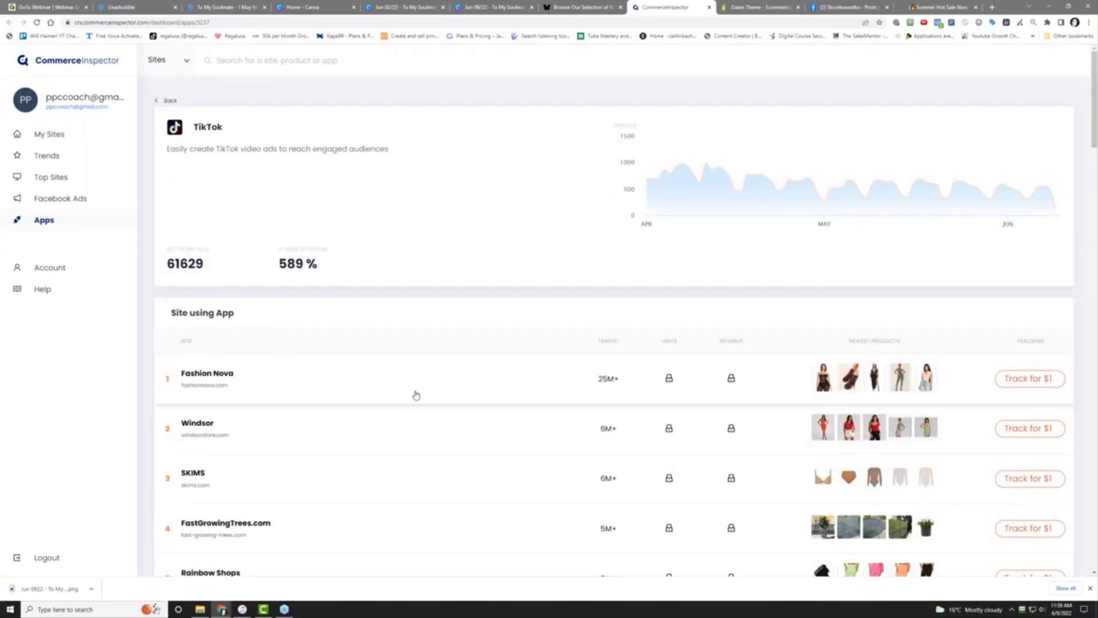
scroll(416, 395, down, 5)
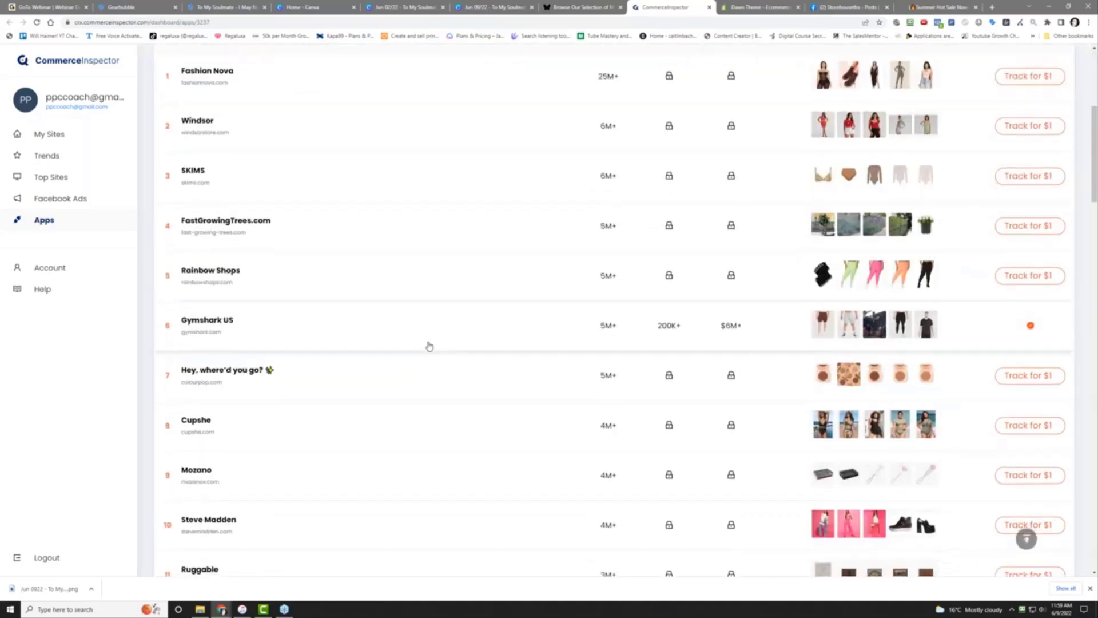
scroll(429, 346, down, 3)
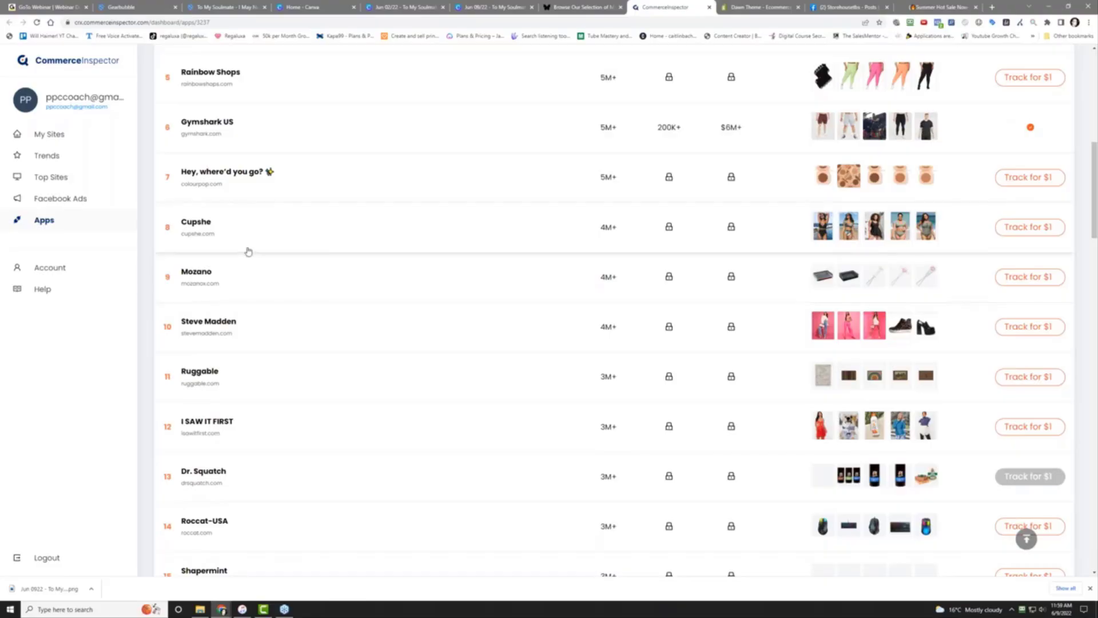
scroll(335, 305, down, 5)
scroll(332, 303, up, 13)
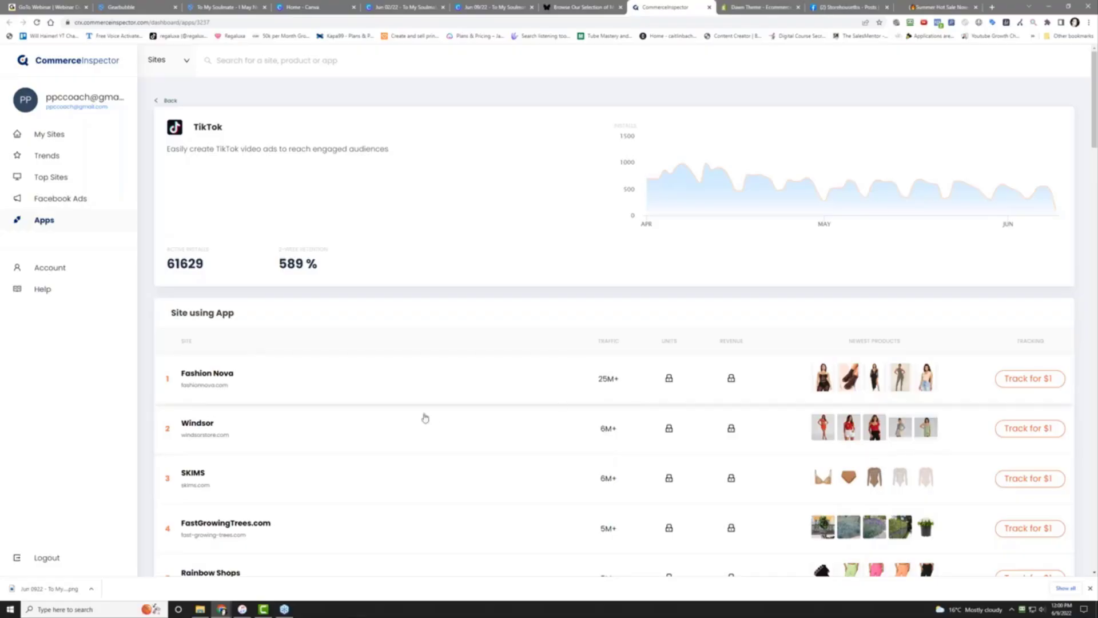
Continue scrolling the site table down to store 50 and the pagination arrows
scroll(339, 474, down, 11)
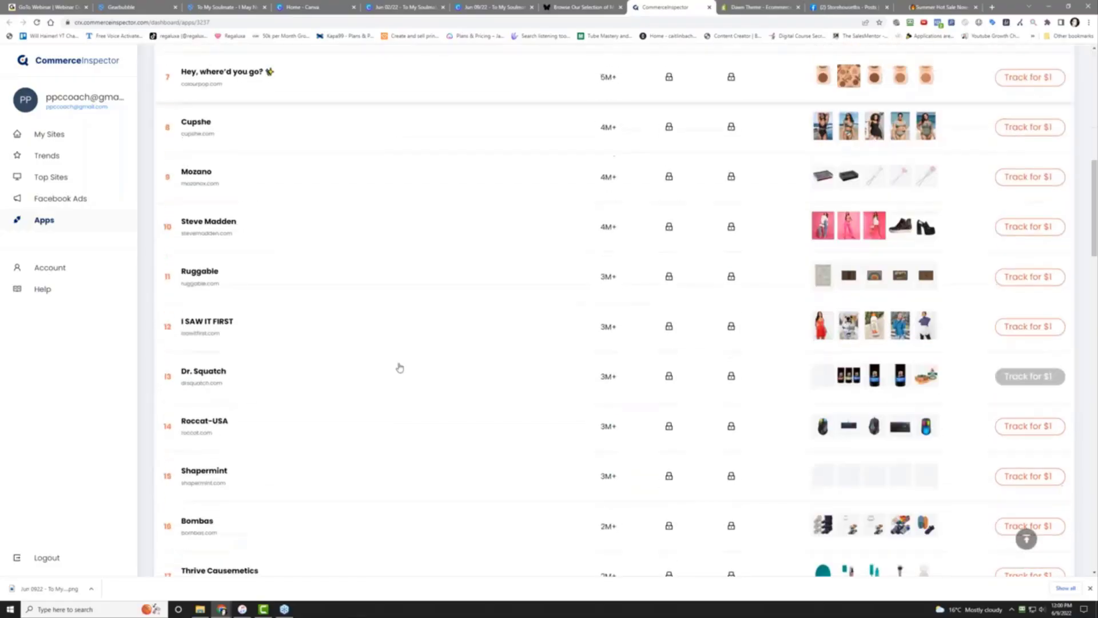
scroll(398, 370, down, 3)
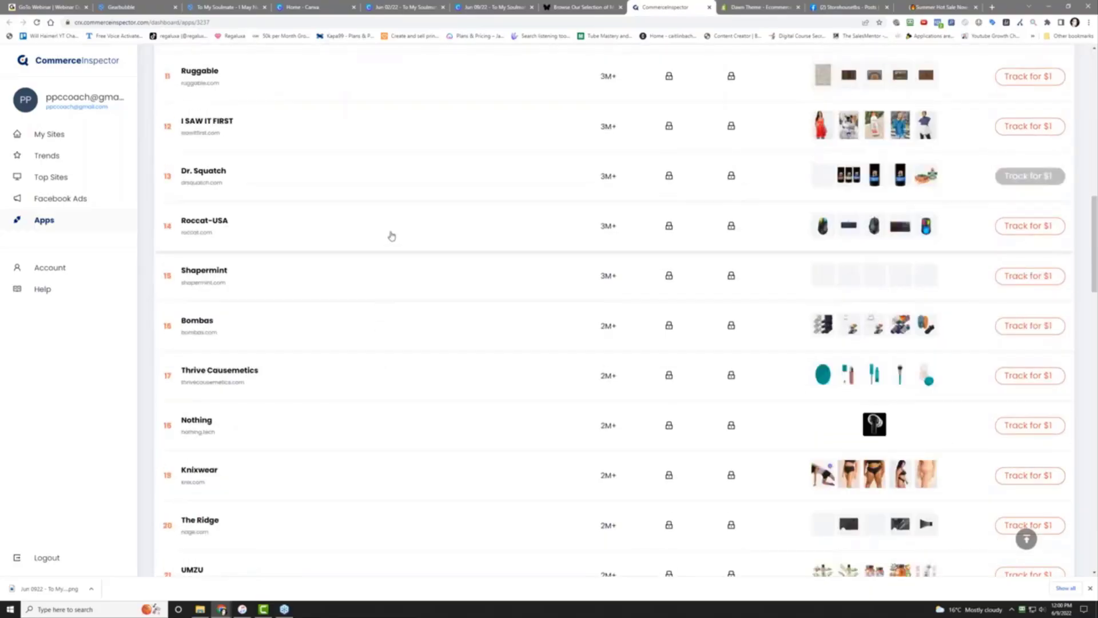
scroll(390, 235, down, 2)
scroll(392, 236, down, 2)
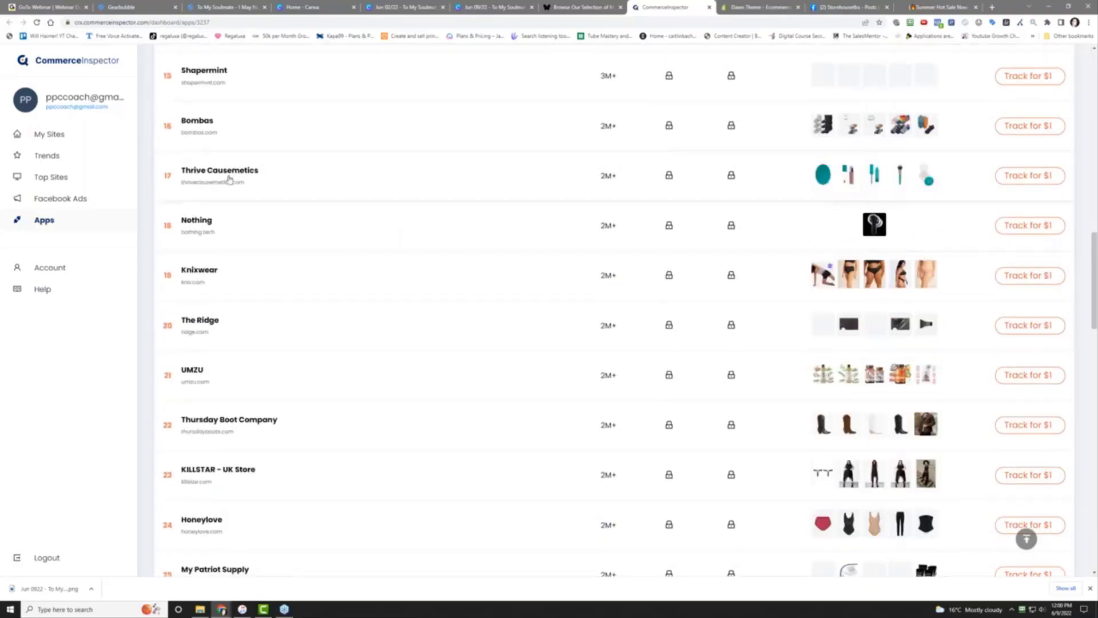
scroll(372, 359, down, 4)
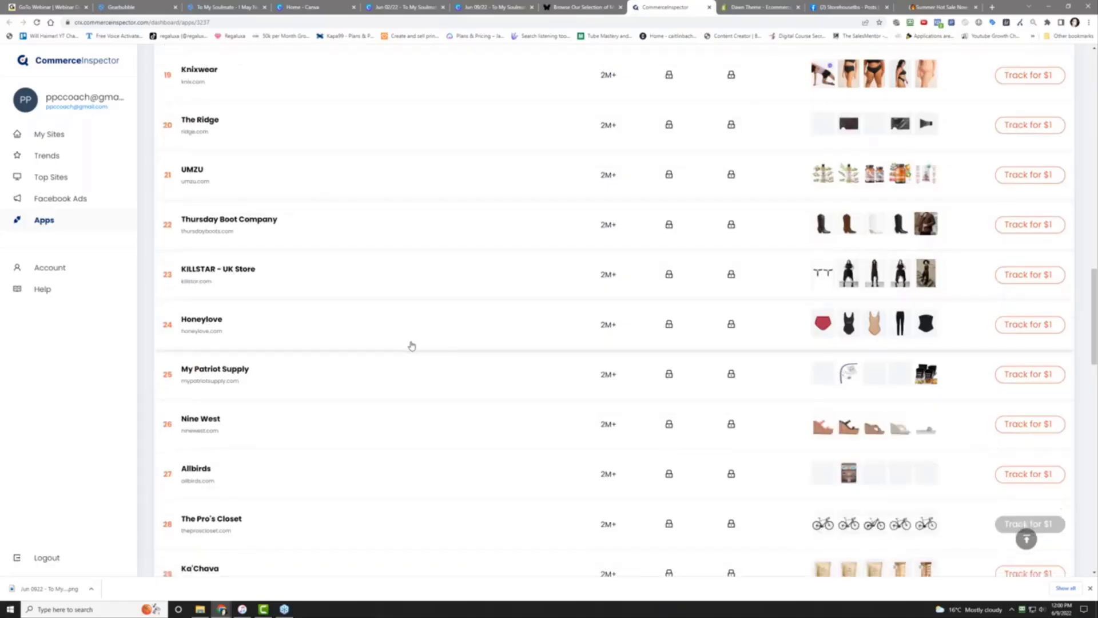
scroll(412, 346, down, 4)
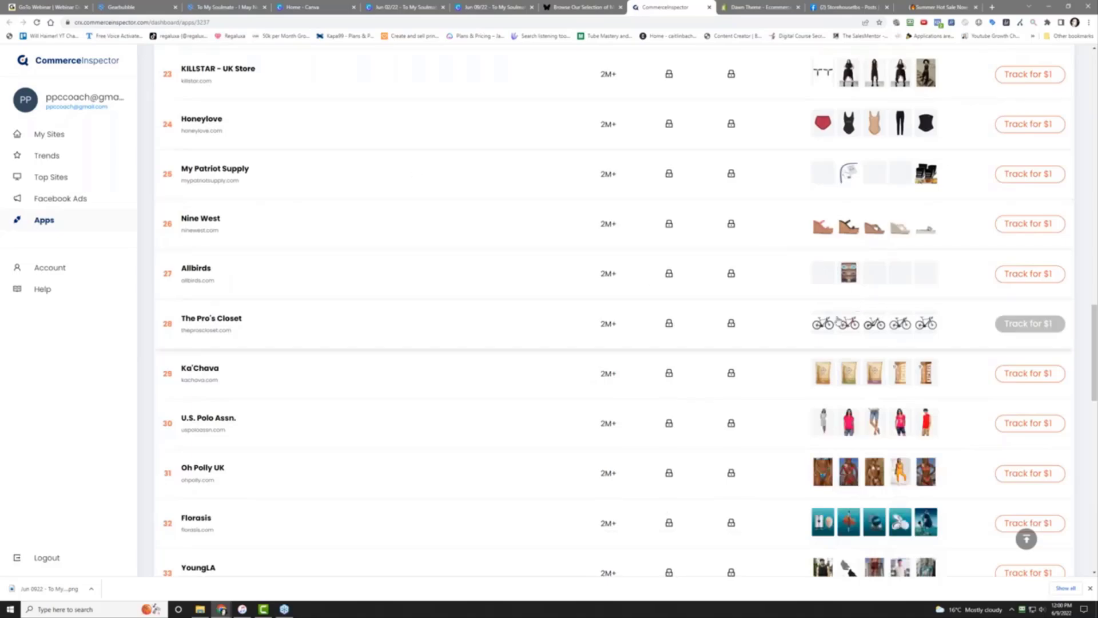
scroll(390, 377, down, 4)
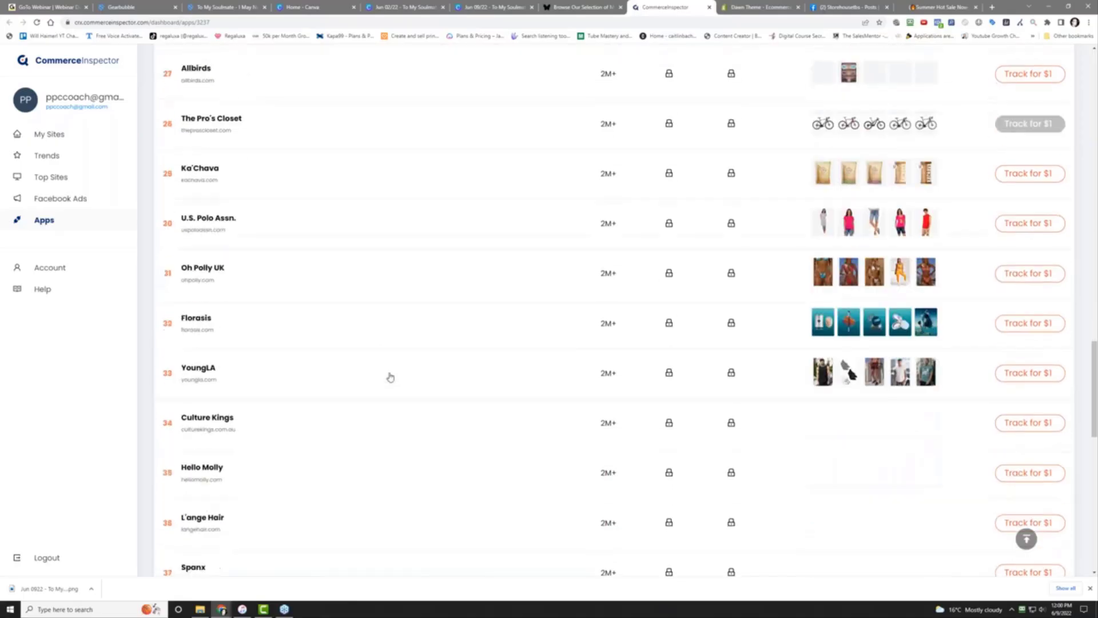
scroll(390, 377, up, 9)
scroll(390, 377, down, 9)
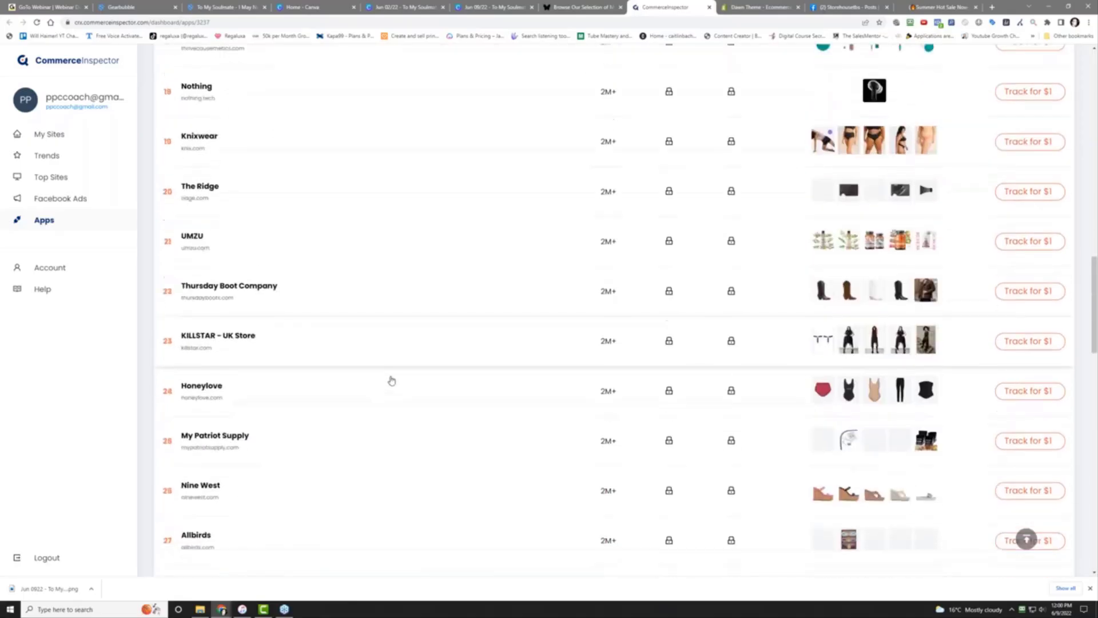
scroll(391, 380, down, 9)
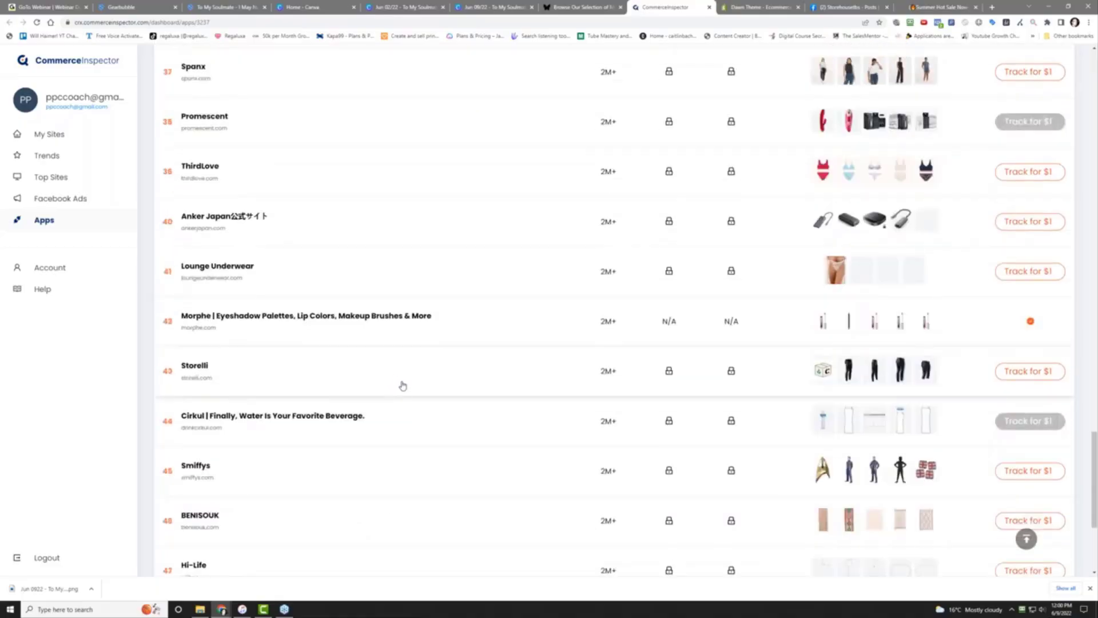
scroll(410, 385, down, 4)
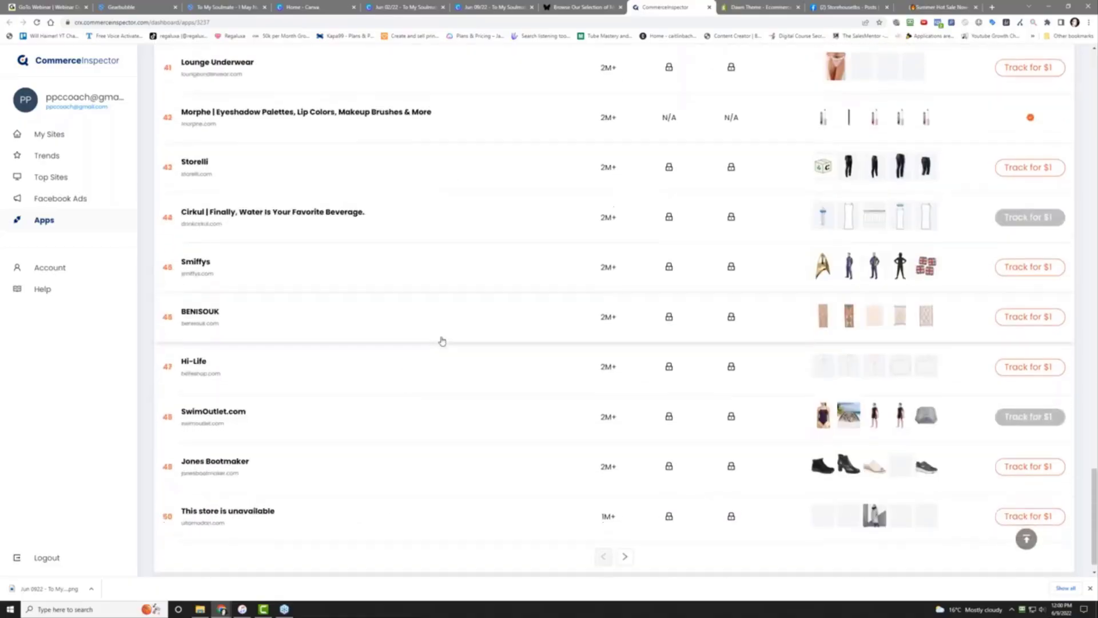
scroll(442, 340, down, 1)
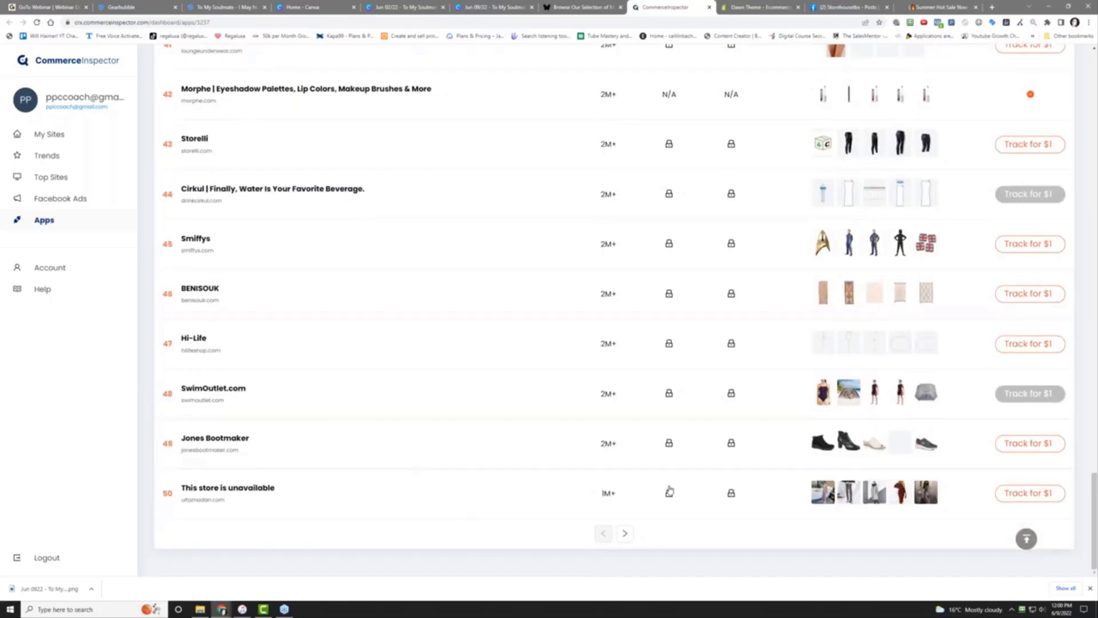
Load the second page of TikTok stores and scroll through it
click(625, 533)
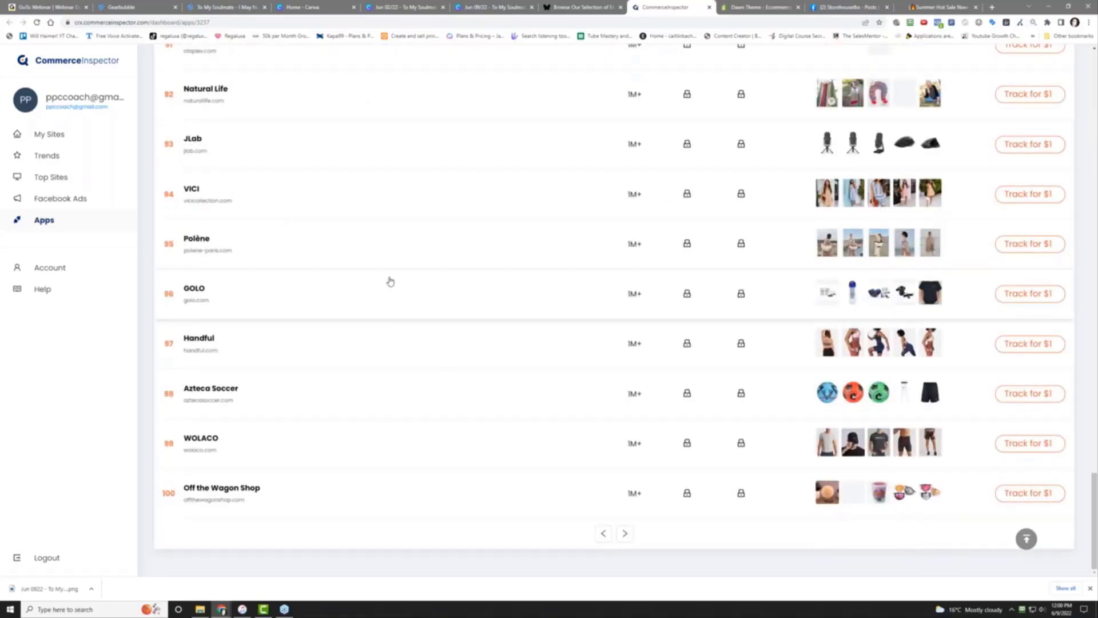
scroll(389, 282, up, 15)
scroll(383, 274, up, 15)
scroll(380, 272, down, 5)
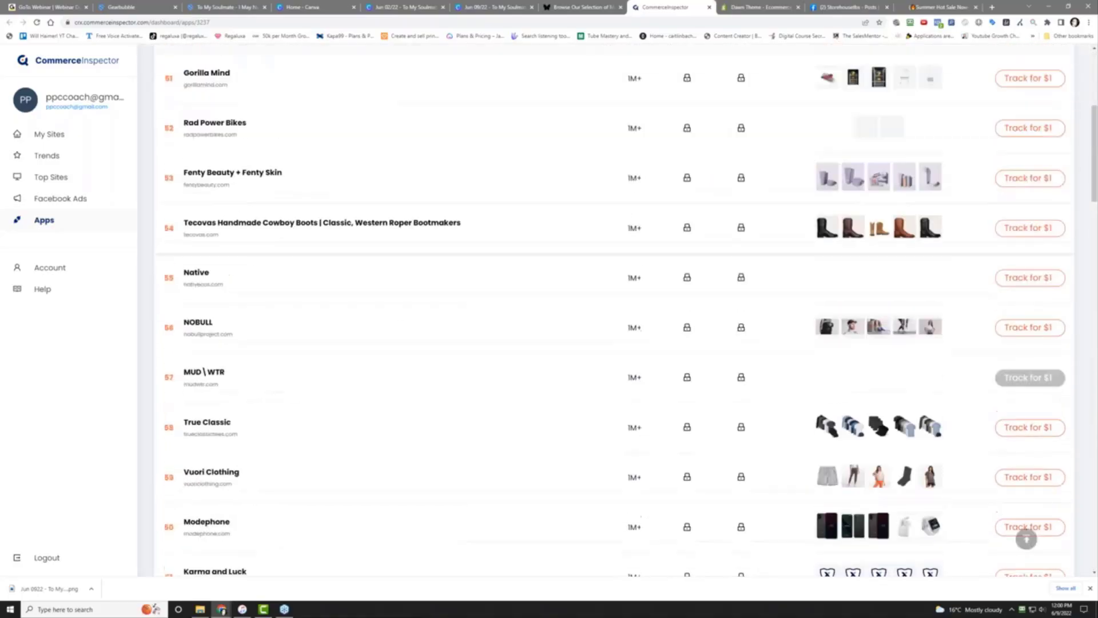
scroll(380, 272, up, 4)
scroll(380, 272, down, 2)
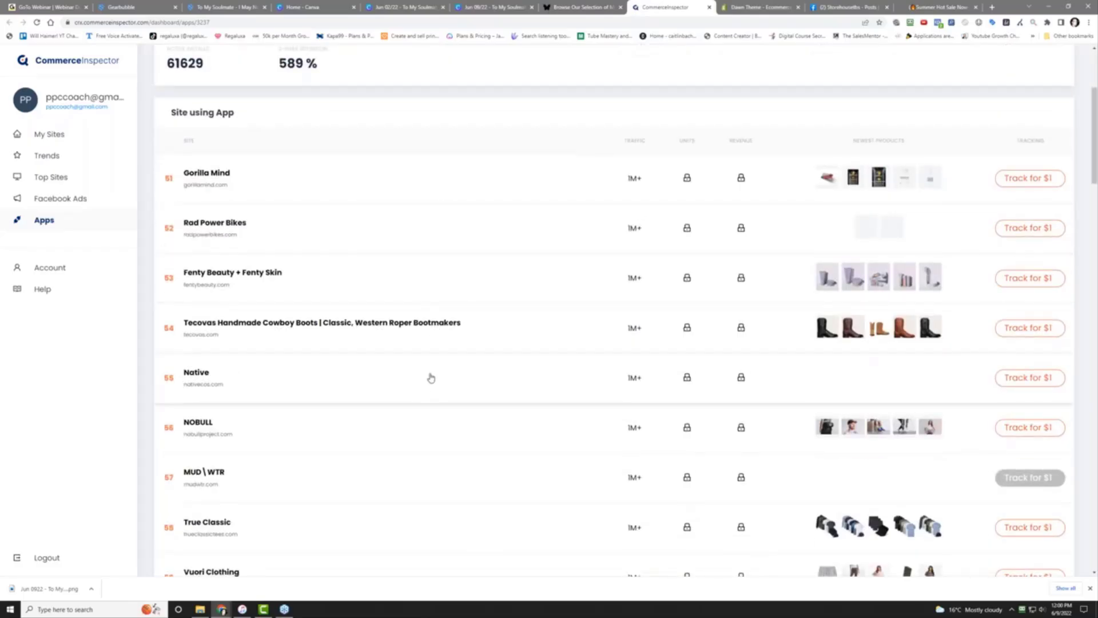
scroll(430, 378, down, 7)
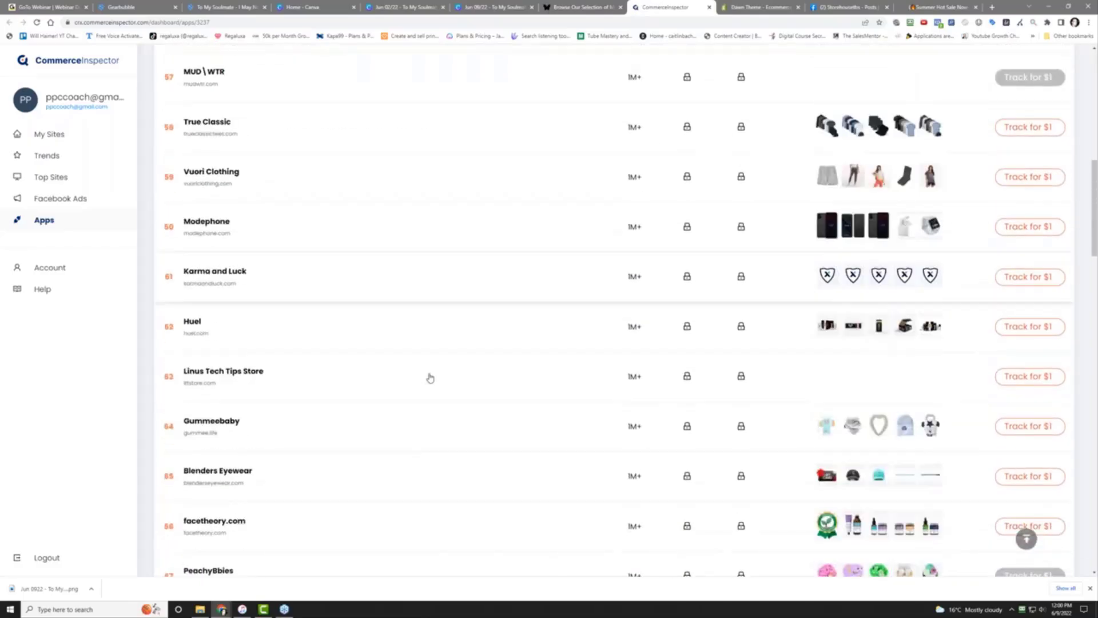
scroll(430, 378, down, 9)
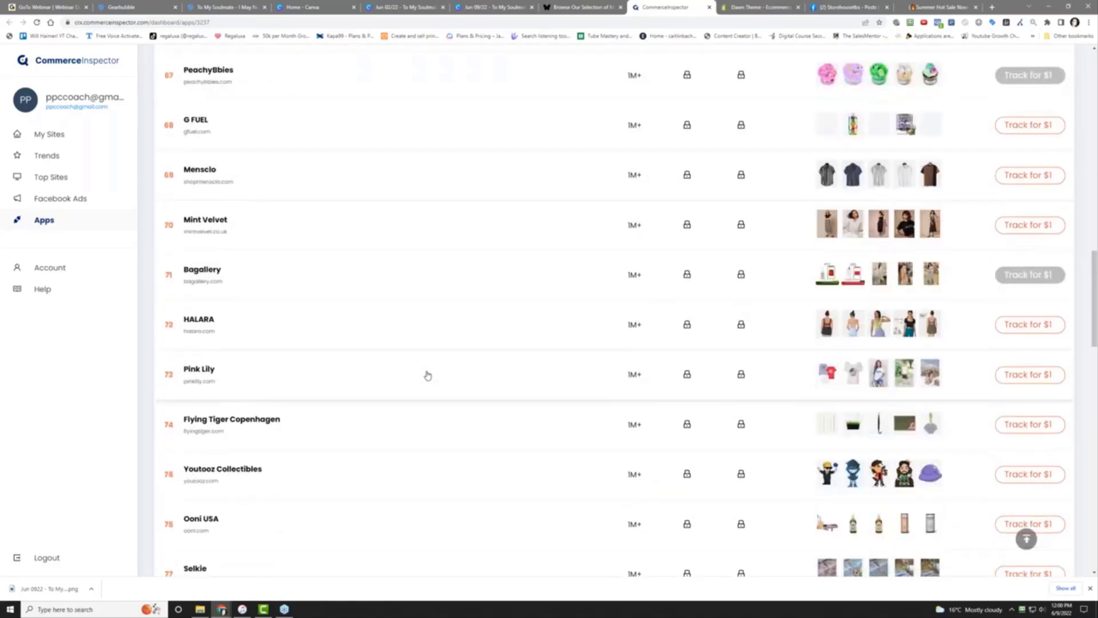
scroll(428, 375, down, 7)
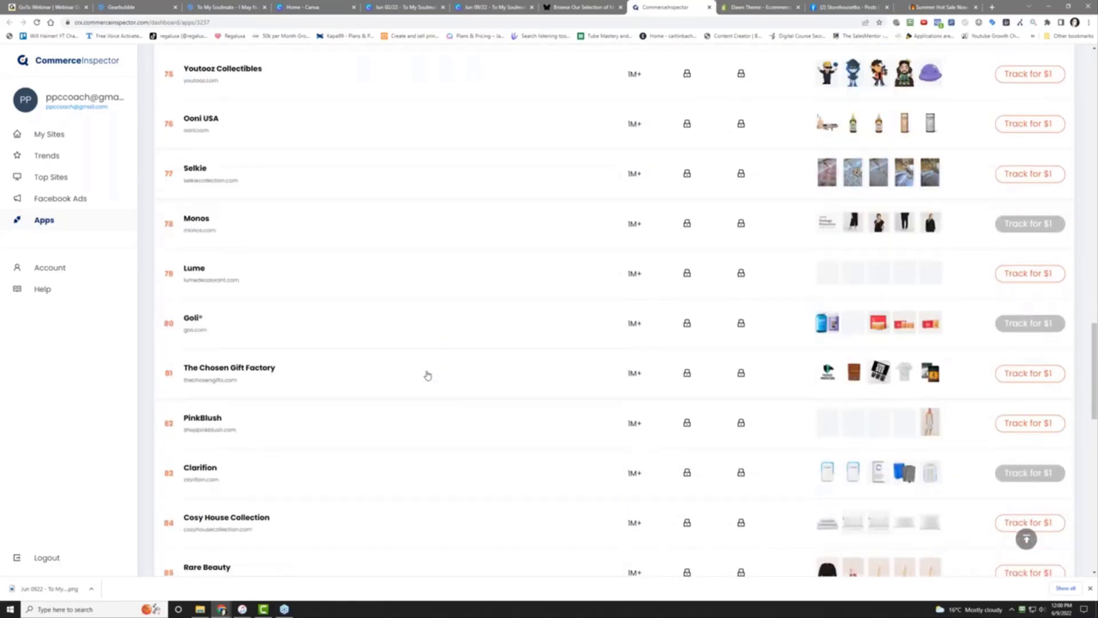
scroll(427, 375, down, 9)
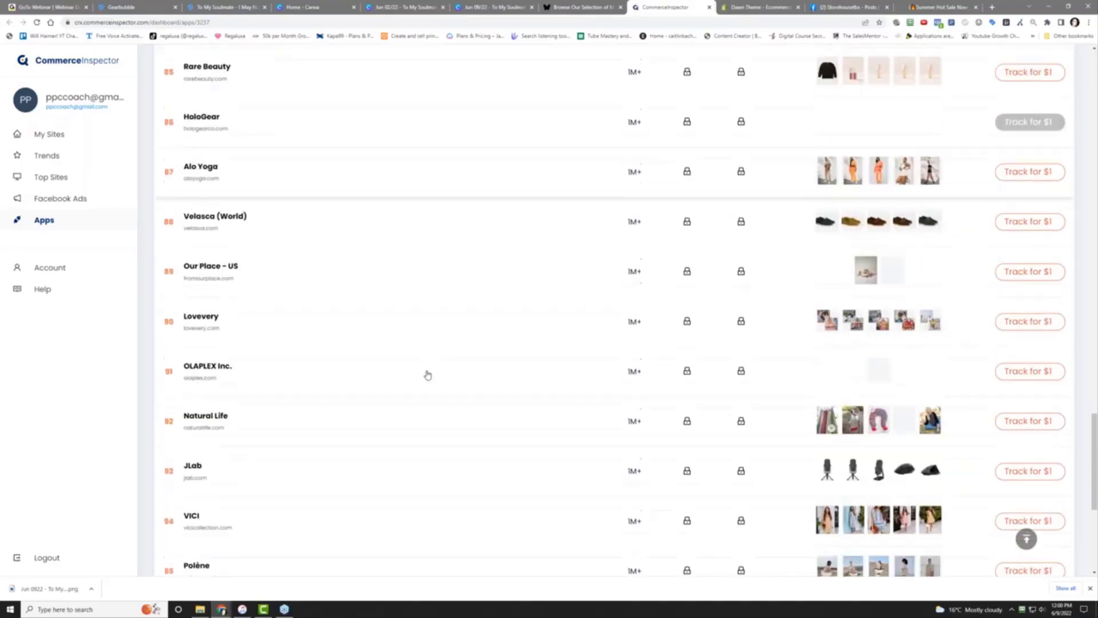
scroll(427, 375, down, 5)
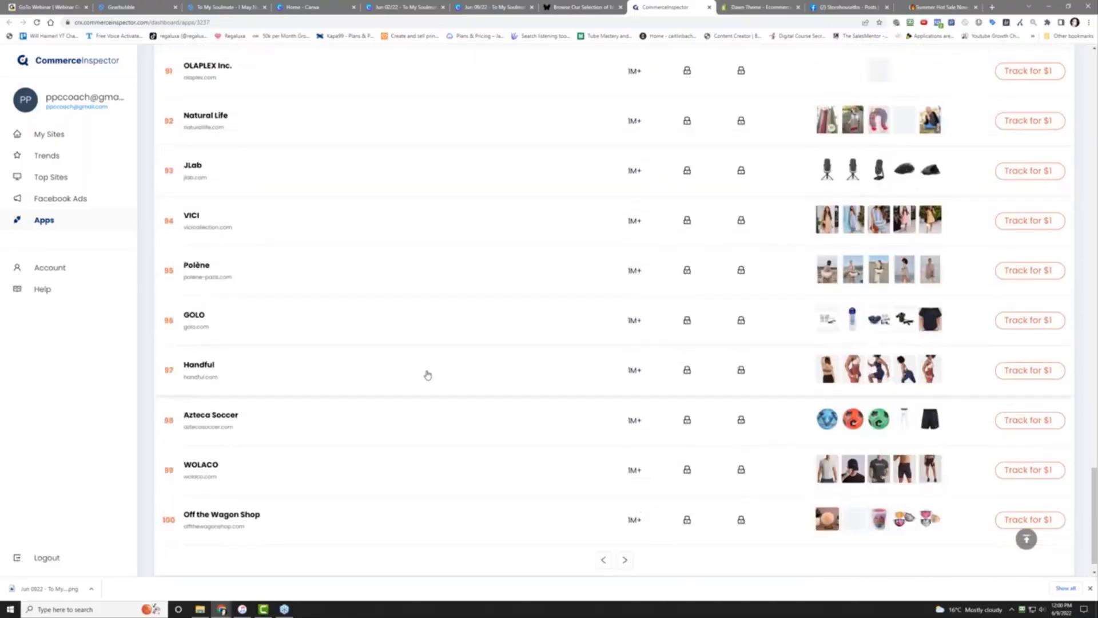
scroll(428, 375, down, 1)
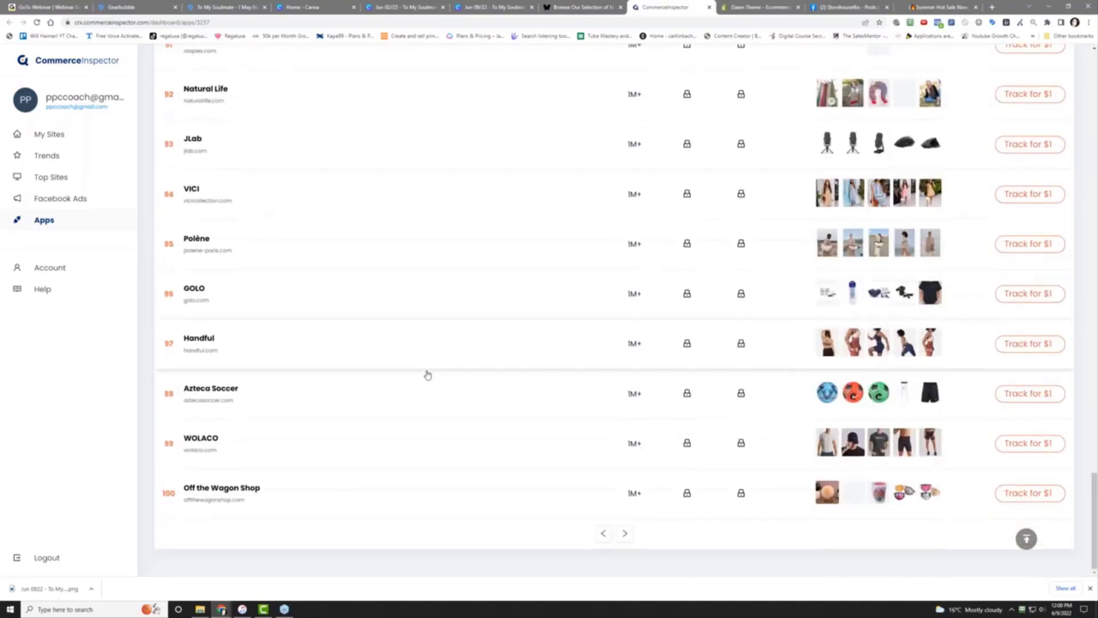
Load the third page, stores 101 onward like OOFOS, and scroll back to the TikTok header
click(627, 534)
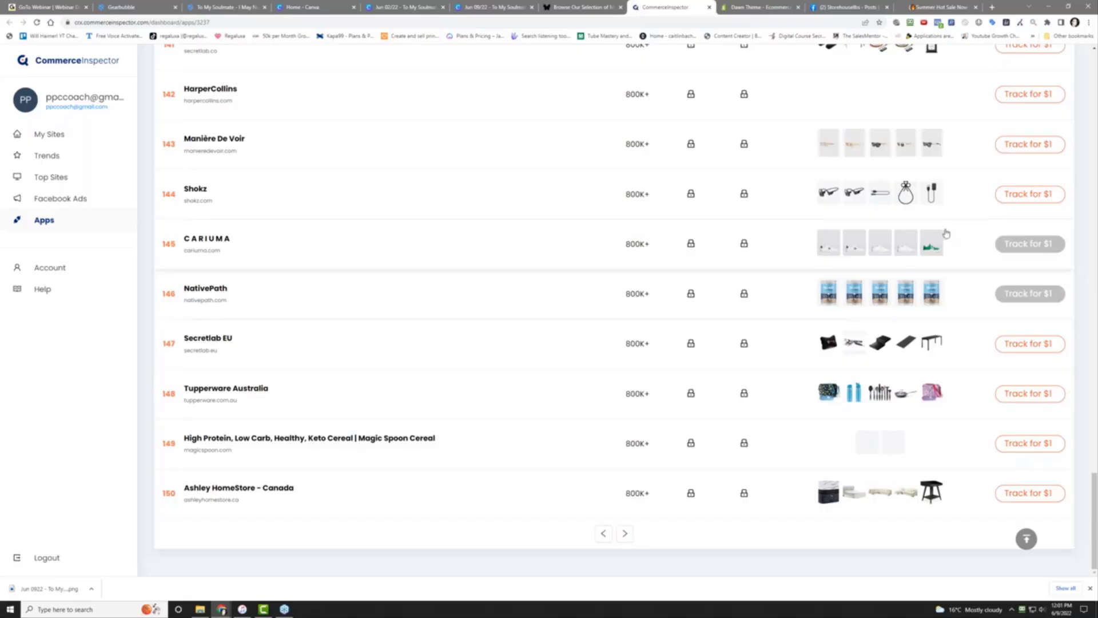
scroll(917, 224, up, 5)
scroll(917, 224, up, 2)
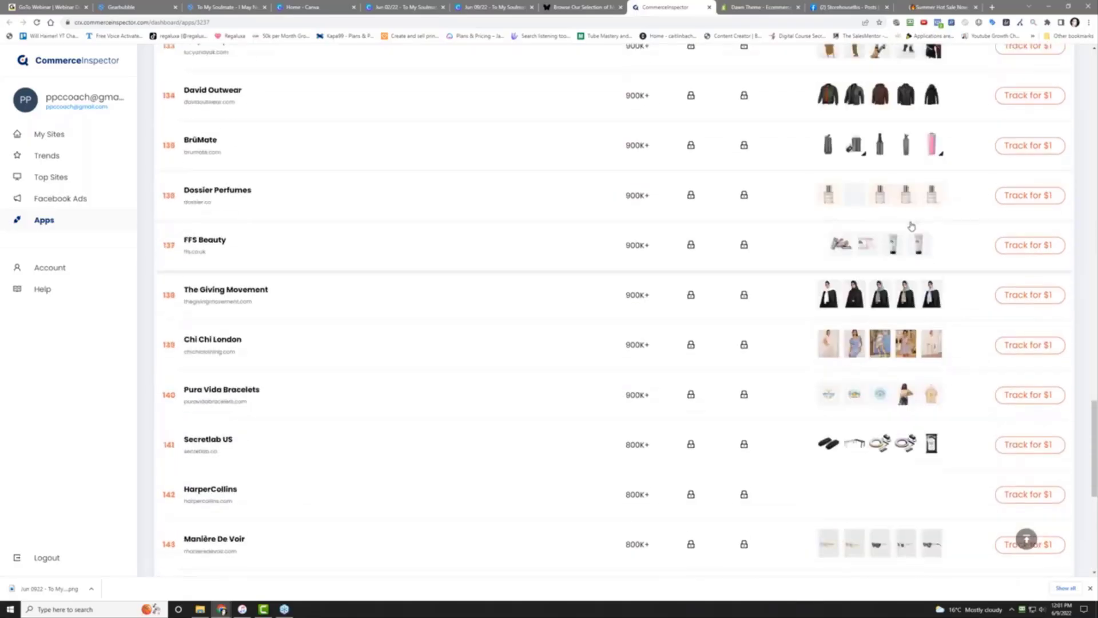
scroll(912, 226, up, 9)
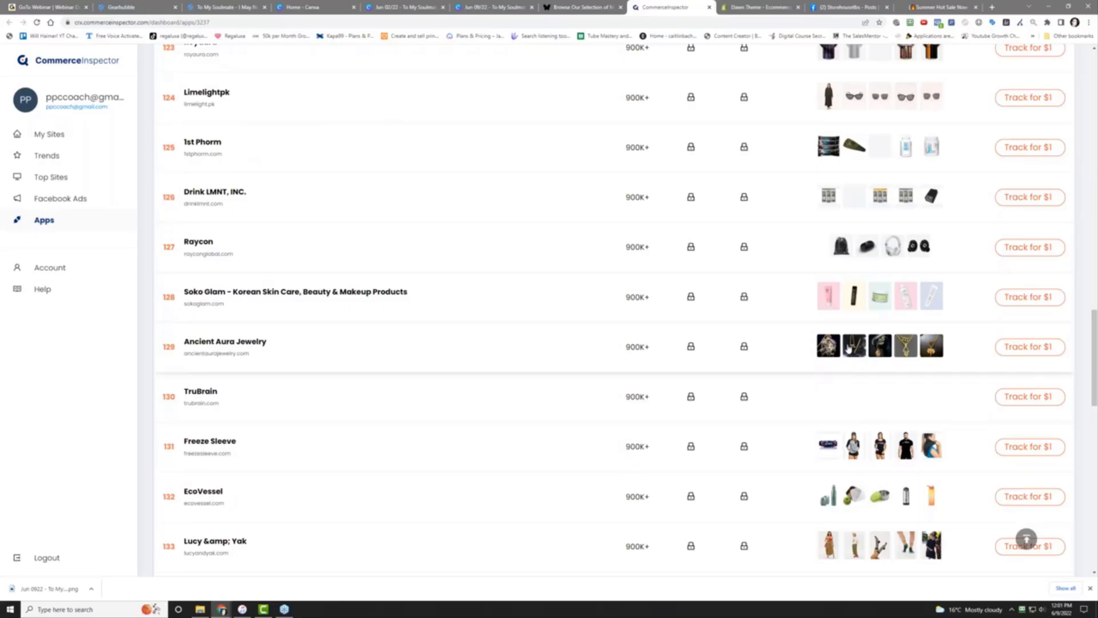
scroll(848, 348, up, 20)
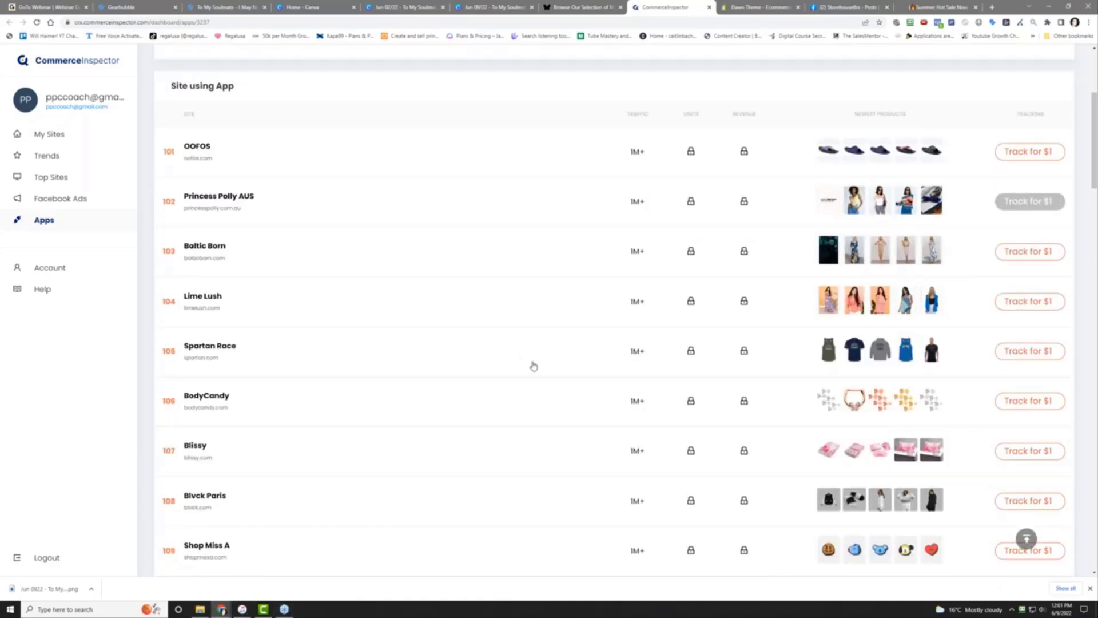
scroll(848, 307, up, 4)
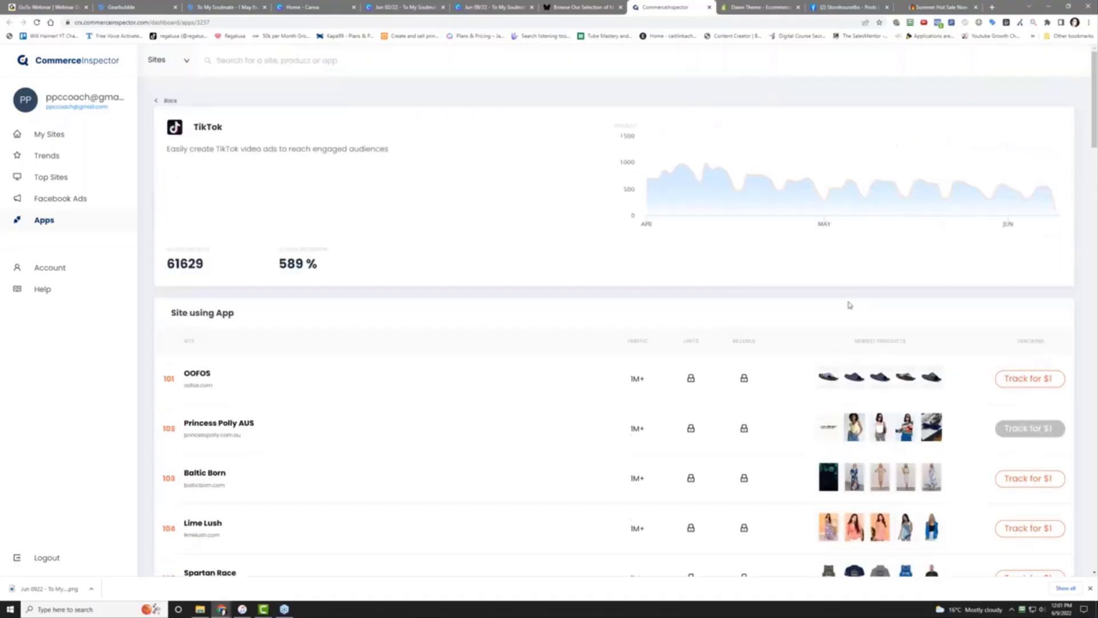
scroll(847, 393, down, 3)
scroll(847, 392, up, 3)
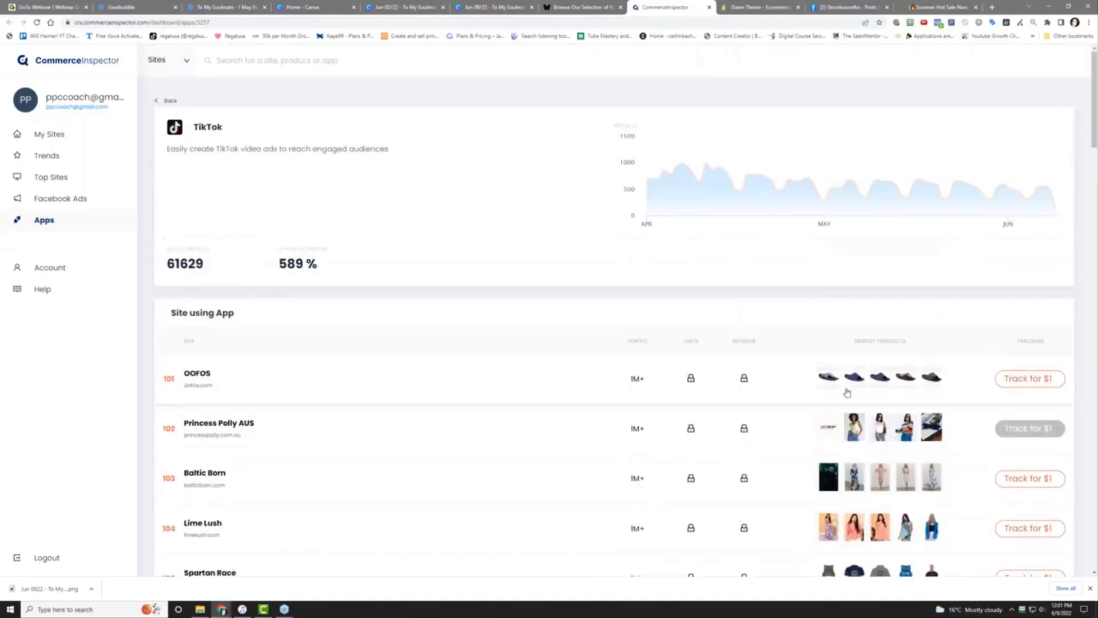
scroll(846, 390, down, 4)
scroll(858, 377, up, 4)
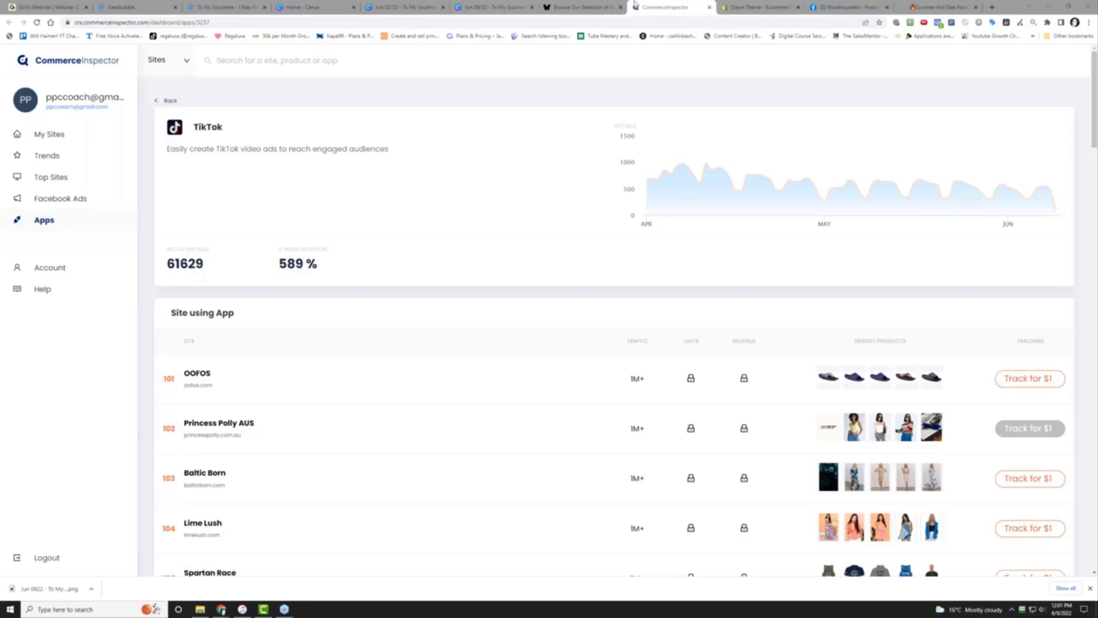
Bring up the Belesme jewelry store and close the Commerce Inspector apps panel
click(581, 4)
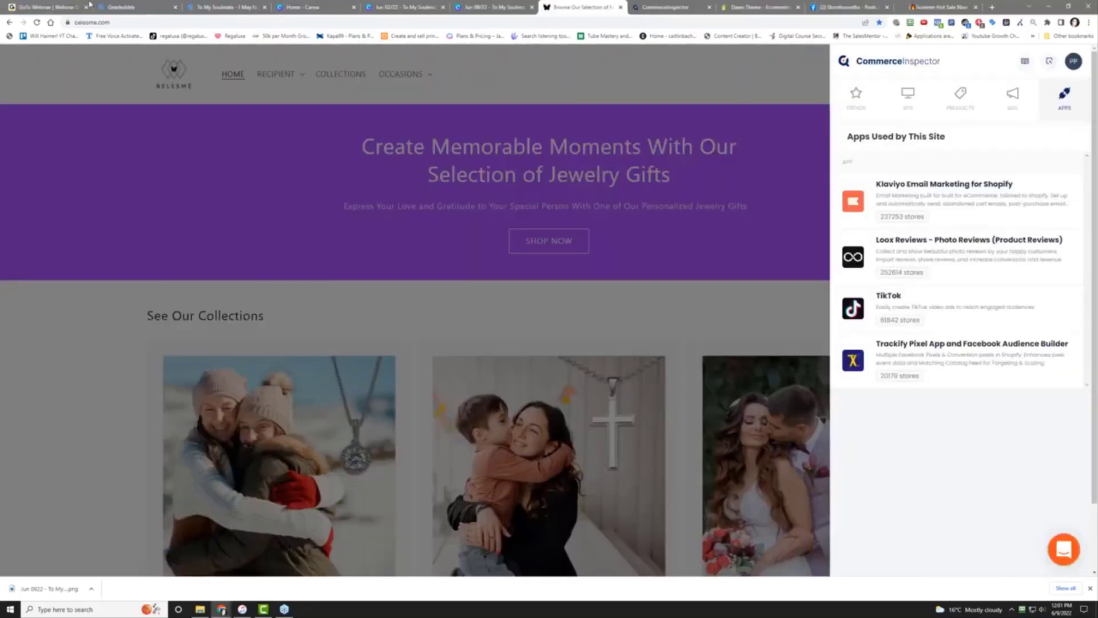
click(84, 21)
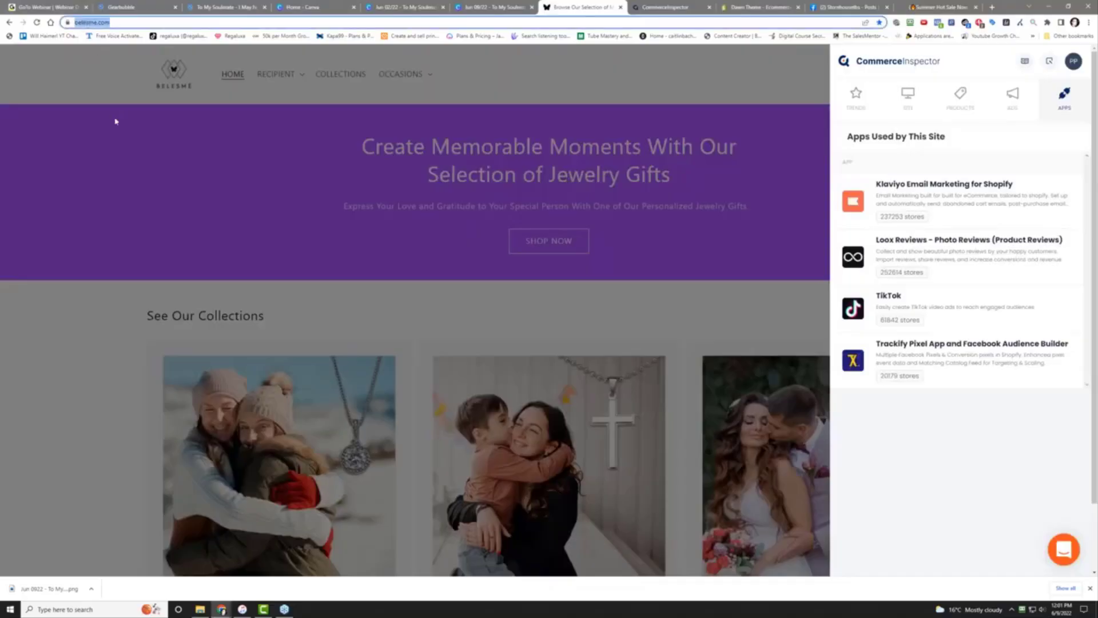
click(249, 179)
scroll(245, 214, down, 5)
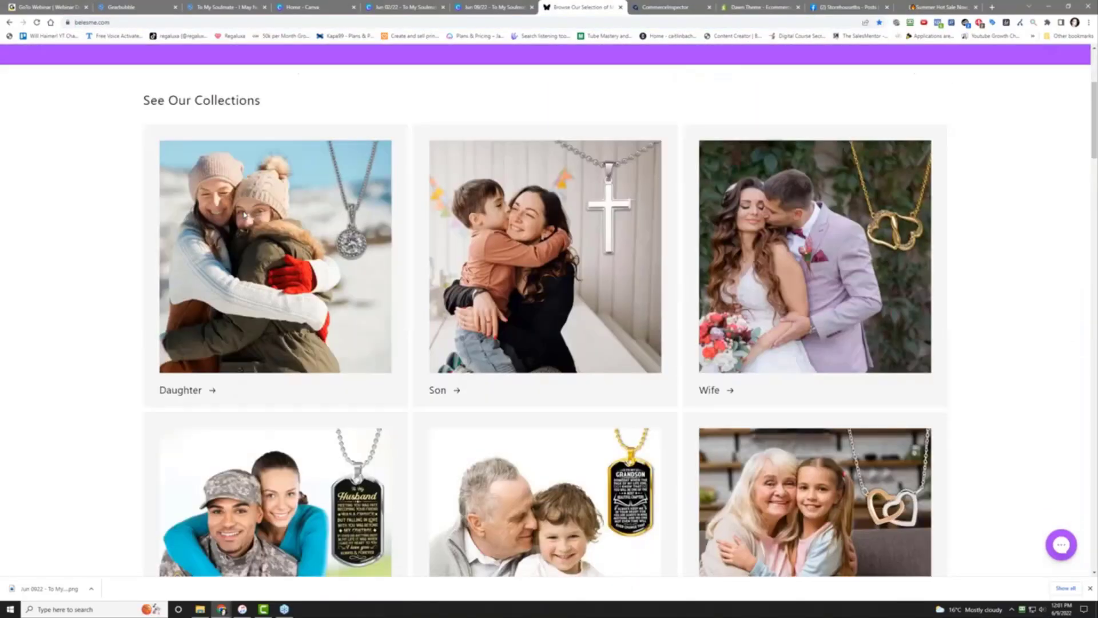
scroll(280, 364, down, 10)
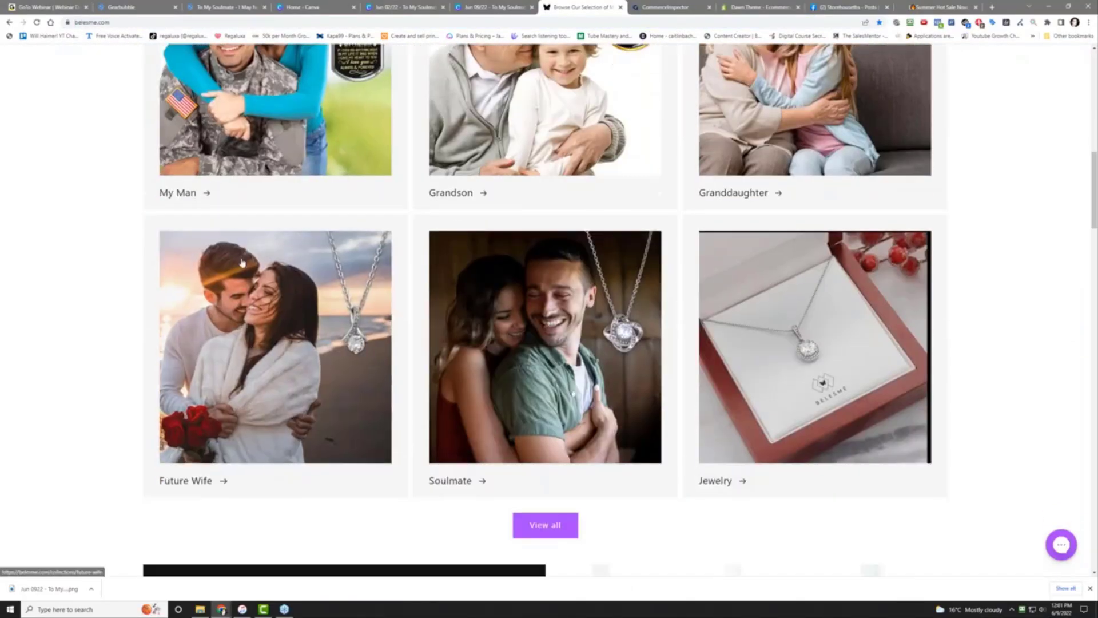
scroll(243, 260, down, 2)
scroll(243, 260, up, 6)
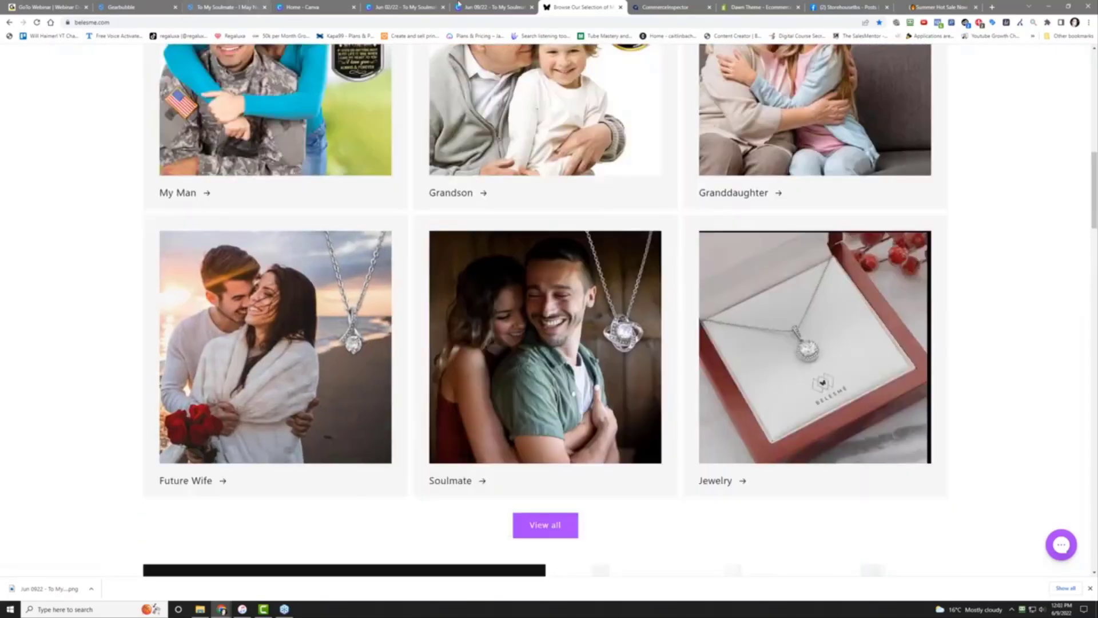
scroll(422, 372, up, 10)
scroll(446, 377, up, 5)
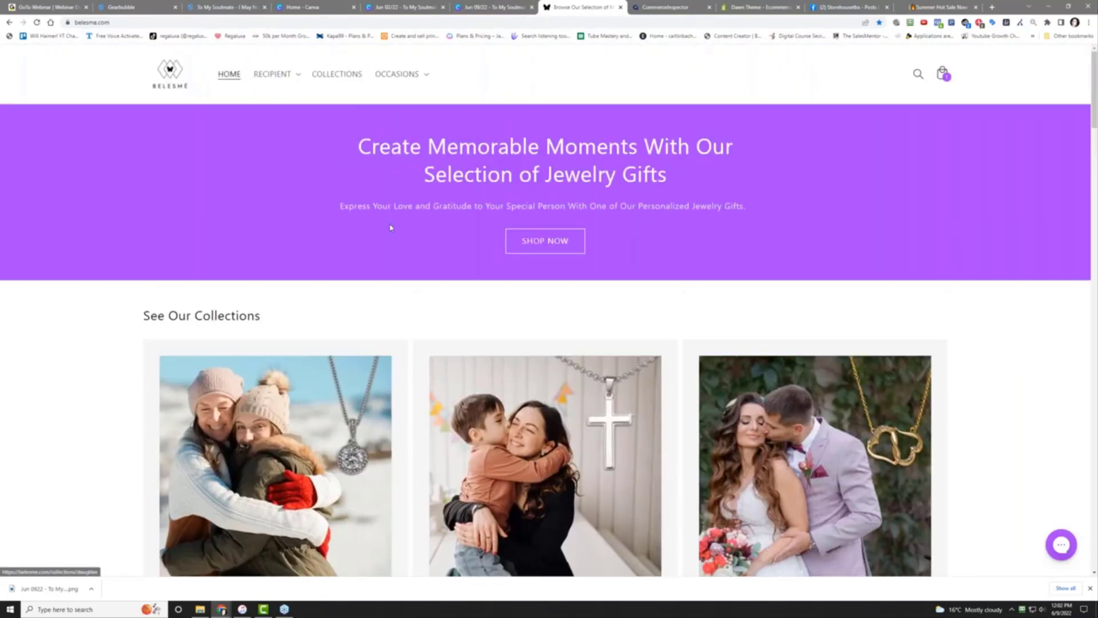
Go through Recipient > For Her > Daughter and open the 'Proud of you' necklace
click(272, 75)
click(276, 108)
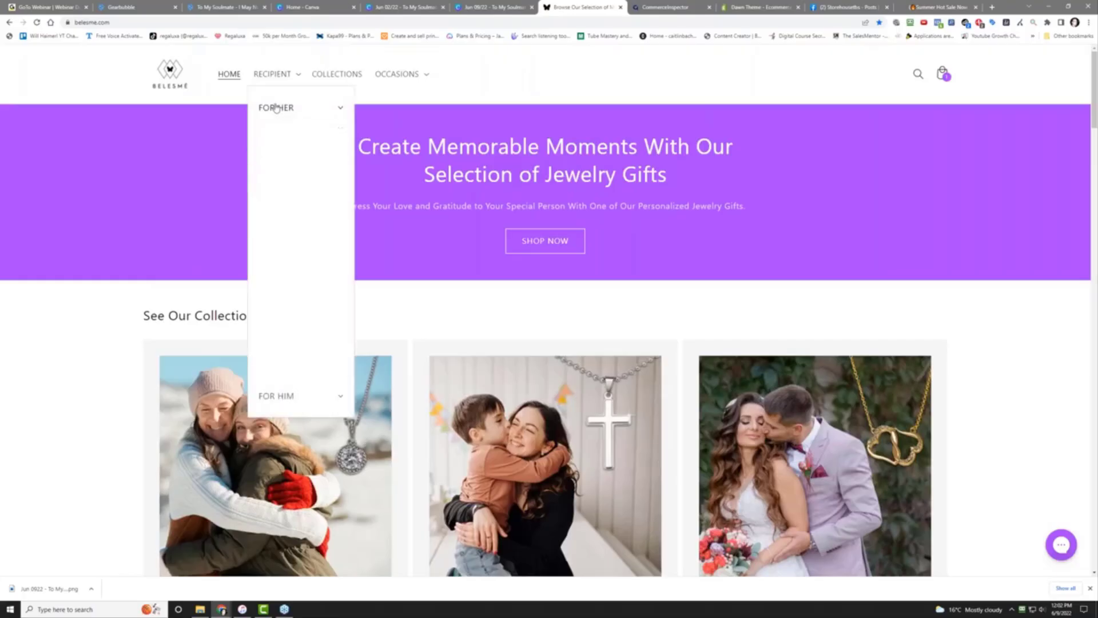
click(289, 155)
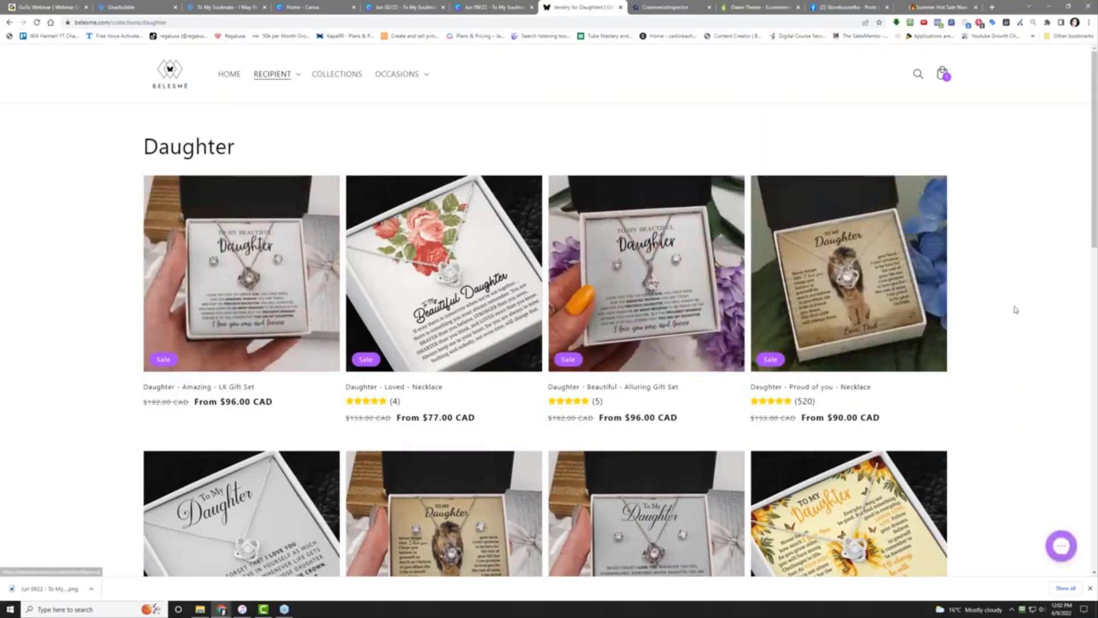
click(824, 297)
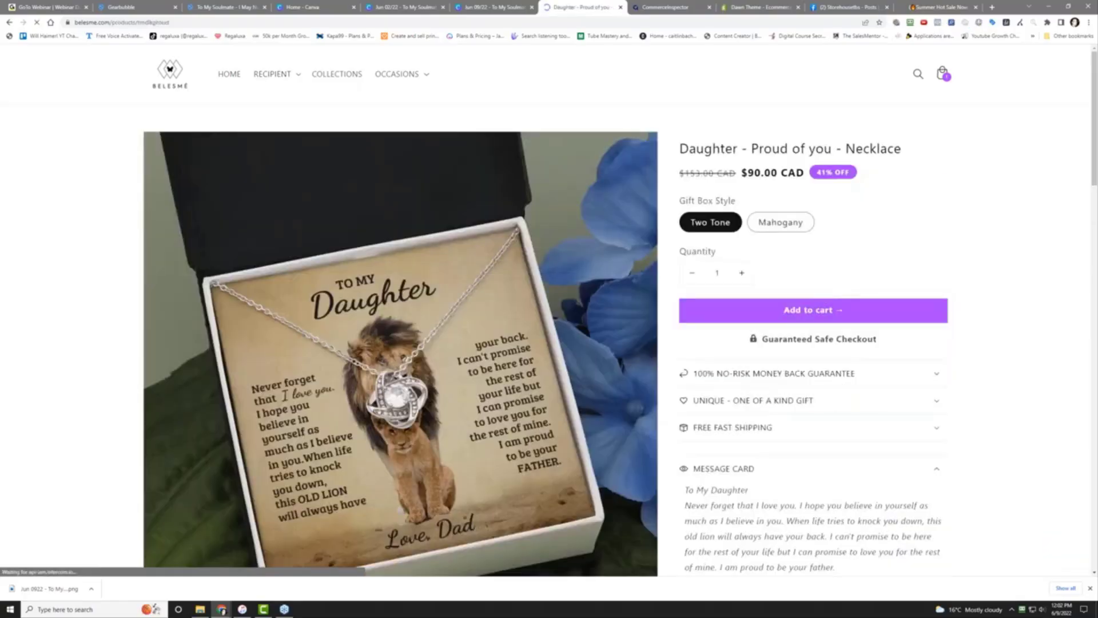
scroll(1019, 343, down, 7)
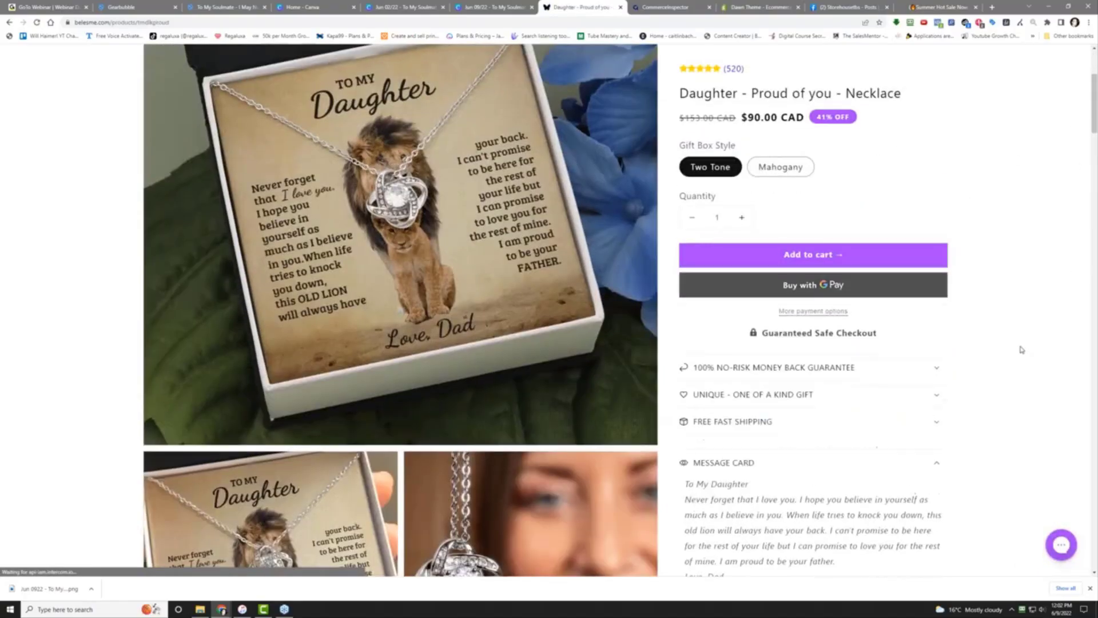
scroll(1007, 348, down, 10)
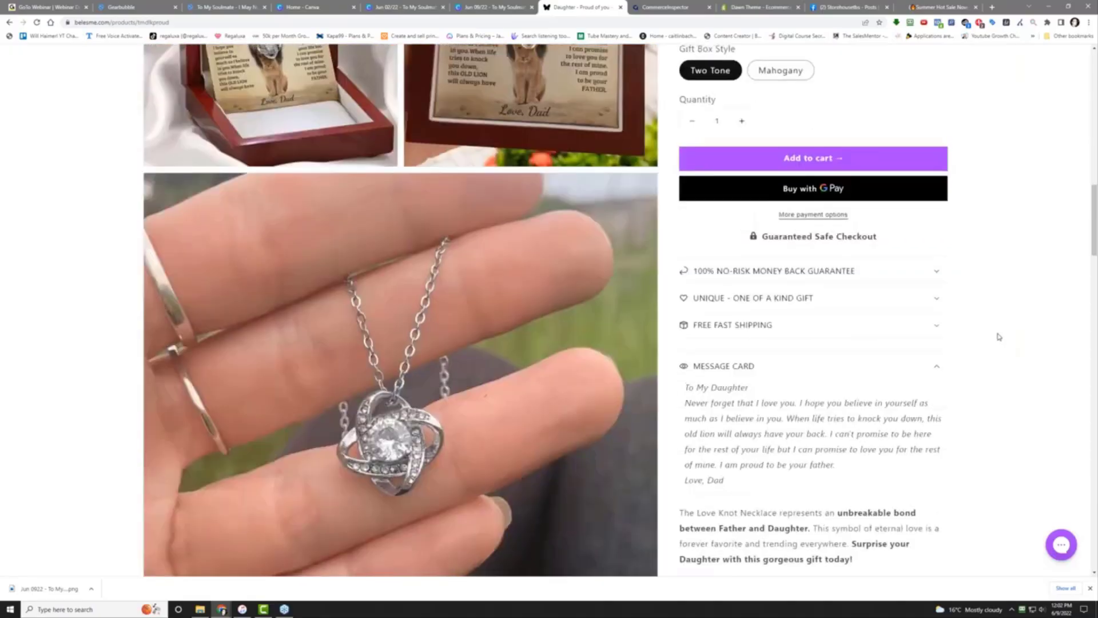
scroll(1012, 326, up, 17)
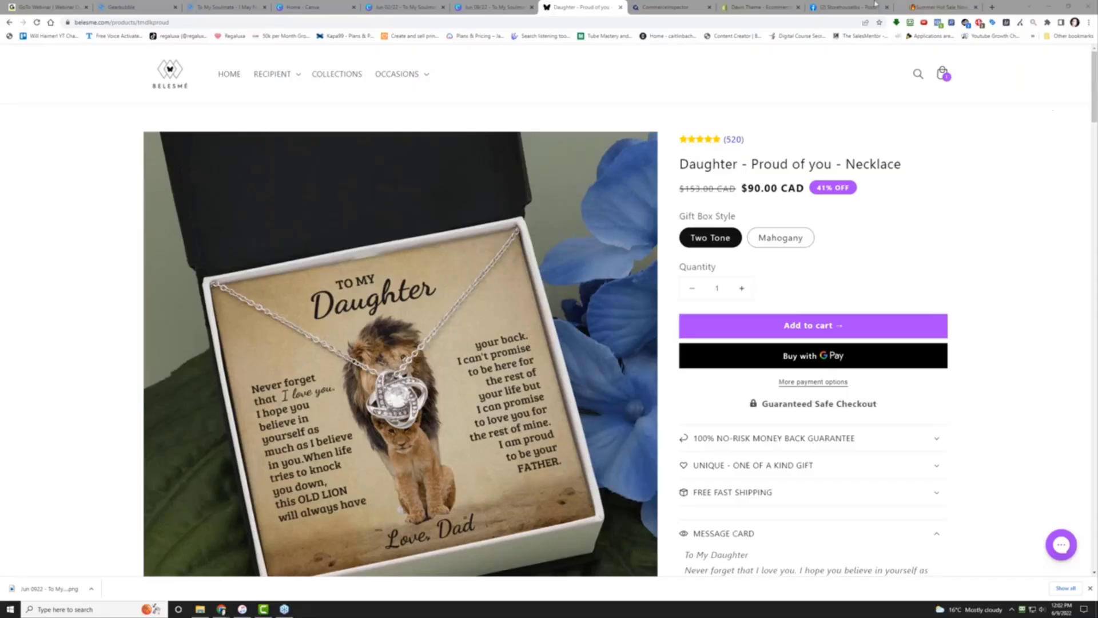
Look over the Summer Hot Sale, Dawn theme and TikTok app tabs, then the To My Soulmate candle edit page
click(941, 7)
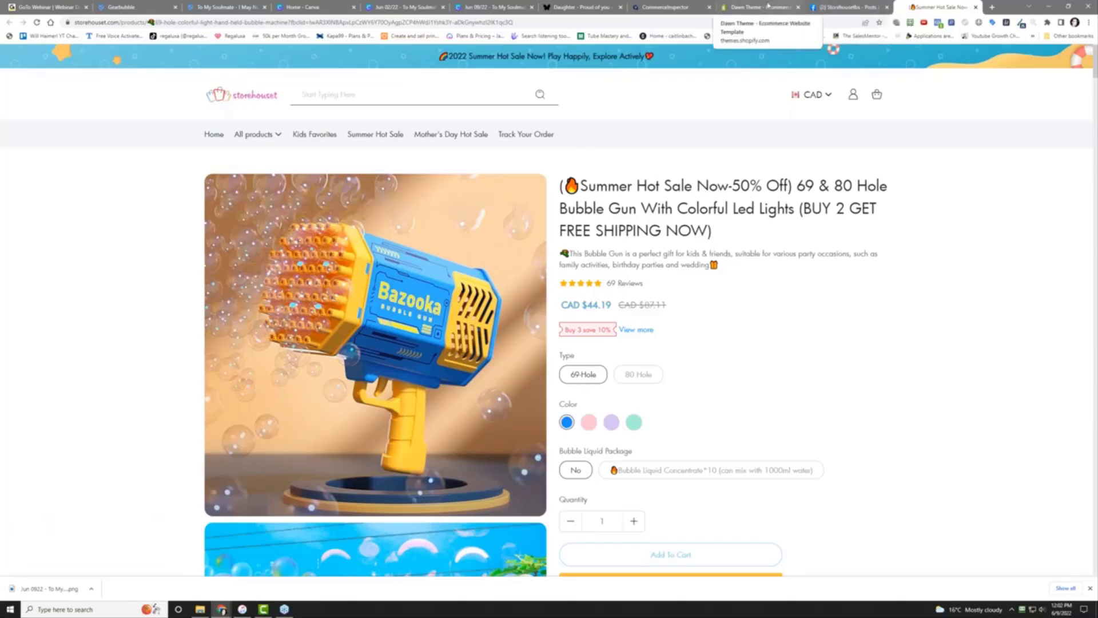
click(763, 6)
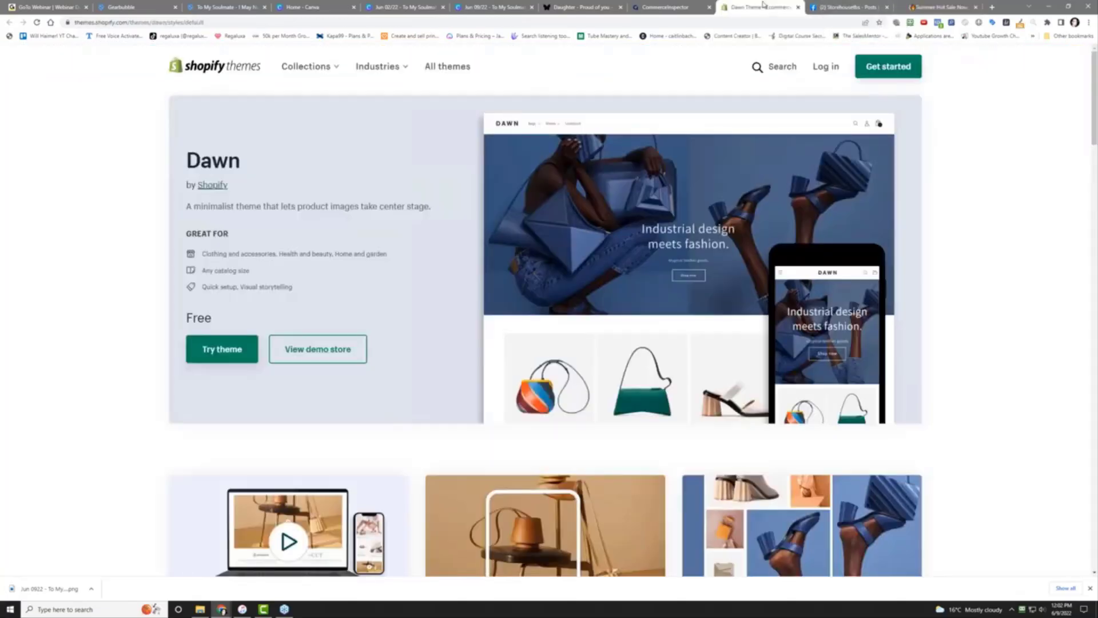
click(658, 7)
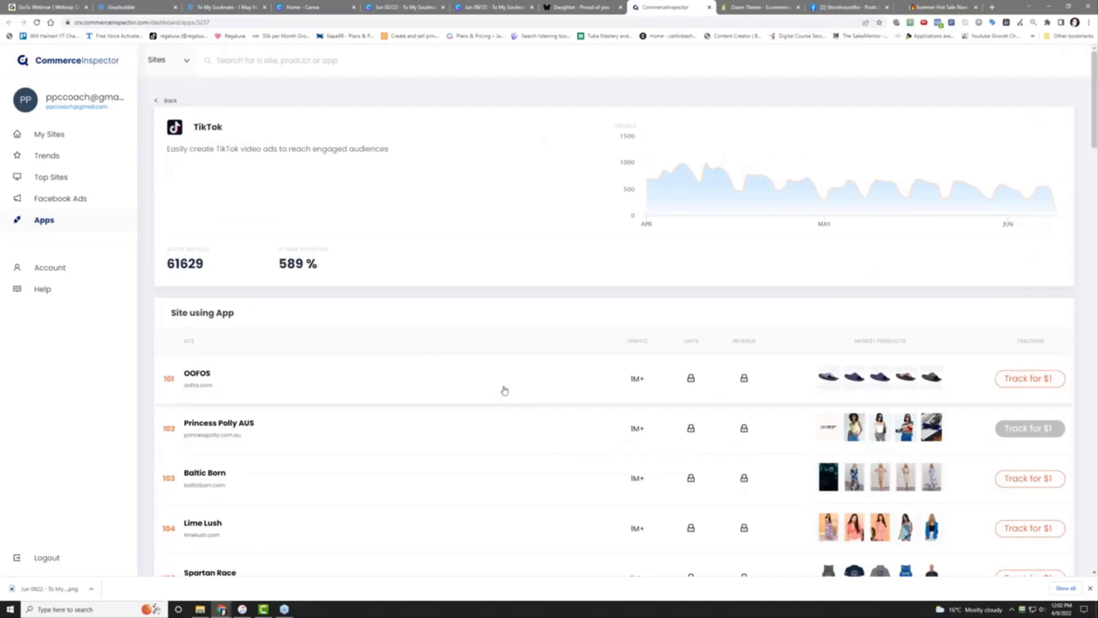
click(117, 7)
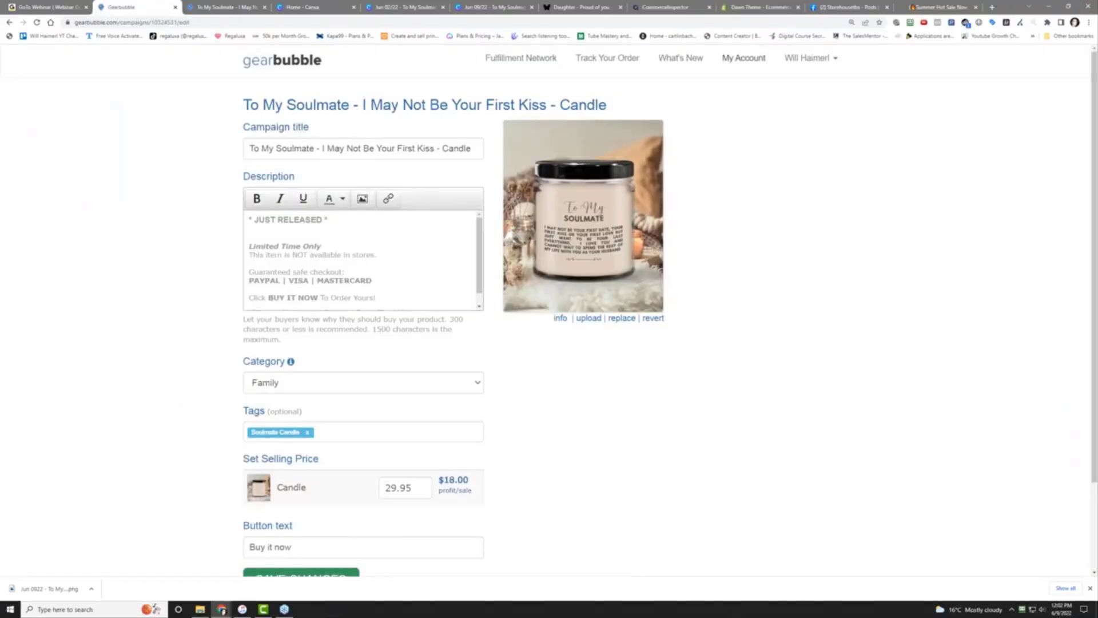
Check the candle and Message Card Gift campaigns, both at $0.00 profit, on the My Account dashboard
click(739, 59)
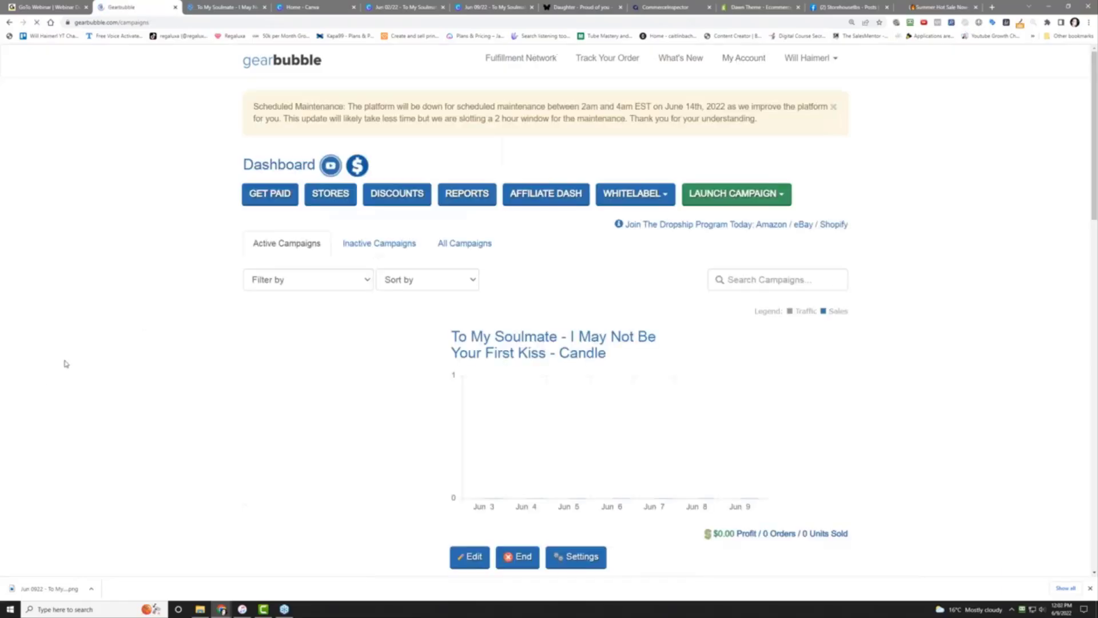
scroll(206, 339, down, 5)
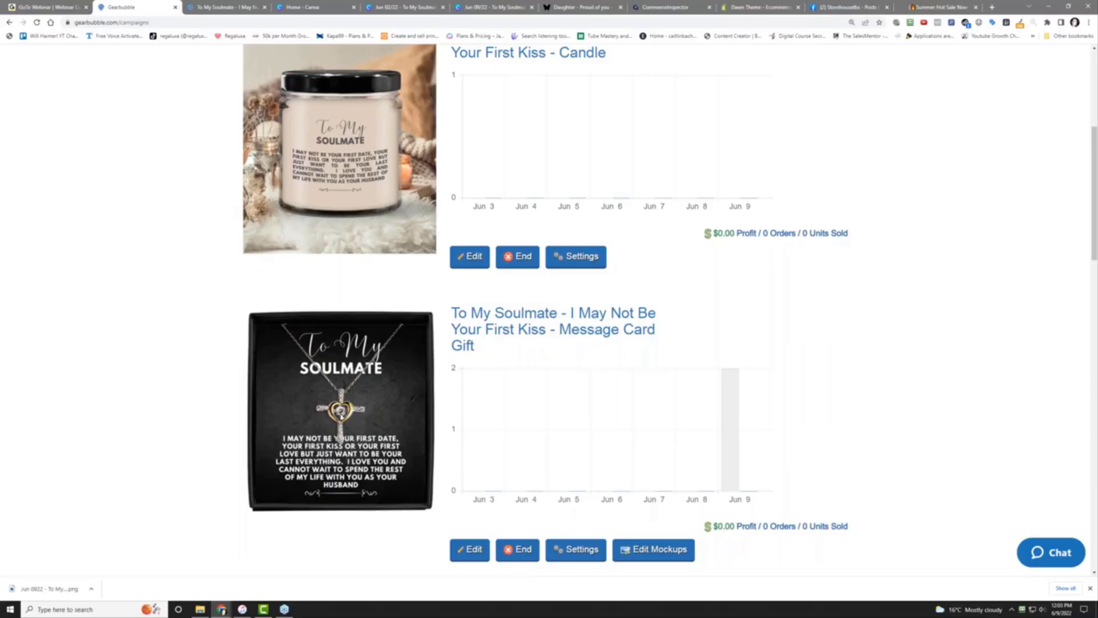
scroll(341, 437, up, 2)
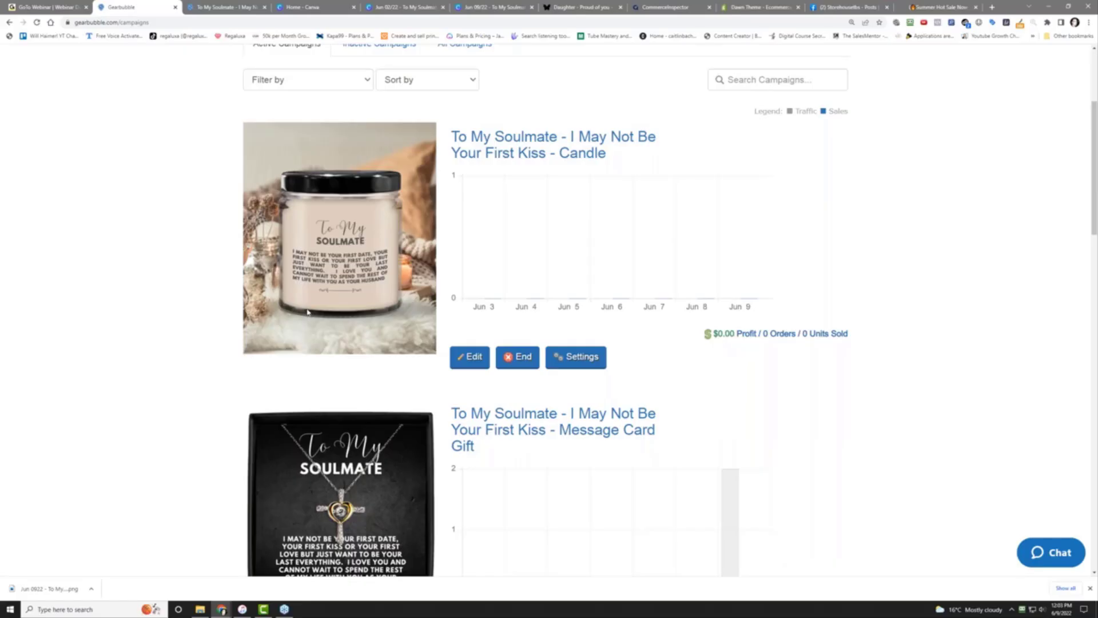
scroll(327, 338, down, 3)
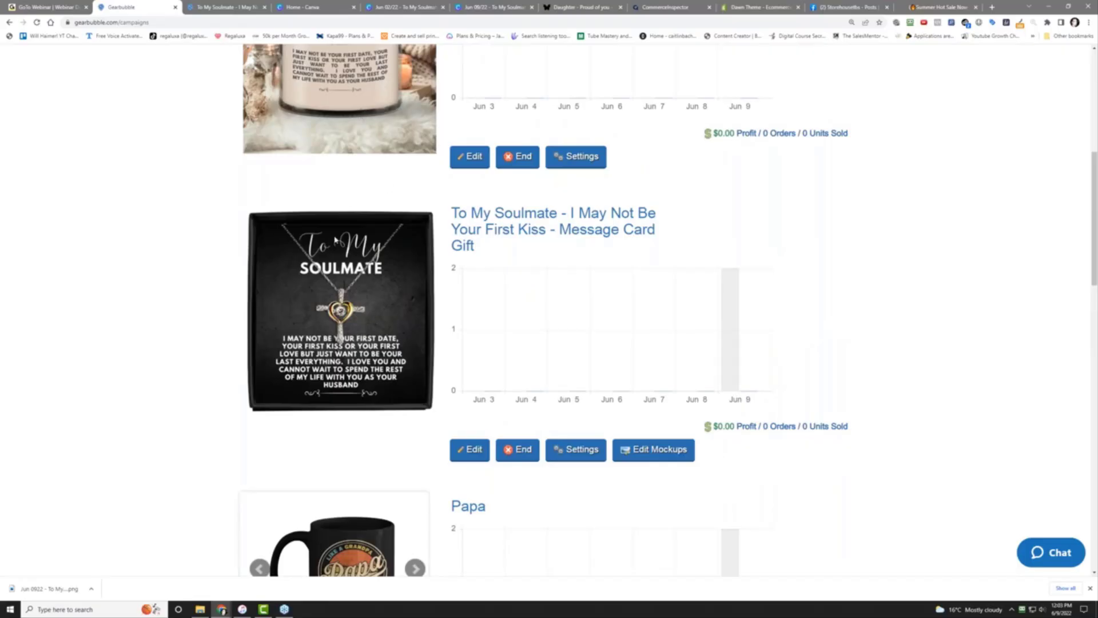
Show the live Message Card Gift page at 25% off and $59.96, and select its URL
click(226, 7)
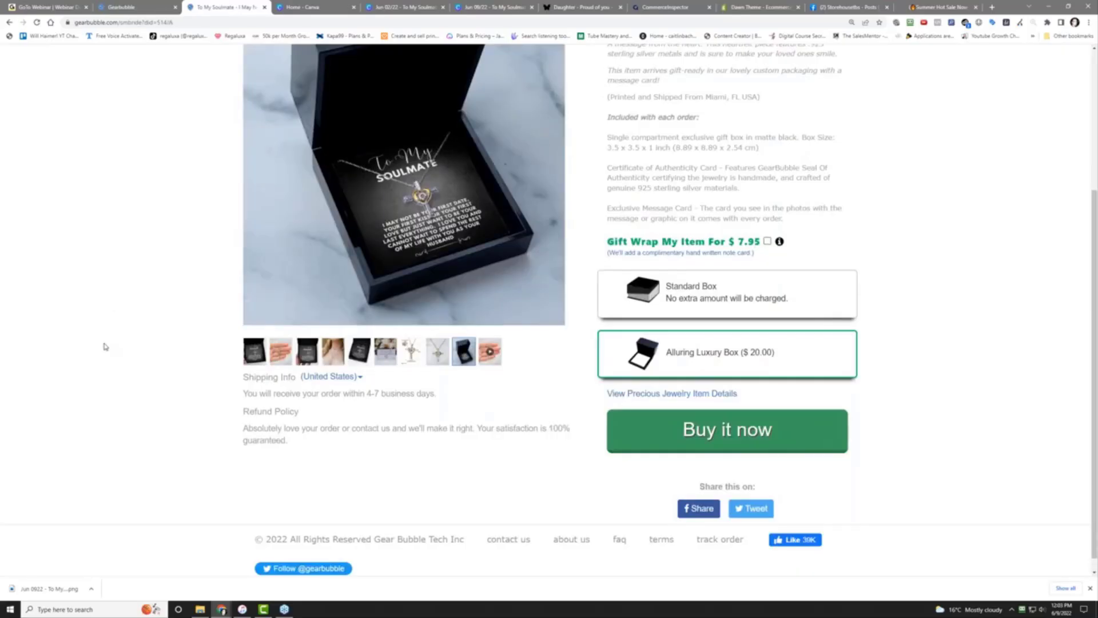
scroll(172, 303, up, 4)
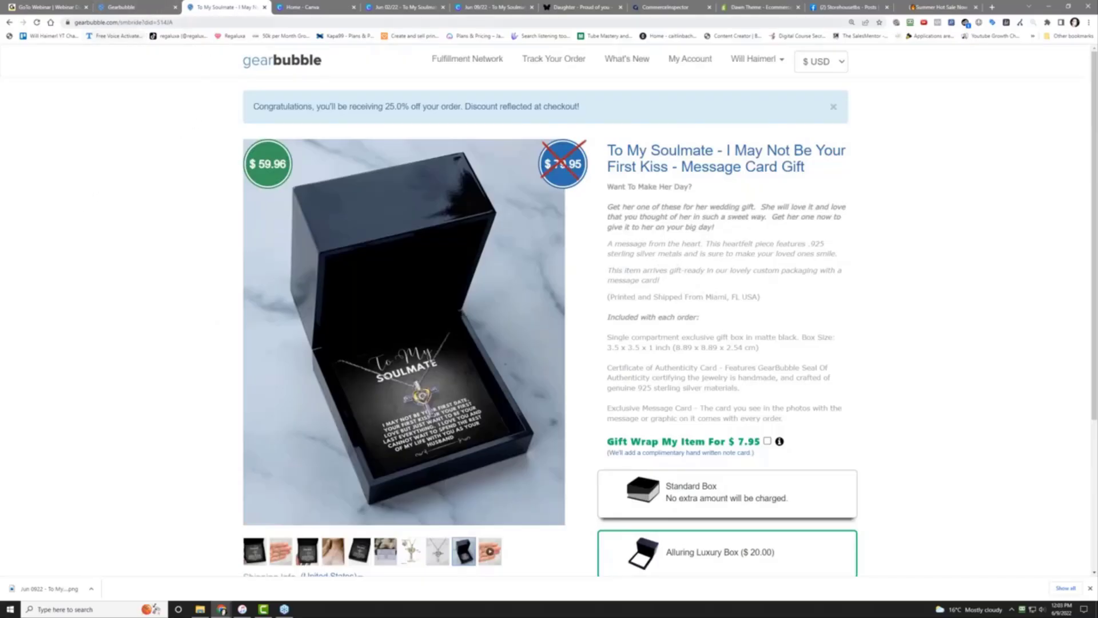
click(143, 23)
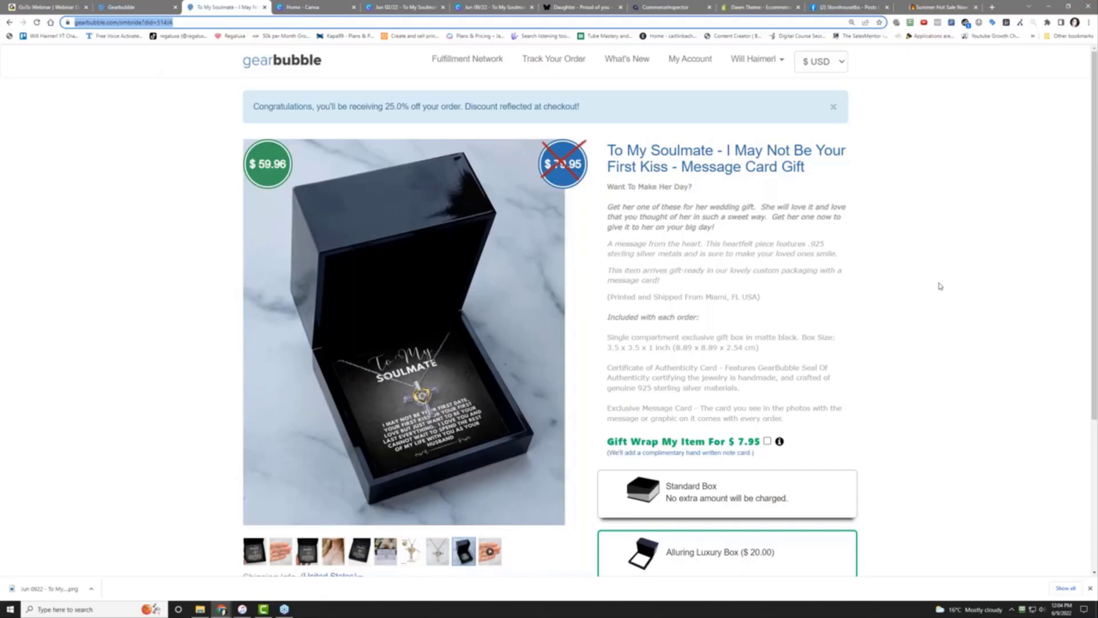
Pass by the bubble gun store tab and return to the TikTok app's Commerce Inspector site list
click(918, 8)
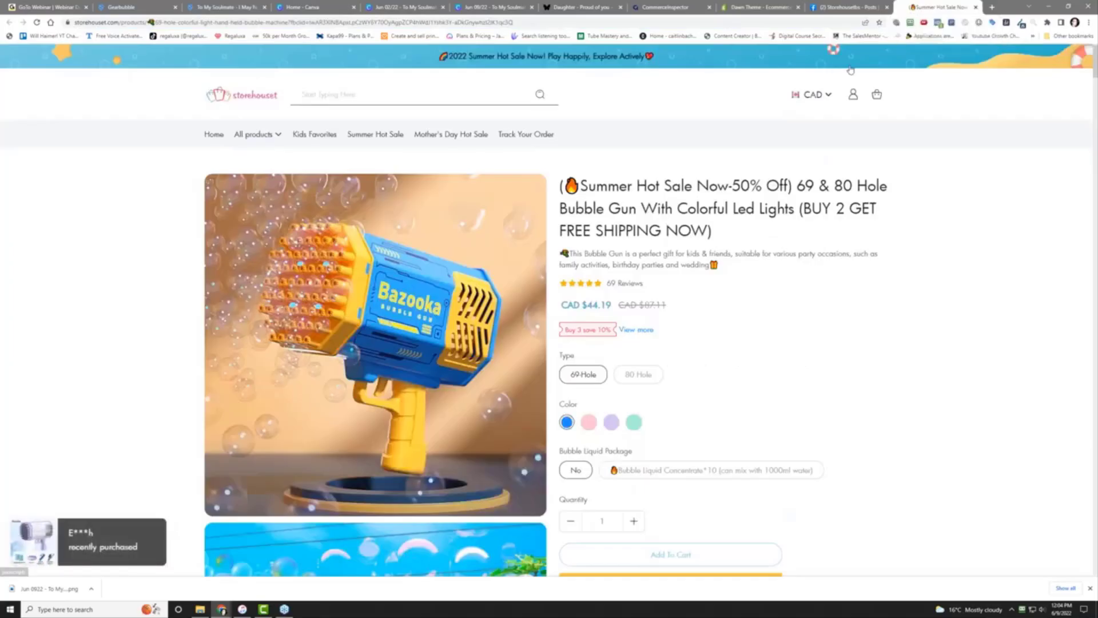
click(646, 6)
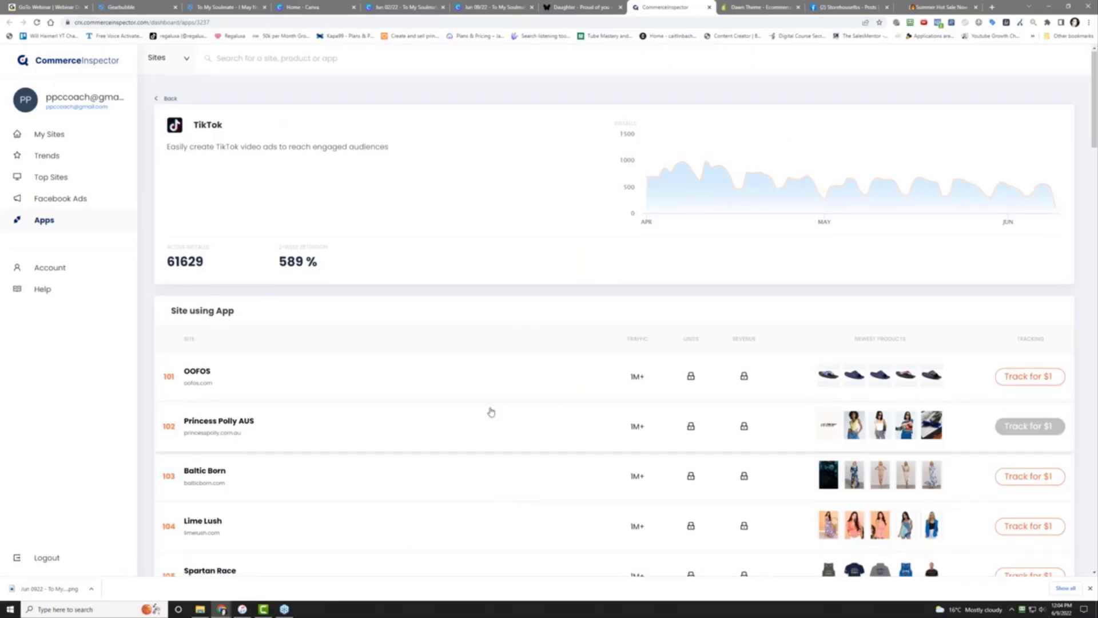
Scroll to the bottom of the TikTok site list and go to the next page
scroll(490, 411, down, 10)
scroll(491, 412, down, 7)
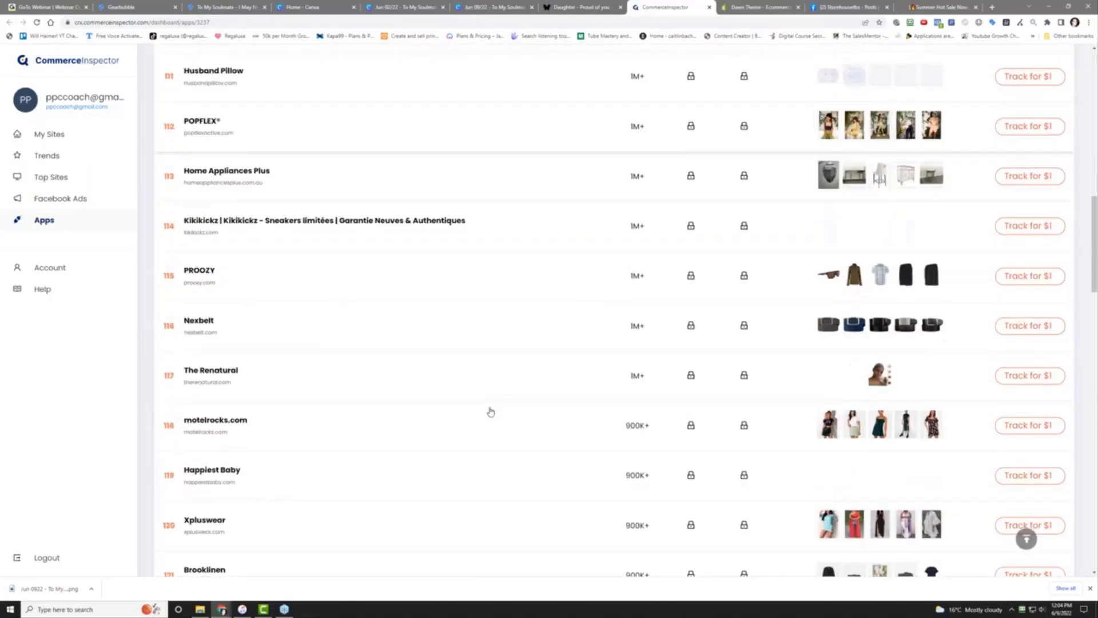
scroll(490, 412, down, 5)
scroll(491, 413, down, 12)
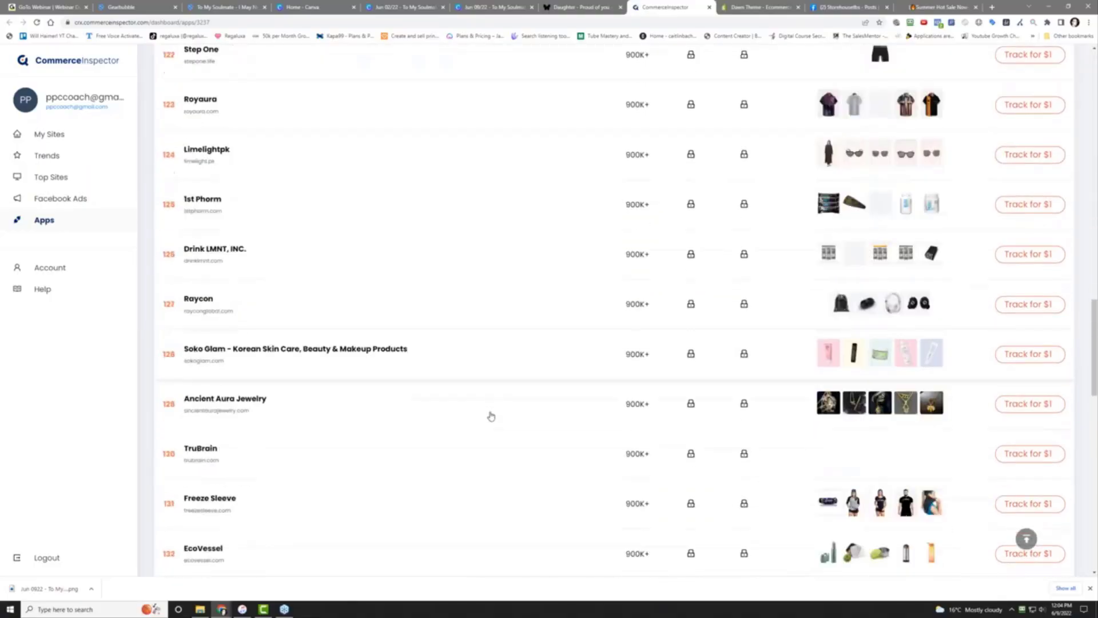
scroll(489, 417, down, 6)
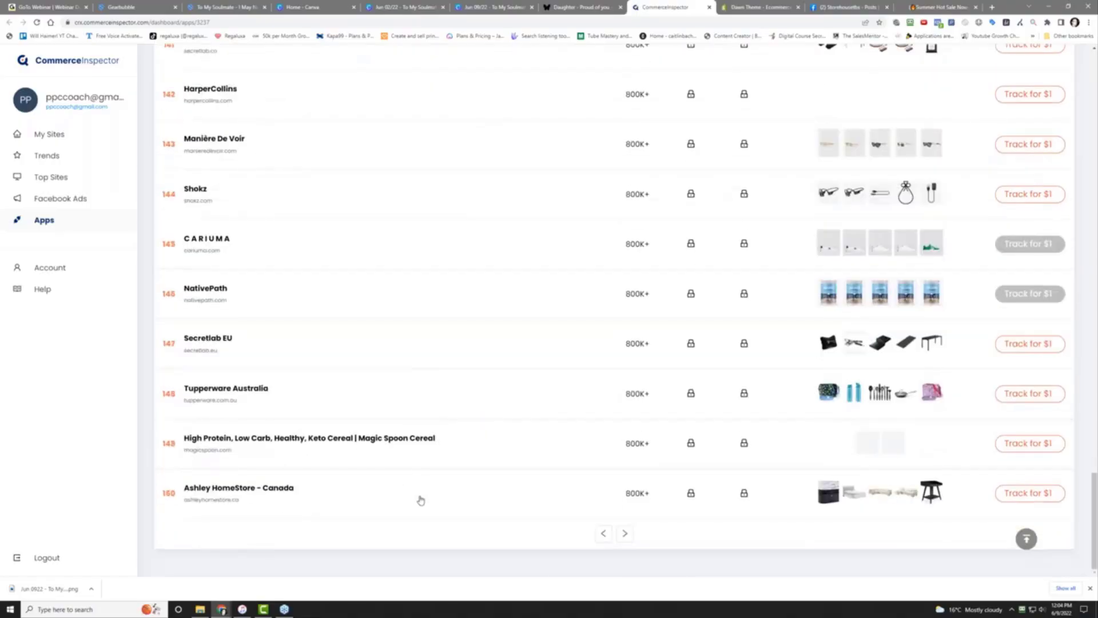
click(625, 533)
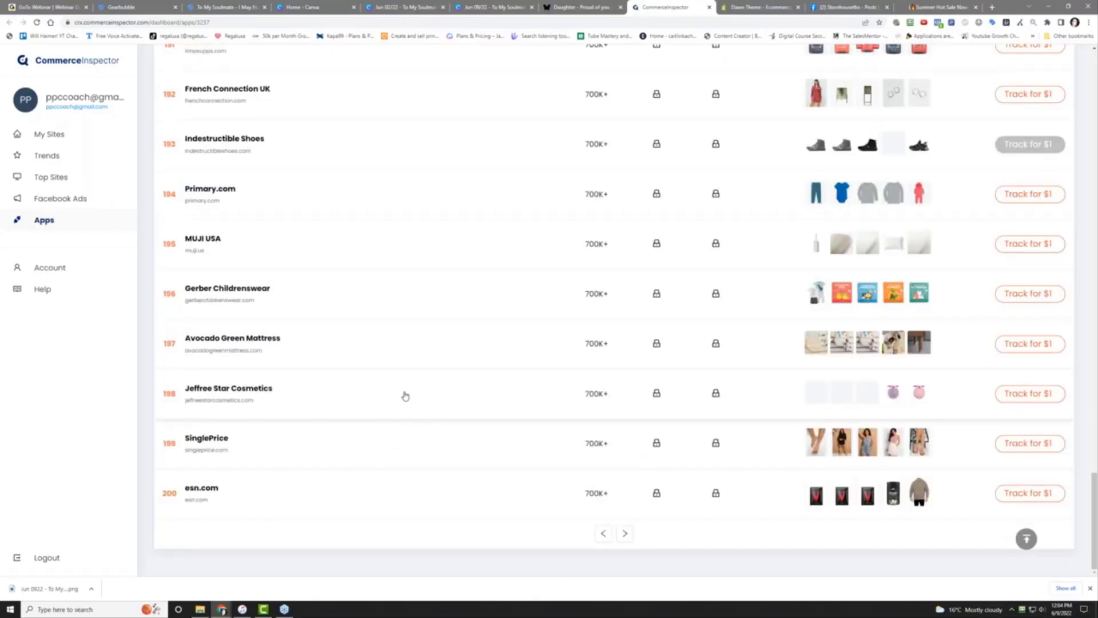
Review stores ranked 151 to 200, ending with esn.com at 700K+ traffic
scroll(406, 394, up, 4)
scroll(404, 404, up, 4)
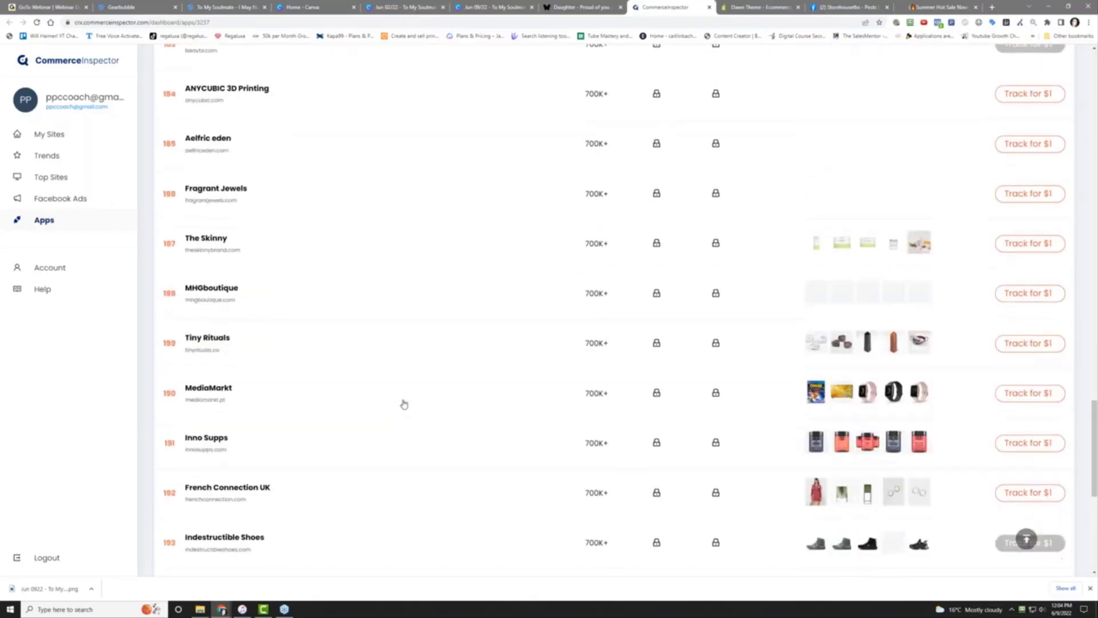
scroll(404, 404, up, 2)
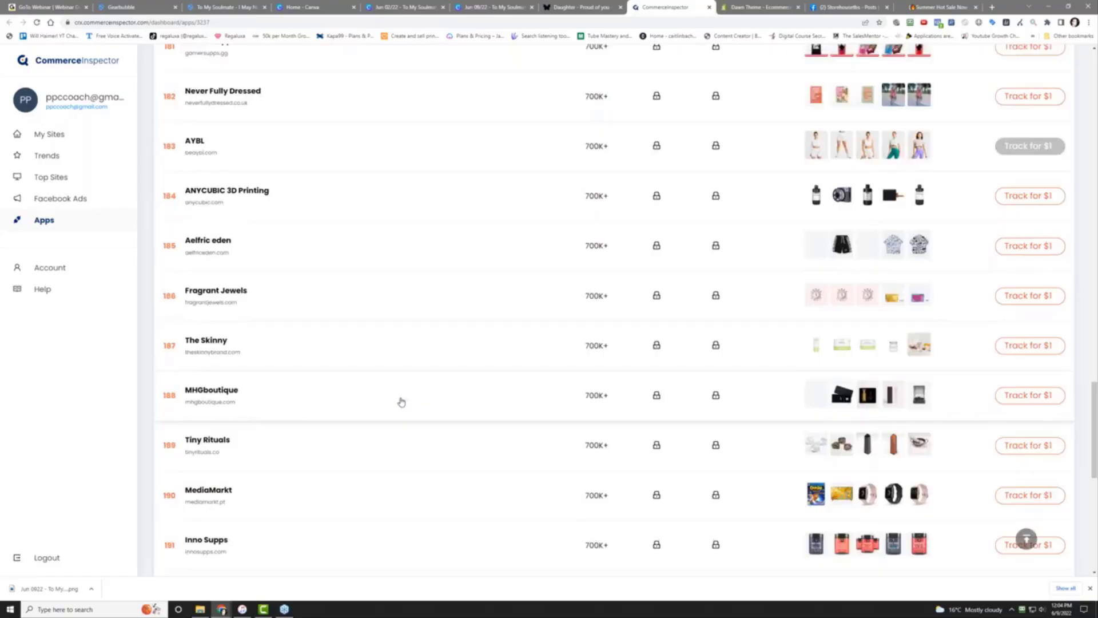
scroll(409, 317, up, 2)
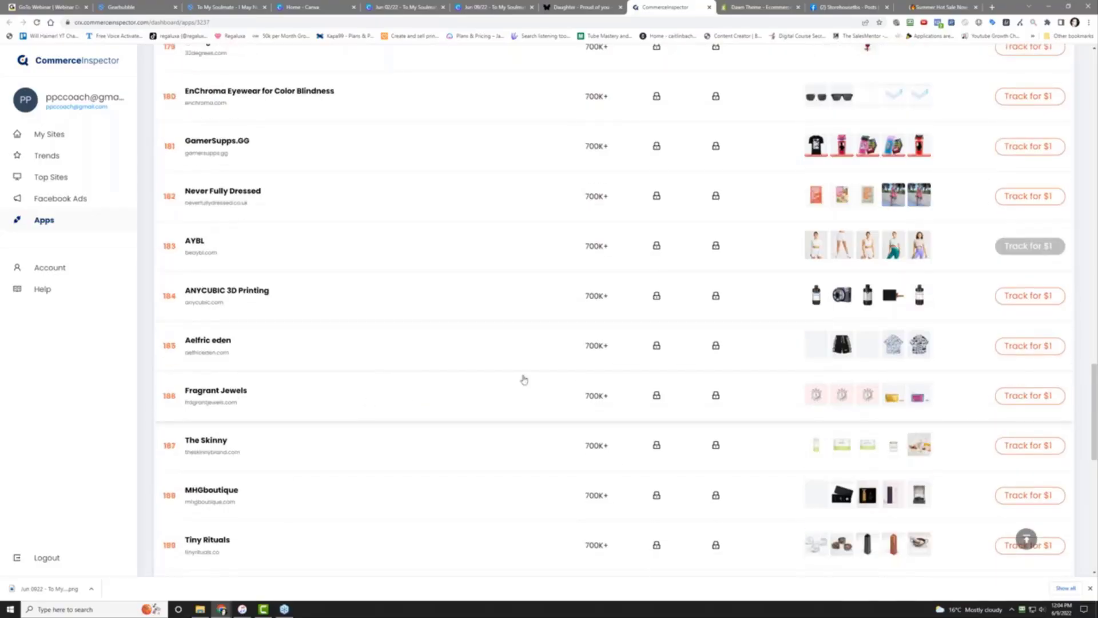
scroll(826, 310, up, 4)
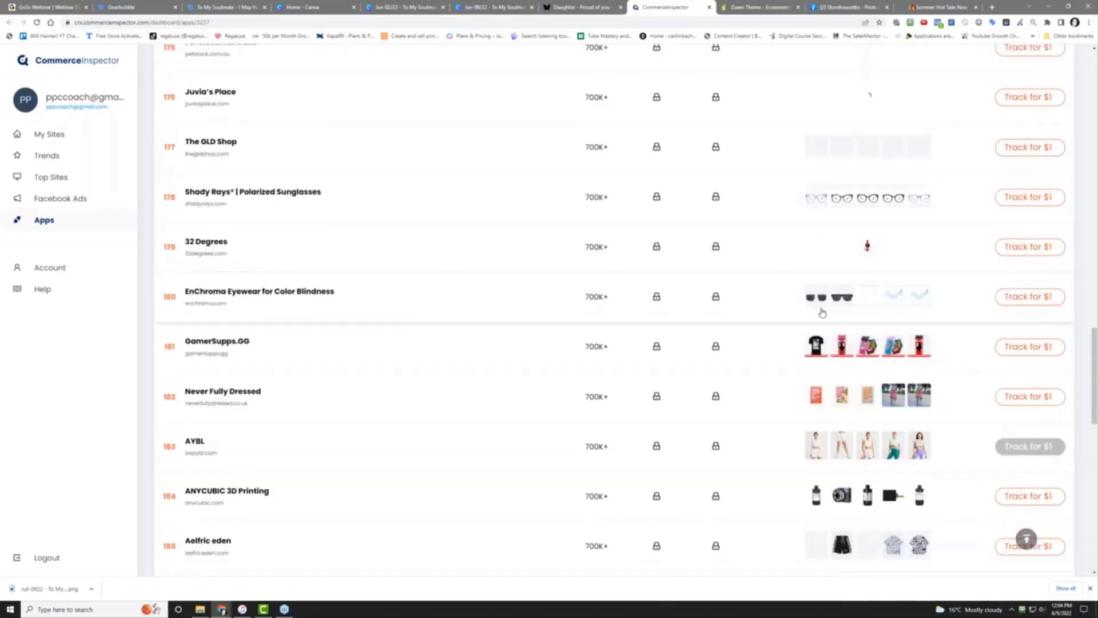
scroll(839, 307, up, 4)
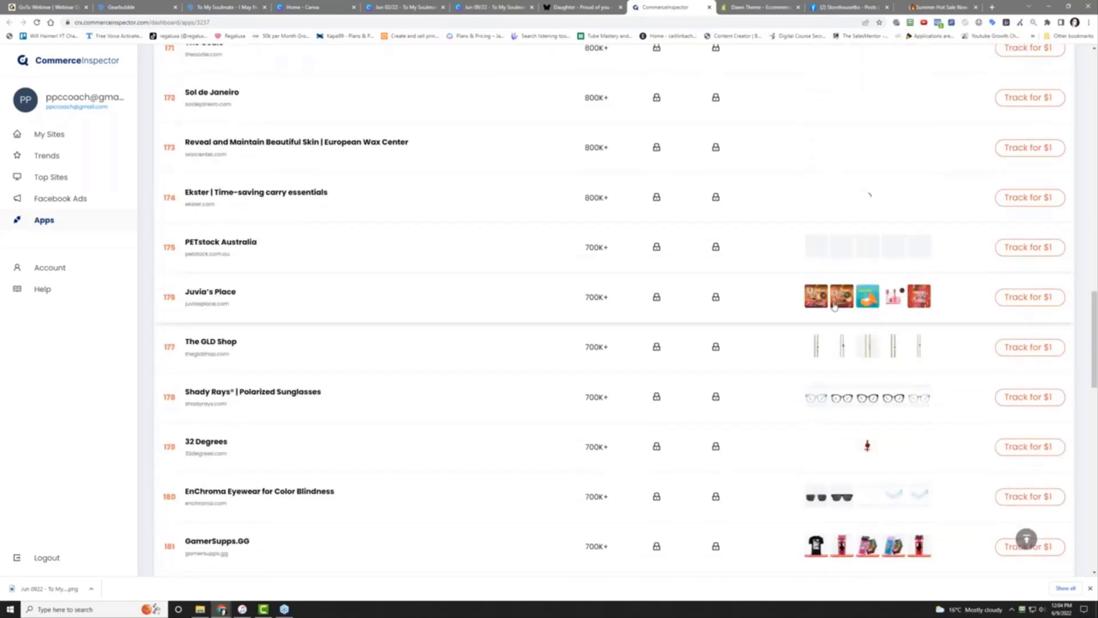
scroll(842, 288, up, 6)
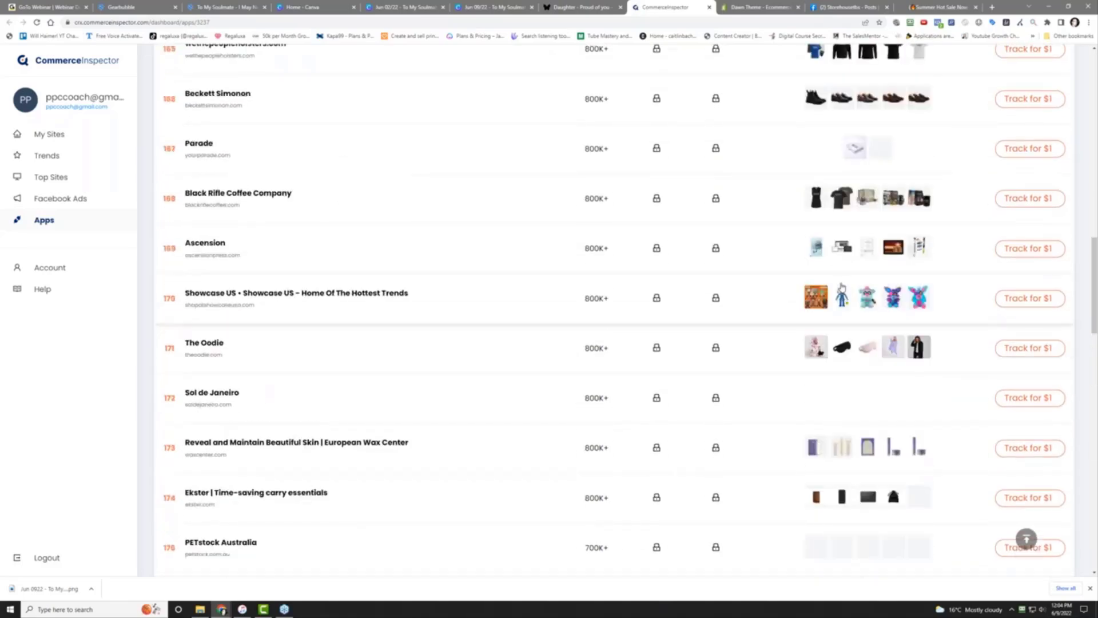
scroll(842, 288, up, 6)
scroll(840, 288, up, 6)
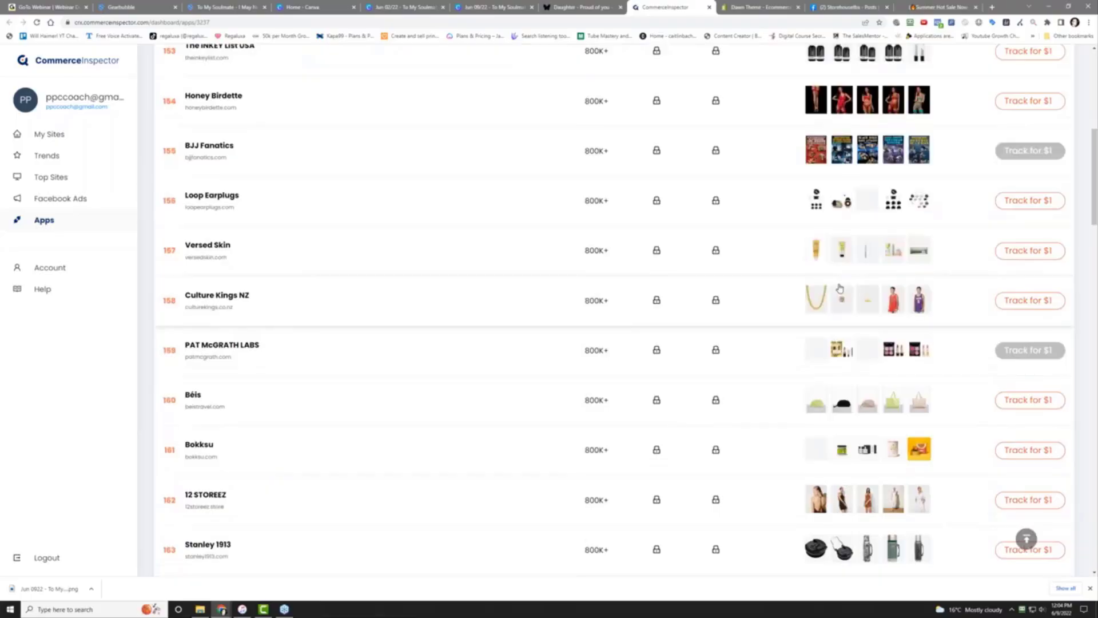
scroll(840, 289, up, 3)
scroll(839, 288, down, 2)
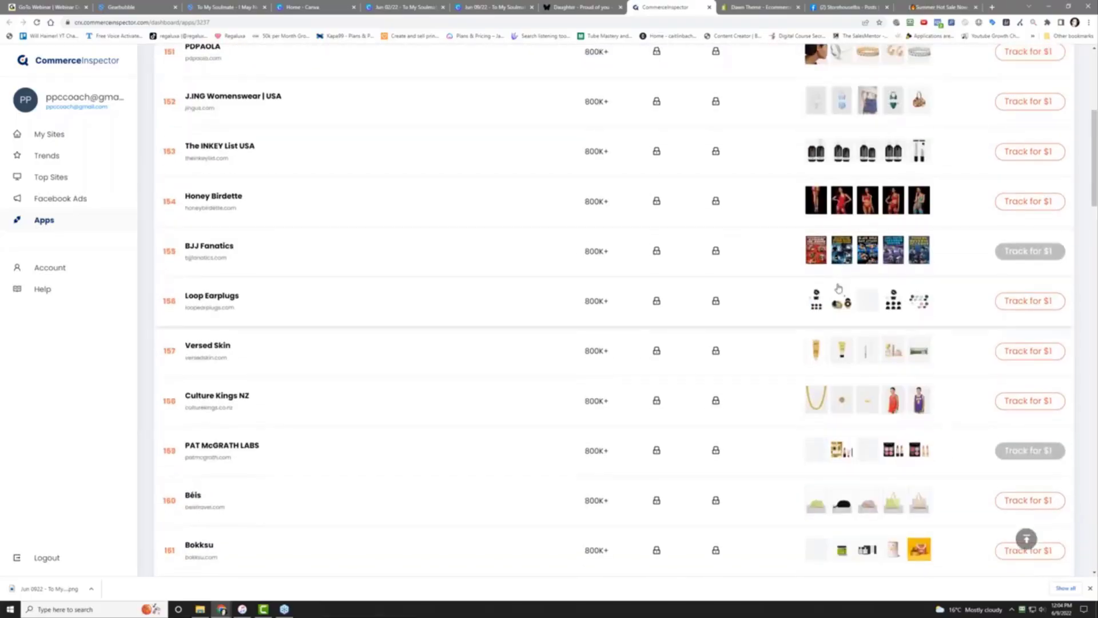
scroll(839, 288, up, 2)
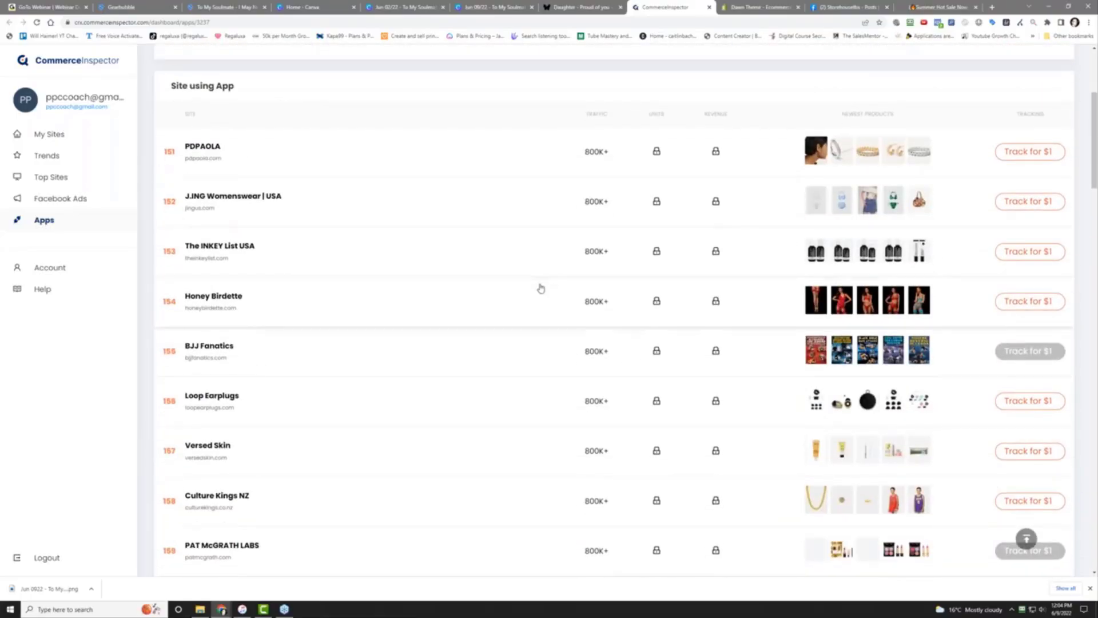
scroll(544, 295, down, 20)
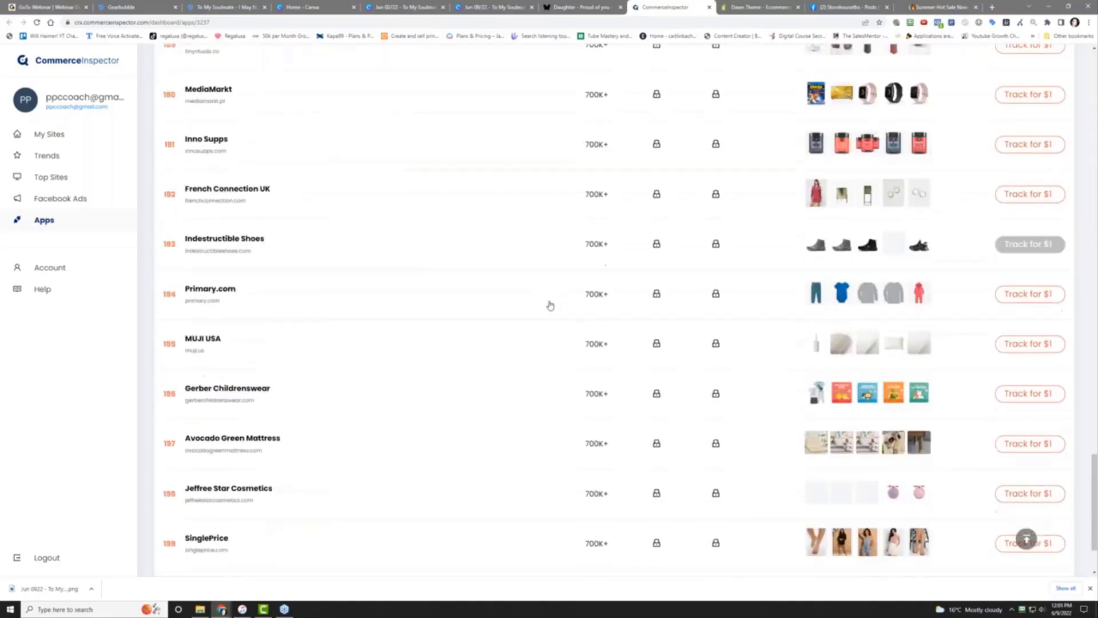
scroll(550, 304, down, 2)
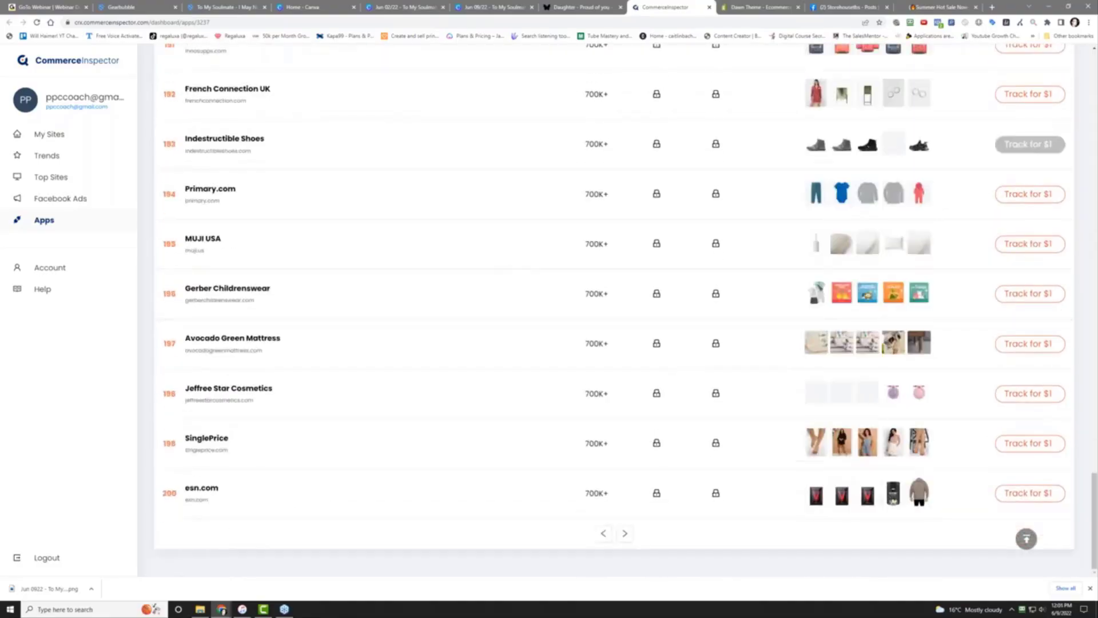
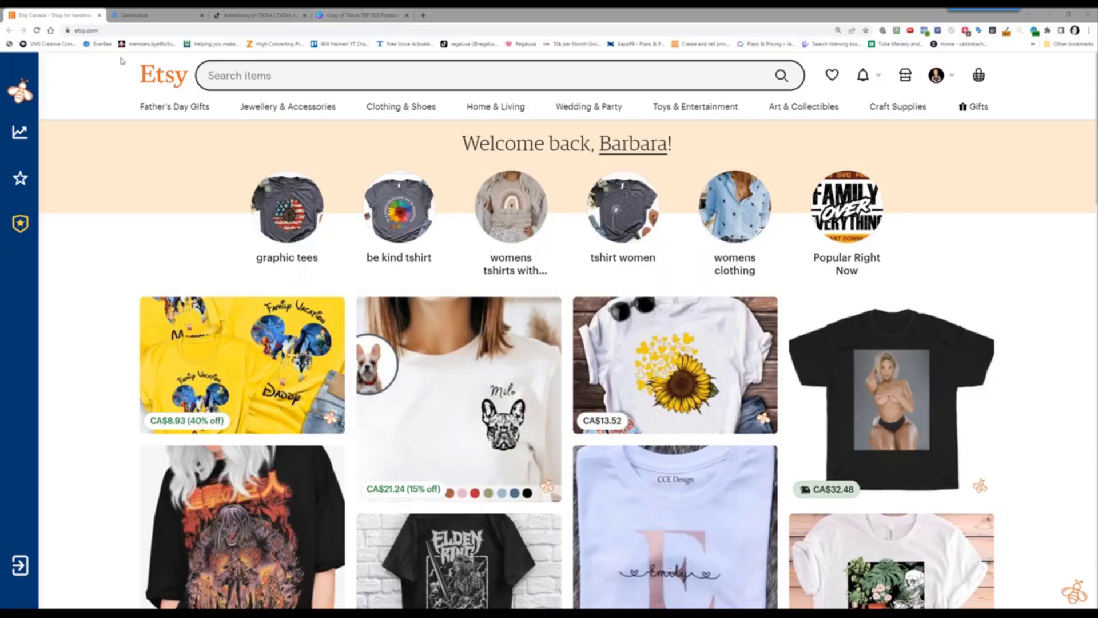
Open the EverBee site at ppc-coach.com/everbee in a new browser tab
click(423, 15)
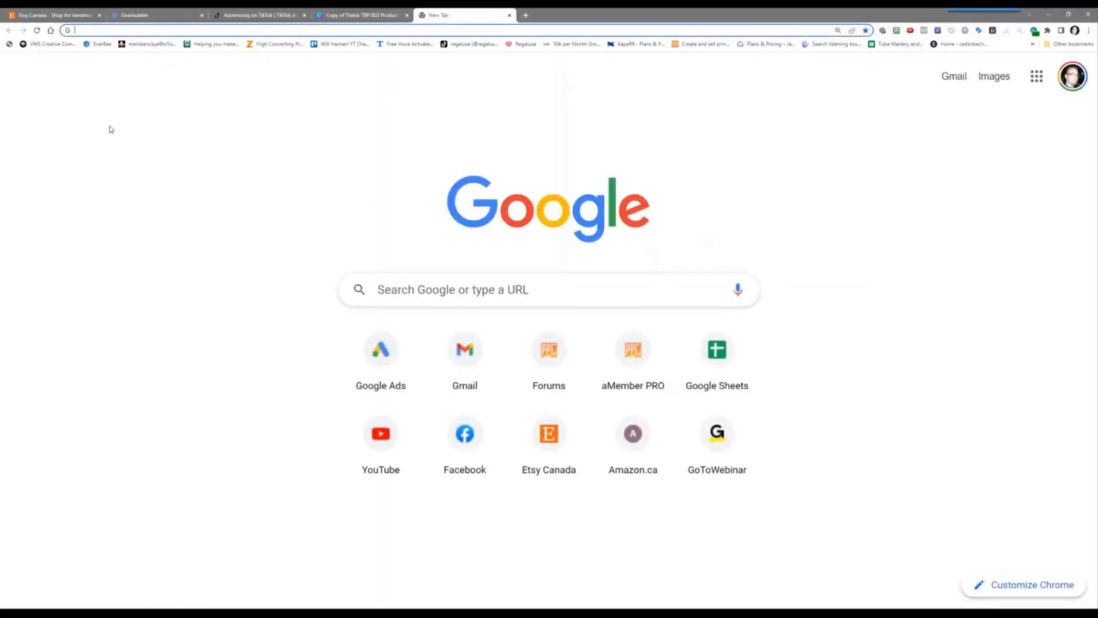
text(ppc)
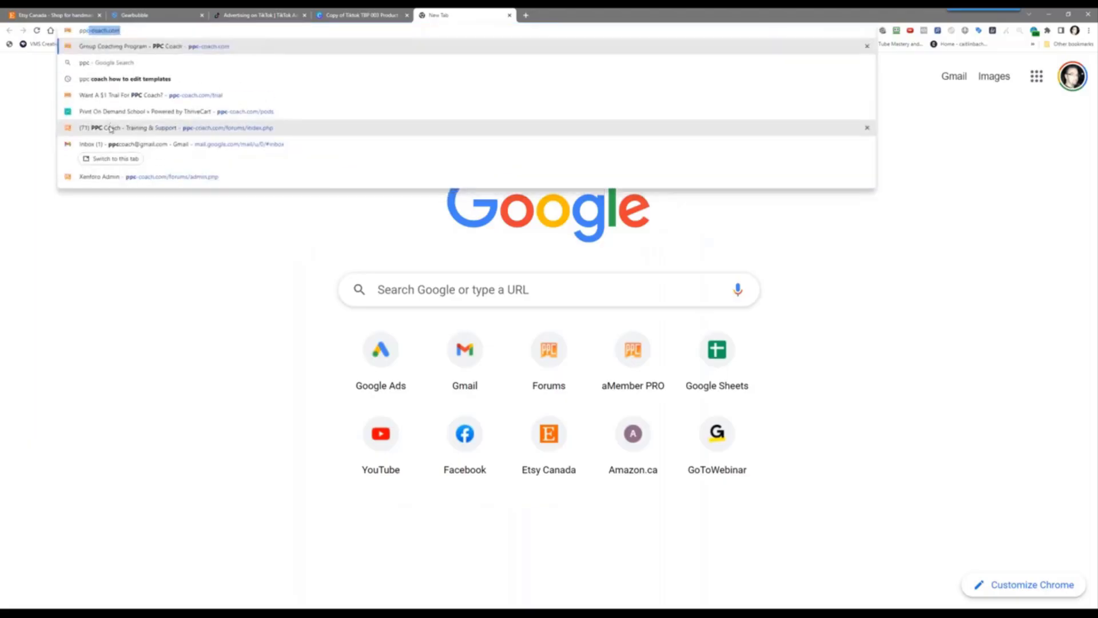
text(-coach.com)
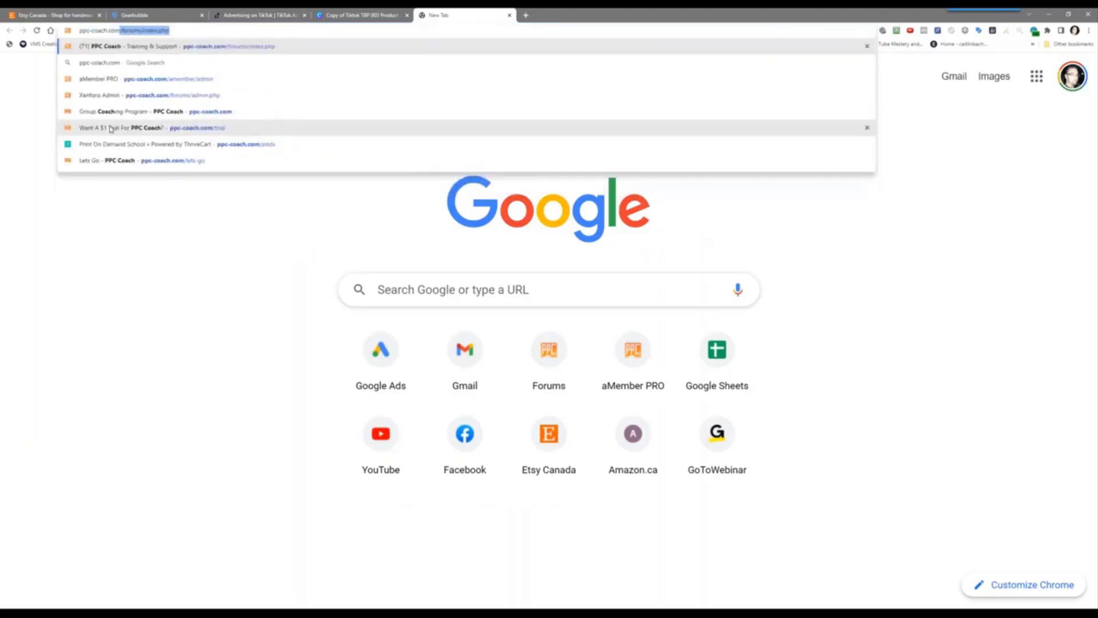
text(/everbe)
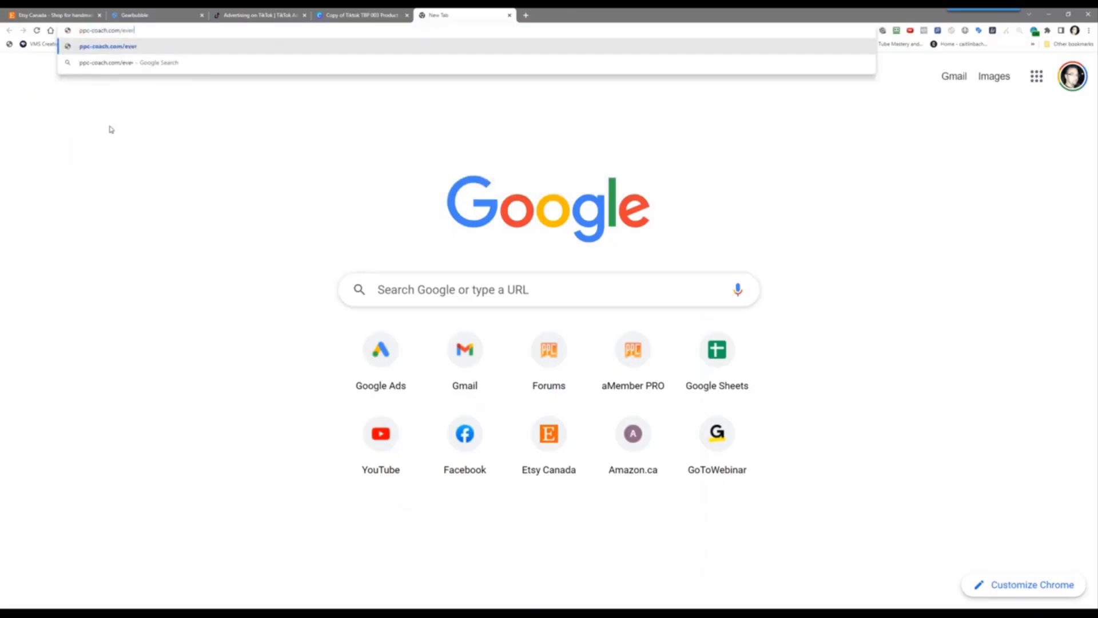
text(e)
key(Return)
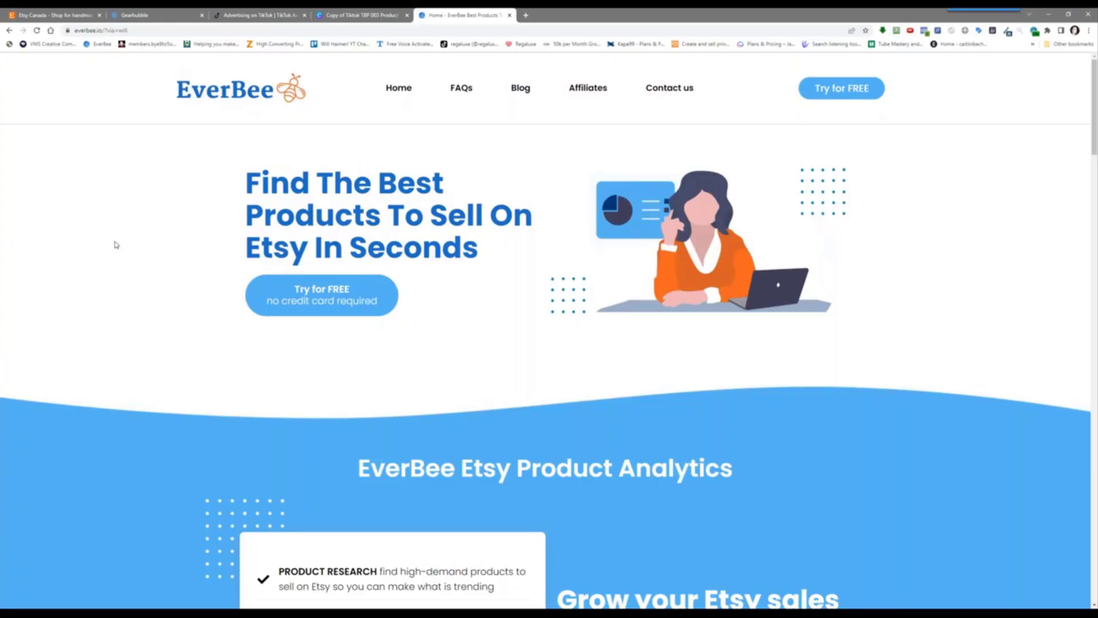
Compare the Etsy Canada and EverBee tabs, then scroll down the Etsy home page
click(81, 13)
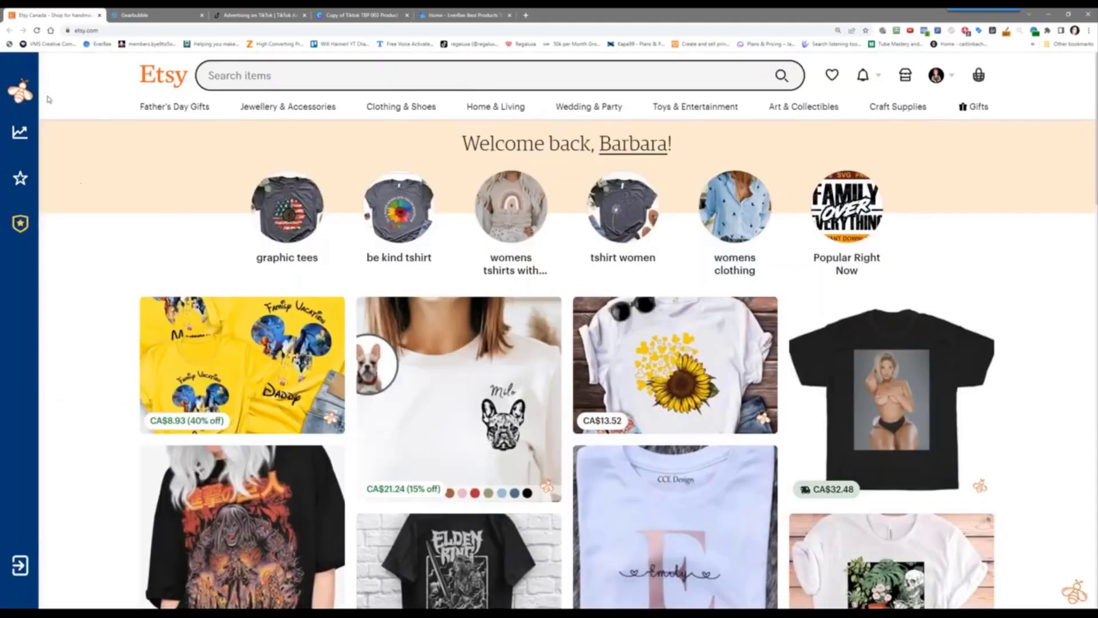
click(462, 13)
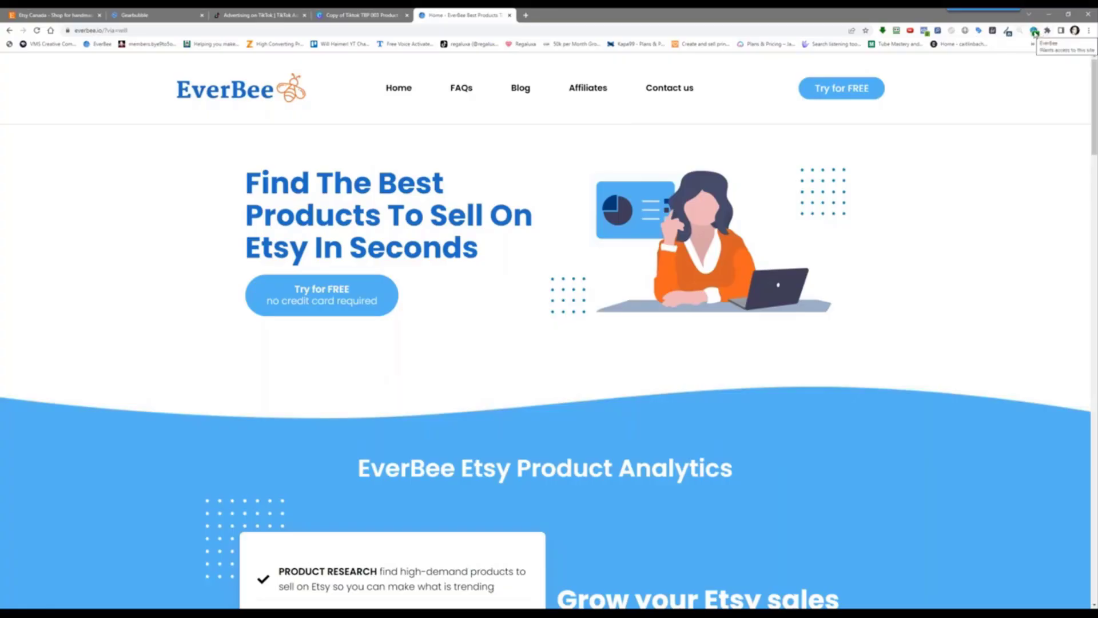
click(64, 13)
mouse_move(38, 141)
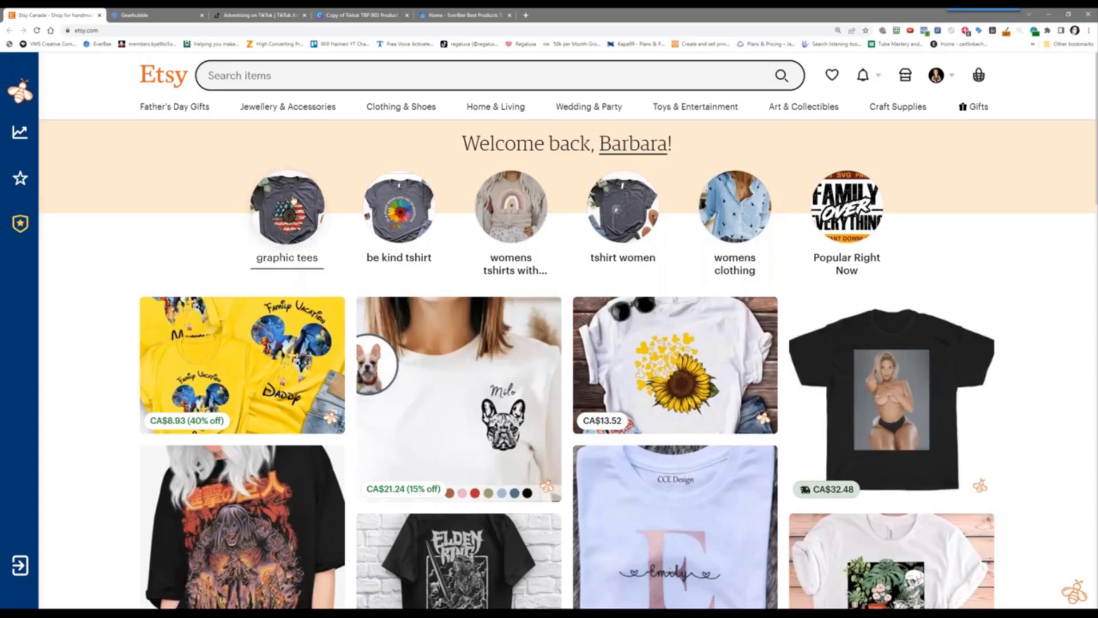
scroll(83, 250, down, 10)
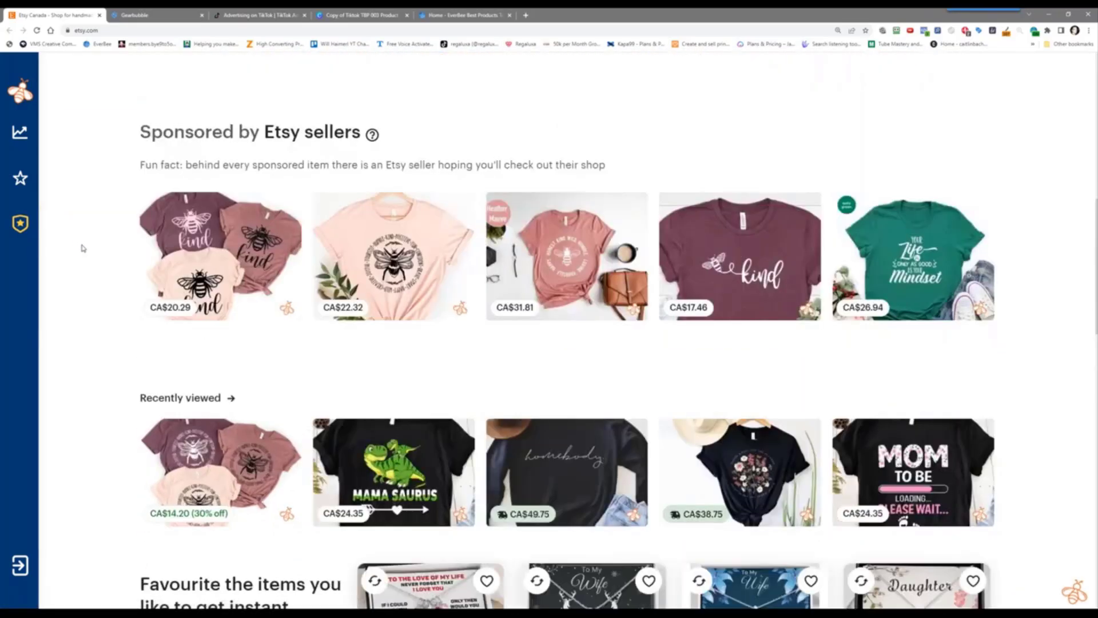
scroll(86, 247, down, 5)
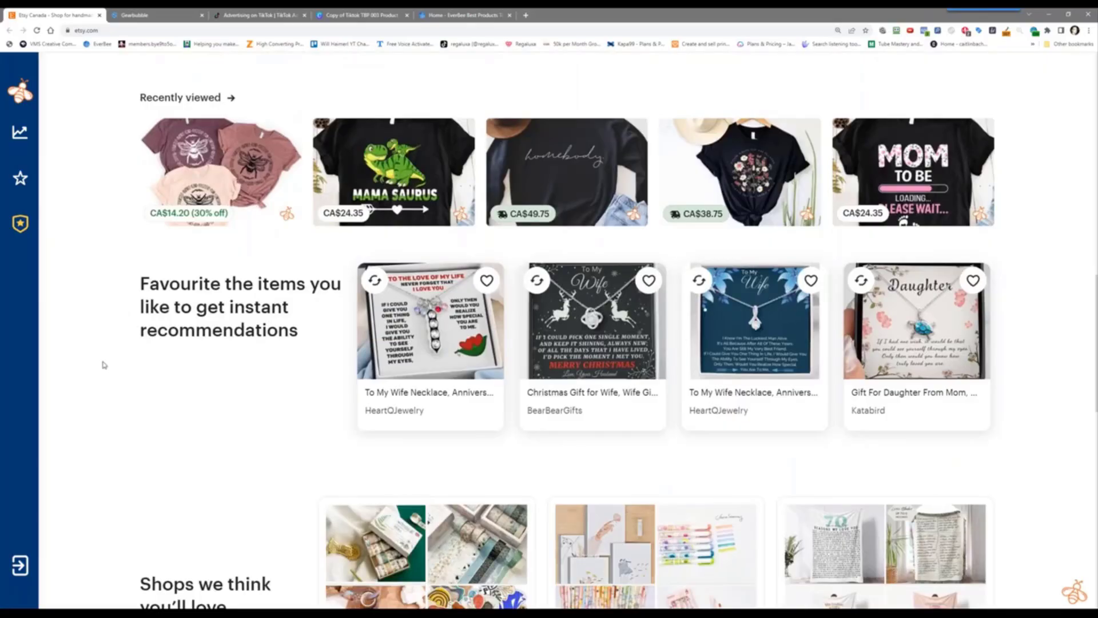
scroll(103, 364, down, 4)
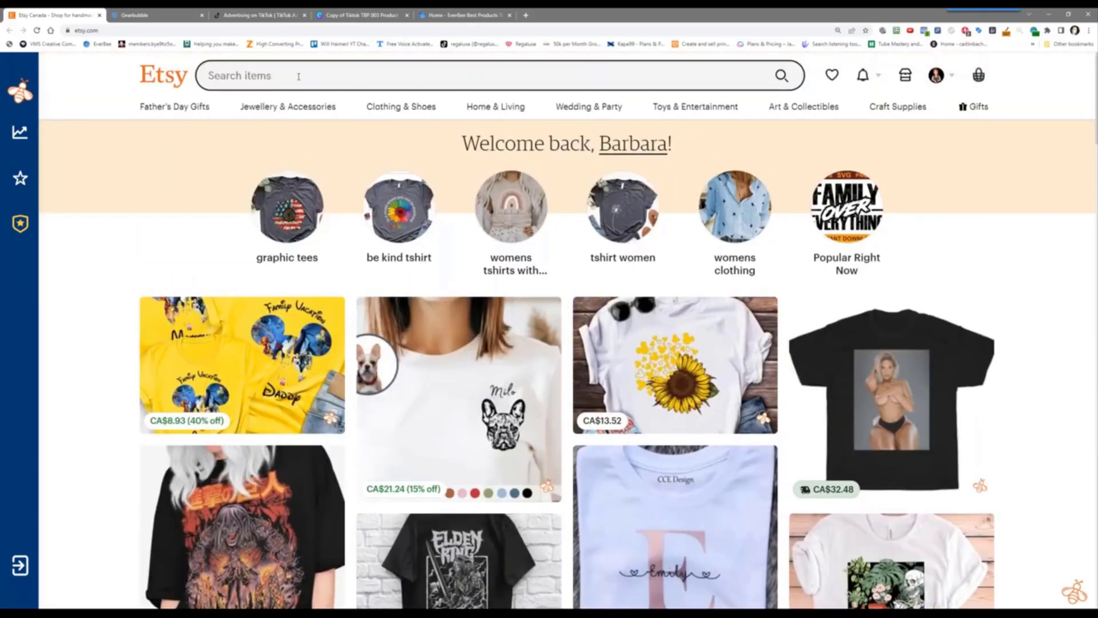
Search Etsy for the 'to my husband on our wedding day' suggestion and browse the results
click(298, 77)
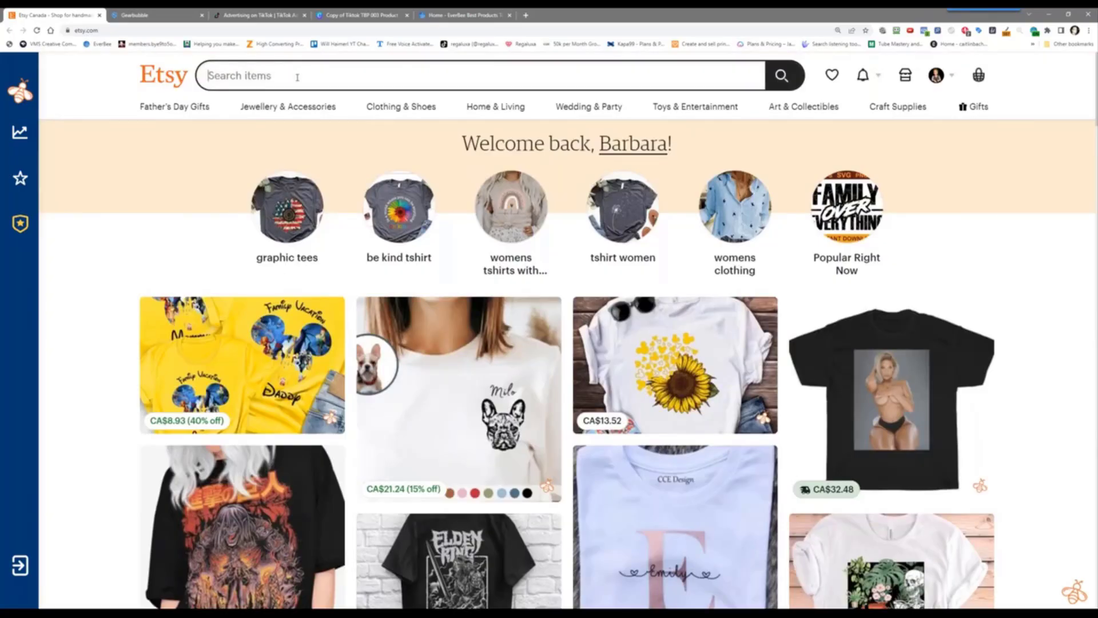
text(to my)
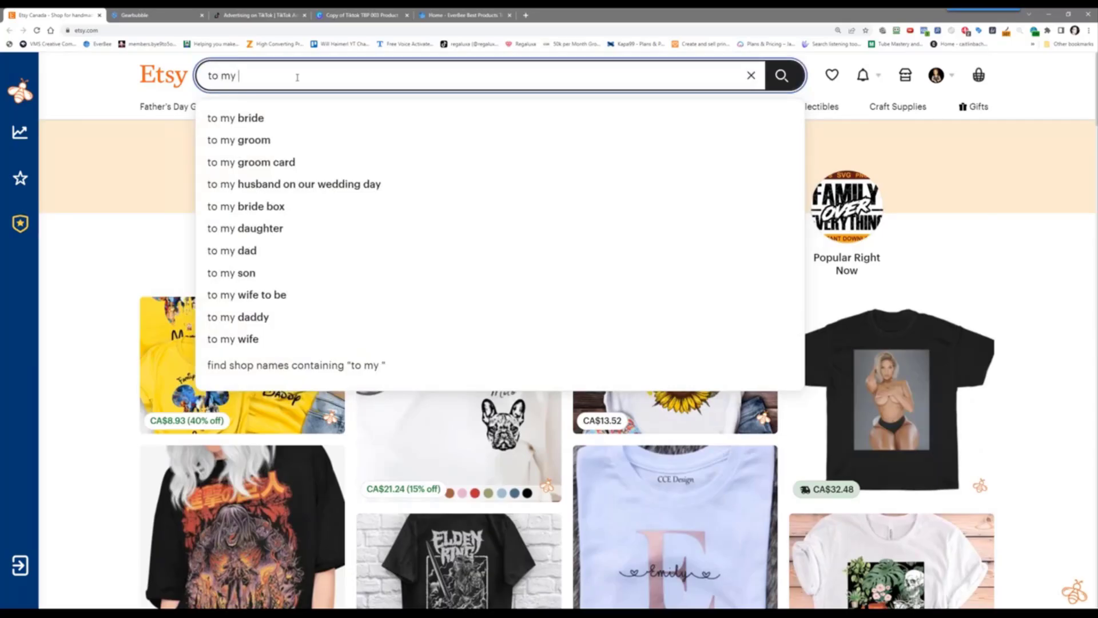
key(Down)
key(Down)
key(Down)
key(Down)
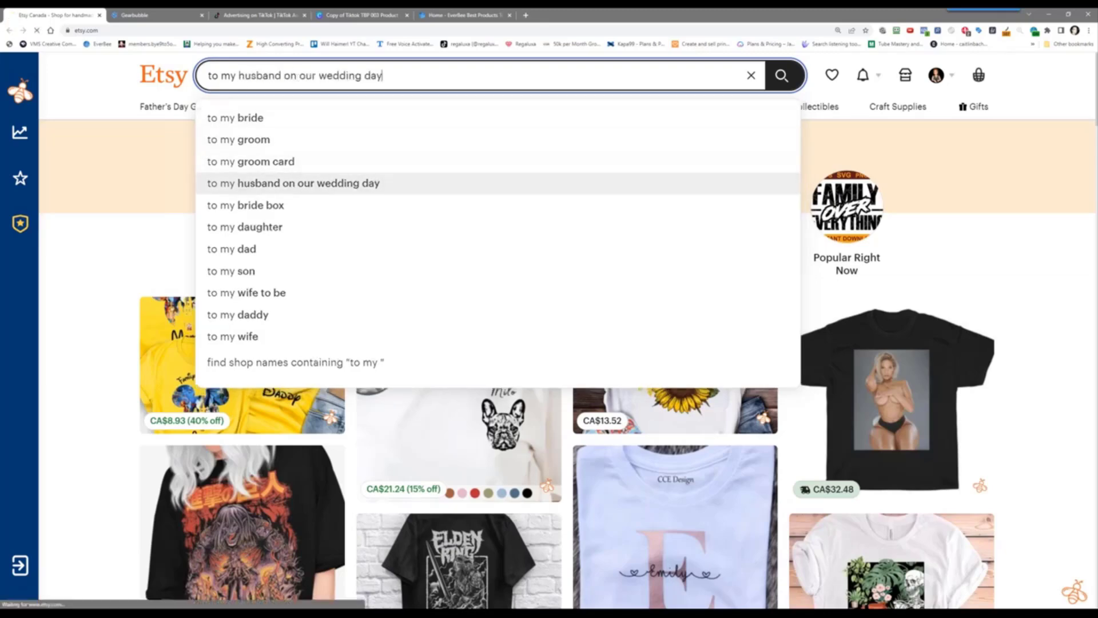
key(Return)
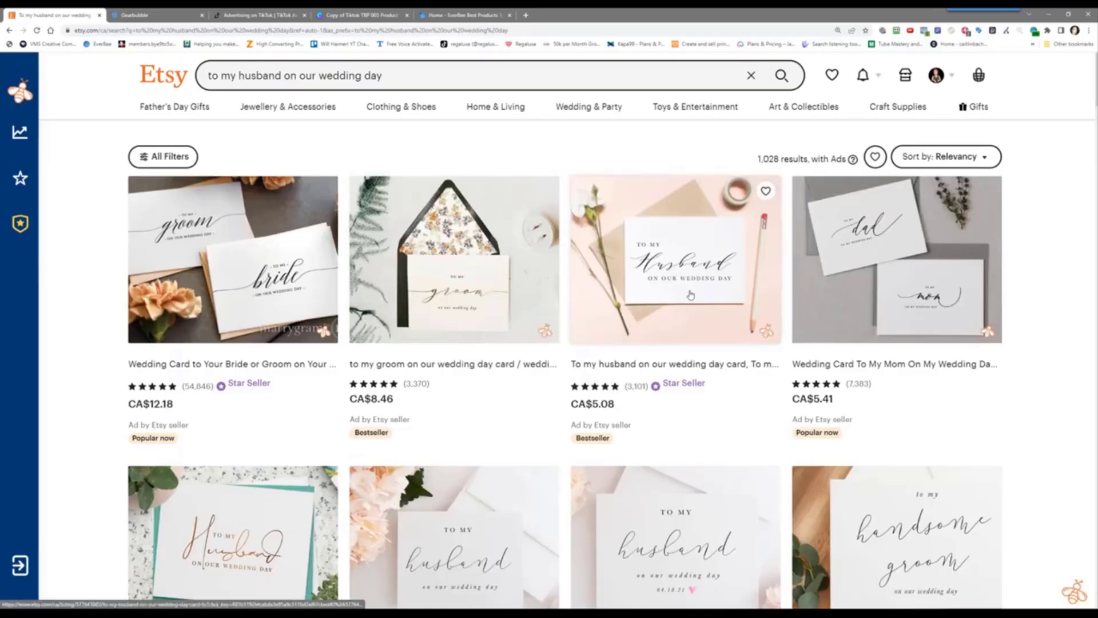
scroll(692, 297, down, 15)
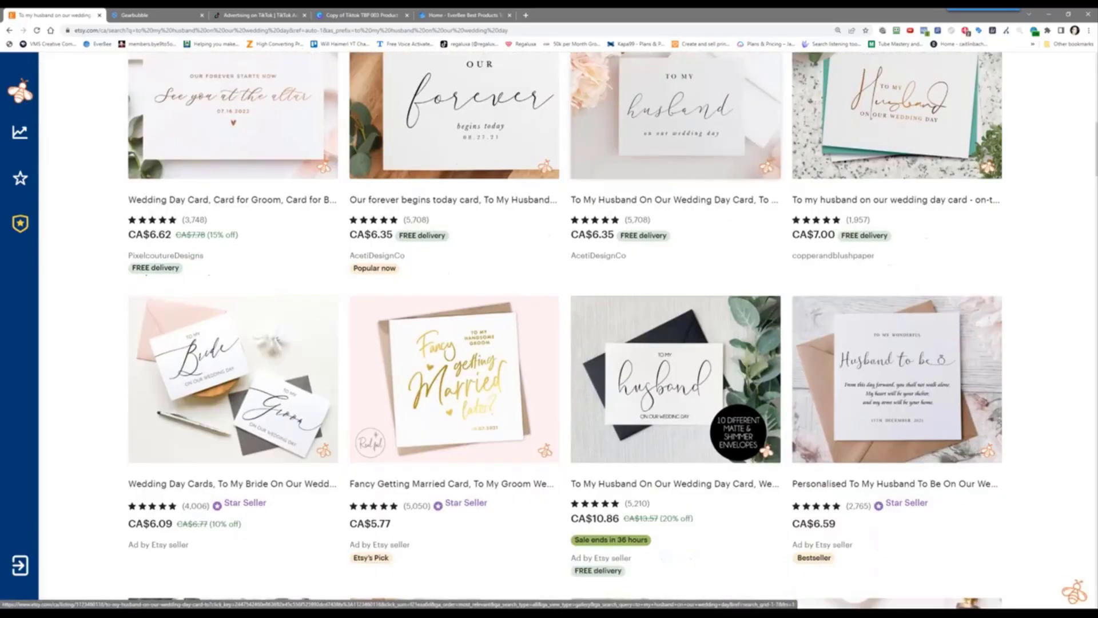
scroll(246, 372, down, 10)
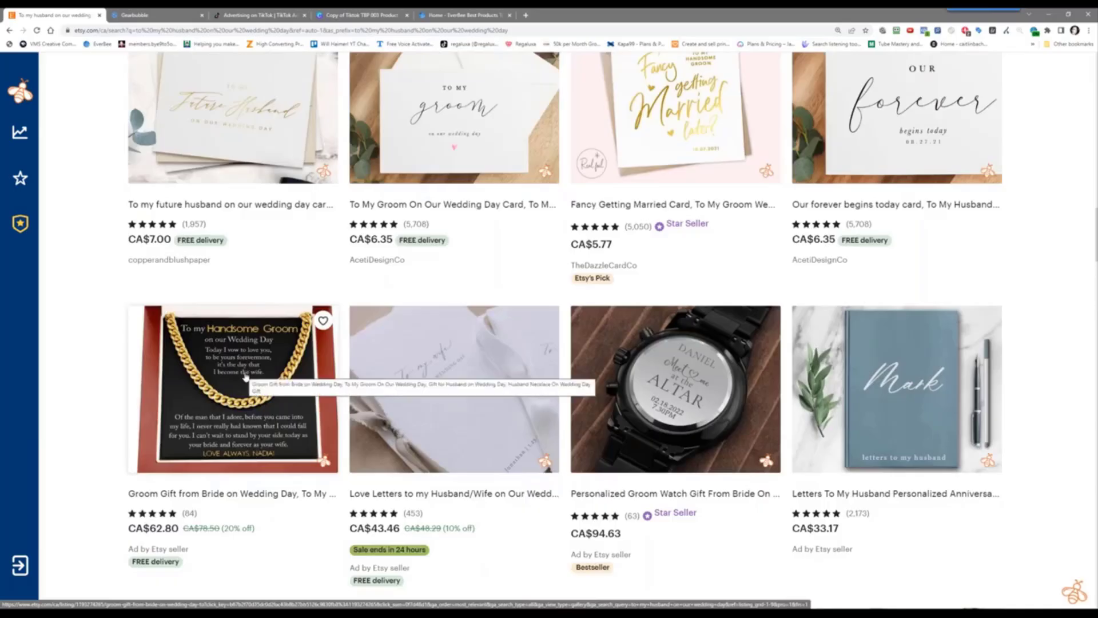
Open the groom gift necklace listing in a new tab, review it, then close it
right_click(244, 376)
click(295, 382)
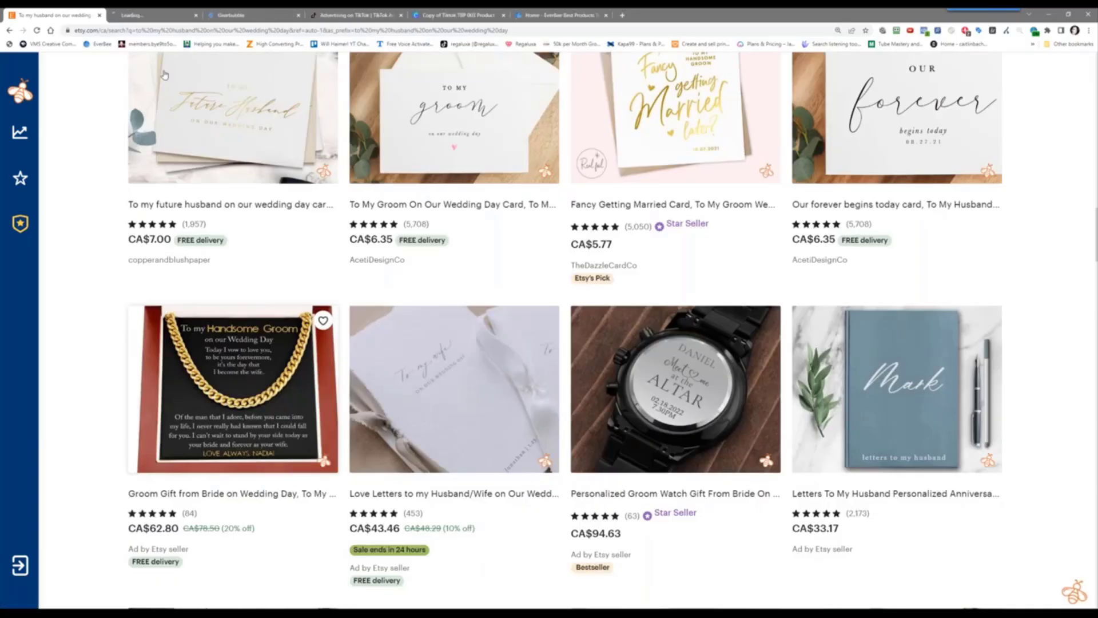
click(155, 15)
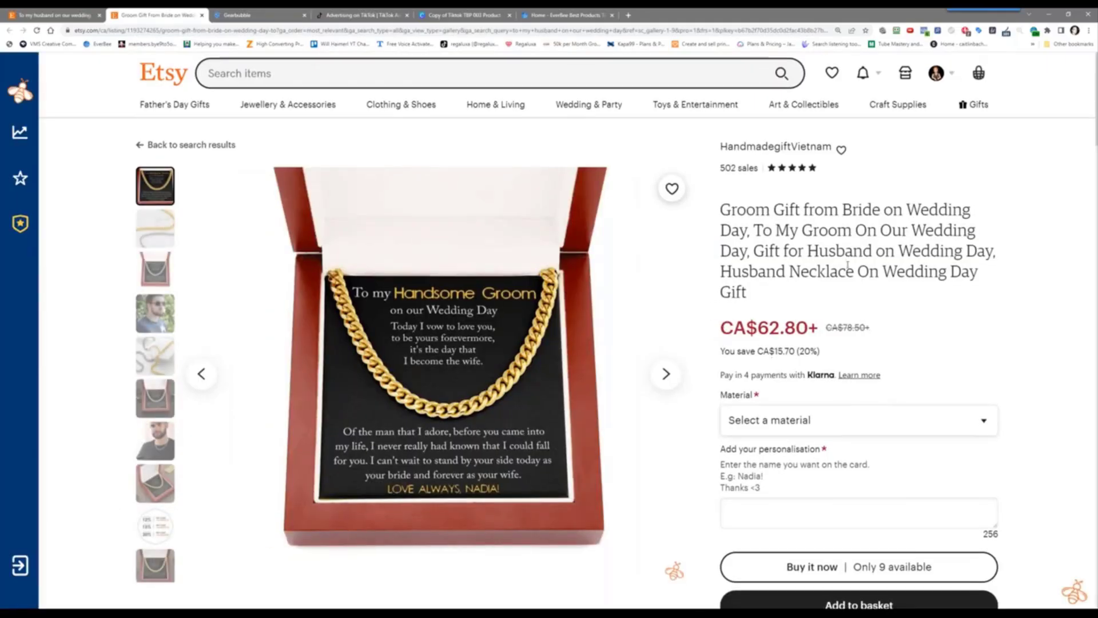
scroll(834, 259, down, 6)
scroll(611, 257, up, 6)
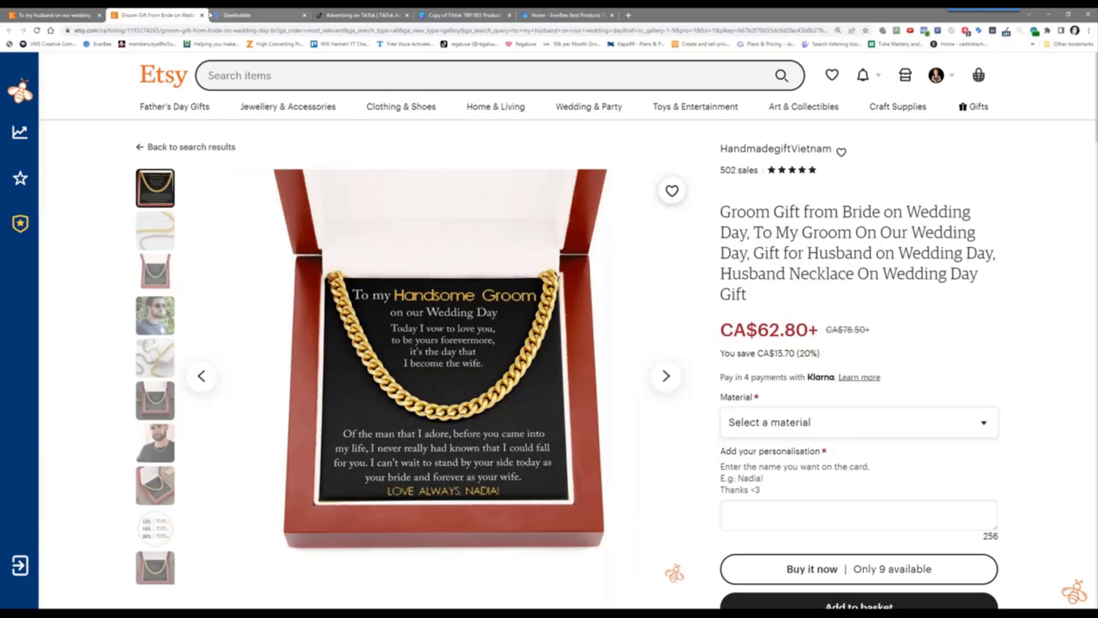
click(202, 15)
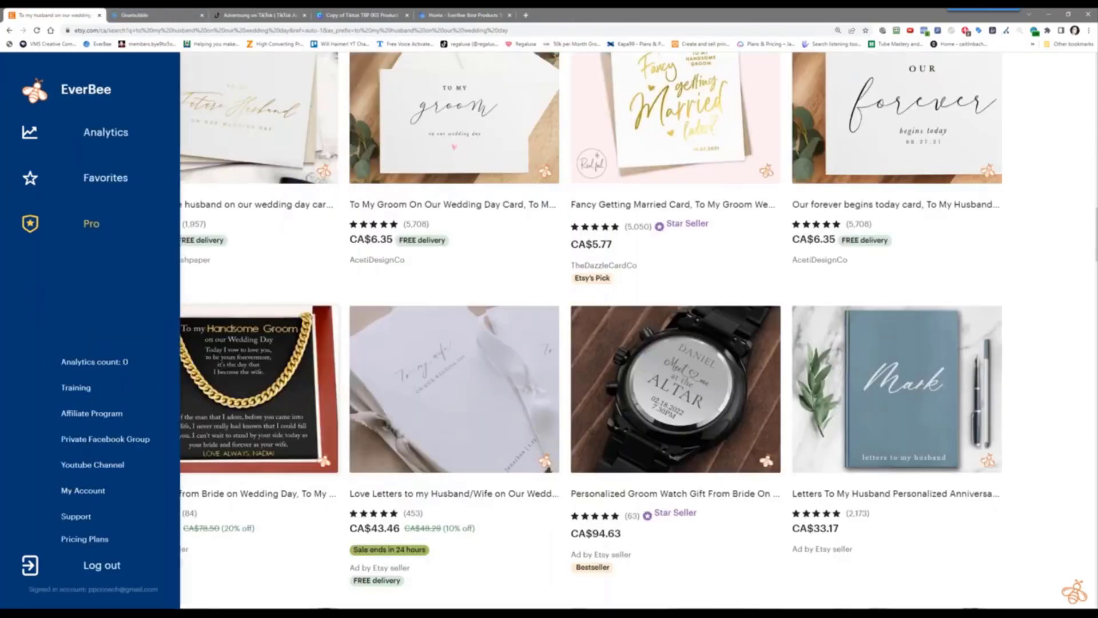
scroll(411, 297, up, 5)
scroll(411, 297, up, 5)
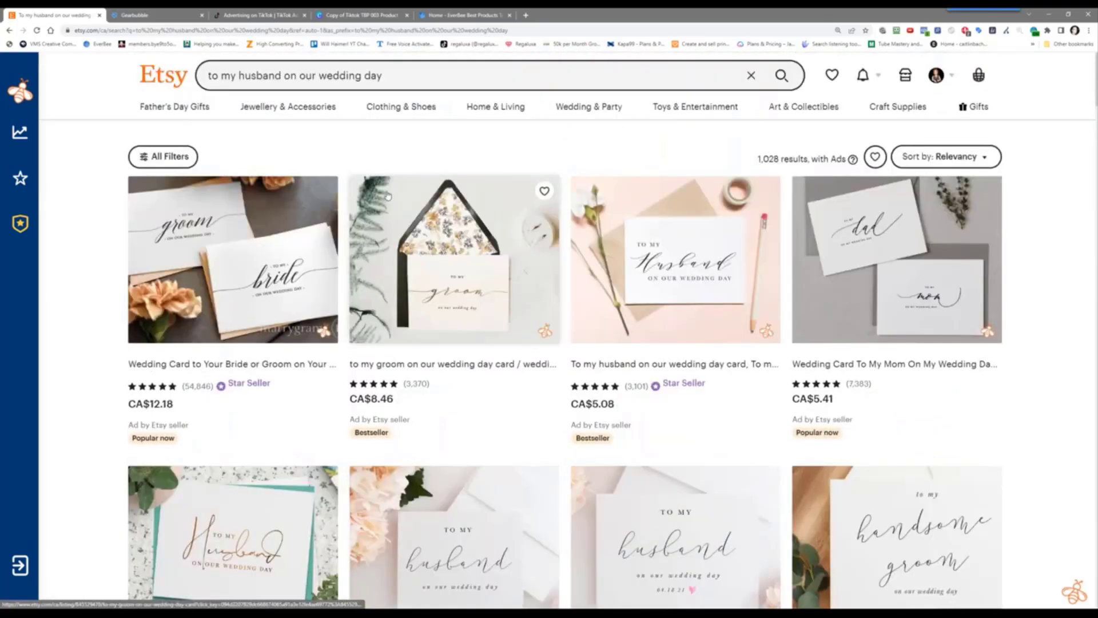
click(241, 75)
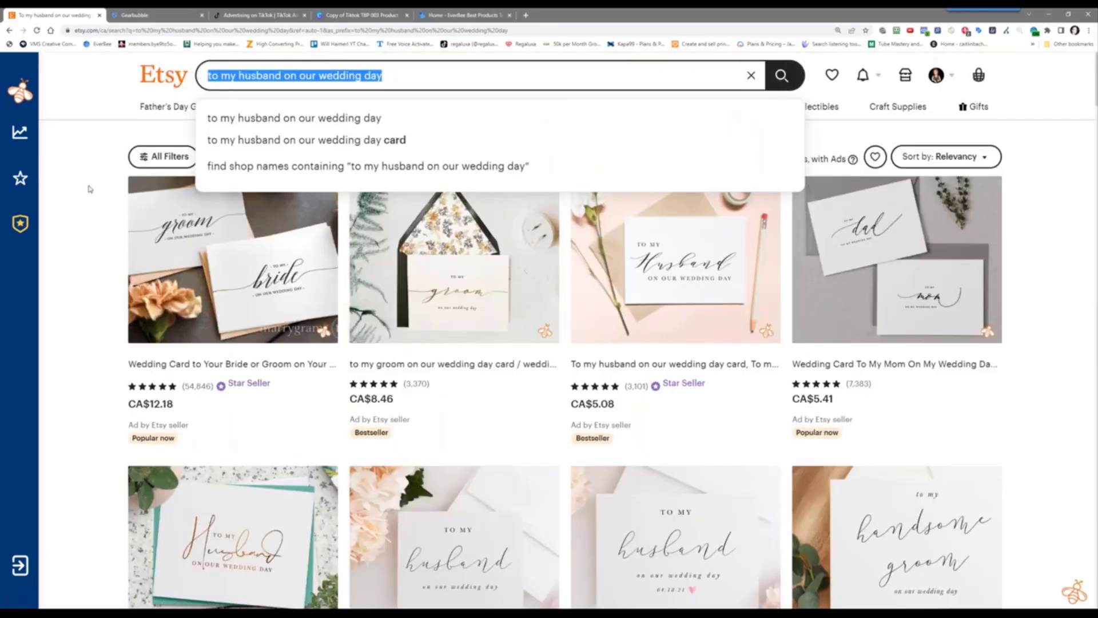
Search Etsy for 'to my bride' and scroll through the results
text(to my)
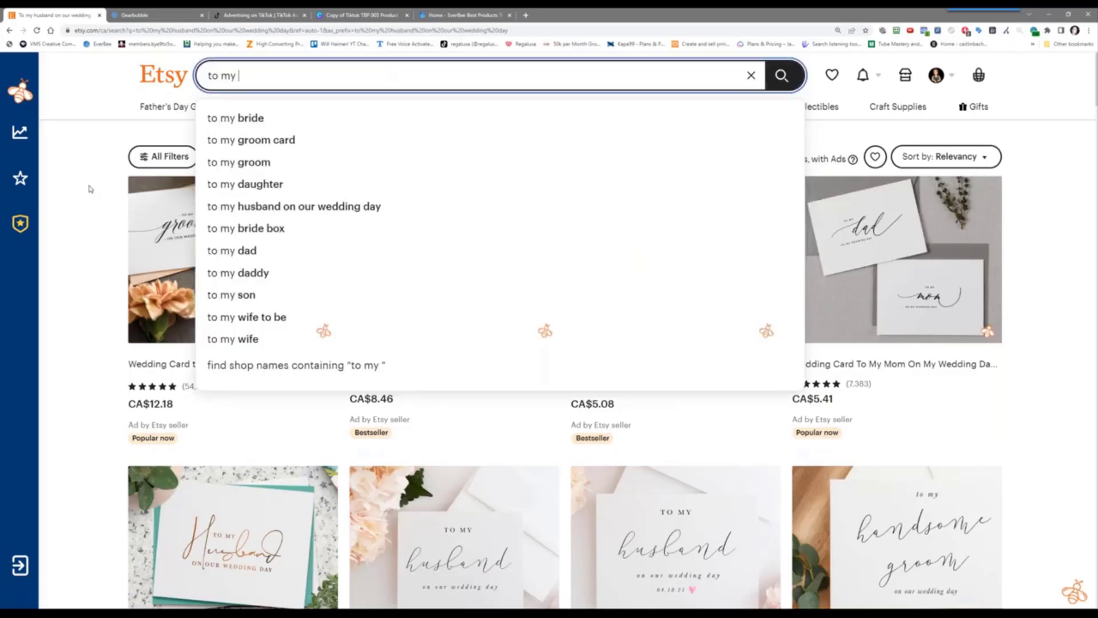
text(h)
key(BackSpace)
text(br)
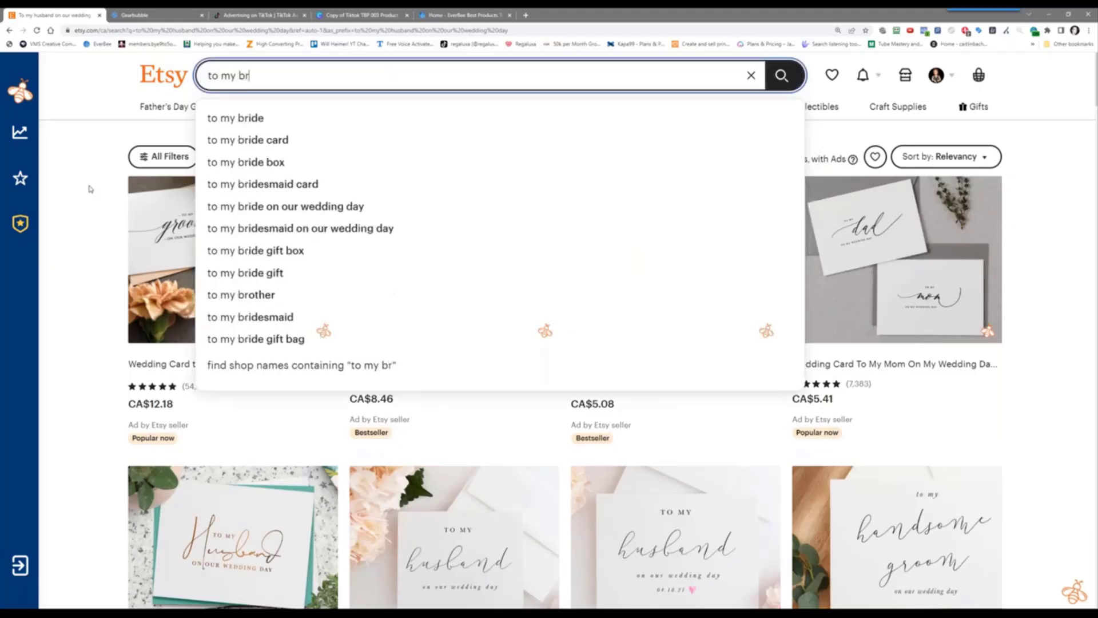
text(ide)
key(Return)
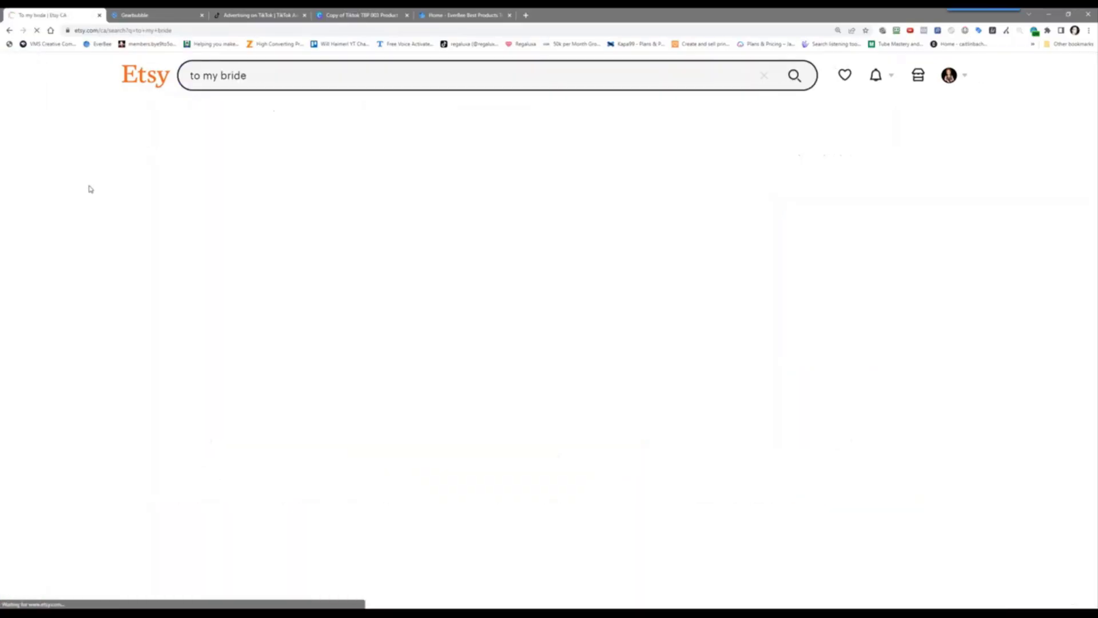
scroll(89, 189, down, 15)
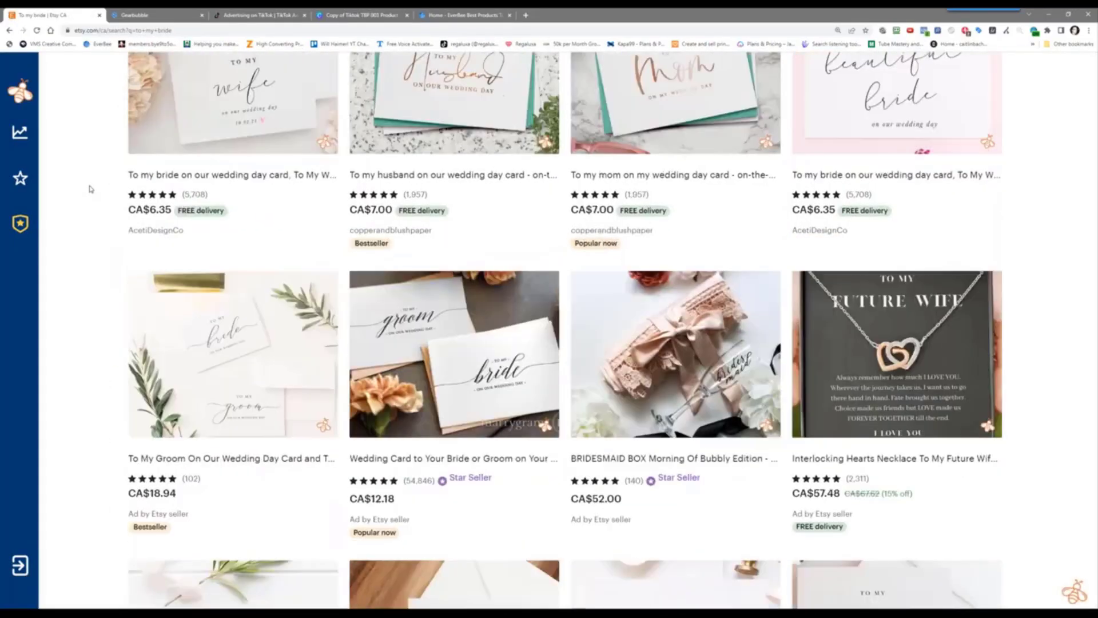
scroll(90, 189, down, 4)
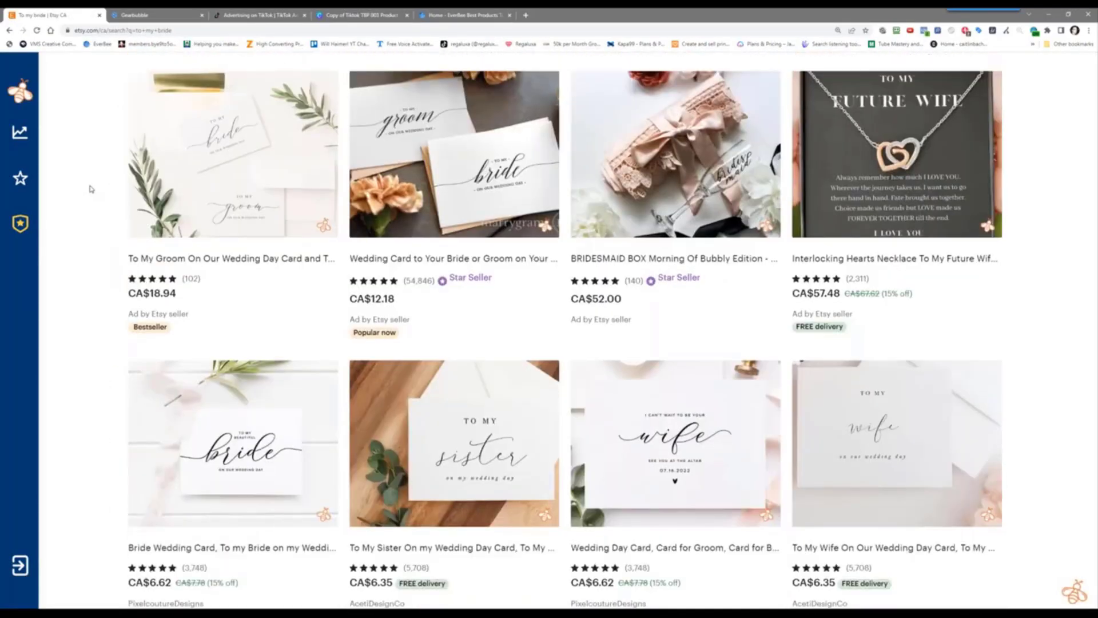
Open the Interlocking Hearts Necklace listing in a new tab and go to its LePetitPendant shop
right_click(897, 210)
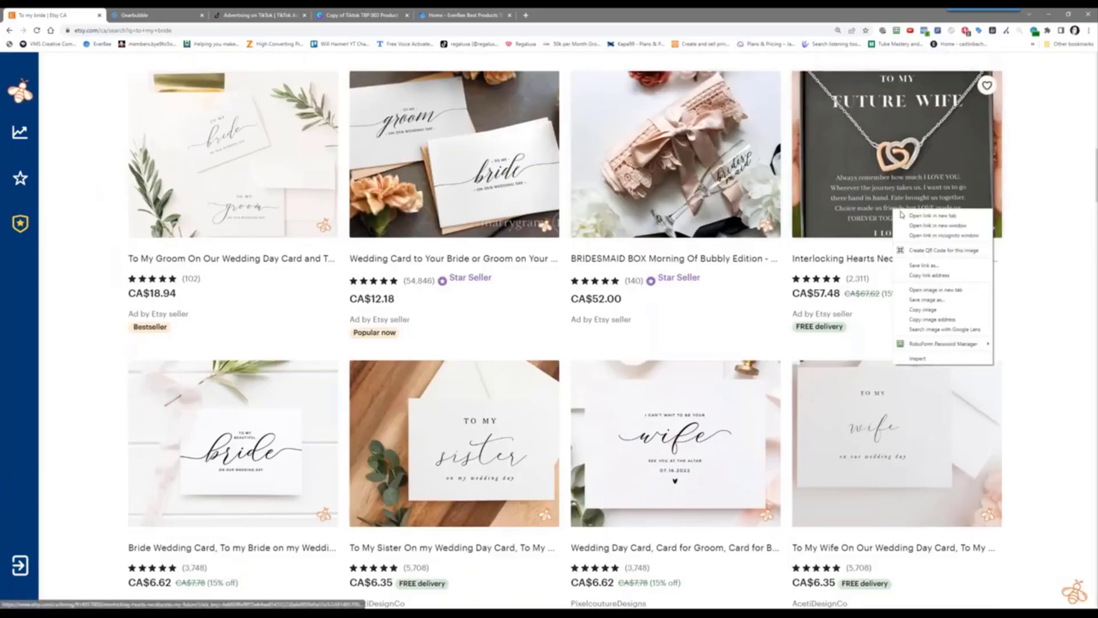
click(914, 221)
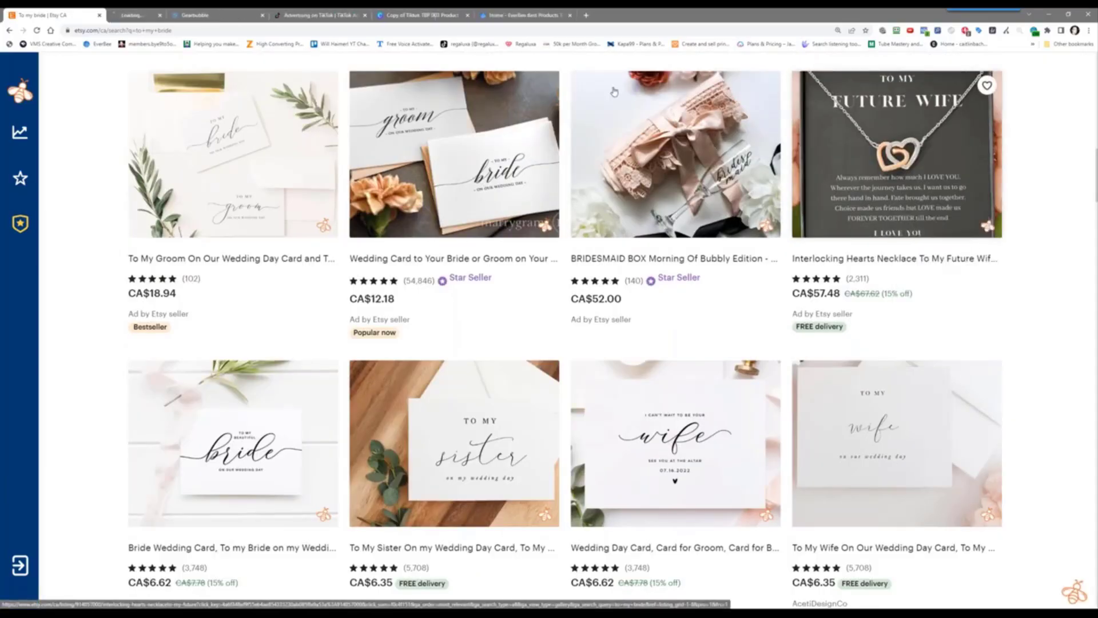
click(149, 15)
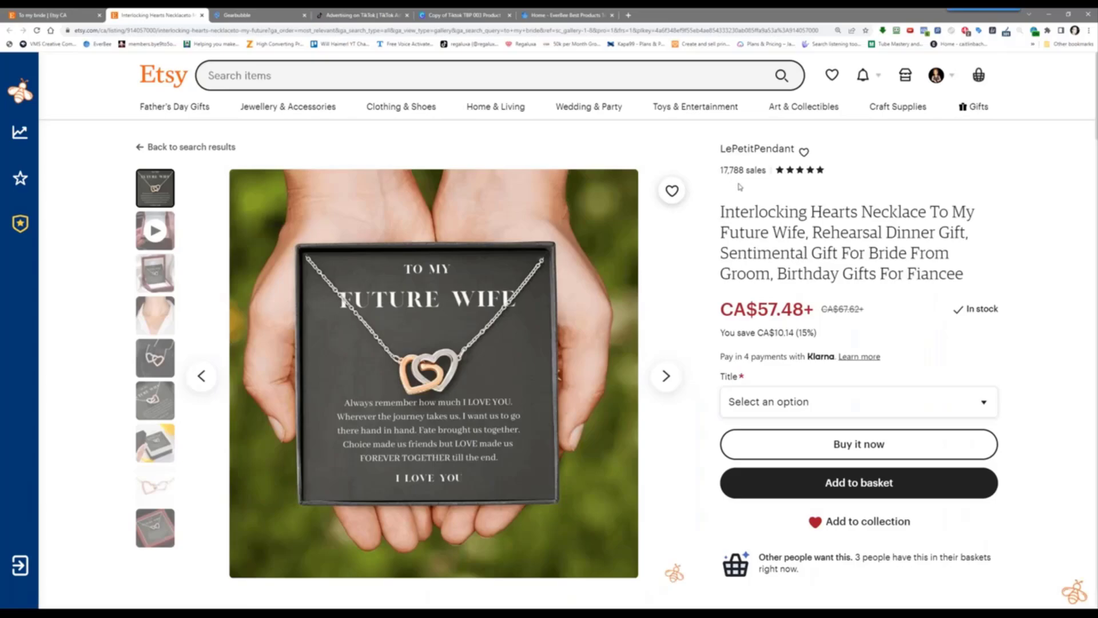
scroll(738, 186, down, 4)
scroll(738, 185, down, 1)
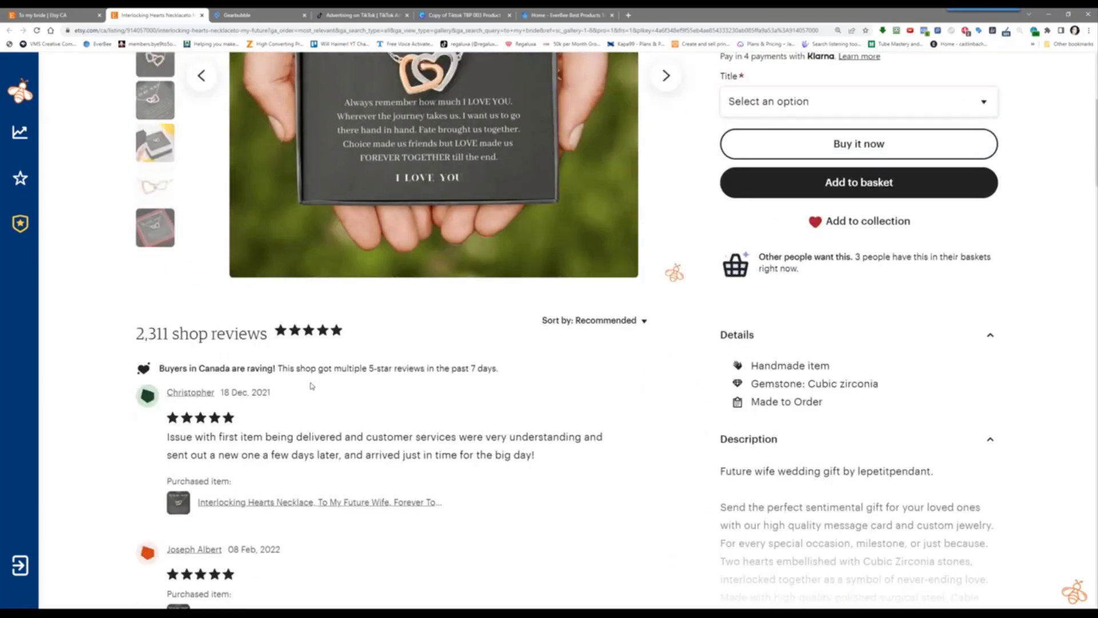
scroll(737, 186, up, 5)
click(752, 149)
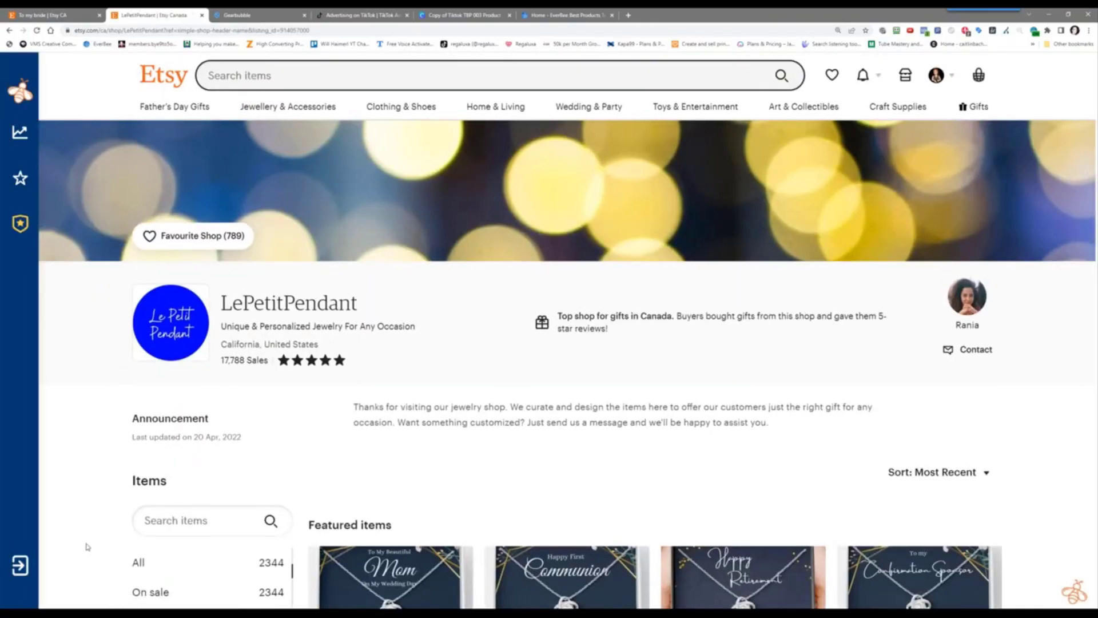
Launch Calculator and multiply the shop's 17,788 sales by 50 to get 889,400
key(super+s)
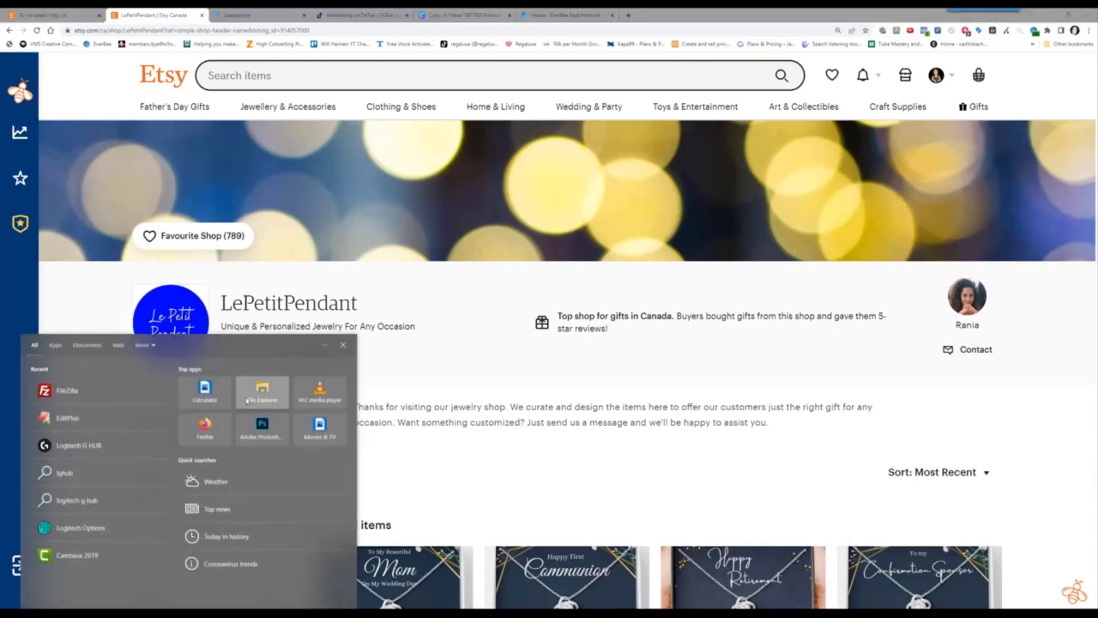
click(191, 390)
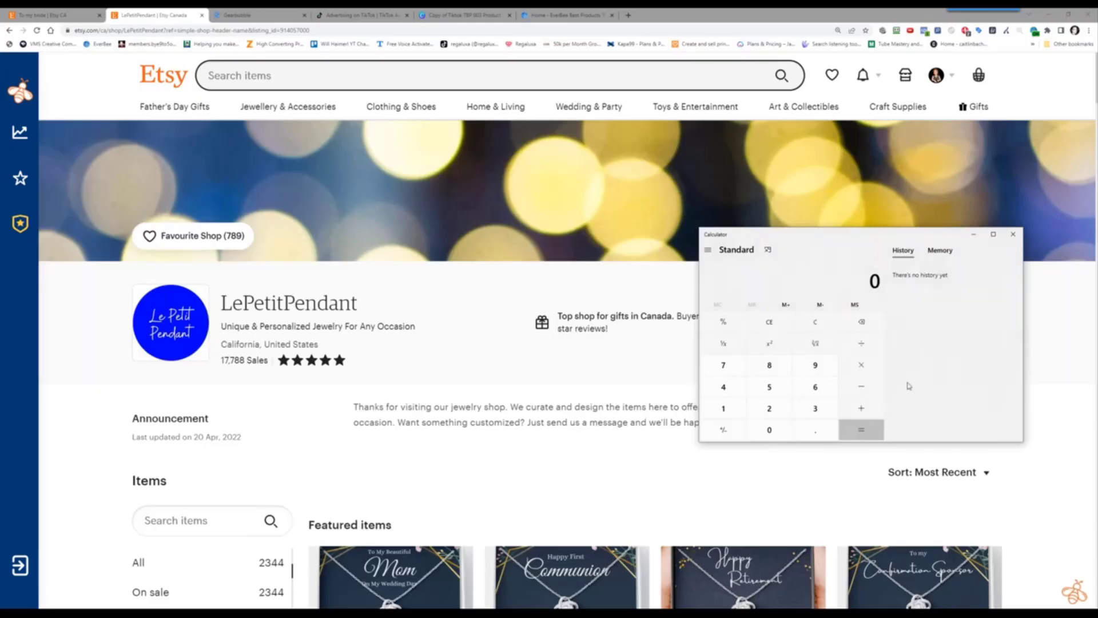
text(17788)
key(slash)
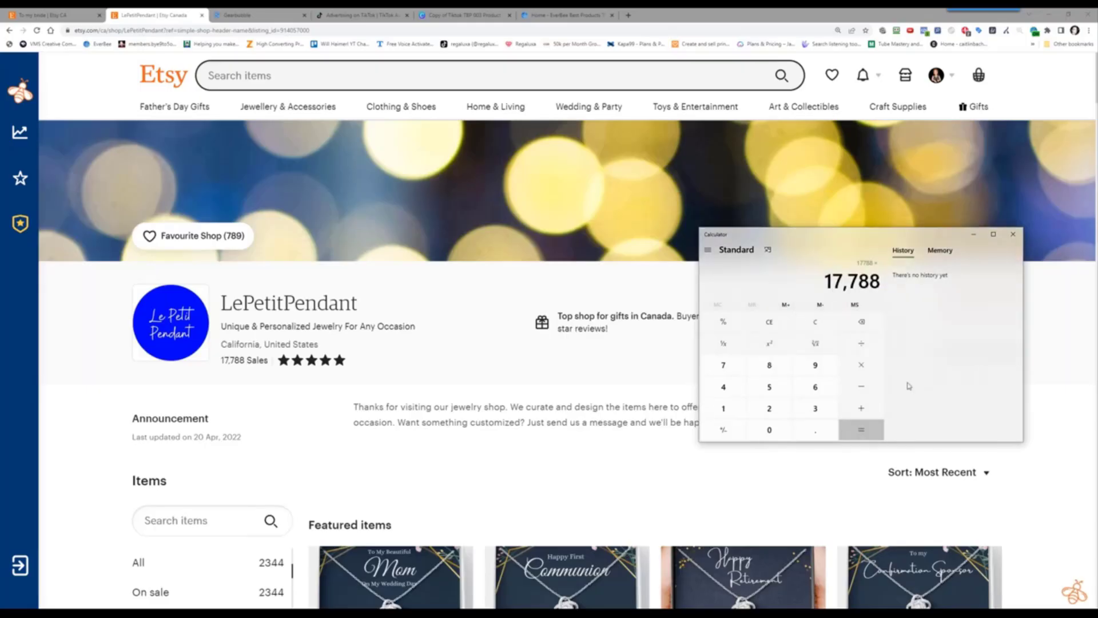
text(50)
key(Return)
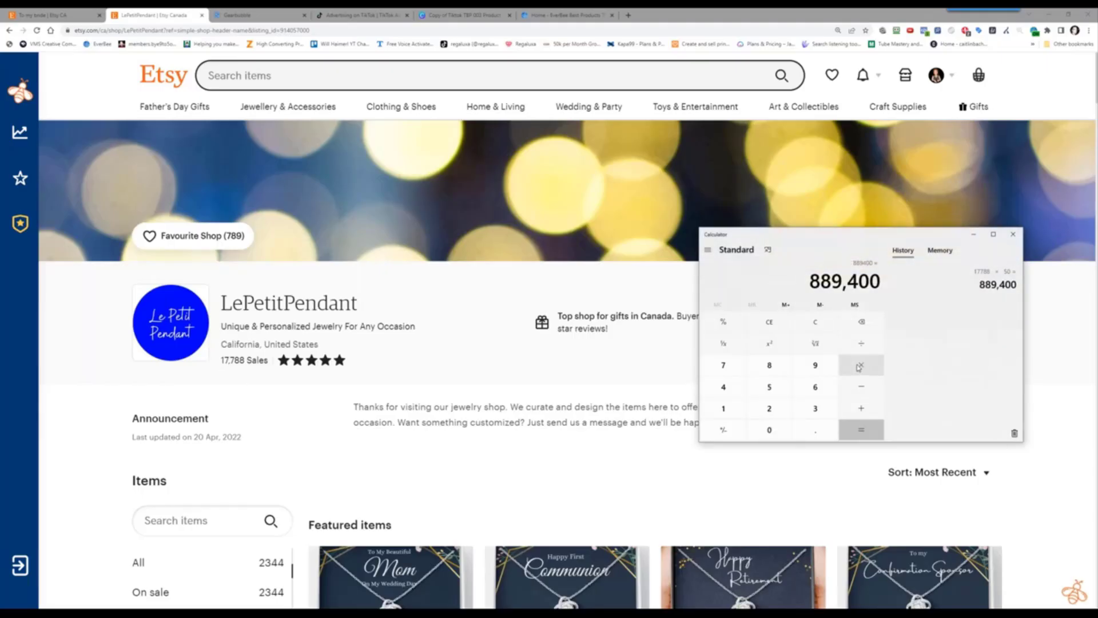
Multiply 889,400 by 0.25 to get 222,350, then return to the Etsy shop page
click(859, 367)
text(0.25)
key(Return)
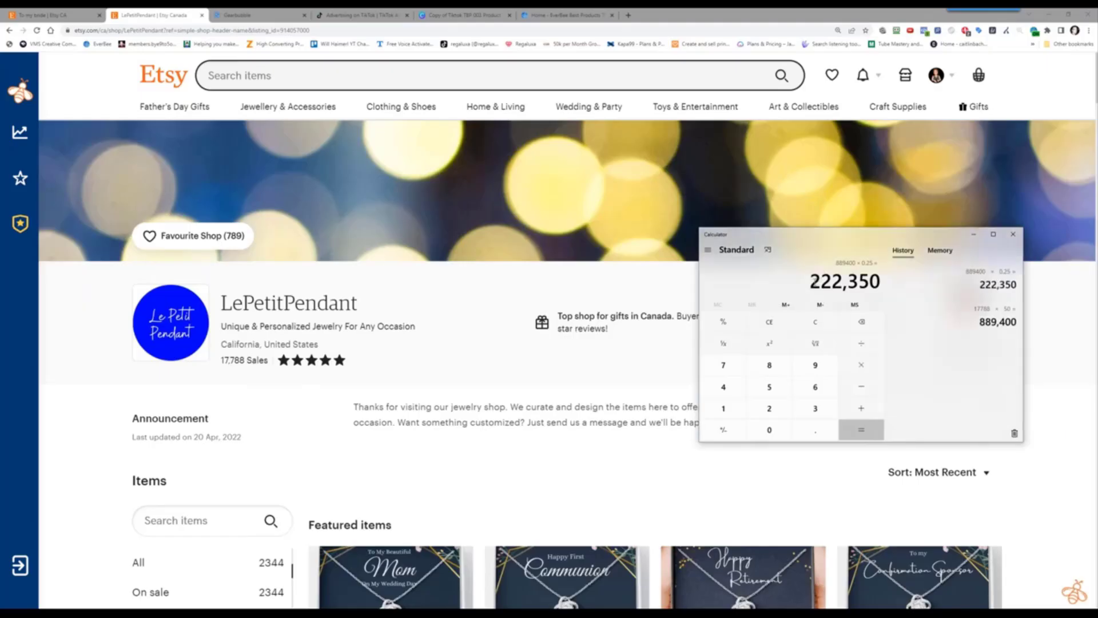
drag(811, 281, 879, 281)
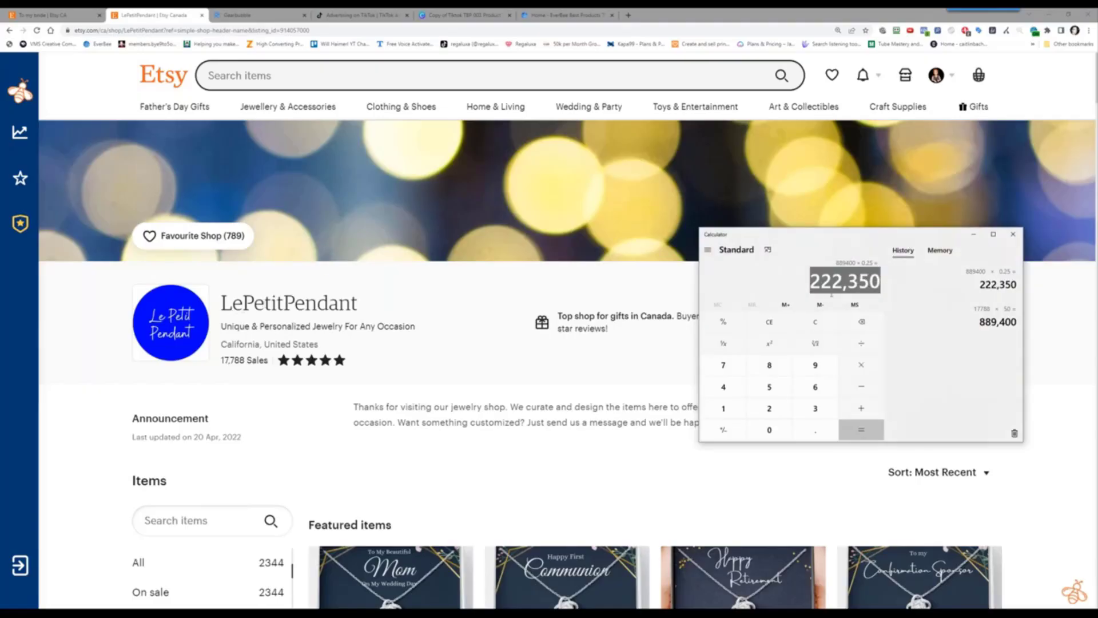
click(571, 376)
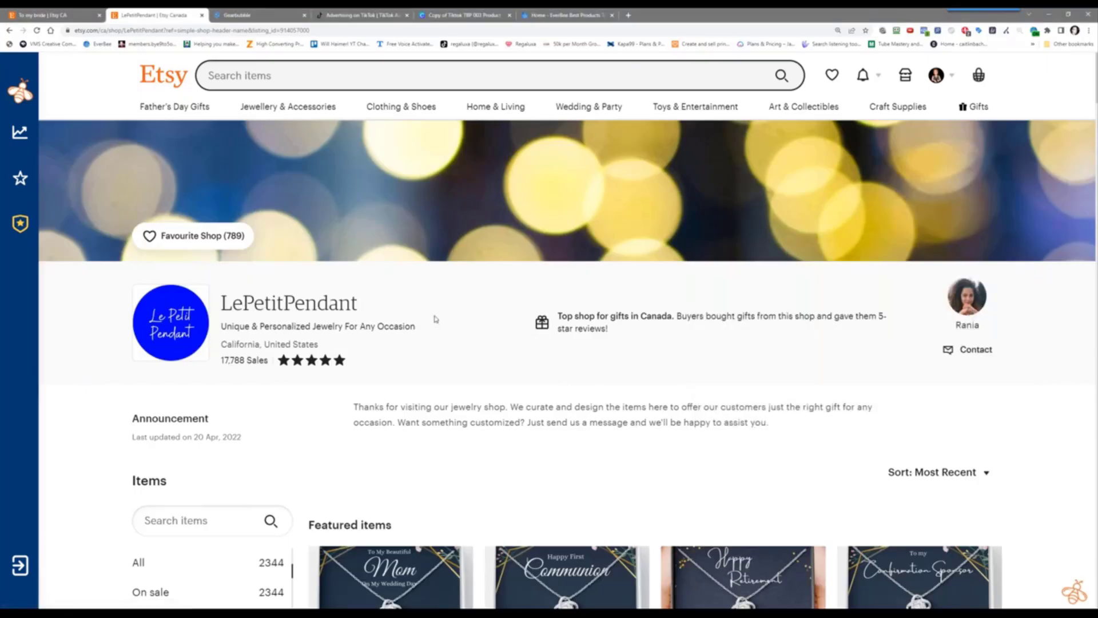
scroll(461, 162, down, 3)
scroll(461, 163, down, 2)
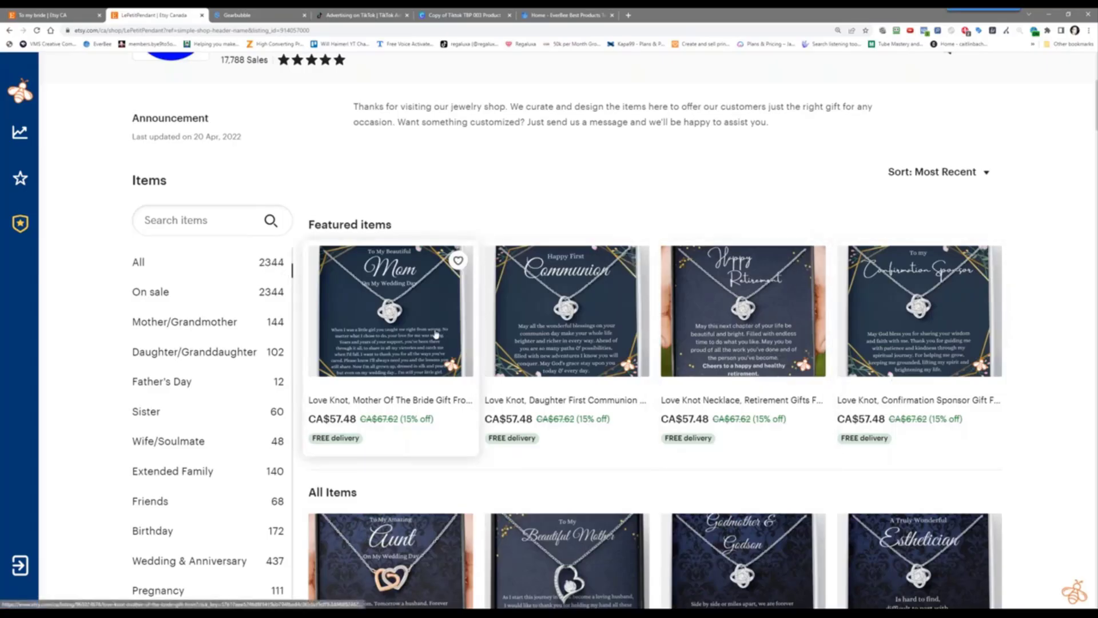
scroll(436, 333, down, 8)
scroll(436, 332, down, 7)
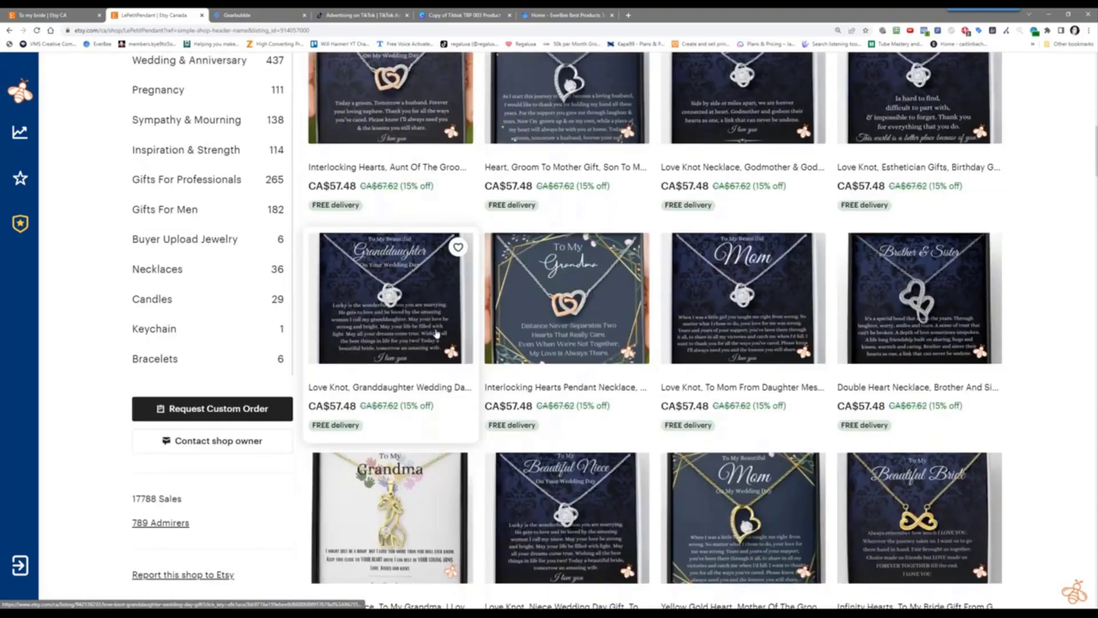
scroll(436, 333, down, 2)
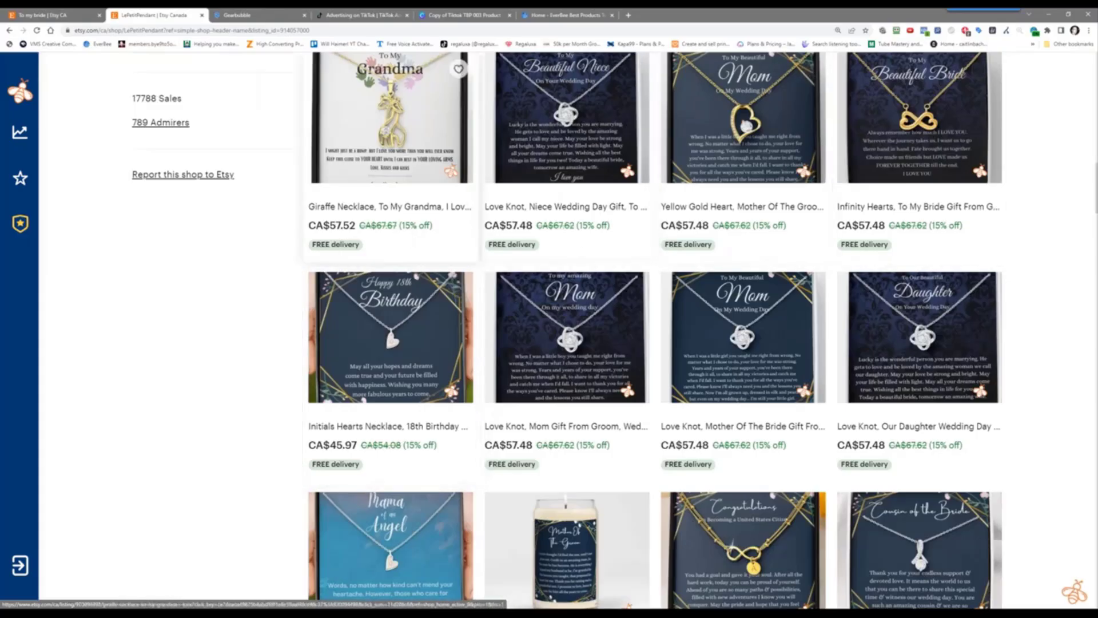
scroll(589, 349, down, 5)
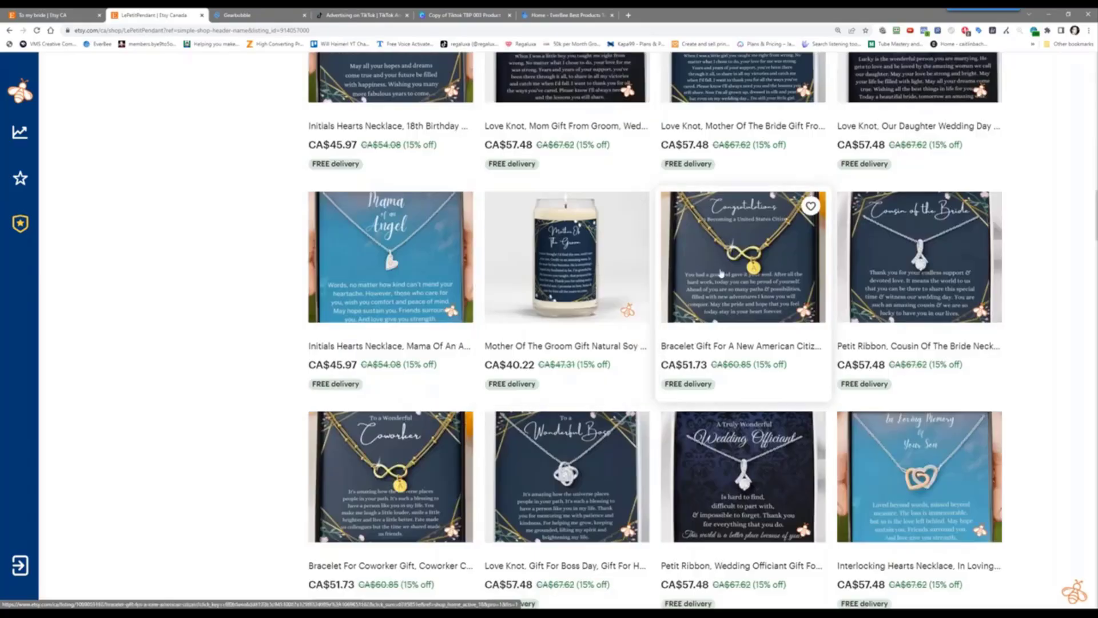
scroll(722, 273, down, 12)
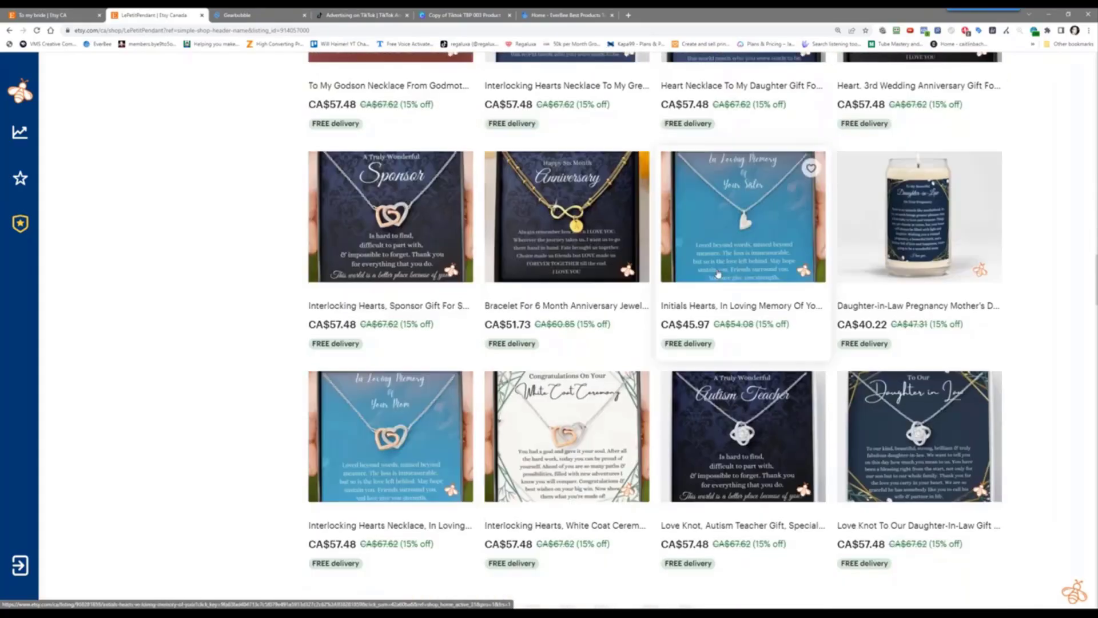
scroll(718, 273, down, 5)
scroll(752, 166, up, 7)
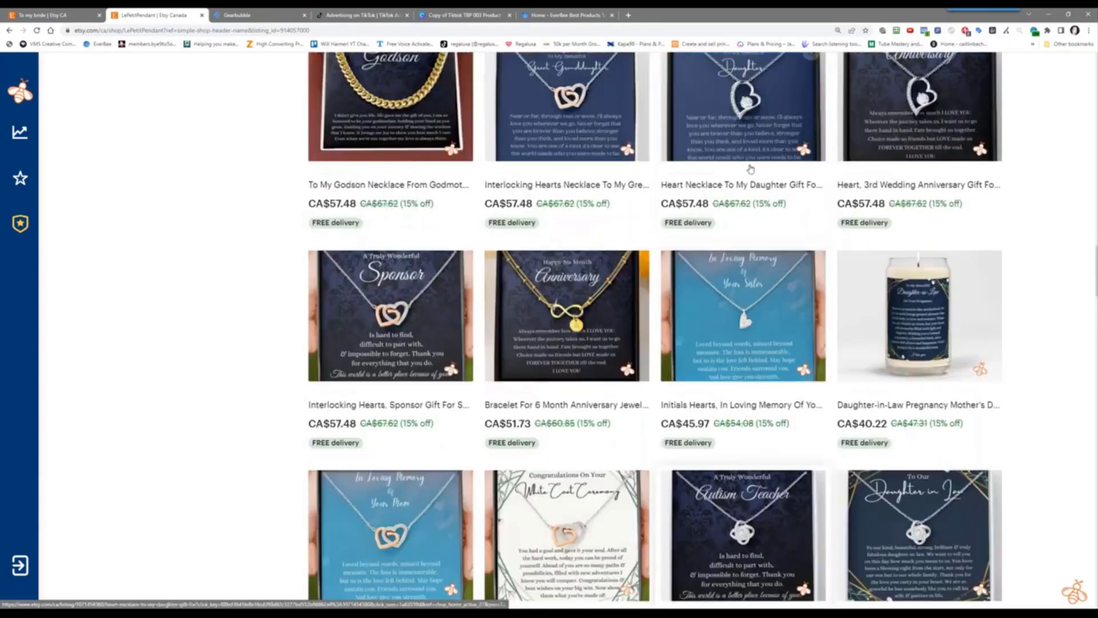
scroll(510, 361, up, 10)
scroll(510, 360, up, 15)
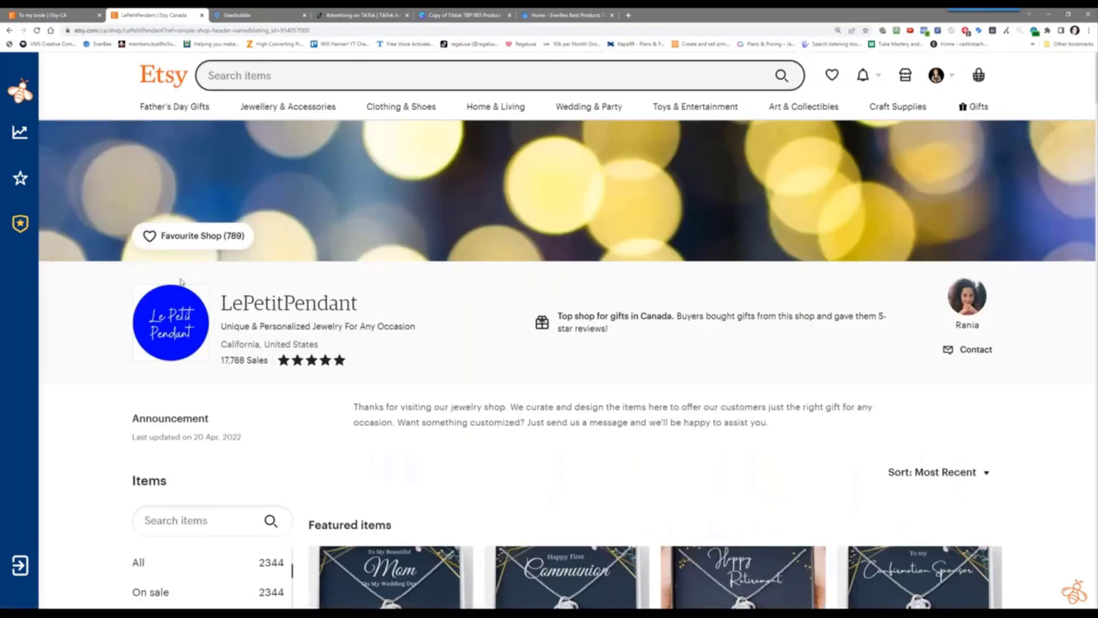
scroll(534, 349, down, 4)
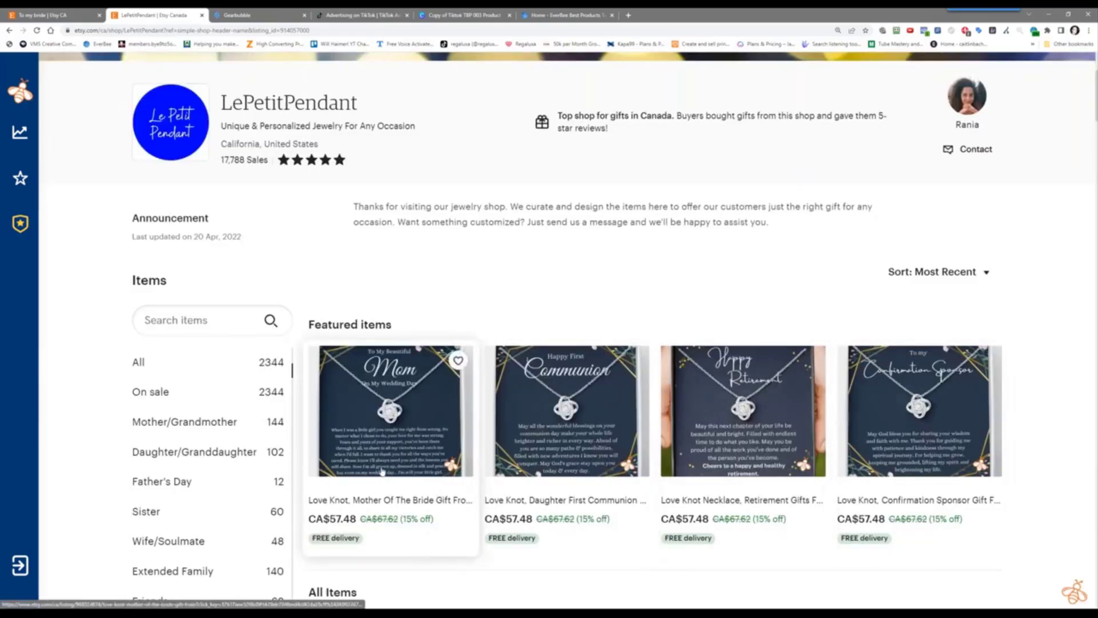
Open the Love Knot Mother Of The Bride necklace in a new tab and review the listing
right_click(398, 432)
click(434, 439)
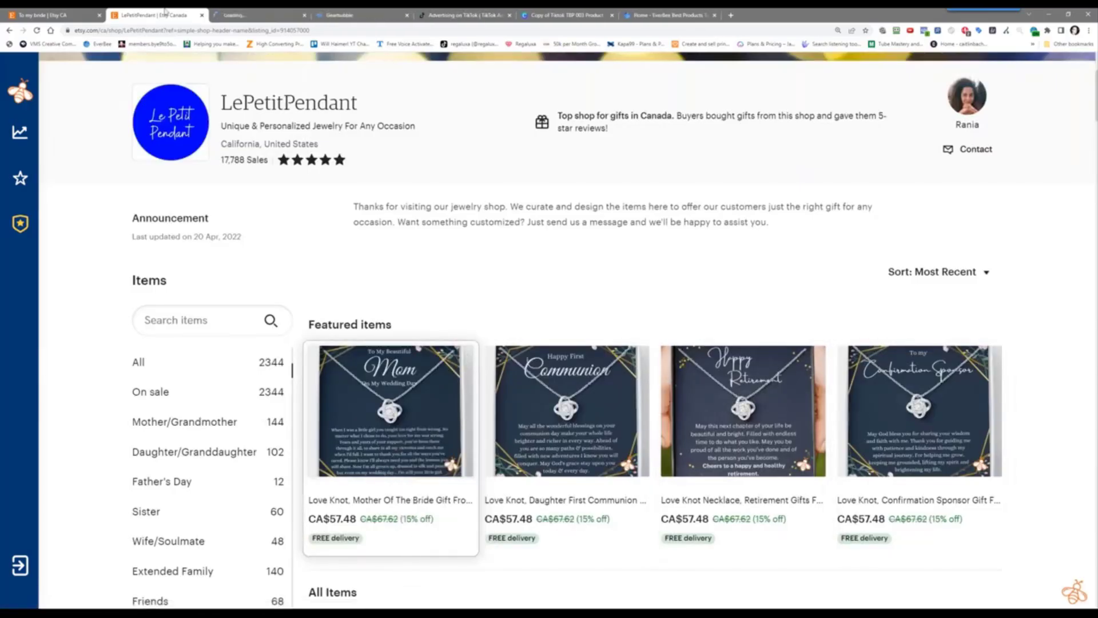
click(256, 13)
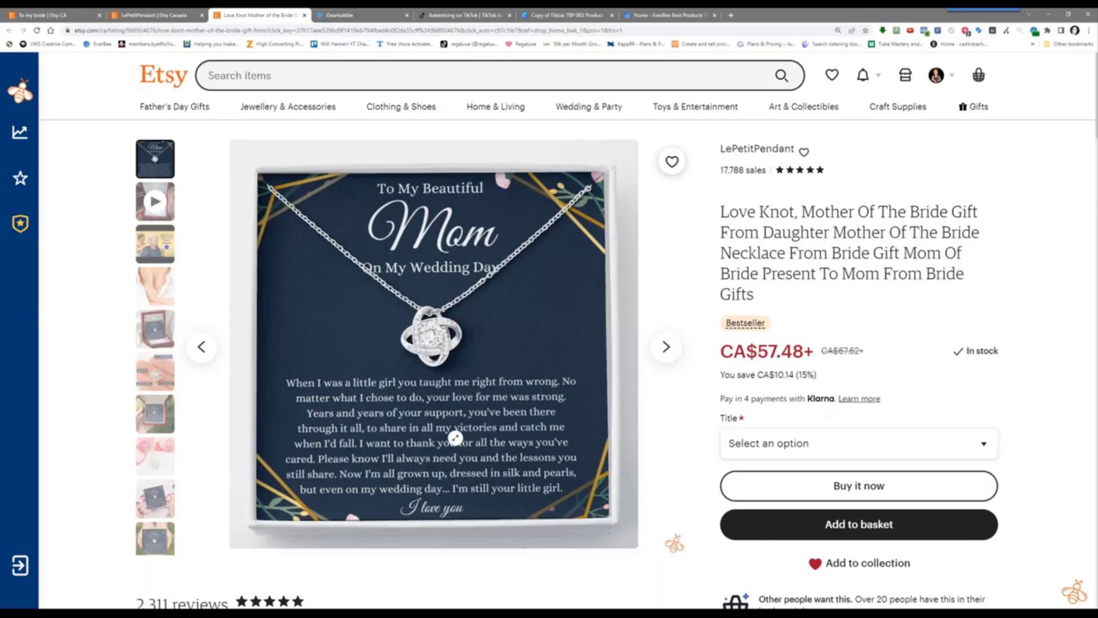
scroll(465, 429, down, 4)
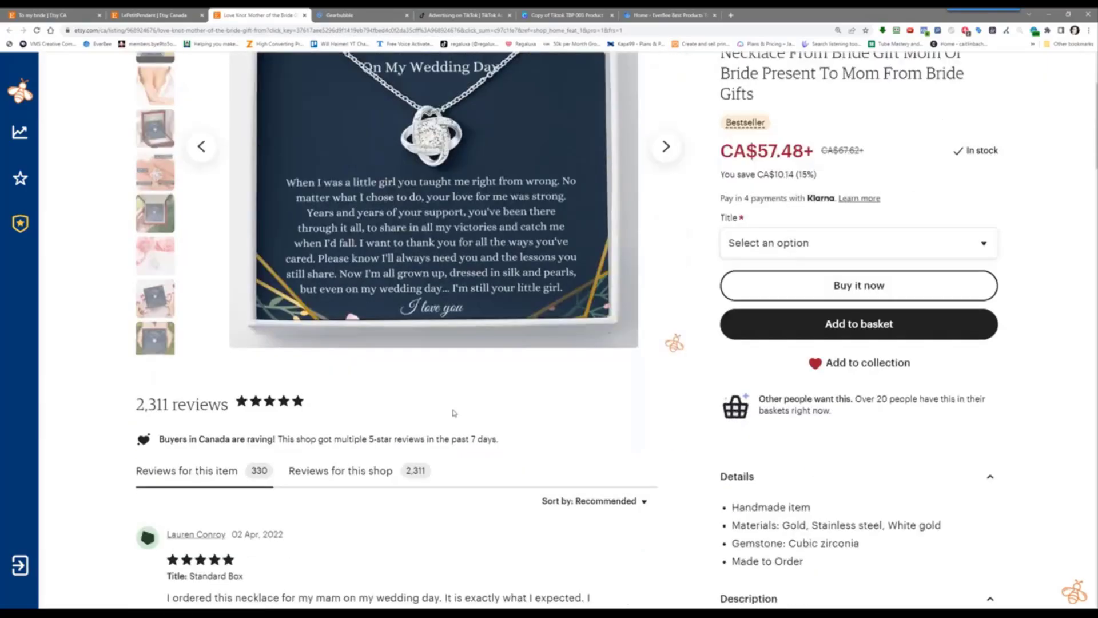
scroll(463, 408, up, 4)
scroll(452, 410, down, 2)
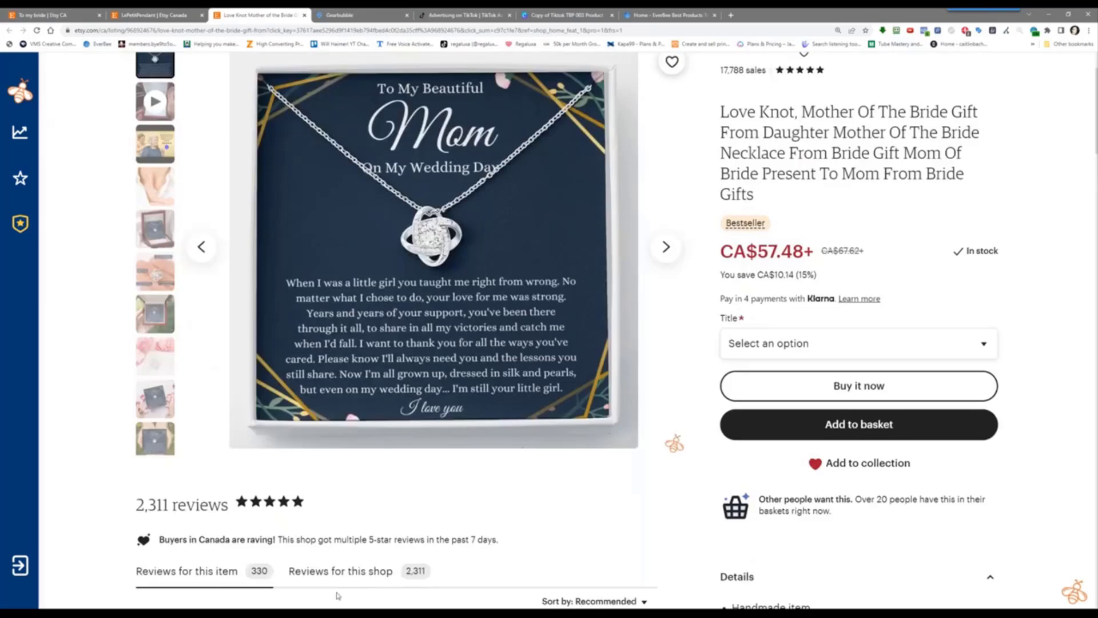
key(alt+Tab)
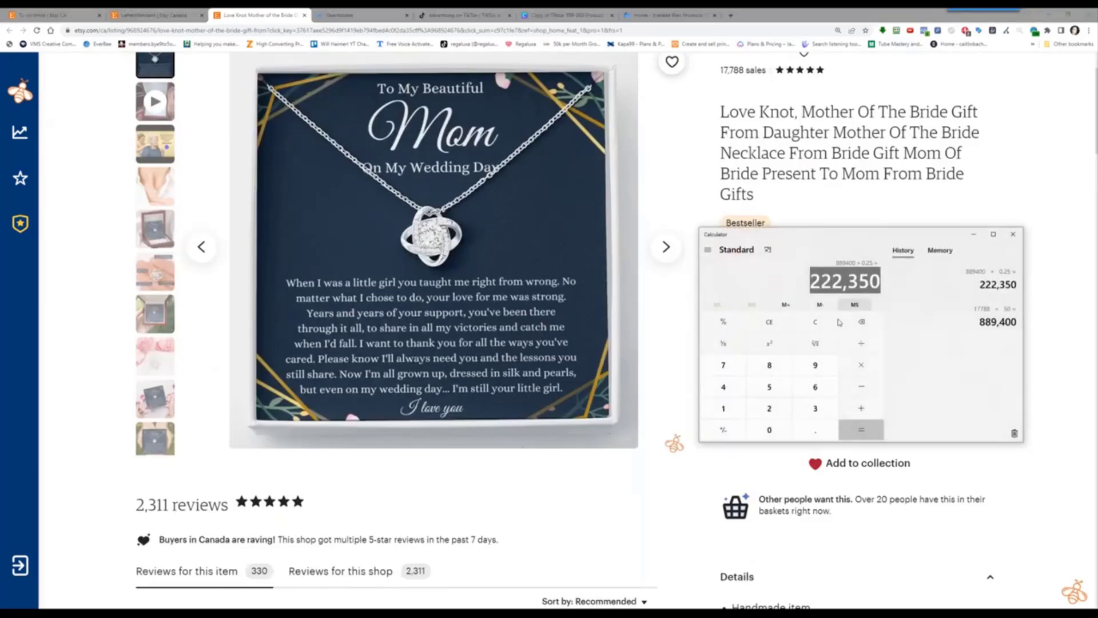
Clear Calculator, compute 330 ÷ 0.15 = 2,200, and move the window off the listing
click(817, 327)
text(33)
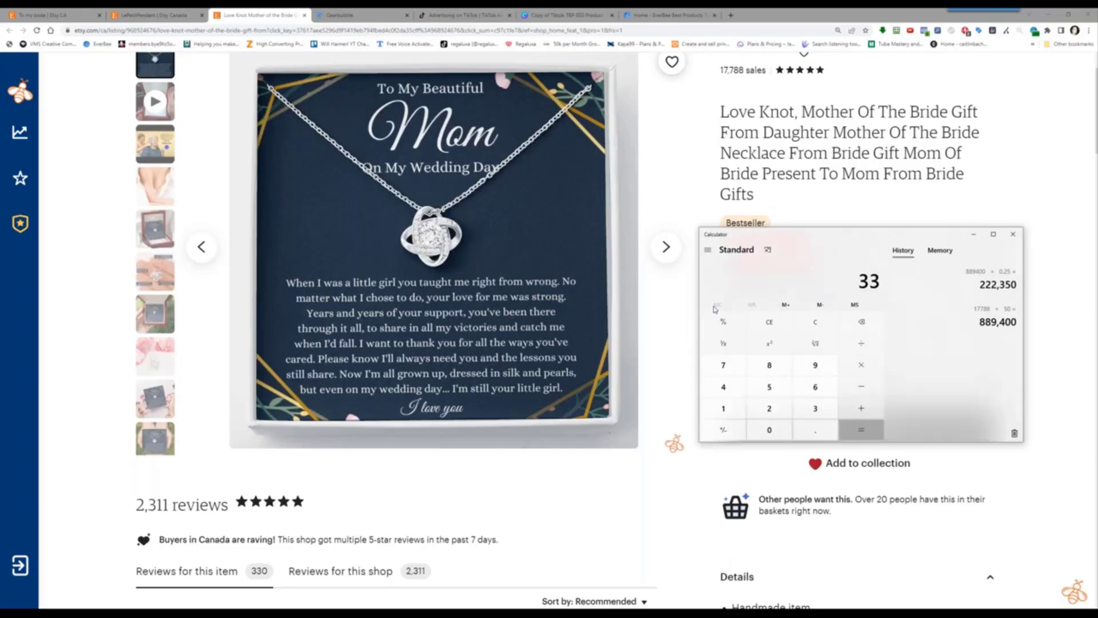
text(0/.15)
key(Return)
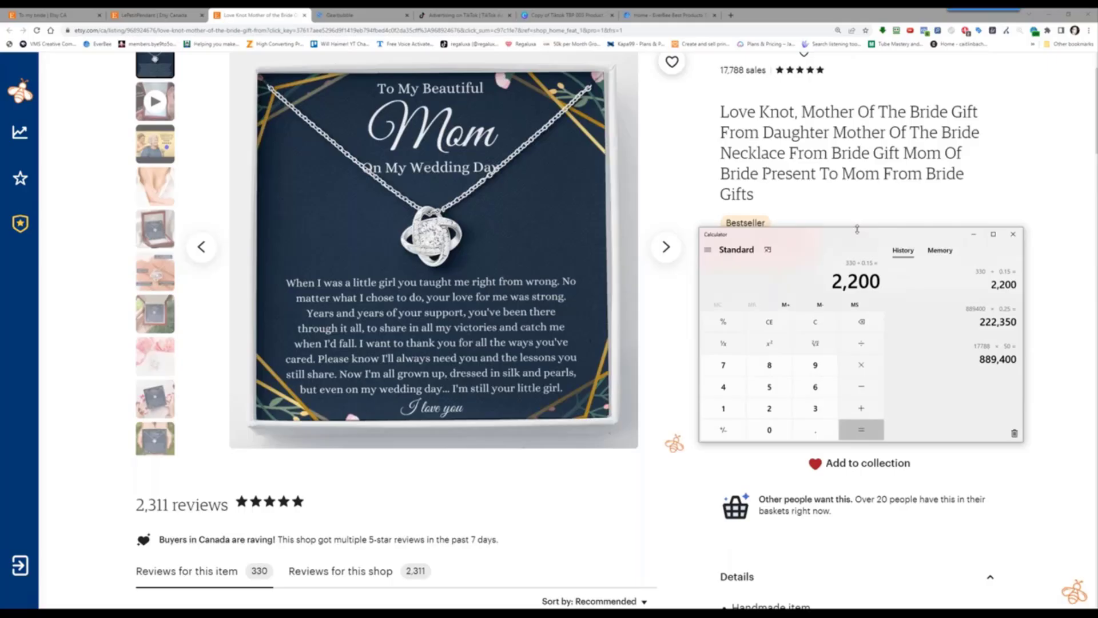
click(774, 244)
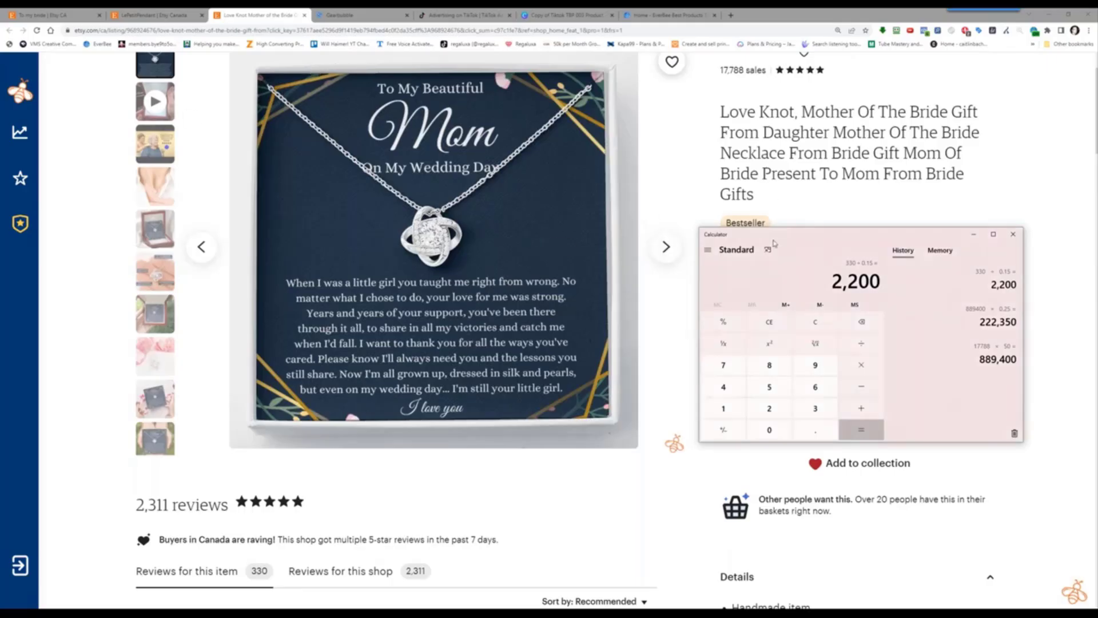
drag(874, 236, 841, 269)
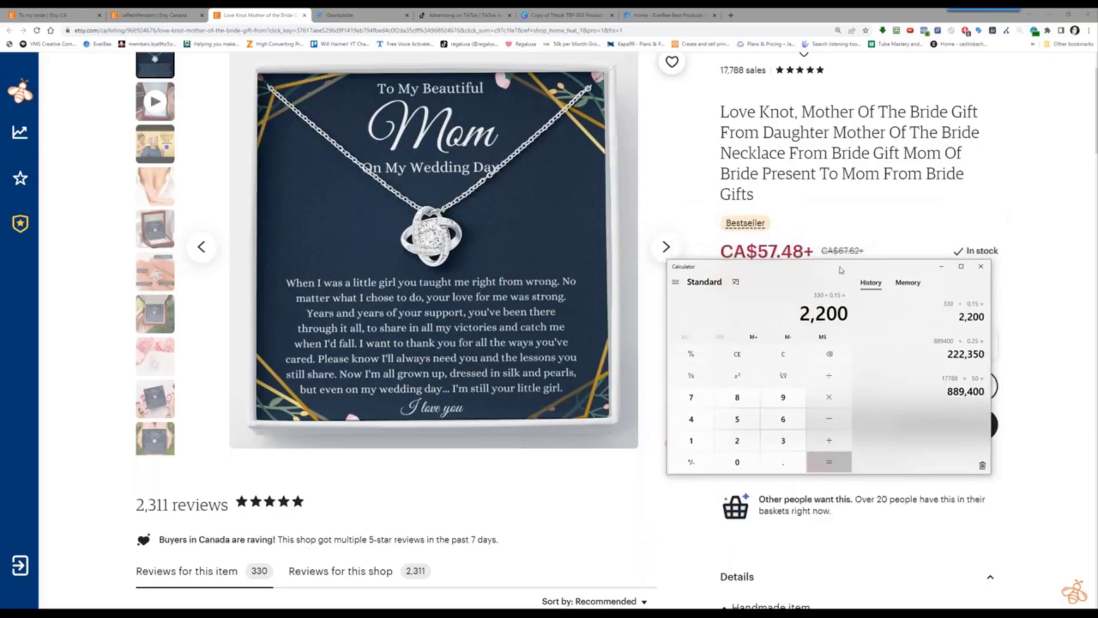
drag(841, 270, 858, 293)
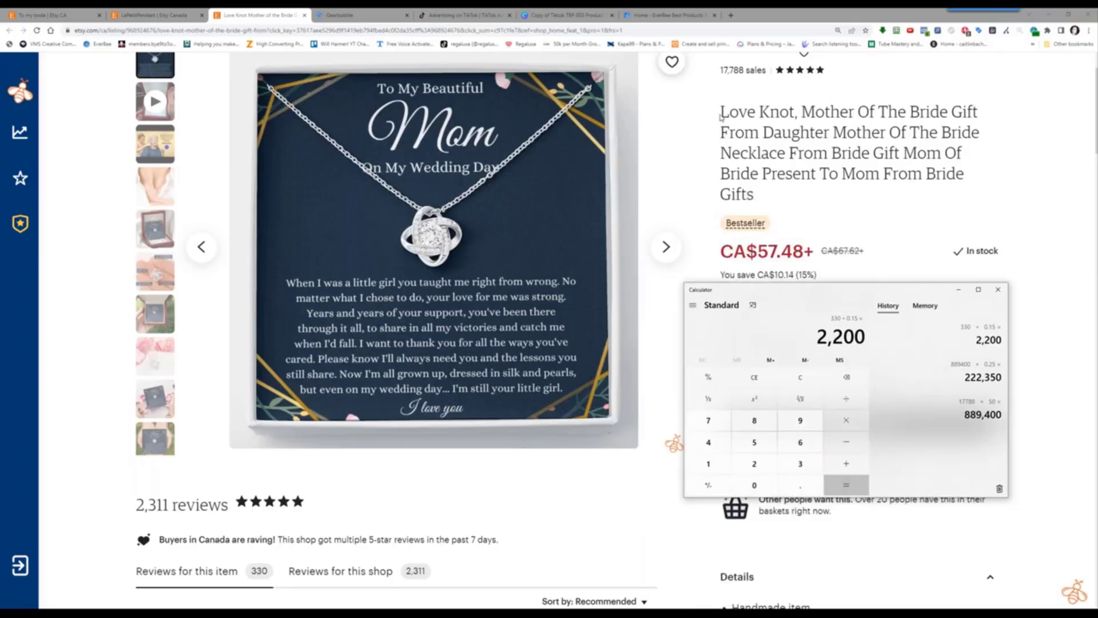
Select and deselect the Love Knot listing's product title
drag(721, 116, 782, 195)
click(782, 150)
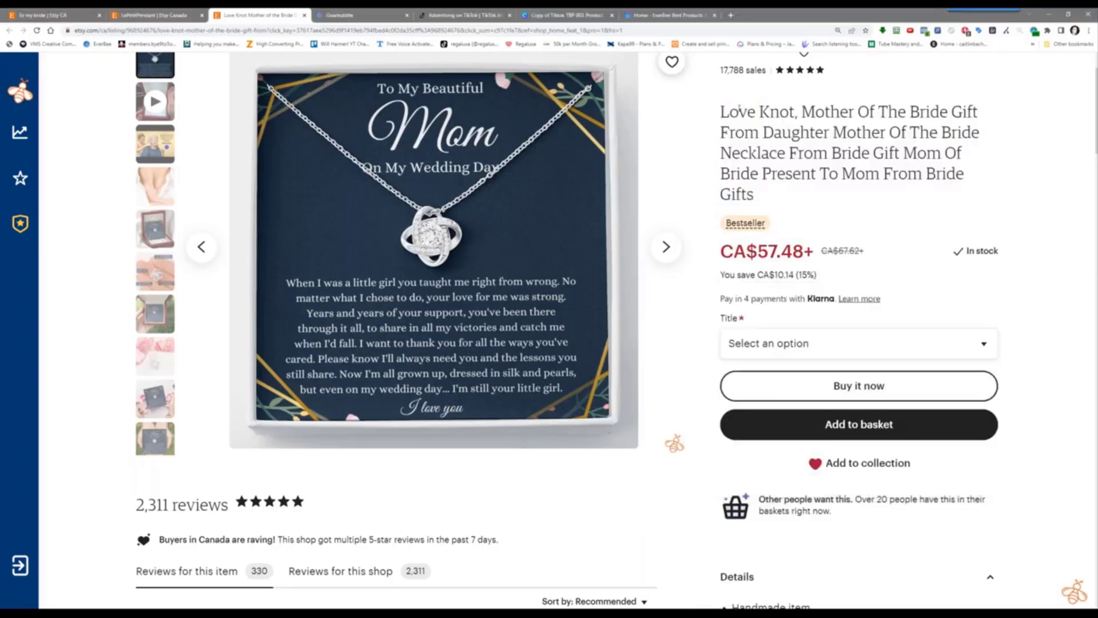
triple_click(792, 206)
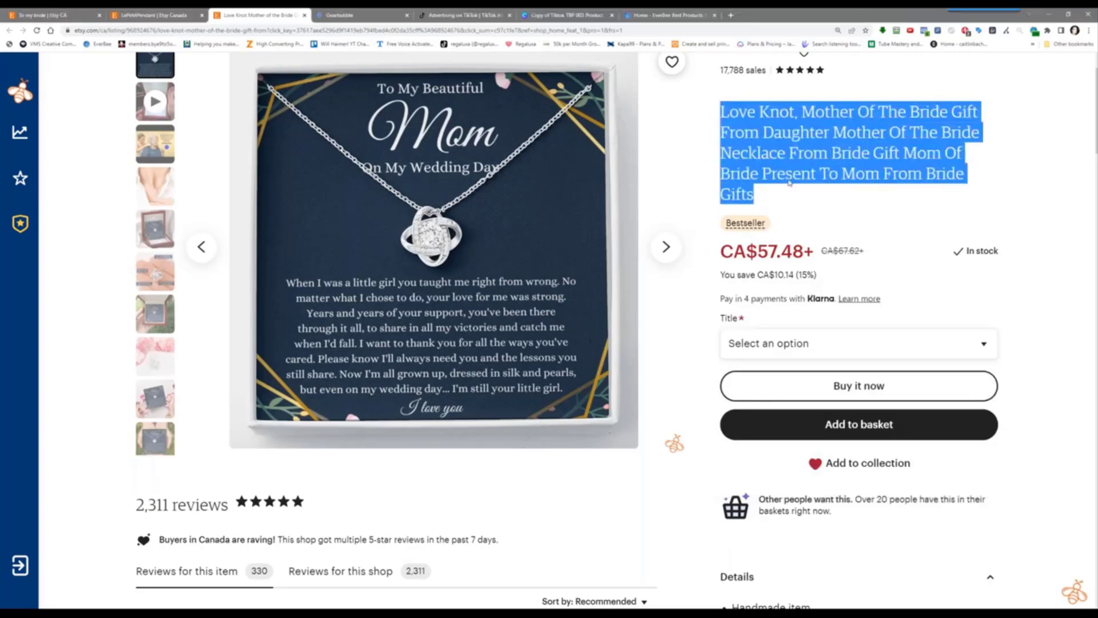
click(819, 198)
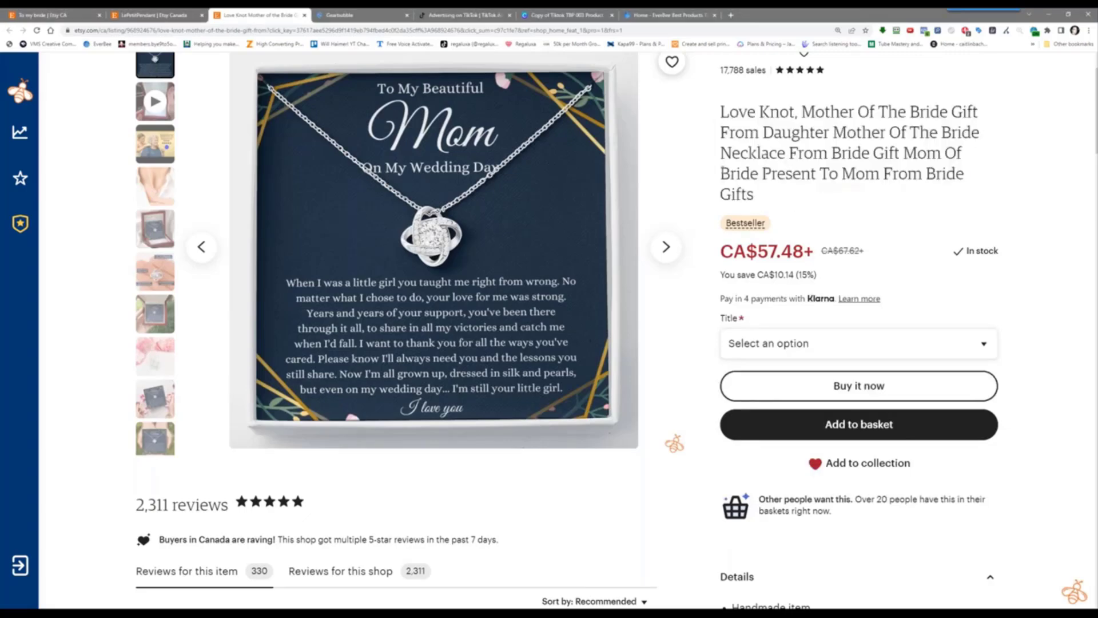
scroll(721, 168, up, 2)
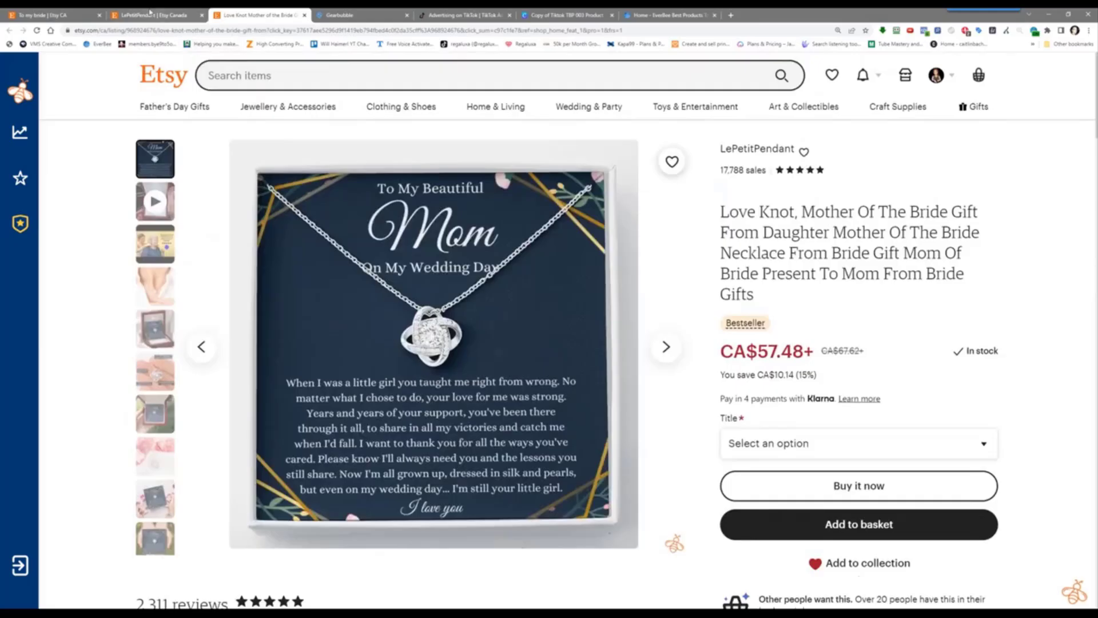
Load EverBee Analytics on the LePetitPendant shop tab and scroll through its 36 listings
click(166, 16)
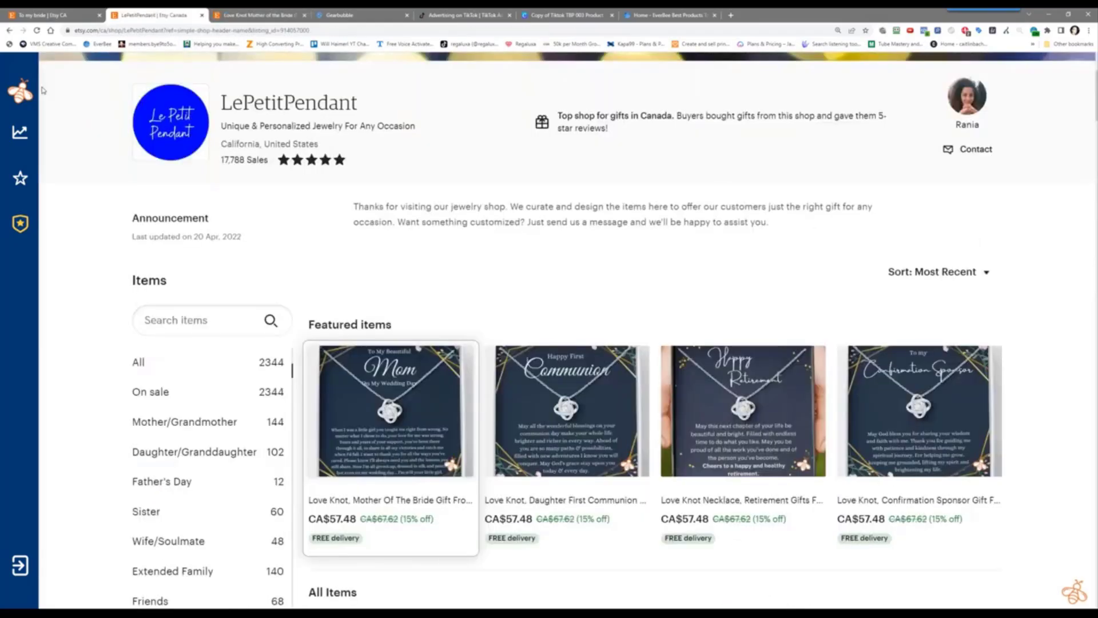
mouse_move(29, 92)
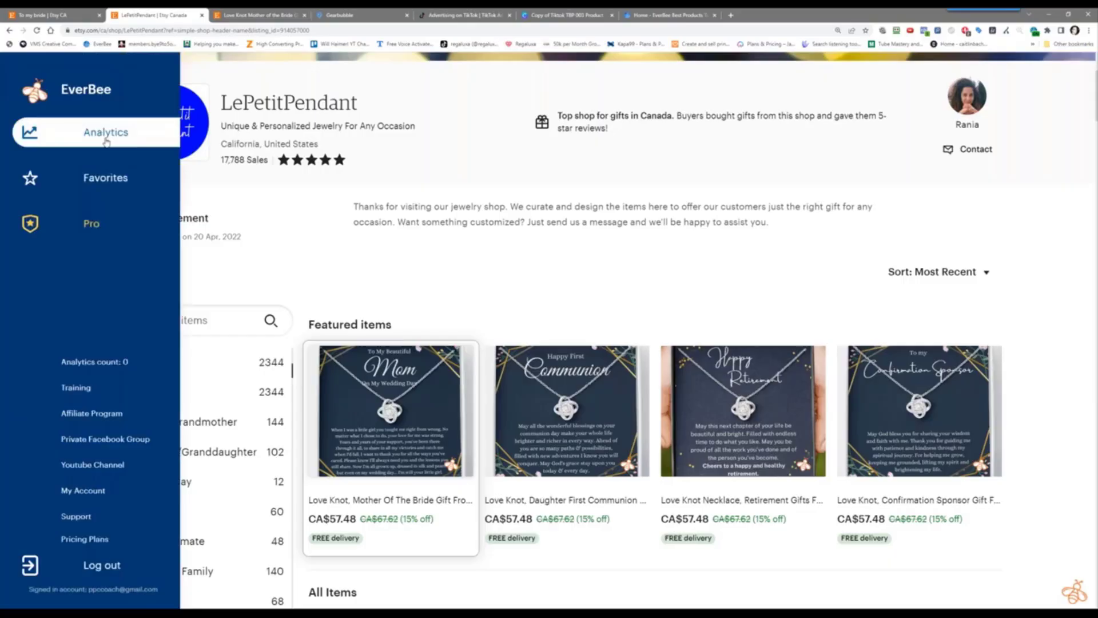
click(106, 141)
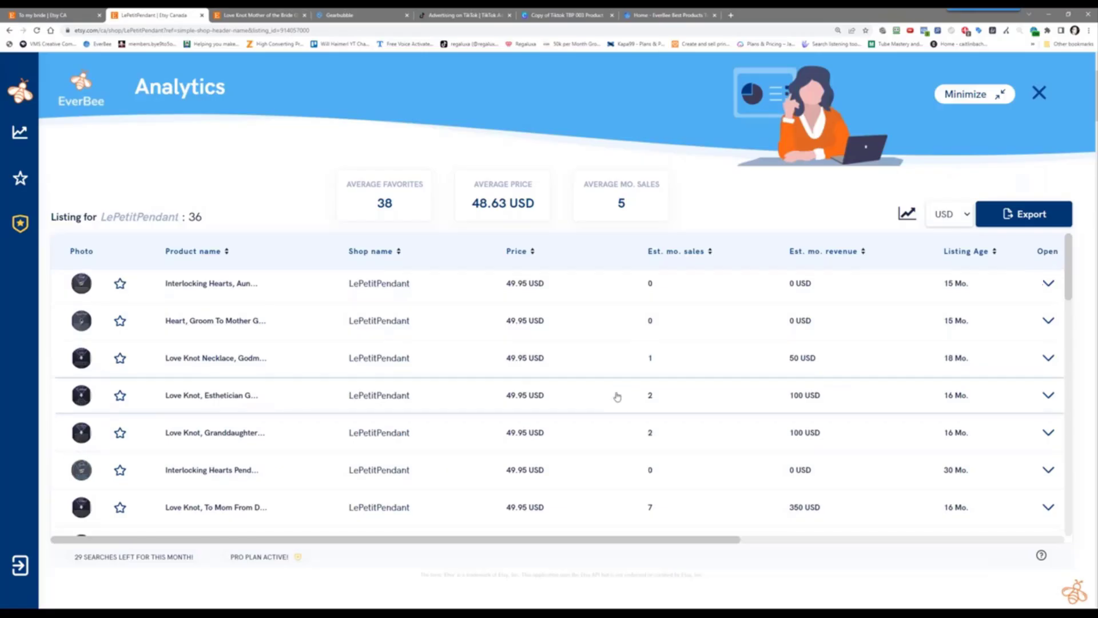
scroll(617, 396, down, 2)
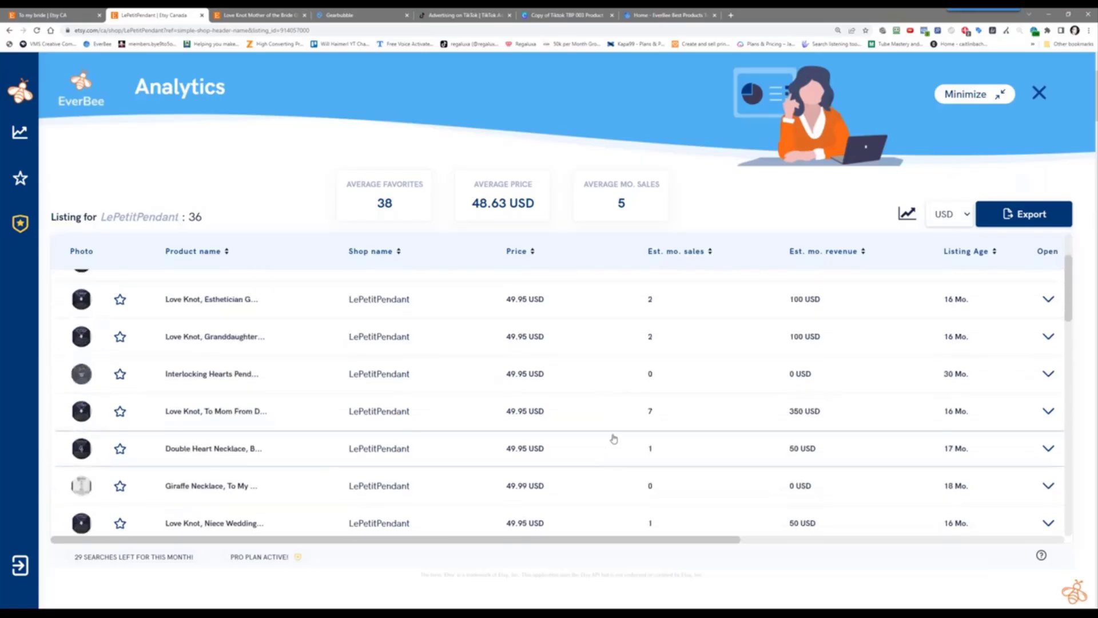
scroll(613, 428, down, 6)
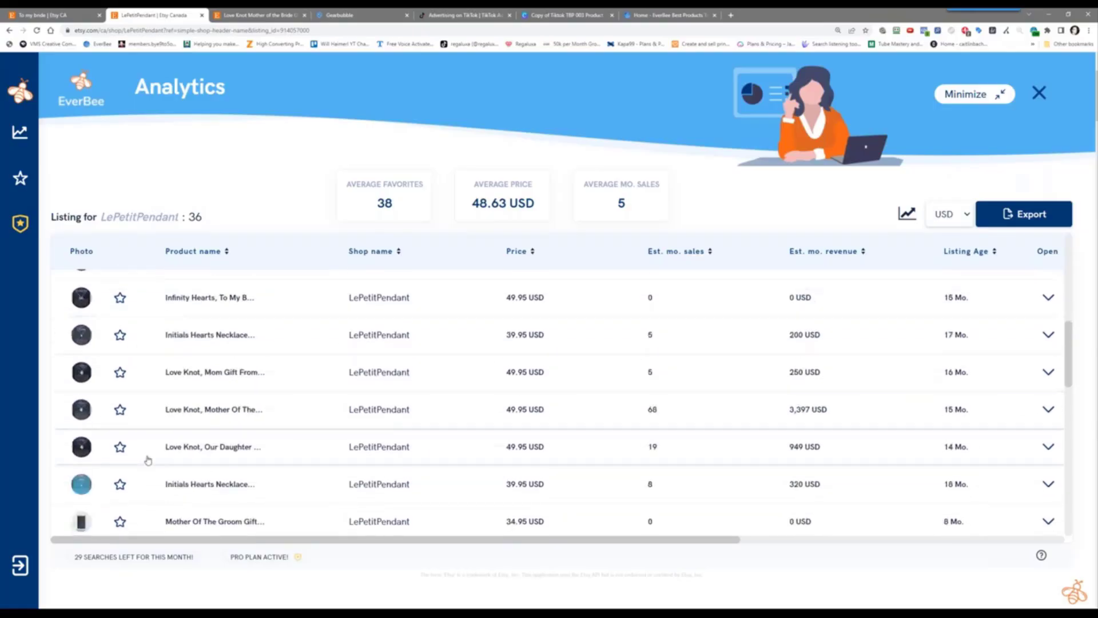
Open the Love Knot Mother Of The Bride row and copy all its tags from EverBee
click(207, 405)
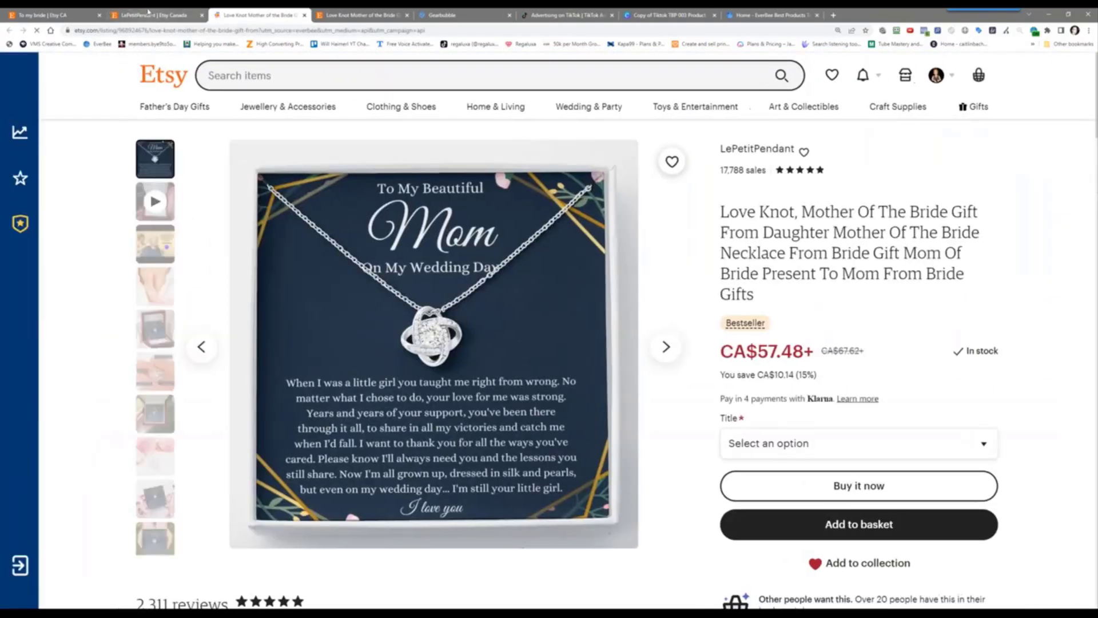
key(ctrl+shift+Tab)
scroll(284, 459, down, 4)
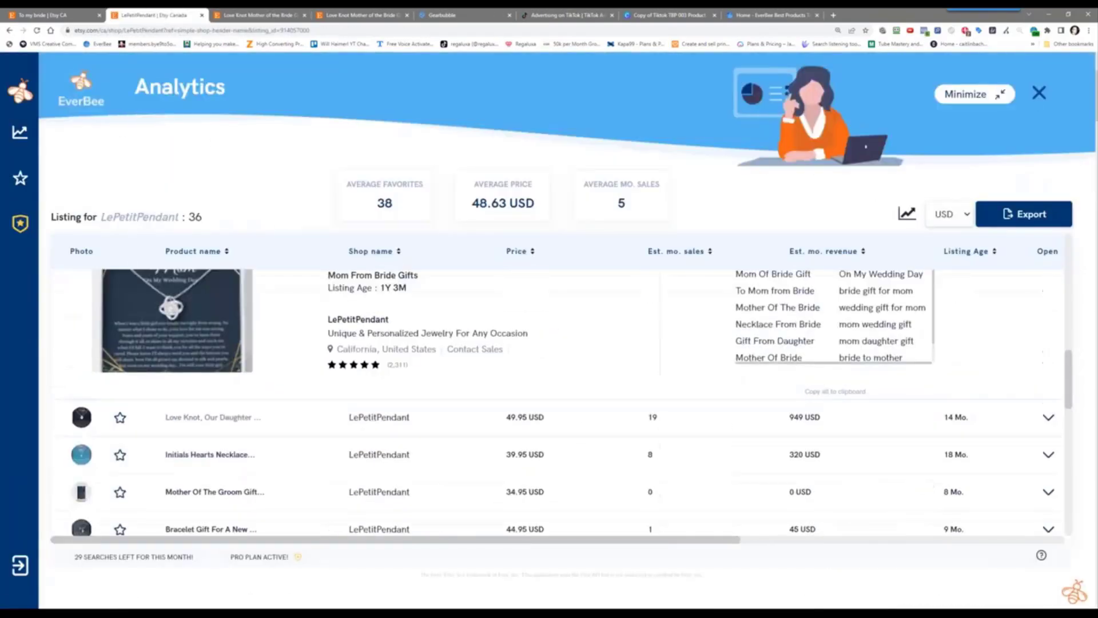
scroll(444, 368, up, 2)
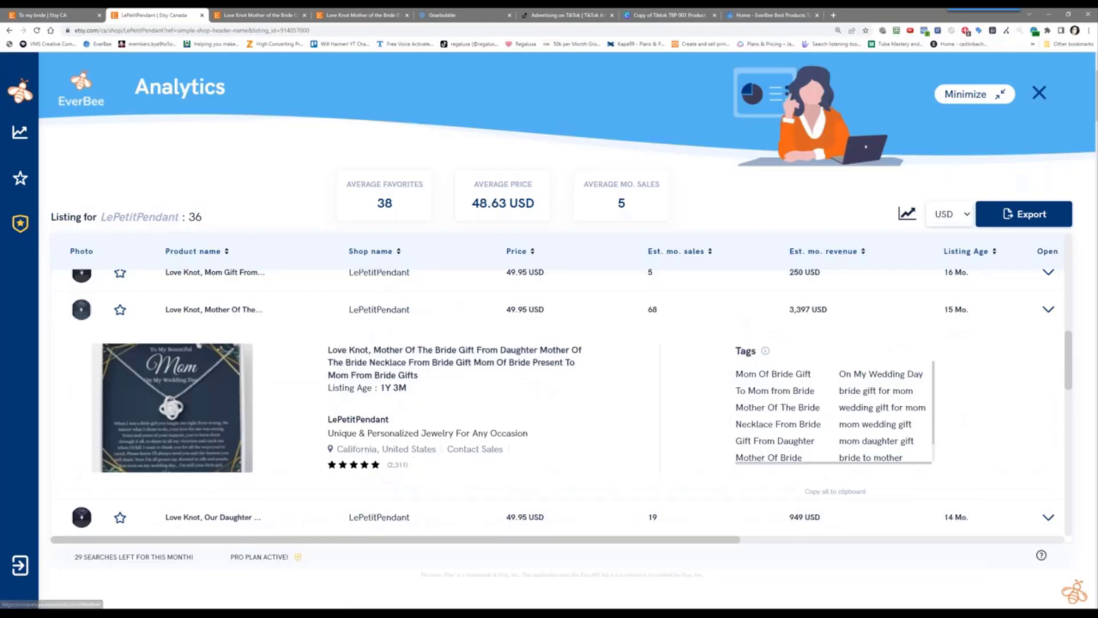
click(834, 492)
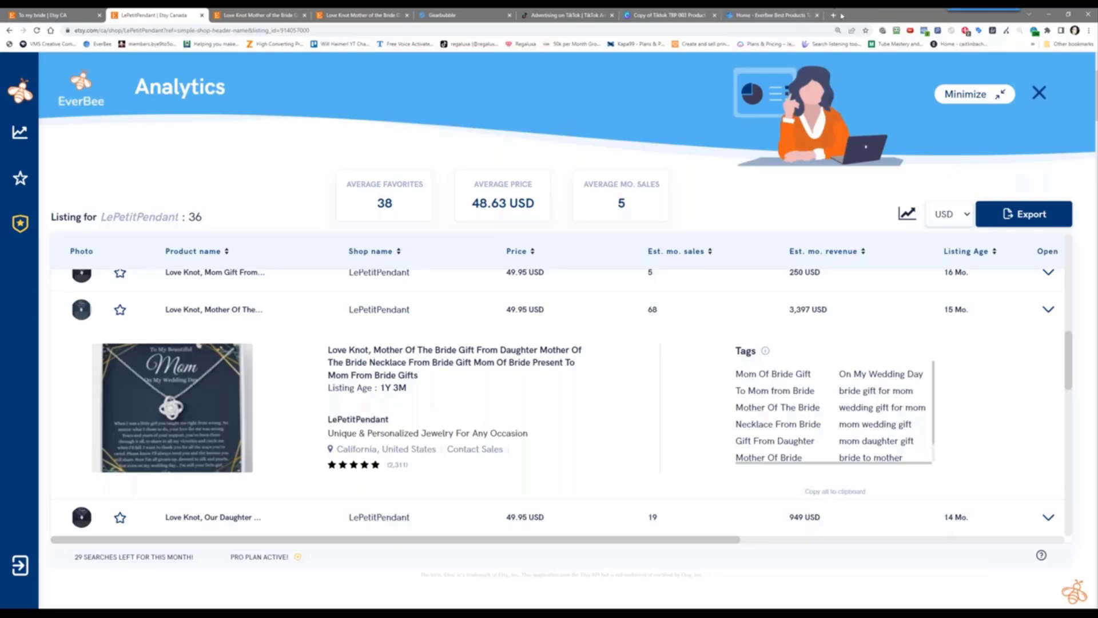
Create a blank Google Doc via google.com/docs and paste the copied necklace tags into it
click(835, 15)
click(801, 31)
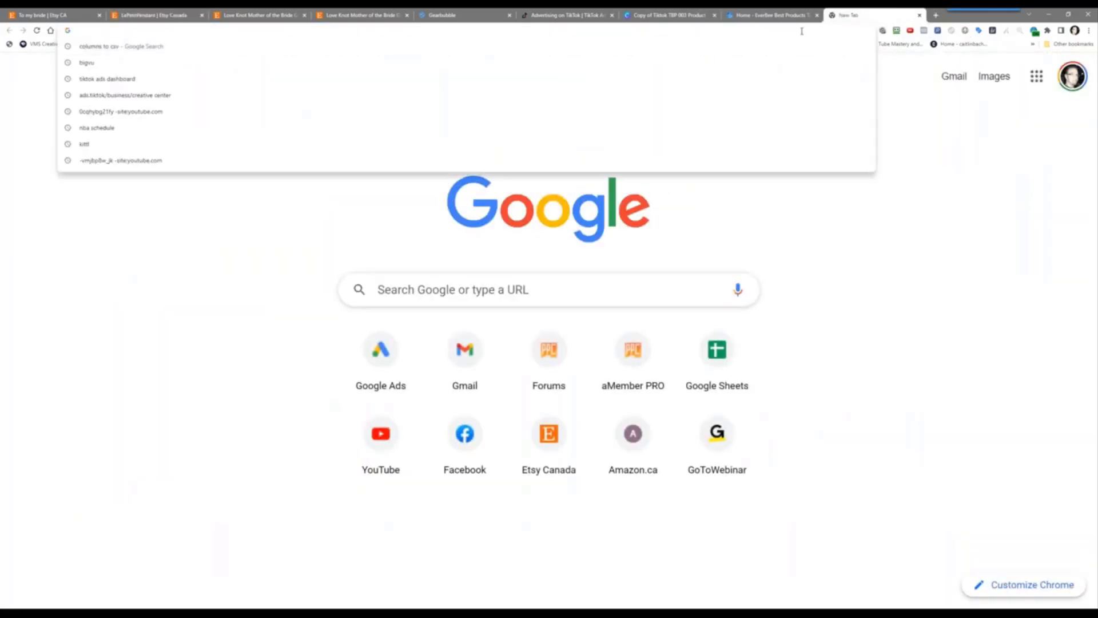
text(google.com)
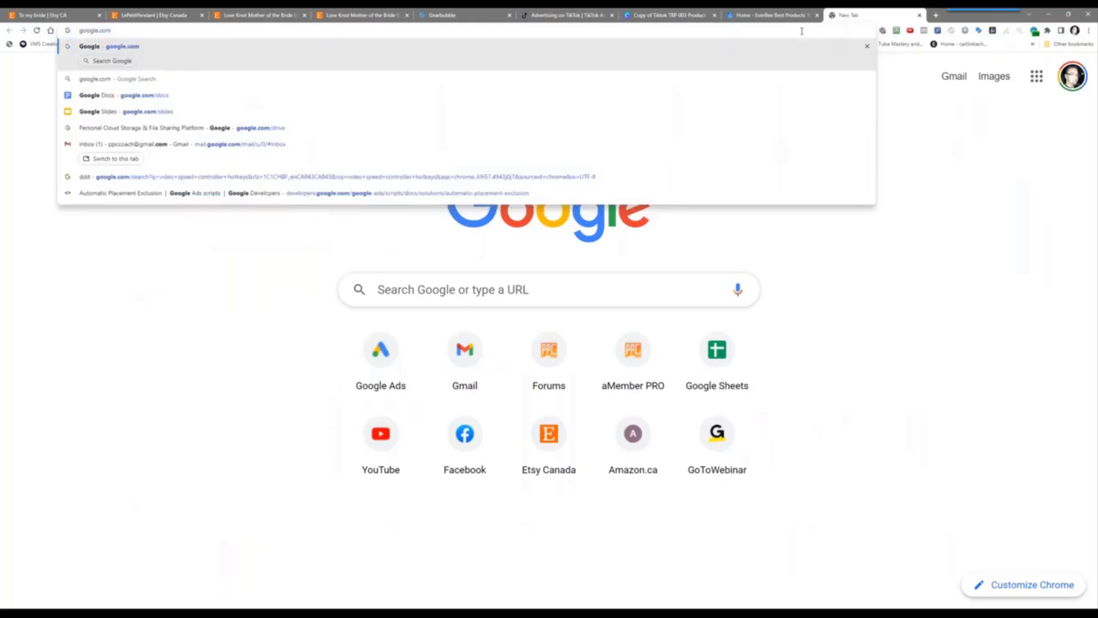
text(/docs)
key(Return)
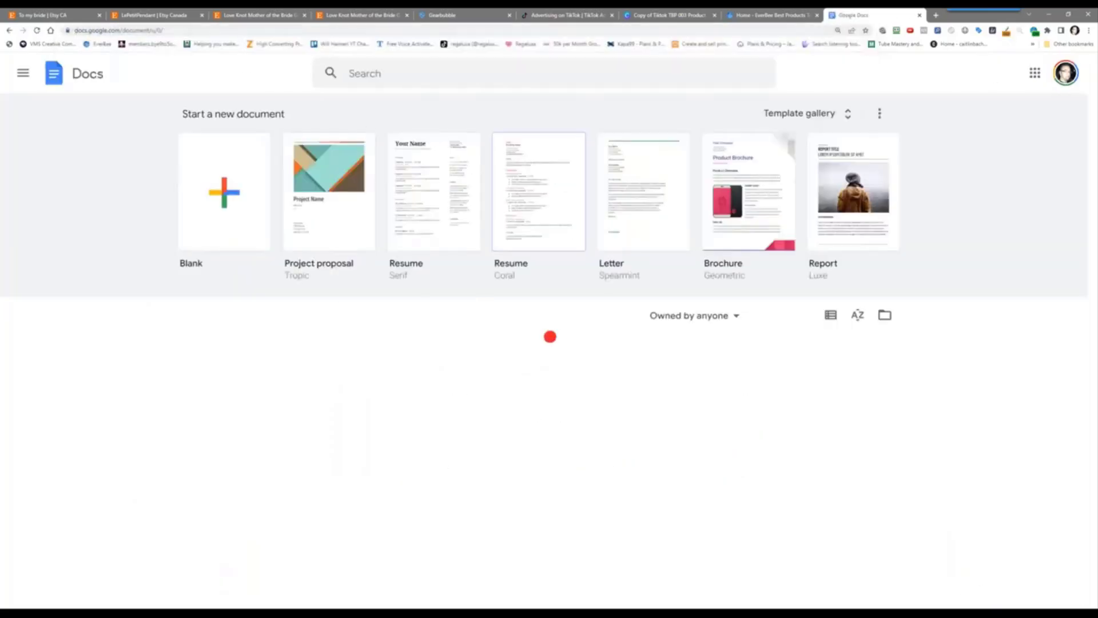
click(228, 215)
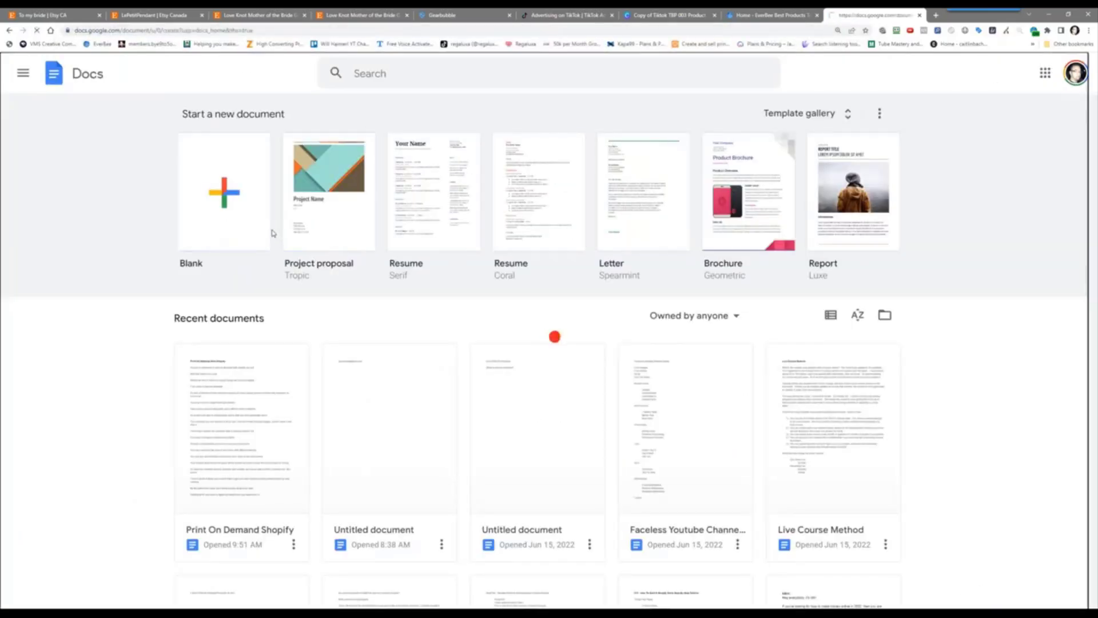
key(ctrl+v)
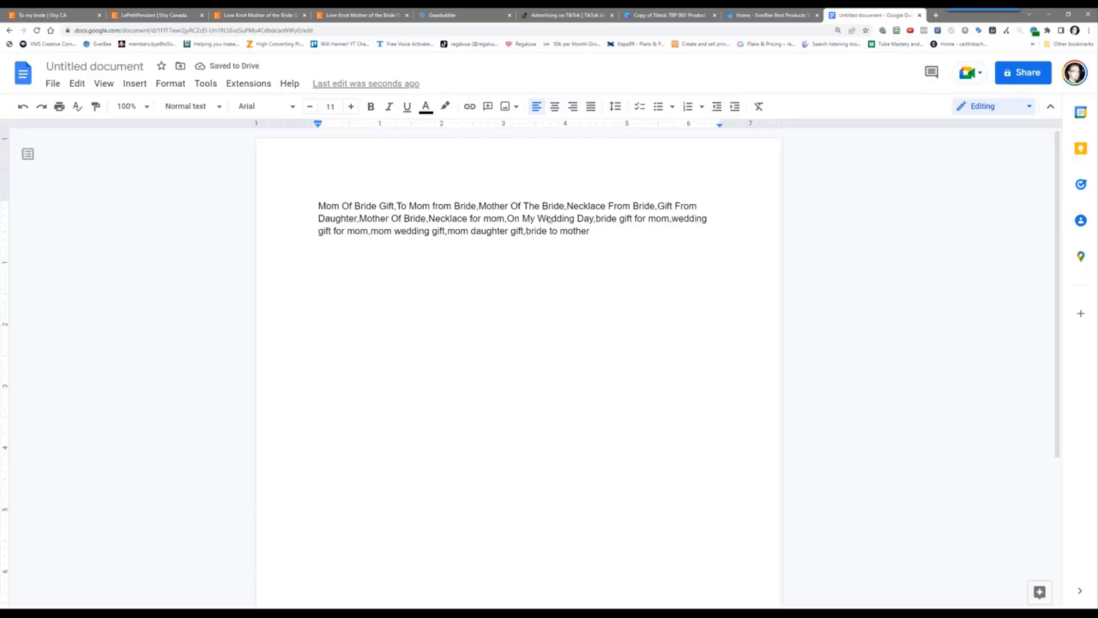
Search Google for 'csv to columns' and open Online CSV Tools' rows-to-columns converter in a new tab
click(936, 15)
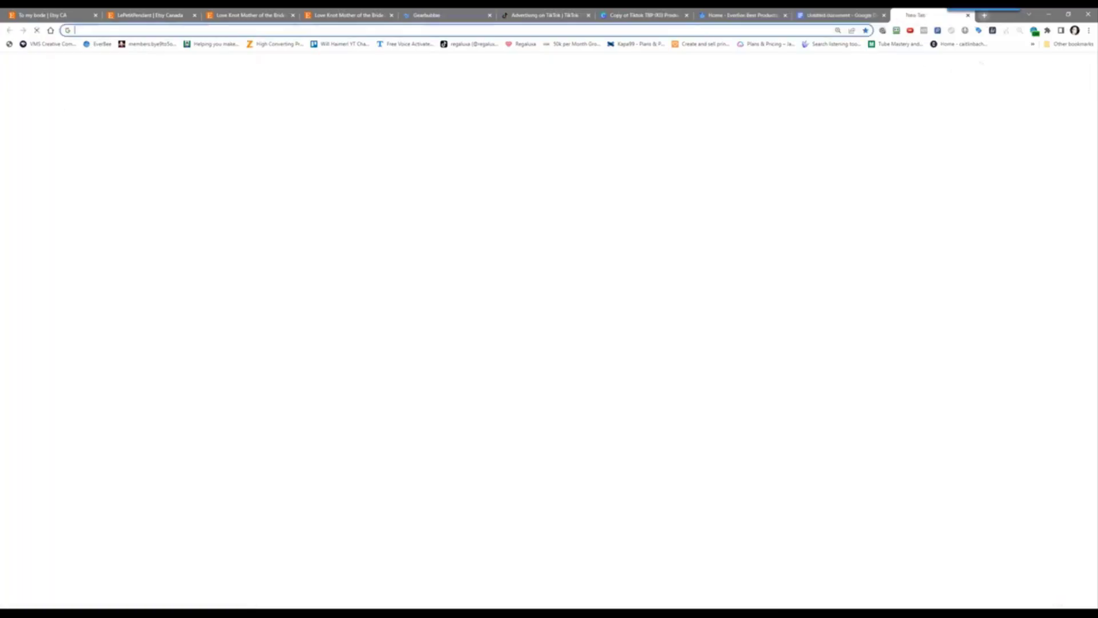
text(c)
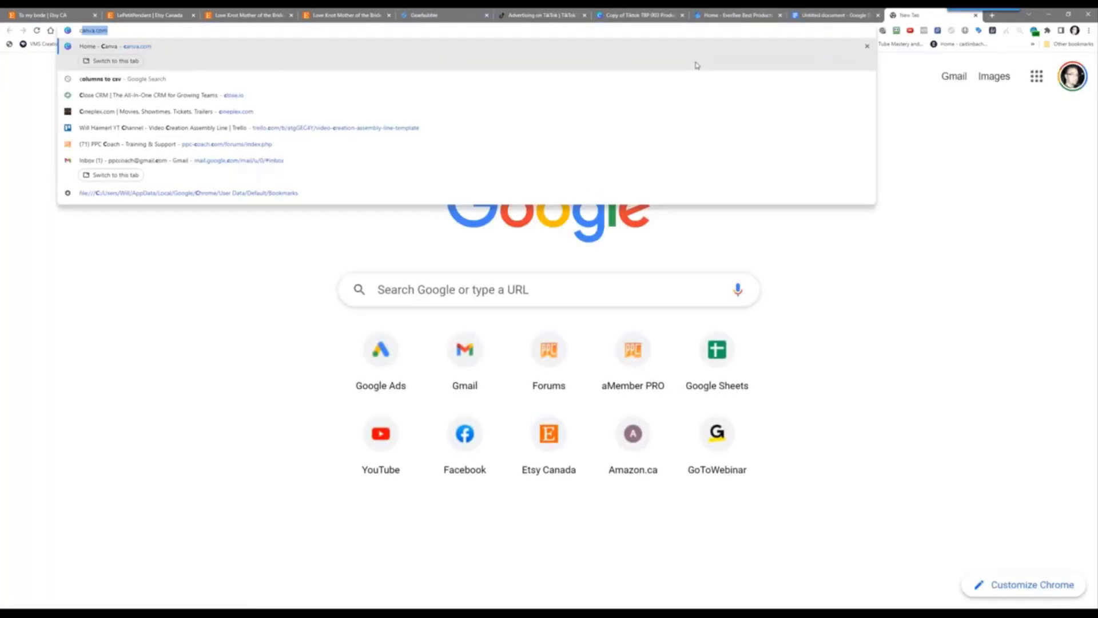
text(sv to columns)
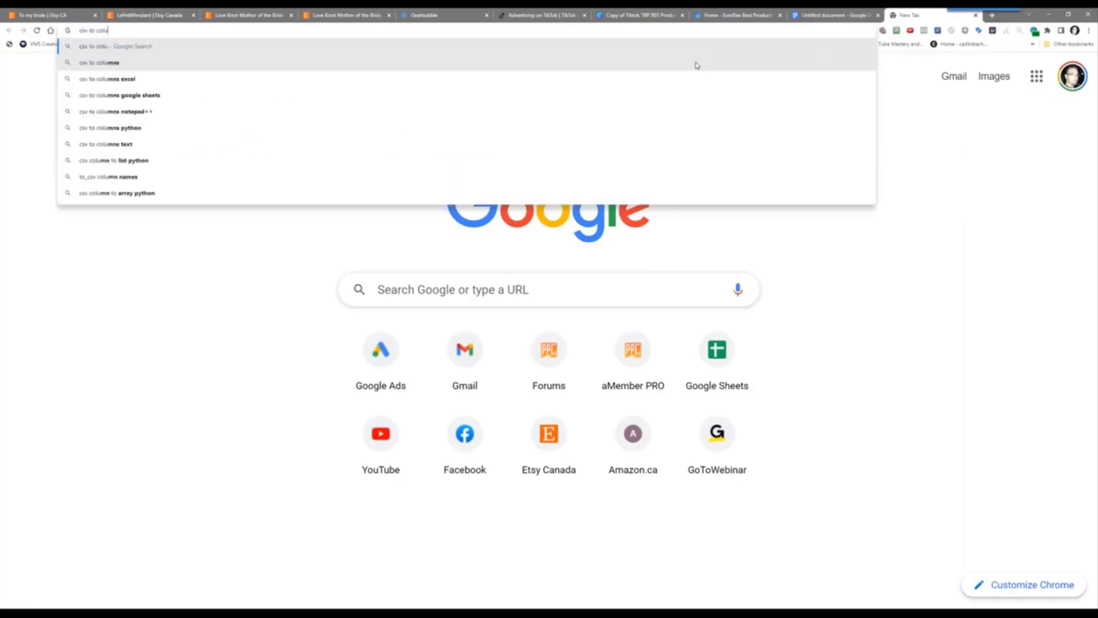
key(Return)
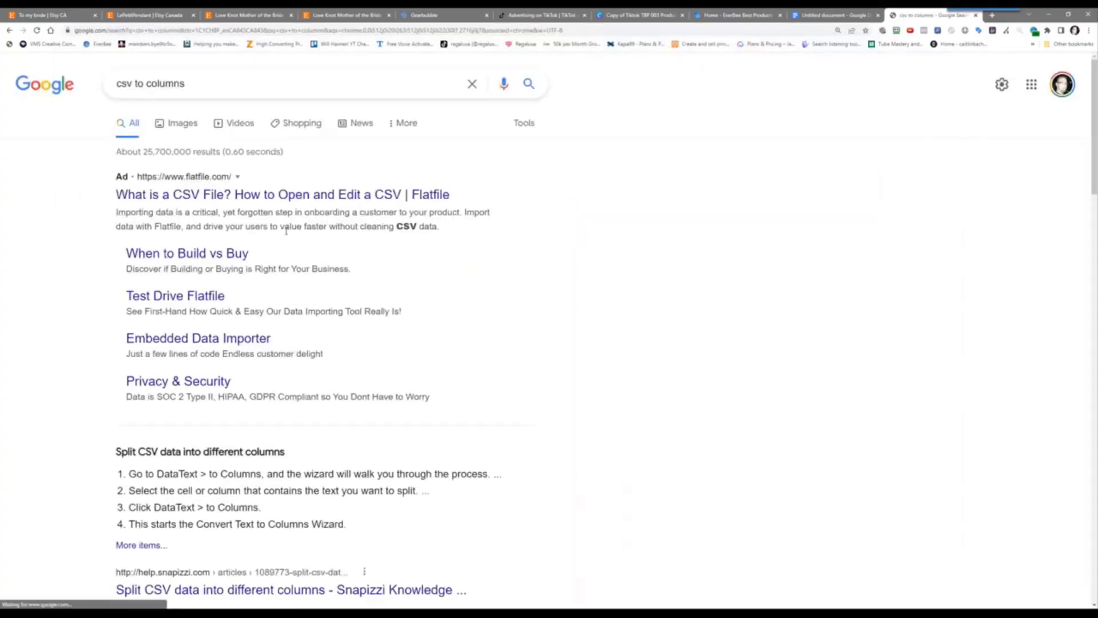
scroll(221, 433, down, 5)
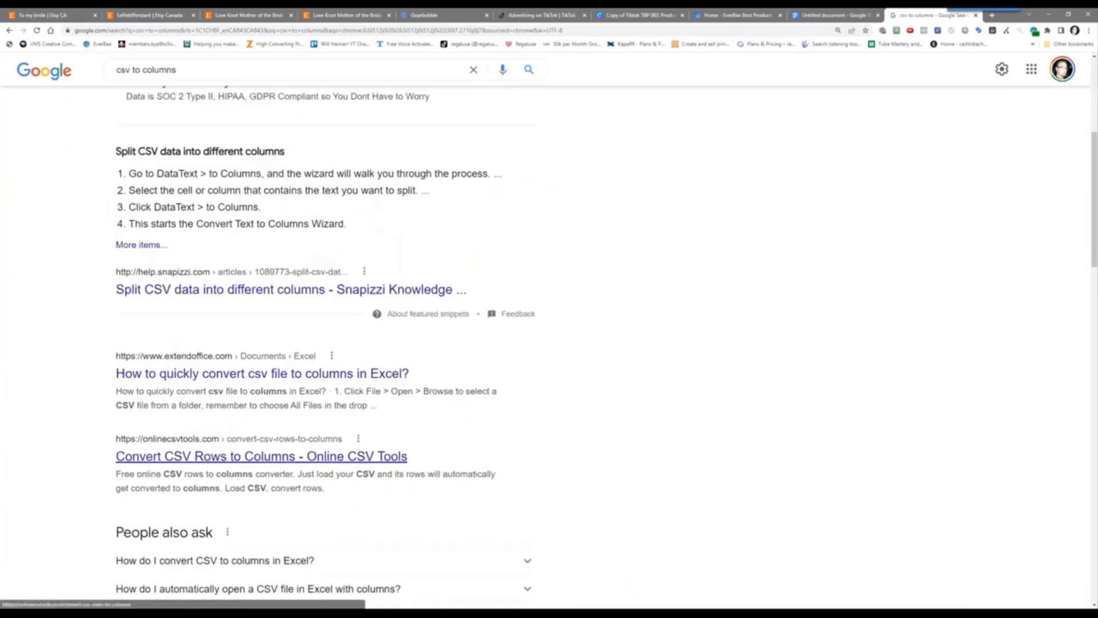
click(249, 468)
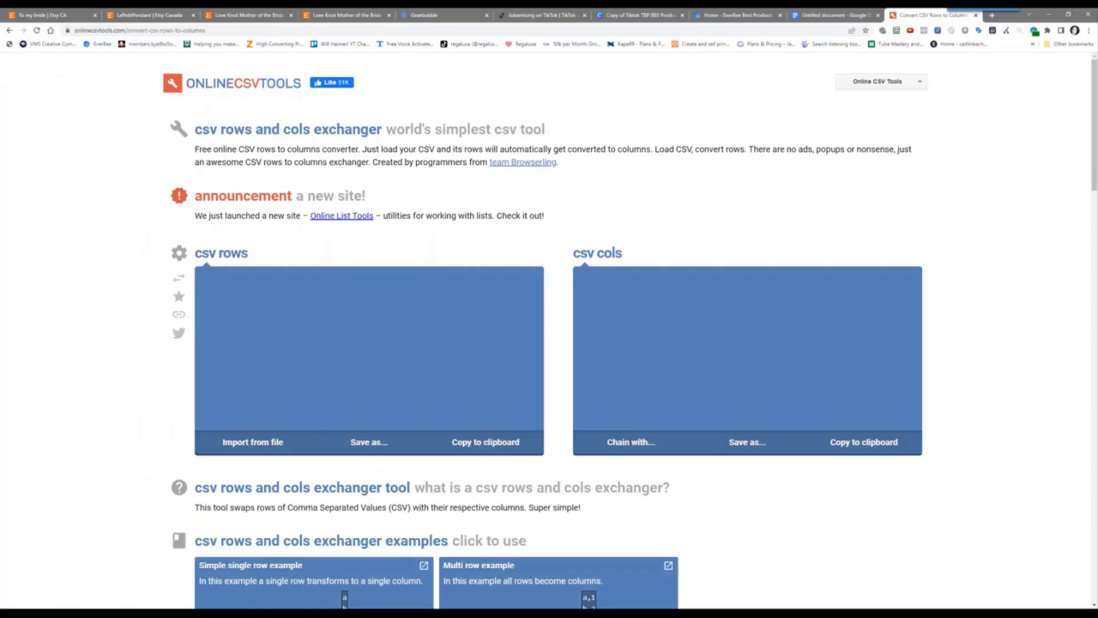
click(835, 14)
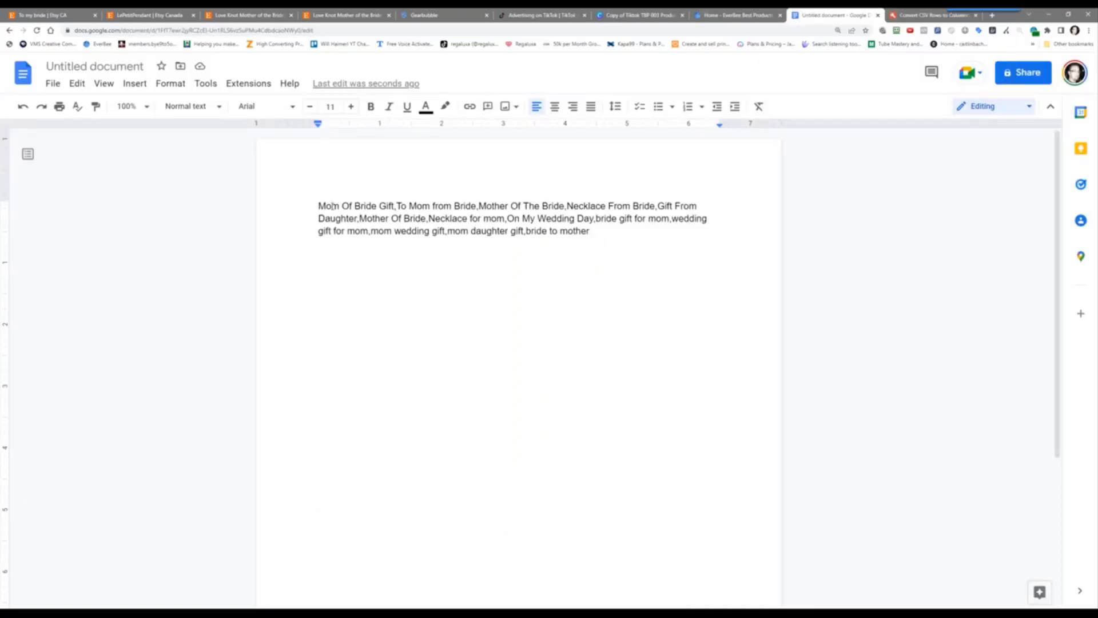
Select the whole tag paragraph in the document and check the menus for a text-splitting option
key(ctrl+a)
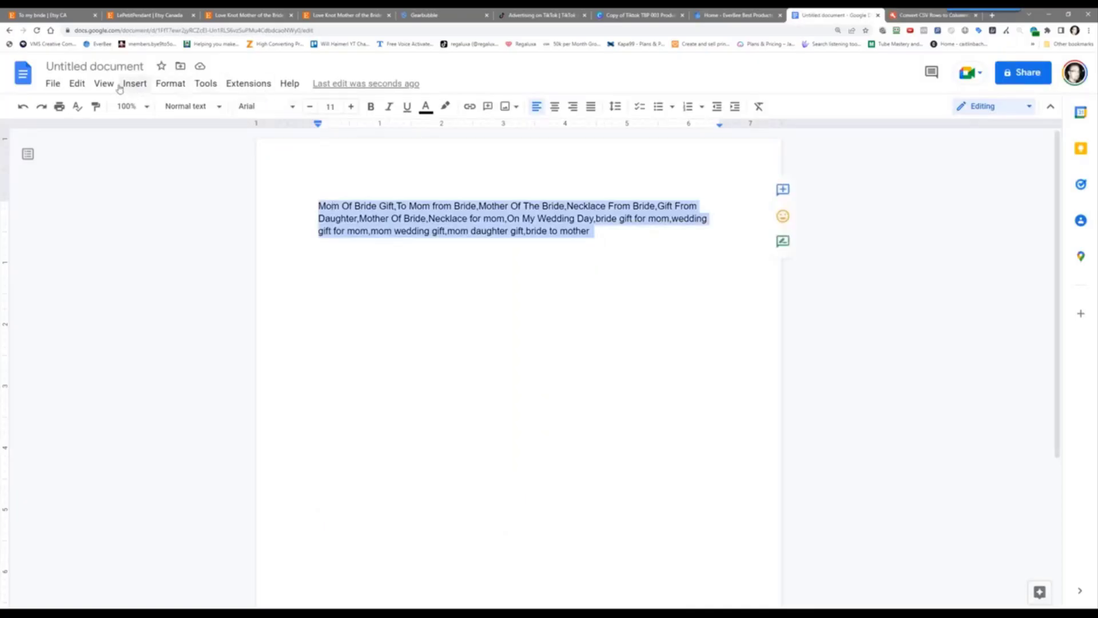
click(204, 84)
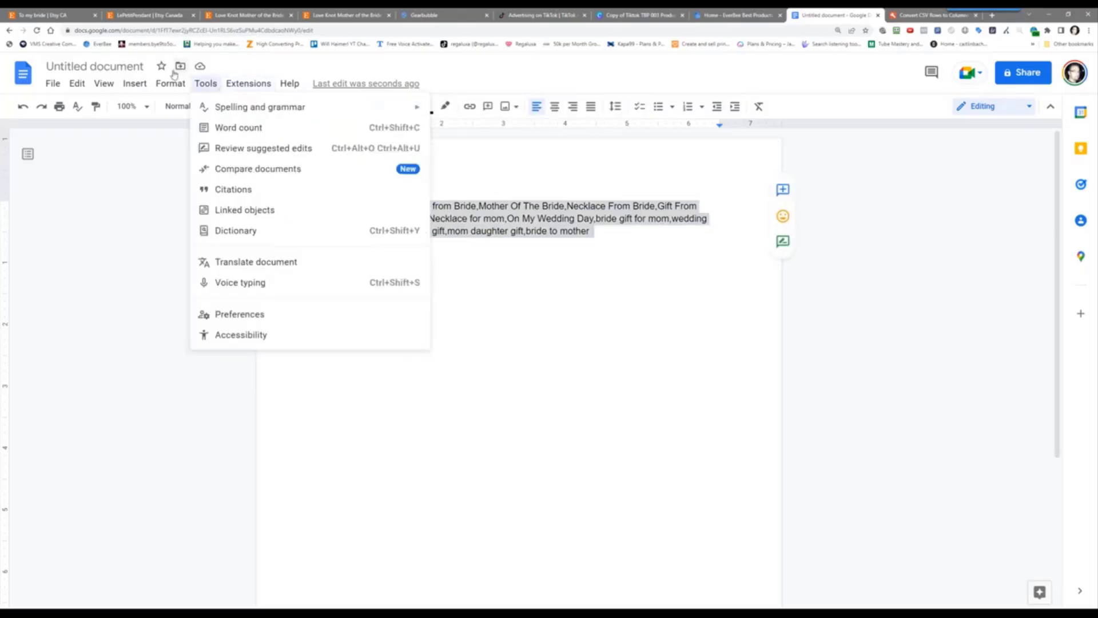
mouse_move(280, 86)
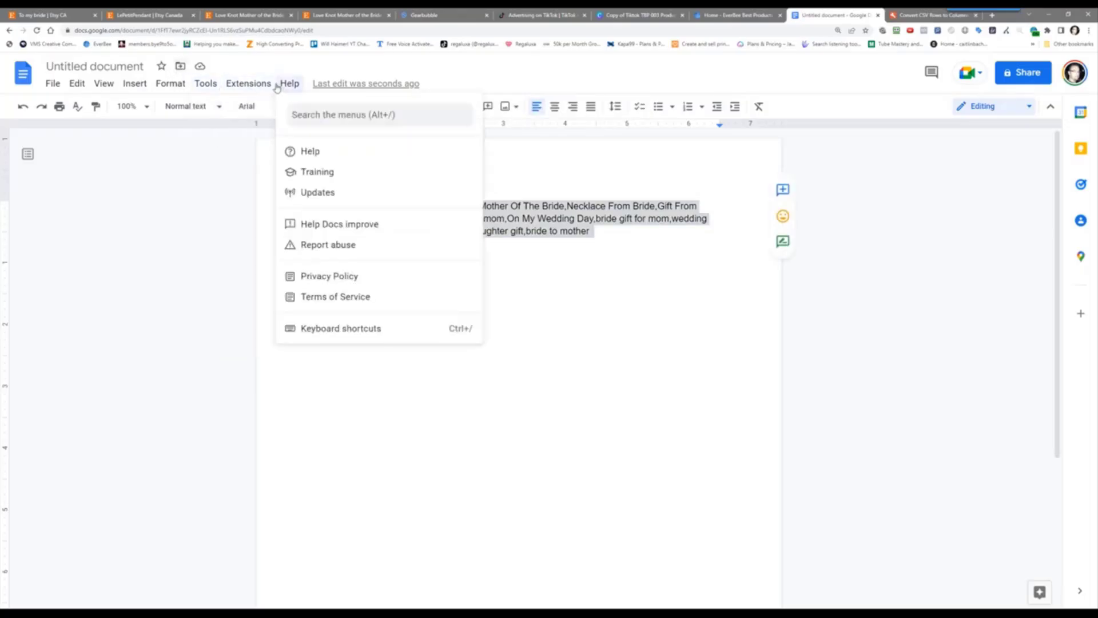
click(909, 17)
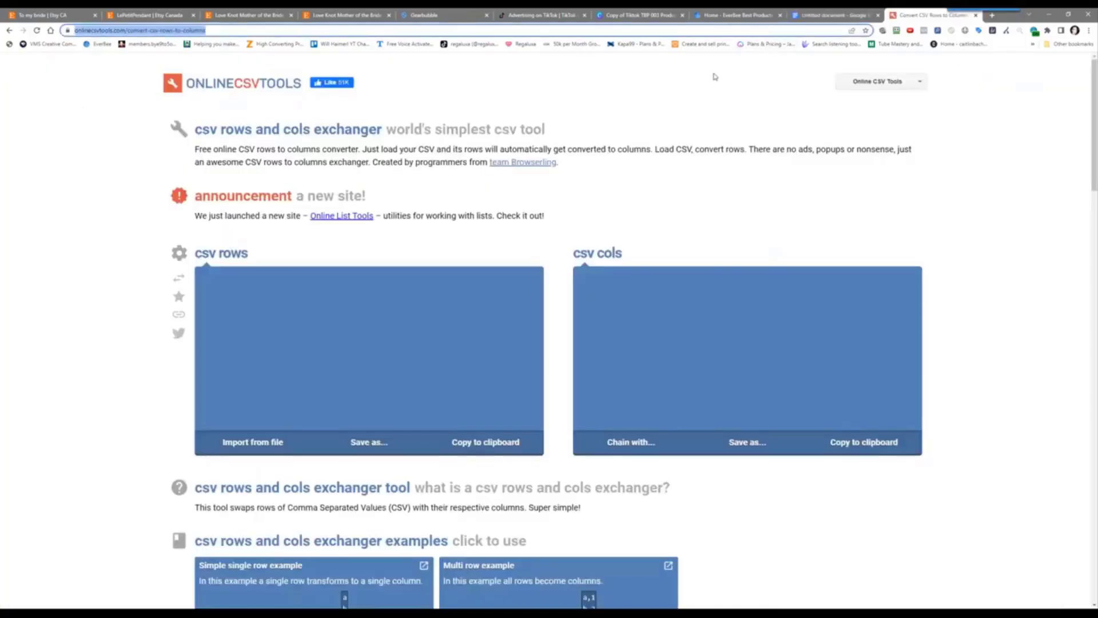
Search 'commas to columns in google docs' and expand the groovyPost answer on making columns
text(co)
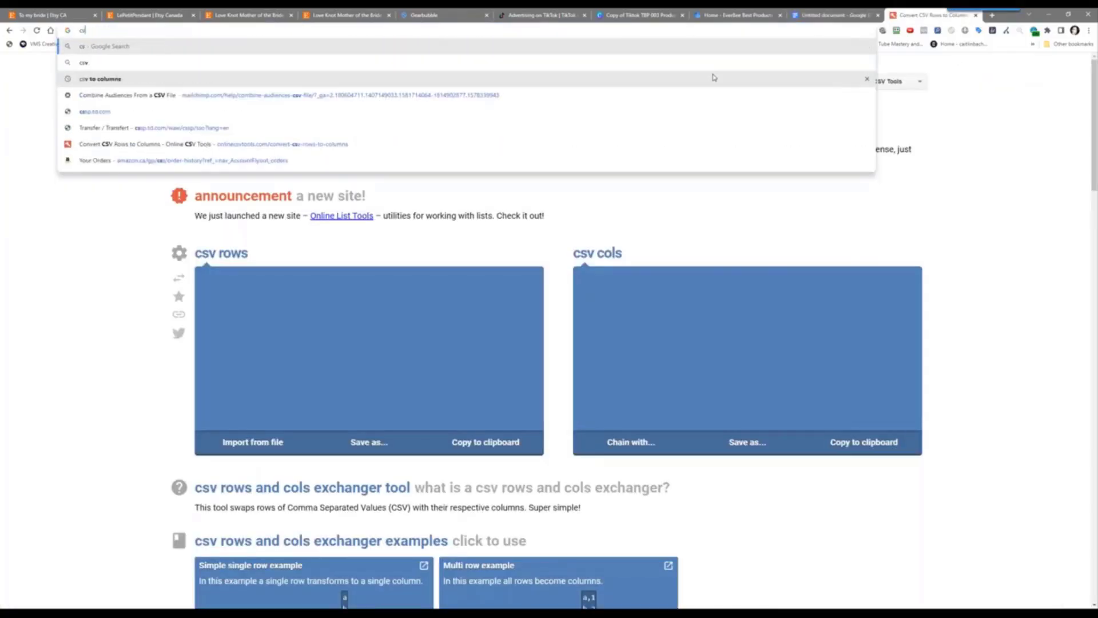
text(mmas to )
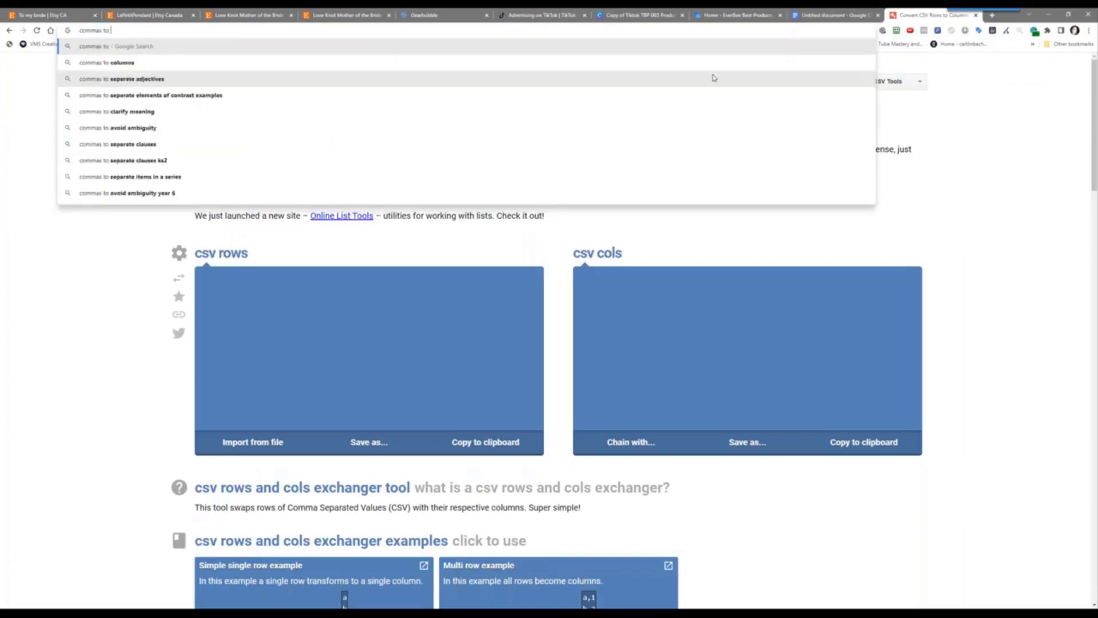
text(co)
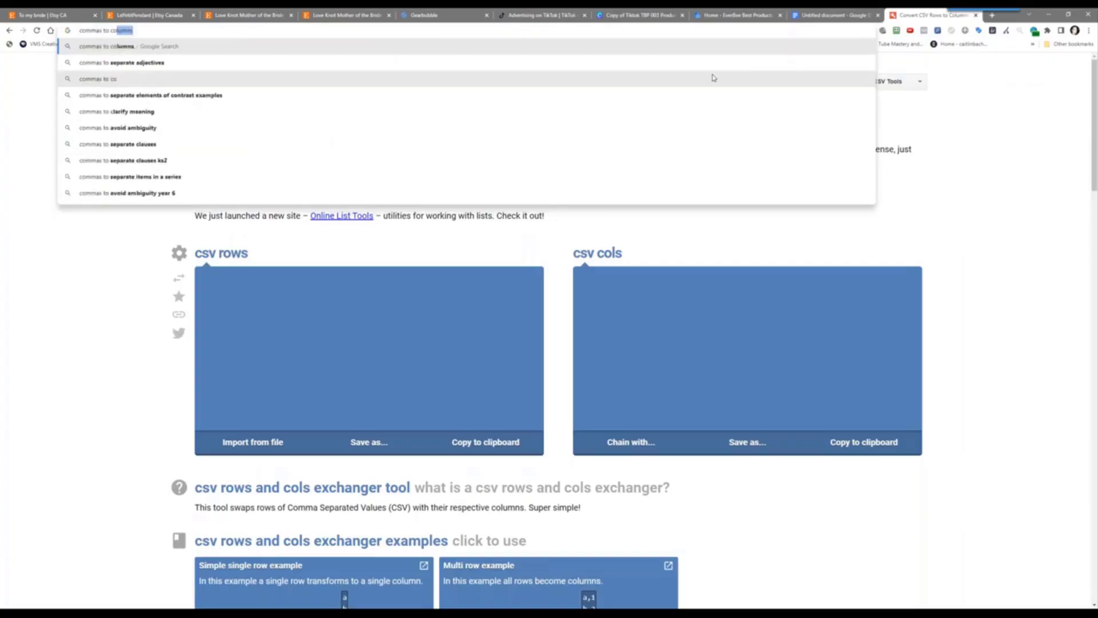
text(lumns in g)
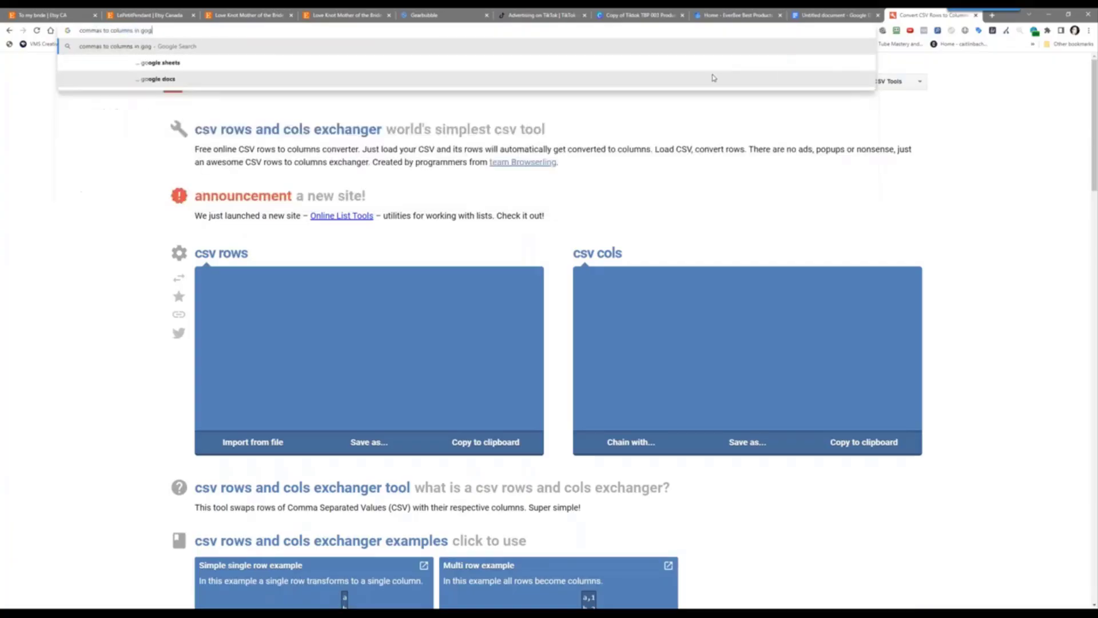
text(oogle docs)
key(Return)
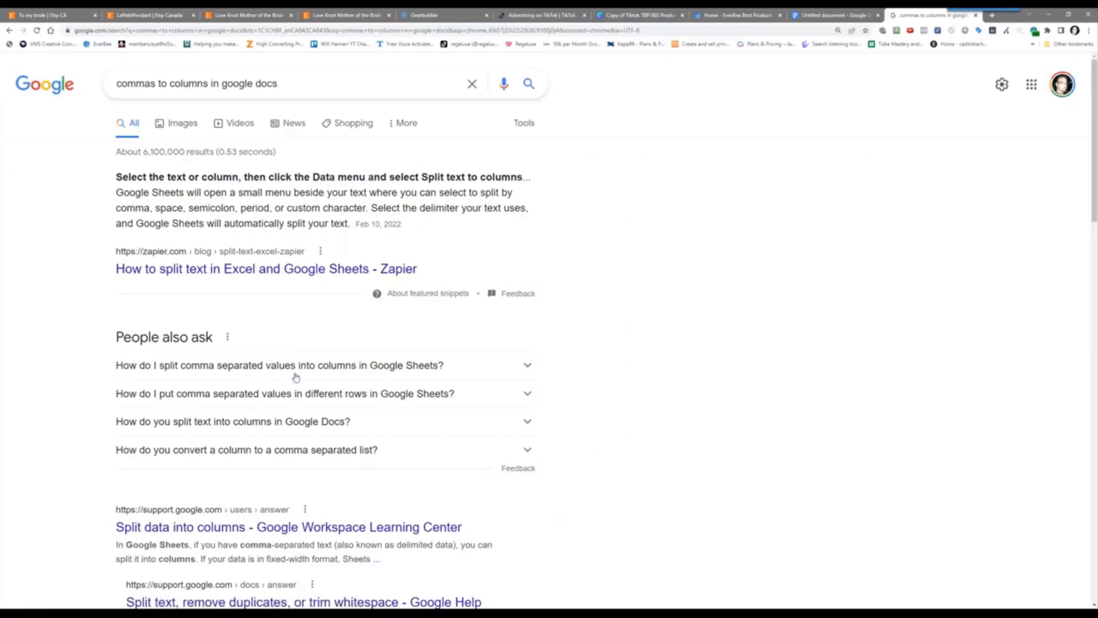
click(280, 424)
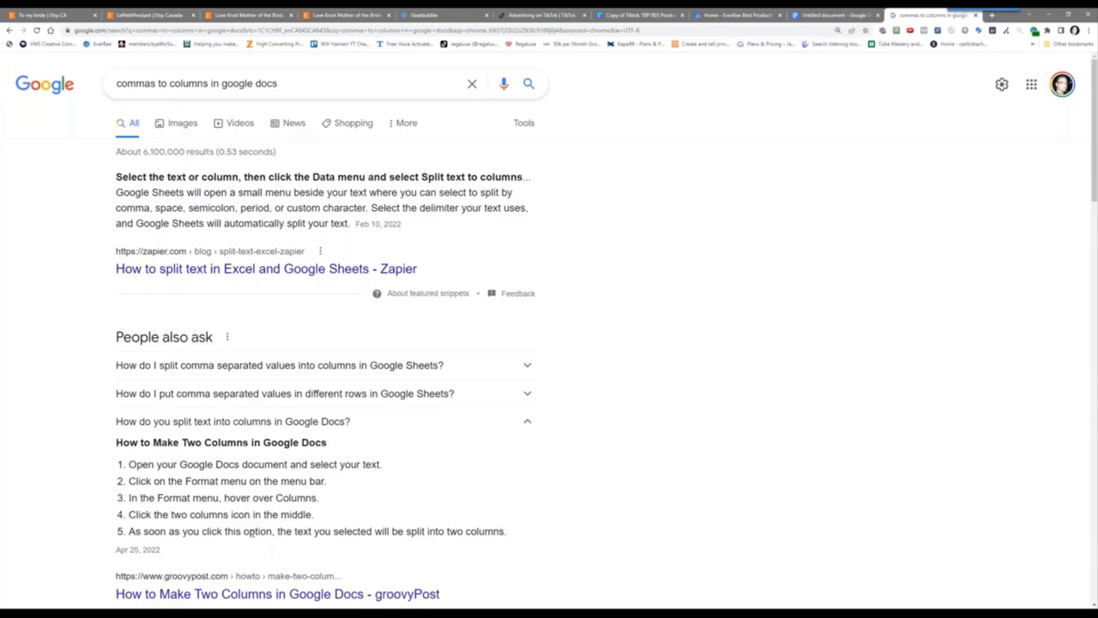
scroll(253, 534, down, 4)
scroll(256, 389, down, 3)
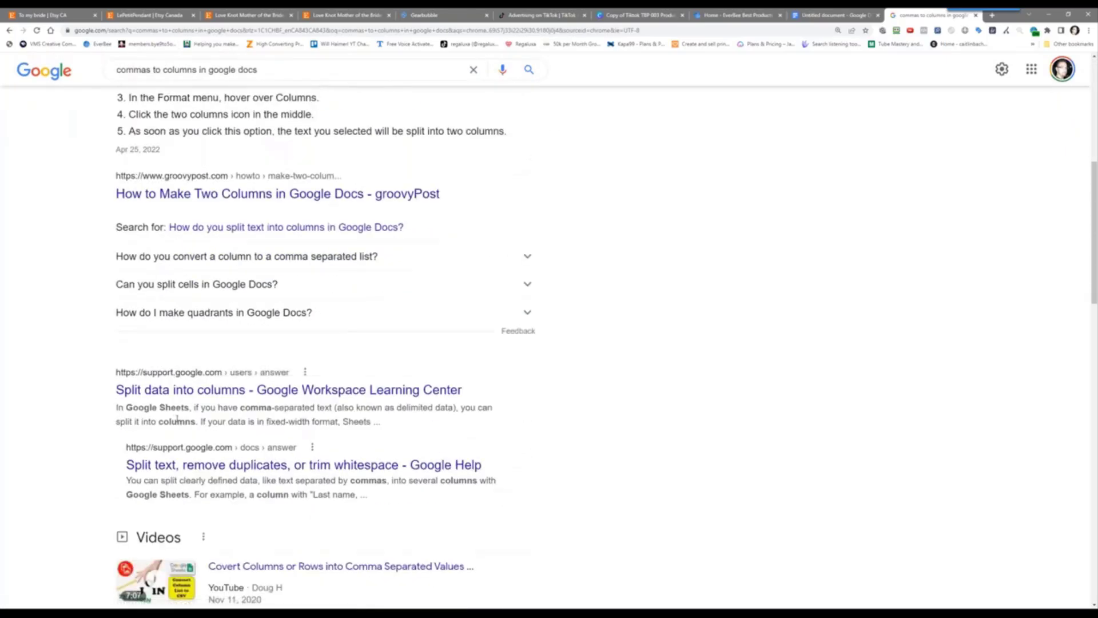
scroll(343, 369, down, 3)
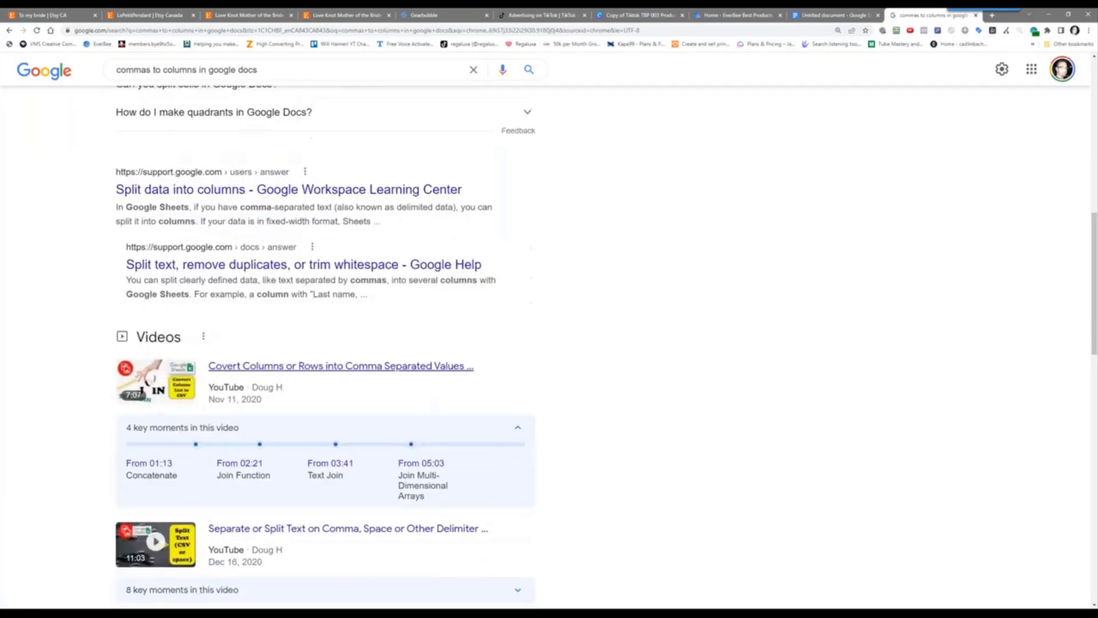
scroll(722, 436, down, 1)
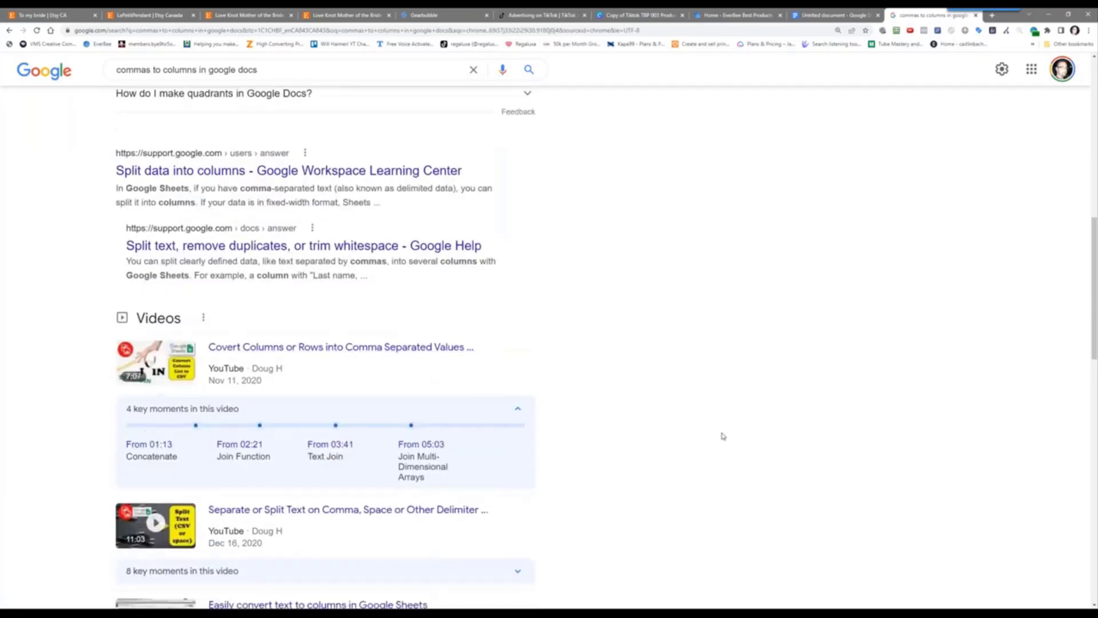
scroll(723, 436, up, 4)
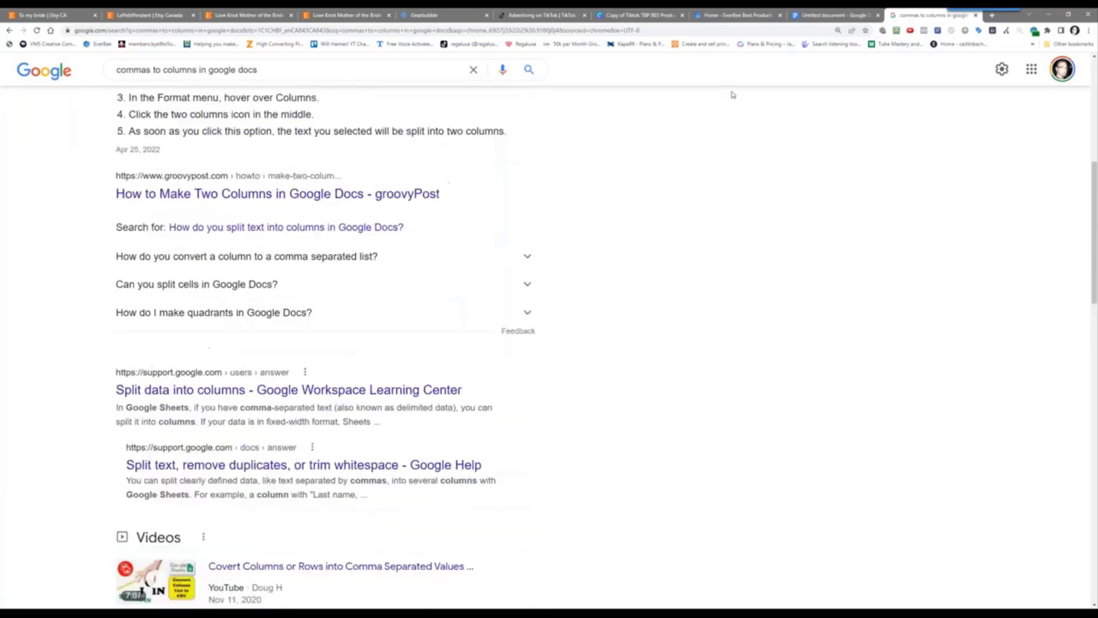
Break the first tags, Mom Of Bride Gift through Mother Of Bride, onto separate lines without commas
click(842, 16)
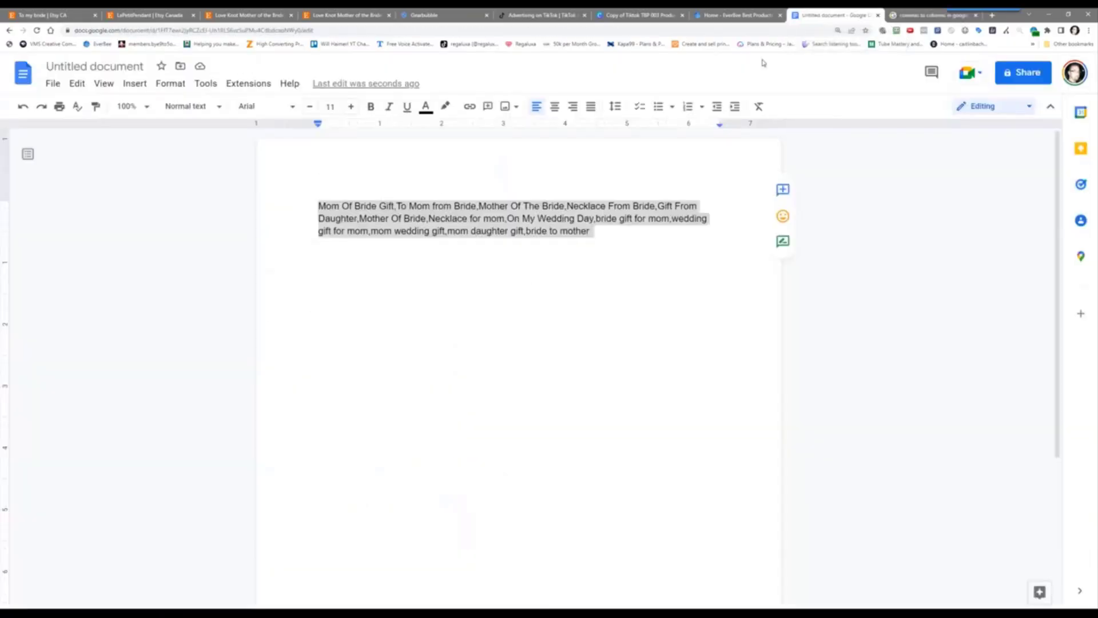
click(464, 218)
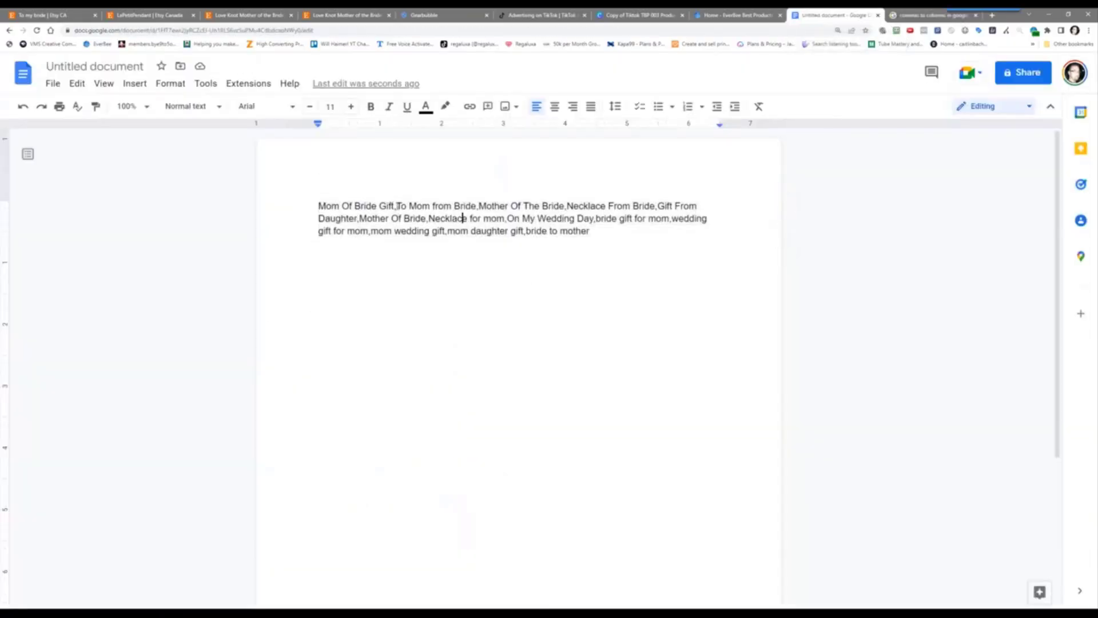
key(Return)
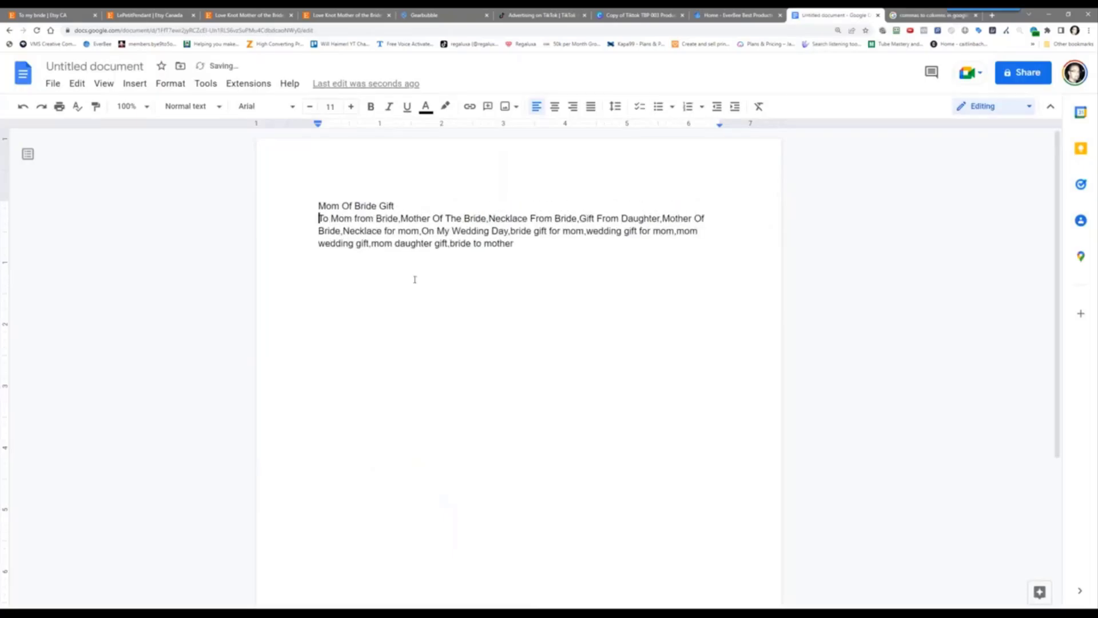
key(Right)
key(Right)
key(Delete)
key(Return)
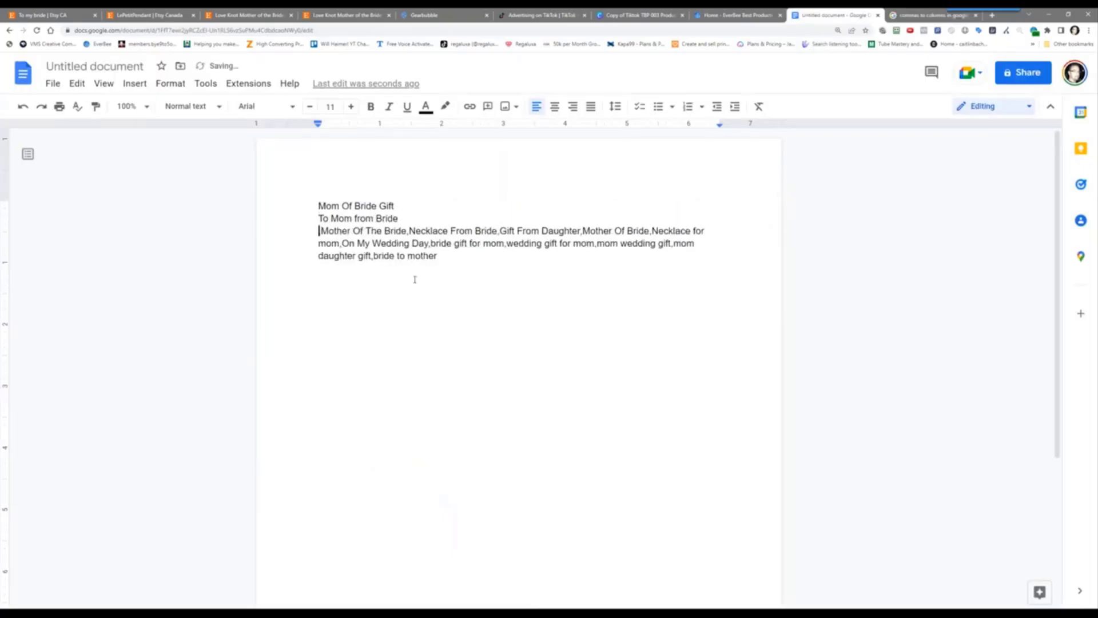
key(Delete)
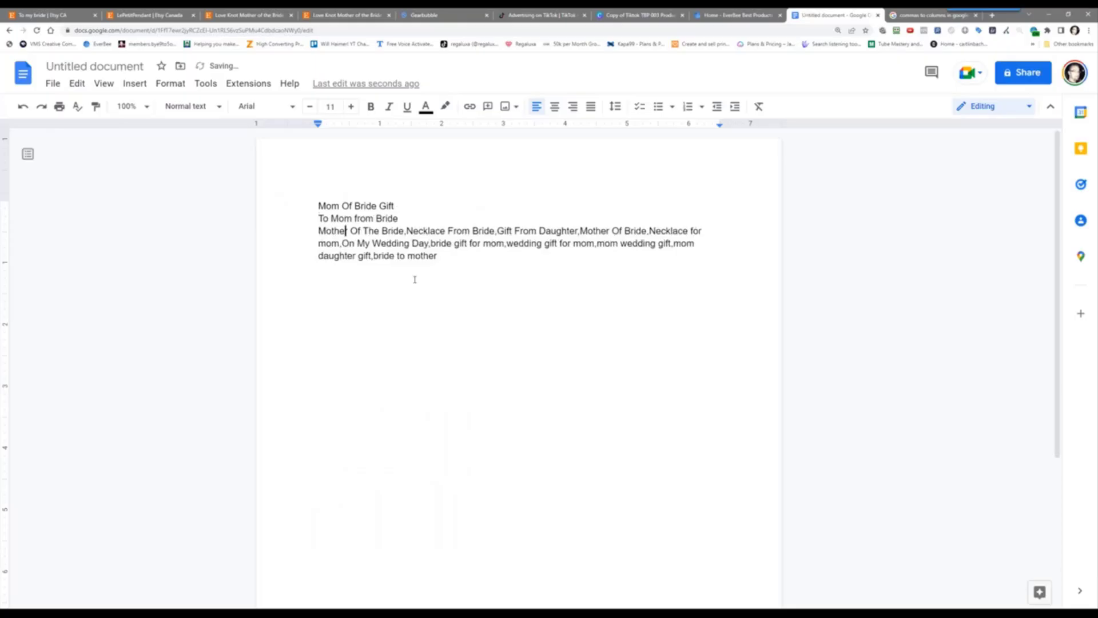
key(Return)
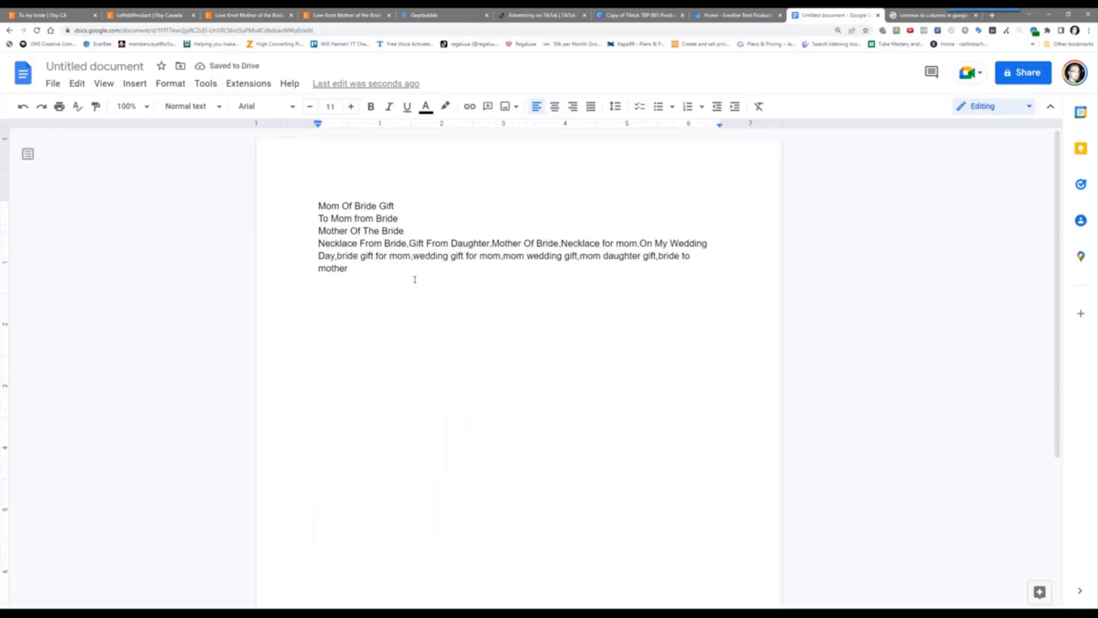
key(Delete)
key(Return)
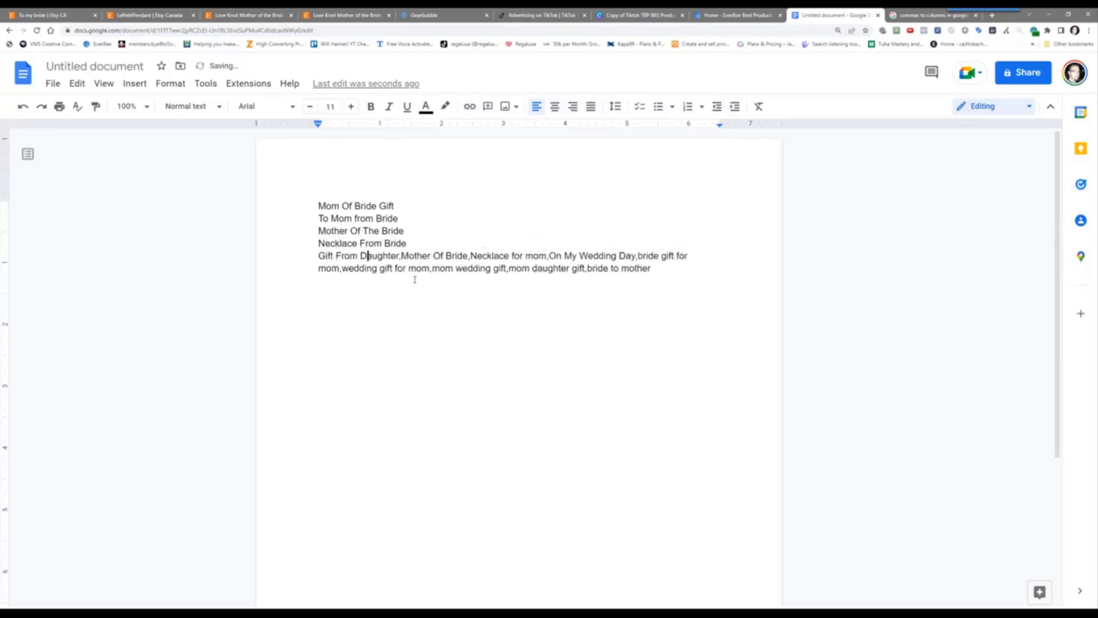
key(Delete)
key(Return)
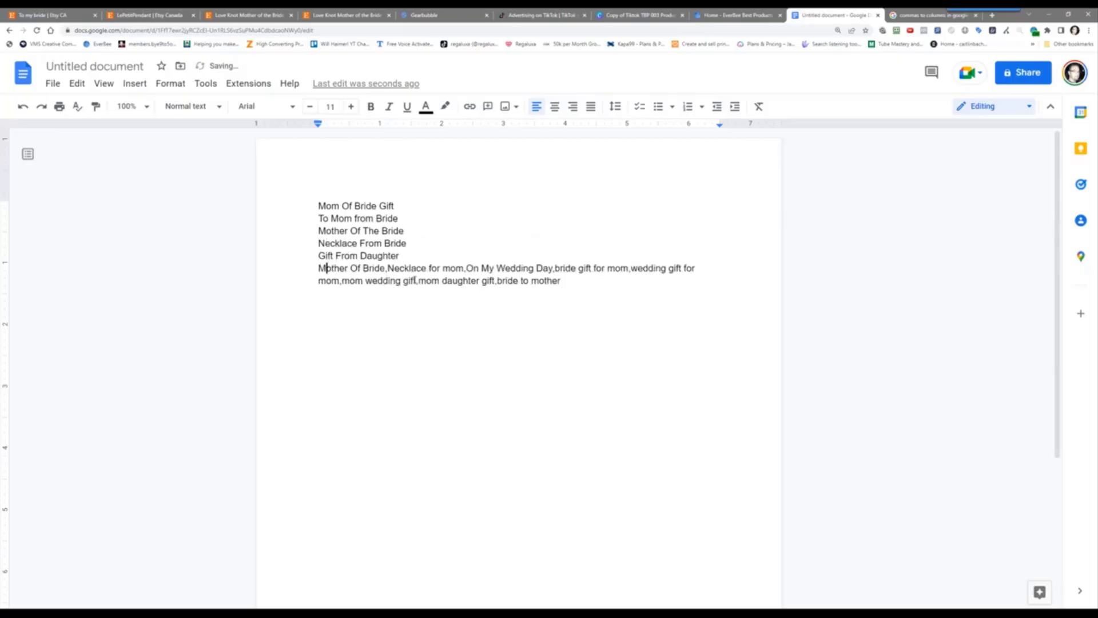
Put the remaining tags, Necklace for mom through bride to mother, one per line without commas
key(BackSpace)
key(Return)
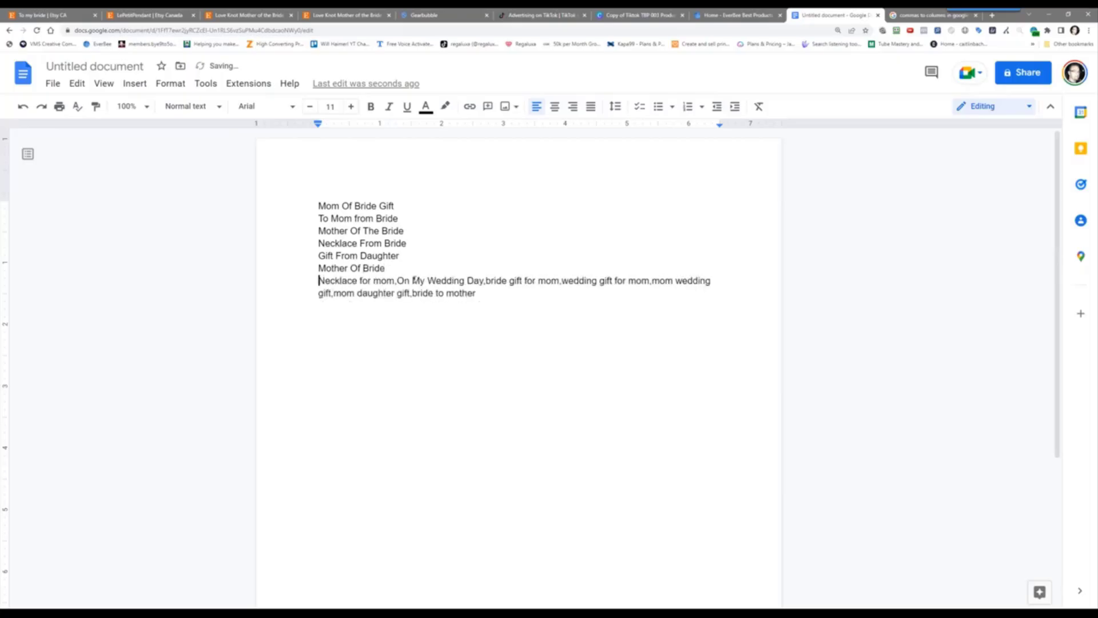
key(BackSpace)
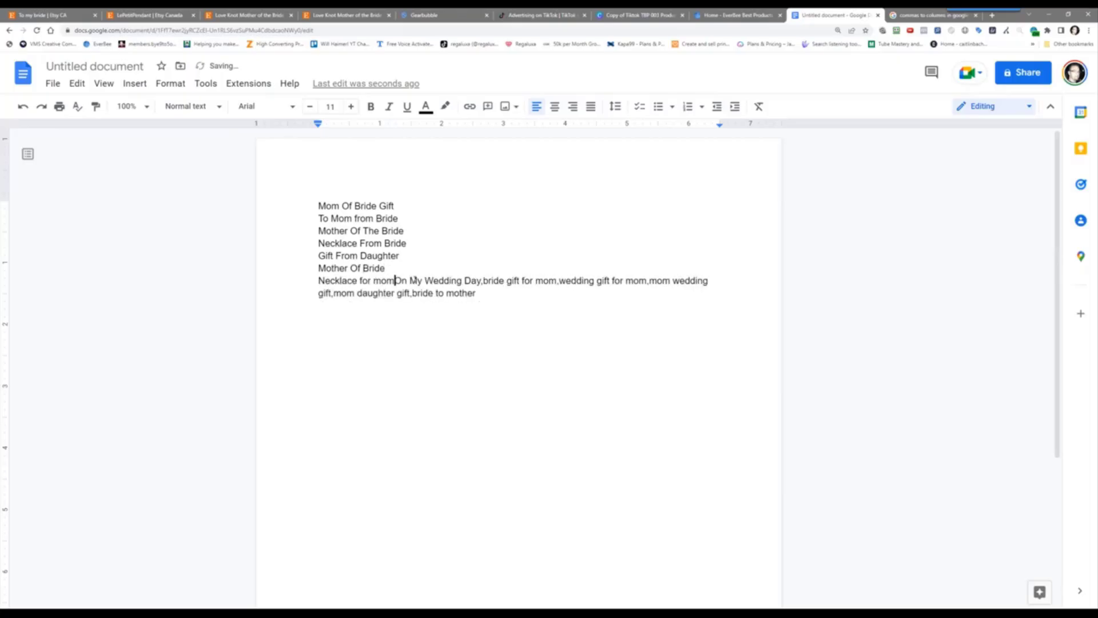
key(Return)
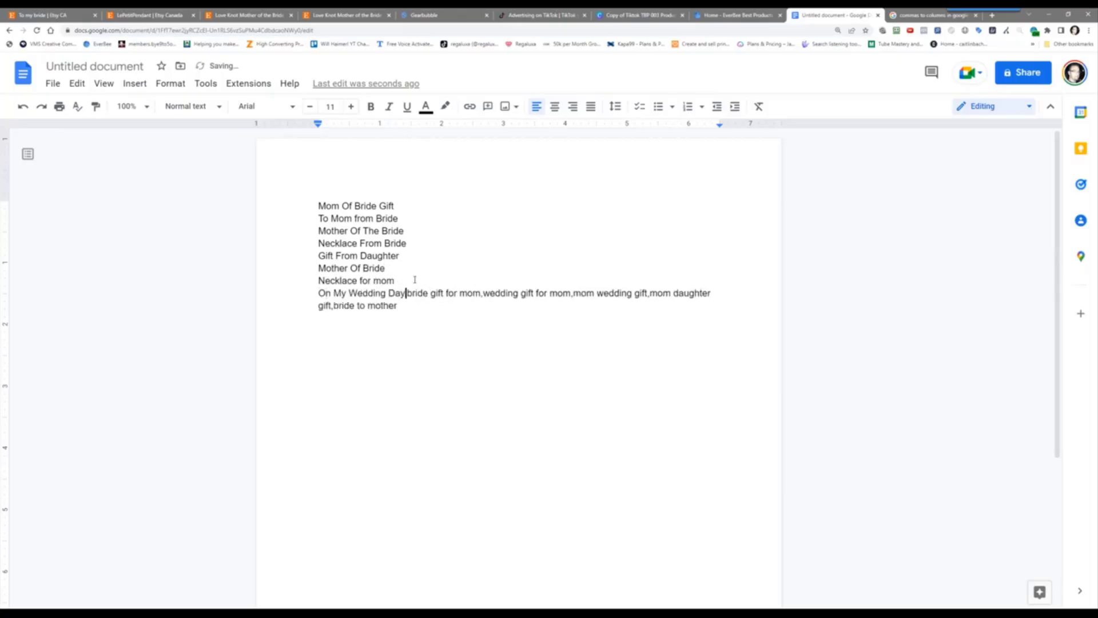
key(Return)
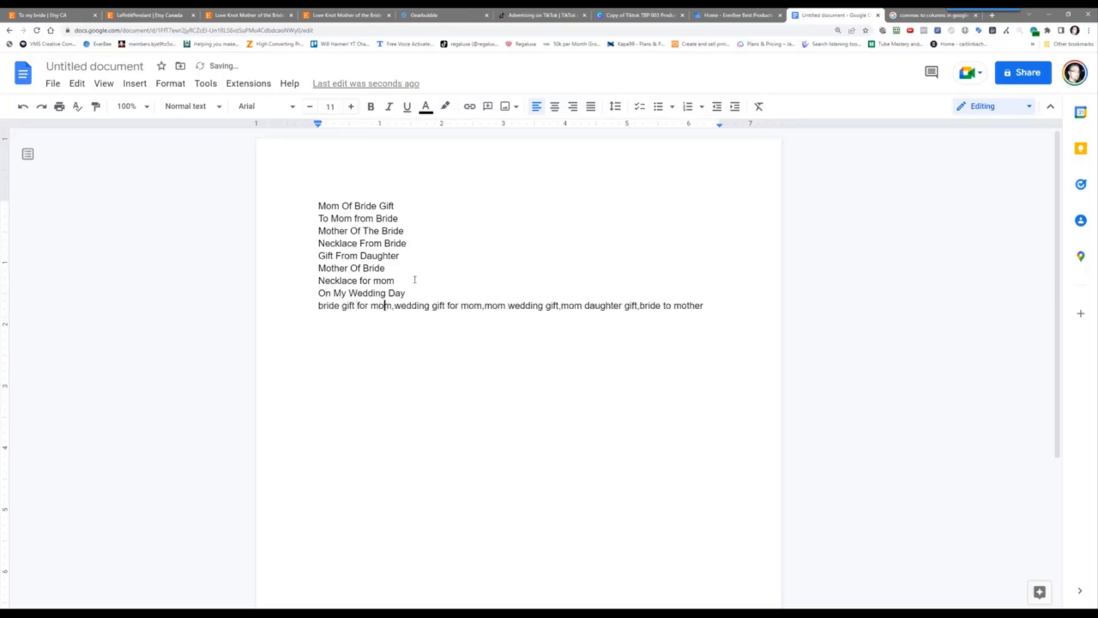
key(BackSpace)
key(Return)
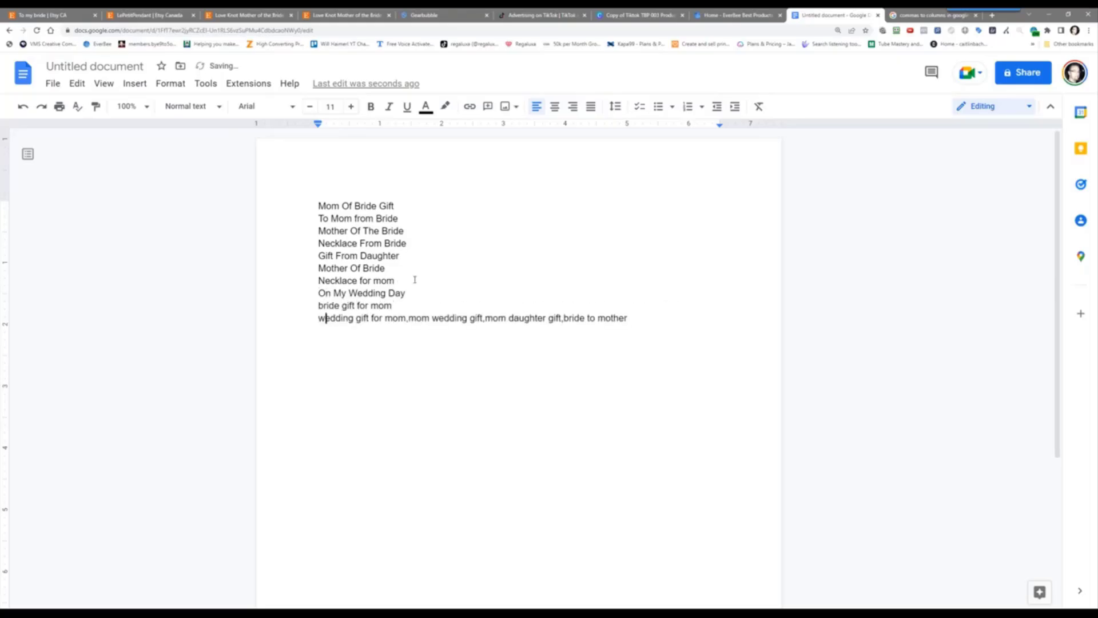
key(Return)
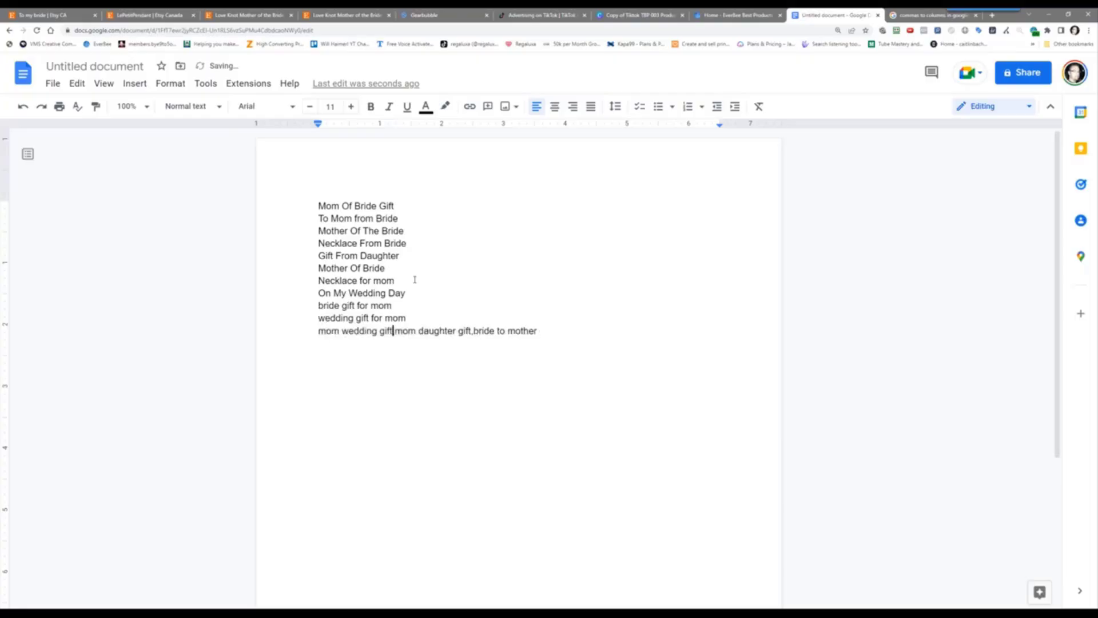
key(Return)
key(Right)
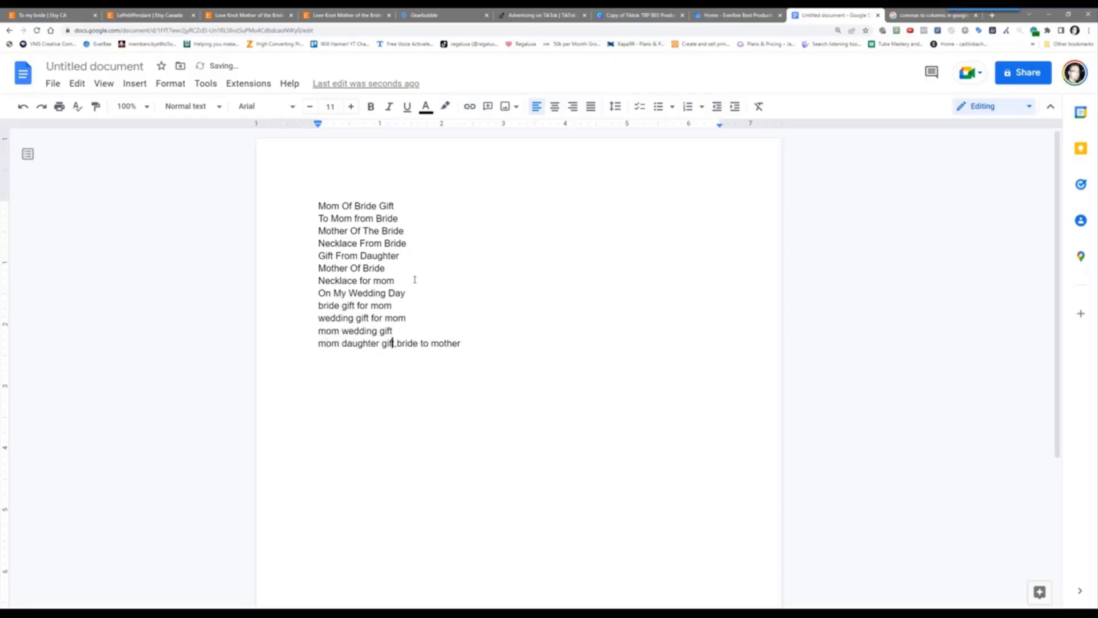
key(Return)
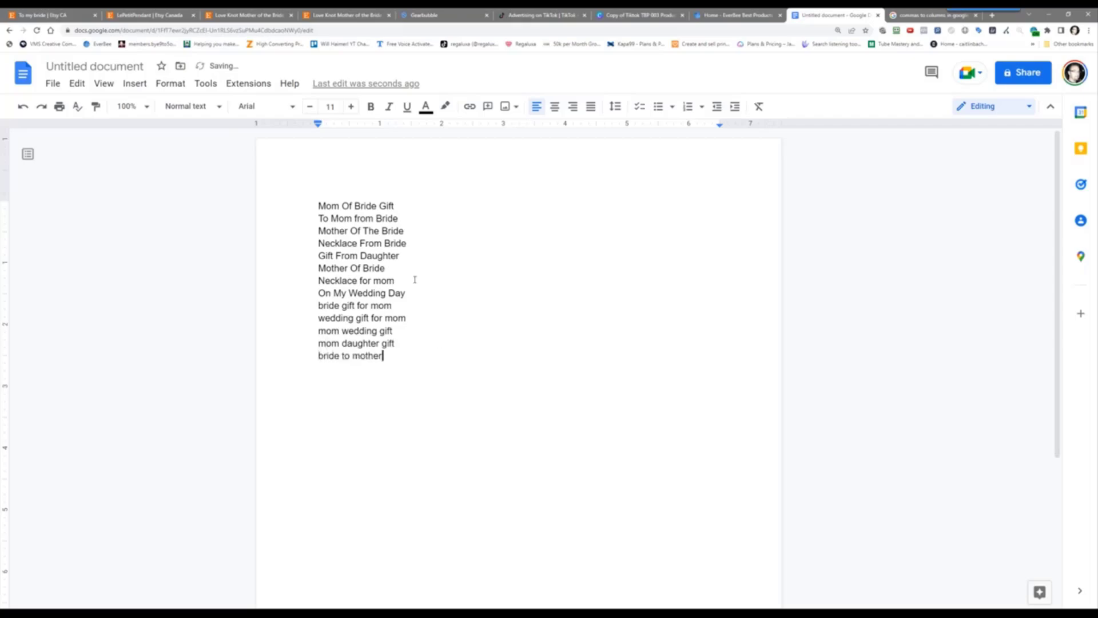
key(Return)
Sort LePetitPendant's EverBee table by Est. mo. sales, descending, putting Love Knot Mother Of The Bride (68) on top
click(123, 12)
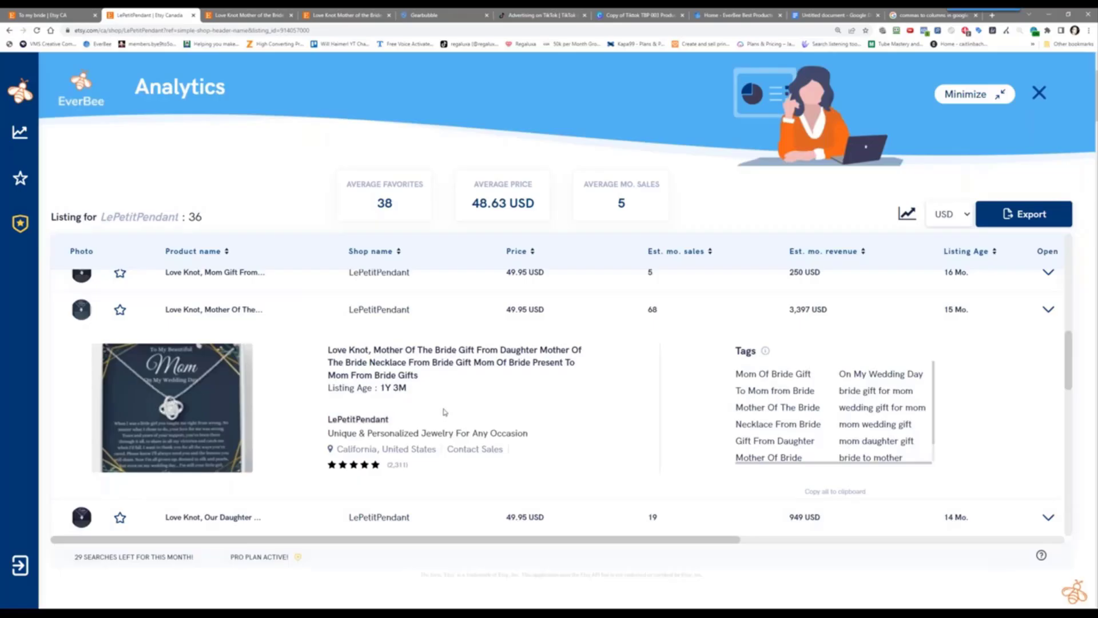
scroll(479, 412, down, 3)
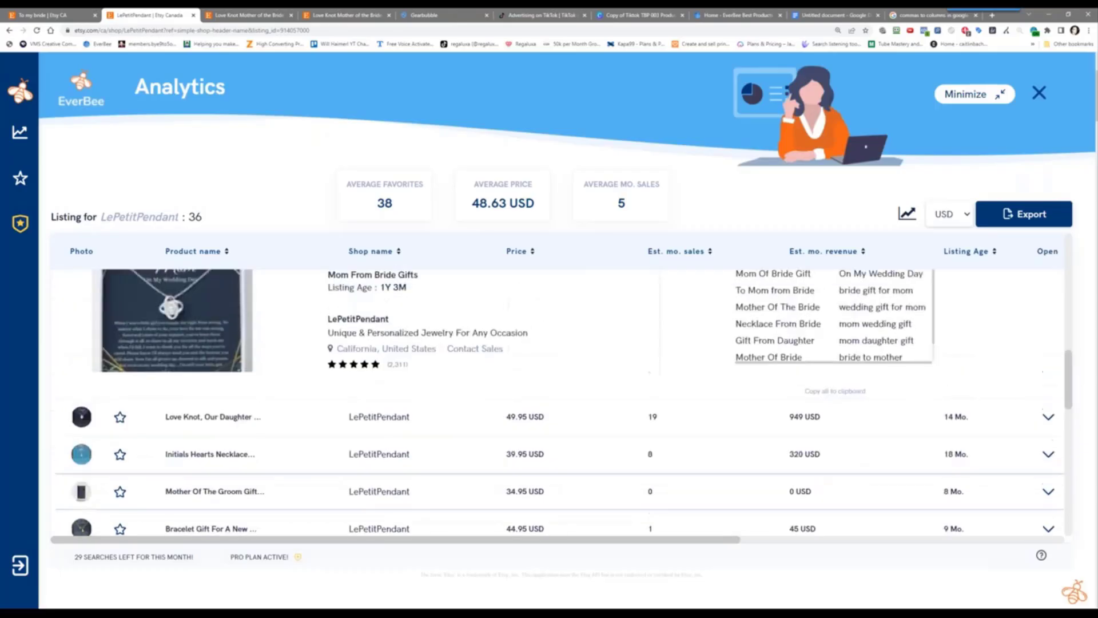
scroll(657, 400, up, 3)
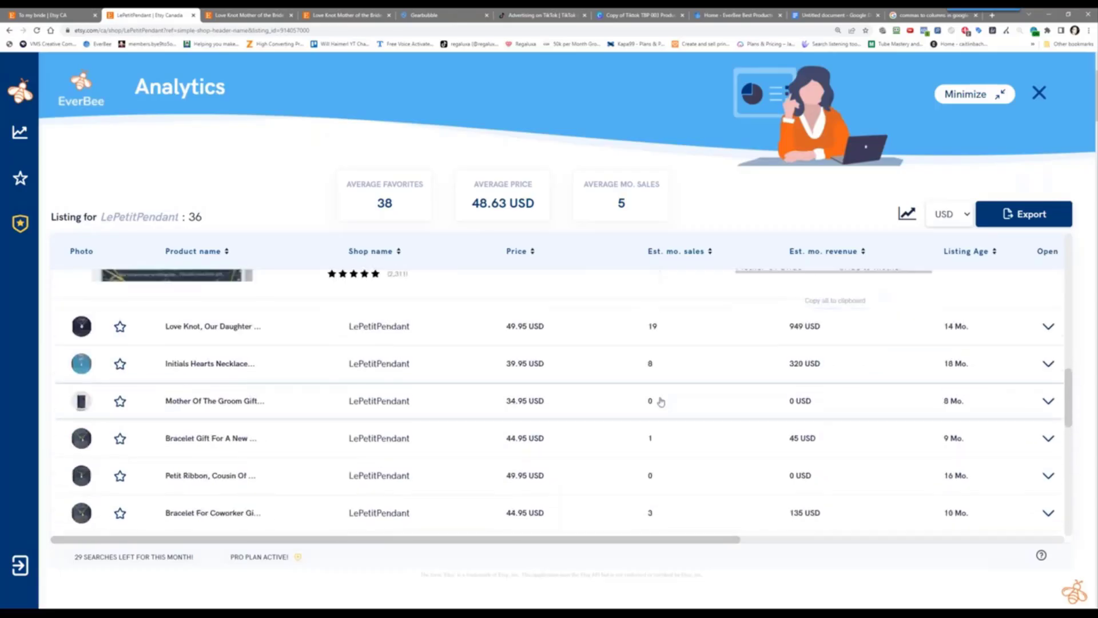
scroll(628, 432, down, 3)
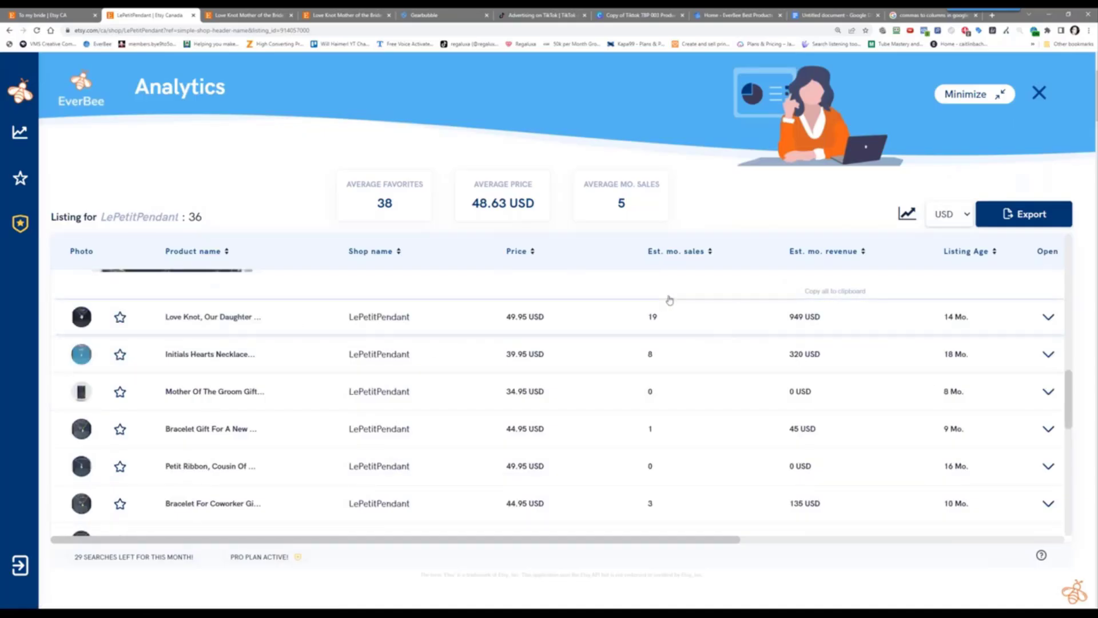
click(710, 252)
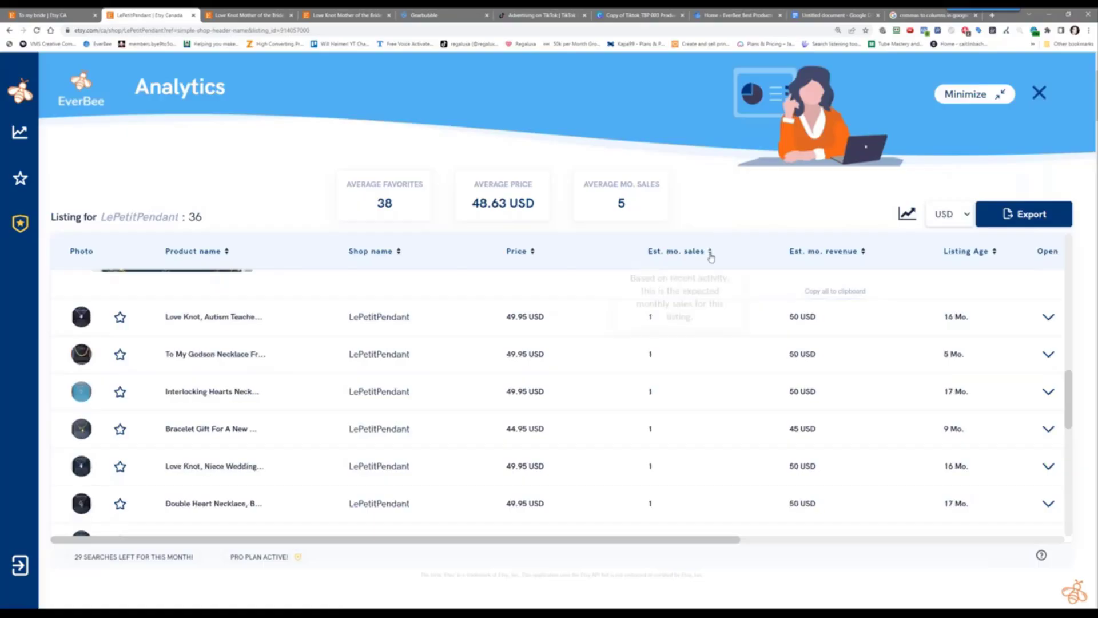
scroll(664, 372, down, 2)
scroll(664, 373, up, 10)
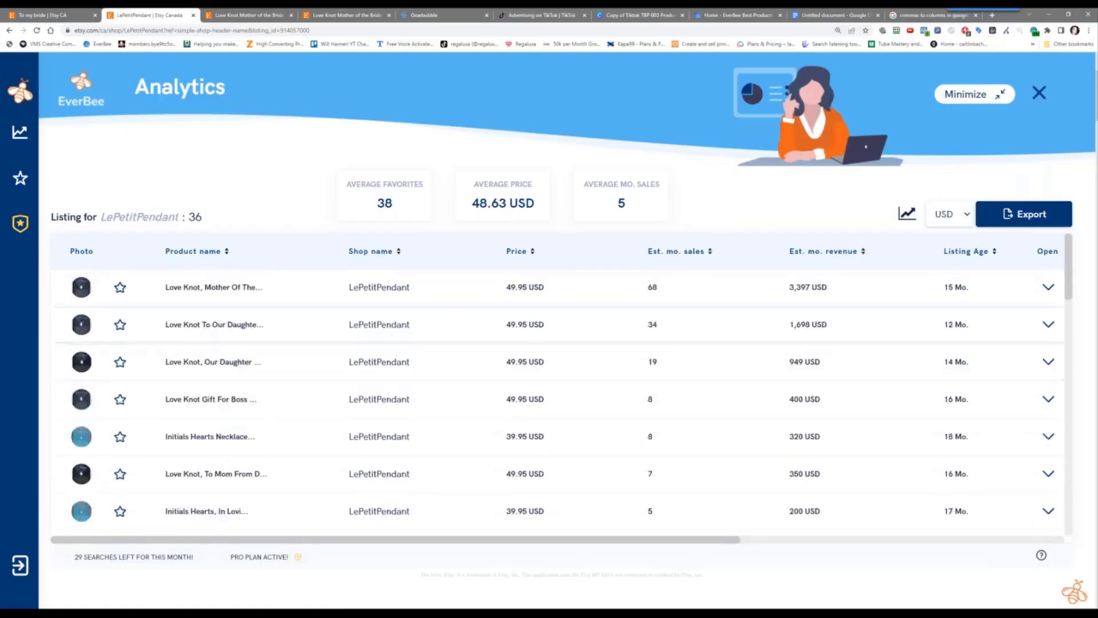
Open the top-selling Love Knot Mother Of The Bride listing and compare it against the analytics table
click(248, 292)
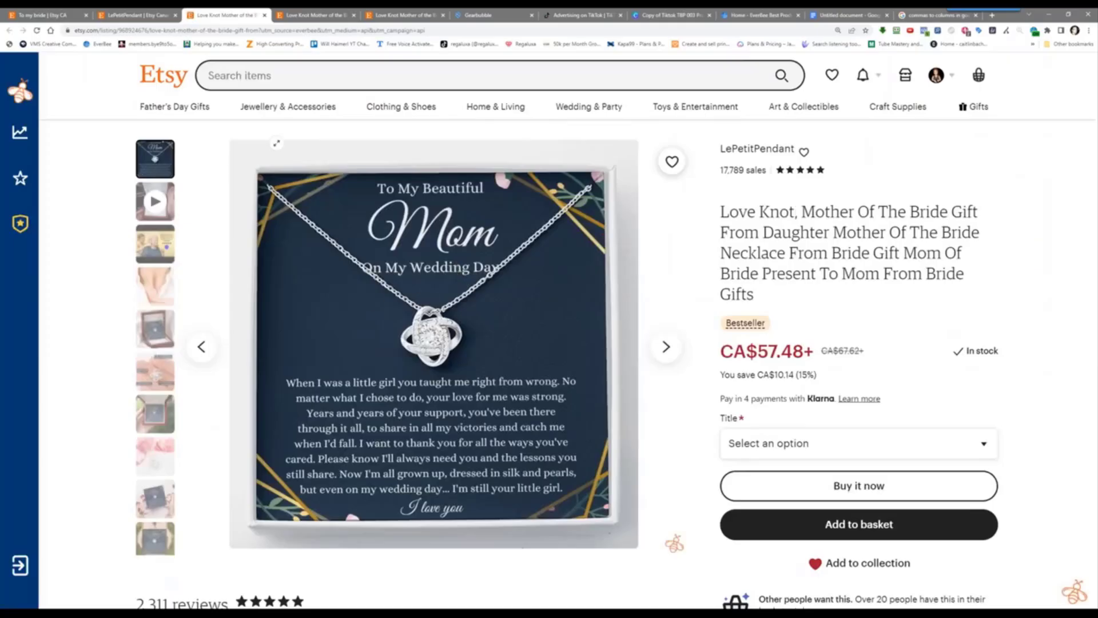
click(141, 12)
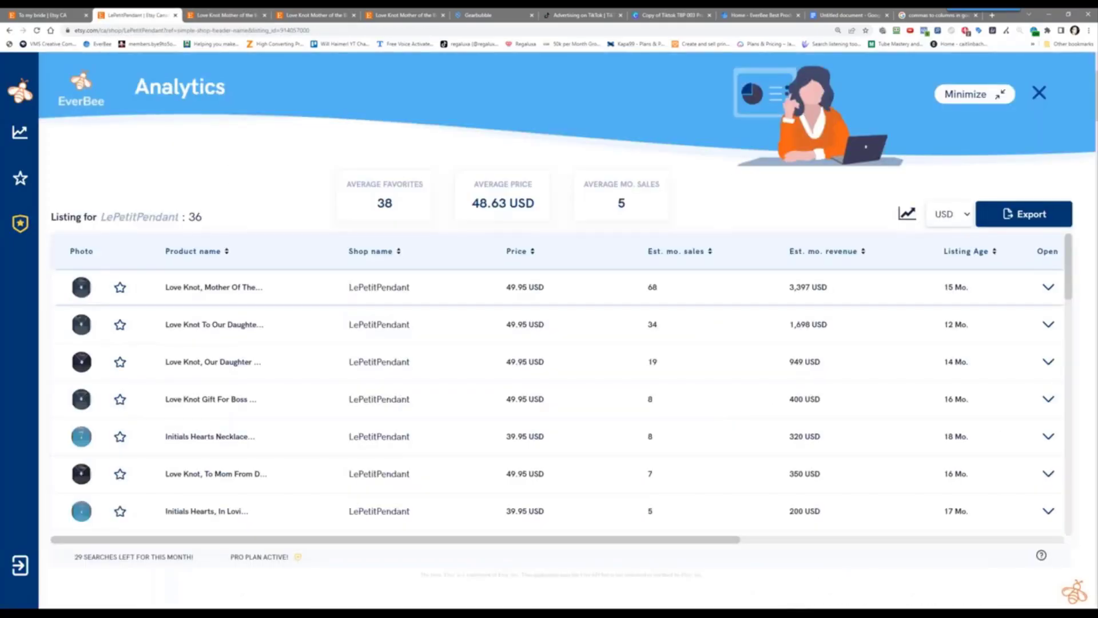
click(214, 13)
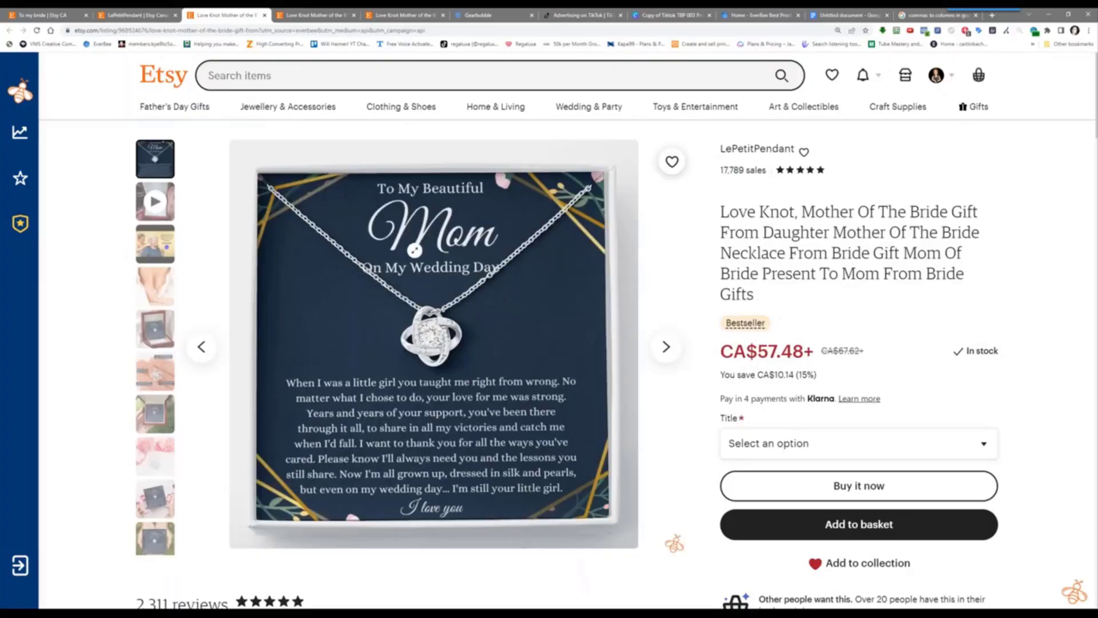
click(123, 10)
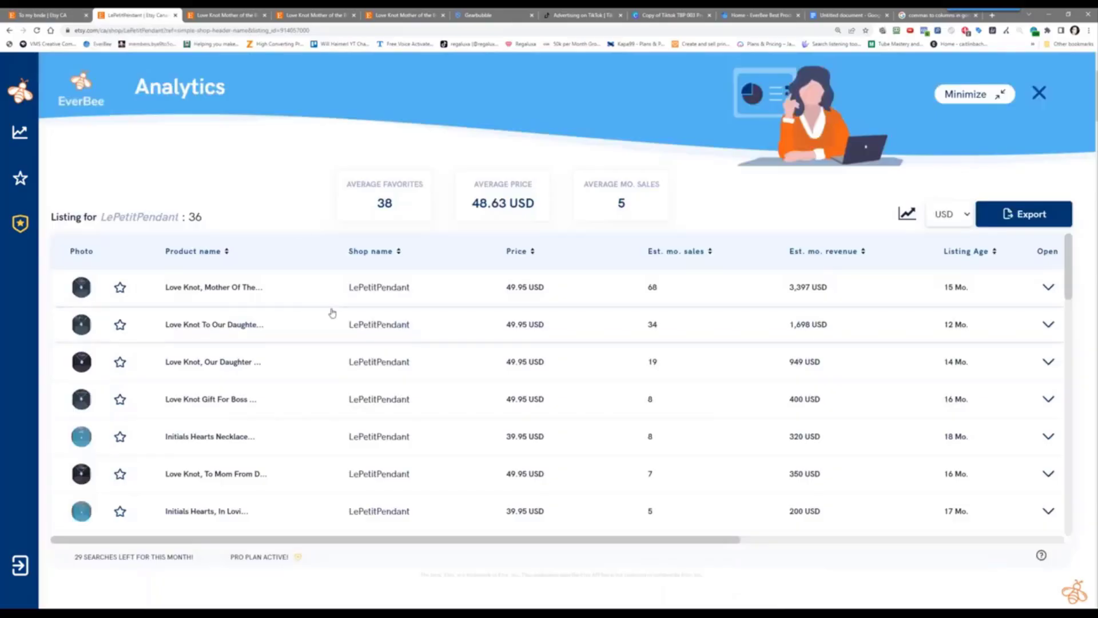
Open the Love Knot Daughter-In-Law listing, the second-best seller at 34 monthly sales, and view its tags
click(205, 330)
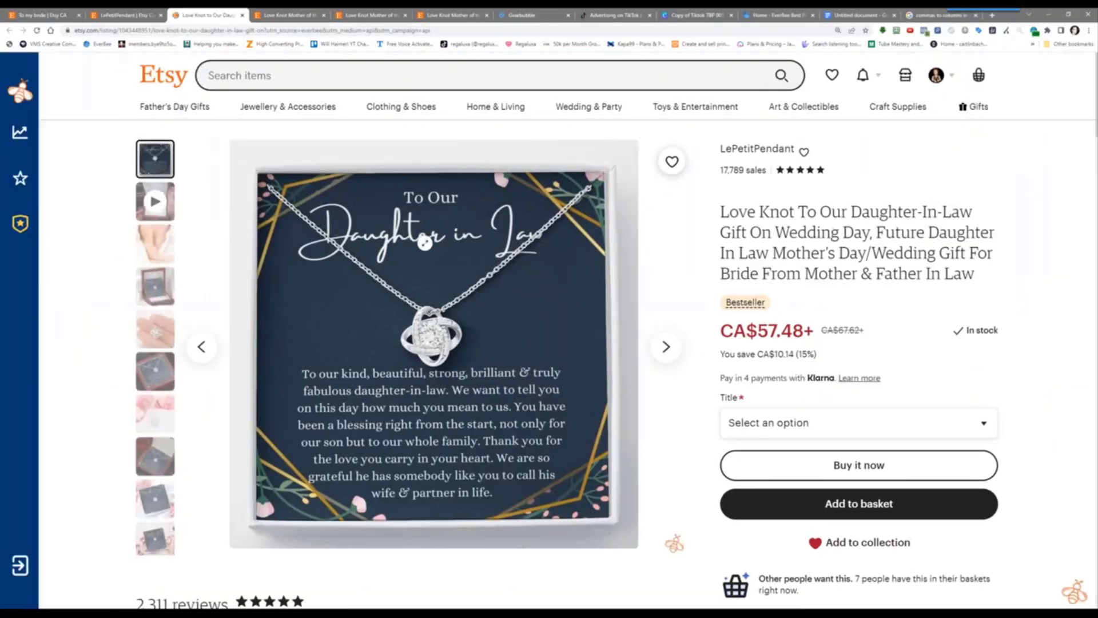
scroll(386, 326, down, 2)
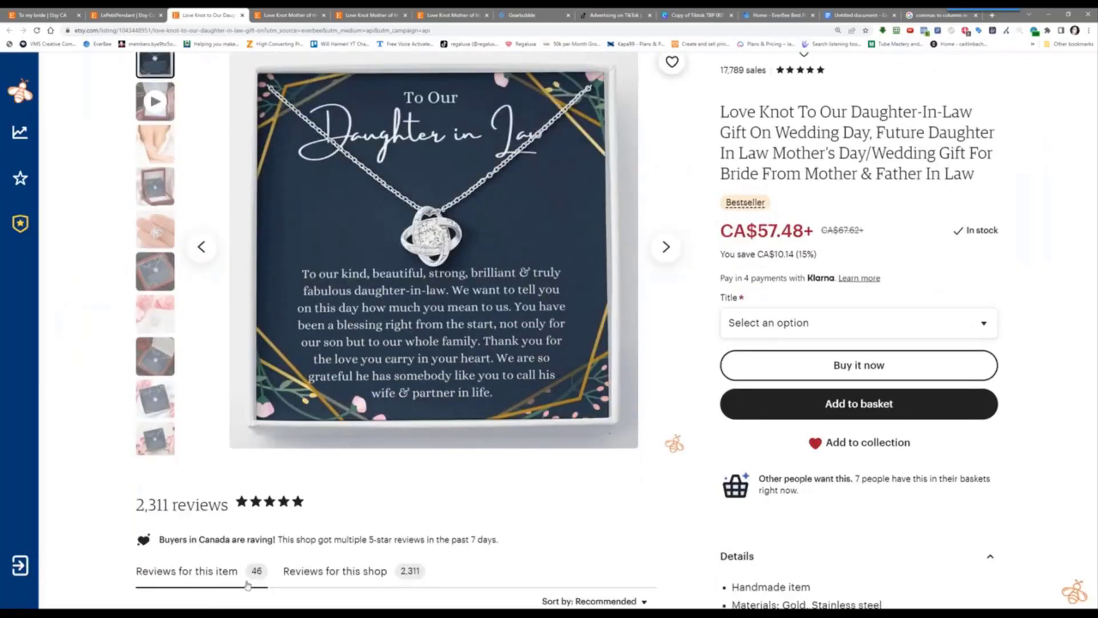
scroll(266, 262, up, 2)
click(123, 14)
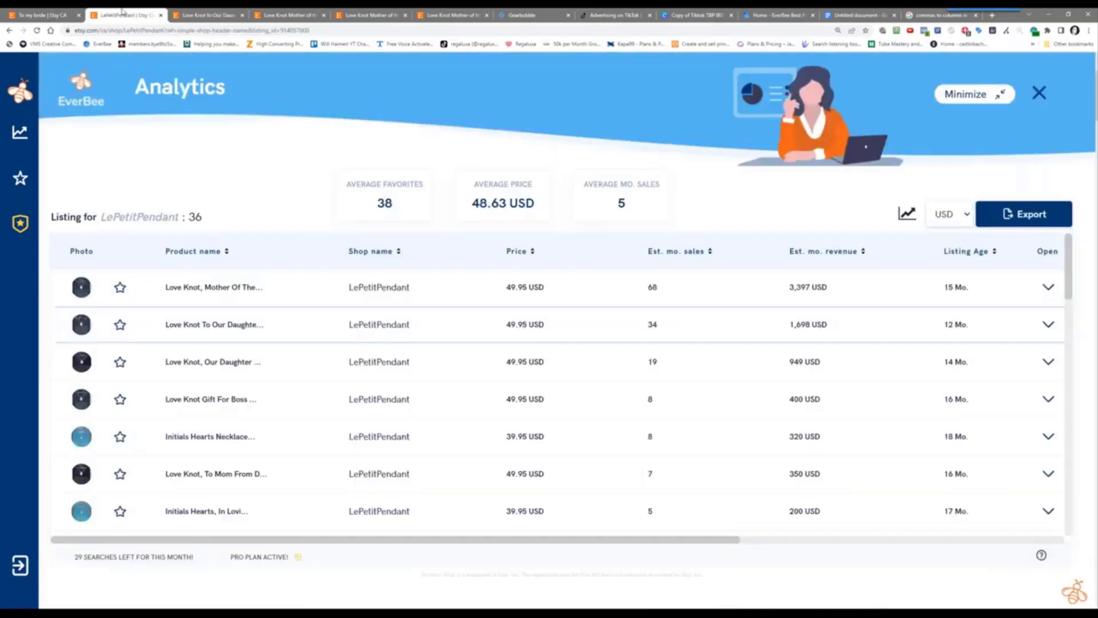
click(316, 320)
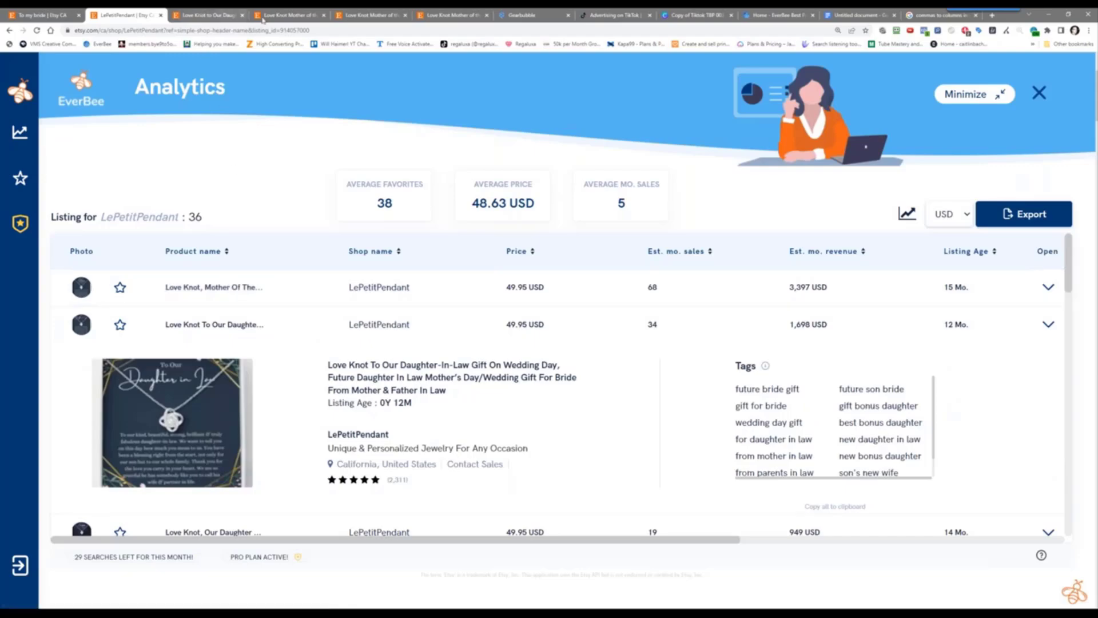
click(291, 17)
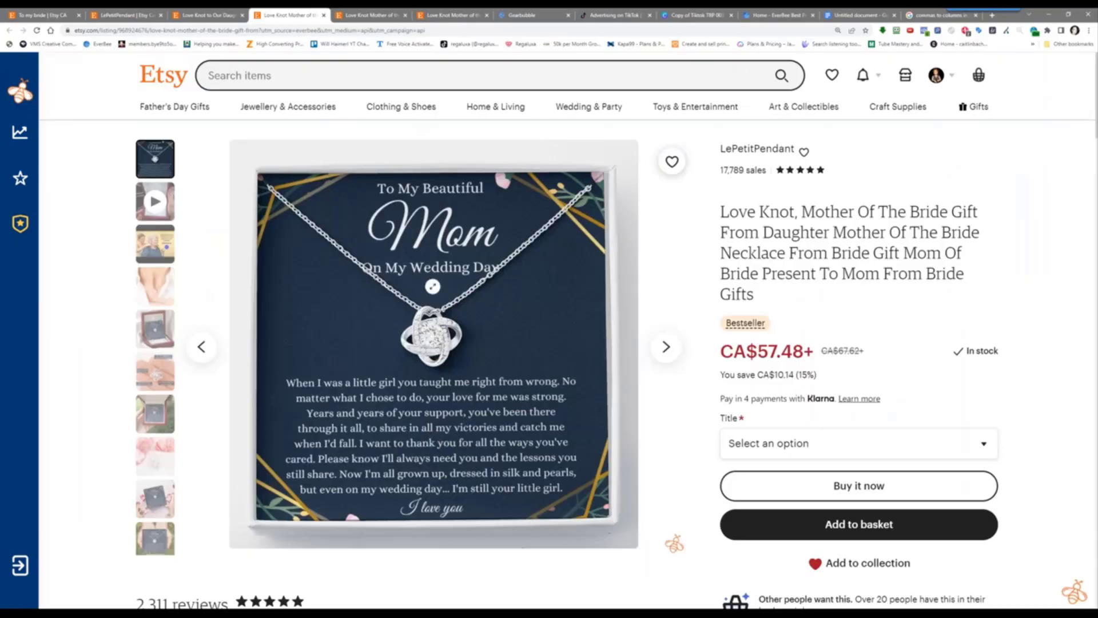
click(203, 15)
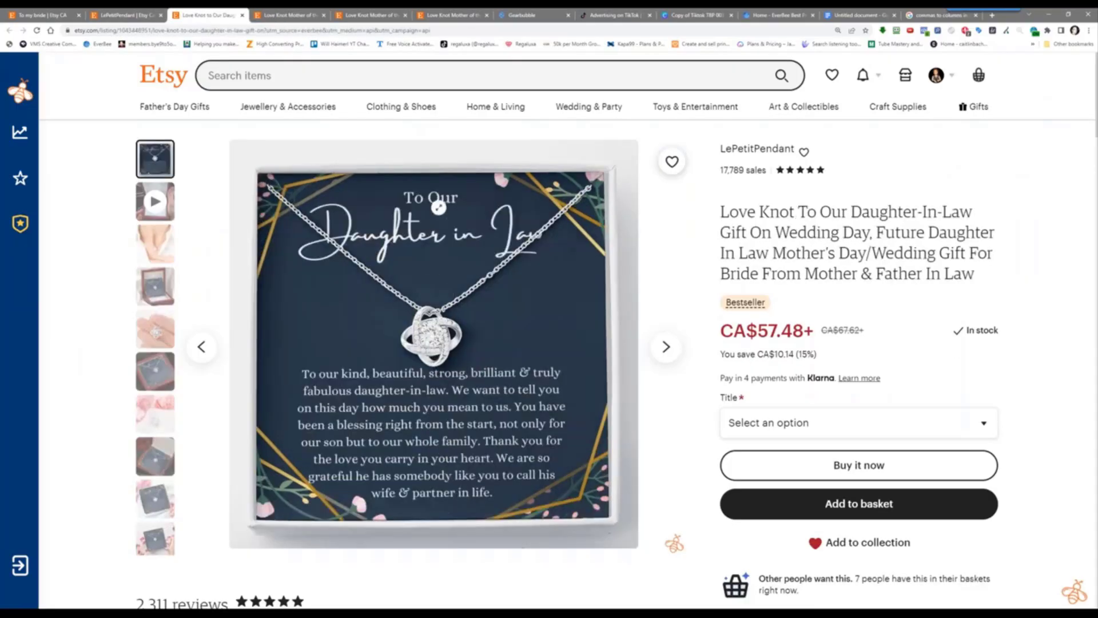
Open the Love Knot, Our Daughter wedding-day listing from EverBee analytics and scroll through its page
click(108, 15)
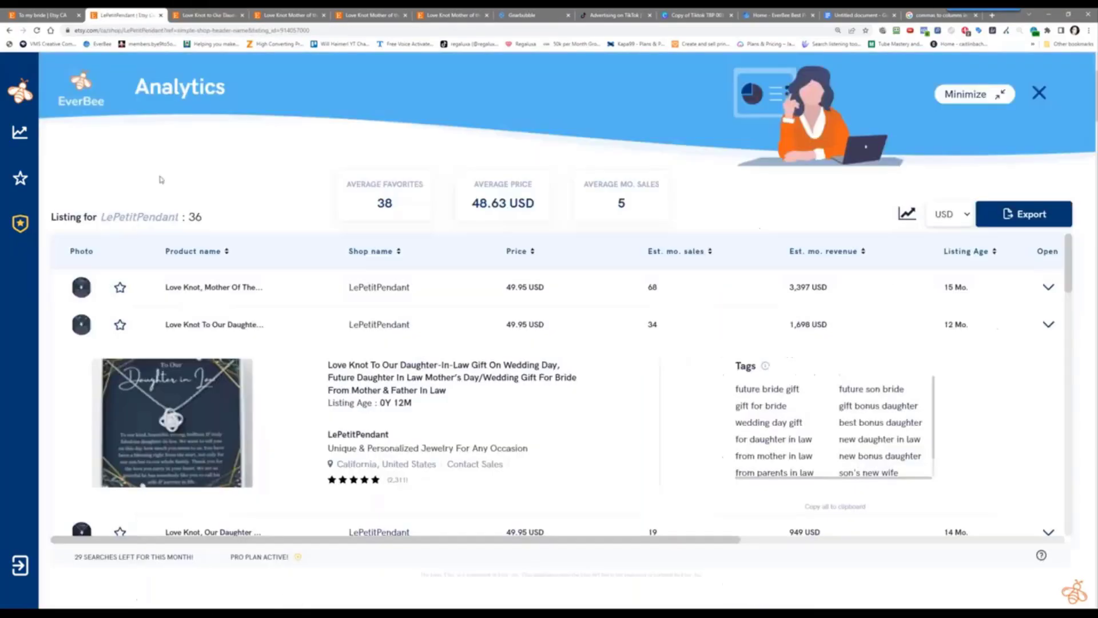
scroll(306, 346, down, 2)
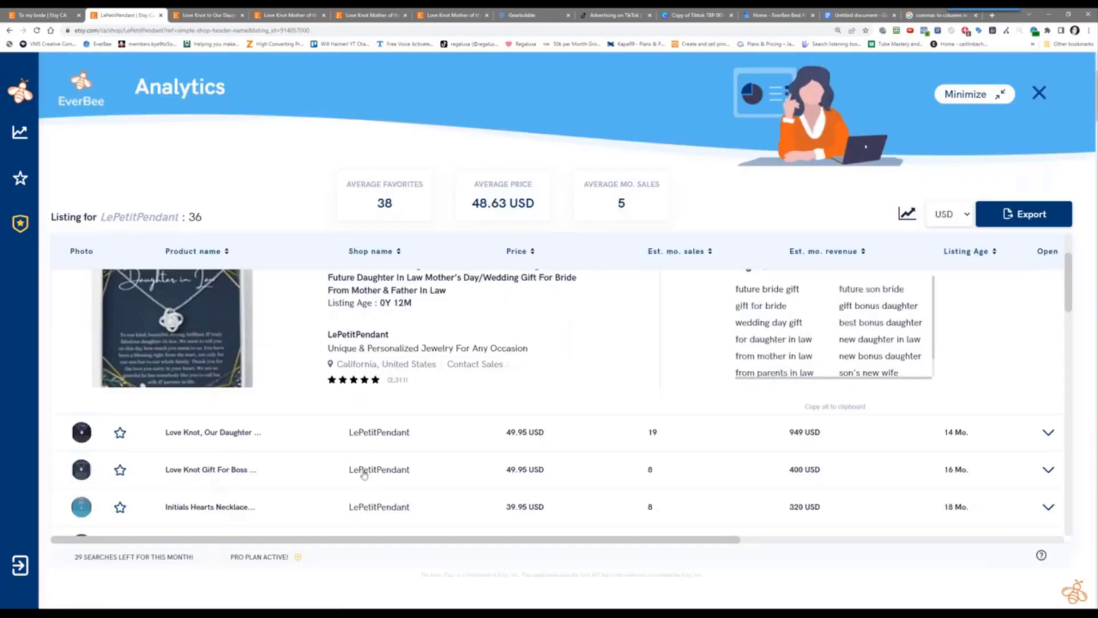
click(213, 432)
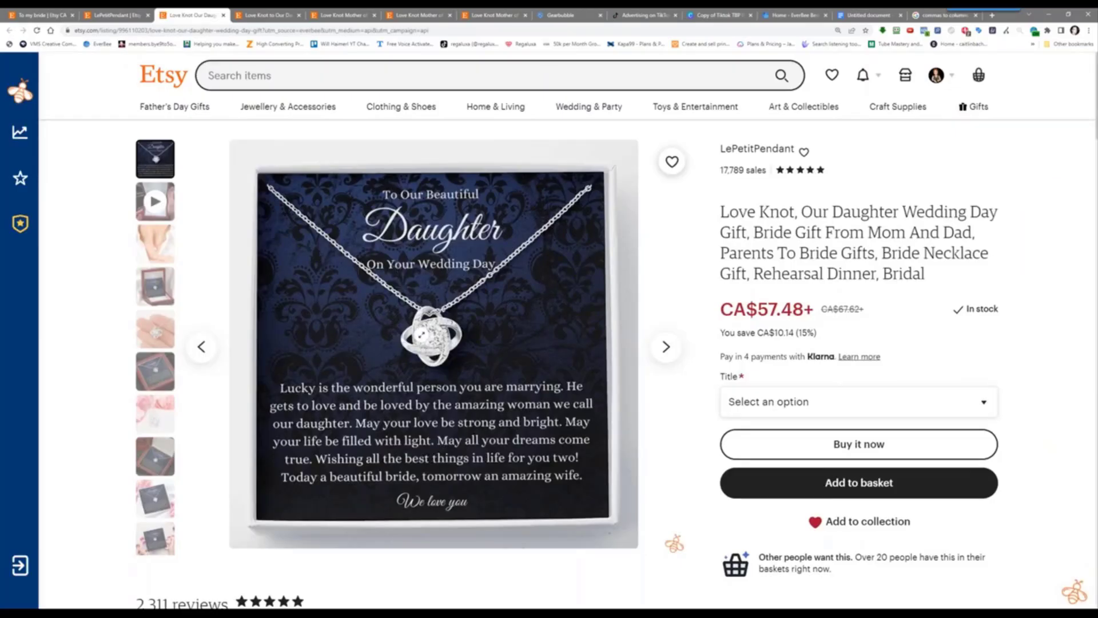
scroll(422, 335, down, 4)
scroll(423, 329, up, 4)
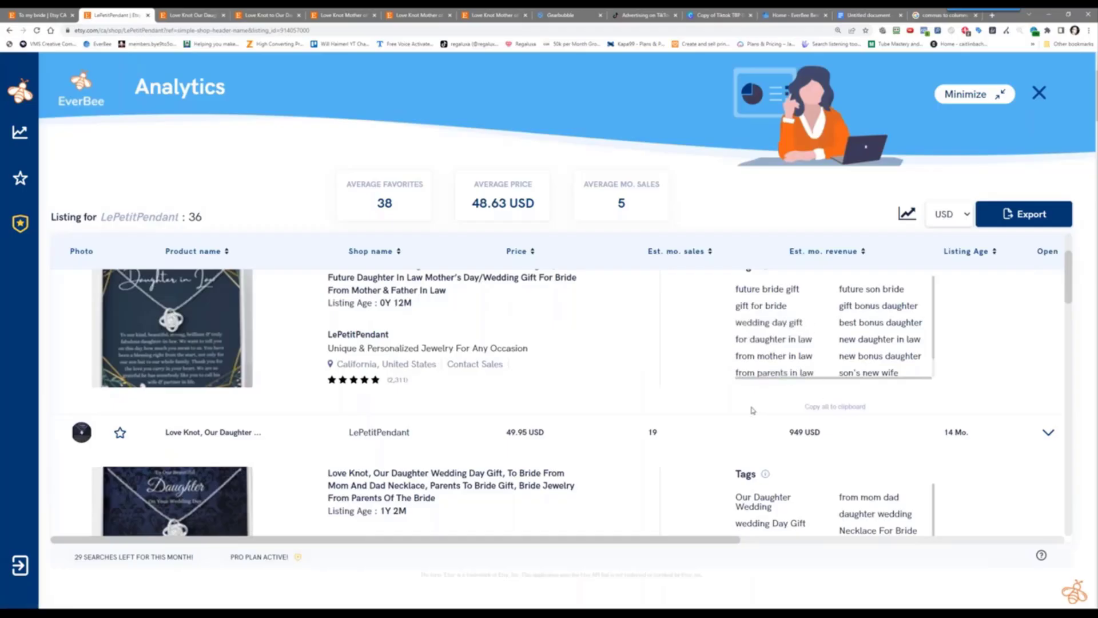
scroll(743, 408, down, 10)
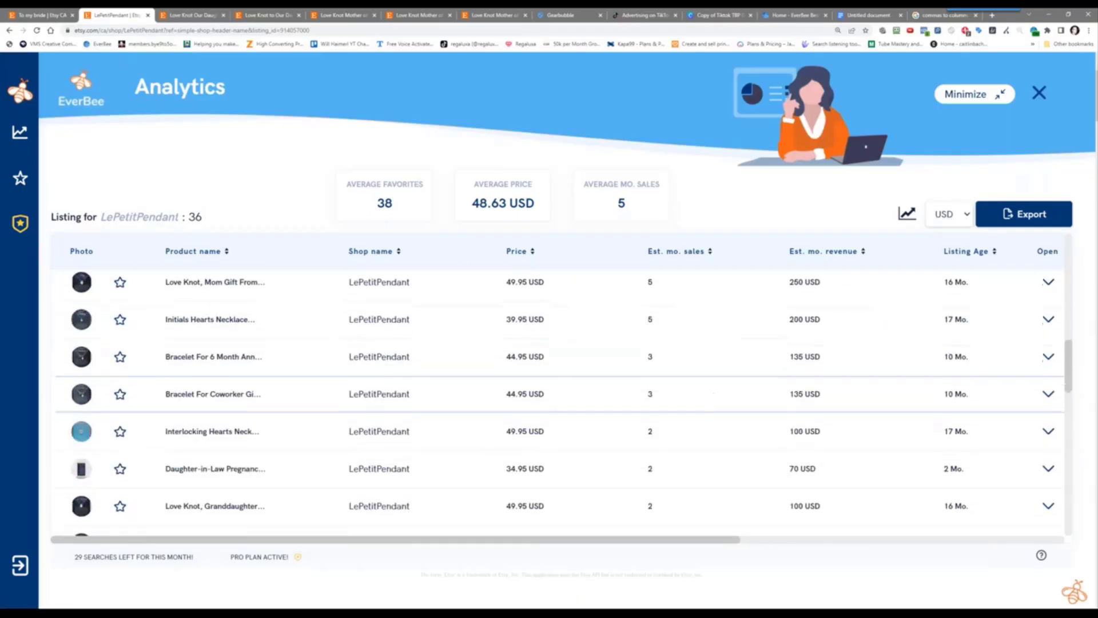
scroll(694, 410, down, 10)
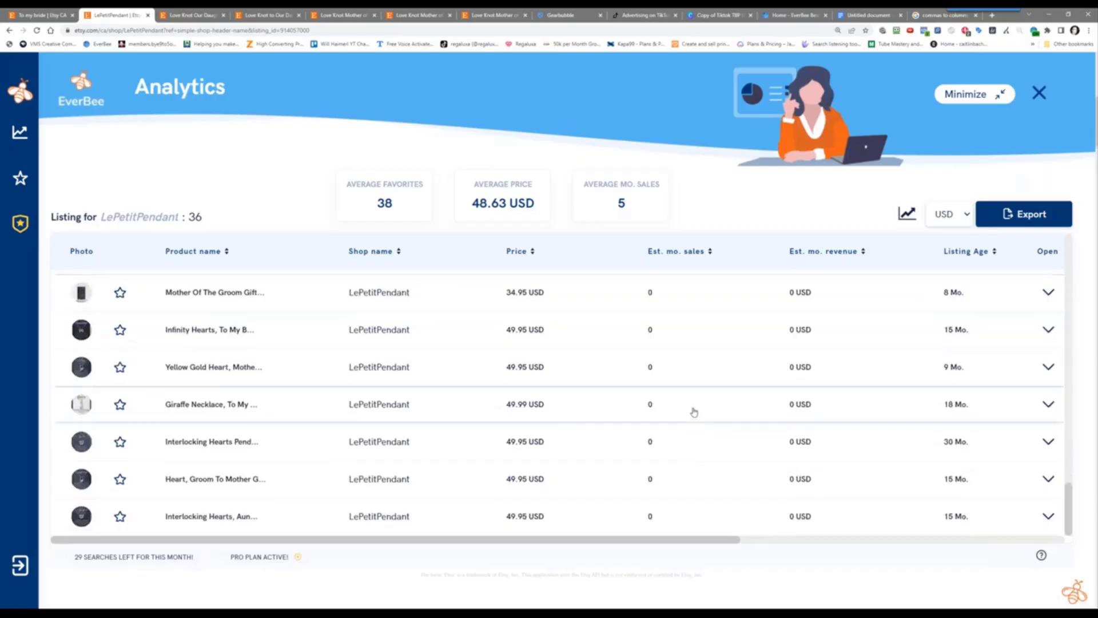
scroll(694, 411, up, 20)
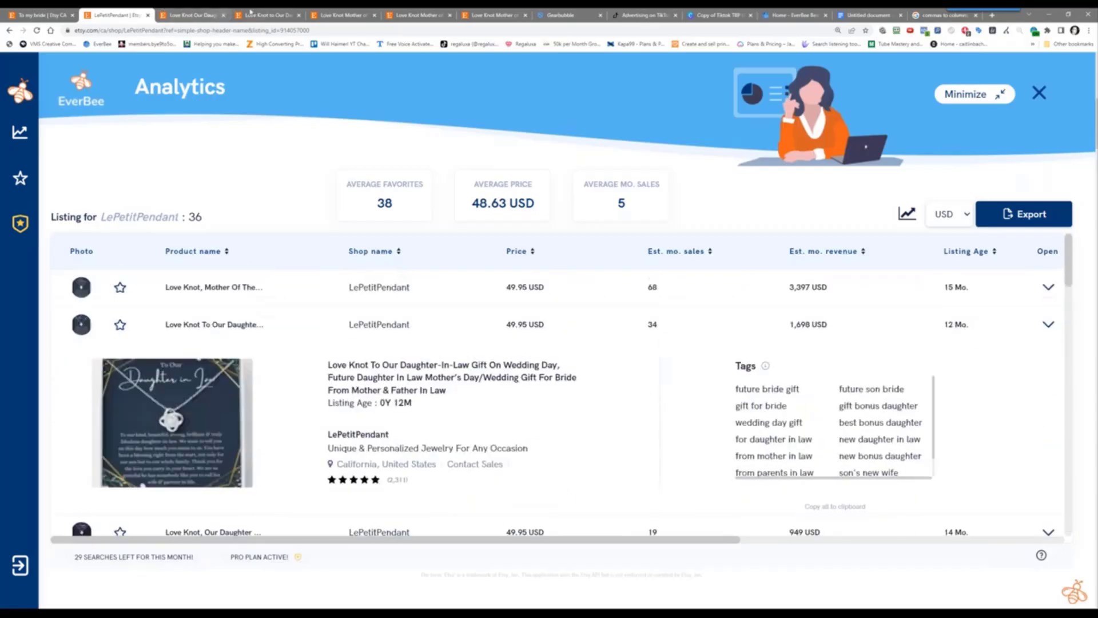
Compare it with the Mother of the Bride and Daughter-In-Law listings across the open tabs
click(486, 15)
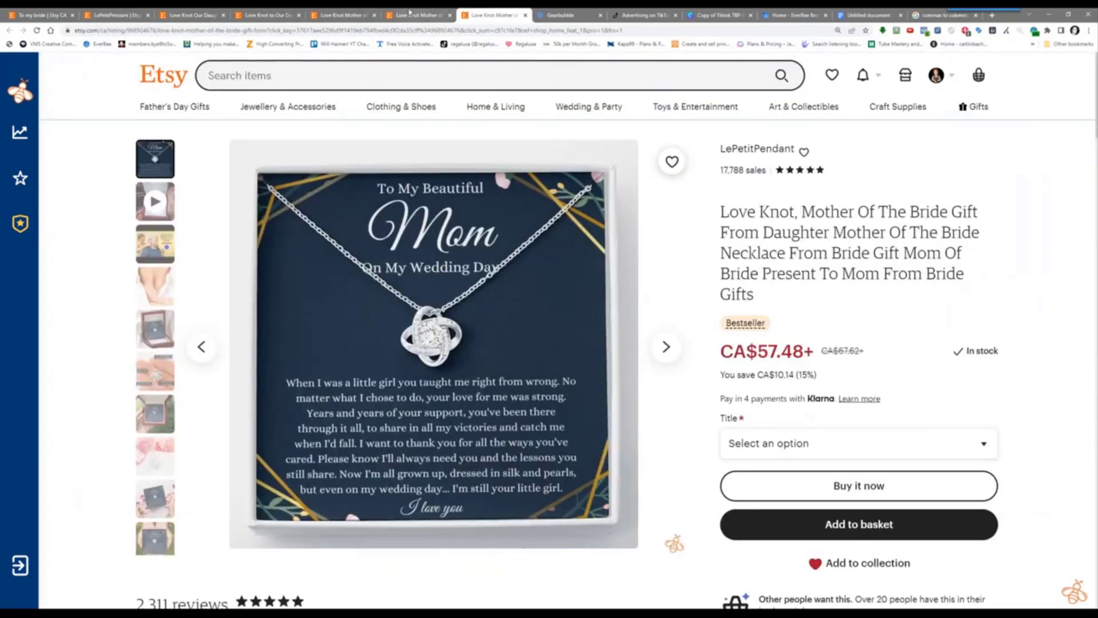
click(410, 13)
click(357, 14)
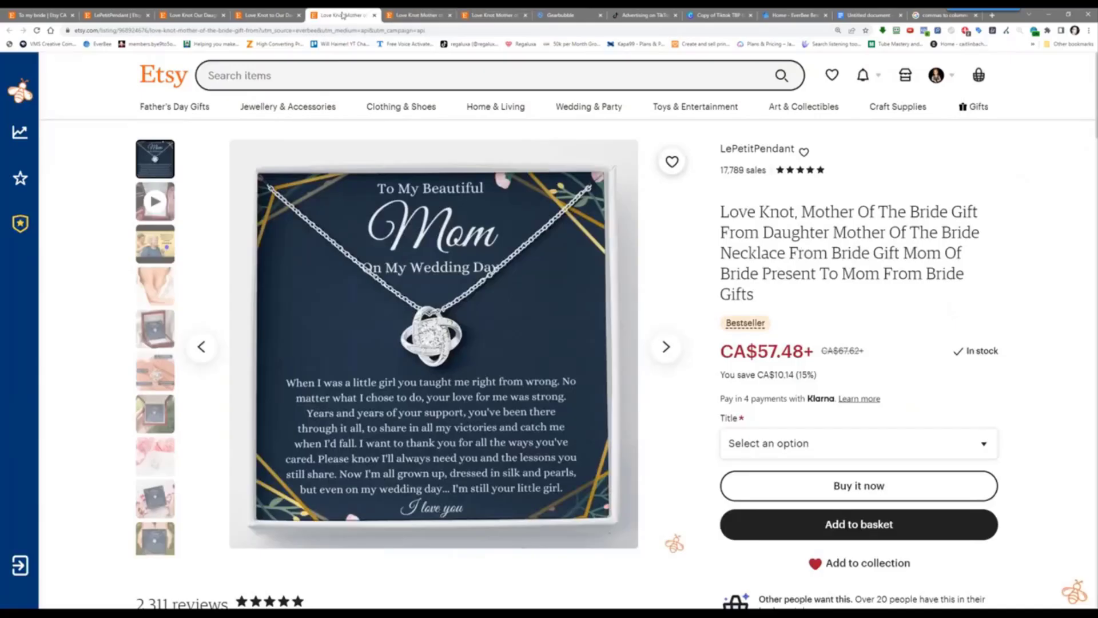
click(278, 12)
click(180, 11)
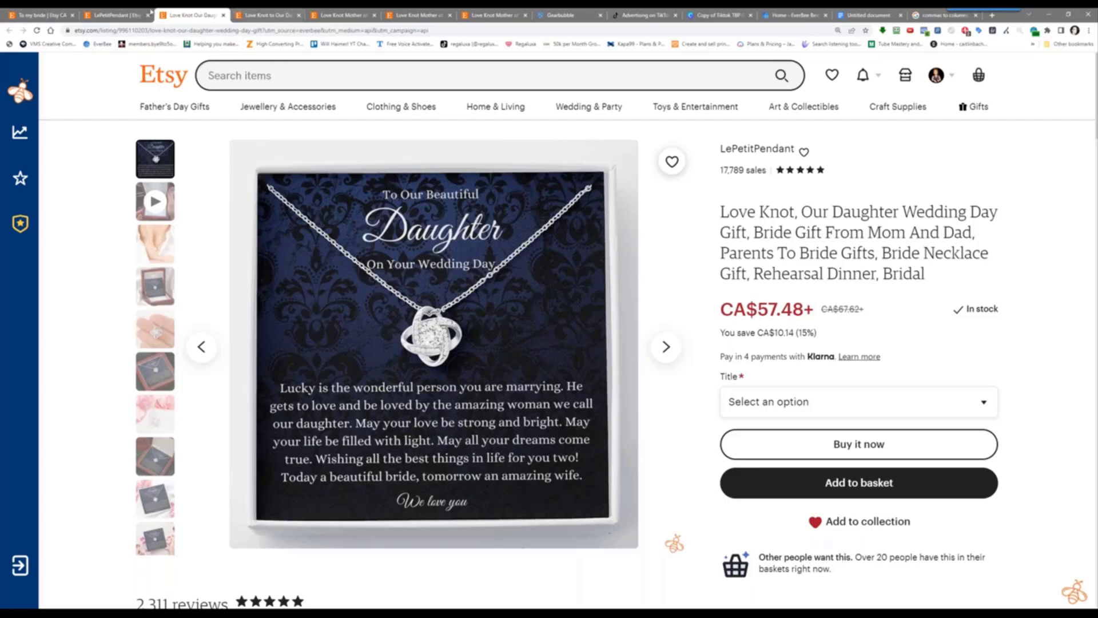
click(127, 10)
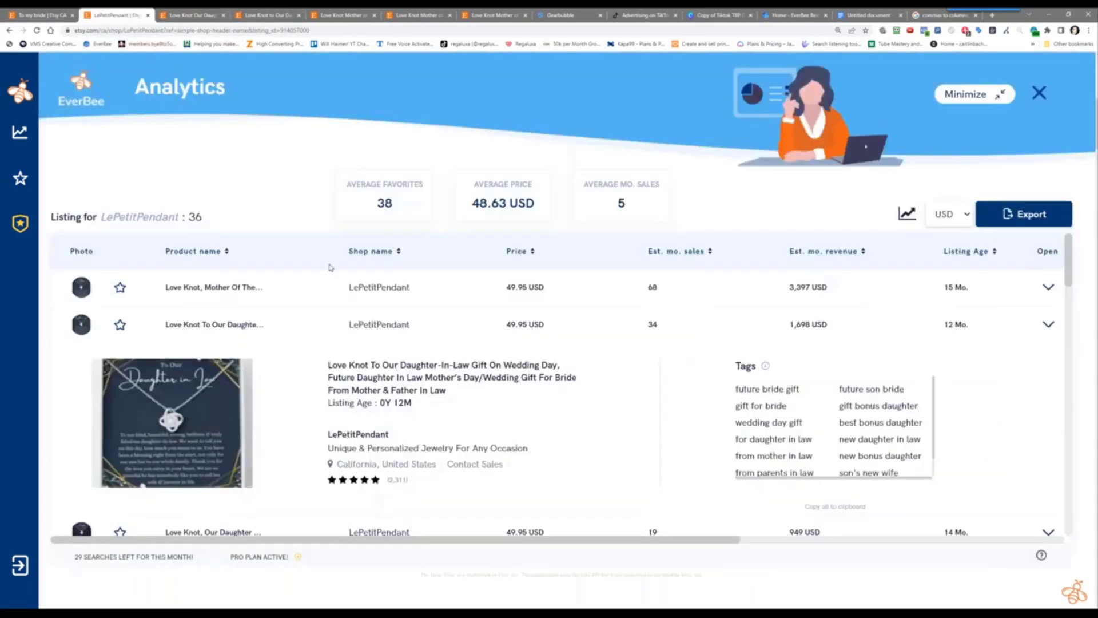
scroll(458, 435, down, 2)
scroll(458, 435, down, 10)
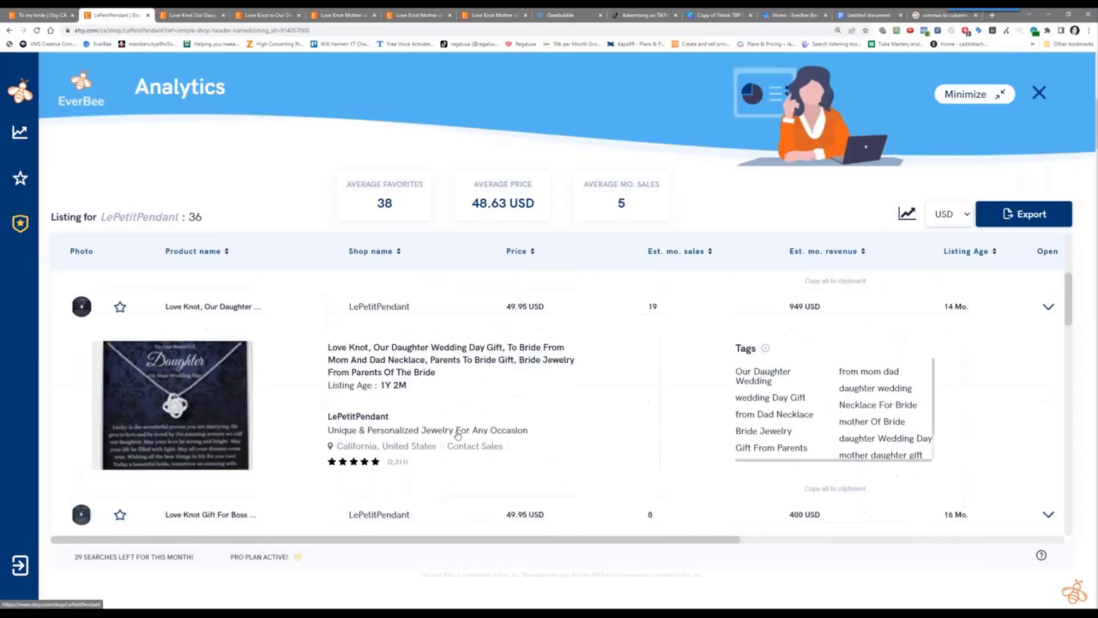
scroll(457, 435, down, 10)
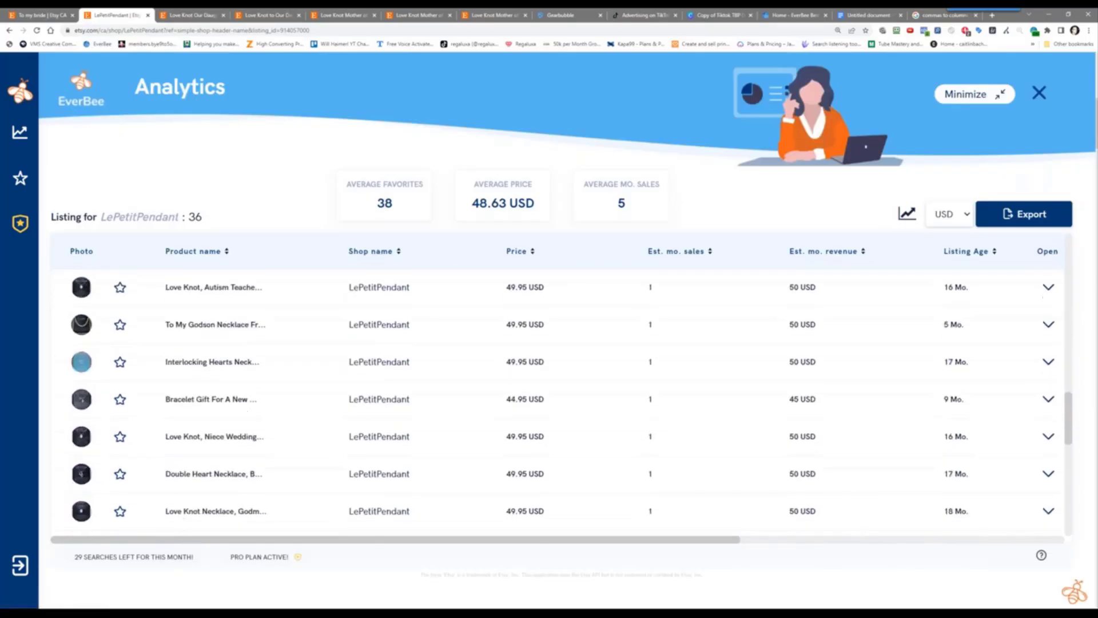
scroll(455, 438, up, 10)
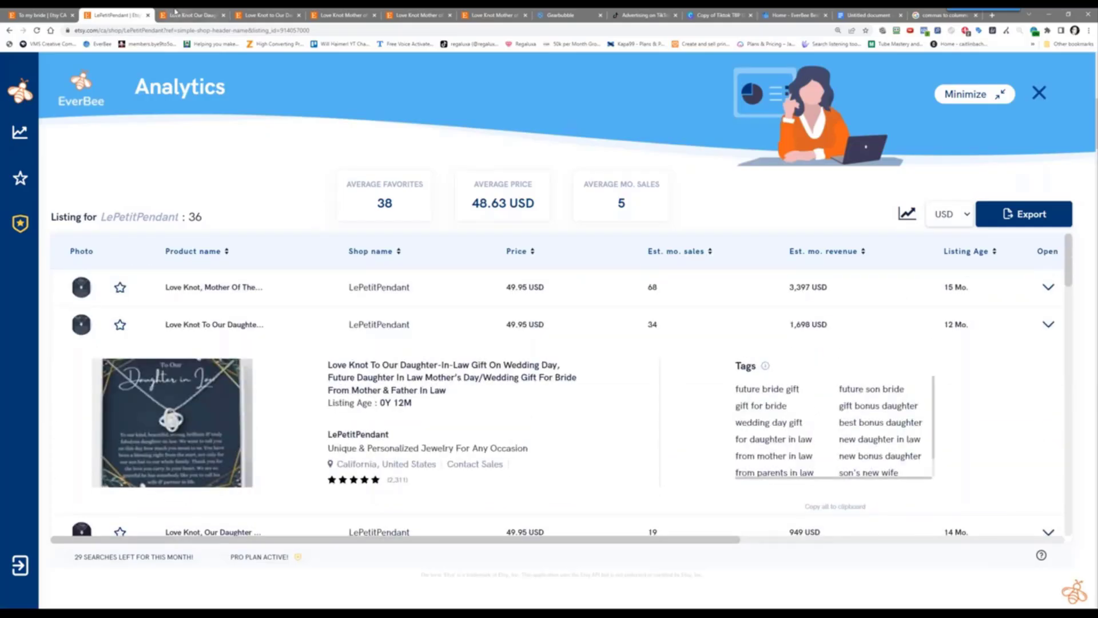
click(208, 11)
click(277, 13)
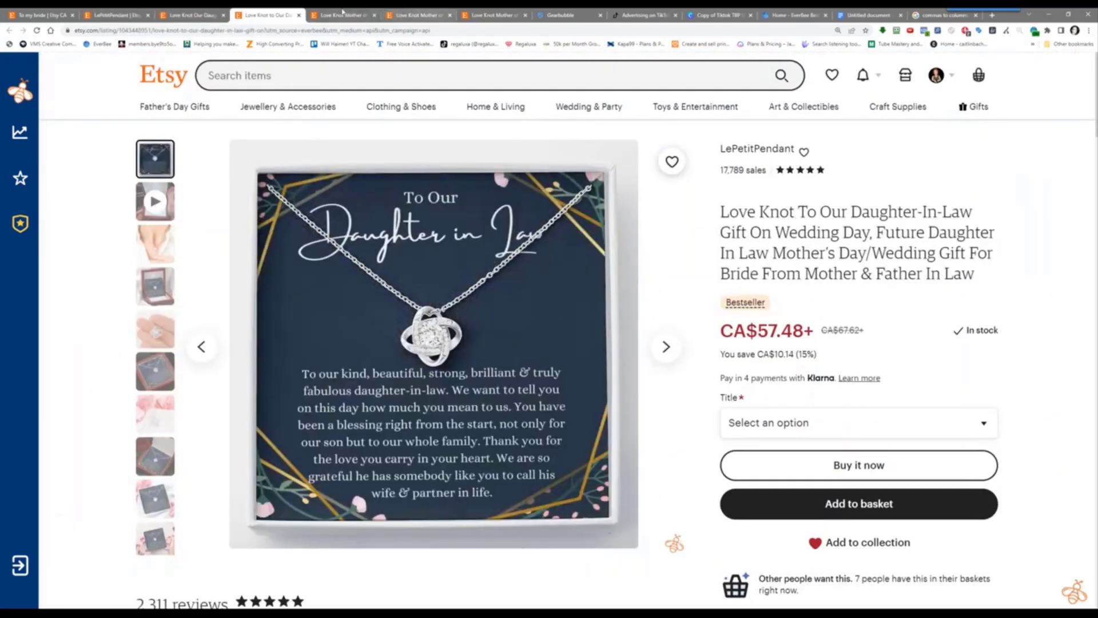
Minimize the EverBee analytics panel and scroll down LePetitPendant's shop page
click(135, 12)
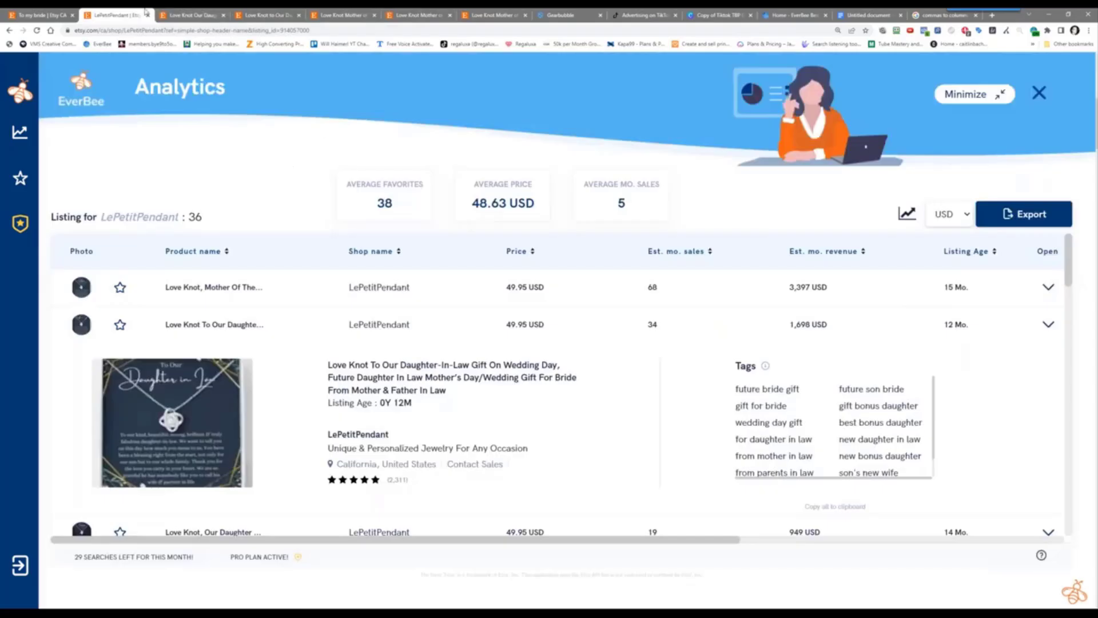
click(981, 95)
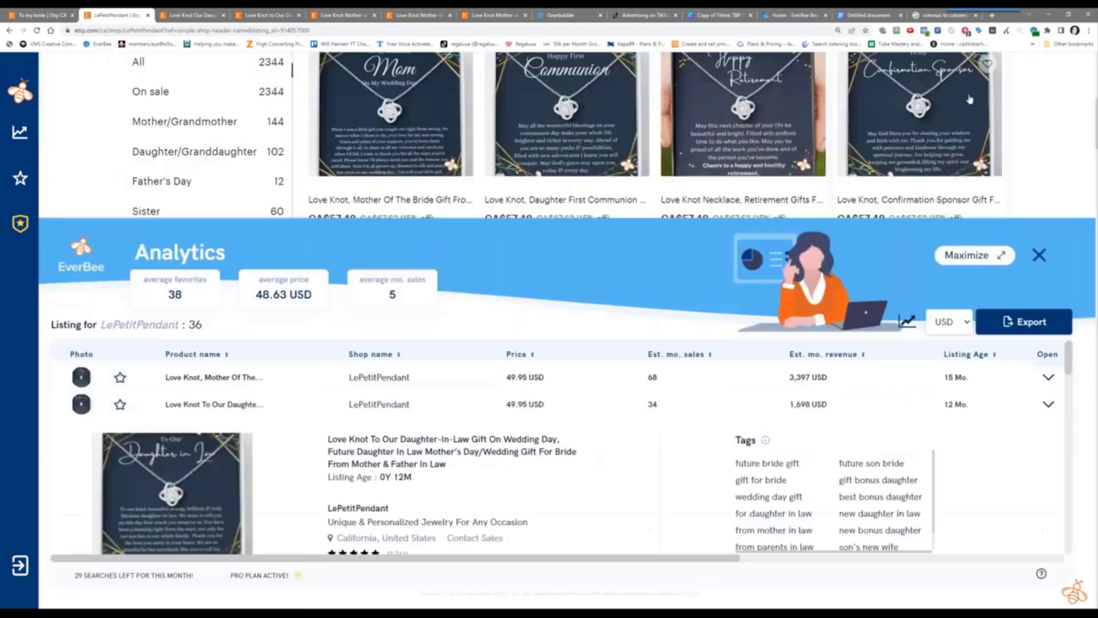
scroll(792, 252, up, 7)
scroll(827, 359, down, 3)
scroll(827, 359, down, 3)
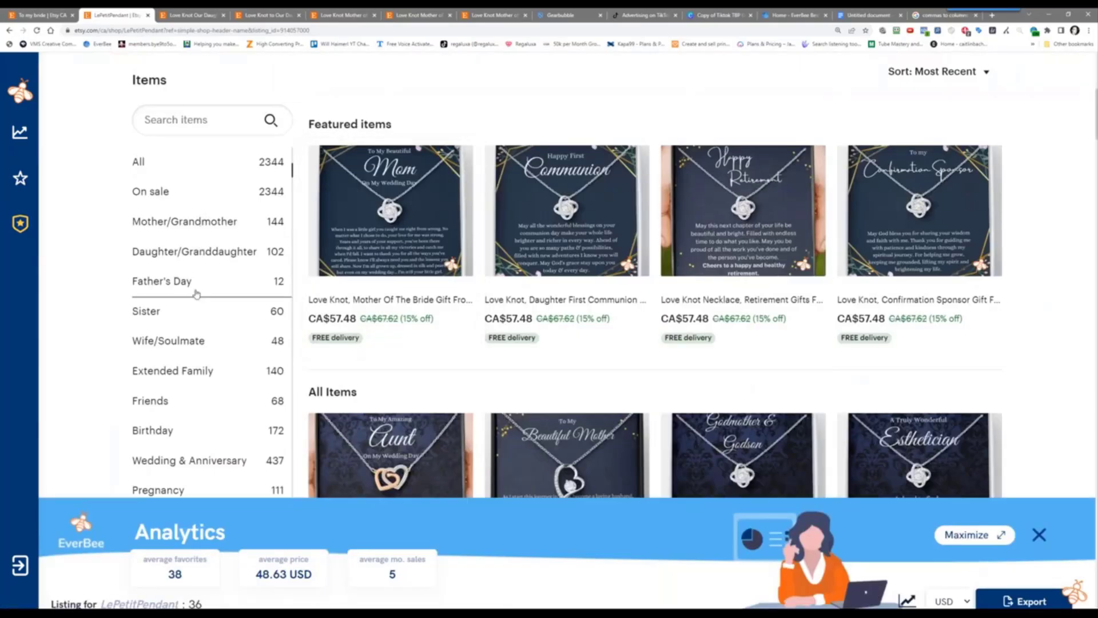
scroll(177, 375, down, 1)
scroll(177, 375, down, 2)
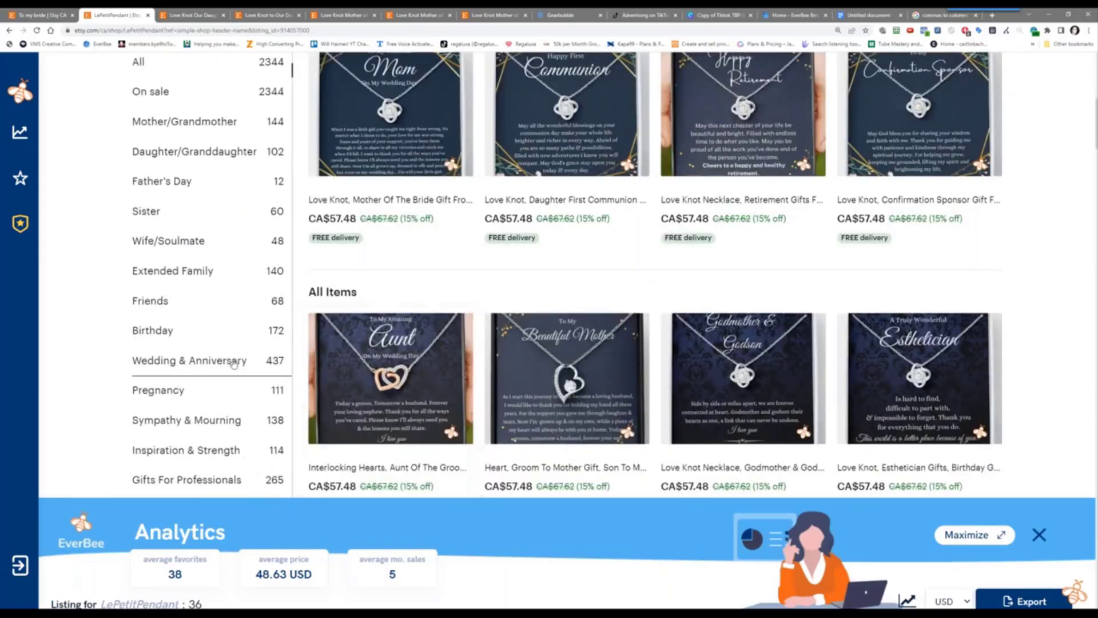
Filter the shop to Wedding & Anniversary items and run EverBee Analytics on that page
click(223, 362)
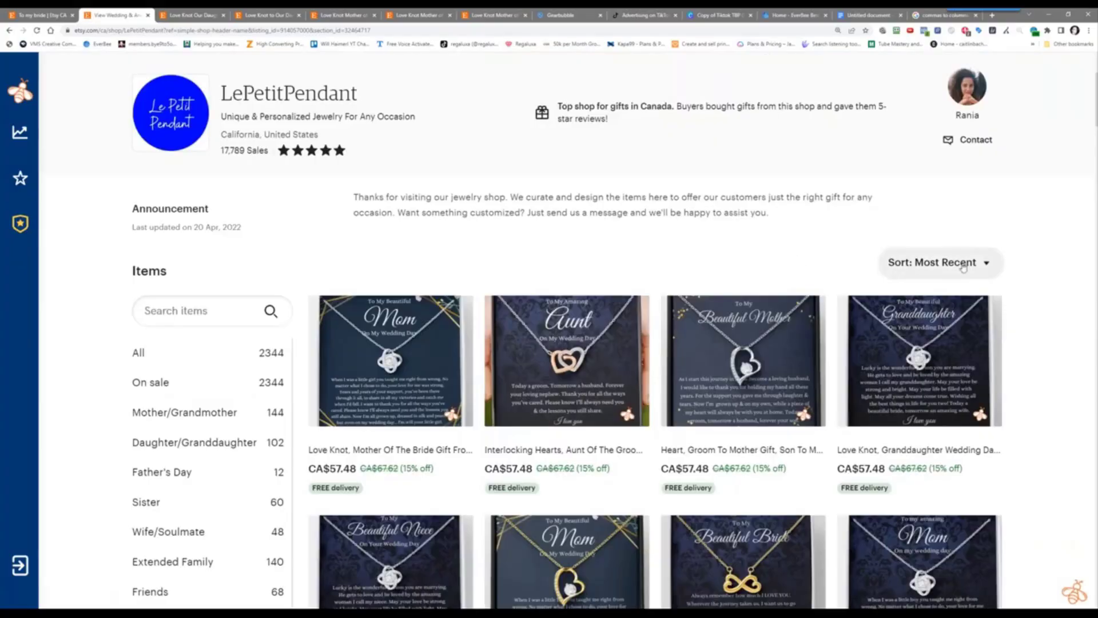
scroll(1053, 351, down, 10)
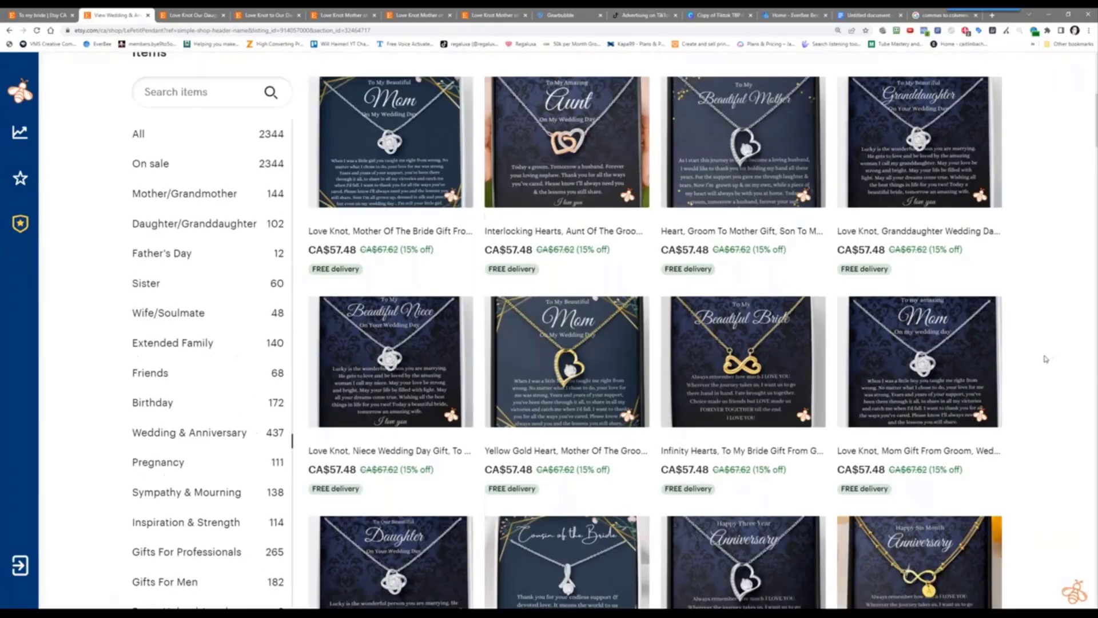
scroll(1041, 363, down, 15)
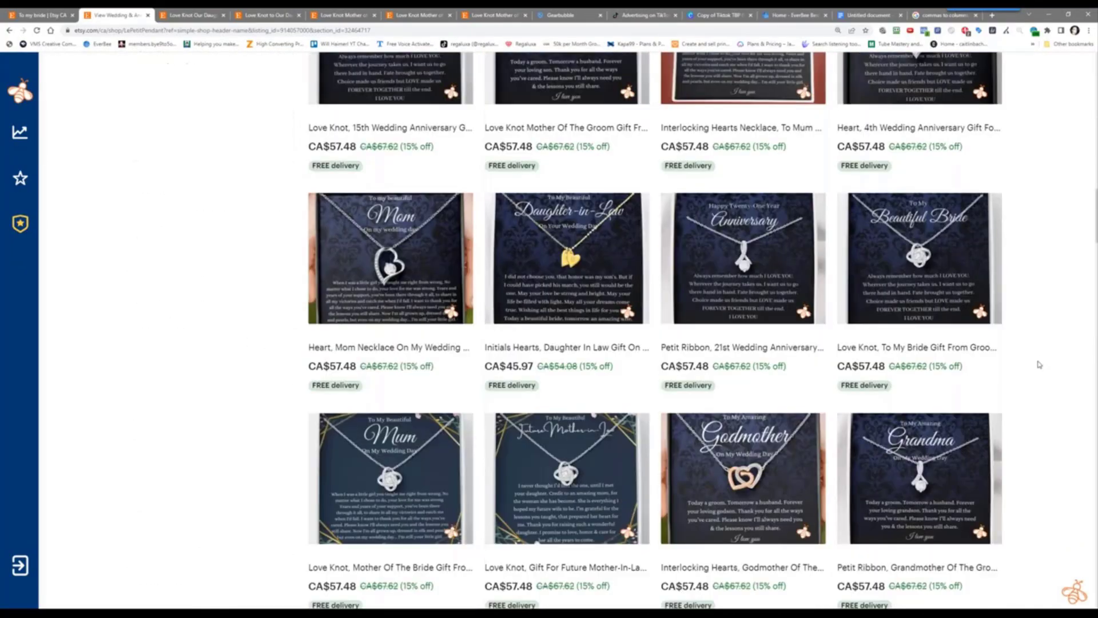
scroll(1034, 370, down, 5)
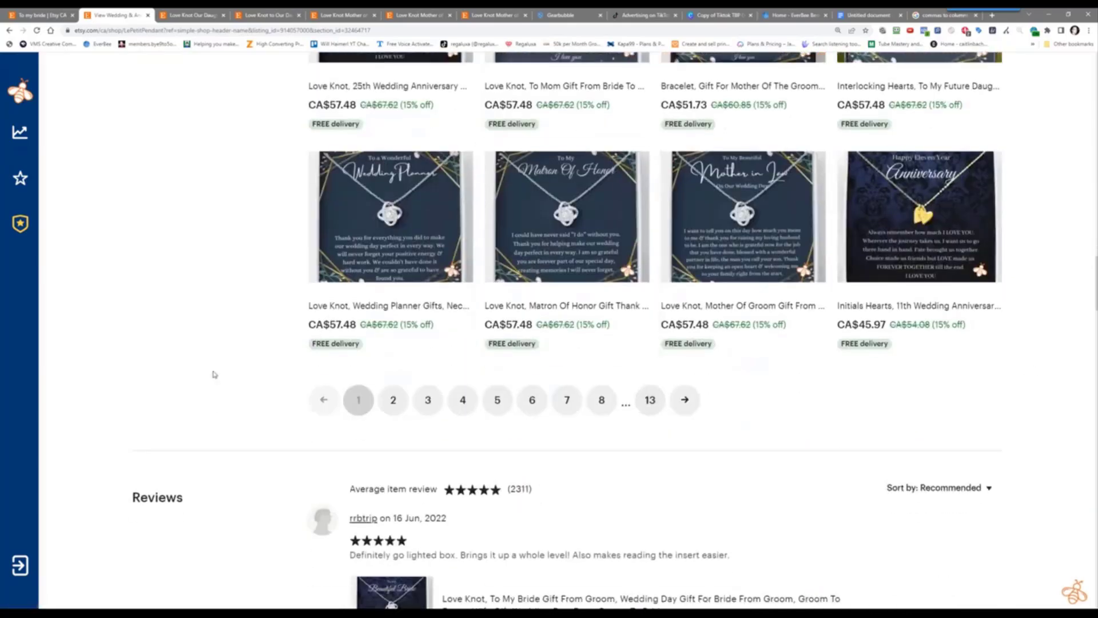
scroll(228, 379, down, 5)
scroll(227, 379, up, 8)
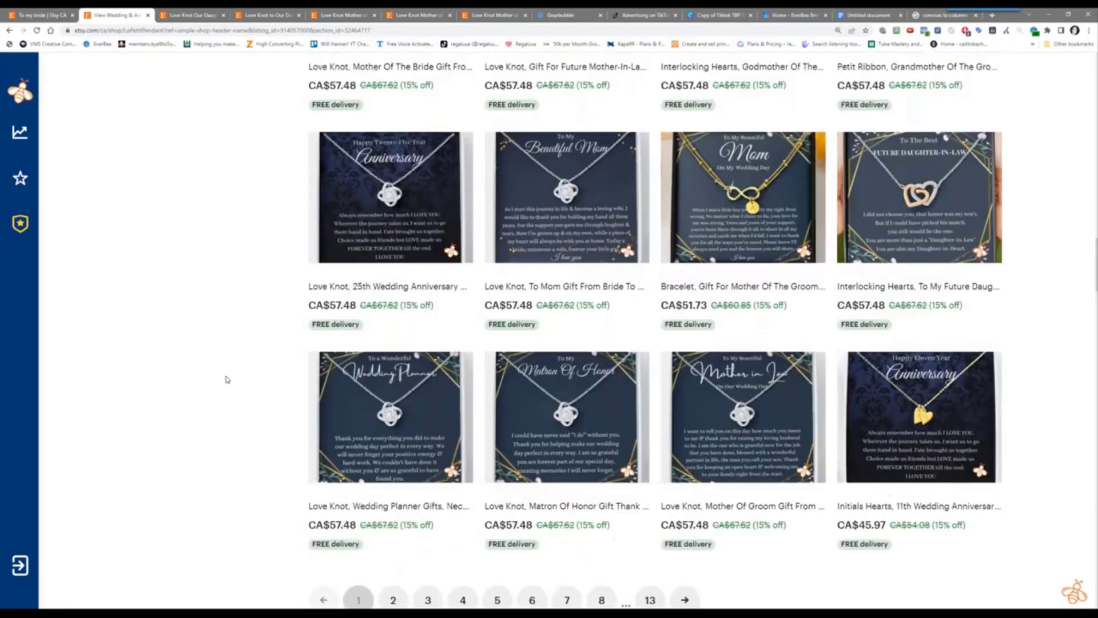
mouse_move(22, 133)
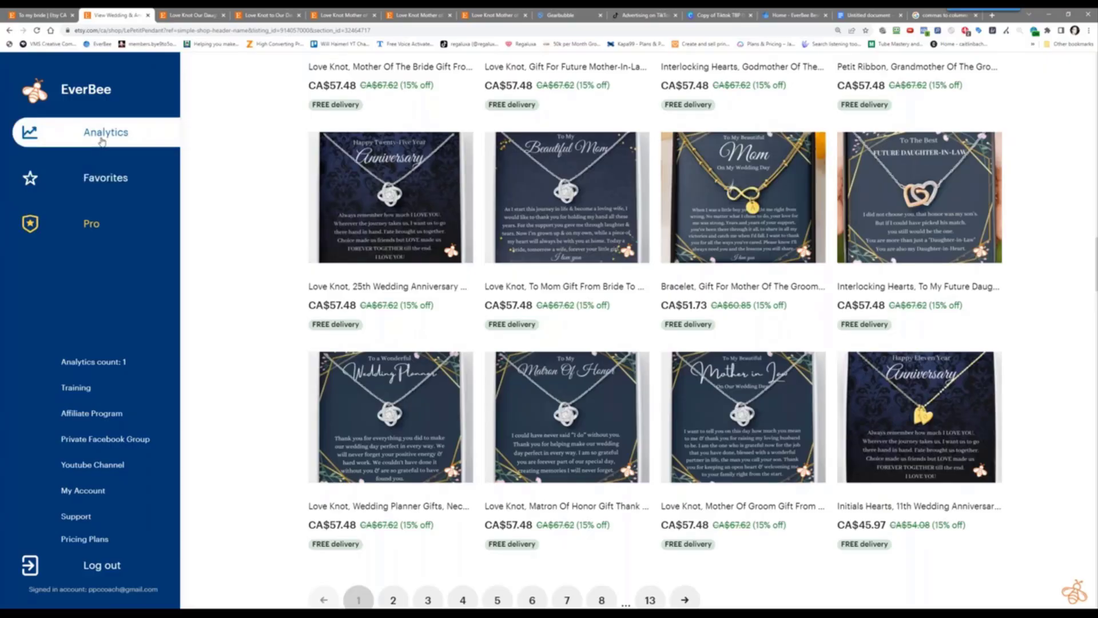
click(101, 140)
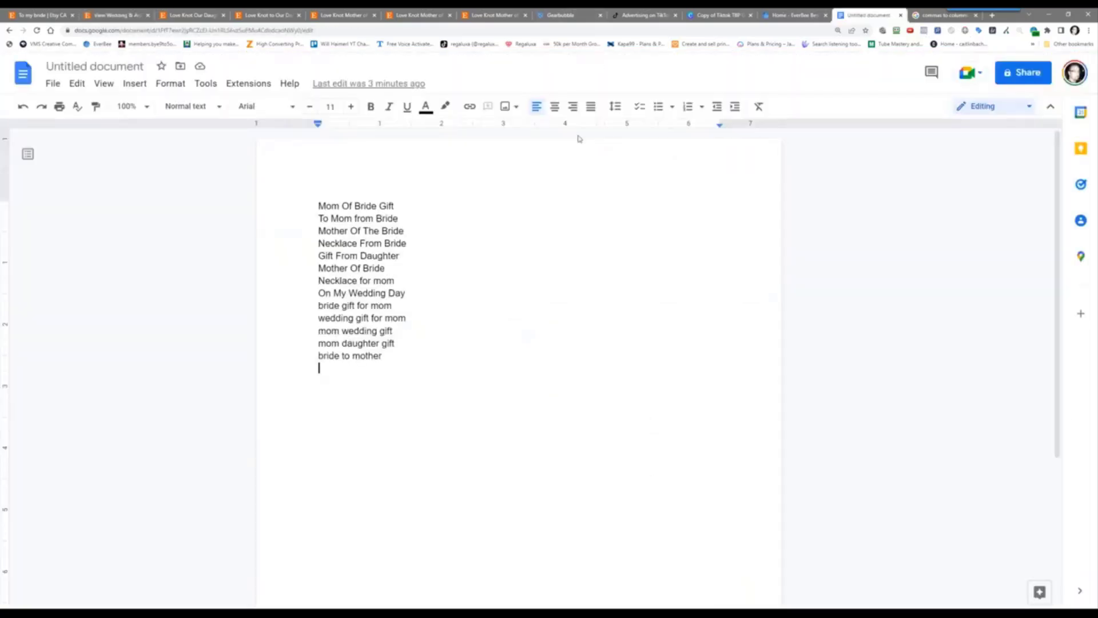
key(Return)
key(Return)
text(https://ppc)
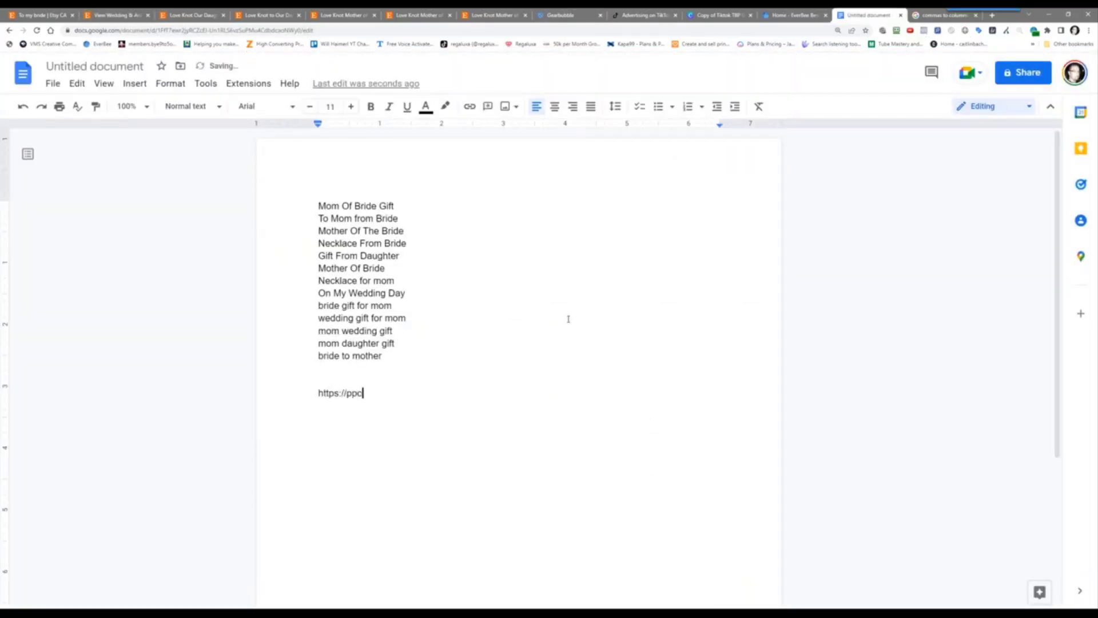
text(-coach.com/everbee)
key(Return)
key(Return)
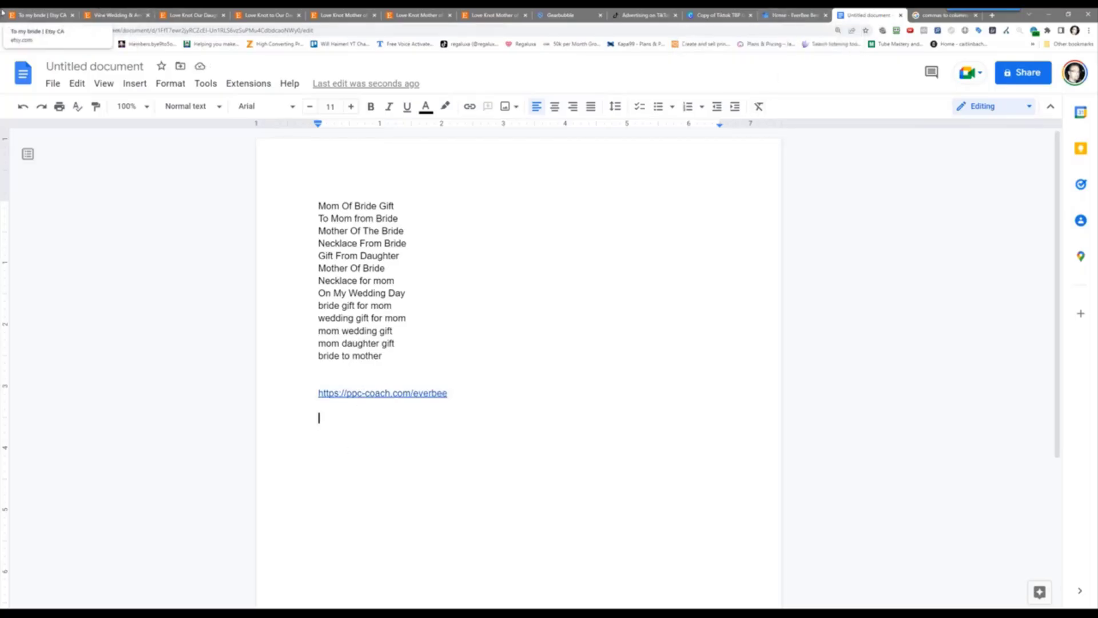
click(52, 19)
click(119, 13)
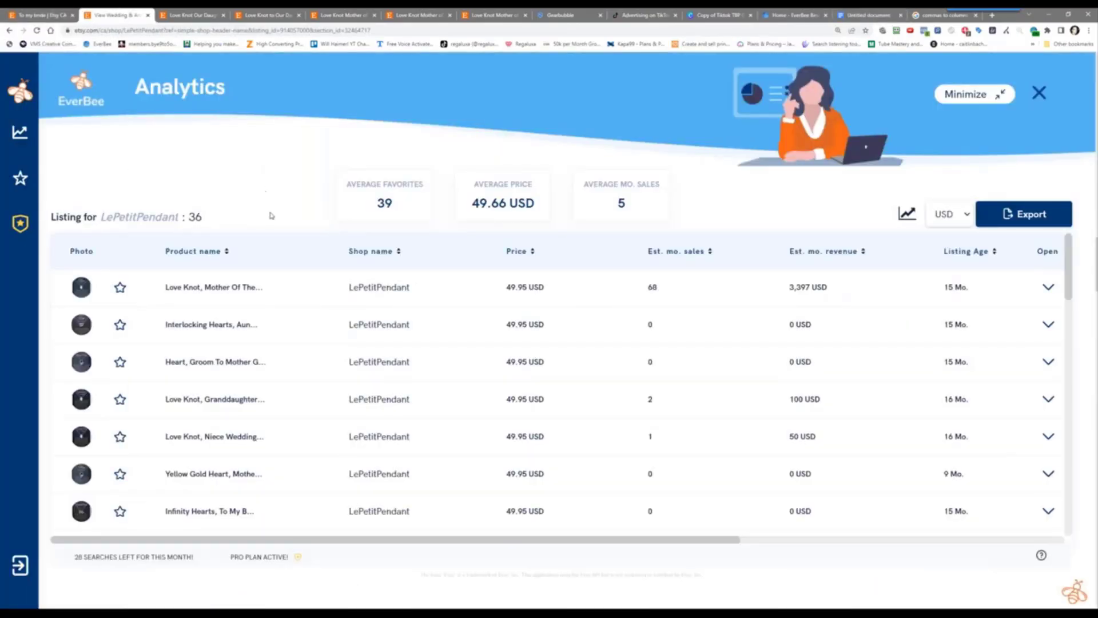
Cycle through the Daughter, Mother of the Bride and To my bride tabs back to LePetitPendant's analytics
click(182, 14)
click(258, 15)
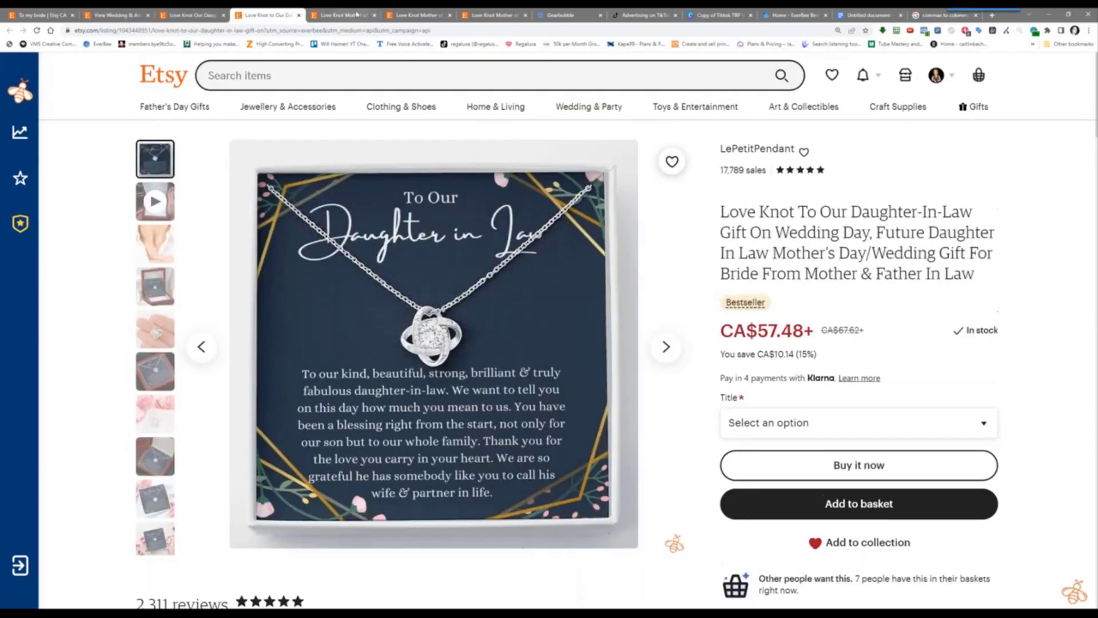
click(356, 14)
click(395, 15)
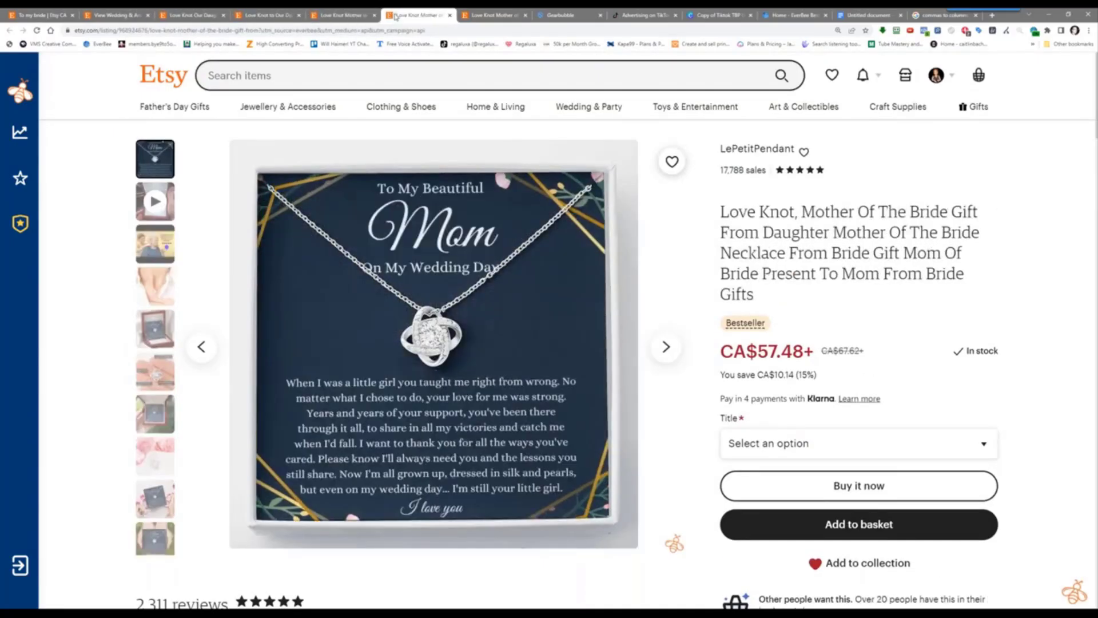
click(476, 13)
click(42, 16)
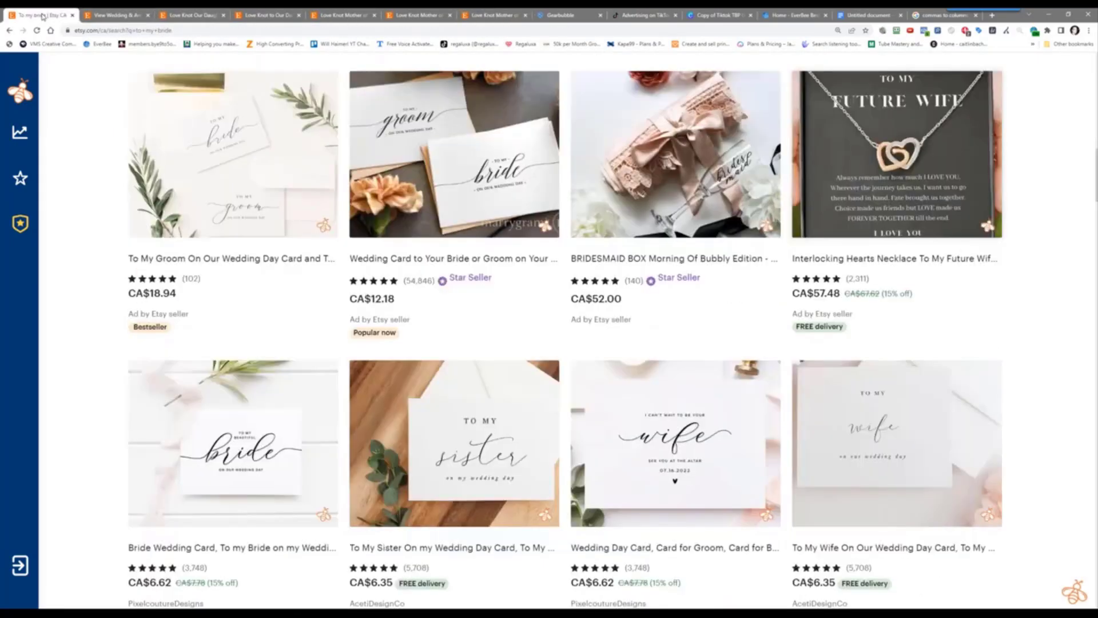
click(124, 13)
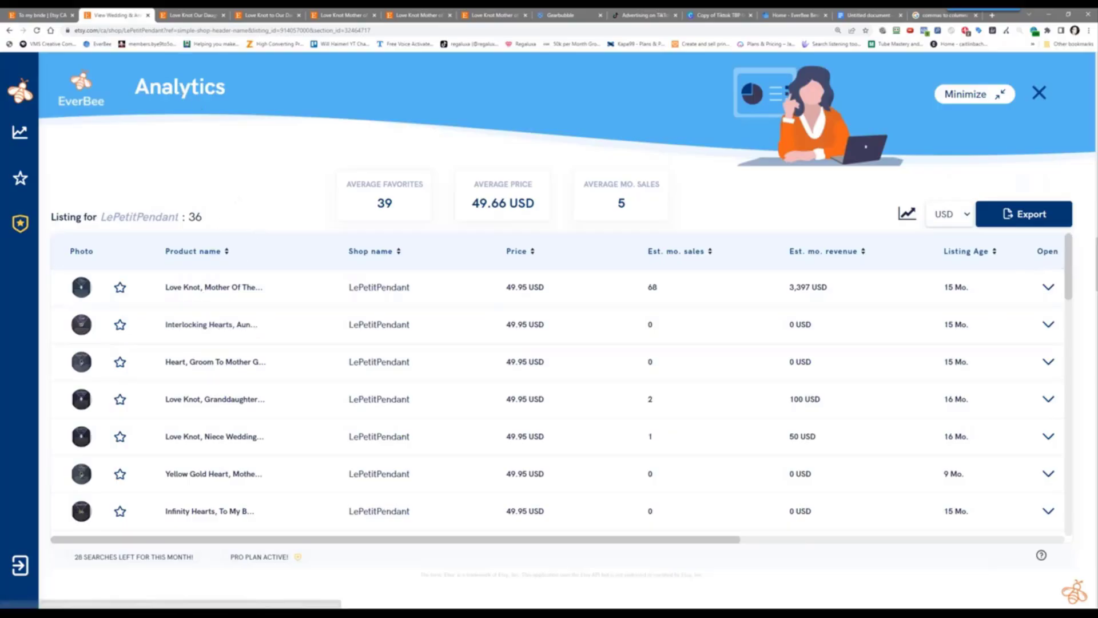
Sort EverBee listings by Est. mo. sales and open the Love Knot, To My Bride listing (14 monthly sales)
click(992, 98)
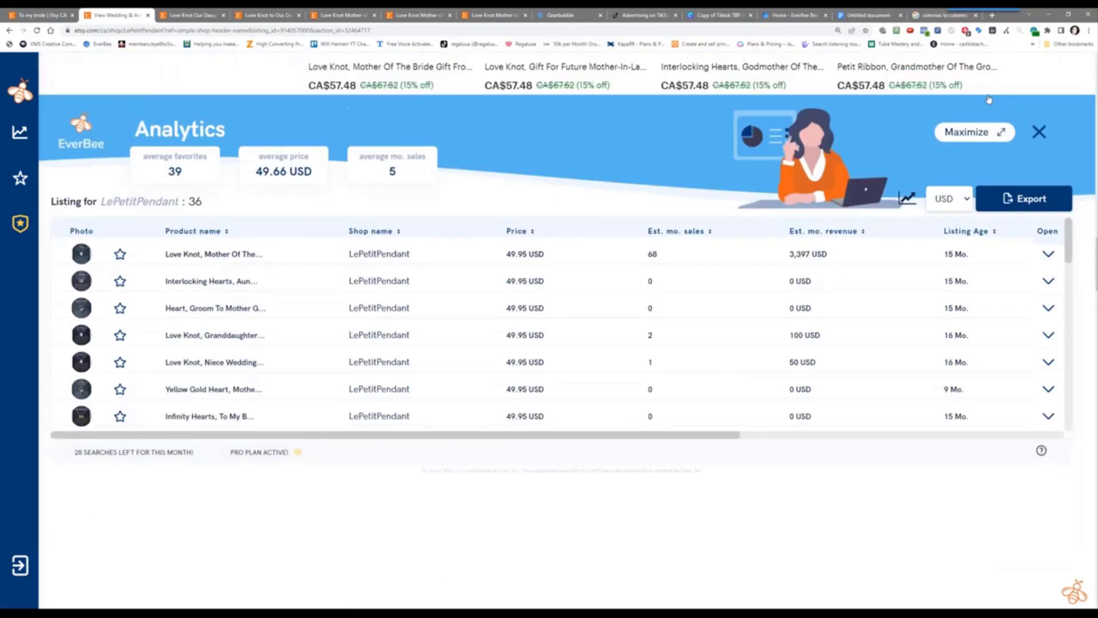
scroll(209, 238, up, 10)
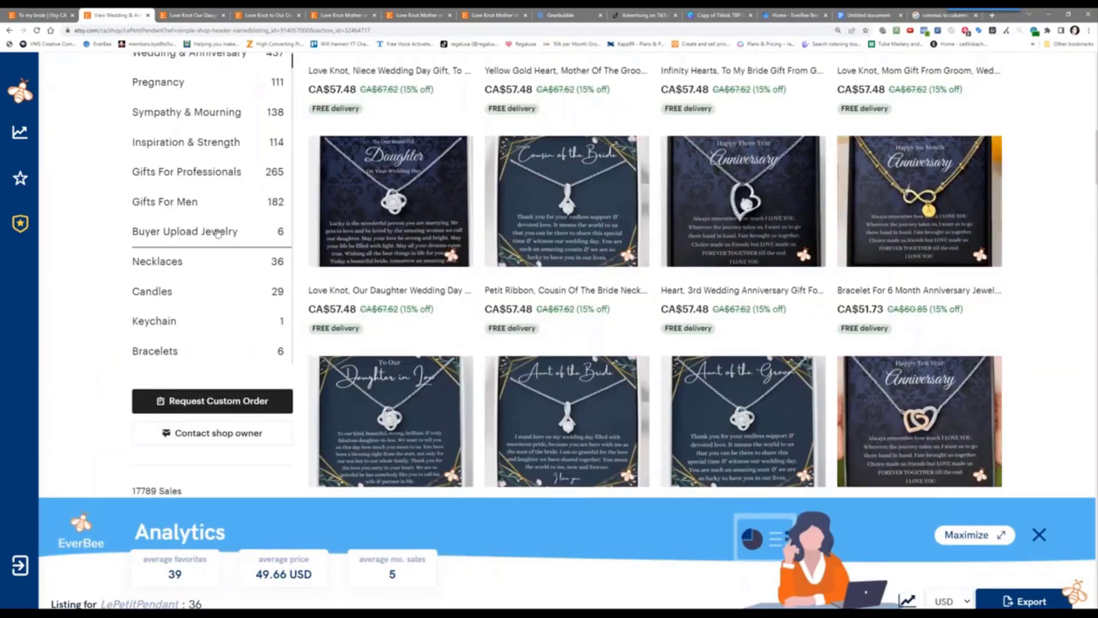
scroll(218, 233, up, 10)
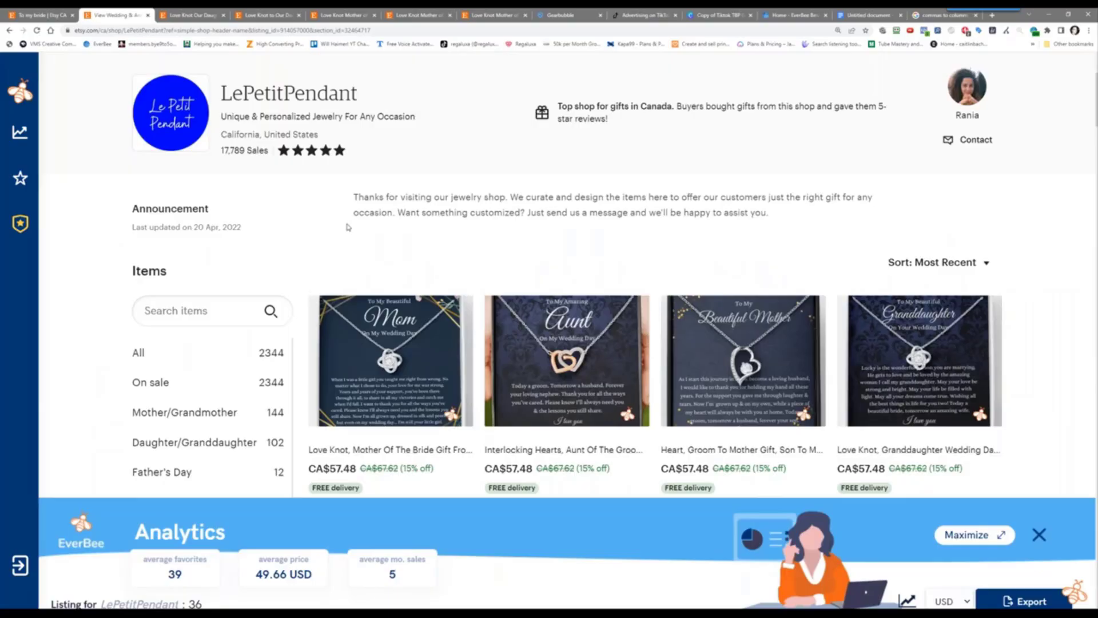
scroll(347, 227, down, 2)
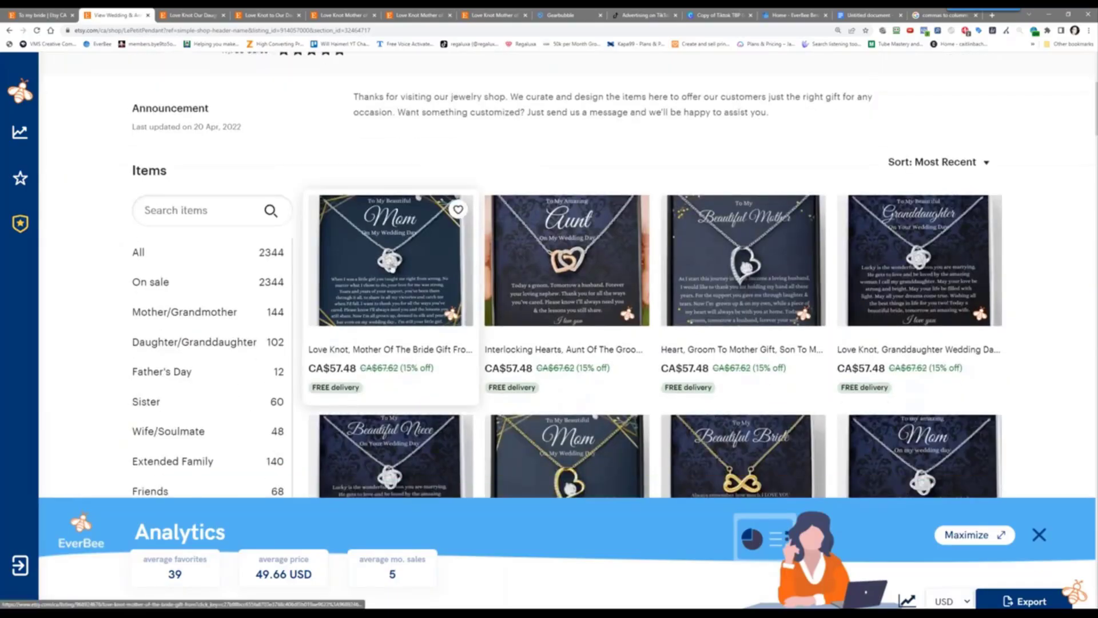
scroll(453, 492, down, 3)
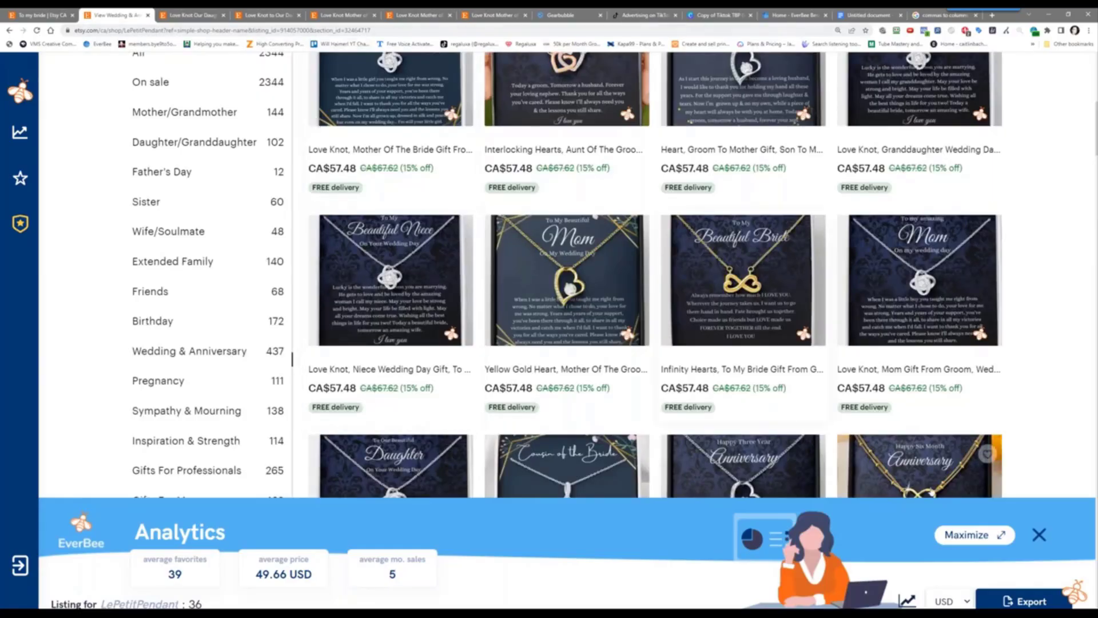
click(966, 536)
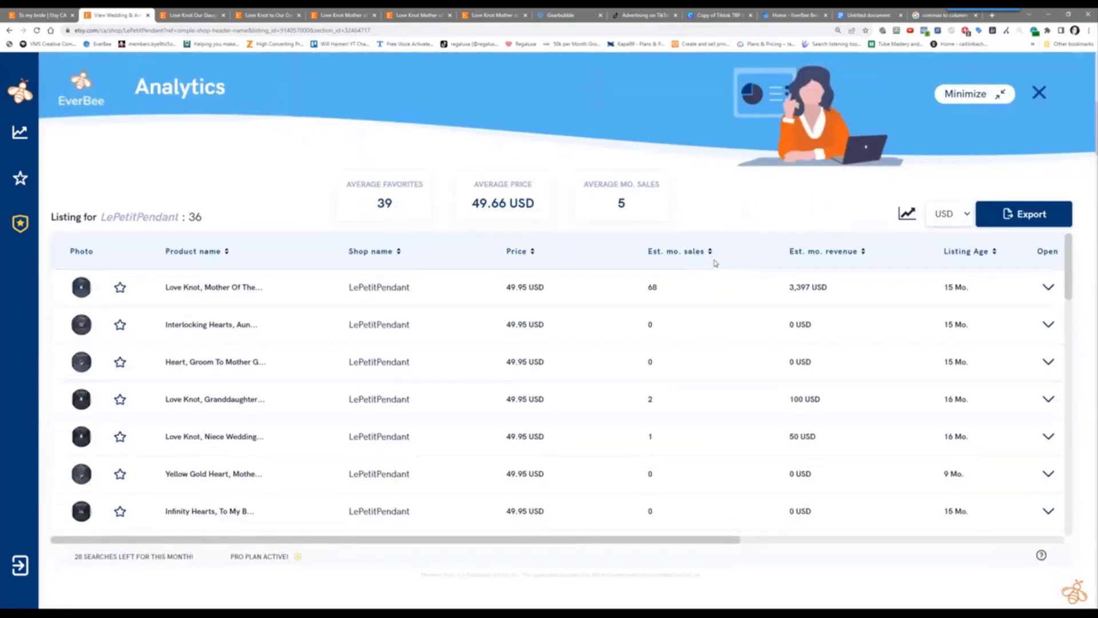
click(710, 252)
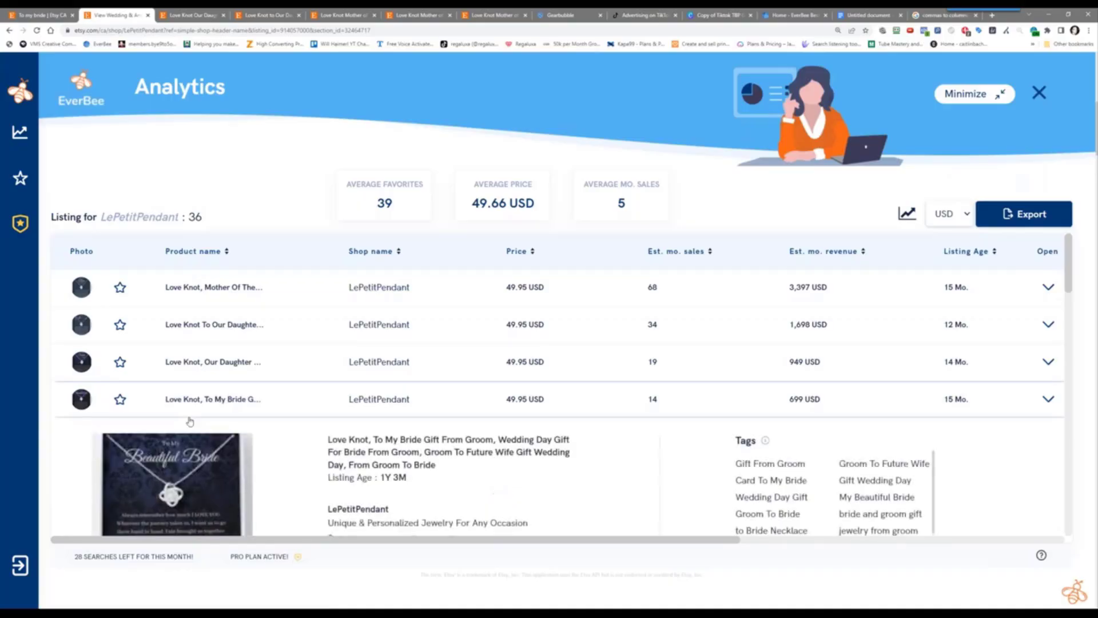
scroll(305, 506, down, 2)
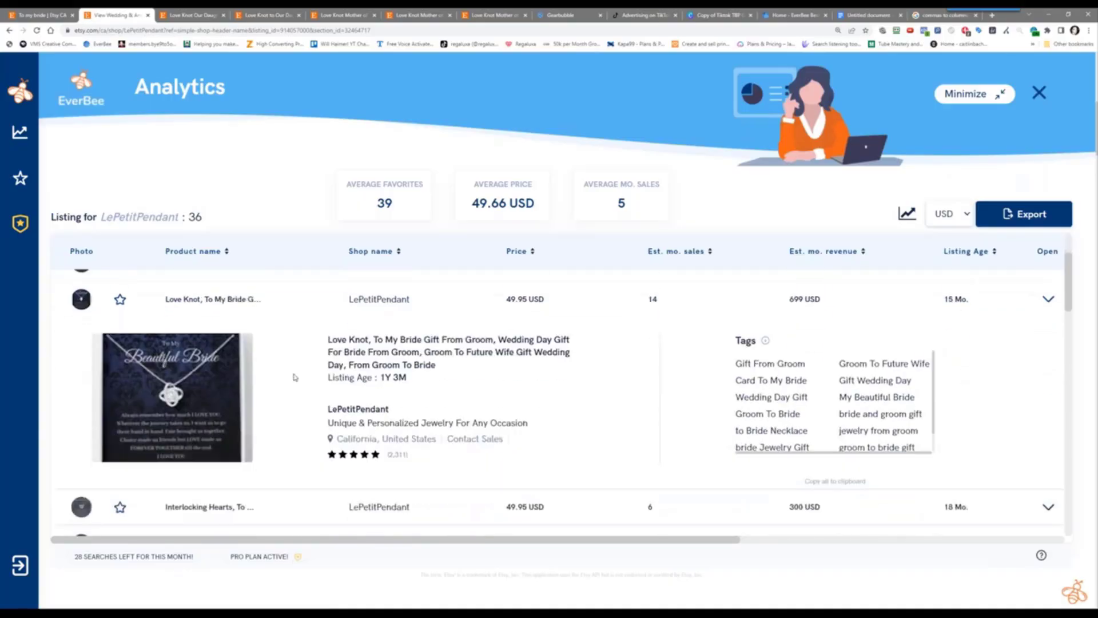
click(186, 301)
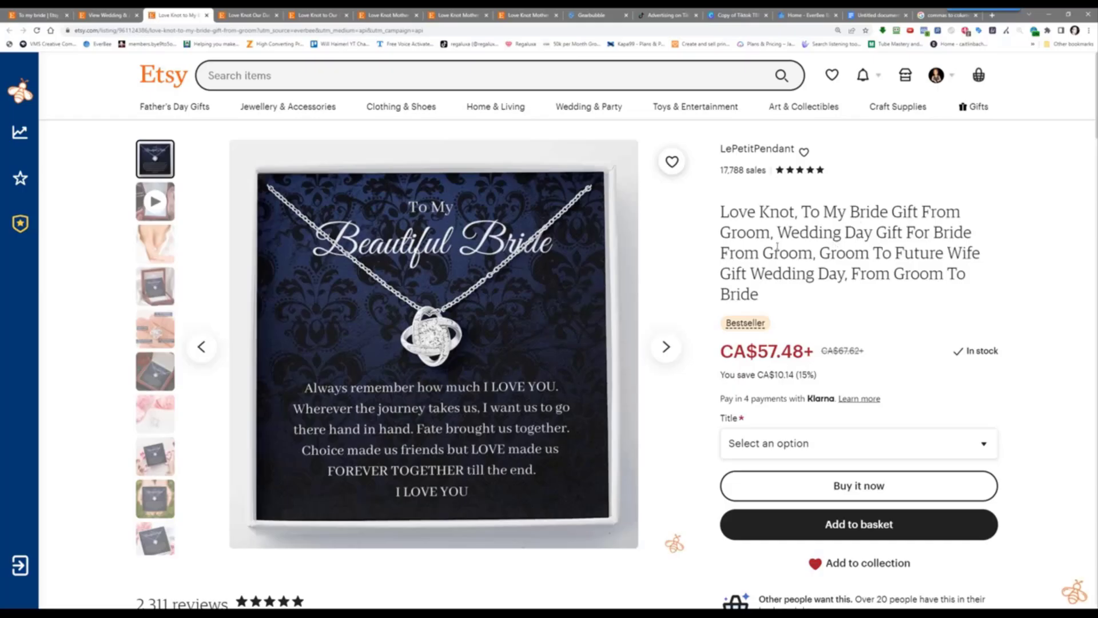
Check the Love Knot bride necklace's box options and prices without choosing one, then skim its reviews
scroll(586, 289, down, 3)
scroll(406, 375, up, 3)
click(755, 447)
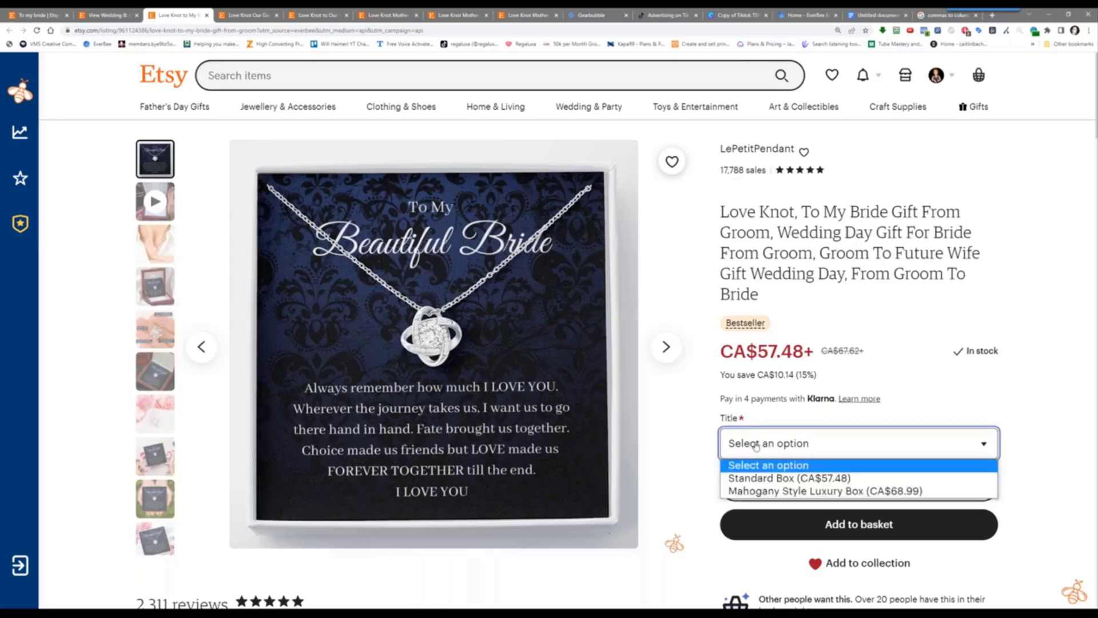
click(757, 447)
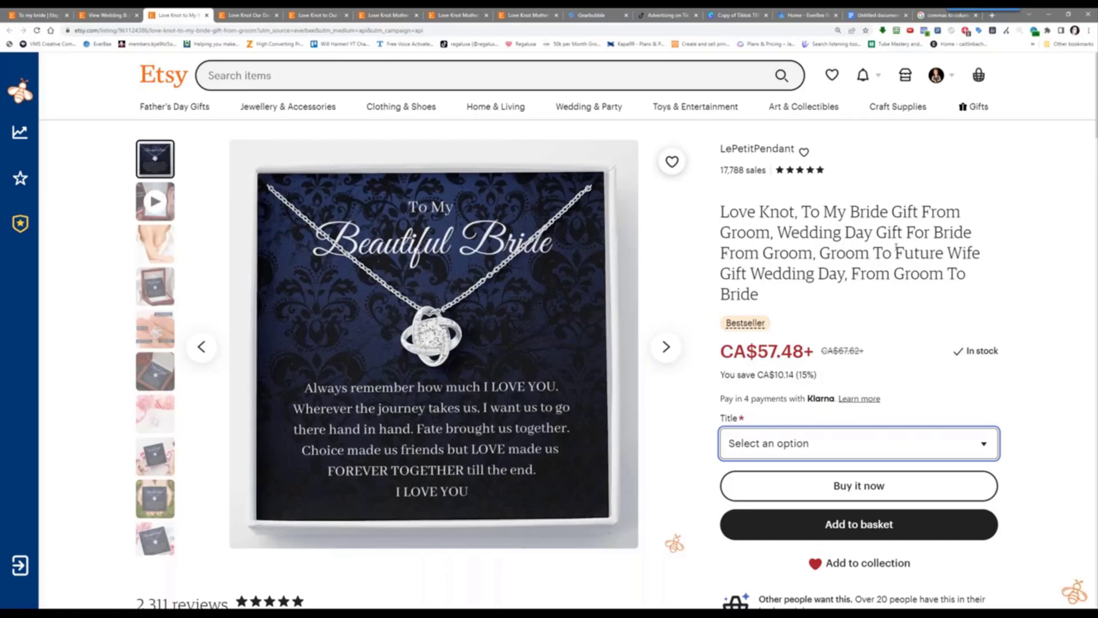
scroll(716, 380, down, 7)
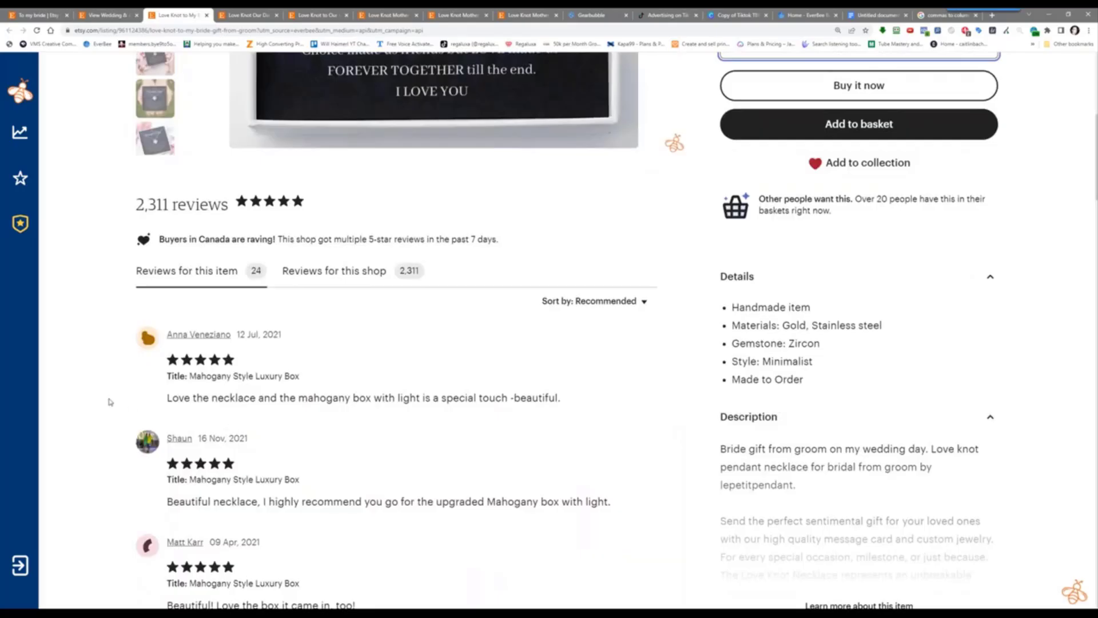
scroll(105, 403, up, 7)
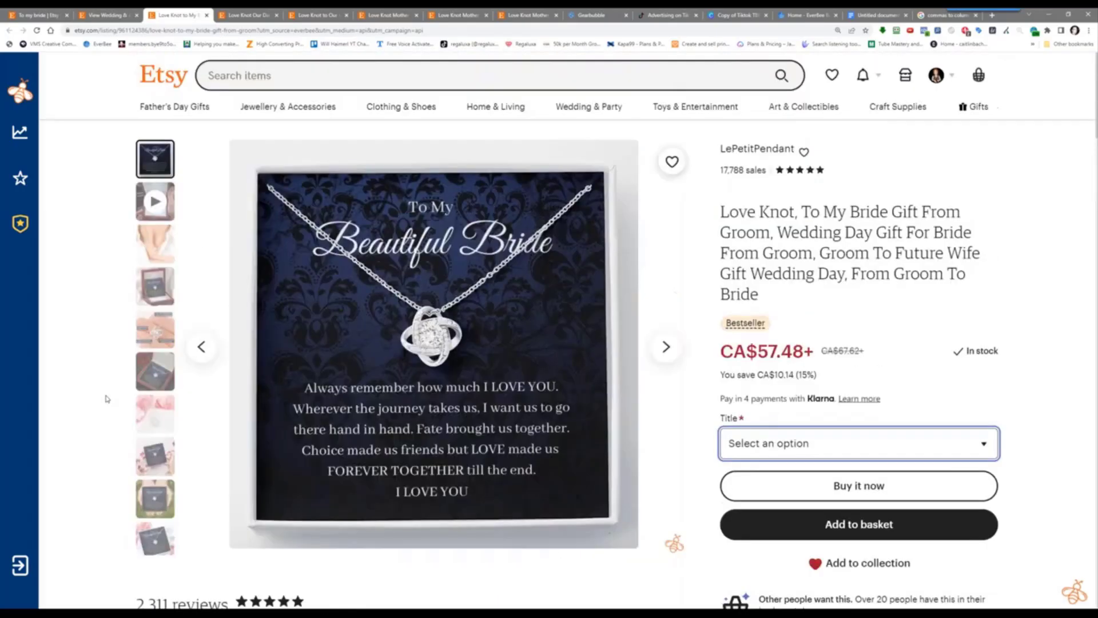
Revisit the LePetitPendant EverBee analytics with the panel collapsed, then return to the 'to my bride' results
click(107, 13)
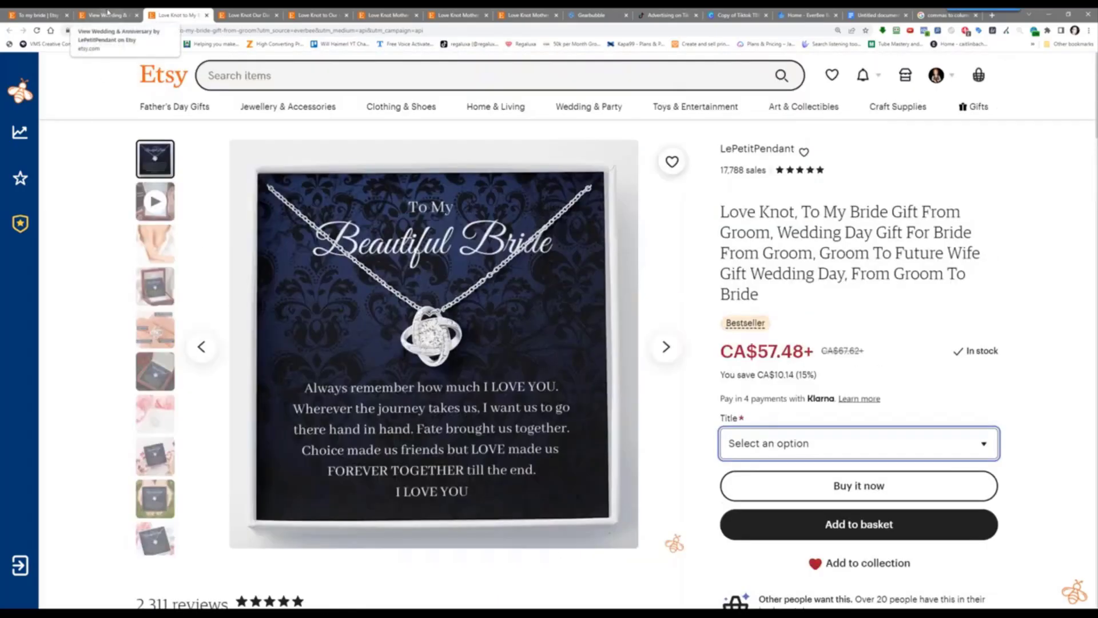
click(994, 93)
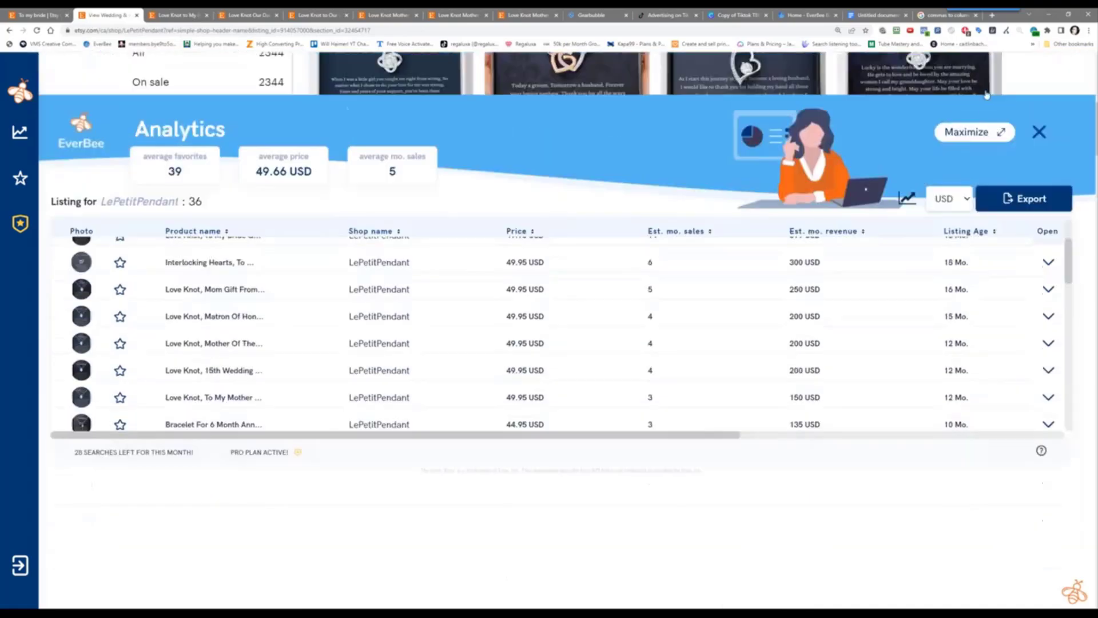
scroll(943, 203, up, 8)
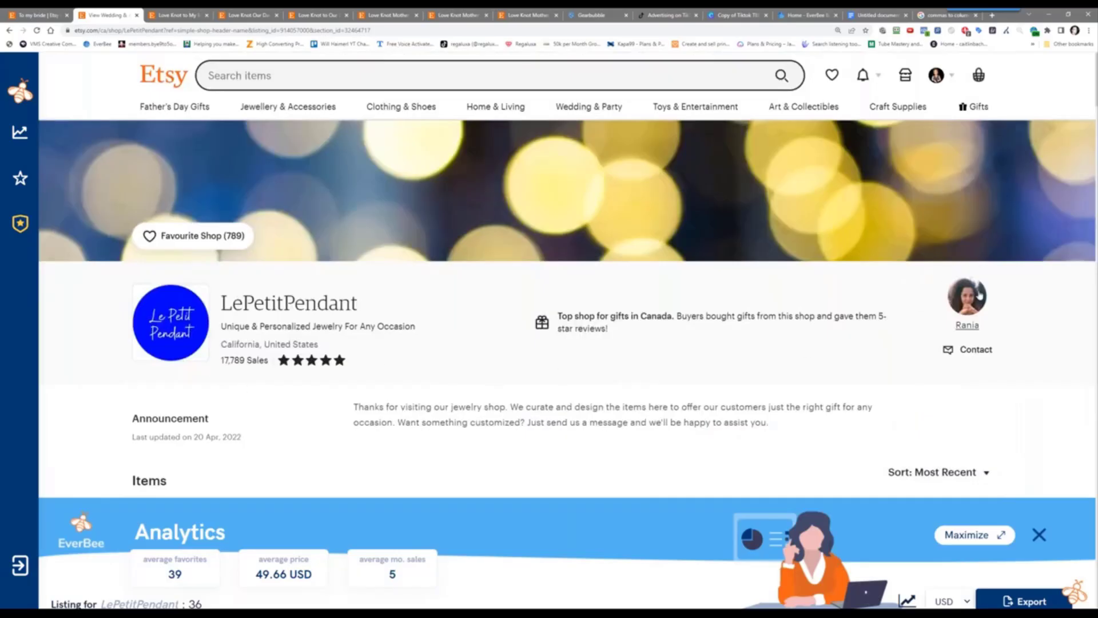
scroll(562, 369, down, 4)
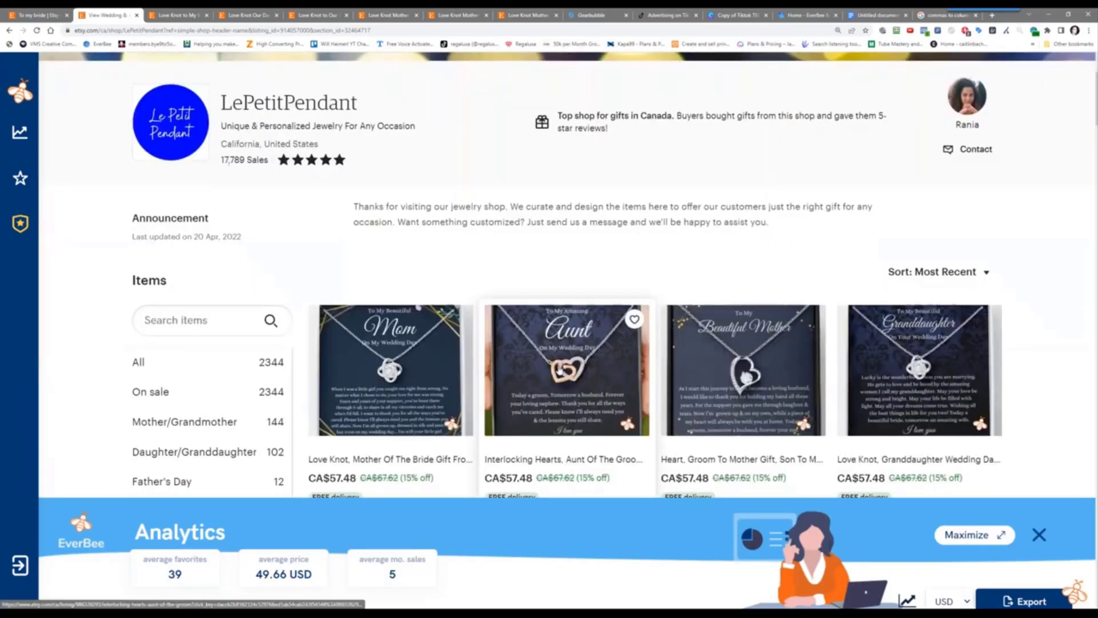
scroll(575, 244, down, 4)
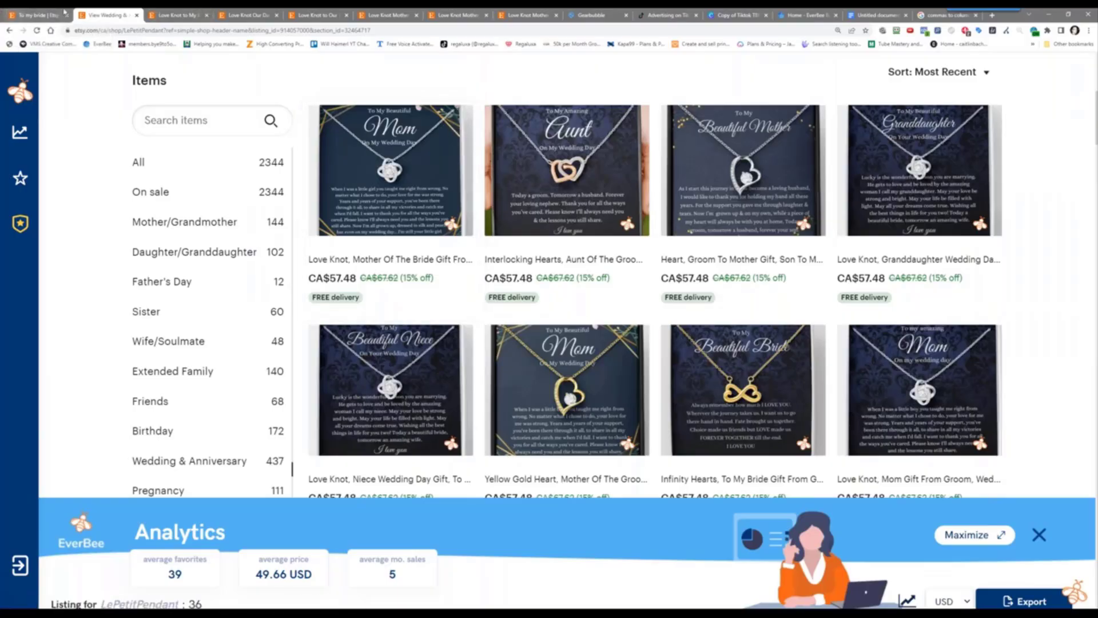
click(35, 16)
scroll(238, 147, up, 10)
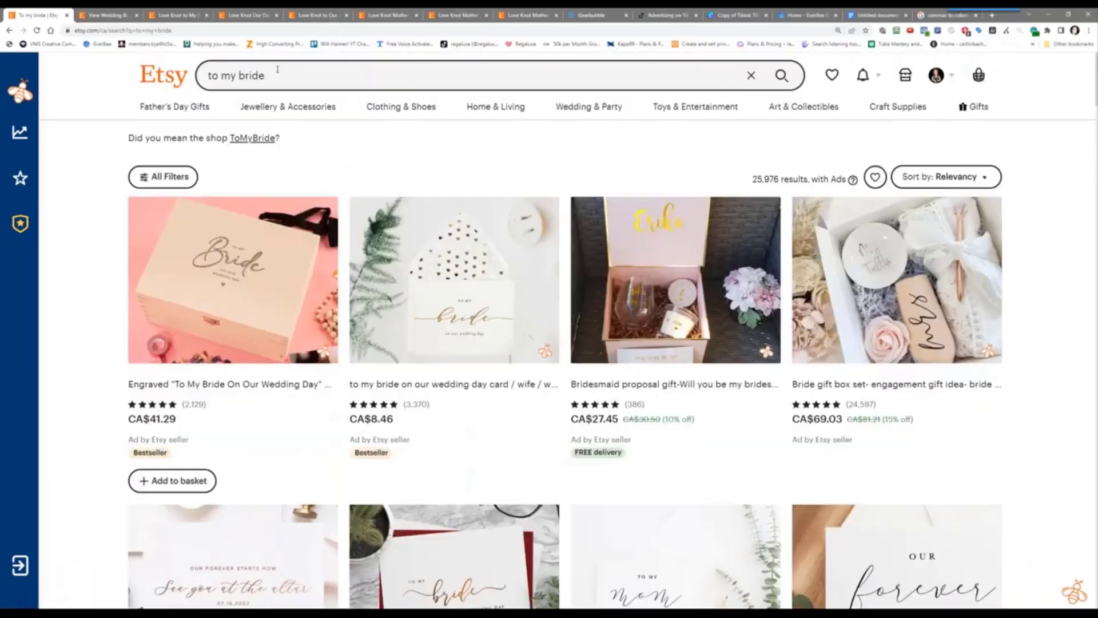
Search Etsy for 'to my daughter' and open the Tree of Life necklace listing in a new tab
click(278, 70)
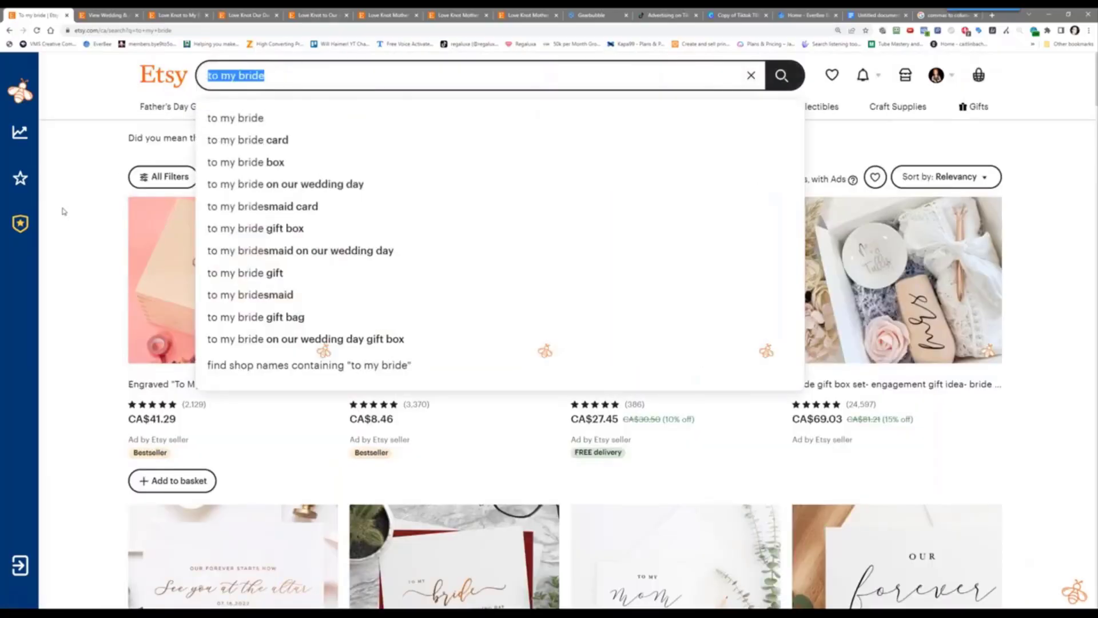
text(to my daughter)
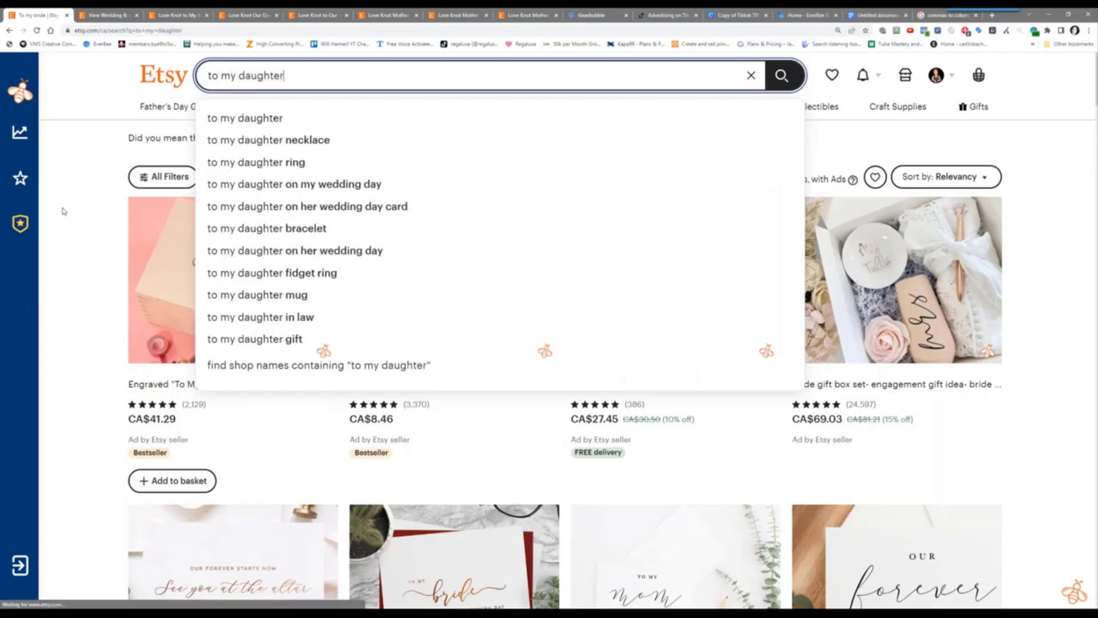
key(Return)
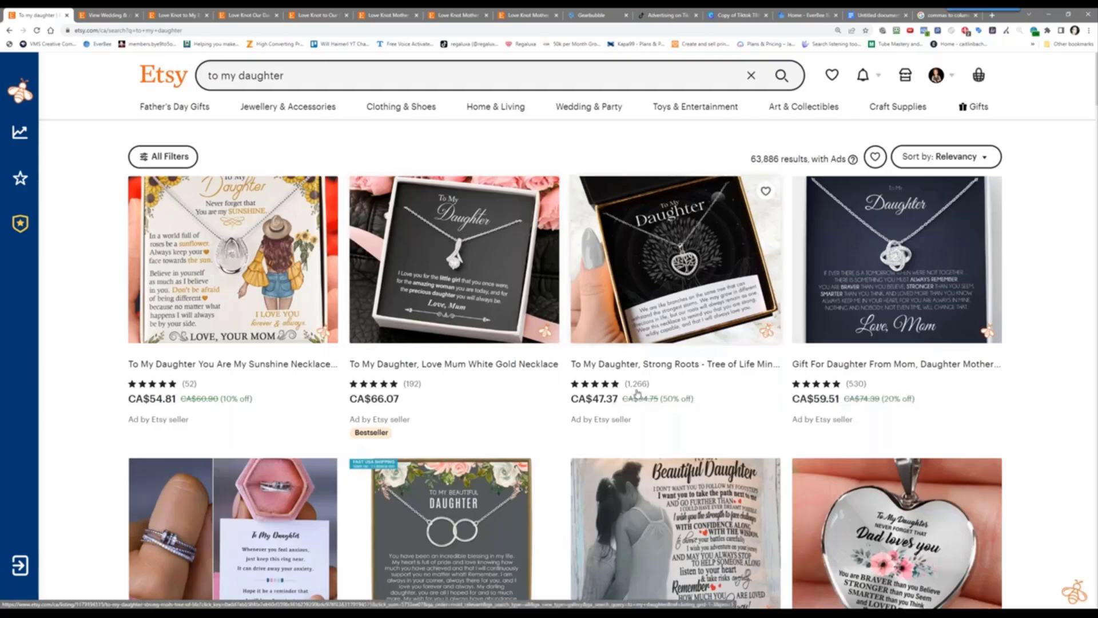
right_click(654, 272)
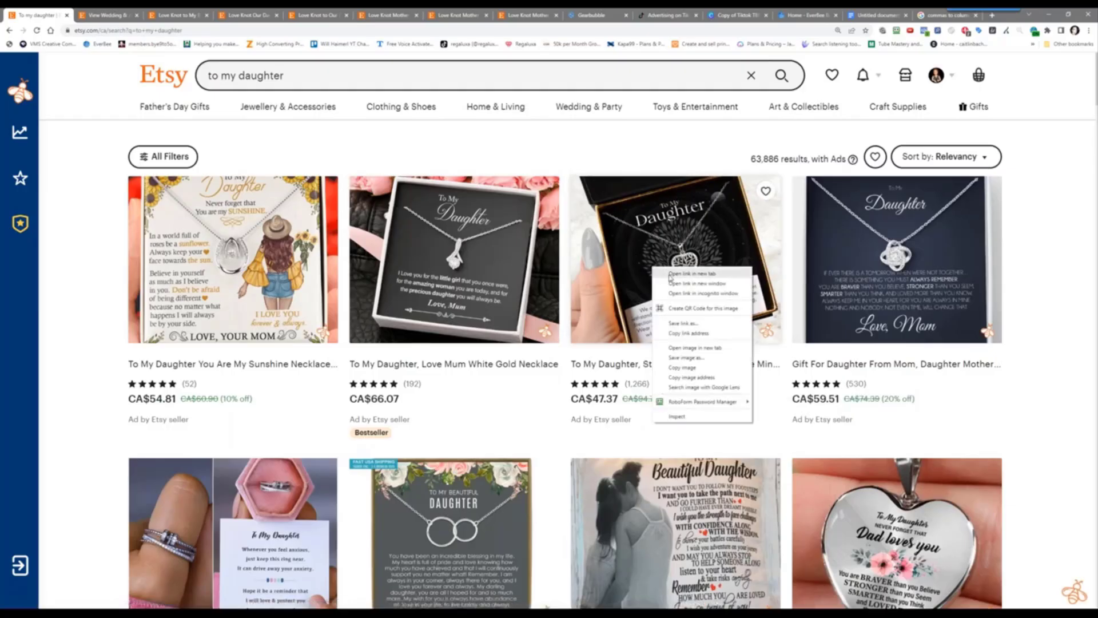
click(677, 277)
click(88, 16)
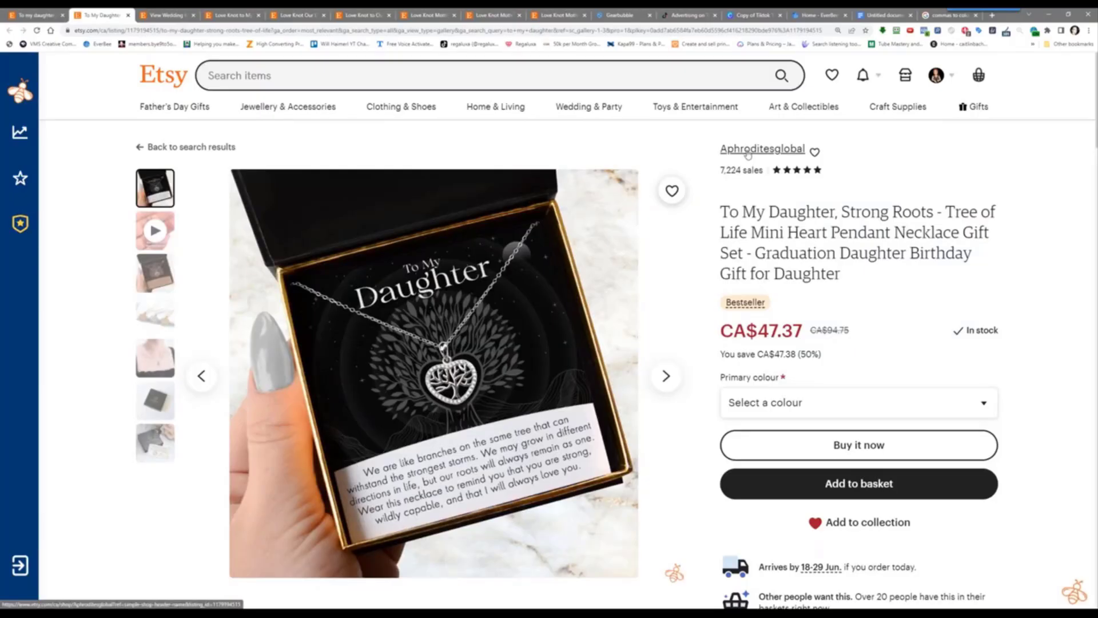
Open the Aphroditesglobal shop in a new tab, browse its items, and bookmark it
right_click(747, 155)
click(761, 159)
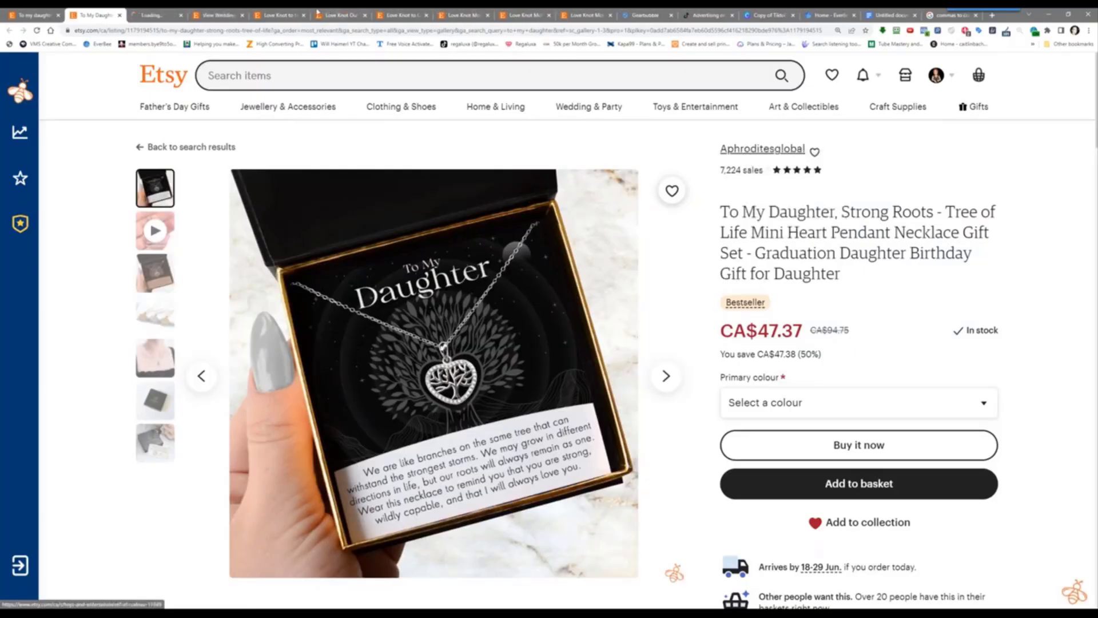
click(145, 15)
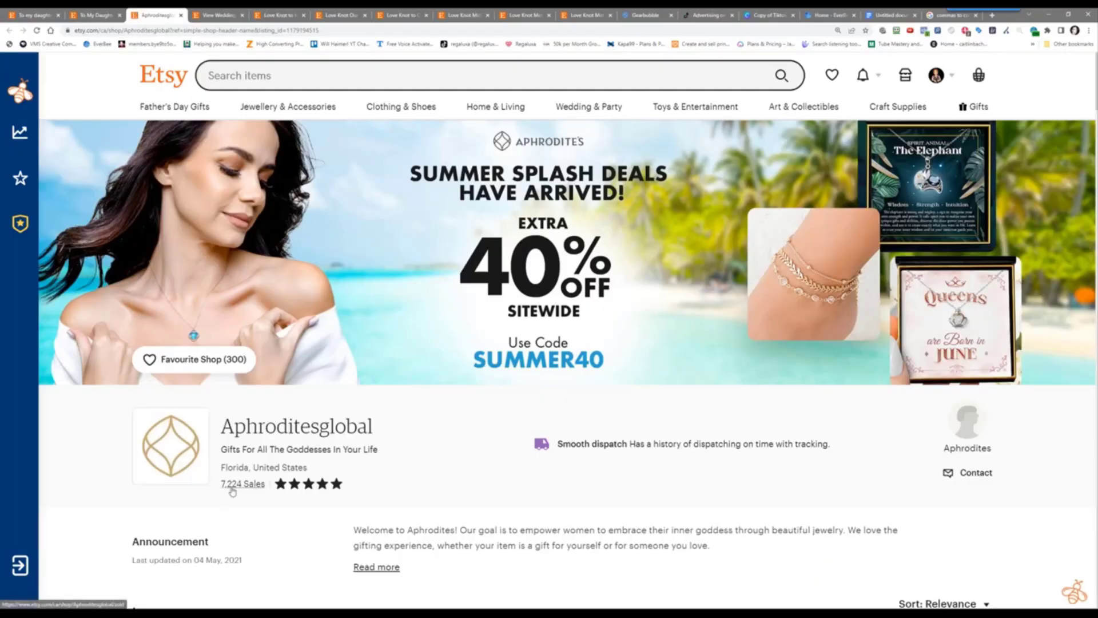
scroll(232, 491, down, 7)
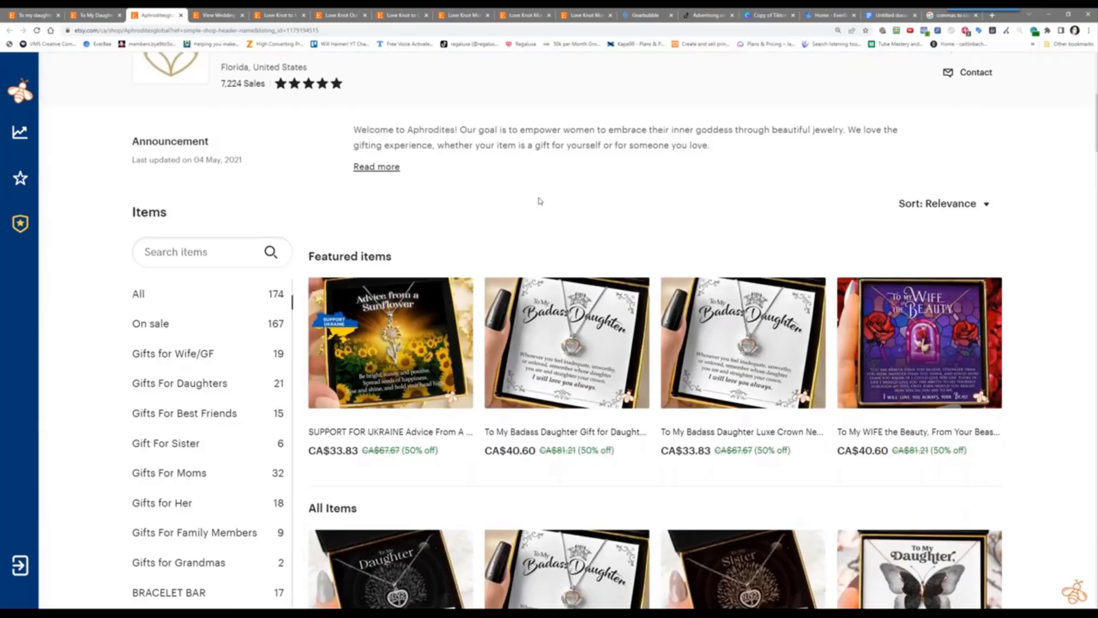
scroll(539, 201, down, 2)
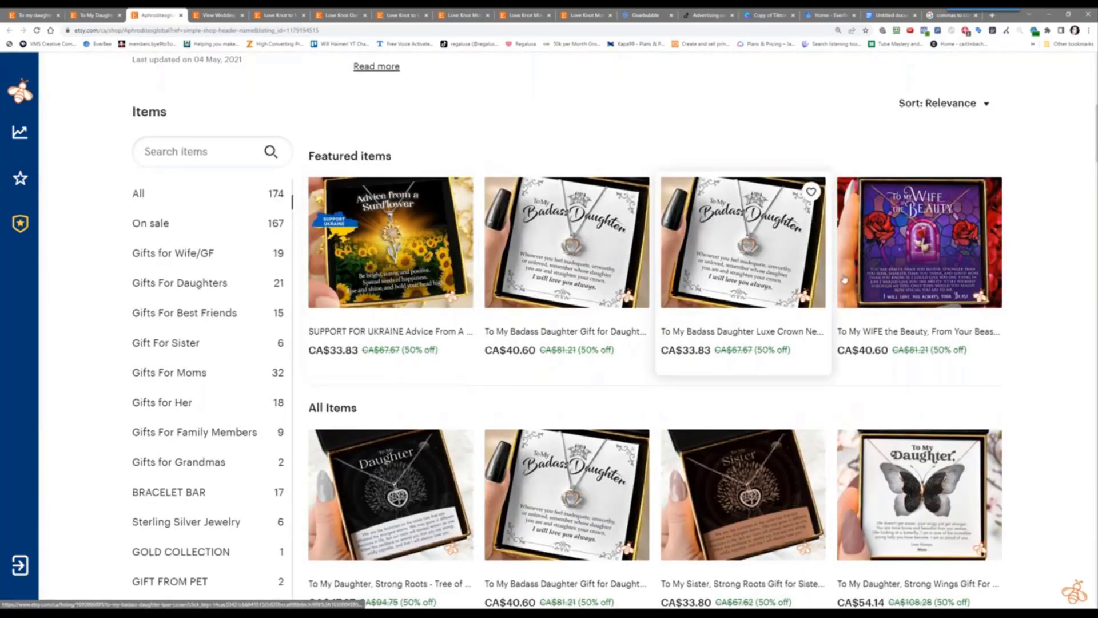
scroll(679, 526, down, 5)
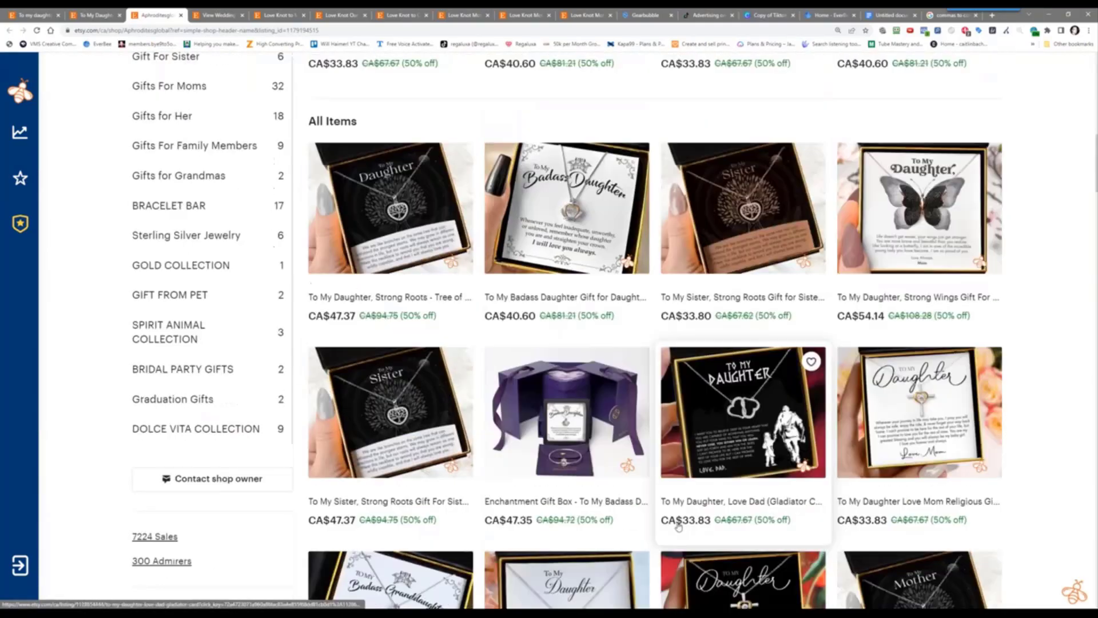
scroll(678, 527, down, 5)
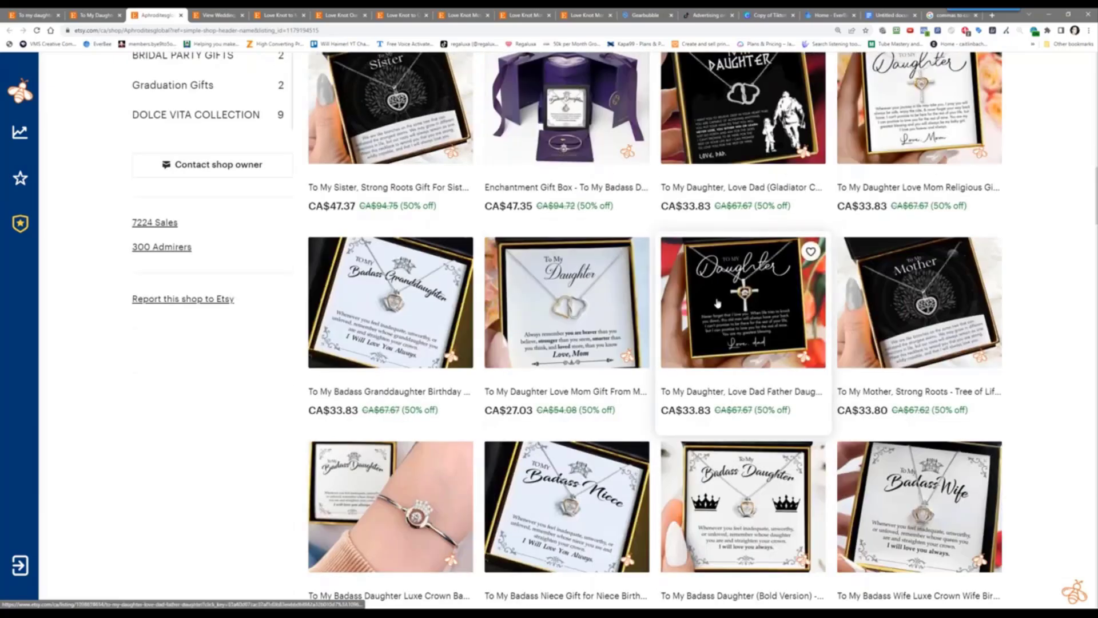
scroll(717, 303, down, 6)
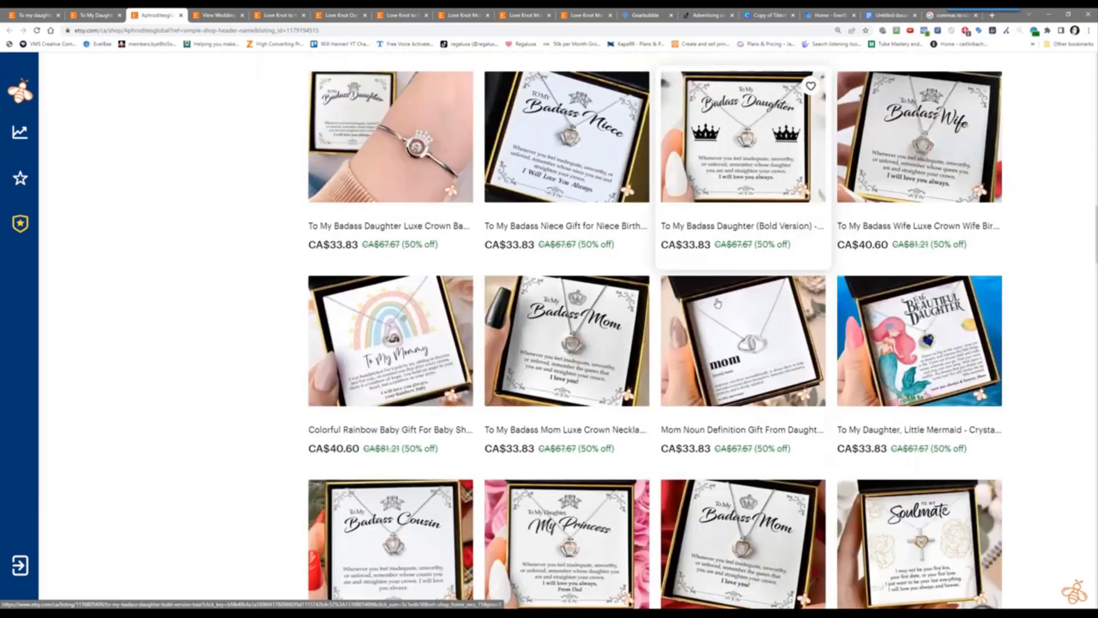
scroll(717, 303, up, 5)
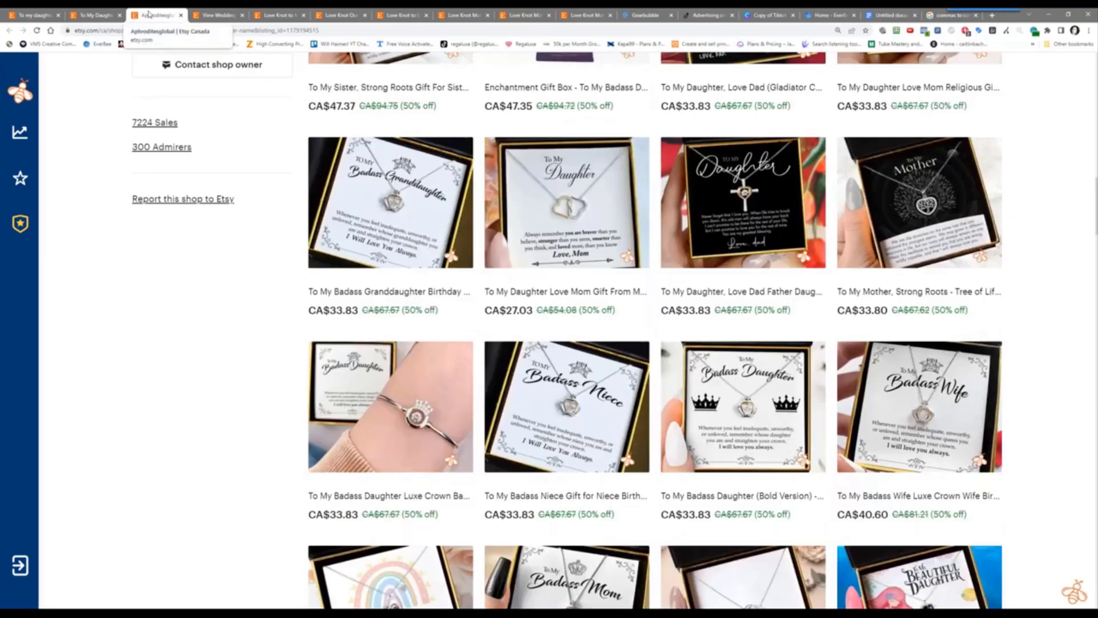
drag(68, 33, 38, 38)
From the 'to my daughter' results, open the Daughter Gift from Mom necklace in a new tab
click(31, 15)
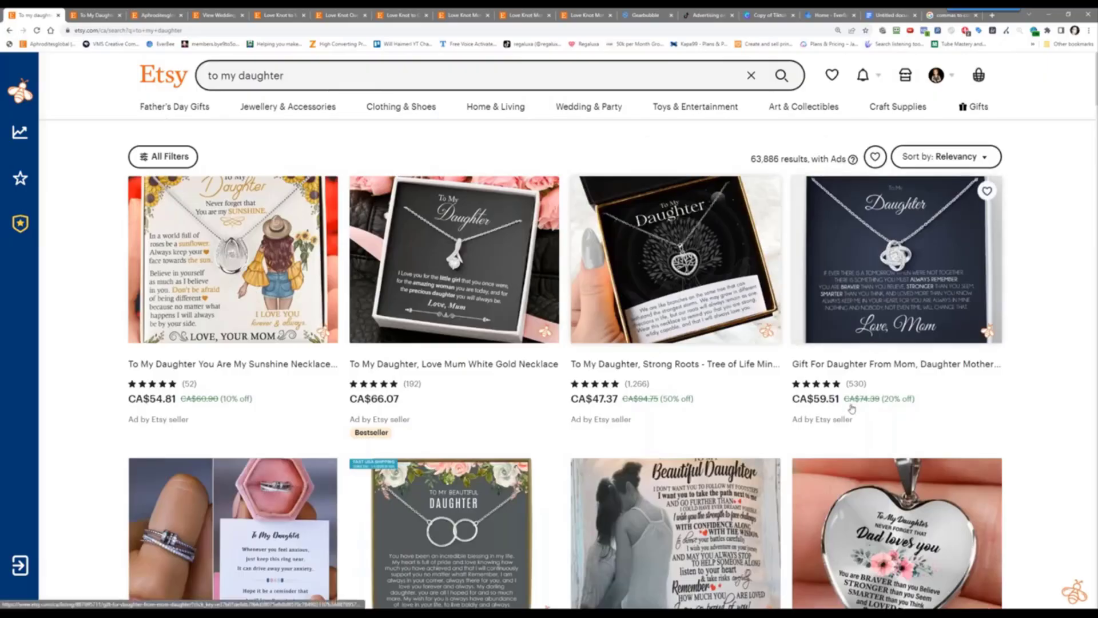
scroll(851, 408, down, 5)
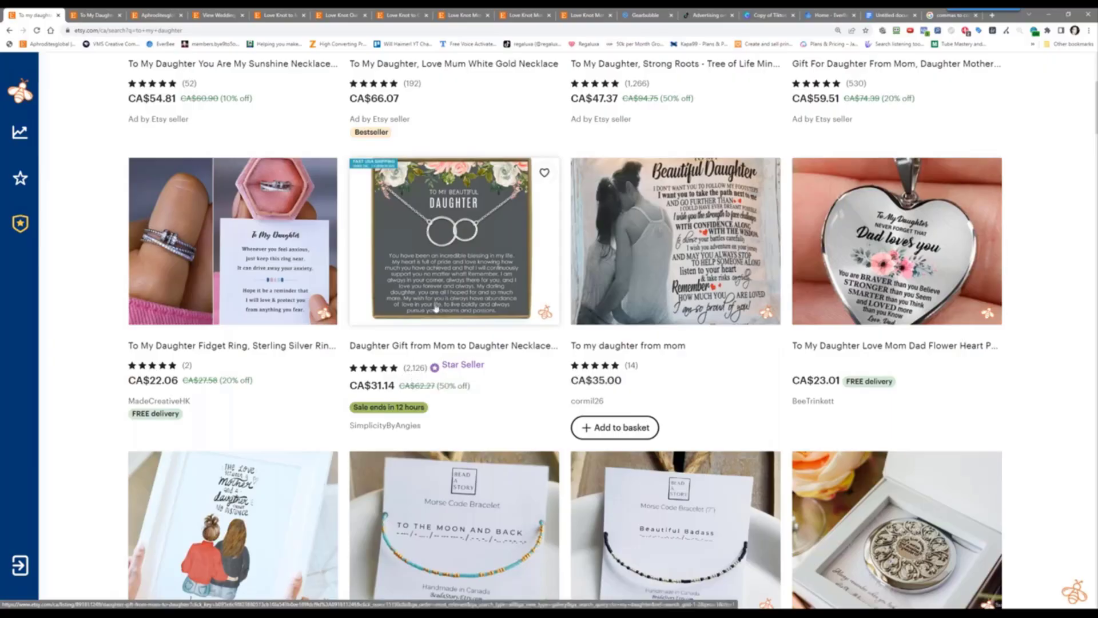
right_click(435, 250)
click(457, 255)
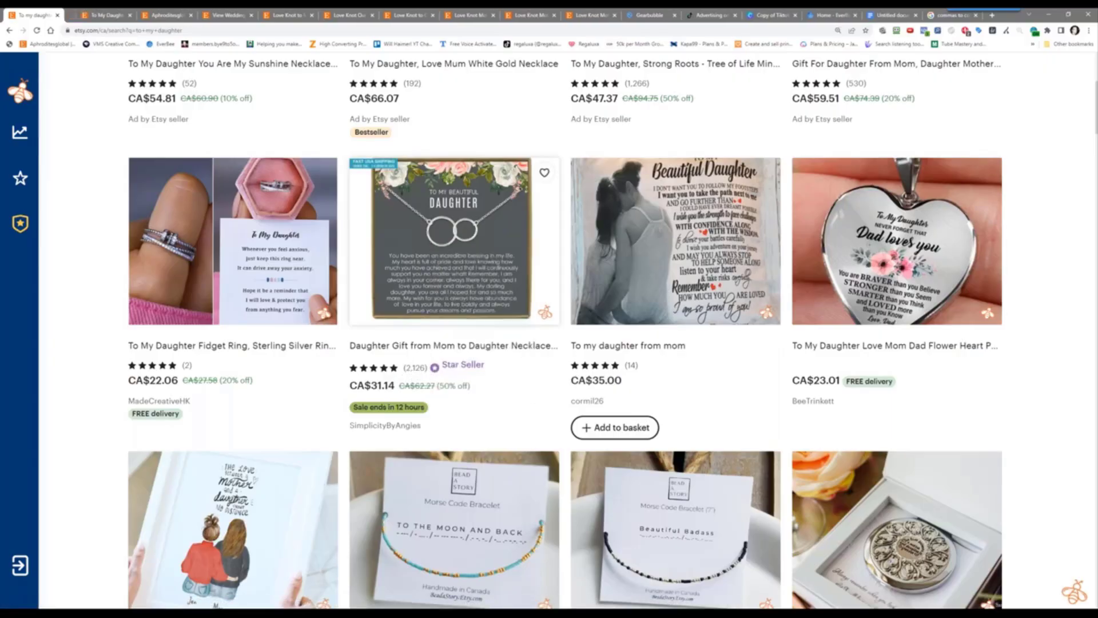
View the Daughter Gift from Mom listing and open the SimplicityByAngies shop in a new tab
click(85, 15)
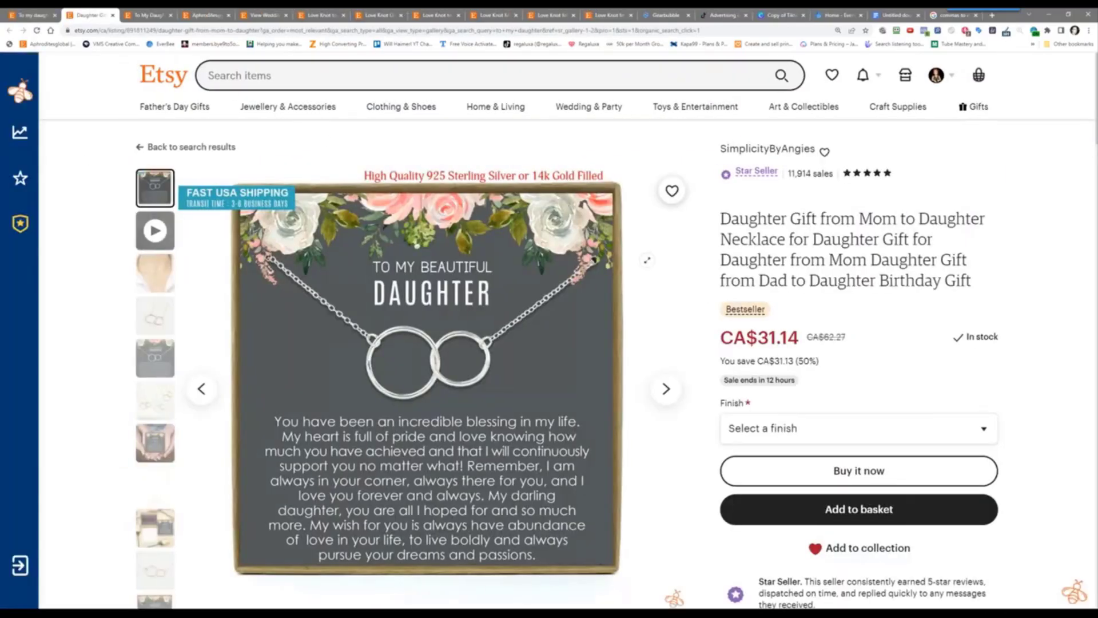
scroll(647, 260, down, 4)
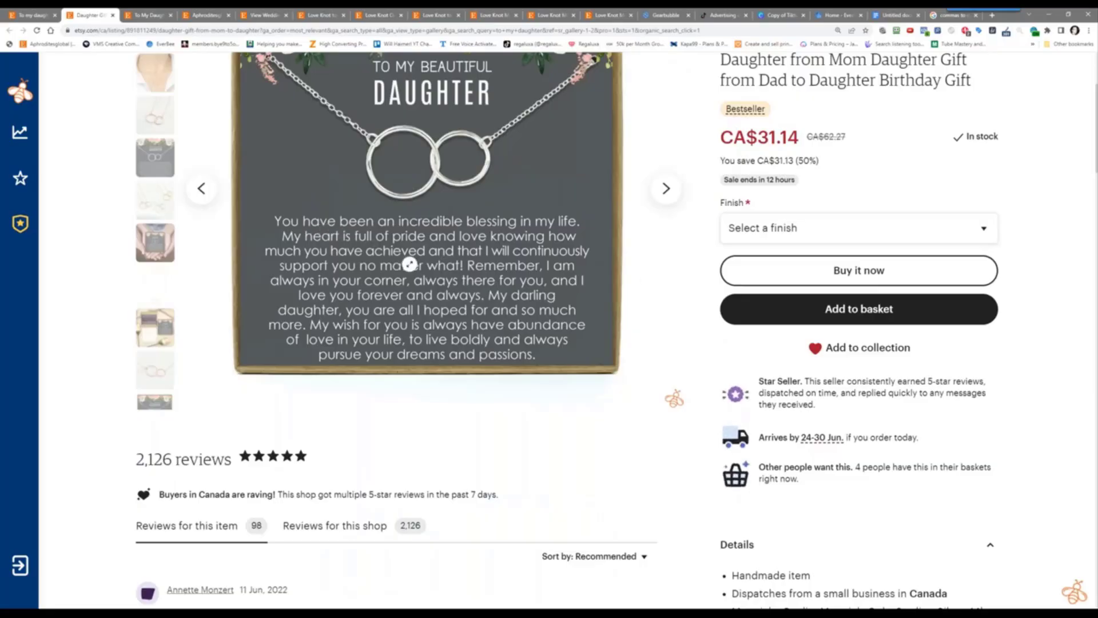
scroll(439, 325, up, 3)
scroll(716, 211, up, 3)
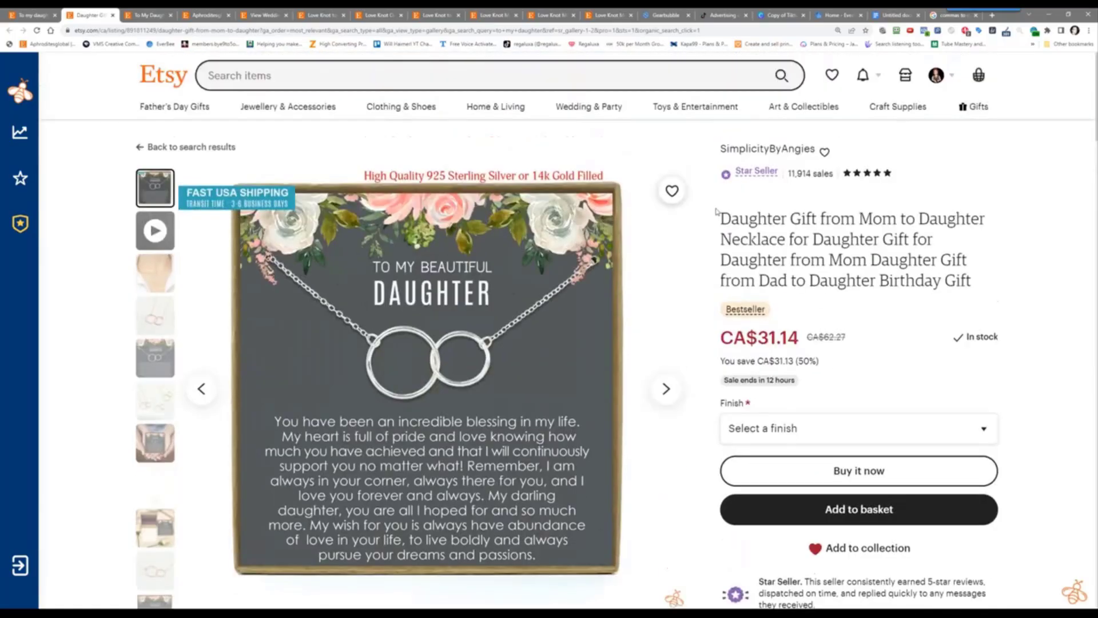
right_click(734, 149)
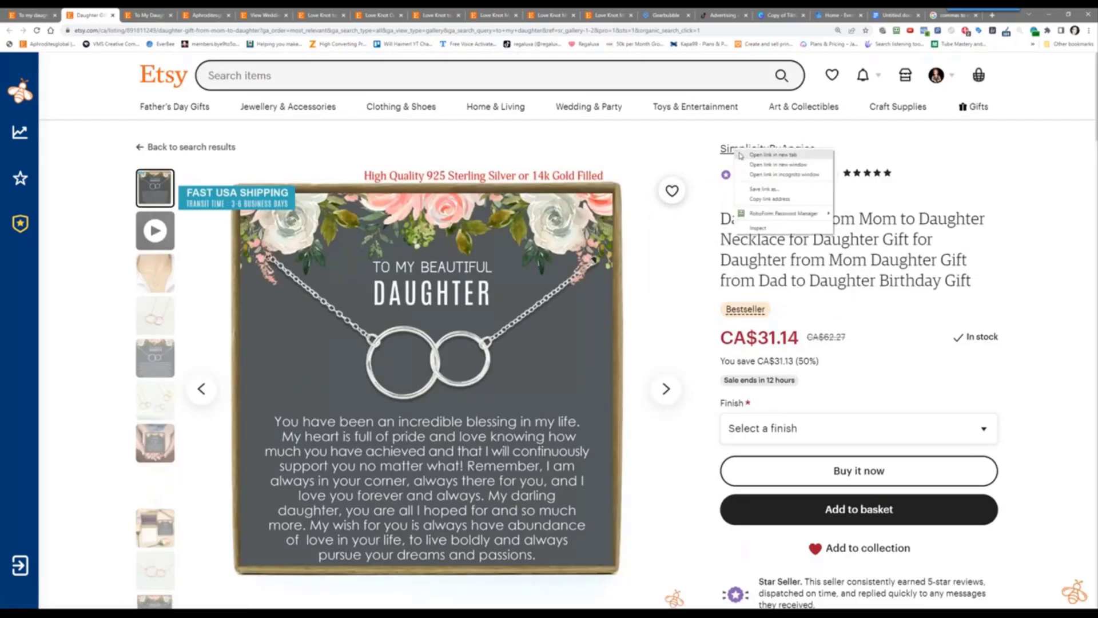
click(773, 154)
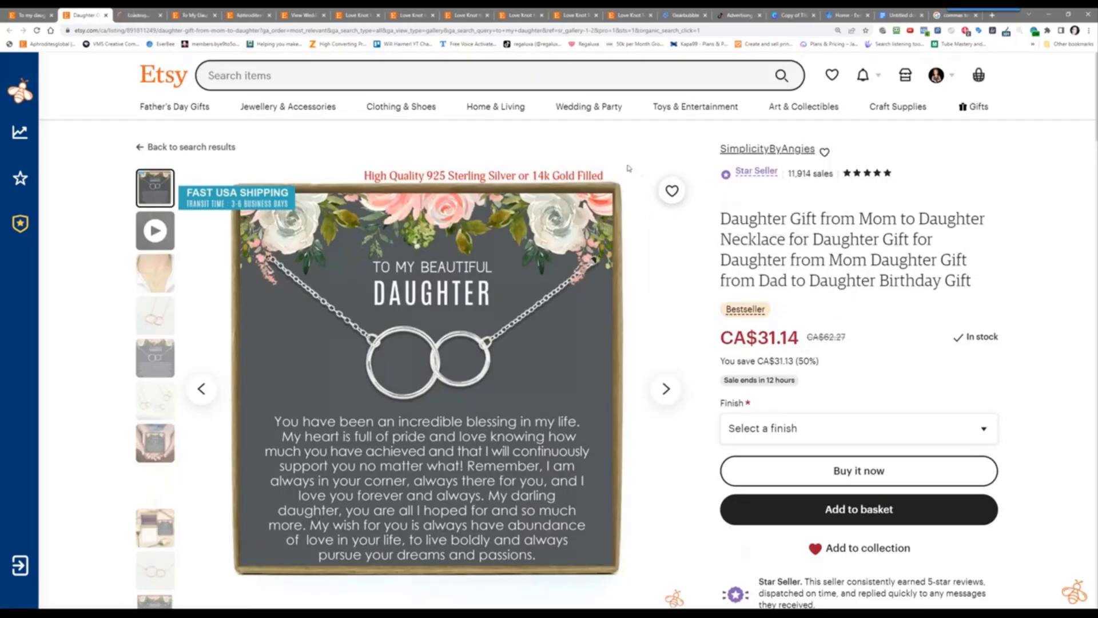
click(146, 11)
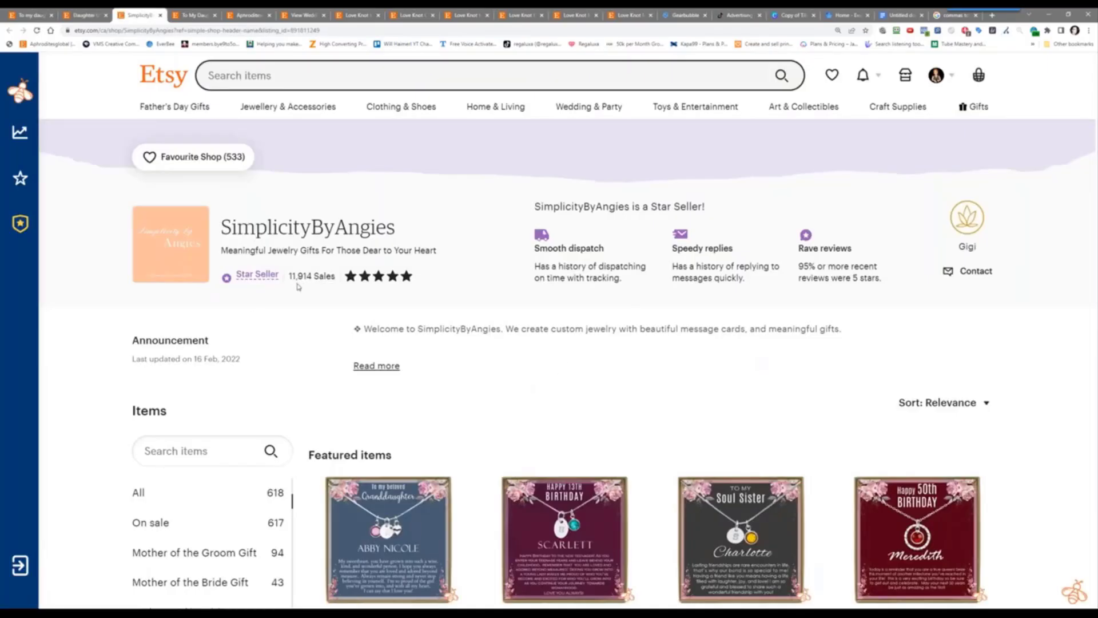
Scroll through the SimplicityByAngies shop's items
scroll(256, 388, down, 2)
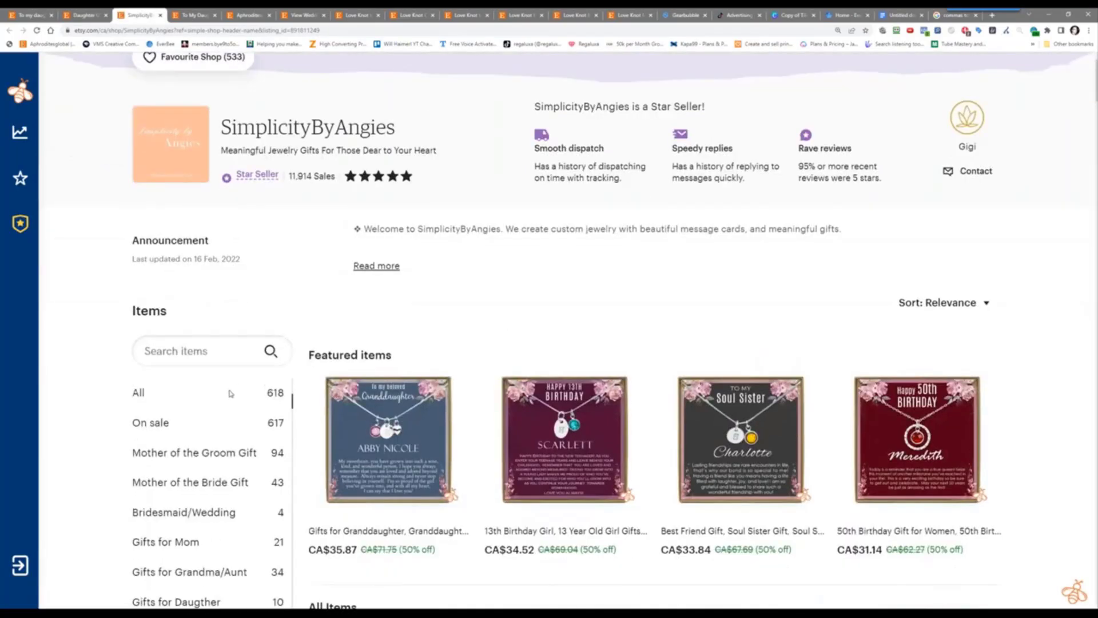
scroll(230, 393, down, 4)
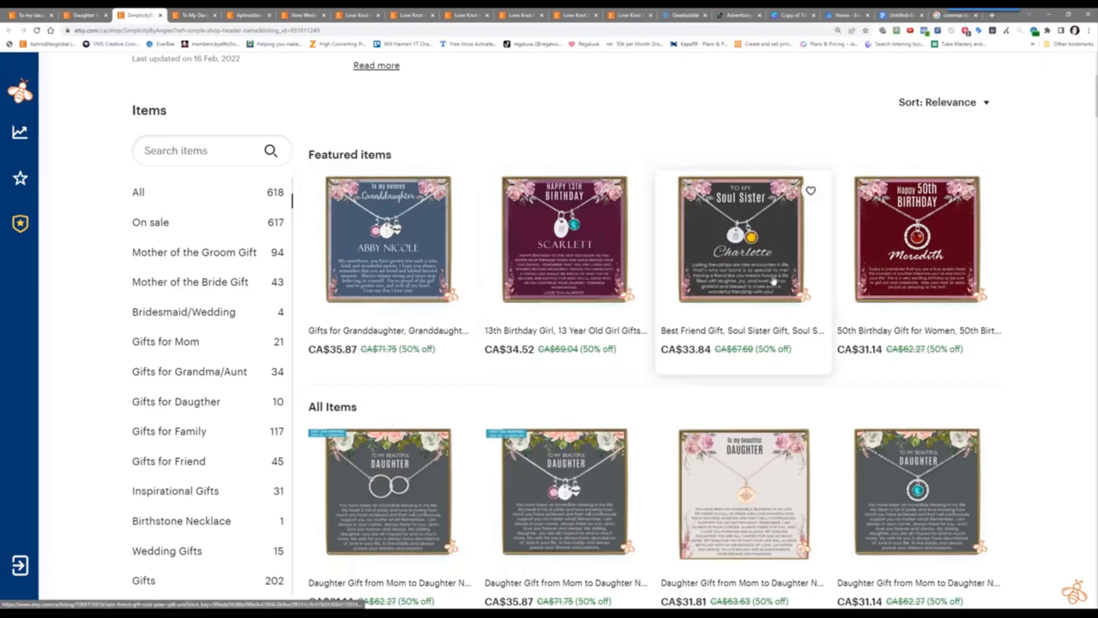
scroll(561, 288, down, 3)
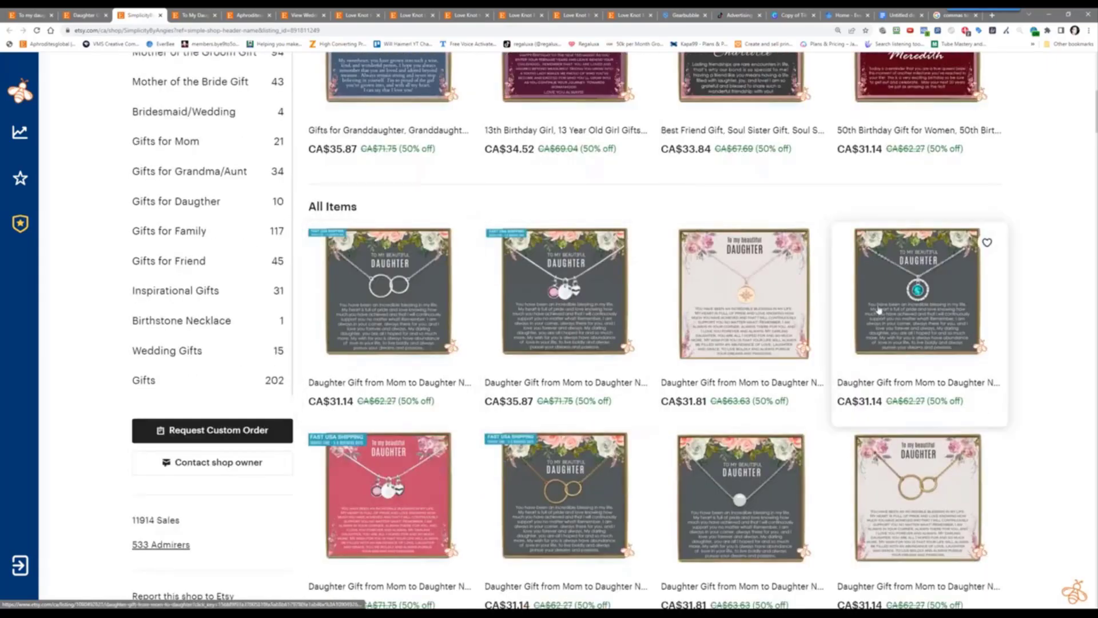
scroll(910, 466, down, 3)
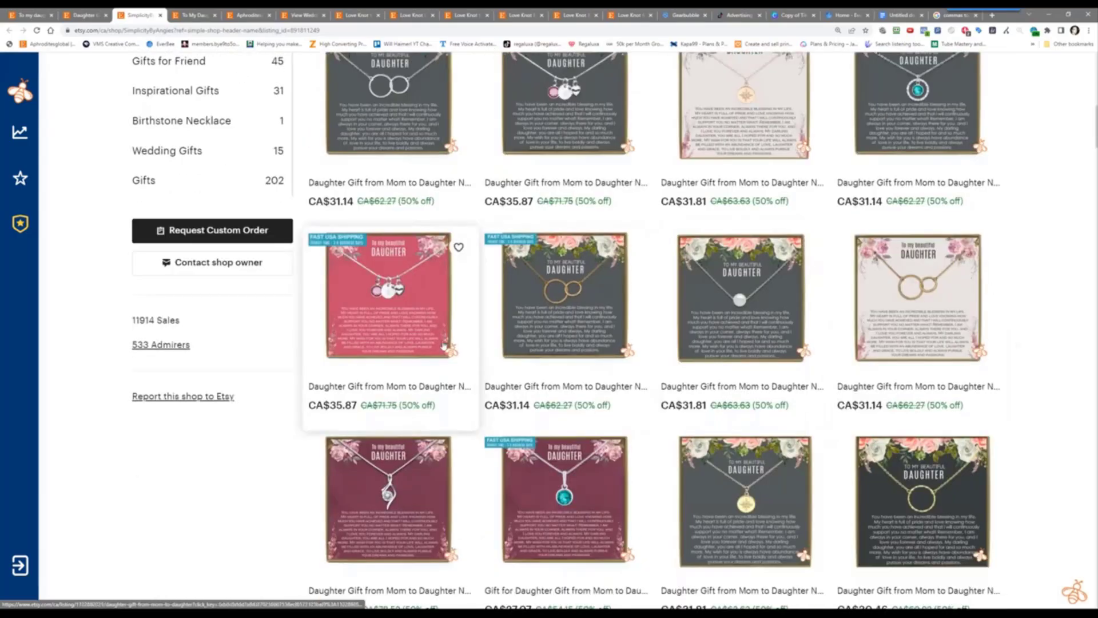
scroll(642, 297, down, 3)
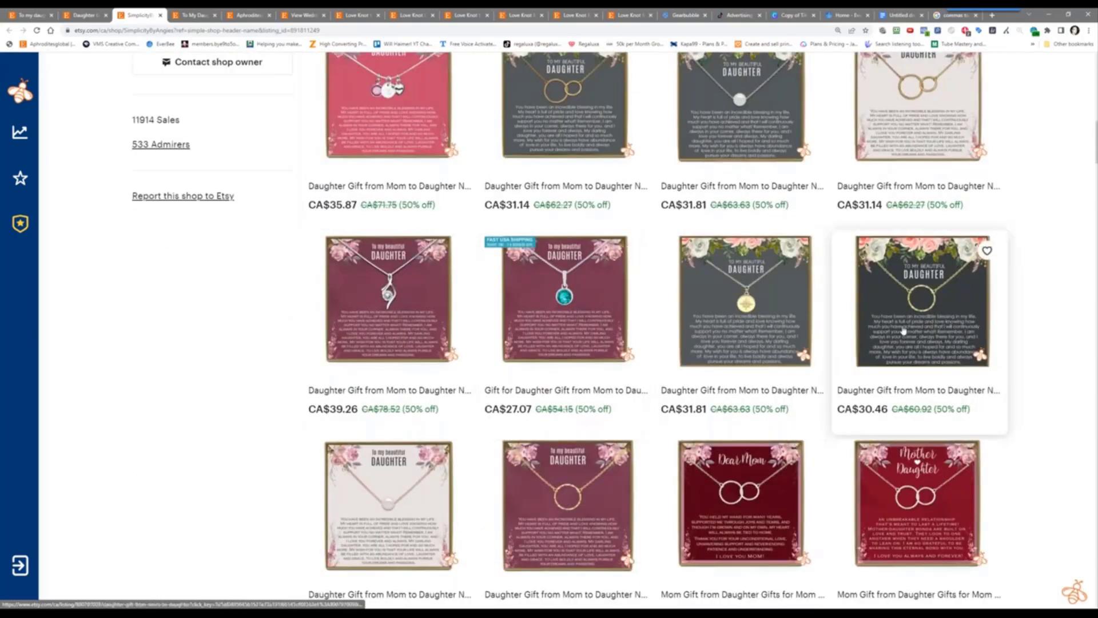
scroll(909, 303, down, 3)
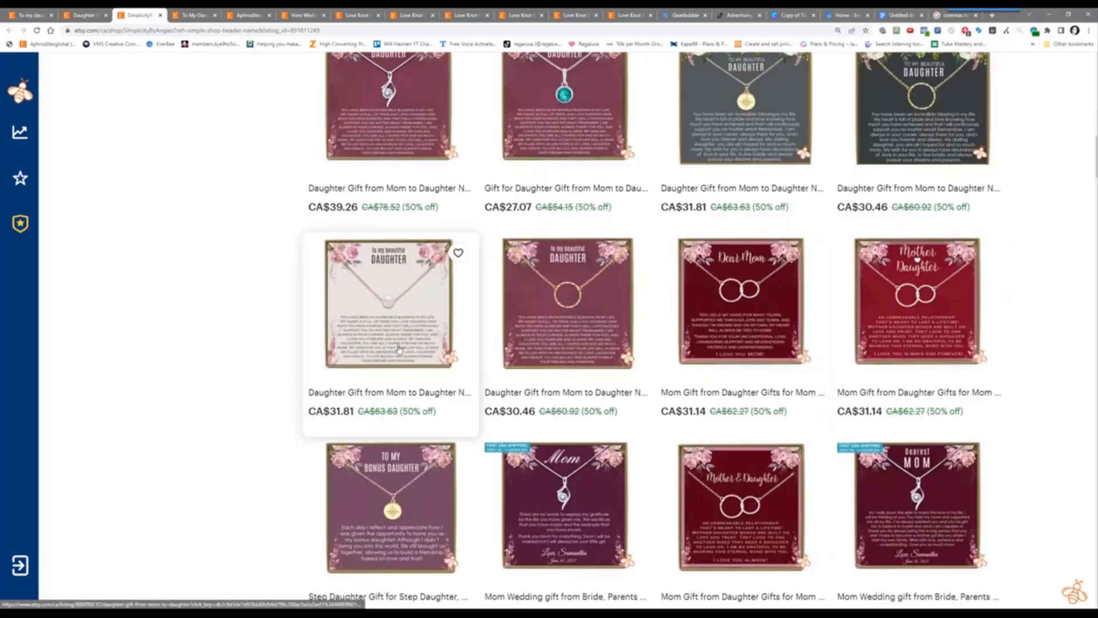
scroll(415, 326, down, 3)
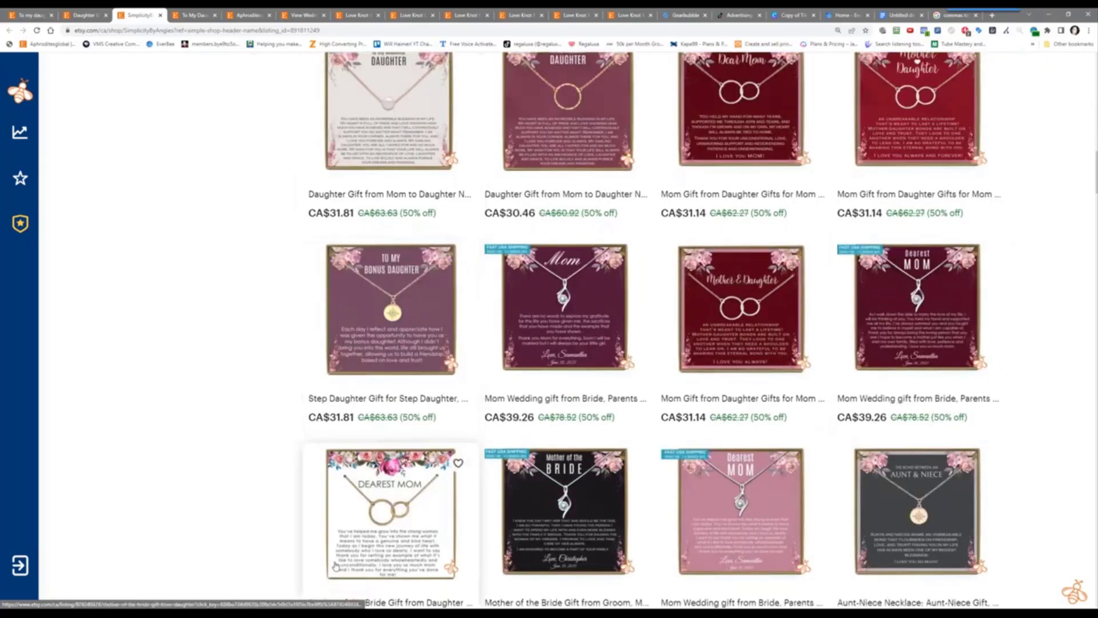
scroll(490, 457, down, 5)
scroll(490, 457, up, 15)
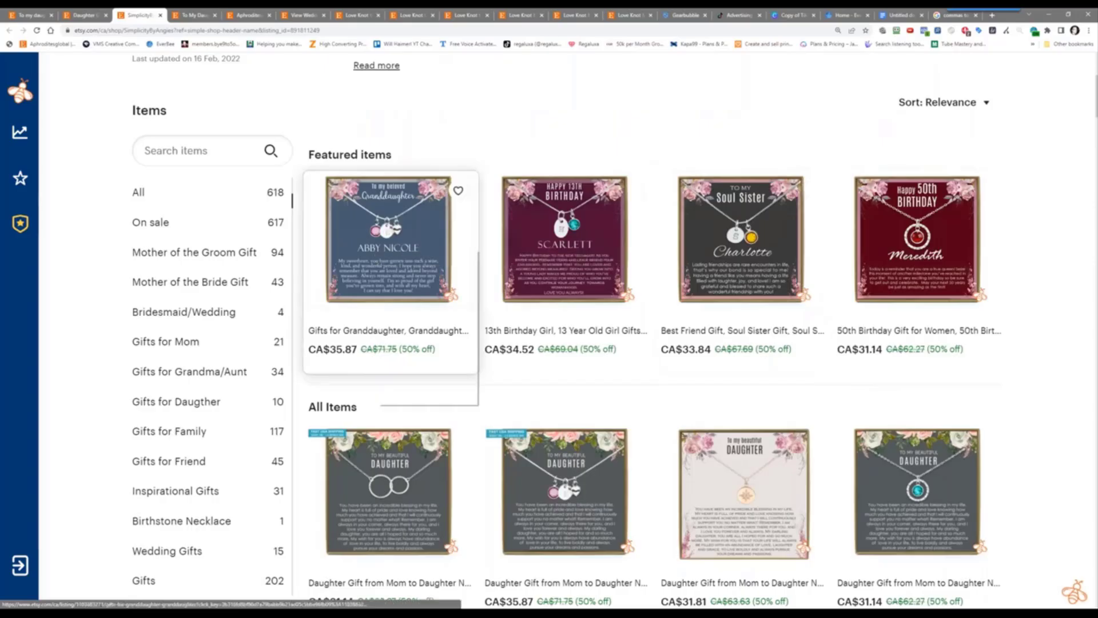
Review the Gifts for Granddaughter listing in a new tab, close it, and return to the Daughter listing
right_click(383, 192)
click(409, 198)
click(182, 13)
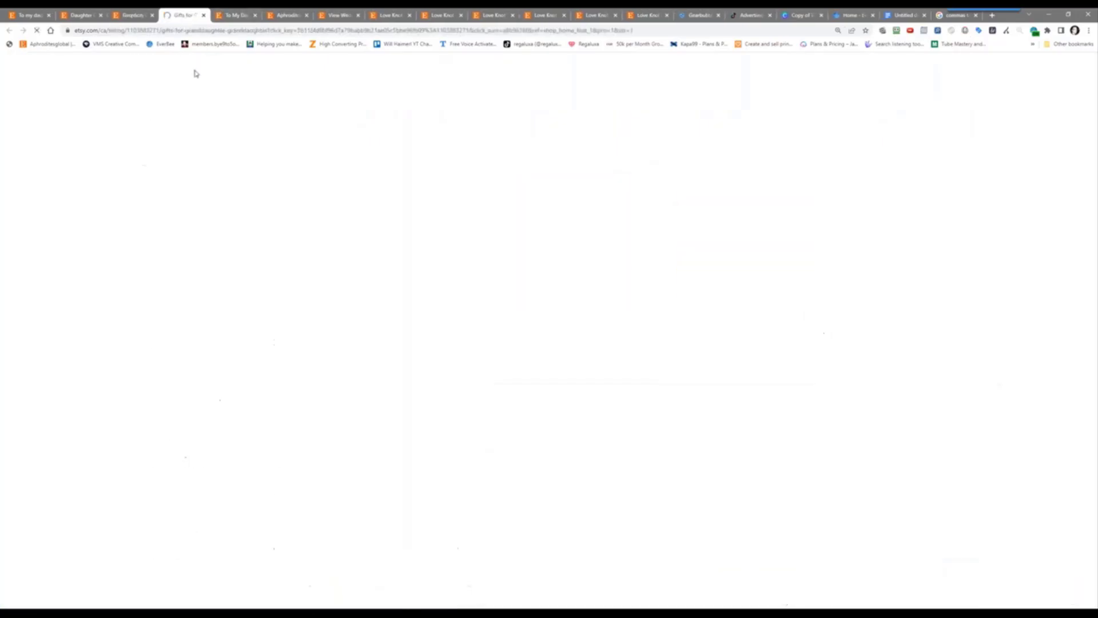
scroll(293, 571, down, 3)
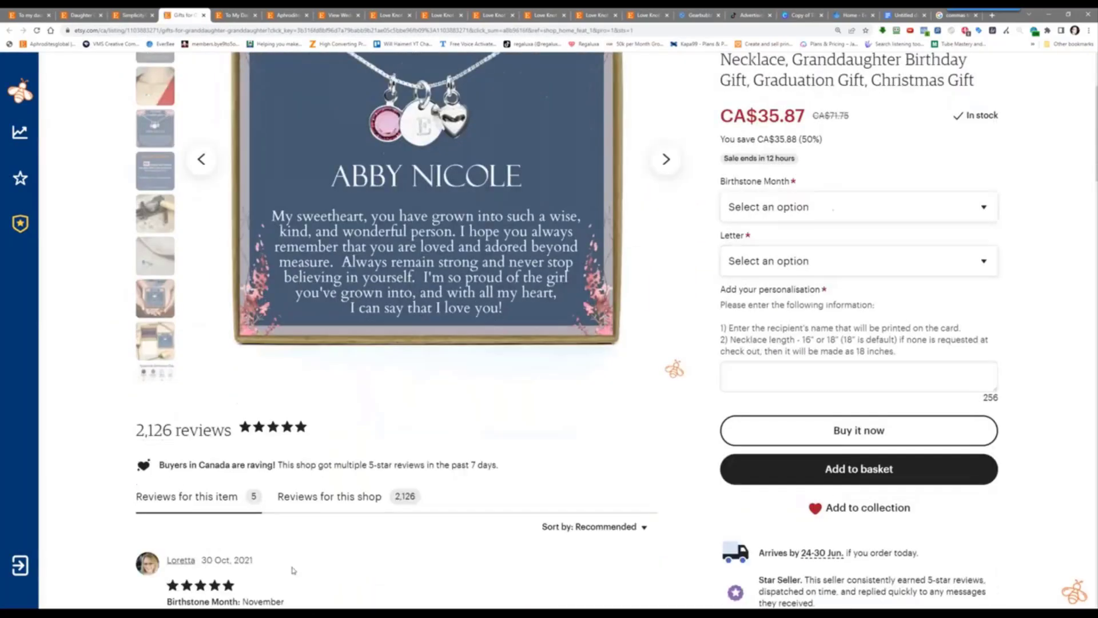
scroll(245, 517, up, 3)
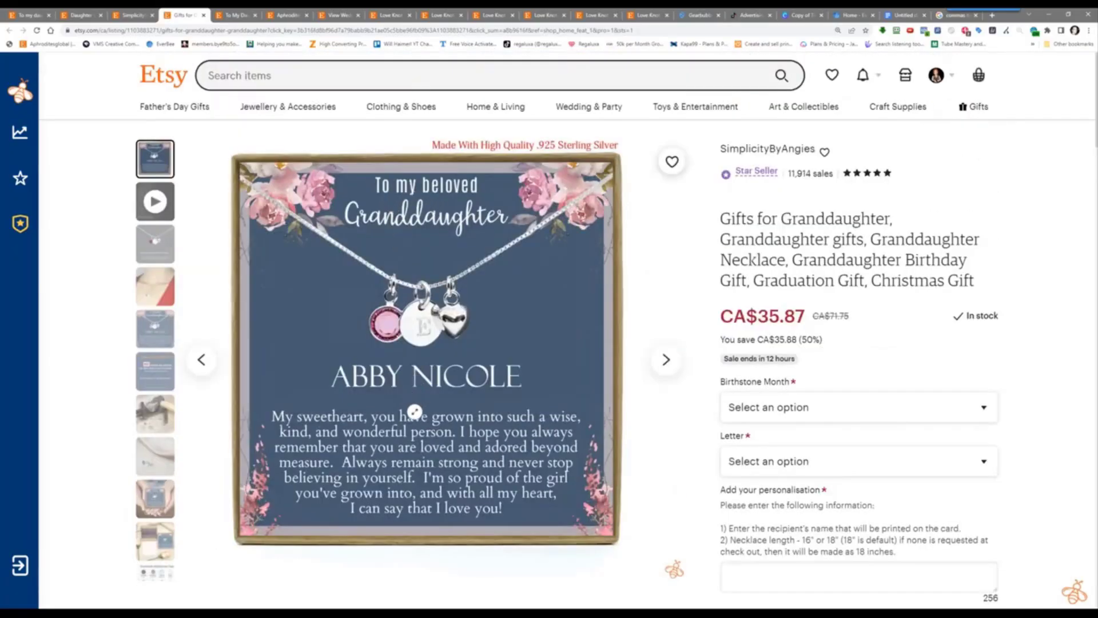
scroll(438, 444, down, 2)
scroll(440, 440, up, 2)
click(205, 15)
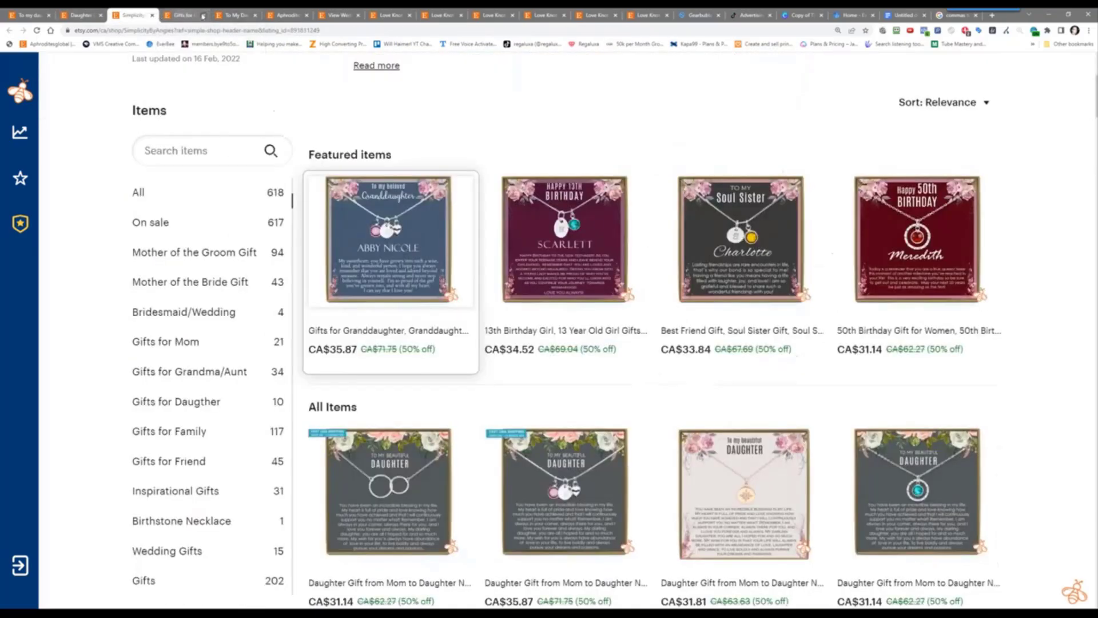
click(84, 16)
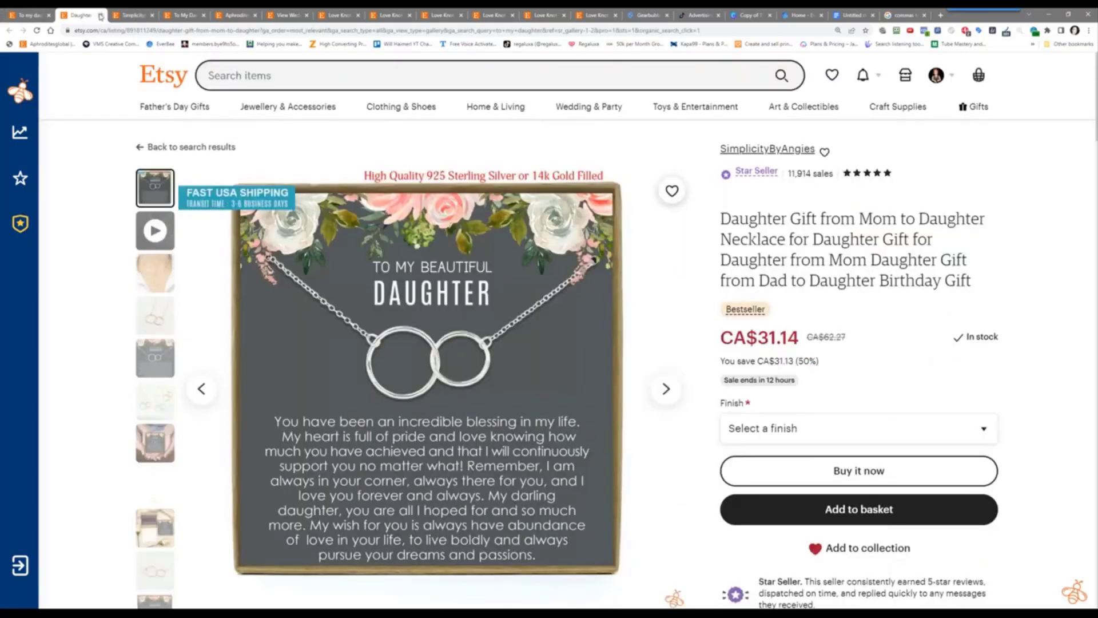
Close the Daughter listing and look over the lion daughter necklace, opened from the search results in a new tab
click(100, 16)
click(27, 16)
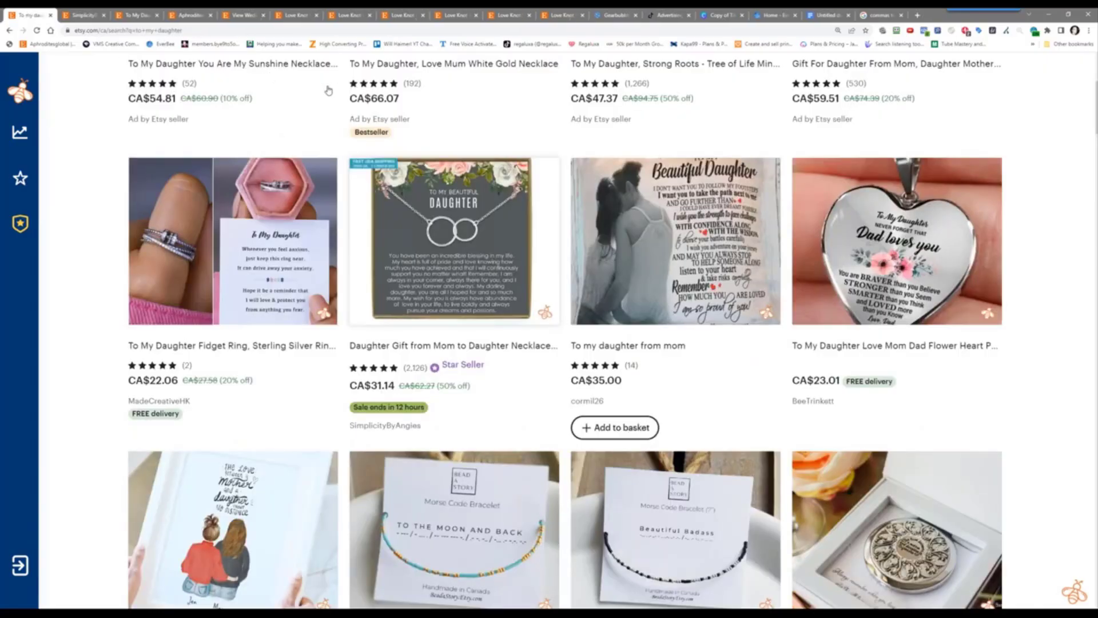
scroll(565, 314, down, 3)
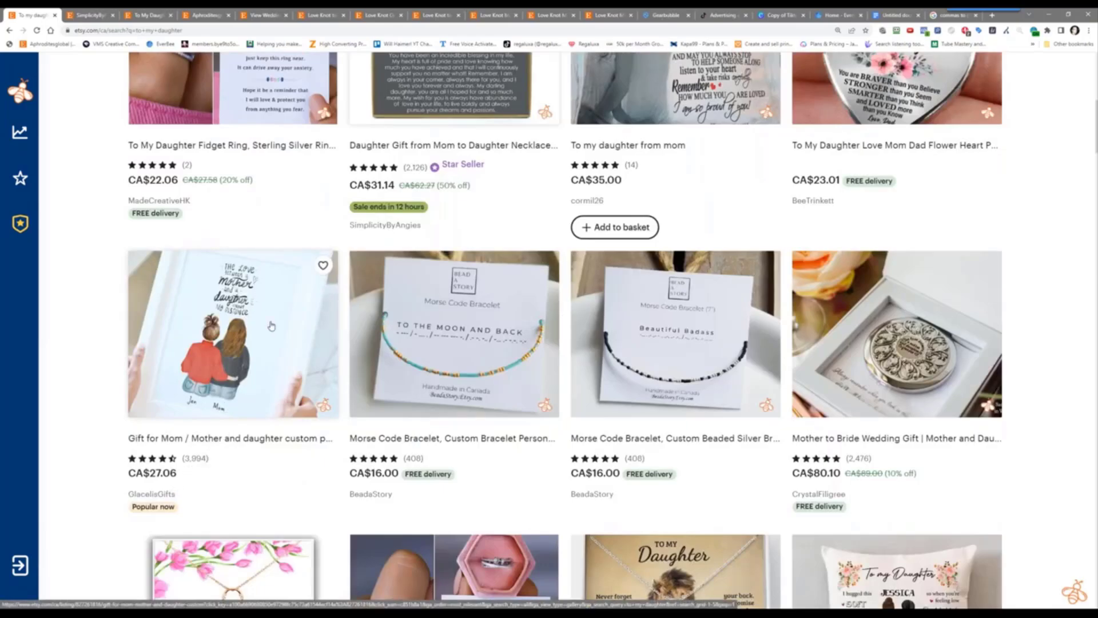
scroll(271, 325, down, 5)
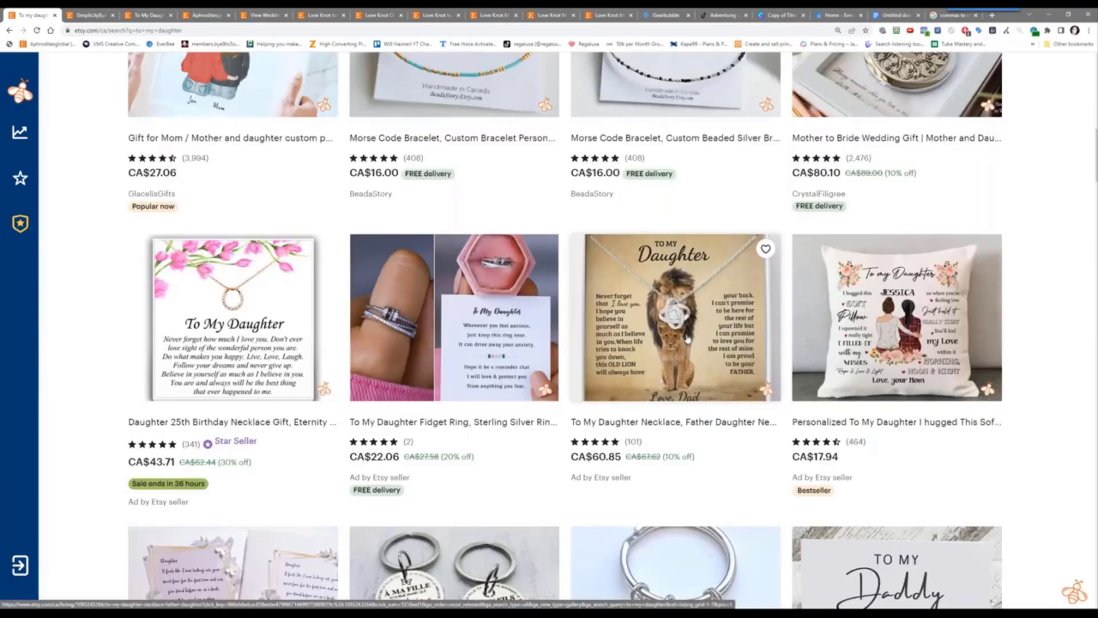
right_click(667, 355)
click(692, 362)
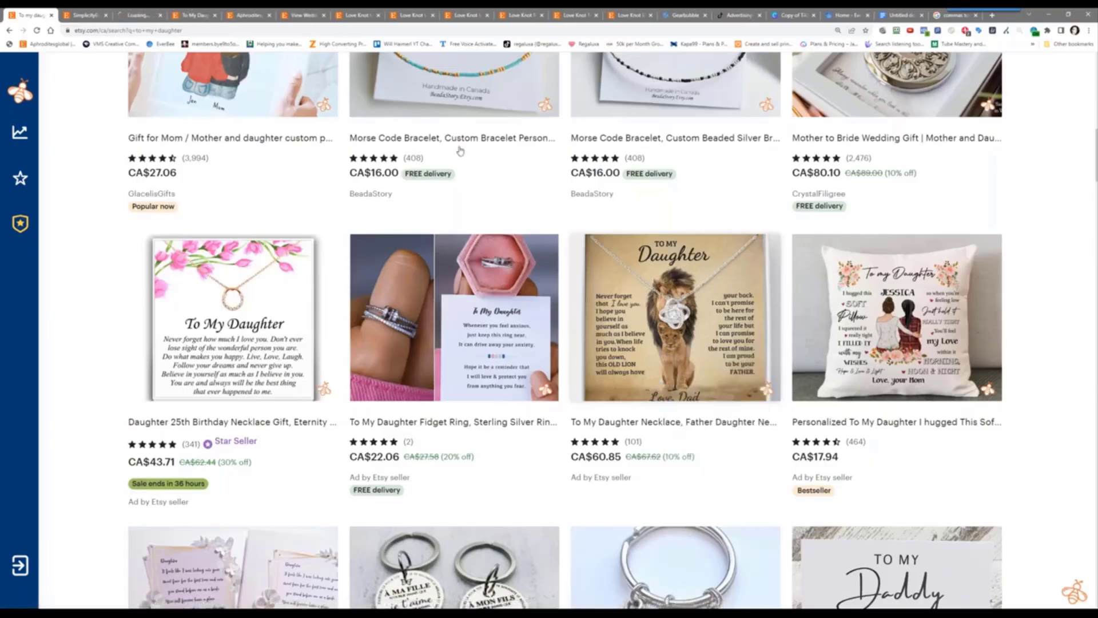
click(137, 14)
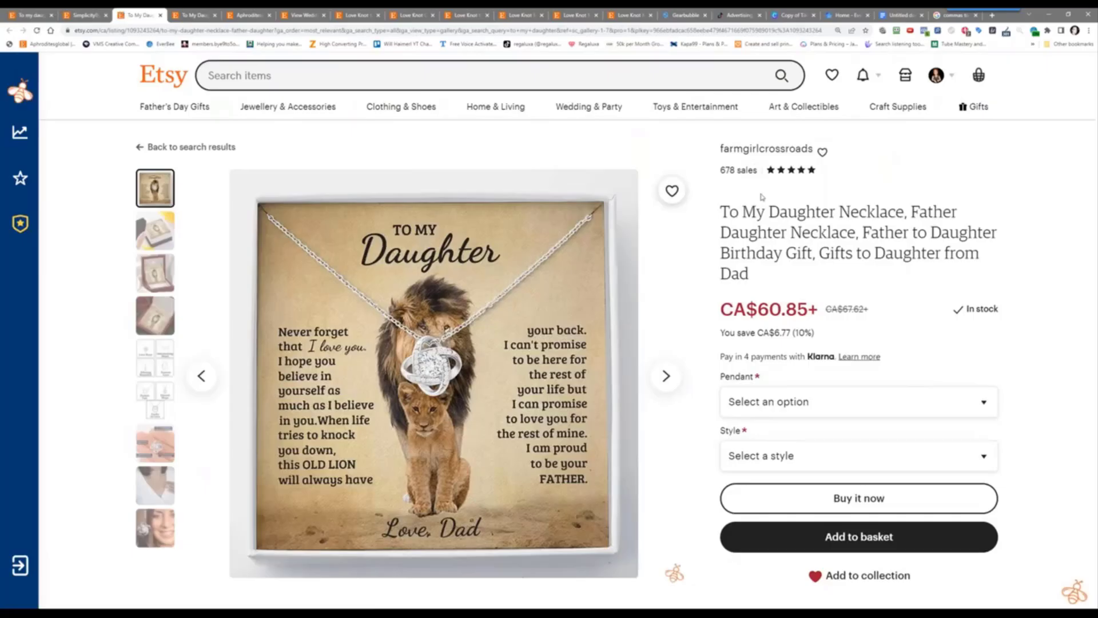
scroll(373, 436, down, 5)
scroll(429, 324, up, 4)
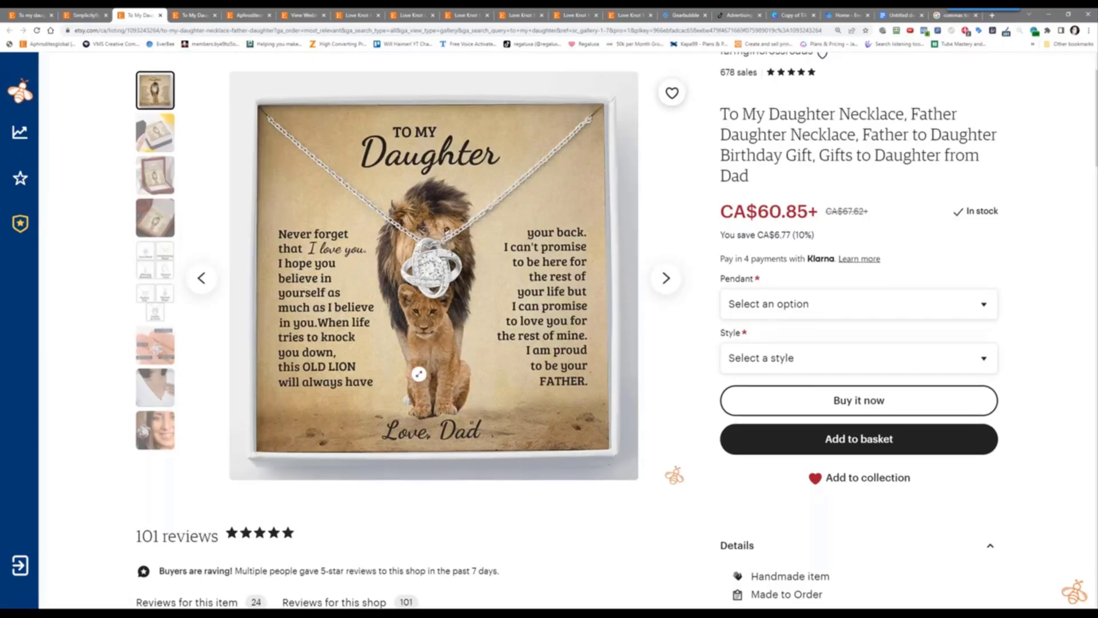
scroll(737, 182, up, 2)
Back in the 'to my daughter' results, open the Gift for Daughter from Dad listing in a new tab
click(78, 12)
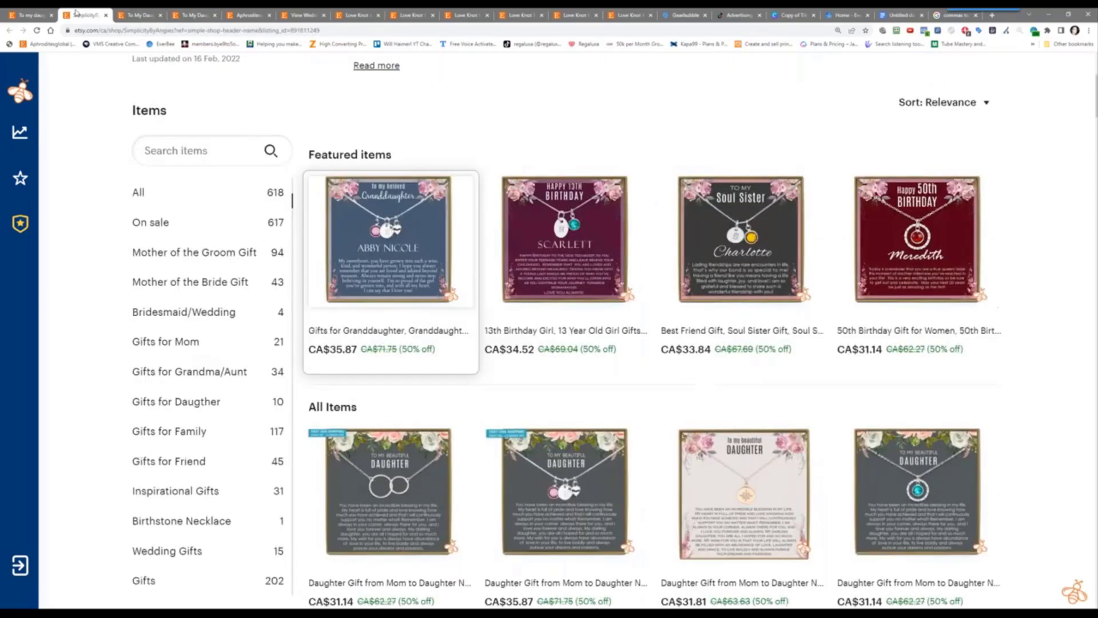
click(23, 13)
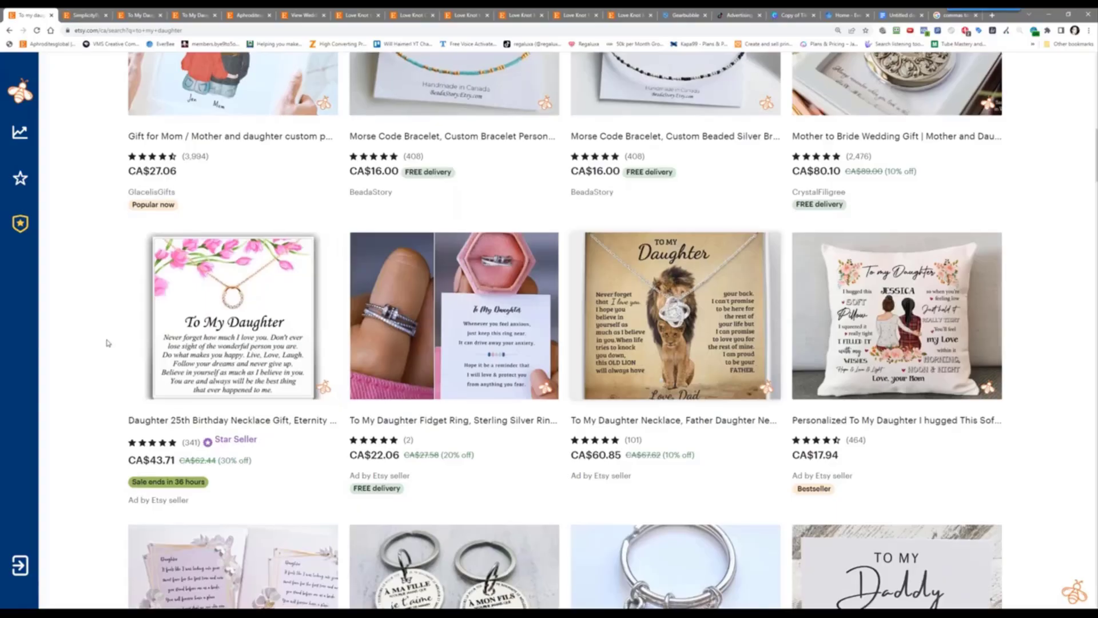
scroll(107, 343, down, 3)
scroll(107, 342, down, 3)
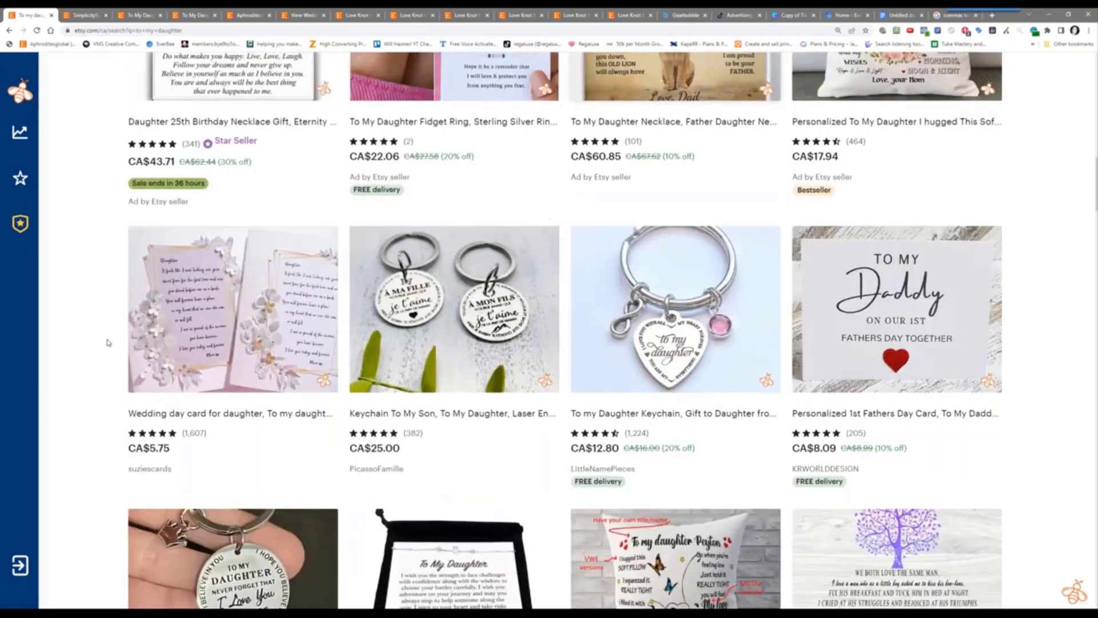
scroll(106, 342, down, 2)
scroll(105, 343, up, 2)
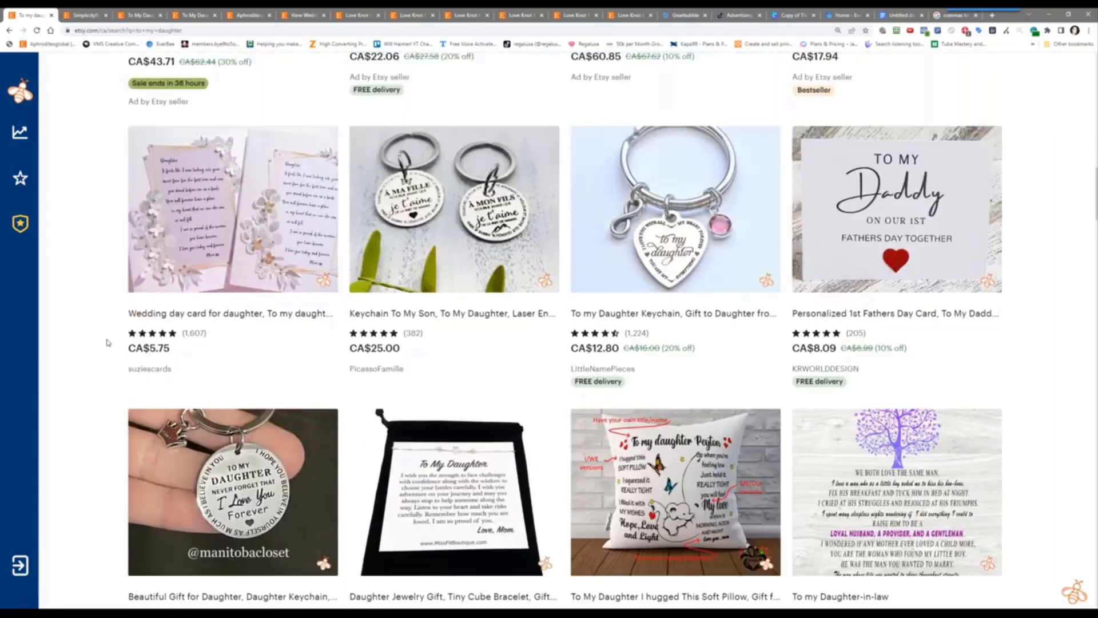
scroll(107, 342, down, 5)
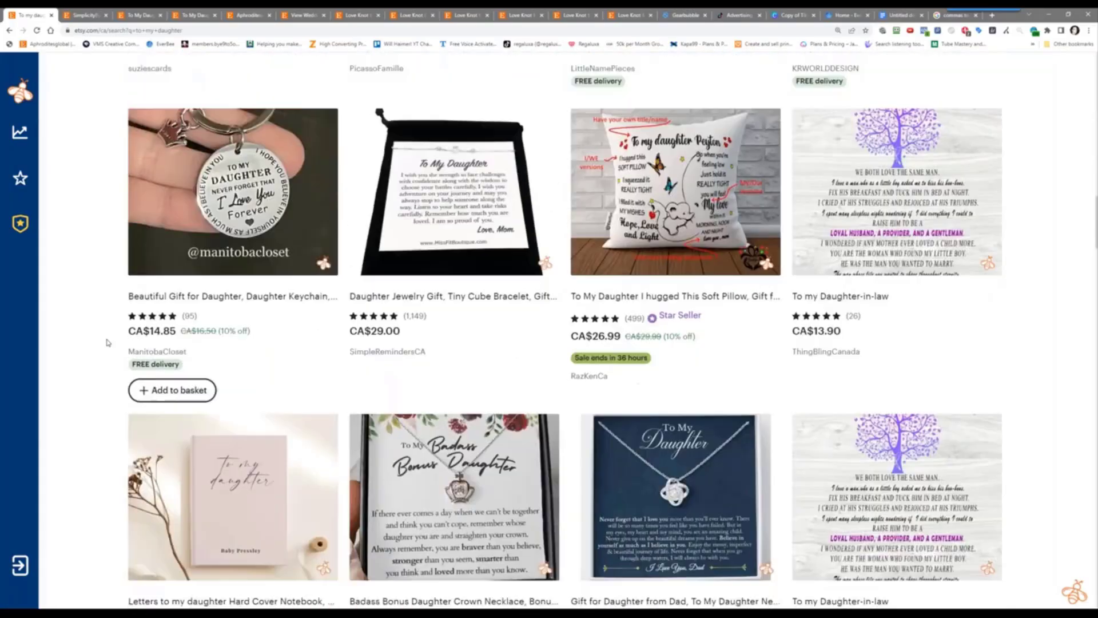
scroll(107, 343, down, 2)
scroll(107, 343, up, 3)
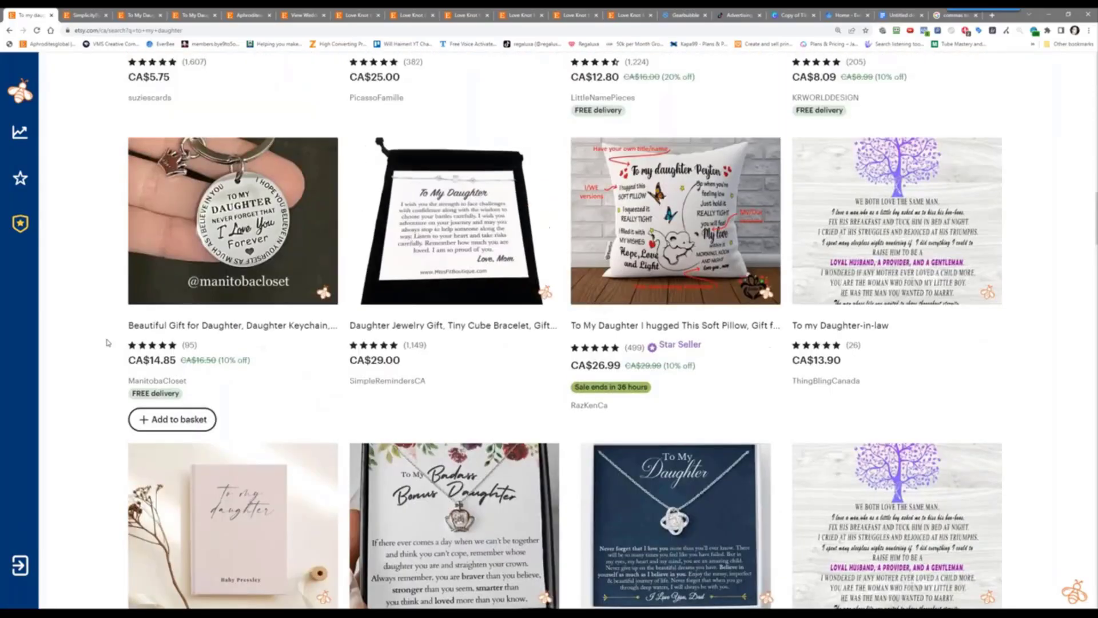
scroll(107, 343, down, 1)
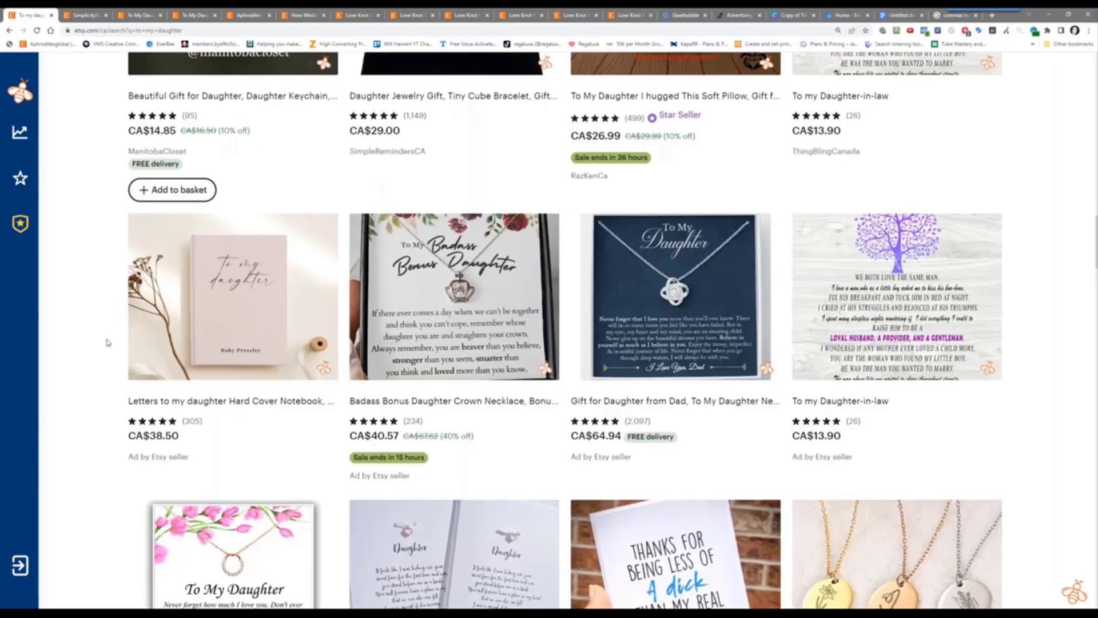
scroll(106, 343, down, 2)
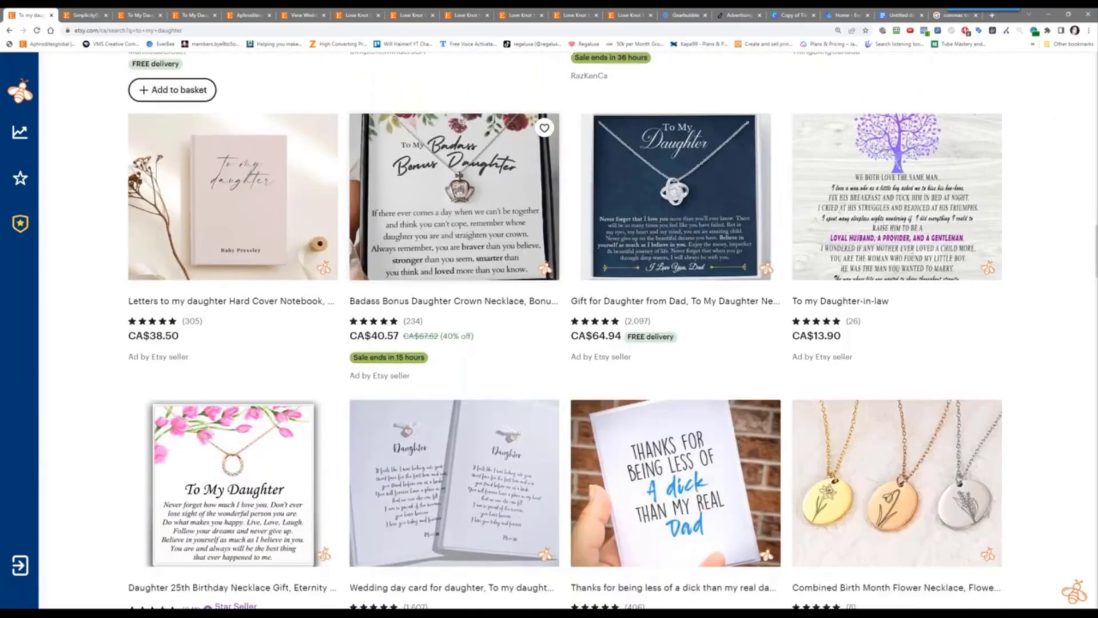
right_click(696, 231)
click(715, 235)
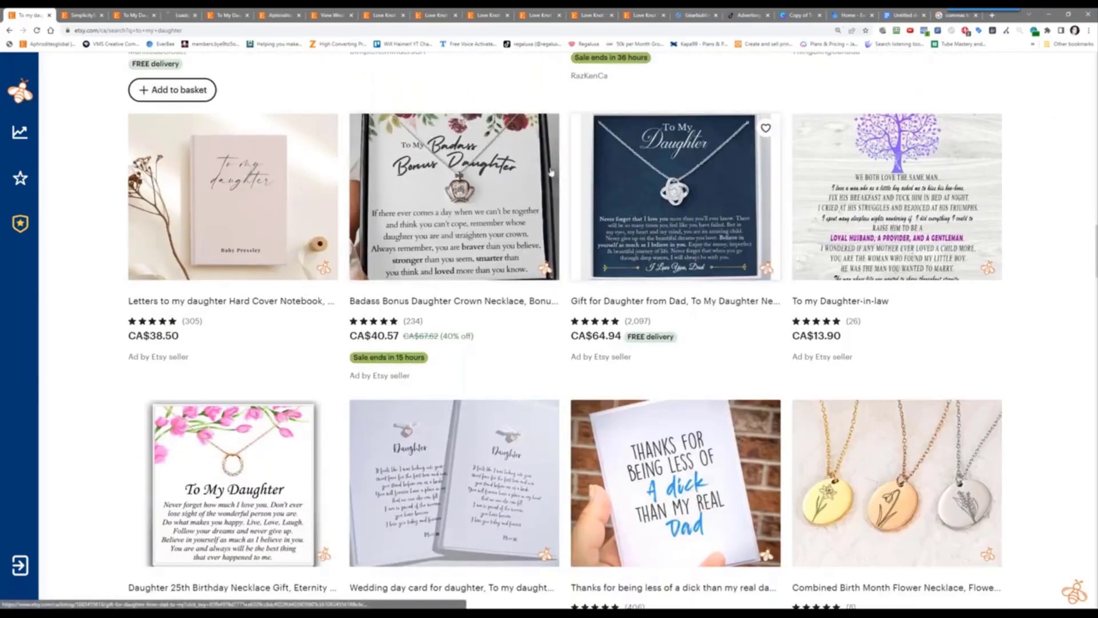
From the Gift for Daughter from Dad listing, go to the HeartQJewelry shop and bookmark it
click(182, 15)
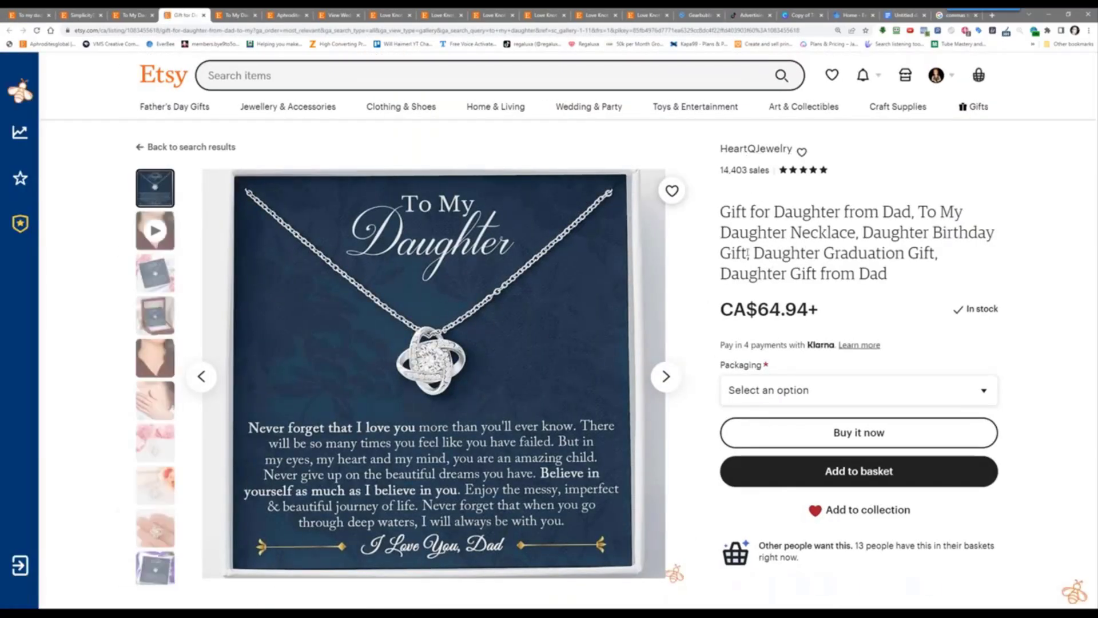
scroll(748, 253, down, 2)
scroll(702, 228, up, 2)
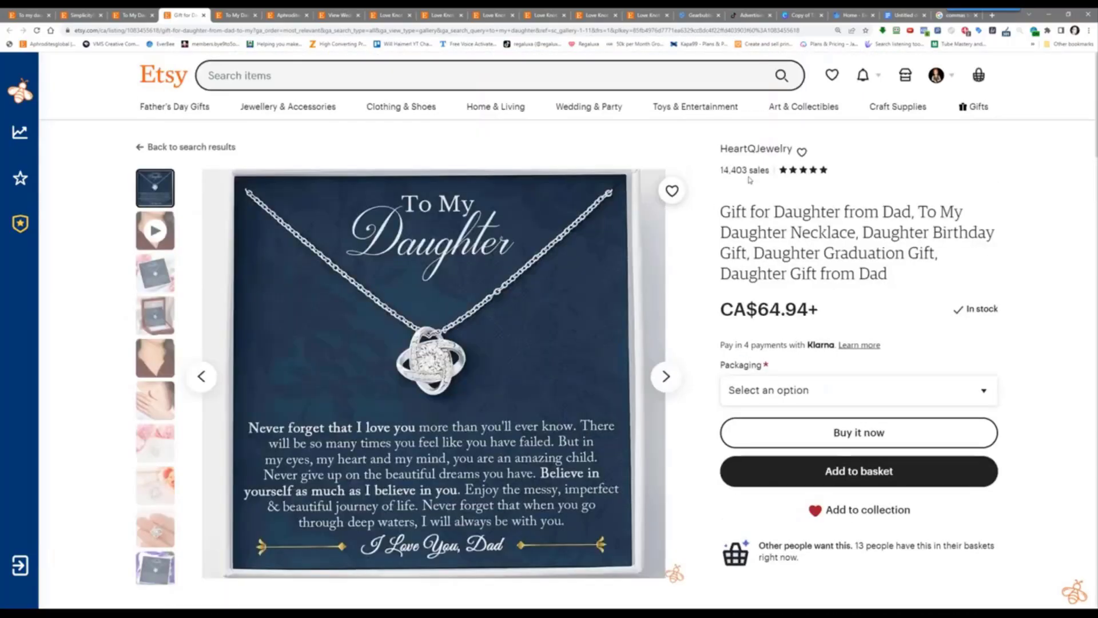
click(744, 157)
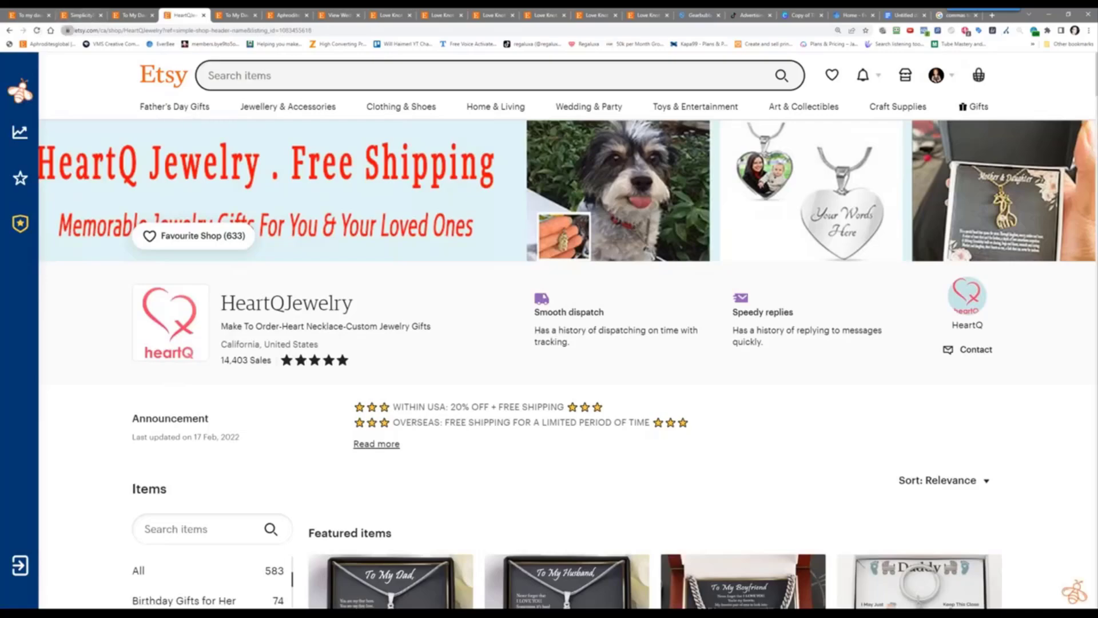
drag(66, 30, 84, 45)
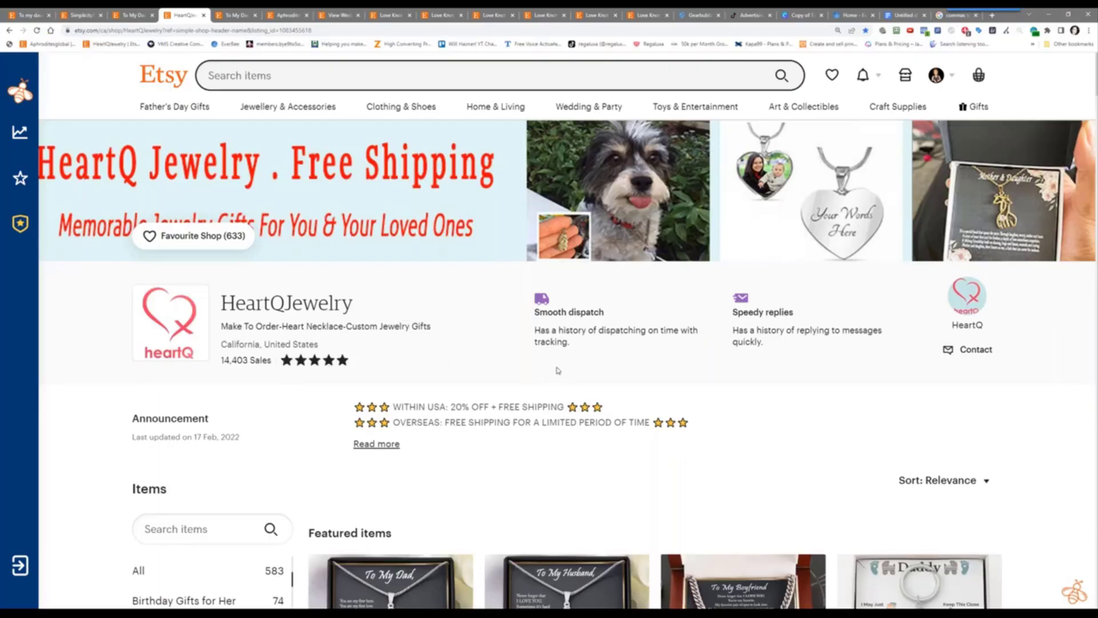
Scroll through the HeartQJewelry shop's items and back to the top
scroll(558, 370, down, 3)
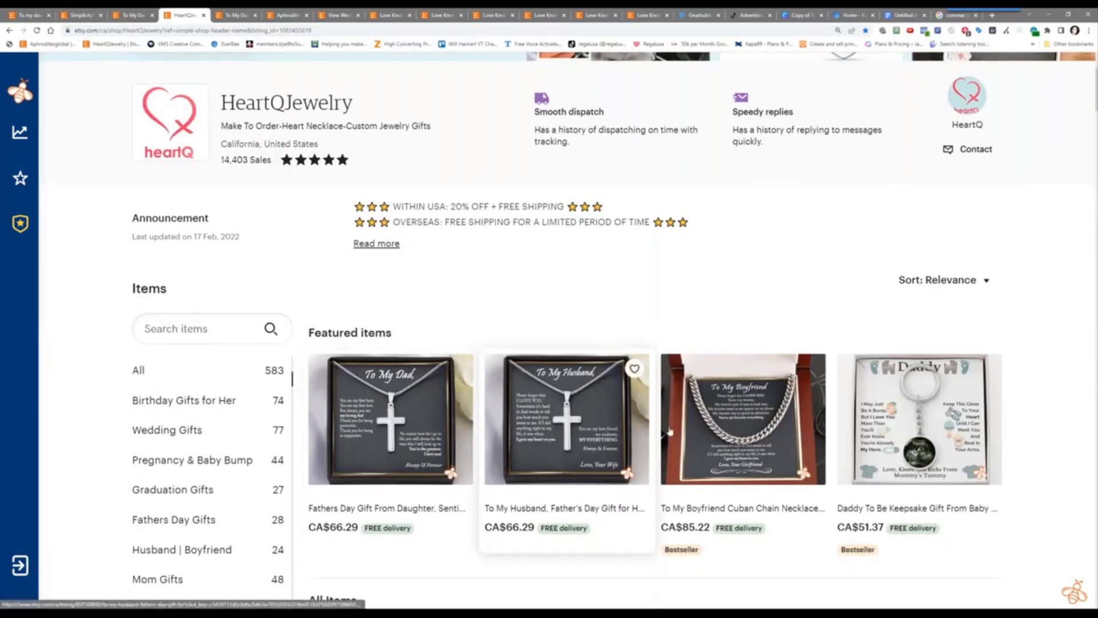
scroll(525, 275, down, 3)
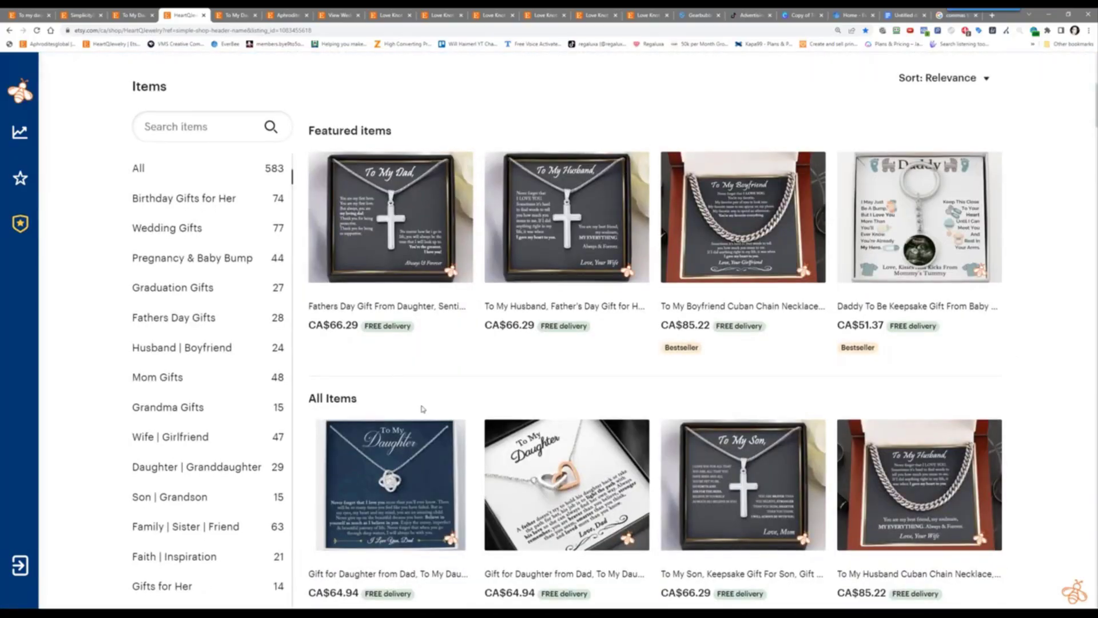
scroll(417, 409, down, 3)
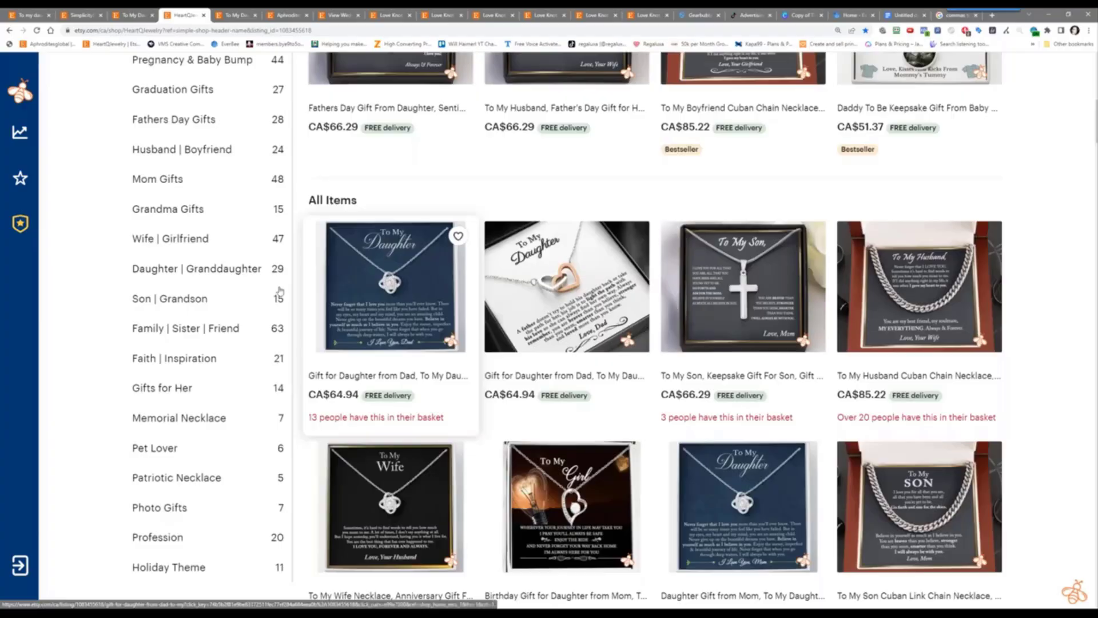
scroll(231, 312, up, 3)
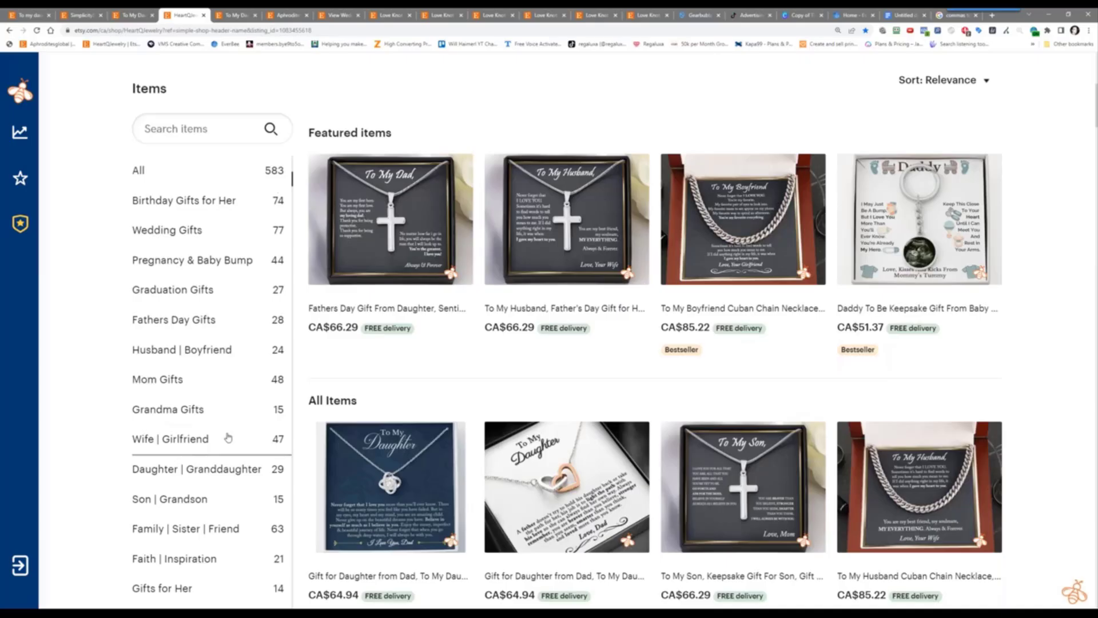
scroll(299, 302, up, 1)
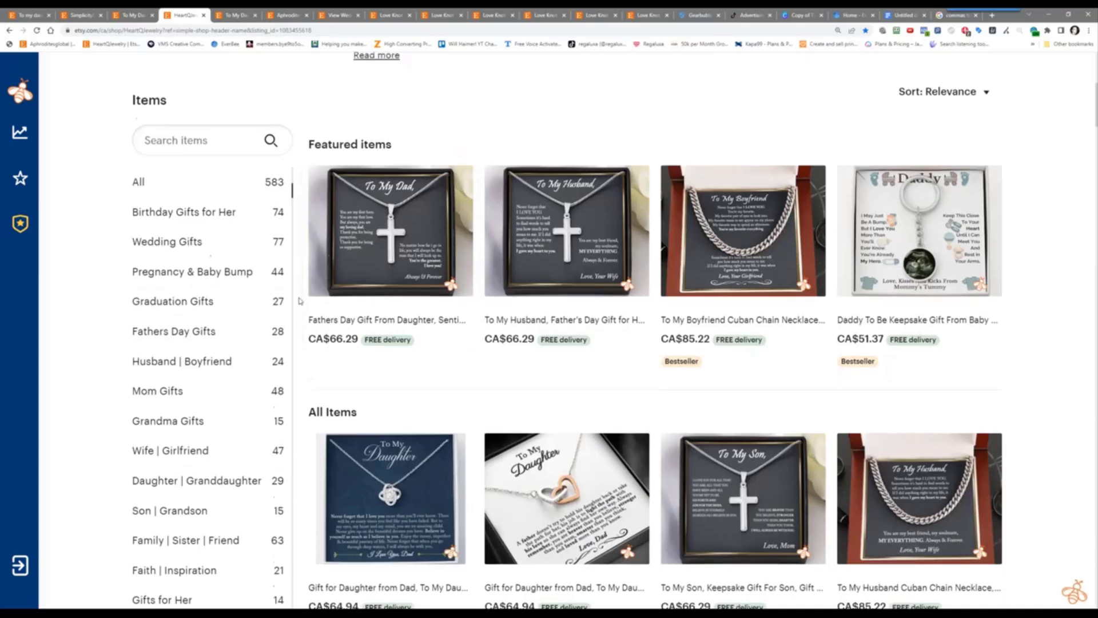
scroll(298, 302, up, 7)
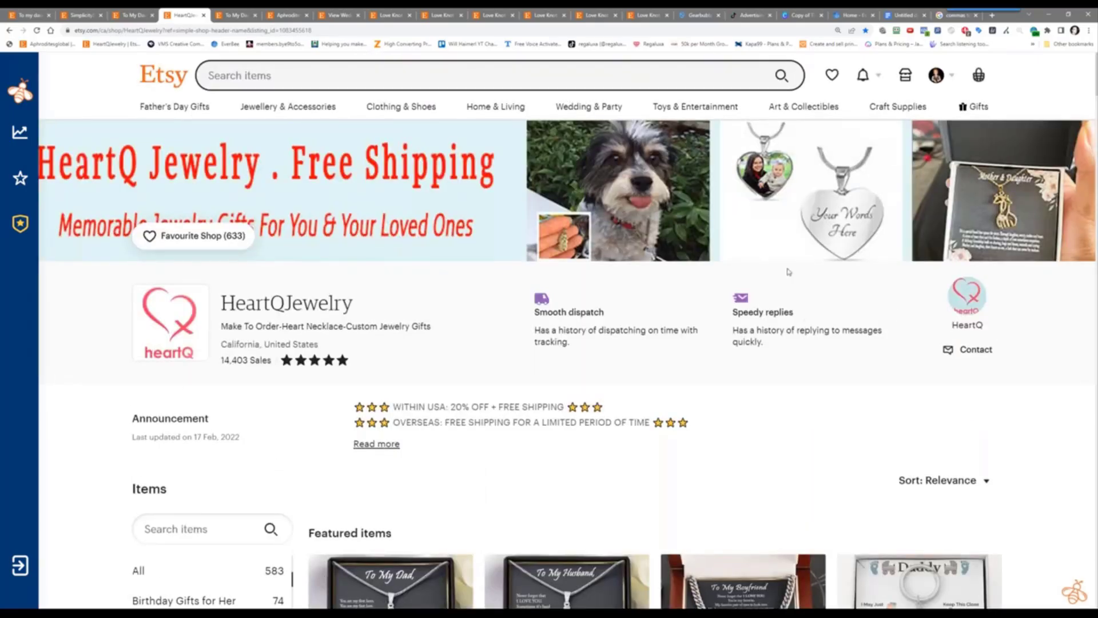
Bring up EverBee Analytics for HeartQJewelry's 36 listings: 97 average favourites, 47.94 USD average price
scroll(237, 335, down, 3)
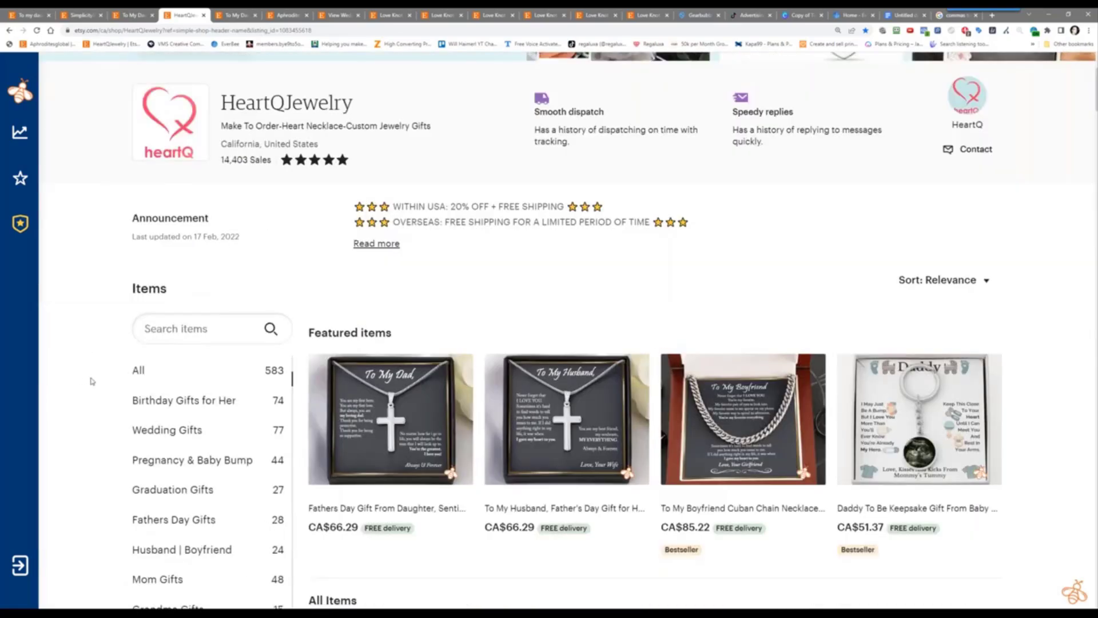
scroll(92, 380, down, 7)
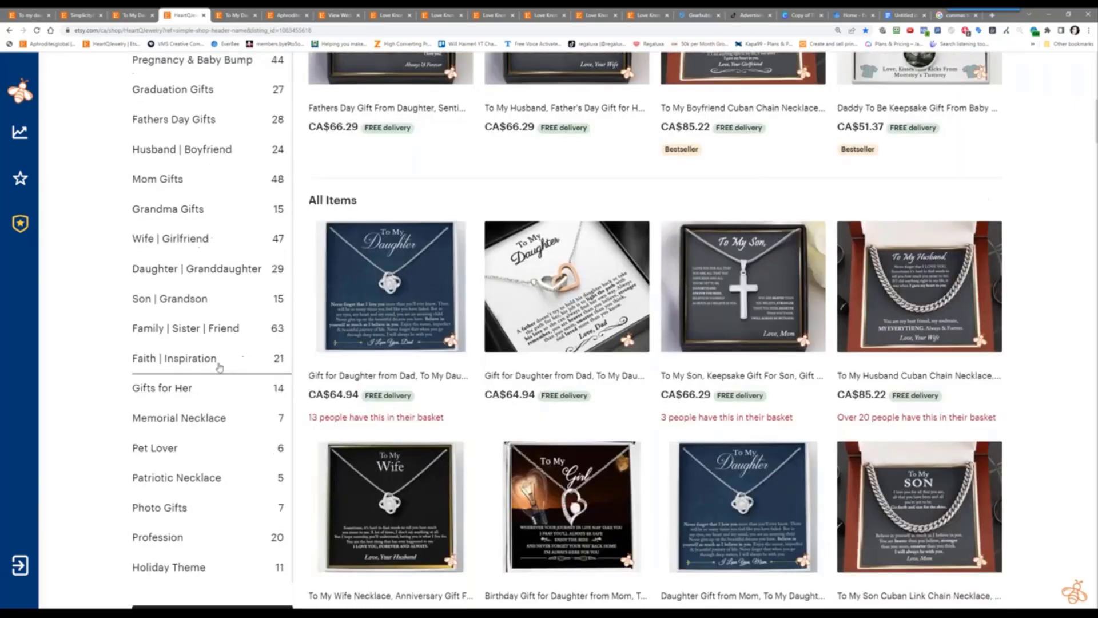
scroll(104, 334, up, 10)
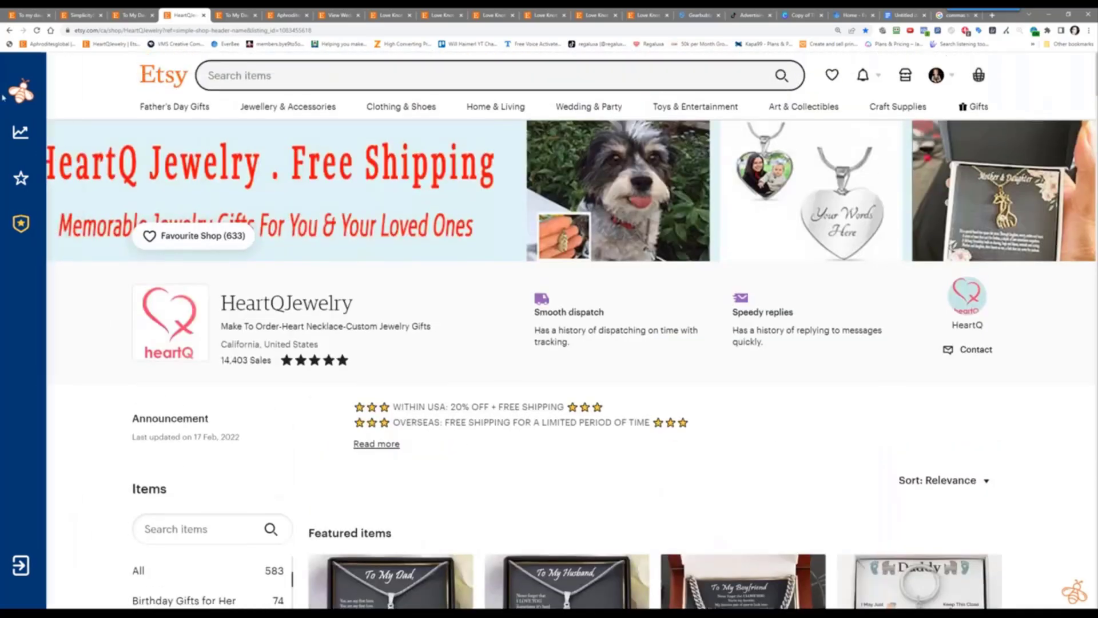
mouse_move(23, 137)
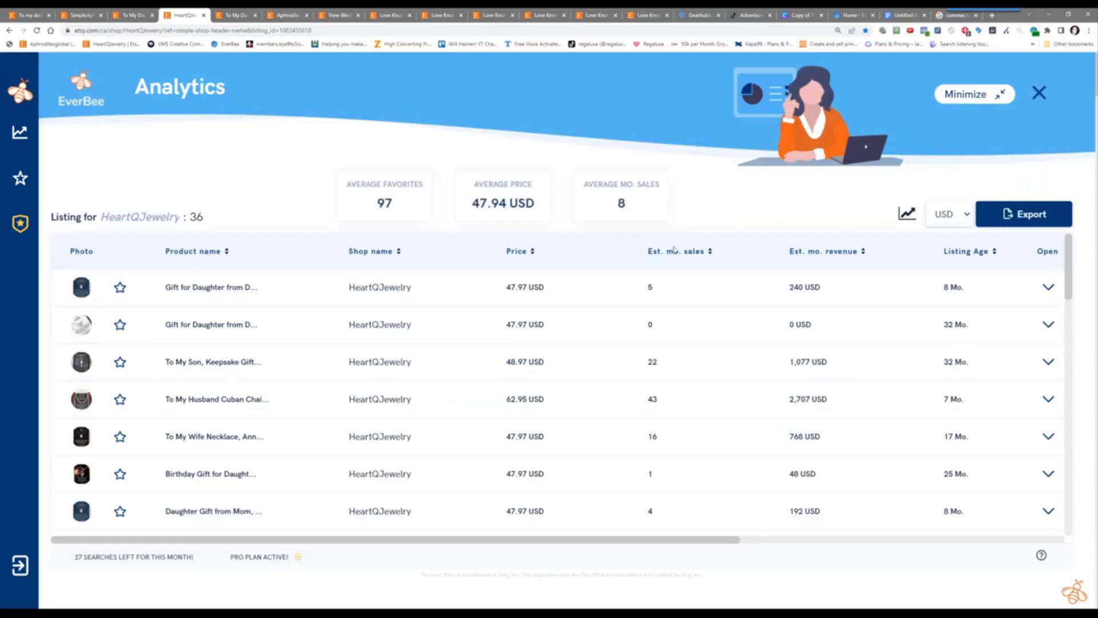
Sort HeartQJewelry's listings by Est. mo. sales, highest first, and open the top boyfriend Cuban chain necklace
click(709, 252)
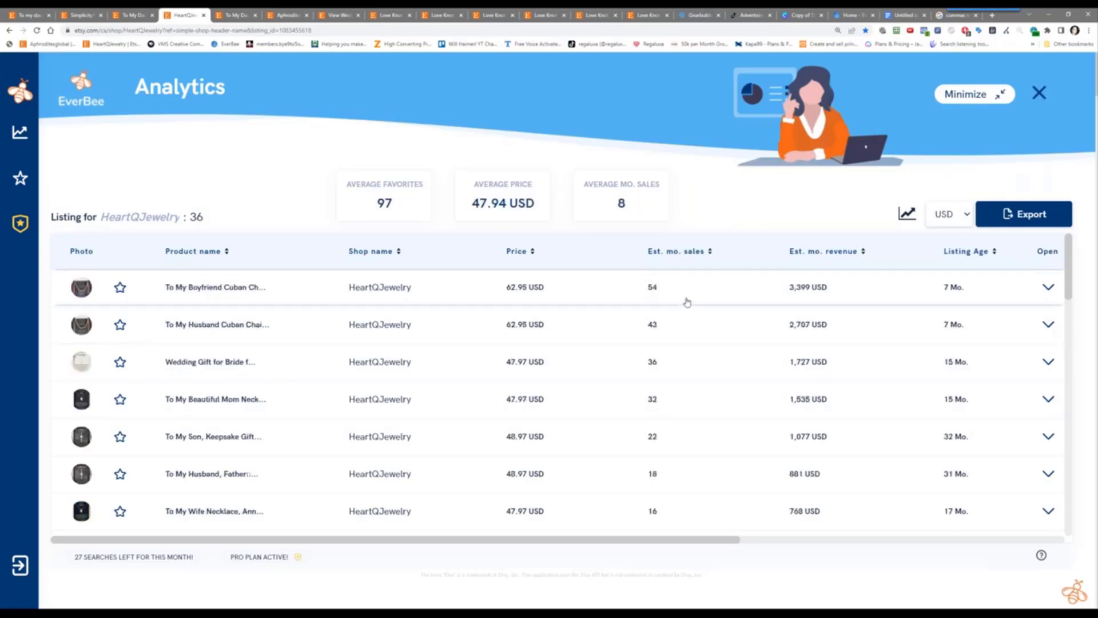
click(203, 288)
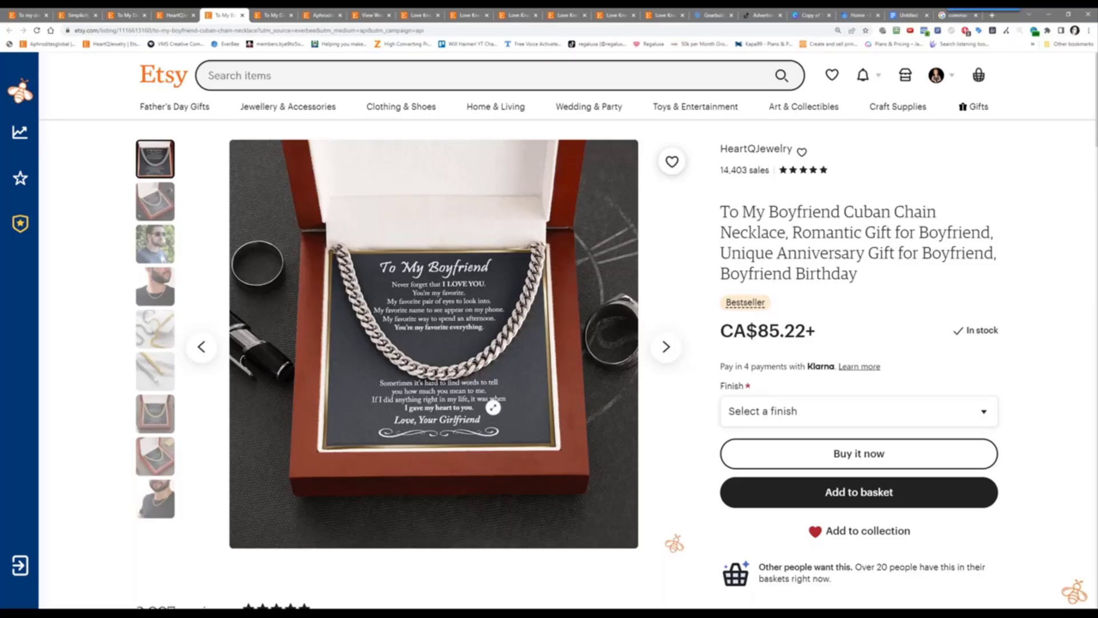
Estimate the boyfriend necklace's sales in Calculator as 74 / 0.15 ≈ 493, then return to EverBee analytics
scroll(485, 376, down, 1)
scroll(484, 376, down, 3)
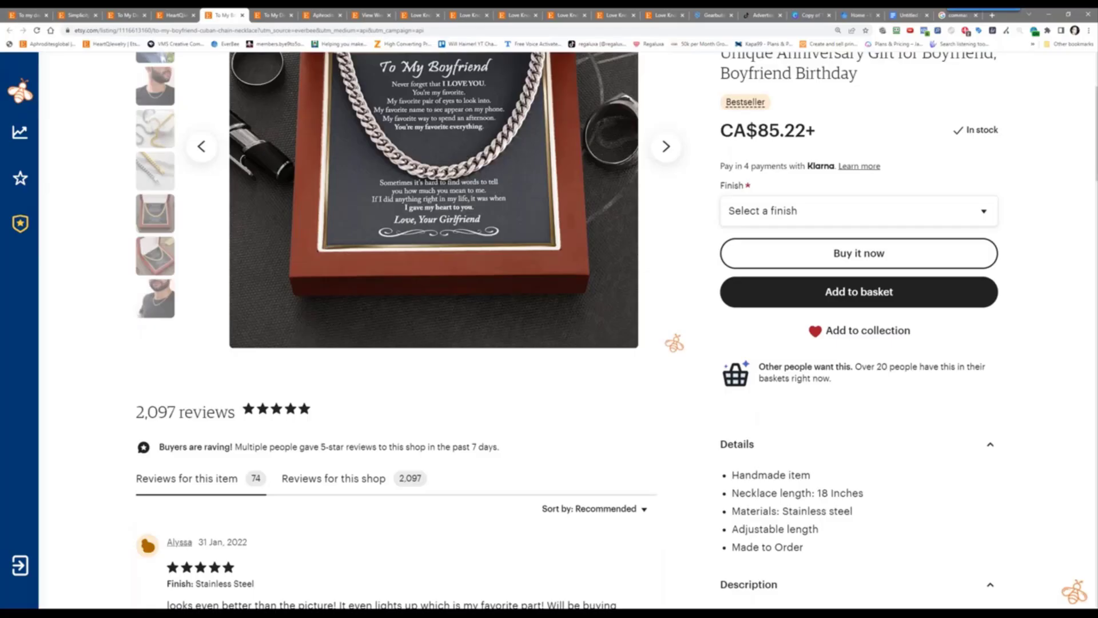
key(alt+Tab)
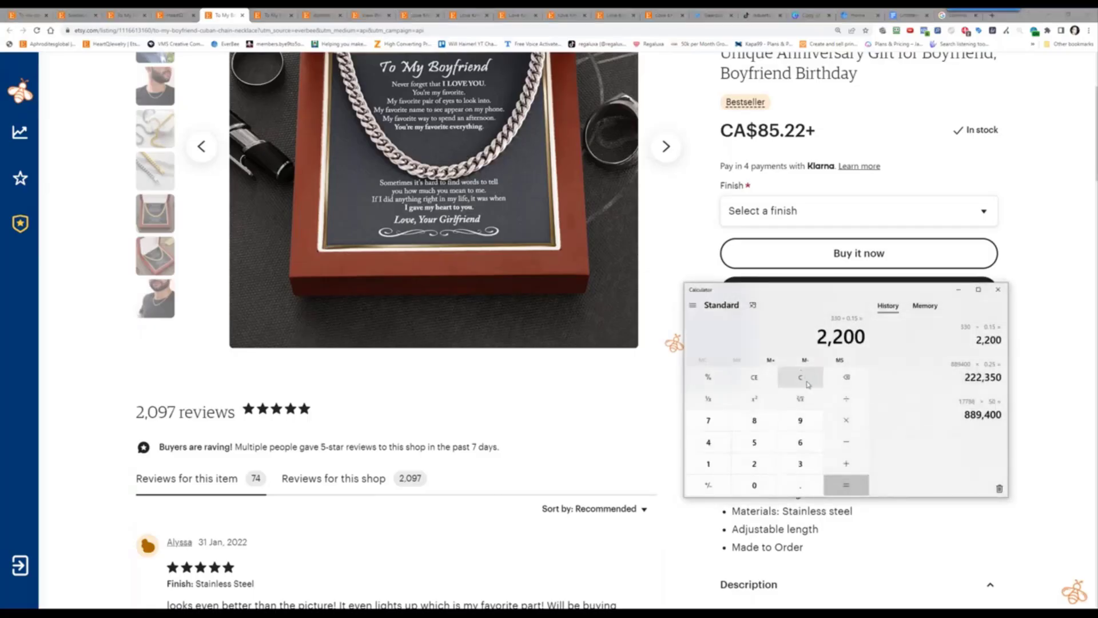
click(800, 377)
text(74)
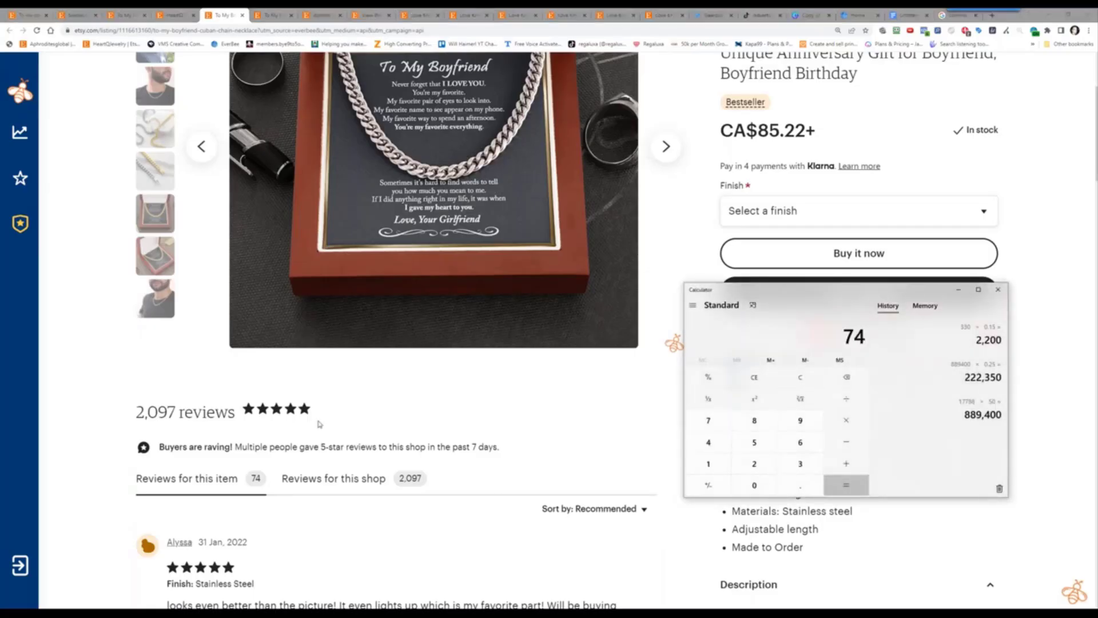
text(/0.15)
key(Return)
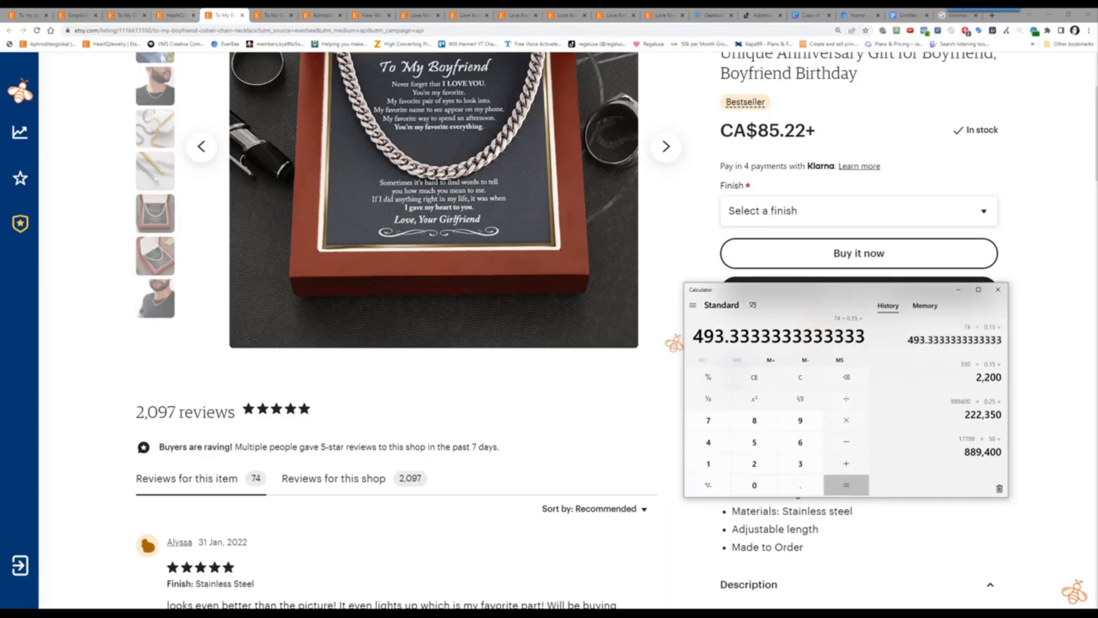
click(165, 16)
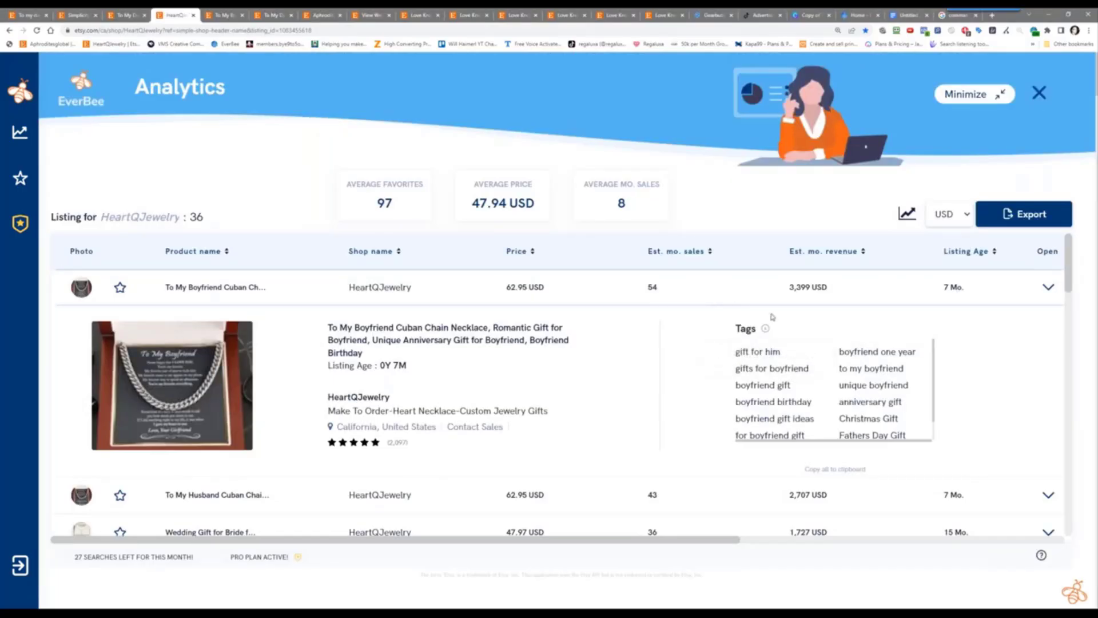
Recheck the boyfriend Cuban chain listing, then return to HeartQJewelry's analytics showing its tags, gift for him to Fathers Day Gift
click(214, 11)
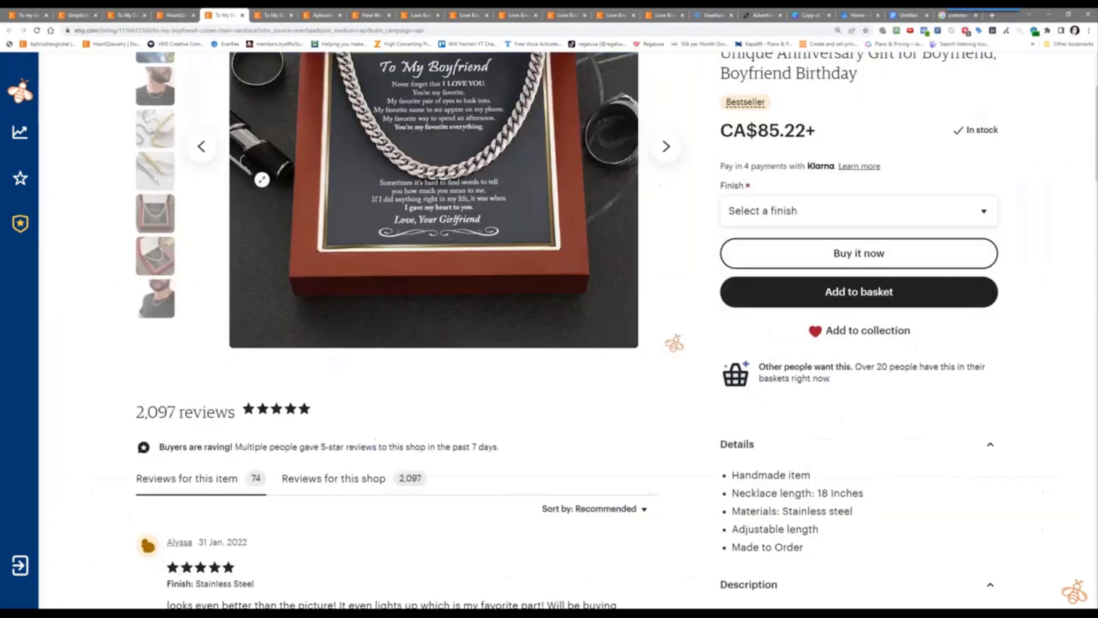
scroll(422, 182, up, 3)
scroll(422, 181, up, 1)
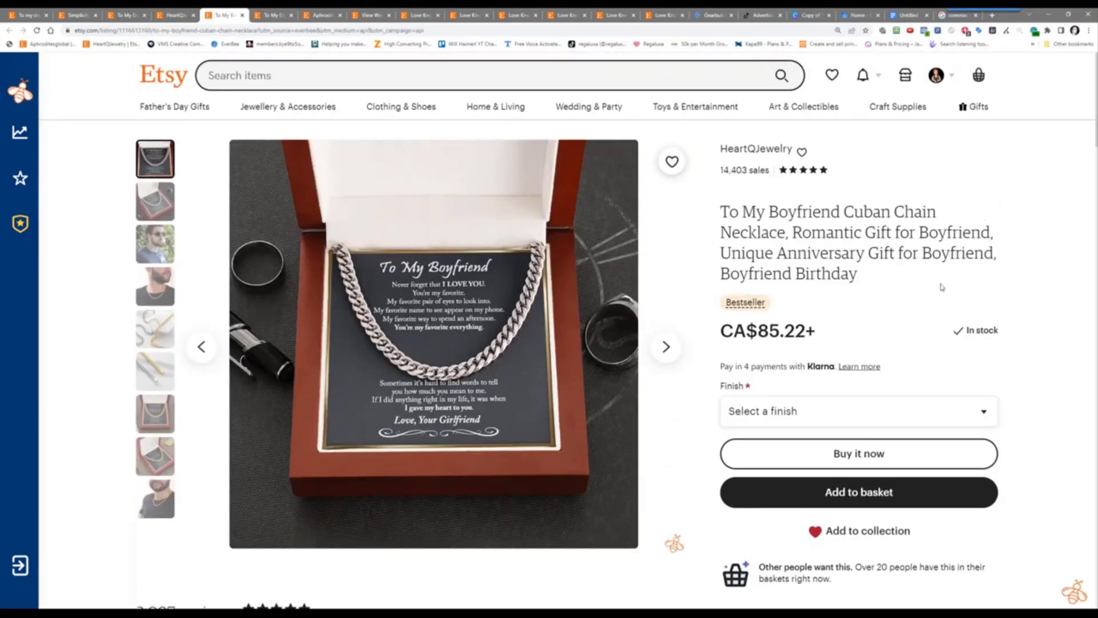
scroll(936, 292, down, 5)
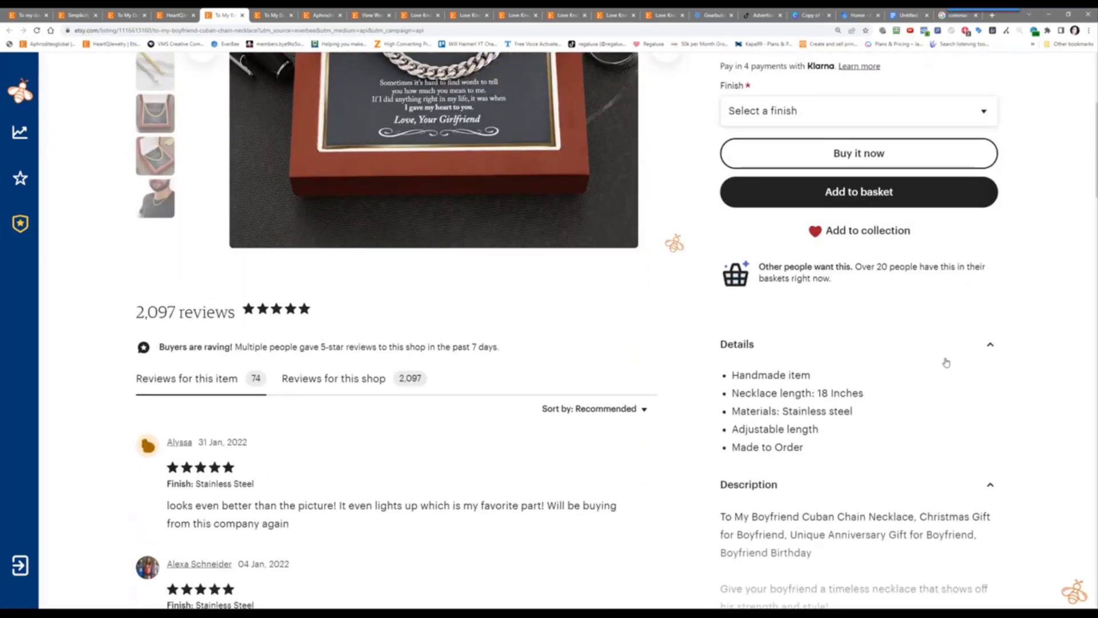
scroll(944, 360, down, 3)
scroll(947, 361, down, 2)
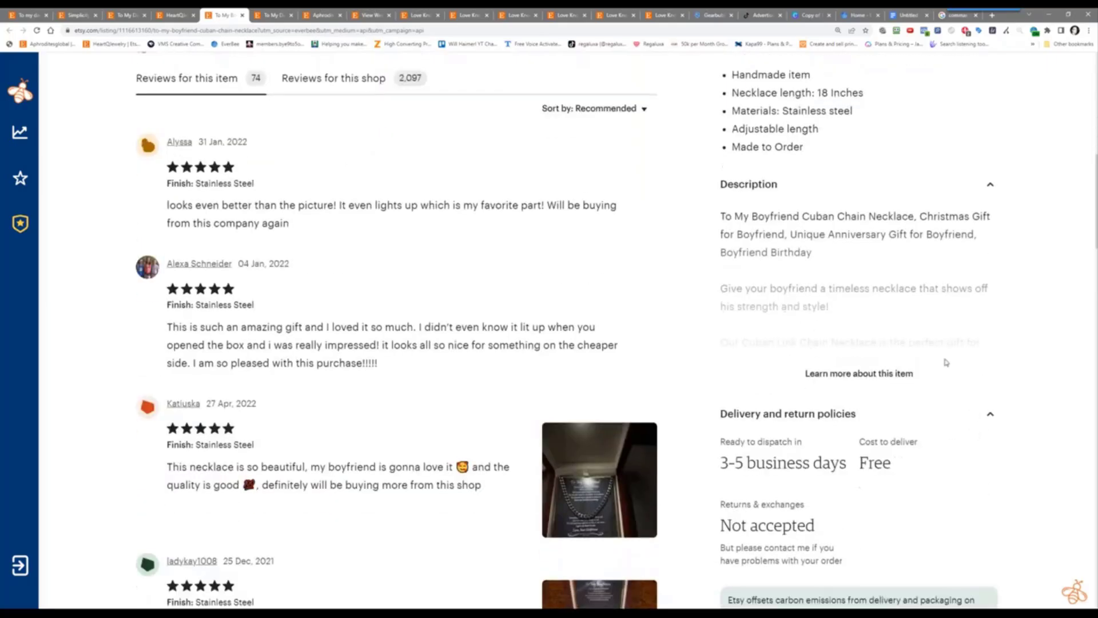
scroll(946, 361, up, 8)
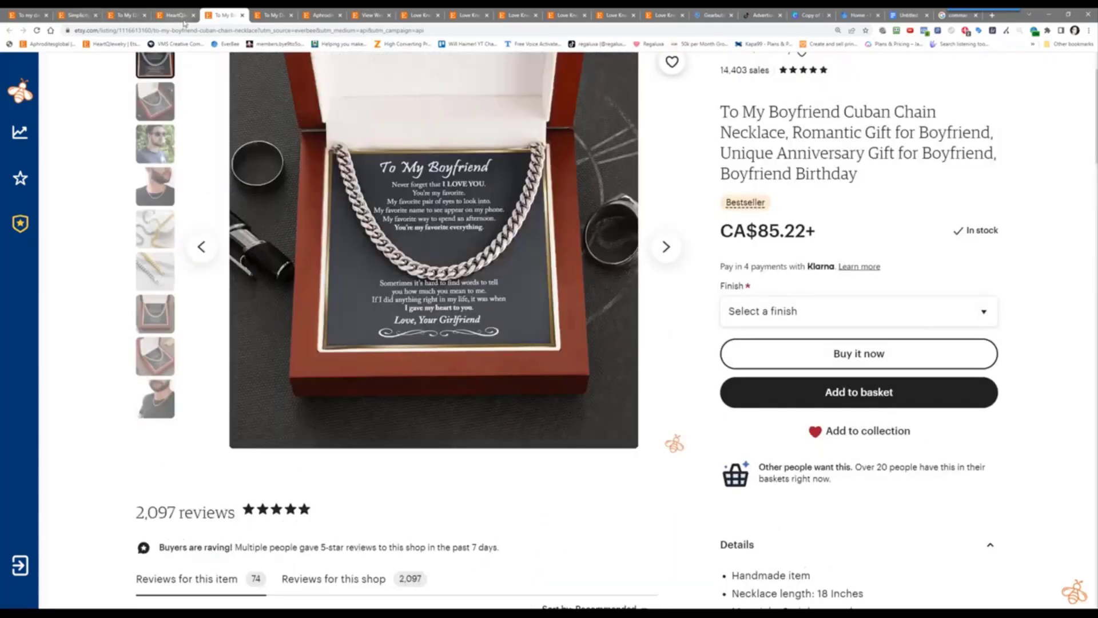
click(169, 19)
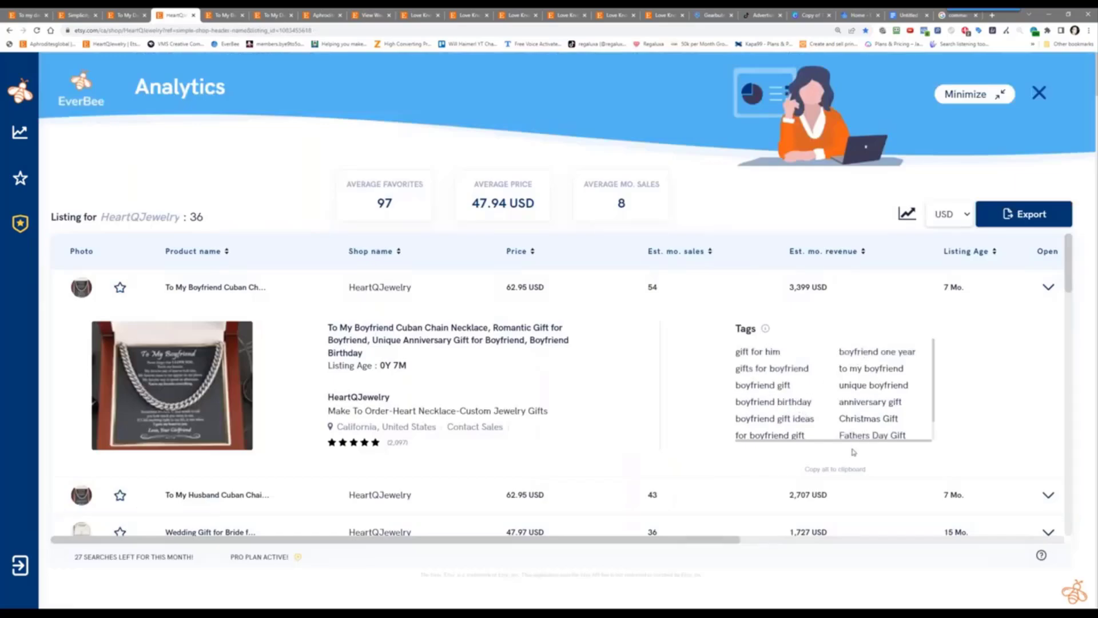
Export HeartQJewelry's listings from EverBee and open etsy-product (1).csv in Excel
scroll(861, 414, down, 1)
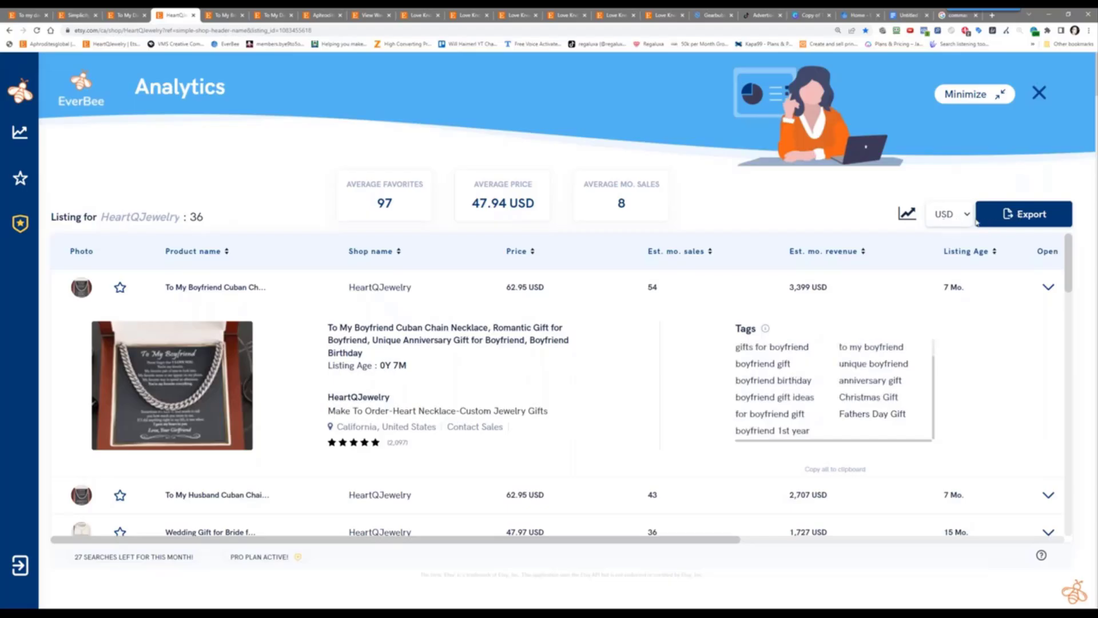
click(995, 218)
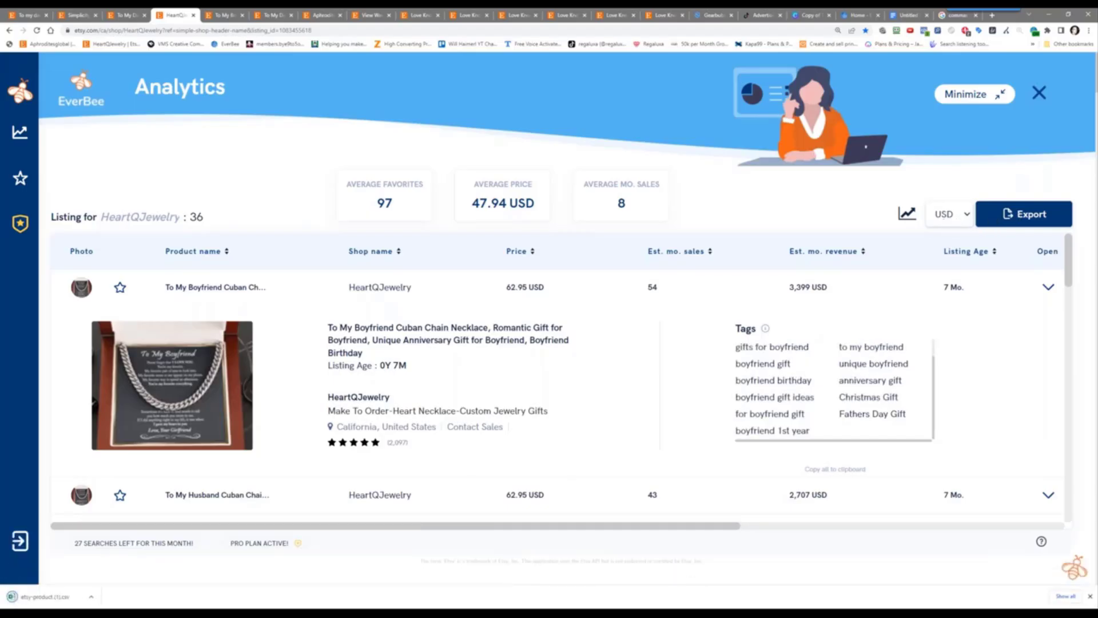
click(53, 598)
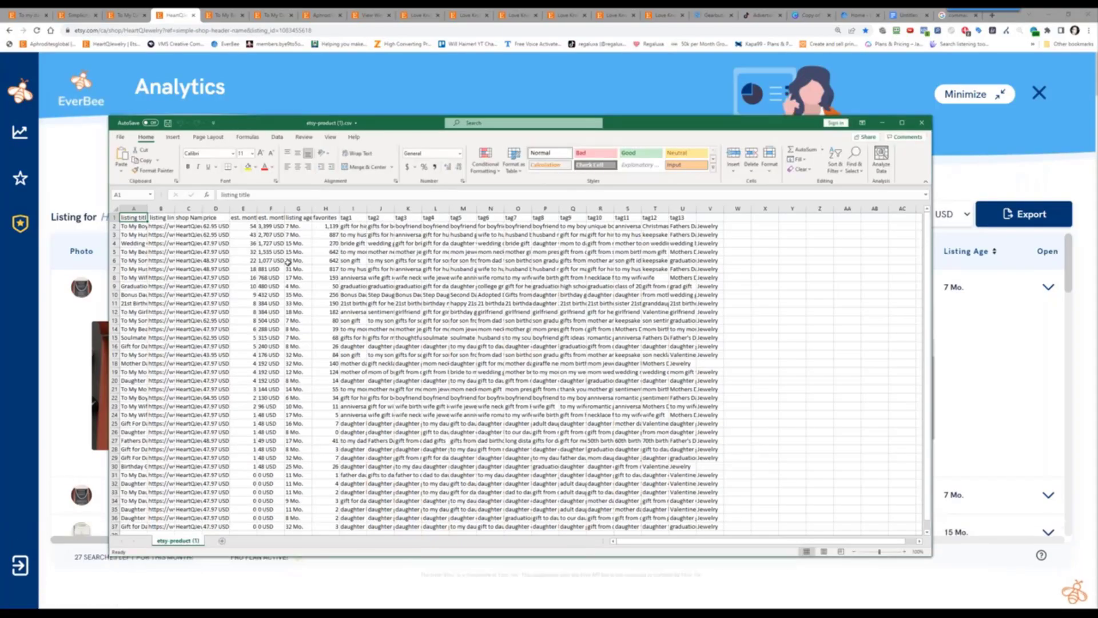
Copy the boyfriend necklace's tags from row 2 of the spreadsheet
click(255, 226)
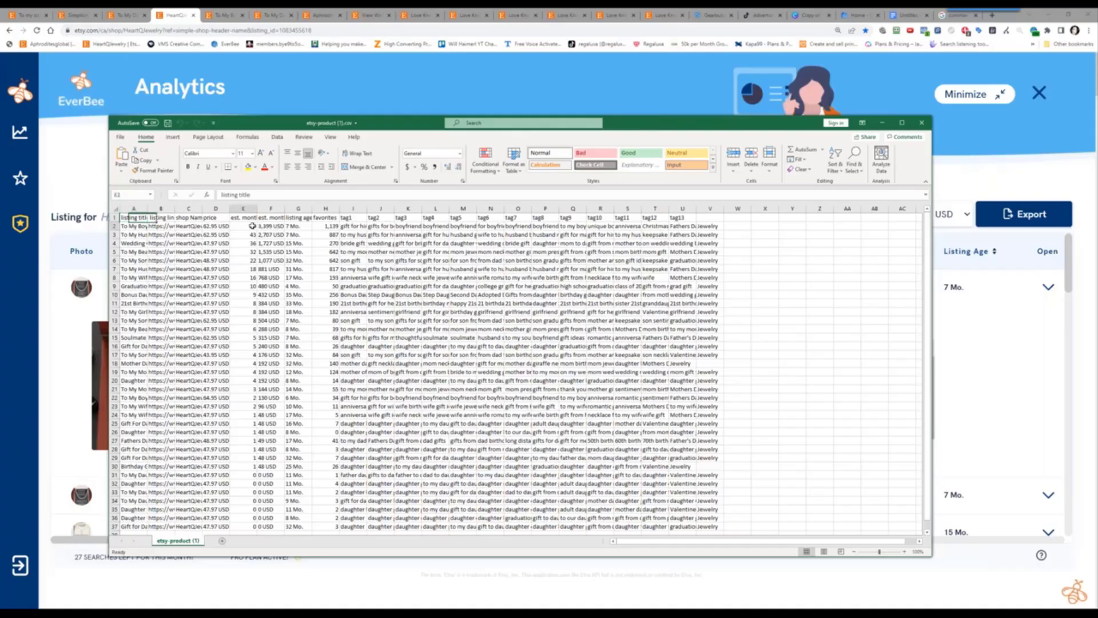
drag(352, 227, 686, 224)
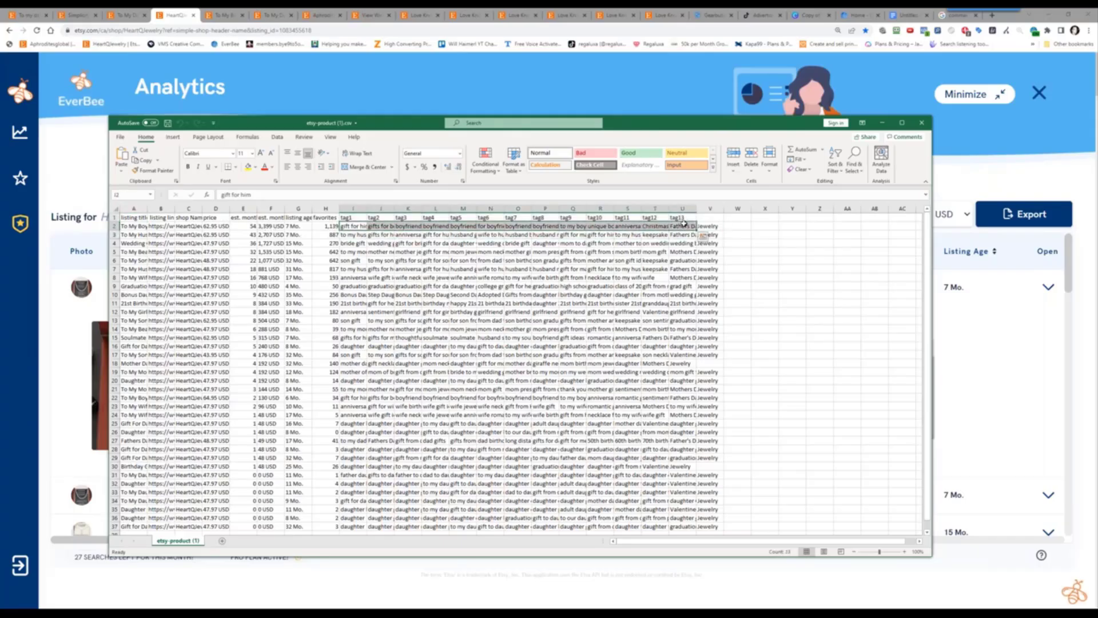
right_click(685, 225)
click(707, 242)
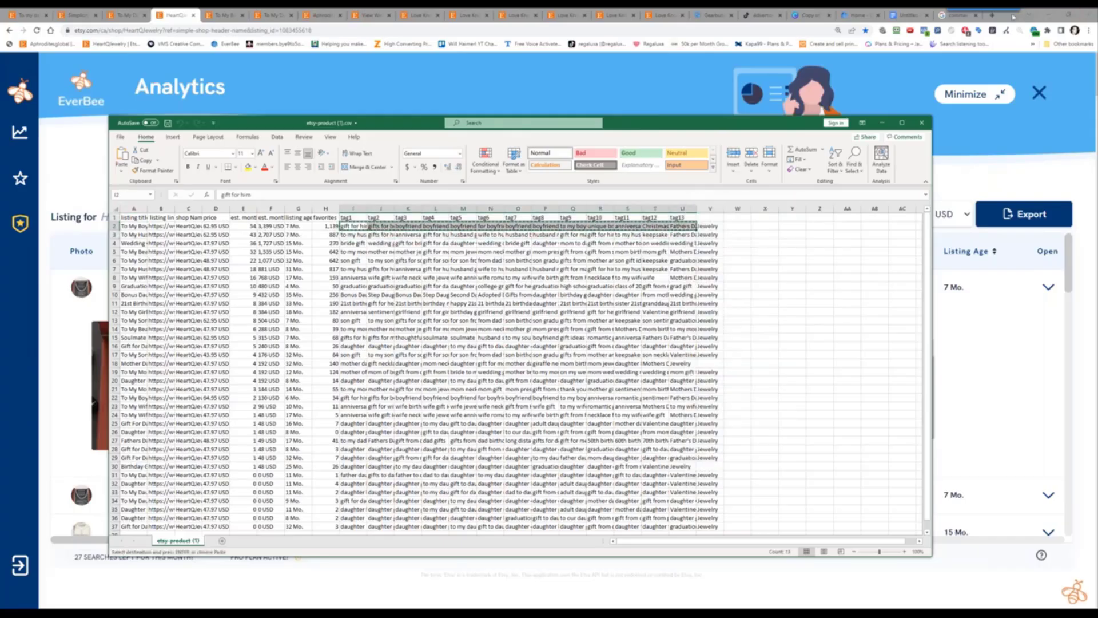
click(908, 15)
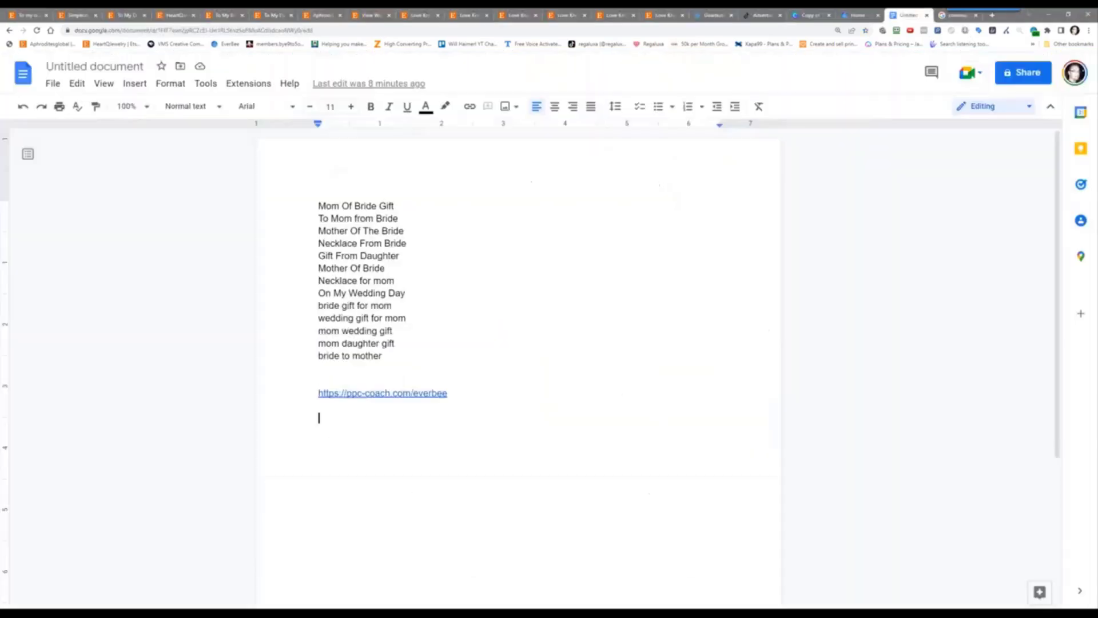
Paste the boyfriend necklace tags as plain text below the ppc-coach link
right_click(354, 434)
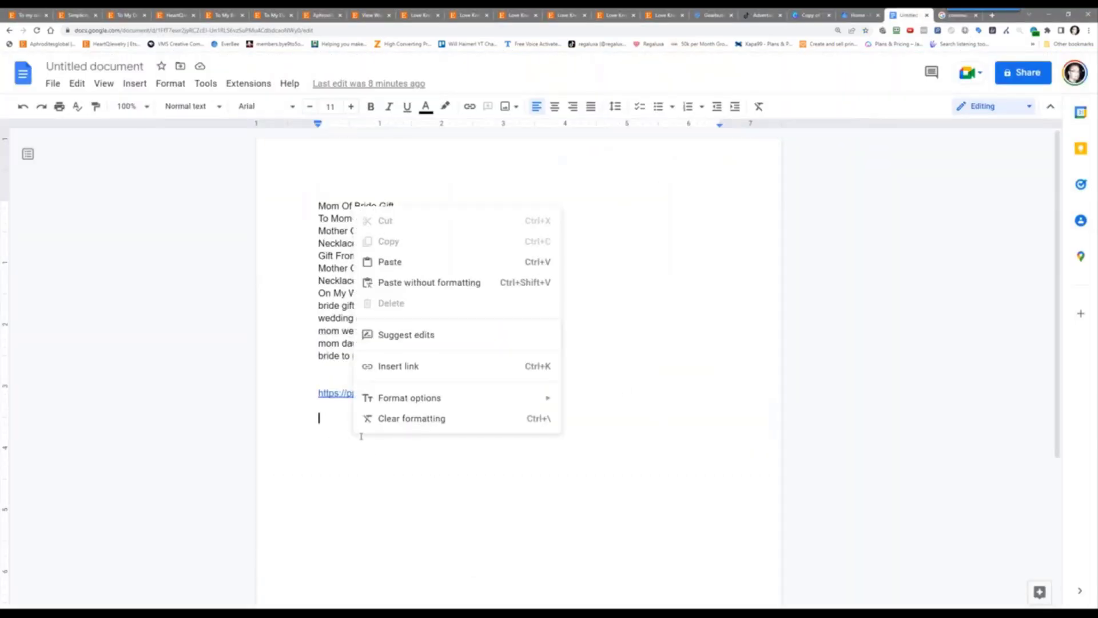
click(478, 282)
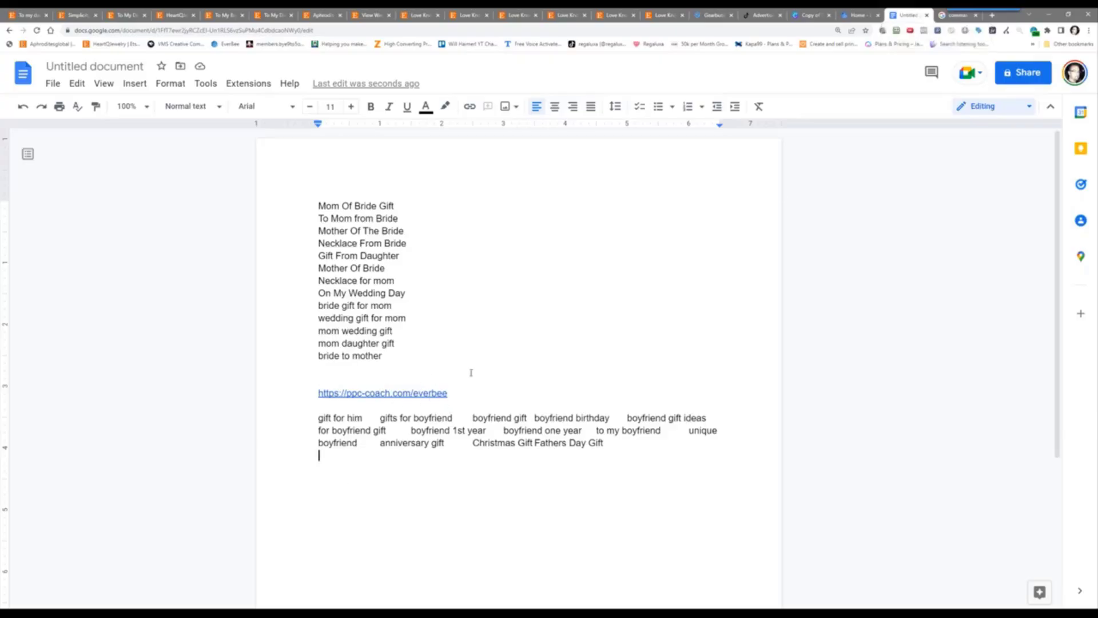
click(78, 12)
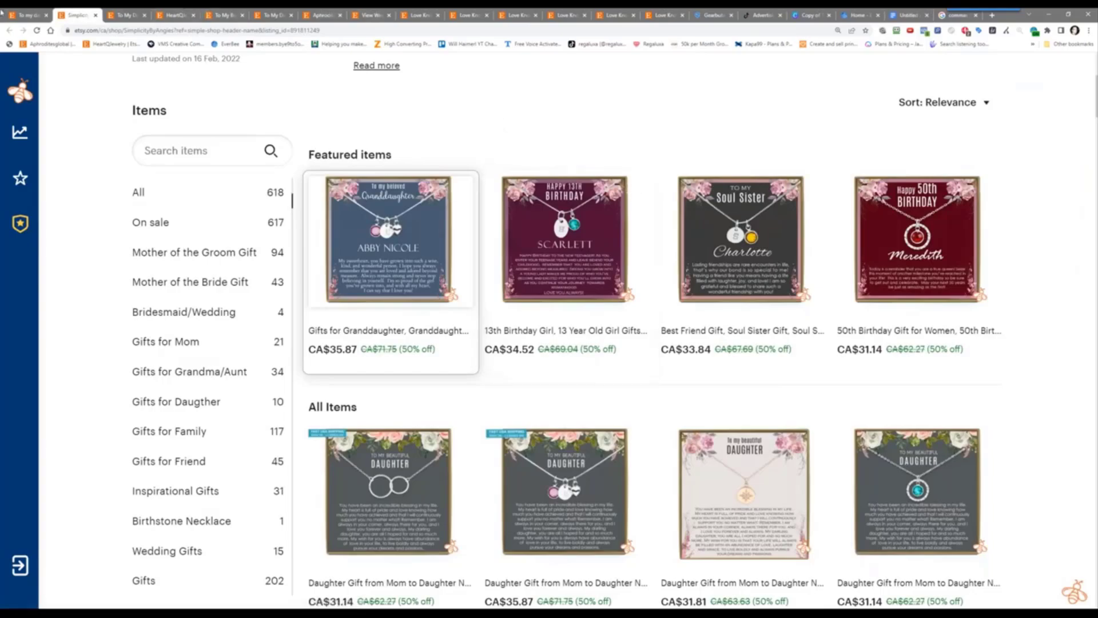
Close the Simplicity, Aphroditesglobal and Love Knot shop and listing tabs, returning to the Gearbubble campaigns
click(46, 16)
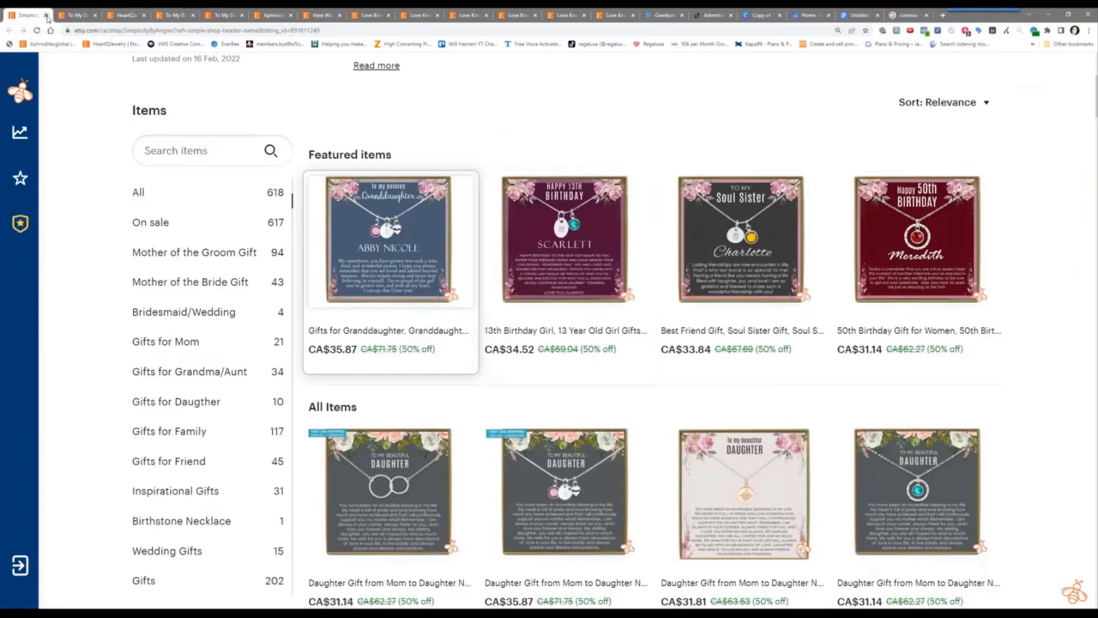
click(46, 16)
click(47, 15)
click(47, 15)
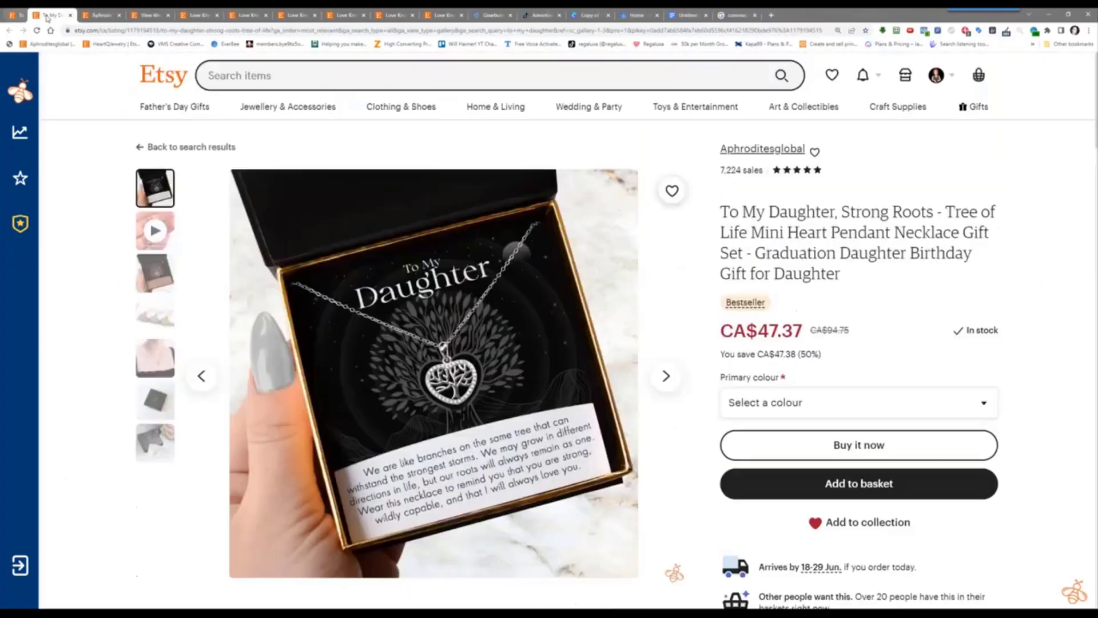
click(46, 15)
click(47, 15)
click(46, 15)
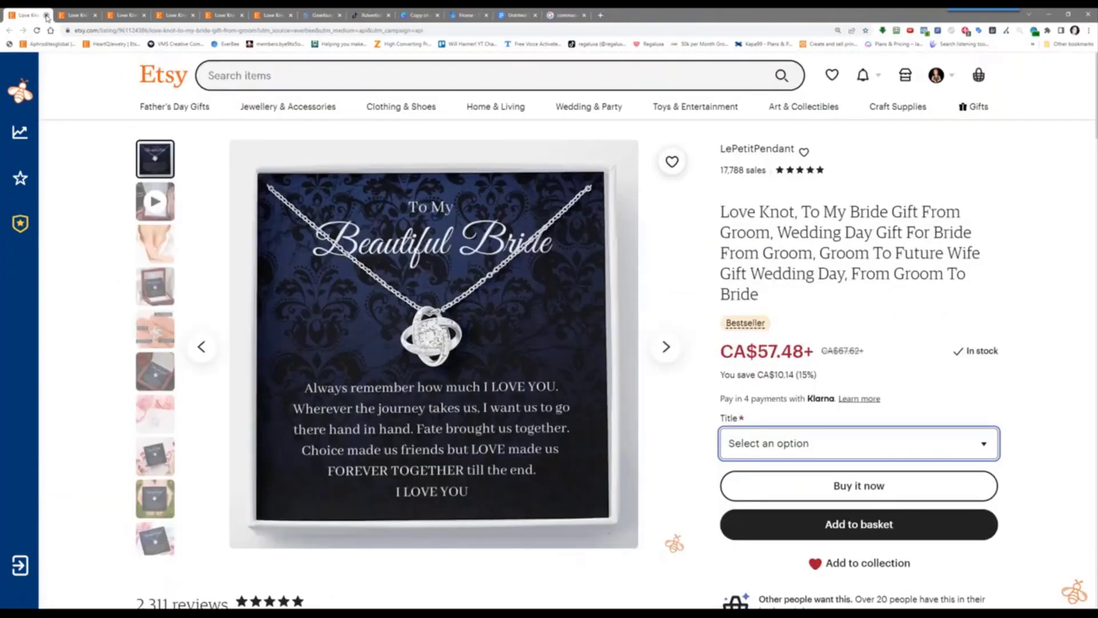
click(46, 16)
click(46, 15)
click(46, 16)
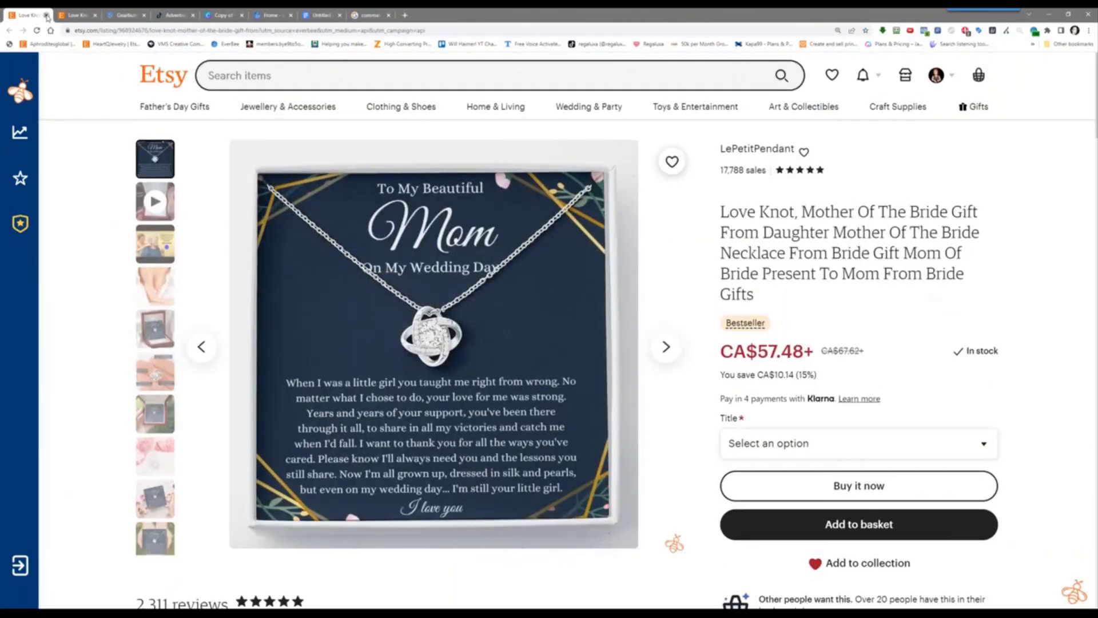
click(47, 15)
click(46, 15)
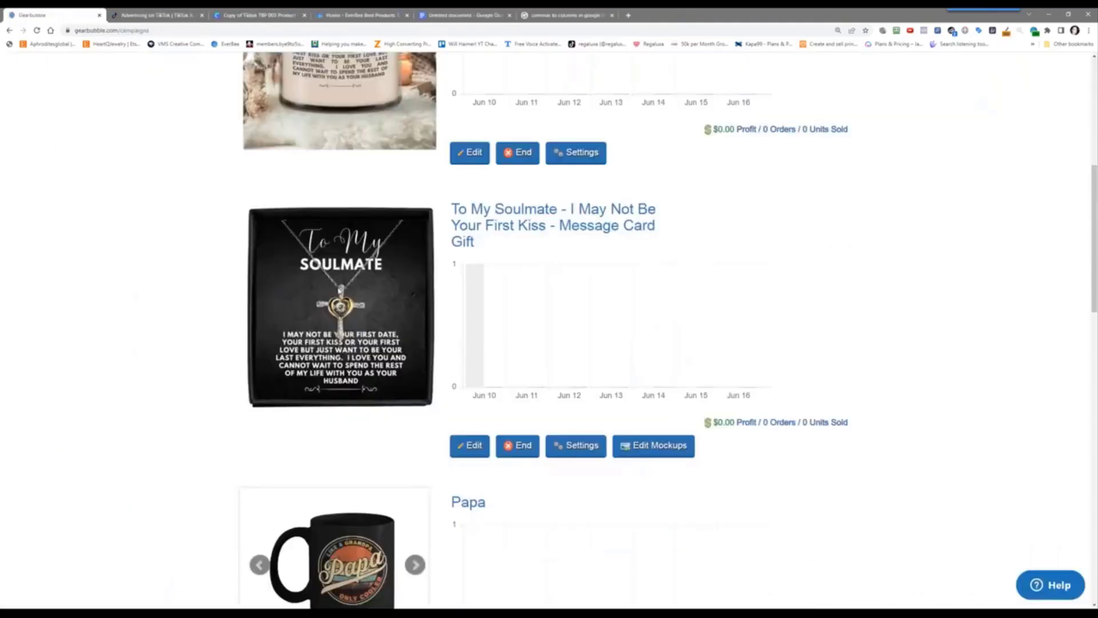
scroll(197, 193, up, 6)
scroll(197, 193, down, 5)
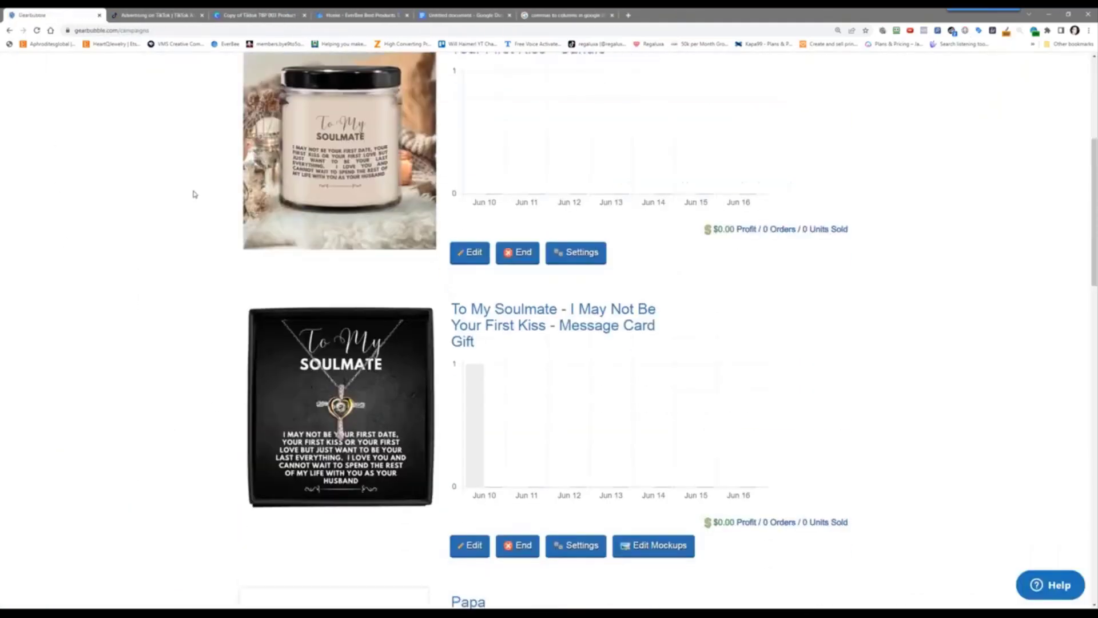
scroll(195, 194, up, 2)
scroll(195, 197, up, 2)
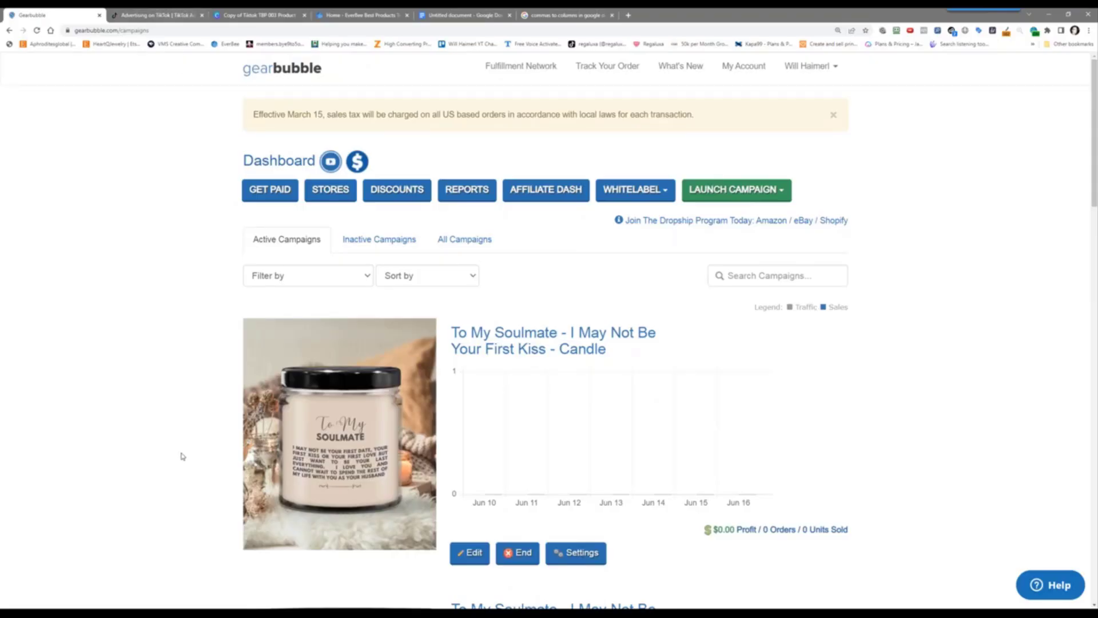
scroll(180, 454, down, 5)
scroll(181, 453, up, 4)
scroll(182, 453, up, 1)
scroll(181, 453, down, 7)
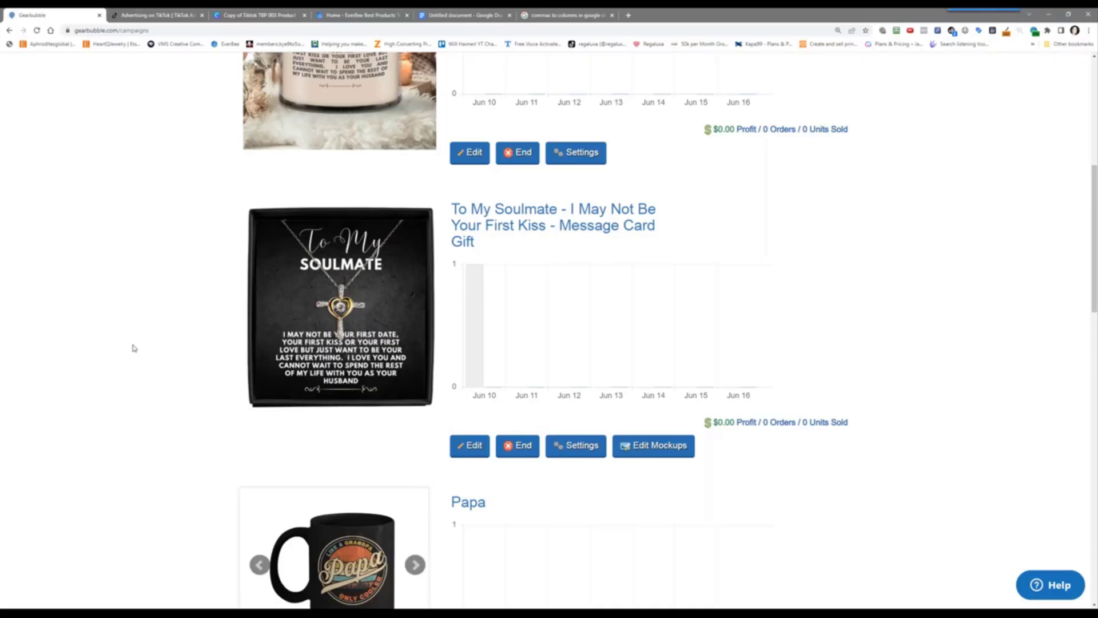
scroll(133, 347, up, 7)
scroll(133, 348, down, 7)
scroll(103, 330, up, 7)
scroll(103, 329, down, 5)
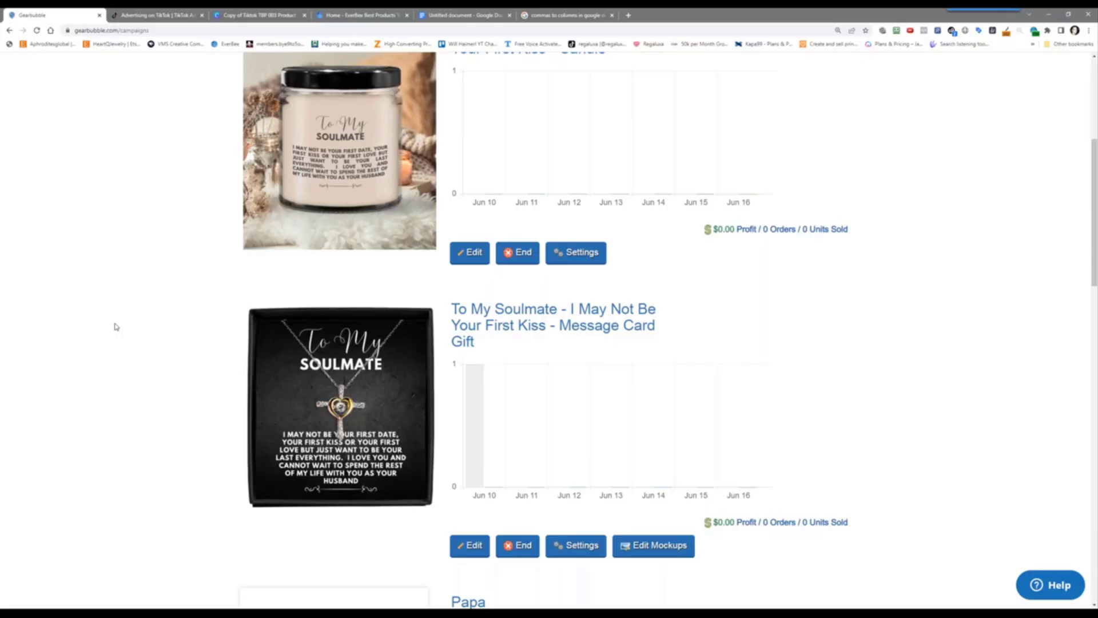
scroll(116, 326, up, 5)
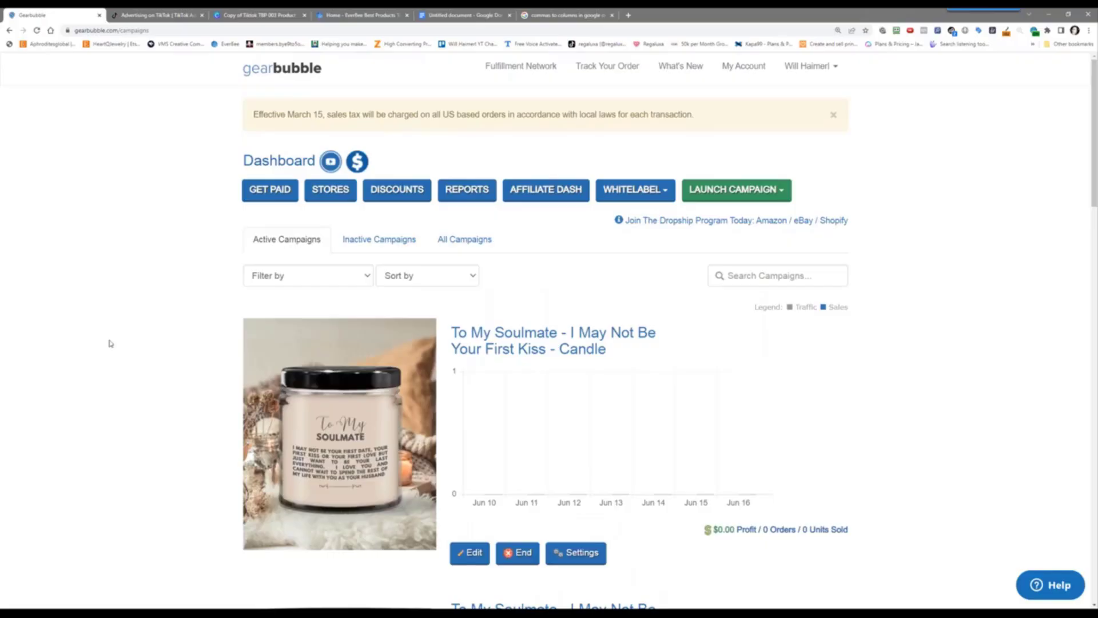
scroll(109, 343, down, 5)
scroll(110, 343, up, 2)
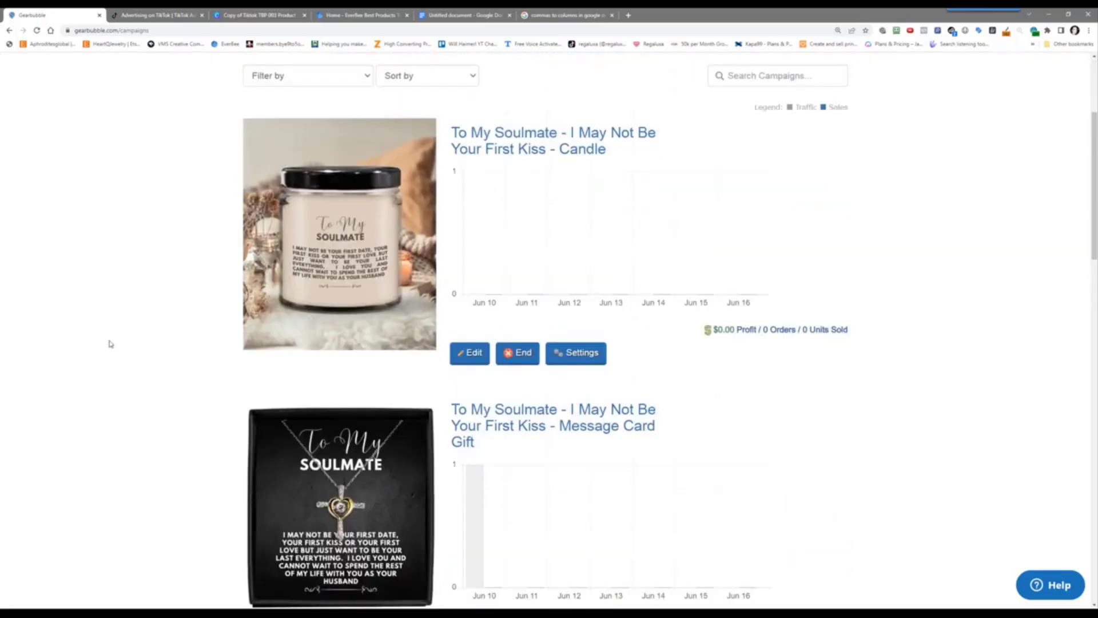
mouse_move(283, 613)
scroll(102, 342, down, 3)
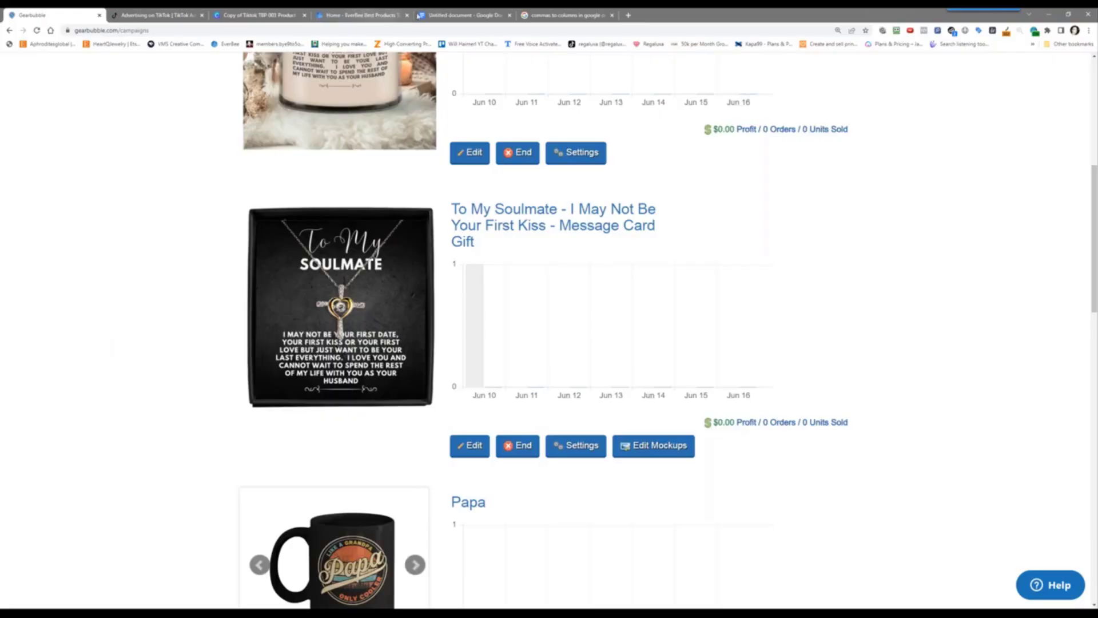
Load tiktok.com in the tab holding the commas-to-columns search
click(566, 15)
click(551, 30)
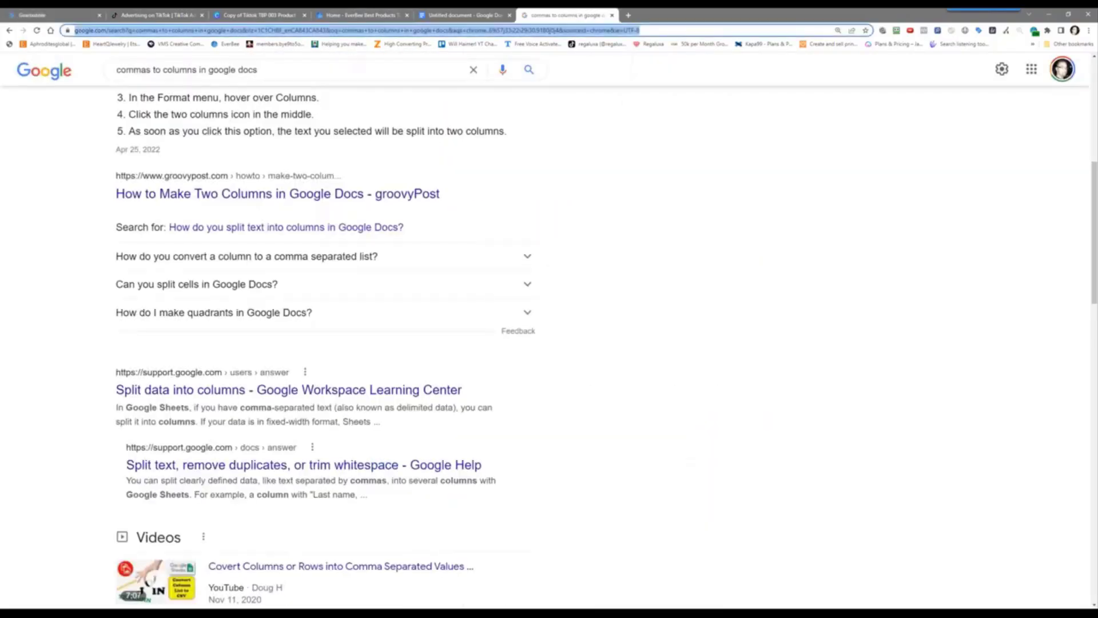
text(tiktok.co)
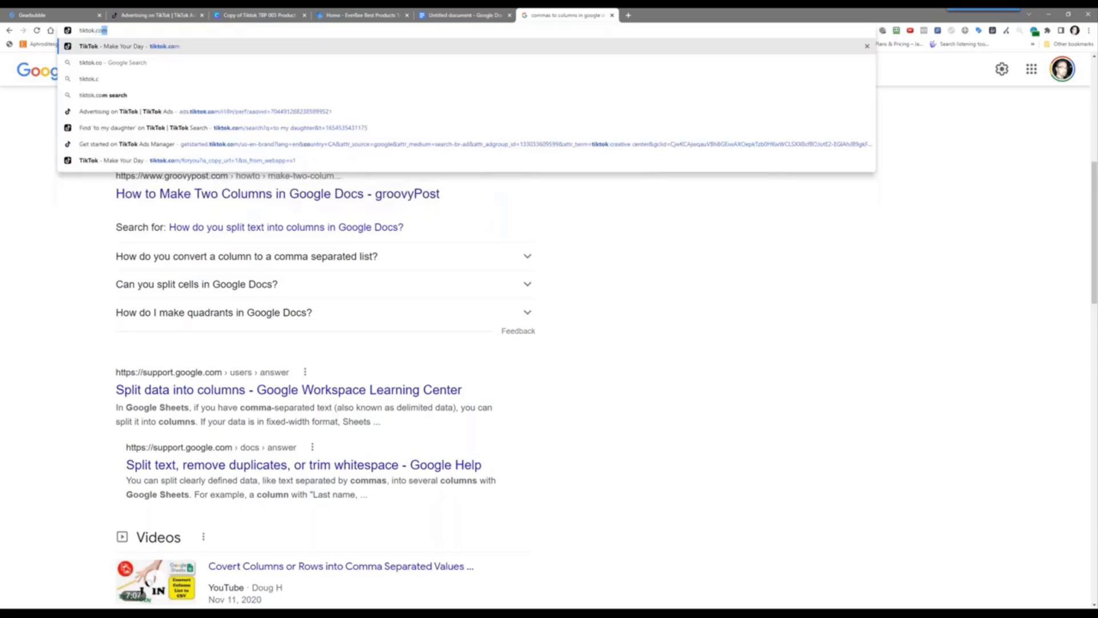
key(Return)
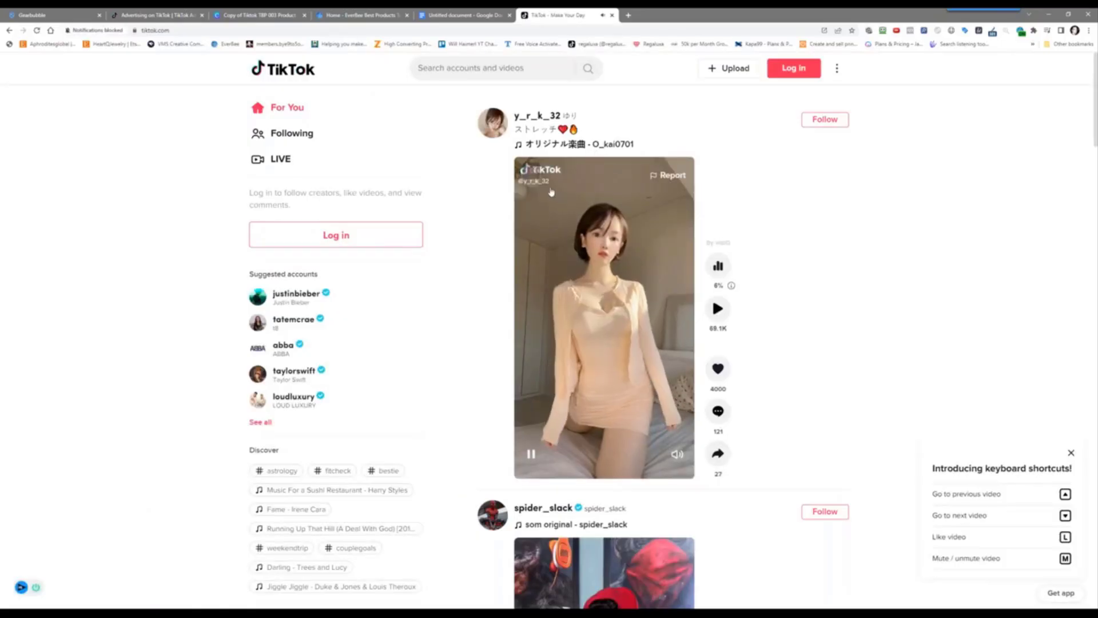
Mute the playing video, search TikTok for 'bolseme', and open the belesmeofficial profile
click(678, 454)
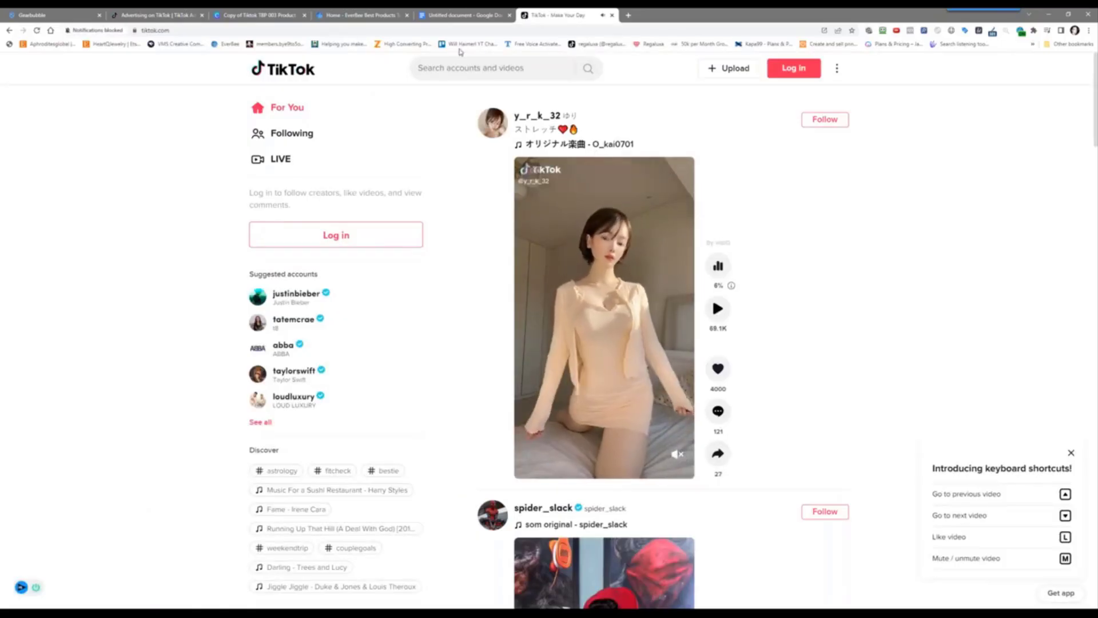
click(461, 66)
text(bo)
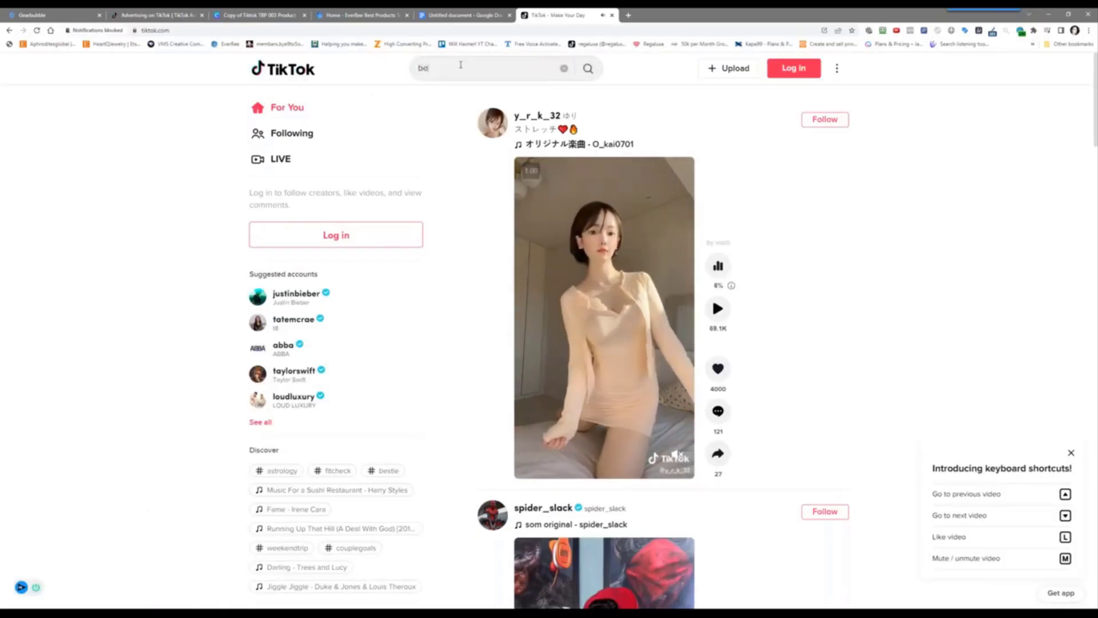
text(lseme)
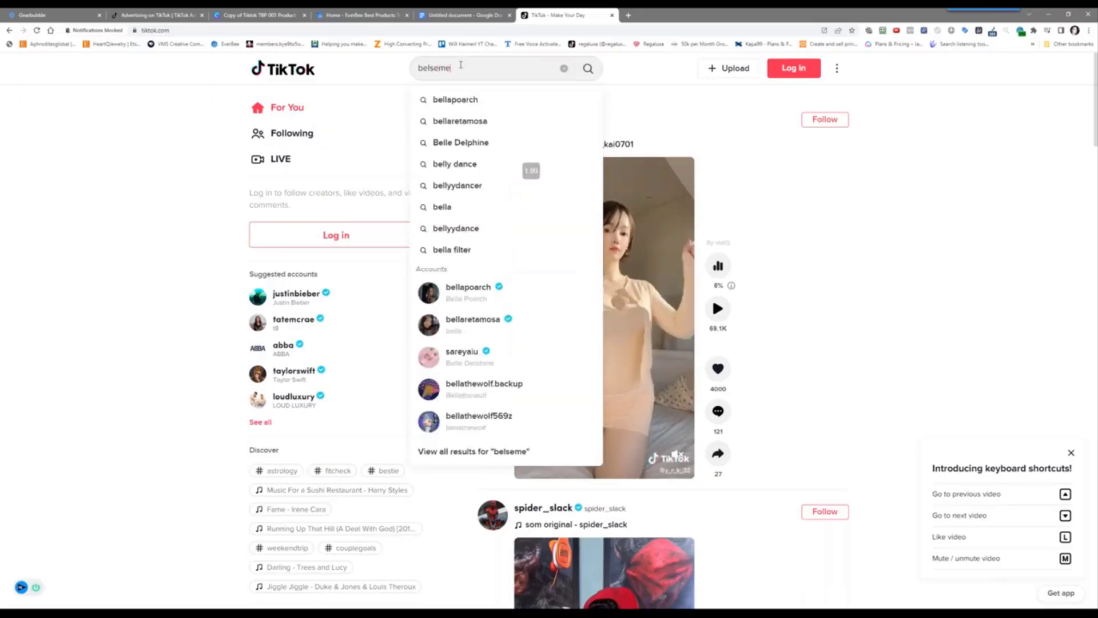
key(Return)
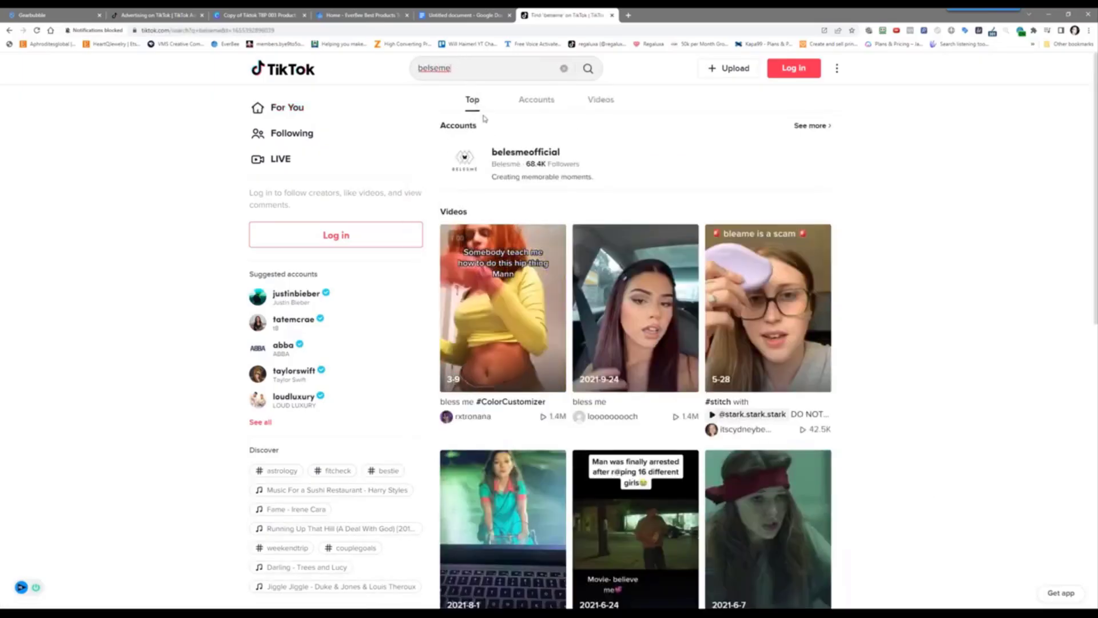
click(540, 150)
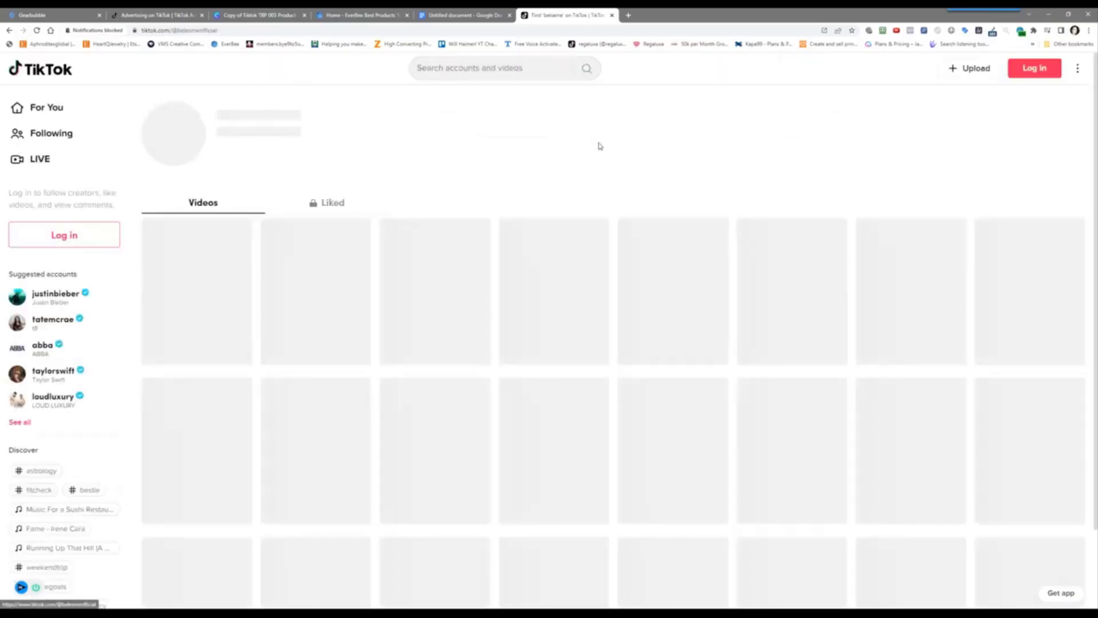
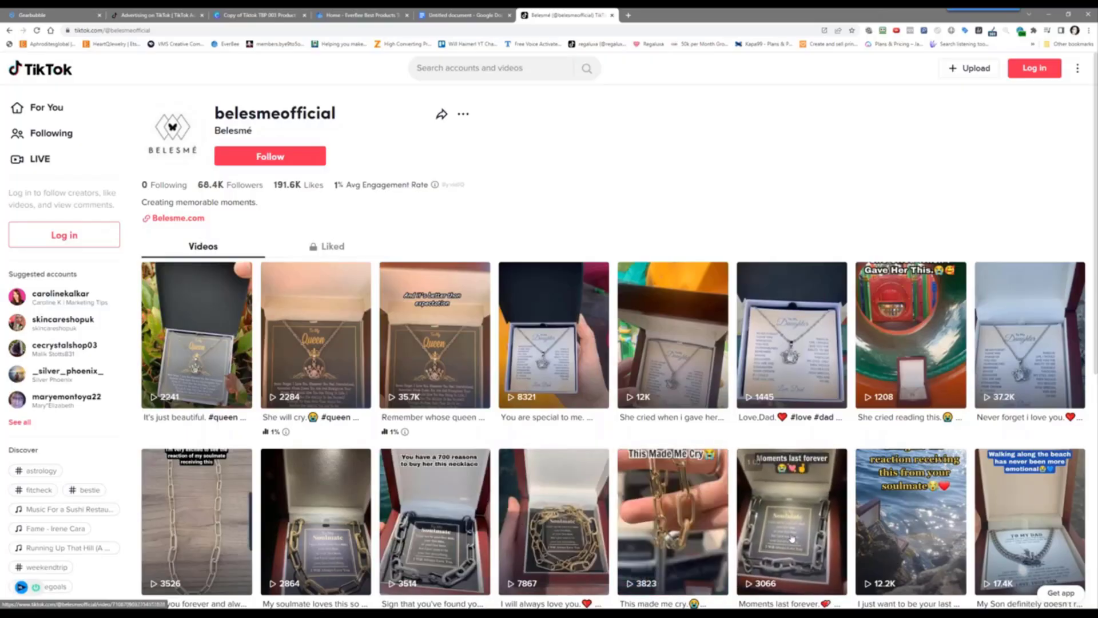
Watch and pause the 1.2M-view dad necklace video on belesmeofficial, then close it
scroll(912, 531, down, 5)
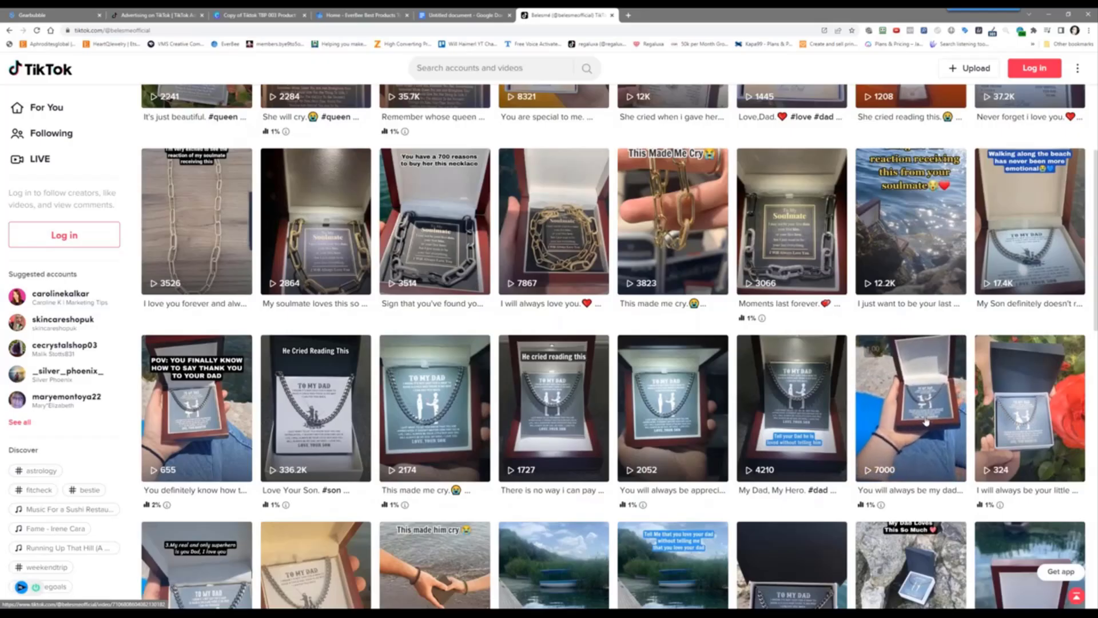
scroll(925, 423, down, 3)
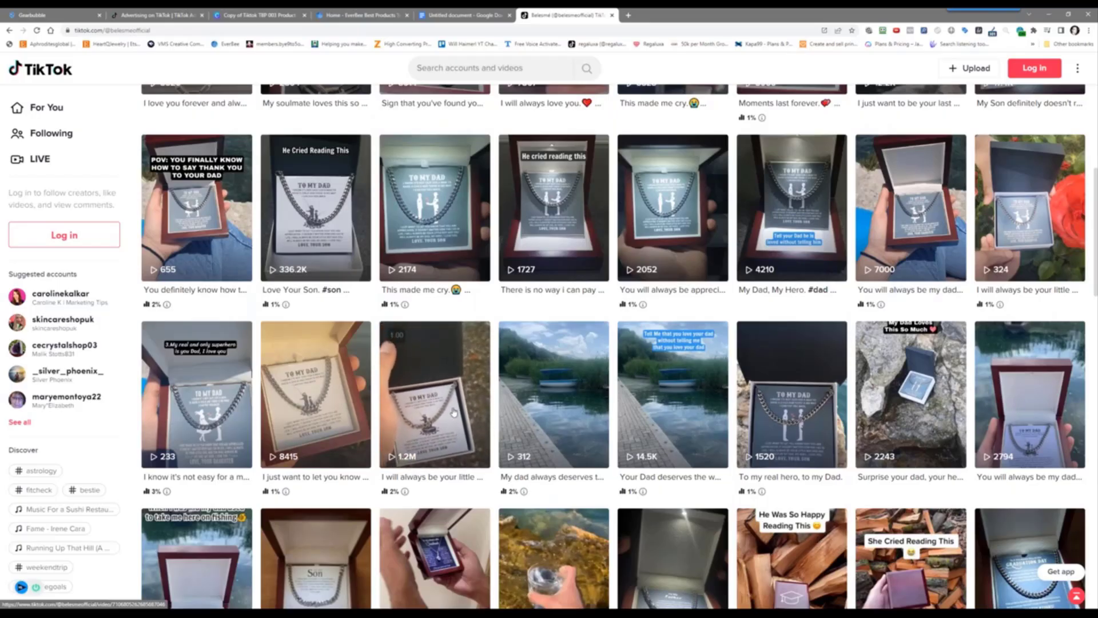
click(453, 413)
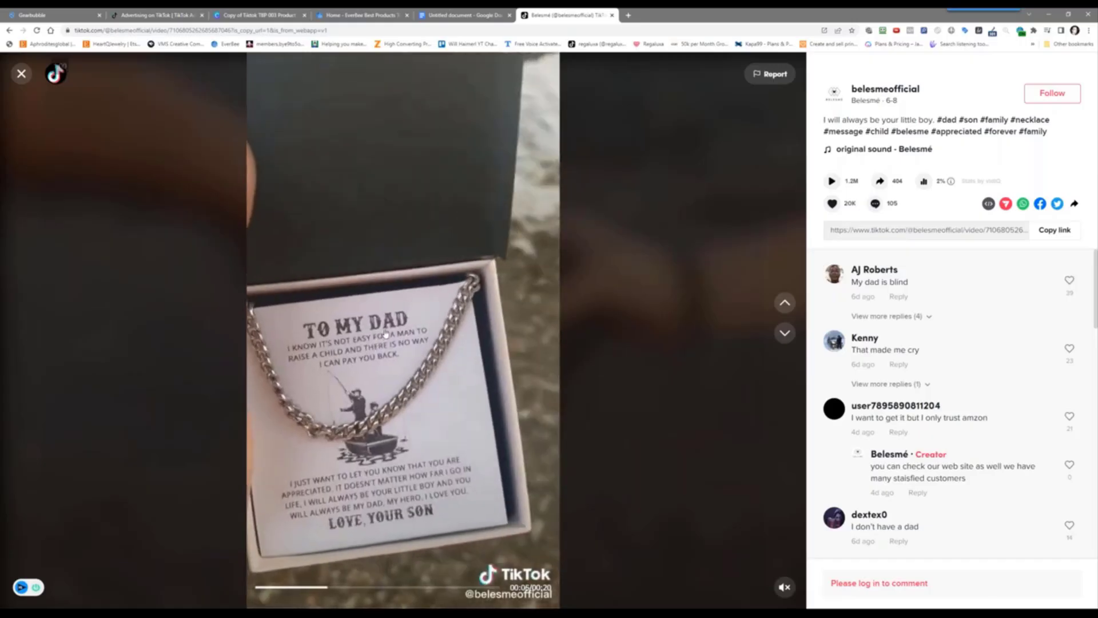
click(433, 385)
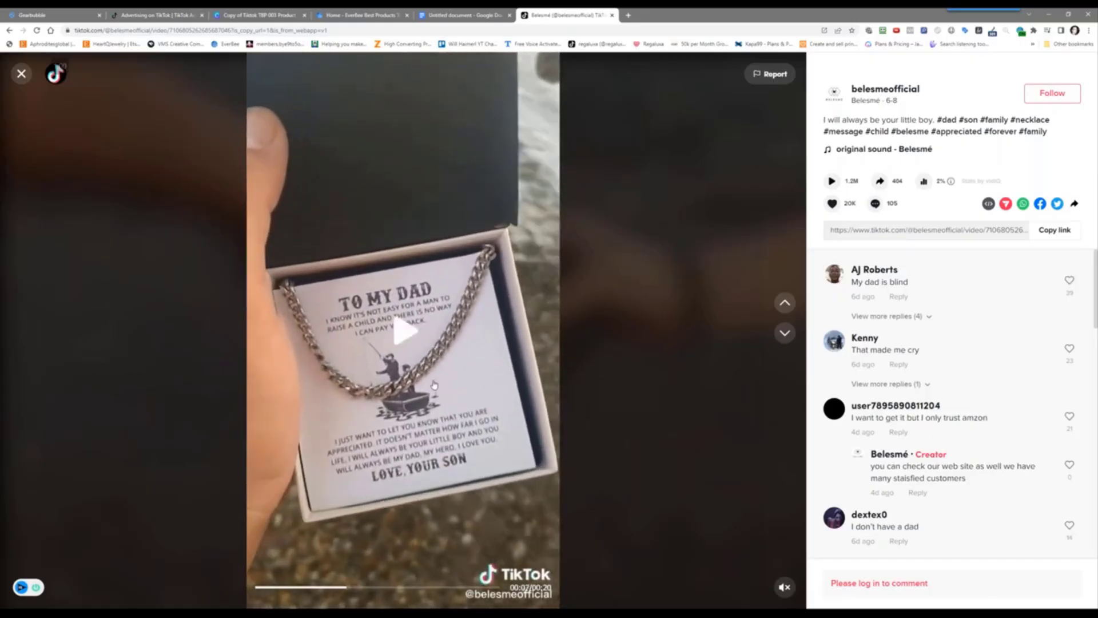
click(20, 75)
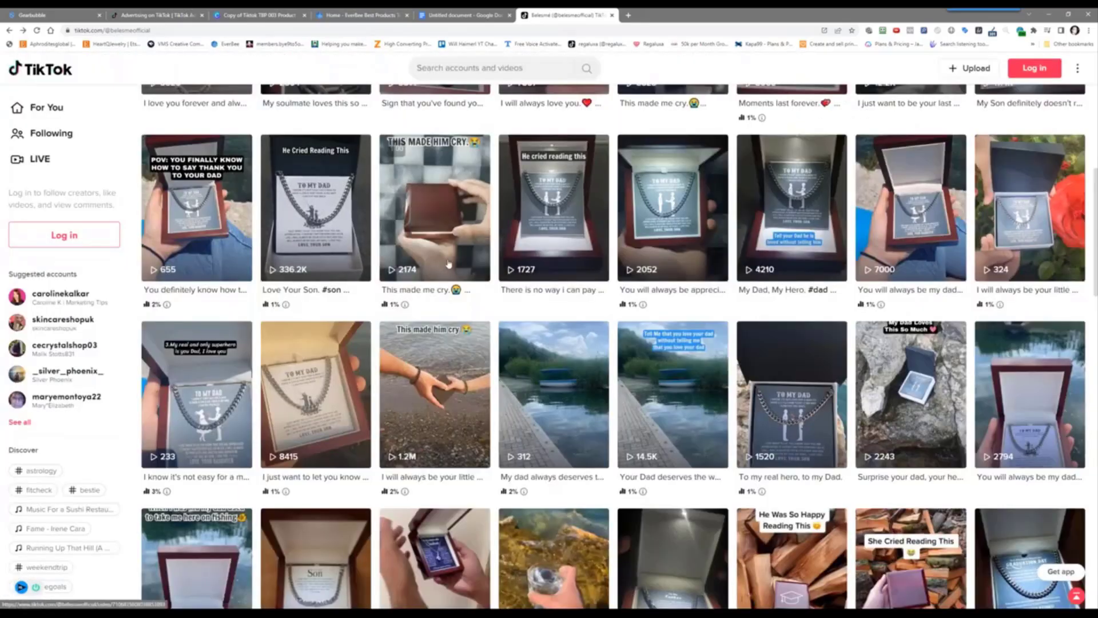
Scroll the profile grid and switch to the TikTok Ads Manager tab
scroll(560, 442, down, 5)
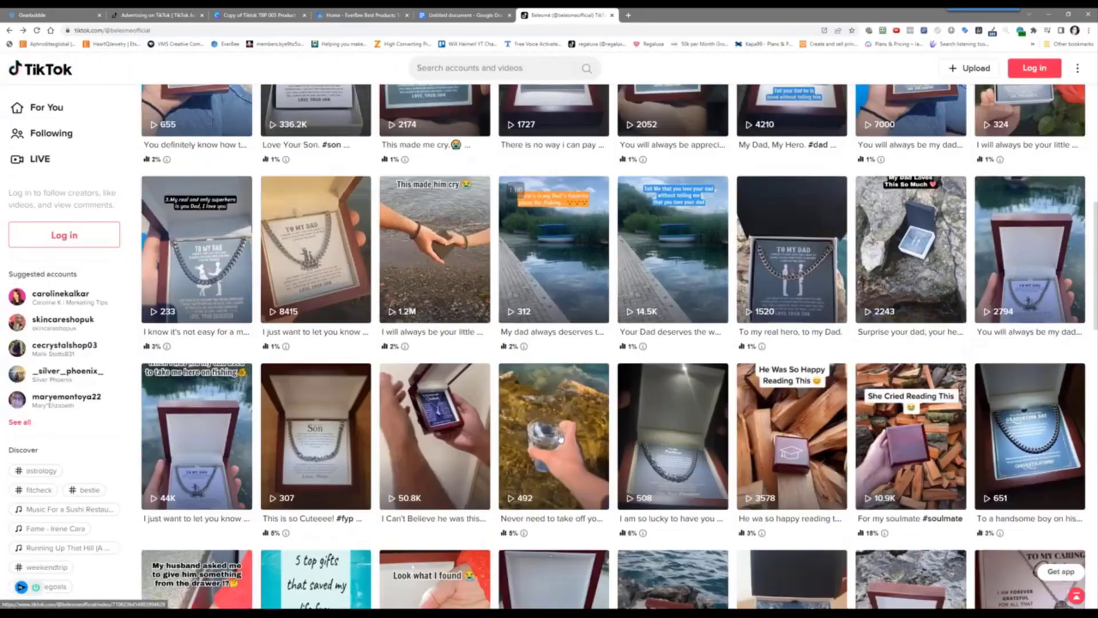
scroll(559, 437, up, 5)
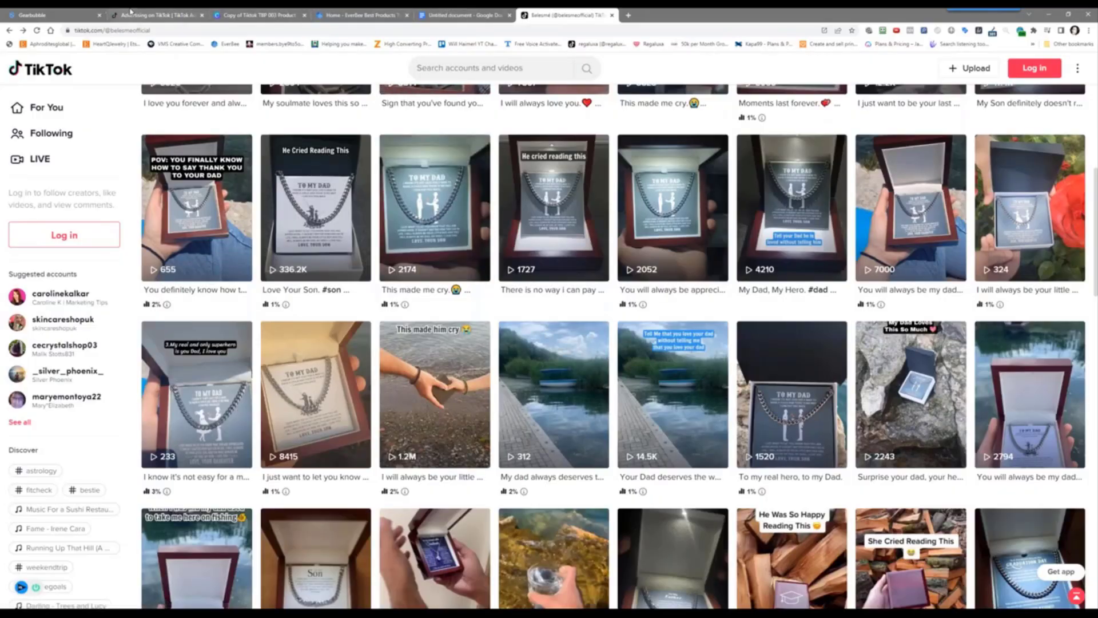
click(152, 15)
Load amazon.com in a new tab and search for 'to my boyfriend'
click(75, 15)
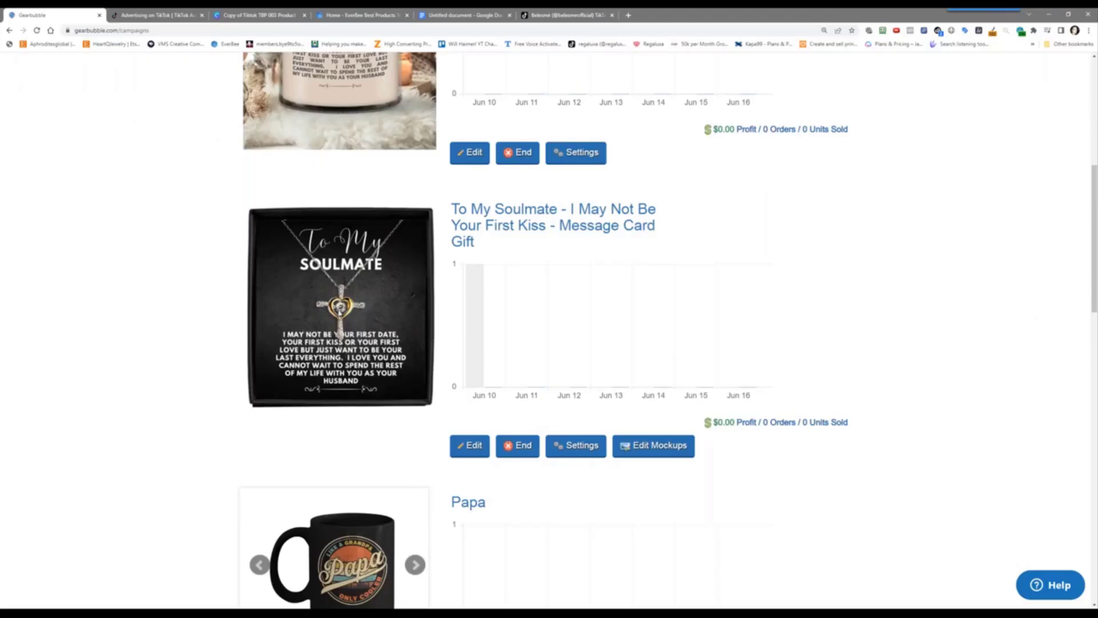
click(630, 15)
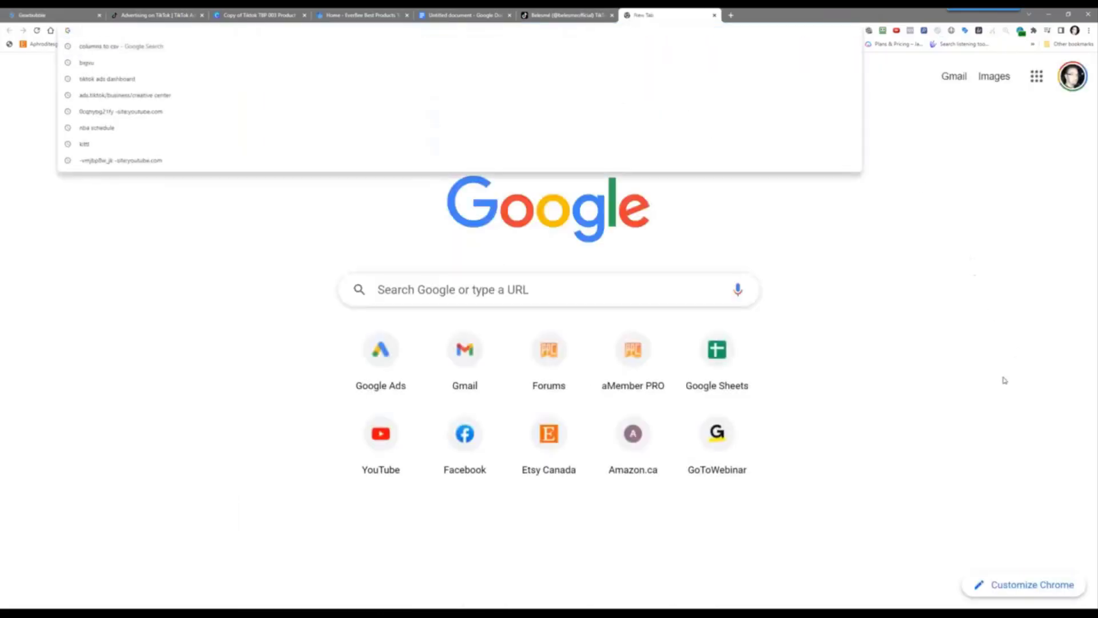
text(amazon)
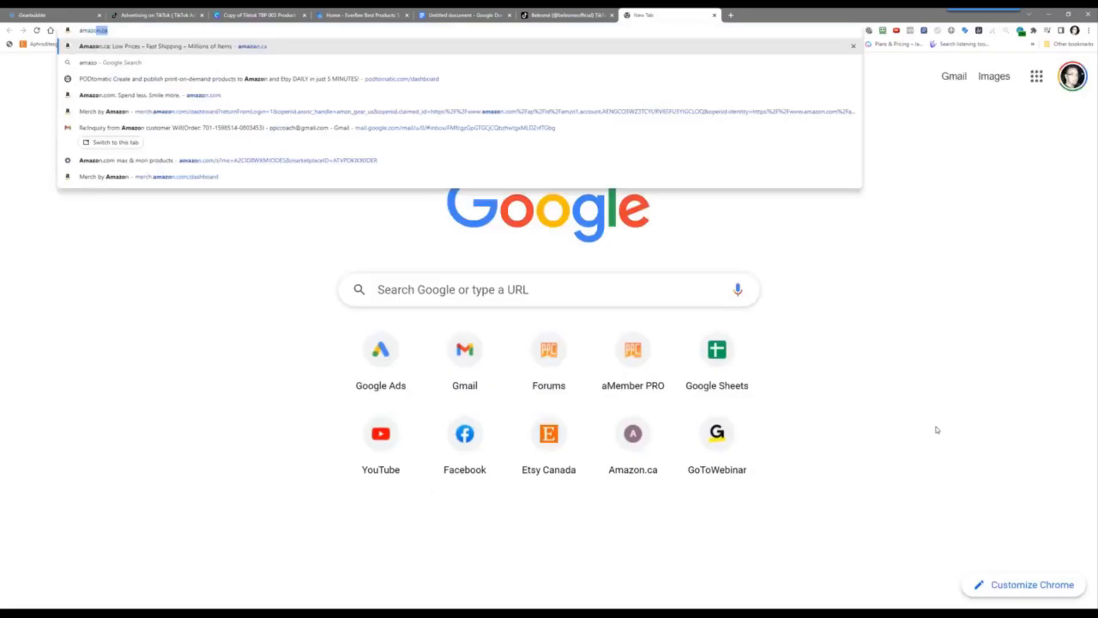
text(.com)
key(Return)
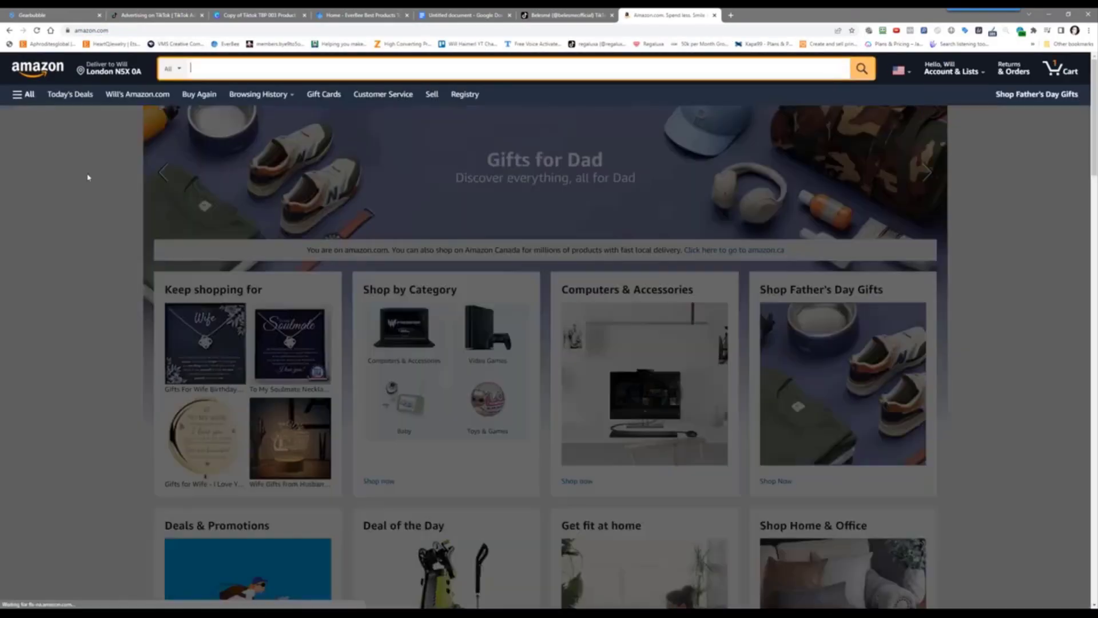
text(to)
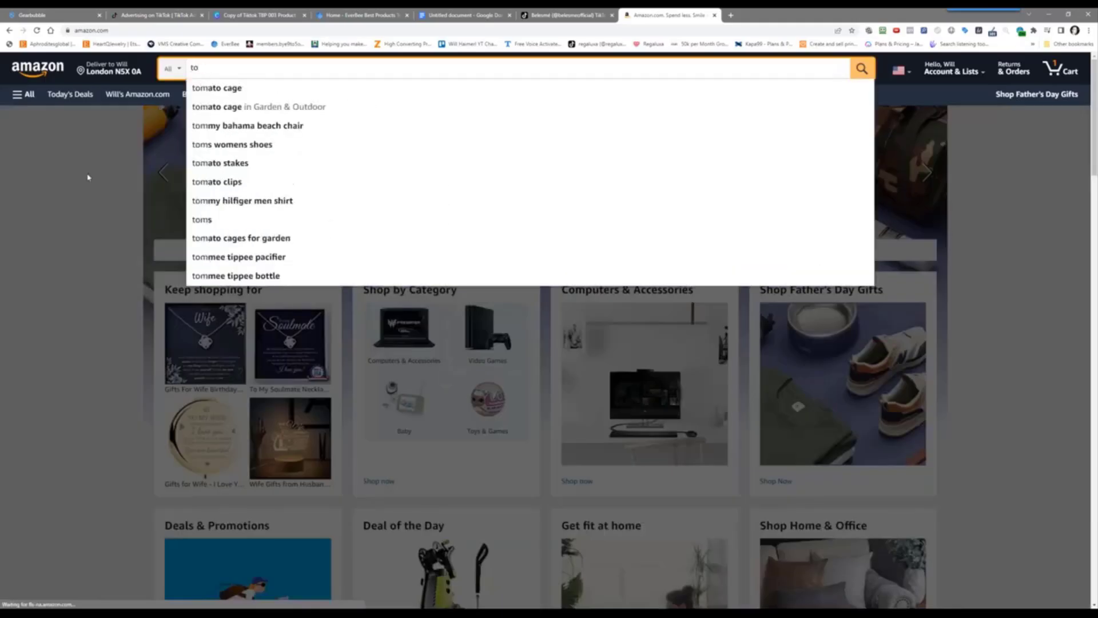
text( my boy)
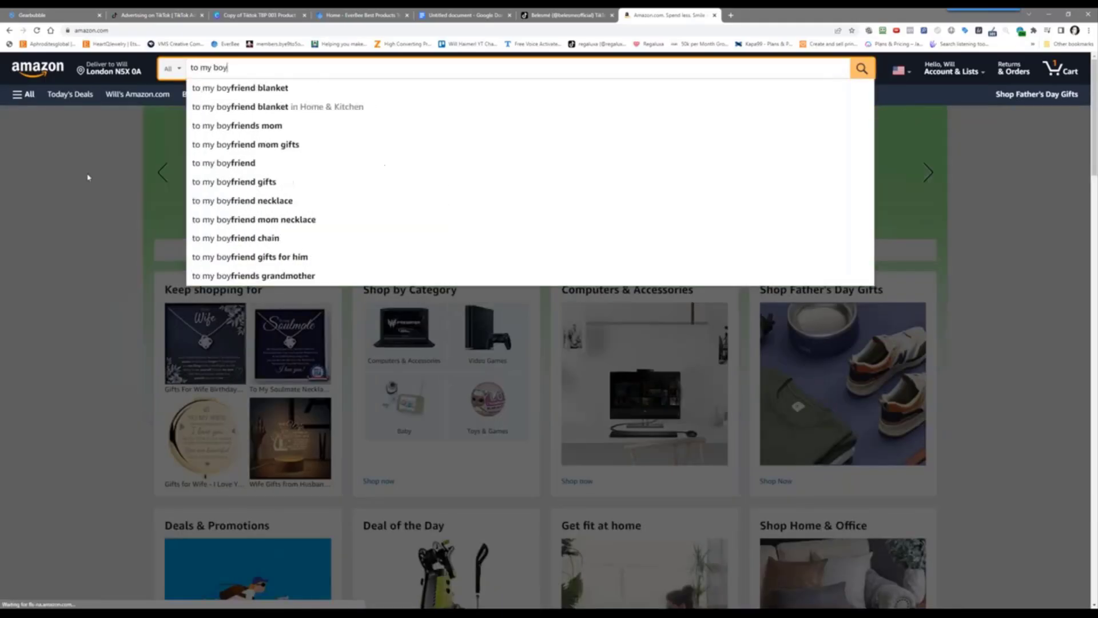
text(friend)
key(Return)
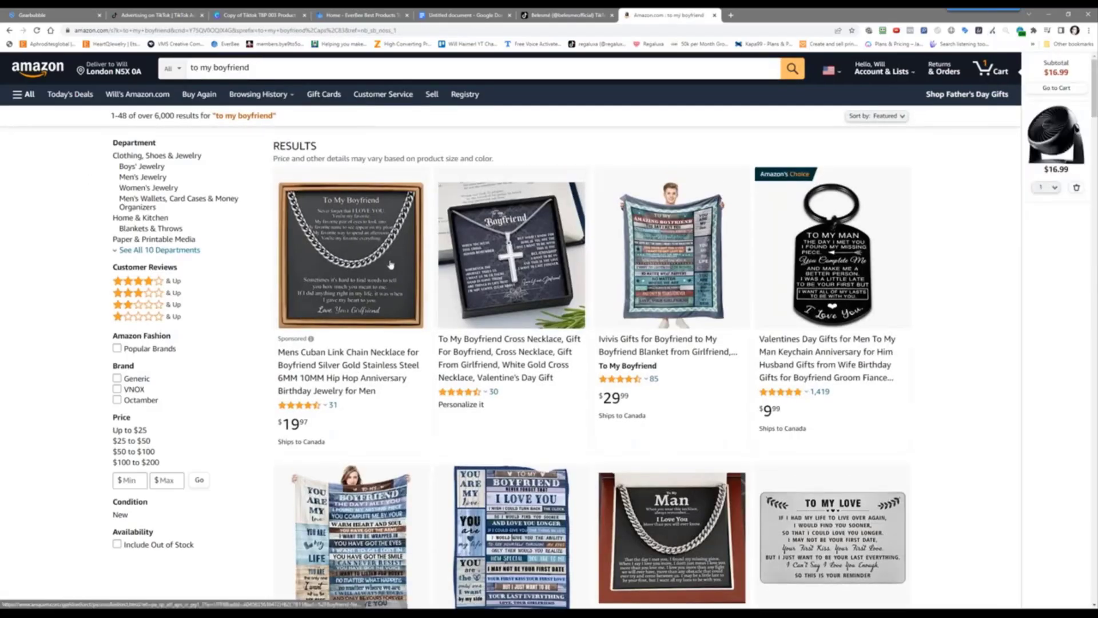
Browse the 'to my boyfriend' necklace, blanket and keychain results, then return to the top
scroll(532, 295, down, 4)
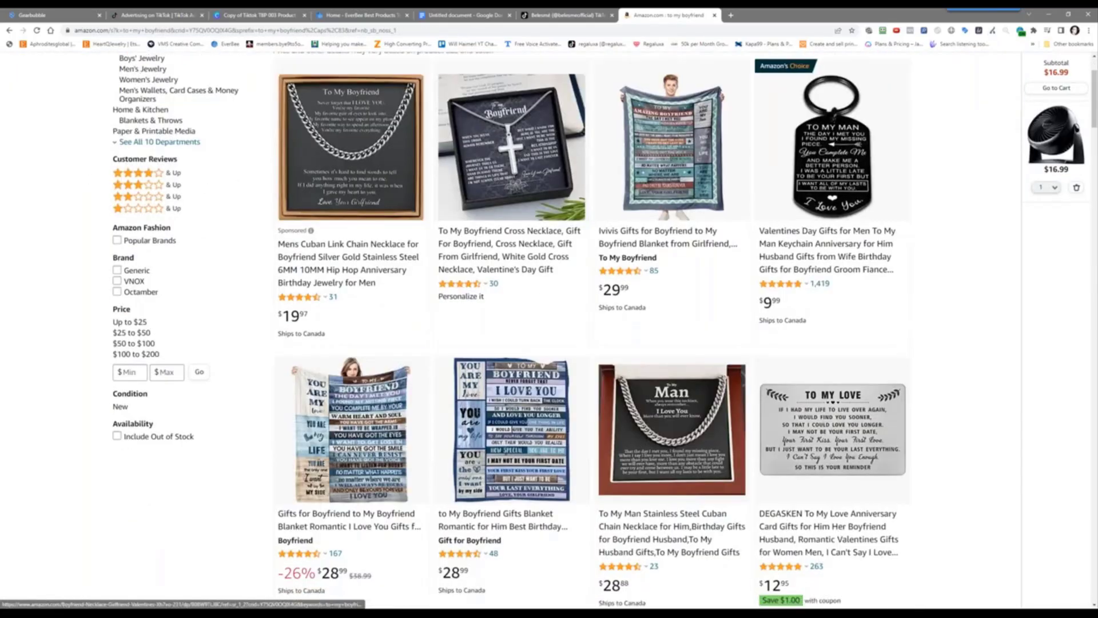
scroll(490, 251, up, 2)
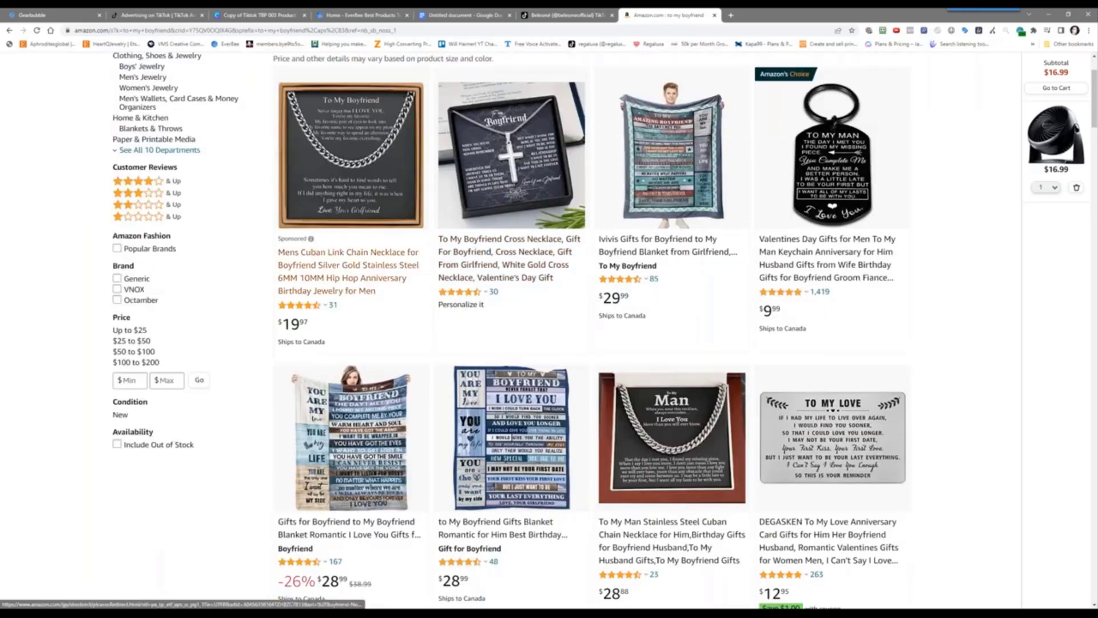
scroll(414, 342, down, 10)
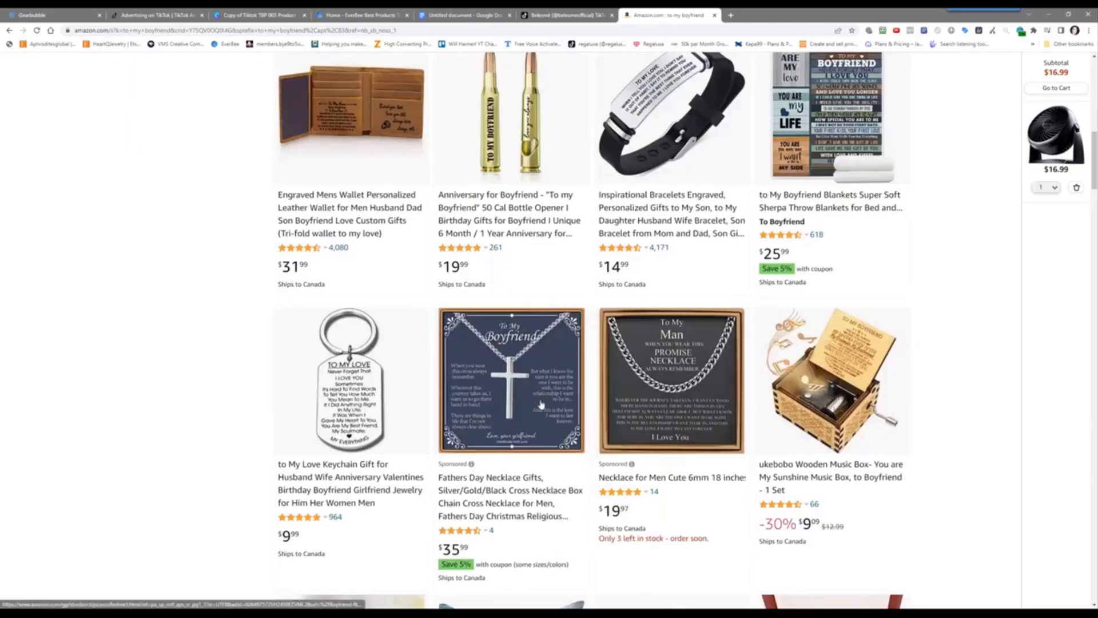
scroll(541, 405, down, 2)
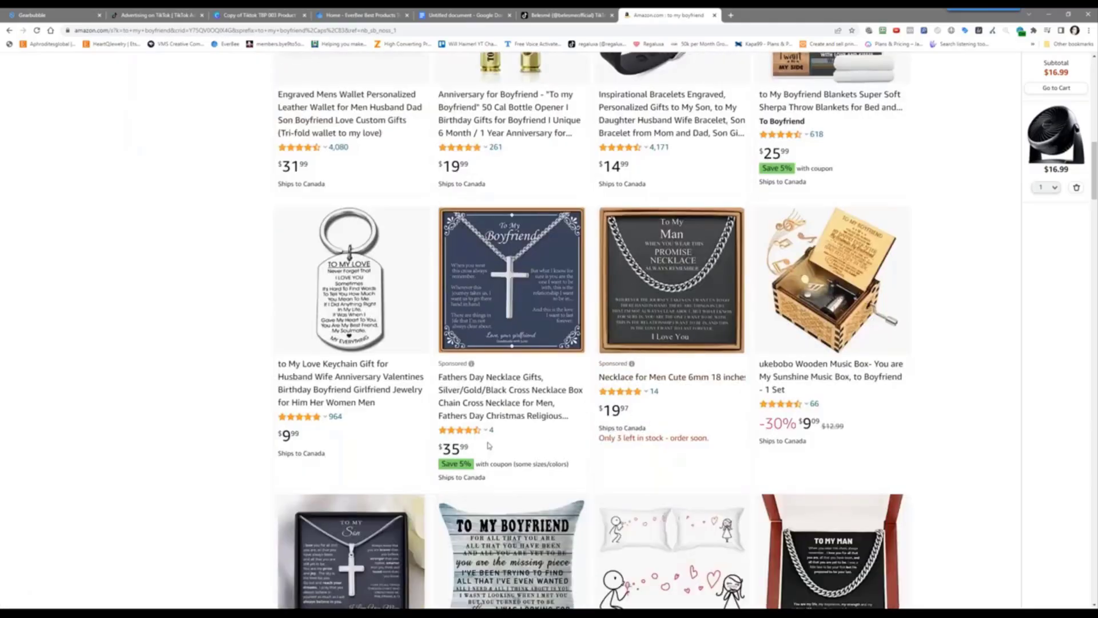
scroll(496, 406, down, 5)
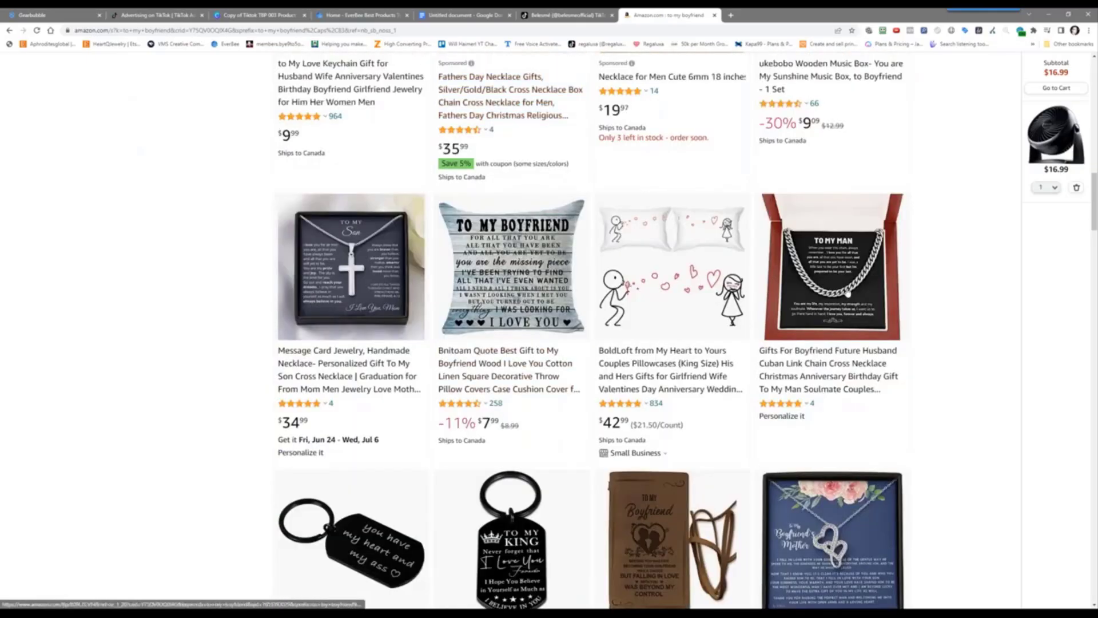
scroll(859, 359, down, 3)
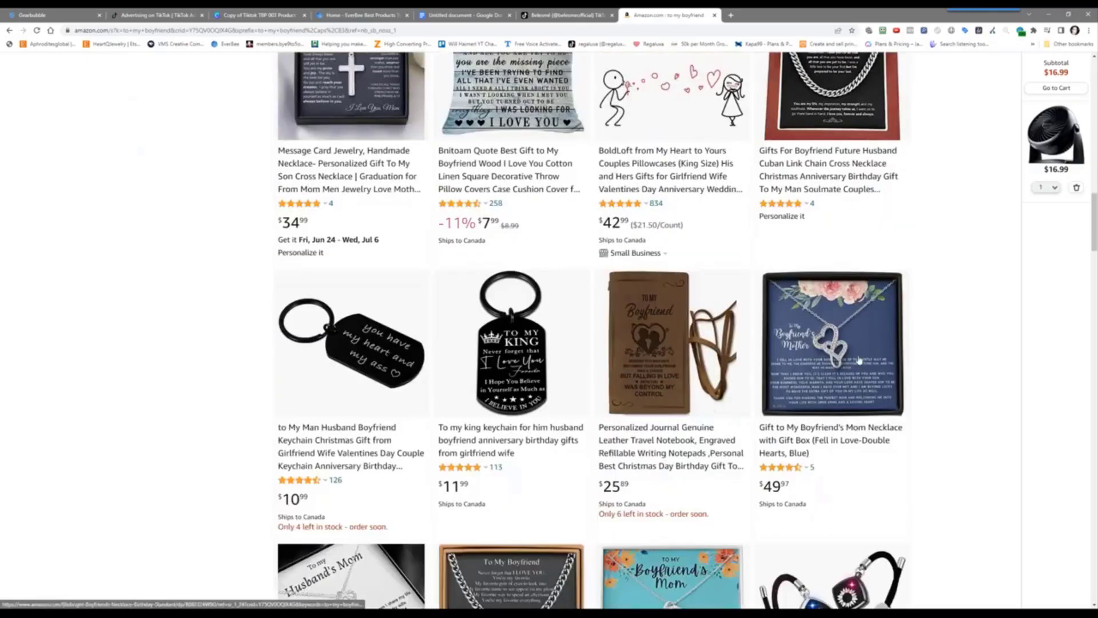
scroll(850, 366, down, 5)
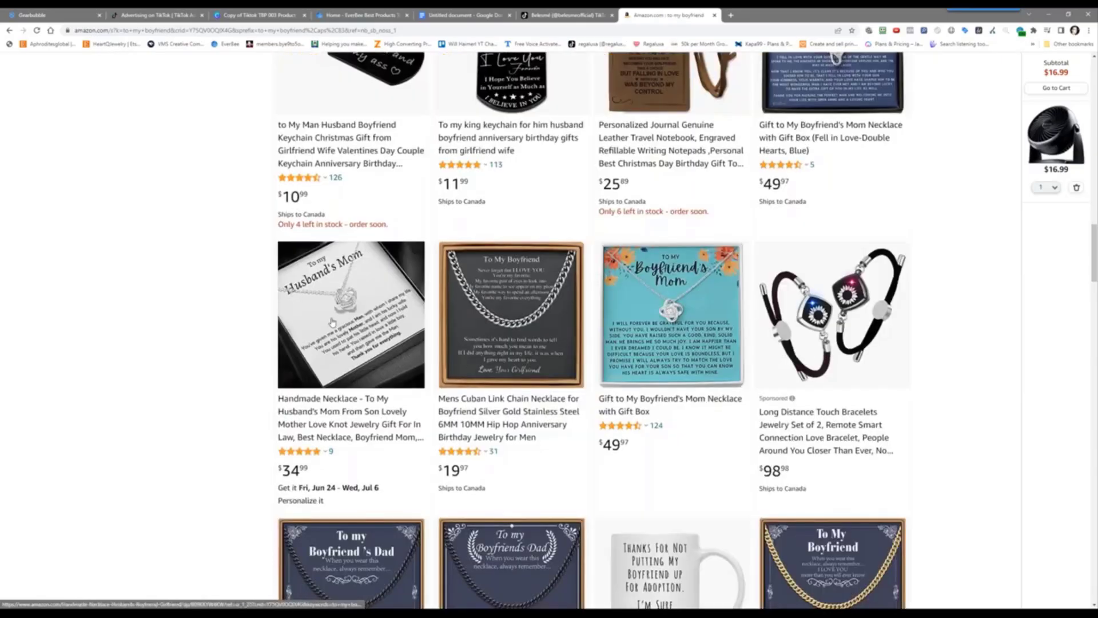
scroll(508, 385, down, 2)
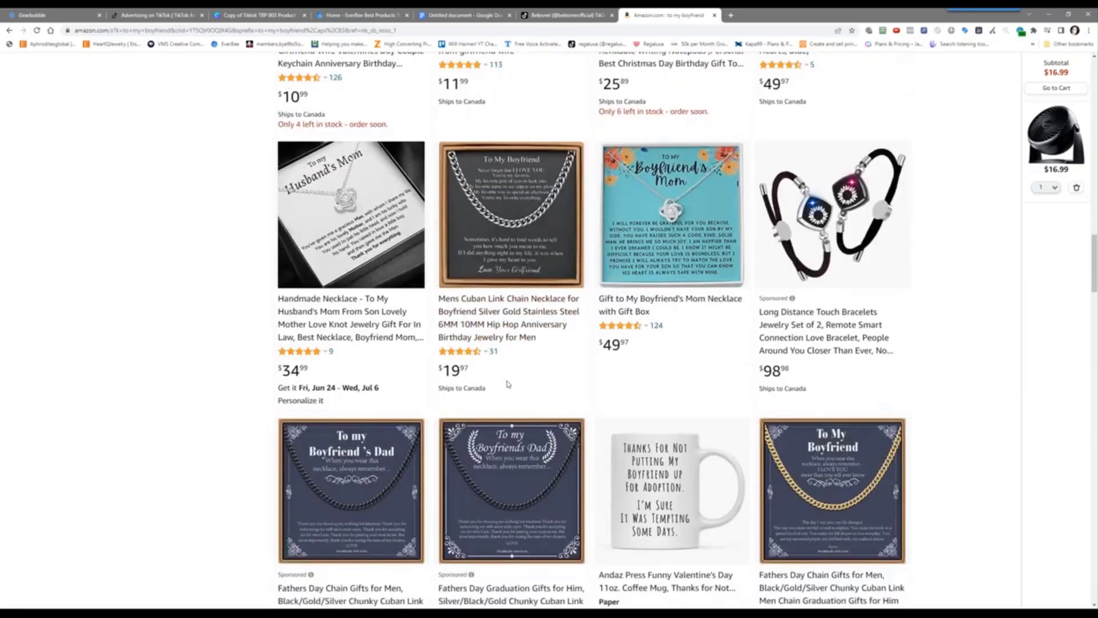
scroll(508, 384, down, 3)
scroll(381, 455, down, 2)
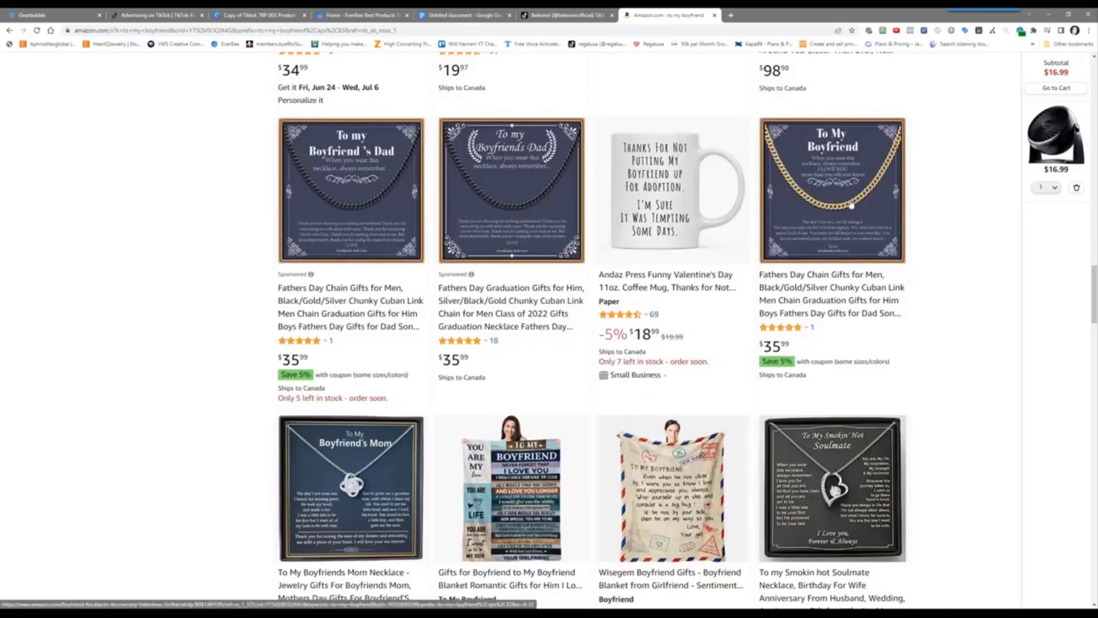
scroll(836, 293, down, 3)
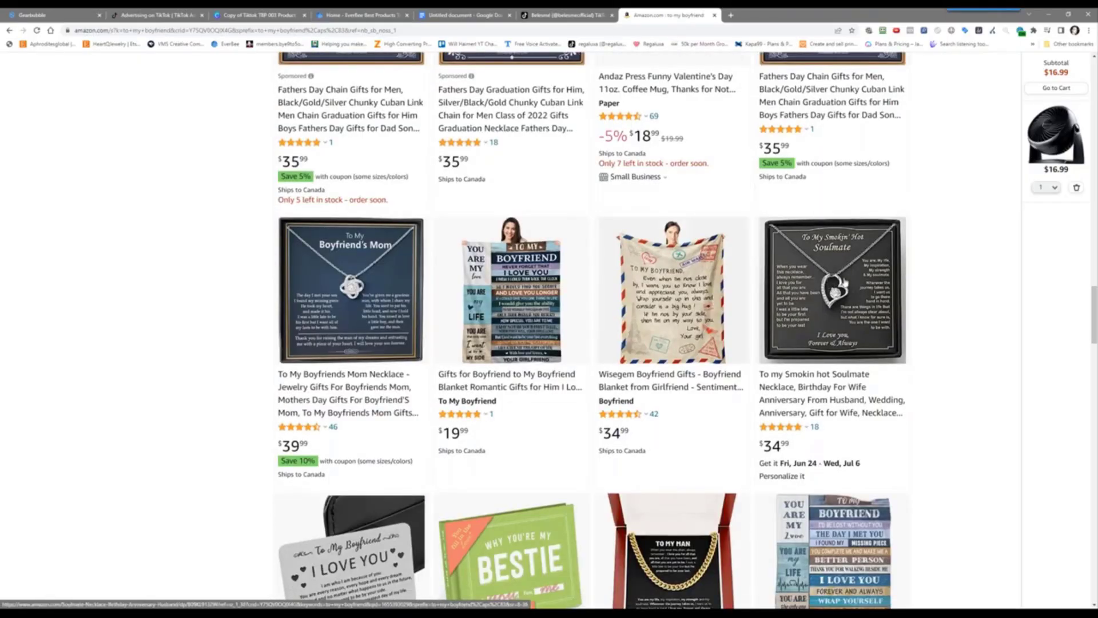
scroll(845, 283, down, 5)
scroll(448, 485, up, 8)
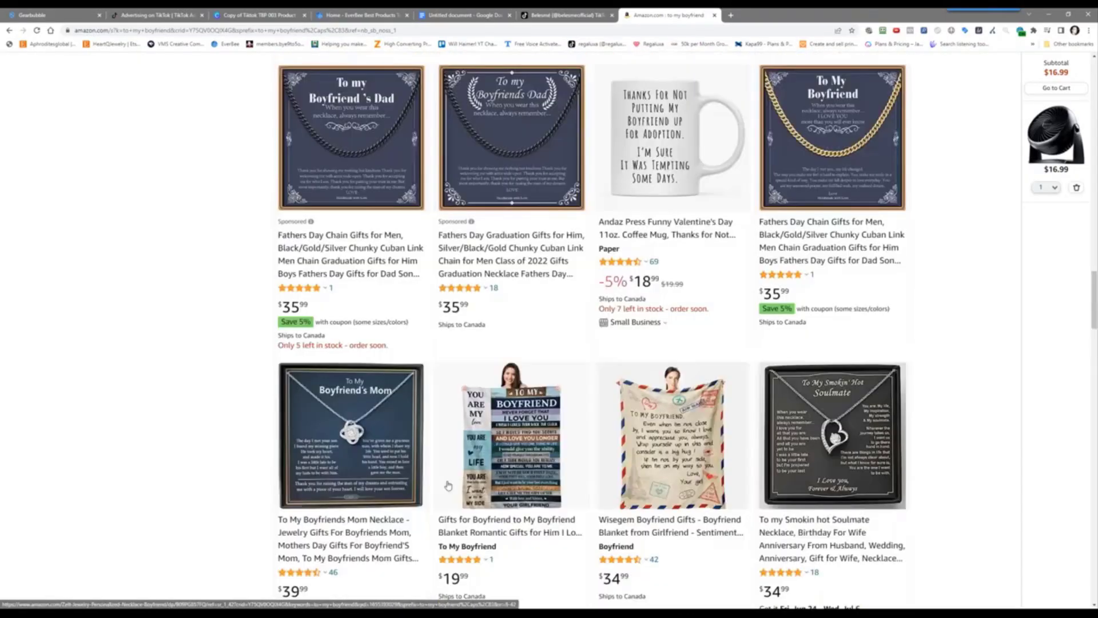
scroll(448, 485, up, 15)
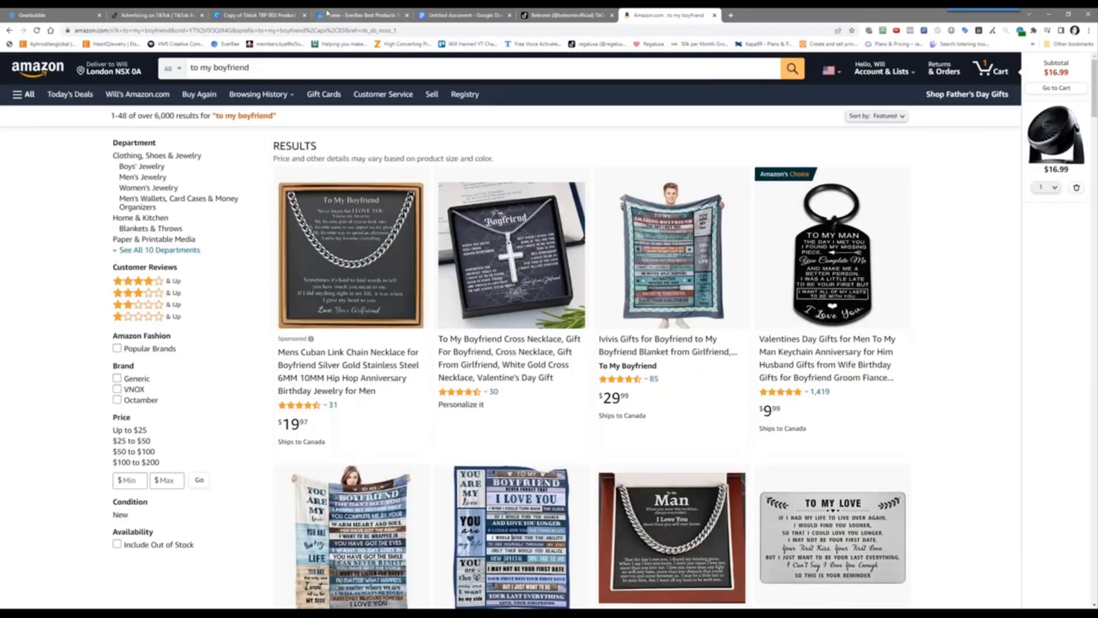
Open the To My Soulmate product page from the Gearbubble campaigns list in a new tab
click(137, 10)
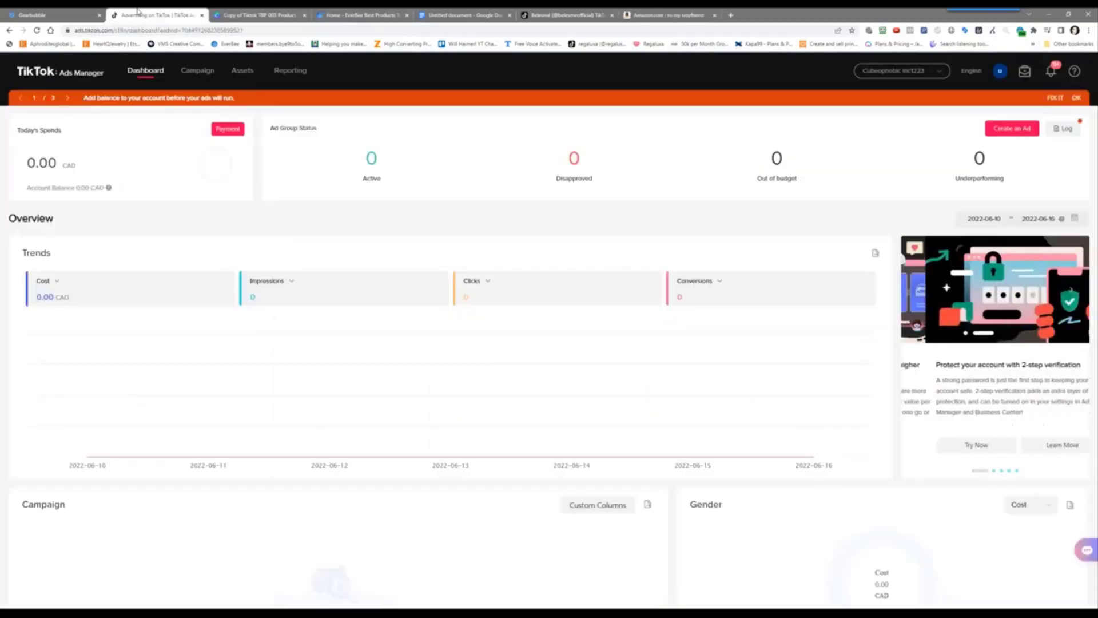
click(34, 15)
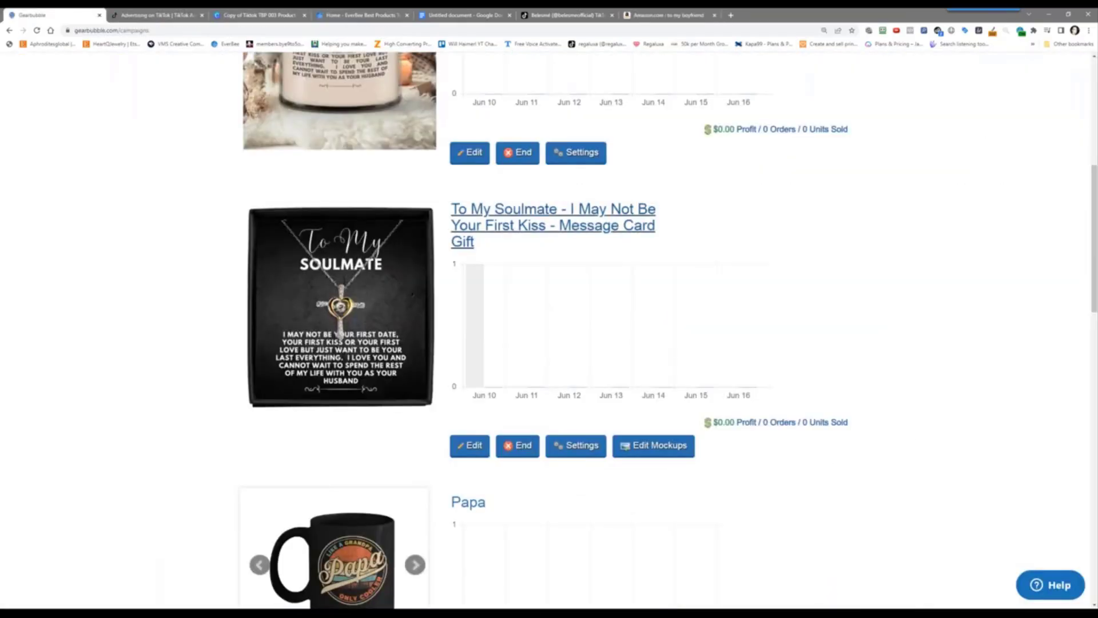
right_click(508, 225)
click(533, 228)
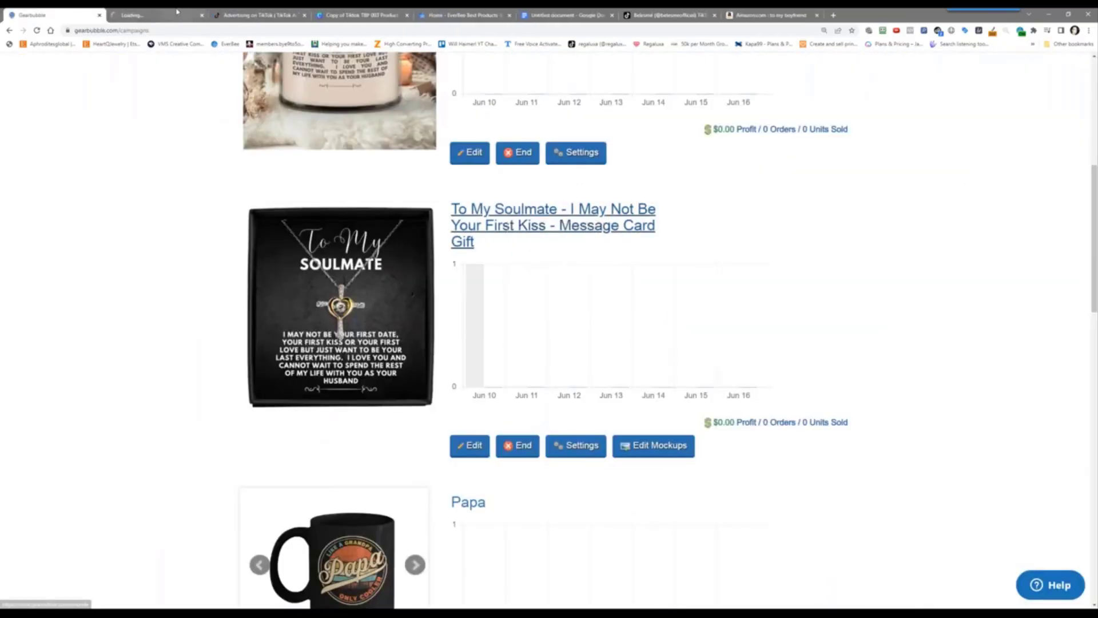
click(154, 15)
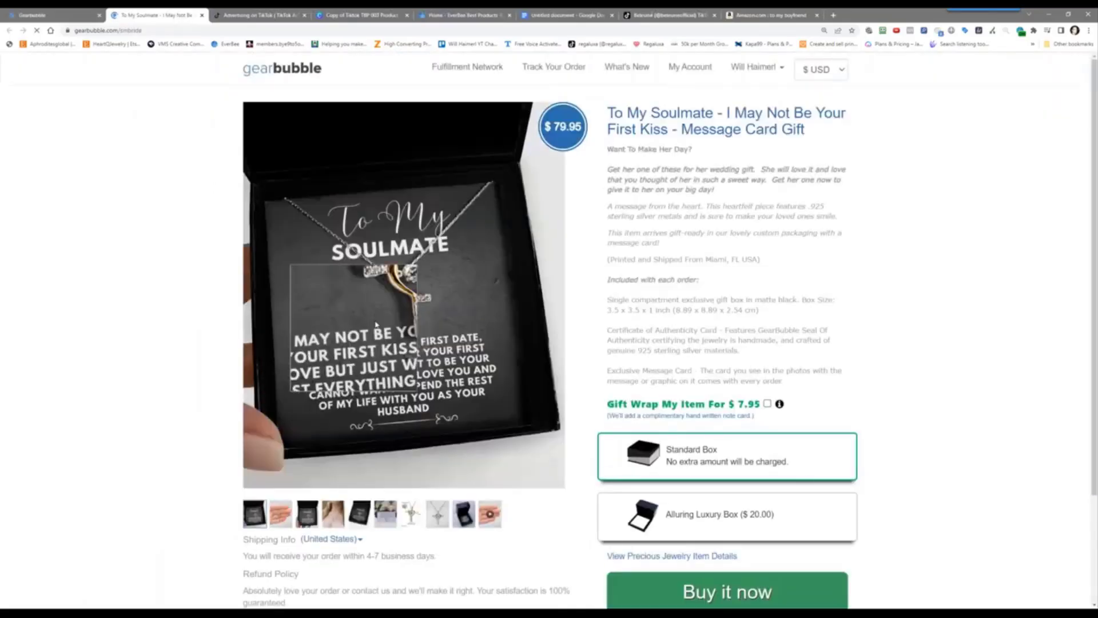
Save the boxed necklace photo as mockup_1.png in D:\challenges\034 - wedding season gifts\designs\I May Not Be Your First Kiss
right_click(424, 294)
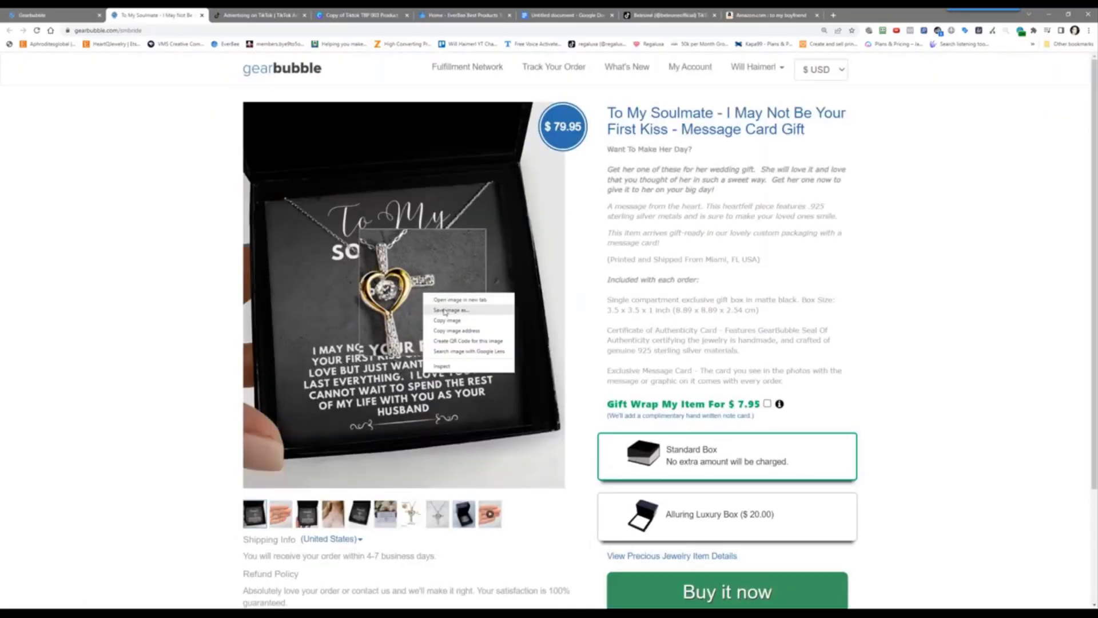
click(445, 310)
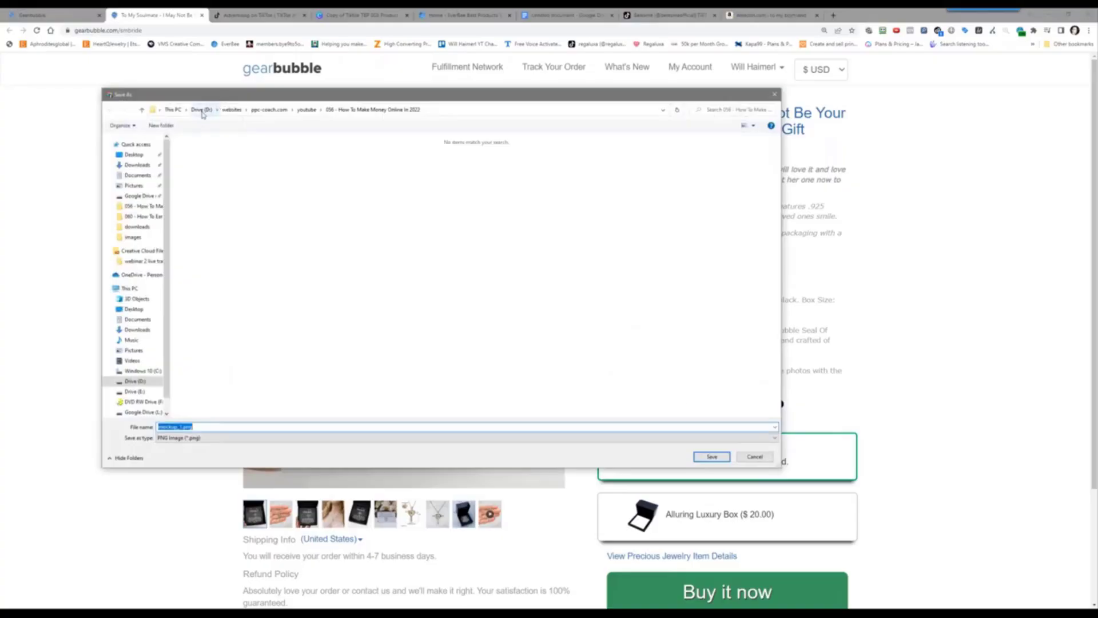
click(202, 112)
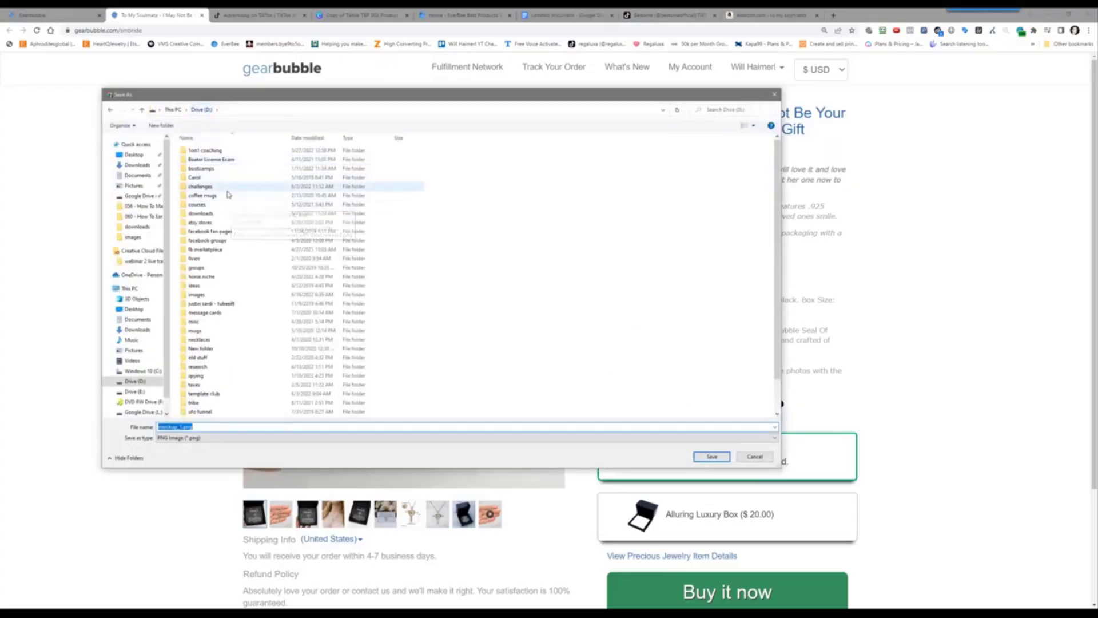
double_click(217, 186)
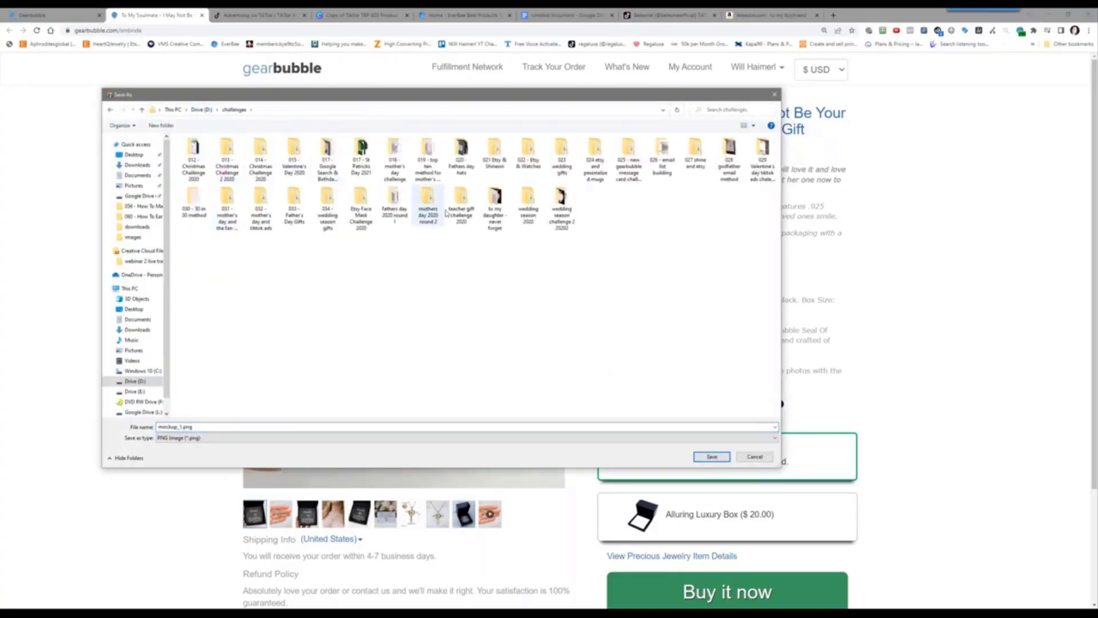
double_click(331, 206)
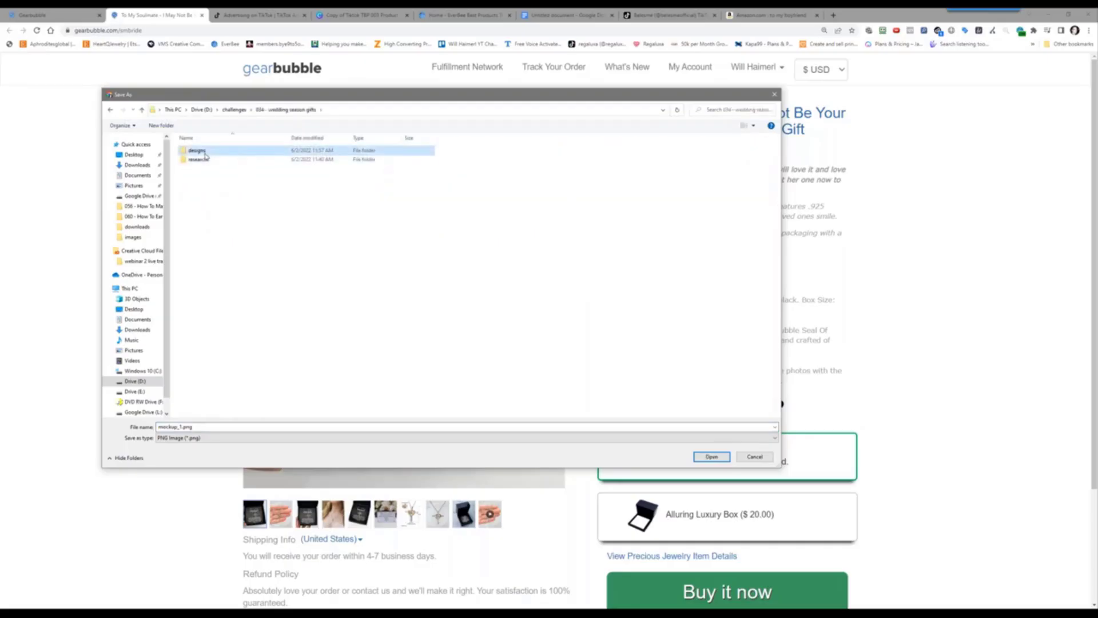
double_click(198, 150)
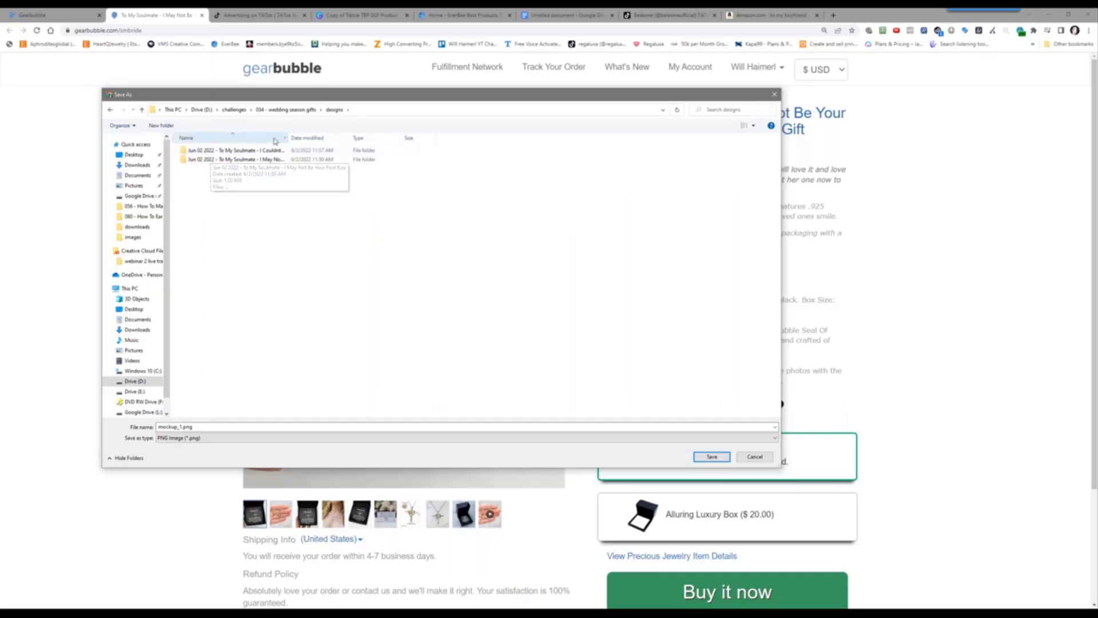
drag(290, 140, 412, 139)
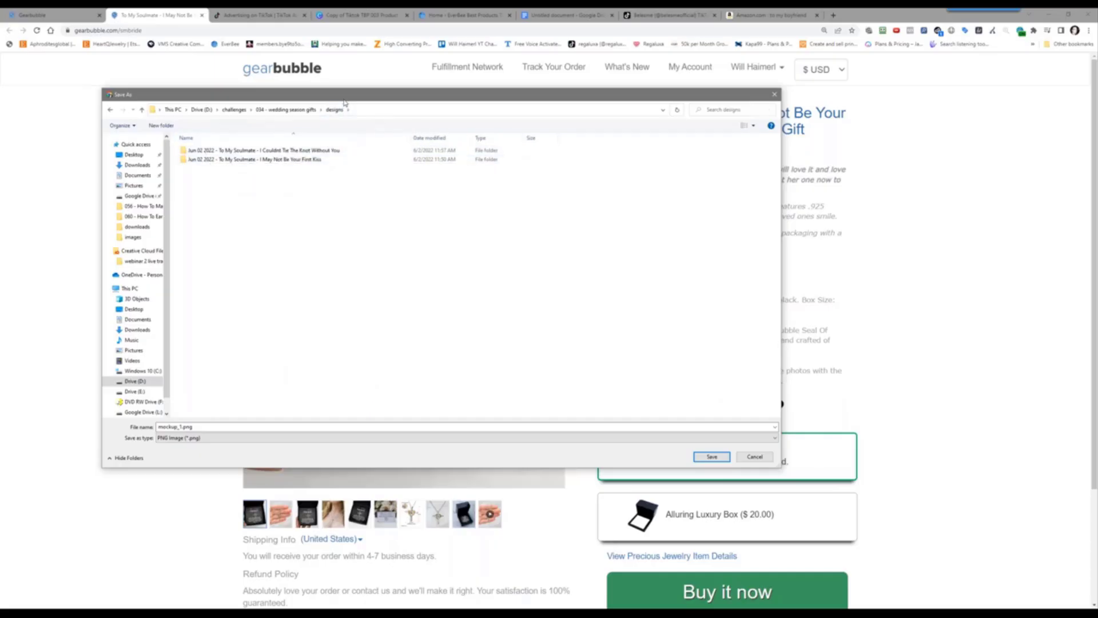
drag(345, 101, 429, 109)
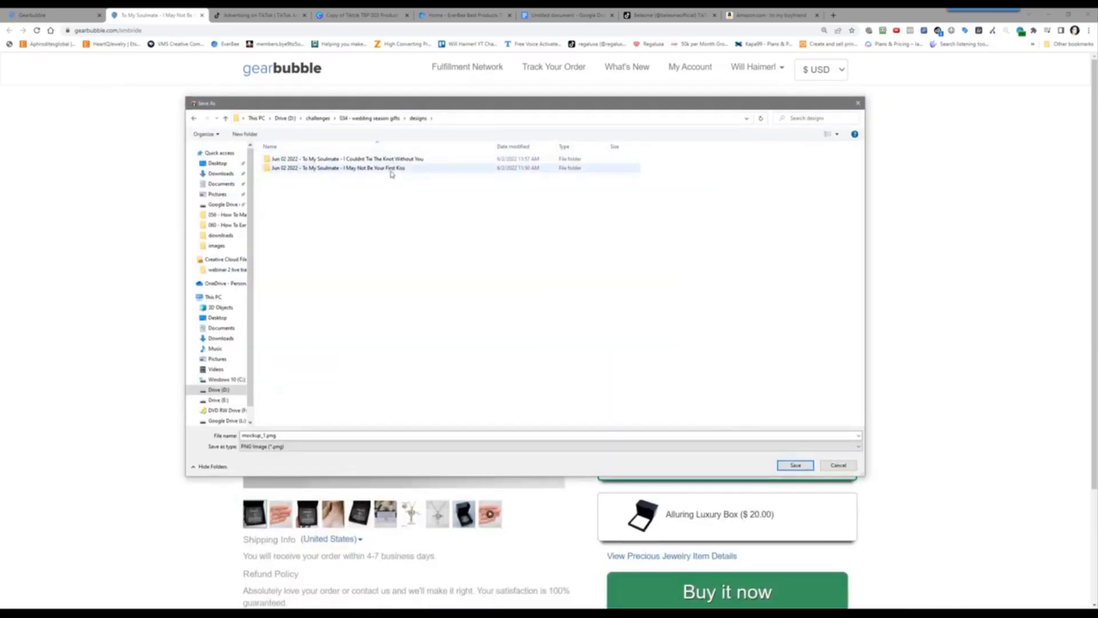
double_click(391, 168)
right_click(350, 266)
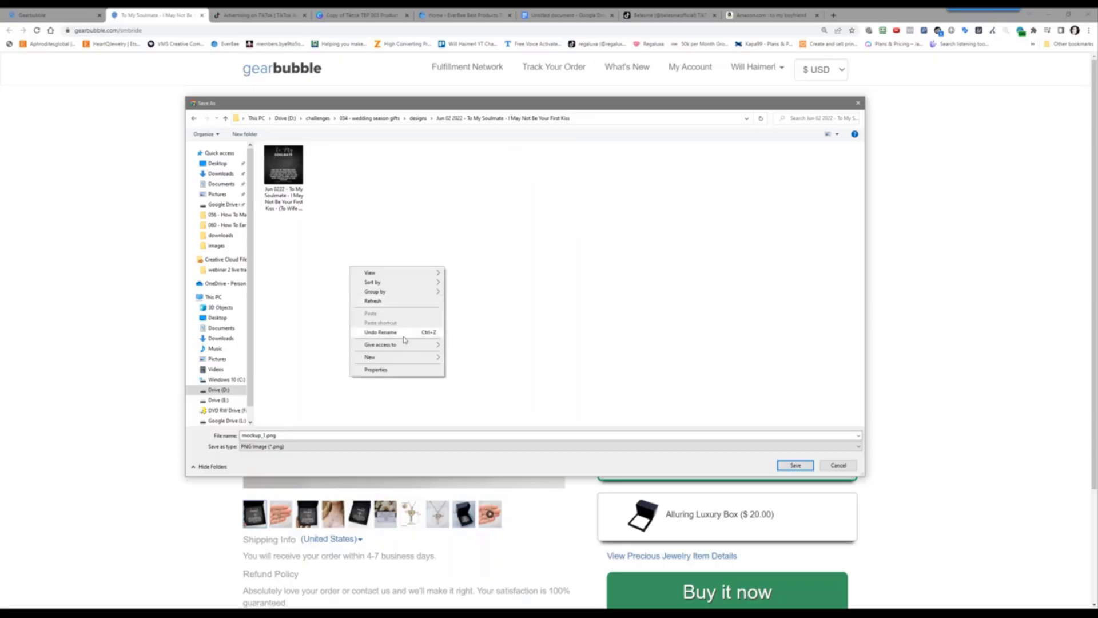
click(792, 468)
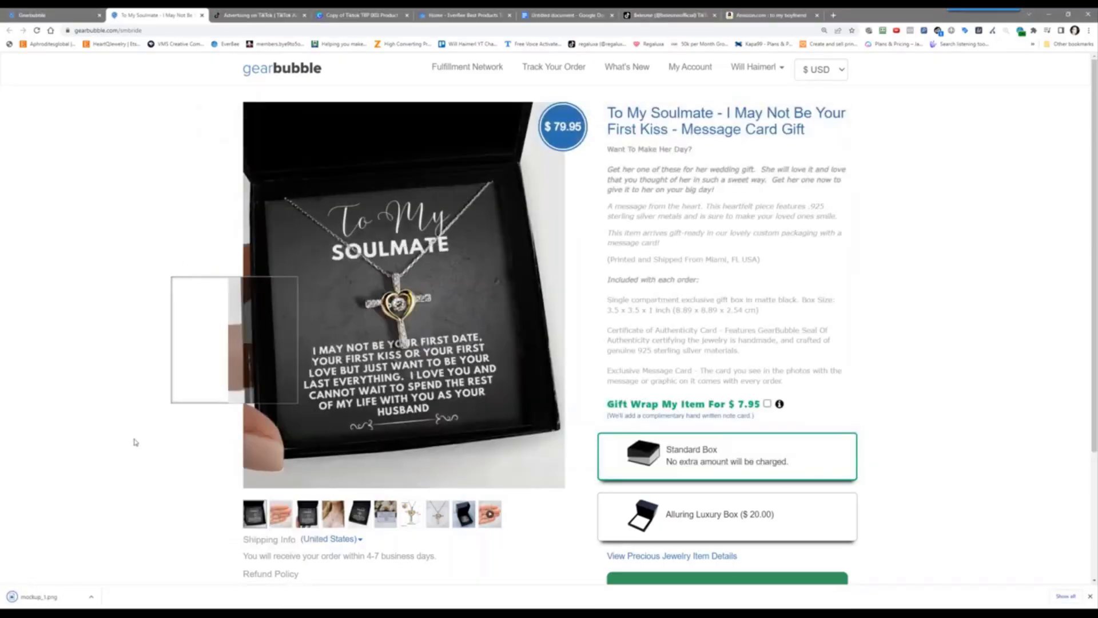
Save the hand-held photo as mockup_1 (1).png and the message-card photo as mockup_2.png
click(283, 515)
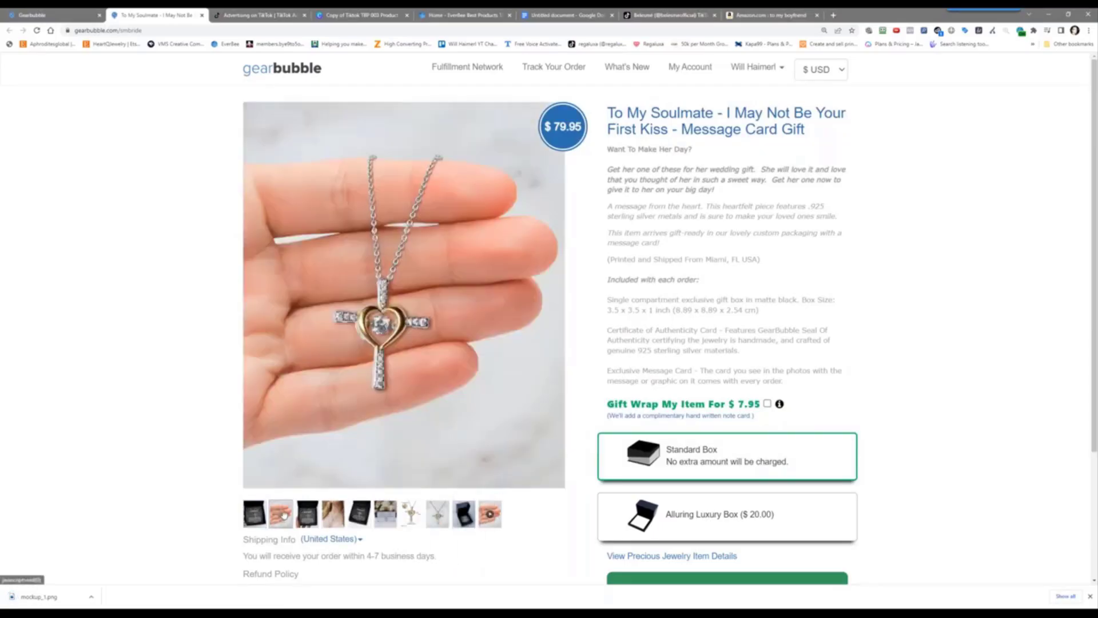
right_click(379, 293)
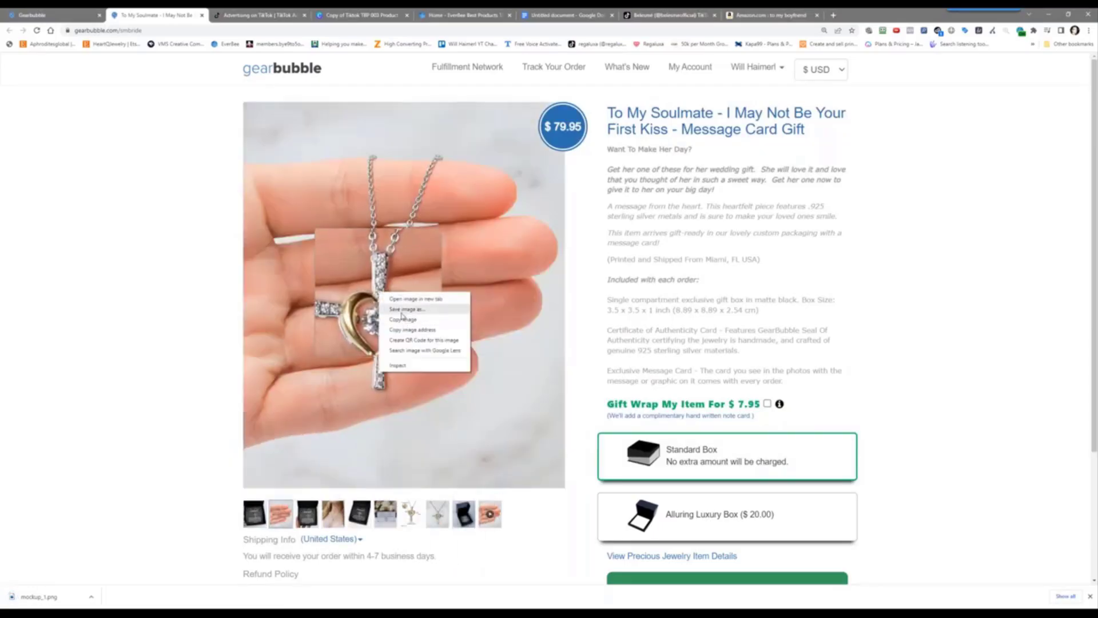
click(402, 312)
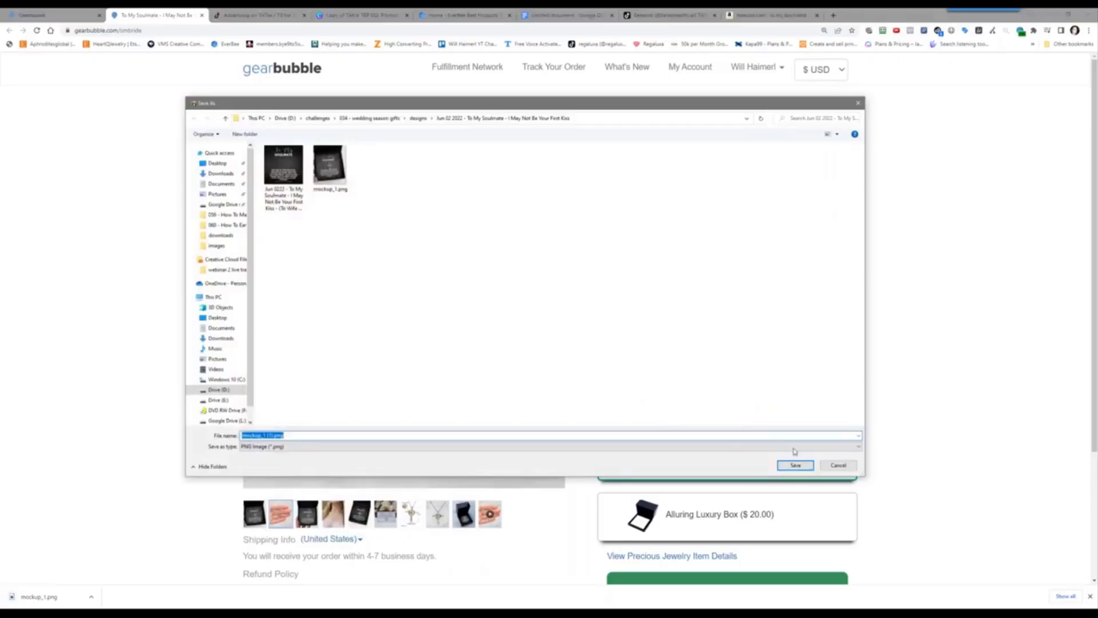
click(792, 466)
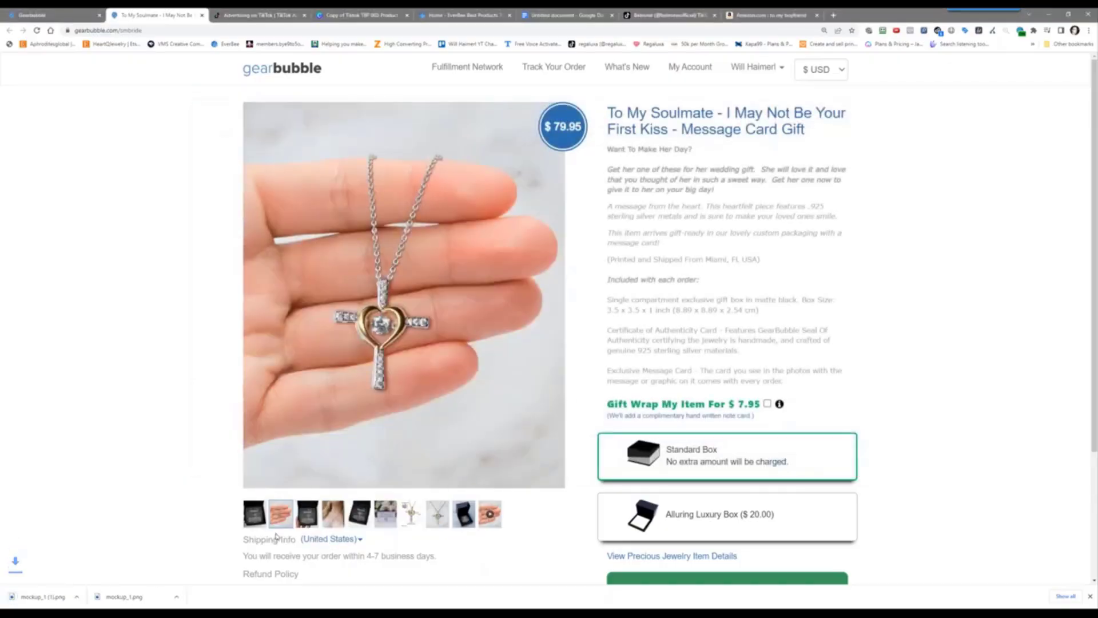
click(302, 518)
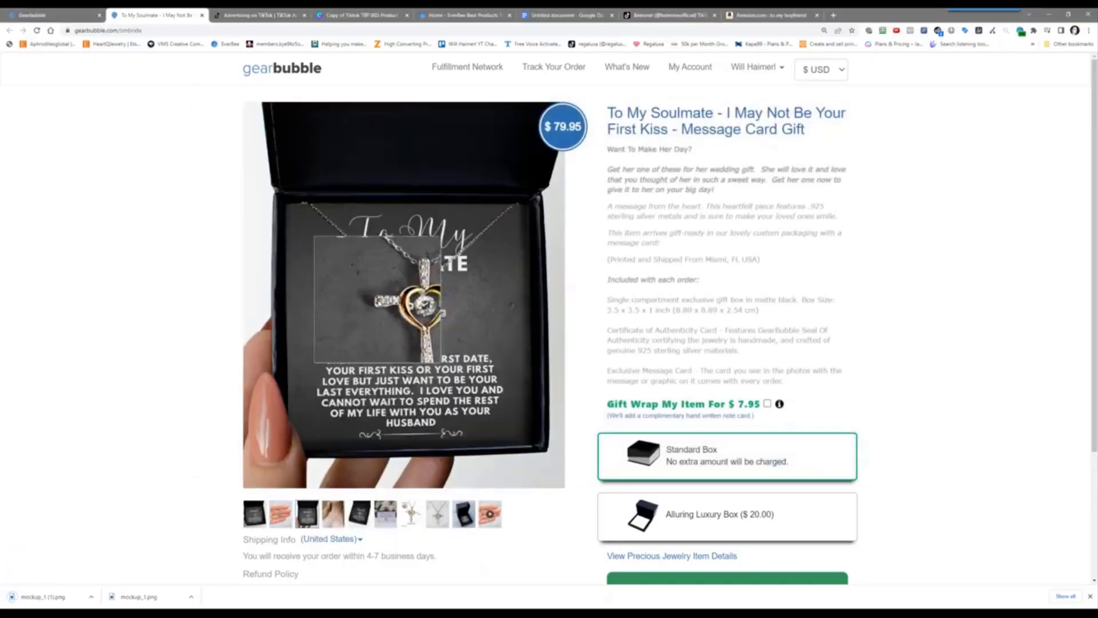
right_click(378, 300)
click(404, 317)
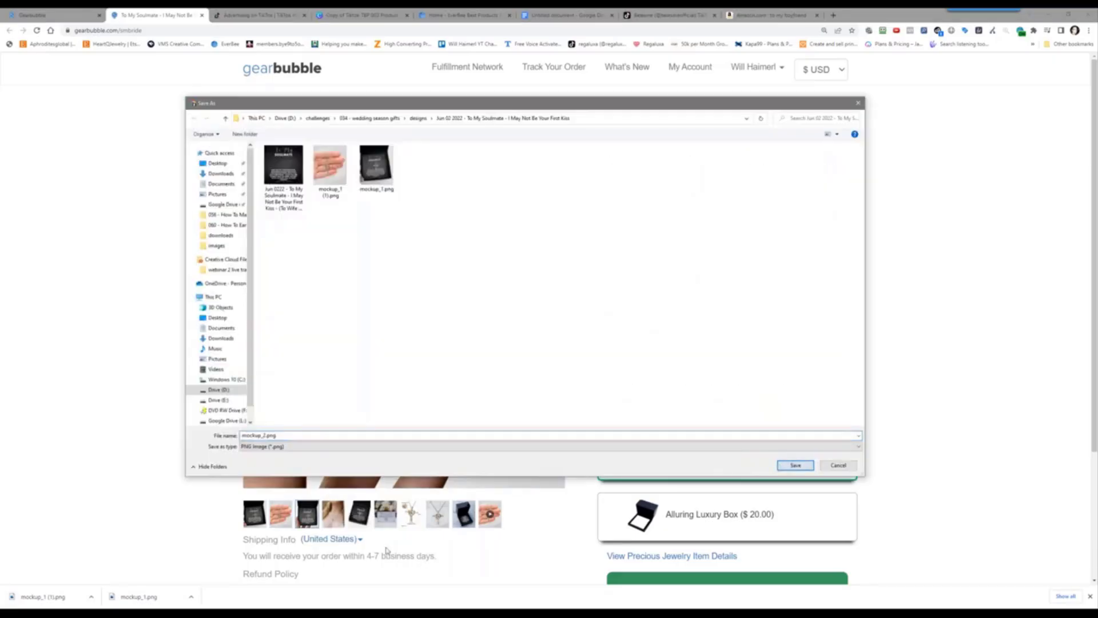
key(Tab)
click(794, 465)
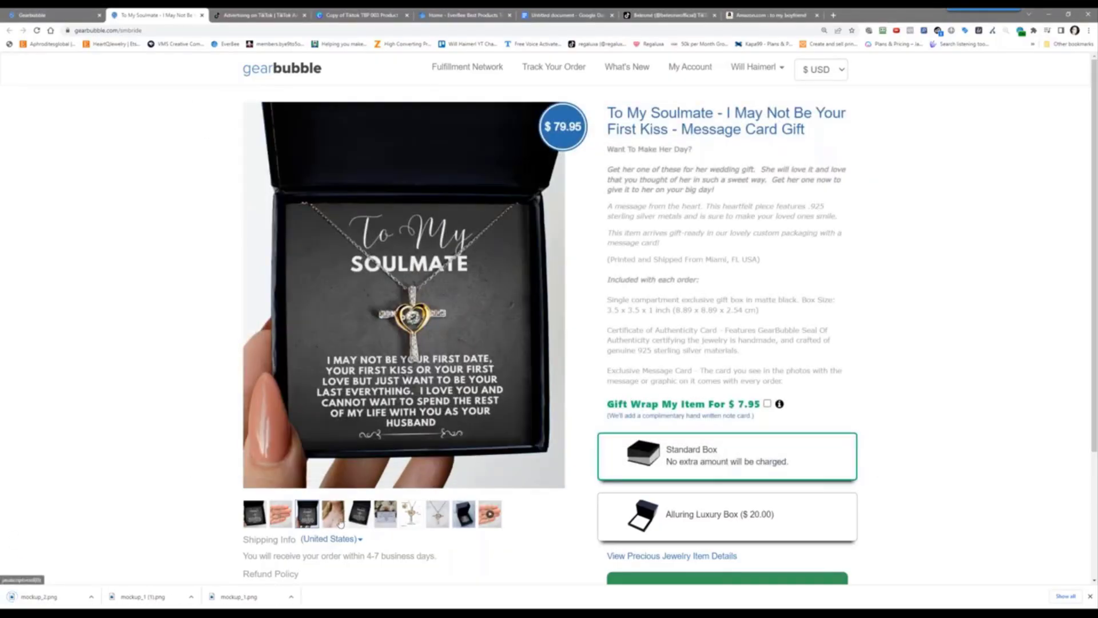
Save the necklace-on-woman photo and the black box photo as mockup_3.png
click(339, 522)
right_click(358, 356)
click(439, 385)
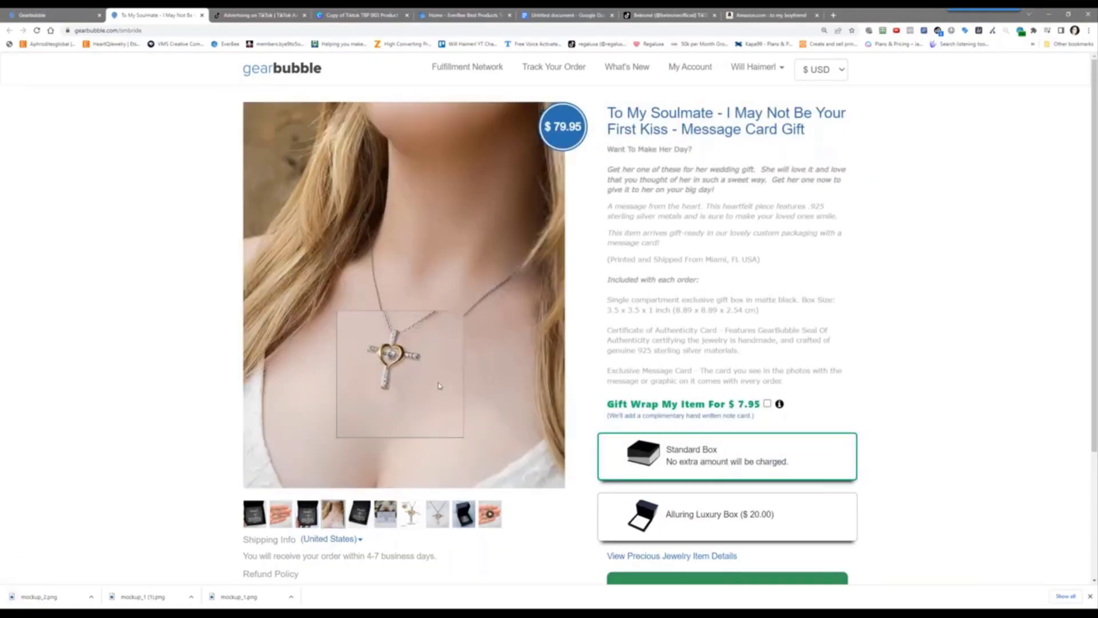
click(794, 465)
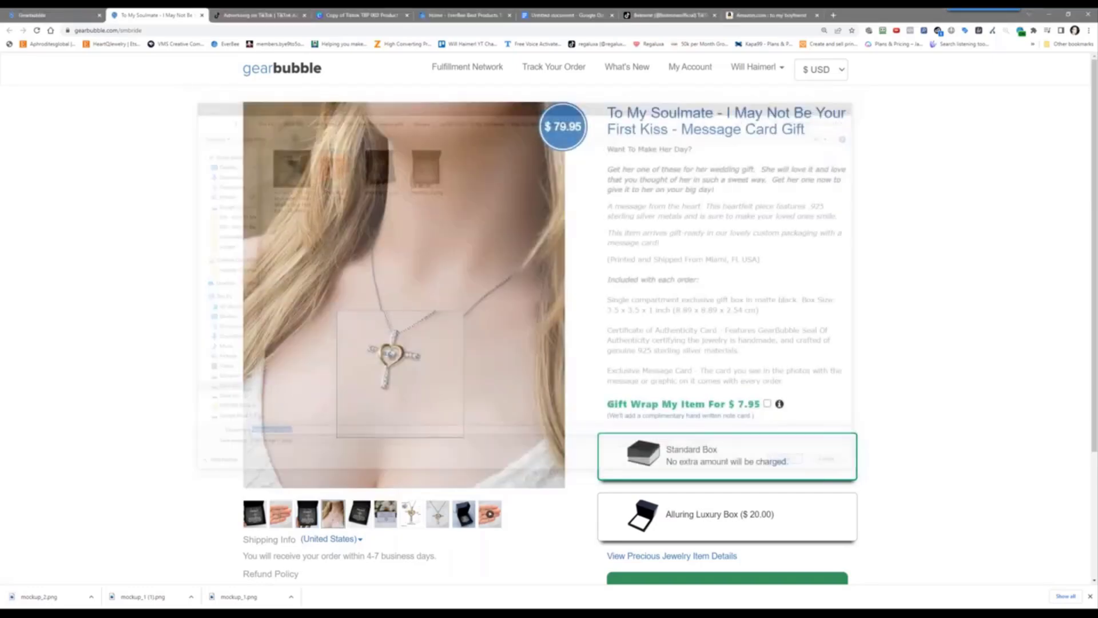
click(380, 521)
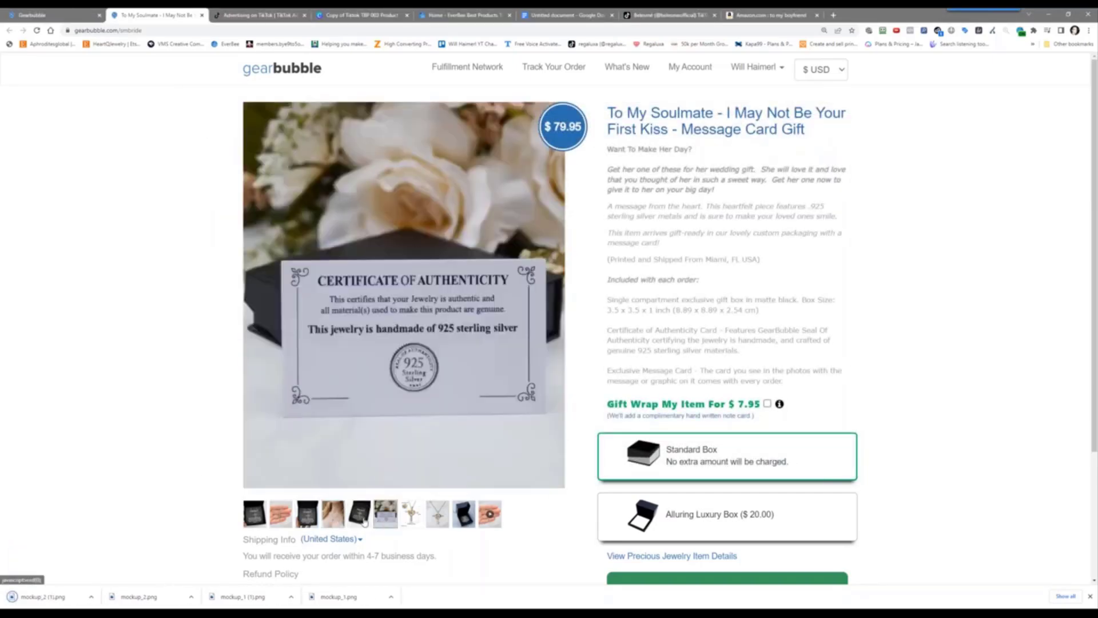
click(361, 518)
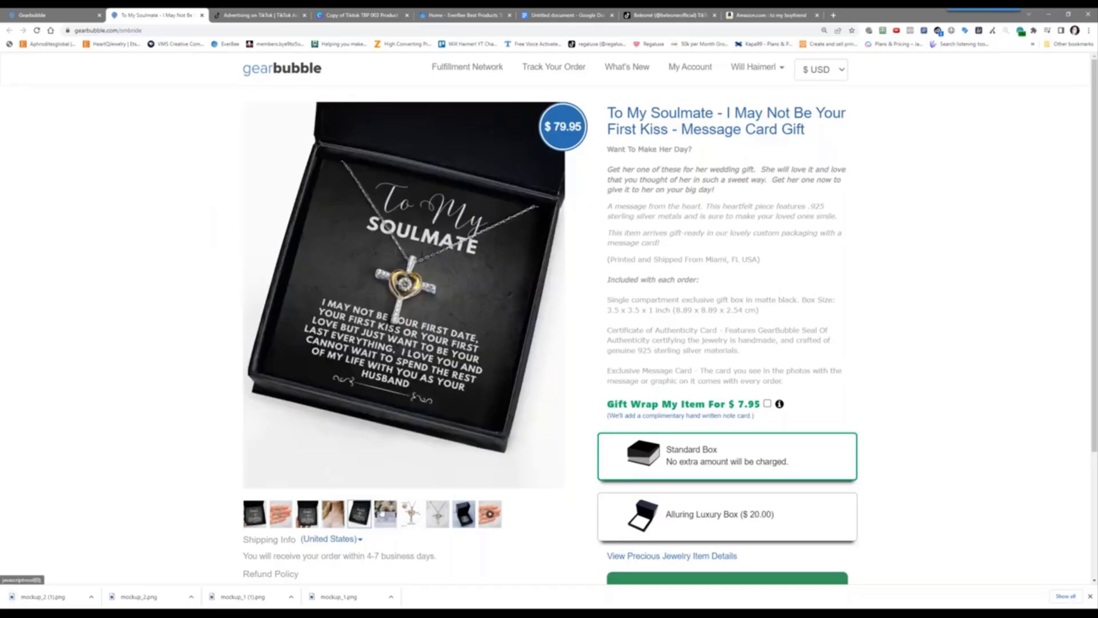
right_click(361, 518)
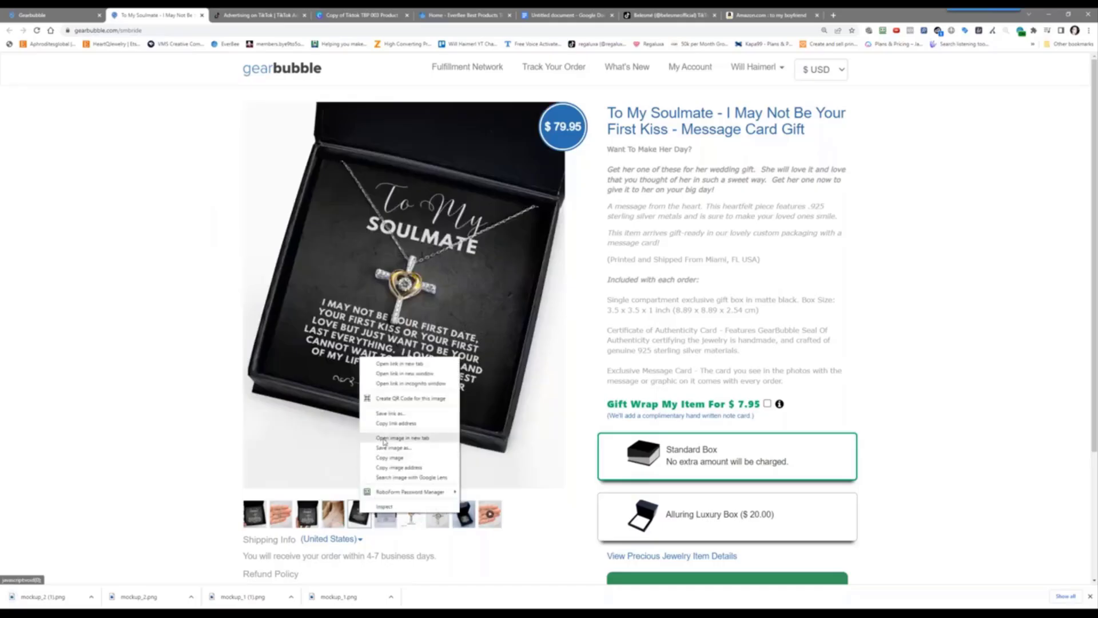
click(401, 448)
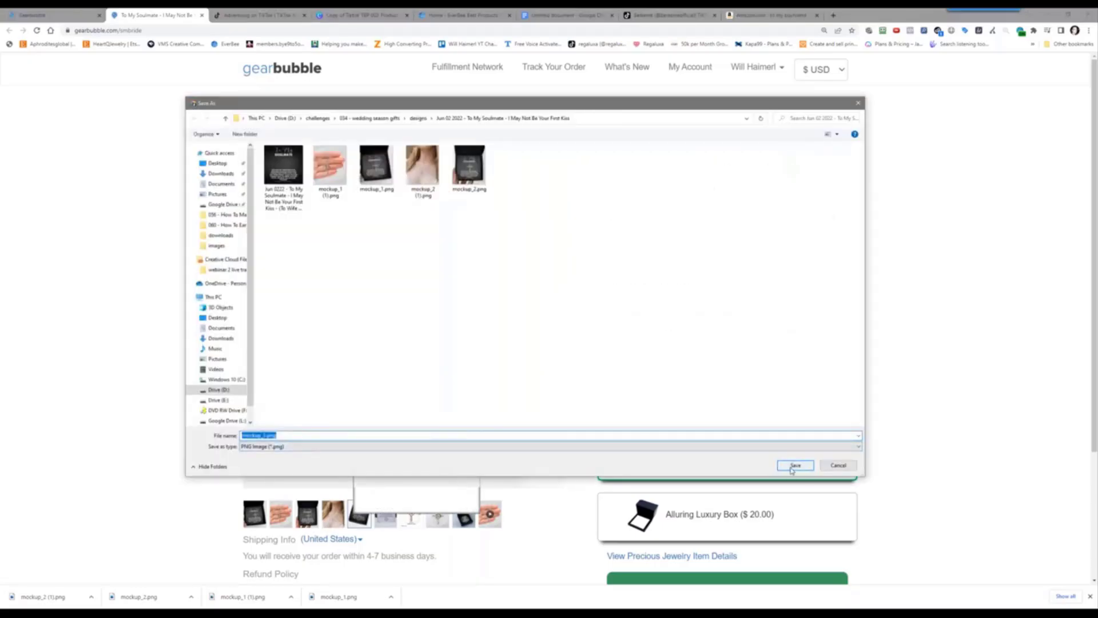
click(795, 465)
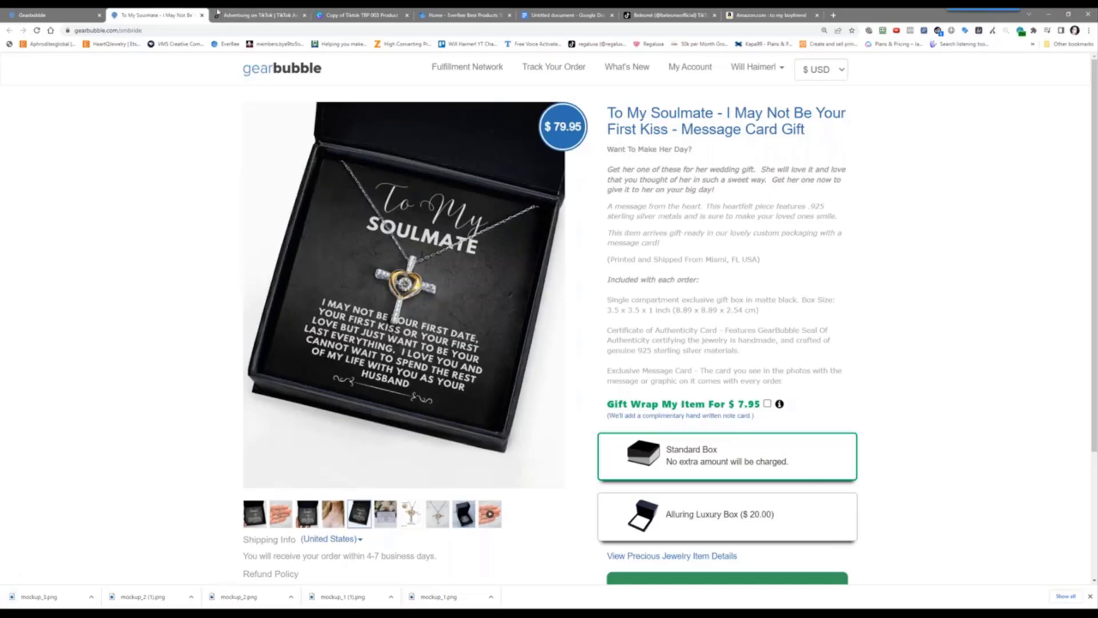
Delete the background music from 'Copy of Tiktok TBP 003 Product' and preview it from page 1
click(360, 14)
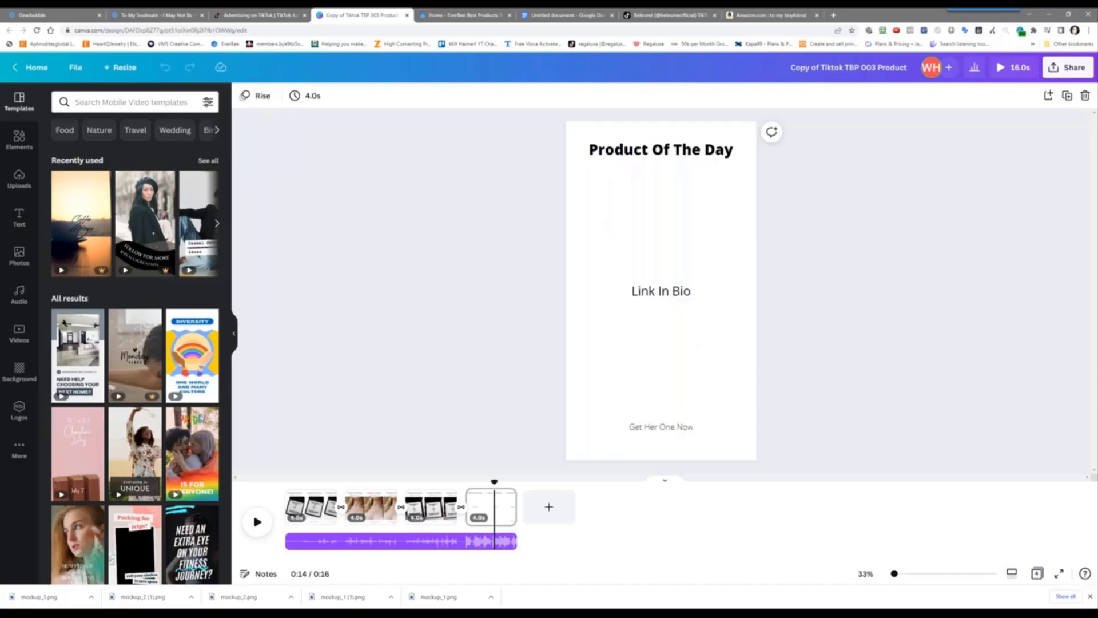
click(1061, 71)
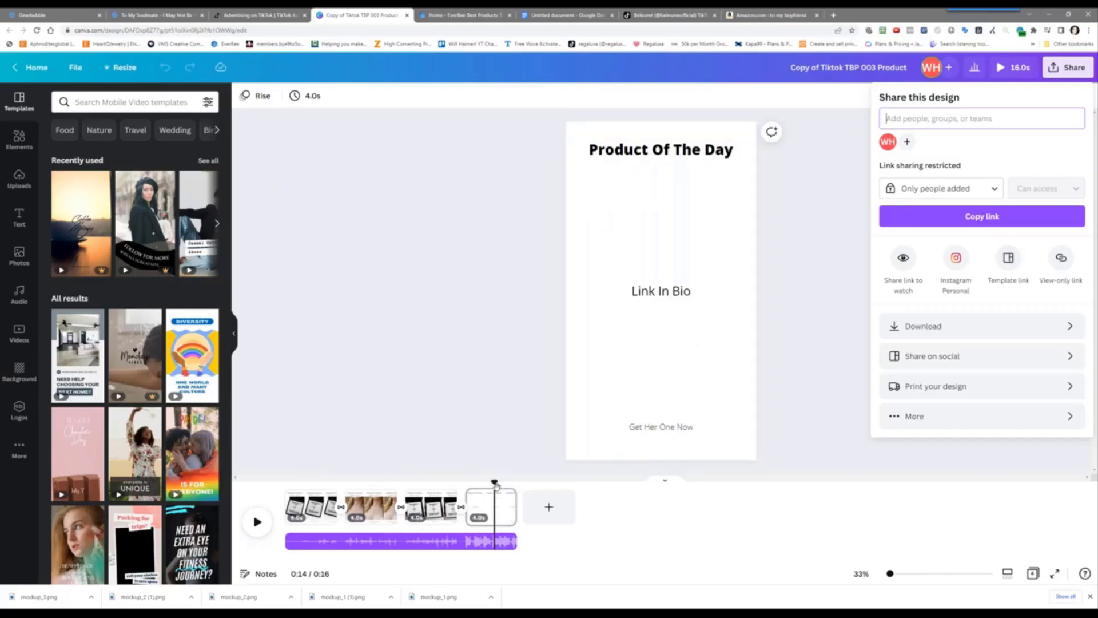
drag(494, 484, 308, 482)
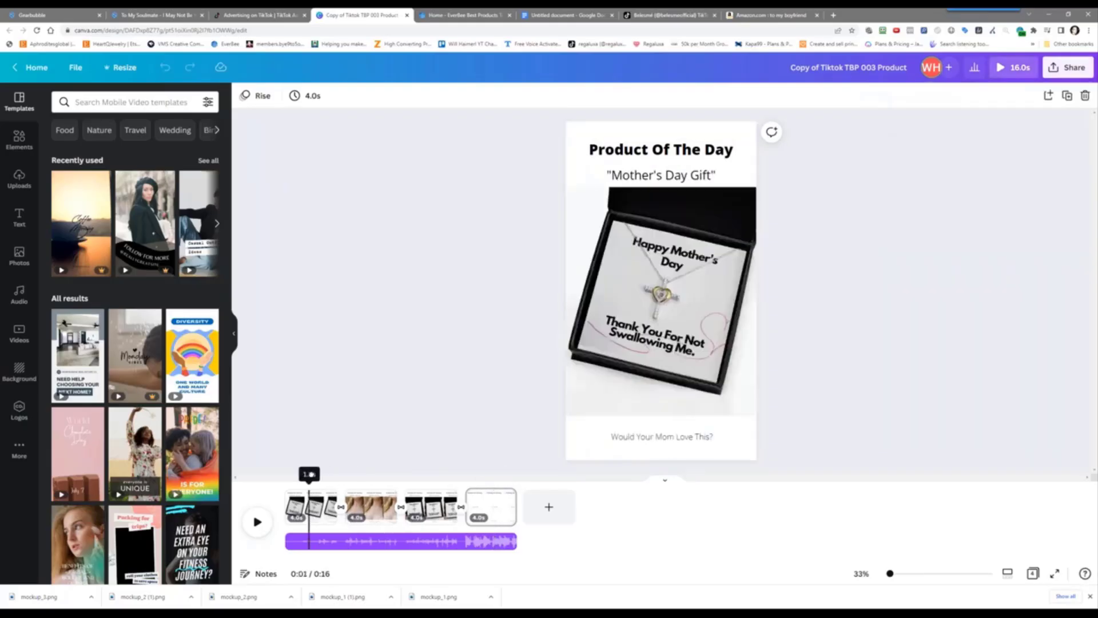
click(366, 542)
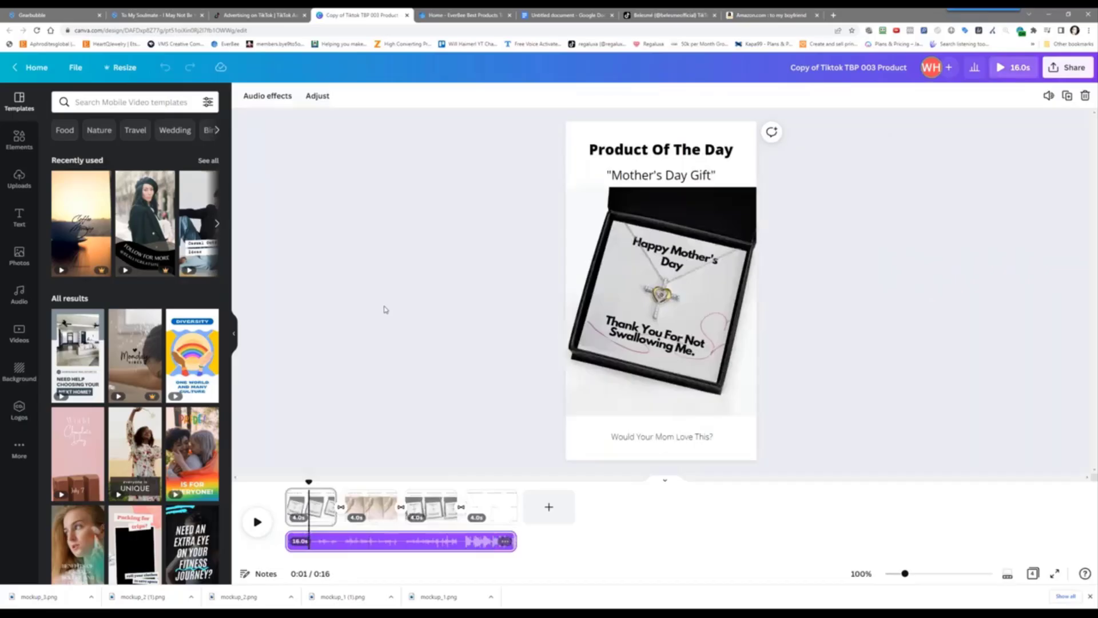
key(Delete)
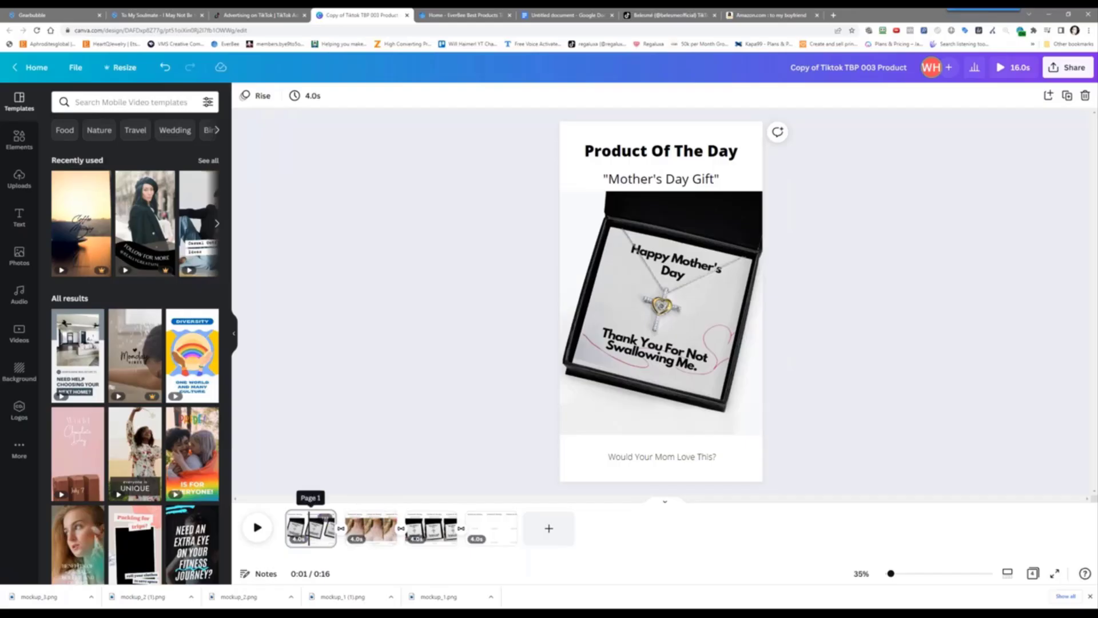
click(286, 512)
click(257, 527)
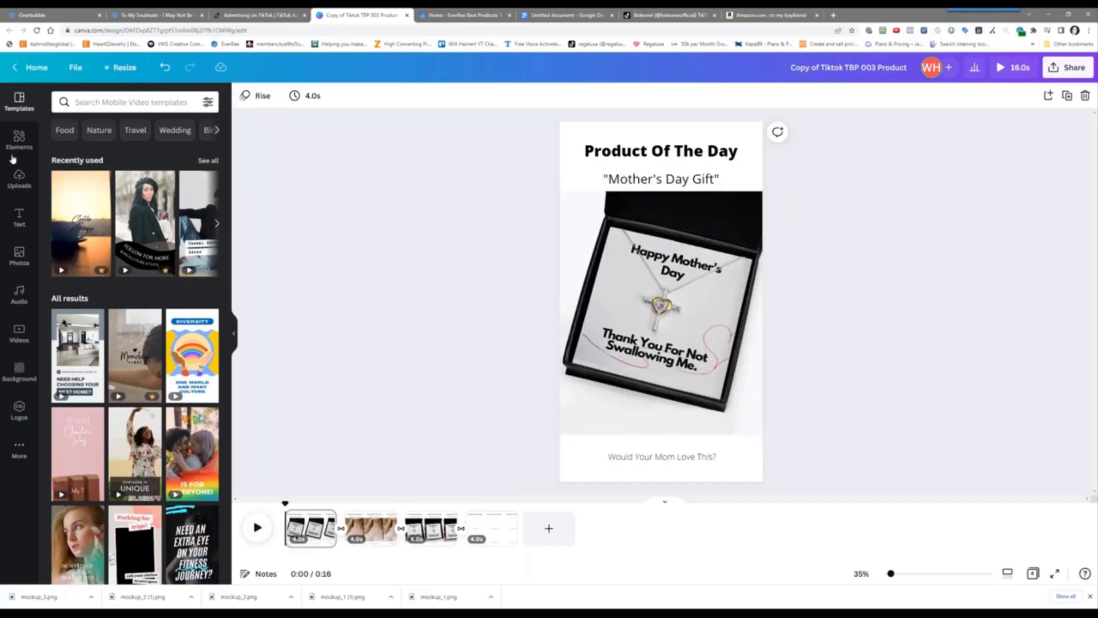
Upload the five mockup PNGs from D:\challenges\034 - wedding season gifts\designs\I May Not Be Your First Kiss
click(19, 179)
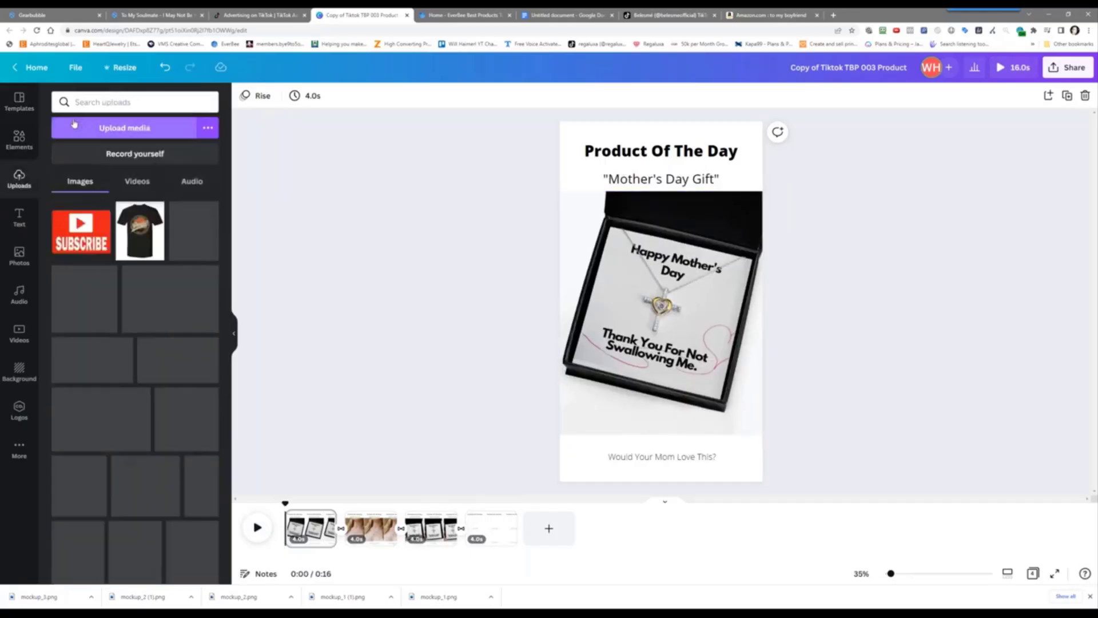
click(143, 128)
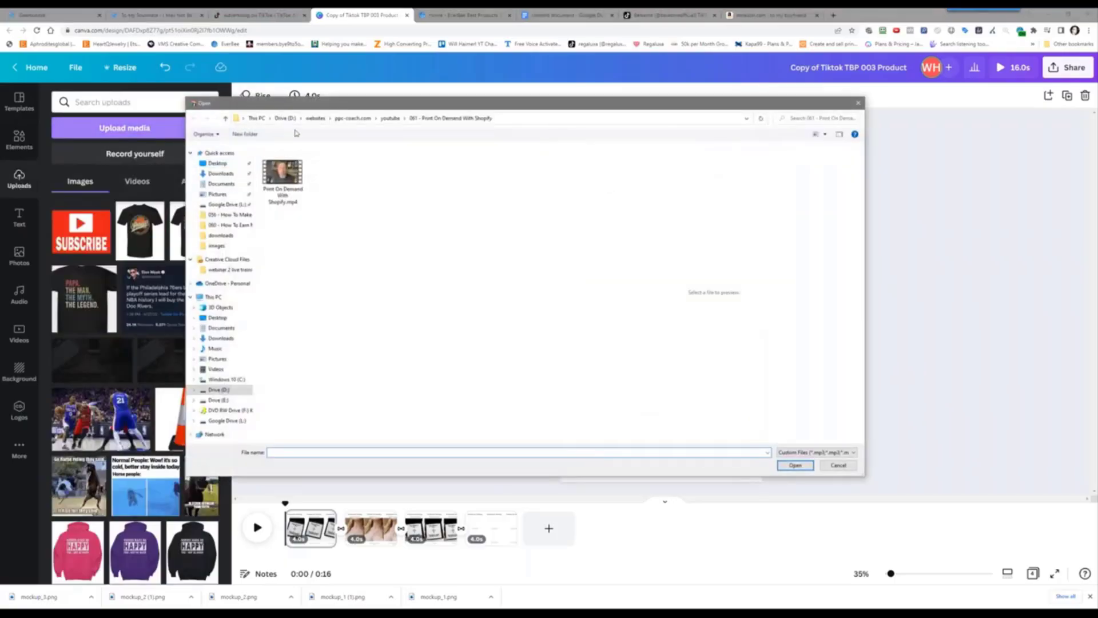
click(285, 119)
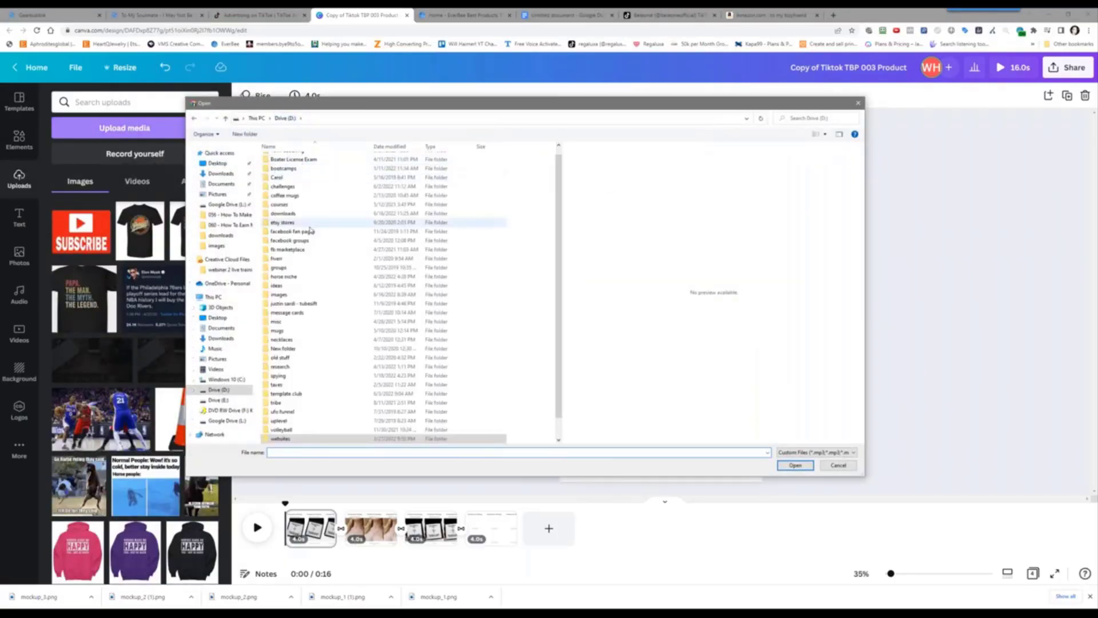
double_click(290, 187)
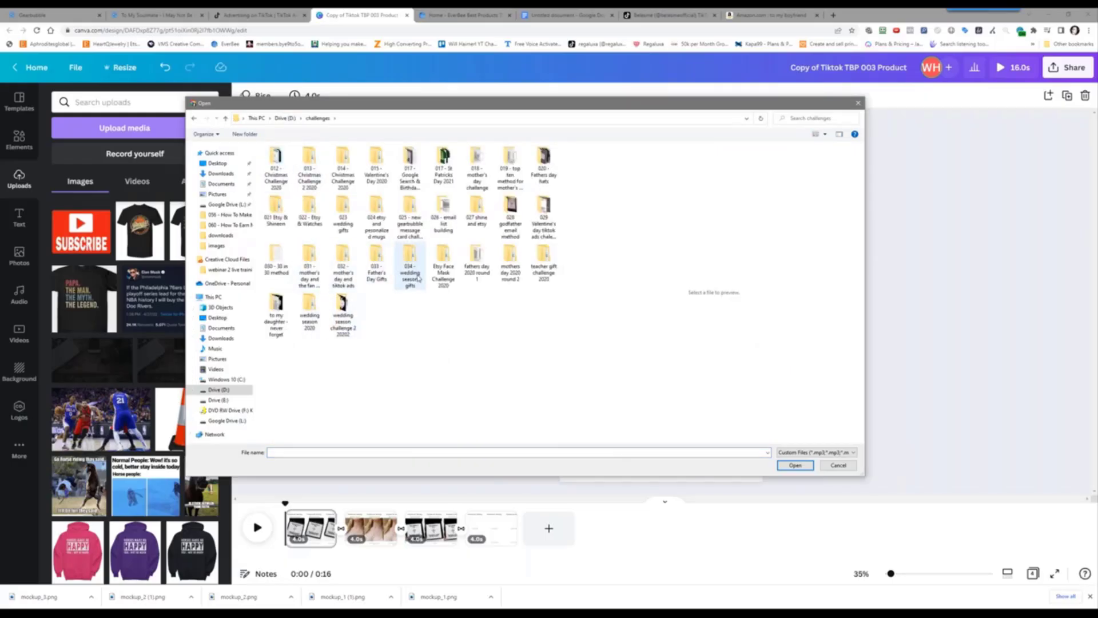
double_click(411, 272)
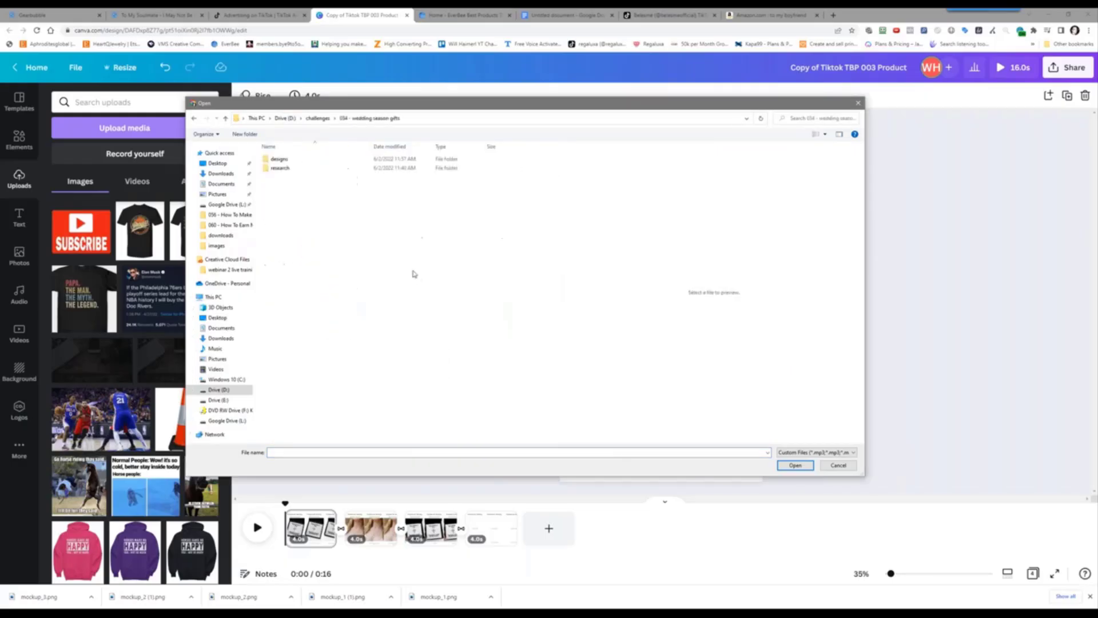
double_click(280, 159)
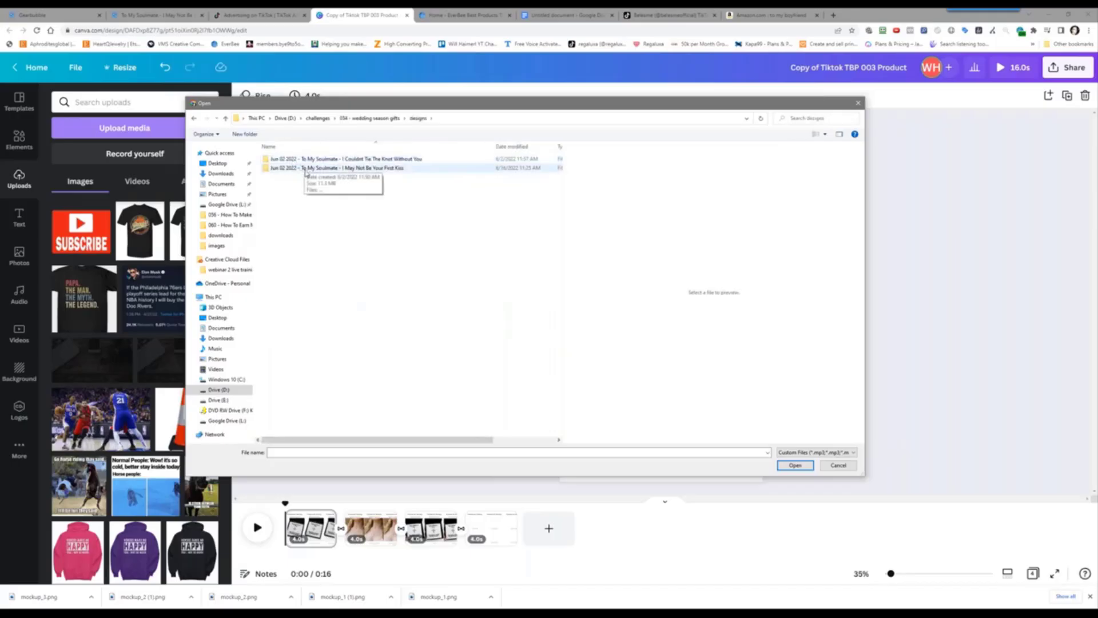
double_click(306, 168)
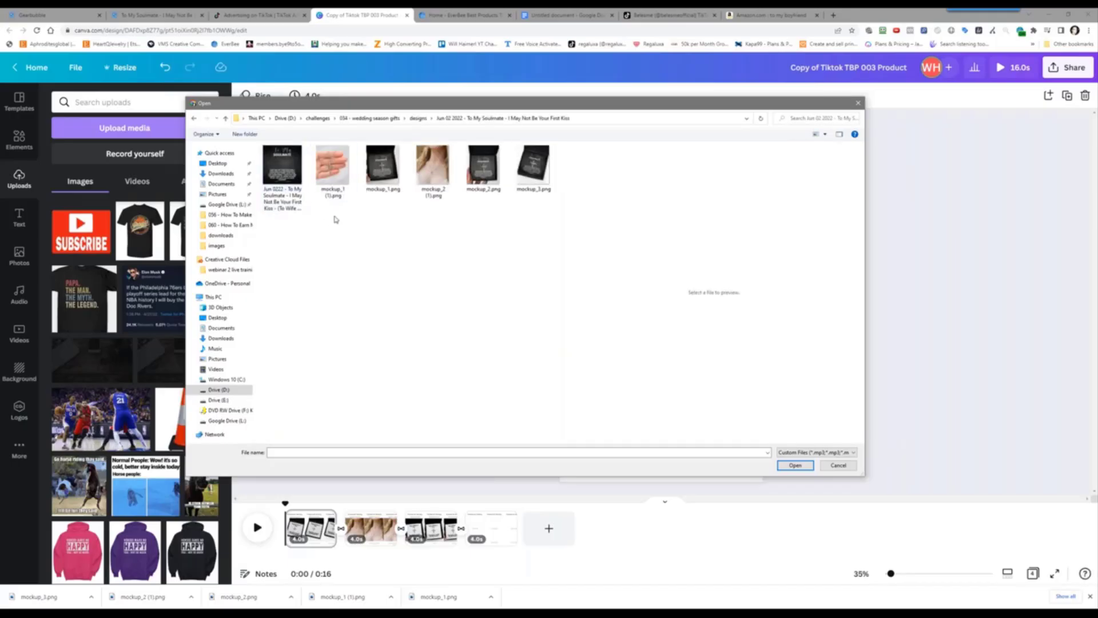
drag(336, 215, 555, 146)
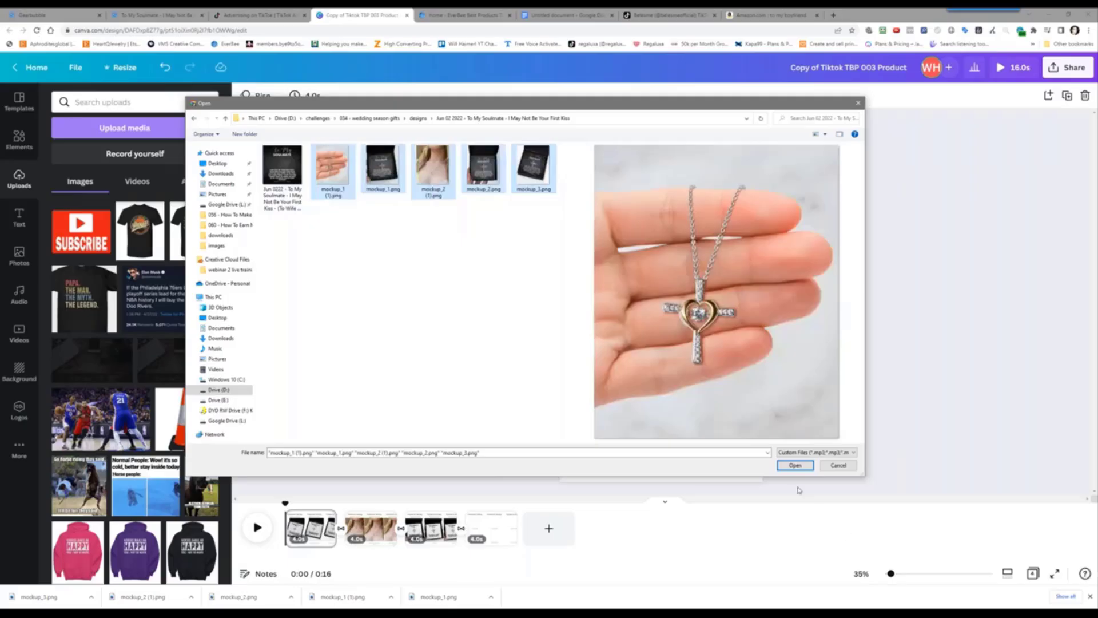
click(795, 465)
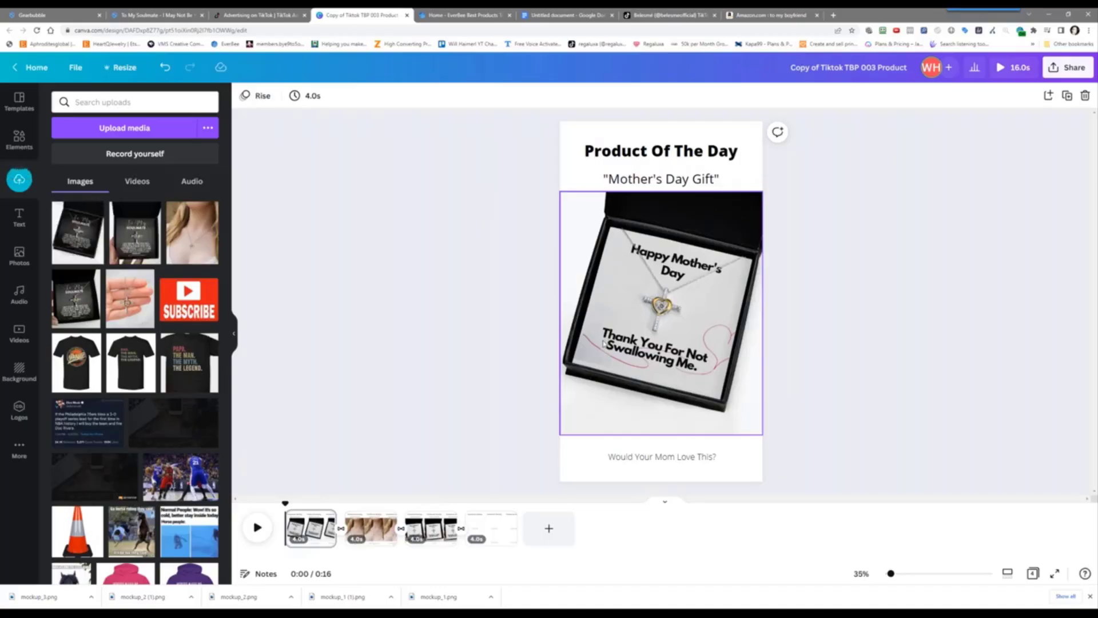
Swap the Mother's Day necklace photo for an enlarged To My Soulmate box photo
click(604, 343)
key(Delete)
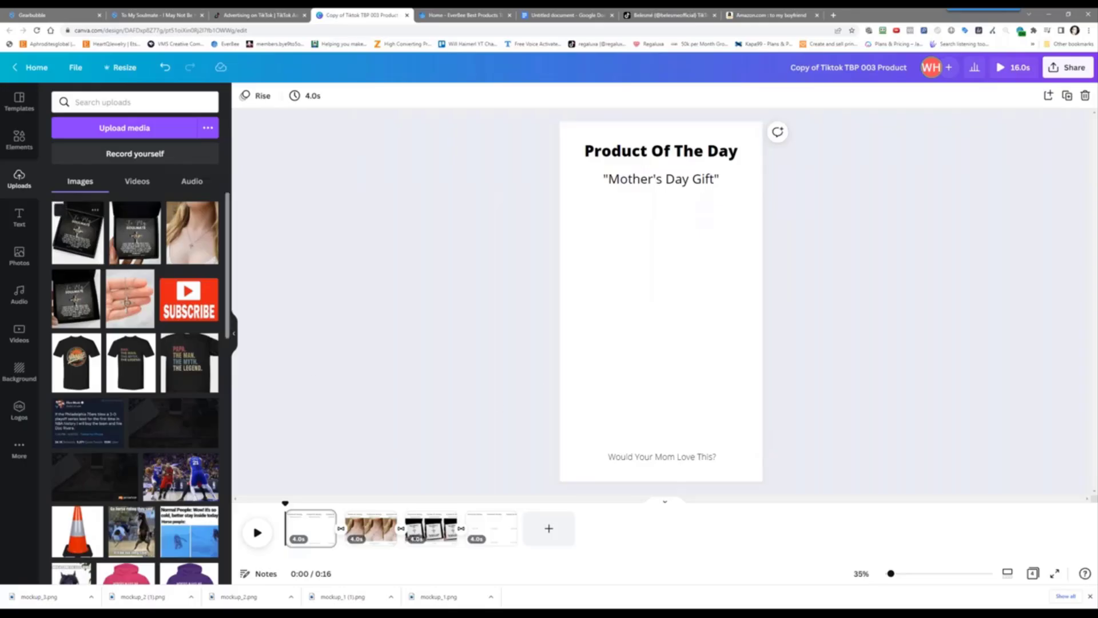
click(148, 244)
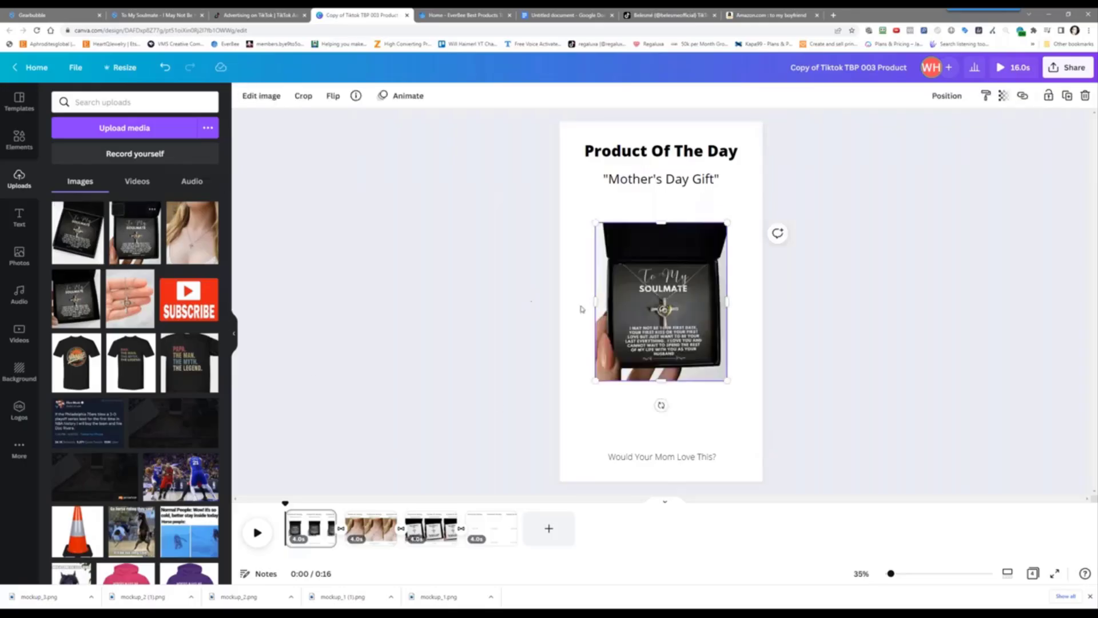
drag(727, 380, 762, 423)
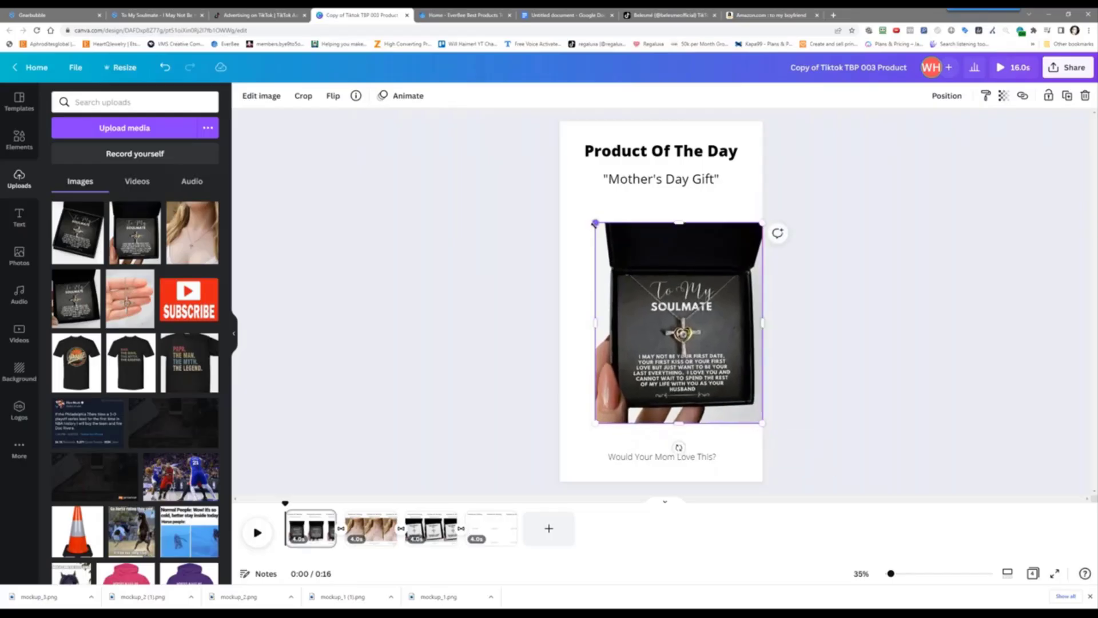
drag(595, 223, 560, 181)
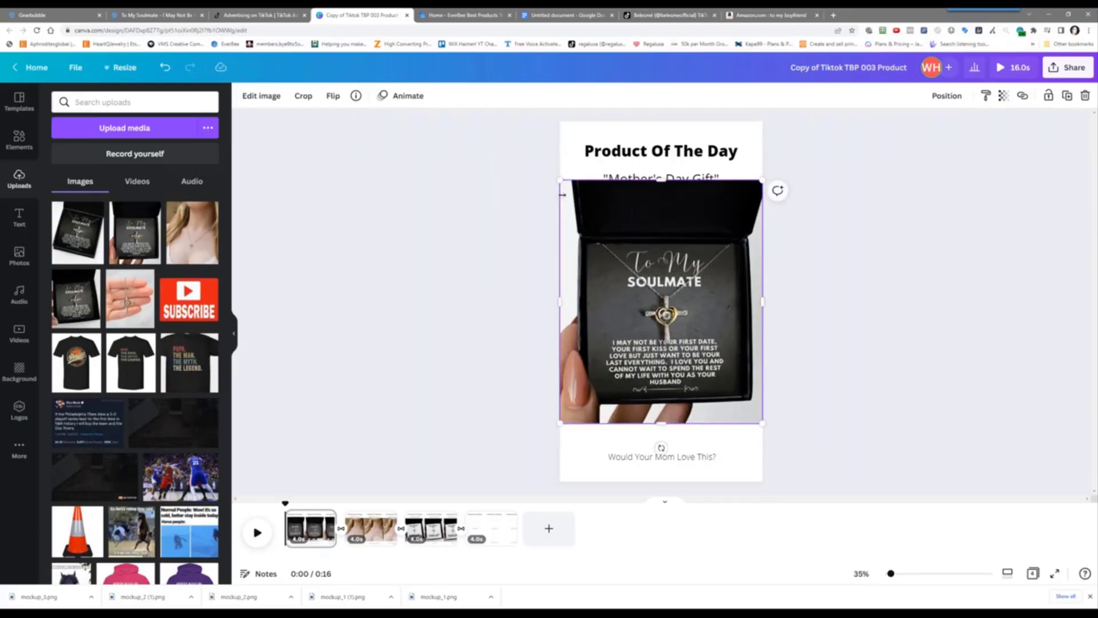
Delete the 'Would Your Mom Love This?' line and position the box photo under the title
click(664, 463)
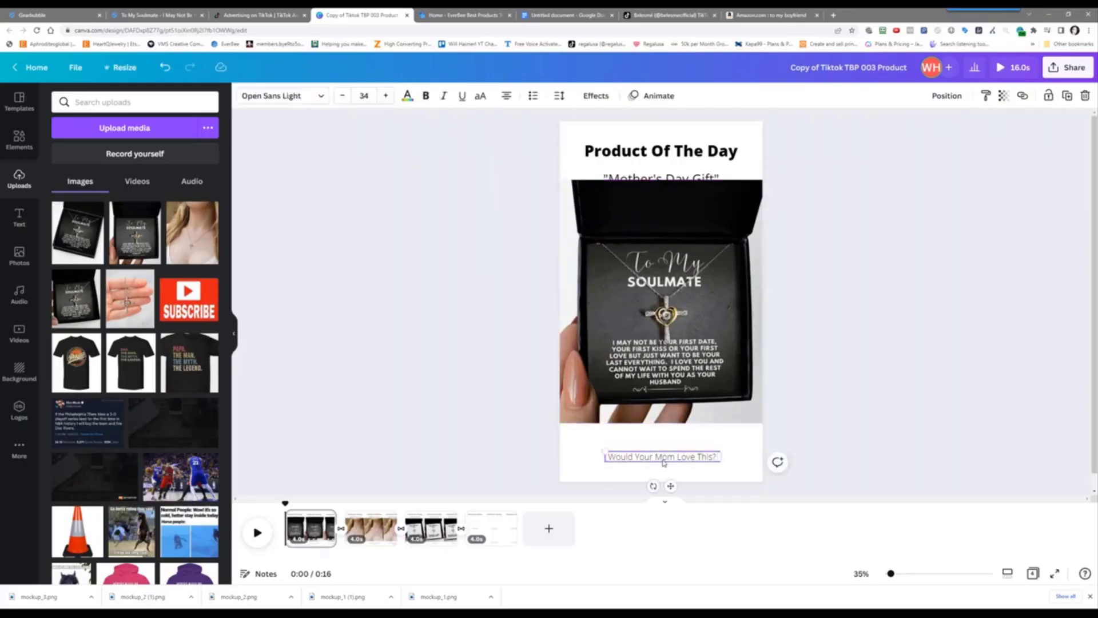
key(Delete)
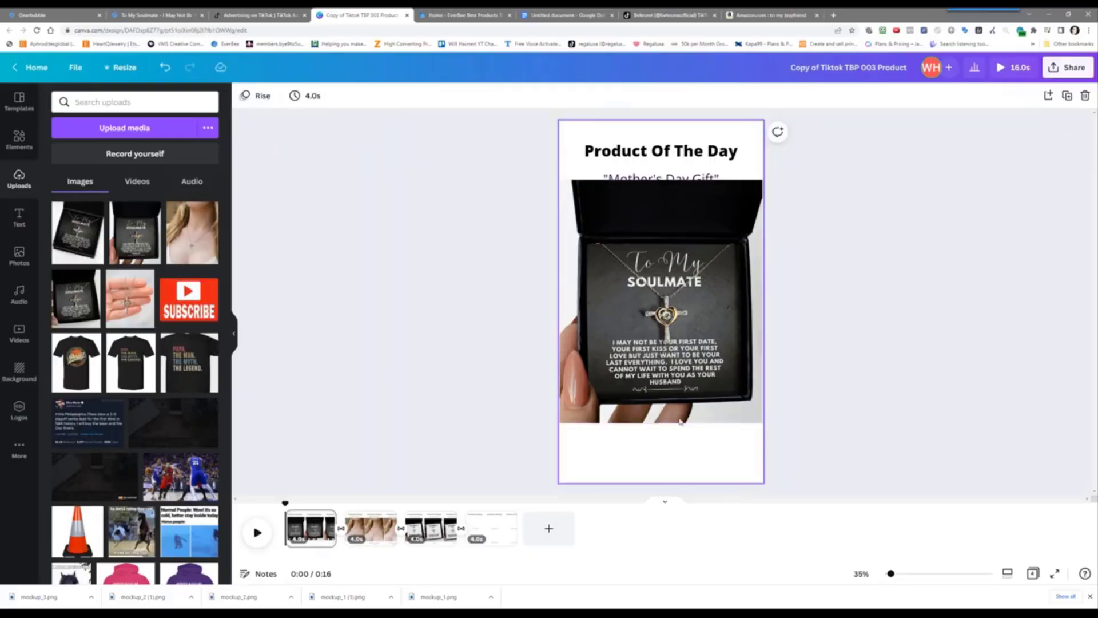
click(672, 163)
drag(682, 246, 681, 181)
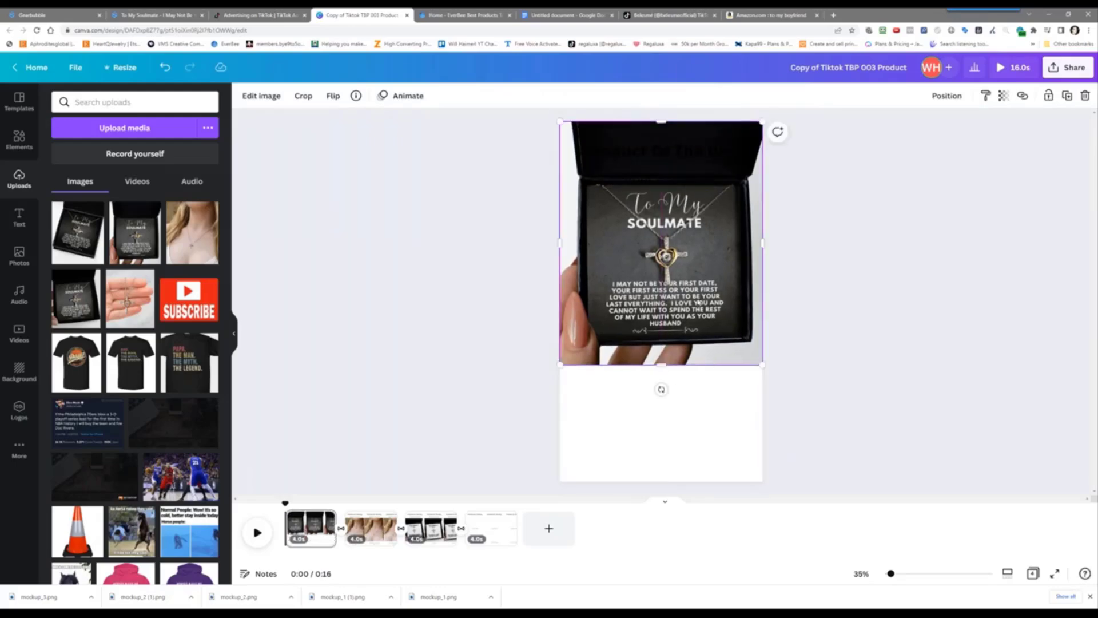
drag(698, 302, 695, 346)
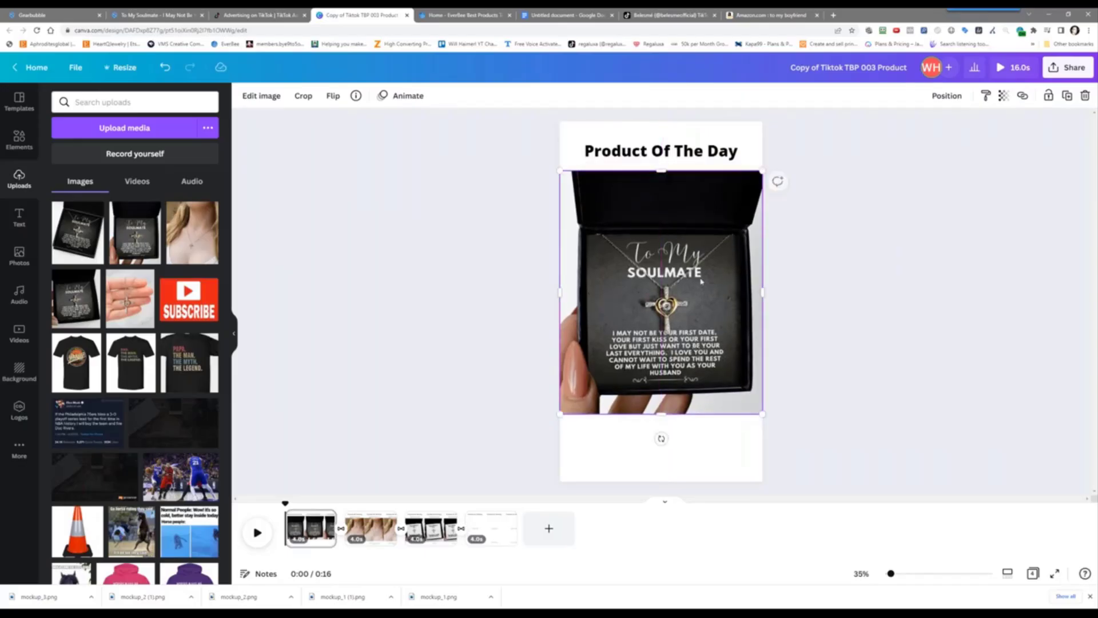
Change the first-page title to 'Surprise Them?' and delete the Mother's Day Gift line
click(661, 151)
click(660, 151)
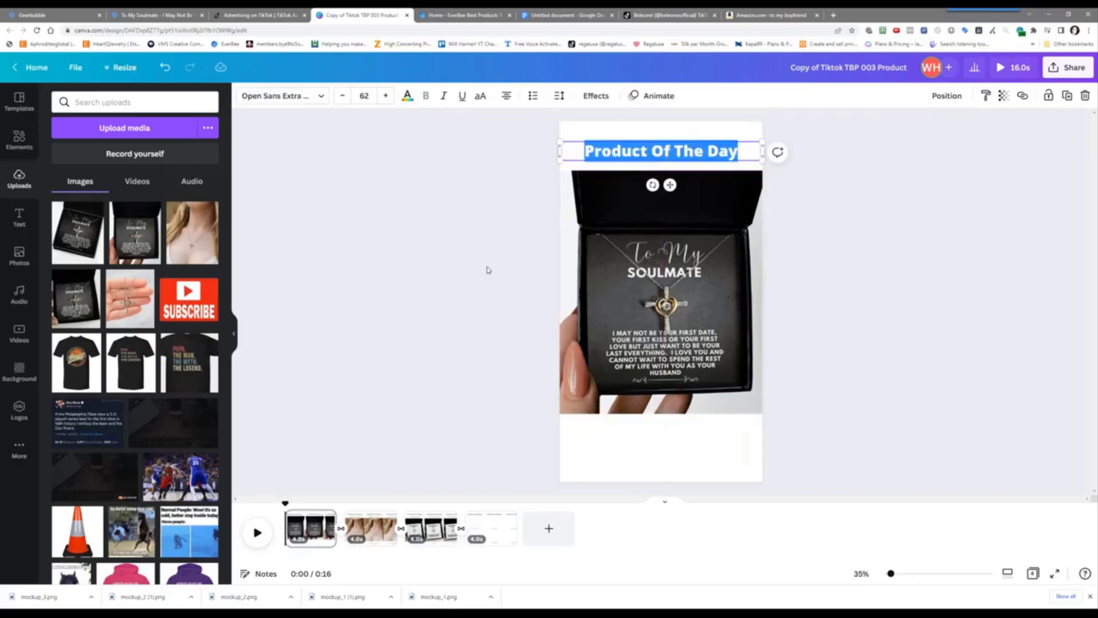
text(Surp)
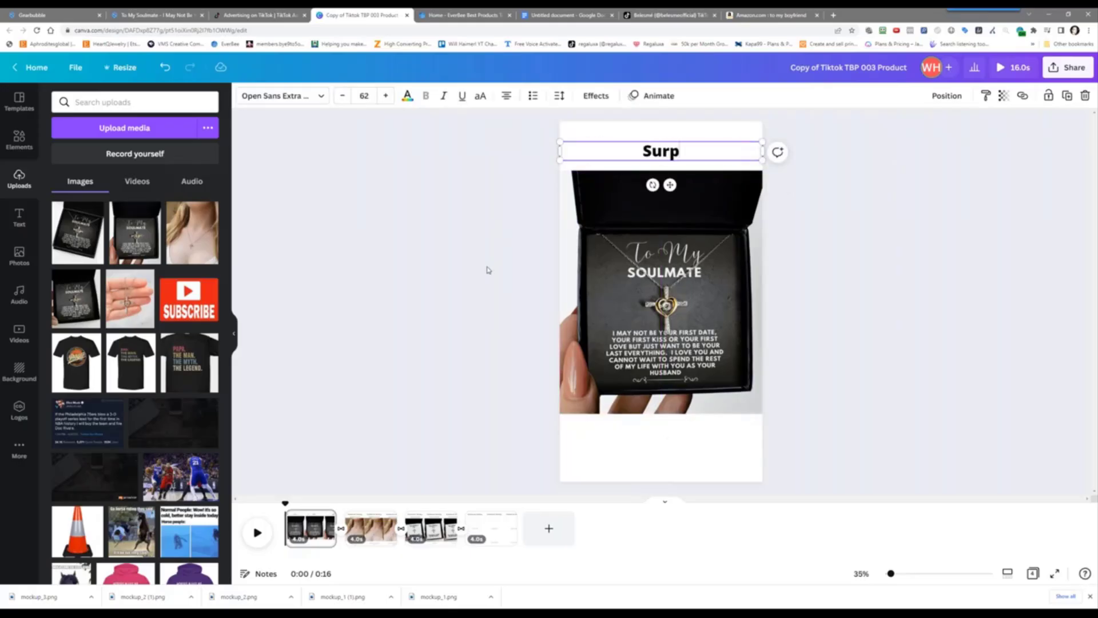
text(rise Them)
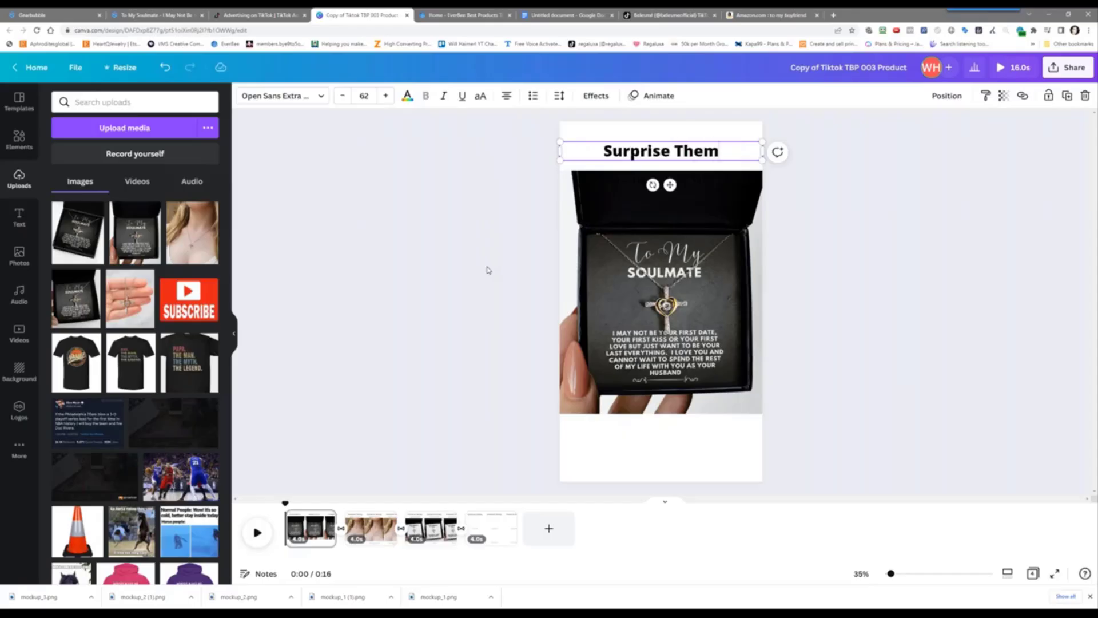
text(?)
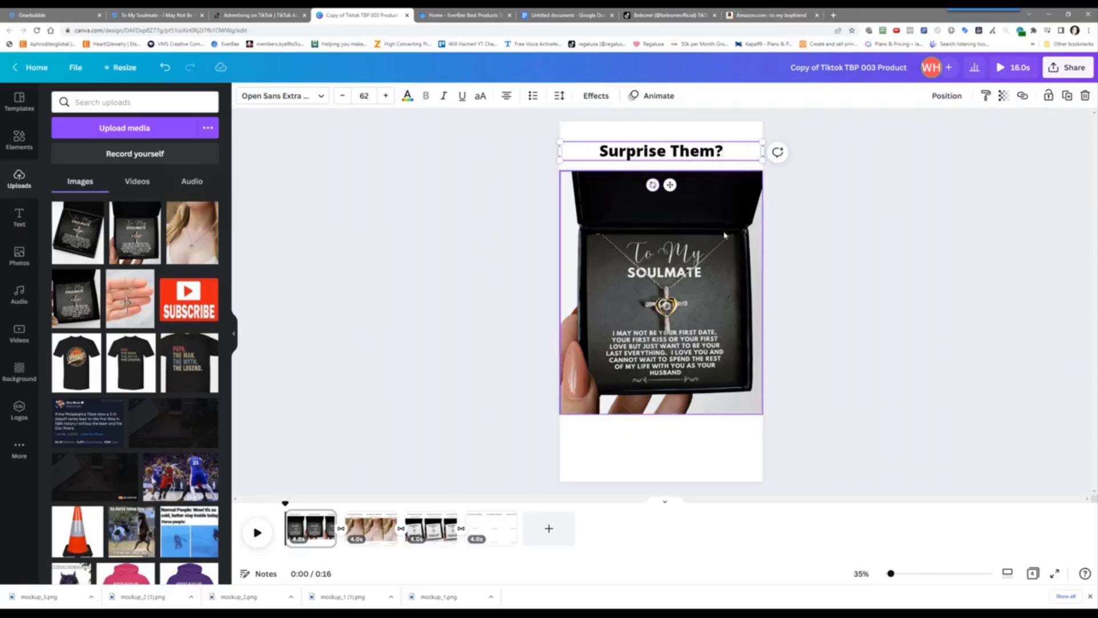
drag(726, 234, 737, 297)
click(687, 179)
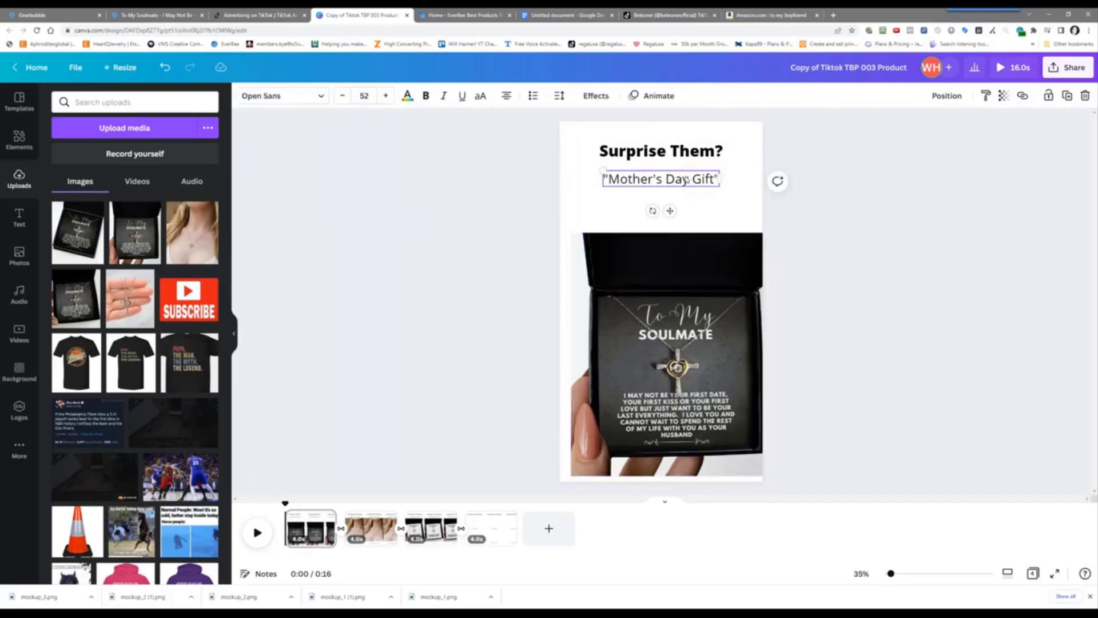
key(Delete)
drag(641, 295, 634, 231)
Apply the Breathe animation to the 'Surprise Them?' title and preview playback
click(632, 144)
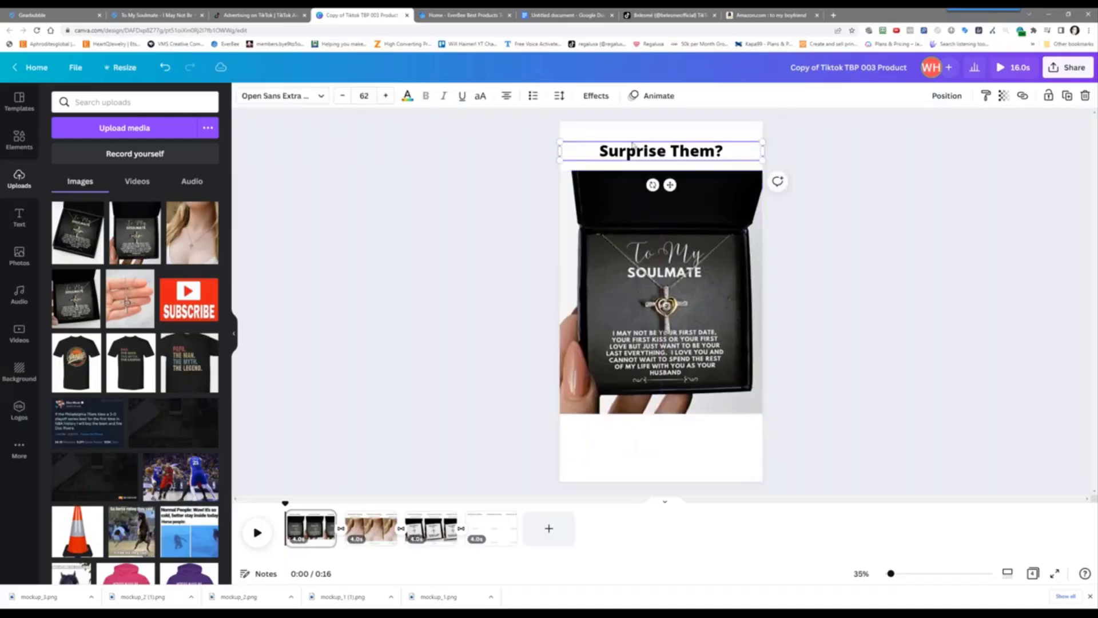
click(652, 96)
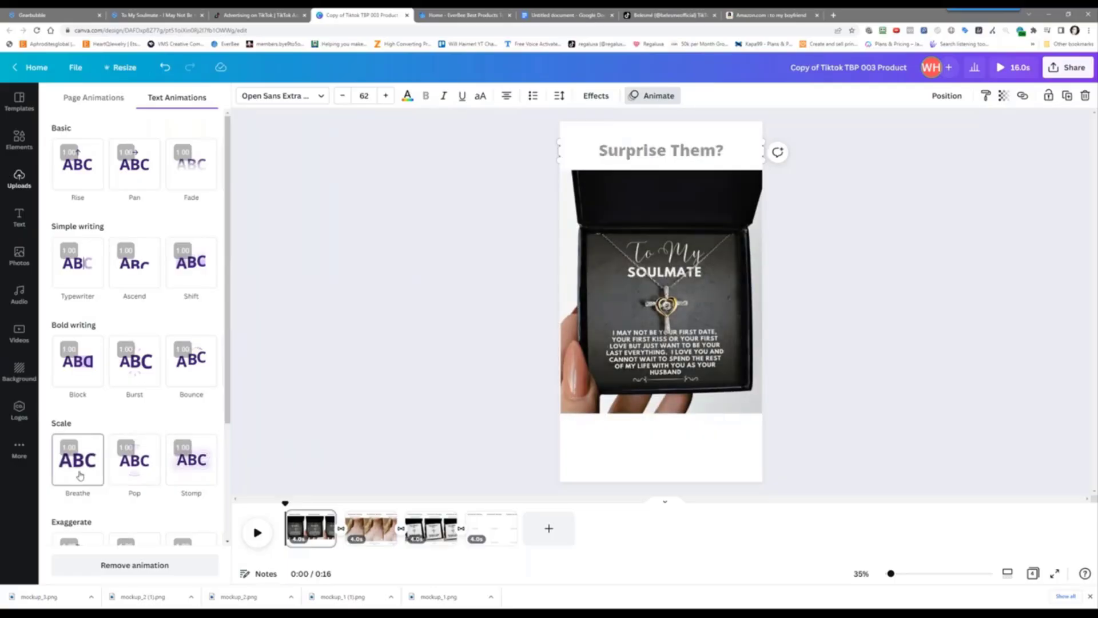
click(79, 474)
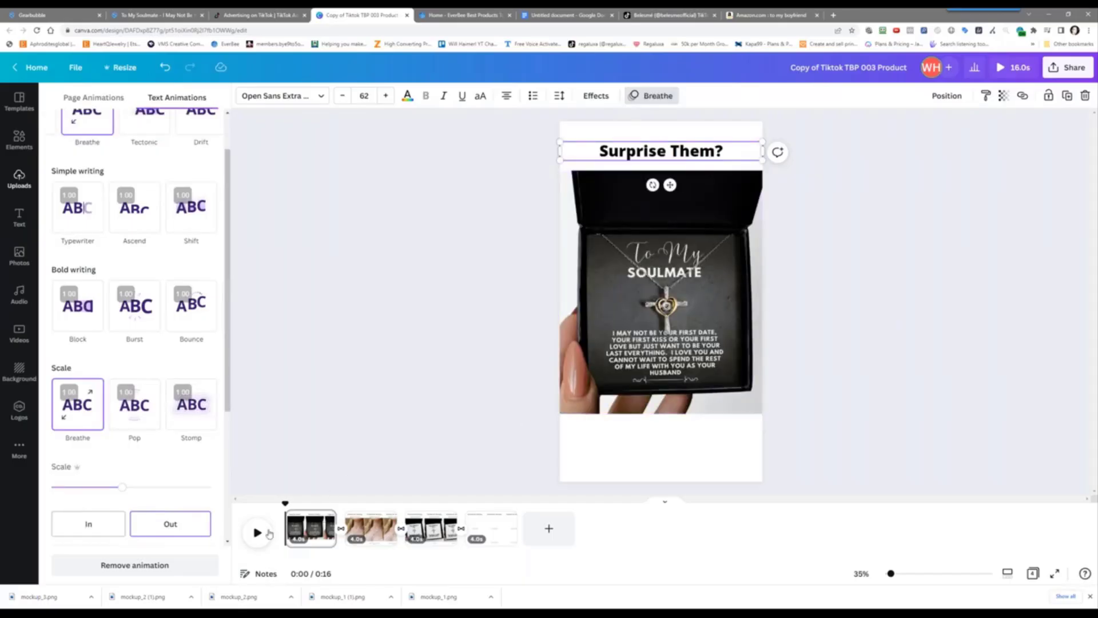
click(257, 543)
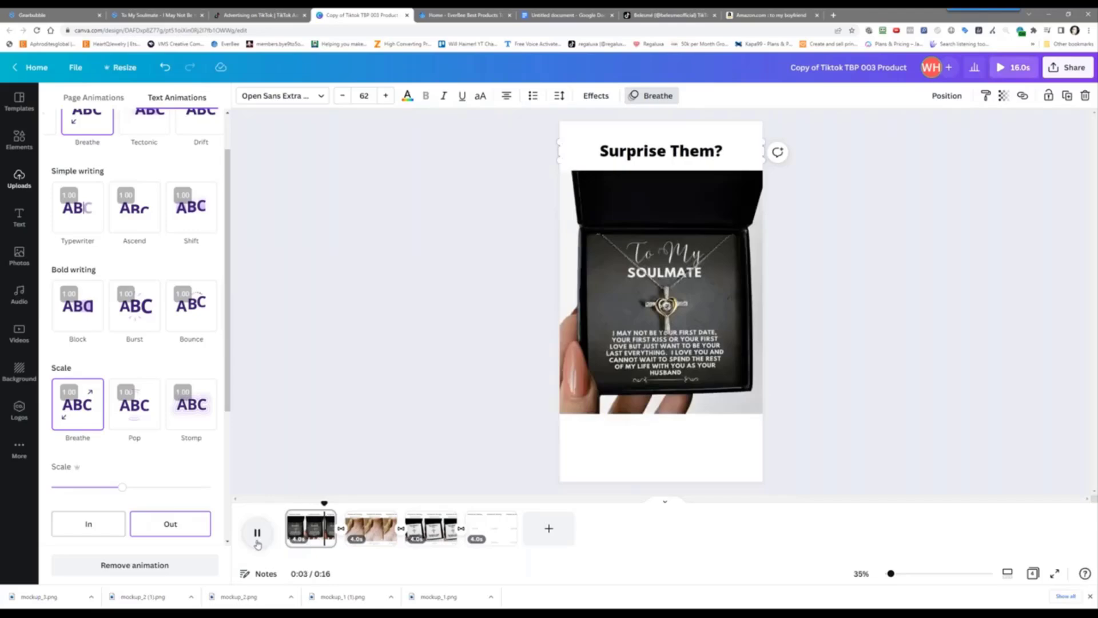
click(257, 533)
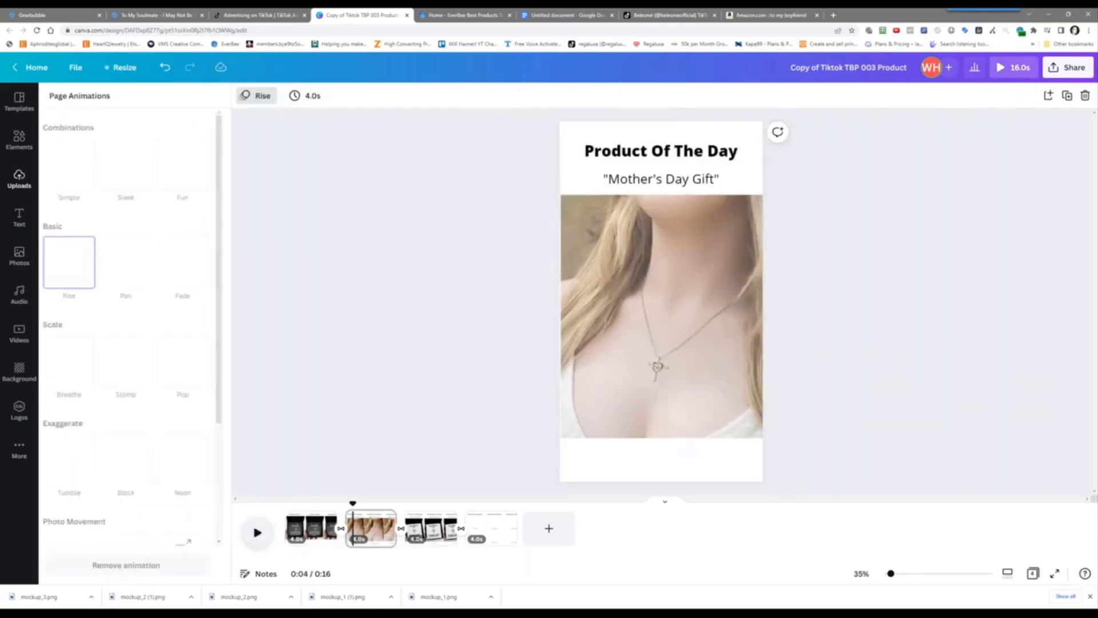
Change the second-page title to 'With This'
click(616, 151)
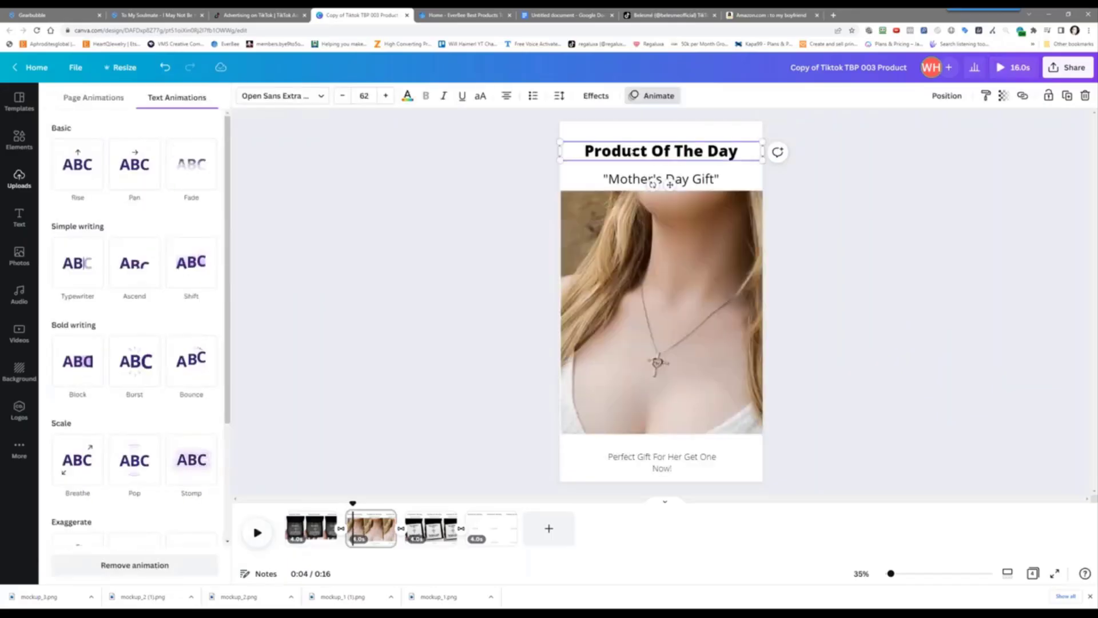
double_click(615, 151)
key(ctrl+a)
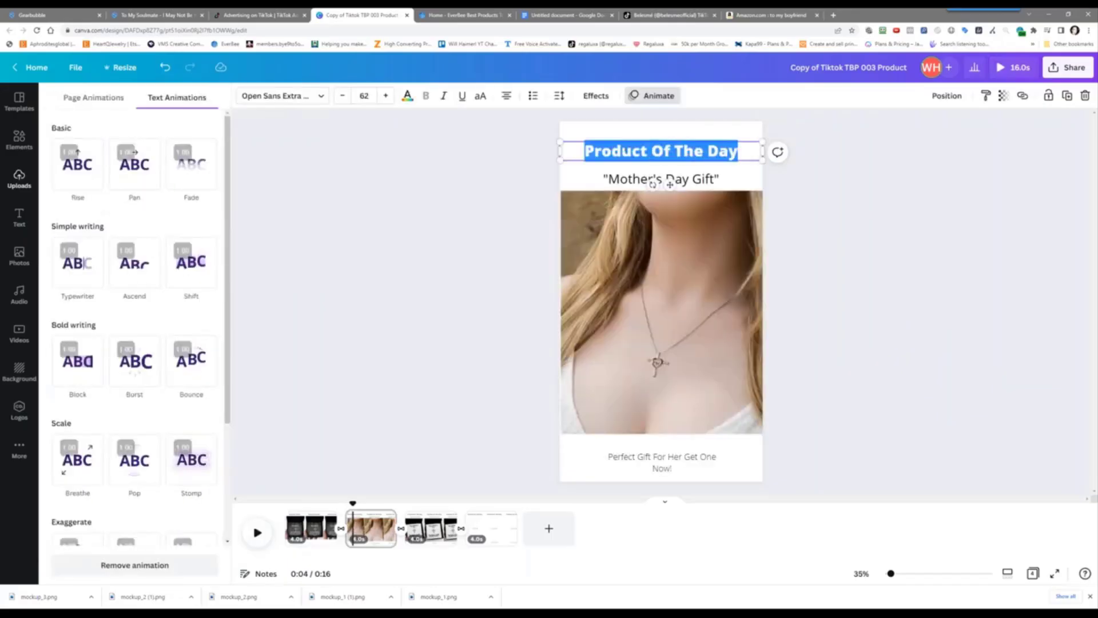
text(Wit Th)
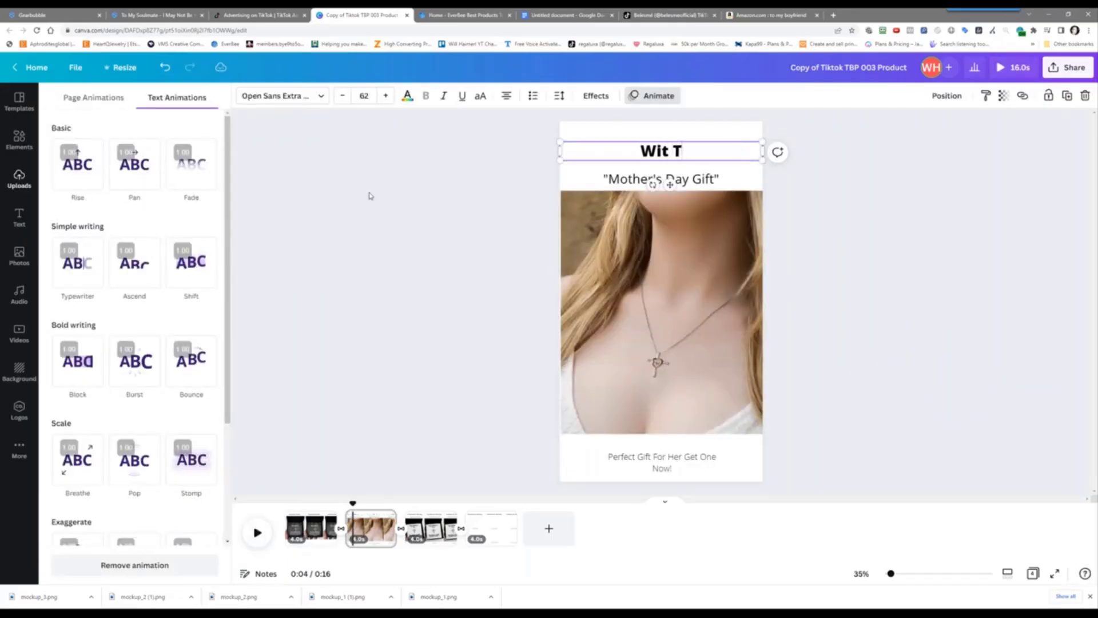
key(BackSpace)
key(BackSpace)
key(BackSpace)
text(h This)
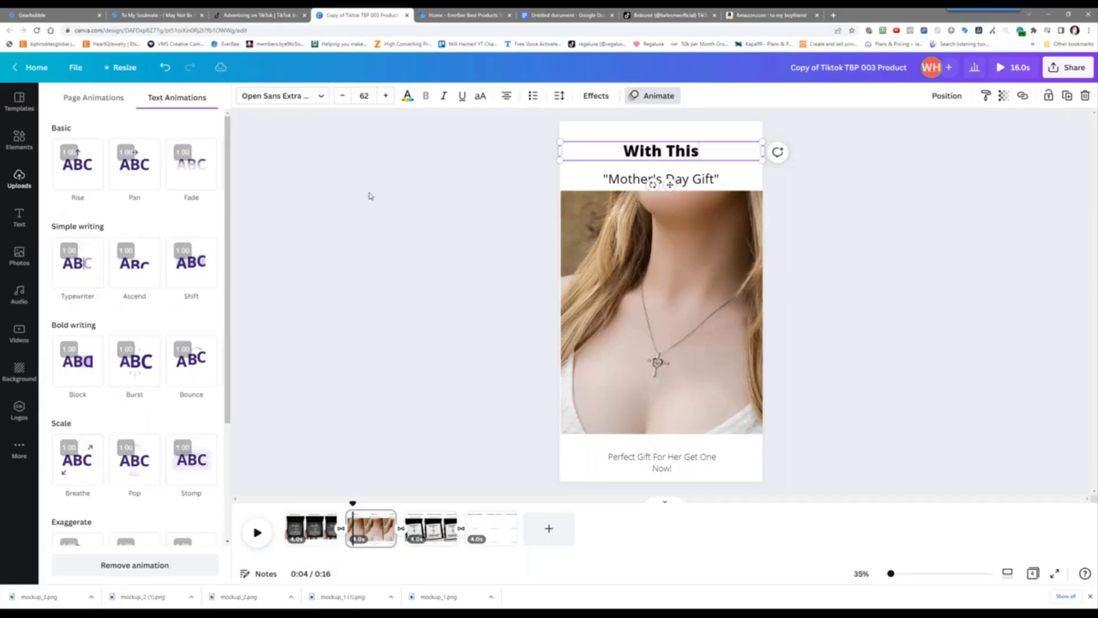
Delete the Mother's Day Gift text and the 'Perfect Gift For Her' caption
click(616, 182)
key(Delete)
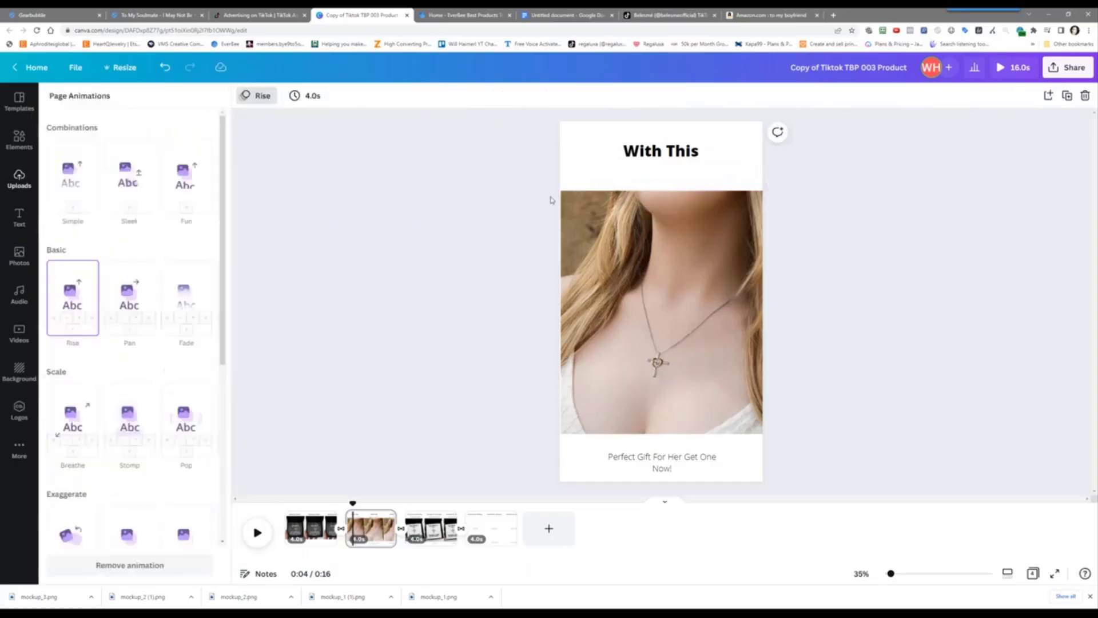
click(642, 276)
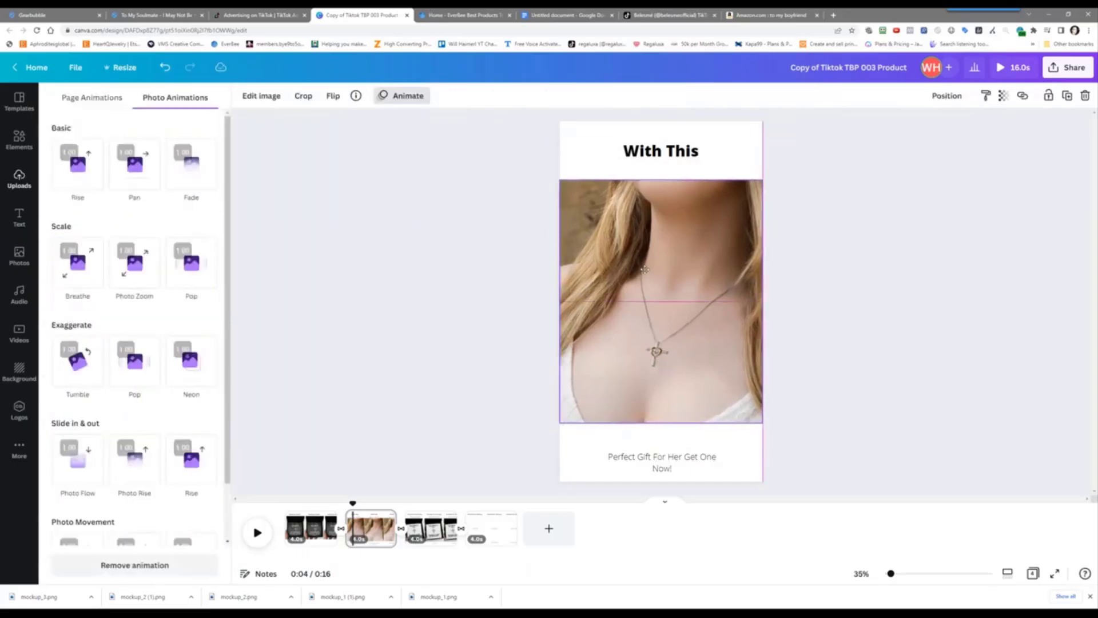
click(661, 458)
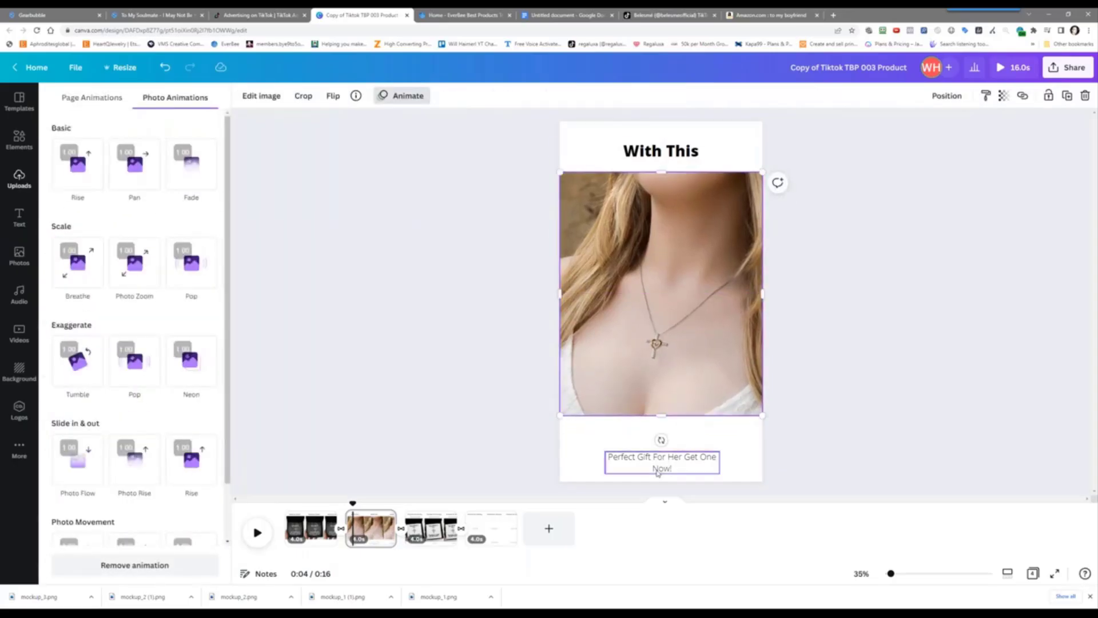
key(Delete)
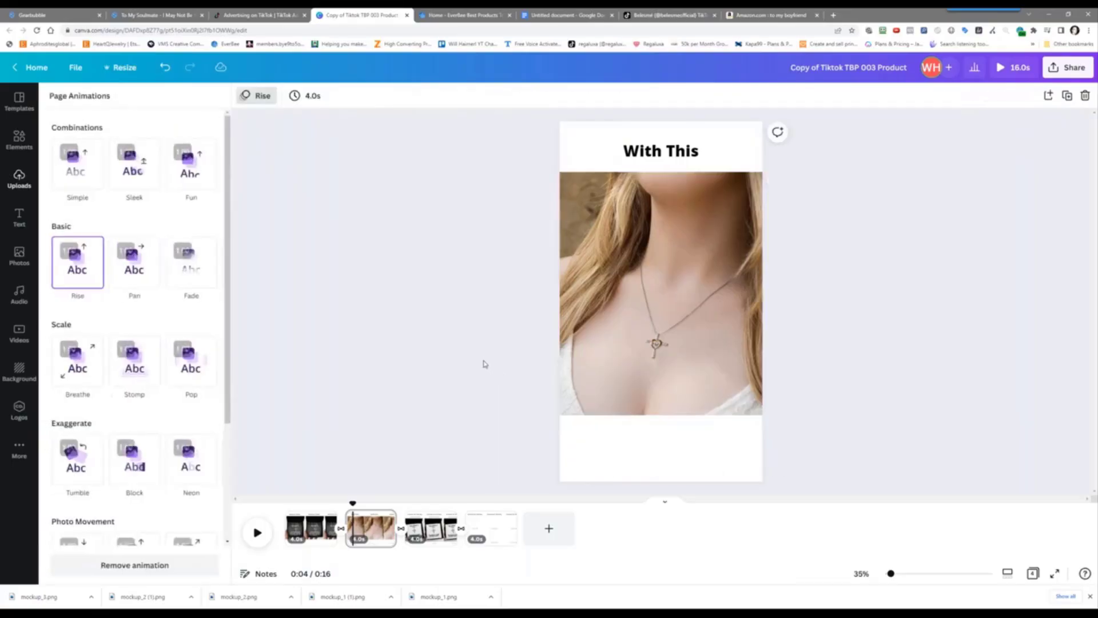
Apply the Breathe animation to the 'With This' heading and preview playback
click(666, 145)
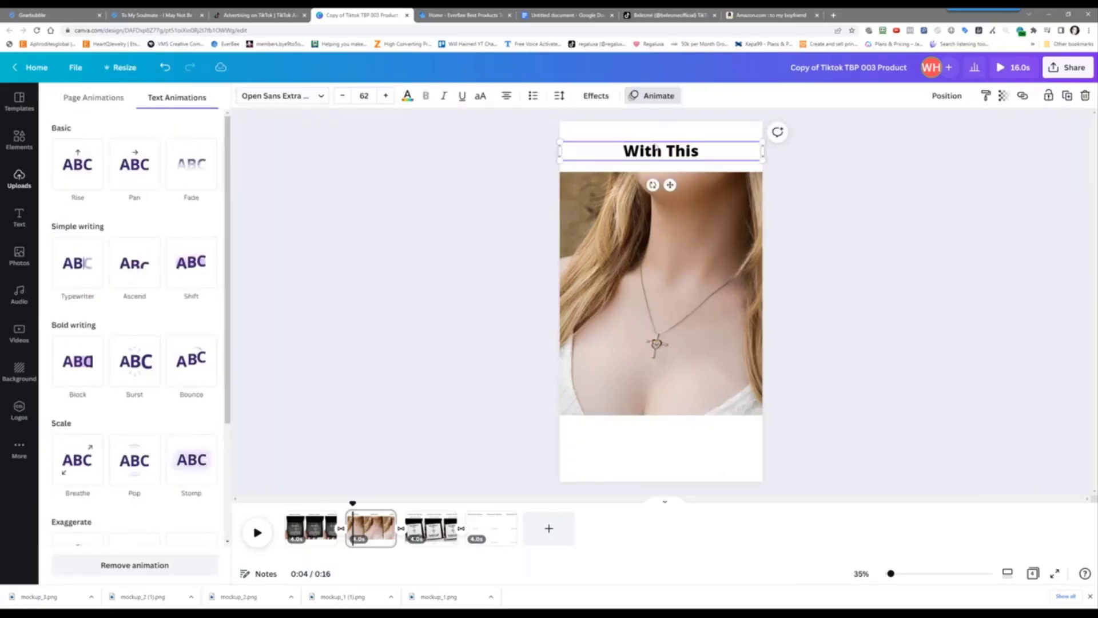
click(647, 95)
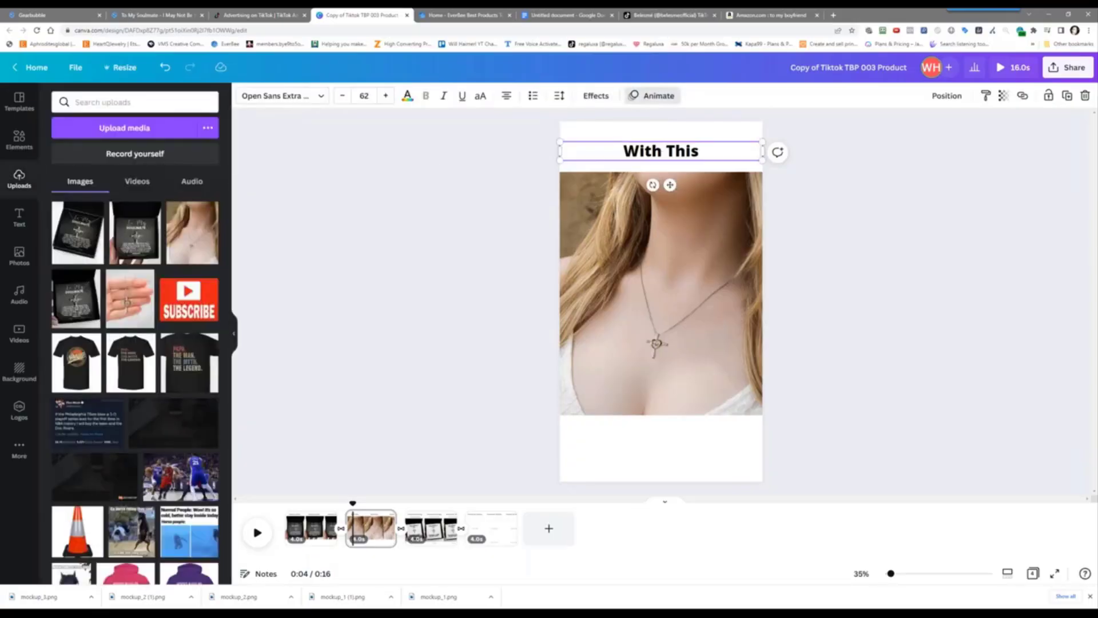
click(652, 95)
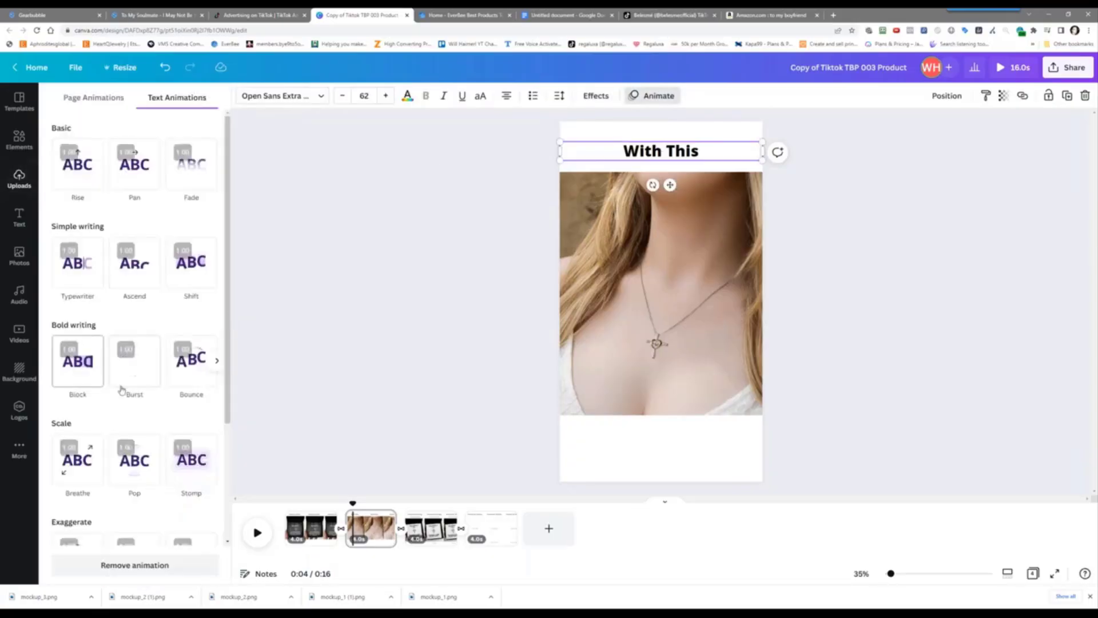
click(64, 466)
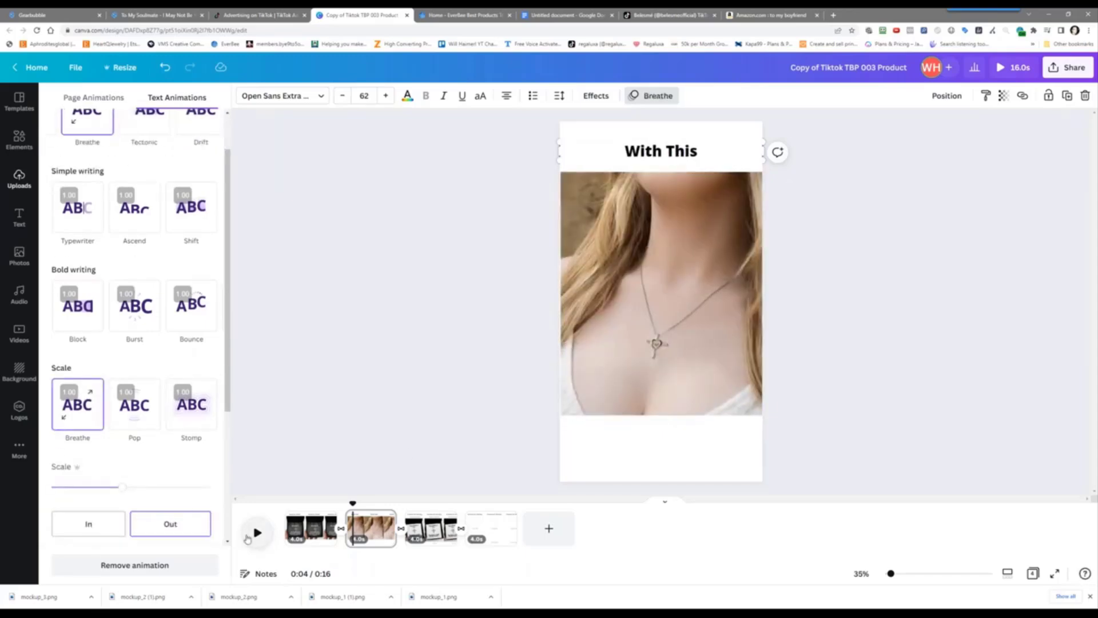
click(250, 537)
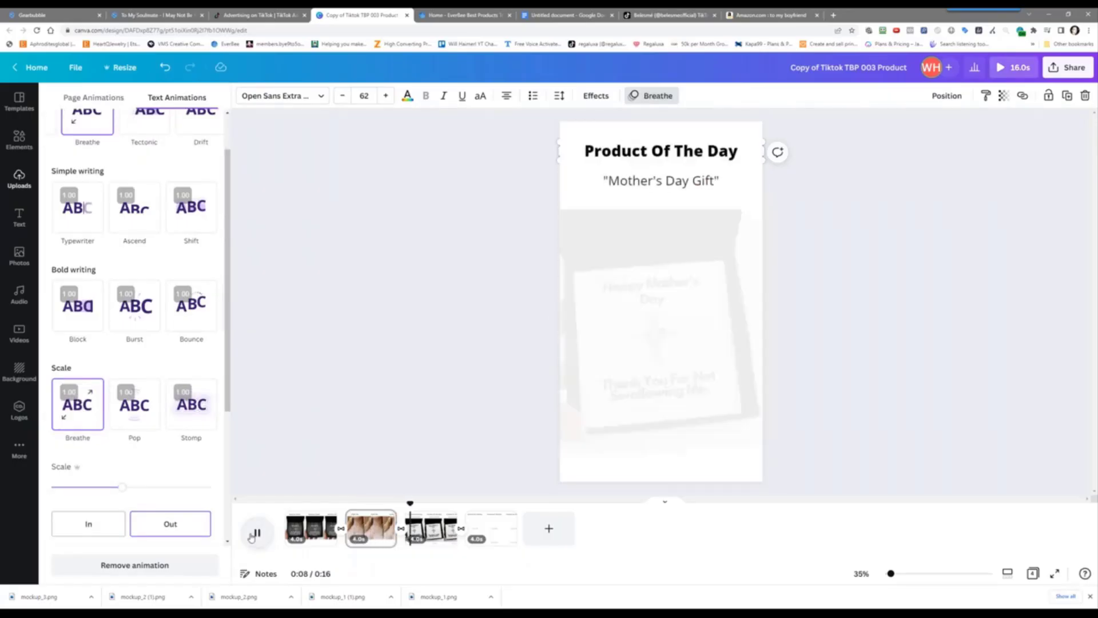
click(256, 533)
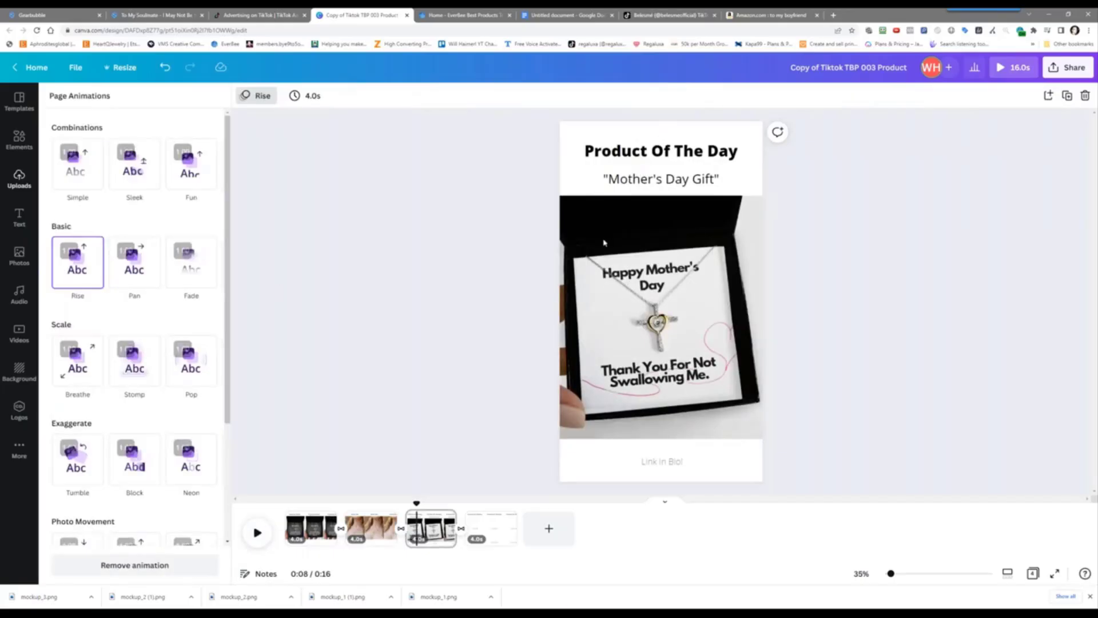
Replace the third-page necklace photo with an enlarged To My Soulmate image
click(607, 282)
key(Delete)
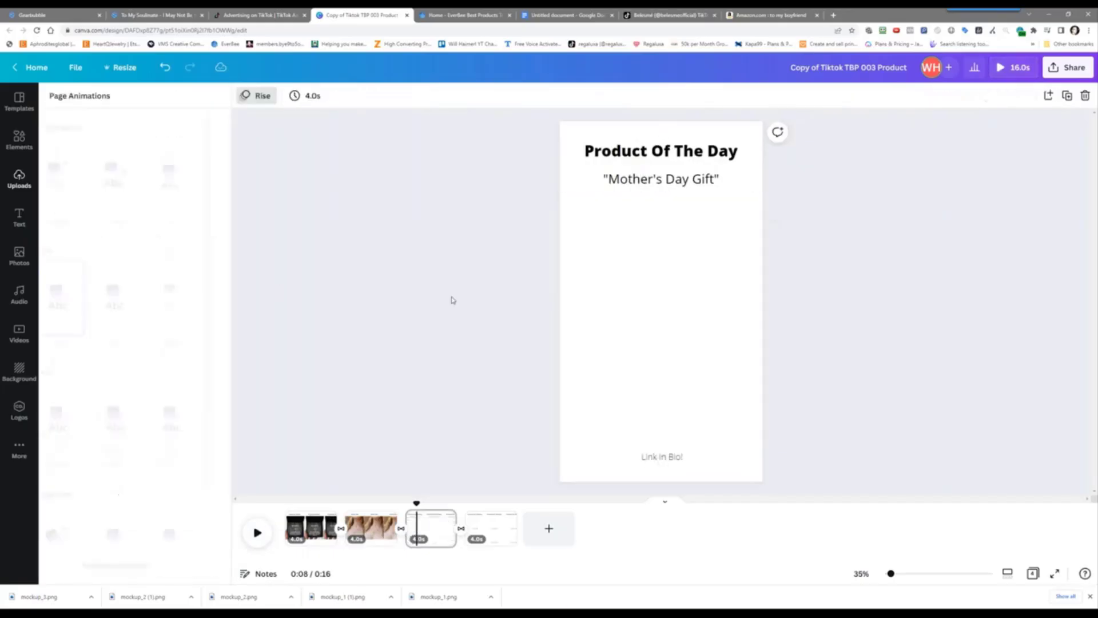
click(22, 182)
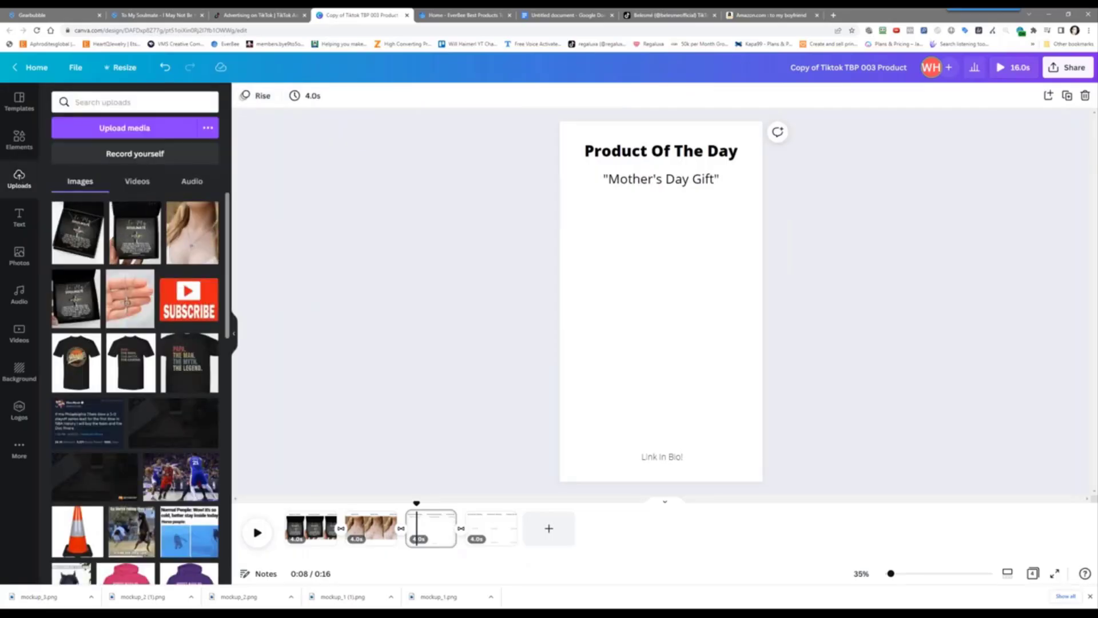
click(83, 297)
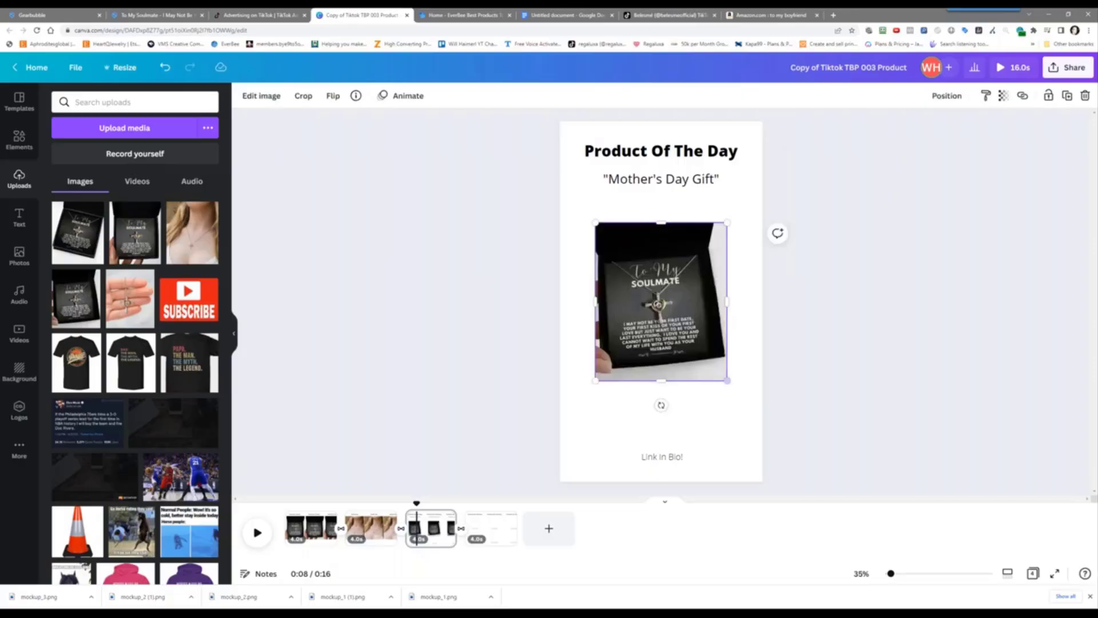
drag(727, 381, 762, 423)
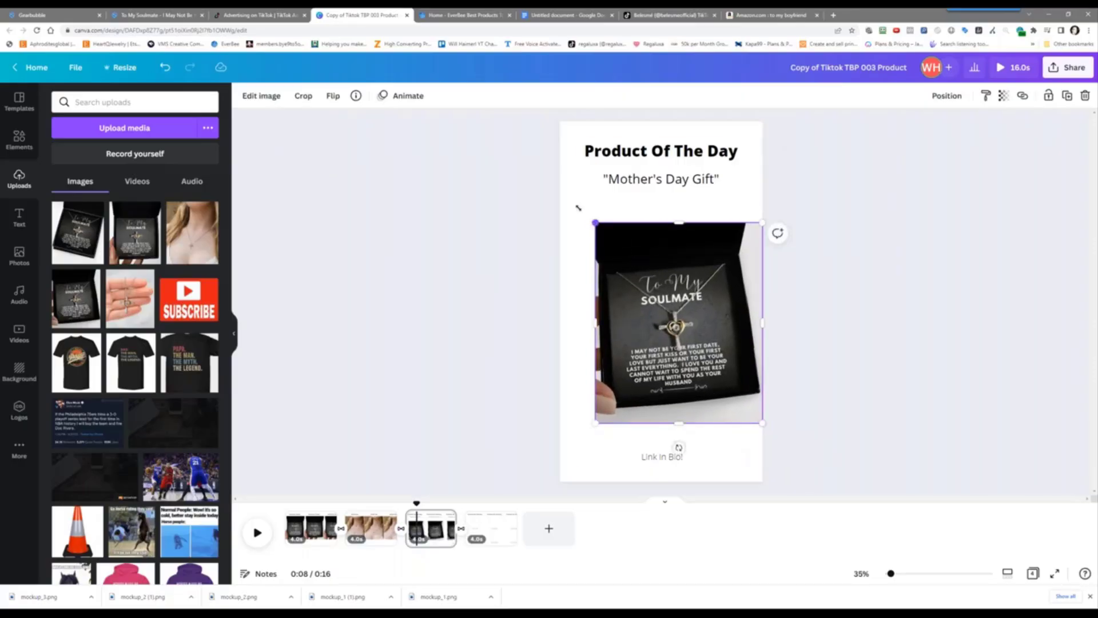
drag(579, 207, 547, 172)
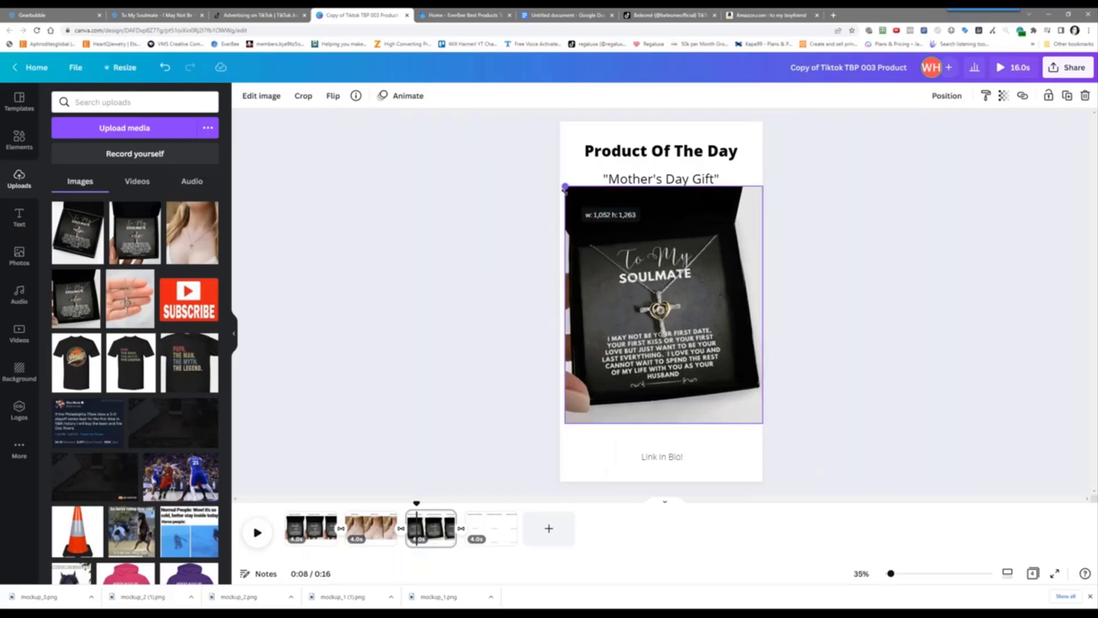
Delete the Mother's Day Gift and 'Link In Bio!' texts and widen the image to page width
click(618, 176)
key(Delete)
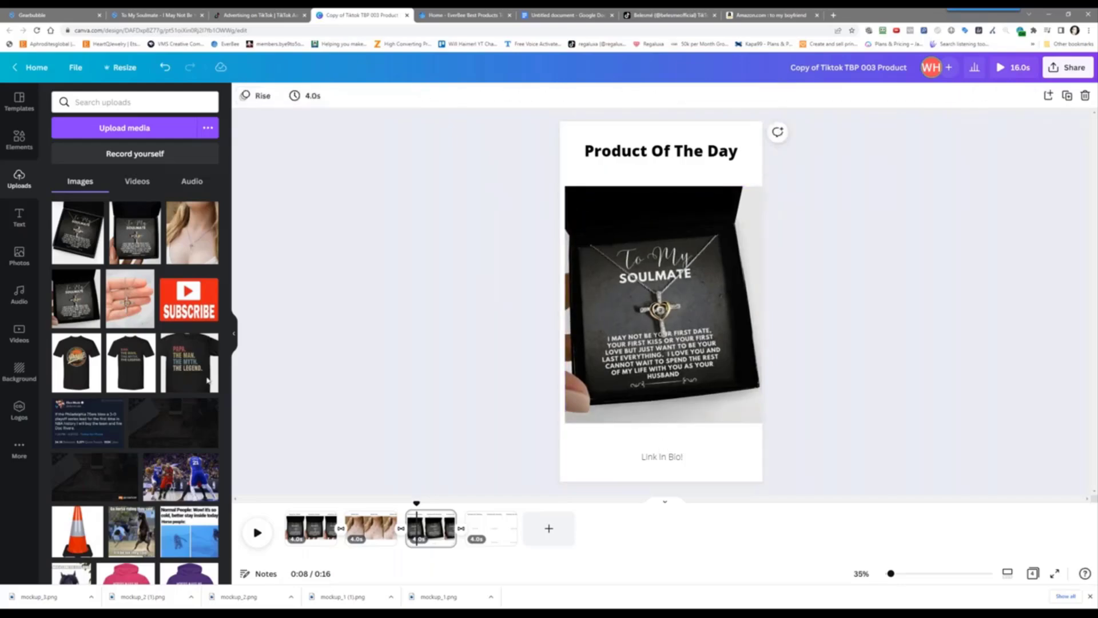
click(578, 309)
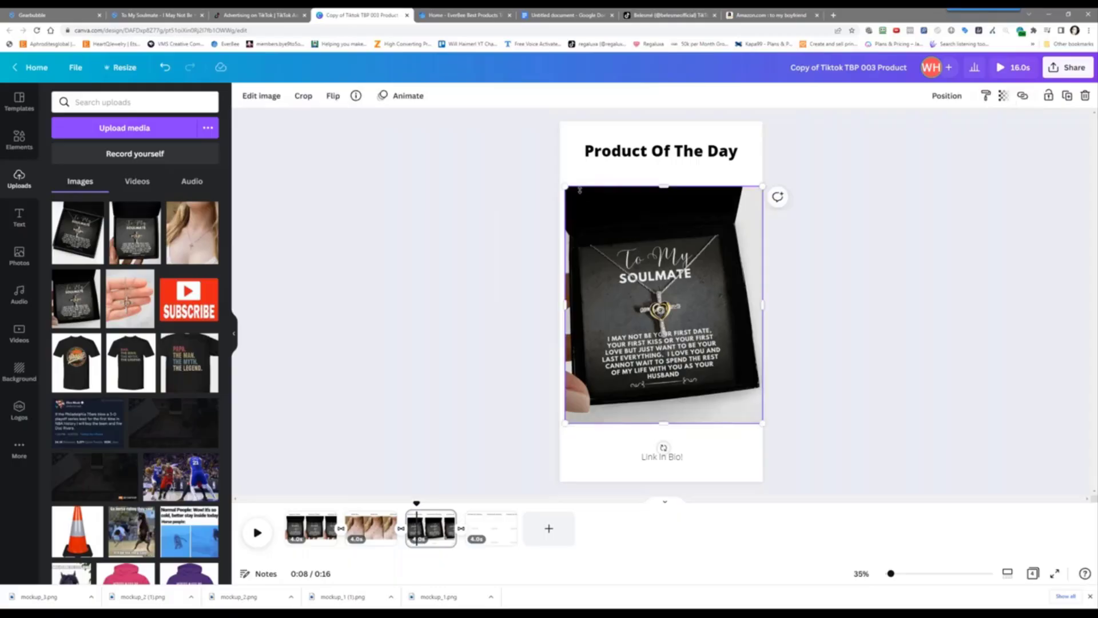
drag(565, 186, 560, 180)
click(666, 458)
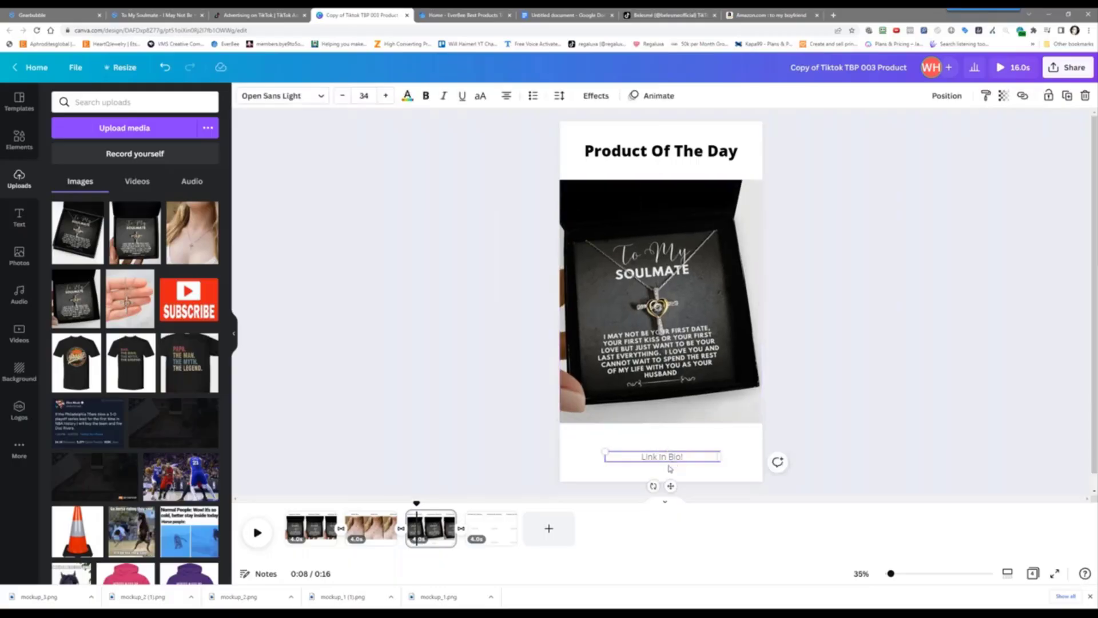
key(Delete)
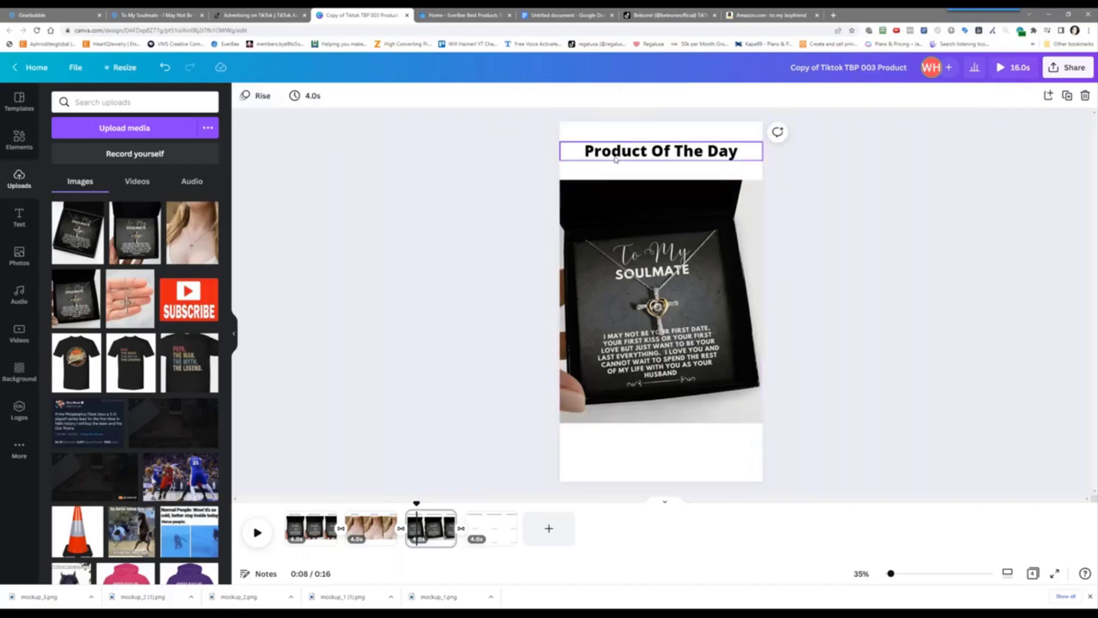
Retitle the third page heading to 'They'll Love It!'
click(616, 159)
key(Return)
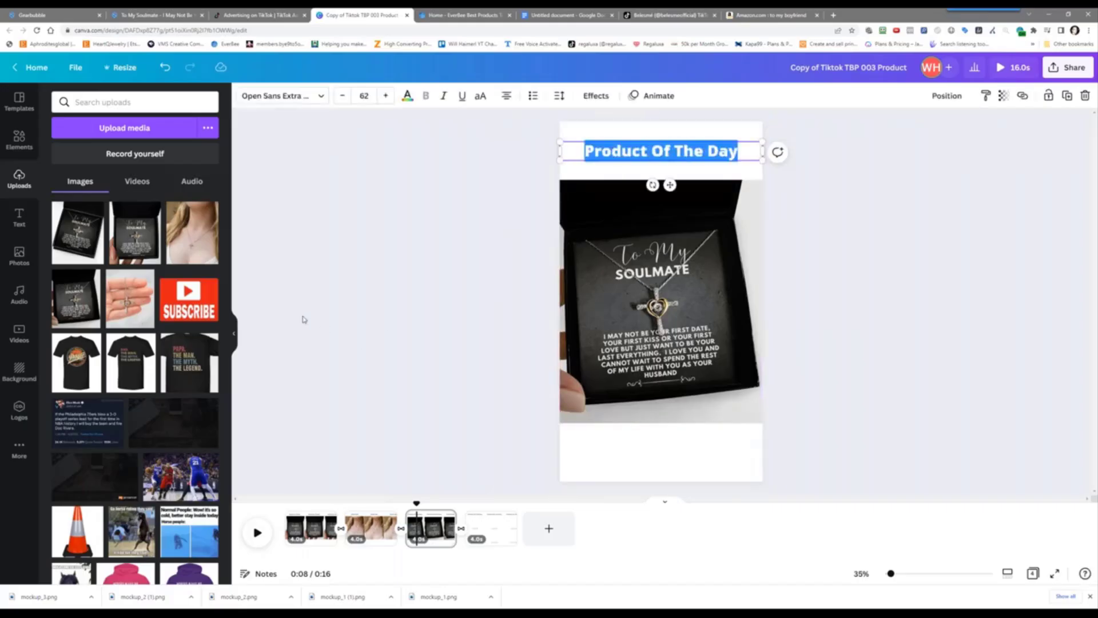
text(They')
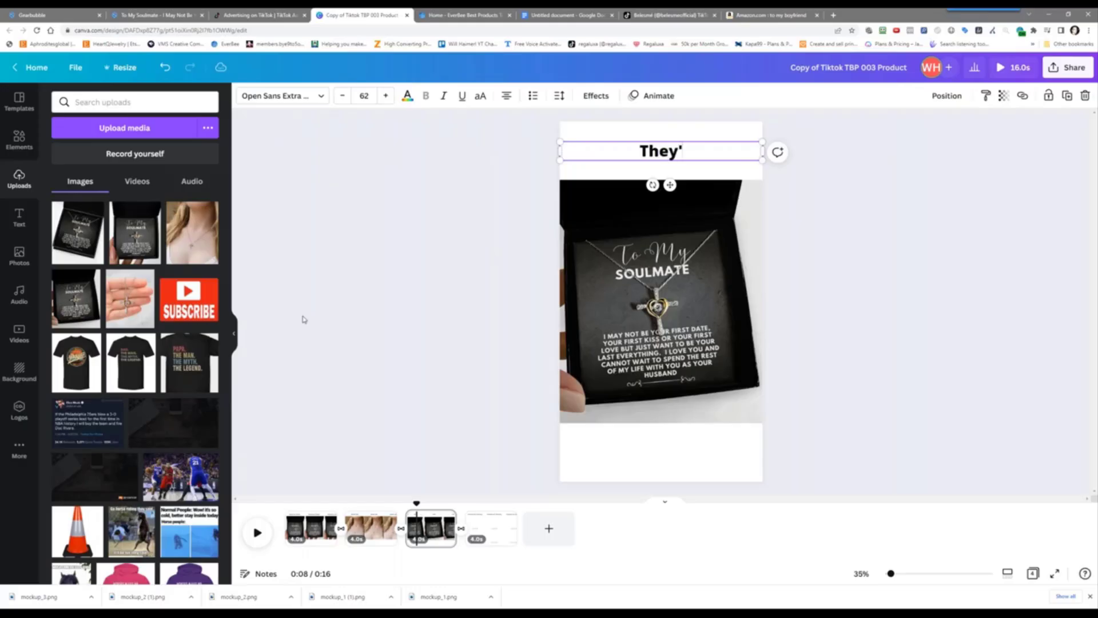
text(ll Lvoe)
key(BackSpace)
key(BackSpace)
key(BackSpace)
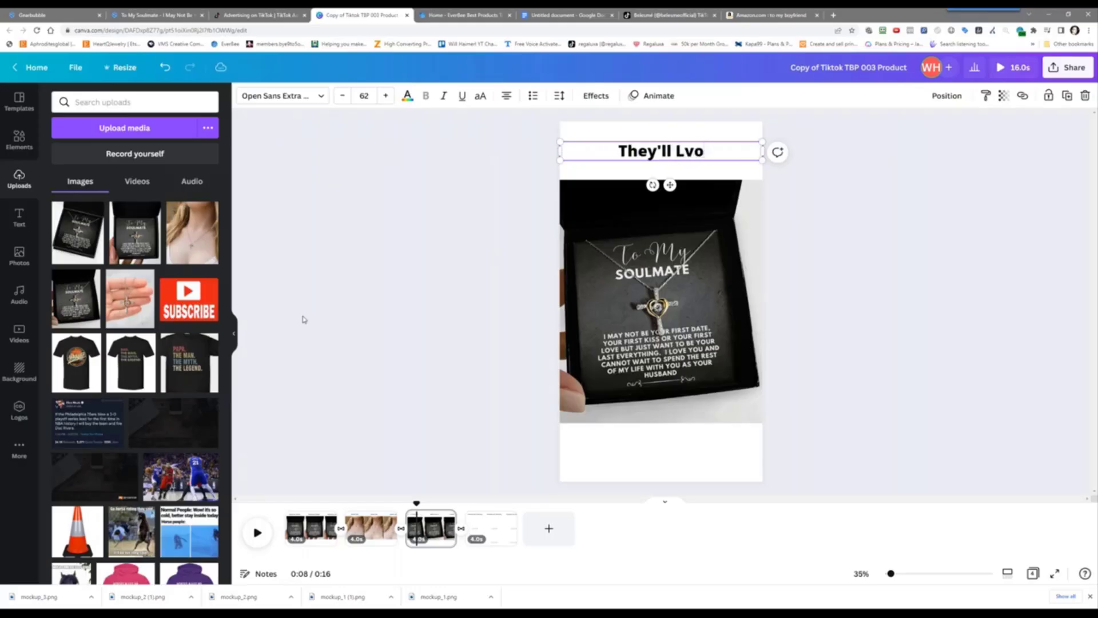
text(ove It!)
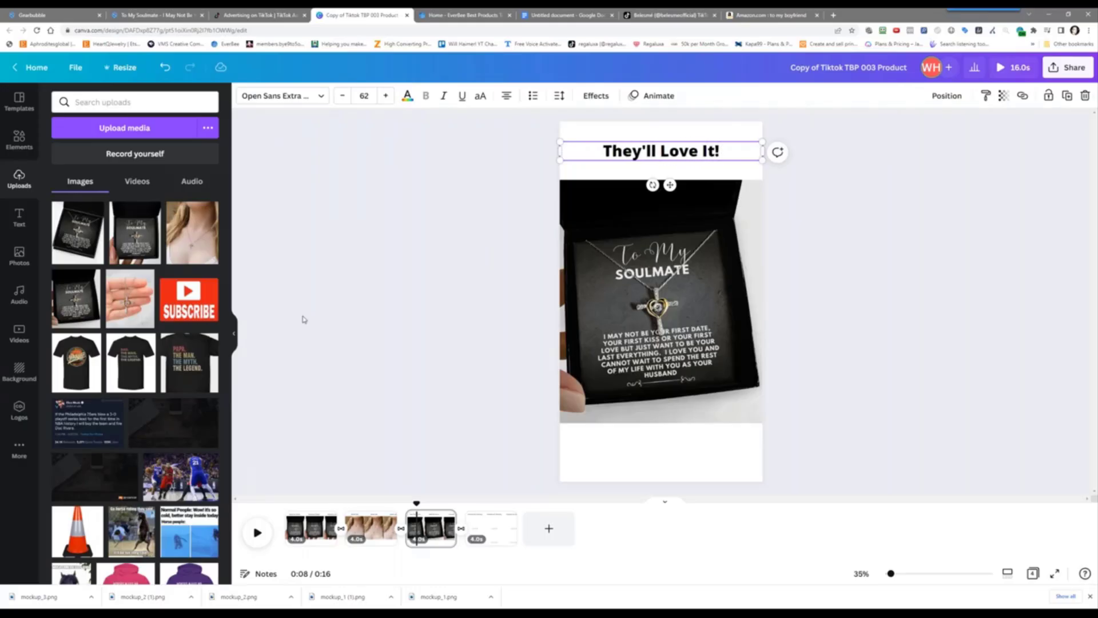
click(493, 529)
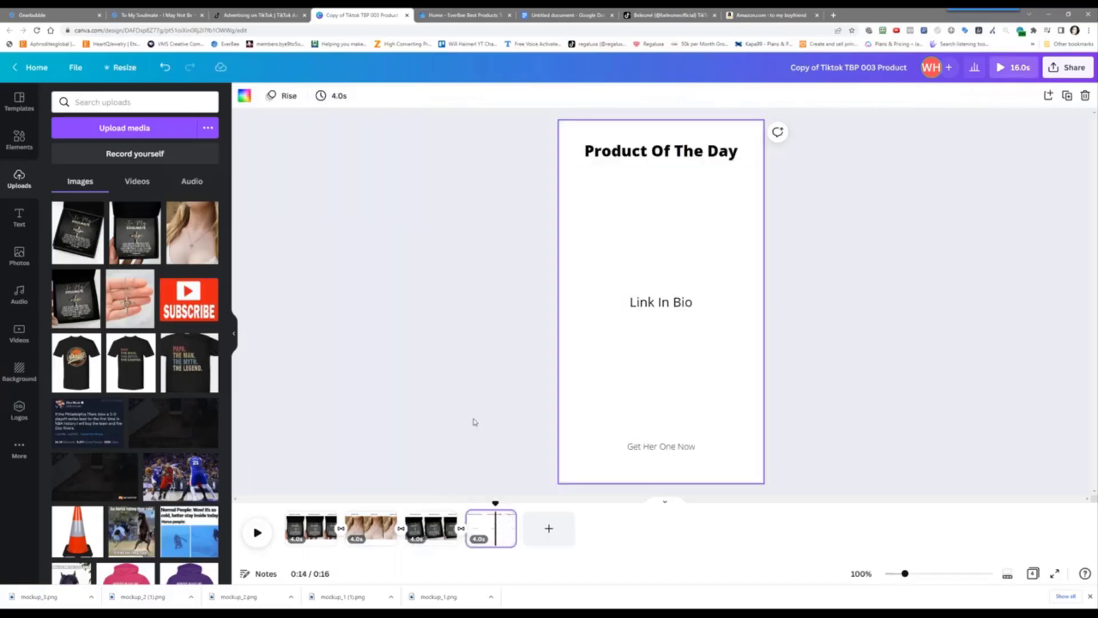
Replace page 4 with a duplicate of page 3
key(Delete)
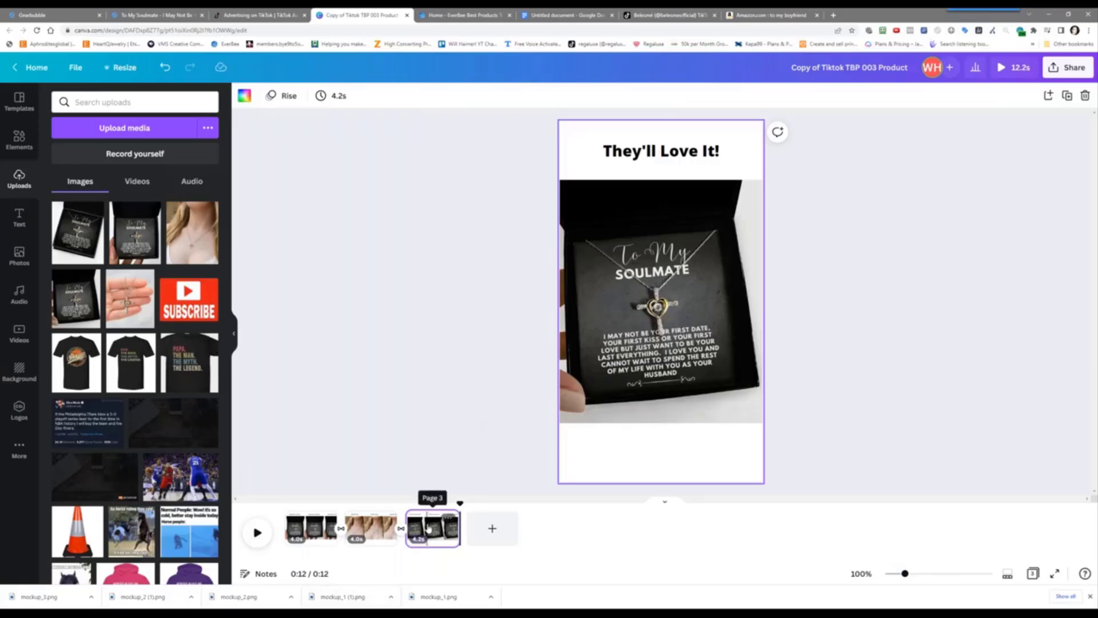
right_click(428, 527)
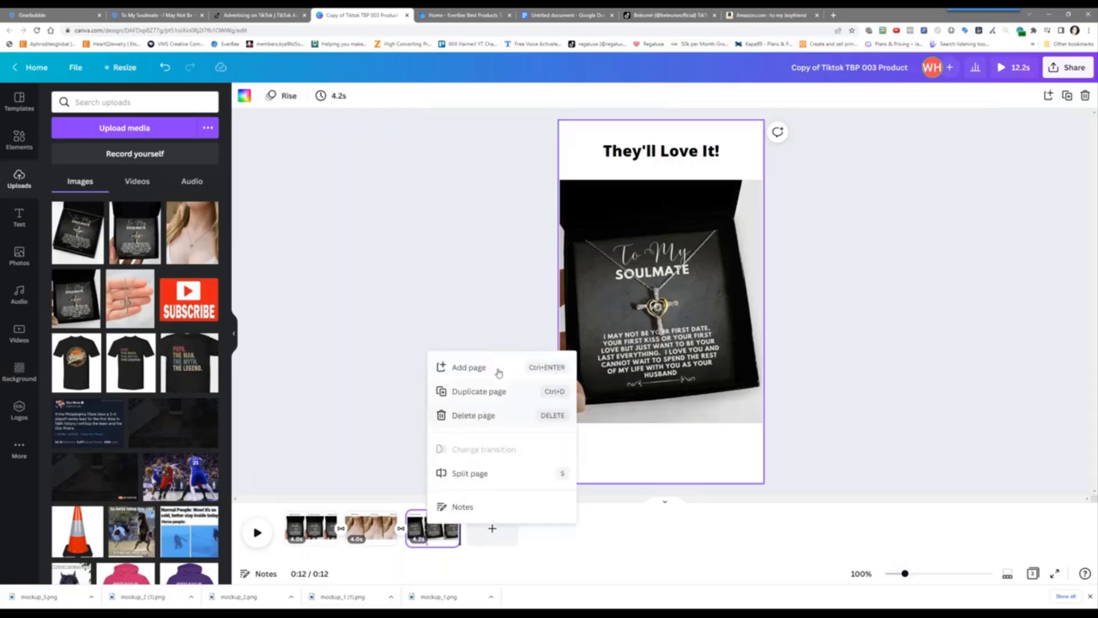
click(497, 393)
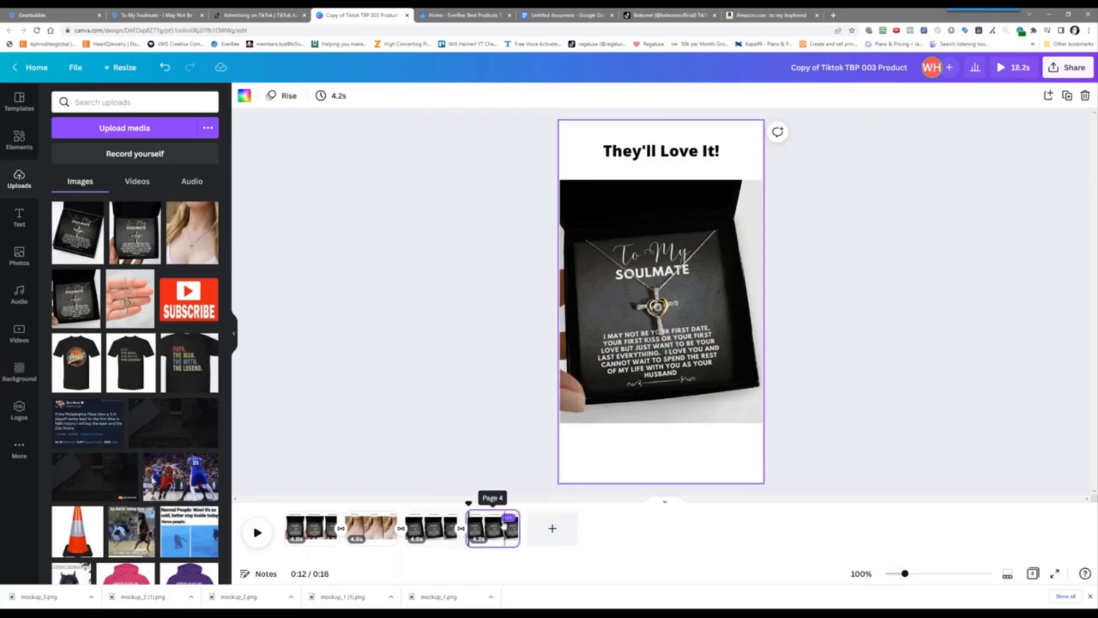
Swap the page 4 image for the necklace-in-hand photo, enlarged to fill the page width
click(636, 346)
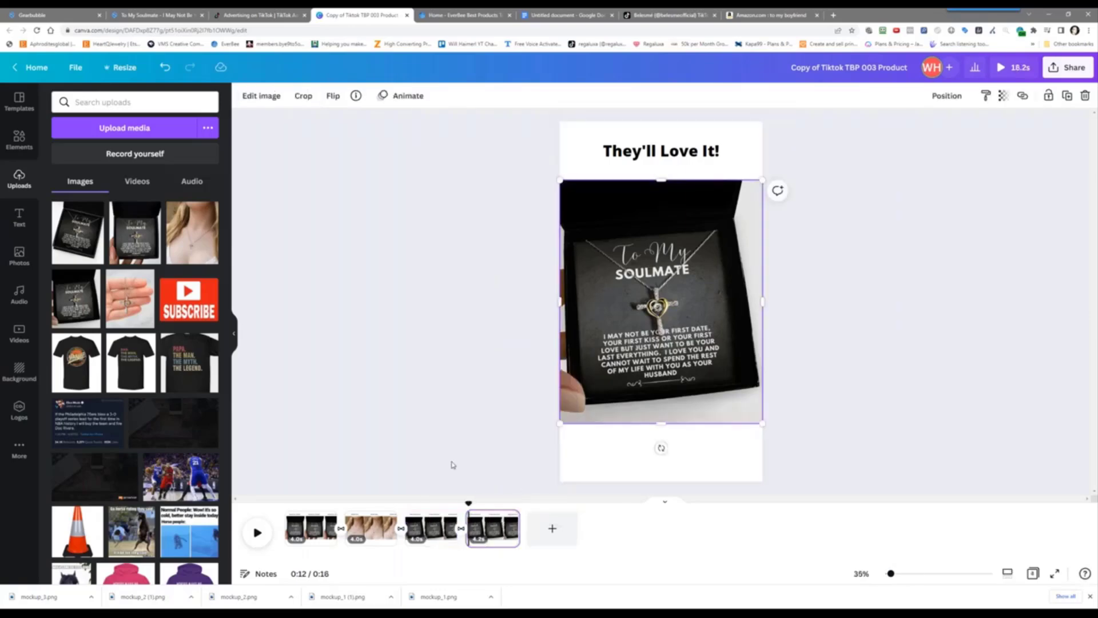
key(Delete)
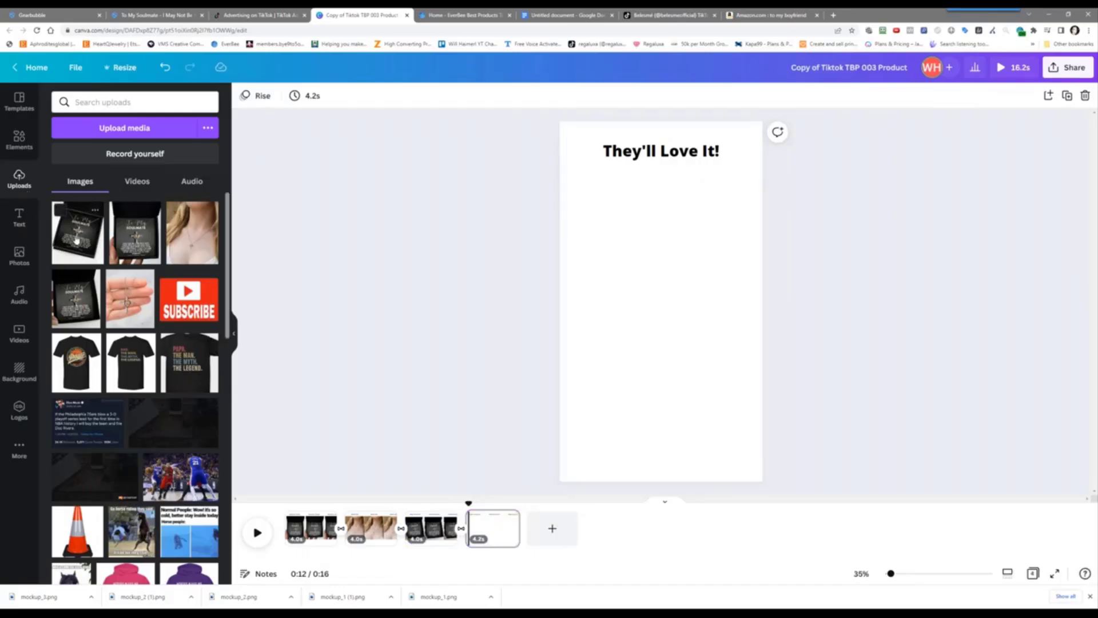
click(126, 309)
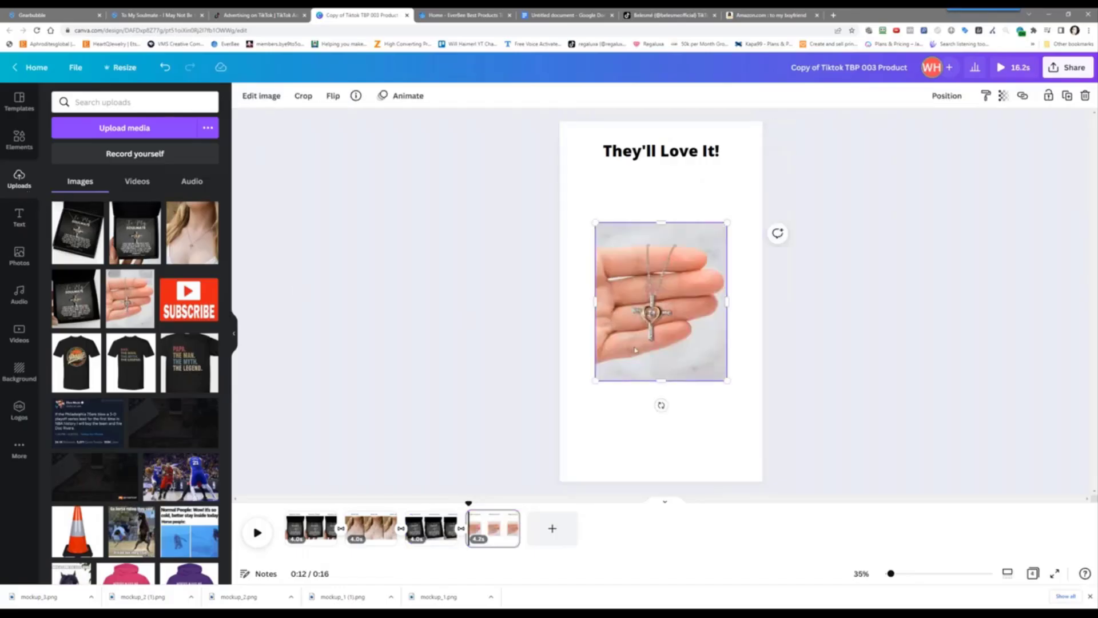
drag(726, 380, 763, 423)
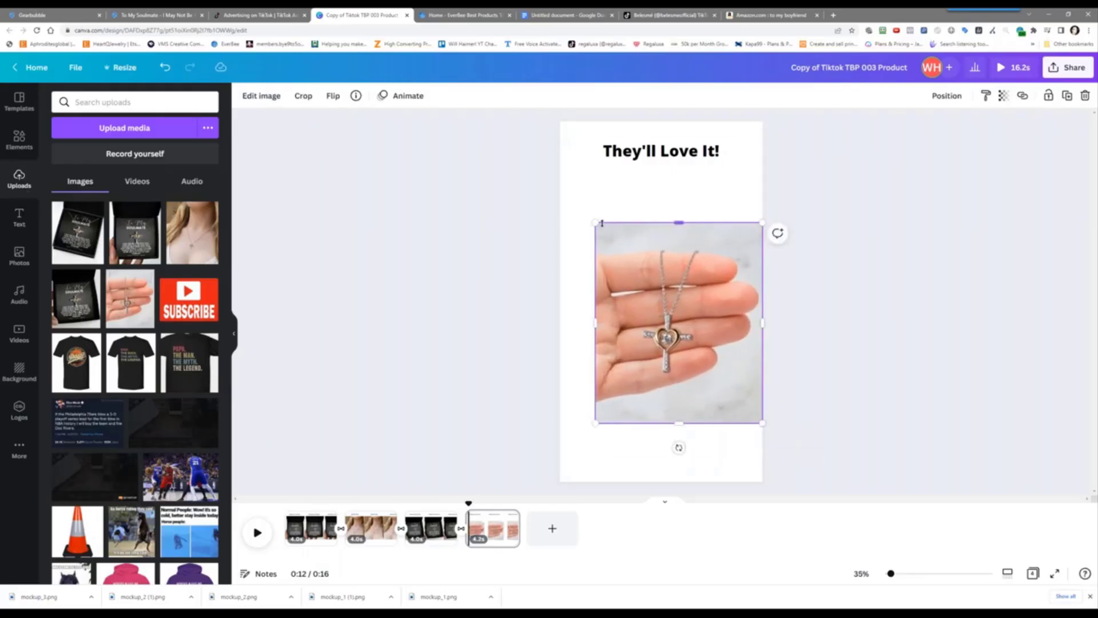
drag(595, 222, 559, 180)
Change the page 4 caption to 'And Love You For Suprising Them...'
click(637, 148)
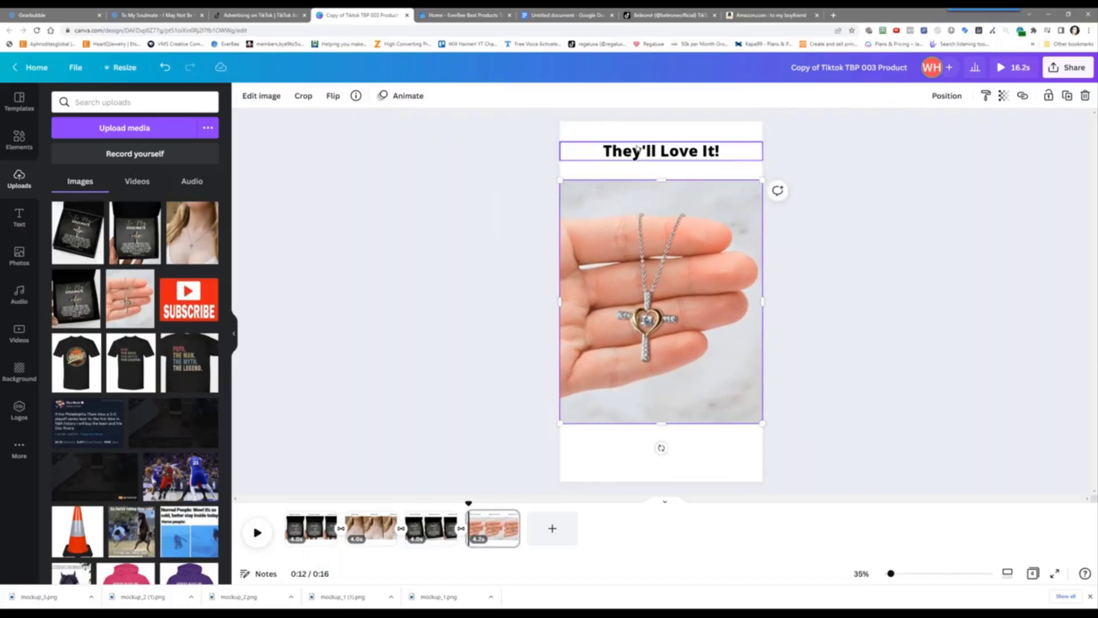
click(637, 148)
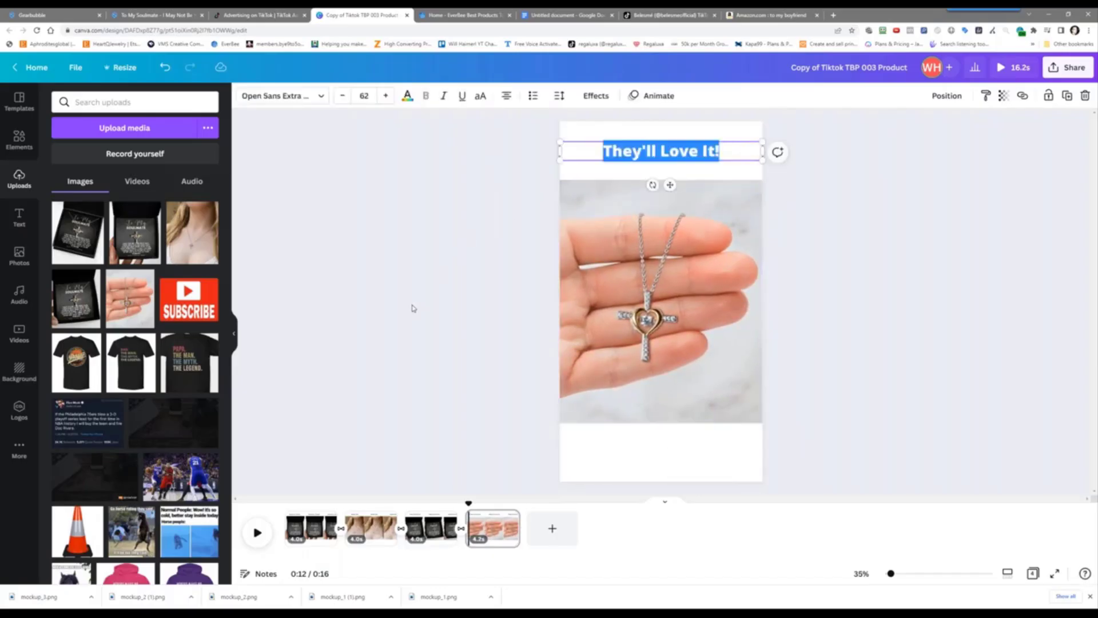
text(And Love You)
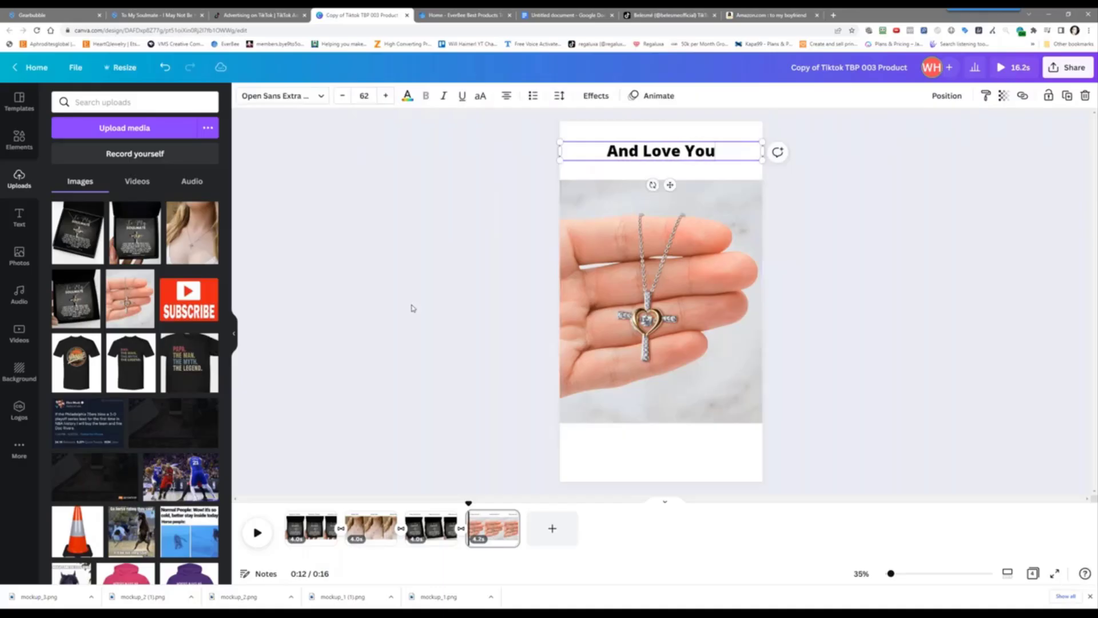
text(...)
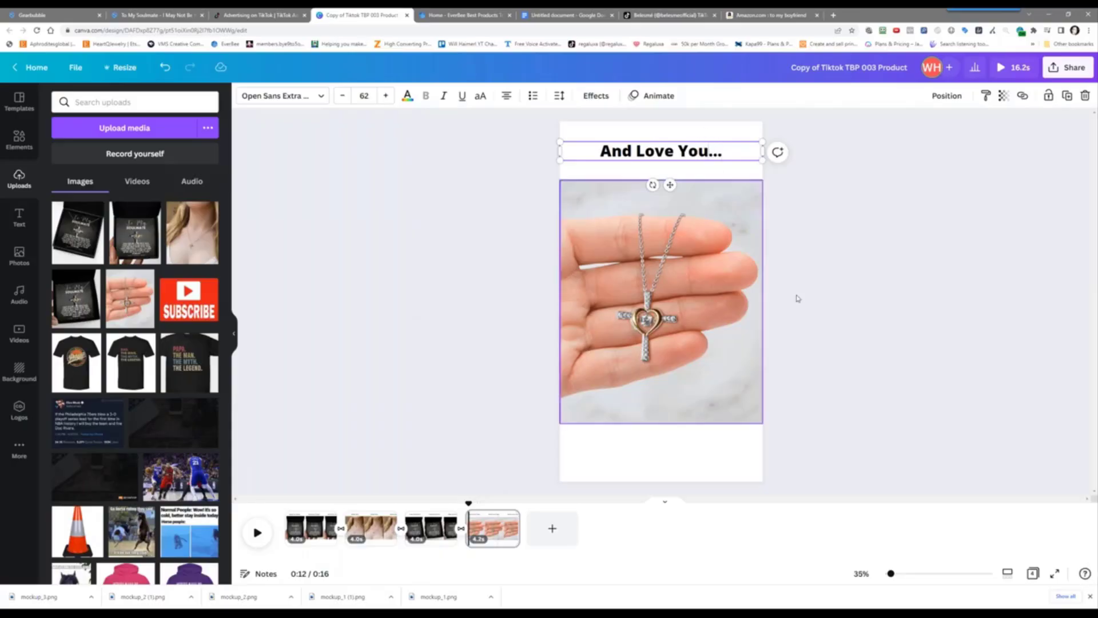
key(BackSpace)
key(BackSpace)
key(BackSpace)
text(For Supr)
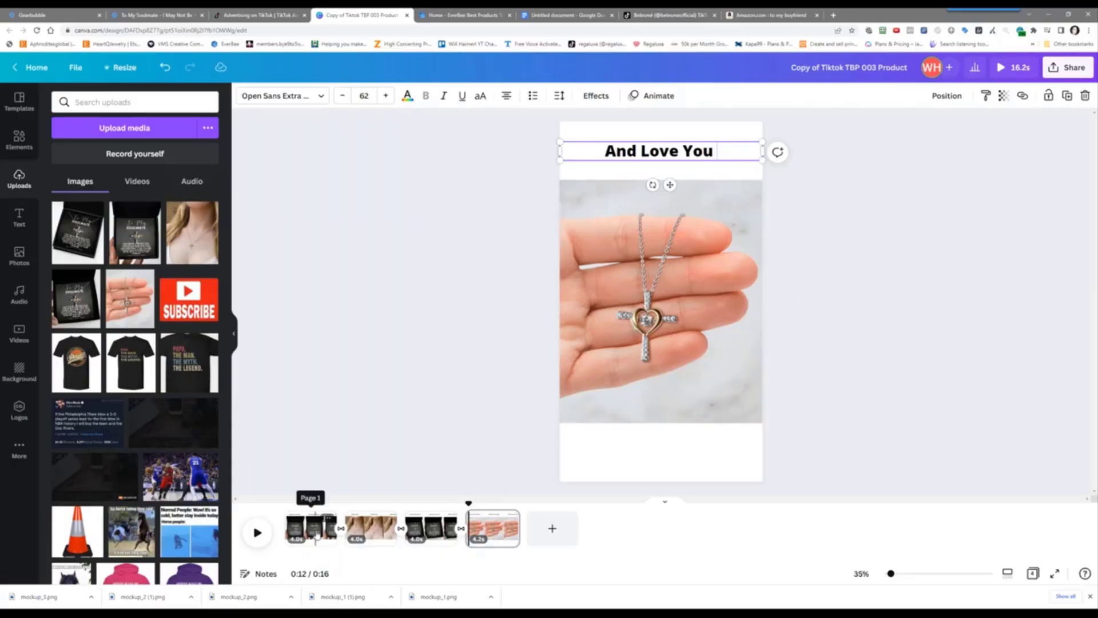
text(ising THem)
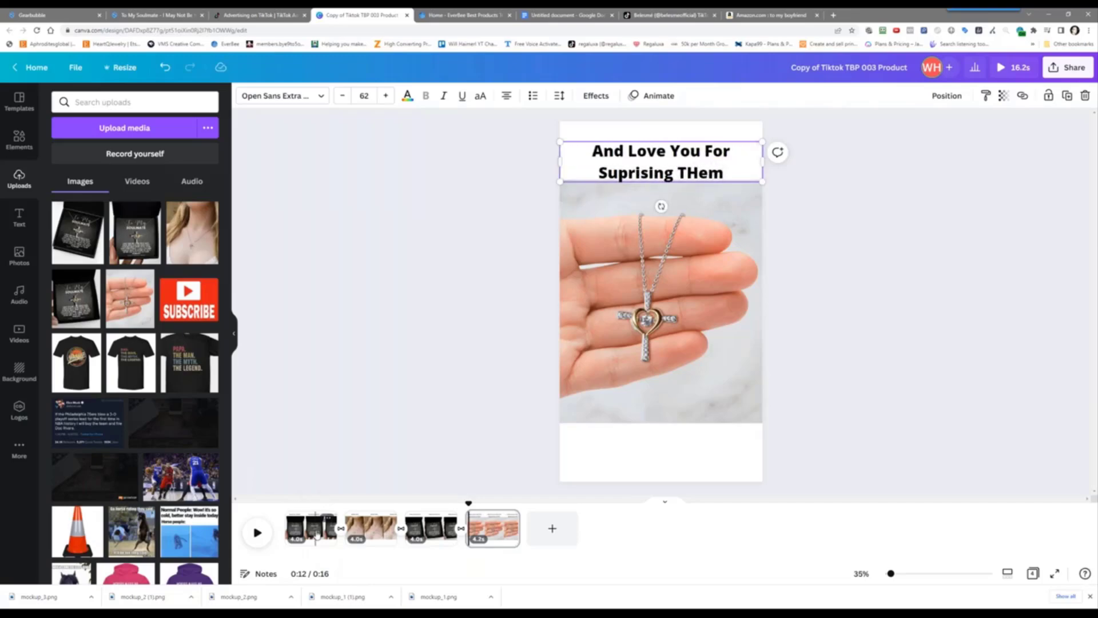
key(BackSpace)
key(BackSpace)
key(BackSpace)
text(hem...)
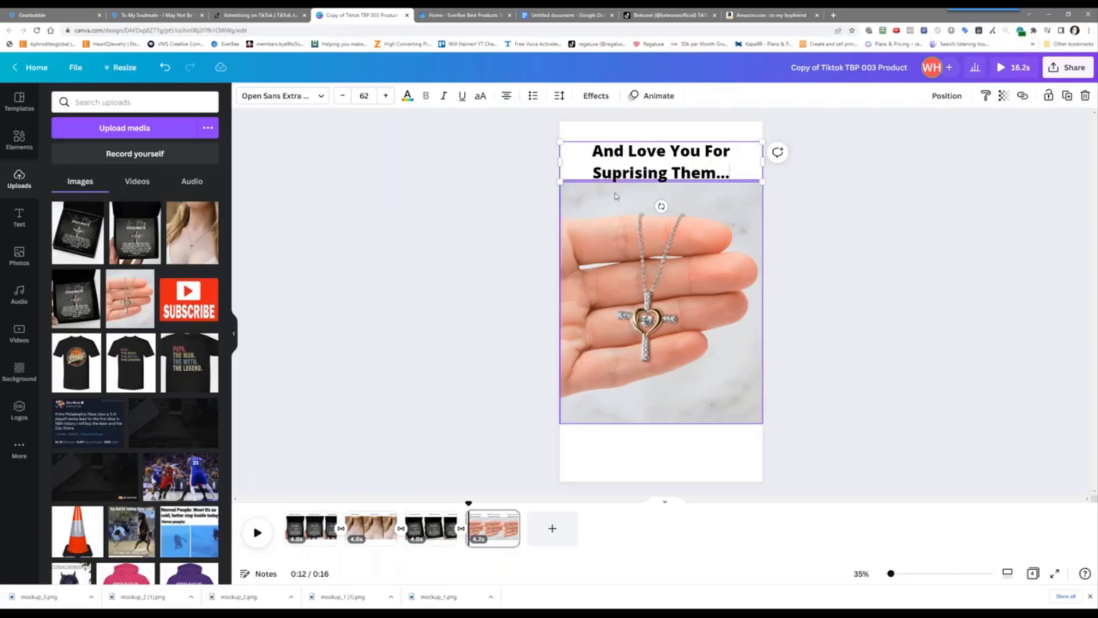
Keep the caption centre-aligned and nudge it slightly higher on the page
click(506, 96)
click(507, 97)
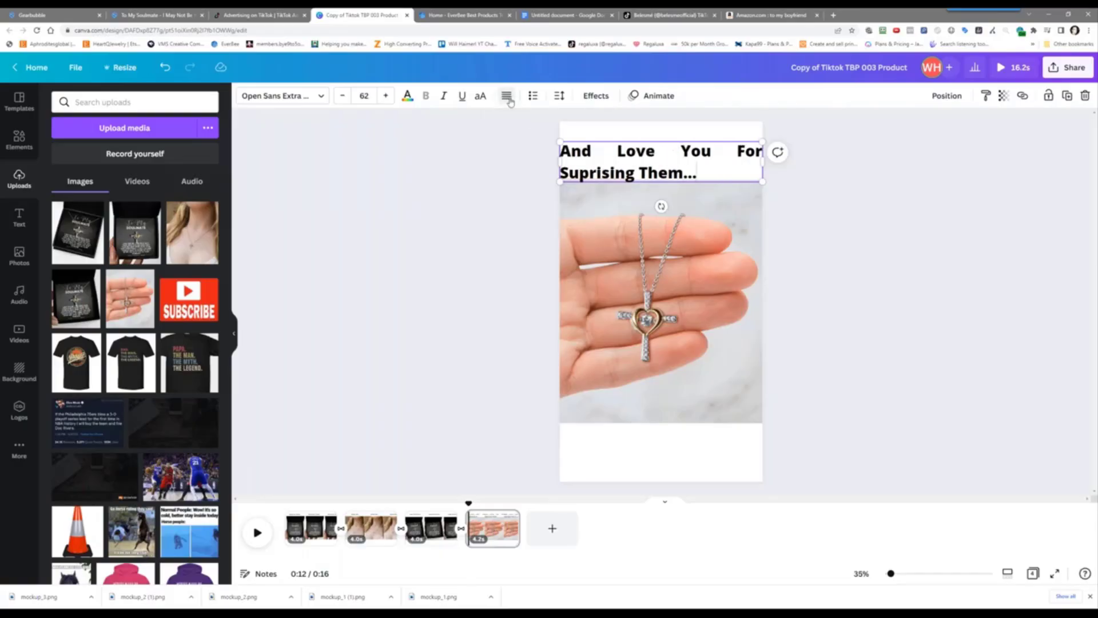
click(508, 99)
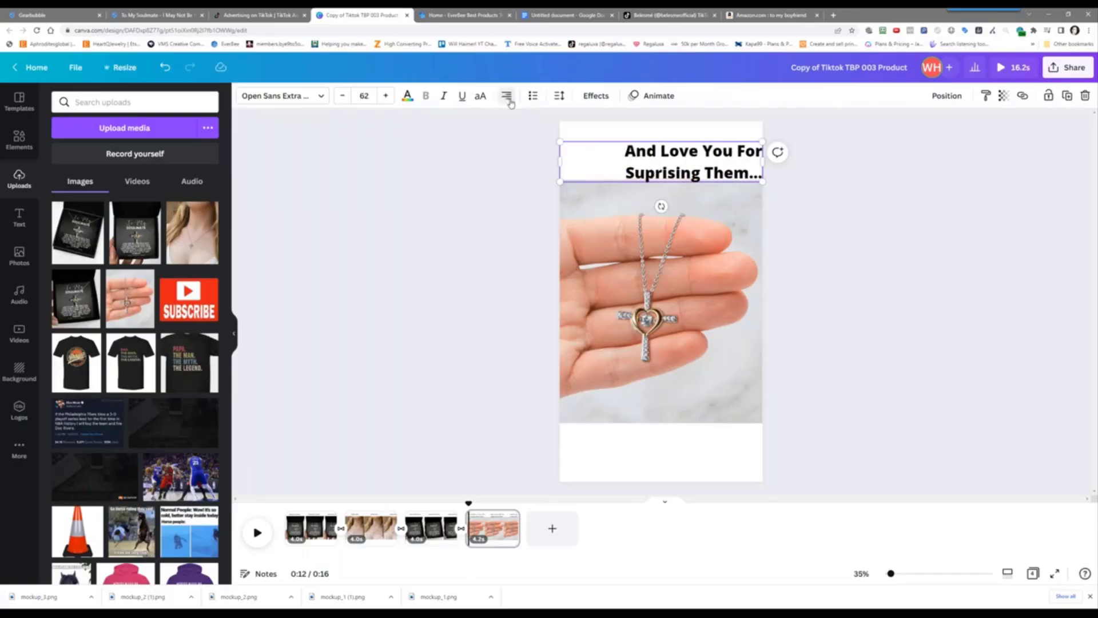
click(509, 99)
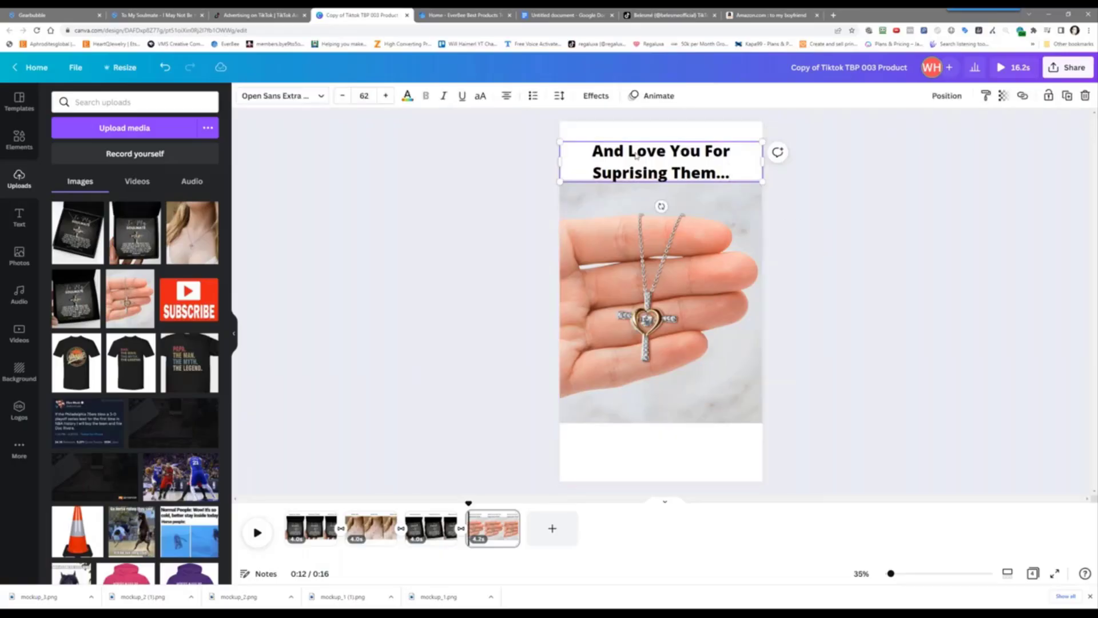
drag(637, 147, 642, 136)
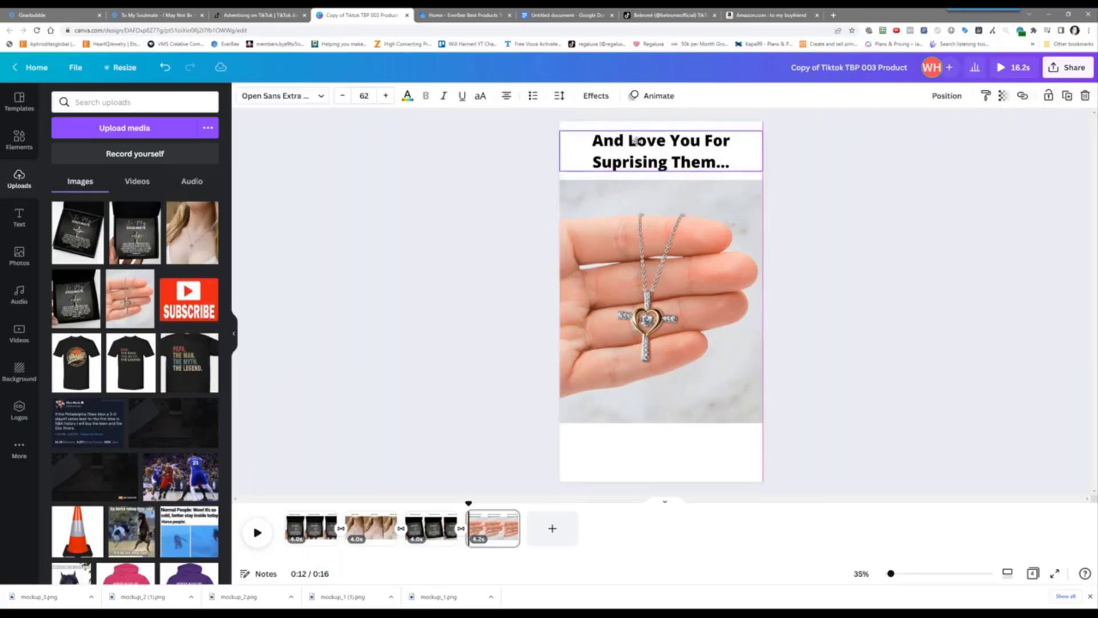
Duplicate page 4 to create page 5
click(659, 96)
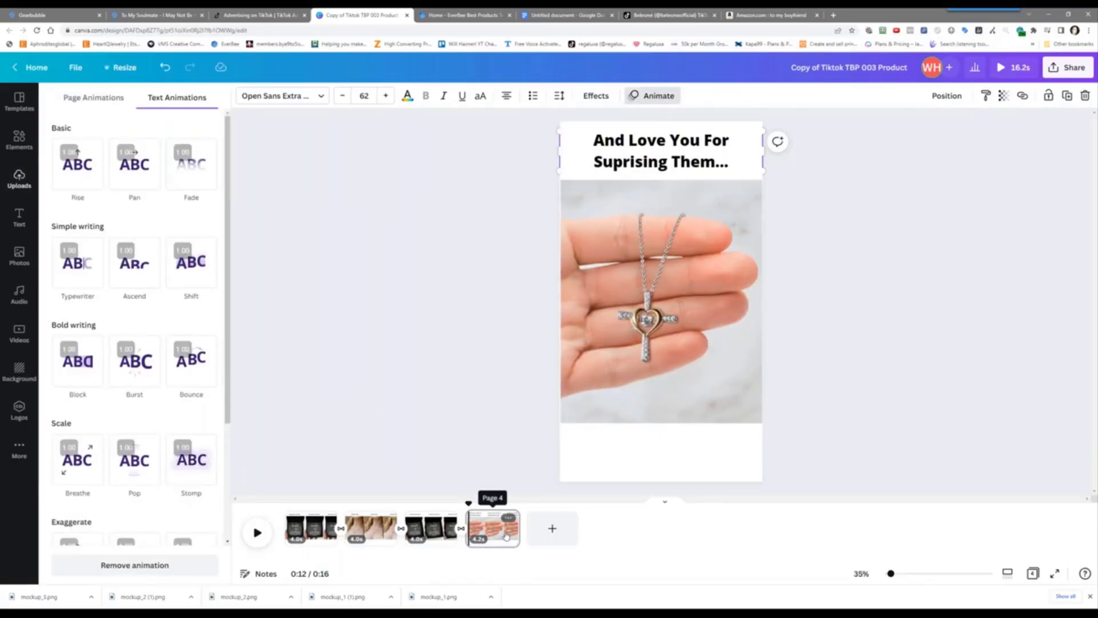
click(509, 518)
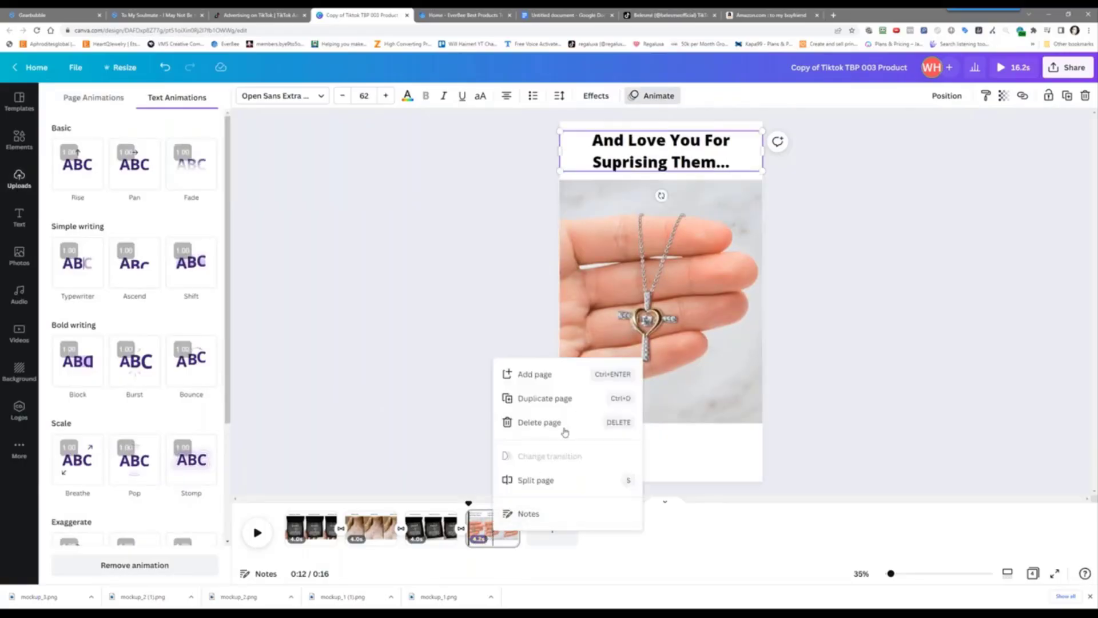
click(567, 481)
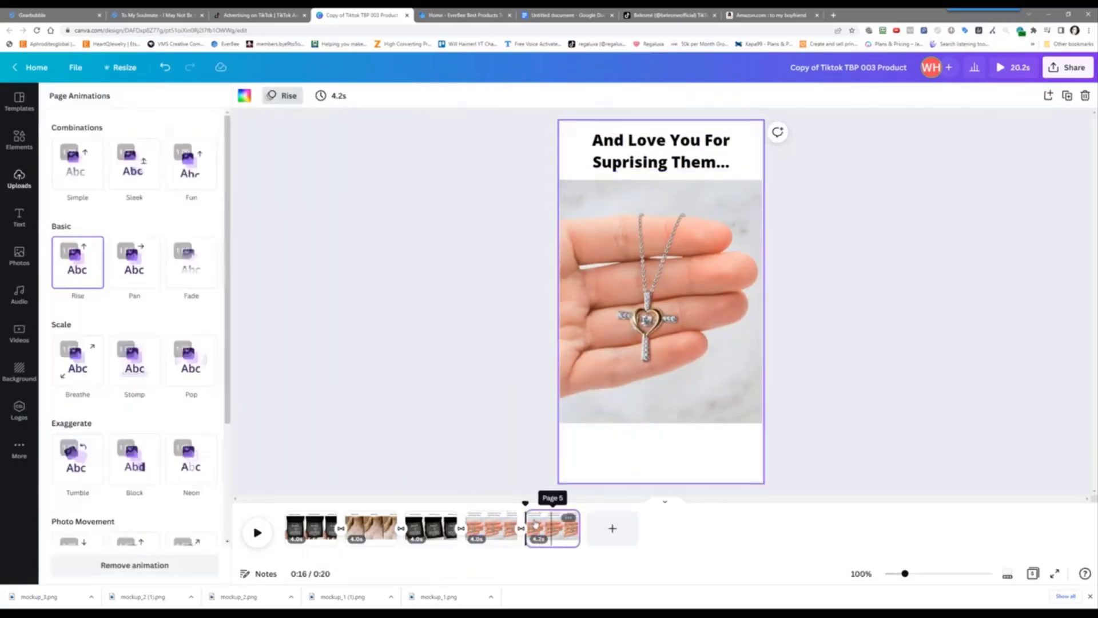
Replace page 5's necklace photo with the To My Soulmate box photo, enlarged to page width
click(580, 341)
key(Delete)
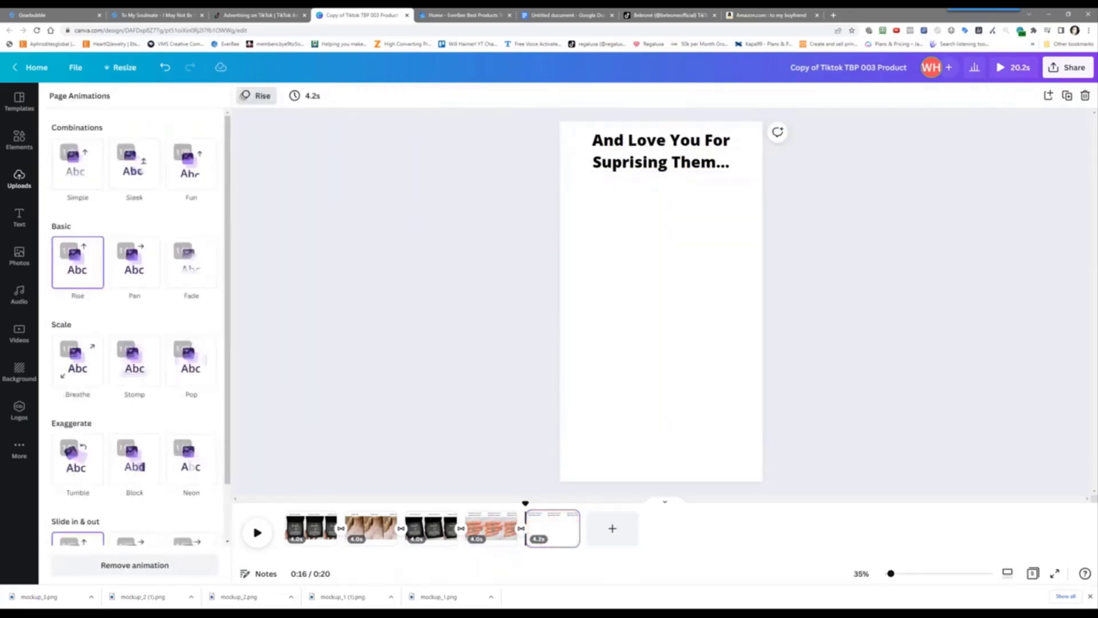
click(20, 140)
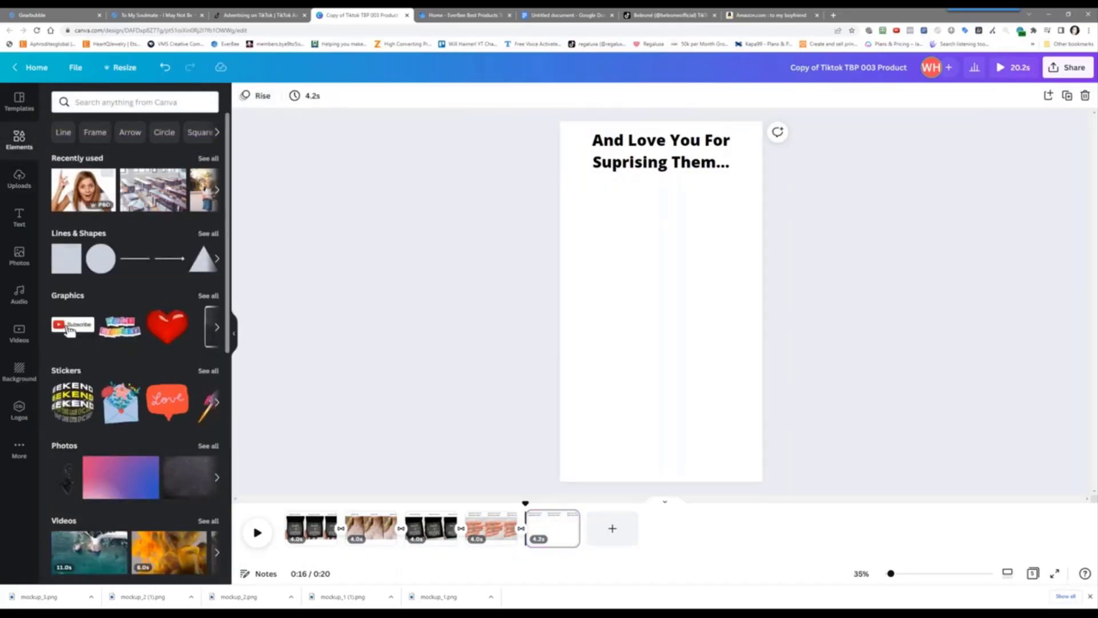
click(19, 178)
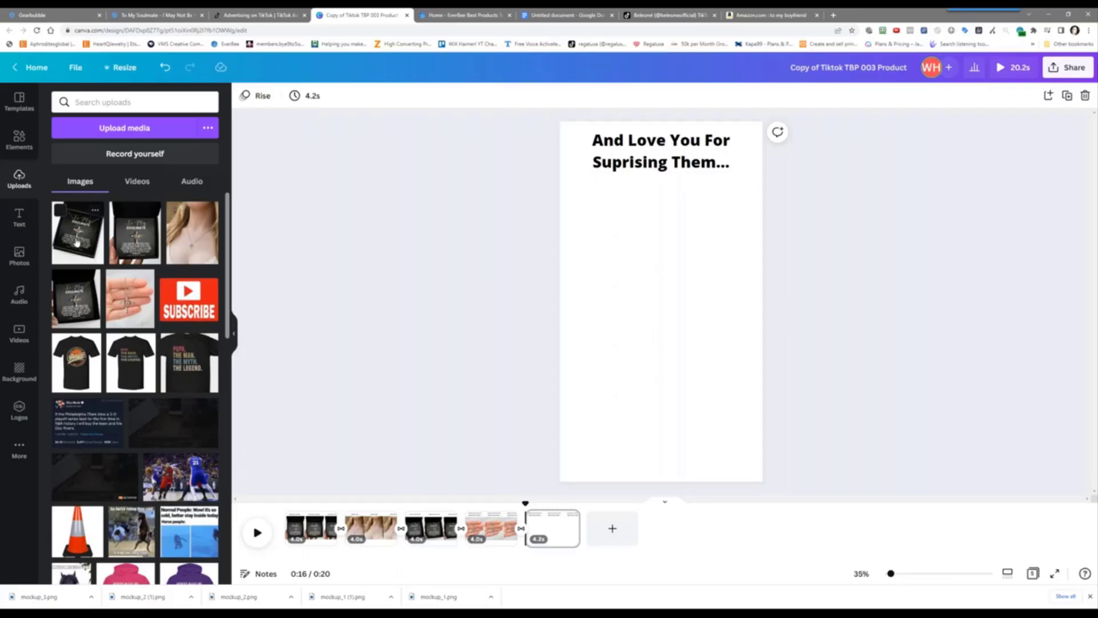
click(73, 243)
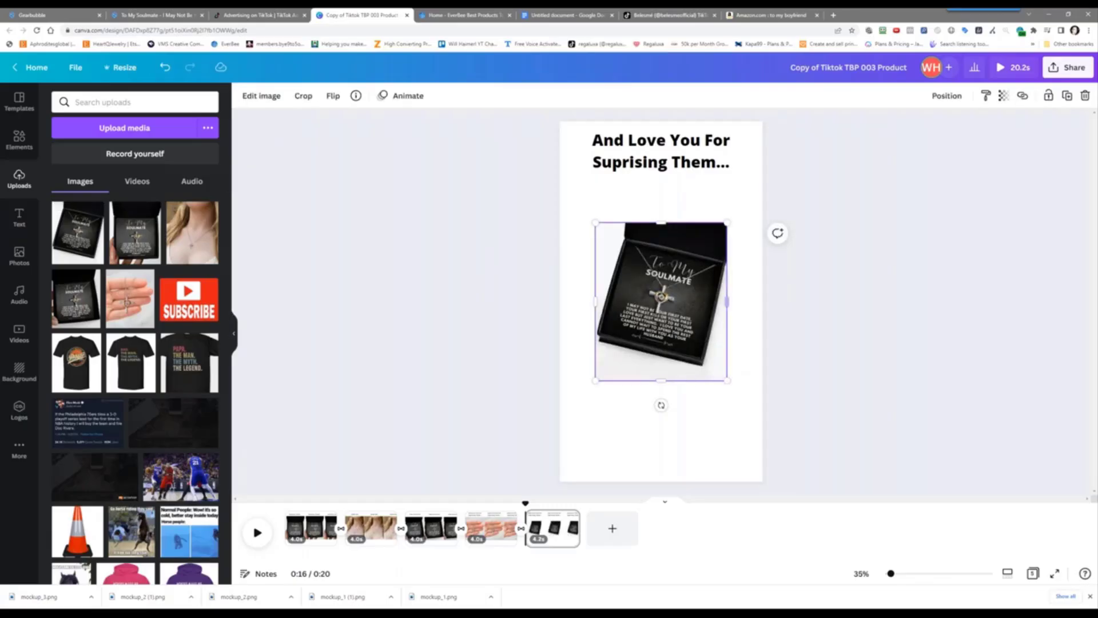
drag(727, 381, 763, 423)
drag(596, 222, 559, 180)
Retype page 5's caption as 'Order One Now!' and move it slightly down
click(667, 158)
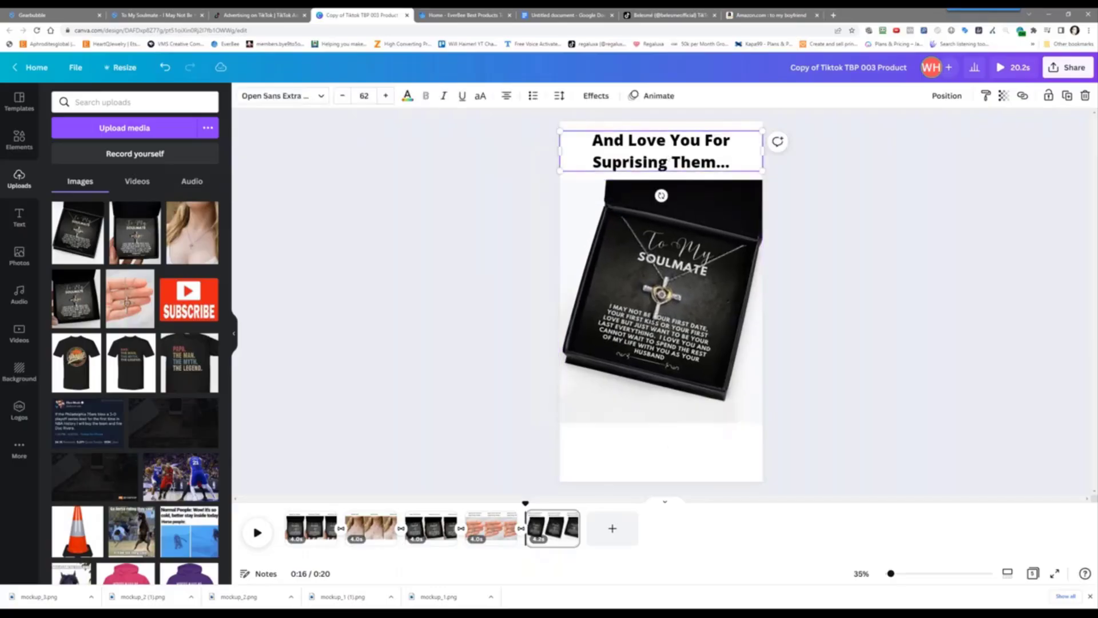
triple_click(659, 153)
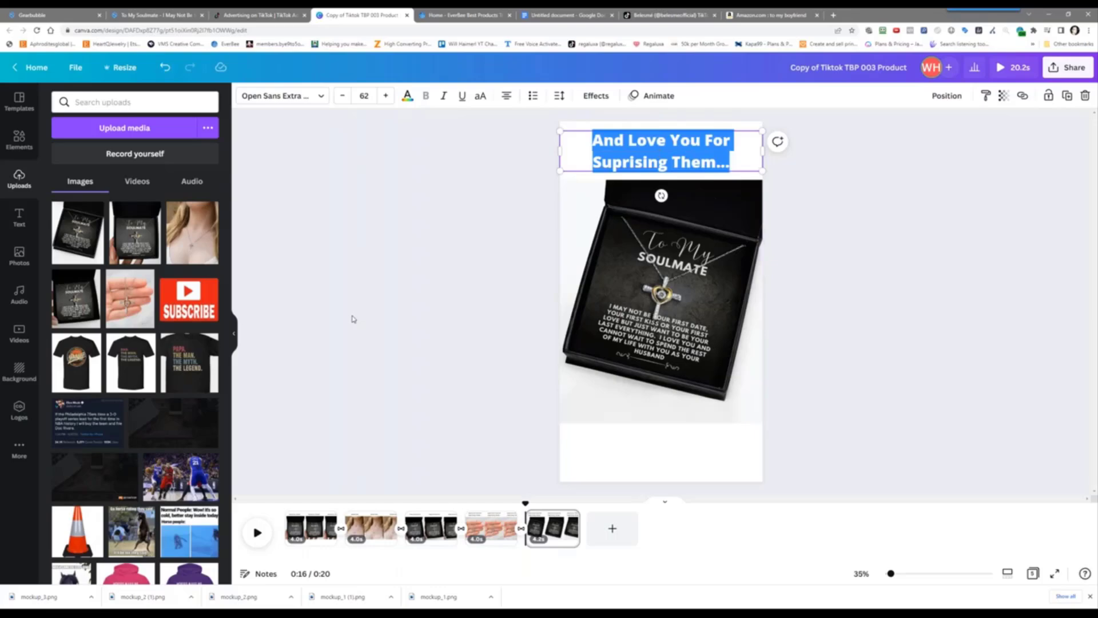
text(Brder)
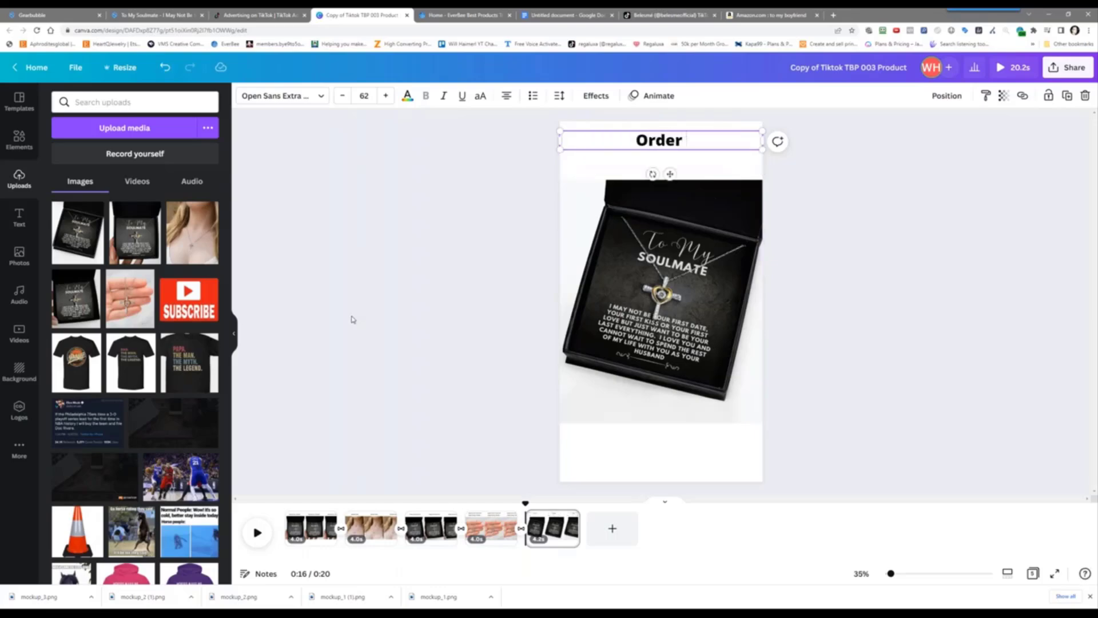
text( One Now!)
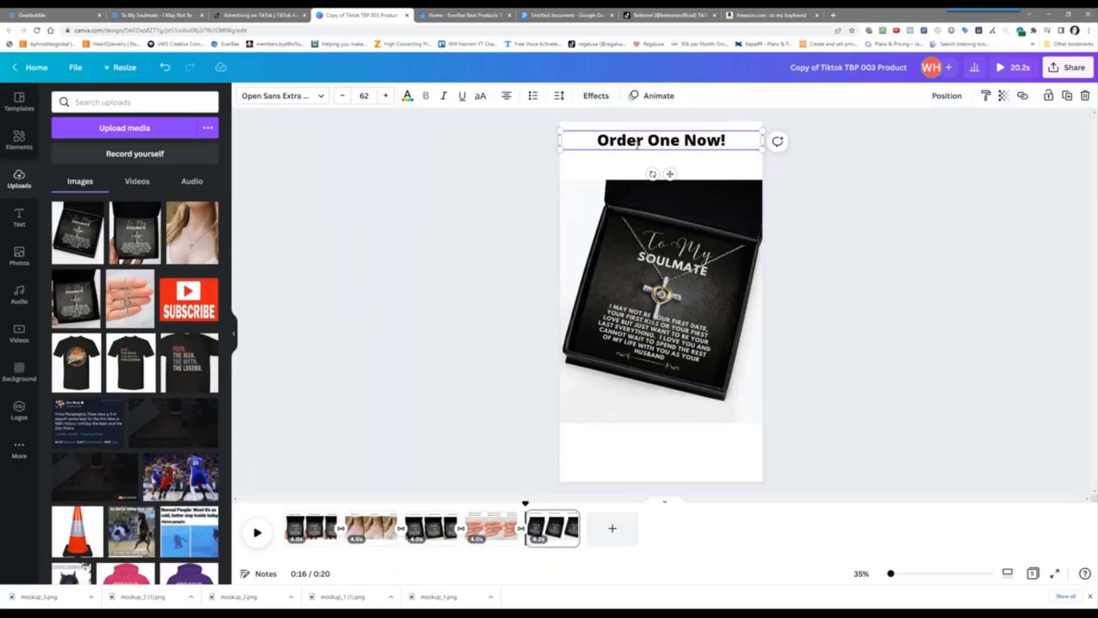
drag(612, 141, 612, 151)
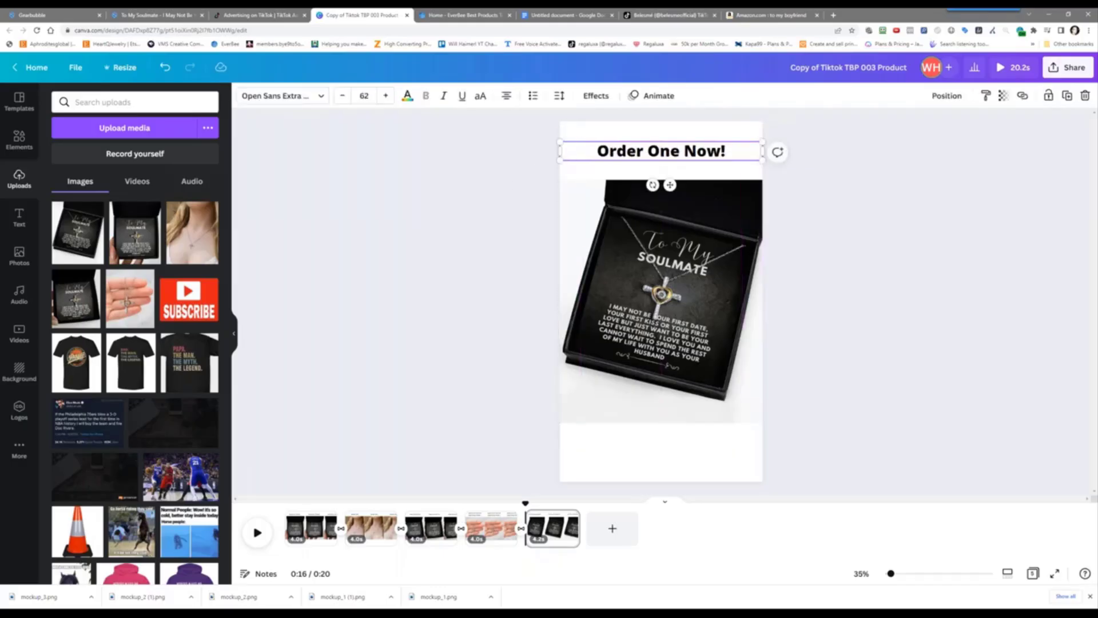
Apply the Breathe animation to the caption and return to page 1
click(528, 164)
click(638, 146)
click(652, 95)
click(74, 469)
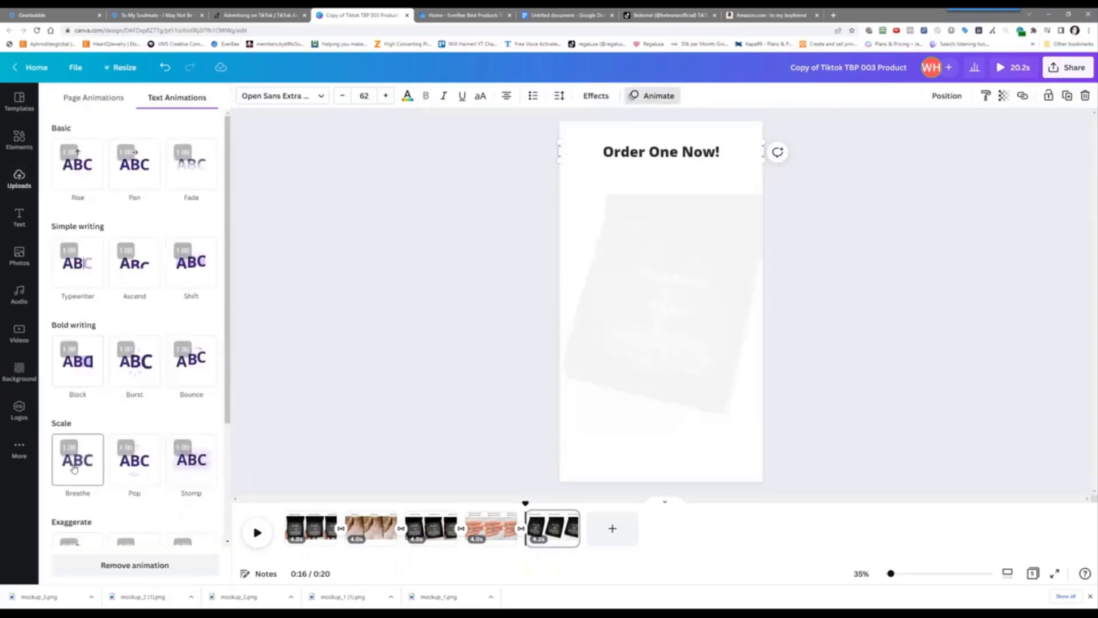
click(73, 469)
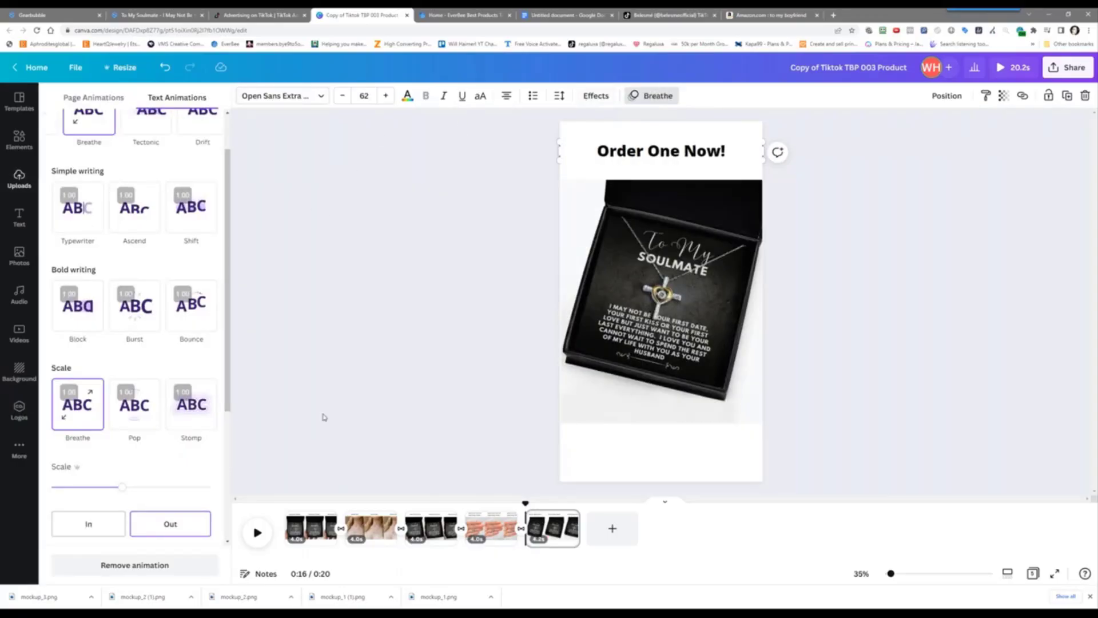
click(303, 523)
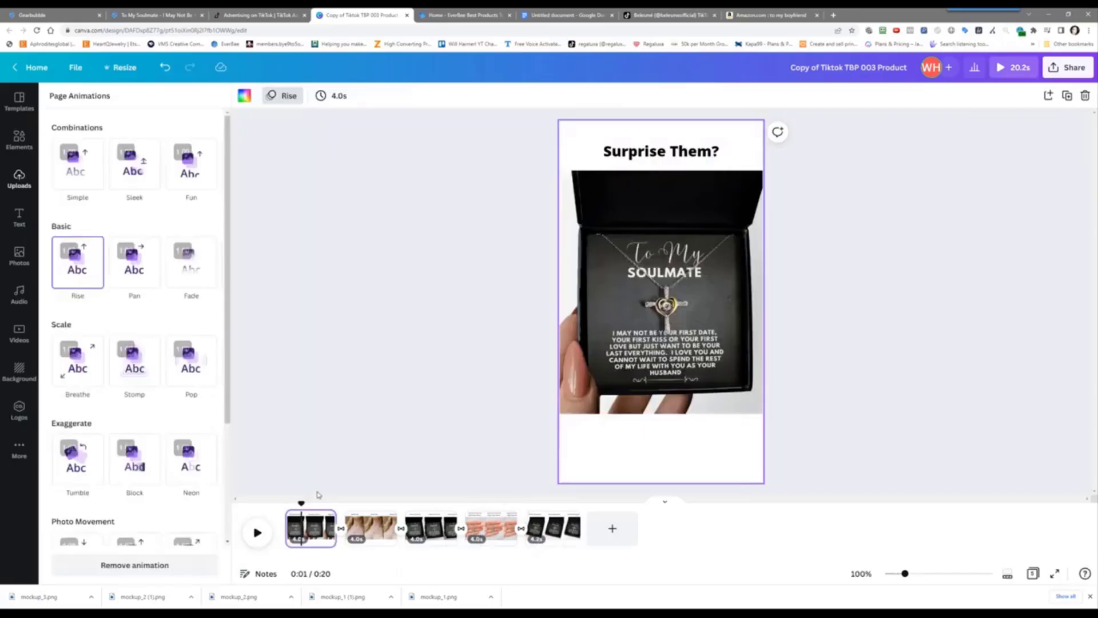
Set all five pages to 3.0 seconds each for a 15-second video and play the preview
click(342, 97)
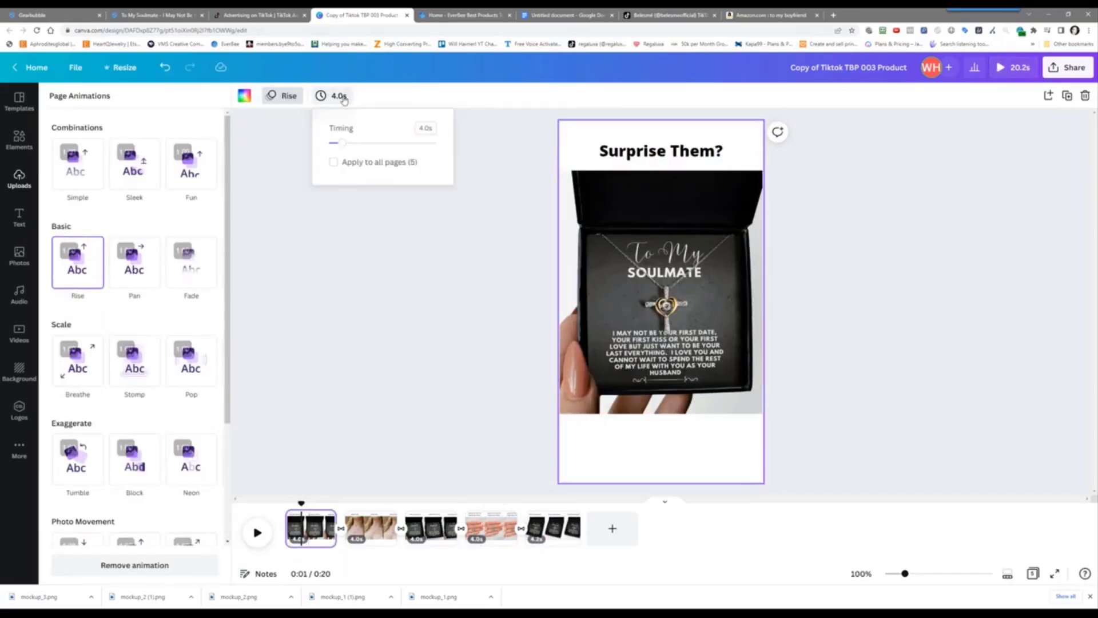
click(334, 162)
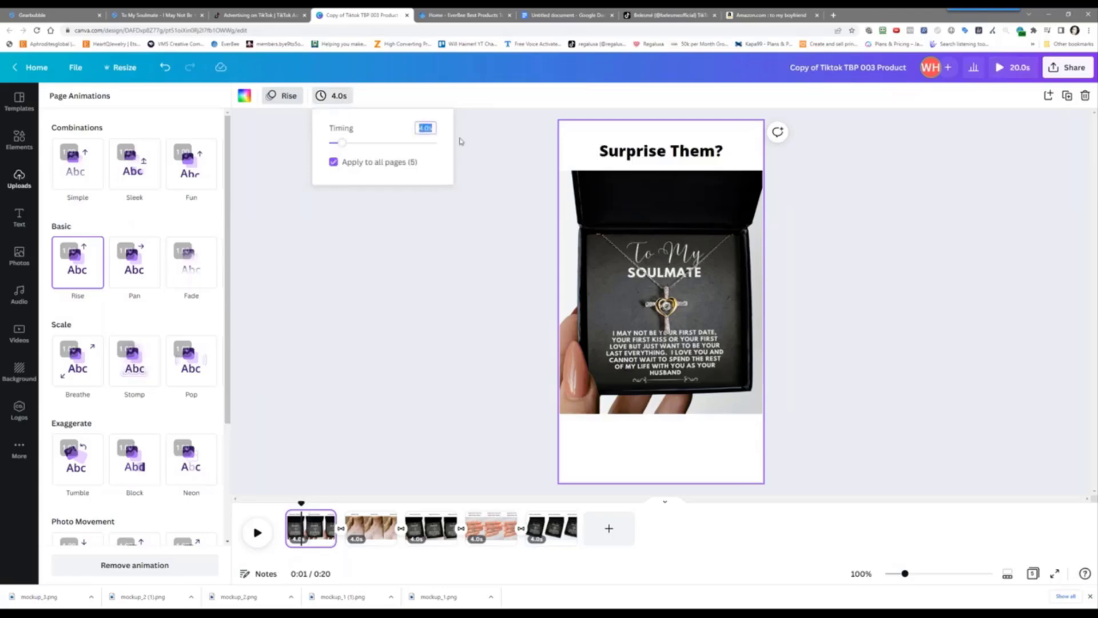
text(3)
key(Return)
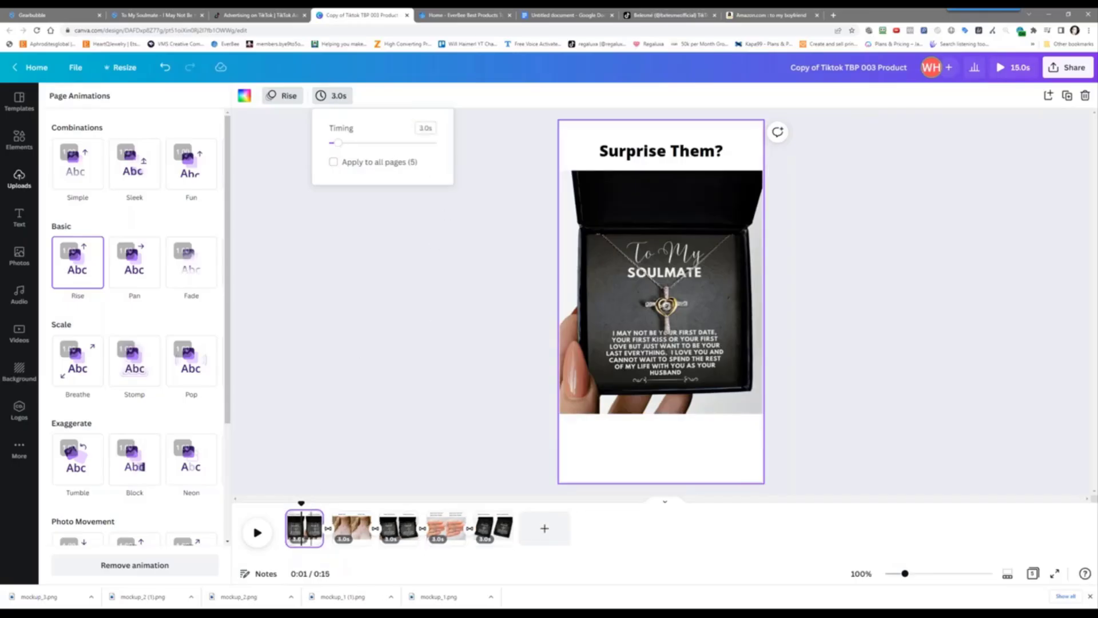
key(space)
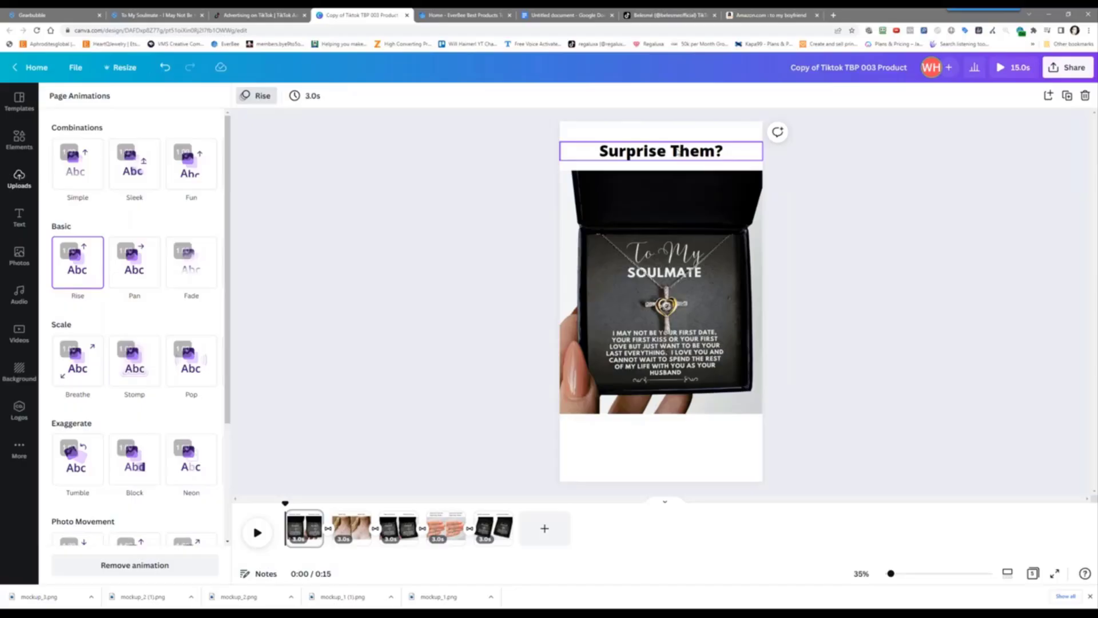
Download all pages of the design as an MP4 video from Share > Download
click(1065, 72)
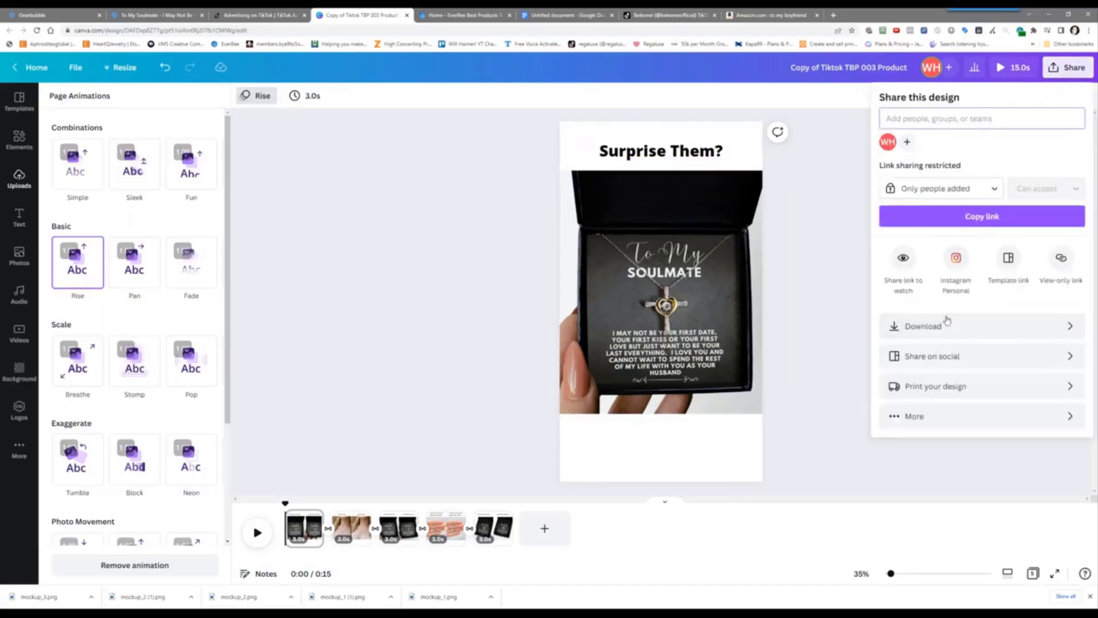
click(947, 322)
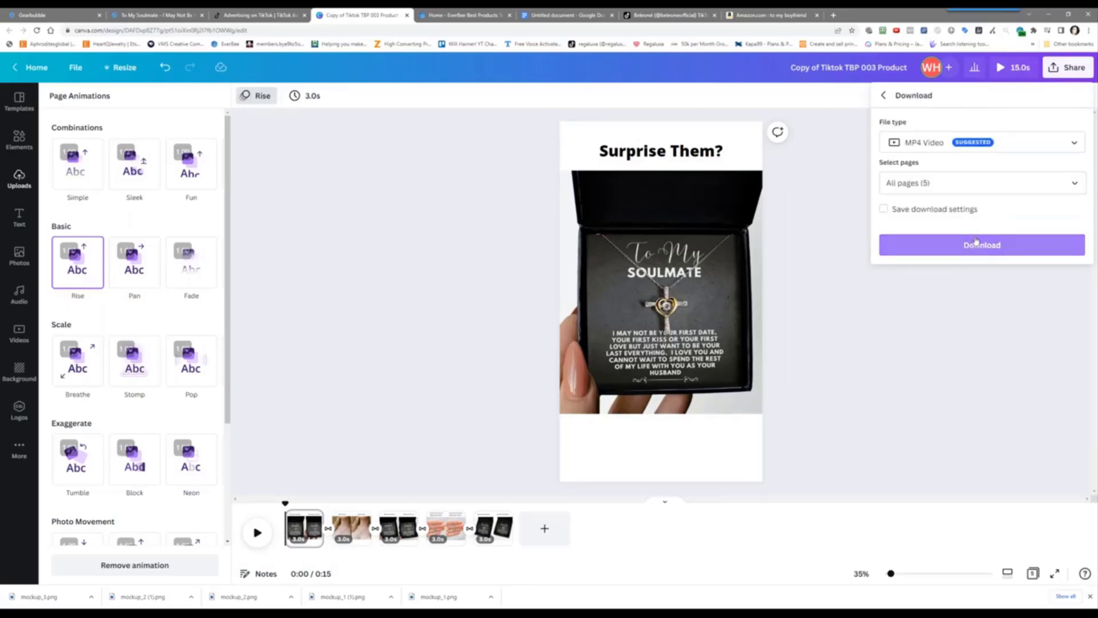
click(961, 146)
click(980, 247)
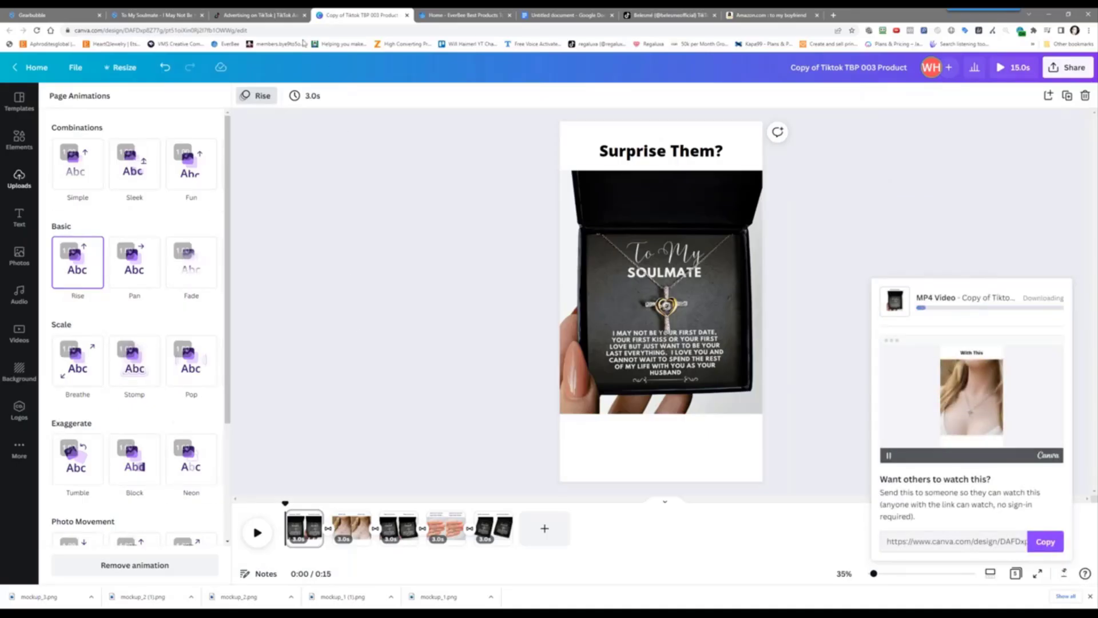
Copy the Gearbubble product page's web address
click(186, 15)
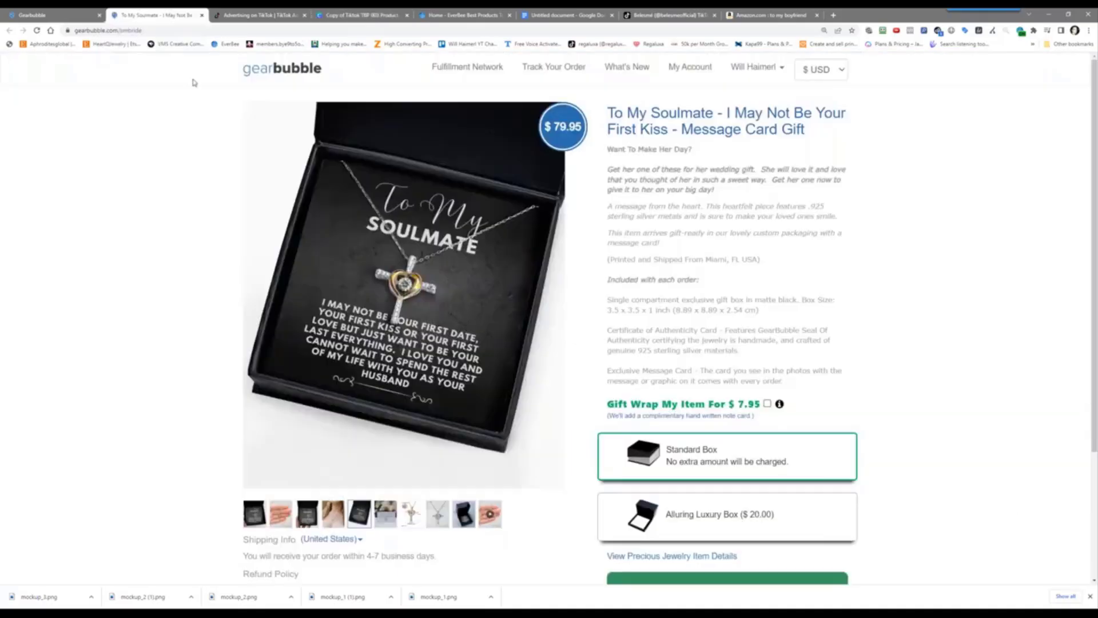
click(114, 29)
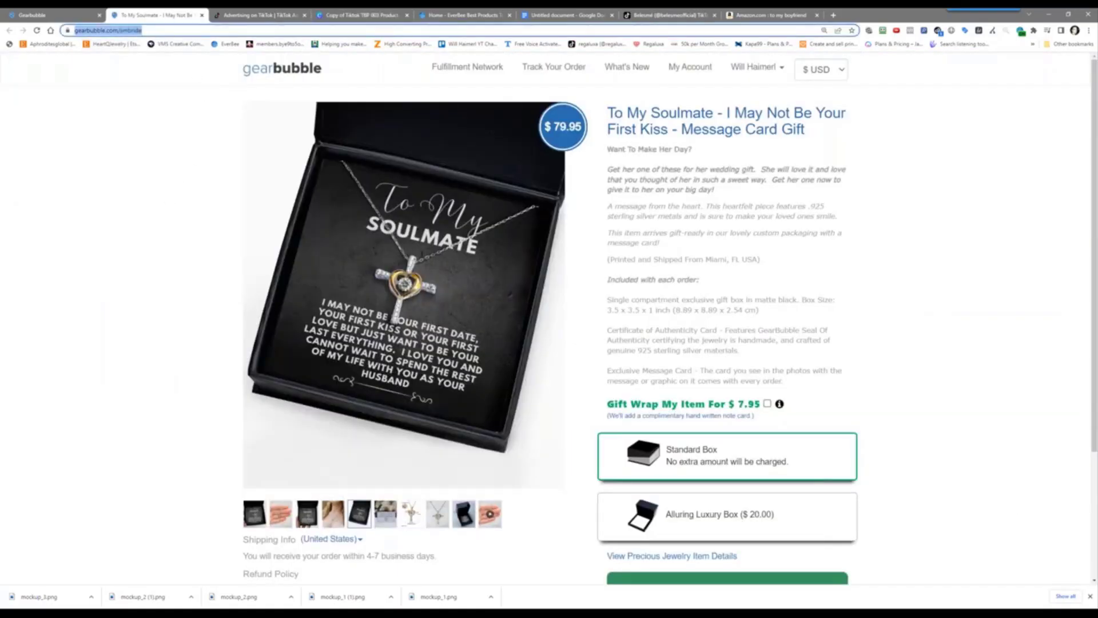
right_click(126, 30)
click(149, 68)
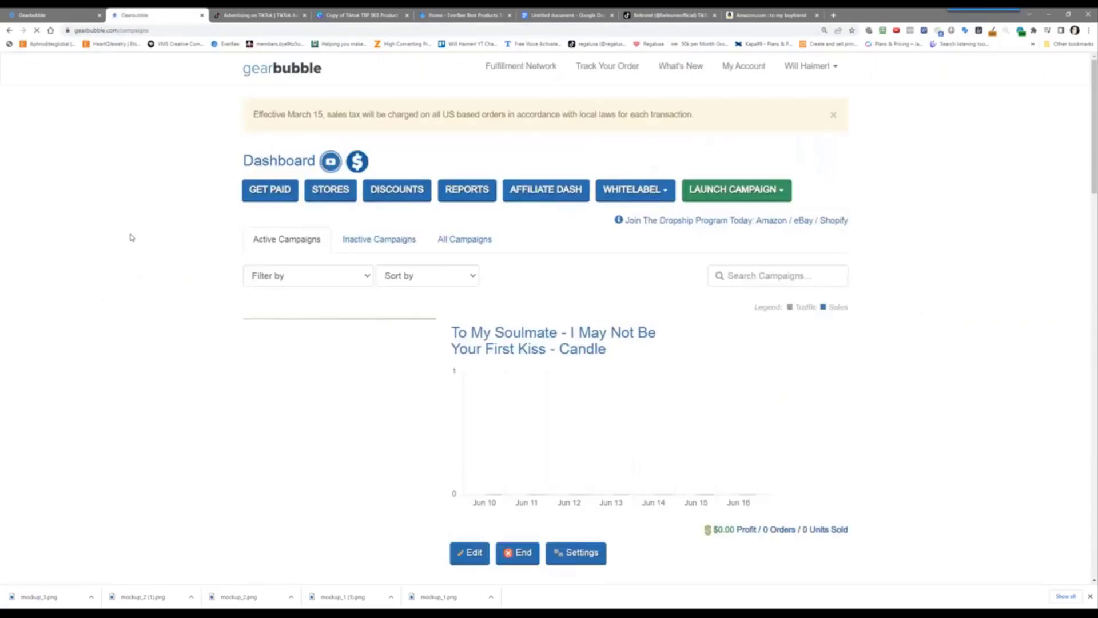
Open the Message Card Gift campaign's 3rd Party tracking pixel snippet box
scroll(132, 237, down, 5)
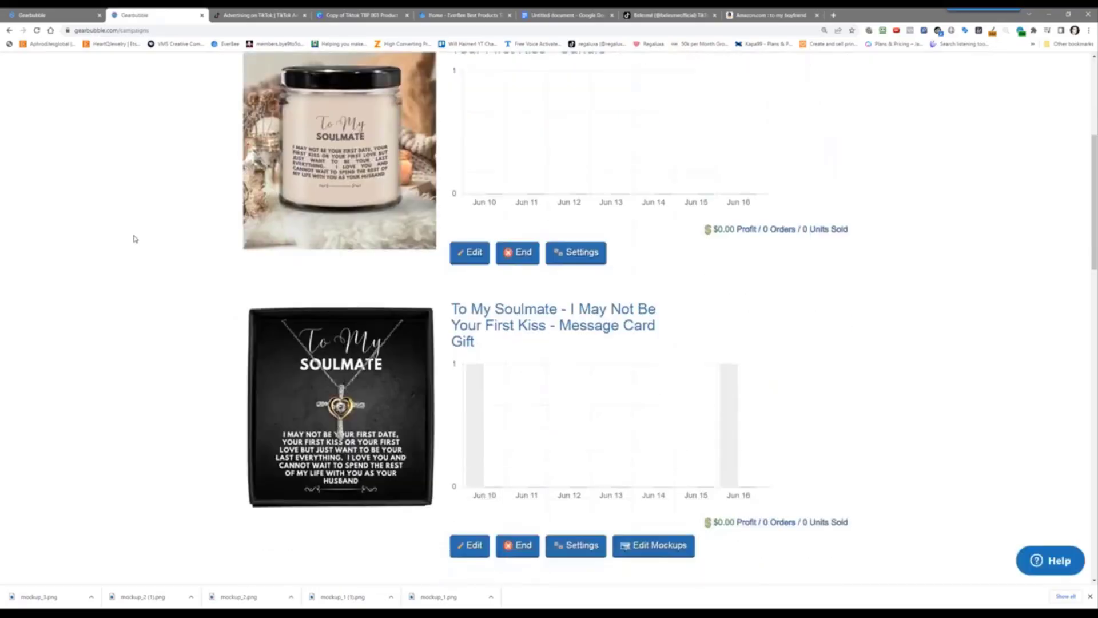
click(573, 546)
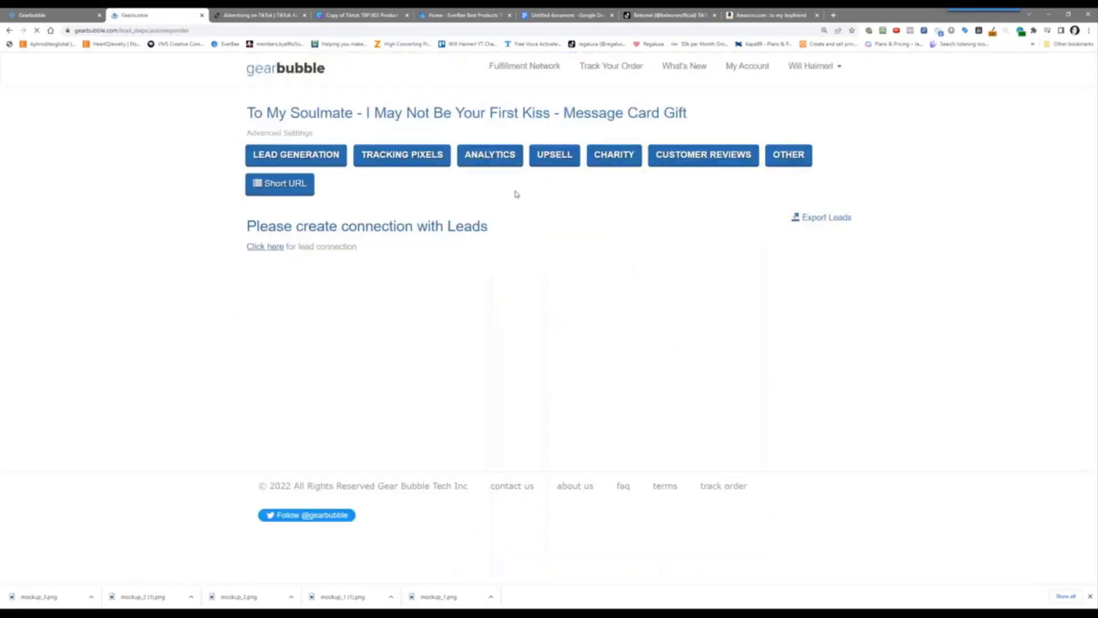
click(404, 165)
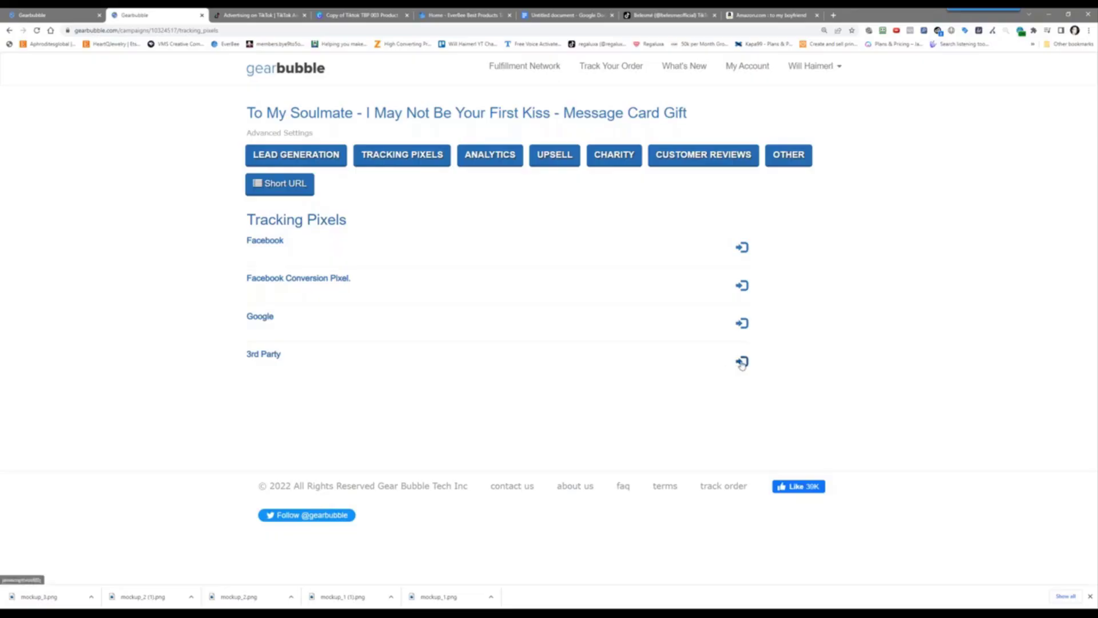
click(742, 361)
click(345, 420)
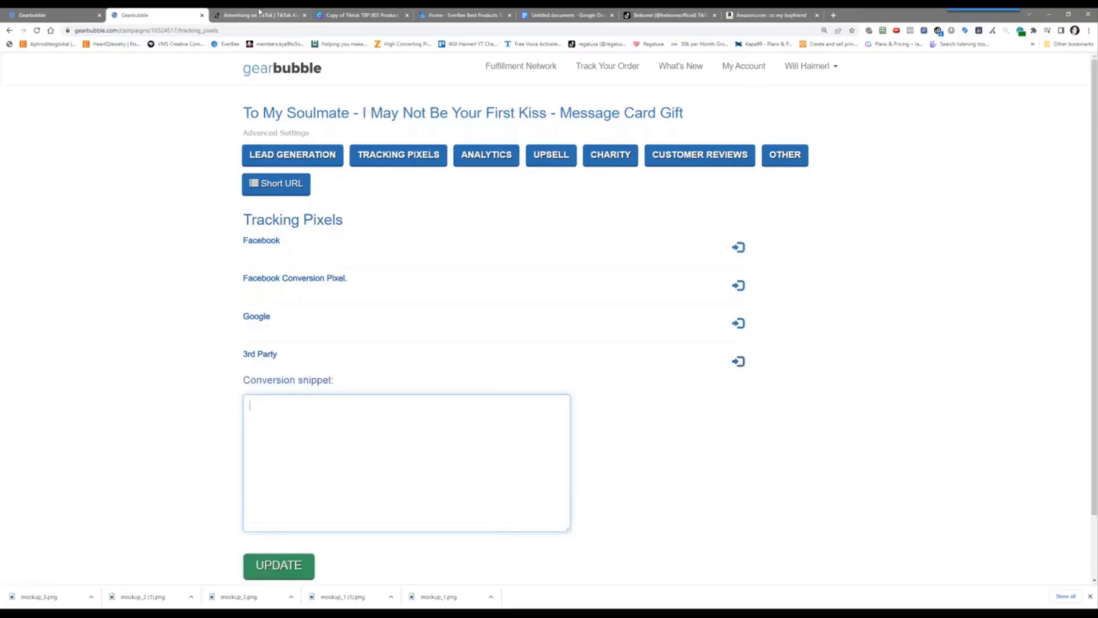
click(261, 15)
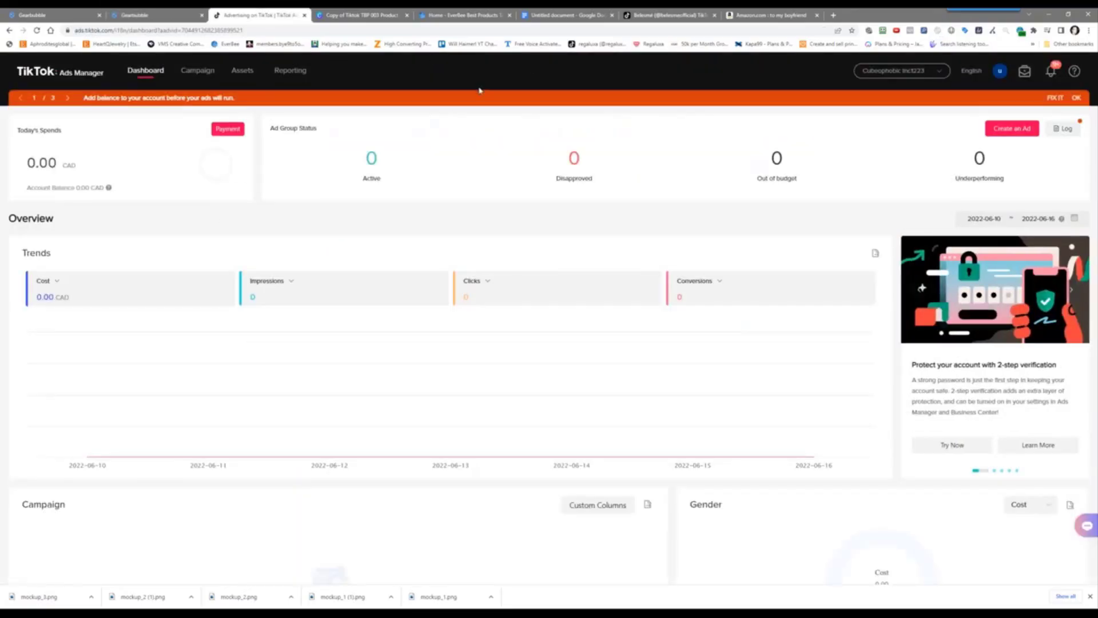
Start setting up web events in Events Manager using the TikTok Pixel method
mouse_move(253, 77)
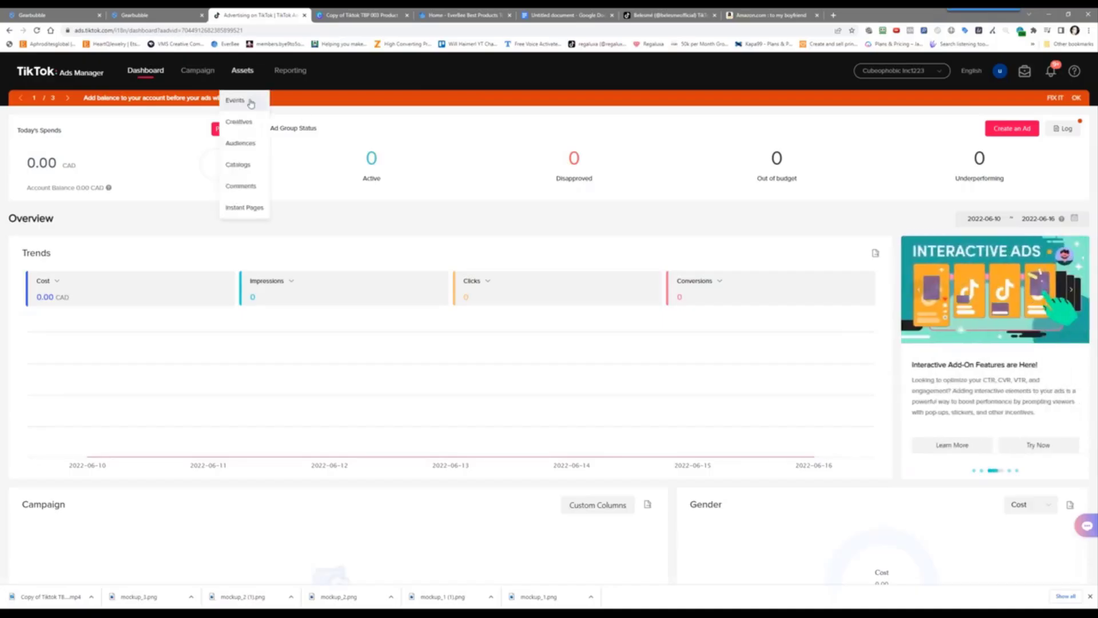
click(251, 103)
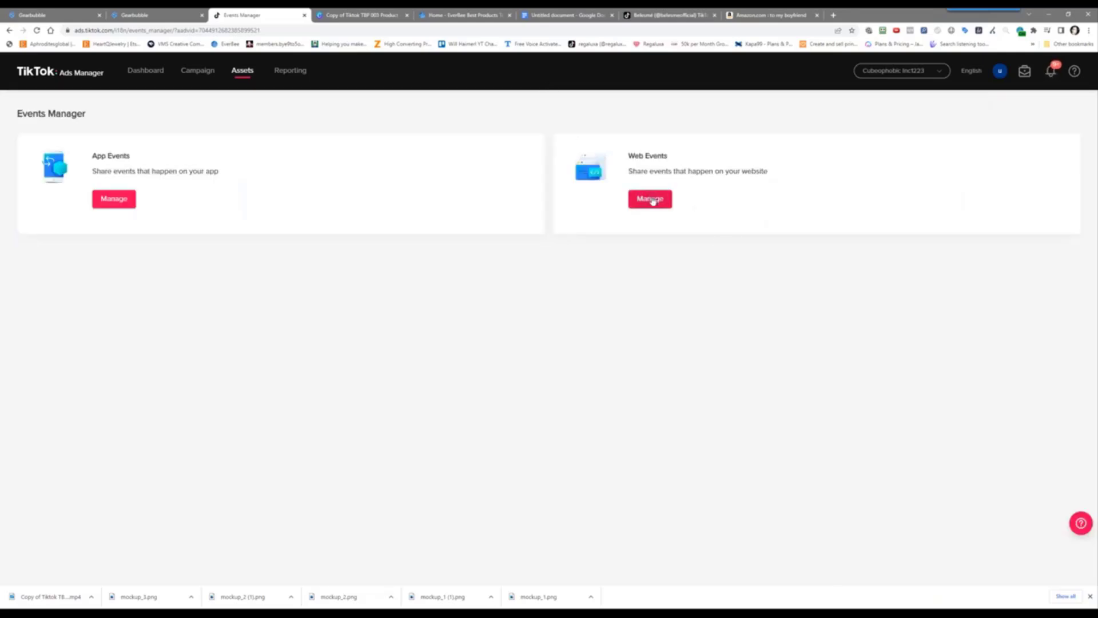
click(649, 199)
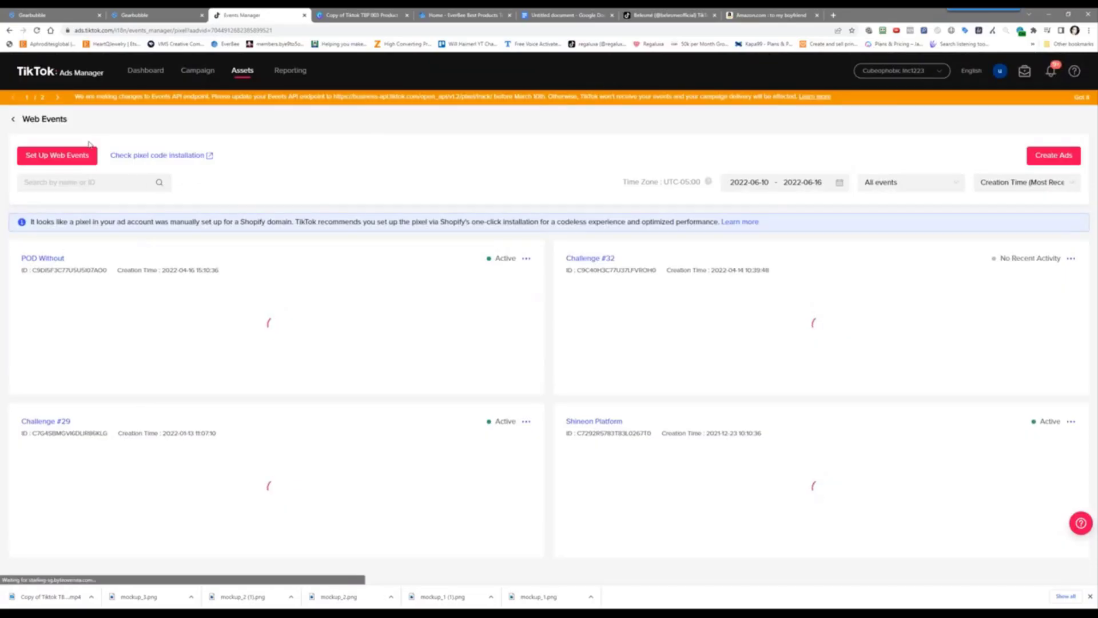
click(54, 155)
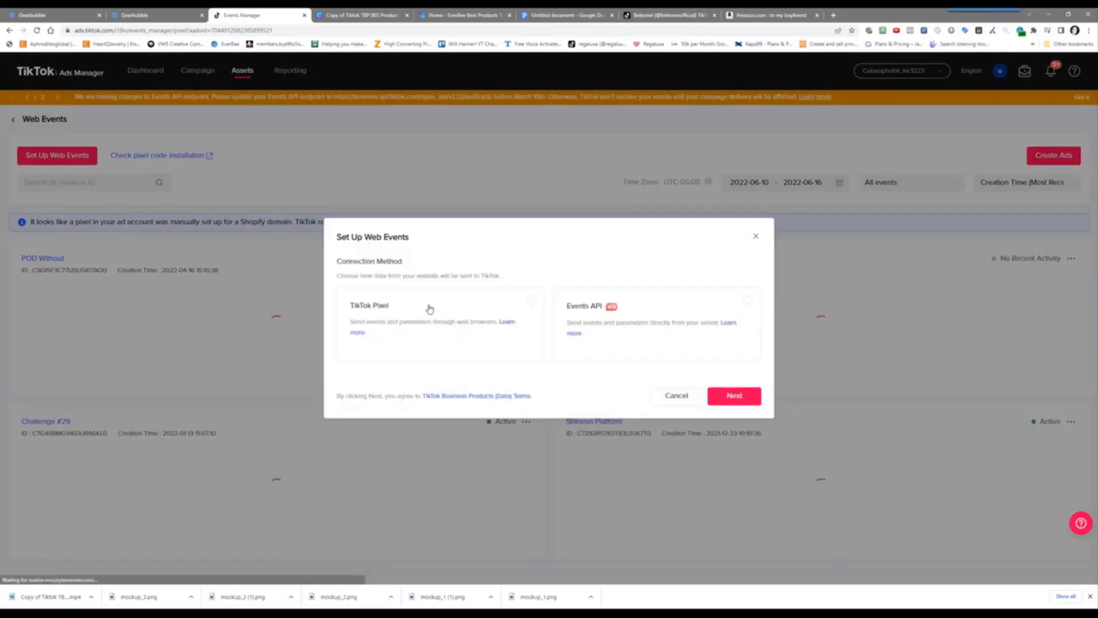
click(378, 320)
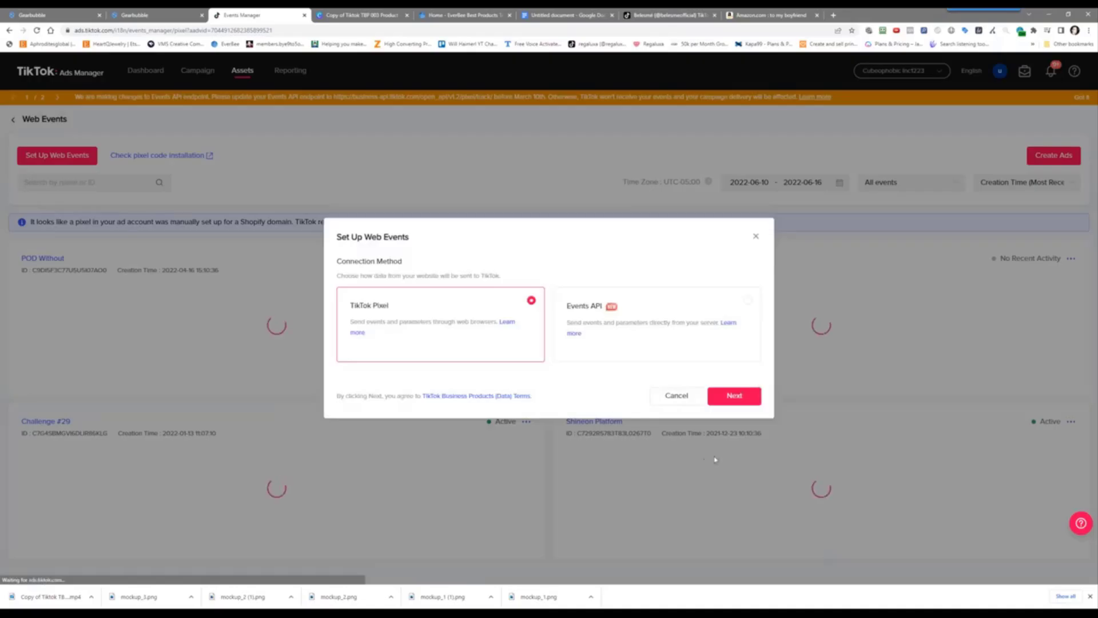
click(728, 402)
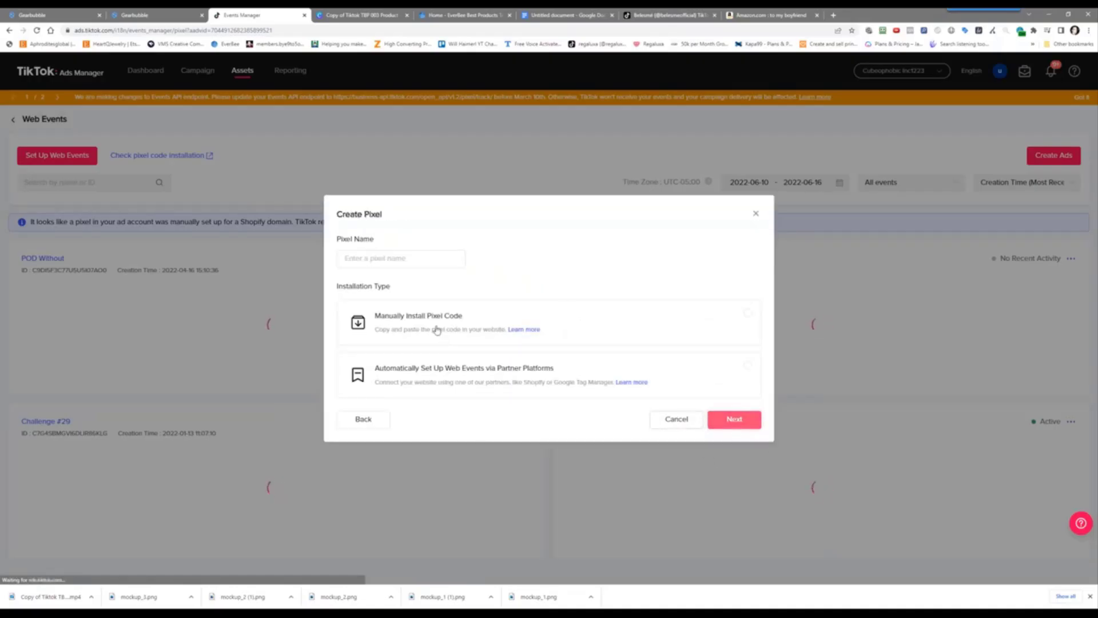
Create a pixel named 'Challenge #34' with manual installation and Developer Mode
click(411, 259)
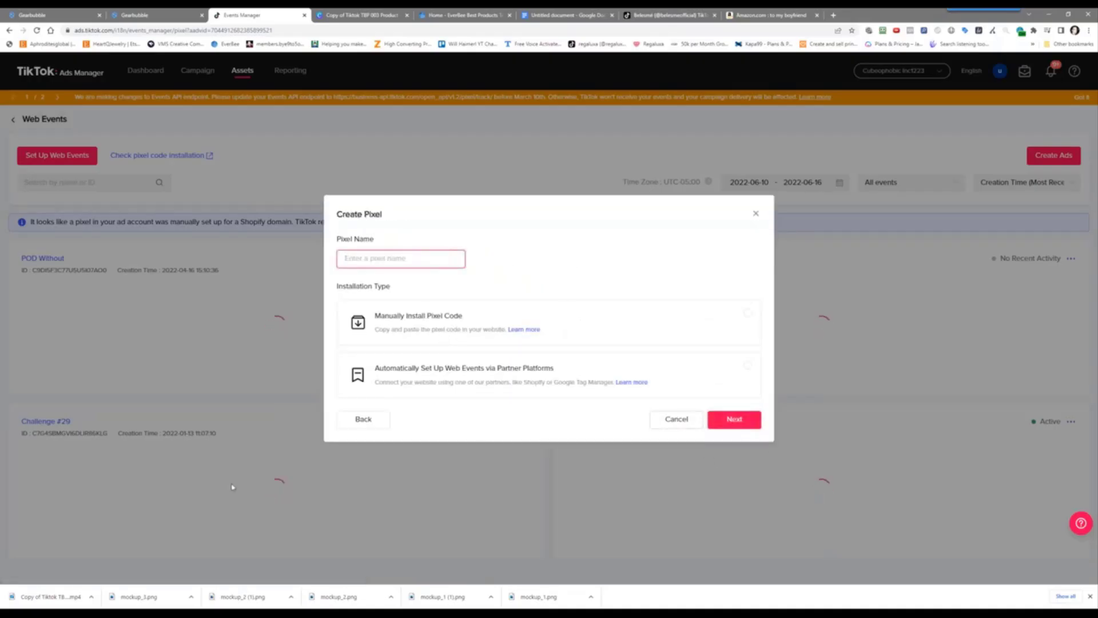
text(Cah)
text(llenge #34)
click(441, 323)
click(743, 423)
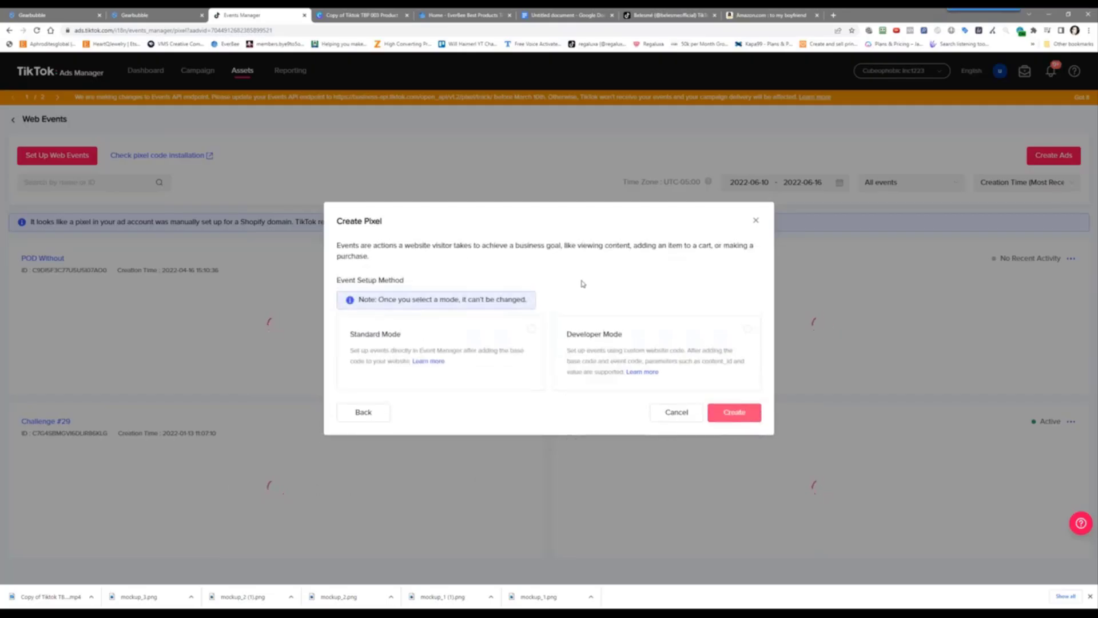
click(664, 350)
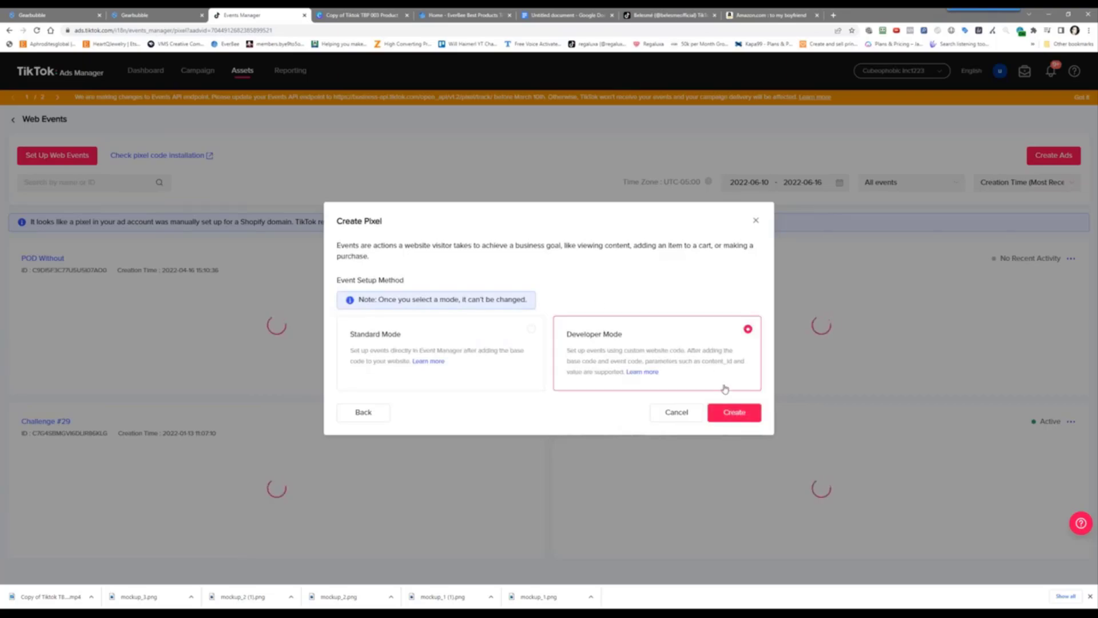
click(738, 410)
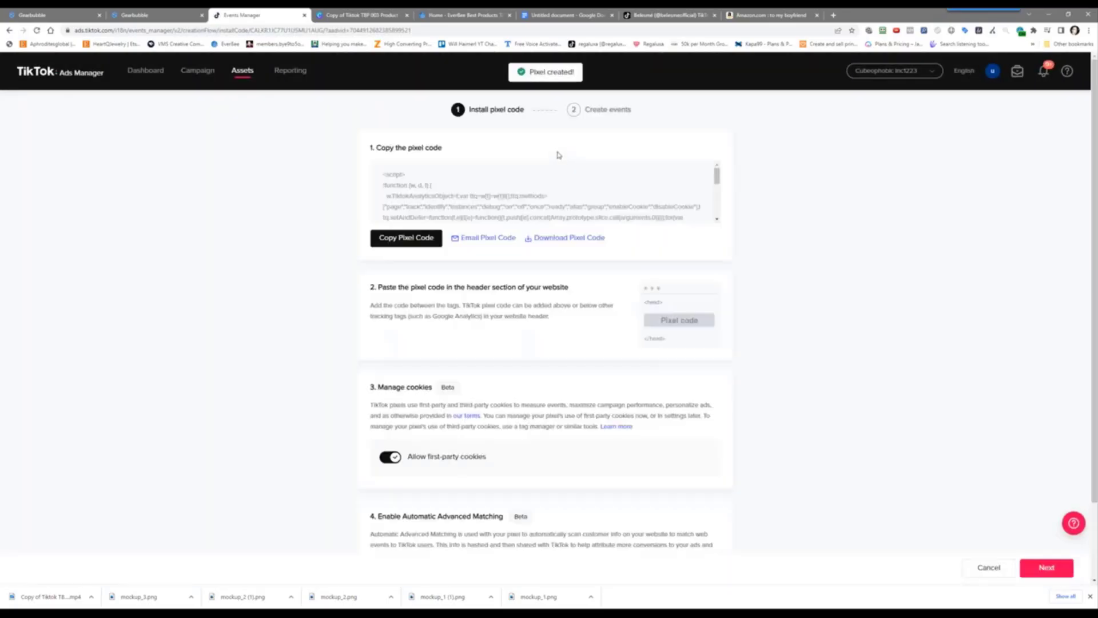
mouse_move(542, 173)
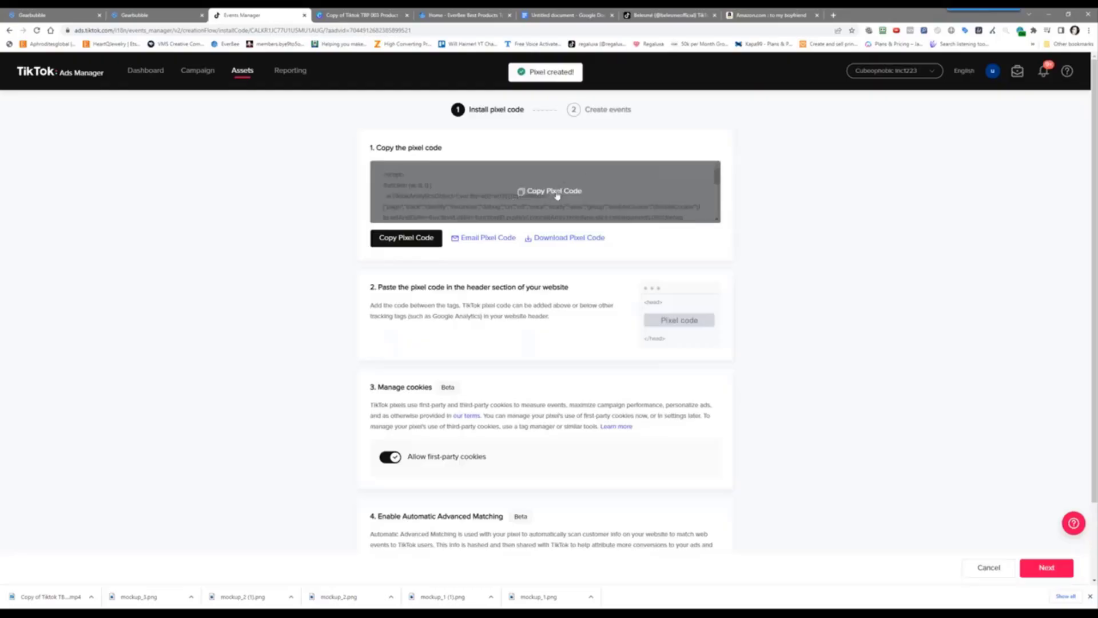
Paste the TikTok pixel base code into Gearbubble's 3rd Party conversion snippet
click(557, 197)
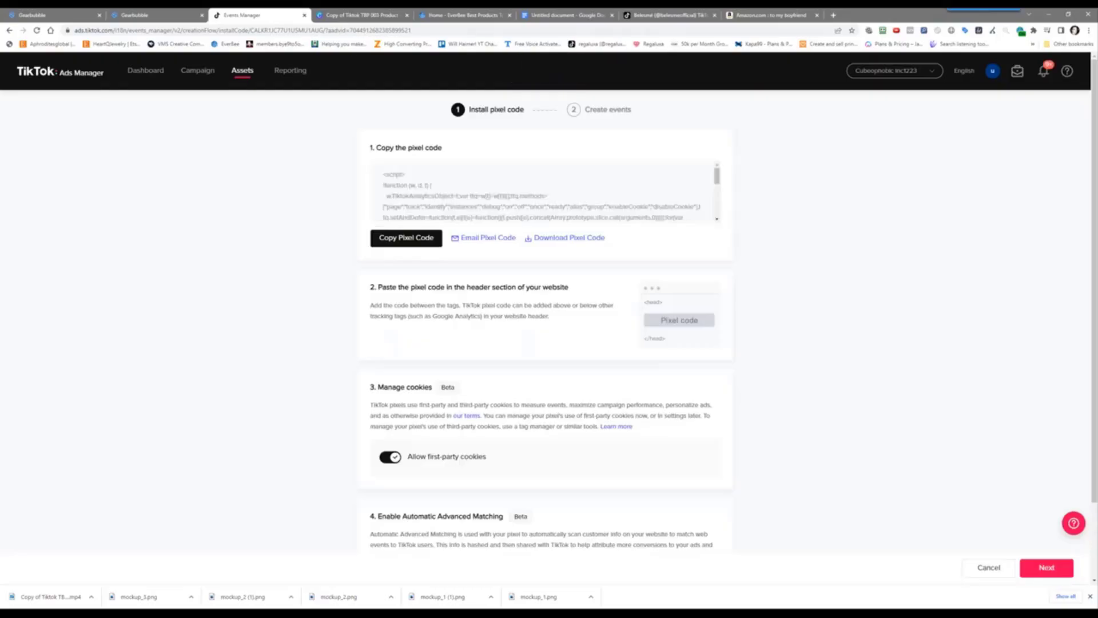
click(132, 14)
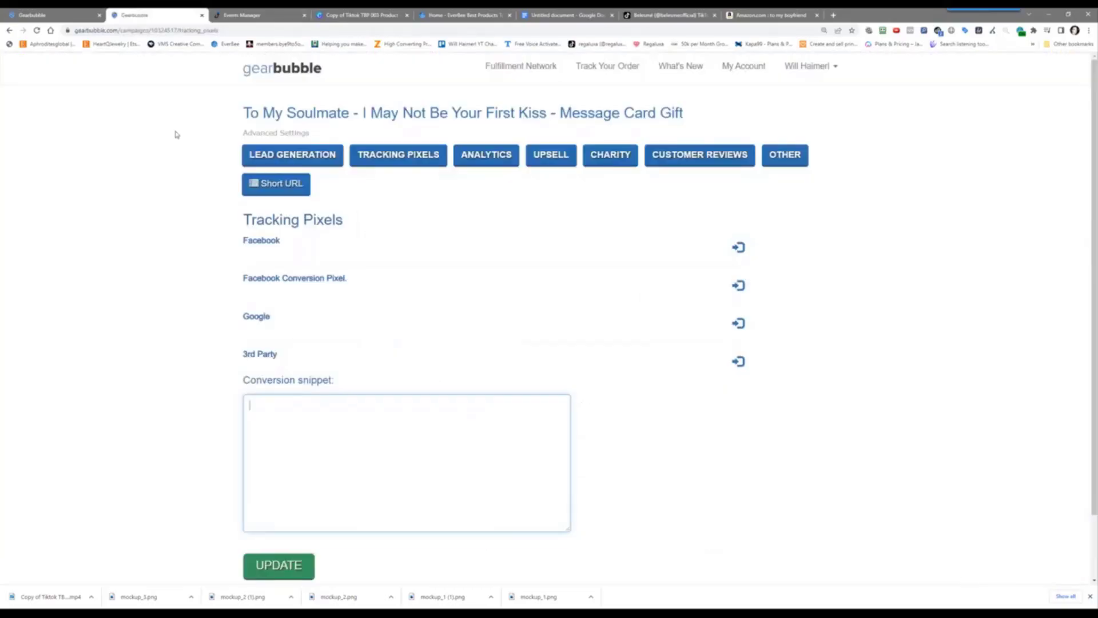
right_click(263, 436)
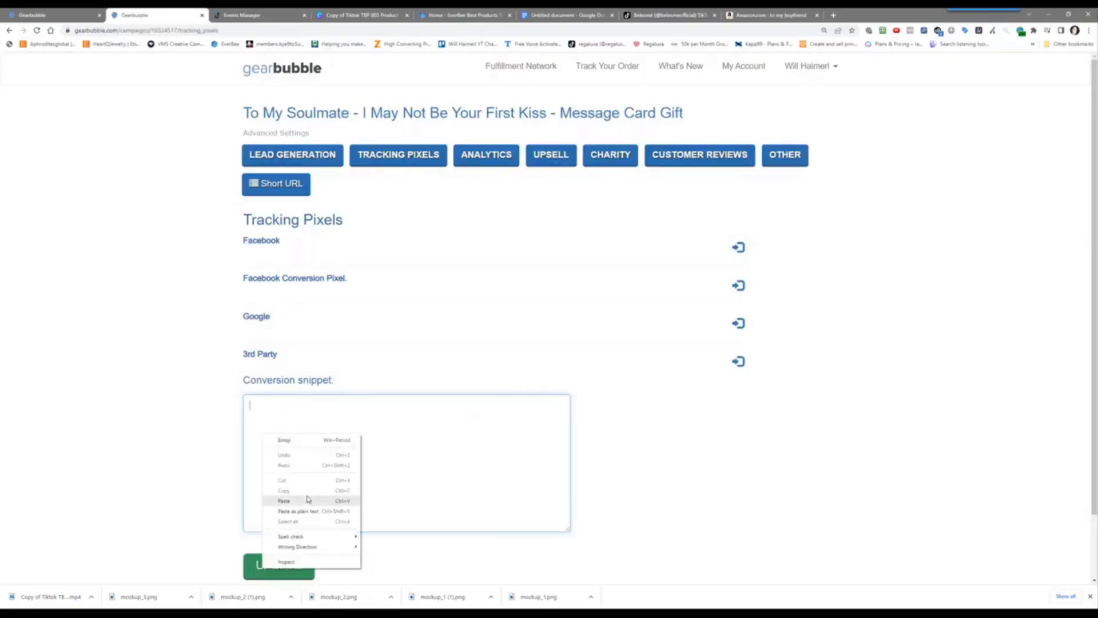
click(308, 500)
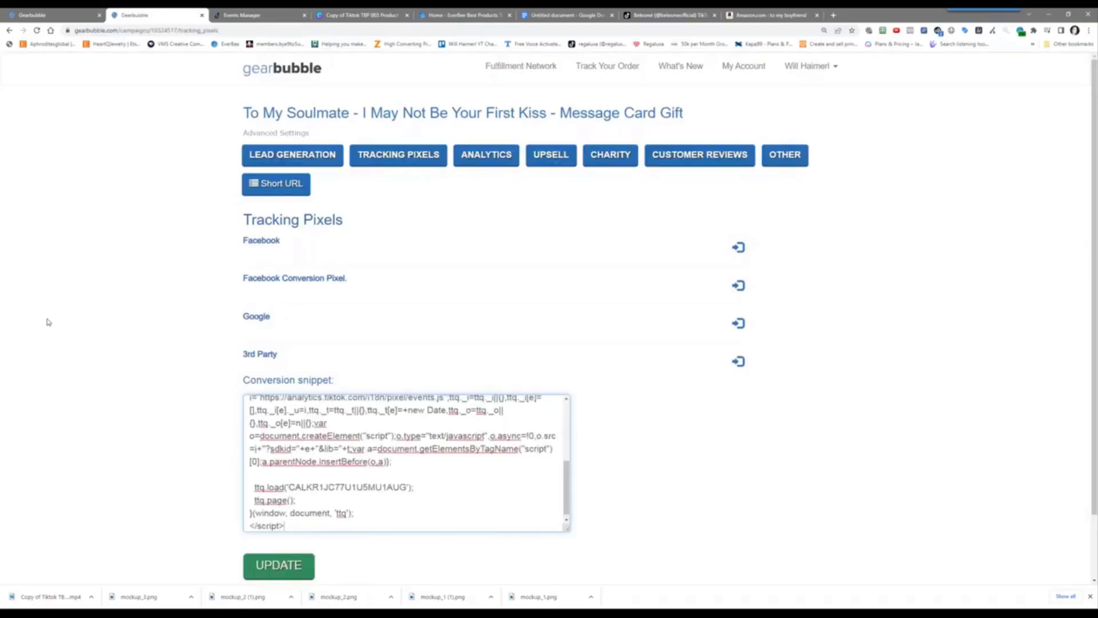
key(Return)
key(Return)
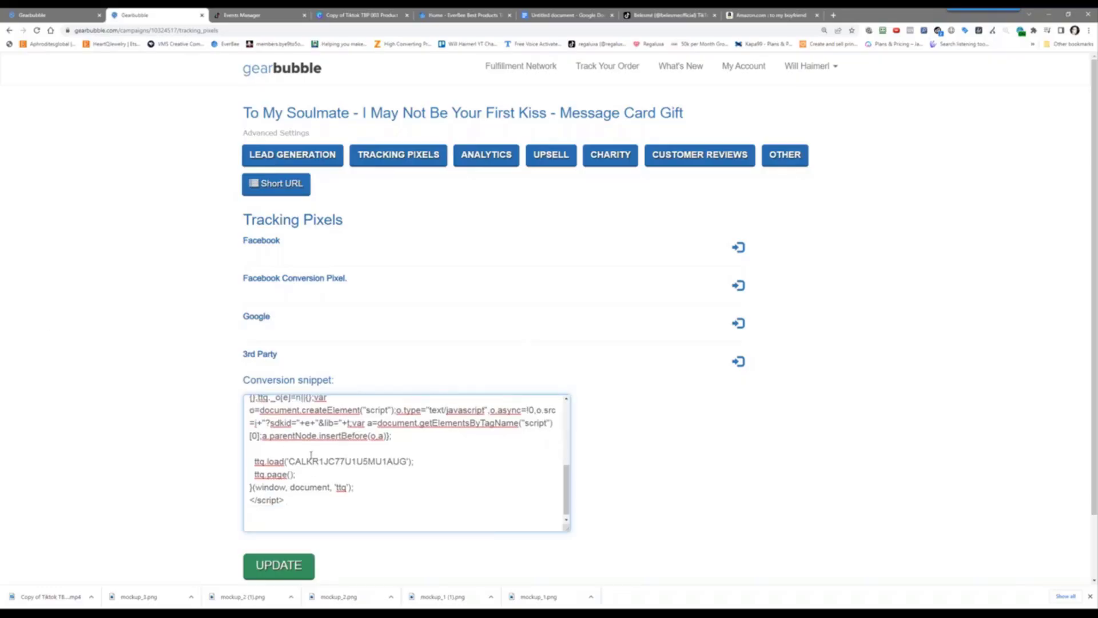
Return to the pixel installation steps in Events Manager
key(ctrl+Tab)
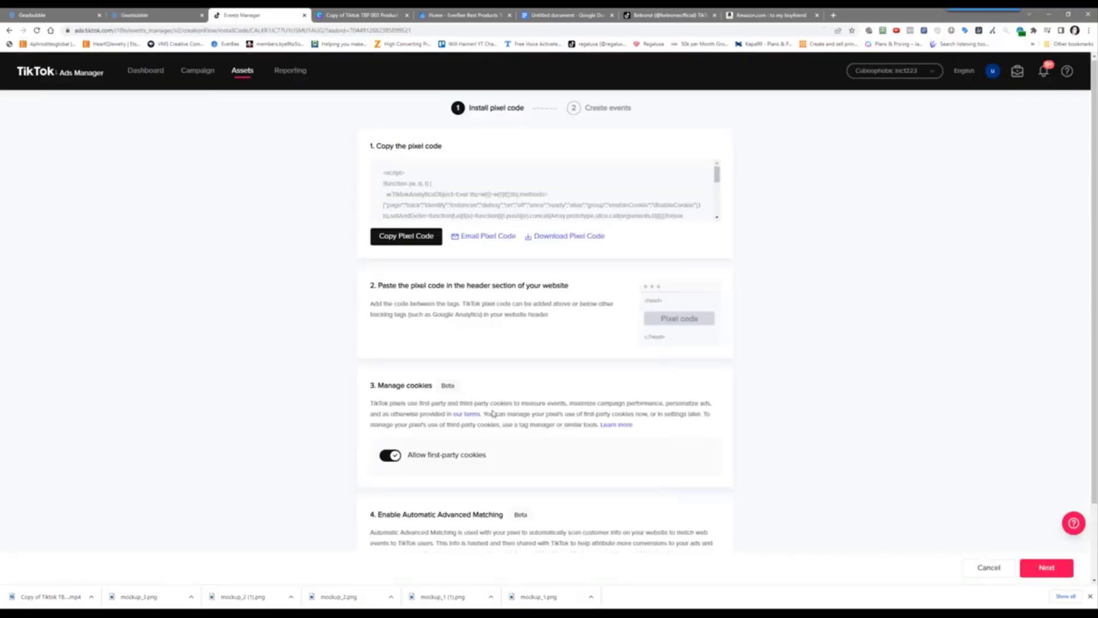
scroll(491, 424, down, 2)
scroll(484, 474, up, 1)
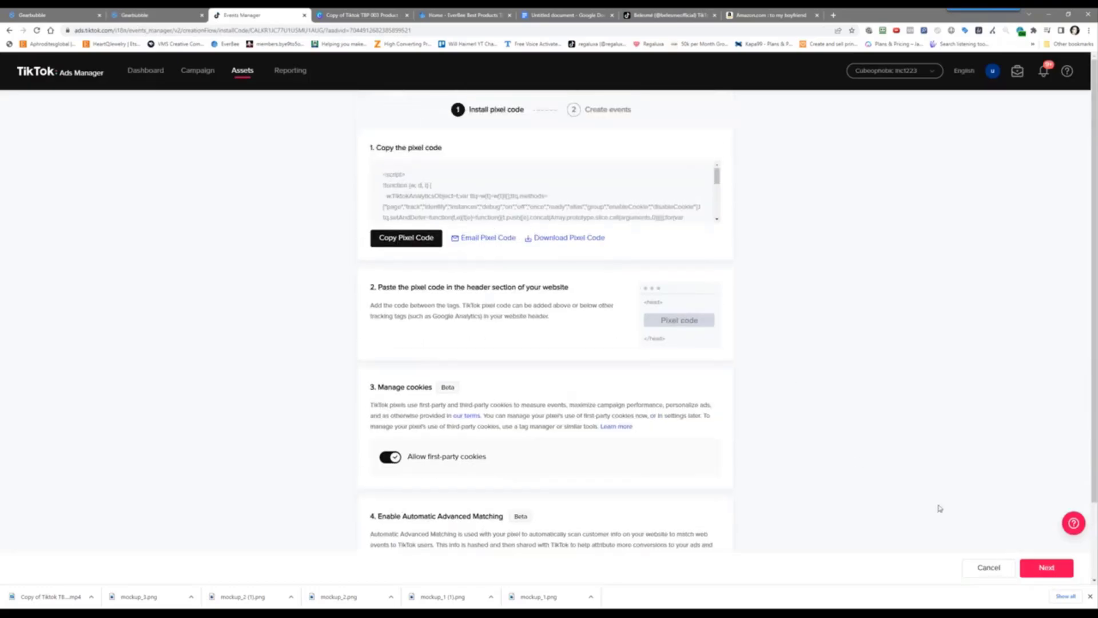
Advance to the create events step and open the event code installation guide
click(1045, 567)
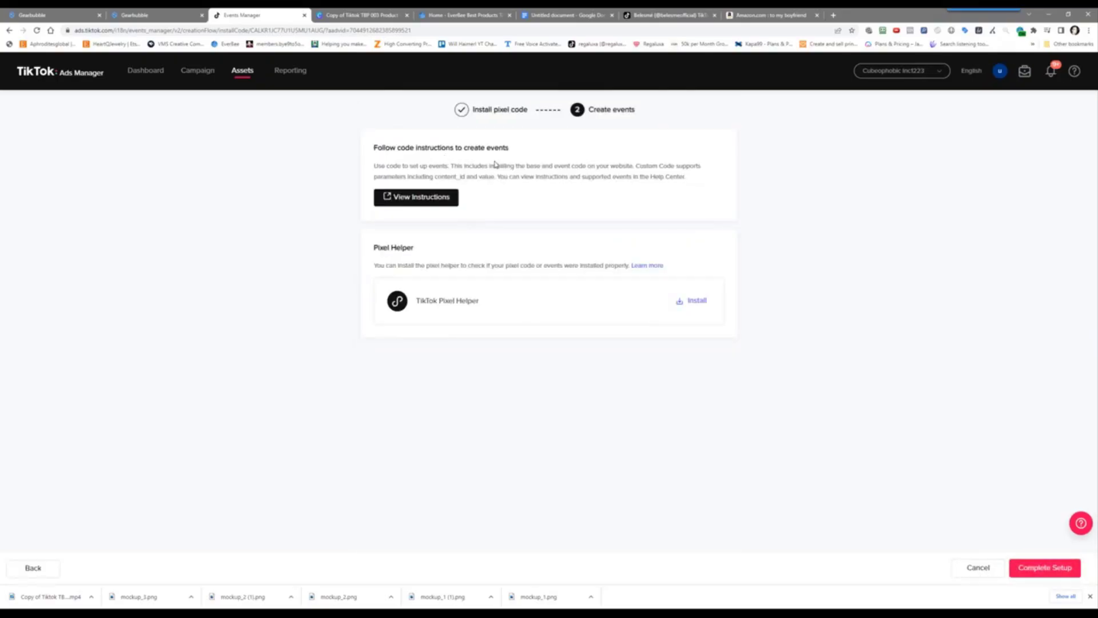
click(436, 197)
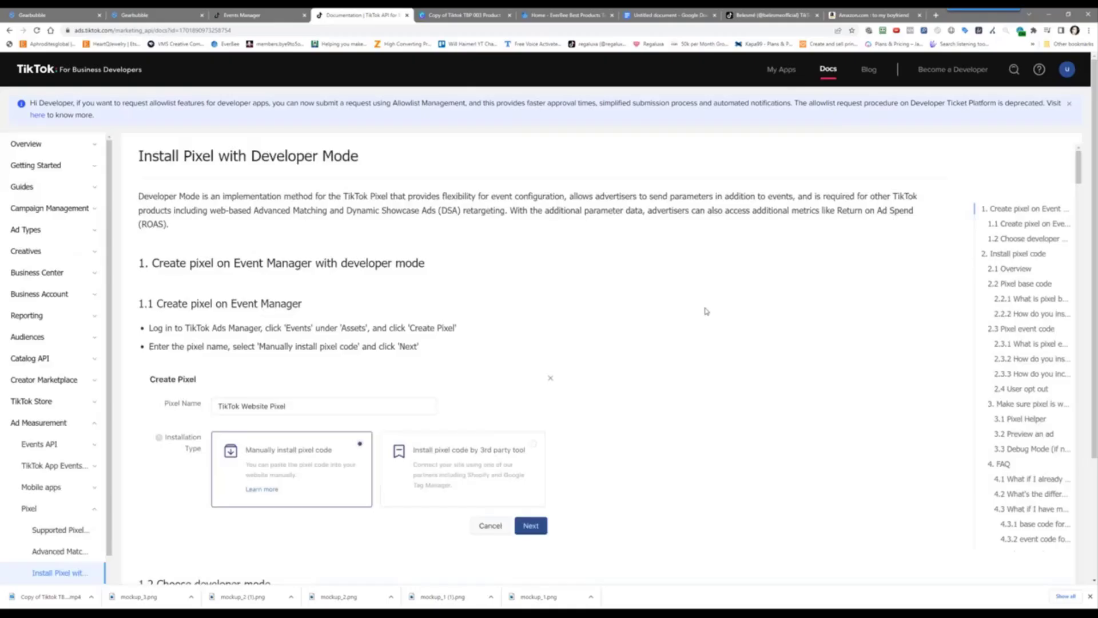
scroll(707, 311, down, 10)
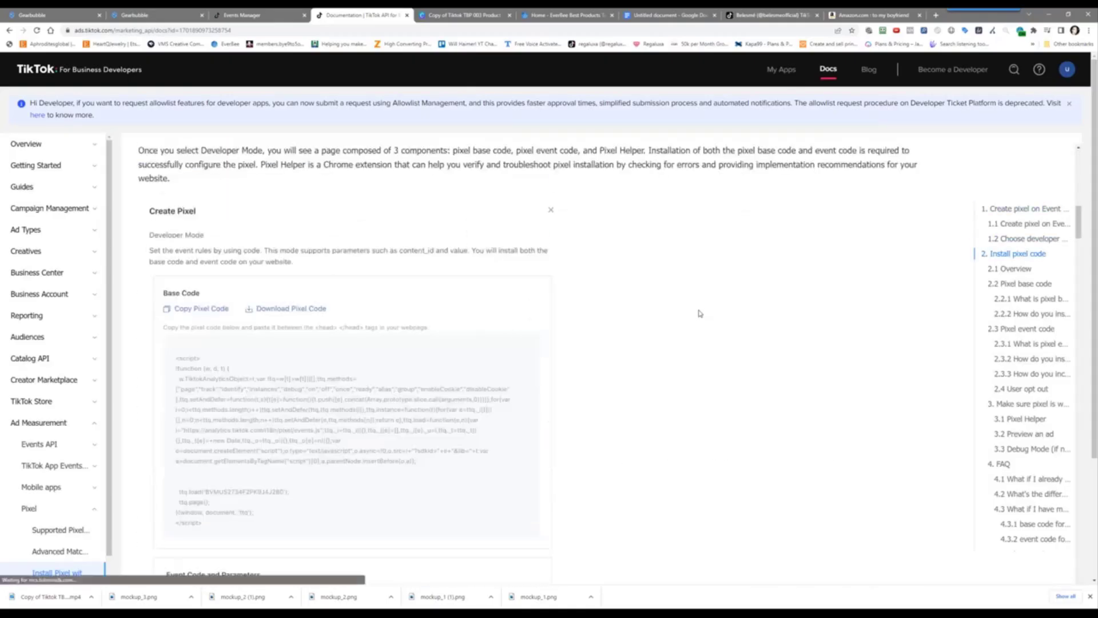
scroll(700, 314, down, 15)
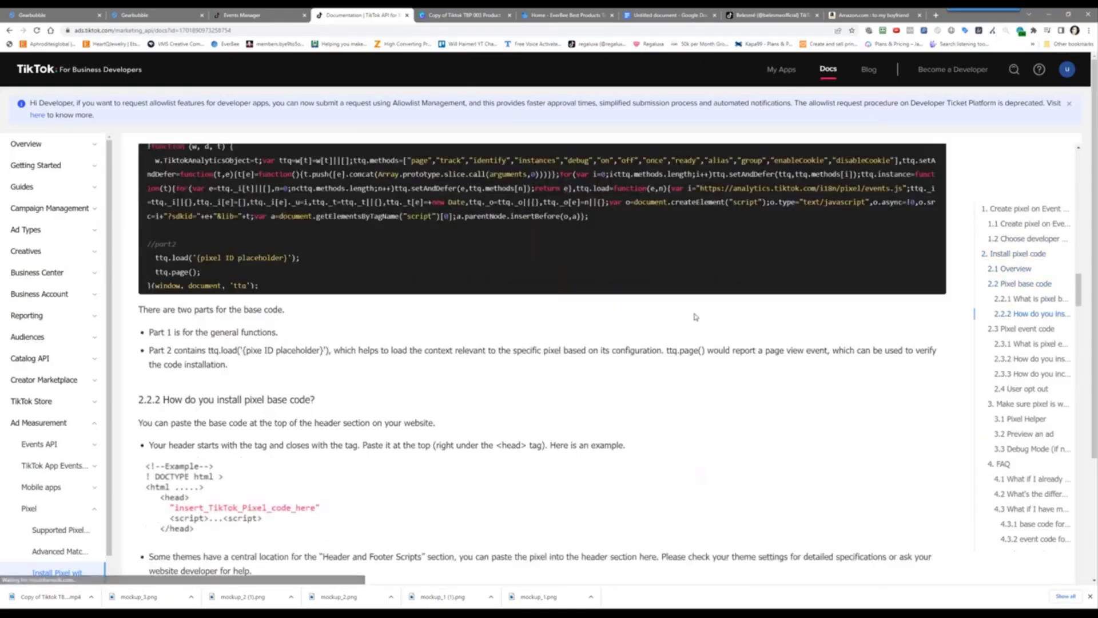
scroll(696, 316, down, 5)
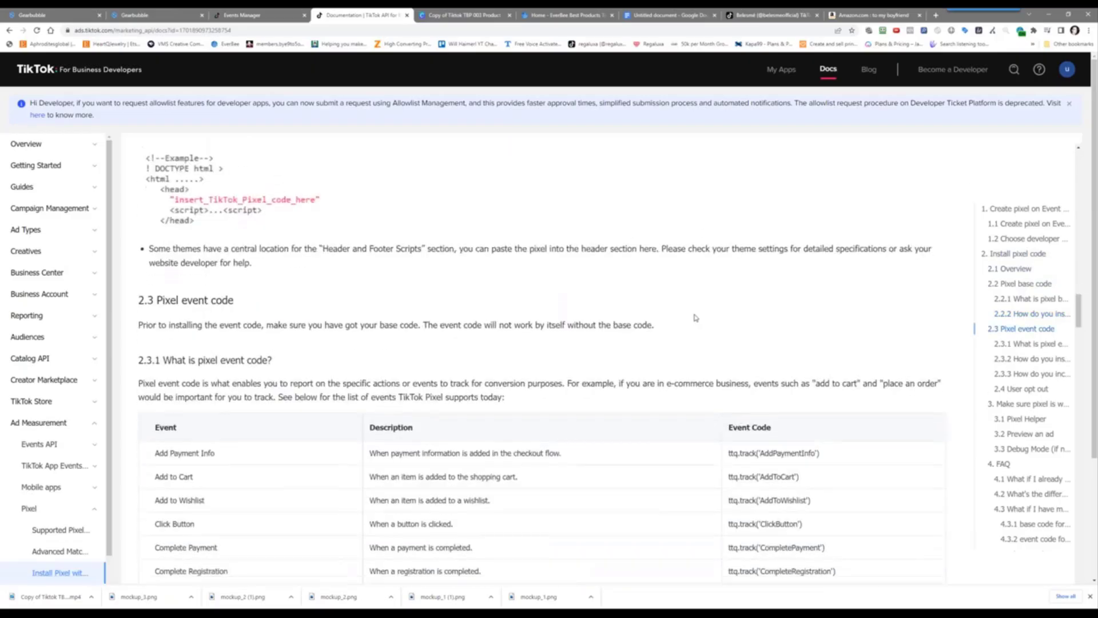
scroll(696, 318, down, 3)
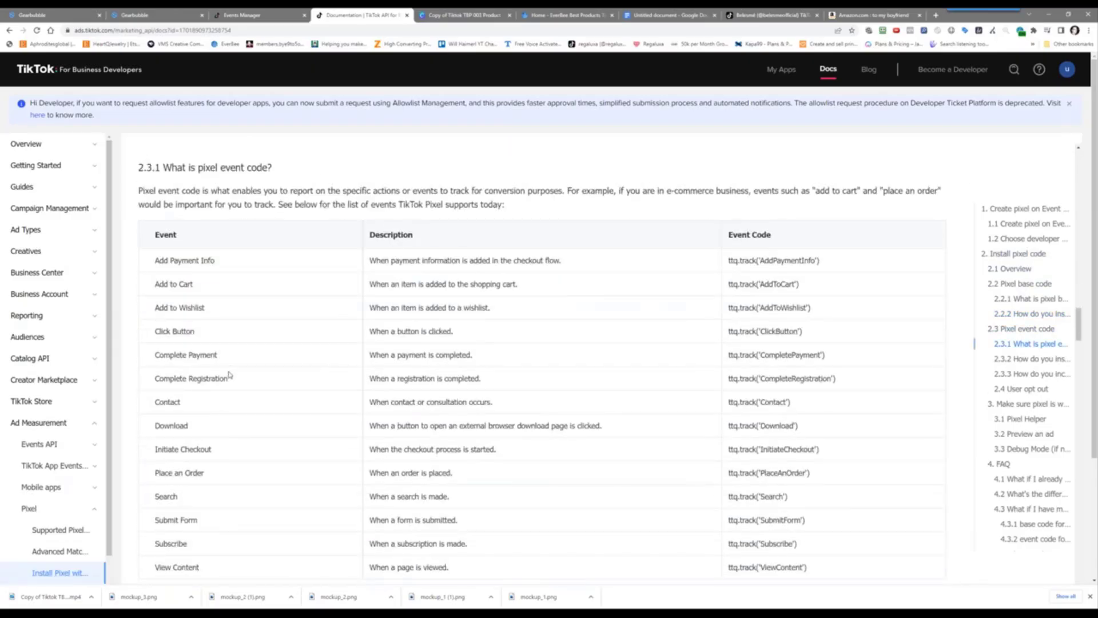
Copy the ttq.track('CompletePayment') event code from the guide's events table
triple_click(752, 357)
right_click(749, 356)
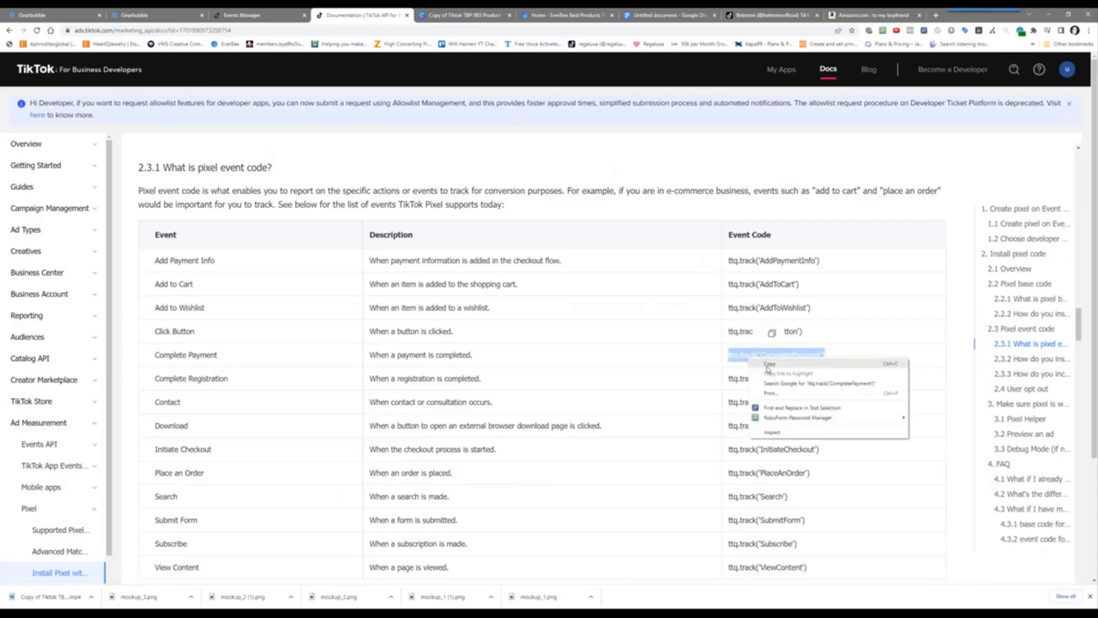
click(751, 369)
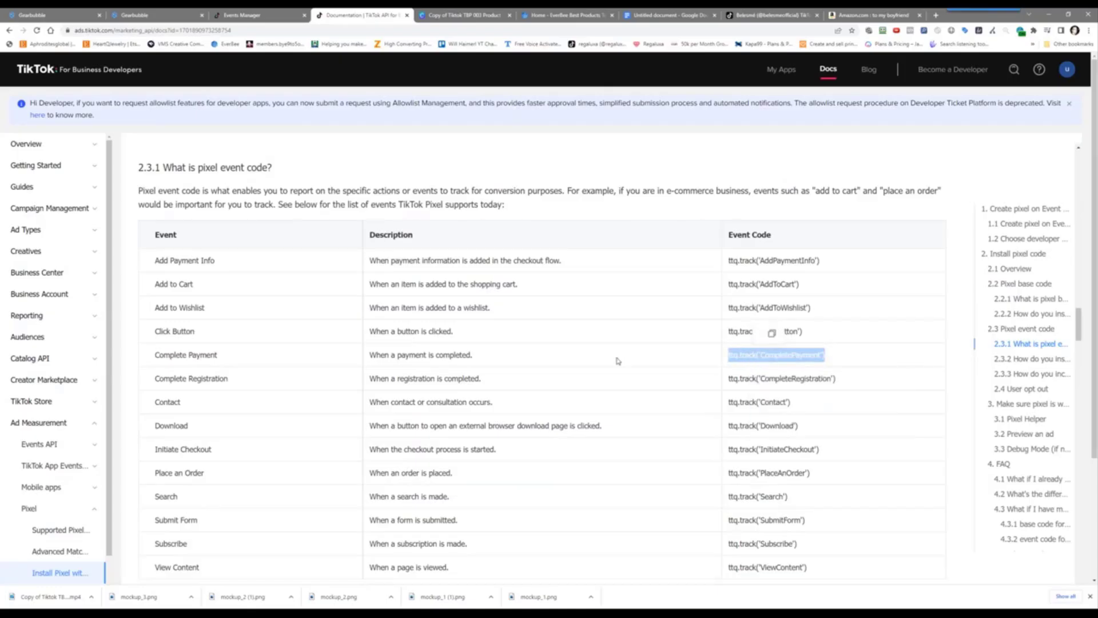
scroll(625, 361, up, 7)
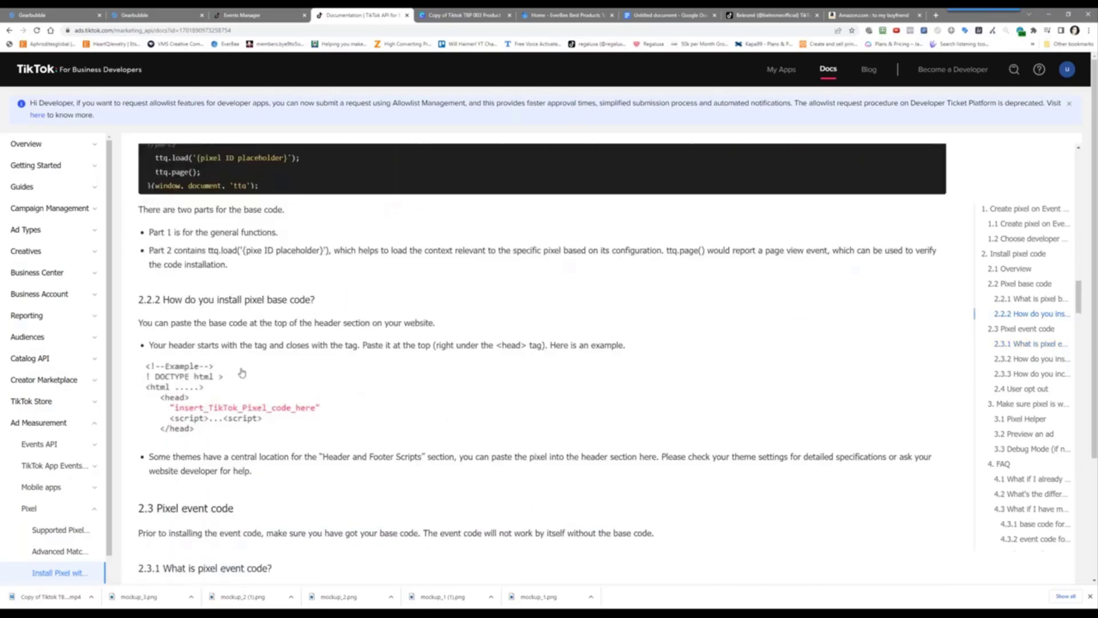
scroll(240, 395, up, 2)
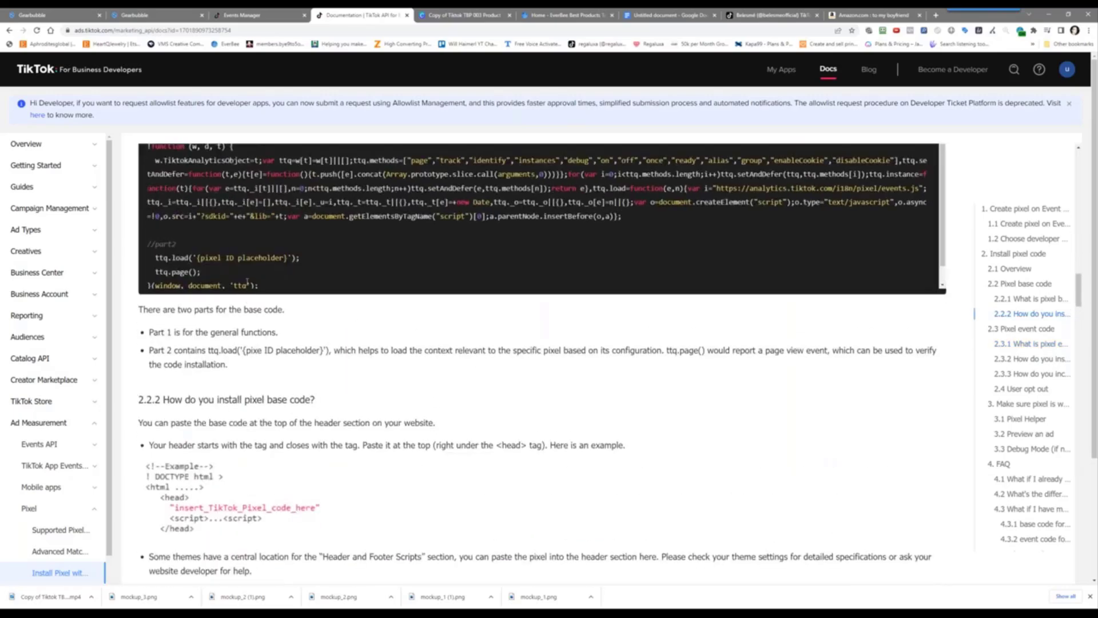
scroll(322, 402, down, 12)
scroll(322, 403, down, 8)
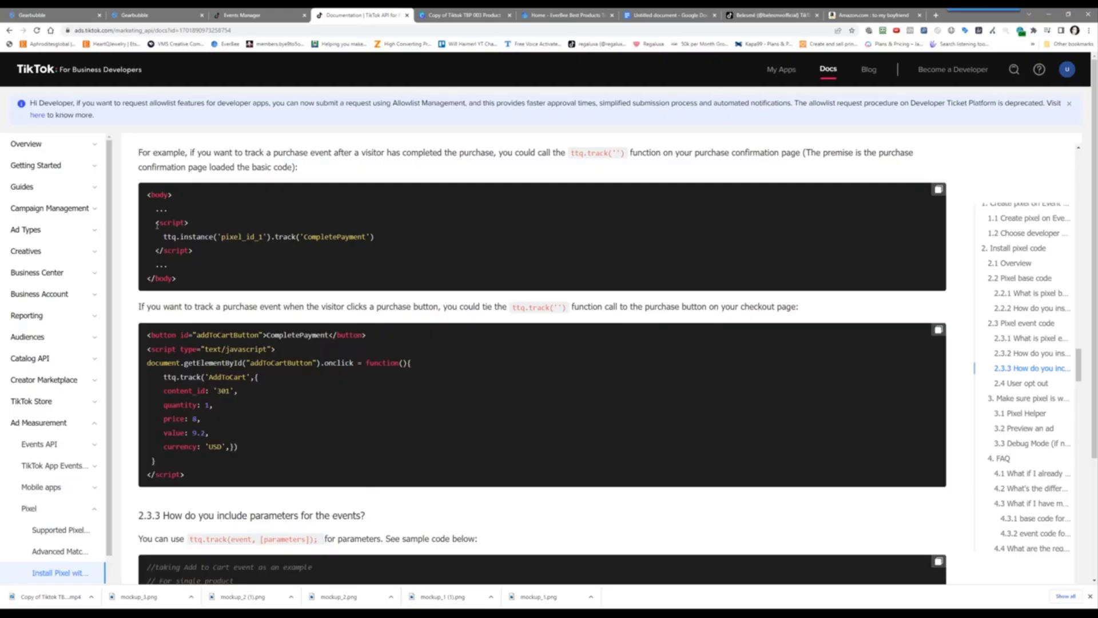
Paste the ttq.track('CompletePayment') script after the pixel code in the Gearbubble Conversion snippet and save it
click(186, 12)
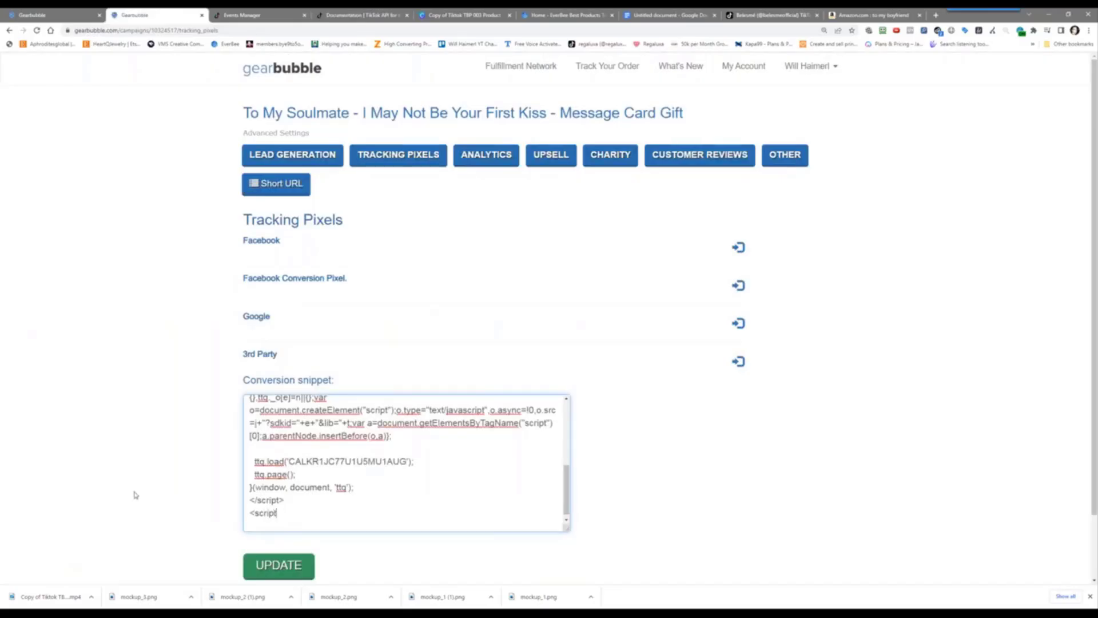
key(ctrl+v)
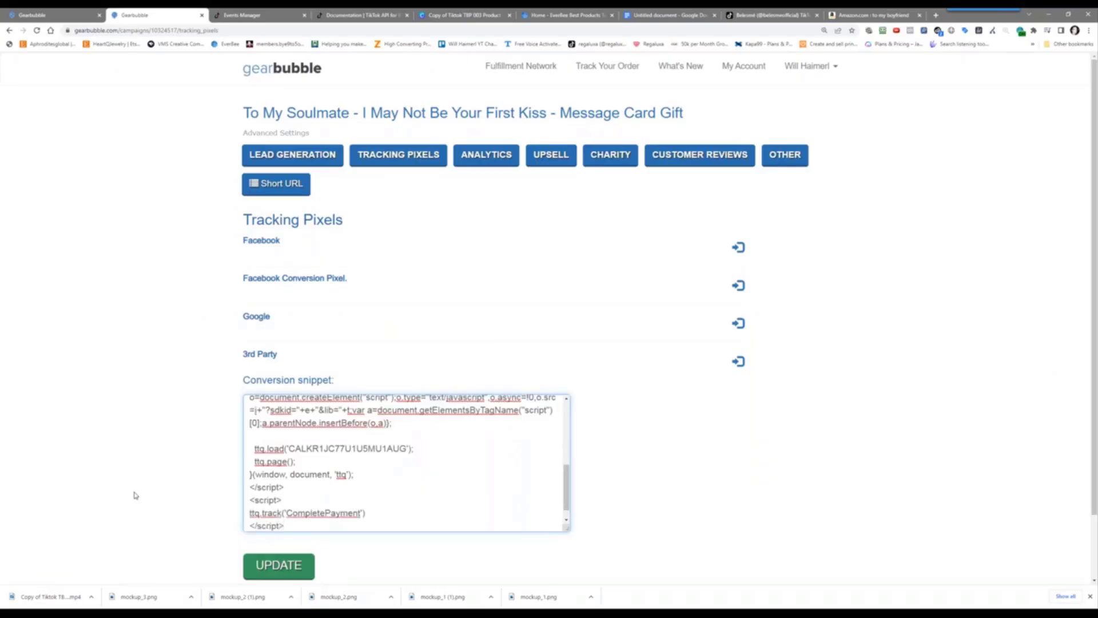
click(279, 569)
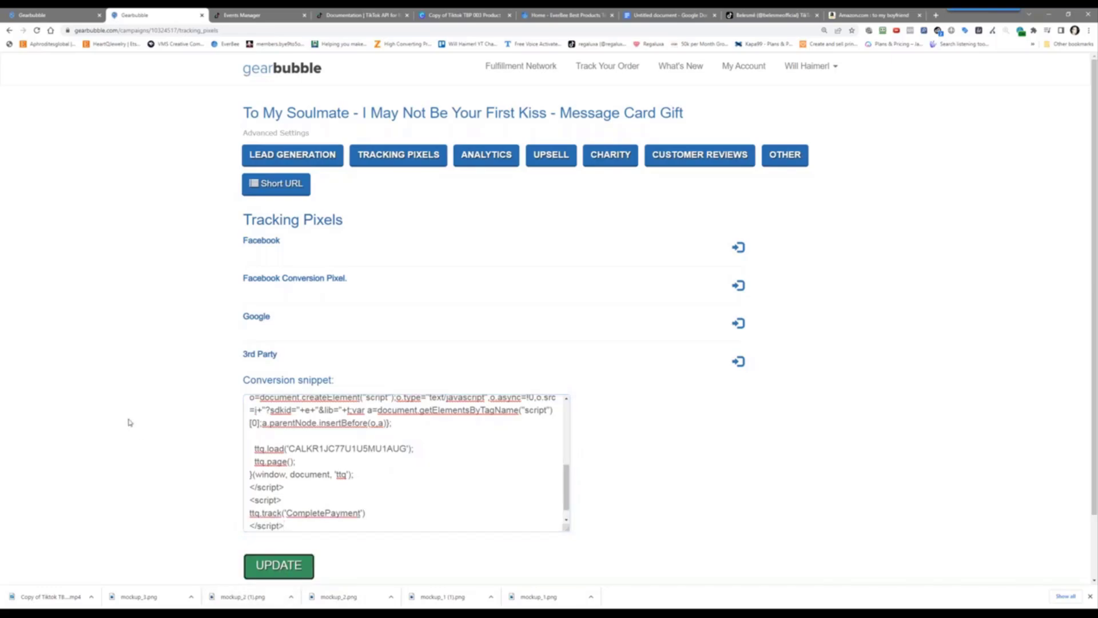
scroll(130, 424, down, 2)
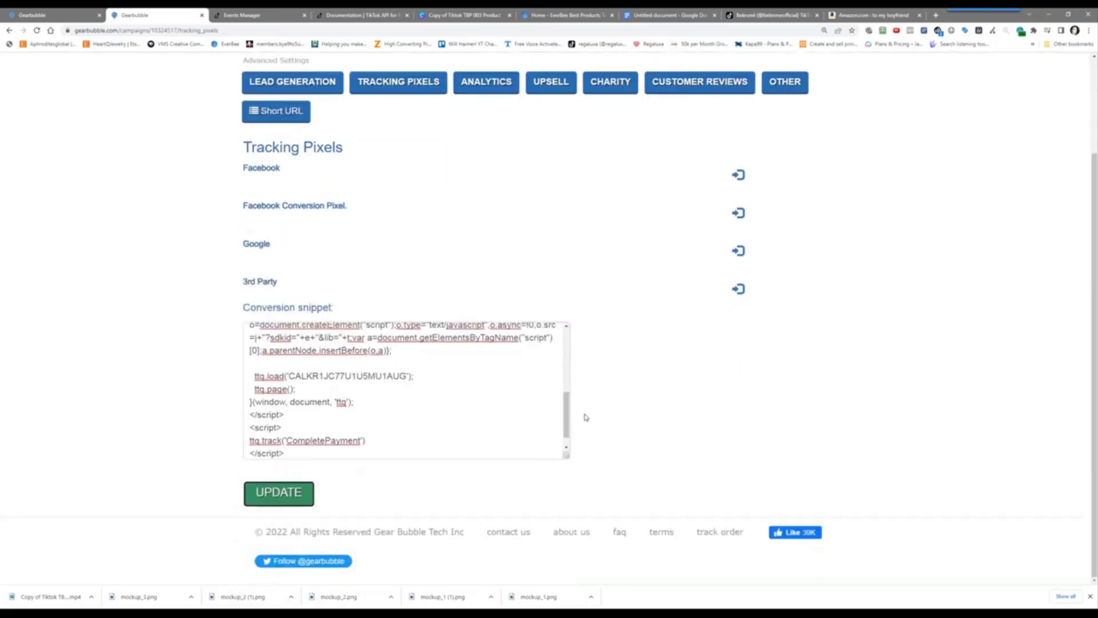
drag(570, 427, 574, 289)
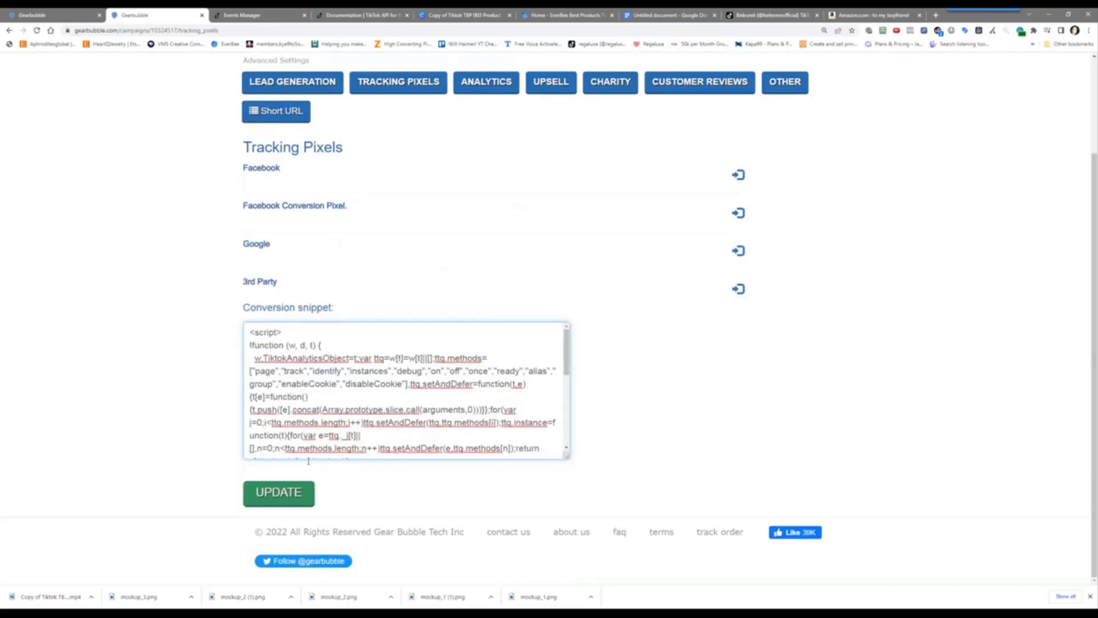
click(274, 499)
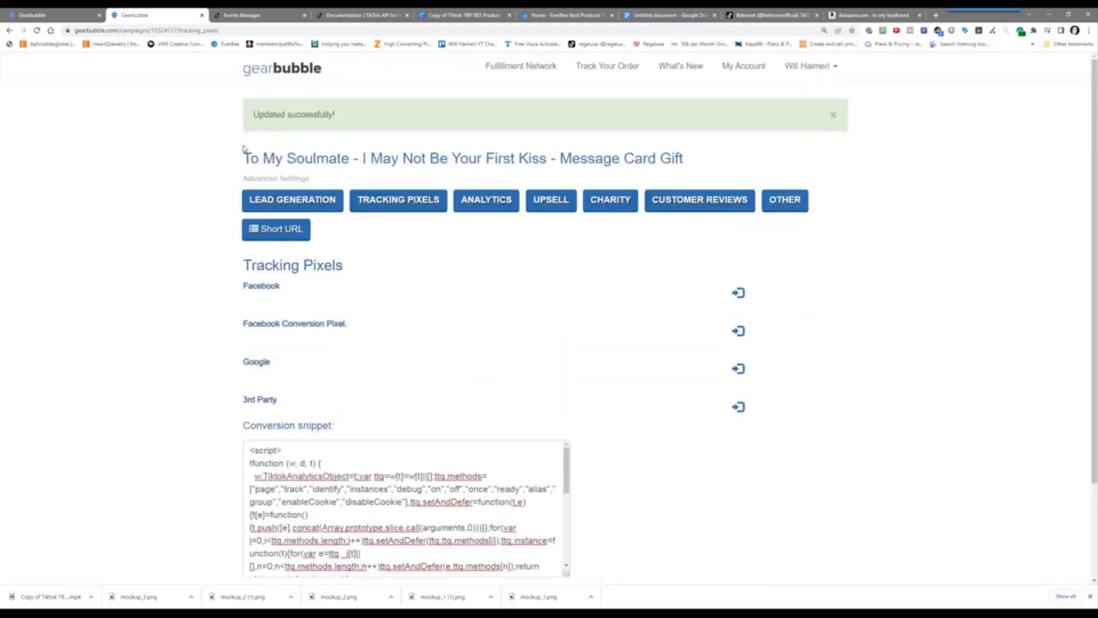
drag(256, 114, 393, 115)
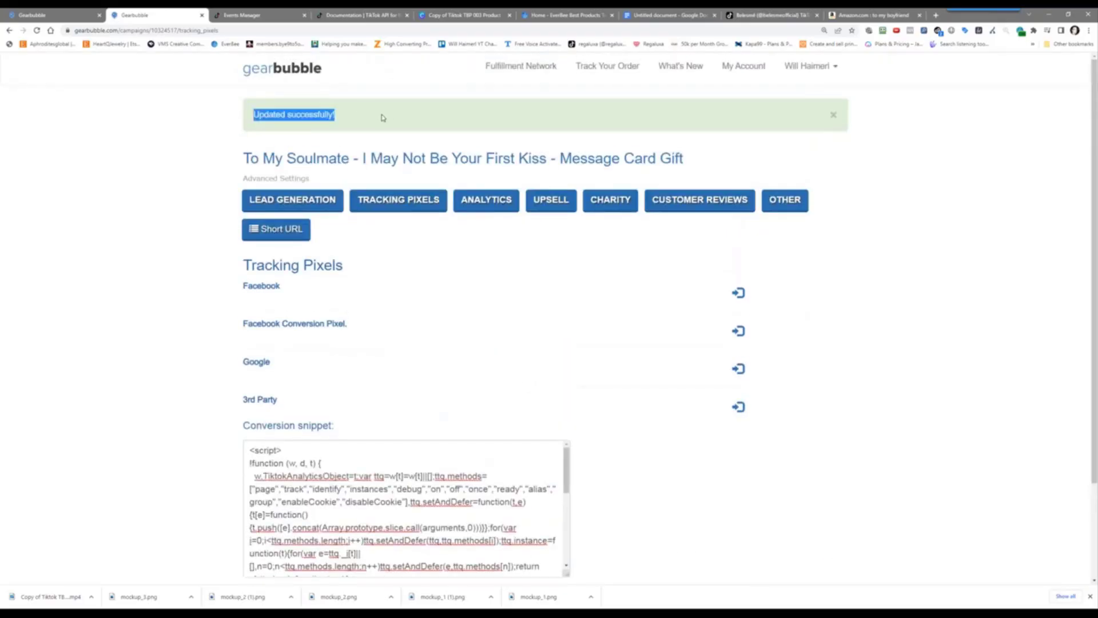
Return to the pixel's create events step and check the installed browser extensions
click(252, 16)
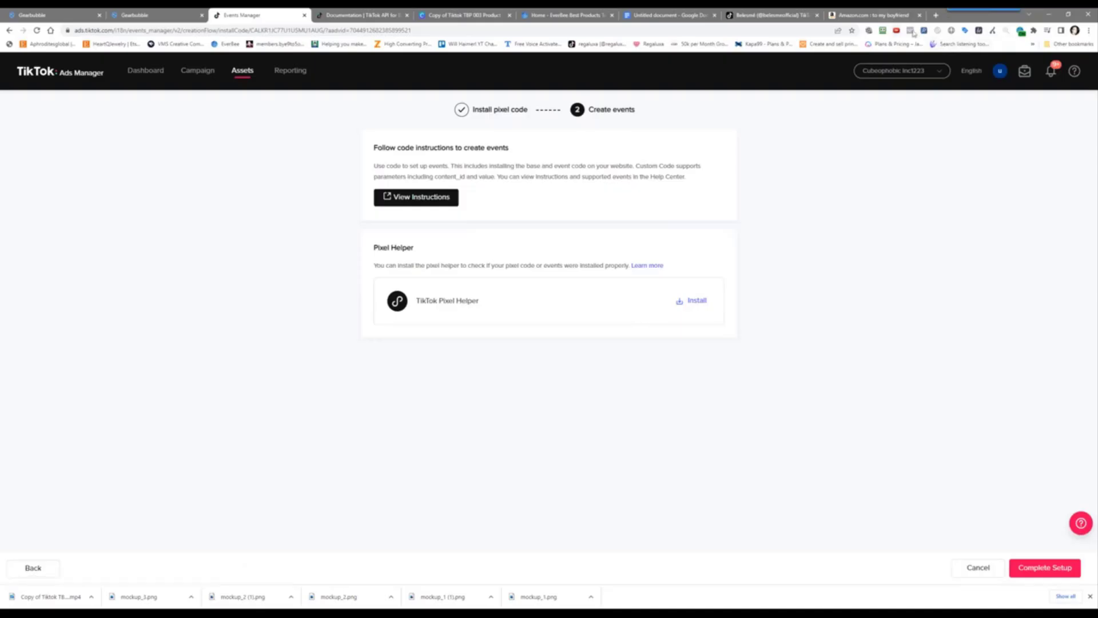
click(1033, 30)
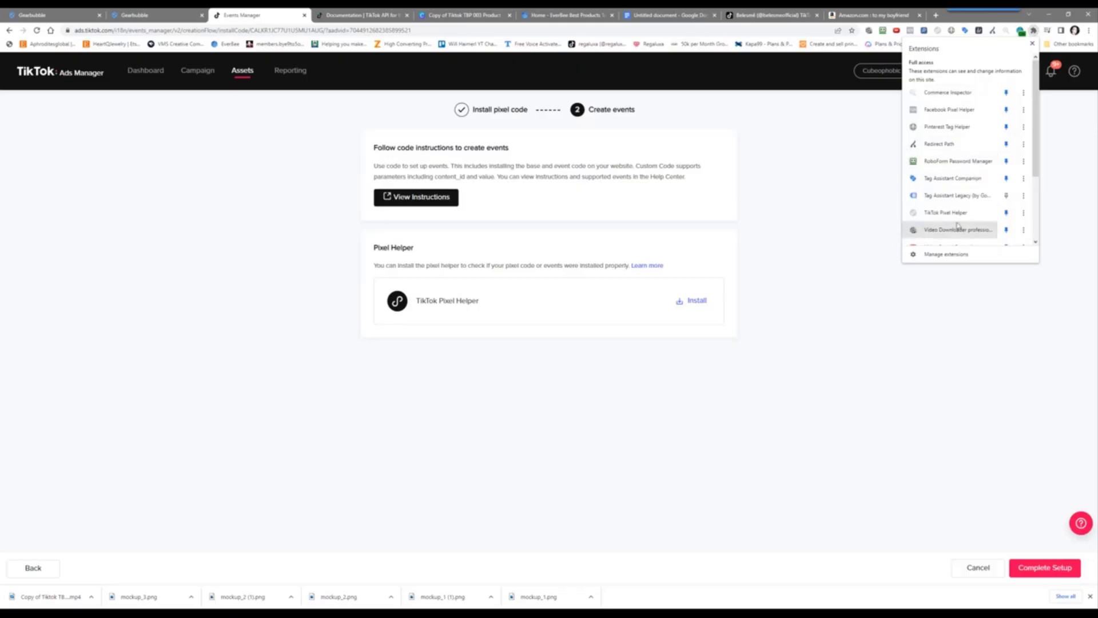
scroll(952, 220, down, 1)
click(776, 337)
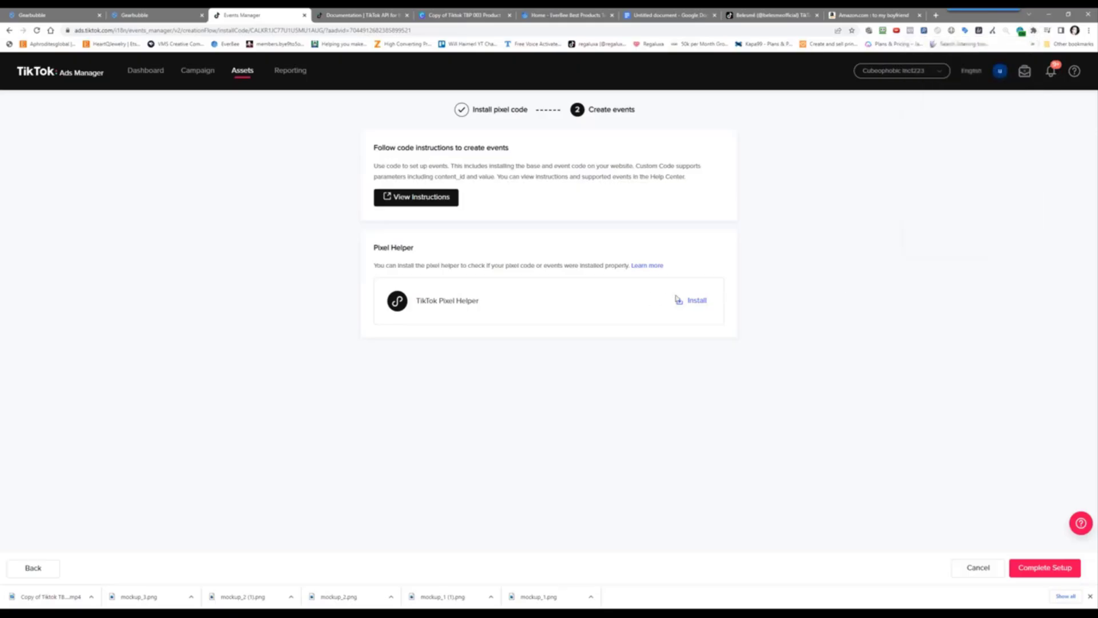
Complete the Challenge #34 pixel setup, dismiss the feedback survey, and open its Test Events page
click(1046, 567)
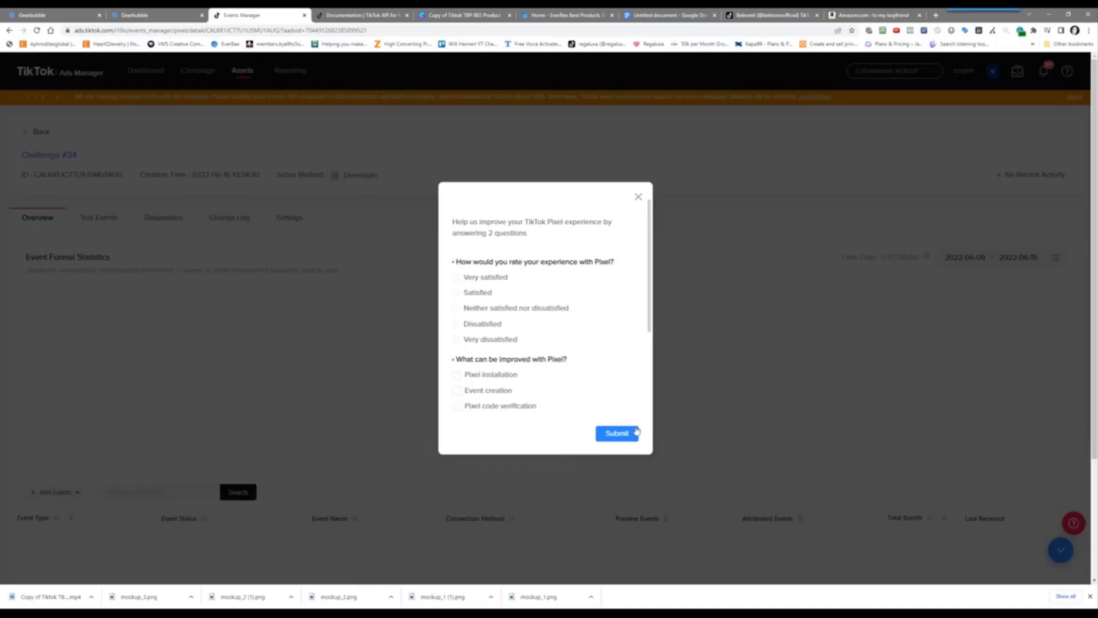
click(637, 197)
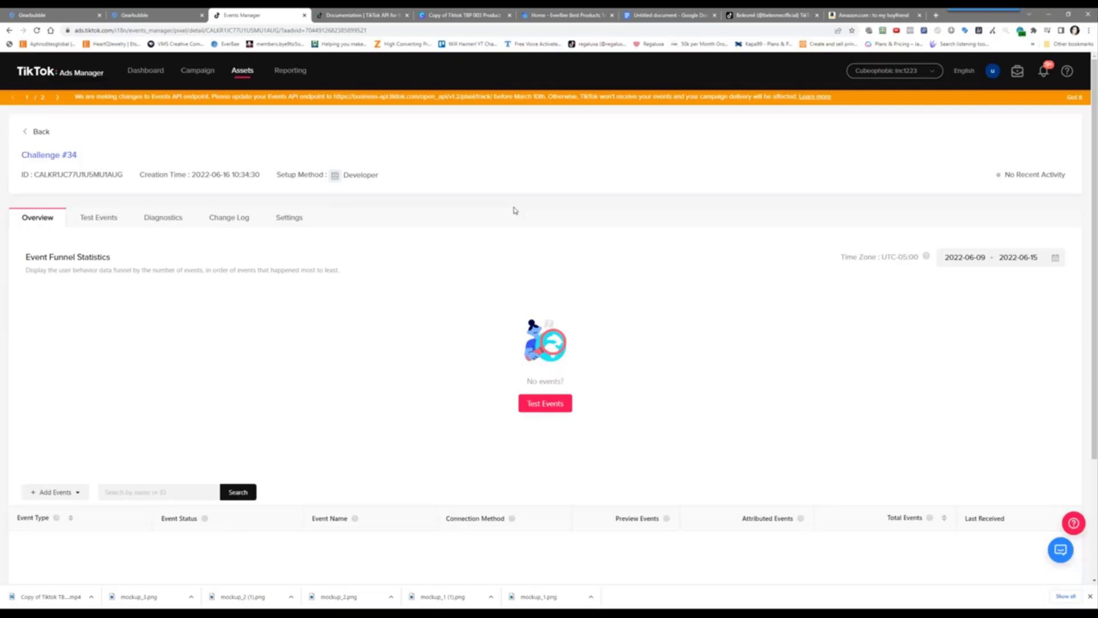
click(542, 403)
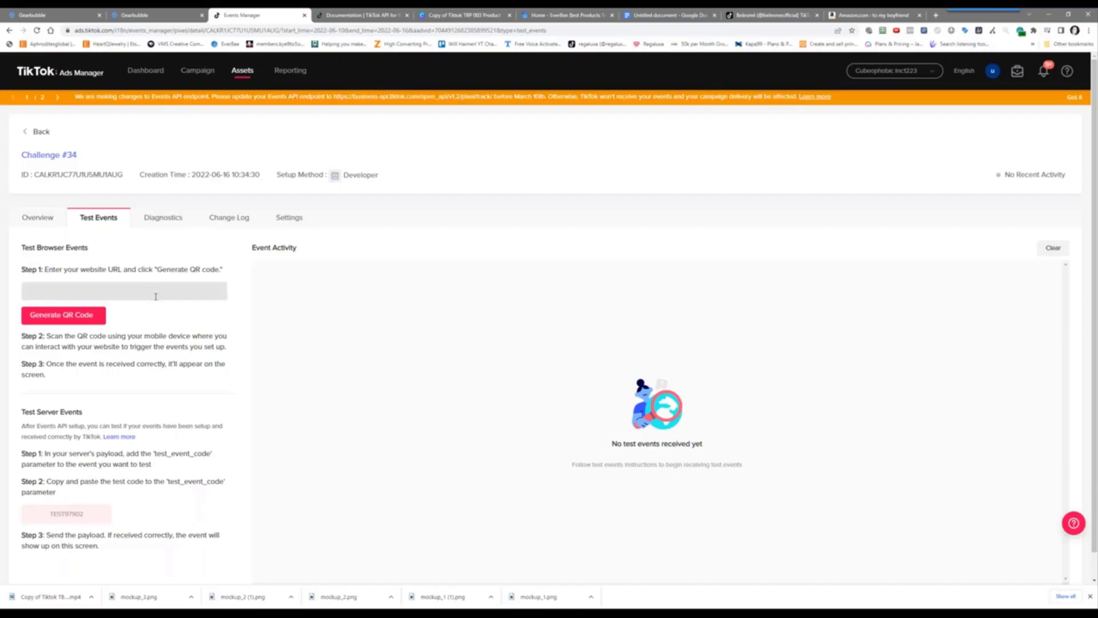
Select the entire conversion snippet code on the Gearbubble tracking pixels page
click(134, 15)
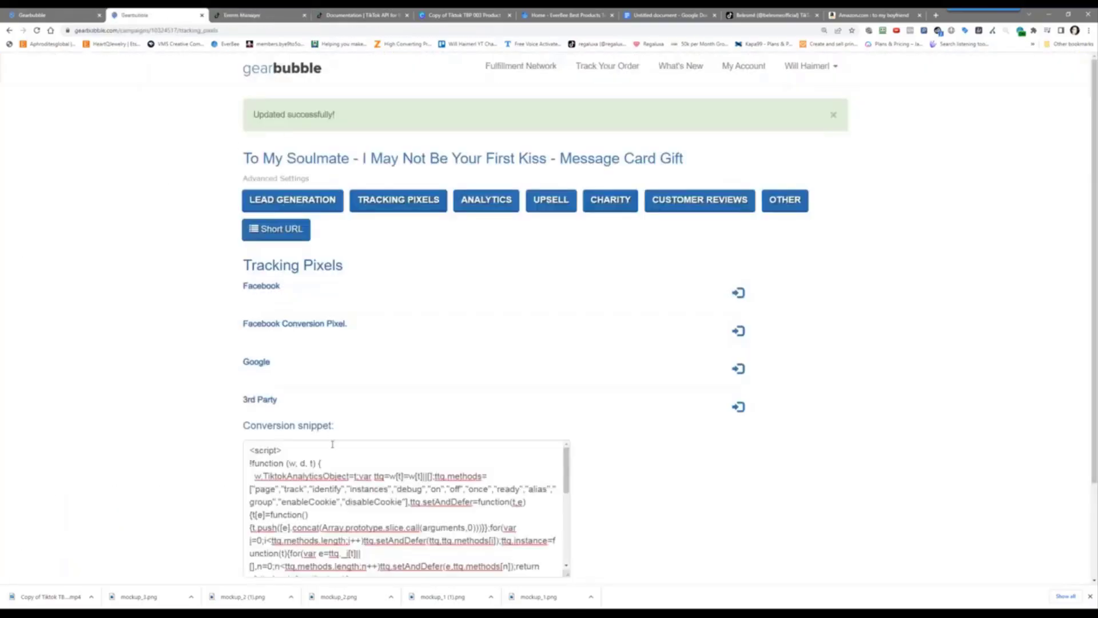
scroll(229, 432, down, 2)
click(386, 394)
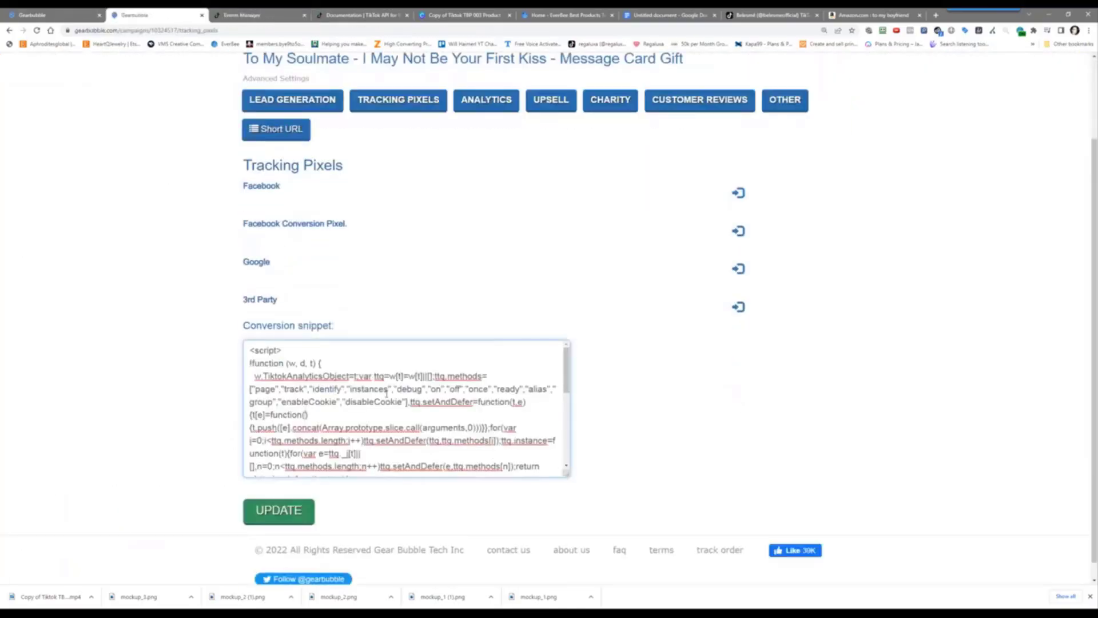
key(ctrl+a)
key(ctrl+c)
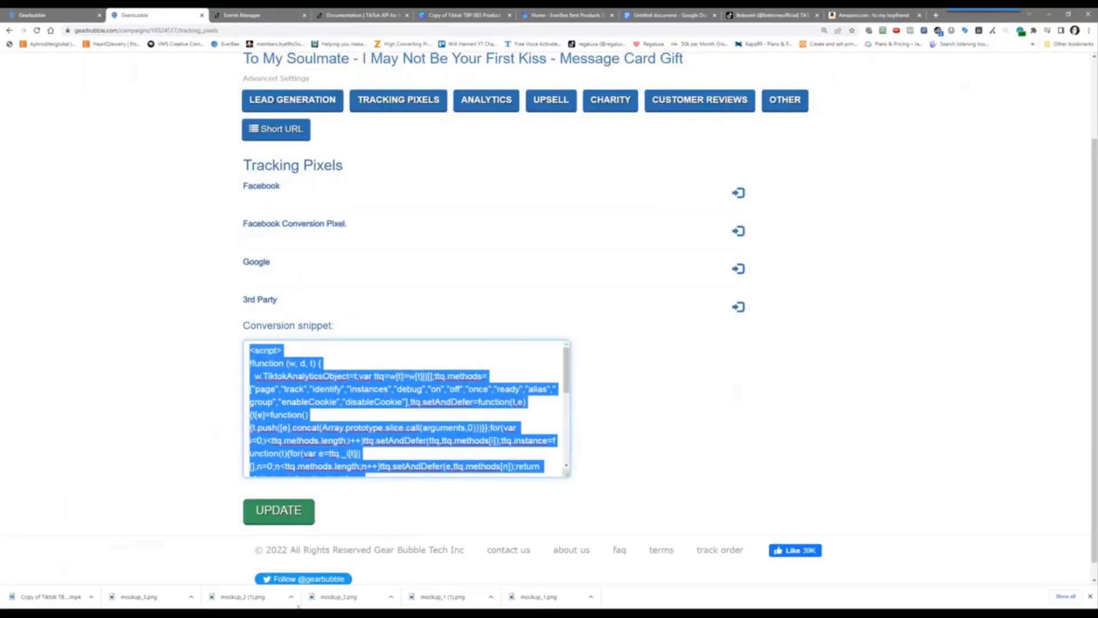
In 40off/index.php, replace the redirect script with the TikTok pixel code and add 'testing tiktok pixel code' below <body>
key(super)
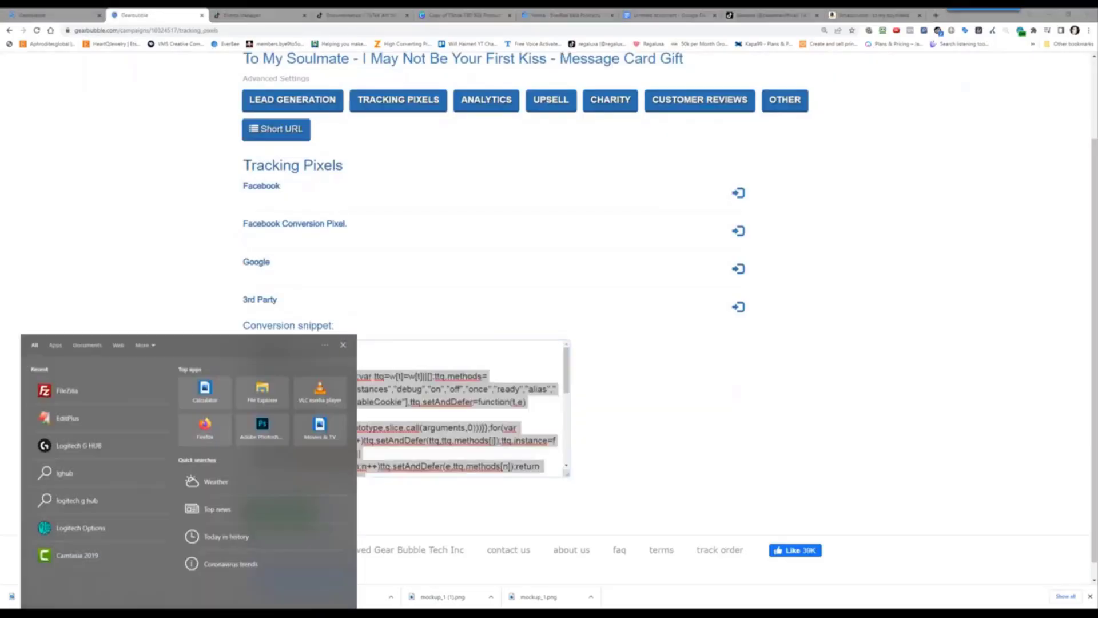
click(130, 423)
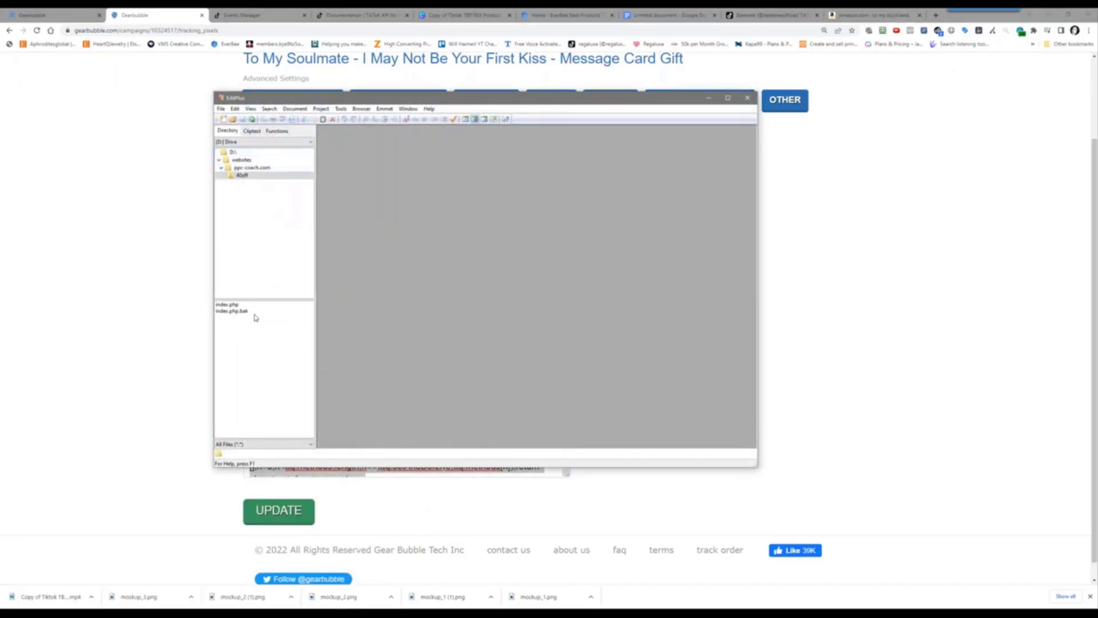
click(229, 305)
double_click(269, 305)
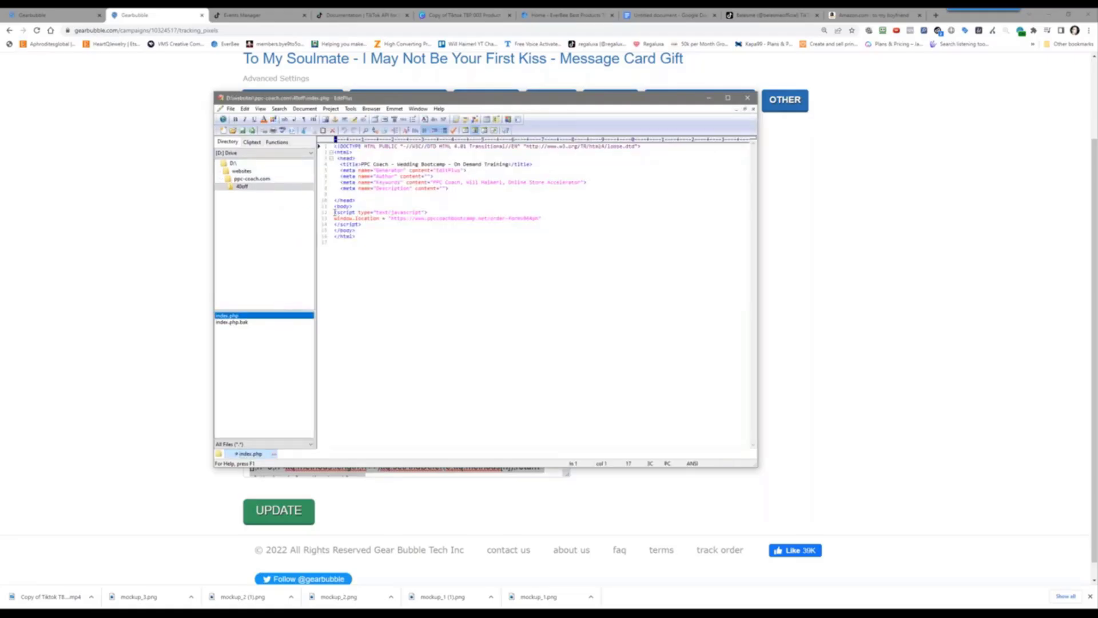
drag(335, 212, 401, 226)
key(ctrl+v)
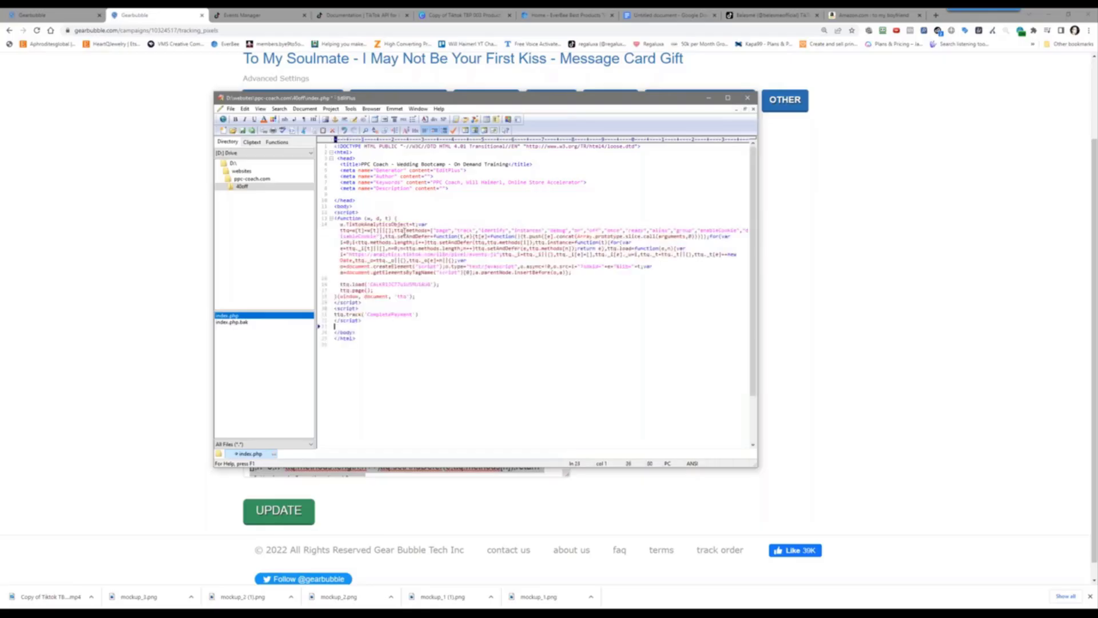
click(369, 204)
key(Return)
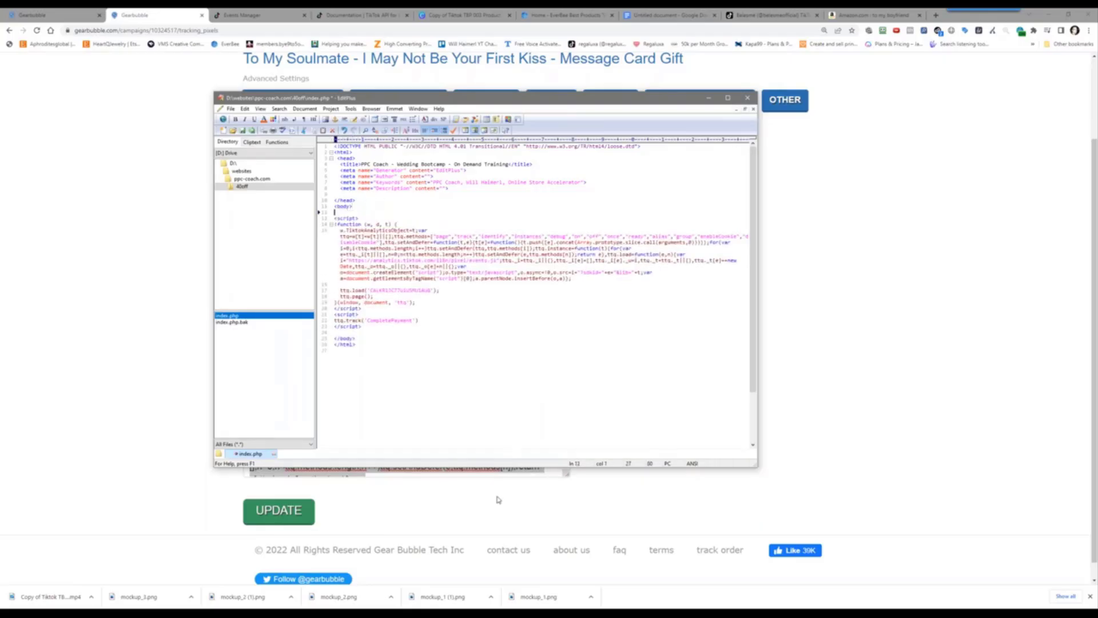
text(testing tiktok pixel code)
Save the page as testcode.php in the ppc-coach.com folder
click(231, 109)
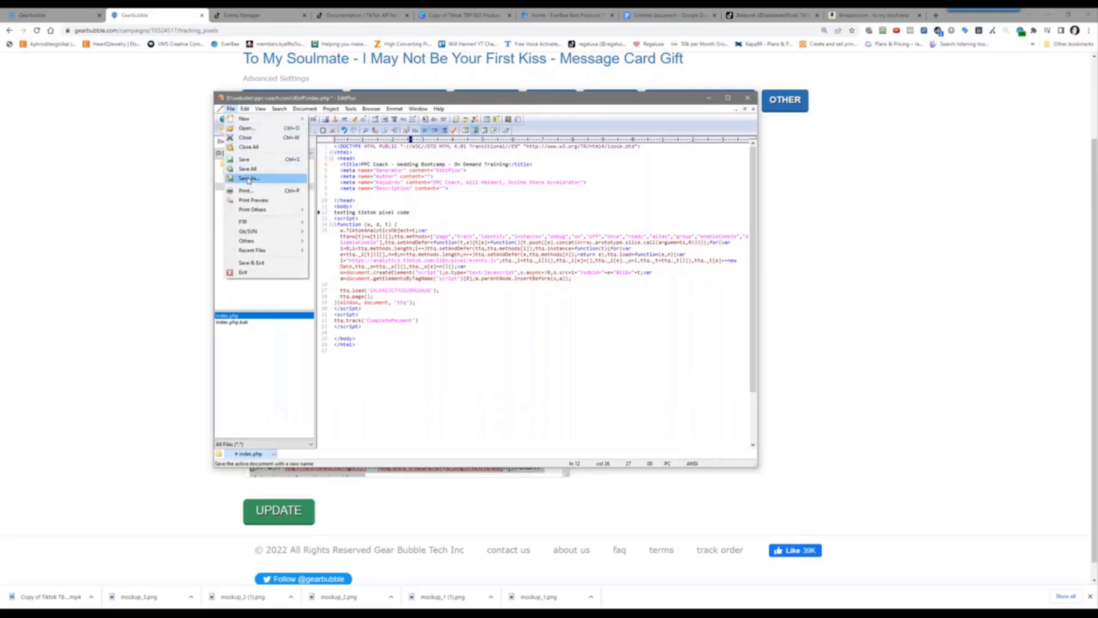
click(248, 178)
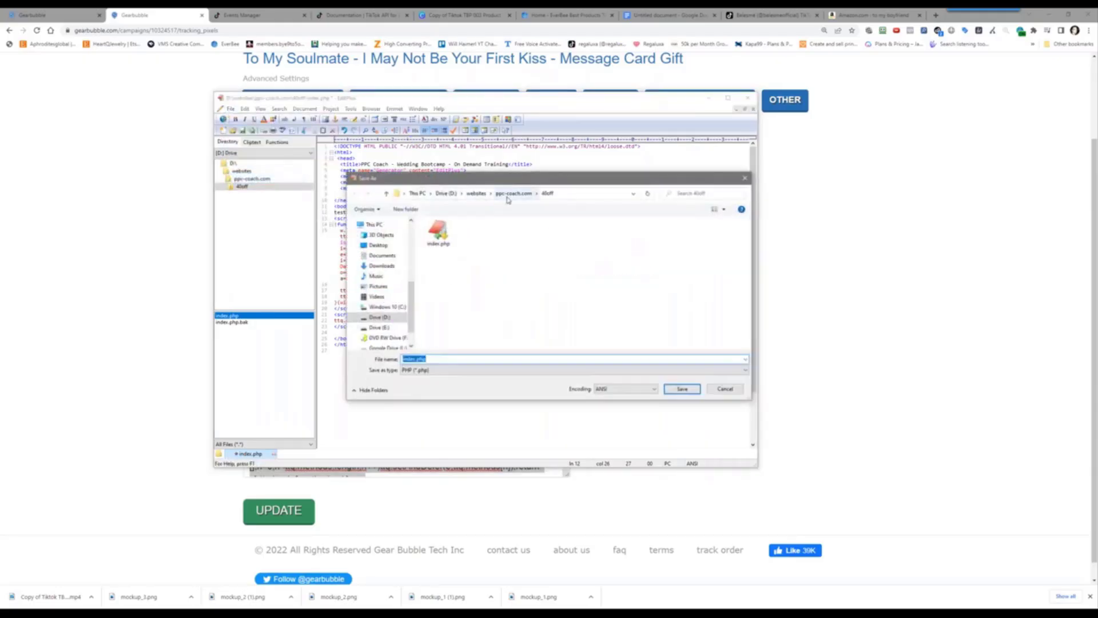
click(513, 193)
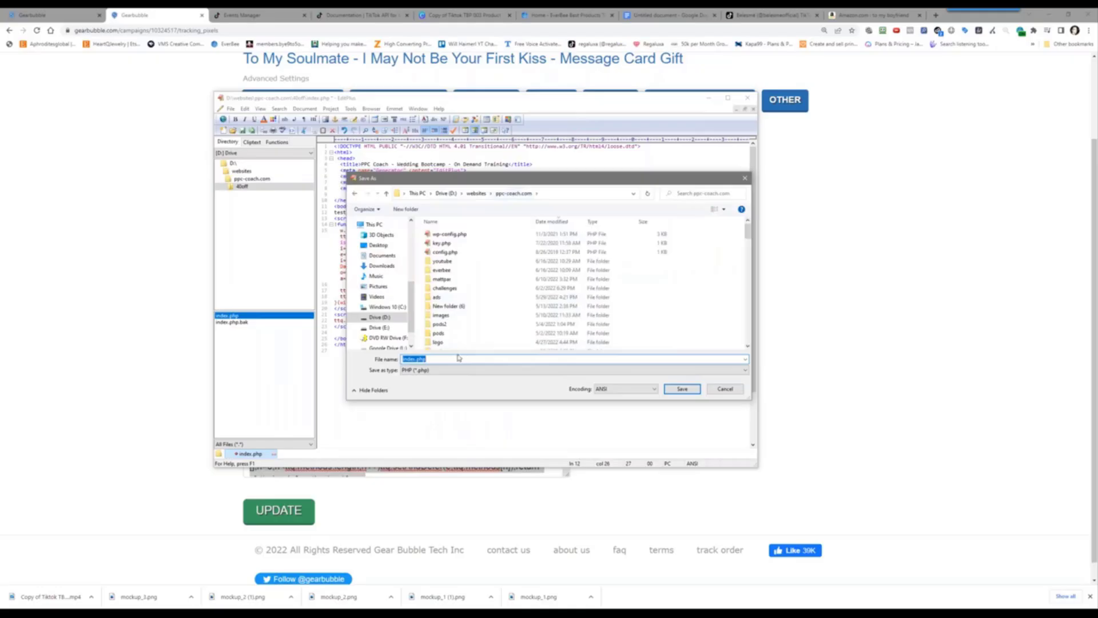
text(testco)
key(Return)
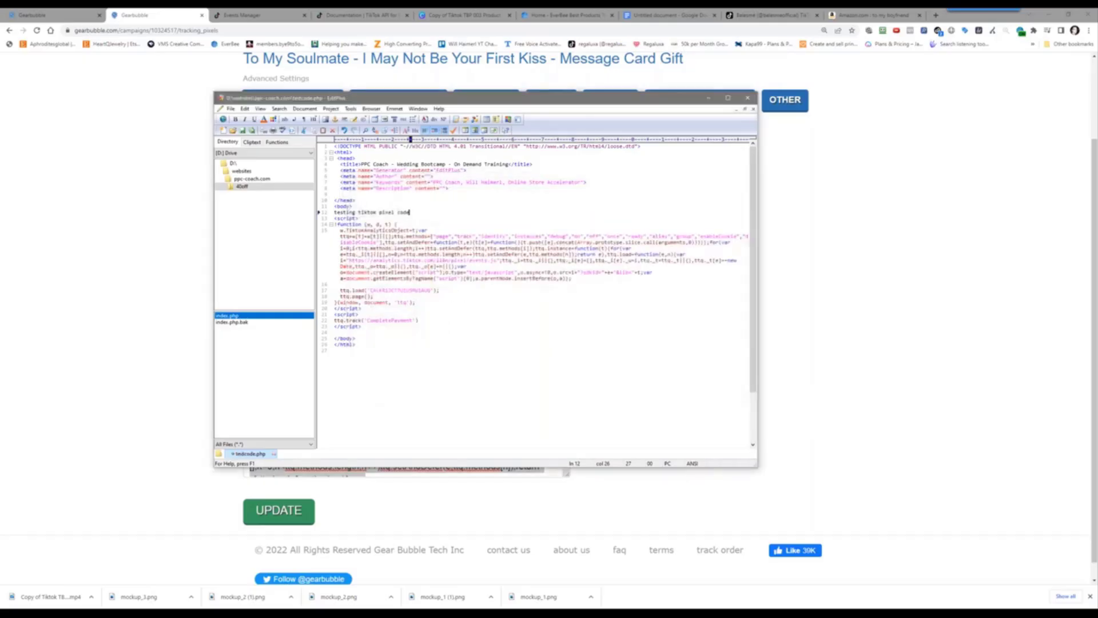
key(alt+Tab)
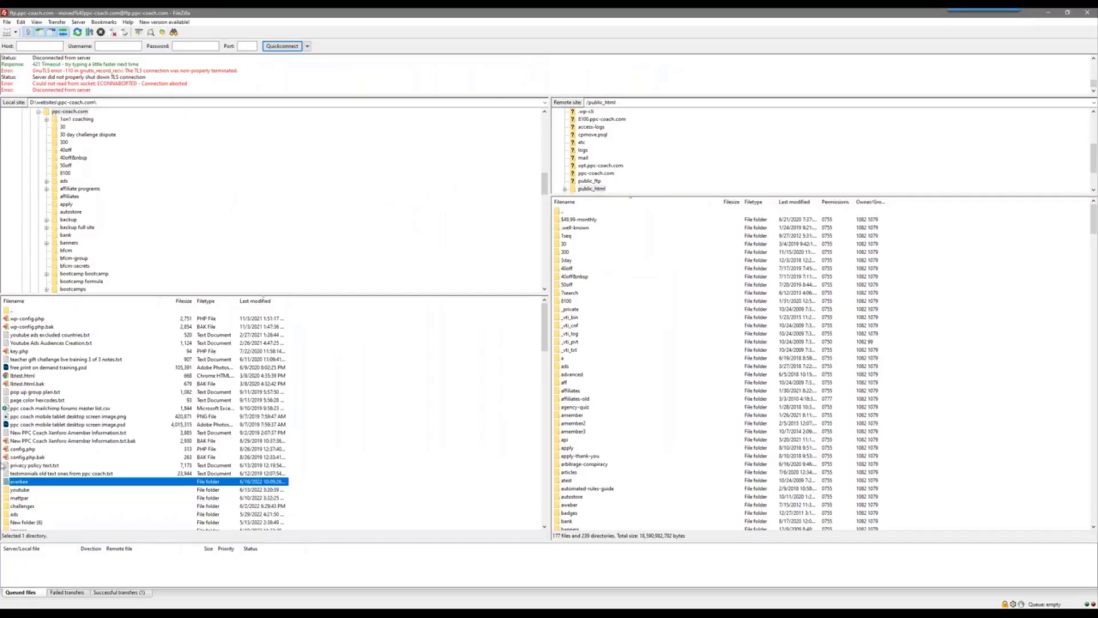
Refresh FileZilla's local file list and upload testcode.php to /public_html
right_click(164, 382)
click(207, 449)
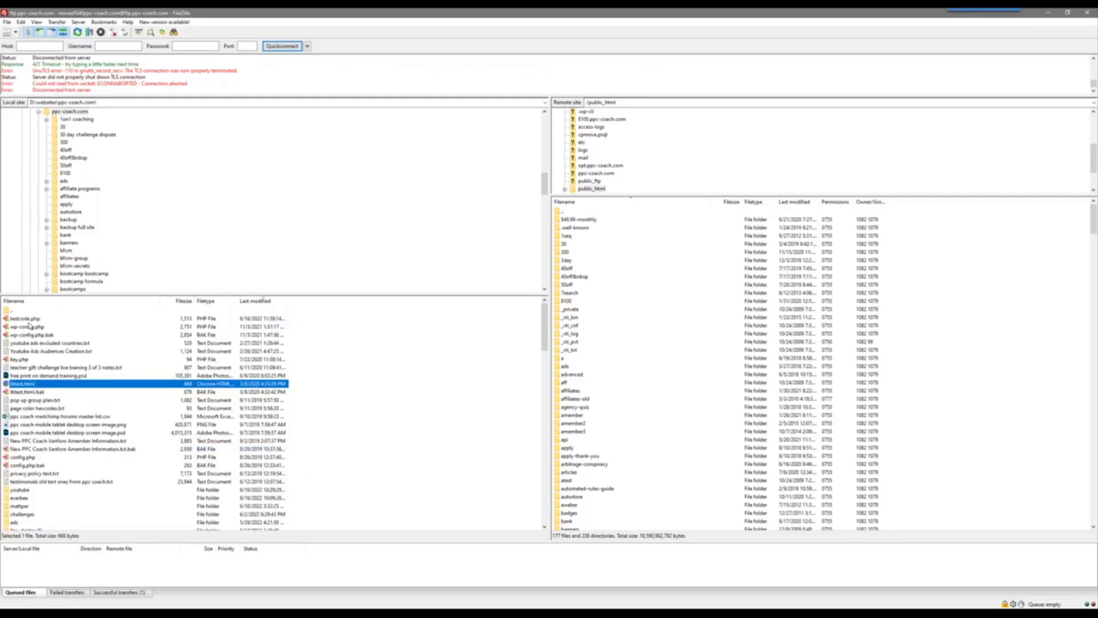
click(27, 319)
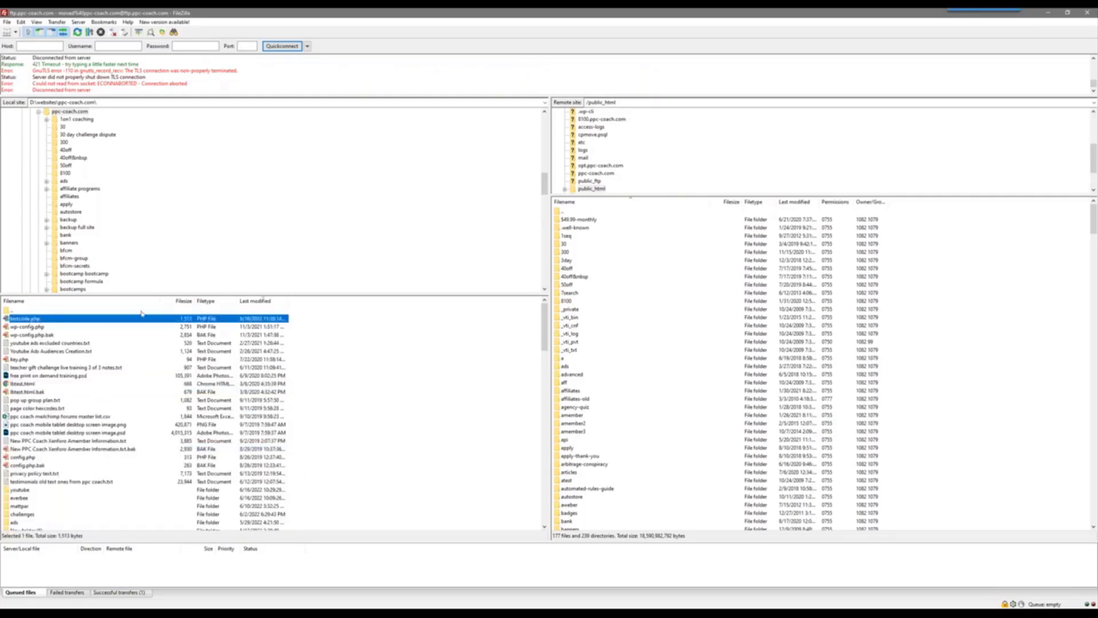
right_click(44, 322)
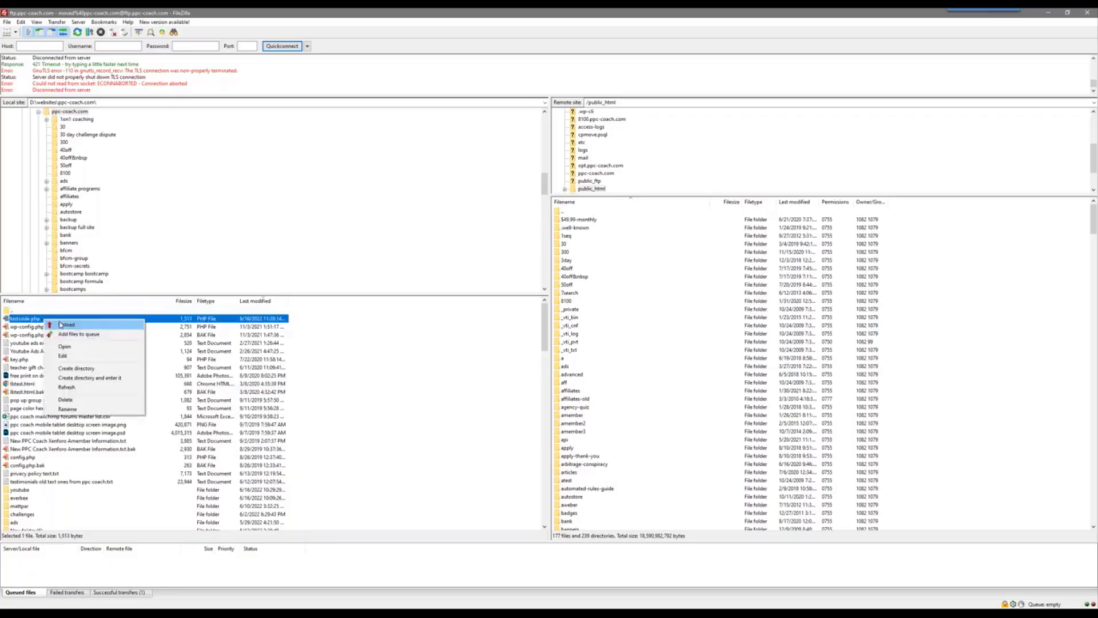
click(60, 324)
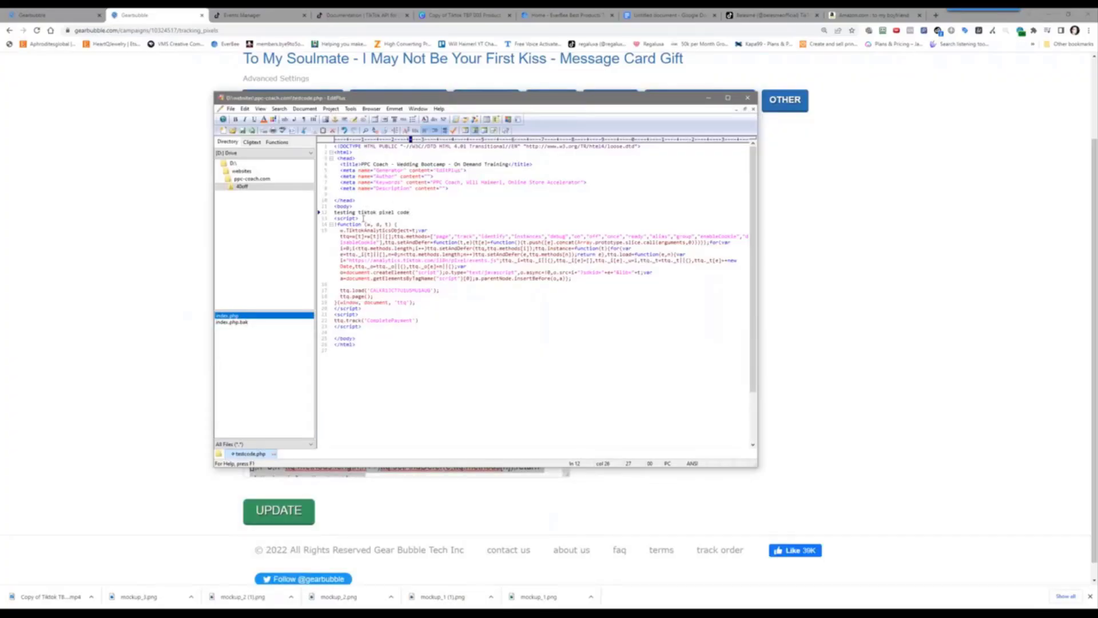
From the TikTok Events Manager tab, go to the Campaigns list and start creating a new campaign
click(47, 300)
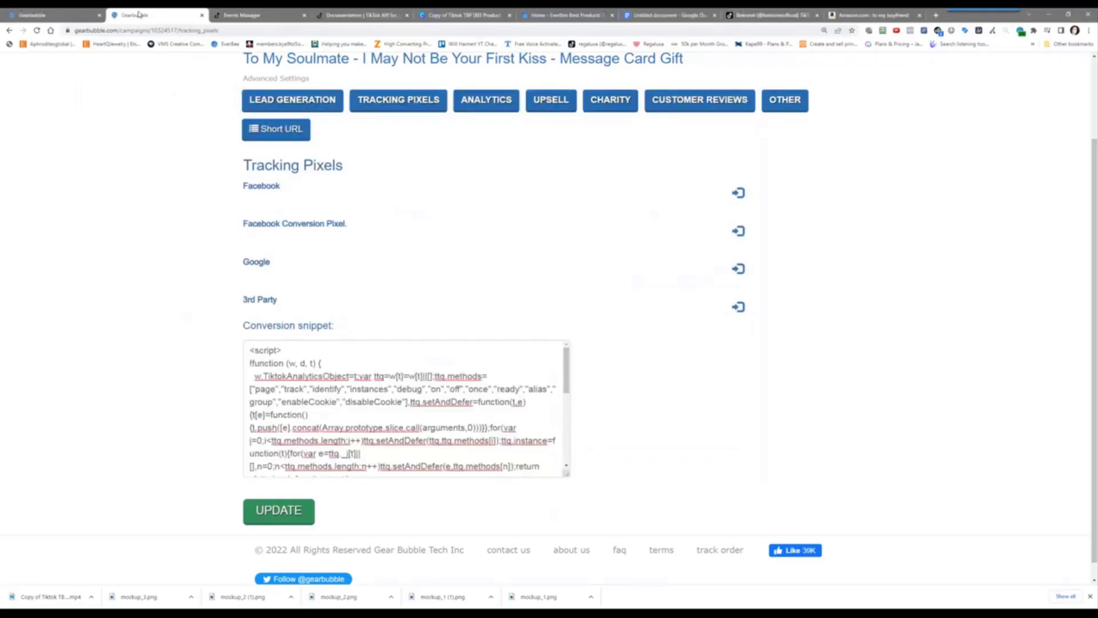
click(259, 11)
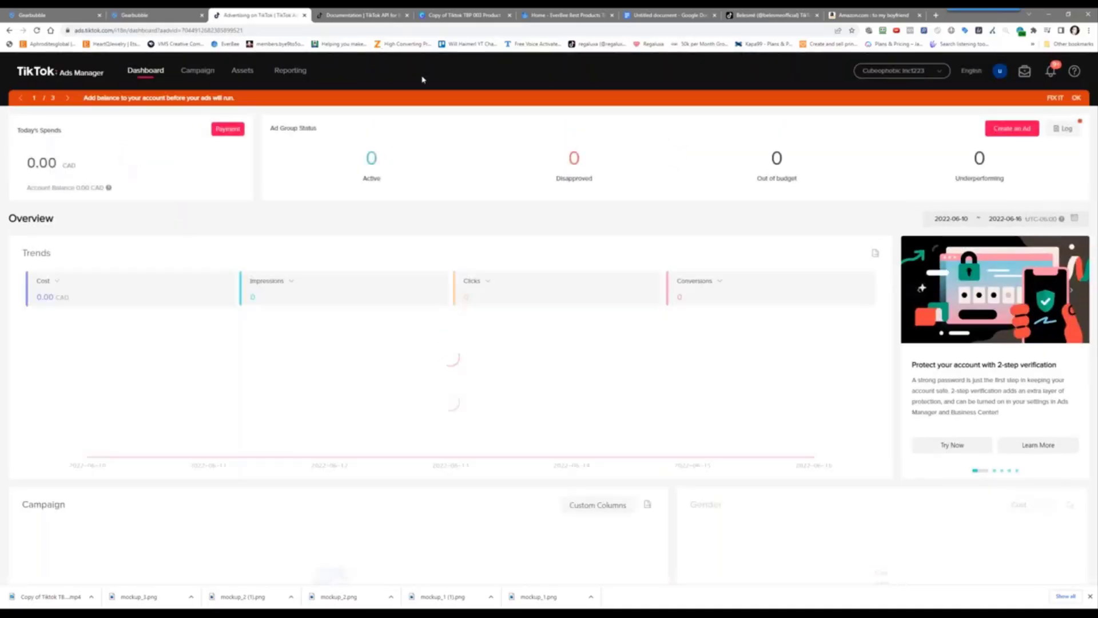
click(196, 70)
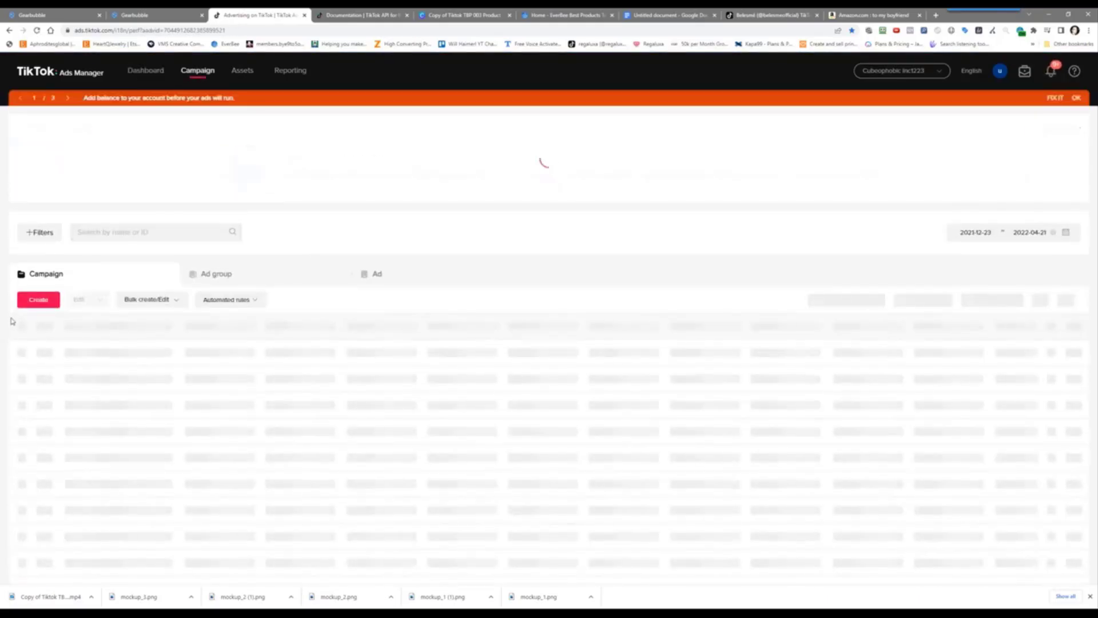
click(36, 299)
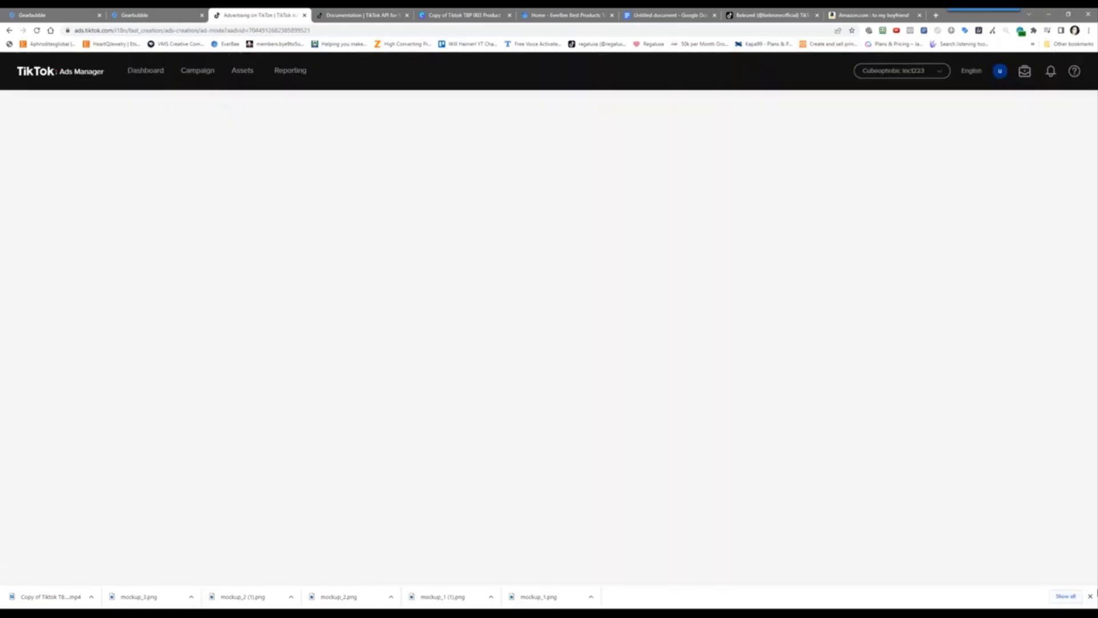
Close the downloads bar and survey, then choose Custom Mode with the Conversions objective
click(1090, 597)
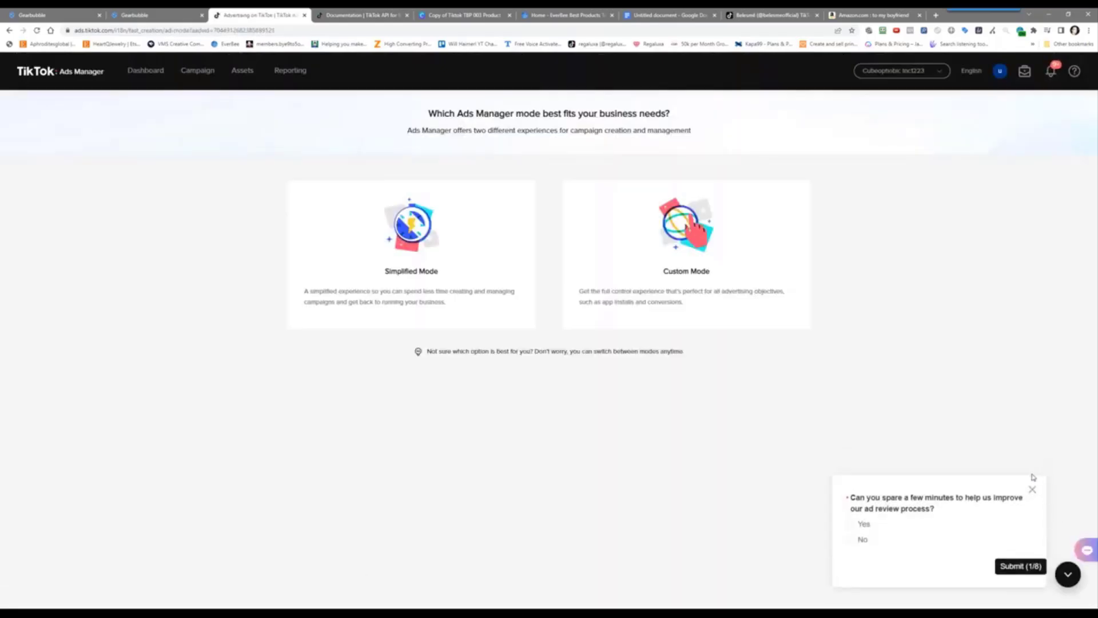
click(1032, 489)
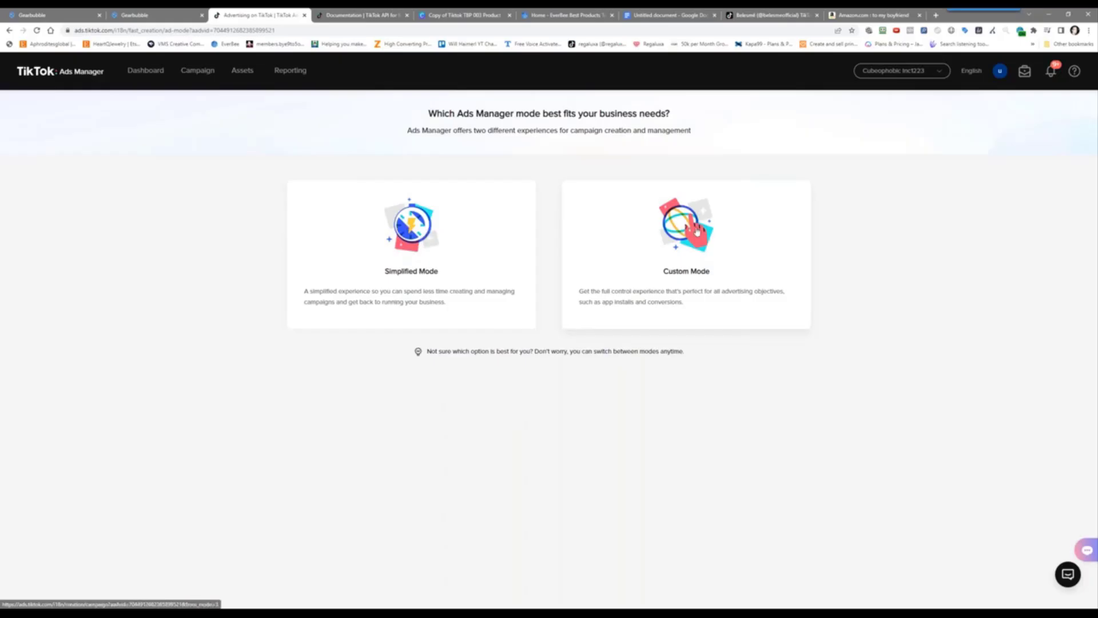
click(621, 280)
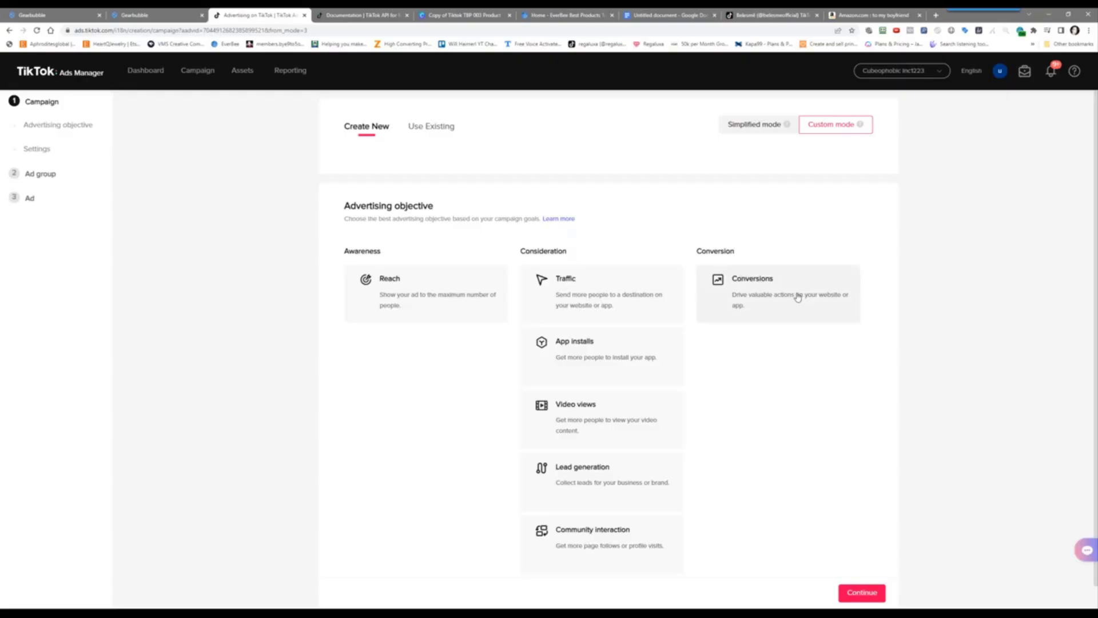
click(798, 297)
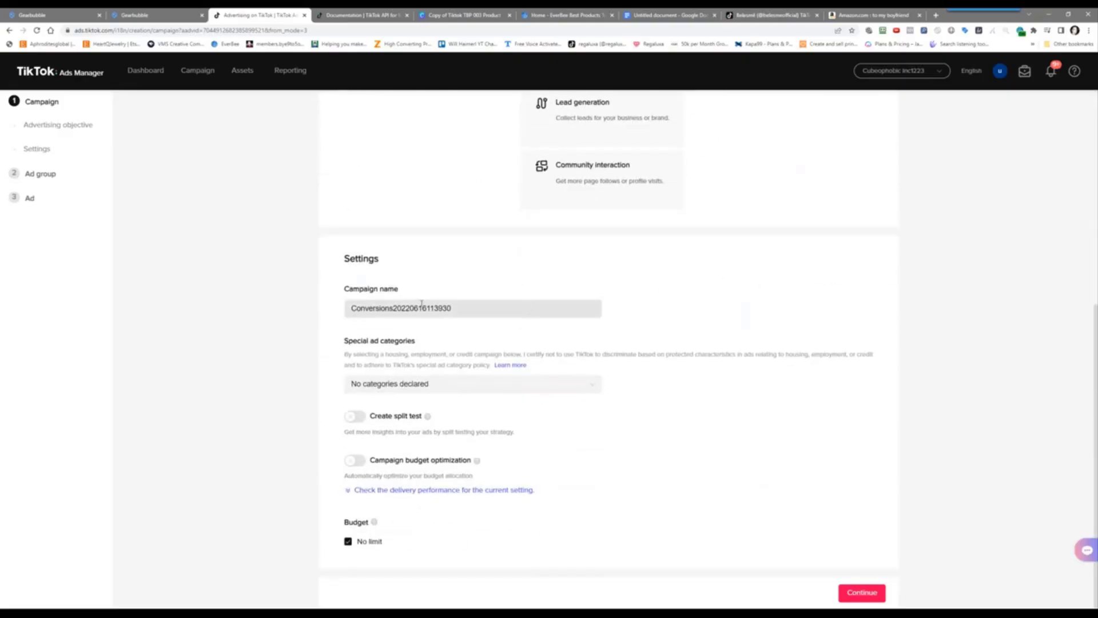
Replace the default campaign name with '013 - Jun 16/22 - '
drag(458, 303, 110, 365)
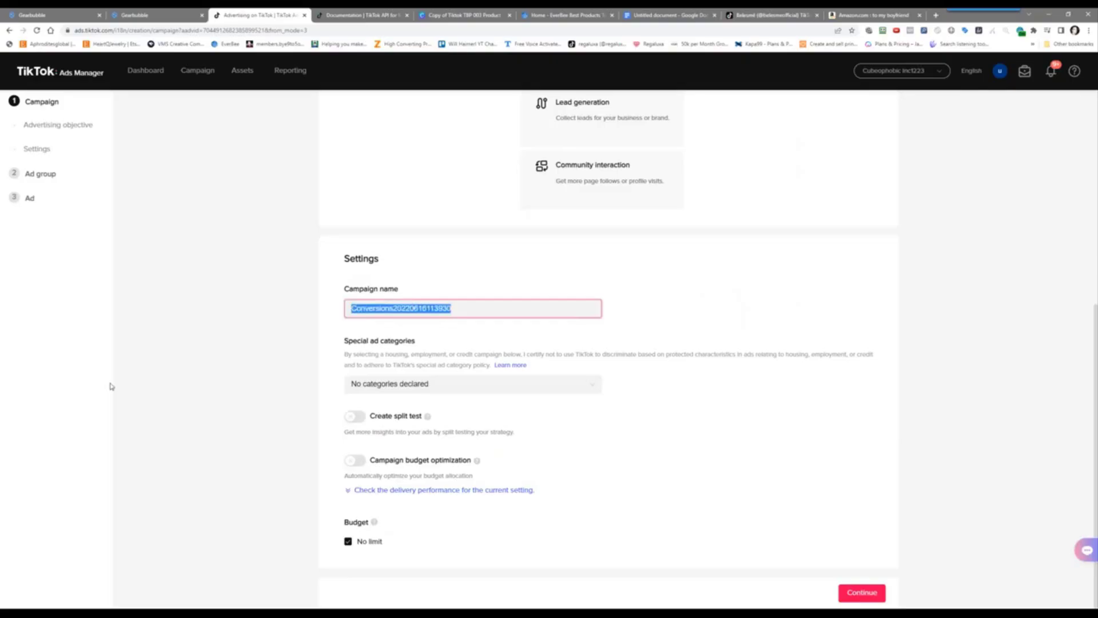
text(013 -)
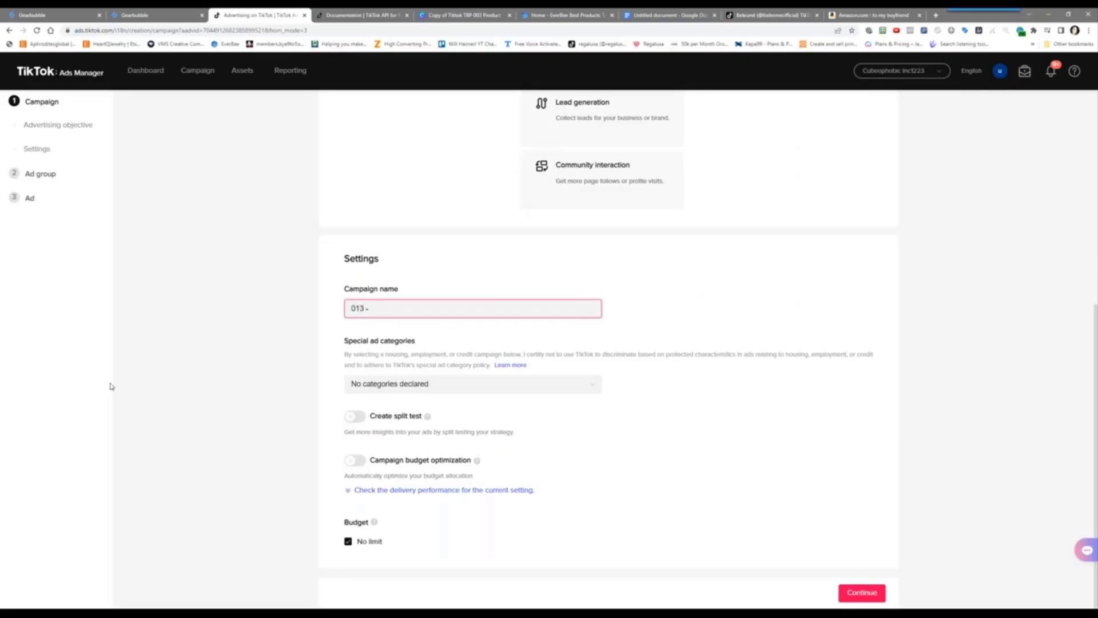
text( Jun 16/22 - Conversion)
key(BackSpace)
key(BackSpace)
key(BackSpace)
key(BackSpace)
key(BackSpace)
key(BackSpace)
key(BackSpace)
key(BackSpace)
Append the product title copied from the Gearbubble sales page to the campaign name and continue
click(129, 12)
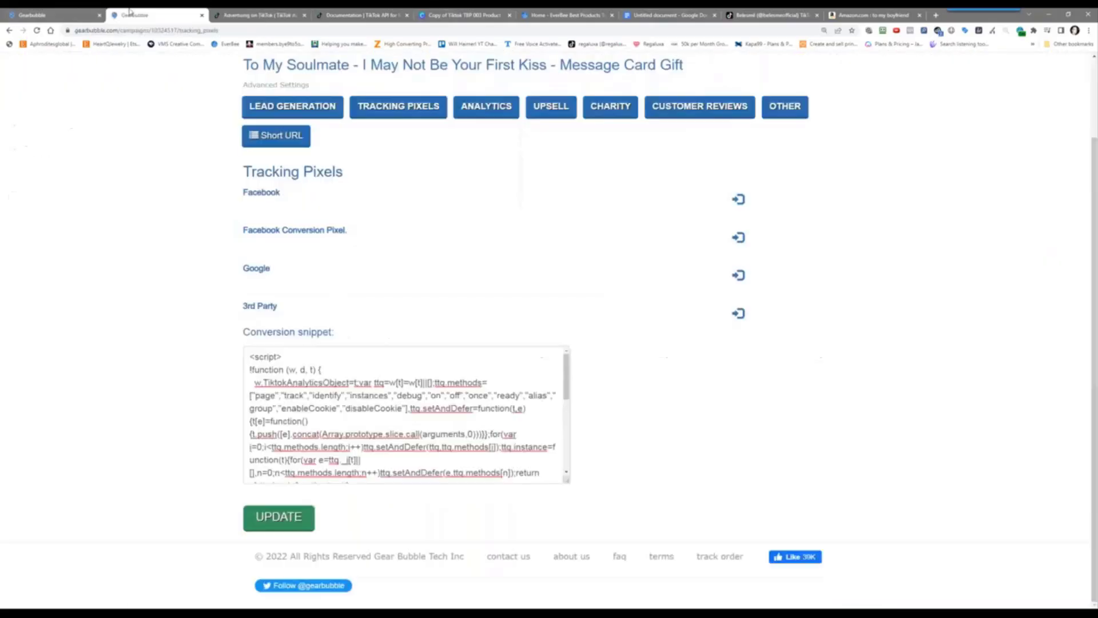
click(407, 65)
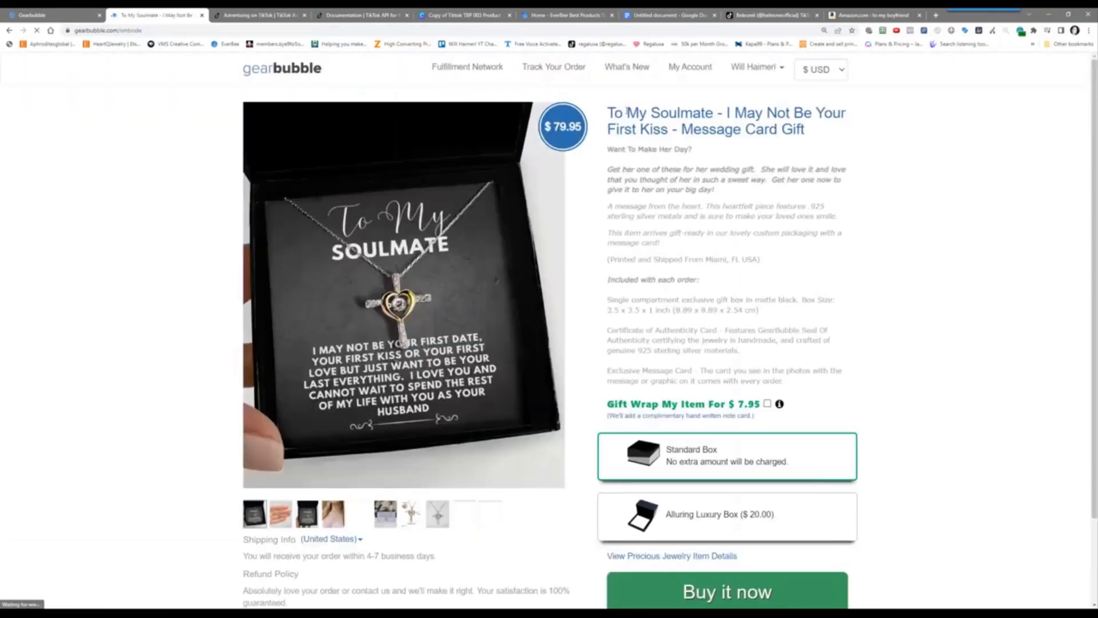
drag(610, 112, 732, 112)
click(805, 129)
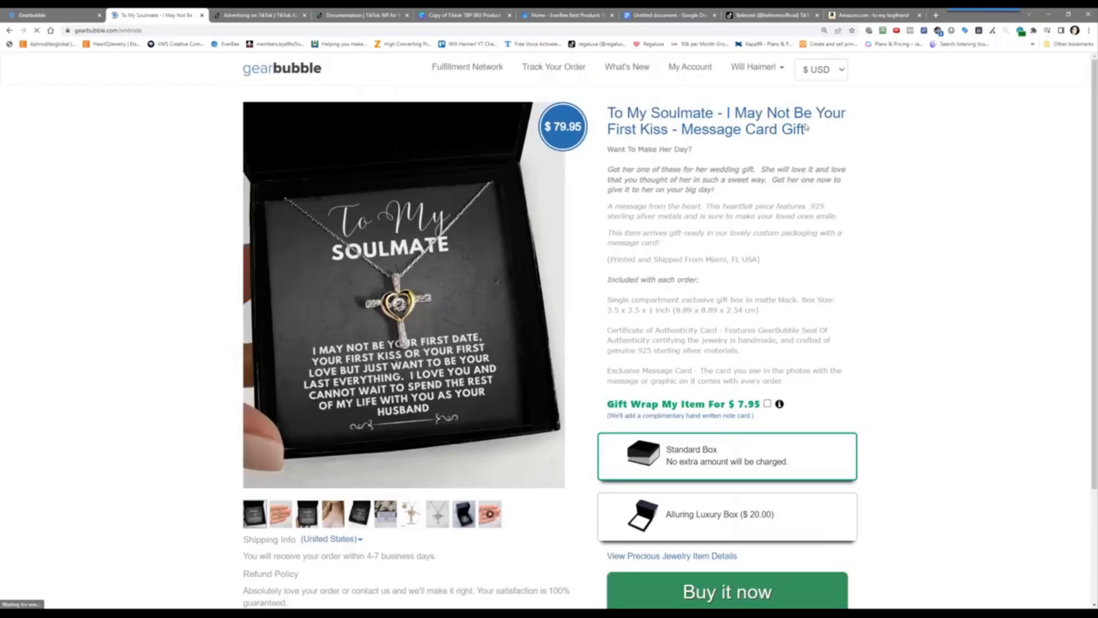
drag(807, 130, 611, 114)
right_click(622, 110)
click(641, 117)
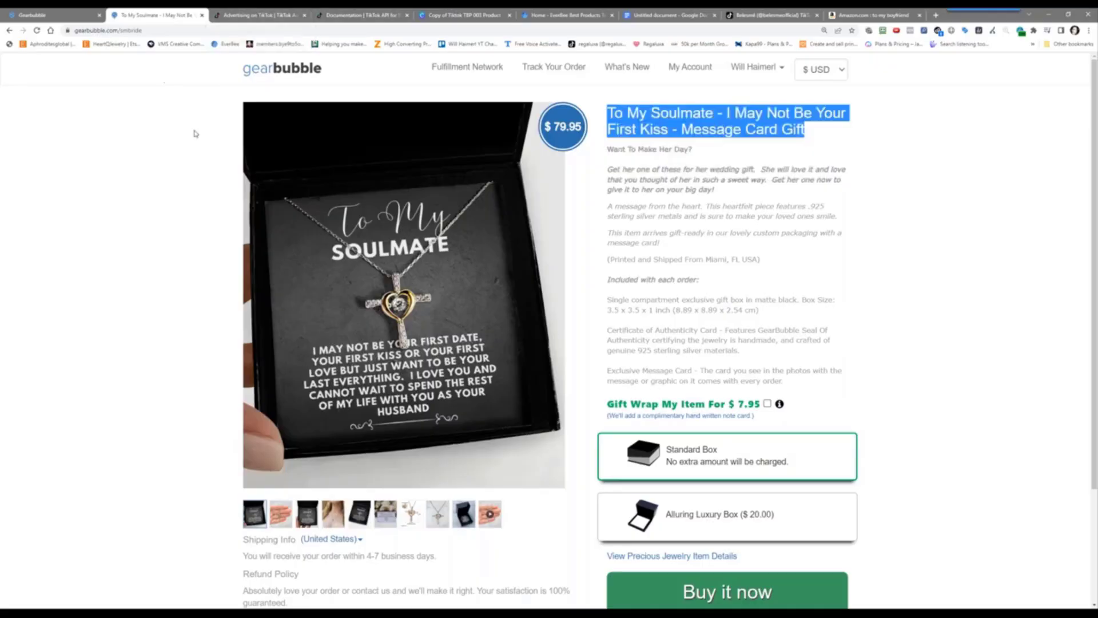
click(271, 15)
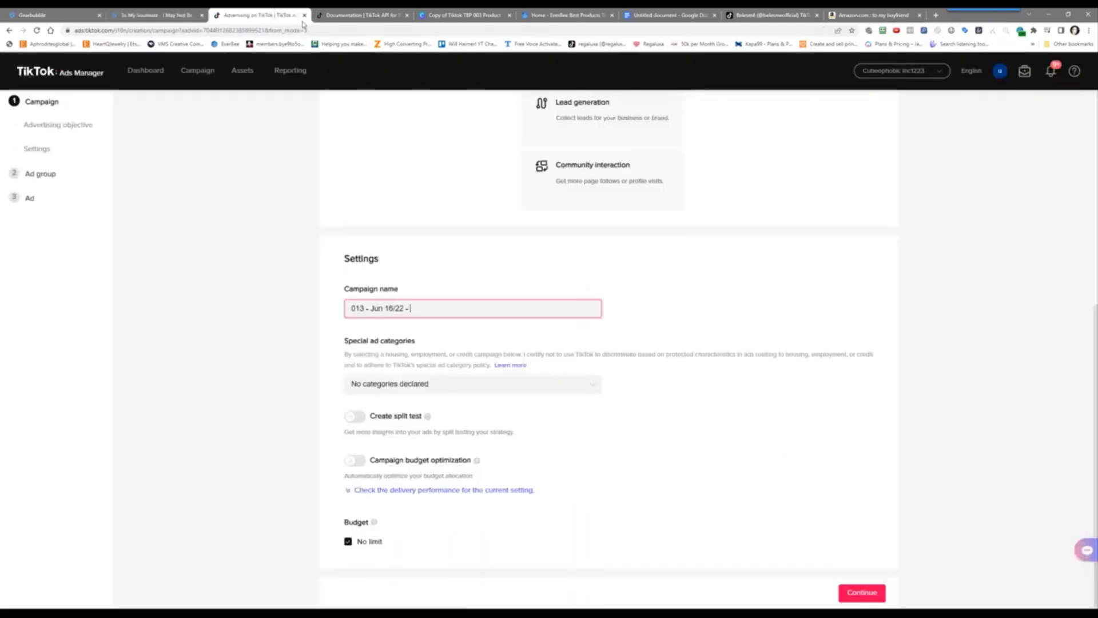
key(ctrl+v)
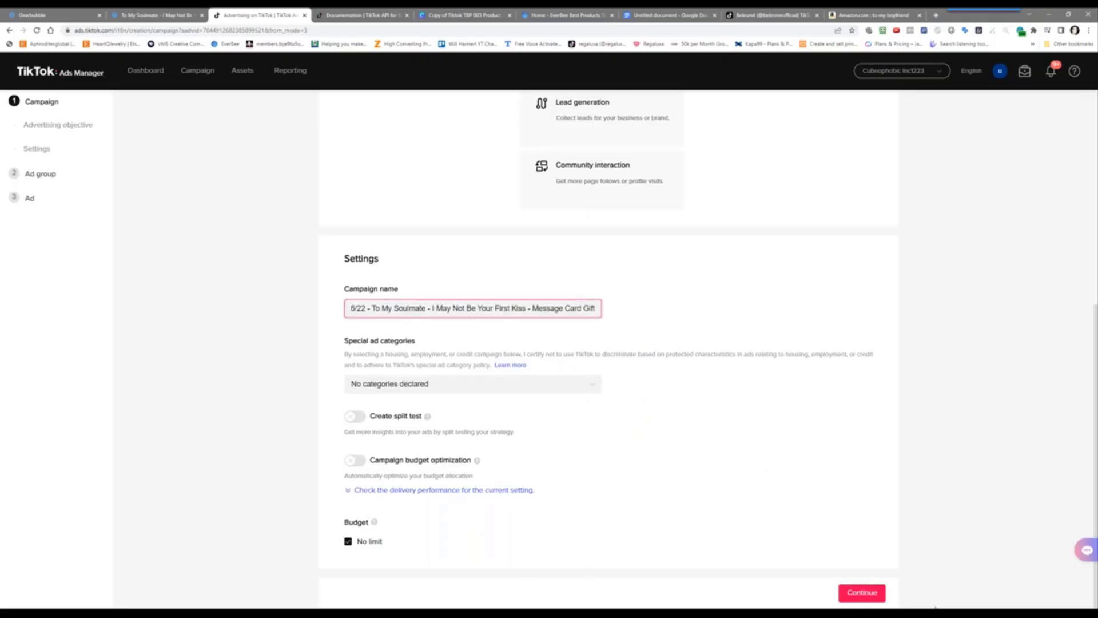
click(864, 594)
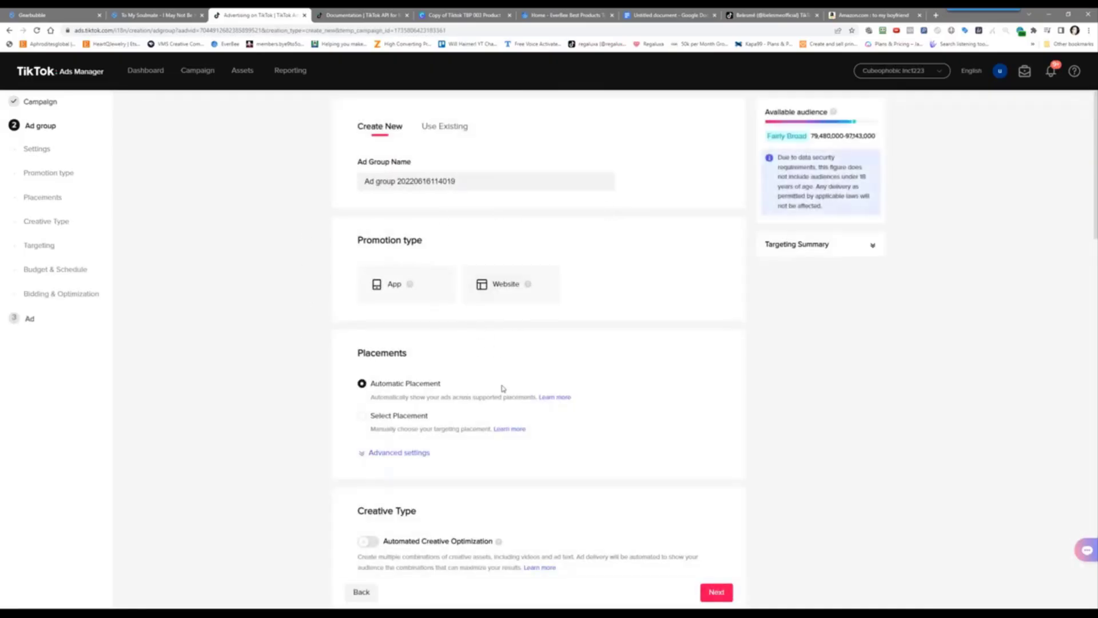
Set the promotion type to Website and refresh the TikTok Pixel dropdown's list of pixels
scroll(502, 388, down, 5)
scroll(502, 388, up, 5)
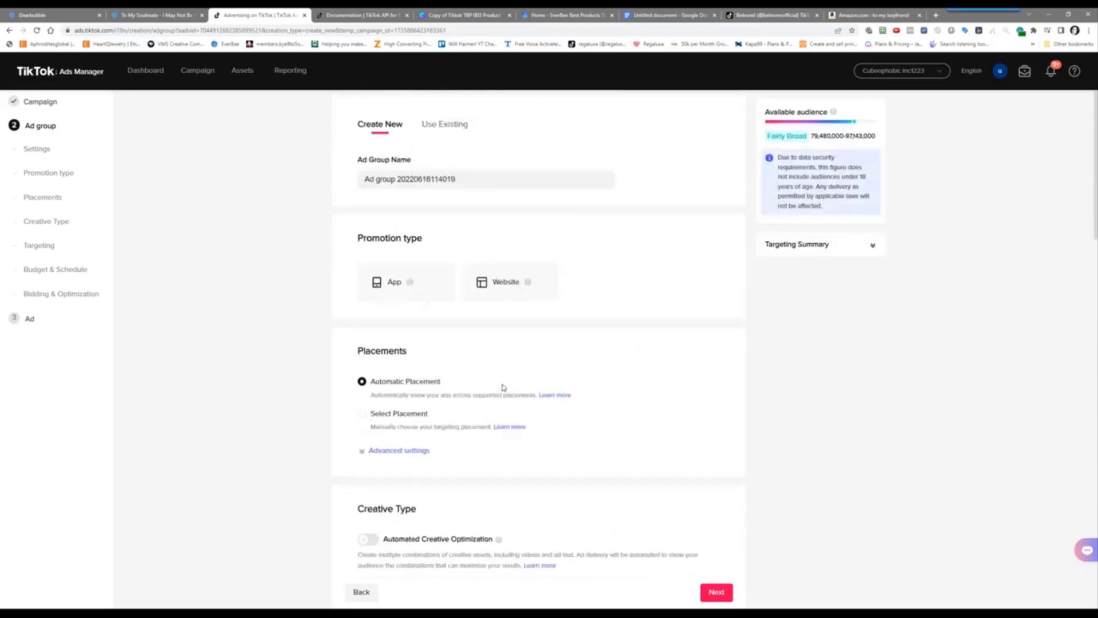
click(512, 291)
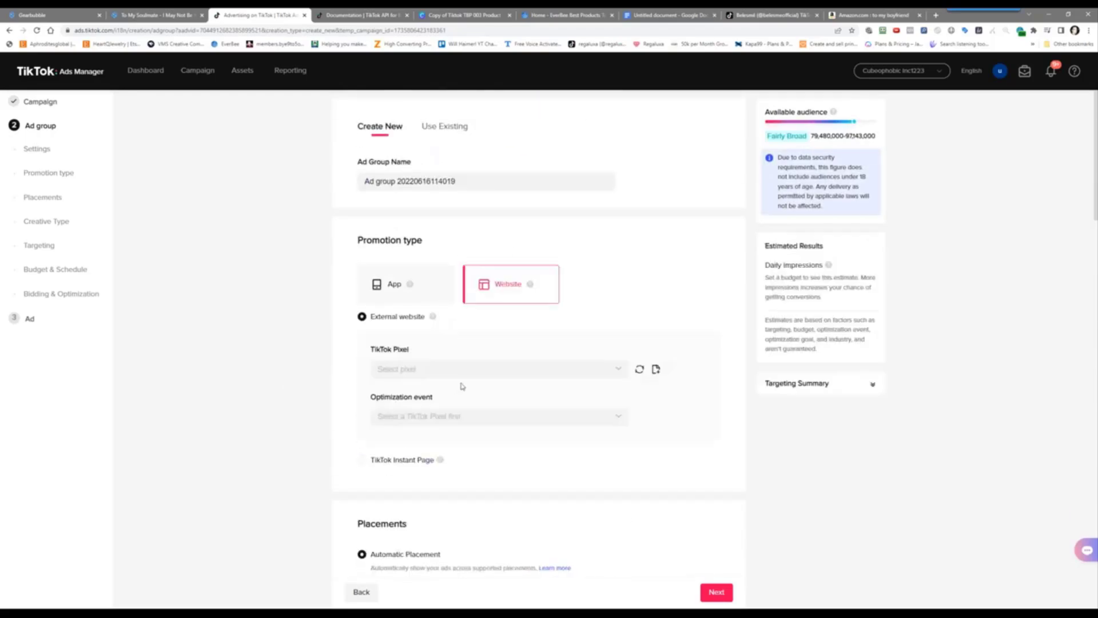
click(497, 369)
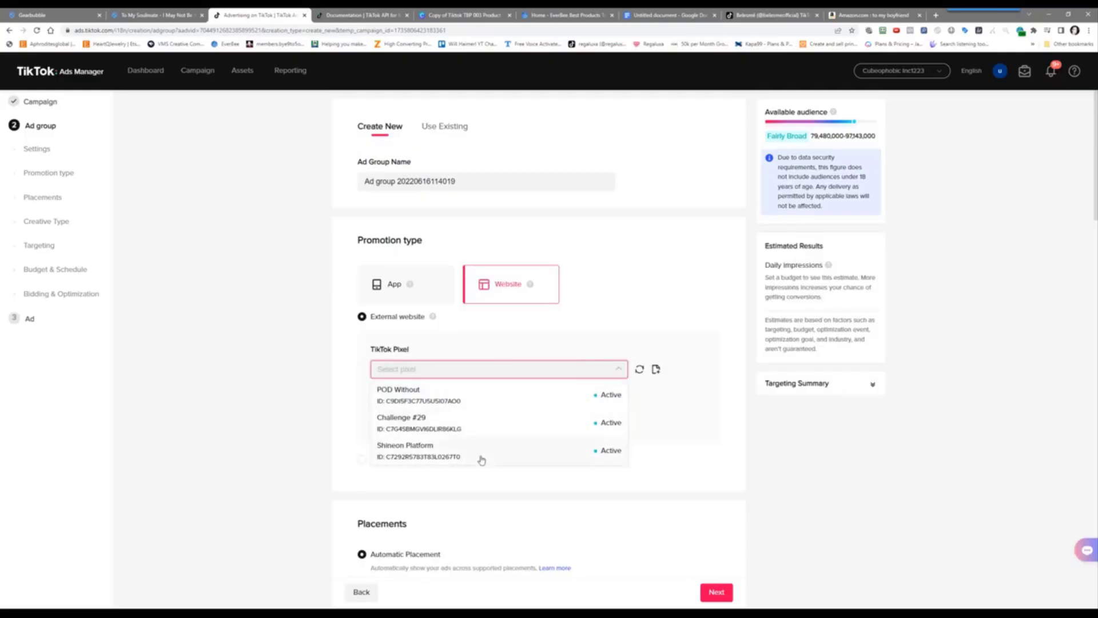
click(640, 372)
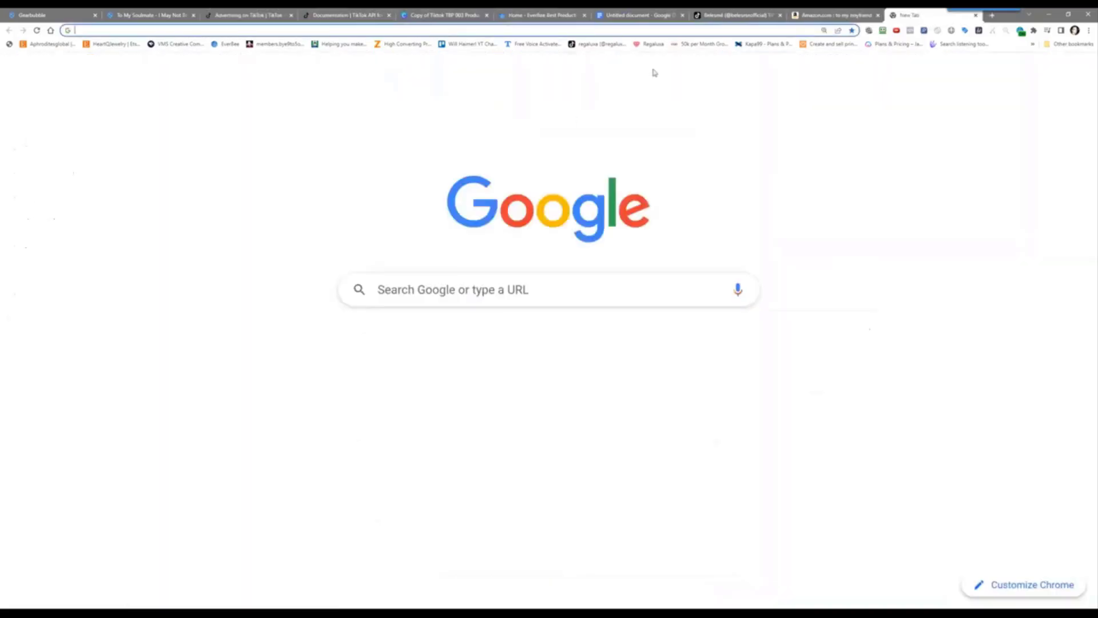
Load ppc-coach.com/testcode.php in a new tab and view its page source
click(936, 16)
text(ppc-coach.com)
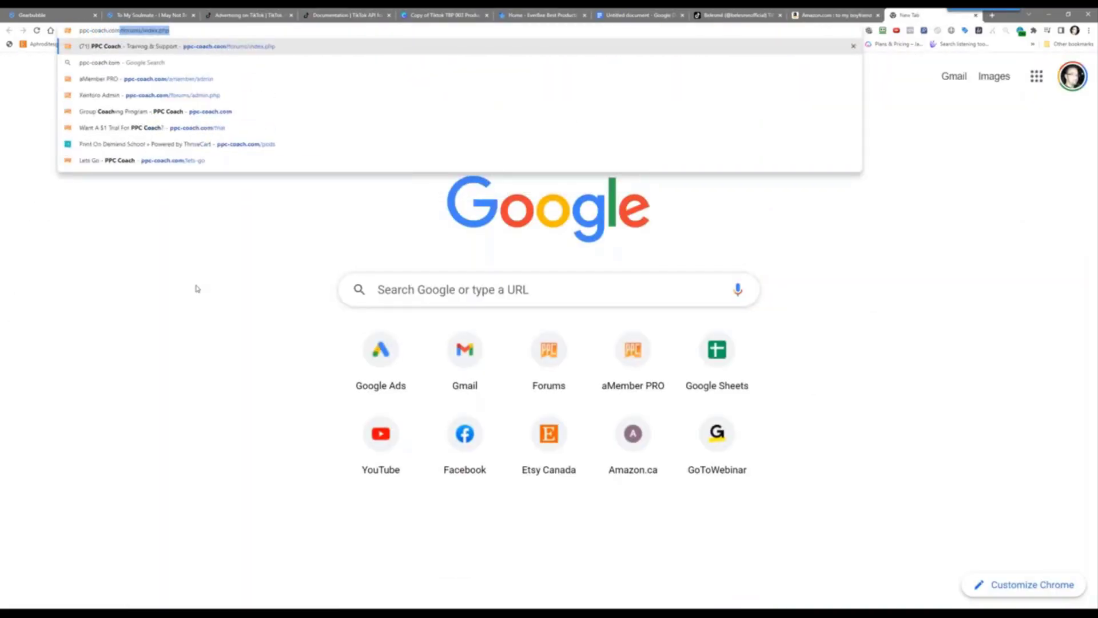
text(/testcode)
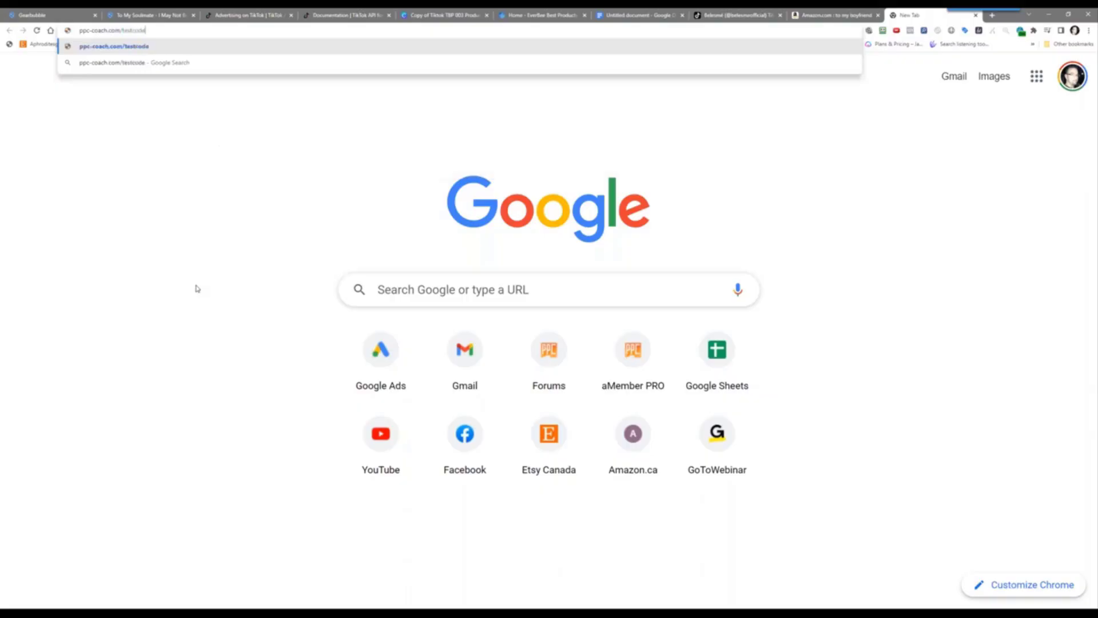
text(.php)
key(Return)
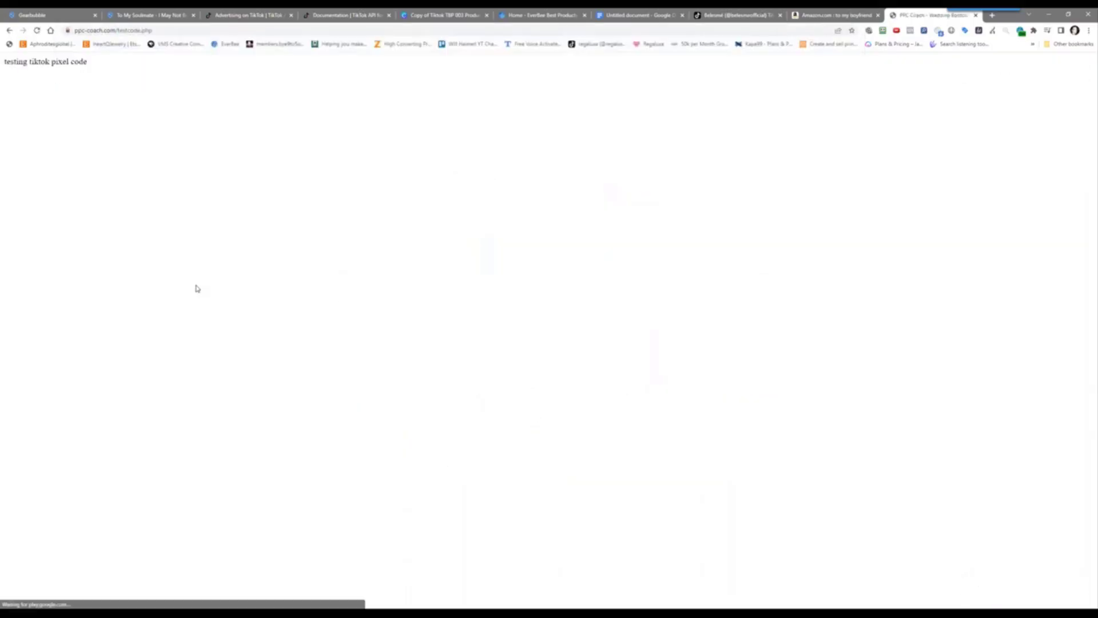
right_click(115, 250)
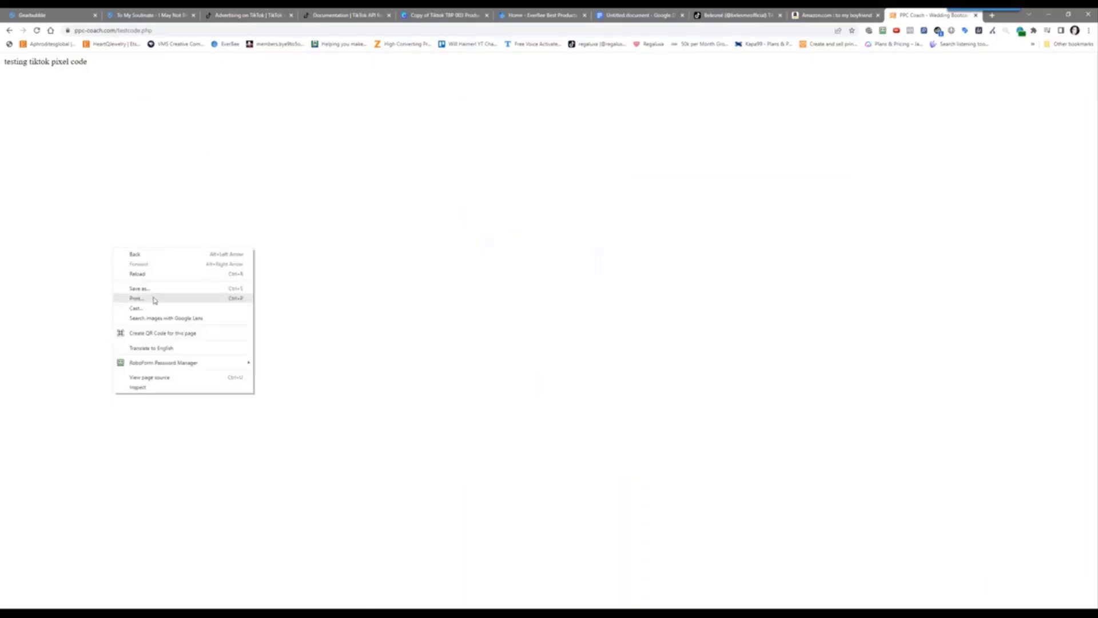
click(154, 377)
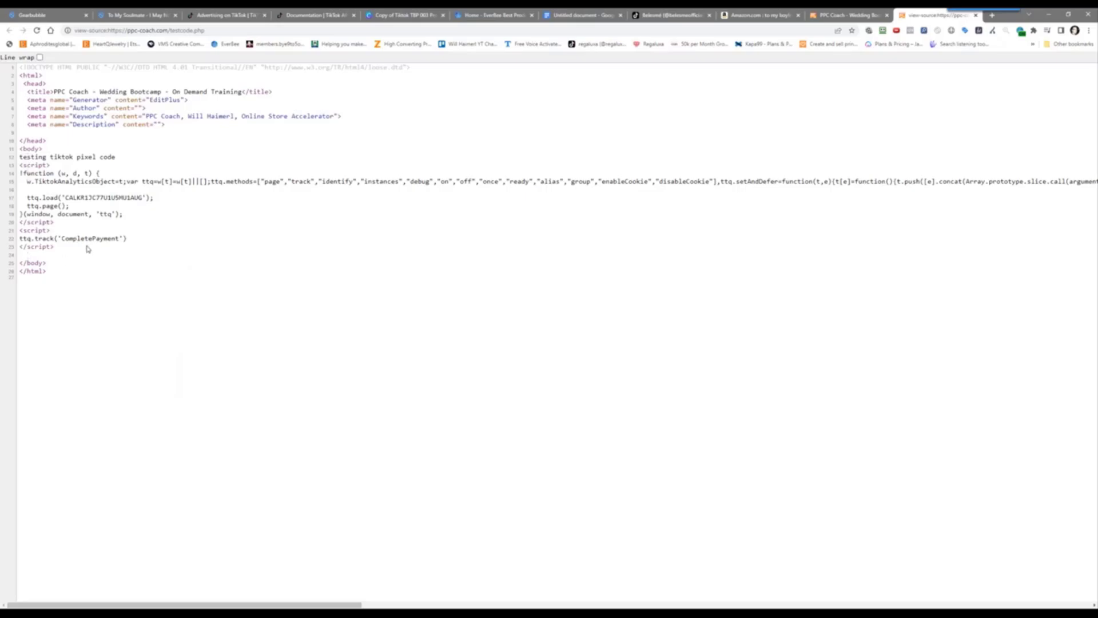
Copy the test page's URL from the address bar and return to the ad group setup tab
click(838, 14)
right_click(106, 29)
key(super+c)
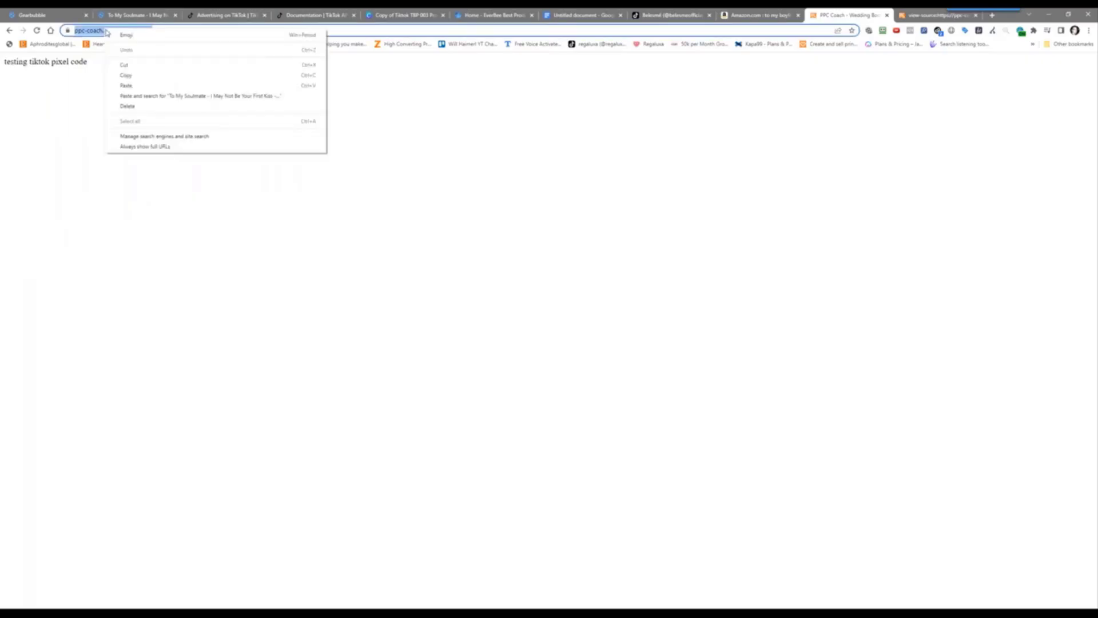
click(143, 75)
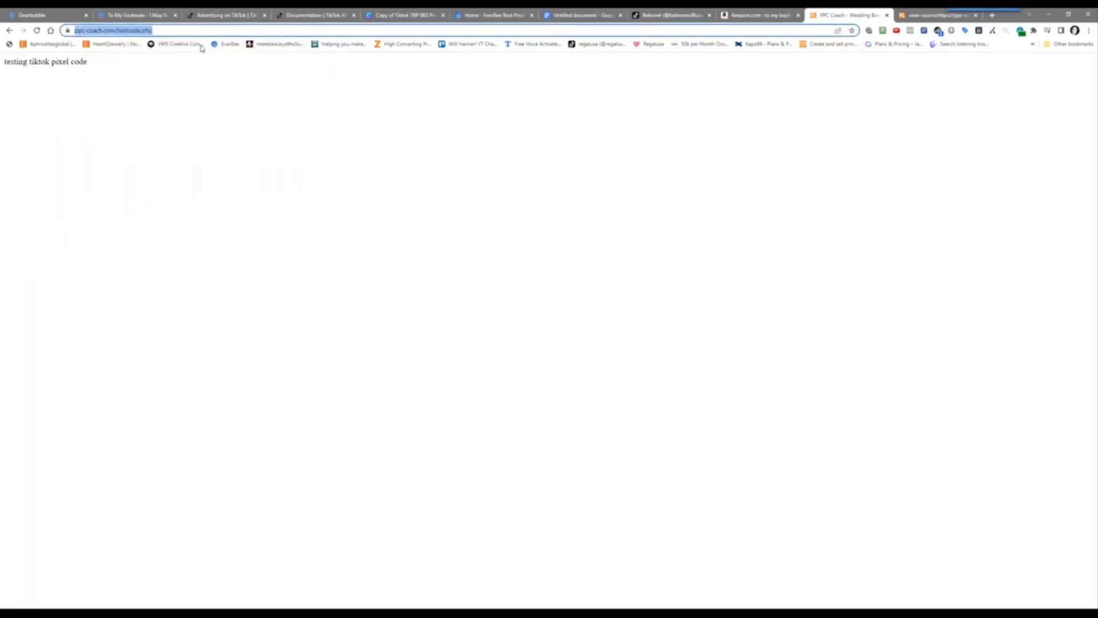
click(219, 16)
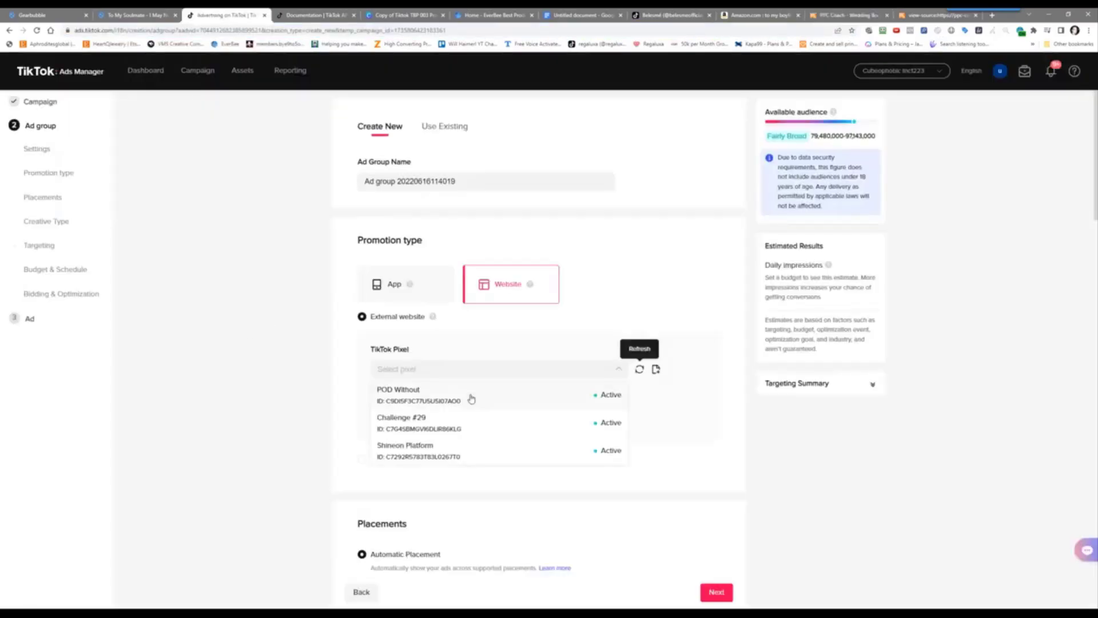
Refresh the pixel list several times, then leave the unsaved ad group for the Events Manager
click(639, 370)
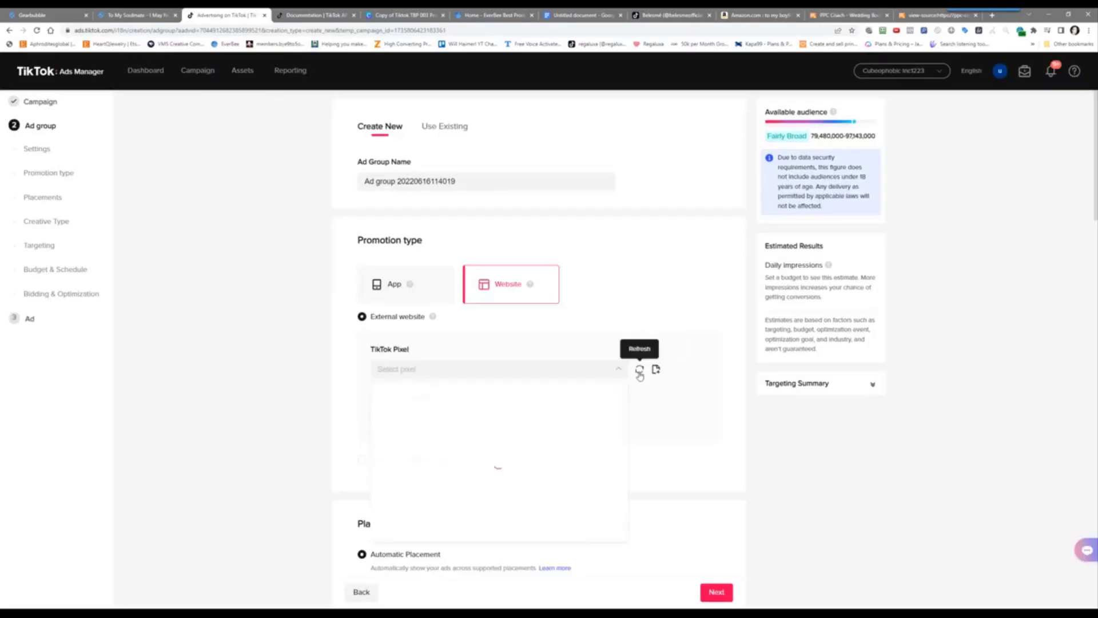
click(639, 371)
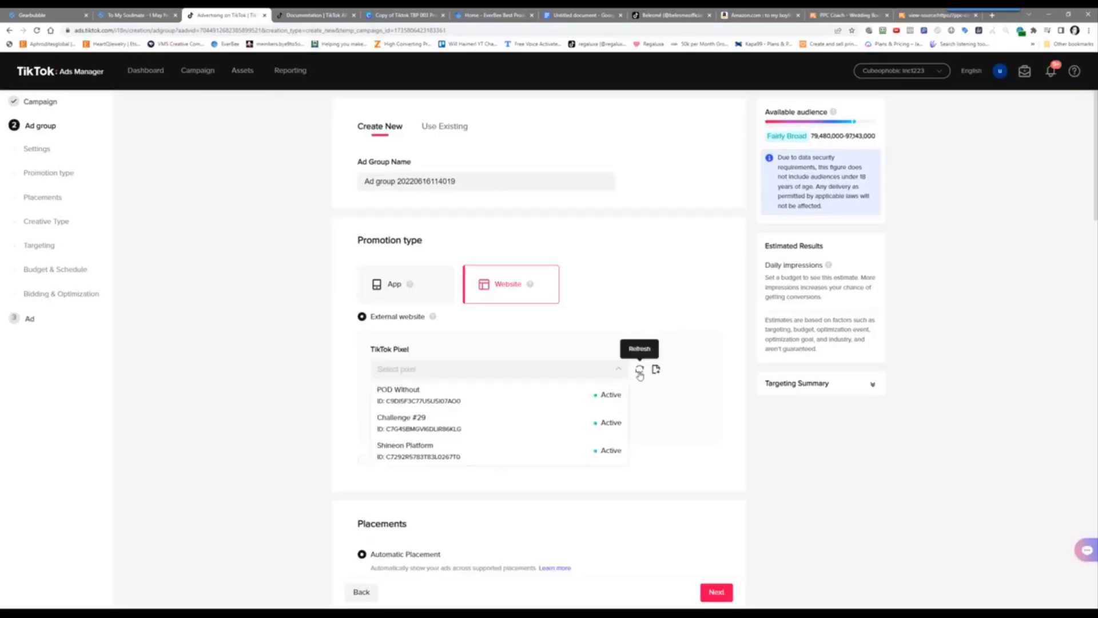
click(250, 175)
mouse_move(243, 70)
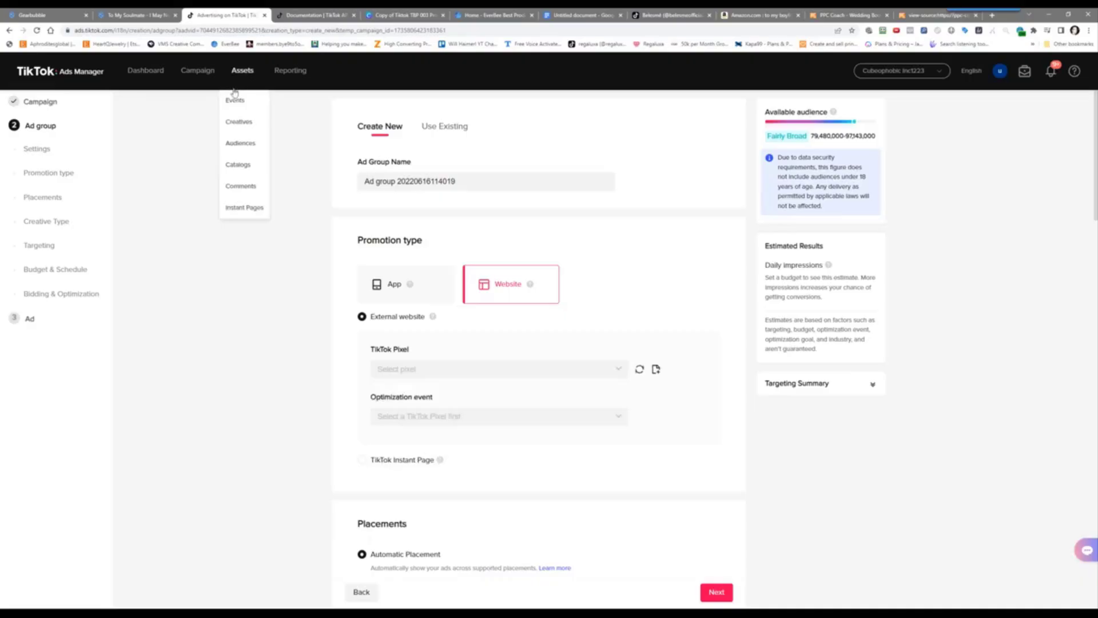
right_click(239, 102)
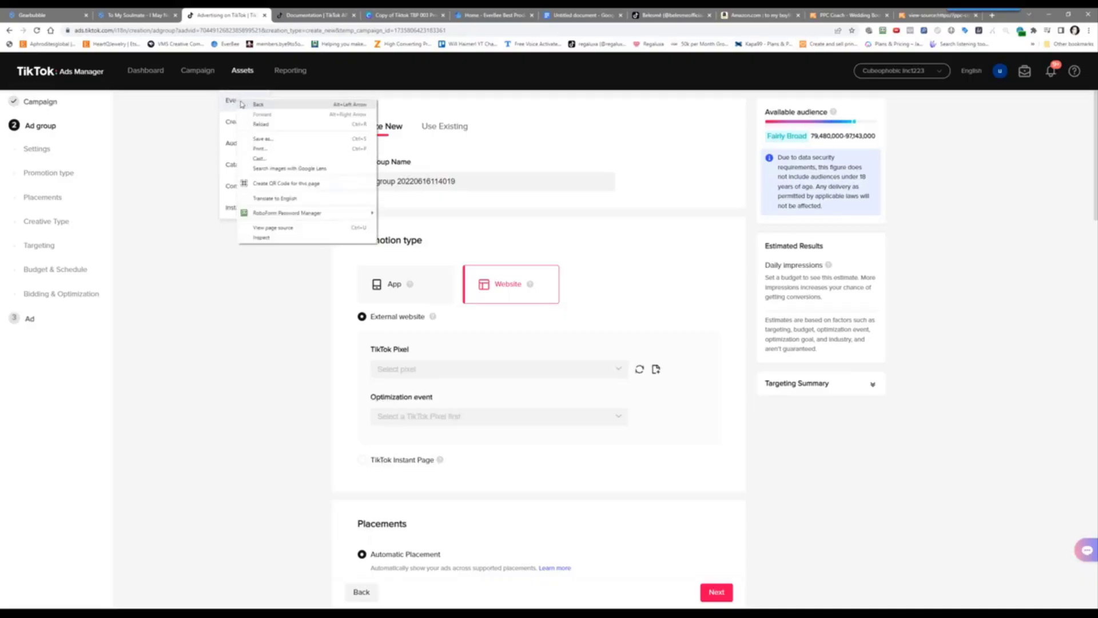
click(230, 100)
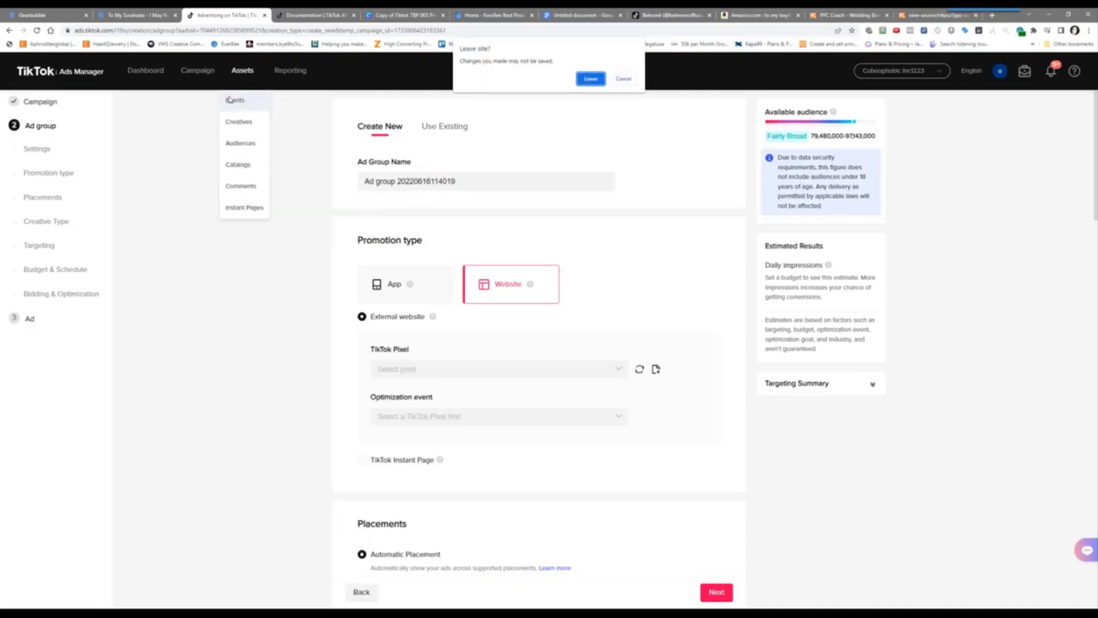
click(590, 79)
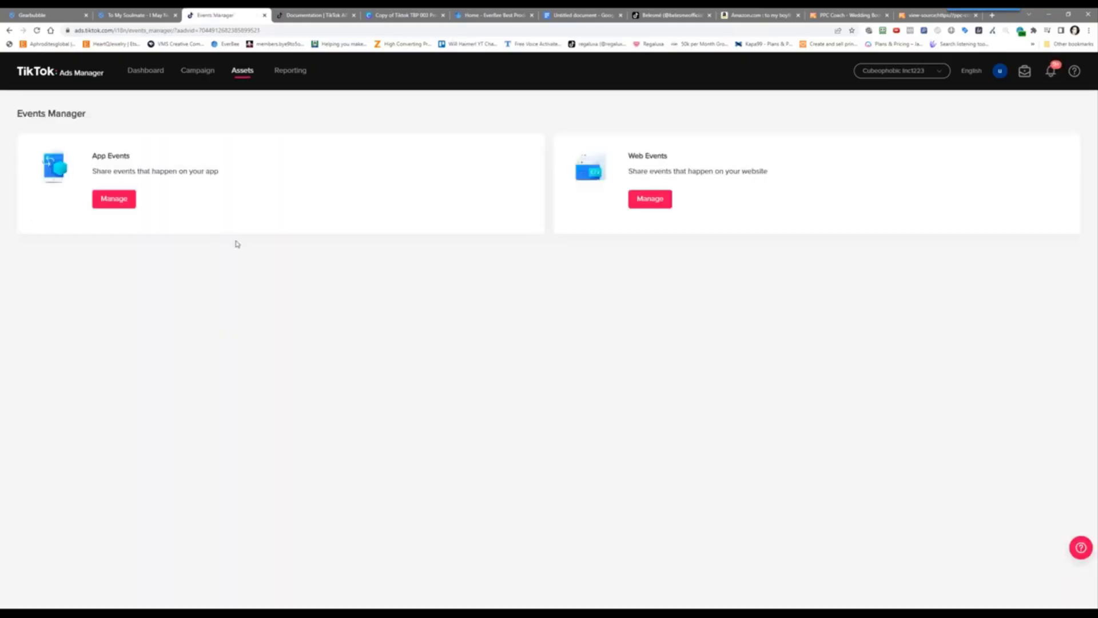
click(655, 205)
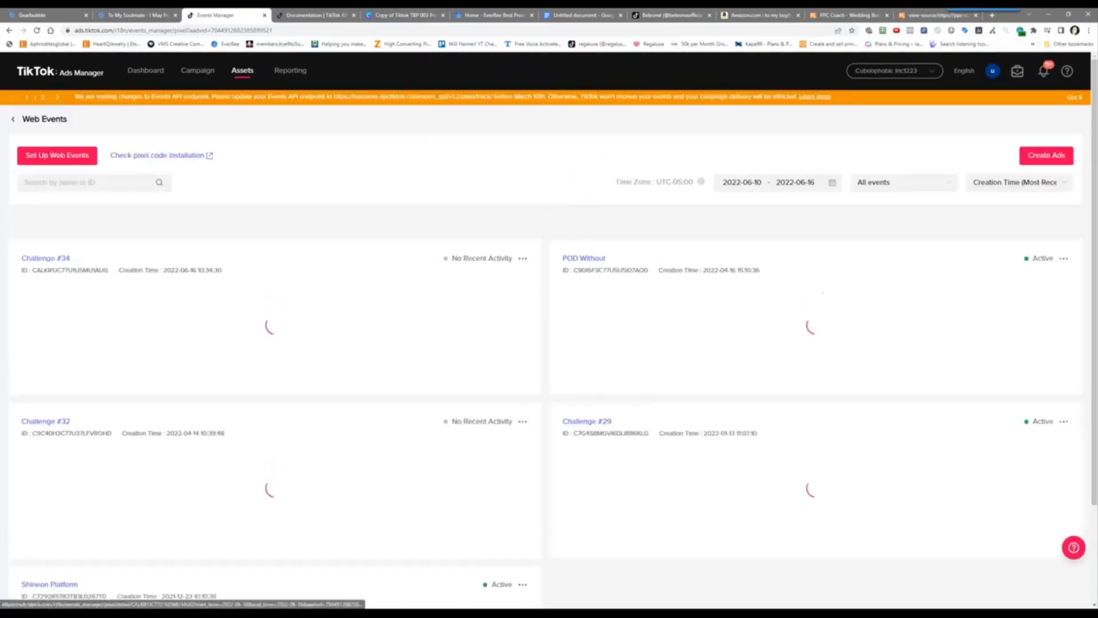
click(55, 260)
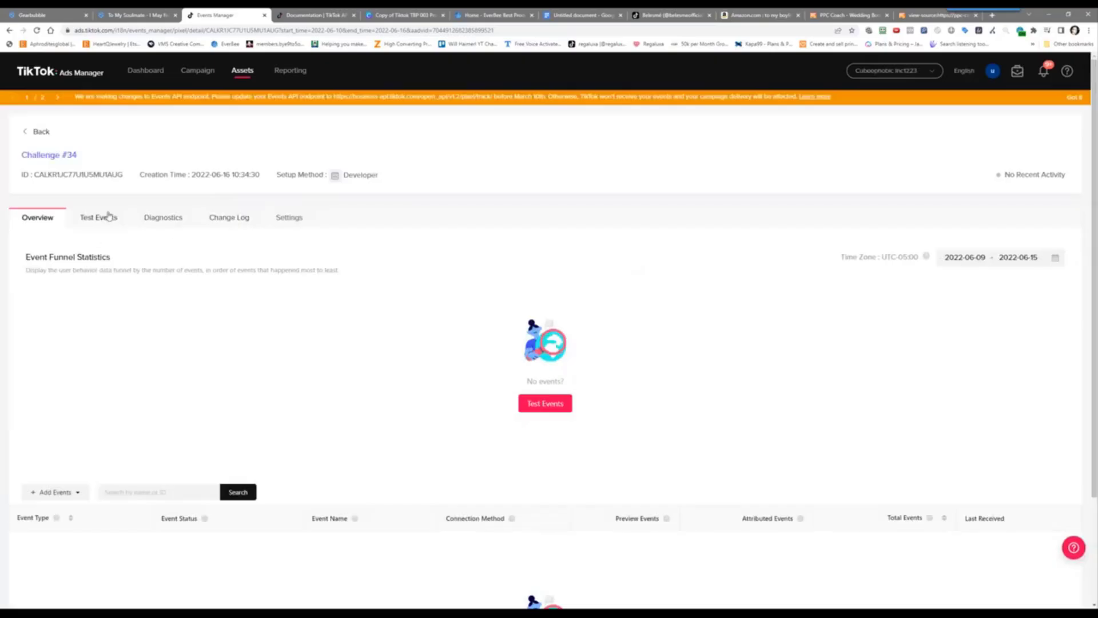
click(546, 403)
right_click(89, 292)
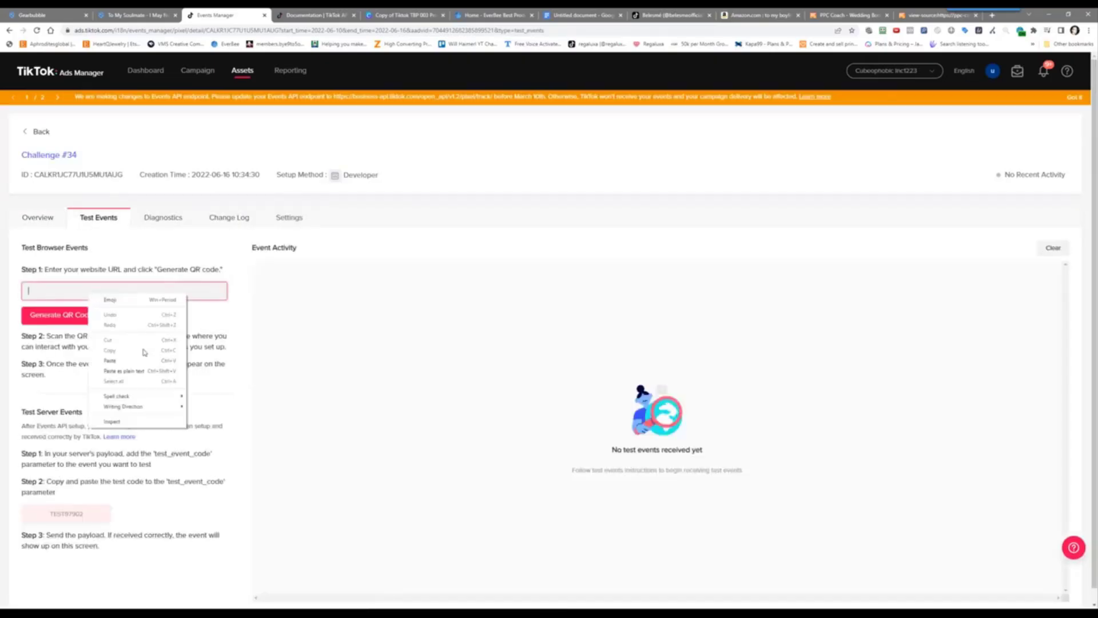
click(148, 360)
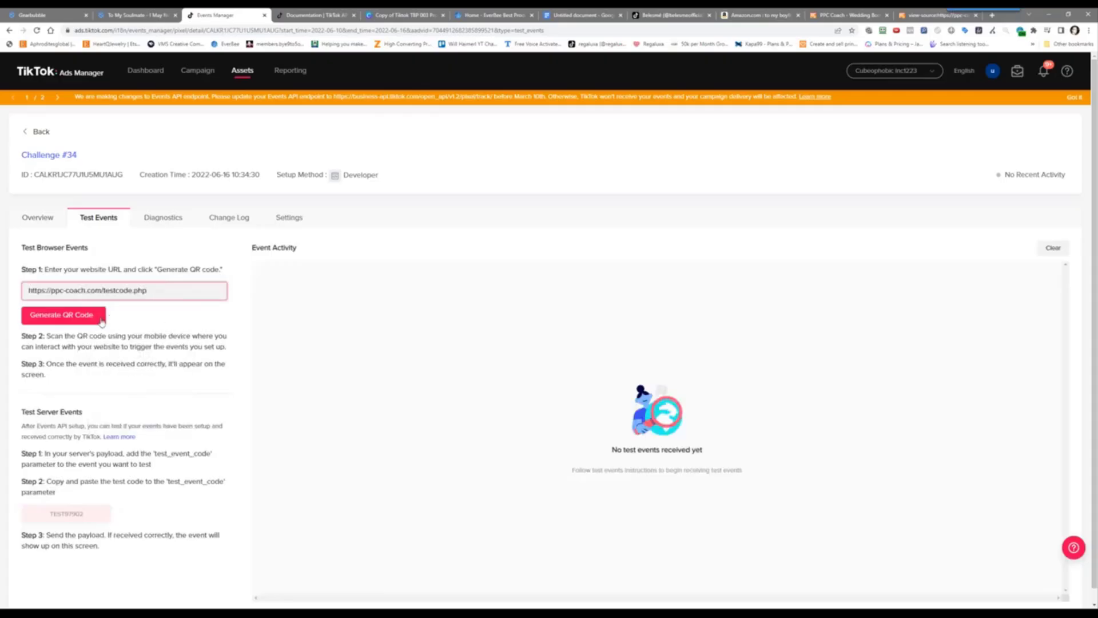
click(88, 316)
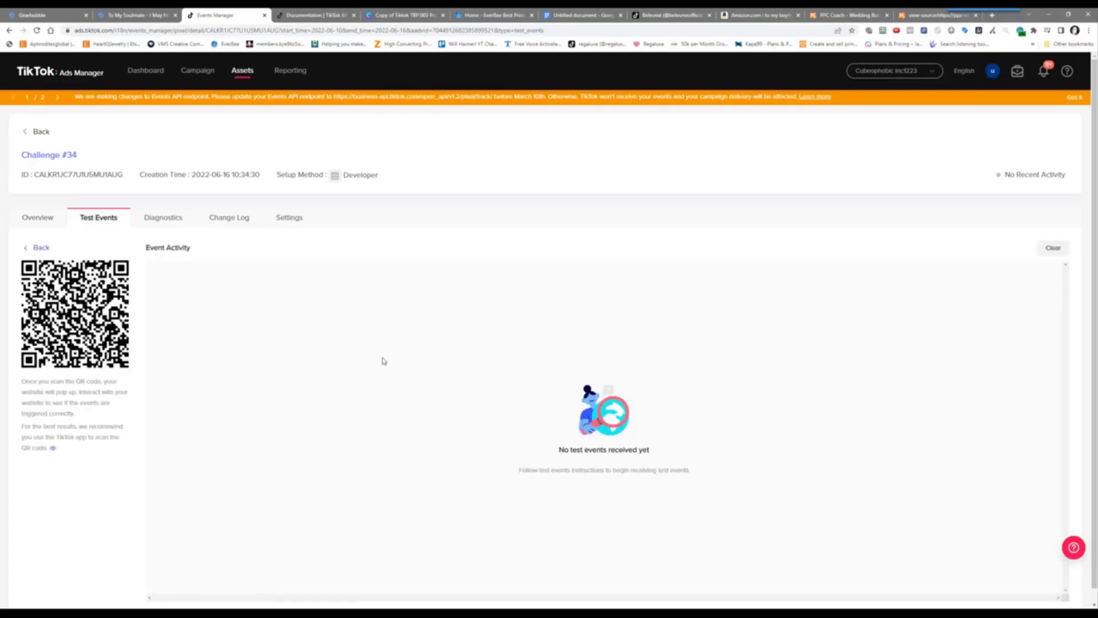
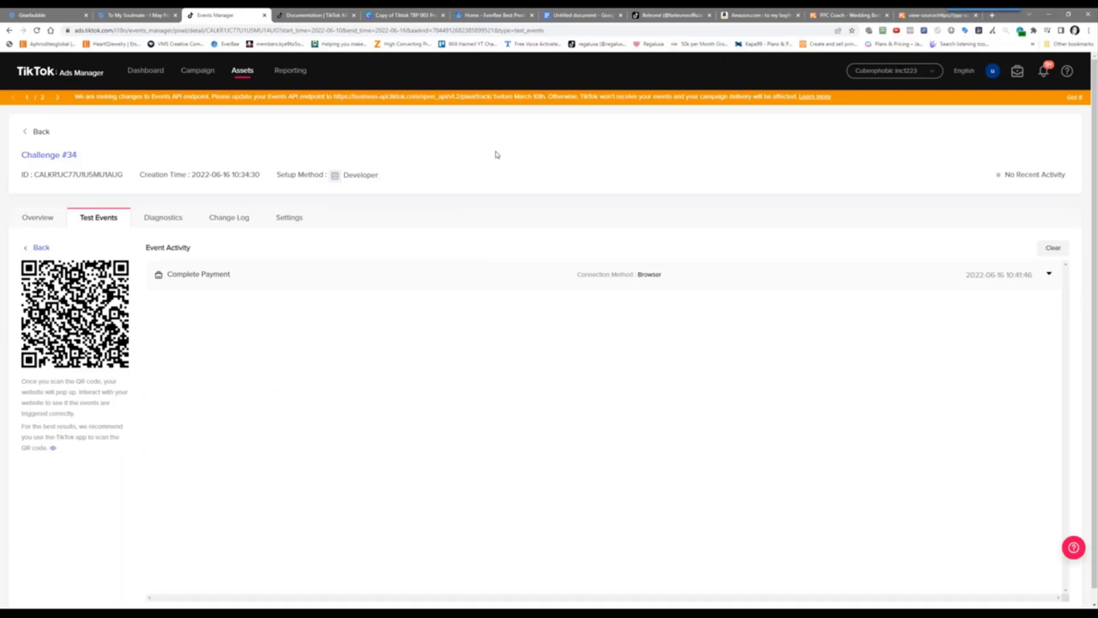
Check the test site, return to the pixel's test events, and go to the Campaign list
click(846, 15)
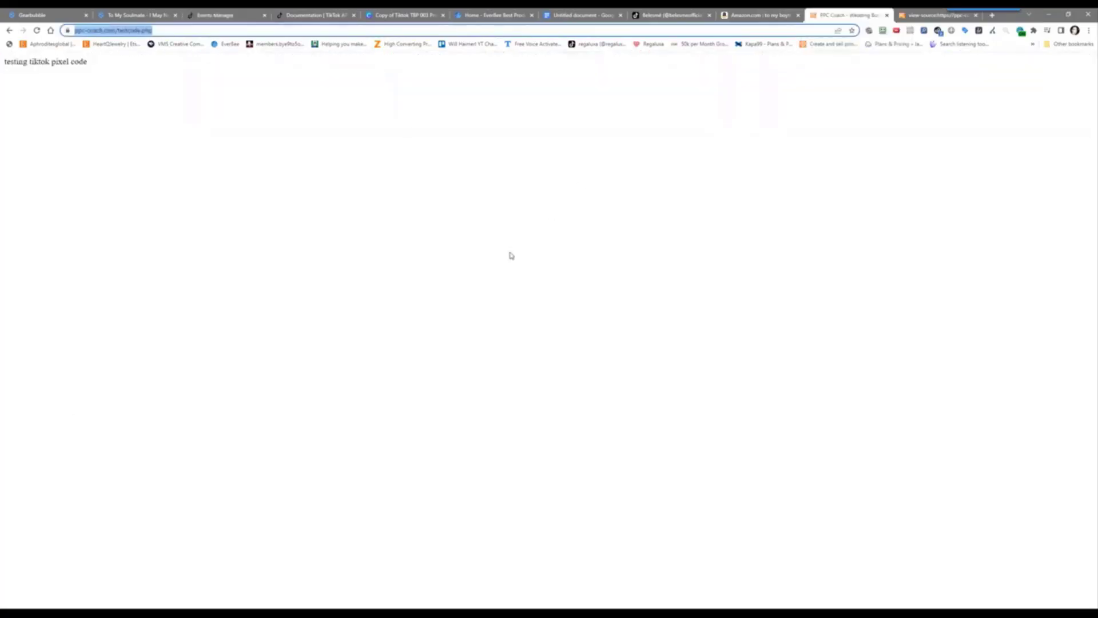
click(215, 15)
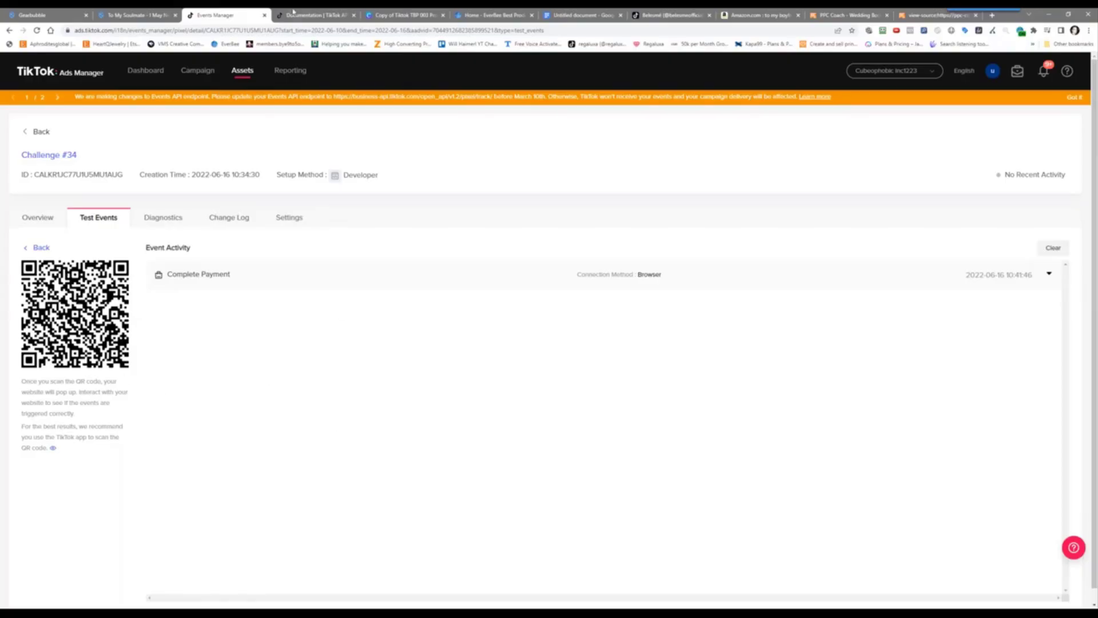
click(198, 74)
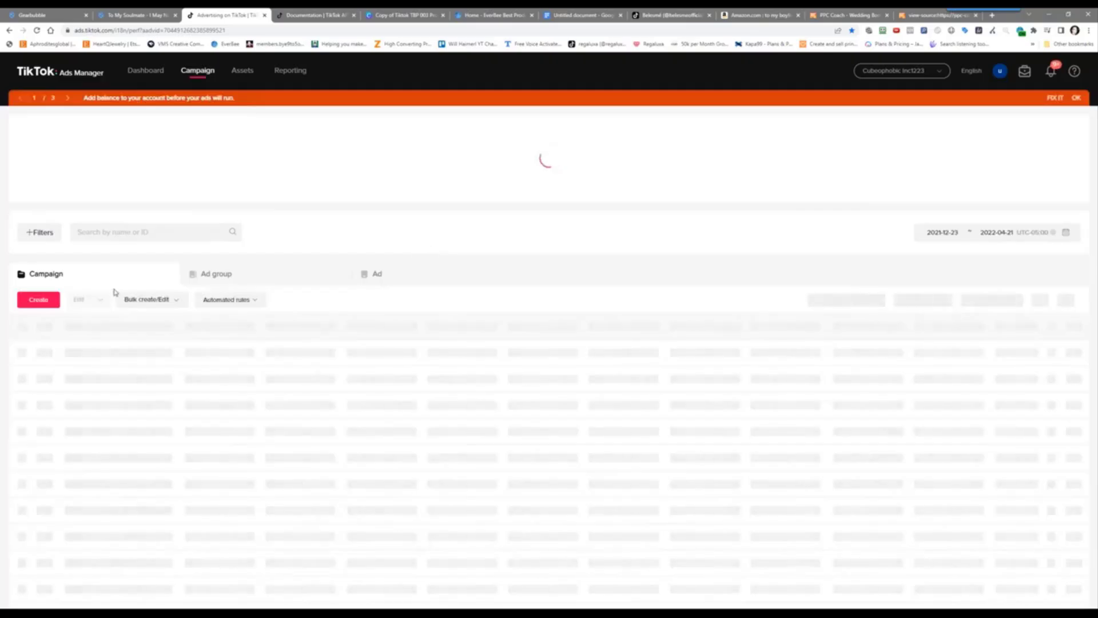
Resume the last campaign draft and continue to its ad group step
click(34, 302)
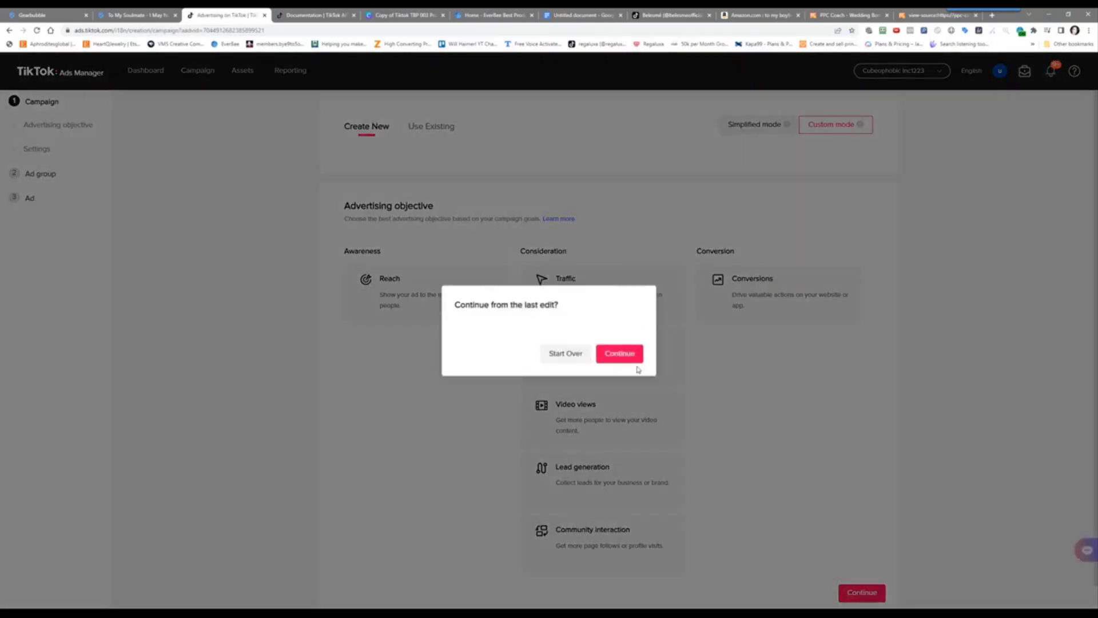
click(631, 362)
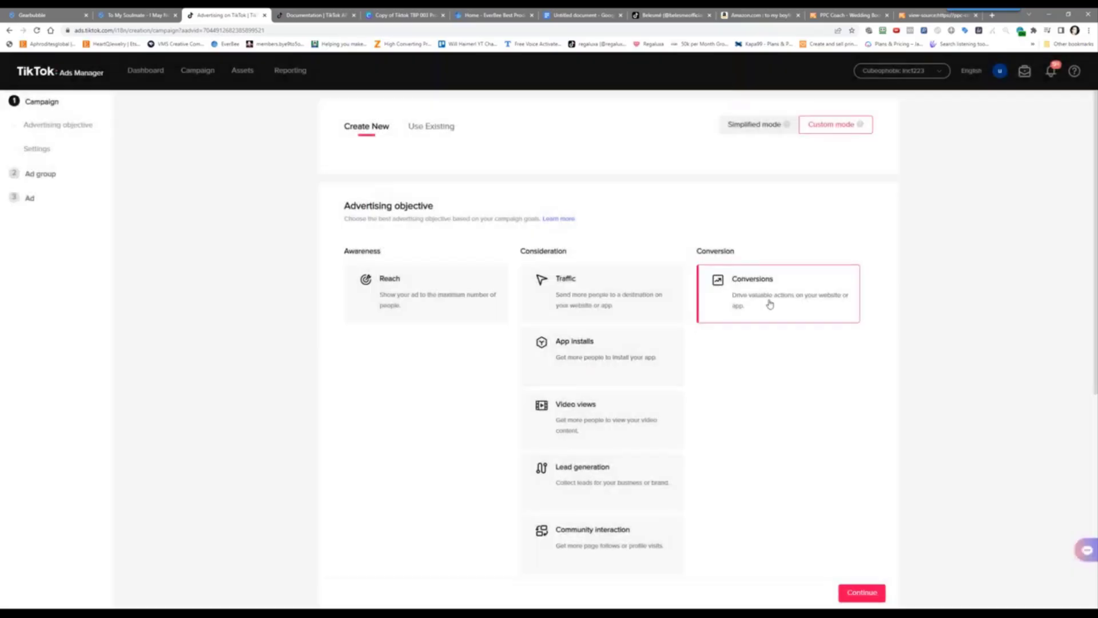
scroll(770, 304, down, 6)
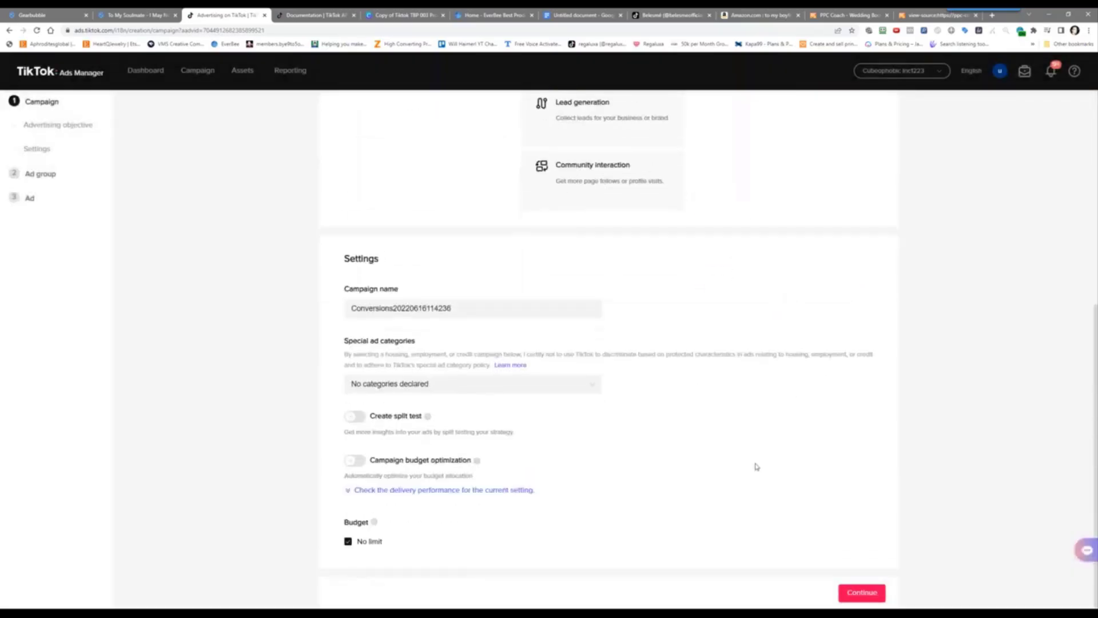
click(852, 596)
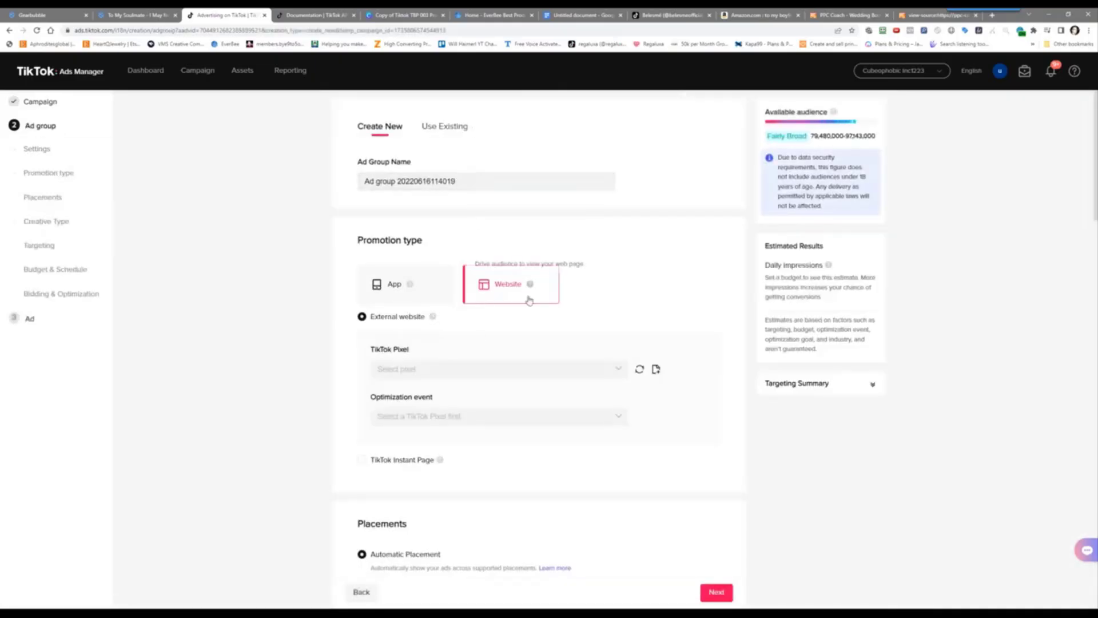
Open the pixel list, then reload the page and resume the draft at the ad group step
click(514, 369)
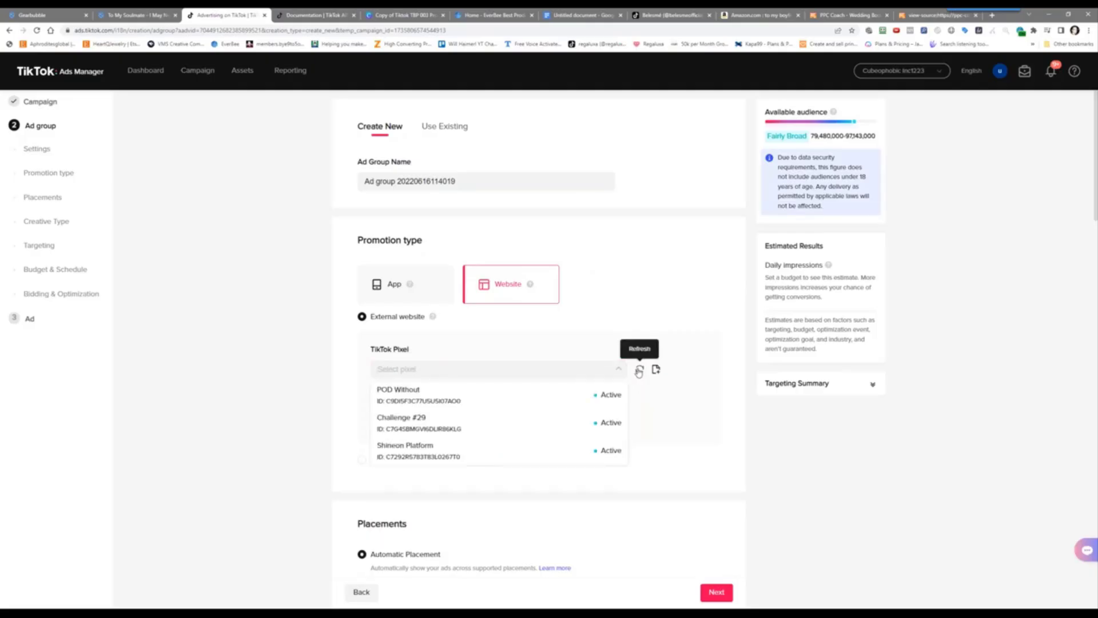
right_click(236, 330)
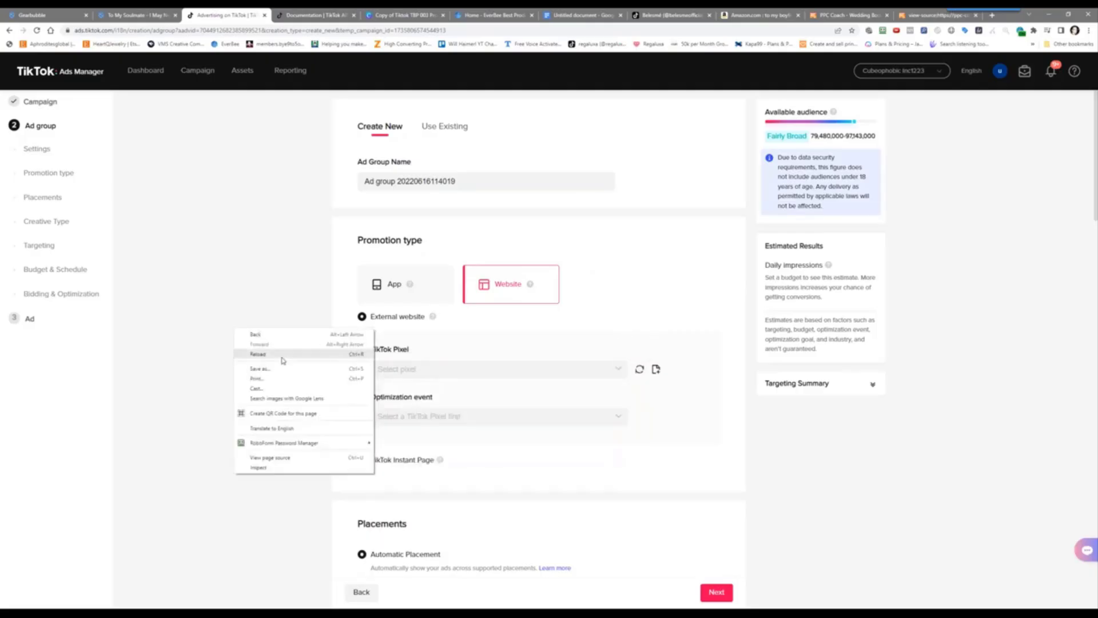
click(269, 354)
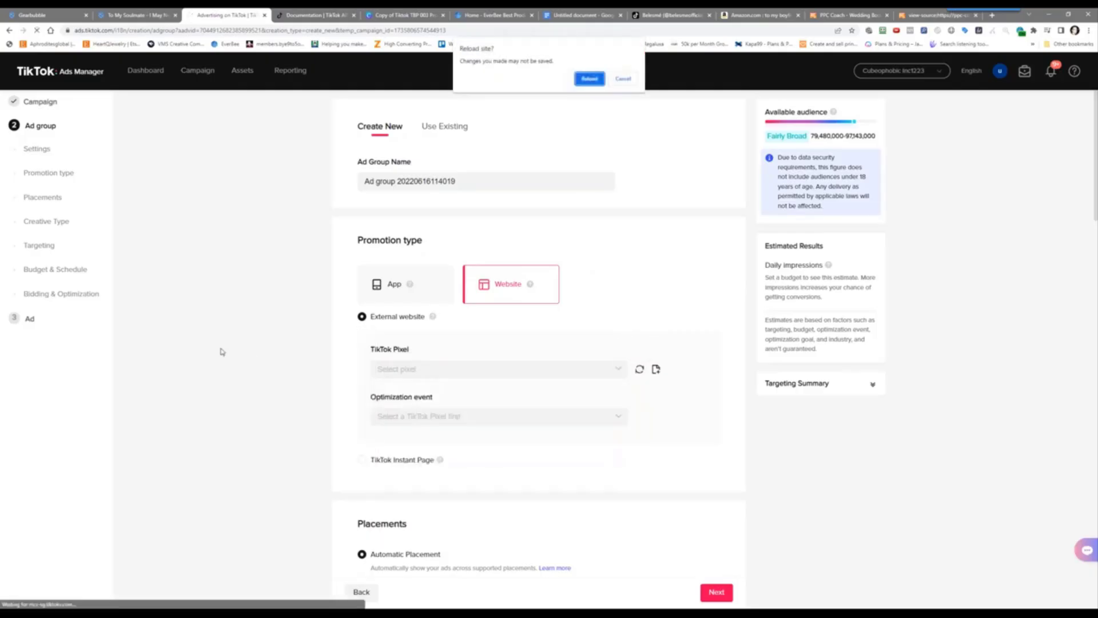
click(589, 79)
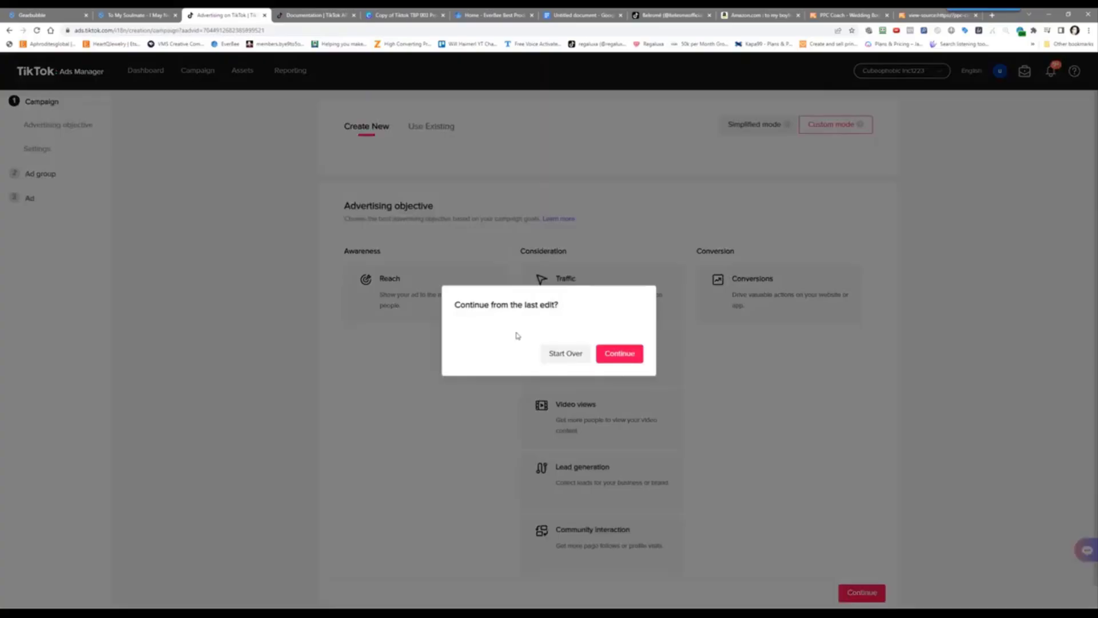
click(618, 355)
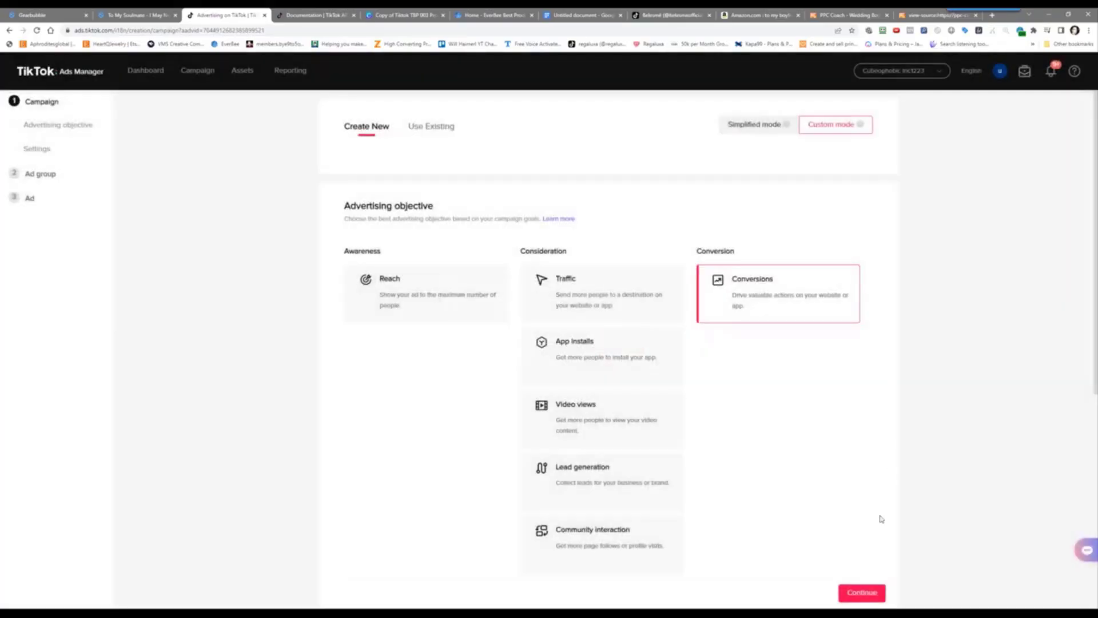
click(863, 594)
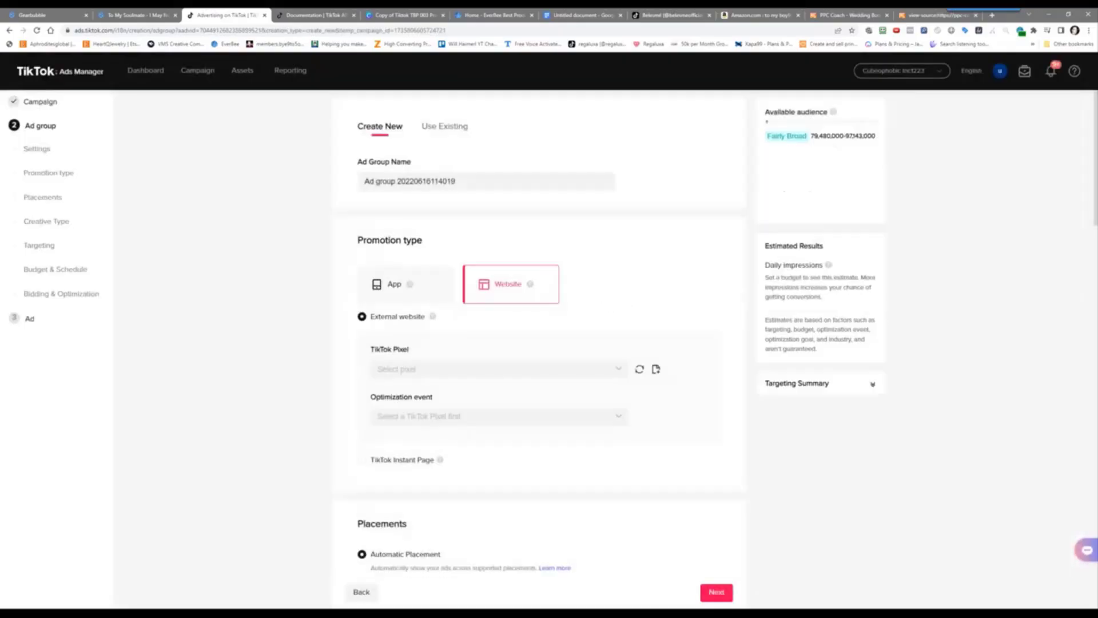
Refresh the TikTok Pixel list, close it without choosing, and head back to Campaign
click(608, 372)
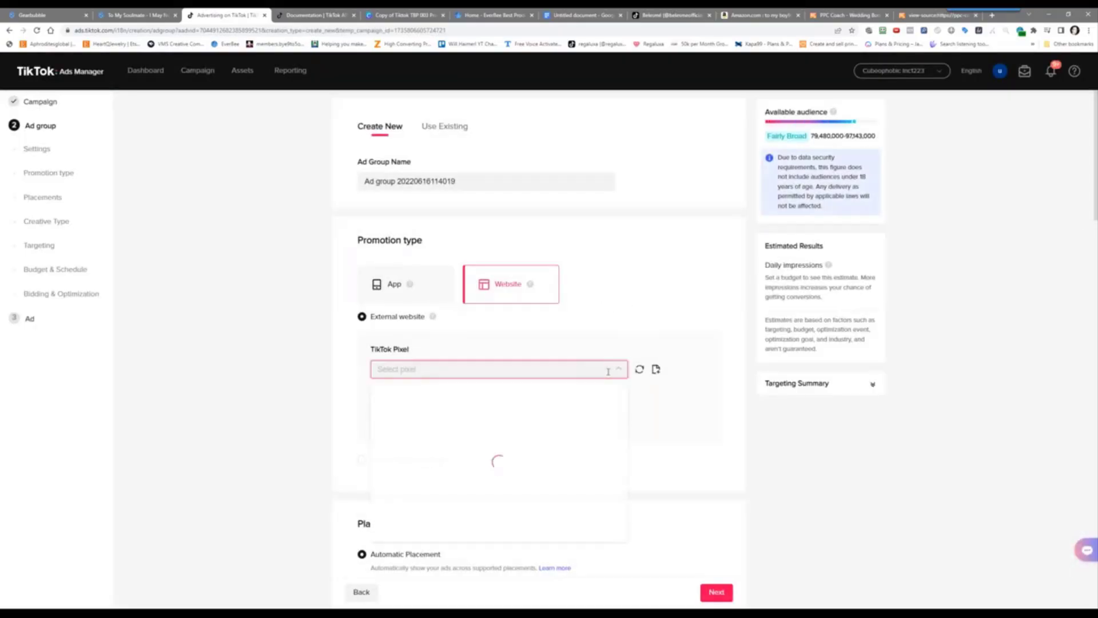
click(638, 370)
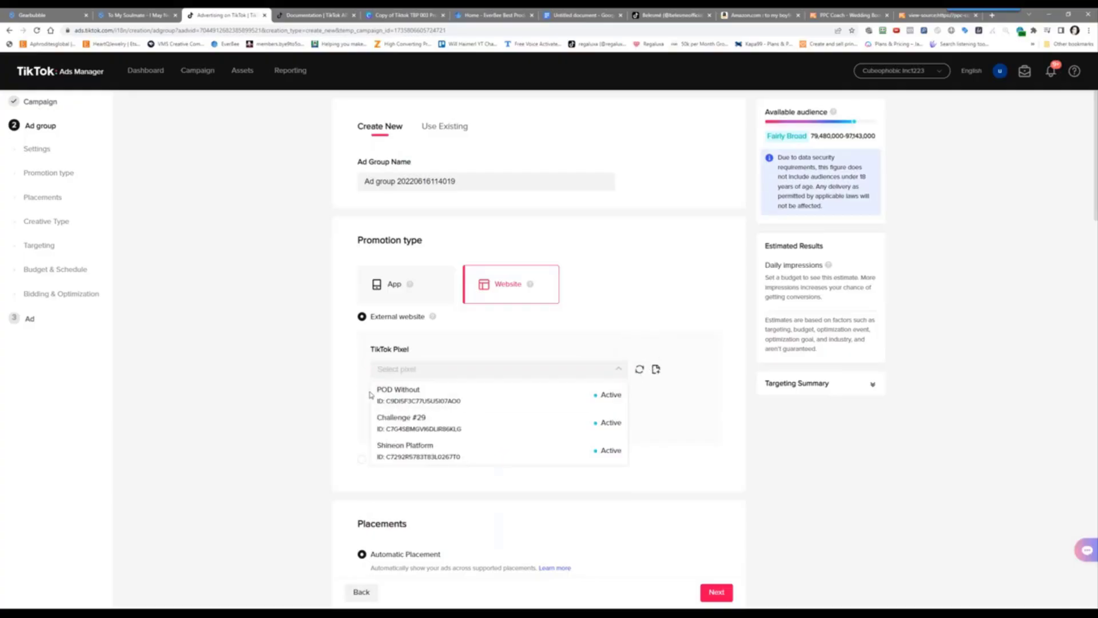
click(319, 362)
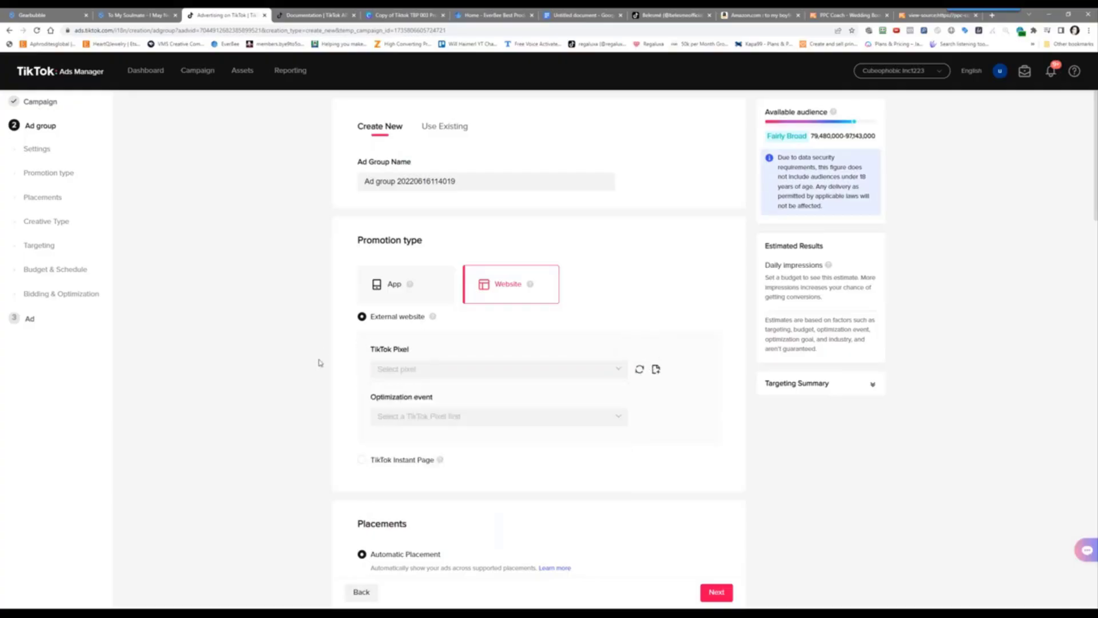
click(429, 370)
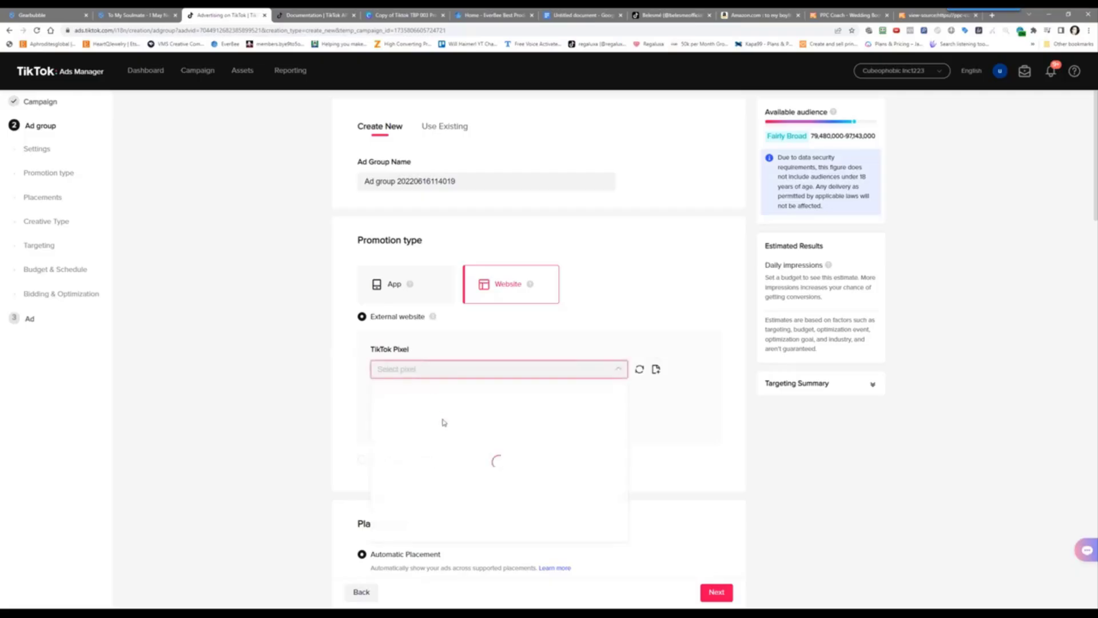
click(292, 414)
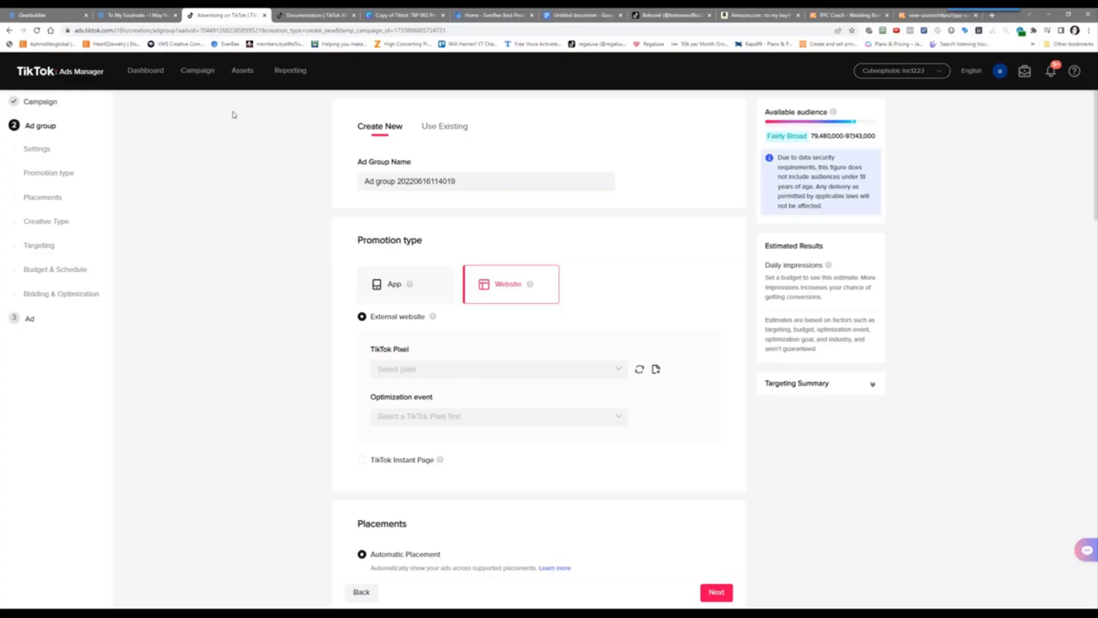
click(201, 71)
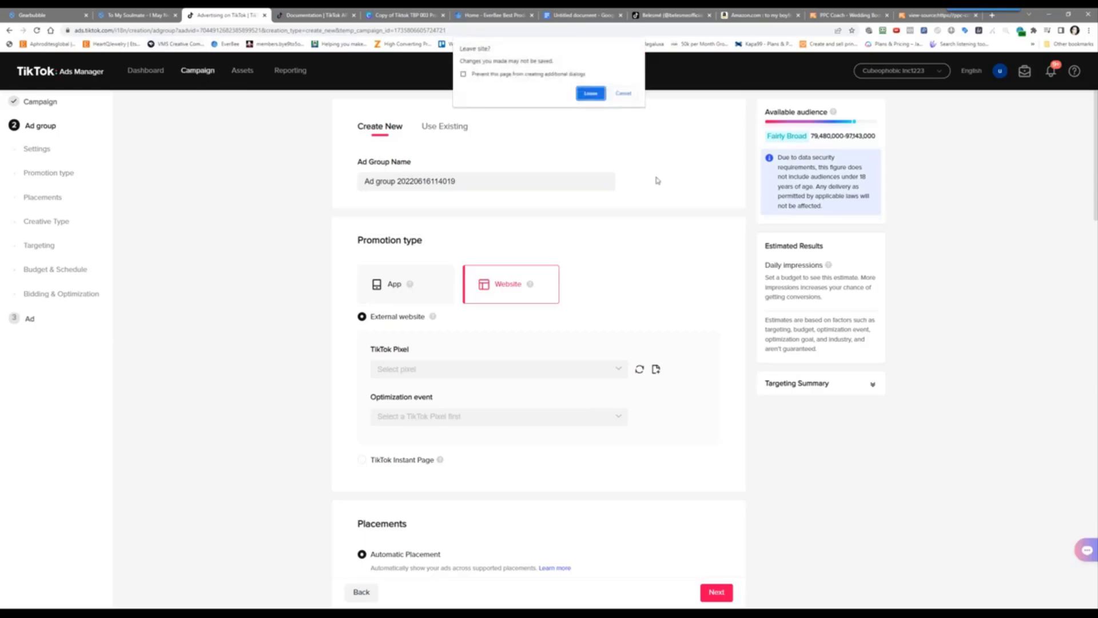
Leave the ad group, create a new campaign, and discard the previous draft
click(592, 94)
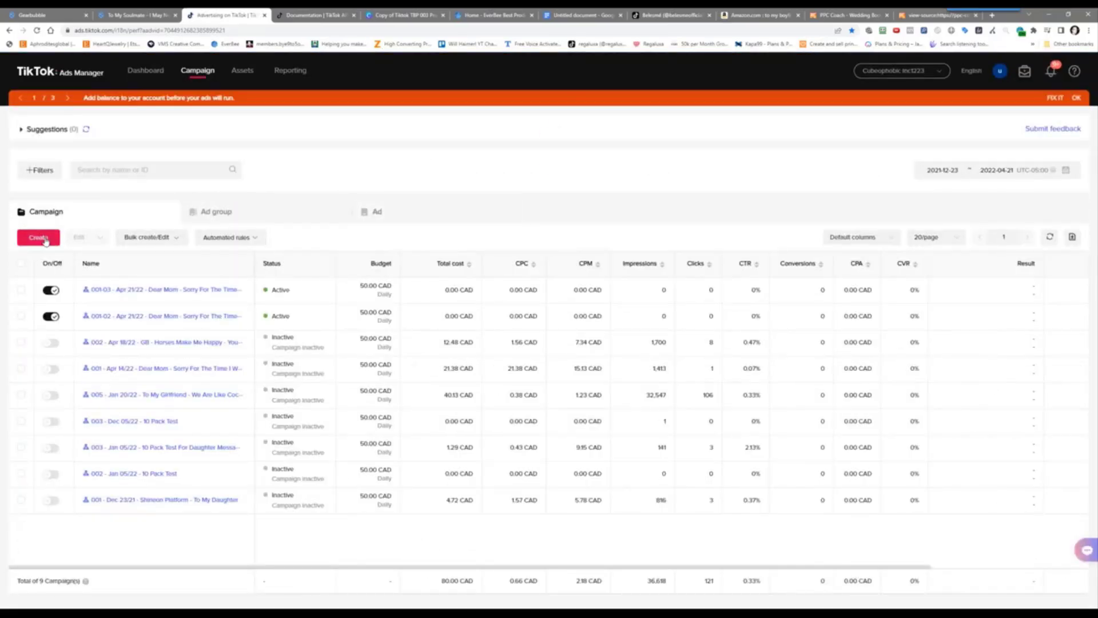
click(57, 233)
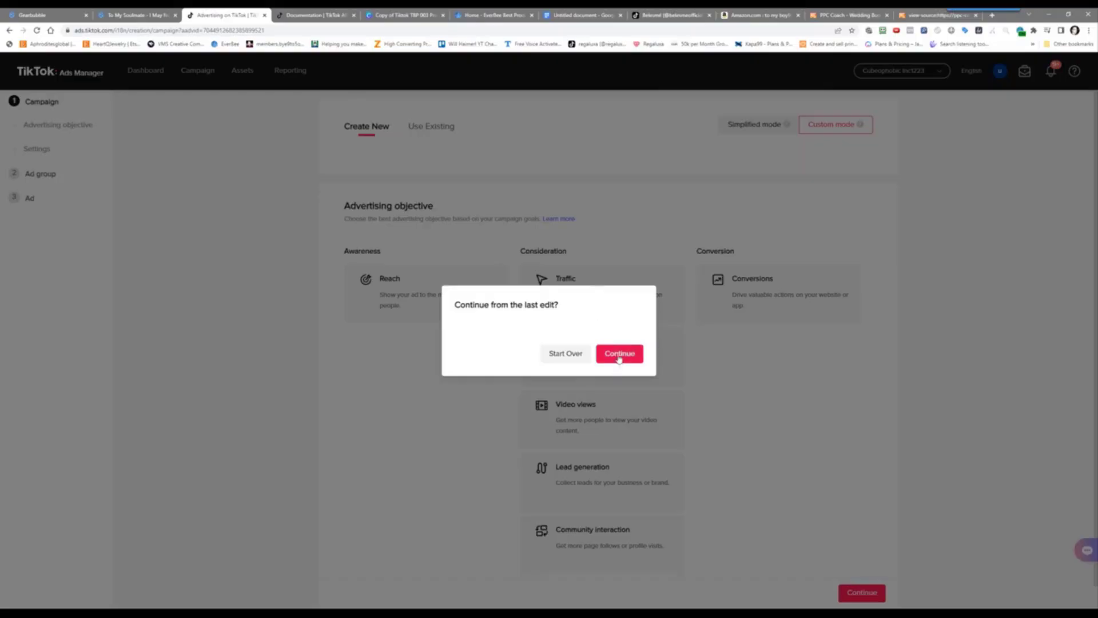
click(564, 354)
click(591, 79)
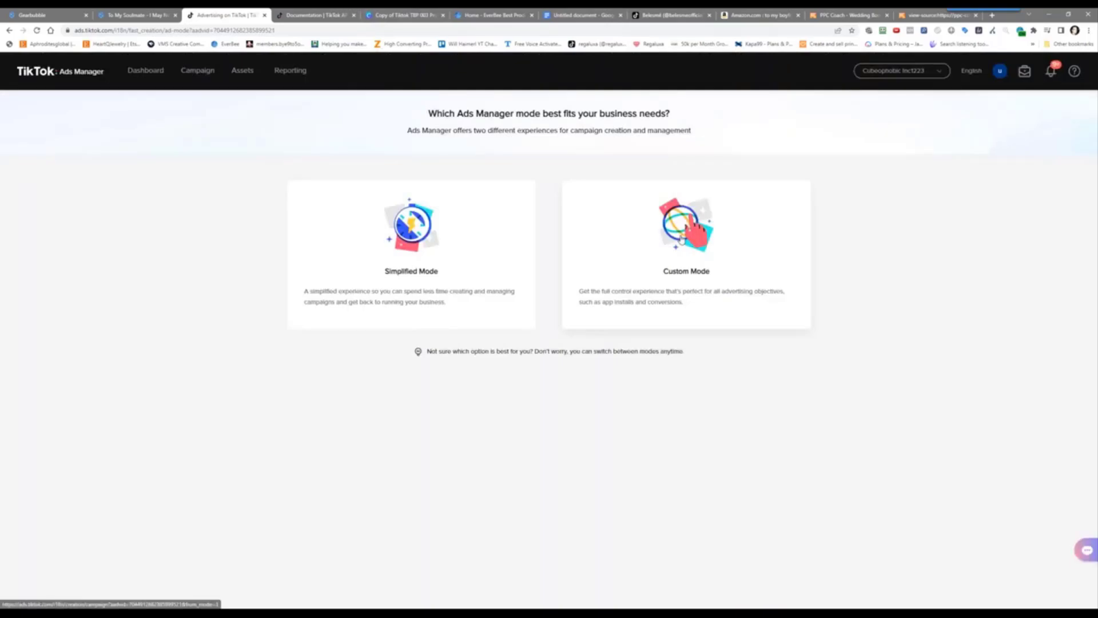
Start a Custom Mode Conversions campaign and set the ad group to promote a website
click(682, 239)
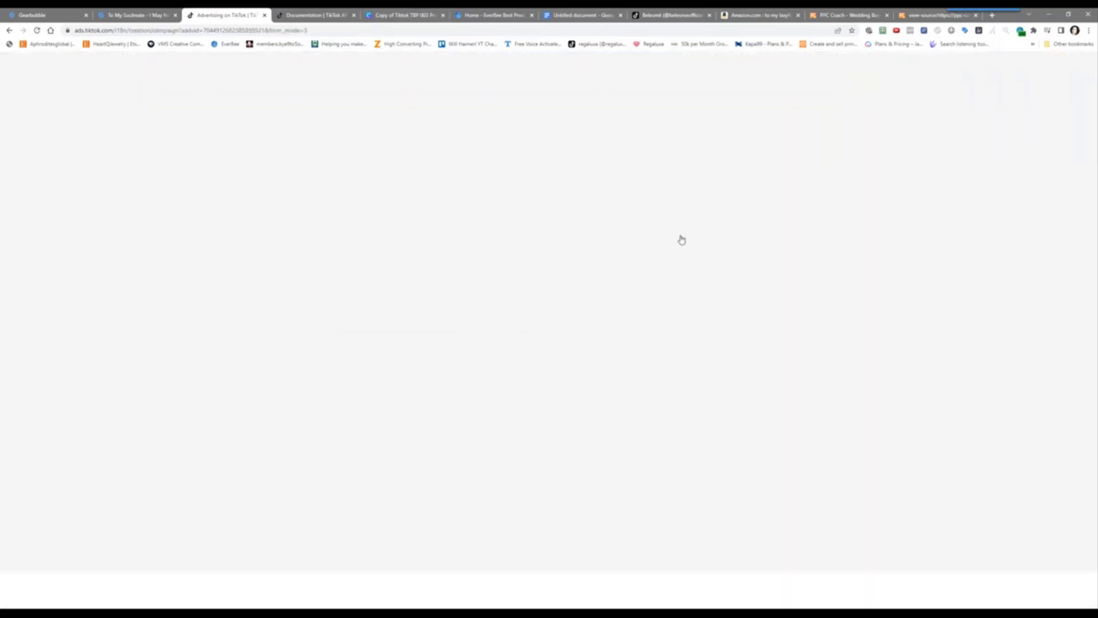
click(782, 291)
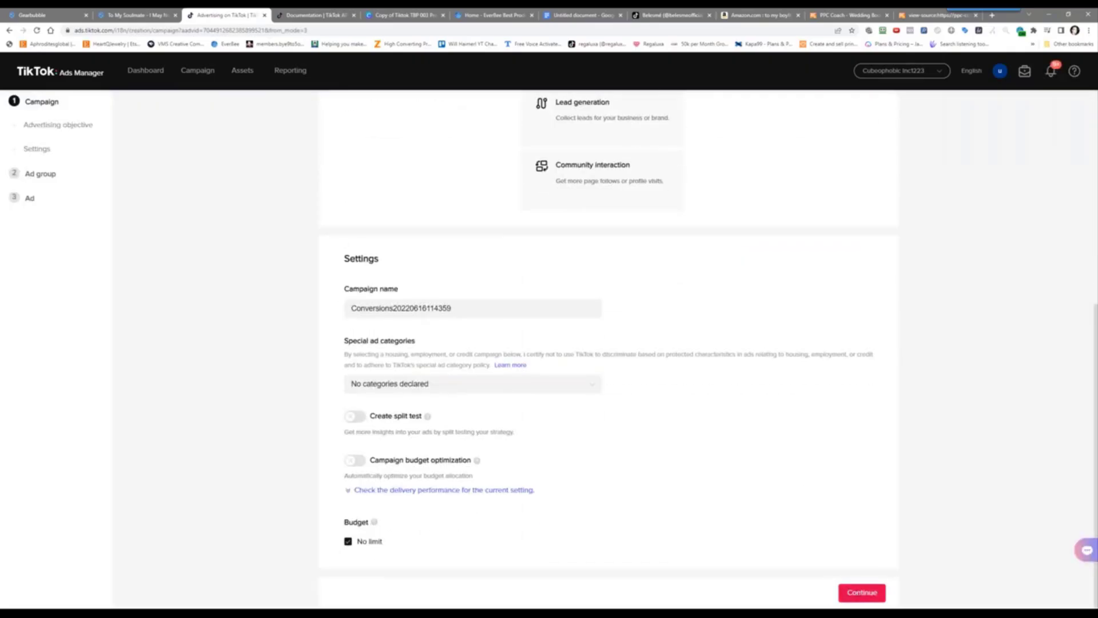
click(862, 592)
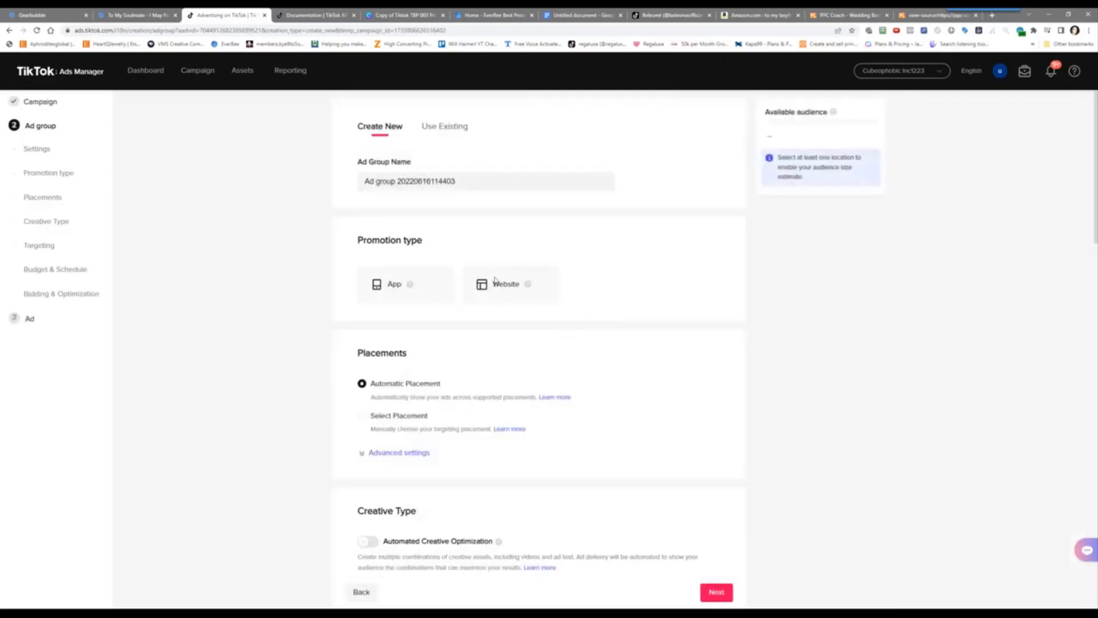
click(503, 292)
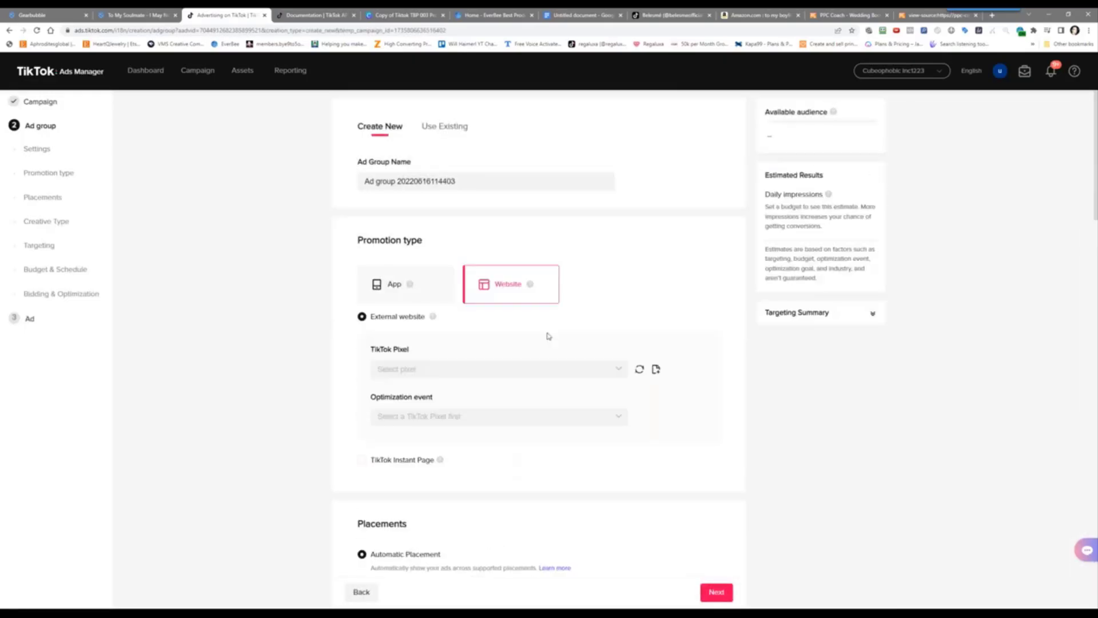
Reload the TikTok Pixel list twice and close it without choosing a pixel
click(562, 370)
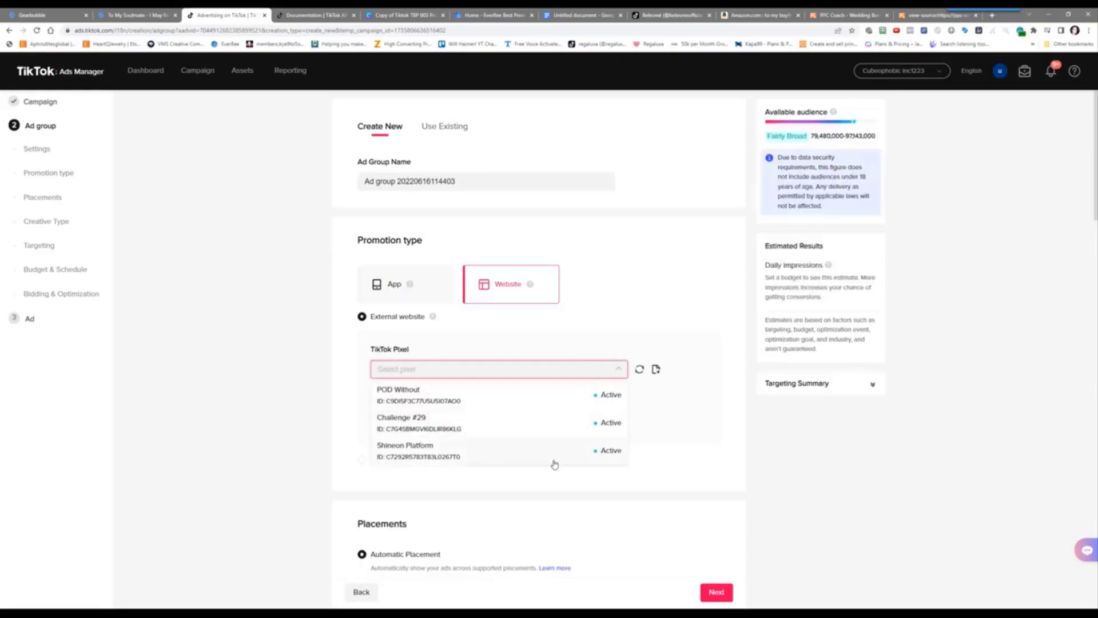
click(639, 370)
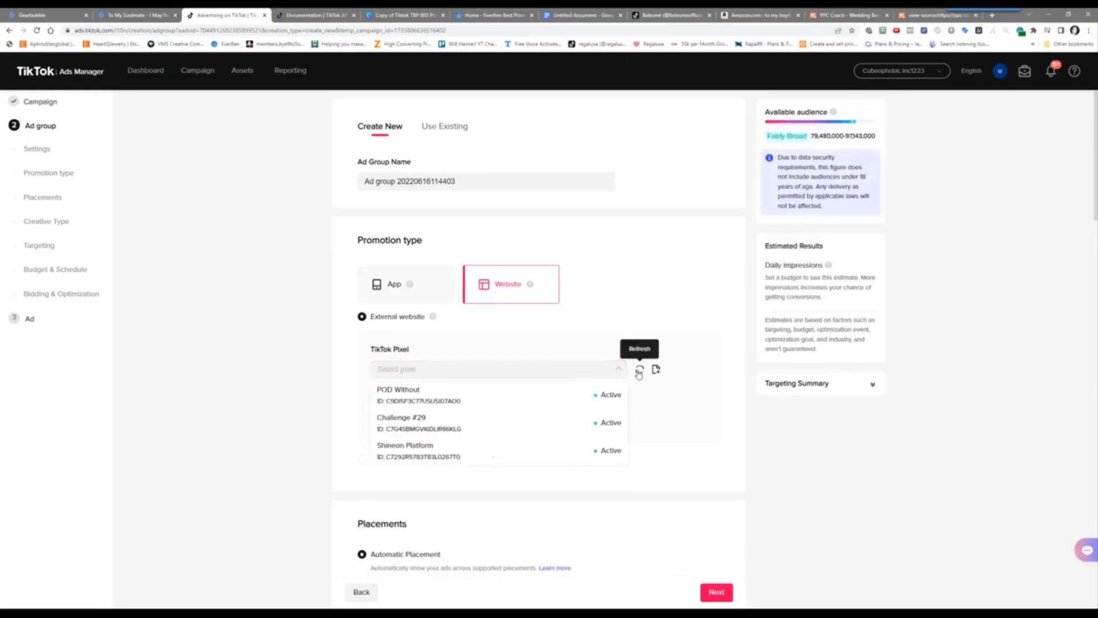
click(638, 372)
click(243, 385)
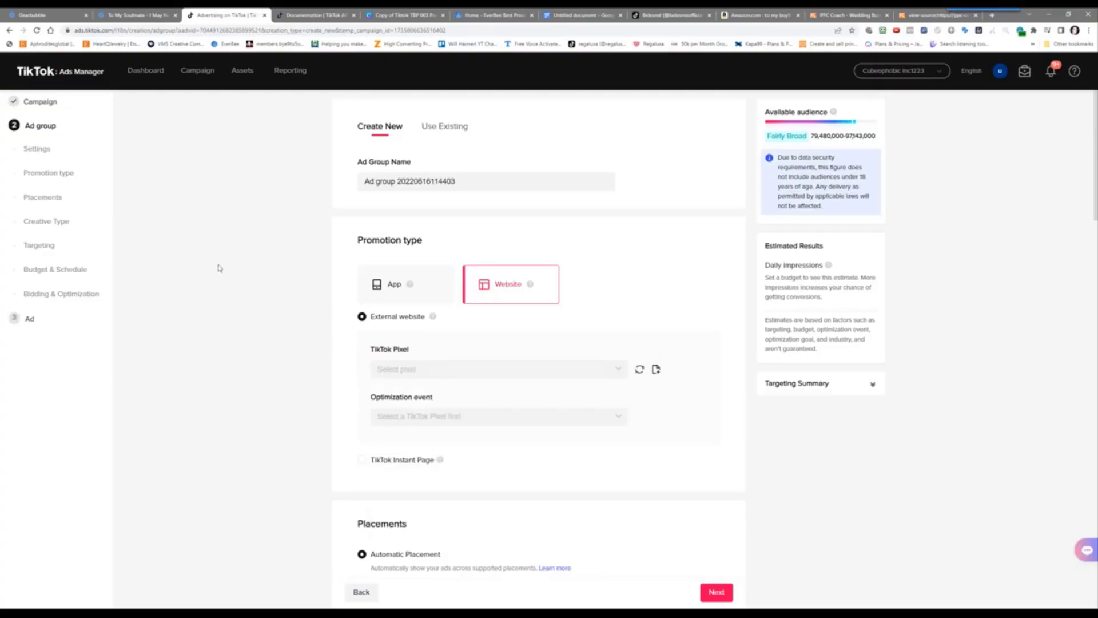
Leave the unsaved ad group and start the campaign over, discarding the draft
click(204, 70)
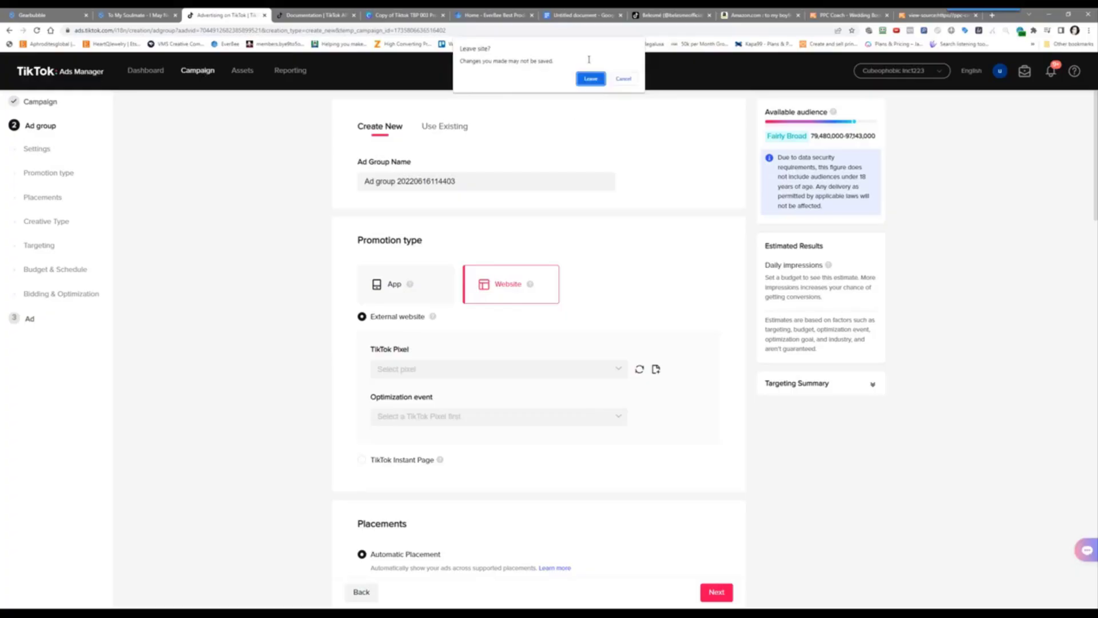
click(591, 84)
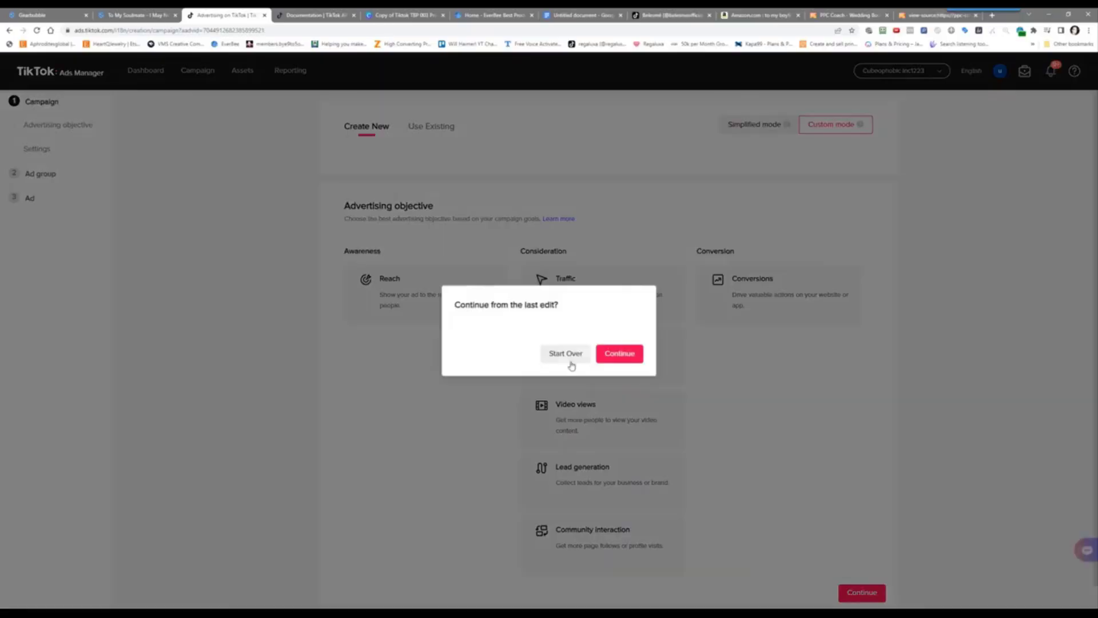
click(568, 358)
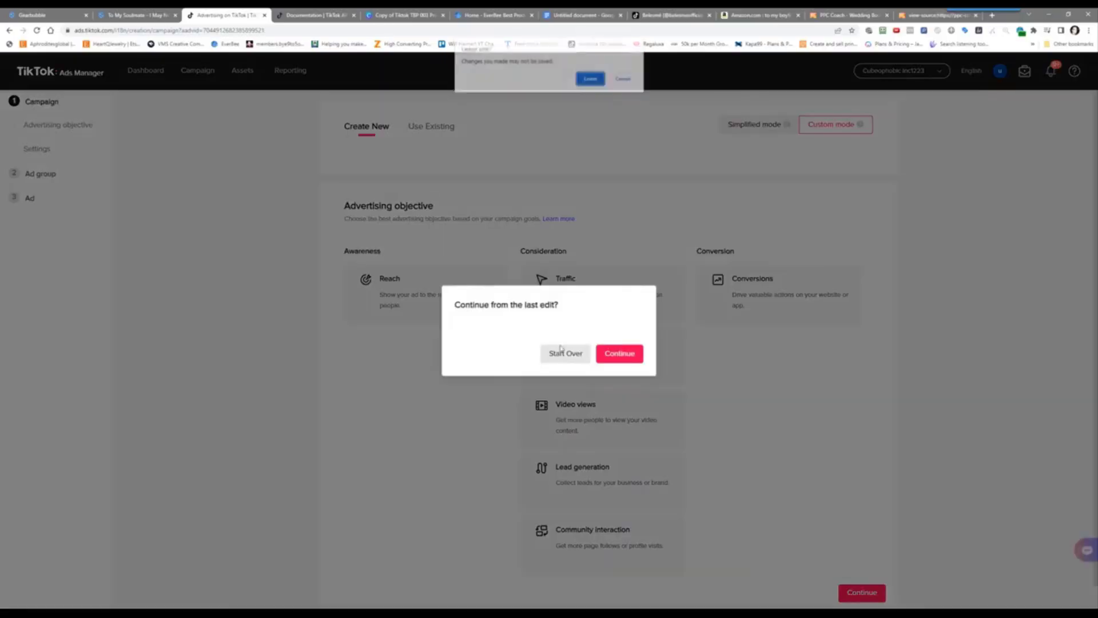
click(589, 78)
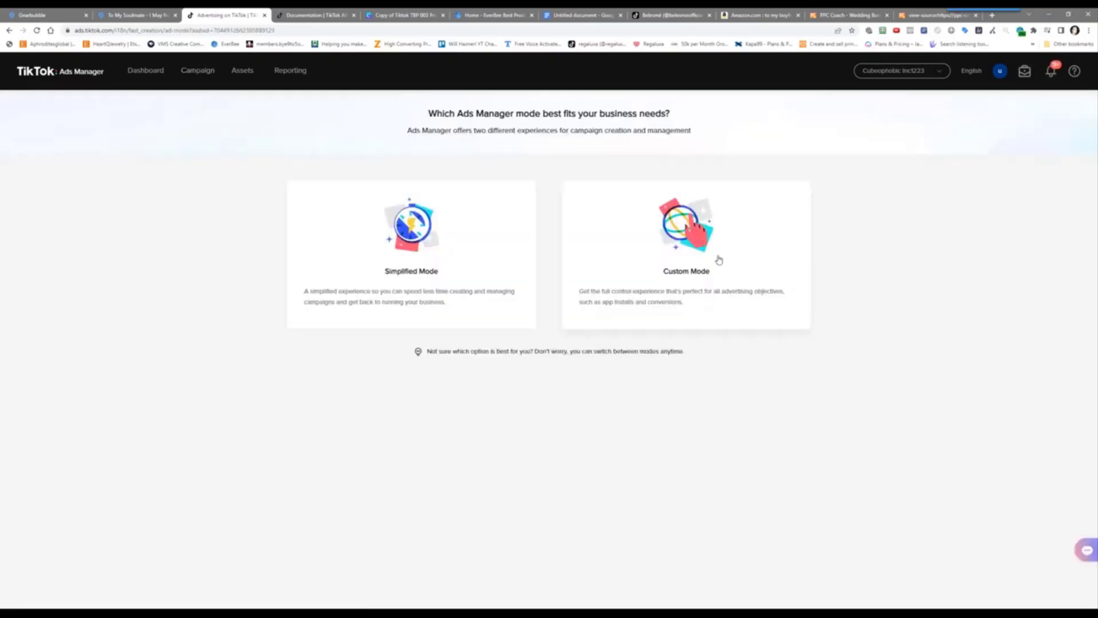
Choose Custom Mode with Traffic as the advertising objective
click(719, 260)
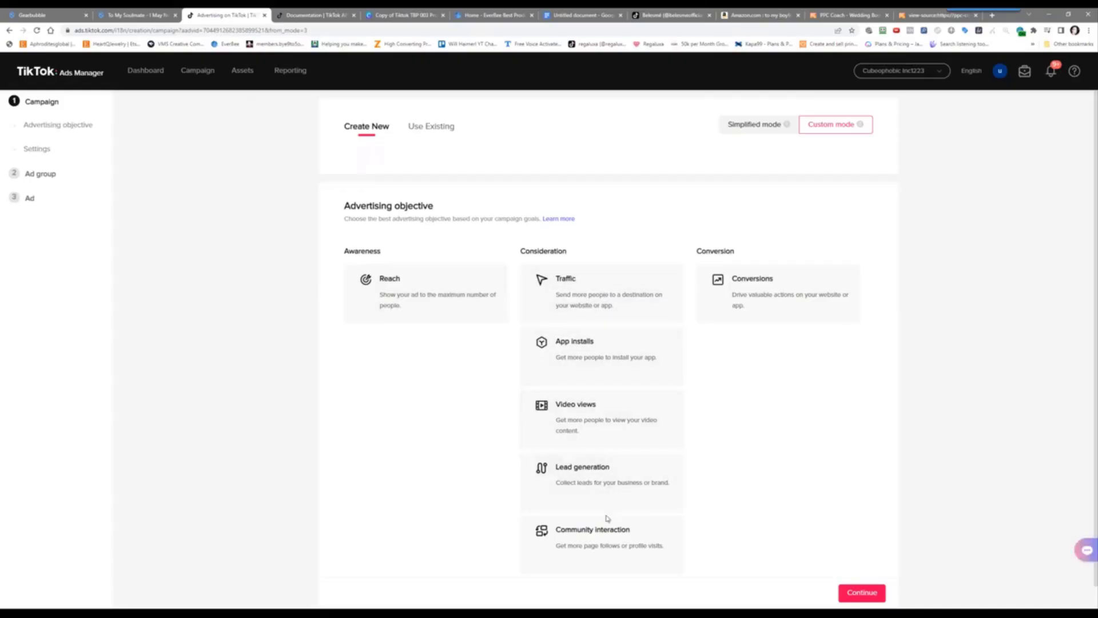
scroll(612, 554, down, 1)
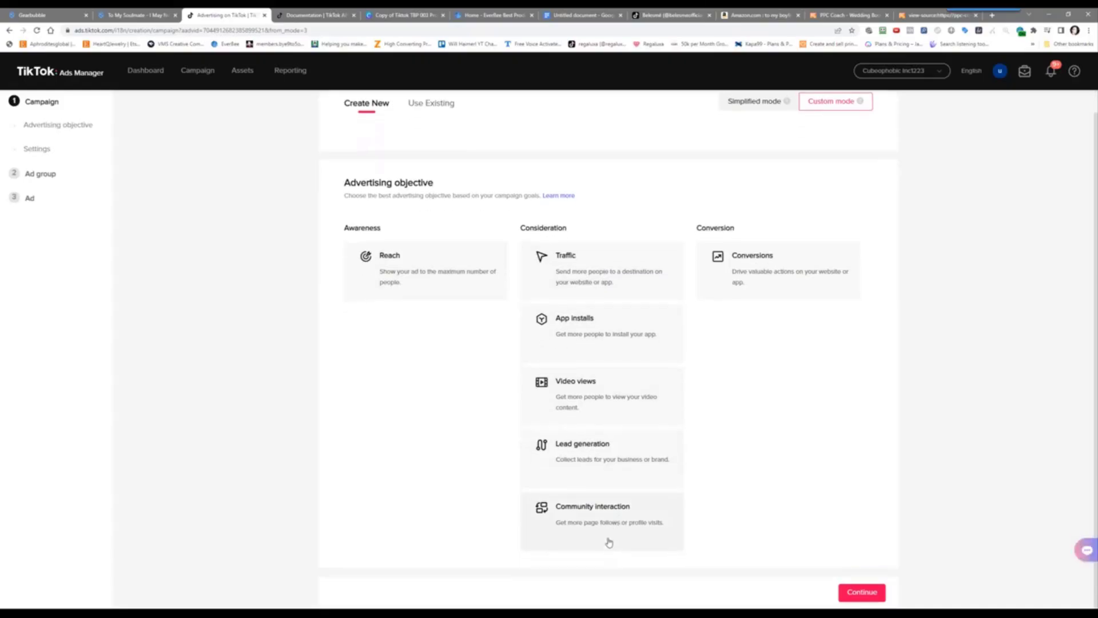
click(597, 273)
scroll(595, 272, down, 6)
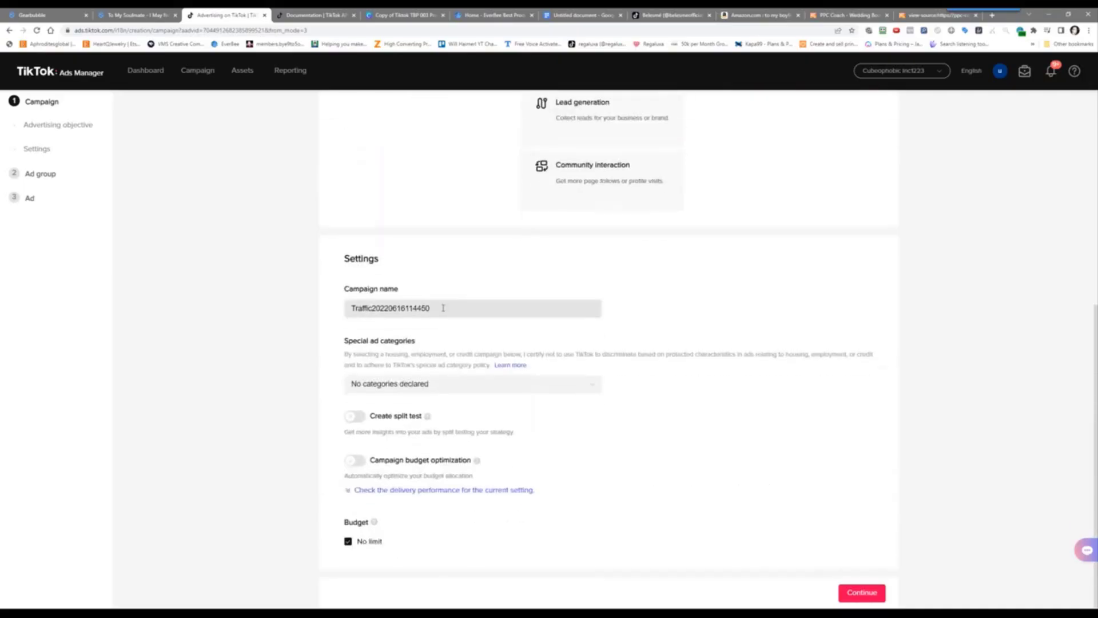
Rewrite the campaign name, starting with 013 and pasting in the copied link
drag(444, 307, 234, 309)
text(C)
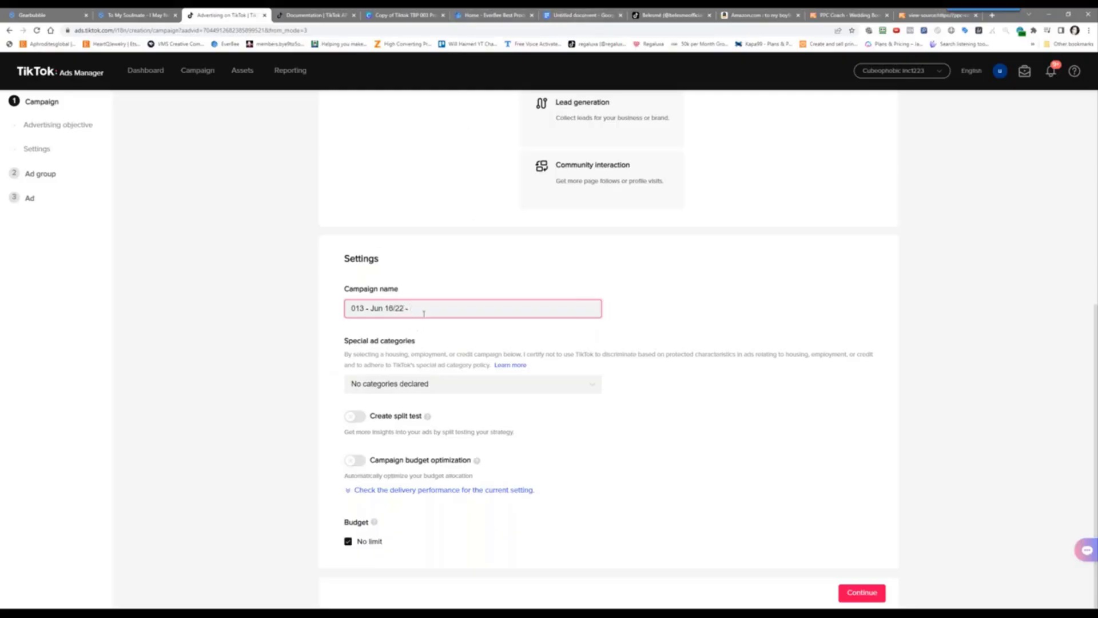
text(https://ppc-coach.com/testcode.php)
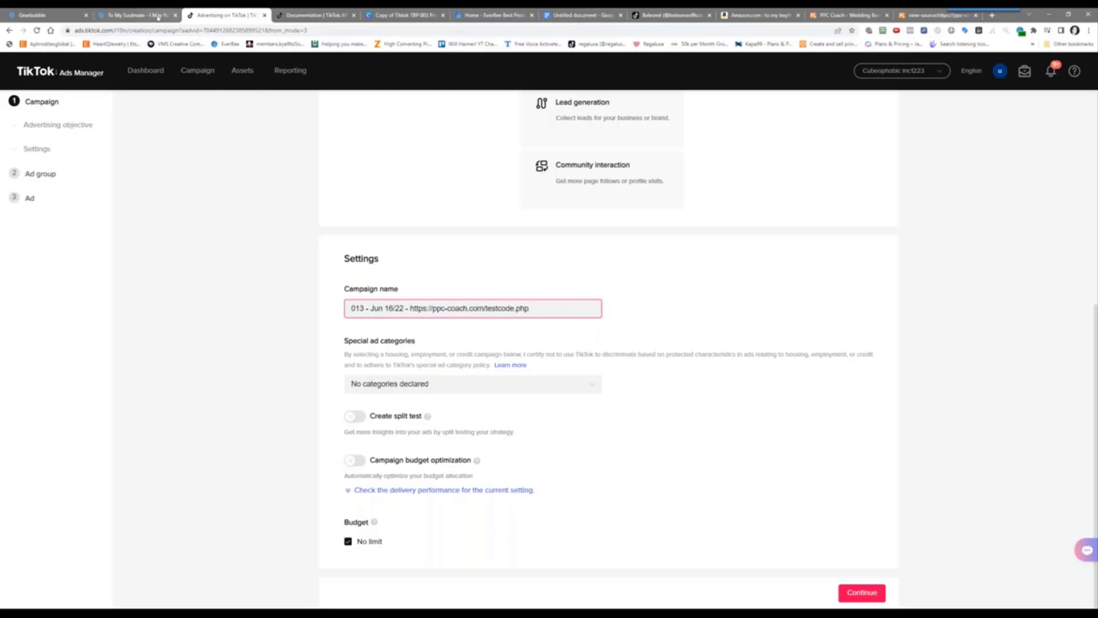
Replace the URL in the campaign name with the Gearbubble To My Soulmate product title, then continue
click(167, 16)
right_click(675, 141)
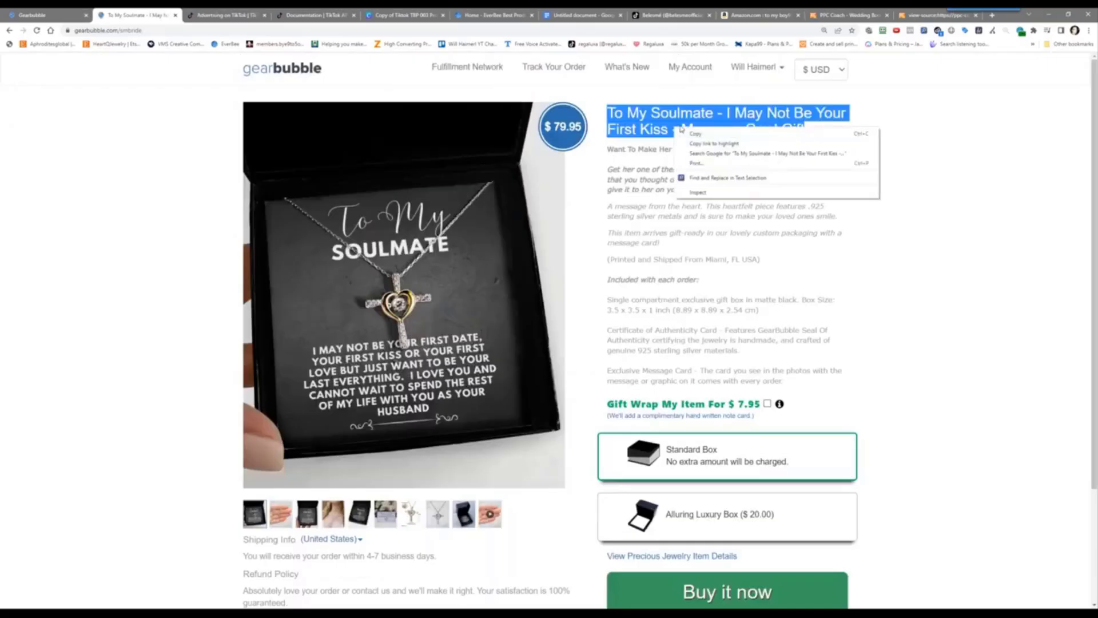
click(698, 148)
click(199, 13)
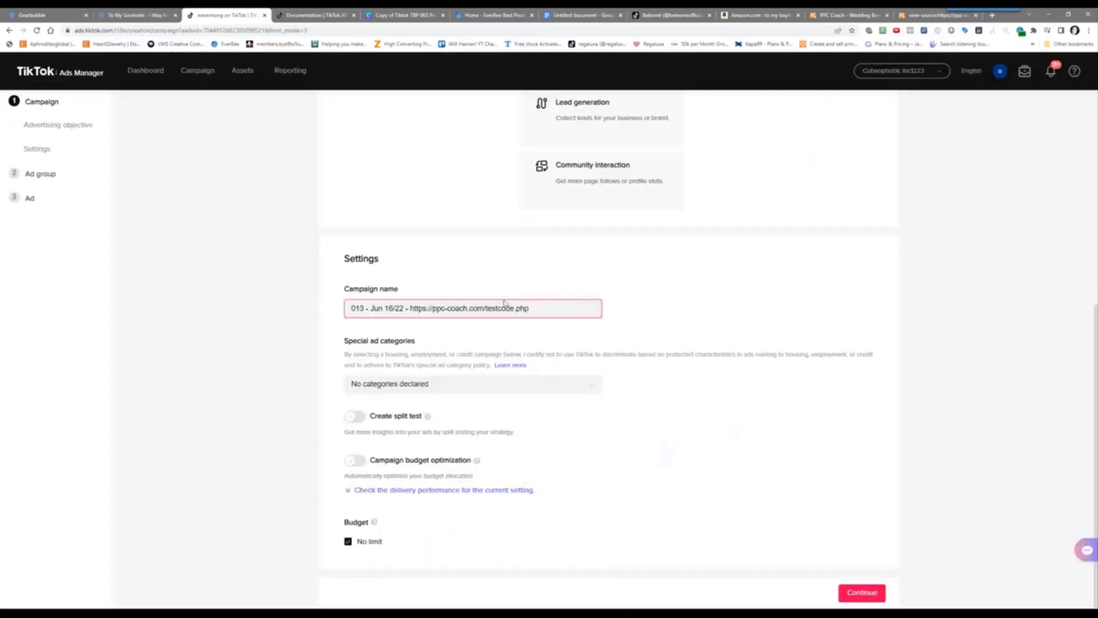
drag(410, 307, 539, 306)
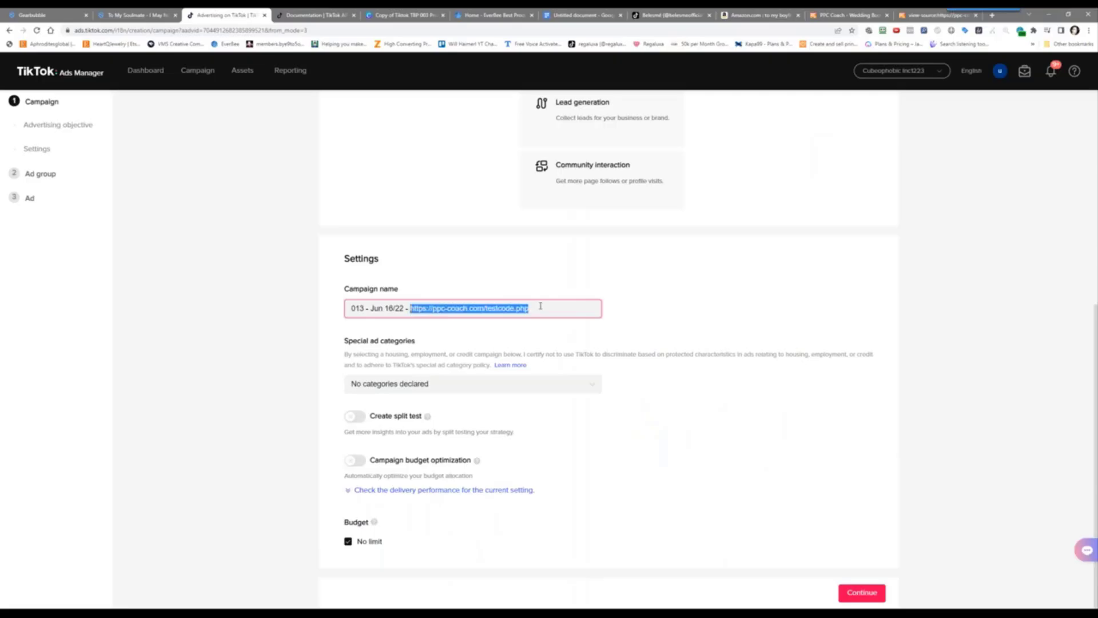
key(ctrl+v)
click(223, 399)
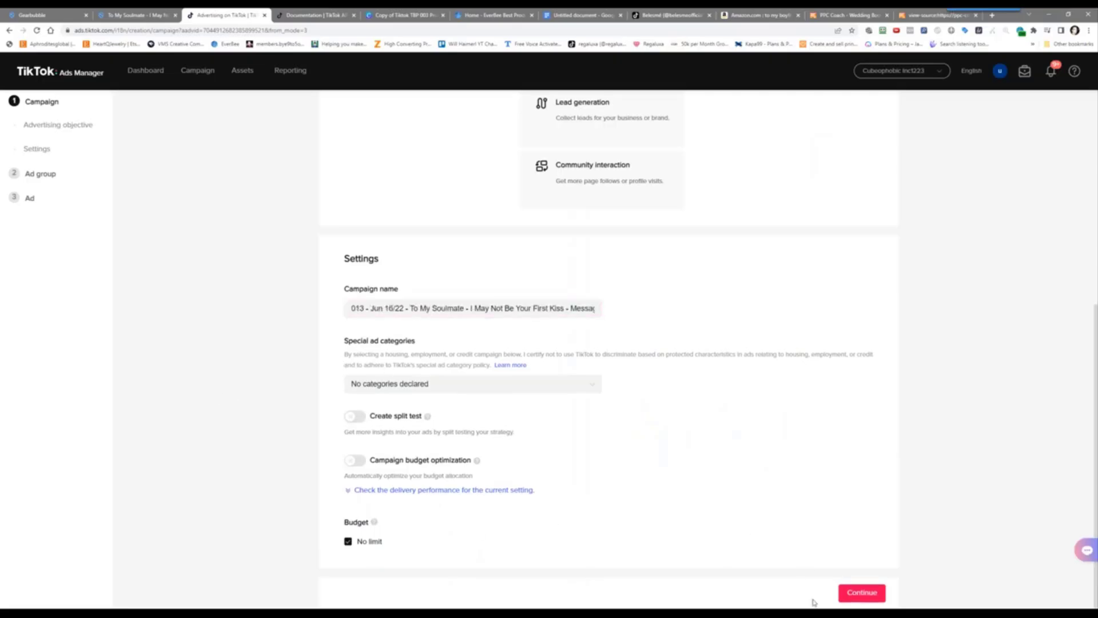
click(868, 591)
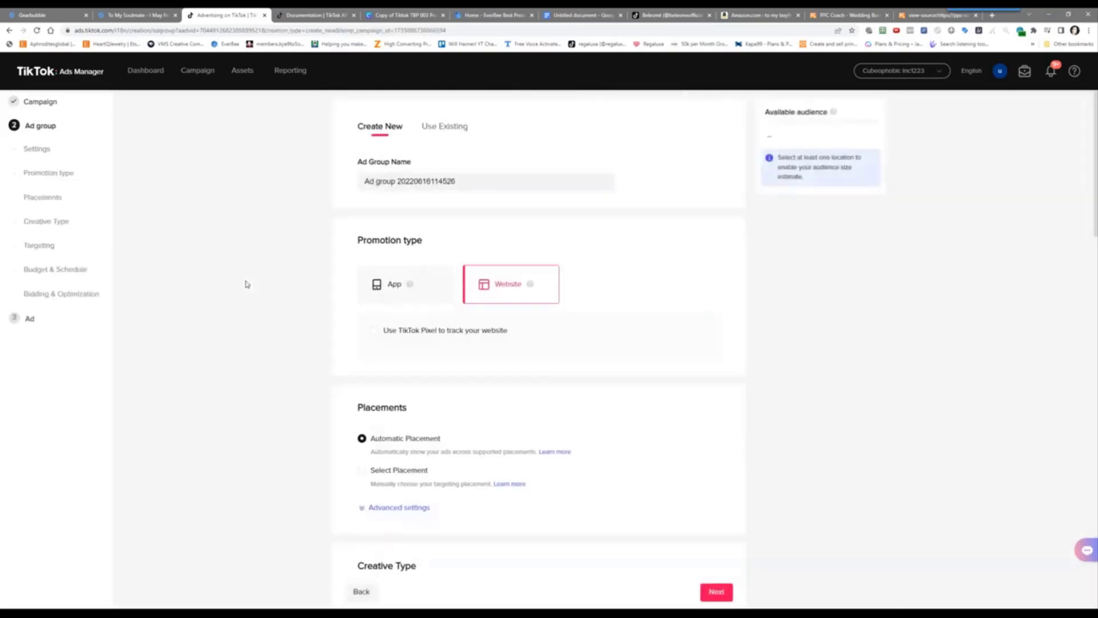
Type the ad group name '013-001 - Jun 16/22 - No Interest' and insert 'USA - Males - 25 to 44 - '
triple_click(404, 186)
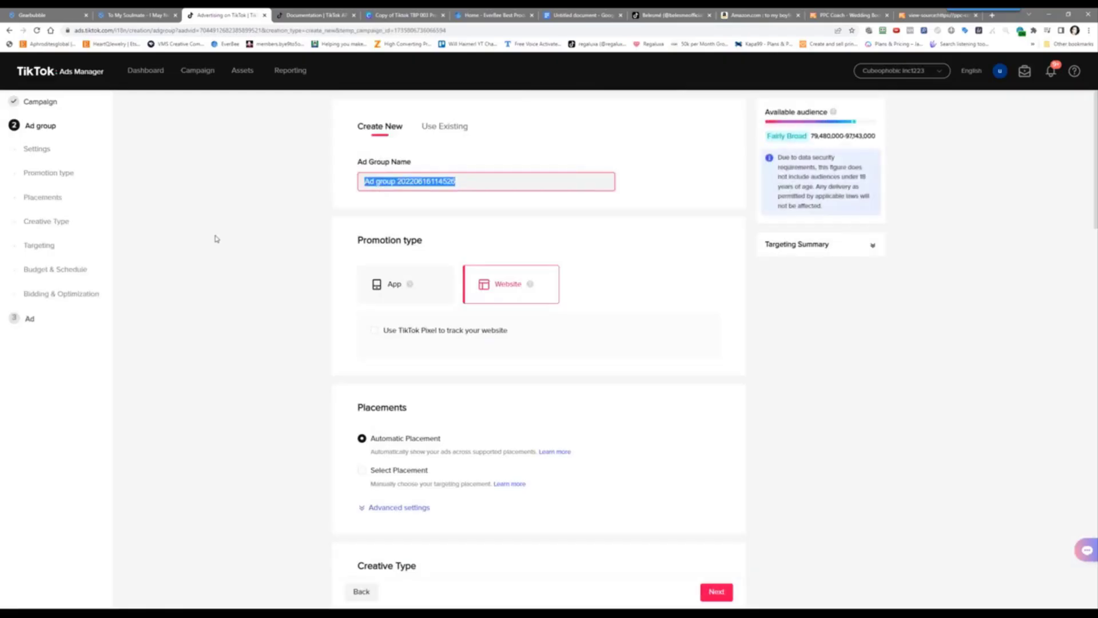
text(0)
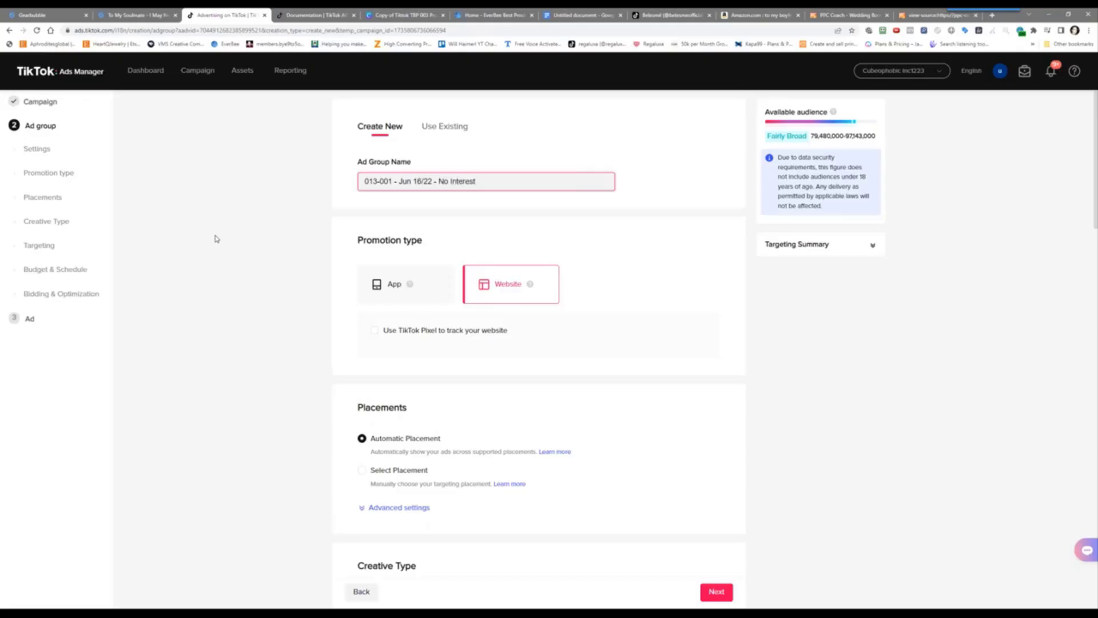
click(143, 14)
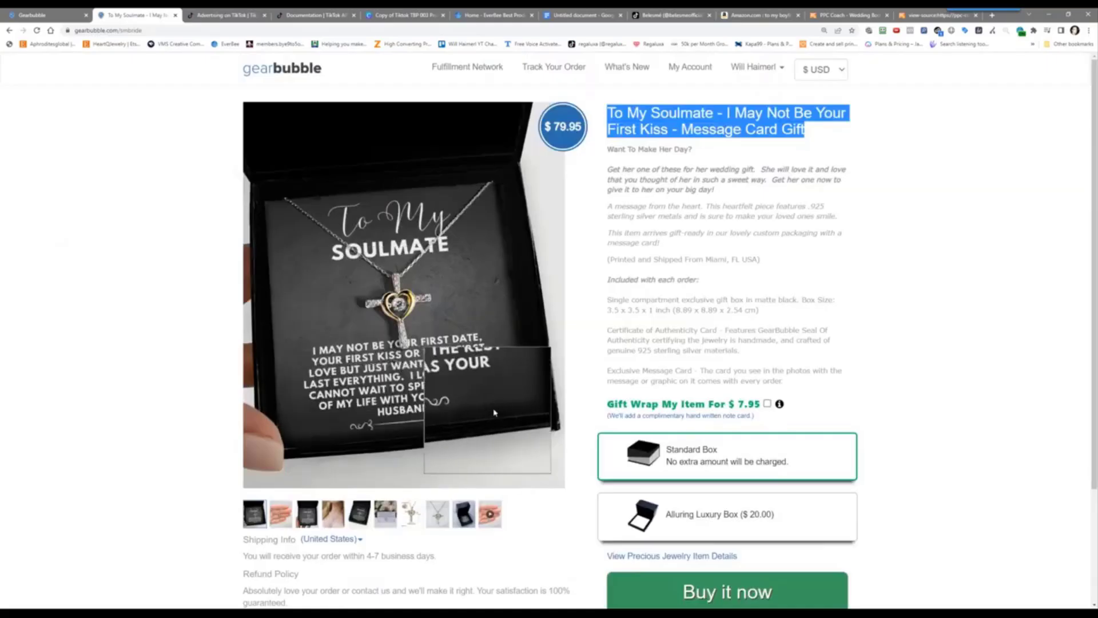
click(220, 14)
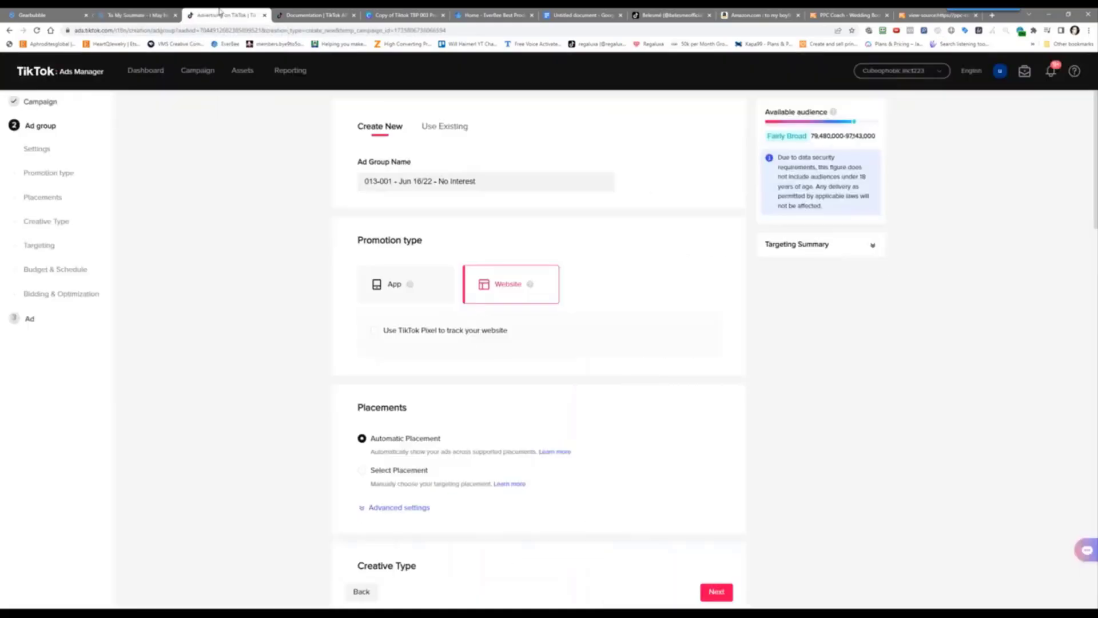
click(439, 181)
text(Males - )
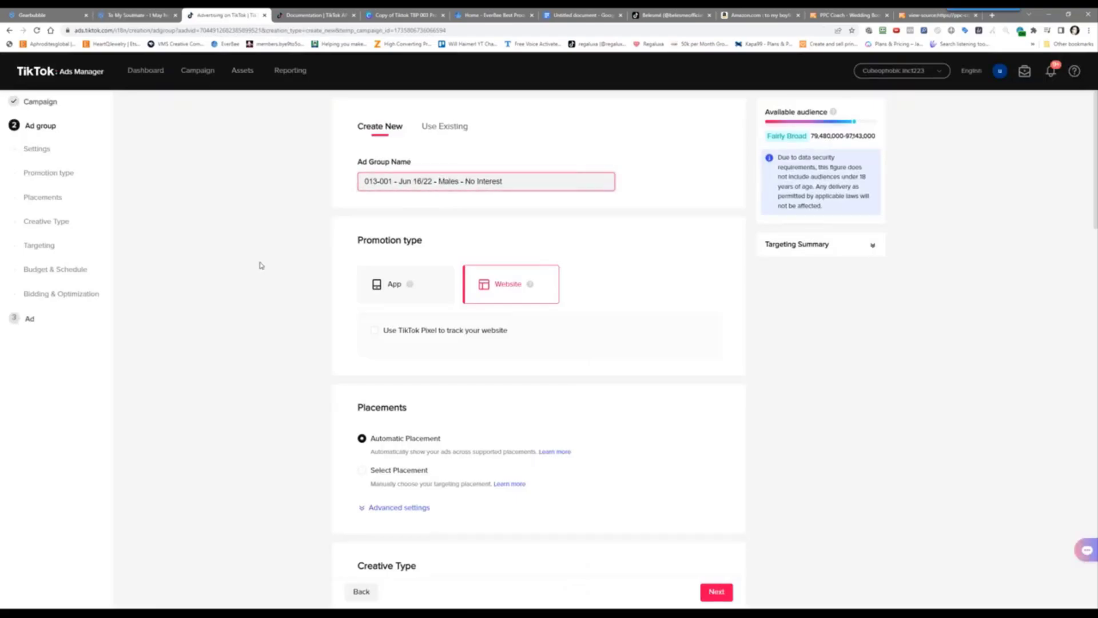
text(25)
text( to )
text(44)
text( -)
text(USA -)
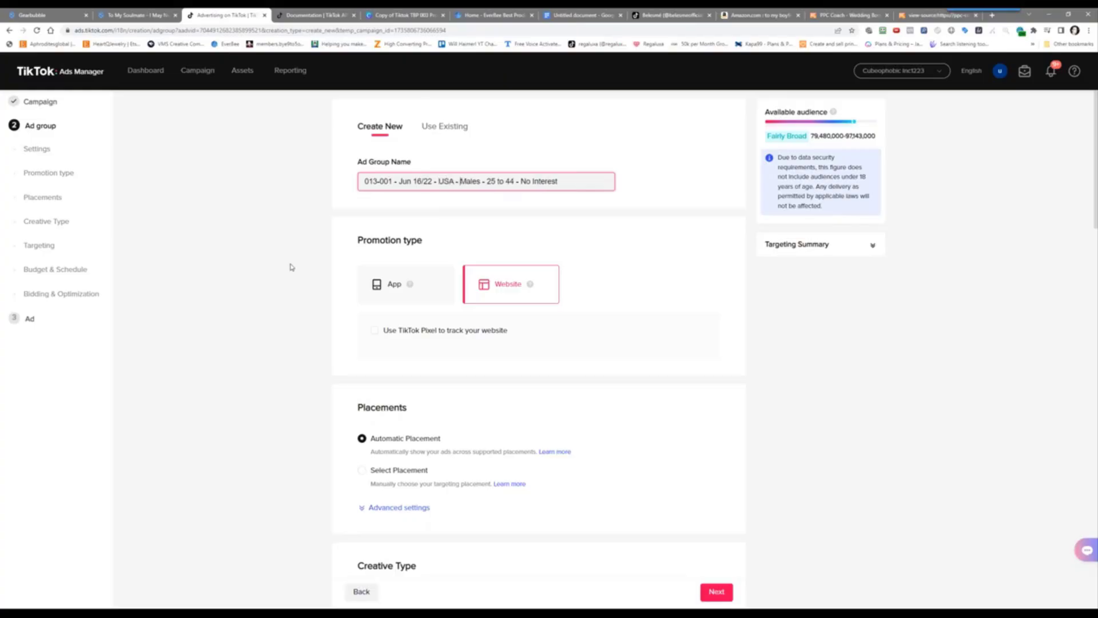
scroll(290, 267, down, 2)
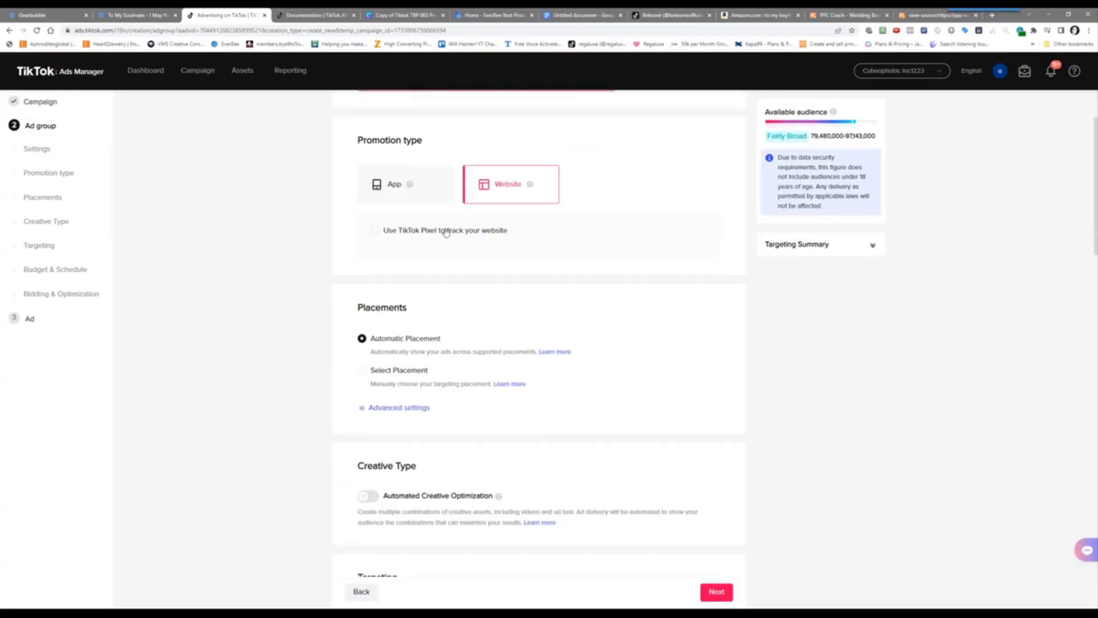
Turn on TikTok Pixel website tracking and select the Challenge #34 pixel
click(445, 231)
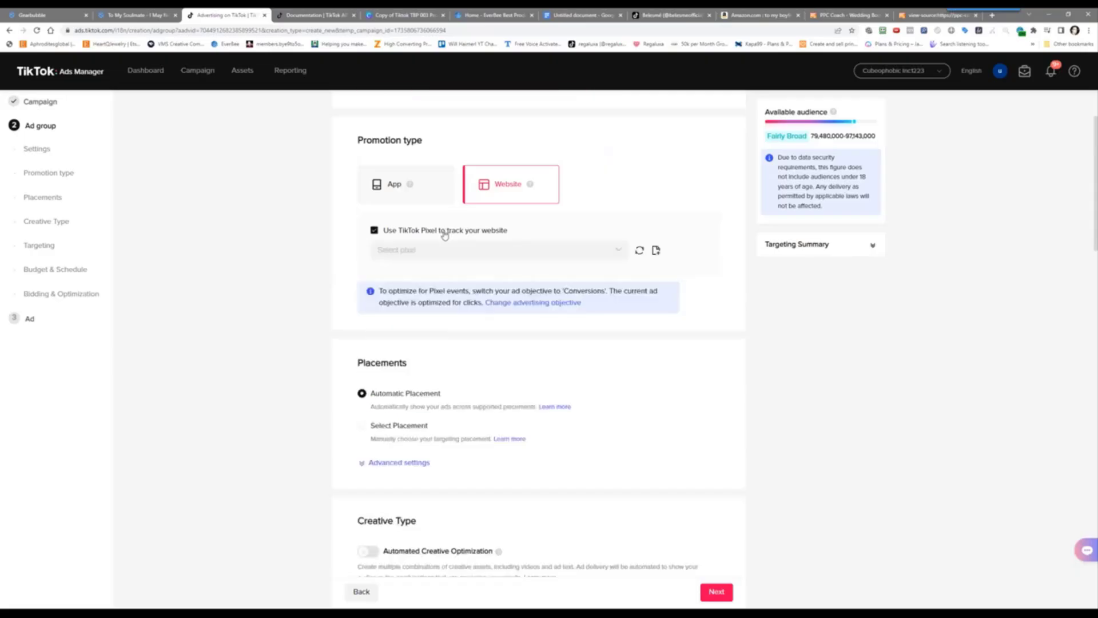
click(443, 247)
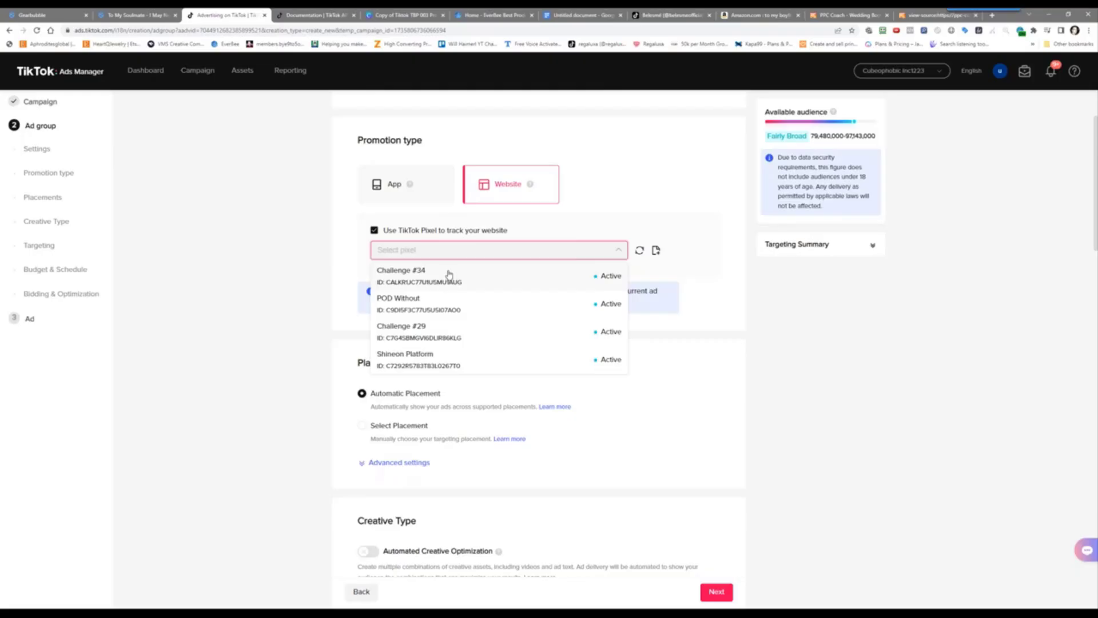
click(449, 273)
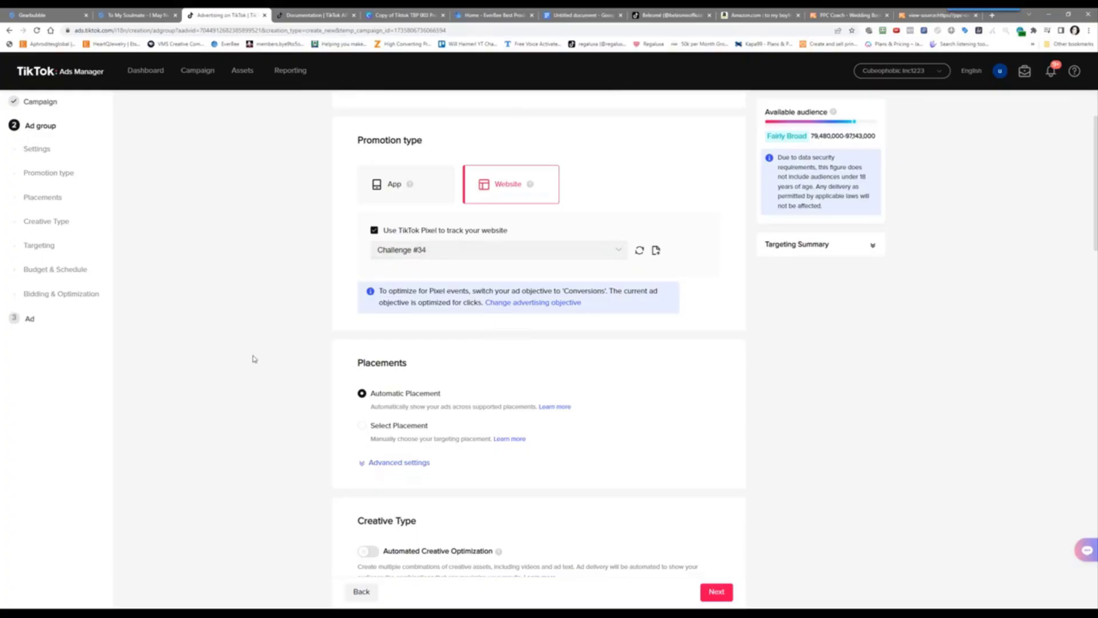
Uncheck News Feed App Series and Pangle placements, and switch off Video download in advanced settings
scroll(255, 358, down, 2)
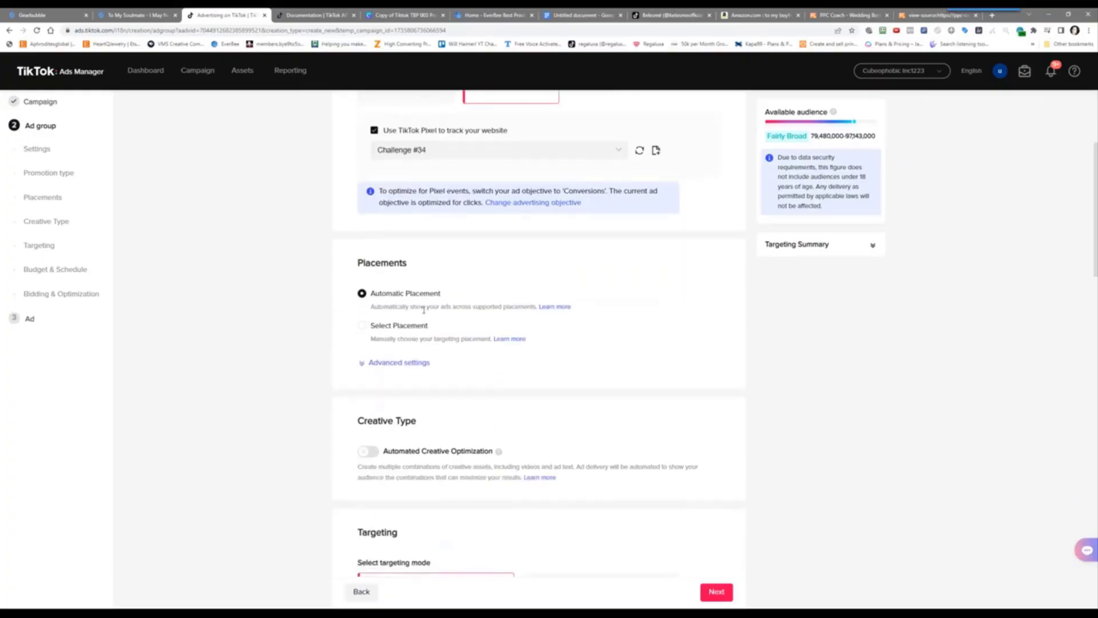
click(414, 326)
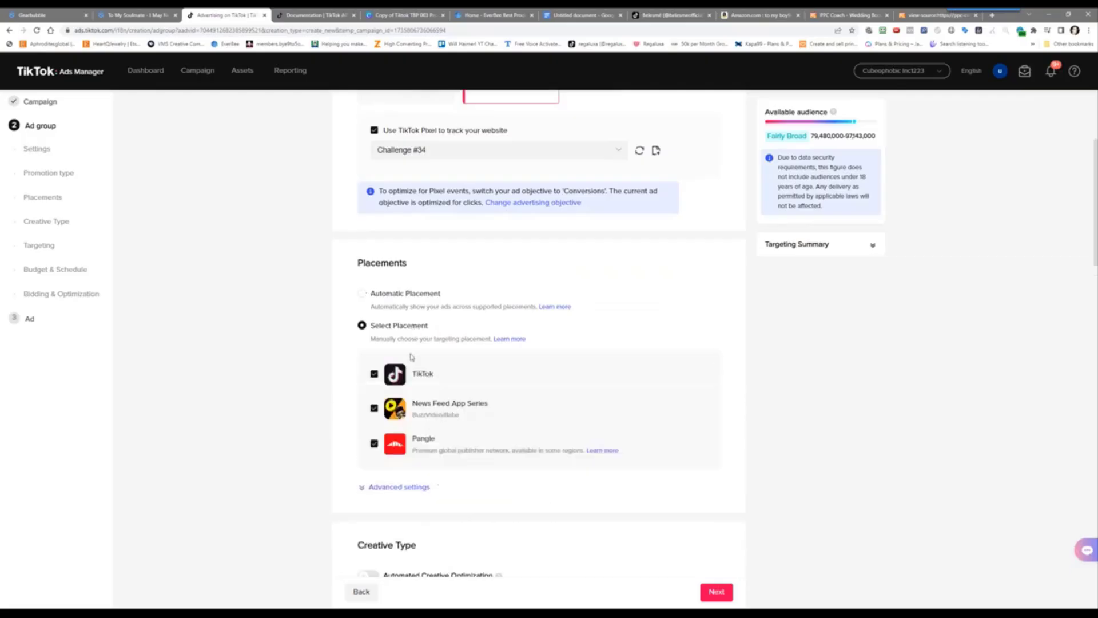
click(374, 407)
click(374, 444)
scroll(305, 435, down, 4)
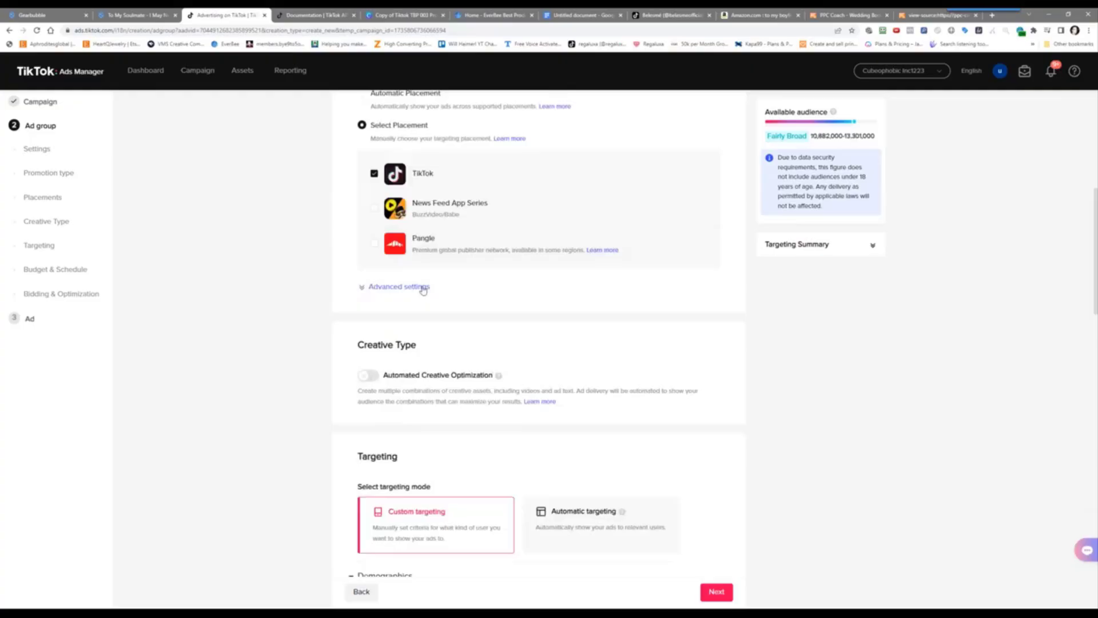
click(364, 287)
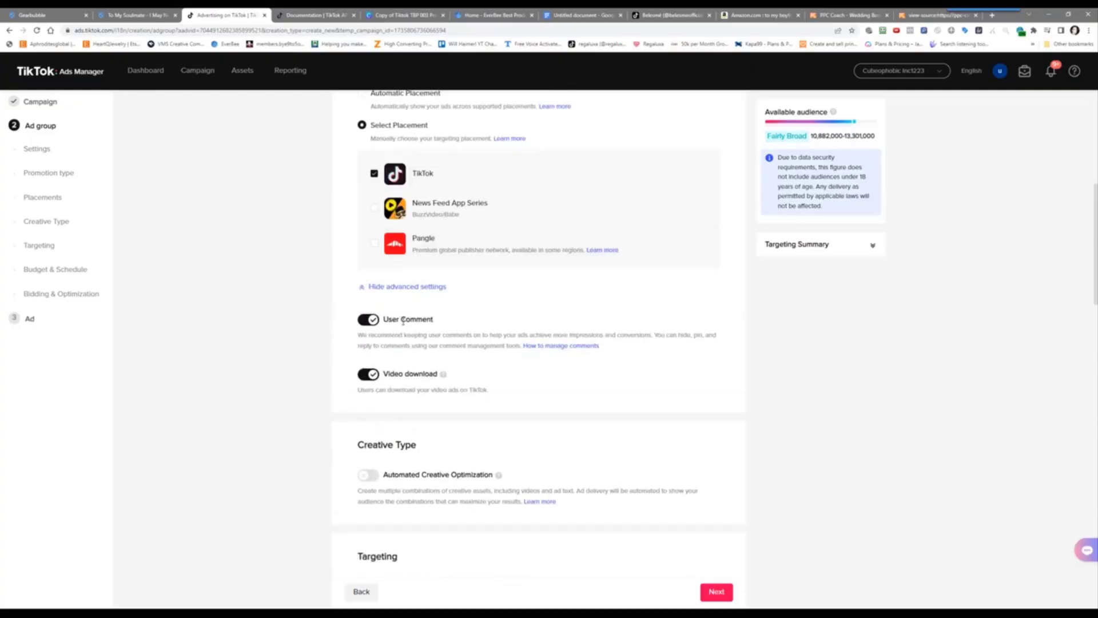
click(361, 381)
scroll(217, 351, down, 3)
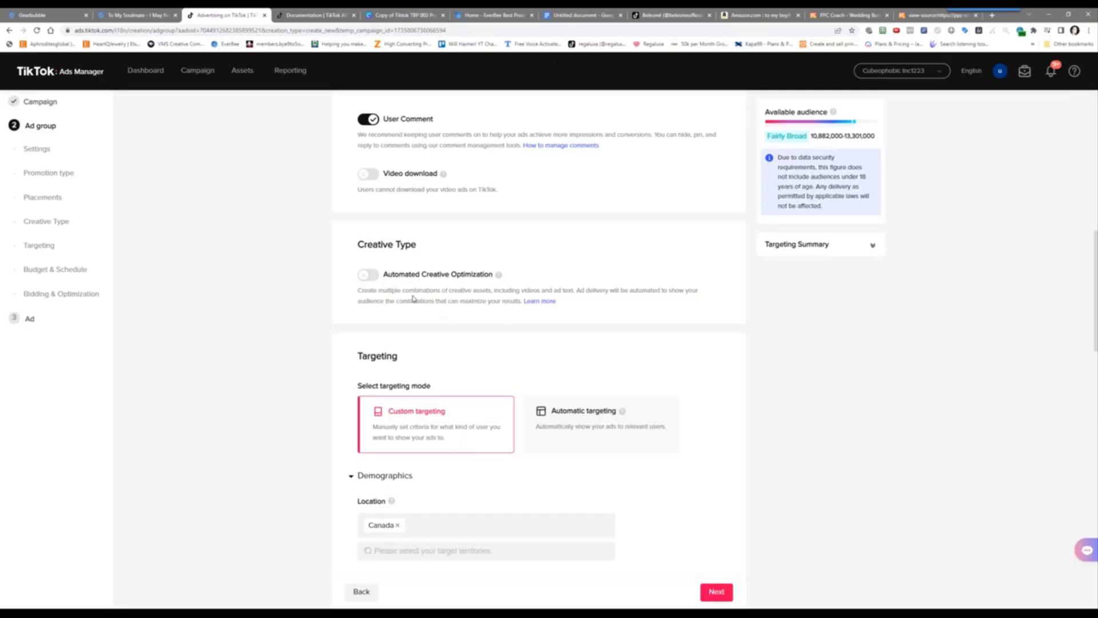
Leave Automated Creative Optimization off and replace Canada with United States as the location
click(375, 278)
click(364, 277)
scroll(321, 307, down, 3)
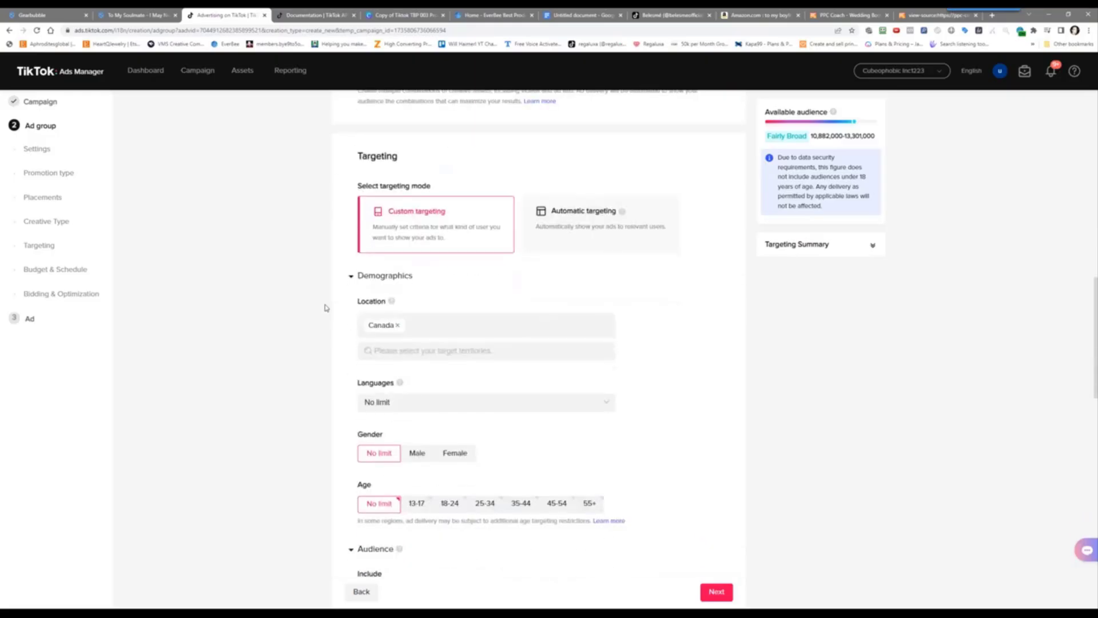
click(398, 327)
click(399, 330)
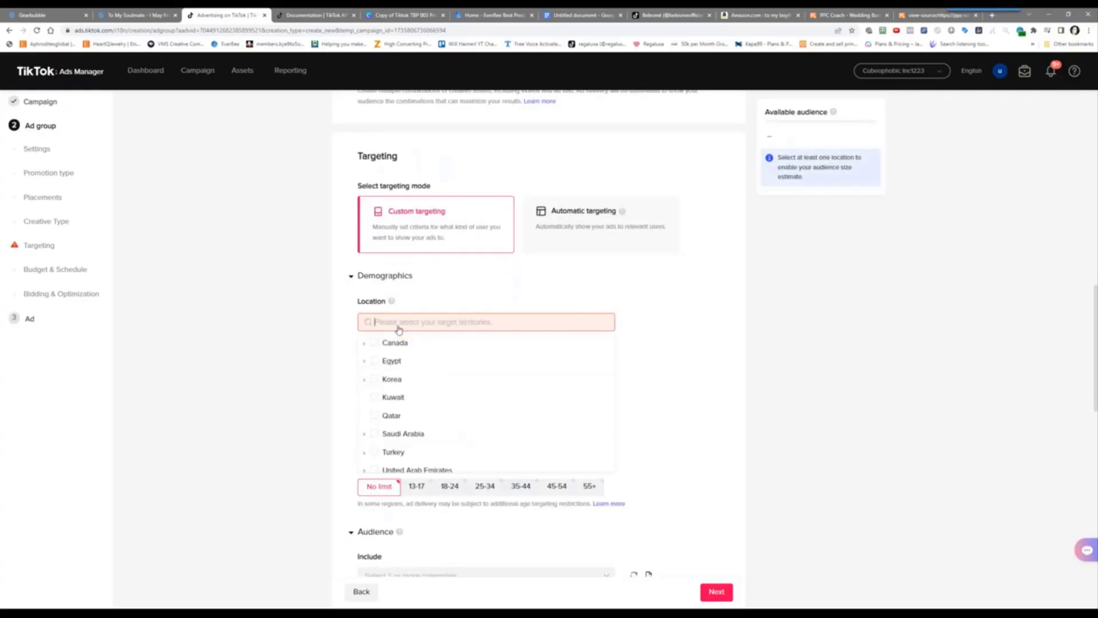
scroll(532, 444, down, 2)
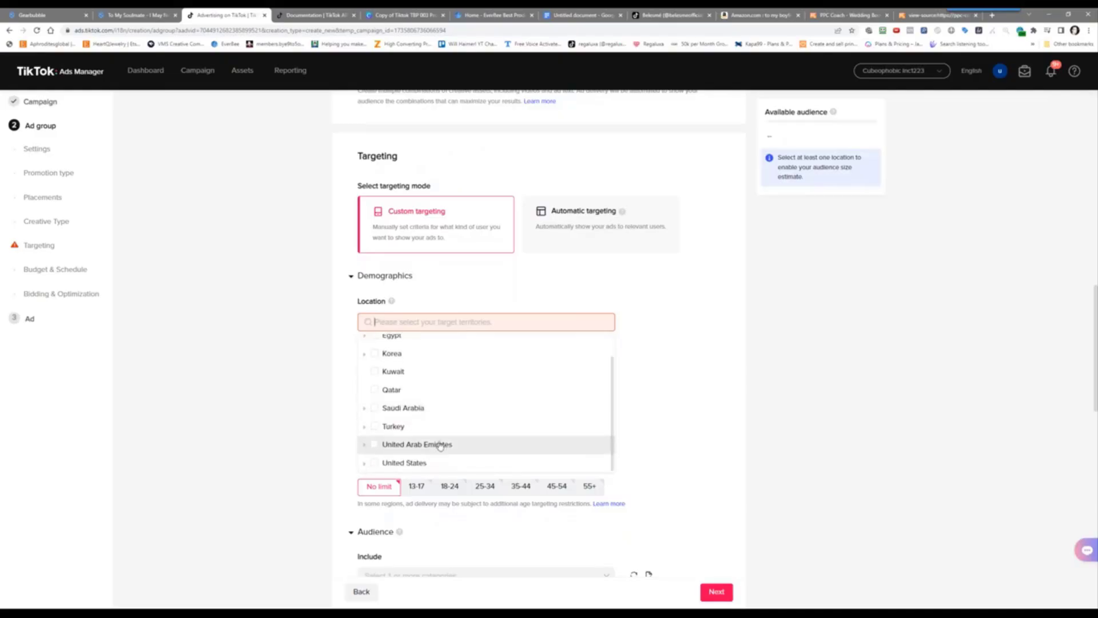
click(372, 463)
click(271, 402)
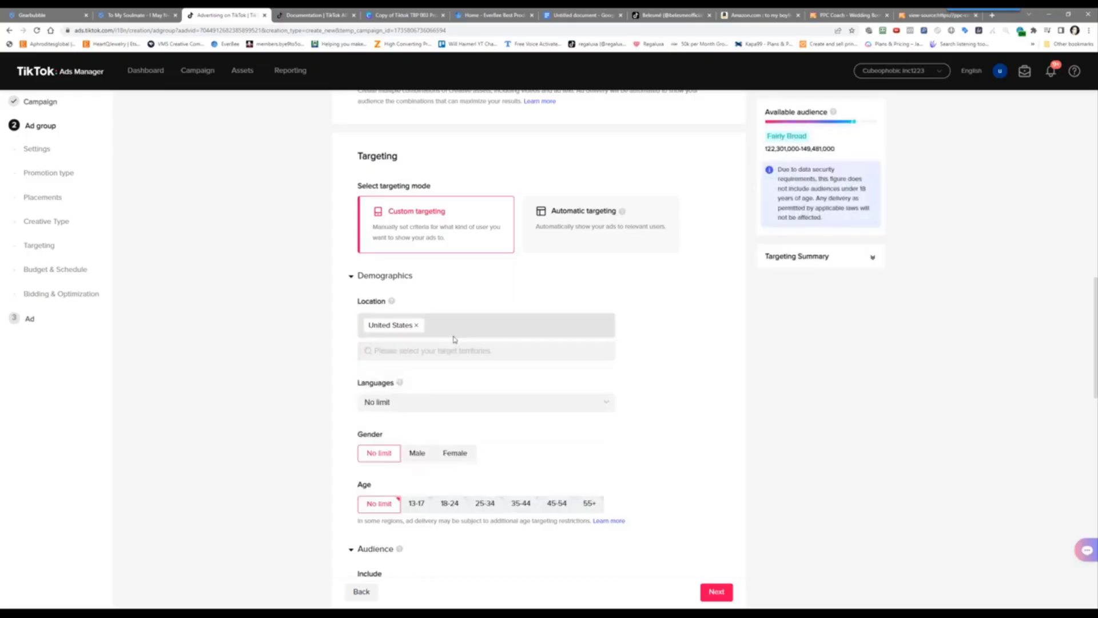
Re-select the location as the whole United States from the territory list
click(416, 325)
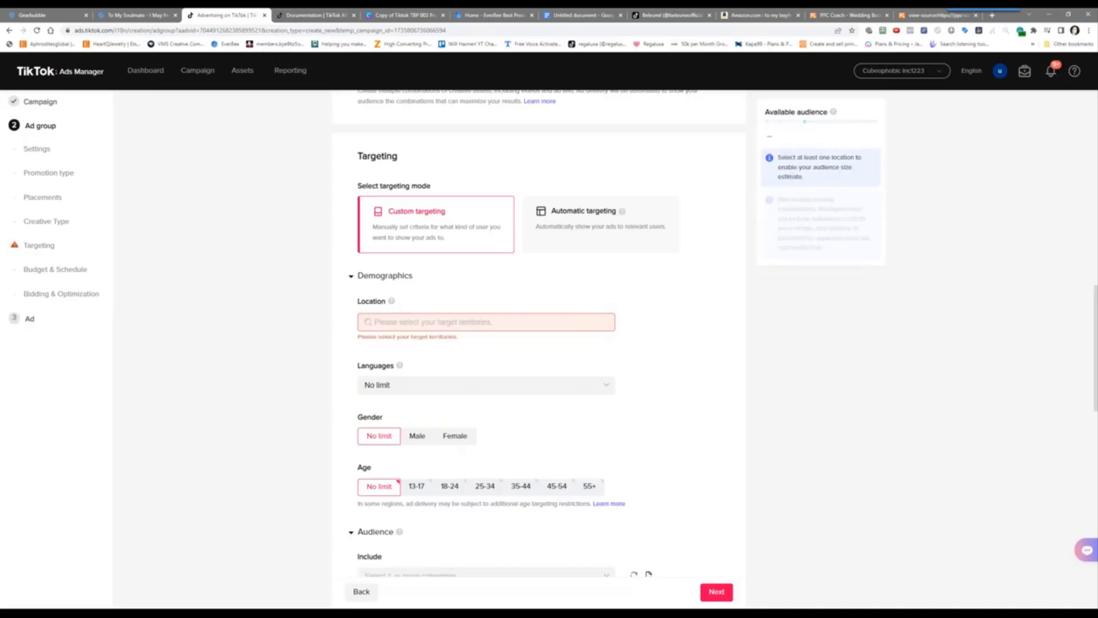
click(417, 325)
scroll(391, 440, down, 2)
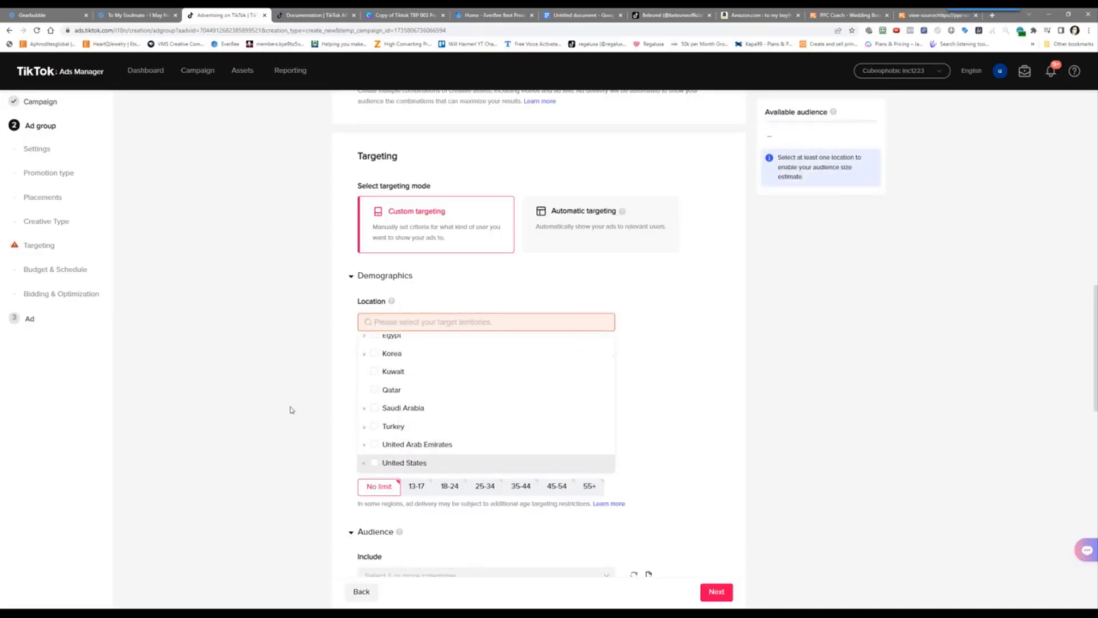
scroll(283, 406, down, 3)
scroll(423, 221, down, 1)
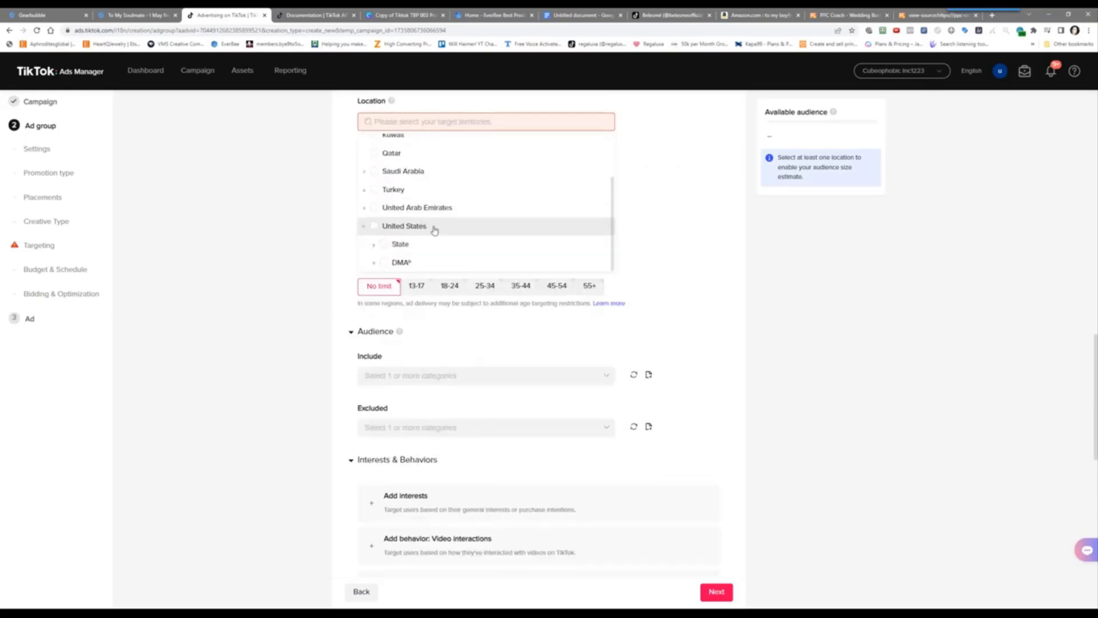
scroll(422, 222, down, 2)
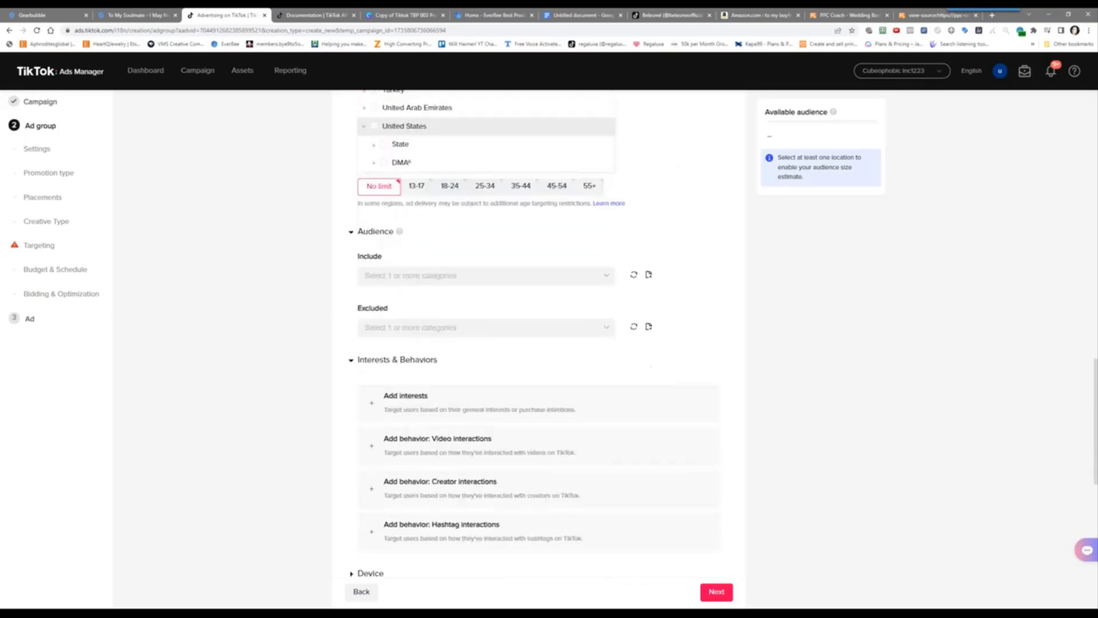
click(373, 145)
scroll(252, 250, up, 4)
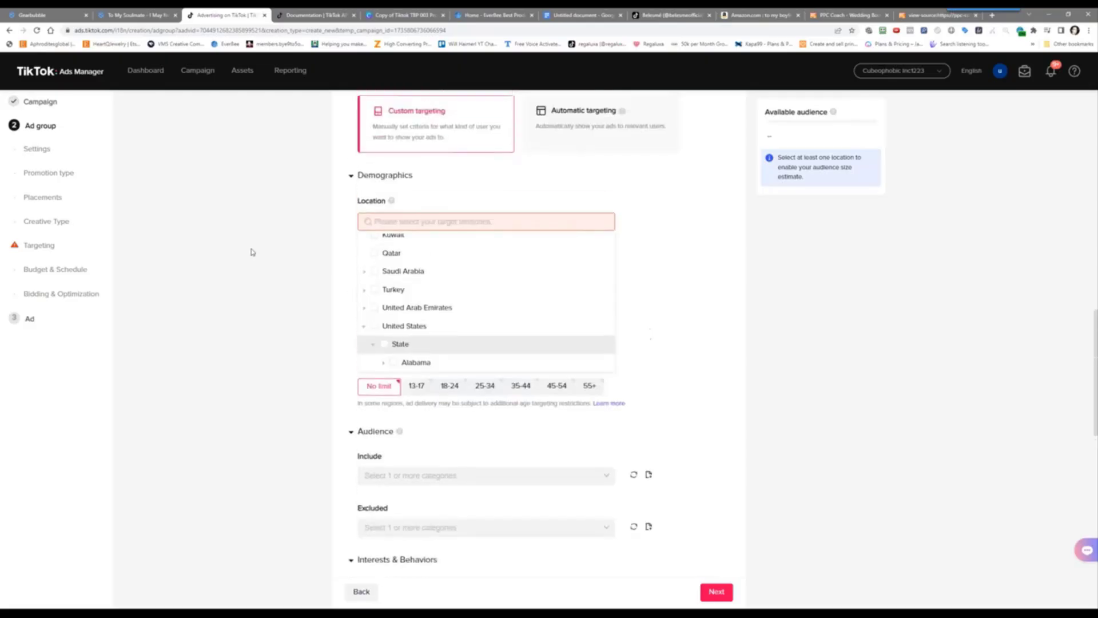
scroll(495, 302, down, 2)
scroll(495, 301, down, 9)
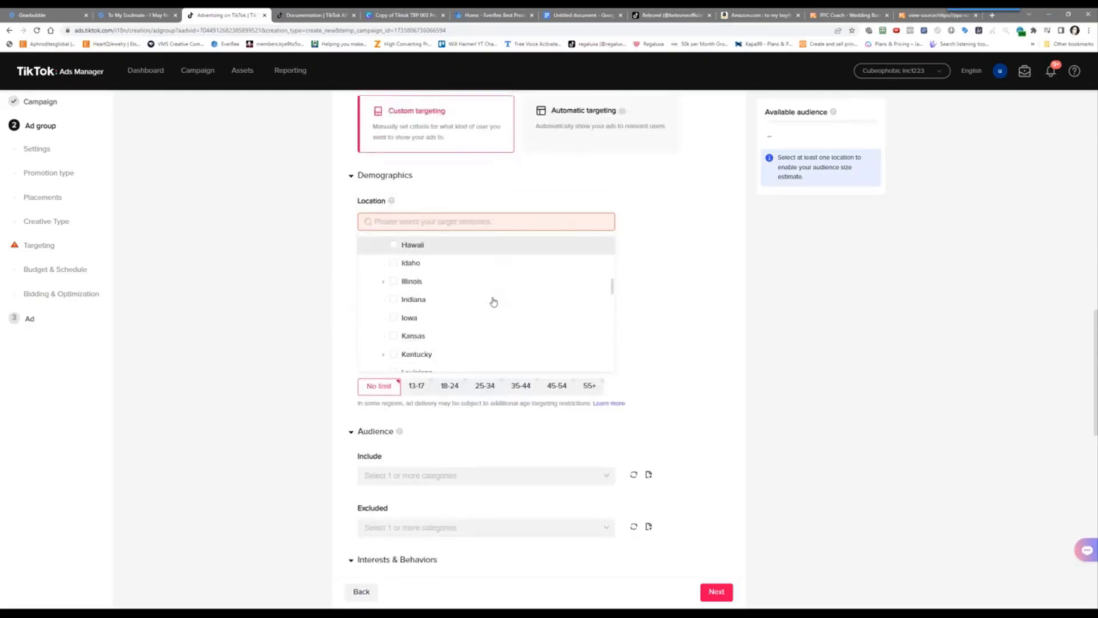
scroll(488, 302, down, 8)
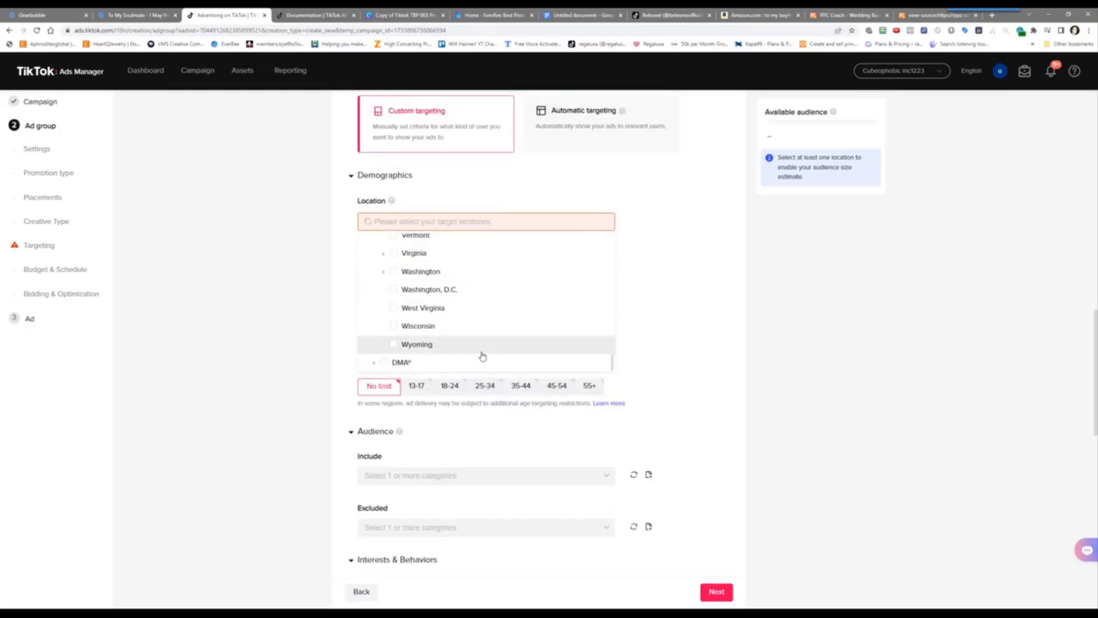
scroll(504, 288, up, 4)
scroll(505, 288, up, 10)
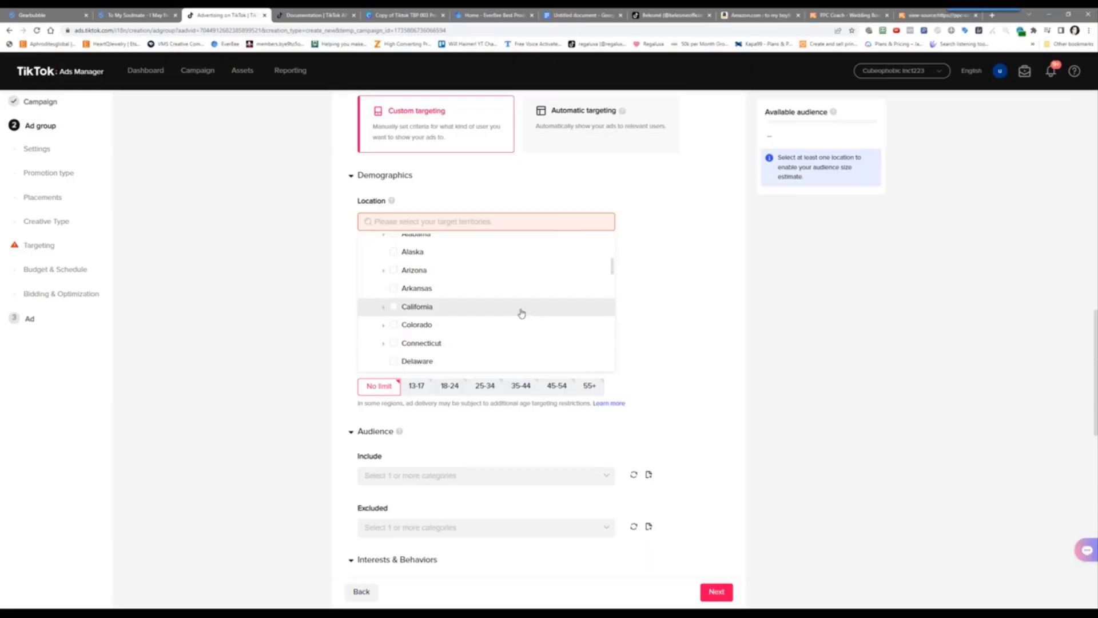
scroll(521, 312, up, 3)
scroll(520, 311, down, 2)
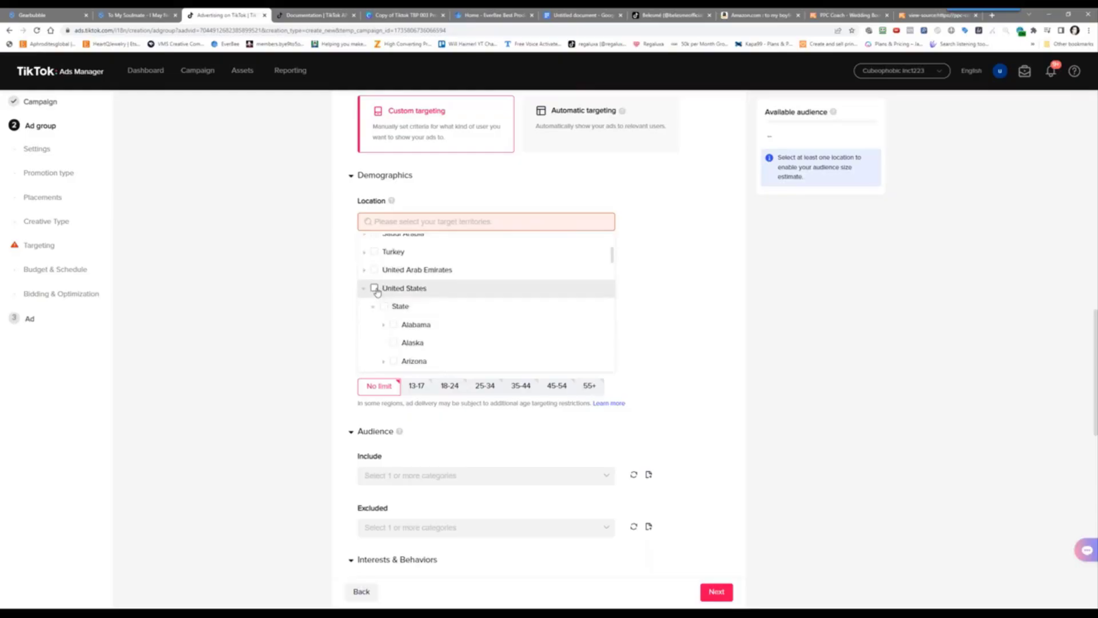
click(375, 288)
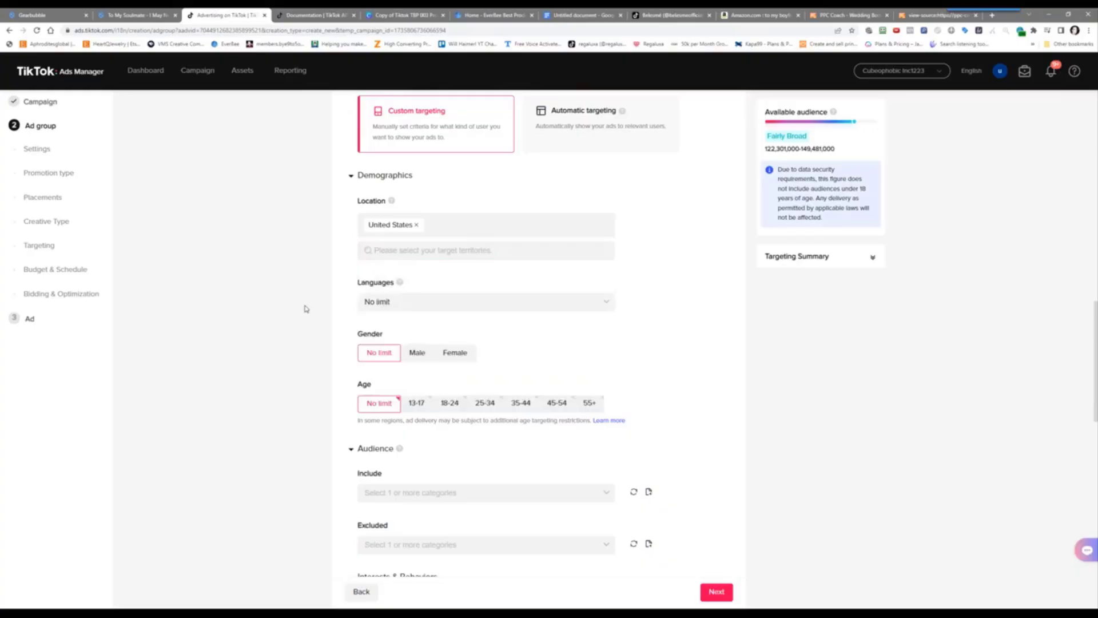
Set the audience language to English
click(409, 309)
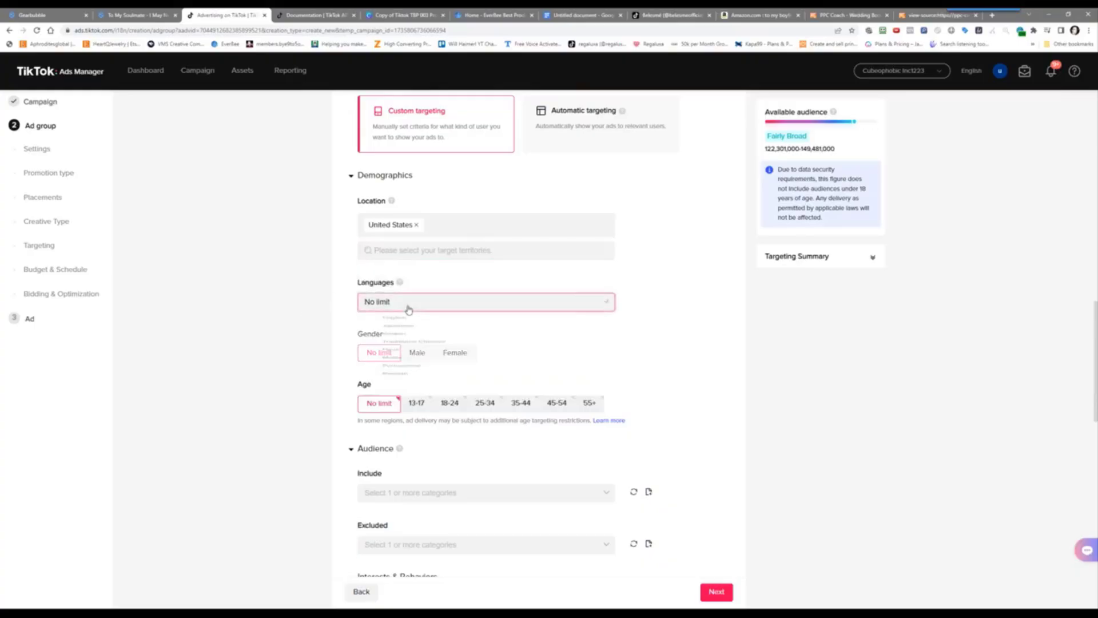
click(392, 321)
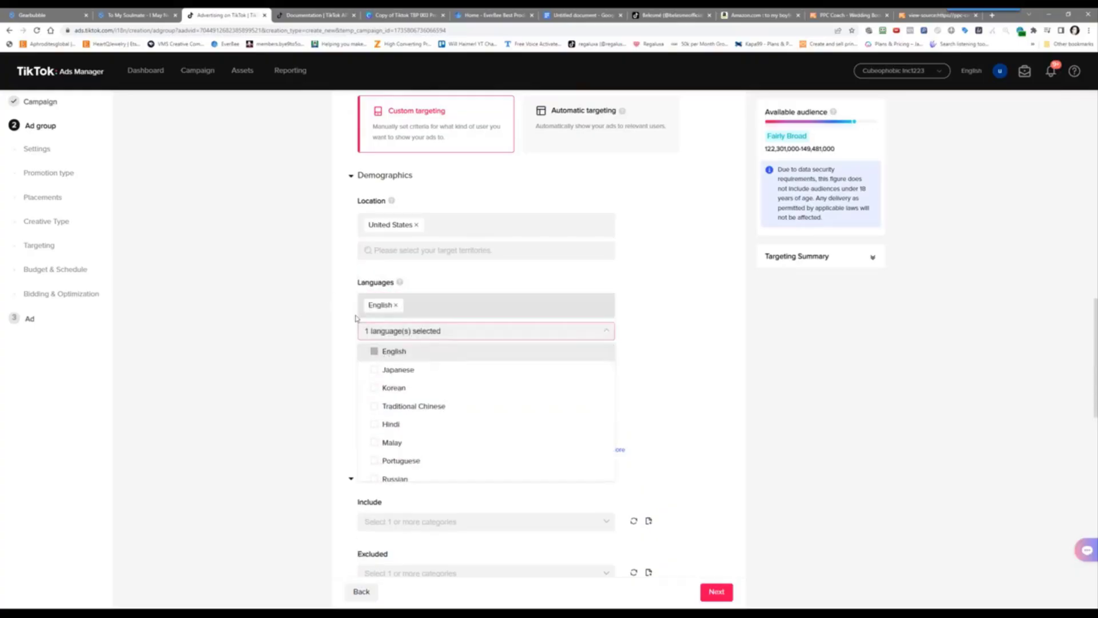
click(290, 342)
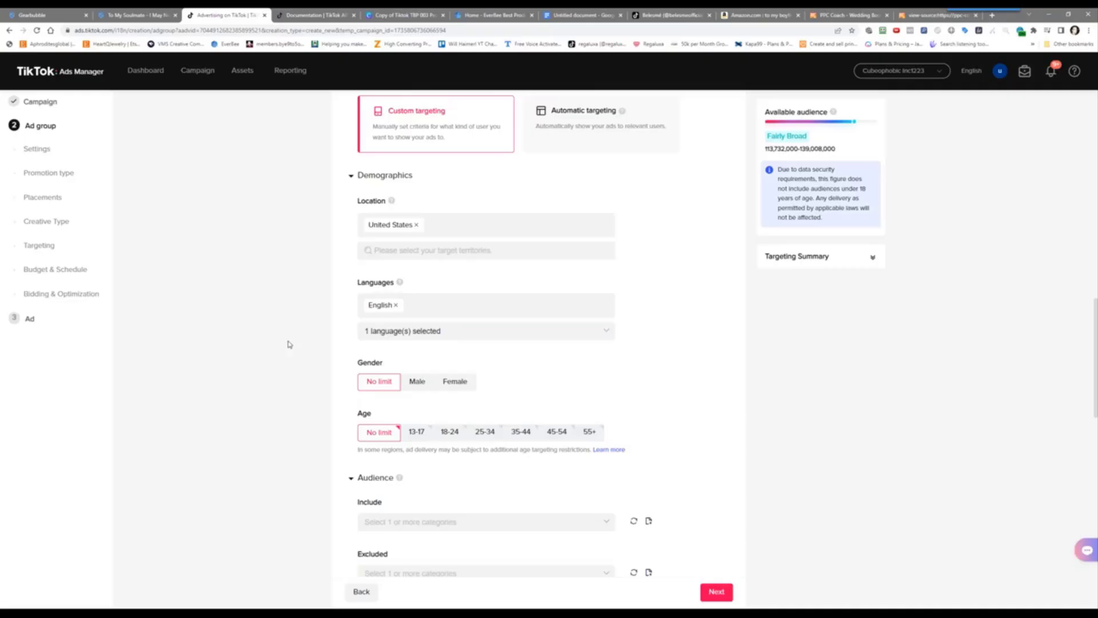
scroll(289, 344, down, 2)
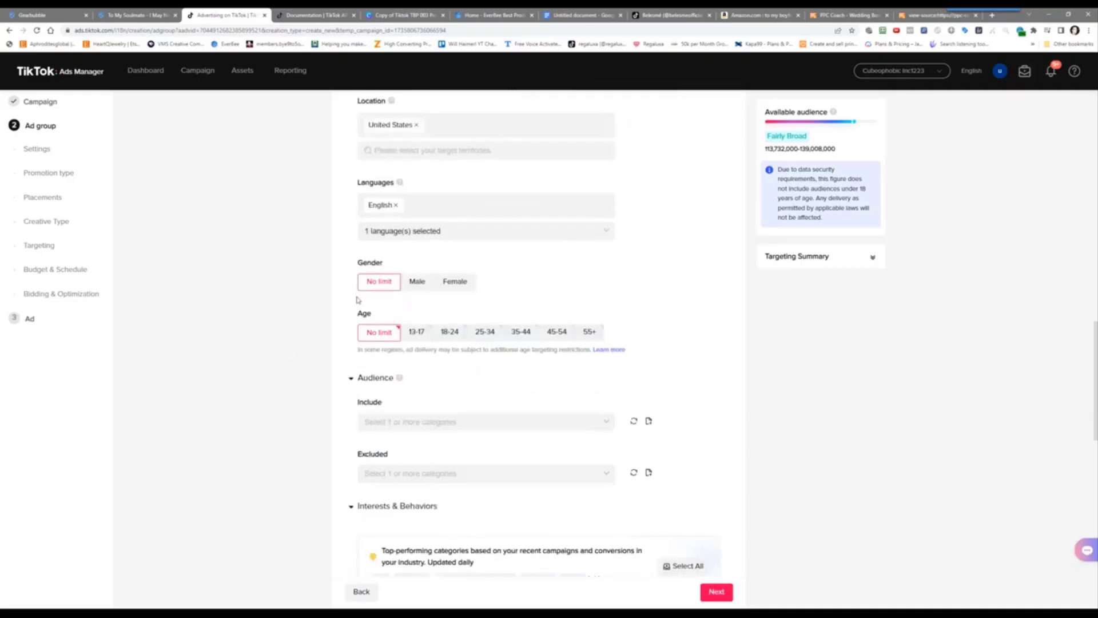
Target males aged 35-44 and 45-54, dropping the 25-34 bracket
click(421, 281)
click(484, 331)
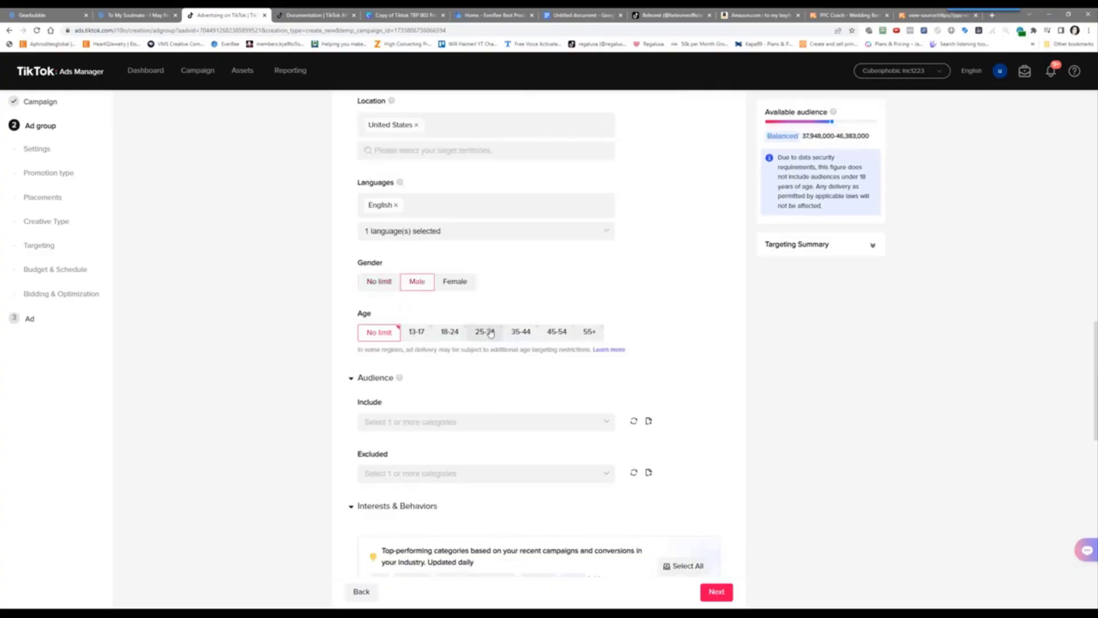
click(529, 335)
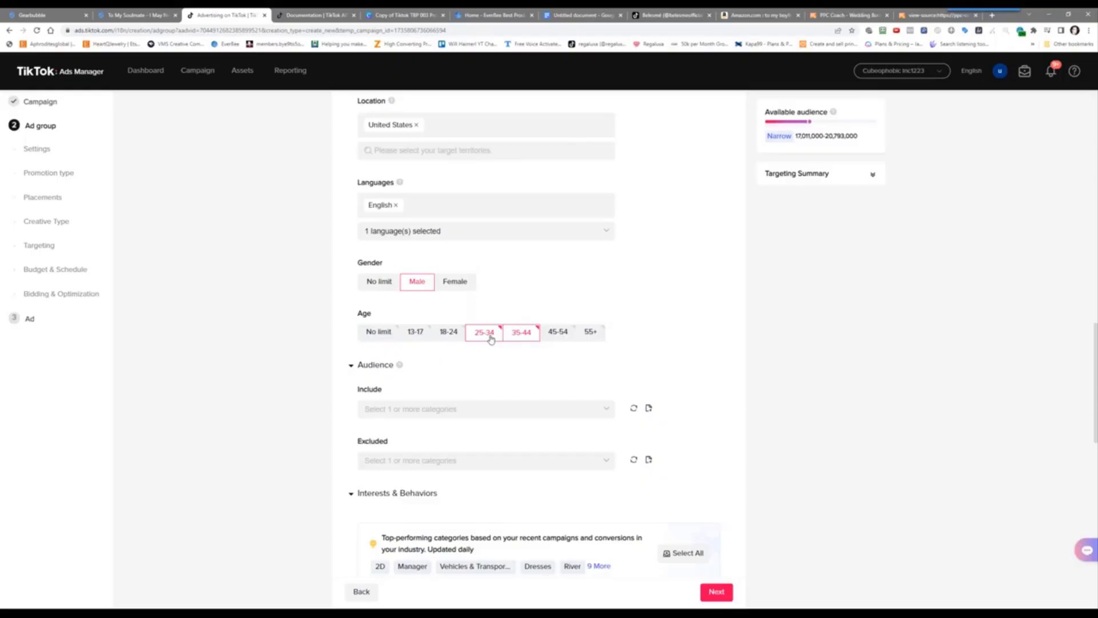
click(490, 339)
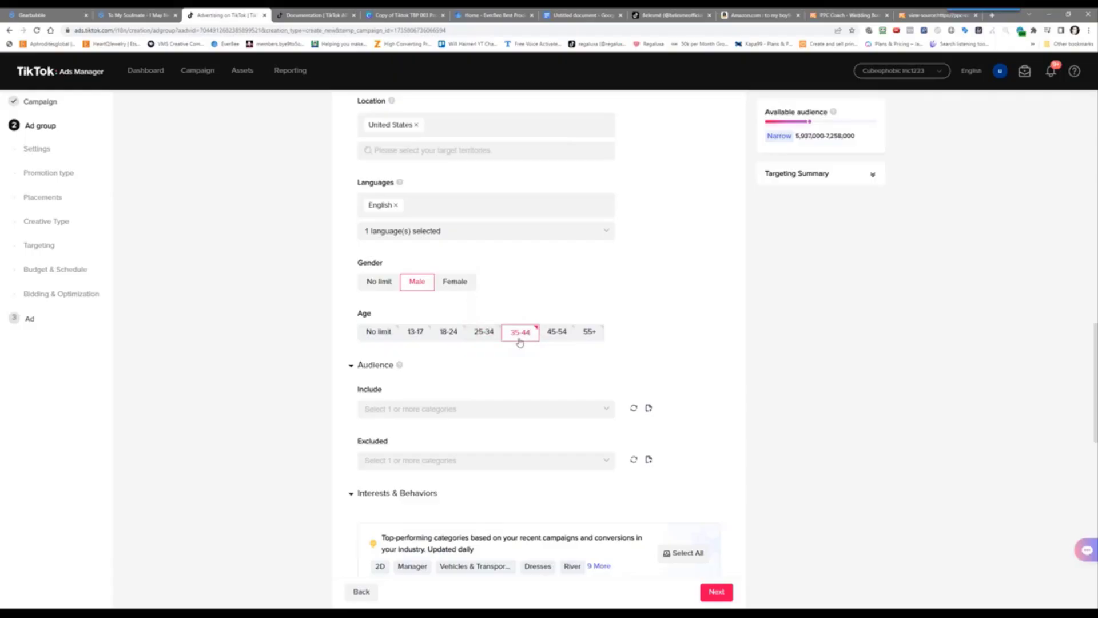
click(557, 334)
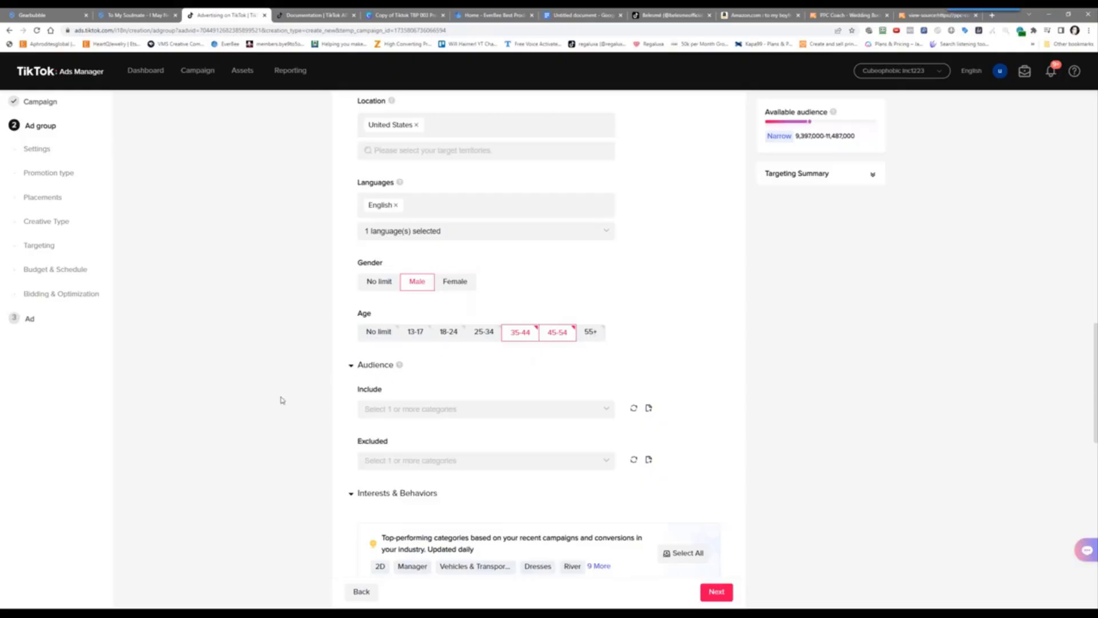
scroll(284, 400, down, 3)
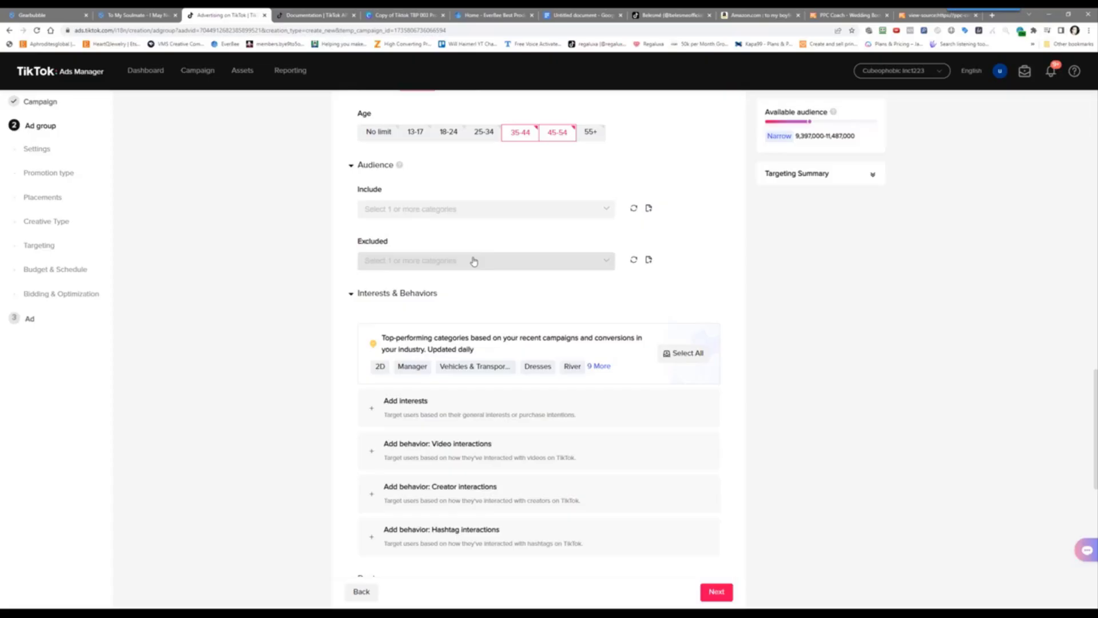
scroll(287, 380, down, 2)
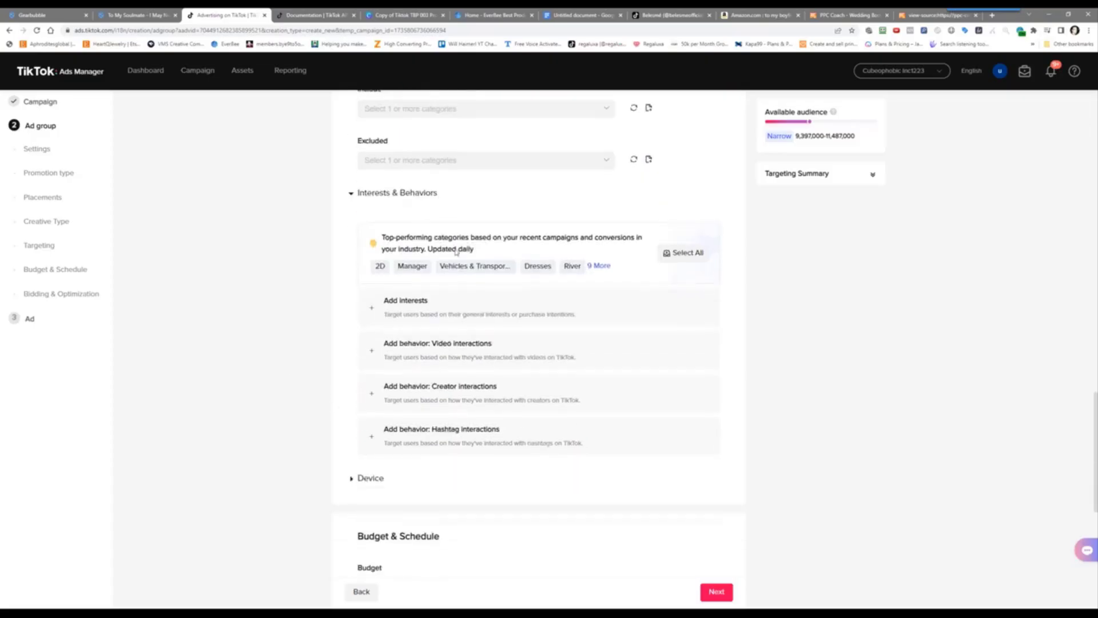
Start interest targeting and browse the interest category list without choosing anything
click(417, 314)
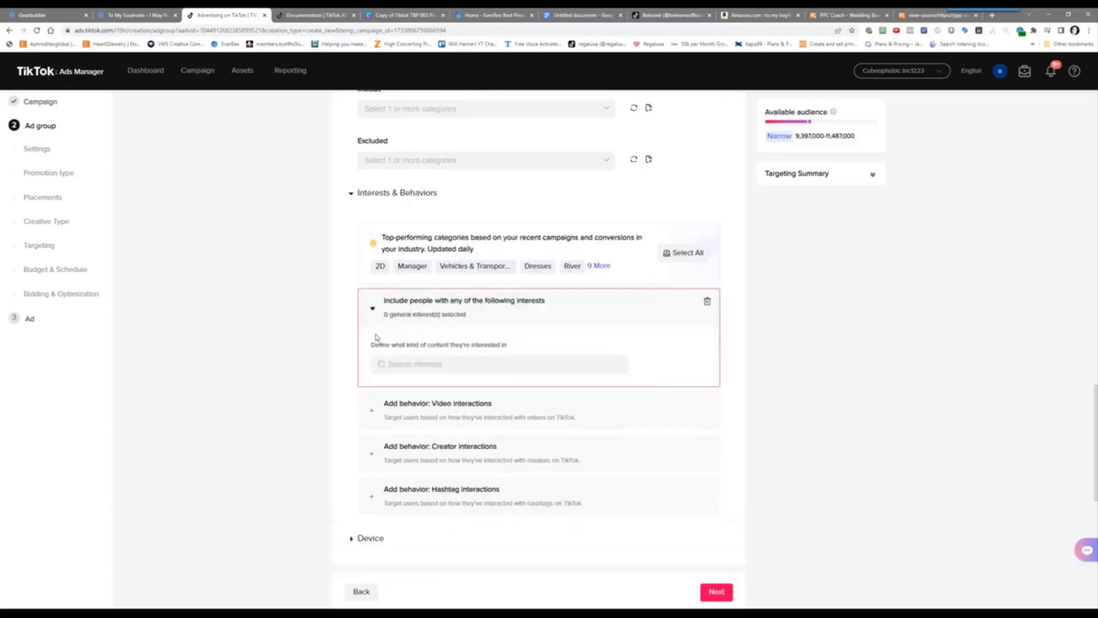
click(445, 366)
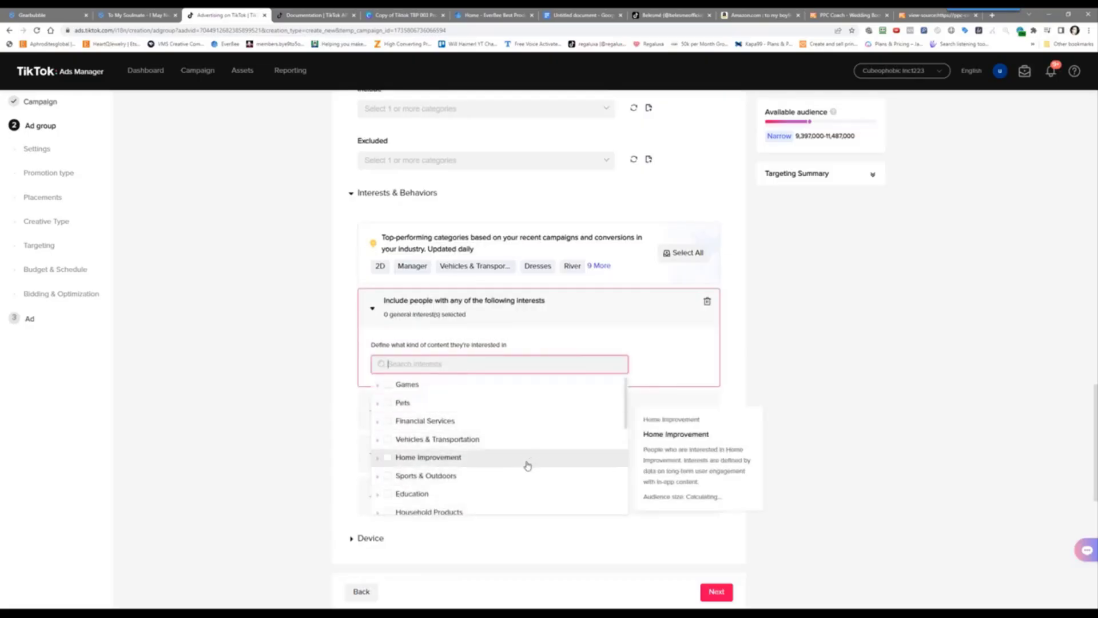
scroll(528, 465, down, 3)
scroll(532, 443, down, 5)
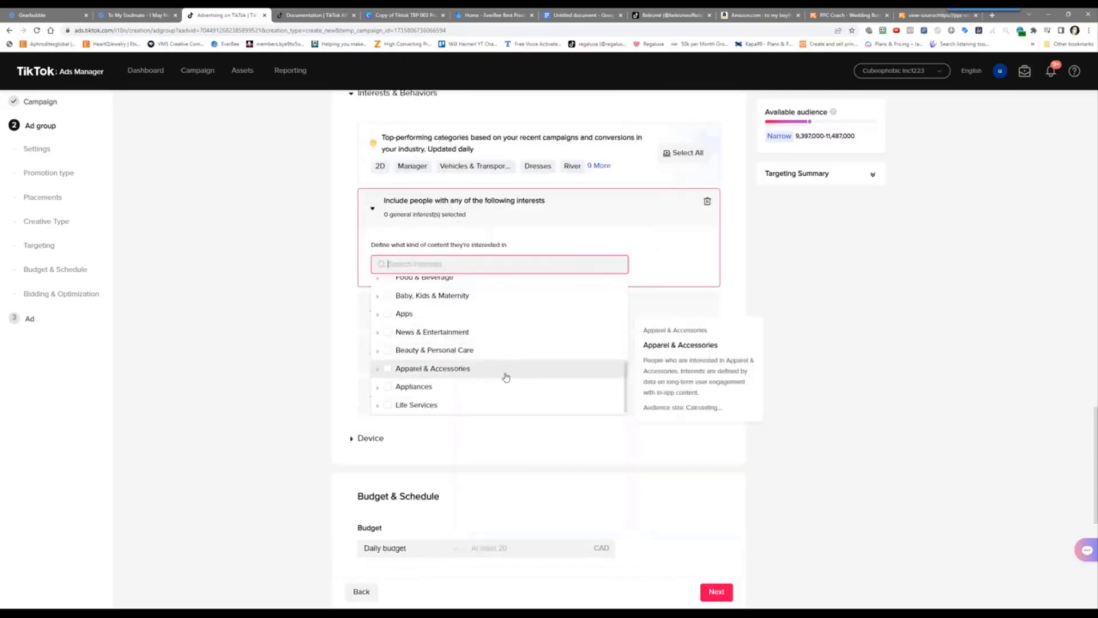
scroll(507, 359, up, 5)
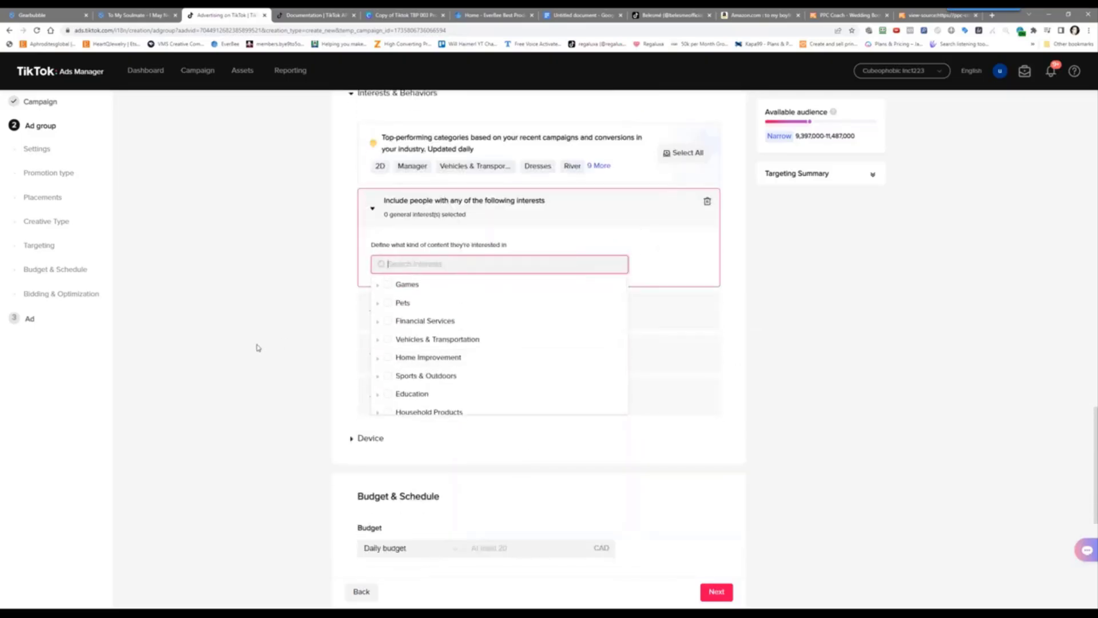
click(312, 325)
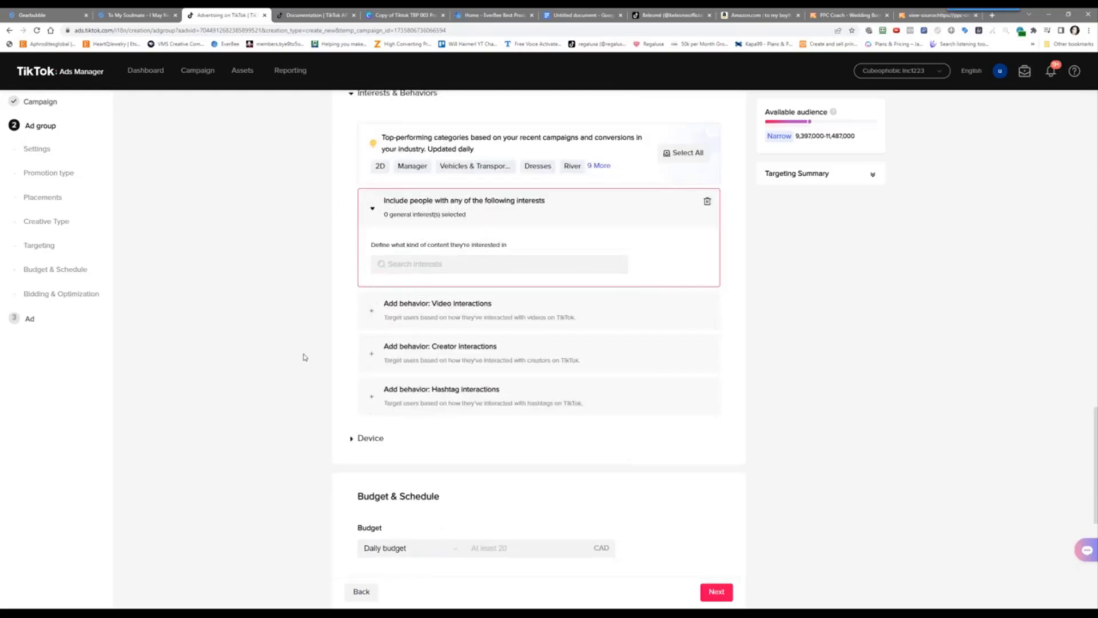
scroll(290, 302, up, 2)
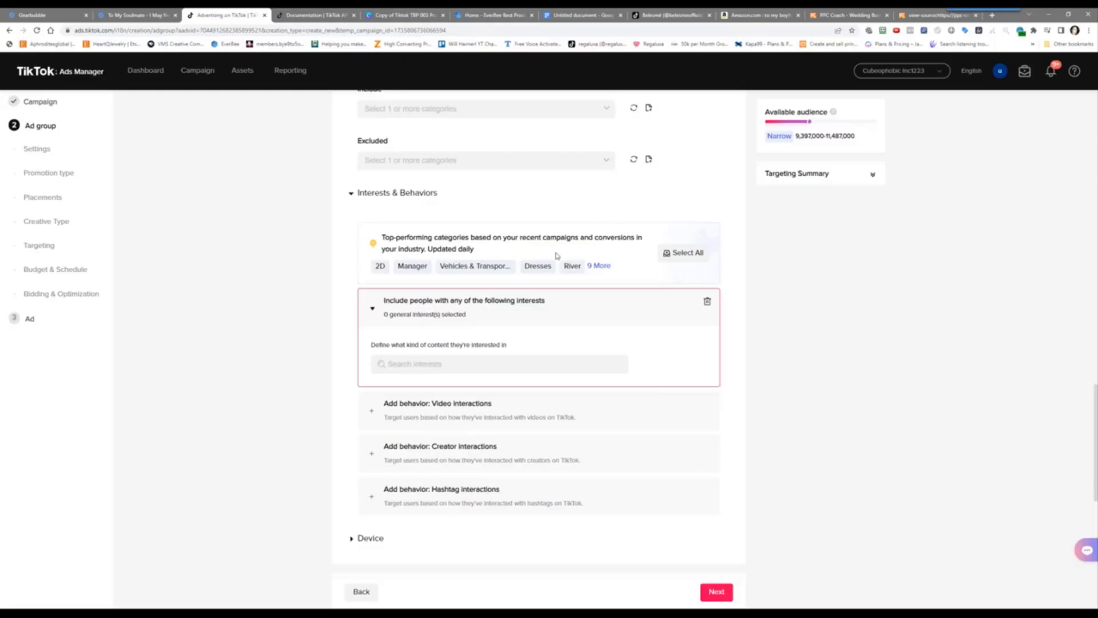
scroll(605, 215, up, 2)
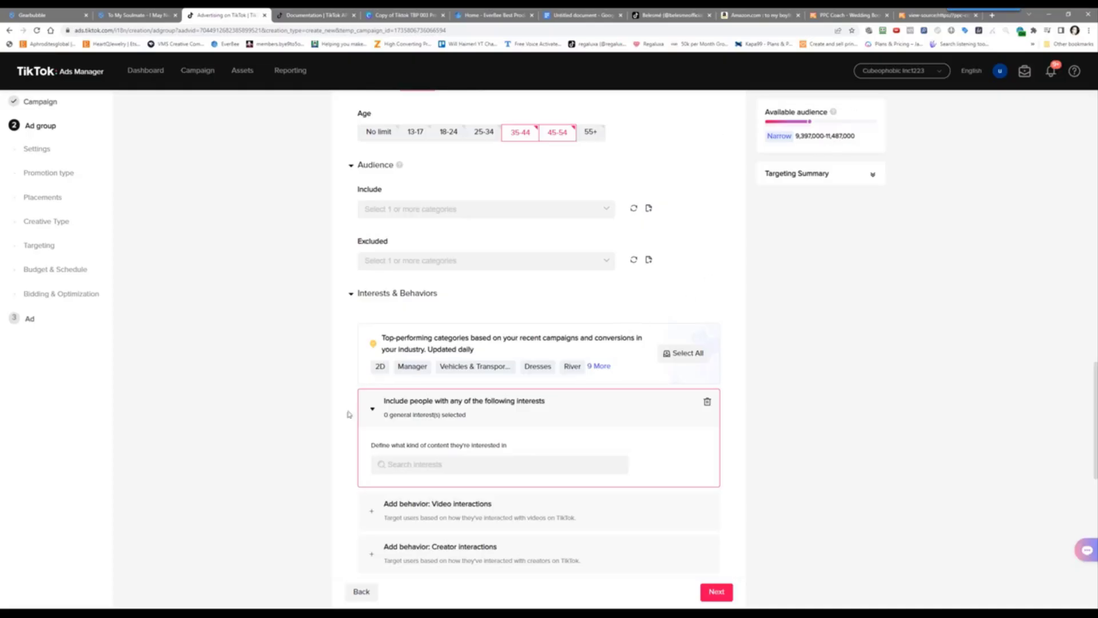
scroll(434, 328, down, 2)
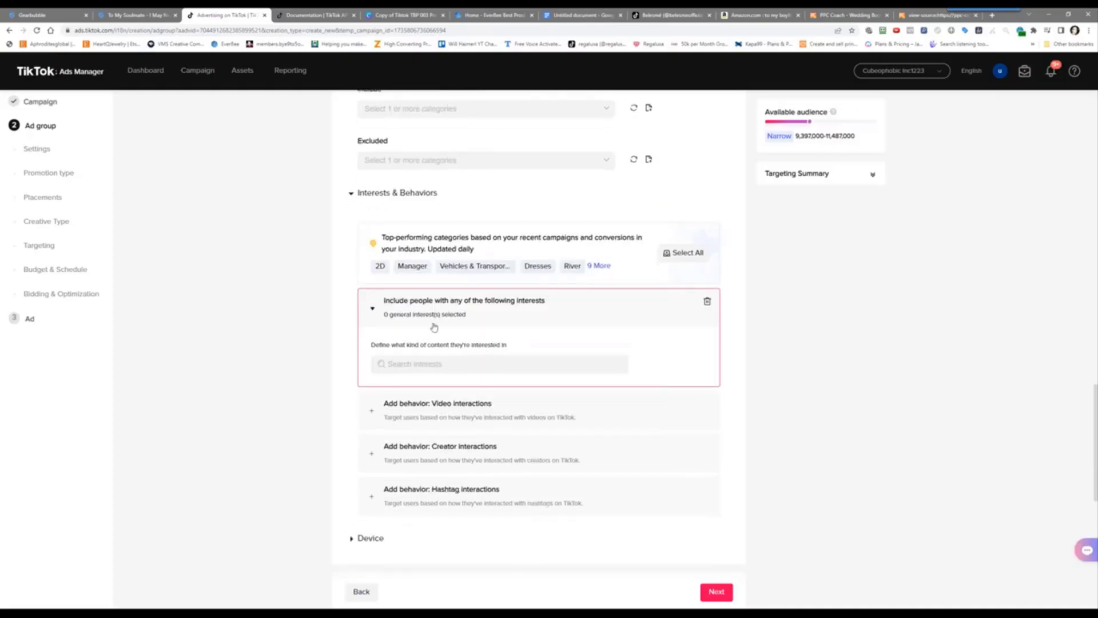
Add Pet Toys from the Pets interest category, then delete that interest
click(495, 368)
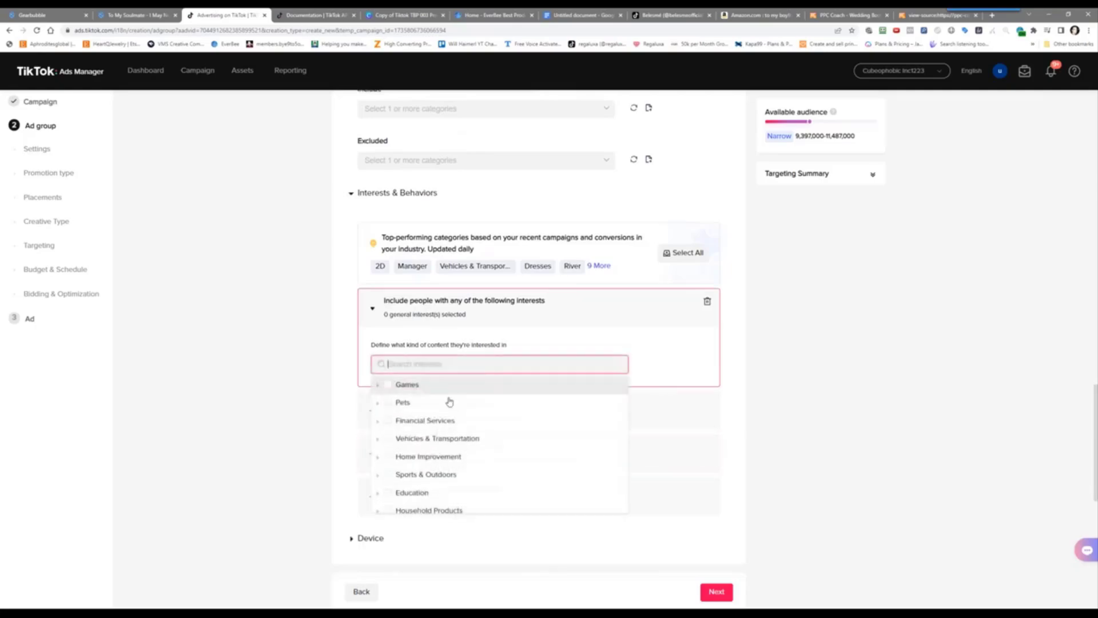
click(378, 405)
scroll(447, 435, down, 2)
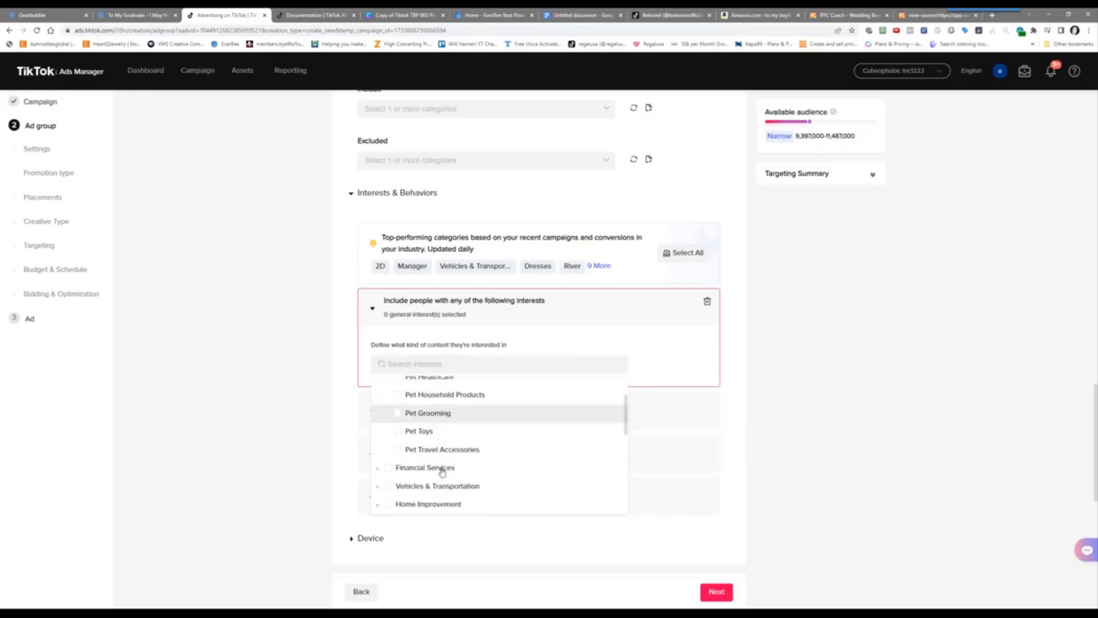
click(419, 394)
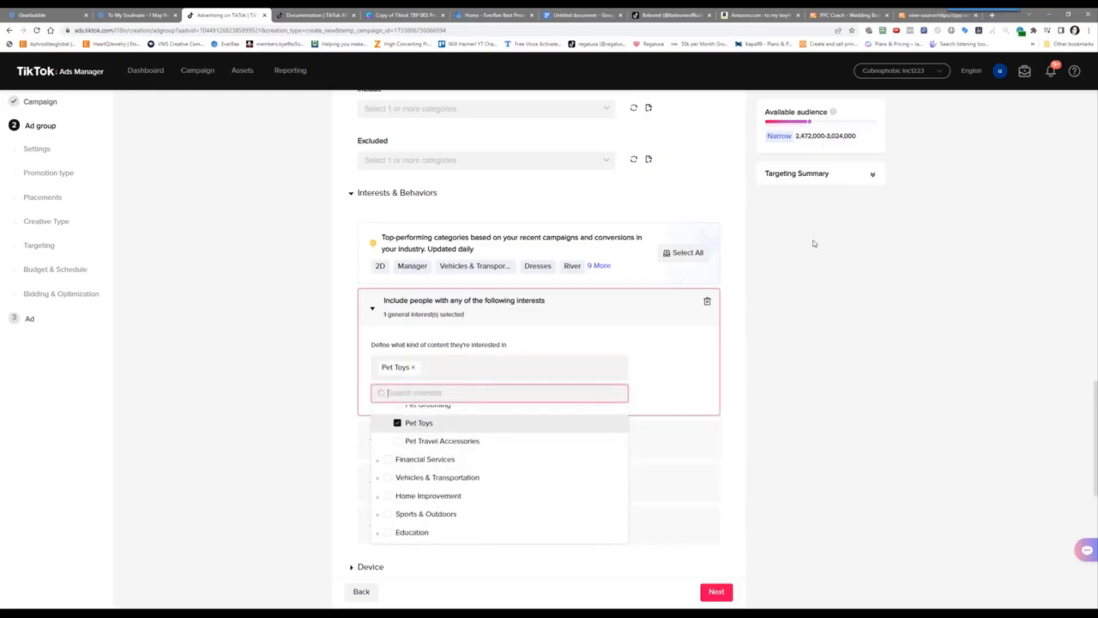
click(785, 413)
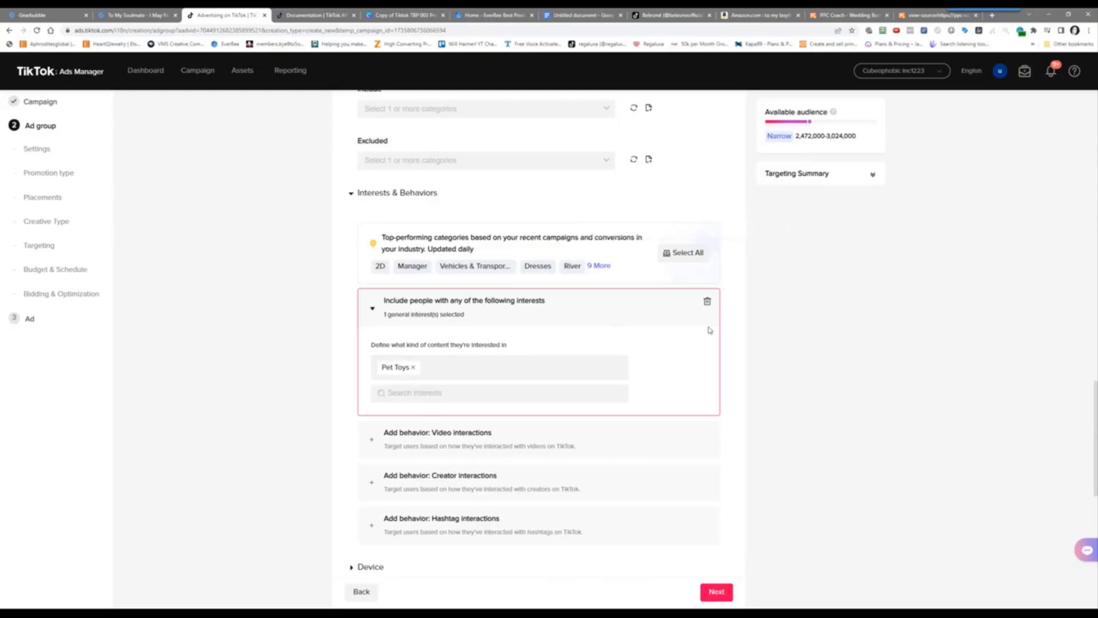
click(707, 302)
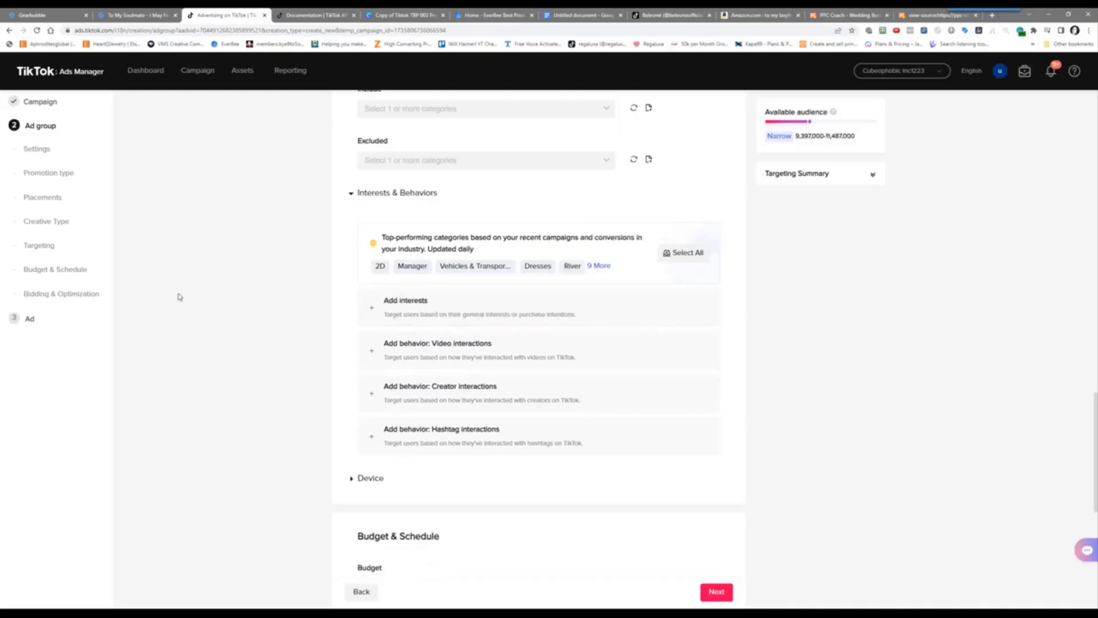
Add a Video interactions behavior, delete it, and add a Creator interactions behavior instead
click(465, 349)
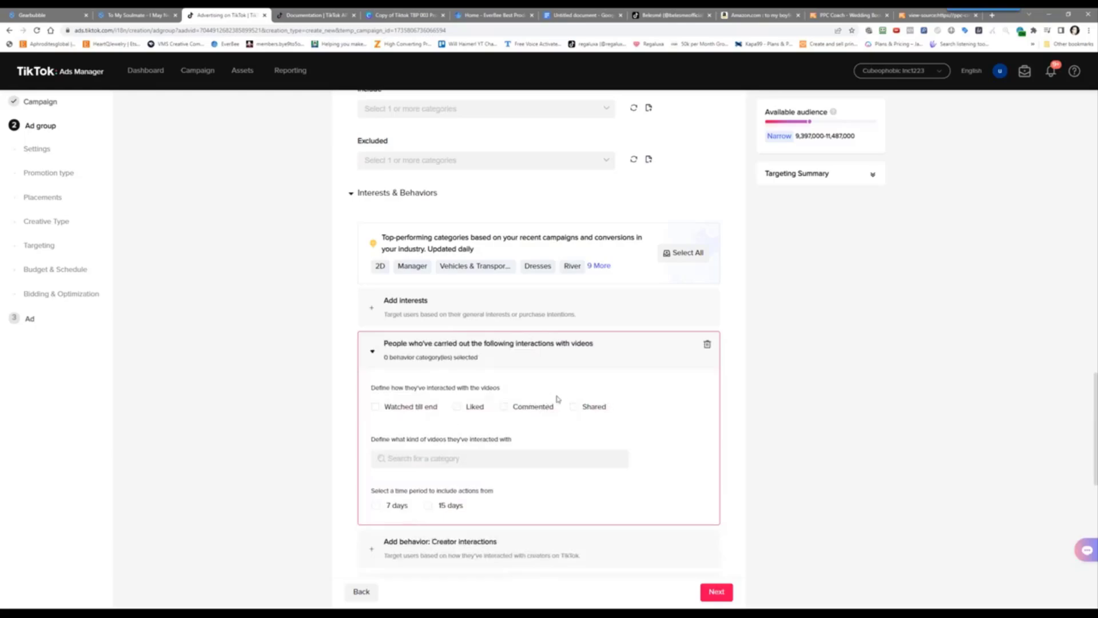
click(707, 347)
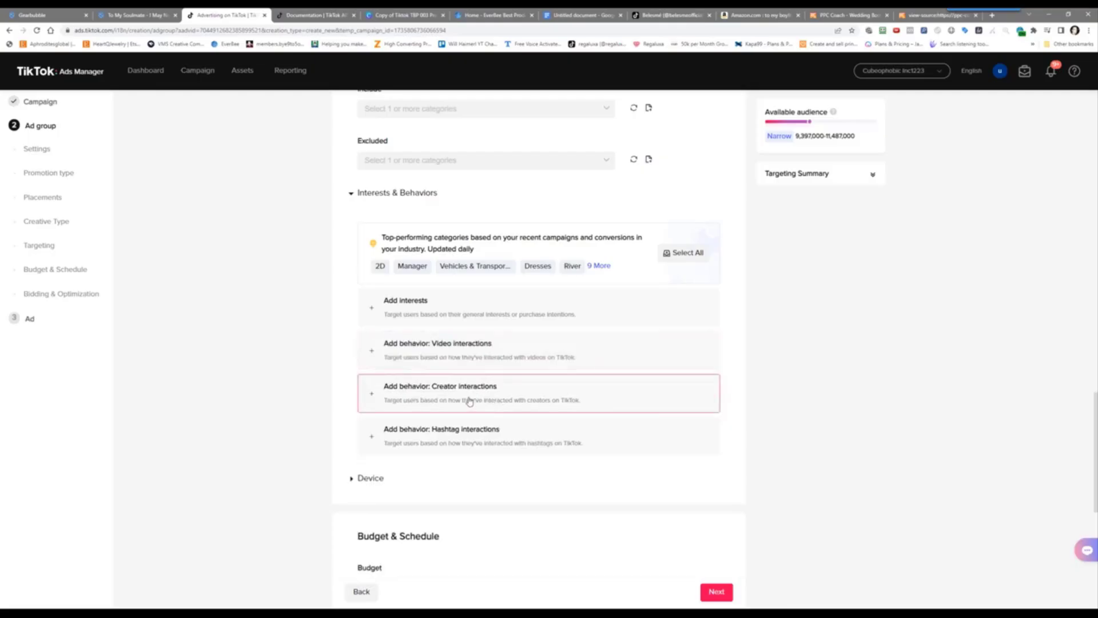
click(475, 400)
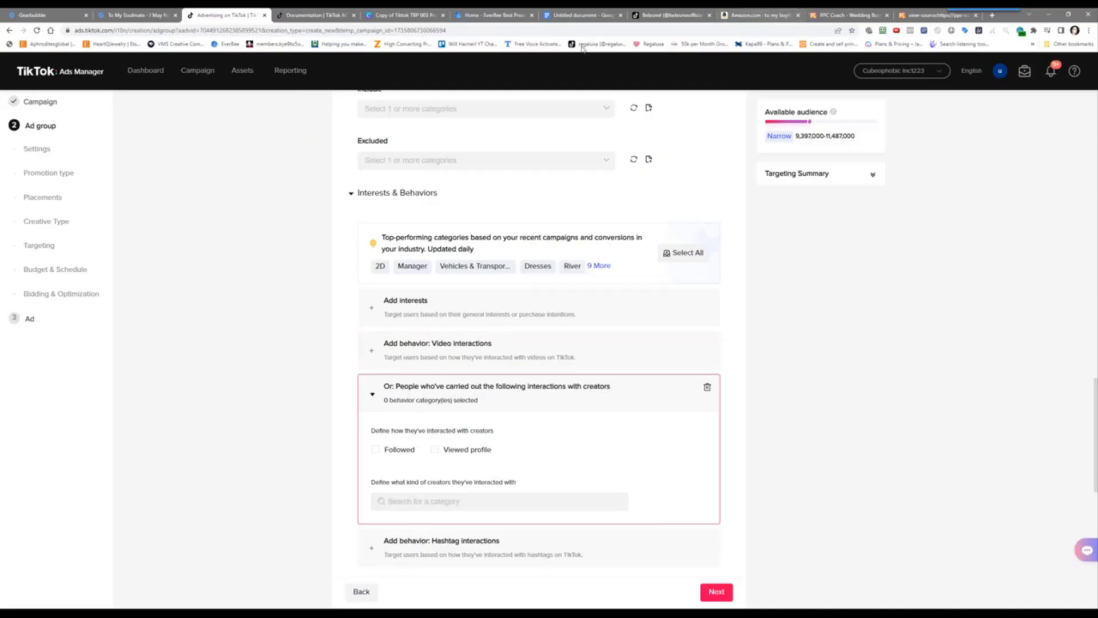
Search TikTok for 'cute dogs' and open the top creator's profile
click(668, 15)
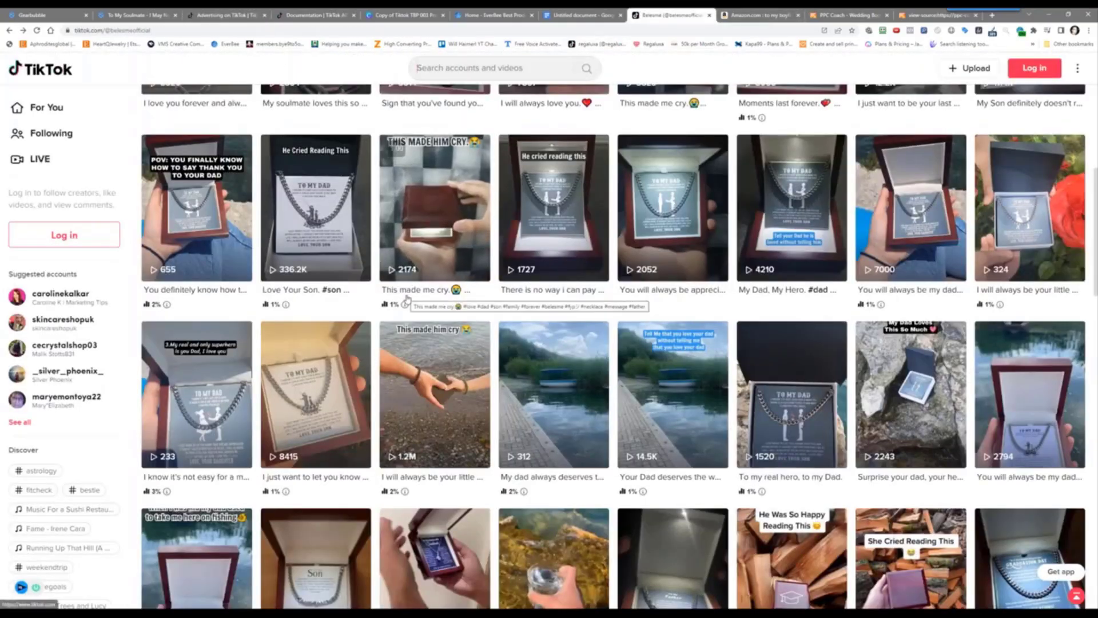
text(cute d)
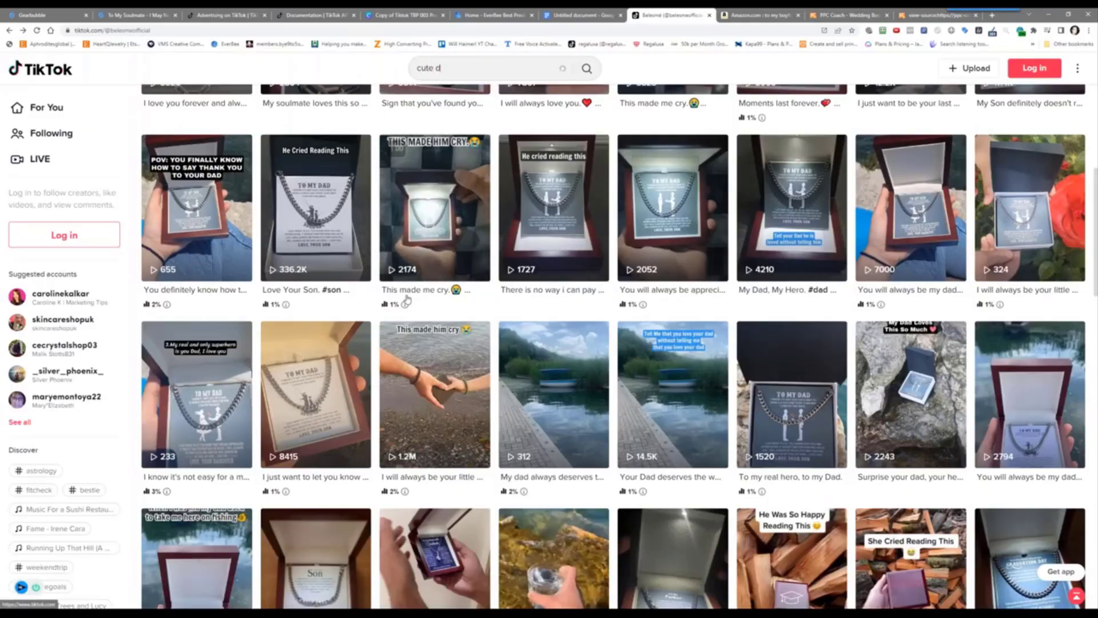
text(ogs)
key(Return)
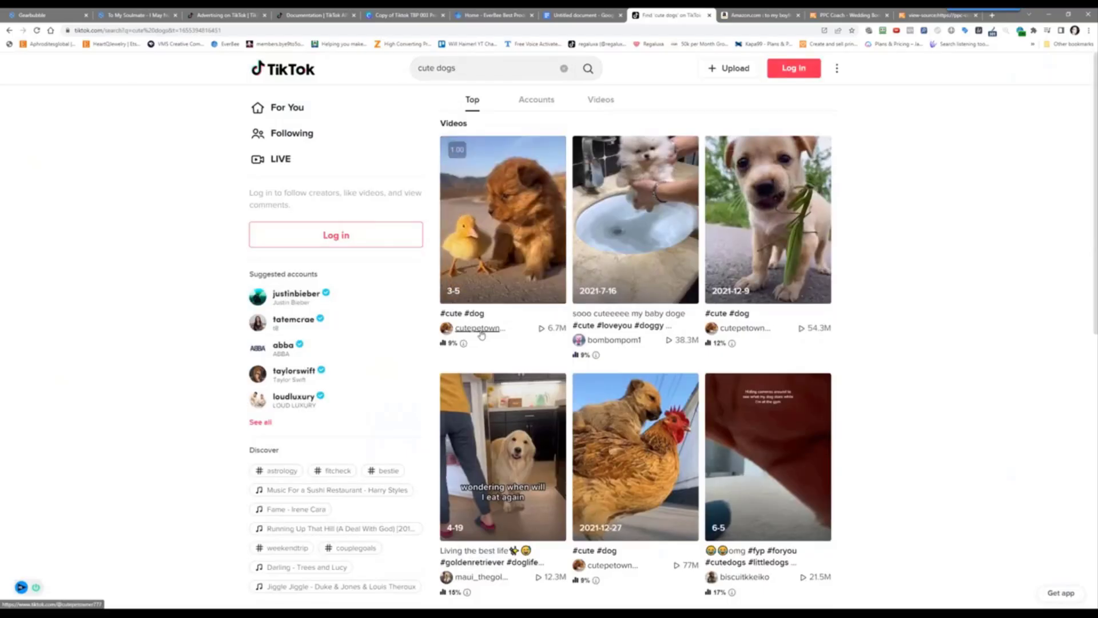
click(479, 331)
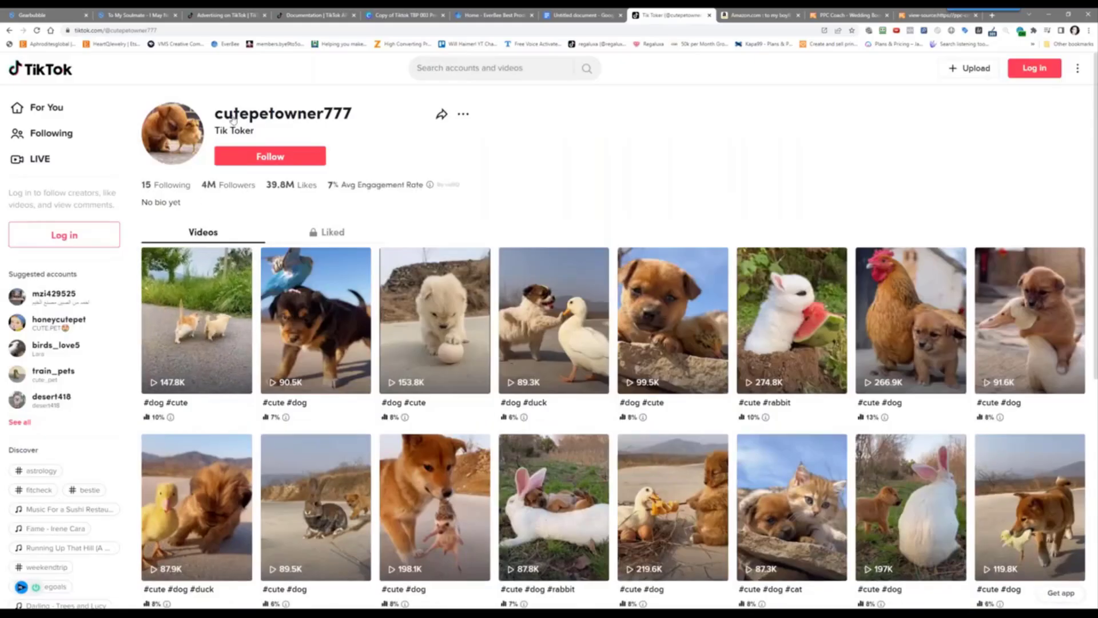
Copy the creator's username and return to the Ads Manager targeting page
drag(217, 122, 351, 105)
right_click(344, 109)
click(378, 114)
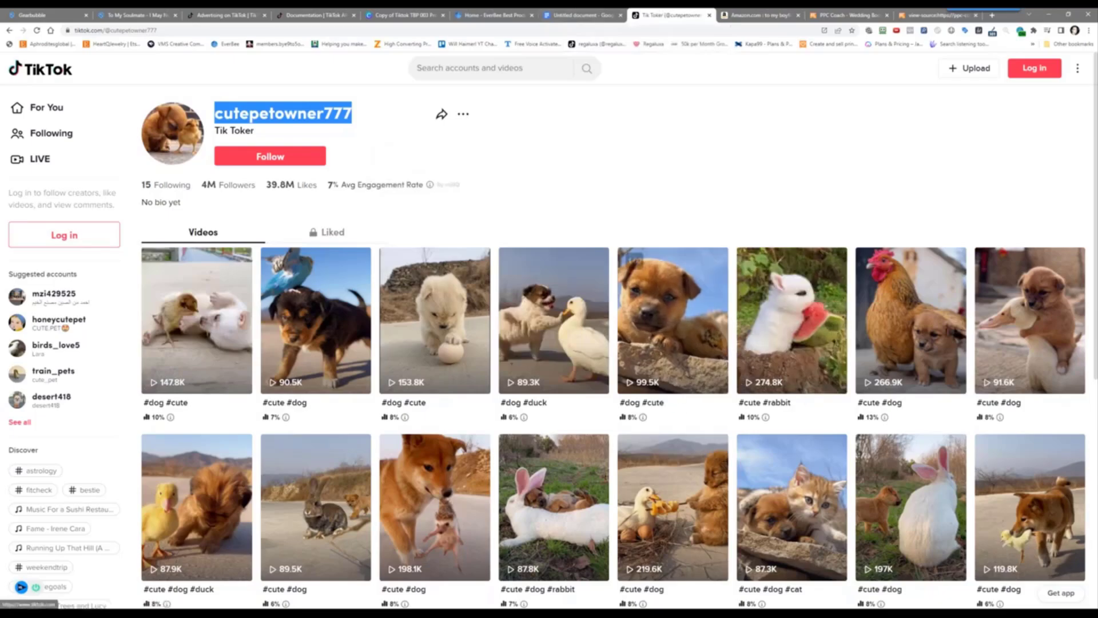
scroll(678, 396, down, 10)
scroll(678, 396, down, 3)
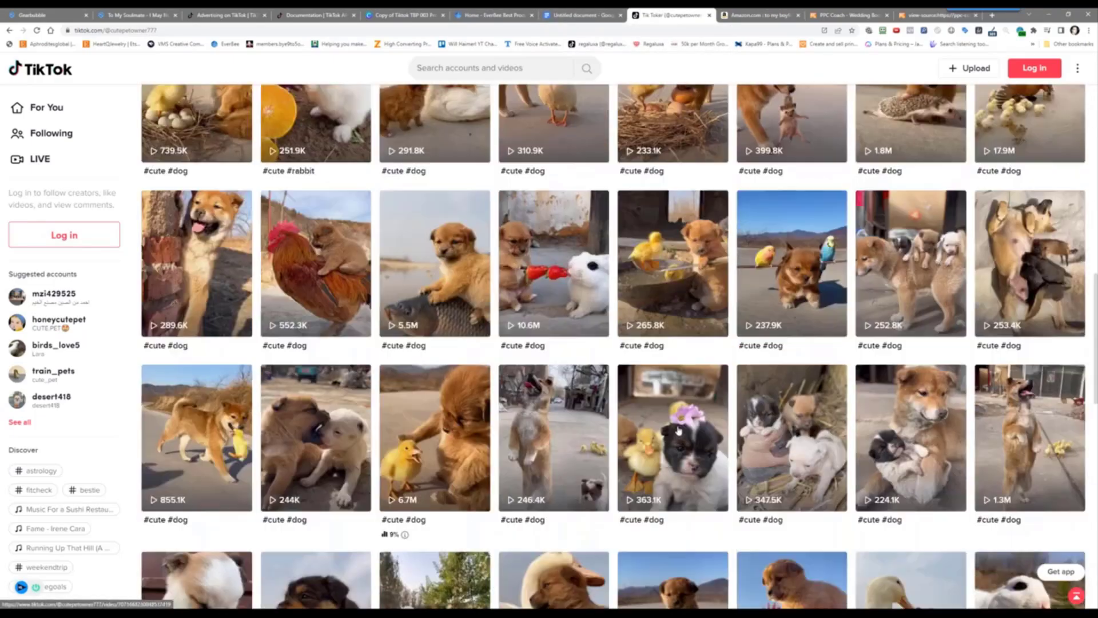
scroll(677, 395, up, 15)
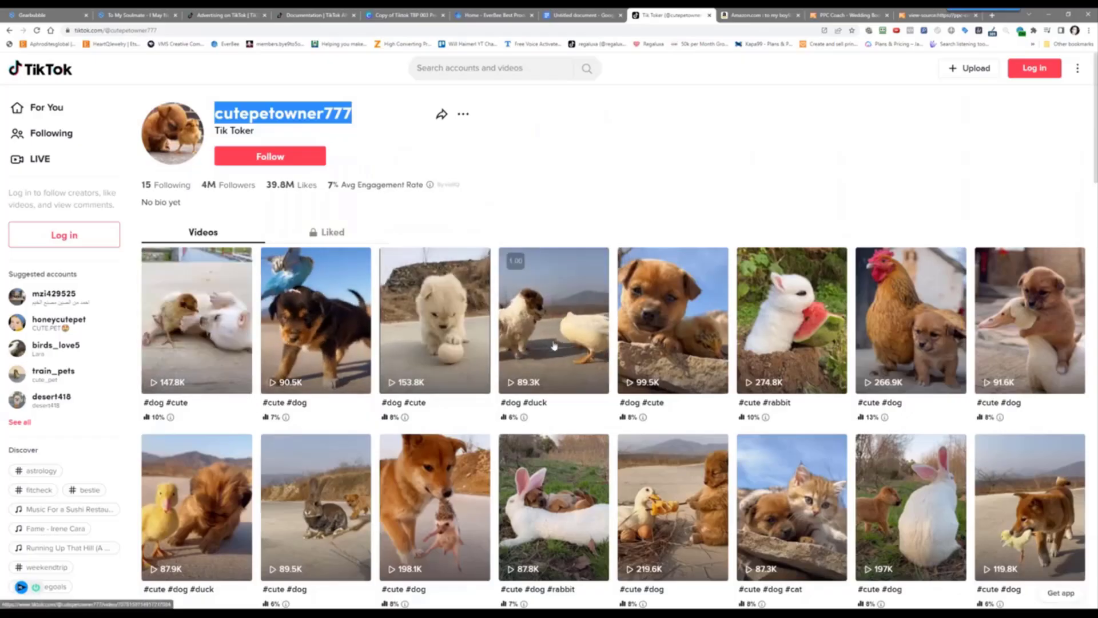
click(198, 15)
Target people who followed creators, search categories for 'pe', and add the Pet category
click(376, 450)
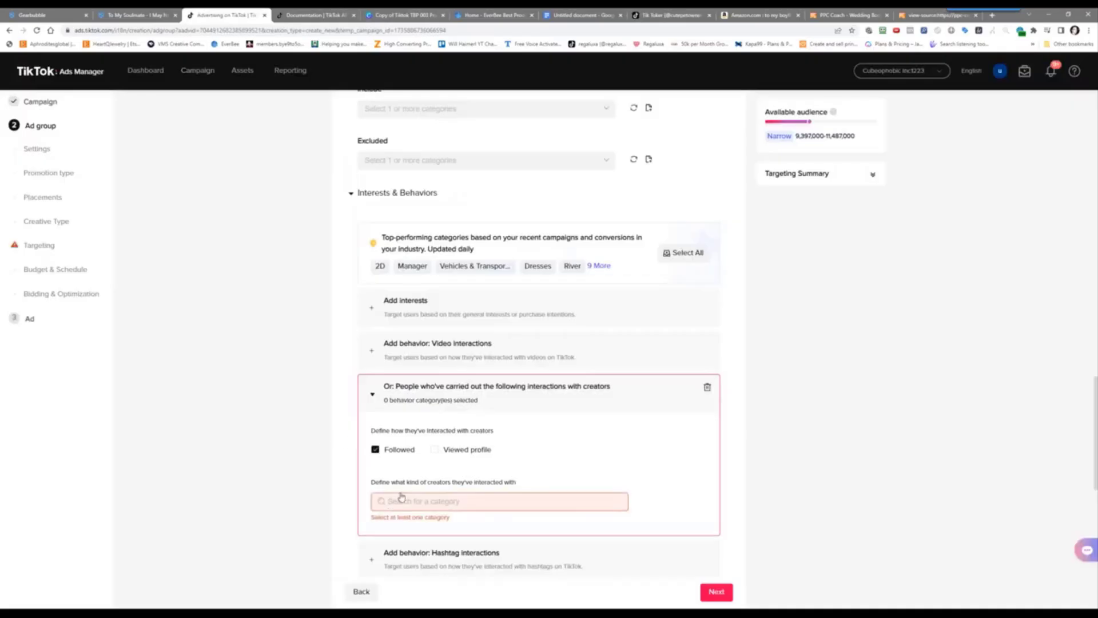
right_click(401, 507)
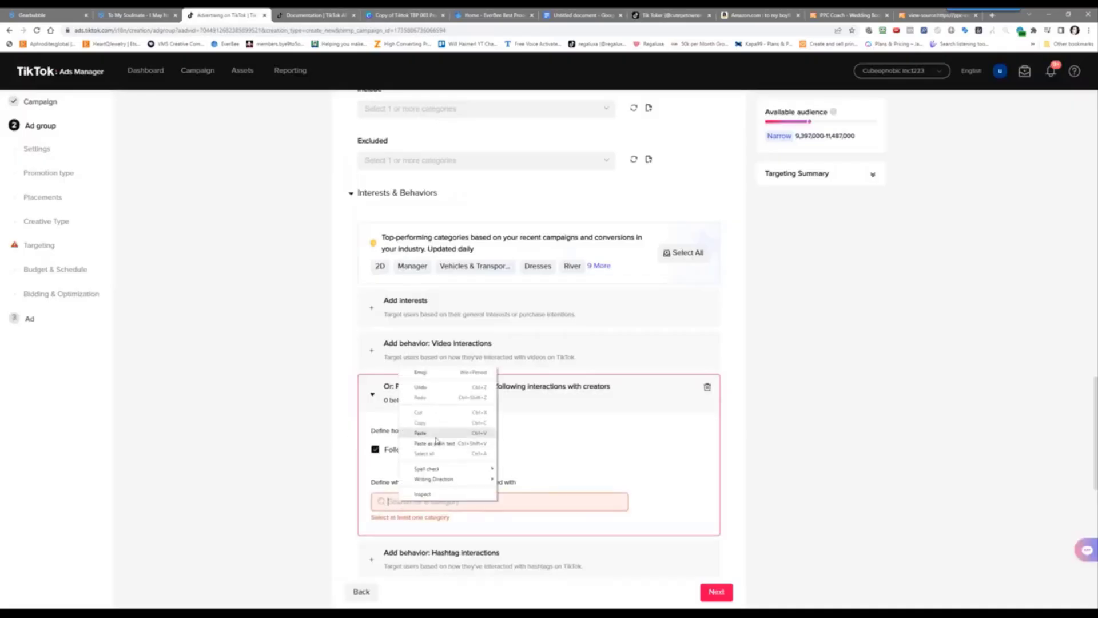
click(438, 438)
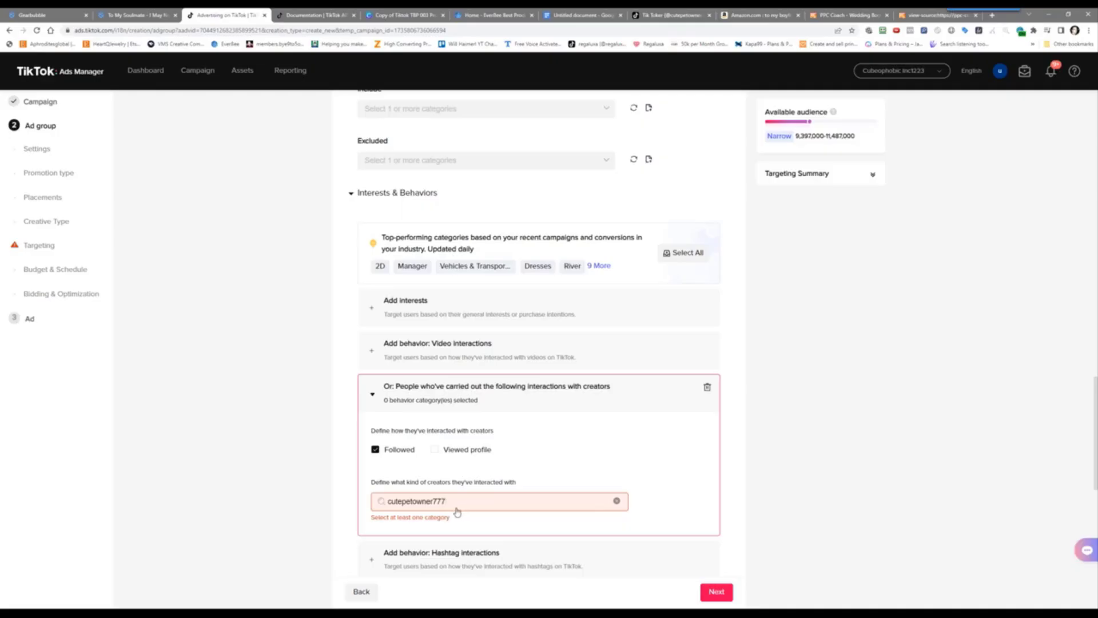
double_click(417, 501)
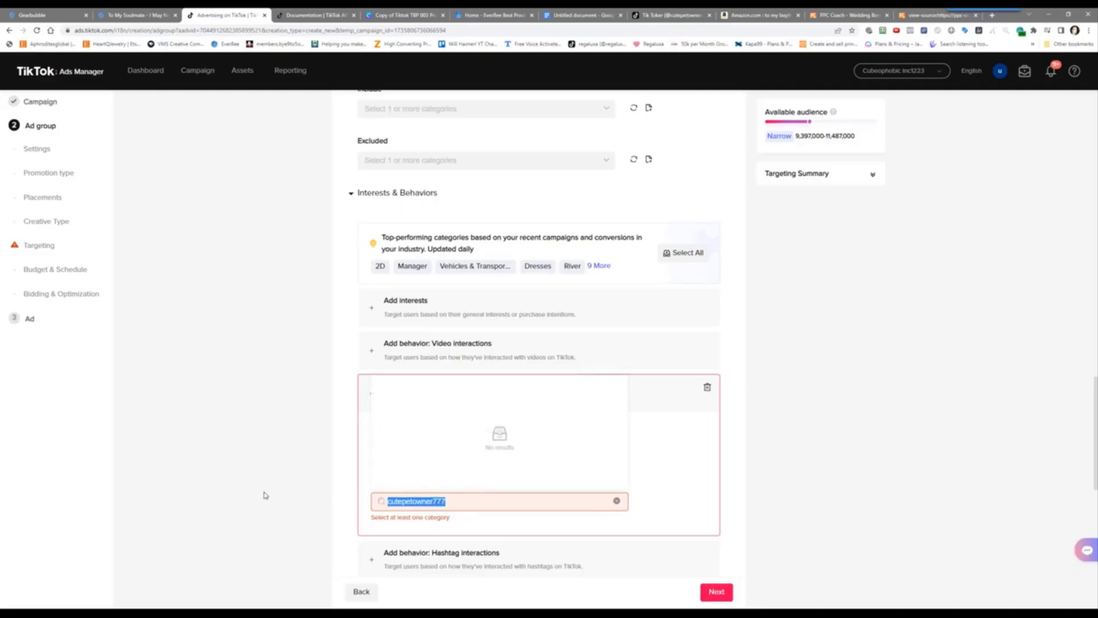
text(dog)
key(BackSpace)
key(BackSpace)
key(BackSpace)
text(pe)
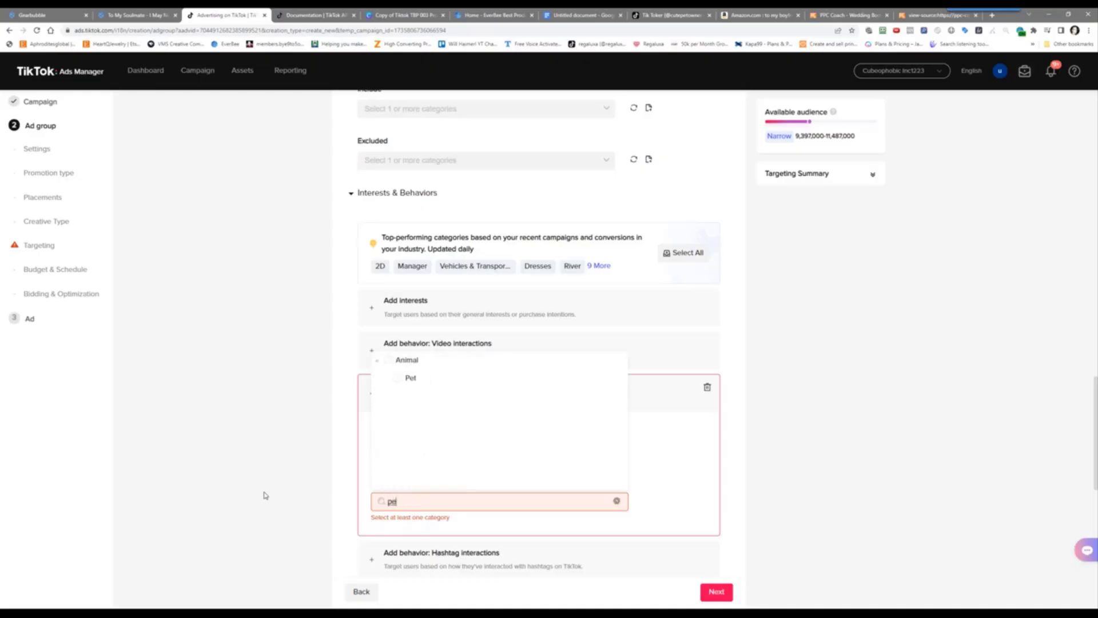
click(396, 379)
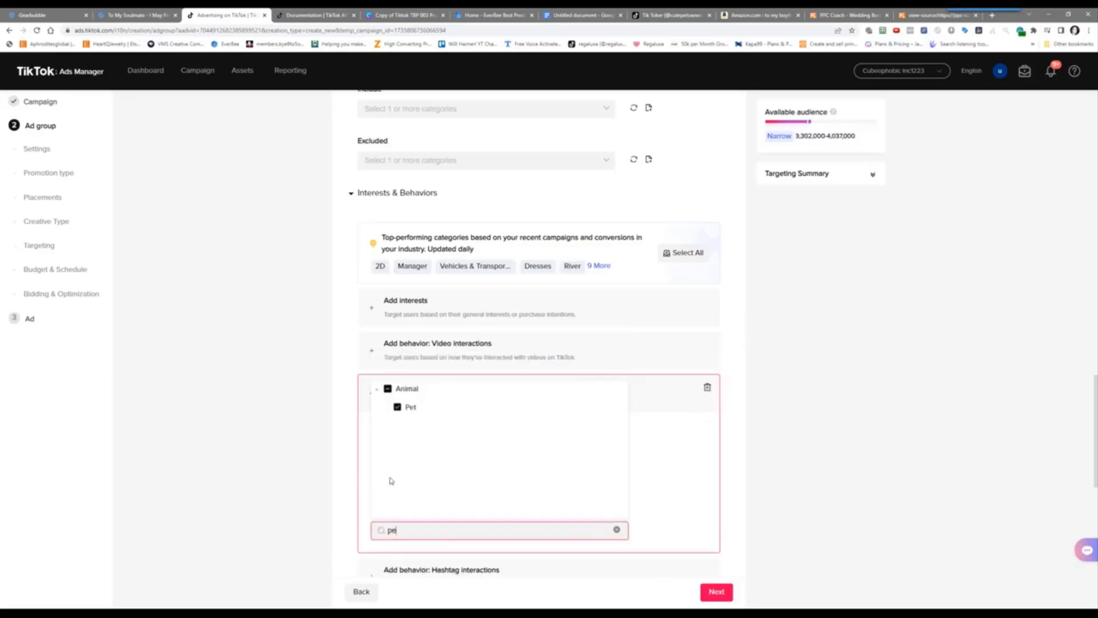
click(665, 437)
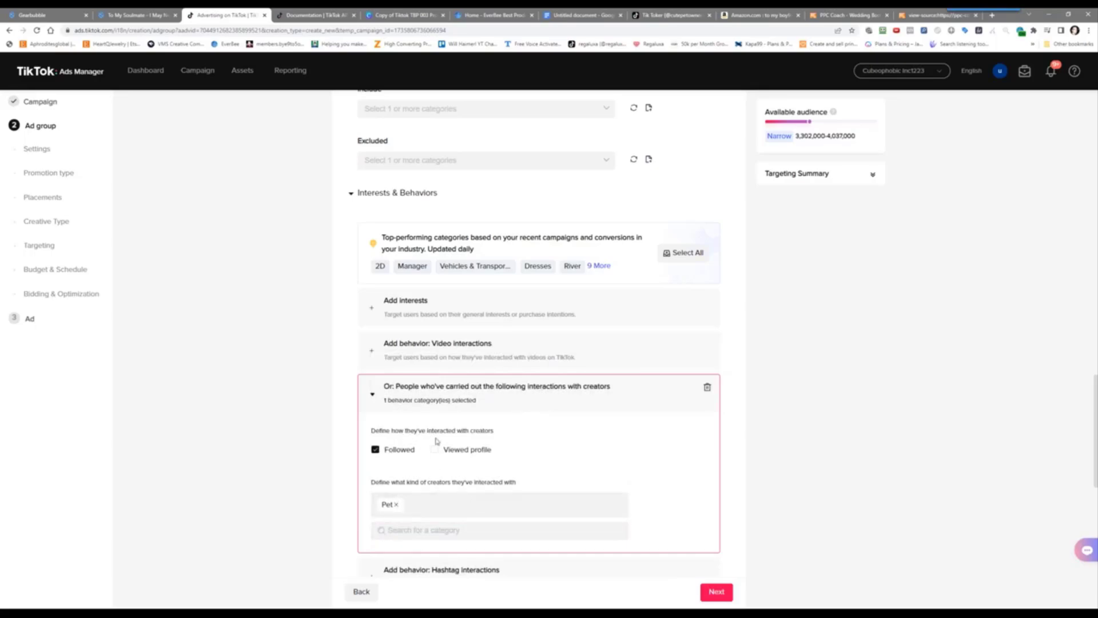
Remove the Pet category and delete the creator-interactions block
click(464, 403)
click(409, 402)
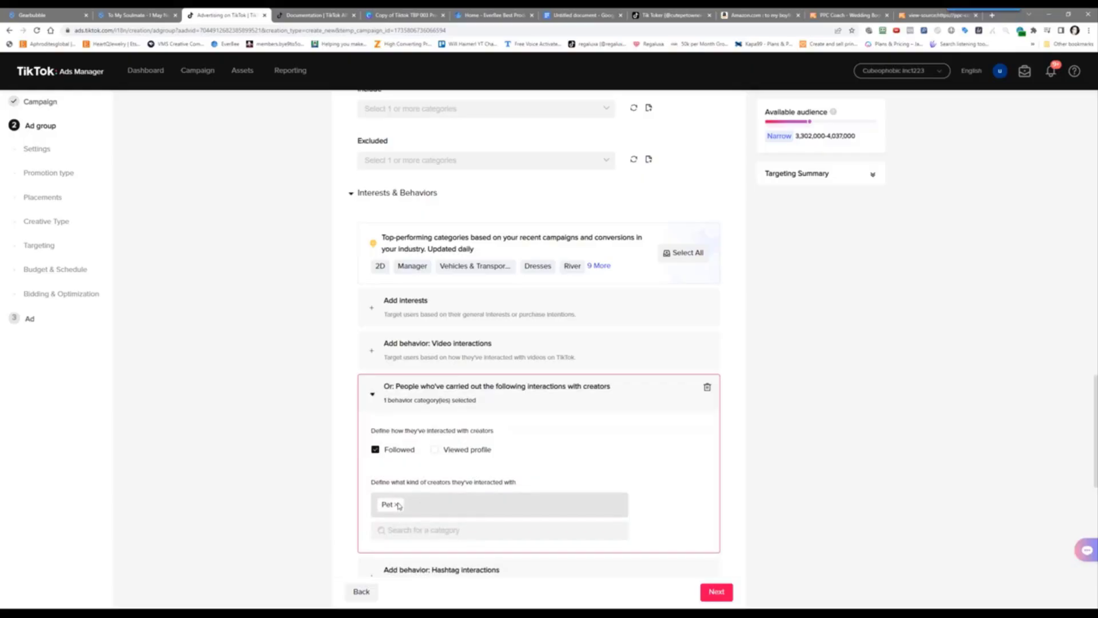
click(399, 505)
click(707, 387)
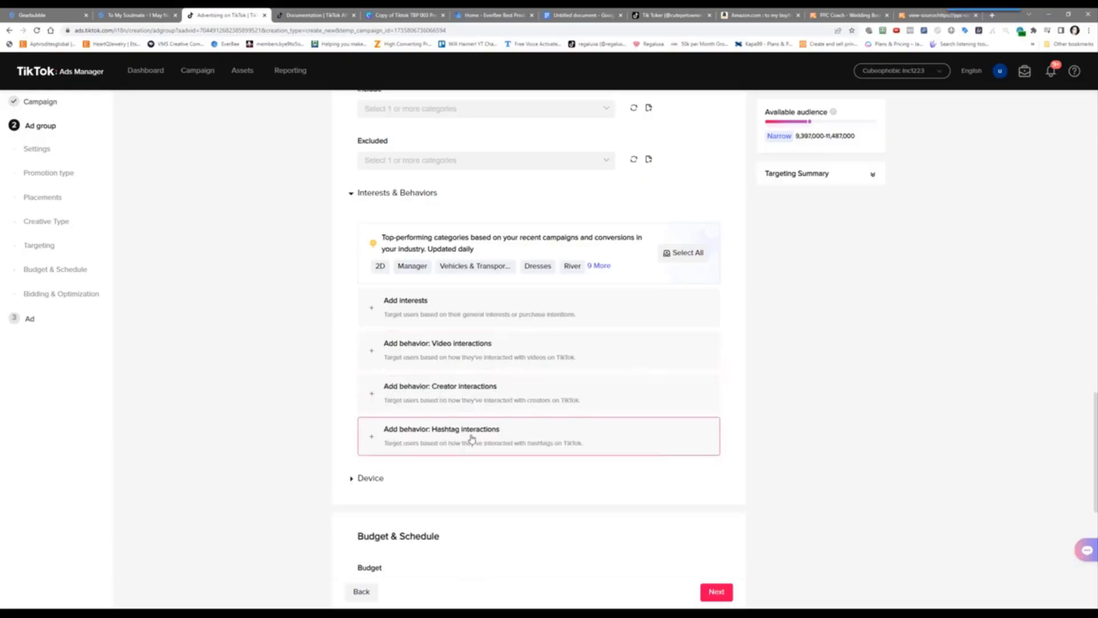
Add a hashtag-interactions behavior targeting videos tagged #dog
click(472, 439)
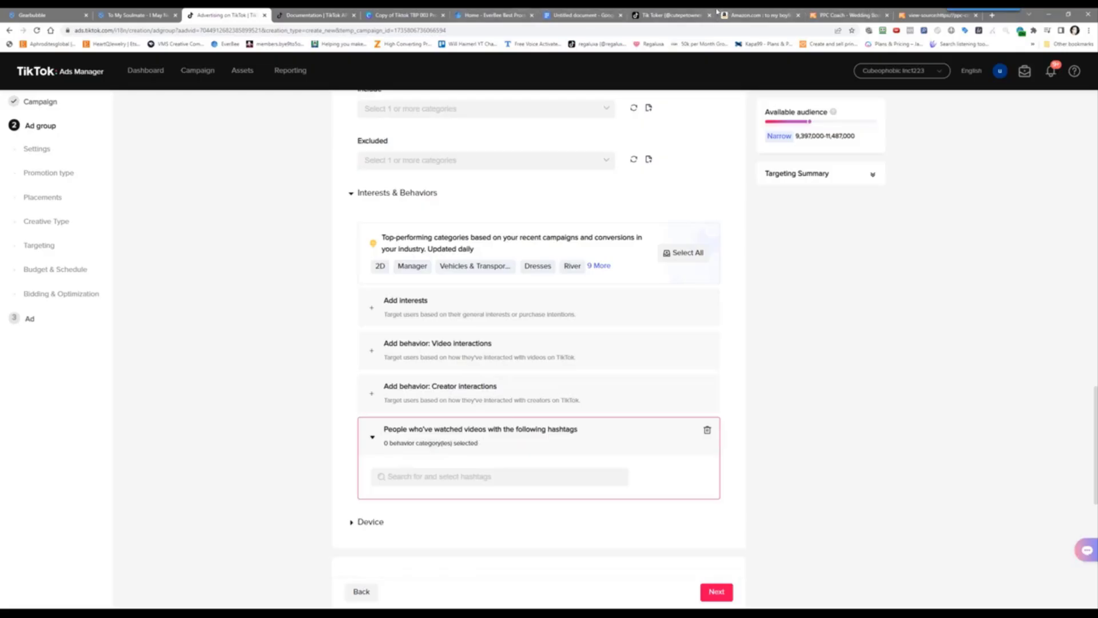
click(673, 13)
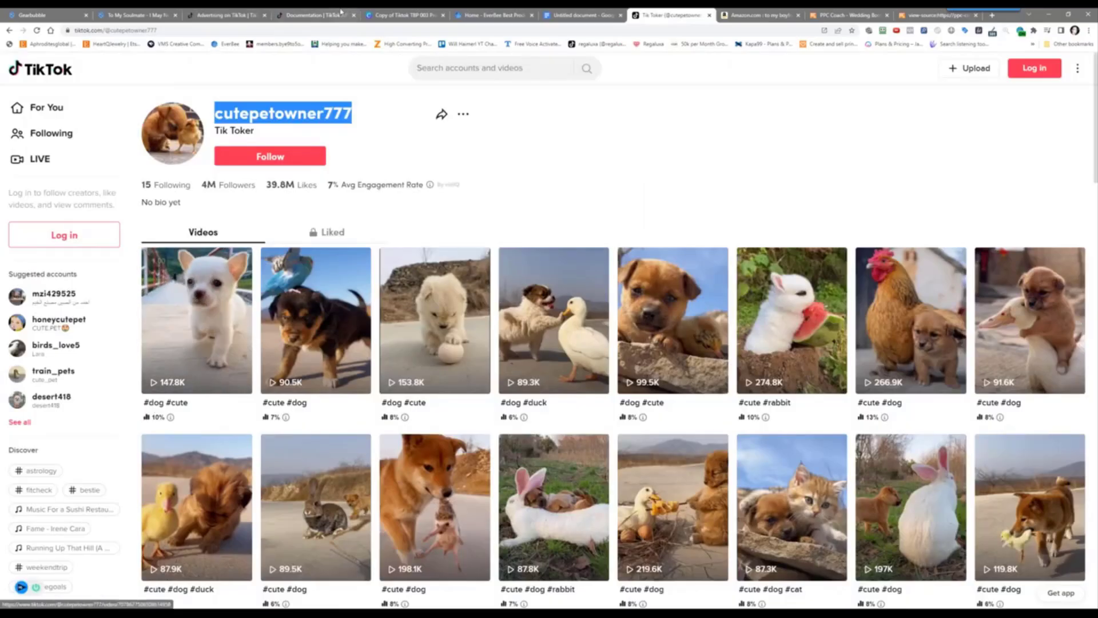
click(237, 12)
click(400, 477)
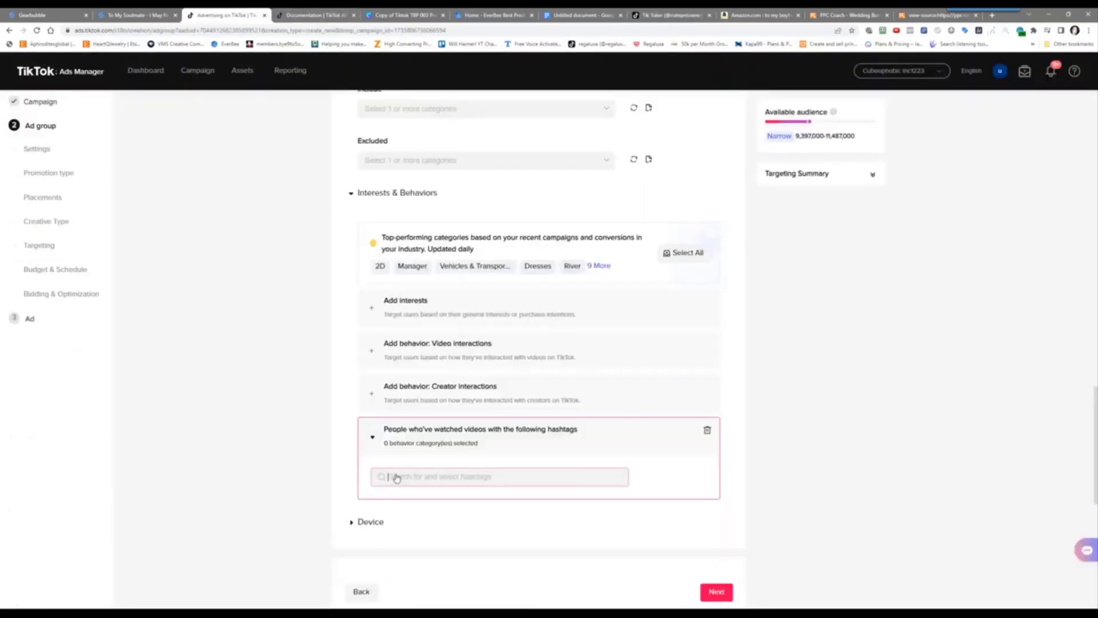
text(#)
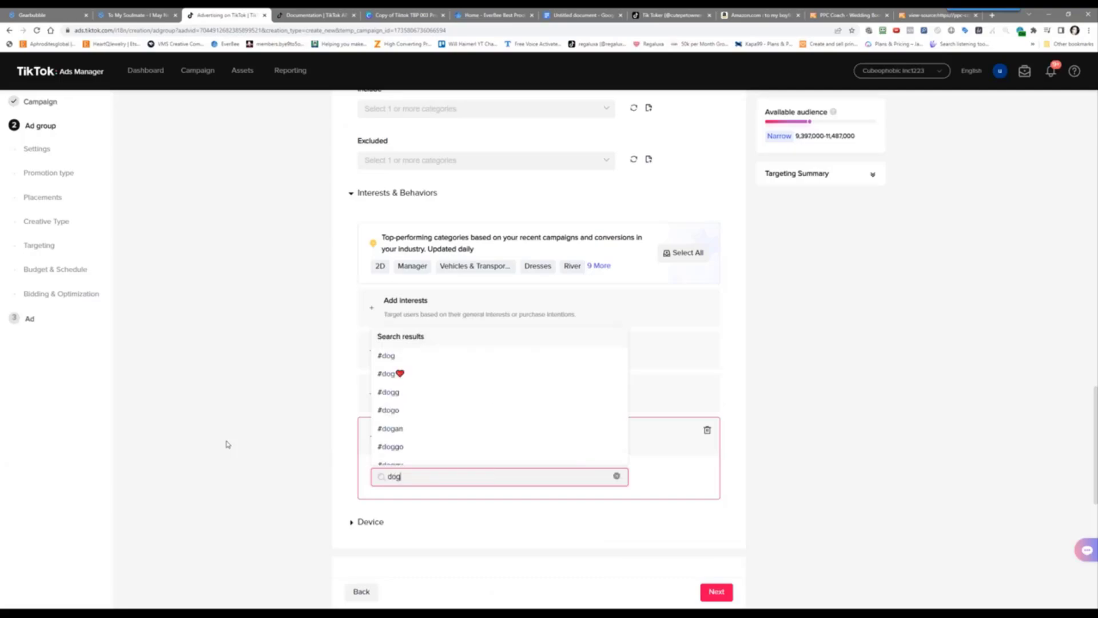
click(380, 355)
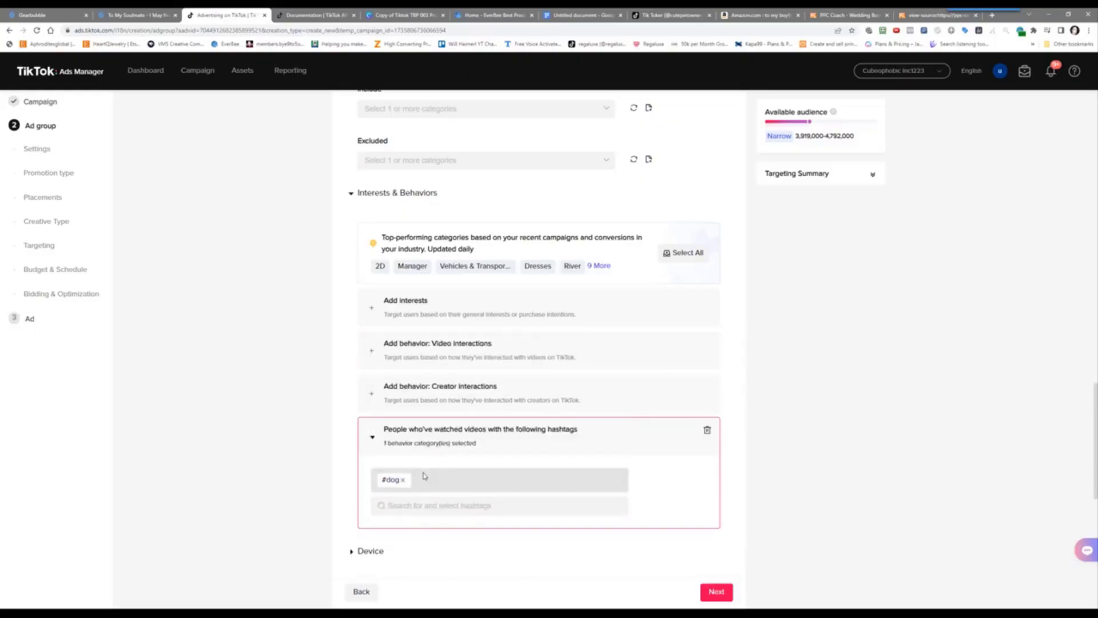
click(671, 13)
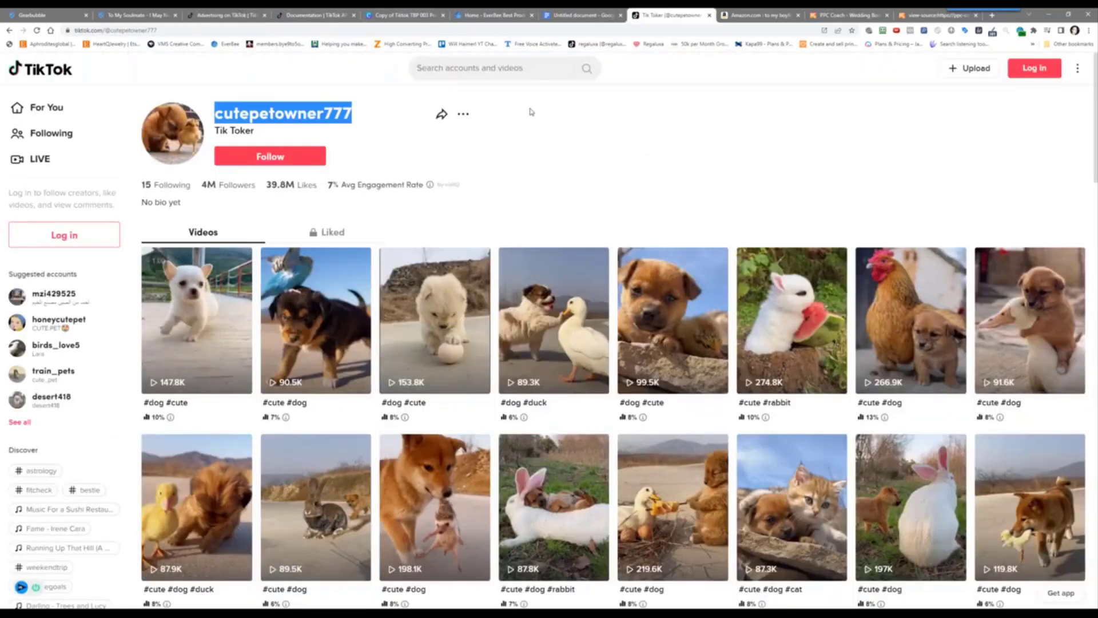
Search TikTok for 'belesme' and open the Belesmé brand profile
click(486, 65)
text(bele)
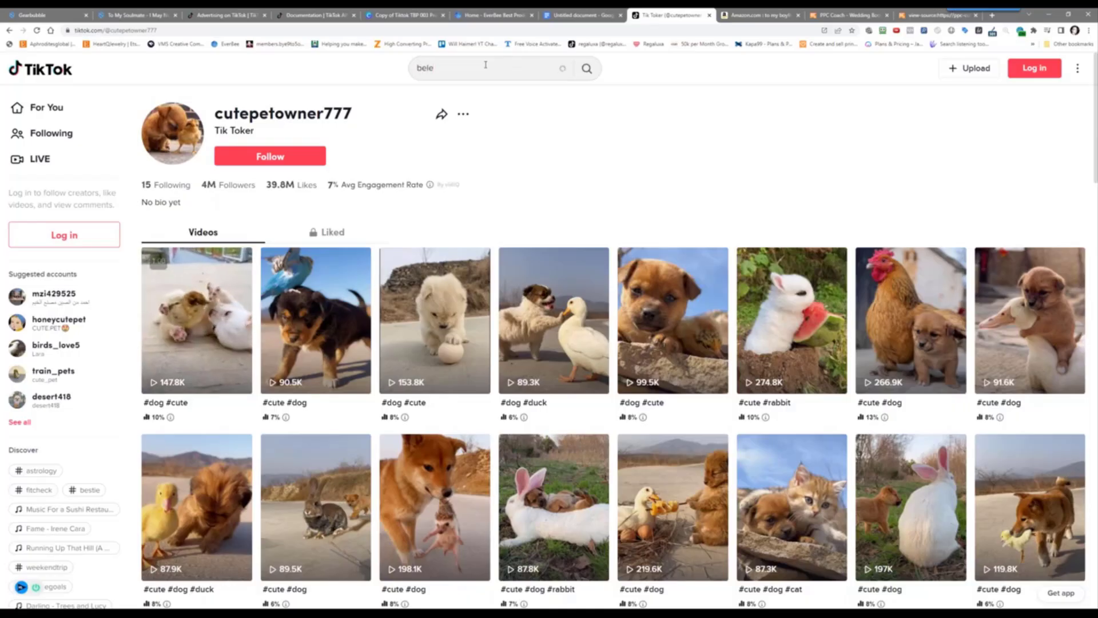
key(BackSpace)
text(seme)
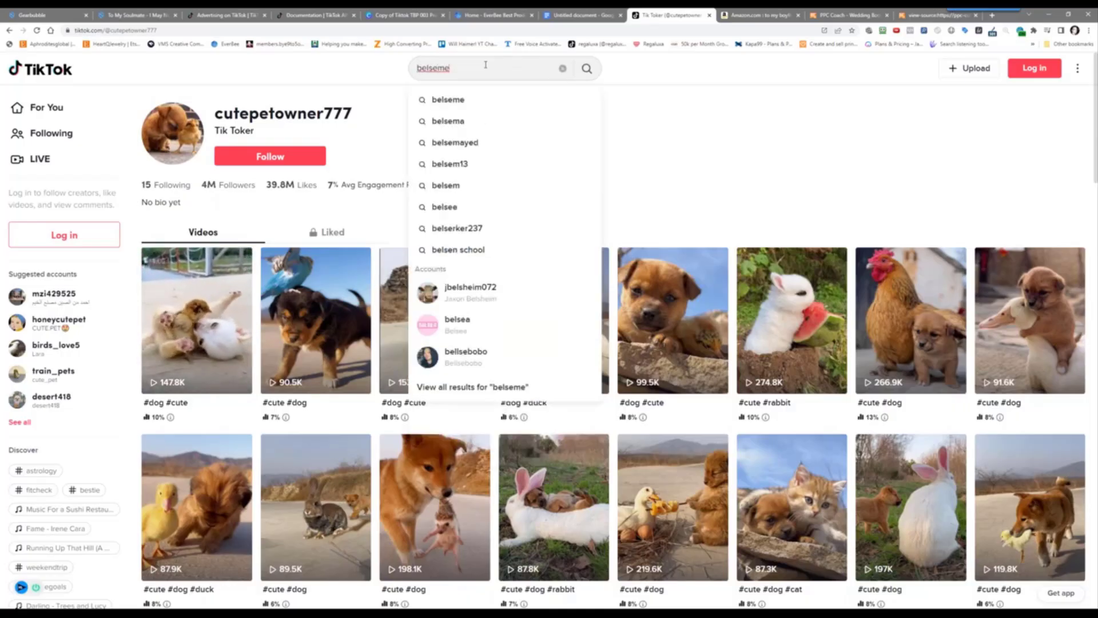
key(Return)
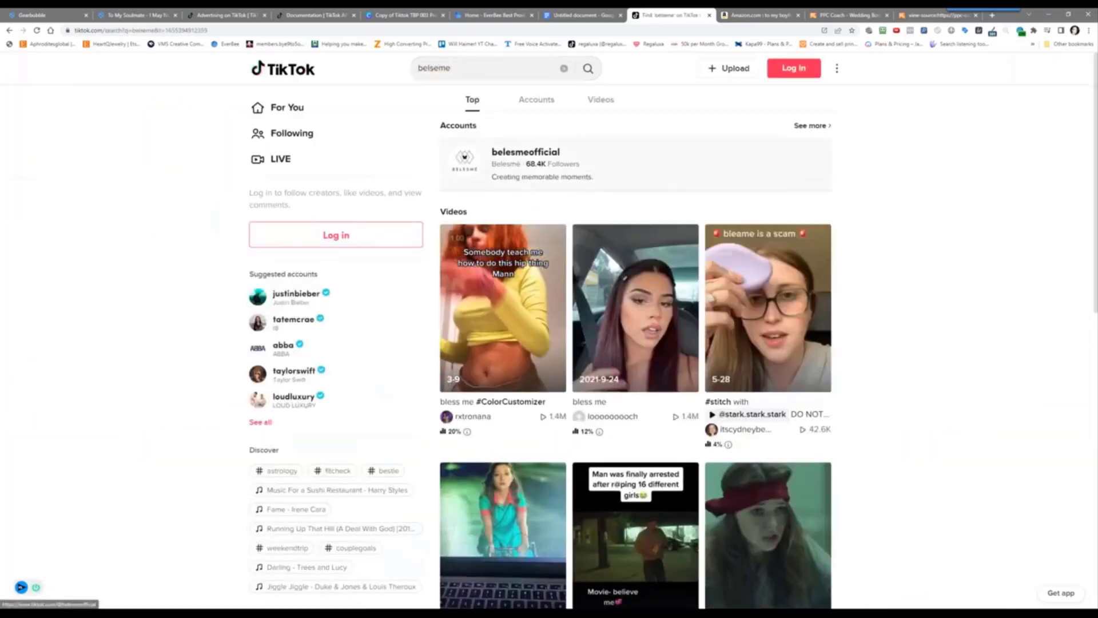
click(517, 151)
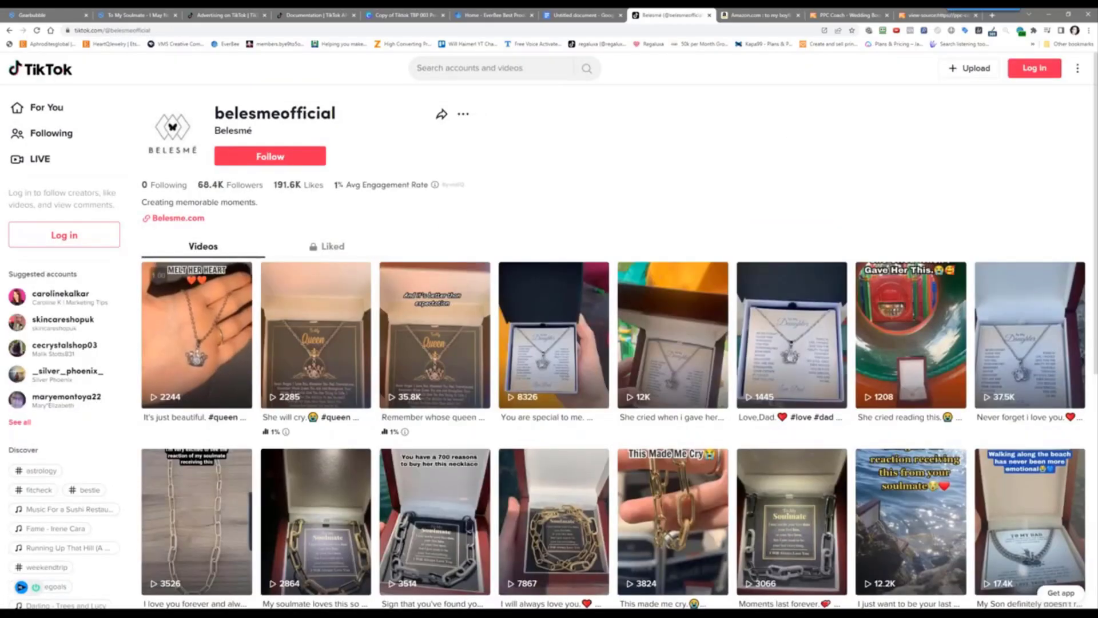
Scroll the profile grid and open the 3.2M-view necklace video in a new tab
scroll(619, 345, down, 7)
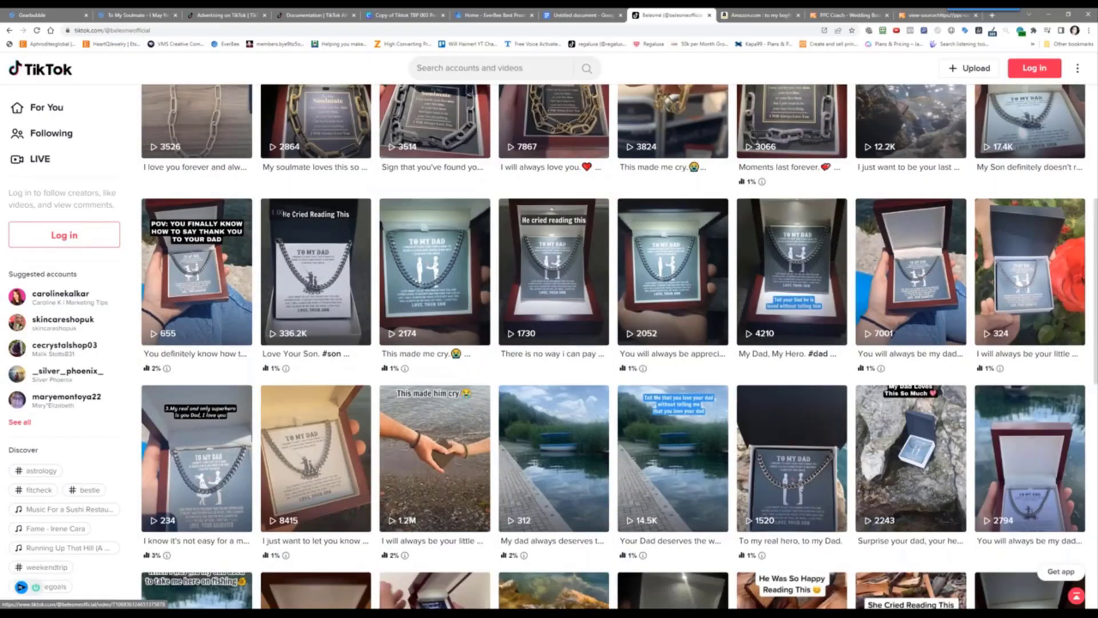
scroll(788, 376, down, 8)
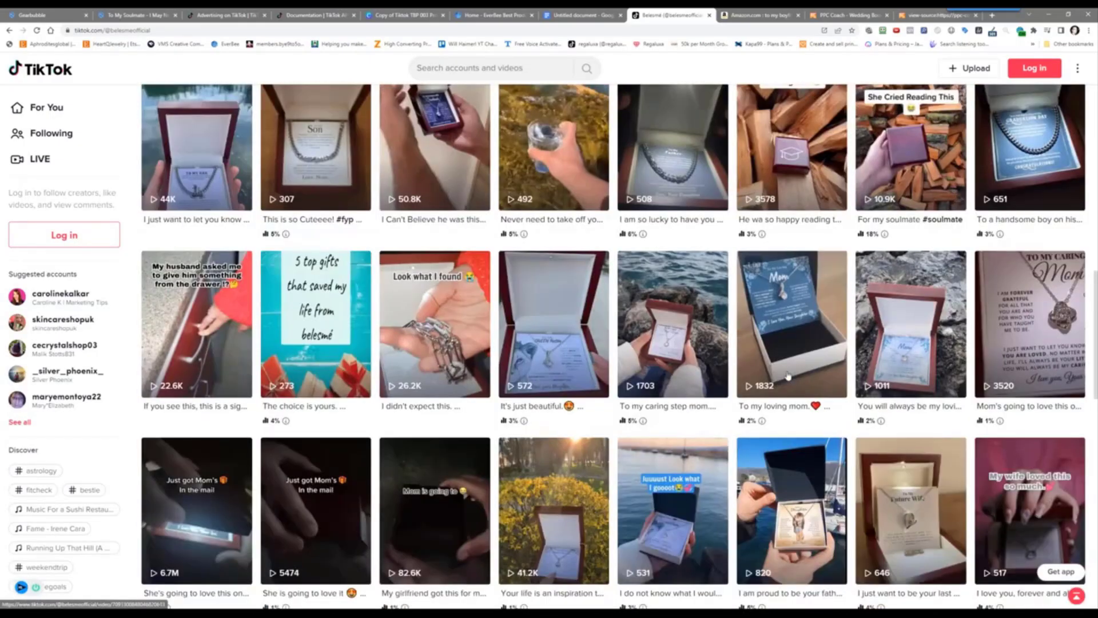
scroll(789, 376, down, 2)
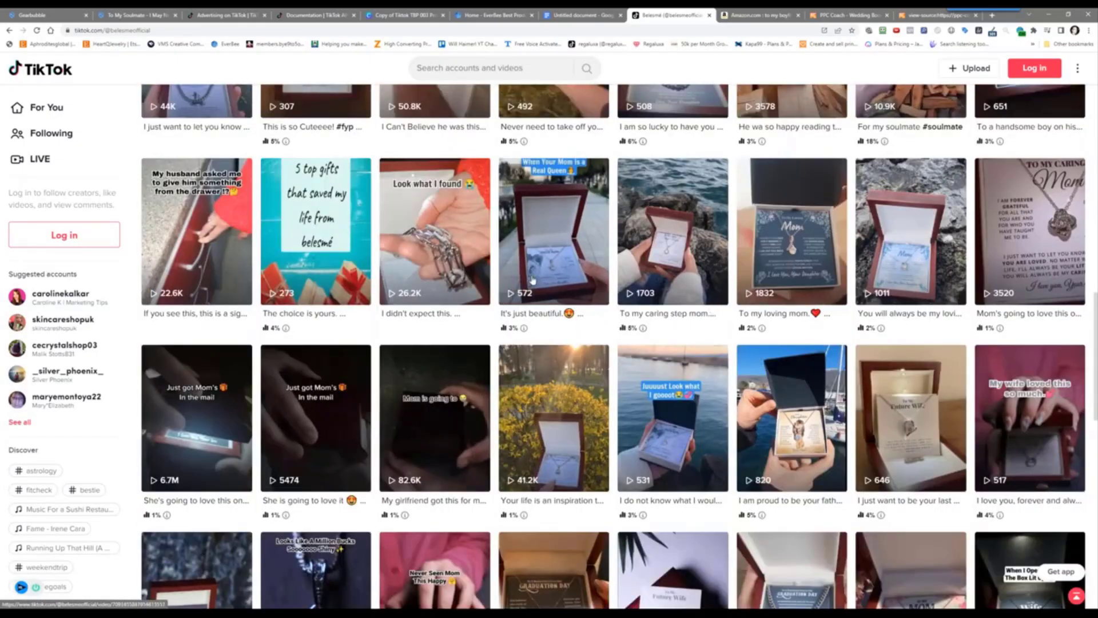
scroll(532, 280, down, 3)
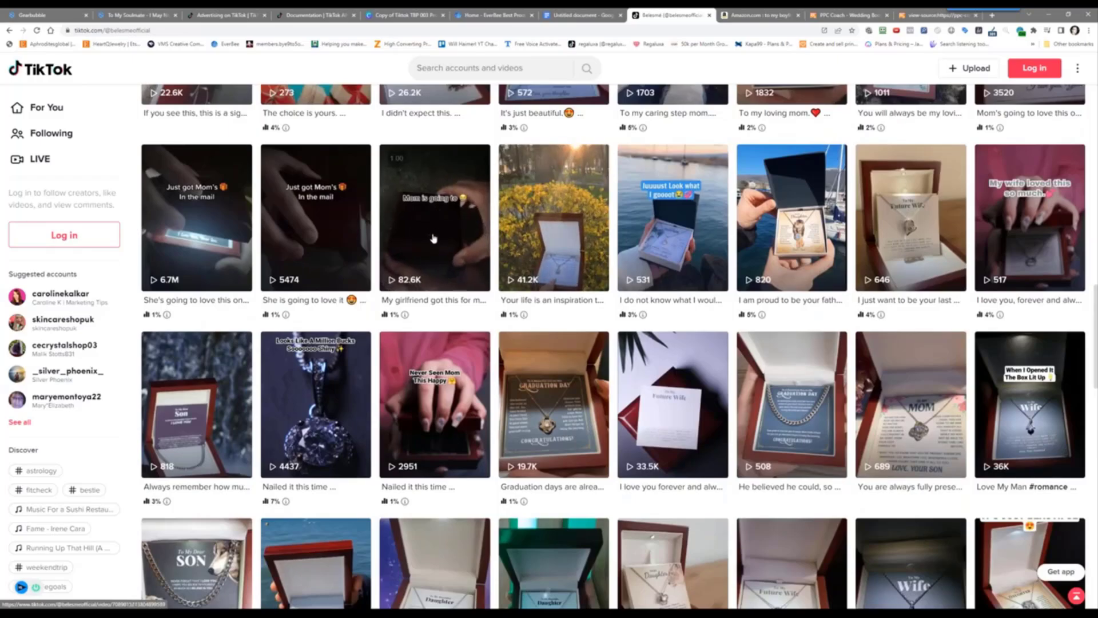
scroll(434, 246, down, 1)
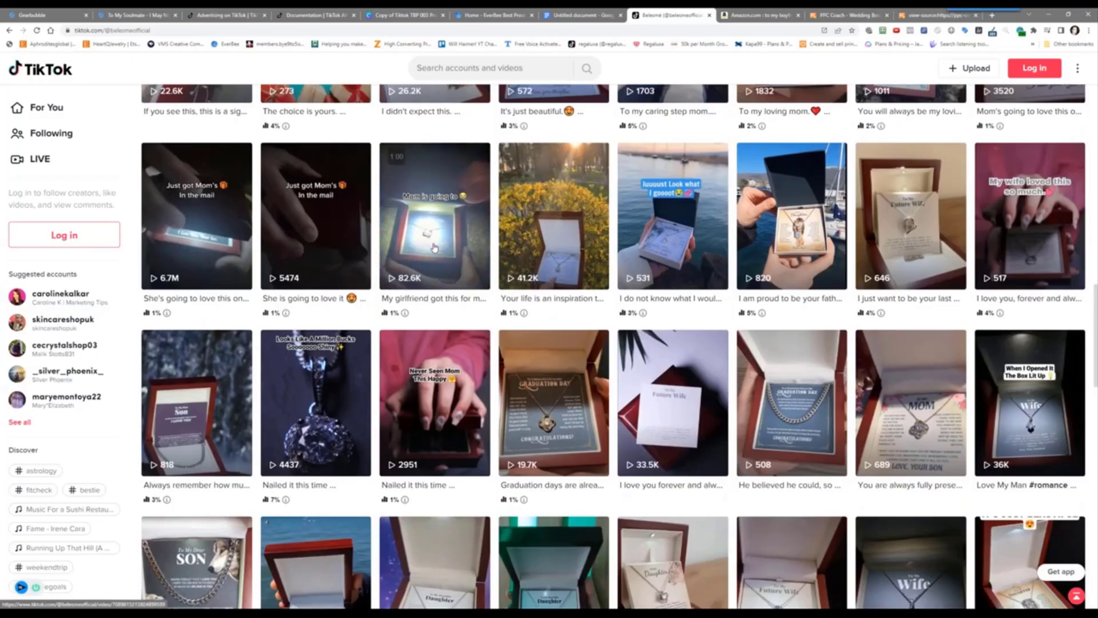
scroll(434, 247, down, 5)
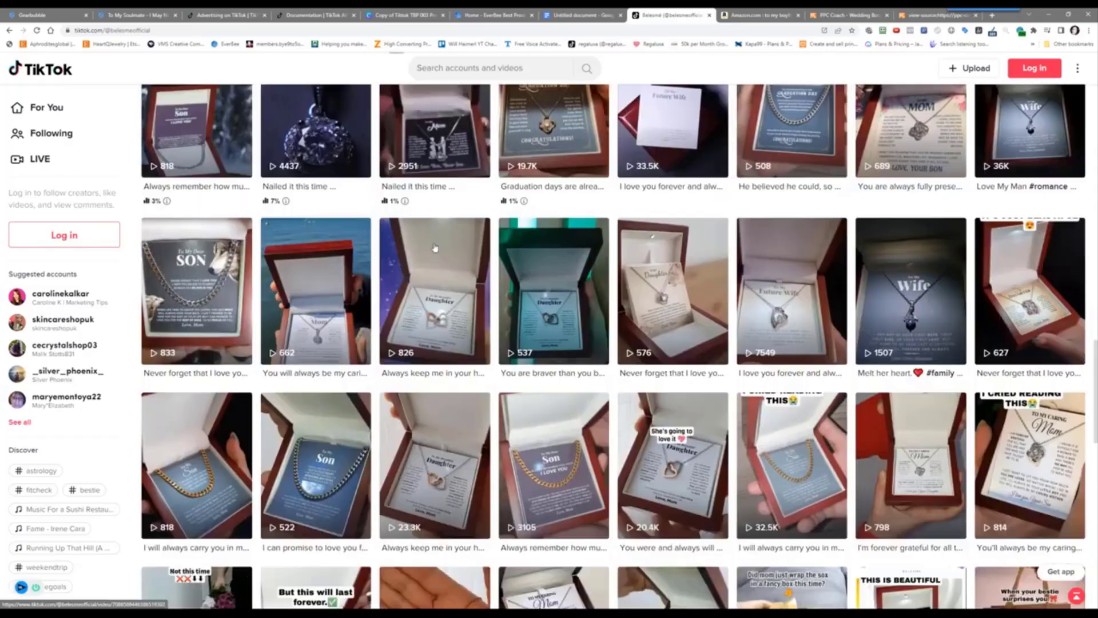
scroll(434, 247, down, 9)
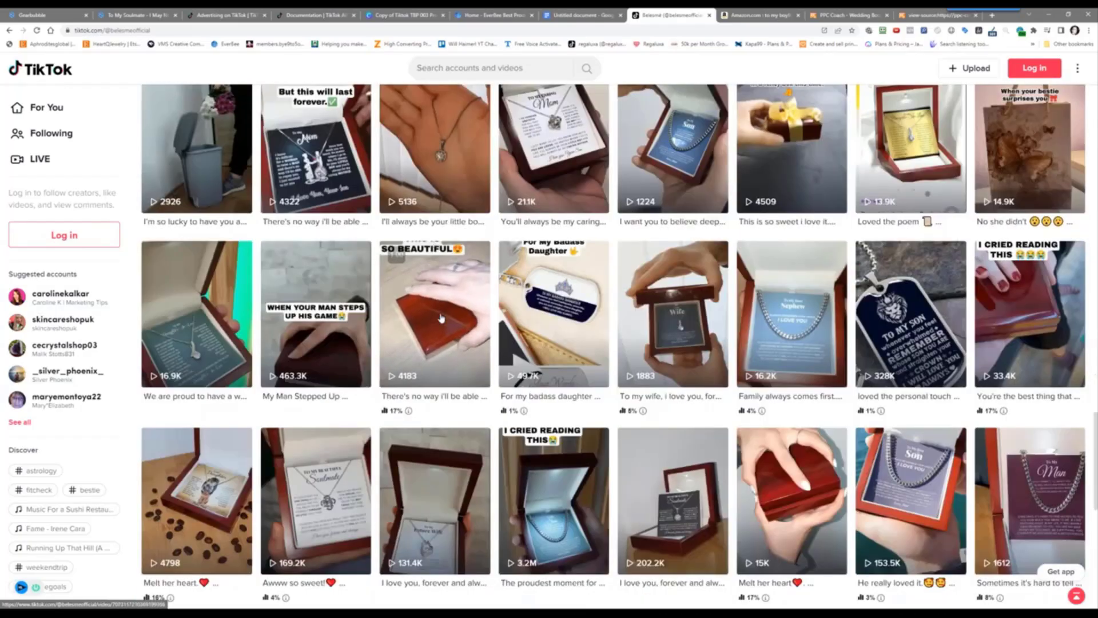
scroll(440, 319, down, 5)
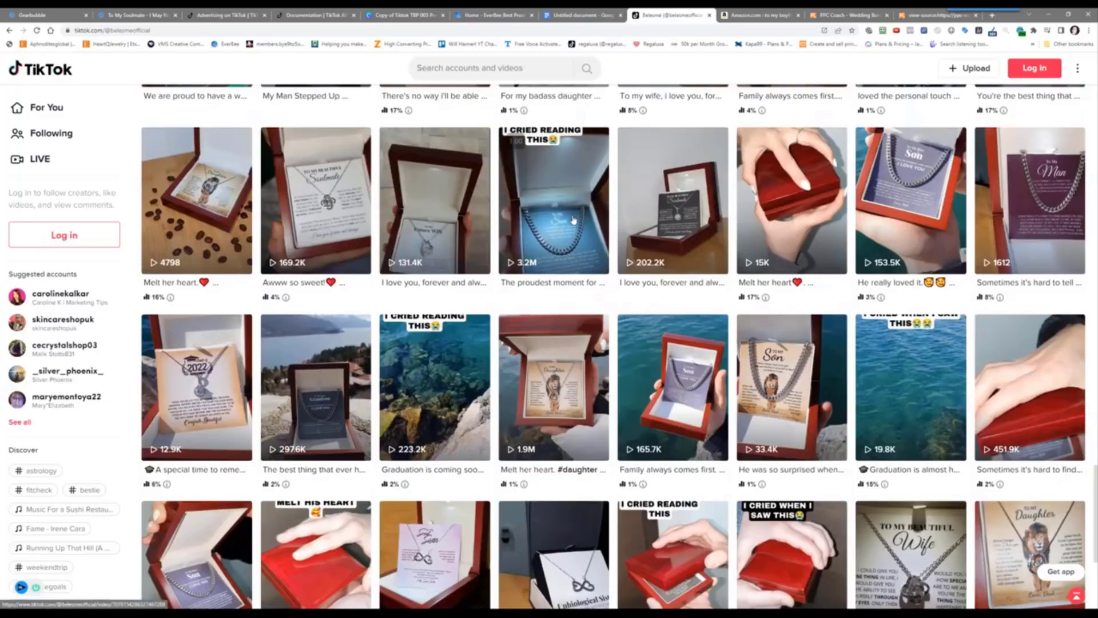
right_click(584, 221)
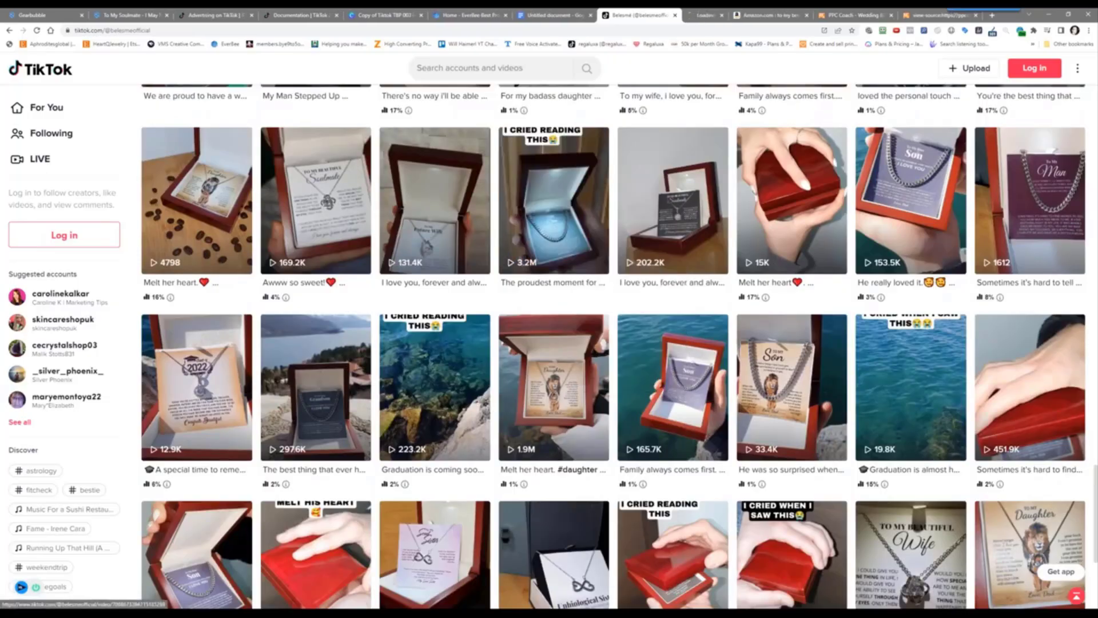
key(ctrl+Tab)
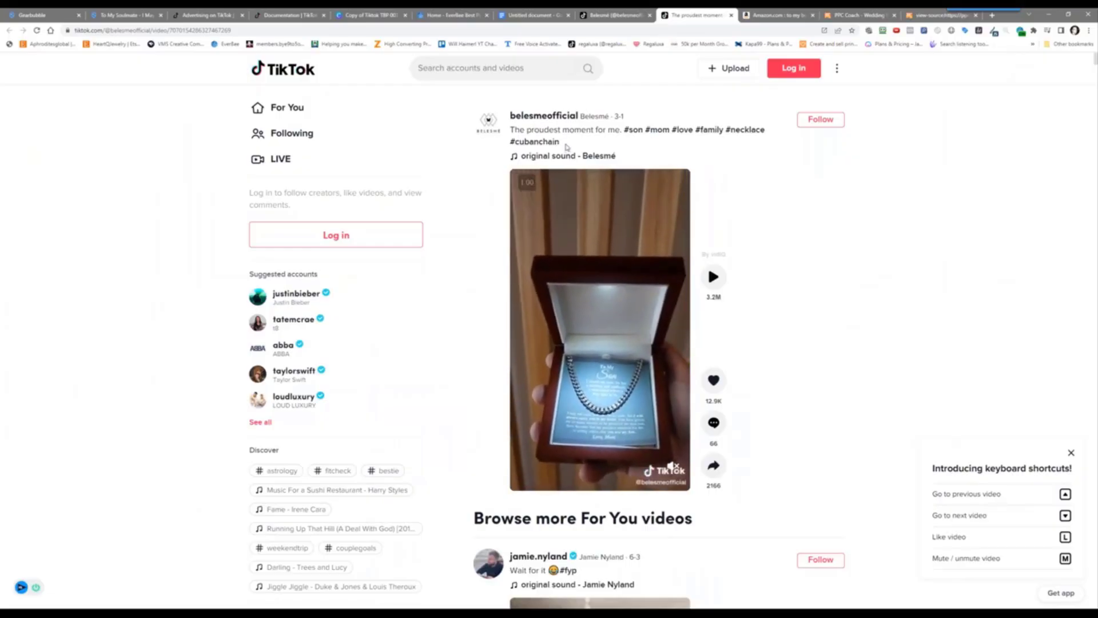
Copy #cubanchain from the video caption and go back to the Ads Manager ad group
drag(557, 143, 510, 143)
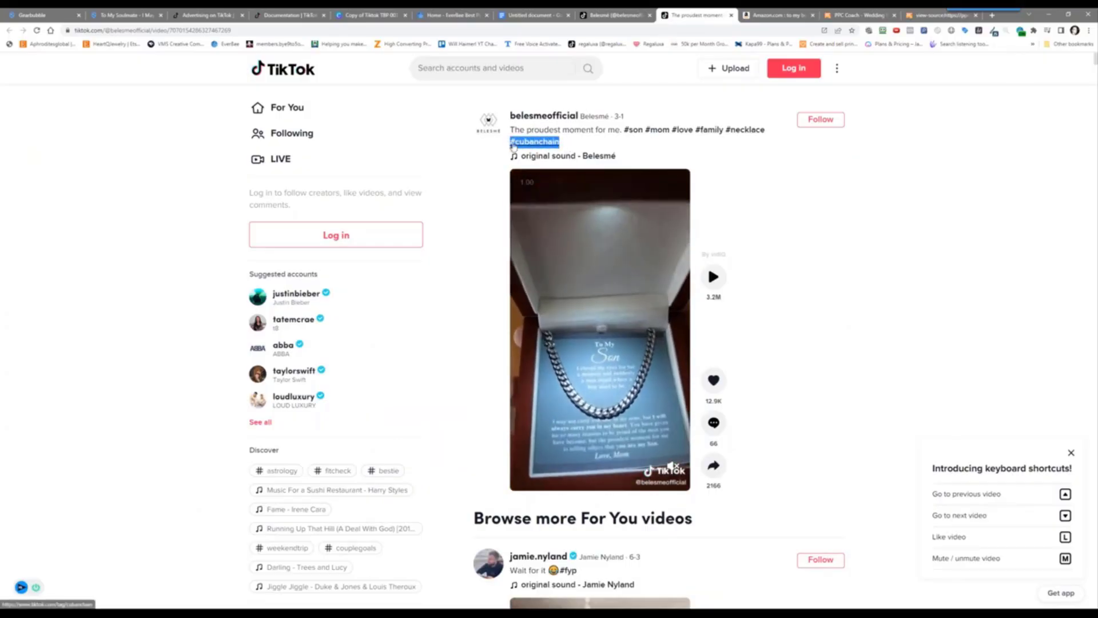
right_click(520, 146)
click(564, 217)
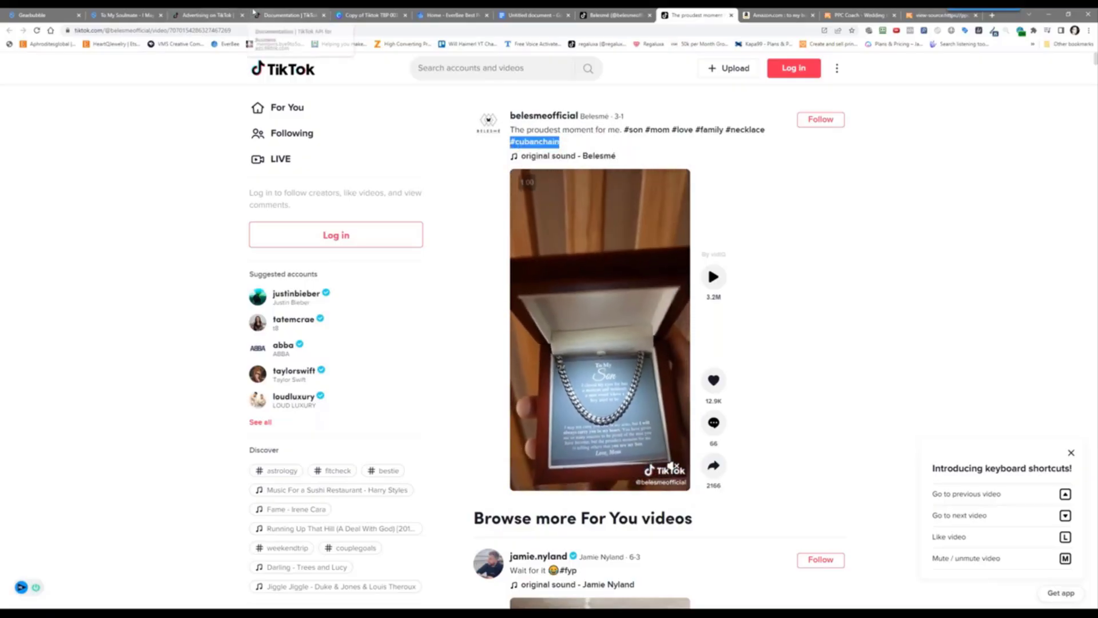
click(213, 11)
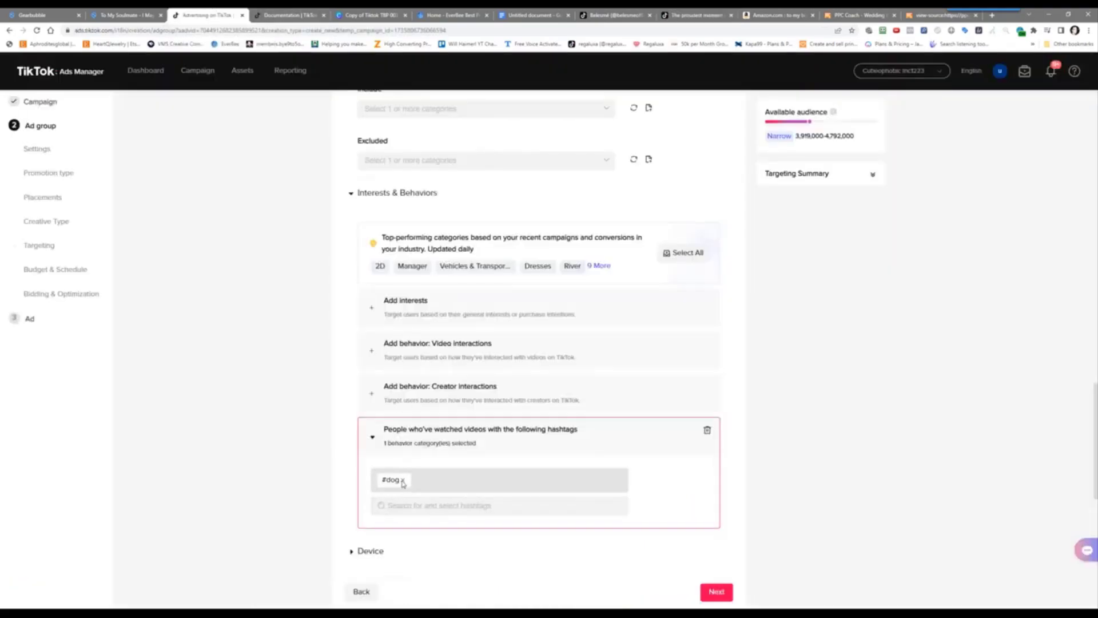
Remove the #dog hashtag, paste #cubanchain into the hashtag search, then try 'cu' and 'son'
click(402, 480)
right_click(399, 478)
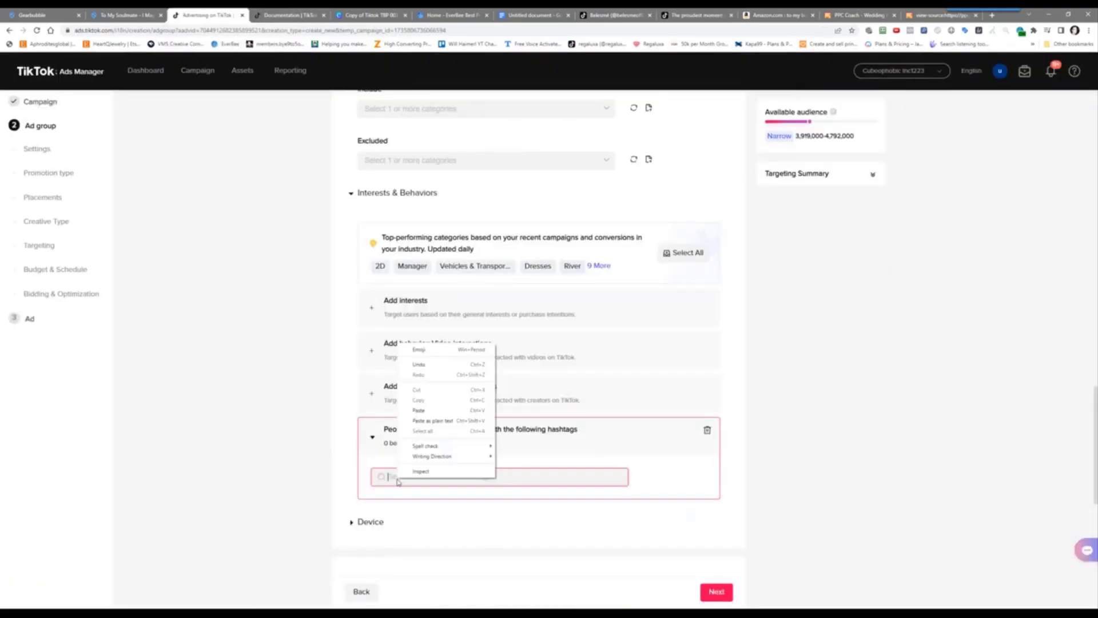
click(433, 411)
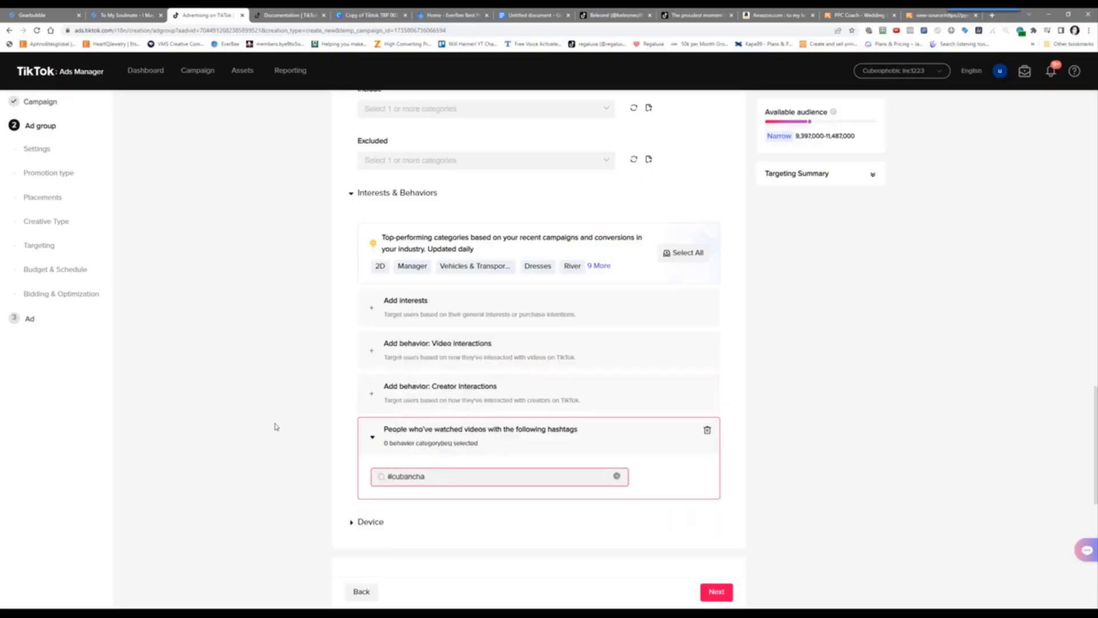
key(BackSpace)
key(BackSpace)
key(BackSpace)
key(BackSpace)
key(BackSpace)
key(BackSpace)
key(BackSpace)
key(BackSpace)
text(cu)
key(BackSpace)
key(BackSpace)
key(BackSpace)
key(BackSpace)
key(BackSpace)
key(BackSpace)
key(BackSpace)
key(BackSpace)
key(BackSpace)
key(BackSpace)
text(son)
Recheck the video's hashtags, then search hashtags for 'mom' and 'sou'
click(693, 13)
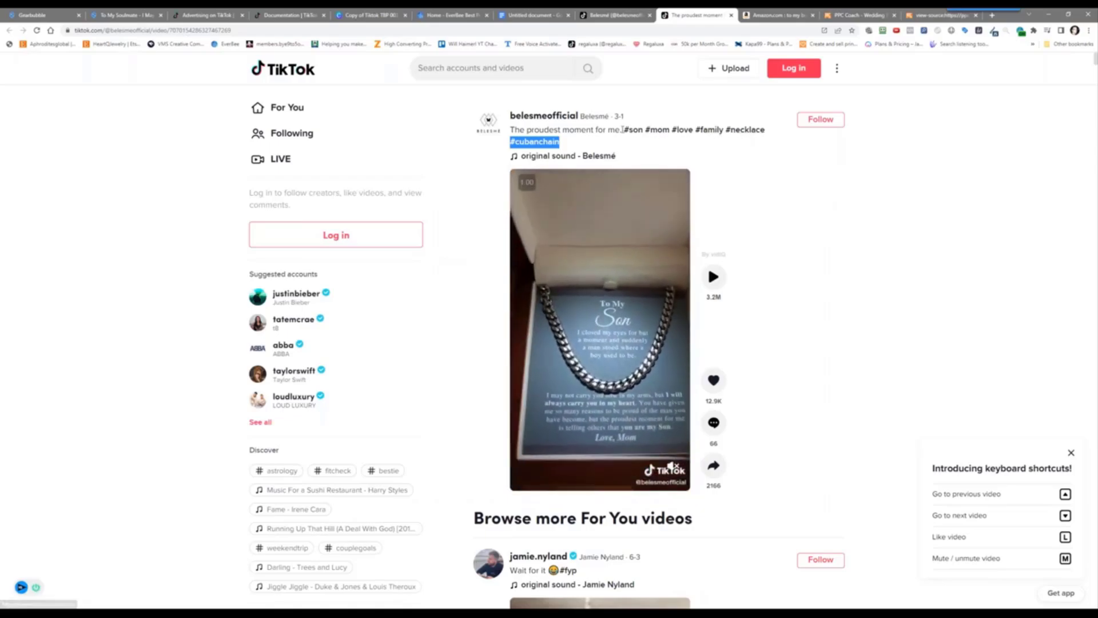
click(188, 11)
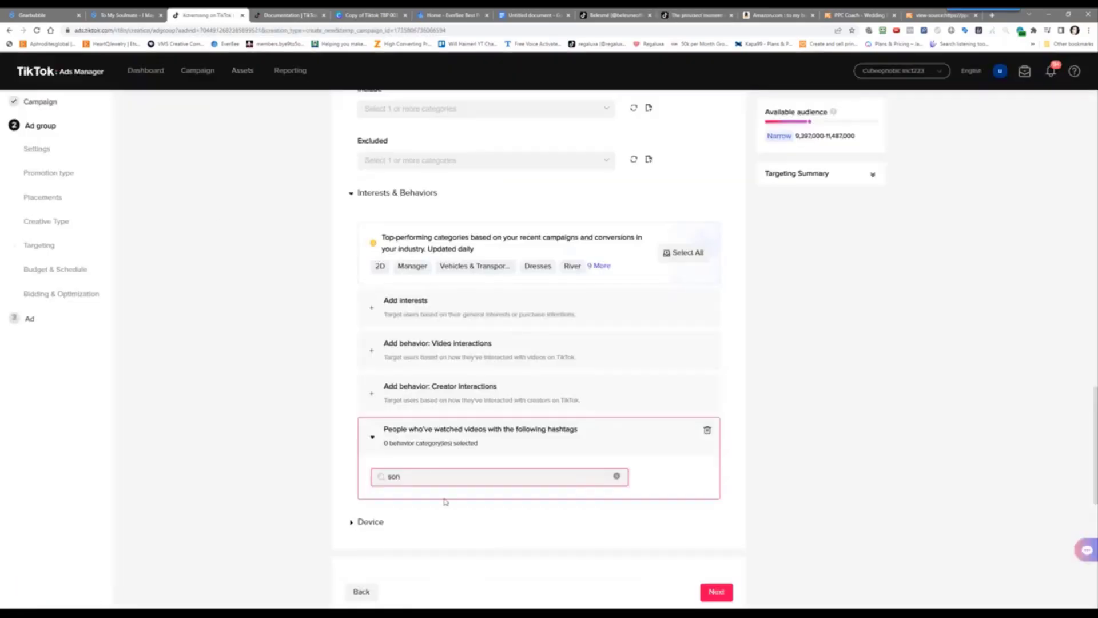
drag(409, 482, 343, 478)
text(mom)
key(BackSpace)
key(BackSpace)
key(BackSpace)
text(sou)
key(BackSpace)
key(BackSpace)
key(BackSpace)
key(BackSpace)
key(BackSpace)
key(BackSpace)
key(BackSpace)
key(BackSpace)
Try the hashtag searches 's', 'neck' and 'dog'
text(s)
key(BackSpace)
text(s)
key(BackSpace)
text(neck)
key(BackSpace)
key(BackSpace)
key(BackSpace)
key(BackSpace)
text(dog)
Clear the search, search 'cubanchain', then replace it with 'son'
click(241, 471)
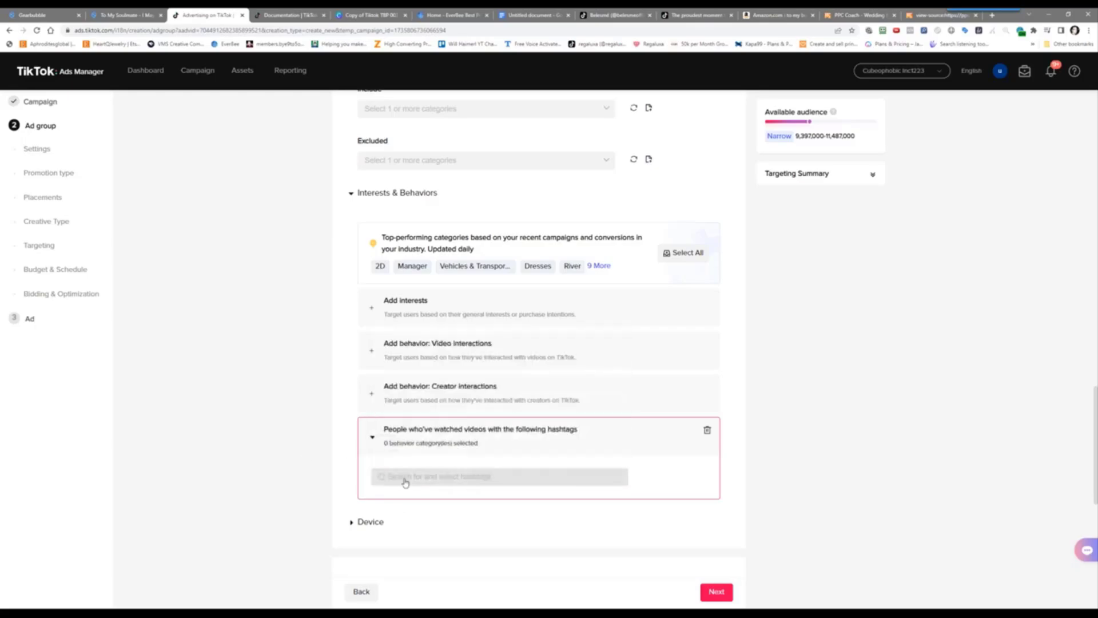
click(406, 484)
text(cu)
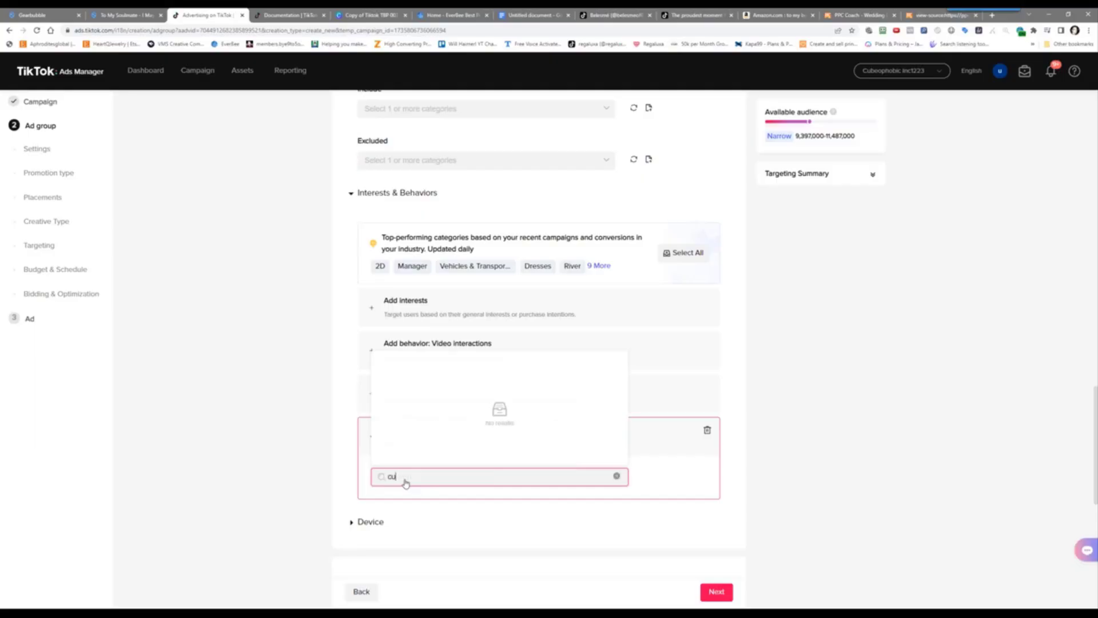
text(banchain)
click(382, 477)
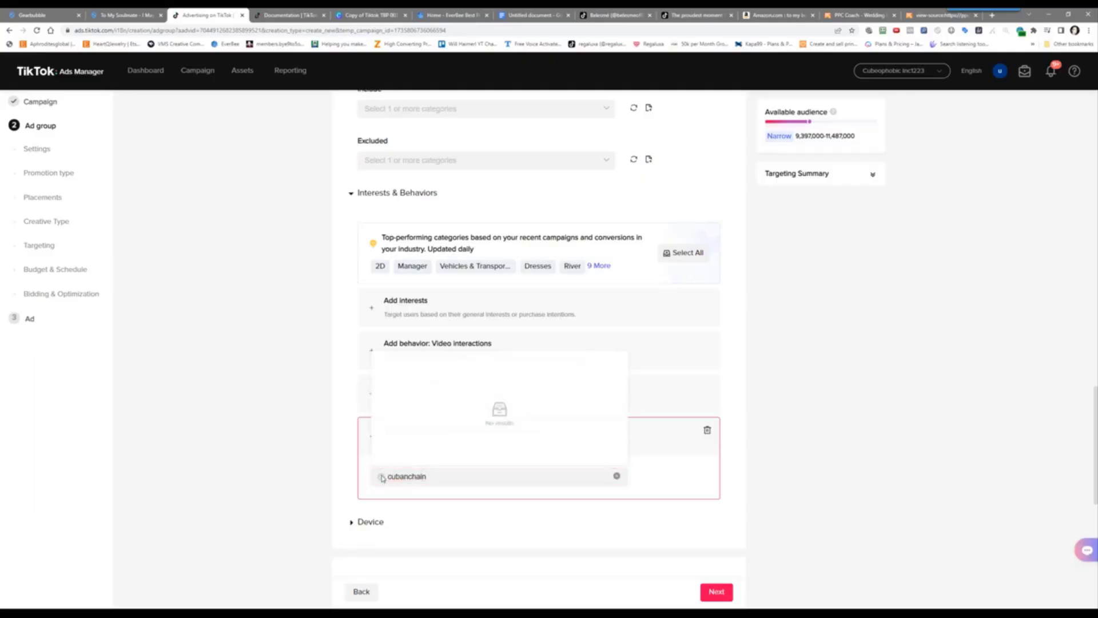
click(395, 481)
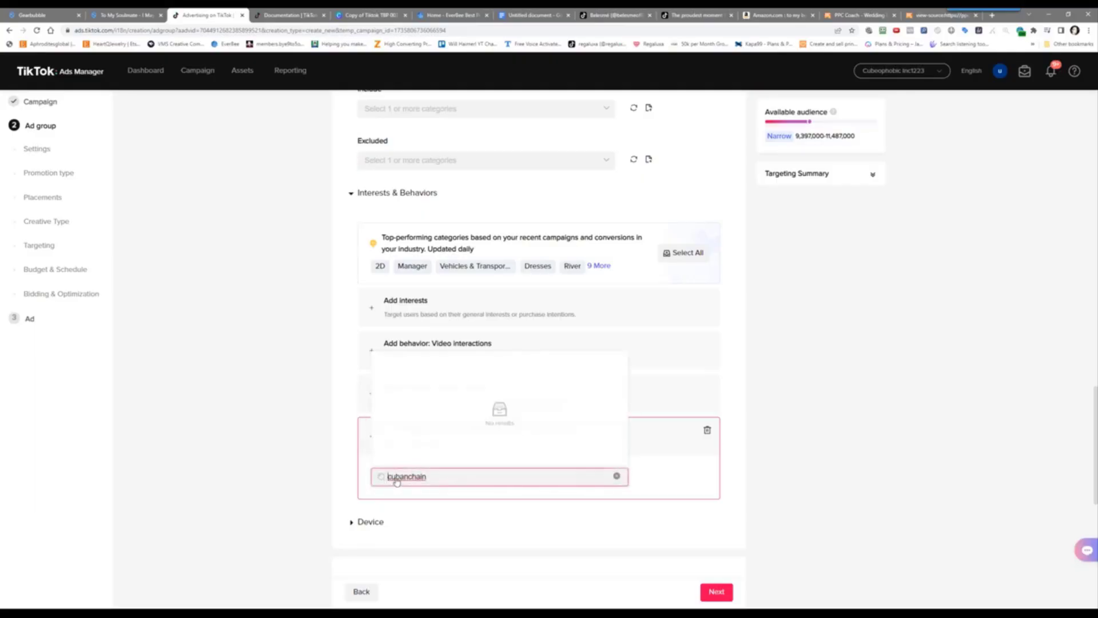
double_click(397, 482)
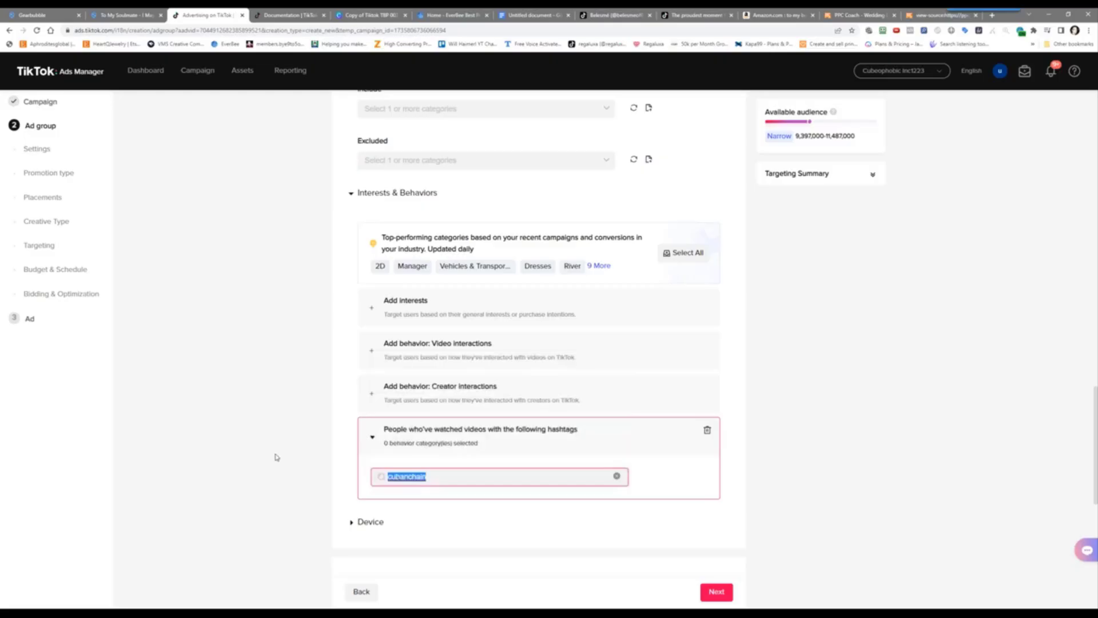
text(son)
Browse the hashtag matches for 'son', then delete the hashtag-interactions behavior block
click(383, 479)
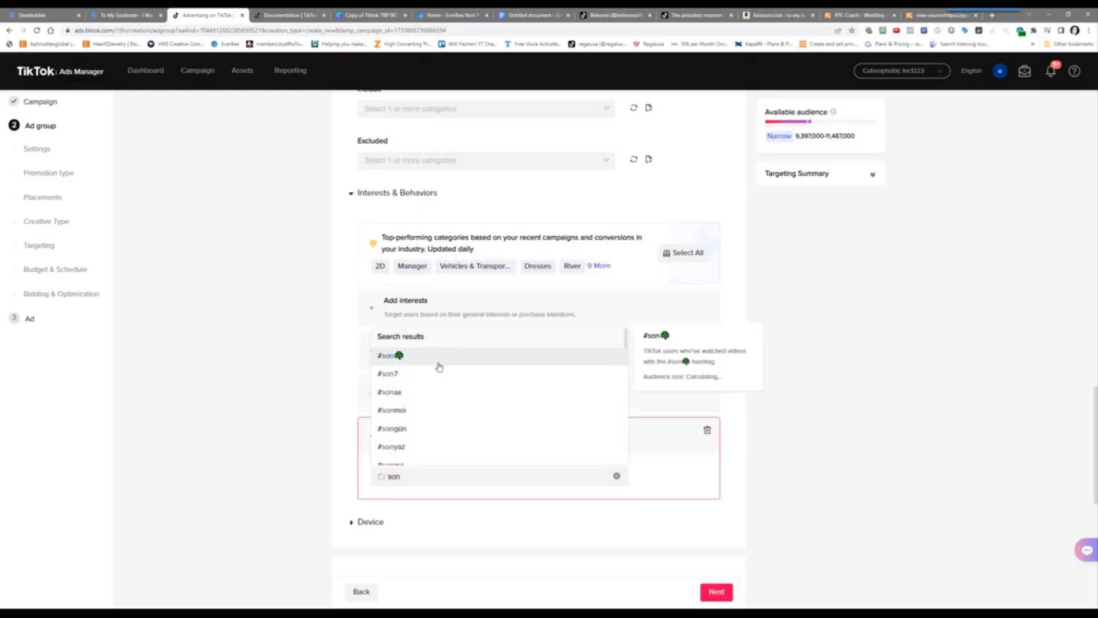
scroll(455, 419, down, 2)
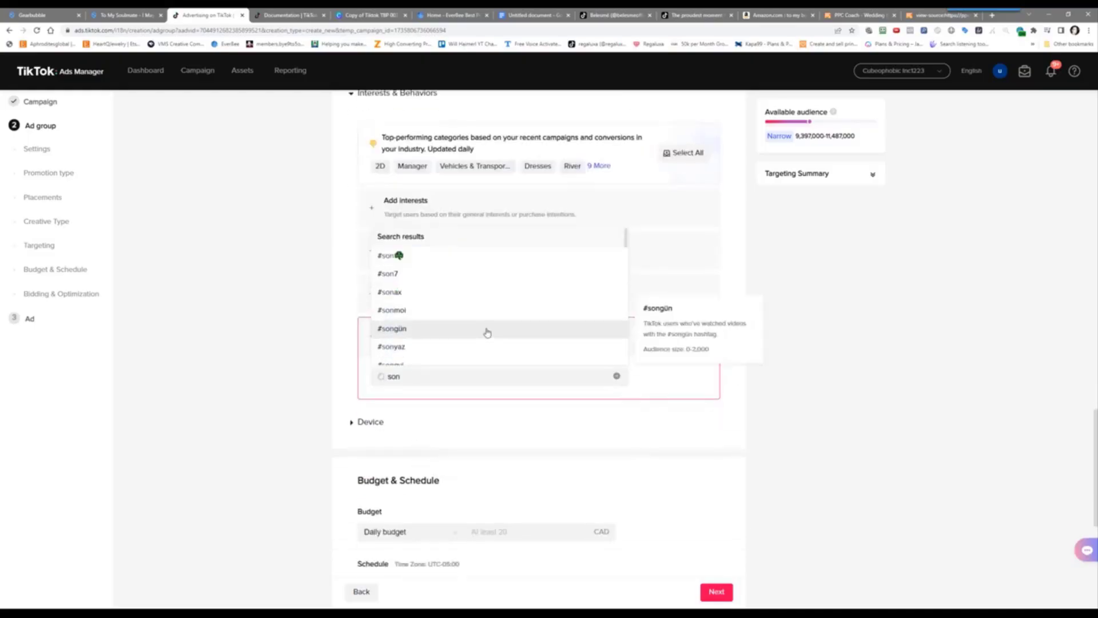
scroll(486, 331, down, 5)
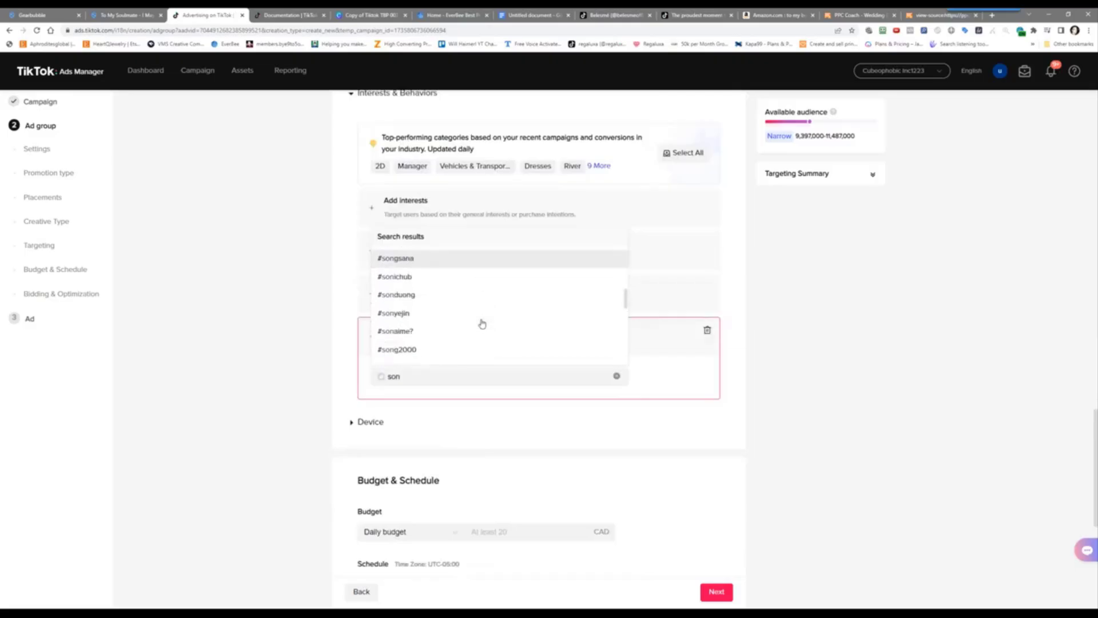
scroll(483, 324, down, 6)
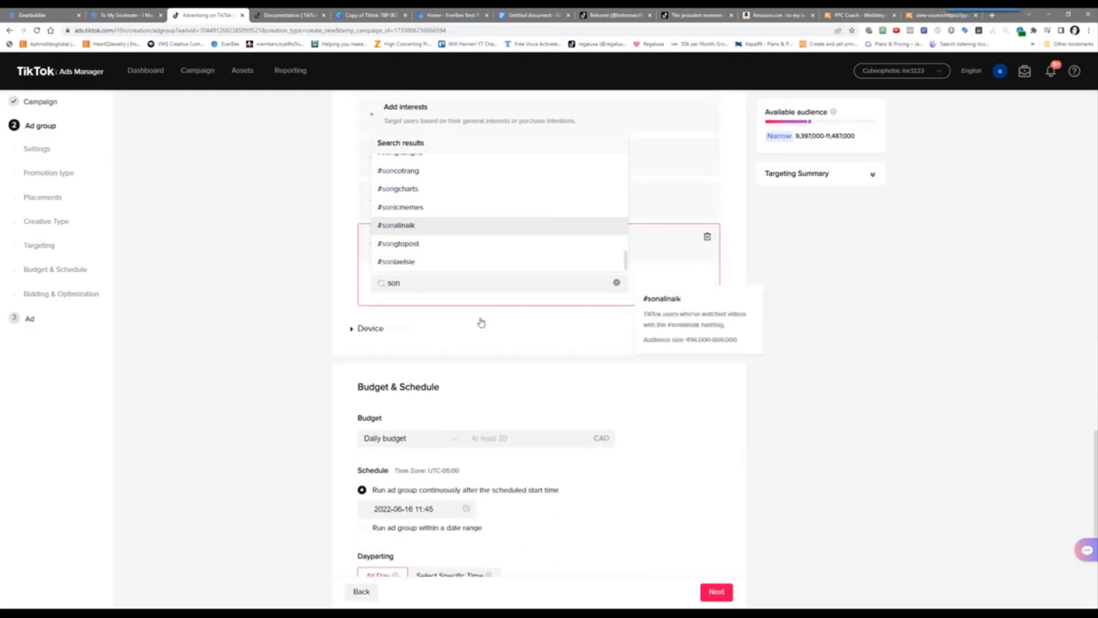
scroll(331, 302, up, 2)
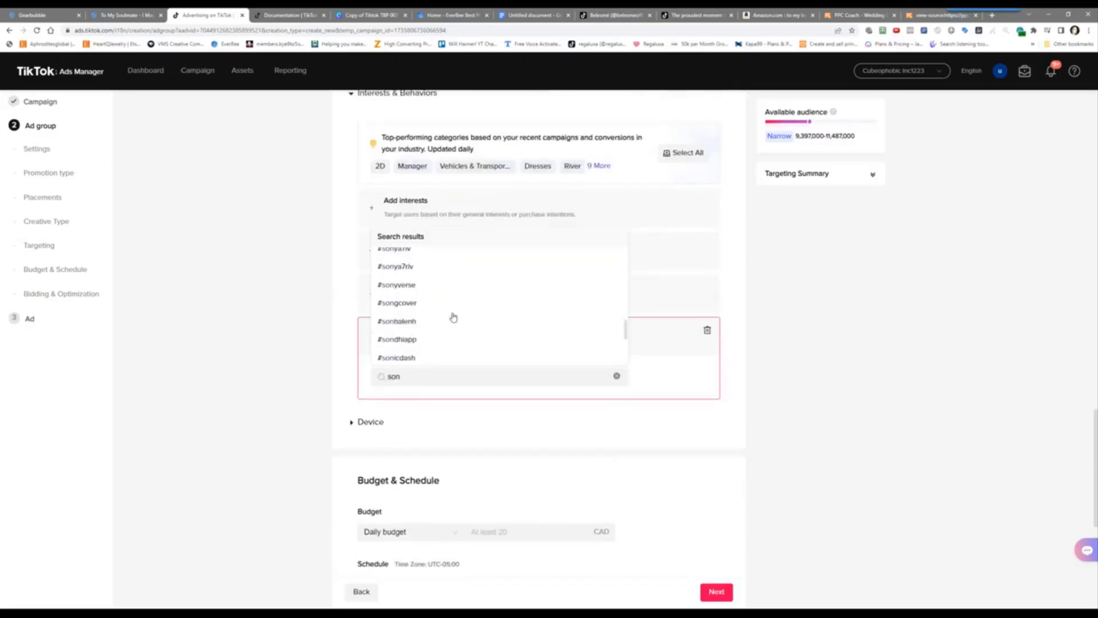
scroll(451, 317, up, 10)
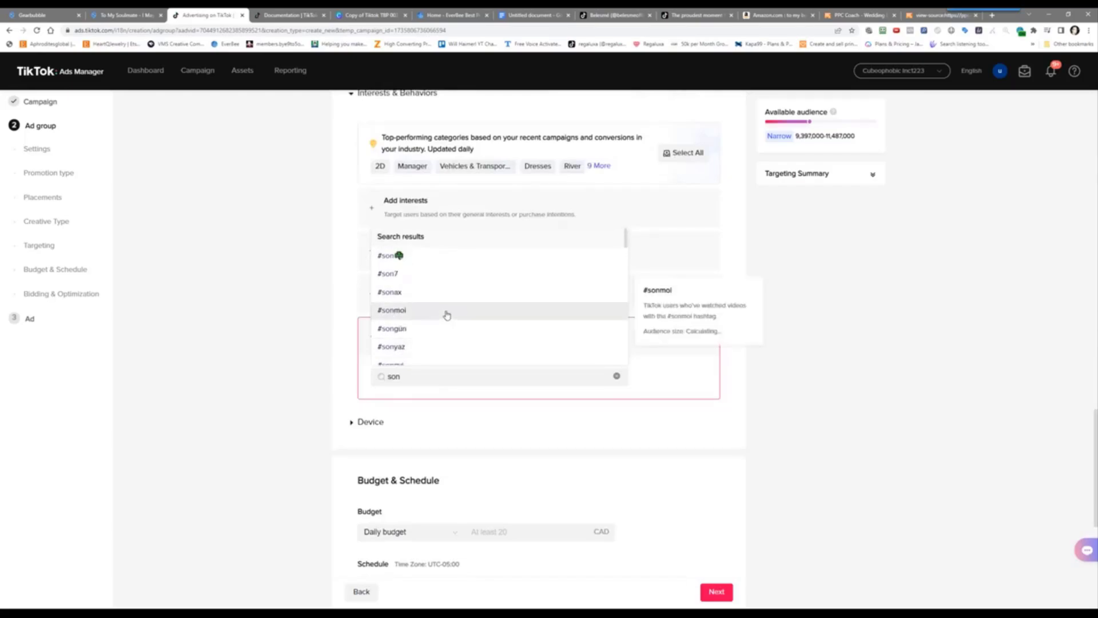
click(314, 384)
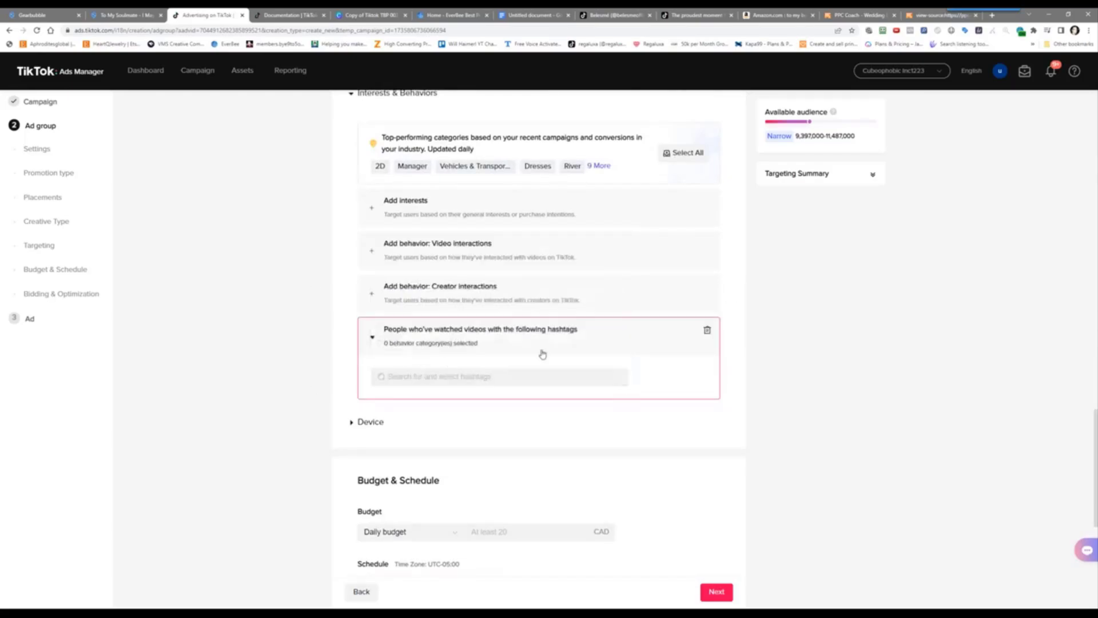
click(709, 332)
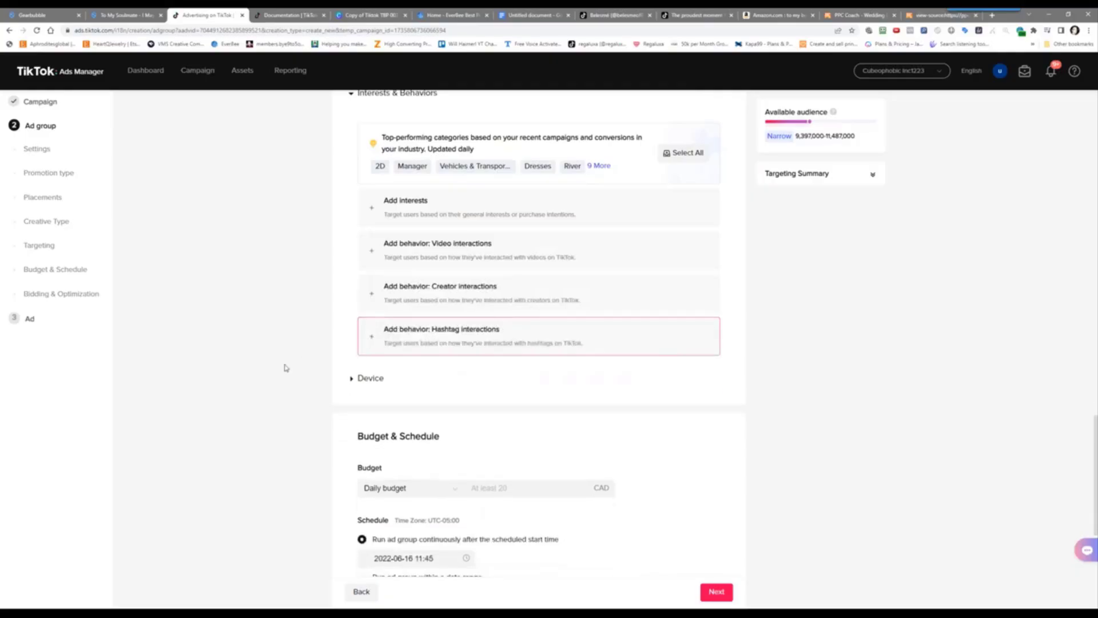
scroll(317, 368, down, 2)
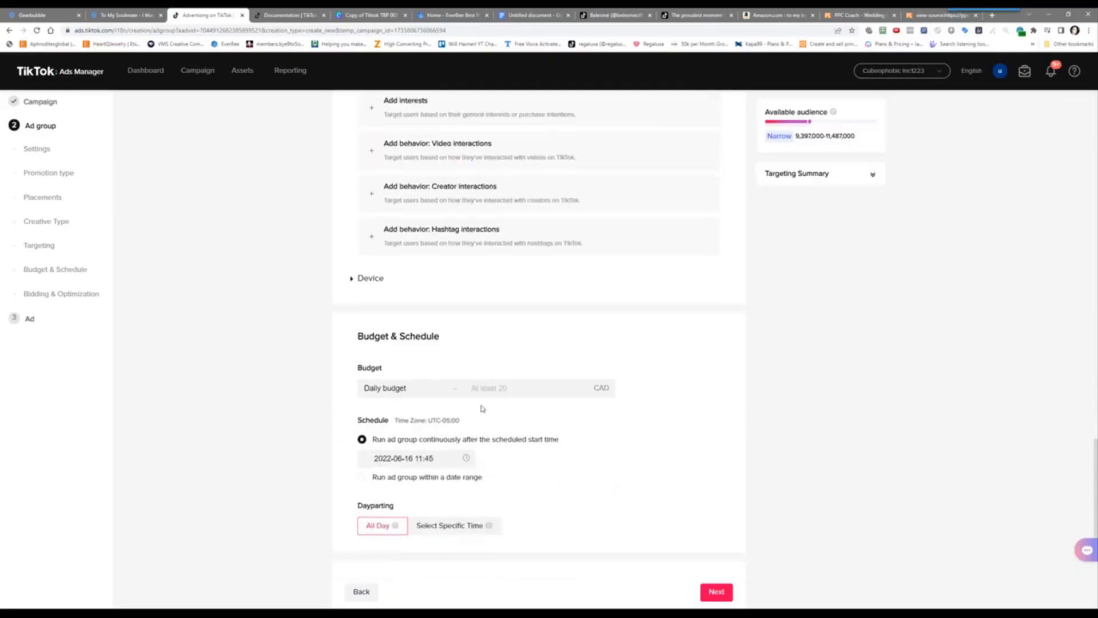
Set the ad group's daily budget to 20.00 CAD
click(520, 382)
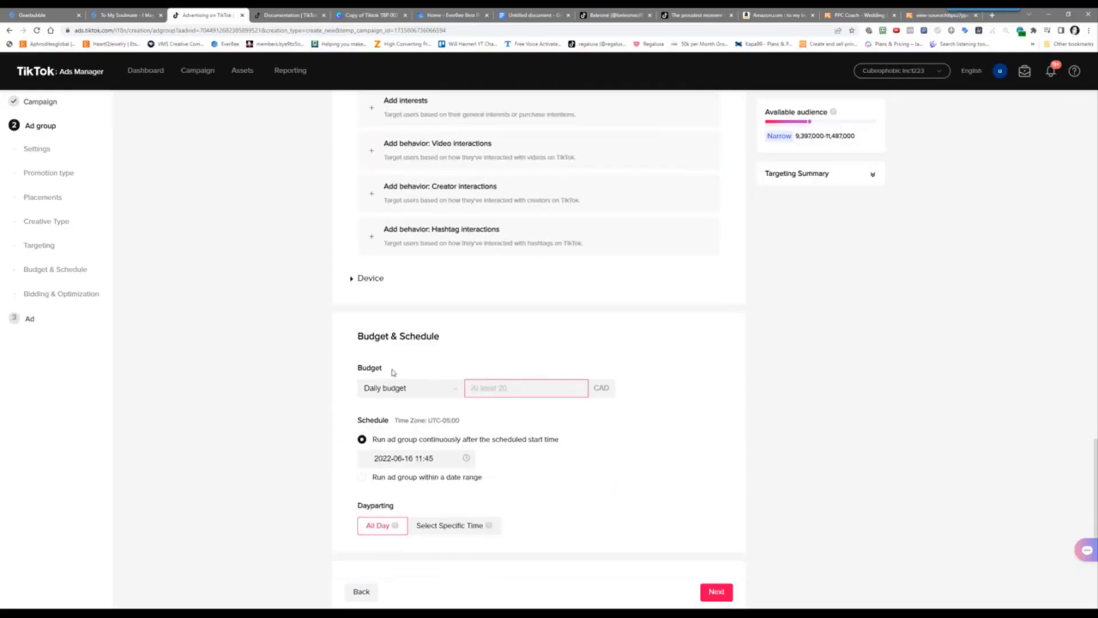
text(20)
click(302, 400)
scroll(326, 366, down, 2)
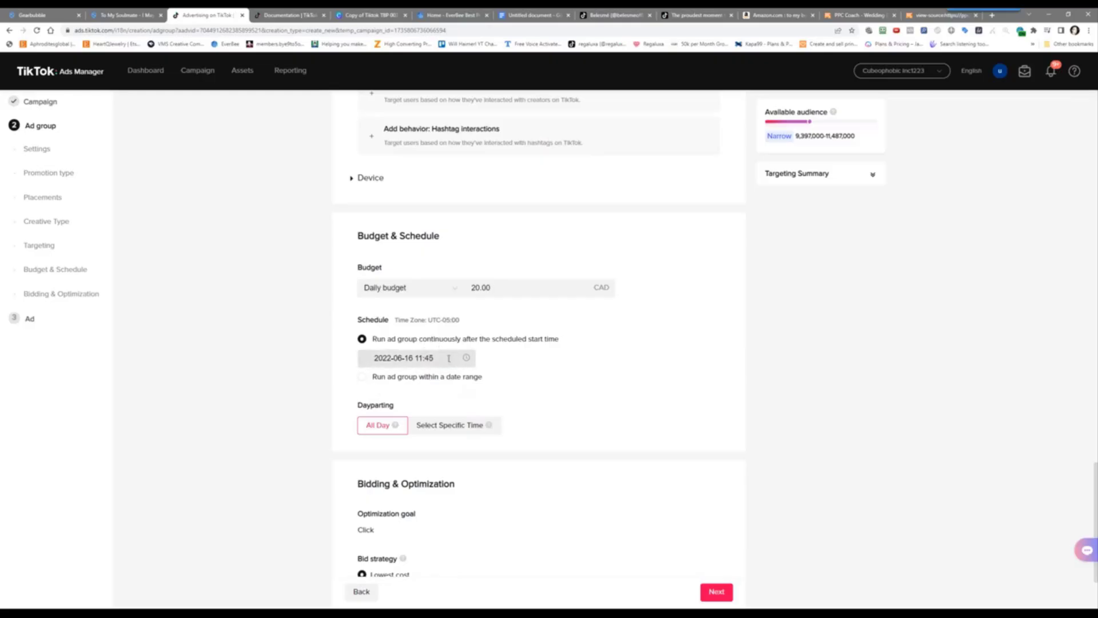
Set the start time to June 17, 2022 at 00:00
click(394, 356)
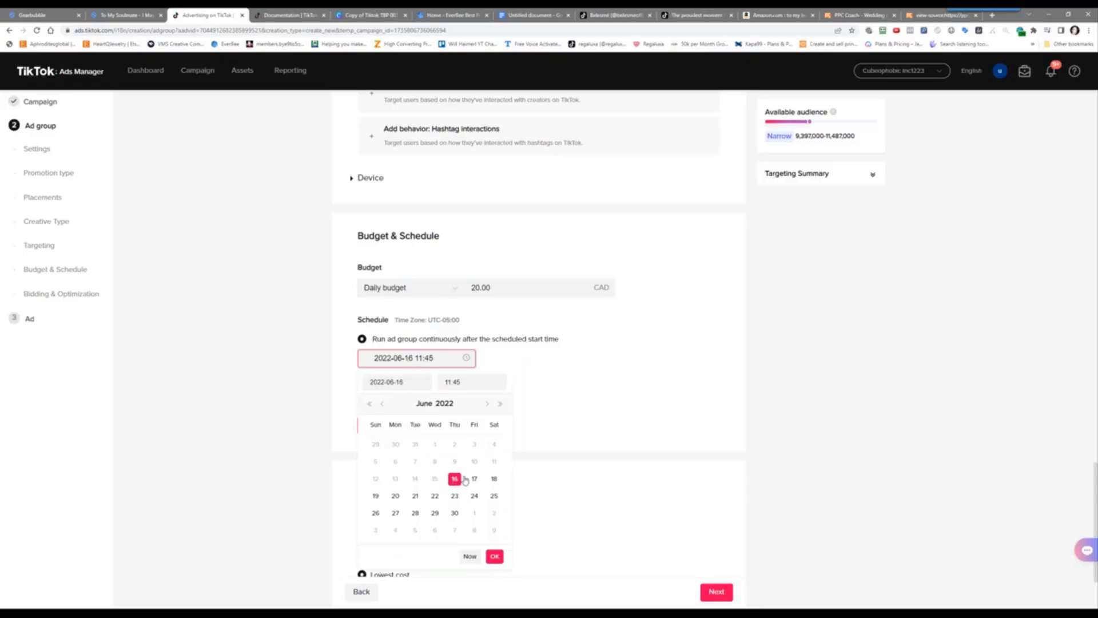
click(472, 479)
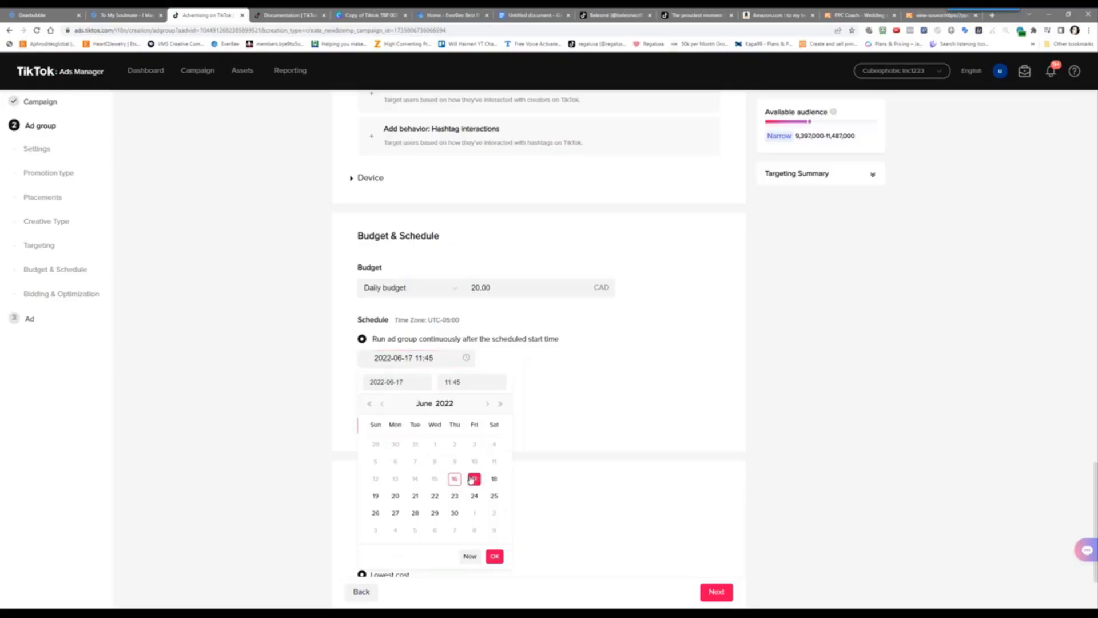
click(464, 382)
scroll(457, 423, up, 5)
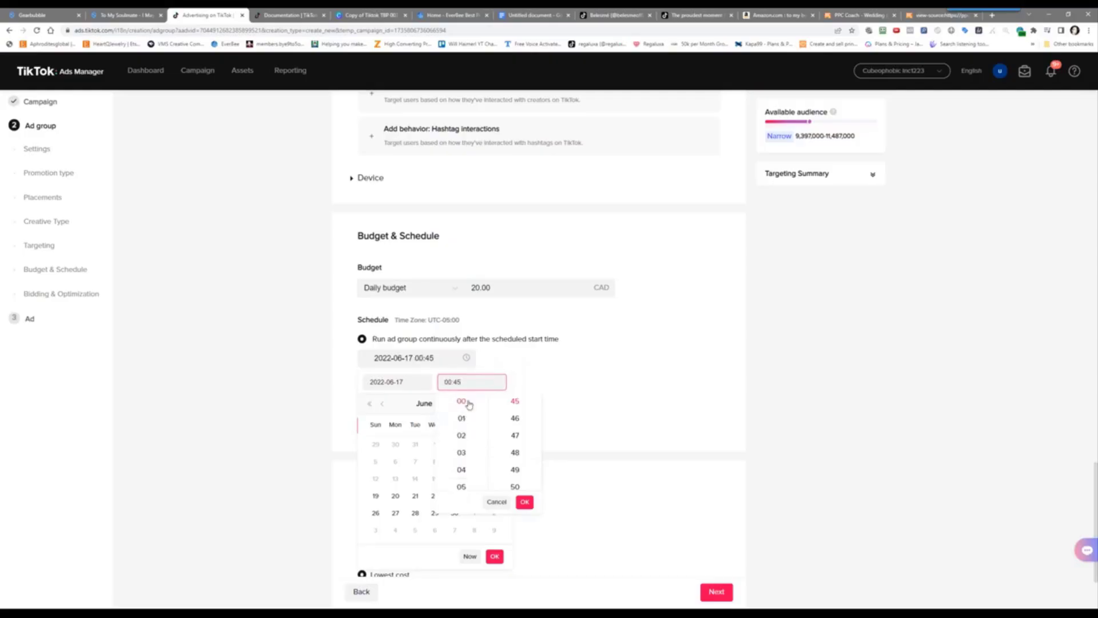
scroll(515, 409, up, 15)
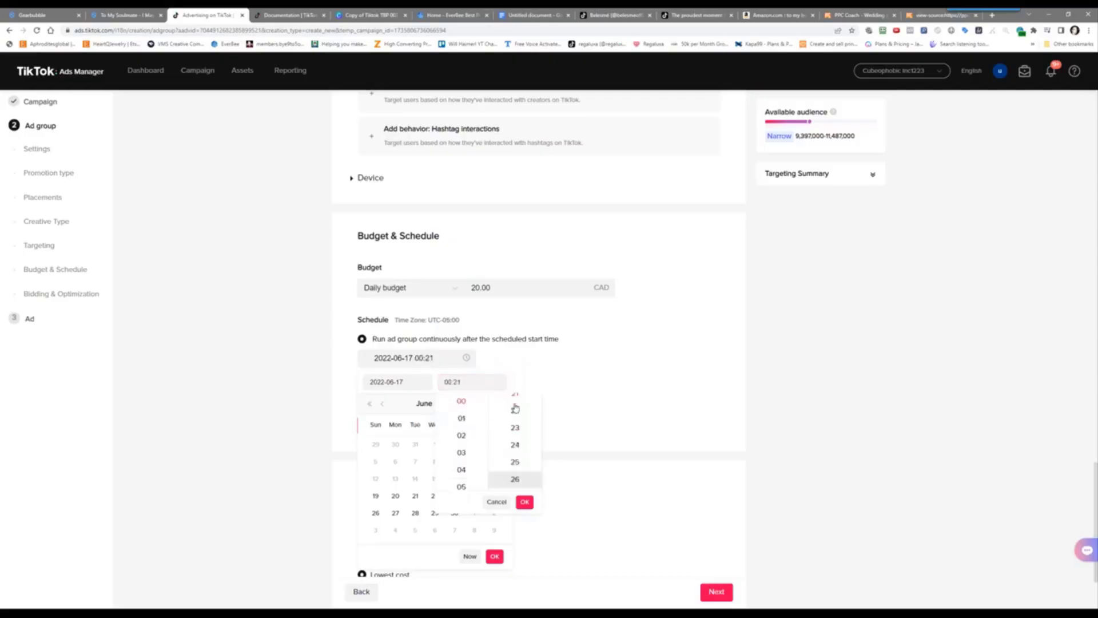
click(579, 363)
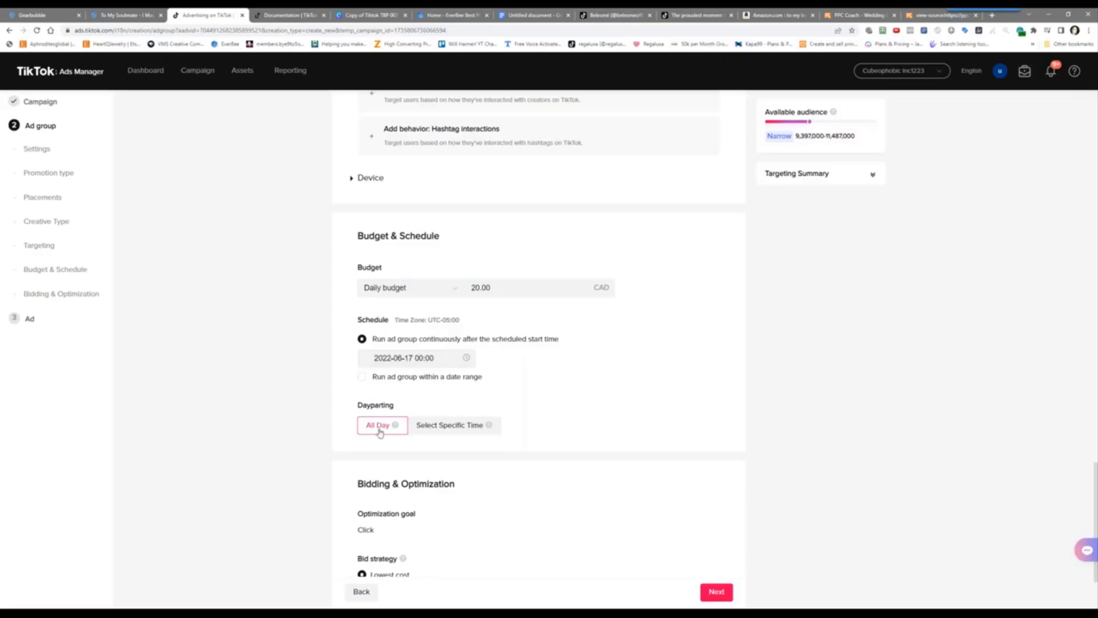
Leave Dayparting on All Day and expand Advanced settings to show Click (CPC) billing and Standard delivery
scroll(290, 448, down, 2)
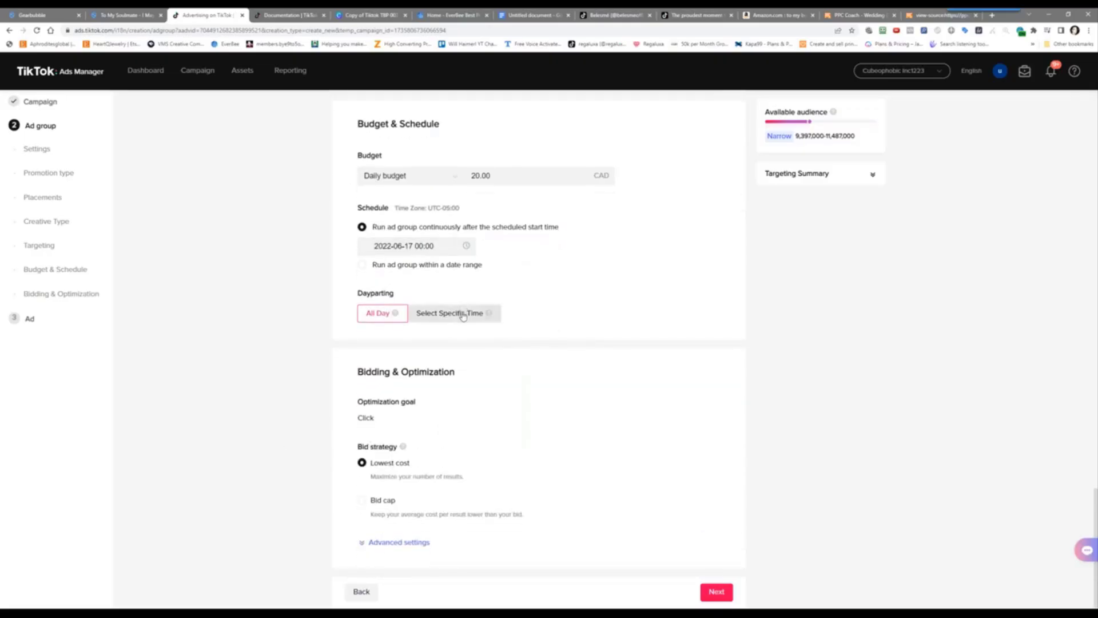
click(463, 316)
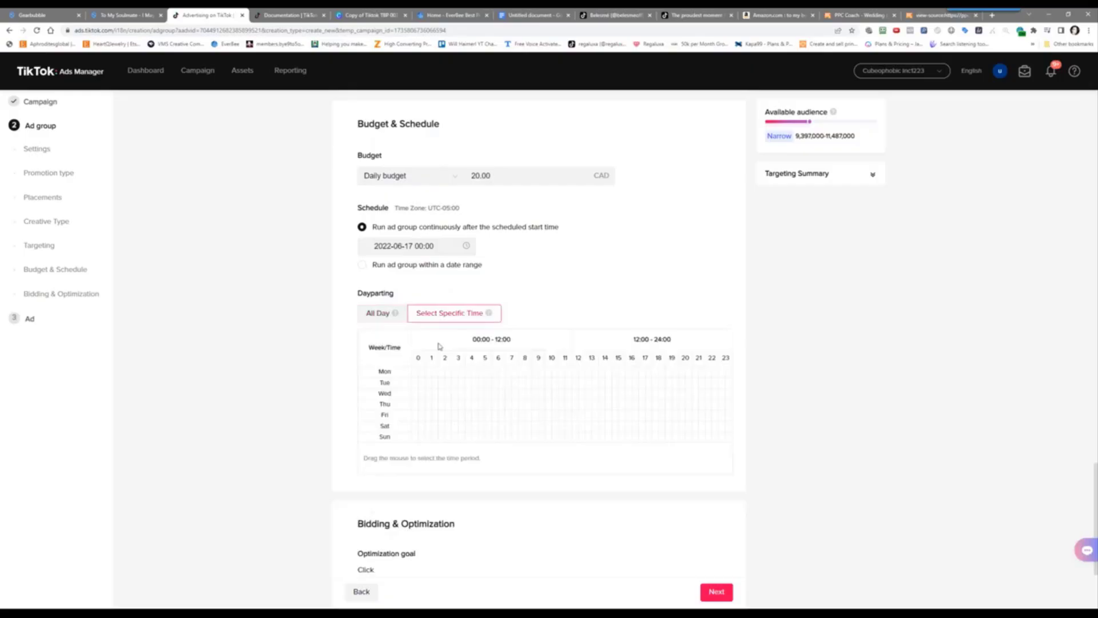
click(386, 318)
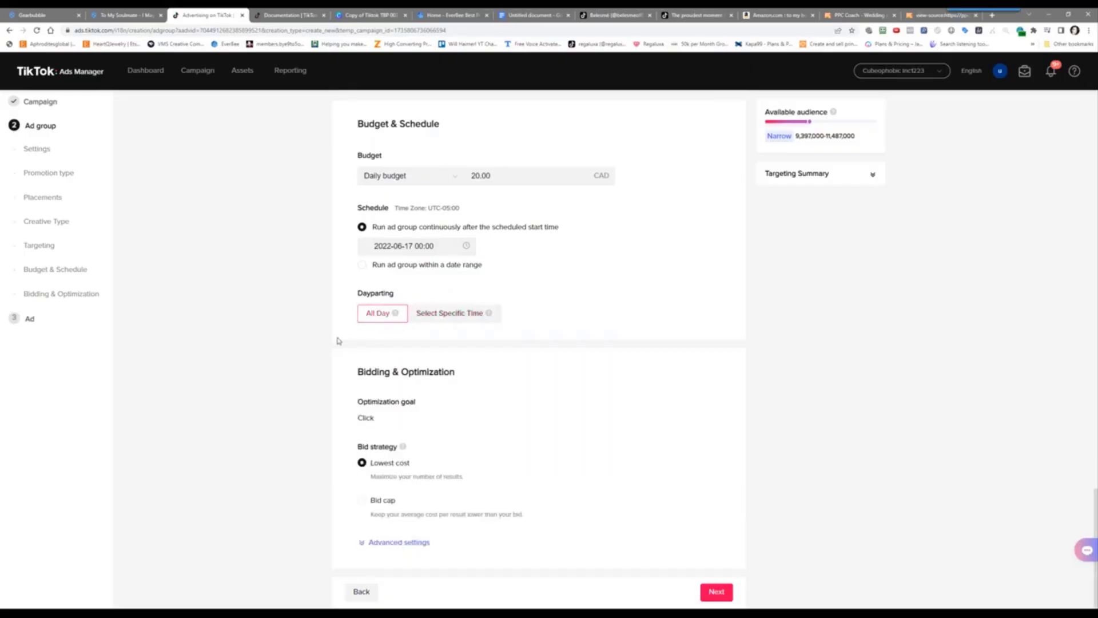
click(465, 316)
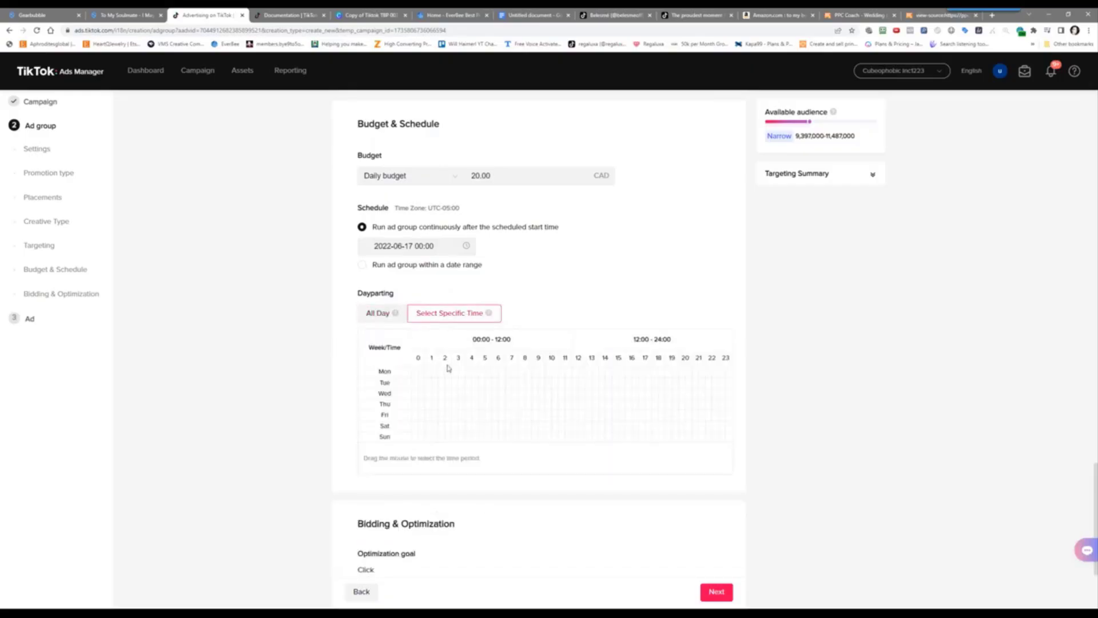
click(393, 321)
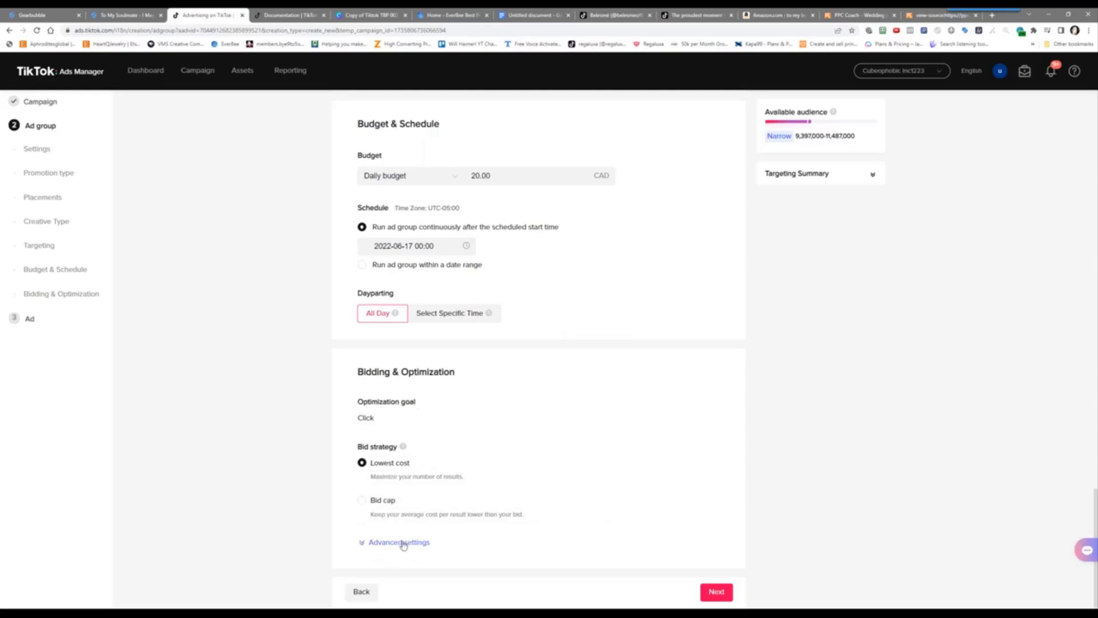
click(404, 541)
scroll(281, 475, down, 3)
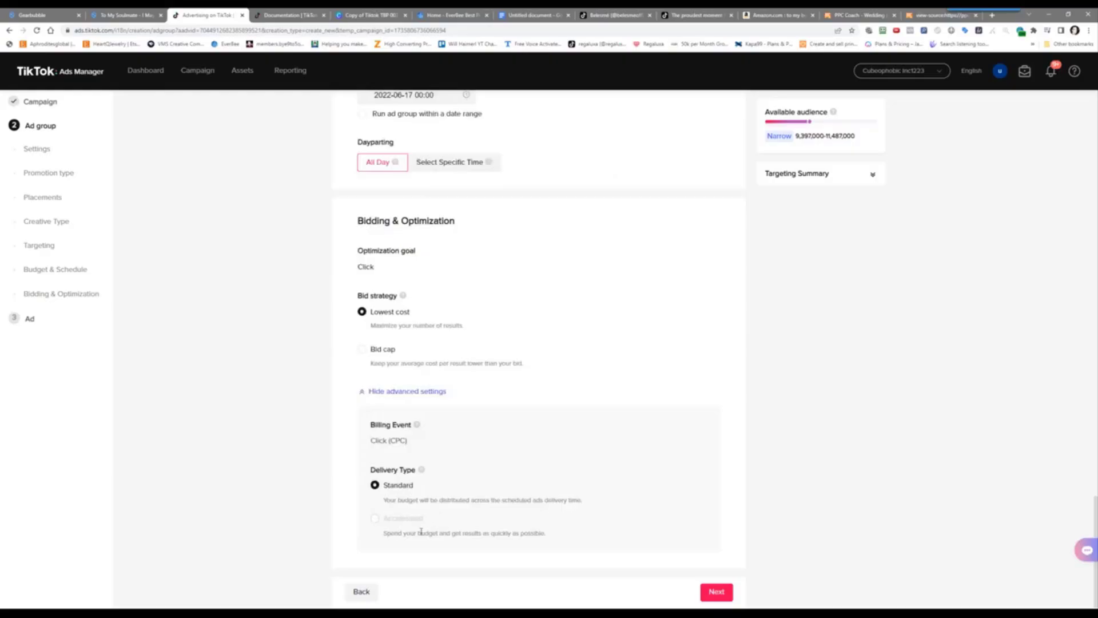
Submit the ad group with a June 17 start, re-confirm June 17 after the behavior-targeting error, and resubmit
click(713, 587)
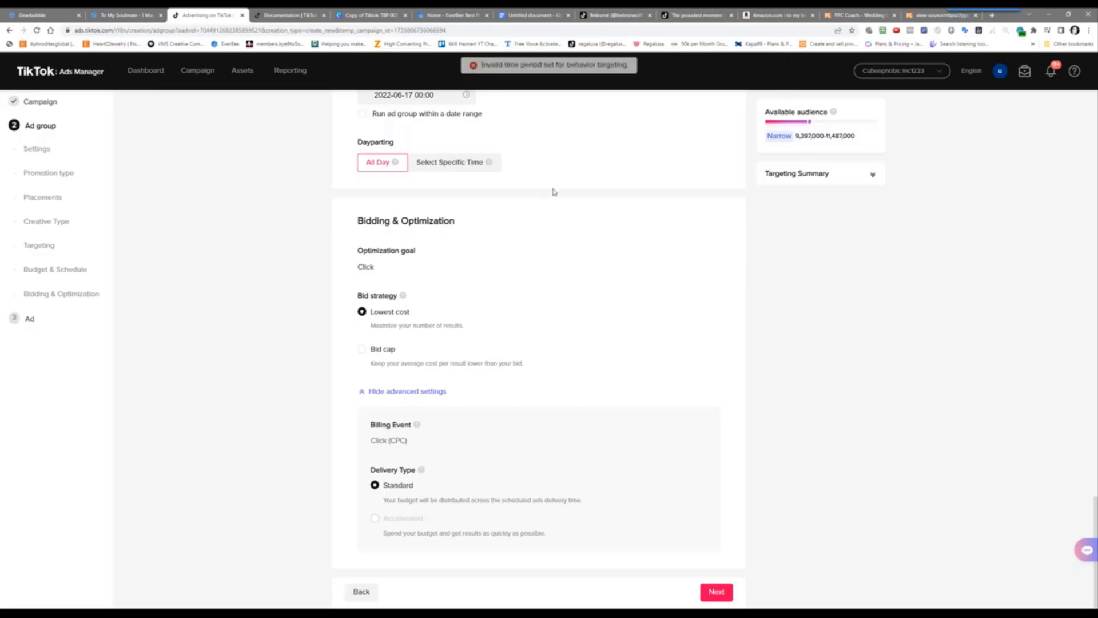
scroll(557, 245, up, 2)
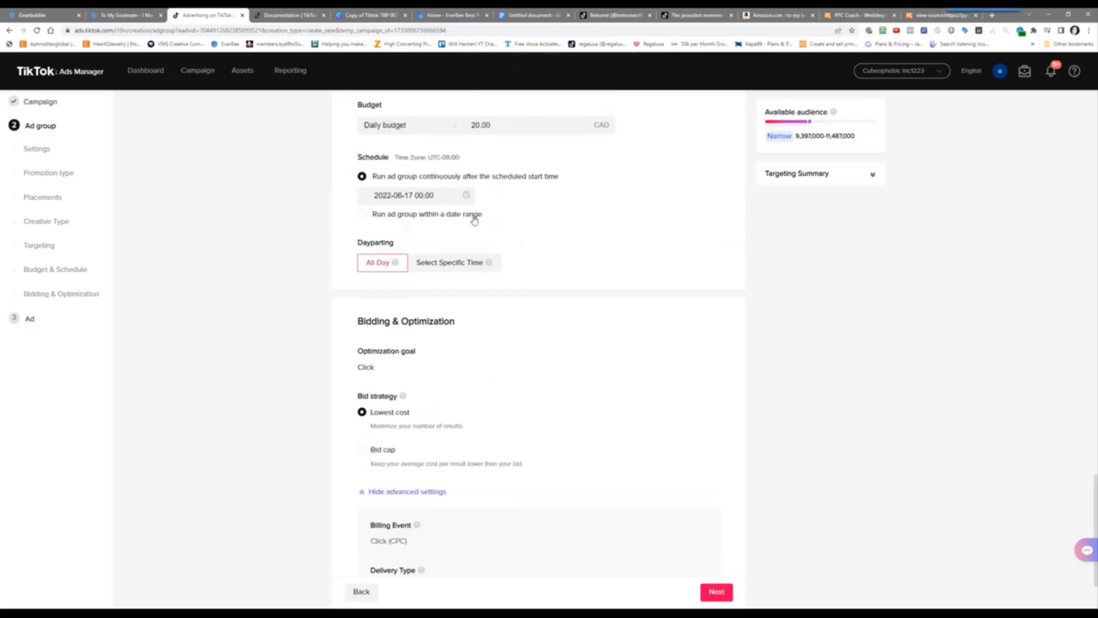
click(416, 193)
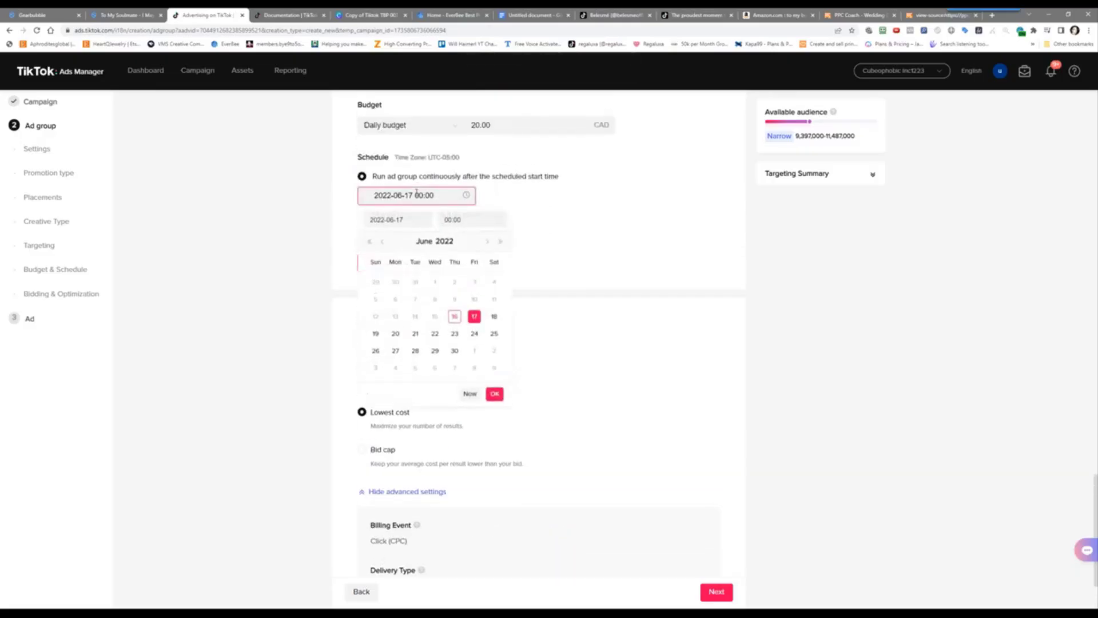
click(476, 318)
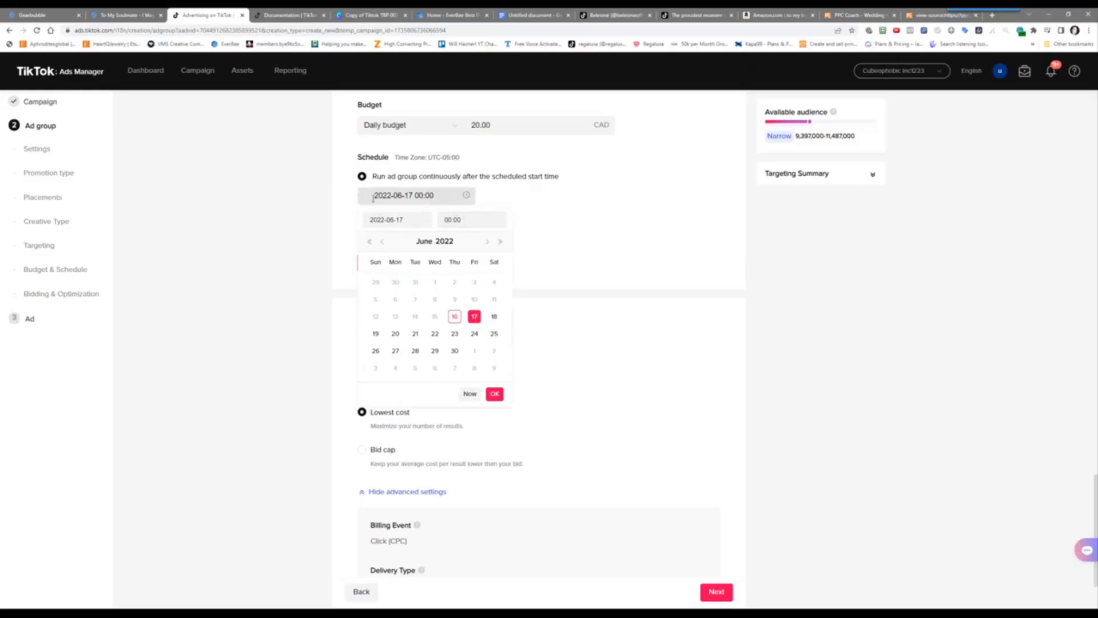
click(453, 318)
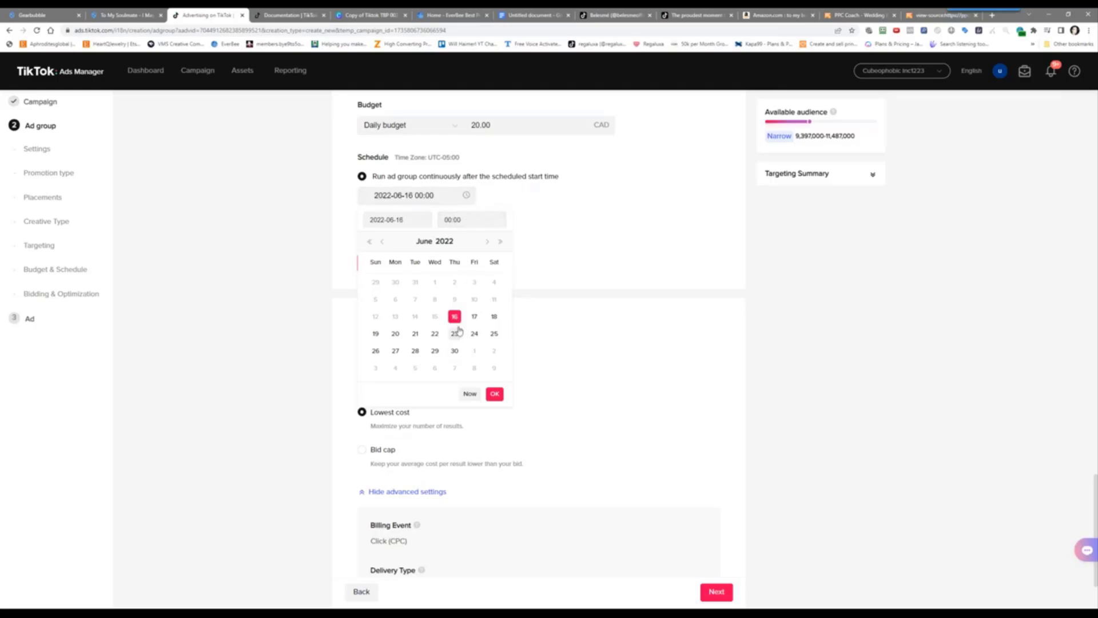
click(475, 316)
click(495, 394)
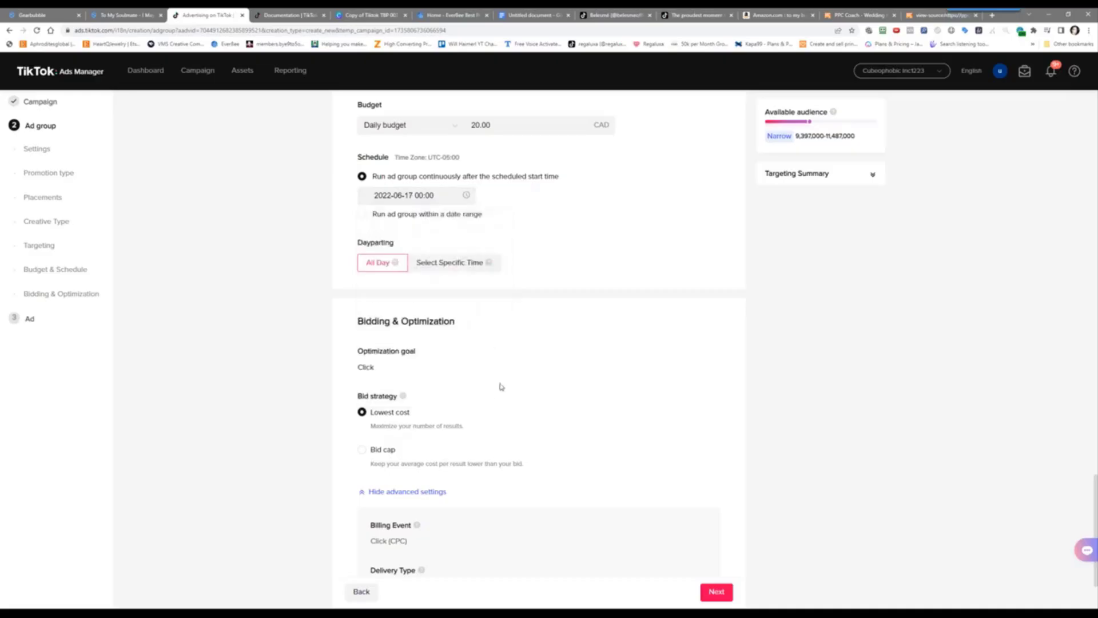
click(704, 596)
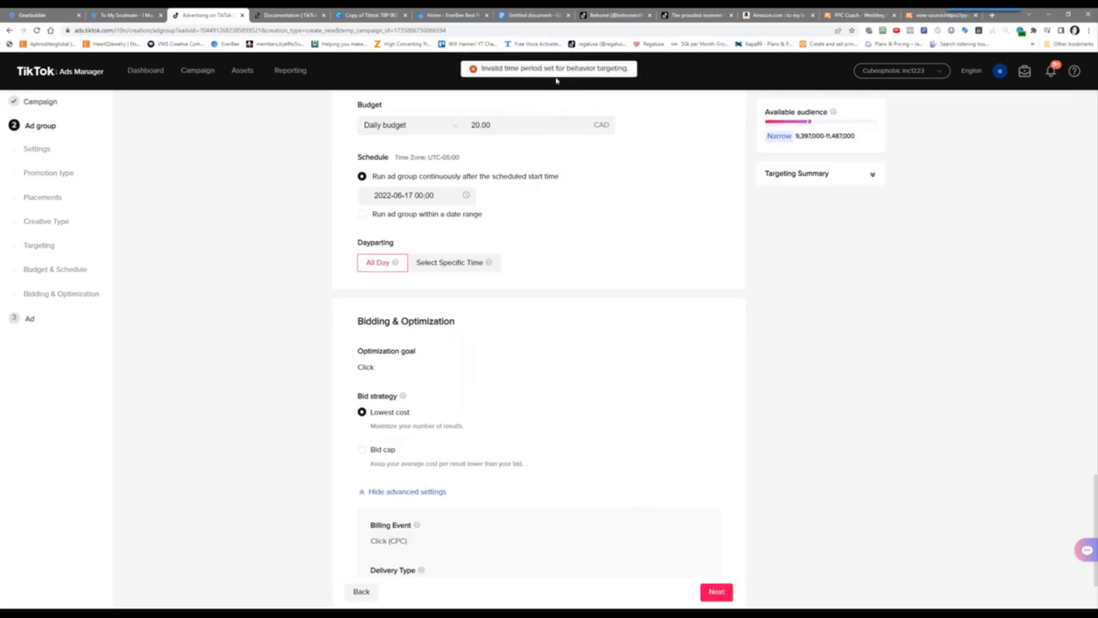
Change the ad group start date to 2022-06-18 and resubmit the ad group
scroll(262, 274, up, 8)
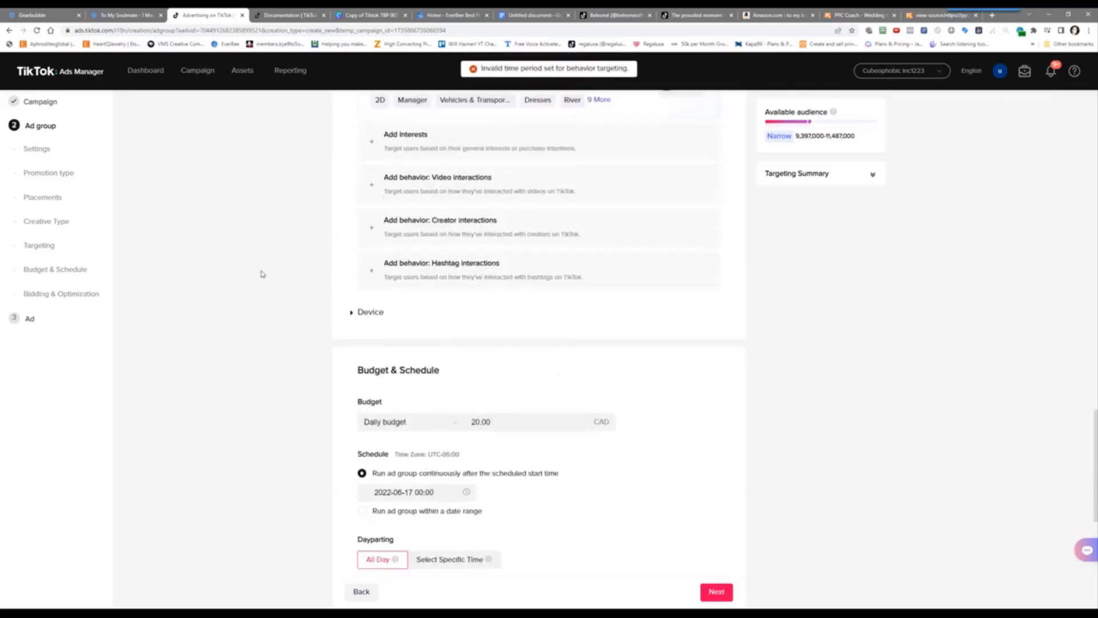
scroll(261, 274, down, 2)
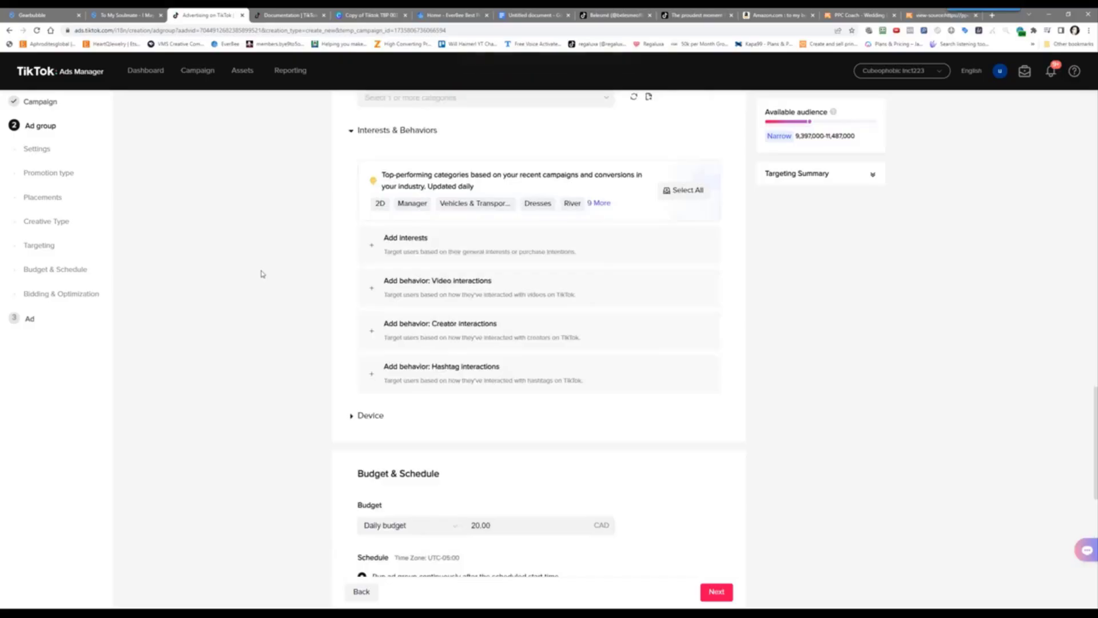
scroll(262, 274, up, 3)
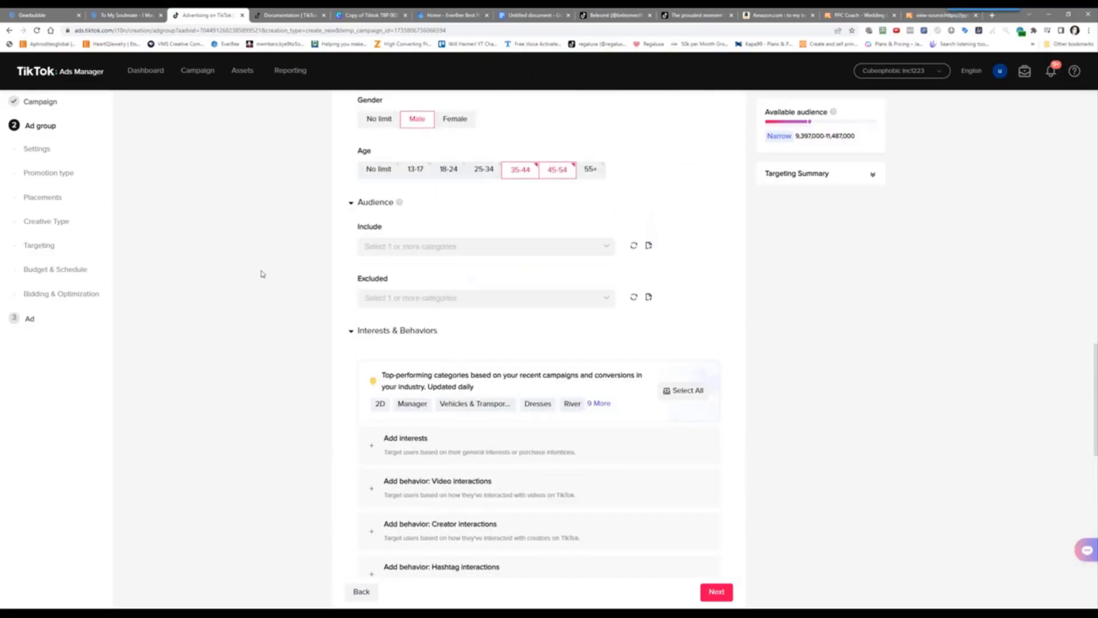
scroll(261, 274, down, 2)
scroll(261, 274, down, 7)
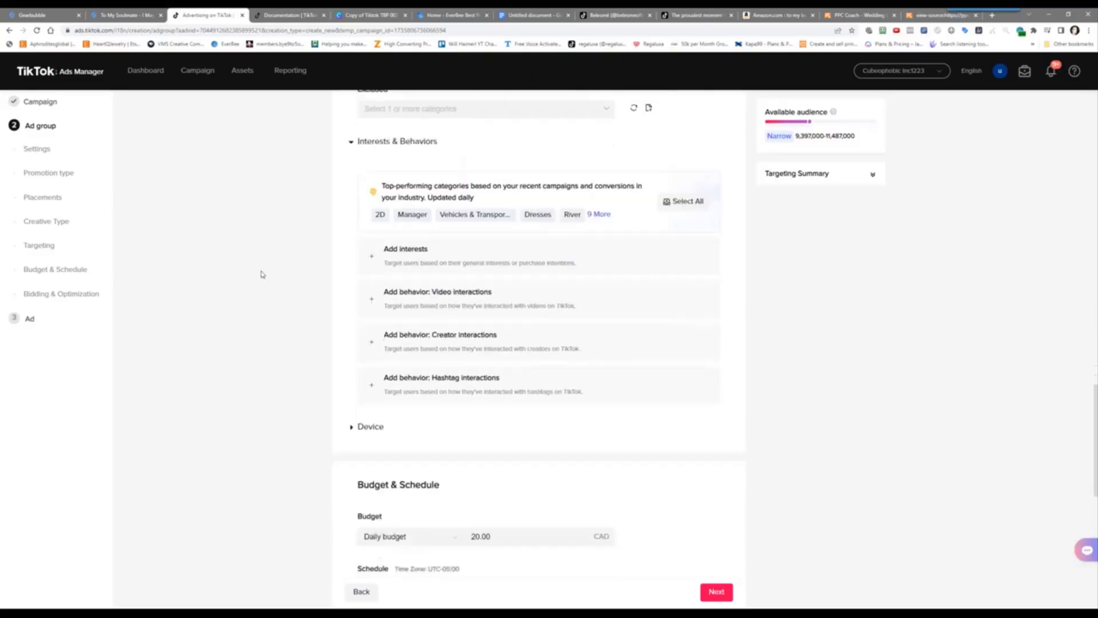
scroll(262, 274, down, 2)
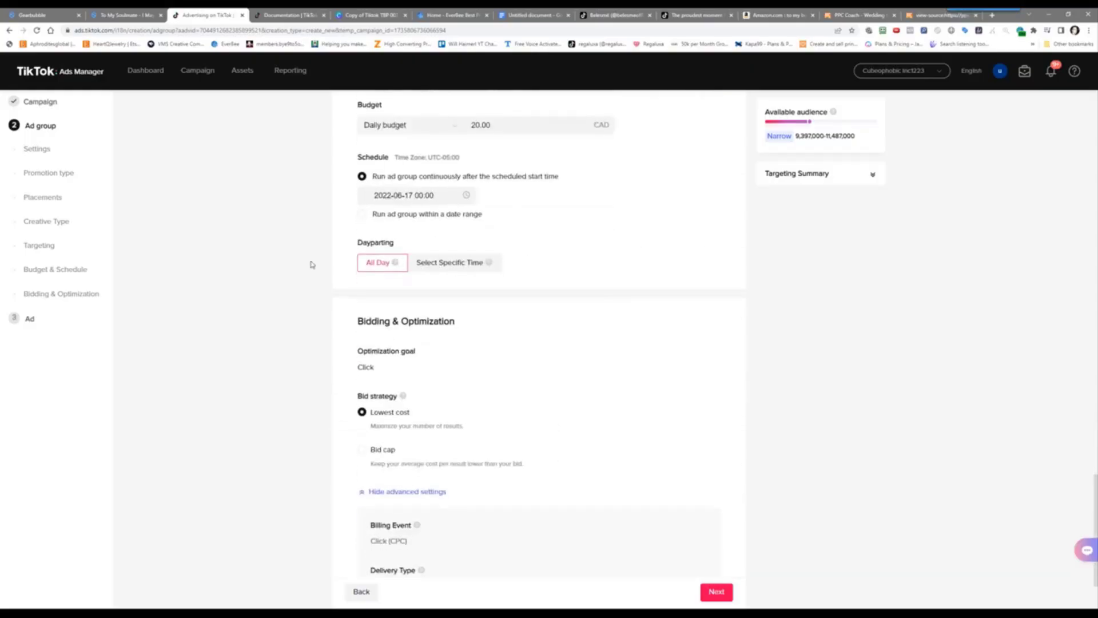
click(403, 201)
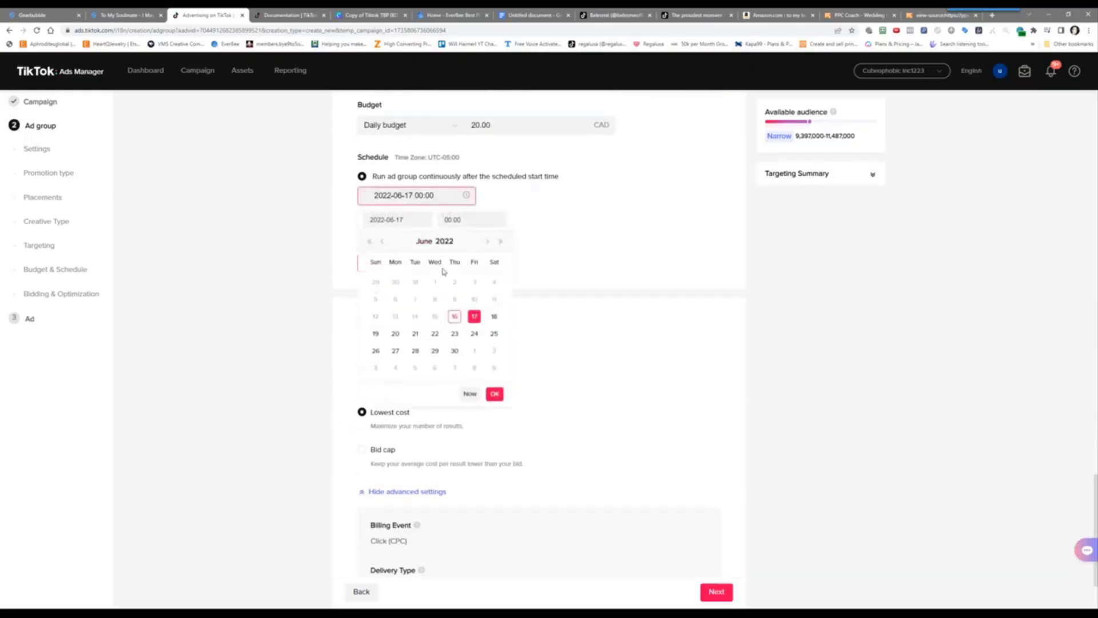
click(494, 317)
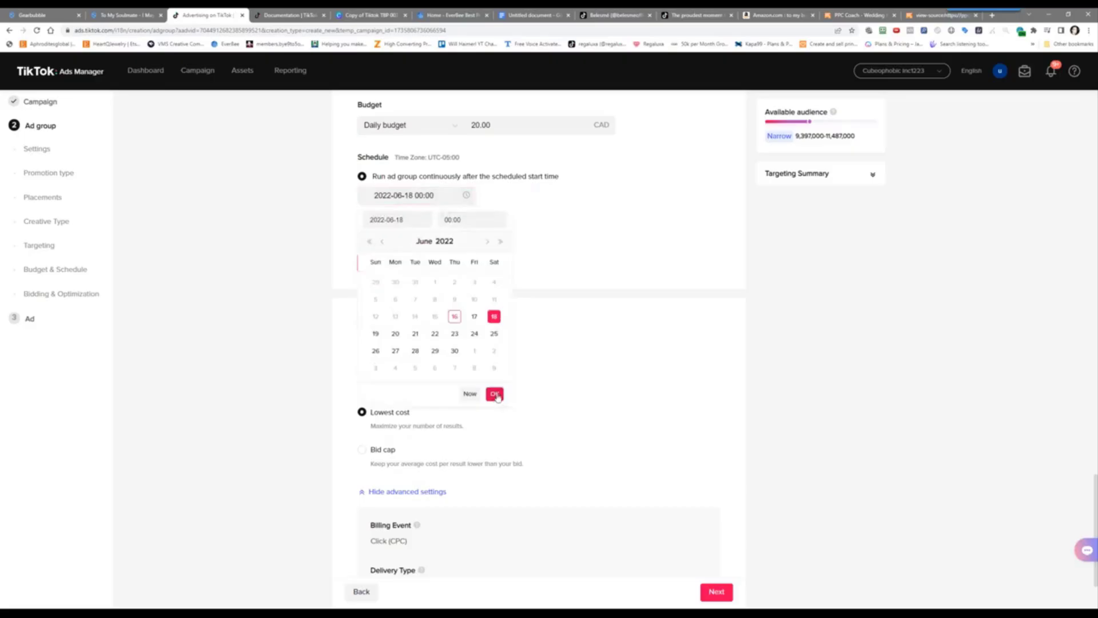
click(495, 394)
click(716, 591)
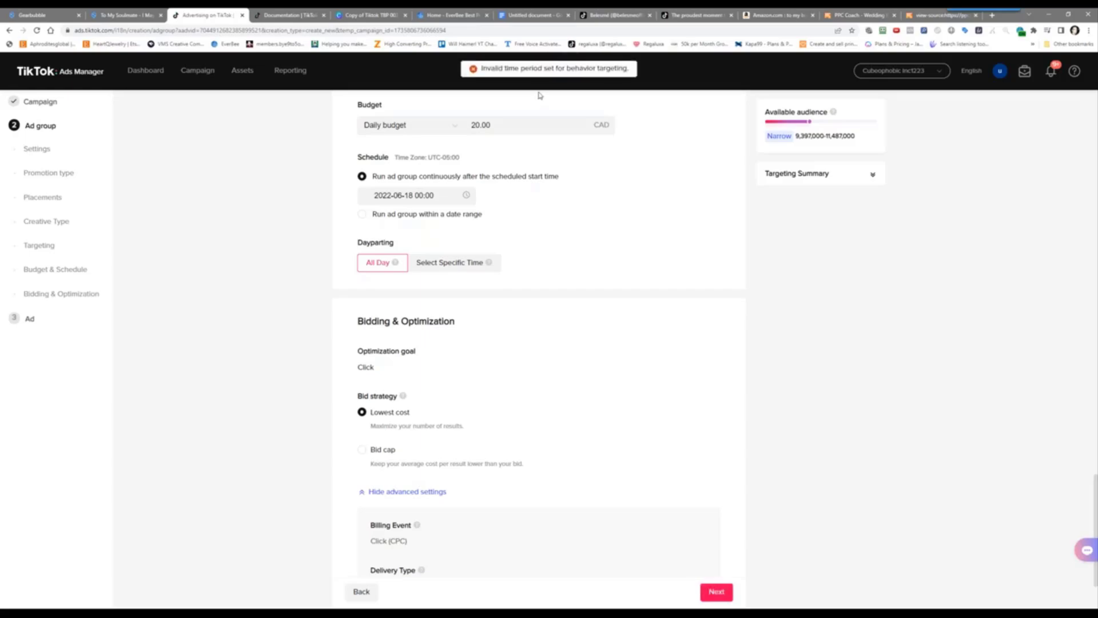
scroll(267, 398, up, 7)
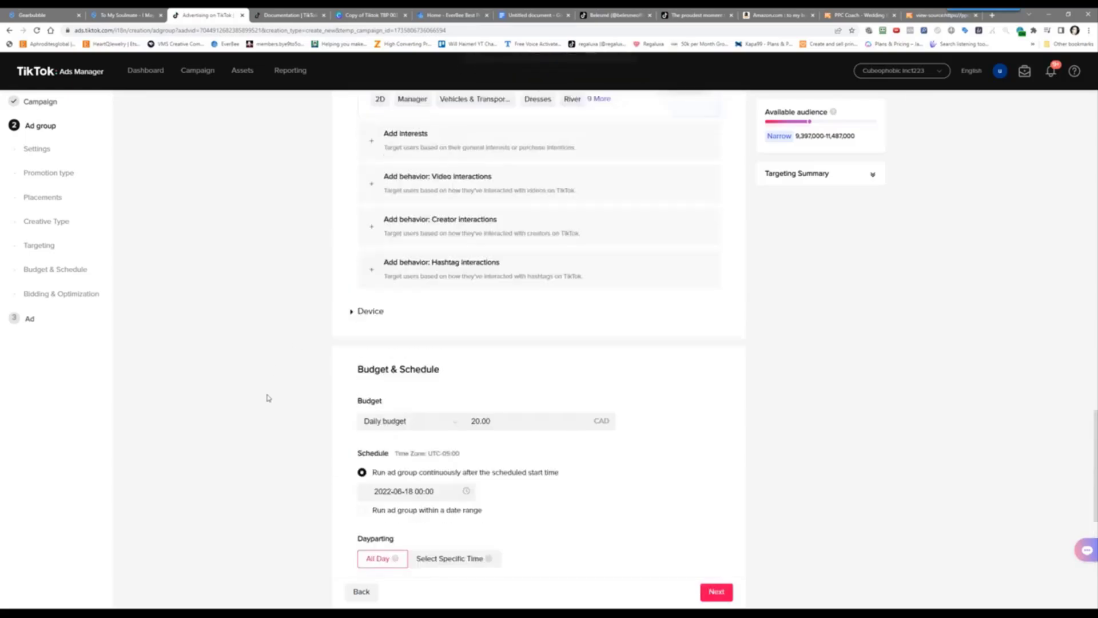
click(501, 374)
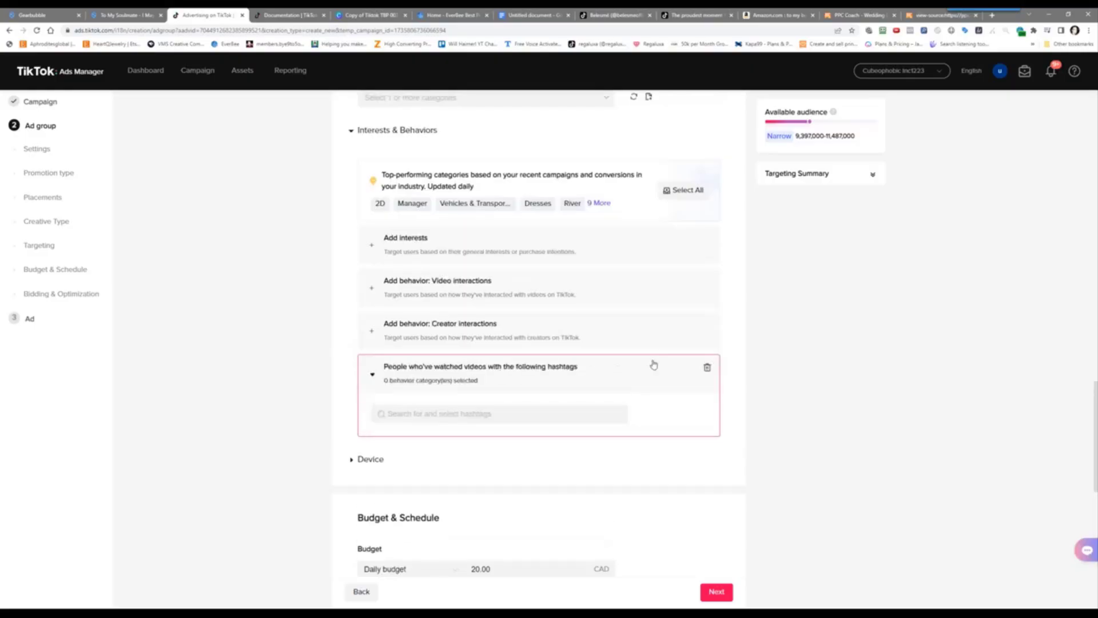
click(708, 370)
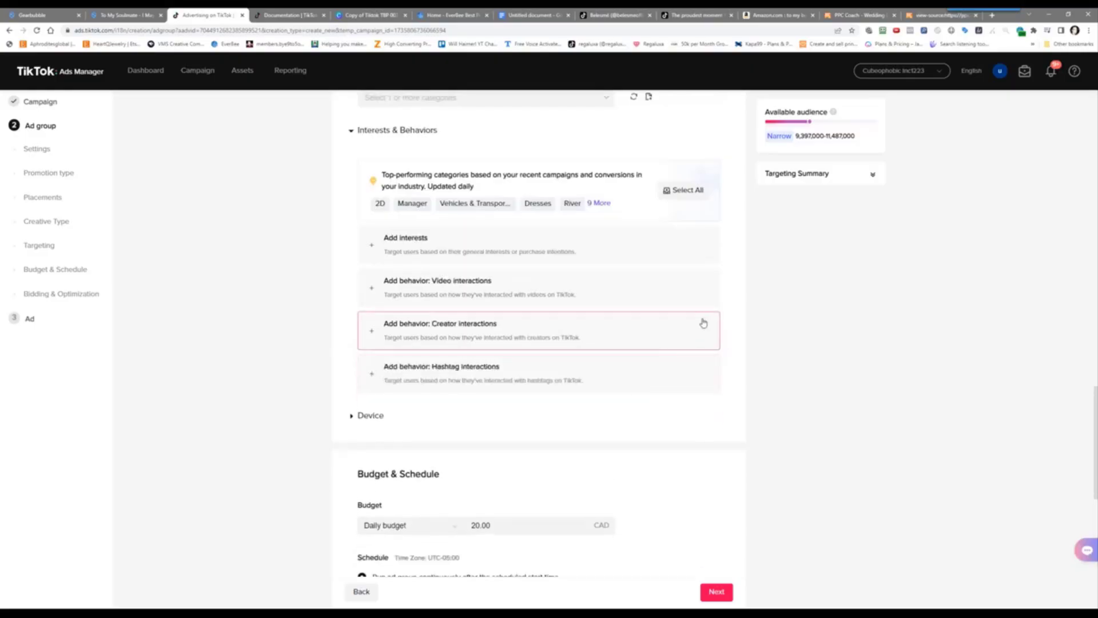
click(706, 324)
click(712, 327)
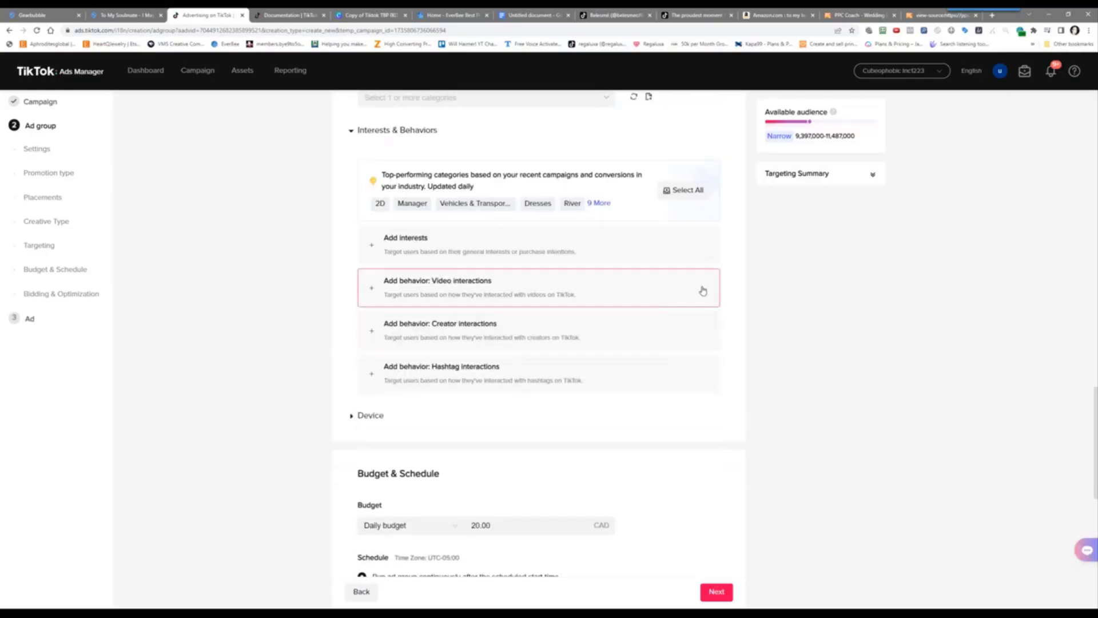
click(705, 289)
click(706, 283)
click(699, 253)
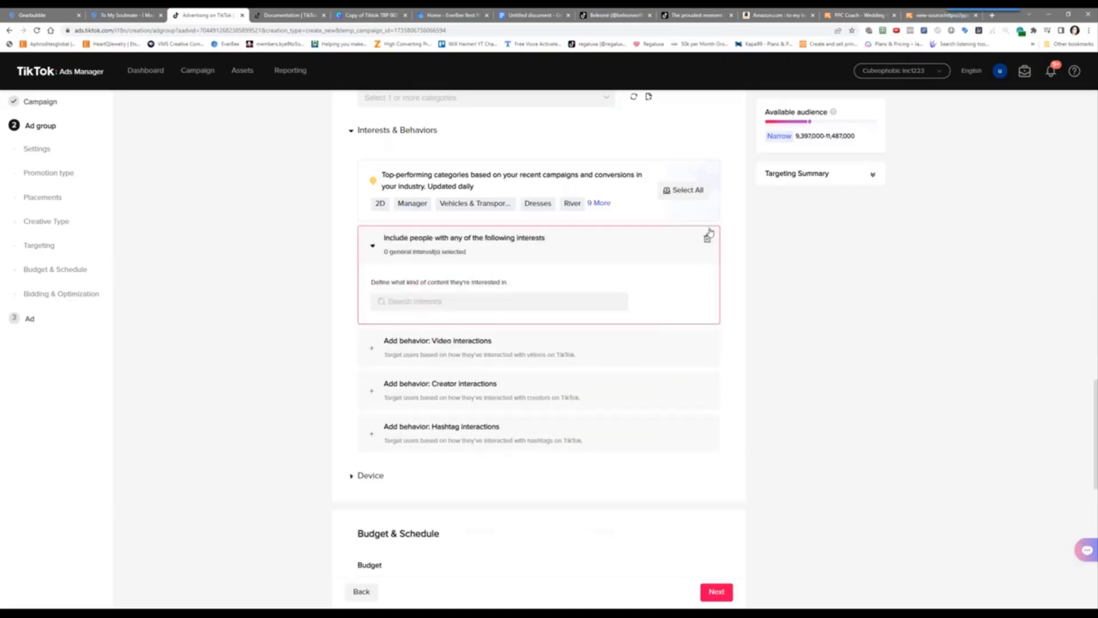
click(707, 246)
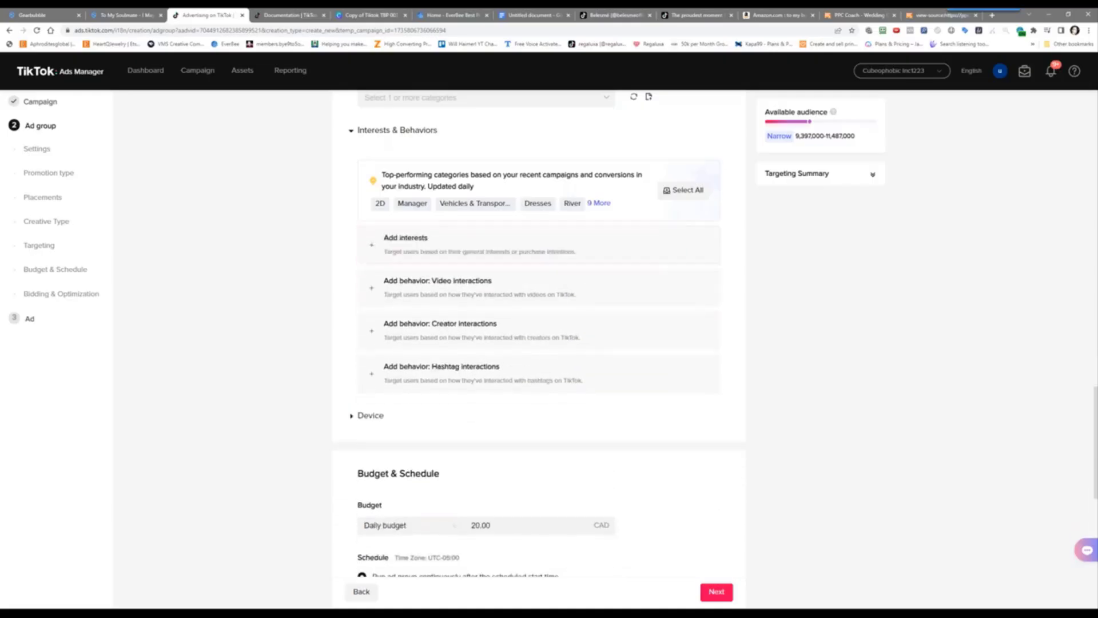
scroll(294, 244, up, 3)
scroll(296, 245, up, 5)
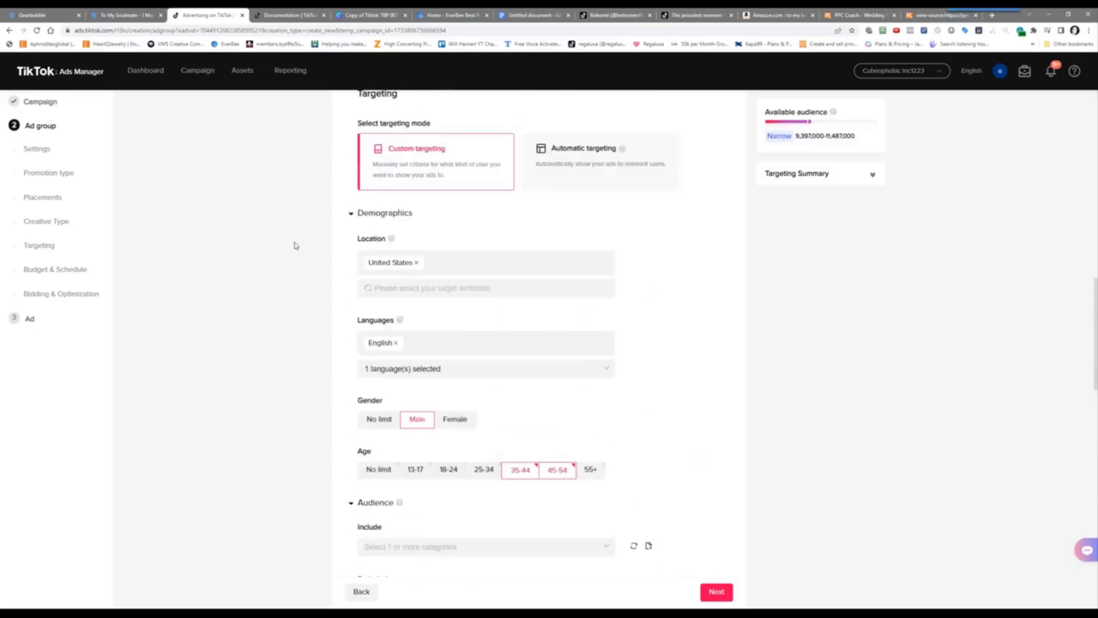
scroll(296, 246, up, 3)
scroll(296, 249, up, 8)
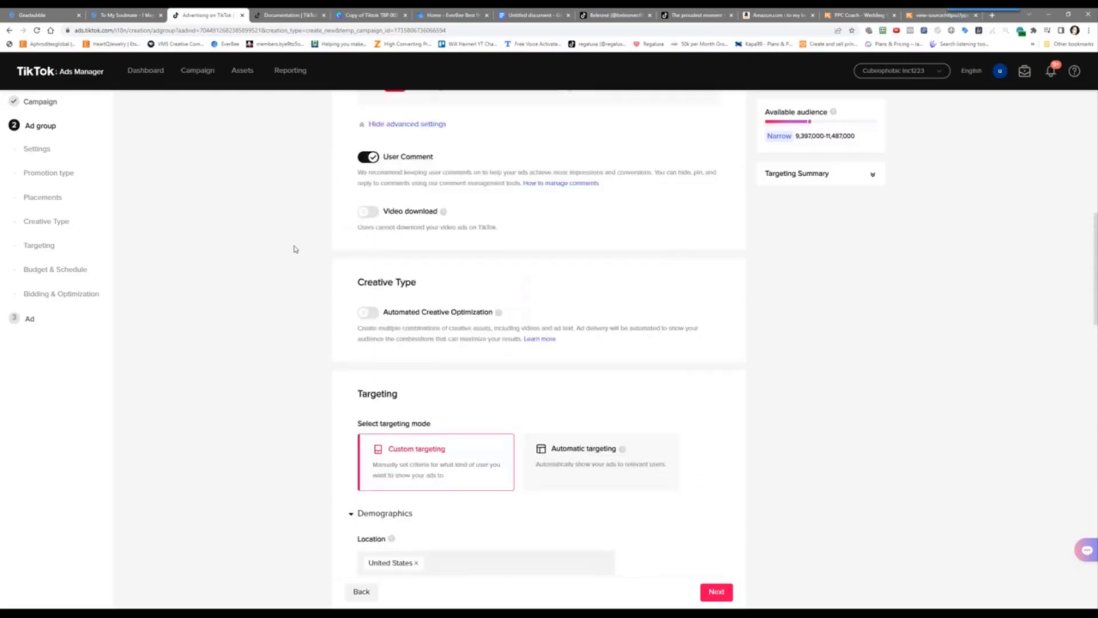
scroll(296, 250, up, 2)
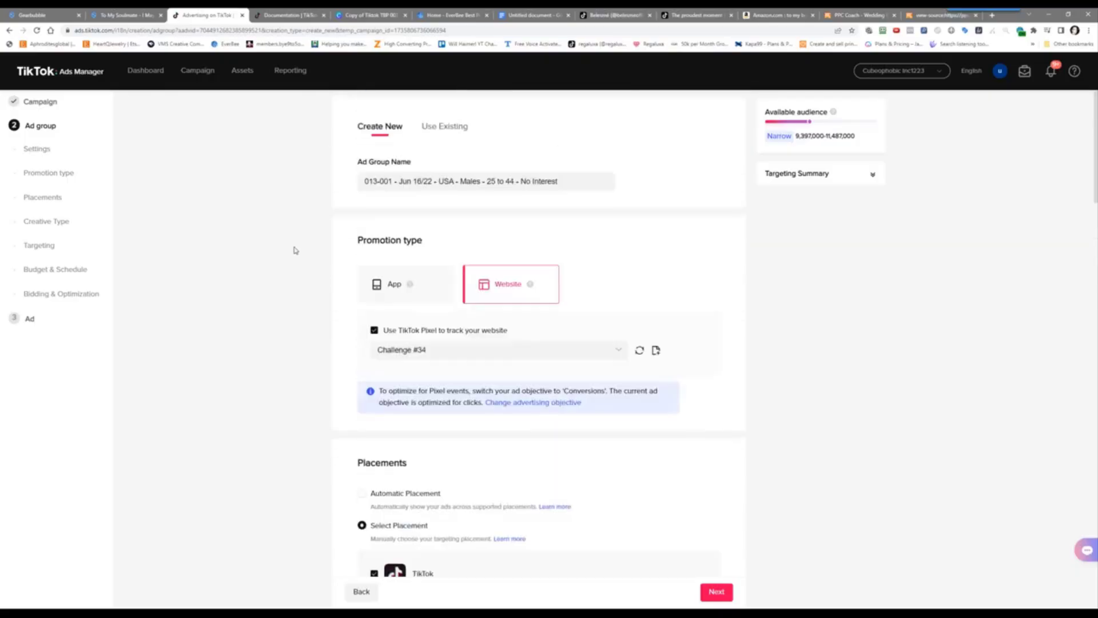
scroll(295, 255, down, 6)
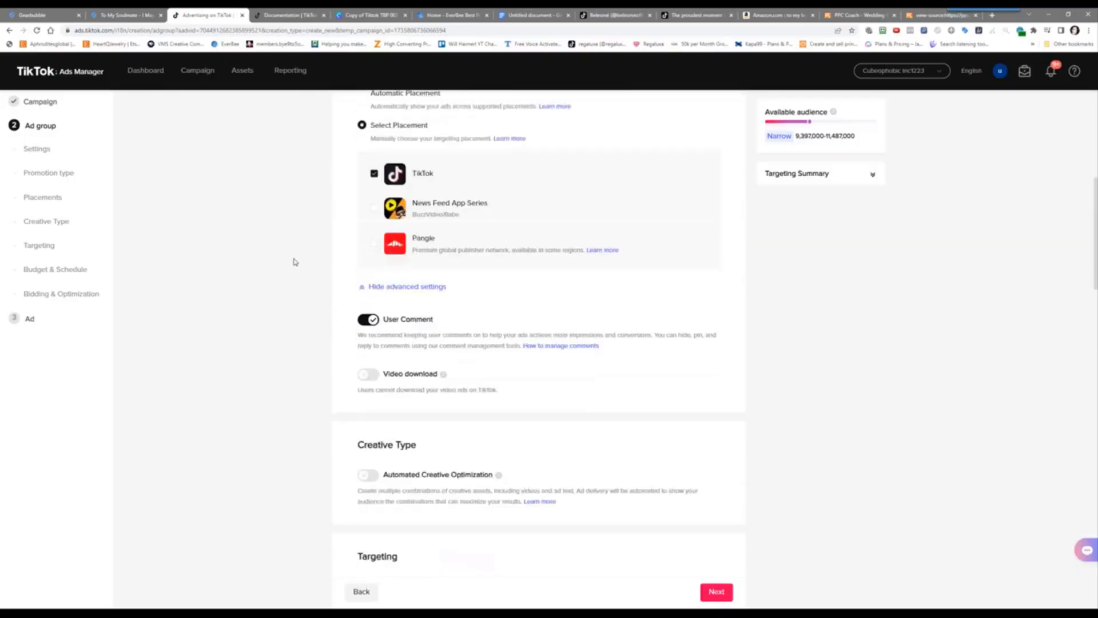
scroll(454, 554, down, 6)
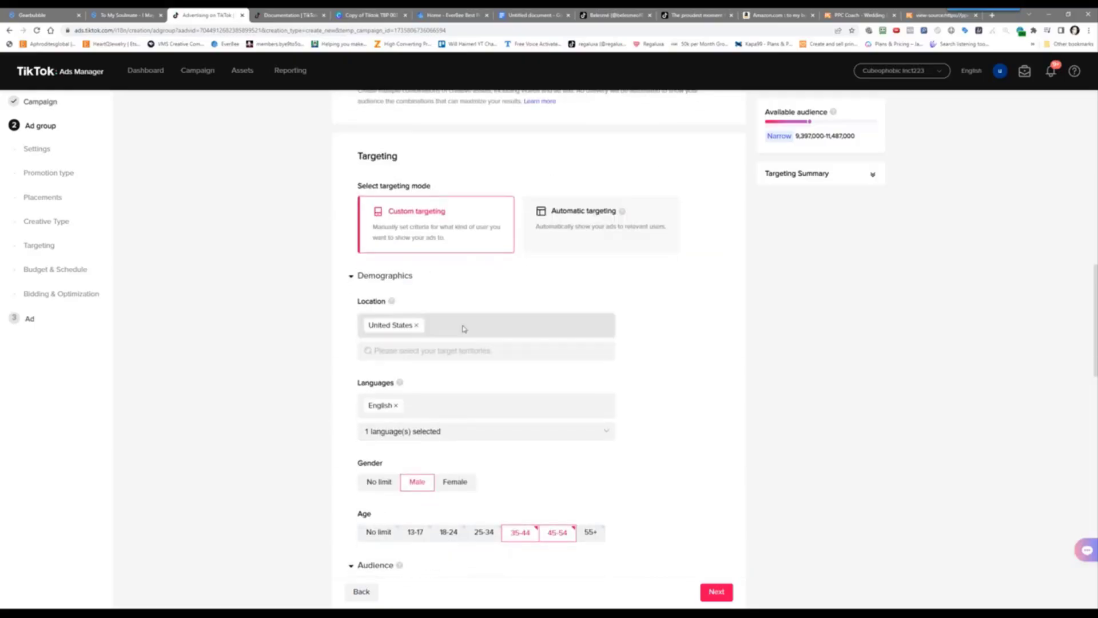
scroll(433, 490, down, 7)
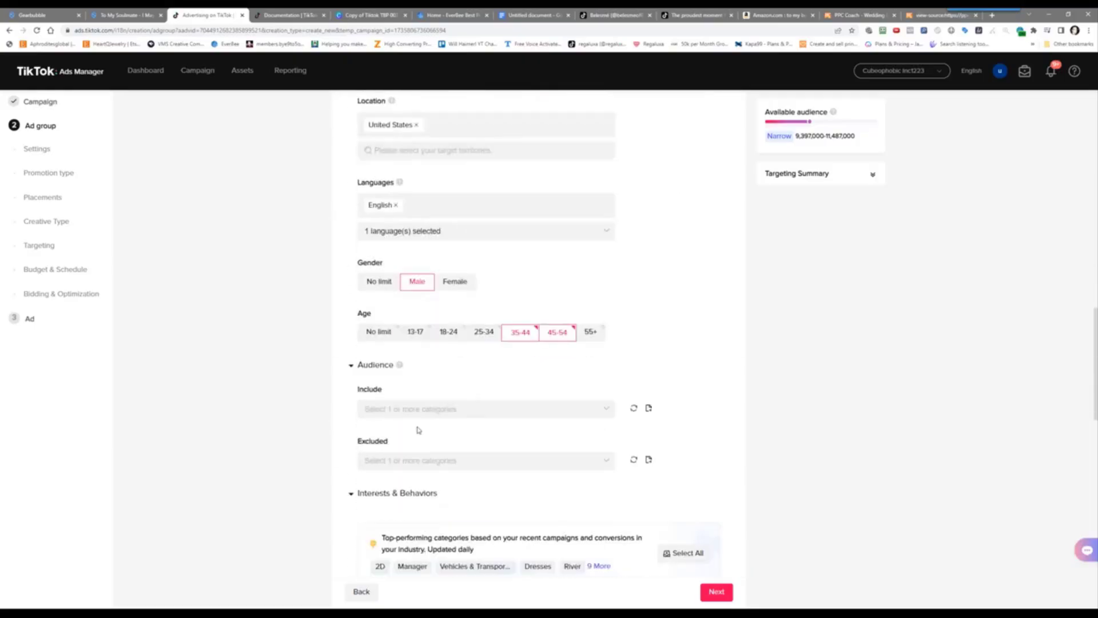
scroll(447, 401, down, 8)
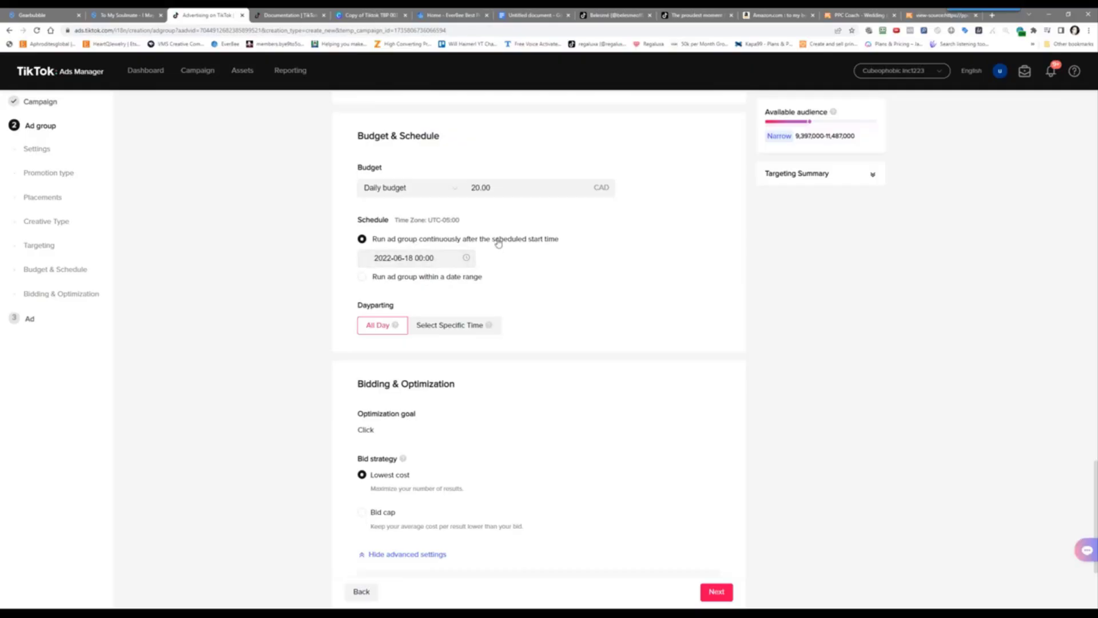
Set the ad group start to June 16, 2022 at 23:59 and submit it to reach ad creation
click(429, 258)
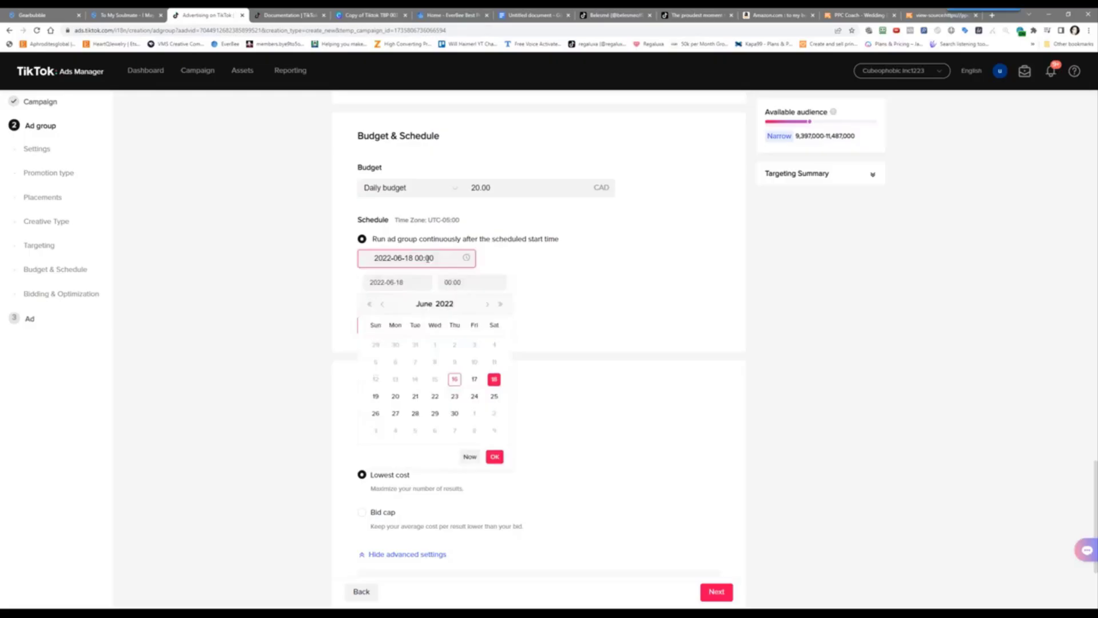
click(454, 378)
click(462, 283)
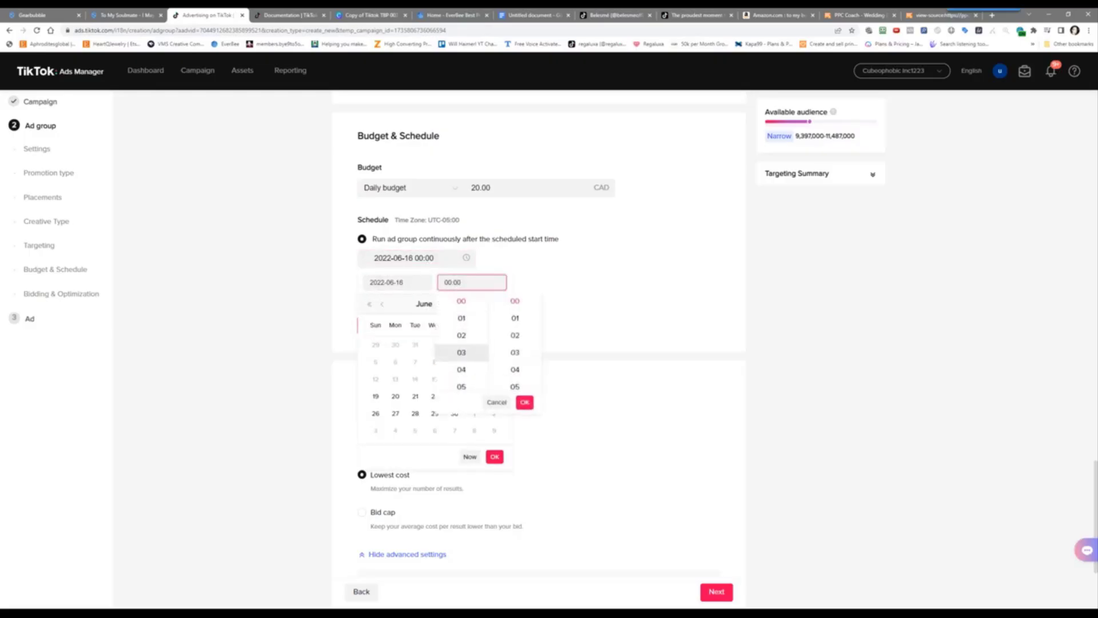
scroll(462, 352, down, 5)
click(465, 359)
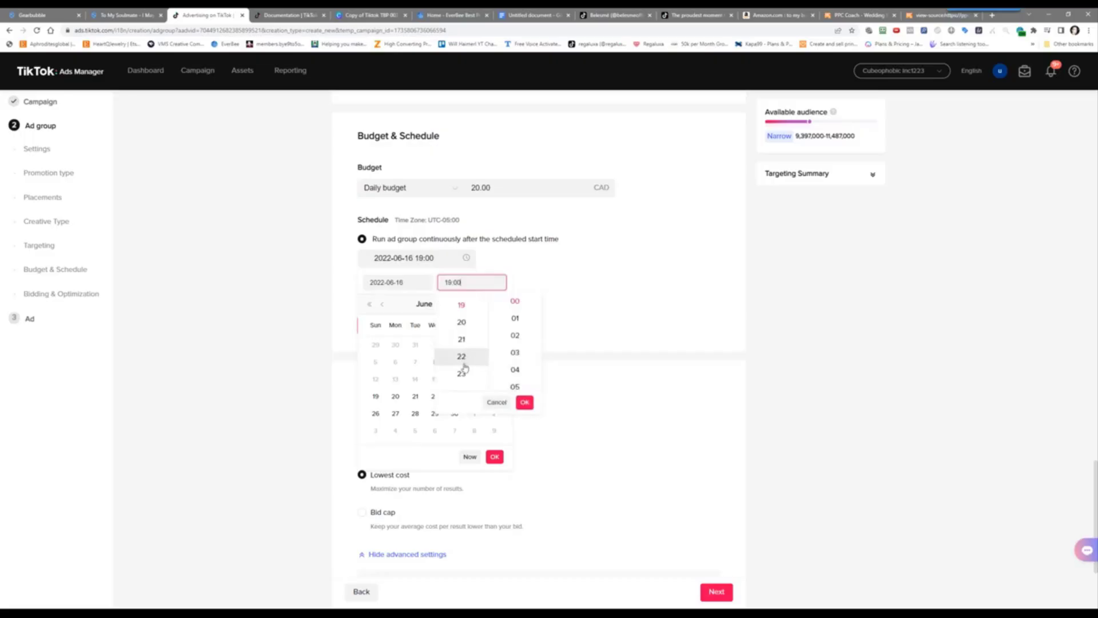
click(462, 374)
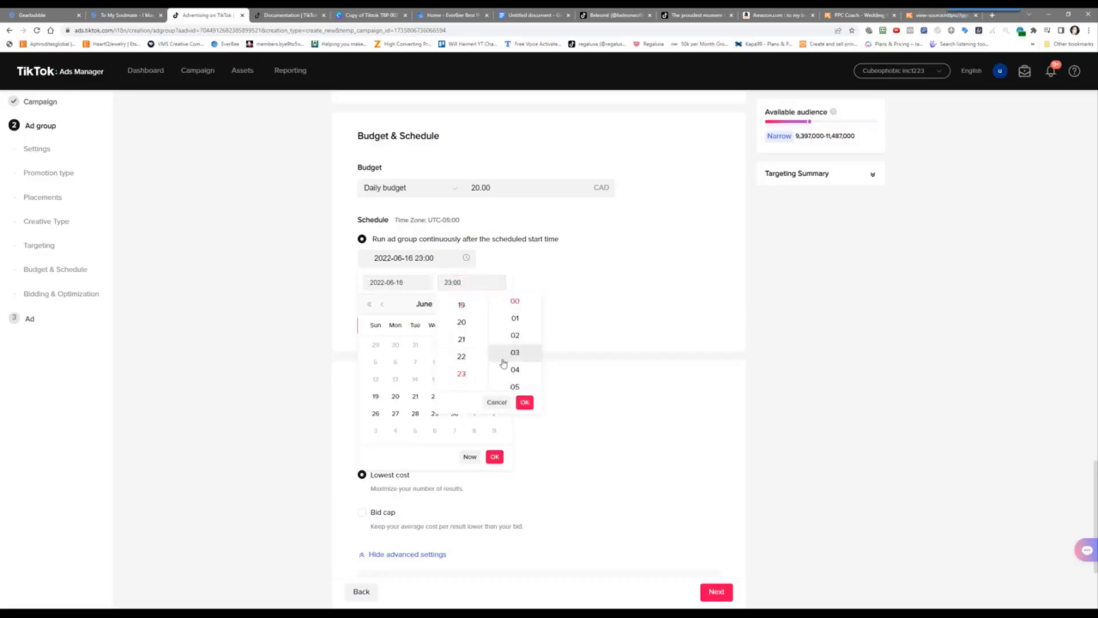
scroll(504, 349, down, 14)
click(506, 338)
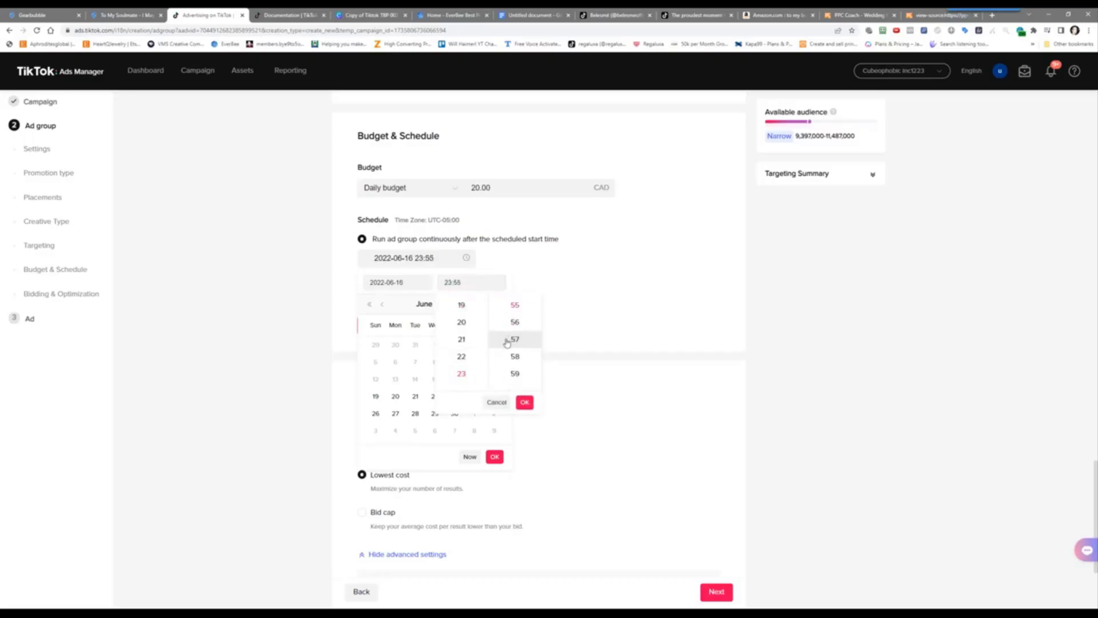
click(517, 373)
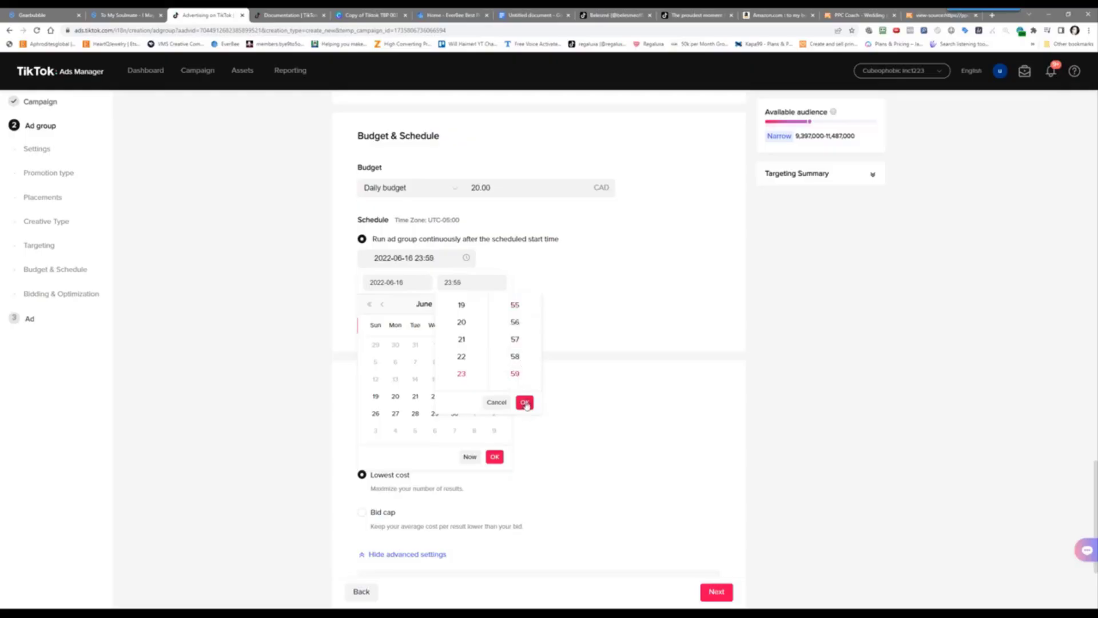
click(525, 402)
click(491, 458)
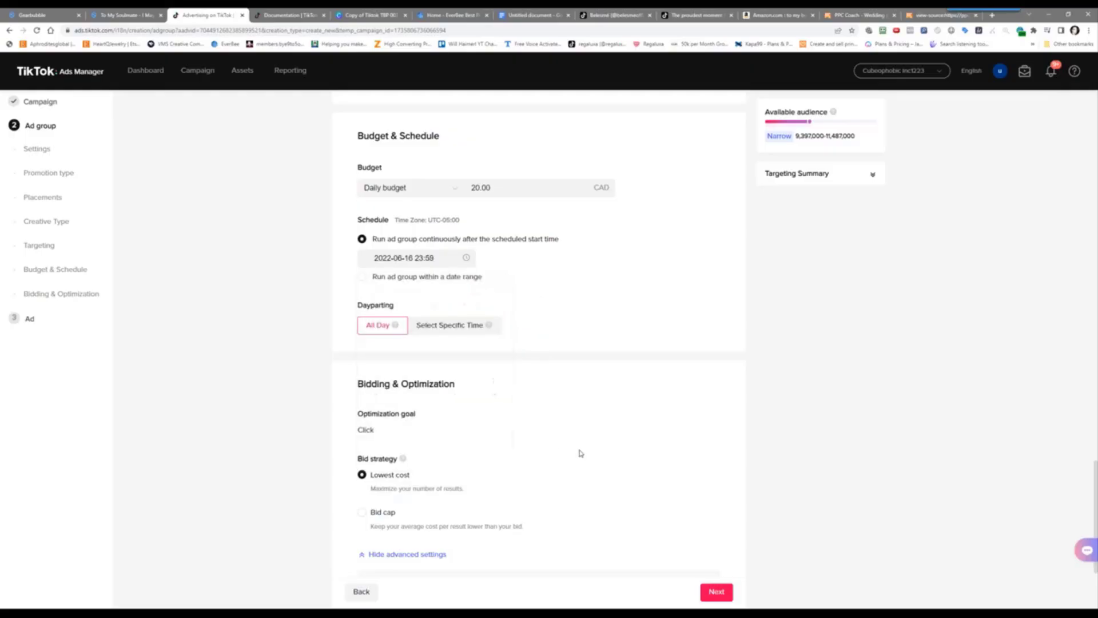
click(716, 596)
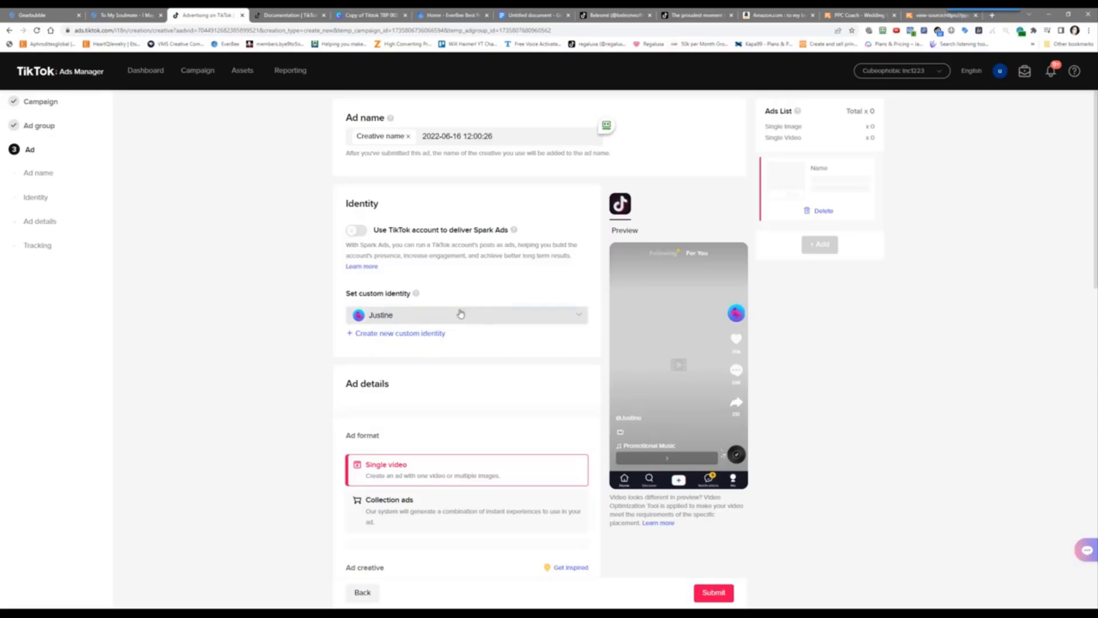
Keep the current custom identity and start a video upload under Ad creative
click(461, 315)
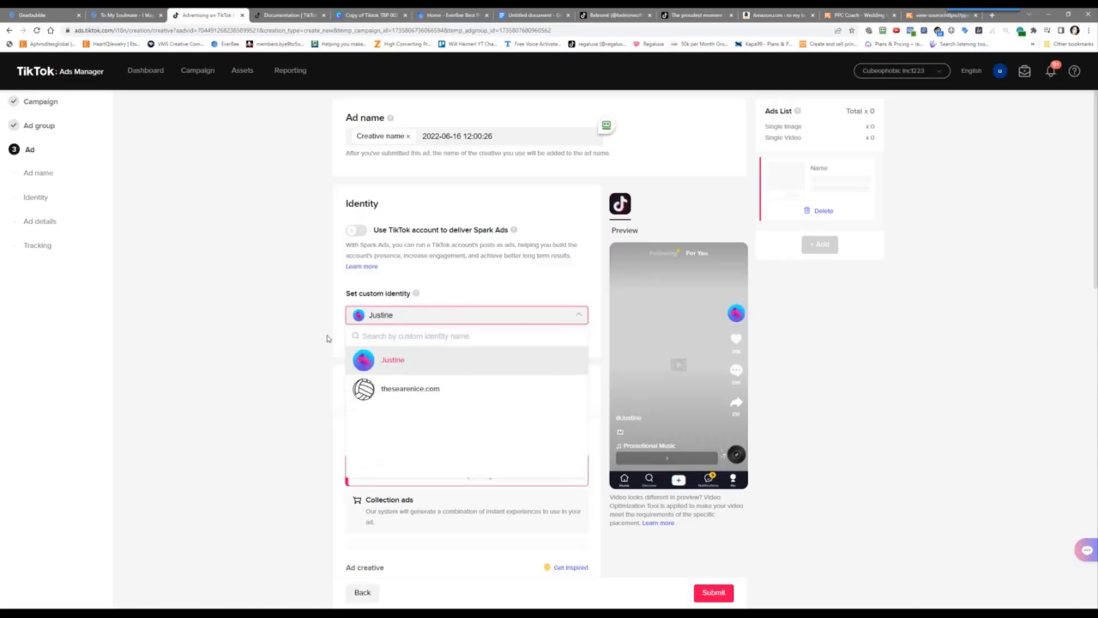
click(295, 336)
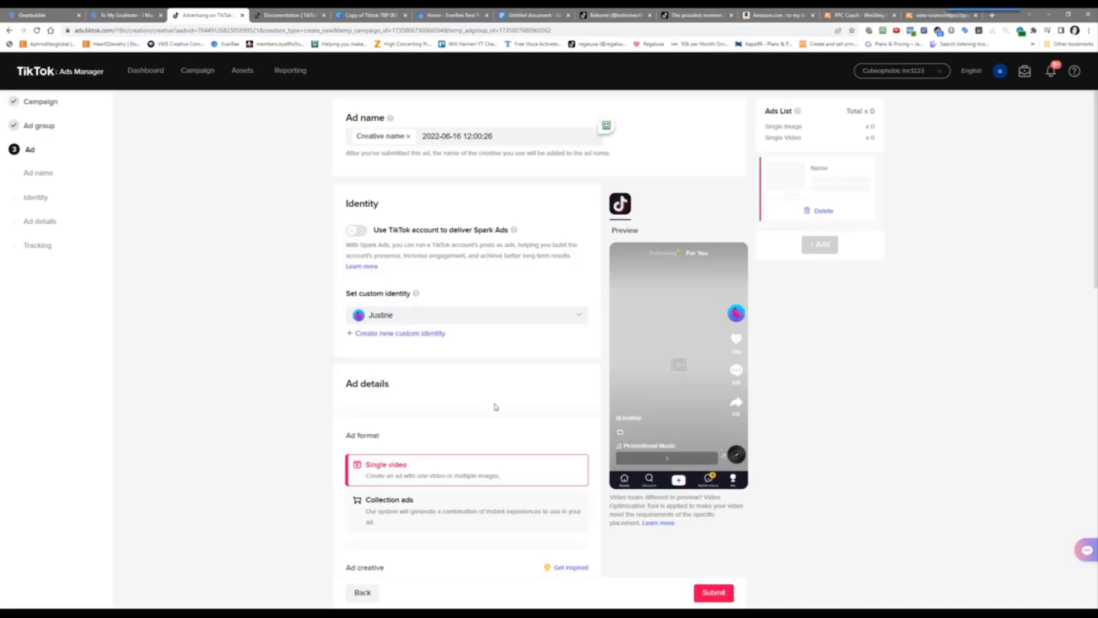
scroll(278, 449, down, 2)
scroll(297, 418, down, 4)
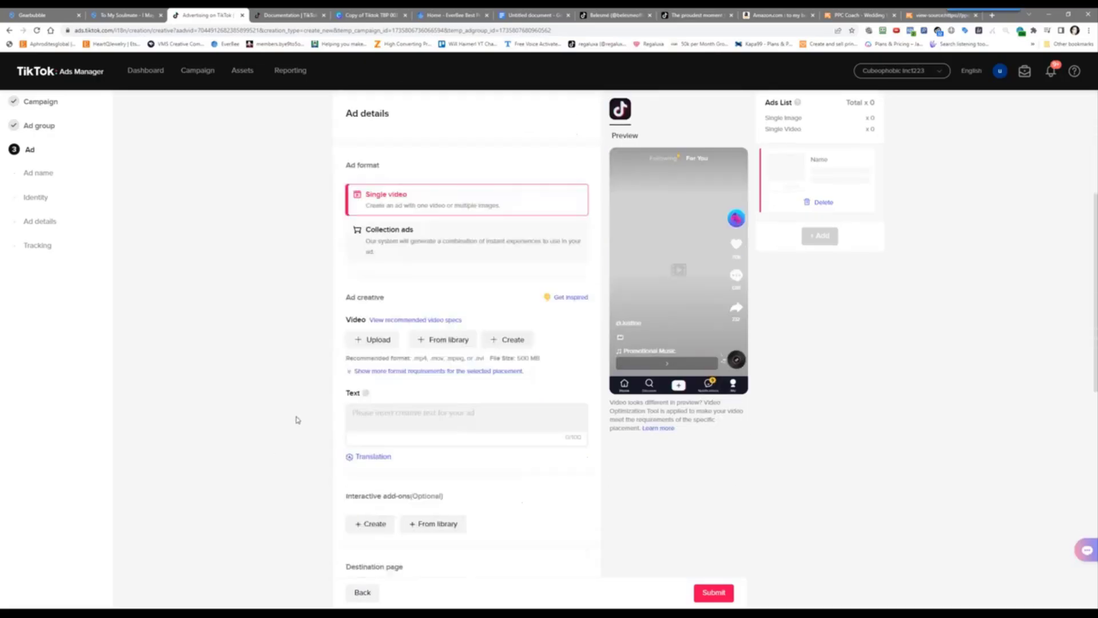
scroll(280, 287, up, 5)
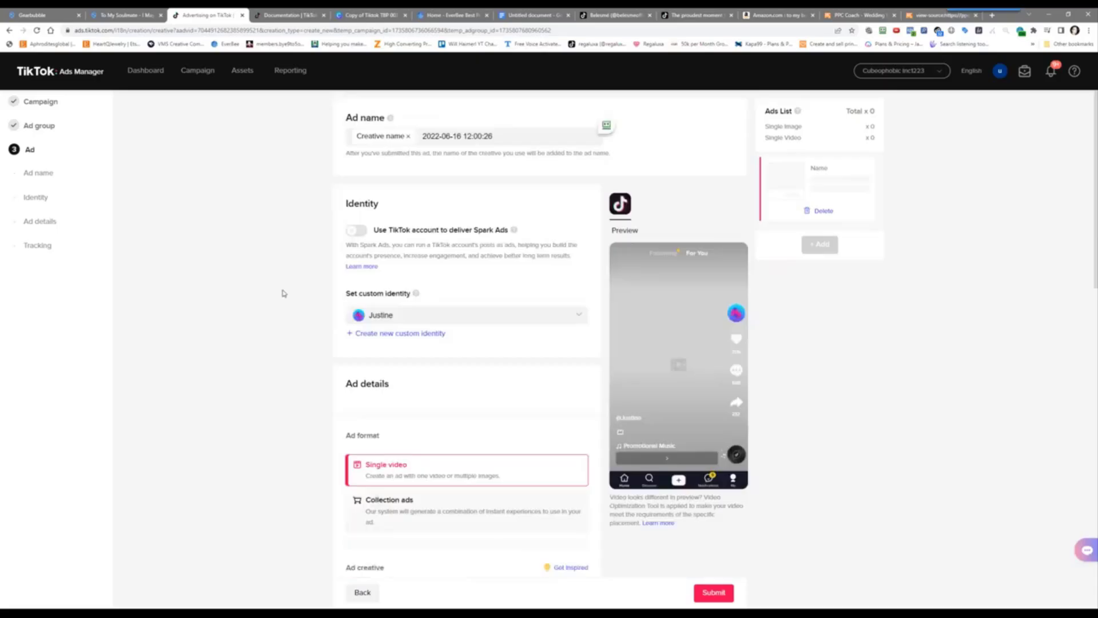
scroll(282, 293, down, 4)
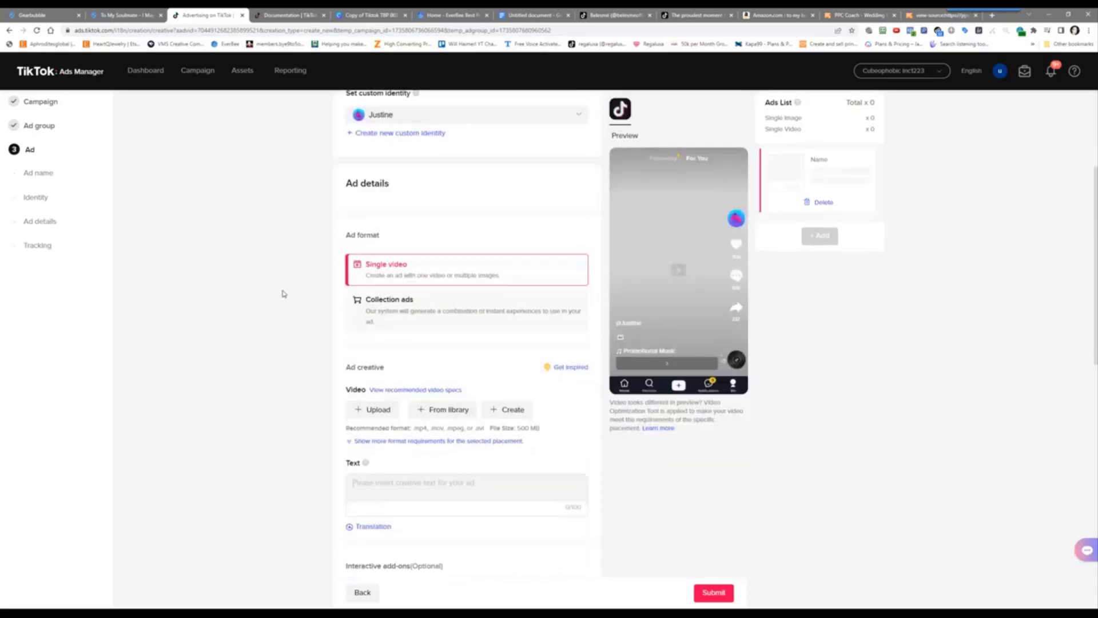
click(372, 409)
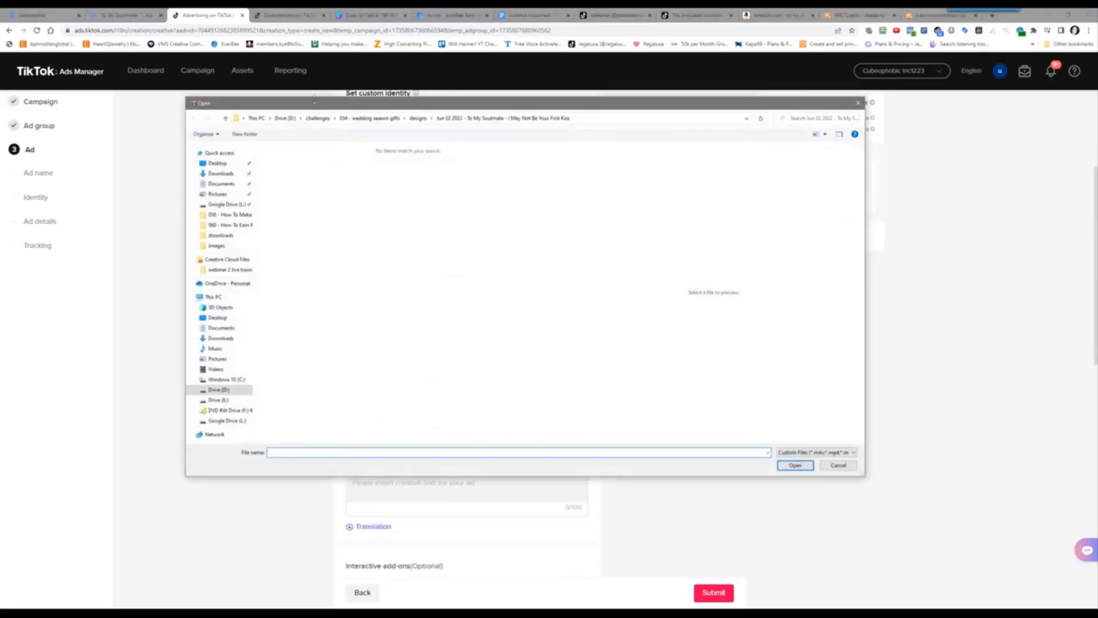
Browse the file chooser to Drive (D:), then dismiss it without adding a video
click(285, 118)
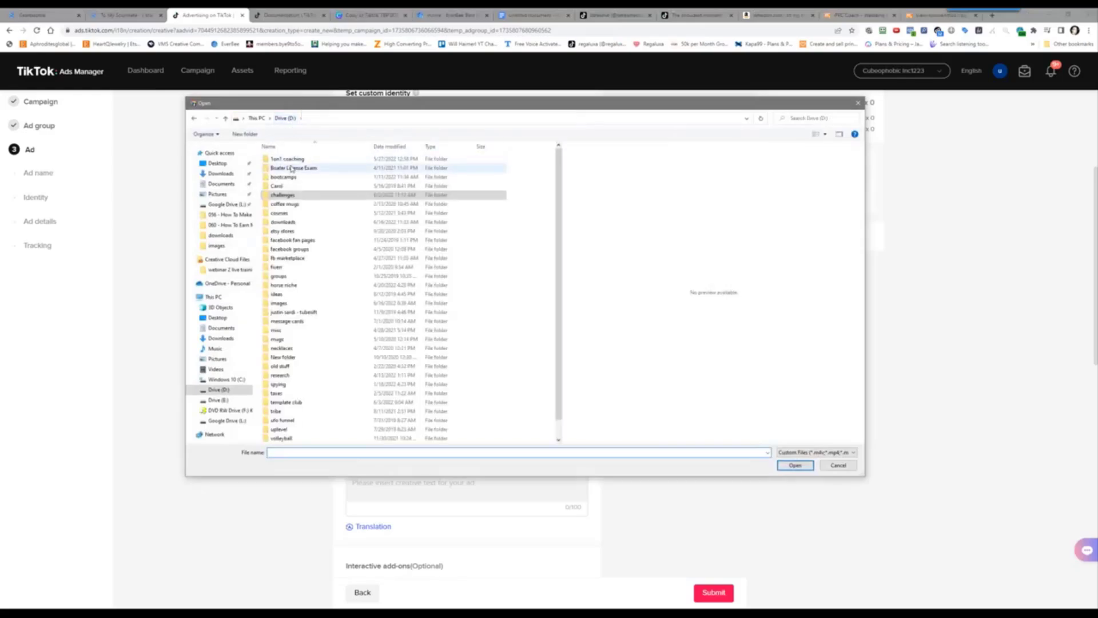
drag(301, 105, 1096, 97)
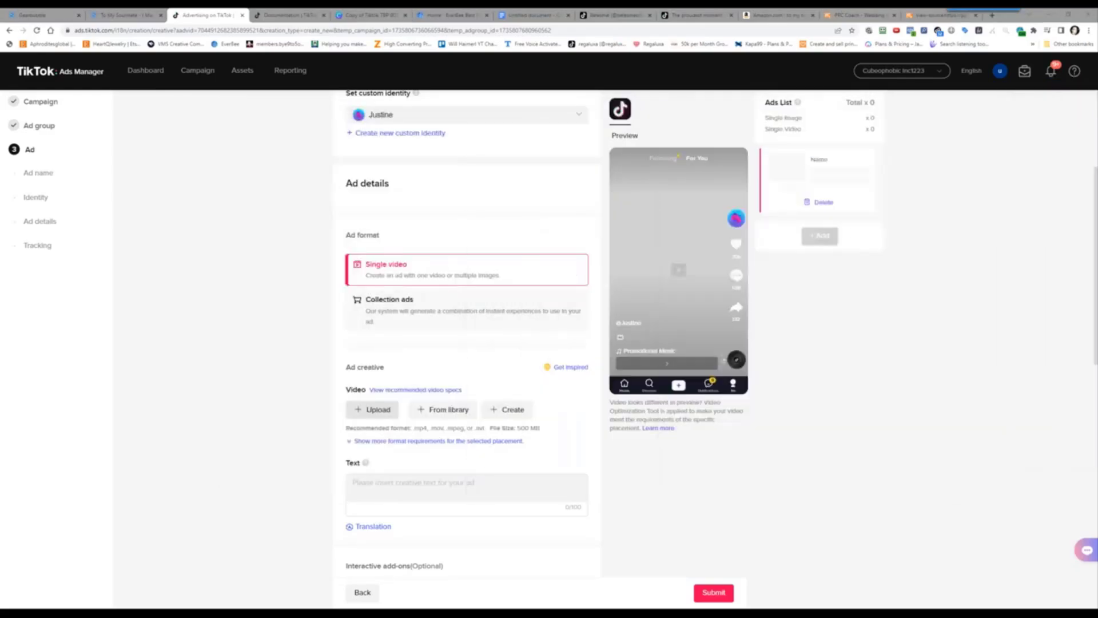
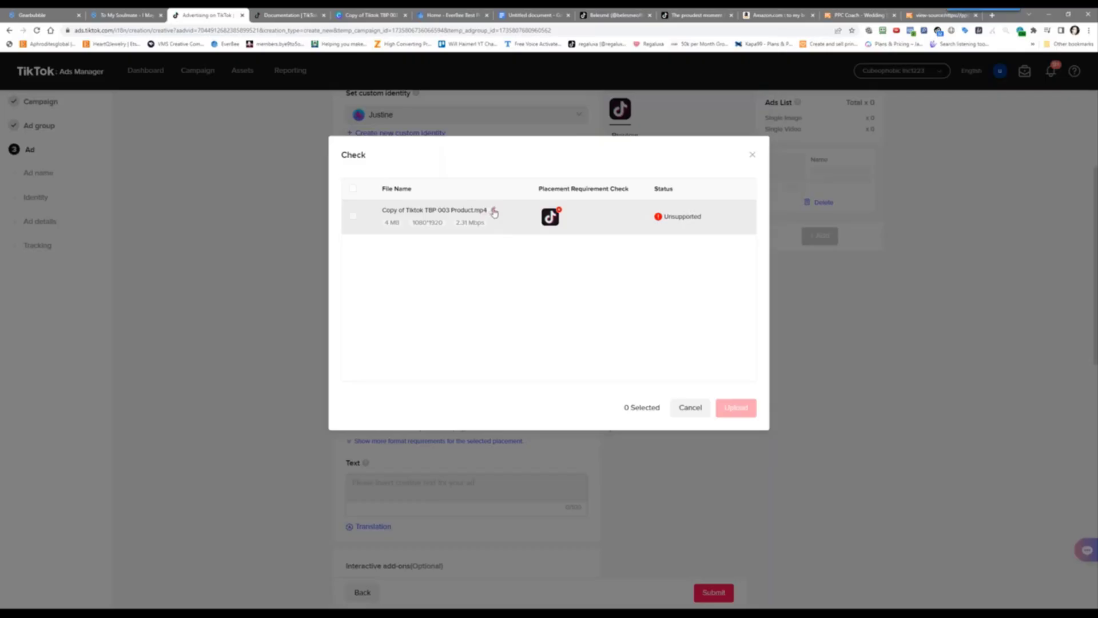
Rename the flagged video file to 'video' in the Check dialog
click(494, 212)
double_click(483, 233)
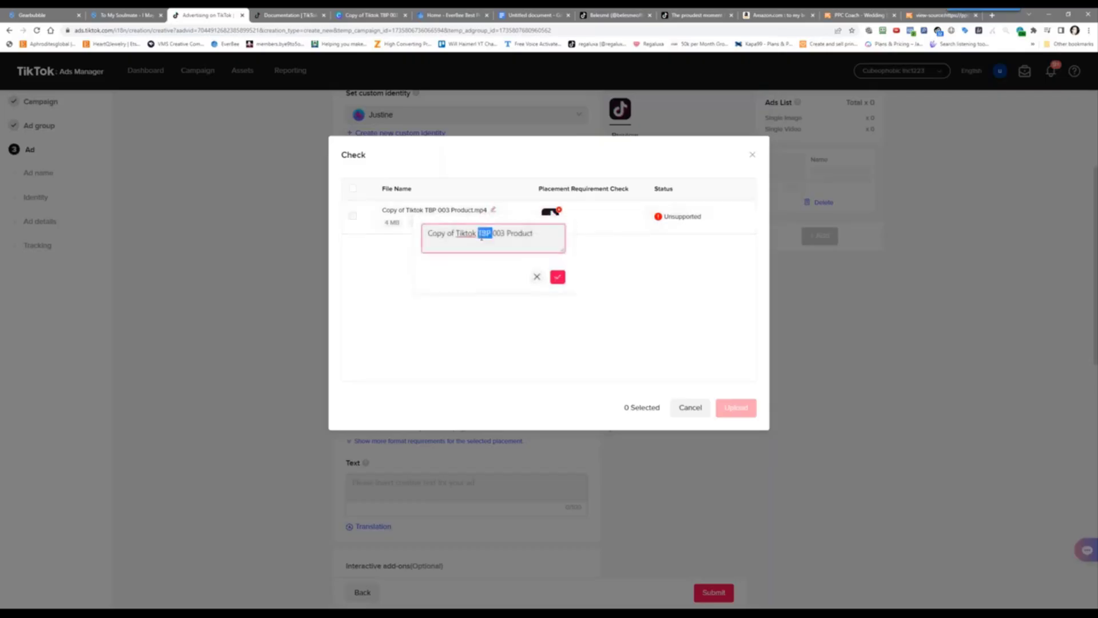
triple_click(498, 233)
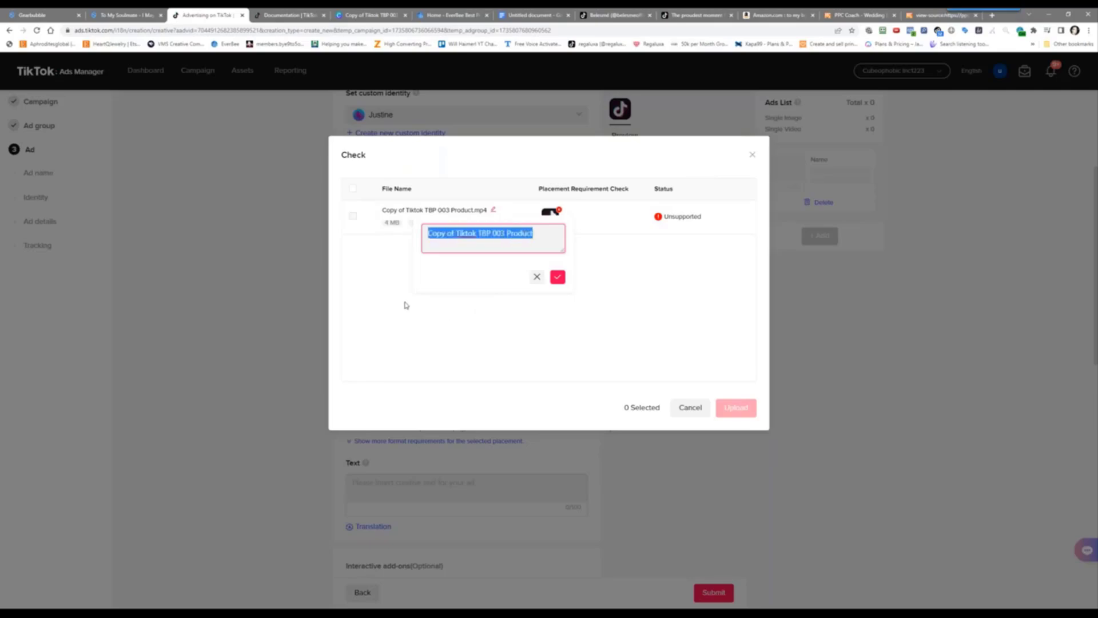
text(video)
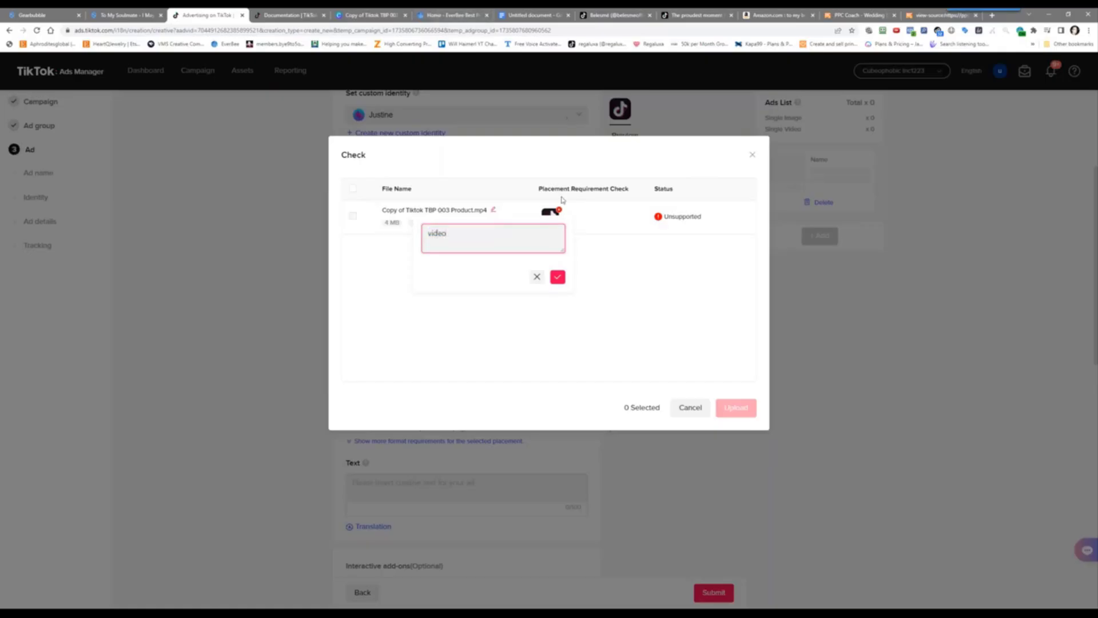
click(558, 277)
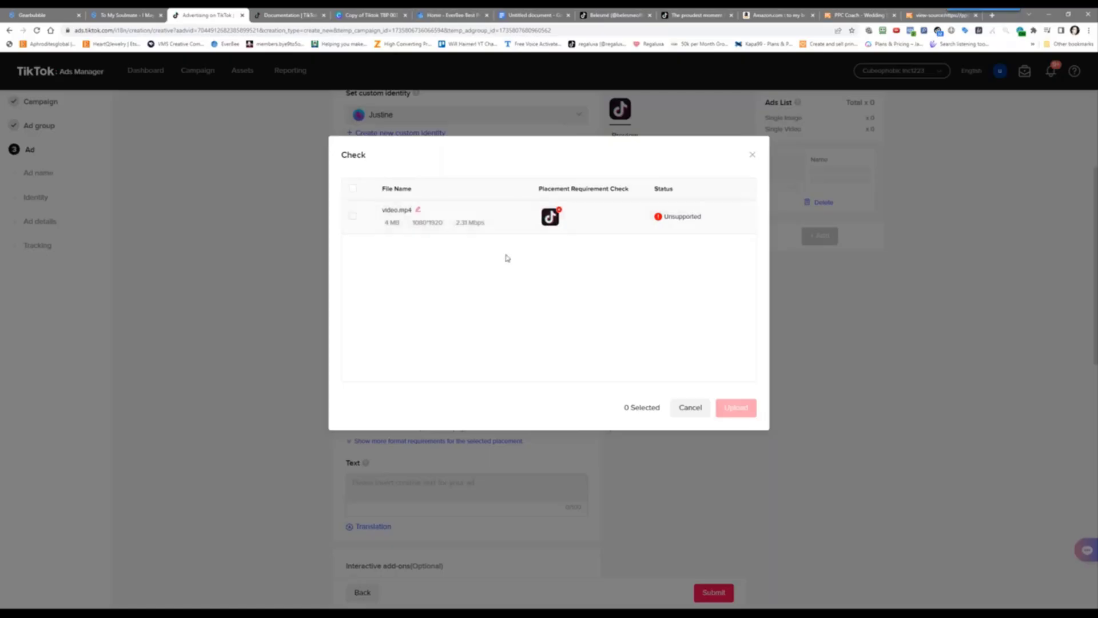
Retry uploading the renamed video and close the check when it is still unsupported
click(686, 409)
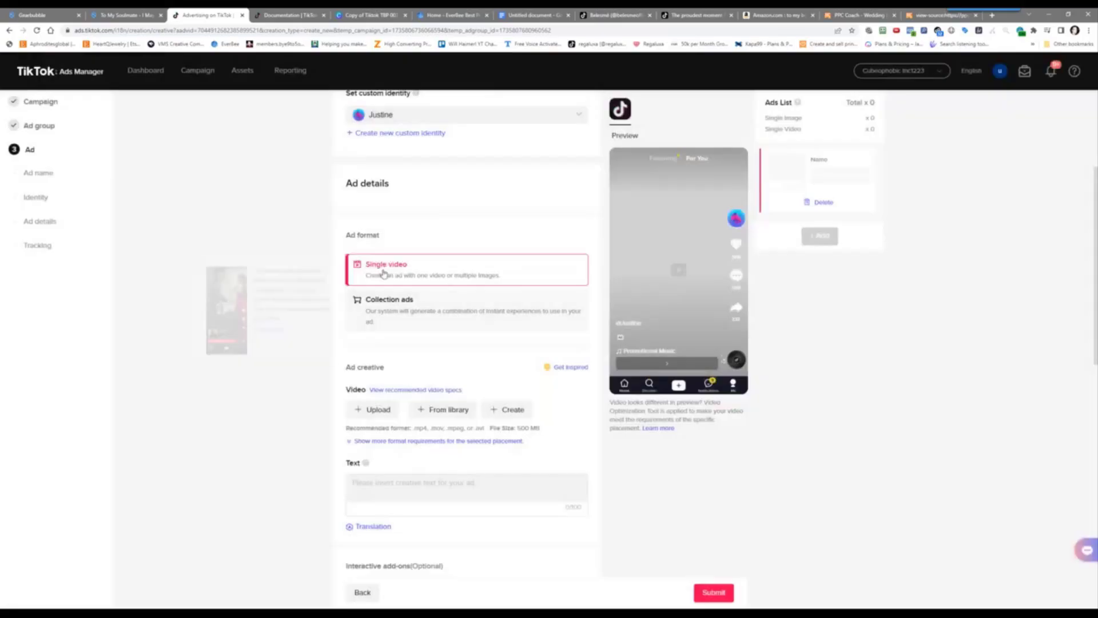
click(374, 409)
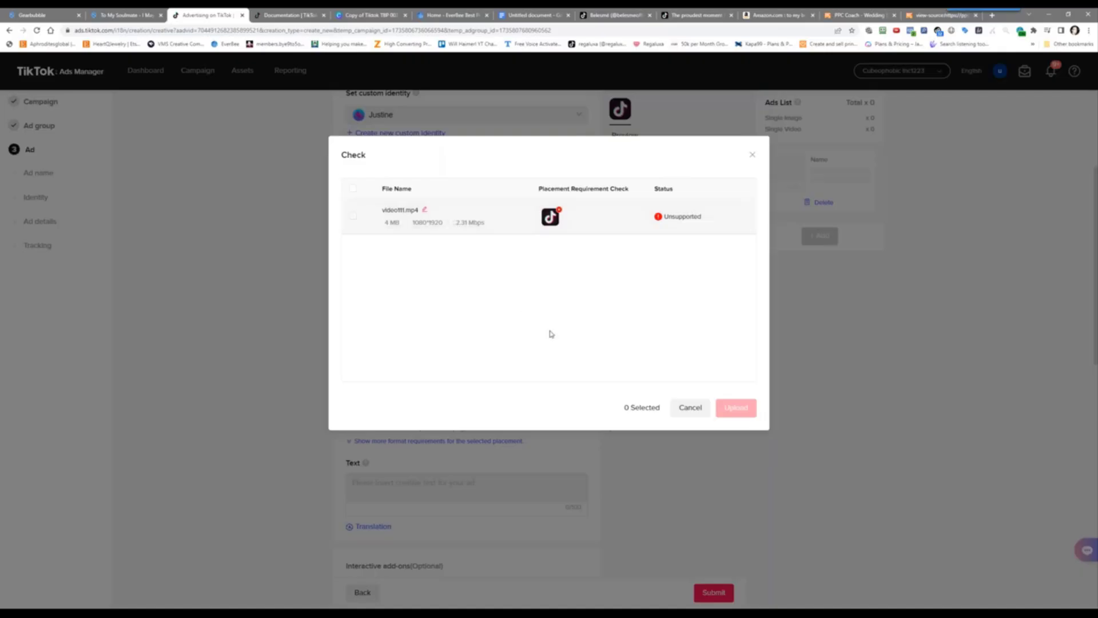
click(695, 410)
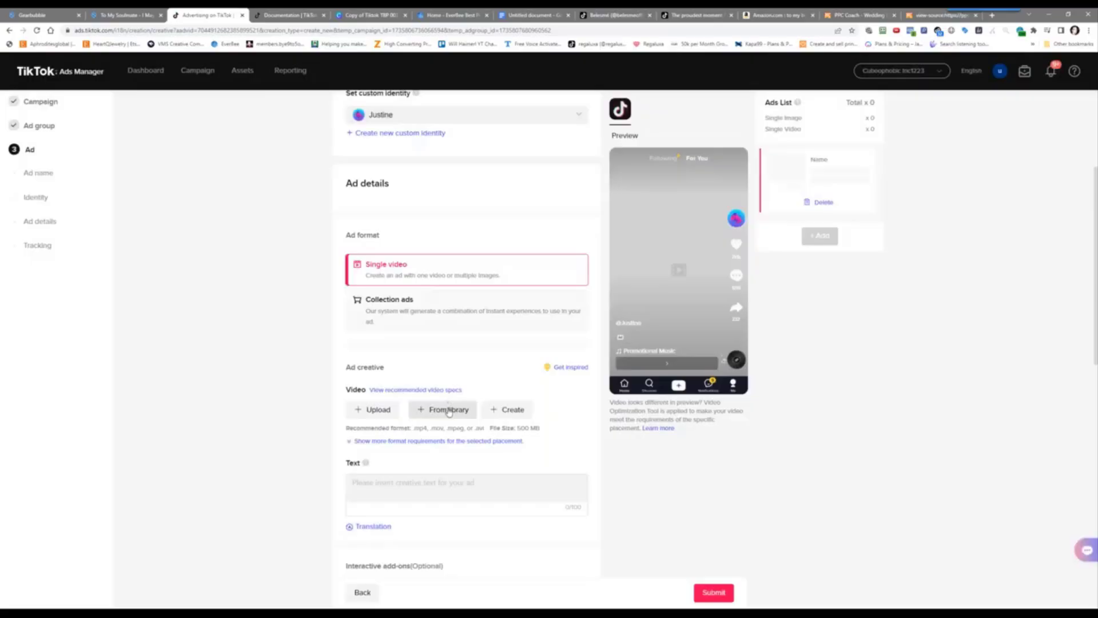
Attach the first library video (16 s, 720 × 1280) as the ad's creative
click(449, 410)
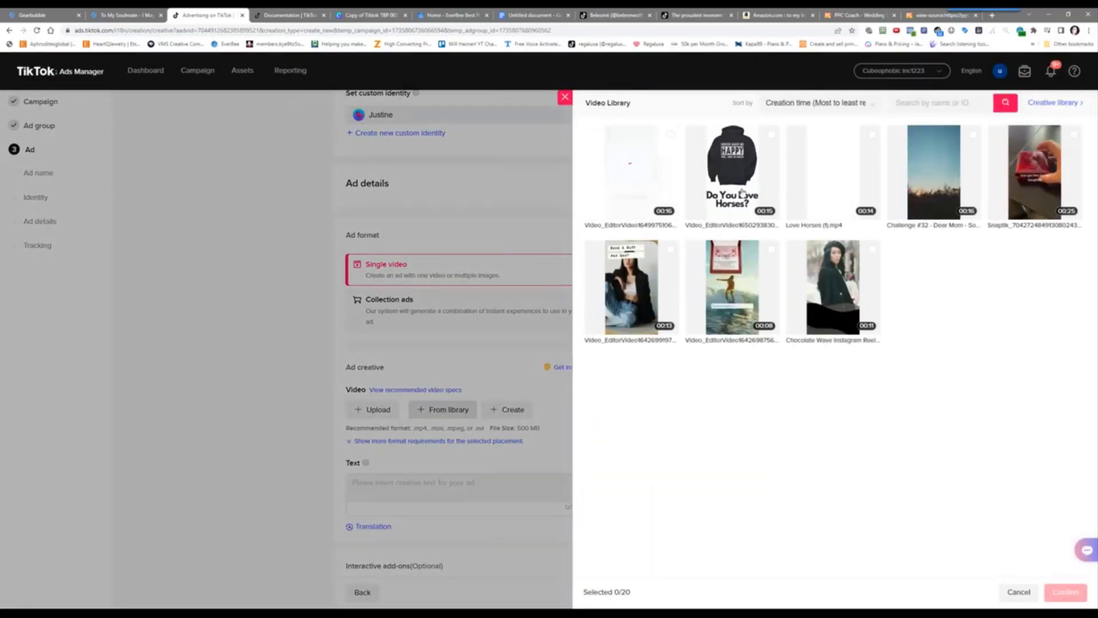
click(631, 193)
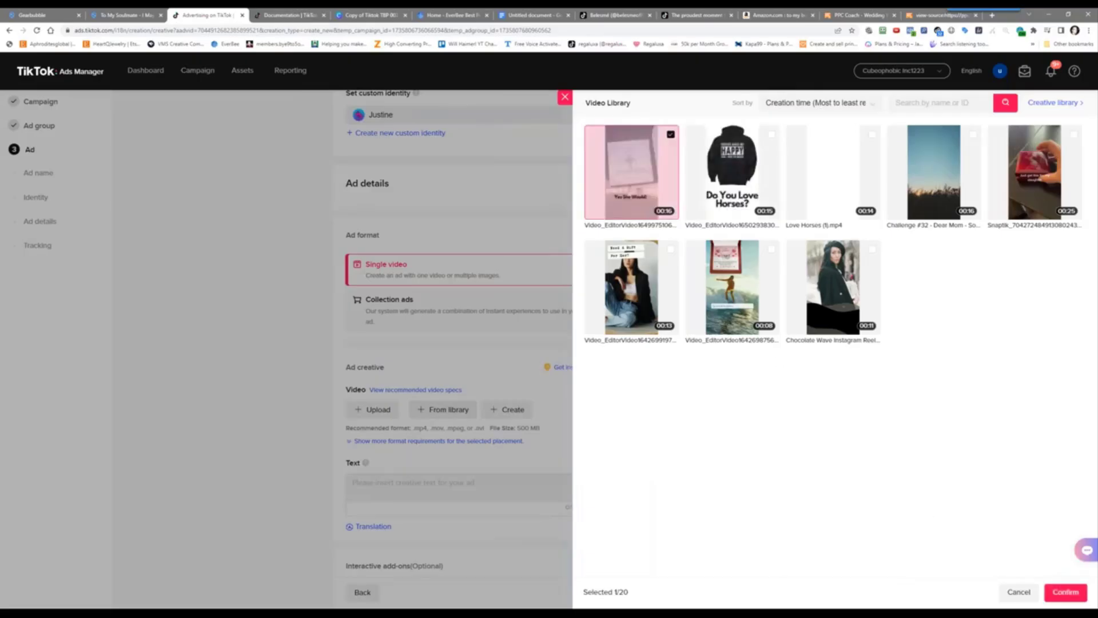
click(1066, 592)
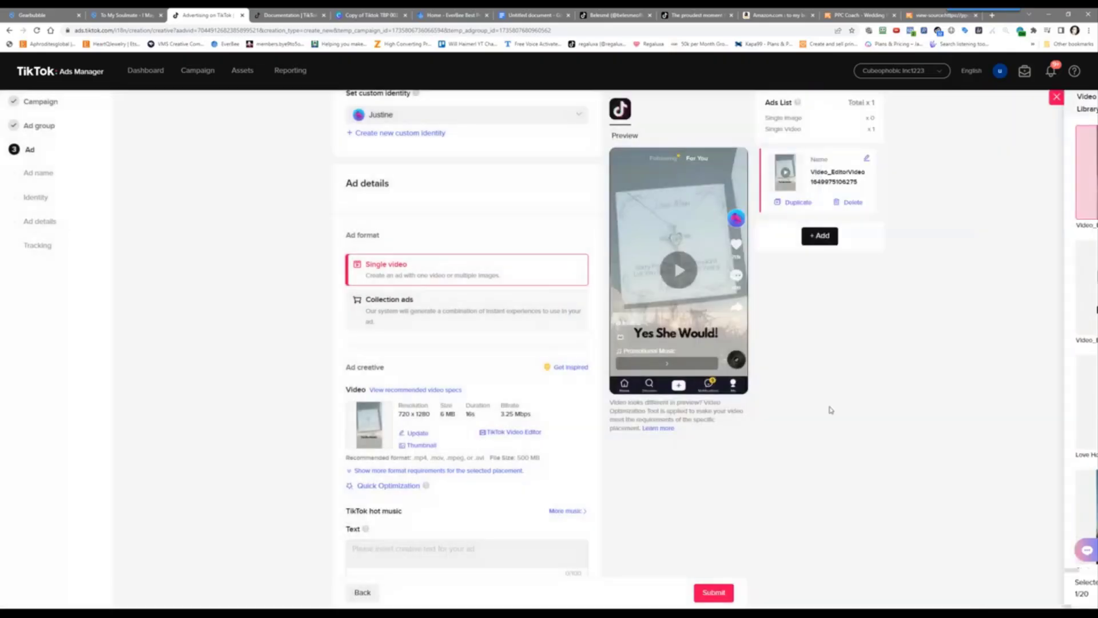
scroll(277, 385, down, 3)
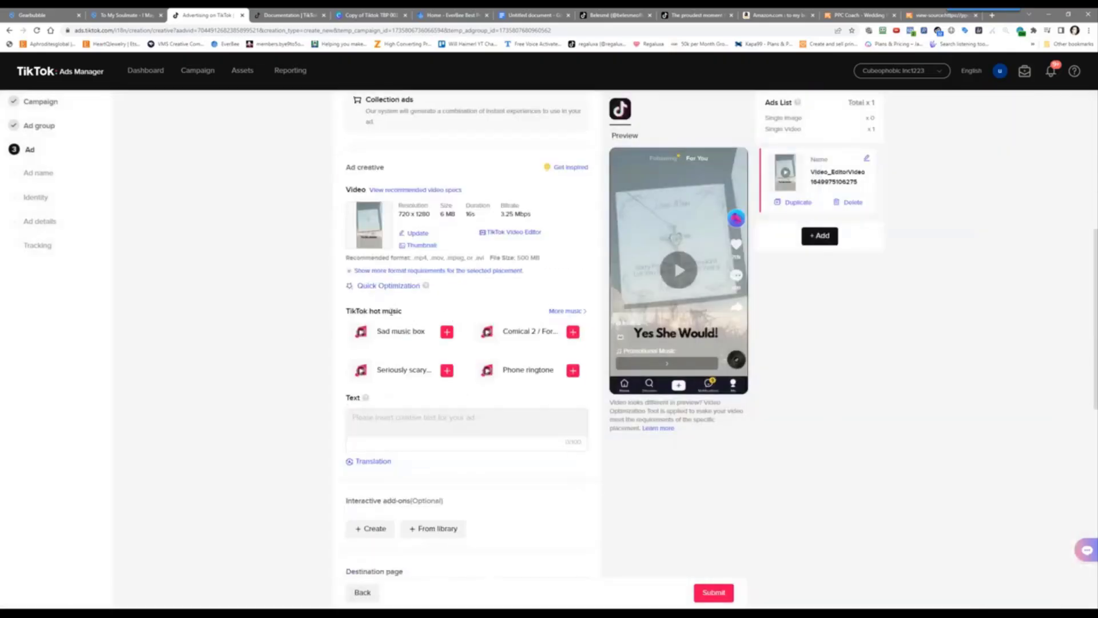
Preview music tracks and add Never Let Go to the video
click(566, 311)
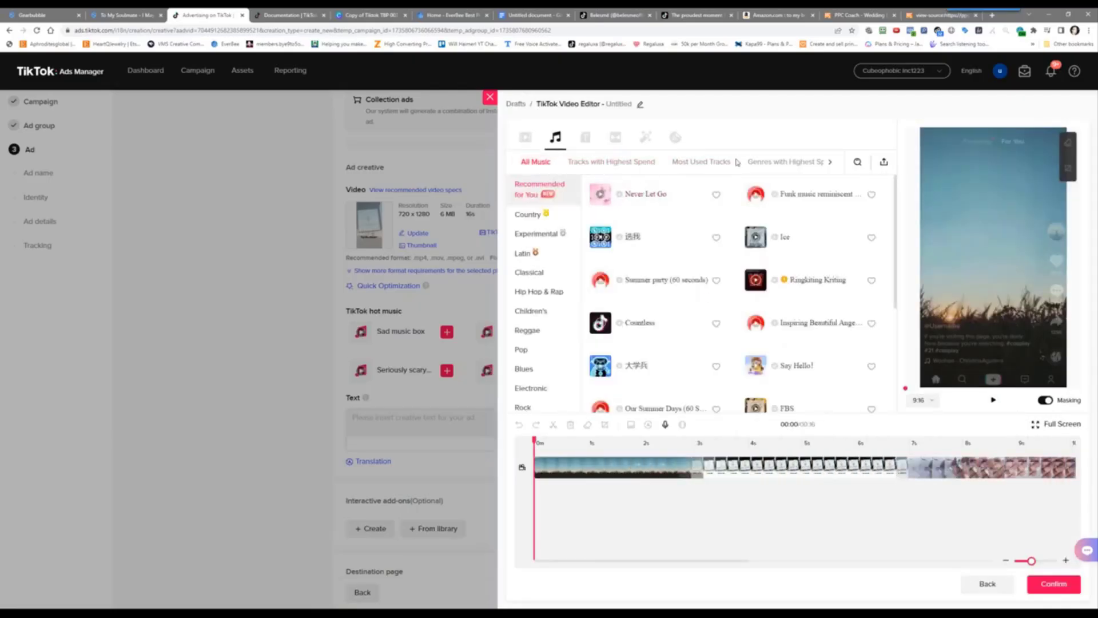
mouse_move(794, 211)
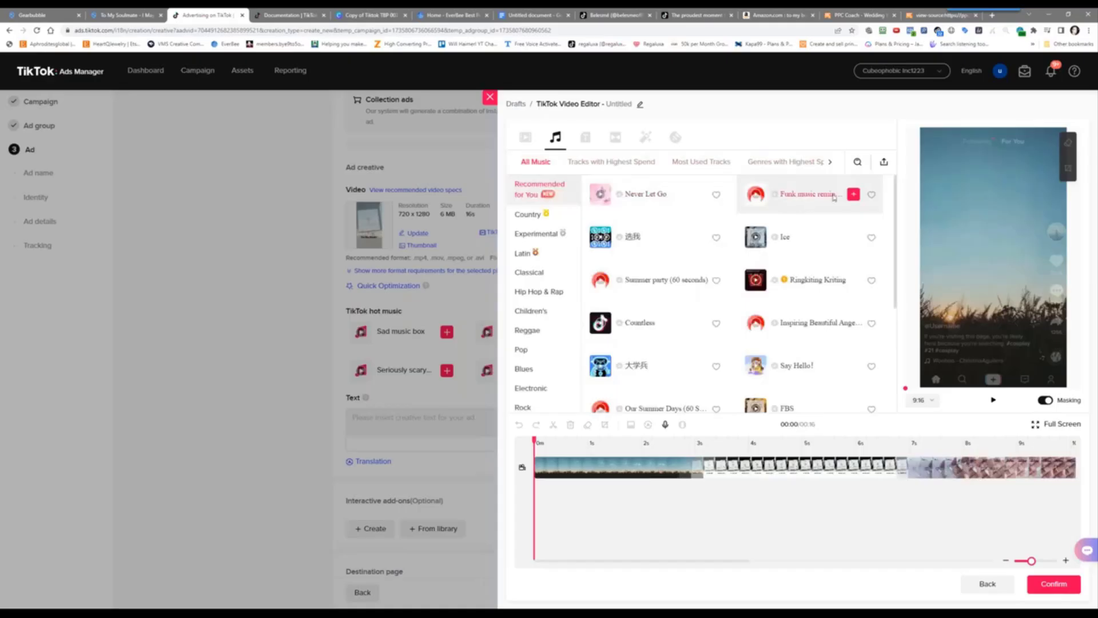
click(757, 197)
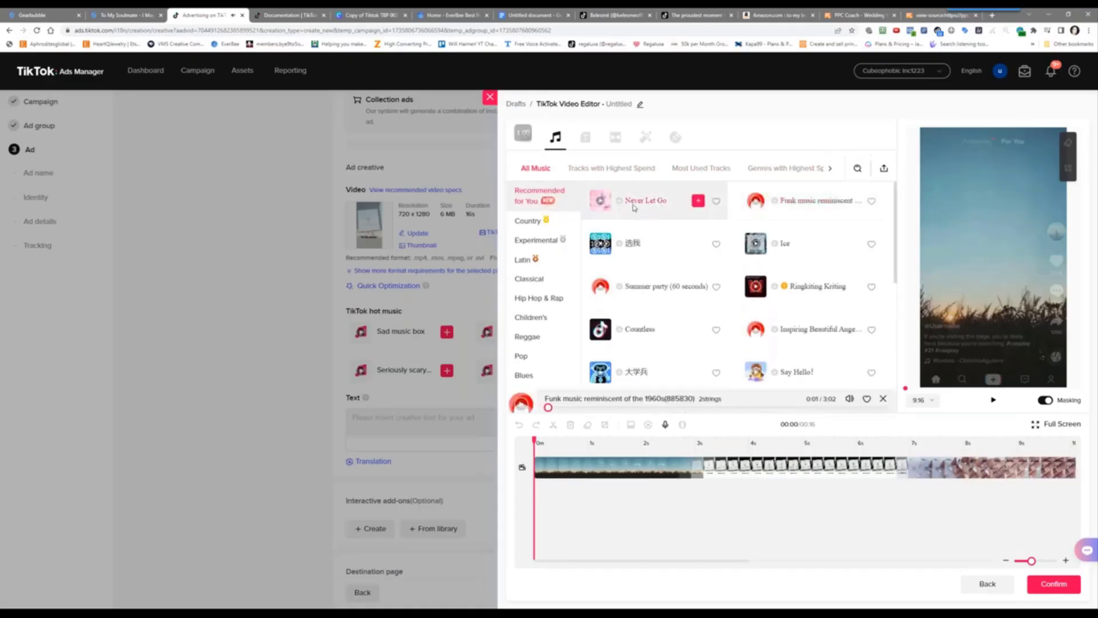
click(599, 202)
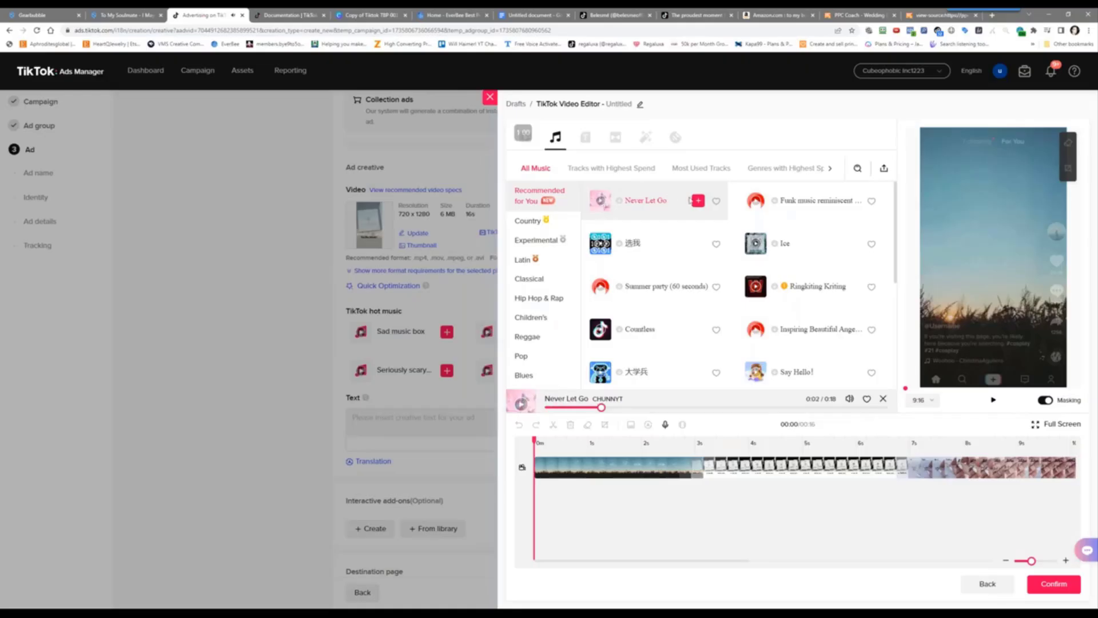
click(698, 201)
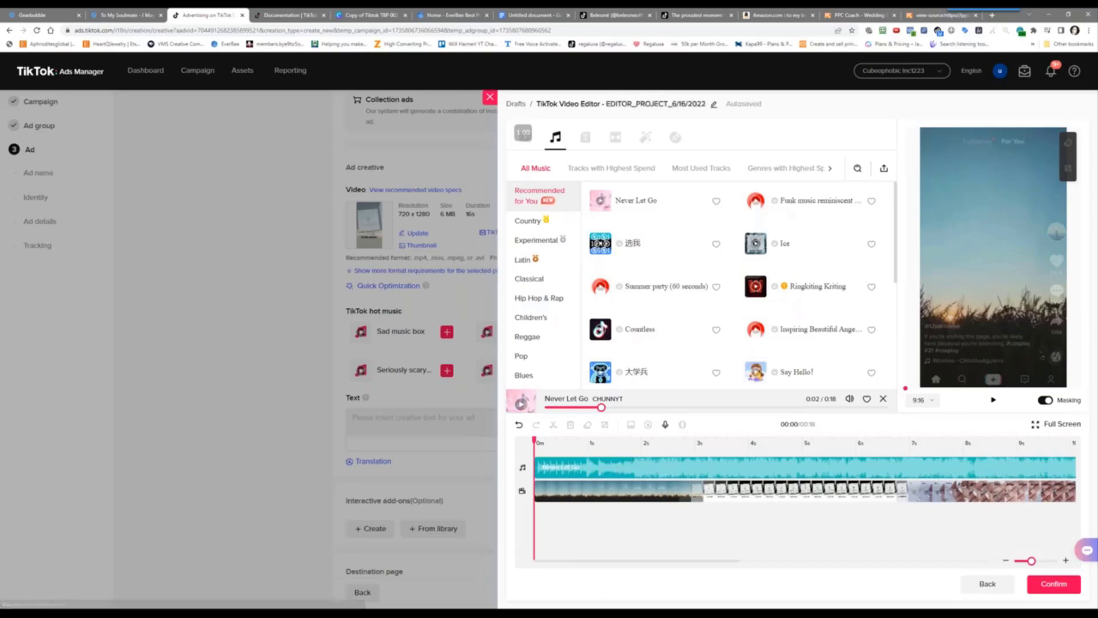
Split the music at 16 s, delete the leftover audio, and apply the edited video
drag(713, 562, 922, 567)
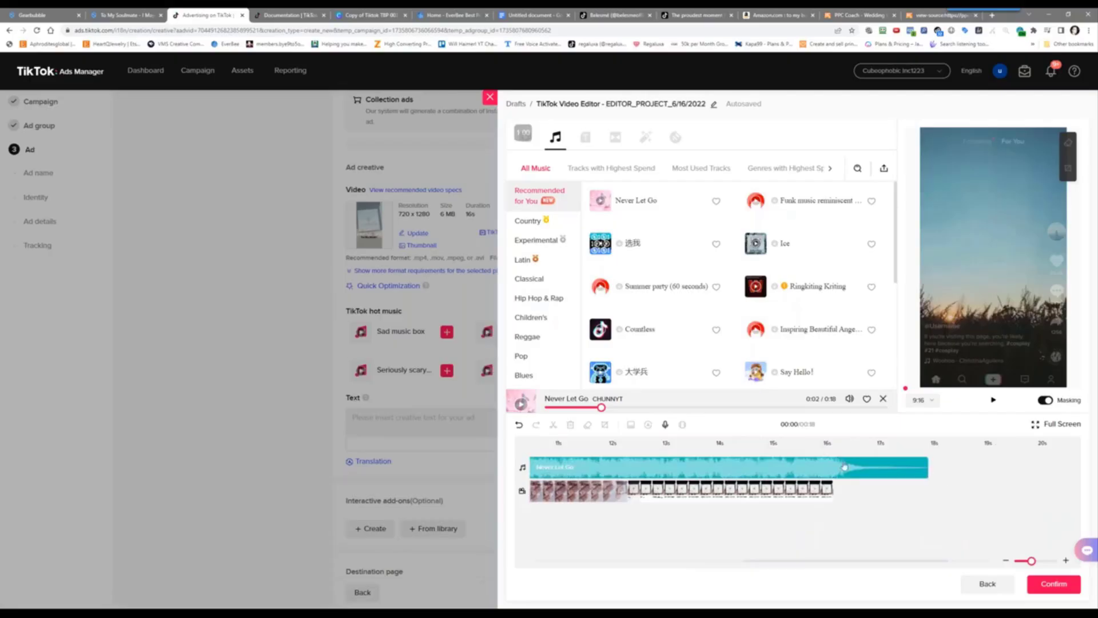
click(827, 450)
drag(829, 450, 833, 453)
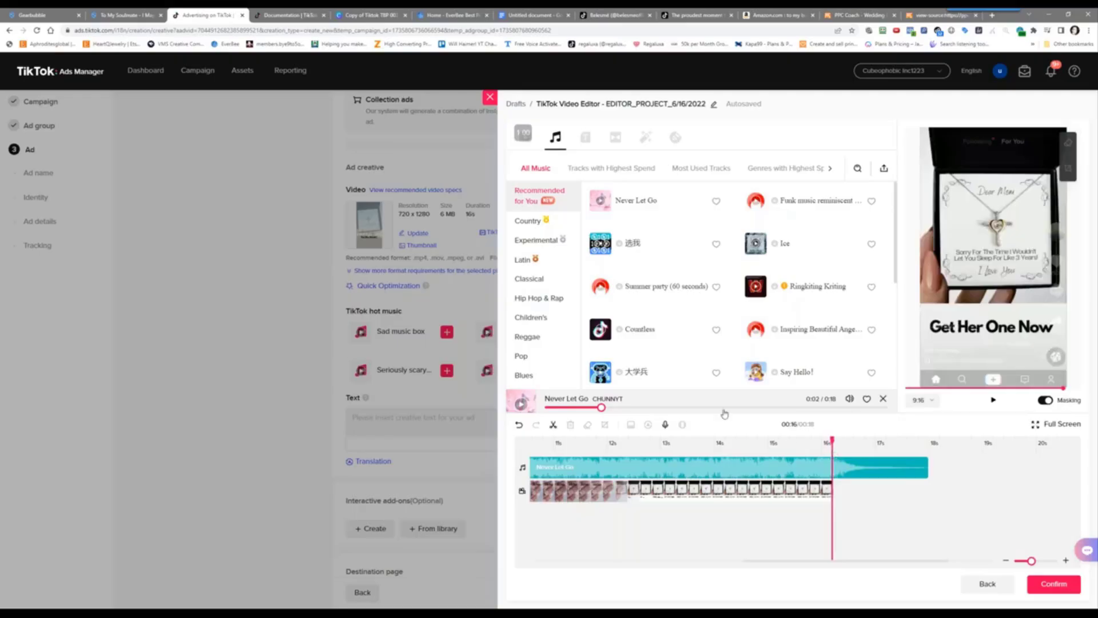
click(554, 426)
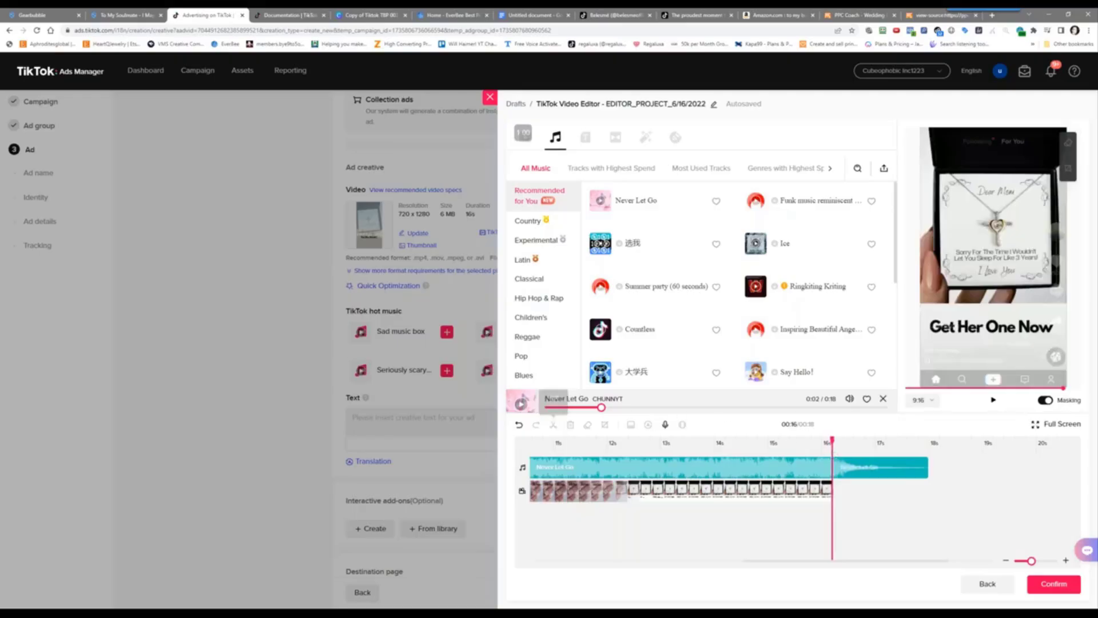
click(889, 476)
key(Delete)
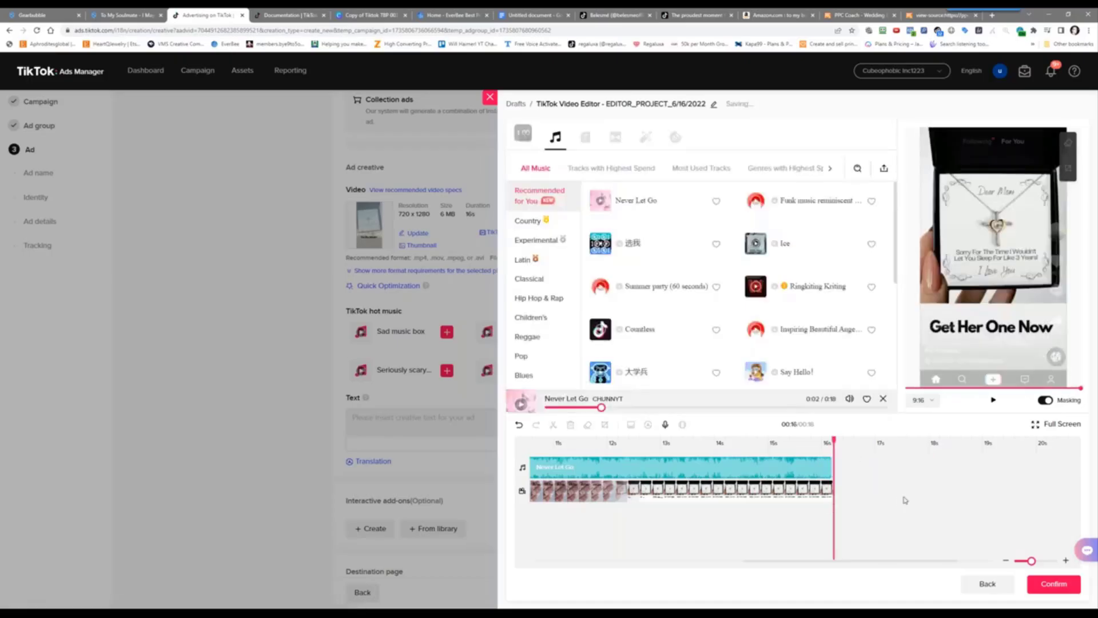
click(1053, 584)
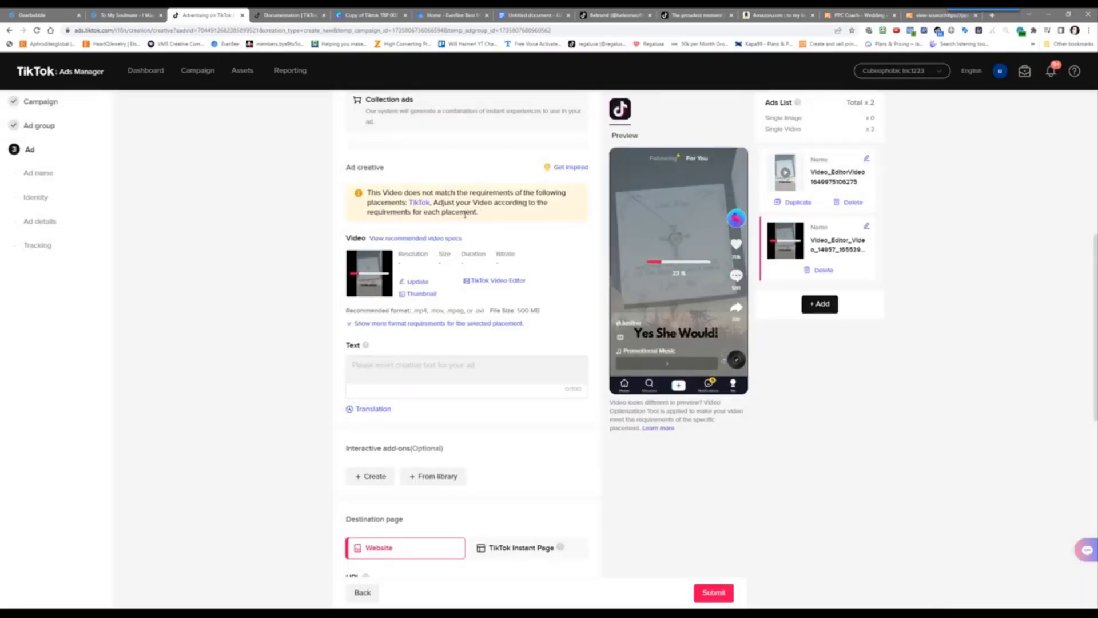
Enter 'Click Here Now' as the ad text
click(438, 369)
text(Click Here Now)
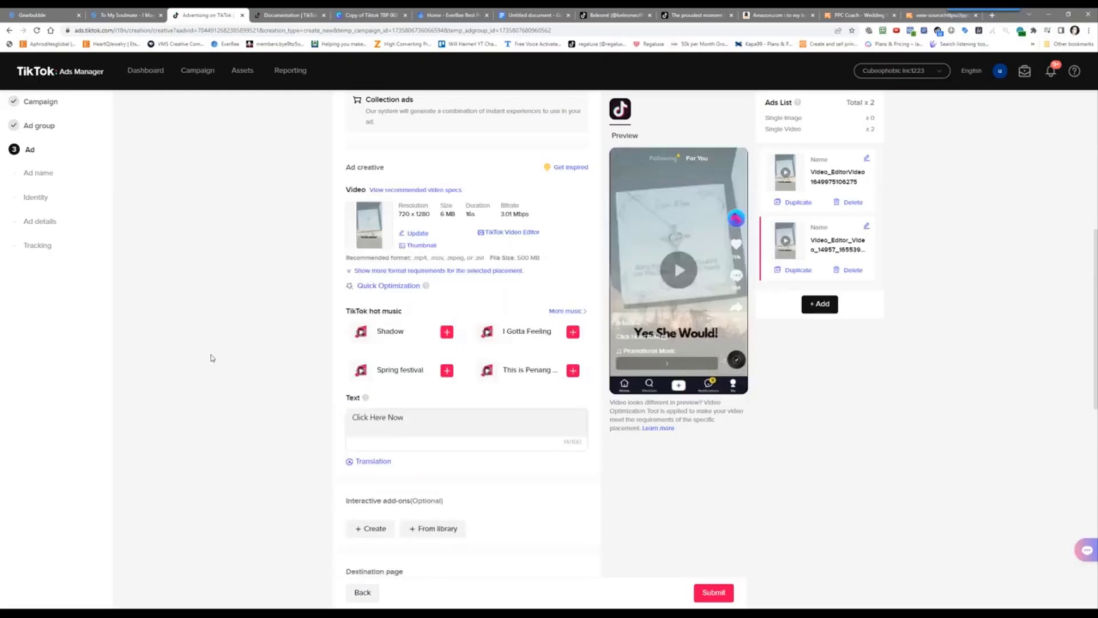
scroll(212, 357, down, 5)
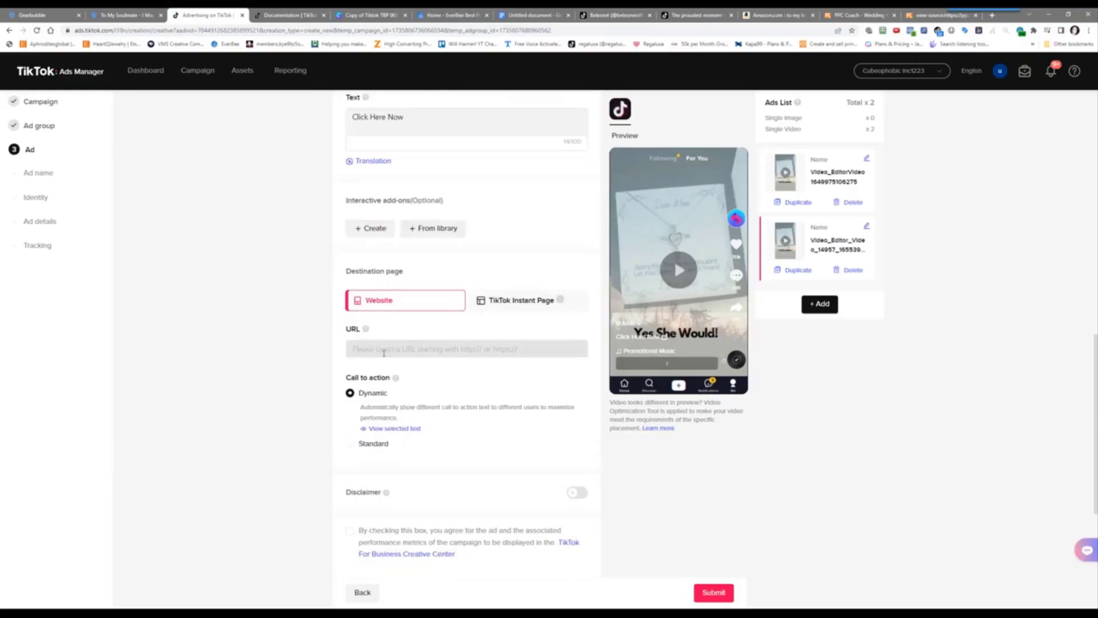
Copy the Gearbubble product address and paste it as the ad's destination URL
click(120, 15)
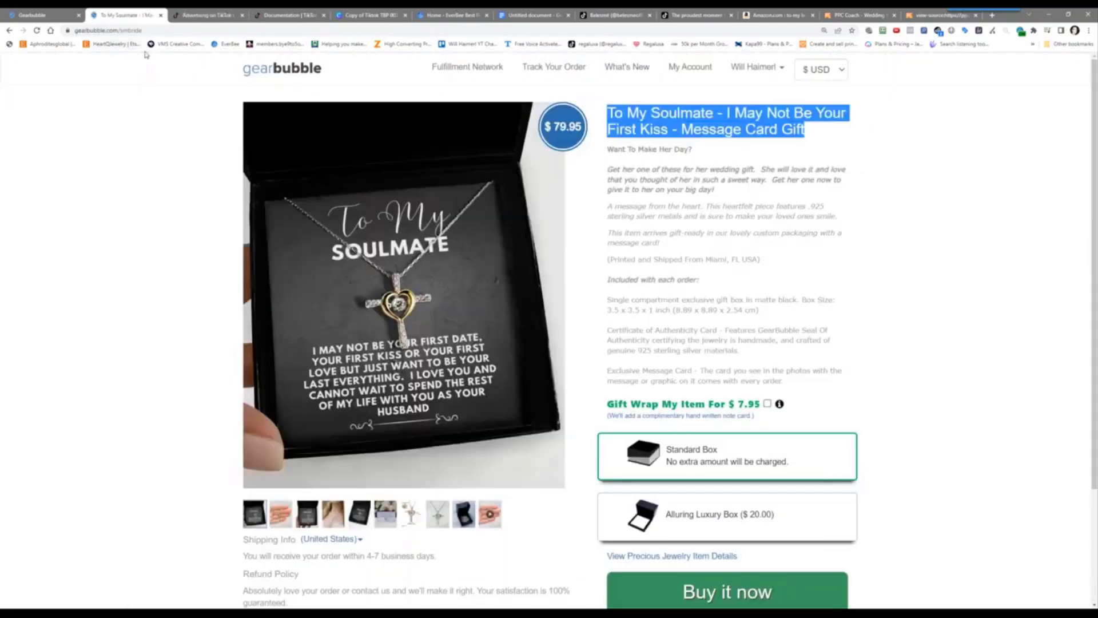
click(121, 31)
right_click(121, 31)
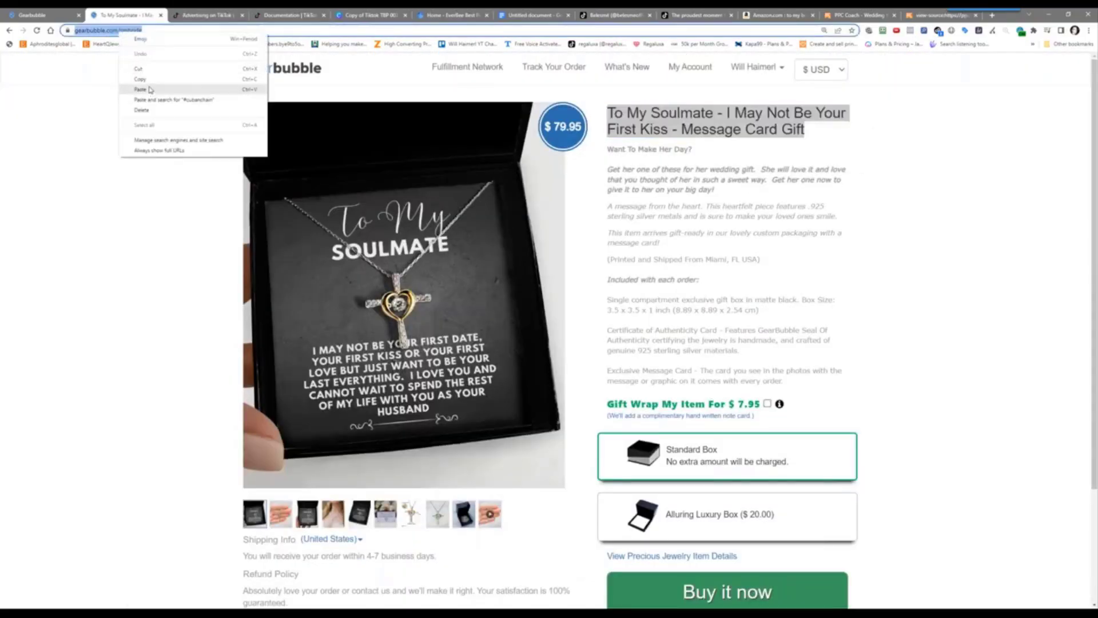
click(153, 86)
click(206, 15)
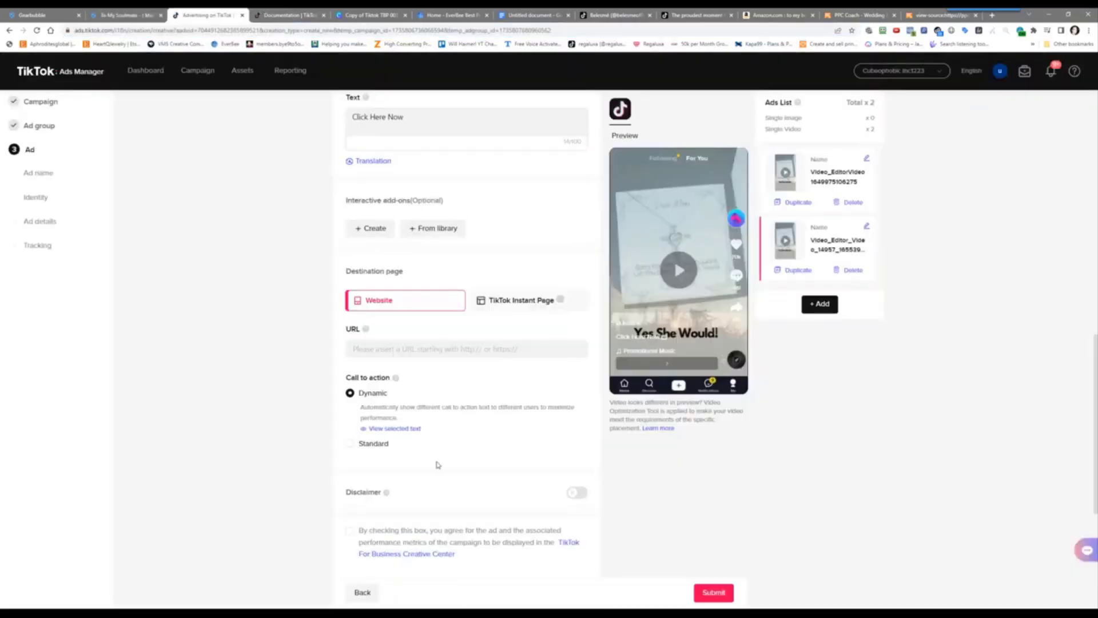
click(402, 347)
key(ctrl+v)
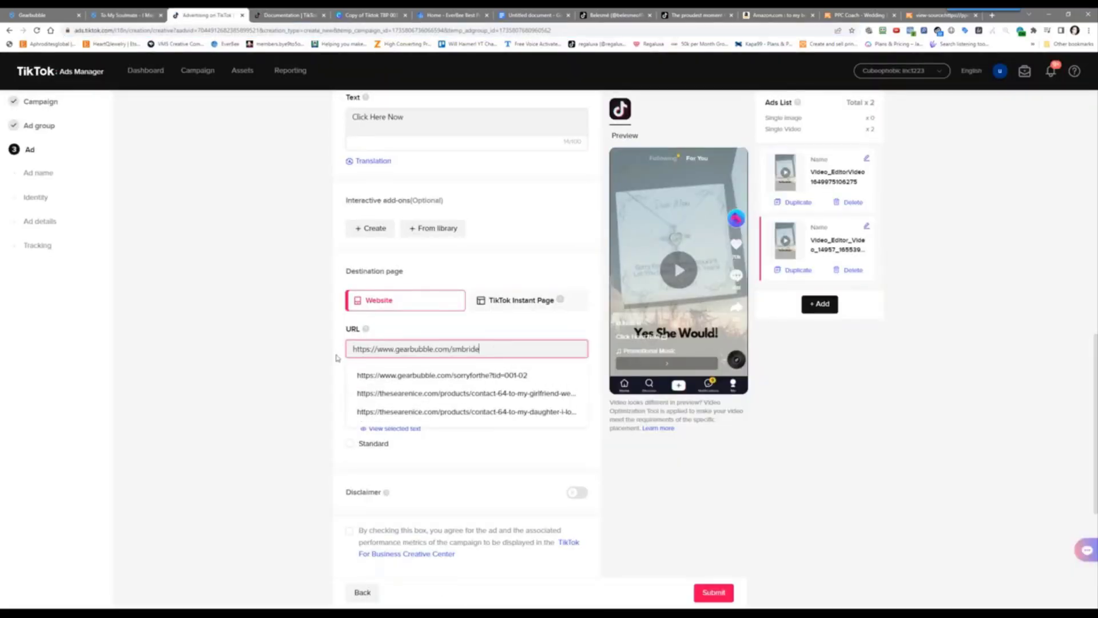
click(302, 369)
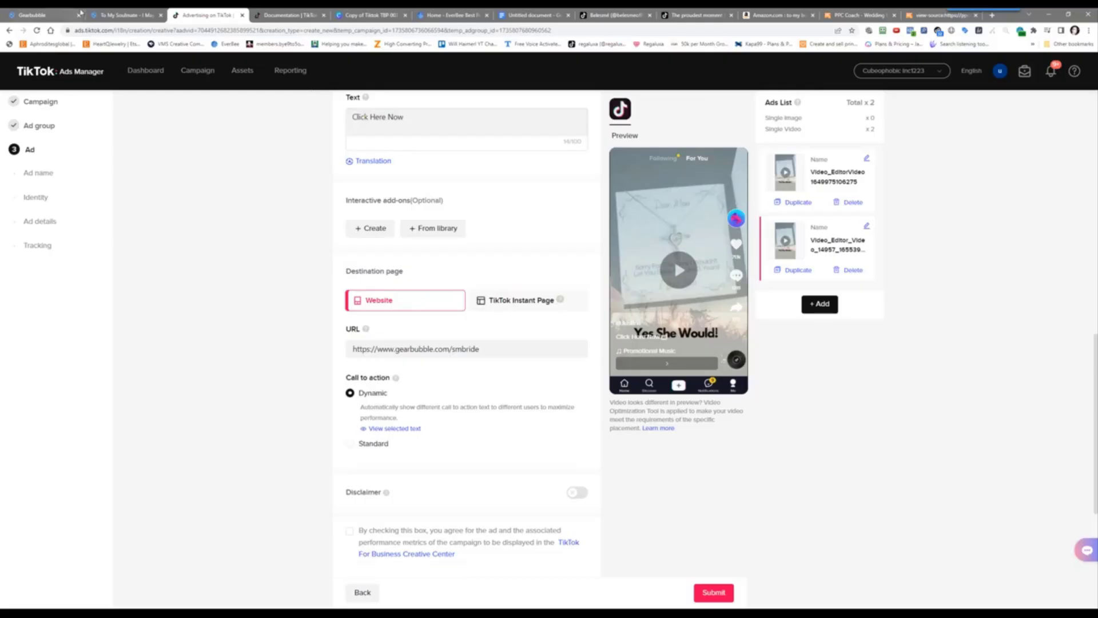
Copy the 25% discount code 514JA from Gearbubble's Discounts page
click(114, 15)
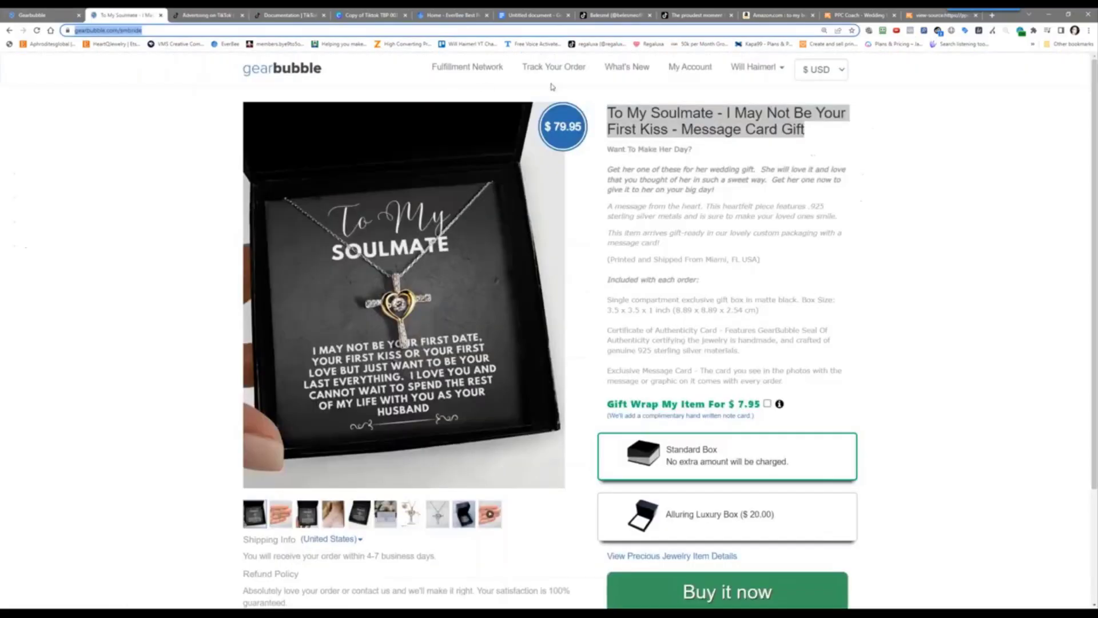
click(686, 72)
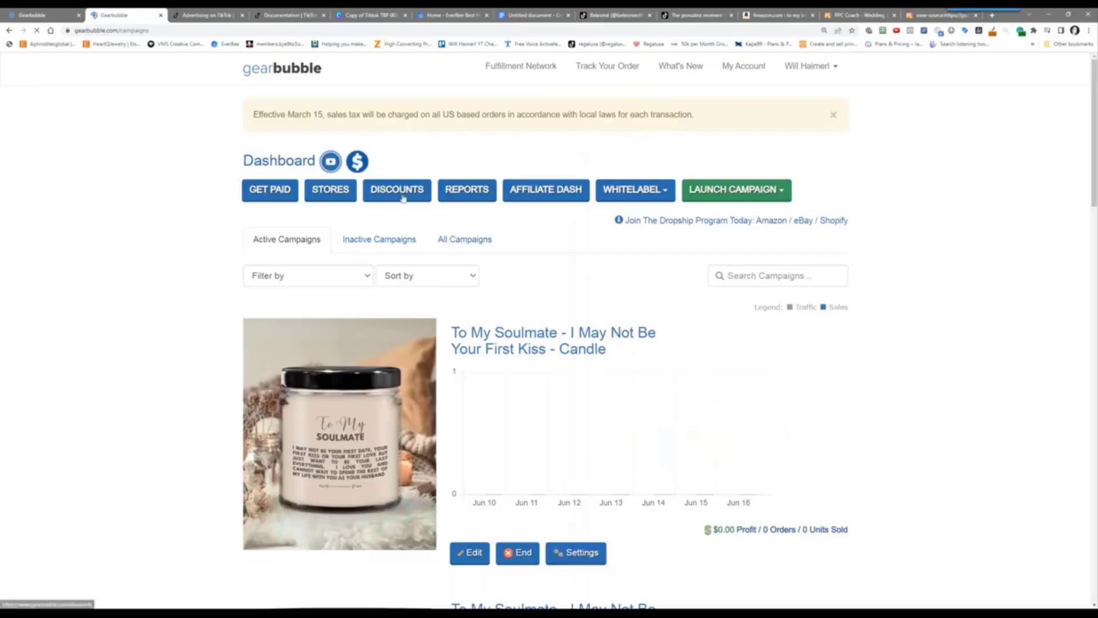
click(403, 195)
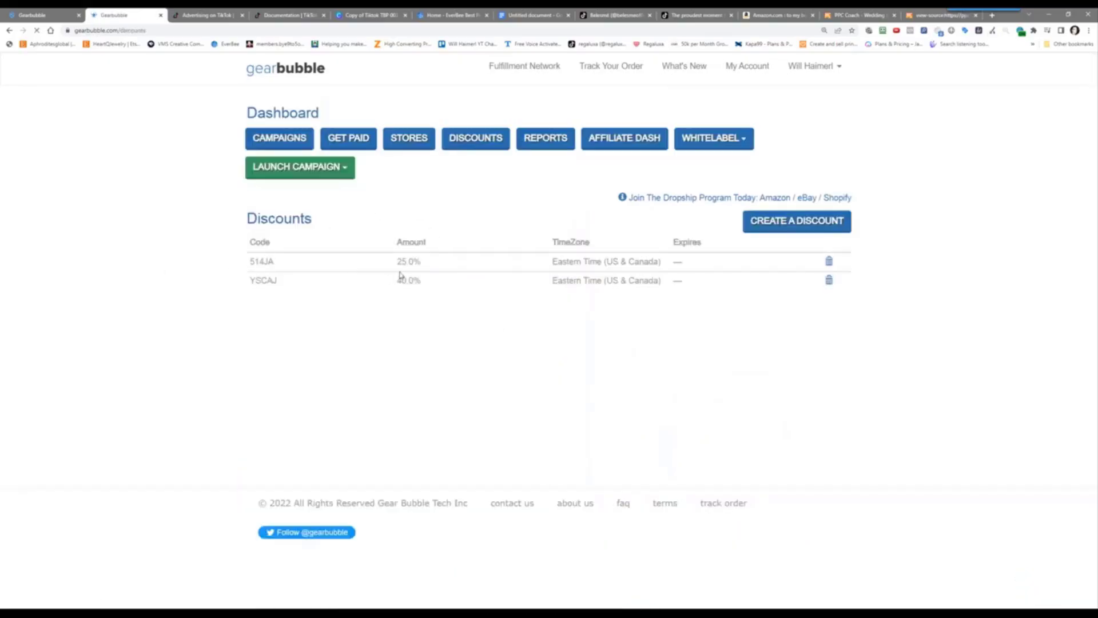
drag(274, 271, 235, 262)
double_click(262, 262)
right_click(264, 262)
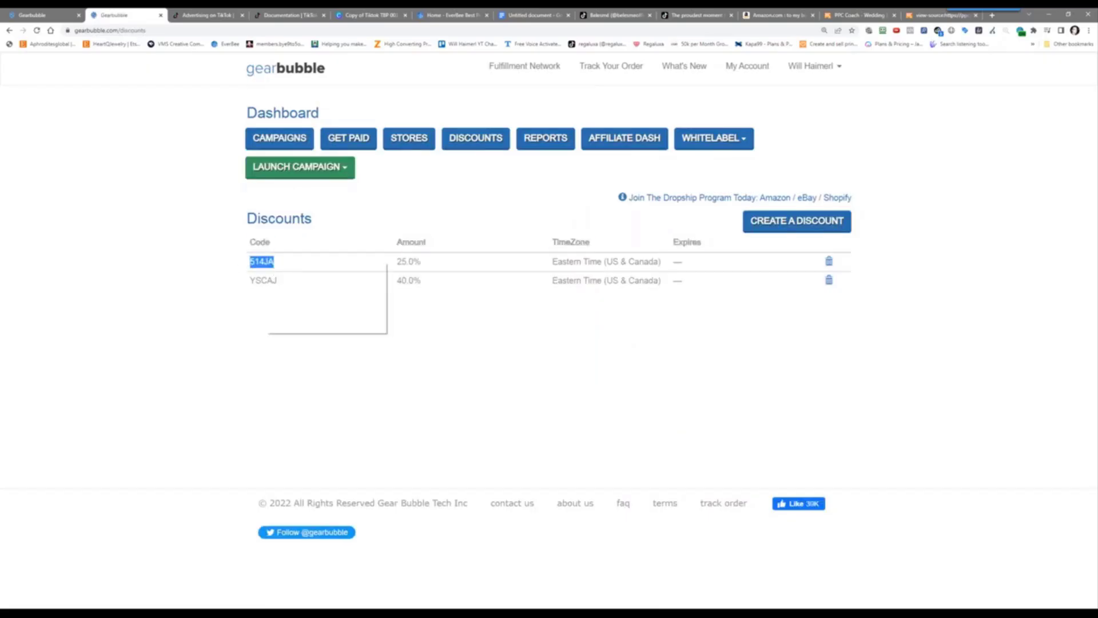
click(286, 267)
Append ?did=514JA to the destination URL and change the ad text to '25% Off Limited Time'
click(189, 14)
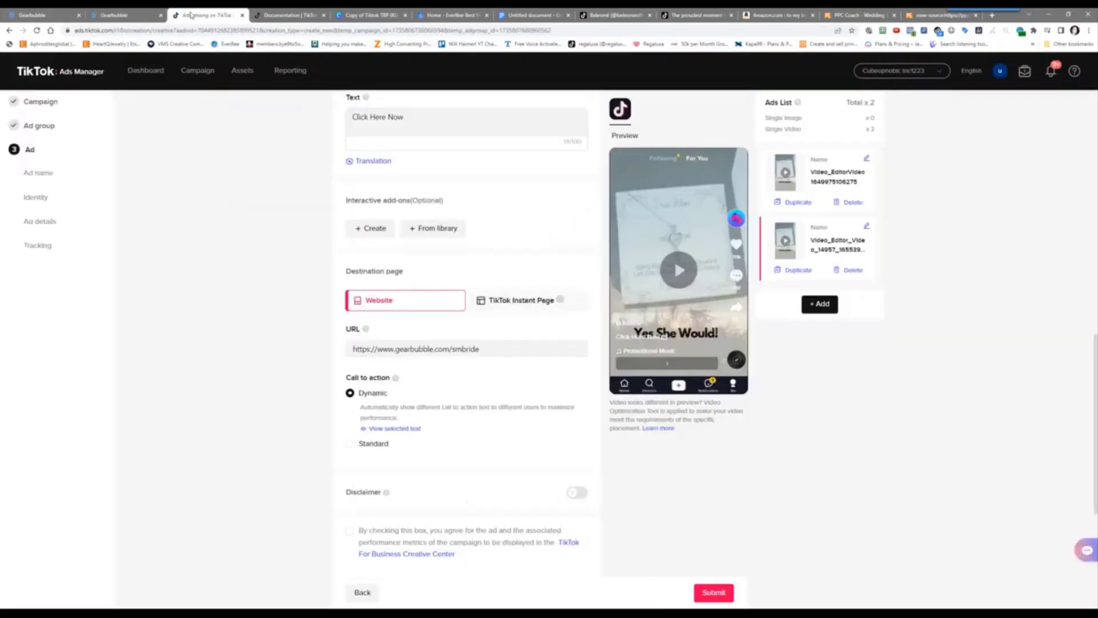
click(485, 347)
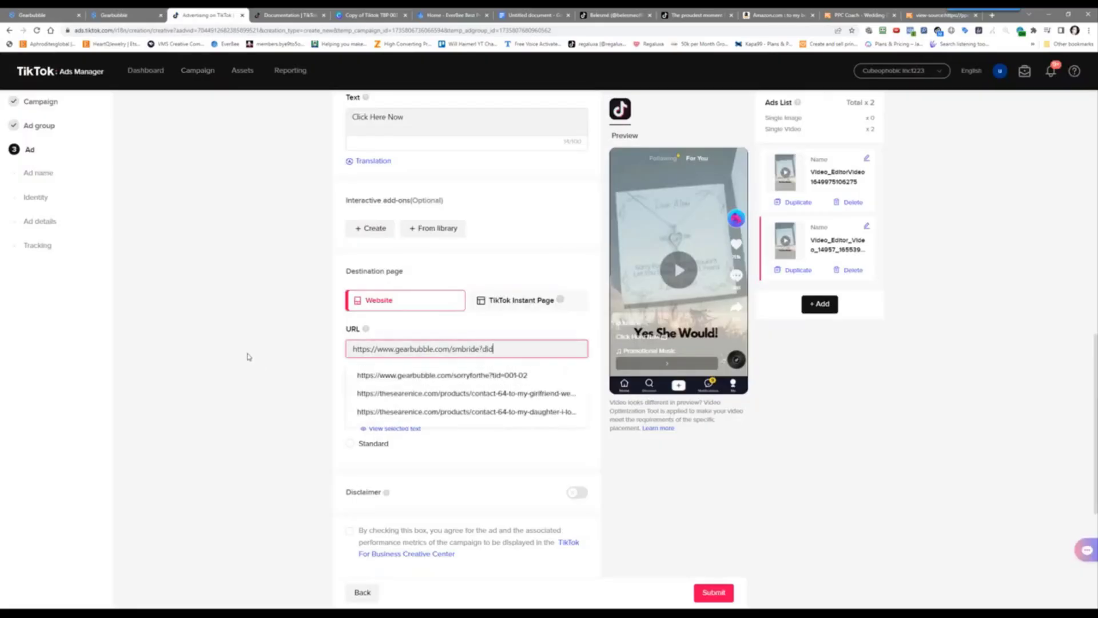
key(ctrl+v)
click(248, 357)
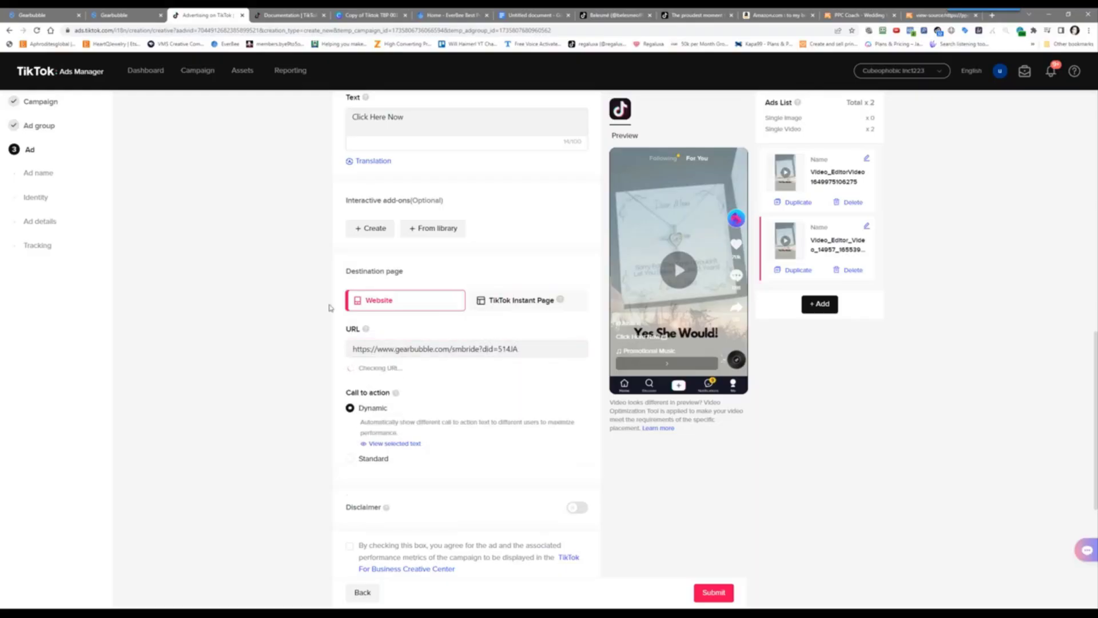
triple_click(393, 116)
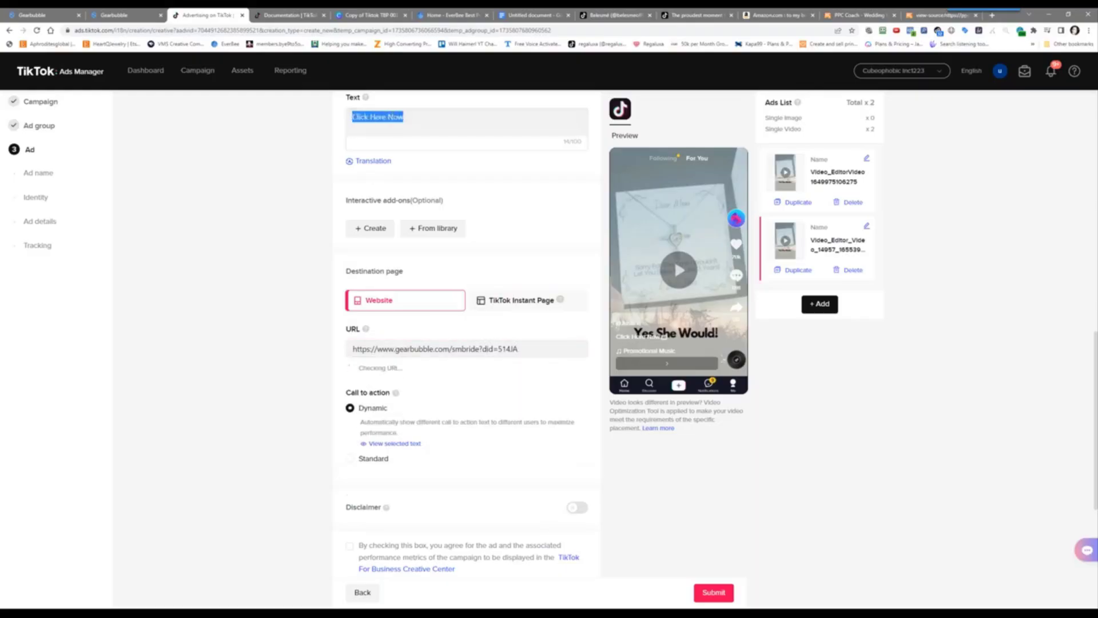
text(25)
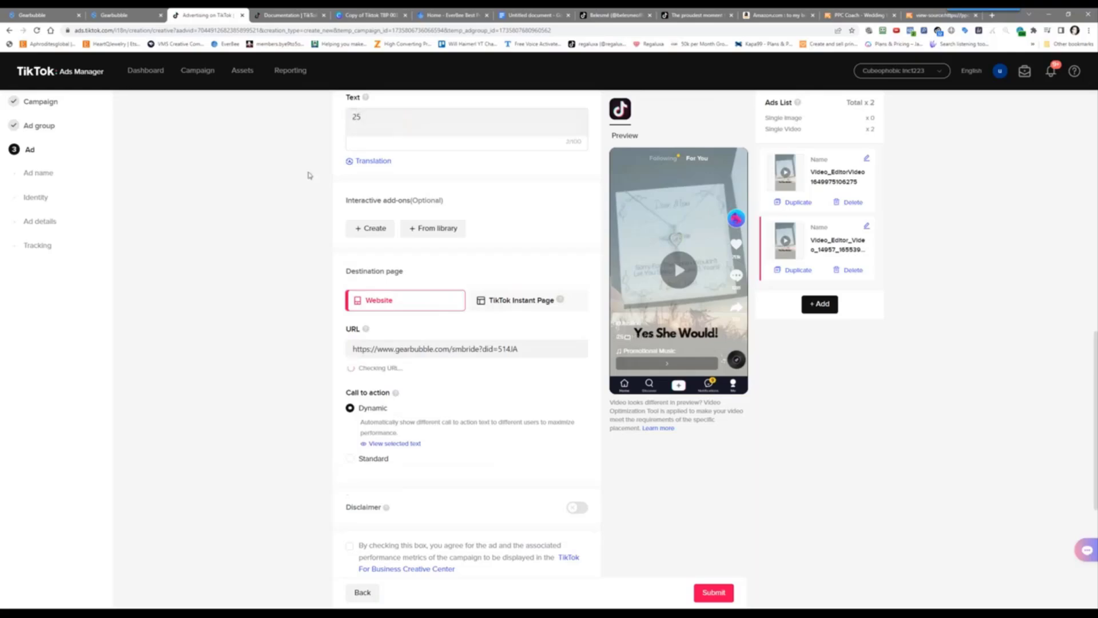
text(% Off Limited Time)
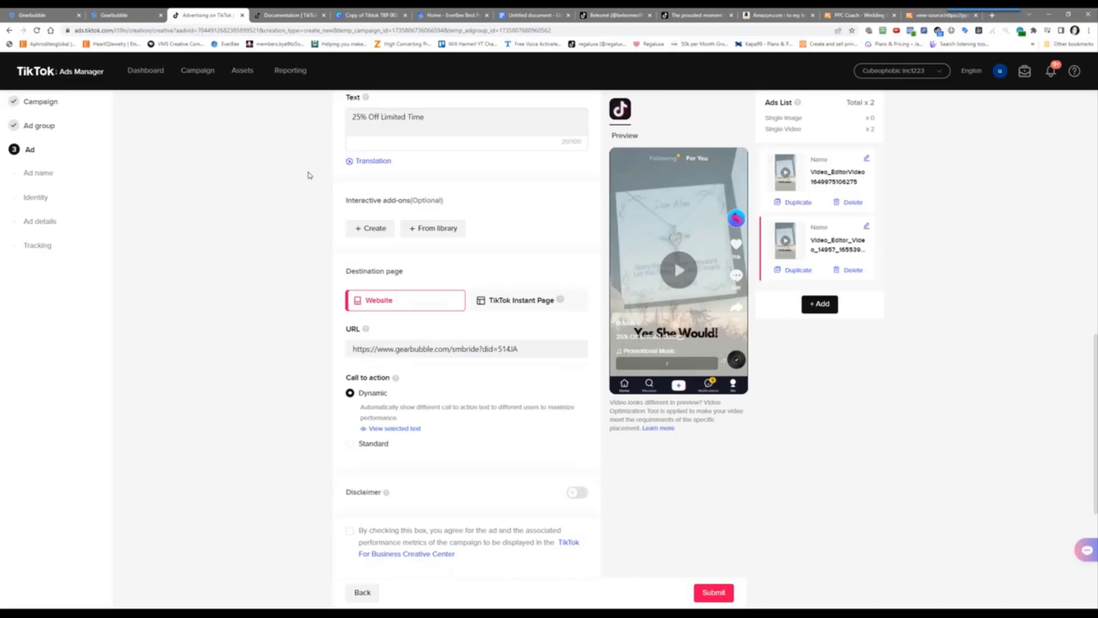
Switch the call to action to Standard and choose Learn more instead of Shop now
scroll(290, 289, down, 3)
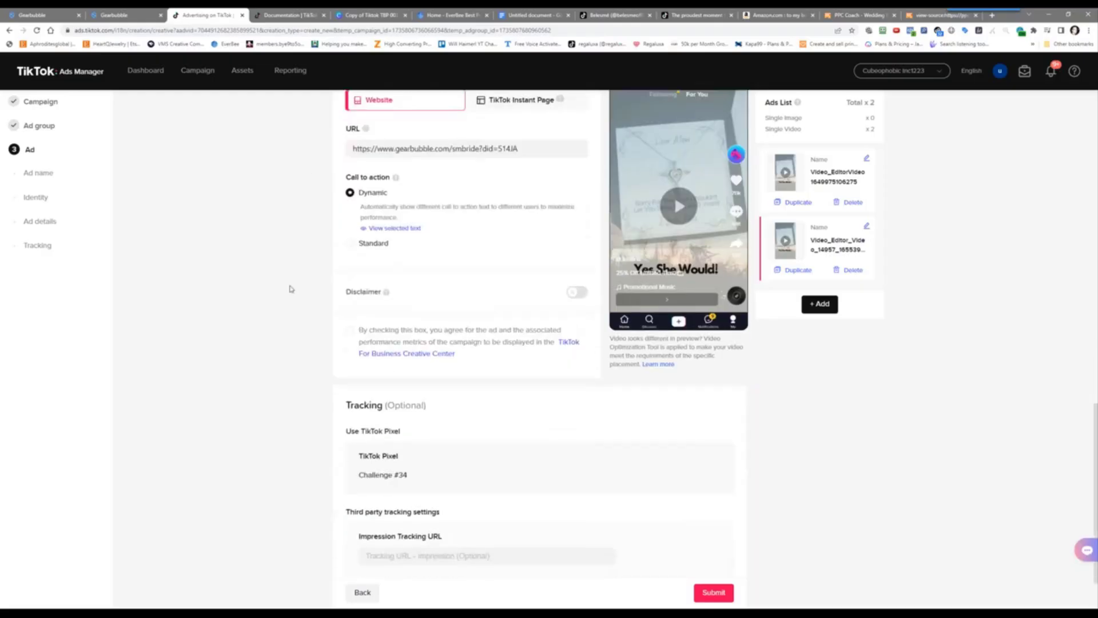
scroll(292, 290, down, 1)
scroll(303, 275, up, 2)
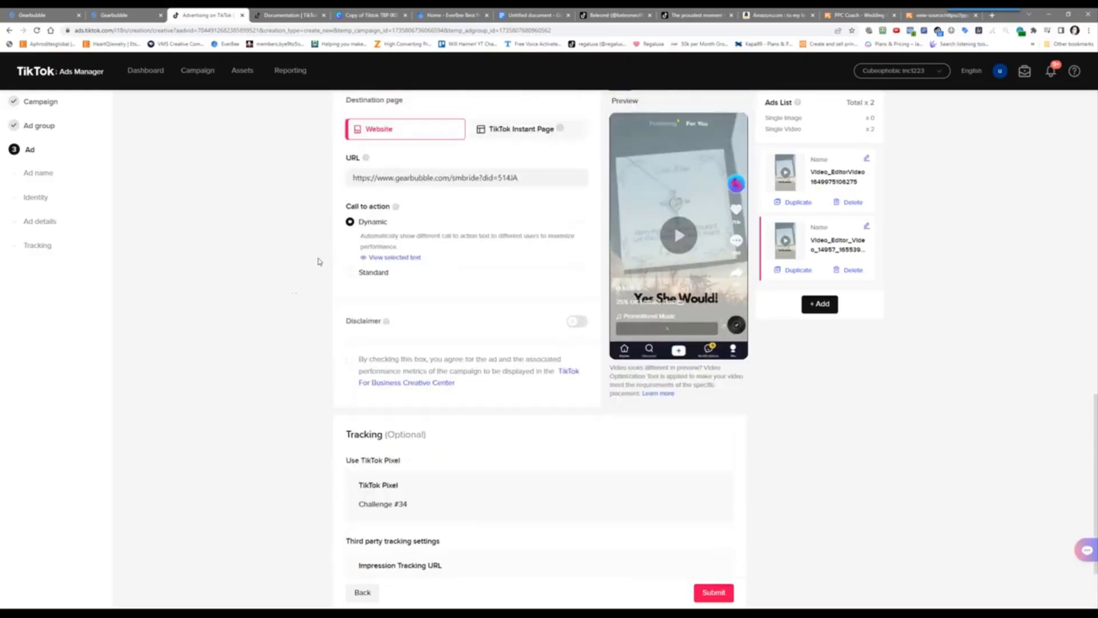
click(372, 276)
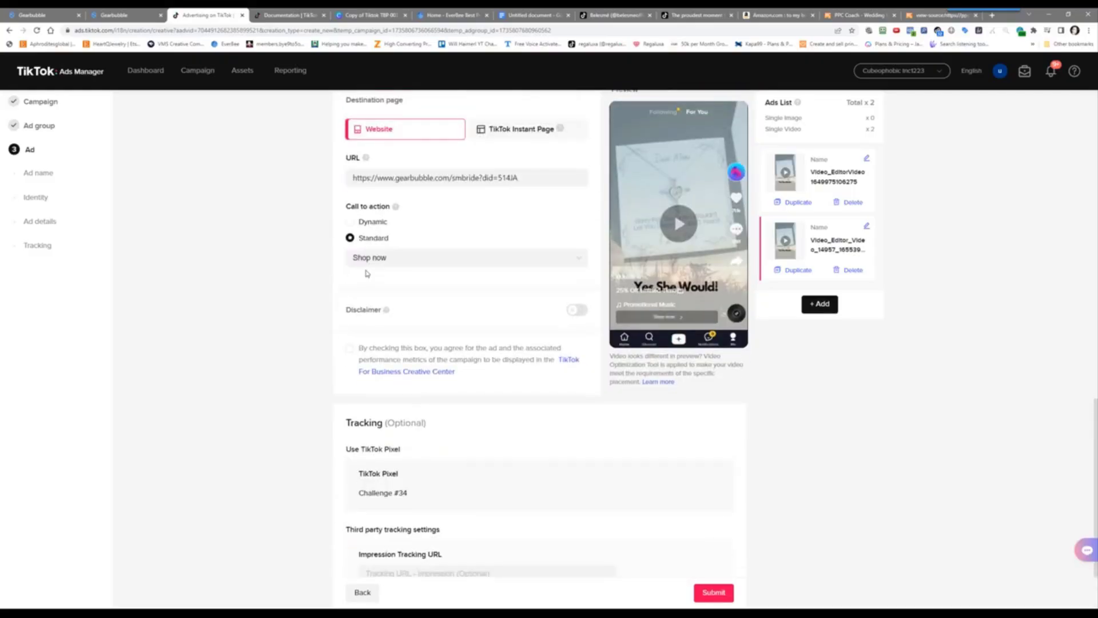
click(368, 264)
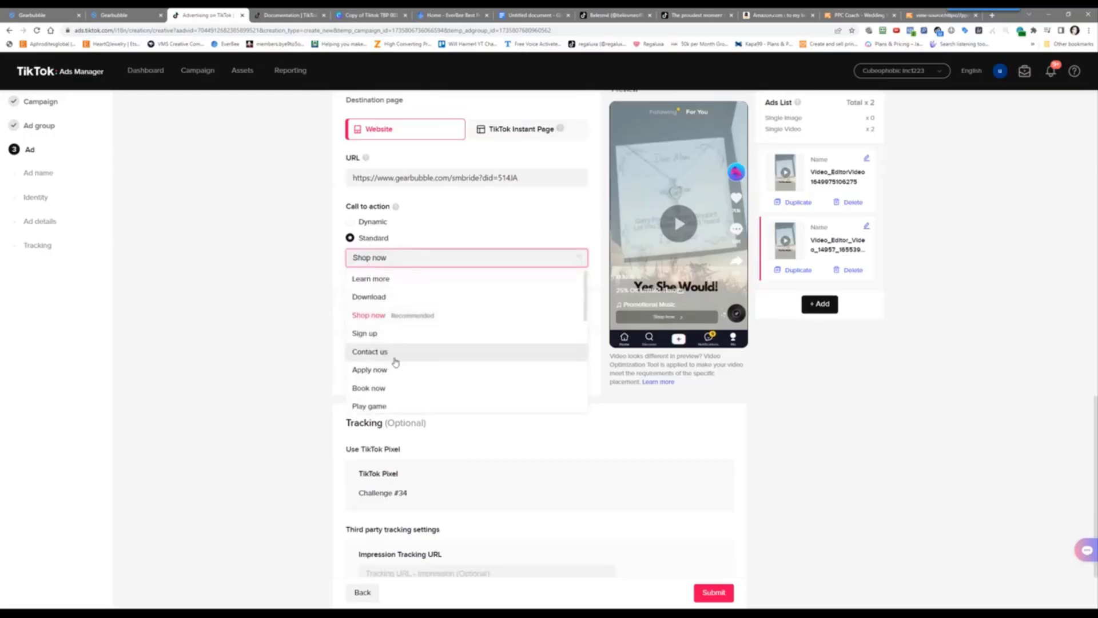
scroll(410, 354, down, 2)
scroll(438, 342, down, 3)
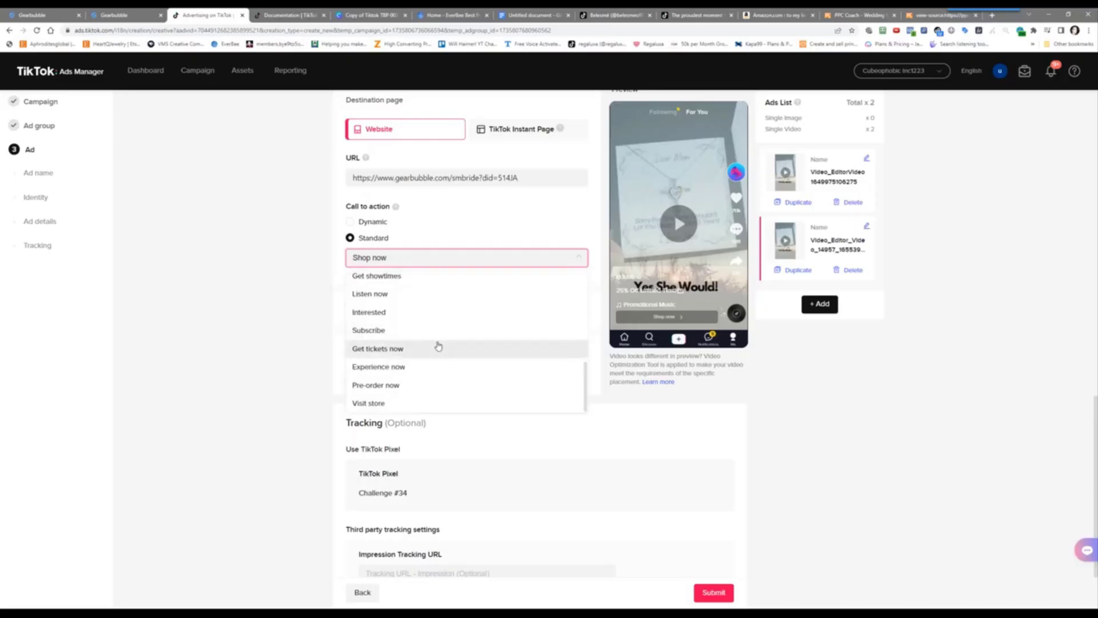
scroll(443, 361, up, 1)
scroll(444, 361, down, 1)
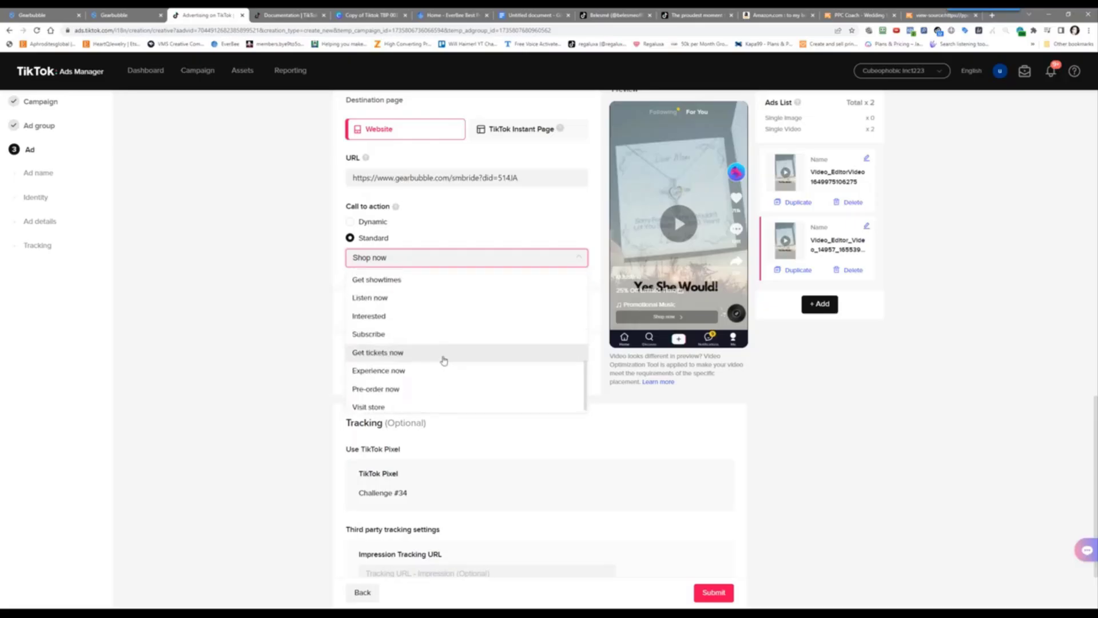
scroll(444, 360, up, 5)
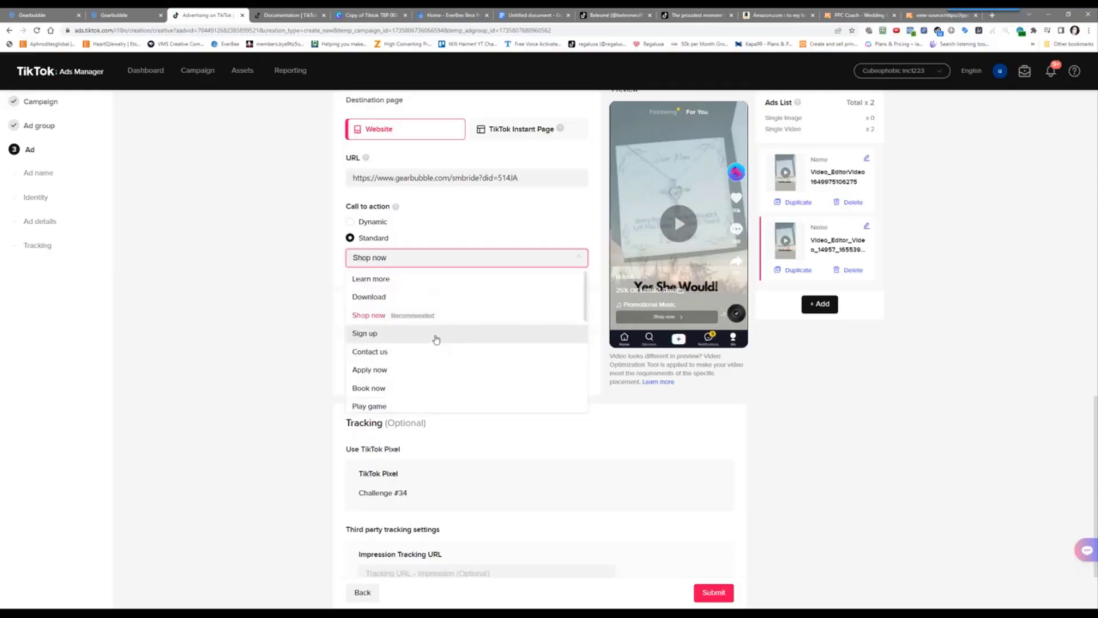
click(450, 322)
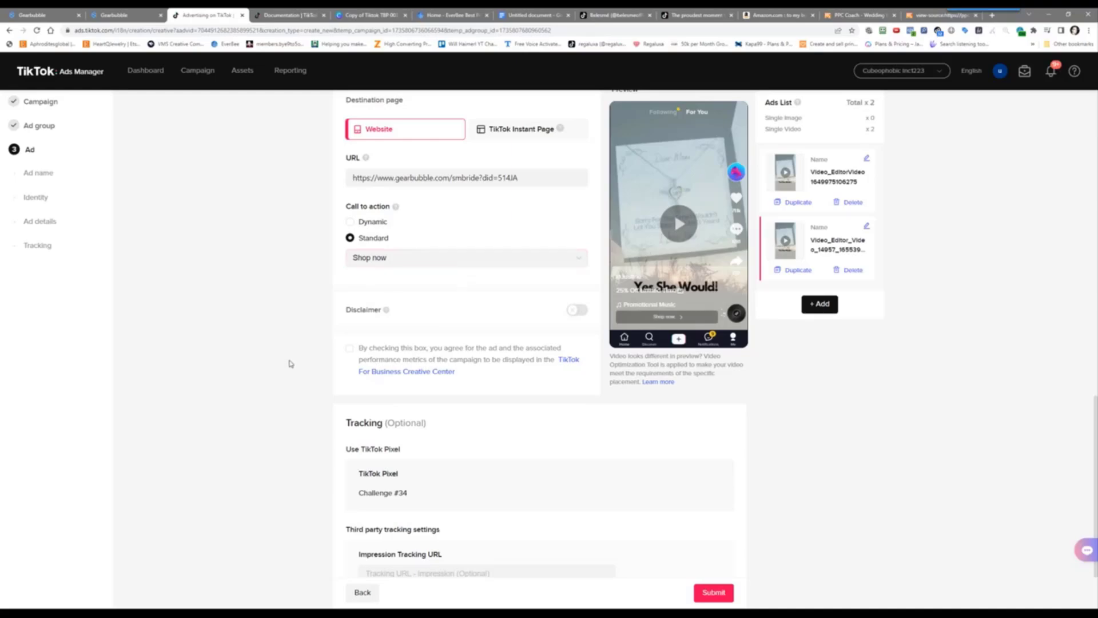
click(401, 259)
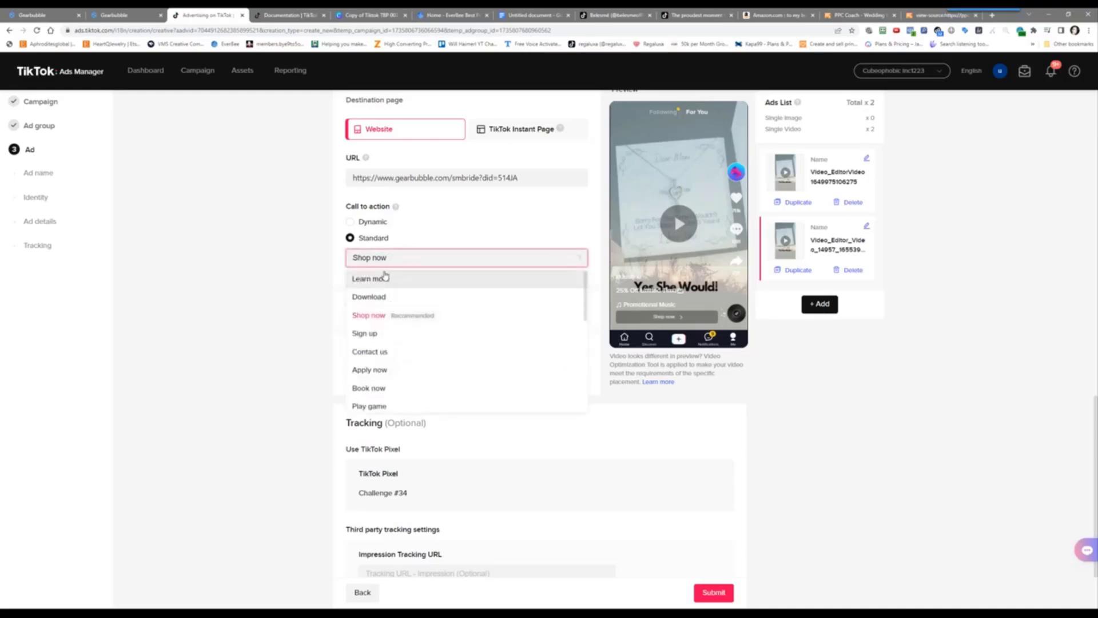
click(385, 278)
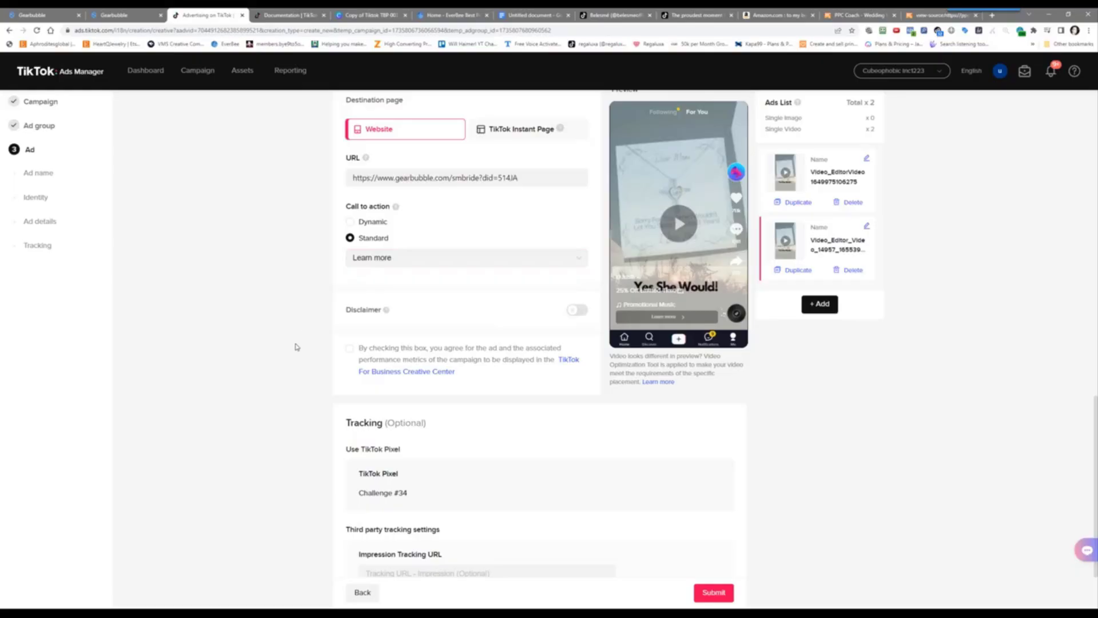
Tick the Disclaimer consent to show the ad's metrics in the Creative Center
scroll(296, 347, down, 2)
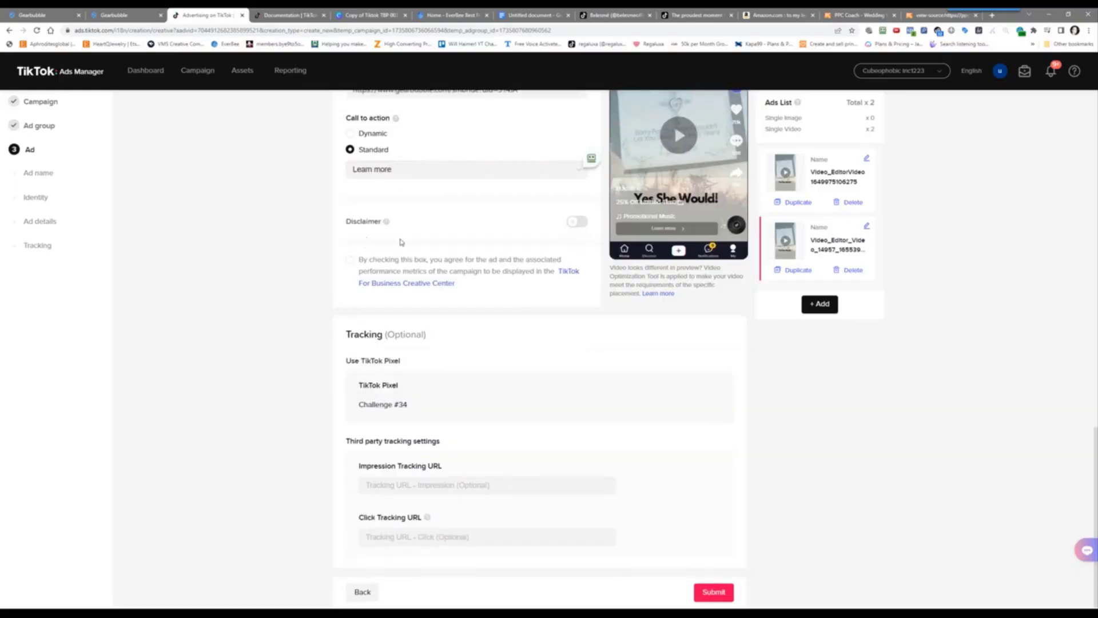
mouse_move(387, 226)
click(349, 262)
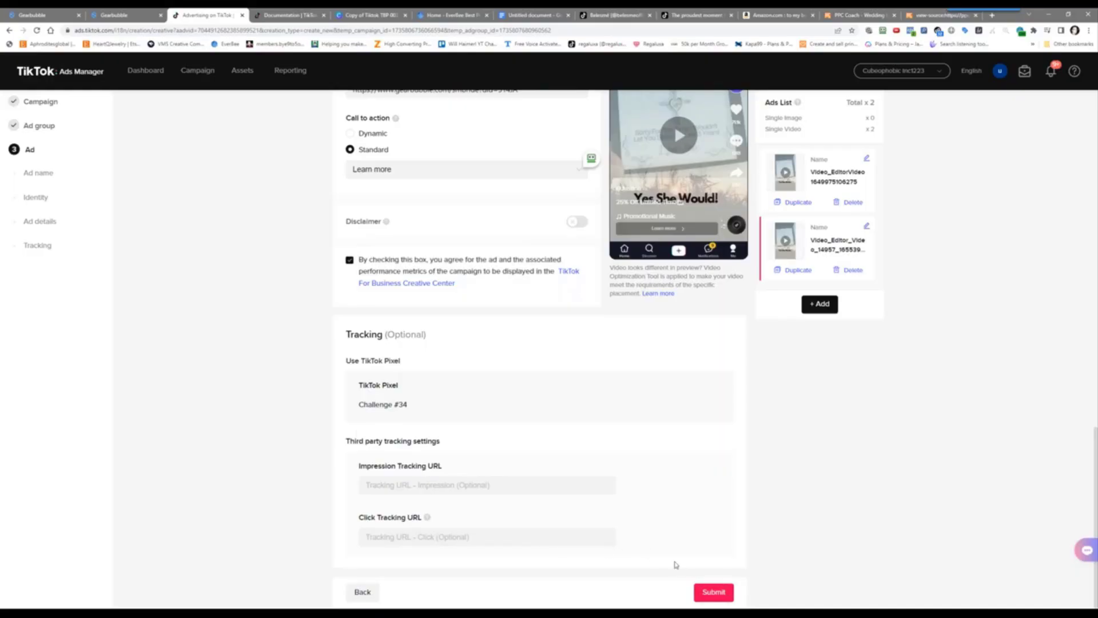
scroll(376, 330, up, 9)
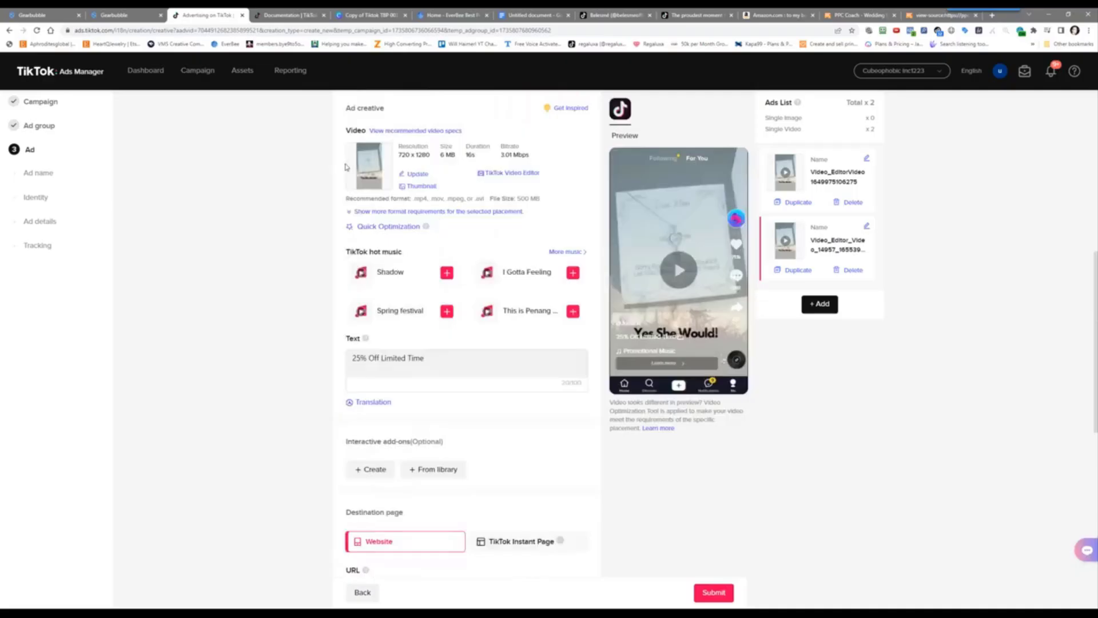
scroll(287, 266, up, 3)
scroll(287, 267, down, 8)
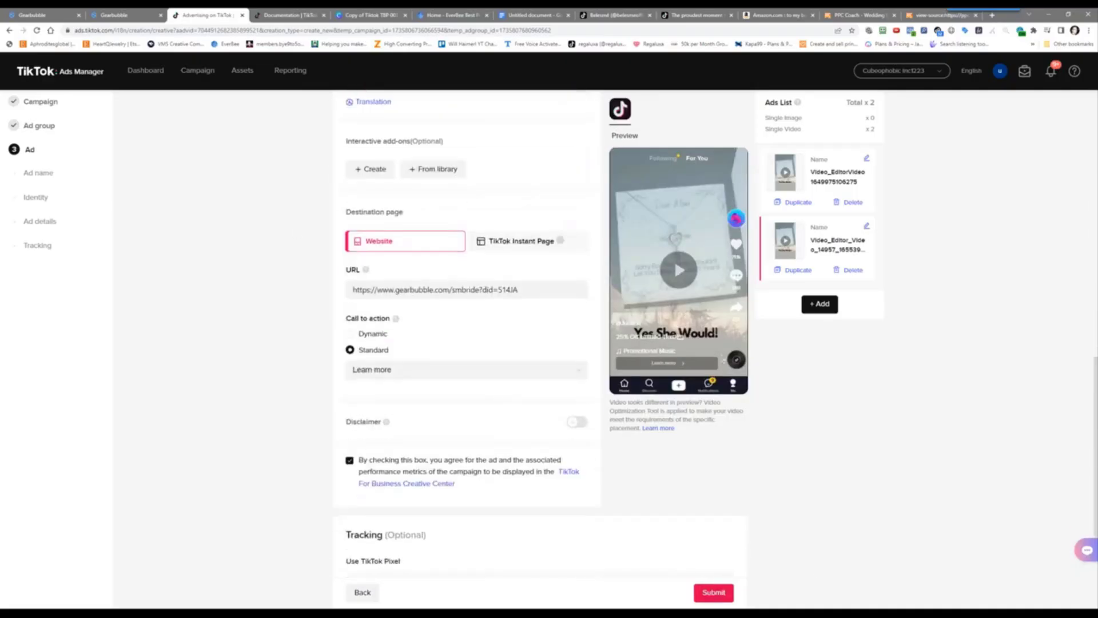
Attempt submission, then fill the missing ad text with '25% Off Limited Time'
click(724, 592)
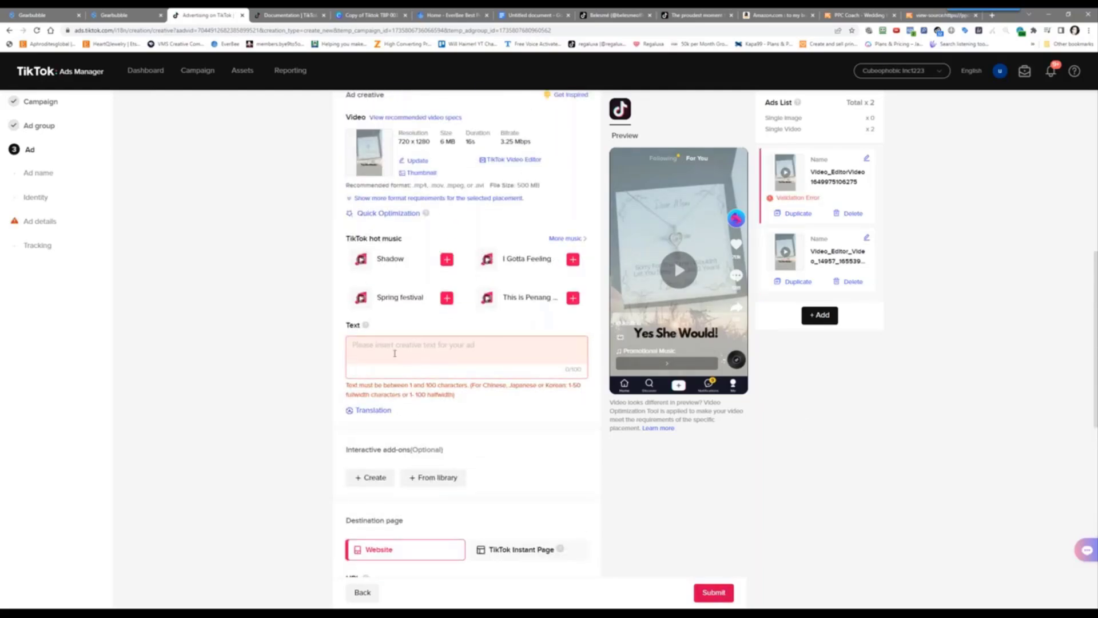
click(372, 346)
text(25%)
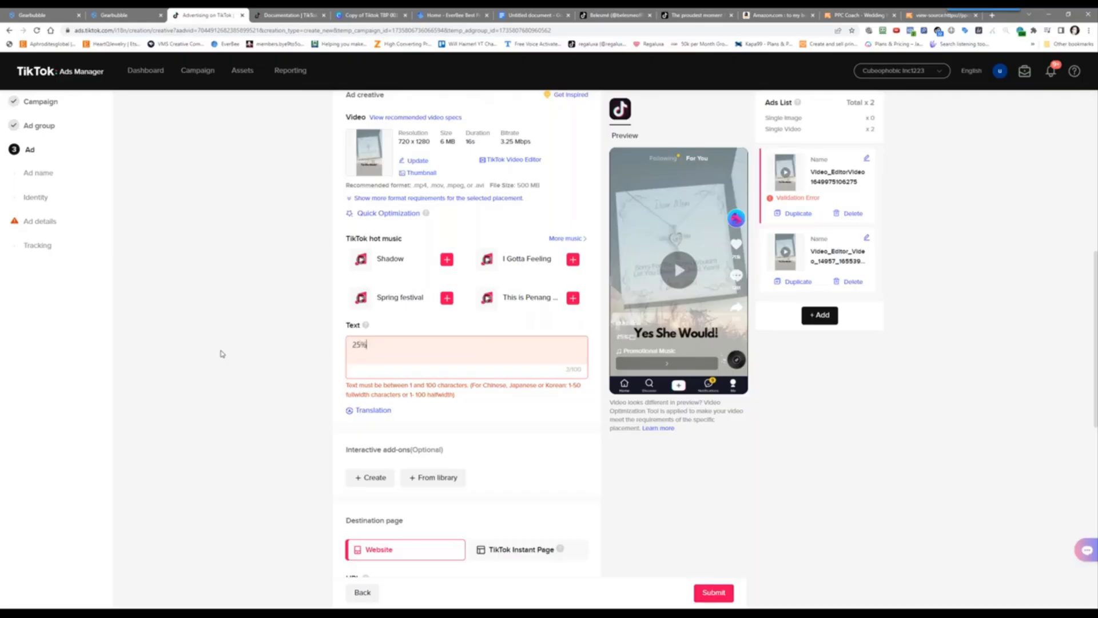
text( Off Limited Time)
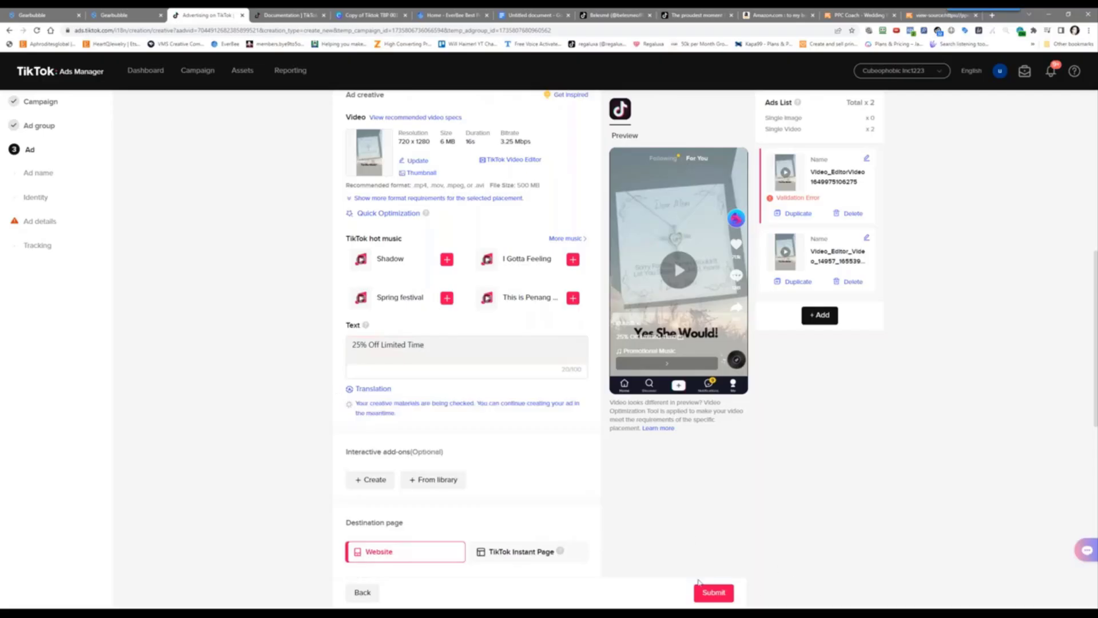
Delete the ad with the validation error and submit the remaining ad for review
click(712, 592)
scroll(744, 551, down, 3)
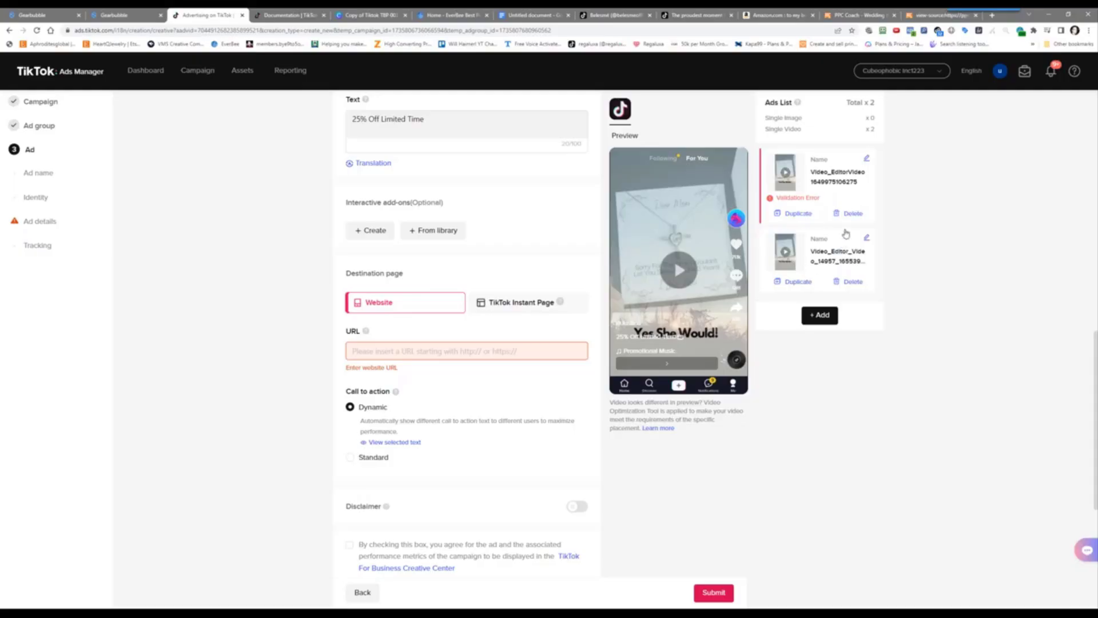
click(854, 214)
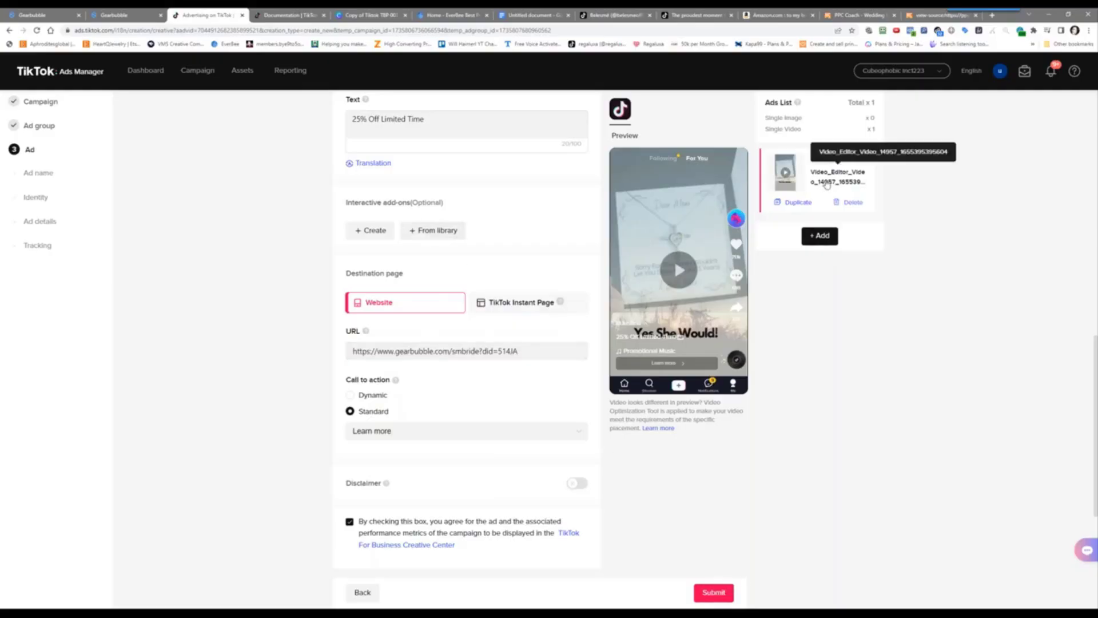
click(716, 592)
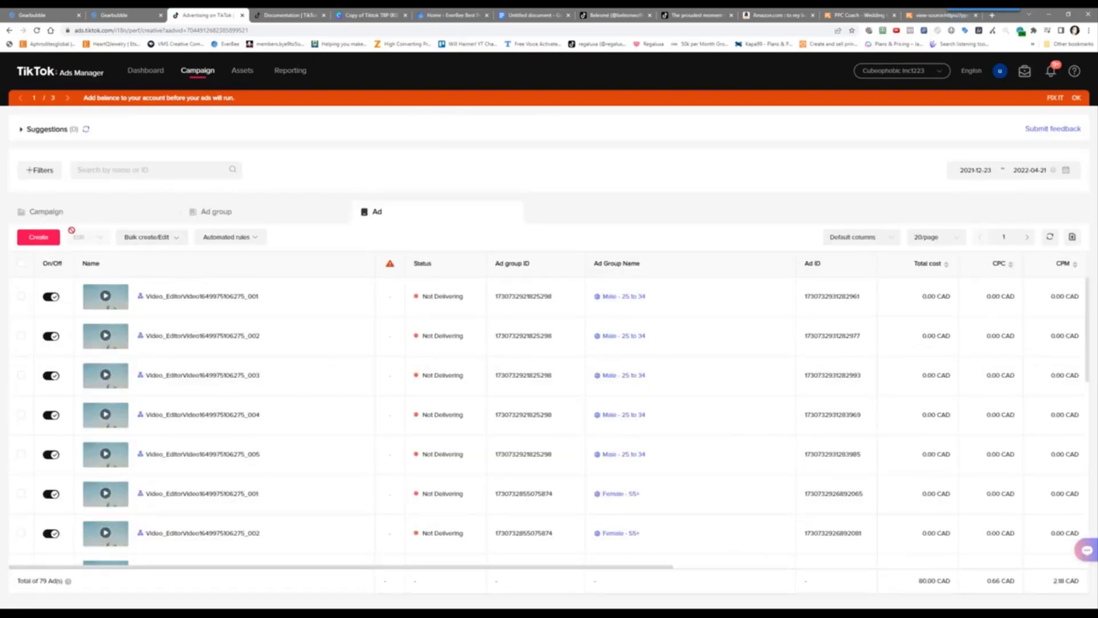
Return to the Campaign list showing all 10 campaigns
click(47, 212)
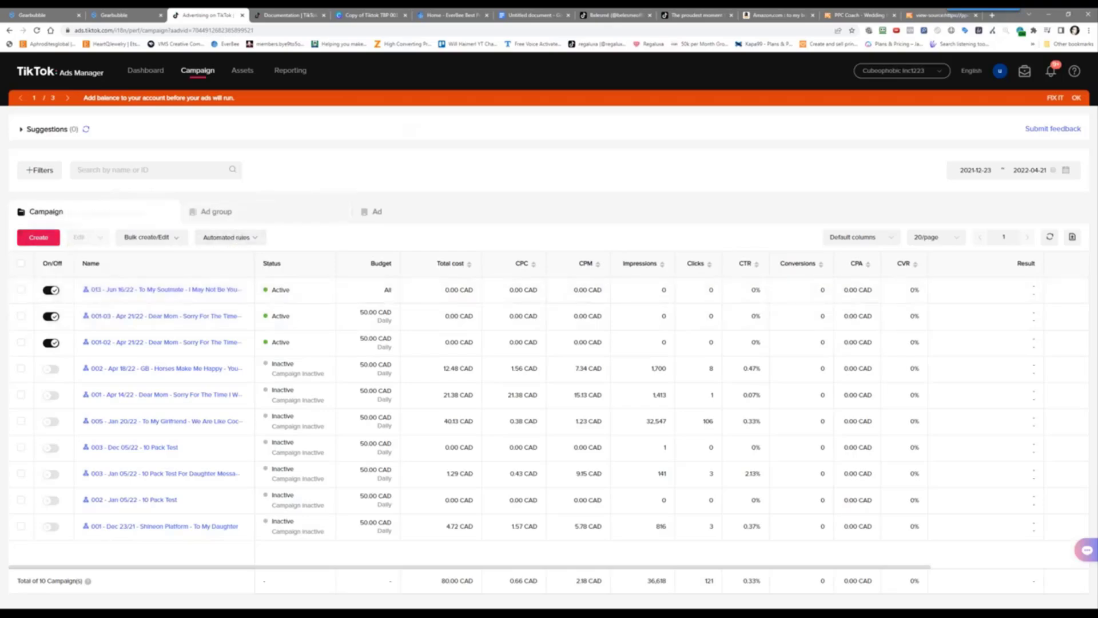
Create a Custom Mode campaign with the Conversions objective and continue to ad group setup
click(39, 238)
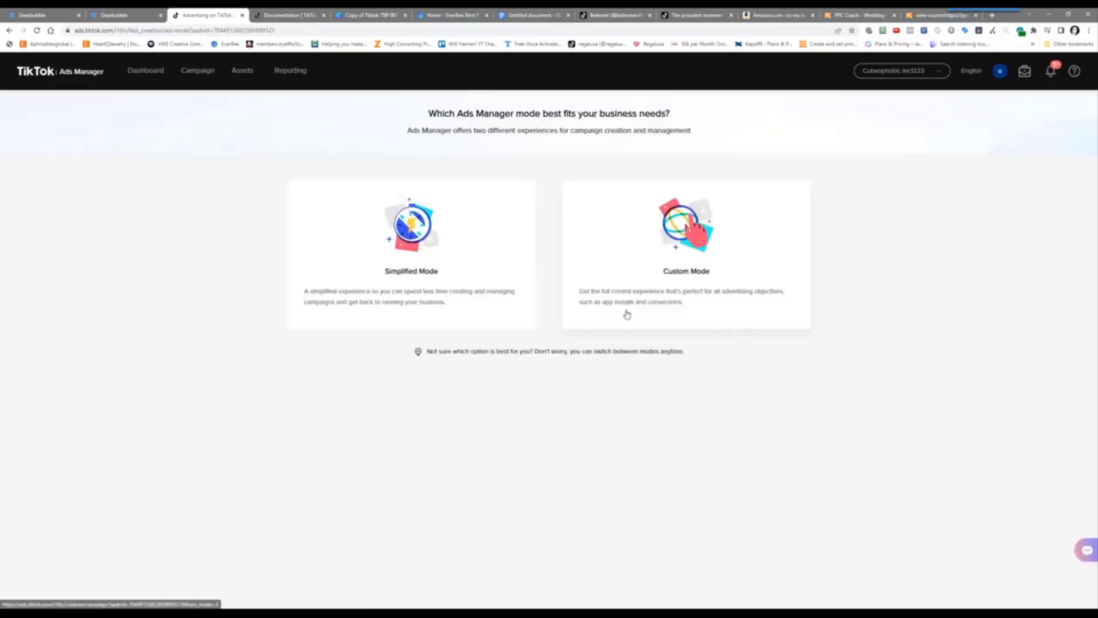
click(601, 236)
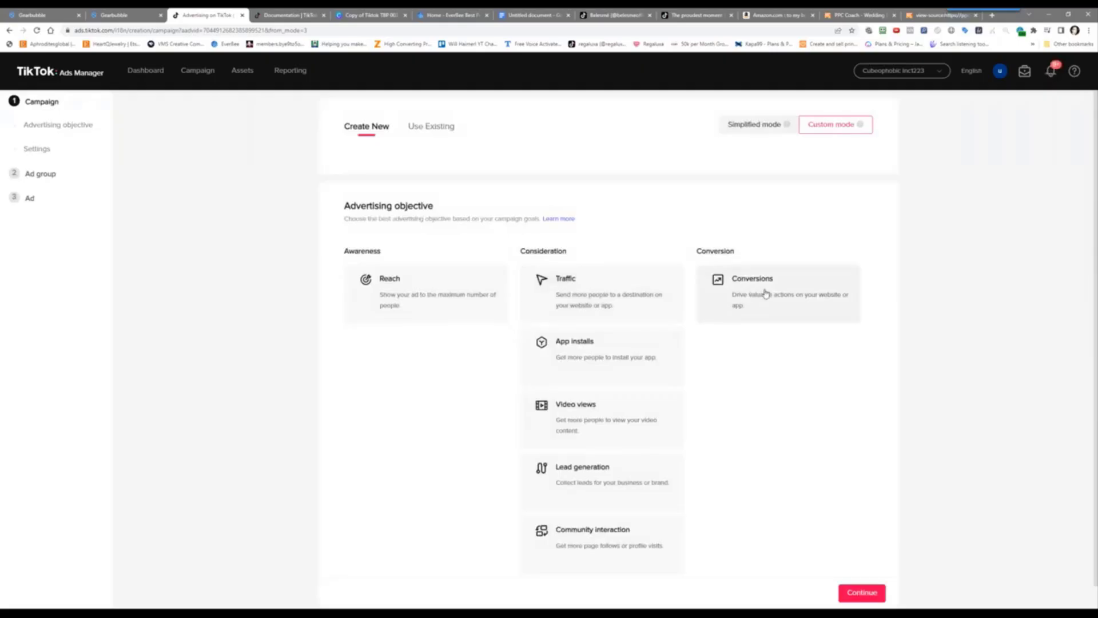
click(765, 294)
scroll(744, 372, down, 6)
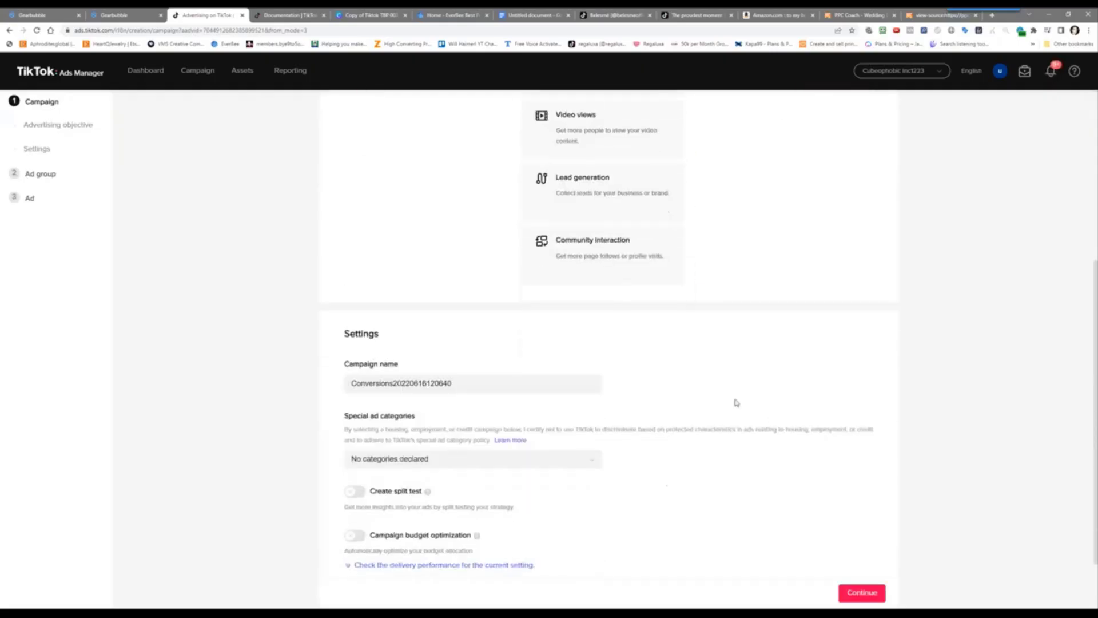
click(844, 592)
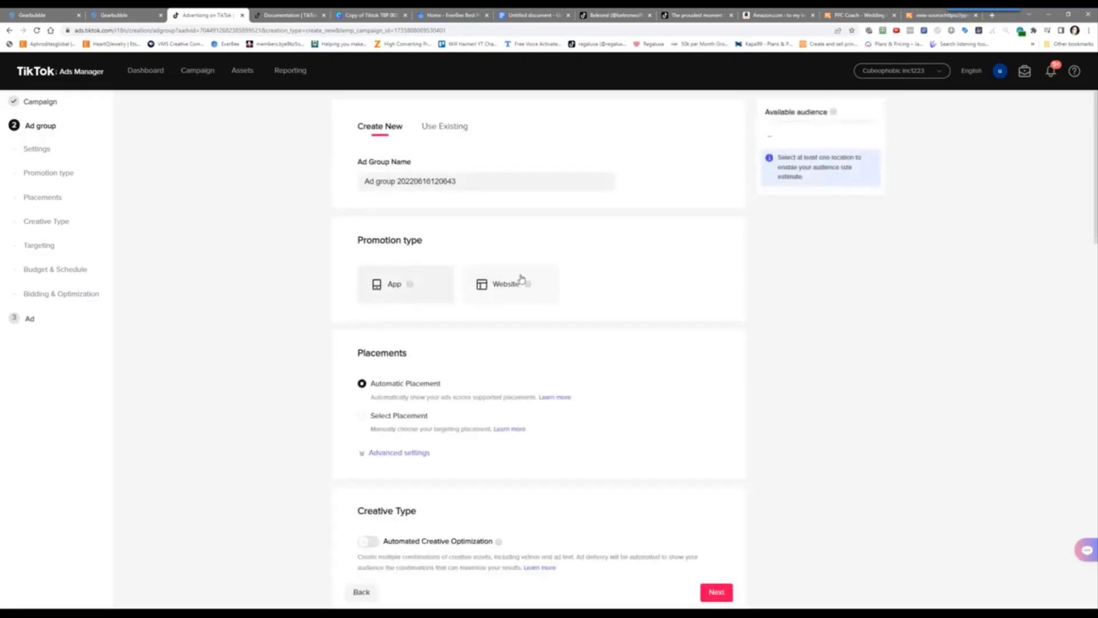
Set Website as the promotion type, then abandon the draft without saving
click(519, 282)
click(462, 362)
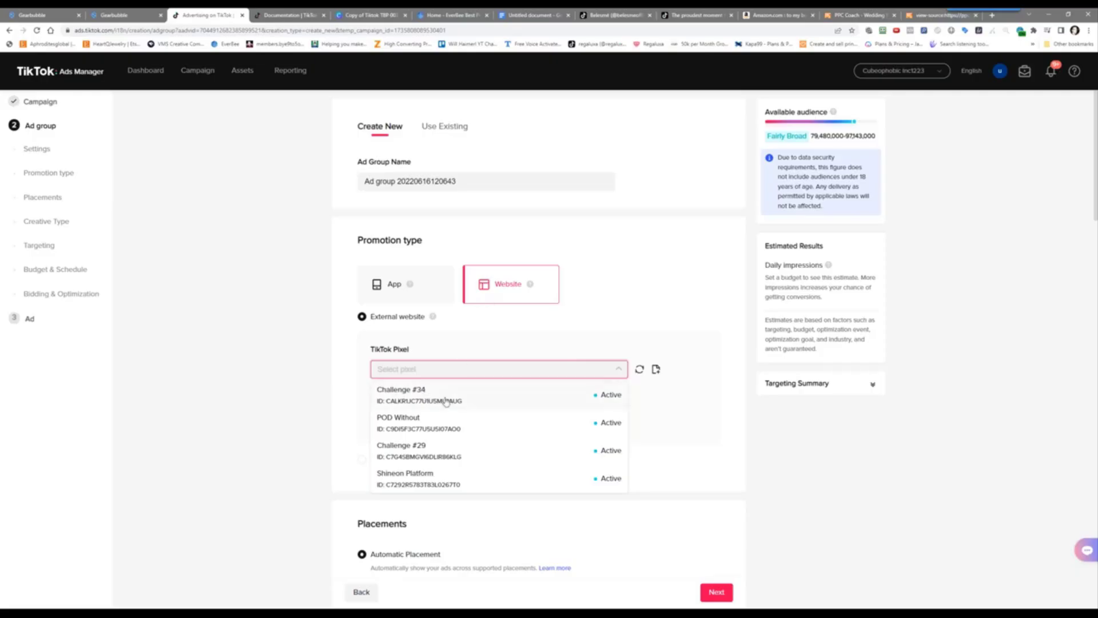
click(201, 317)
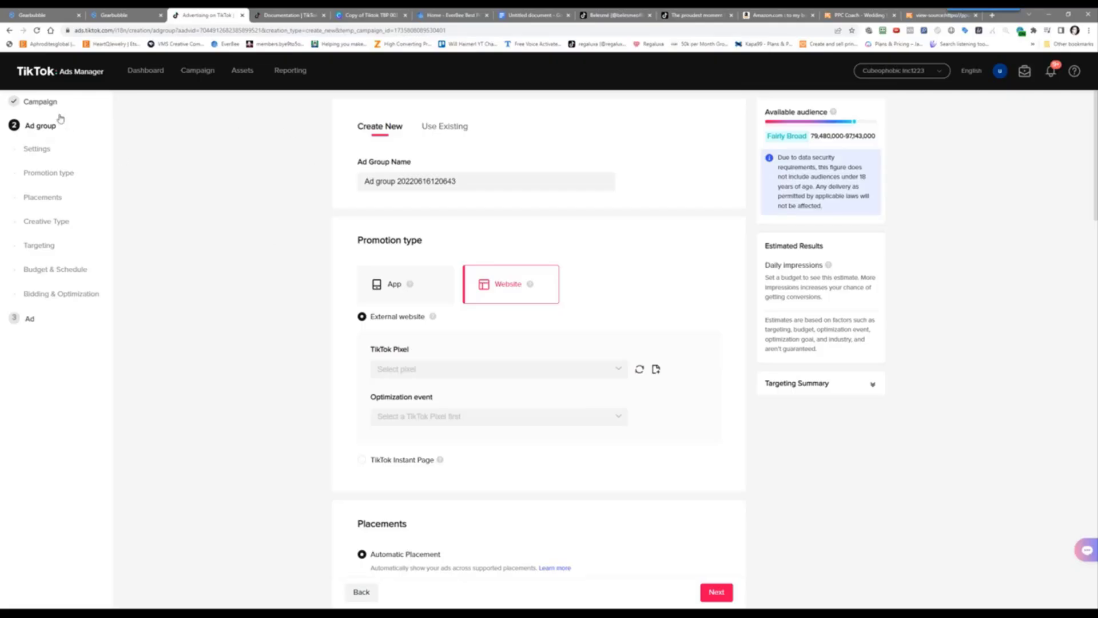
click(210, 73)
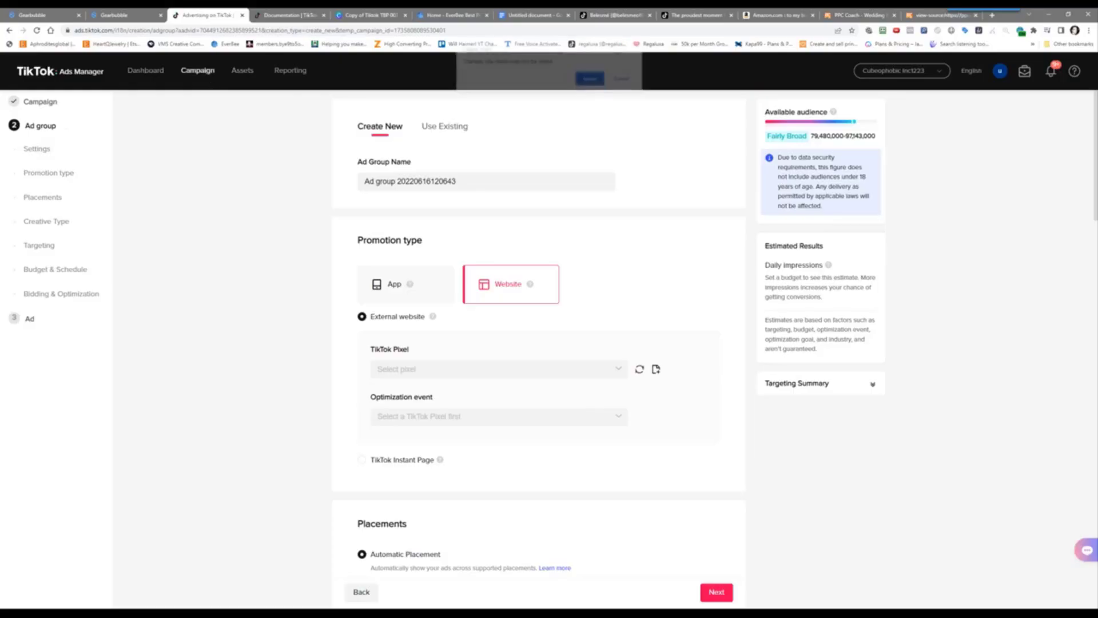
click(592, 80)
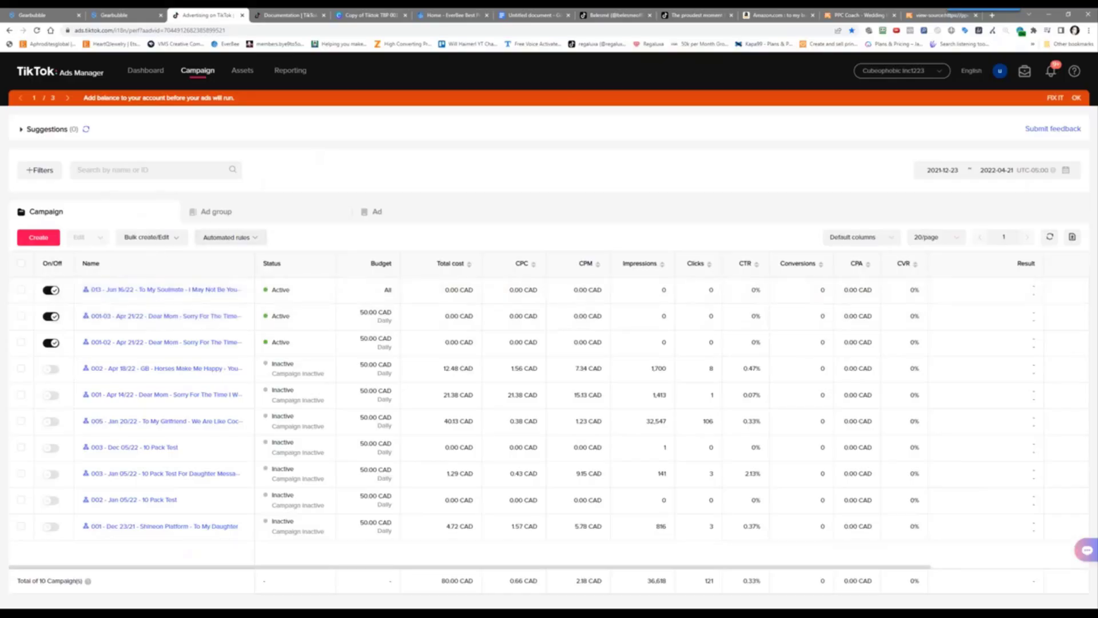
Start a new custom rule from the Automated rules menu
click(234, 240)
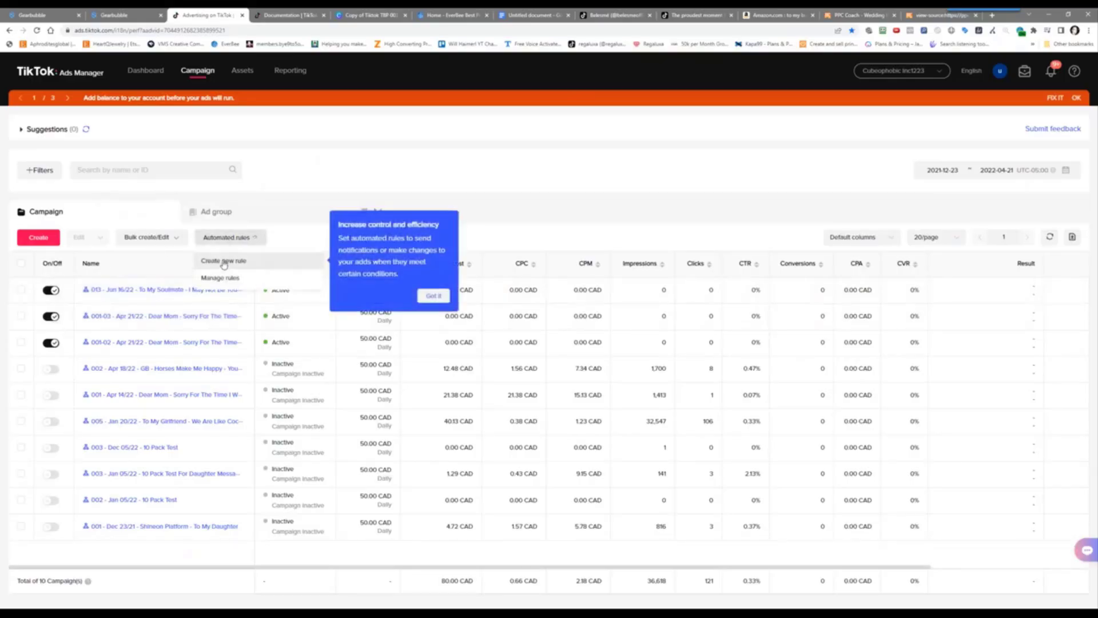
click(224, 261)
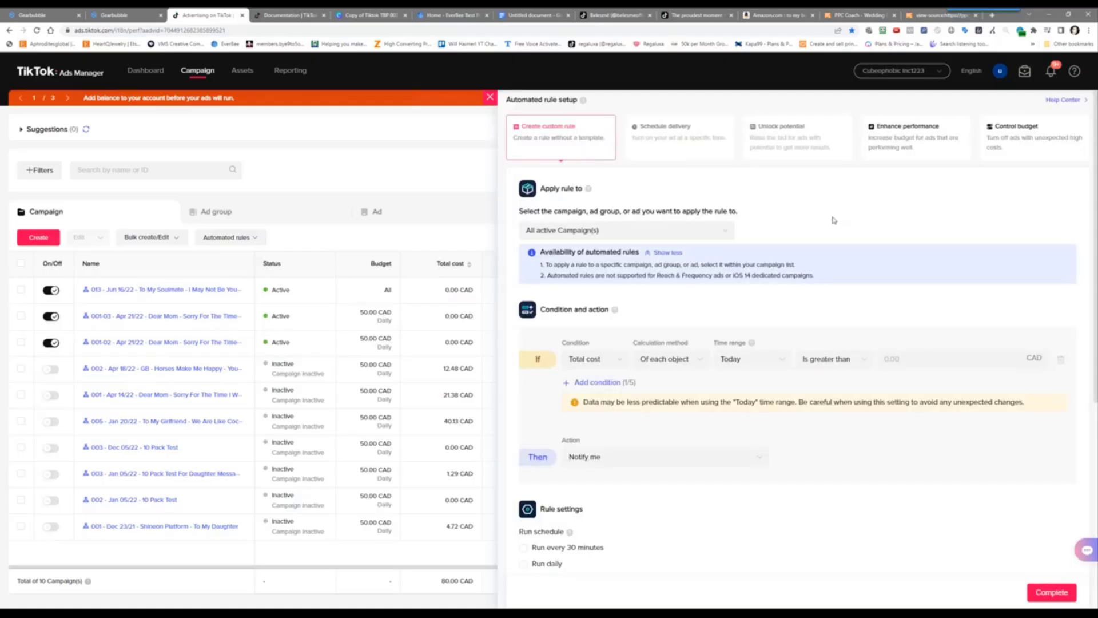
Keep the rule on all active campaigns and set the condition to Name contains '013'
click(610, 235)
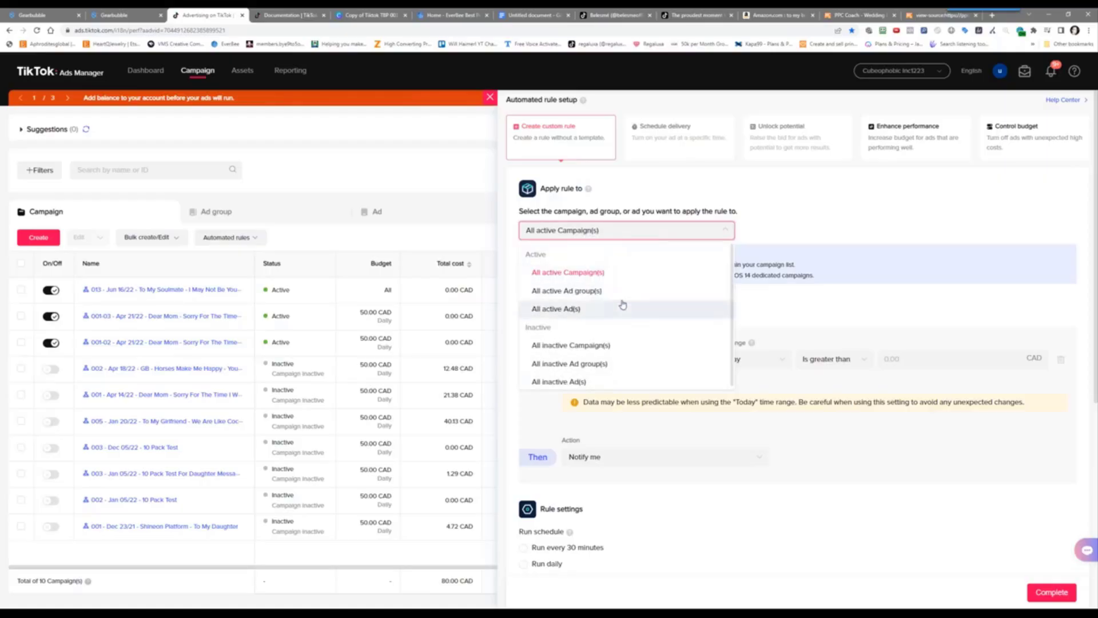
click(772, 220)
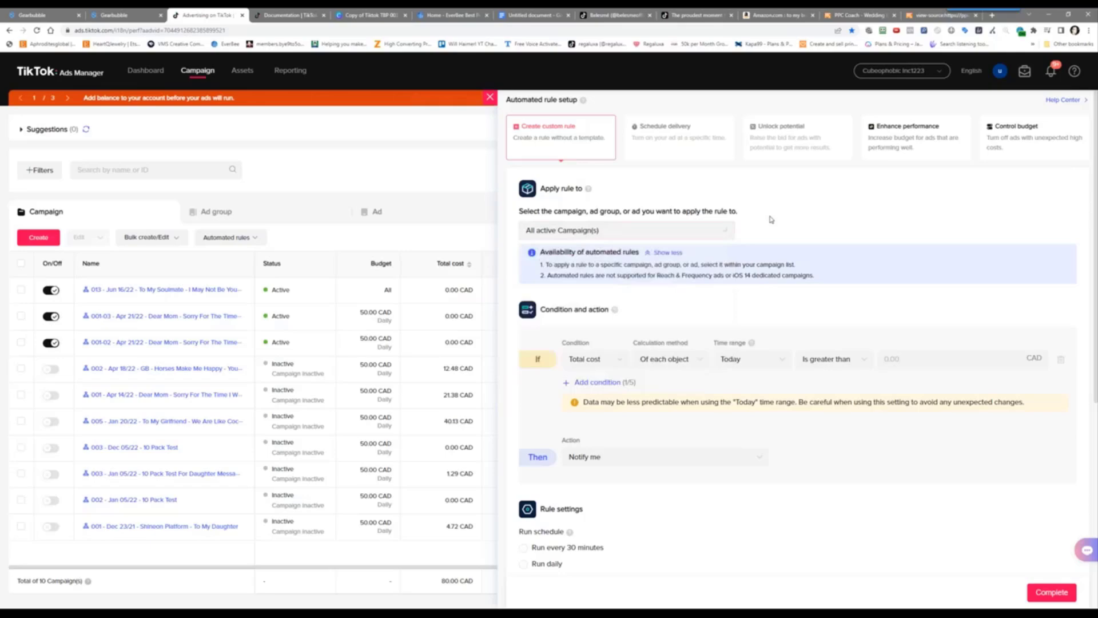
click(591, 358)
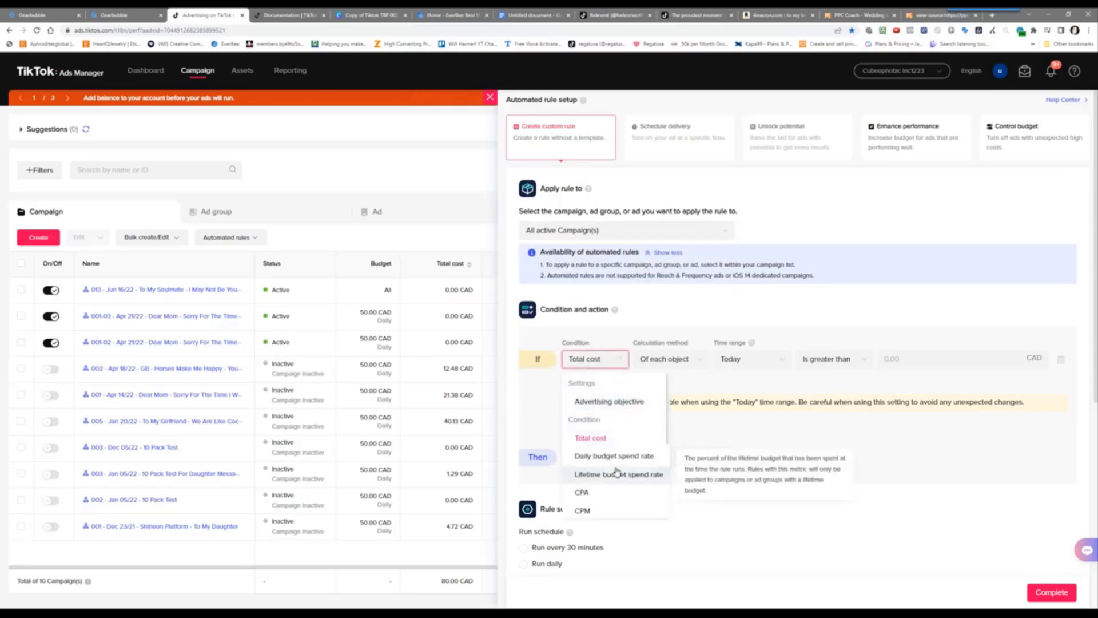
scroll(617, 472, down, 3)
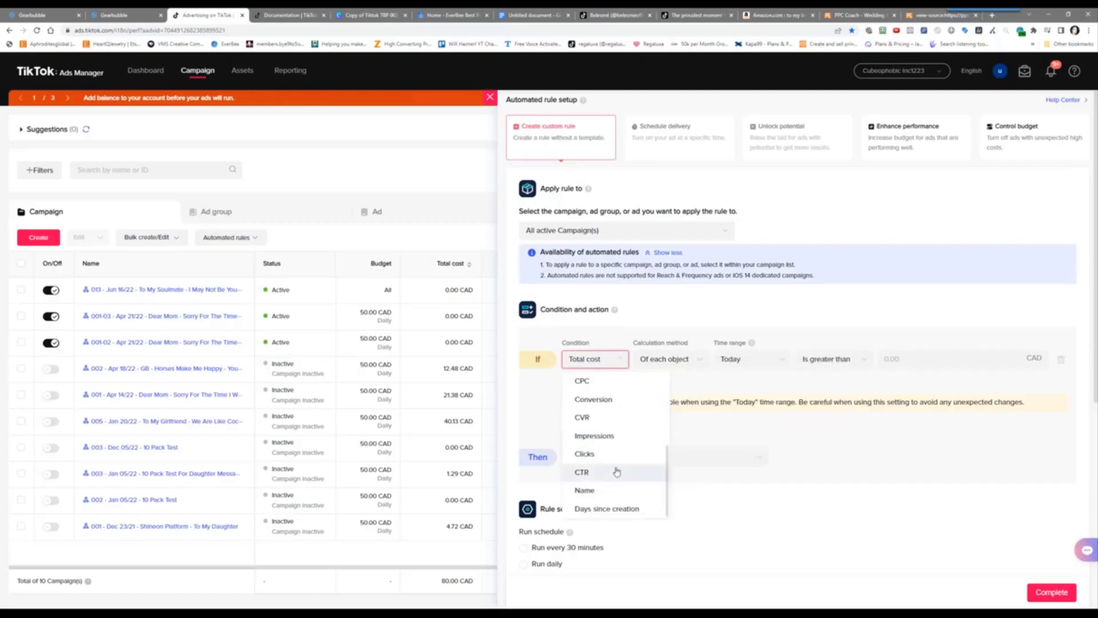
click(610, 491)
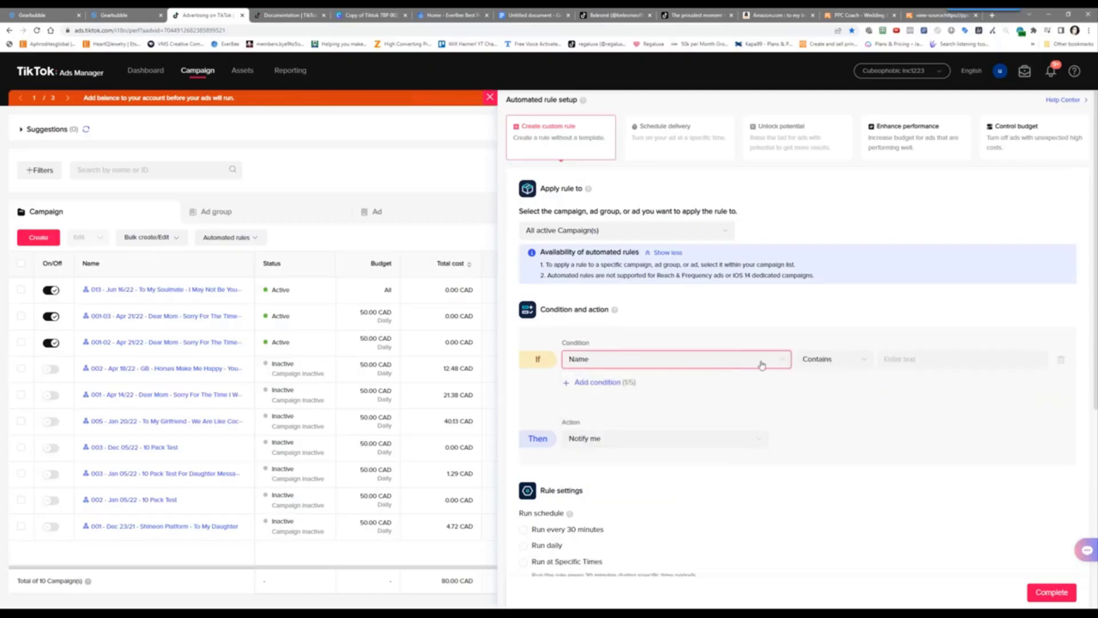
click(922, 358)
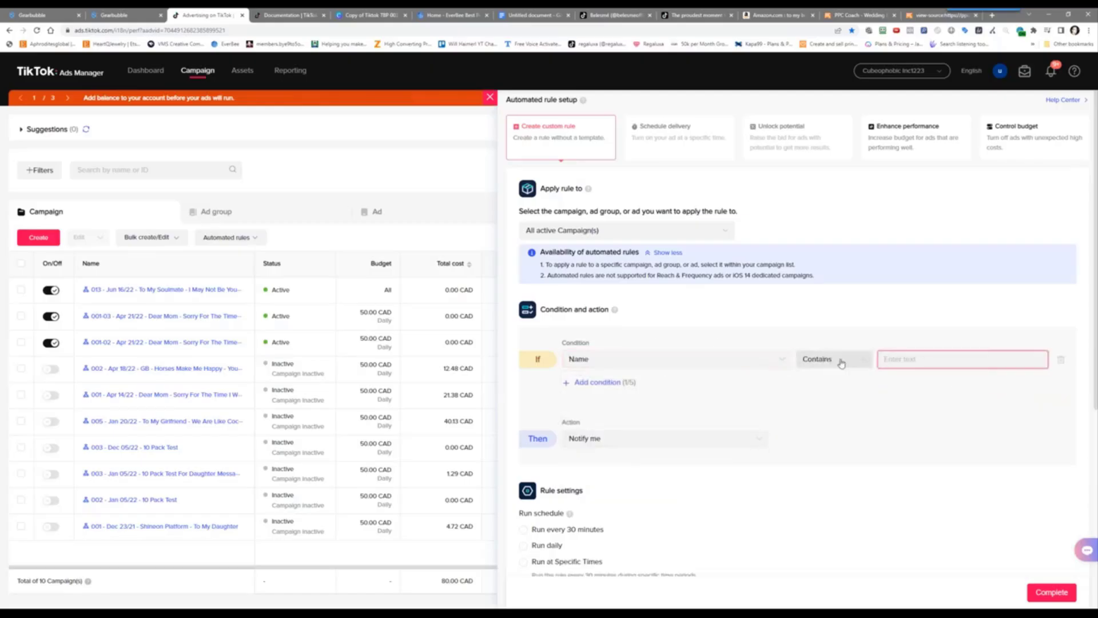
text(013)
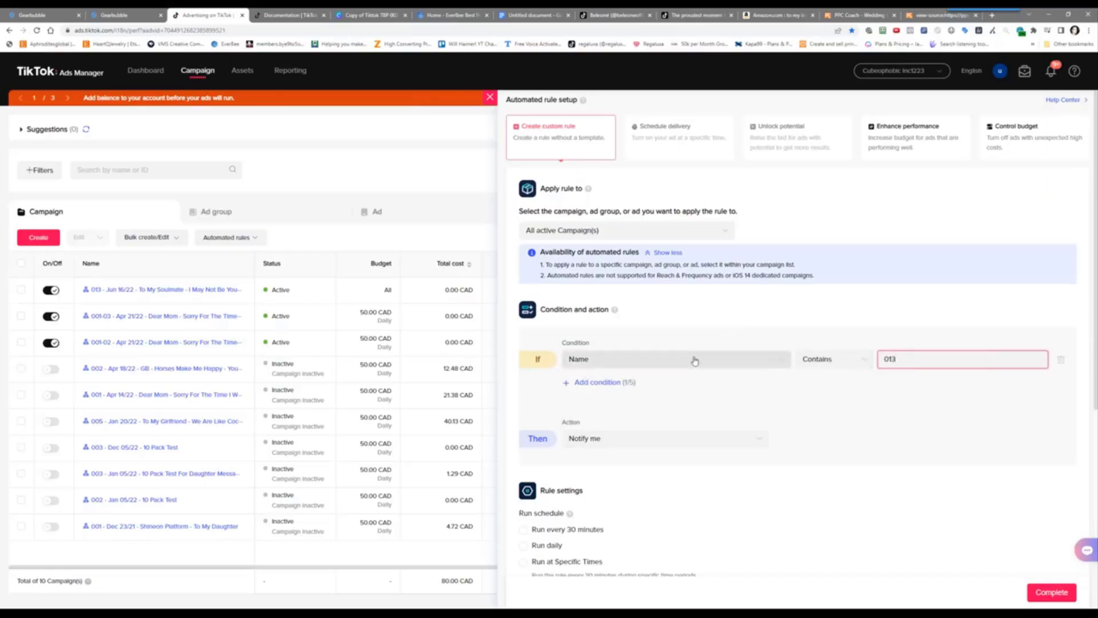
mouse_move(195, 291)
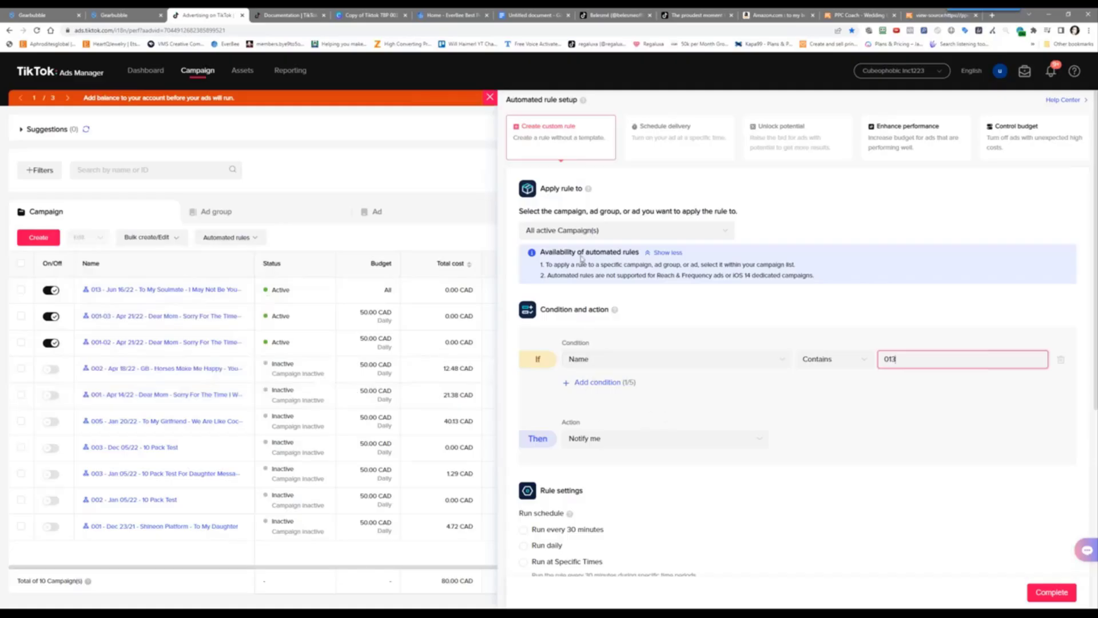
Add a condition: lifetime Total cost greater than 25.00 CAD
click(585, 383)
click(586, 388)
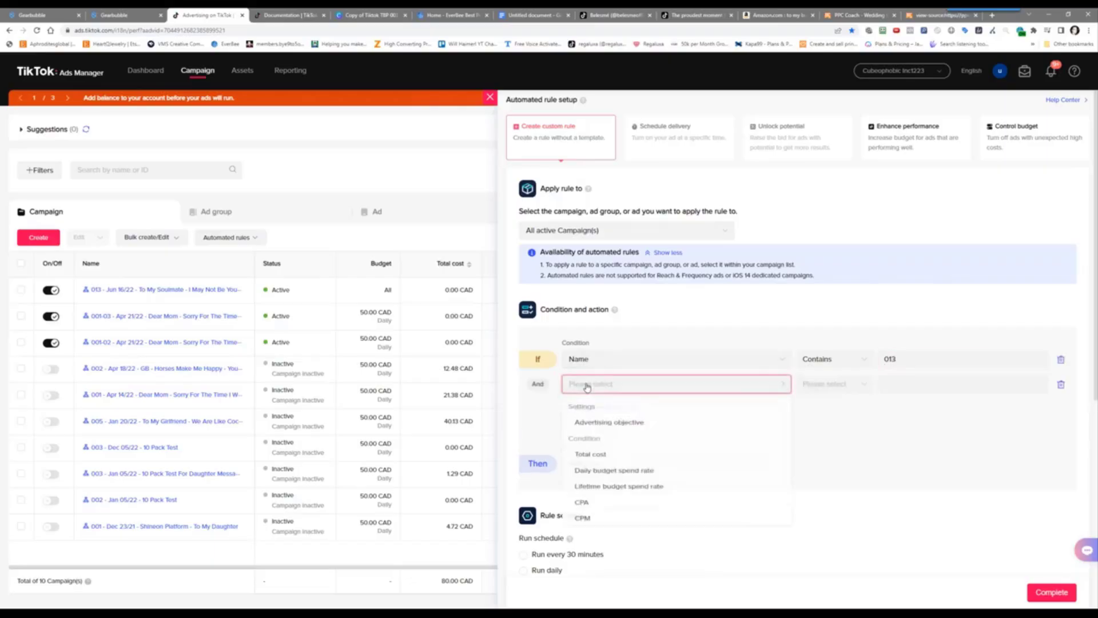
click(617, 462)
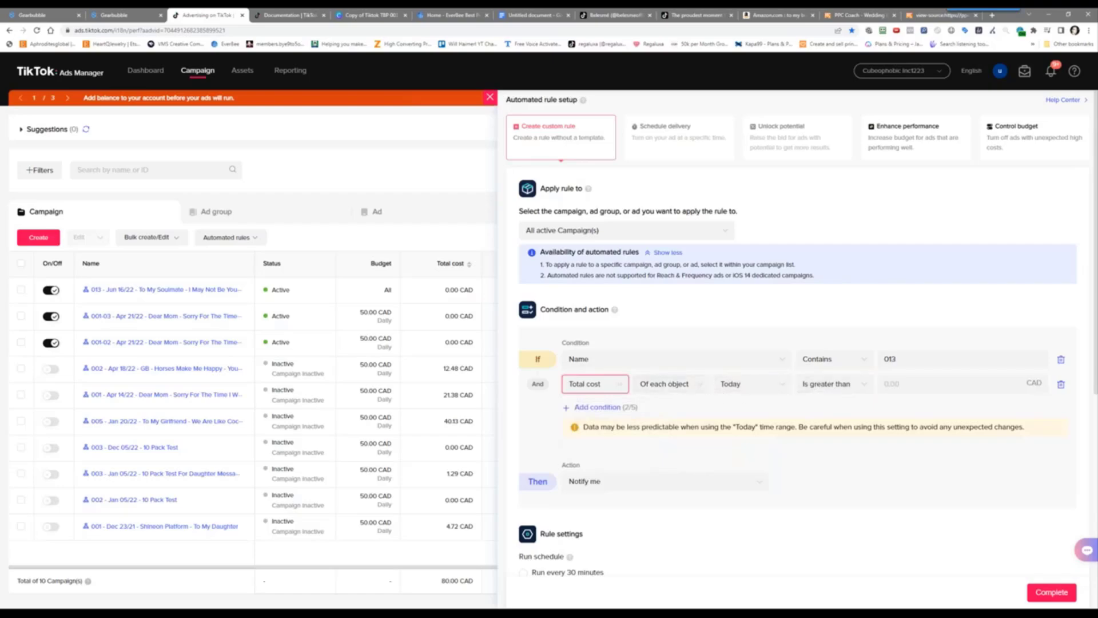
click(741, 384)
click(755, 505)
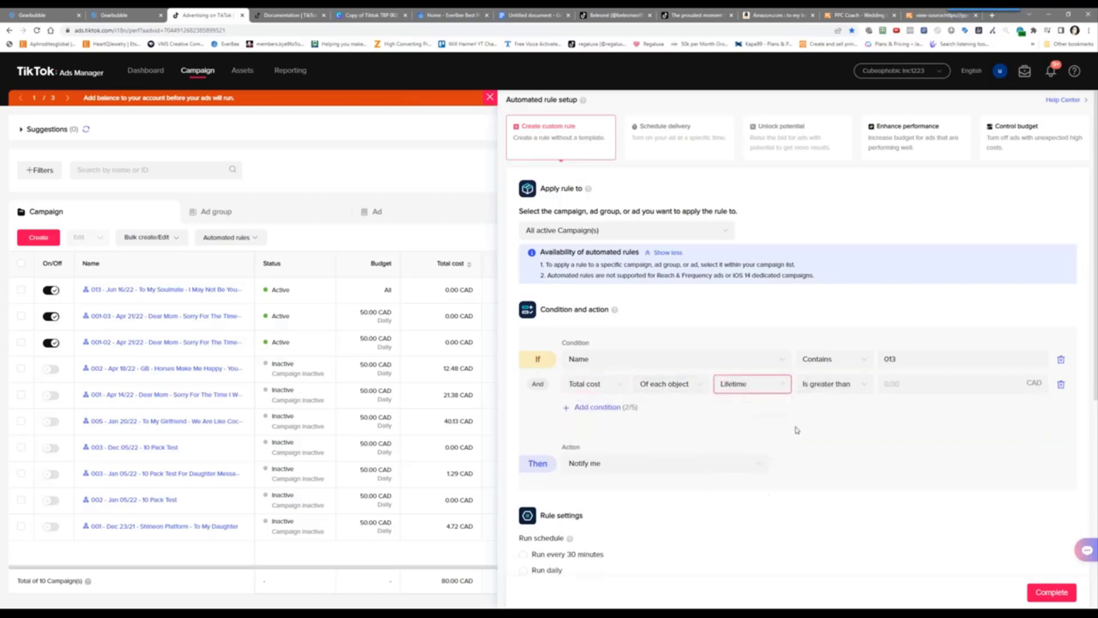
click(929, 387)
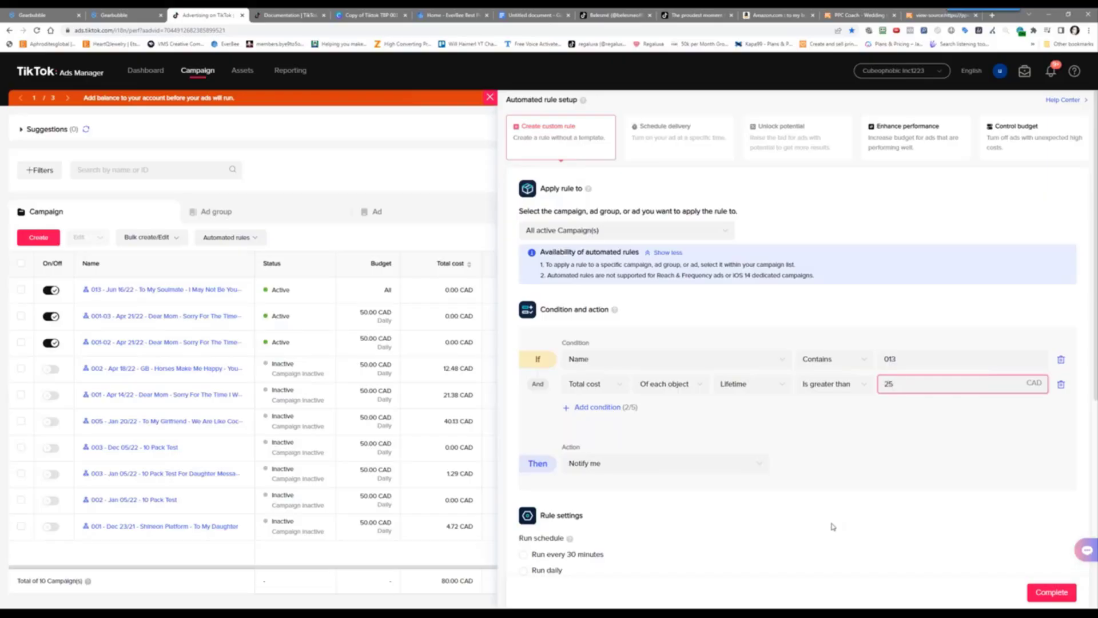
click(829, 427)
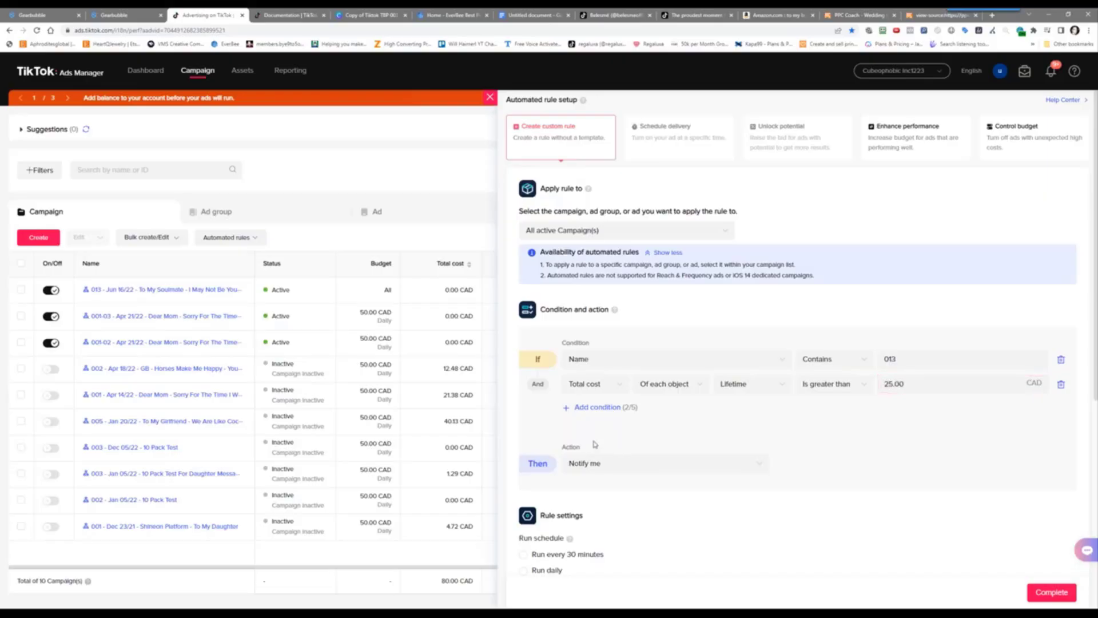
Add a condition: lifetime Conversion less than 1
click(597, 407)
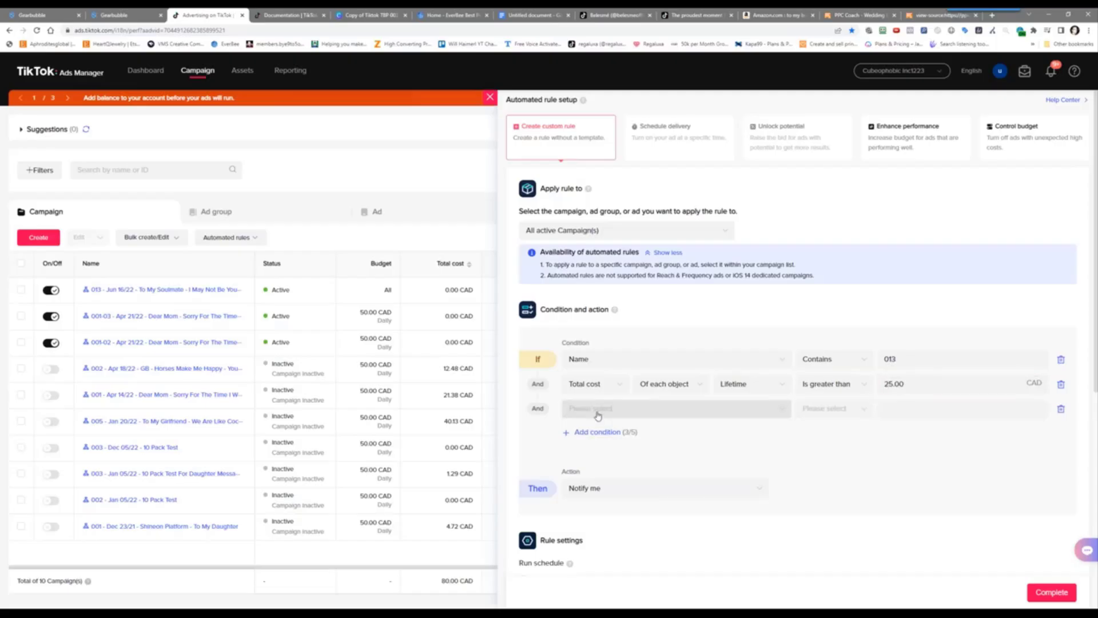
click(598, 414)
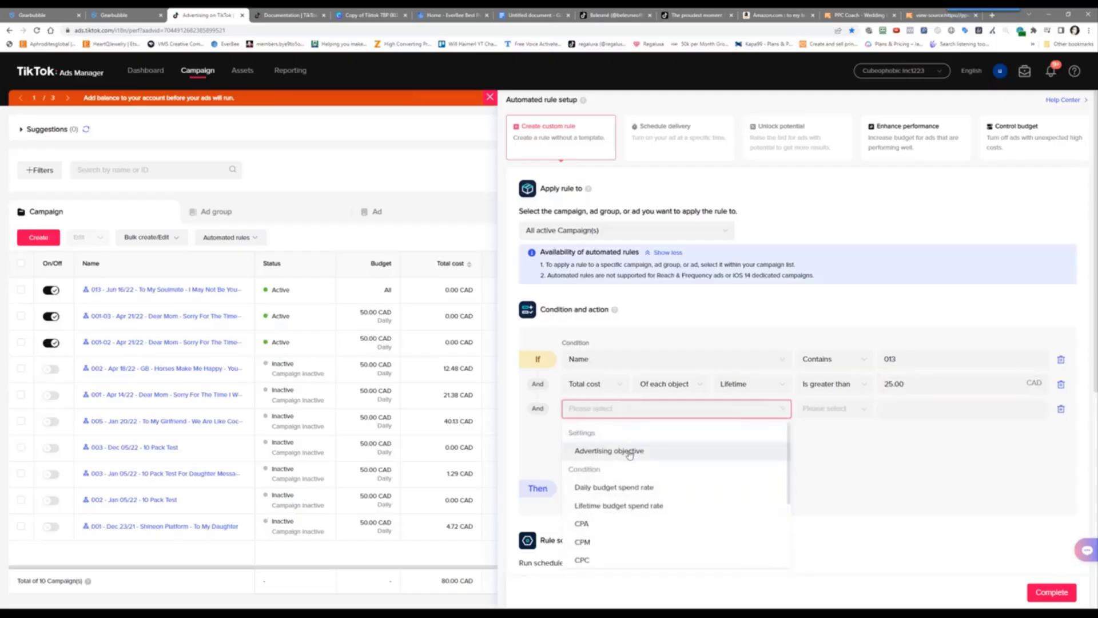
scroll(634, 493, down, 2)
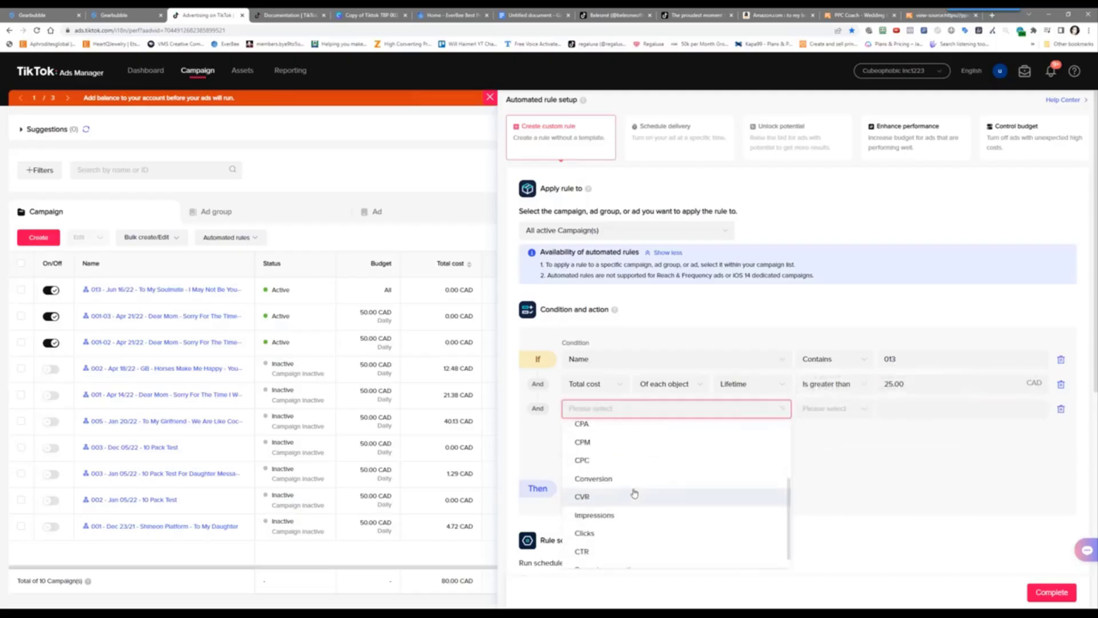
click(632, 481)
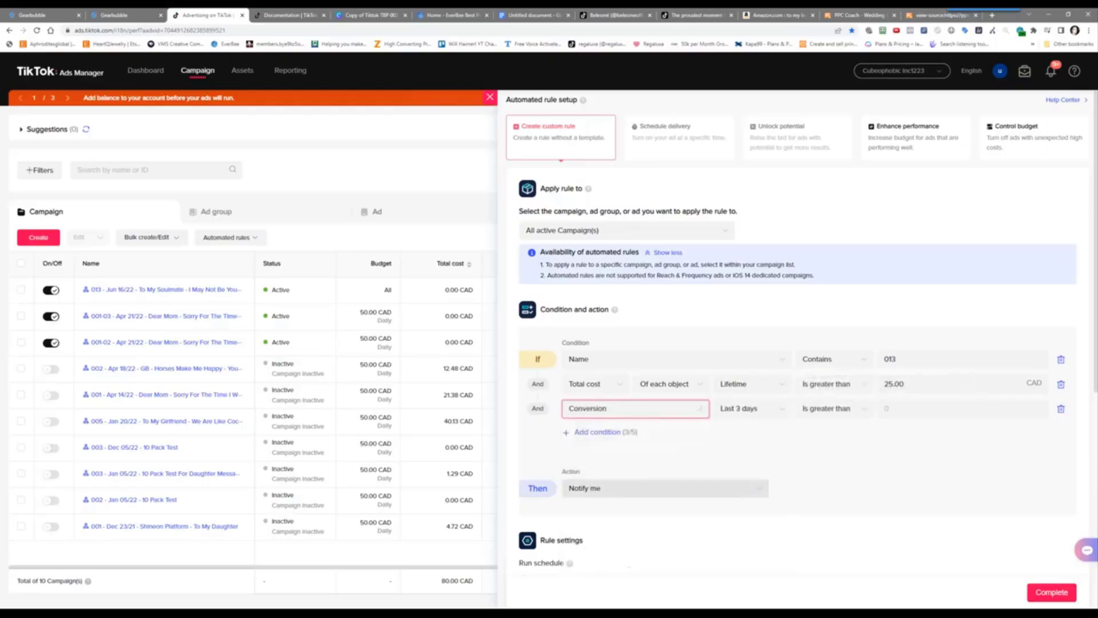
click(759, 405)
click(749, 504)
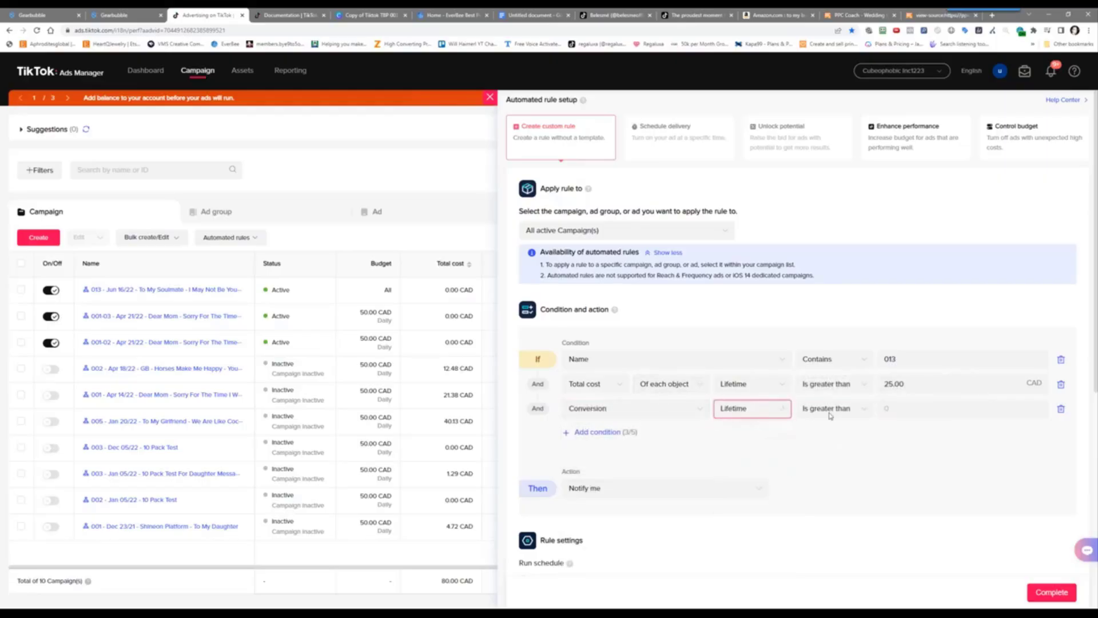
click(831, 409)
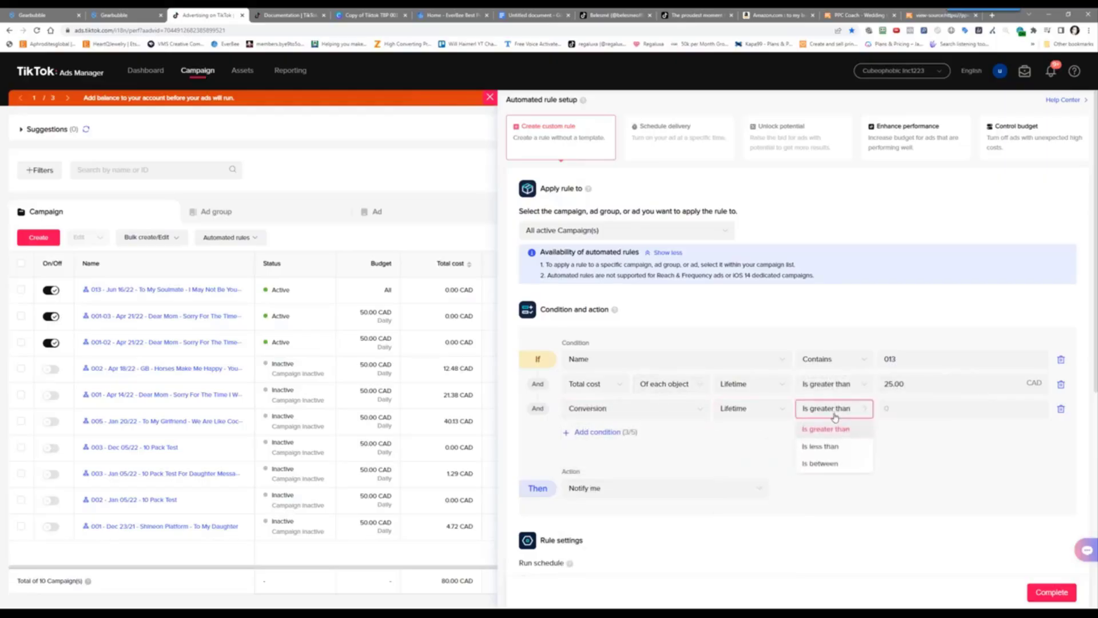
click(817, 449)
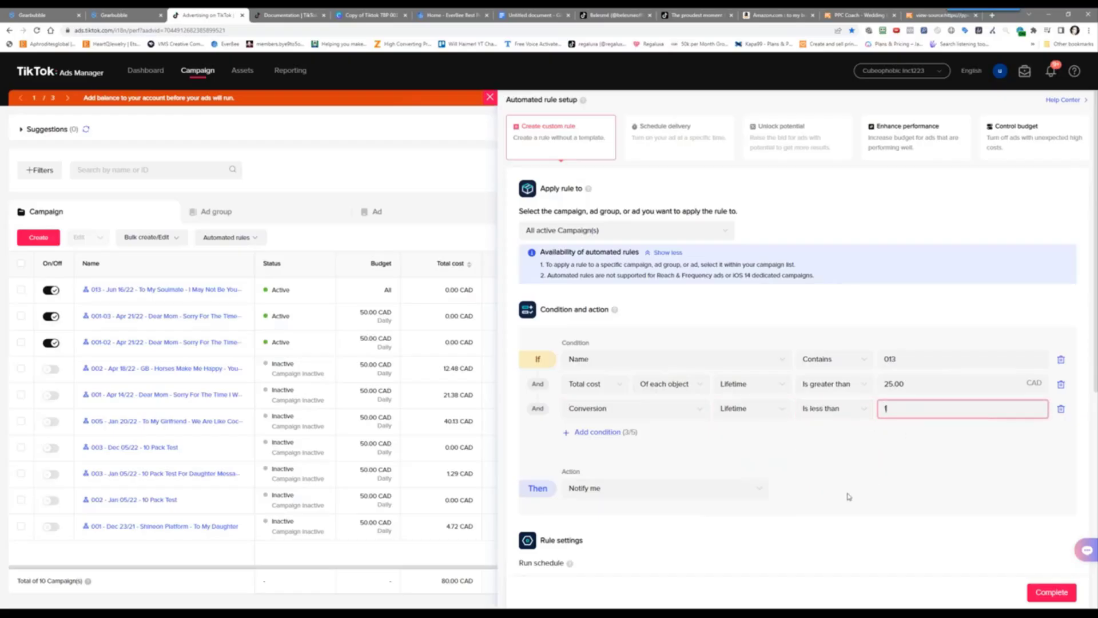
click(819, 493)
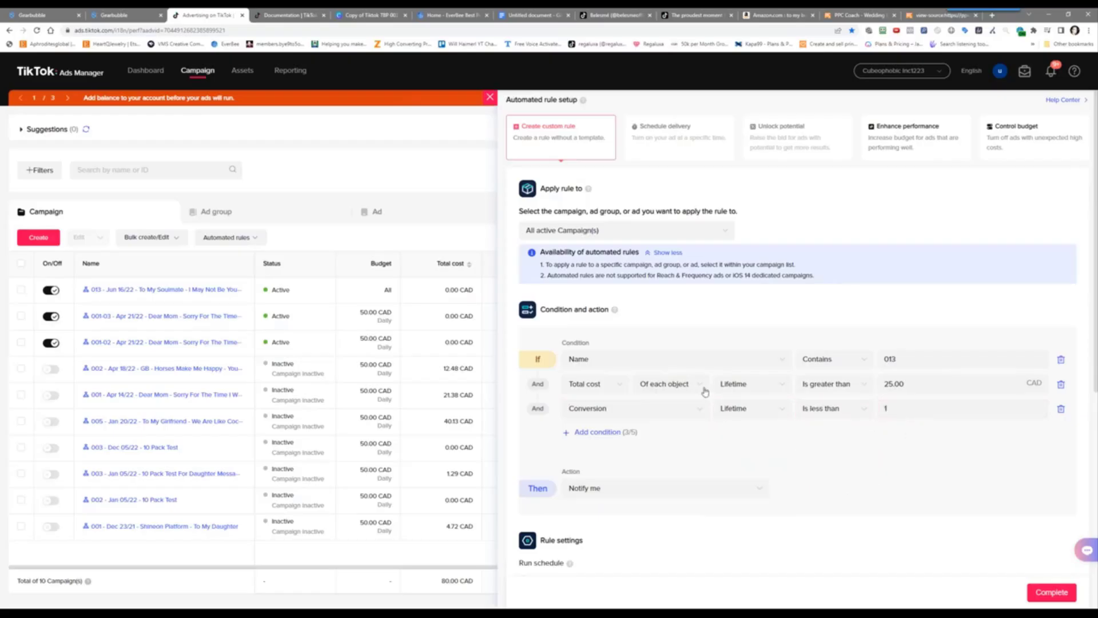
Set the rule's action to turn off matching ads
click(589, 488)
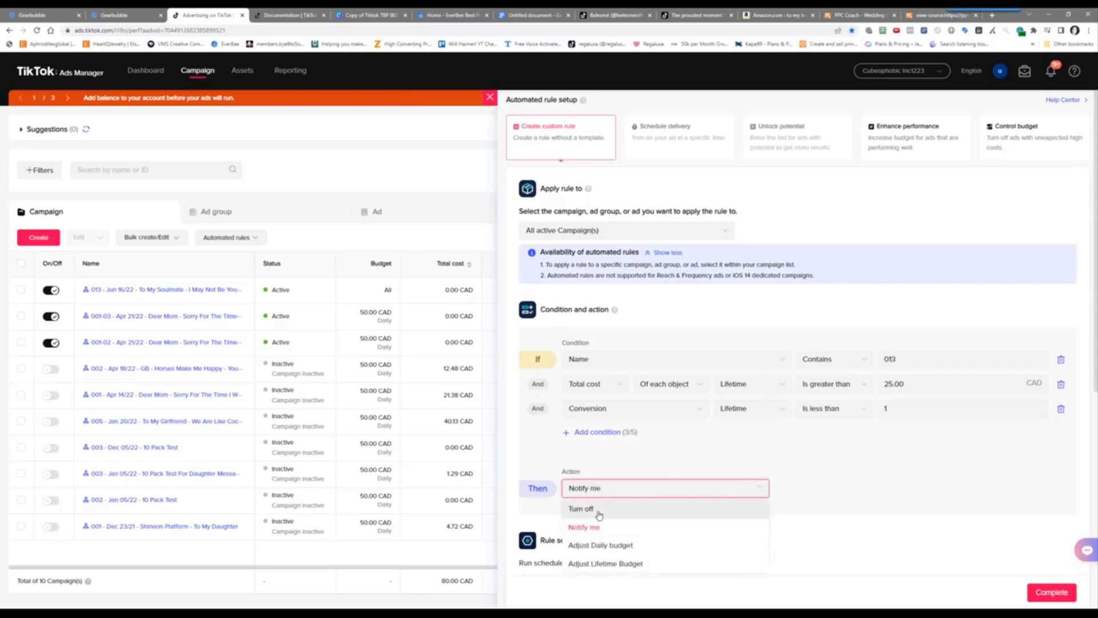
click(599, 510)
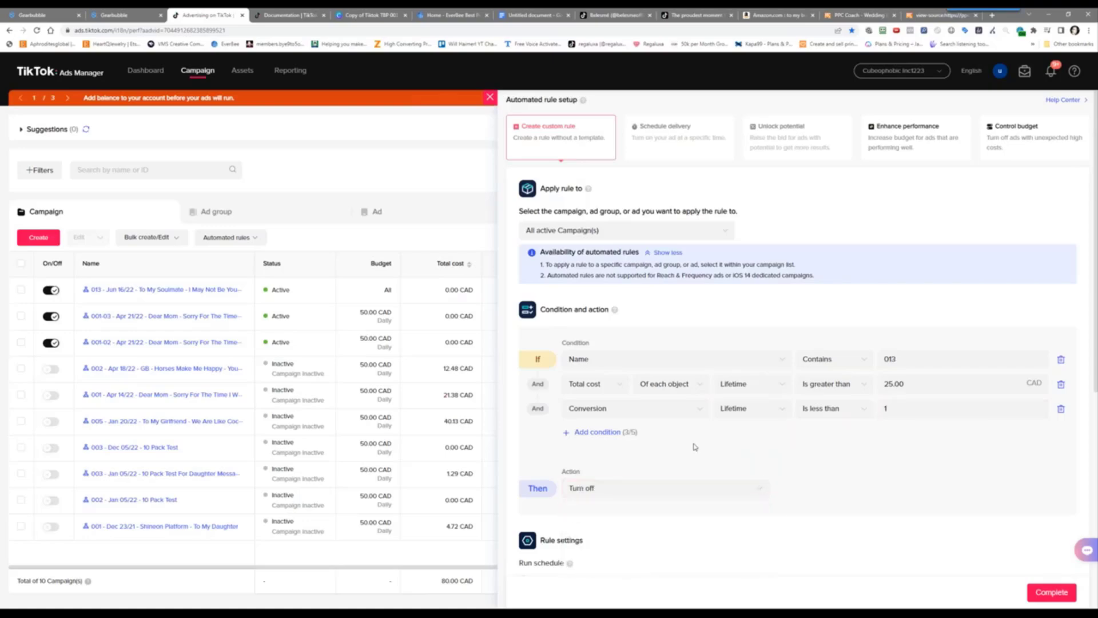
scroll(697, 448, down, 3)
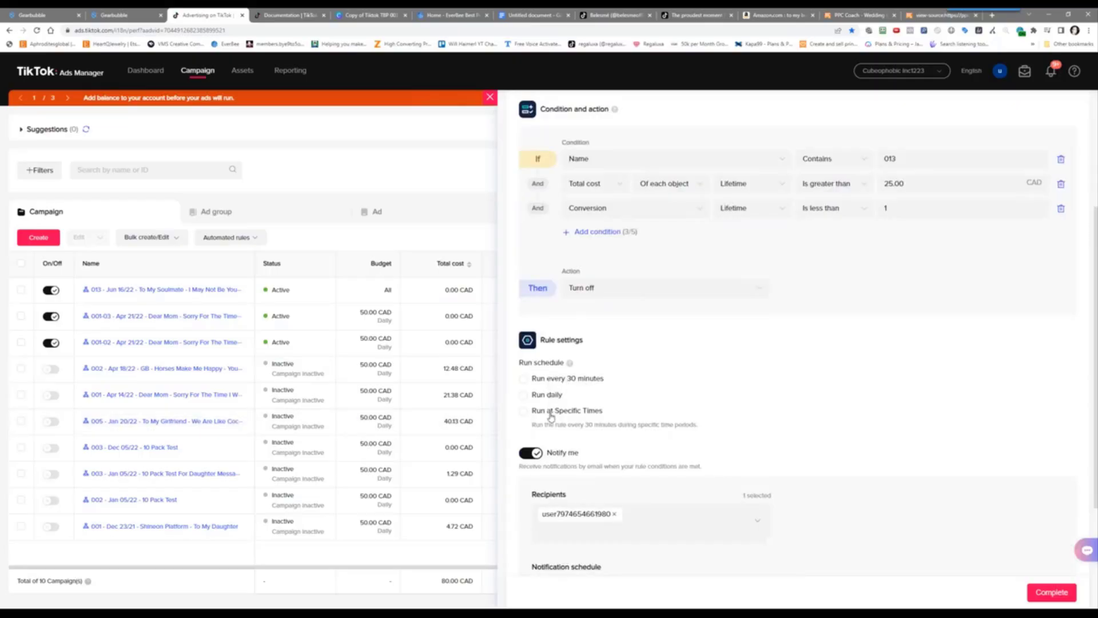
Schedule the rule at specific times on all seven days, Monday through Sunday
click(551, 415)
click(572, 475)
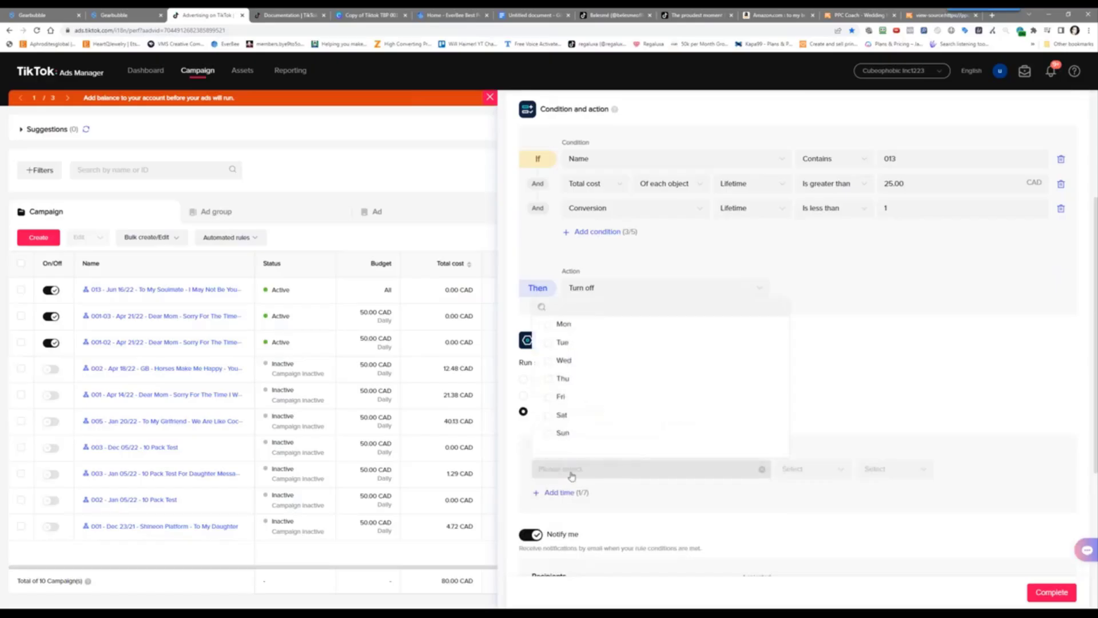
click(587, 325)
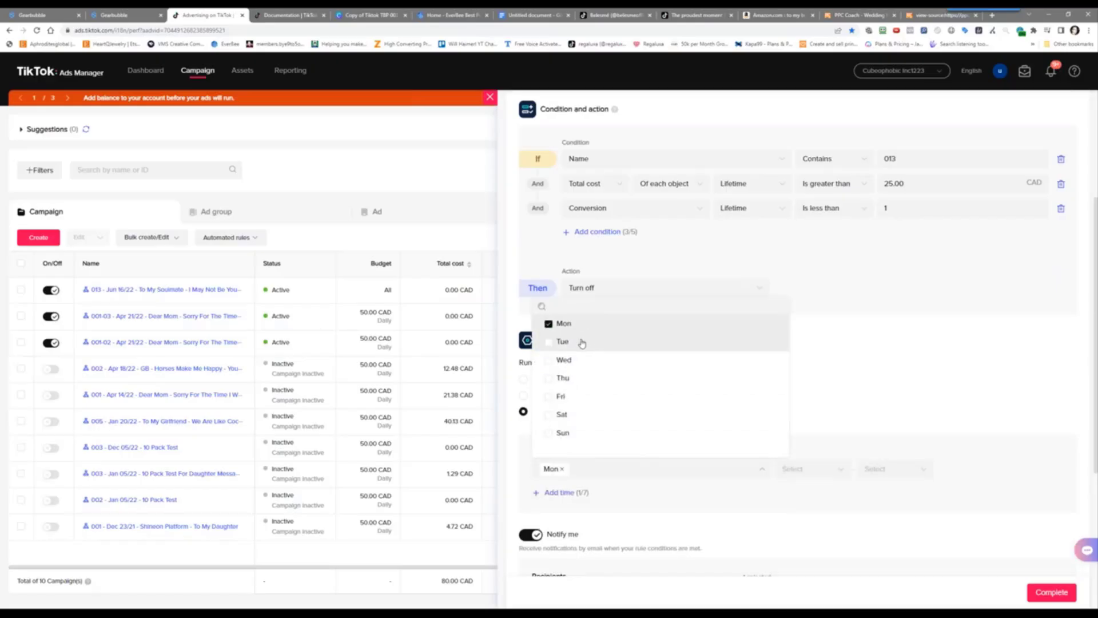
click(582, 342)
click(568, 362)
click(567, 379)
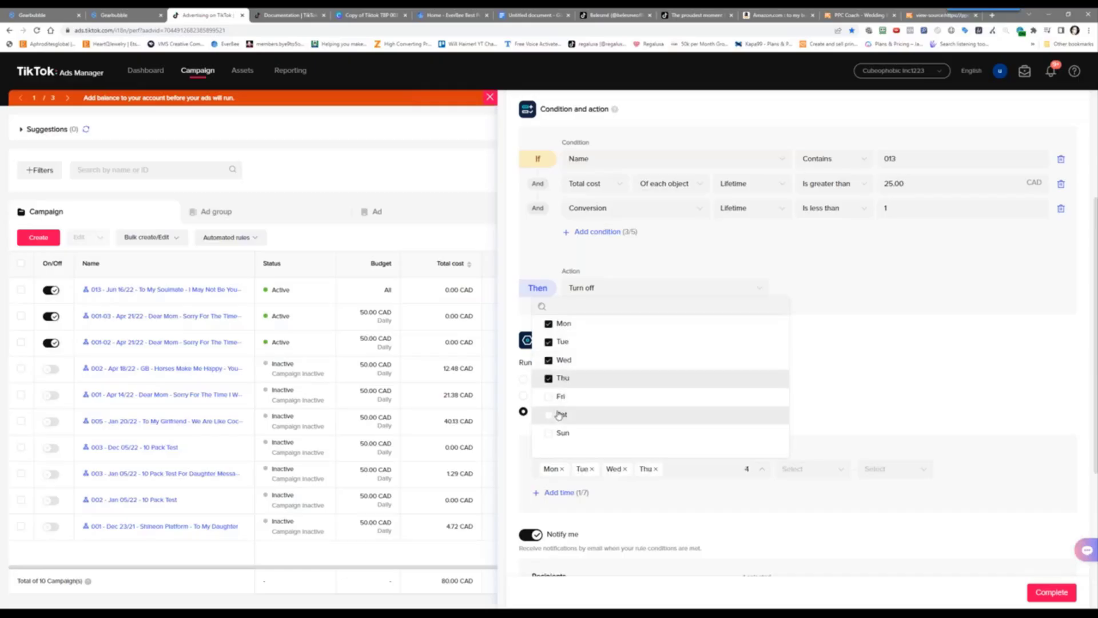
click(561, 396)
click(562, 414)
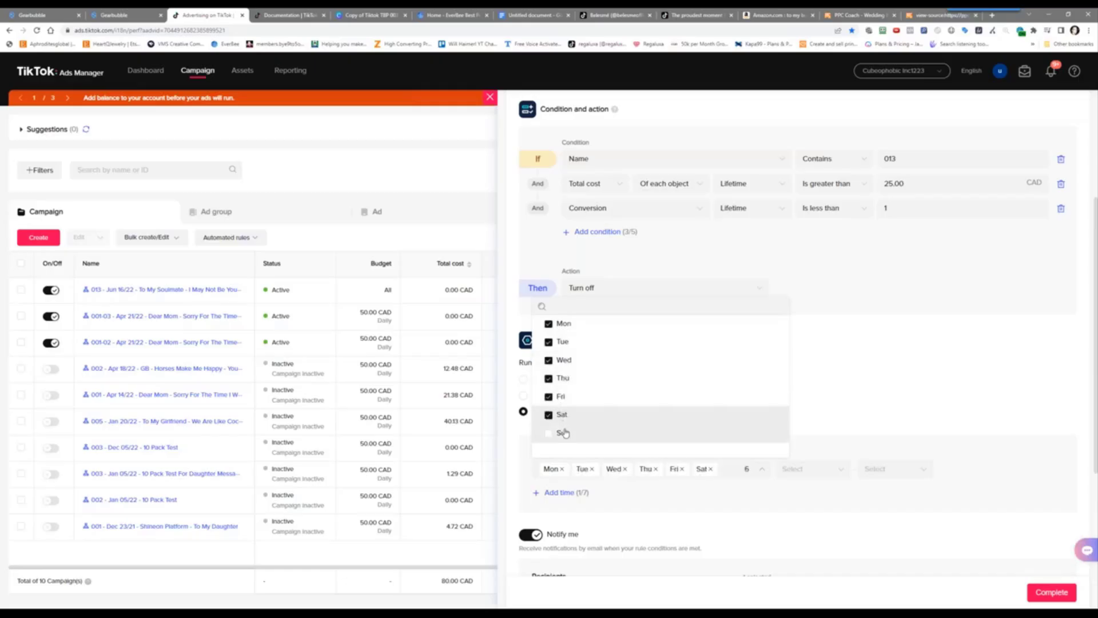
click(564, 433)
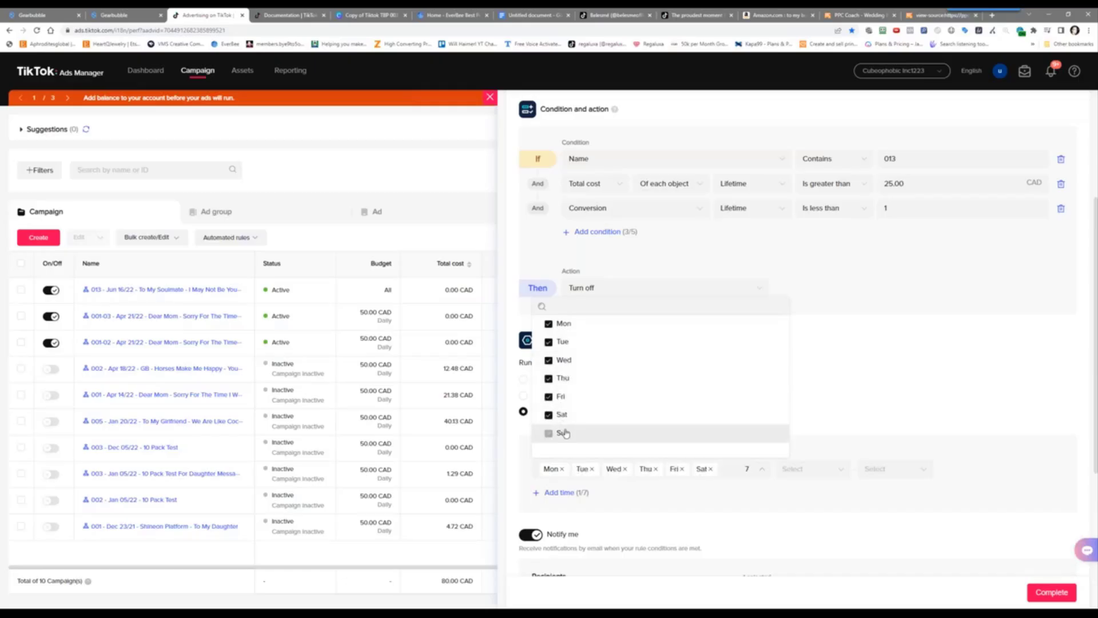
Set the first run window from 00:00 to 00:30
click(792, 468)
click(792, 489)
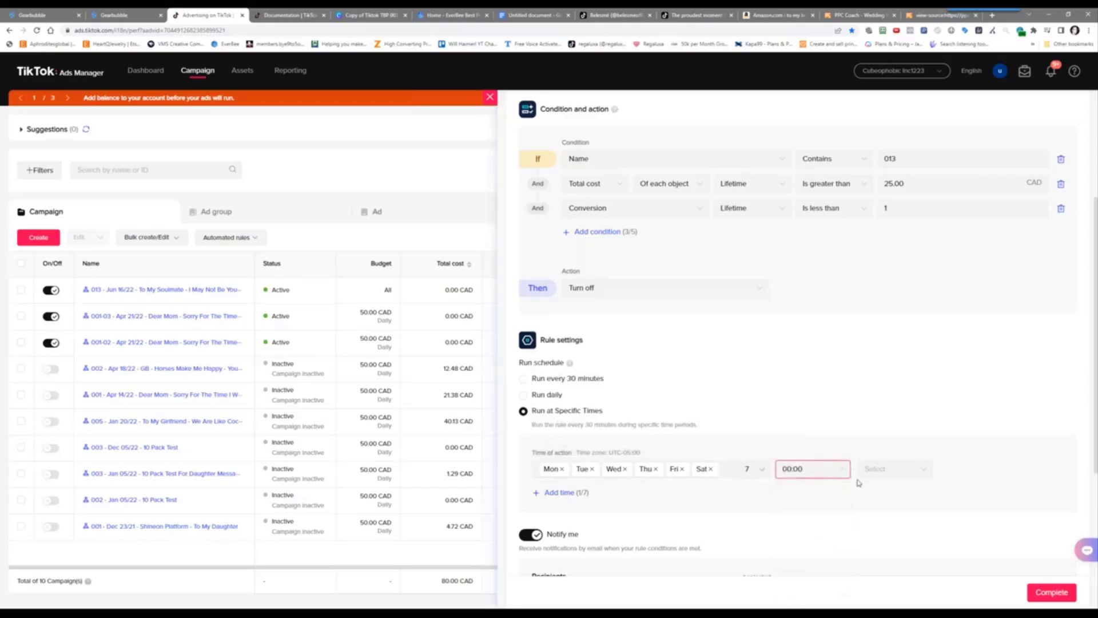
click(875, 472)
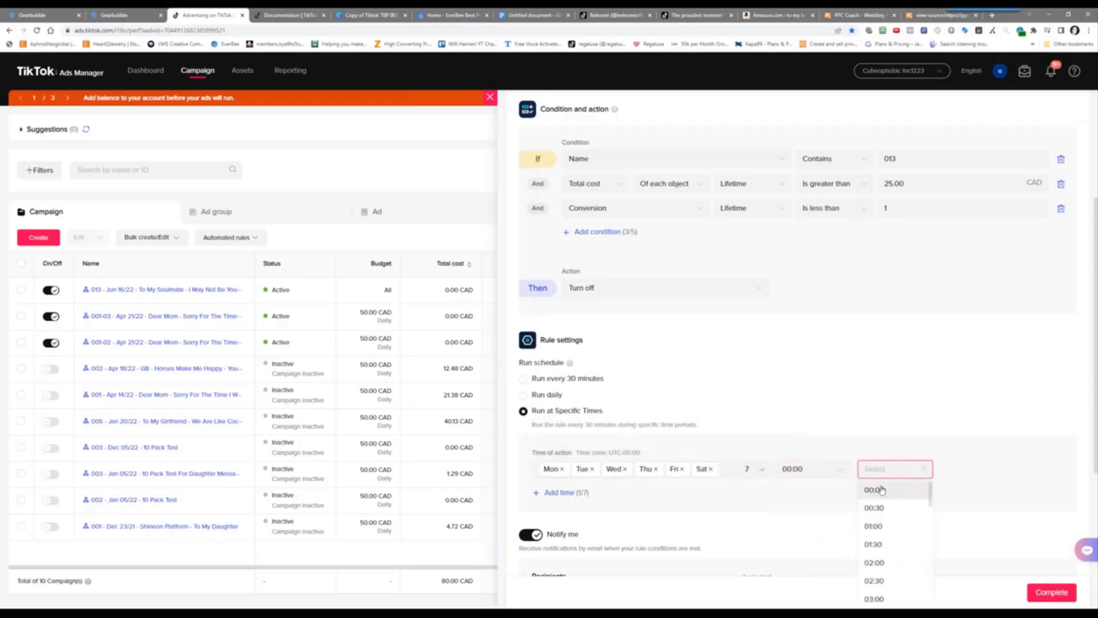
click(882, 508)
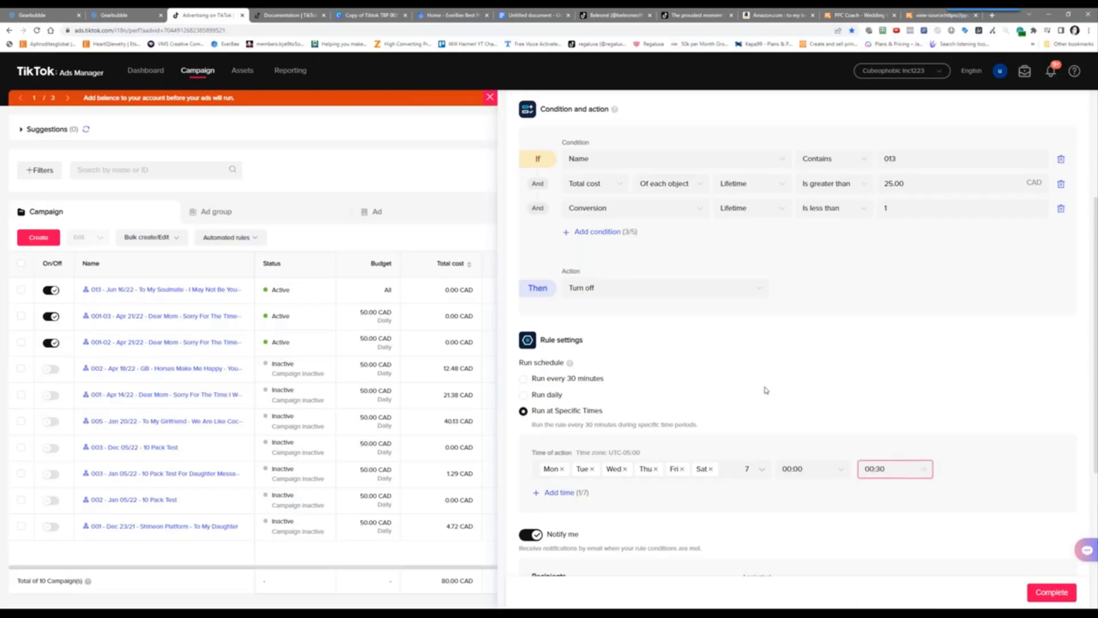
scroll(767, 390, down, 2)
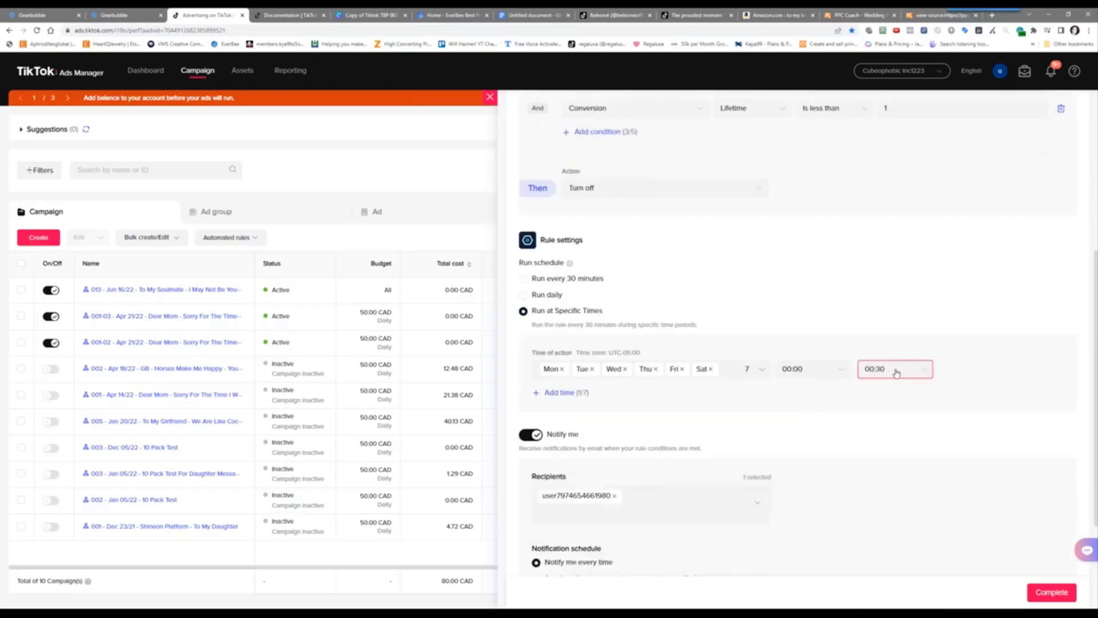
Add a second run window and check all days for it
click(556, 394)
click(559, 393)
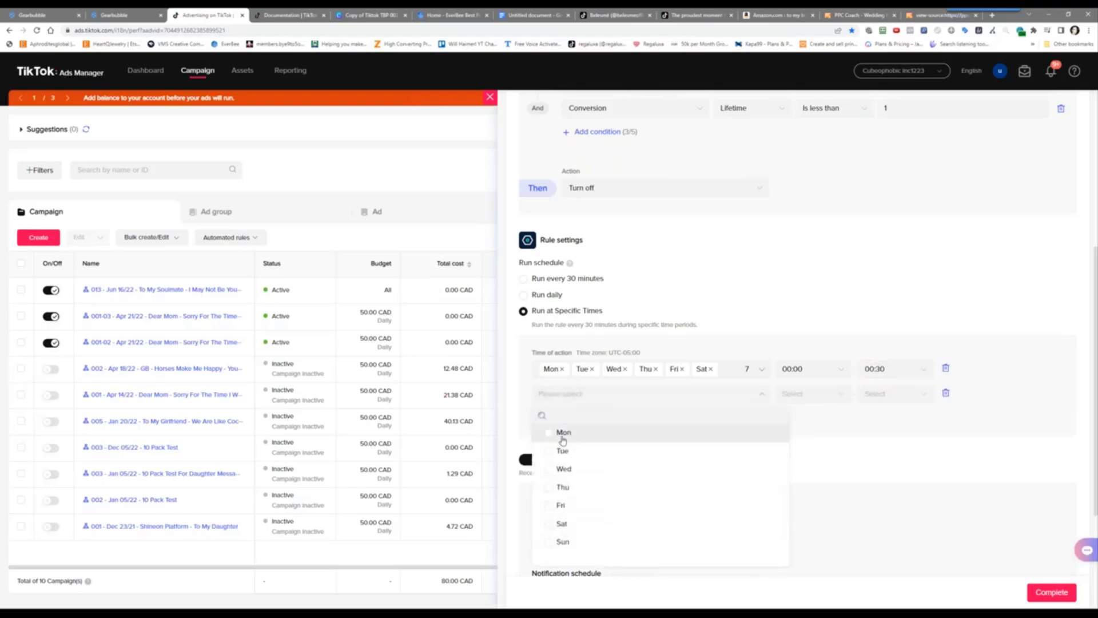
click(563, 436)
click(564, 452)
click(564, 470)
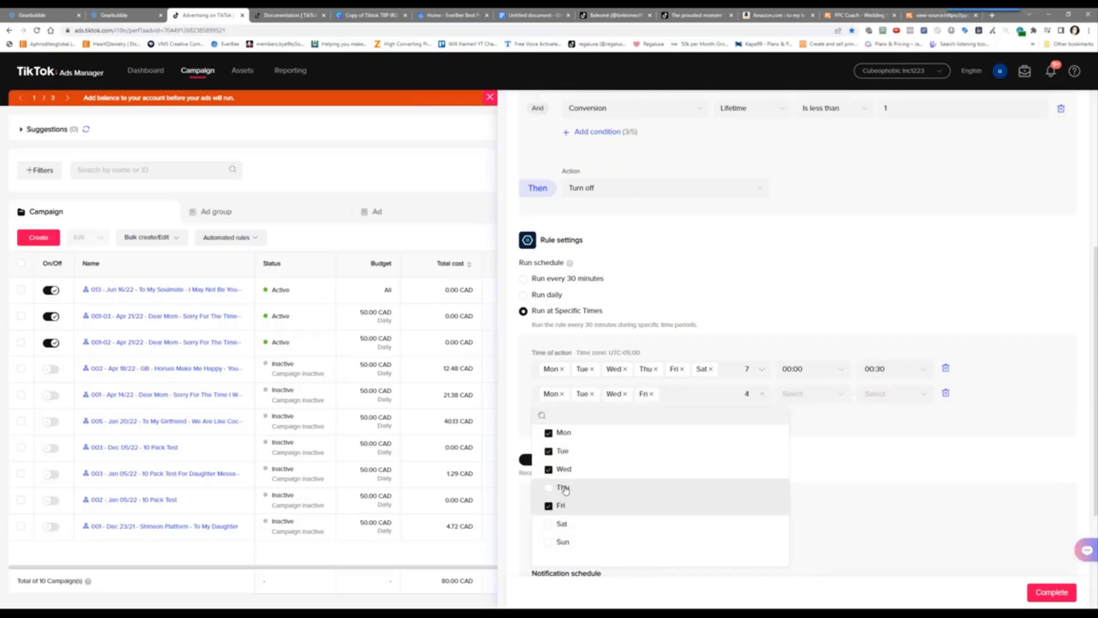
click(563, 487)
click(563, 524)
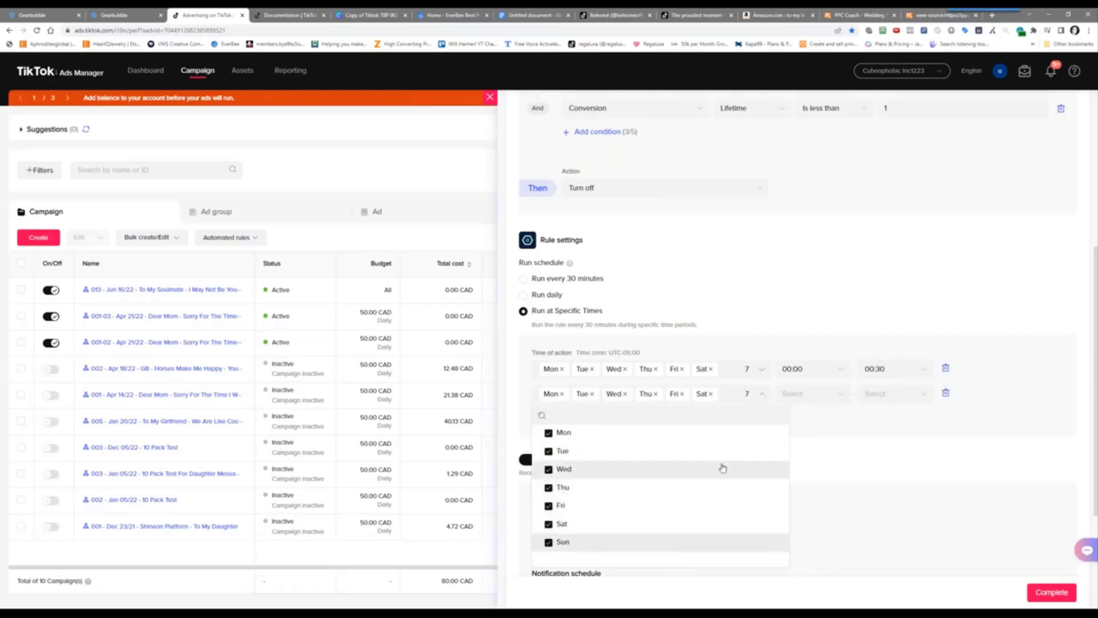
Set the second window from 12:00 to 12:30, then complete and save the rule
click(797, 393)
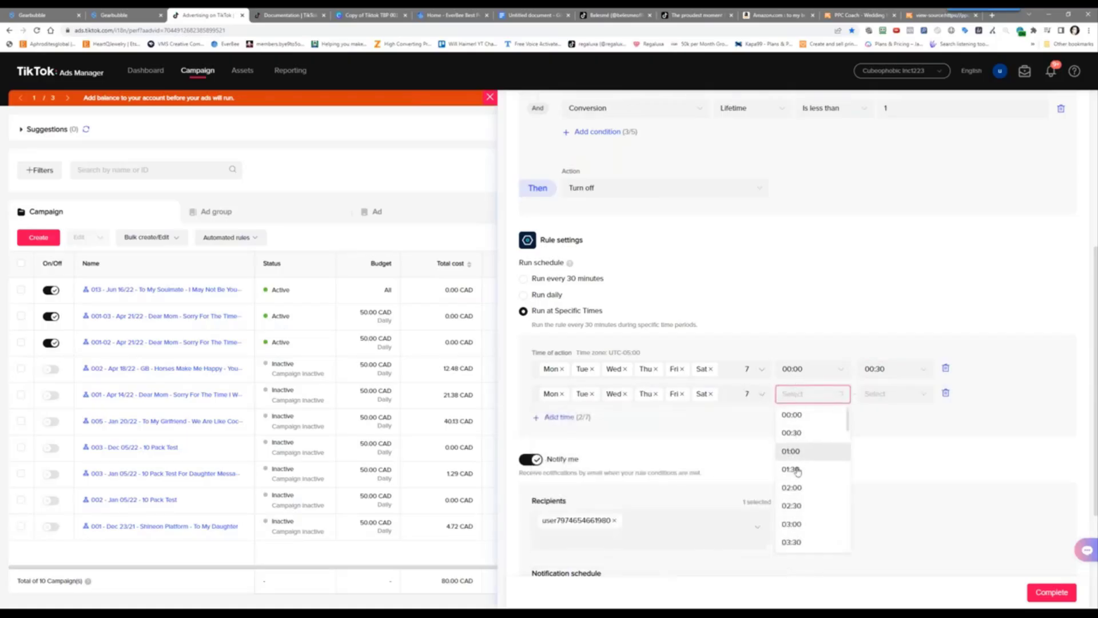
scroll(802, 486, down, 3)
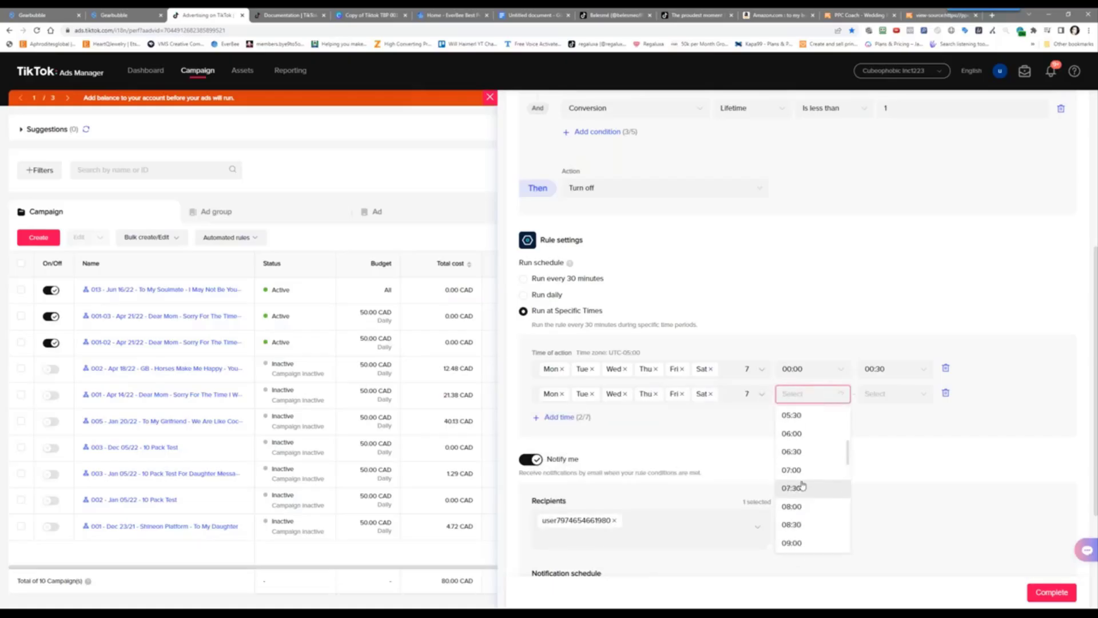
scroll(802, 487, down, 3)
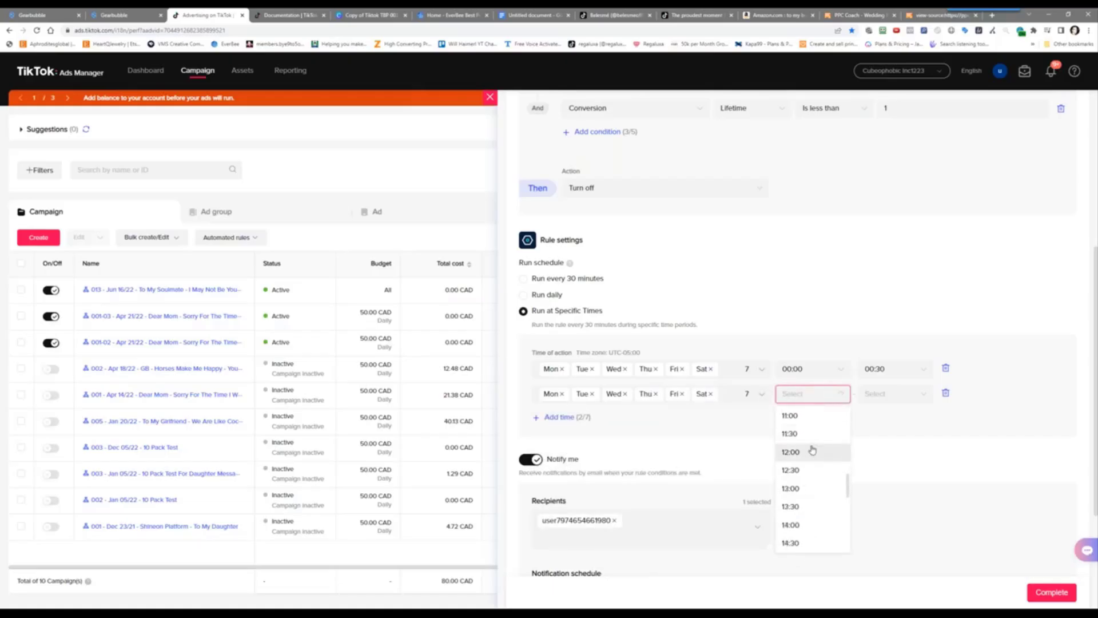
click(812, 451)
click(900, 395)
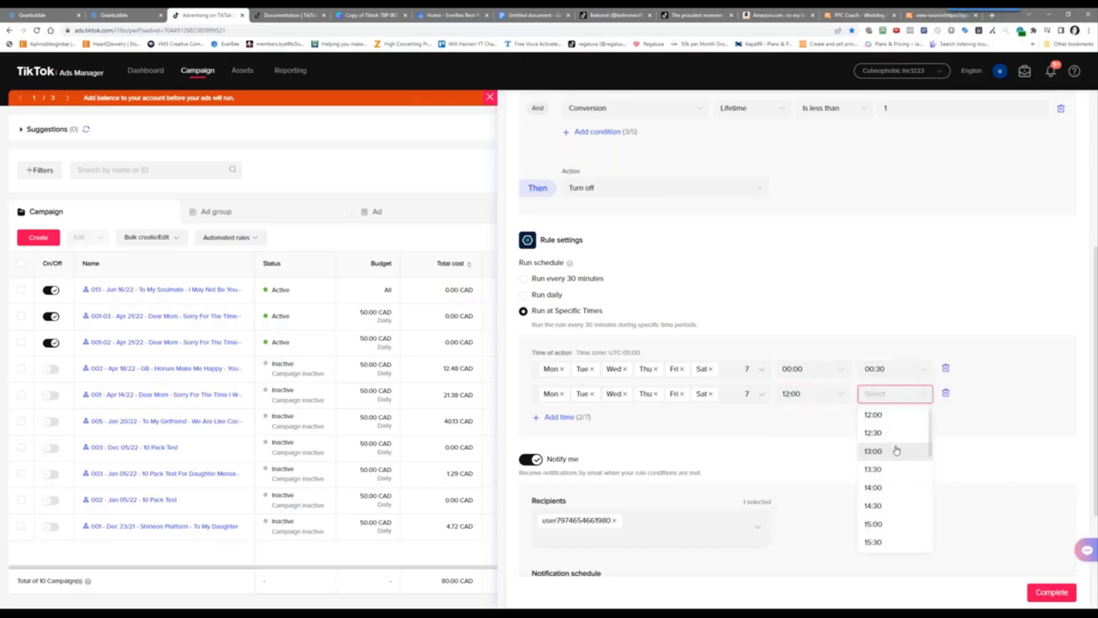
click(875, 432)
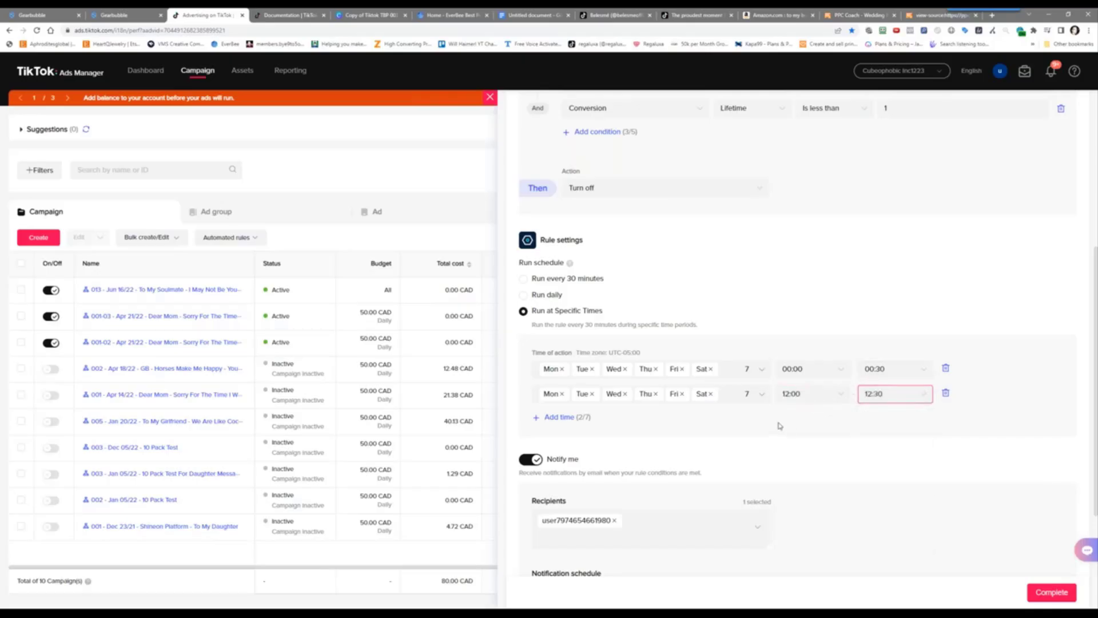
scroll(641, 423, down, 2)
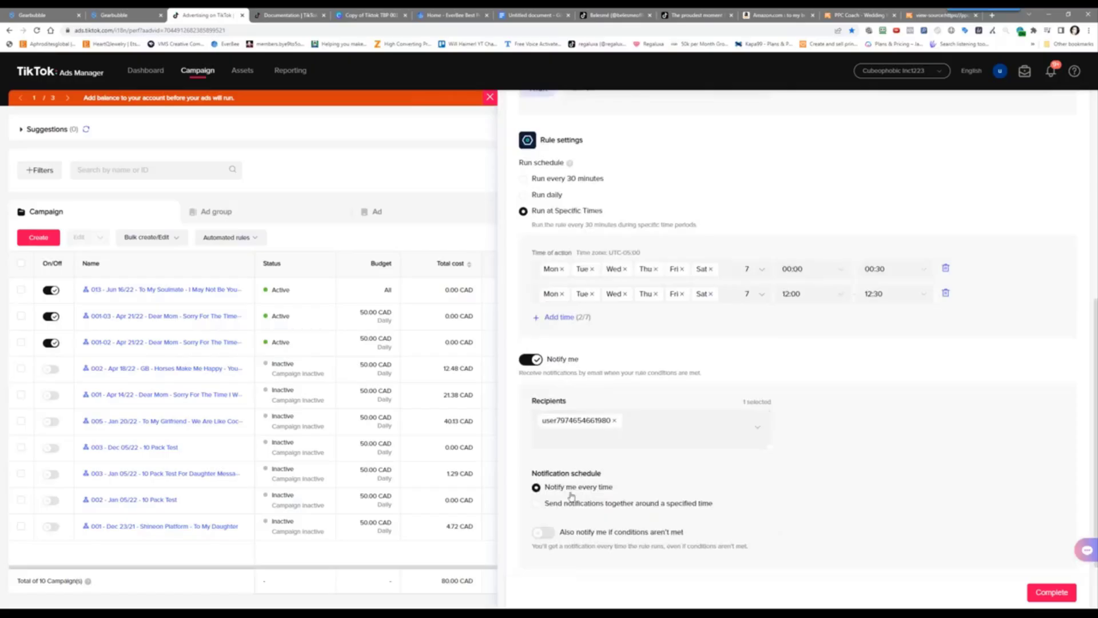
scroll(829, 495, down, 2)
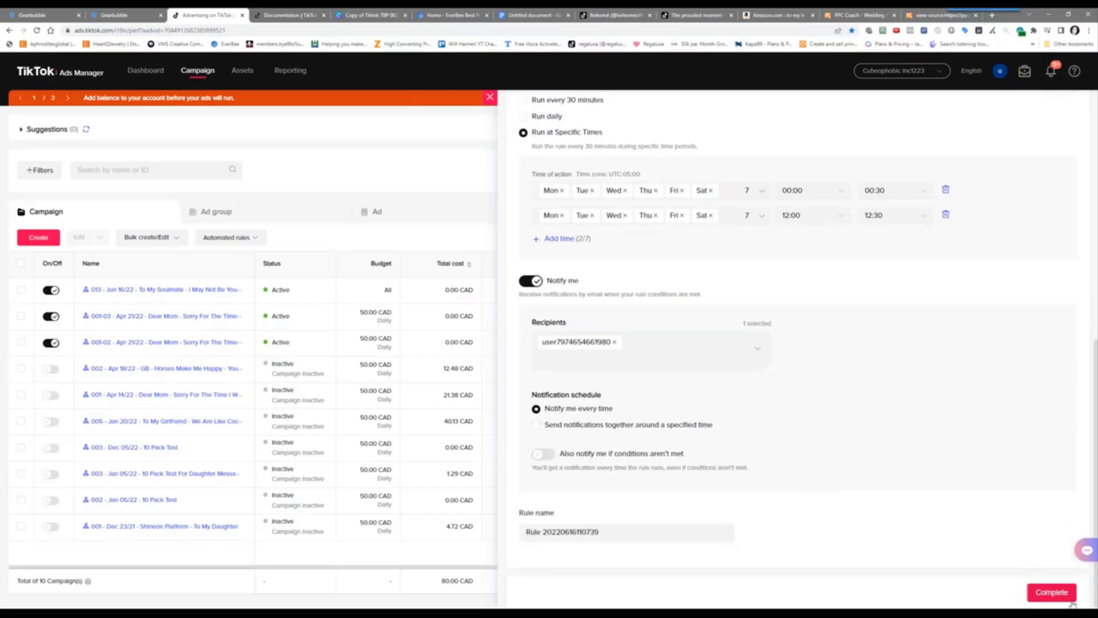
click(1052, 598)
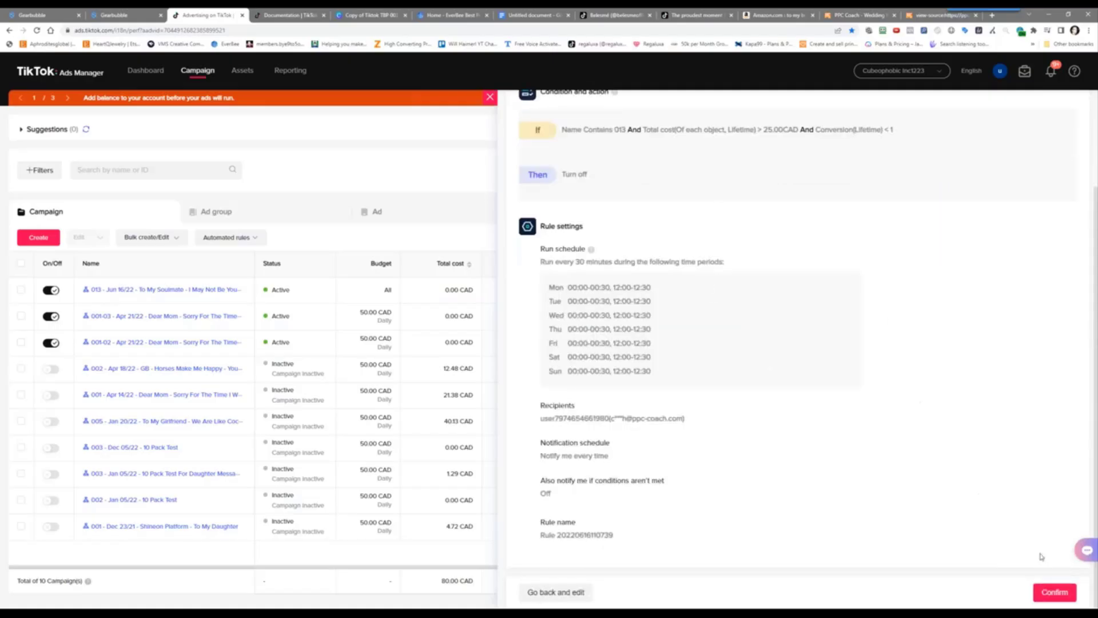
click(1052, 592)
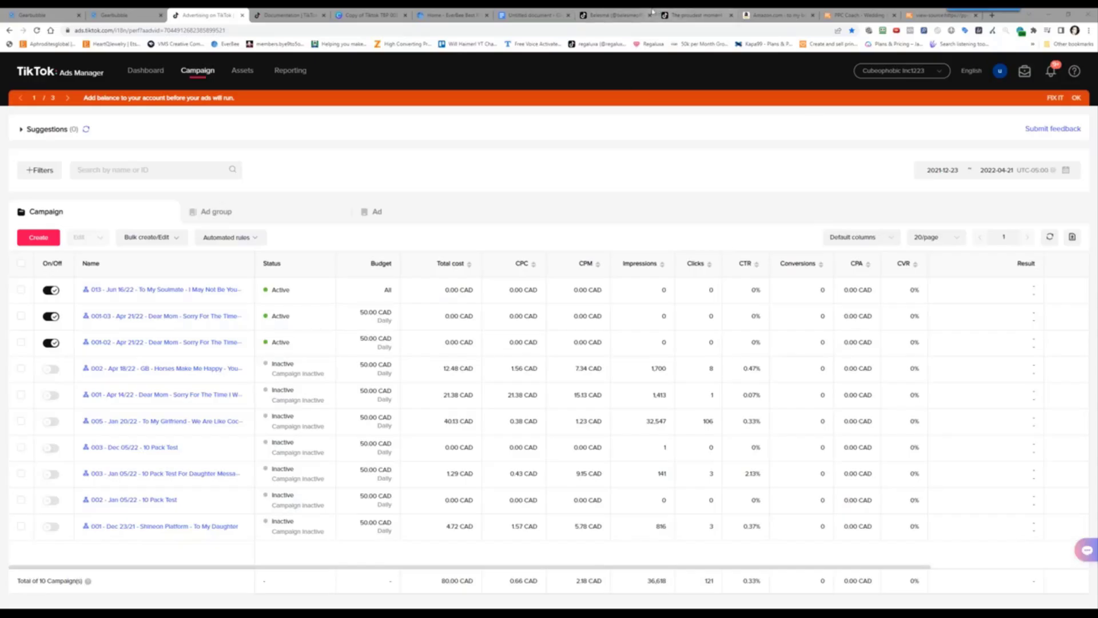
Open the 'I CRIED READING THIS' necklace video from the profile grid and pause it
click(602, 12)
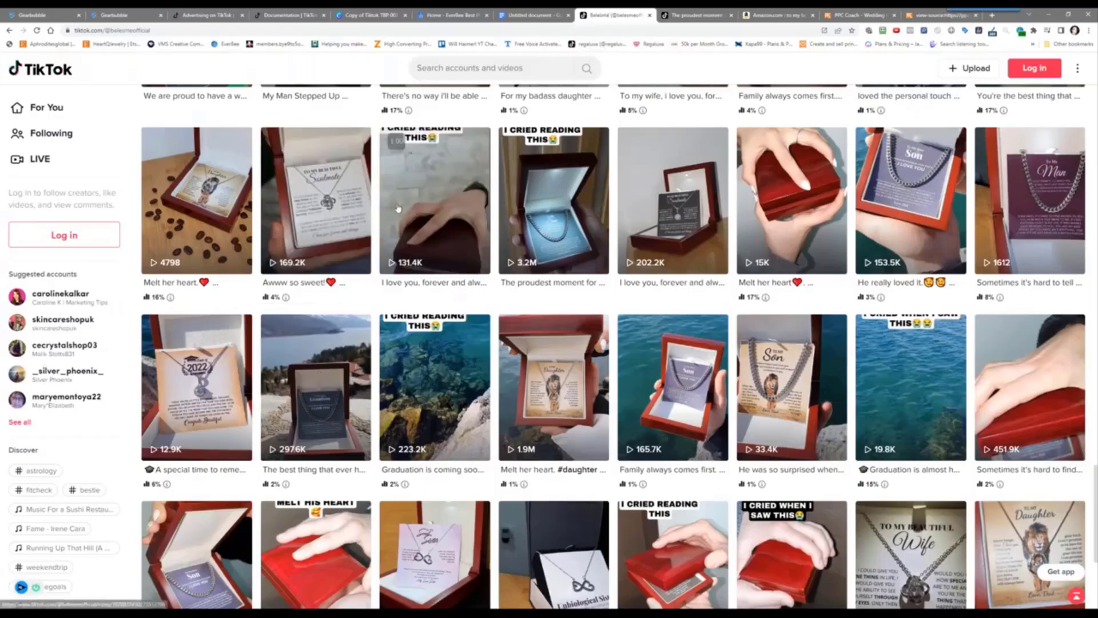
click(441, 215)
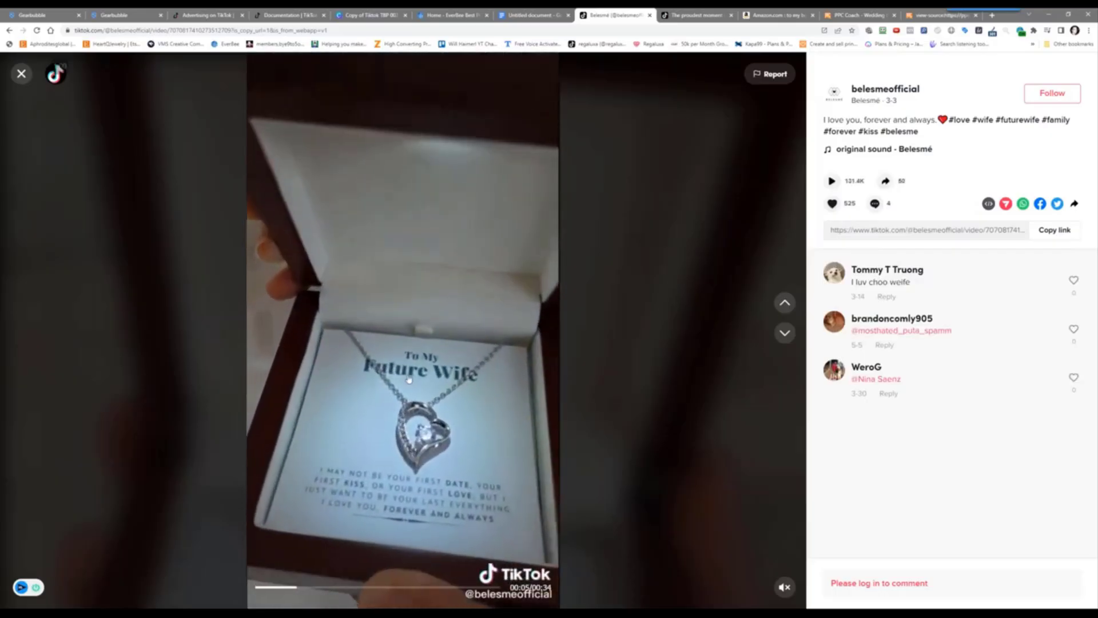
right_click(391, 304)
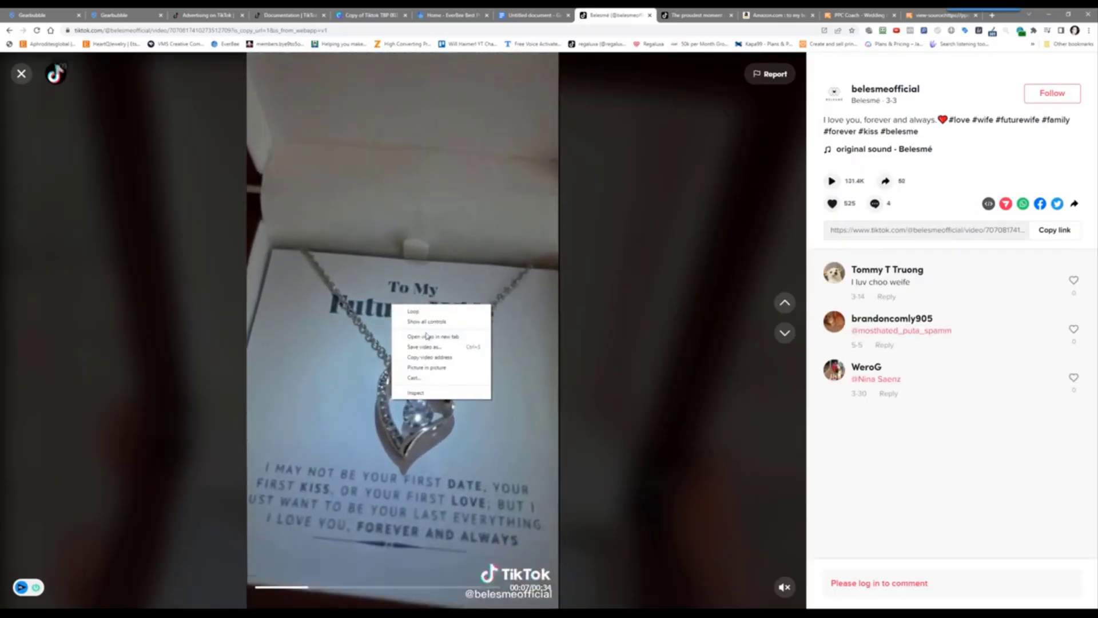
click(432, 351)
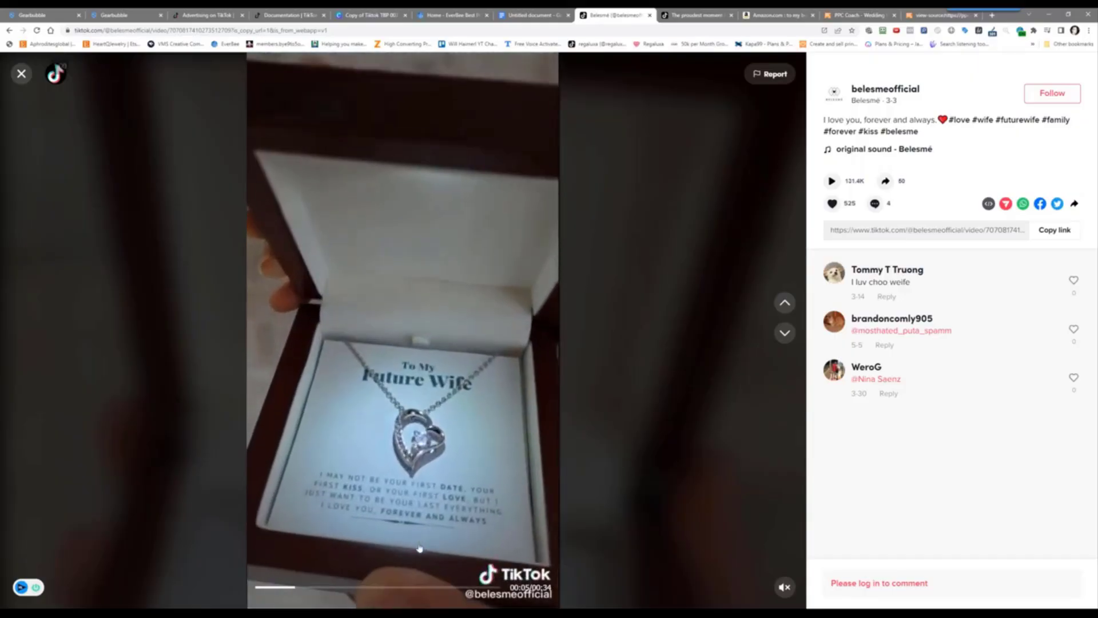
click(360, 558)
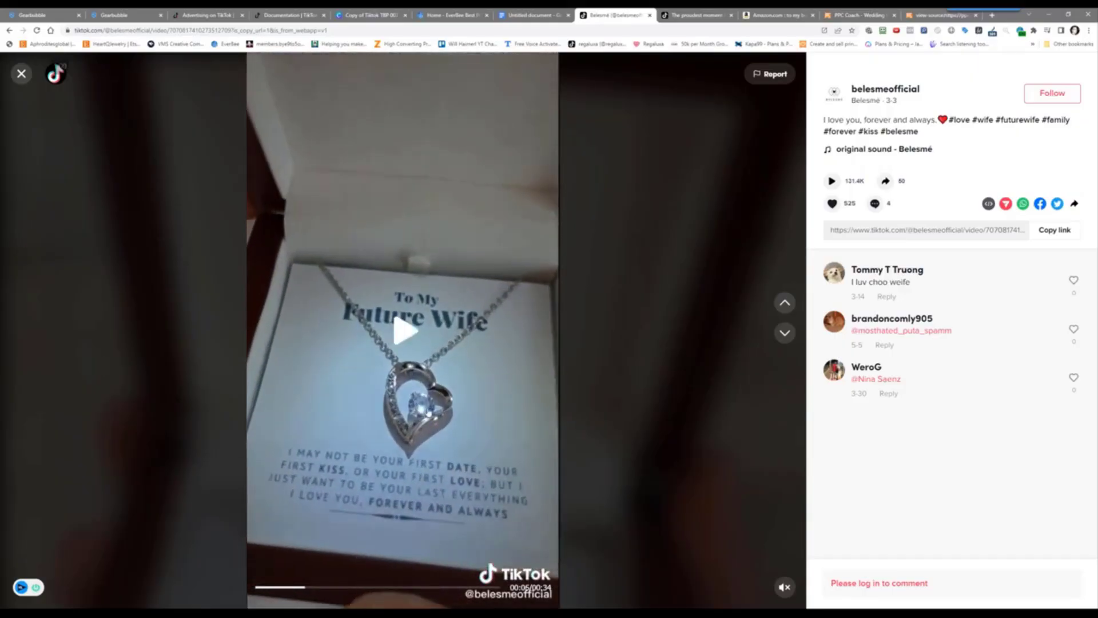